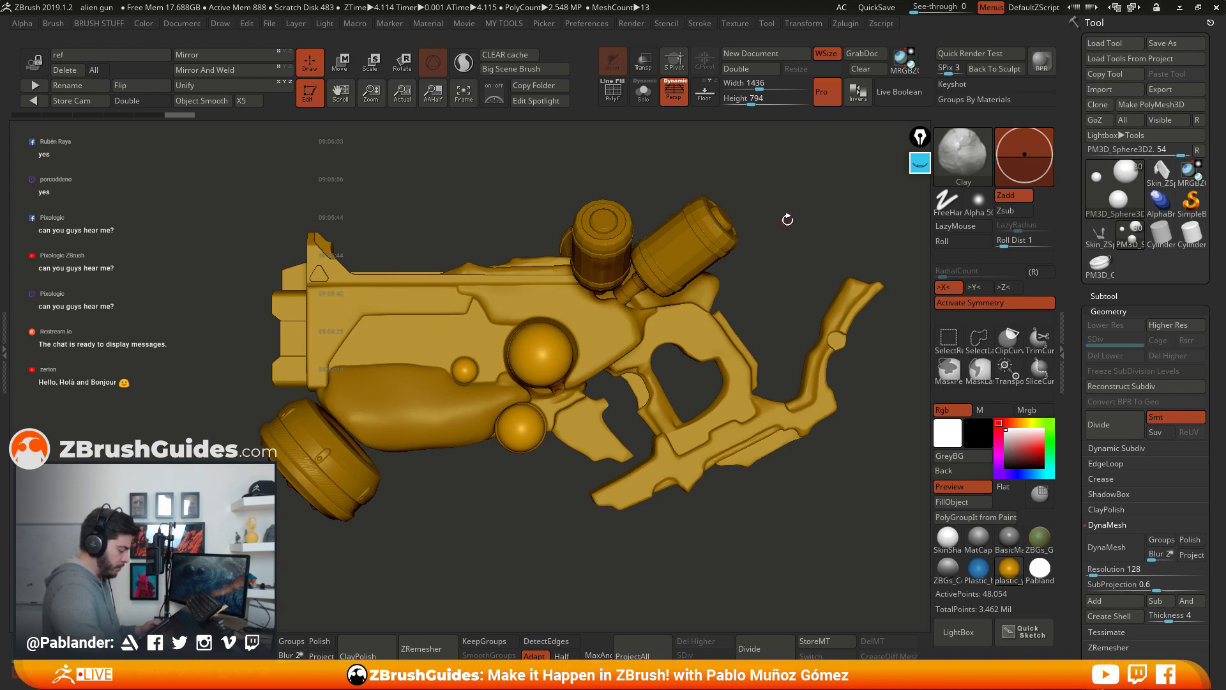
Step: Examine the alien gun with the screen annotations shown and hidden, and view it from several angles
drag(798, 190, 829, 167)
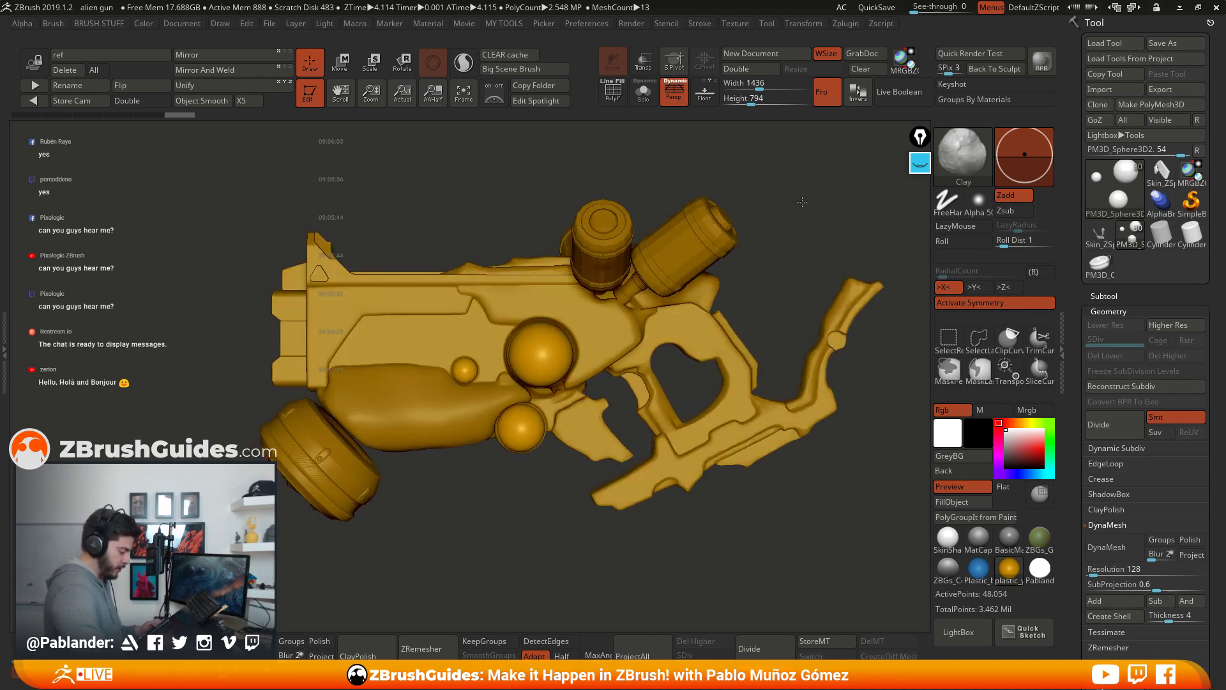
click(920, 163)
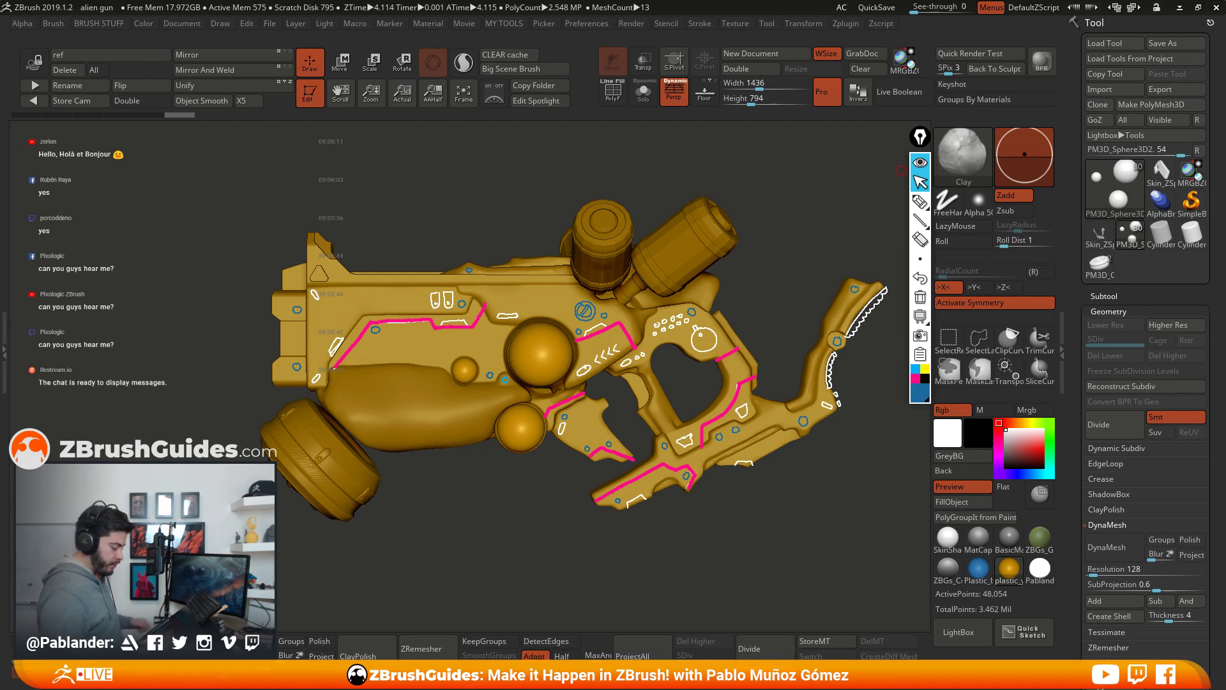
click(920, 165)
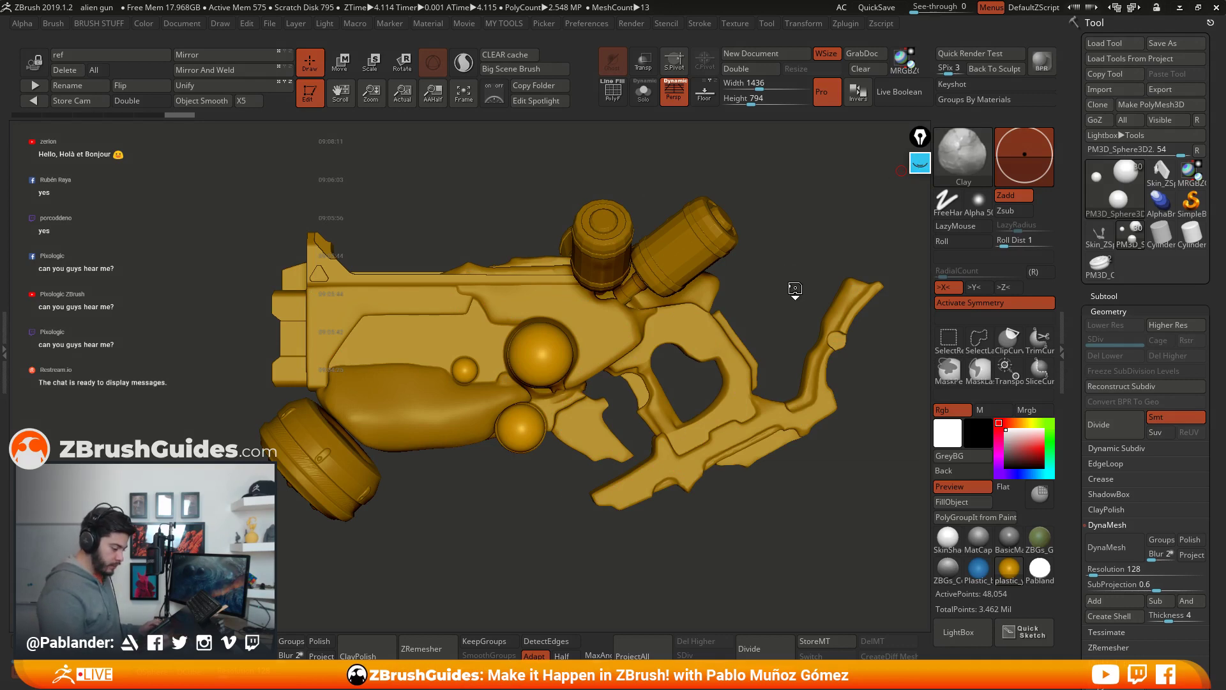
mouse_move(792, 289)
mouse_down()
mouse_move(778, 281)
mouse_move(783, 501)
mouse_move(796, 501)
mouse_move(763, 503)
mouse_move(792, 480)
mouse_up()
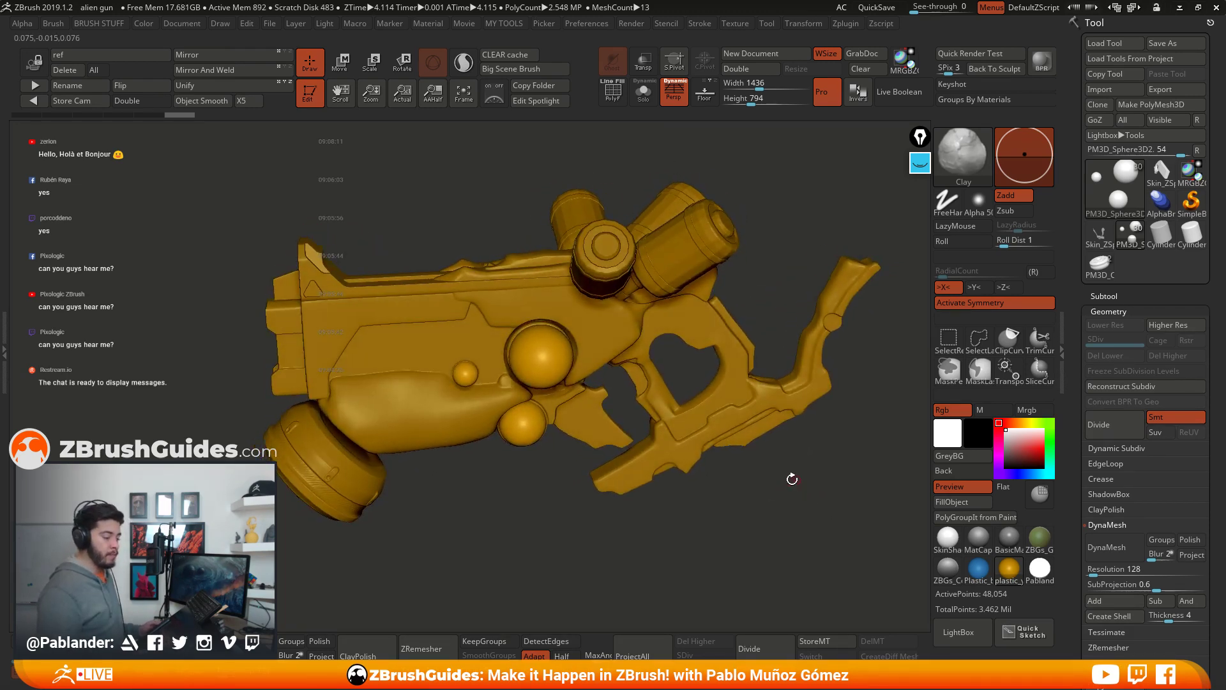
drag(687, 515, 709, 530)
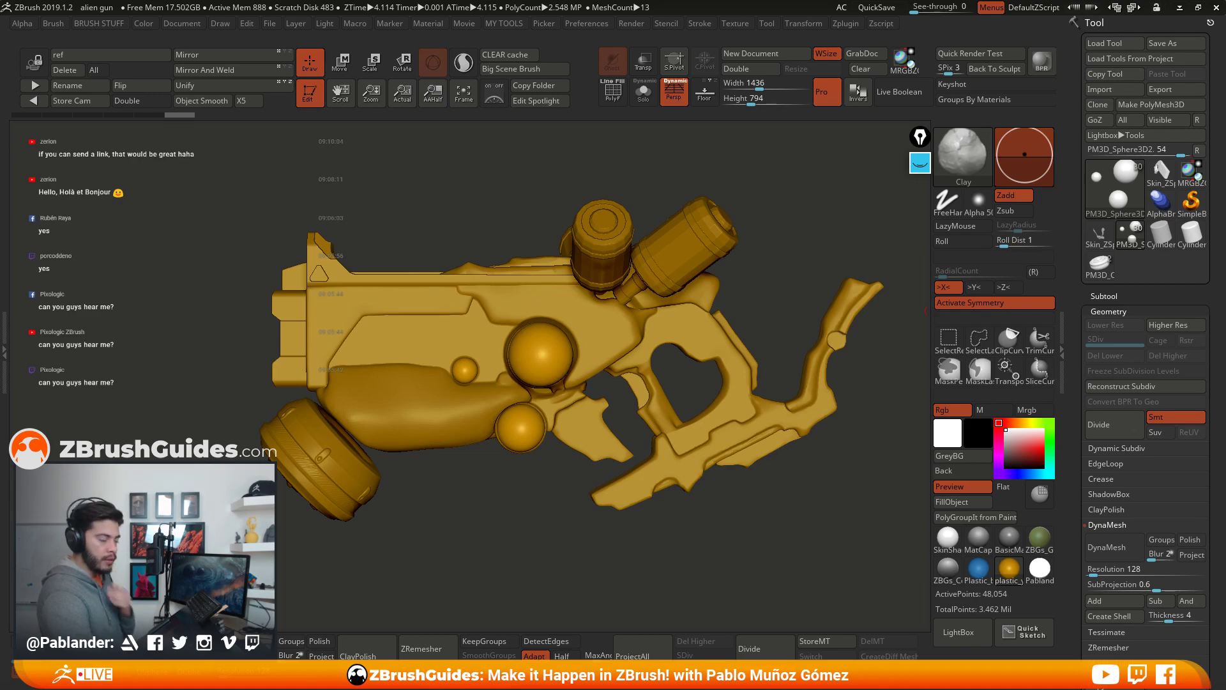
Step: Switch to the browser and open your own ArtStation profile to view its portfolio
key(alt+Tab)
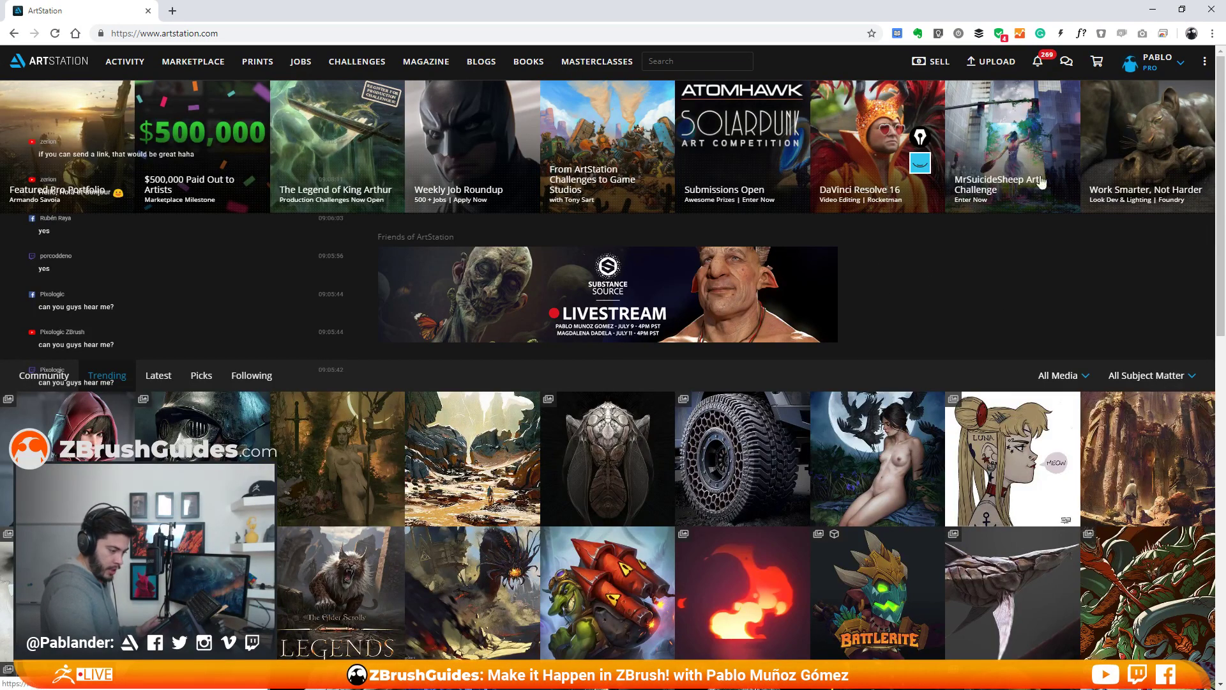
click(1150, 70)
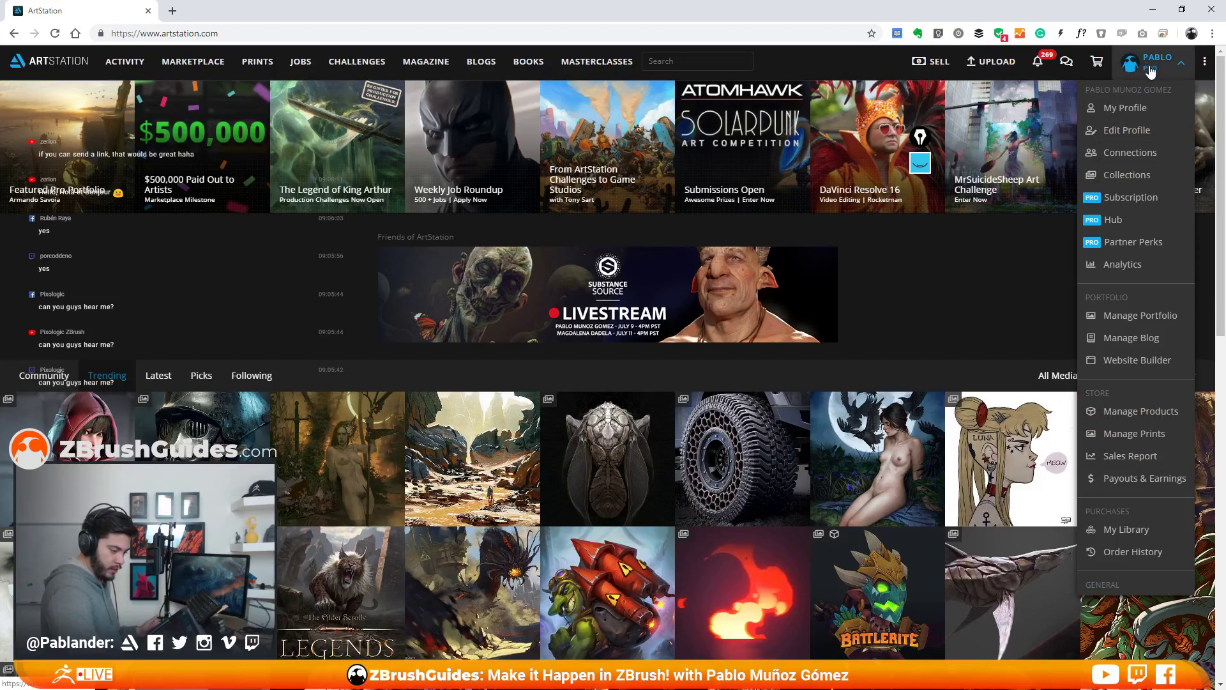
click(1126, 110)
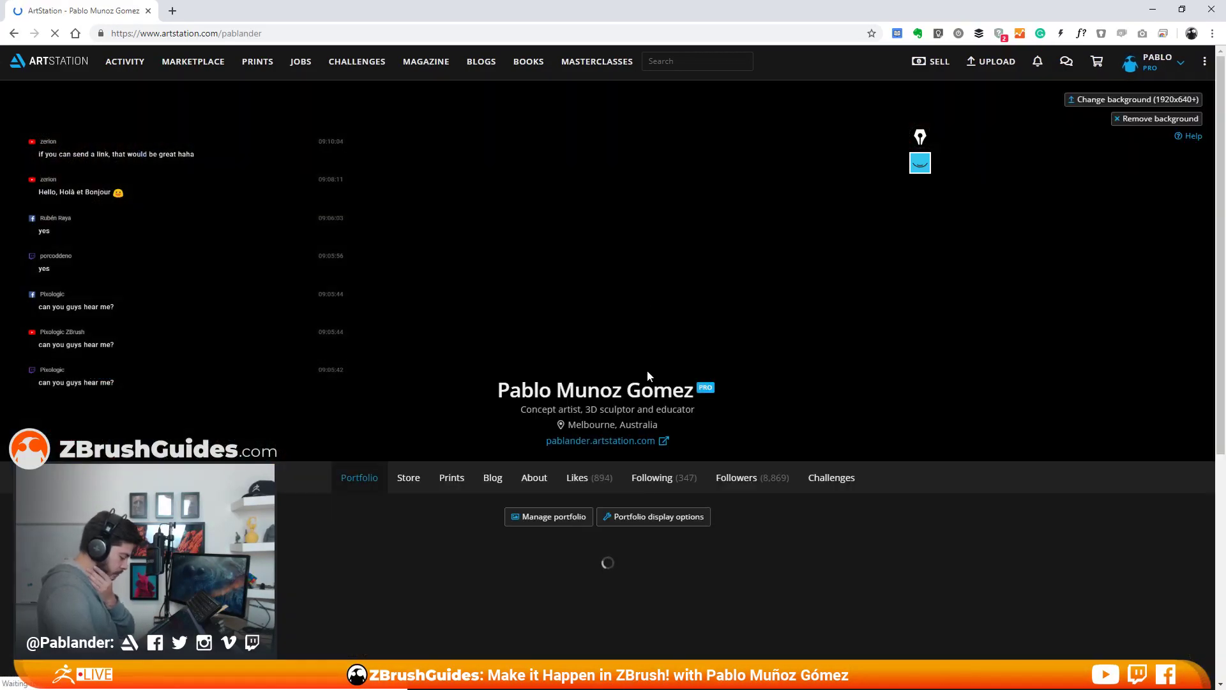
scroll(642, 369, down, 5)
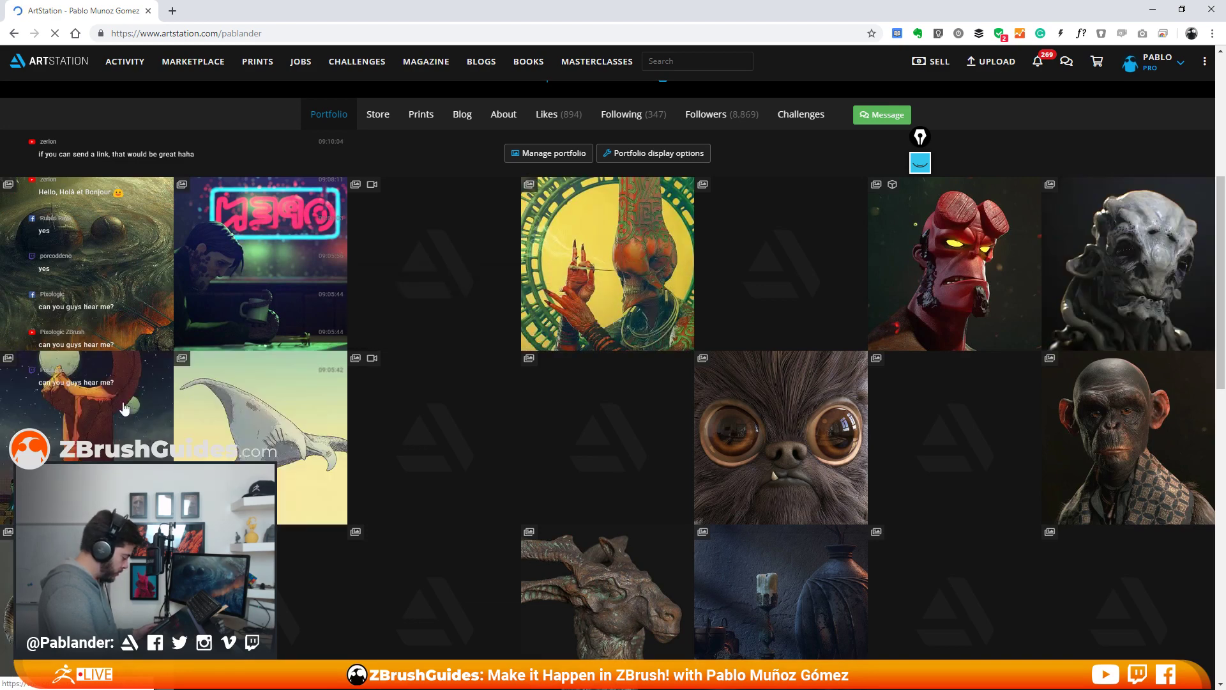
Step: Open the Reverence artwork in a separate tab and bring up the Hunter of the flying stingrays artwork
middle_click(327, 439)
click(327, 439)
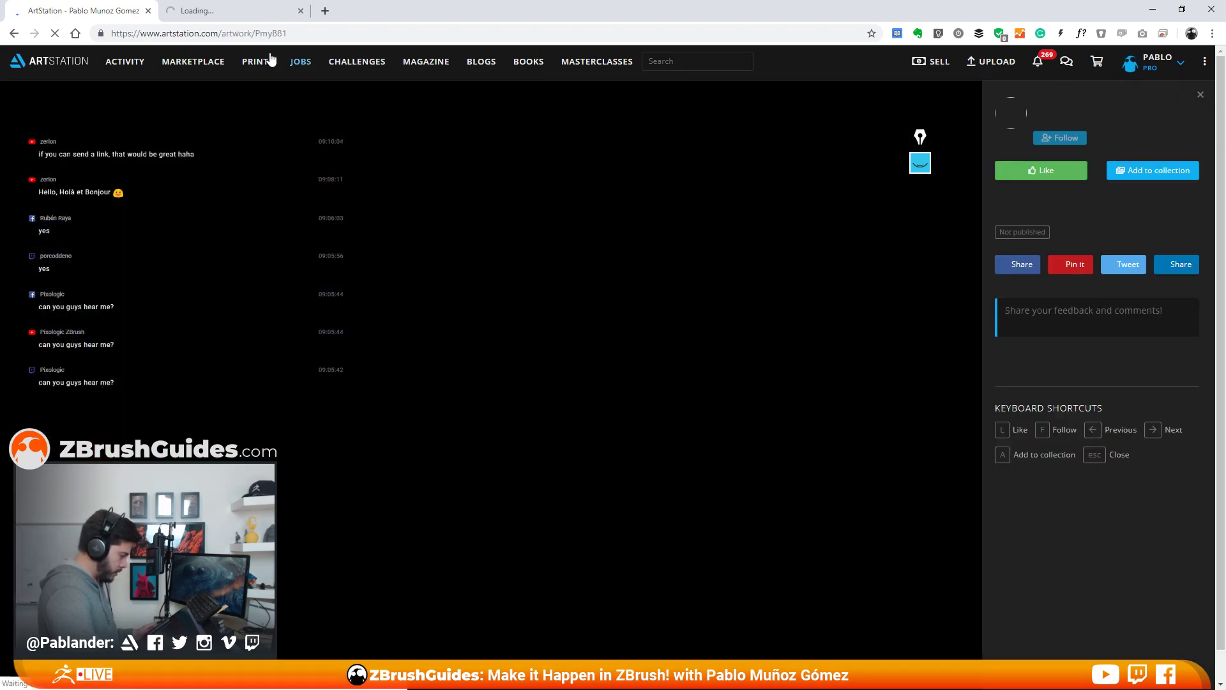
click(214, 18)
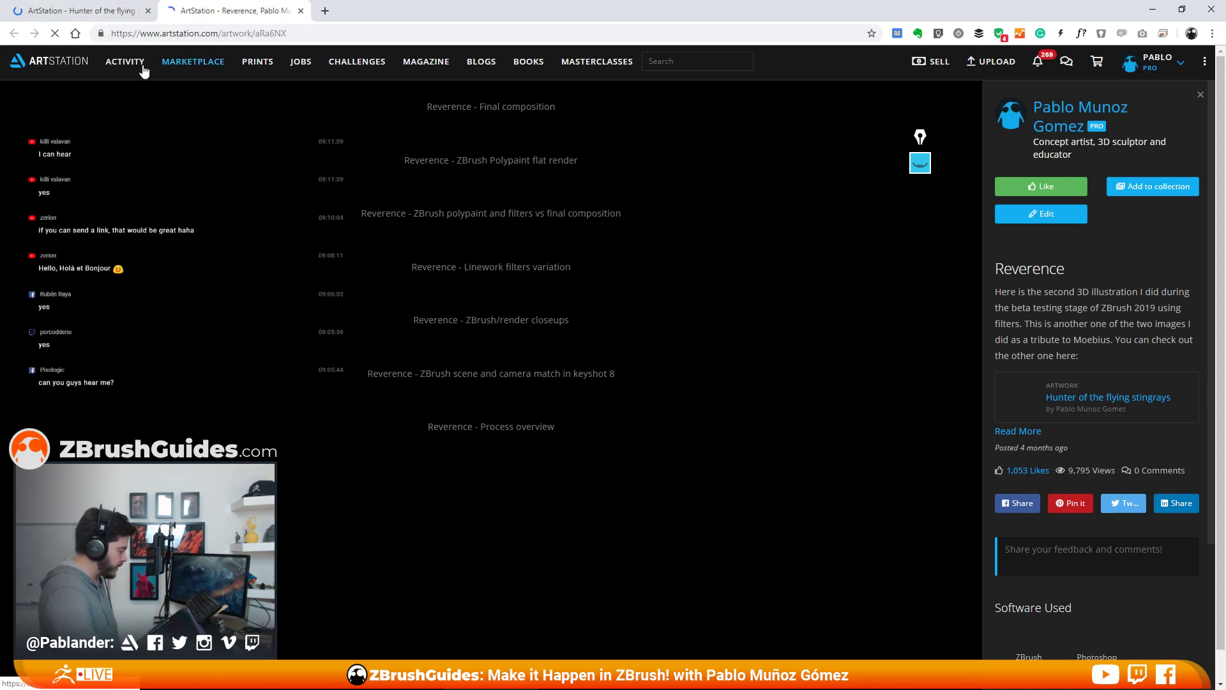
click(76, 16)
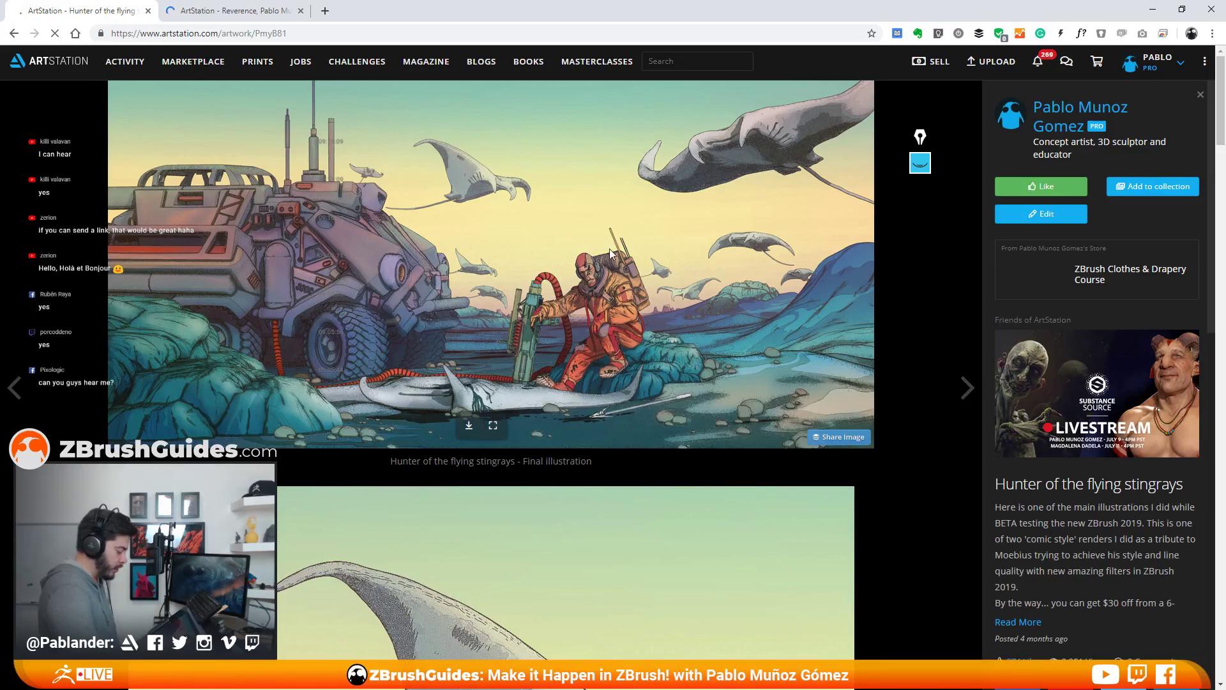
Step: Look through the Hunter of the flying stingrays closeups down to the linework render
scroll(515, 338, down, 12)
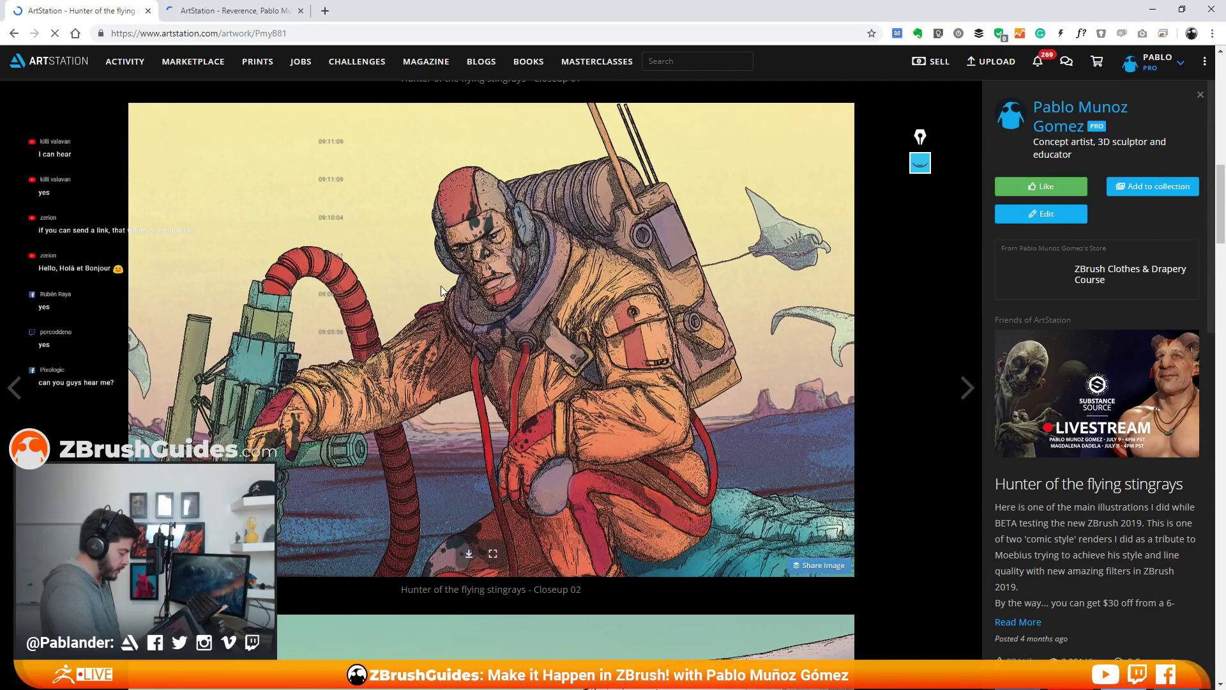
scroll(446, 290, down, 7)
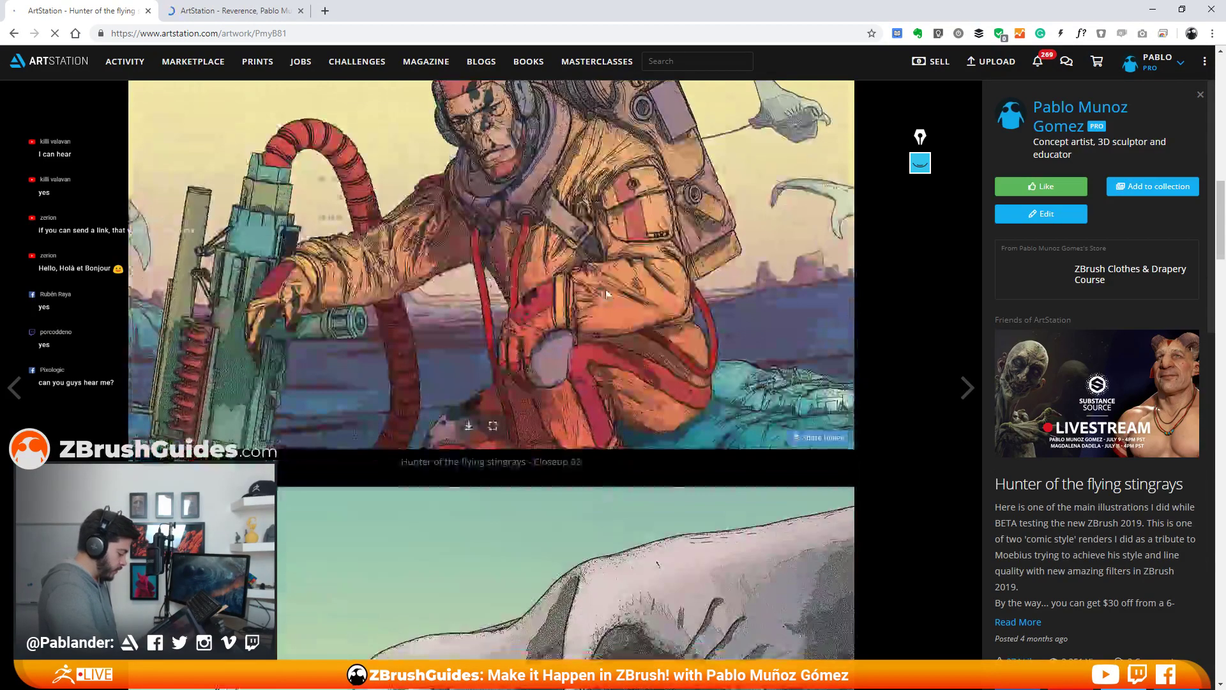
scroll(581, 290, down, 8)
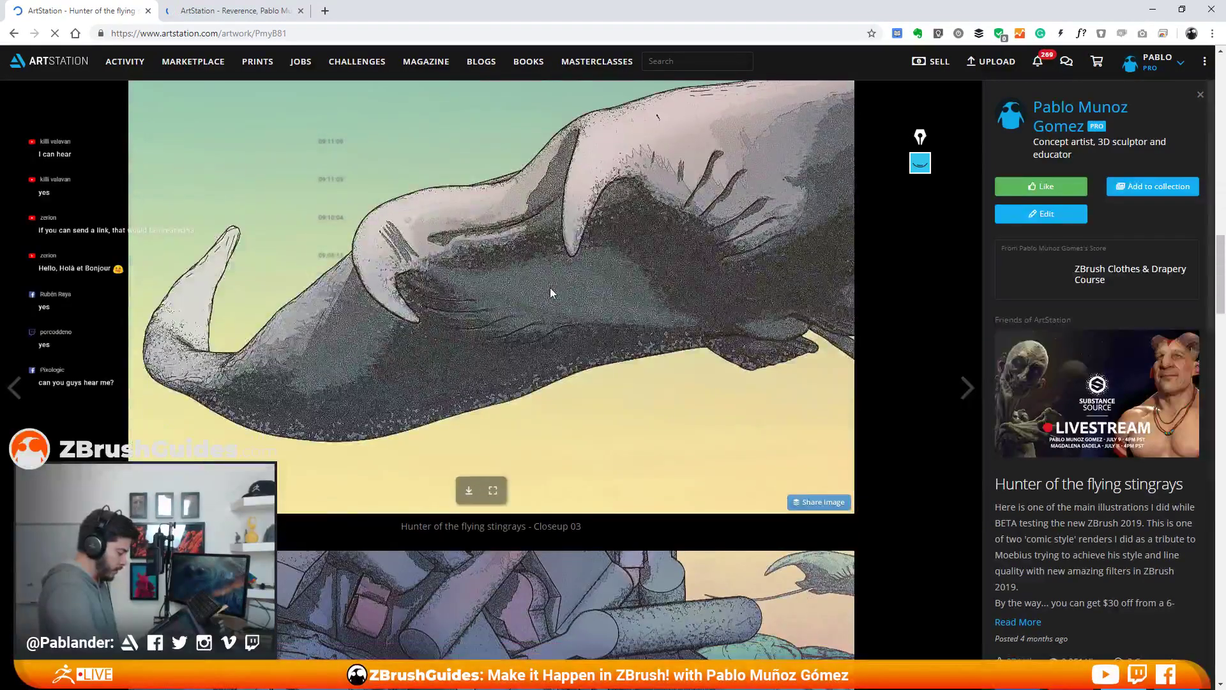
scroll(610, 285, down, 2)
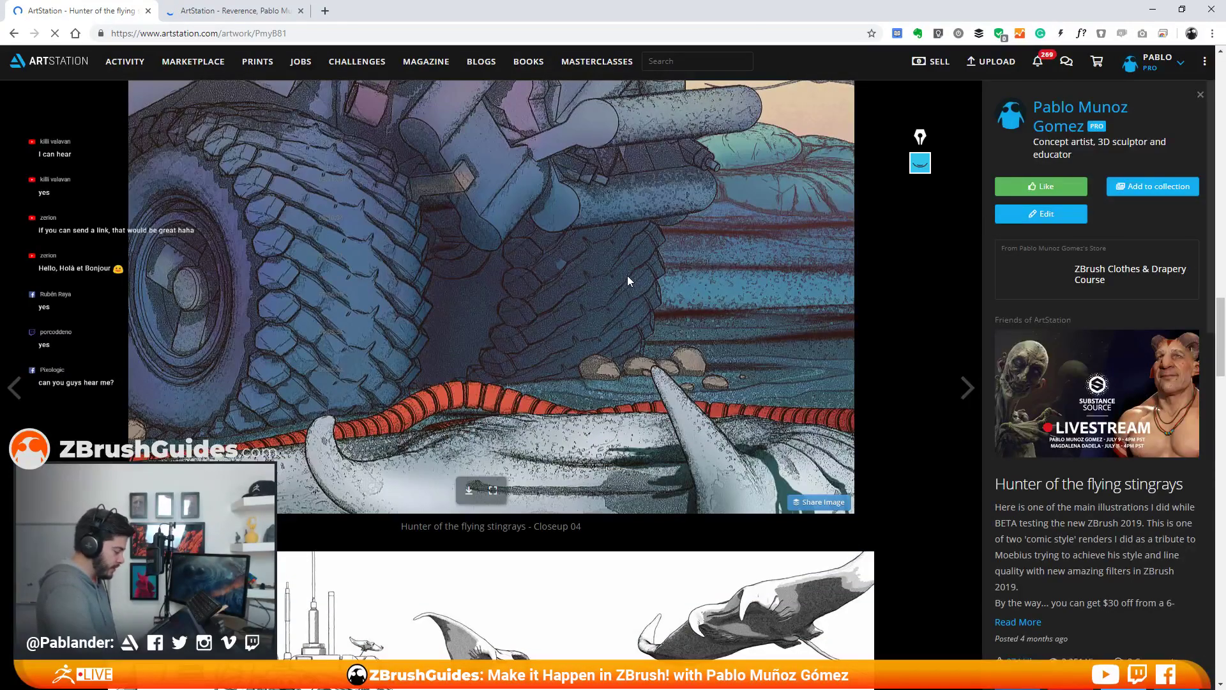
scroll(575, 275, down, 4)
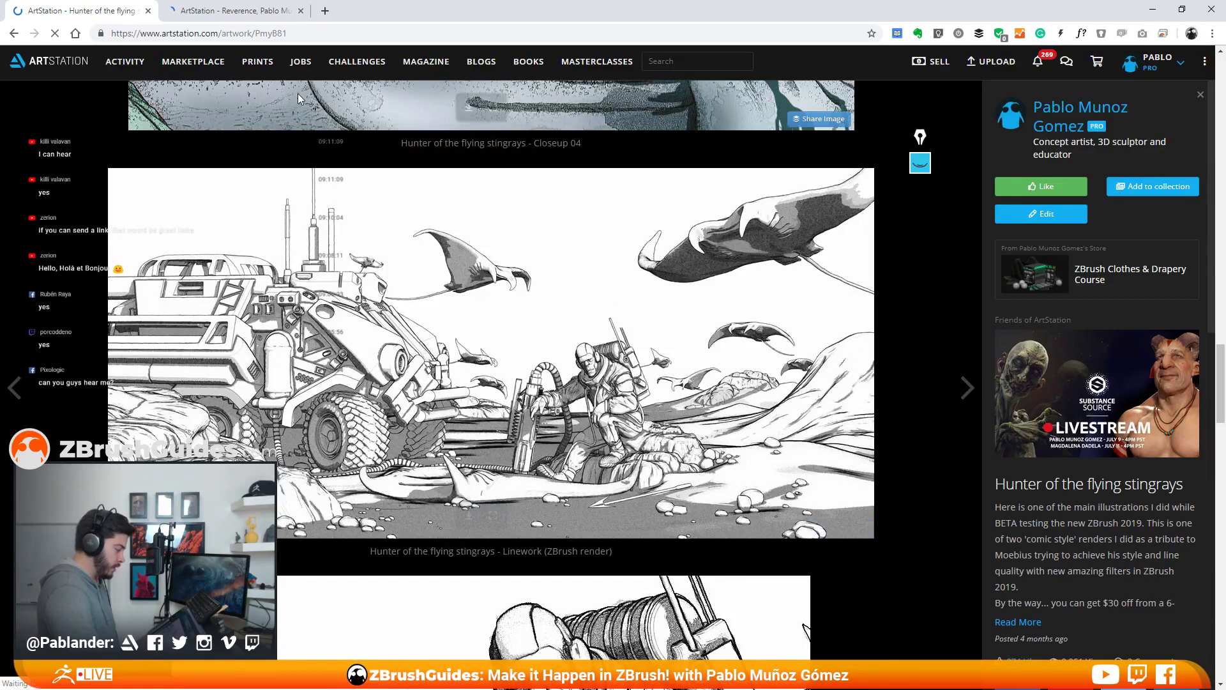
Step: Compare the final composition of Reverence with its ZBrush Polypaint flat render
click(238, 14)
scroll(504, 318, down, 7)
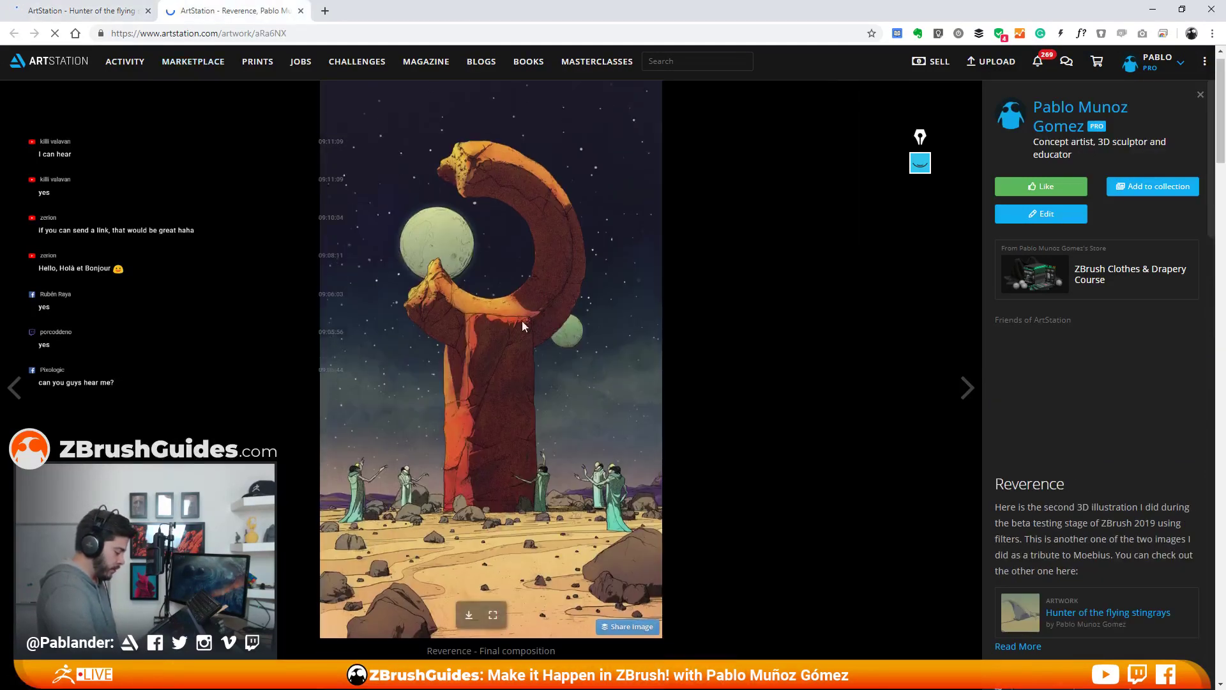
scroll(511, 312, down, 5)
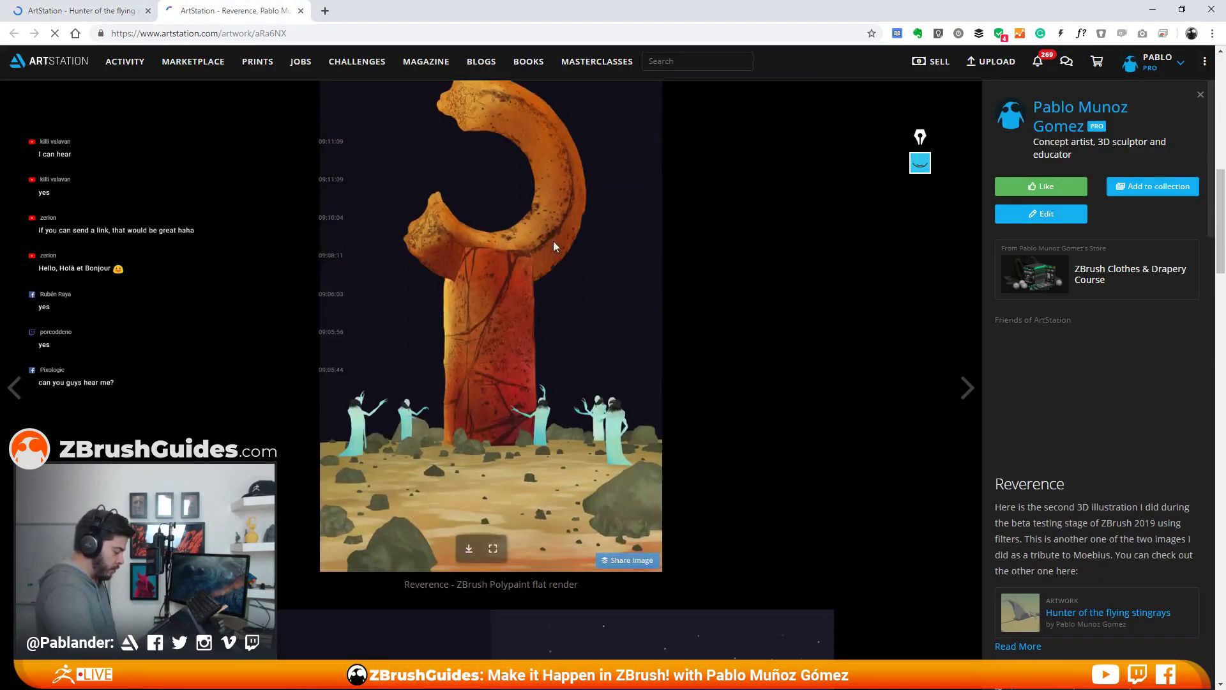
scroll(481, 351, up, 2)
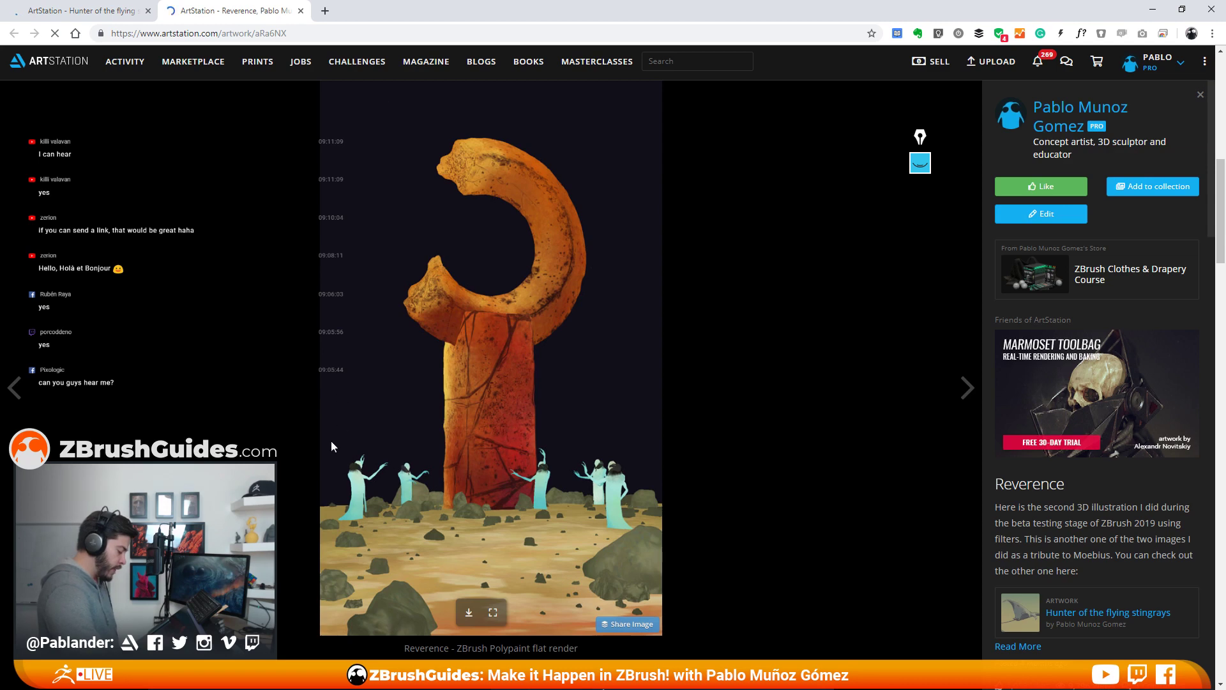
scroll(515, 440, down, 10)
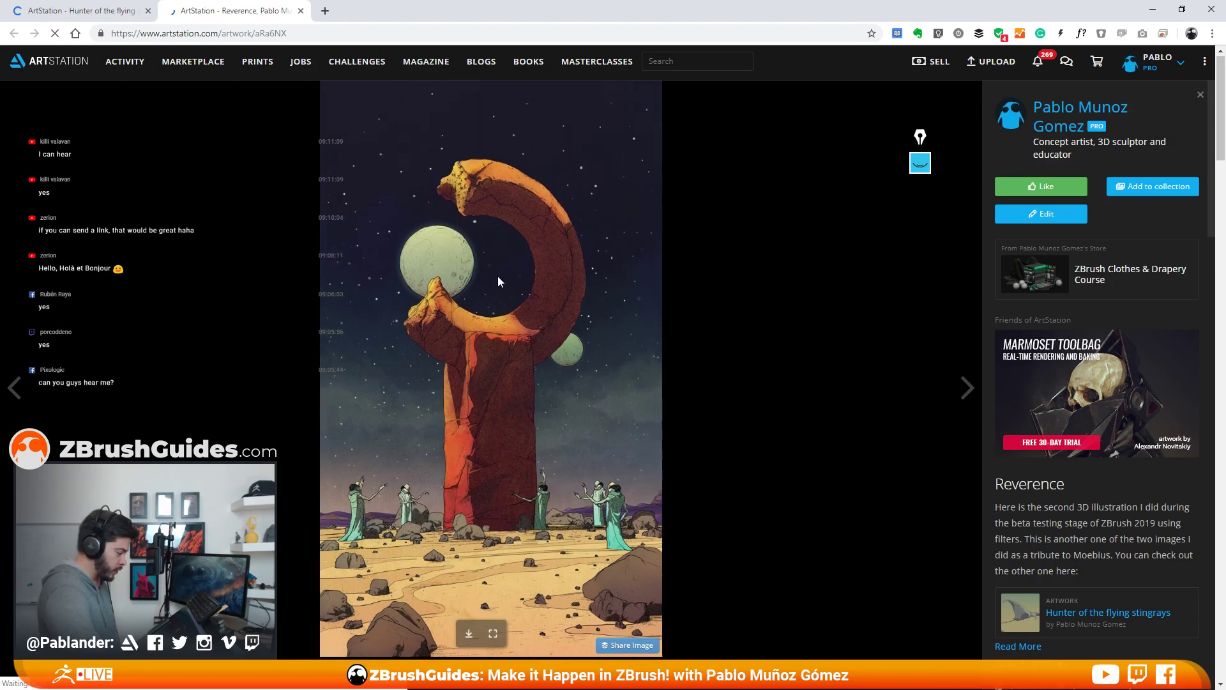
Step: Return to Hunter of the flying stingrays and examine its linework render
key(ctrl+Tab)
scroll(466, 304, down, 3)
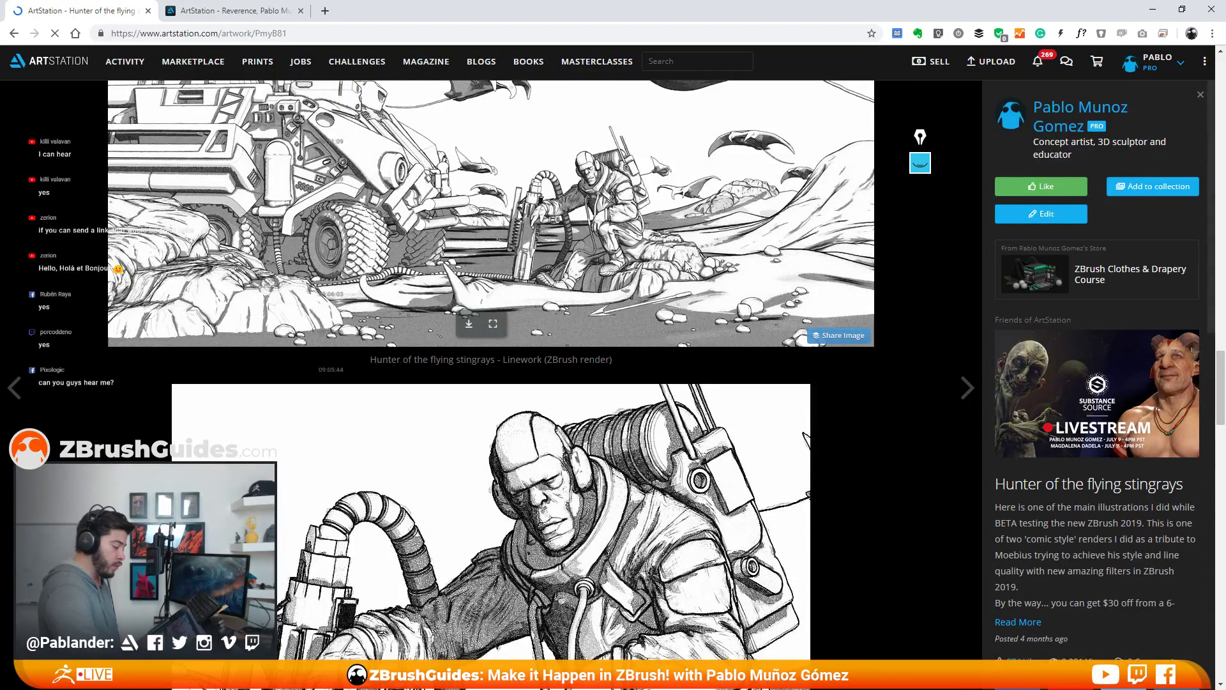
scroll(582, 259, up, 1)
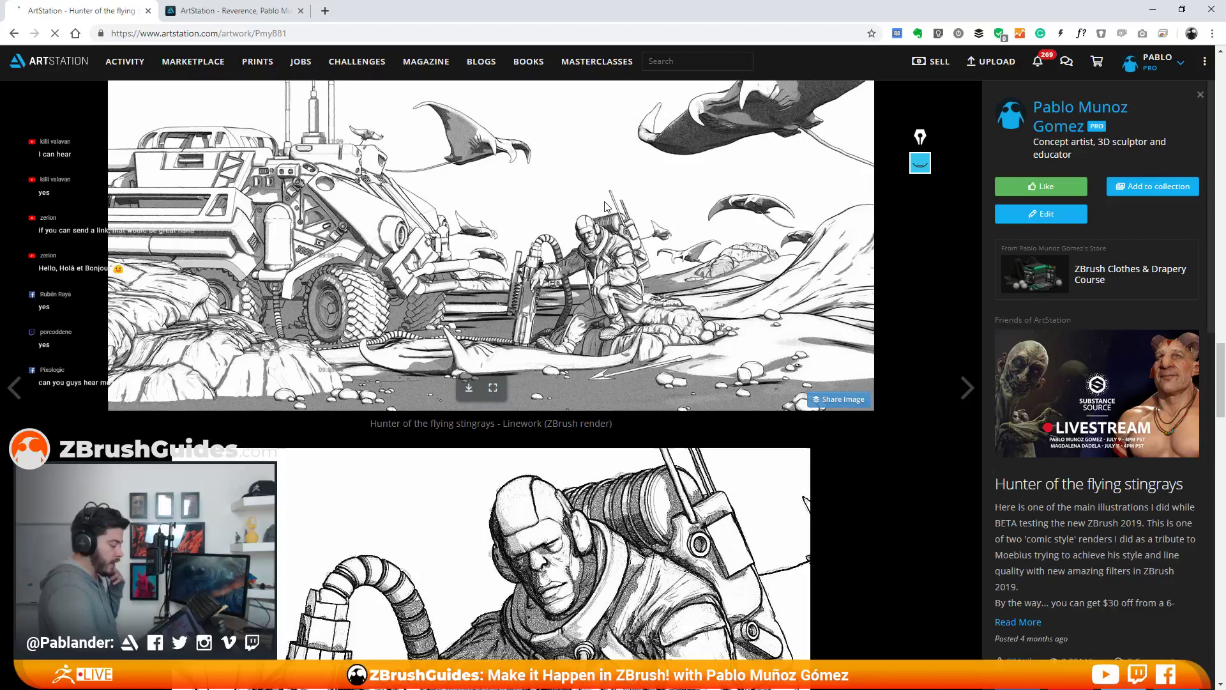
Step: Bring up the Free Masterclass Series page in a maximized browser window and reload it without the fbclid parameter in its address
key(alt+Tab)
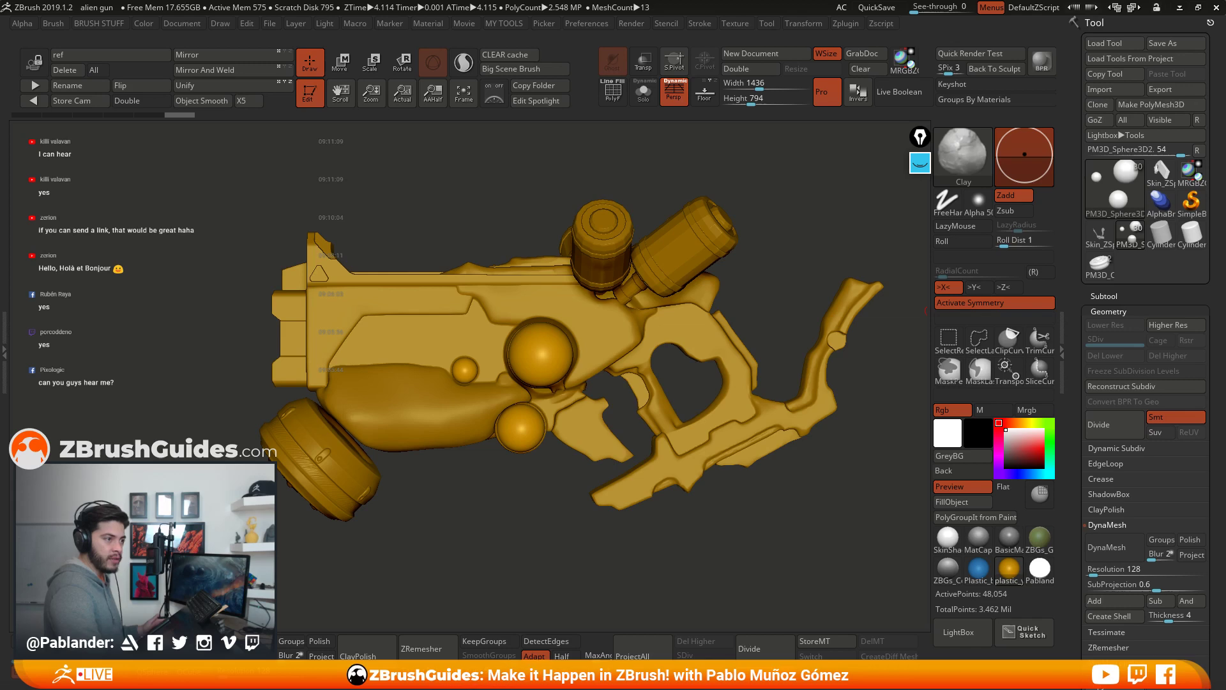
key(alt+Tab)
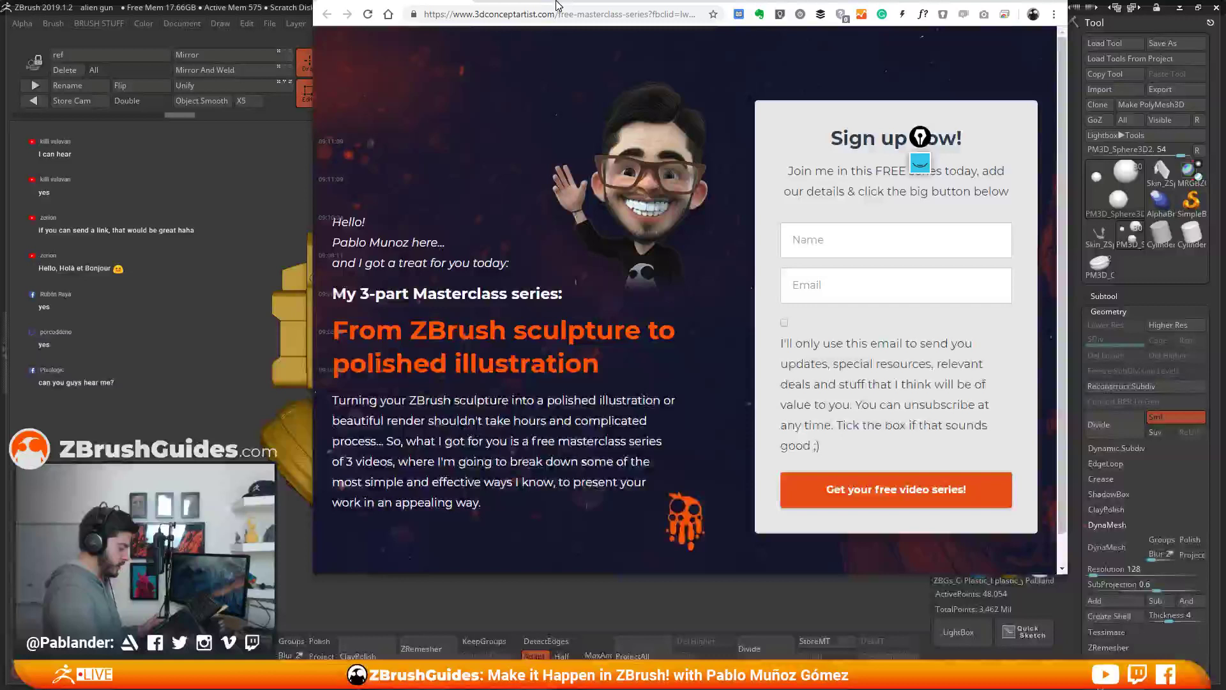
drag(556, 5, 556, 0)
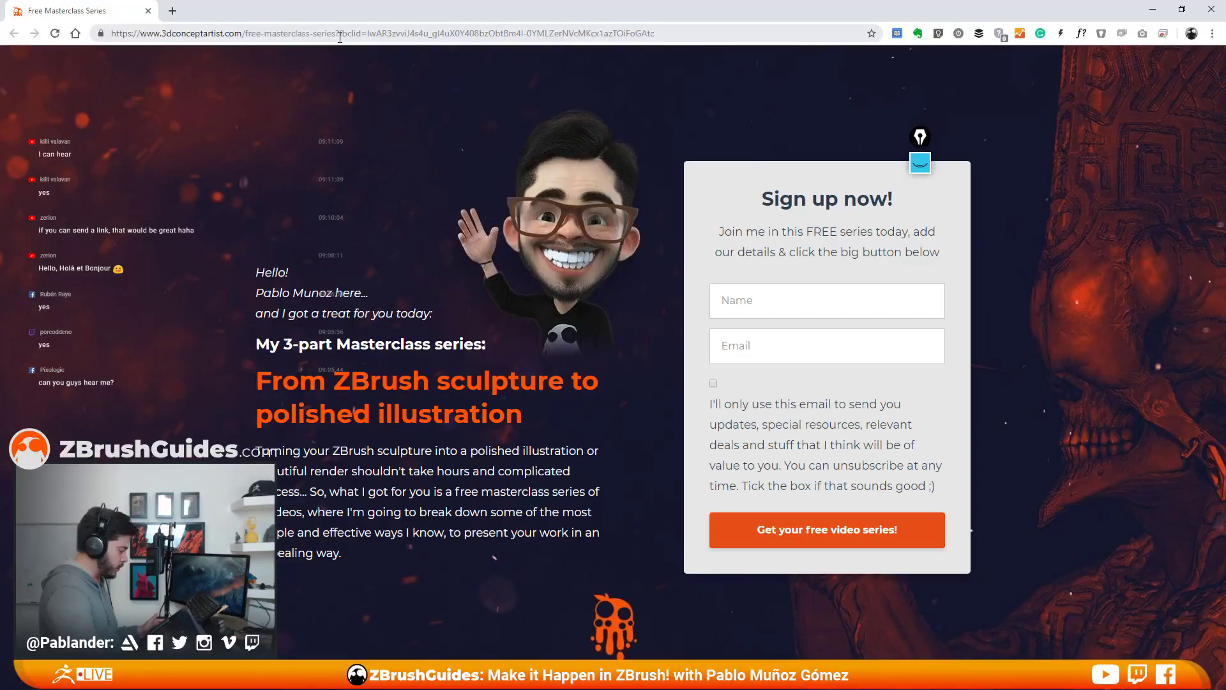
drag(338, 33, 744, 50)
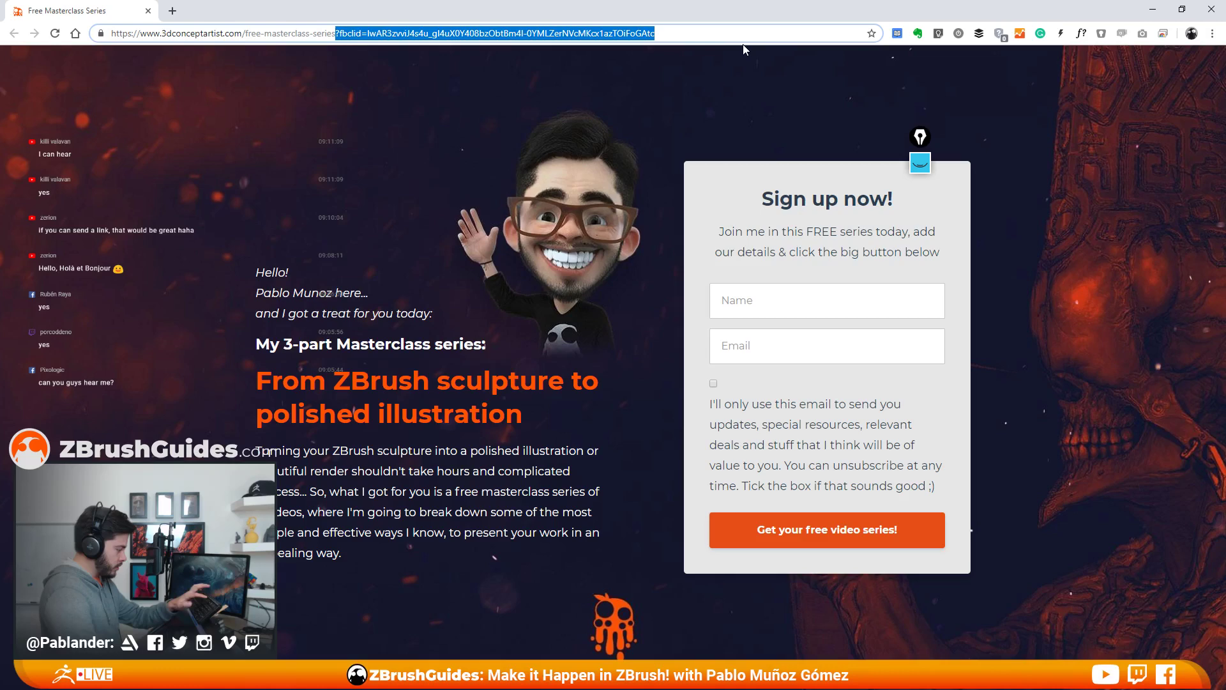
key(BackSpace)
key(ctrl+a)
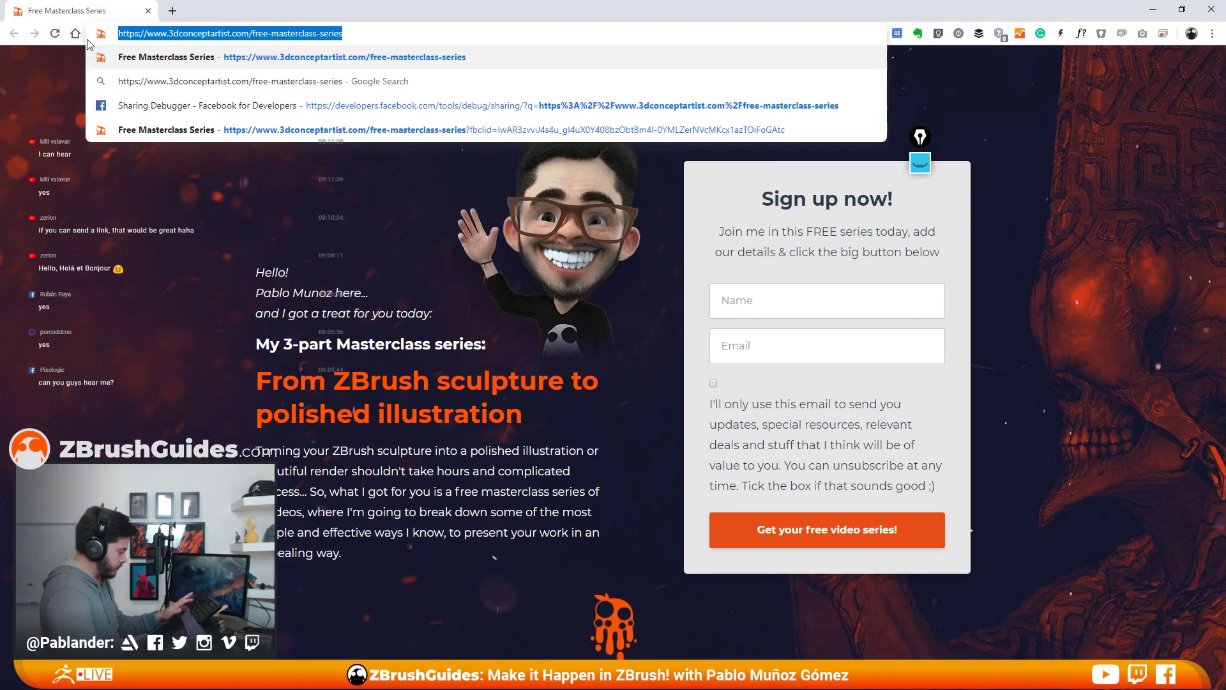
key(Return)
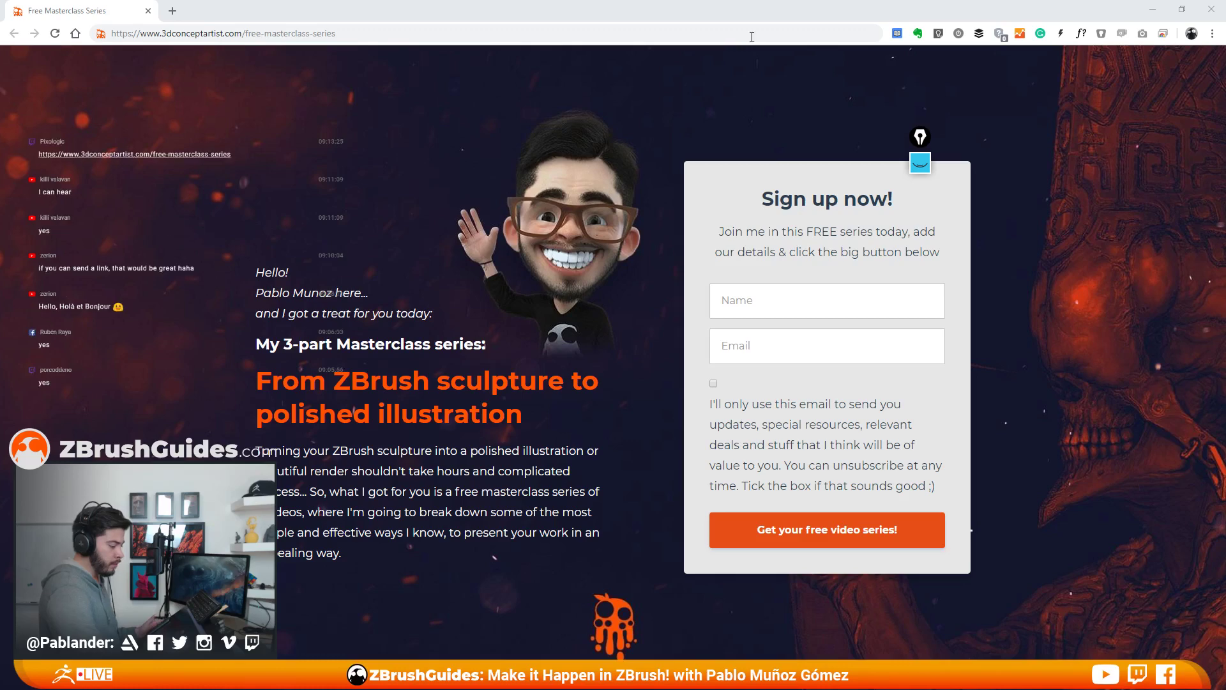
Step: Restore the browser window to a smaller size and move it off the ZBrush canvas, revealing the alien gun
key(super+Down)
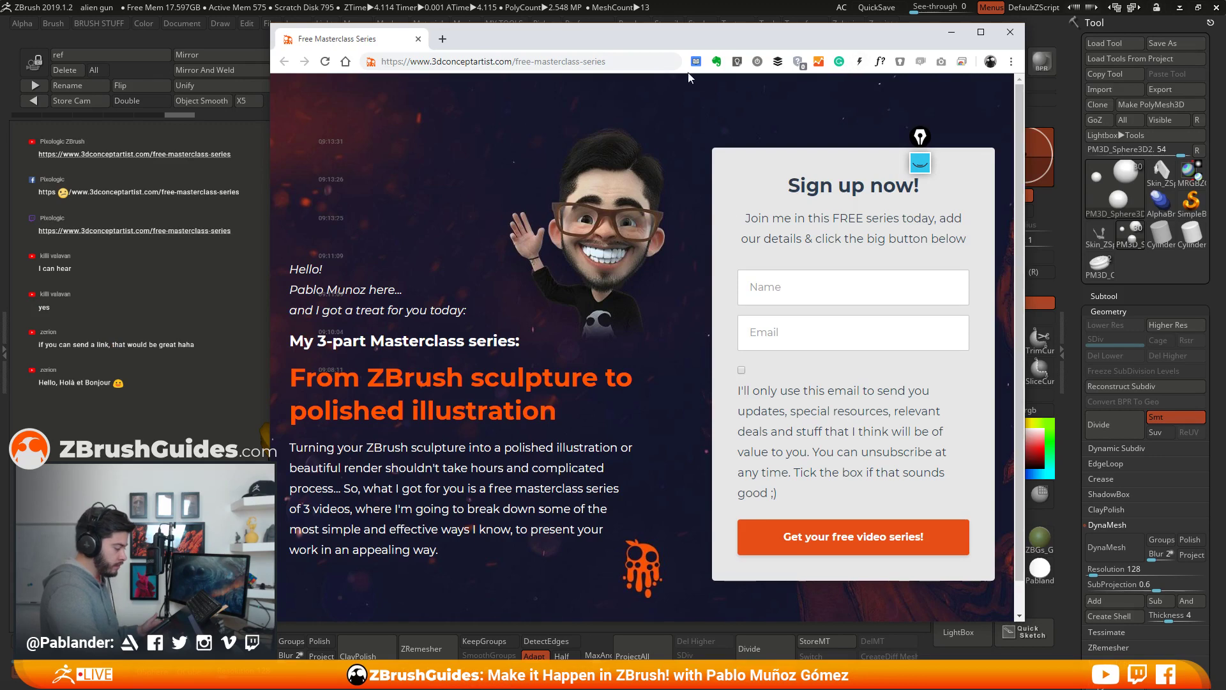
drag(583, 37, 1225, 59)
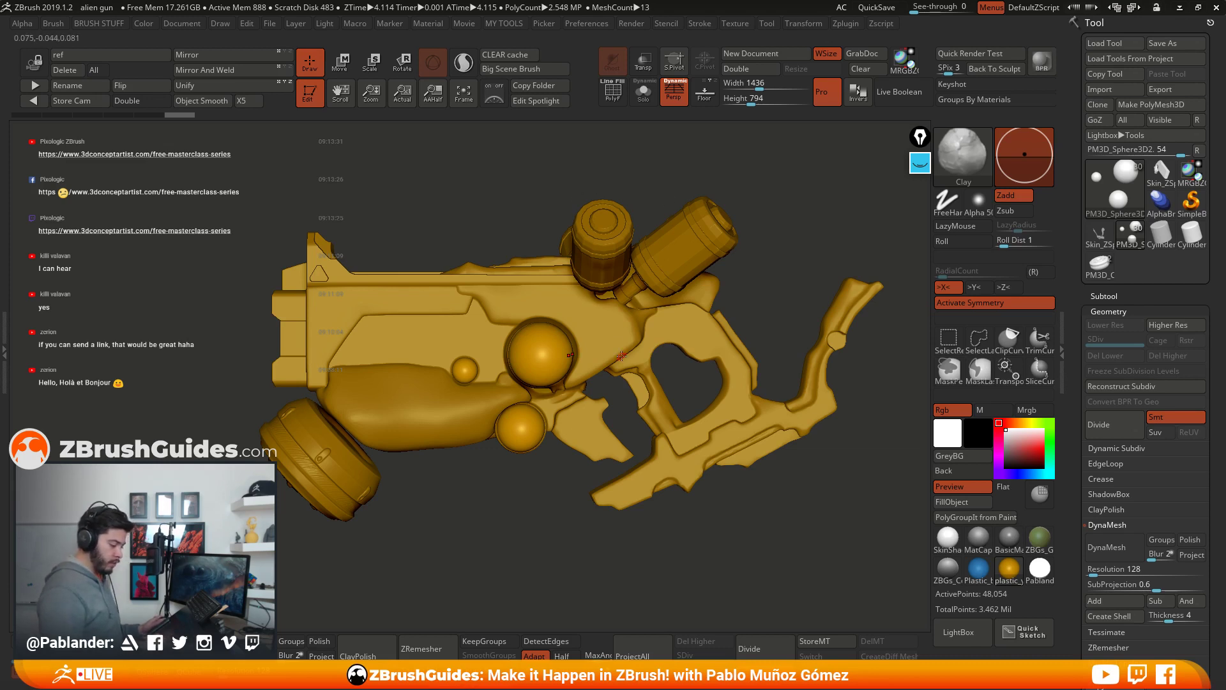
drag(796, 492, 808, 494)
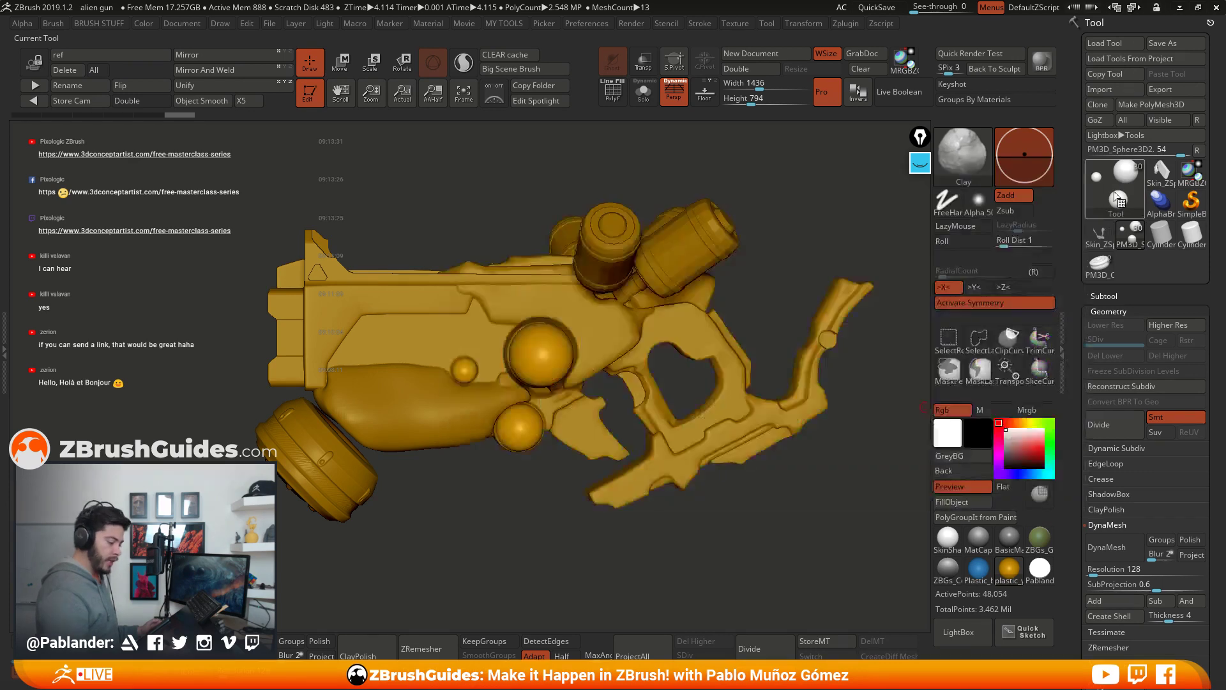
Step: Switch the active tool to the Cylinder3D primitive, frame it, and view it from slightly above
click(1159, 234)
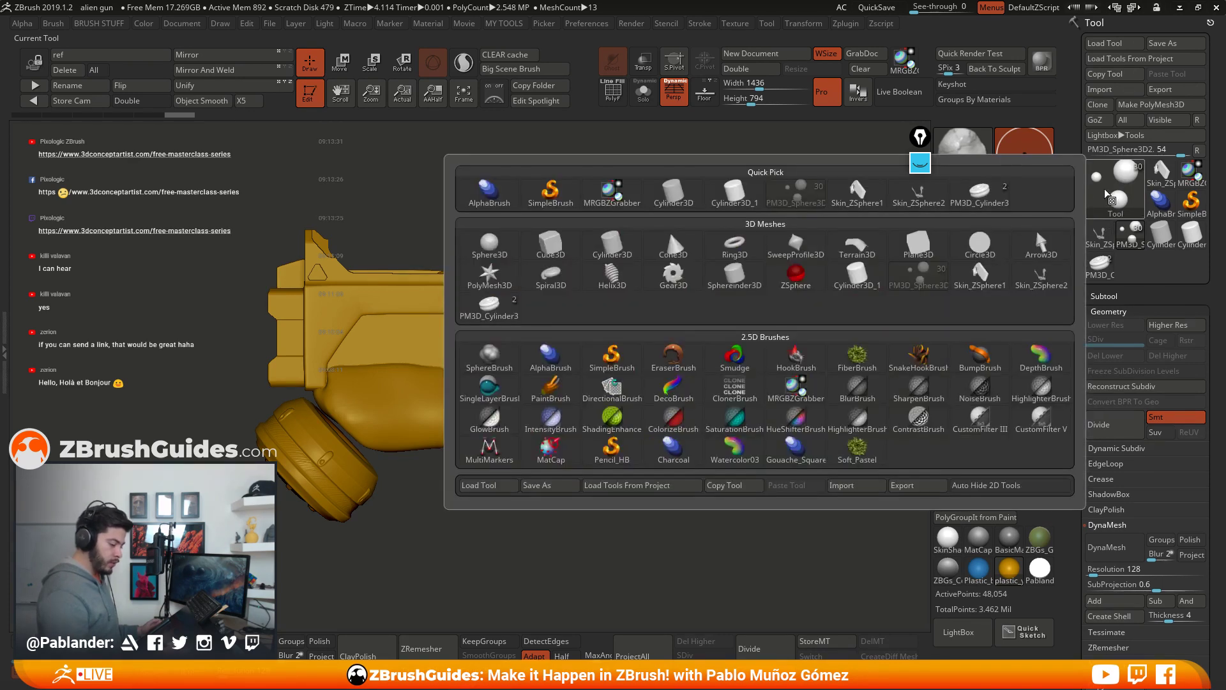
click(615, 252)
key(f)
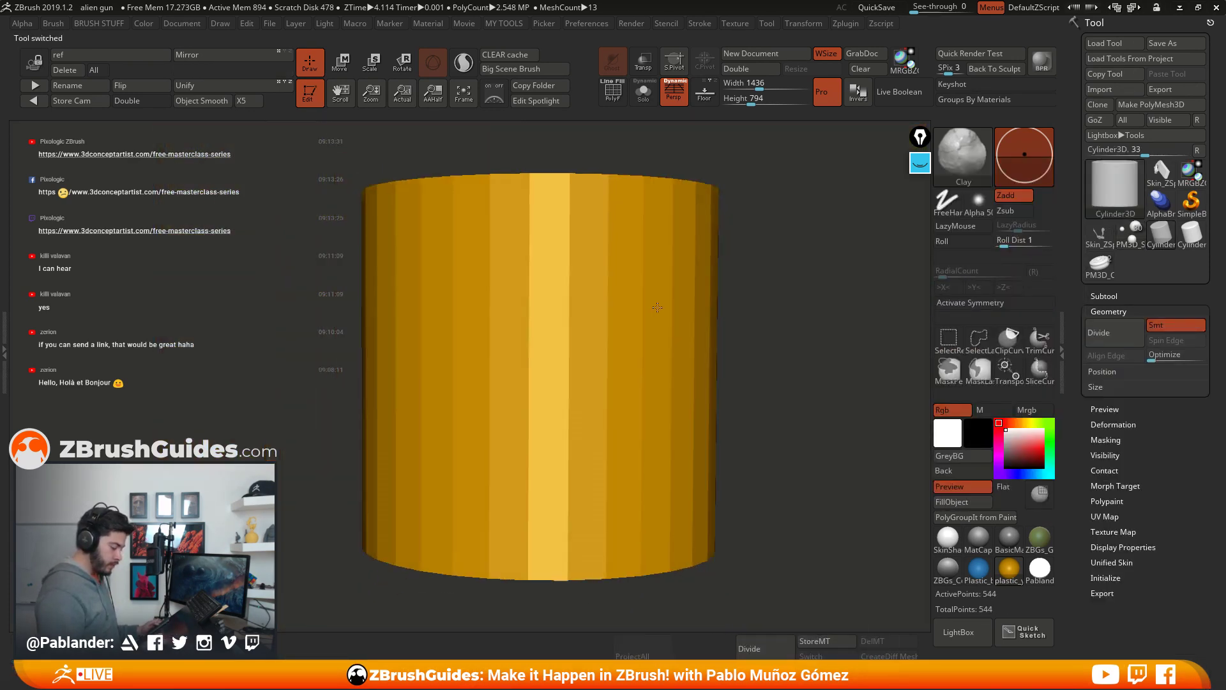
drag(769, 336, 697, 370)
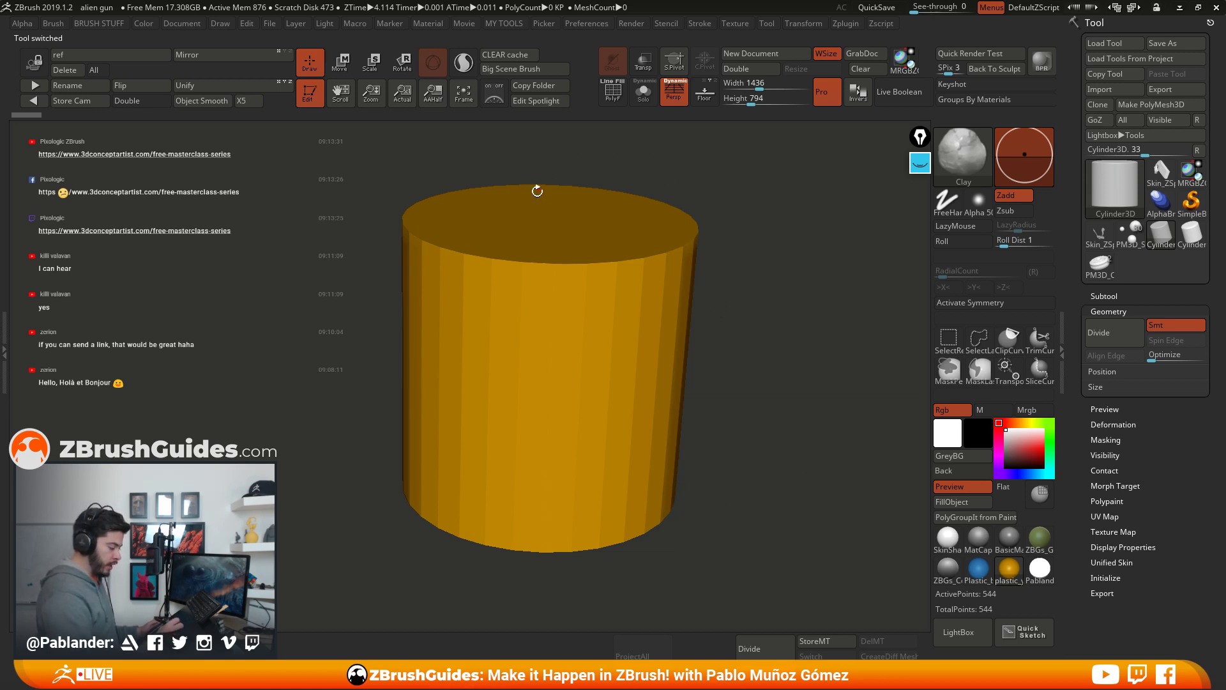
Step: Turn on the polygon wireframe display for the cylinder and inspect its topology from the front and slightly above
drag(707, 196, 766, 256)
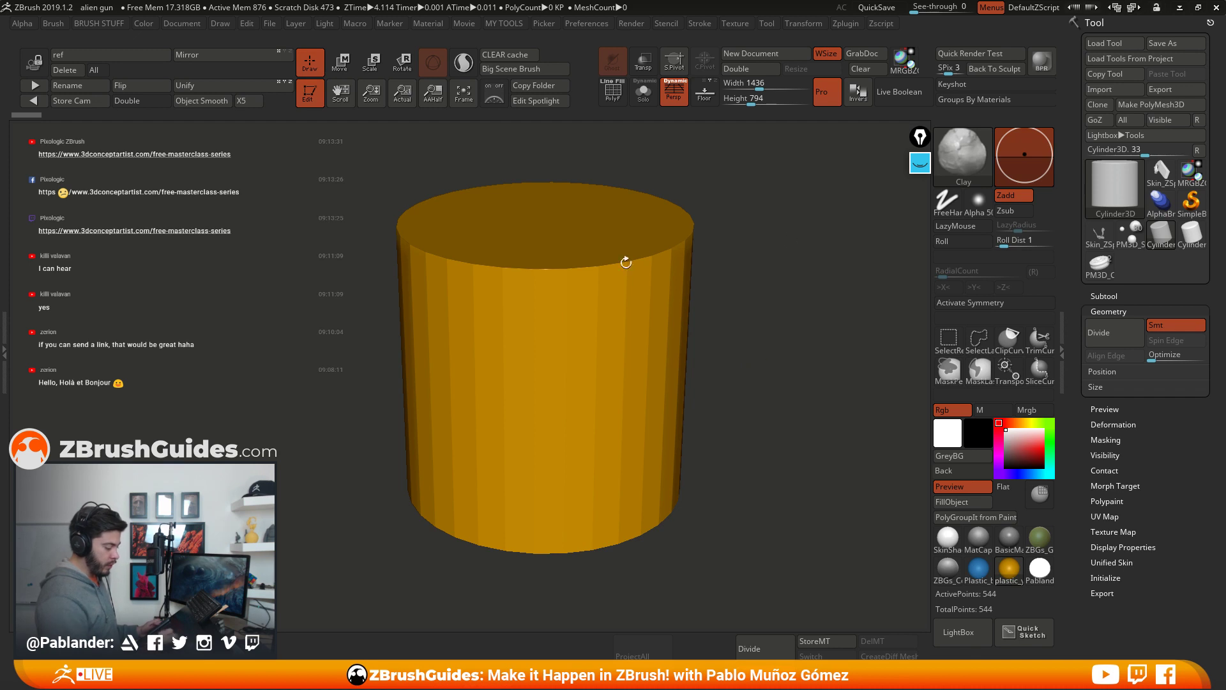
key(shift+f)
shift+drag(703, 288, 679, 405)
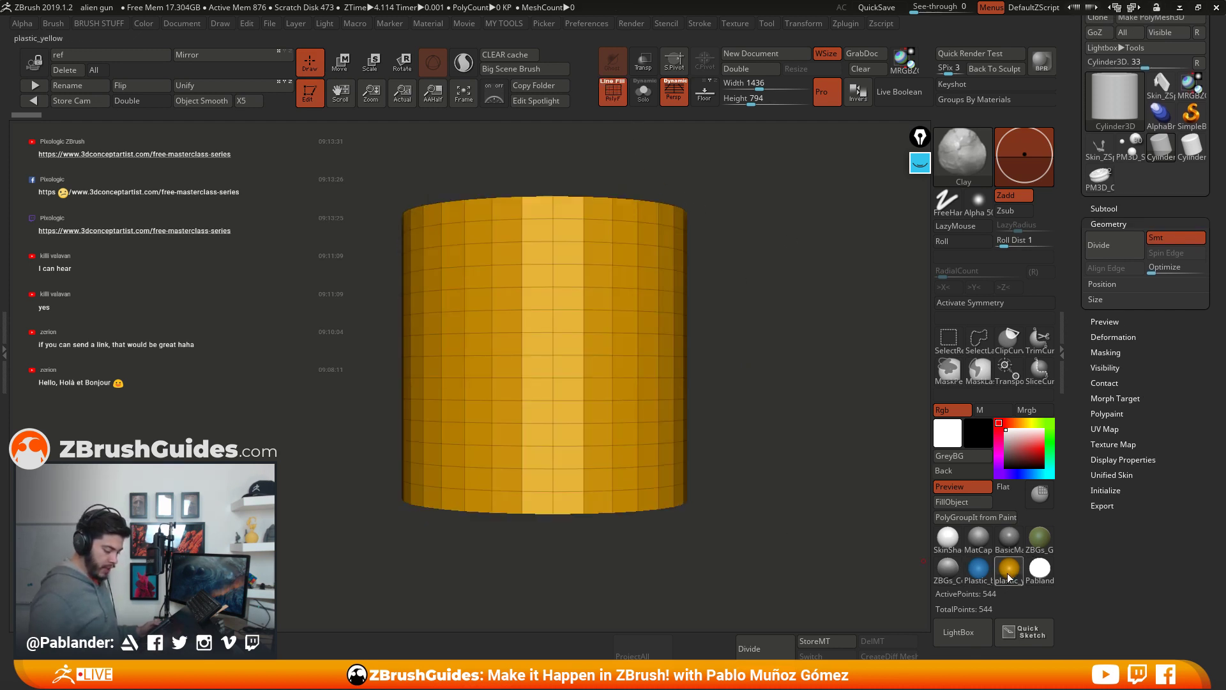
drag(707, 481, 760, 426)
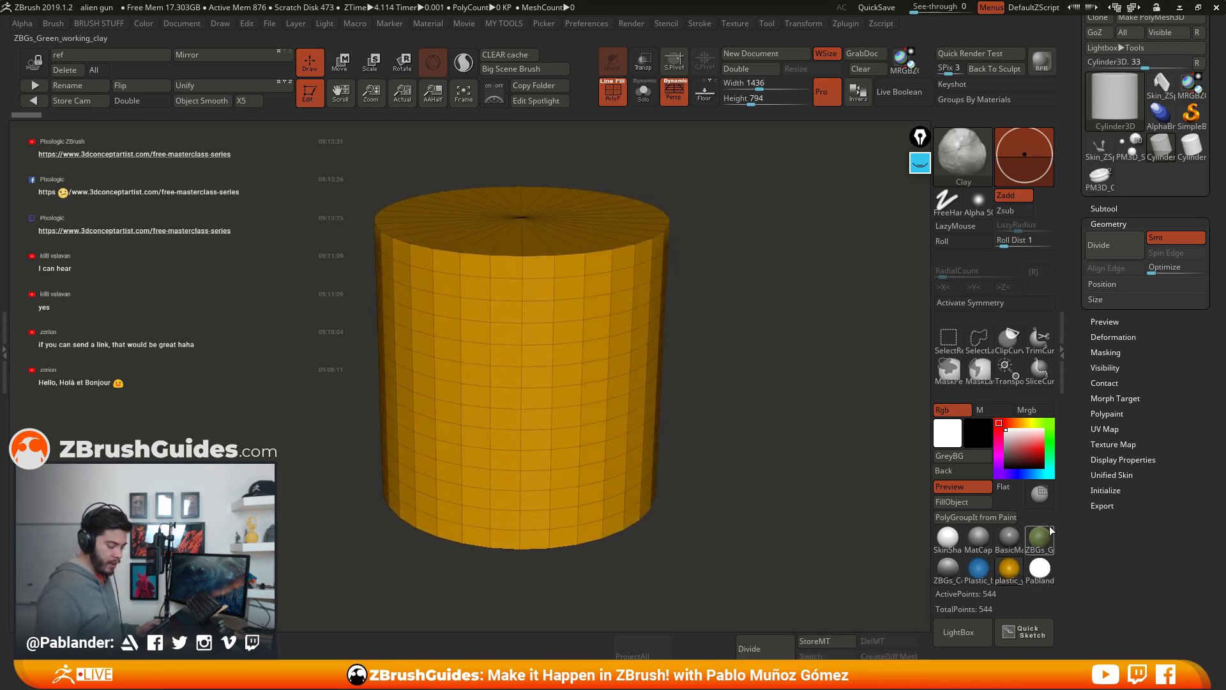
Step: Change the cylinder's material to BasicMaterial2
mouse_move(1013, 573)
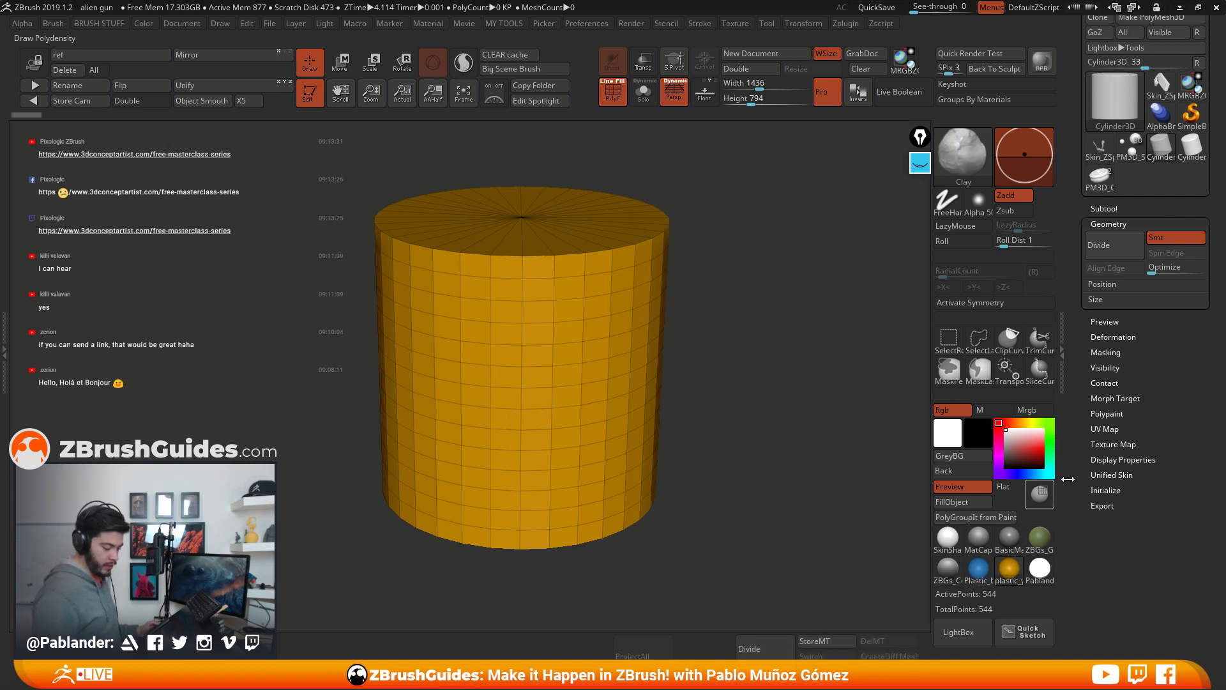
scroll(1137, 389, down, 2)
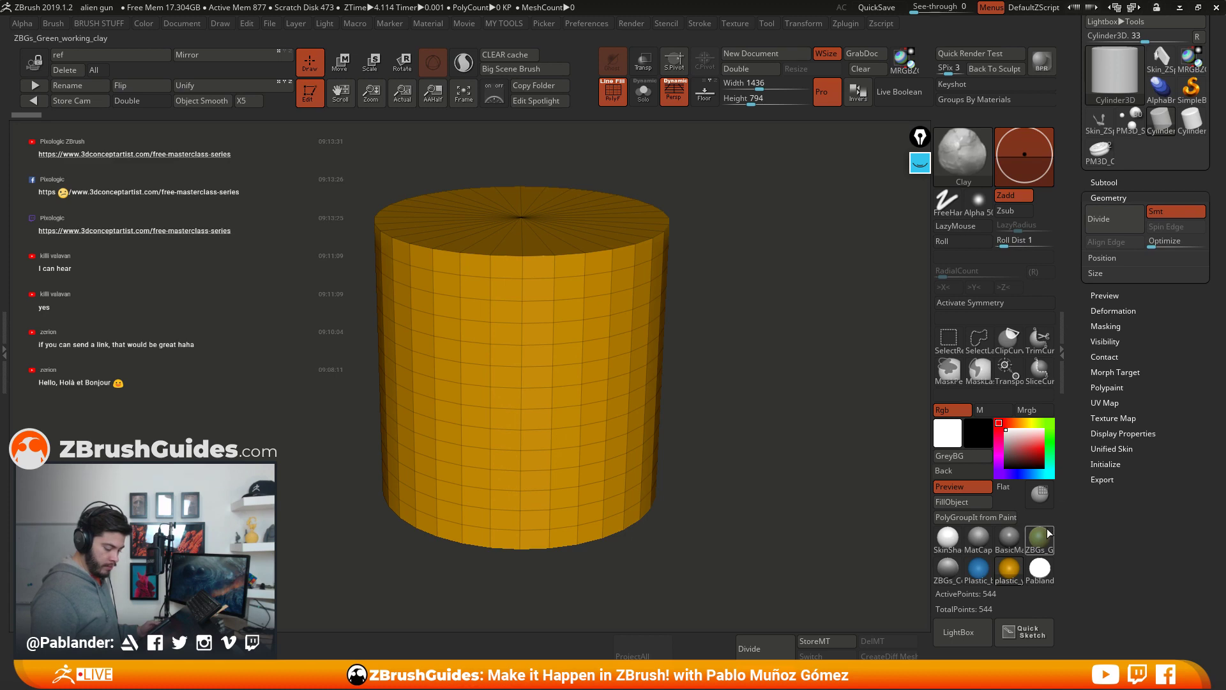
mouse_move(1015, 545)
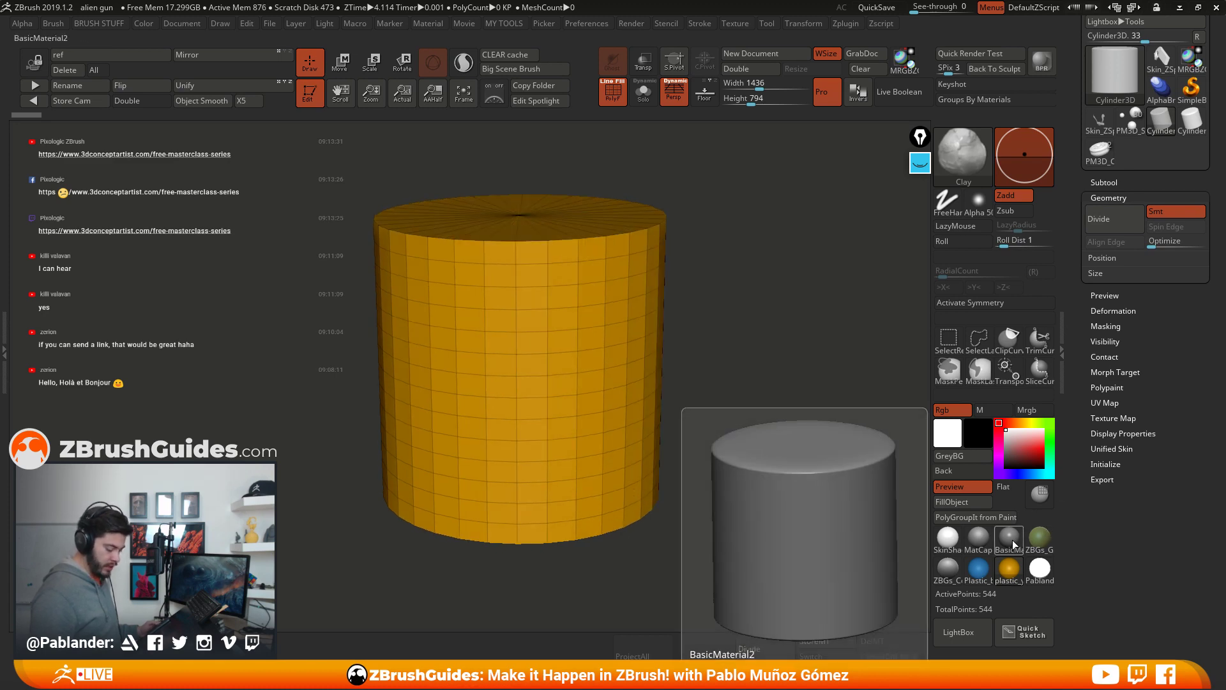
drag(775, 460, 616, 328)
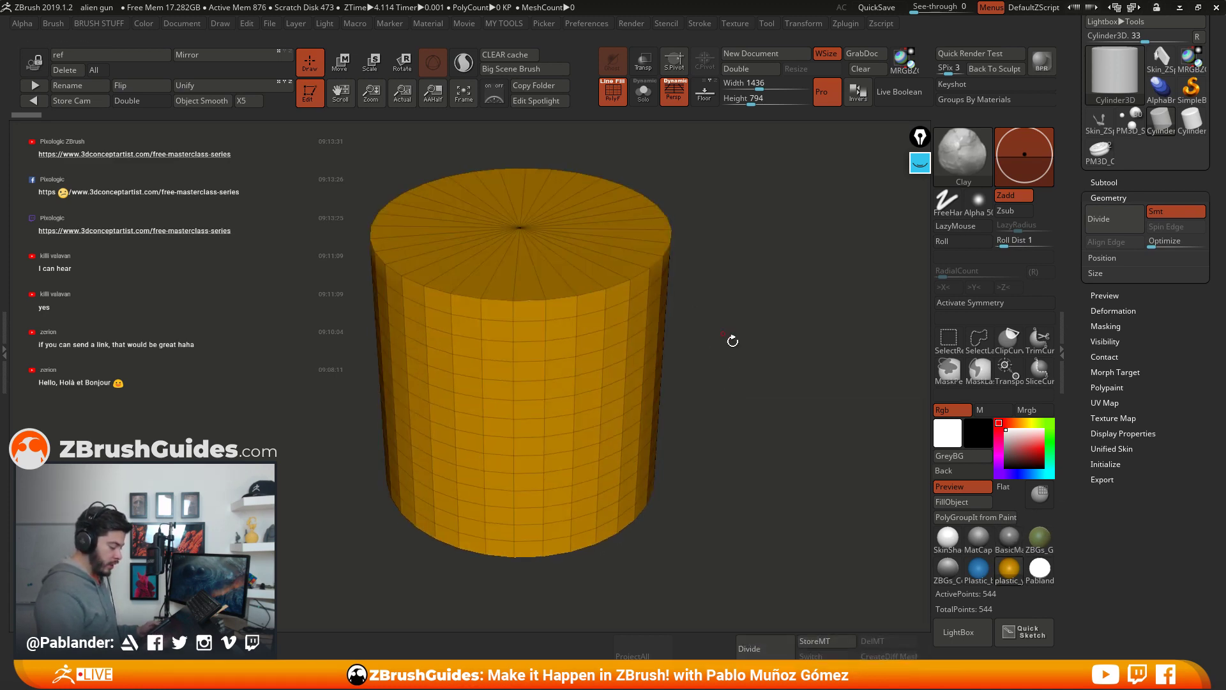
drag(733, 340, 533, 253)
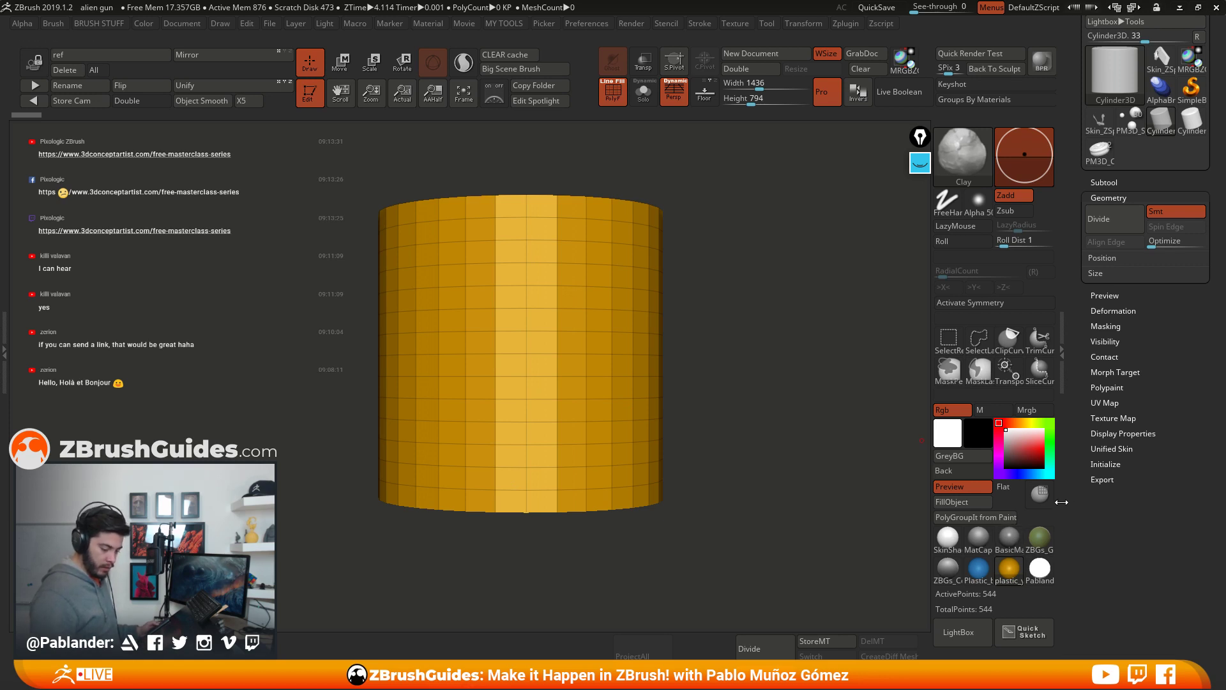
click(1009, 537)
drag(739, 358, 643, 369)
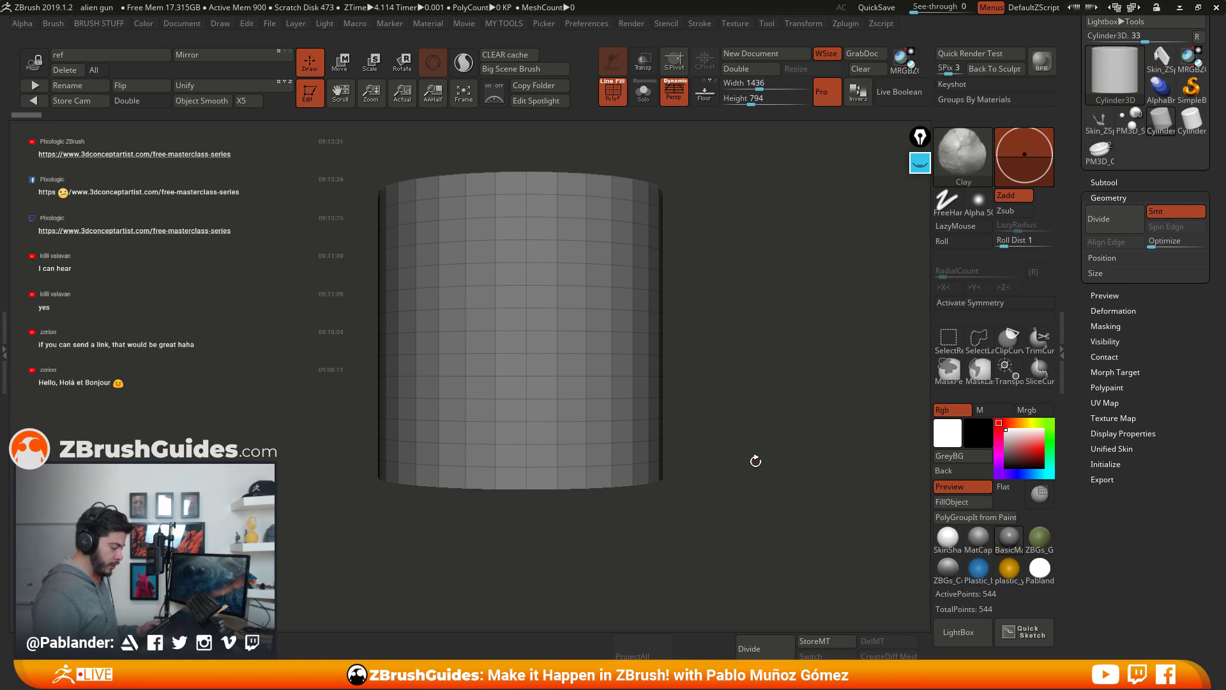
Step: Set the cylinder primitive's horizontal subdivision count (HDivide) to 16 in its initialization settings
scroll(1170, 324, down, 2)
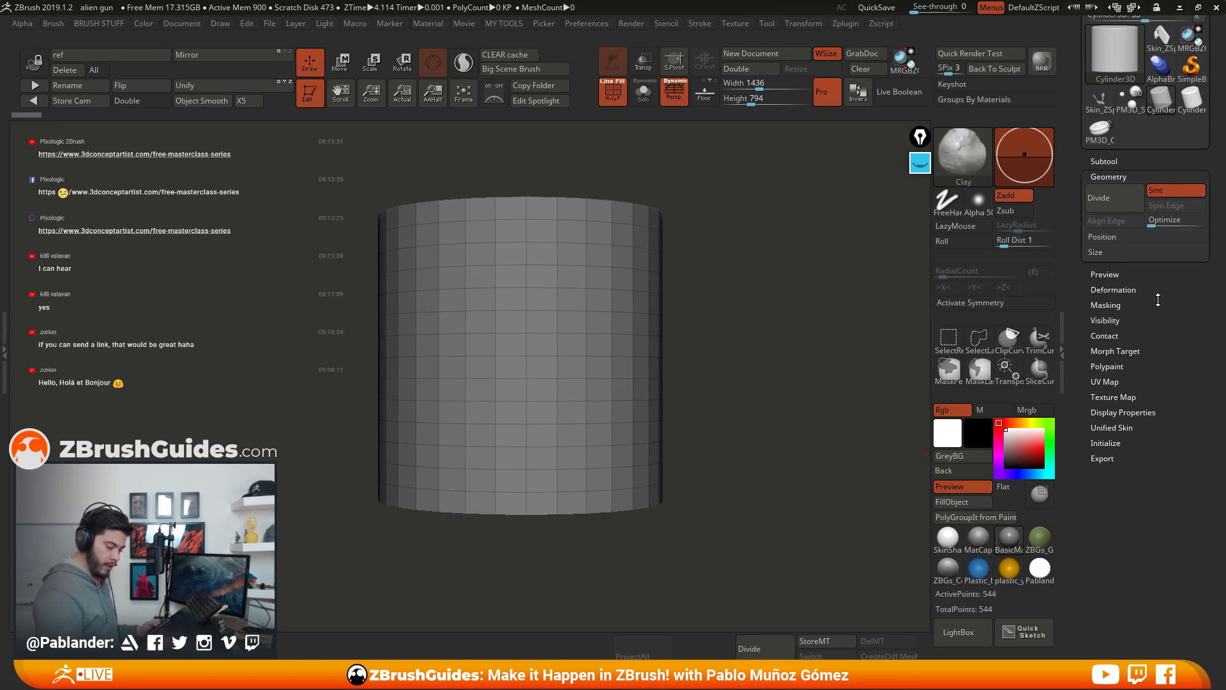
shift+click(1146, 443)
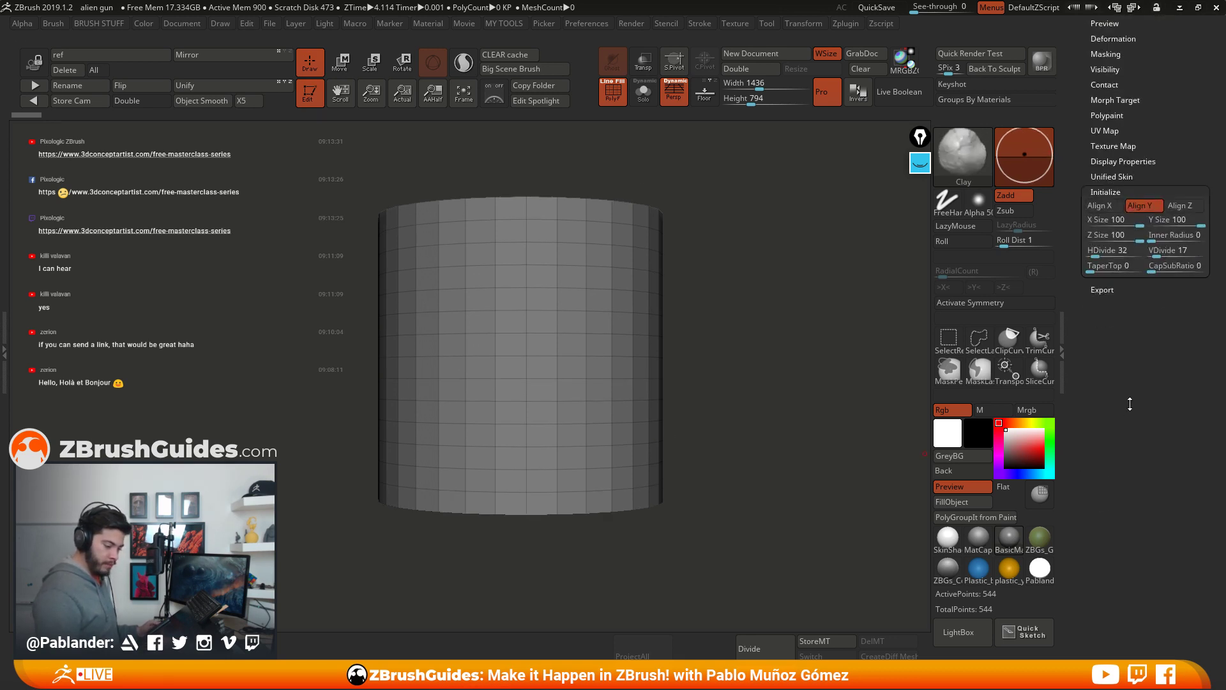
scroll(1130, 317, up, 1)
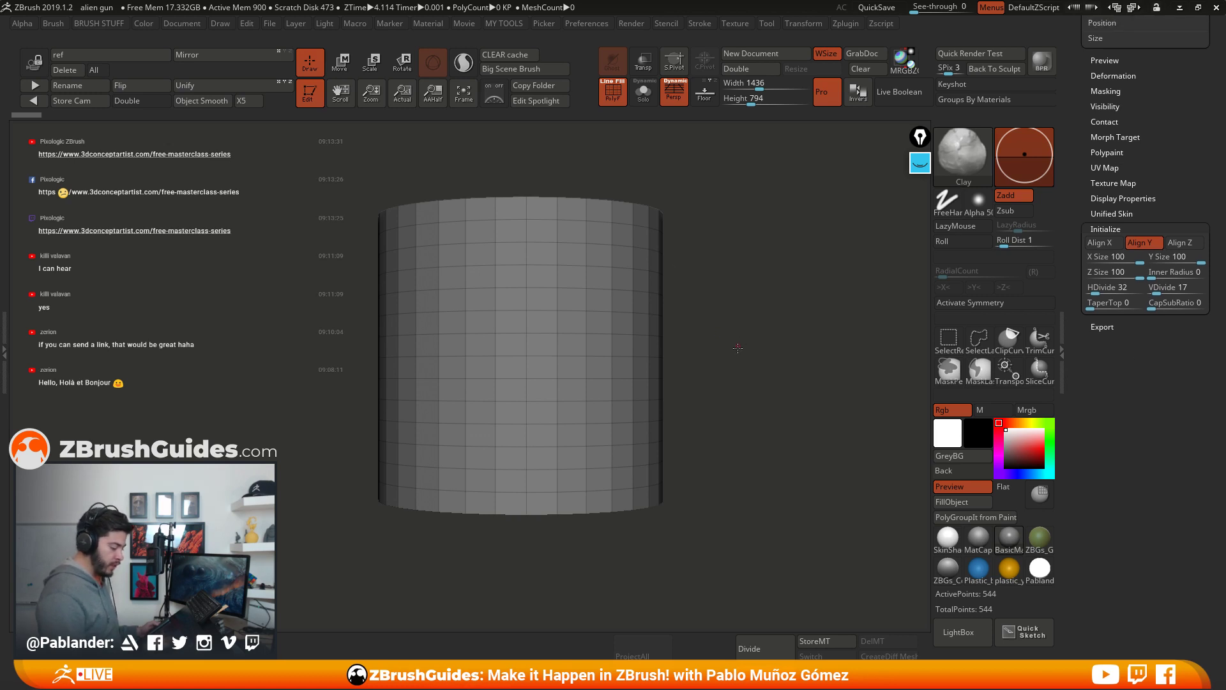
drag(726, 329, 741, 374)
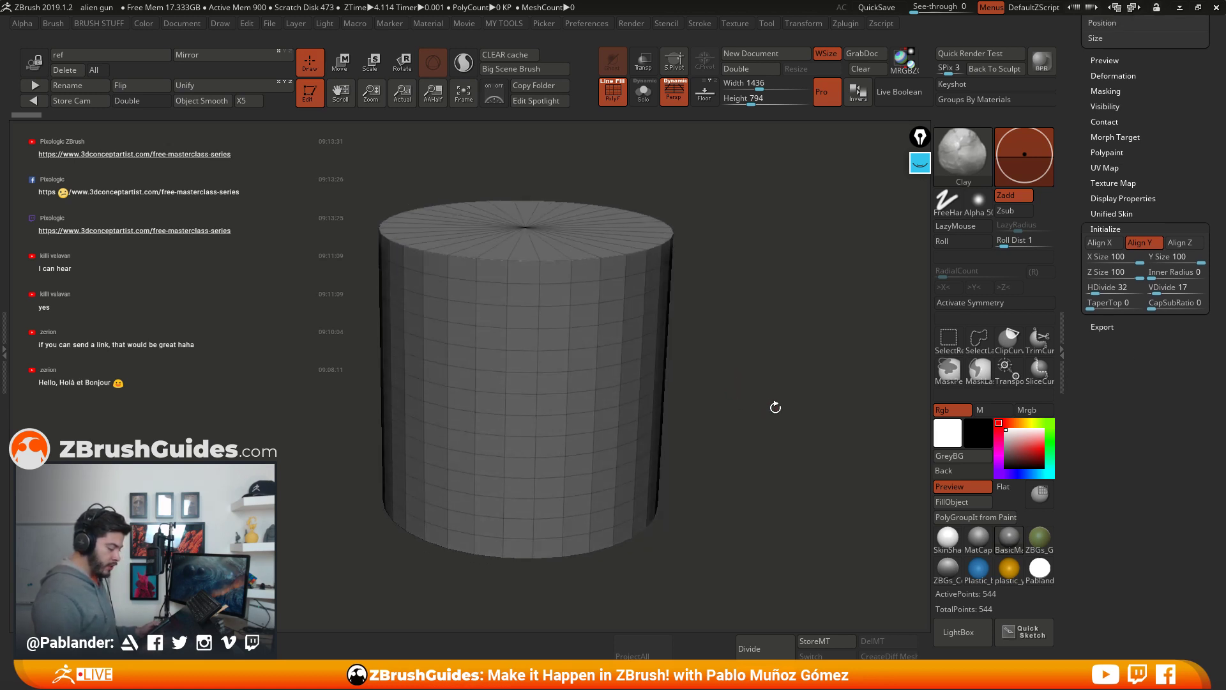
drag(708, 426, 723, 392)
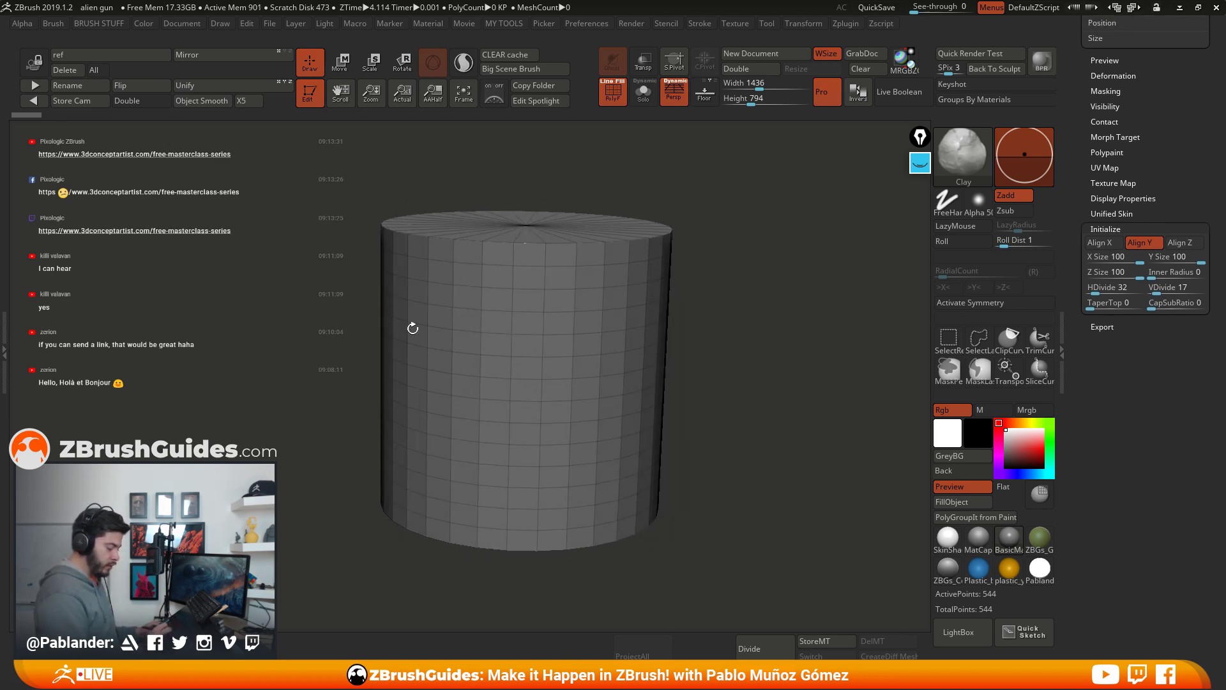
click(1098, 288)
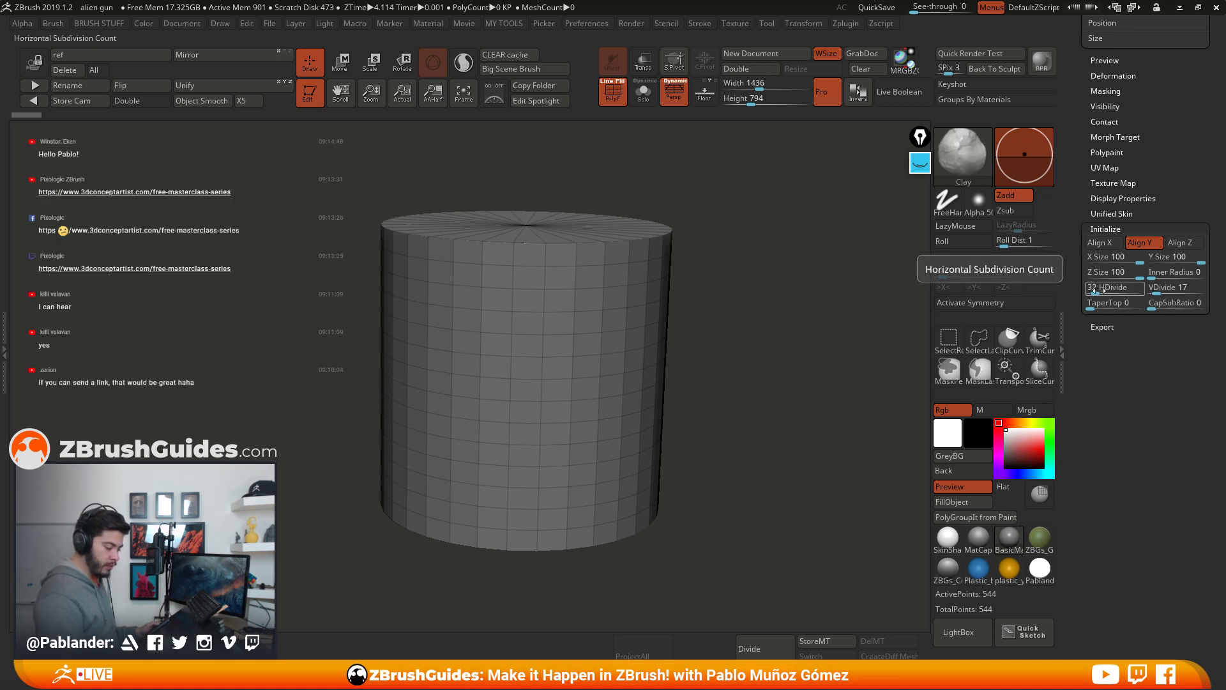
click(1098, 289)
text(1)
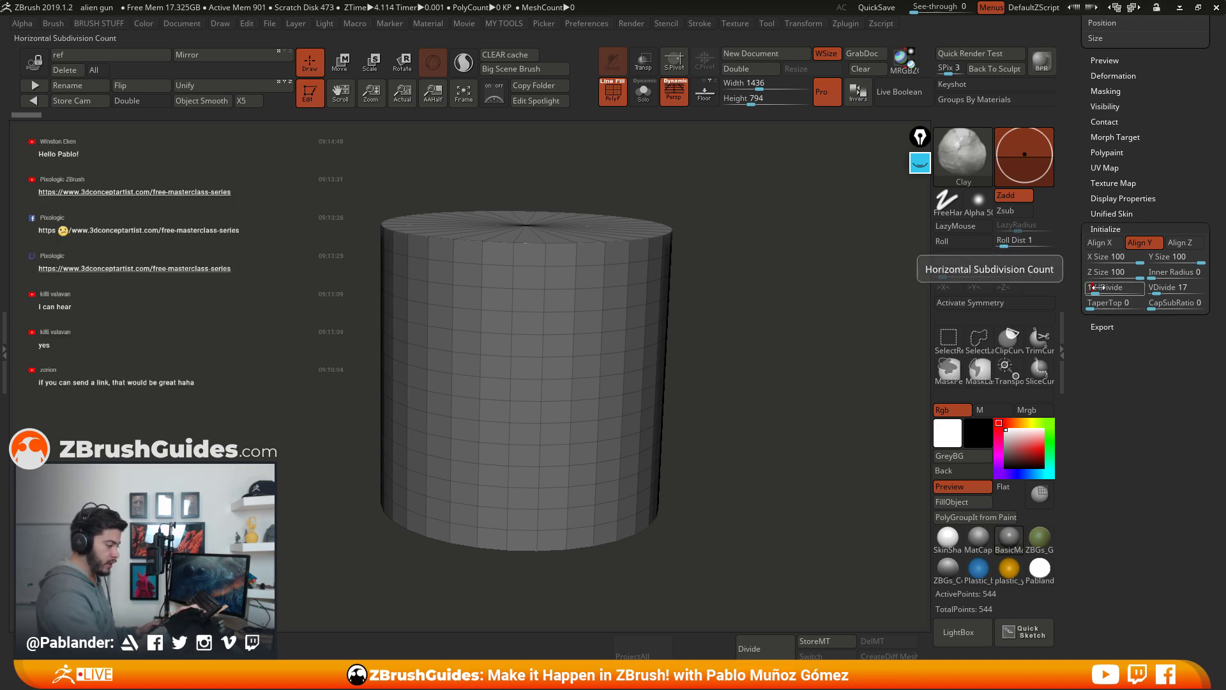
text(6)
key(Return)
Step: Set the cylinder primitive's vertical subdivision count (VDivide) to 8 and check the result from several angles
click(1168, 288)
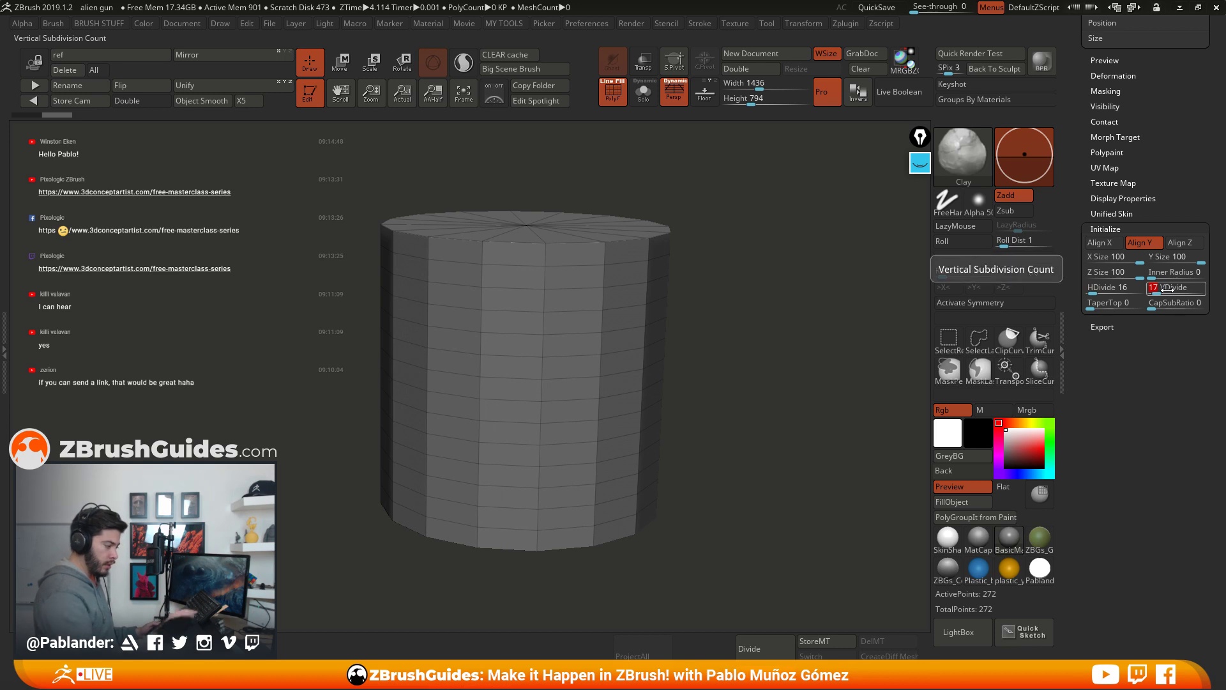
text(8)
key(Return)
drag(748, 386, 542, 303)
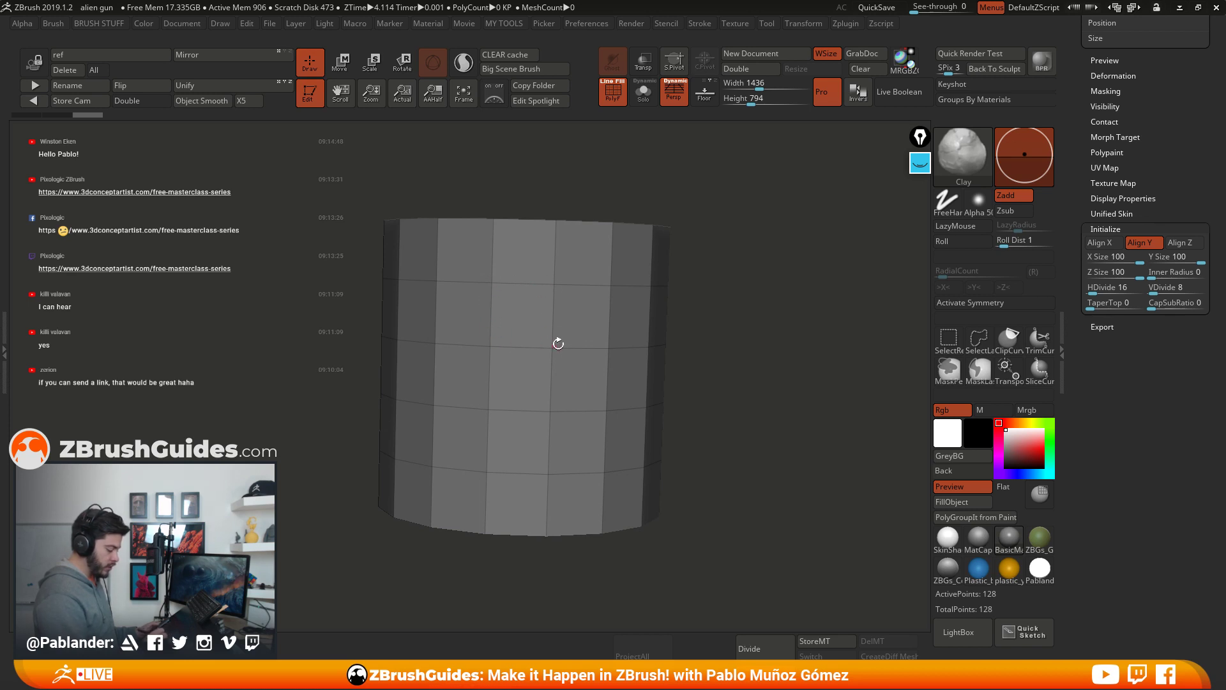
drag(641, 265, 619, 289)
drag(752, 369, 748, 383)
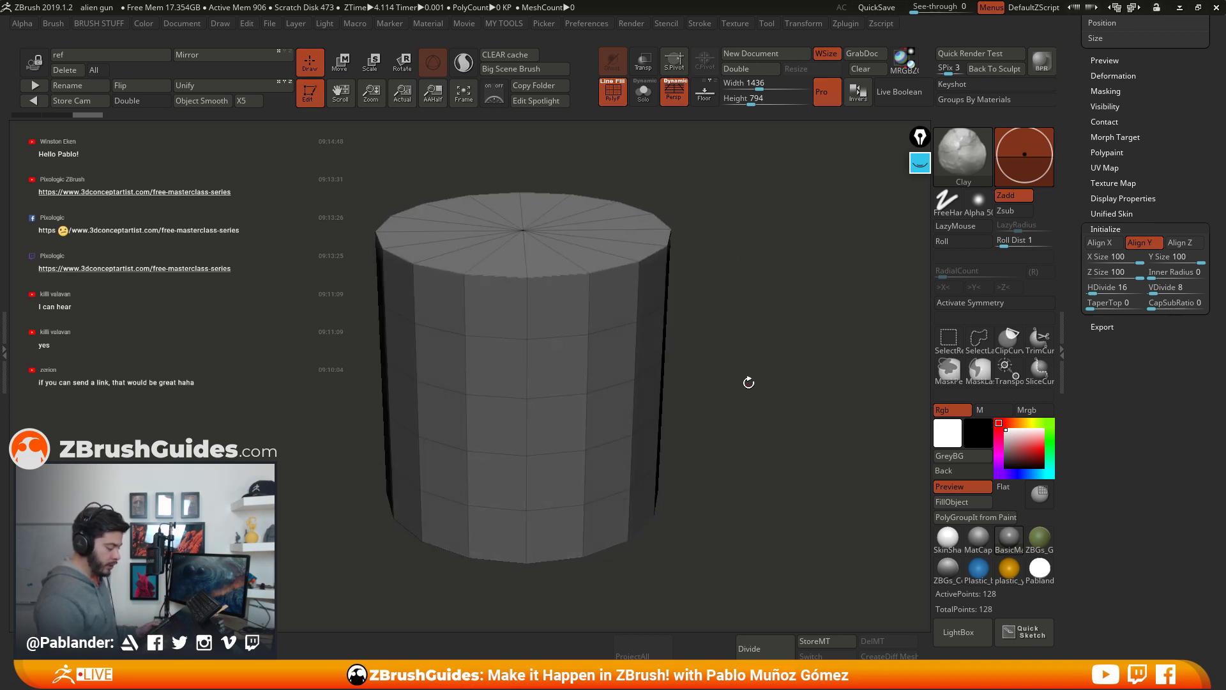
Step: Convert the cylinder primitive to an editable PolyMesh3D and apply the SkinShade material to it
scroll(1150, 237, up, 6)
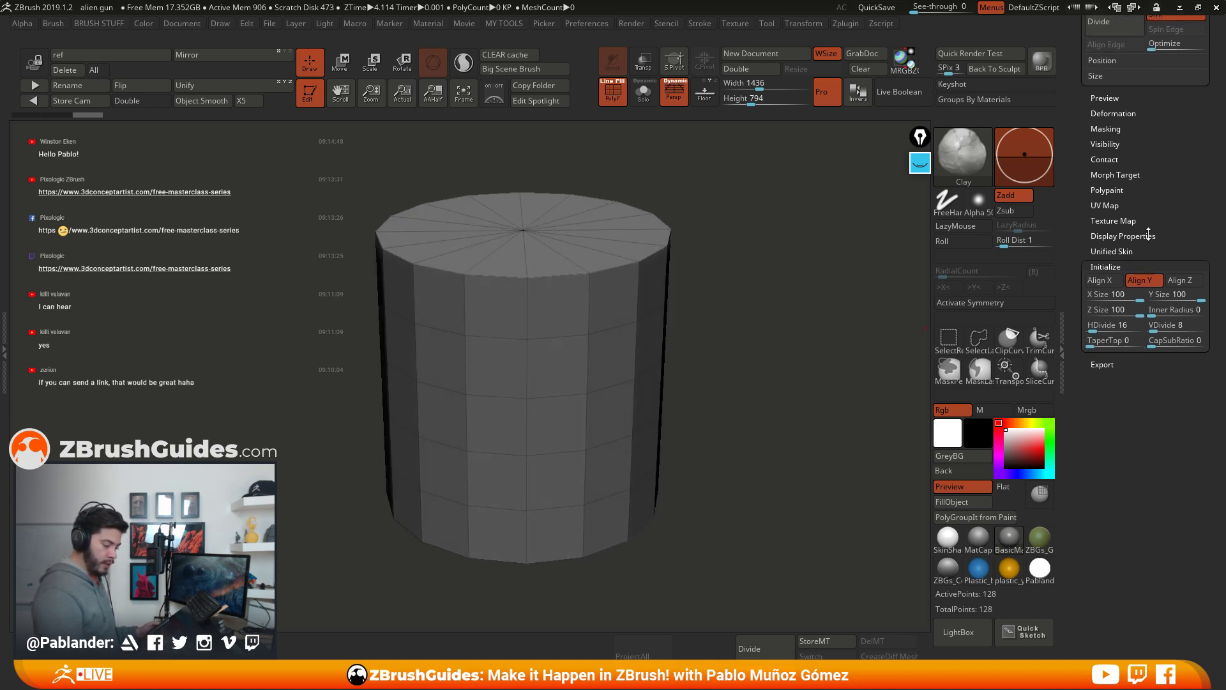
scroll(1153, 266, up, 2)
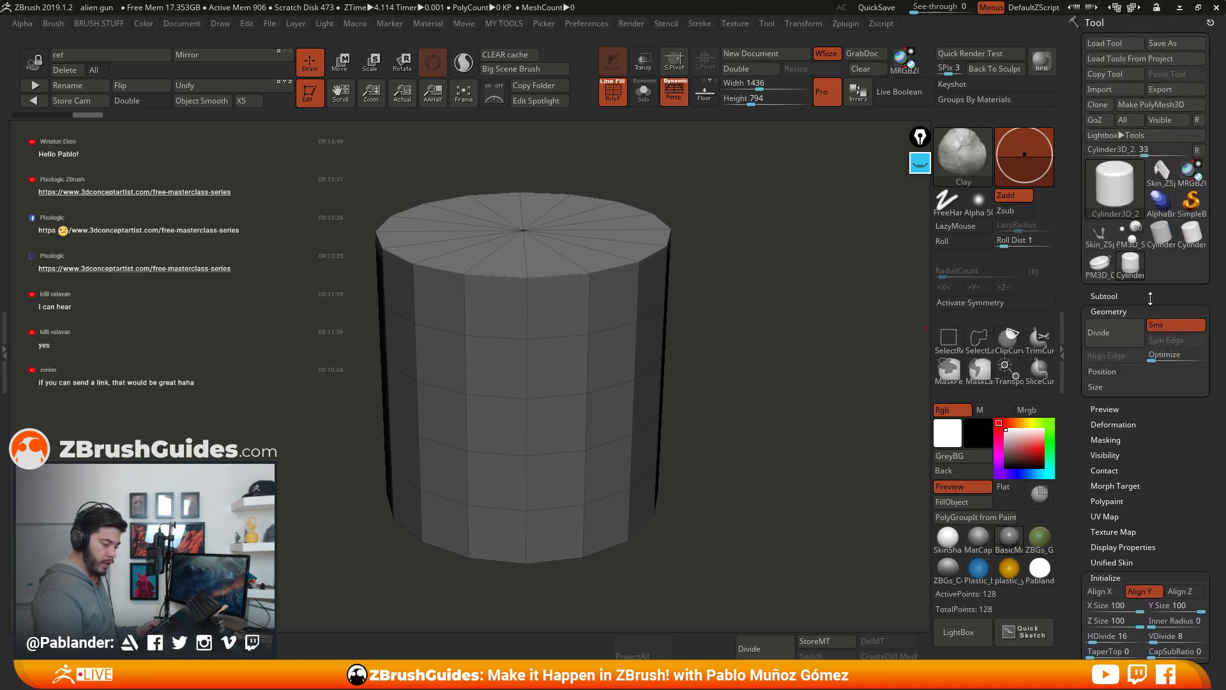
click(1167, 103)
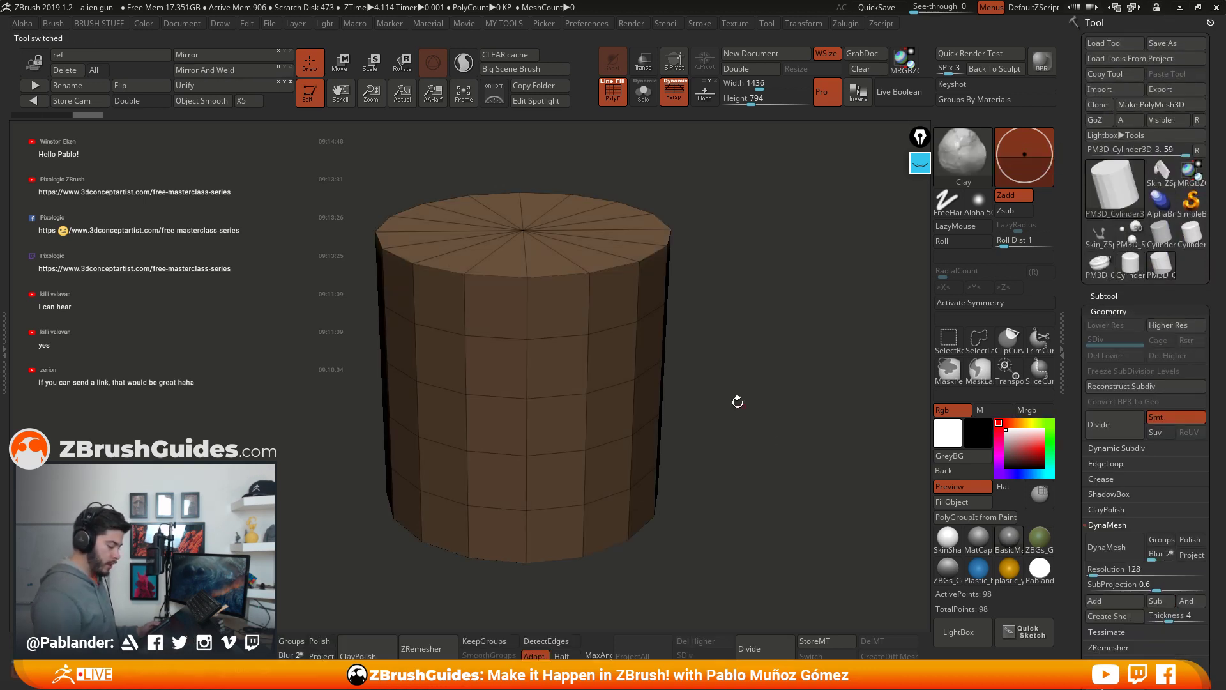
drag(738, 401, 723, 473)
click(960, 545)
drag(748, 353, 726, 382)
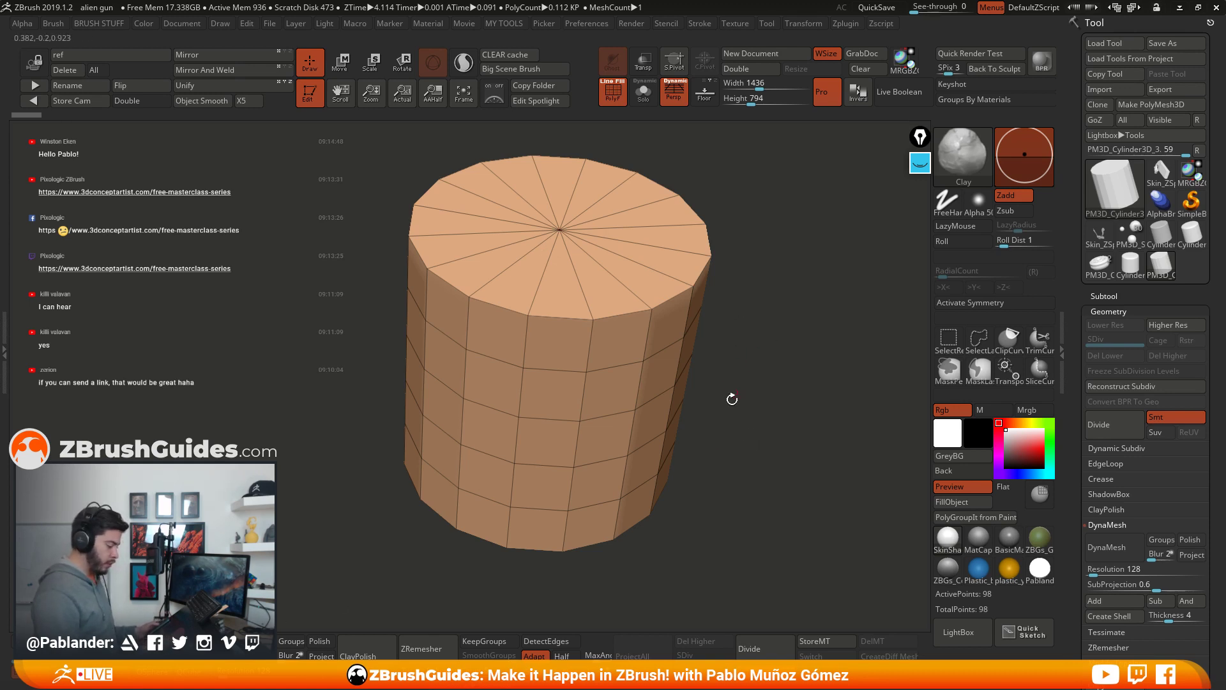
Step: Expand the subtool list and set its visible count to 4
drag(764, 411, 742, 383)
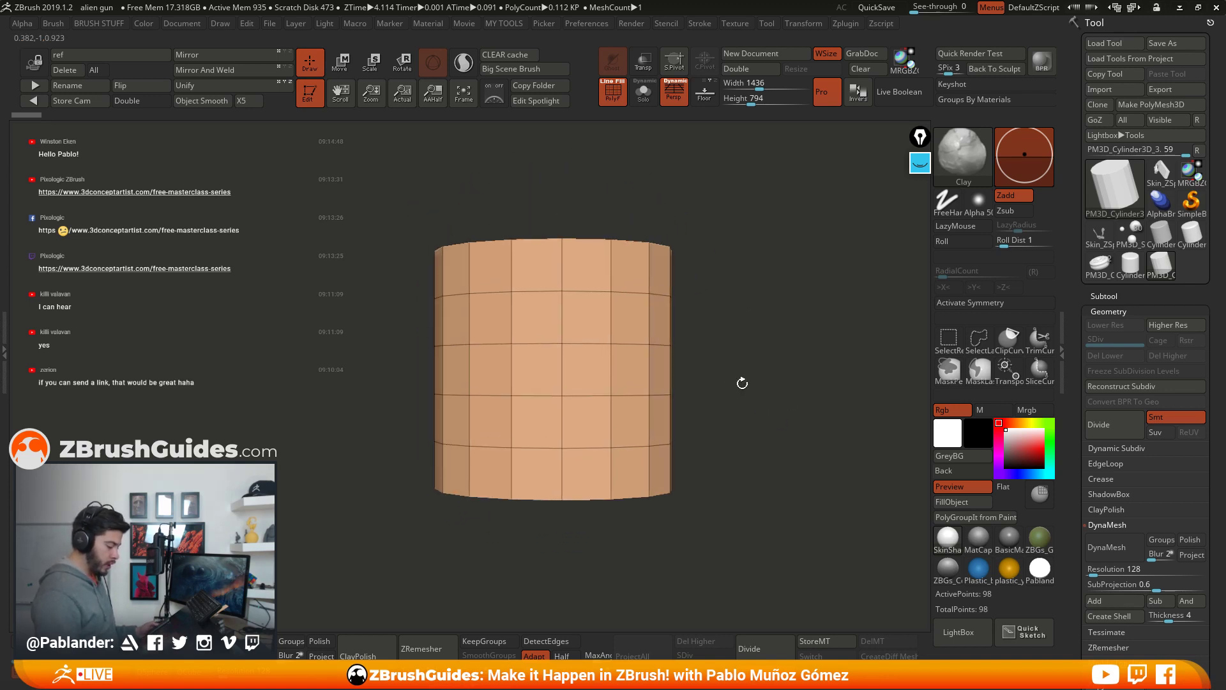
click(1104, 296)
drag(1123, 313, 1106, 313)
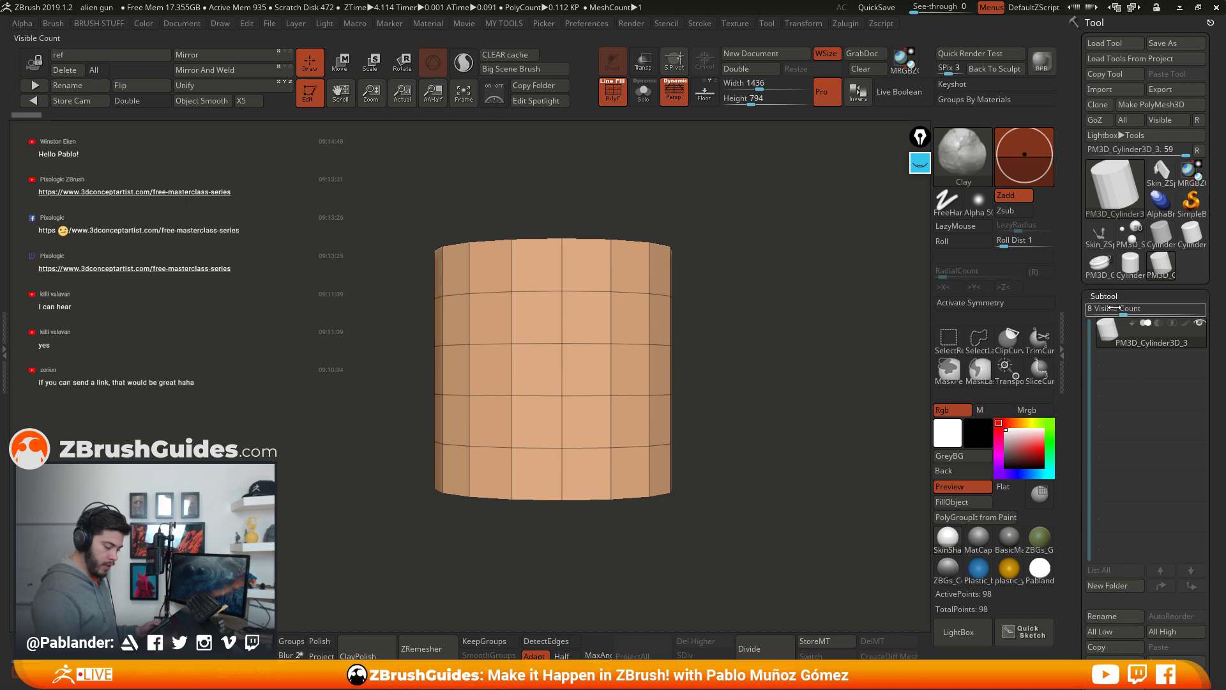
Step: Duplicate the cylinder subtool and hide the original, leaving the copy active
click(1115, 547)
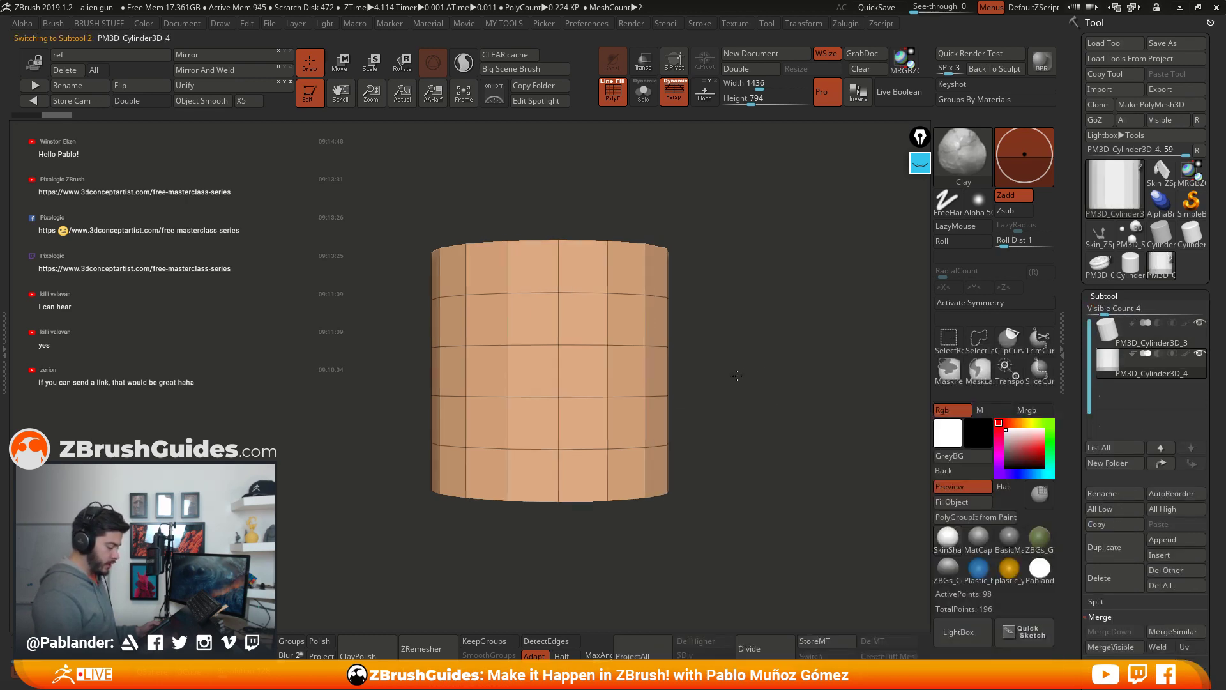
click(1200, 356)
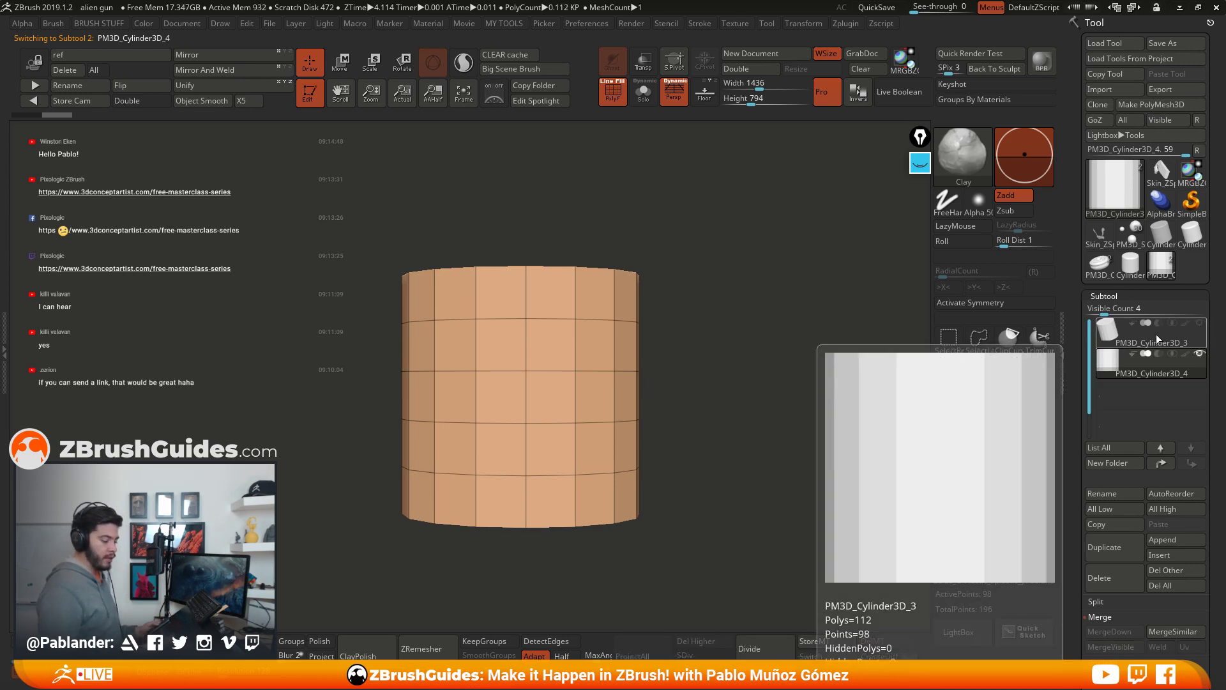
drag(678, 309, 721, 329)
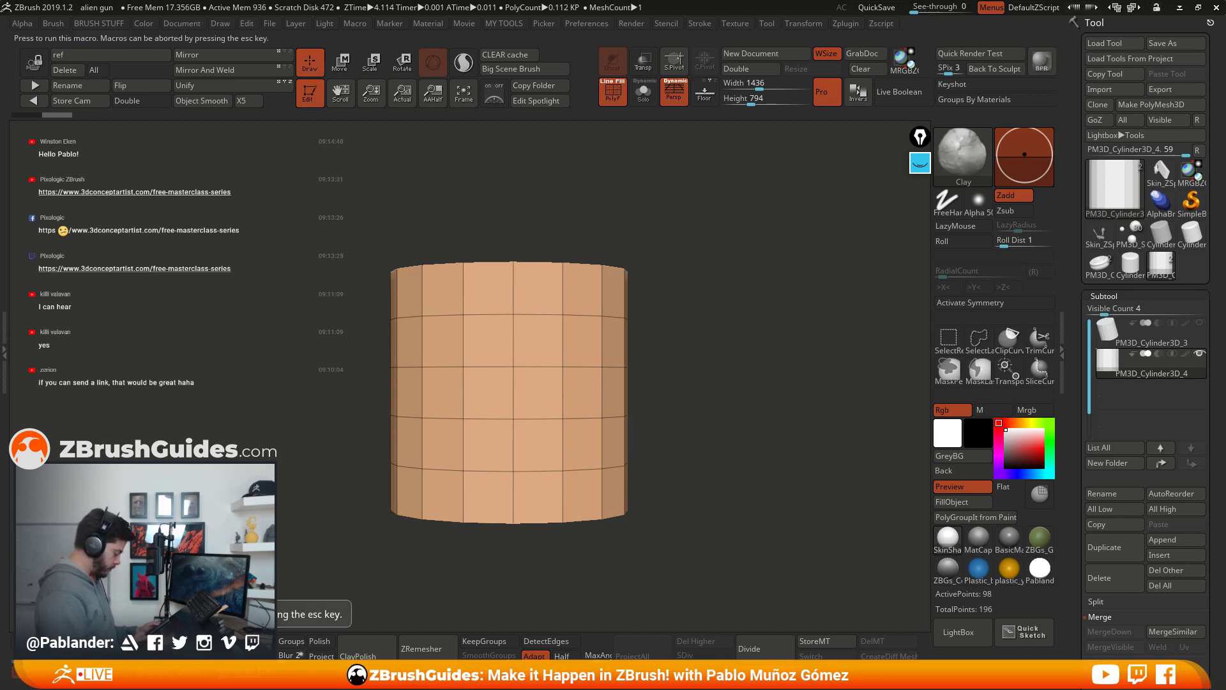
drag(380, 574, 512, 544)
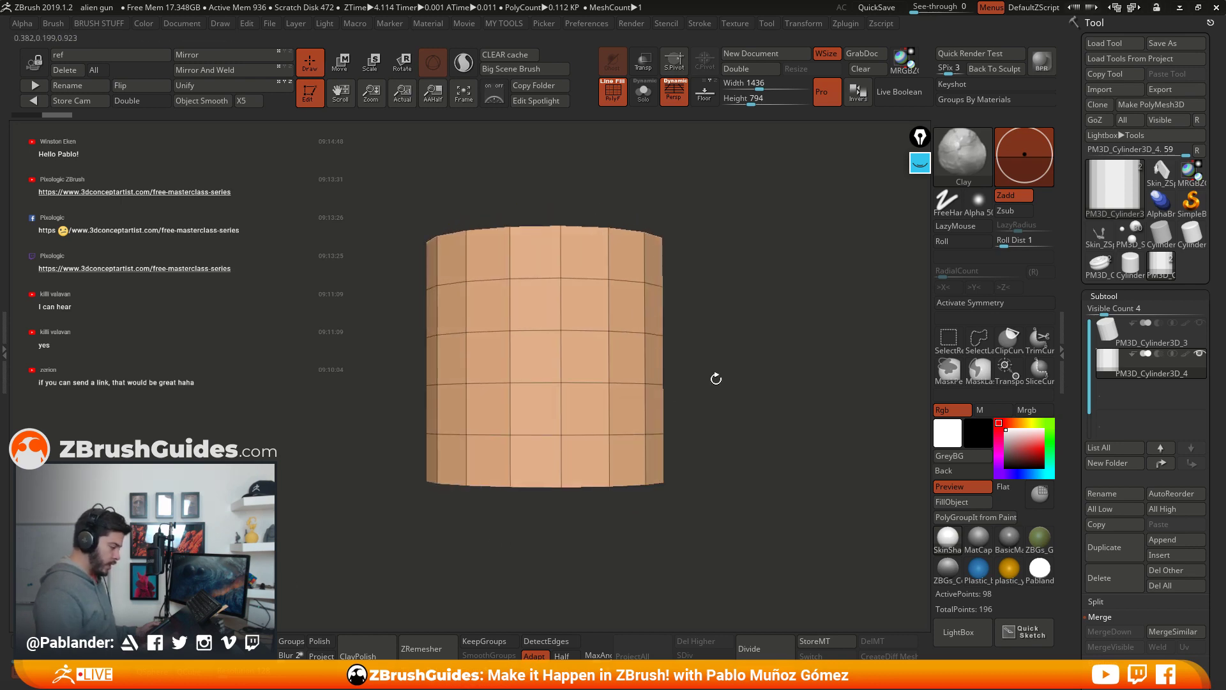
Step: Switch the sculpting brush to ZModeler and view the duplicated cylinder from slightly above
click(967, 154)
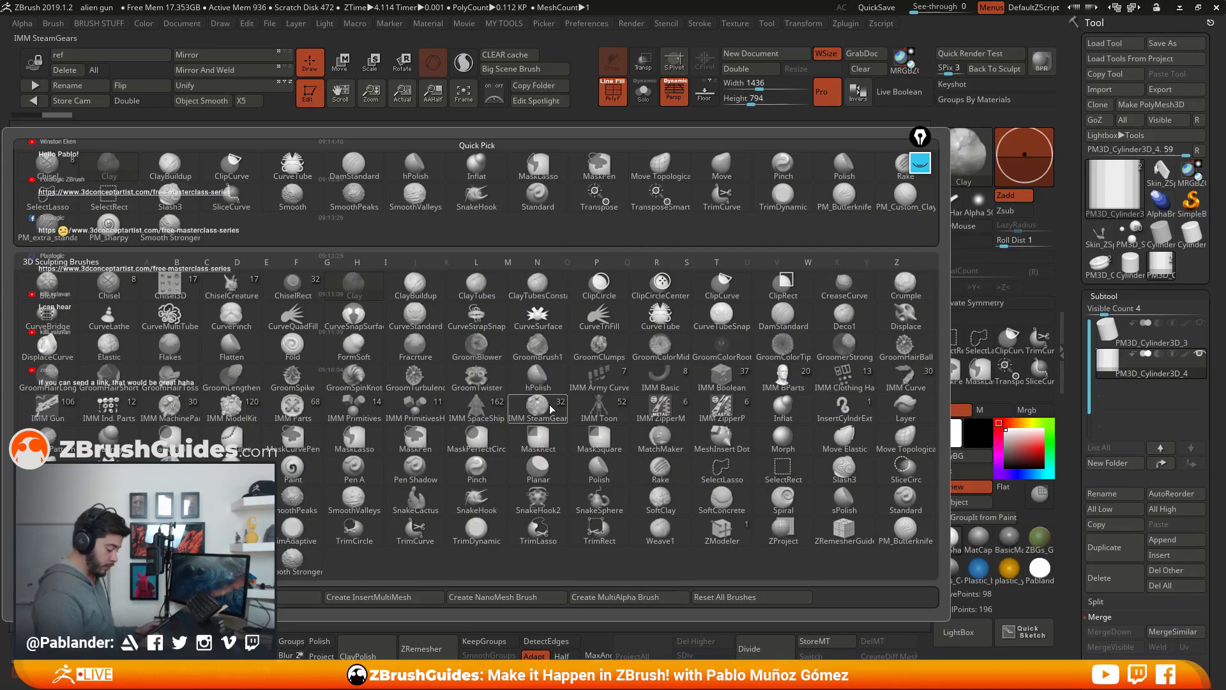
click(727, 531)
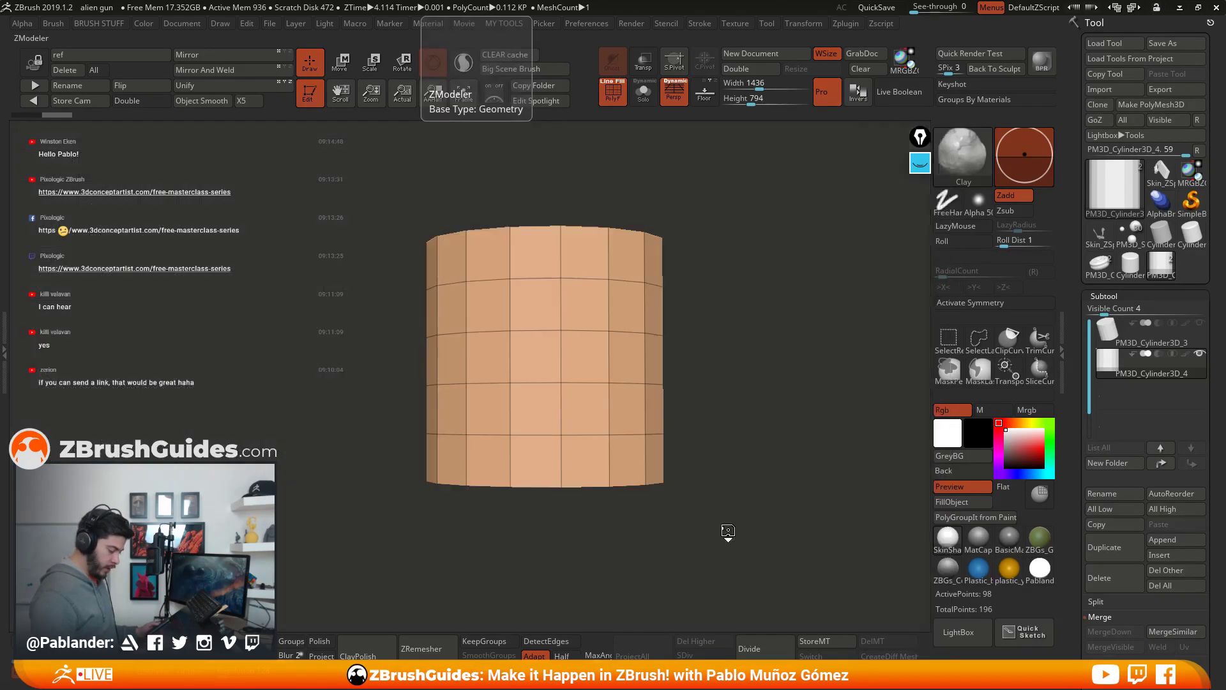
drag(727, 531, 719, 361)
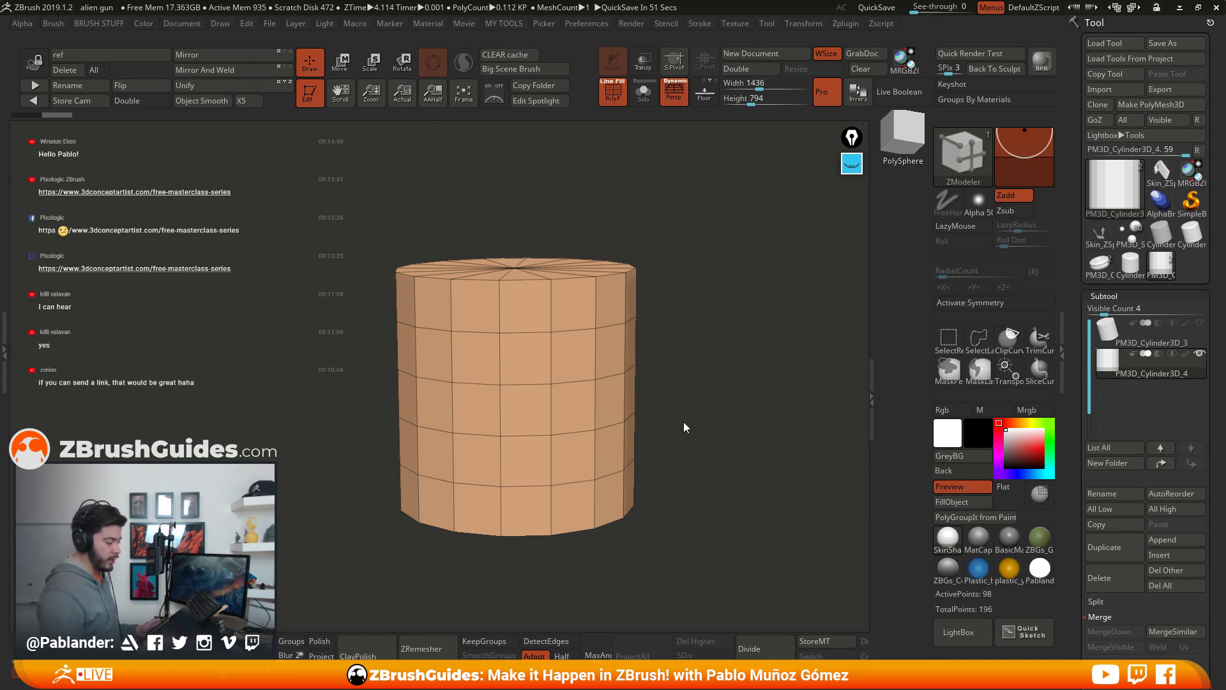
drag(736, 315, 825, 256)
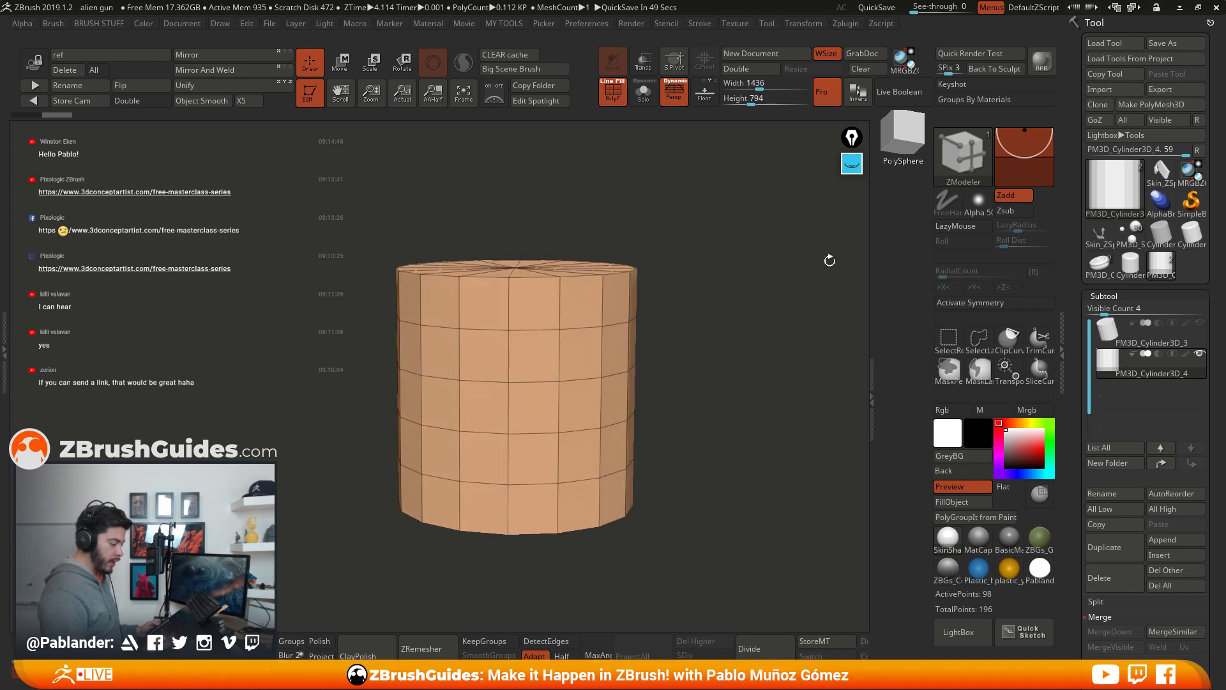
Step: Open the IMM Viewer section of the interface preferences and review its Placement setting
click(587, 24)
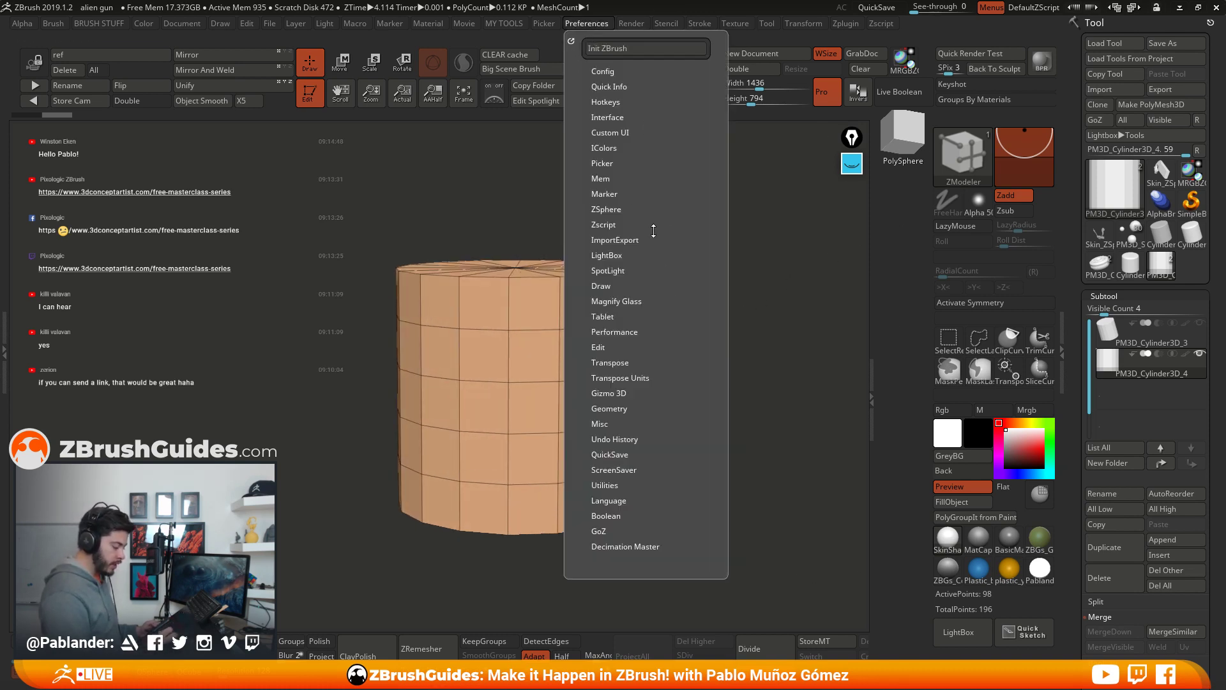
click(623, 117)
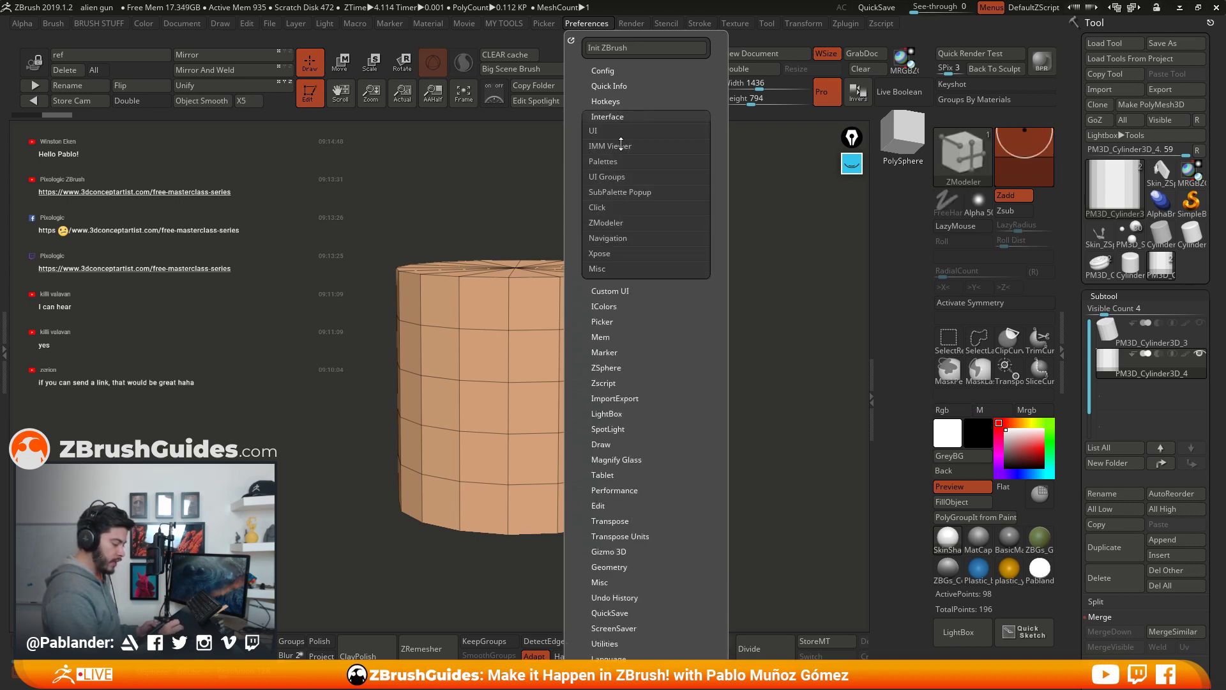
click(621, 146)
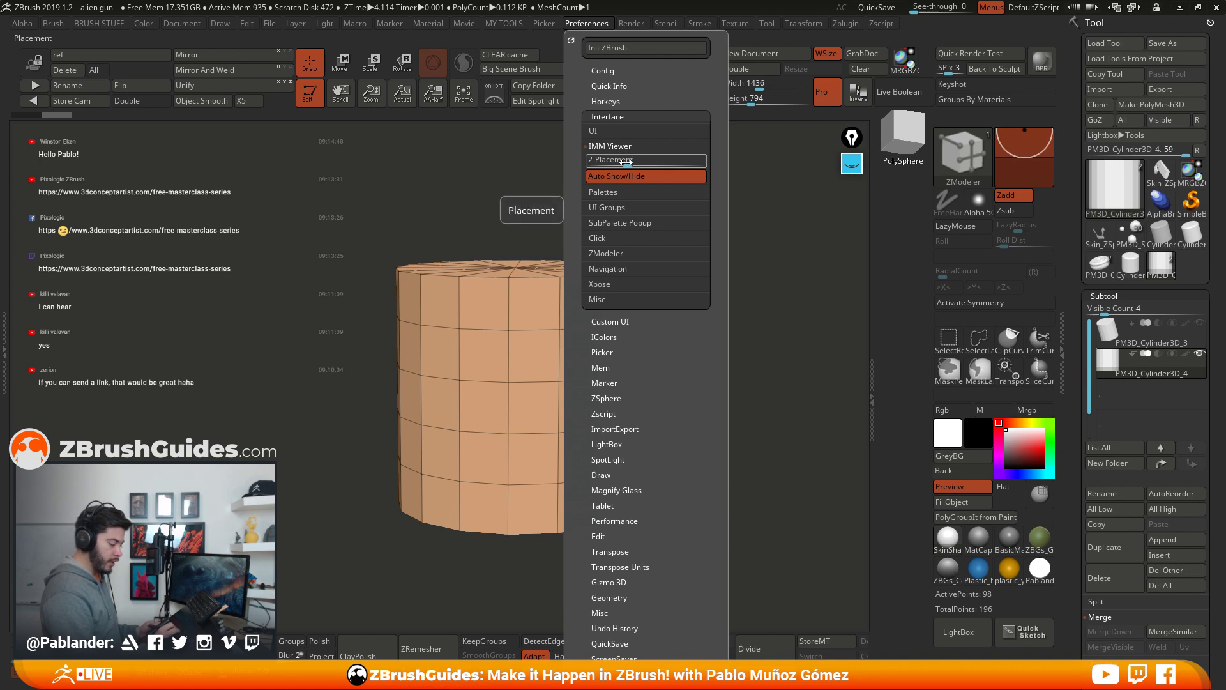
mouse_move(621, 164)
mouse_down()
mouse_move(602, 163)
mouse_move(693, 164)
mouse_move(605, 164)
mouse_move(625, 159)
mouse_up()
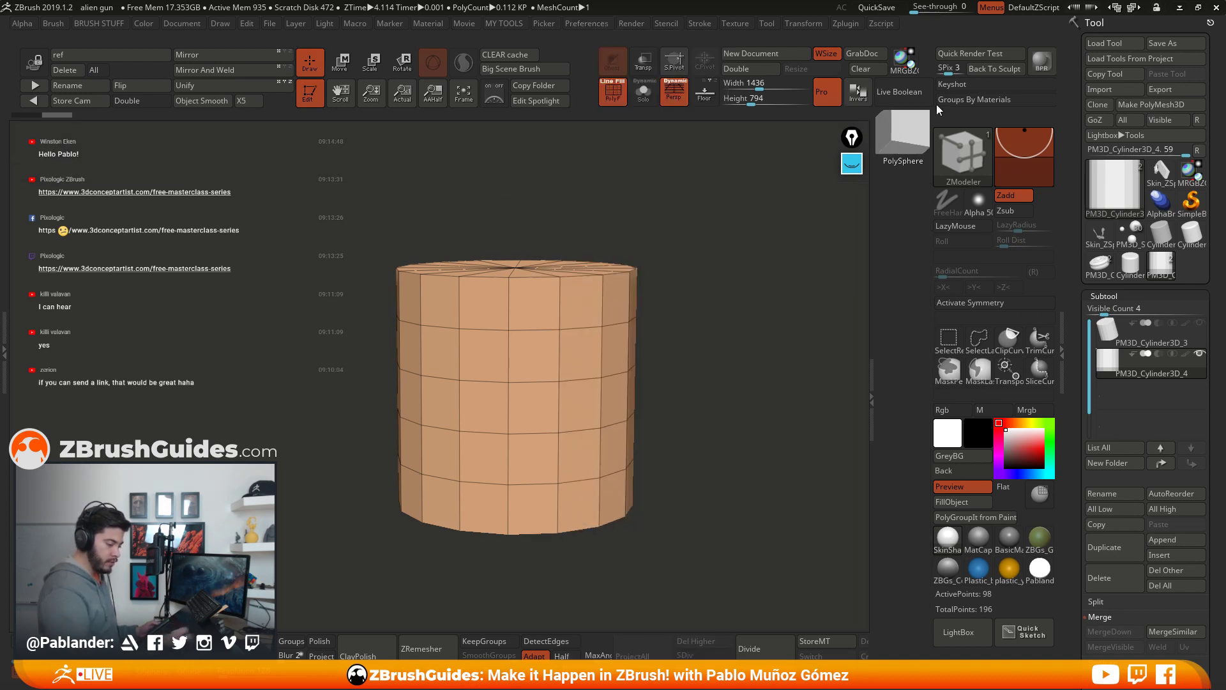
Step: Bevel the complete edge loop around the cylinder's bottom rim with the ZModeler edge action Bevel
drag(667, 316, 783, 260)
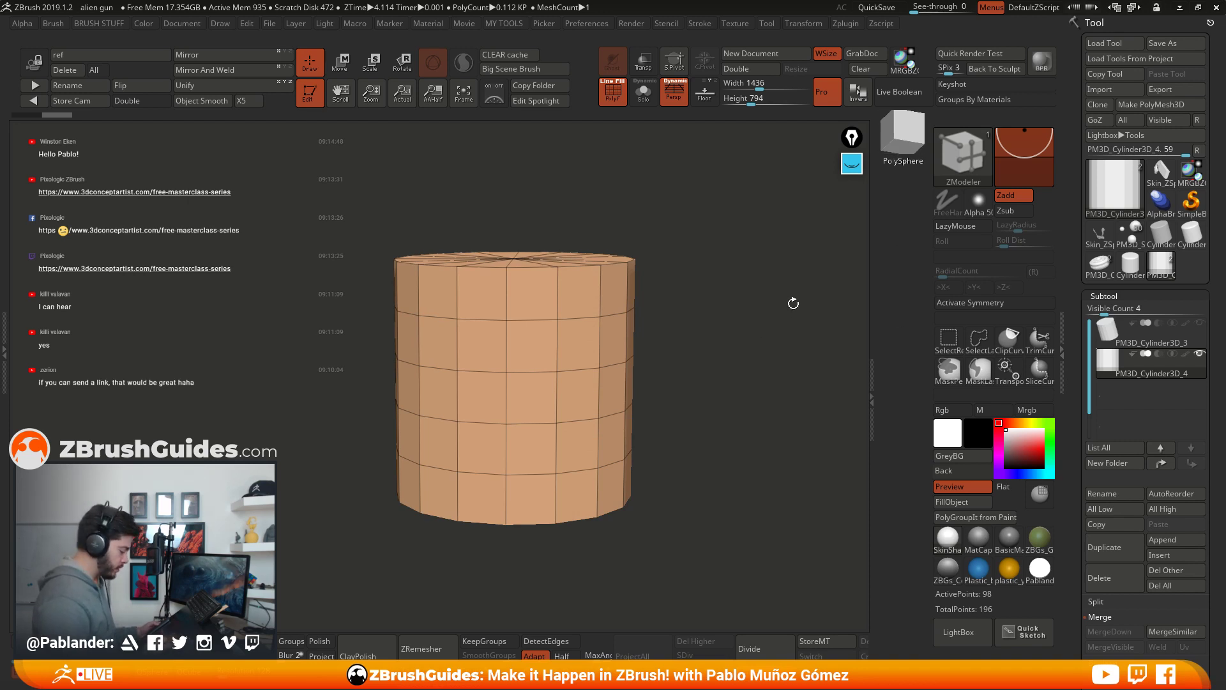
drag(737, 347, 738, 343)
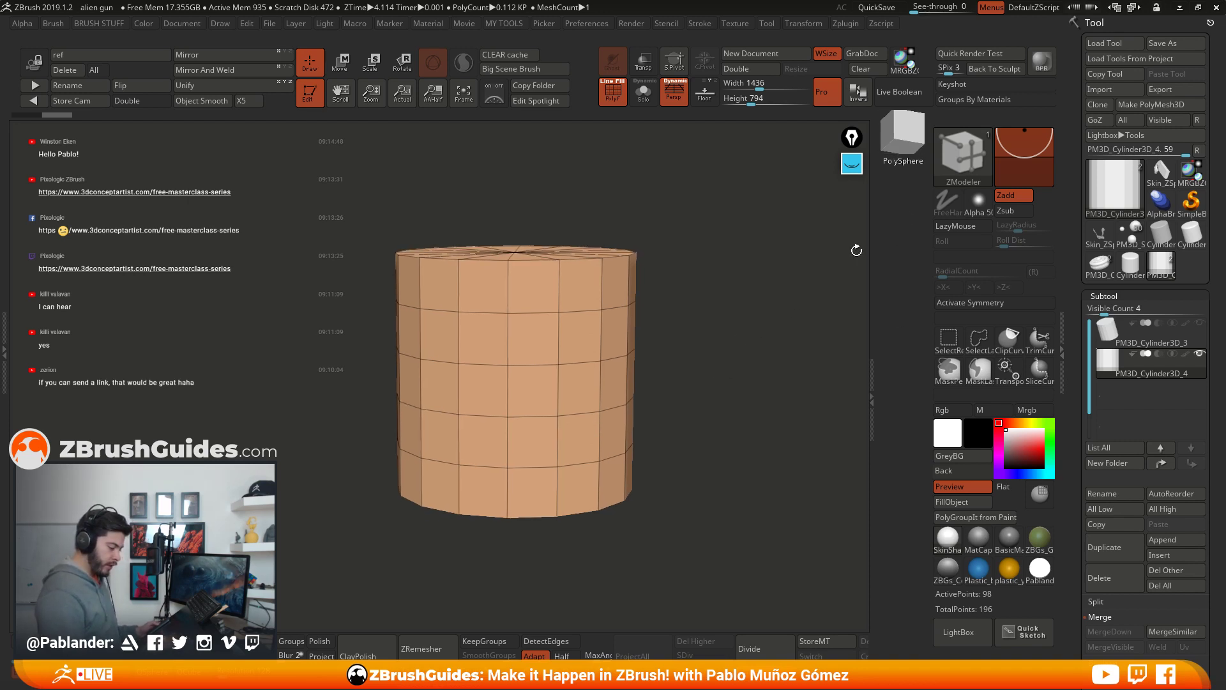
drag(710, 438, 739, 330)
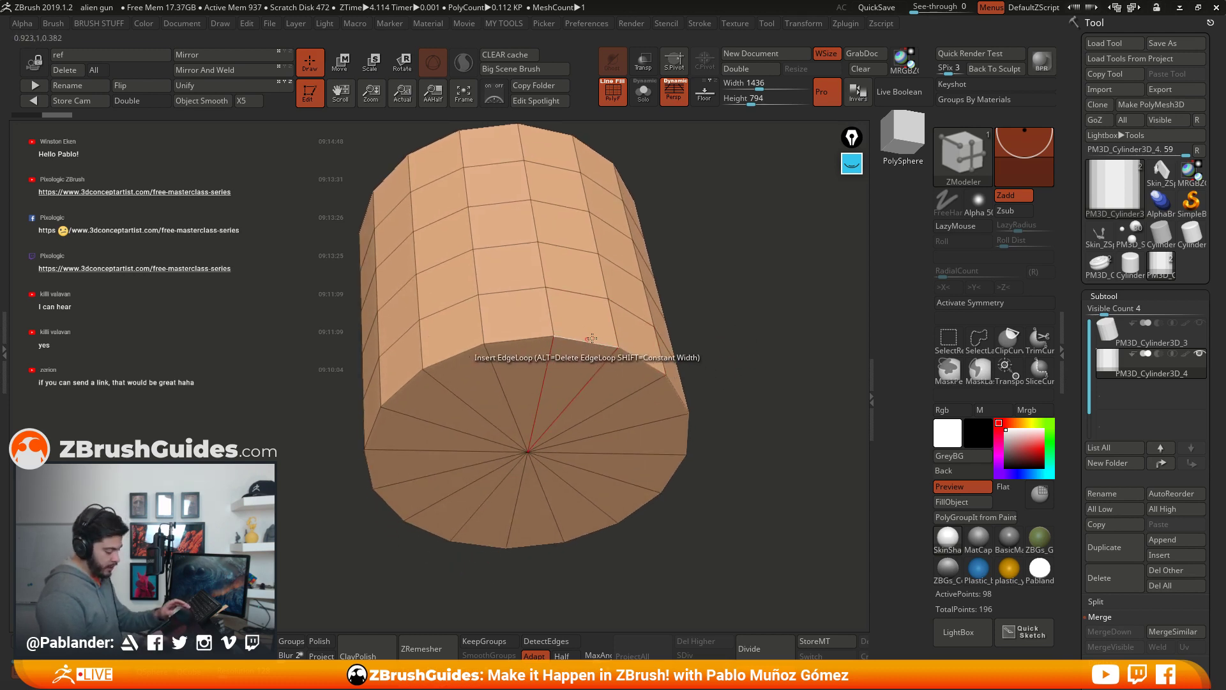
key(space)
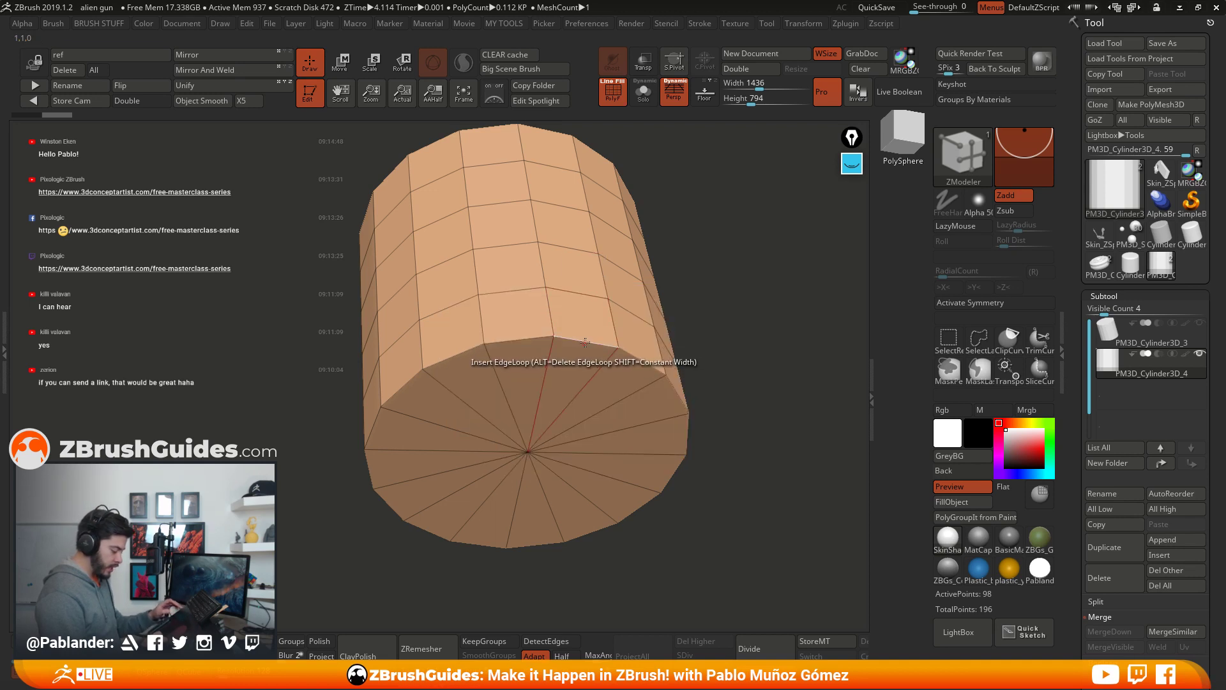
key(space)
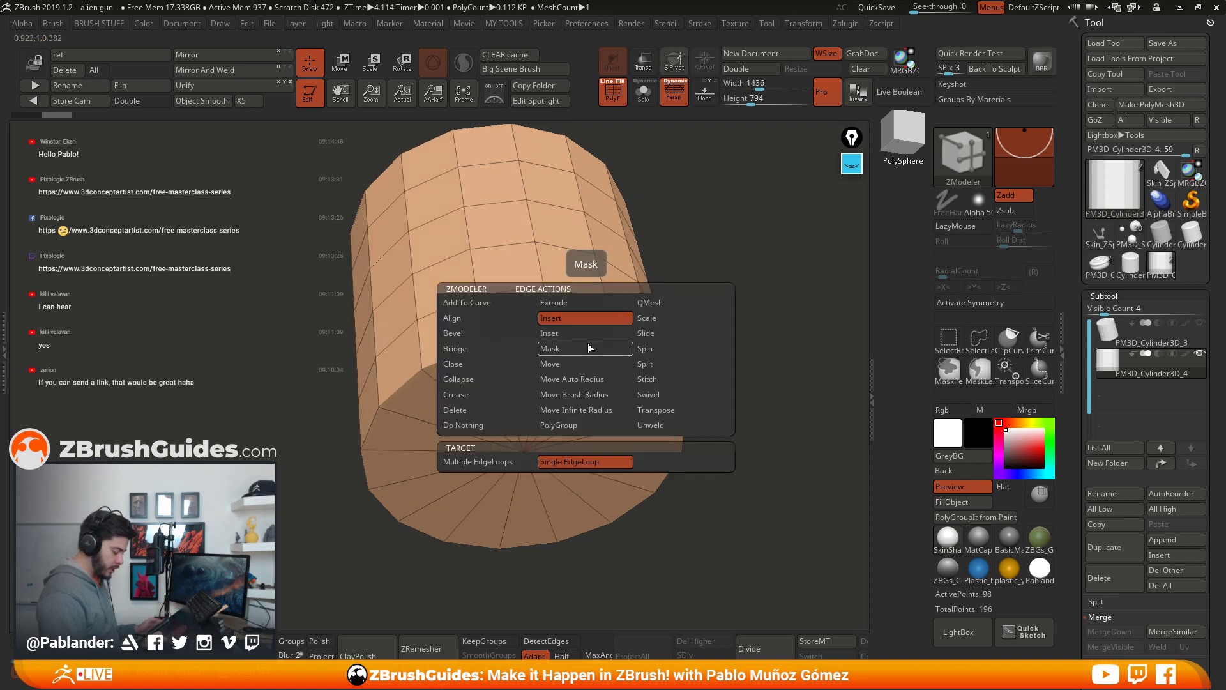
click(474, 334)
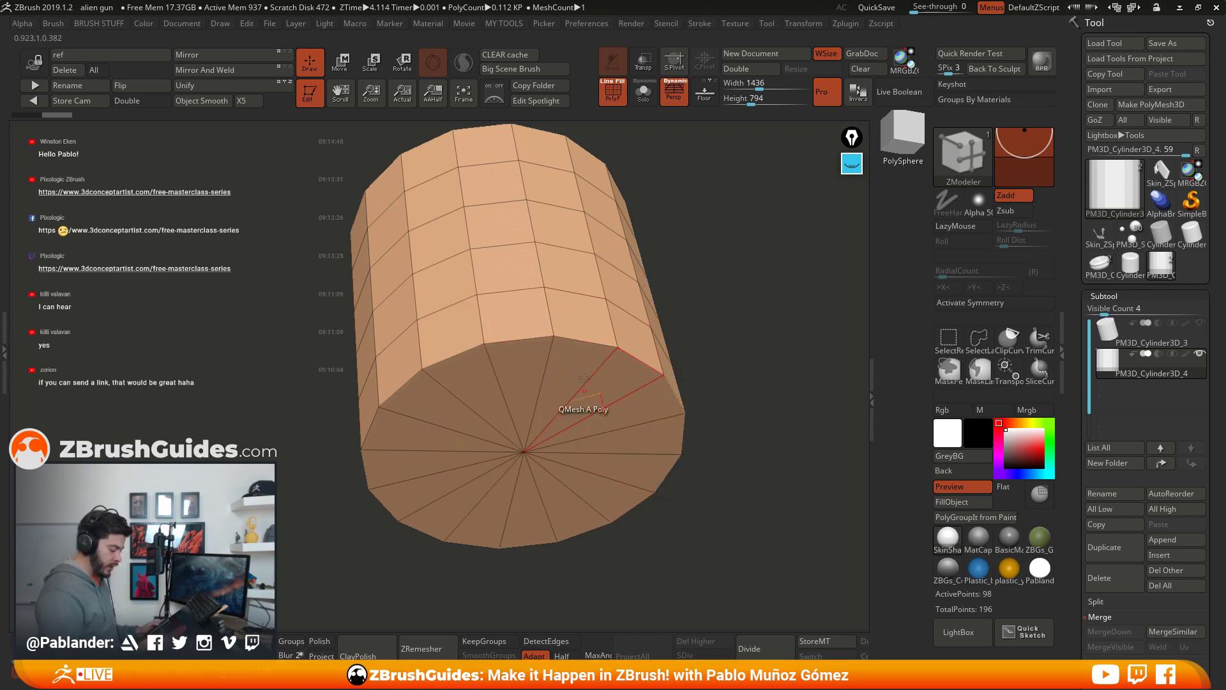
click(587, 347)
drag(587, 347, 587, 381)
drag(735, 295, 701, 366)
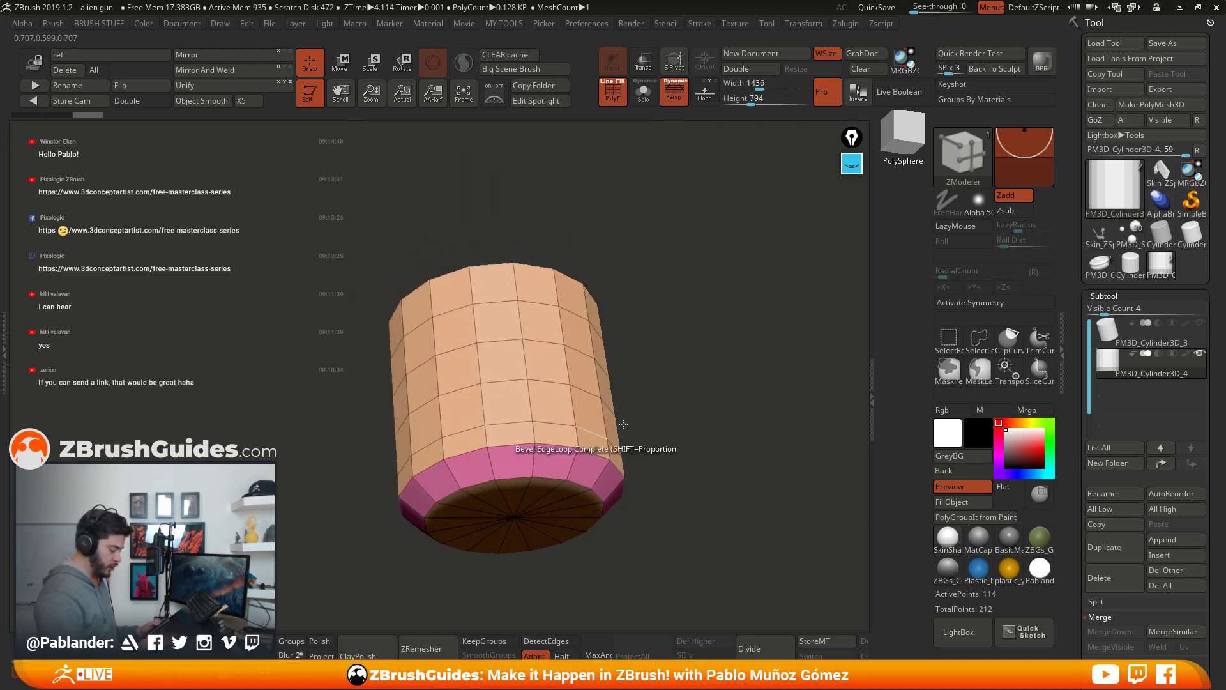
Step: Mark twelve of the top cap's wedges as the ZModeler target, in four groups of three separated by single unmarked wedges
drag(633, 450, 584, 452)
mouse_move(685, 386)
mouse_down()
mouse_move(699, 351)
mouse_move(687, 347)
mouse_move(695, 372)
mouse_up()
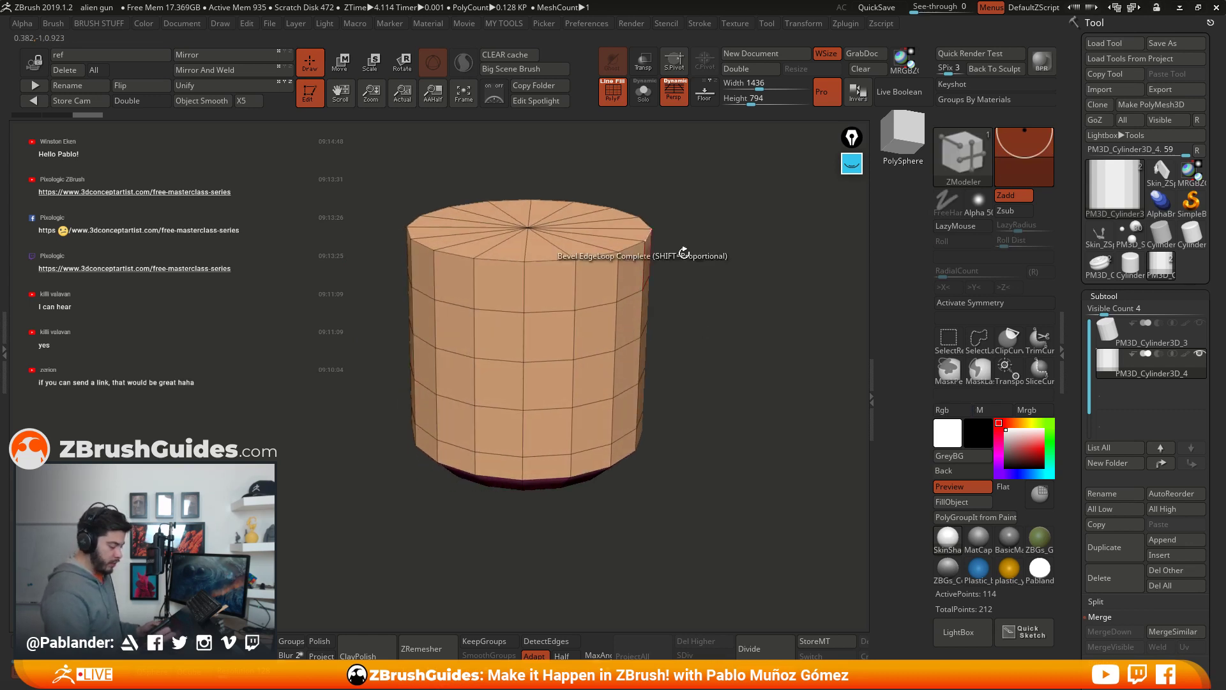
drag(693, 253, 717, 367)
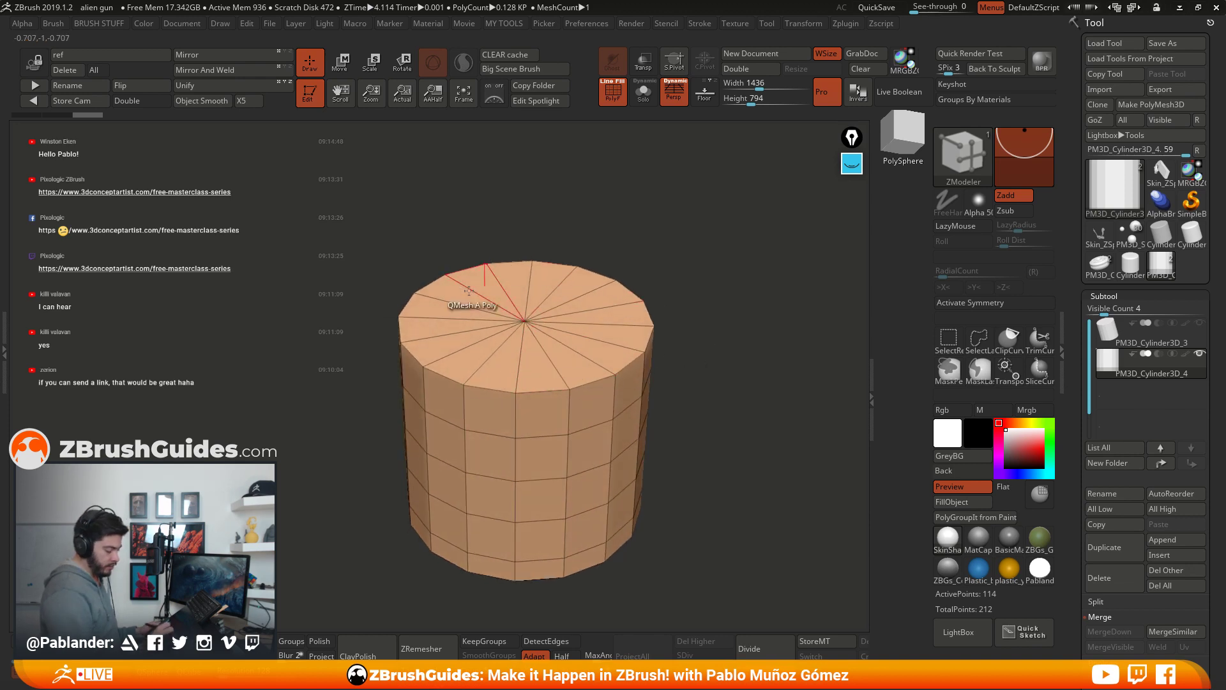
right_drag(460, 294, 671, 378)
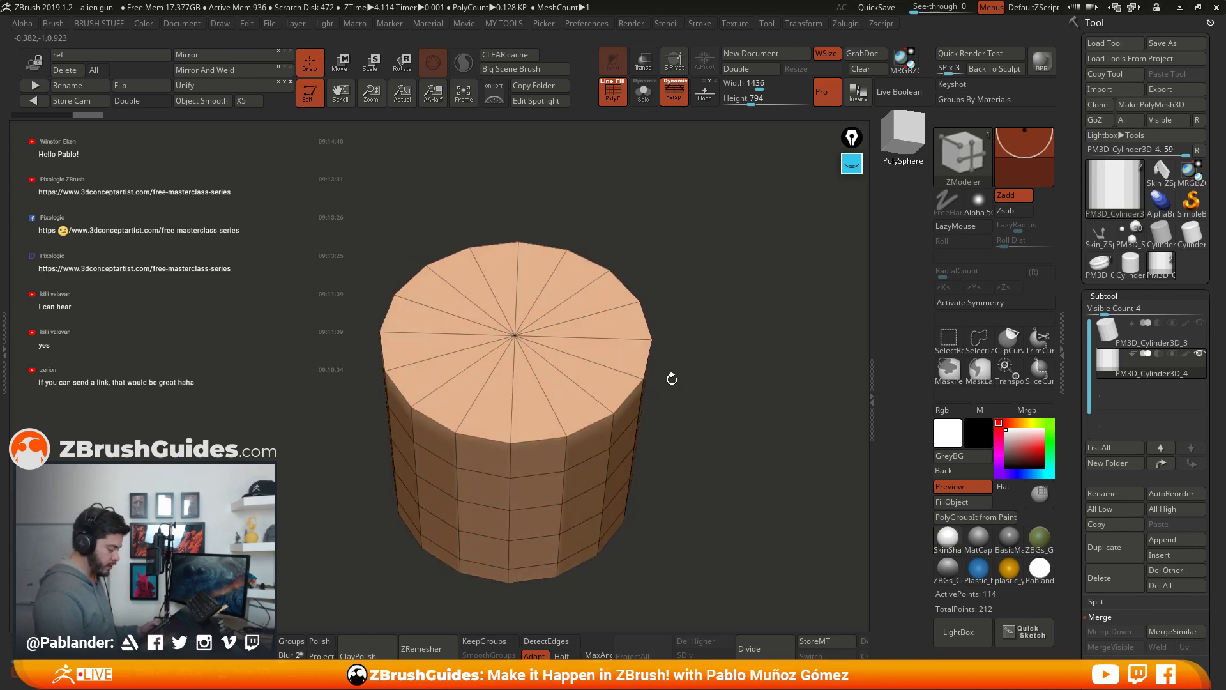
click(531, 412)
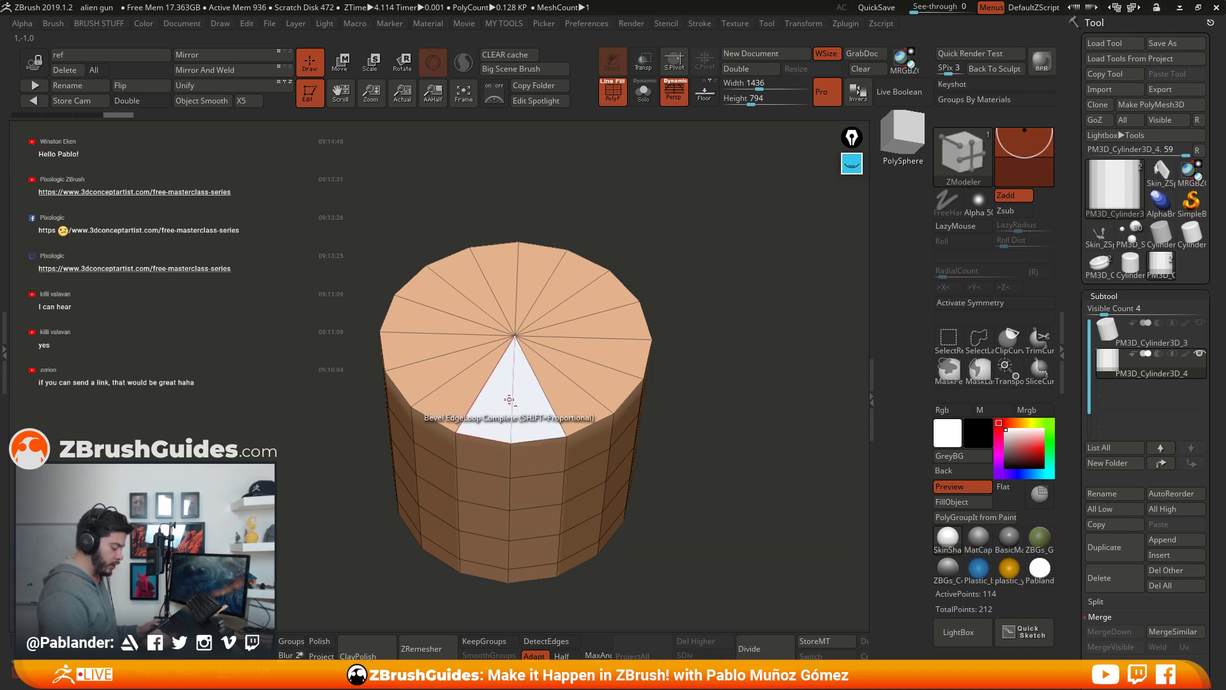
drag(710, 355, 703, 409)
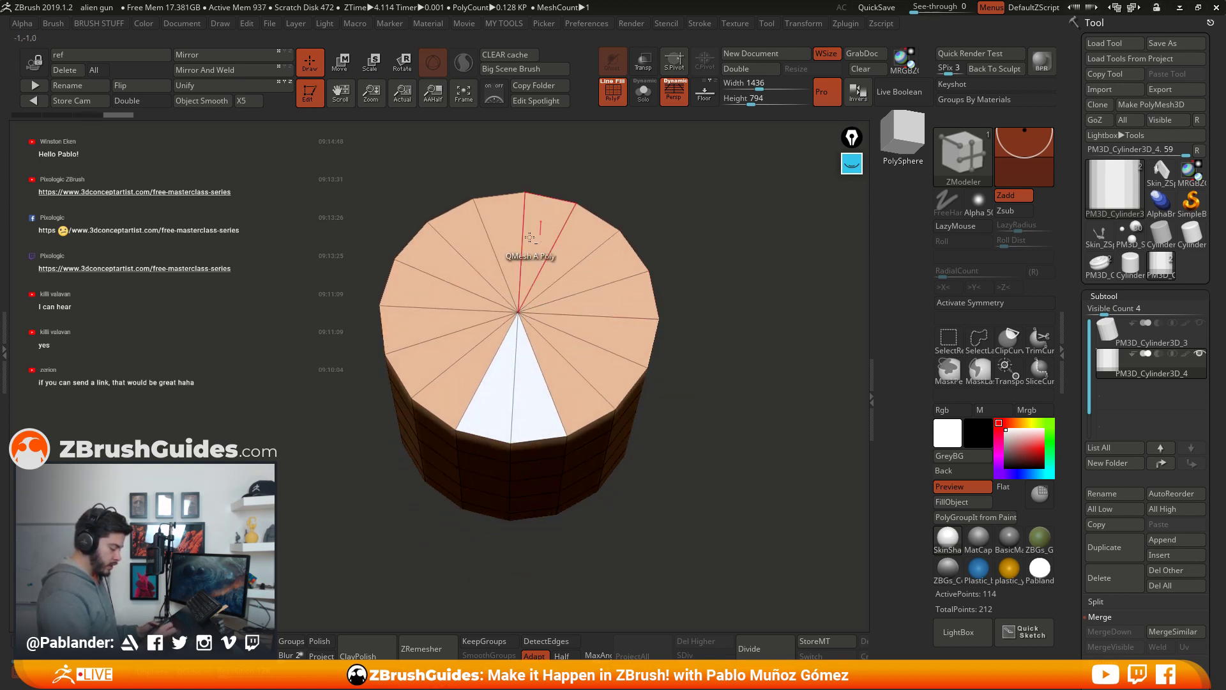
click(528, 217)
click(626, 304)
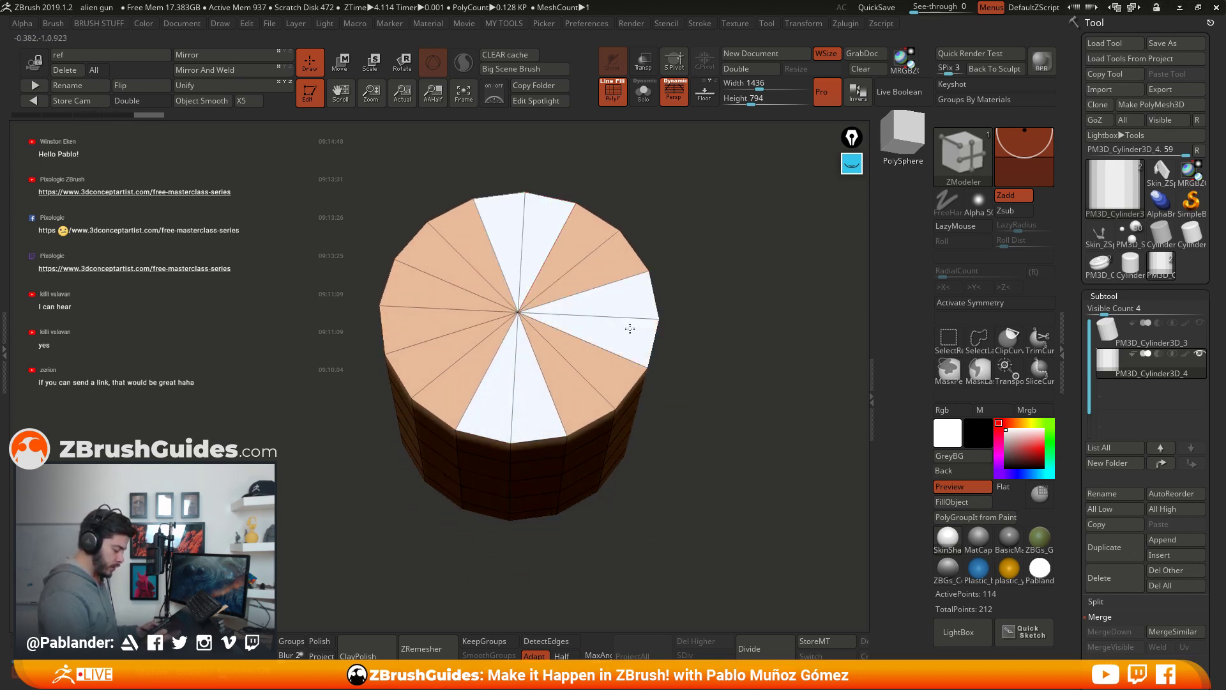
click(447, 294)
drag(730, 401, 687, 339)
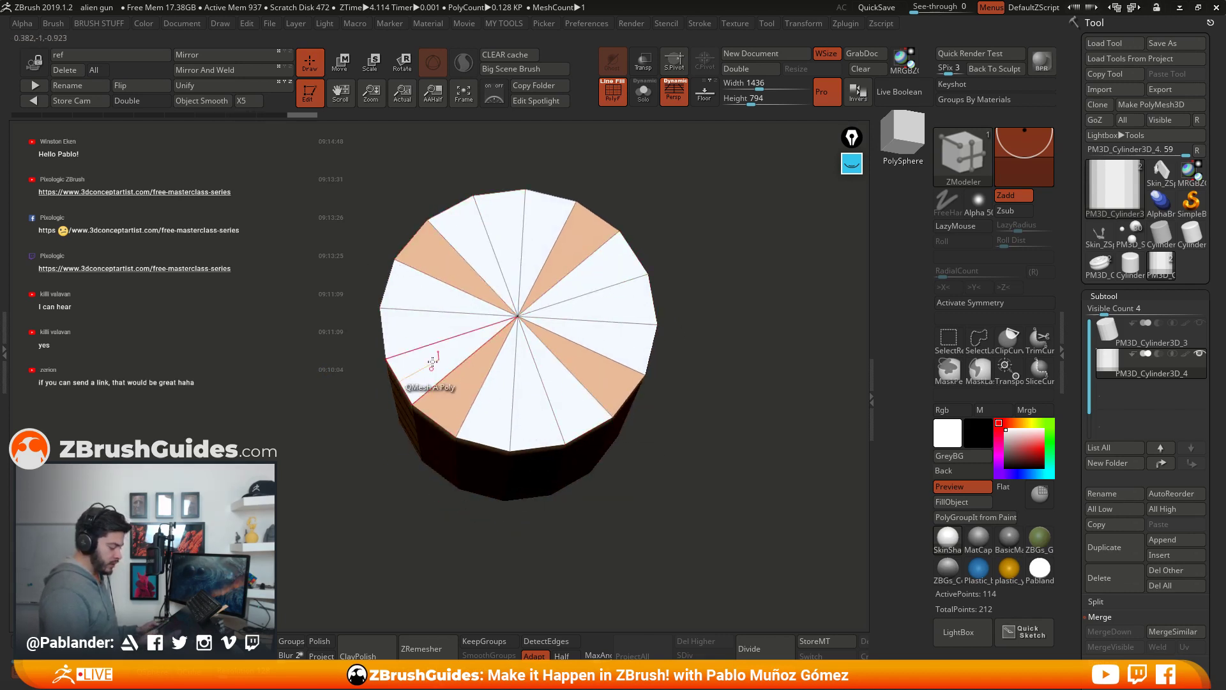
Step: Examine the marked wedge pattern on the top cap from directly above and from the side
drag(677, 387, 711, 405)
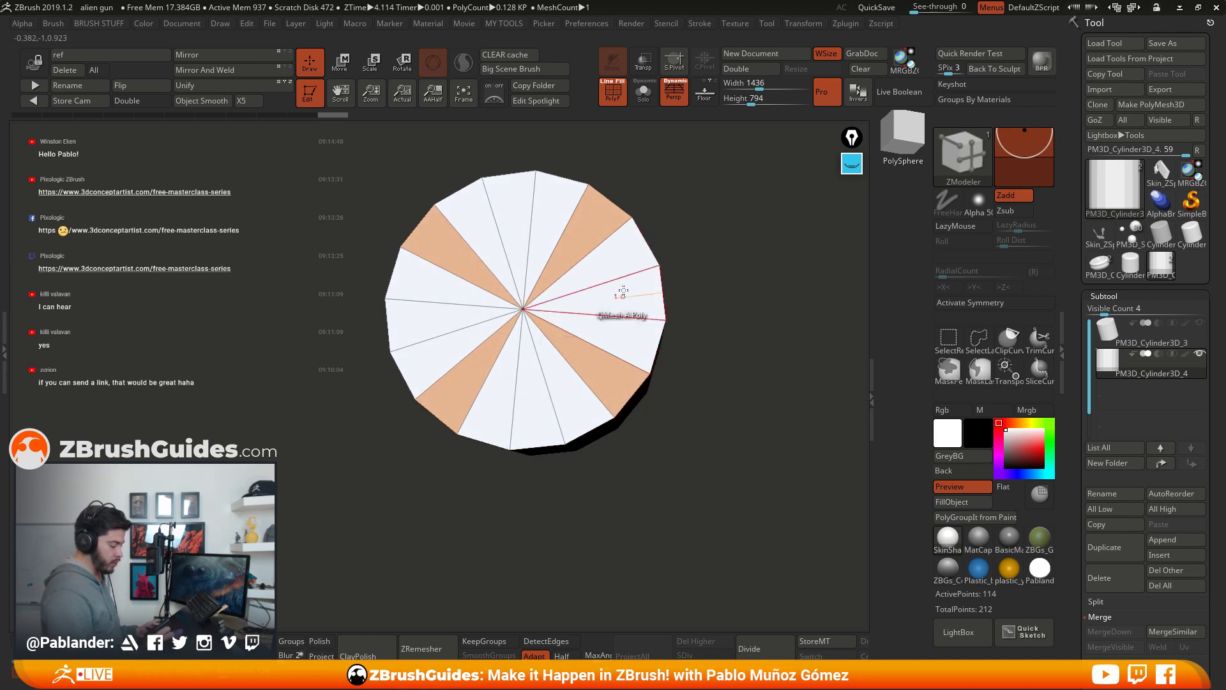
drag(679, 281, 694, 265)
alt+drag(481, 187, 485, 235)
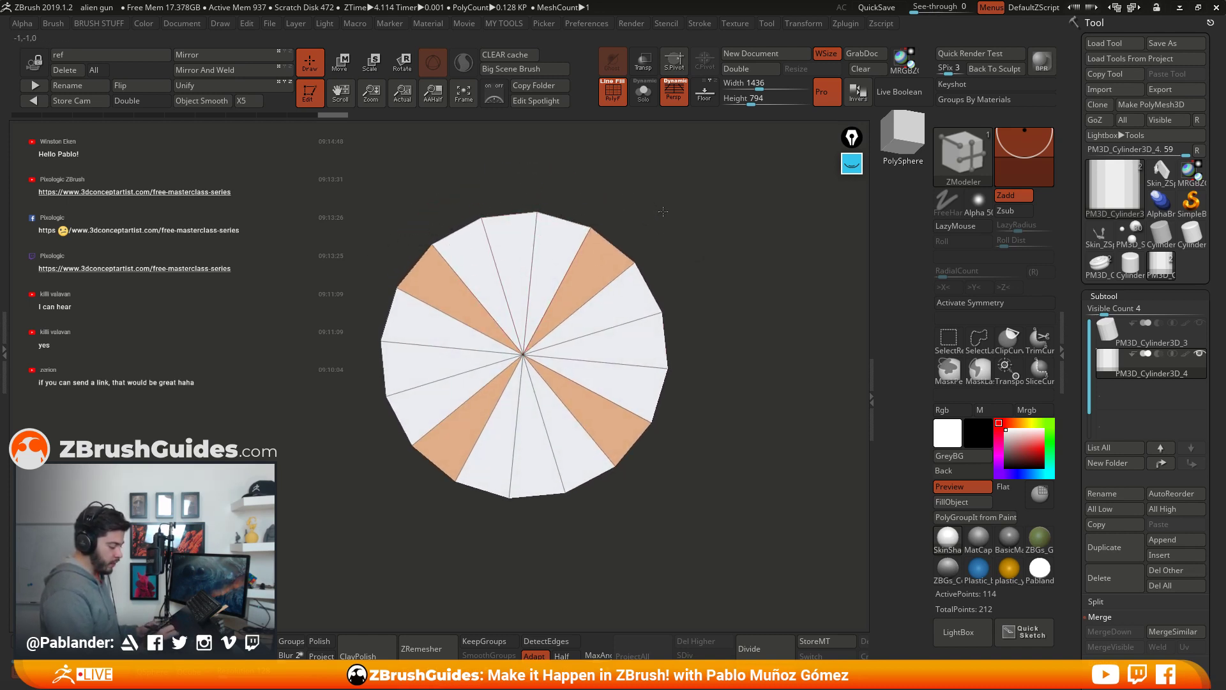
drag(663, 211, 658, 235)
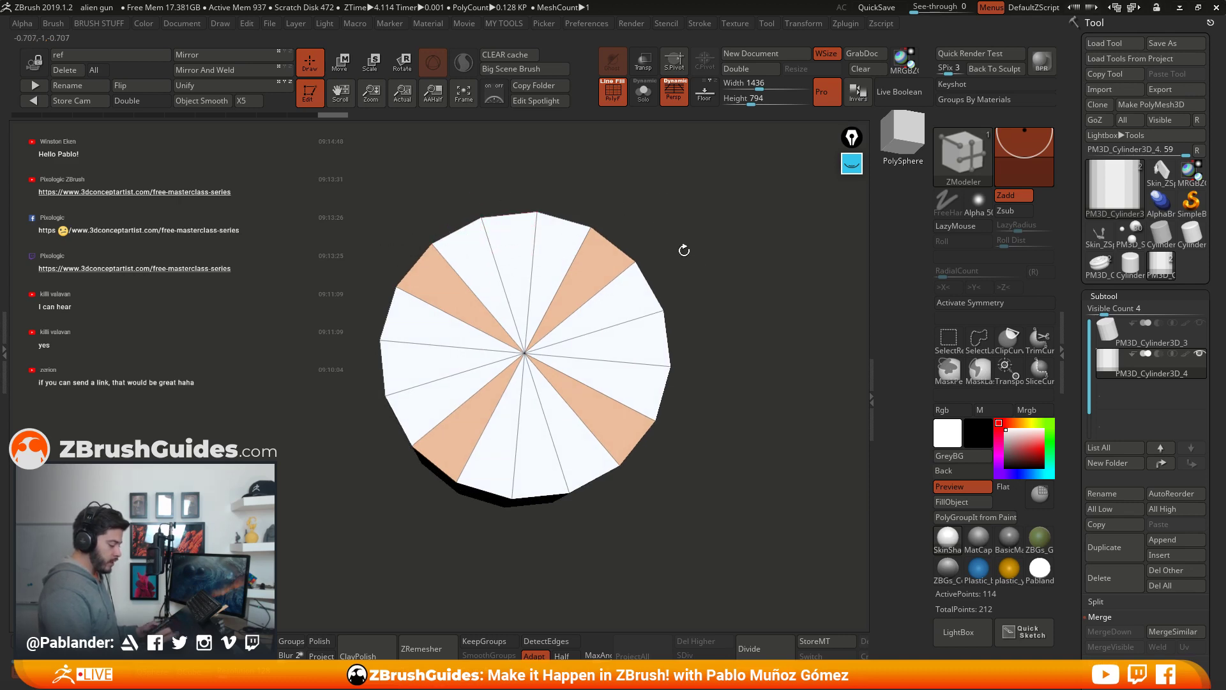
drag(695, 295, 641, 363)
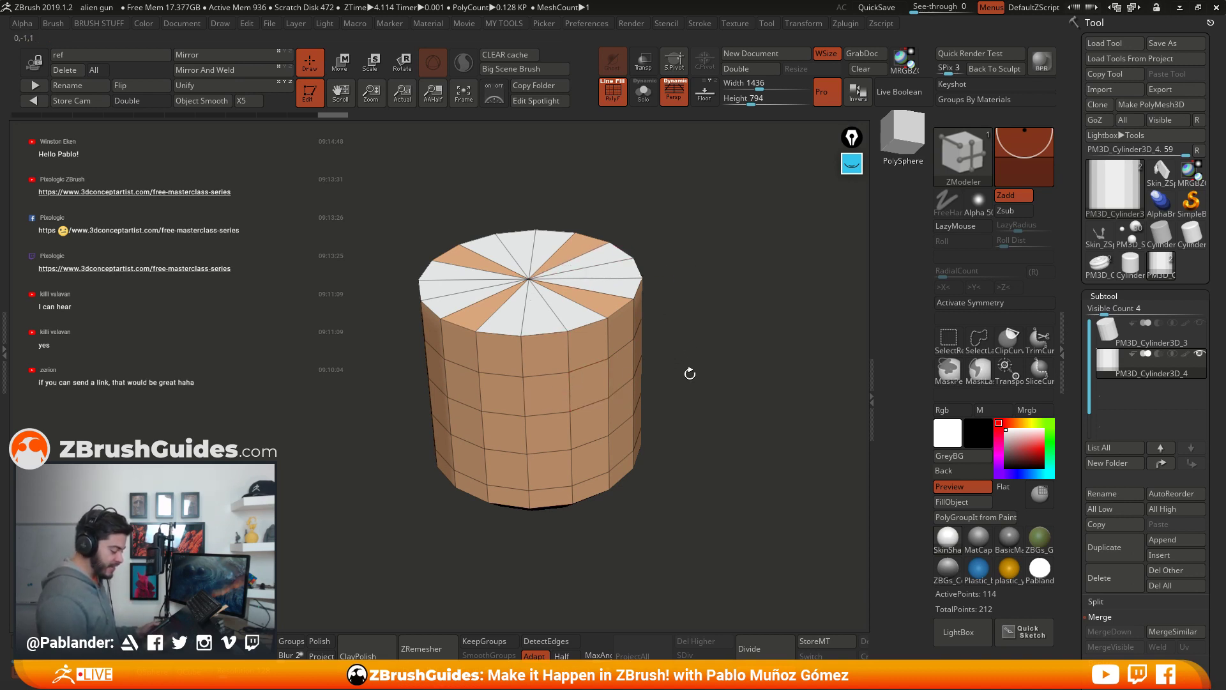
drag(690, 374, 701, 369)
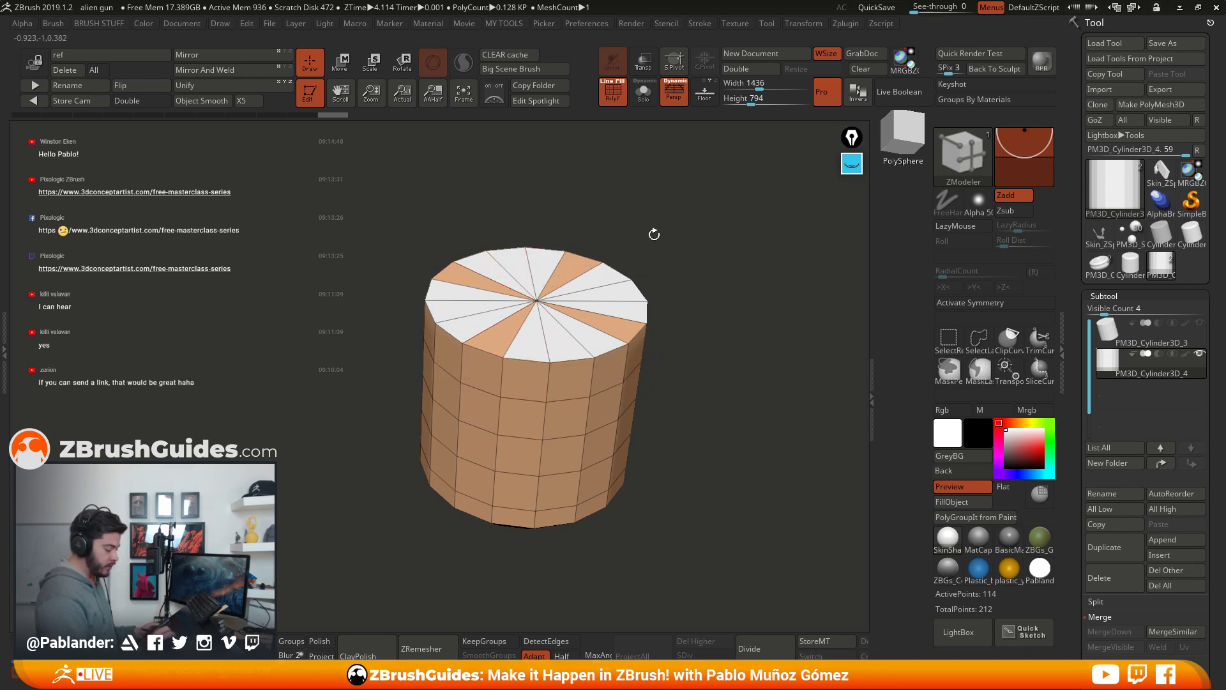
drag(654, 232, 682, 288)
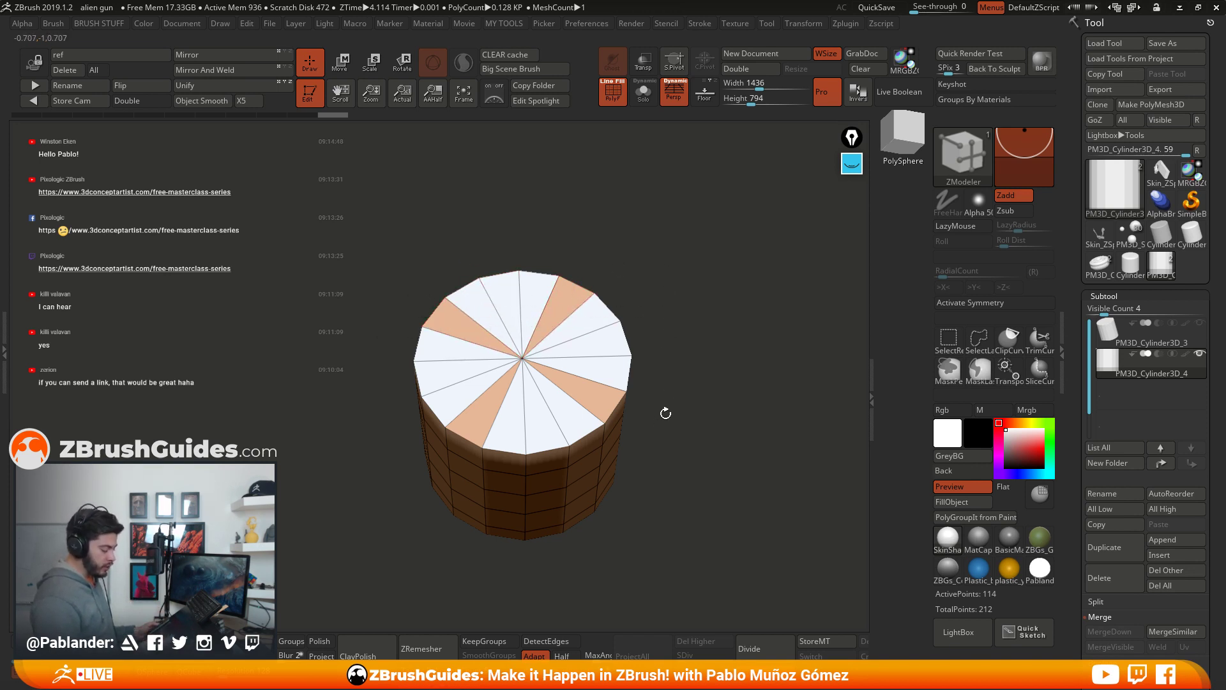
drag(666, 413, 665, 421)
drag(668, 264, 687, 366)
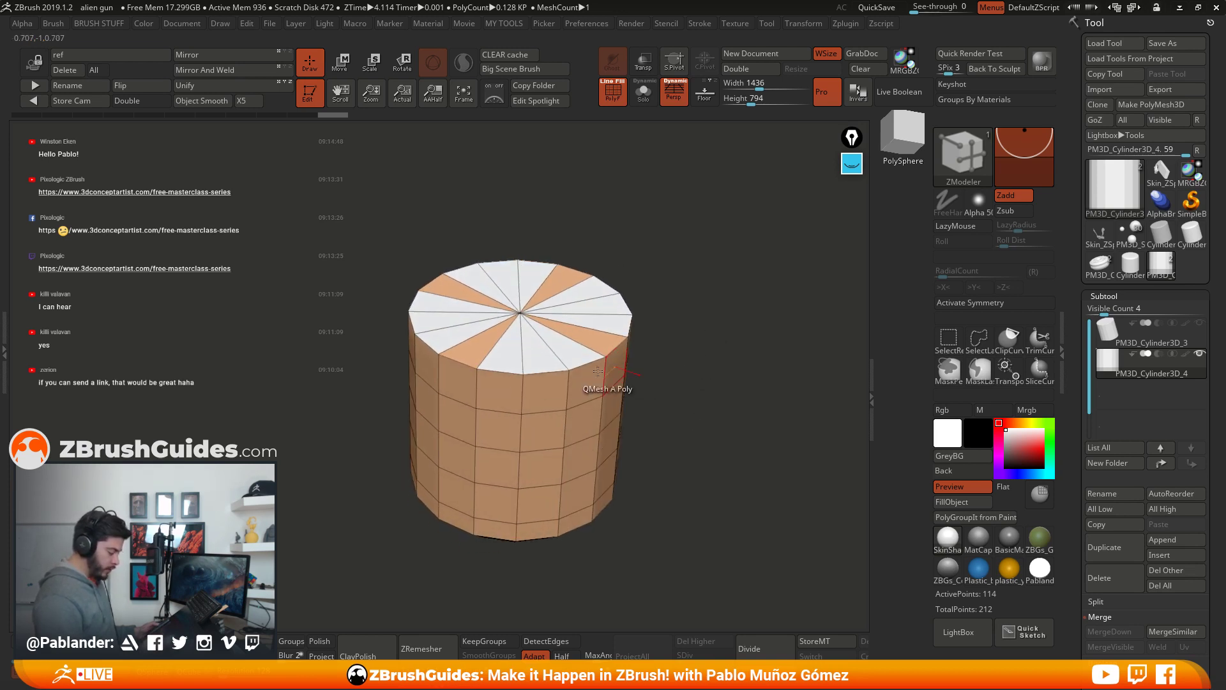
Step: Try a QMesh pull on the marked top wedges and undo it
right_drag(574, 357, 556, 360)
drag(563, 343, 578, 319)
key(ctrl+z)
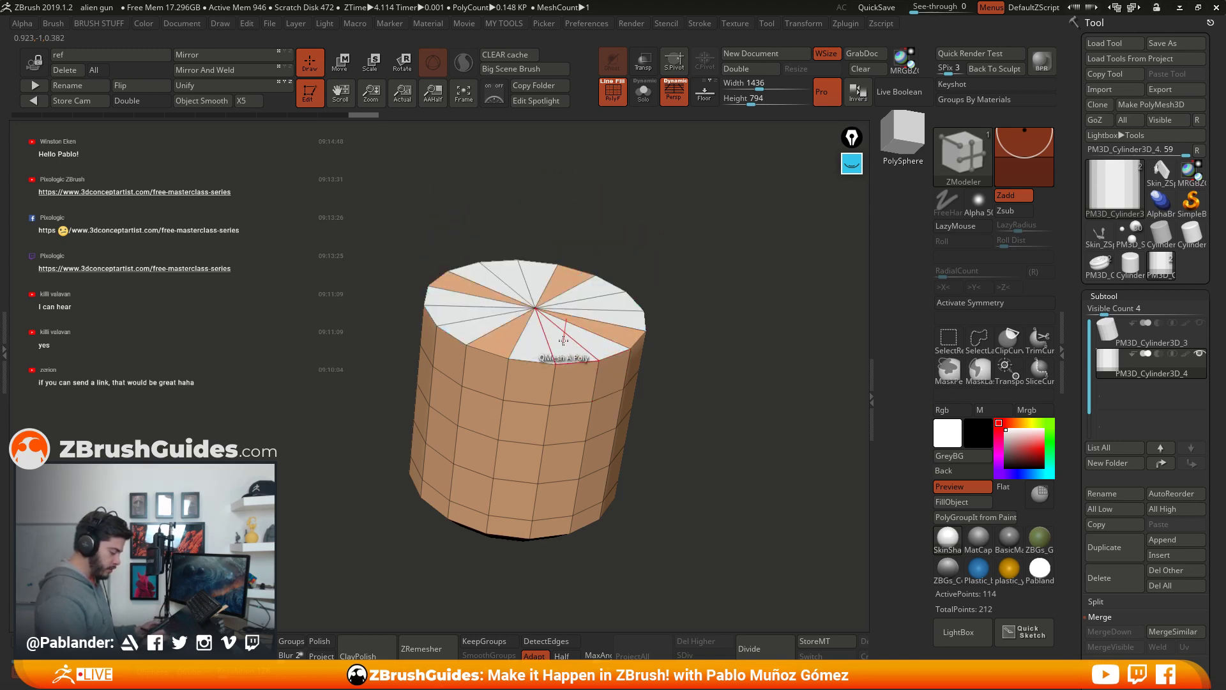
Step: Raise the four marked groups of top wedges above the cap with QMesh
key(space)
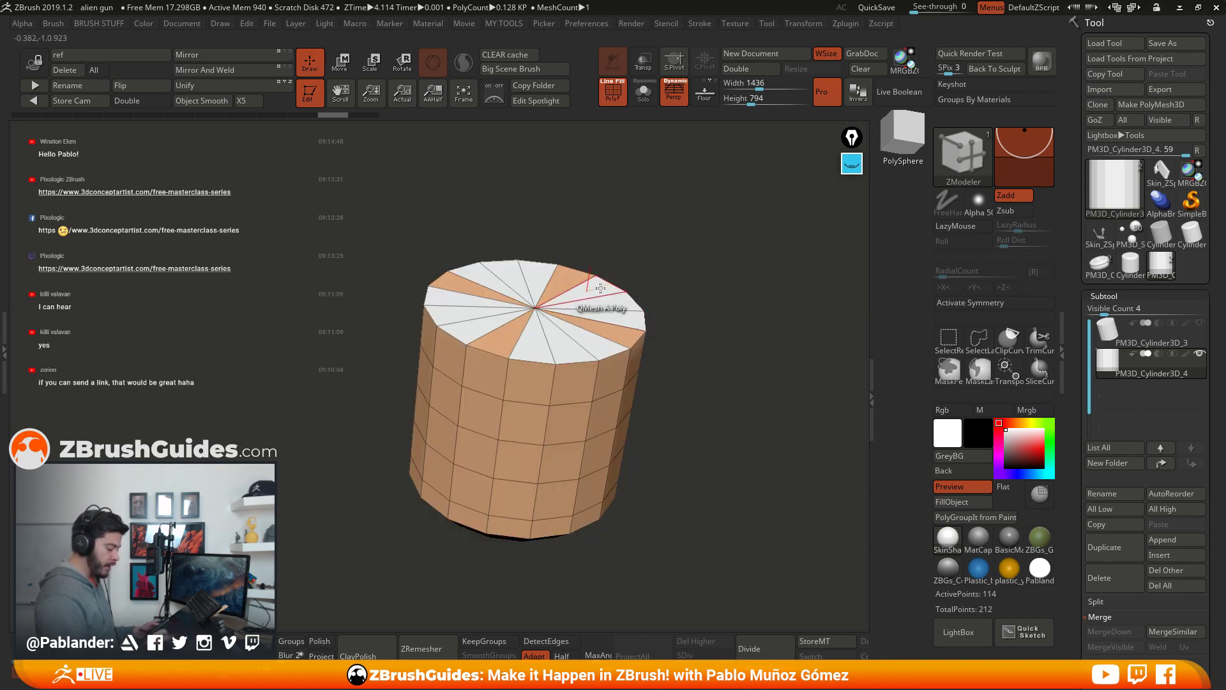
drag(678, 294, 667, 329)
drag(642, 258, 634, 260)
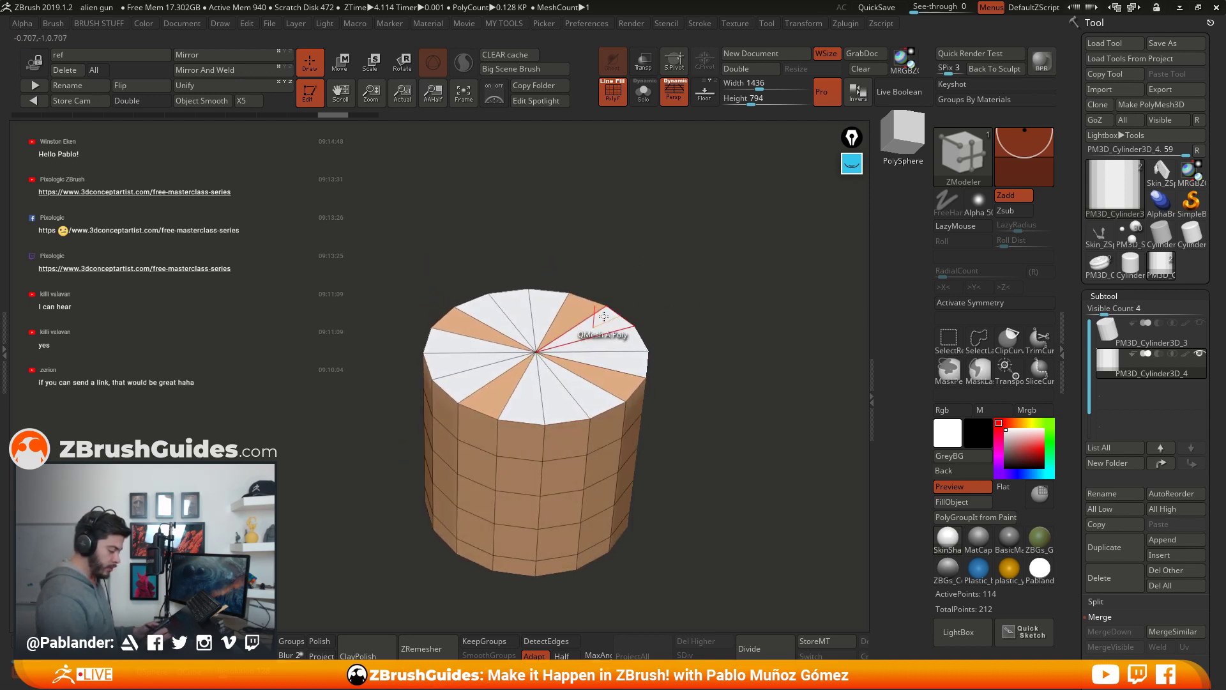
drag(598, 319, 642, 283)
drag(701, 430, 683, 340)
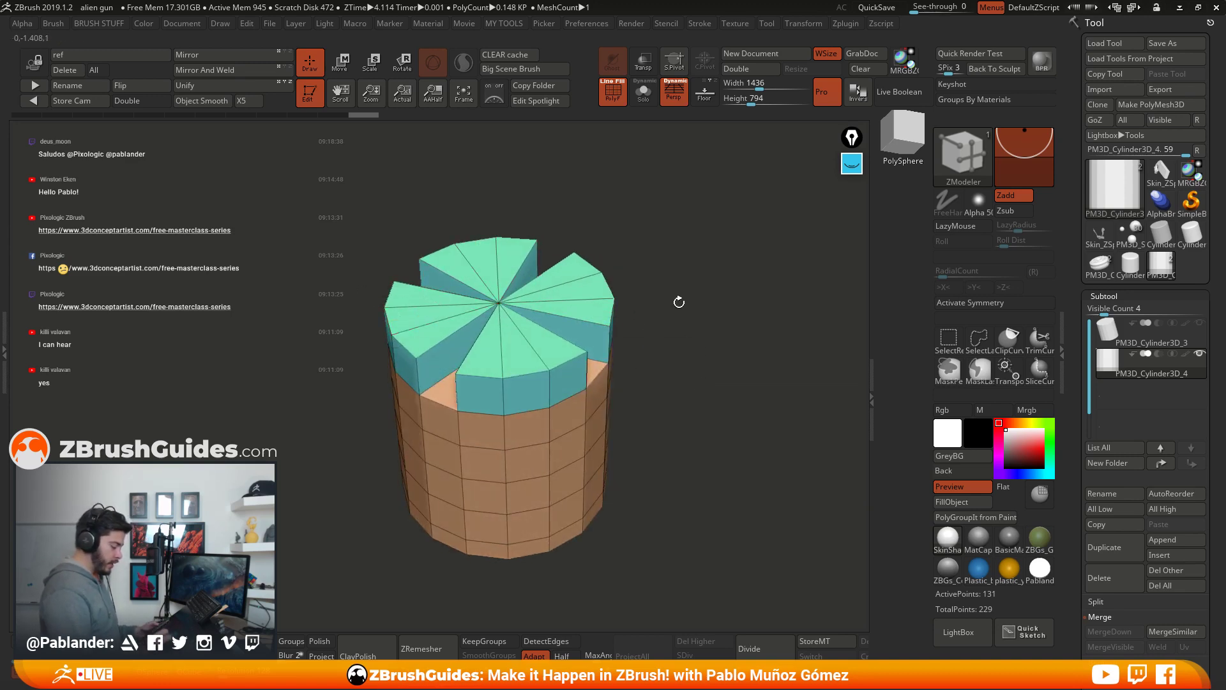
Step: Mark the middle wedge of each raised group and pull all four upward with QMesh into slanted peaks
drag(451, 259, 651, 328)
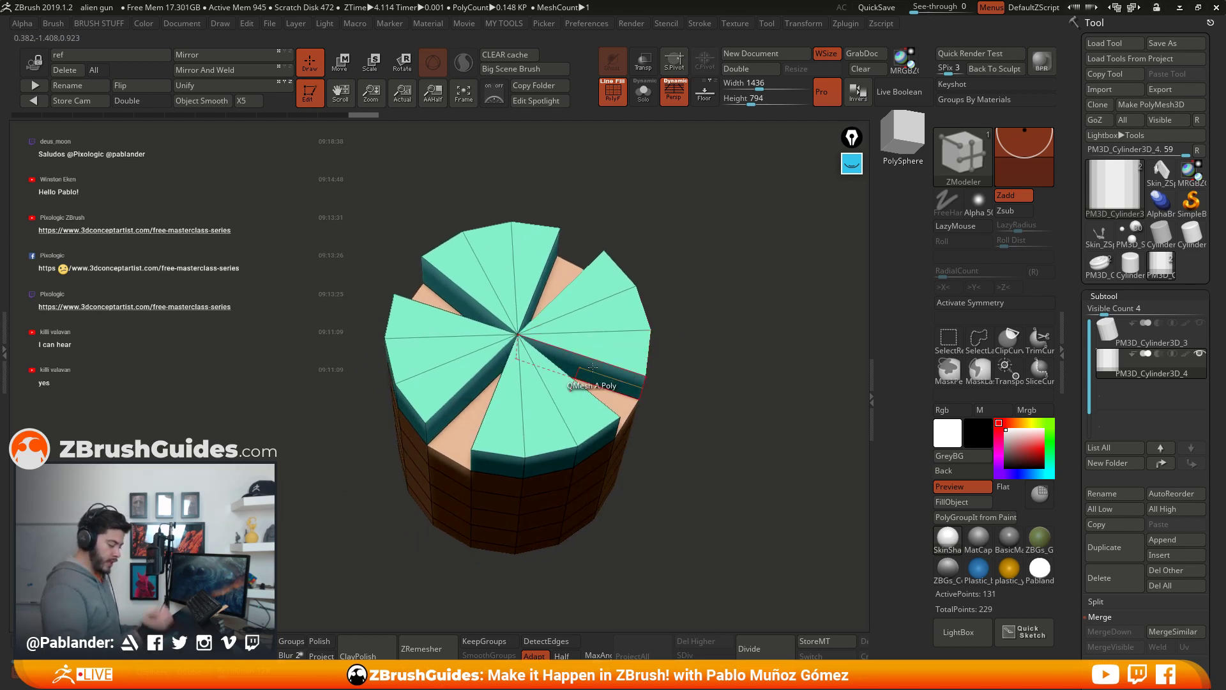
drag(665, 357, 665, 304)
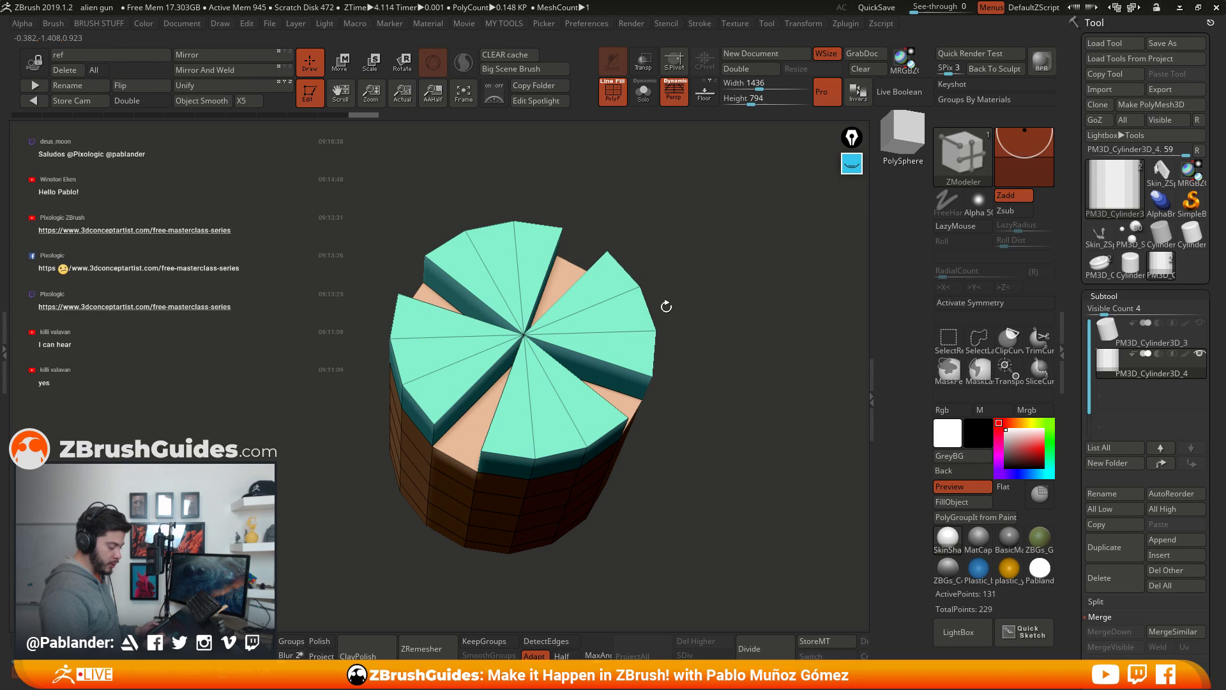
click(619, 311)
click(492, 271)
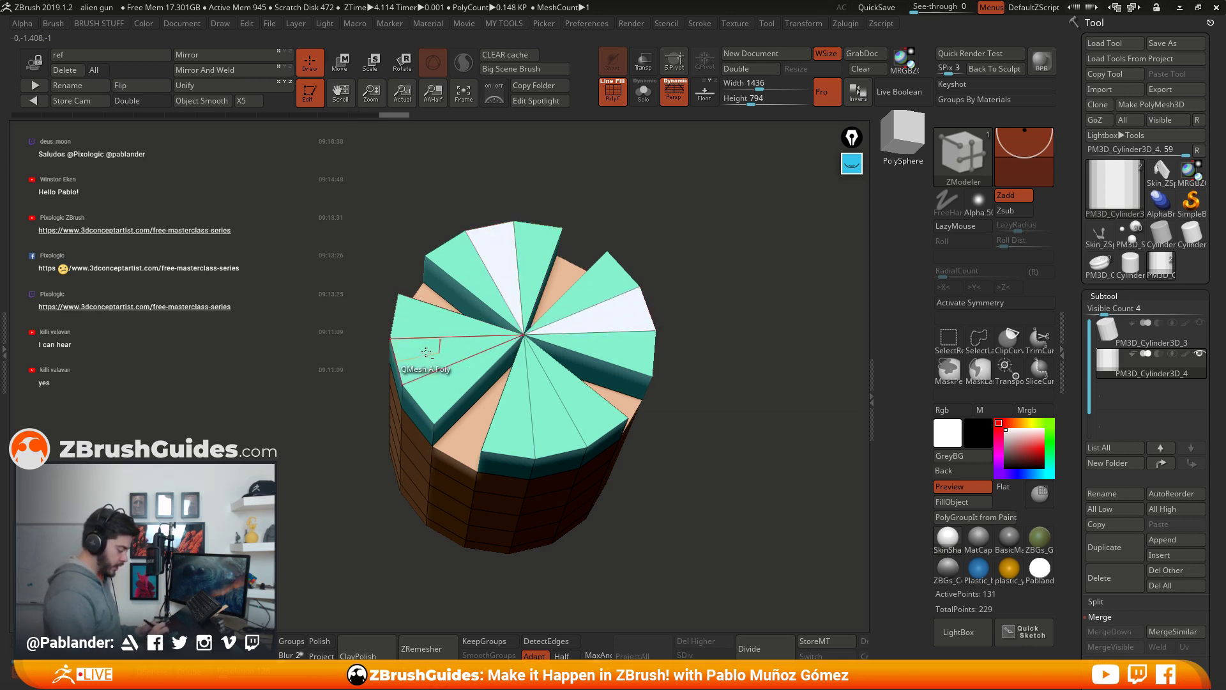
click(447, 355)
click(551, 408)
mouse_move(702, 365)
mouse_down()
mouse_move(704, 334)
mouse_move(714, 363)
mouse_move(687, 383)
mouse_up()
drag(706, 274, 722, 283)
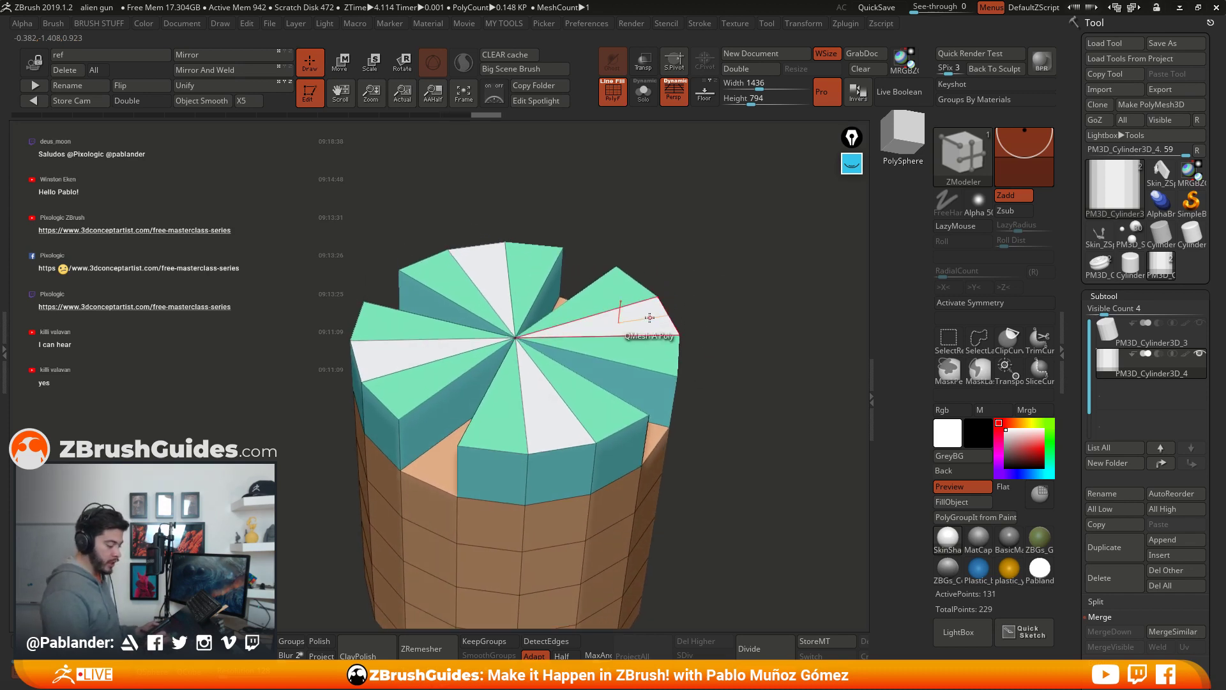
drag(633, 313, 632, 292)
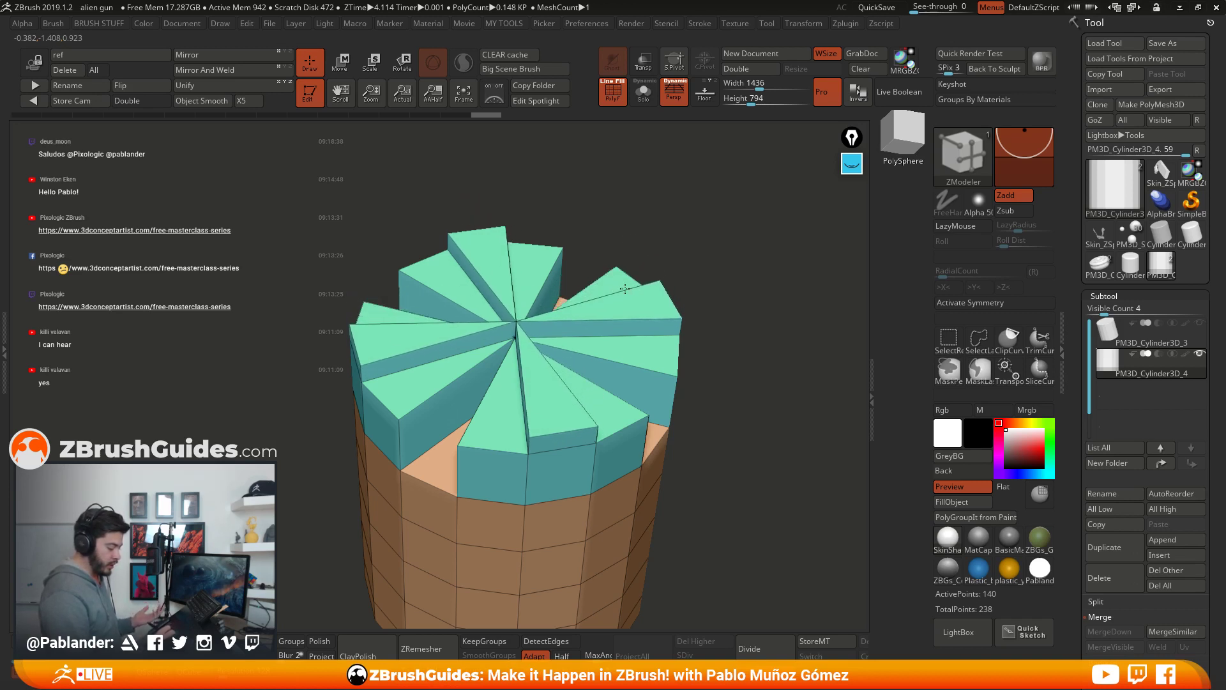
drag(624, 290, 615, 231)
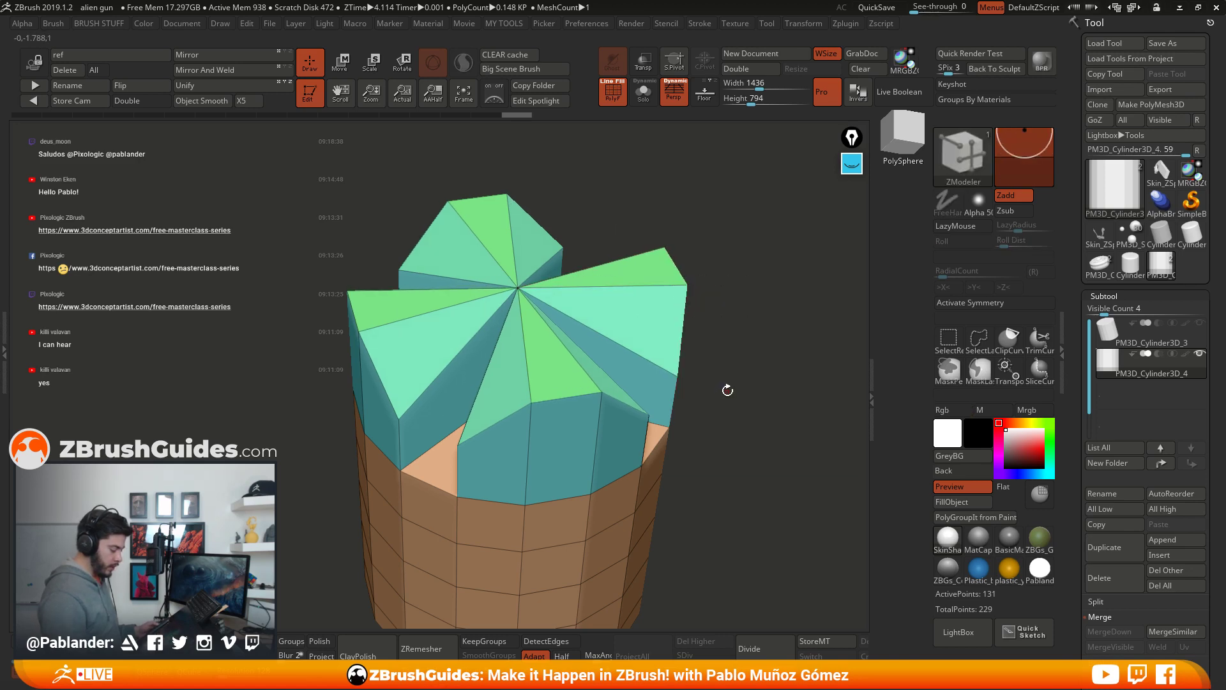
Step: Examine the slanted wedge peaks from above and from the side, including the gaps between the raised groups
drag(728, 390, 721, 405)
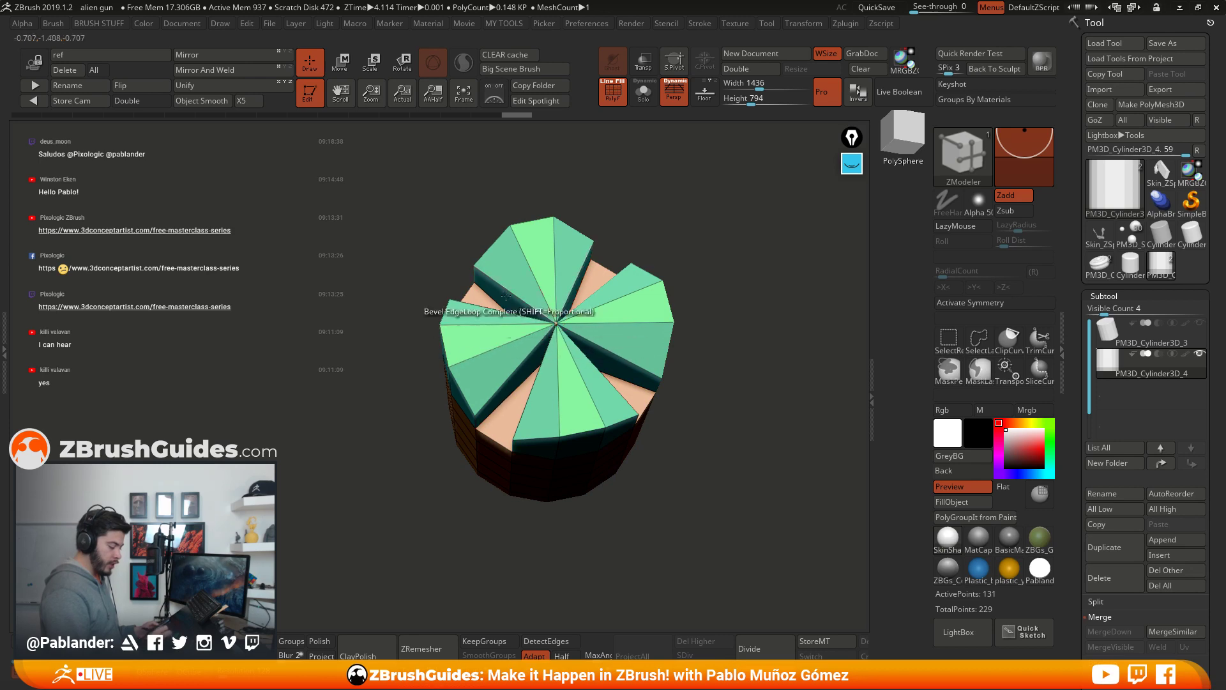
drag(703, 448, 689, 348)
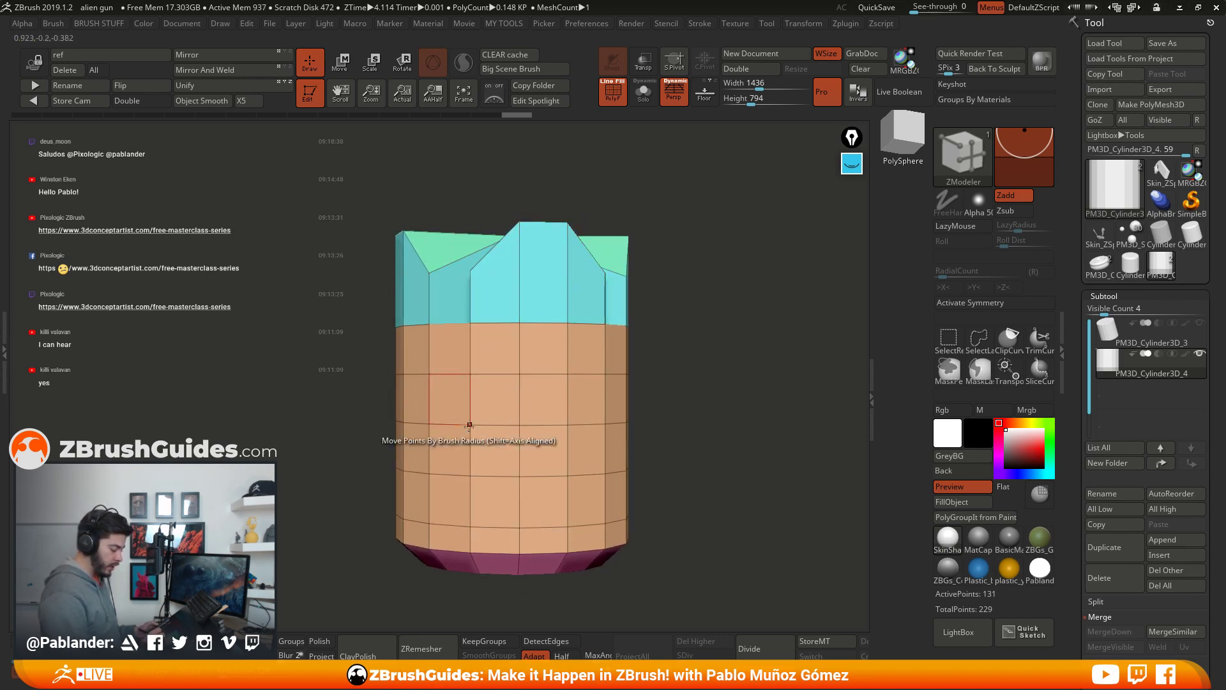
drag(640, 479, 567, 309)
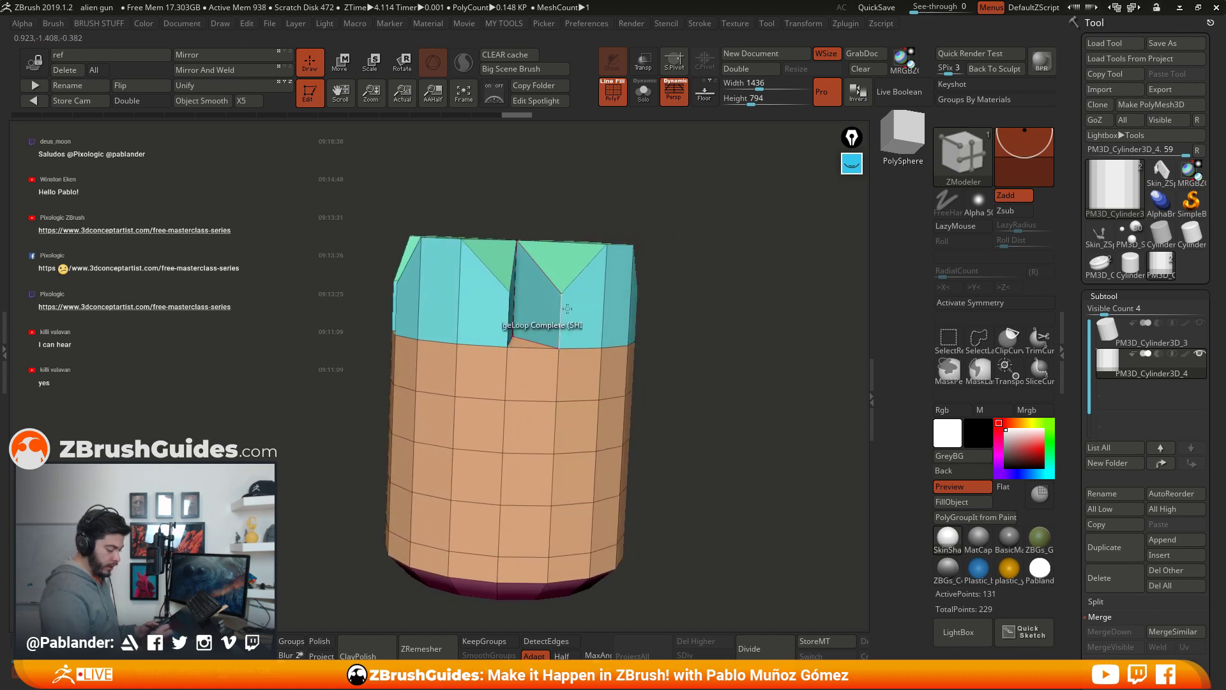
drag(685, 338, 668, 364)
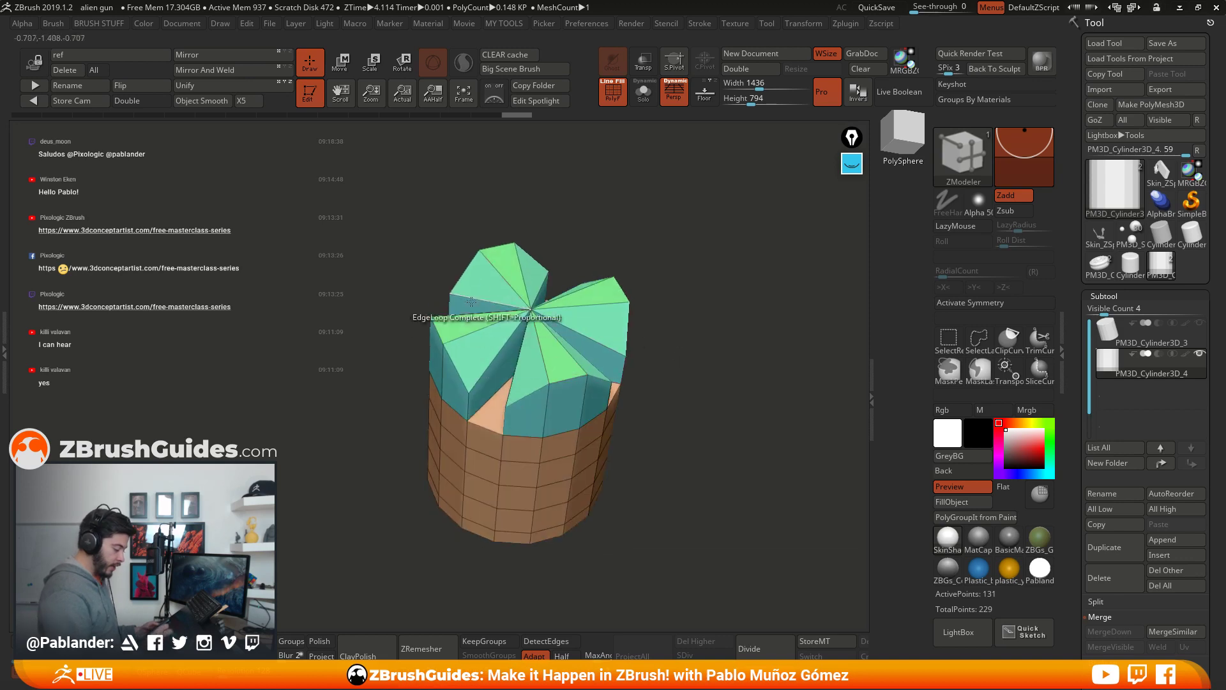
drag(645, 323, 639, 263)
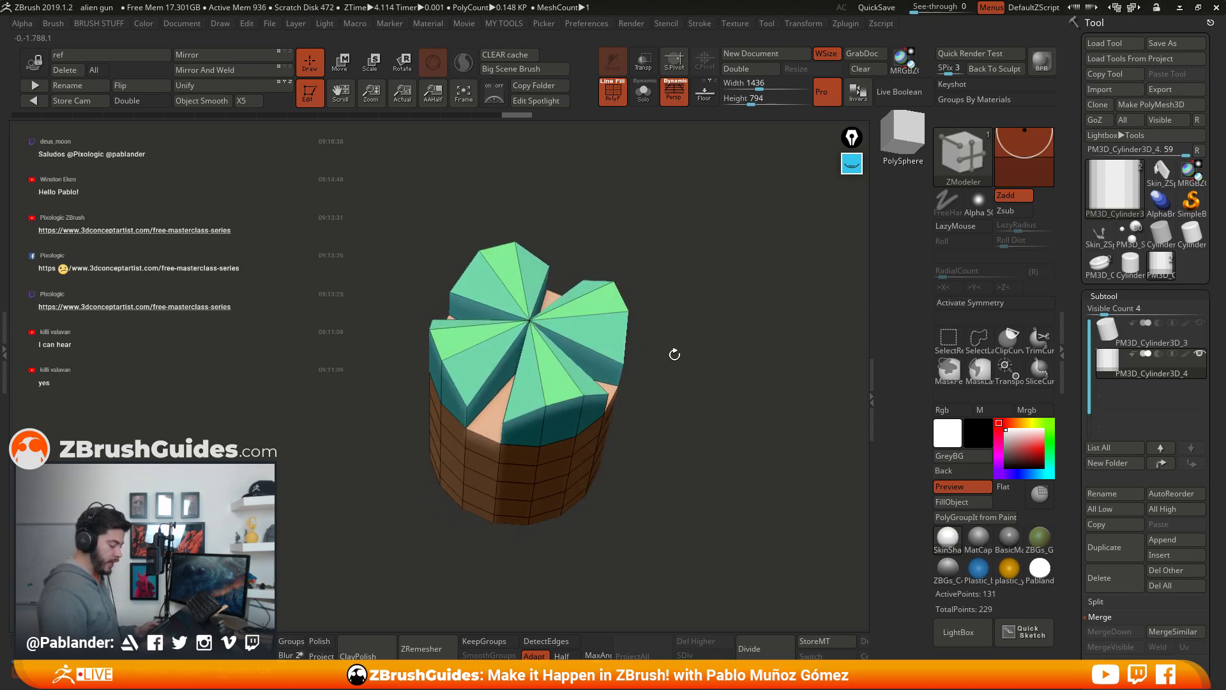
drag(675, 355, 768, 320)
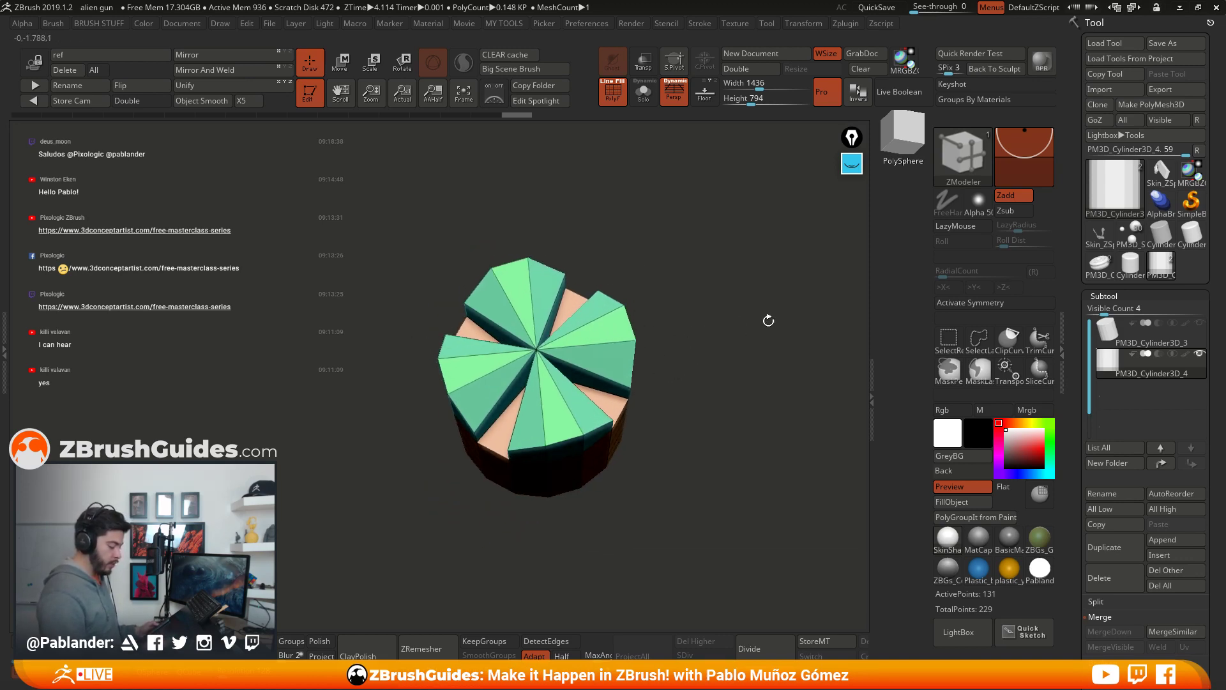
drag(700, 337, 706, 334)
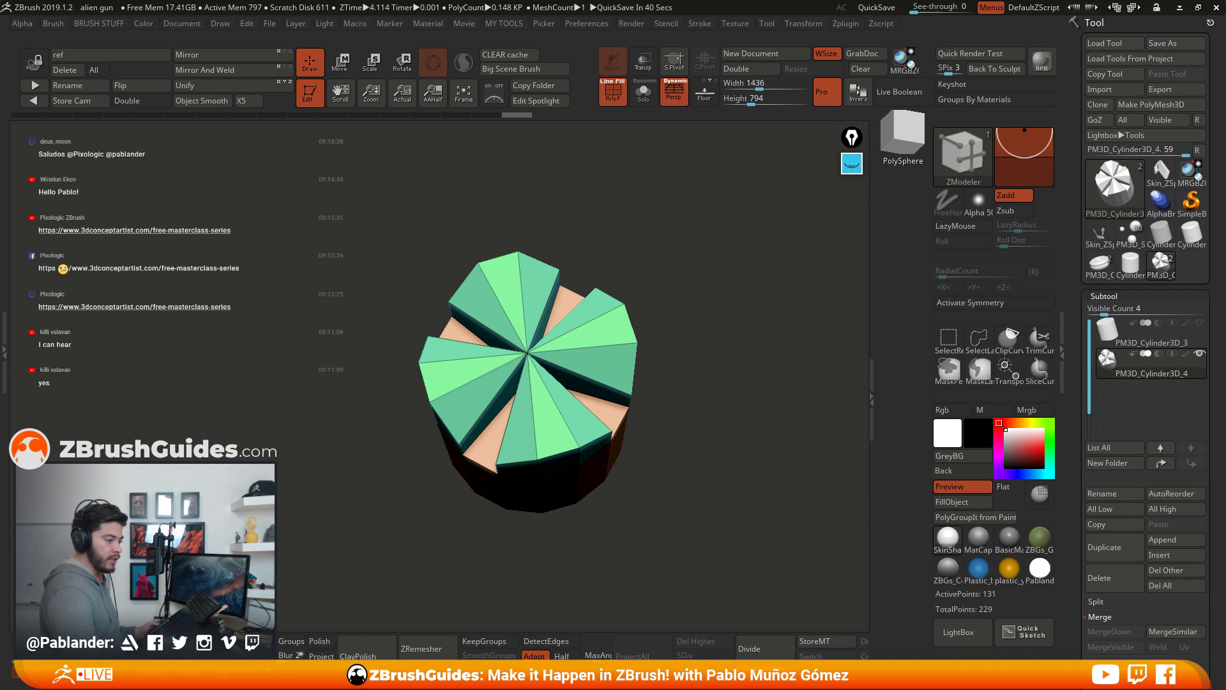
Step: Try marking the top wedge faces and exposed gap walls on two of the raised groups without symmetry
drag(681, 425, 651, 347)
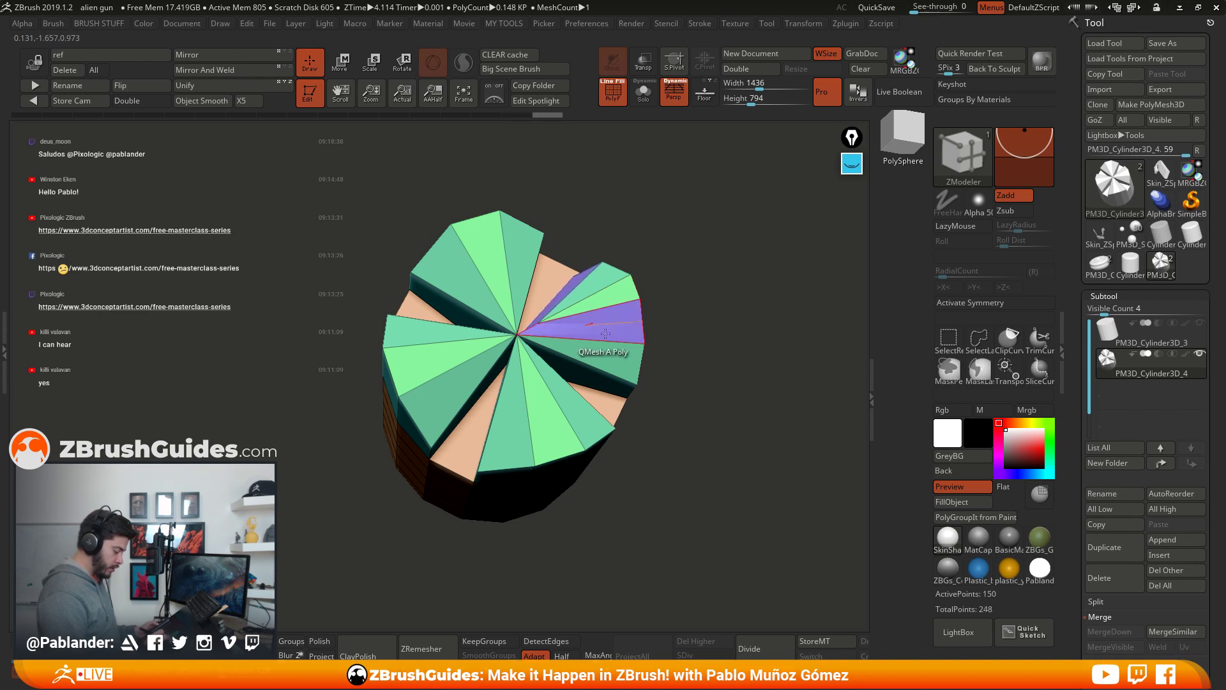
mouse_move(613, 309)
mouse_down()
mouse_move(610, 345)
mouse_move(567, 412)
mouse_move(514, 426)
mouse_move(509, 409)
mouse_up()
mouse_move(702, 410)
mouse_down()
mouse_move(715, 405)
mouse_move(697, 428)
mouse_up()
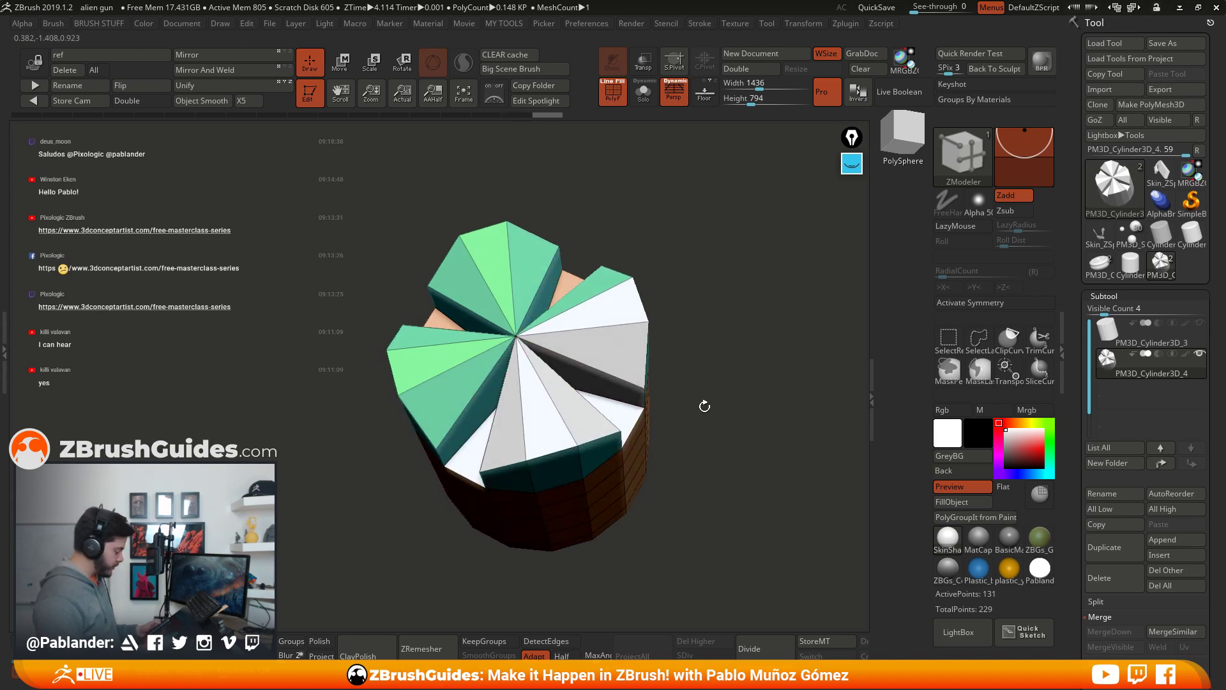
drag(729, 395, 663, 418)
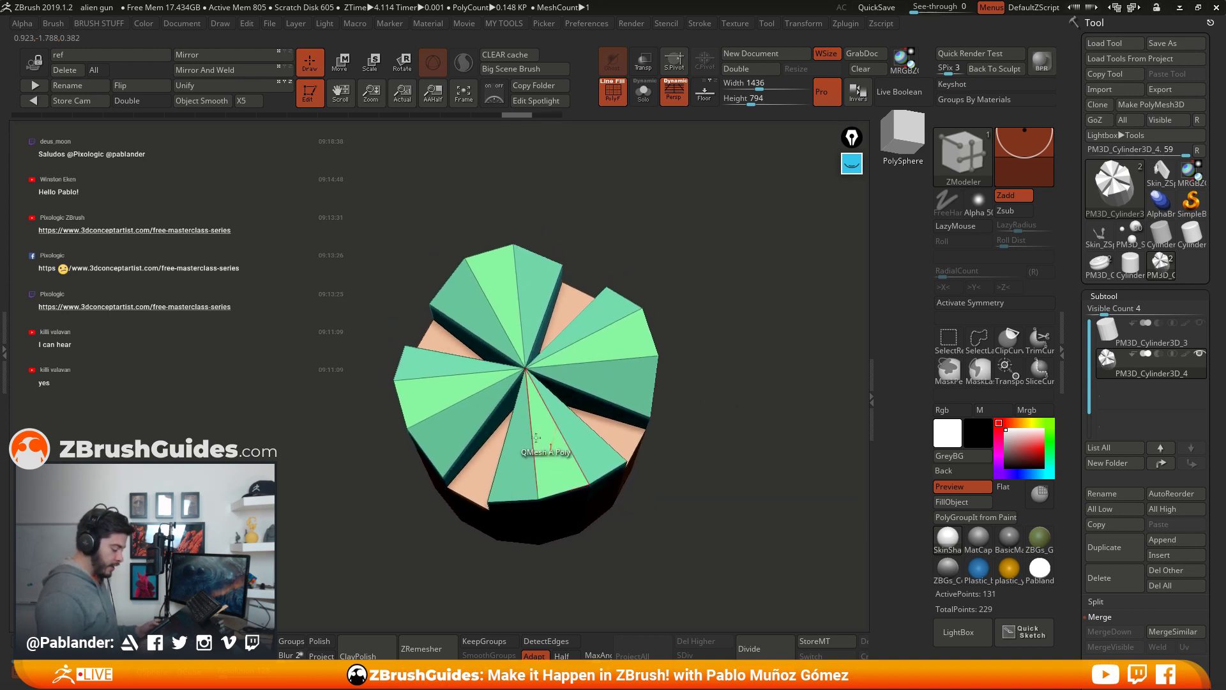
shift+drag(717, 460, 725, 475)
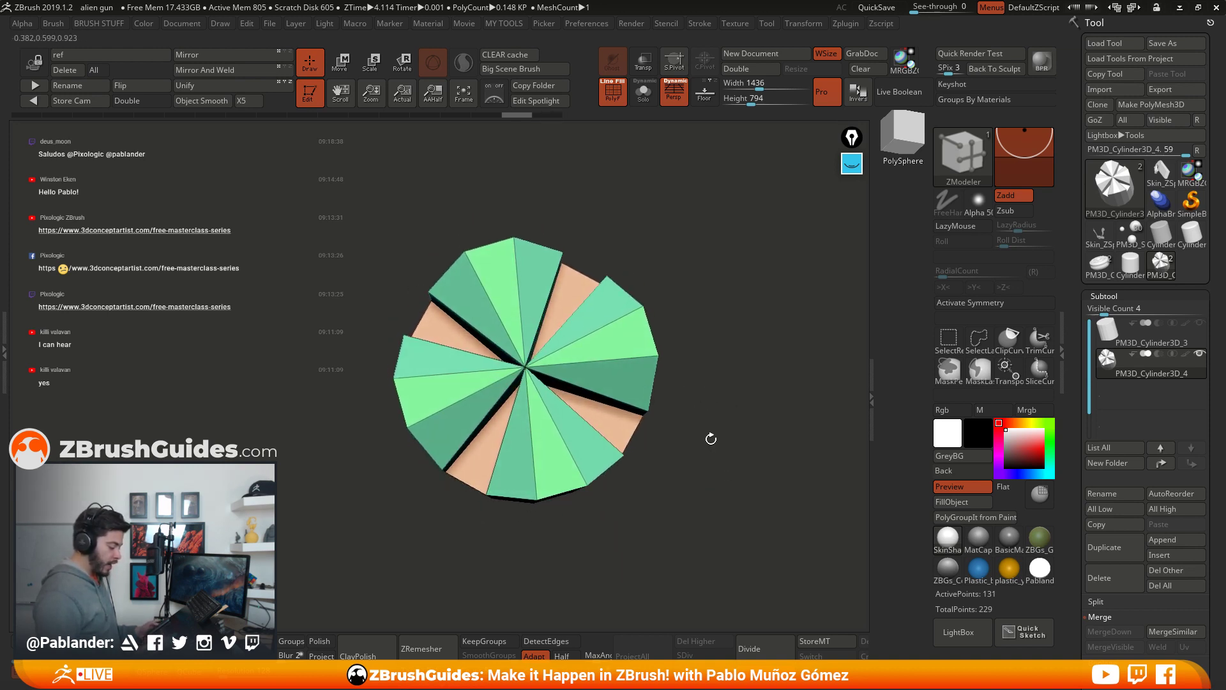
Step: Show the floor grid and examine the cylinder's orientation and its bottom cap against it
click(705, 91)
drag(735, 358, 741, 301)
drag(754, 226, 764, 301)
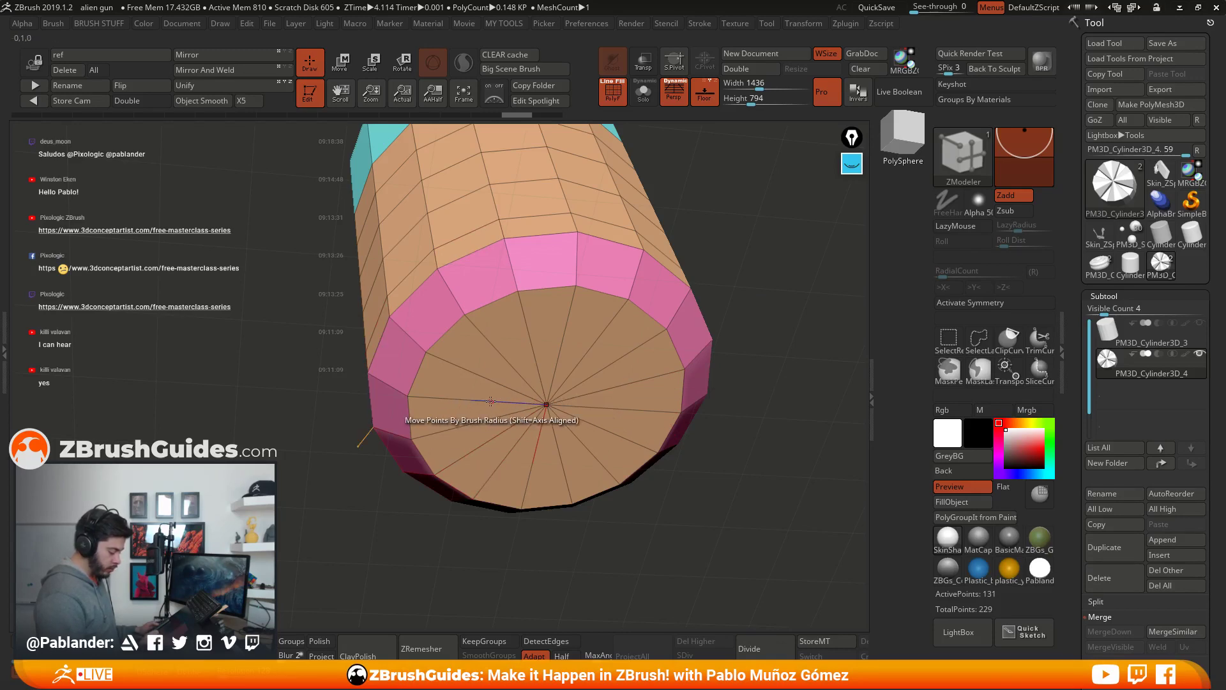
drag(771, 375, 710, 384)
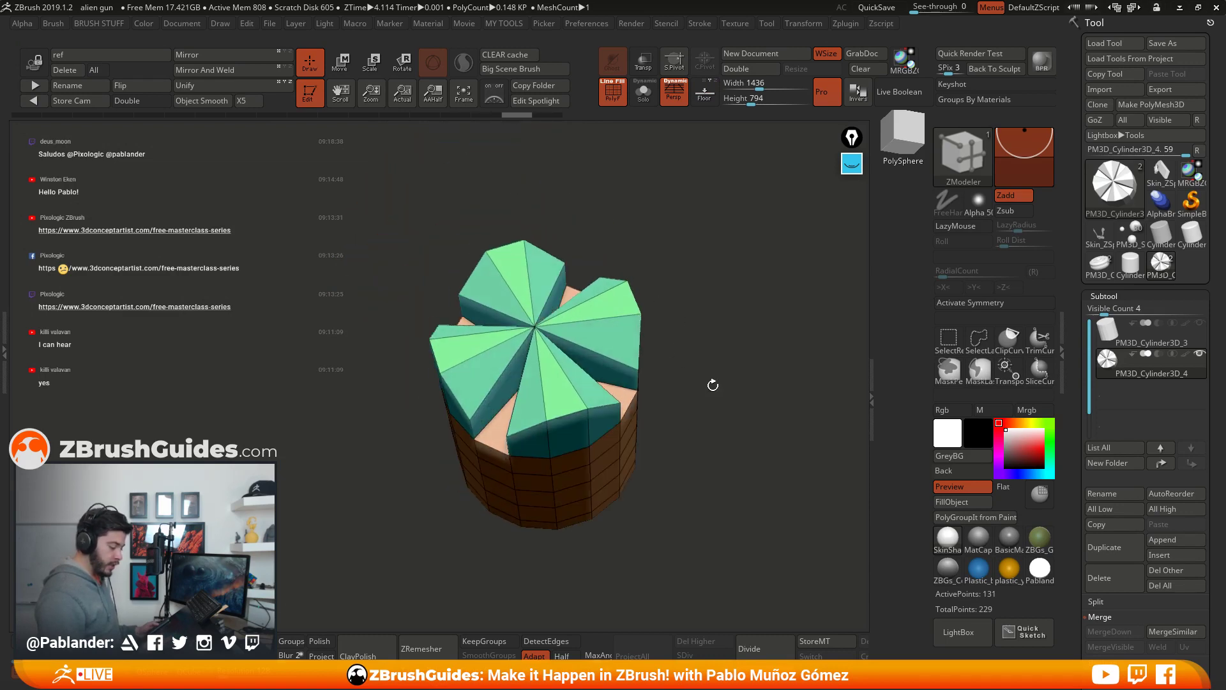
Step: Activate radial symmetry around the Y axis only, with a radial count of 4
click(993, 304)
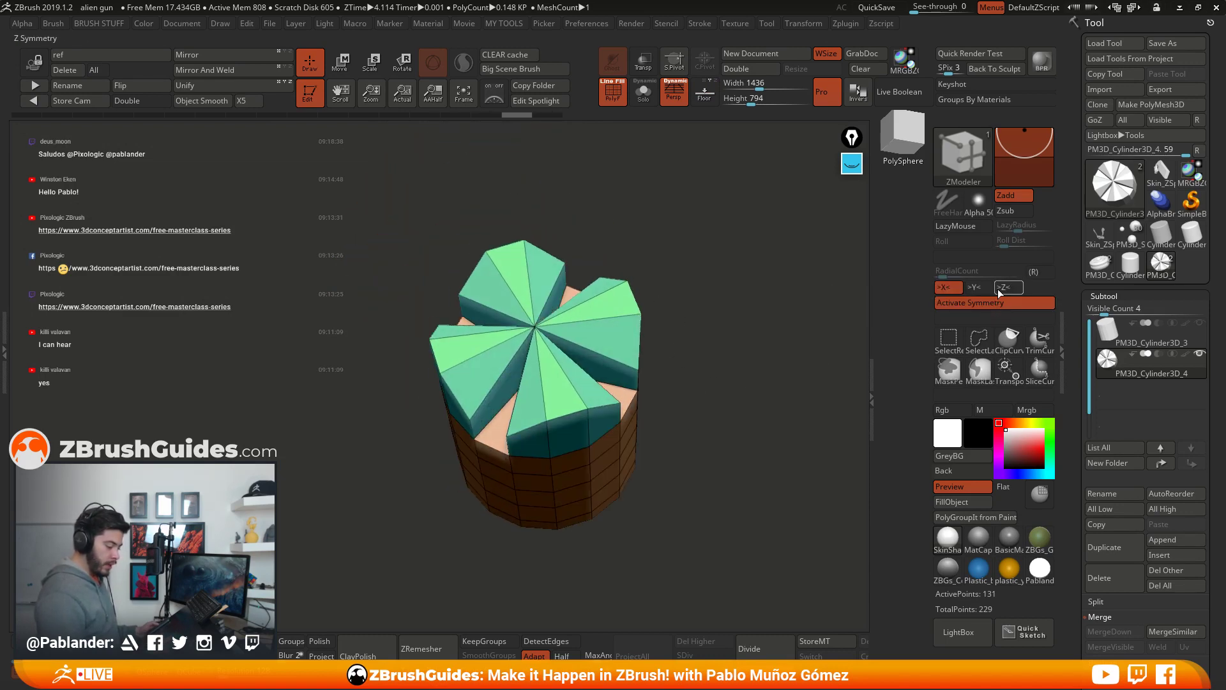
click(961, 301)
click(804, 23)
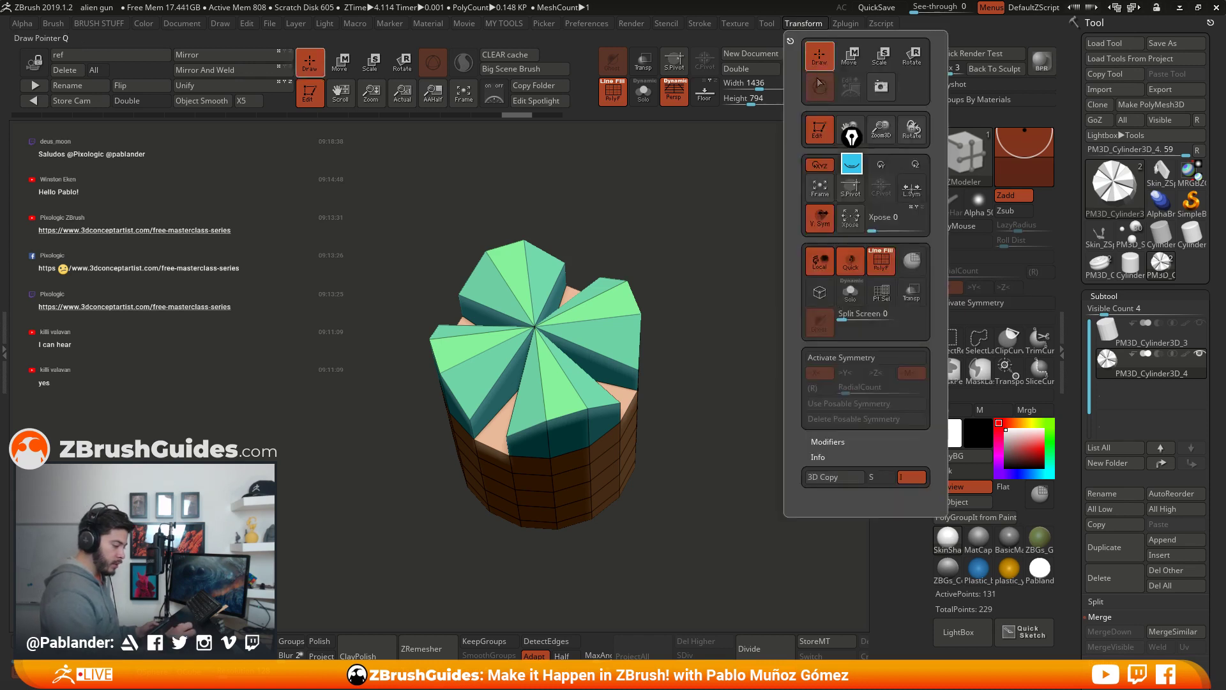
click(873, 357)
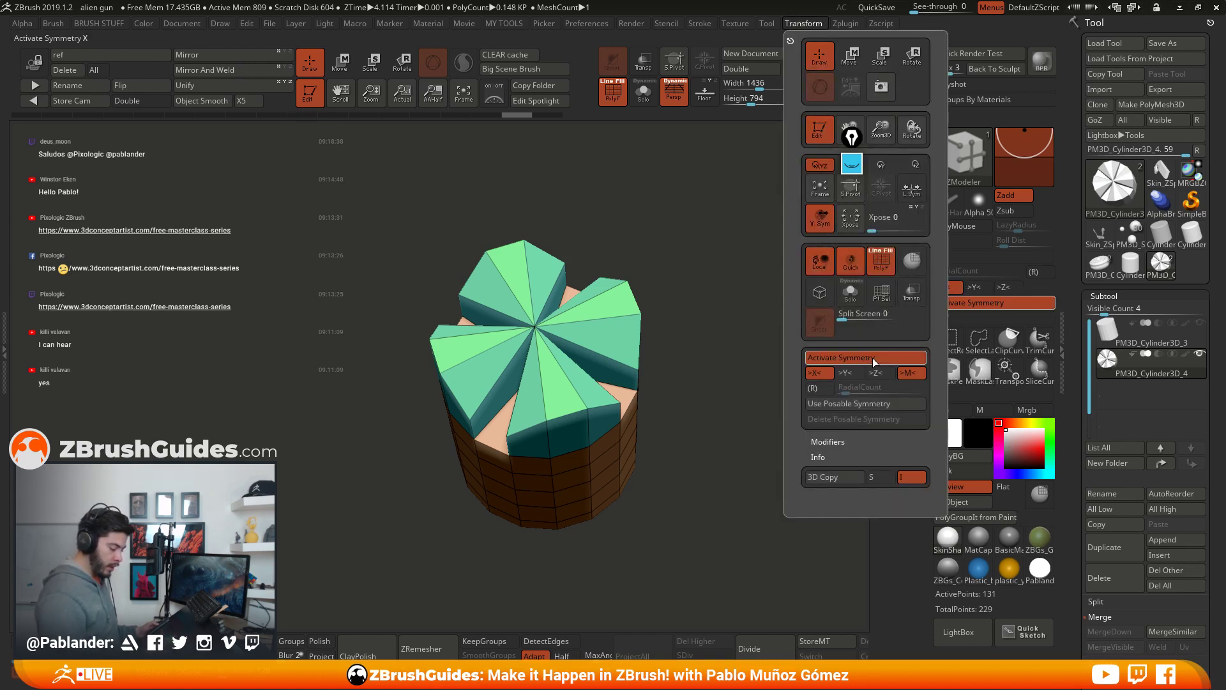
click(822, 375)
click(841, 375)
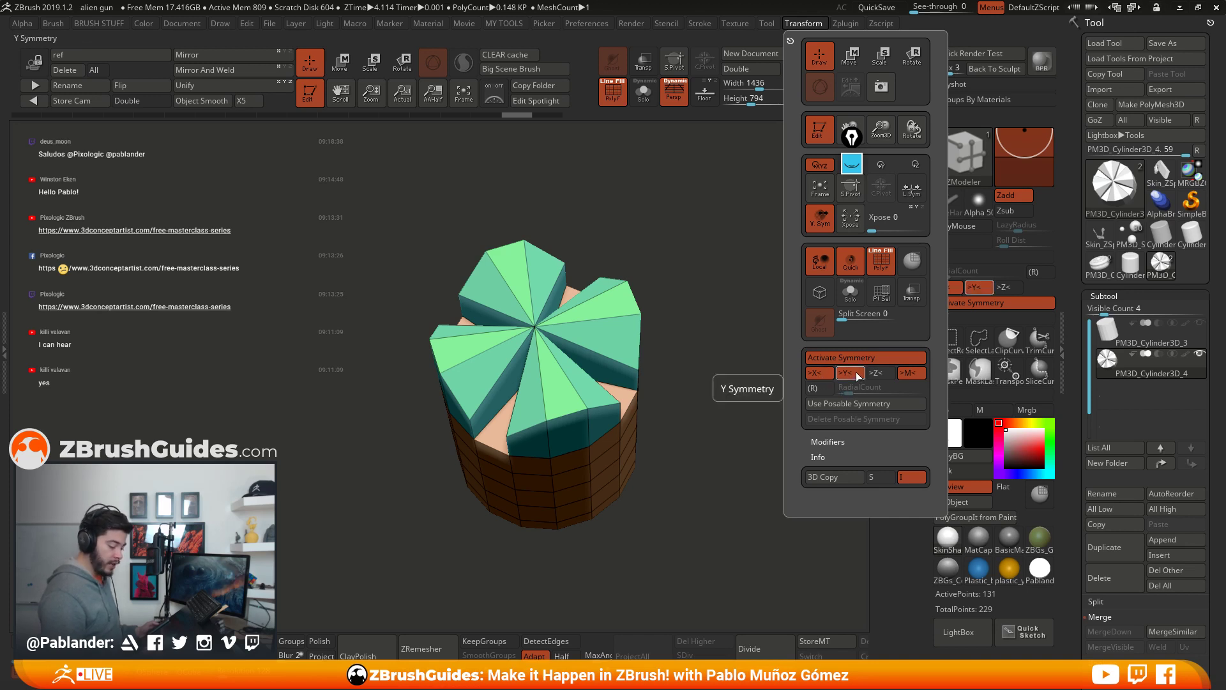
click(819, 389)
click(858, 387)
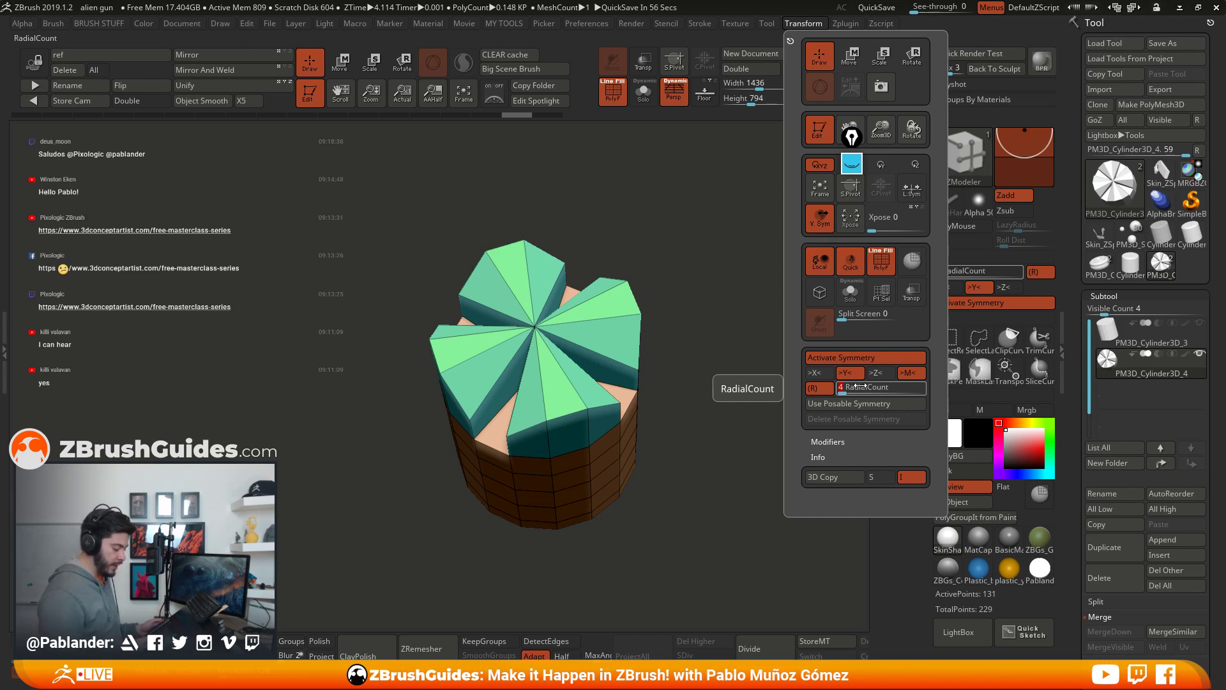
text(4)
key(Return)
Step: Mark all top wedge faces, the inner walls between the raised groups and the low gap wedges as a temporary polygroup using symmetry
drag(709, 384, 750, 371)
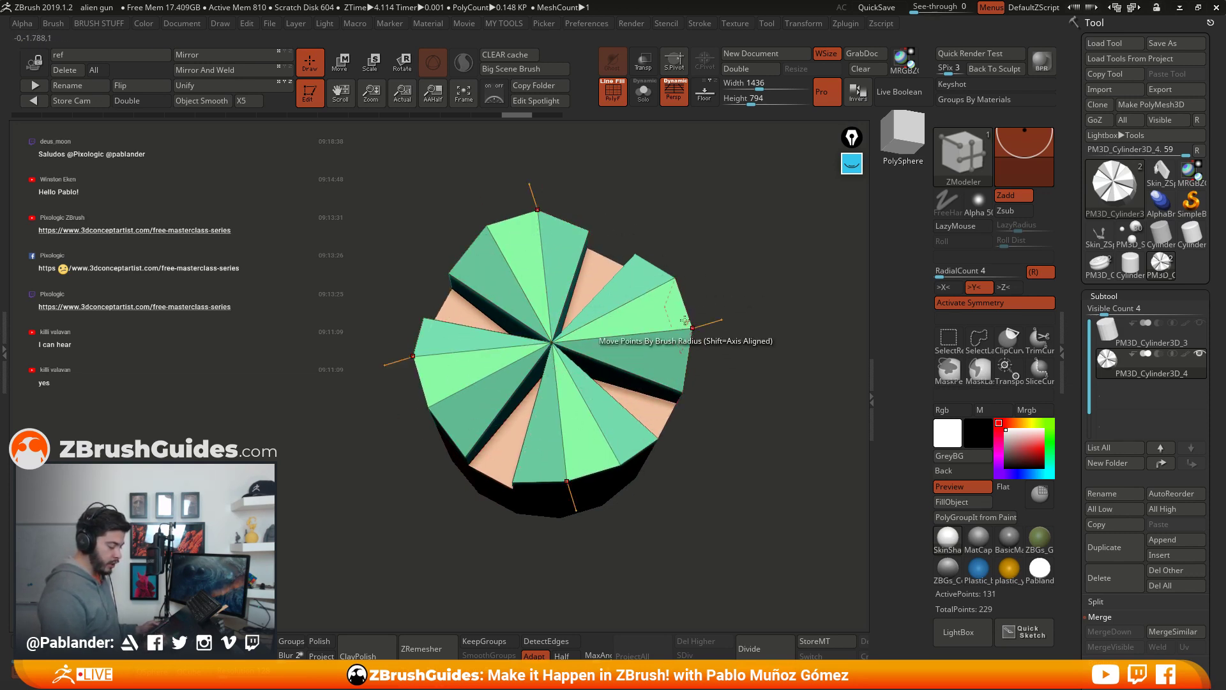
mouse_move(692, 291)
shift+mouse_down()
mouse_move(665, 296)
mouse_move(678, 300)
shift+mouse_up()
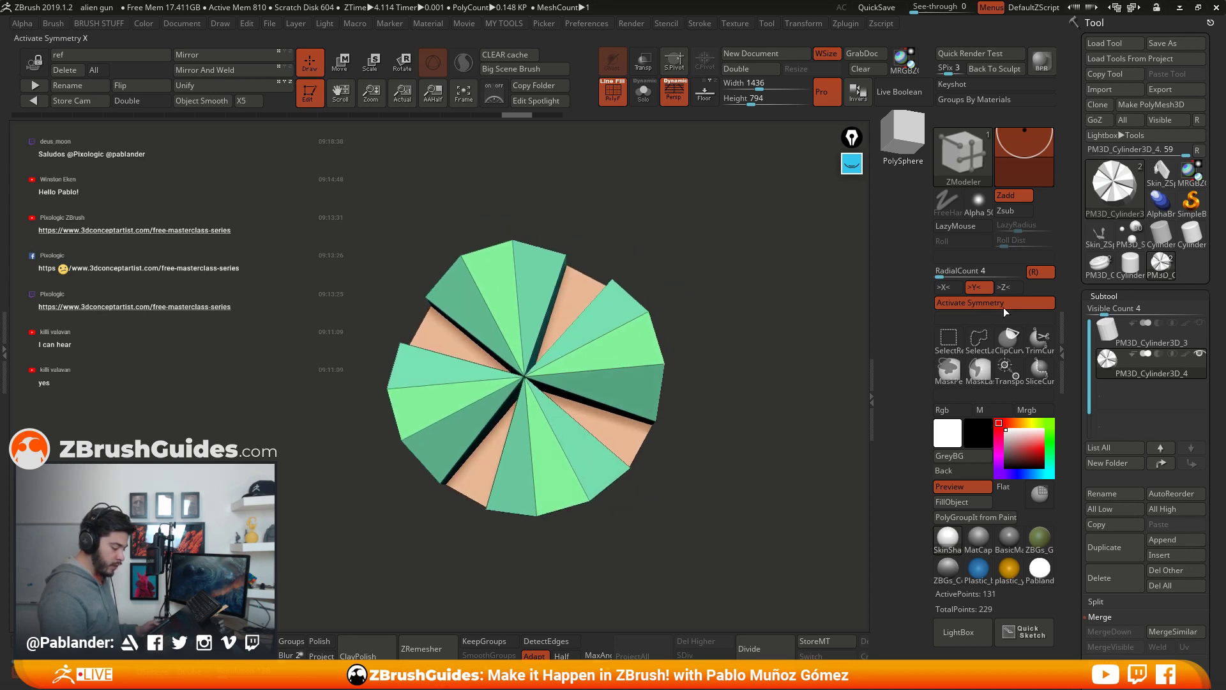
click(632, 344)
click(620, 331)
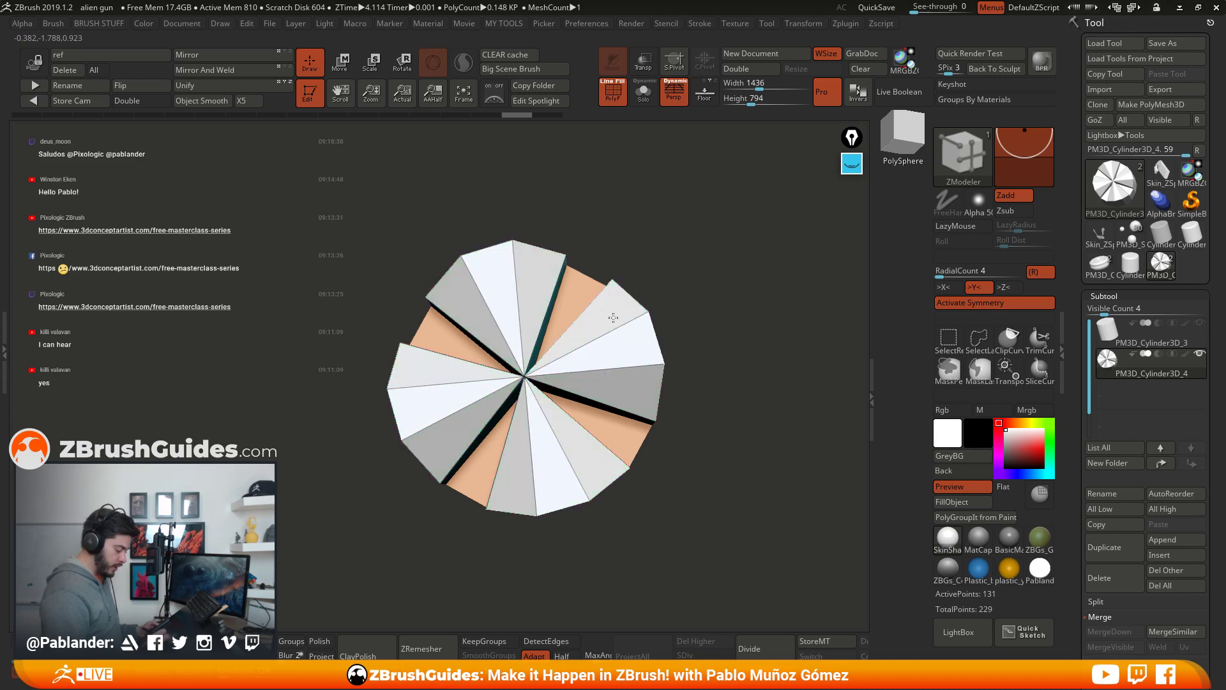
mouse_move(734, 364)
mouse_down()
mouse_move(734, 301)
mouse_move(727, 371)
mouse_up()
alt+click(614, 443)
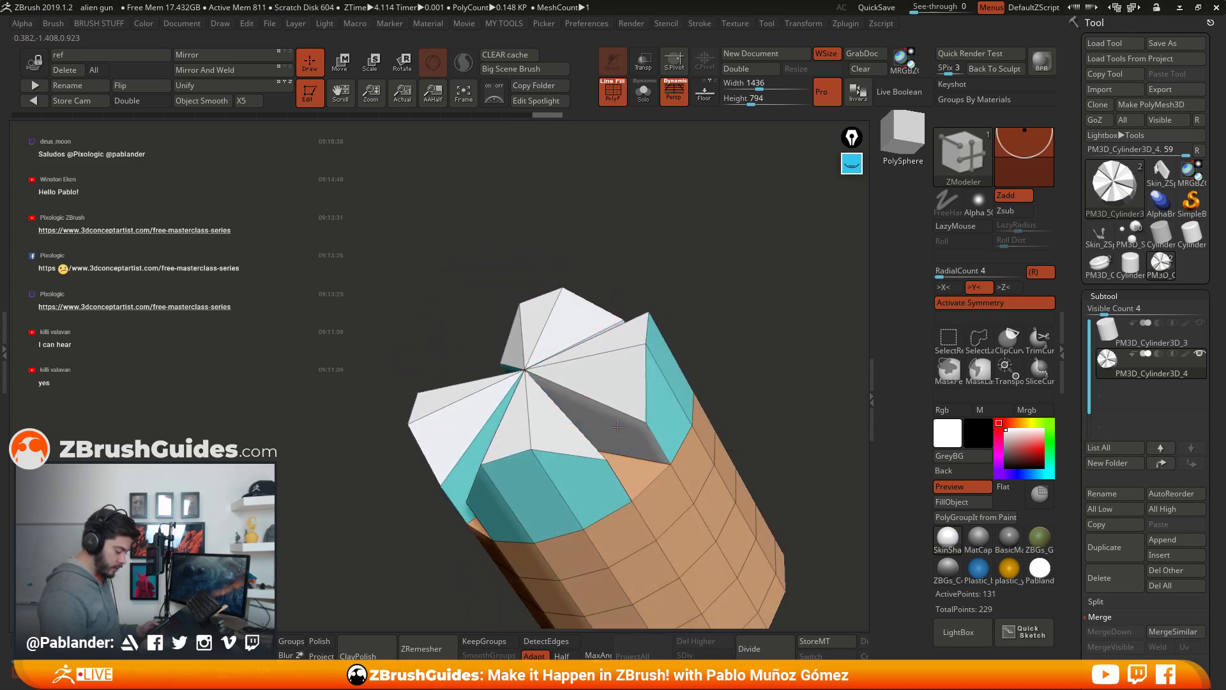
drag(713, 302, 770, 308)
alt+click(481, 460)
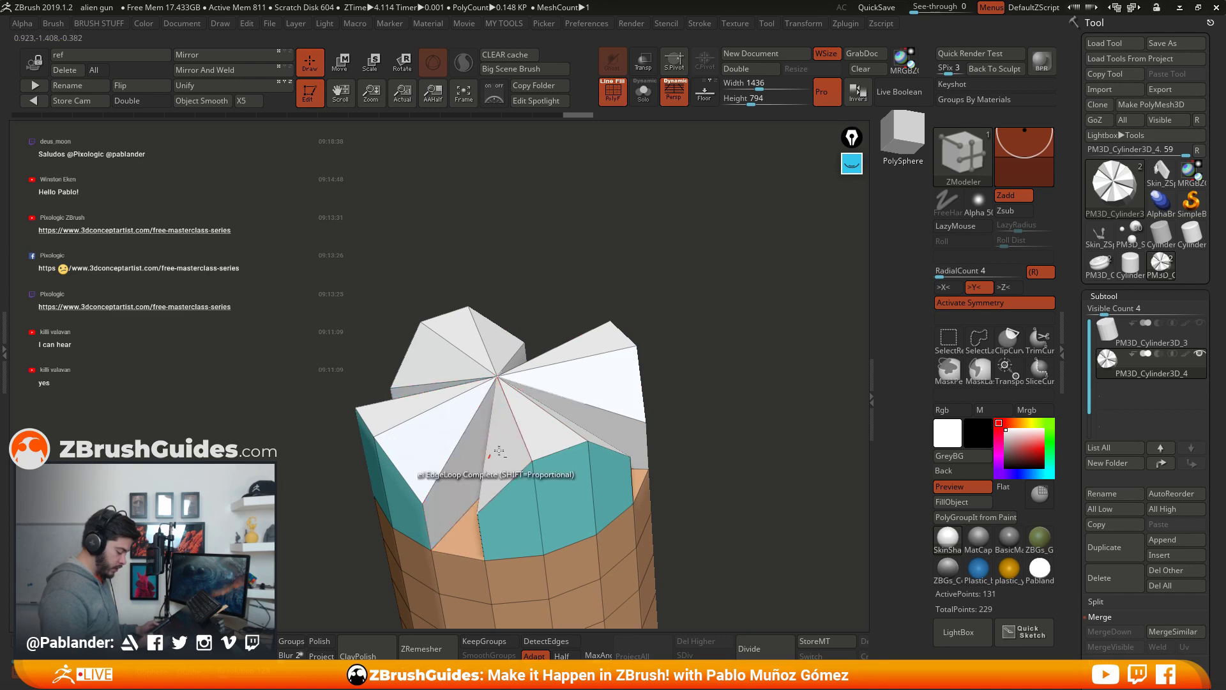
mouse_move(714, 342)
mouse_down()
mouse_move(722, 315)
mouse_move(692, 334)
mouse_move(752, 423)
mouse_move(754, 358)
mouse_move(717, 369)
mouse_move(714, 340)
mouse_up()
alt+click(461, 448)
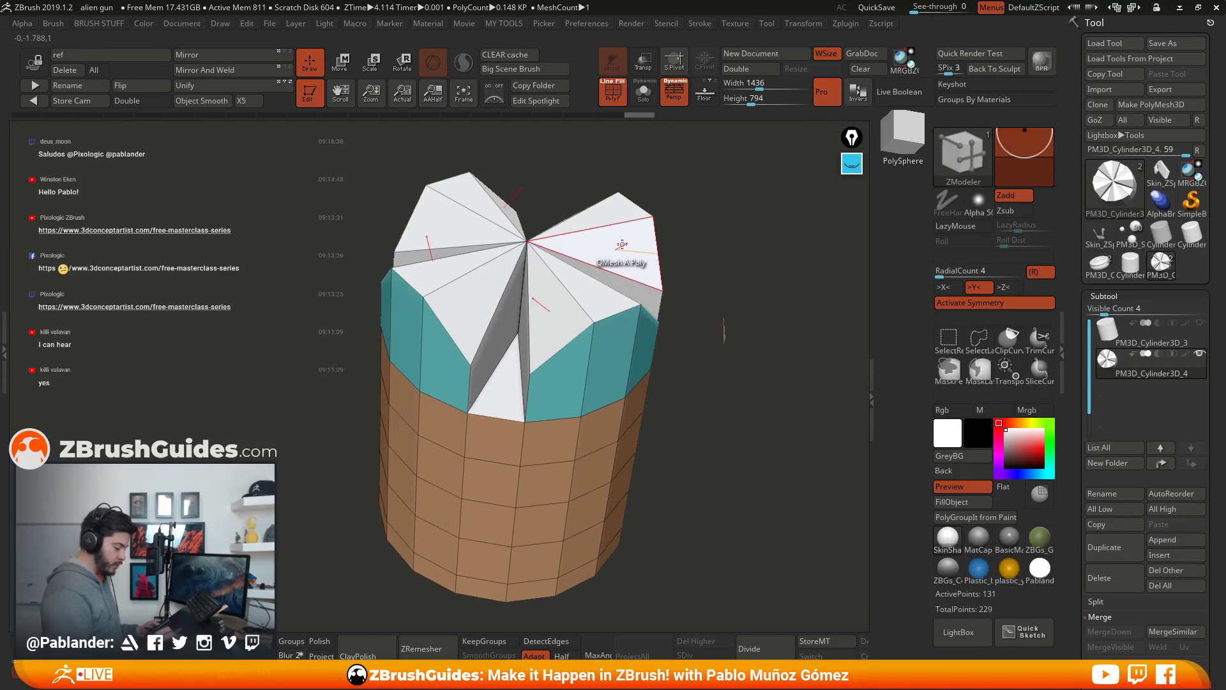
Step: Set the ZModeler polygon action to Delete A Poly and delete the marked top and inner wall faces
key(space)
click(509, 229)
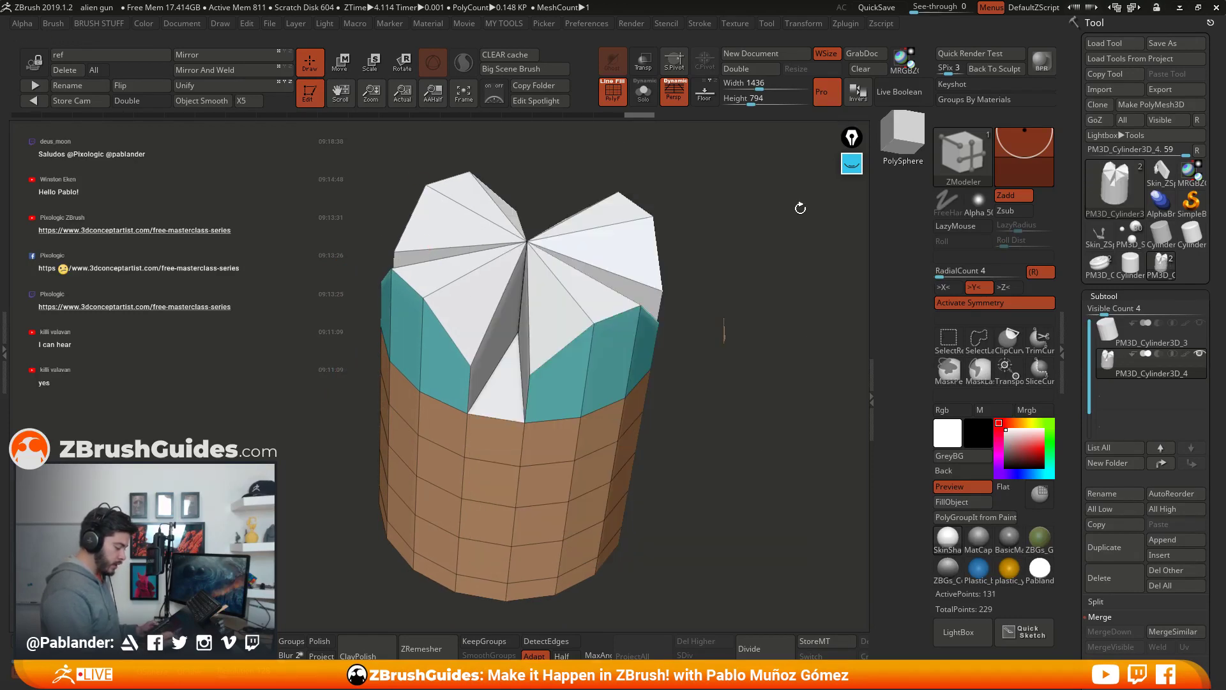
alt+drag(733, 237, 723, 280)
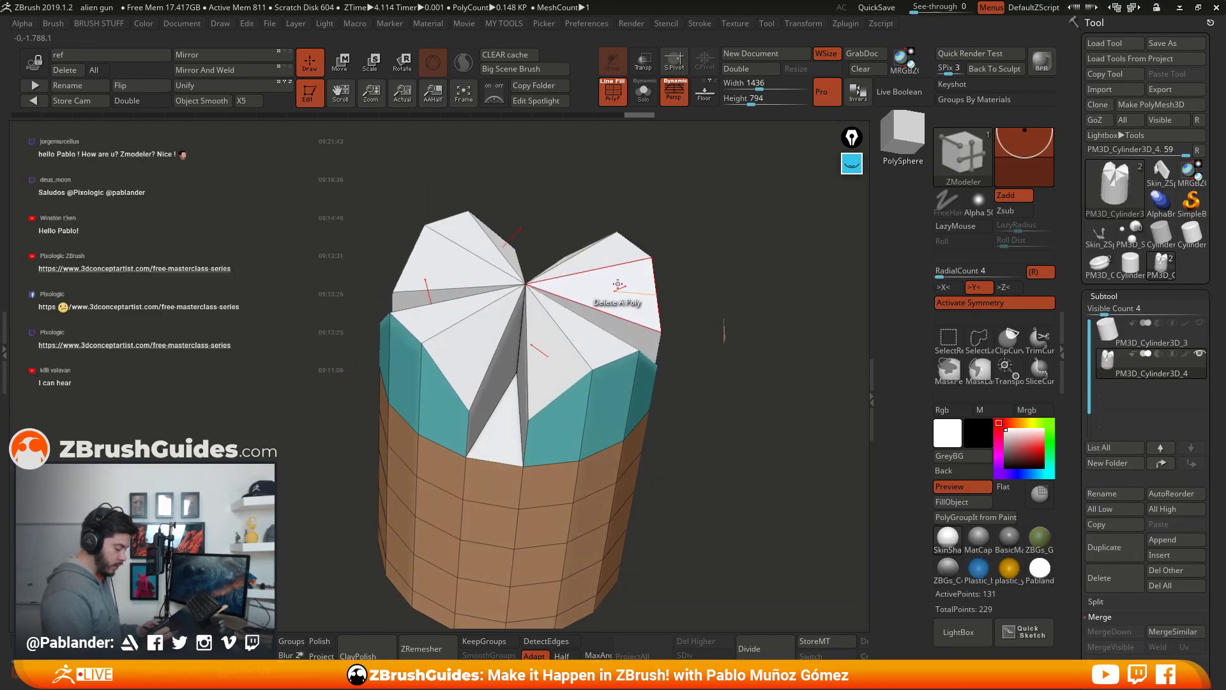
click(617, 284)
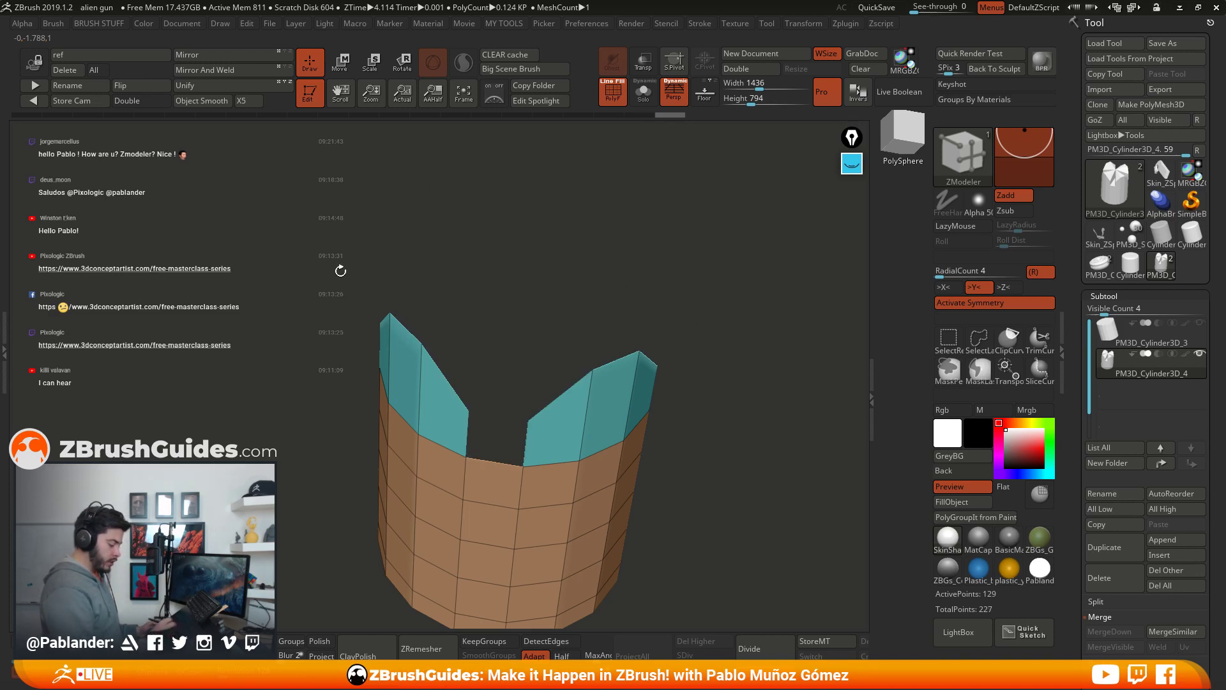
Step: Turn on Double display so both sides of the open cylinder shell are rendered
drag(711, 313, 726, 289)
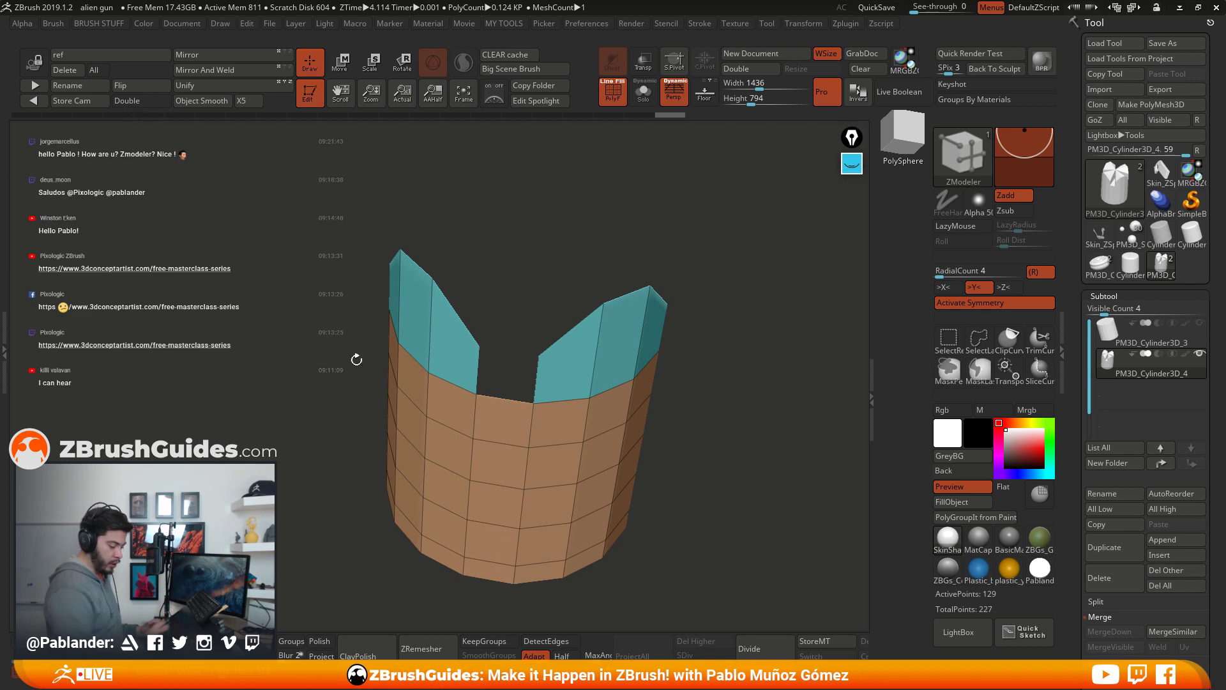
drag(1083, 541, 1160, 176)
key(shift)
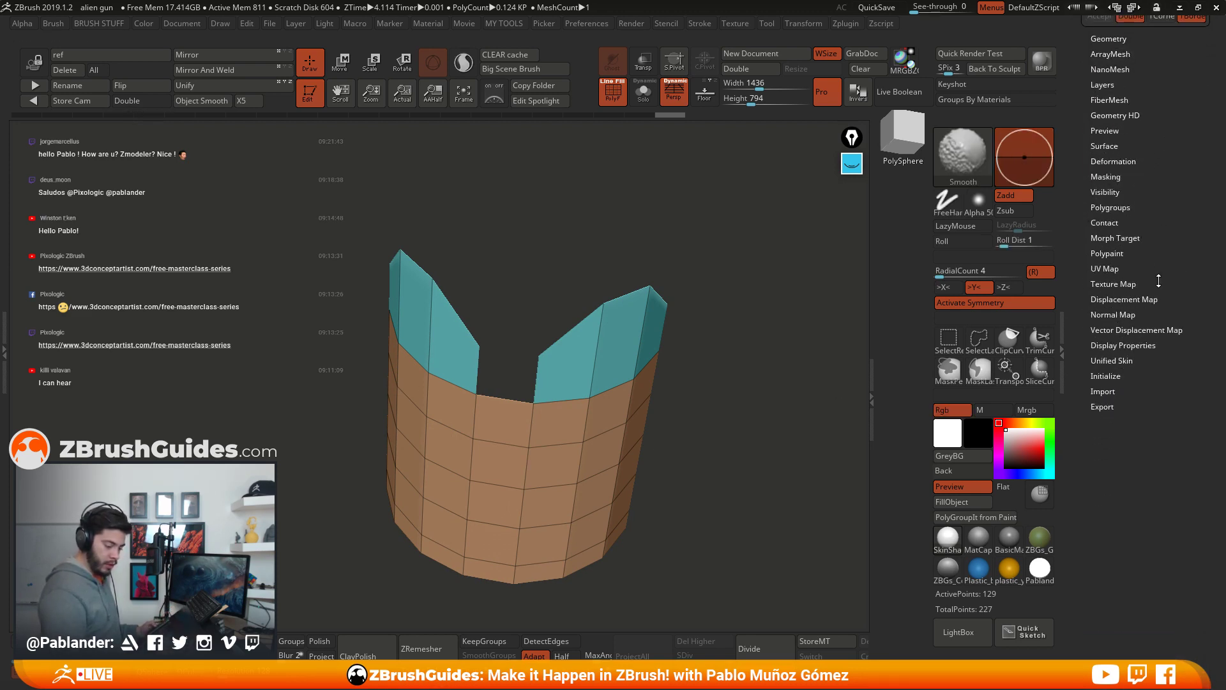
click(1131, 346)
click(1125, 390)
drag(830, 396, 741, 424)
drag(1162, 240, 1162, 550)
mouse_move(717, 384)
mouse_down()
mouse_move(702, 354)
mouse_move(673, 368)
mouse_move(694, 395)
mouse_move(702, 371)
mouse_up()
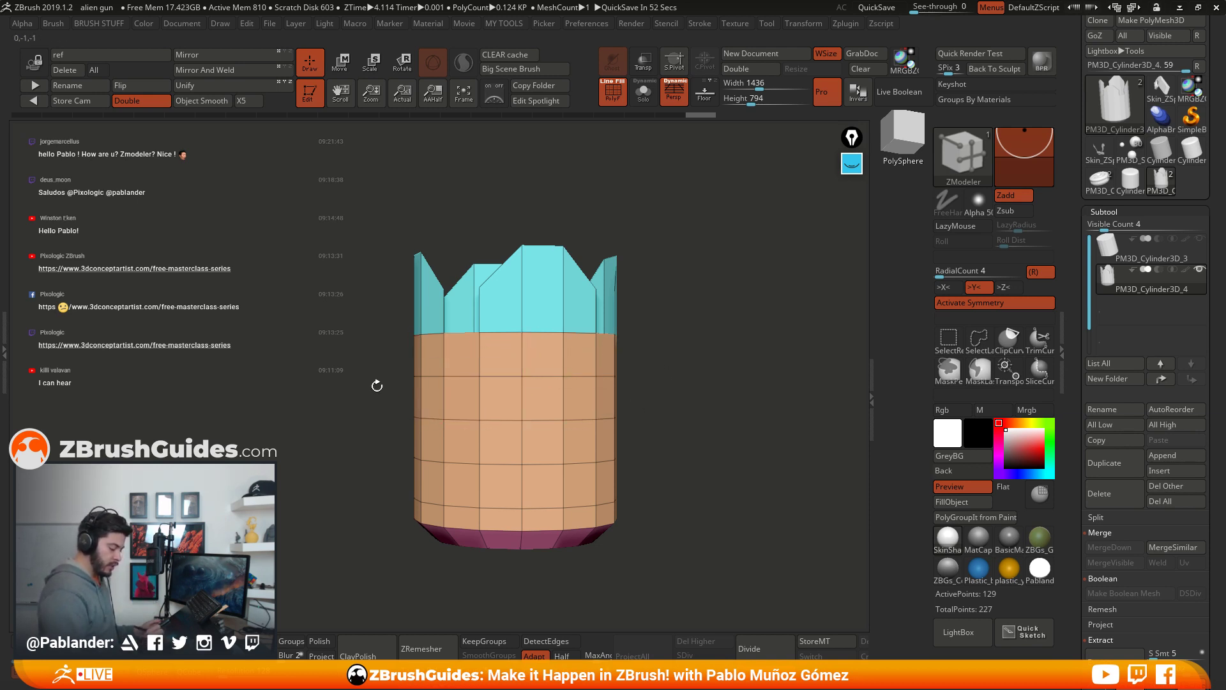
Step: Set the radial symmetry count to 16 for editing the cylinder's side faces
drag(675, 392, 707, 350)
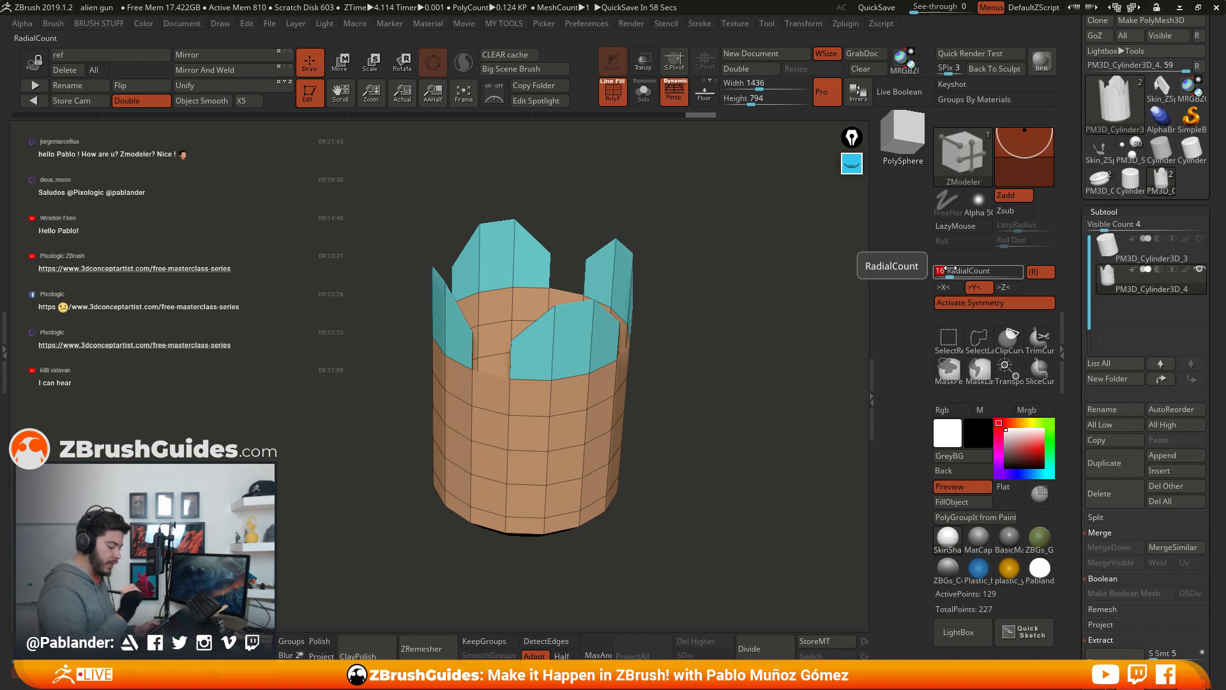
drag(690, 353, 641, 364)
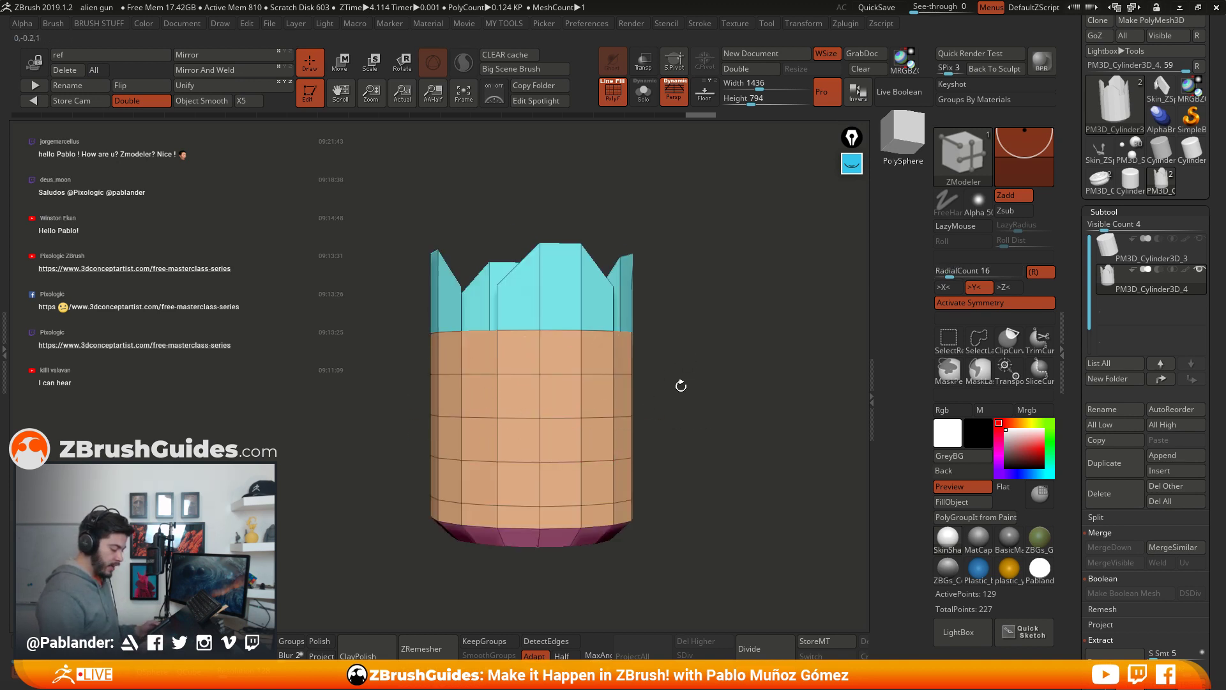
mouse_move(681, 386)
ctrl+right_down()
mouse_move(701, 419)
mouse_move(745, 357)
mouse_move(695, 368)
ctrl+right_up()
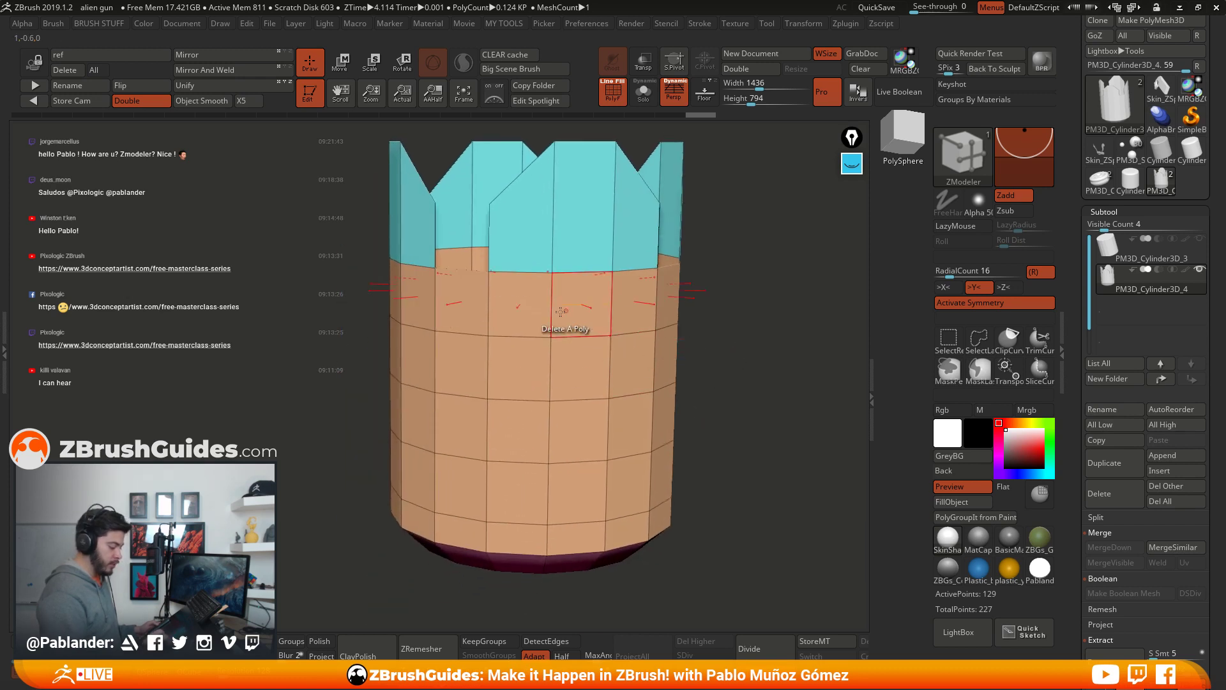
ctrl+right_drag(741, 415, 738, 431)
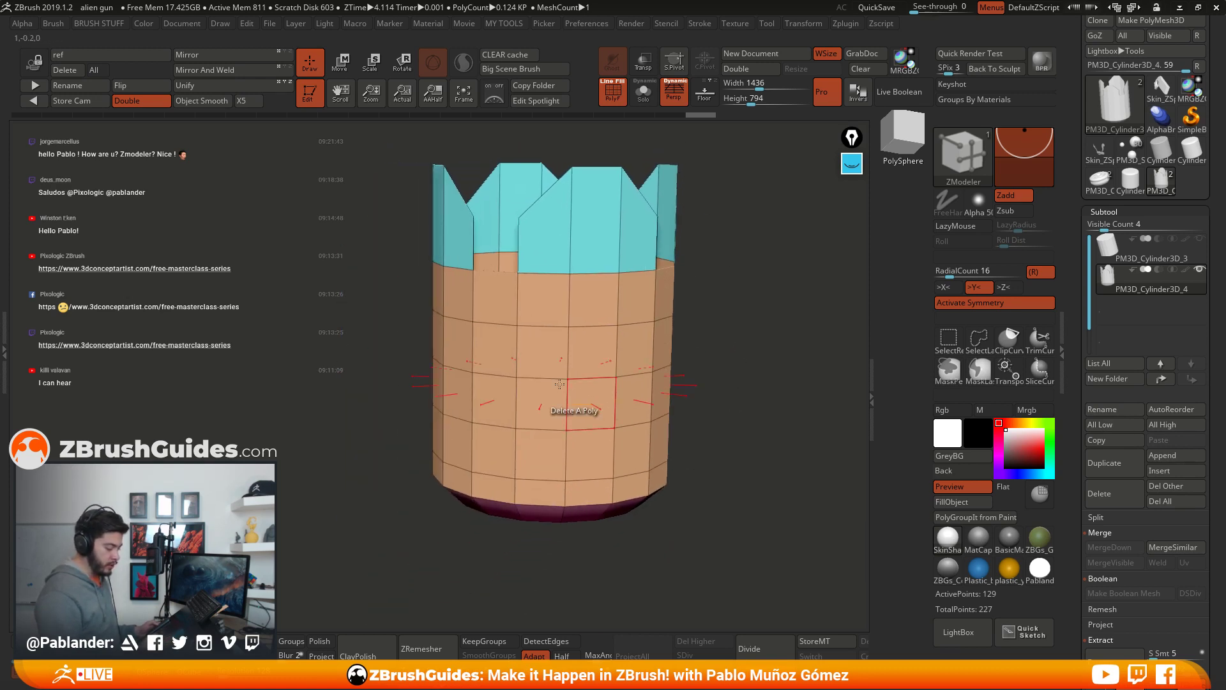
ctrl+right_drag(559, 384, 634, 439)
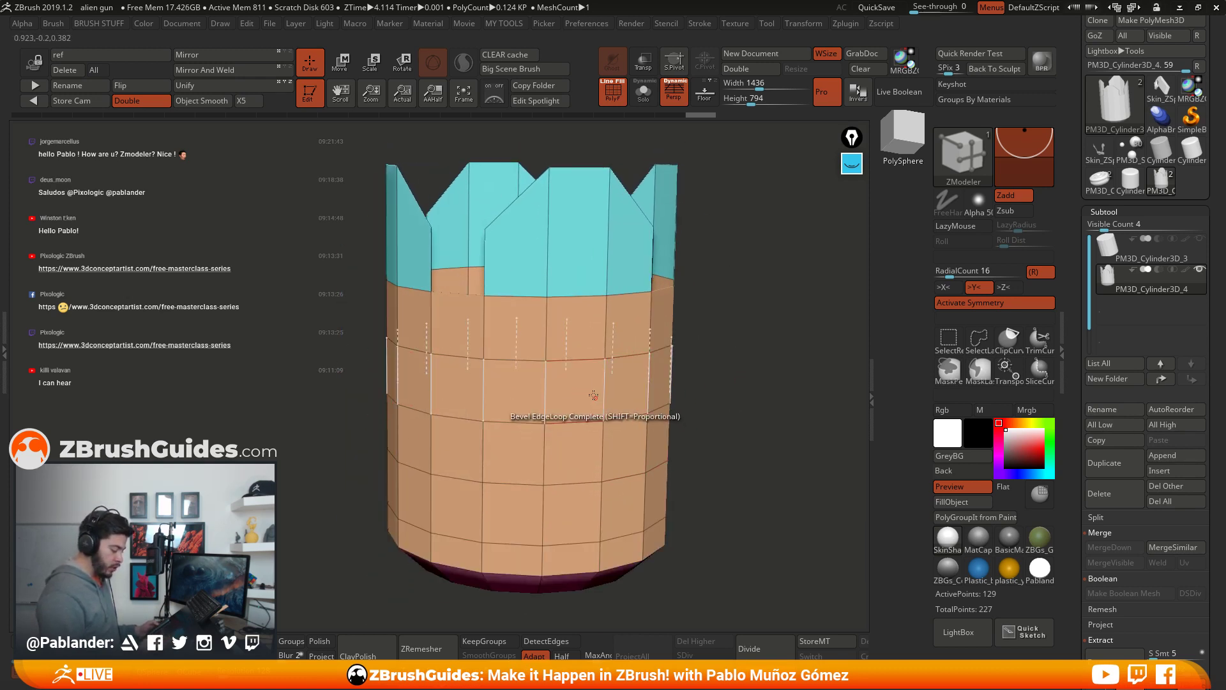
Step: Mark the second full row of side faces below the top tabs as a temporary polygroup and set the radial symmetry count to 8
click(579, 383)
right_drag(578, 383, 669, 370)
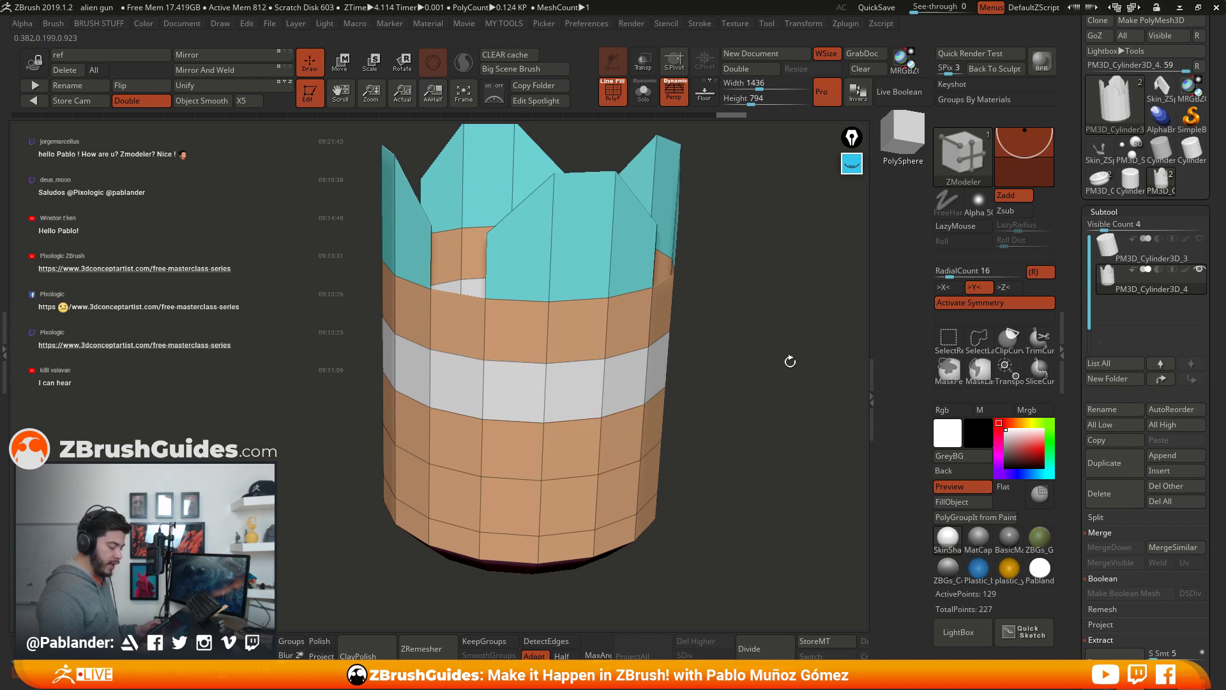
click(959, 270)
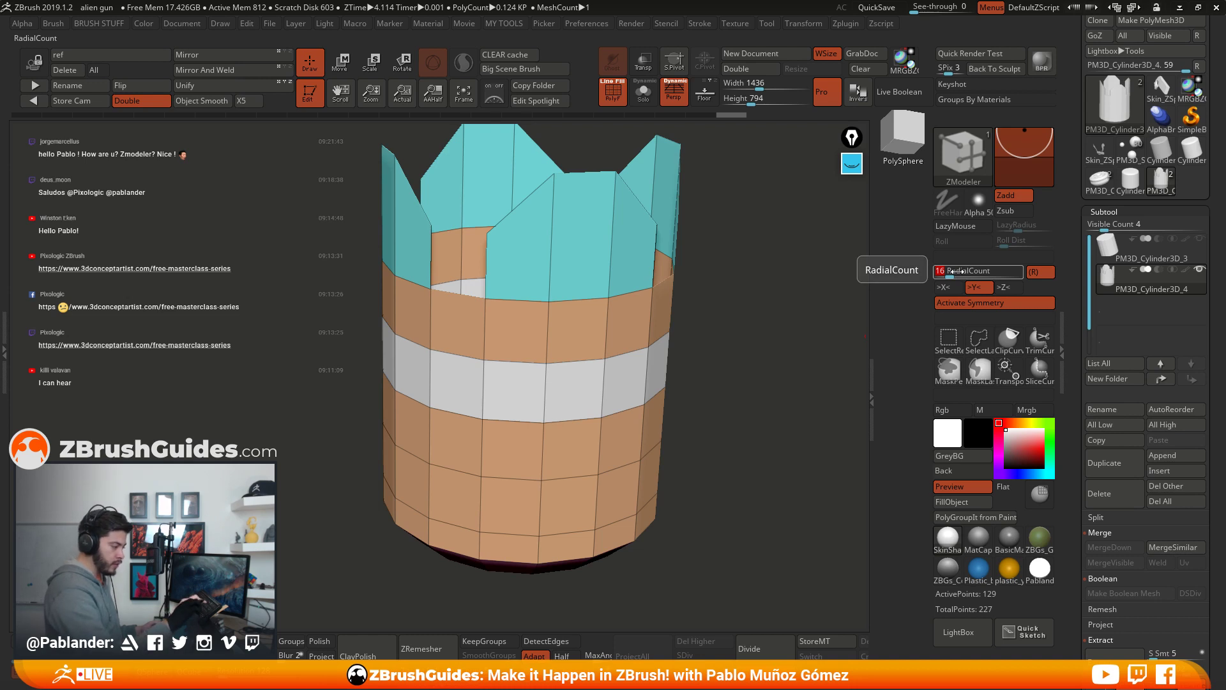
text(8)
key(Return)
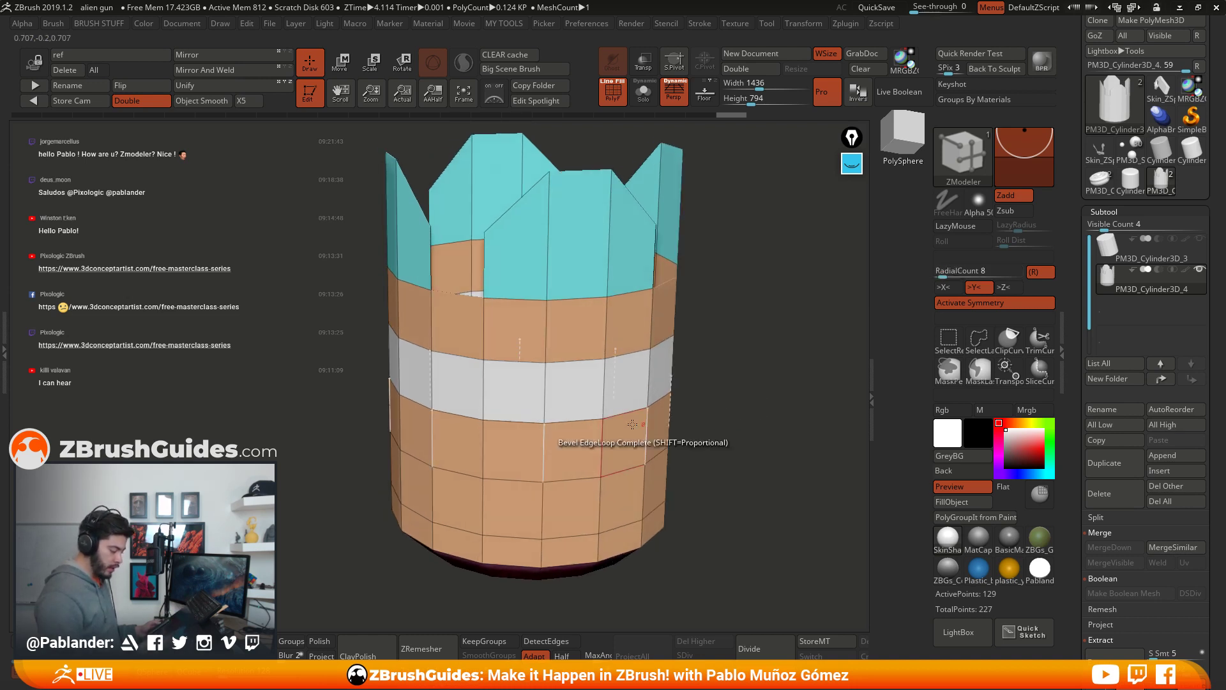
Step: Add every face of the two side rows directly below the marked row to the temporary polygroup
alt+click(574, 443)
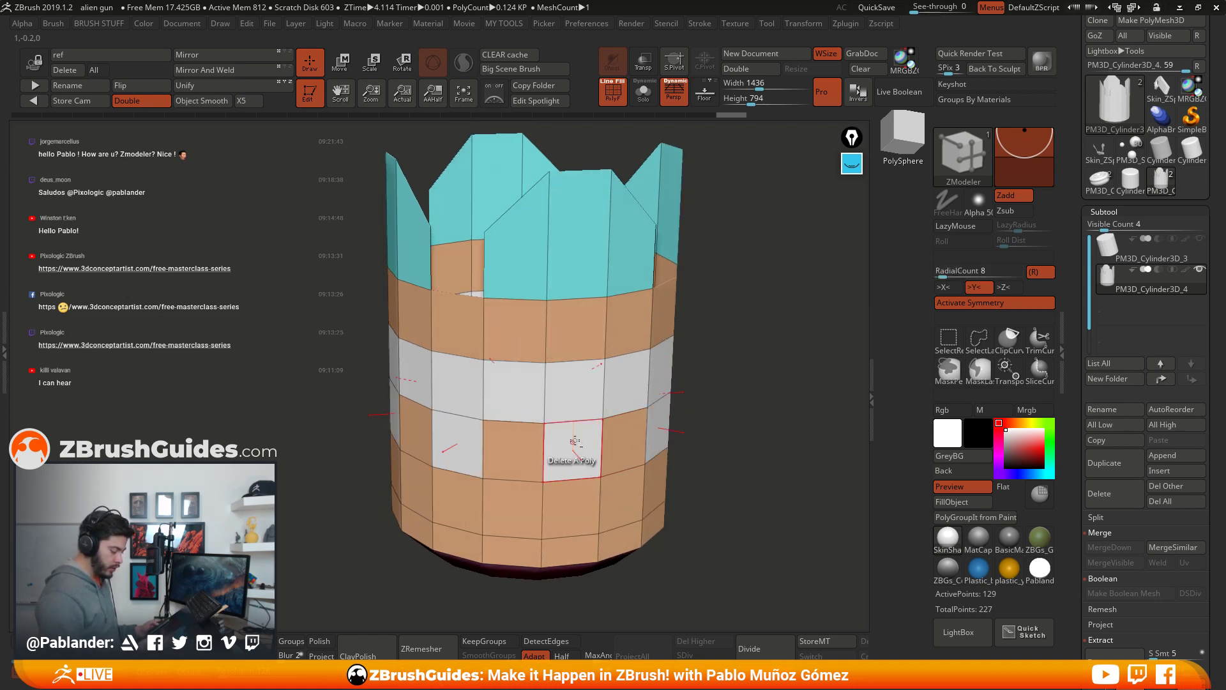
drag(691, 449, 742, 388)
alt+click(504, 455)
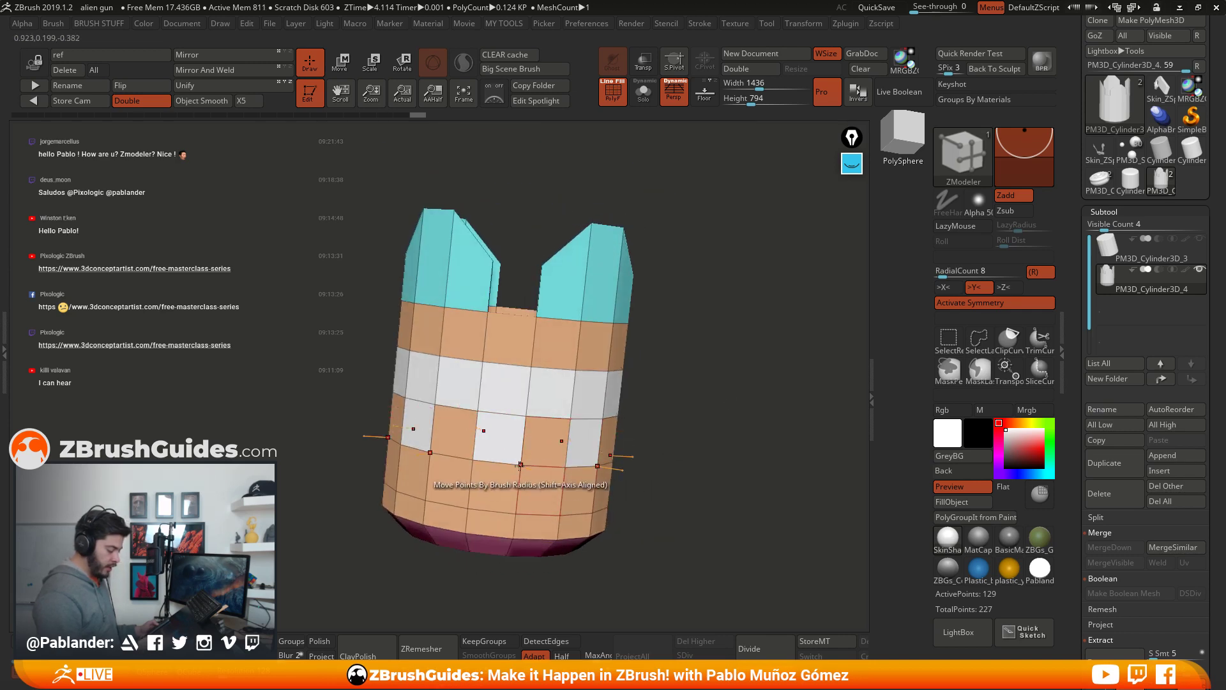
mouse_move(642, 460)
mouse_down()
mouse_move(665, 447)
mouse_move(645, 437)
mouse_up()
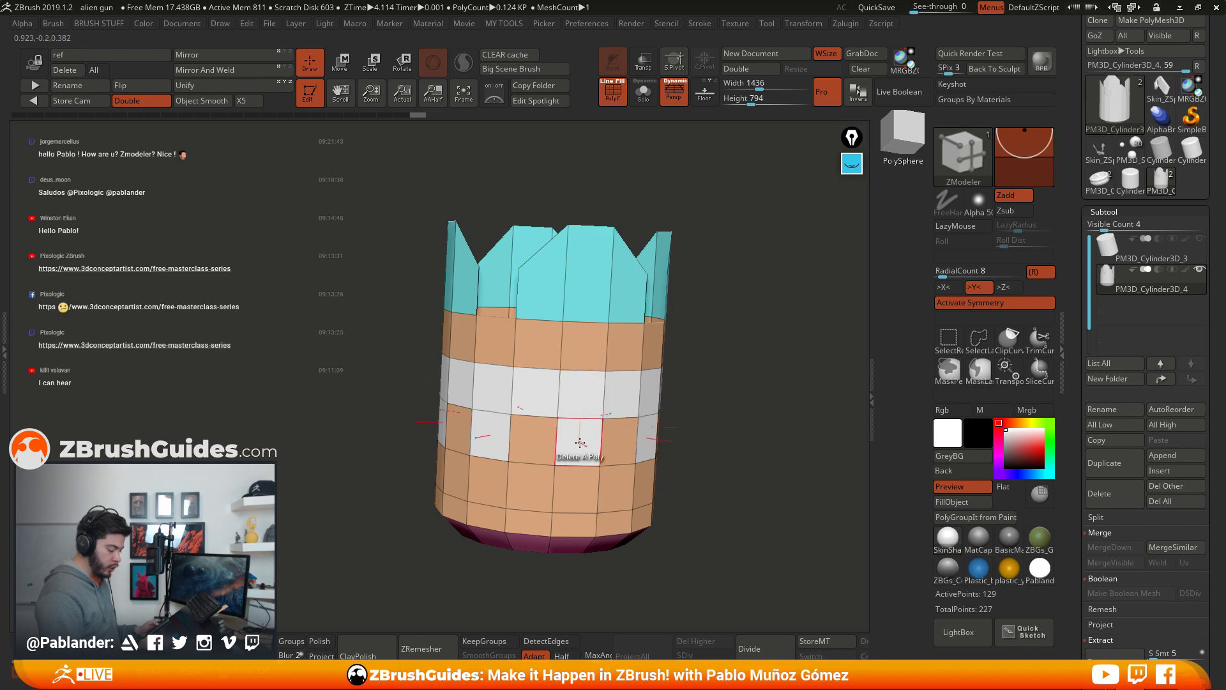
alt+click(575, 488)
drag(719, 473, 661, 429)
alt+click(596, 443)
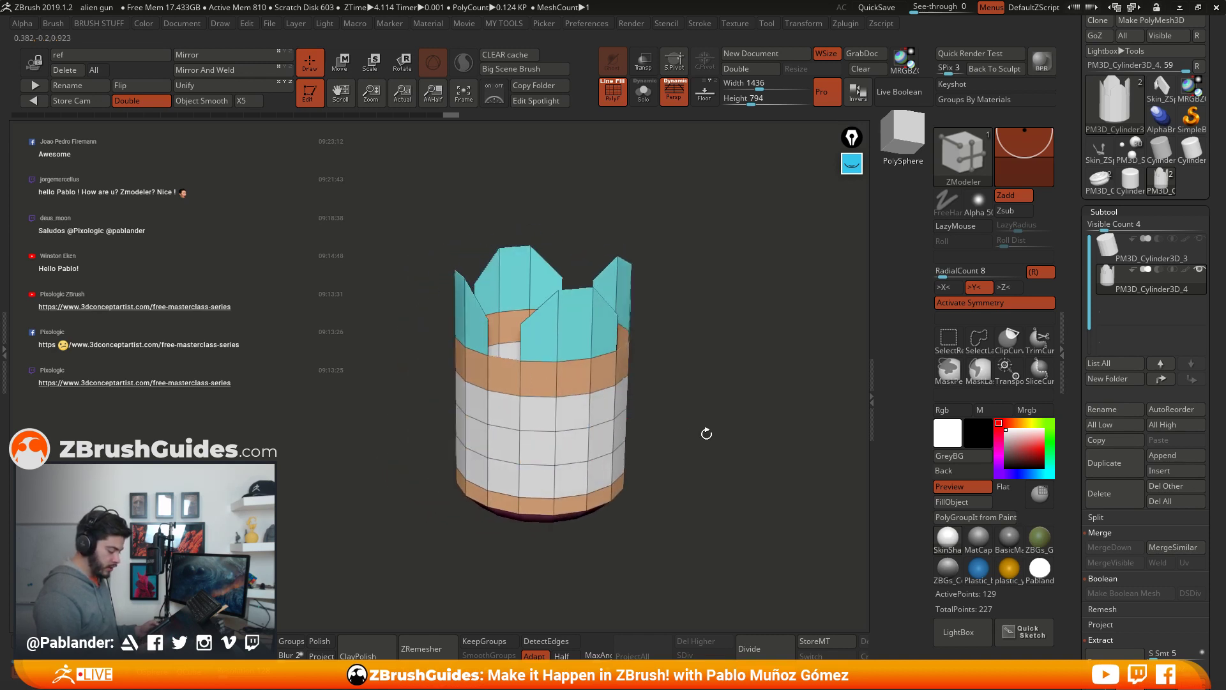
drag(767, 393, 727, 403)
drag(719, 356, 710, 391)
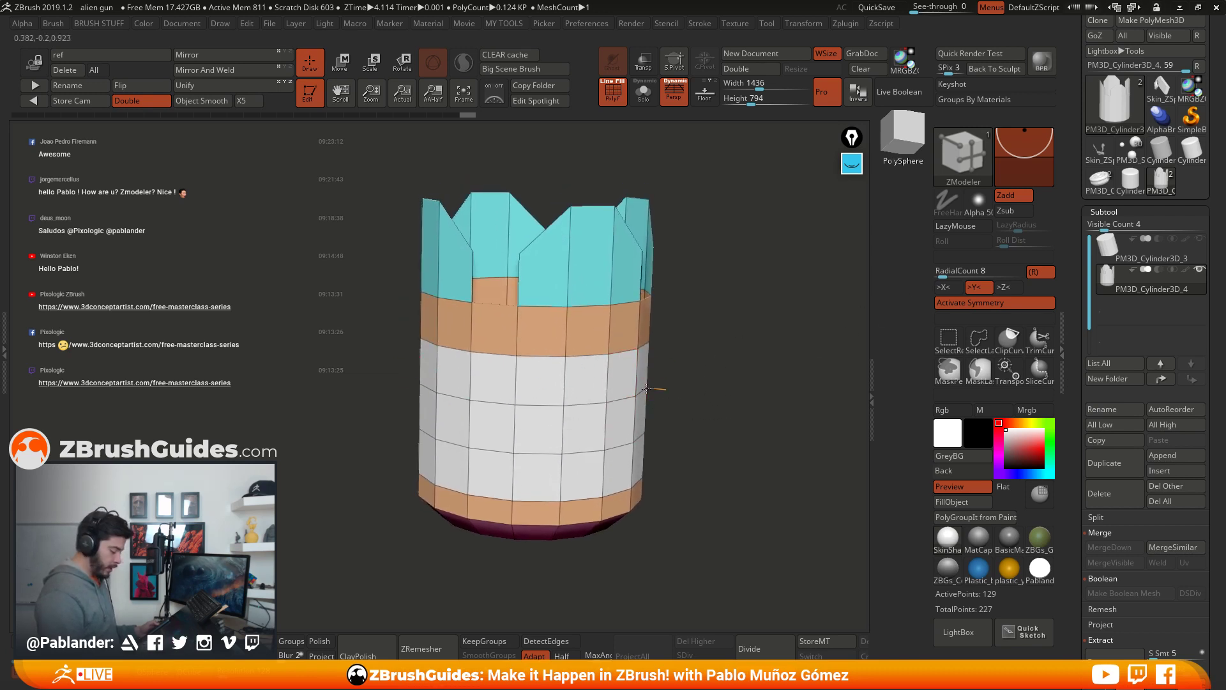
Step: Set the ZModeler polygon action to QMesh and extrude the marked three-row band outward around the cylinder
click(624, 376)
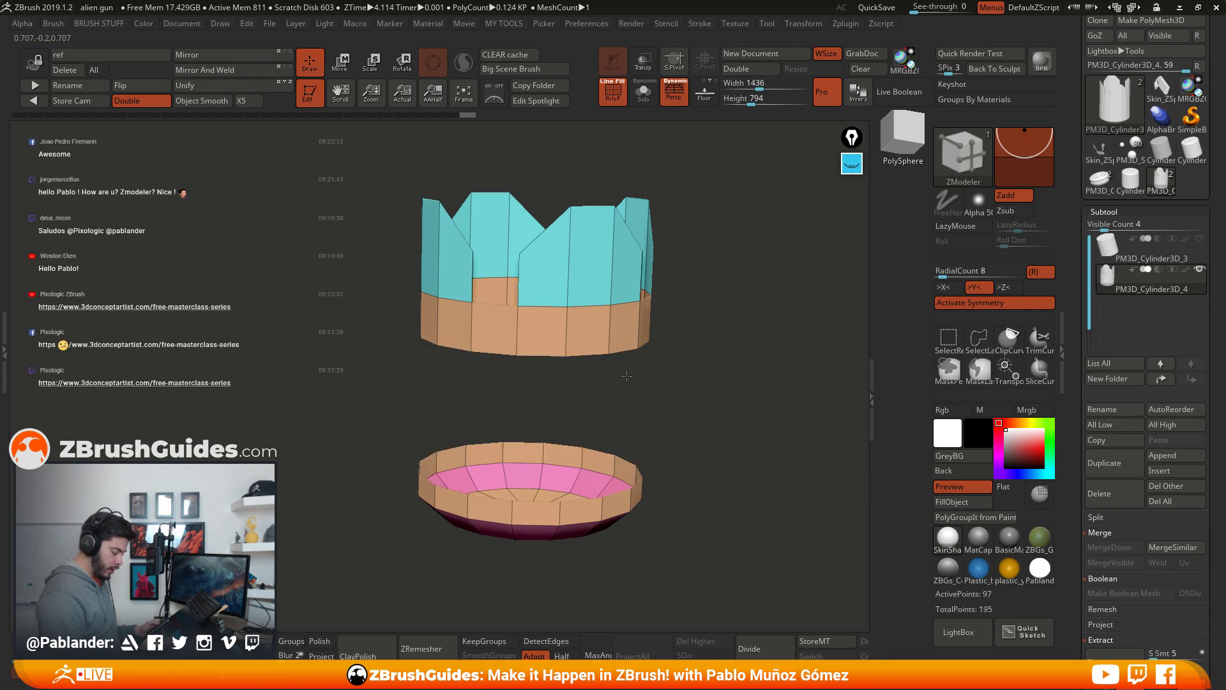
key(ctrl+z)
key(space)
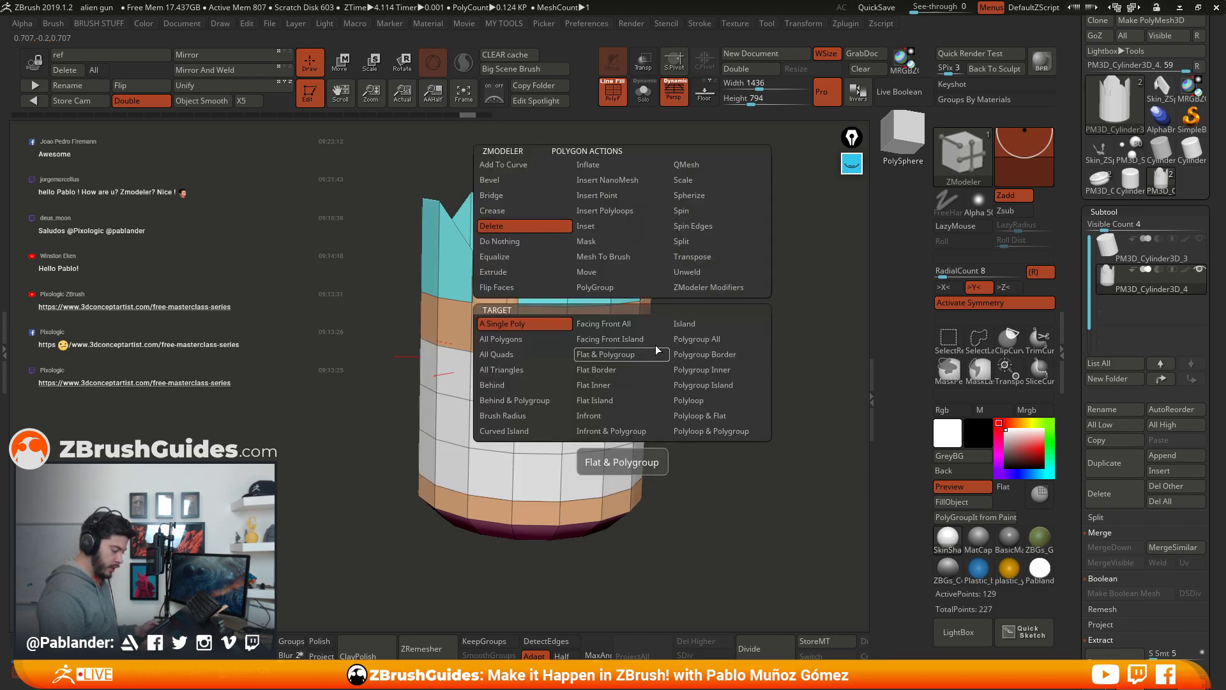
click(694, 167)
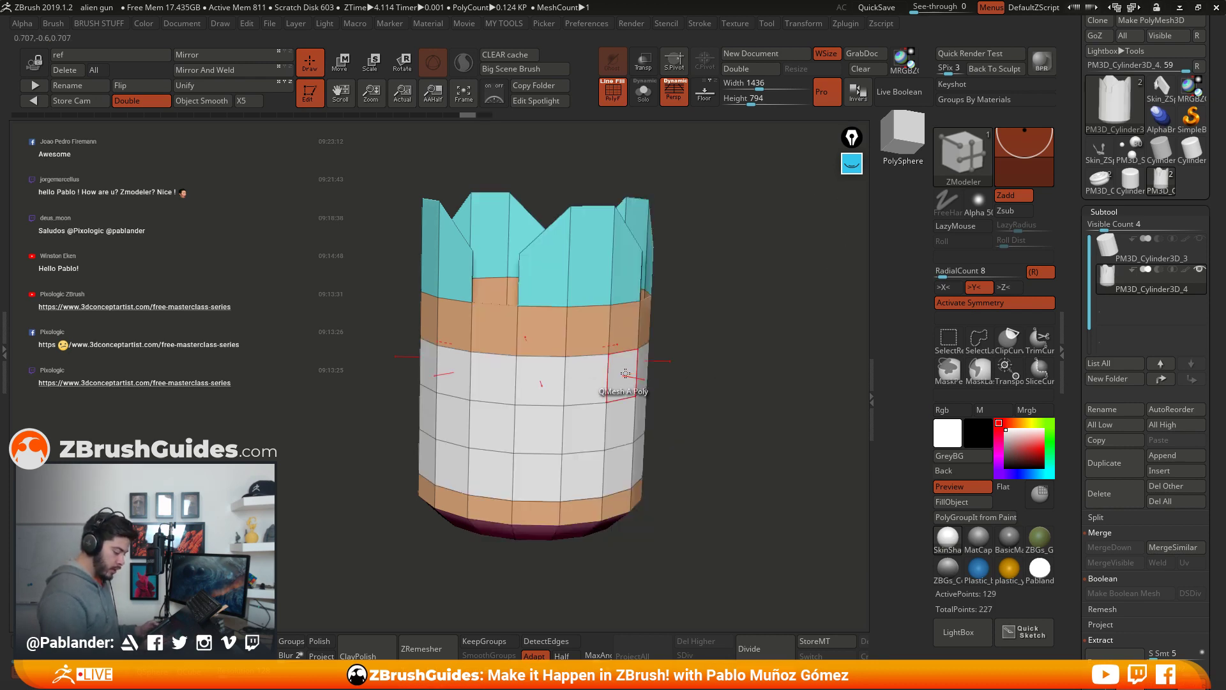
click(623, 380)
drag(628, 373, 721, 378)
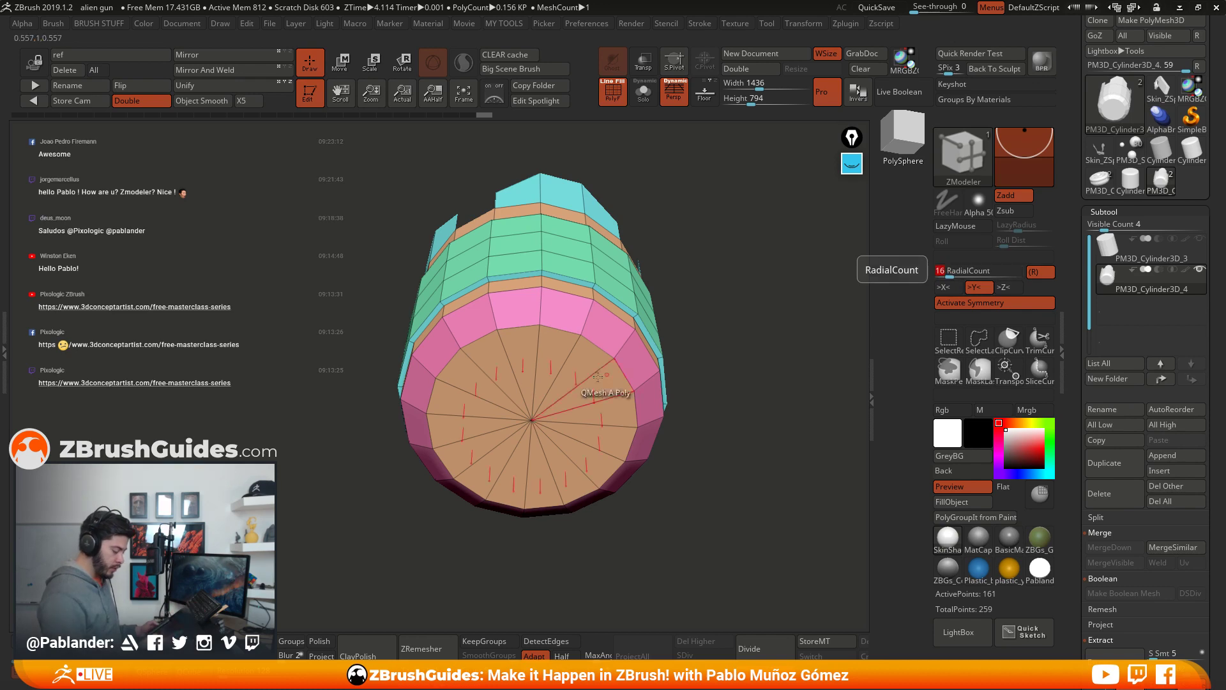
Step: With a radial count of 16, mark all bottom cap wedges as a temporary polygroup and inset them using Inset Region
click(553, 370)
drag(734, 372, 646, 392)
right_click(584, 360)
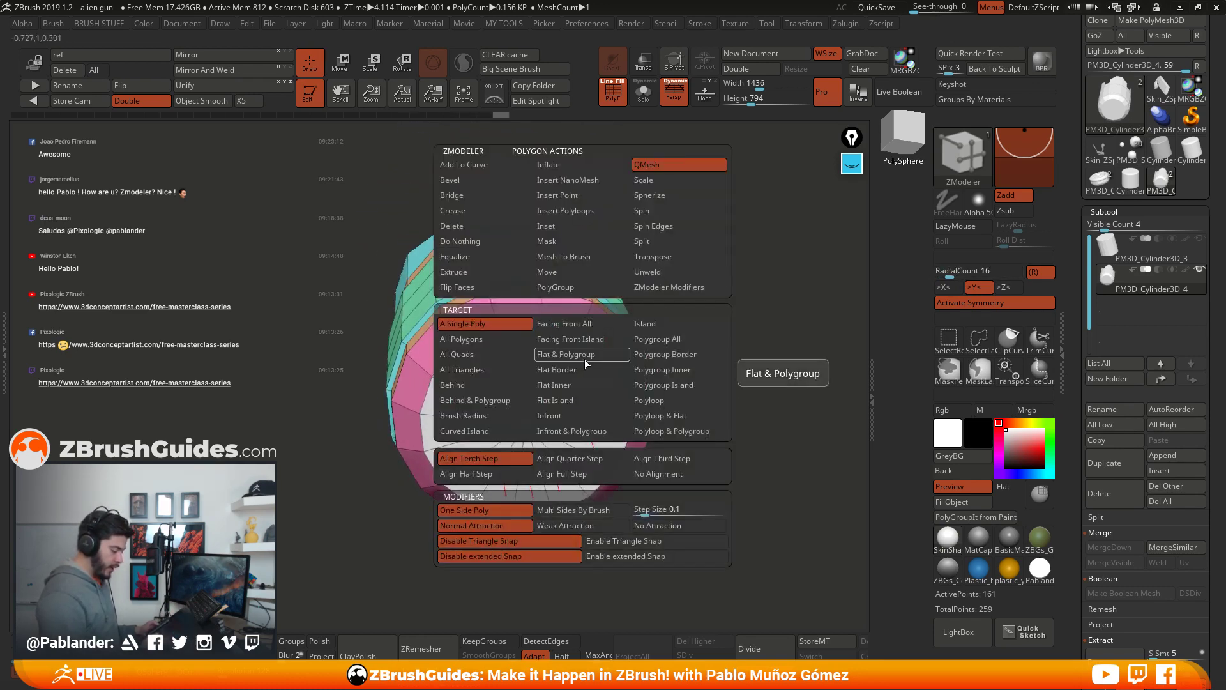
click(559, 227)
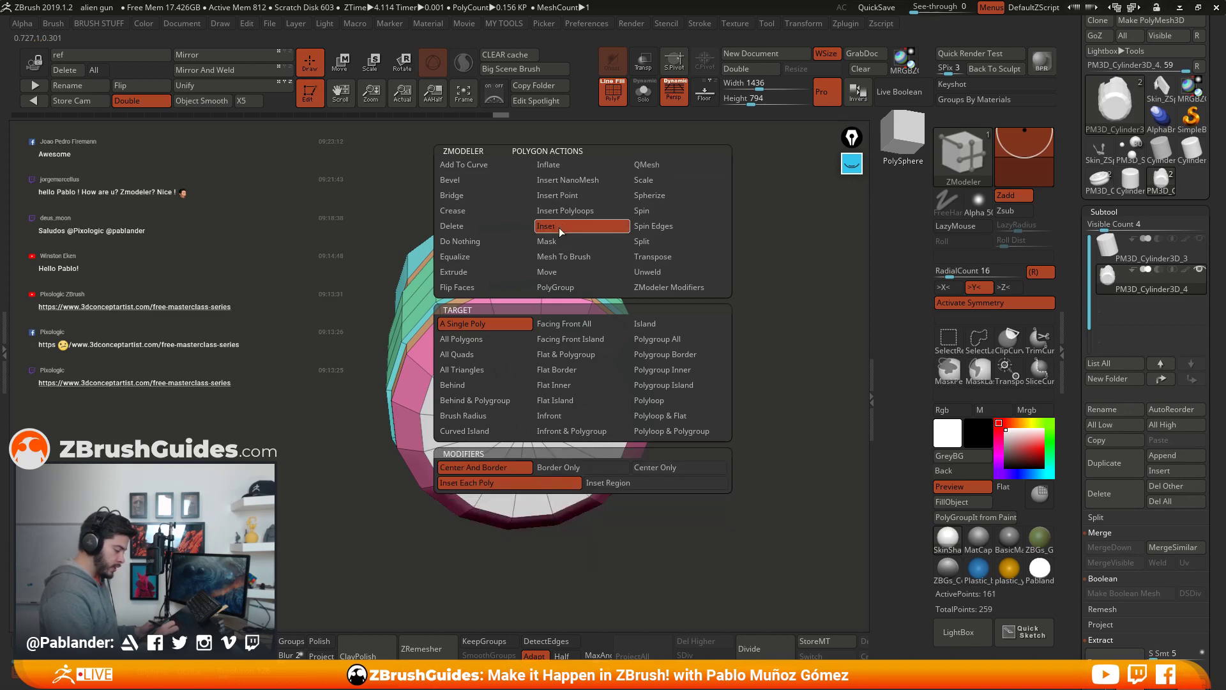
click(632, 486)
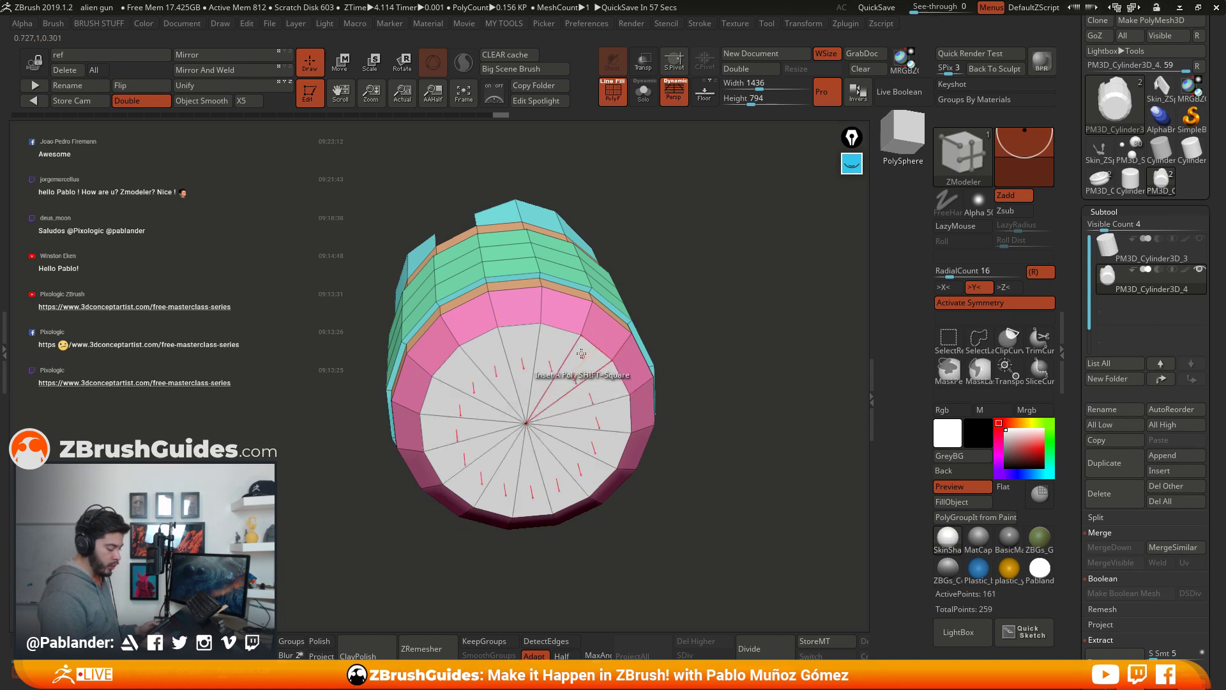
alt+drag(723, 377, 715, 345)
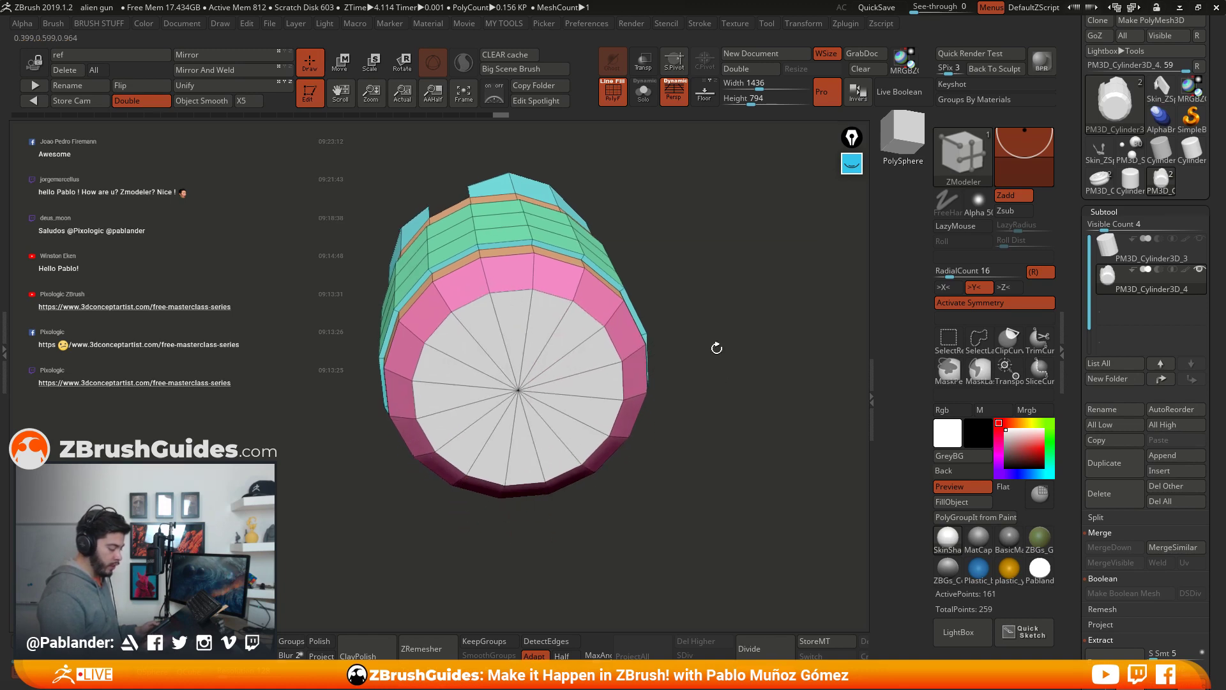
right_click(575, 327)
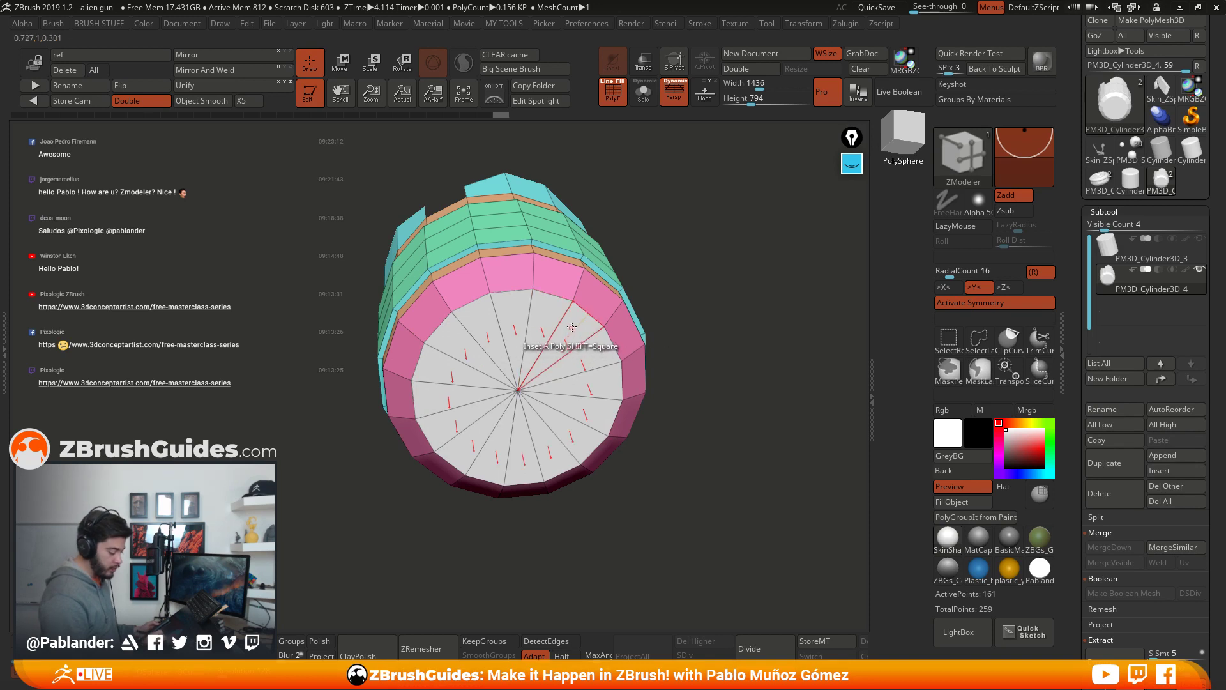
drag(573, 325, 562, 343)
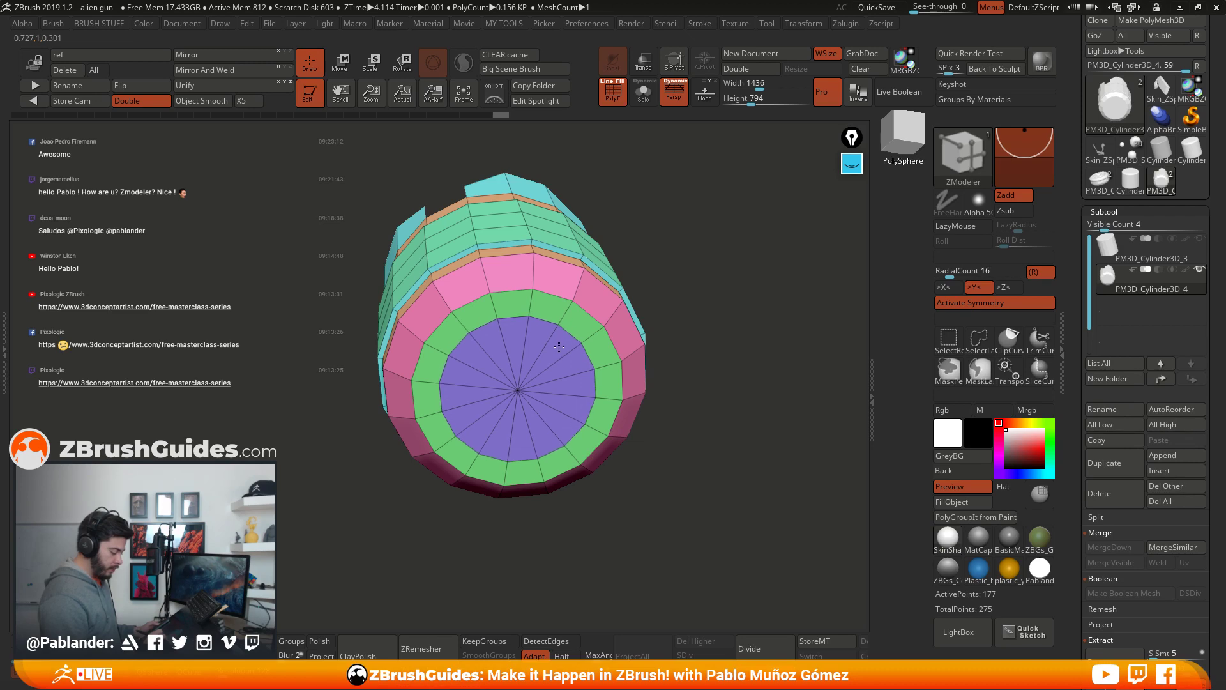
Step: Push the inset disc of the bottom cap inward with QMesh to form a circular recess
drag(696, 275, 741, 319)
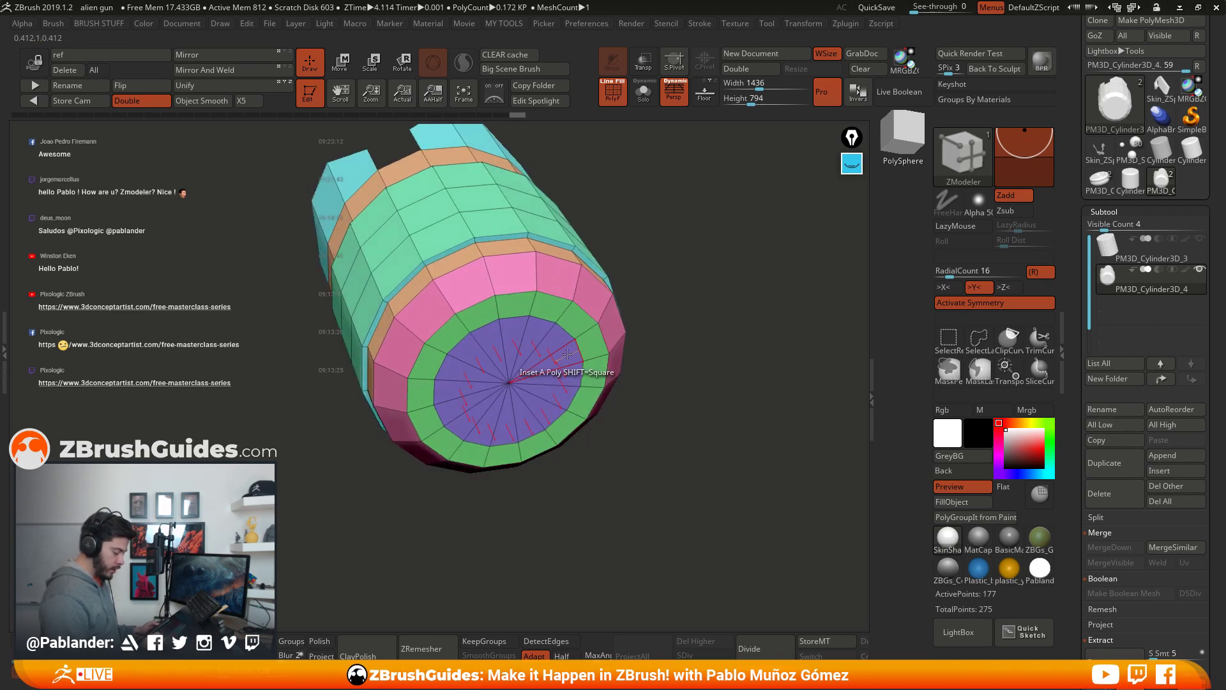
key(space)
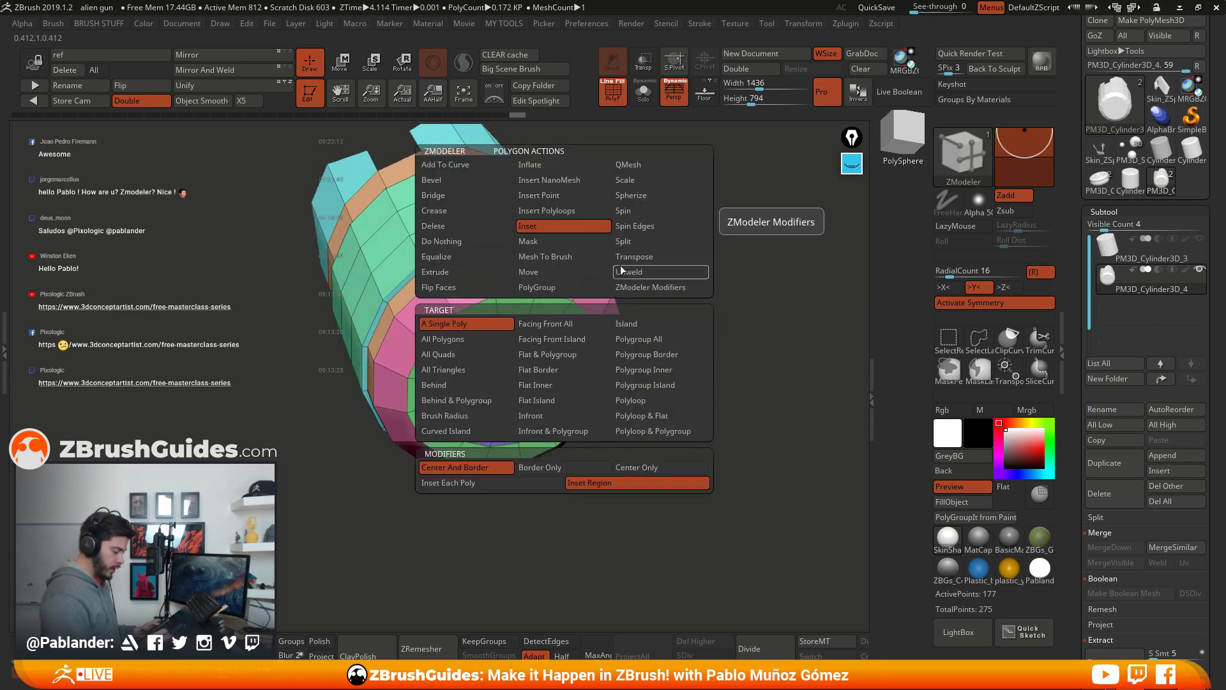
click(520, 465)
click(452, 501)
drag(562, 356, 542, 330)
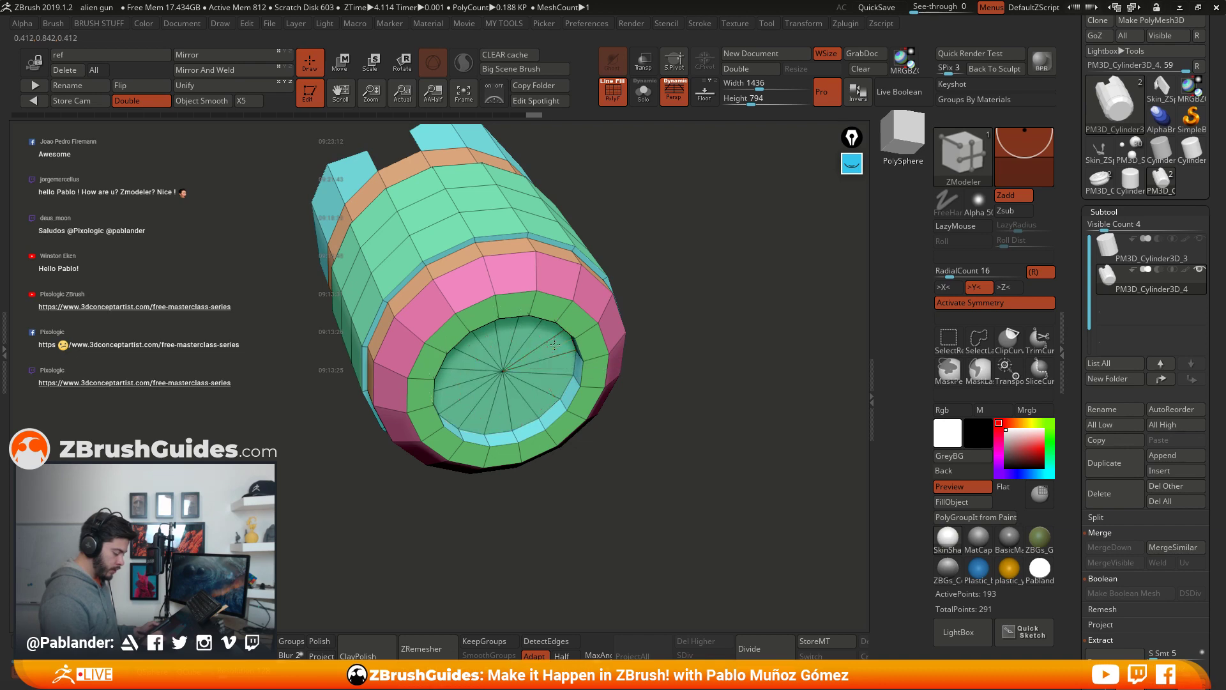
Step: Inset the floor of the bottom recess as one region and push the inner disc deeper with QMesh
key(space)
click(554, 234)
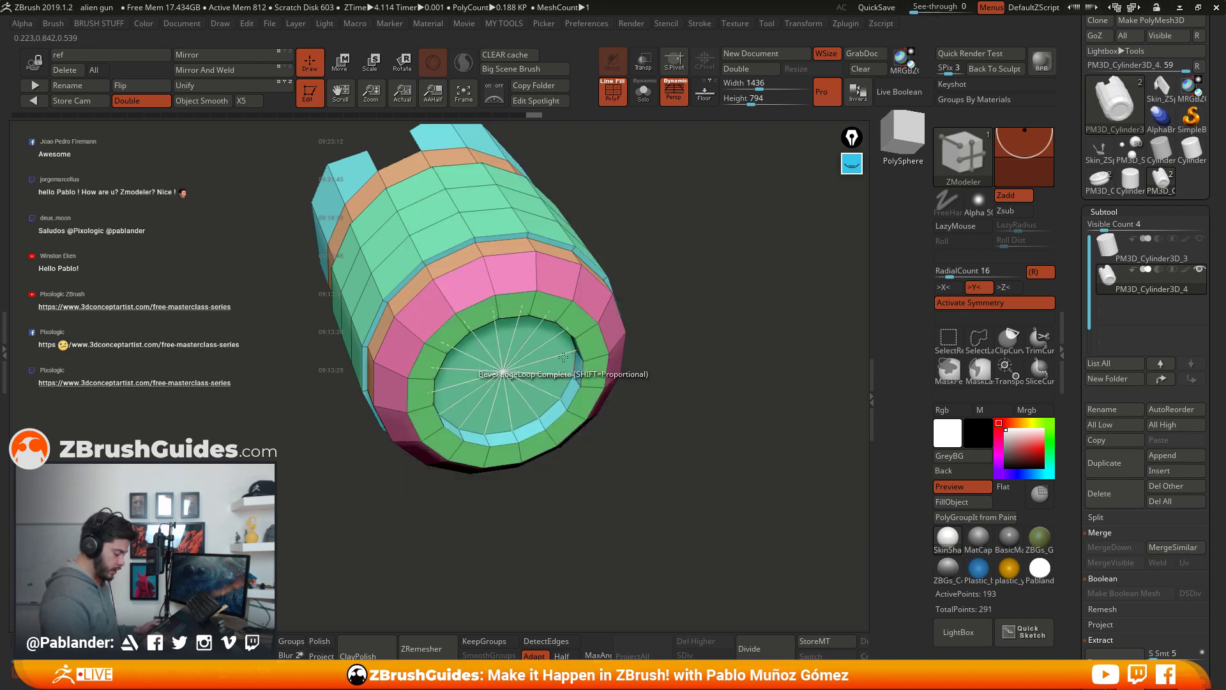
drag(563, 357, 549, 366)
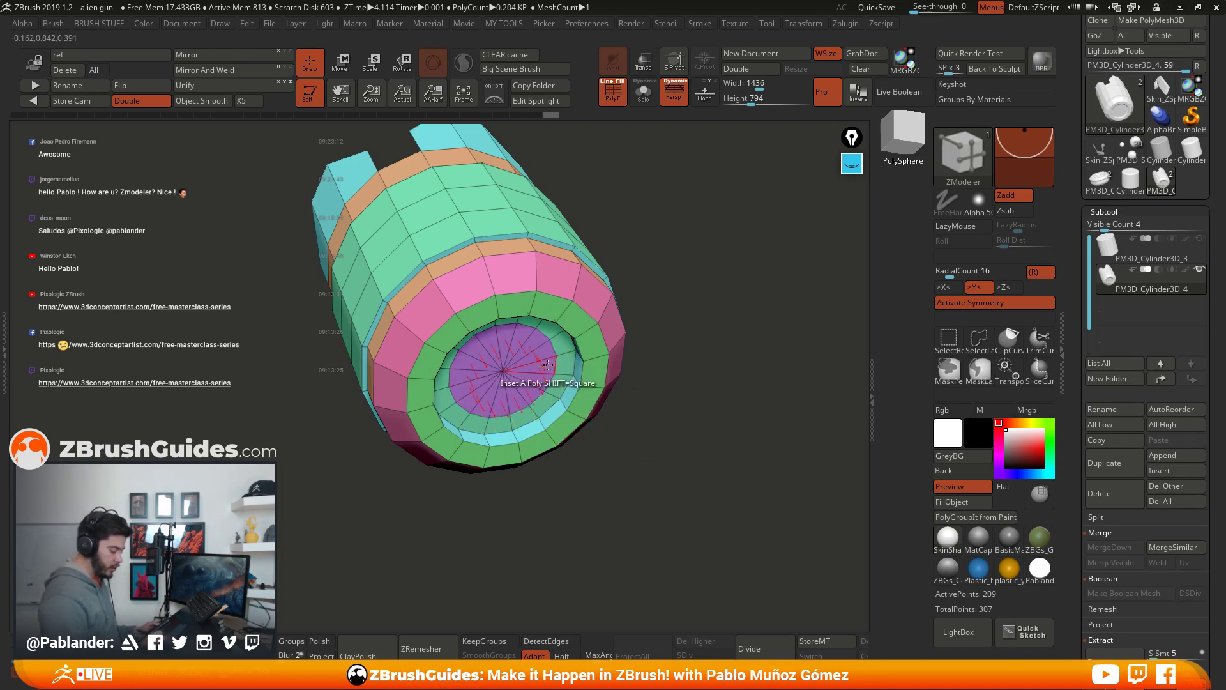
key(space)
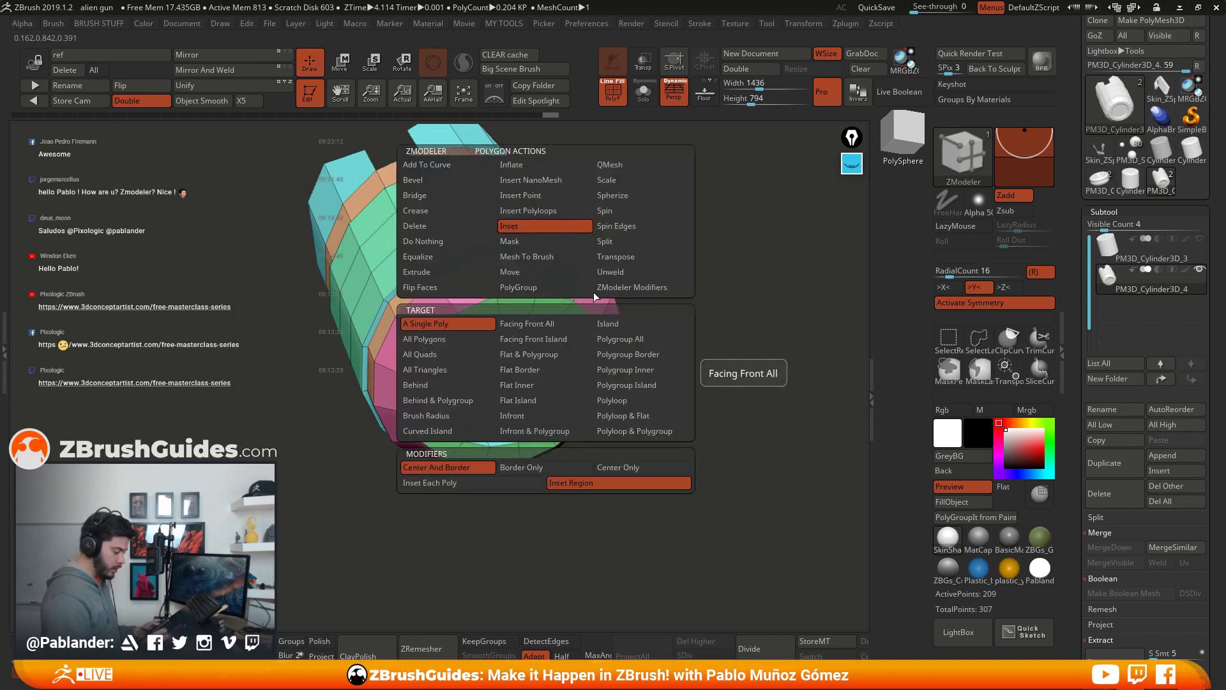
click(441, 384)
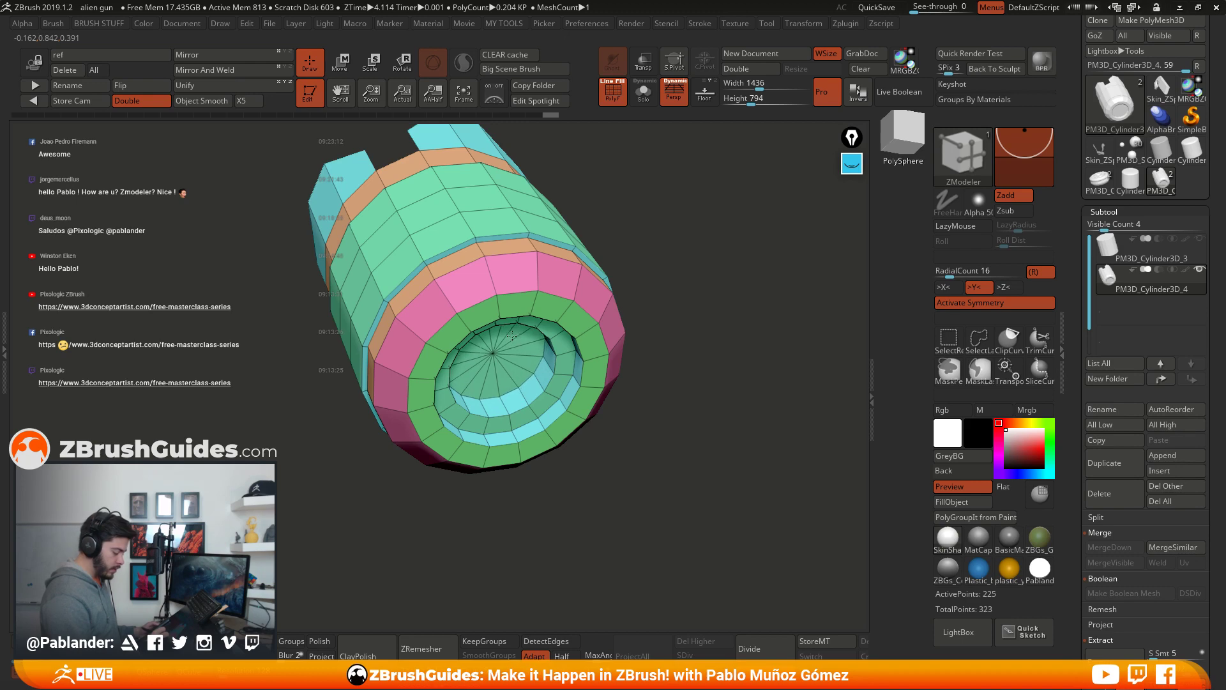
Step: Preview the smoothed shell using Dynamic Subdiv with the polyframe hidden, and restore the unsmoothed view with the polyframe shown
mouse_move(700, 341)
mouse_down()
mouse_move(713, 386)
mouse_move(680, 409)
mouse_move(675, 473)
mouse_move(672, 371)
mouse_move(662, 396)
mouse_move(681, 294)
mouse_move(678, 359)
mouse_move(689, 332)
mouse_move(706, 377)
mouse_move(709, 360)
mouse_up()
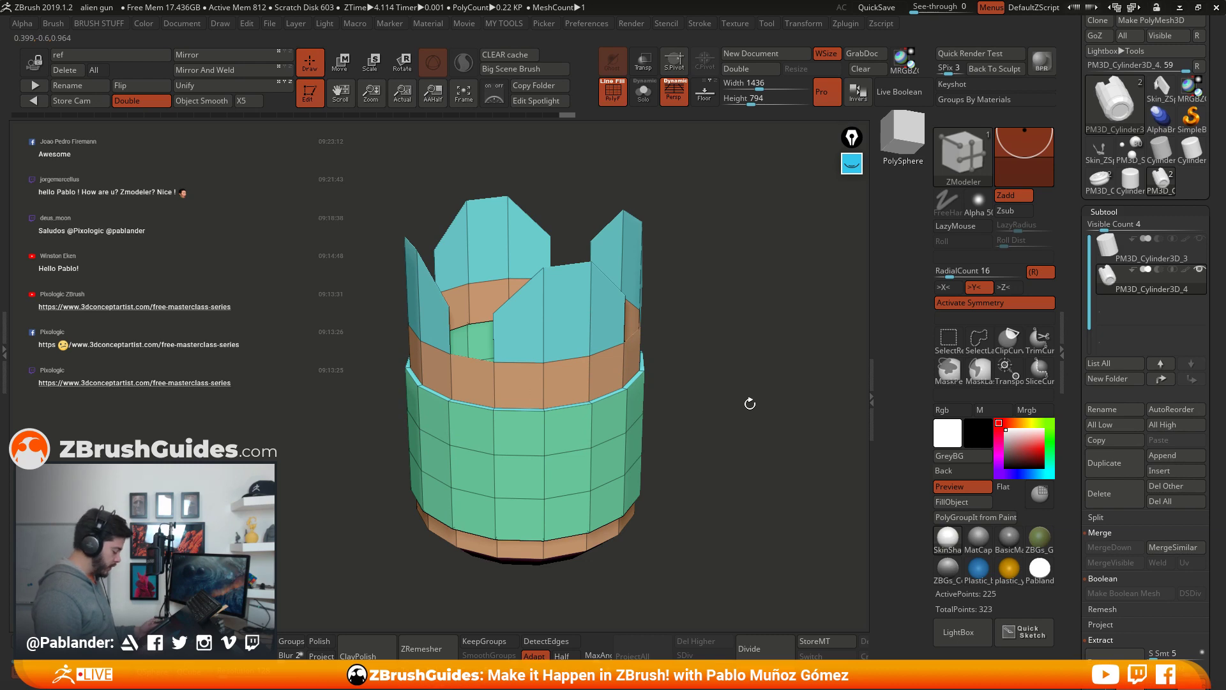
scroll(1086, 332, down, 5)
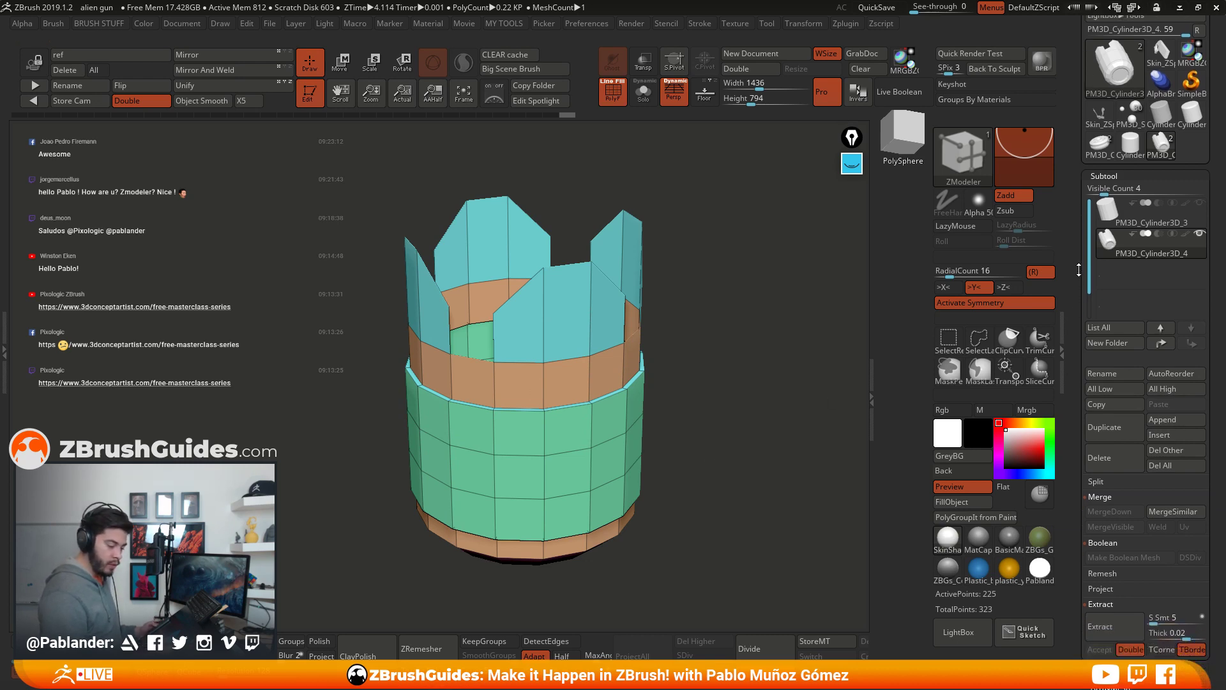
scroll(1107, 434, down, 4)
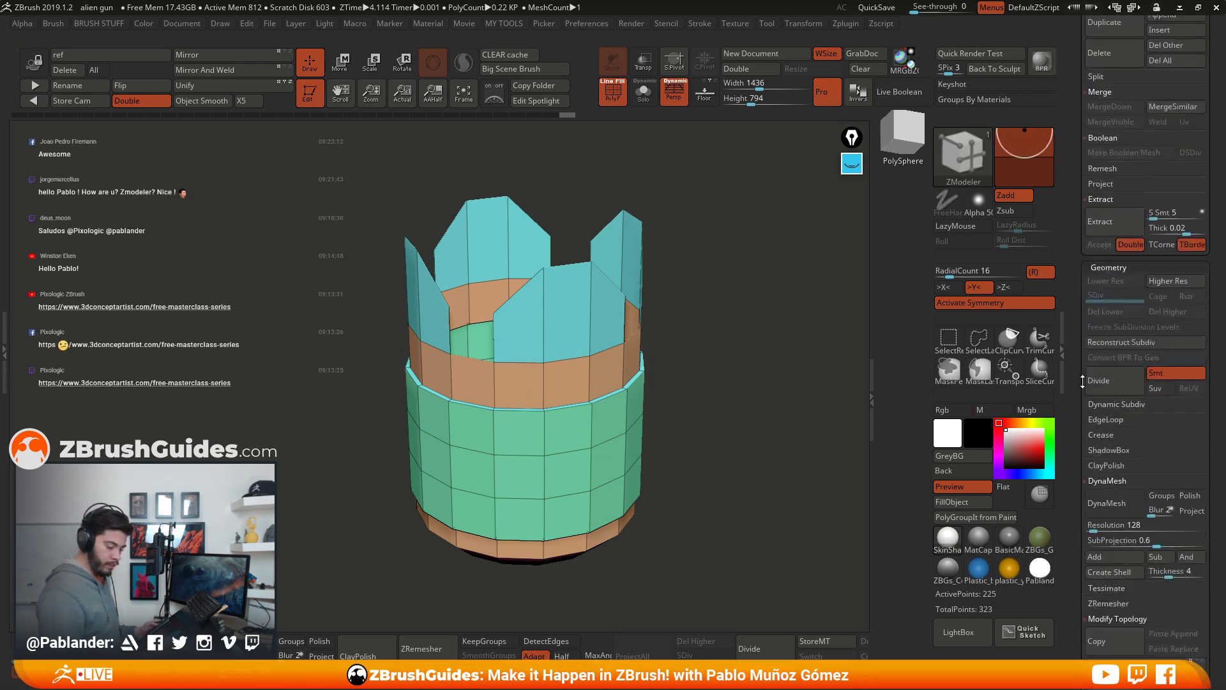
click(1116, 269)
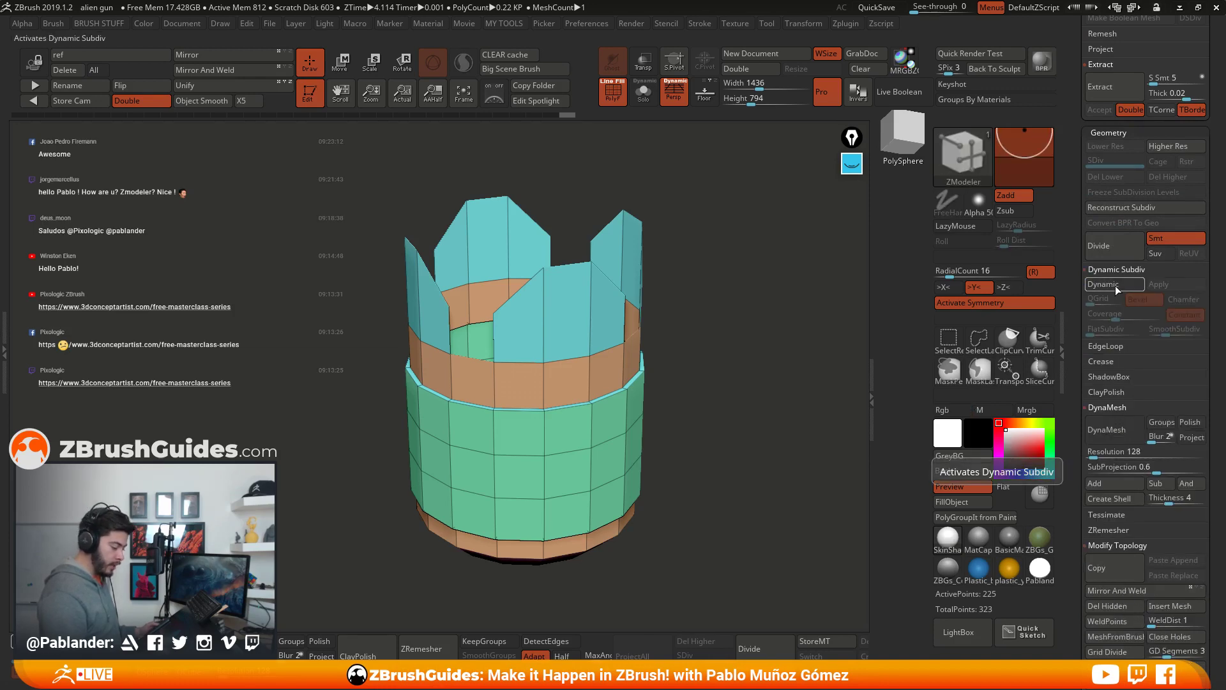
click(1115, 286)
drag(689, 366, 680, 405)
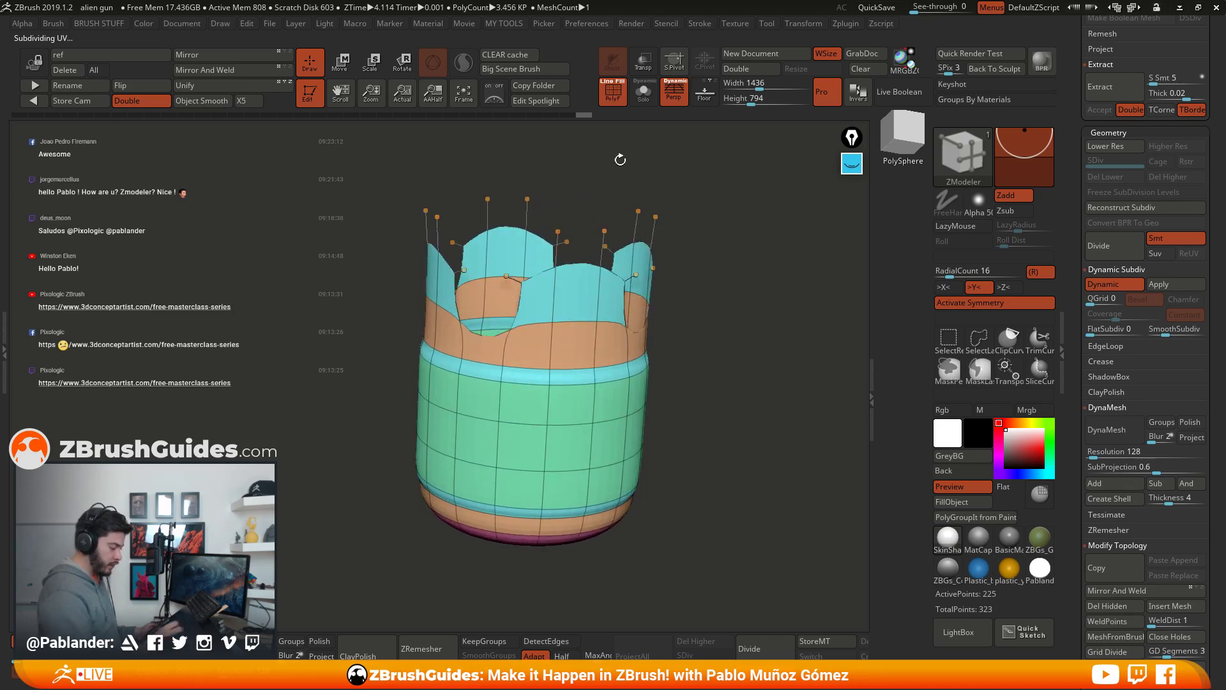
click(613, 93)
drag(739, 356, 745, 420)
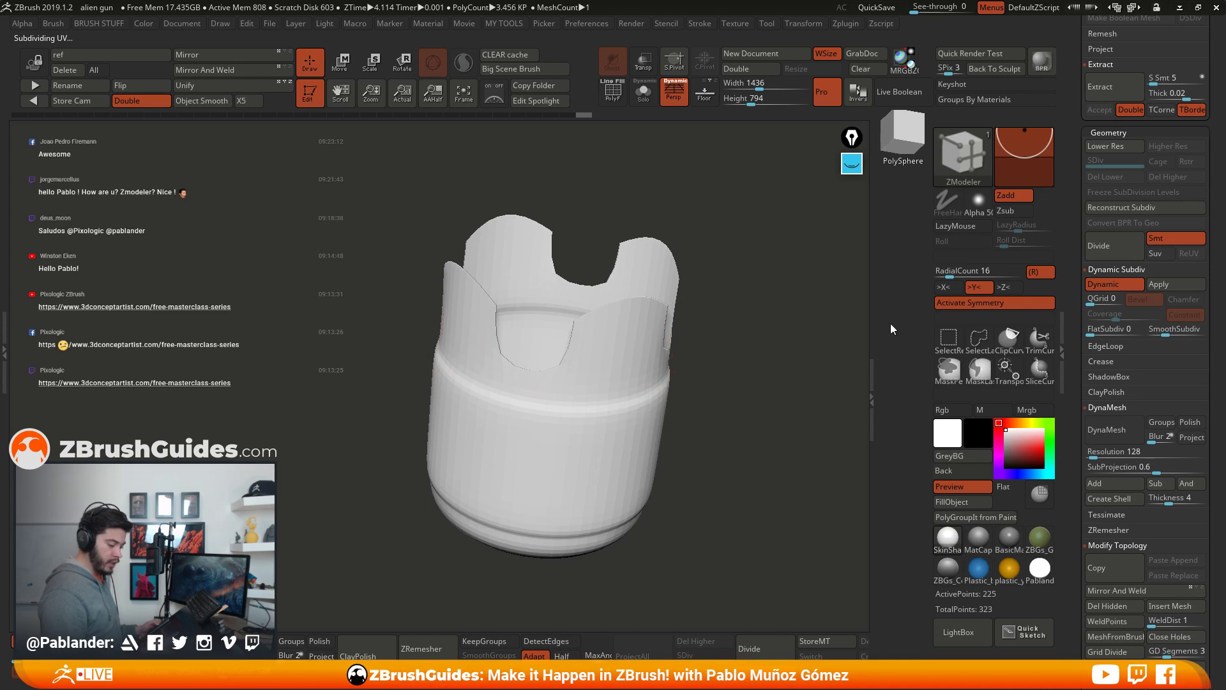
click(1119, 284)
drag(740, 434, 759, 379)
key(shift+f)
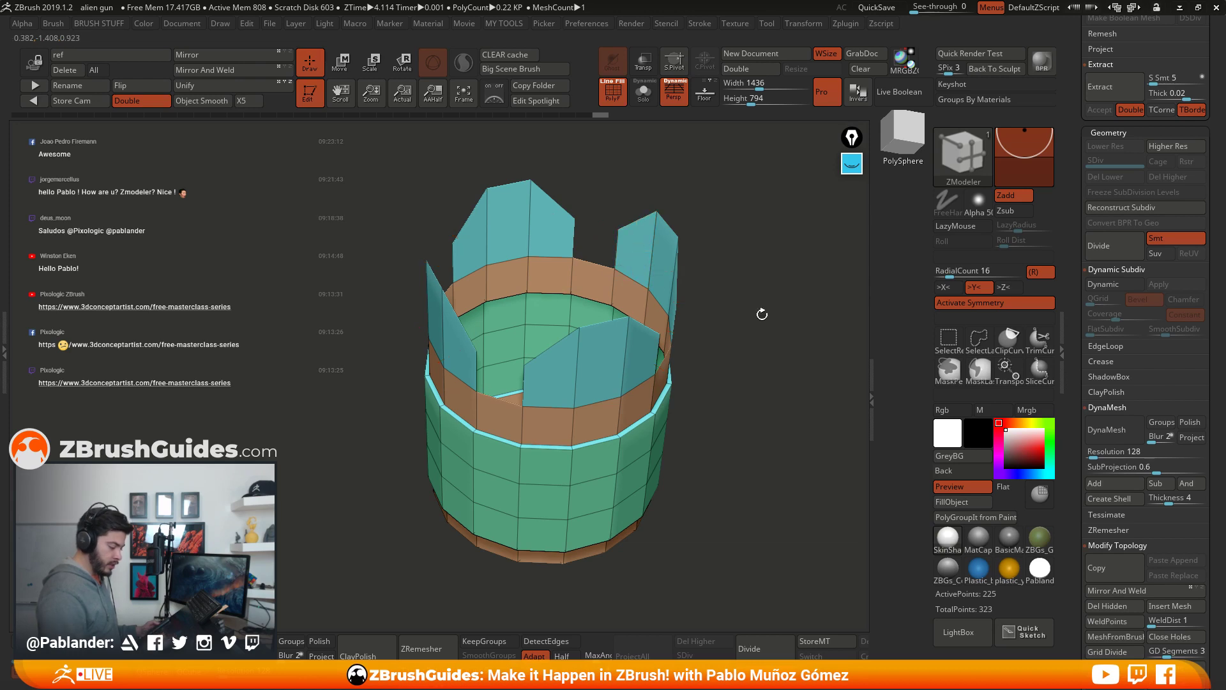
Step: Turn off symmetry and give the open shell wall thickness using QMesh on All Polygons
key(x)
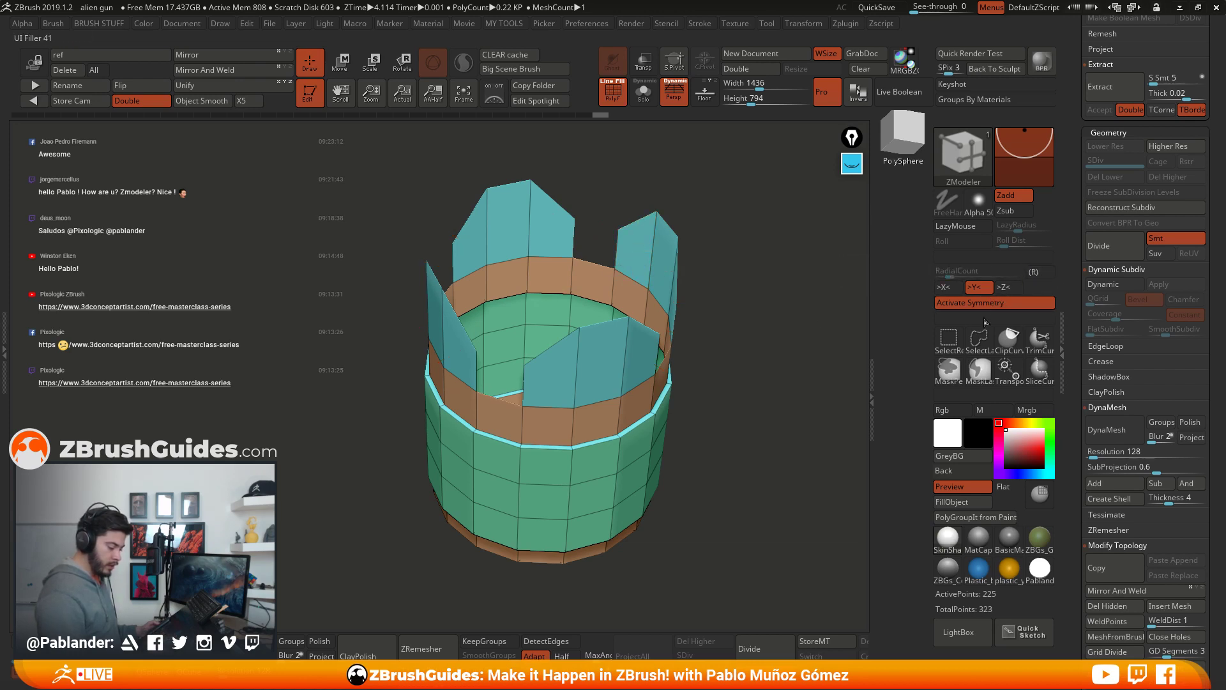
key(space)
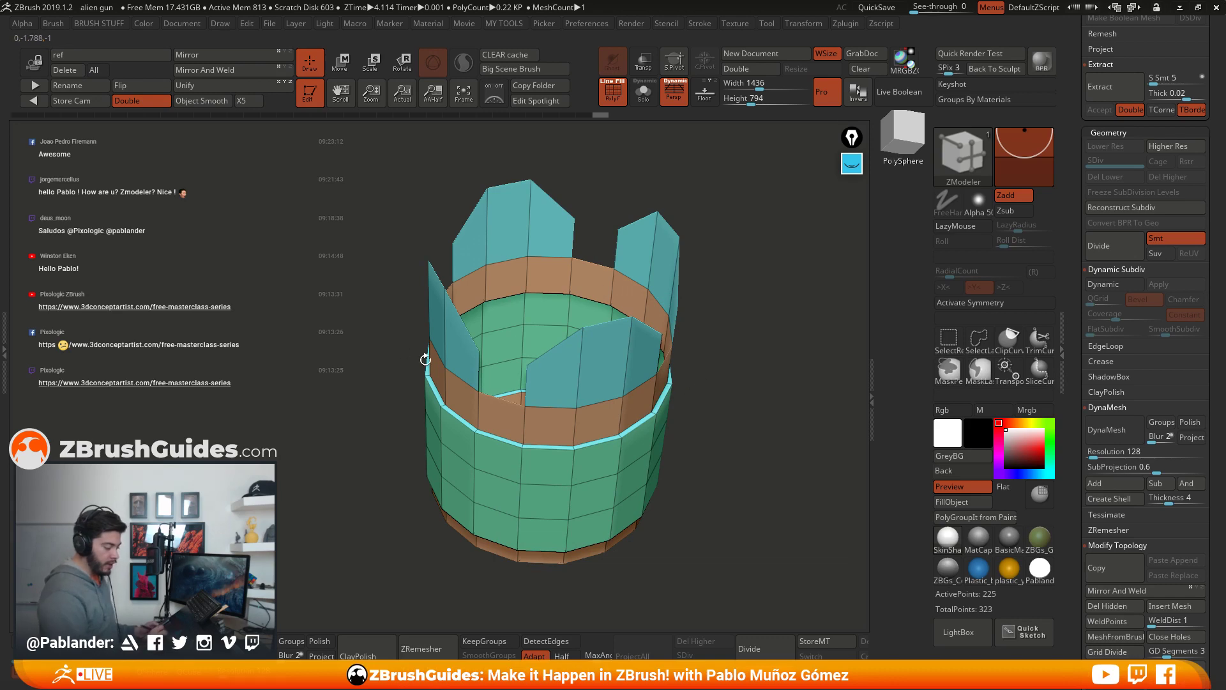
drag(731, 372, 706, 298)
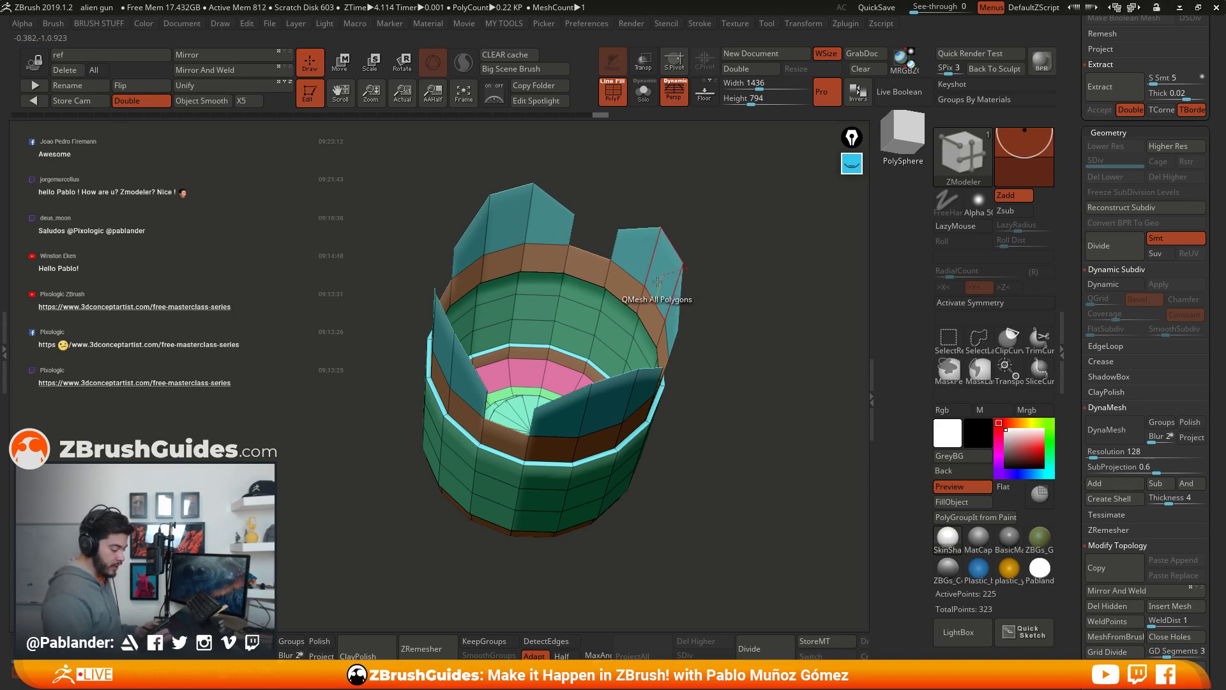
drag(713, 329, 651, 278)
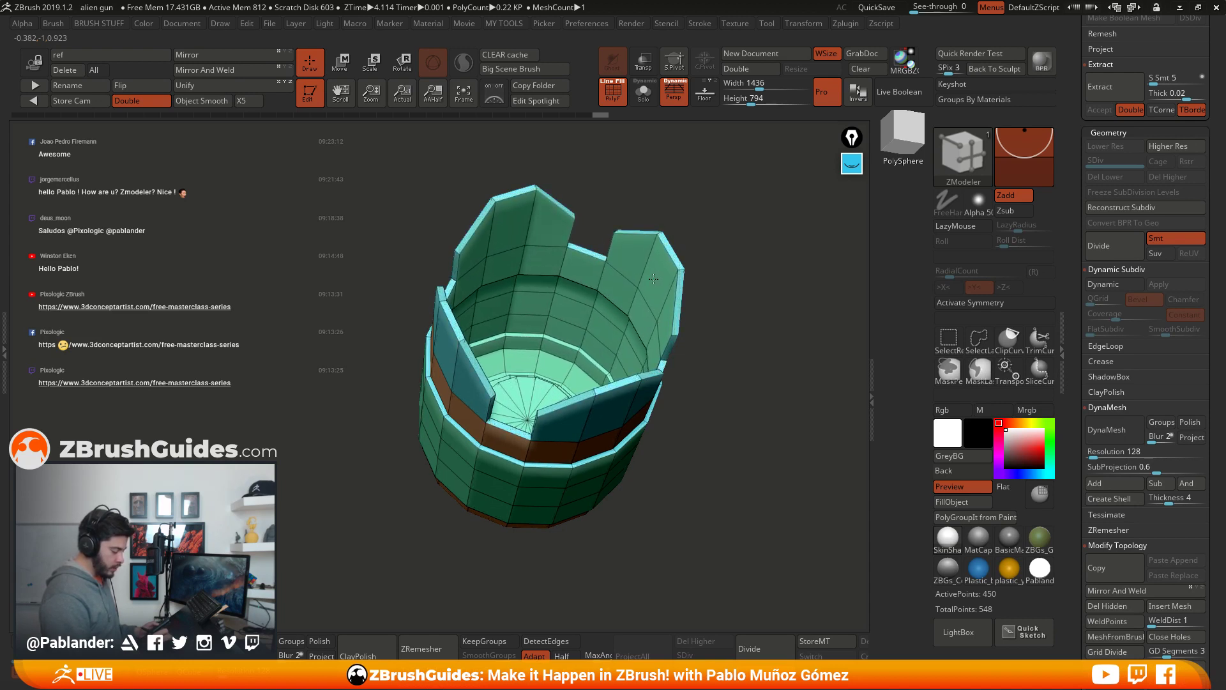
right_drag(653, 280, 742, 394)
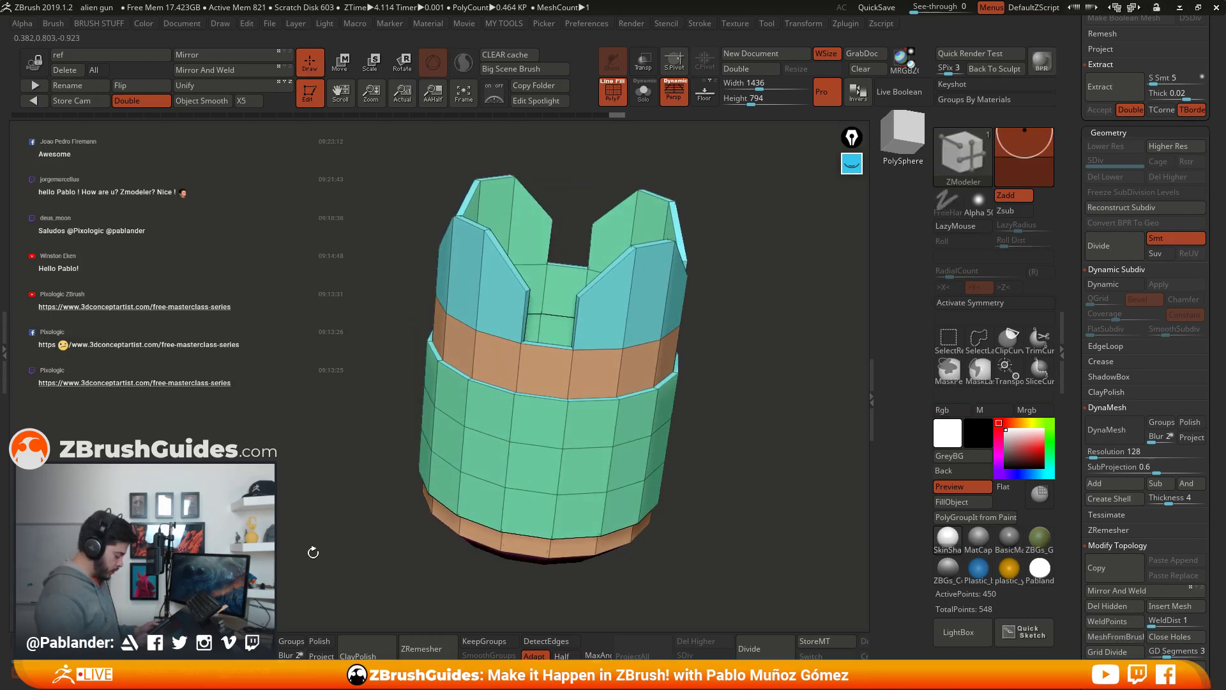
Step: Preview the thickened shell with Dynamic Subdiv, inspect it from several angles, and restore the unsmoothed view
click(1124, 285)
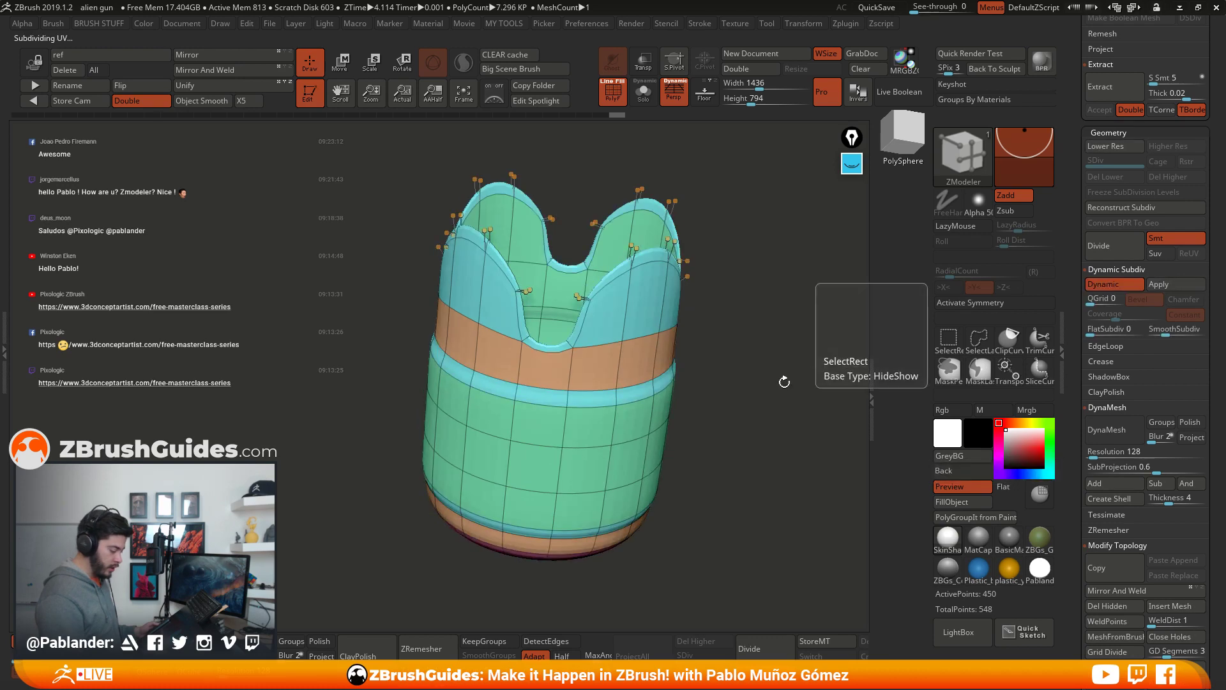
right_drag(740, 403, 768, 349)
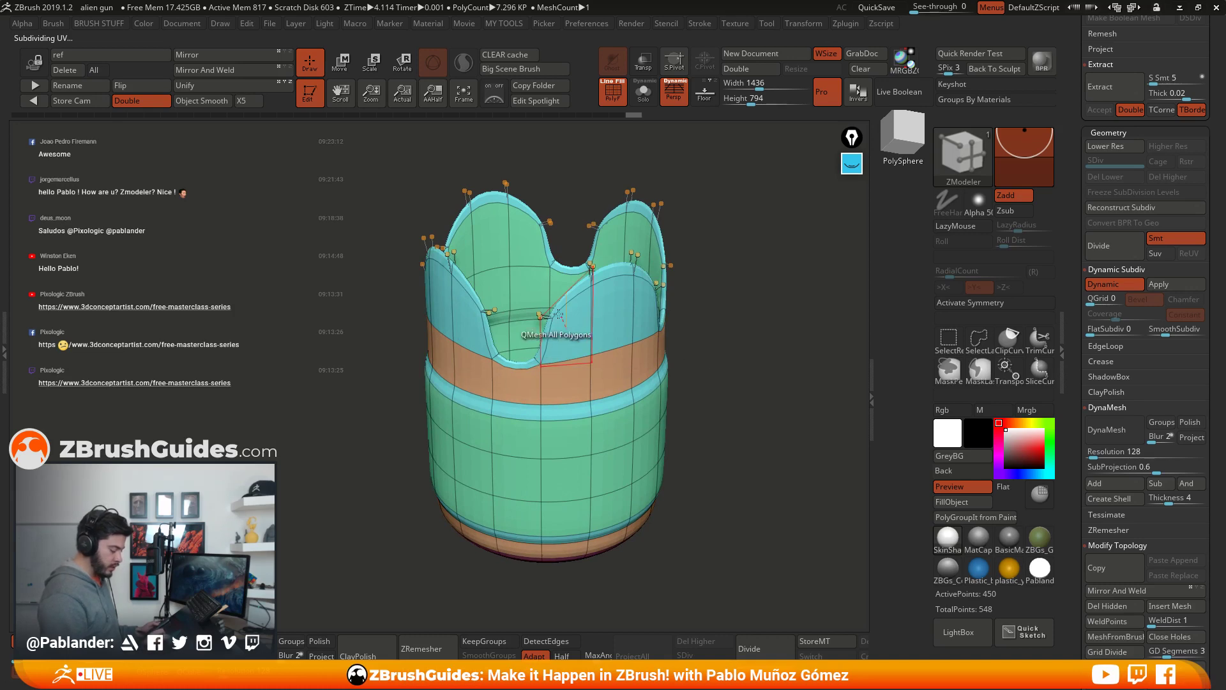
right_drag(558, 314, 668, 370)
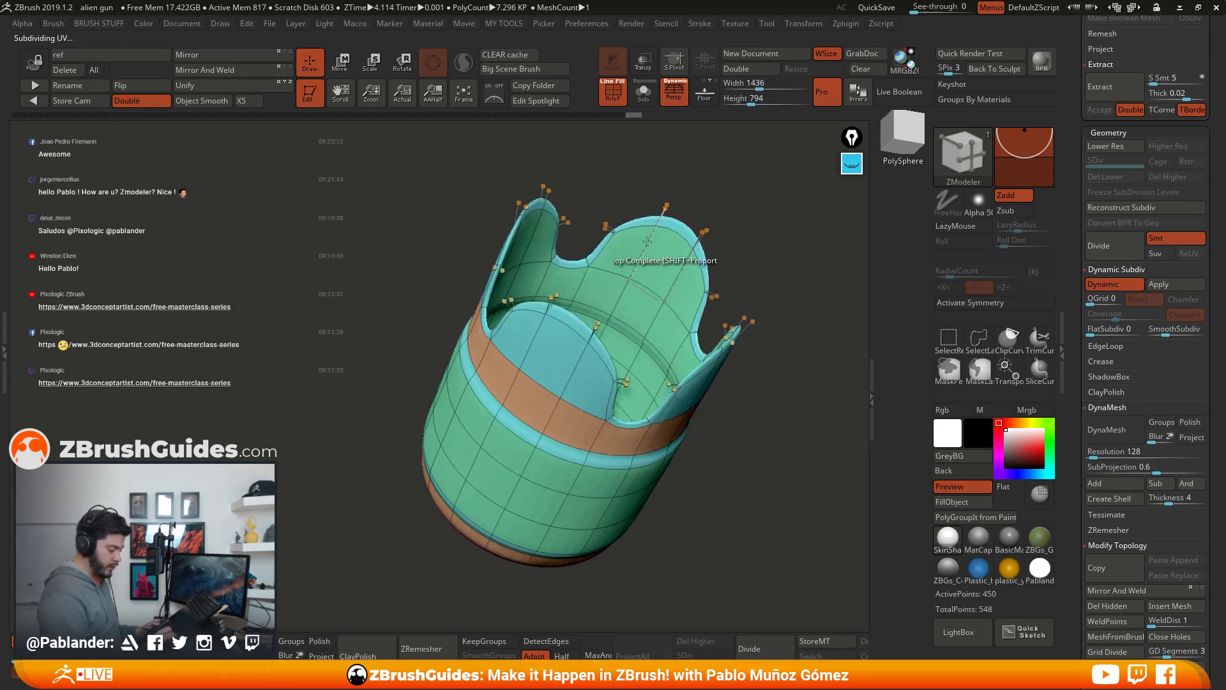
right_drag(648, 242, 692, 324)
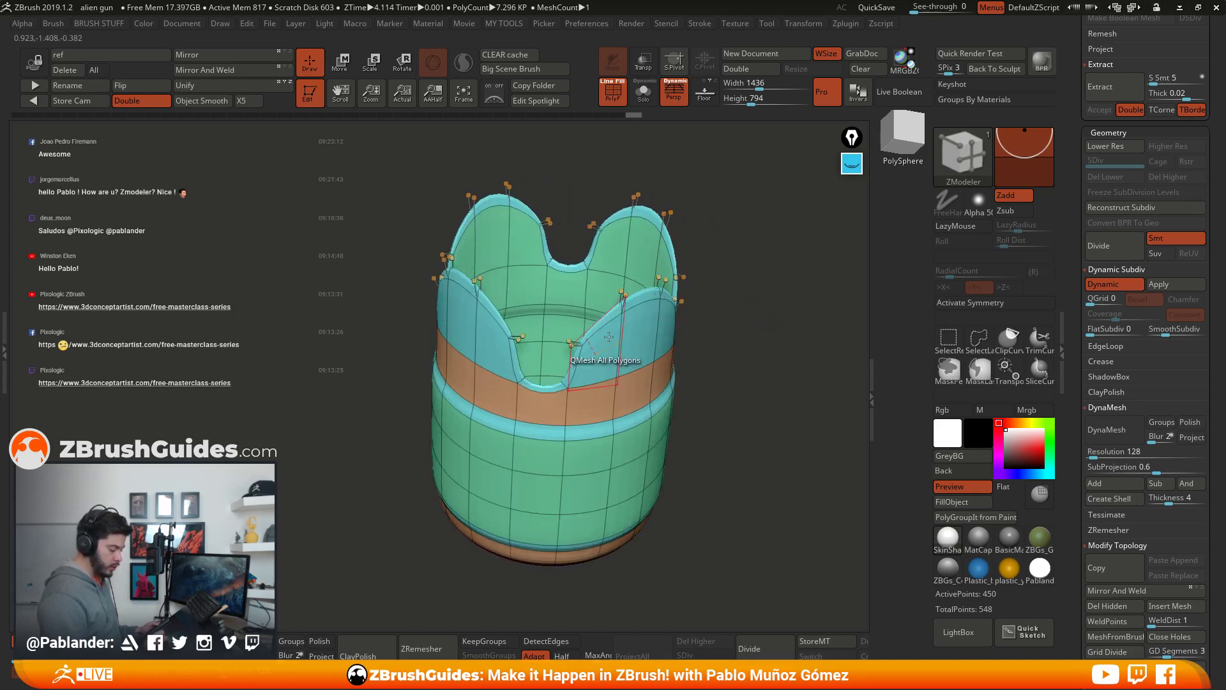
right_drag(707, 282, 786, 307)
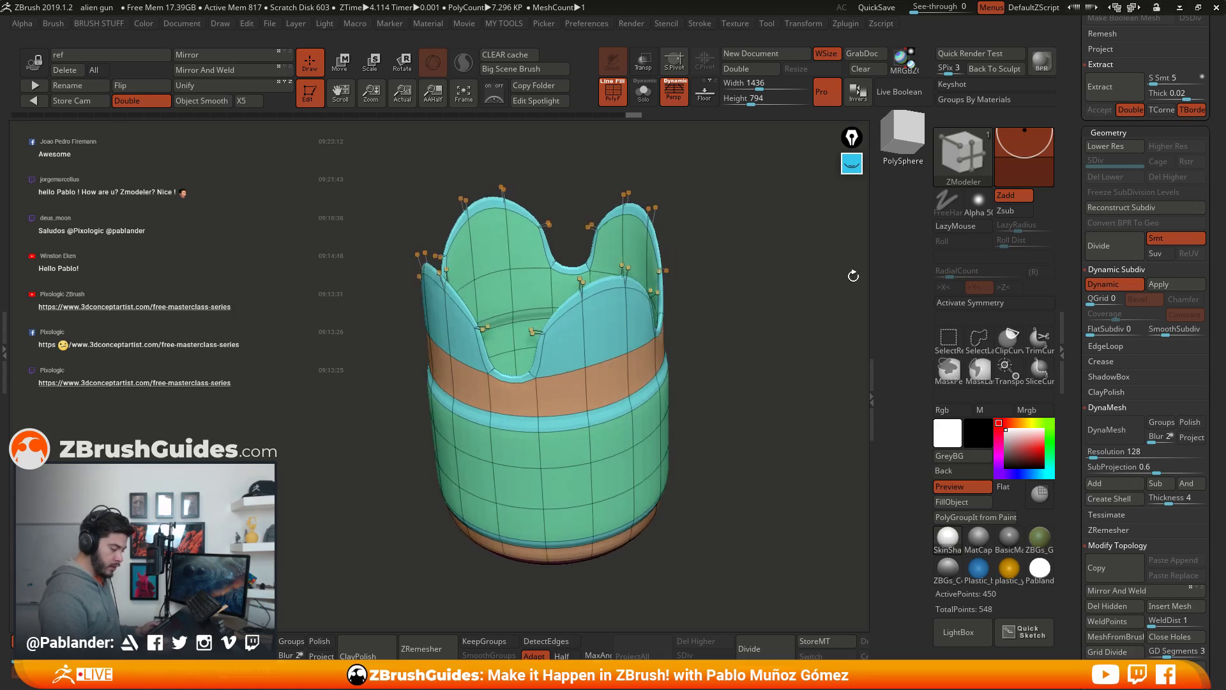
click(1118, 285)
Step: Save the project with the thickened, unsmoothed shell
mouse_move(752, 355)
right_down()
mouse_move(745, 330)
mouse_move(740, 359)
right_up()
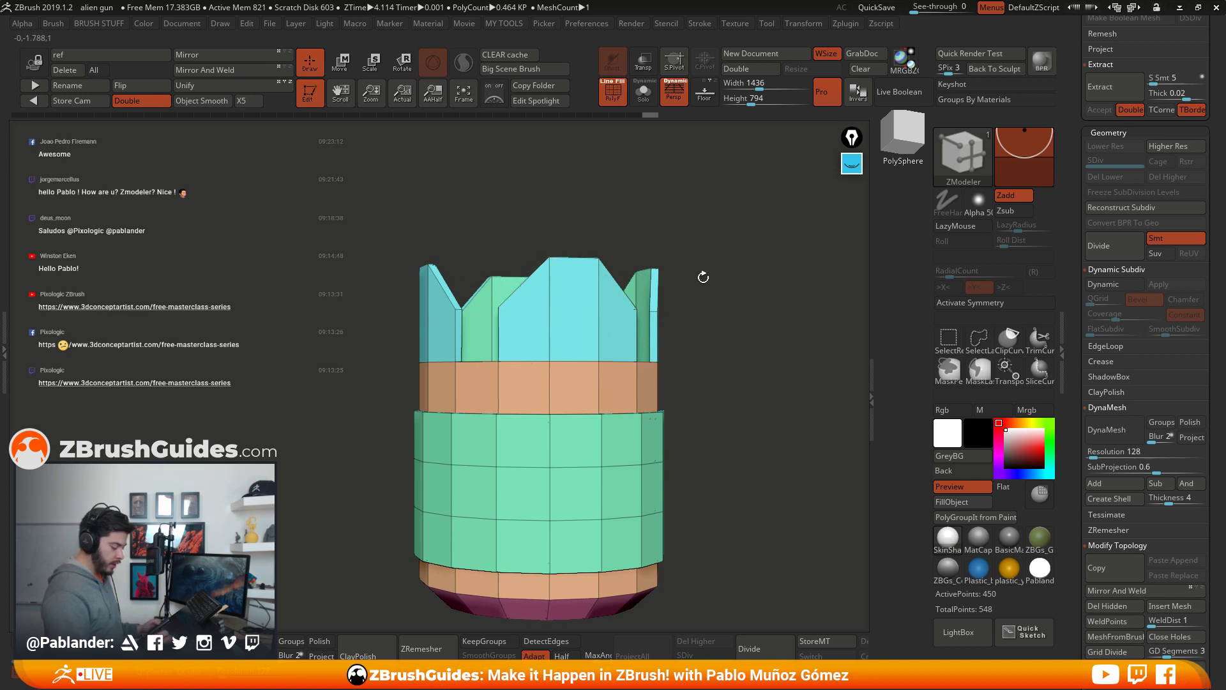
right_drag(703, 277, 660, 307)
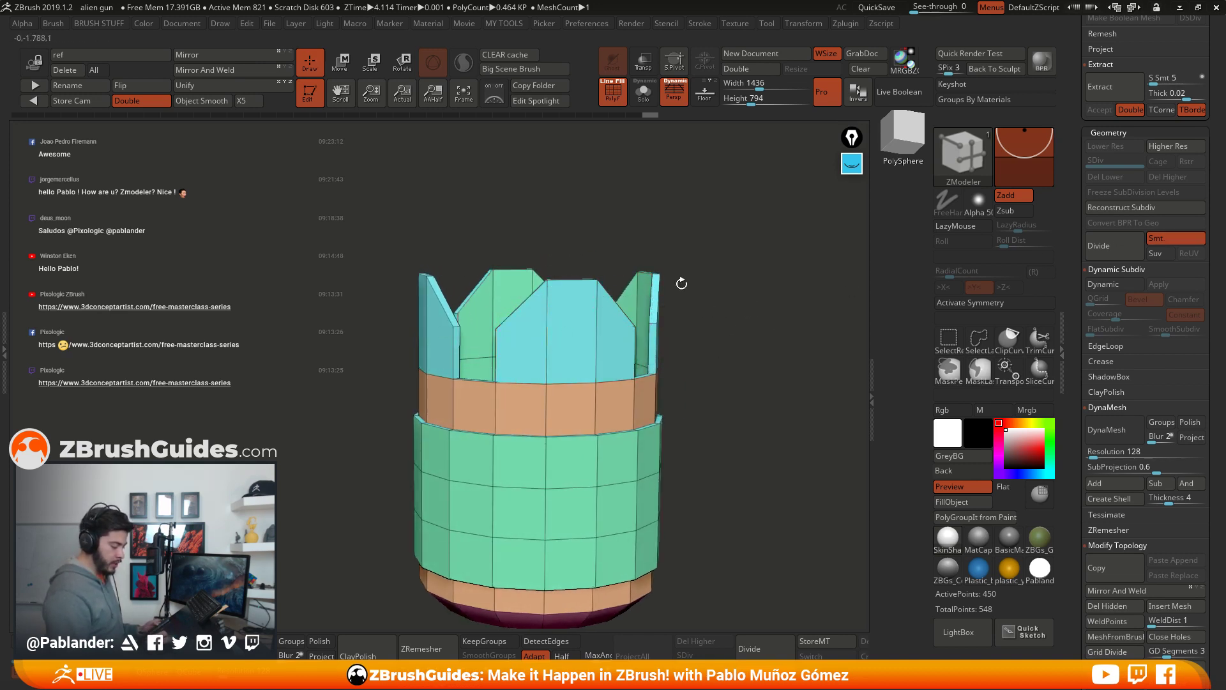
right_drag(682, 284, 722, 270)
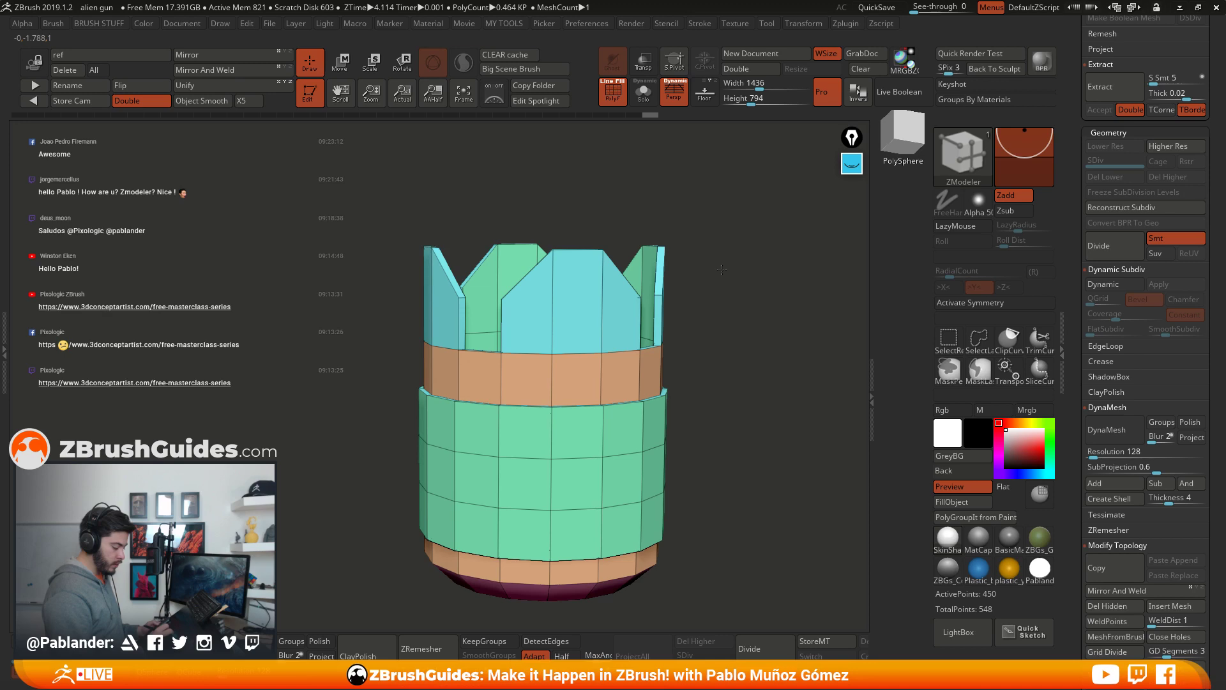
ctrl+right_drag(722, 270, 920, 161)
drag(711, 383, 719, 327)
key(ctrl+s)
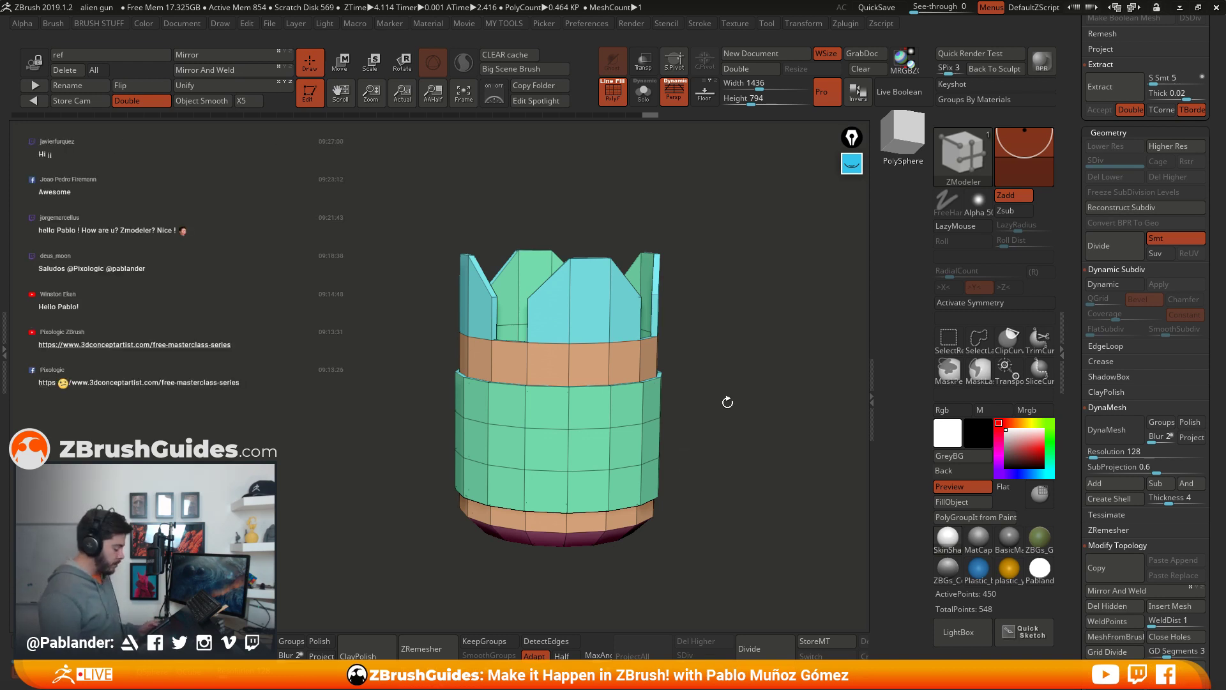
drag(733, 403, 725, 411)
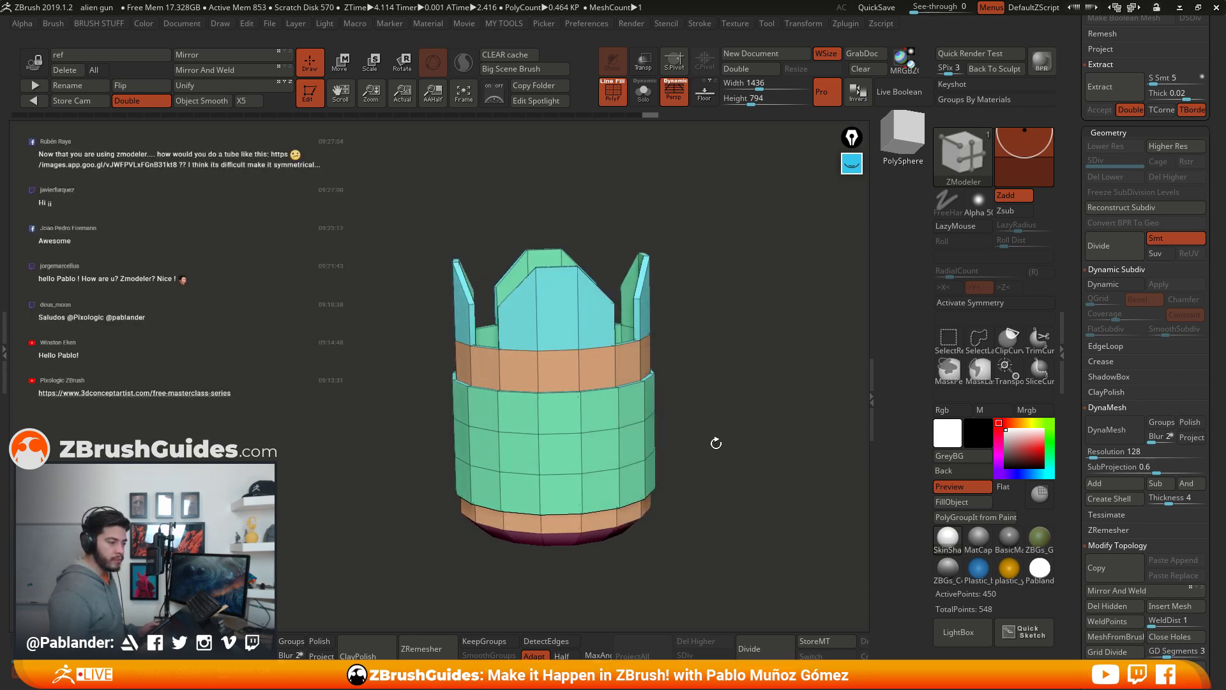
drag(732, 453, 737, 440)
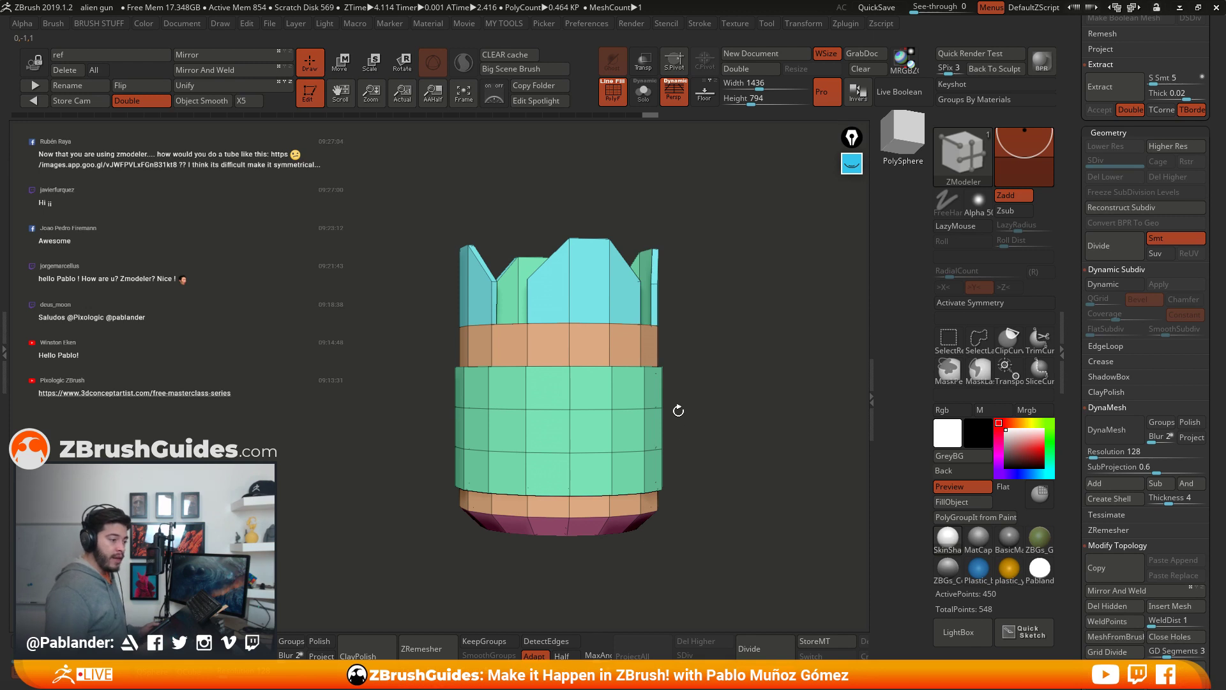
mouse_move(729, 394)
mouse_down()
mouse_move(726, 369)
mouse_move(717, 380)
mouse_up()
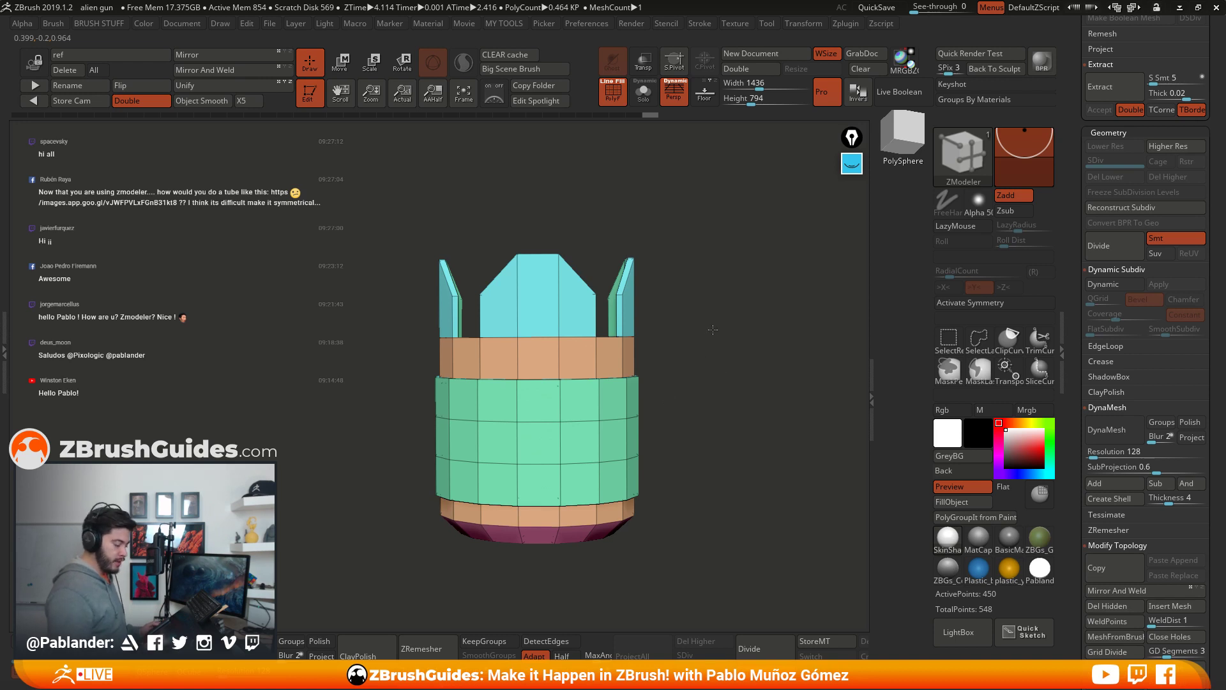
drag(713, 330, 714, 358)
drag(697, 455, 571, 257)
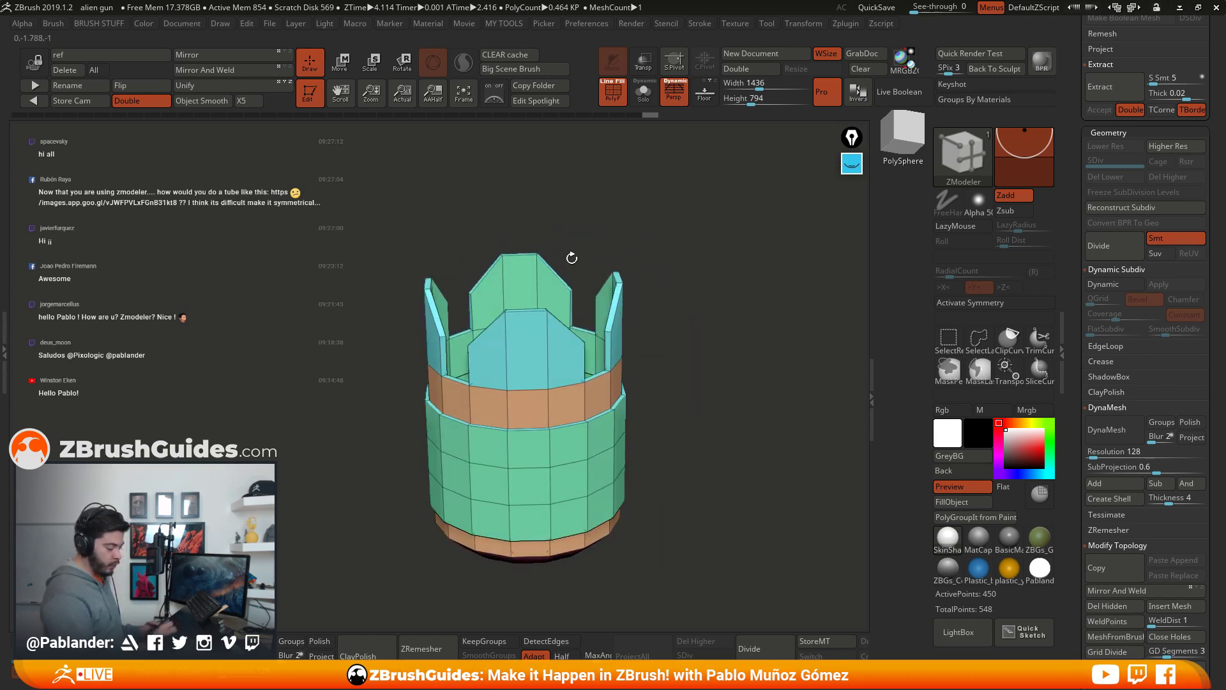
drag(676, 457, 528, 540)
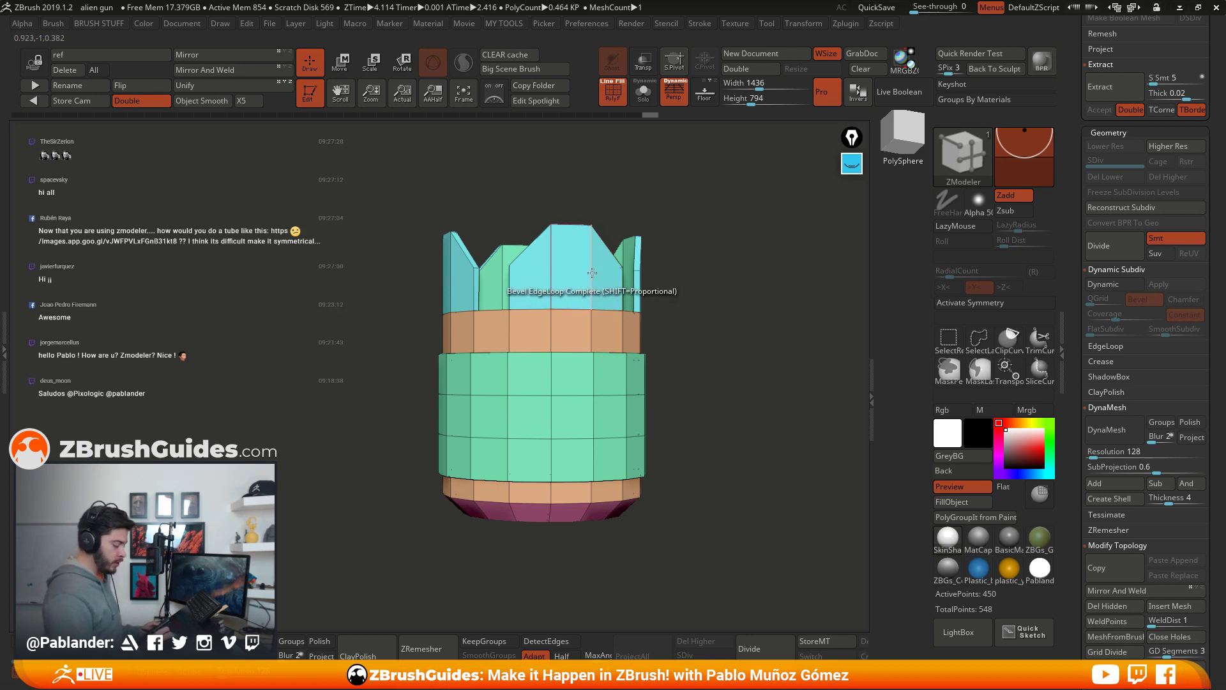
Step: Set the ZModeler edge action to Insert, ready to add edge loops on the front tab
key(space)
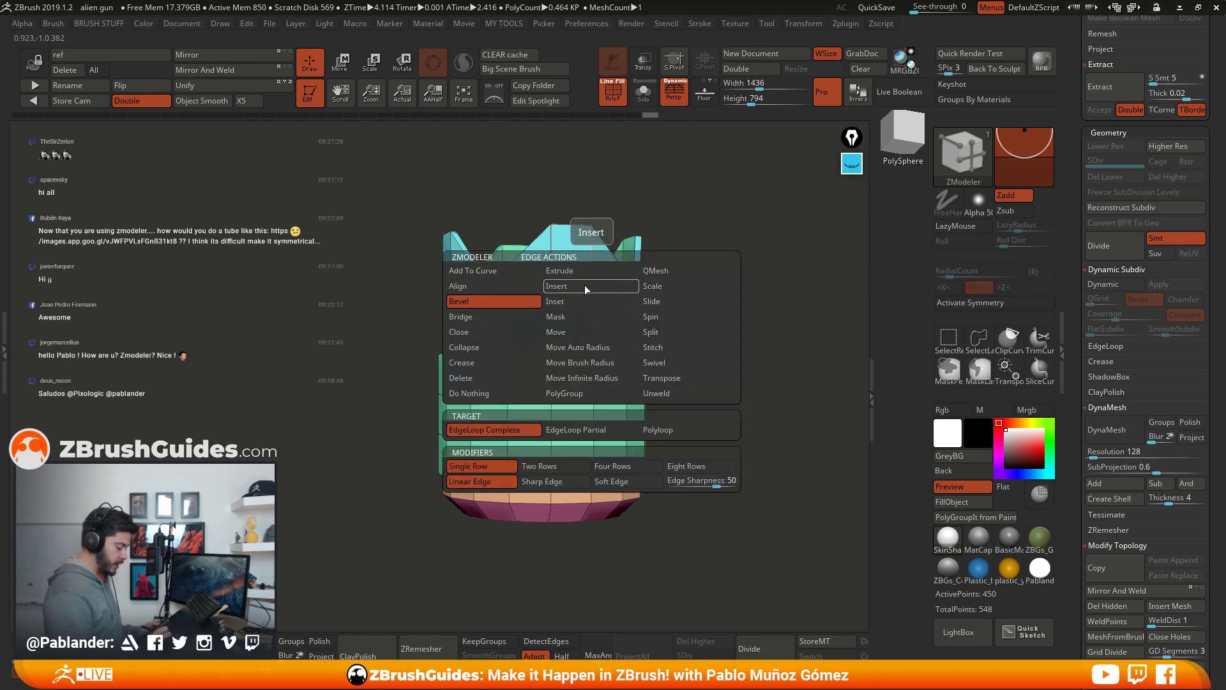
click(578, 288)
alt+drag(577, 289, 596, 312)
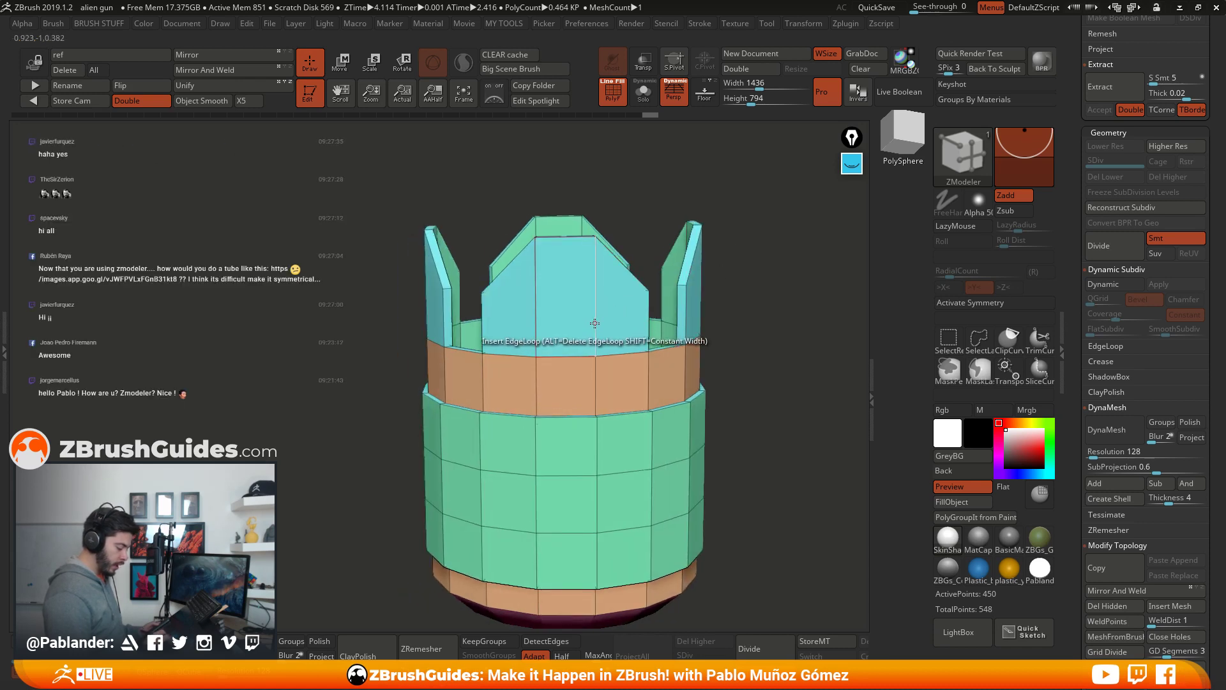
Step: Try inserting edge loops on individual tabs without symmetry, including one following a tab's outline, and undo these insertions
click(590, 244)
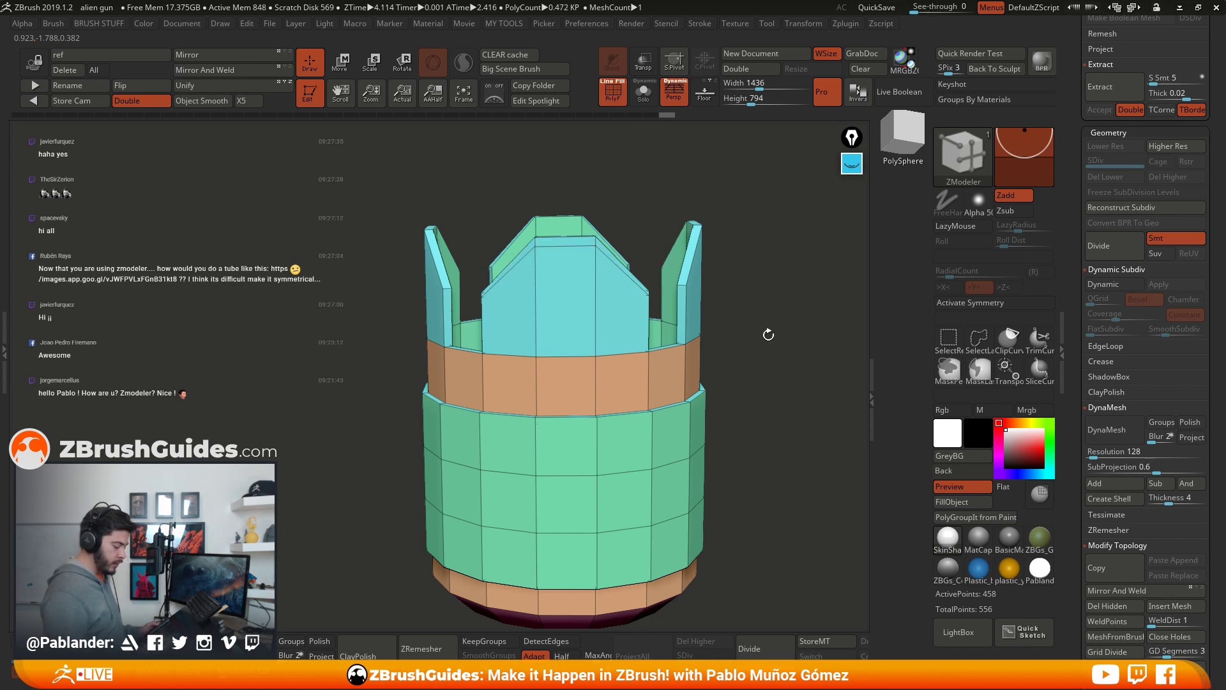
drag(768, 335, 675, 294)
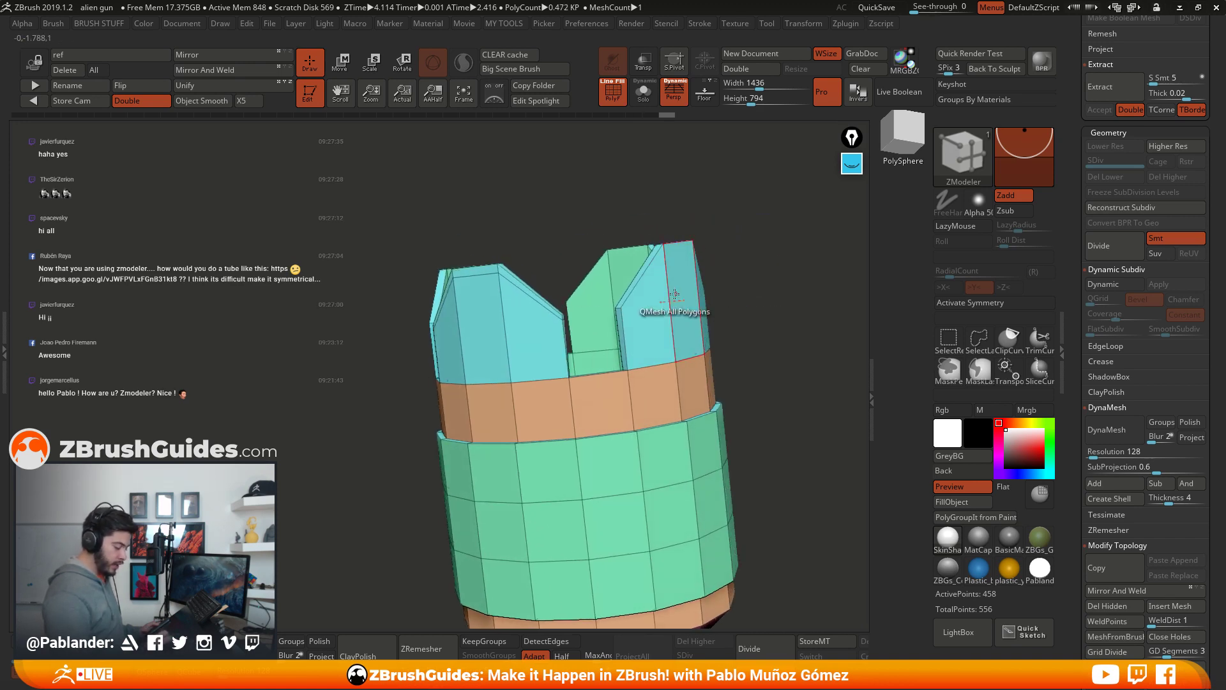
click(675, 295)
mouse_move(757, 313)
mouse_down()
mouse_move(790, 324)
mouse_move(761, 324)
mouse_move(757, 348)
mouse_move(677, 329)
mouse_up()
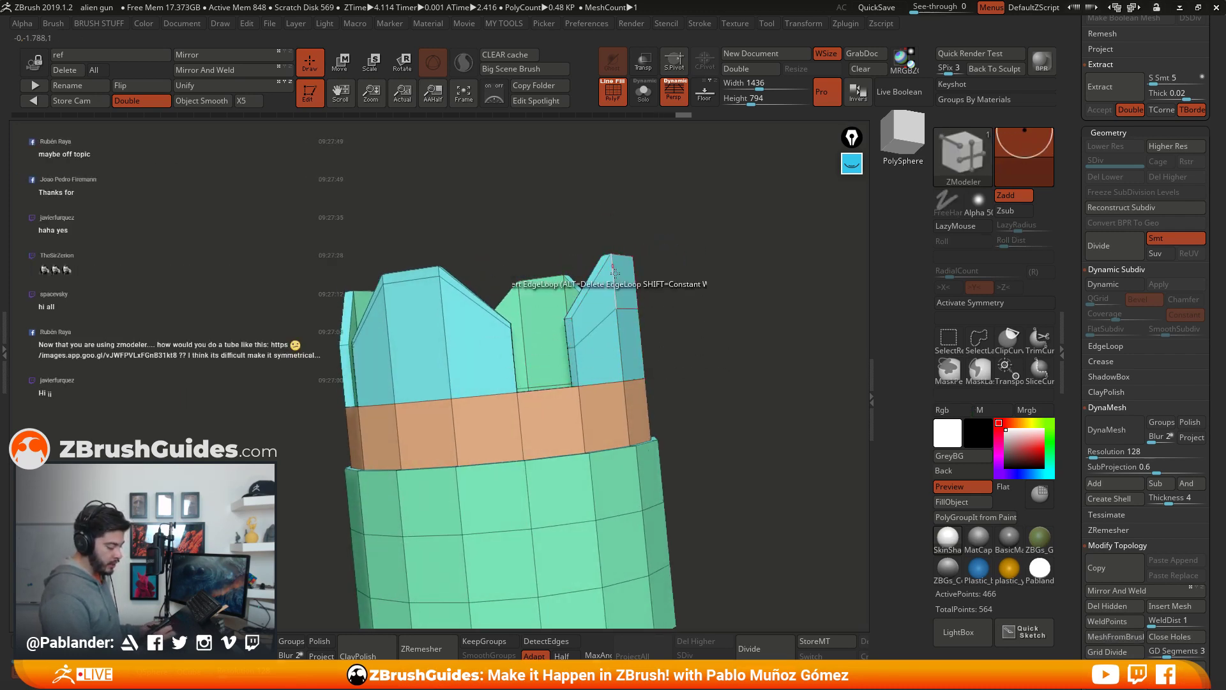
key(ctrl+z)
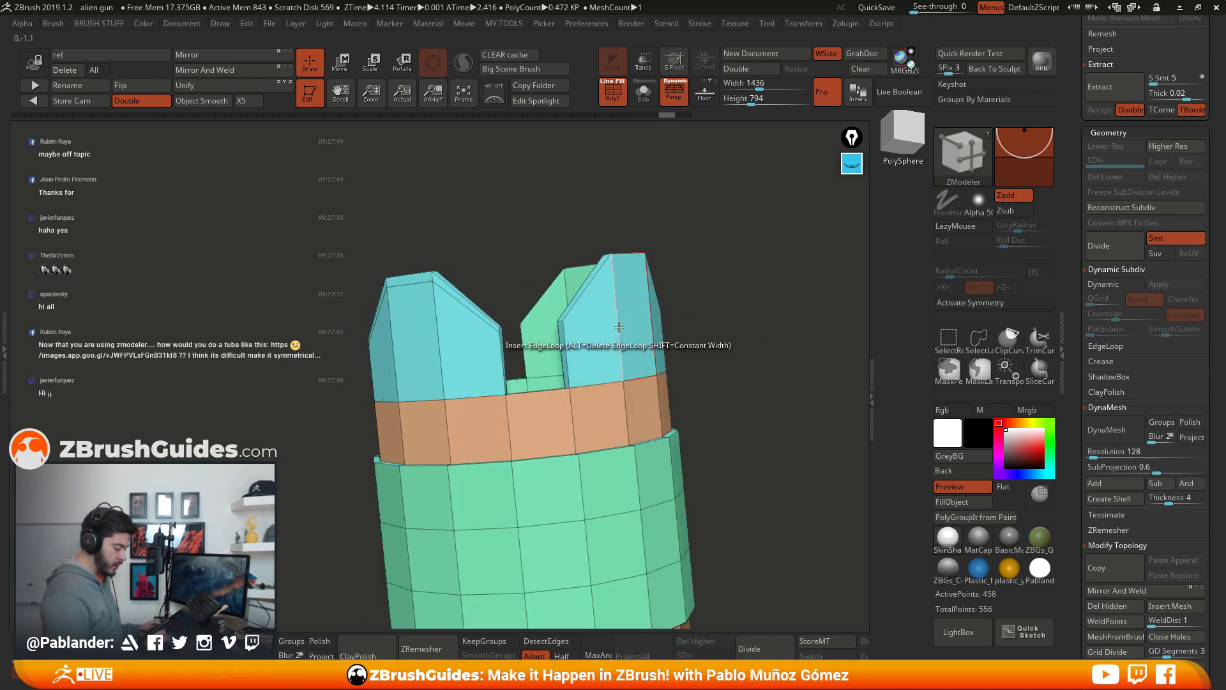
click(618, 296)
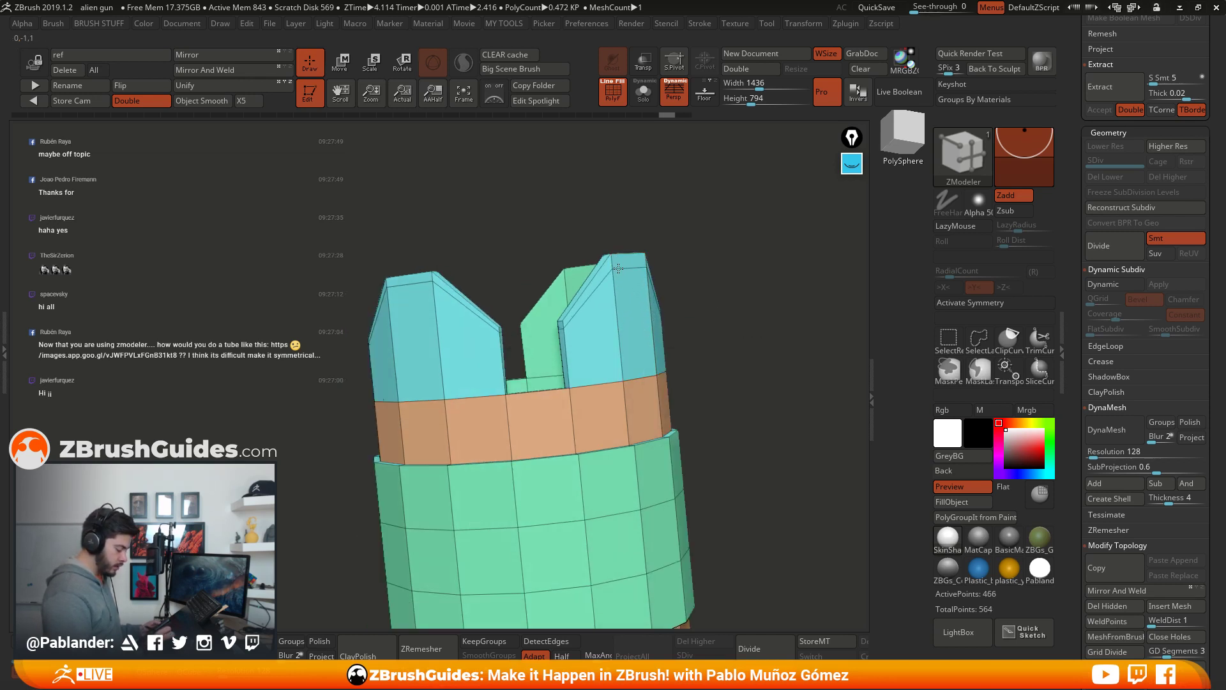
drag(690, 262, 639, 308)
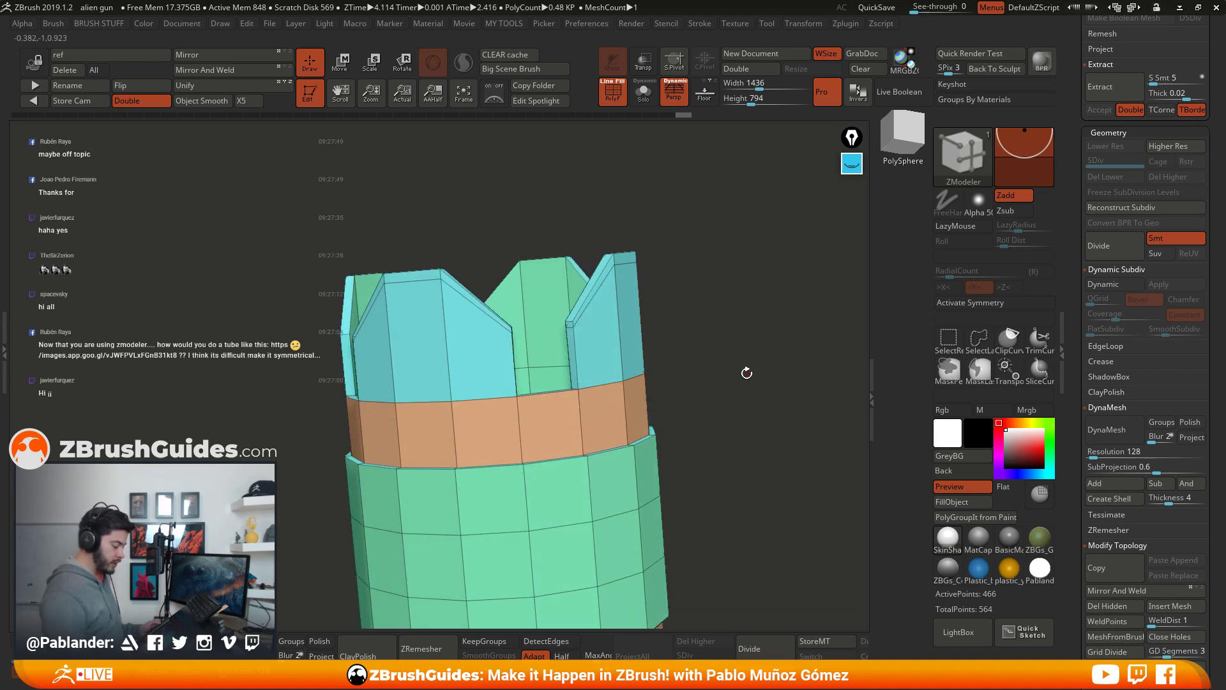
key(ctrl+z)
key(ctrl+z)
key(ctrl+z)
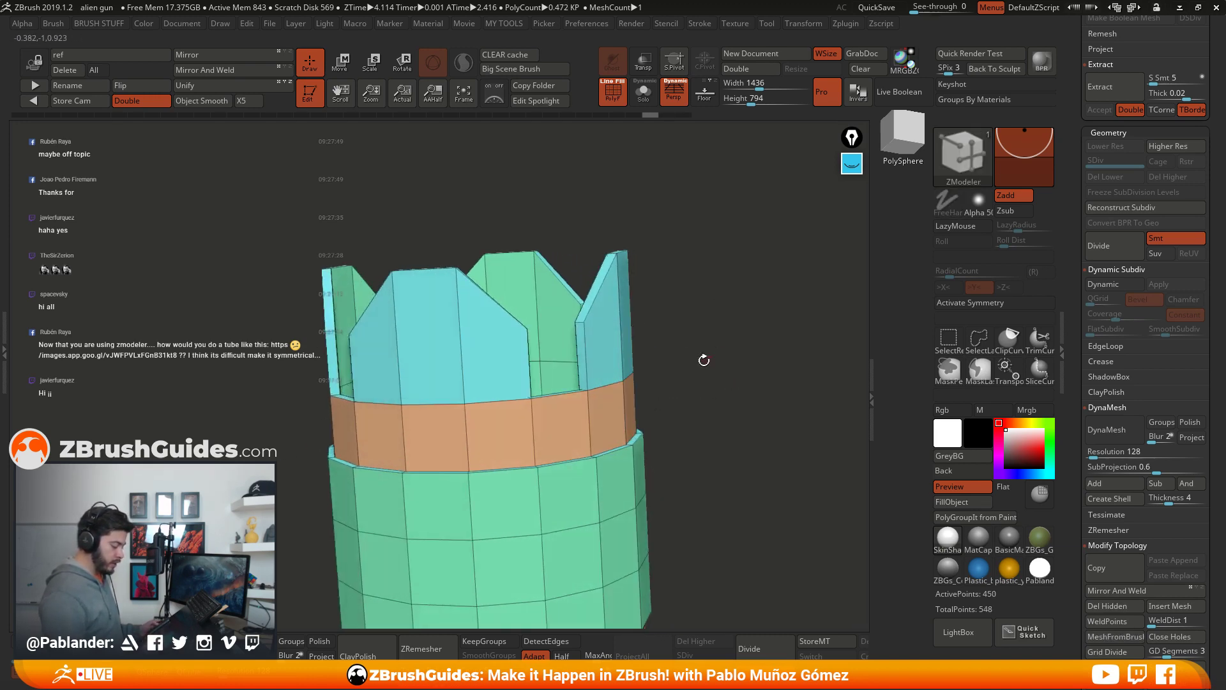
Step: Activate radial symmetry around Y with a count of 4 and insert an edge loop following the outline of all four tabs
click(991, 304)
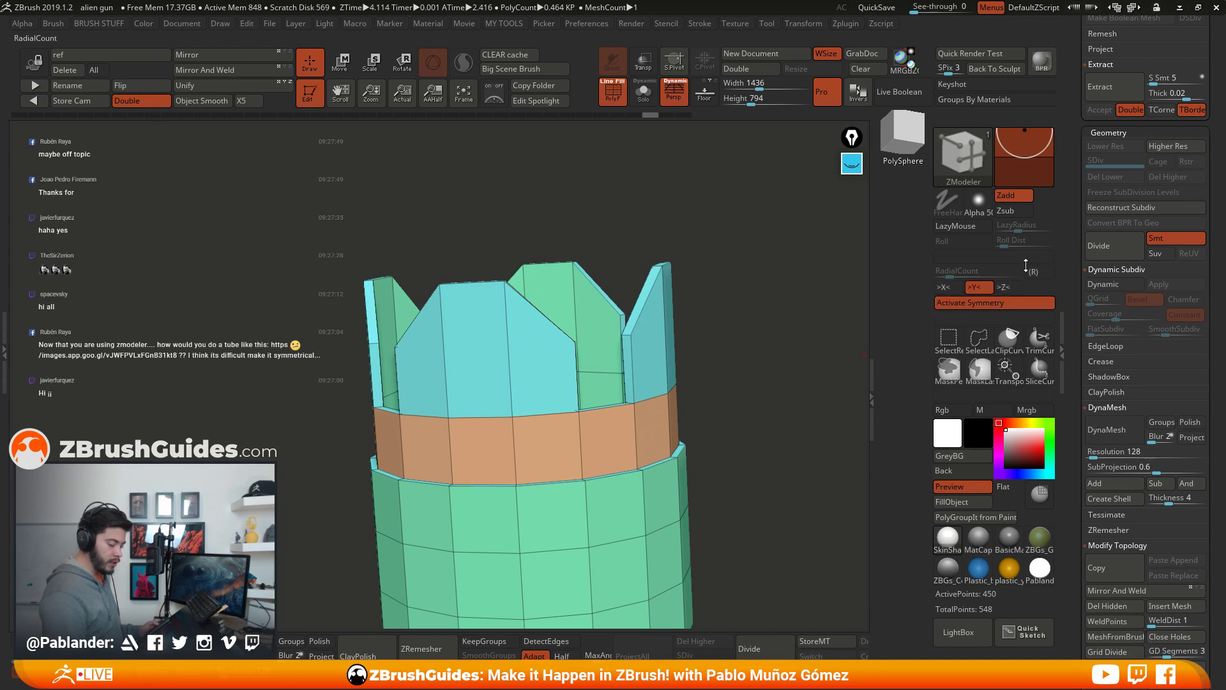
click(1035, 272)
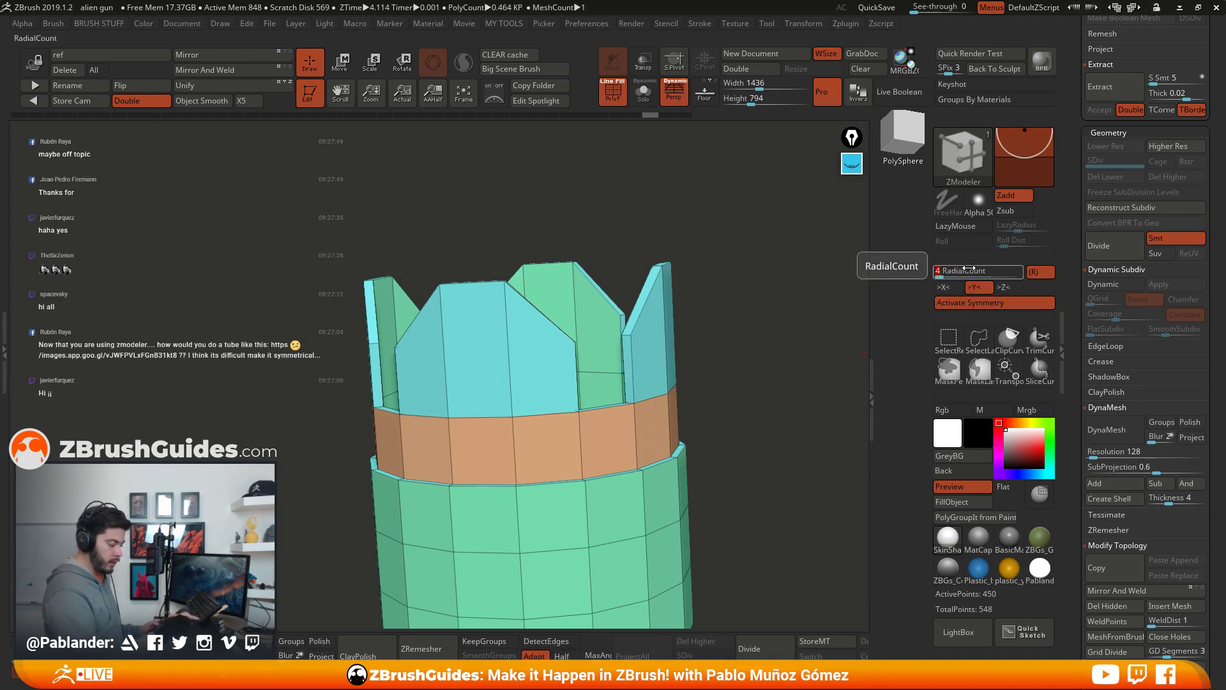
key(Return)
drag(777, 301, 764, 303)
drag(501, 396, 490, 291)
drag(724, 307, 739, 297)
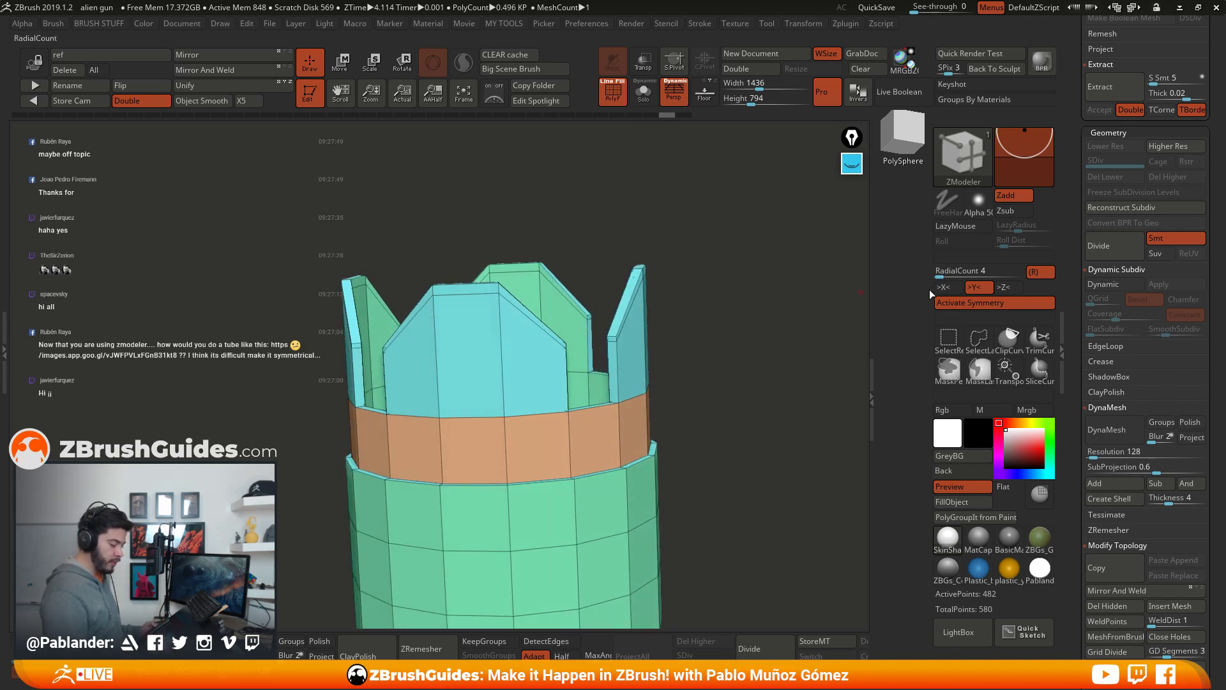
Step: Preview how the new edge loops shape the smoothed tabs using Dynamic Subdiv, and return to the low-resolution display
mouse_move(749, 349)
mouse_down()
mouse_move(663, 351)
mouse_move(685, 394)
mouse_move(727, 313)
mouse_move(716, 338)
mouse_move(735, 350)
mouse_up()
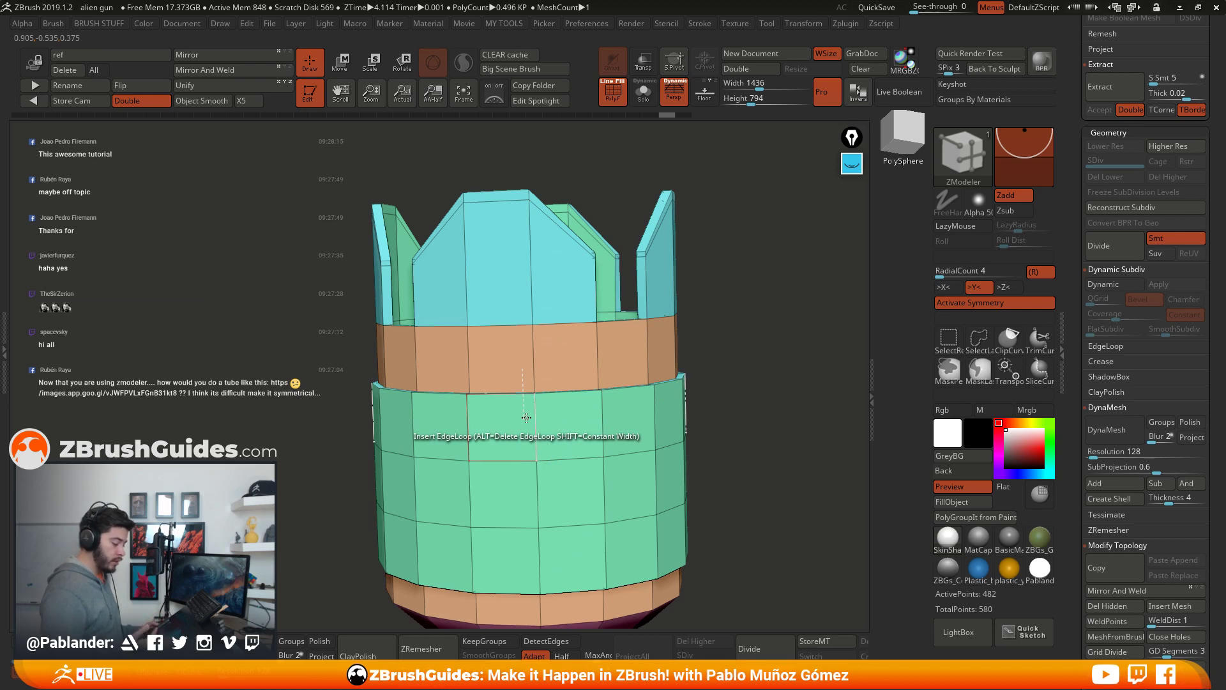
click(1126, 283)
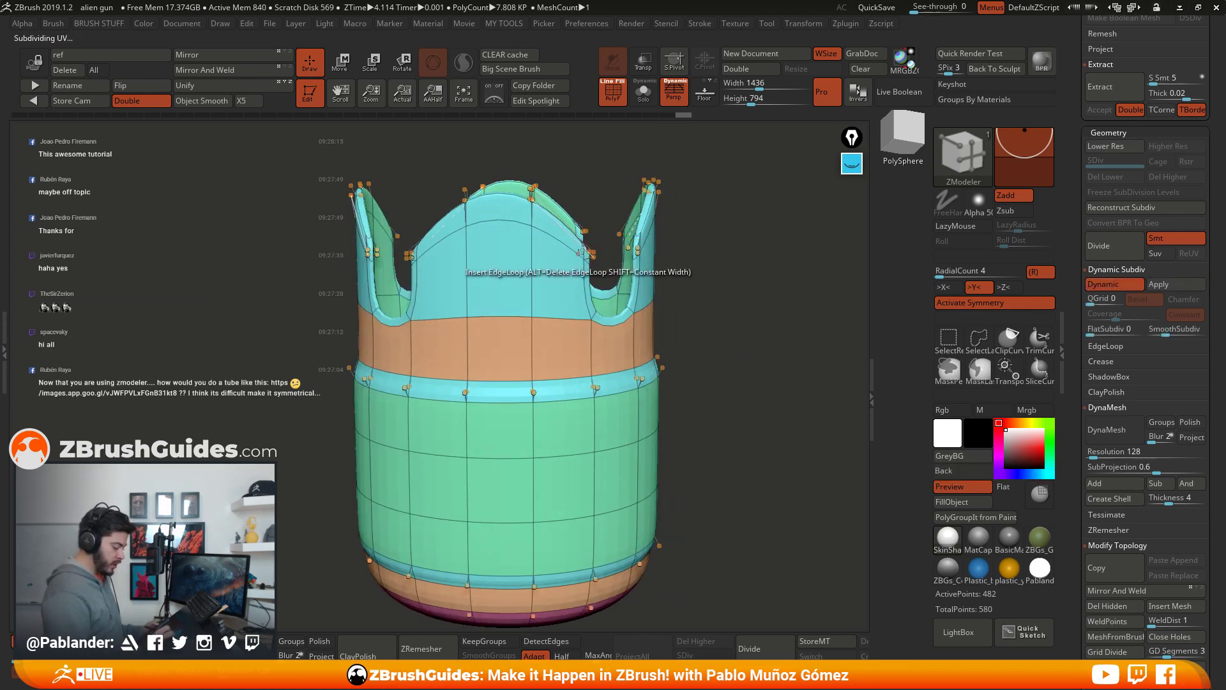
drag(722, 262, 744, 278)
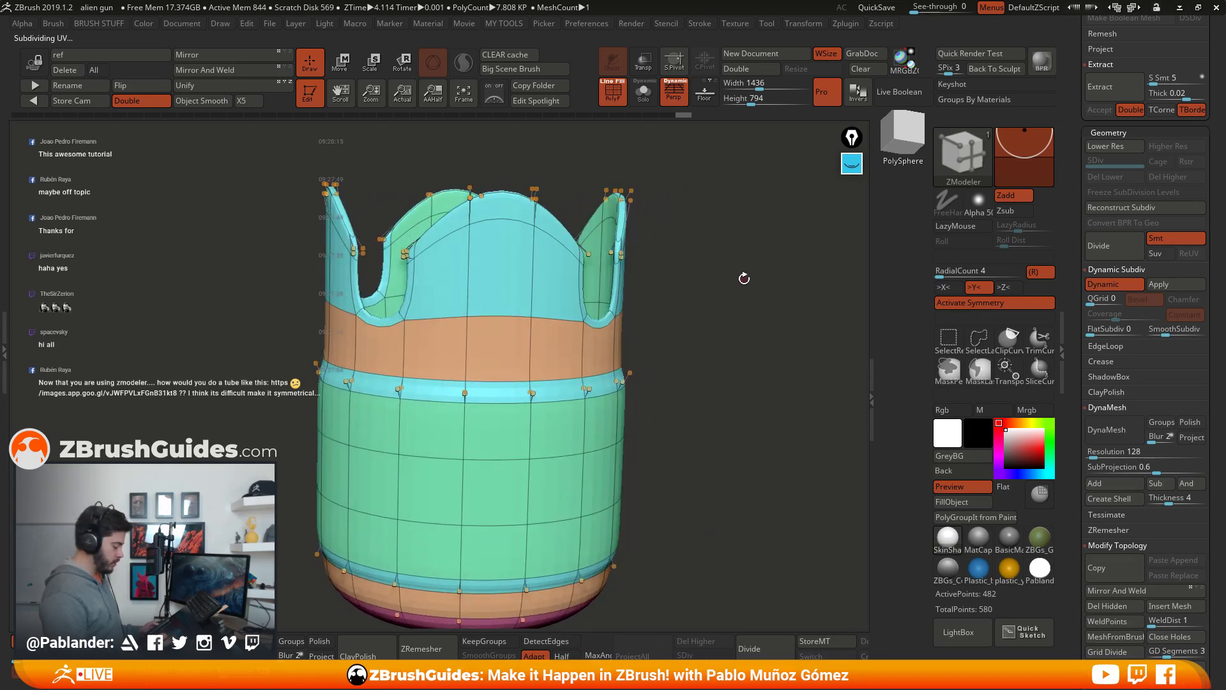
key(shift+d)
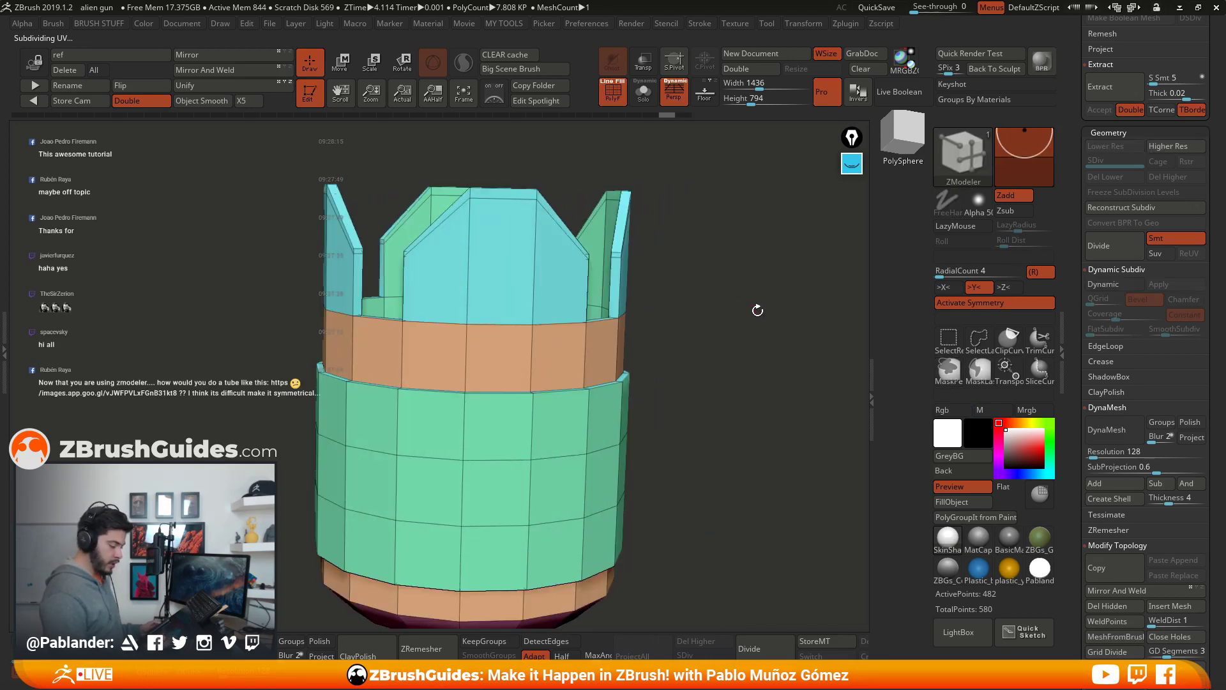
Step: With Dynamic Subdiv on, insert edge loops near the upper orange band's top edge and across the lower part of all four tabs
click(1135, 282)
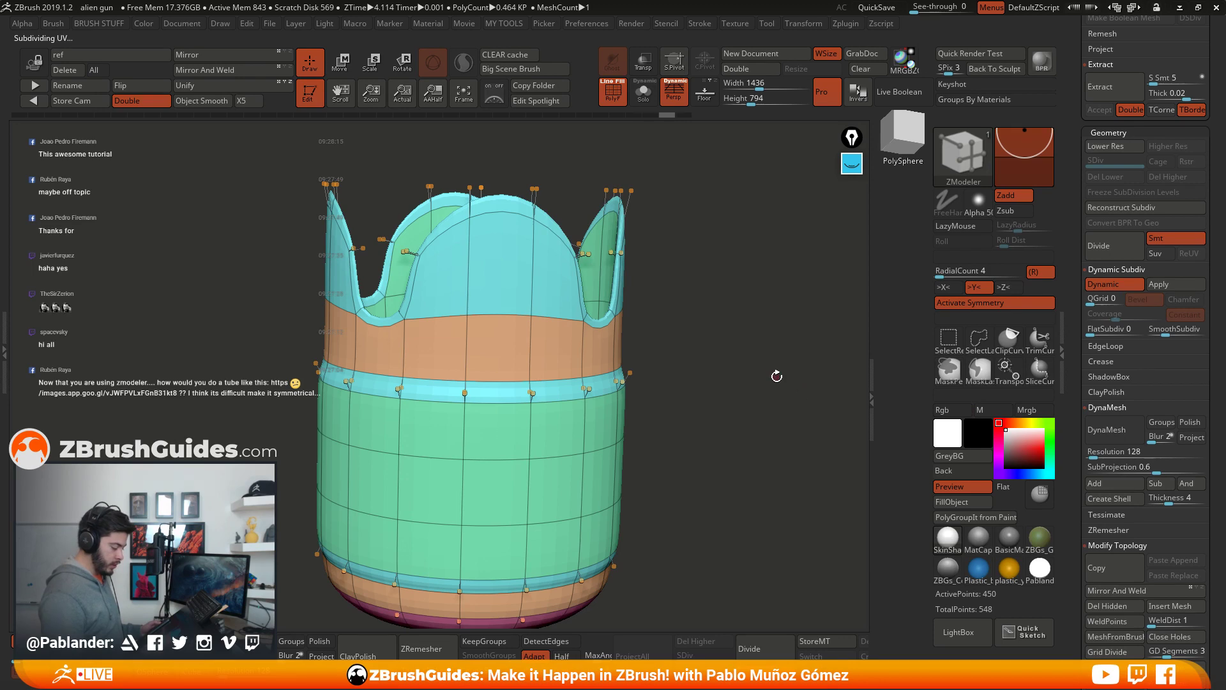
drag(777, 375, 709, 377)
click(597, 355)
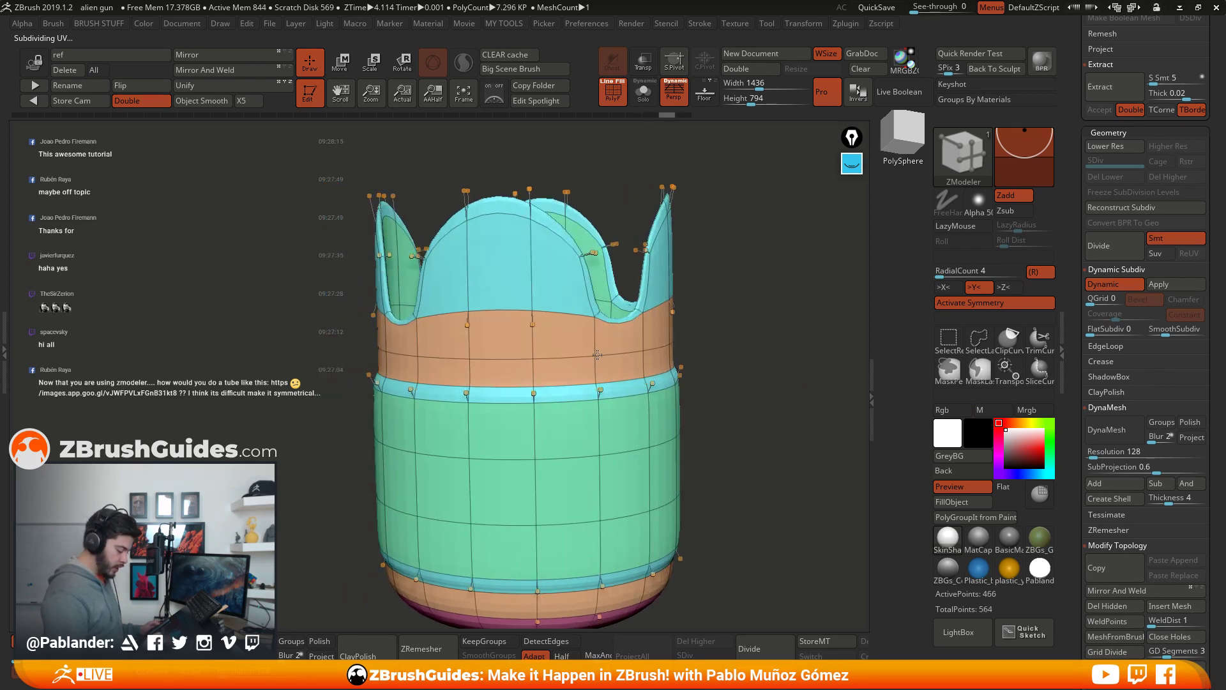
mouse_move(597, 354)
mouse_down()
mouse_move(600, 314)
mouse_move(598, 338)
mouse_up()
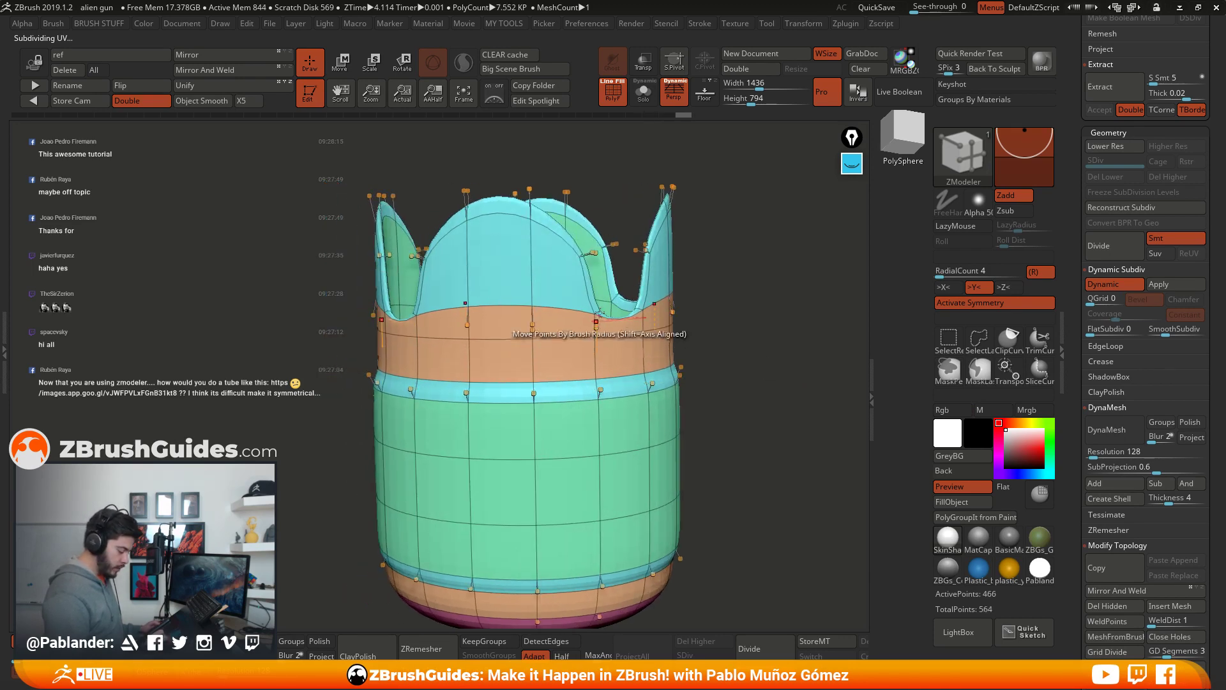
drag(534, 271, 540, 319)
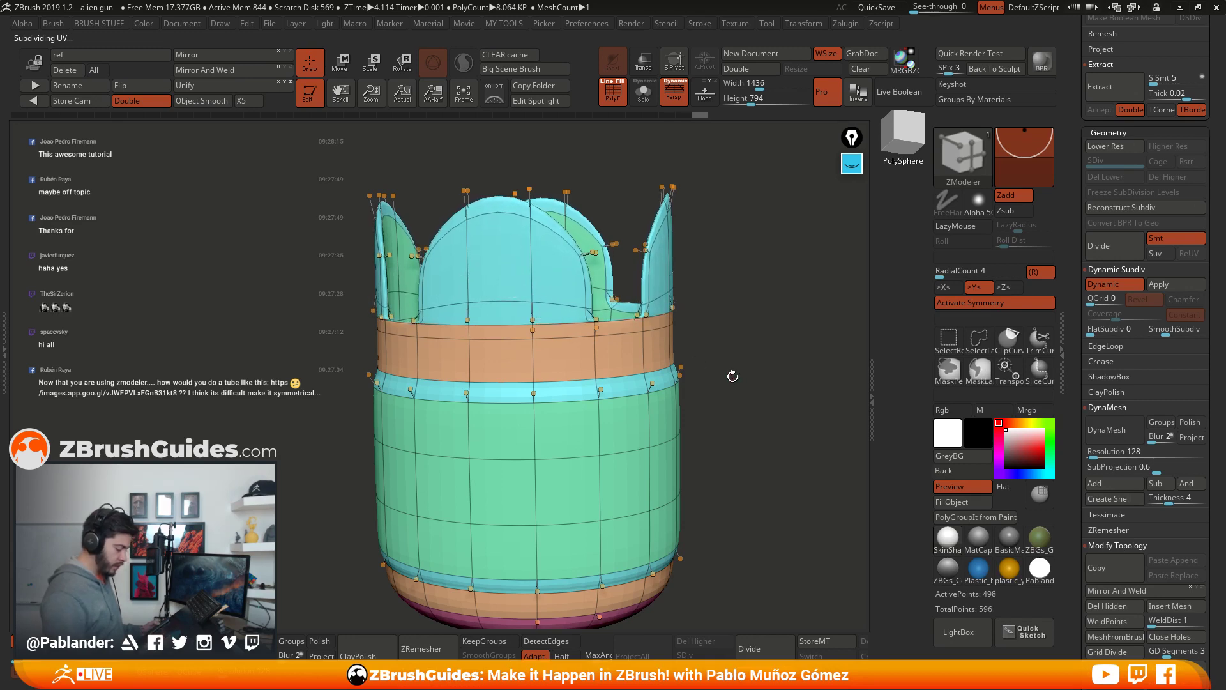
Step: Undo the tabs' horizontal edge loop and reinsert it higher up on all four tabs in the low-resolution display
click(1110, 285)
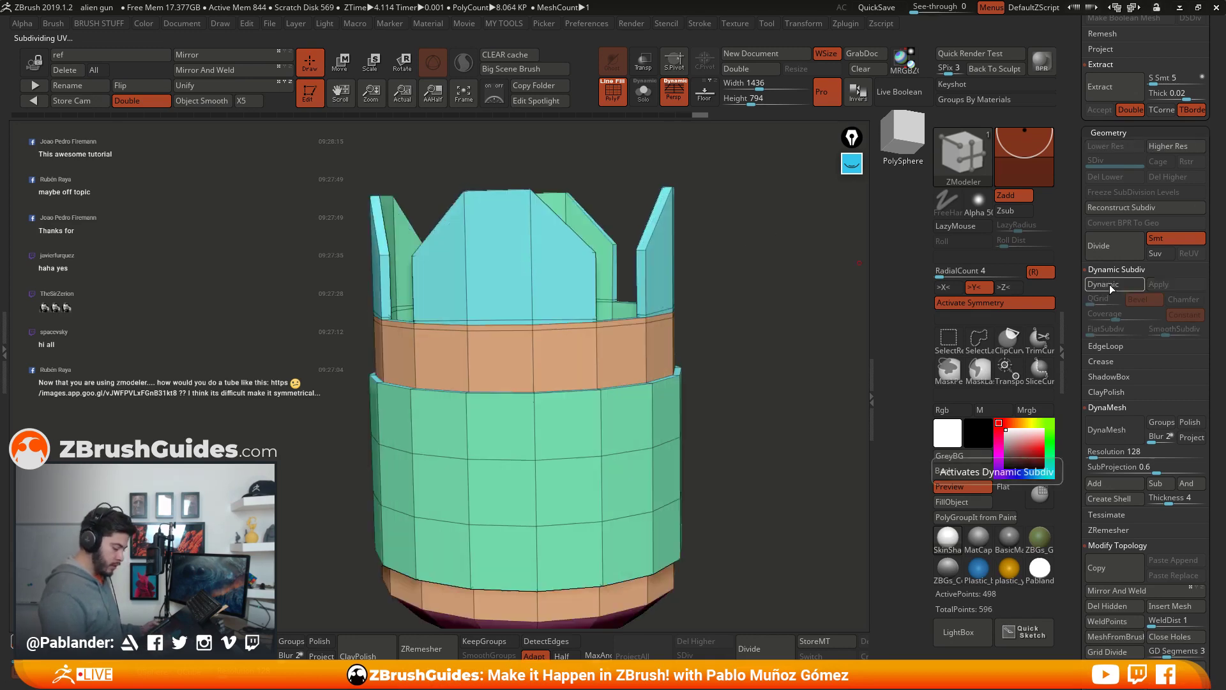
key(d)
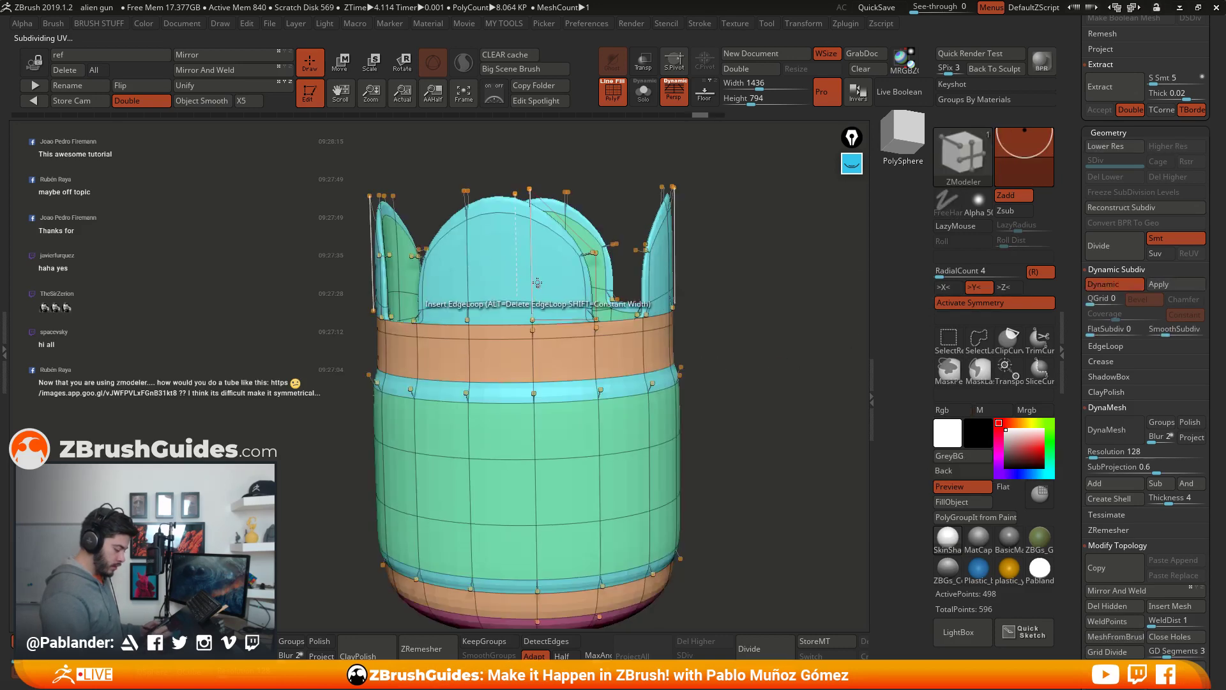
key(ctrl+z)
key(ctrl+shift+z)
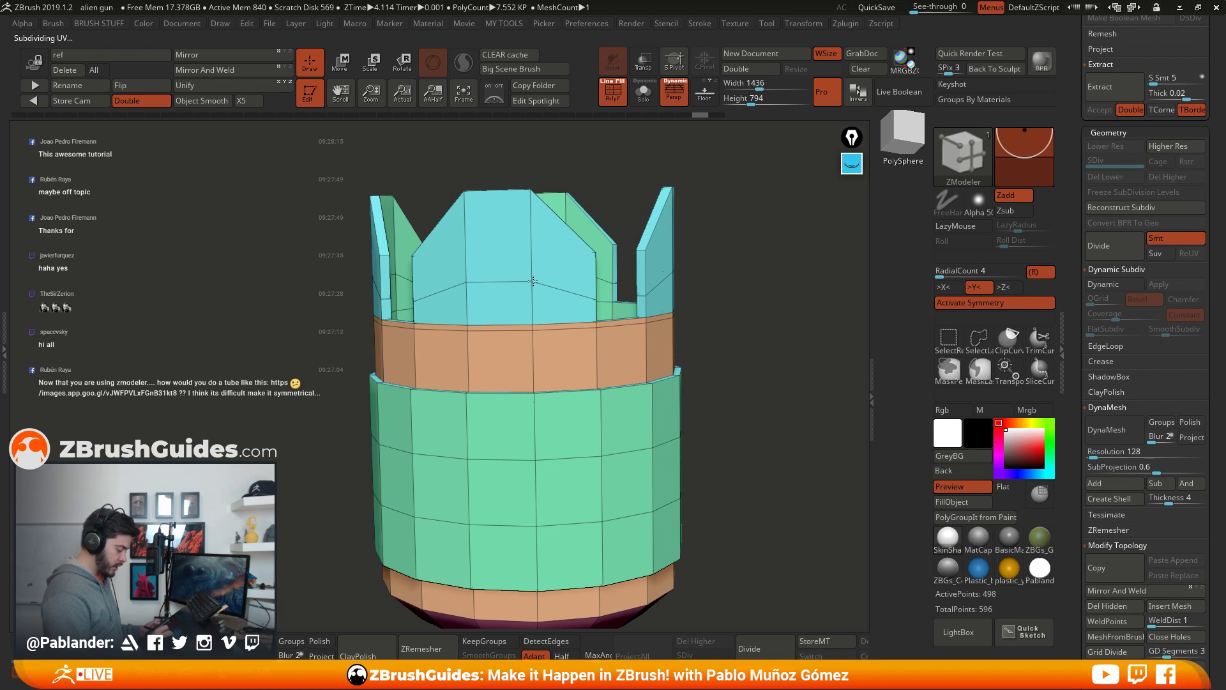
Step: Turn off perspective and align the view squarely to the side of the model
drag(698, 282, 760, 296)
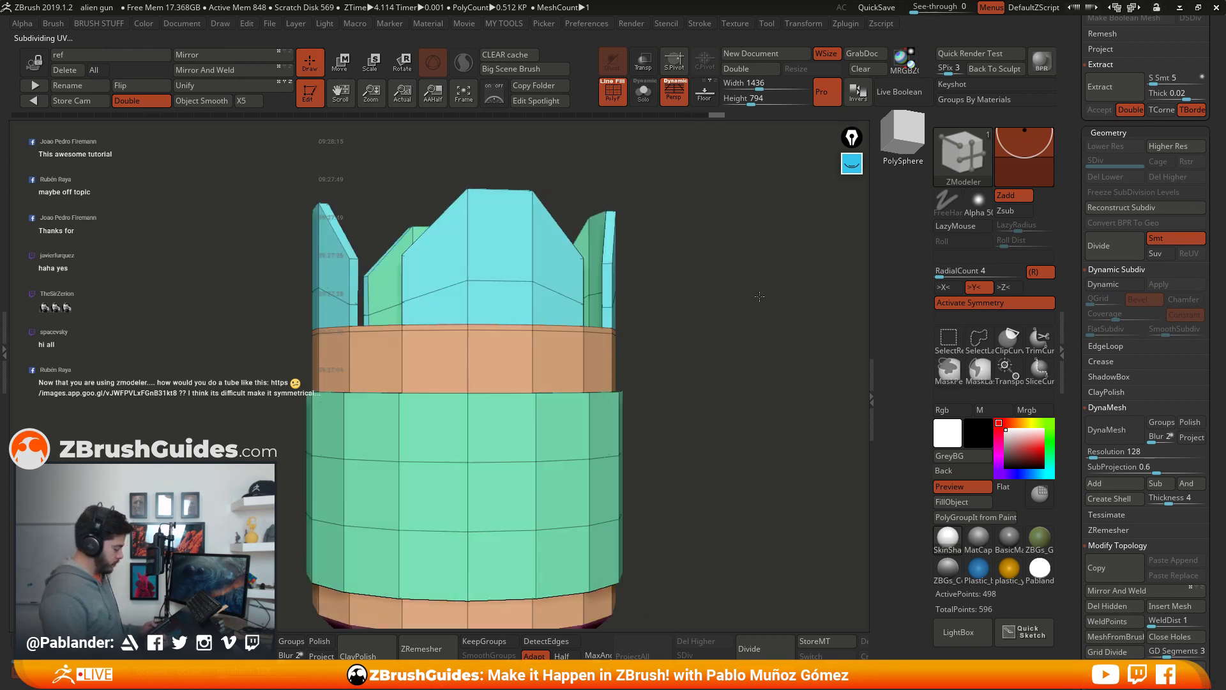
drag(720, 342, 726, 333)
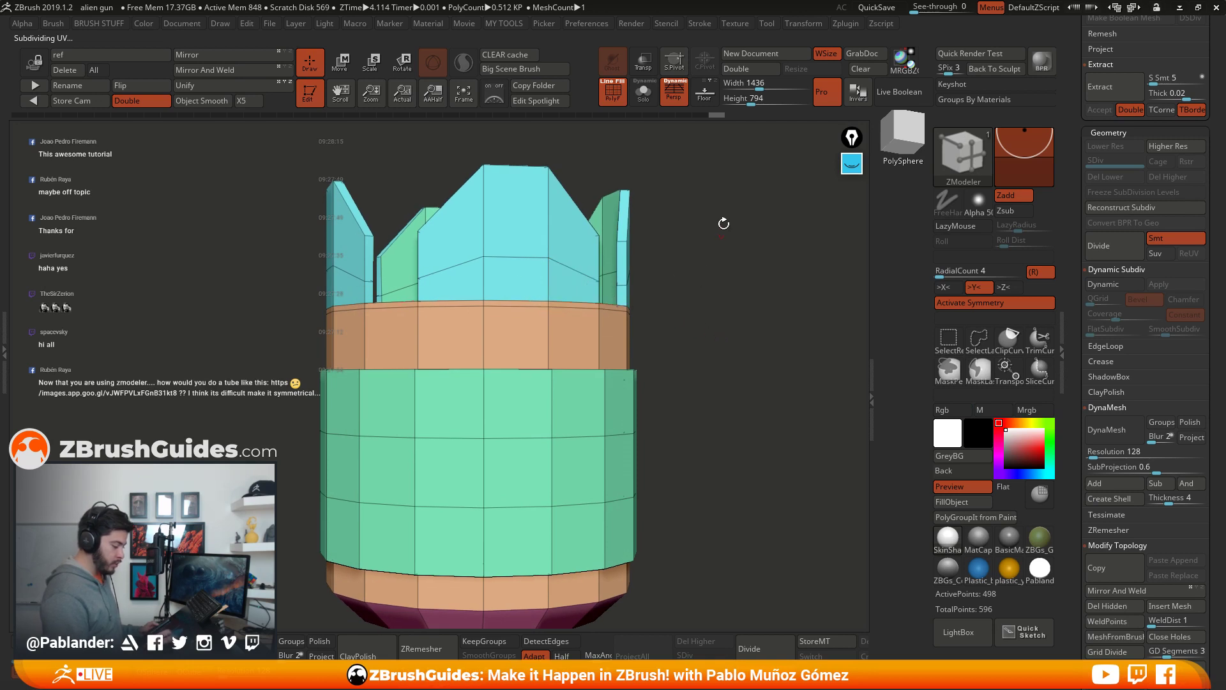
drag(724, 223, 723, 299)
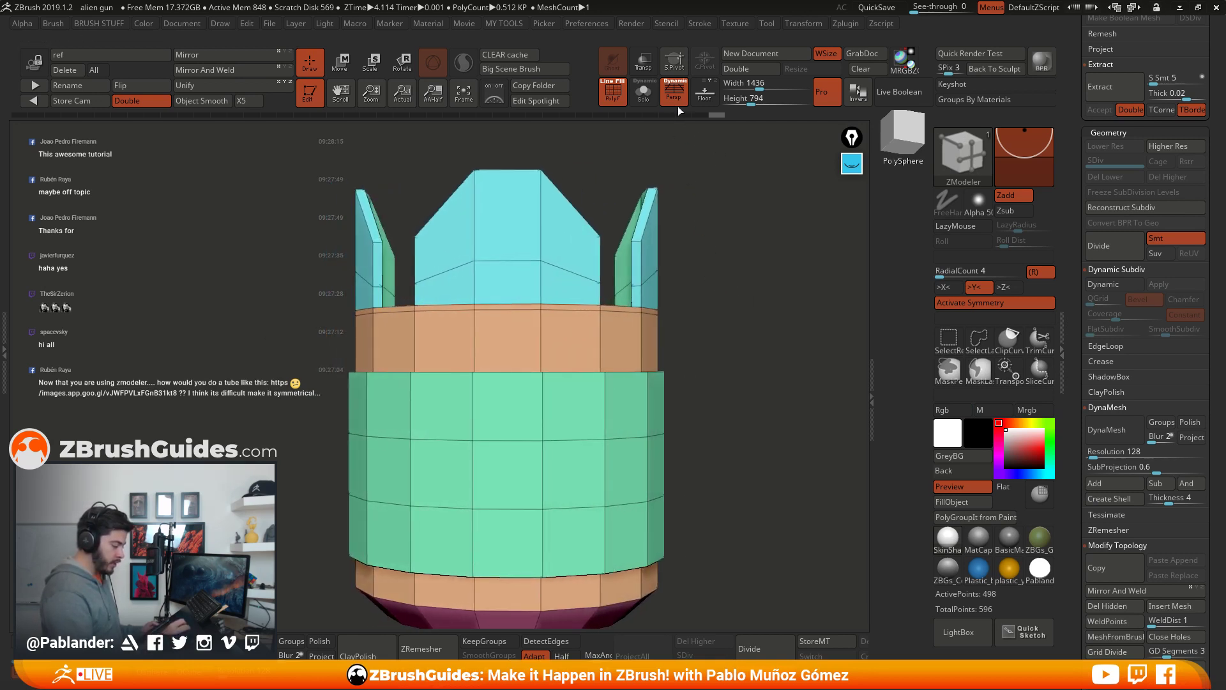
click(675, 93)
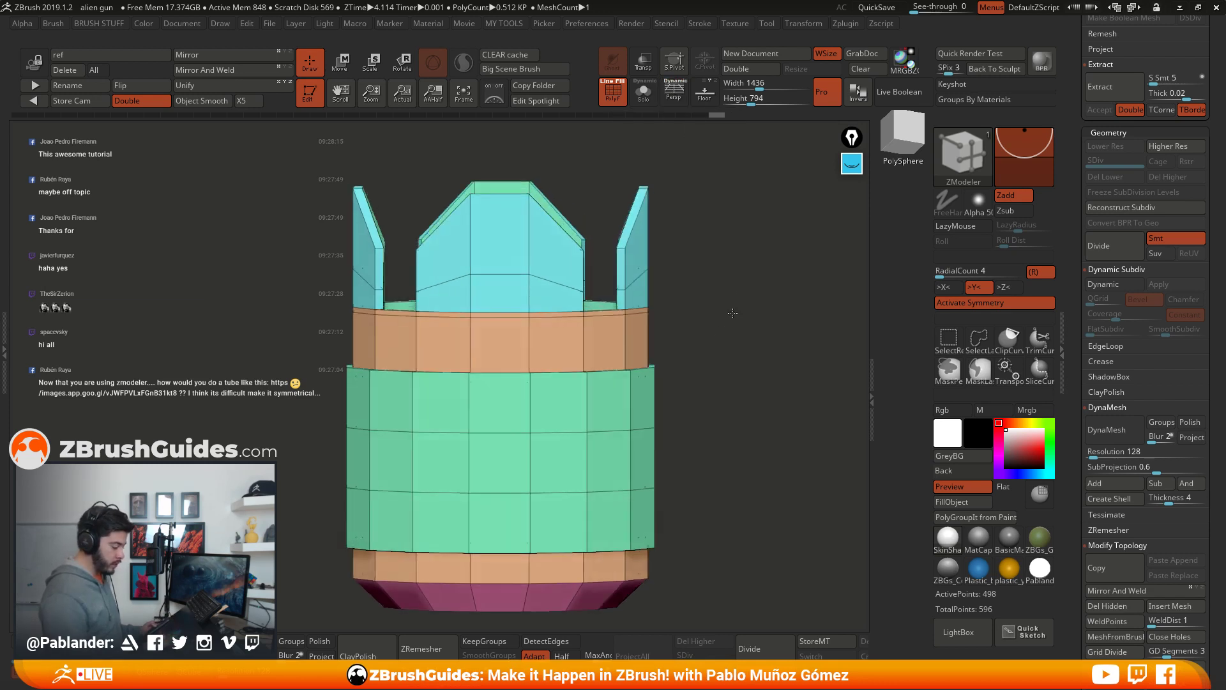
shift+drag(734, 316, 717, 344)
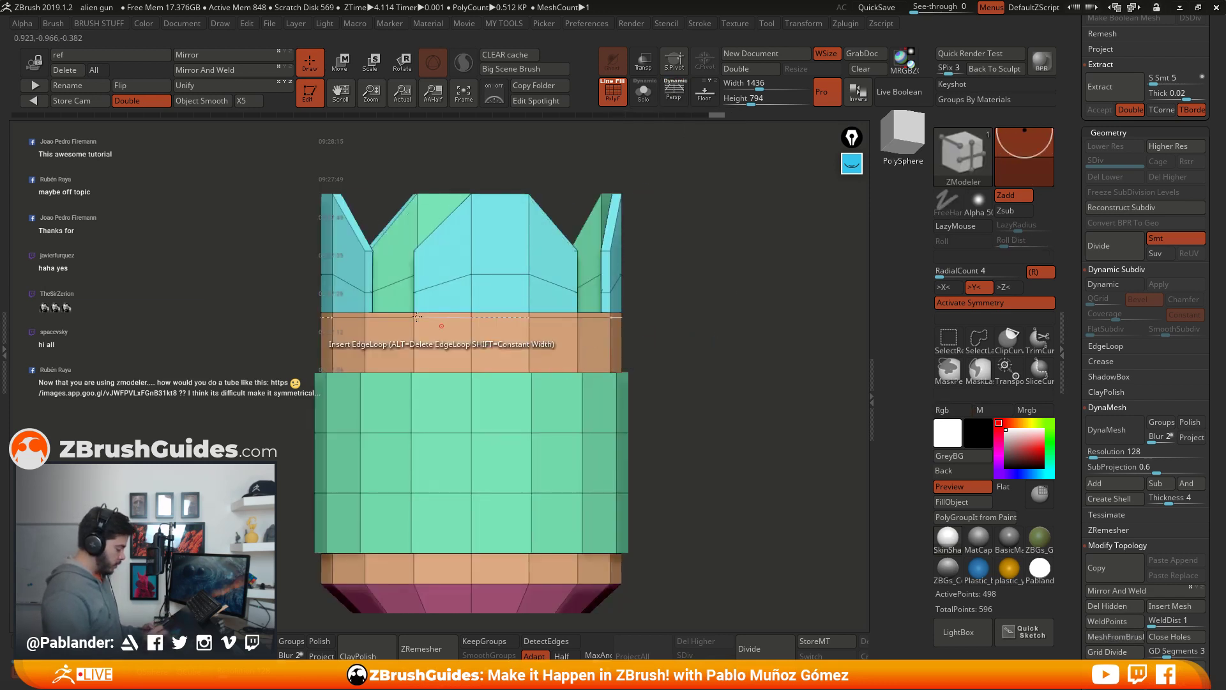
Step: Mask everything except the tabs' horizontal edge loop, move it down close to the upper orange band, and return to ZModeler
mouse_move(293, 254)
ctrl+mouse_down()
mouse_move(517, 302)
mouse_move(694, 312)
ctrl+mouse_up()
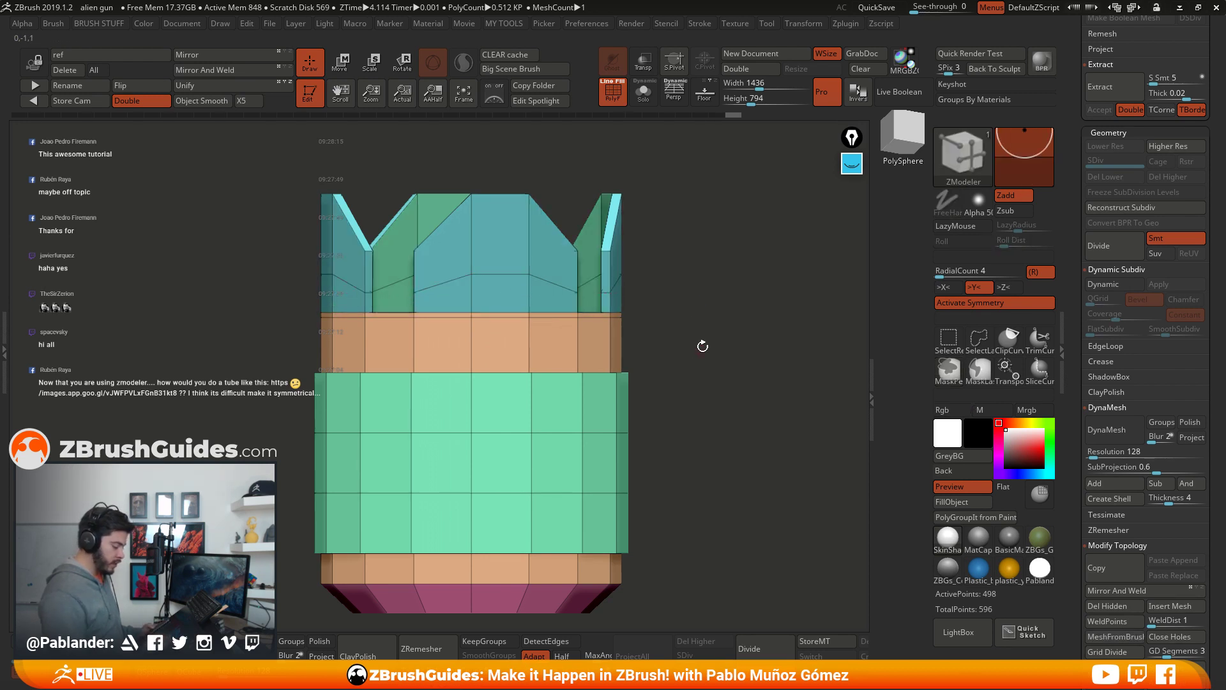
ctrl+click(658, 368)
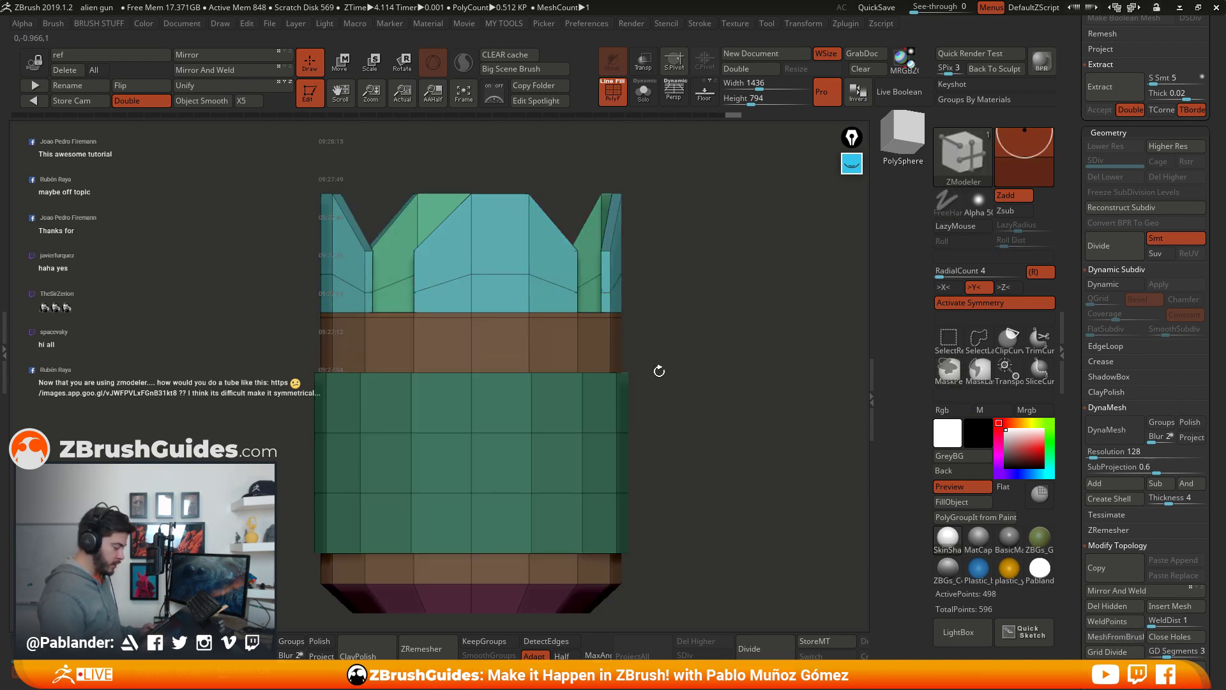
click(345, 73)
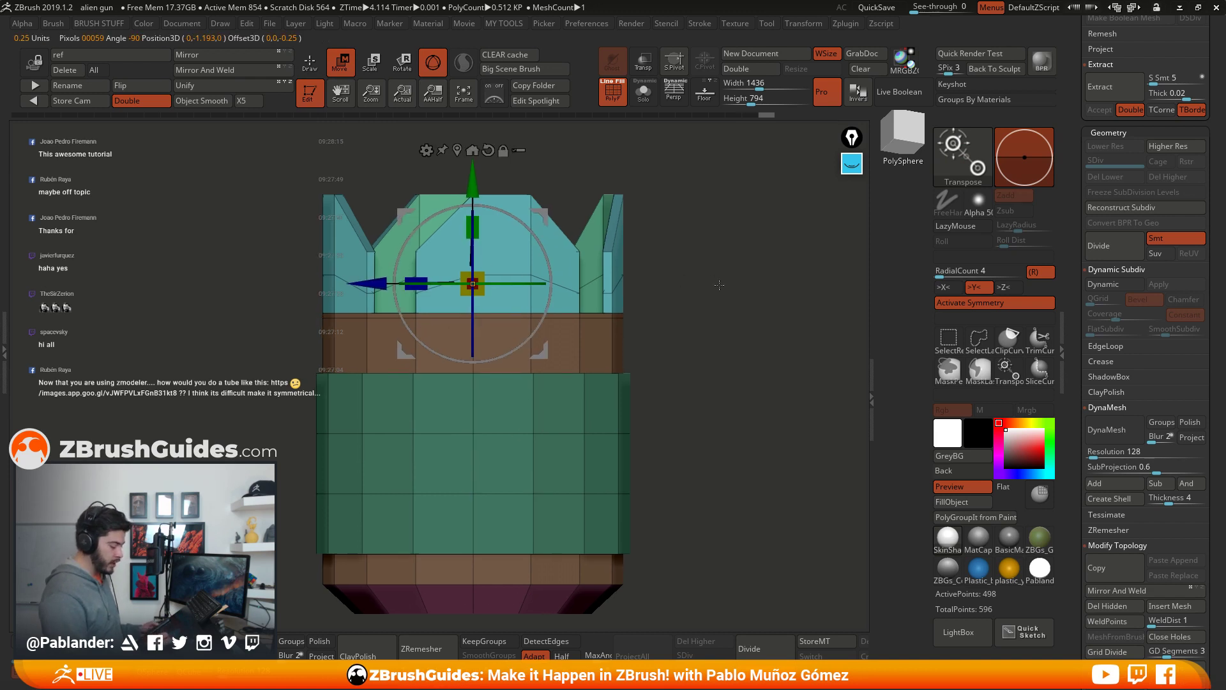
alt+drag(719, 285, 746, 299)
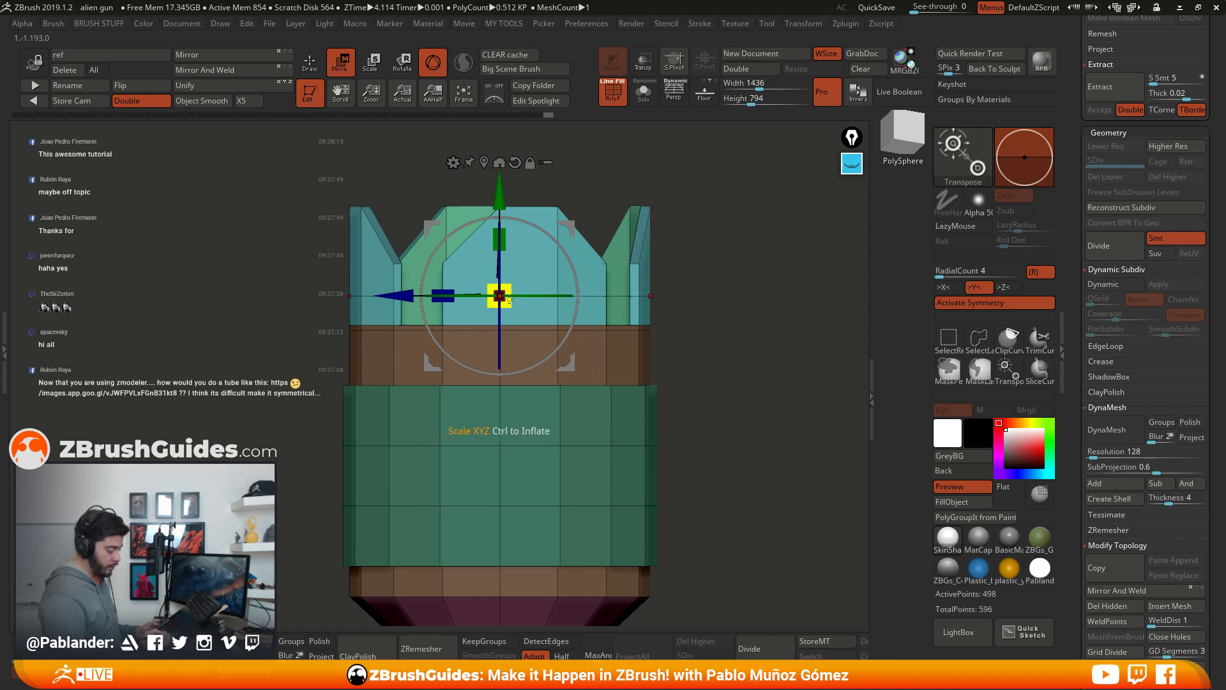
drag(505, 188, 505, 205)
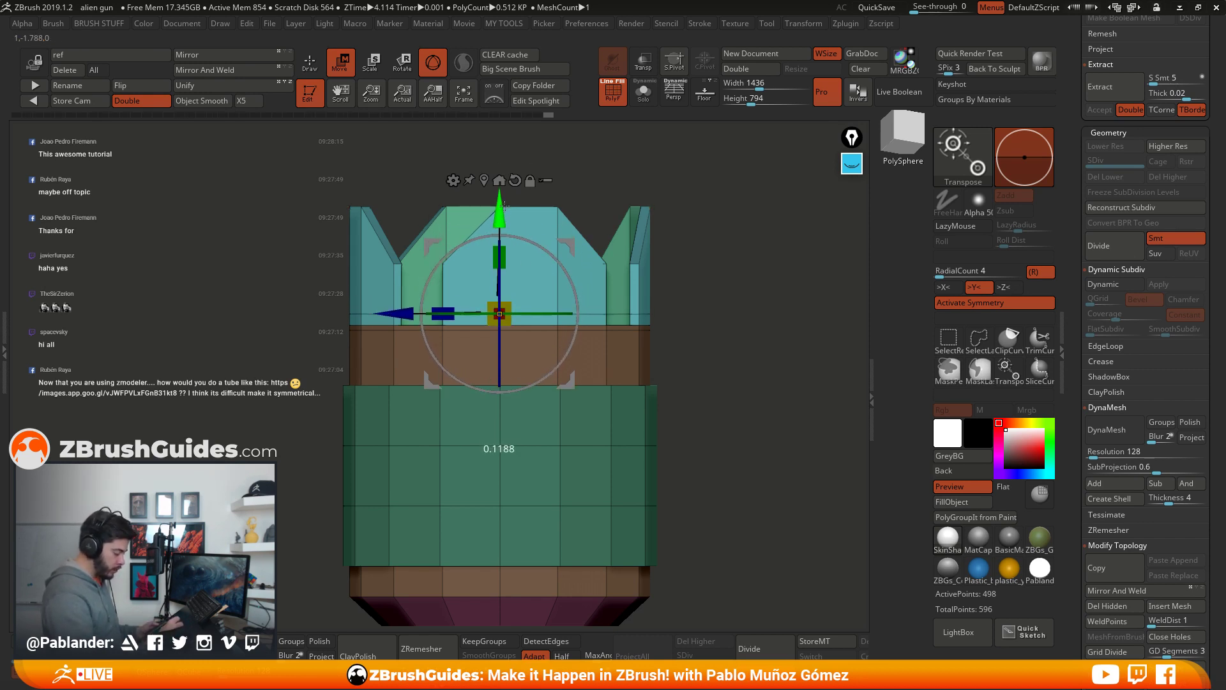
key(b)
key(z)
key(m)
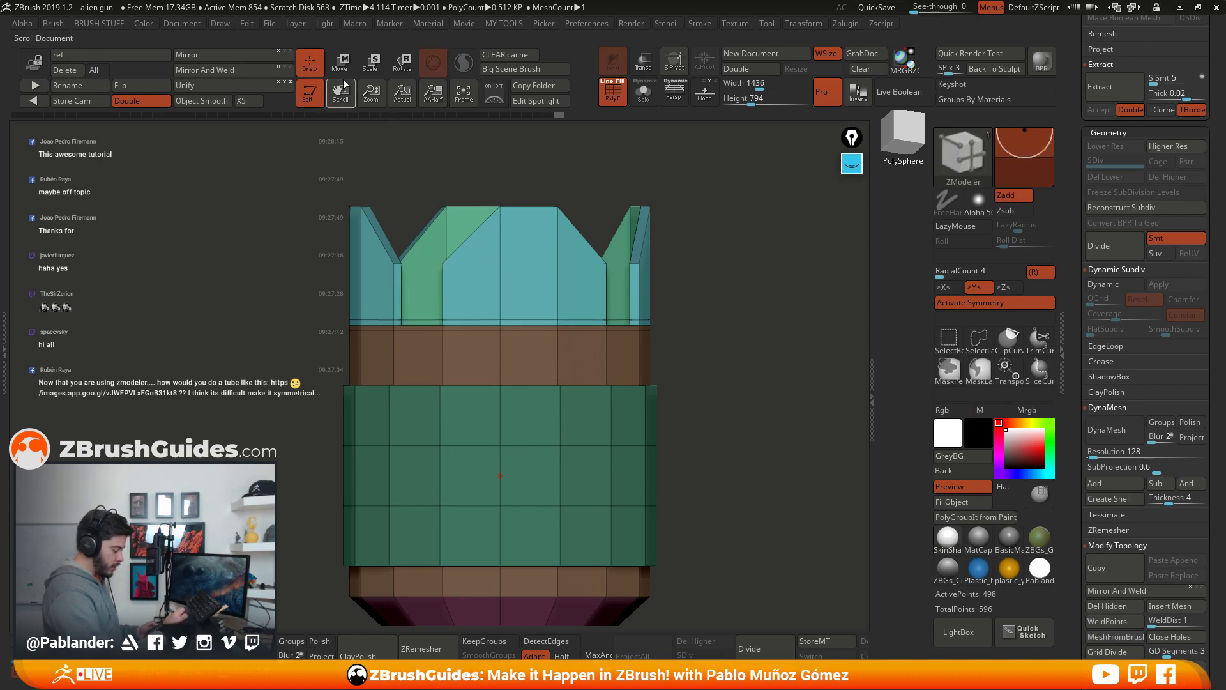
Step: Preview the smoothed tabs with Dynamic Subdiv and return to the low-resolution display
key(d)
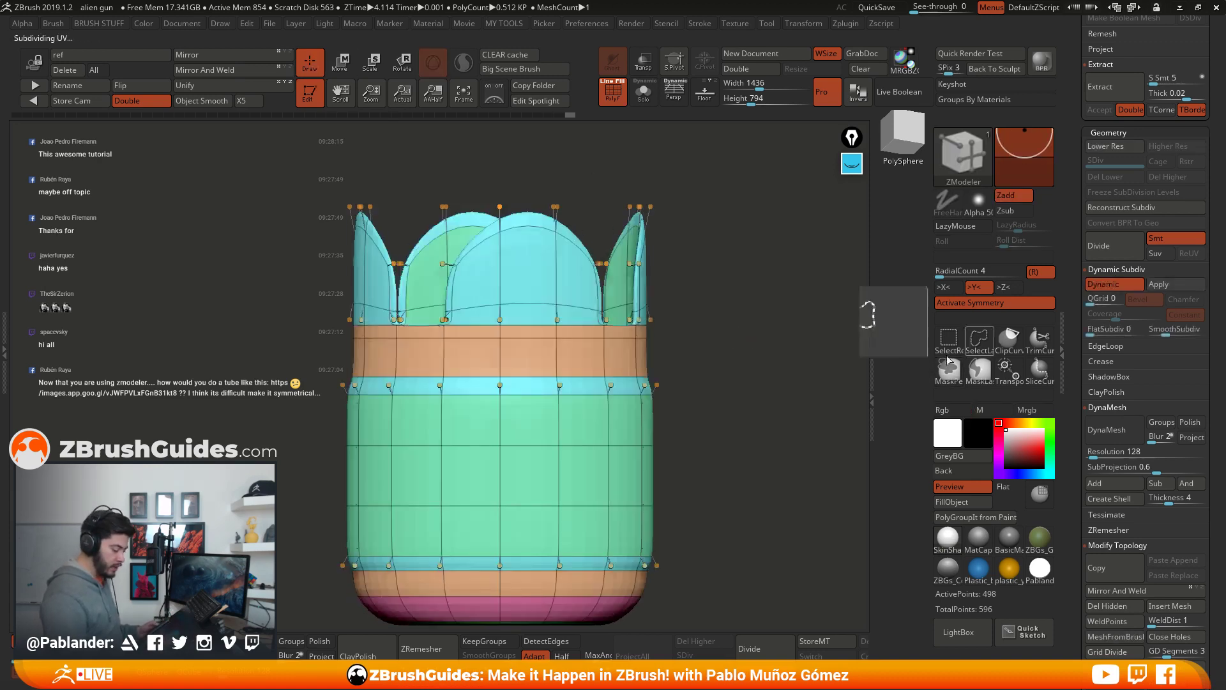
drag(746, 320, 727, 374)
click(1122, 284)
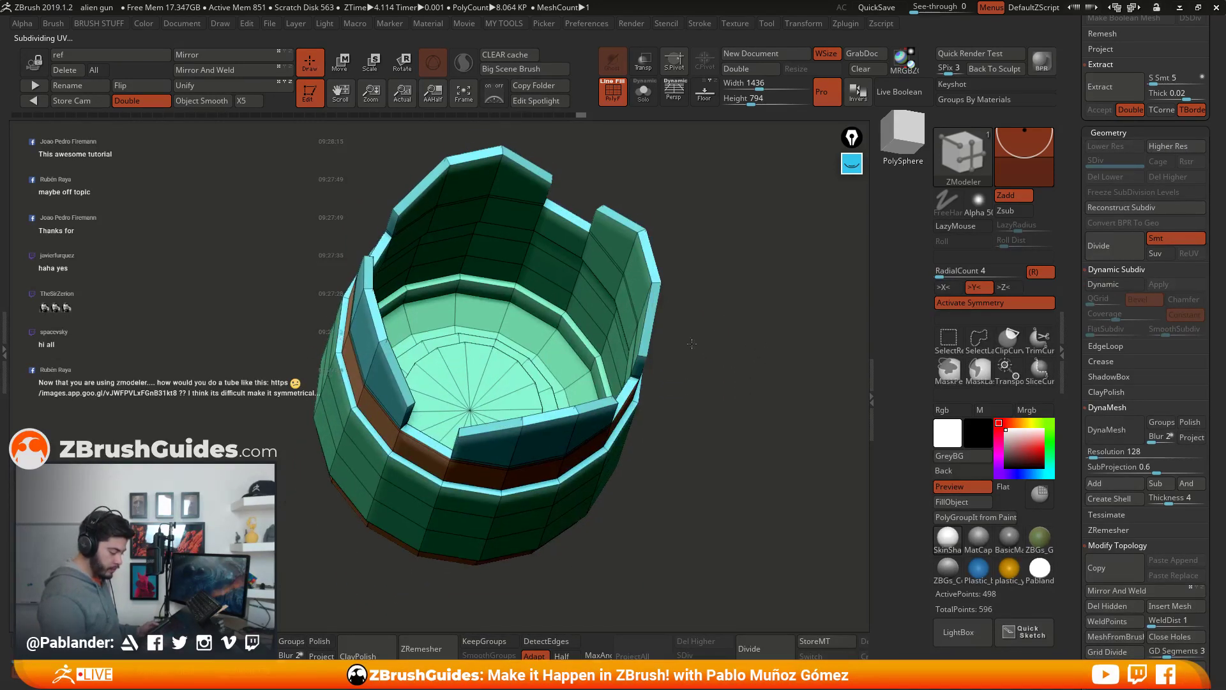
Step: Insert two edge loops along the rim thickness of the tabs, close to its inner and outer edges
scroll(679, 287, up, 5)
click(668, 284)
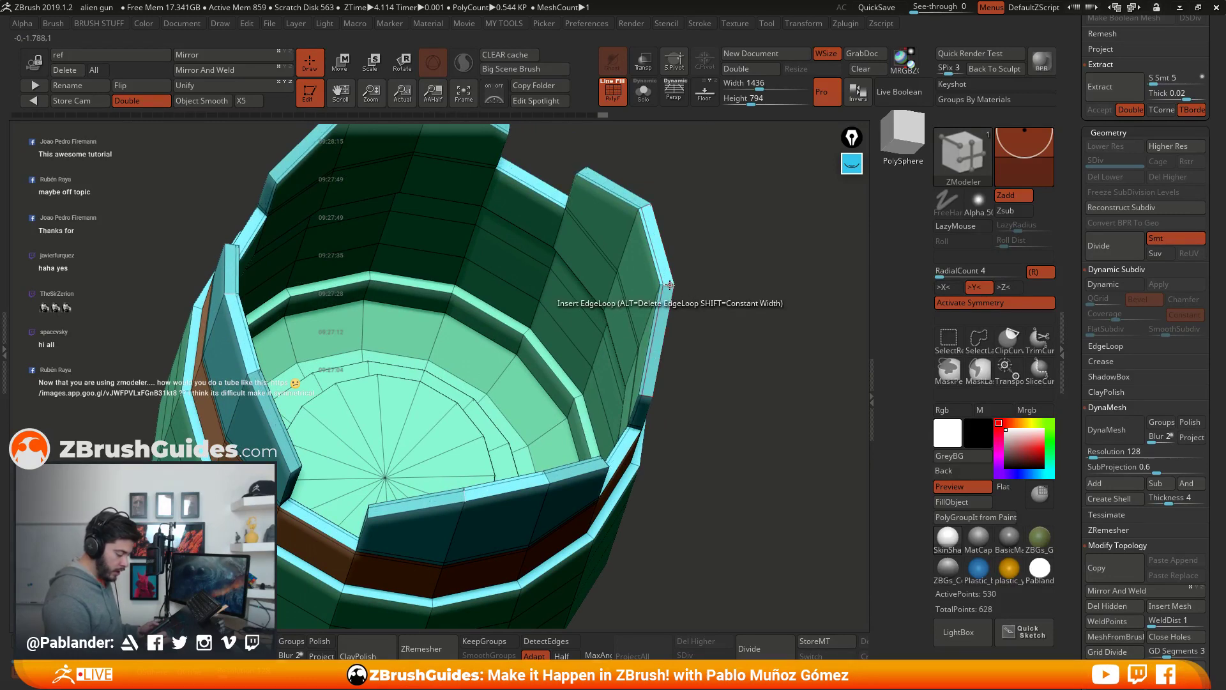
click(672, 283)
click(672, 283)
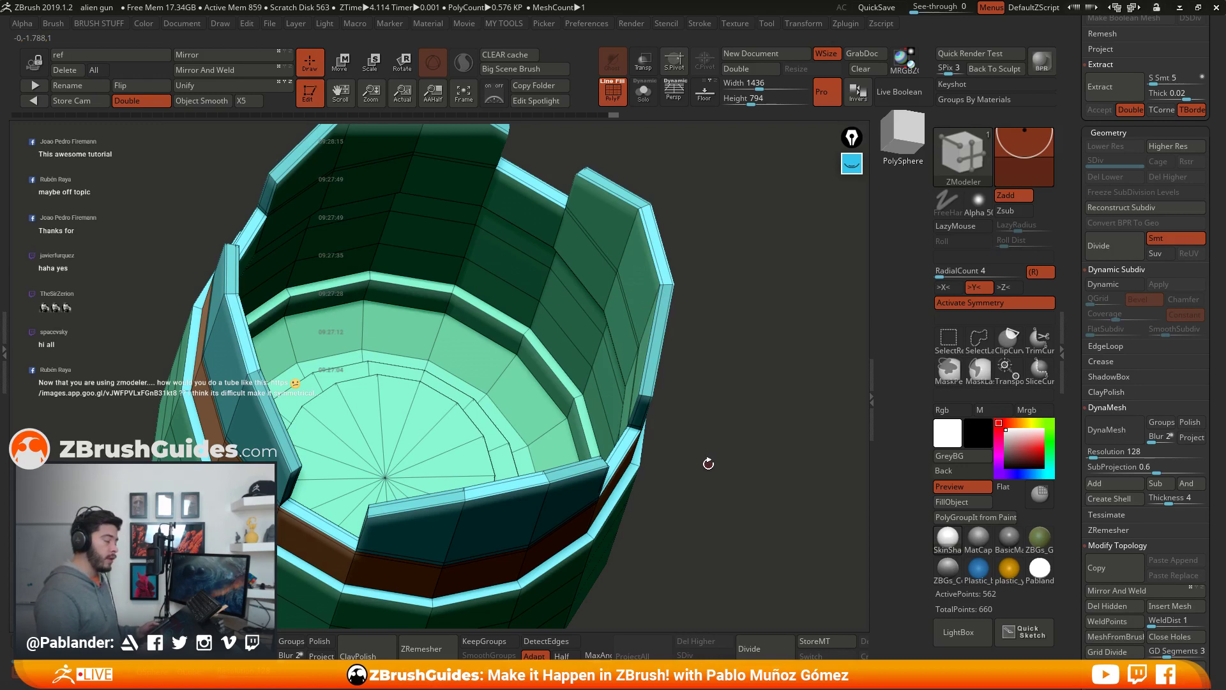
Step: Examine the tab rims and the whole shell from several angles, and preview the model with Dynamic Subdiv
drag(716, 437, 674, 397)
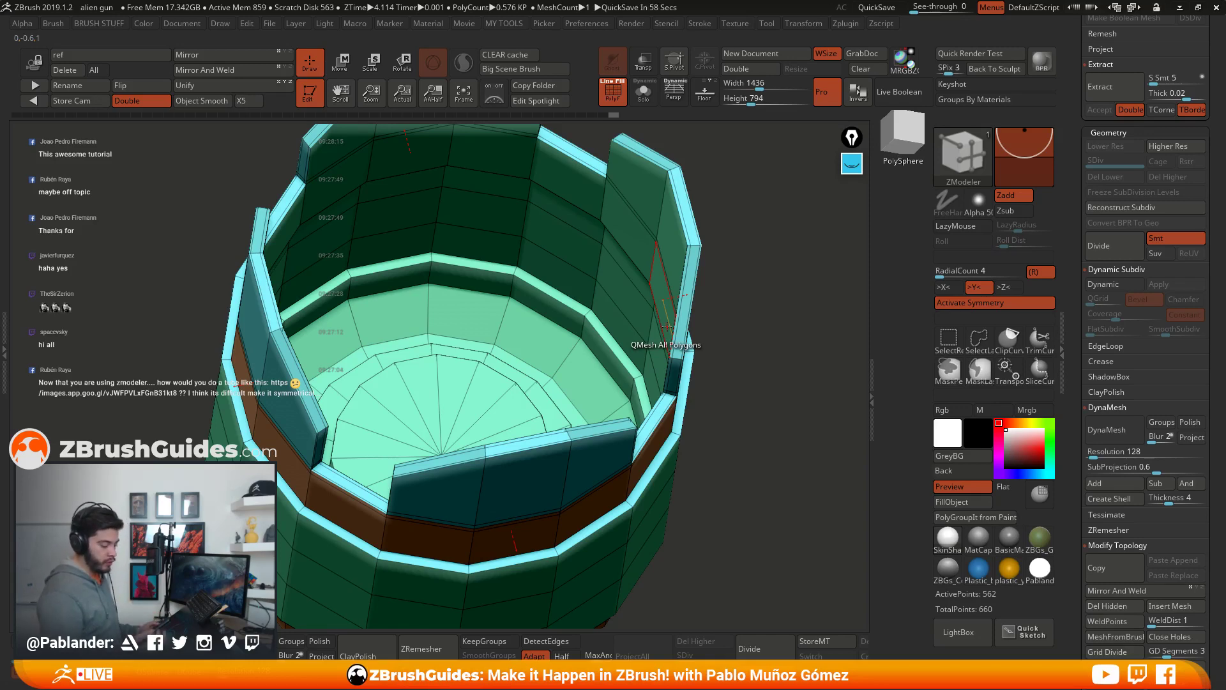
drag(738, 382, 704, 426)
drag(607, 381, 733, 301)
key(f)
alt+drag(759, 418, 755, 363)
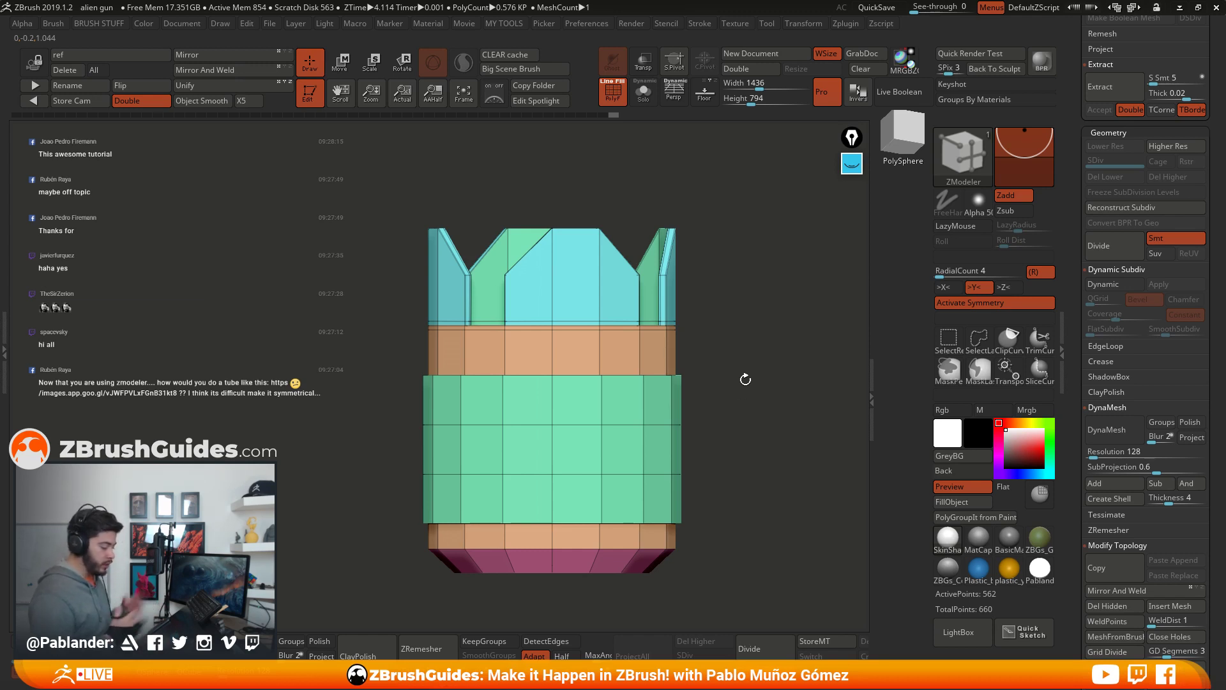
drag(741, 274, 695, 324)
key(d)
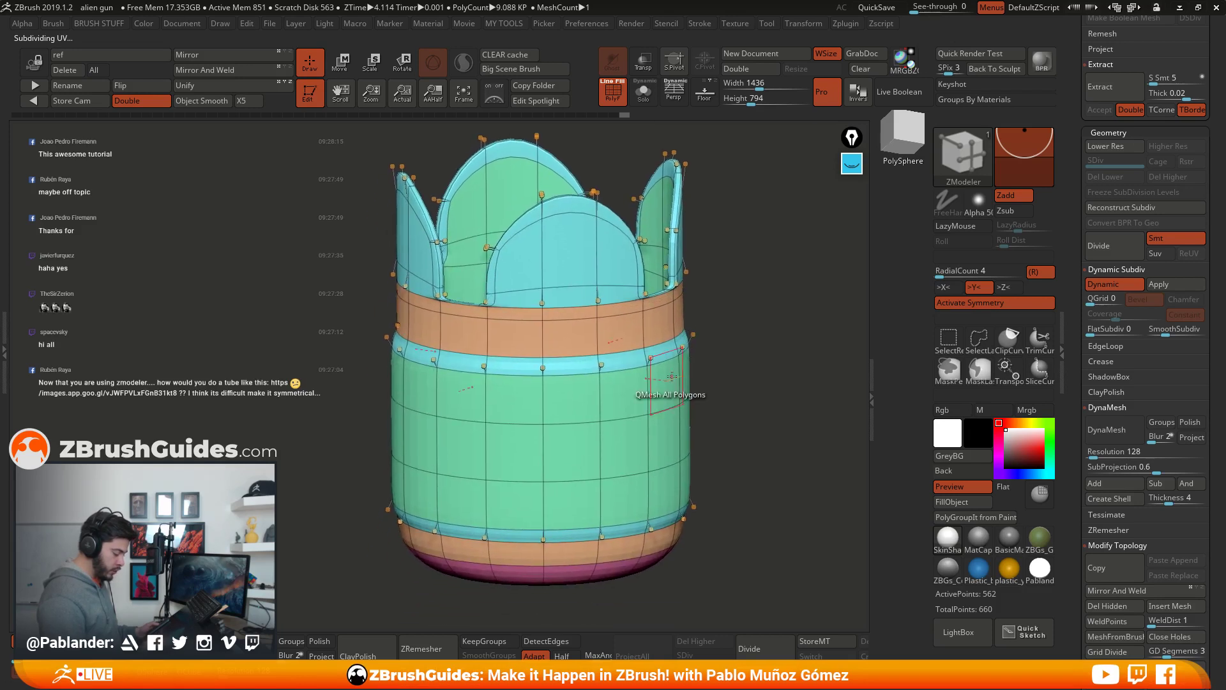
Step: Insert supporting edge loops at the bottom of the upper orange band and the top of the green band
click(600, 332)
drag(600, 332, 607, 365)
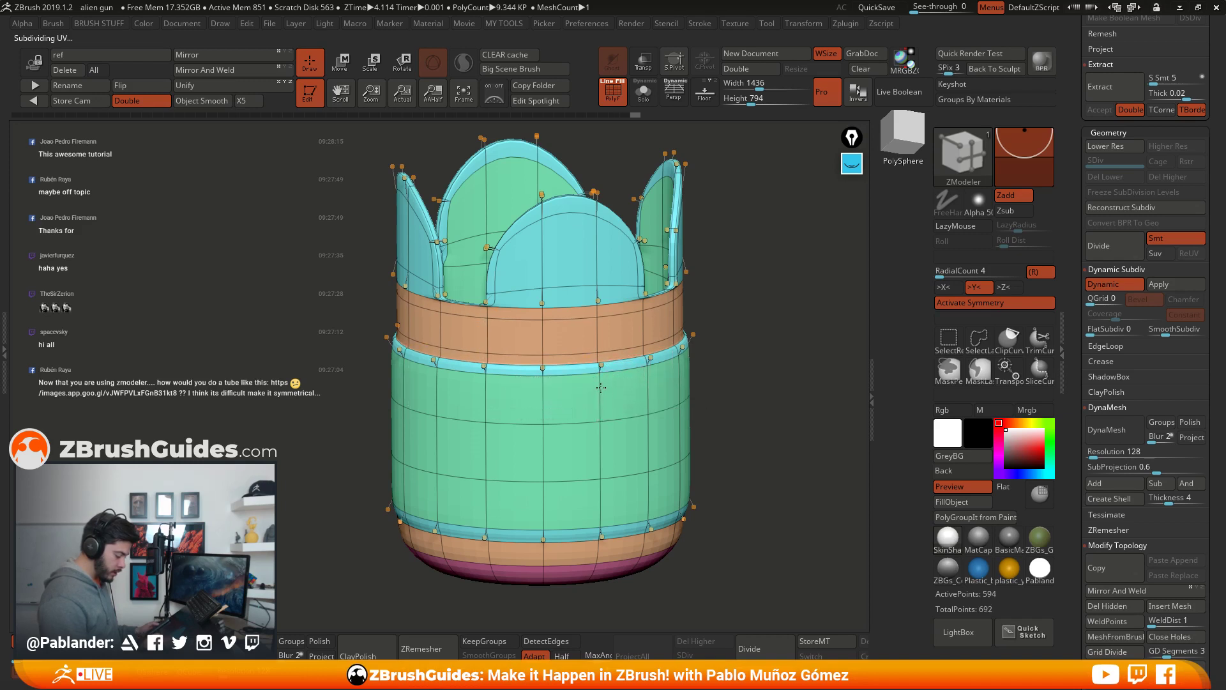
click(601, 390)
key(ctrl+z)
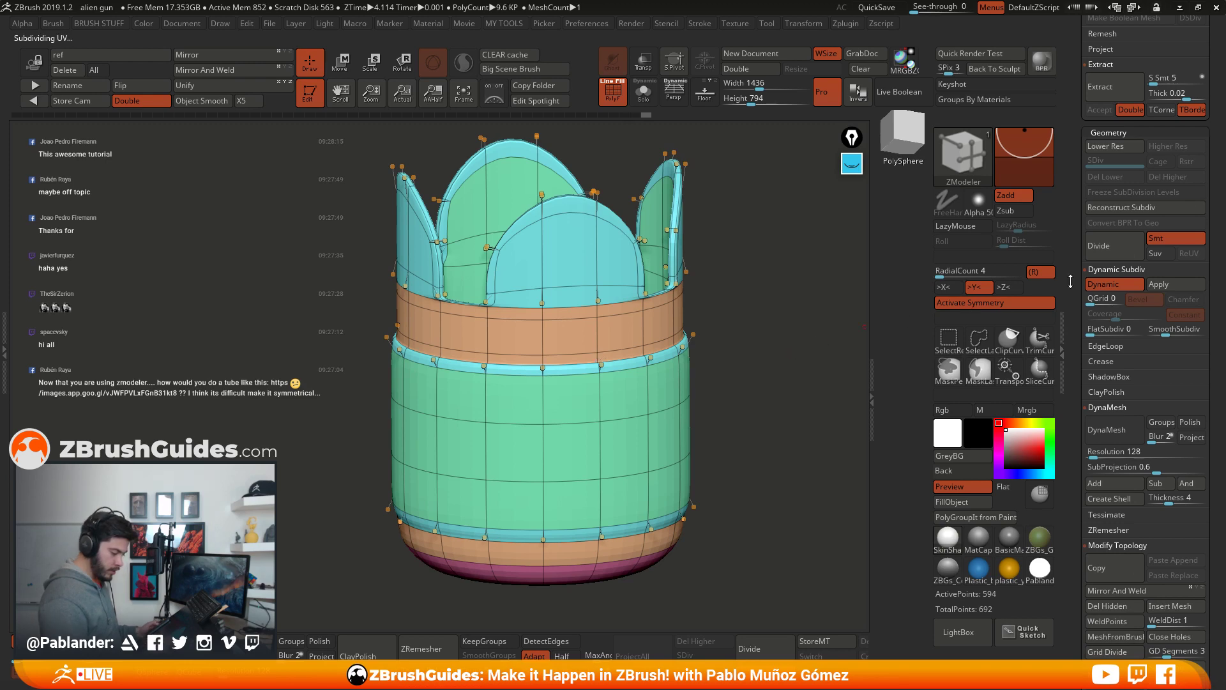
Step: Return to the low-resolution display and insert an edge loop around the green band's top ledge
click(1102, 285)
drag(754, 343, 754, 383)
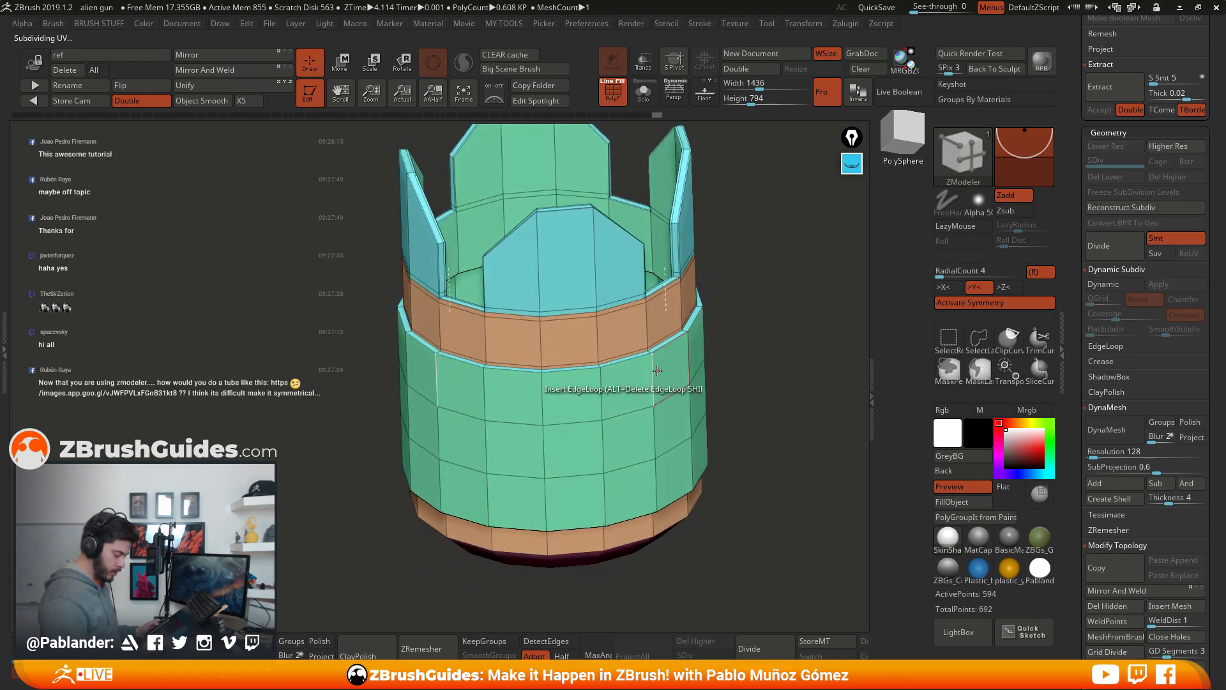
drag(649, 380, 651, 355)
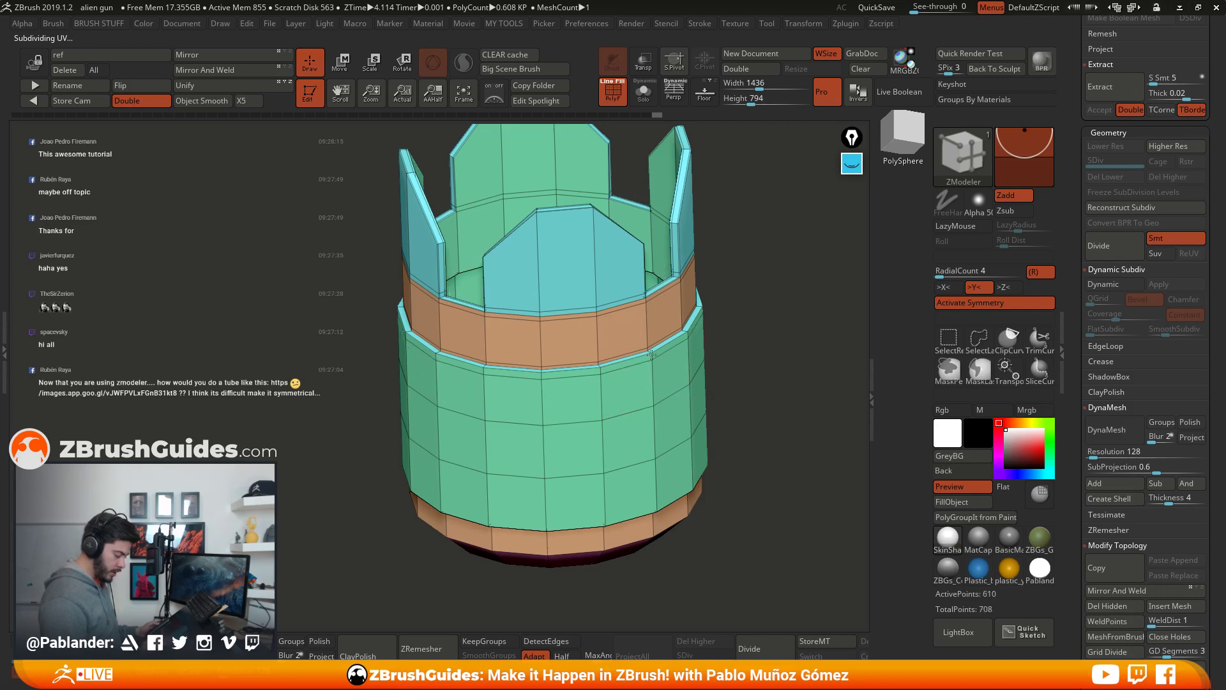
right_drag(652, 350, 671, 410)
click(671, 409)
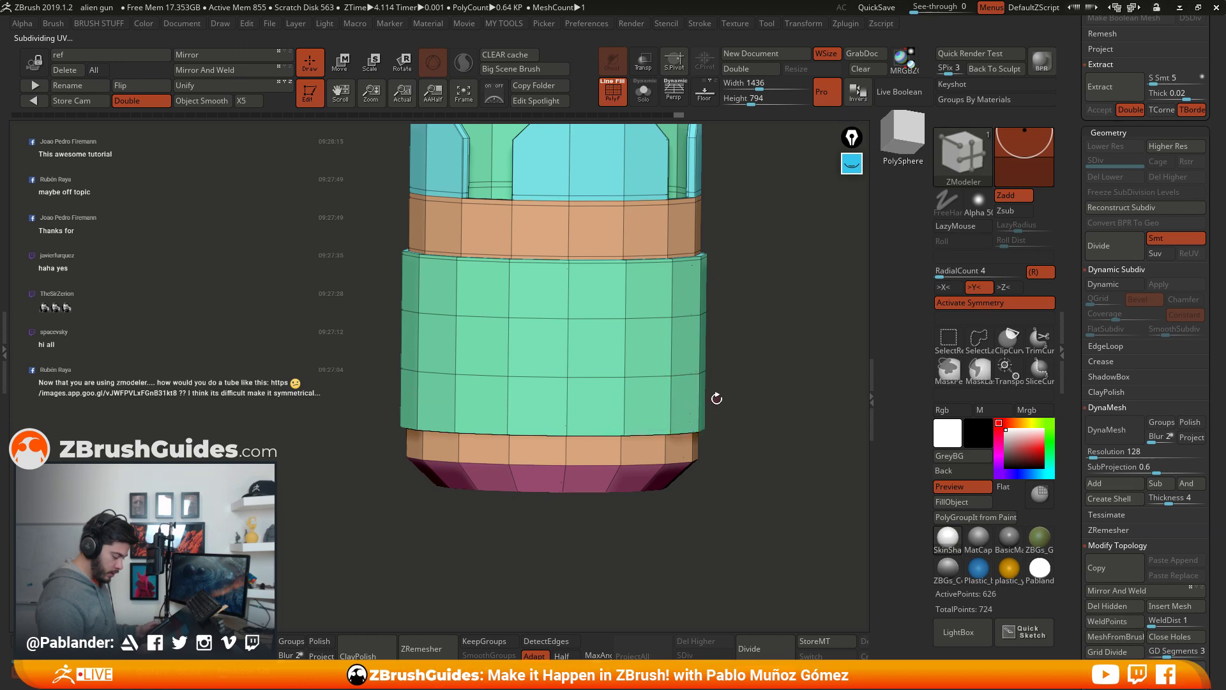
right_drag(754, 312, 770, 437)
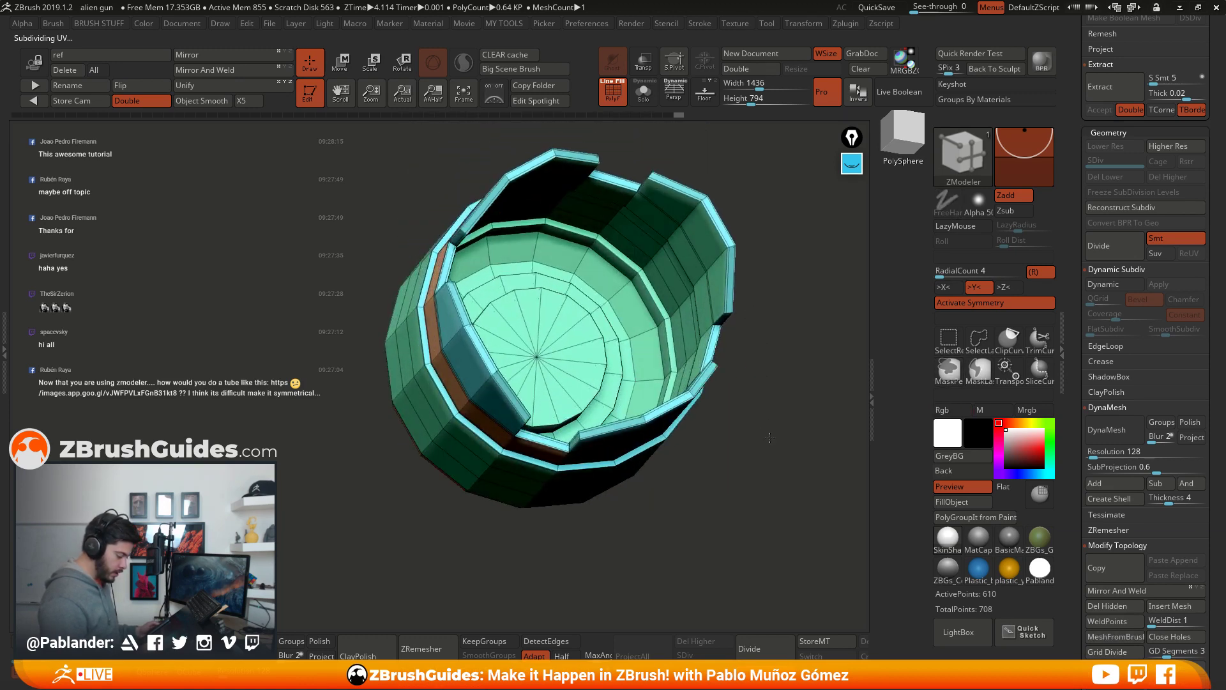
key(ctrl+z)
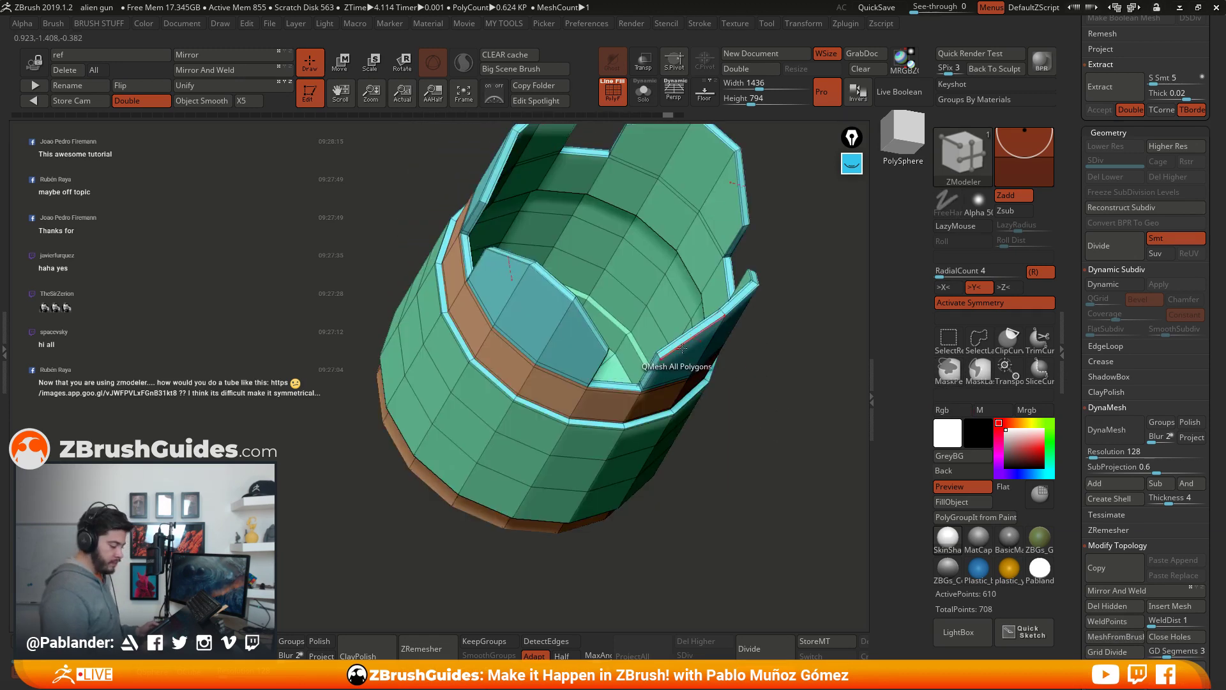
Step: Insert supporting edge loops on both sides of the step between the green band and the lower orange band
mouse_move(741, 356)
right_down()
mouse_move(717, 339)
mouse_move(690, 372)
mouse_move(734, 386)
mouse_move(731, 347)
right_up()
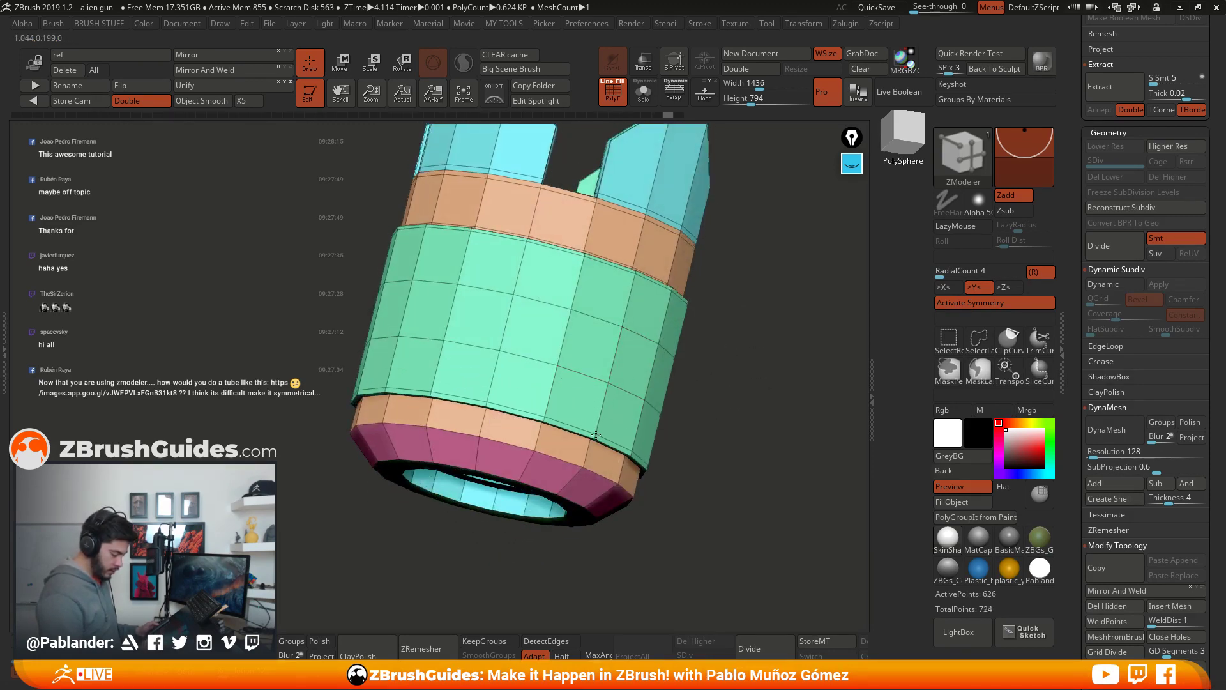
click(586, 458)
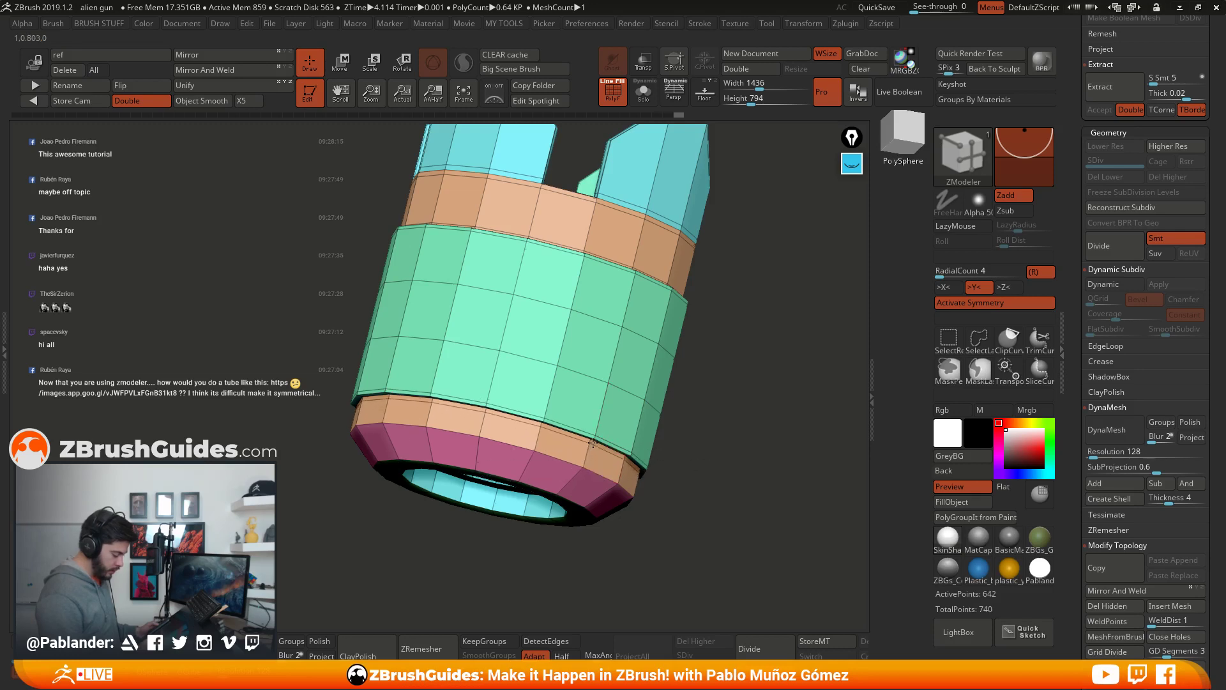
right_drag(747, 451, 722, 405)
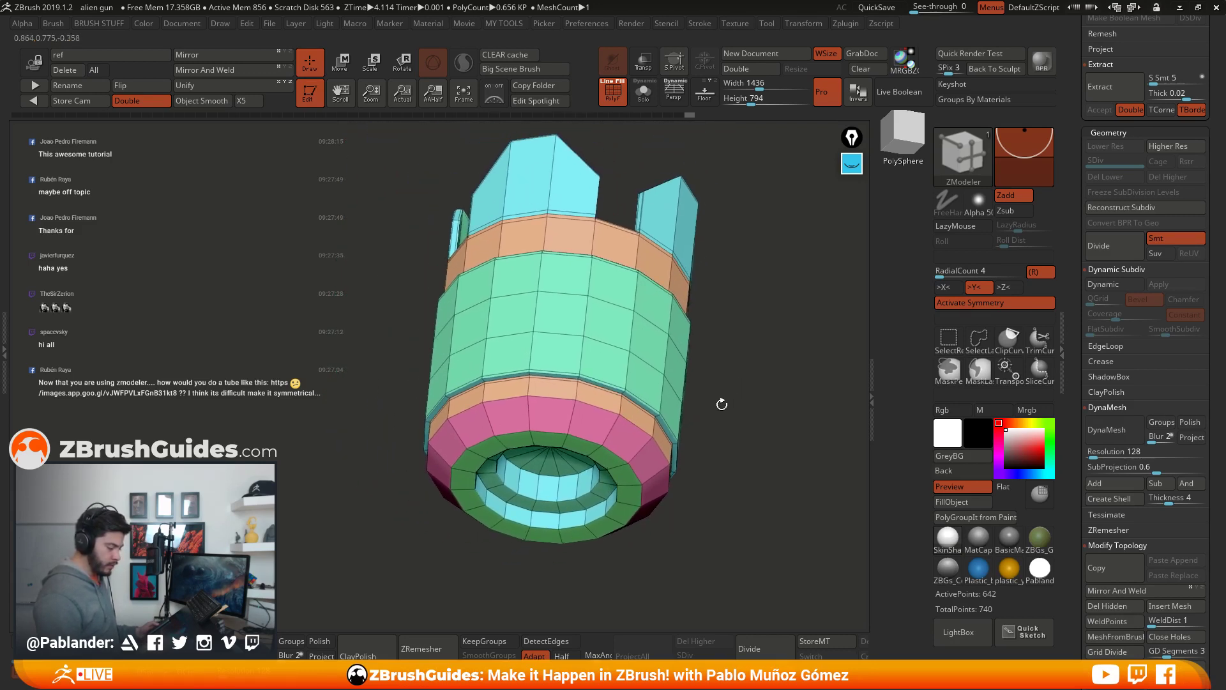
Step: Examine the tabs, bands and bottom recess from several angles in a Dynamic Subdiv preview, and return to the low-resolution display
click(1118, 283)
right_drag(730, 361, 715, 433)
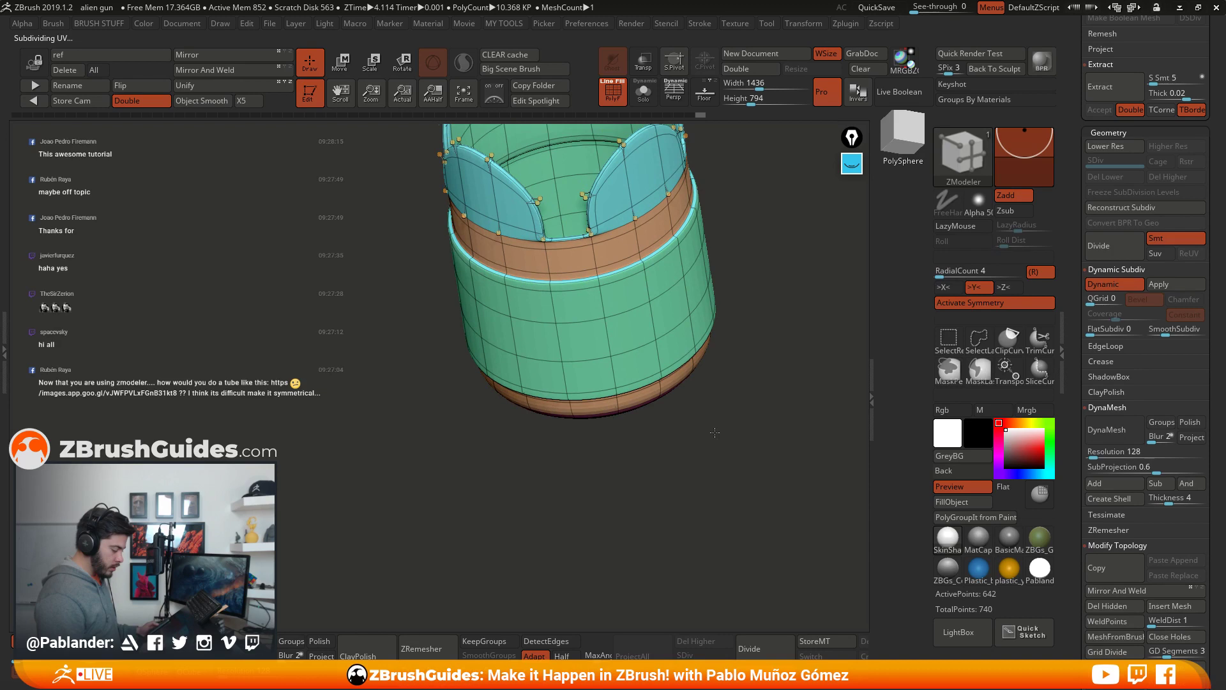
right_drag(751, 389, 717, 412)
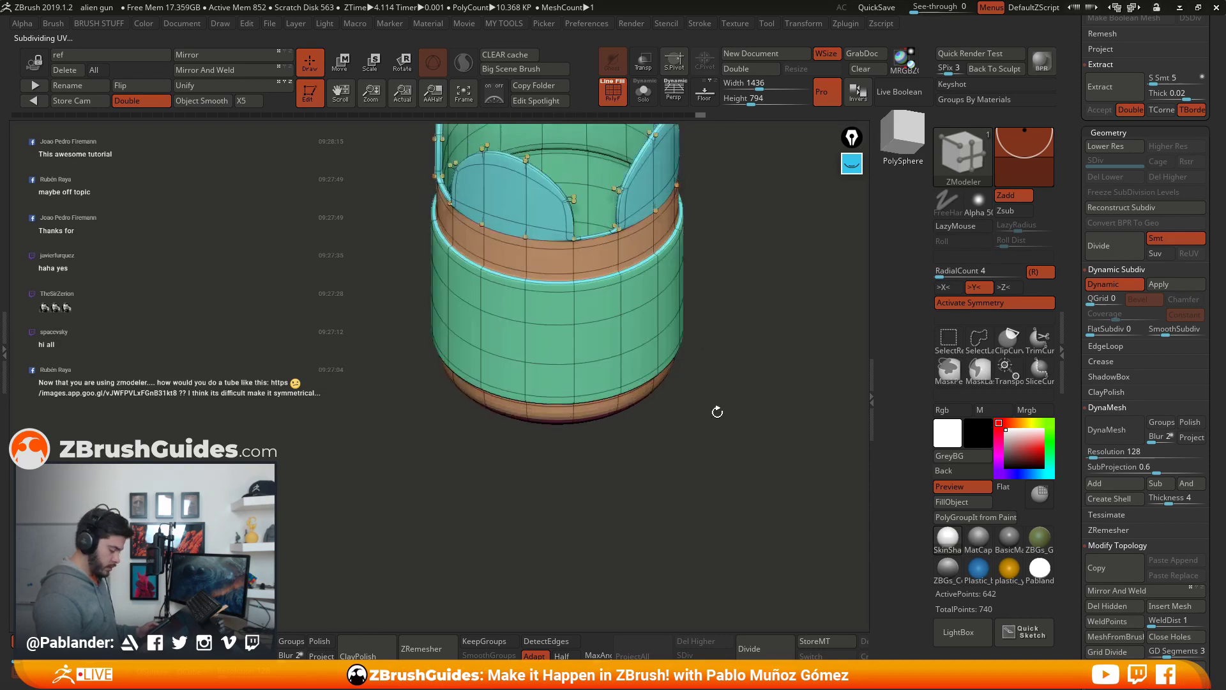
right_drag(690, 296, 681, 404)
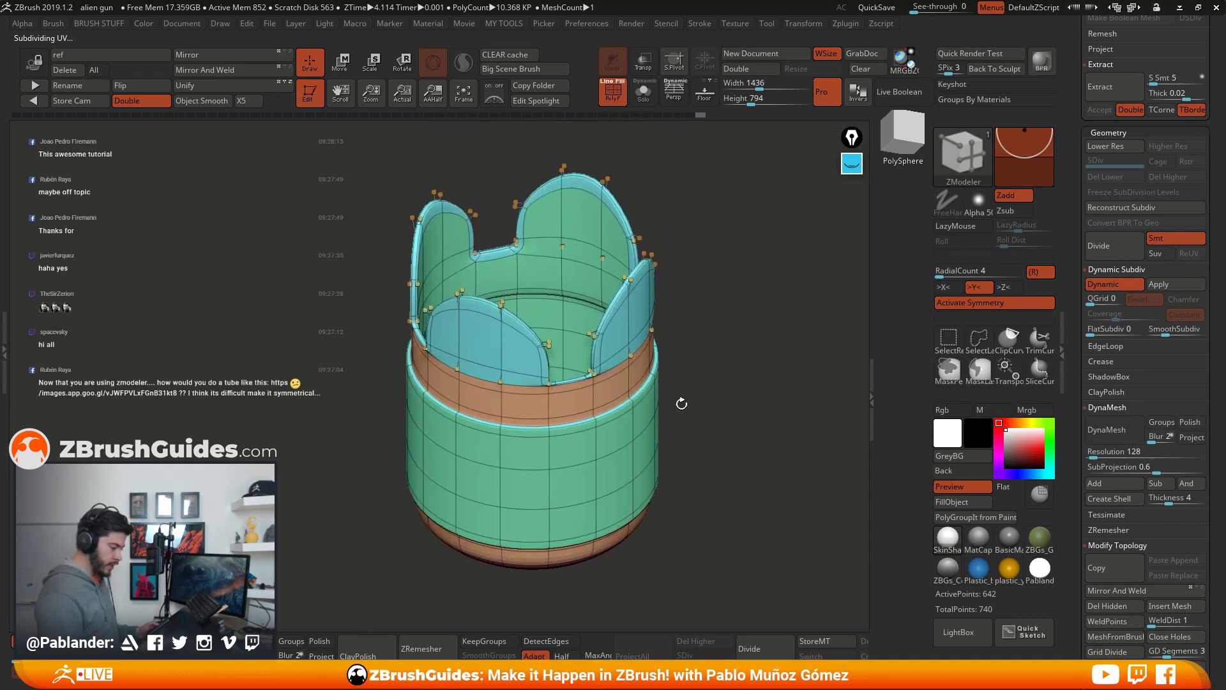
click(876, 7)
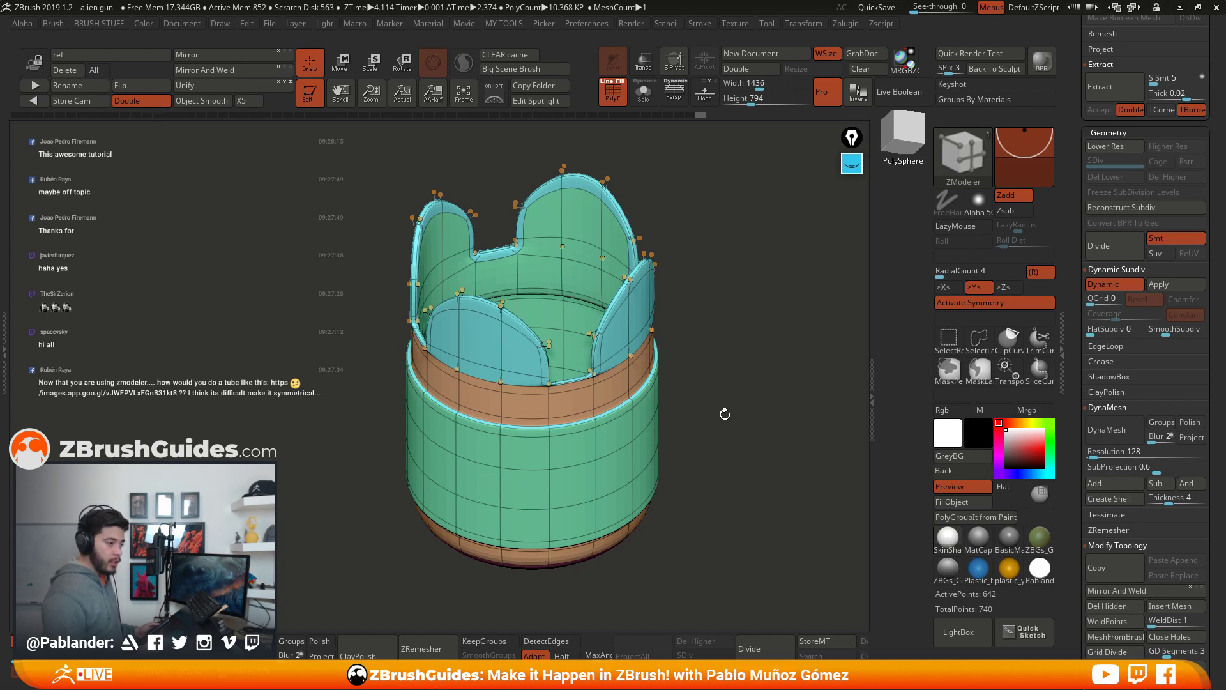
drag(725, 414, 724, 409)
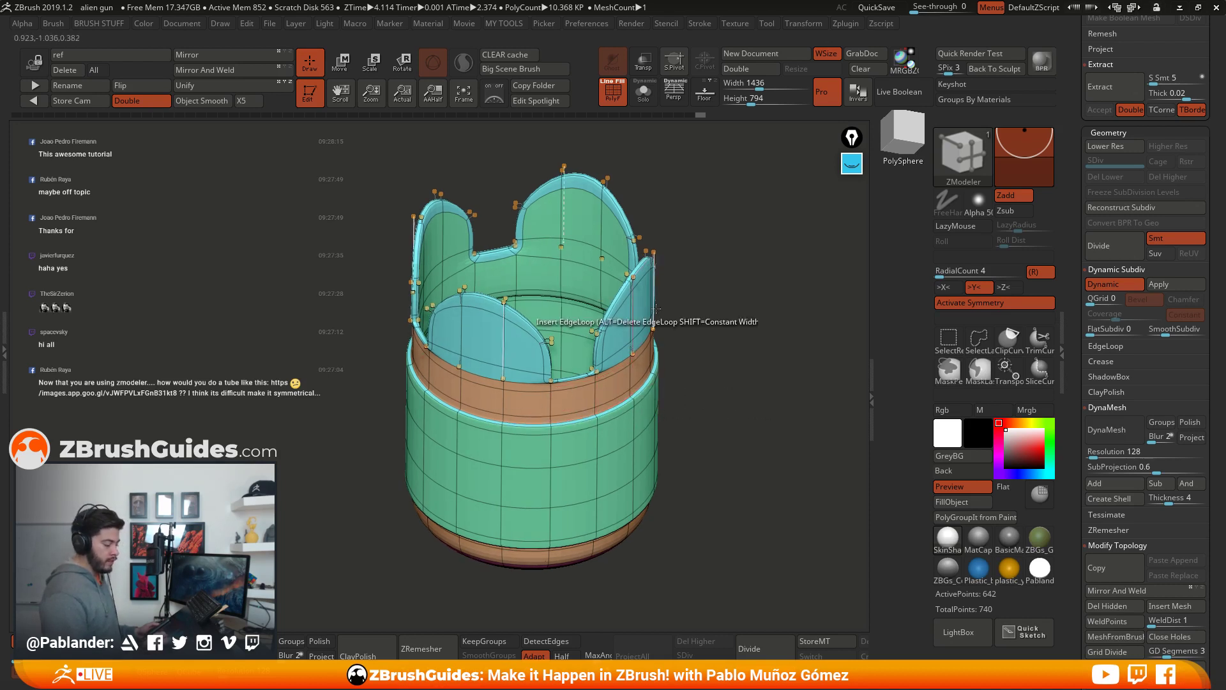
drag(757, 373, 706, 325)
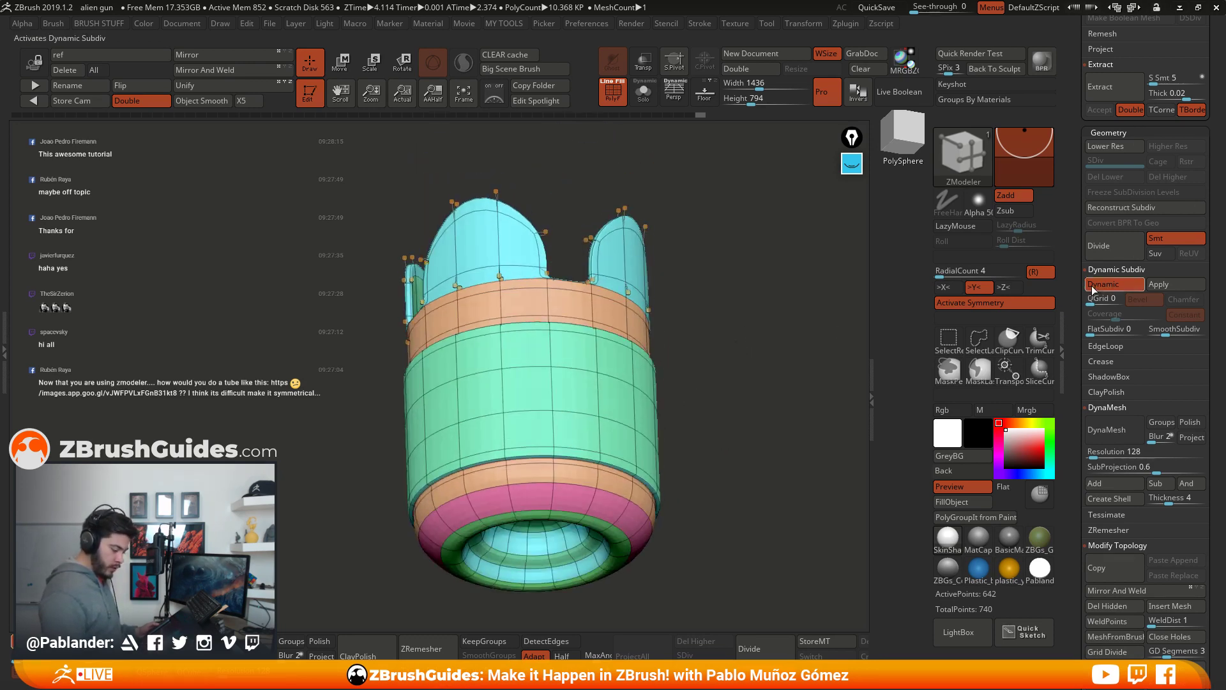
drag(734, 384, 723, 353)
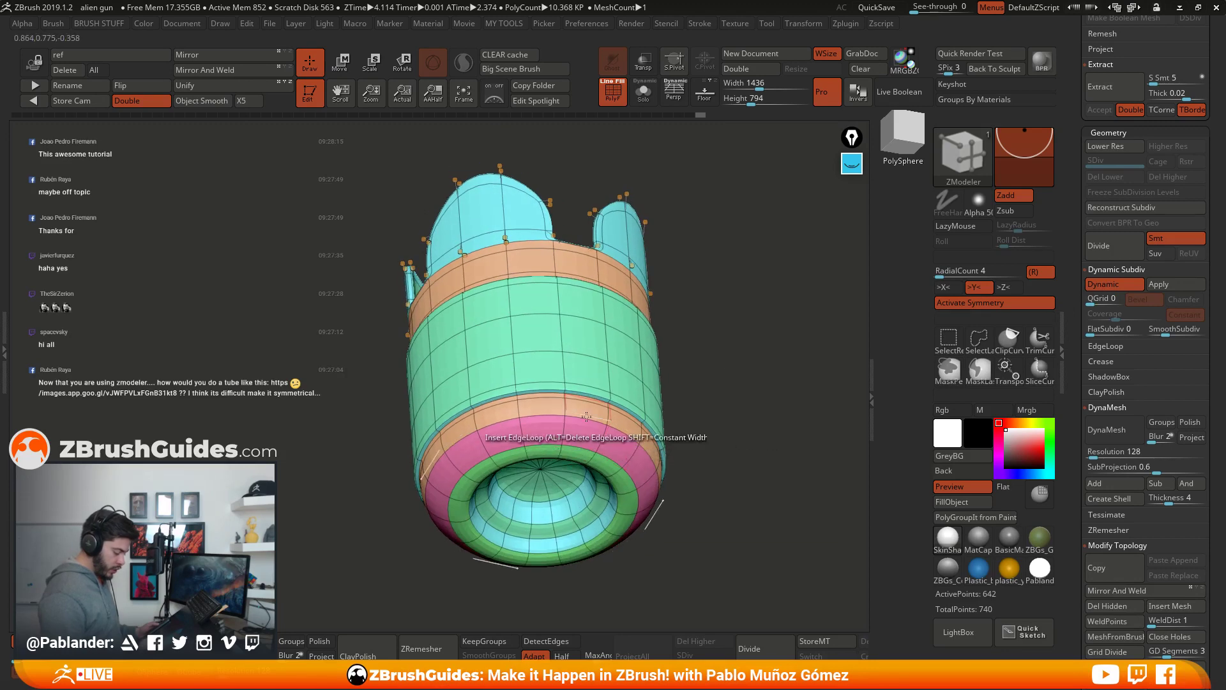
drag(726, 418, 800, 416)
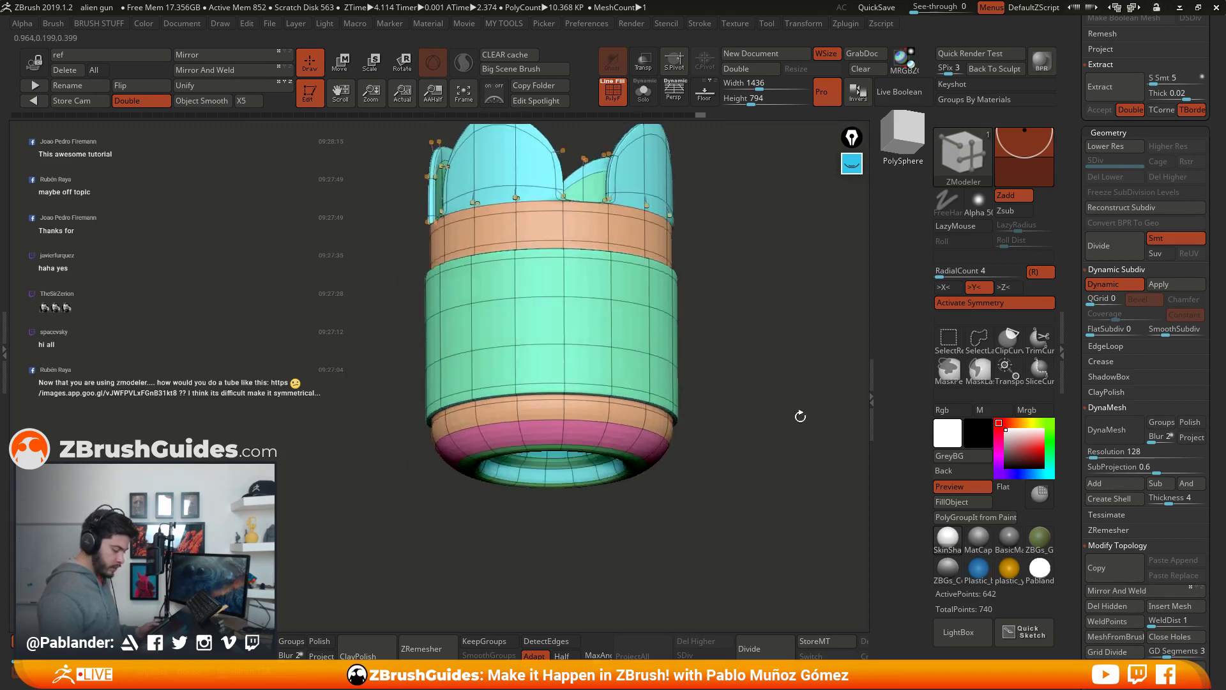
click(1105, 284)
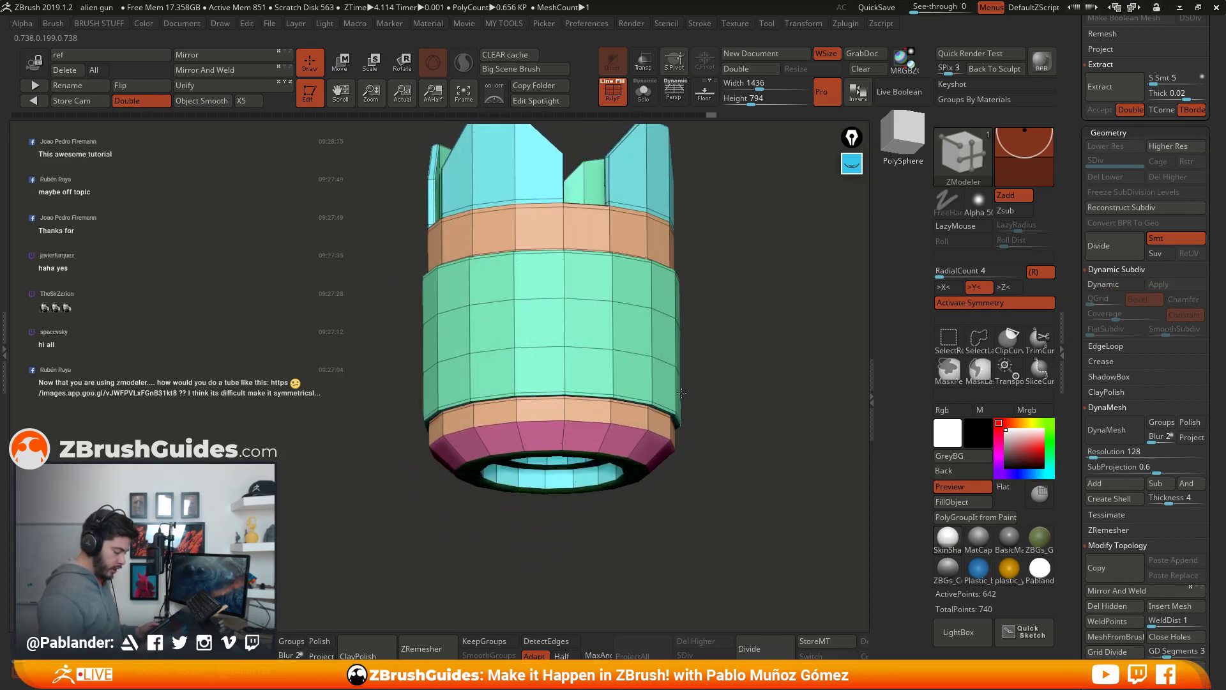
Step: Turn off symmetry and crease the complete edge loop between the lower orange band and the pink bevel
ctrl+right_drag(686, 409, 734, 370)
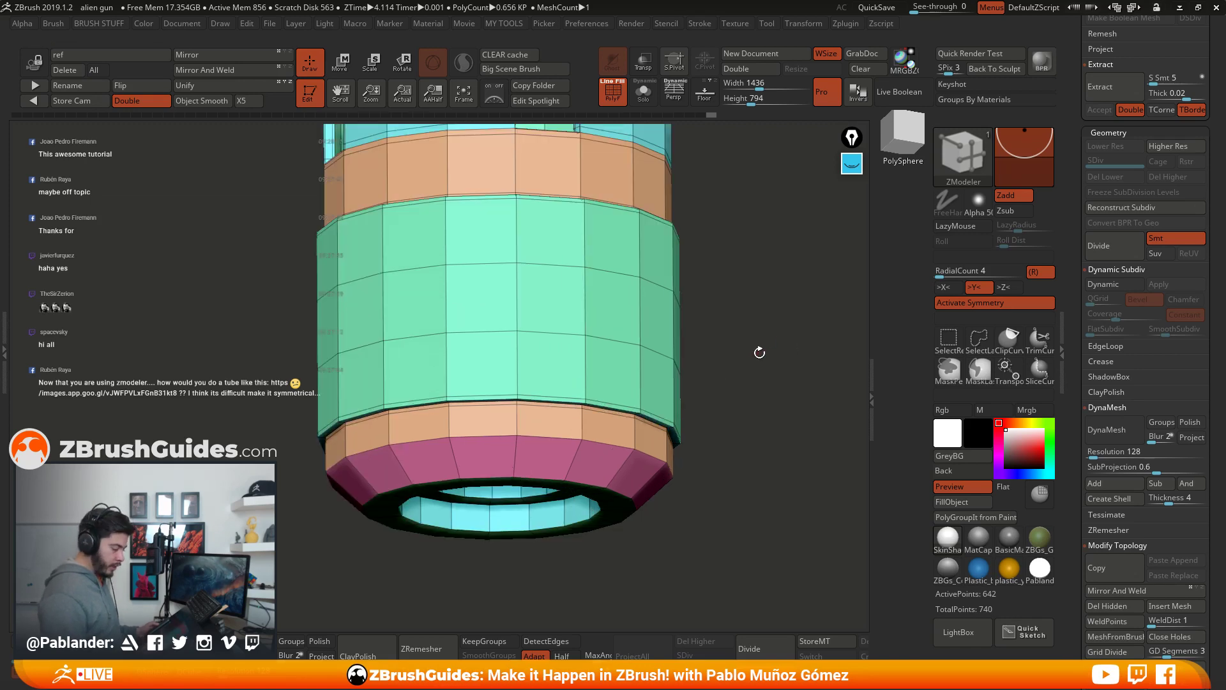
click(988, 300)
drag(748, 408, 717, 359)
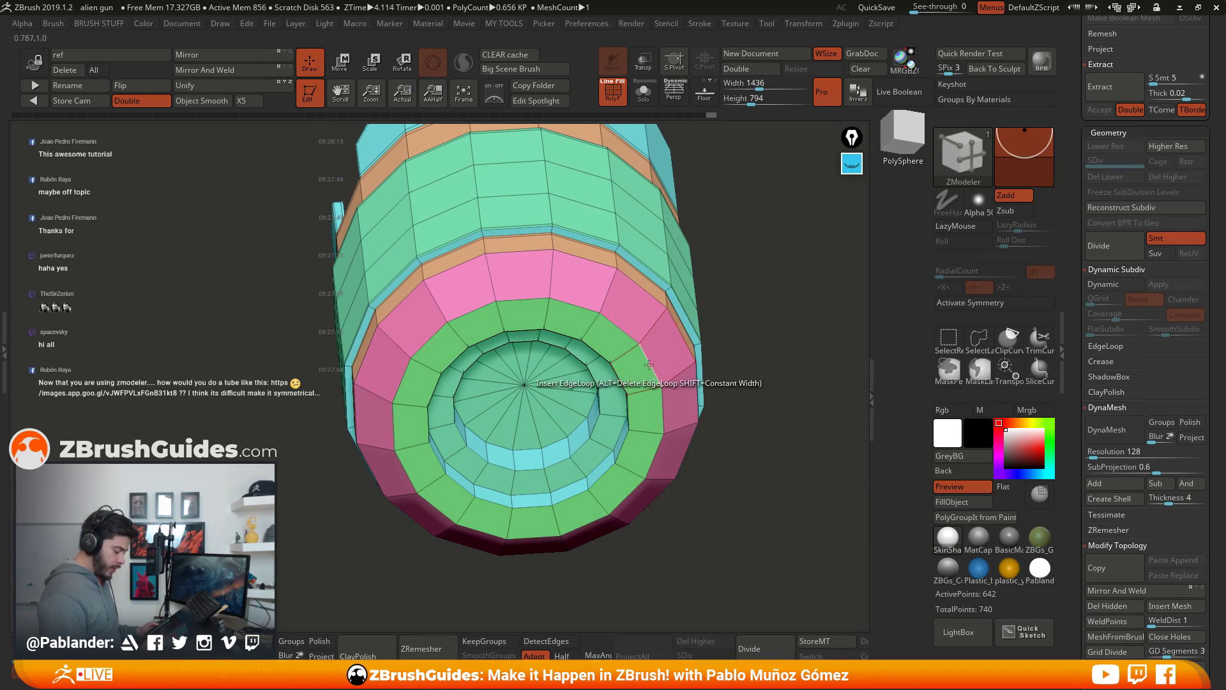
key(space)
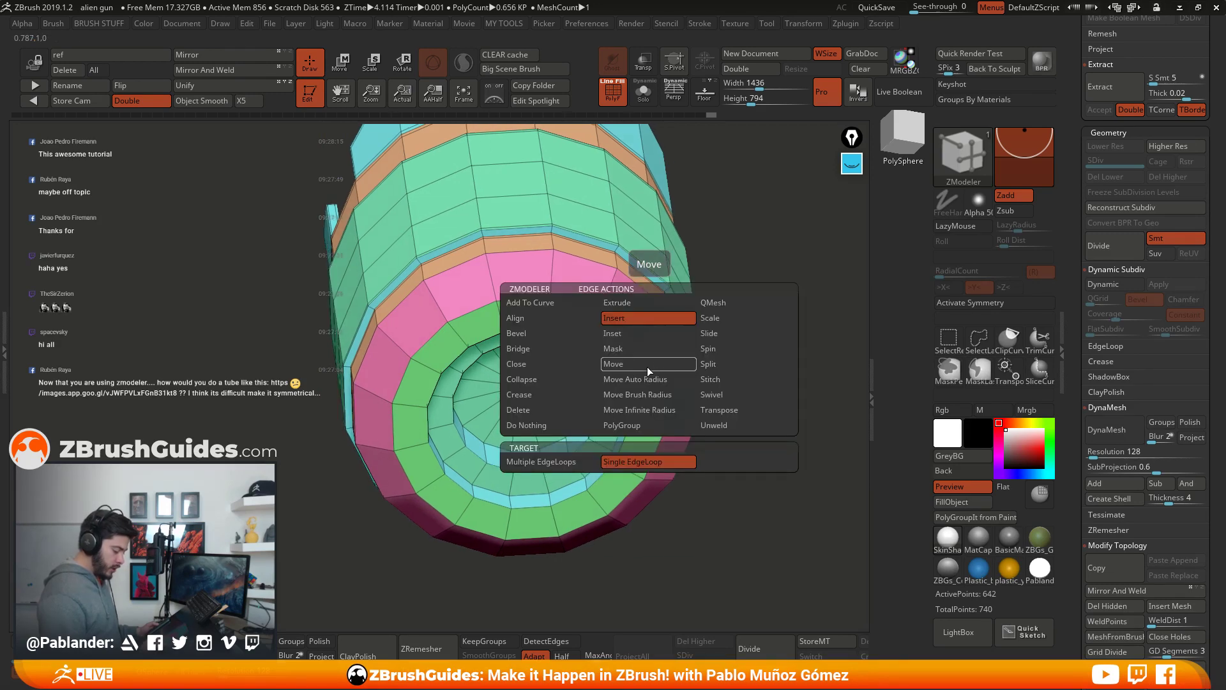
click(544, 394)
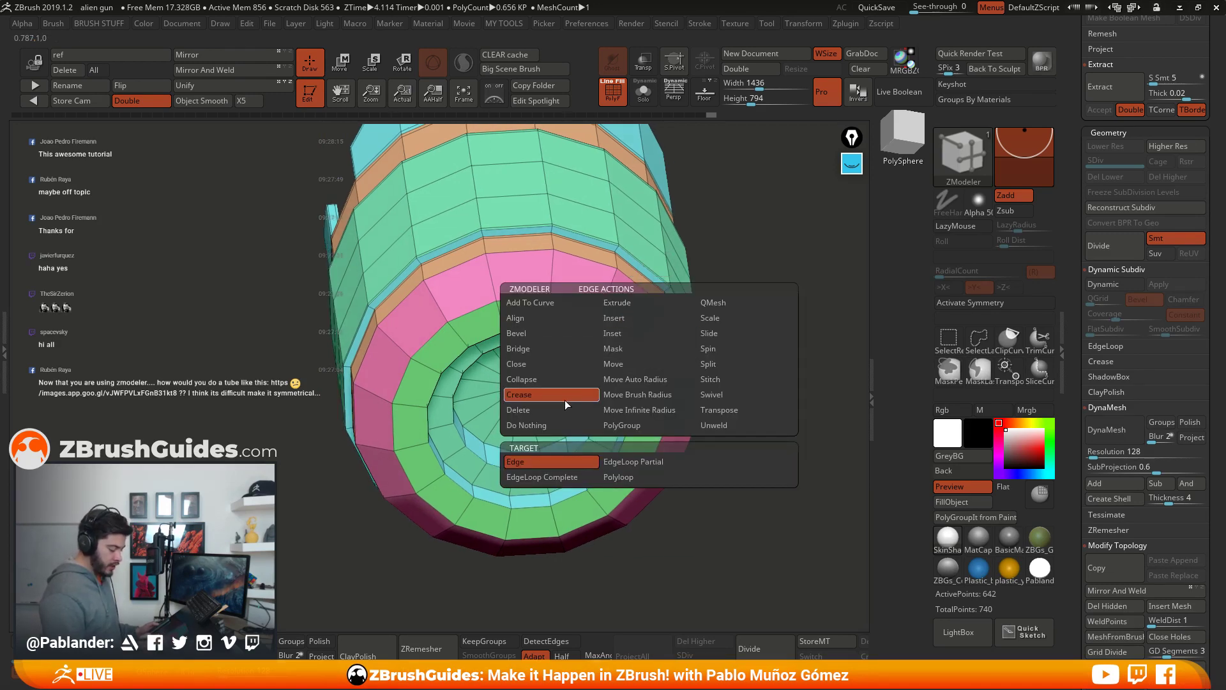
click(556, 477)
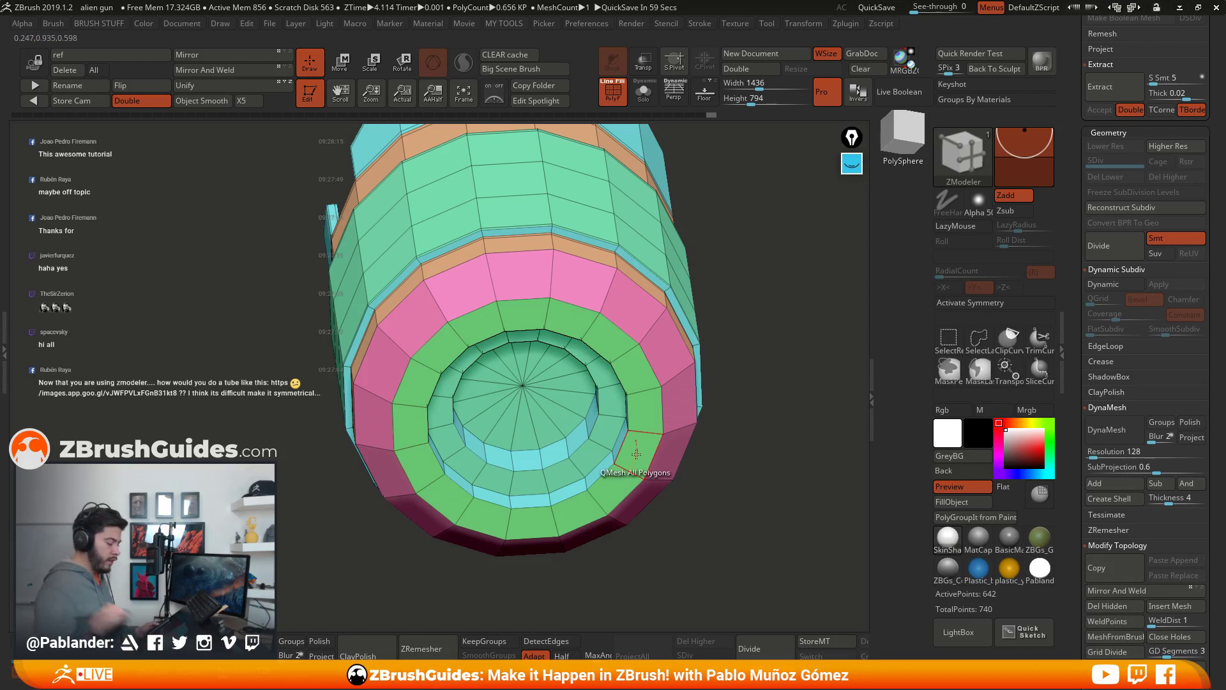
click(585, 267)
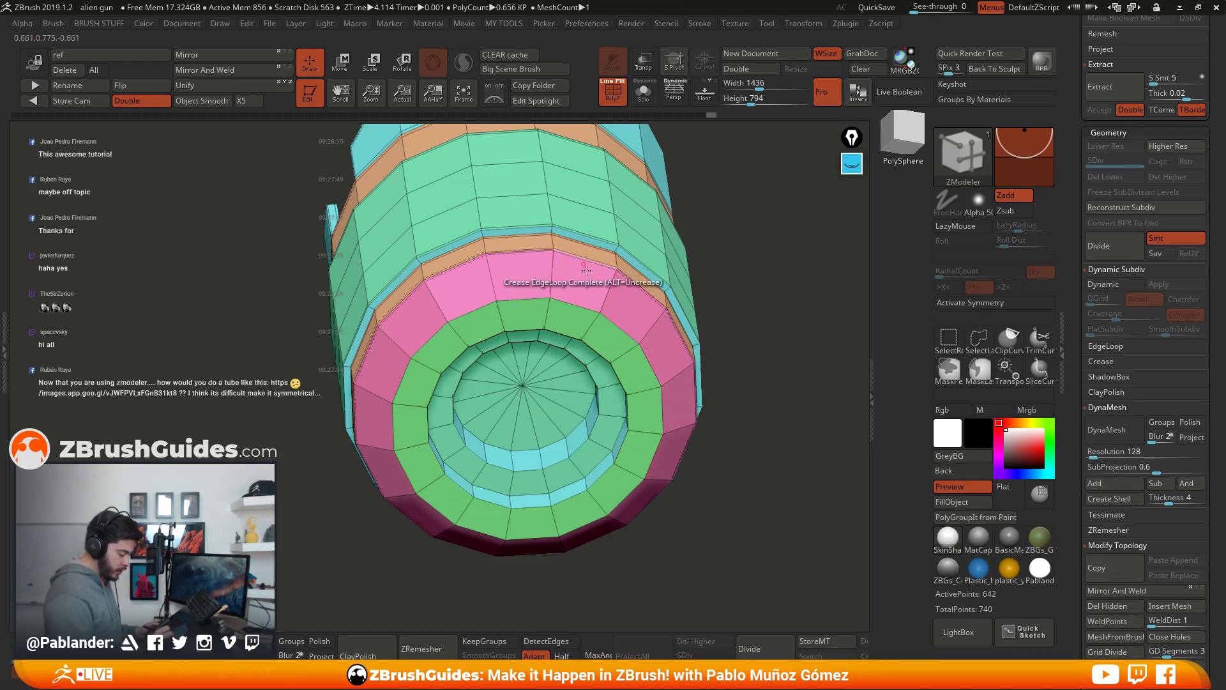
drag(586, 270, 583, 341)
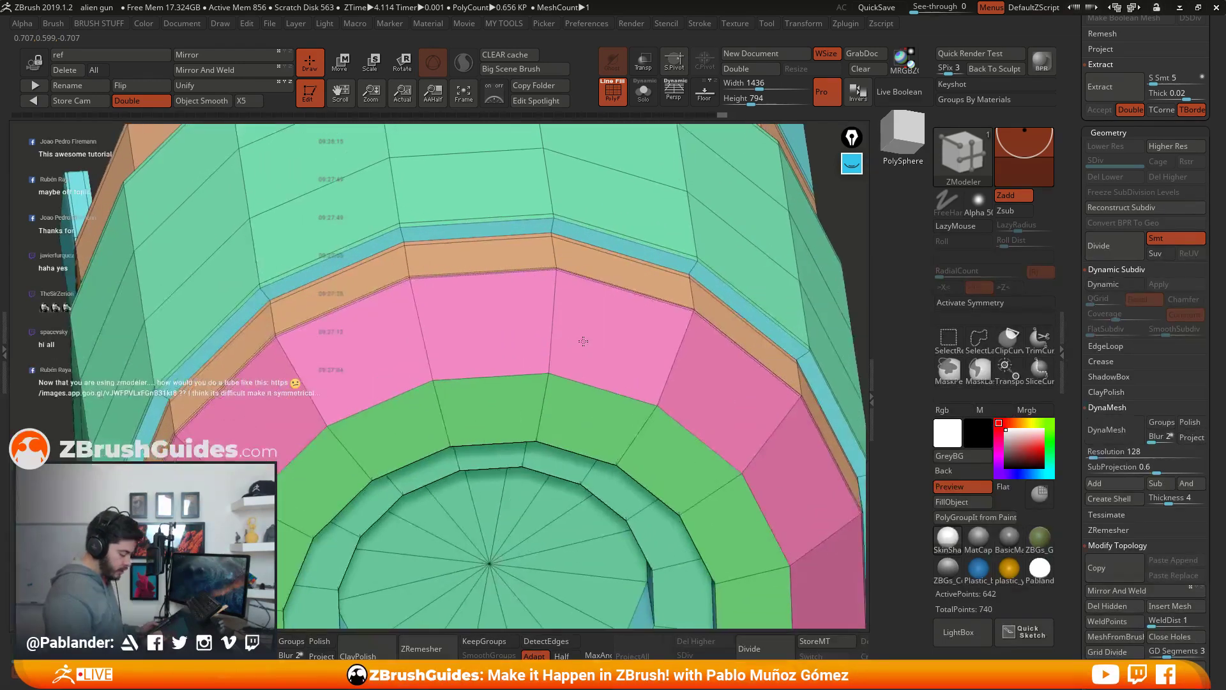
Step: Crease the complete edge loops around the green bottom ring and the rims of the stepped recess
key(shift)
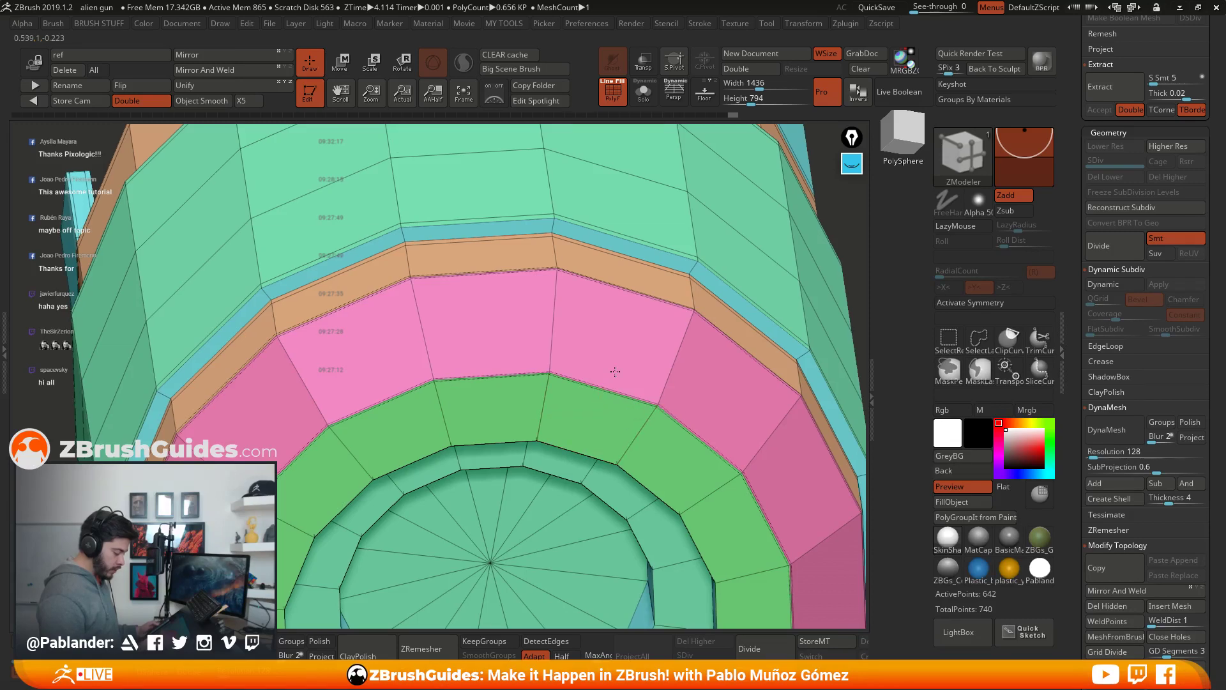
key(f)
right_drag(619, 448, 628, 357)
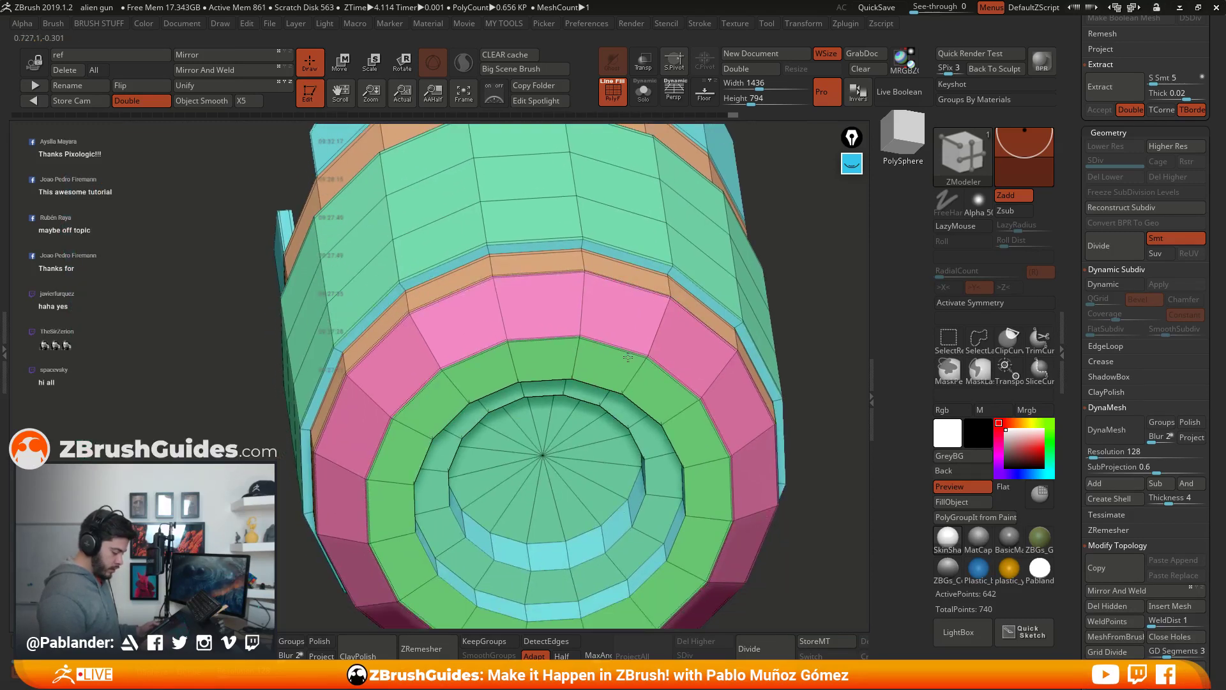
key(f)
mouse_move(648, 409)
right_down()
mouse_move(658, 390)
mouse_move(656, 404)
right_up()
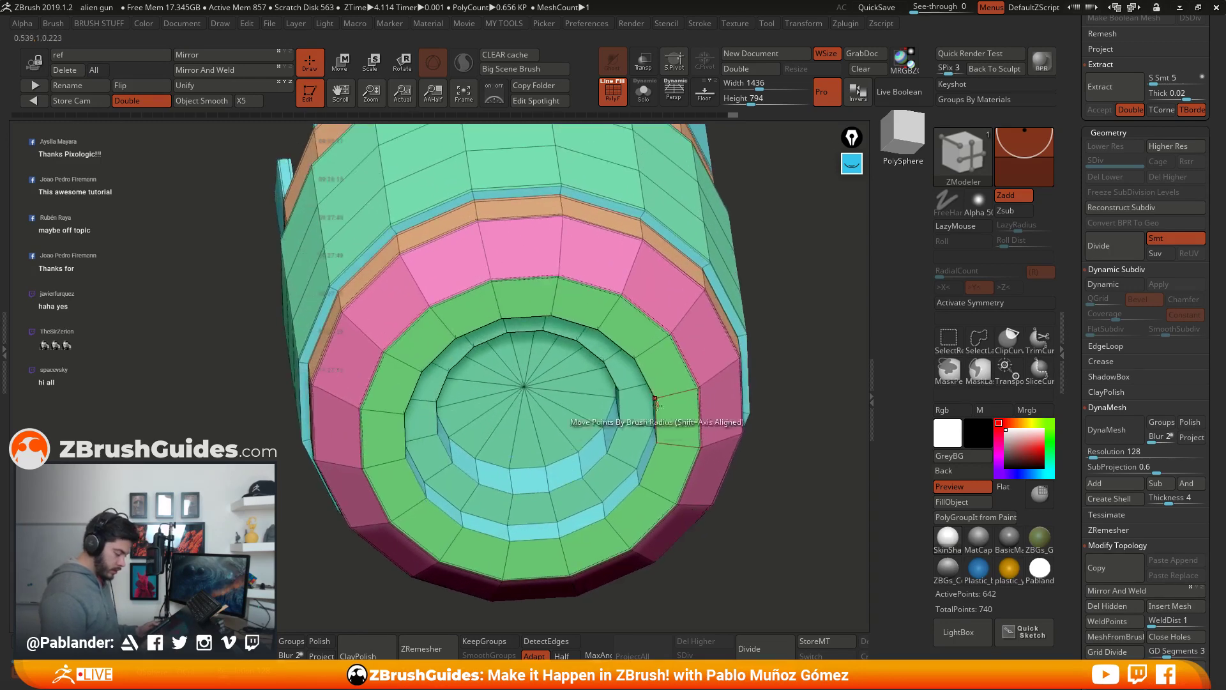
click(648, 468)
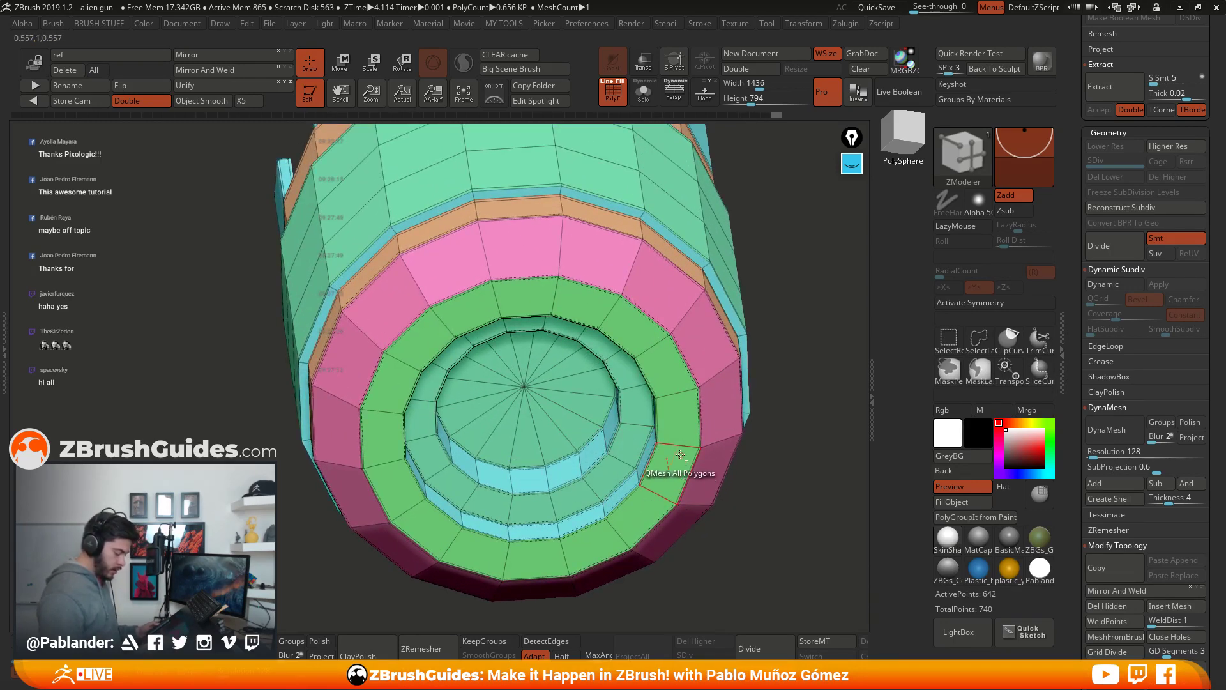
Step: Apply the BasicMaterial and inspect the shell in a Dynamic Subdiv preview with the polyframe hidden
right_drag(680, 455, 700, 276)
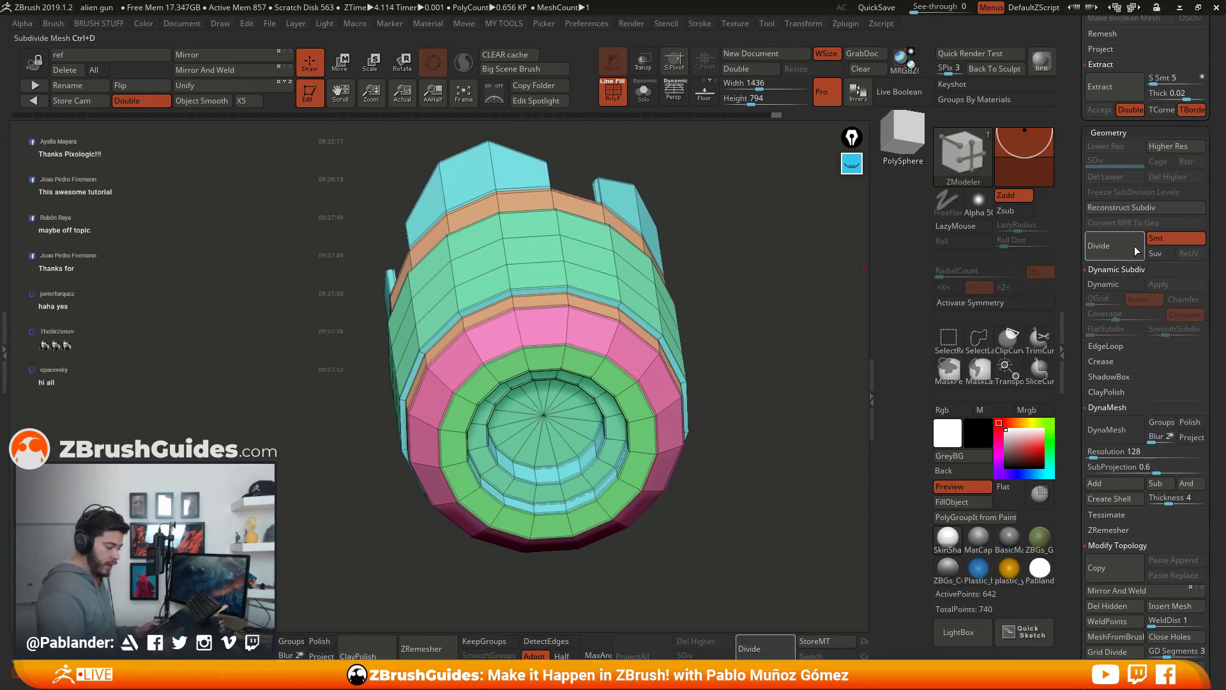
click(1115, 284)
click(613, 92)
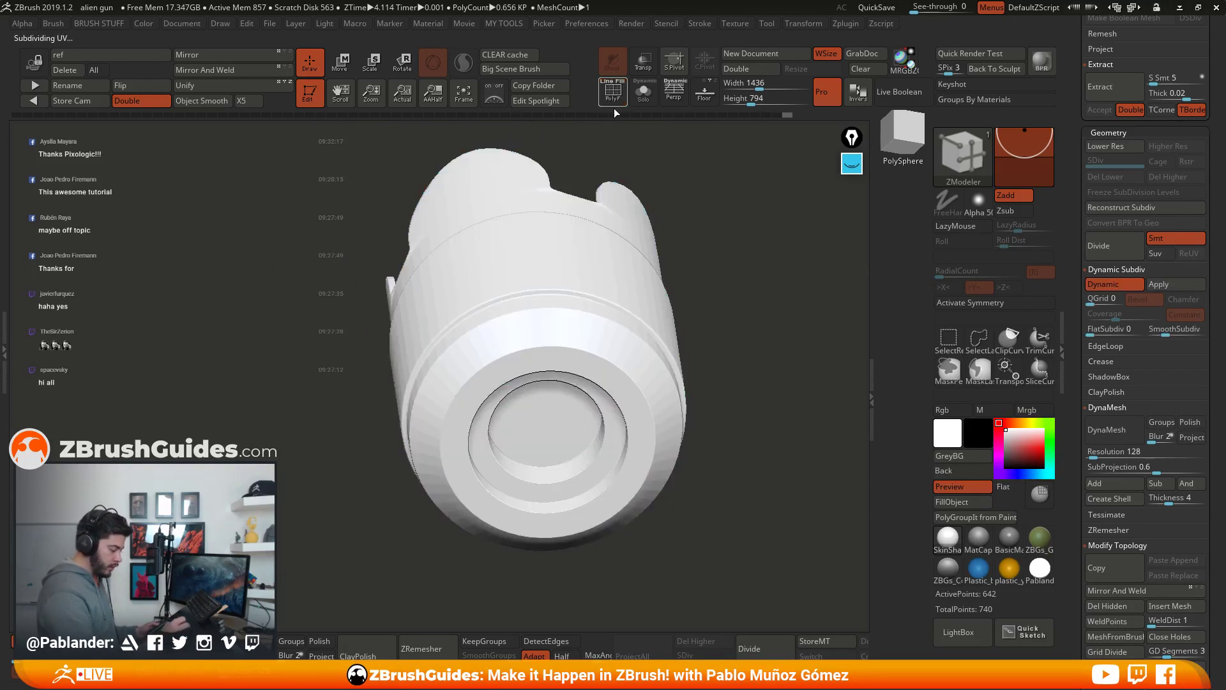
click(1009, 537)
drag(722, 361, 754, 391)
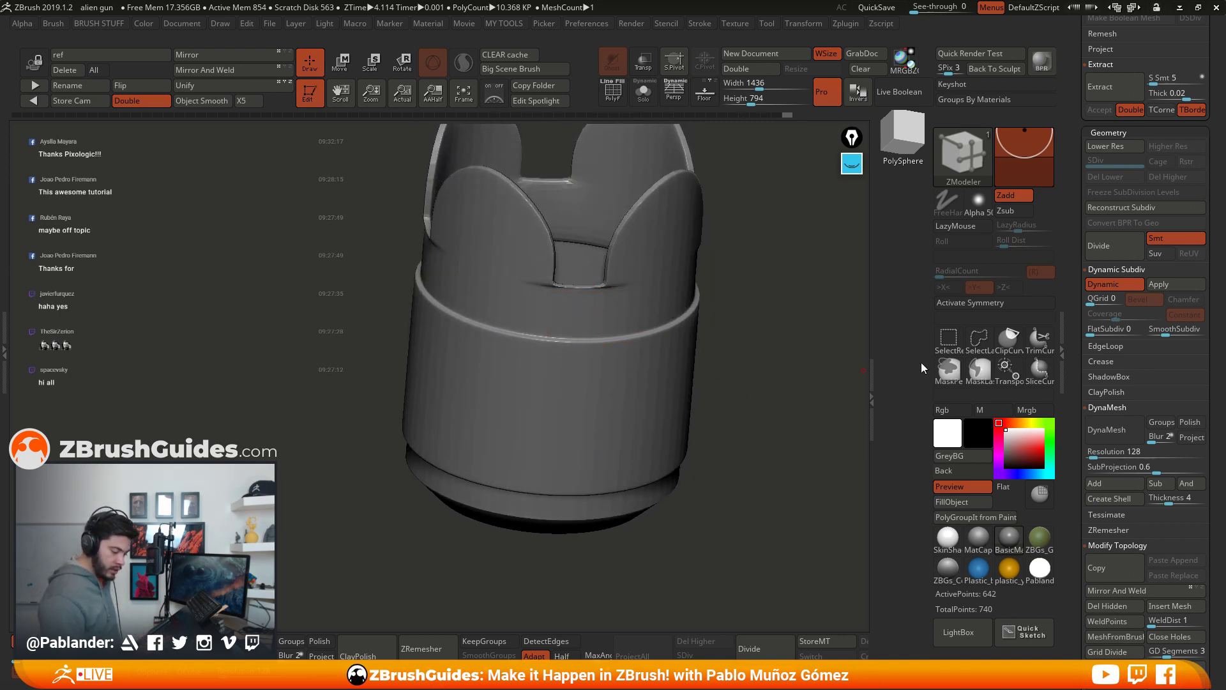
Step: Return to the low-resolution display with the polyframe shown, and reactivate radial symmetry around Y with a RadialCount of 4
click(1104, 291)
alt+right_drag(669, 347, 619, 360)
click(613, 91)
right_drag(548, 290, 562, 326)
click(994, 302)
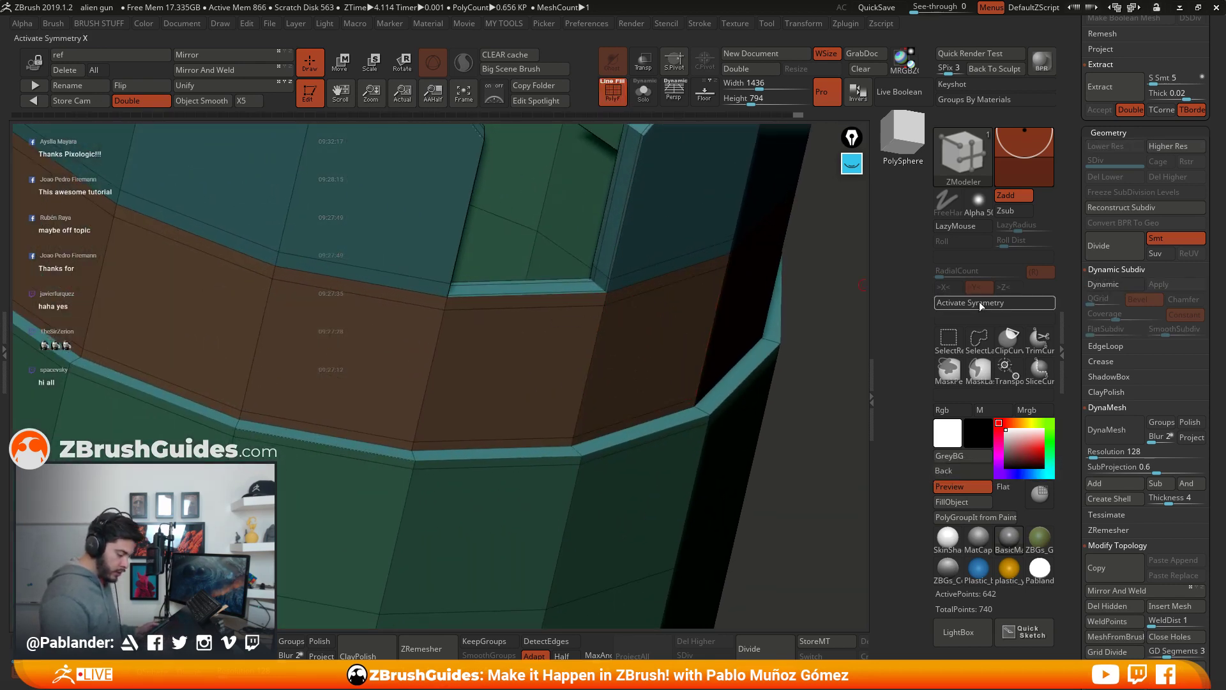
click(1040, 272)
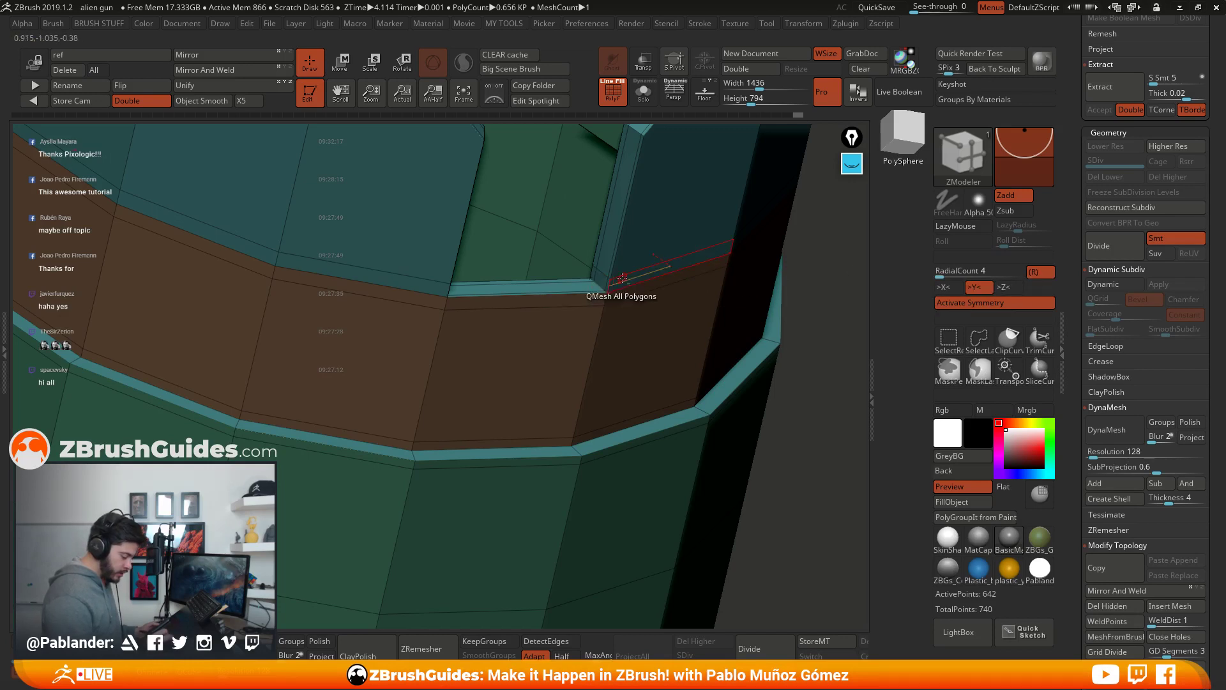
Step: Set the Crease edge action's target to EdgeLoop Partial at the notch corner between the tabs
right_drag(620, 285, 597, 281)
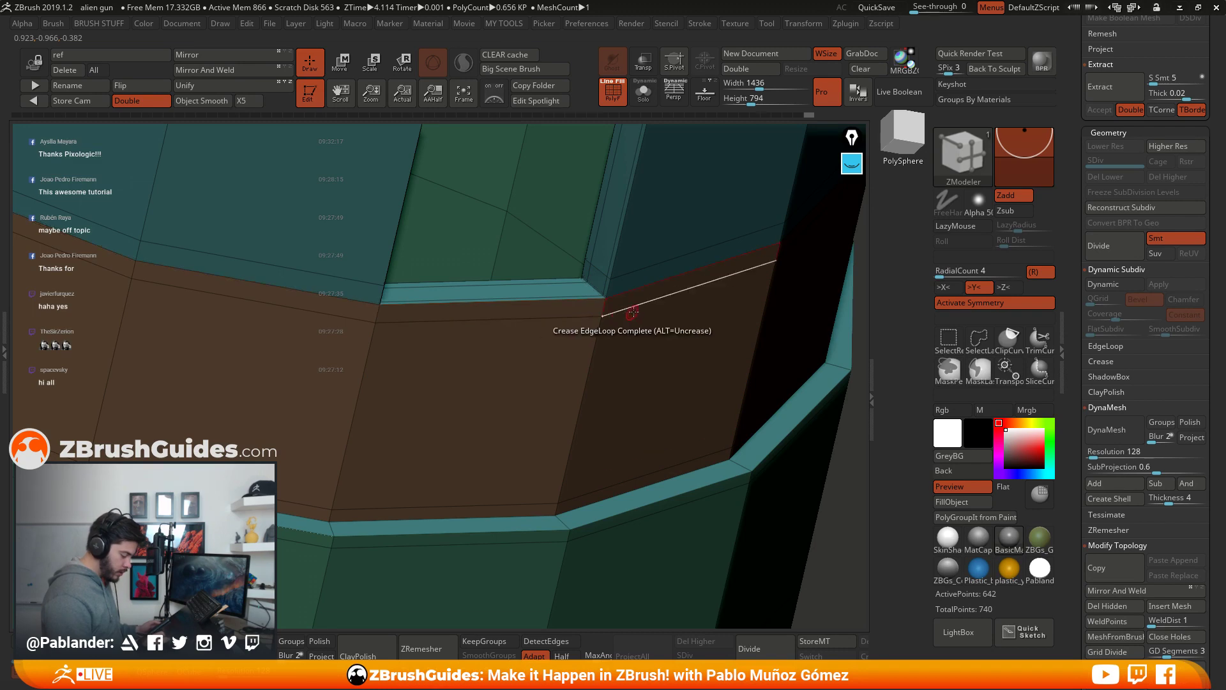
key(space)
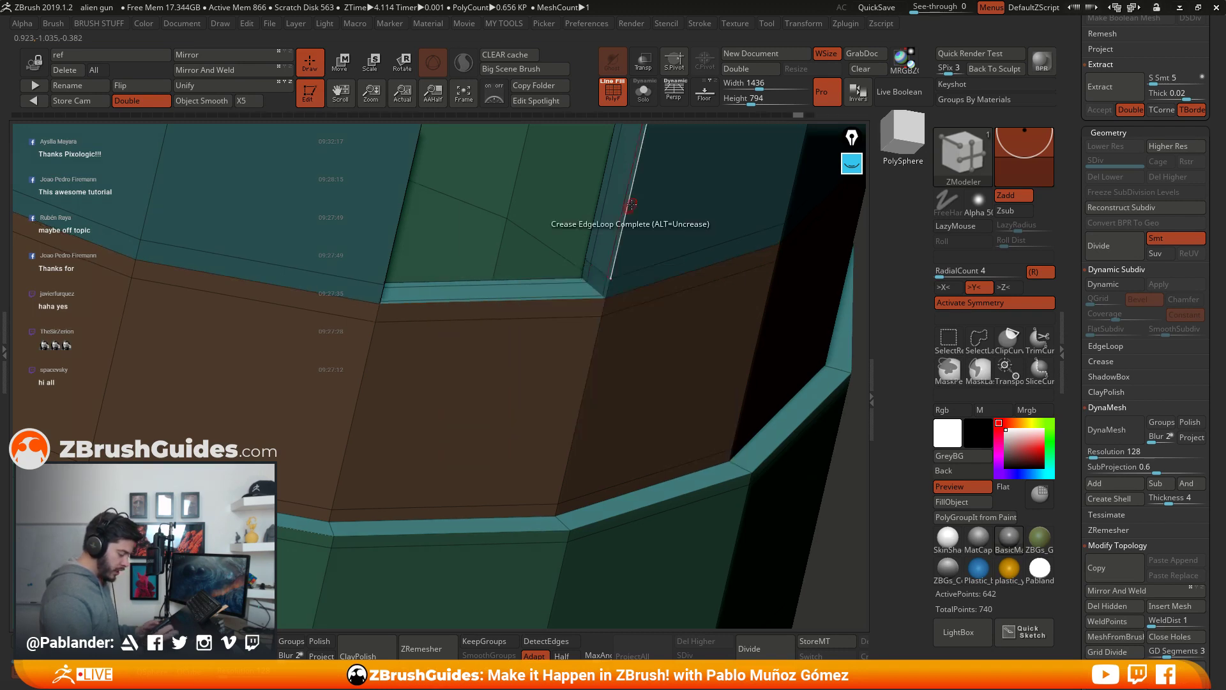
key(space)
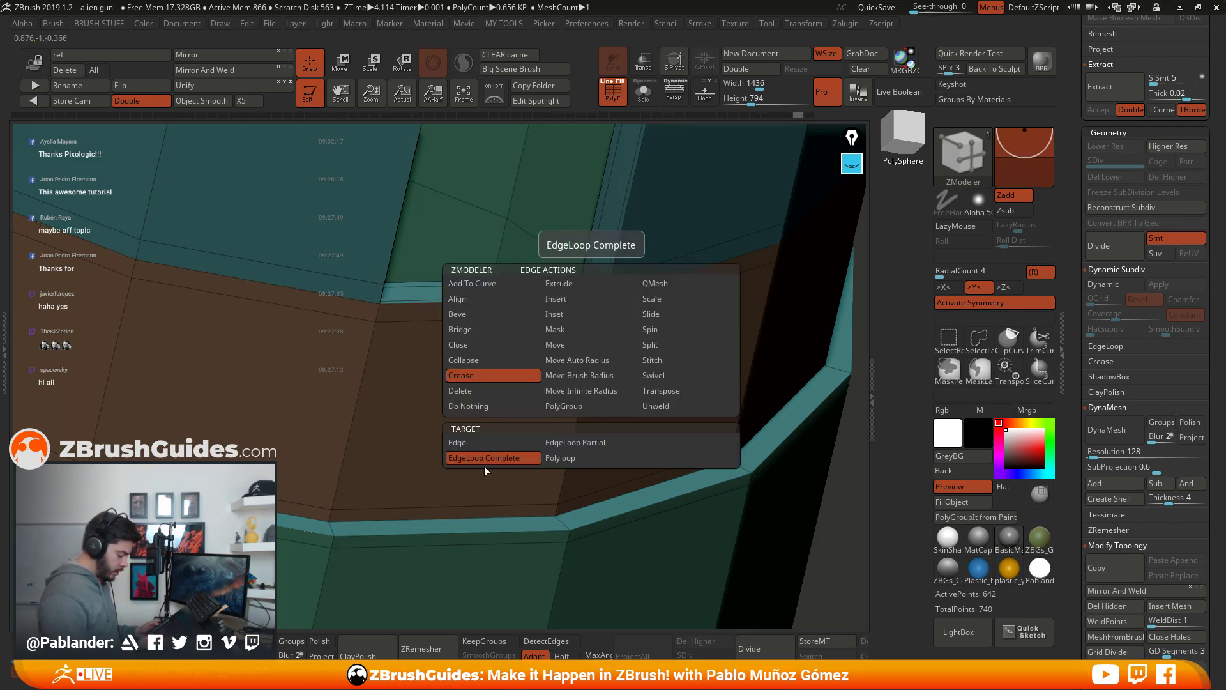
click(611, 443)
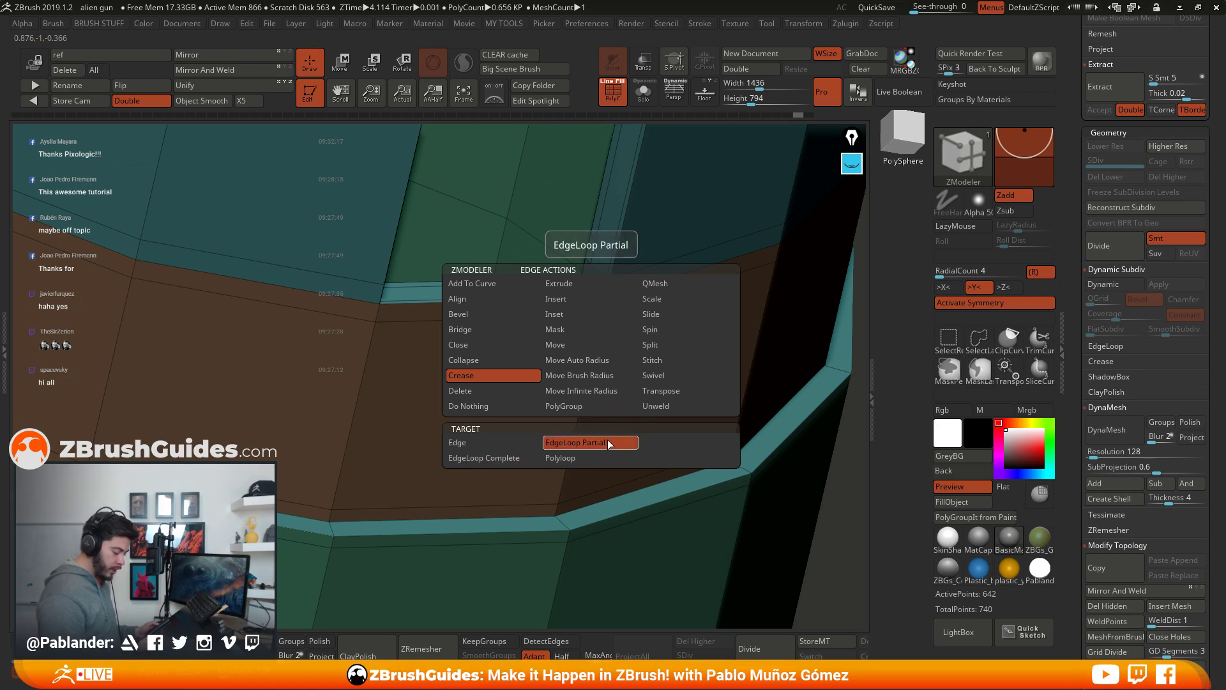
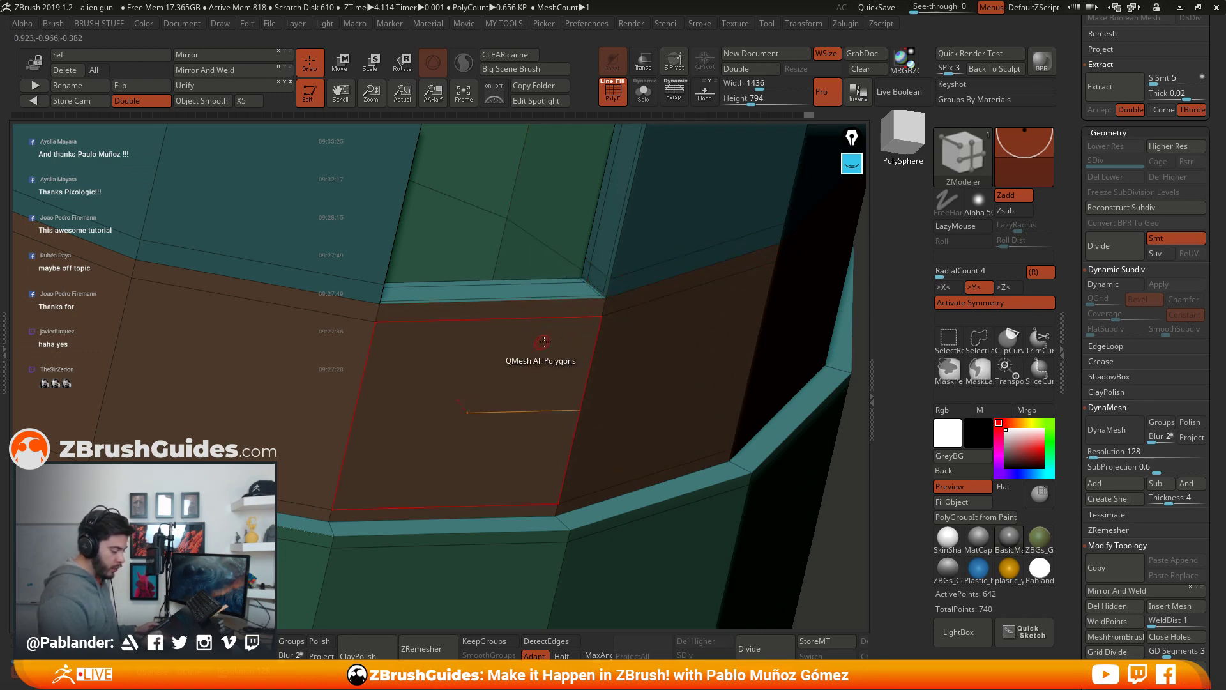
Step: Check the notches and tab rims in a Dynamic Subdiv preview from the side and above, and return to the low-resolution display
right_drag(476, 281, 463, 326)
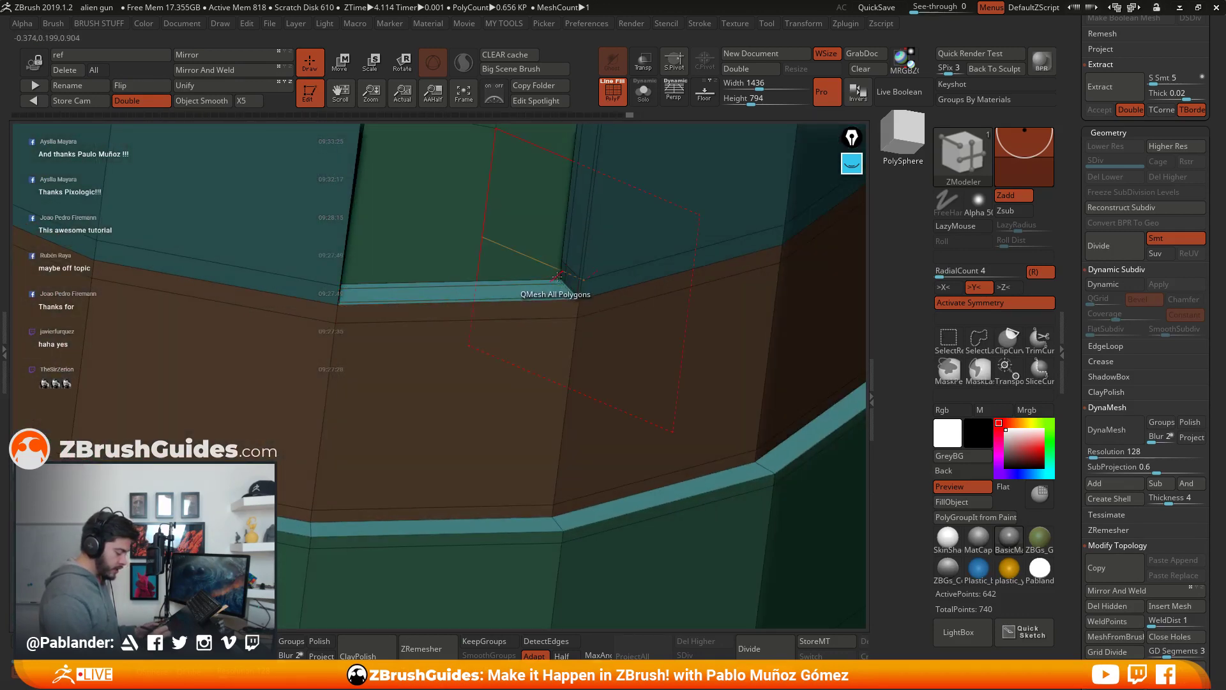
right_drag(632, 412, 745, 307)
click(1104, 282)
right_drag(764, 392, 776, 336)
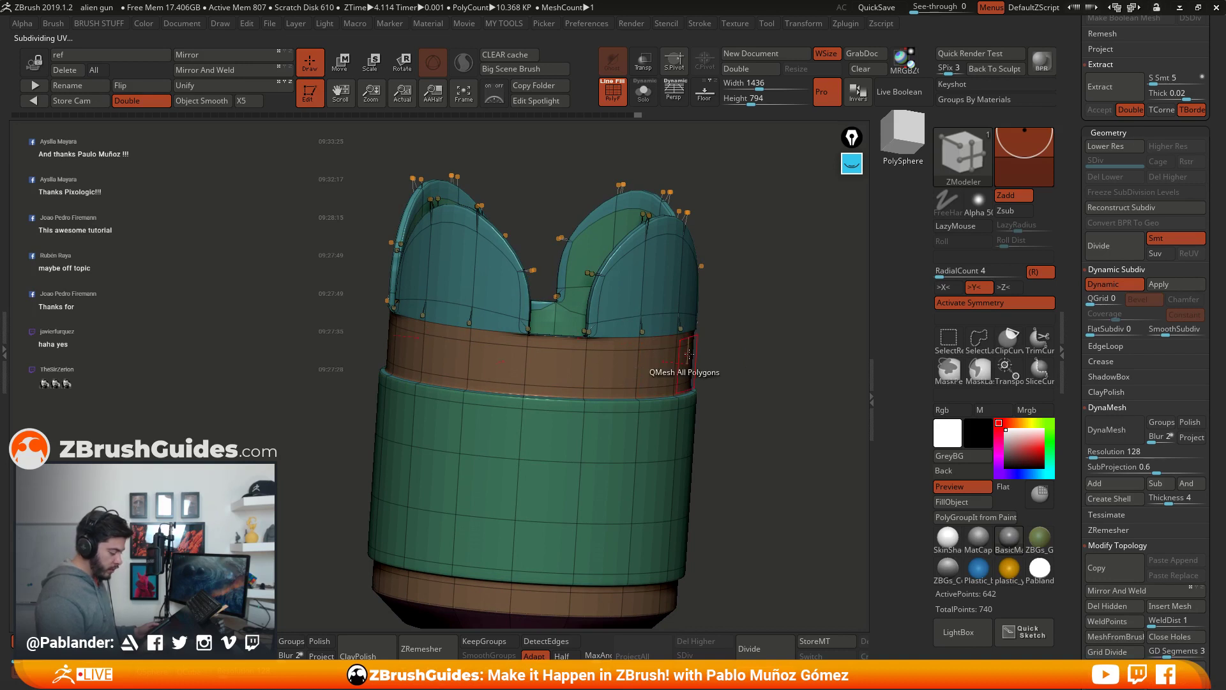
right_drag(690, 355, 751, 359)
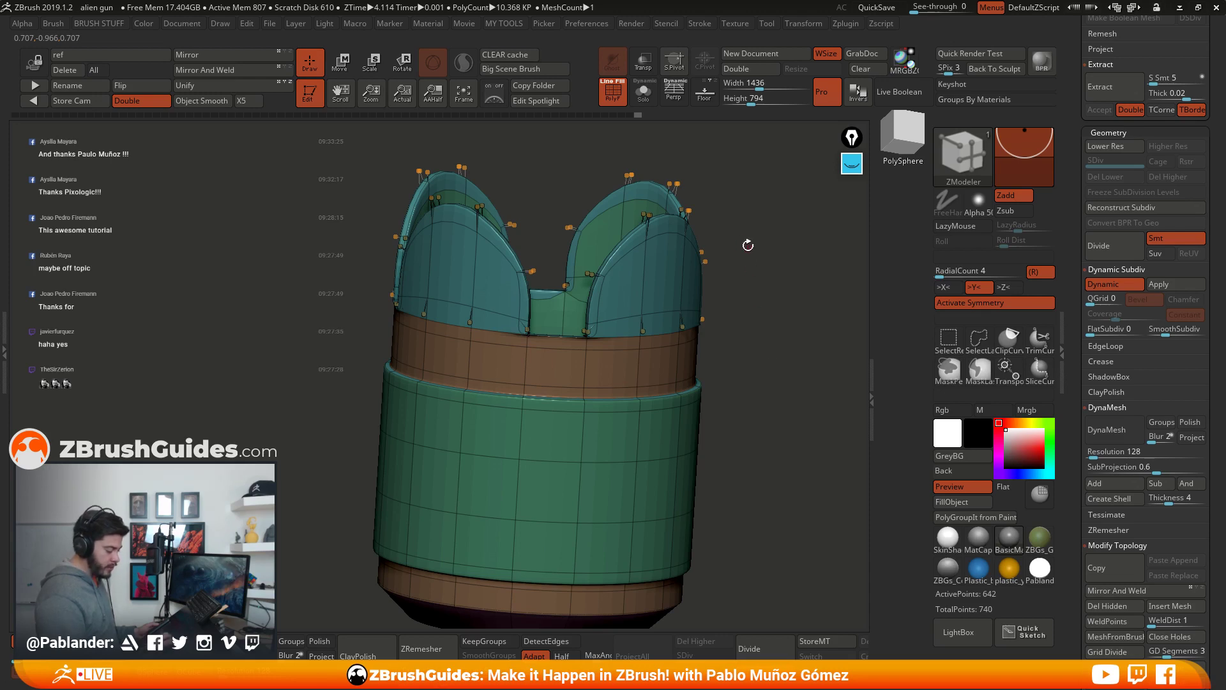
right_drag(748, 245, 830, 330)
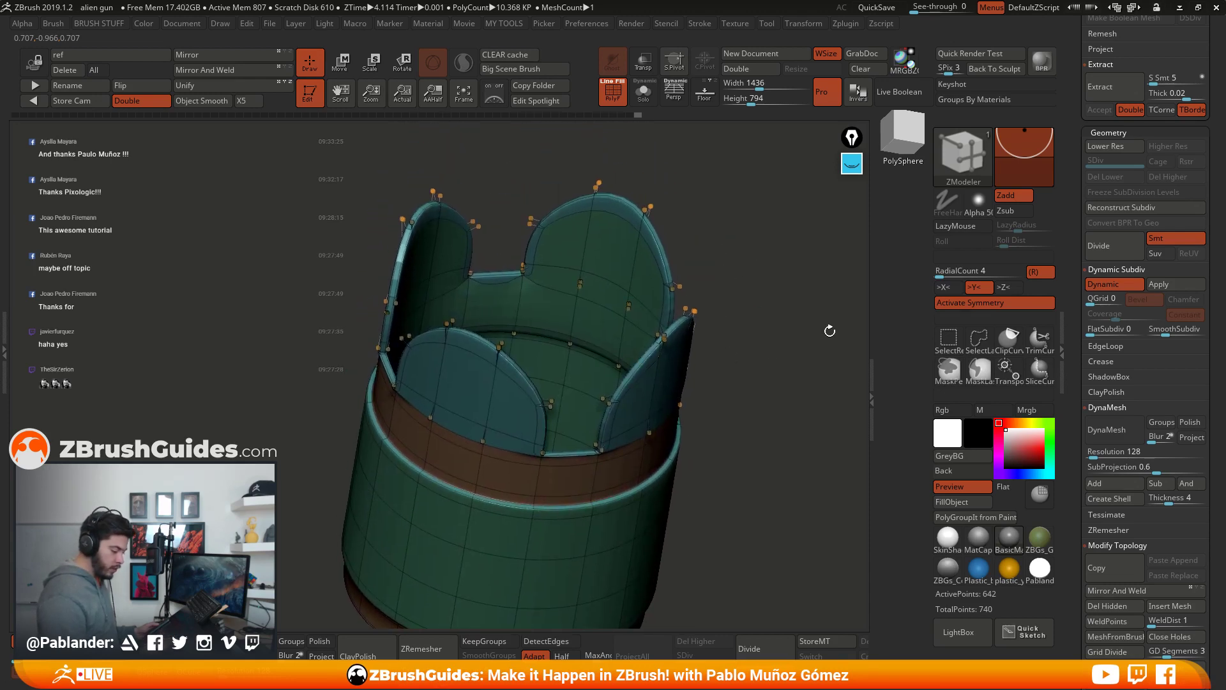
click(1114, 284)
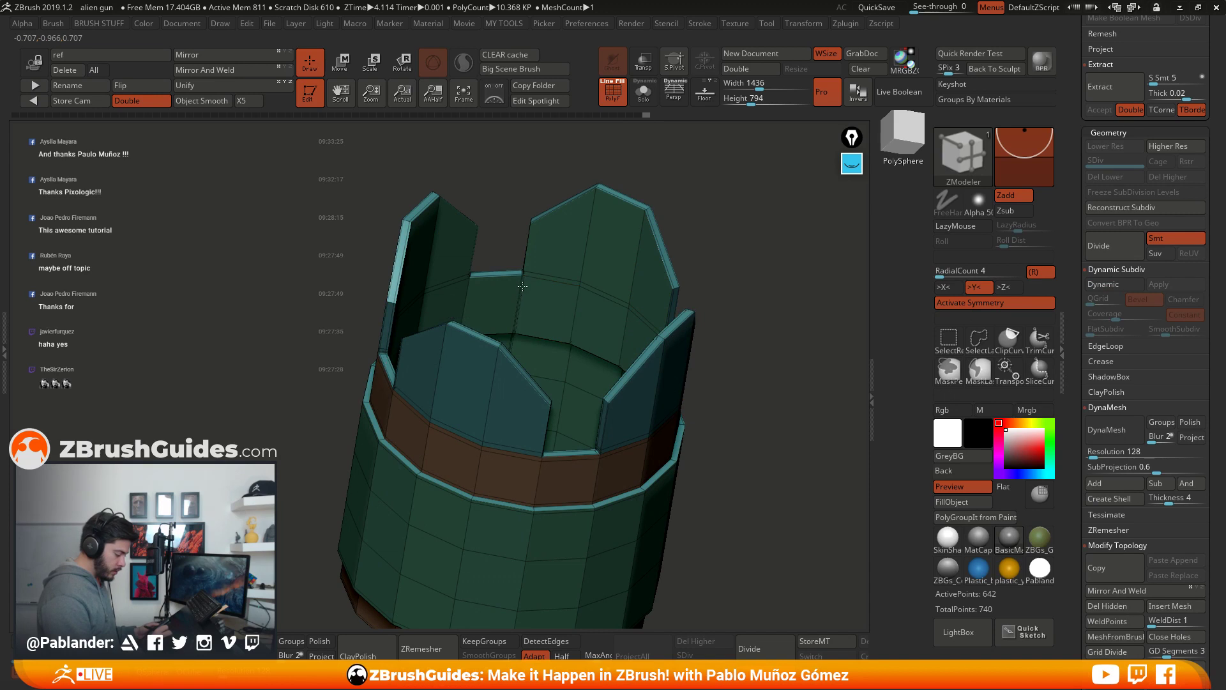
Step: Insert single edge loops below the inner notch rim and near the two borders of the brown band under the tabs
key(space)
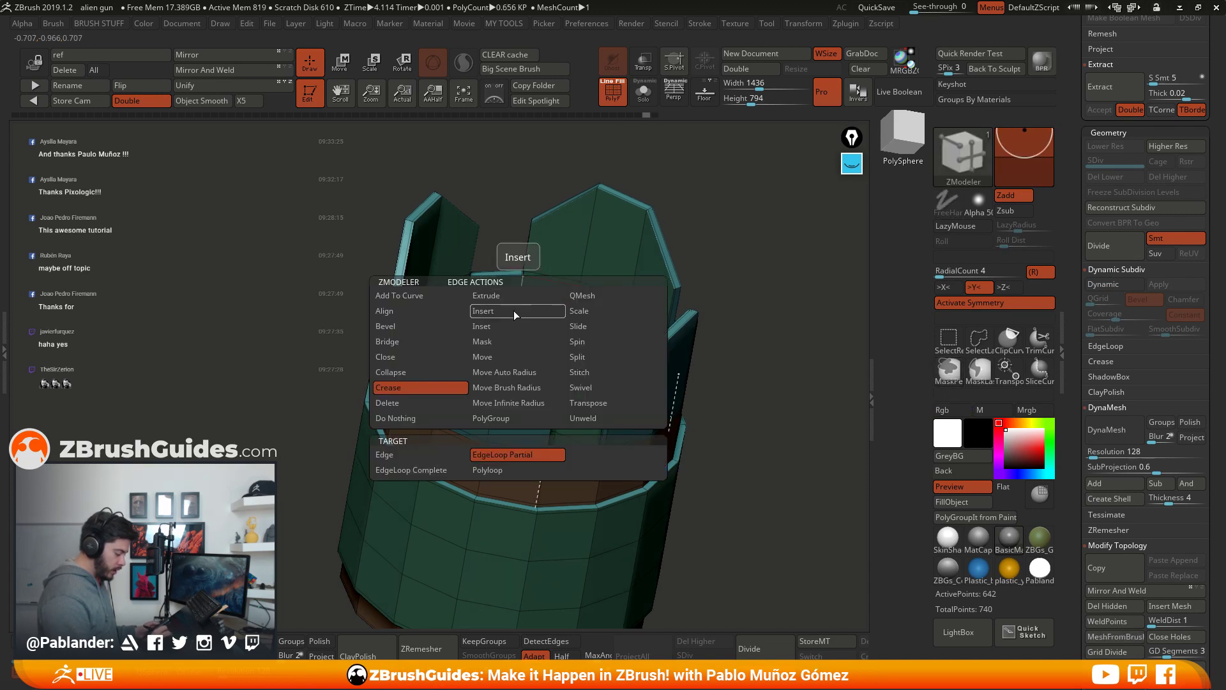
click(515, 311)
click(519, 296)
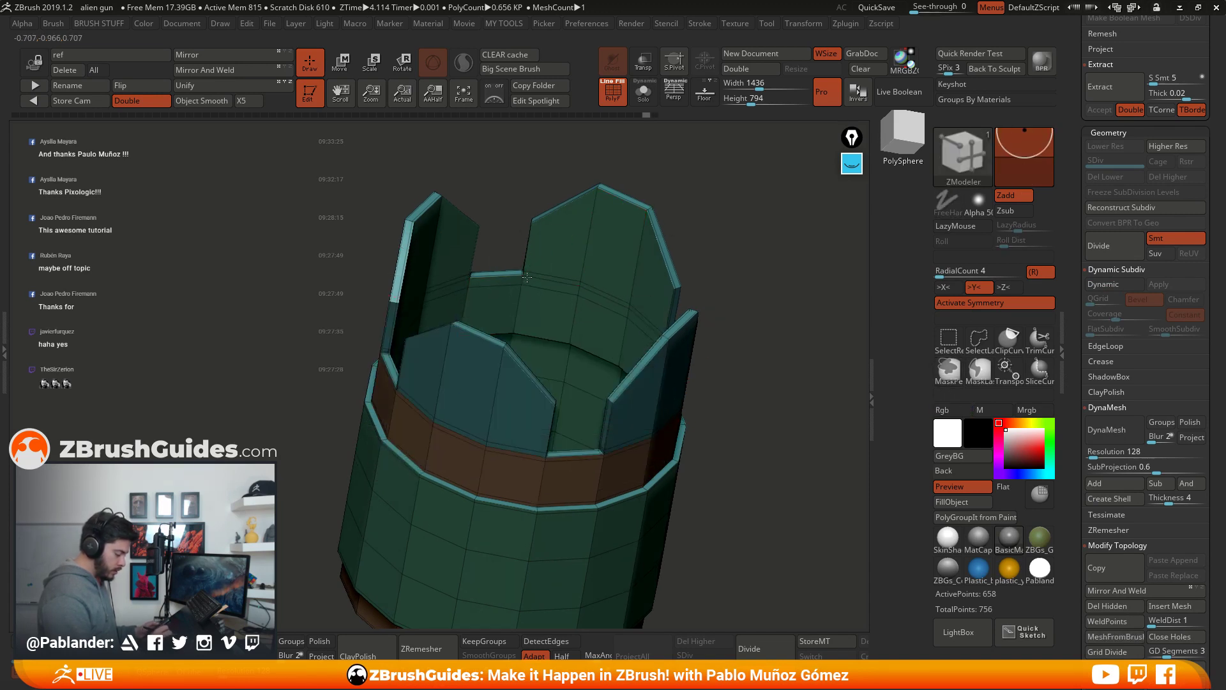
drag(723, 296, 588, 402)
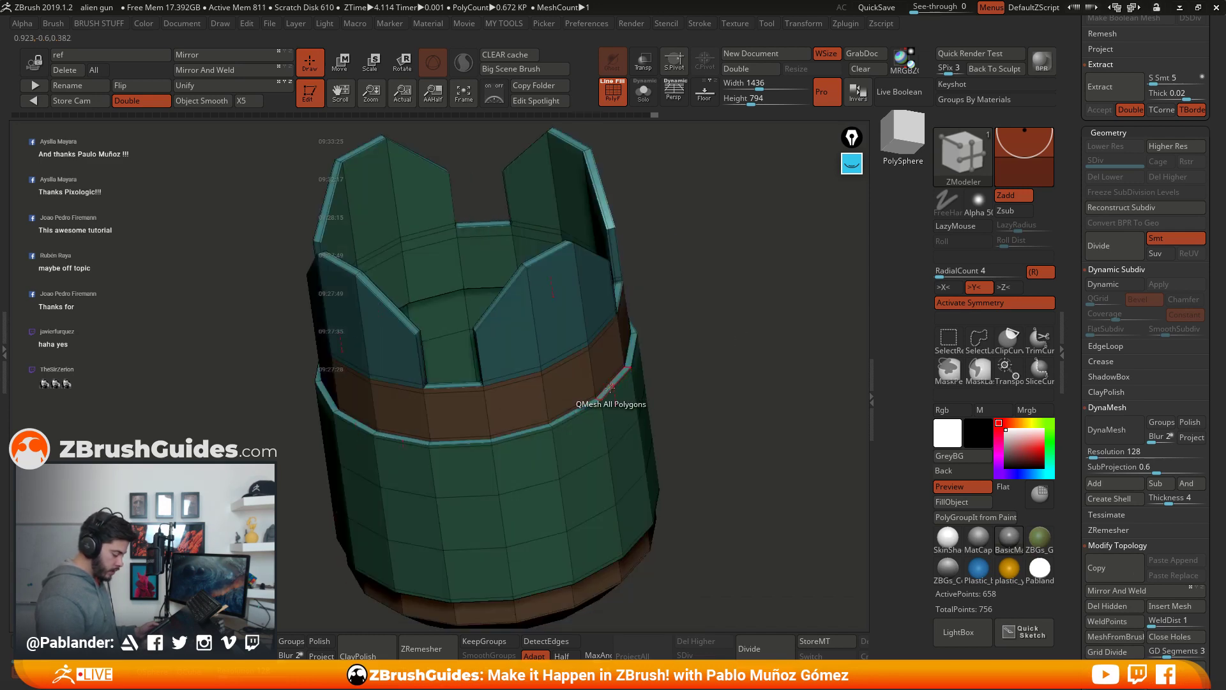
click(492, 404)
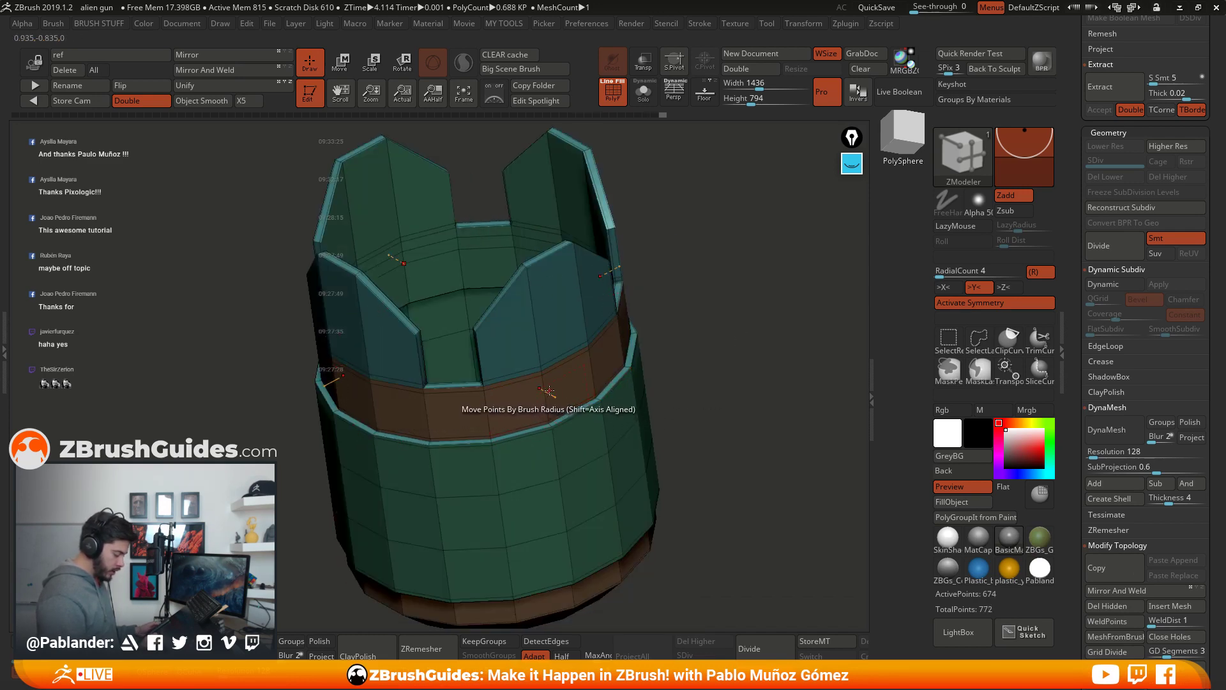
click(550, 384)
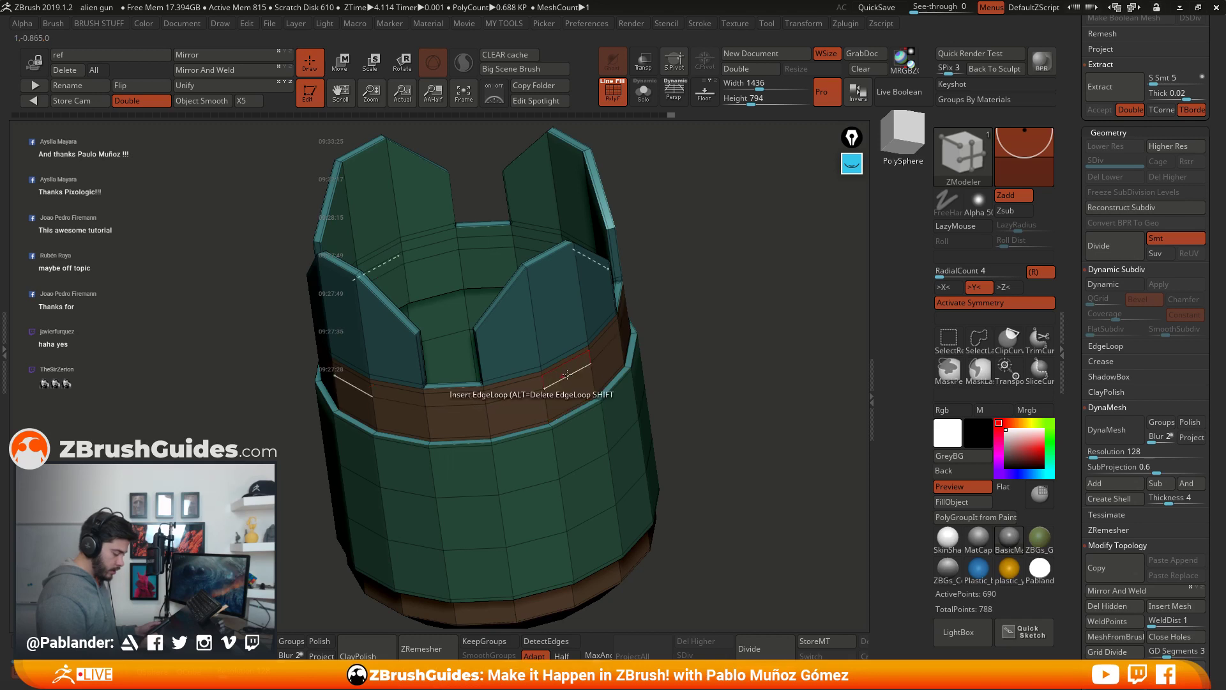
drag(706, 349, 684, 383)
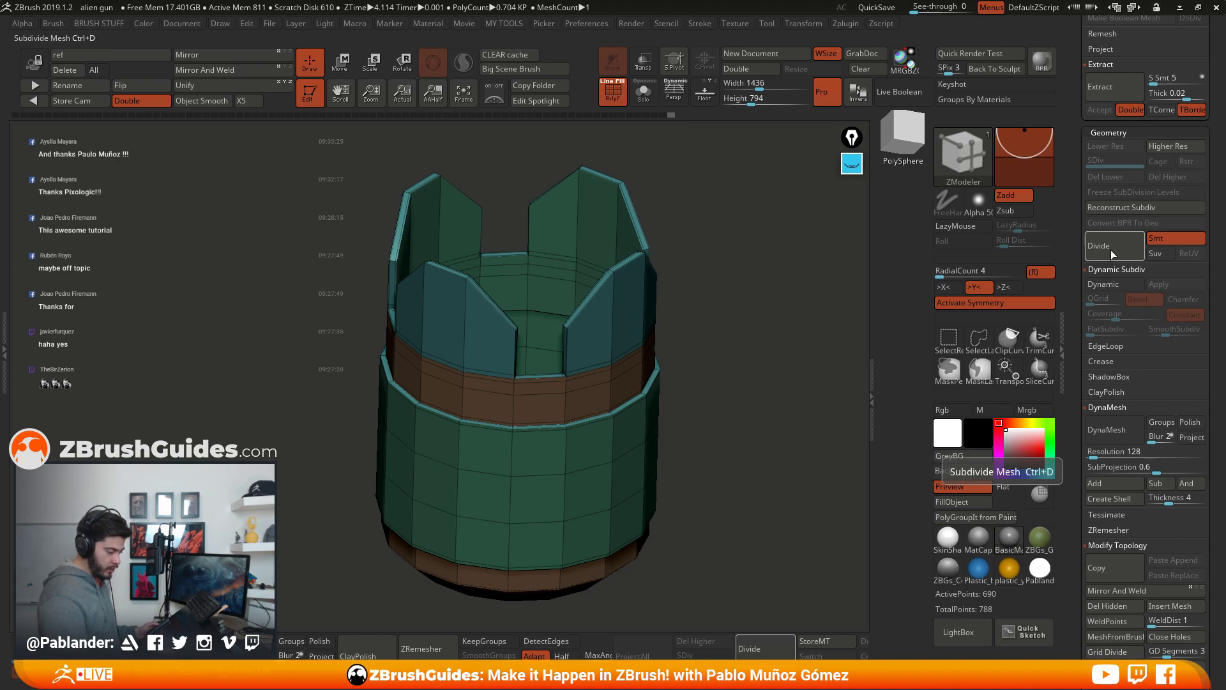
Step: Check the new support loops in a Dynamic Subdiv preview, and return to the low-resolution display in a straight side view
click(1118, 284)
drag(753, 382, 707, 362)
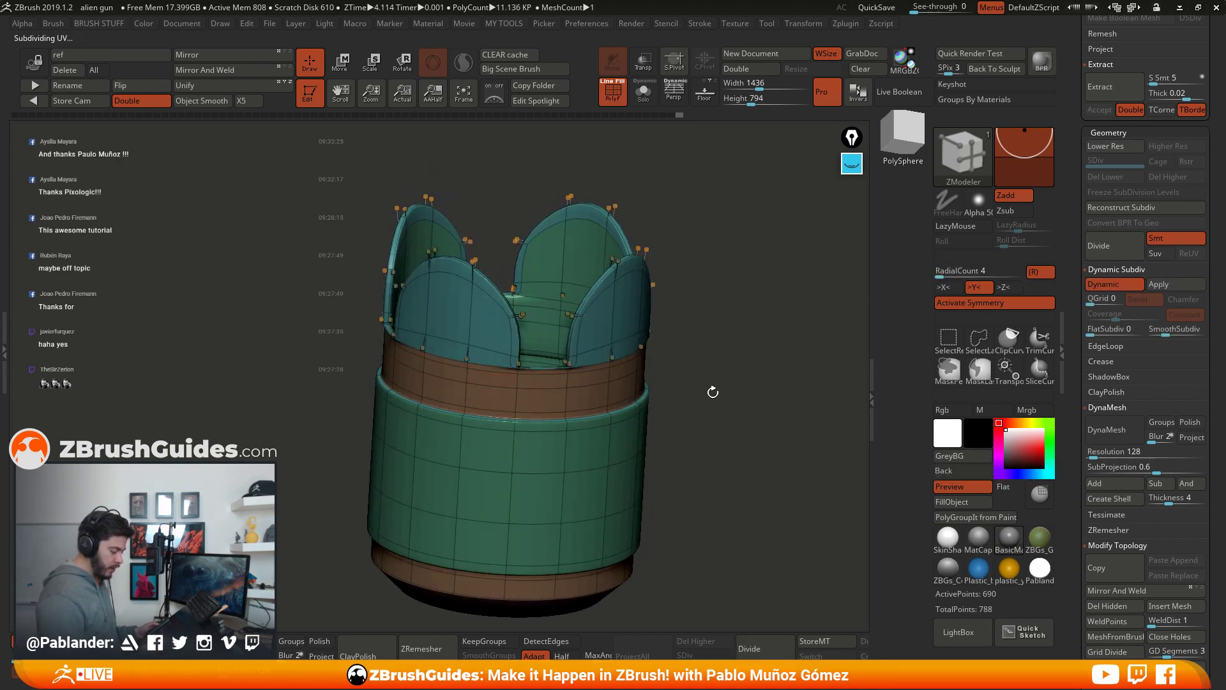
click(1124, 284)
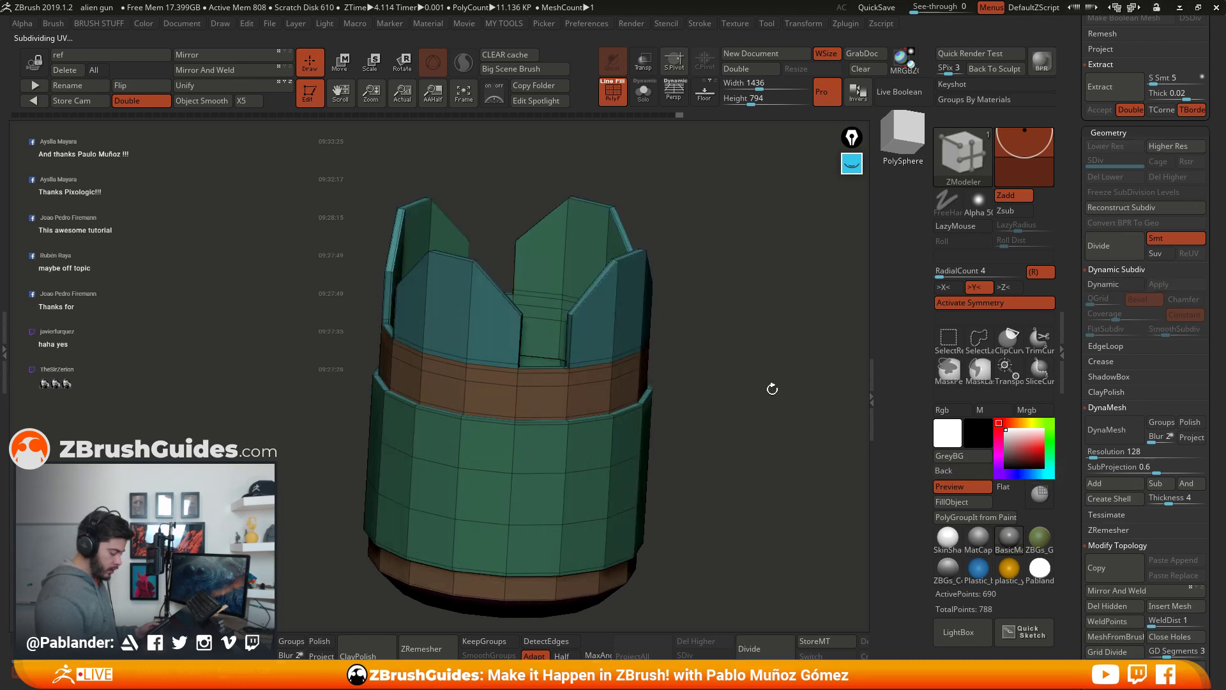
shift+drag(773, 389, 725, 382)
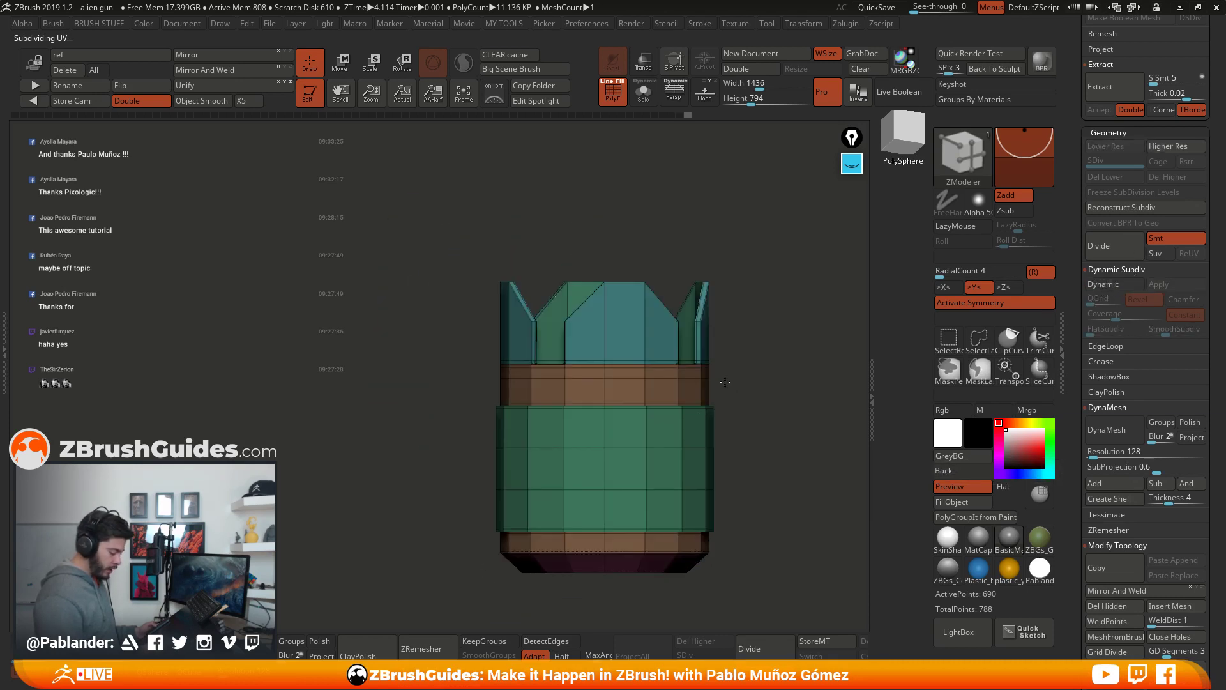
alt+drag(794, 470, 739, 342)
Step: Duplicate the PM3D_Cylinder3D_3 subtool and apply the SkinShade material, with the Move gizmo active on the copy
scroll(1118, 186, up, 3)
scroll(1118, 185, up, 10)
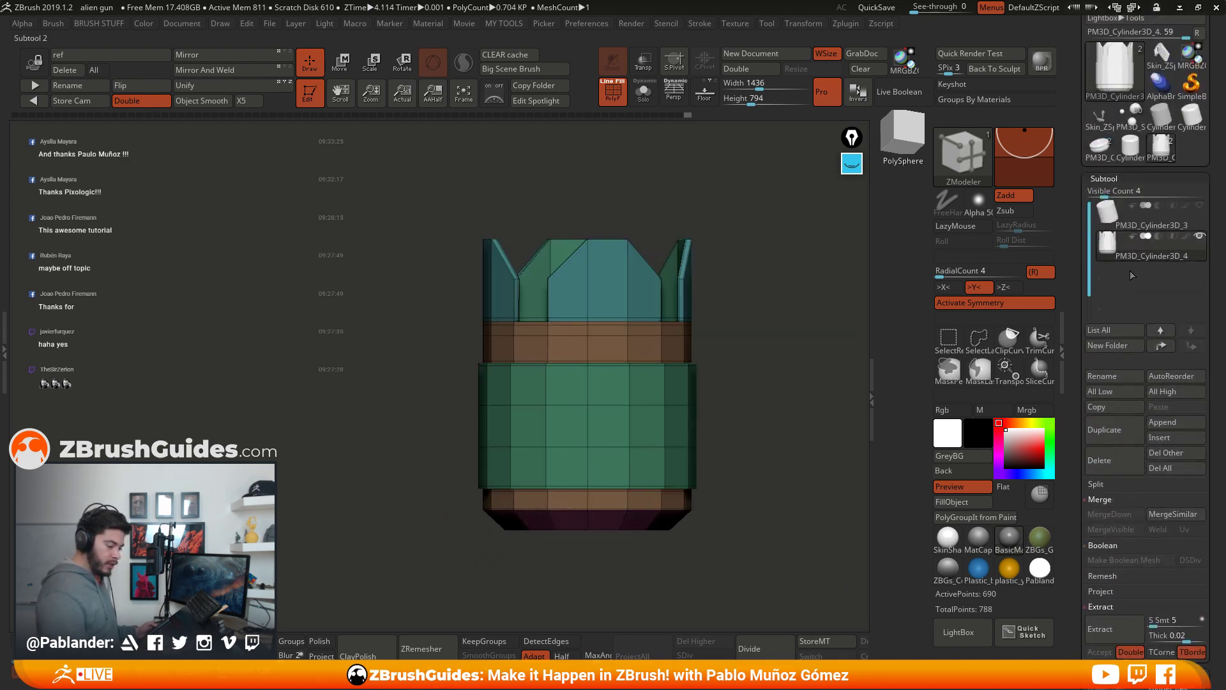
click(1164, 222)
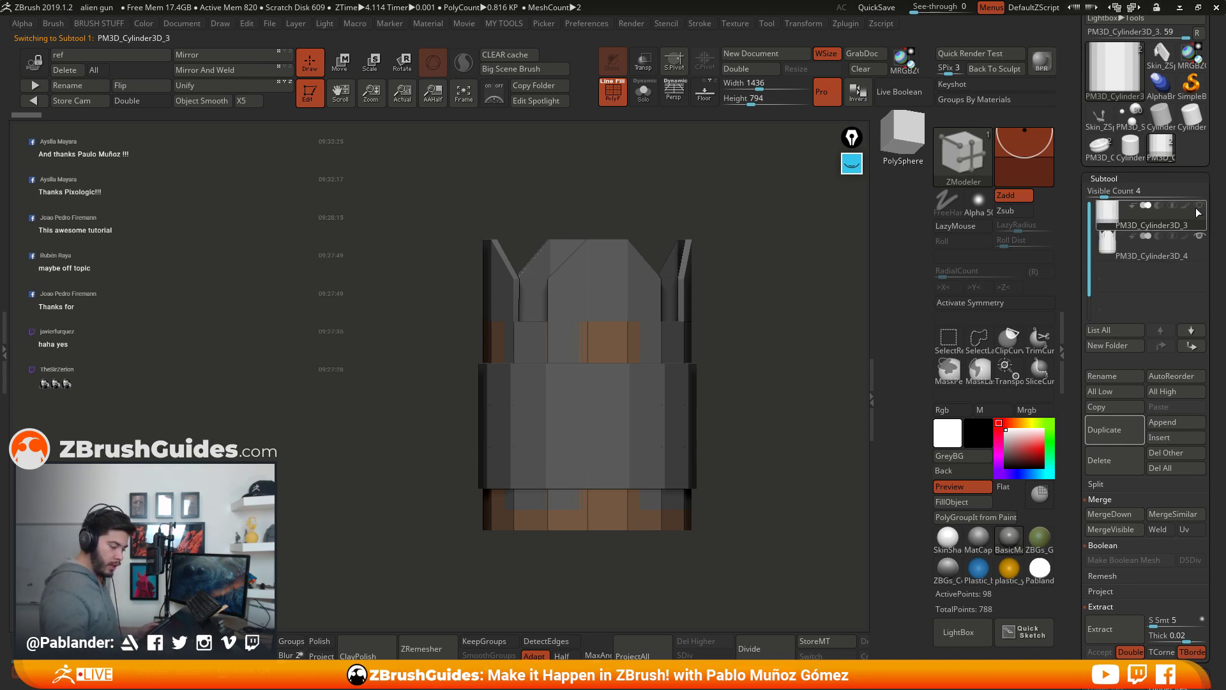
drag(752, 338, 773, 330)
click(1123, 433)
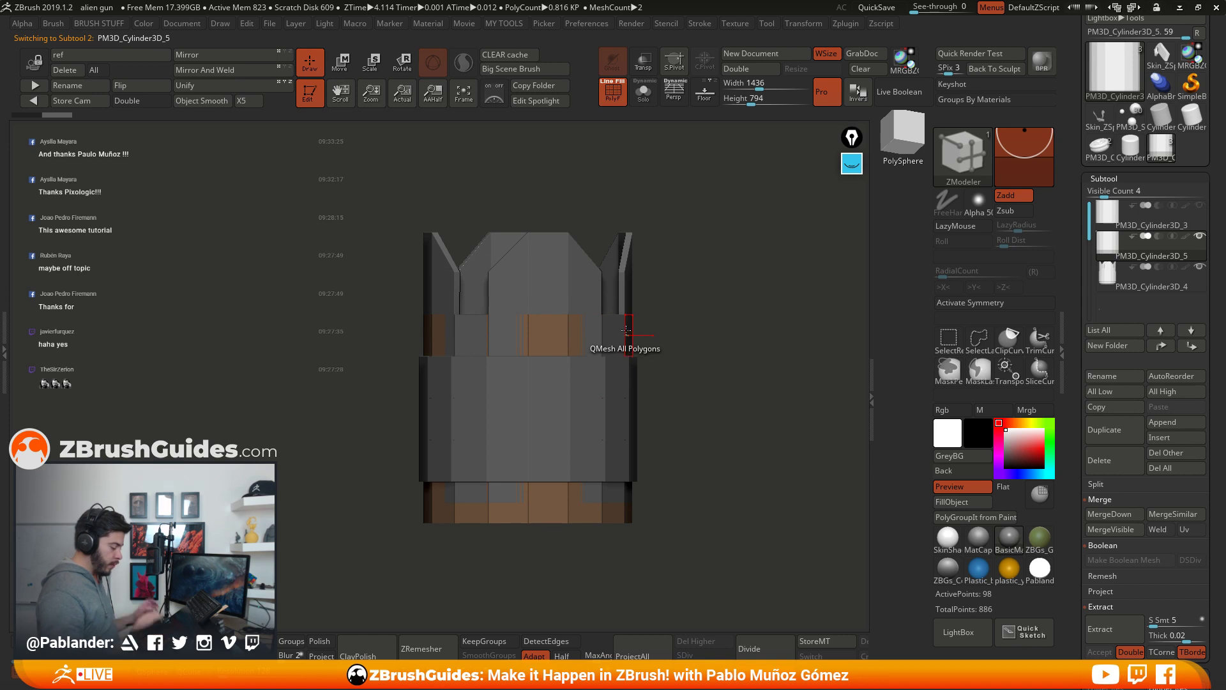
click(344, 67)
click(948, 538)
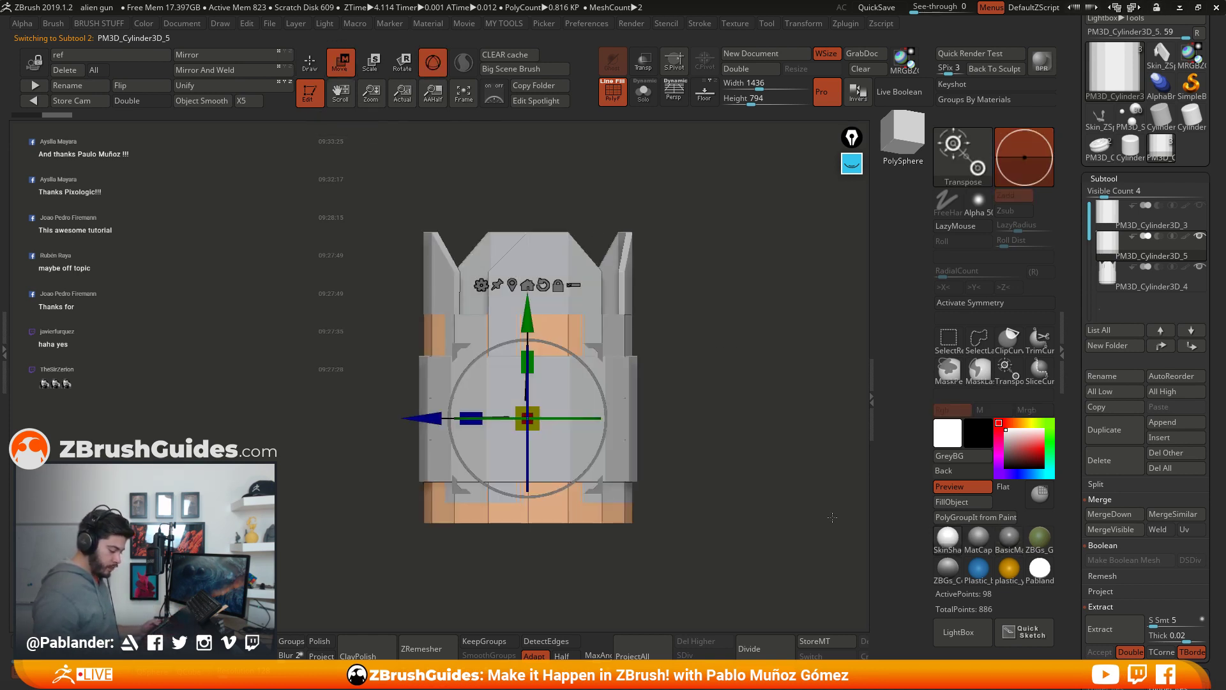
Step: Flatten the duplicated cylinder into a thin disc, place it around the base of the tabs and adjust its overall size
drag(535, 357, 545, 425)
drag(532, 318, 532, 206)
drag(533, 251, 537, 324)
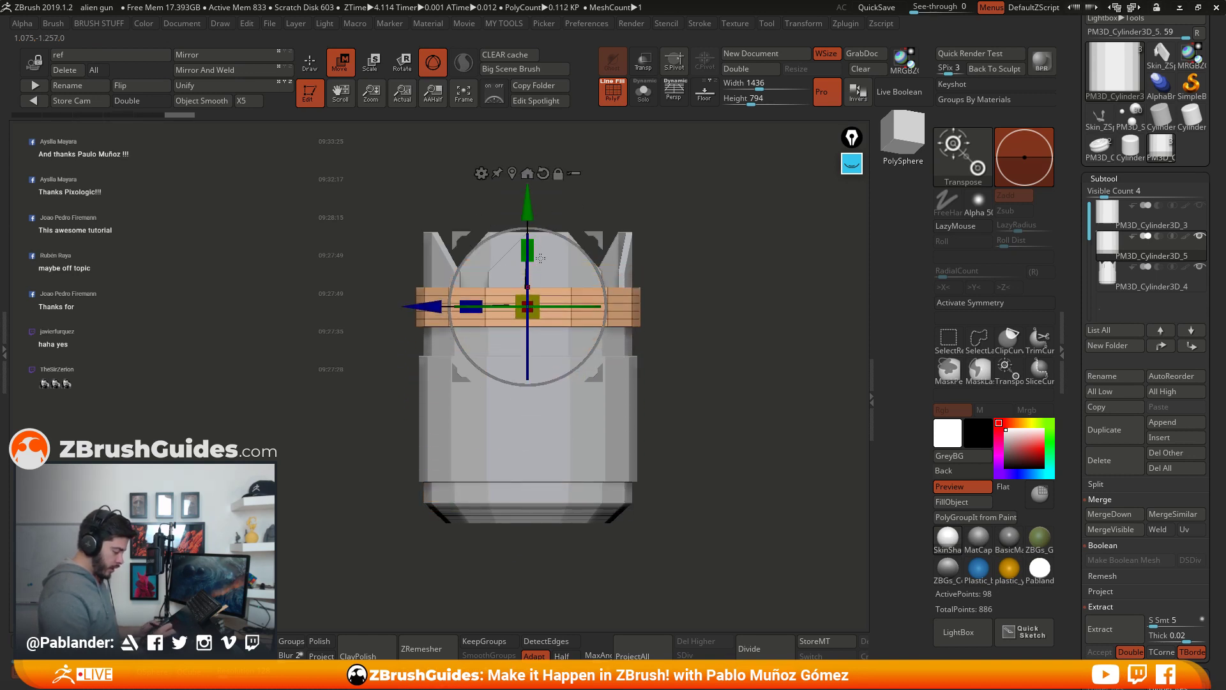
drag(535, 257, 537, 264)
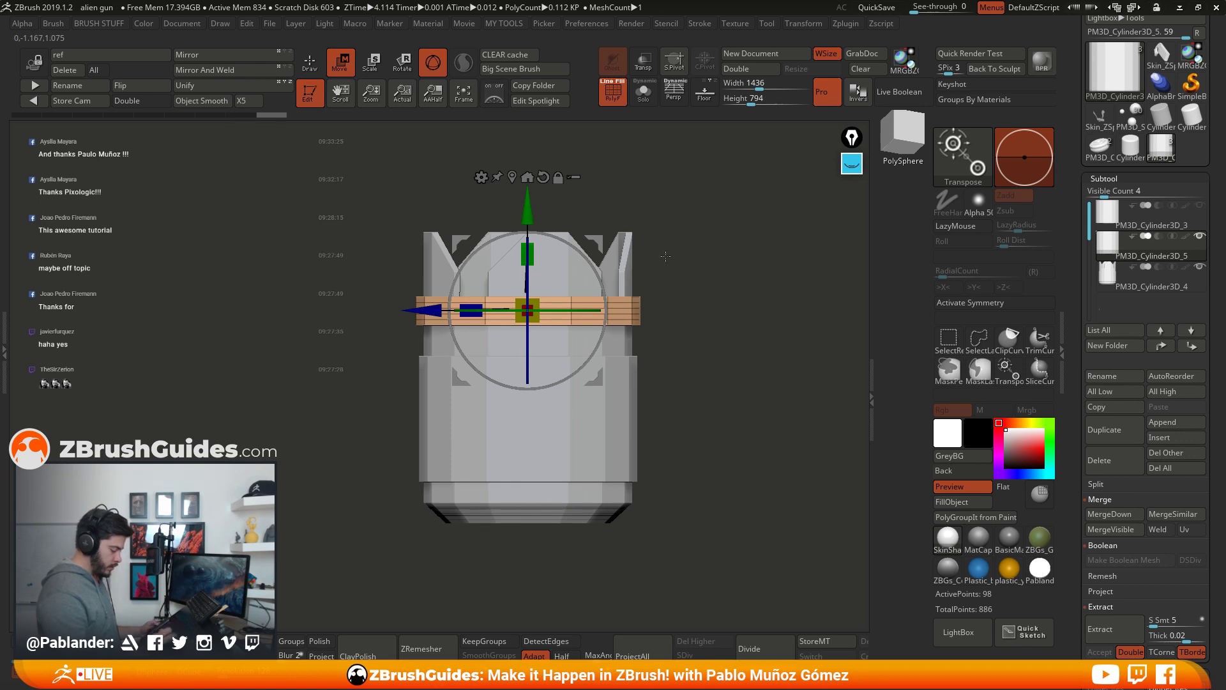
drag(709, 316, 713, 424)
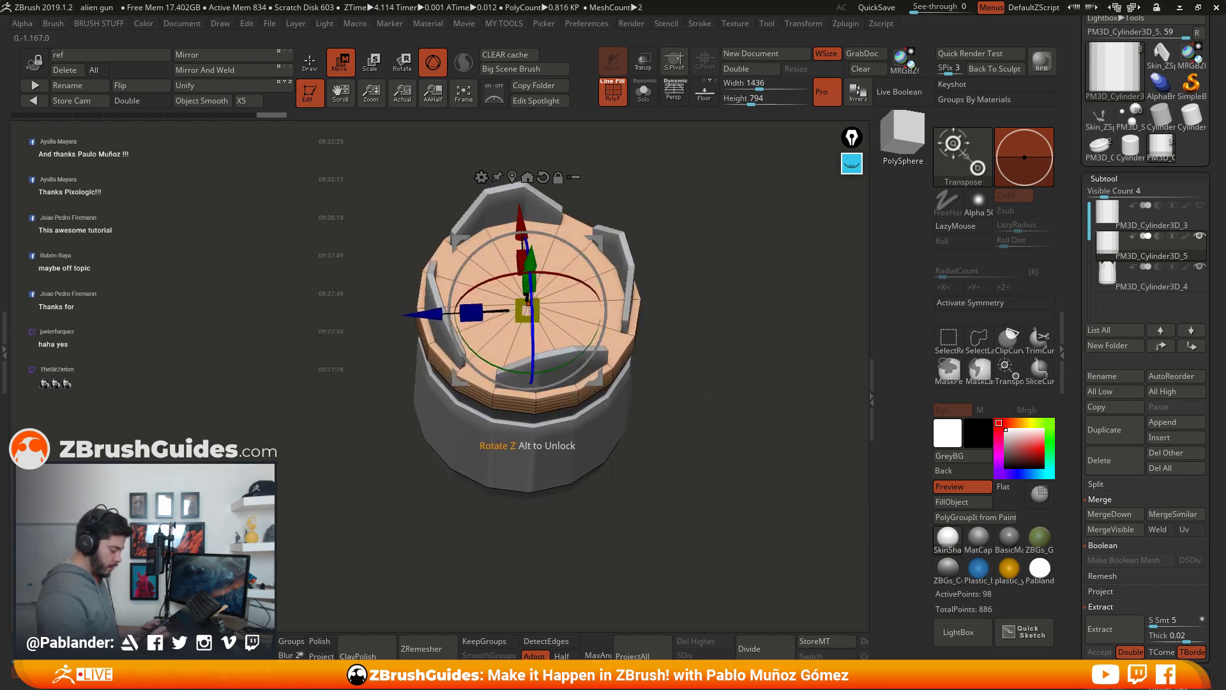
drag(527, 312, 526, 315)
mouse_move(645, 295)
shift+mouse_down()
mouse_move(550, 211)
mouse_move(532, 209)
mouse_move(533, 233)
mouse_move(533, 215)
mouse_move(658, 313)
mouse_move(726, 427)
mouse_move(714, 355)
mouse_move(693, 335)
mouse_move(687, 380)
mouse_move(685, 355)
mouse_move(690, 367)
shift+mouse_up()
key(q)
Step: Show the PM3D_Cylinder3D_3 subtool, raise it above the disc and scale it to fit inside the four tabs
click(1169, 220)
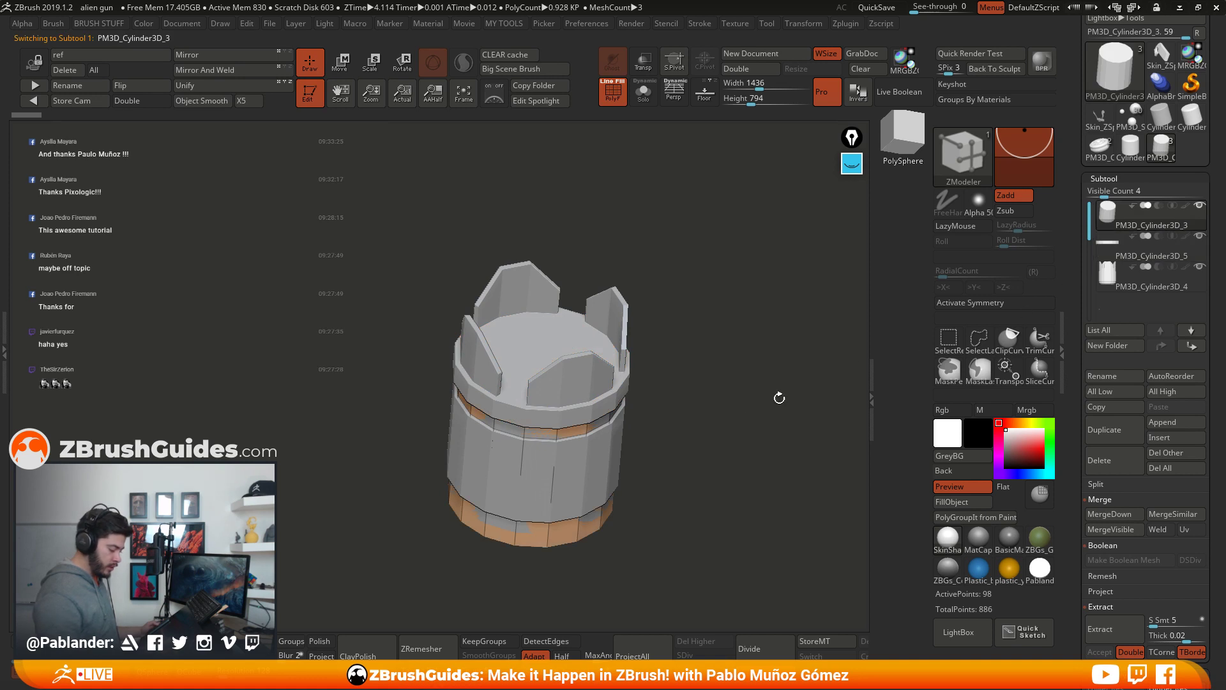
drag(780, 397, 700, 335)
key(w)
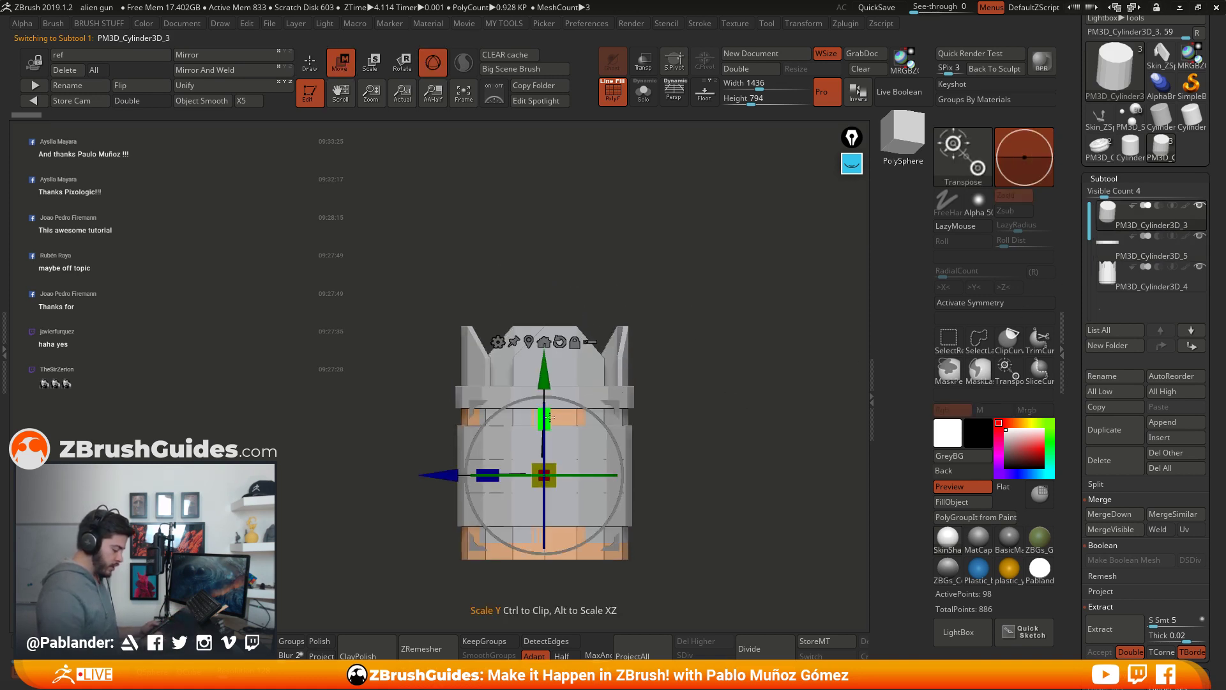
drag(557, 367, 559, 226)
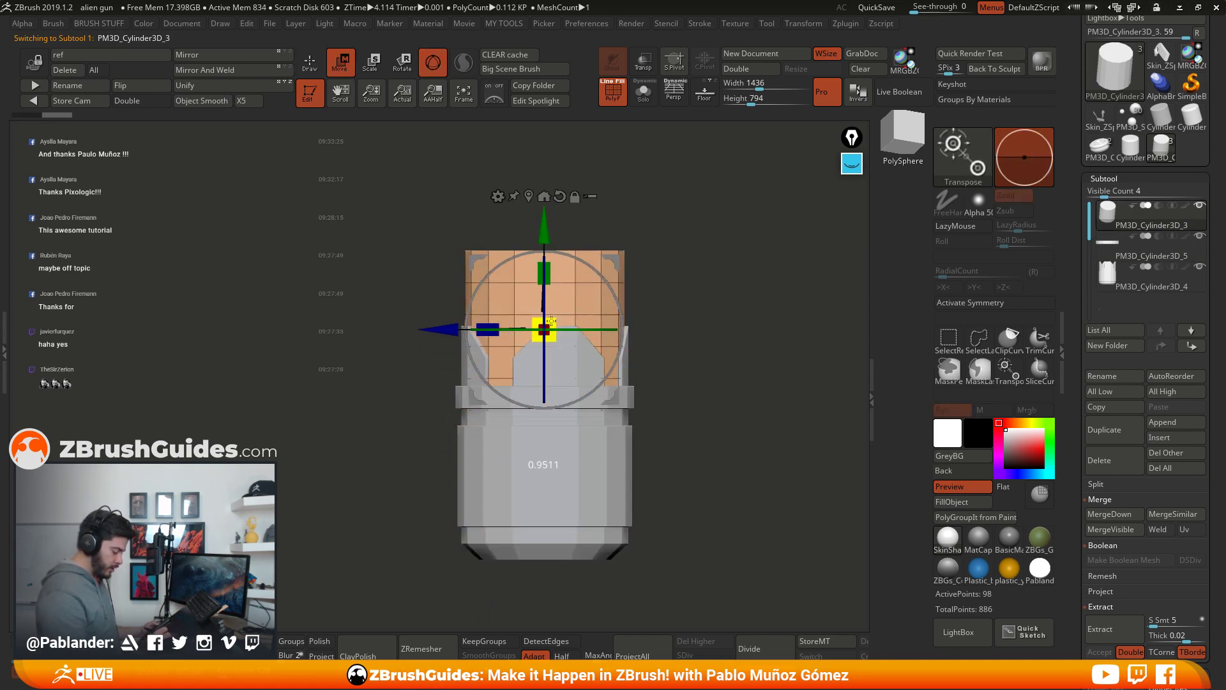
drag(558, 231, 546, 281)
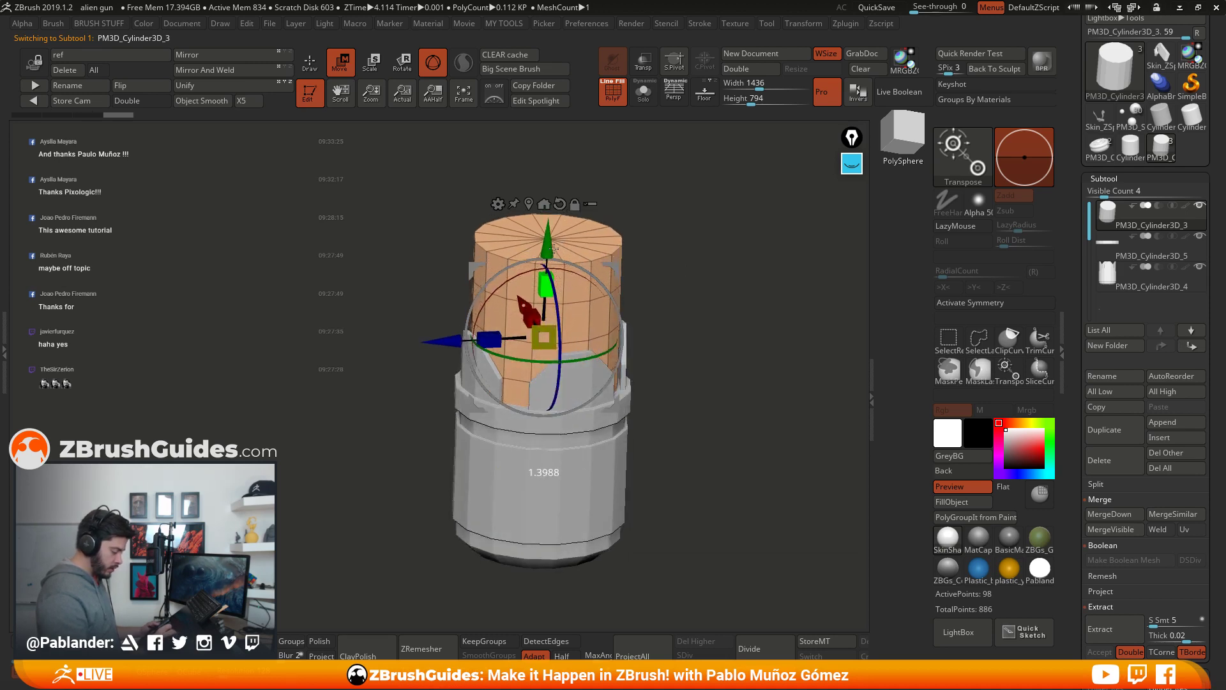
drag(687, 271, 690, 301)
drag(542, 337, 538, 342)
right_drag(538, 342, 561, 359)
drag(543, 339, 555, 345)
key(q)
Step: Bevel the inner cylinder's top rim using EdgeLoop Complete with a Single Row and Linear Edge
mouse_move(692, 274)
mouse_down()
mouse_move(728, 353)
mouse_move(710, 315)
mouse_move(695, 335)
mouse_move(692, 303)
mouse_move(630, 324)
mouse_move(629, 302)
mouse_up()
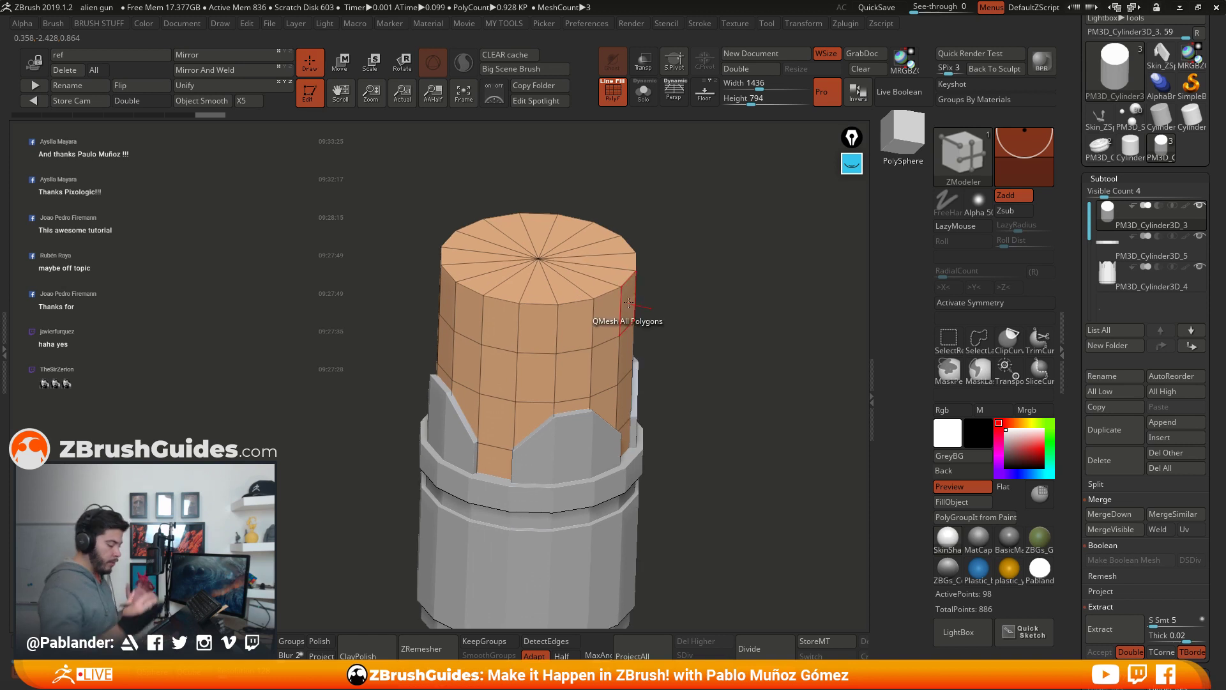
key(space)
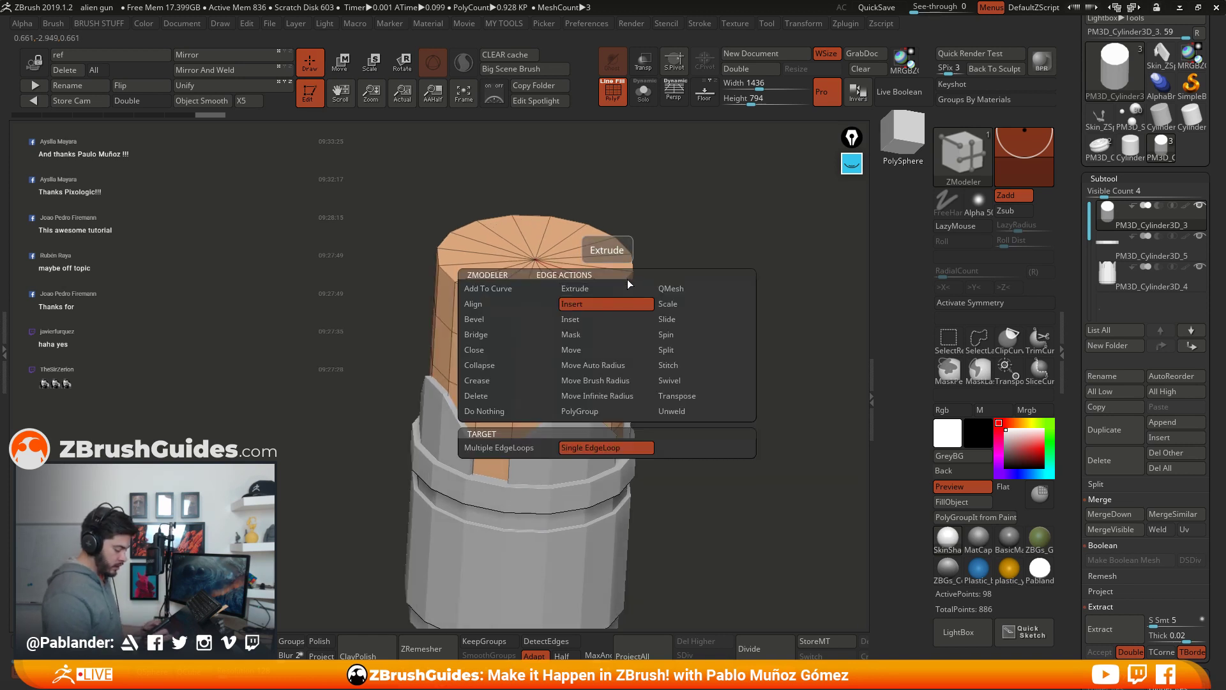
click(496, 350)
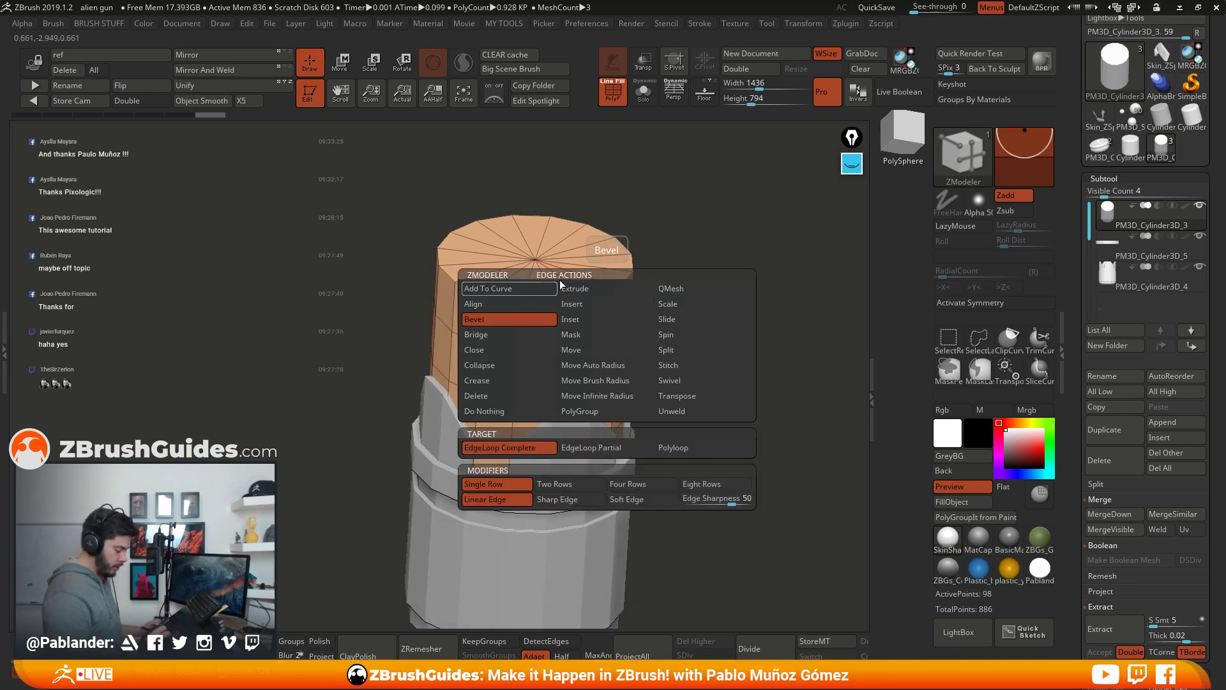
drag(611, 299, 617, 318)
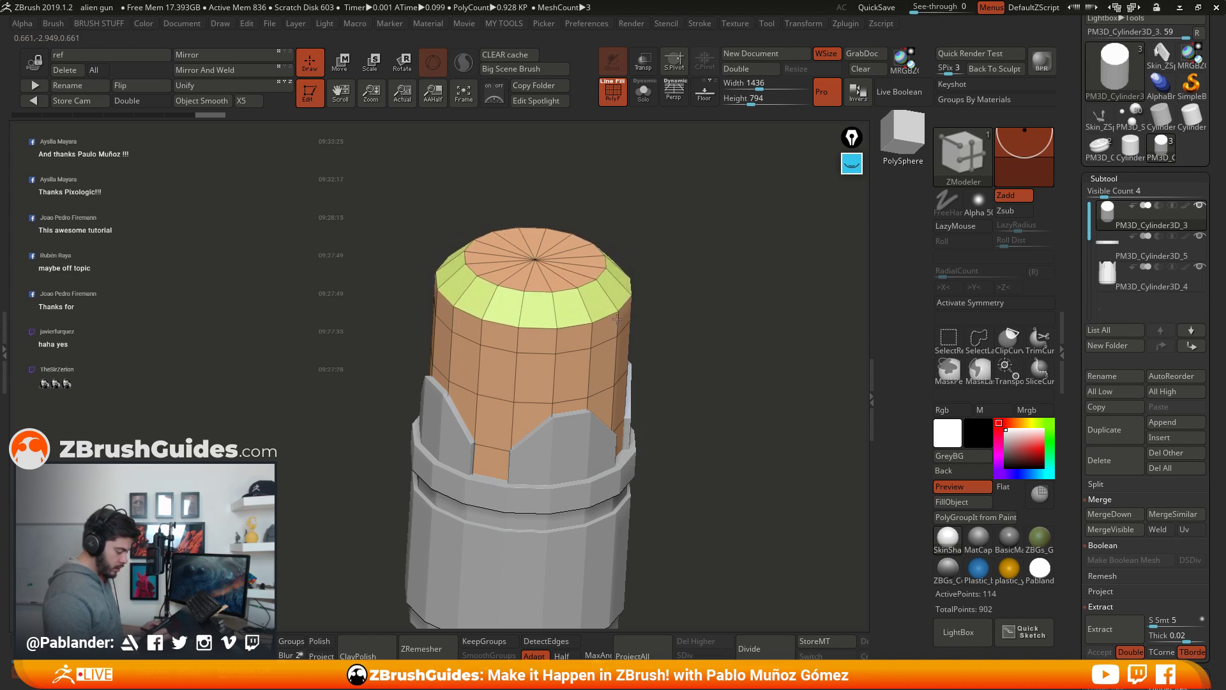
drag(707, 326, 673, 296)
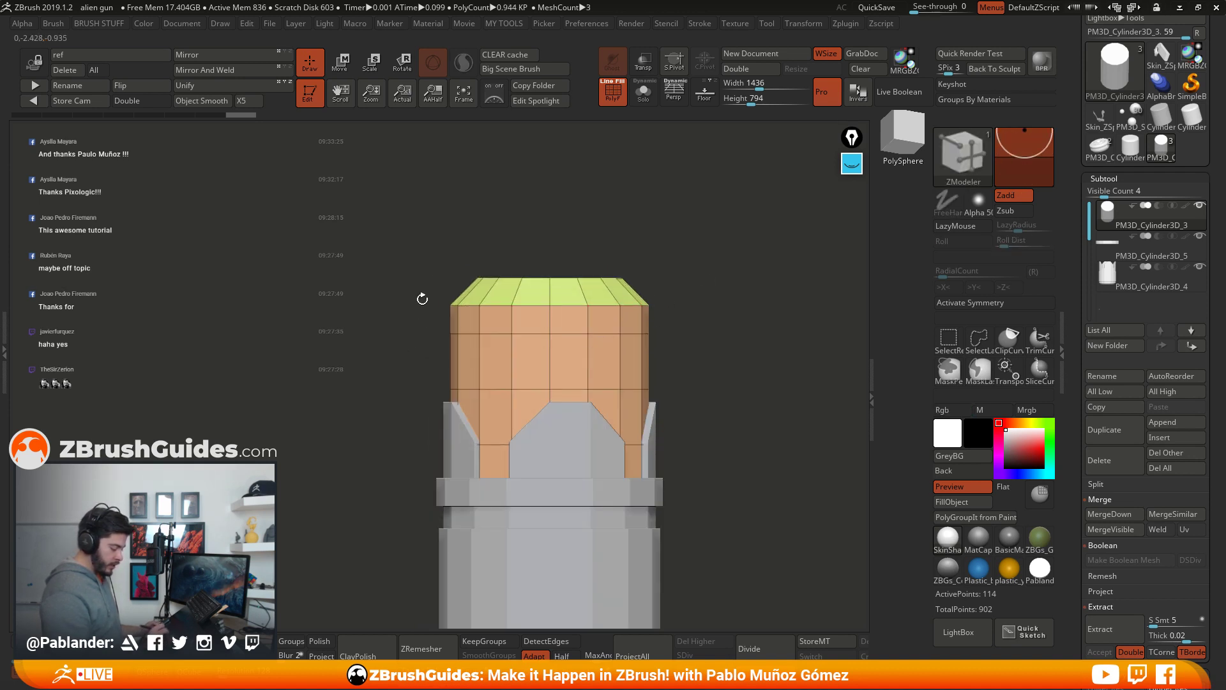
alt+drag(708, 305, 711, 299)
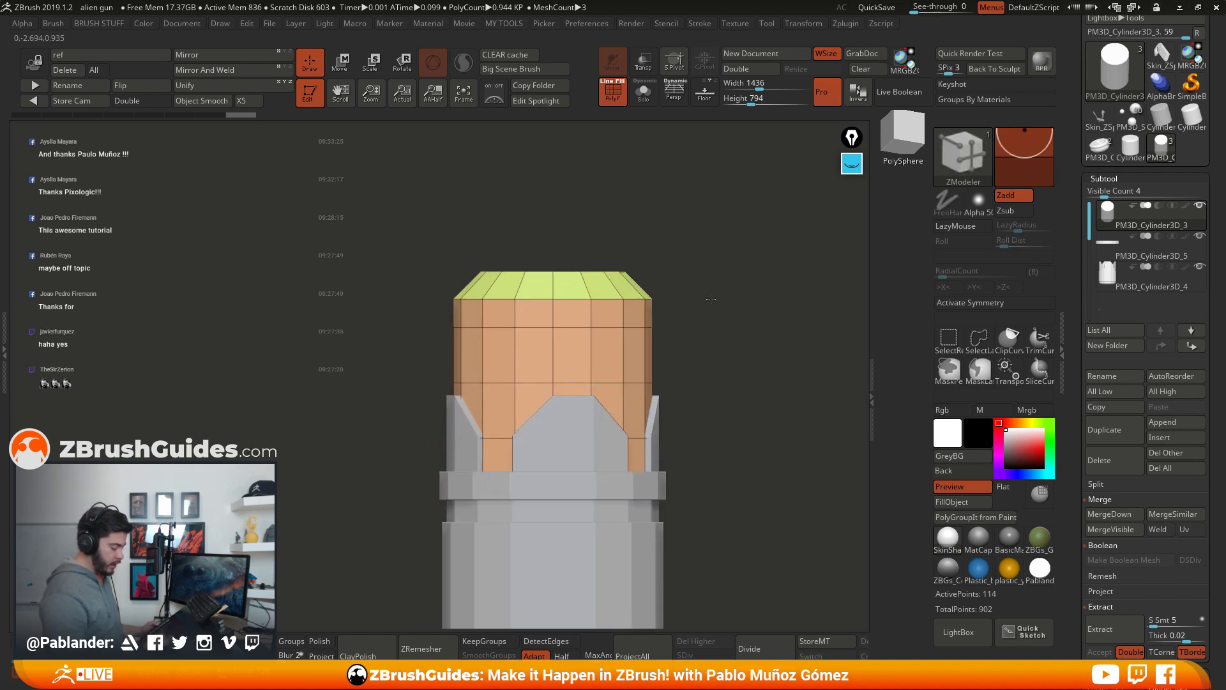
Step: Isolate the inner cylinder's bevelled cap together with the row of side faces directly beneath it
click(946, 349)
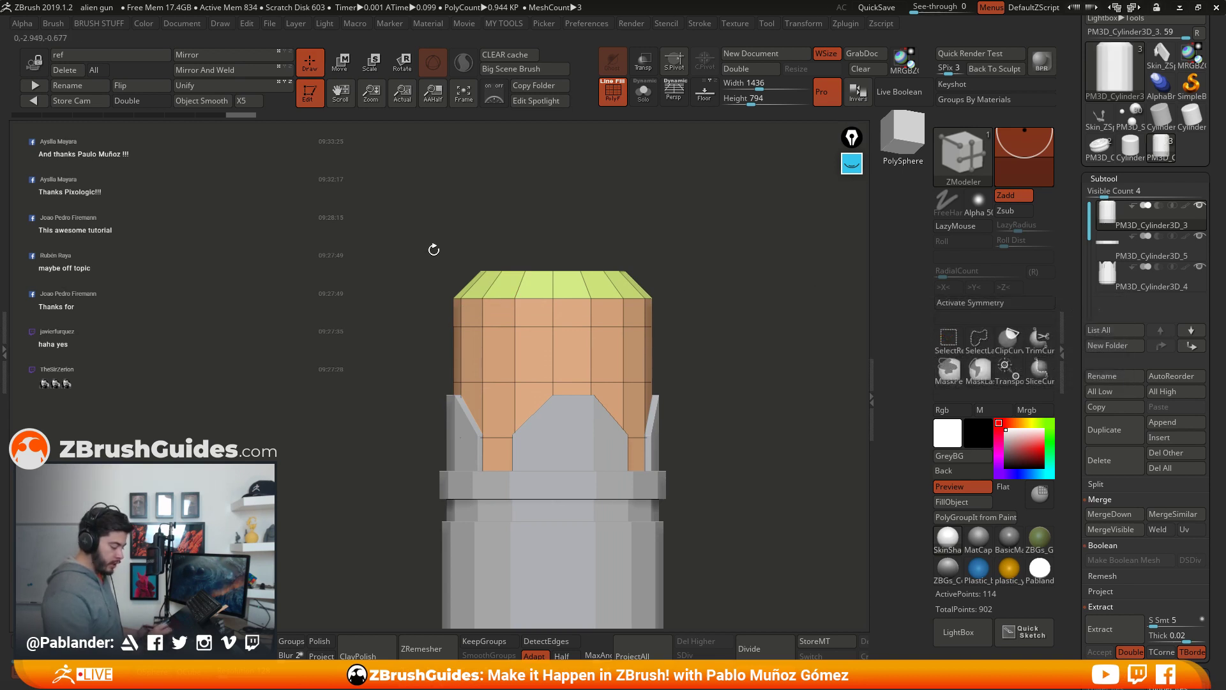
ctrl+shift+drag(409, 224, 714, 335)
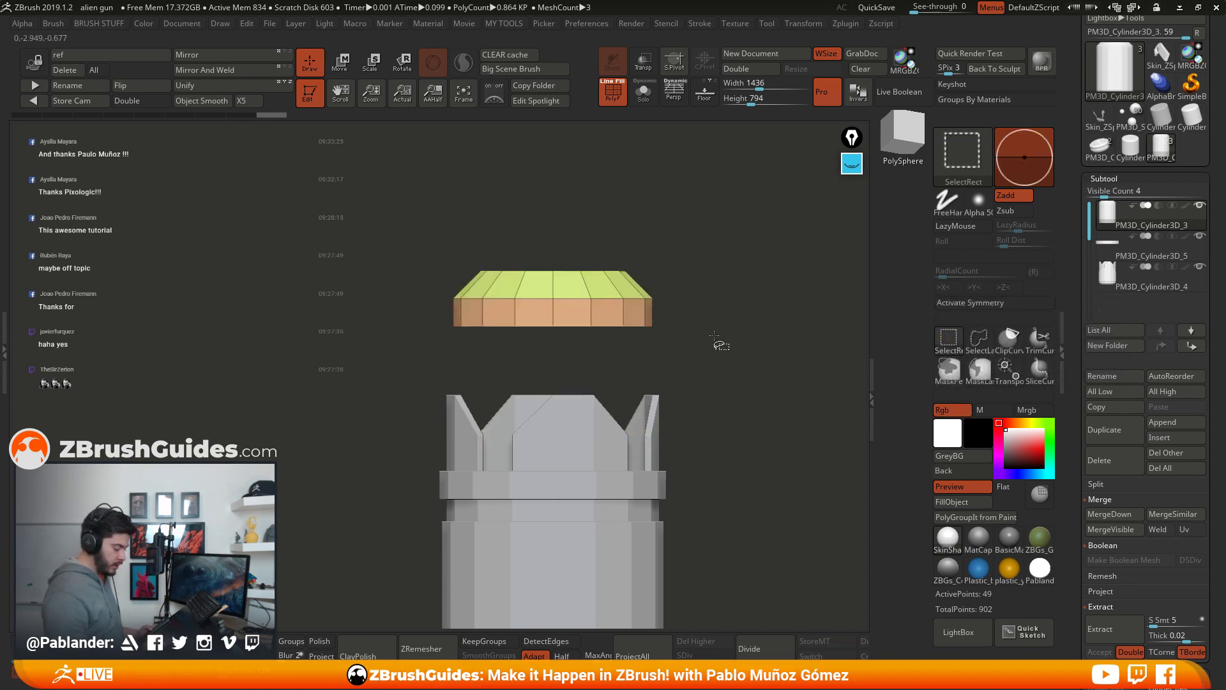
drag(715, 274, 715, 293)
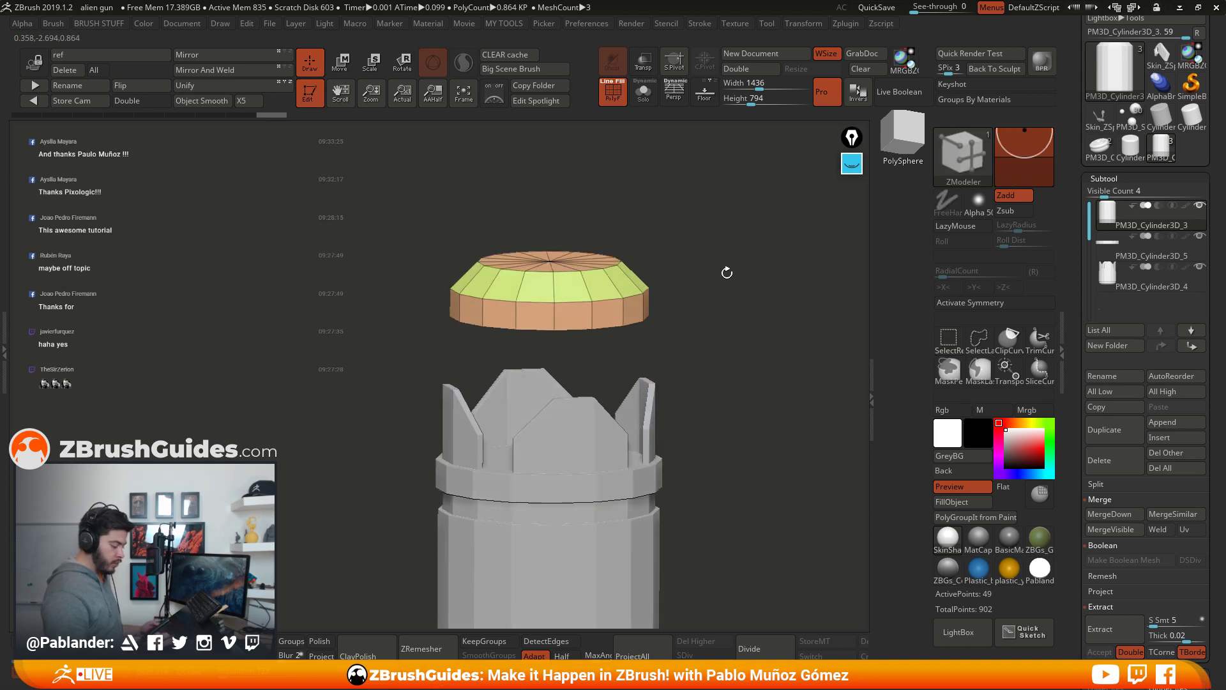
Step: Assign the isolated cap faces a single polygroup with Group Visible, and show the whole inner cylinder again
key(space)
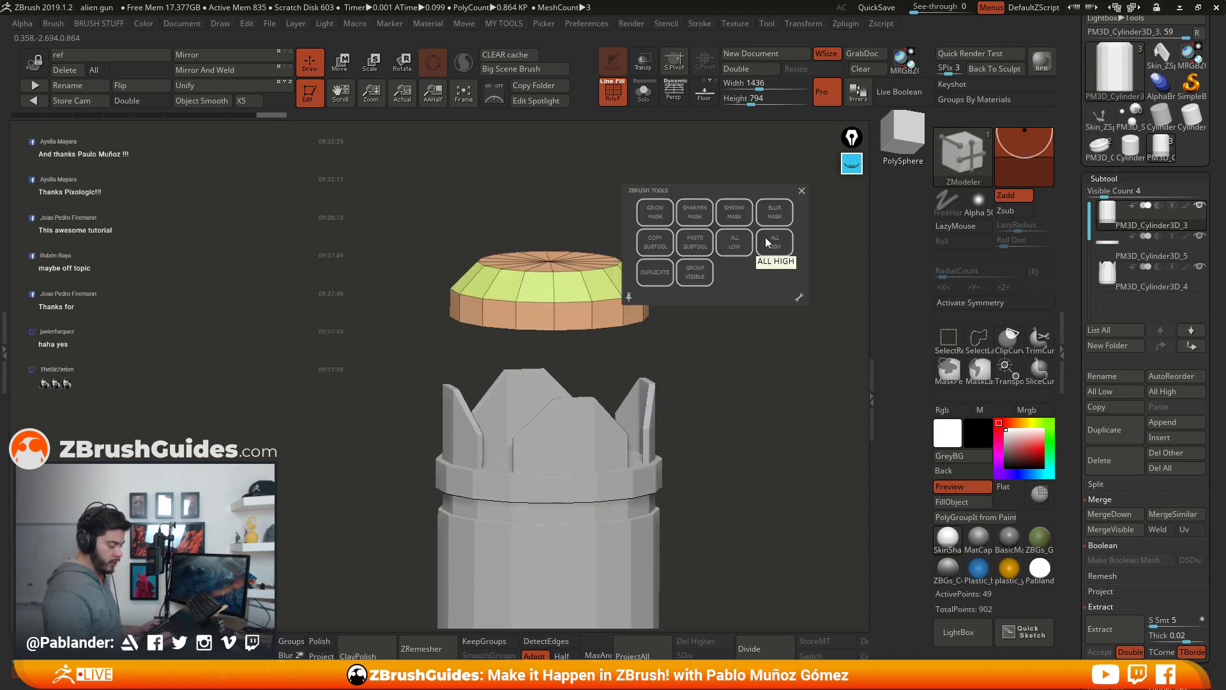
click(802, 190)
key(space)
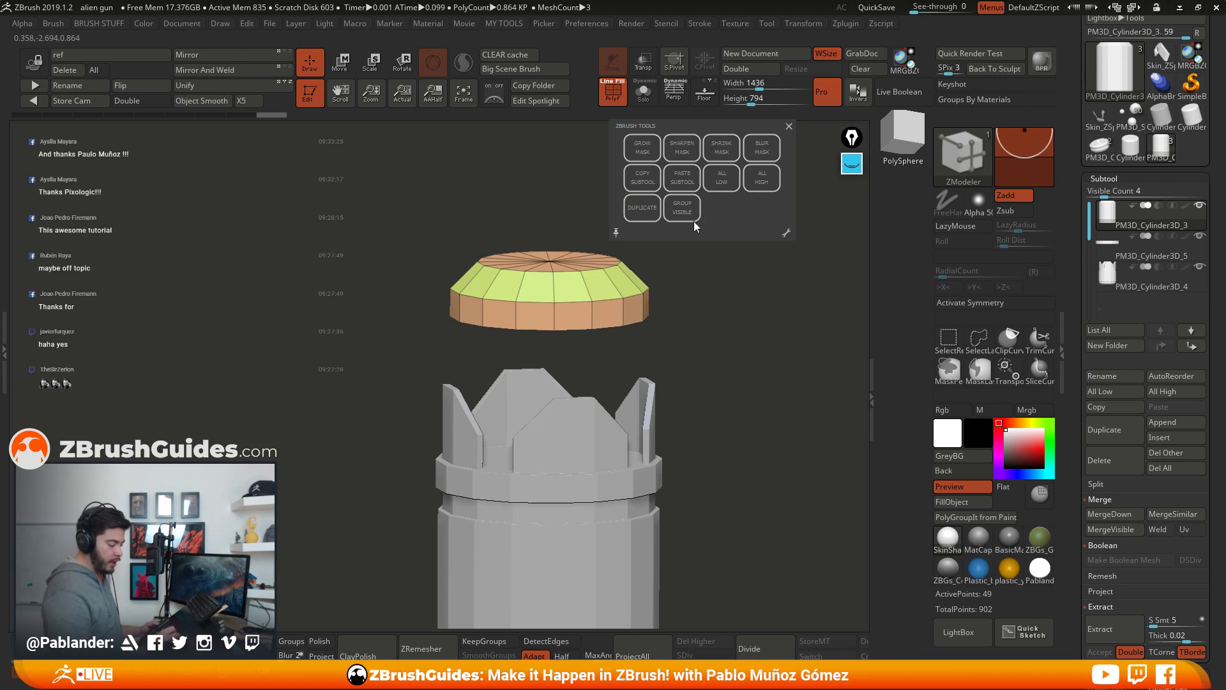
drag(702, 132, 746, 192)
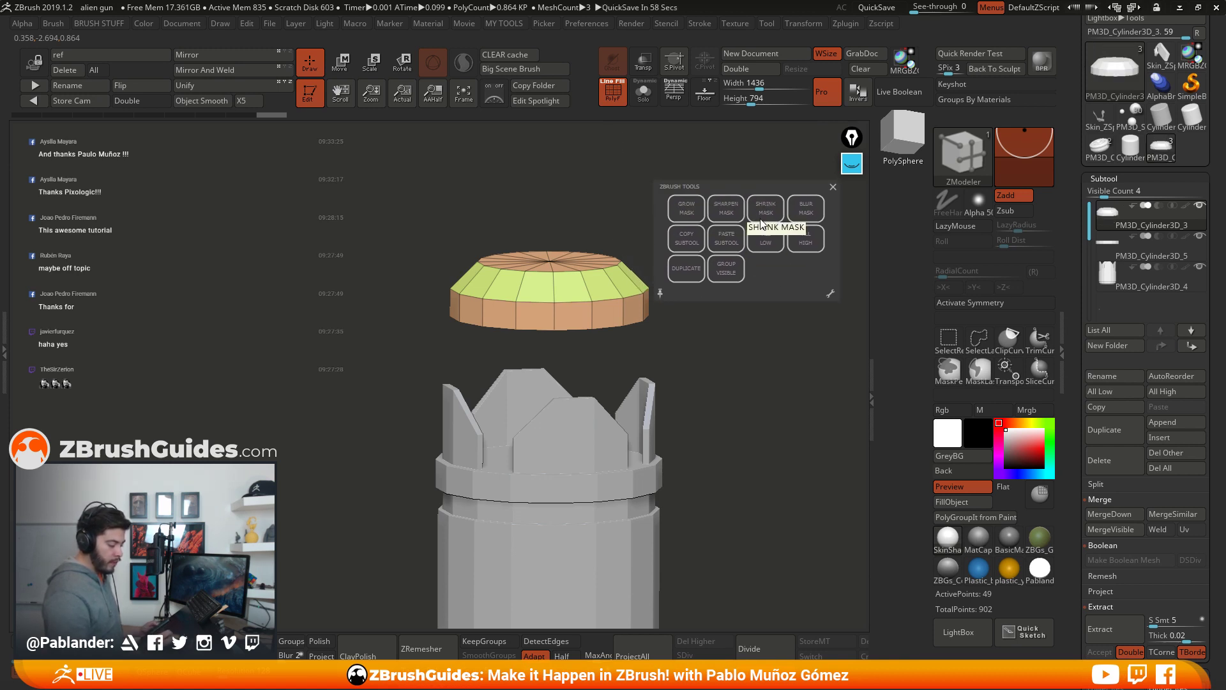
click(726, 268)
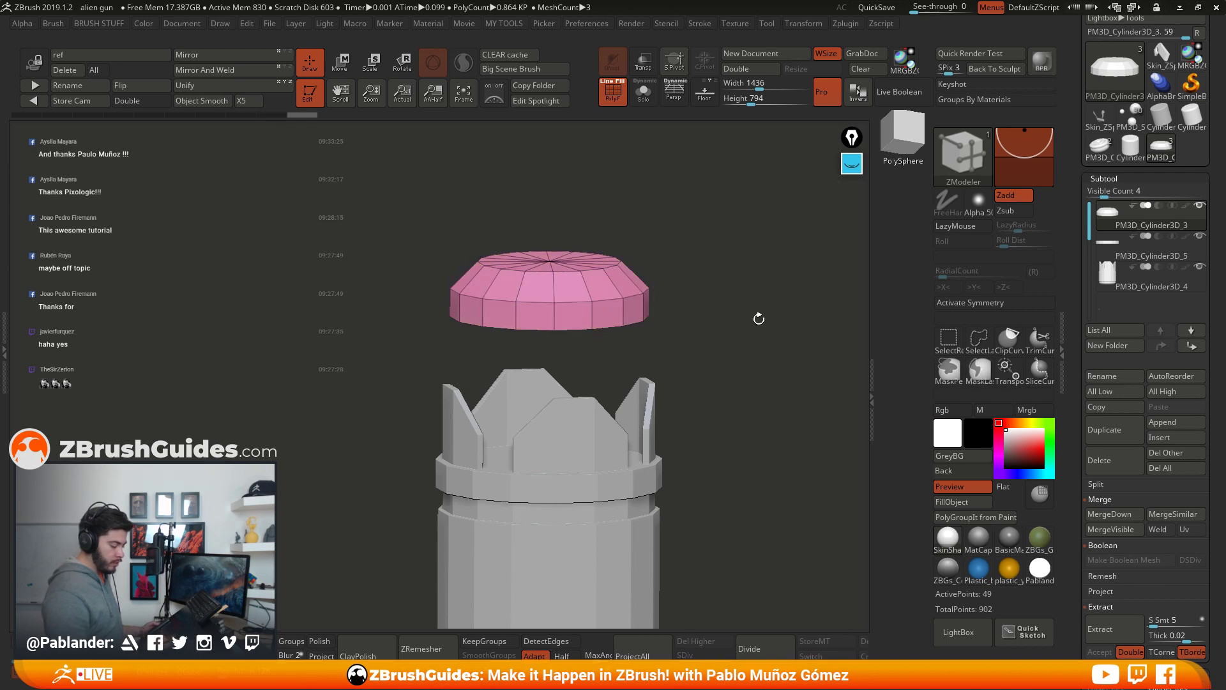
key(ctrl)
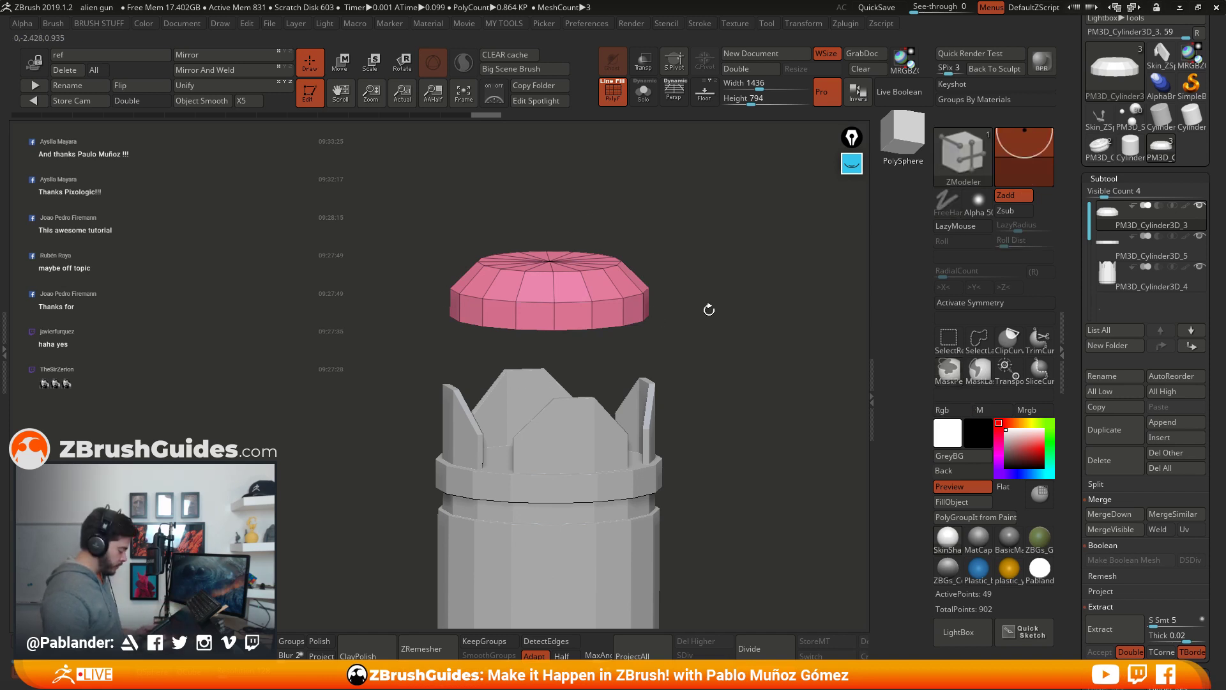
key(ctrl+shift)
ctrl+shift+click(720, 297)
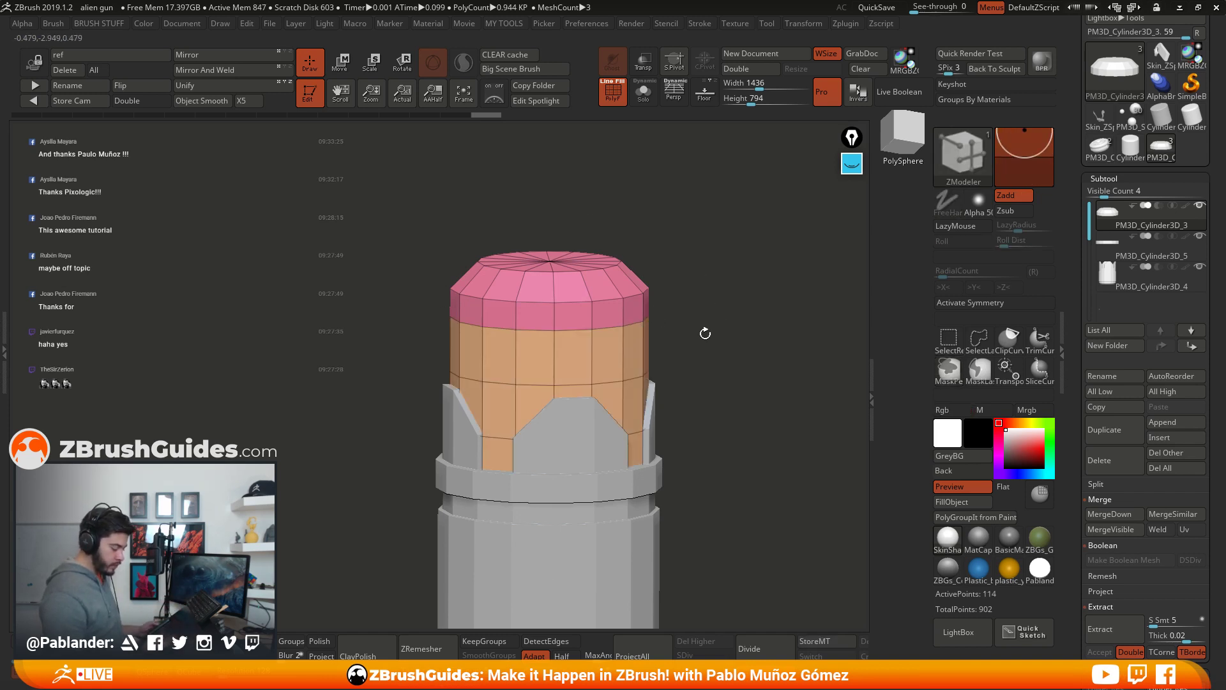
Step: Extrude the inner cylinder's cap polygroup outward into a wider lid using QMesh with the Polygroup All target
key(space)
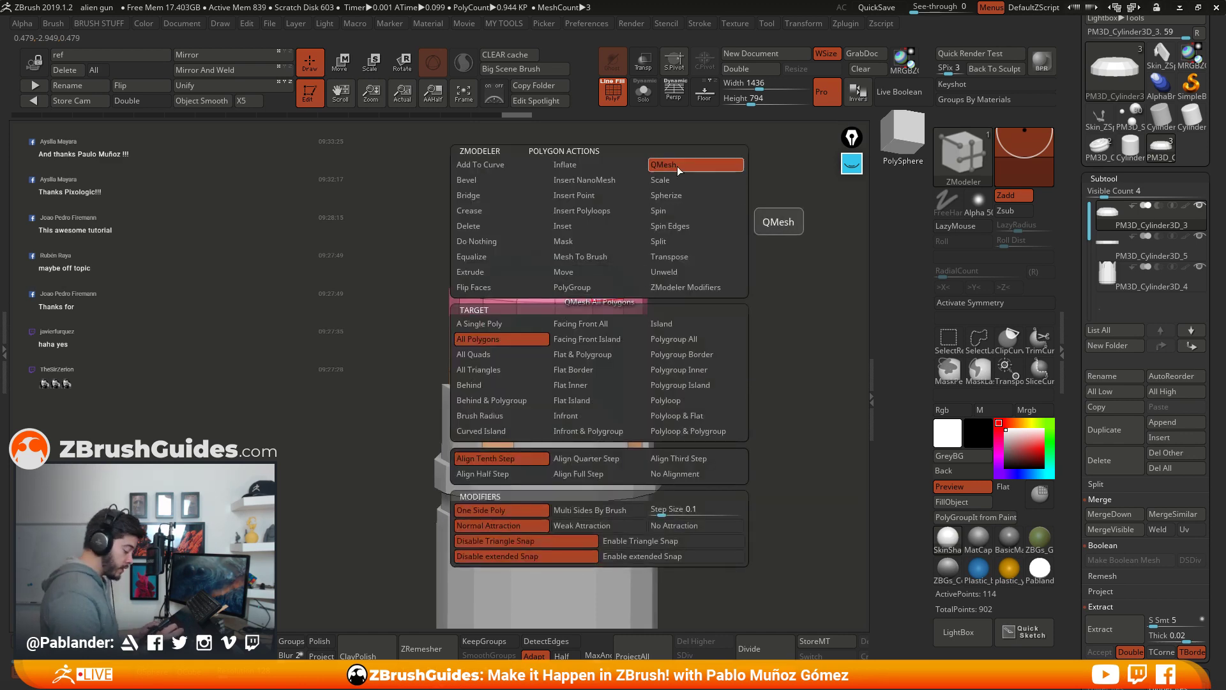
click(692, 340)
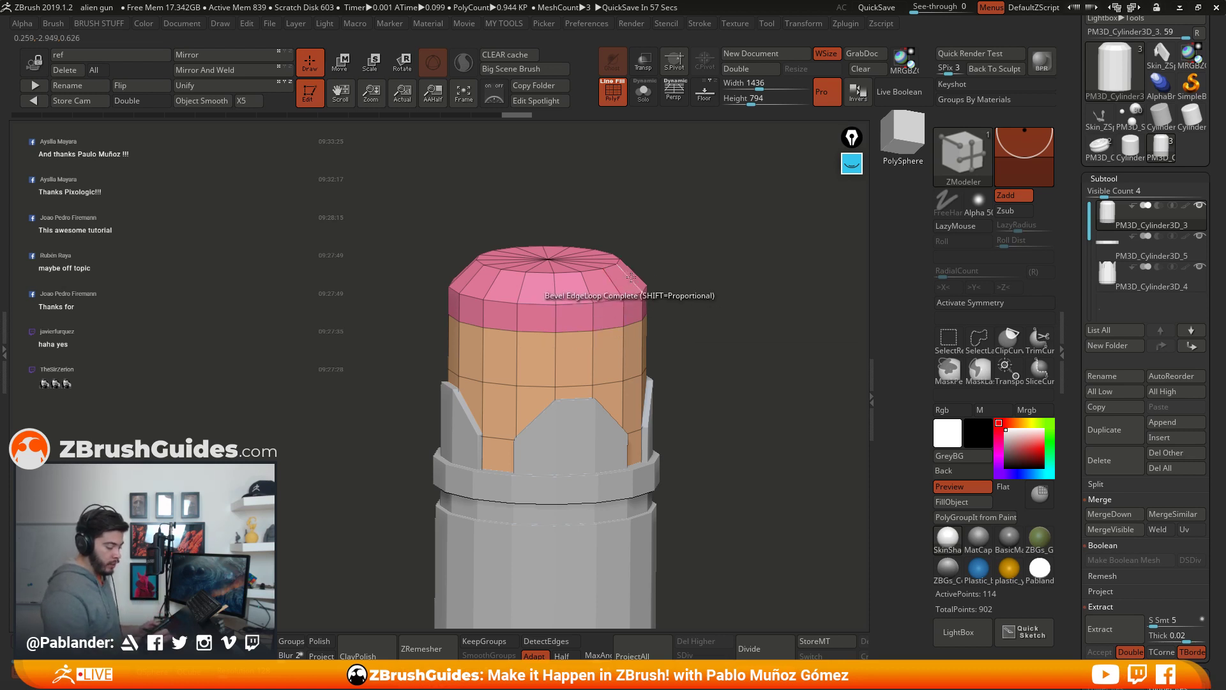
right_drag(609, 291, 618, 272)
drag(618, 273, 639, 273)
mouse_move(639, 273)
right_down()
mouse_move(702, 280)
mouse_move(725, 309)
mouse_move(713, 272)
mouse_move(729, 305)
mouse_move(722, 285)
mouse_move(698, 263)
mouse_move(717, 306)
mouse_move(709, 284)
right_up()
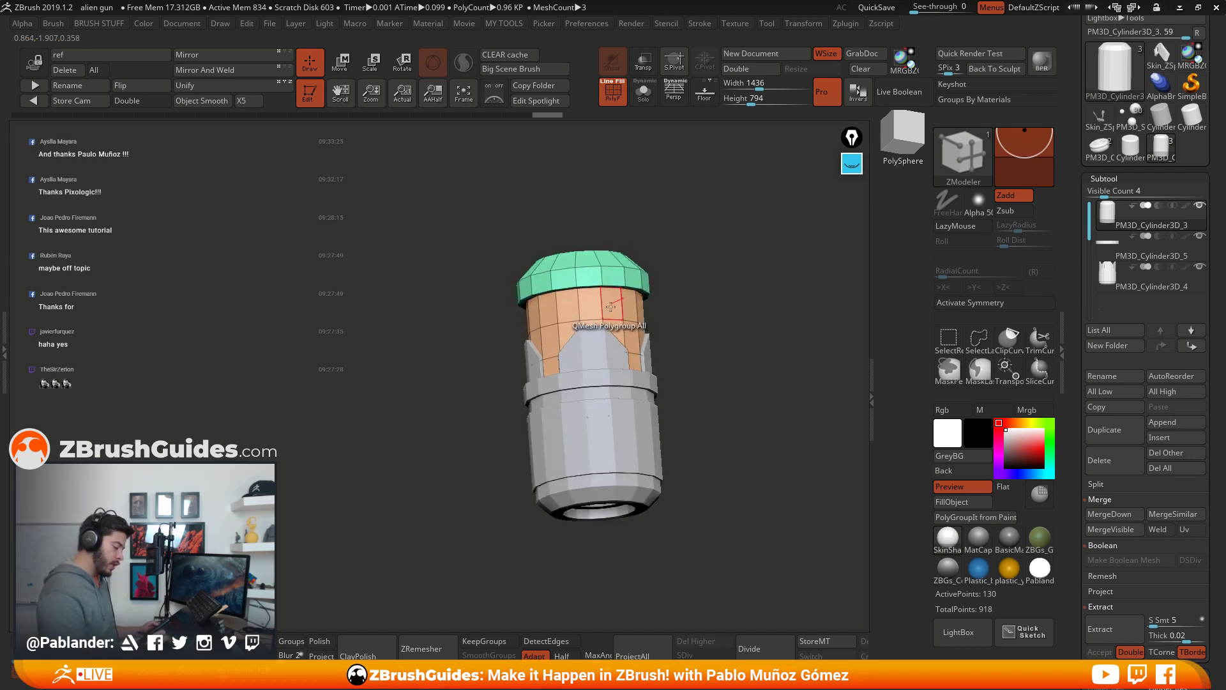
right_drag(662, 306, 647, 323)
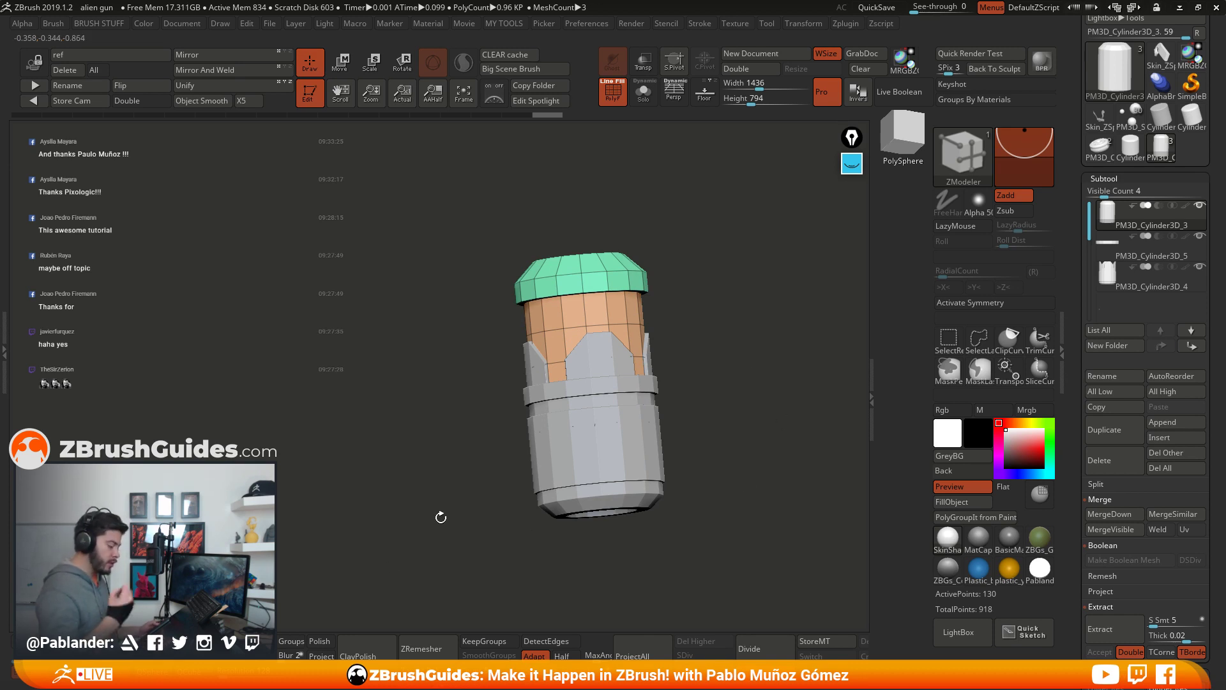
mouse_move(693, 328)
right_down()
mouse_move(704, 310)
mouse_move(714, 327)
right_up()
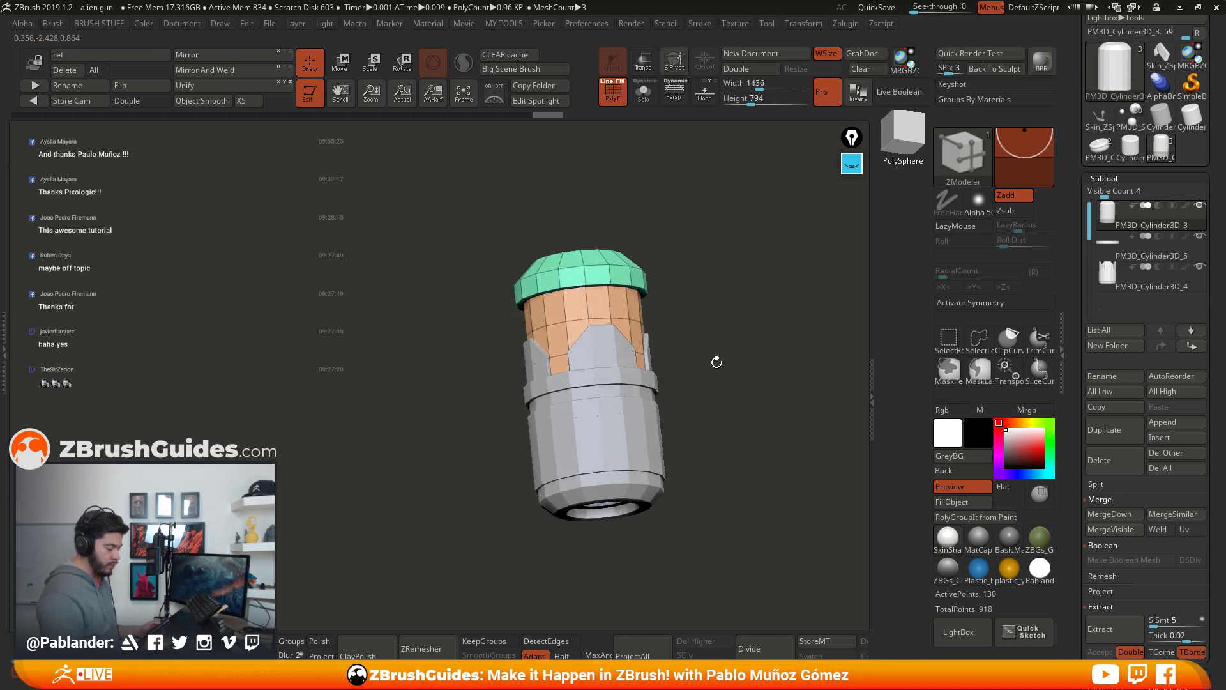
right_drag(717, 363, 715, 429)
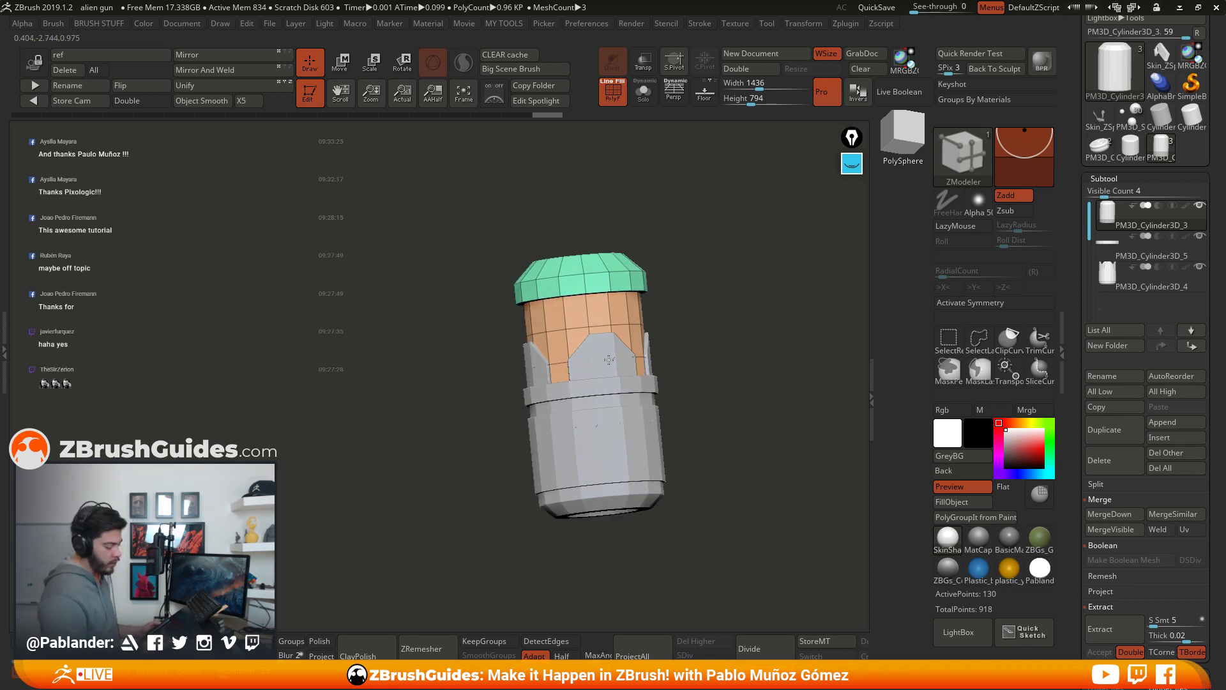
mouse_move(652, 304)
right_down()
mouse_move(716, 289)
mouse_move(688, 307)
mouse_move(683, 335)
mouse_move(730, 293)
right_up()
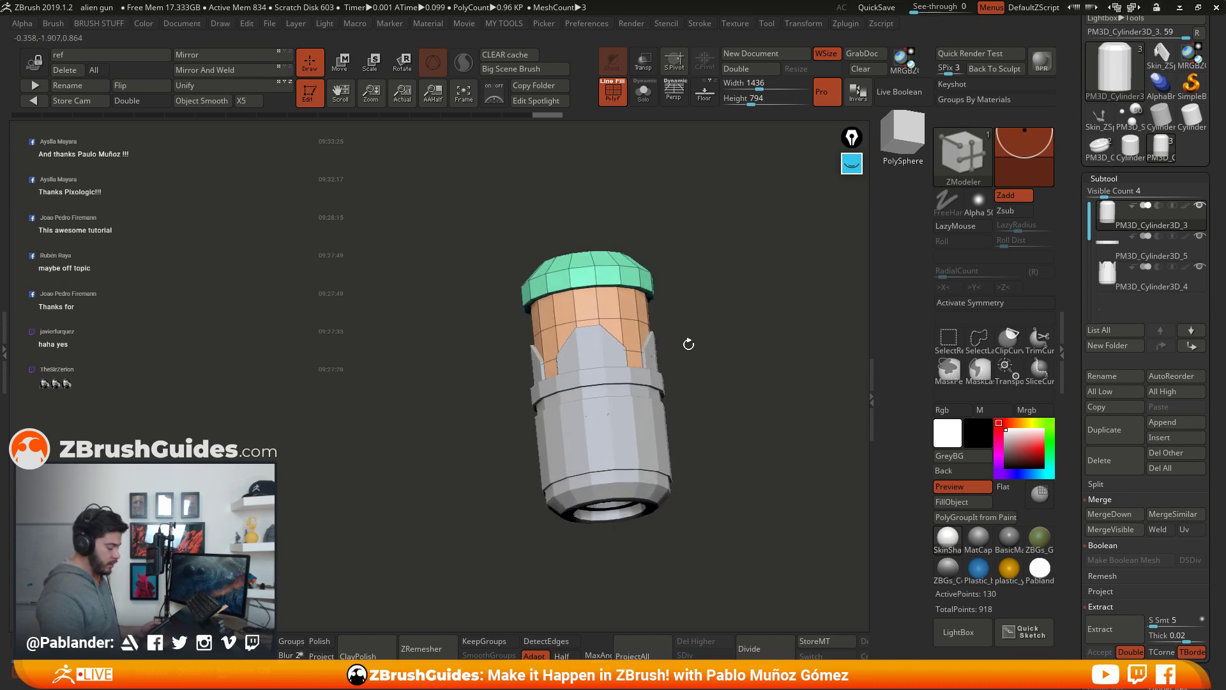
mouse_move(667, 324)
right_down()
mouse_move(714, 306)
mouse_move(685, 333)
right_up()
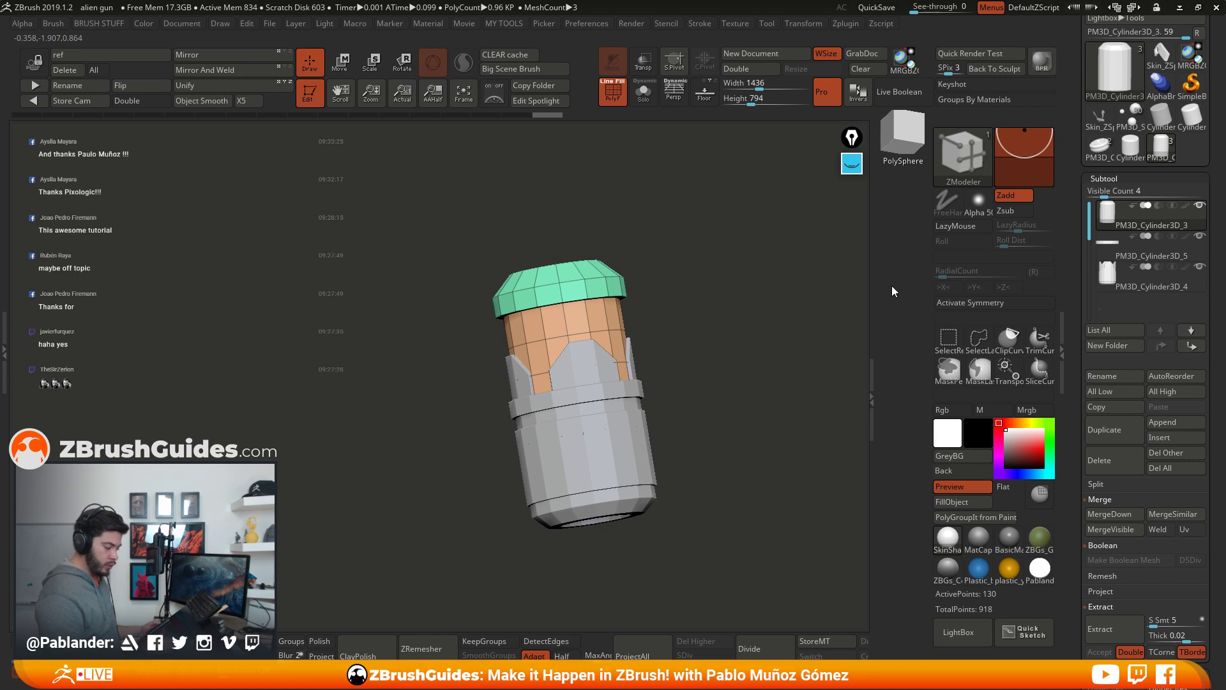
Step: Duplicate the capped inner cylinder, solo the copy and delete everything except the cap, with double-sided display on
click(1115, 430)
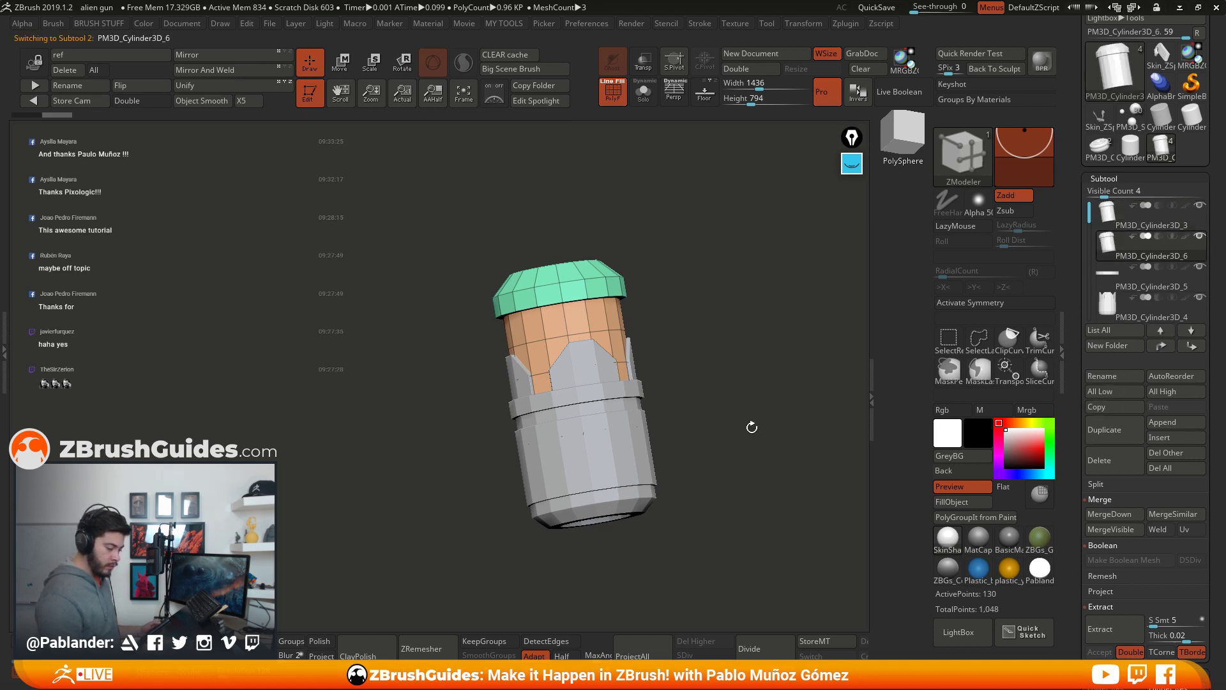
click(643, 92)
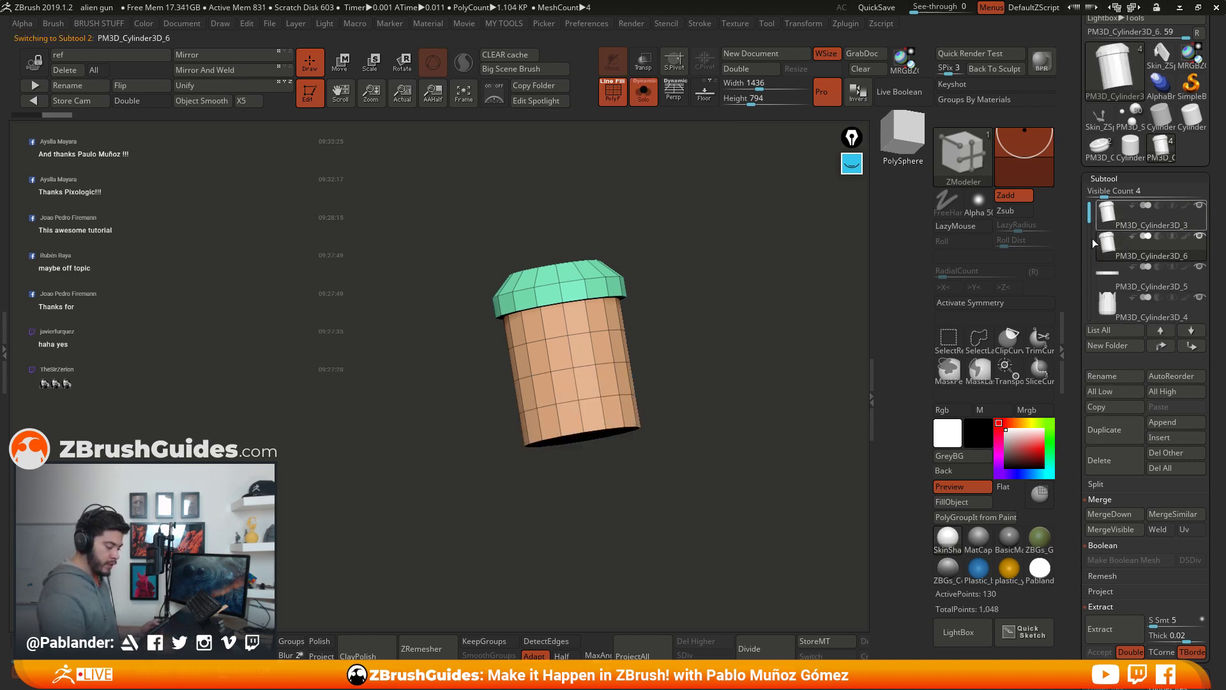
shift+right_drag(690, 359, 688, 366)
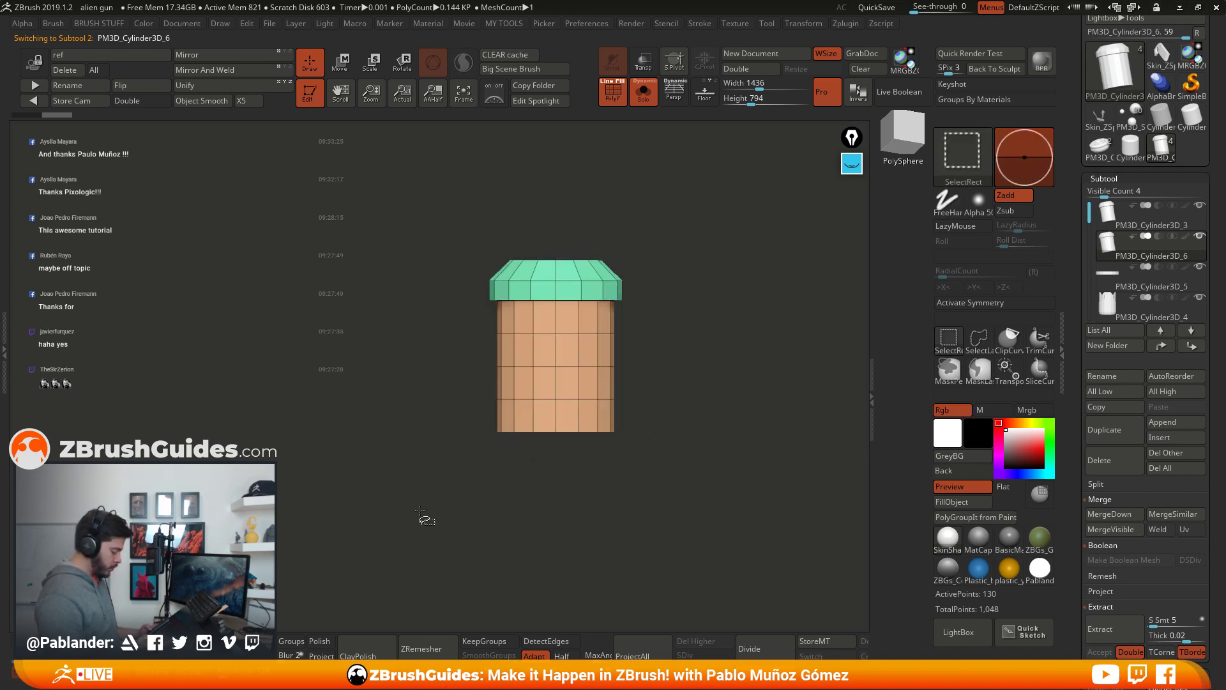
ctrl+shift+drag(416, 518, 683, 312)
drag(656, 388, 678, 325)
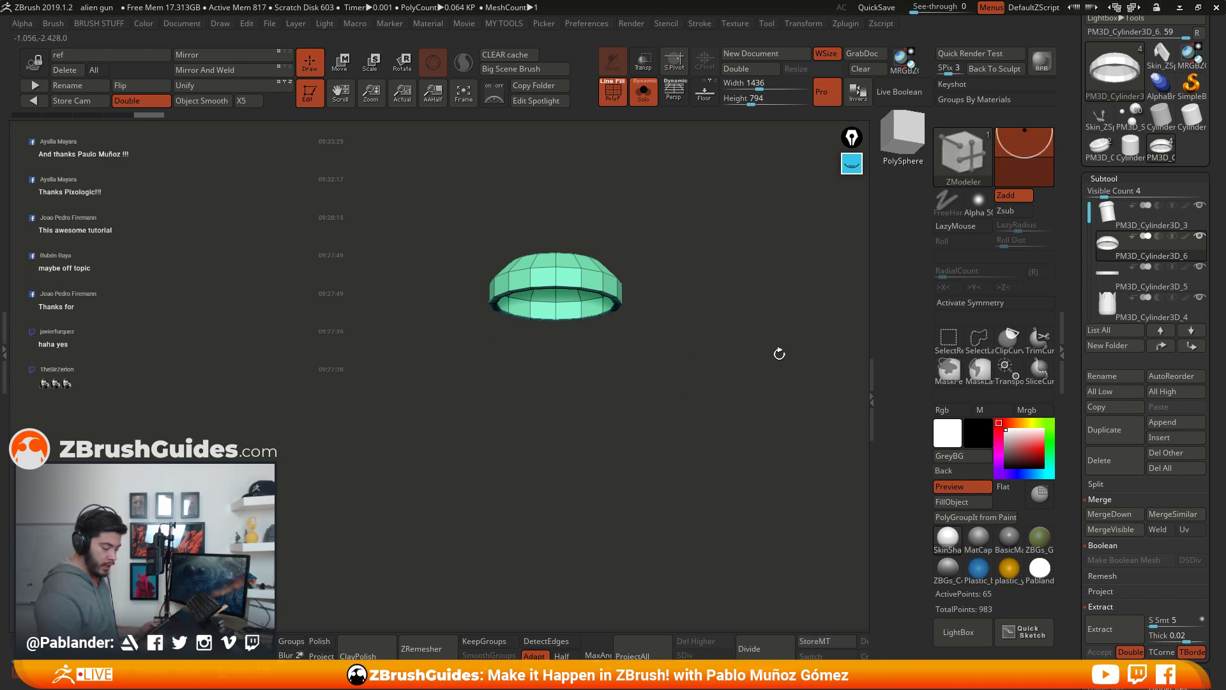
scroll(1140, 321, down, 6)
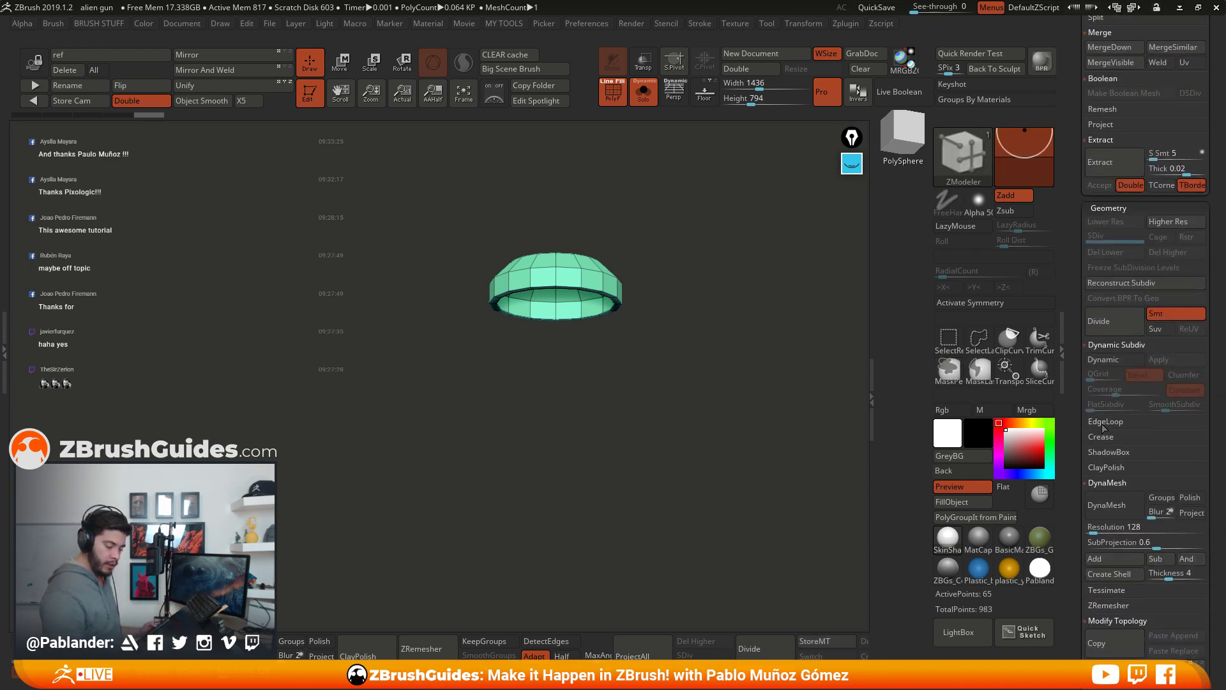
scroll(1099, 441, down, 8)
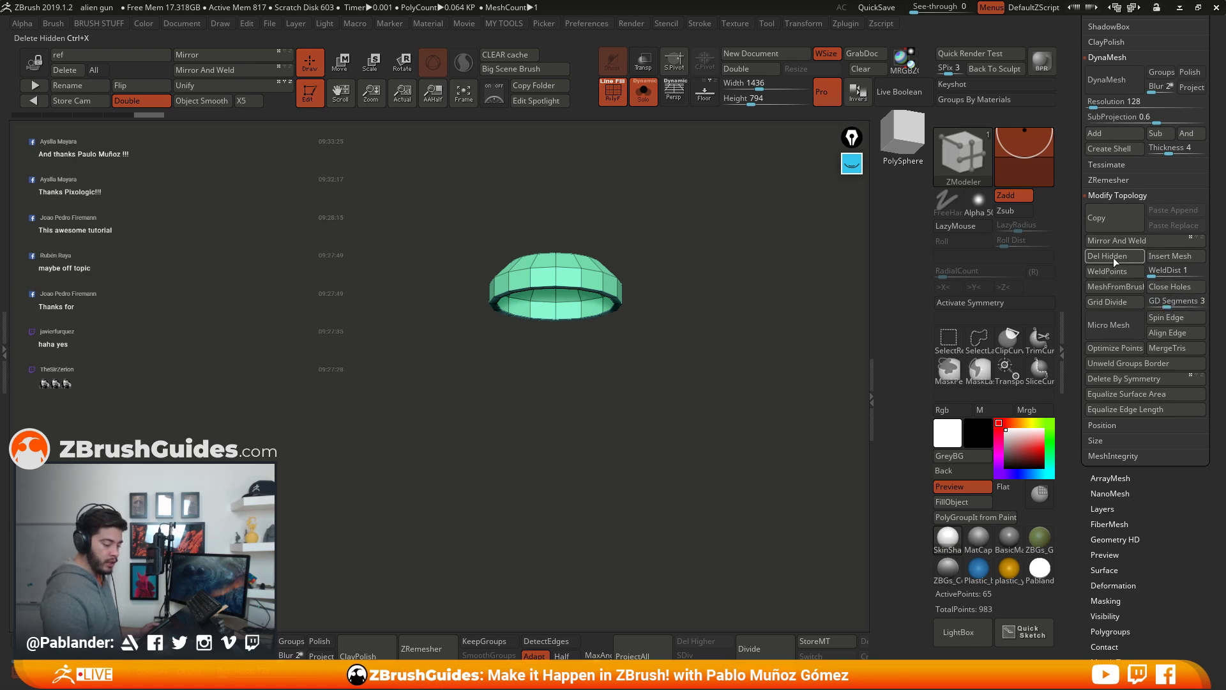
click(1091, 287)
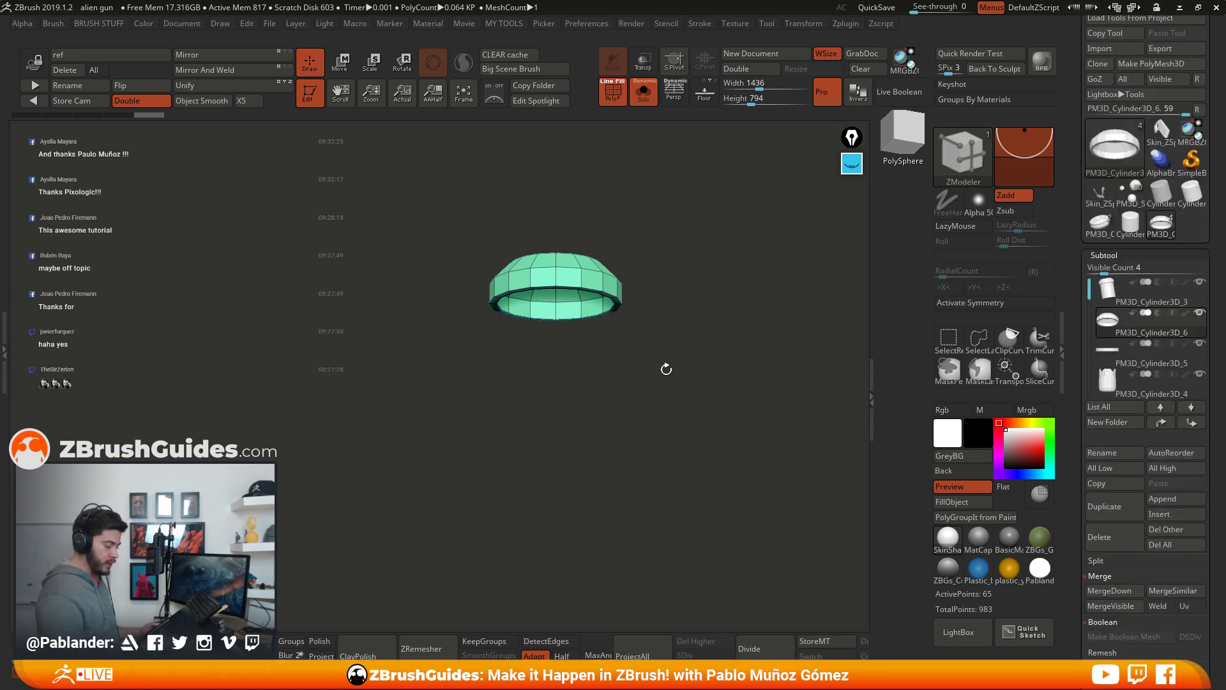
Step: Select the original inner cylinder PM3D_Cylinder3D_3, hide its cap and delete the hidden faces
click(1160, 300)
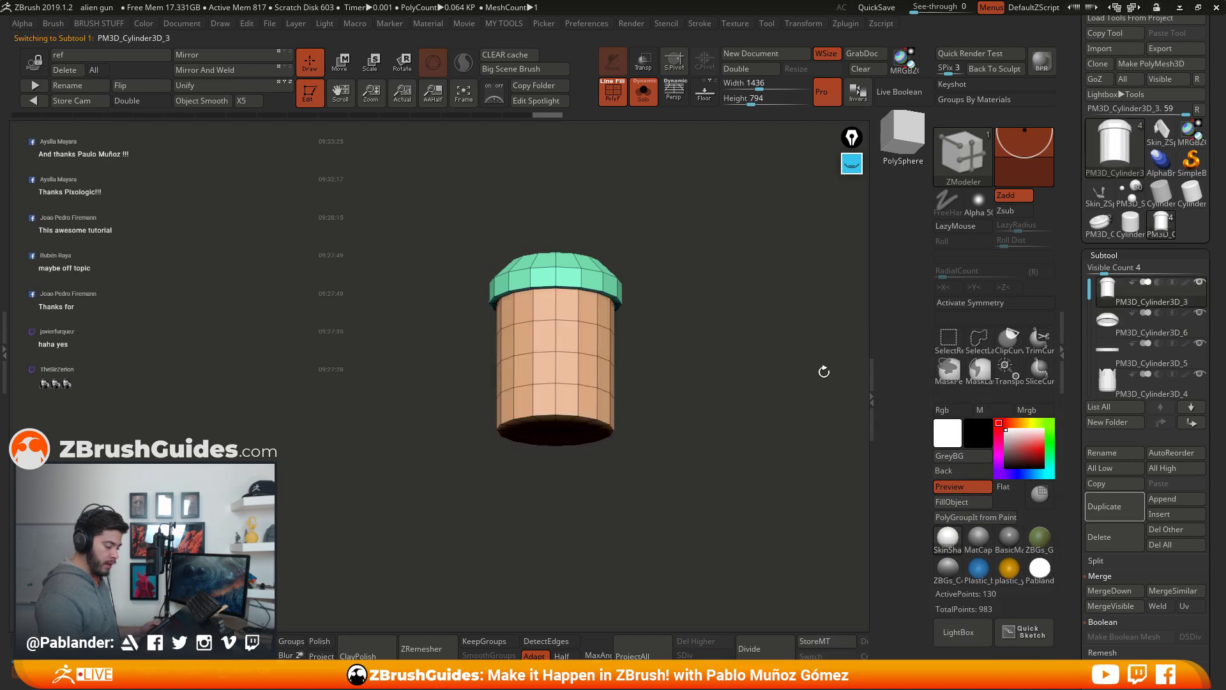
shift+drag(662, 182, 672, 213)
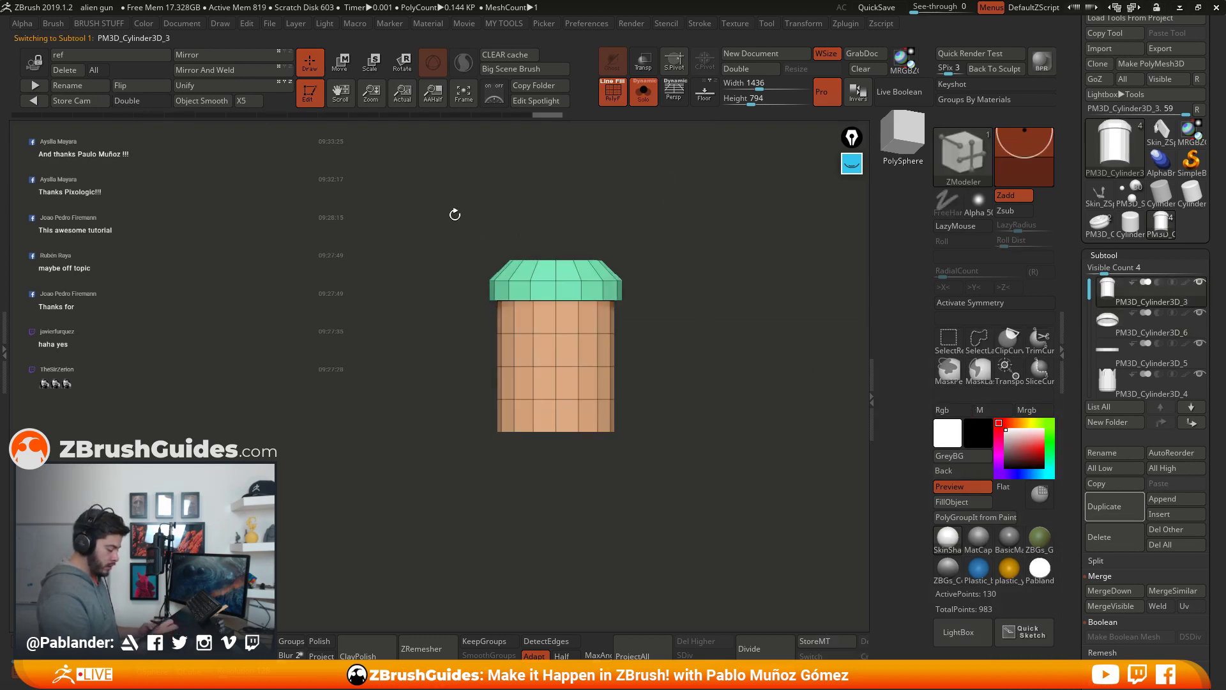
ctrl+shift+drag(451, 211, 646, 321)
ctrl+shift+drag(677, 308, 678, 353)
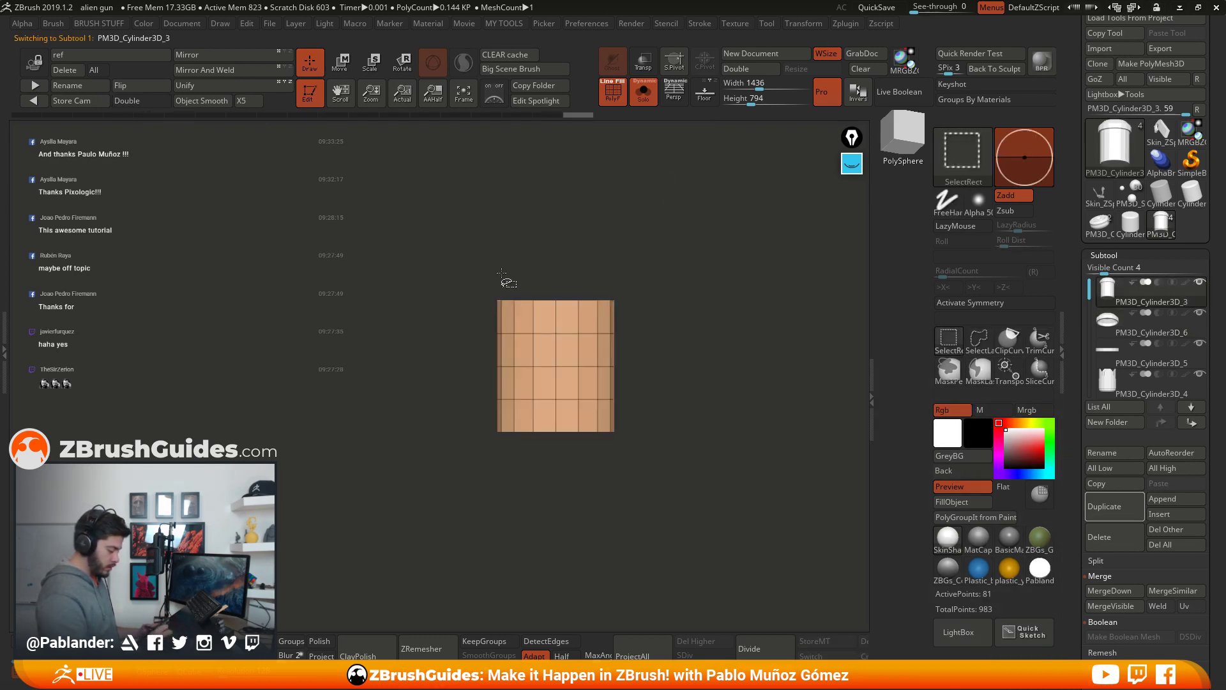
ctrl+shift+drag(691, 246, 689, 289)
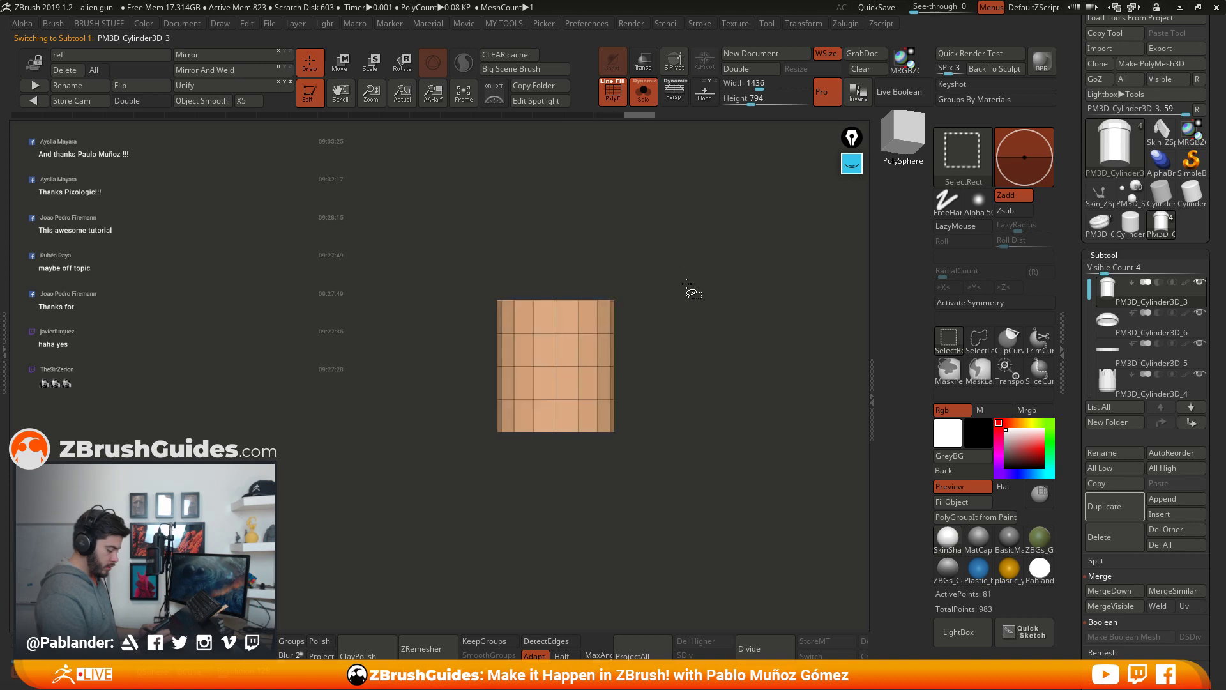
key(space)
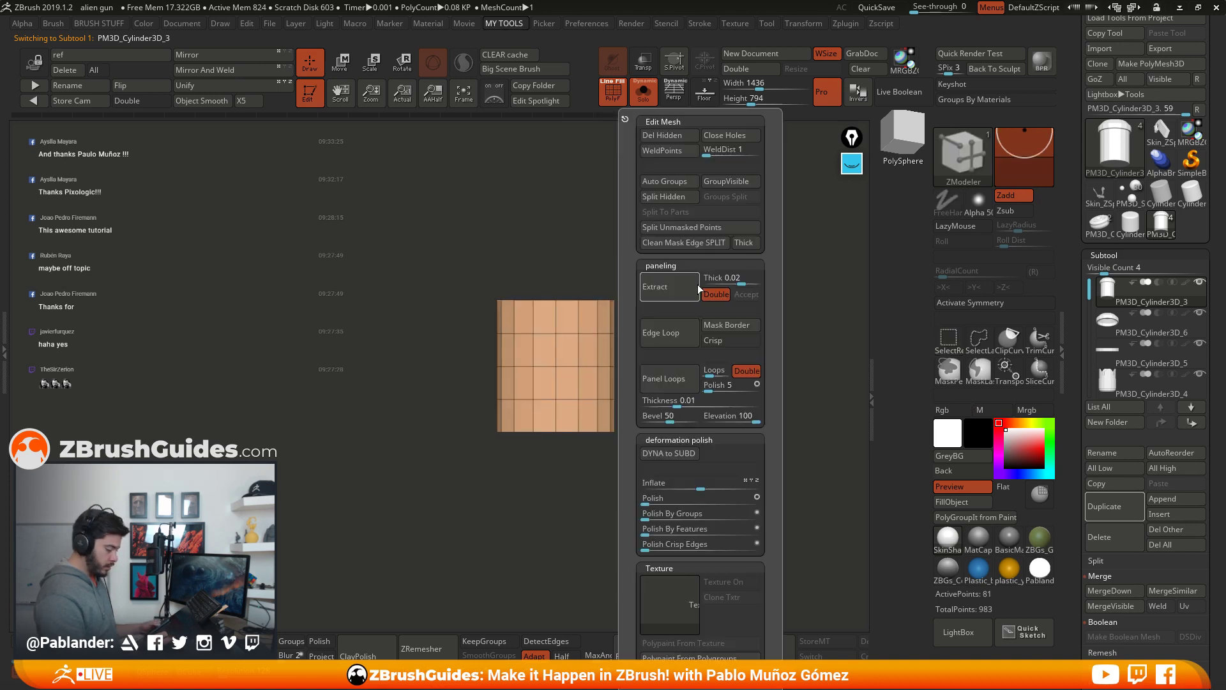
click(669, 150)
Step: Turn on double-sided display for the inner cylinder body and check the full assembly without the polyframe
drag(446, 275, 443, 296)
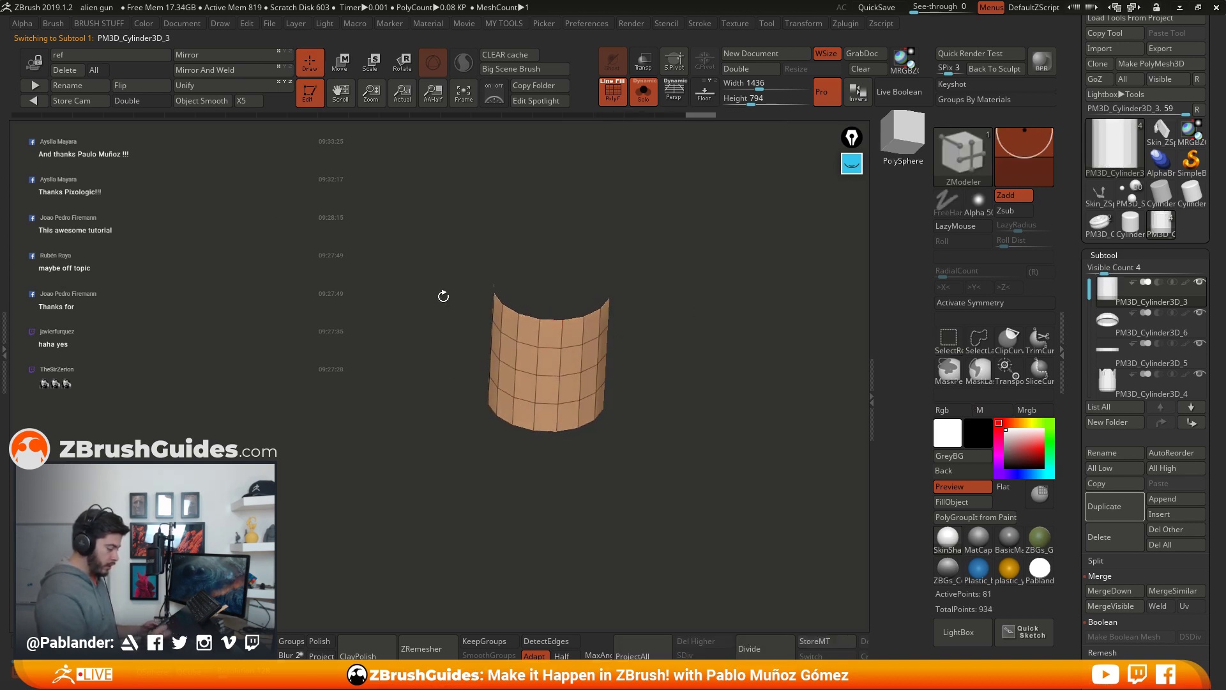
click(147, 109)
drag(759, 373, 752, 344)
click(646, 97)
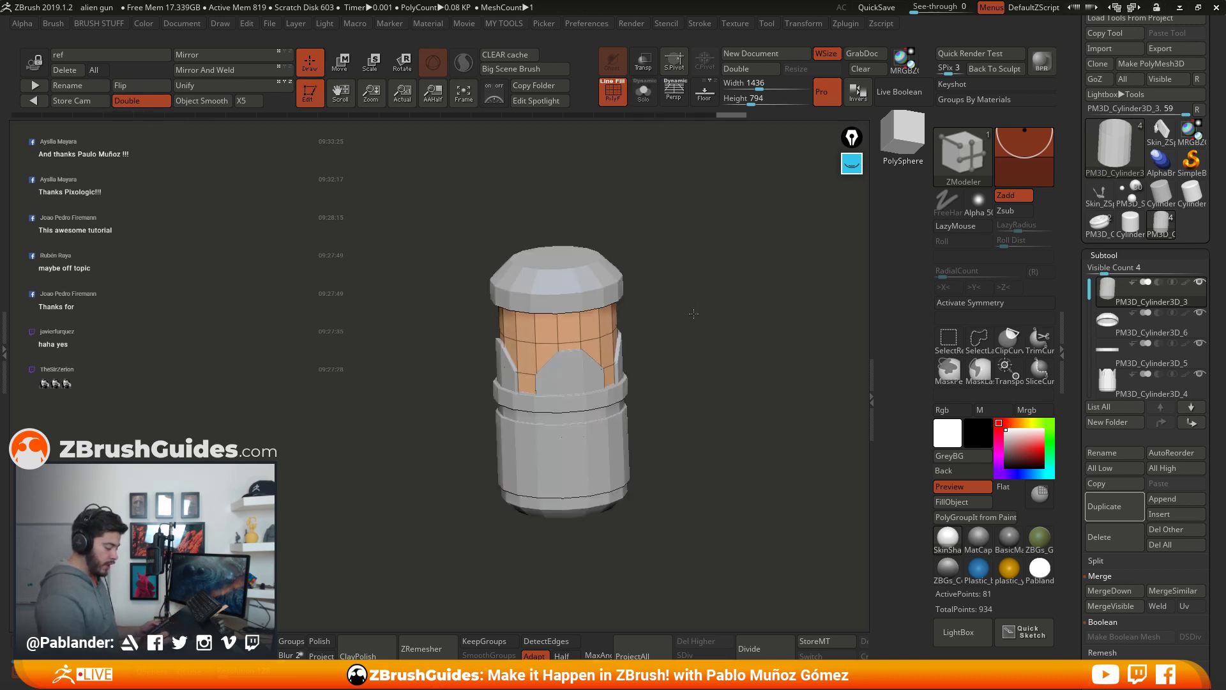
drag(694, 313, 665, 231)
click(613, 93)
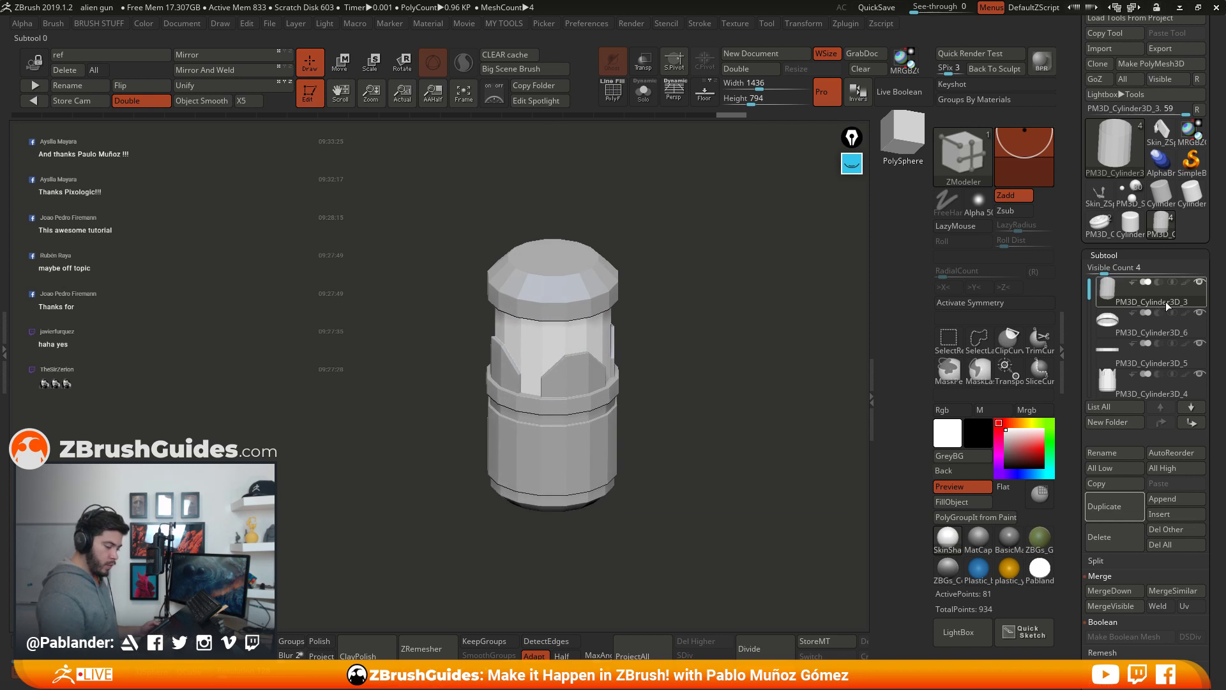
Step: Solo the inner cylinder body with its polyframe shown and hide its bottom faces, leaving only the open side wall
click(613, 93)
click(643, 93)
drag(650, 151, 655, 326)
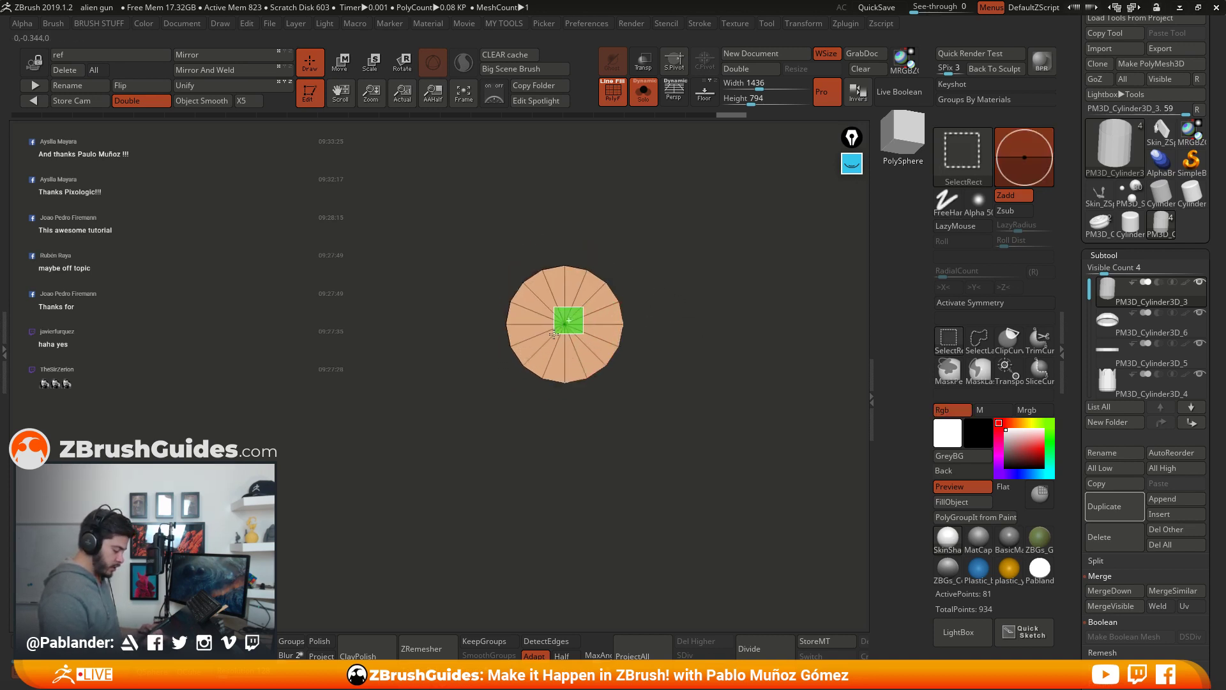
ctrl+shift+drag(554, 334, 553, 335)
ctrl+shift+drag(678, 375, 689, 384)
drag(688, 384, 667, 339)
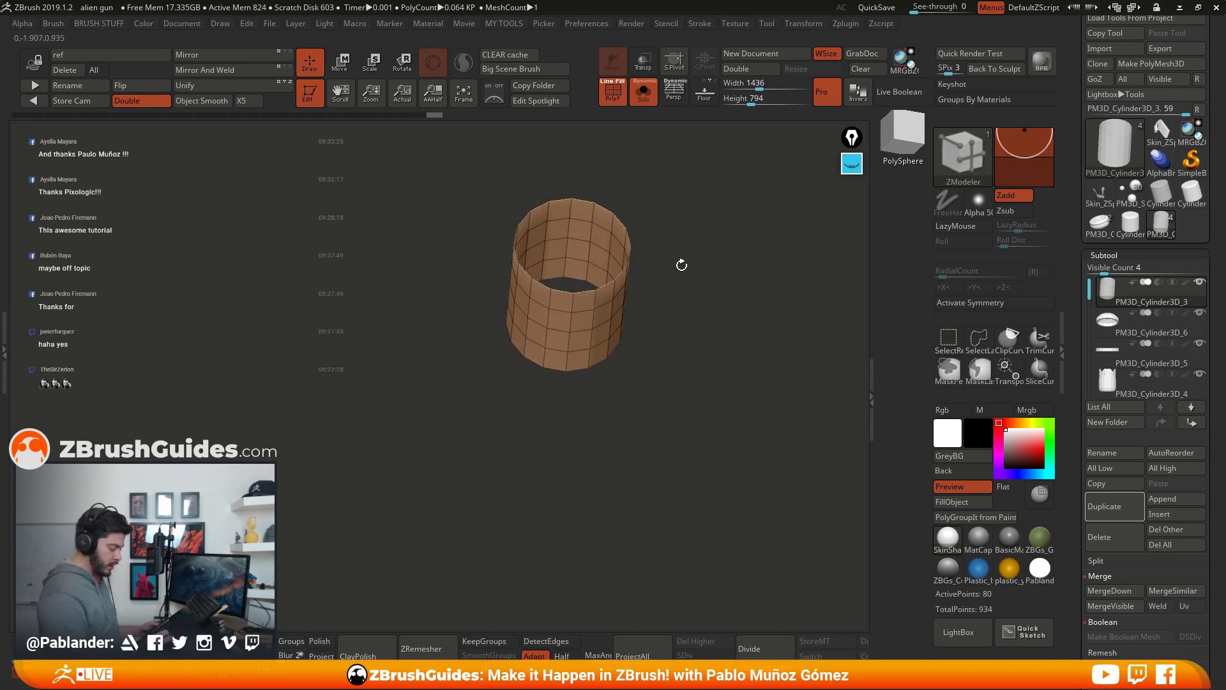
drag(682, 264, 699, 297)
key(m)
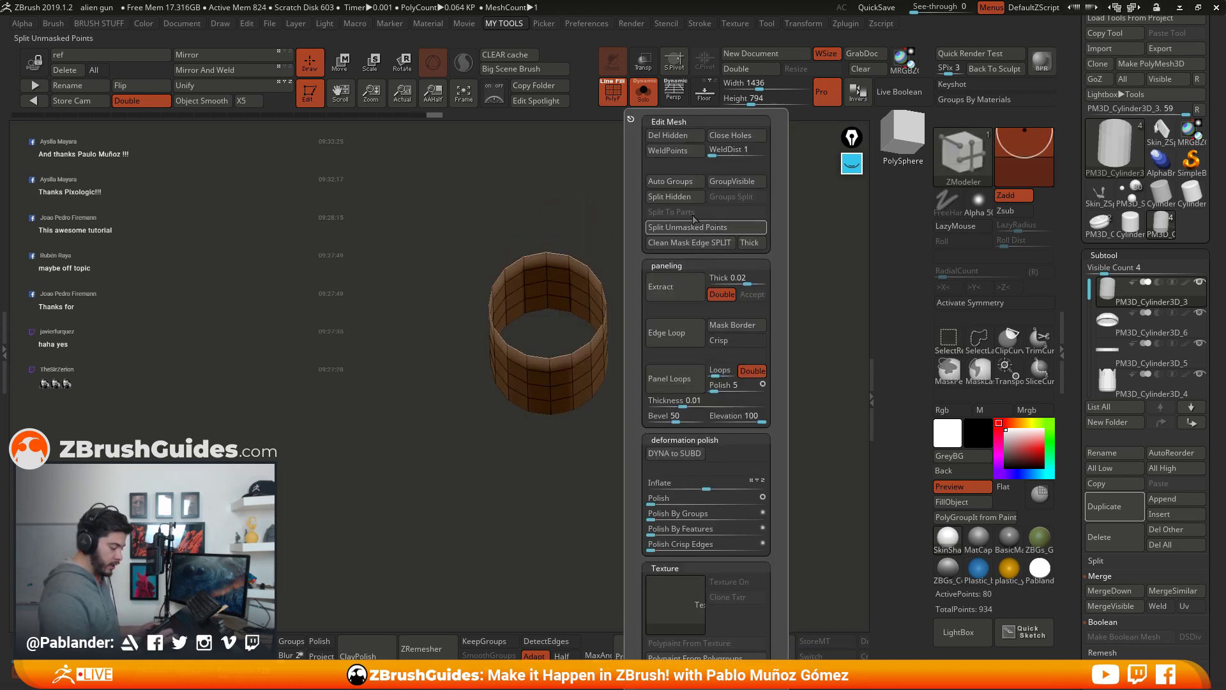
drag(589, 334, 679, 303)
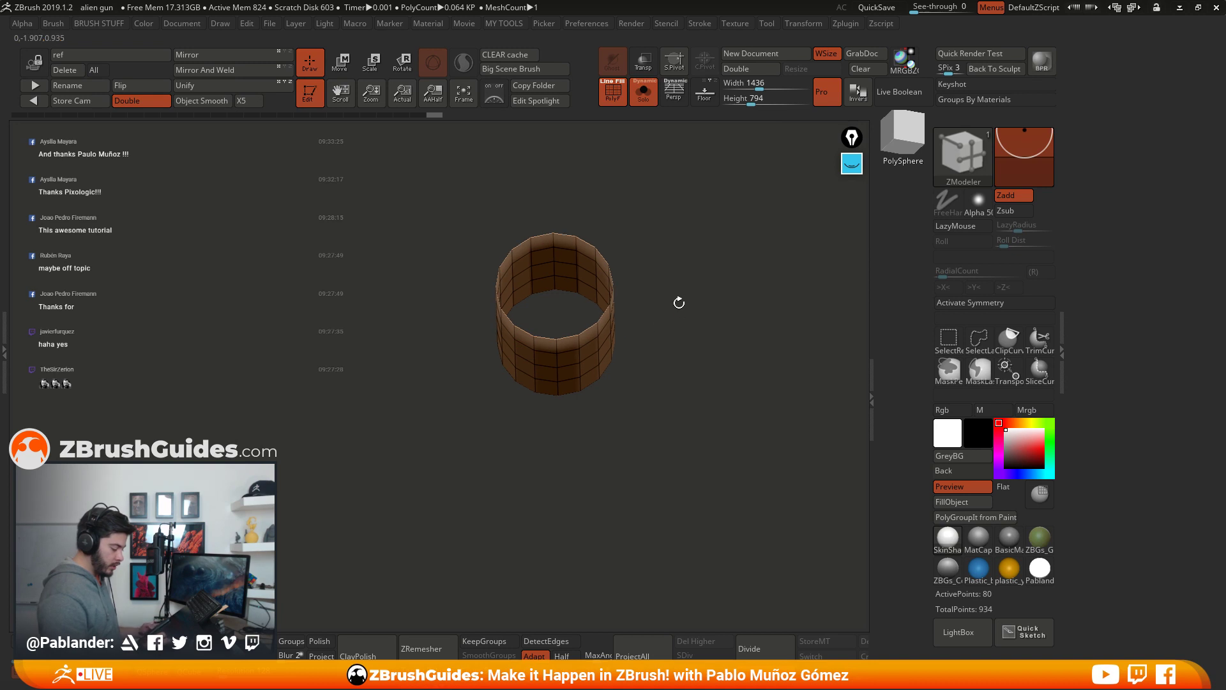
click(766, 23)
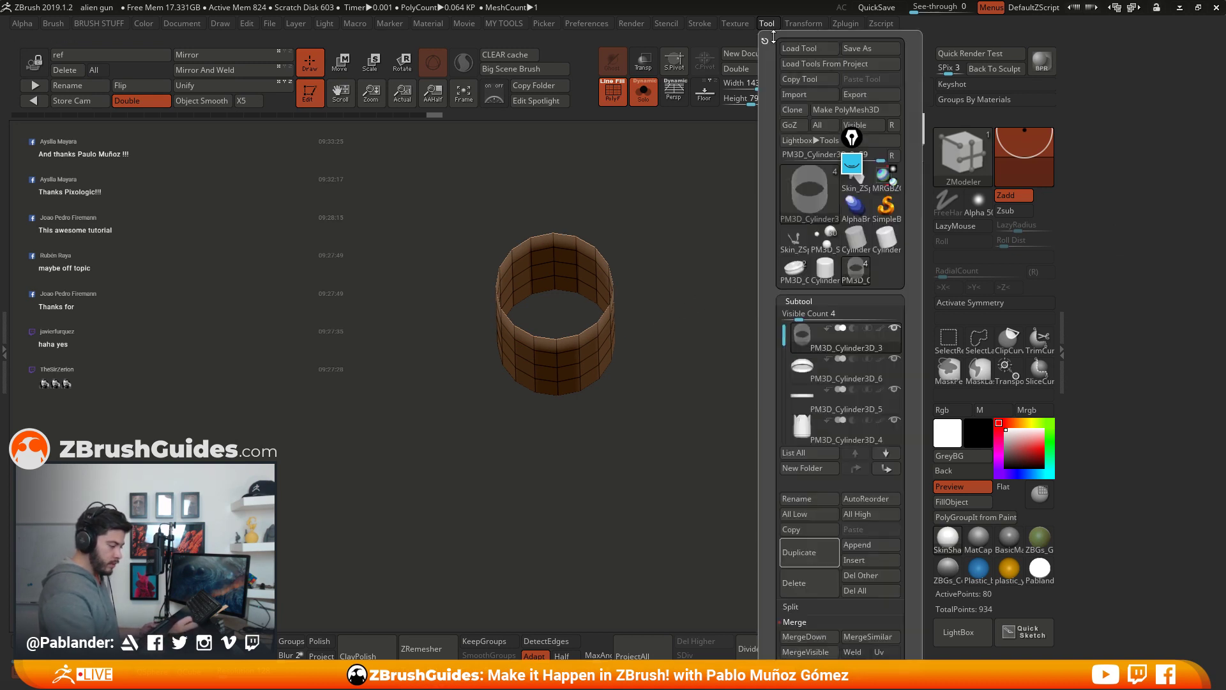
Step: Dock the Tool palette in the side tray and make the cap subtool PM3D_Cylinder3D_6 active
click(763, 29)
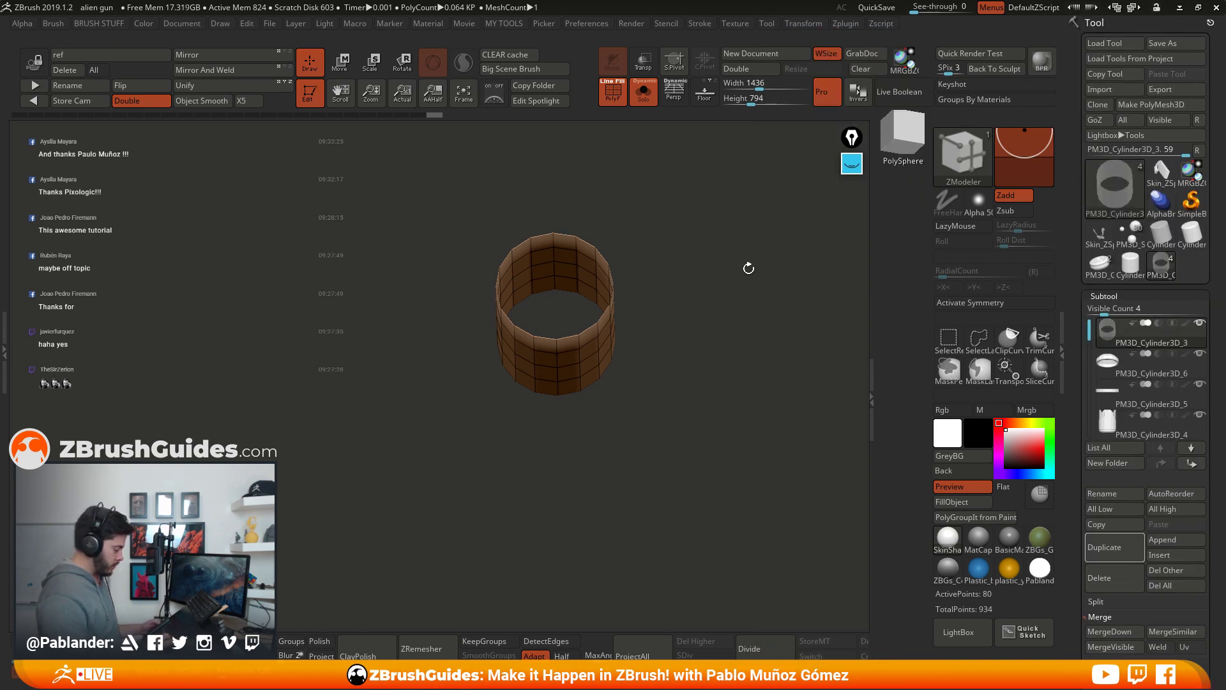
key(space)
click(836, 217)
key(1)
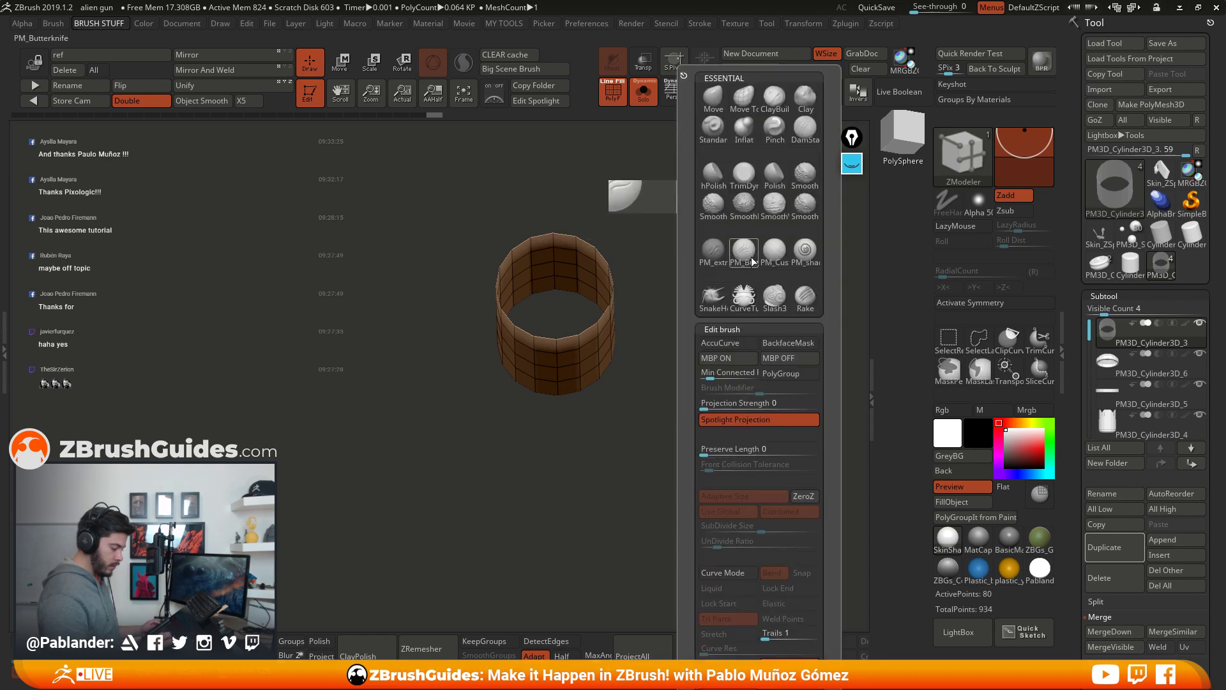
key(2)
drag(677, 262, 712, 340)
click(1156, 370)
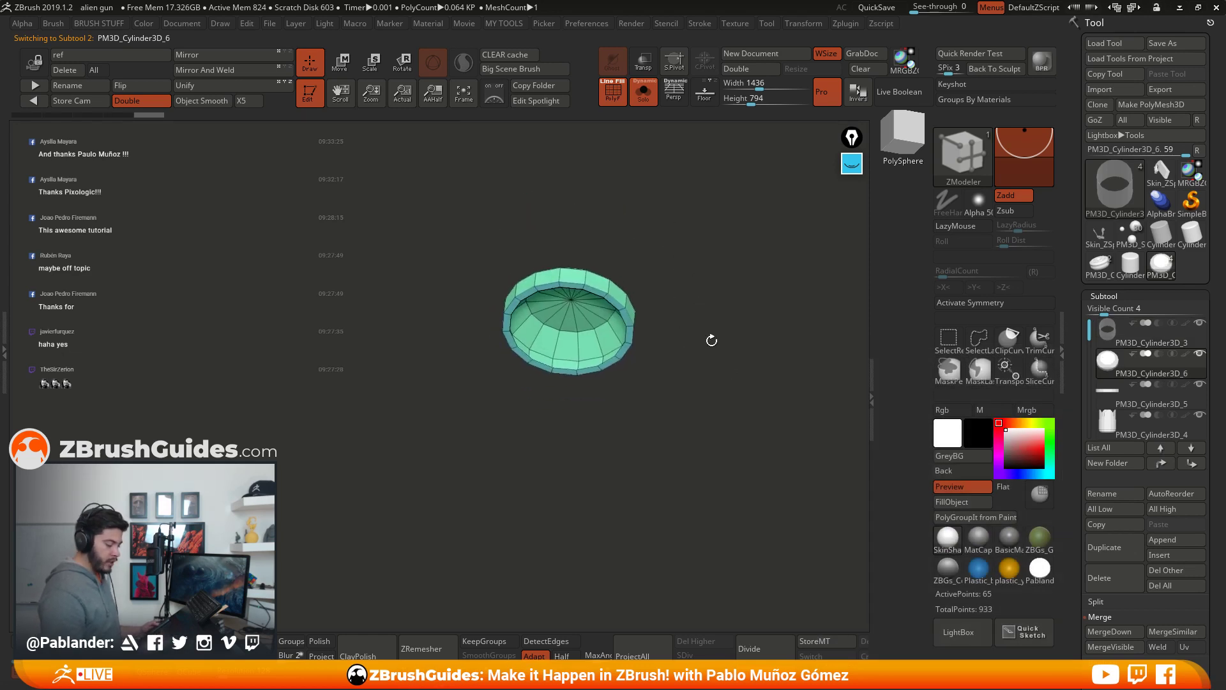
Step: Examine the cap together with the rest of the gun and isolate it again to view its open underside
click(643, 93)
drag(678, 192, 638, 323)
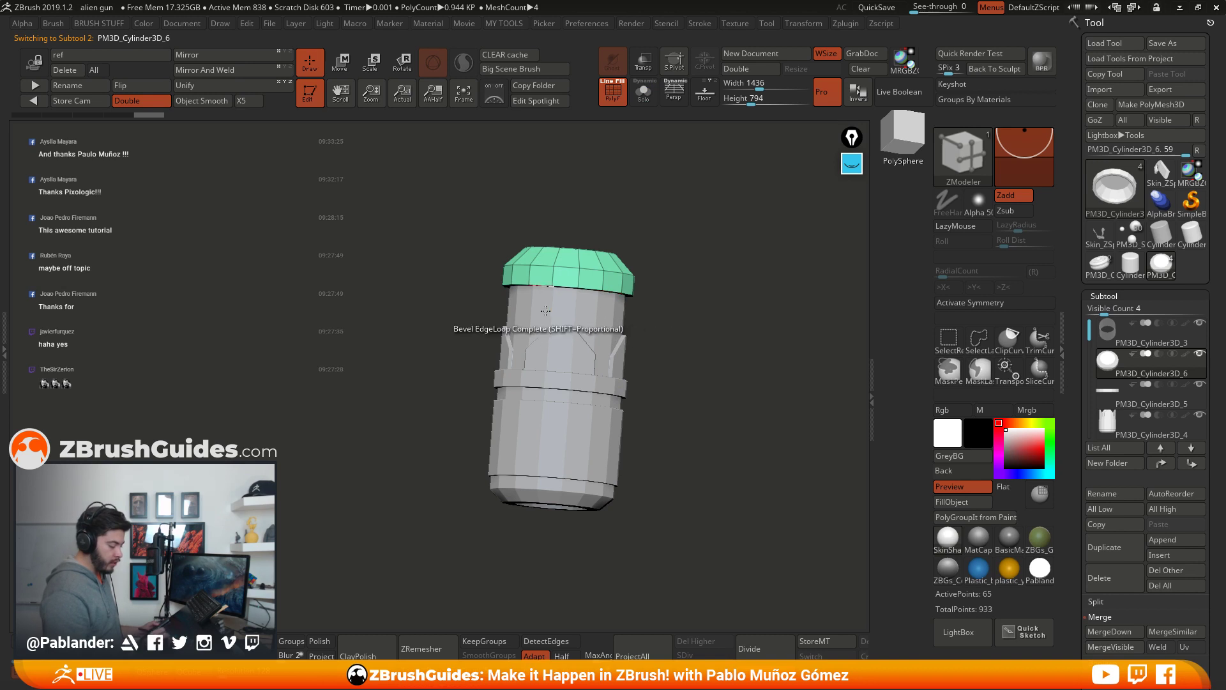
right_drag(546, 310, 659, 299)
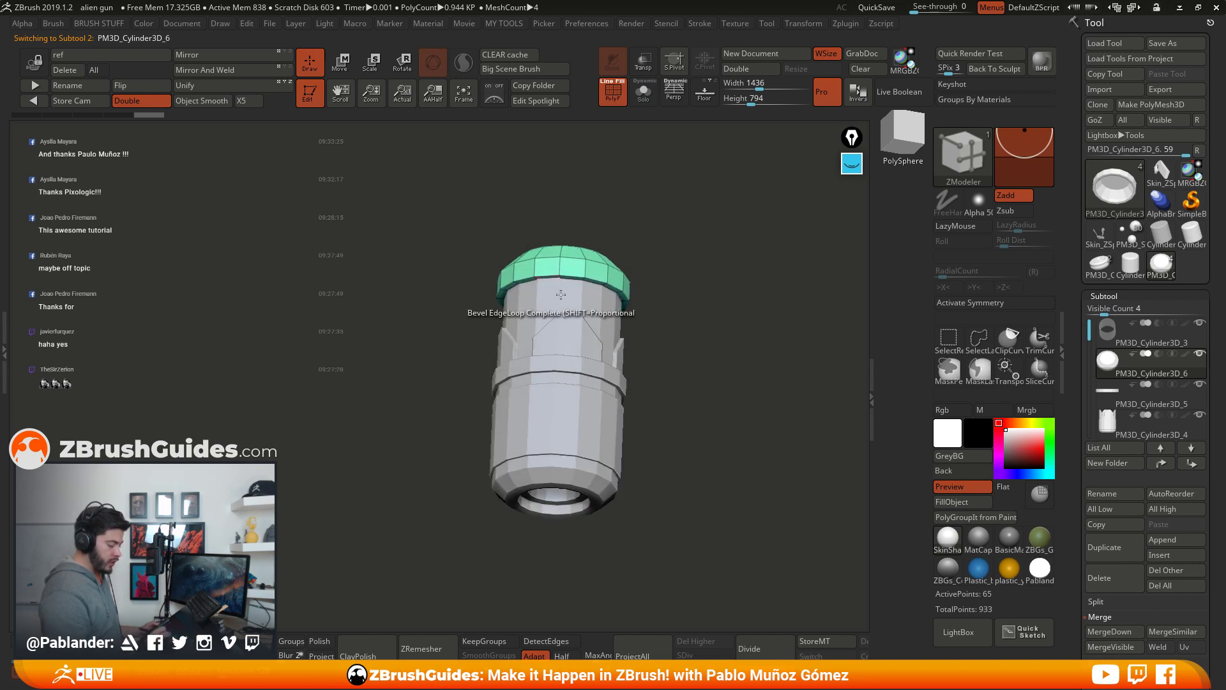
click(643, 96)
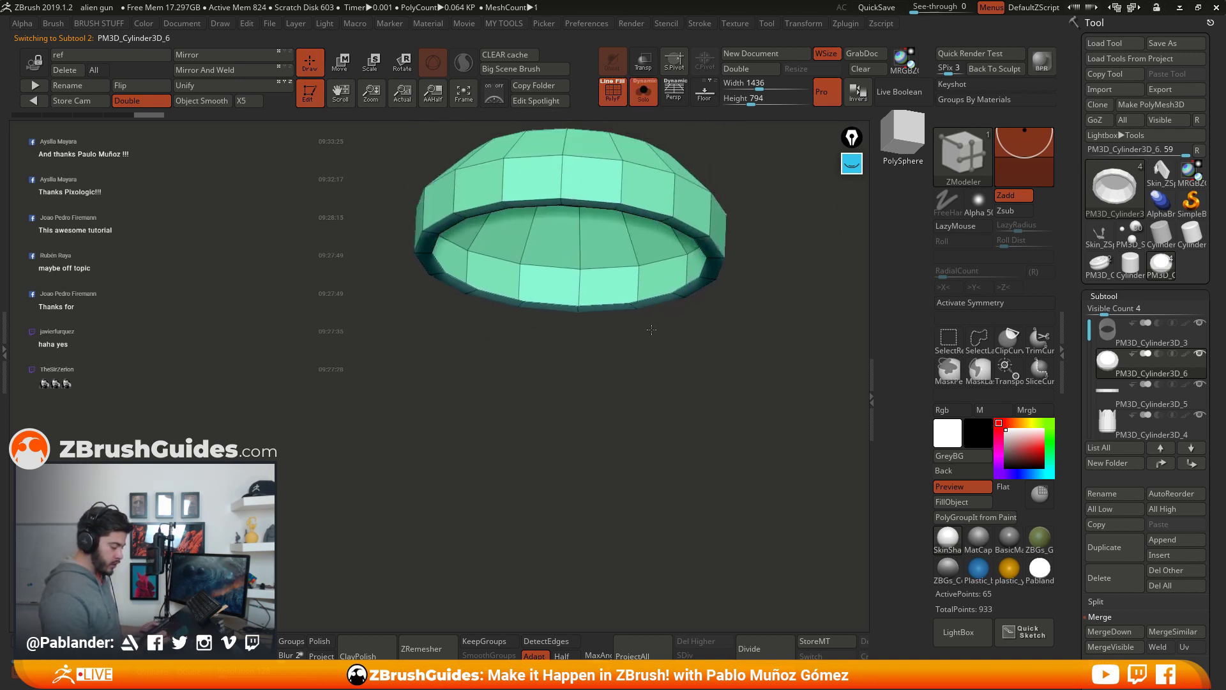
drag(650, 330, 694, 390)
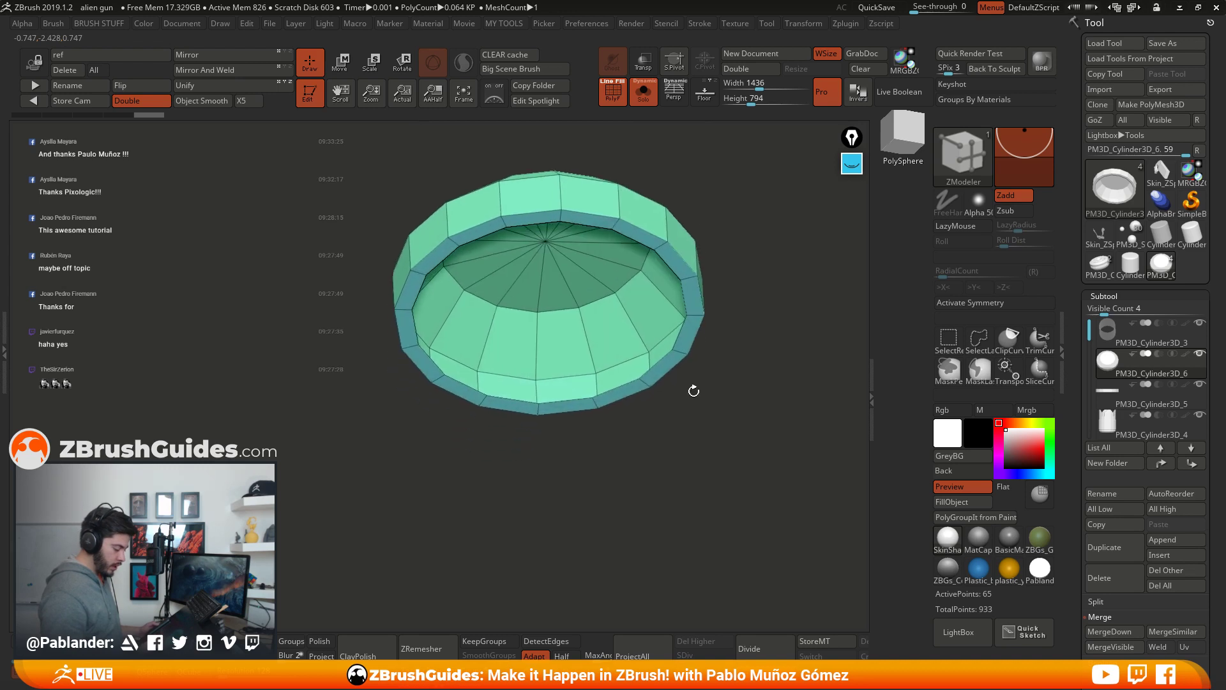
Step: Try closing the cap's open underside with the ZModeler edge action Close set to Concave Hole, and undo it
key(space)
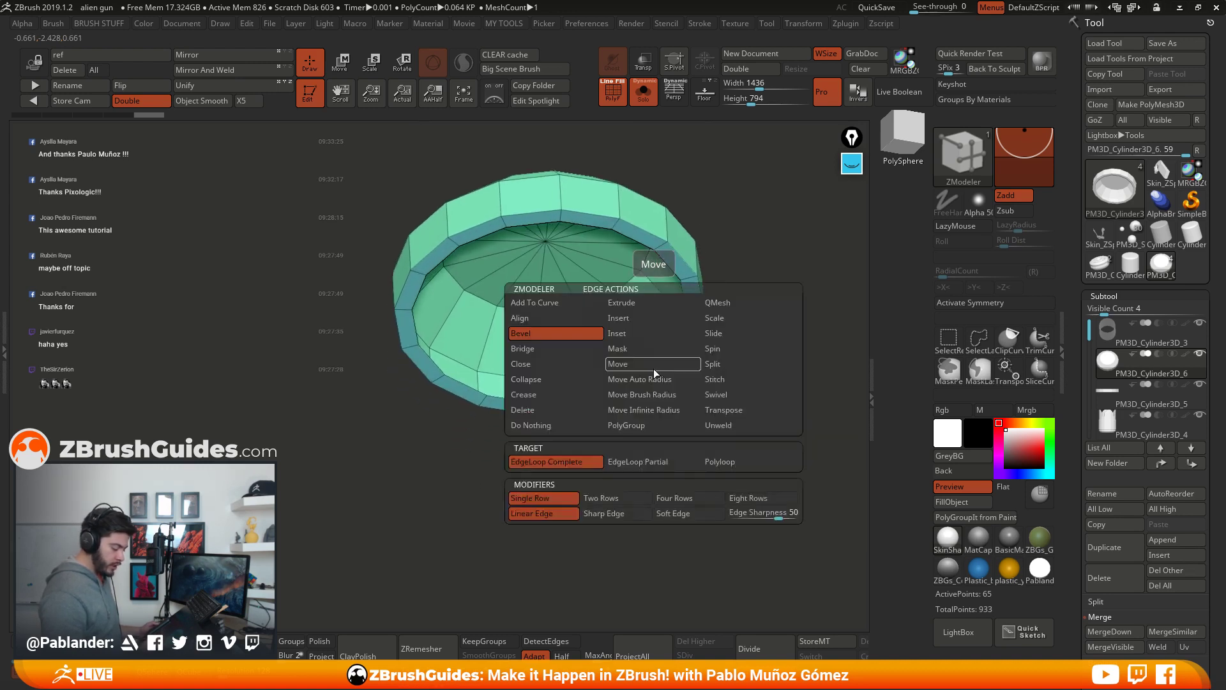
click(559, 364)
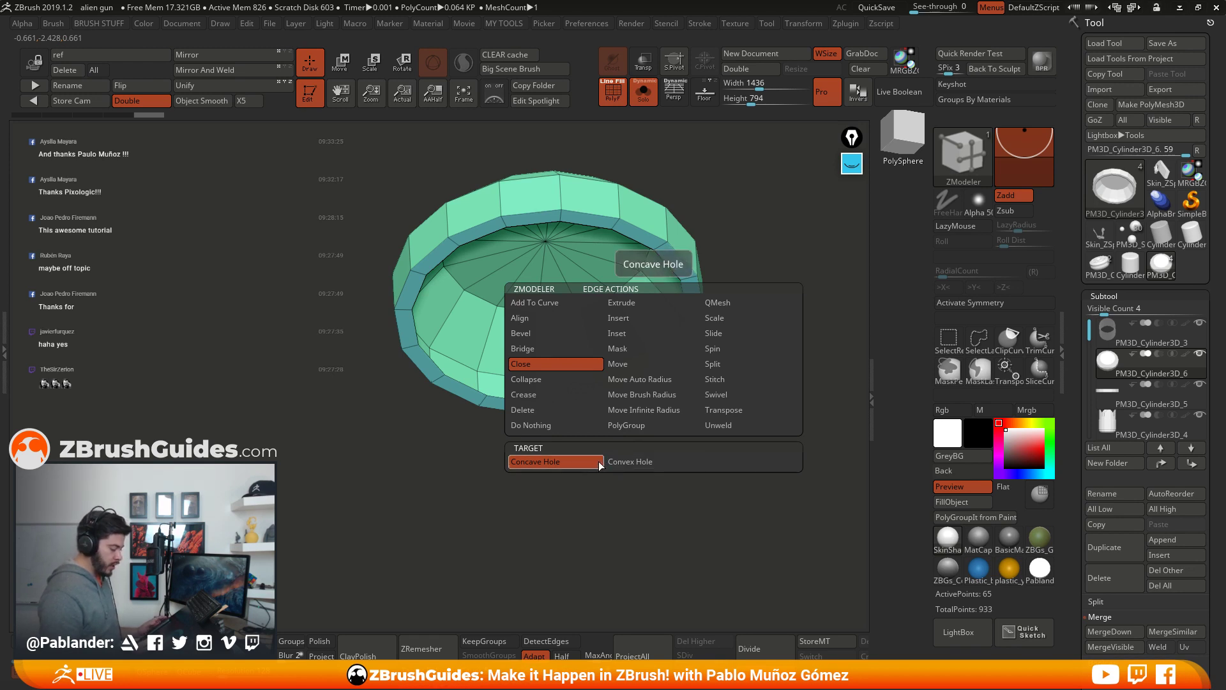
click(579, 462)
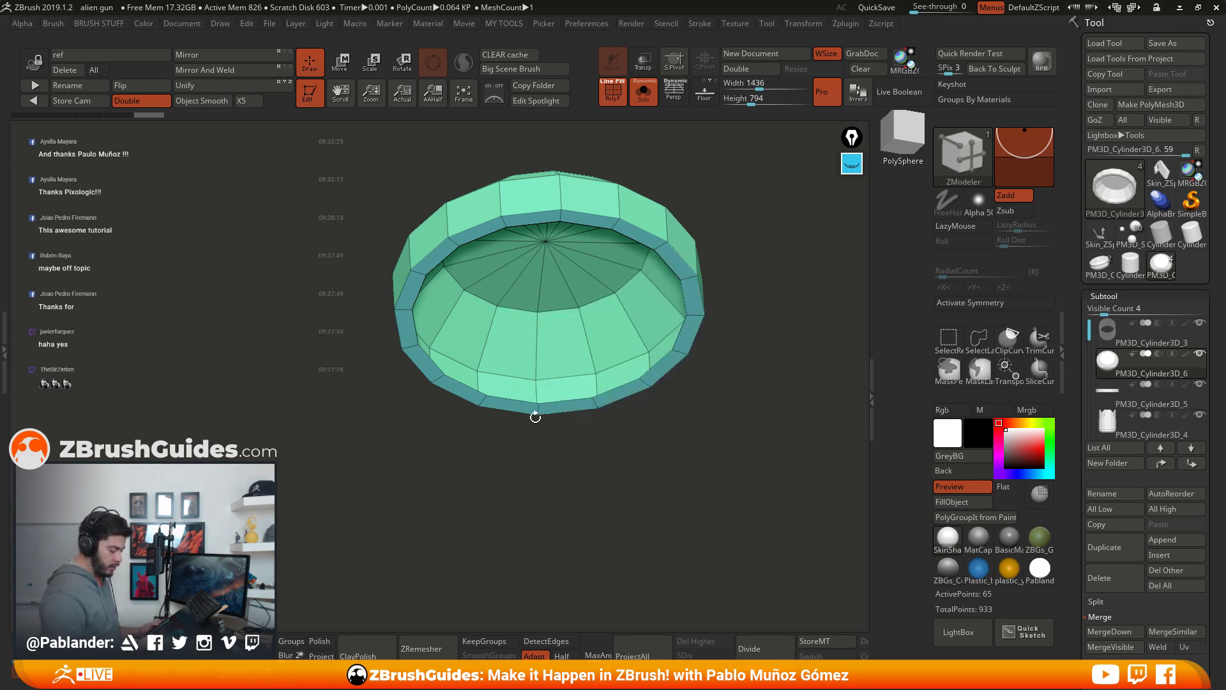
click(552, 402)
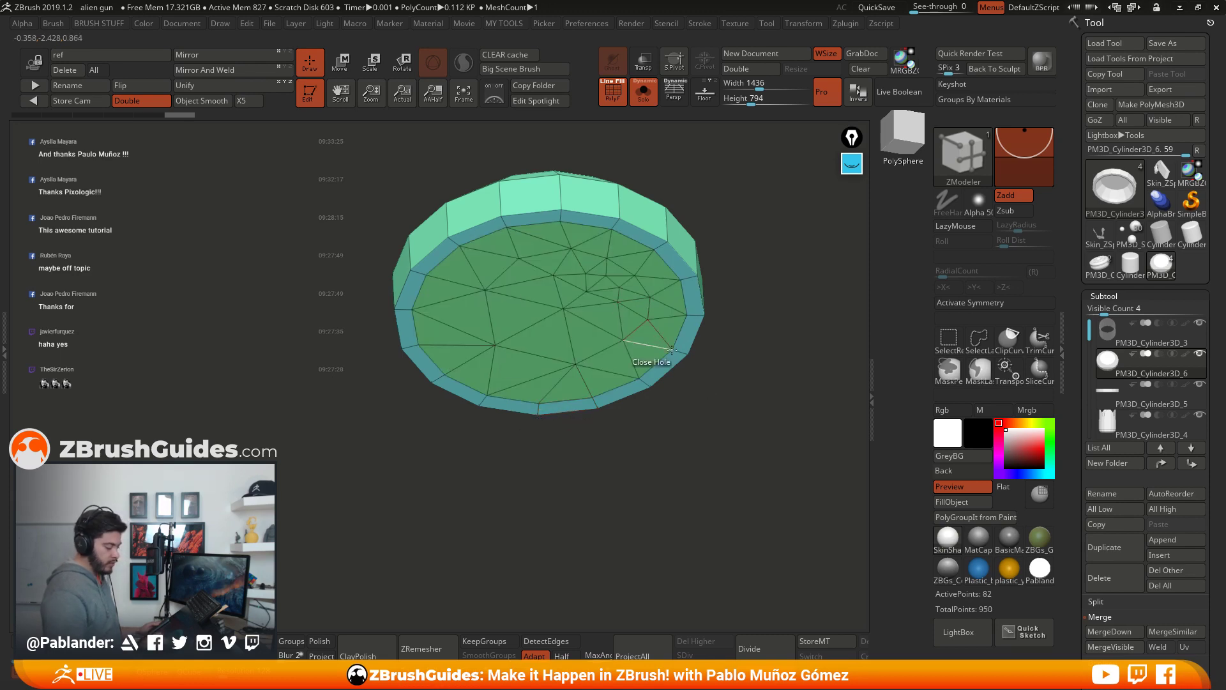
drag(715, 415, 654, 473)
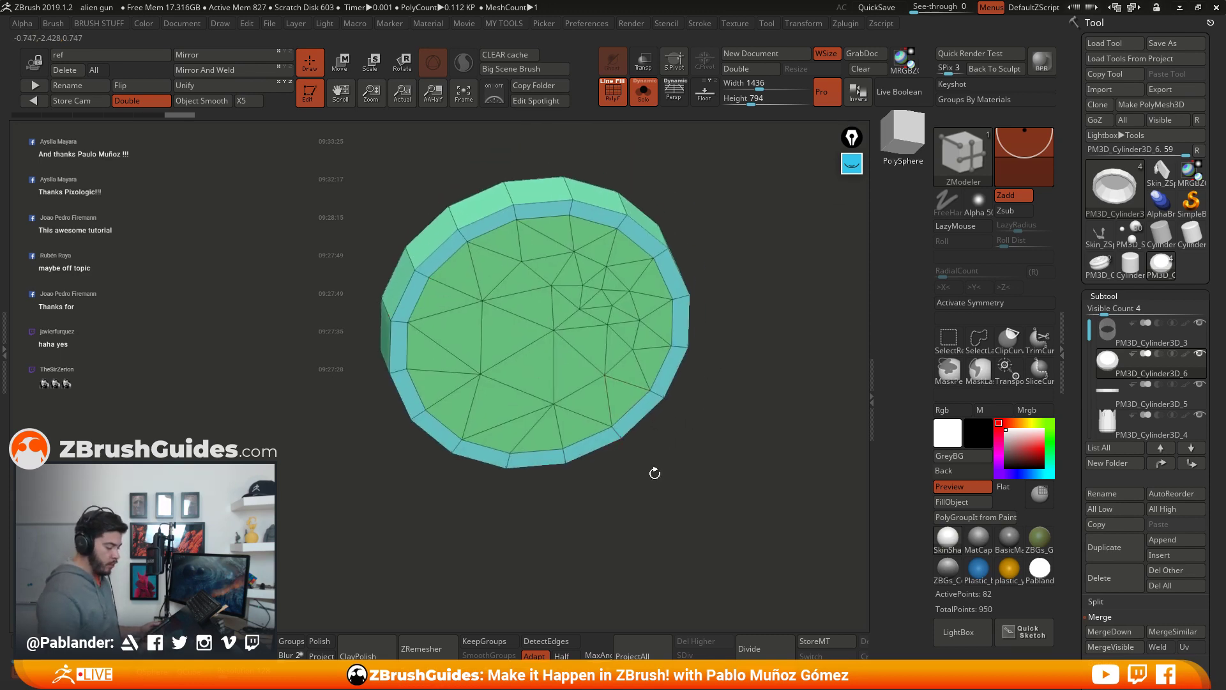
key(ctrl+z)
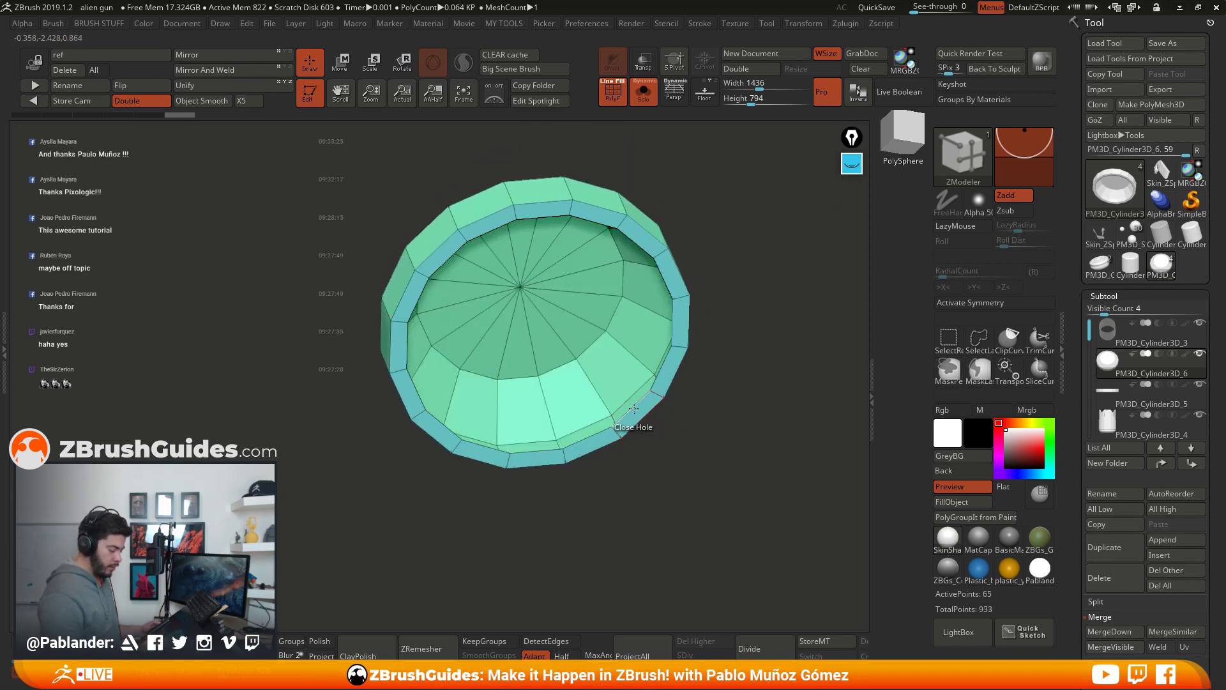
Step: Close the cap's open underside using Convex Hole with the Spline option, curving the fill into a dome that bulges downward
key(space)
click(696, 302)
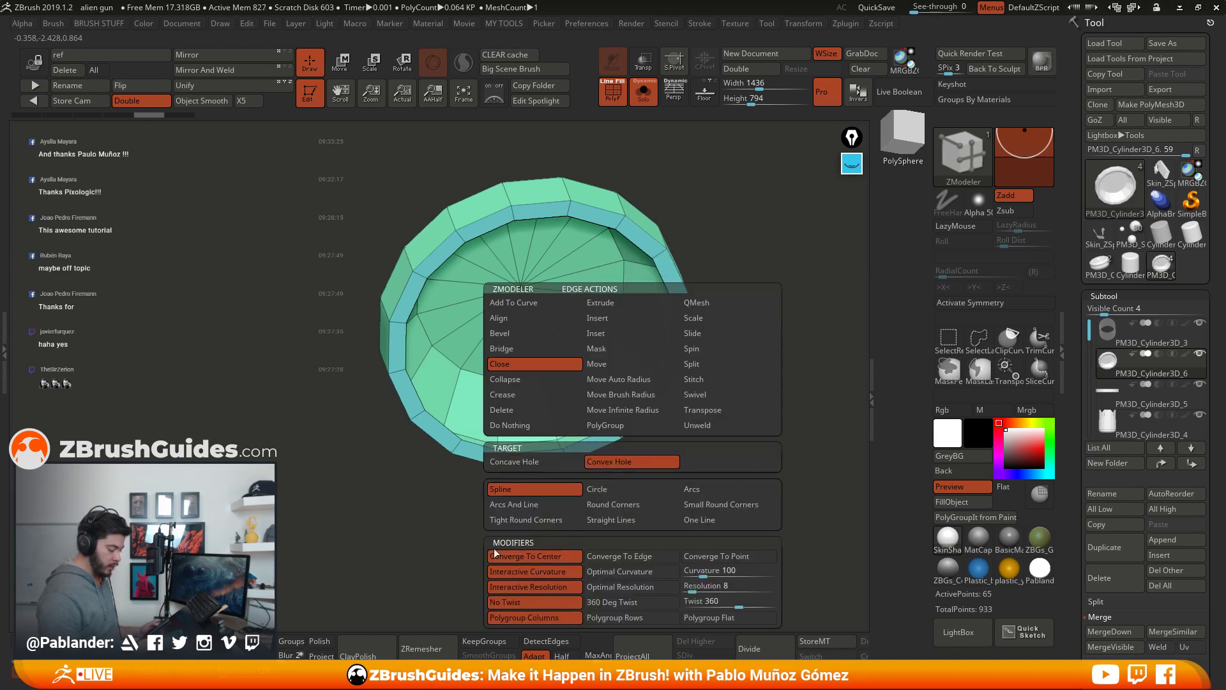
click(593, 439)
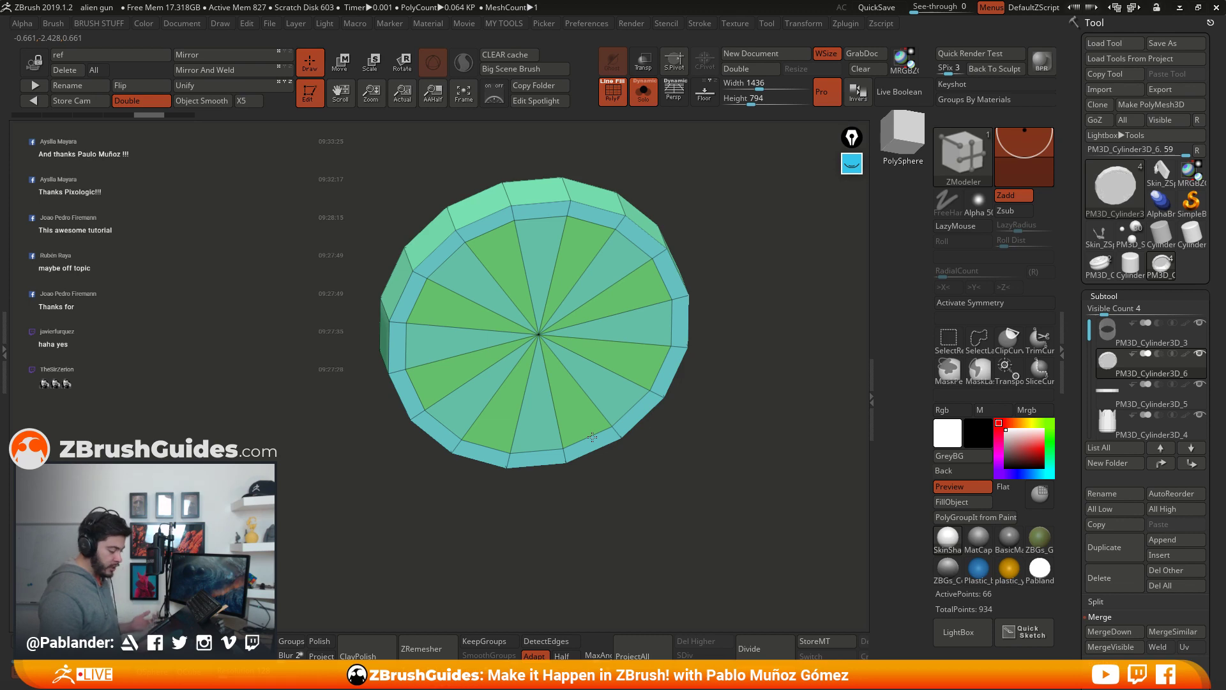
drag(593, 436, 592, 409)
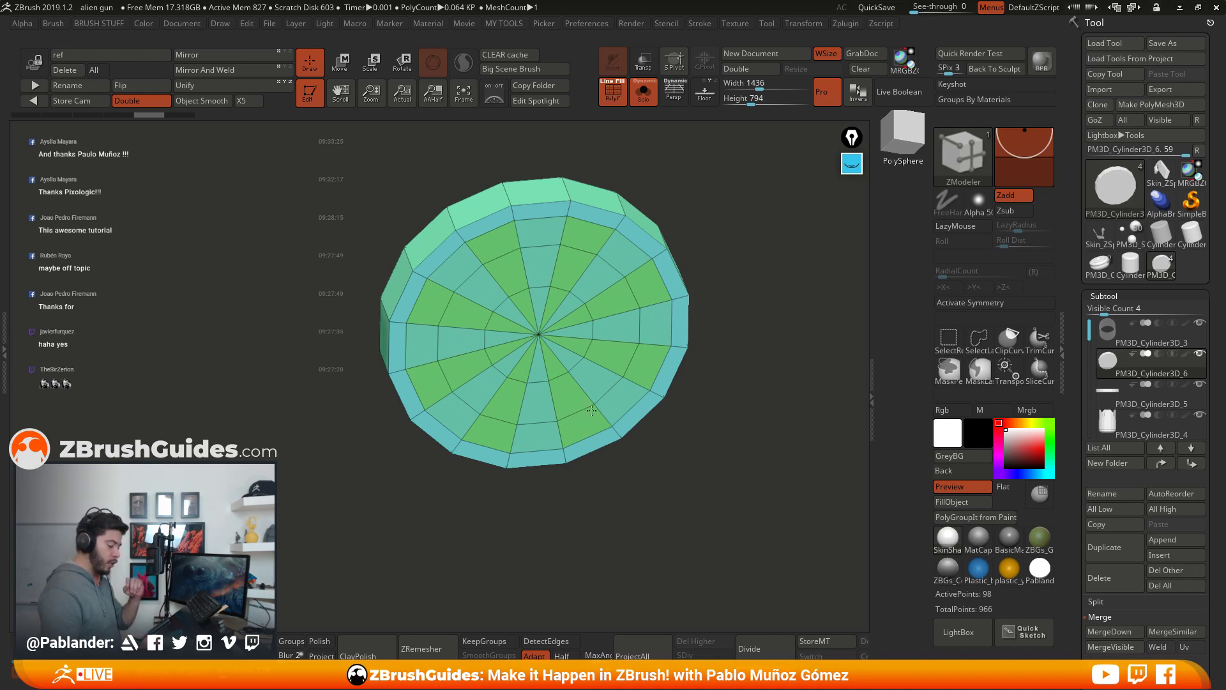
mouse_move(591, 410)
mouse_down()
mouse_move(586, 361)
mouse_move(584, 405)
mouse_up()
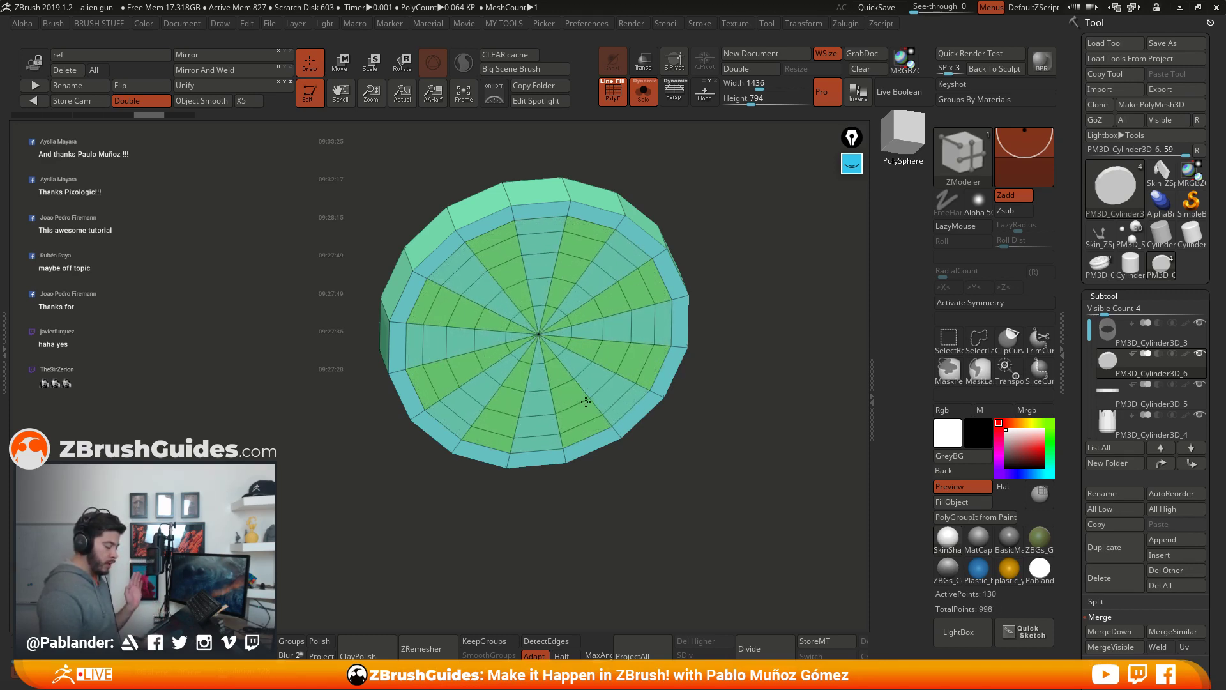
drag(593, 401, 707, 324)
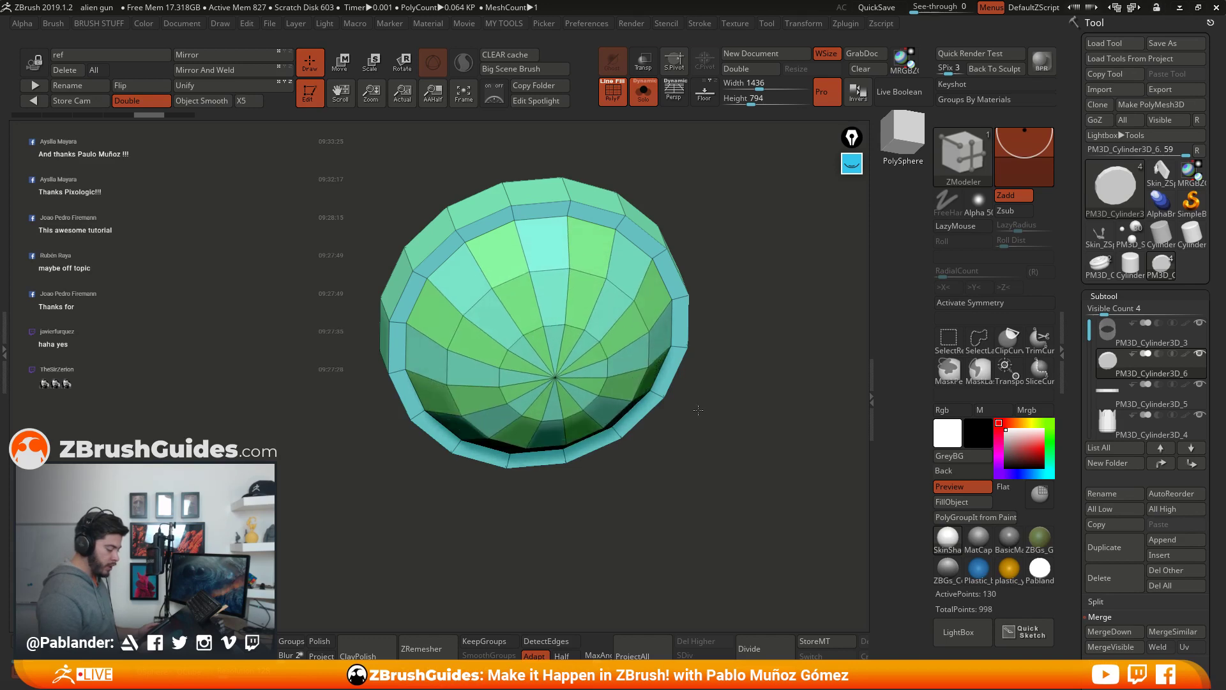
drag(683, 478, 691, 507)
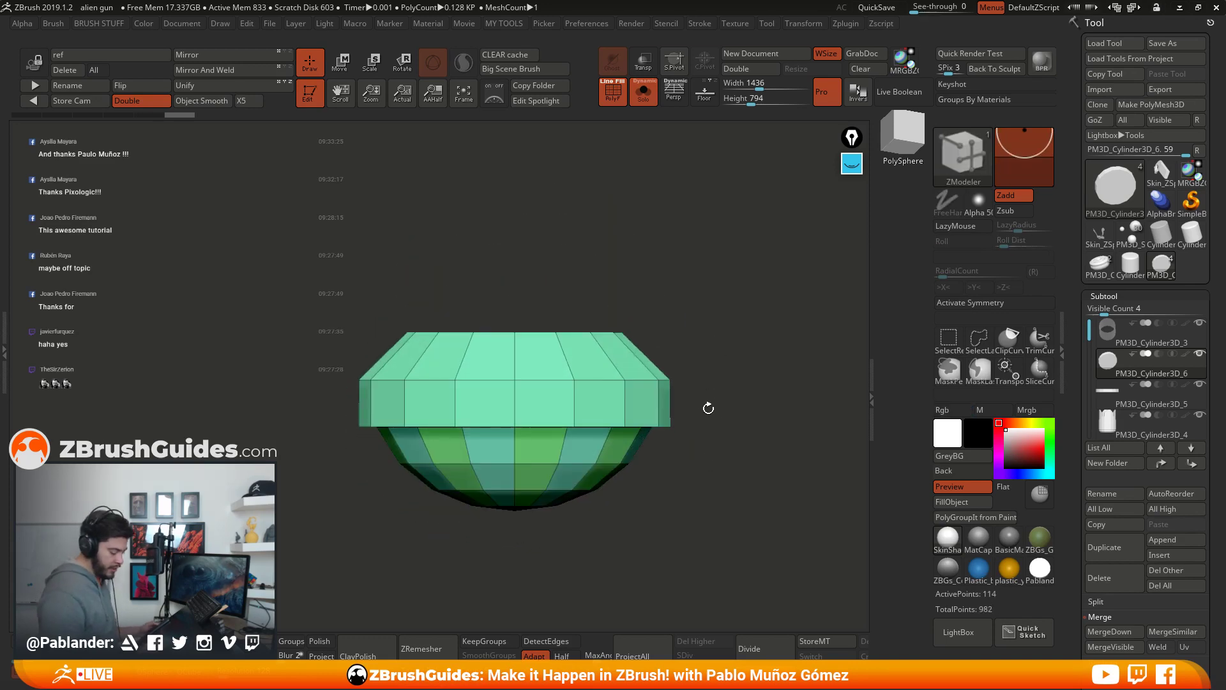
Step: Display all gun parts and inset the cap's flat top polygroup, leaving a narrow rim around it
drag(708, 407, 698, 361)
click(643, 91)
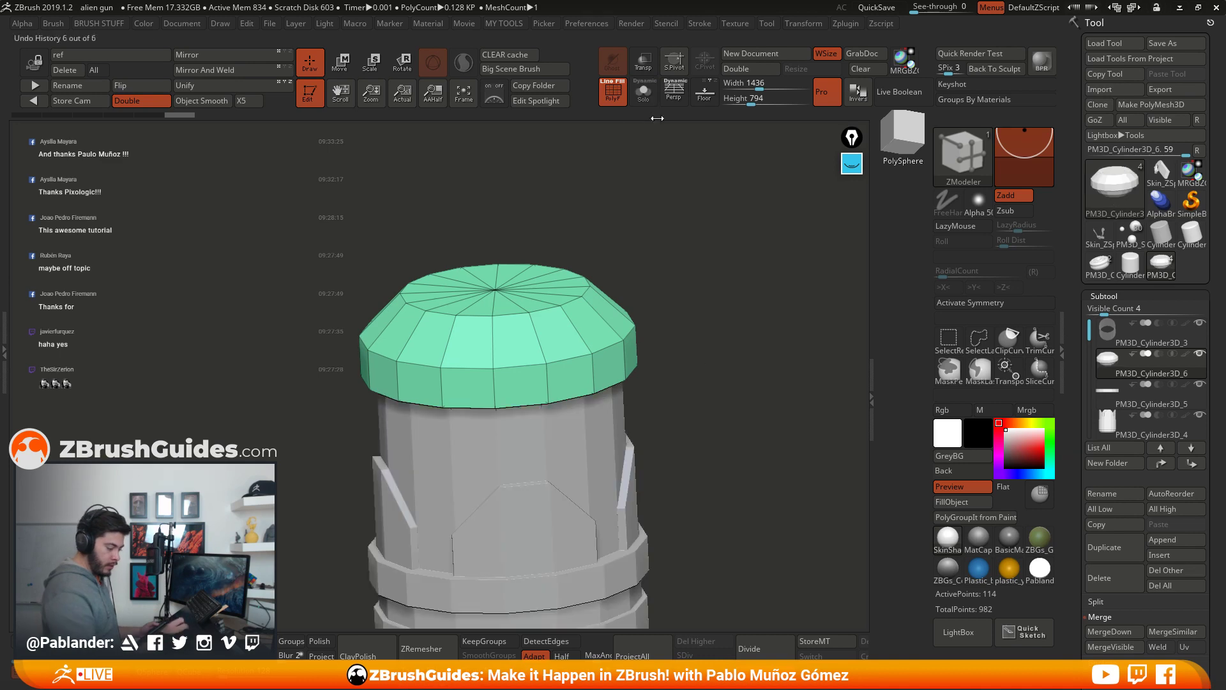
key(f)
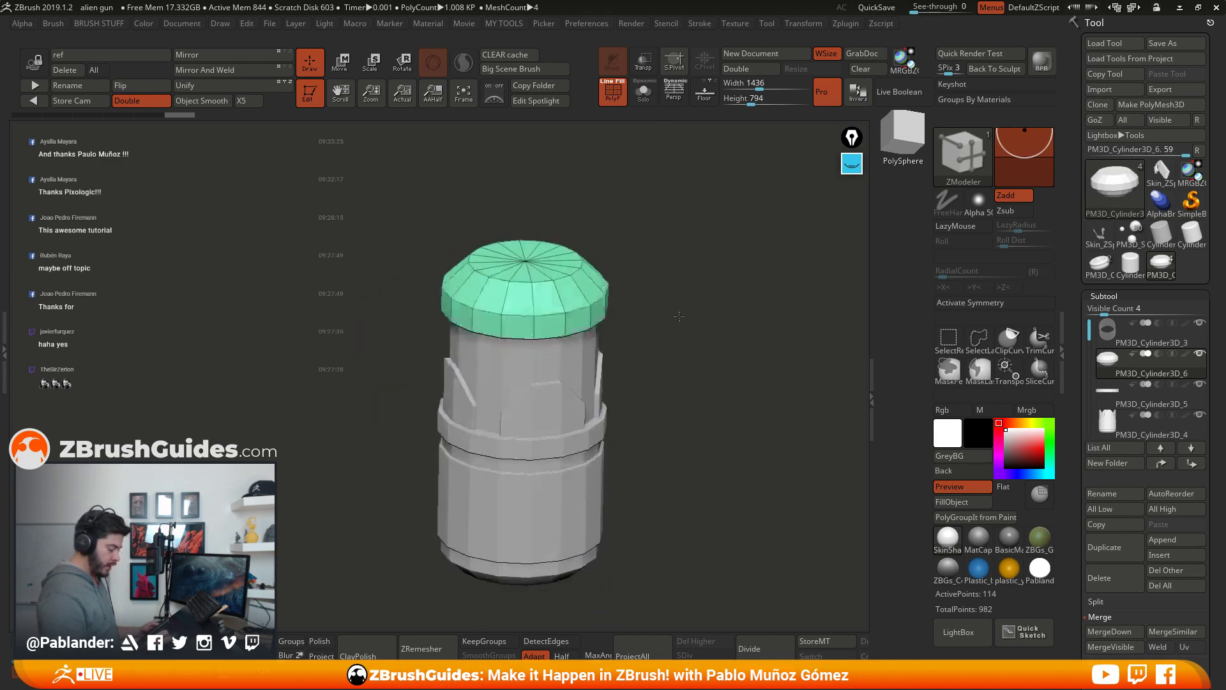
alt+drag(679, 315, 734, 324)
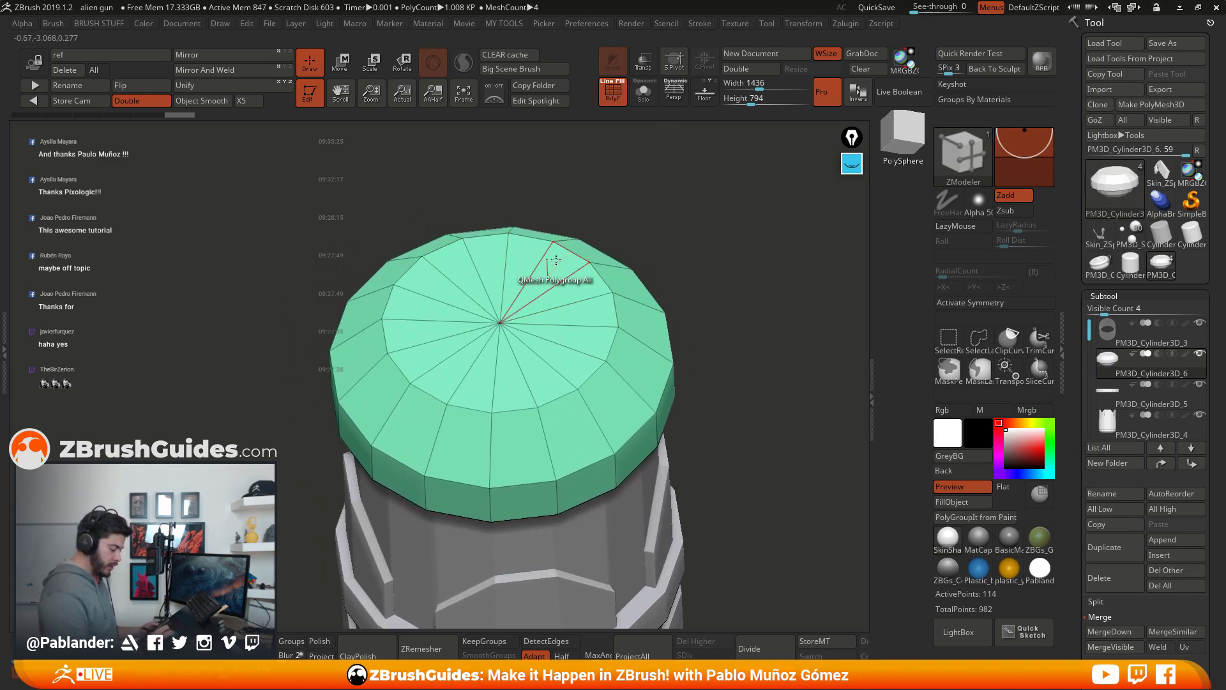
drag(549, 263, 582, 281)
key(space)
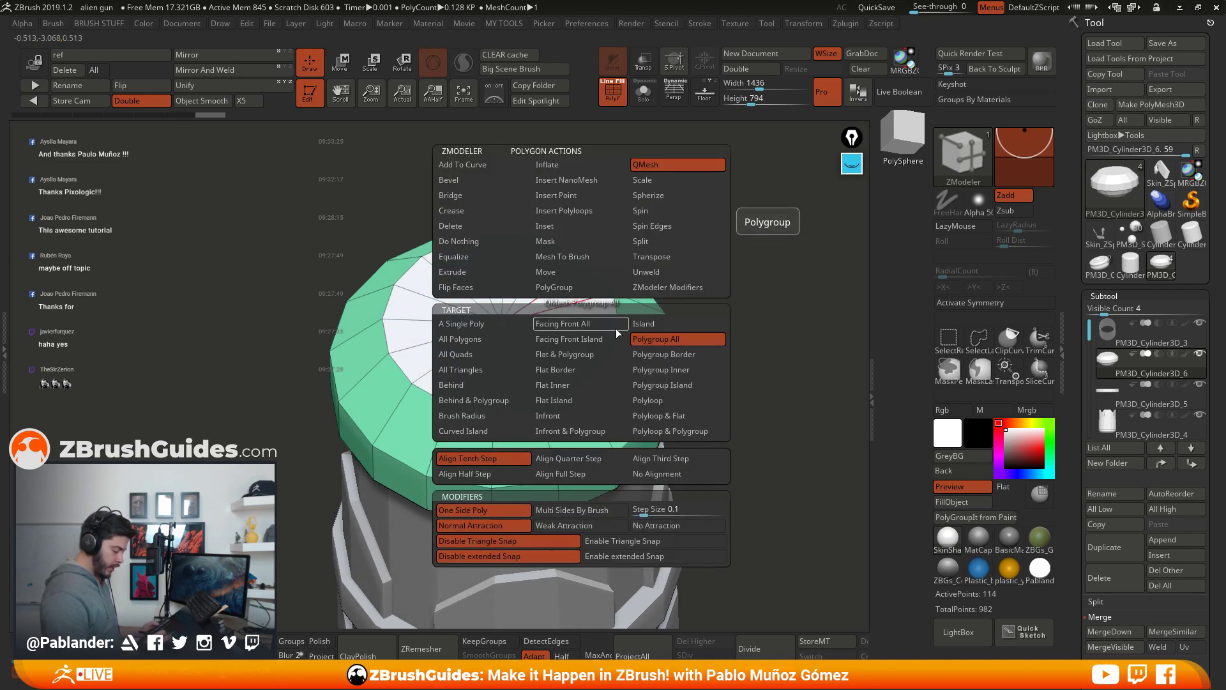
click(582, 227)
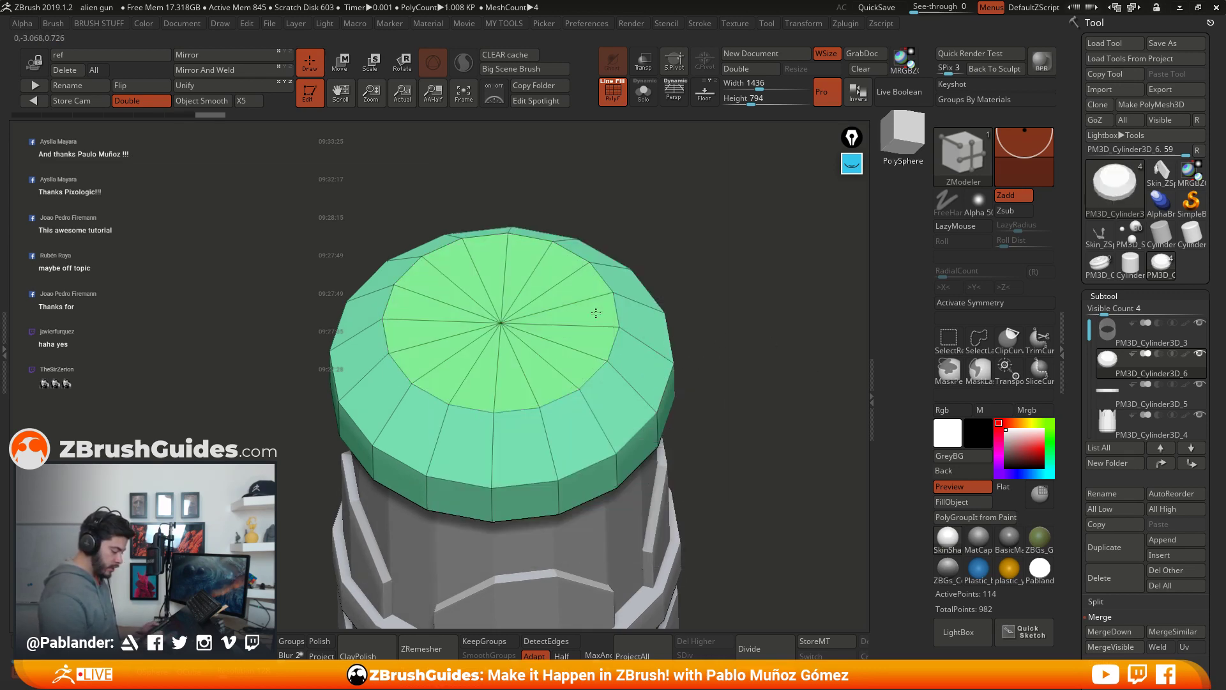
drag(578, 319, 584, 315)
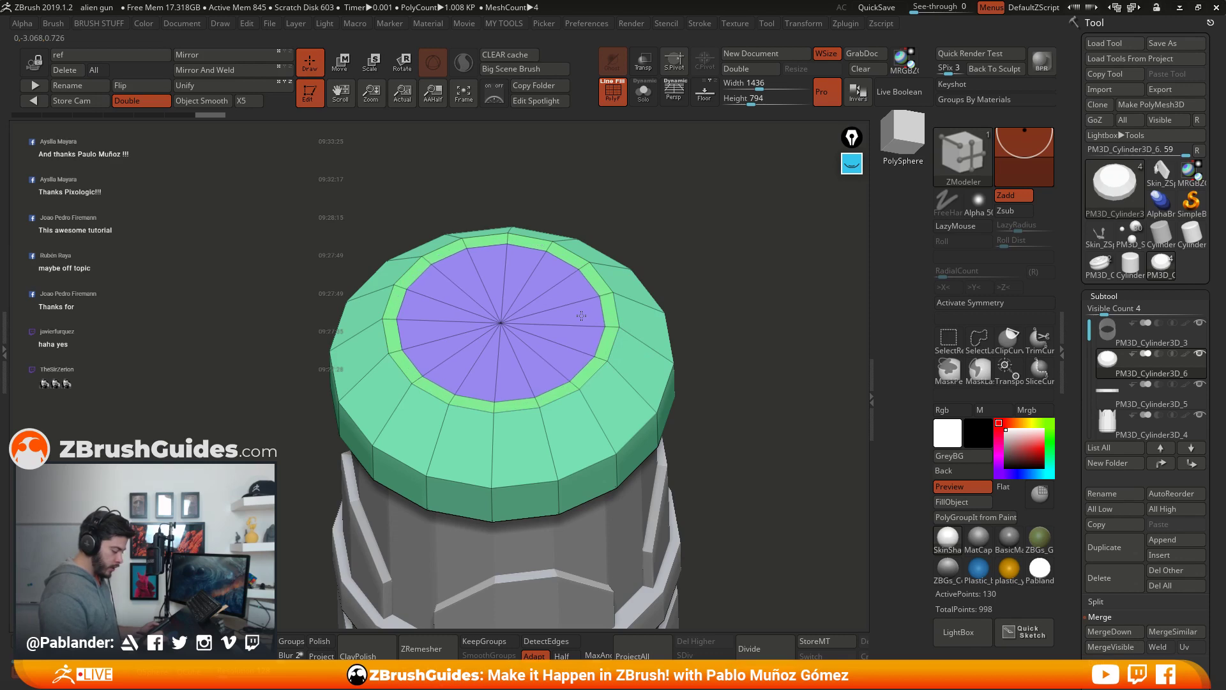
Step: Push the inset top polygroup down with QMesh to form a shallow recess and give the recess a new polygroup
key(space)
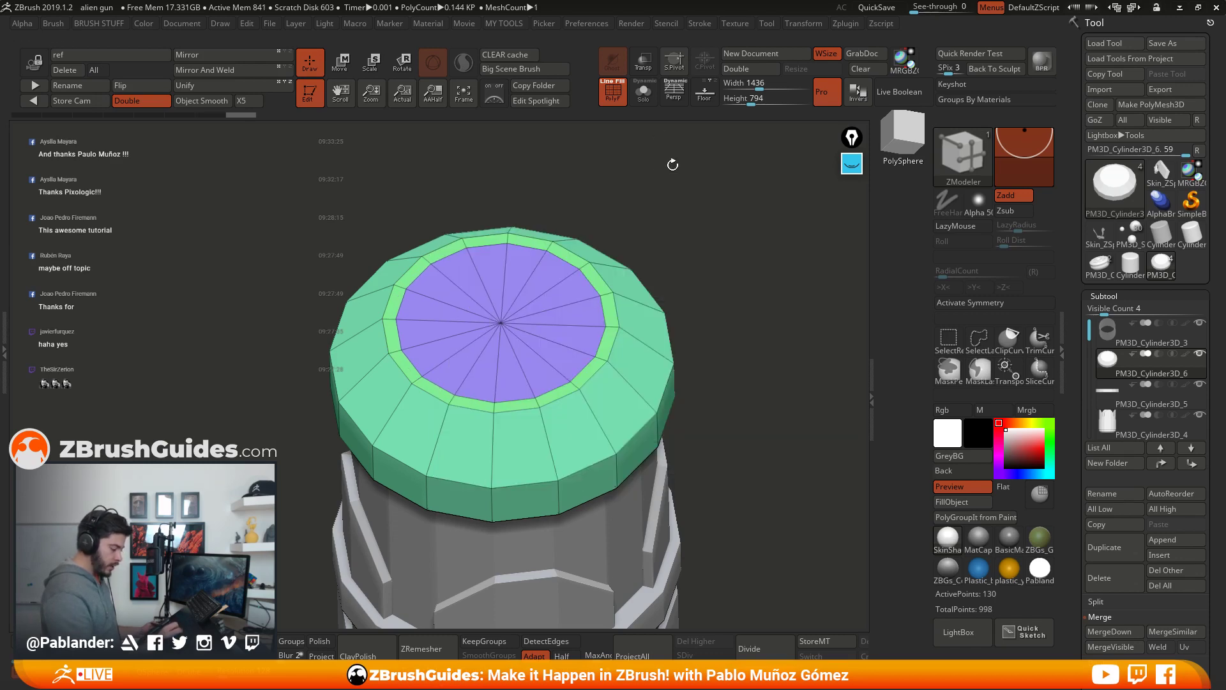
key(space)
click(676, 167)
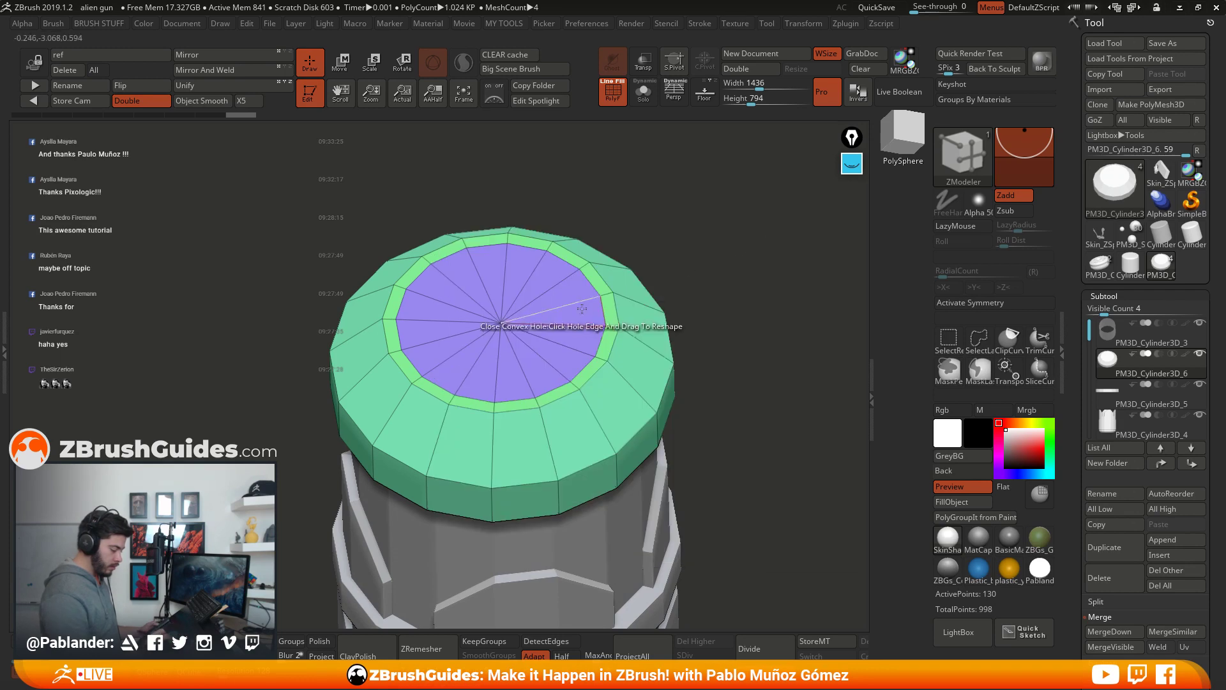
drag(590, 332, 584, 323)
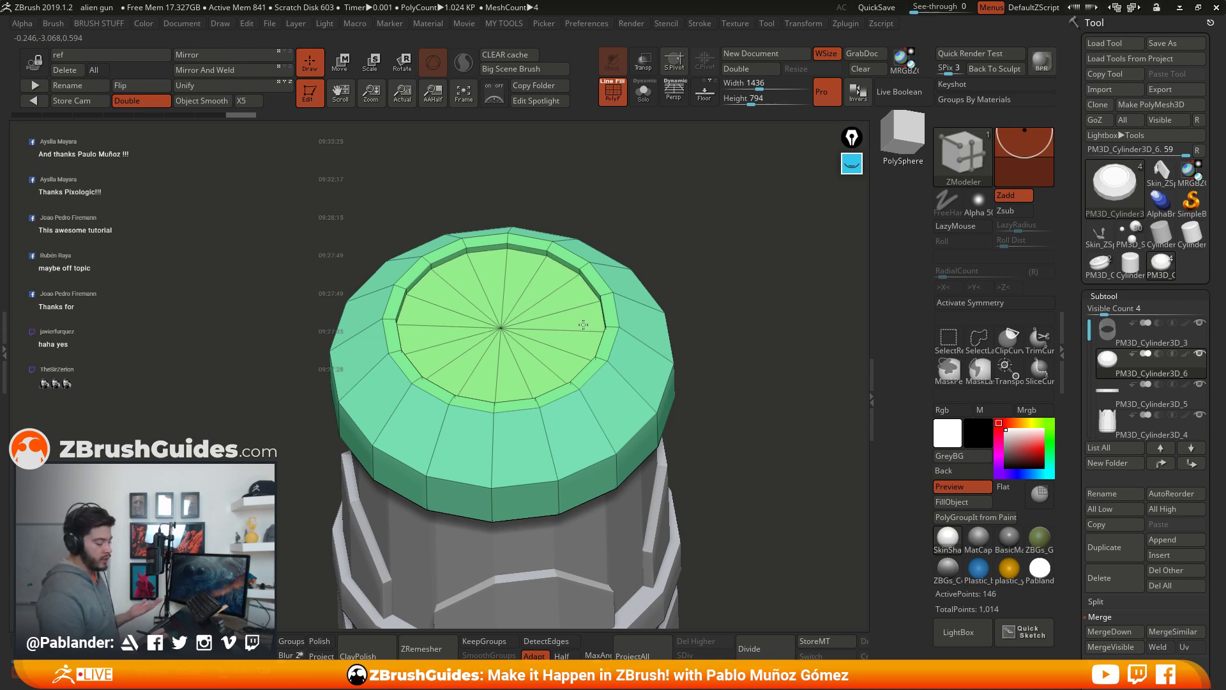
mouse_move(583, 325)
mouse_down()
mouse_move(583, 338)
mouse_move(583, 302)
mouse_up()
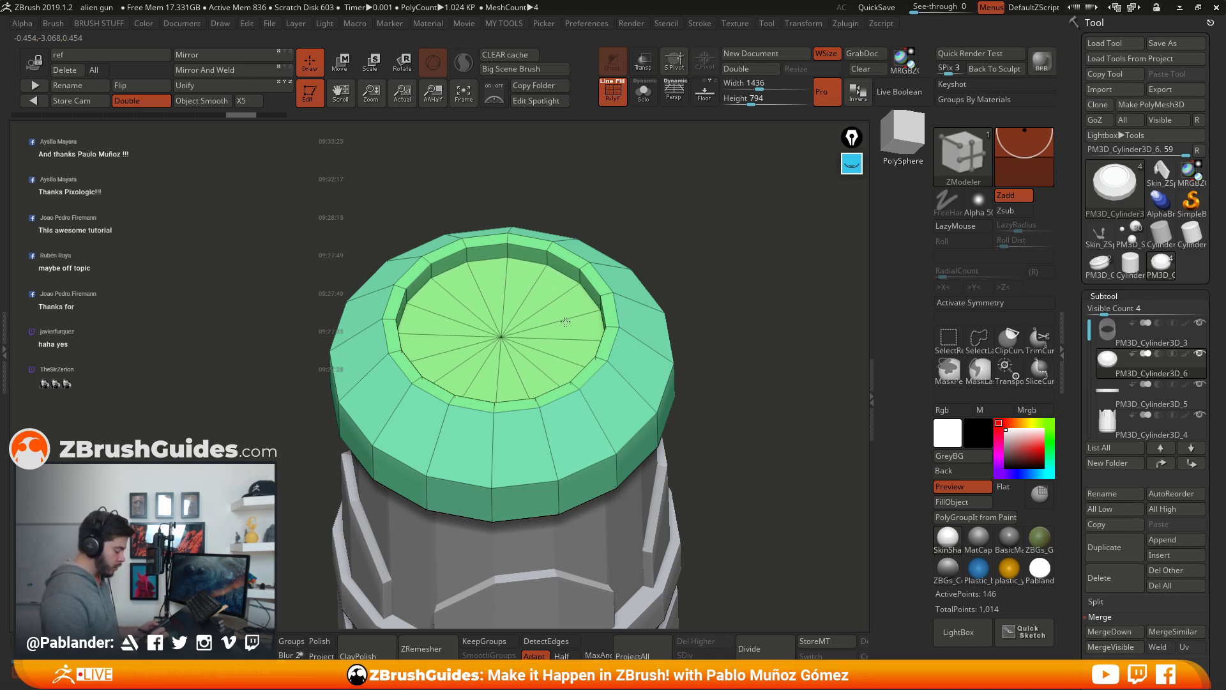
click(566, 321)
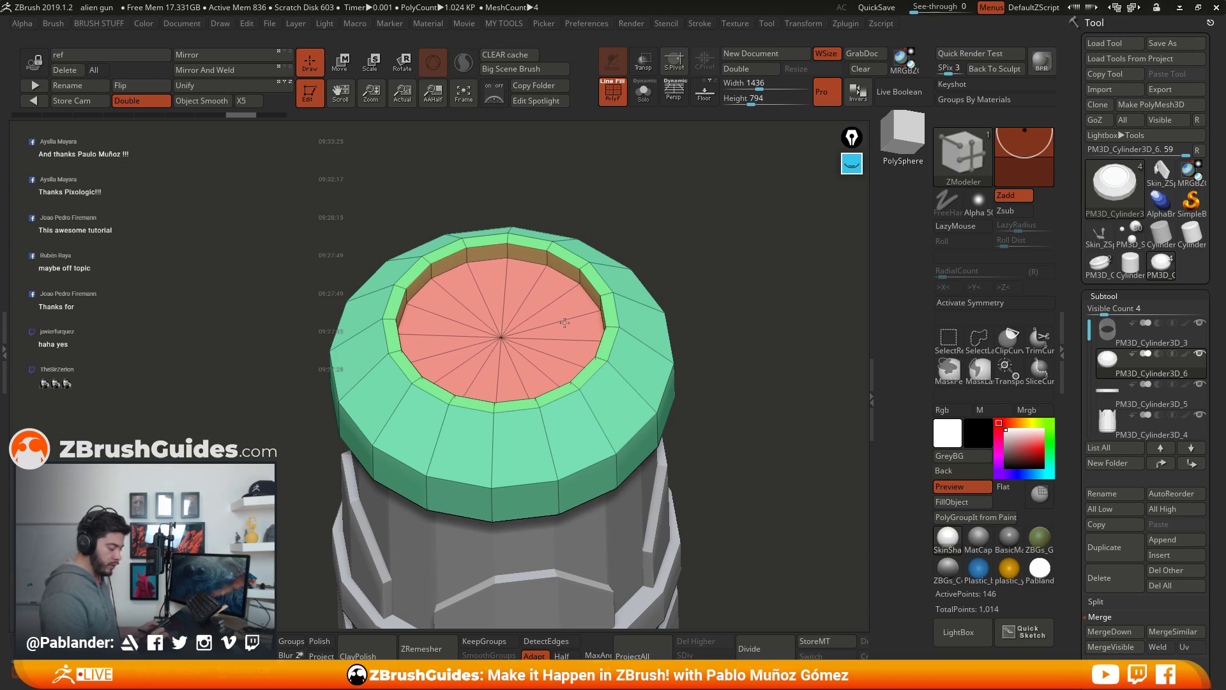
drag(566, 322, 564, 331)
Step: Bevel the cap's lower outer edge with the EdgeLoop Complete target, undoing the first, wider bevel and applying a narrower one
alt+drag(745, 333, 708, 225)
mouse_move(702, 339)
mouse_down()
mouse_move(701, 304)
mouse_move(670, 262)
mouse_move(686, 345)
mouse_move(706, 340)
mouse_up()
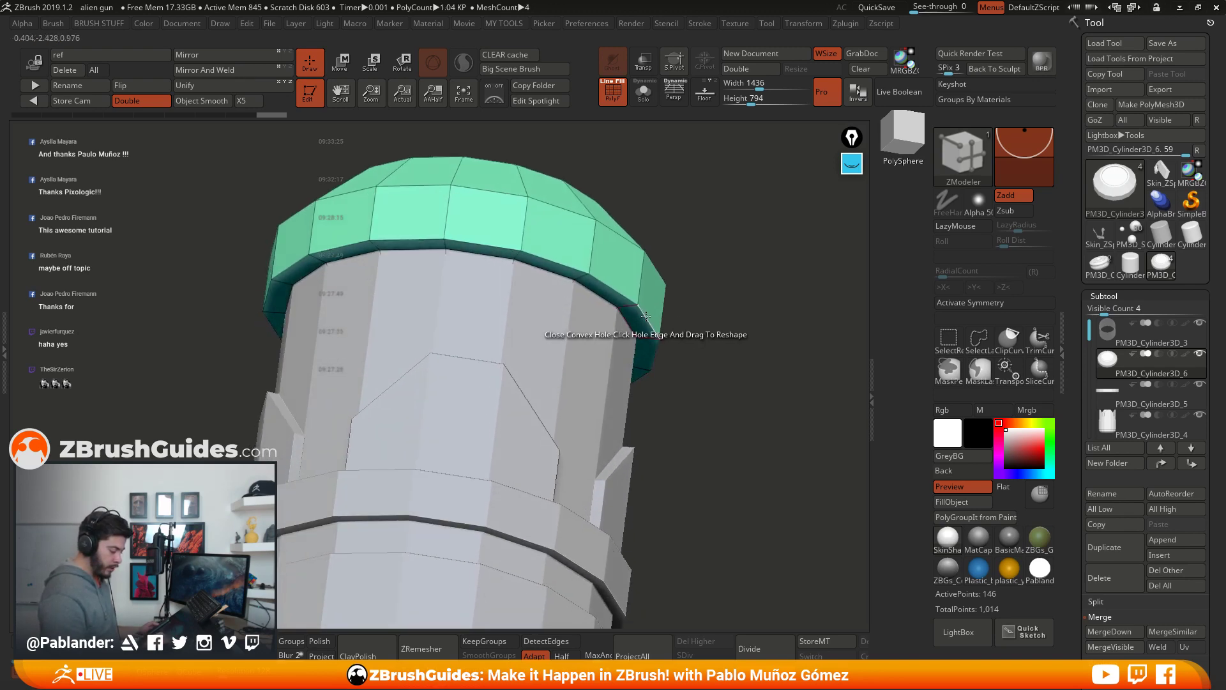
key(space)
click(521, 377)
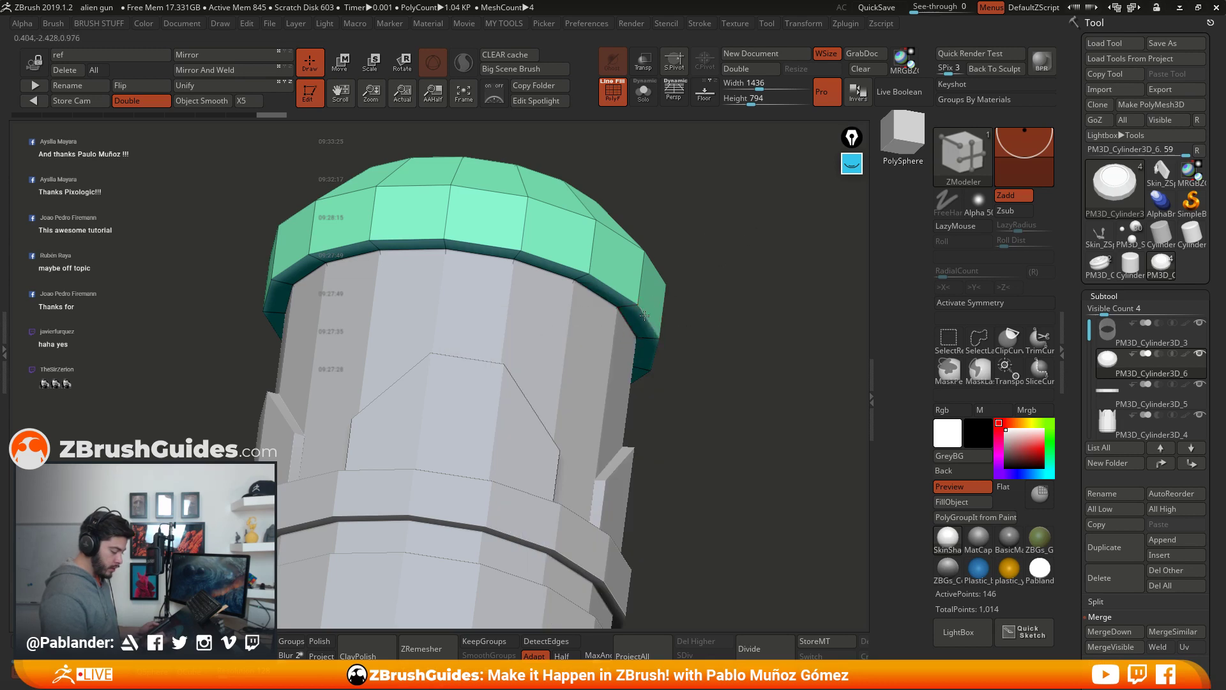
key(space)
click(542, 333)
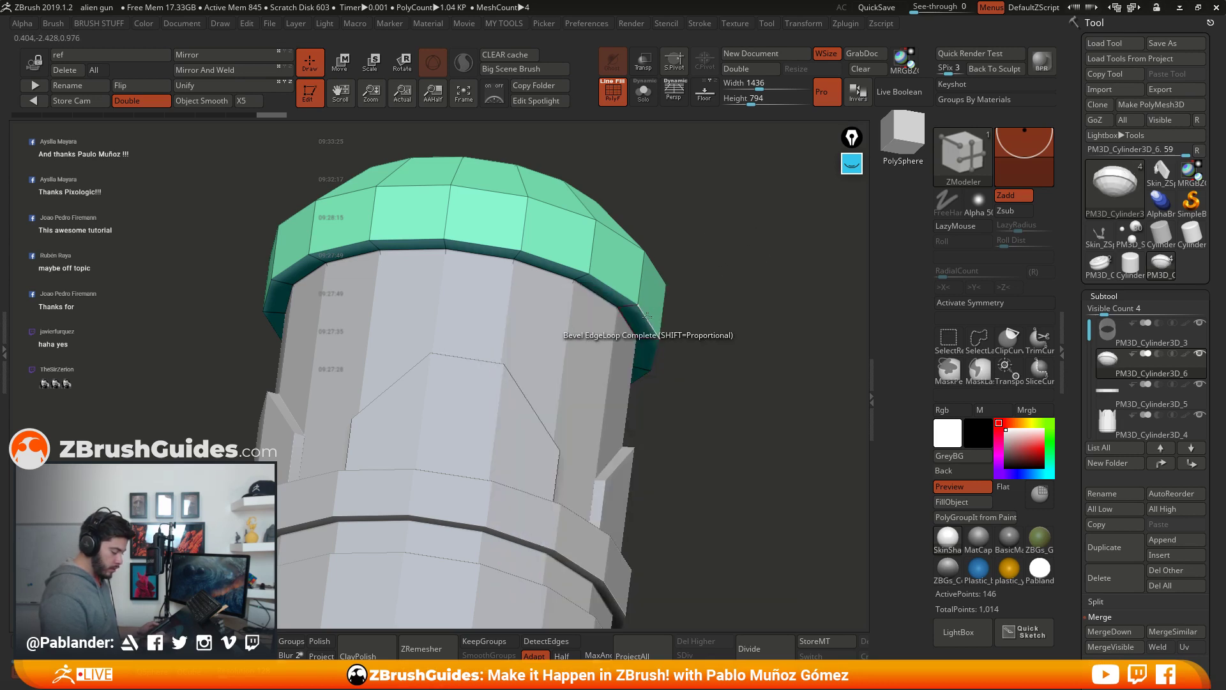
click(648, 320)
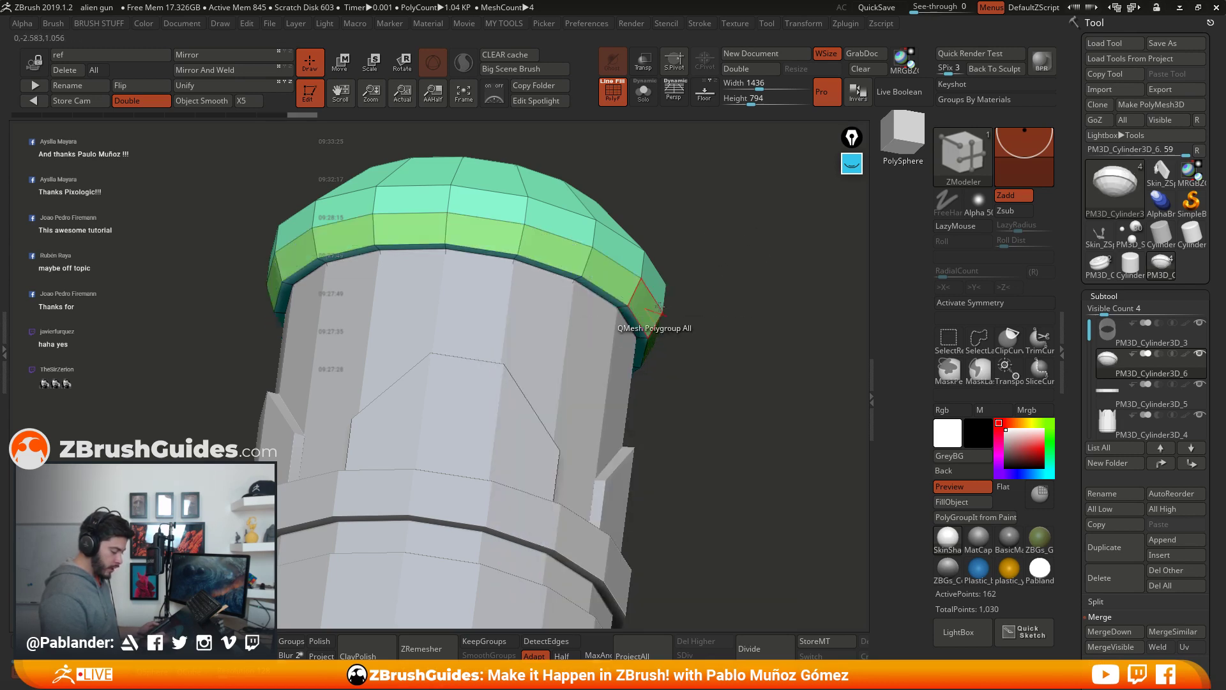
key(ctrl+z)
click(644, 314)
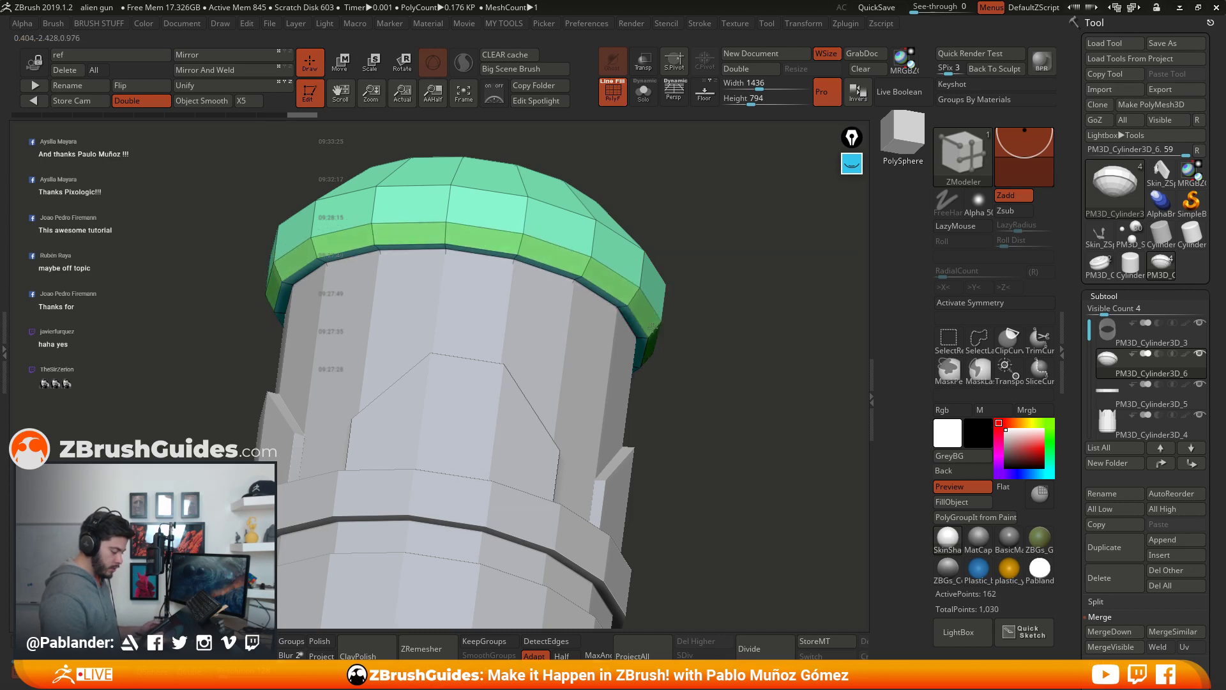
Step: Crease the edge loops around the cap's top rim using the Crease edge action with the EdgeLoop Partial target
drag(728, 322, 625, 281)
key(space)
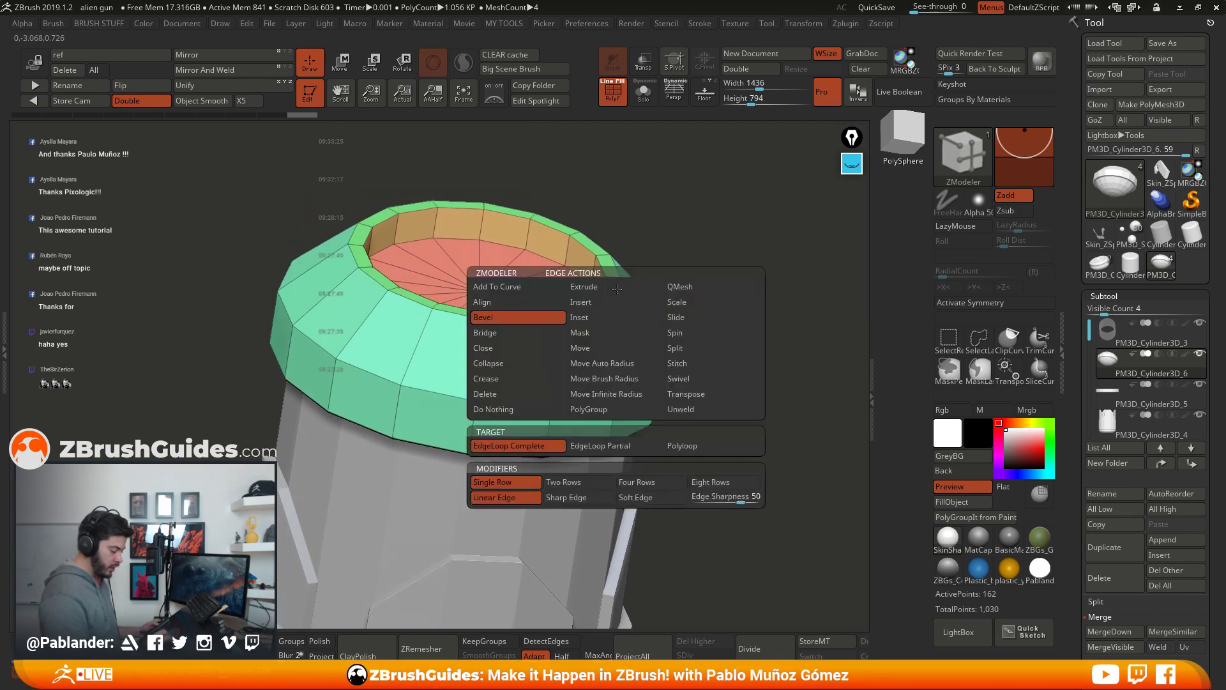
click(502, 380)
click(600, 445)
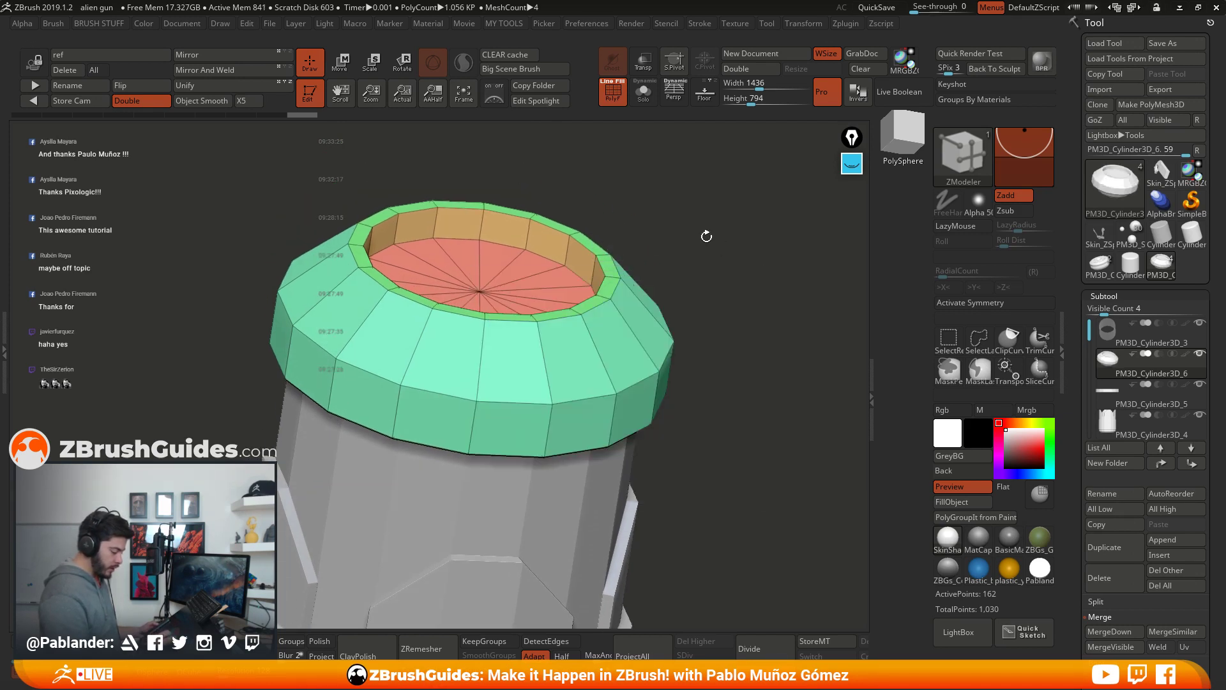
click(606, 283)
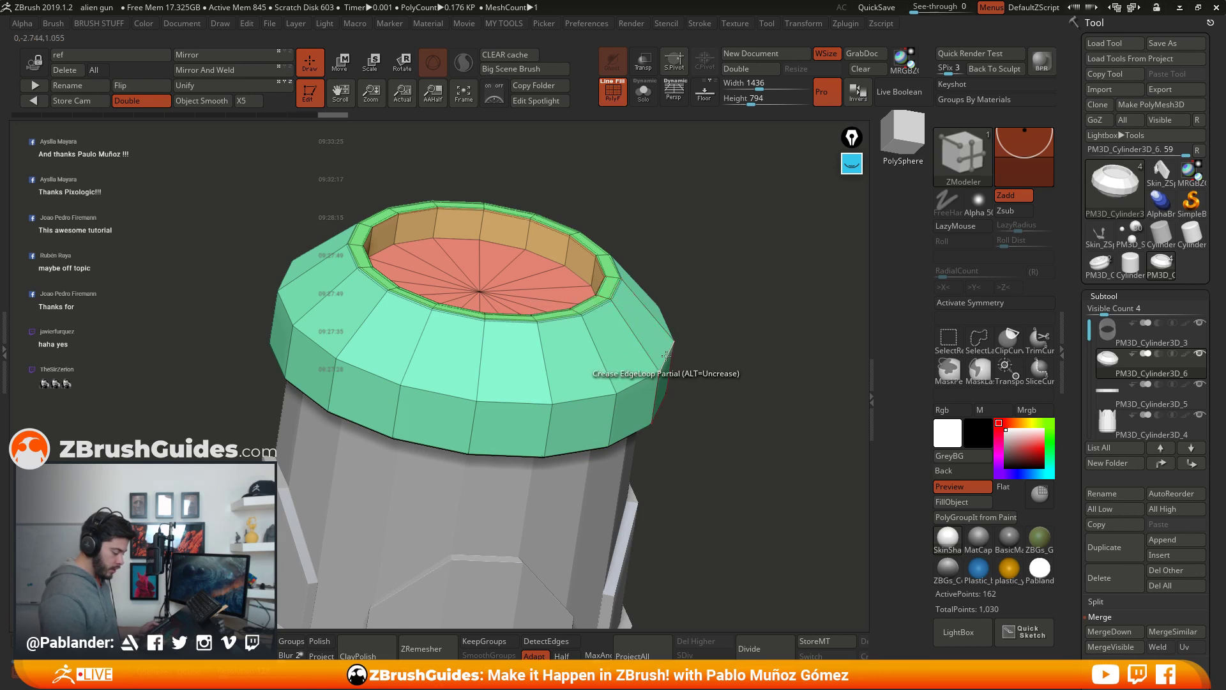
alt+drag(720, 416, 676, 345)
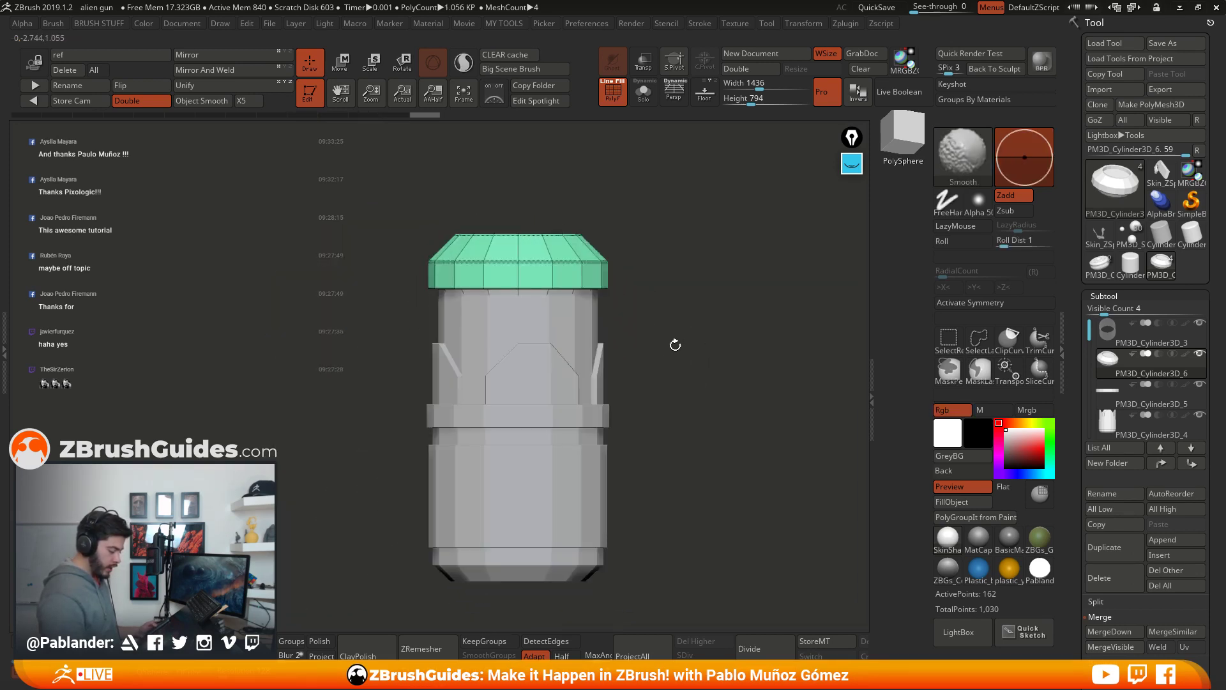
Step: Isolate the inner cylinder, crease its upper and lower border edge loops, and display all gun parts again
click(1144, 346)
click(643, 93)
drag(623, 254, 631, 294)
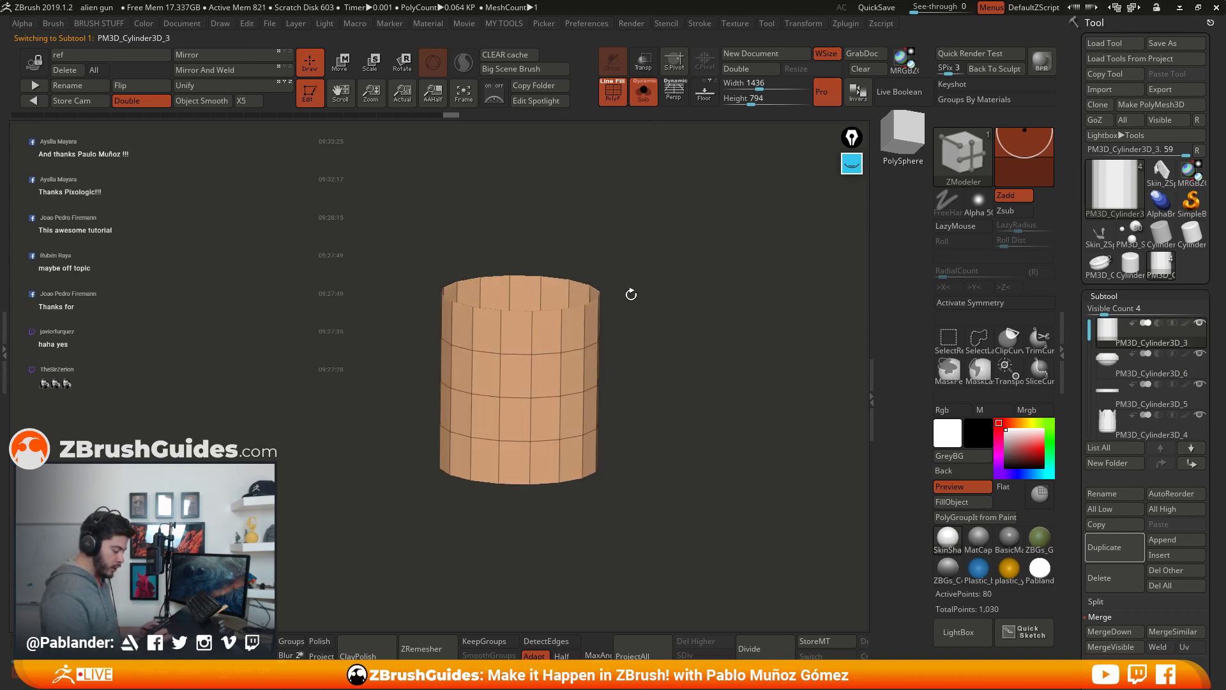
click(572, 311)
click(570, 481)
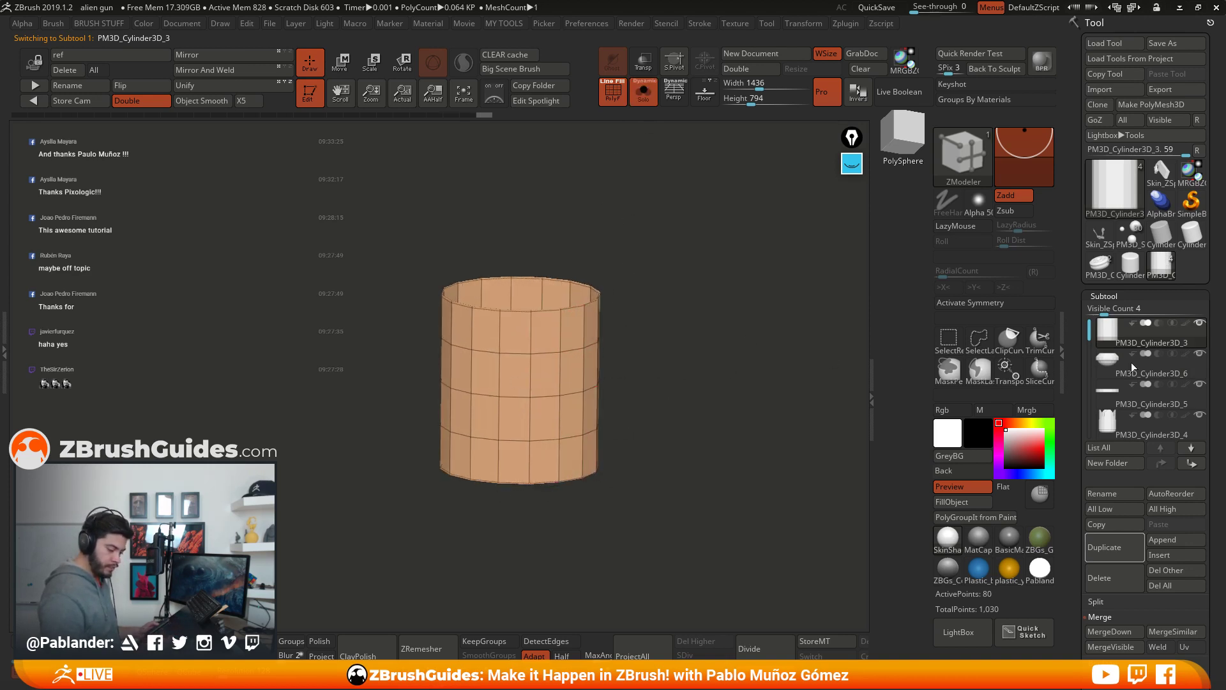
click(643, 96)
Step: Set the subtool list's visible count to 6
drag(690, 301, 679, 391)
shift+drag(772, 496, 687, 396)
drag(690, 398, 591, 329)
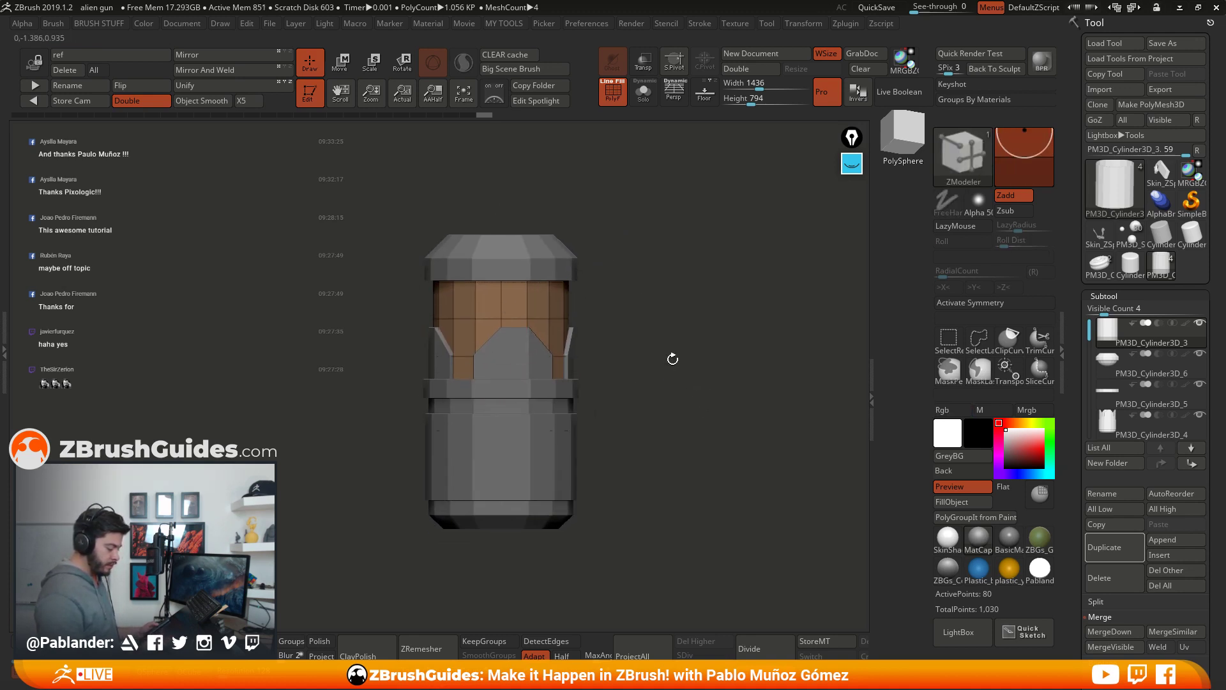
alt+drag(664, 389, 865, 375)
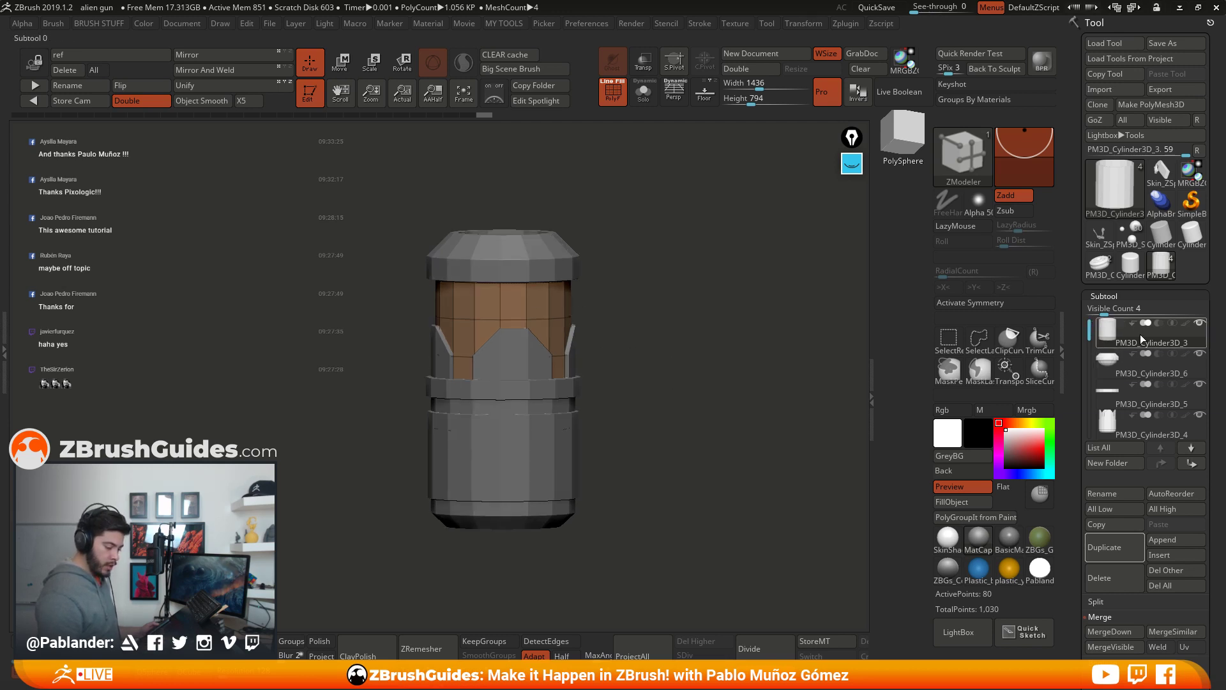
drag(1110, 310, 1121, 104)
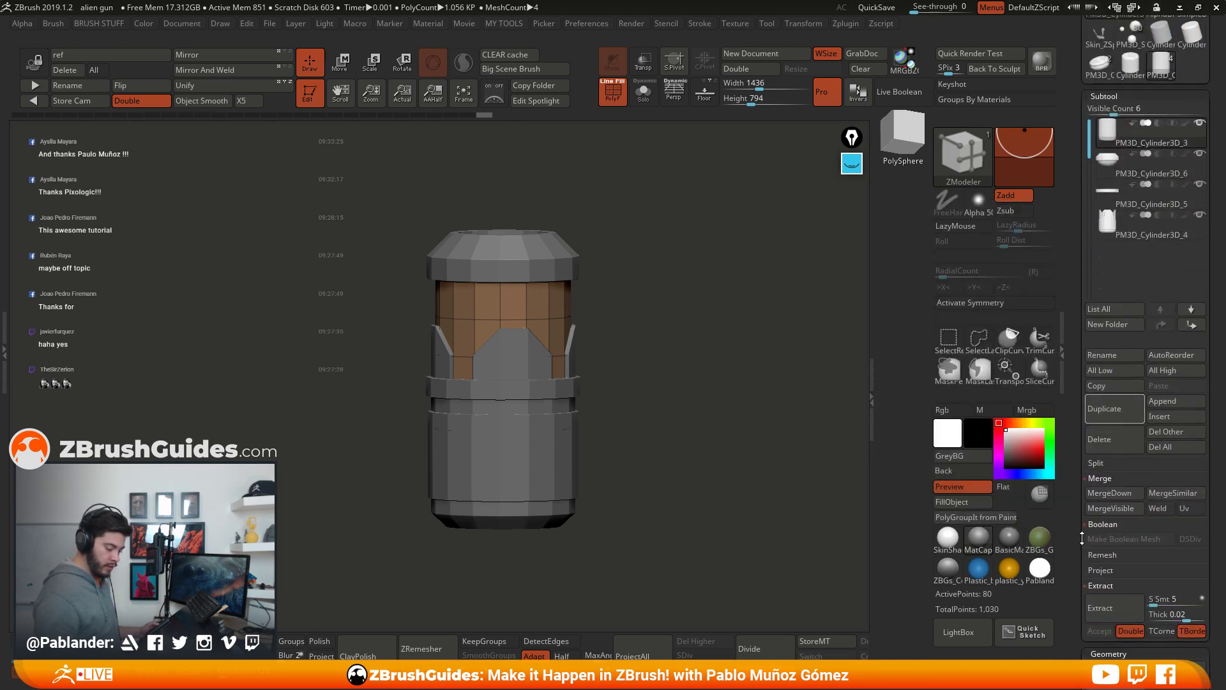
drag(1082, 538, 1082, 548)
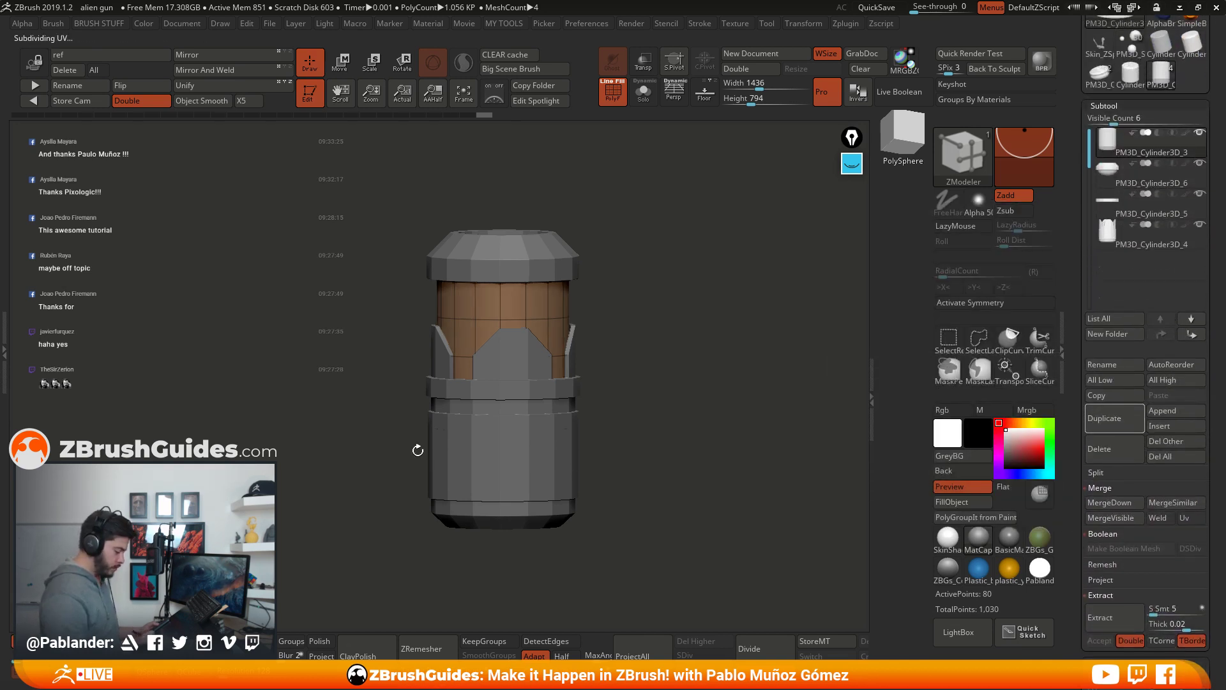
Step: Hide the polyframe and turn on dynamic subdivision for the cap, the petal-edged body and the middle ring
alt+click(575, 256)
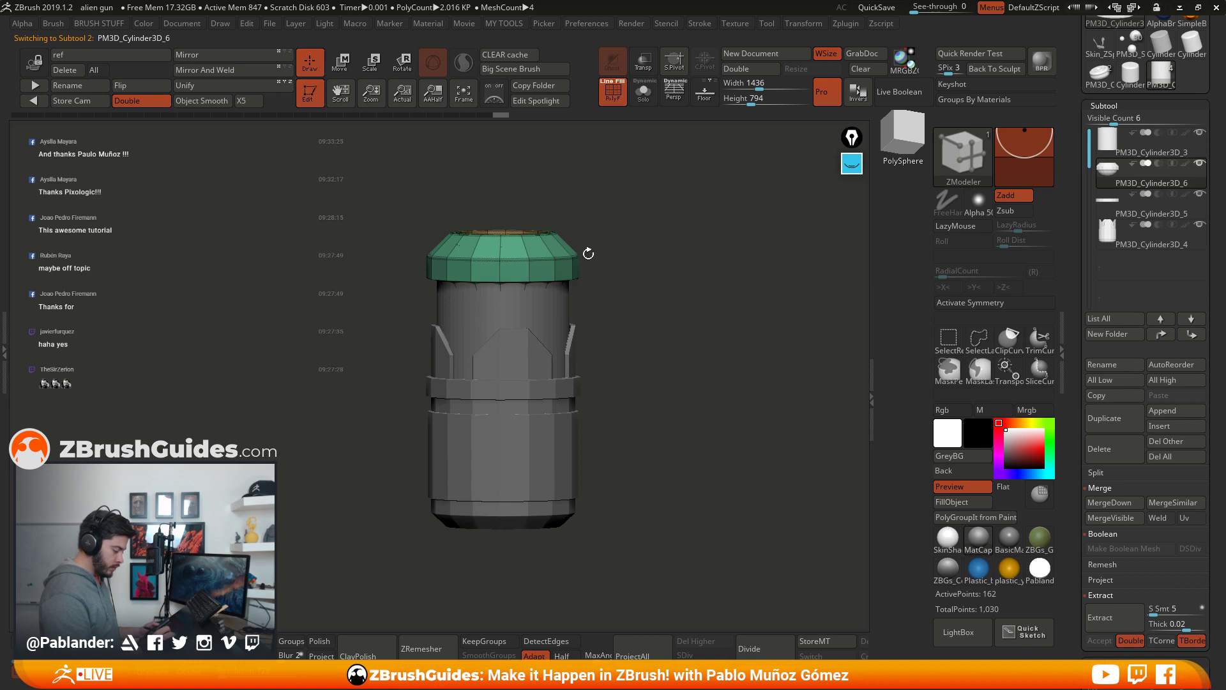
click(621, 96)
key(d)
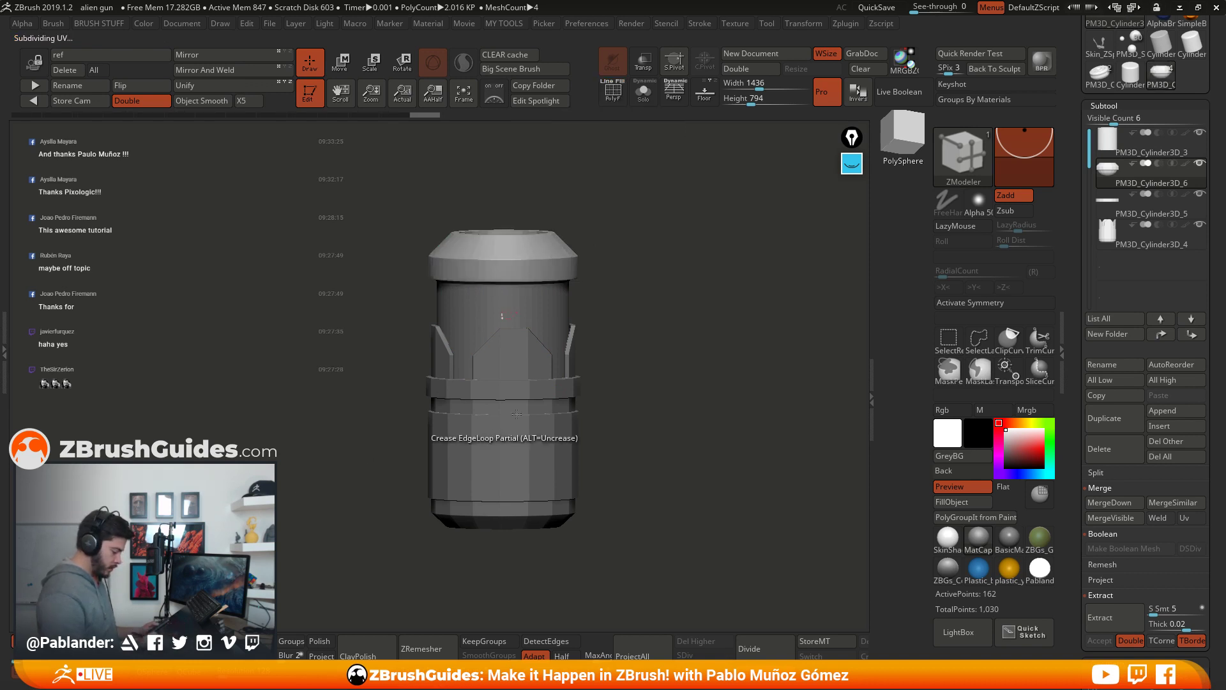
alt+click(522, 432)
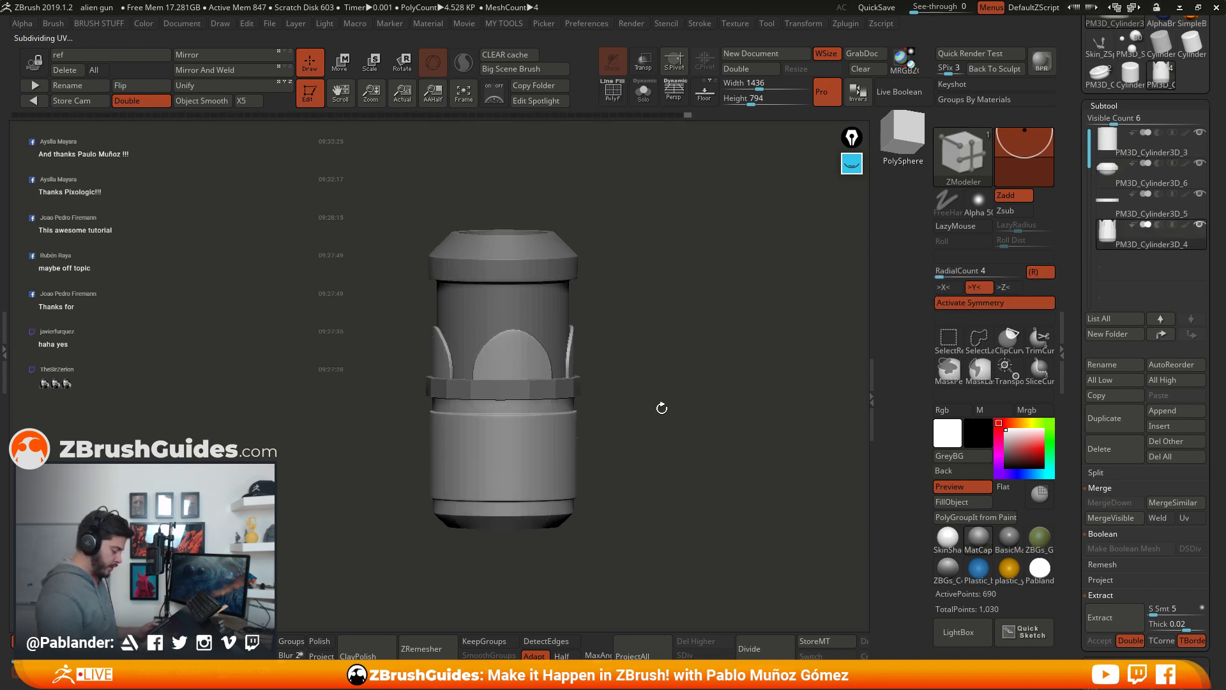
drag(660, 405, 675, 373)
alt+click(560, 374)
key(d)
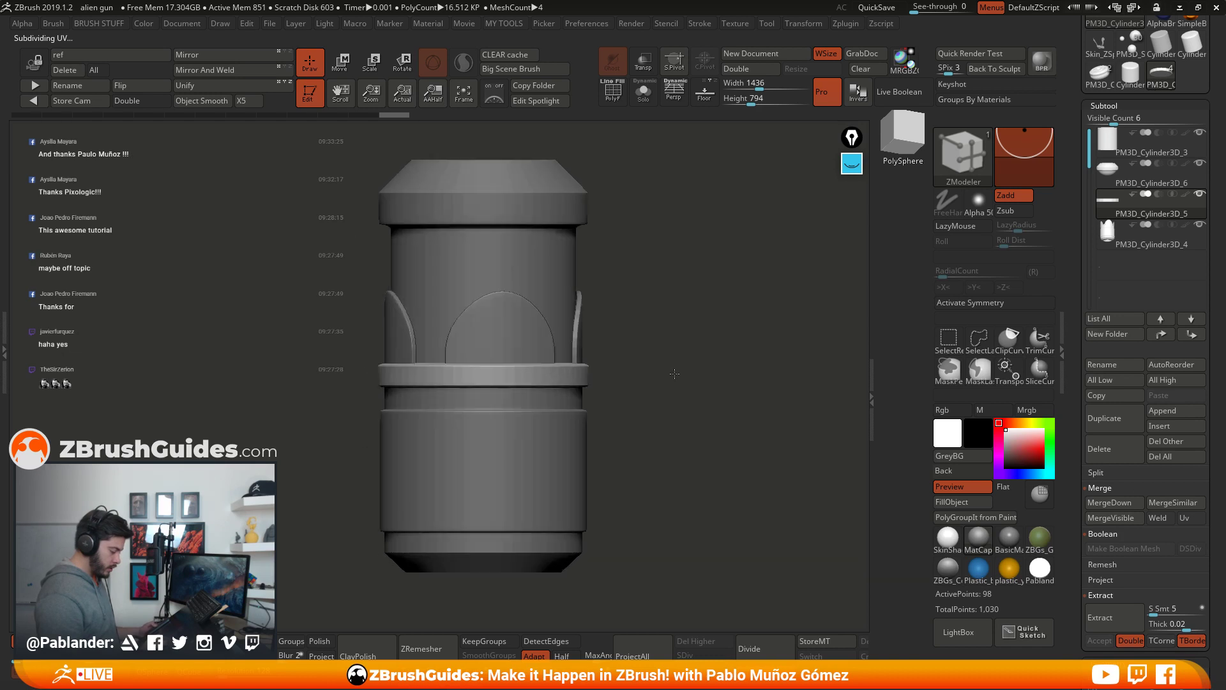
Step: Enlarge the middle ring slightly and stretch it vertically into a taller band that meets the body below
key(w)
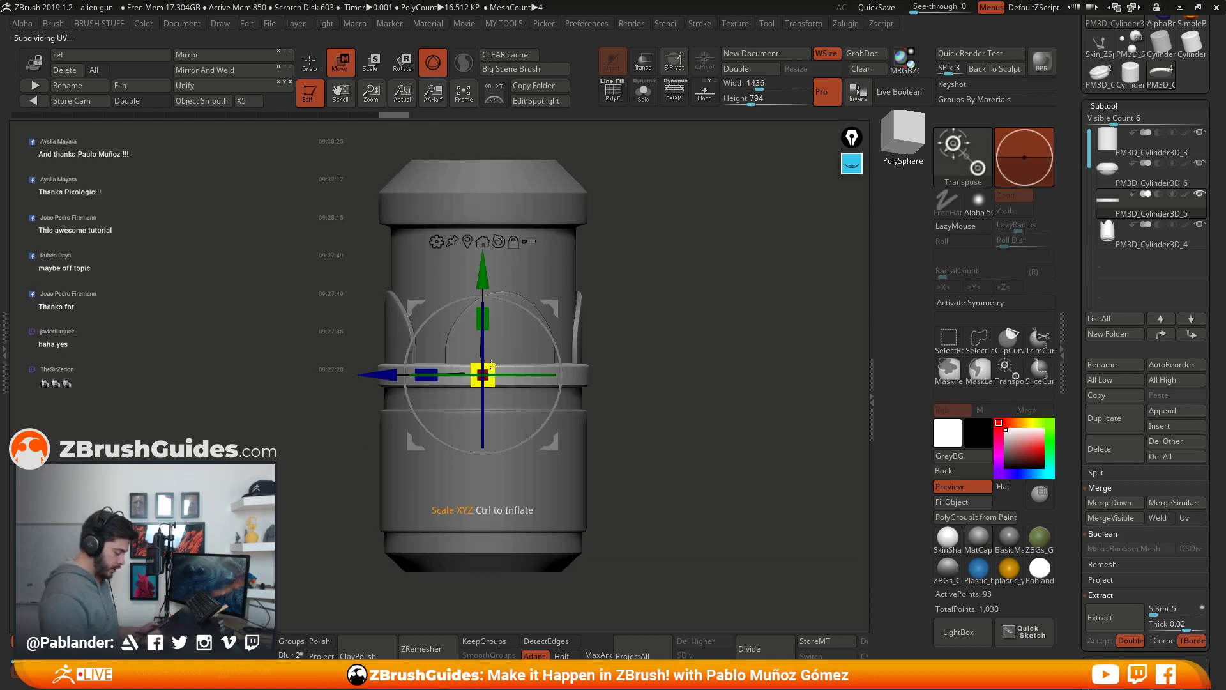
drag(488, 365, 492, 278)
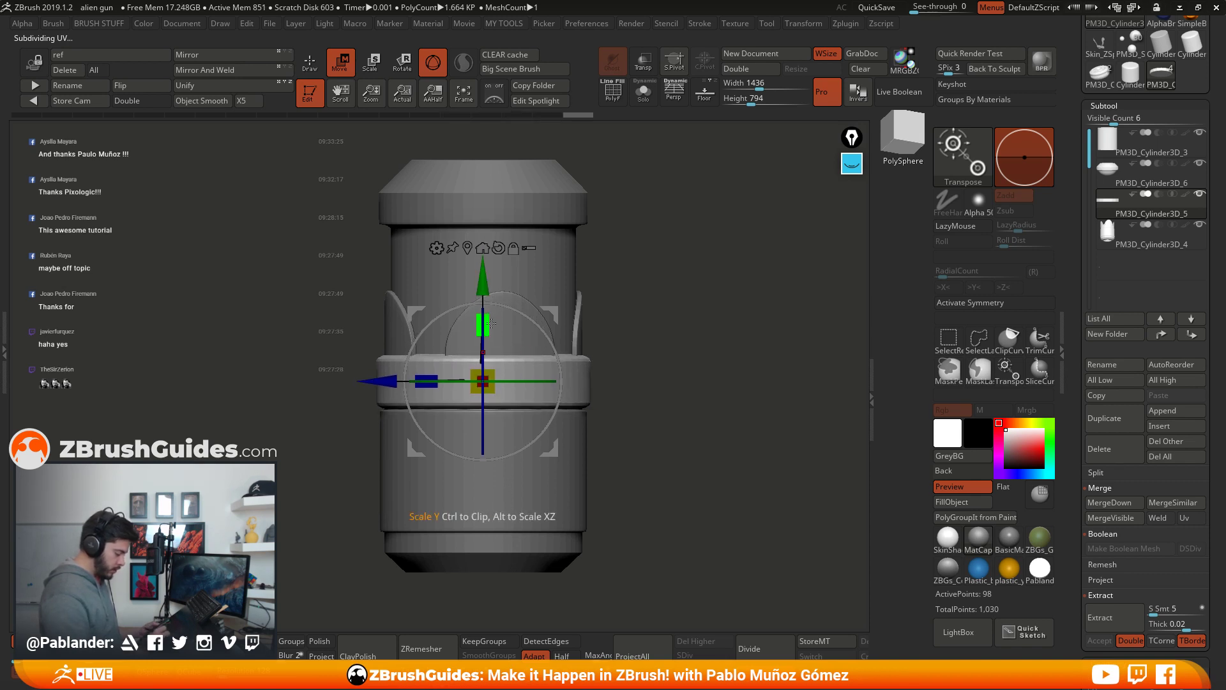
drag(621, 258, 679, 328)
key(q)
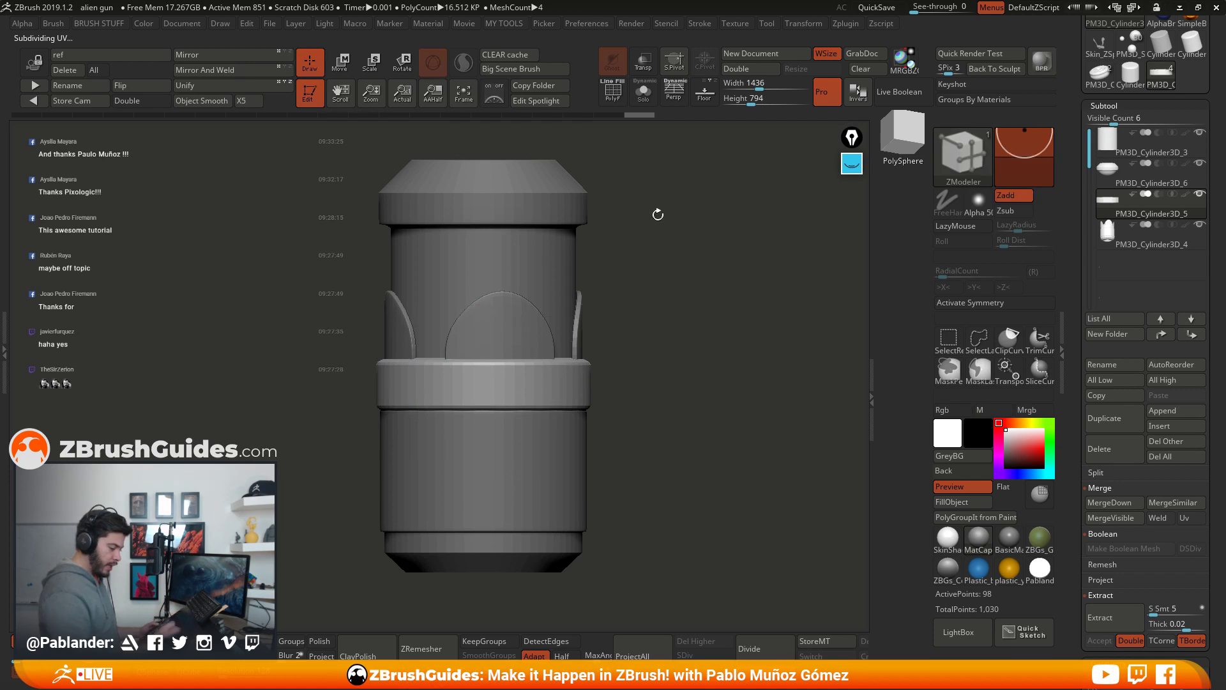
Step: Center the gizmo on the cap and scale the cap down uniformly to about 0.95
click(1160, 176)
key(f)
key(w)
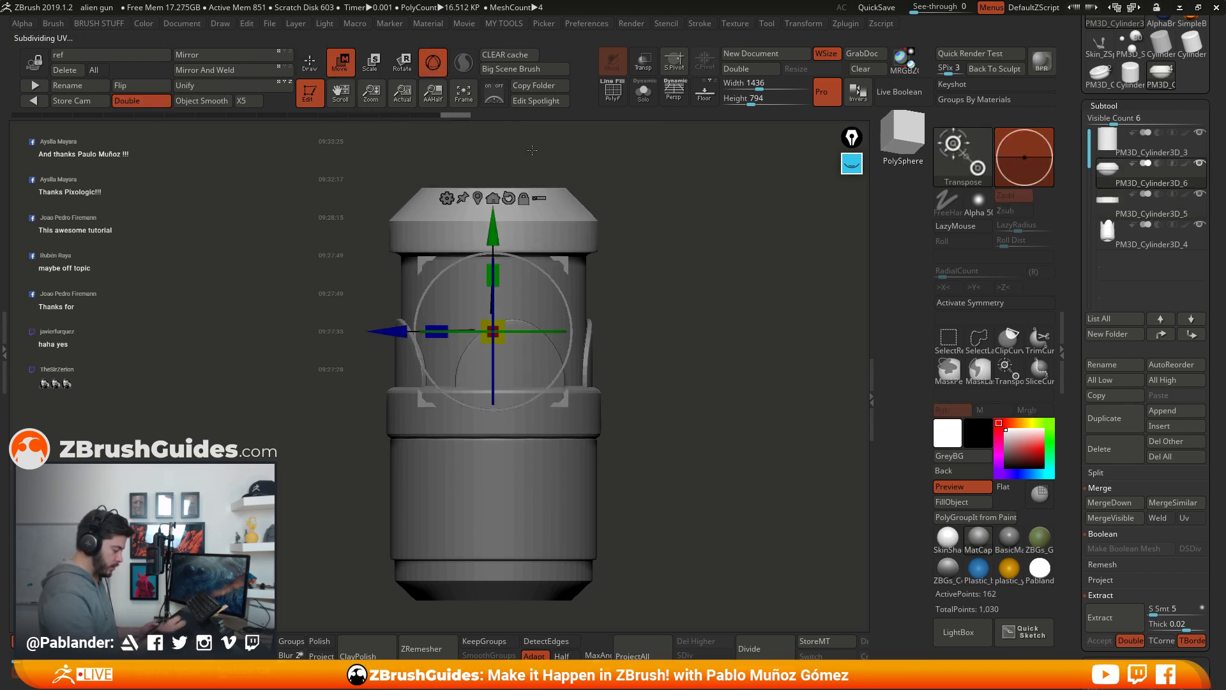
click(493, 197)
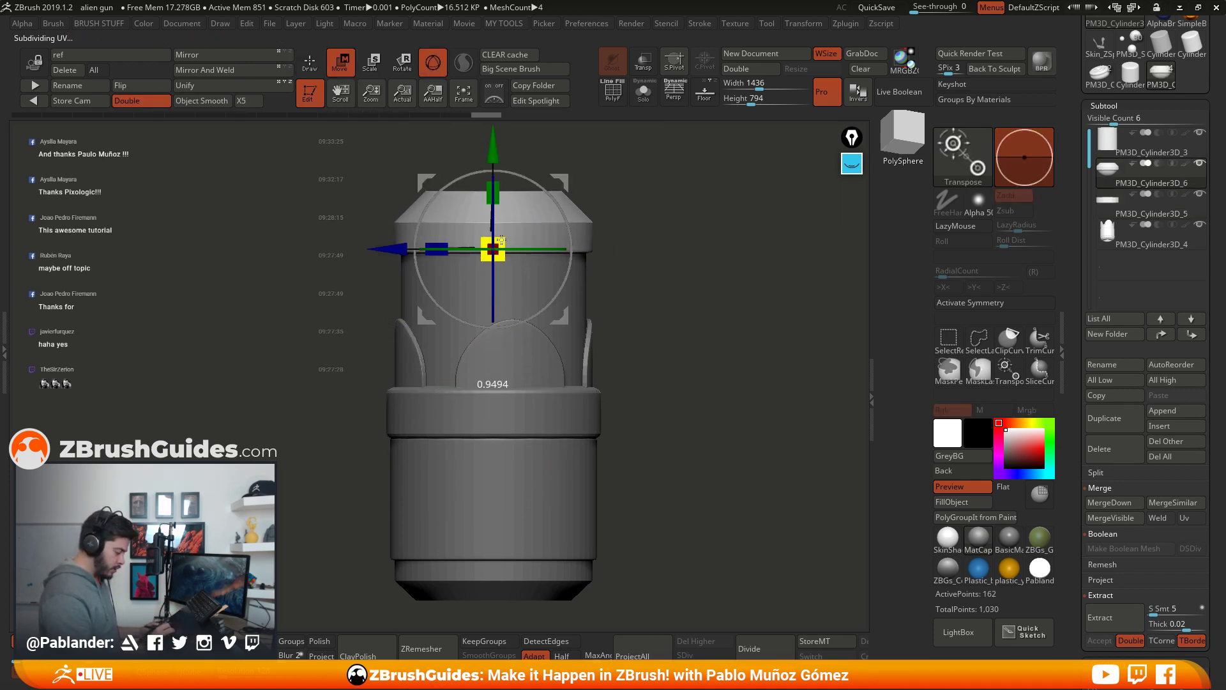
mouse_move(647, 264)
mouse_down()
mouse_move(644, 206)
mouse_move(684, 425)
mouse_move(693, 380)
mouse_move(602, 380)
mouse_move(684, 367)
mouse_up()
click(310, 62)
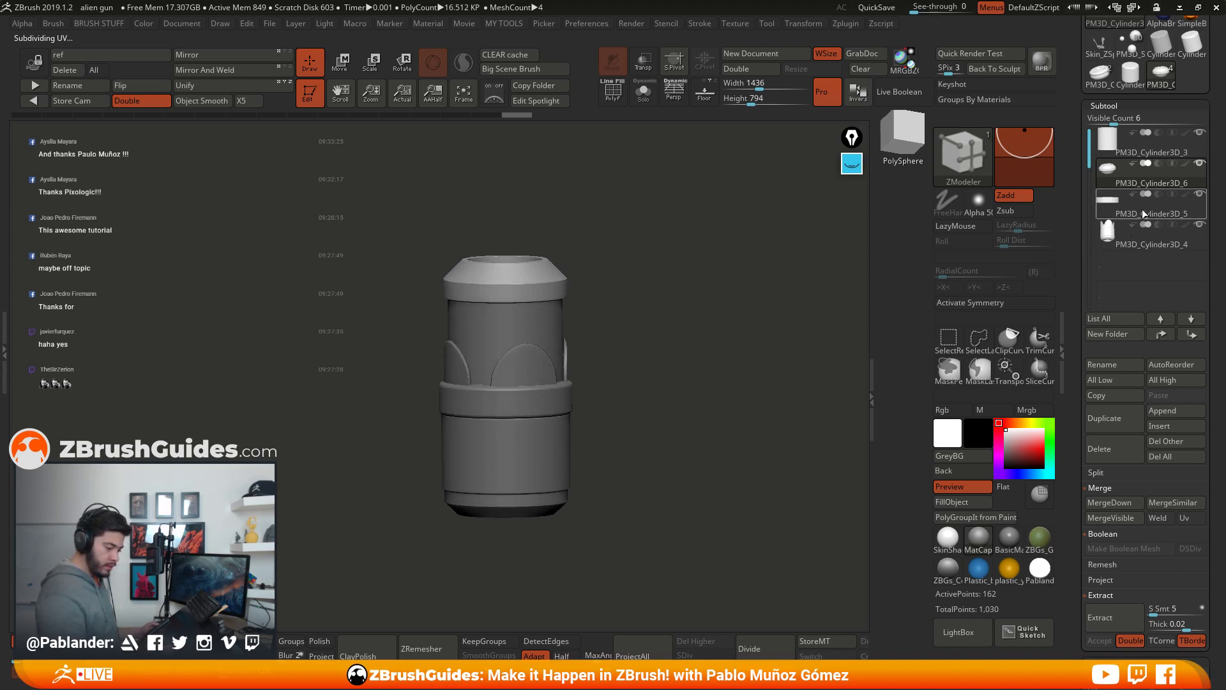
Step: Isolate the petal-edged body, show its polyframe and turn off its dynamic subdivision to expose the low-poly mesh
click(643, 91)
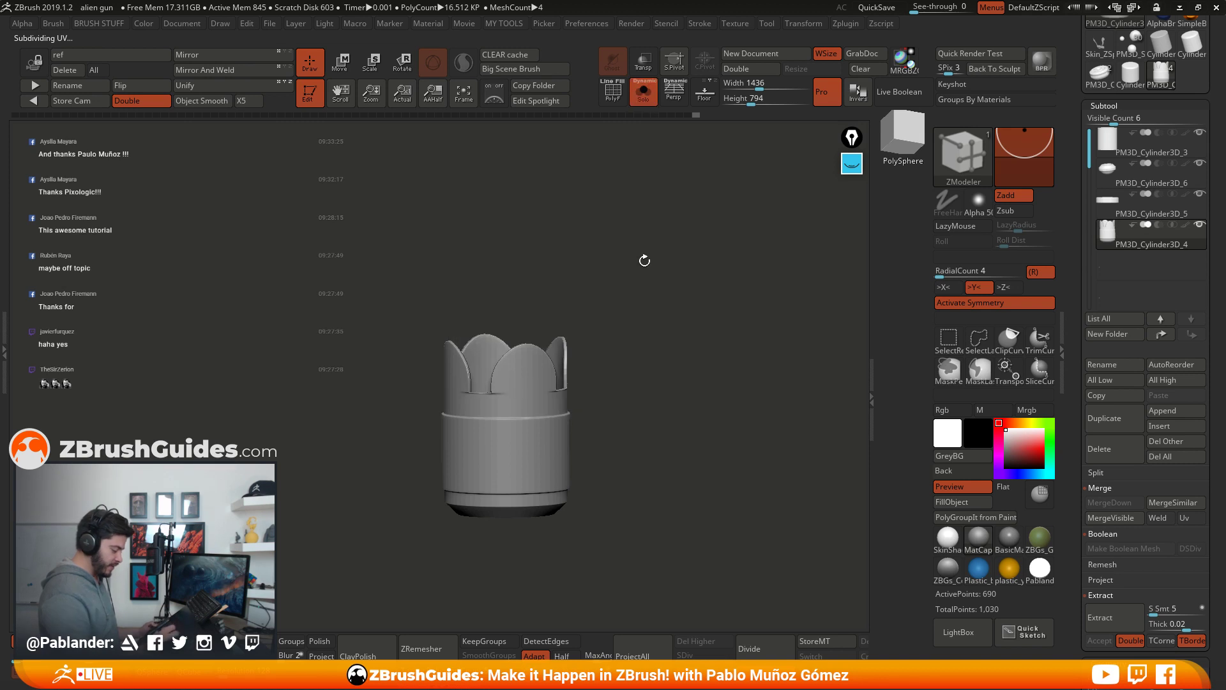
alt+drag(645, 292, 663, 347)
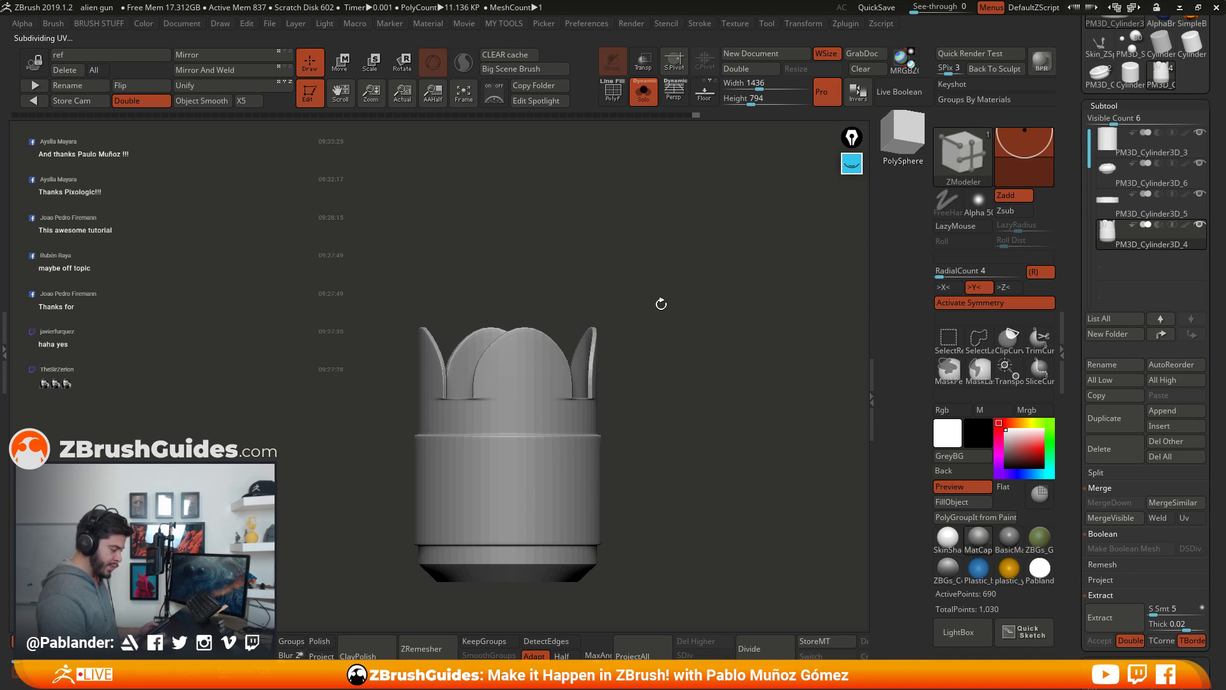
click(613, 95)
key(f)
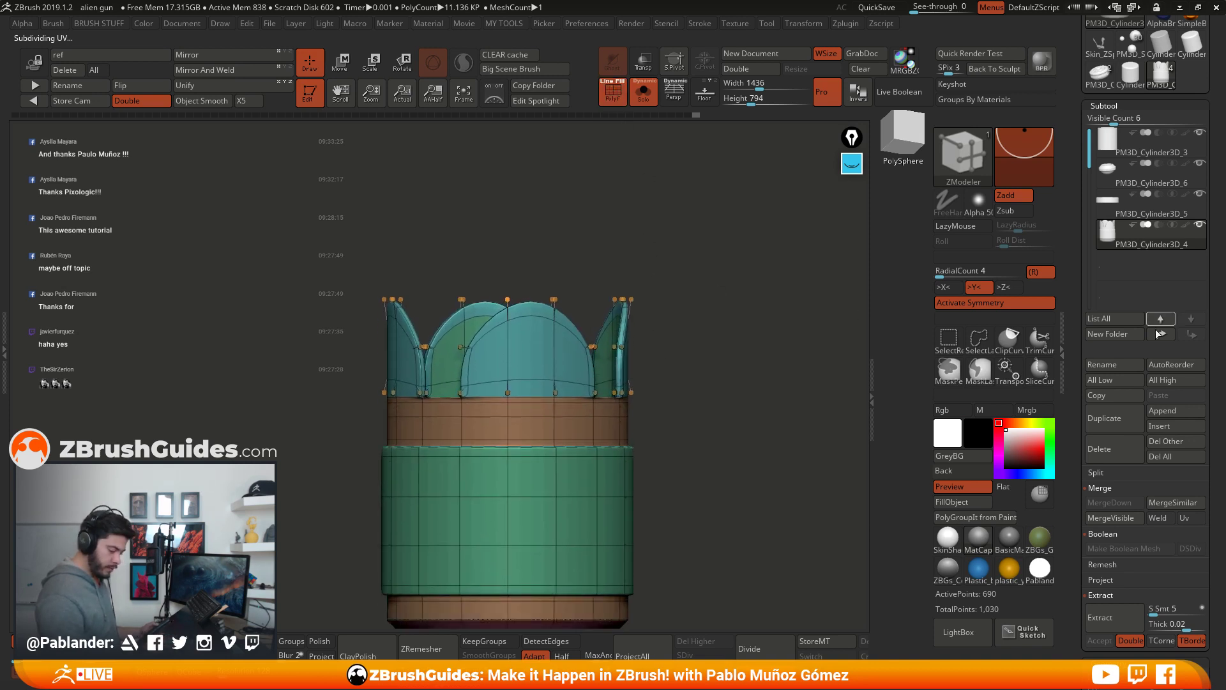
key(shift+d)
drag(725, 324, 715, 366)
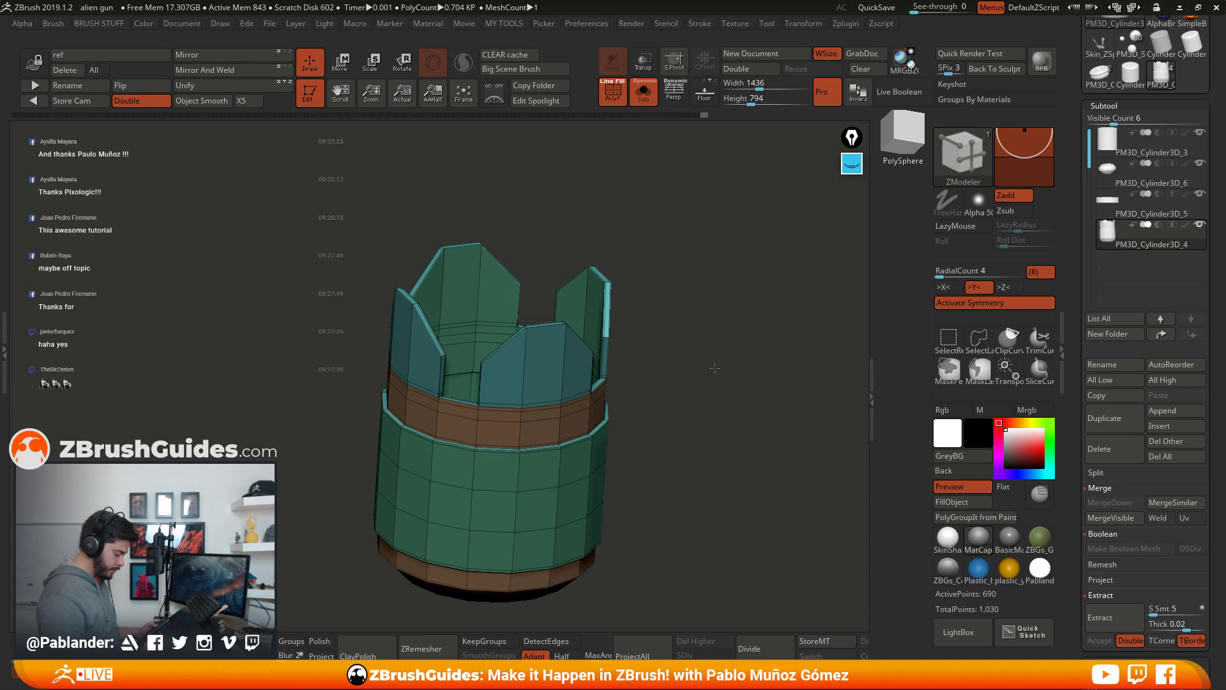
mouse_move(715, 369)
mouse_down()
mouse_move(718, 380)
mouse_move(706, 353)
mouse_move(712, 367)
mouse_up()
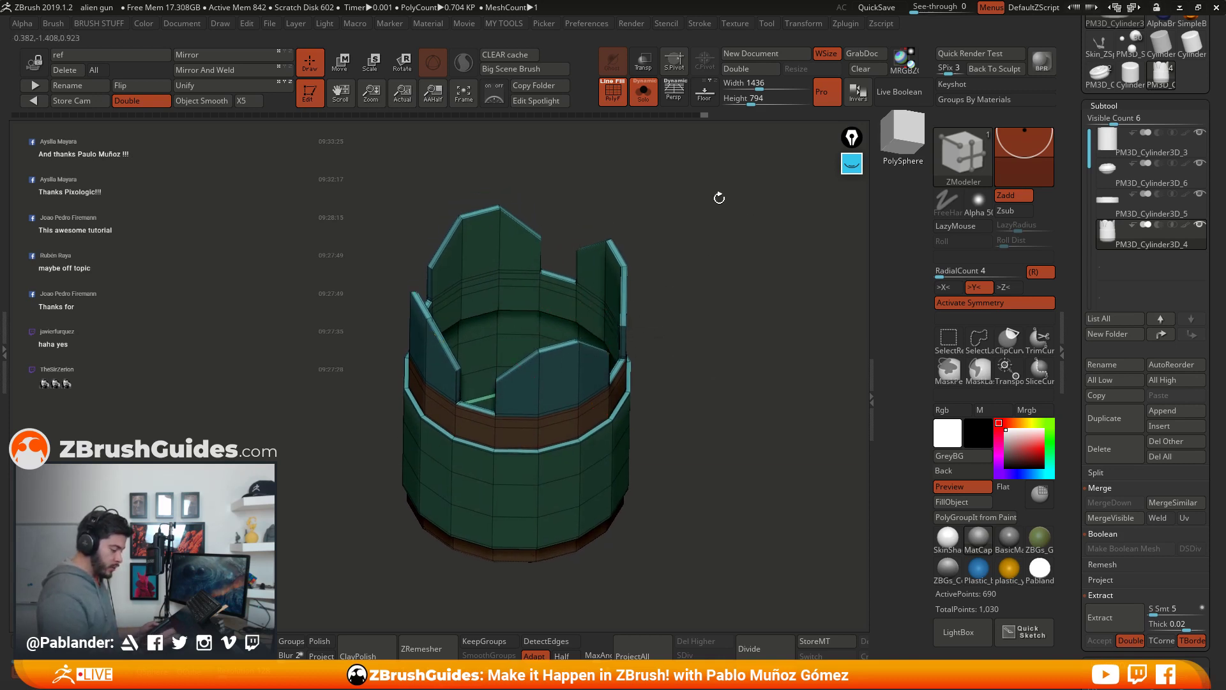
click(948, 539)
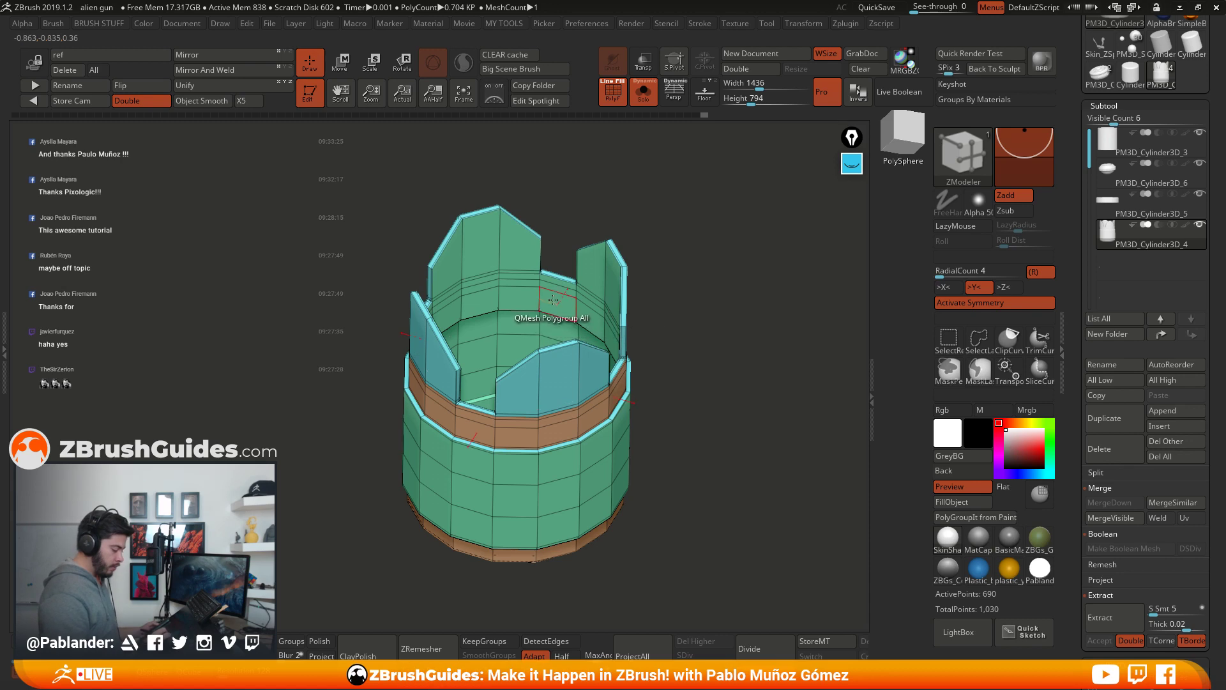
mouse_move(724, 292)
mouse_down()
mouse_move(649, 314)
mouse_move(753, 295)
mouse_move(713, 304)
mouse_move(709, 281)
mouse_move(721, 291)
mouse_up()
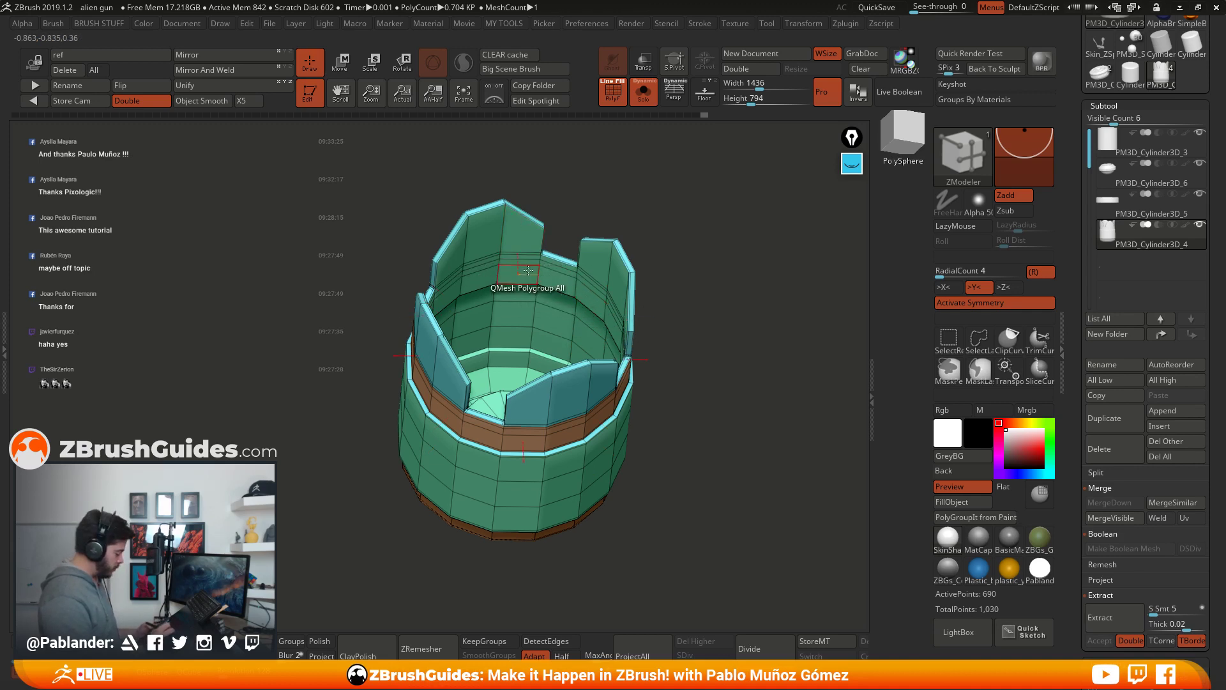
Step: Isolate the body's green polygroup, inverting the visibility to check the other polygroups before restoring the green one
key(ctrl+shift)
ctrl+shift+click(520, 241)
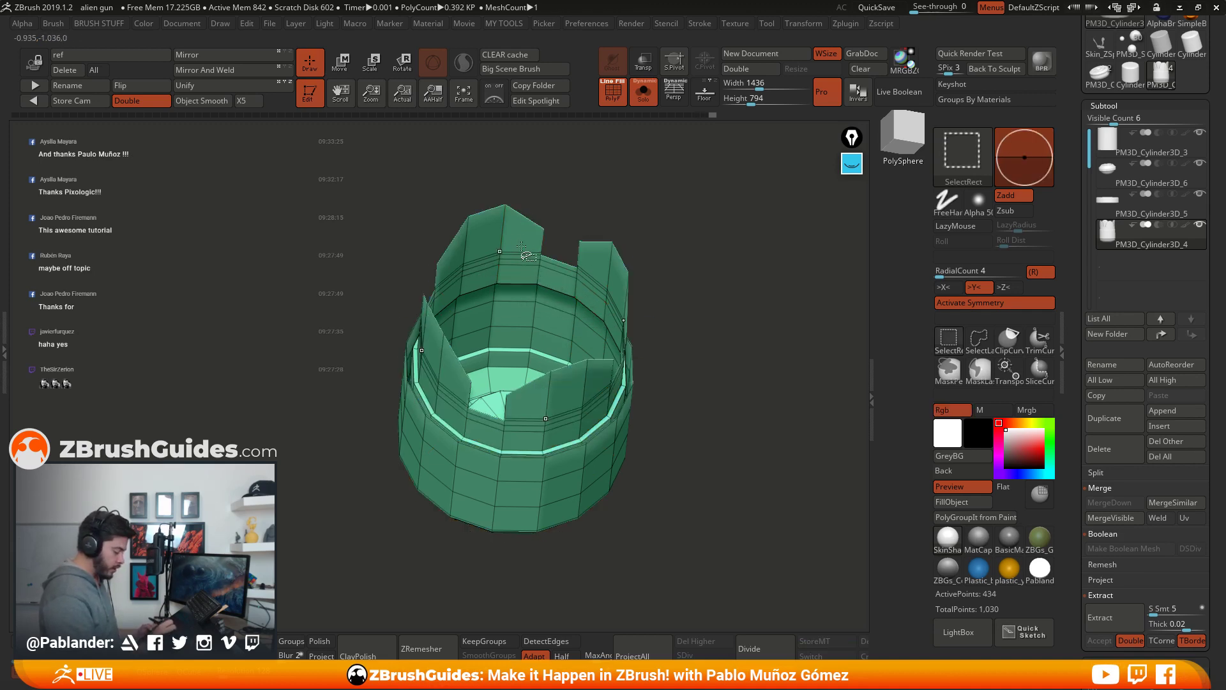
mouse_move(716, 379)
mouse_down()
mouse_move(719, 434)
mouse_move(716, 367)
mouse_move(711, 427)
mouse_move(709, 416)
mouse_move(731, 286)
mouse_up()
ctrl+shift+click(731, 286)
drag(739, 351, 638, 415)
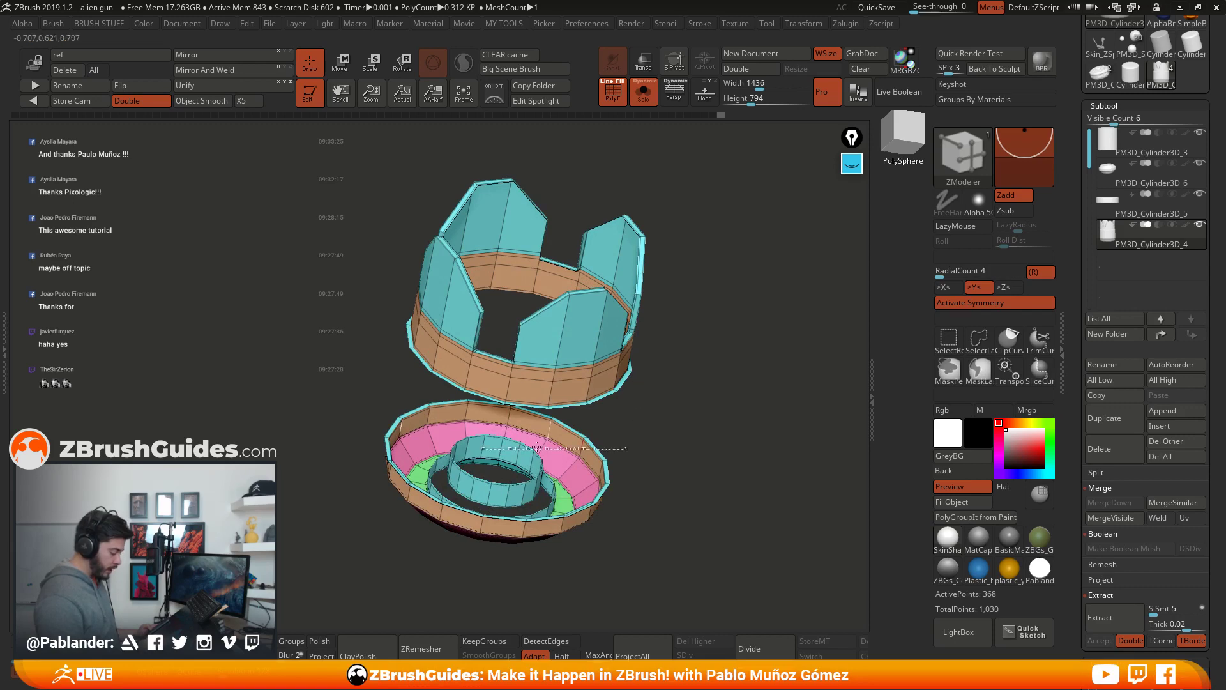
key(ctrl+shift)
ctrl+shift+click(722, 288)
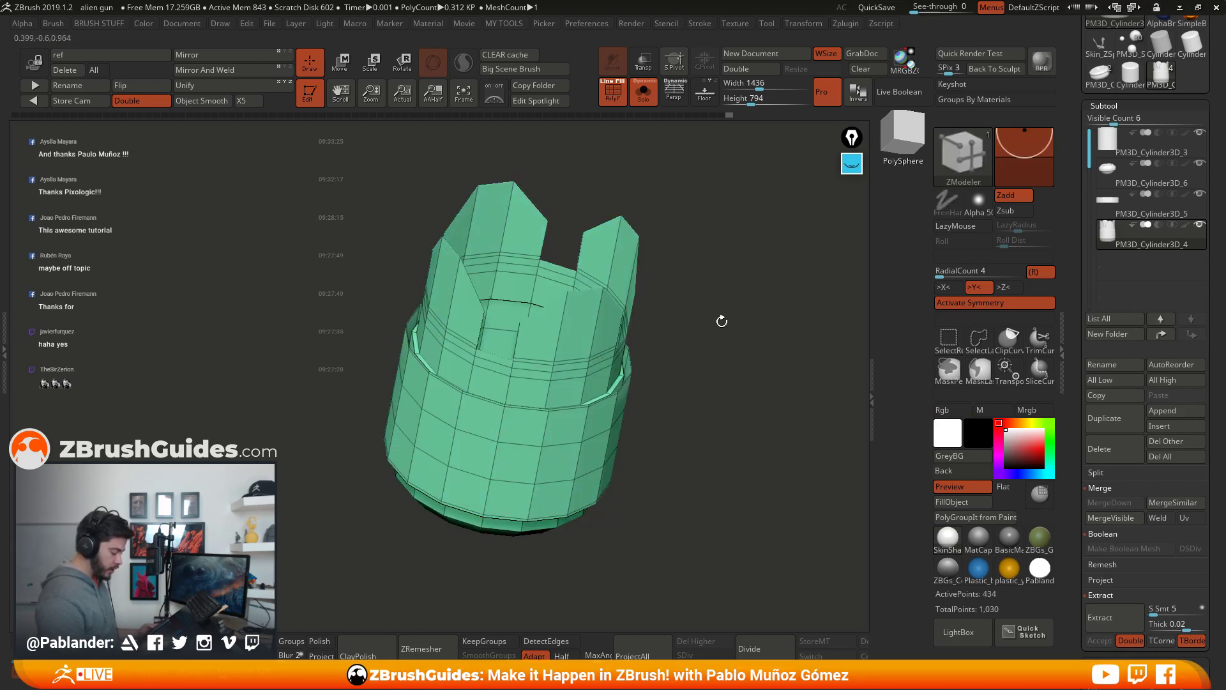
drag(720, 320, 712, 347)
Step: Assign separate polygroups to the disconnected pieces of the visible green mesh with Auto Groups
scroll(1075, 325, down, 10)
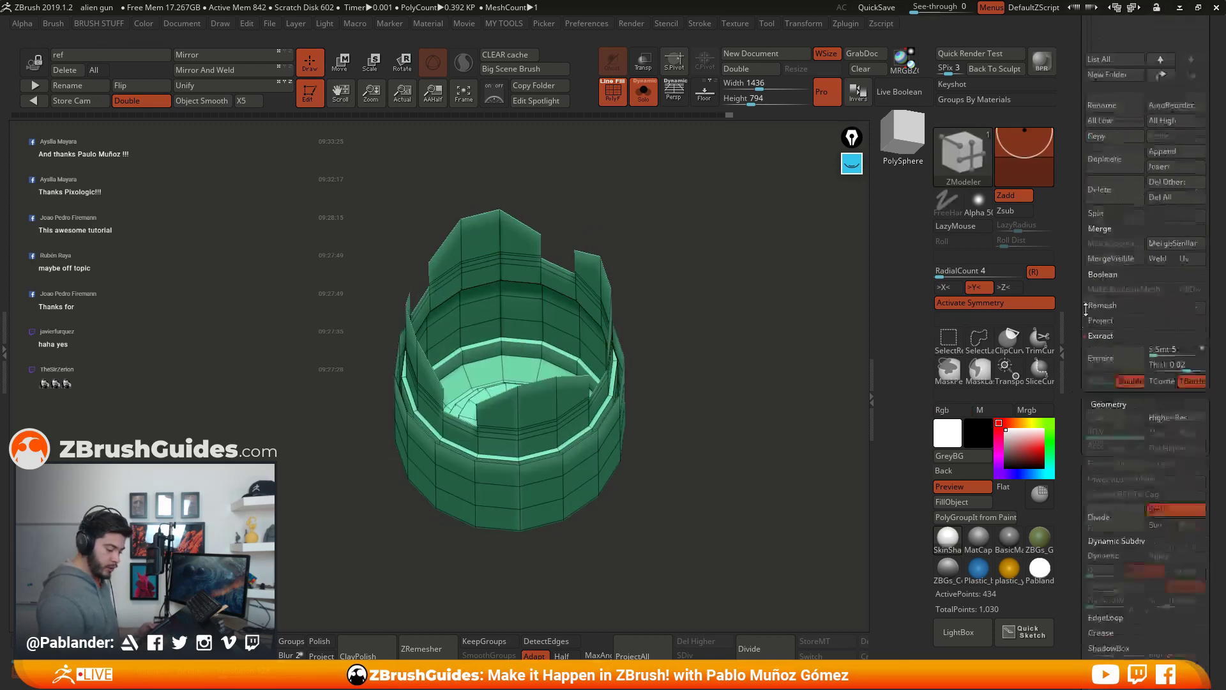
scroll(1155, 400, down, 1)
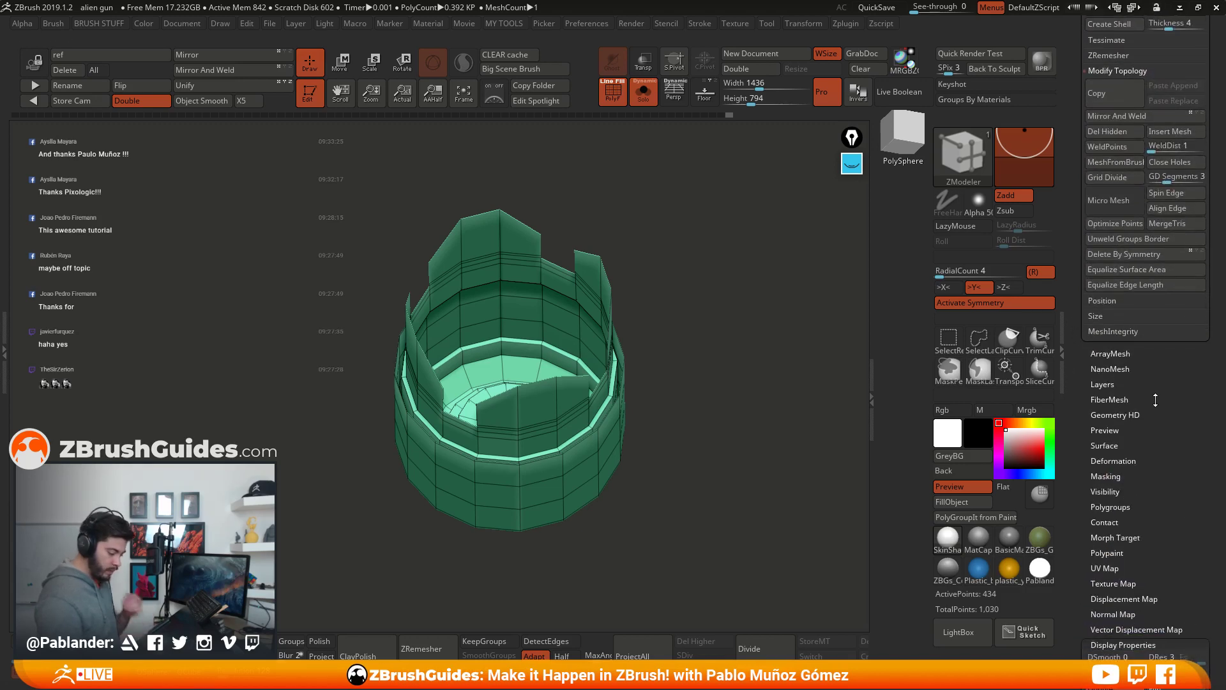
scroll(1153, 485, down, 5)
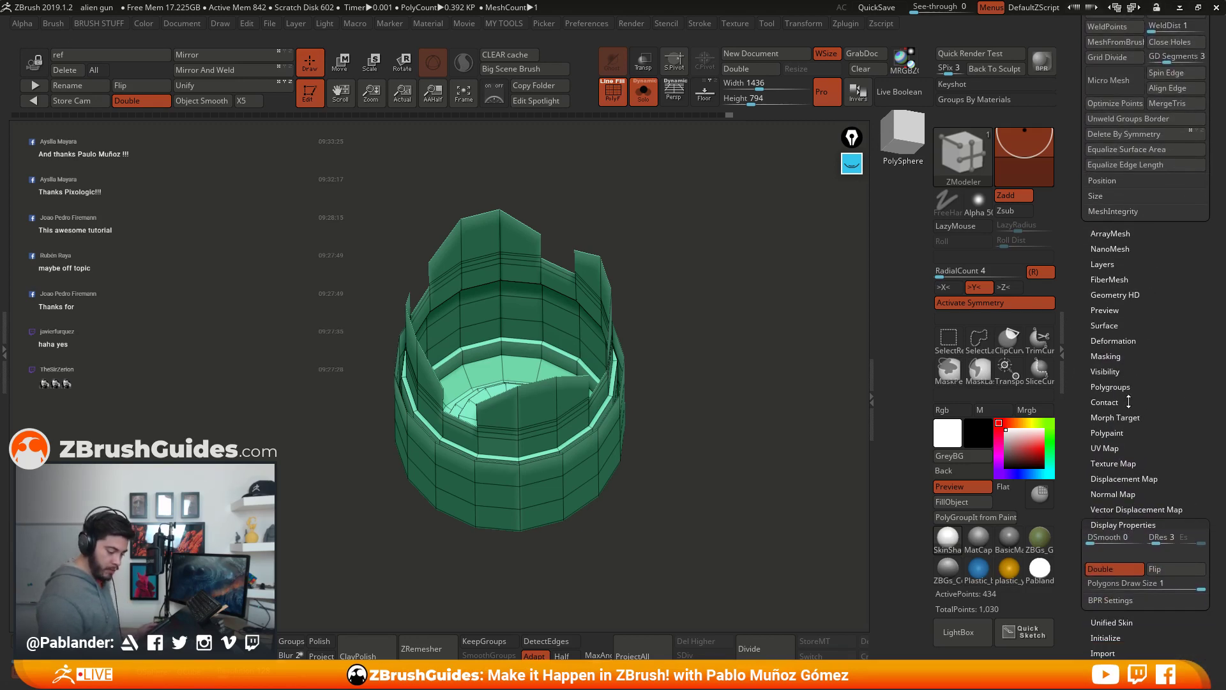
click(1136, 388)
drag(1117, 277, 1128, 428)
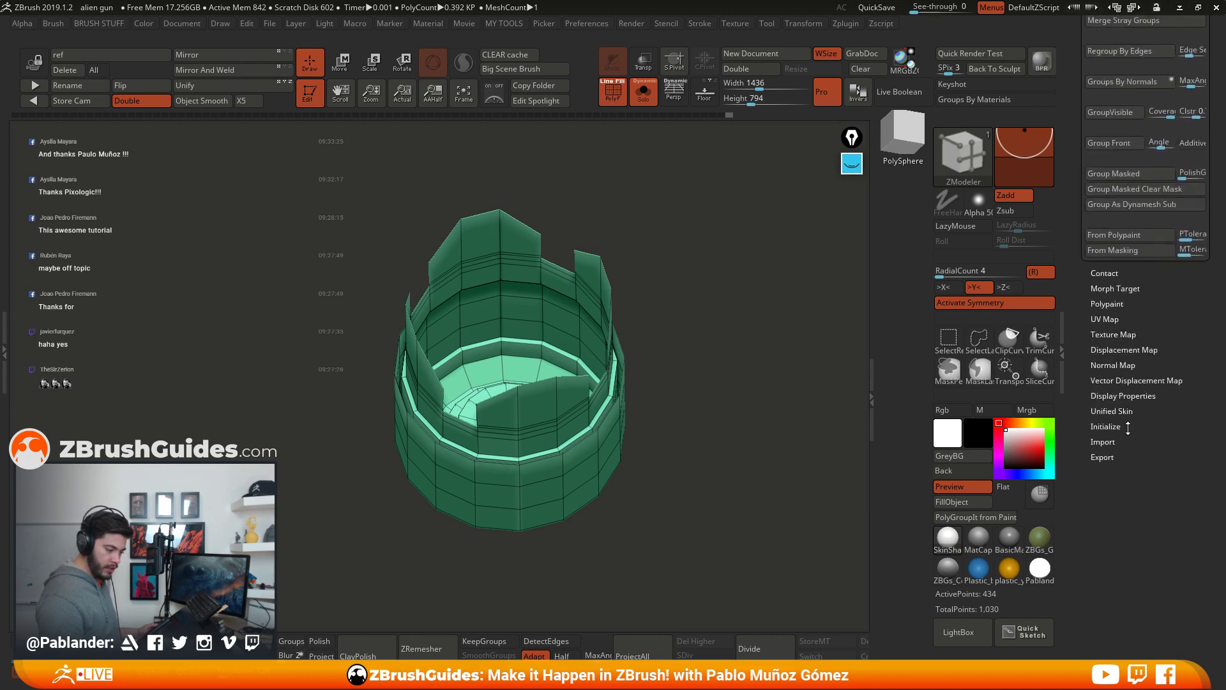
scroll(1129, 429, up, 10)
click(1110, 190)
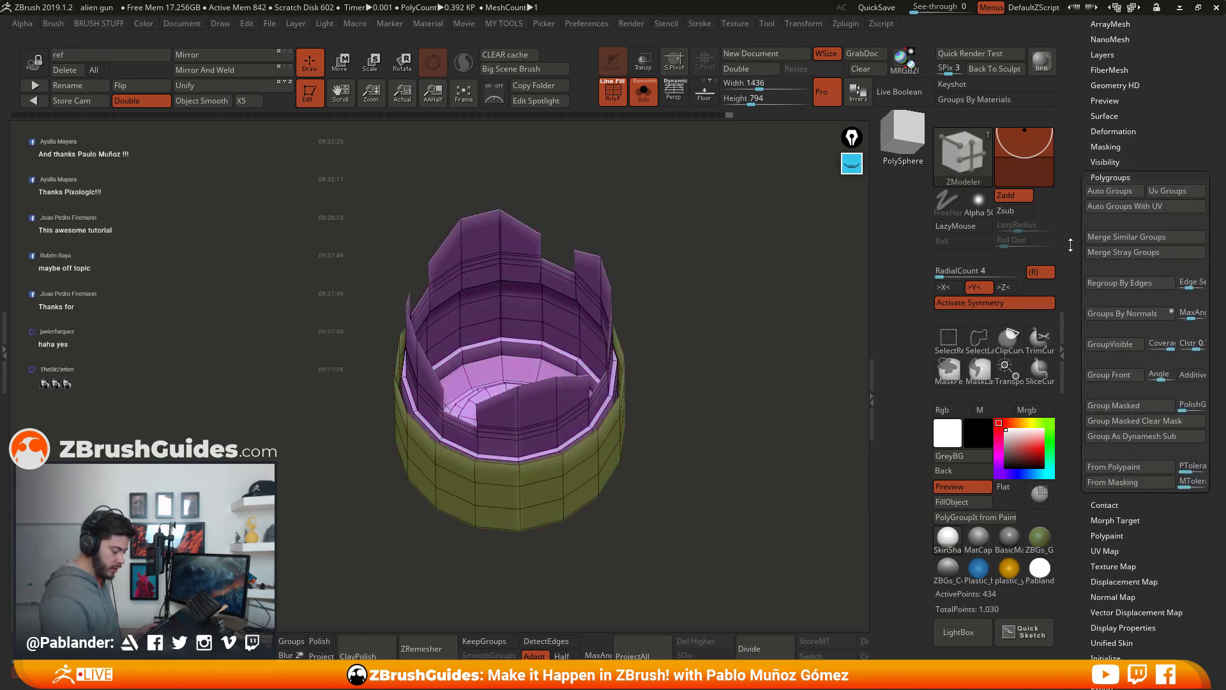
Step: Hide the body's purple inner shell by its polygroup and delete the hidden geometry
ctrl+shift+click(620, 440)
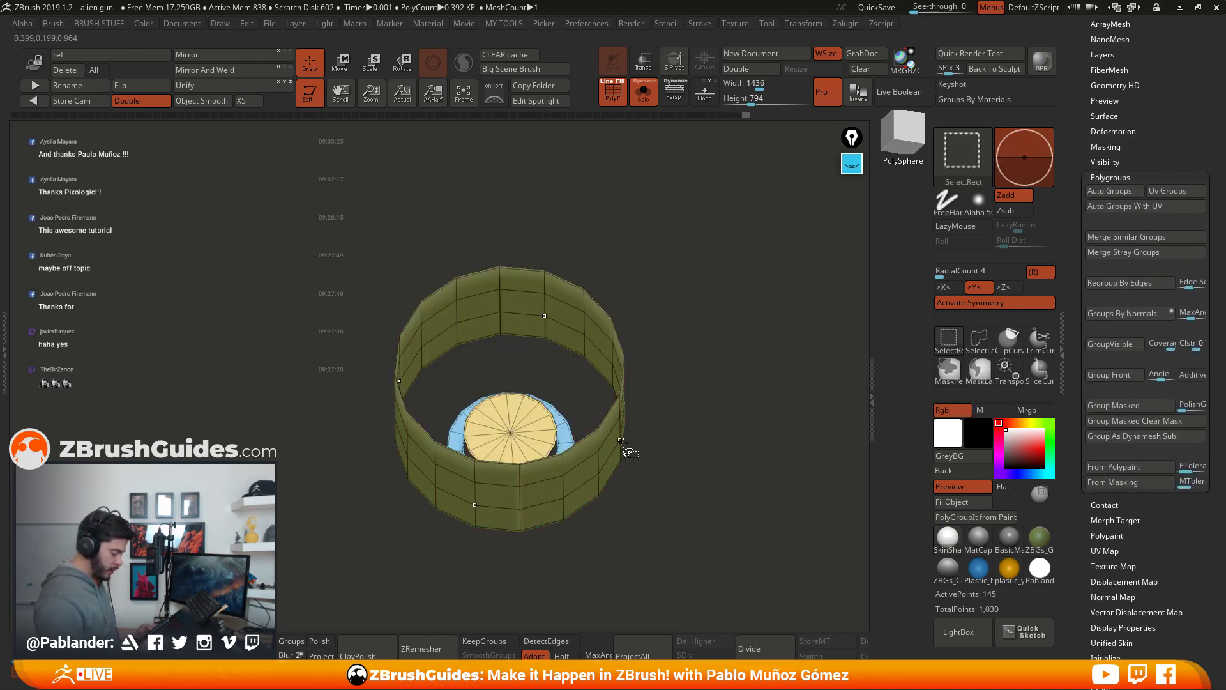
ctrl+shift+click(649, 404)
ctrl+shift+click(571, 316)
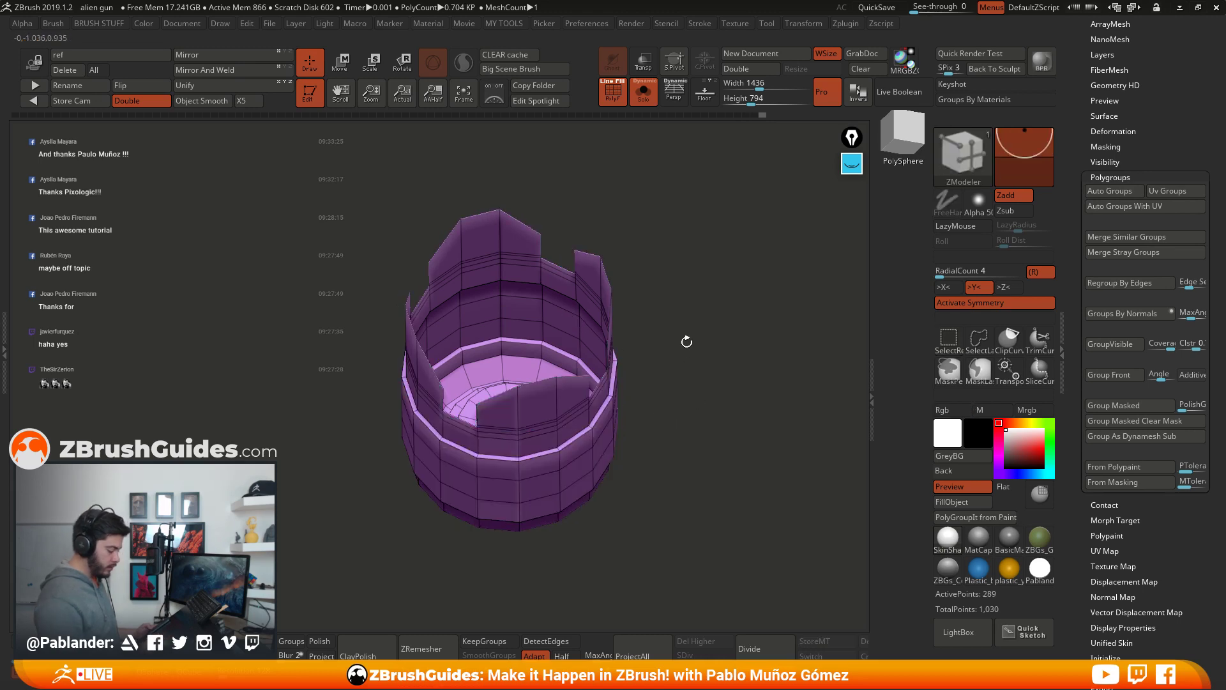
drag(684, 342, 689, 296)
ctrl+shift+click(695, 320)
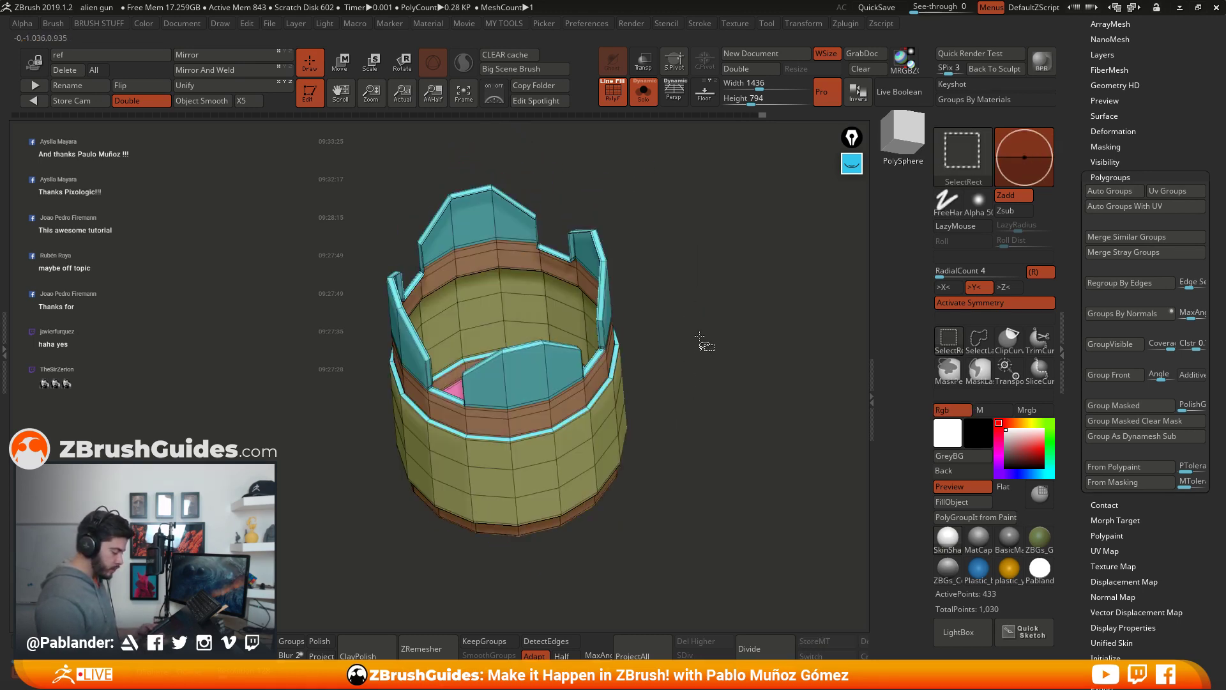
mouse_move(703, 342)
mouse_down()
mouse_move(654, 302)
mouse_move(698, 325)
mouse_move(699, 349)
mouse_move(713, 341)
mouse_move(690, 324)
mouse_move(726, 336)
mouse_up()
ctrl+alt+shift+click(625, 312)
ctrl+shift+click(557, 312)
ctrl+shift+drag(746, 435, 712, 316)
key(space)
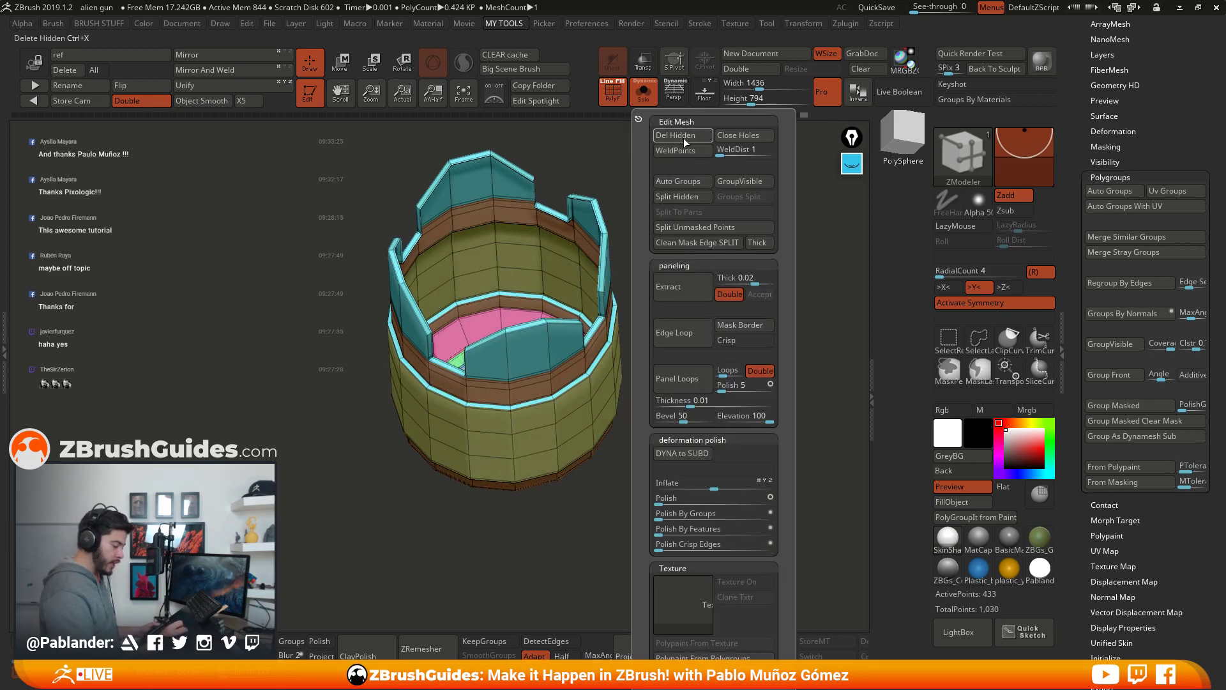
click(684, 138)
Step: Hide the petal section above the body's upper brown band in a straight side view and delete the hidden polygons
shift+drag(602, 326, 707, 439)
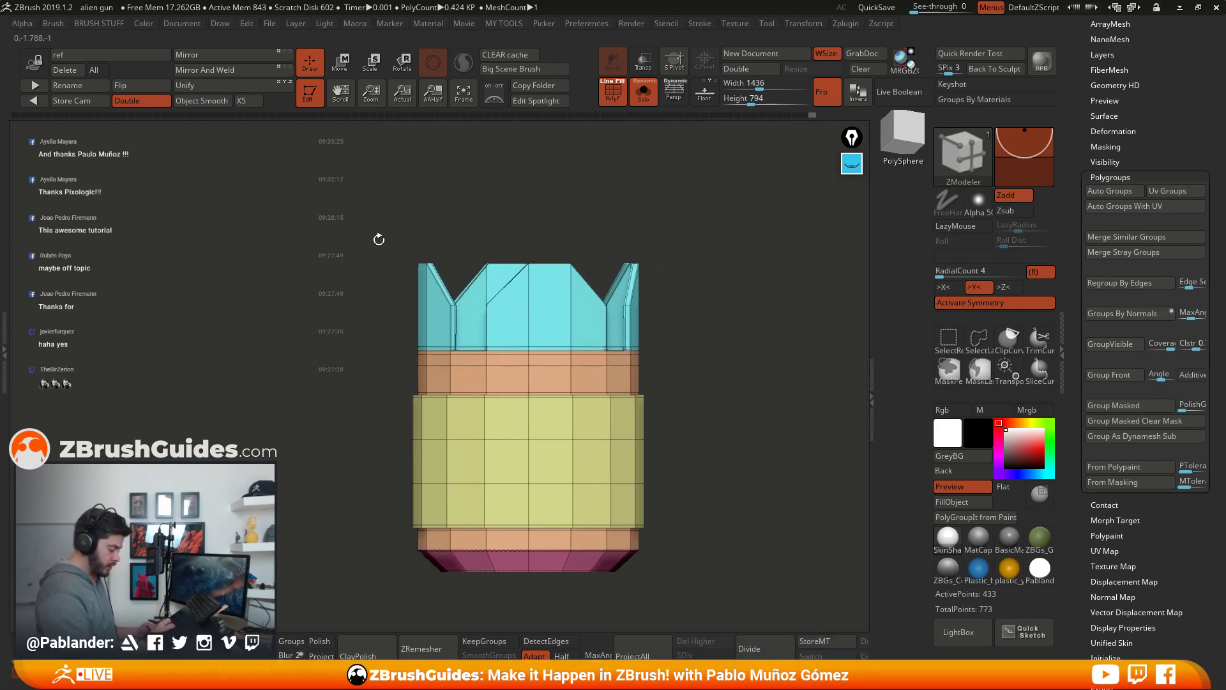
mouse_move(358, 207)
ctrl+shift+mouse_down()
mouse_move(567, 338)
mouse_move(699, 353)
mouse_move(725, 414)
mouse_move(709, 381)
ctrl+shift+mouse_up()
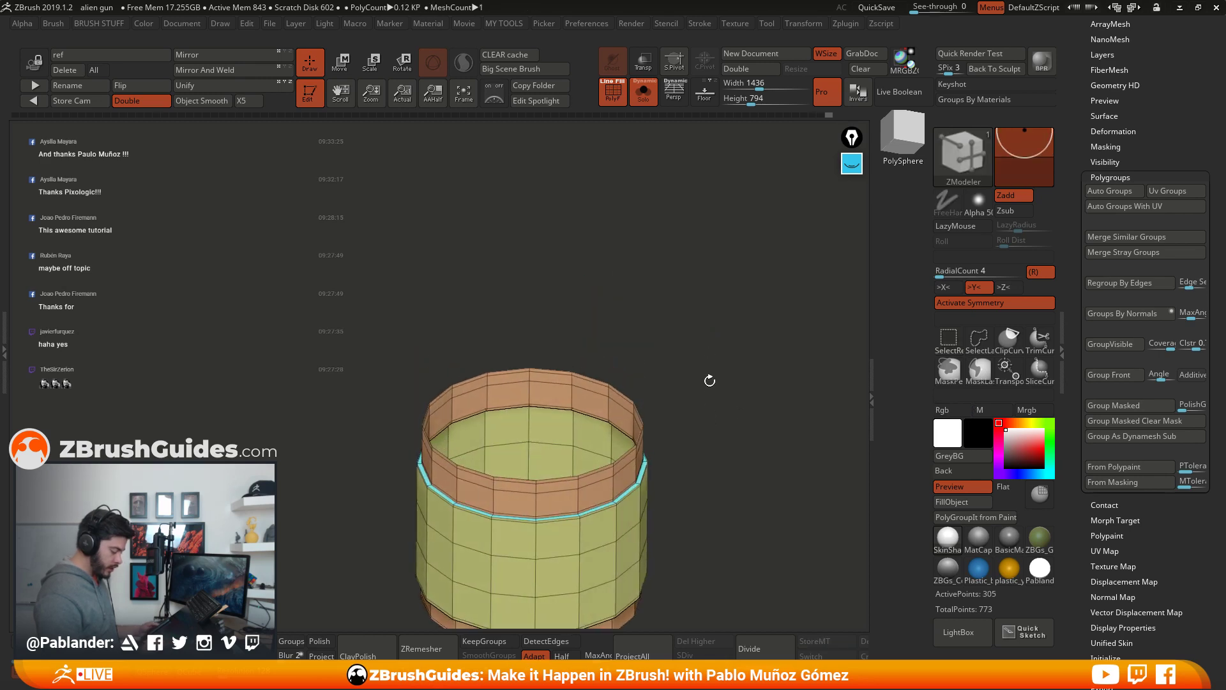
key(2)
click(688, 136)
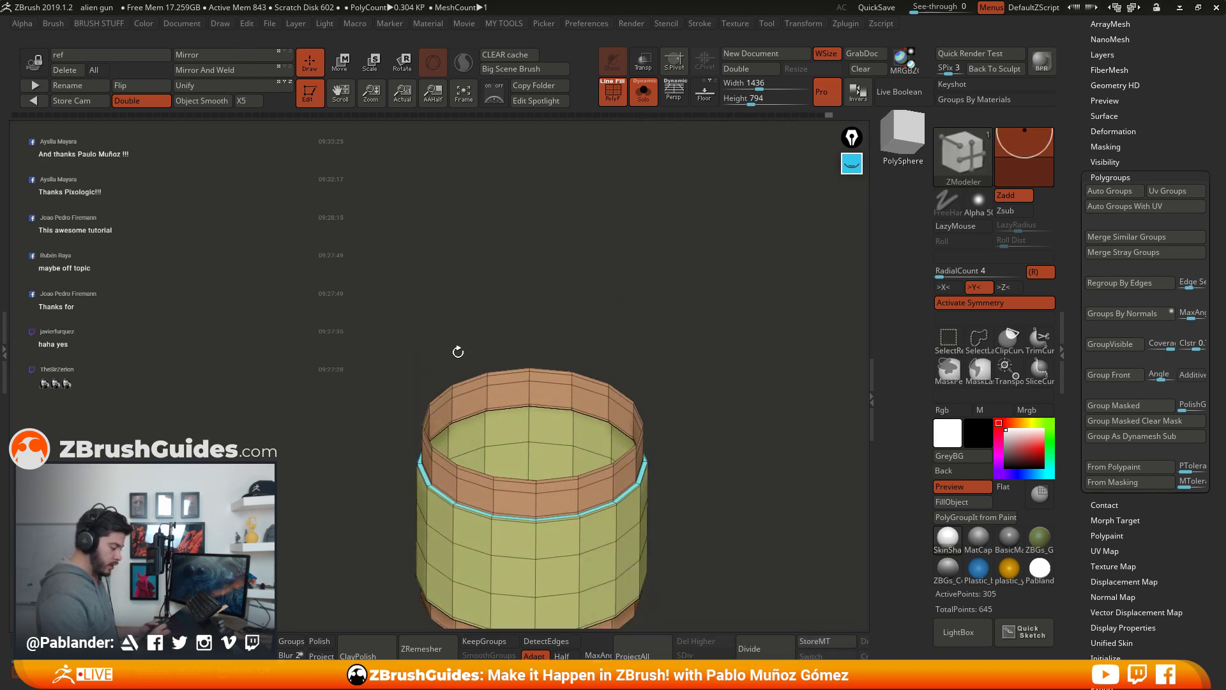
Step: Thicken the open body shell with a small QMesh extrusion targeting All Polygons
drag(607, 351, 690, 315)
key(space)
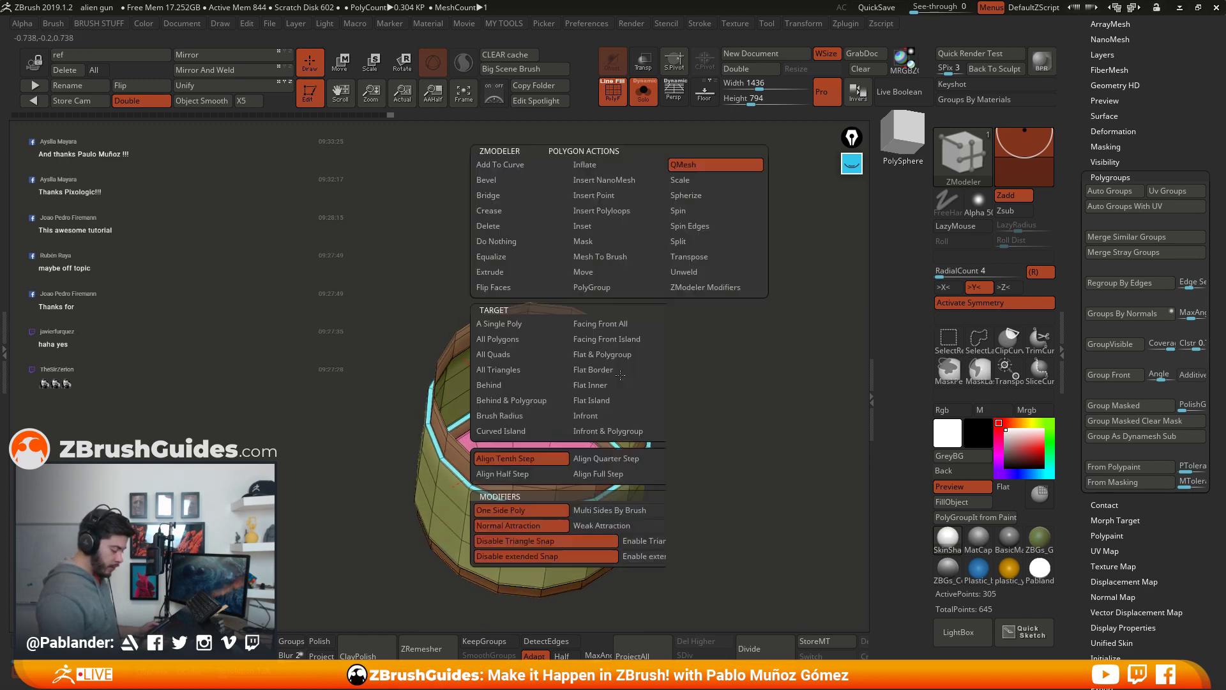
click(520, 341)
drag(615, 396, 608, 400)
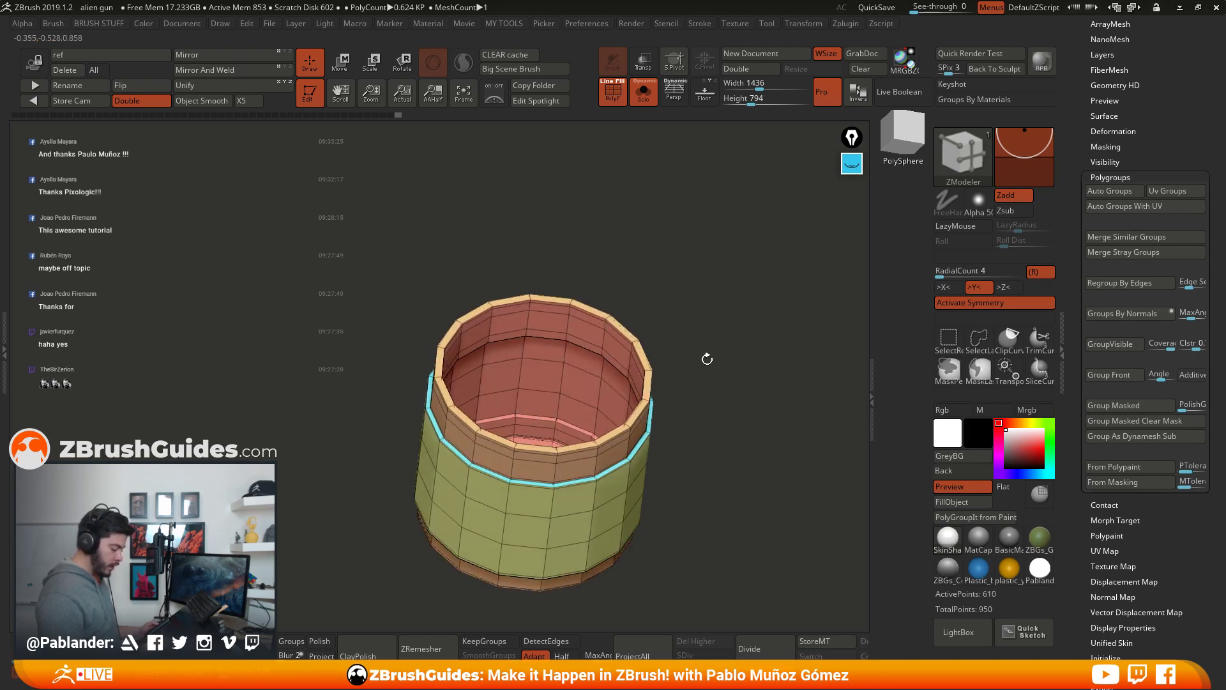
Step: Set the radial symmetry count to 8 and mark every second polygon of the body's top rim as a temporary polygroup
drag(700, 328, 678, 380)
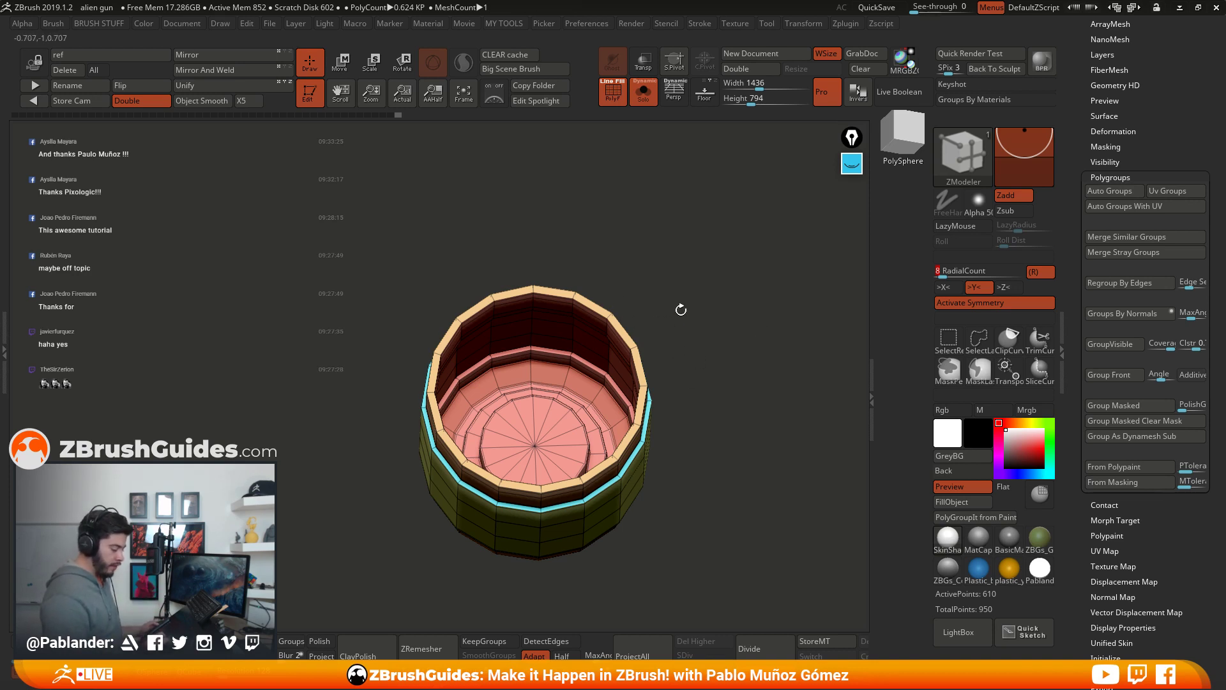
drag(679, 309, 672, 338)
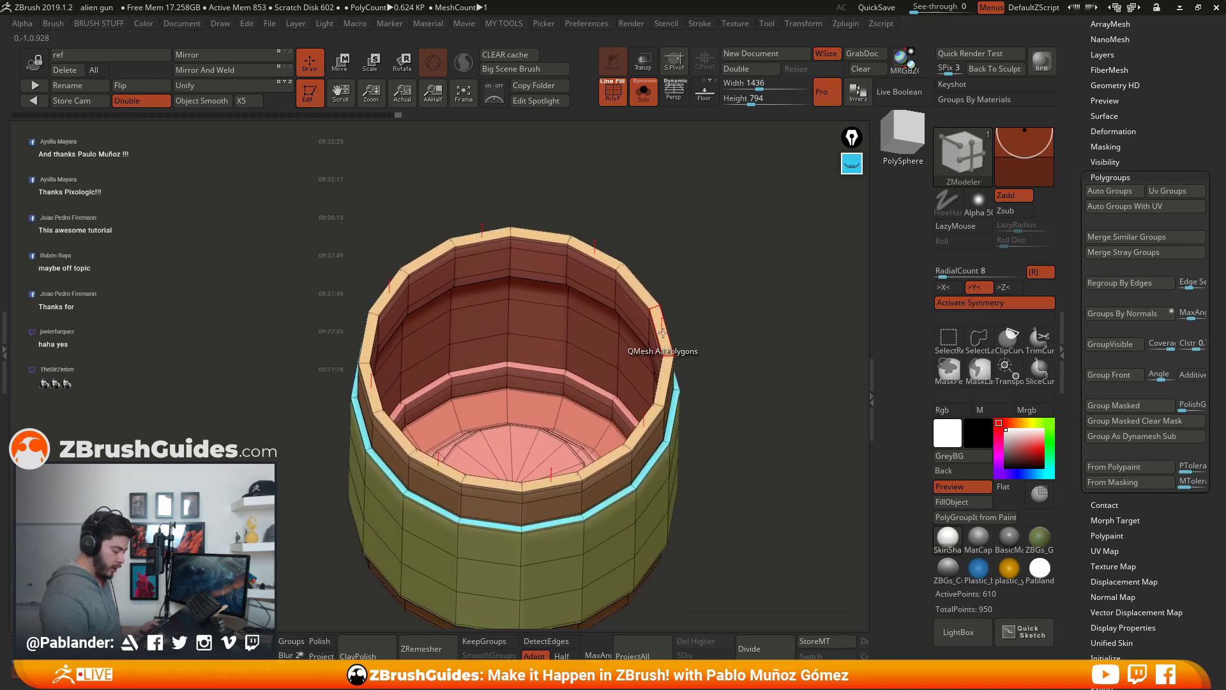
alt+click(663, 333)
mouse_move(728, 382)
mouse_down()
mouse_move(729, 365)
mouse_move(746, 377)
mouse_up()
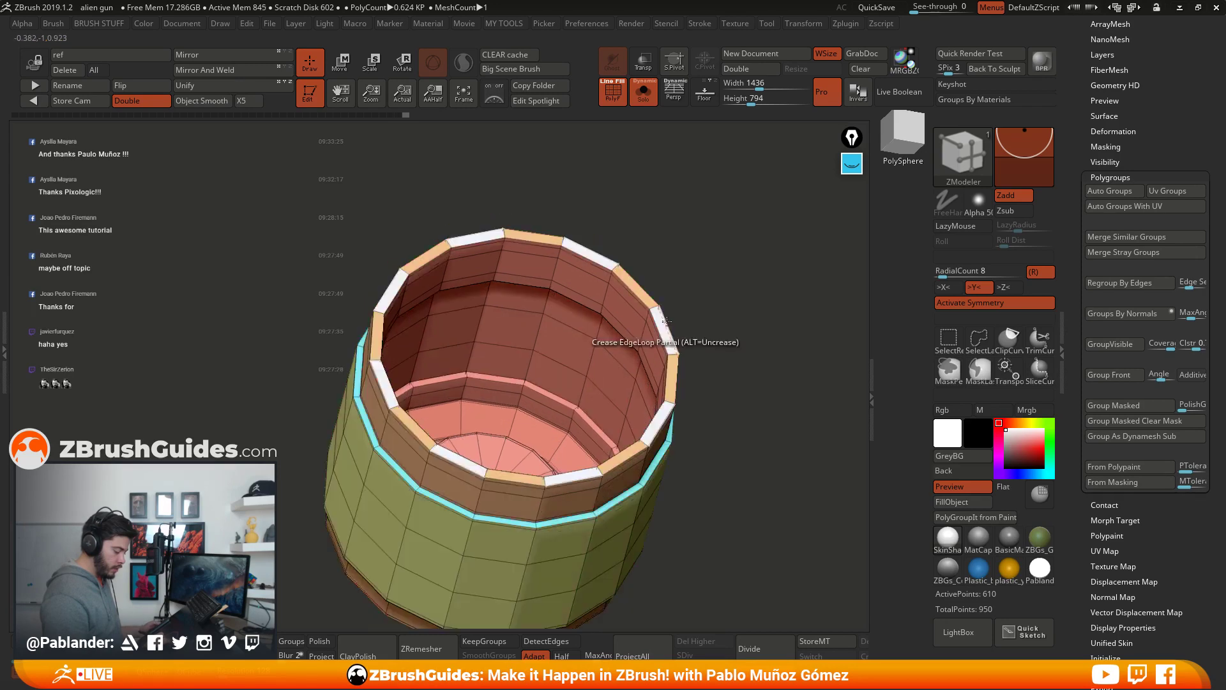
Step: Extrude the eight marked rim polygons upward into tabs using QMesh with the Polygroup All target
key(space)
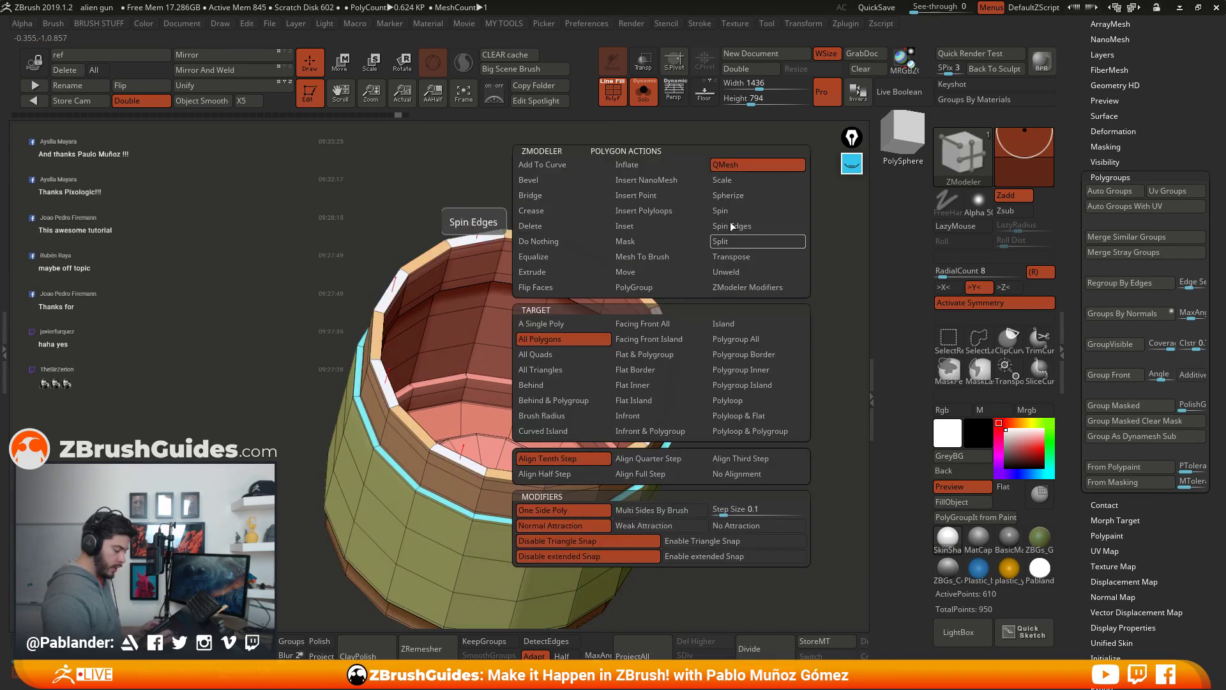
click(737, 338)
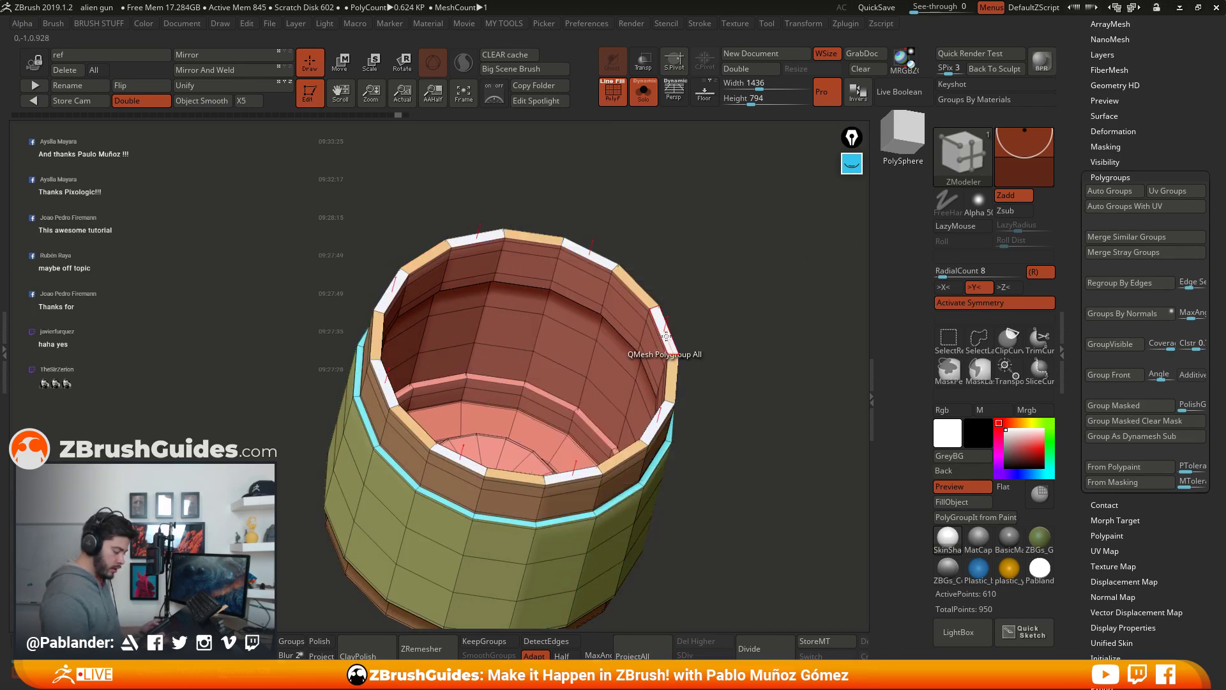
drag(666, 336, 730, 176)
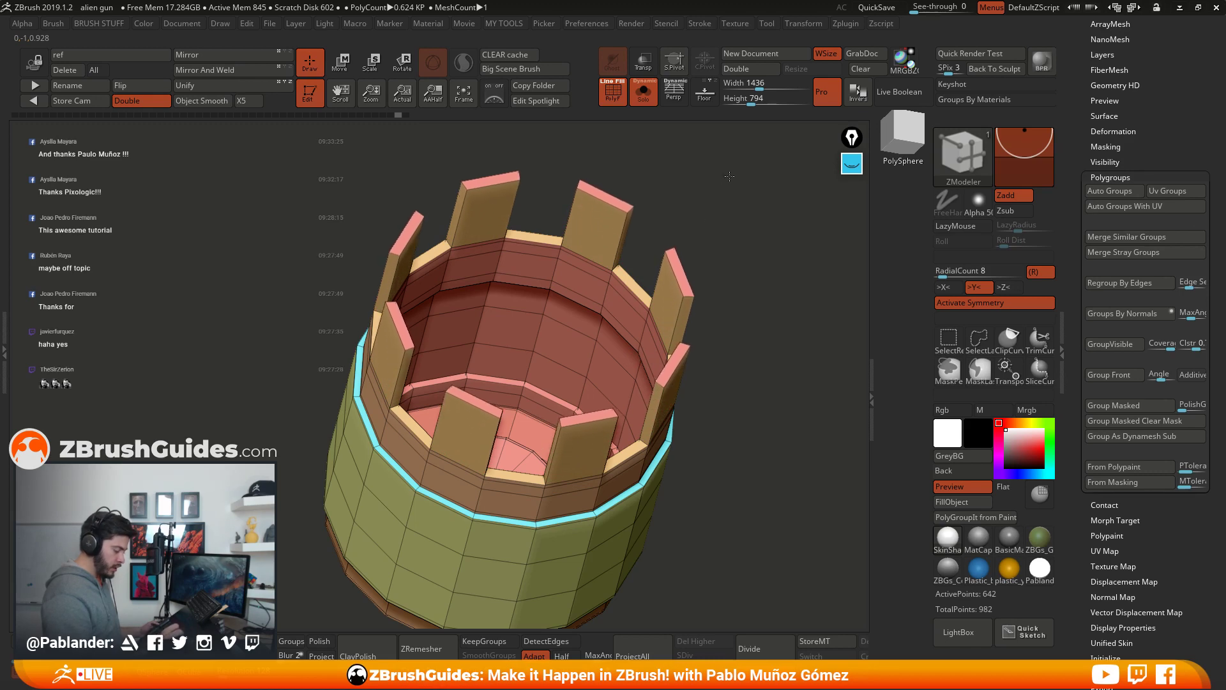
Step: Preview the tabbed body with dynamic subdivision and bring the other gun parts back into view
shift+drag(741, 239, 733, 384)
key(d)
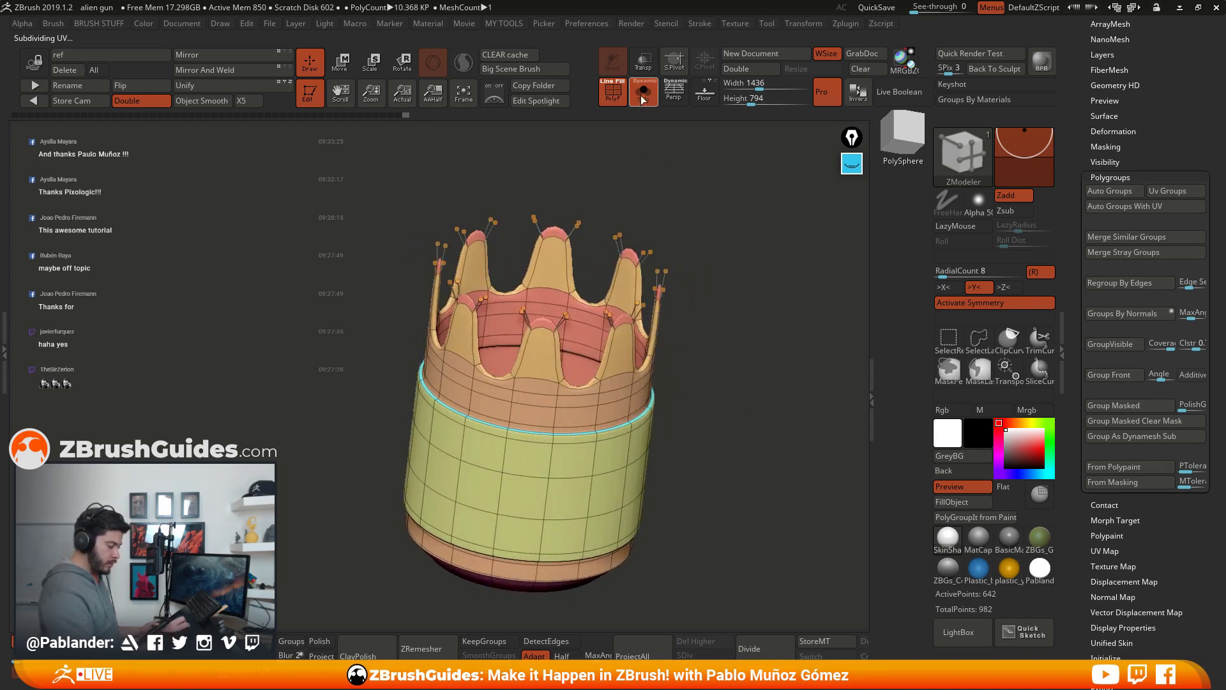
click(642, 99)
shift+drag(709, 249, 747, 300)
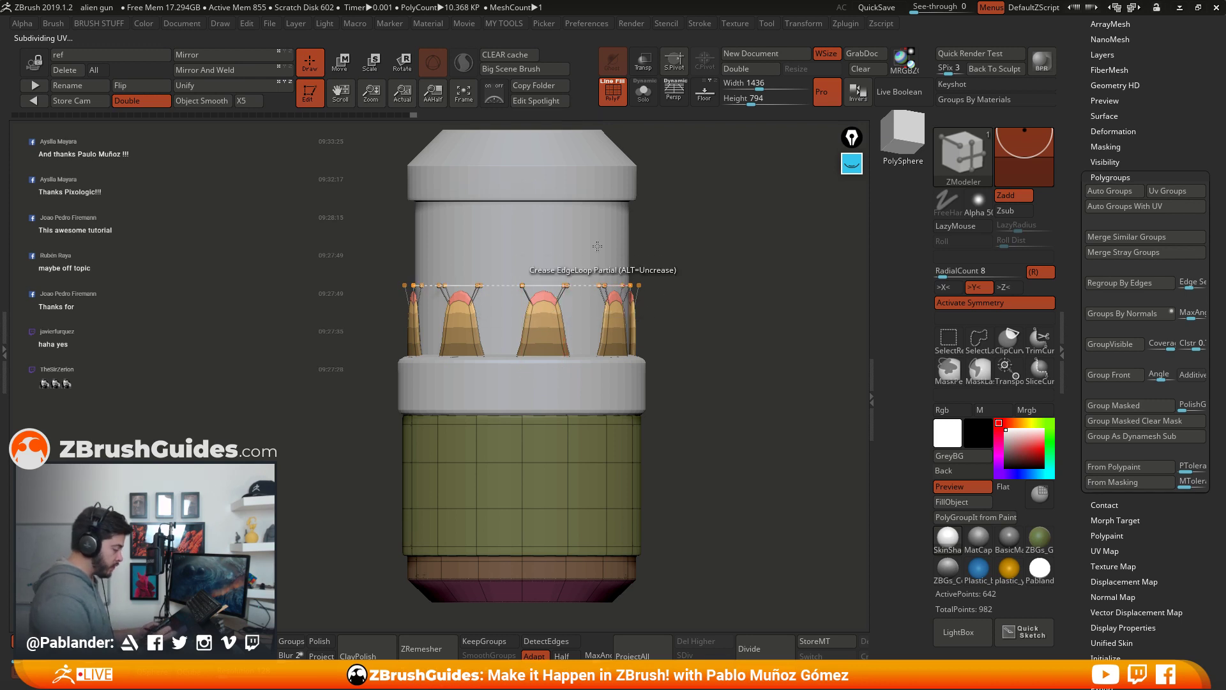
Step: Shorten the eight tabs by moving their tips down with the gizmo until they barely rise above the surrounding ring
key(w)
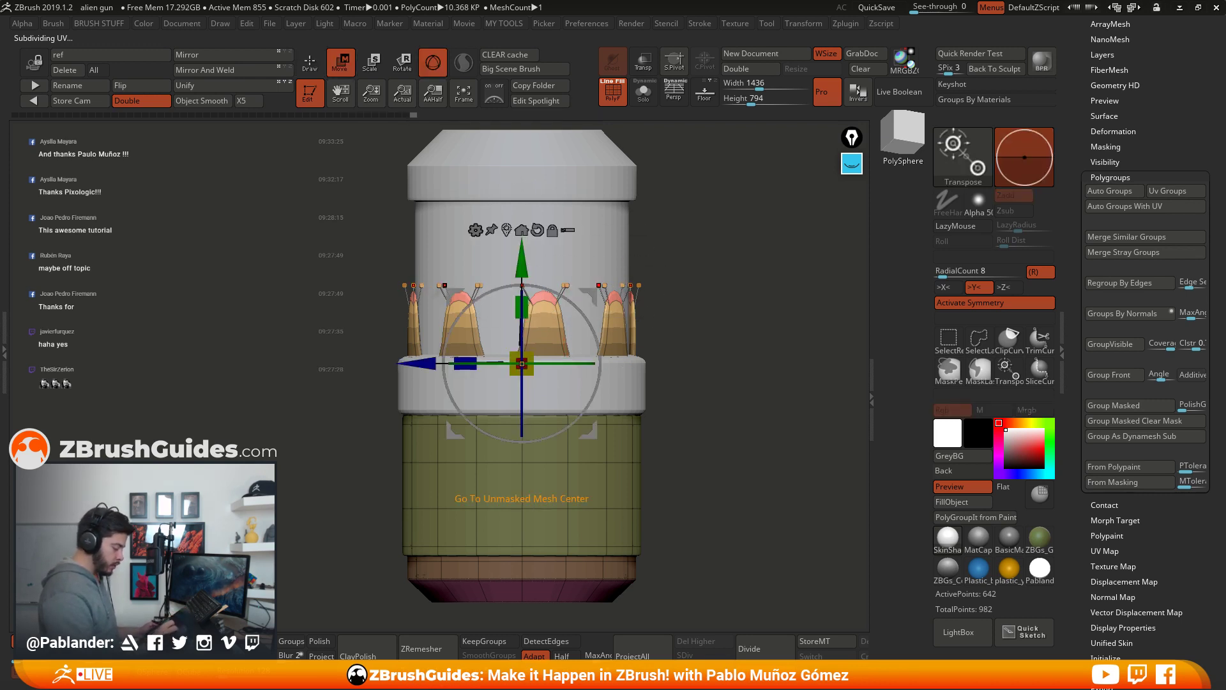
alt+drag(526, 251, 527, 221)
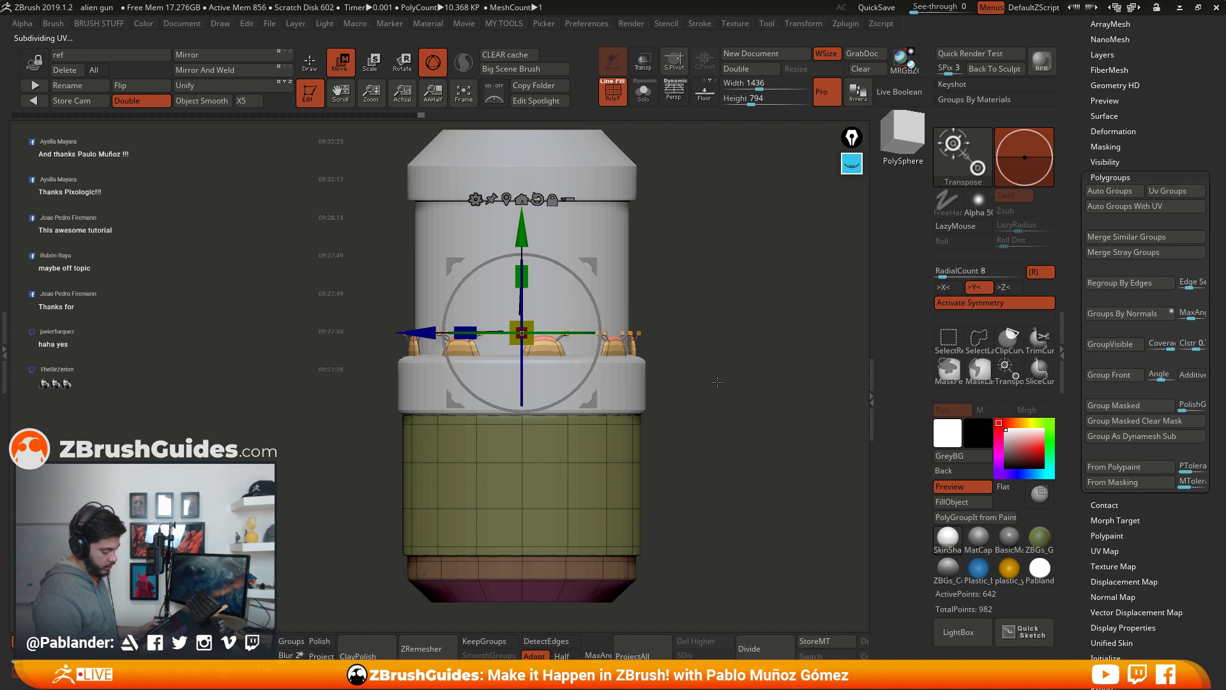
key(q)
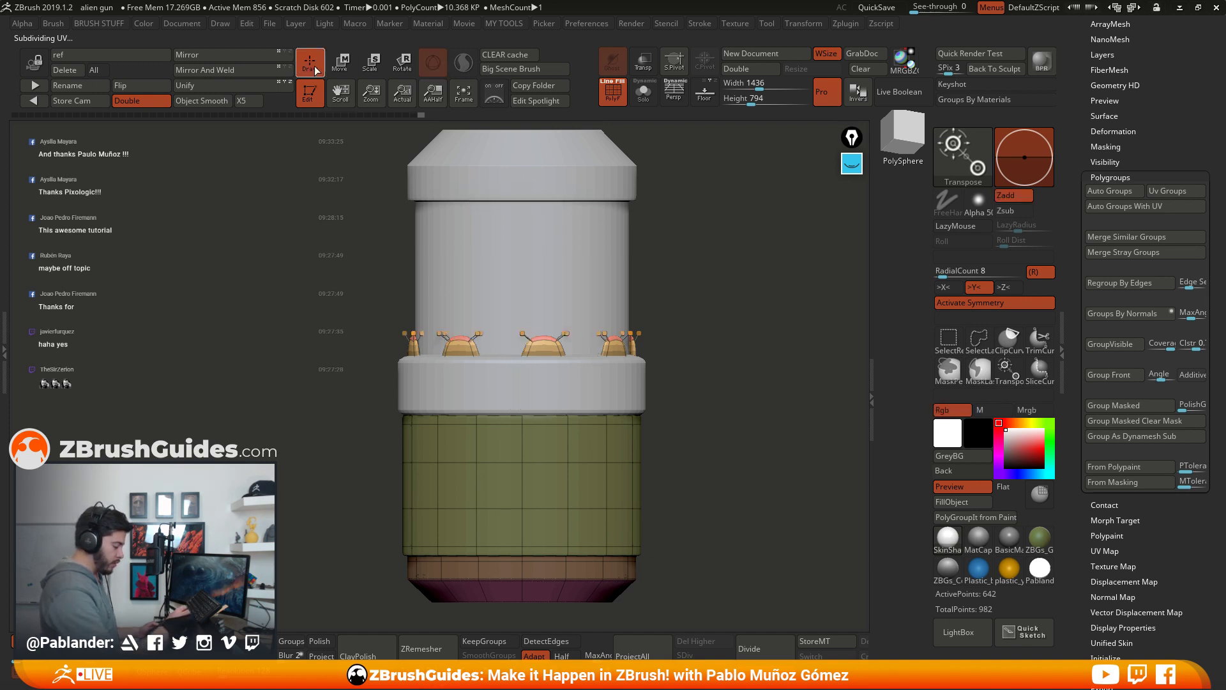
mouse_move(707, 288)
mouse_down()
mouse_move(719, 349)
mouse_move(711, 329)
mouse_up()
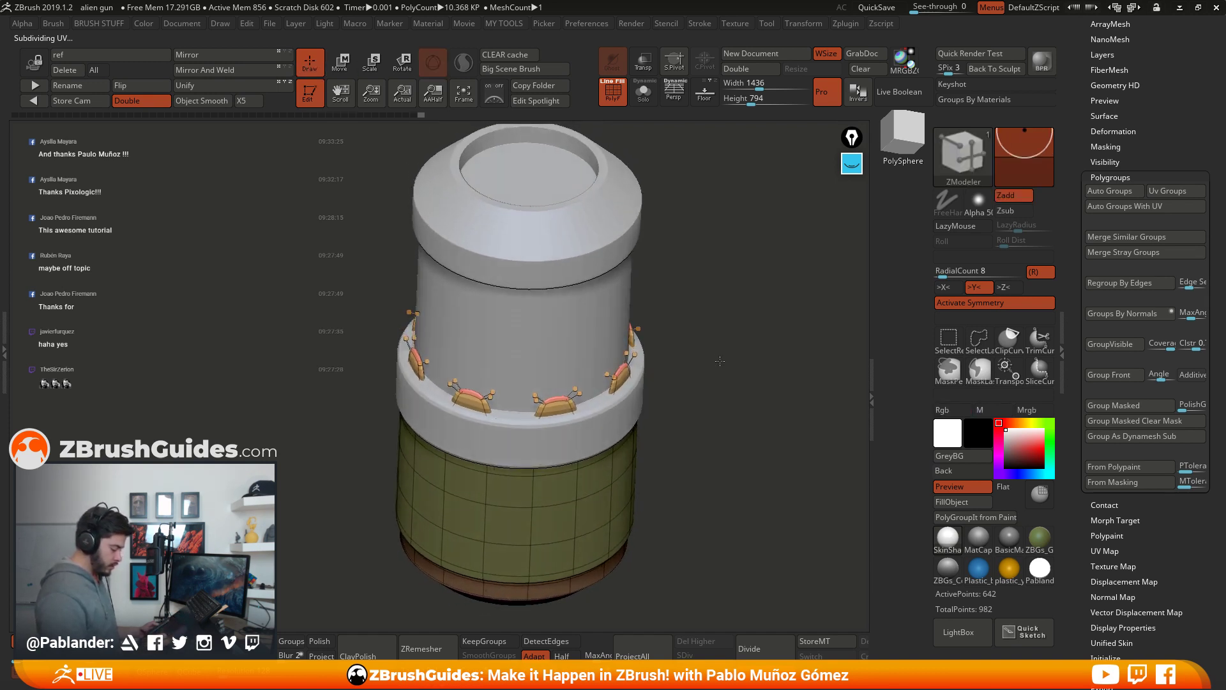
Step: Isolate the tabbed body again and turn off its dynamic subdivision to expose the low-poly mesh
click(643, 92)
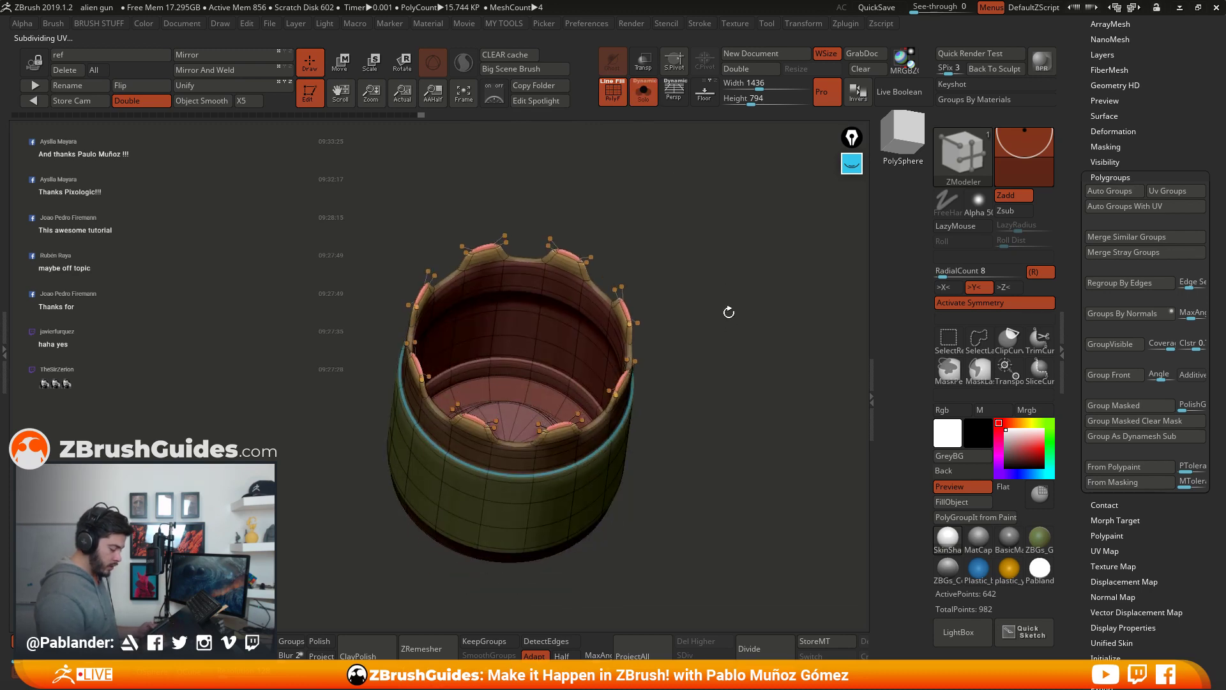
drag(738, 340, 729, 415)
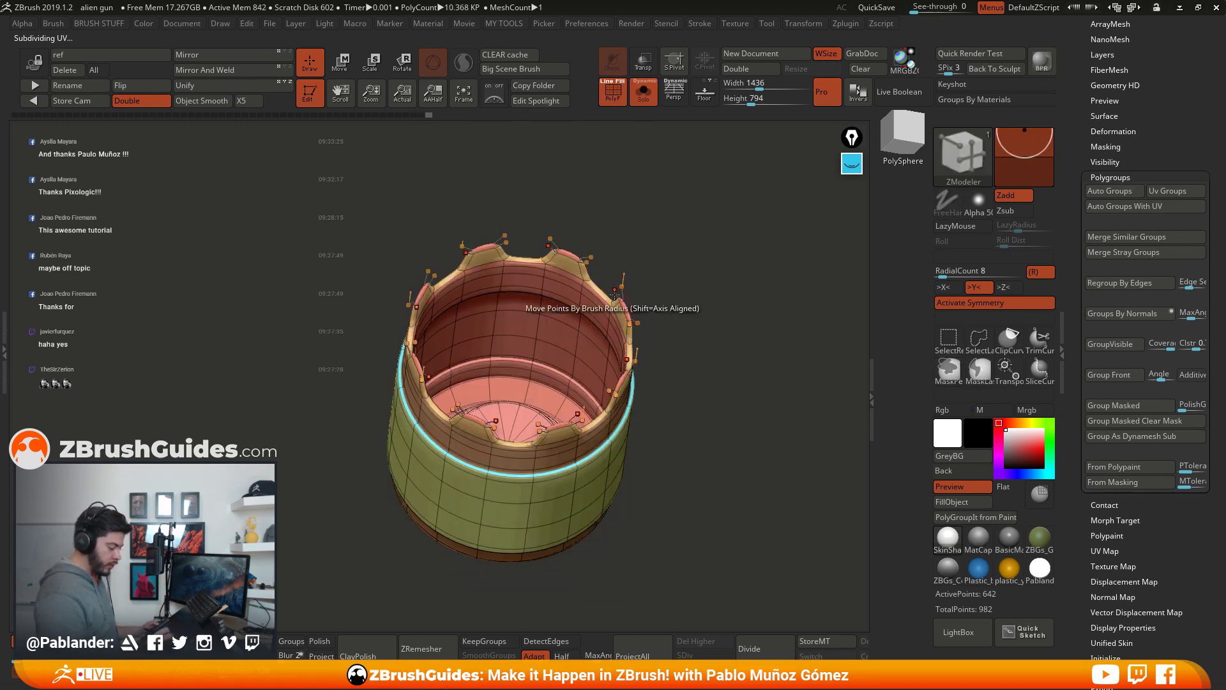
drag(702, 301, 863, 391)
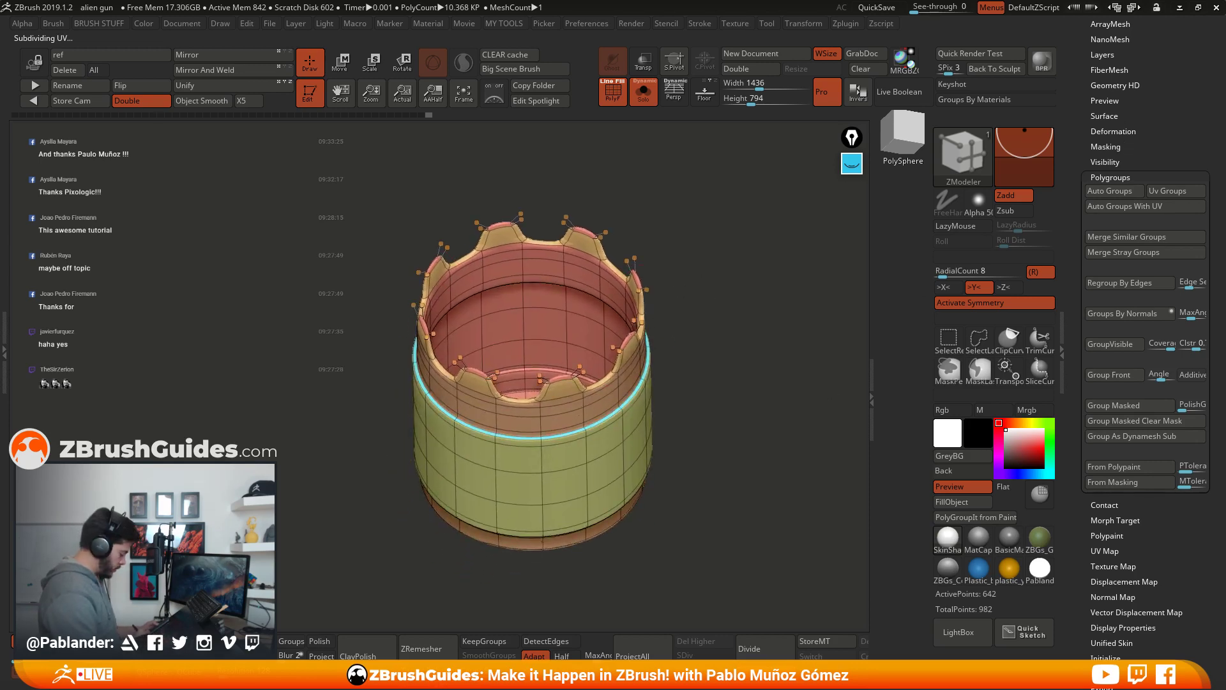
key(shift+d)
Step: Crease the edges of the eight rim tabs using the Crease edge action with the EdgeLoop Complete target
key(space)
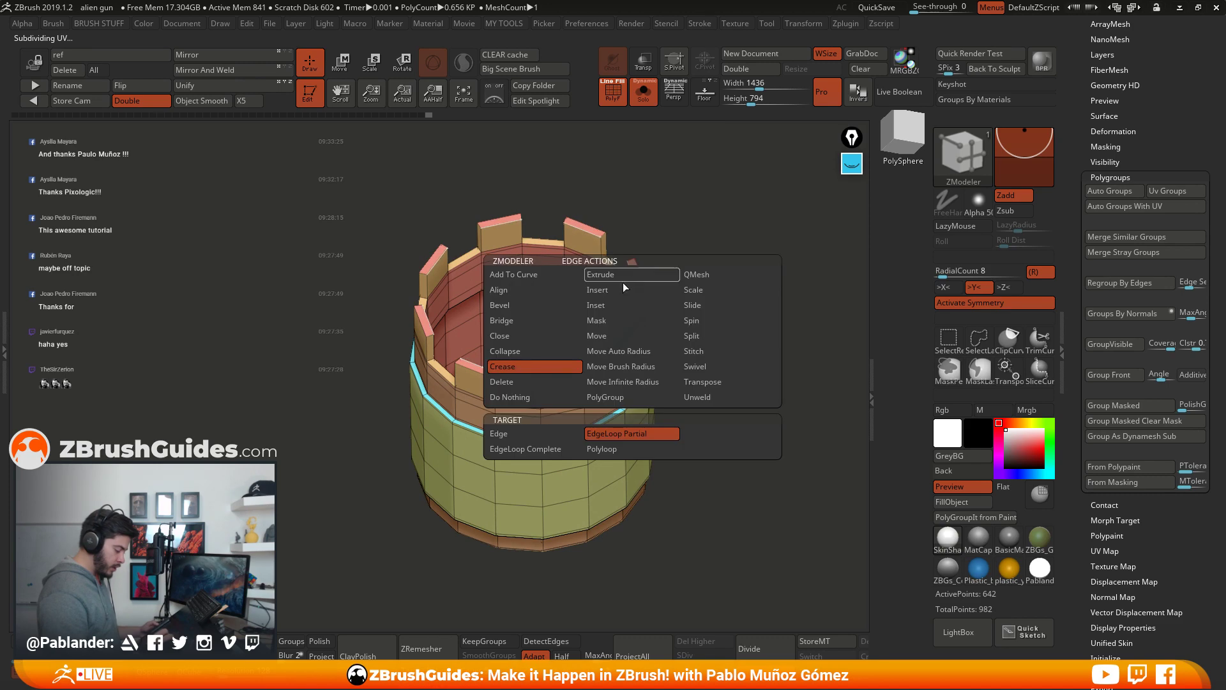
key(space)
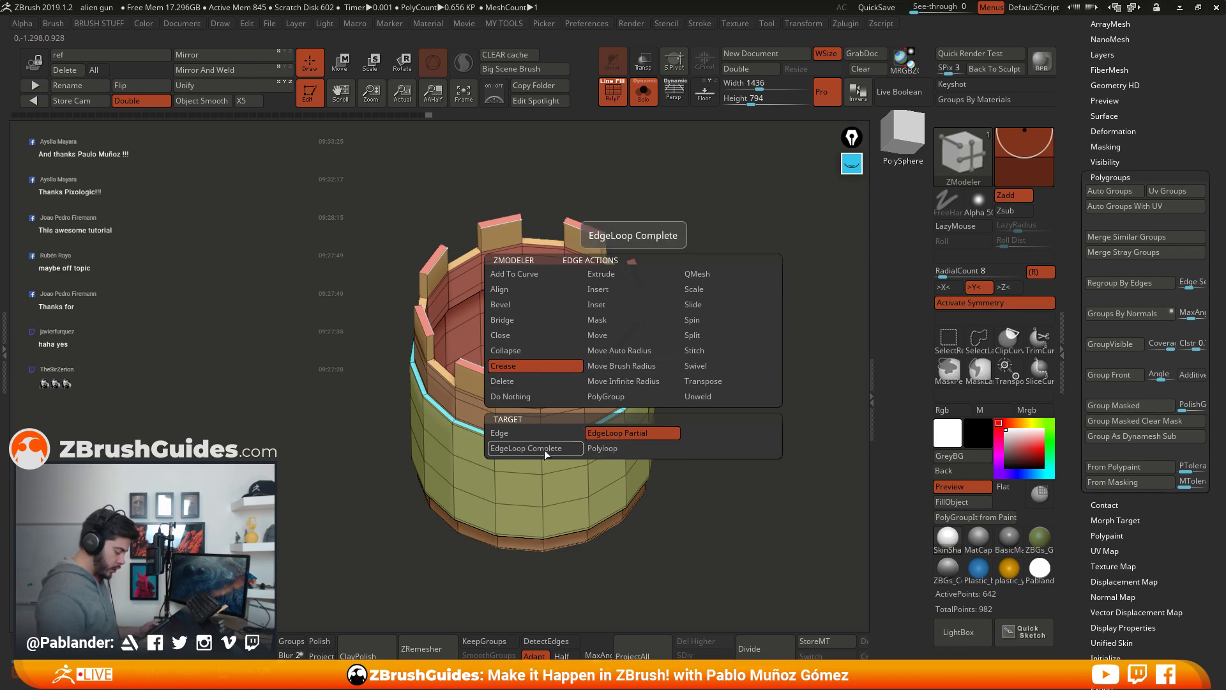
click(573, 445)
drag(726, 354, 714, 371)
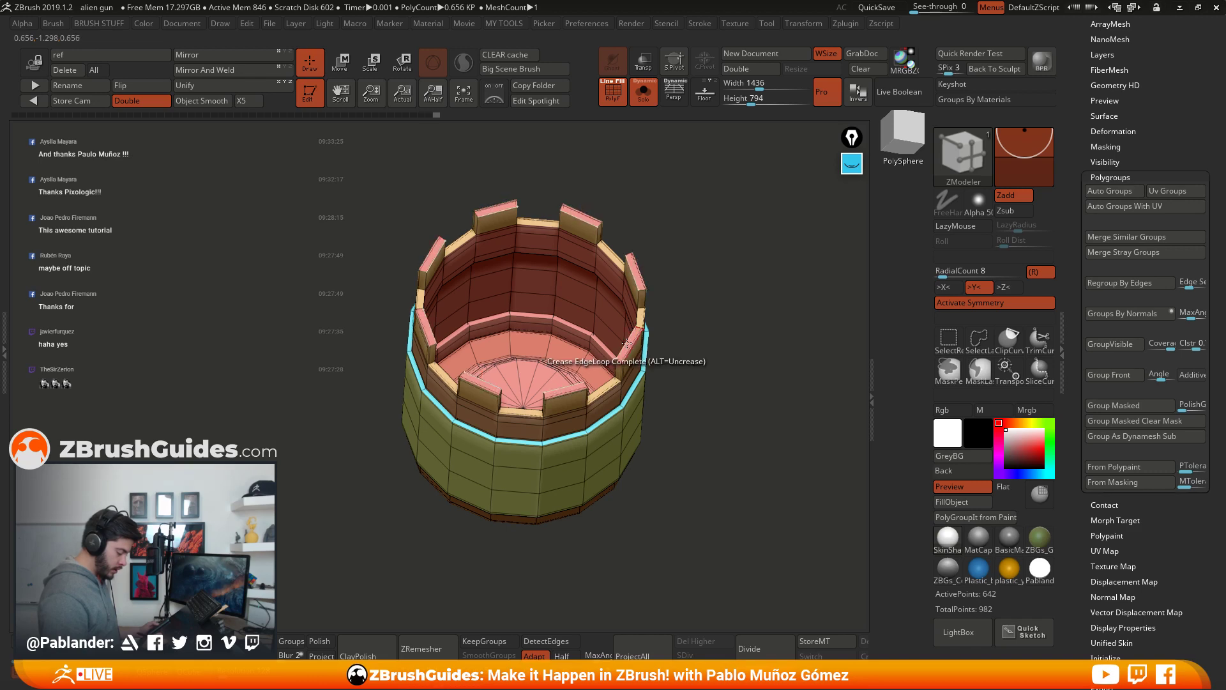
drag(693, 320, 716, 332)
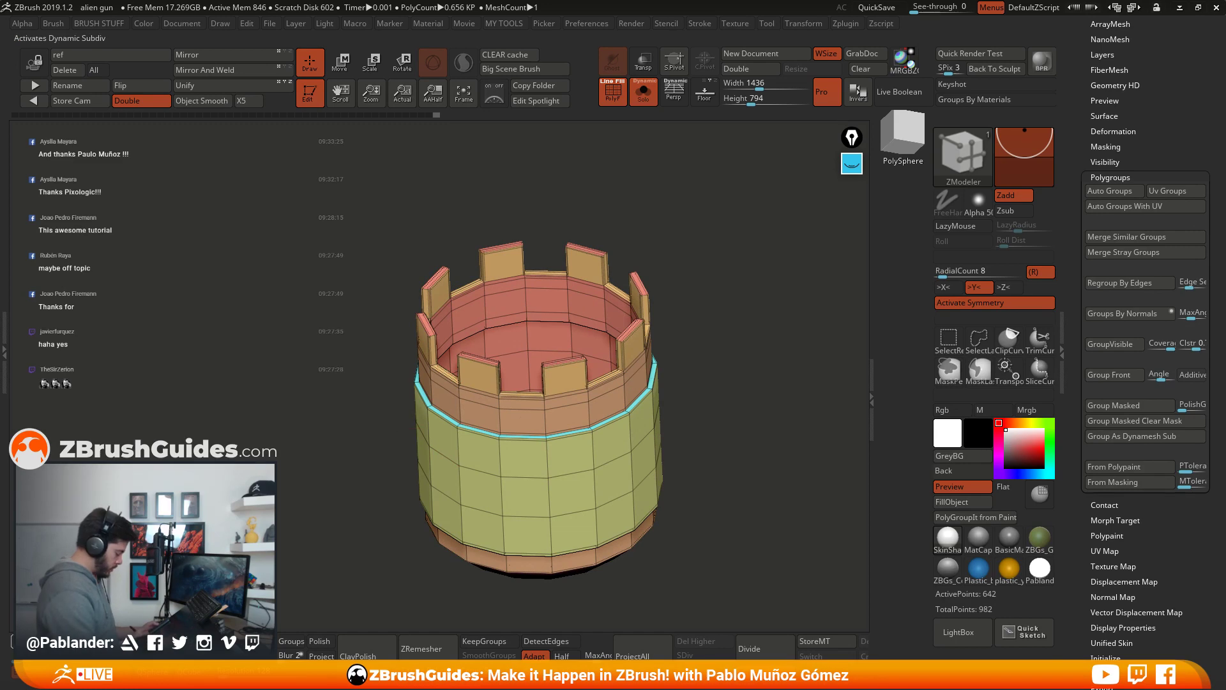
Step: Turn on dynamic subdivision for the creased body and show the other gun parts around it
key(d)
shift+drag(690, 378, 704, 264)
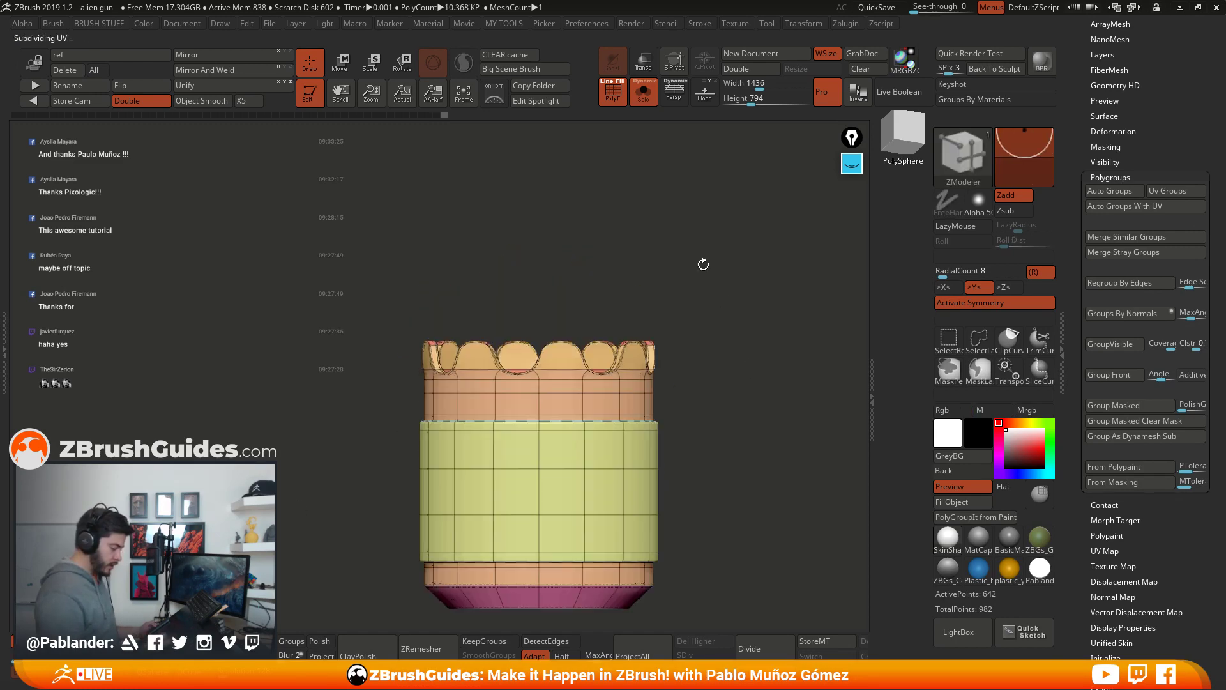
click(645, 95)
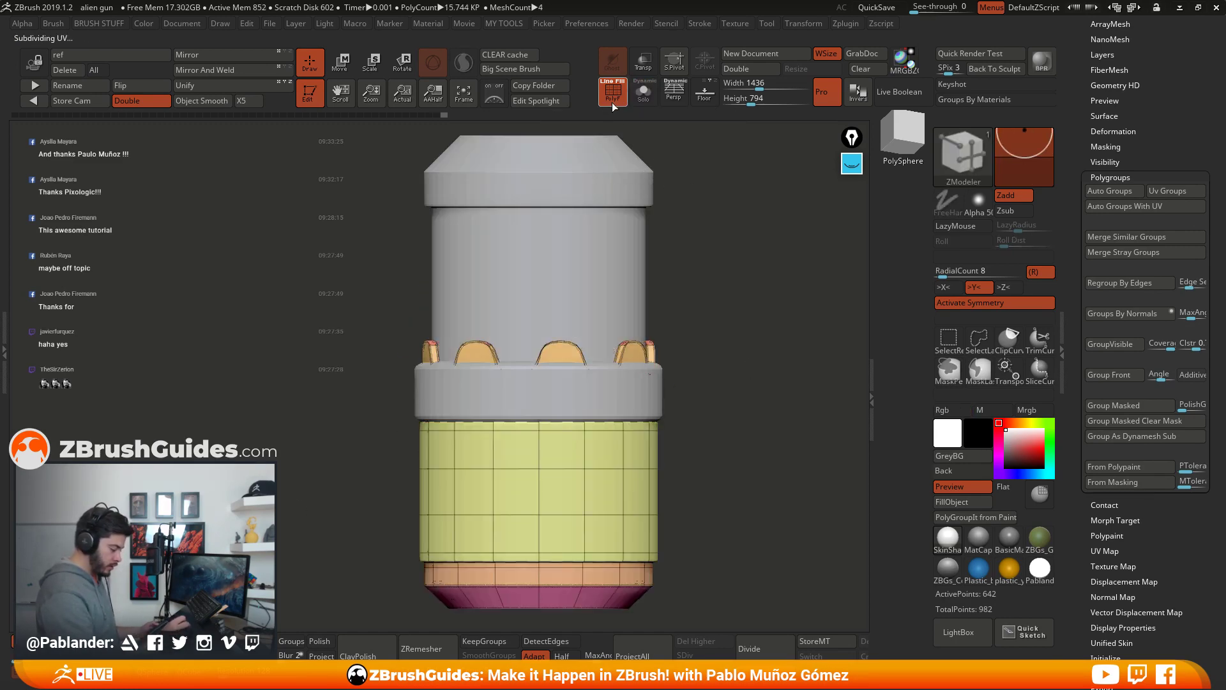
Step: Turn off the polyframe display and check the tabbed body's fit against the ring and the cap
key(shift+f)
drag(641, 348, 714, 342)
key(w)
drag(550, 245, 565, 300)
key(q)
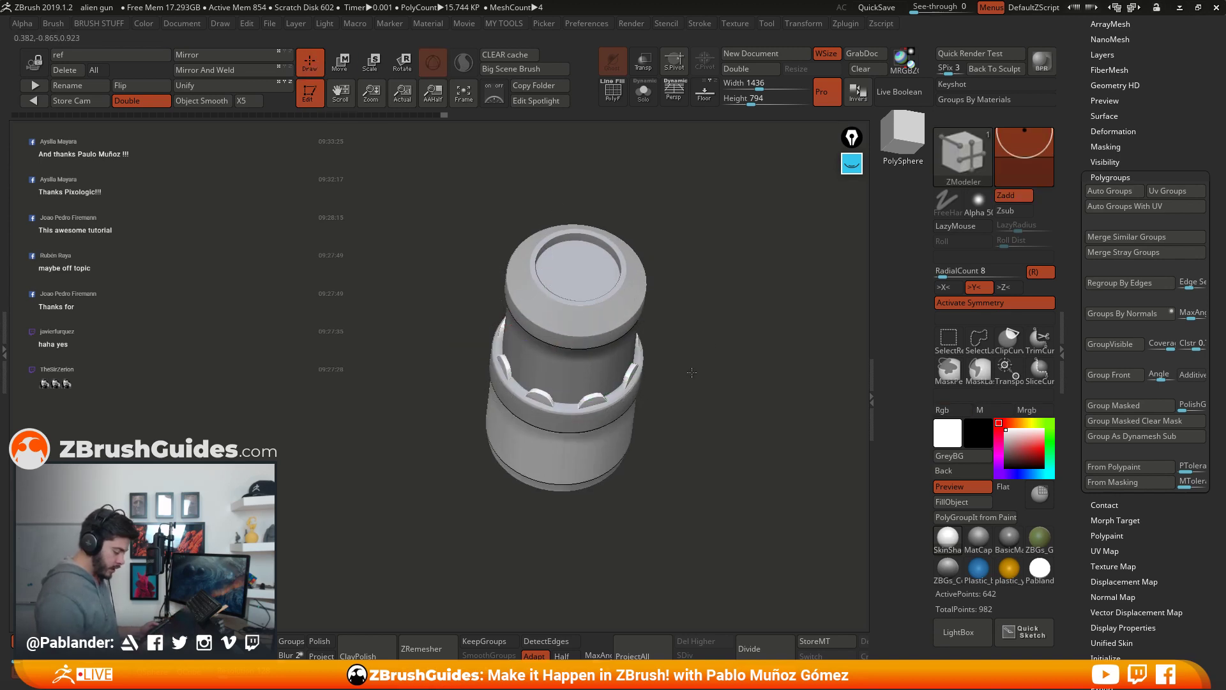
mouse_move(696, 371)
mouse_down()
mouse_move(705, 408)
mouse_move(750, 423)
mouse_move(749, 387)
mouse_move(736, 398)
mouse_move(730, 381)
mouse_move(689, 378)
mouse_move(731, 394)
mouse_move(723, 424)
mouse_up()
Step: Show the subtool list and change the model's material to the Basic material
scroll(1121, 280, up, 5)
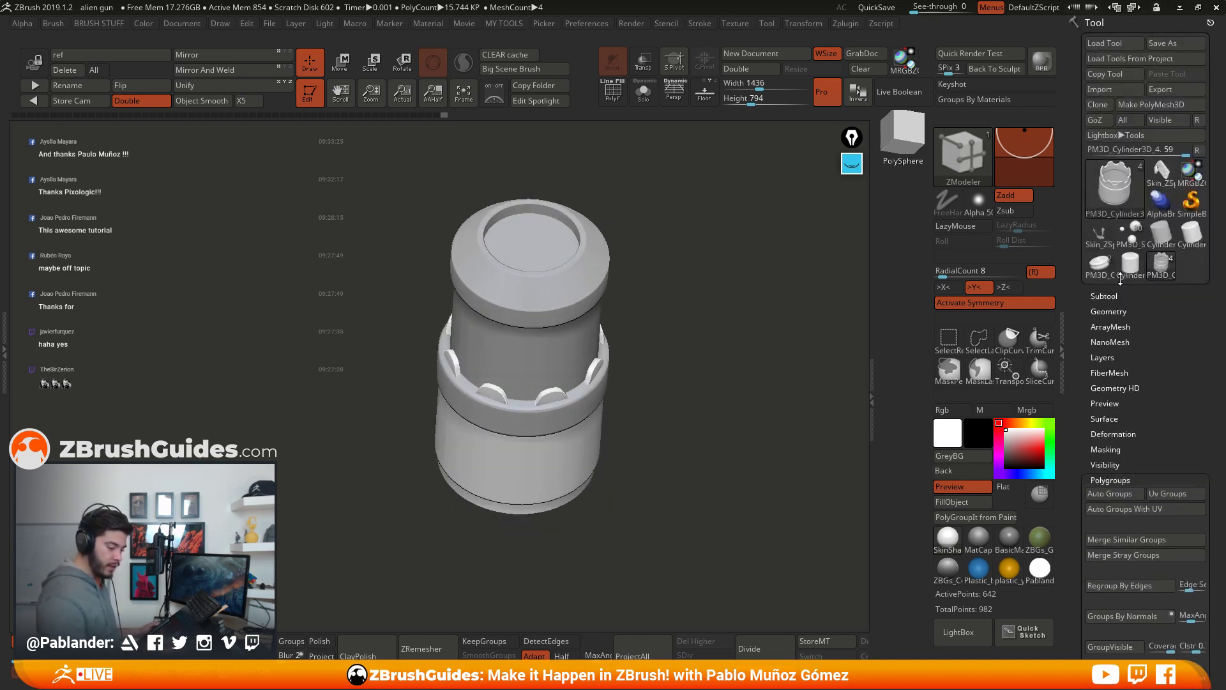
click(1117, 293)
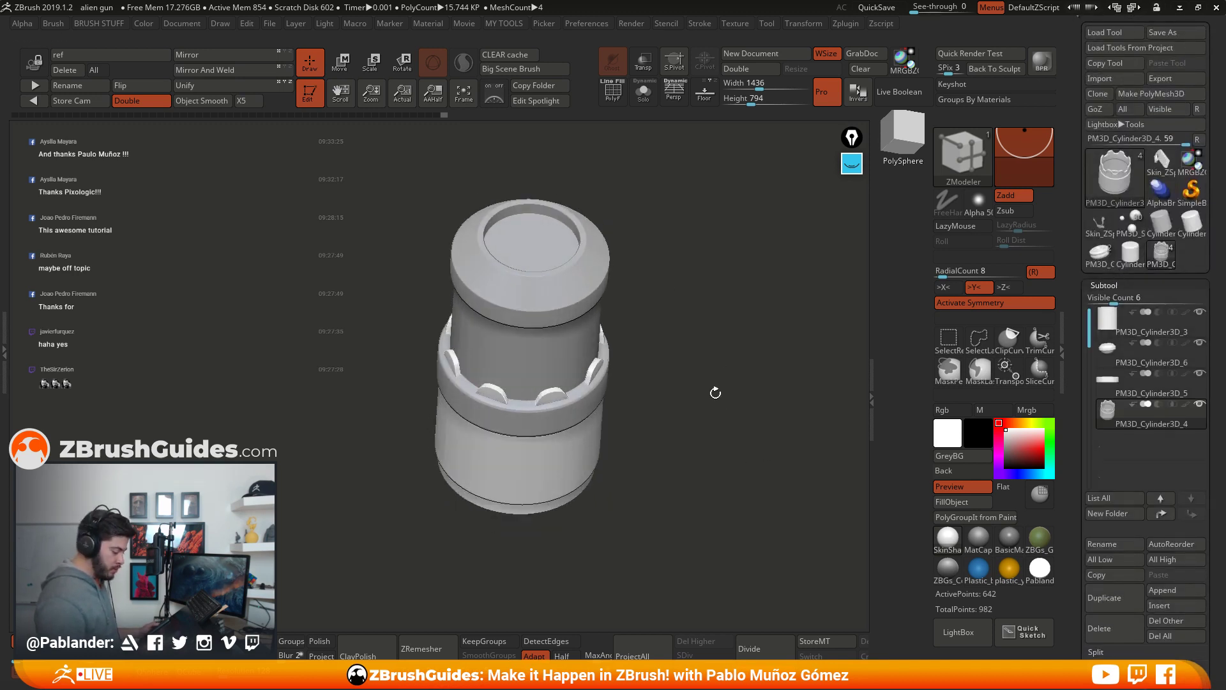
mouse_move(712, 391)
mouse_down()
mouse_move(714, 433)
mouse_move(706, 396)
mouse_move(720, 405)
mouse_up()
key(m)
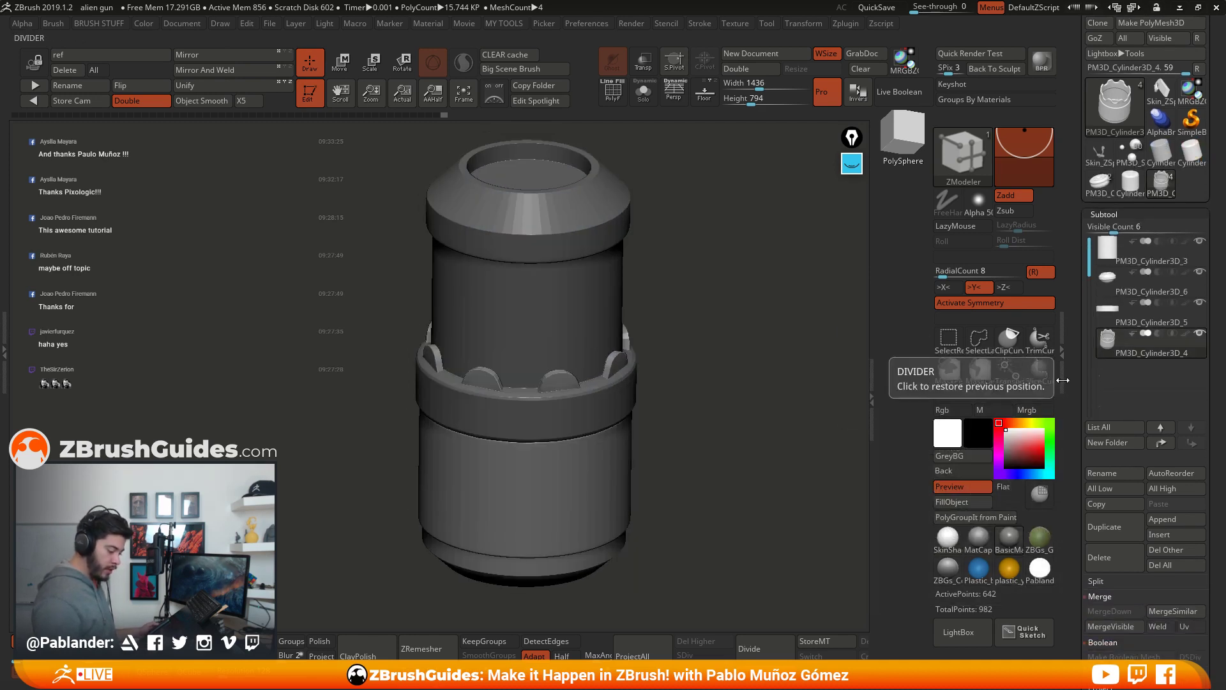
Step: Raise the tabbed body's dynamic smooth subdivision level to 3 in its geometry settings
drag(1075, 380, 1075, 374)
scroll(1157, 402, down, 8)
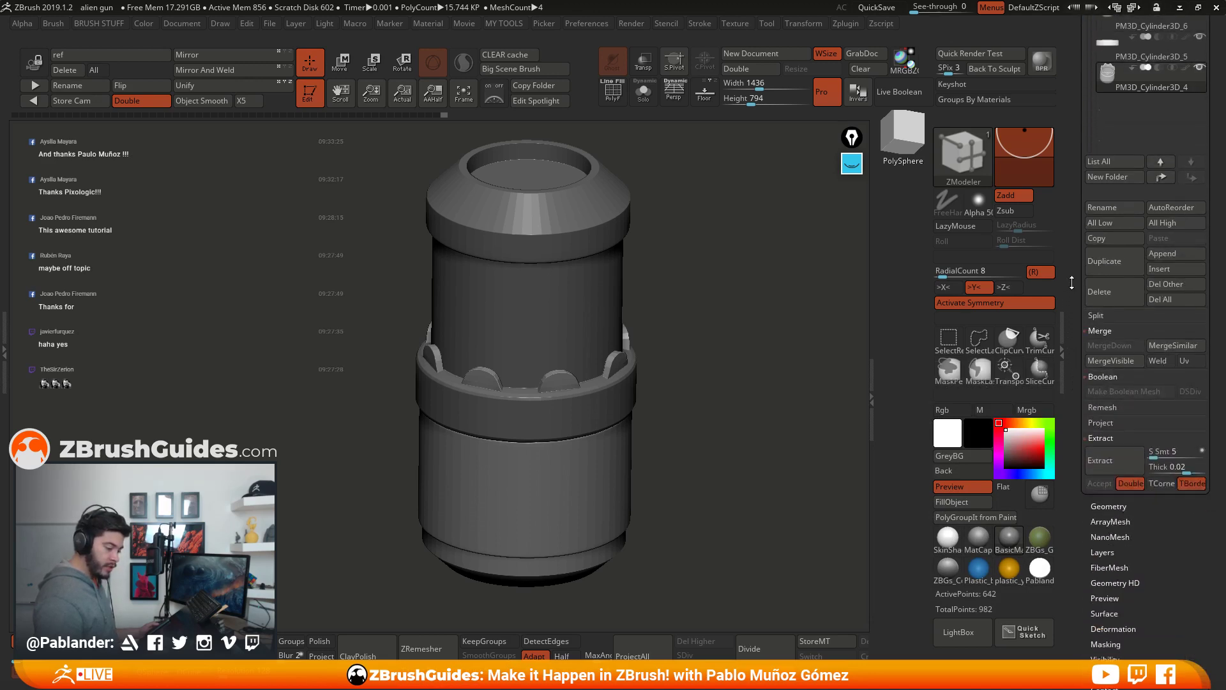
key(shift)
click(1110, 497)
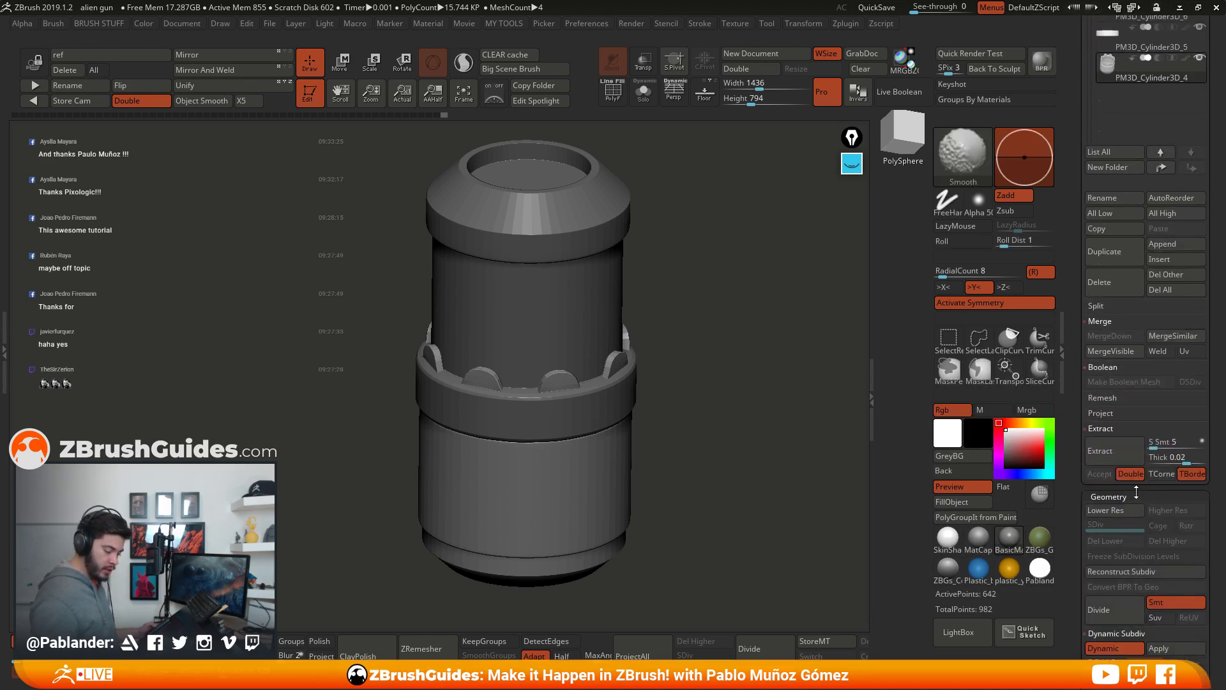
scroll(1144, 416, down, 10)
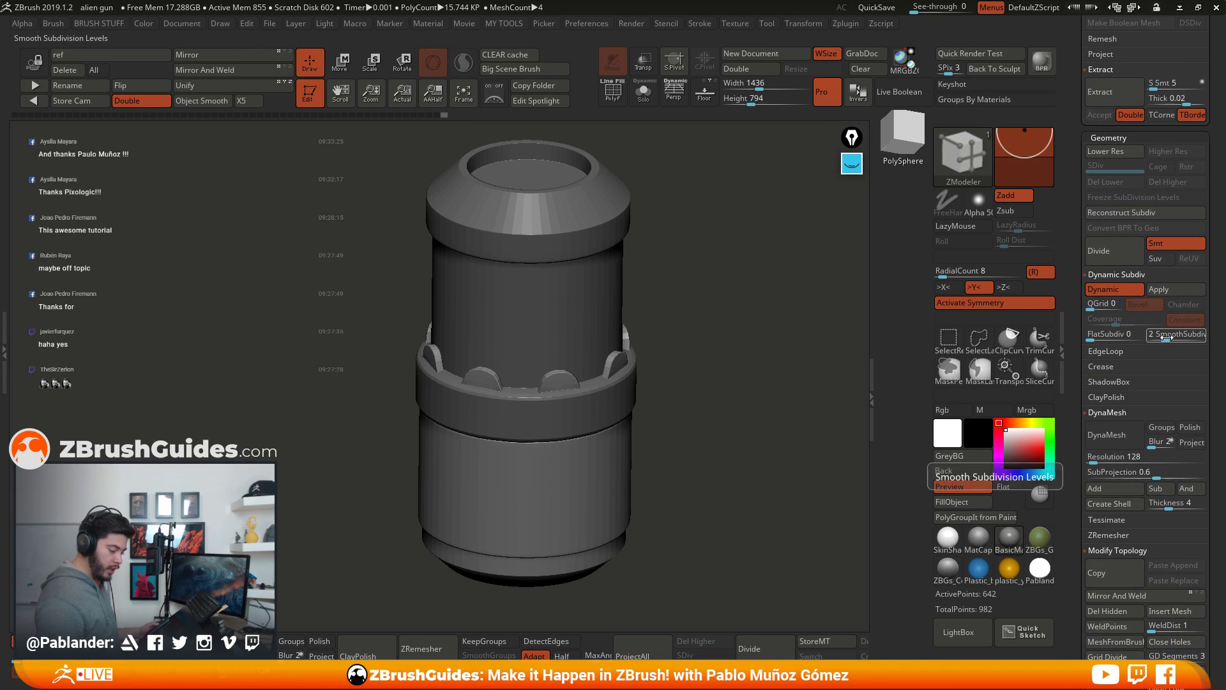
drag(1167, 341, 1171, 340)
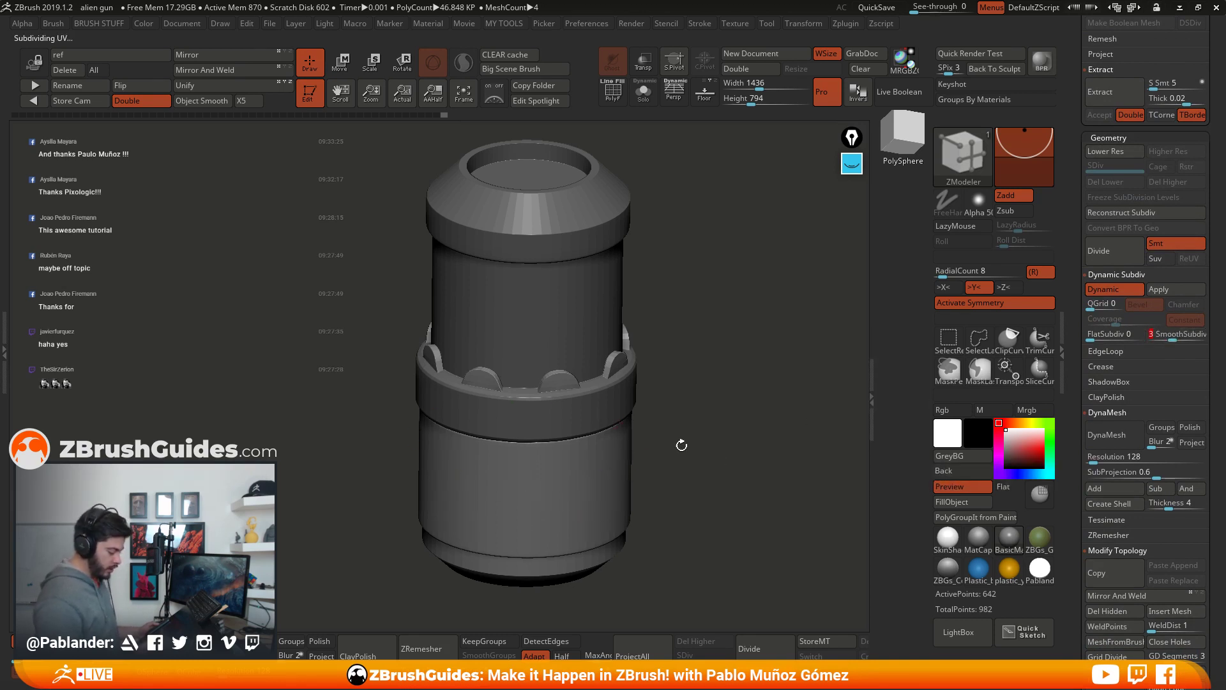
Step: Switch from ZModeler to the Move brush and make the ring the active part
drag(679, 443, 786, 349)
key(b)
key(m)
key(v)
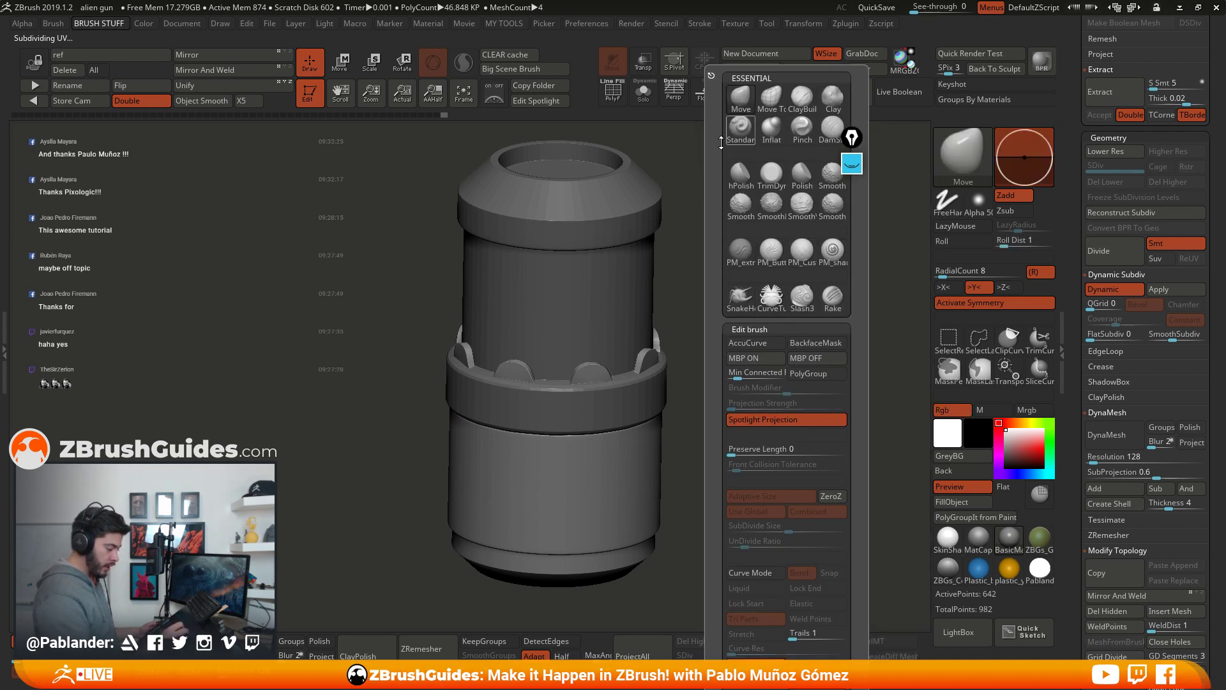
drag(714, 410, 673, 412)
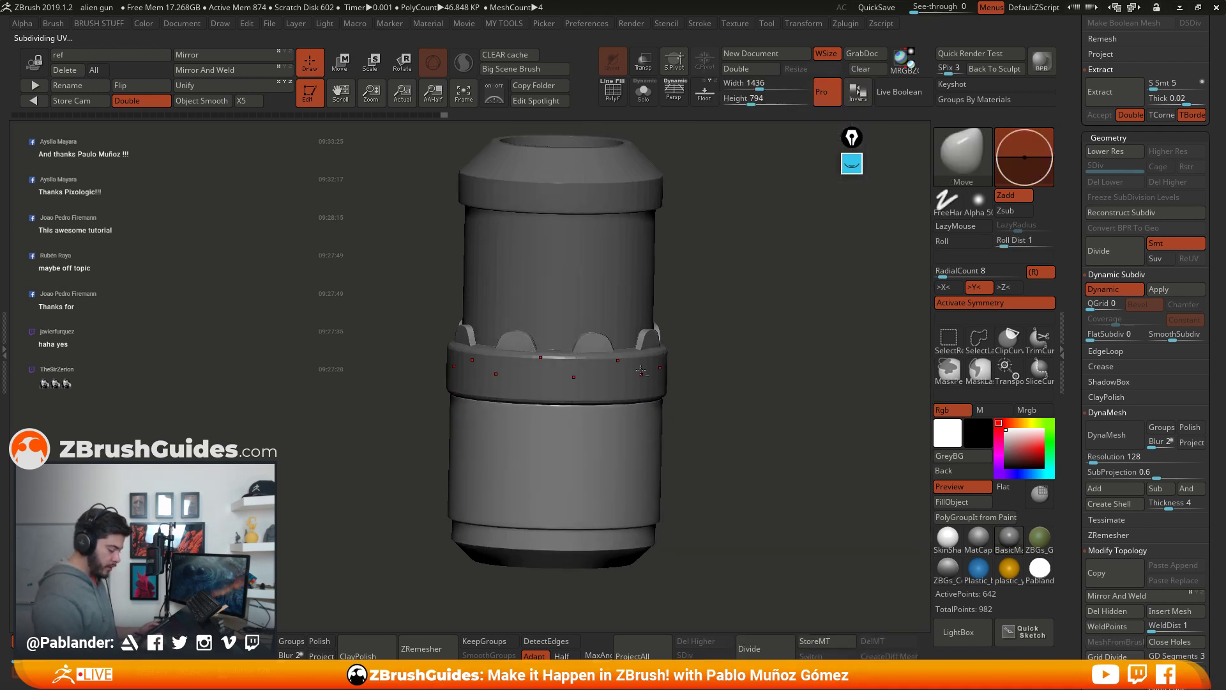
key(x)
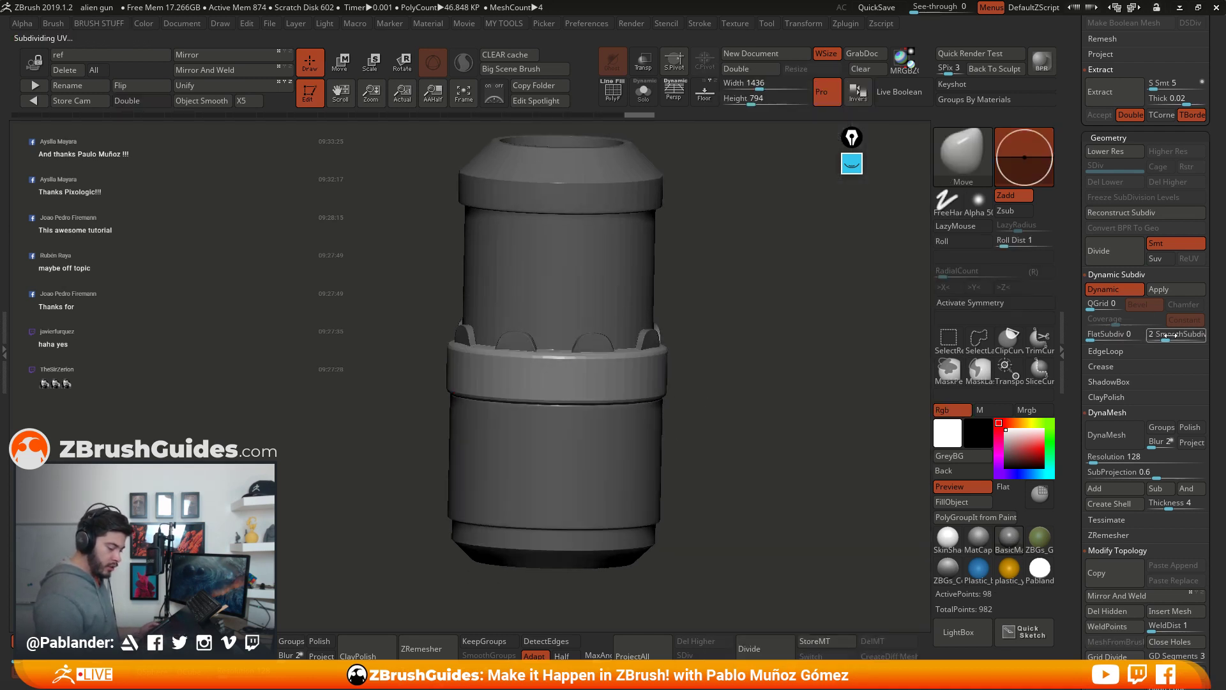
Step: Set the smooth subdivision level to 3 for the ring, the inner cylinder and the cap
click(1171, 335)
text(2)
key(Return)
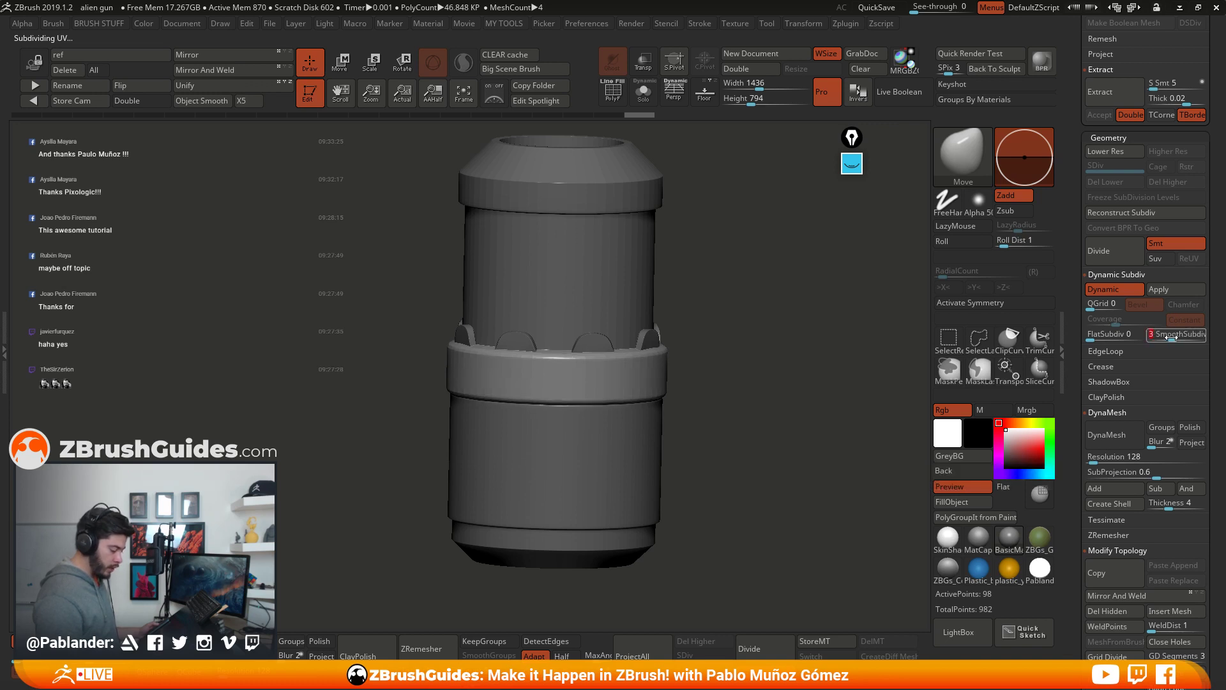
click(1168, 339)
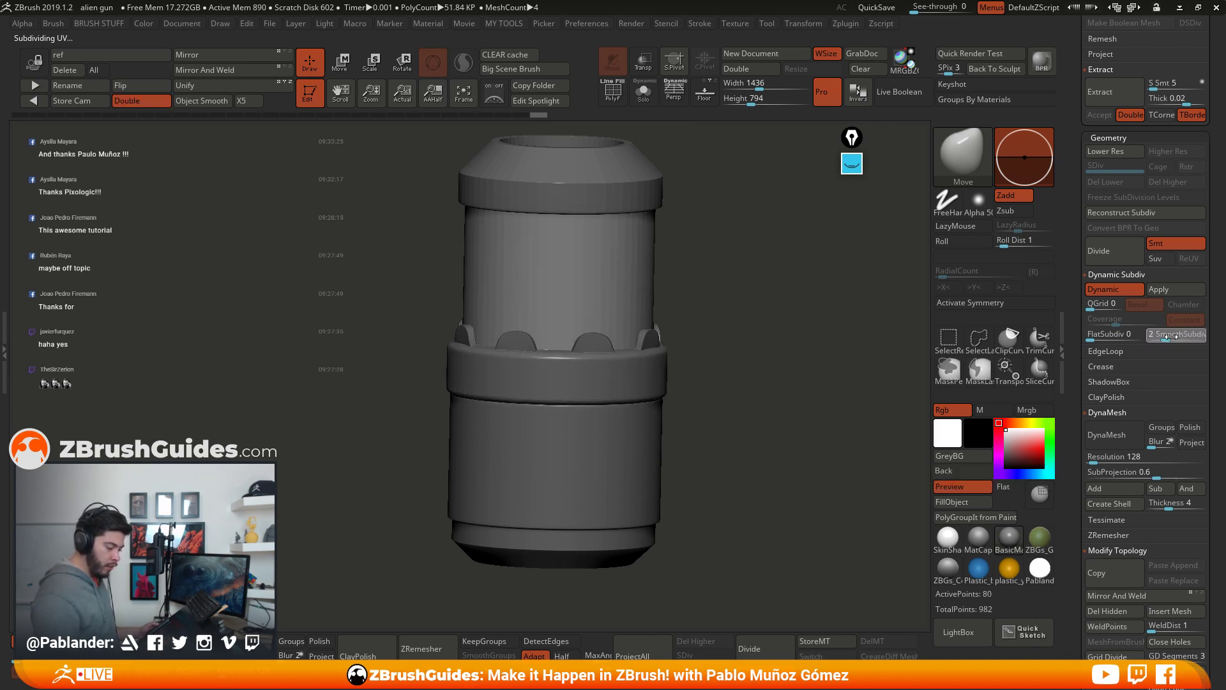
text(3)
key(Return)
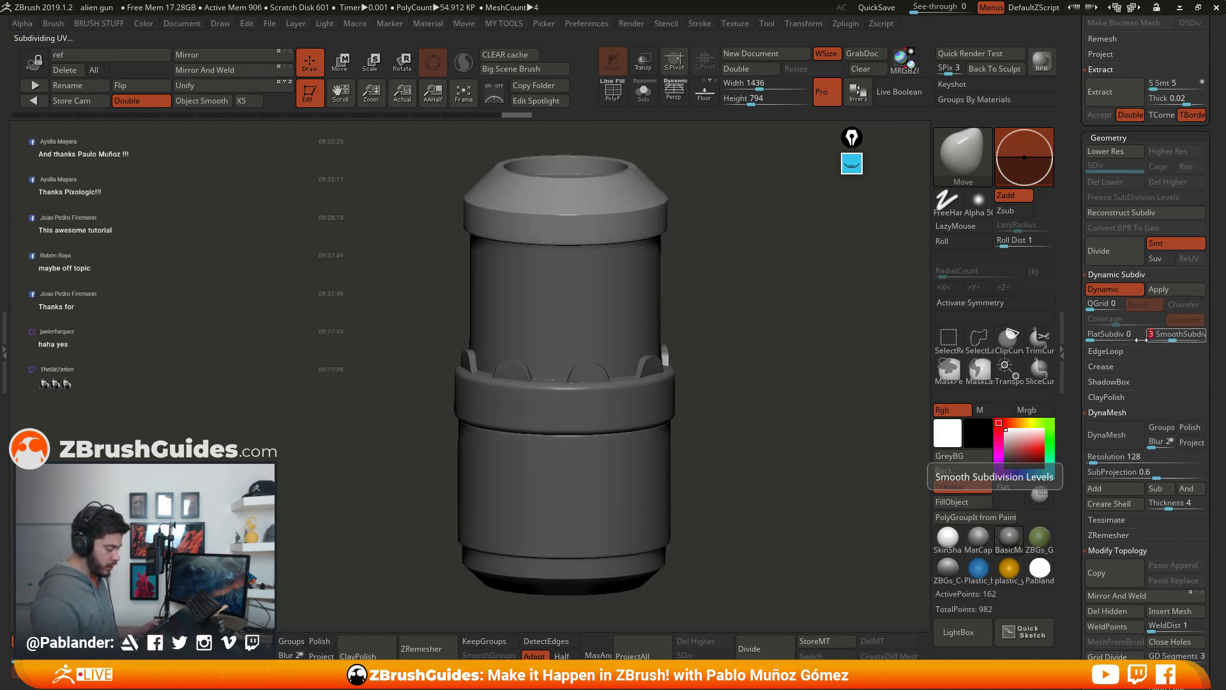
drag(753, 358, 736, 399)
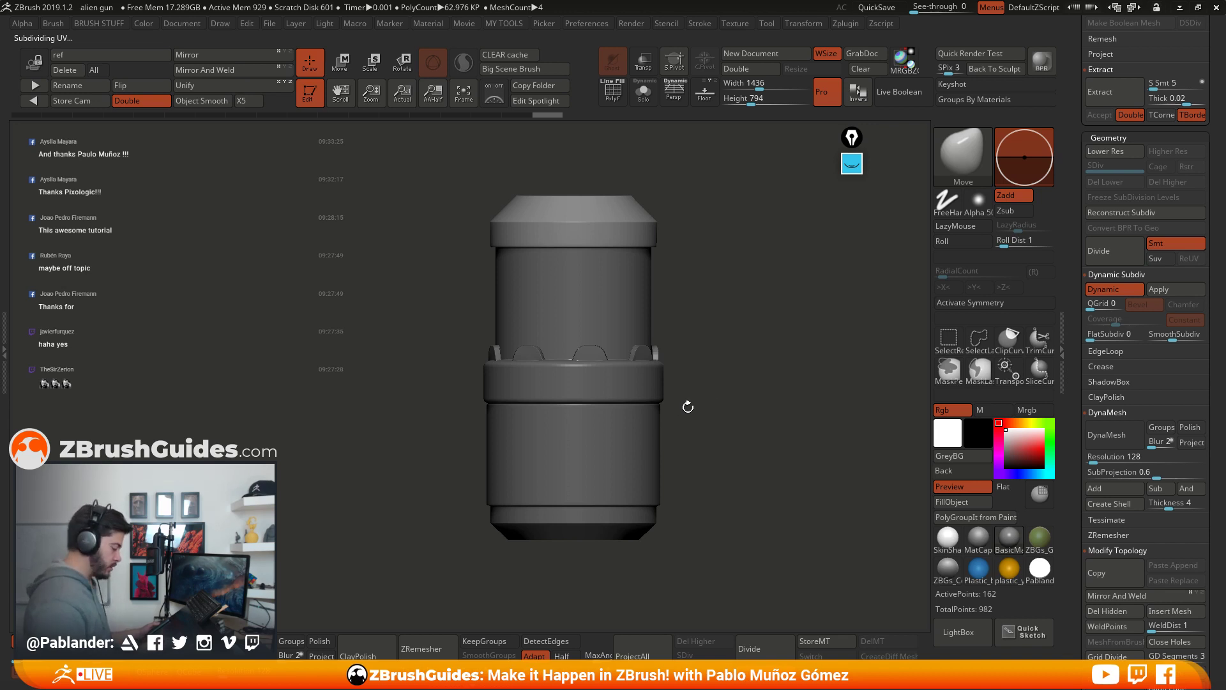
Step: Apply dynamic subdivision to the mesh of all four parts and step through their subtools to check the subdivision levels
click(1185, 293)
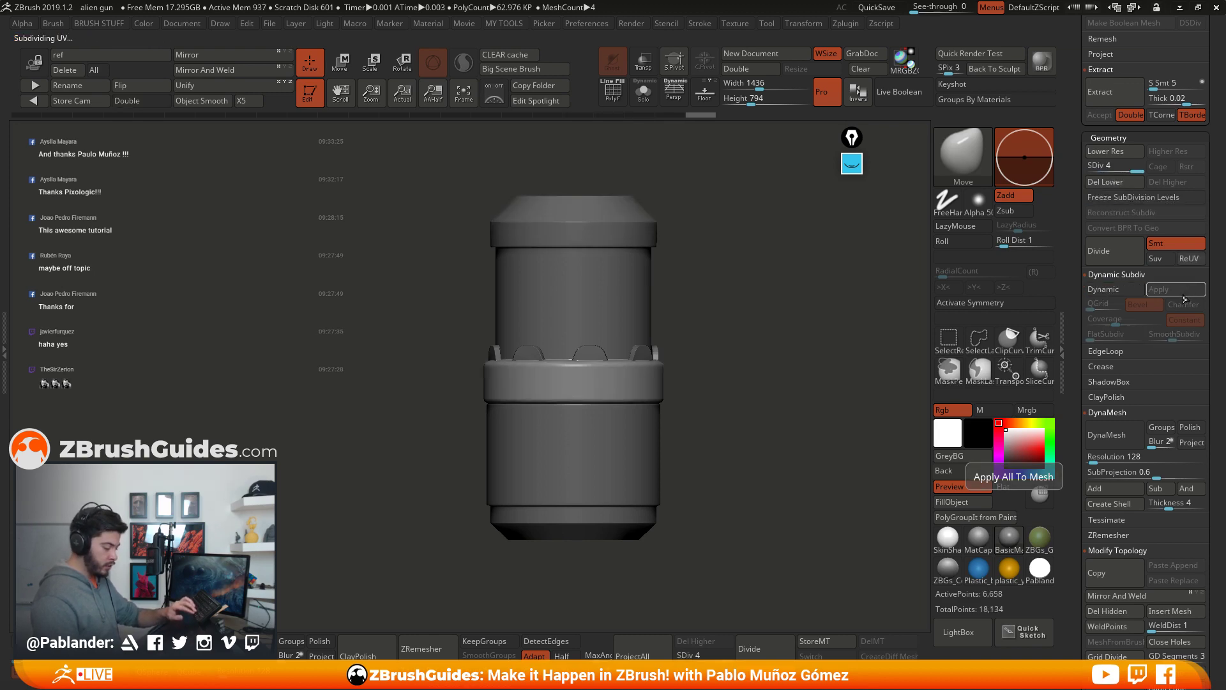
scroll(1149, 191, up, 6)
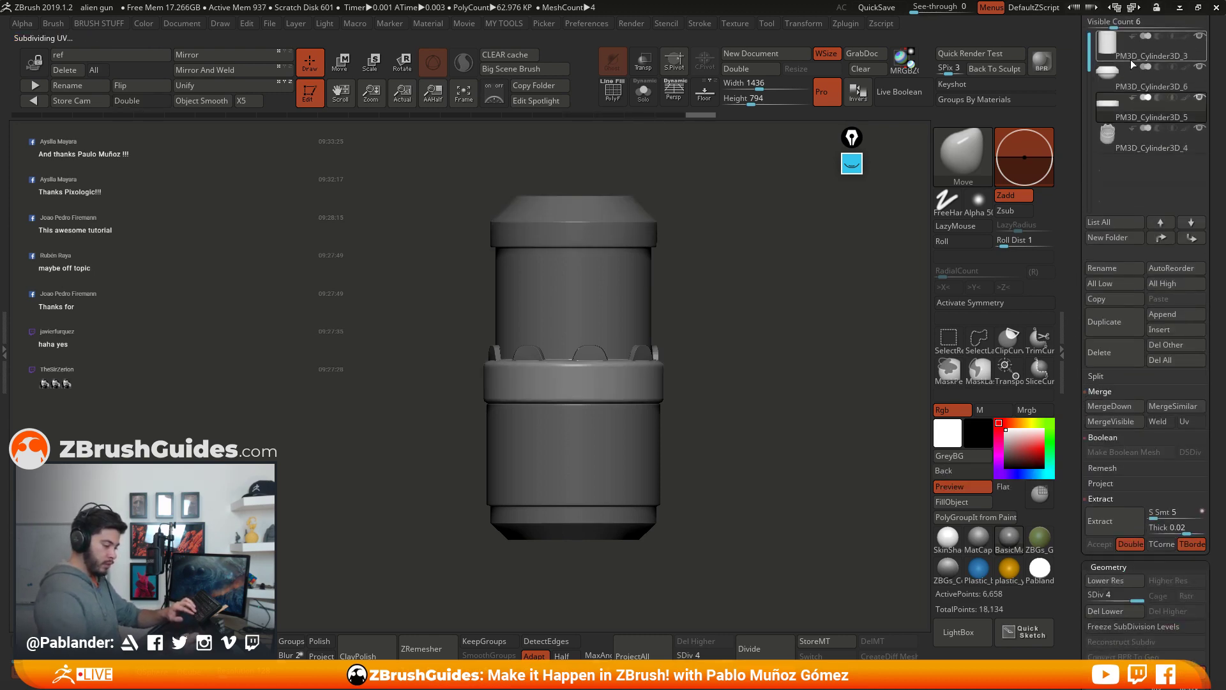
click(1143, 58)
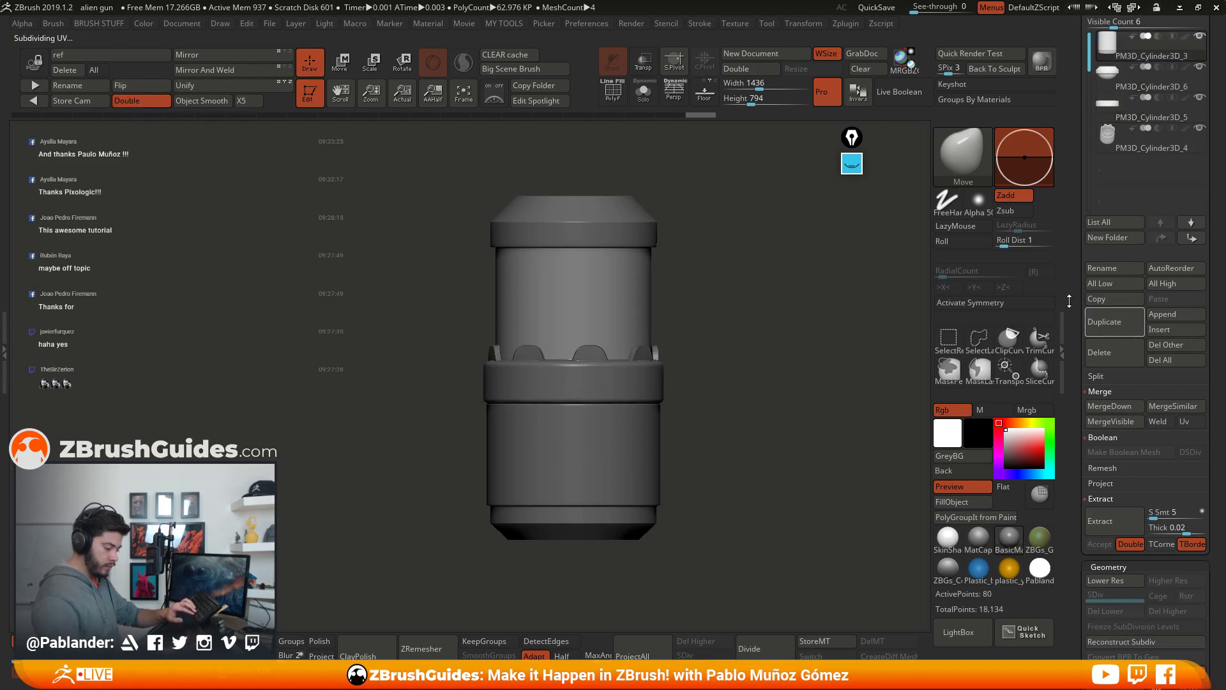
scroll(1187, 321, down, 6)
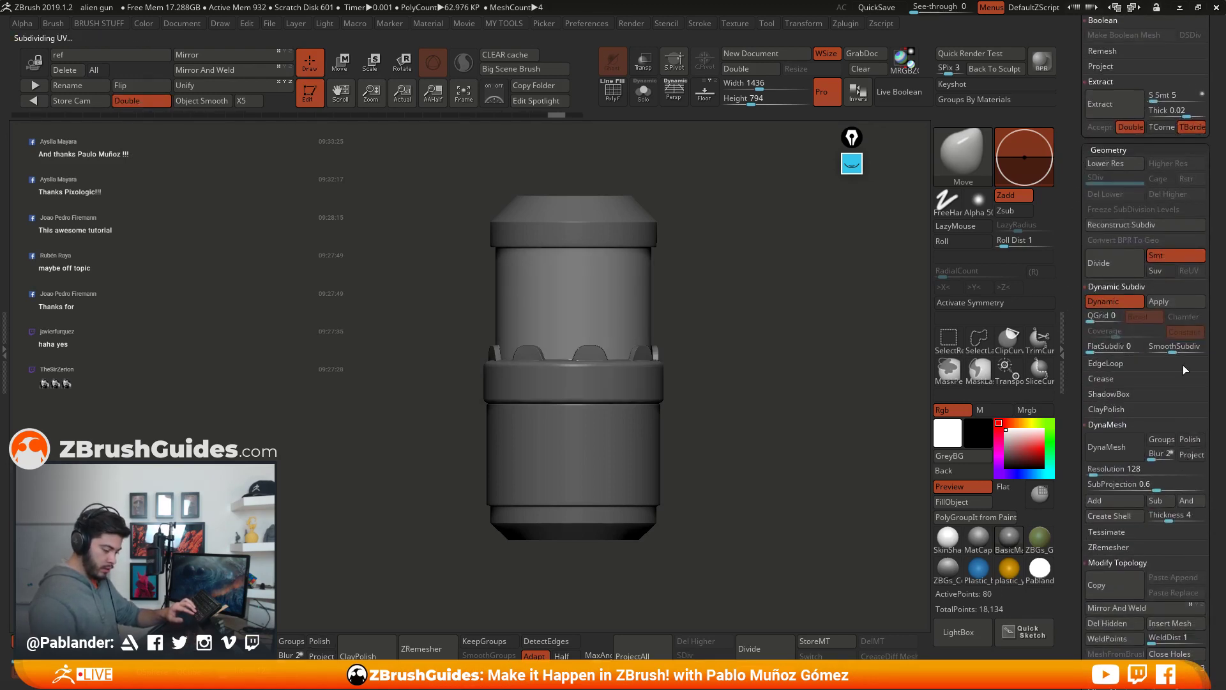
click(1173, 304)
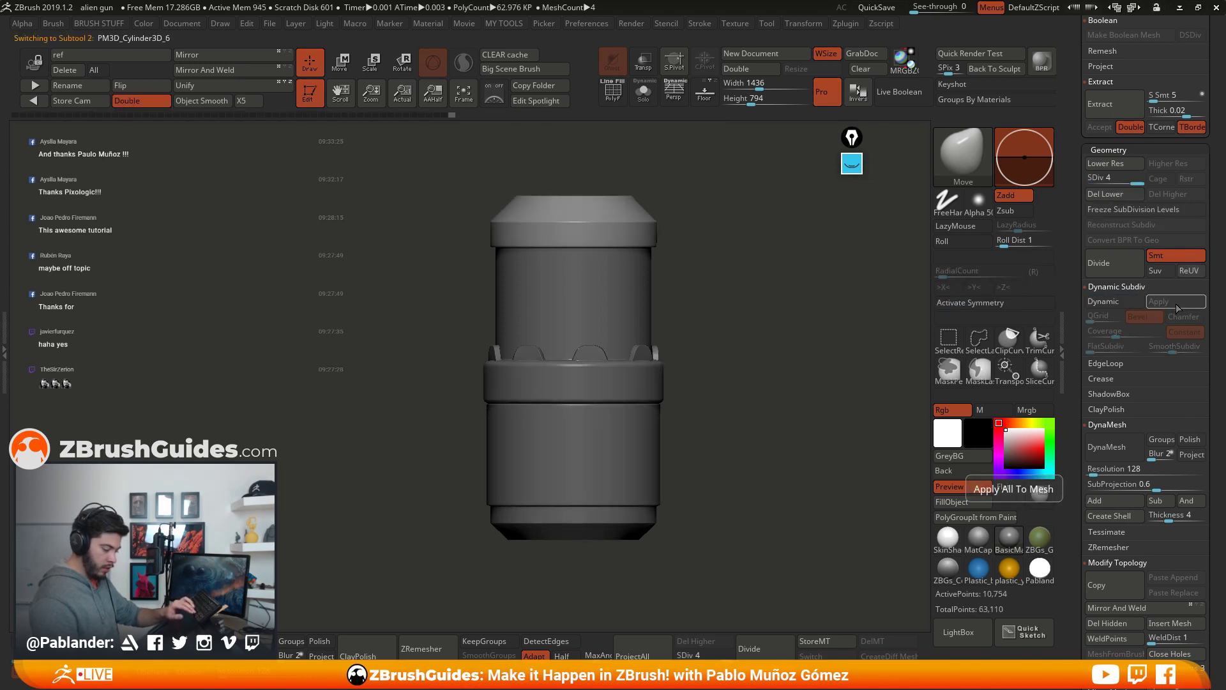
key(Down)
key(Down)
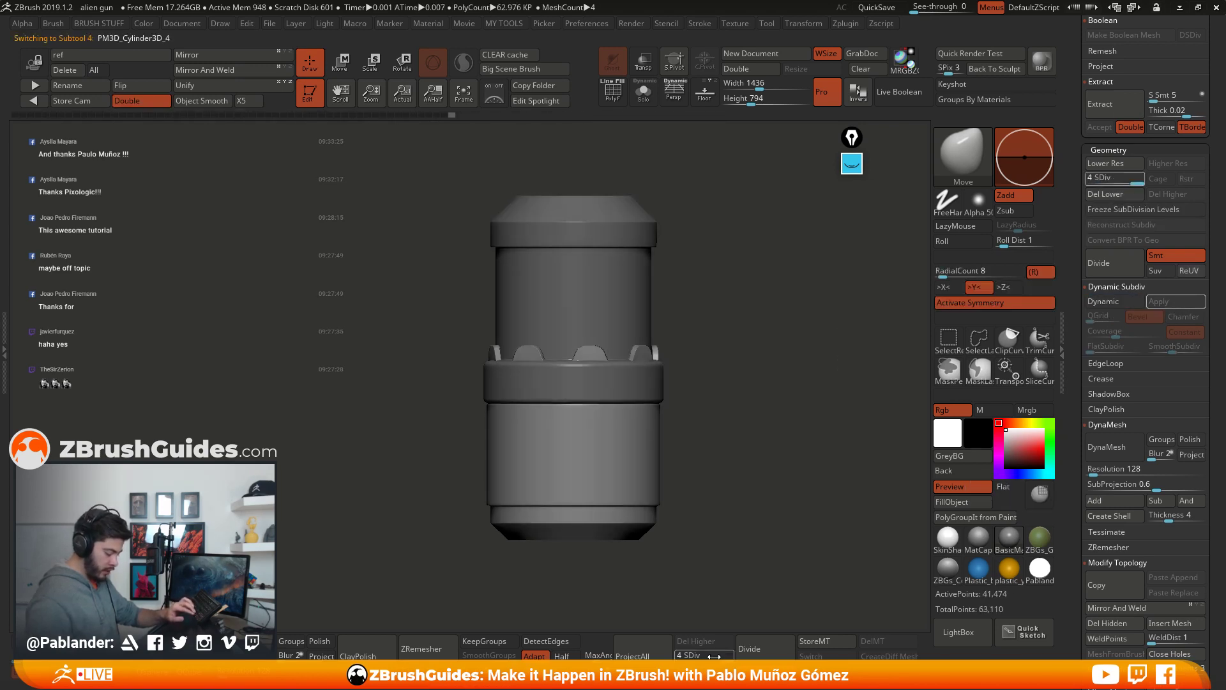
key(Up)
key(Up)
key(Up)
Step: Merge all visible subtools into one new tool and switch to that merged tool
drag(759, 481, 770, 439)
scroll(1075, 298, up, 5)
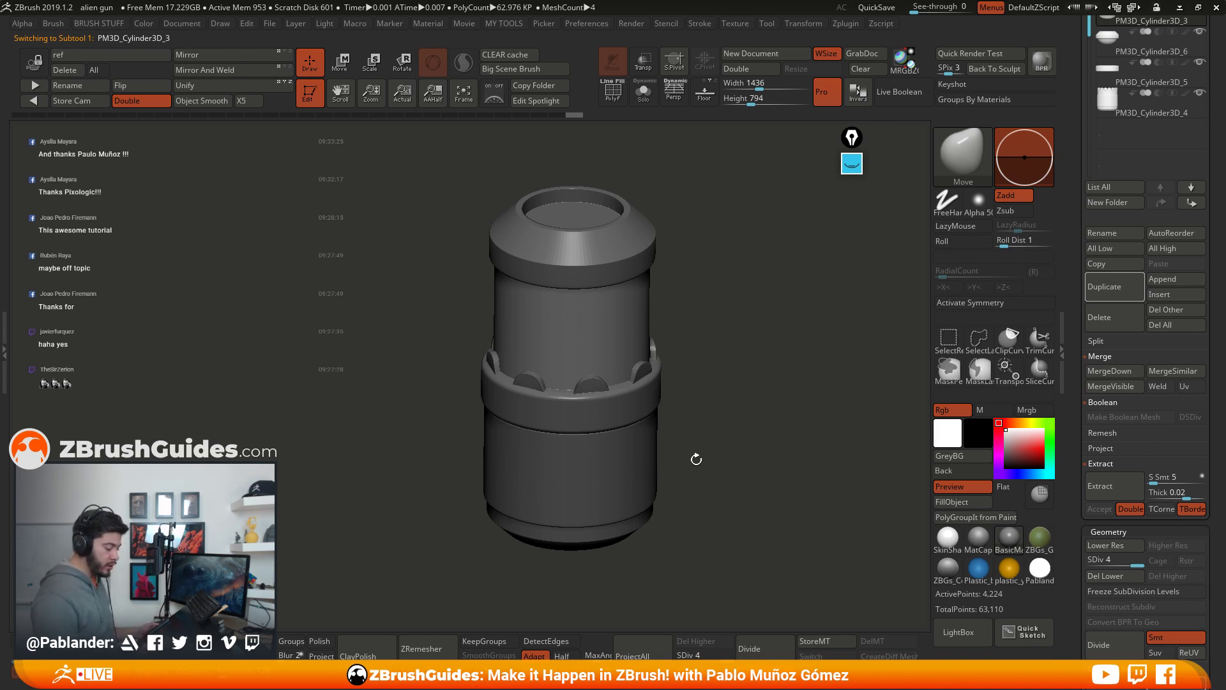
drag(775, 487, 773, 481)
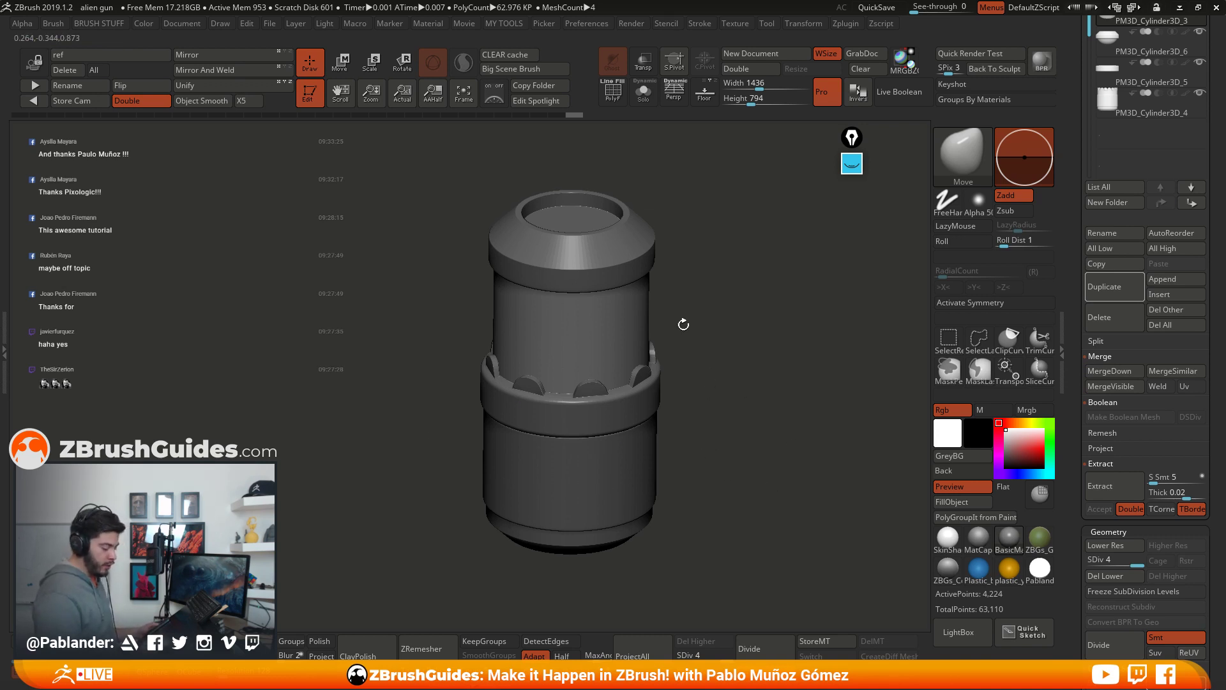
drag(684, 325, 731, 356)
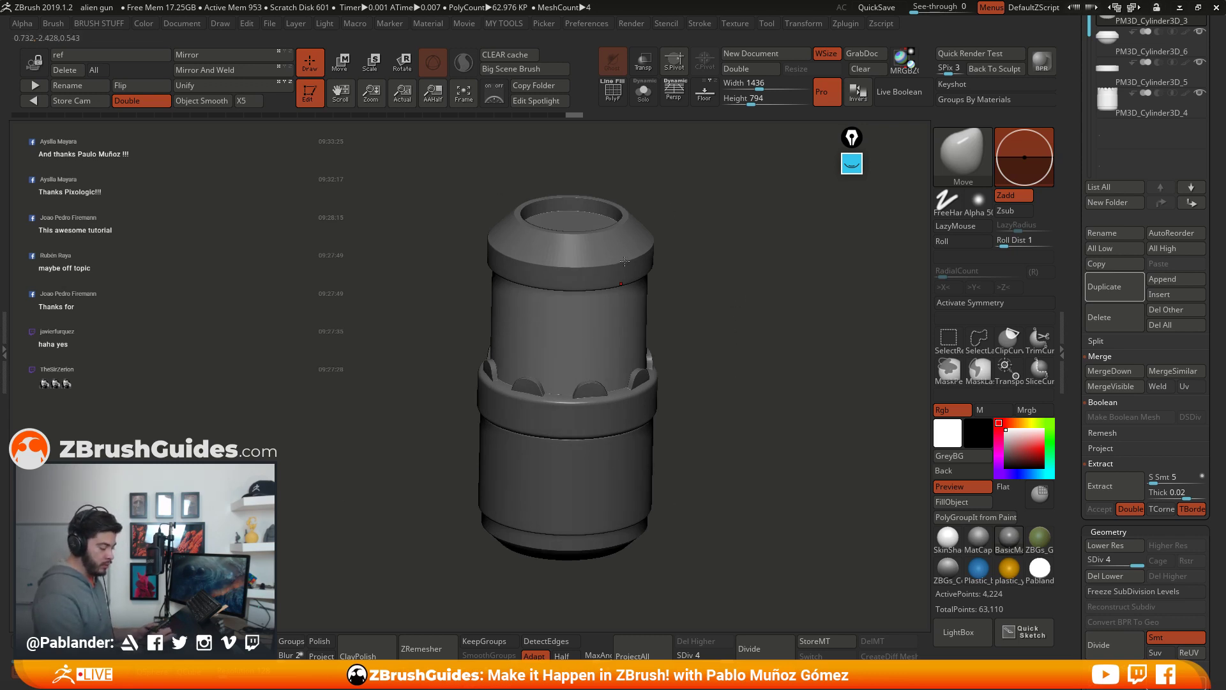
drag(707, 381, 665, 260)
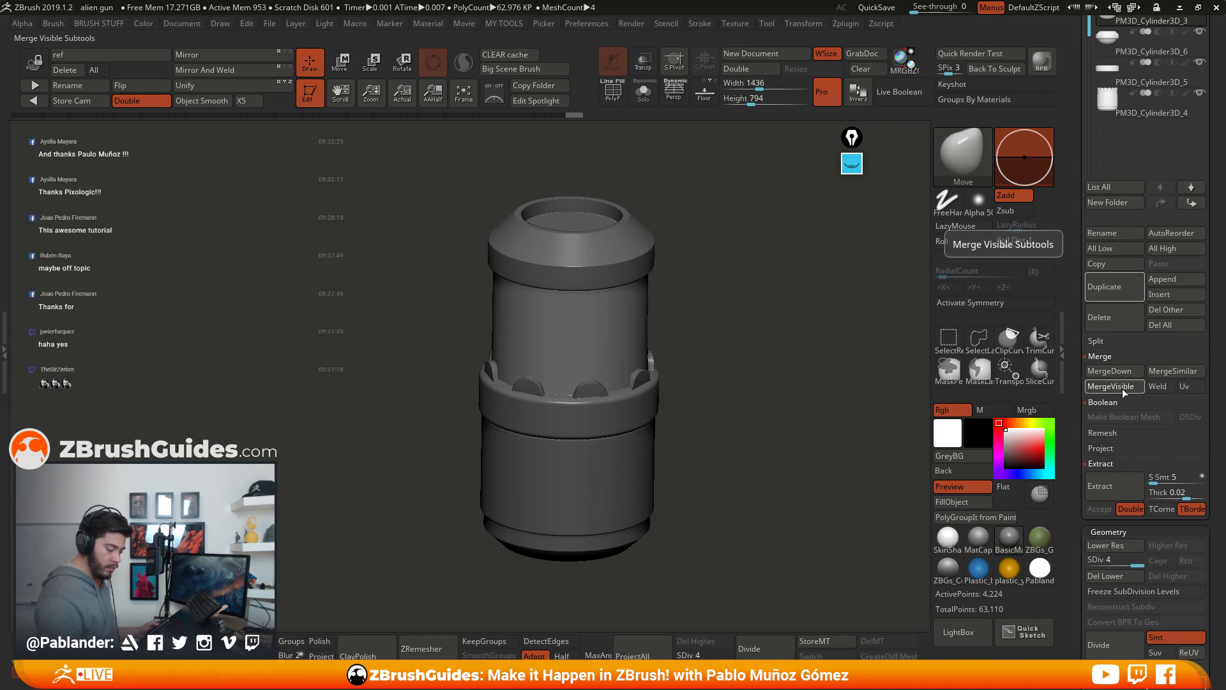
scroll(1071, 248, up, 1)
scroll(1072, 248, up, 3)
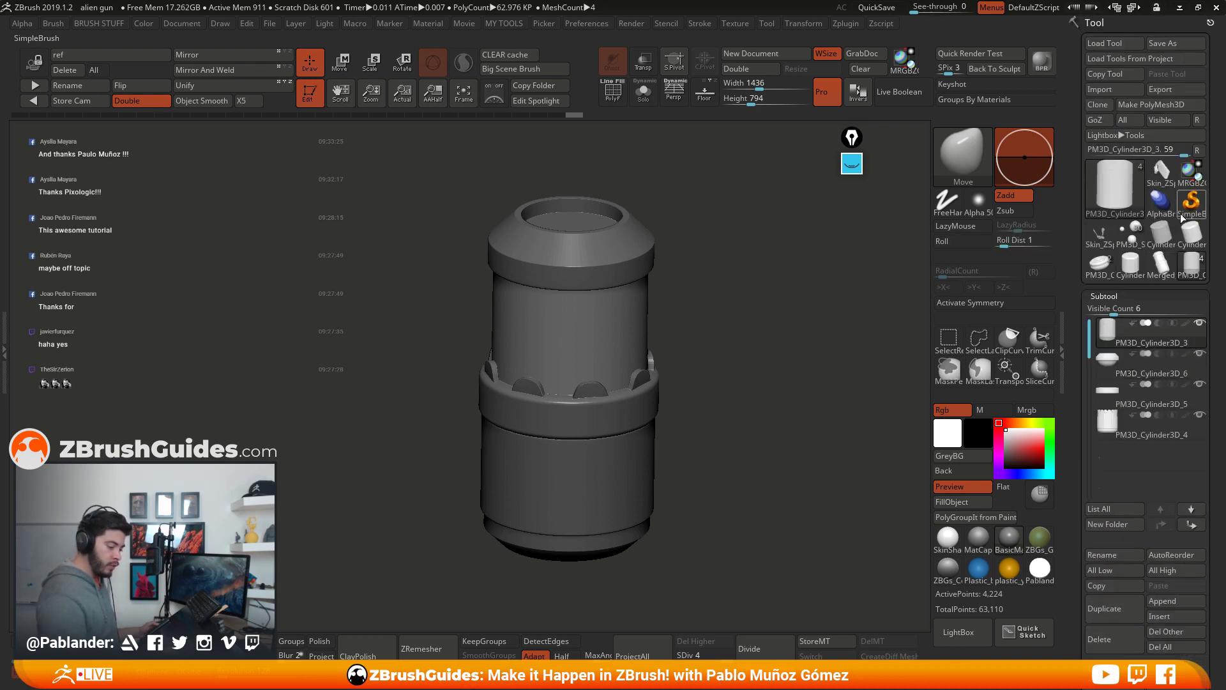
click(1164, 263)
drag(752, 417, 748, 420)
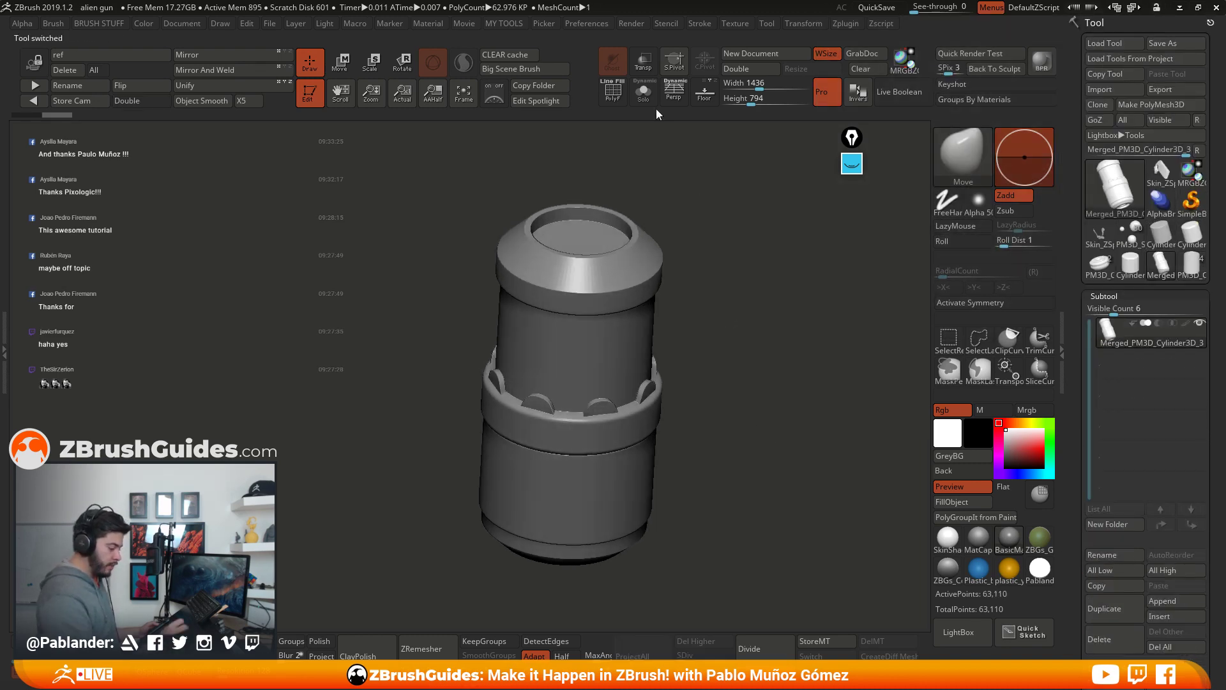
Step: Display the polyframe on the merged mesh and shade it with the SkinShade material
key(shift+f)
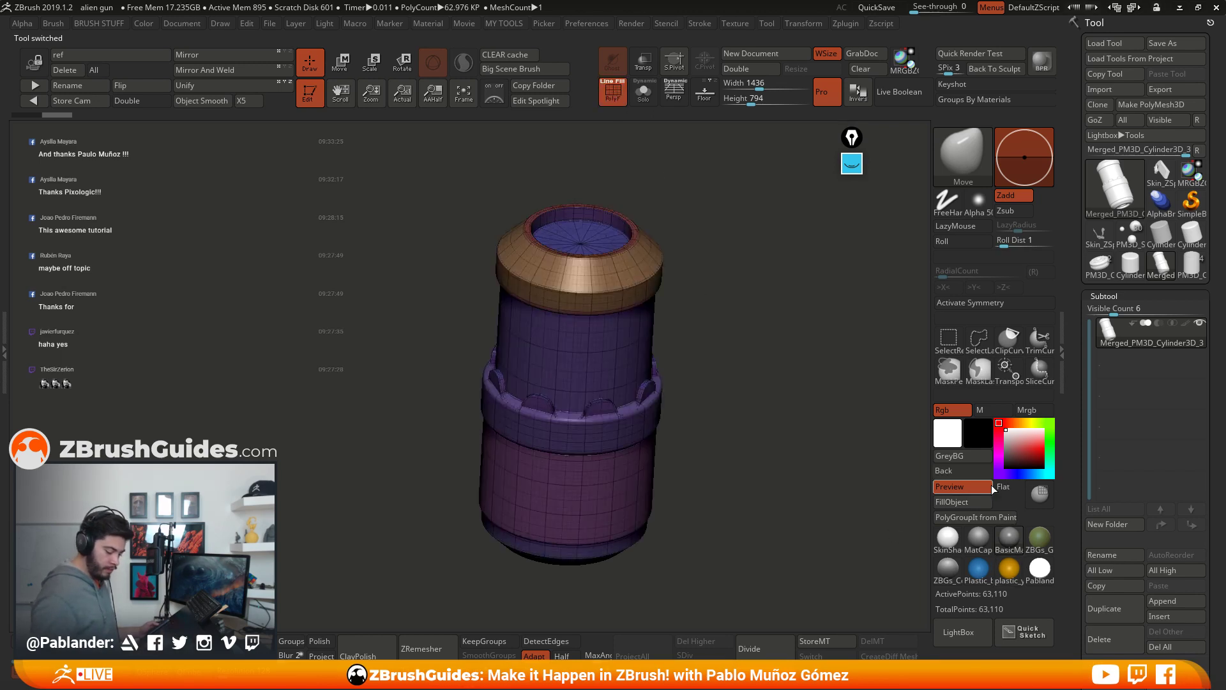
click(954, 538)
mouse_move(846, 534)
mouse_down()
mouse_move(748, 423)
mouse_move(645, 471)
mouse_up()
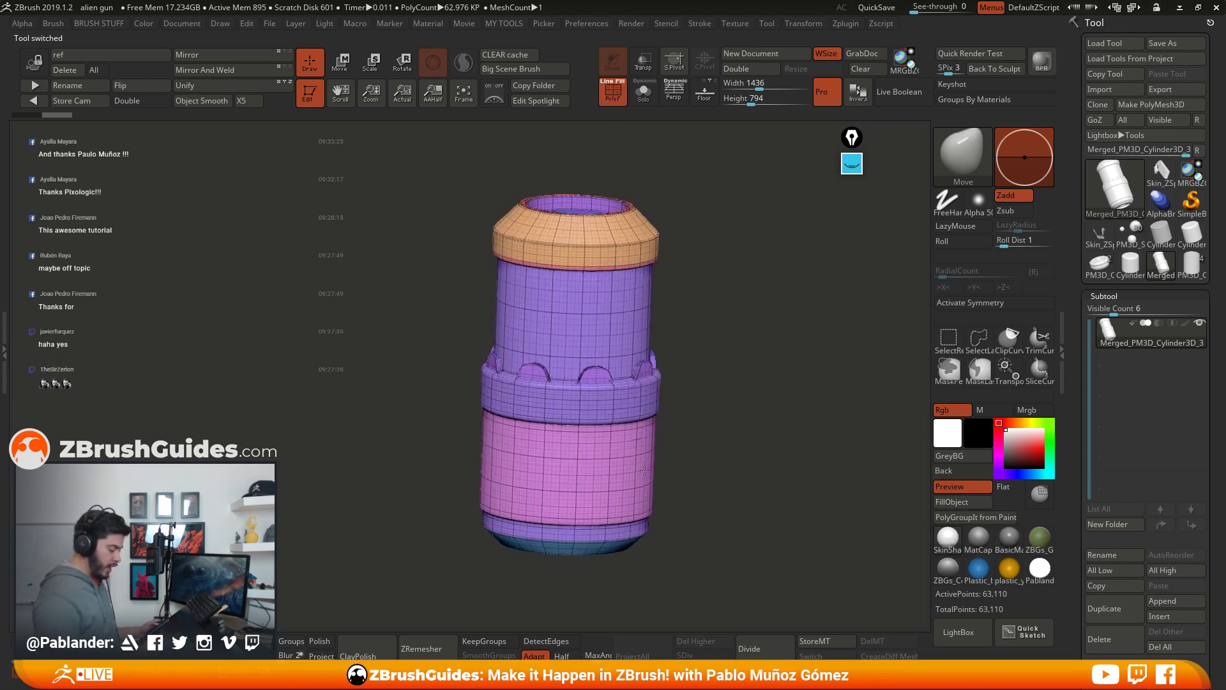
drag(703, 390, 726, 377)
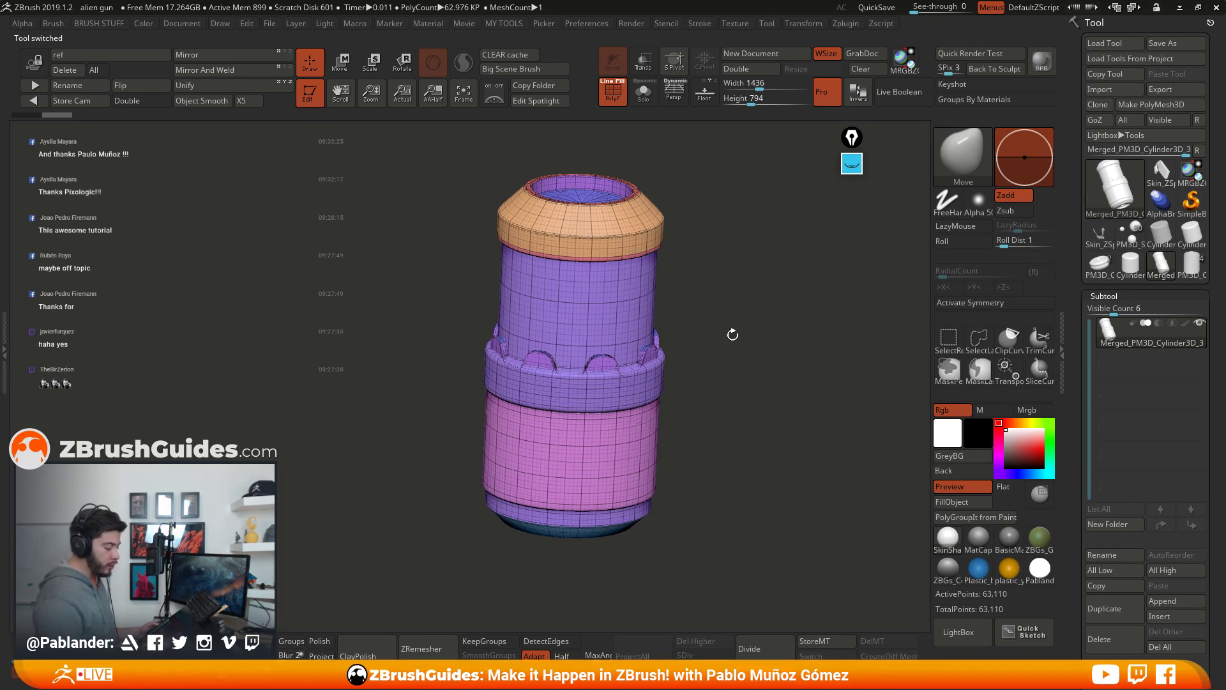
drag(733, 335, 740, 324)
Step: Assign a separate polygroup to each part of the merged mesh with Auto Groups
key(space)
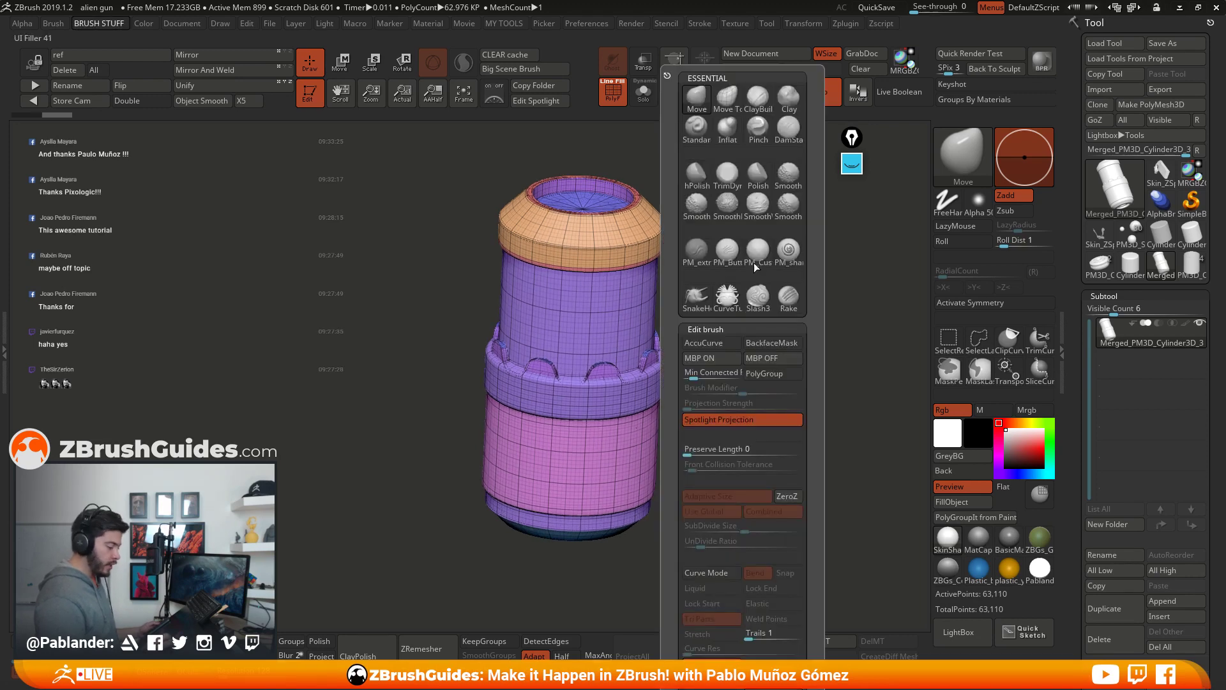
key(g)
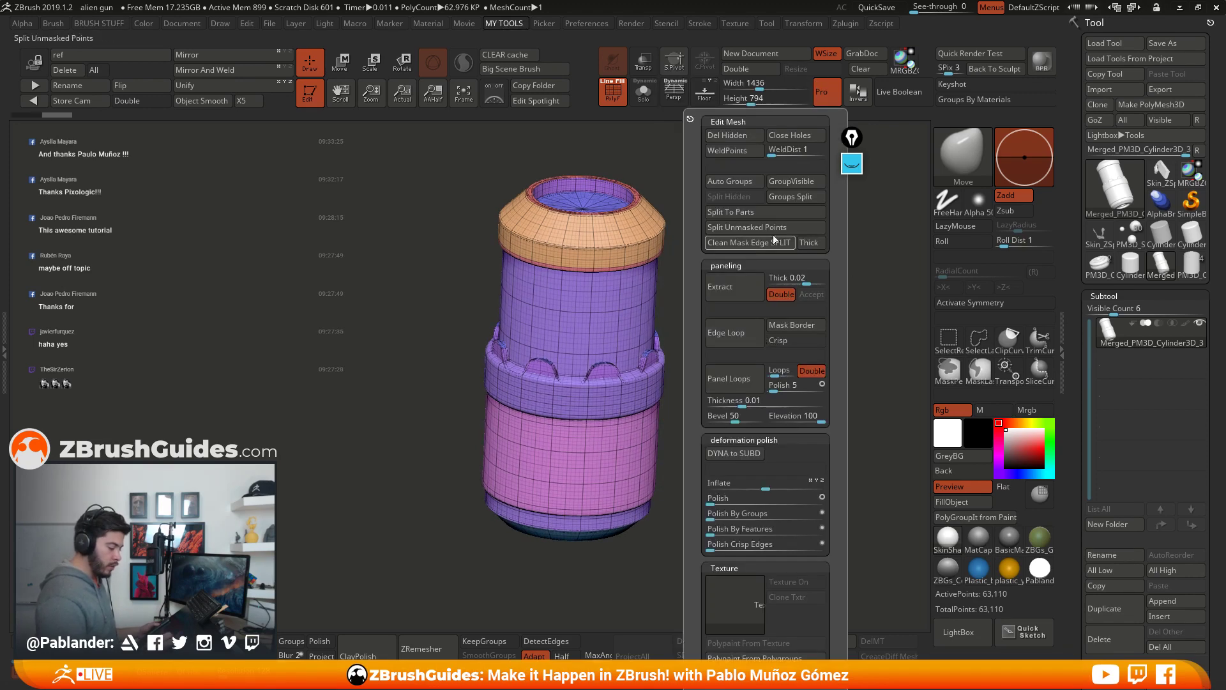
click(744, 185)
drag(656, 406, 713, 387)
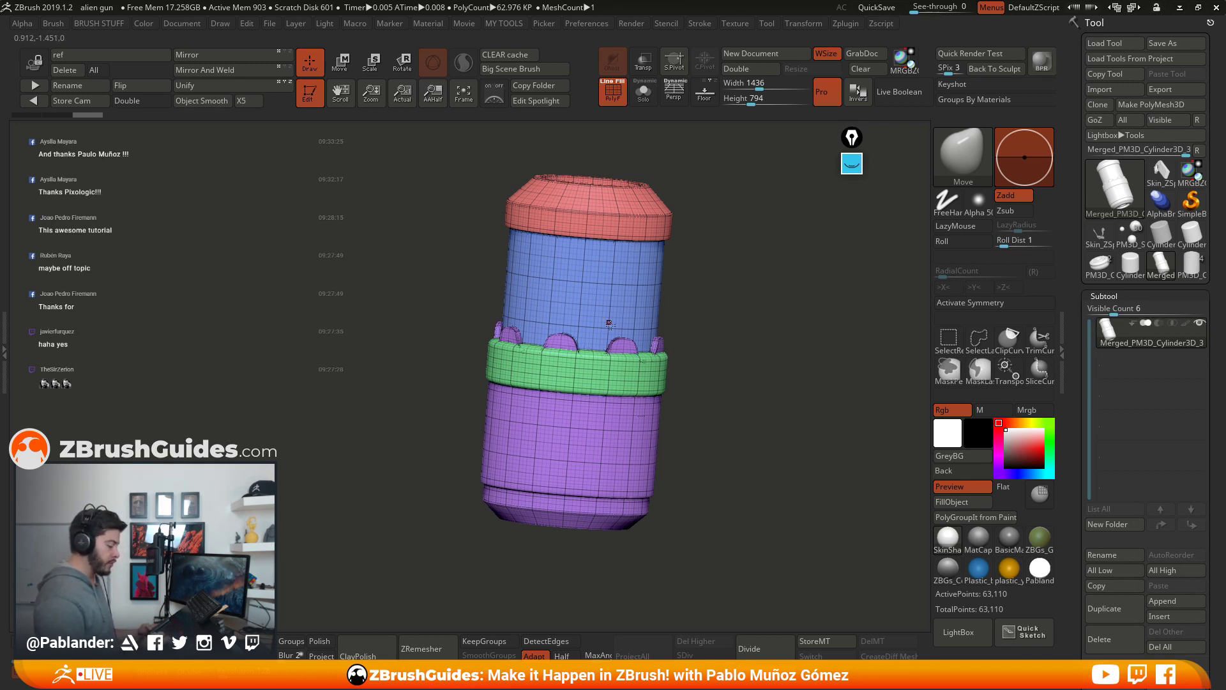
Step: Isolate the cap's polygroup, invert the visibility to inspect the other parts, and show the whole mesh again
key(ctrl+shift)
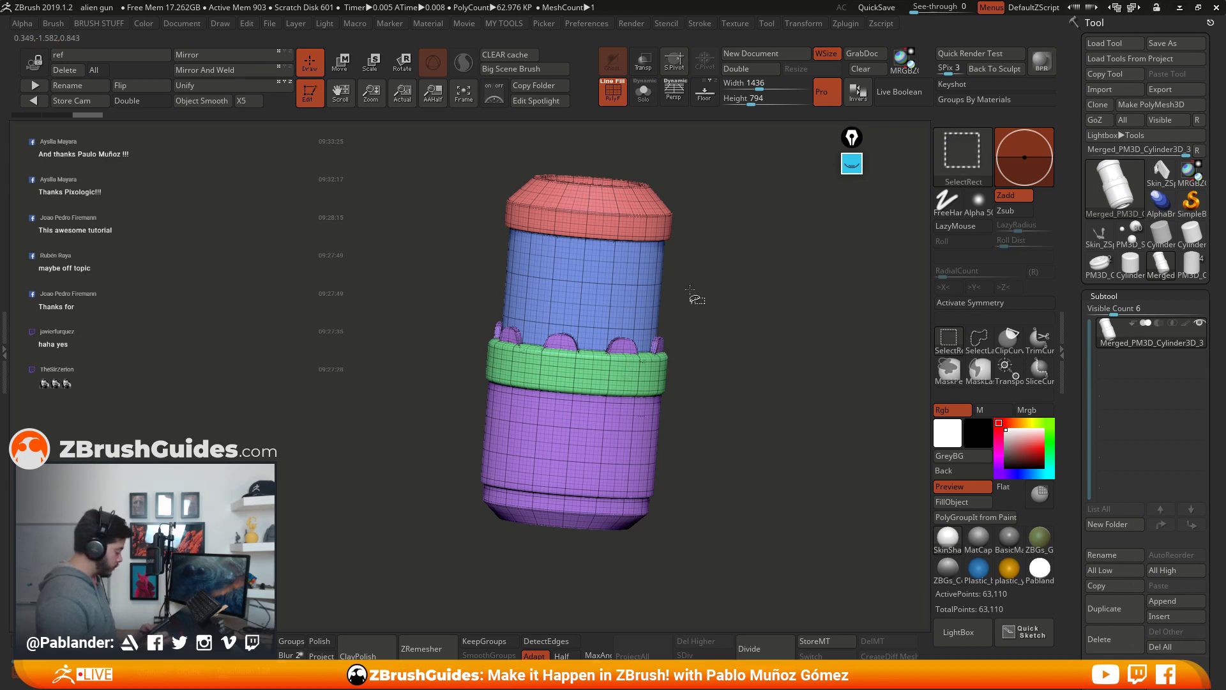
ctrl+shift+click(633, 186)
ctrl+shift+drag(744, 397, 732, 470)
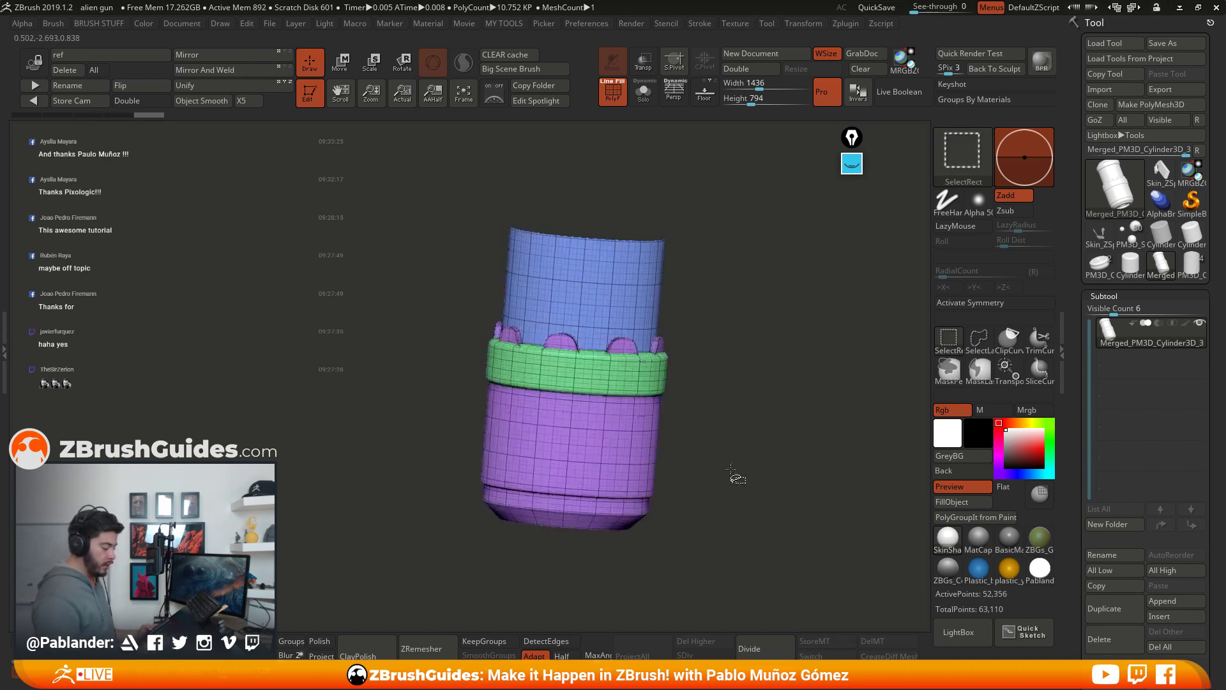
mouse_move(677, 306)
mouse_down()
mouse_move(758, 313)
mouse_move(726, 384)
mouse_move(702, 241)
mouse_move(709, 367)
mouse_move(738, 312)
mouse_up()
ctrl+shift+click(754, 332)
Step: Turn off the polyframe and switch the merged mesh back to the Basic material
key(shift+f)
click(1009, 537)
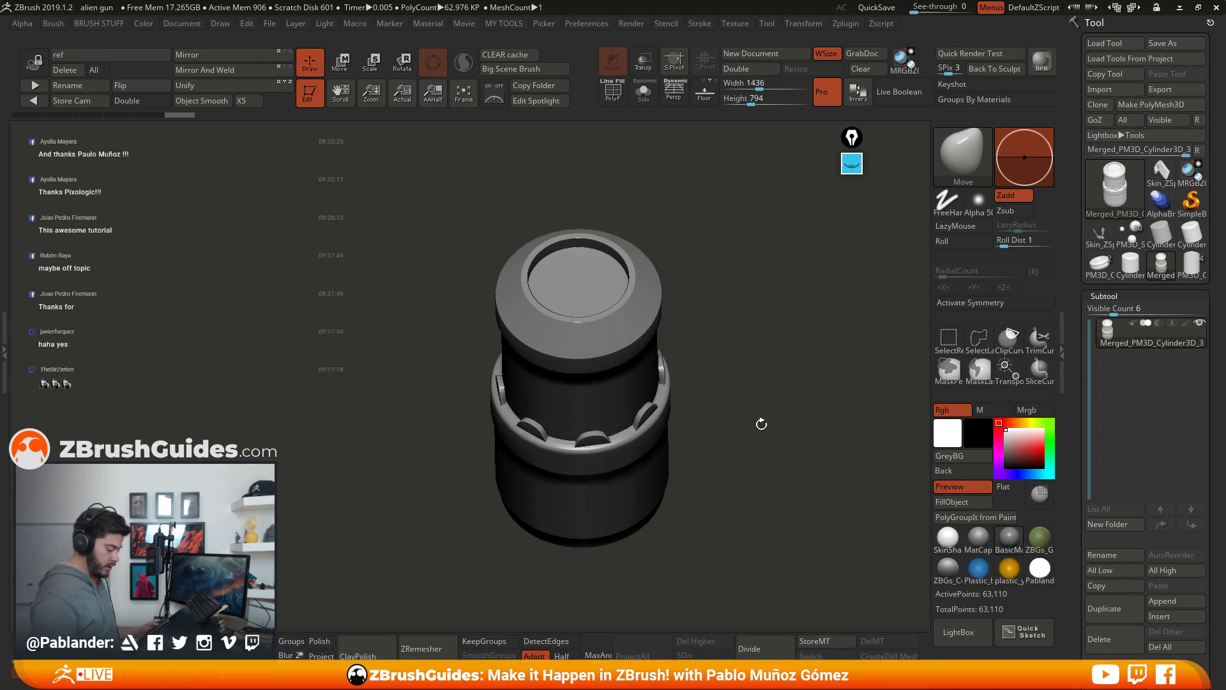
drag(762, 424, 585, 357)
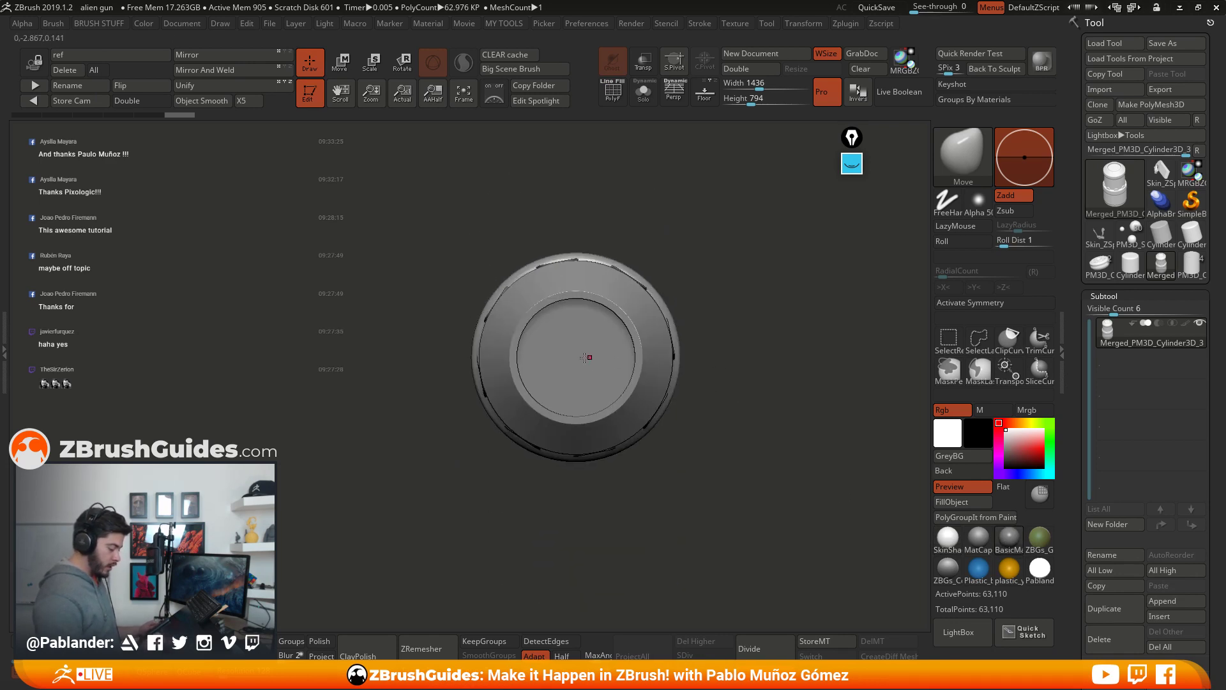
click(957, 168)
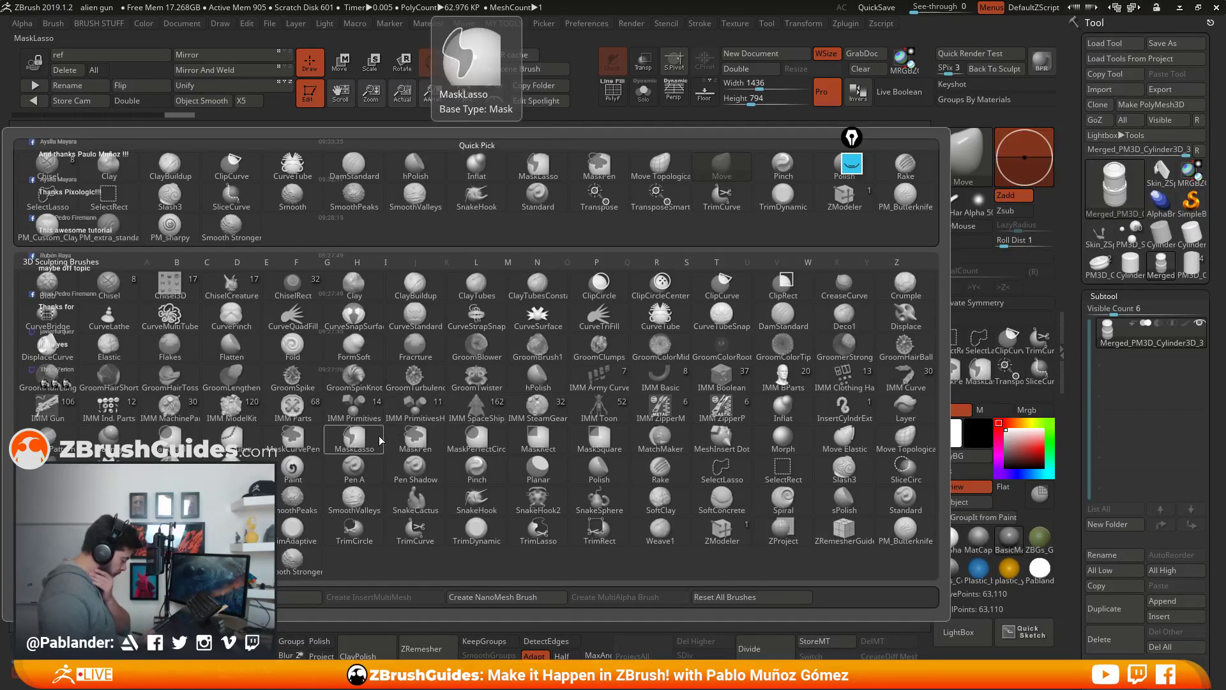
click(109, 412)
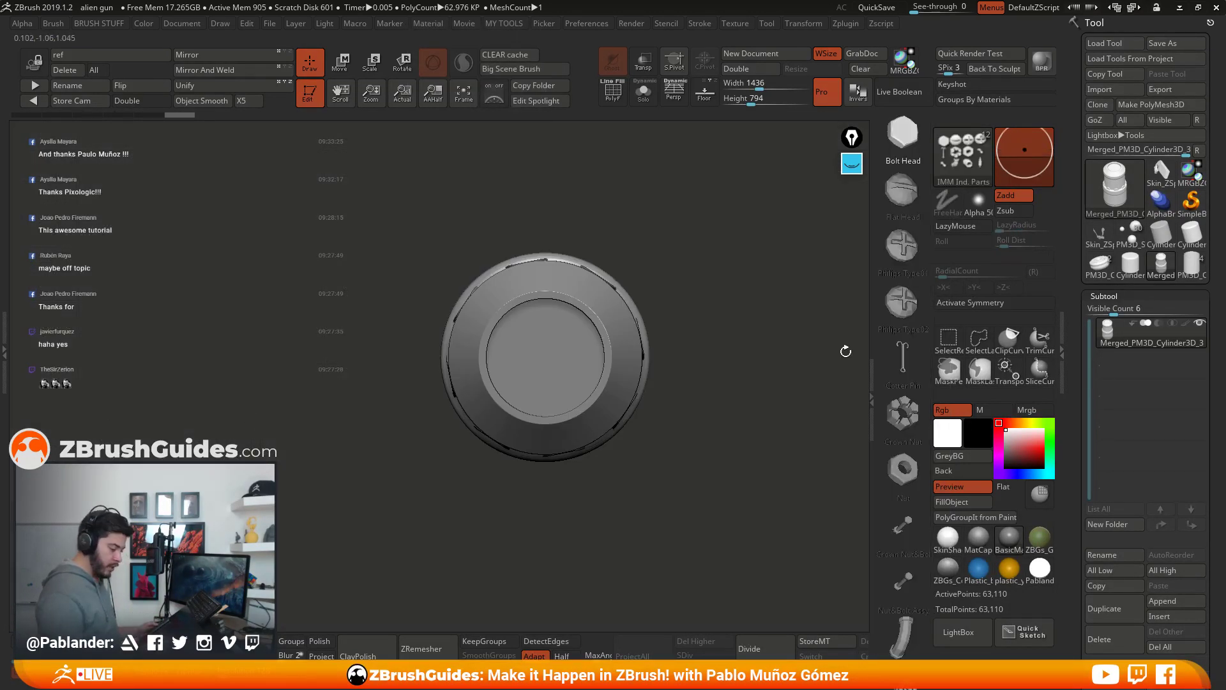
drag(756, 414, 731, 402)
shift+drag(731, 402, 732, 404)
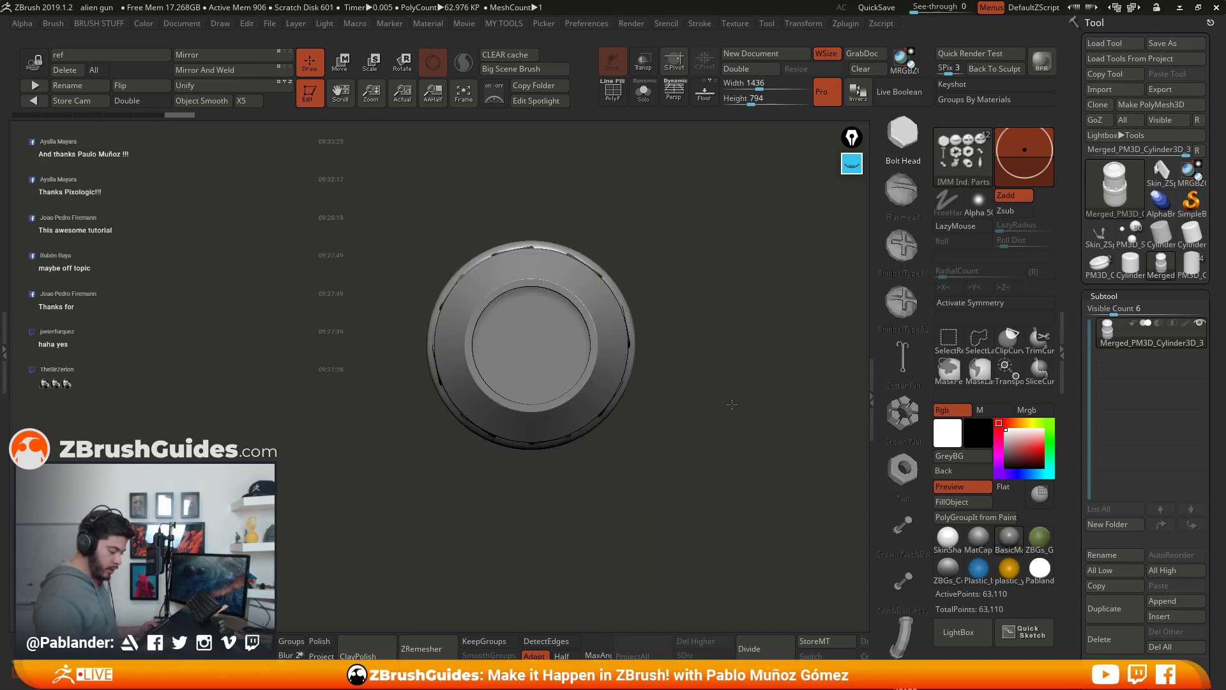
drag(898, 438, 895, 480)
click(899, 438)
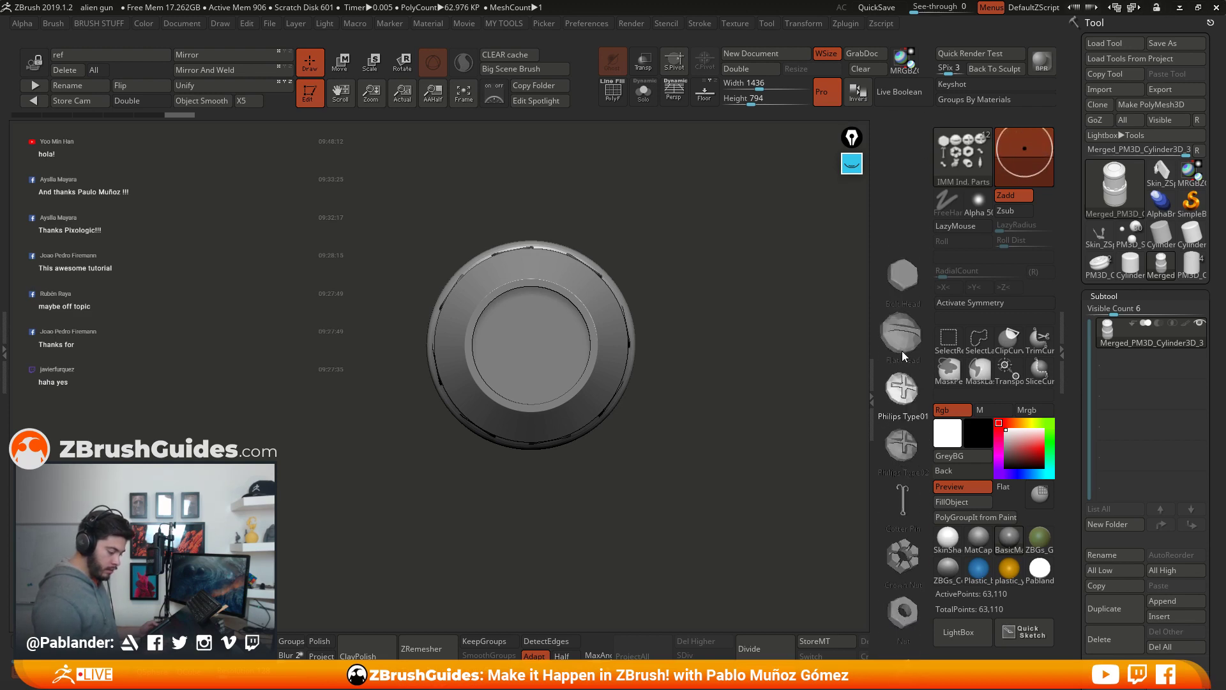
Step: Insert the Fasteners_2 slotted screw from the IMM ModelKit brush into the cap's round recess, with the polyframe shown
click(983, 152)
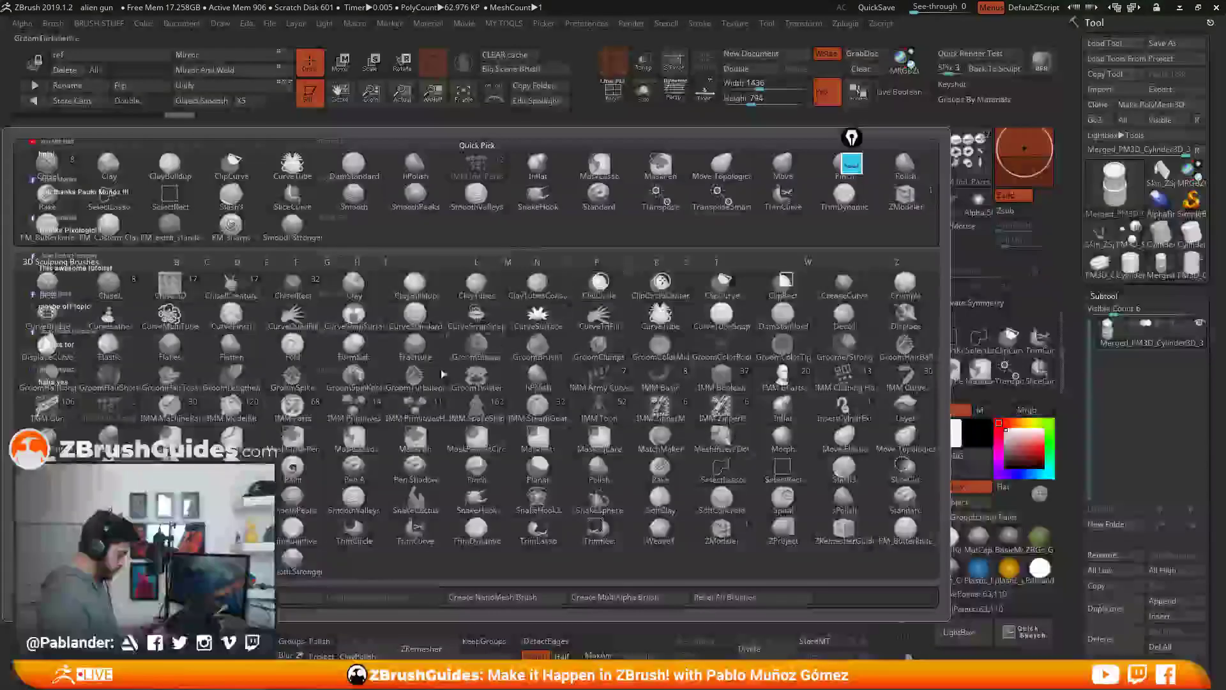
click(242, 412)
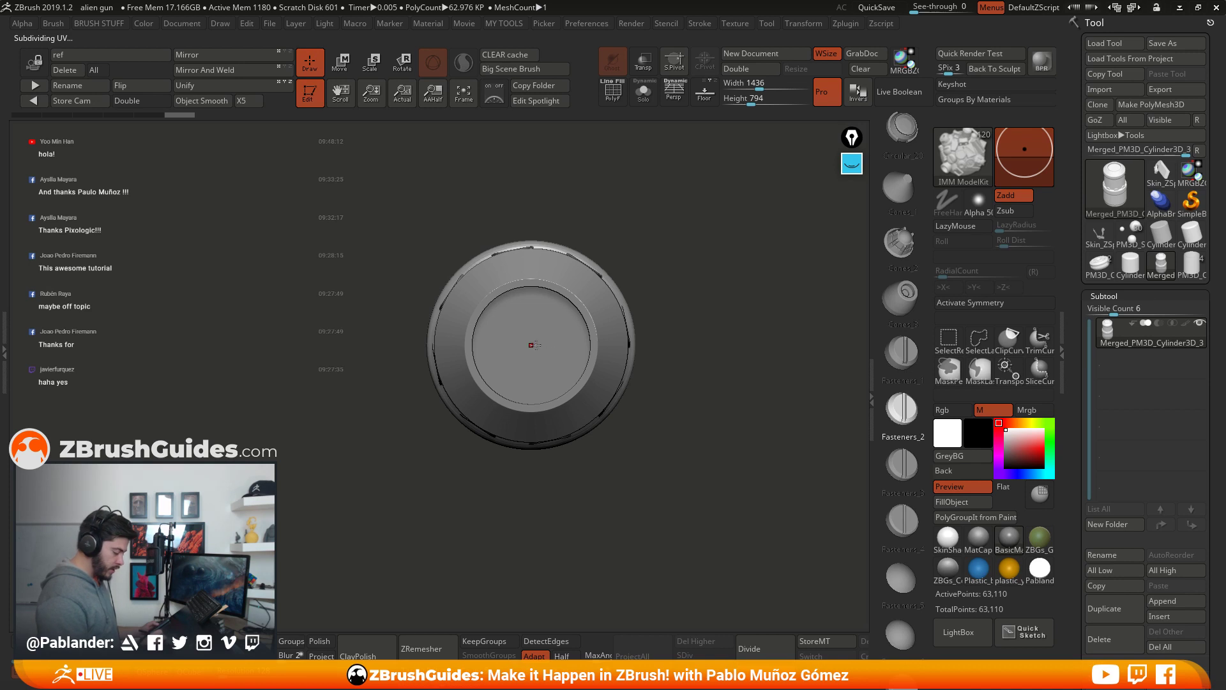
click(613, 90)
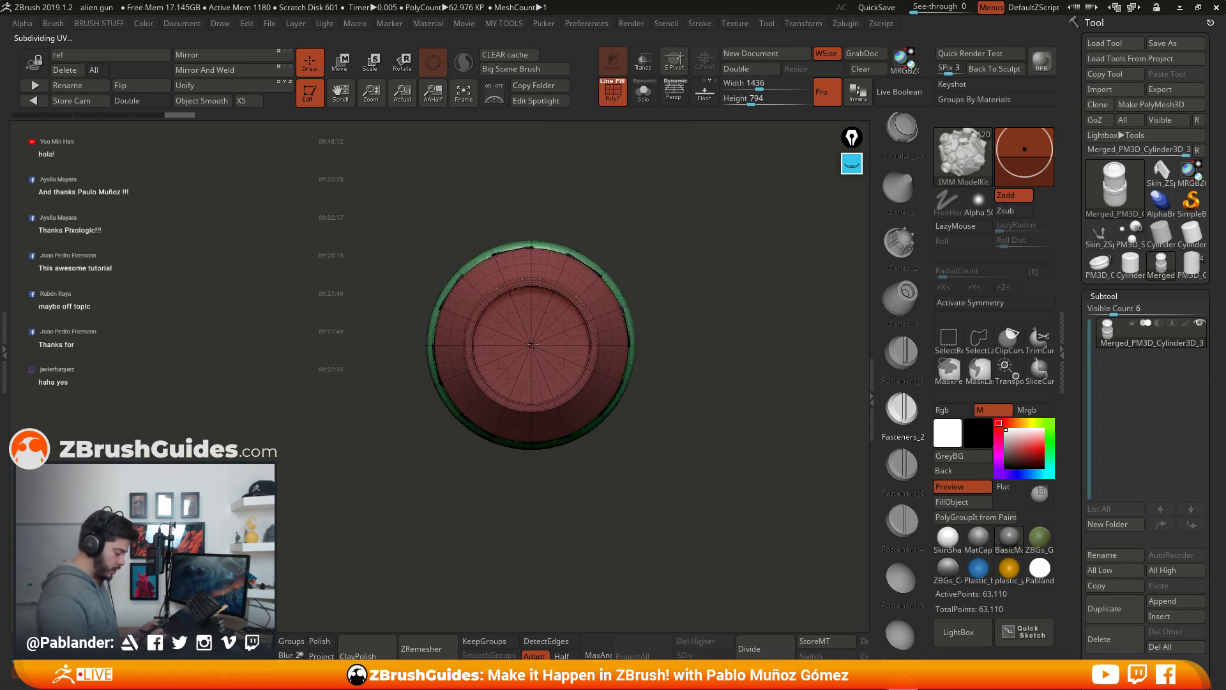
alt+drag(644, 162, 605, 423)
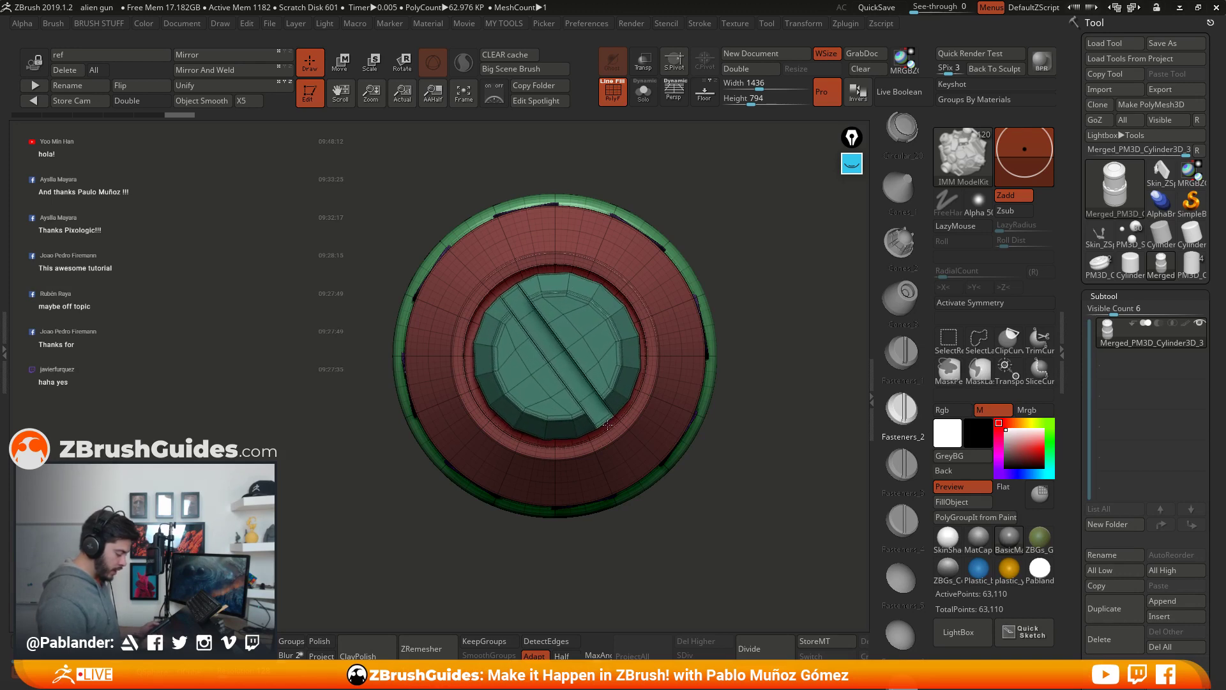
drag(761, 435, 760, 387)
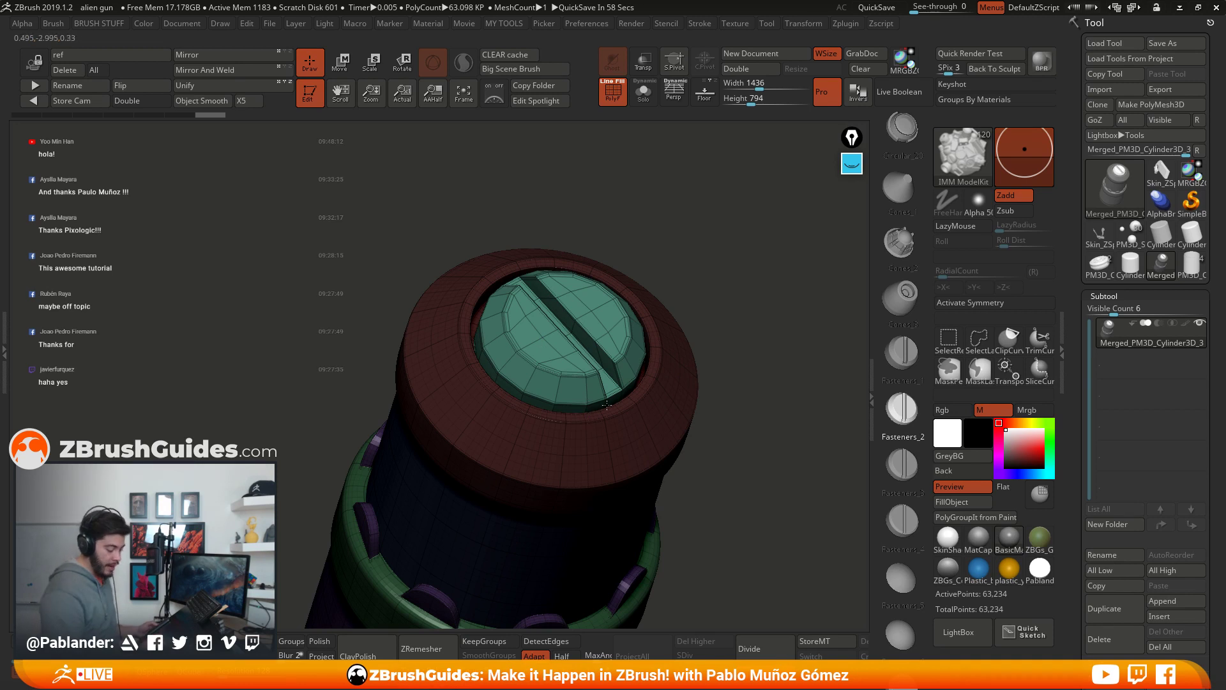
drag(711, 407, 705, 342)
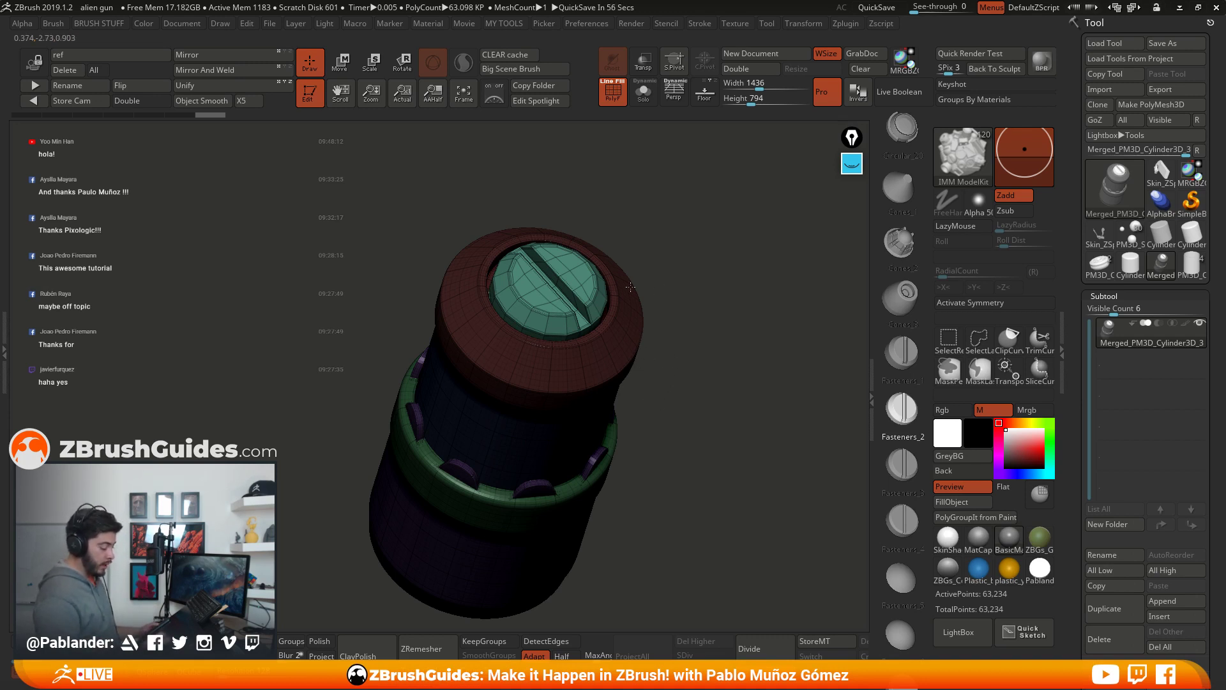
Step: Split the unmasked screw off into its own subtool and make that subtool active
key(1)
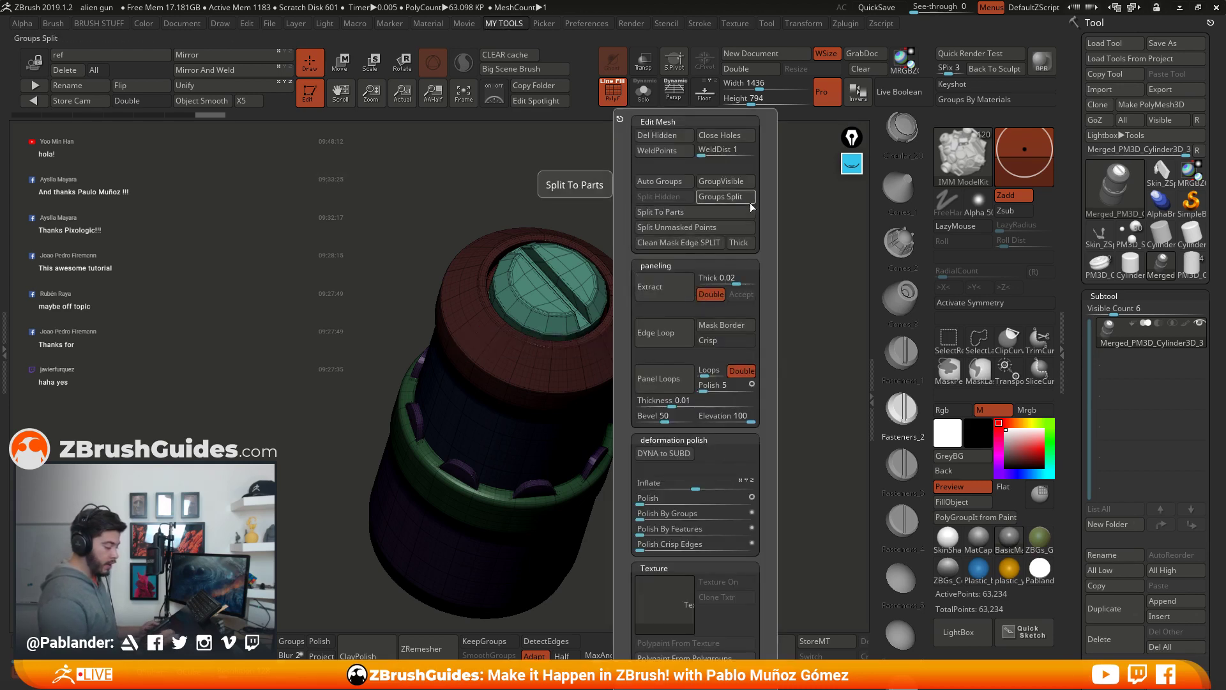
click(713, 228)
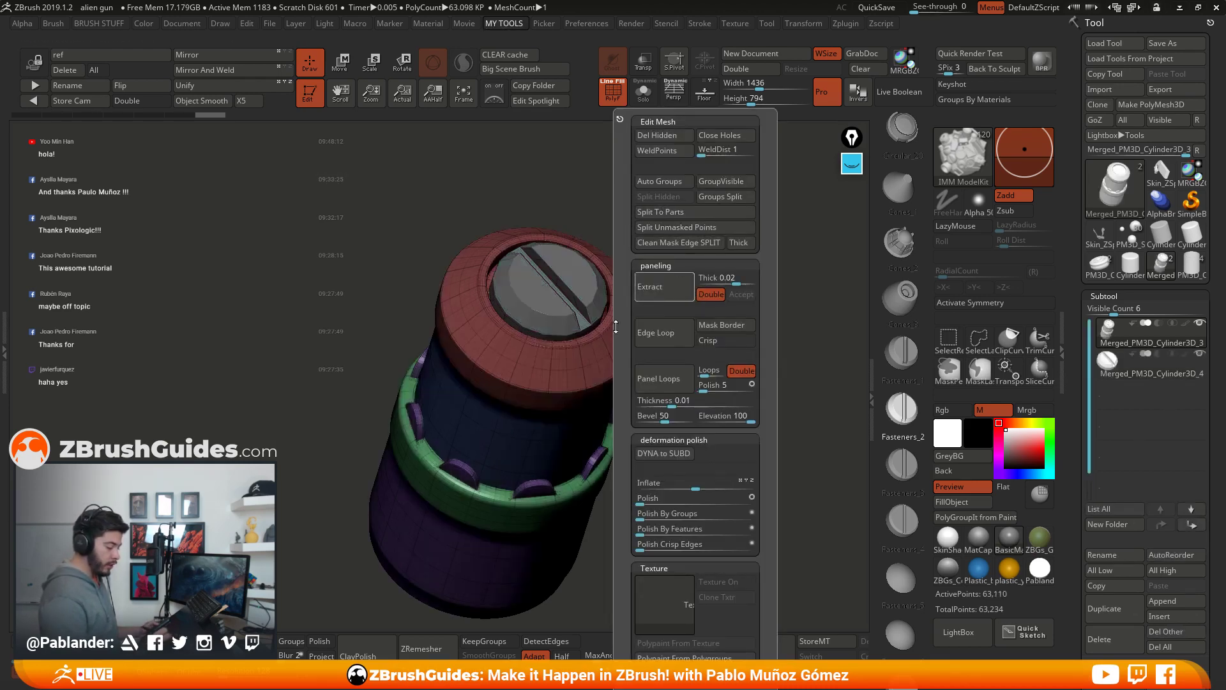
click(1136, 372)
Step: Sink the slotted screw slightly deeper into the cap using the transform gizmo in the side view
drag(678, 395, 689, 411)
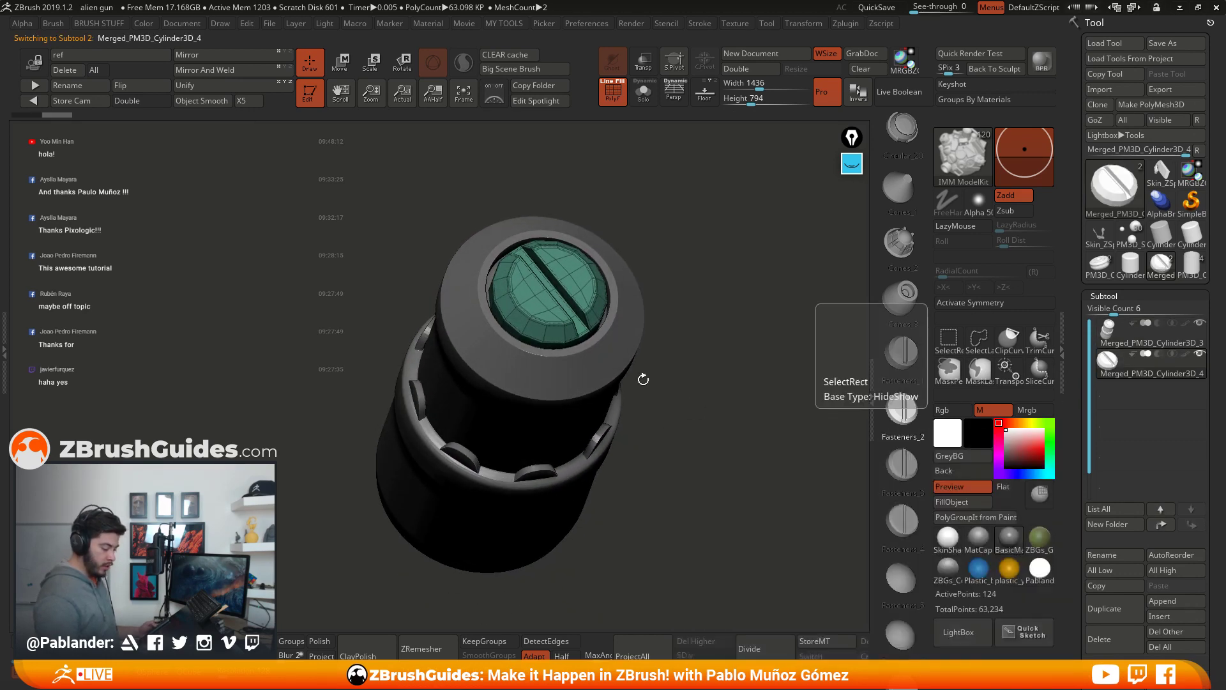
drag(690, 299, 707, 422)
key(w)
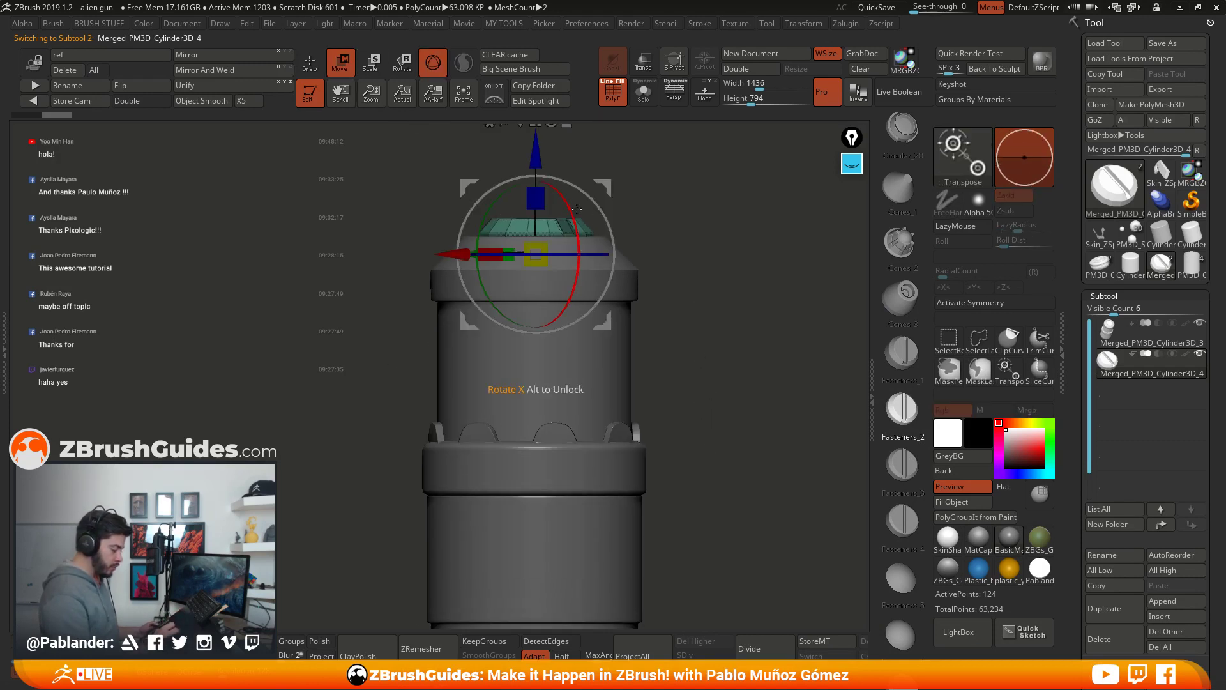
key(q)
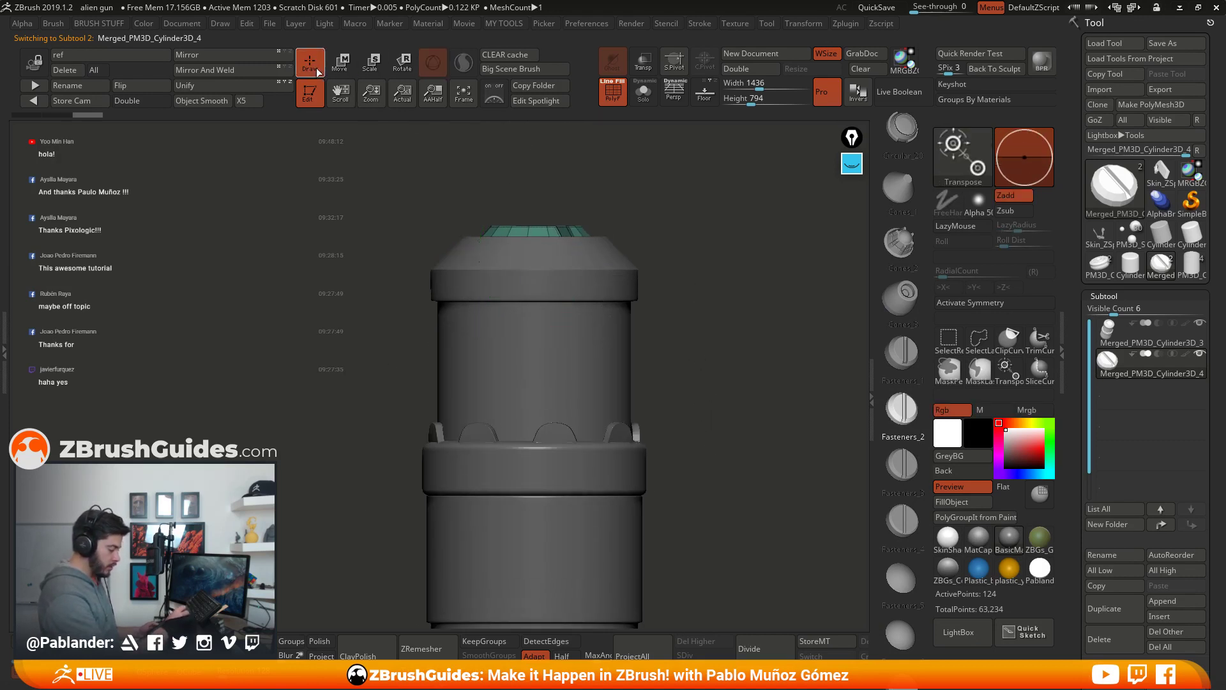
Step: Insert Circular_1 screws on the collar's tabs using Y-axis radial symmetry with a RadialCount of 8, and turn off the polyframe
alt+drag(699, 406, 729, 398)
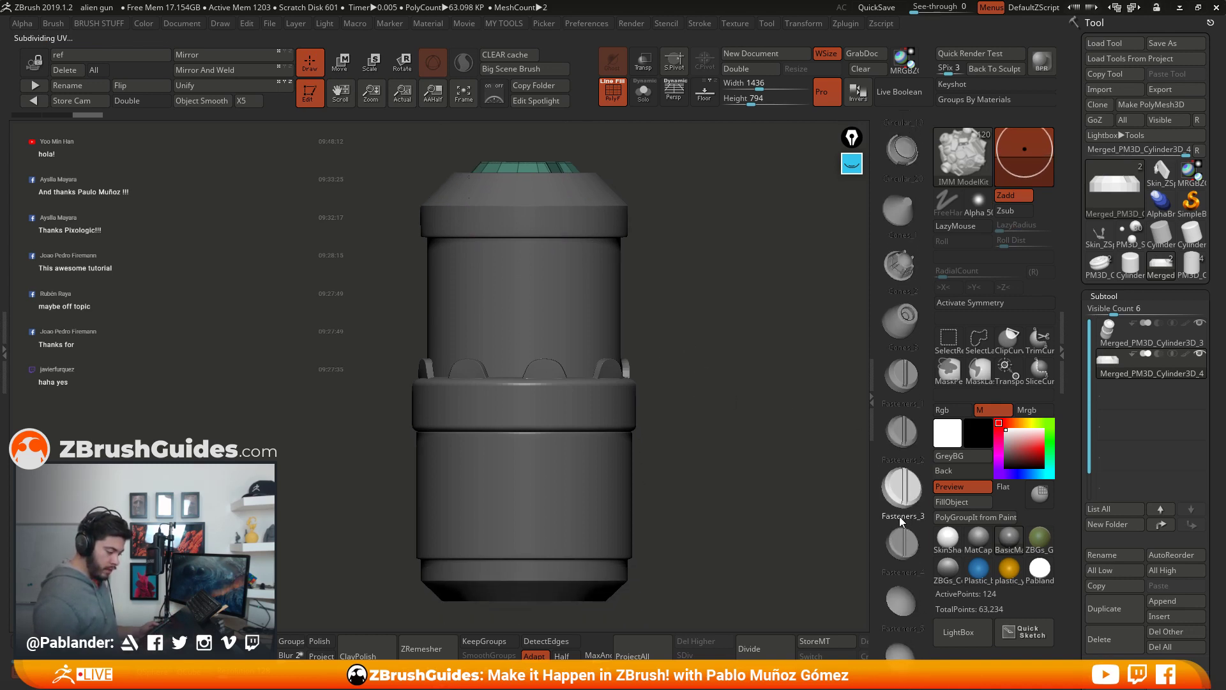
scroll(900, 516, up, 9)
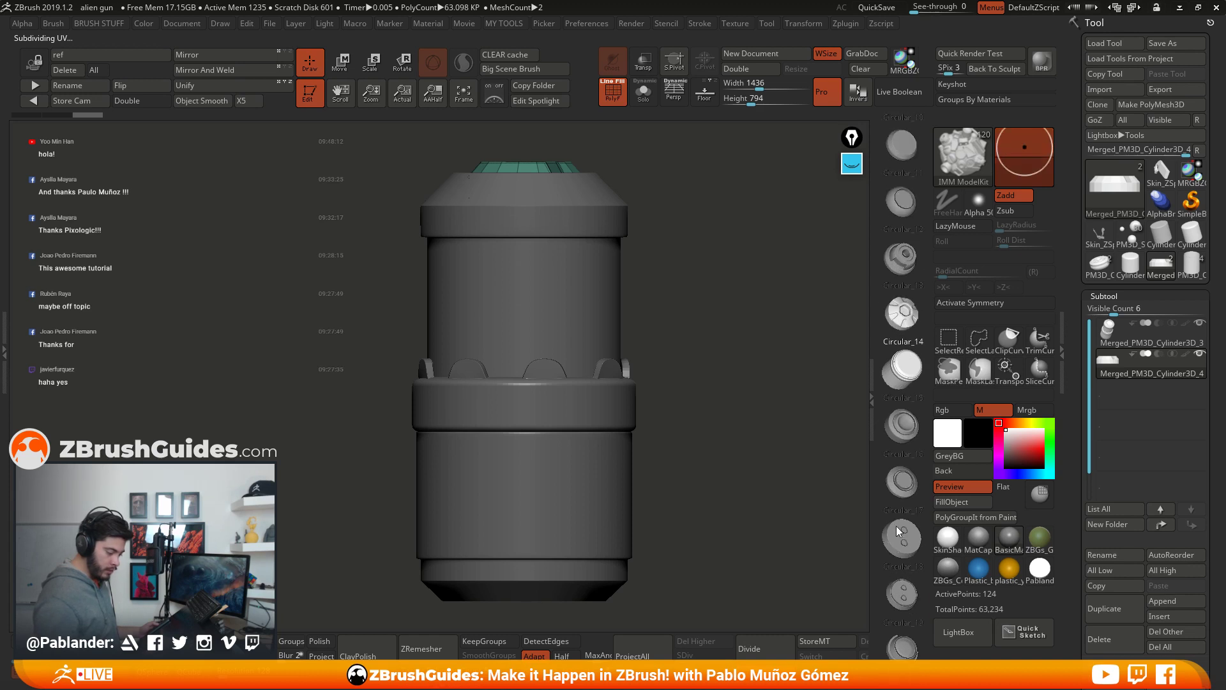
scroll(896, 526, up, 6)
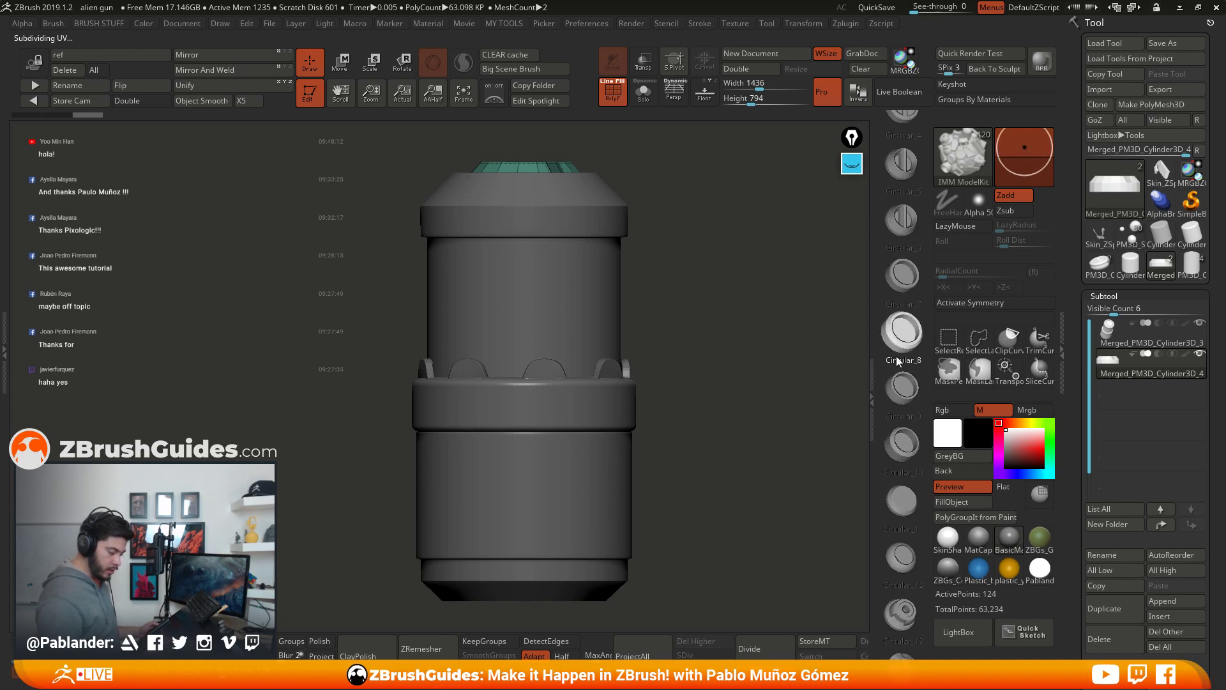
scroll(898, 361, up, 5)
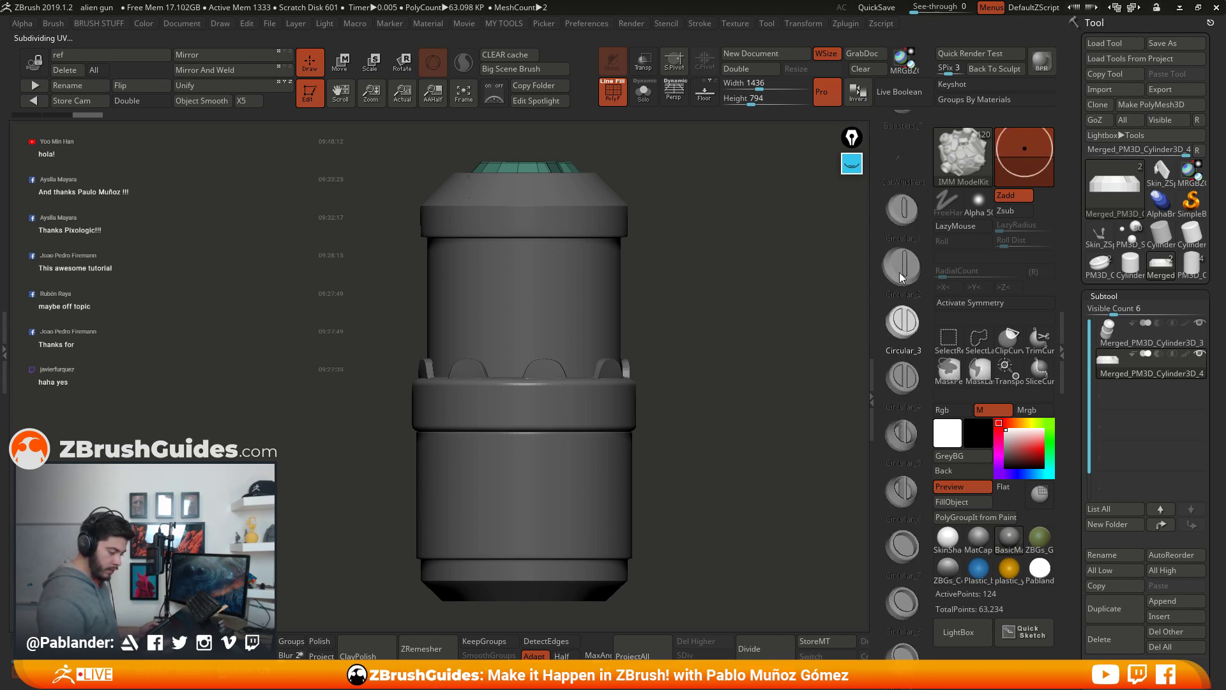
click(902, 210)
mouse_move(558, 199)
ctrl+right_down()
mouse_move(594, 443)
mouse_move(596, 374)
ctrl+right_up()
click(1001, 304)
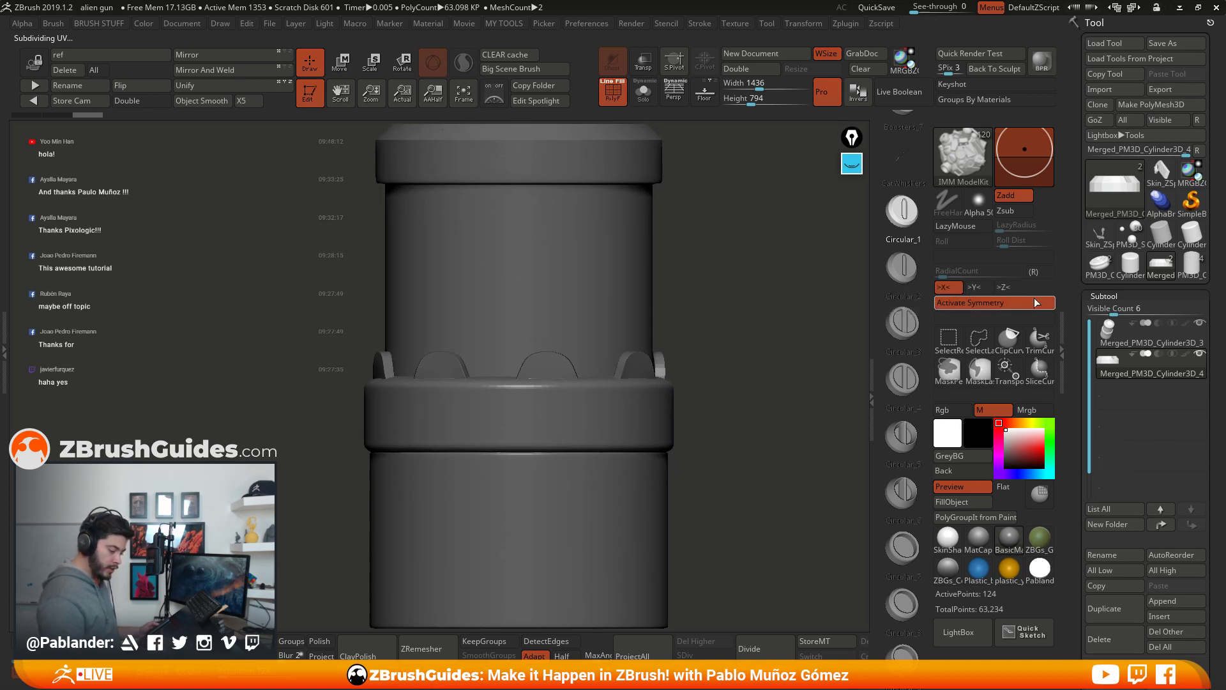
click(974, 287)
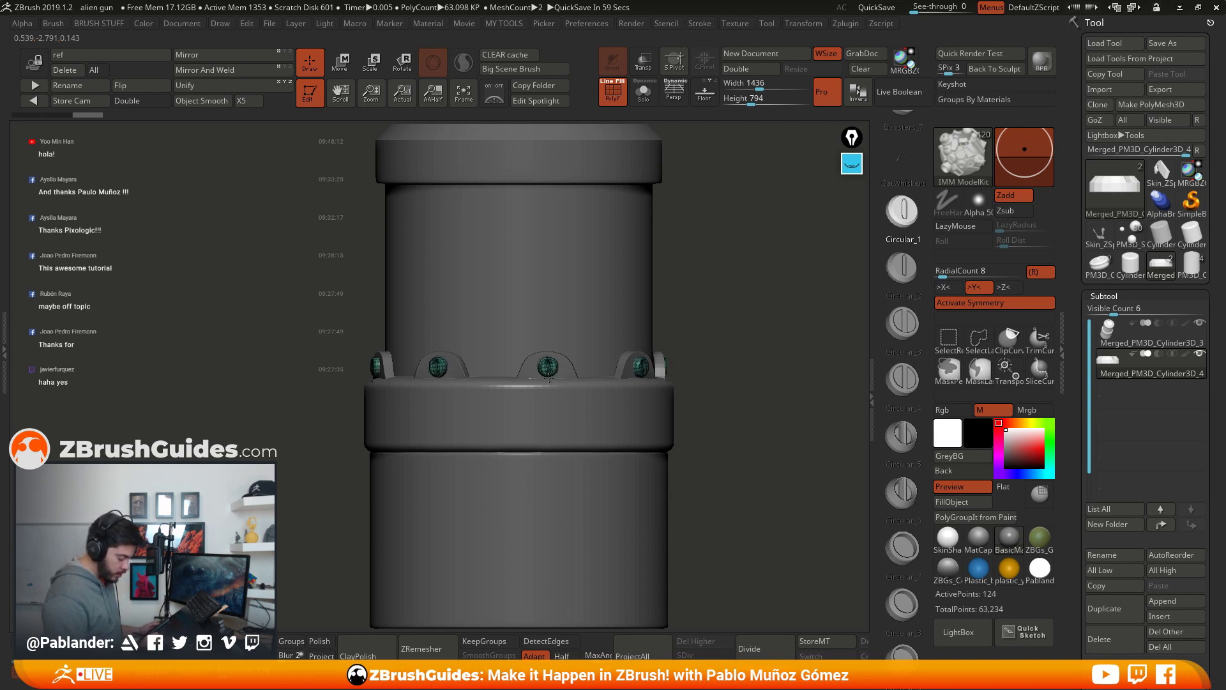
key(shift+f)
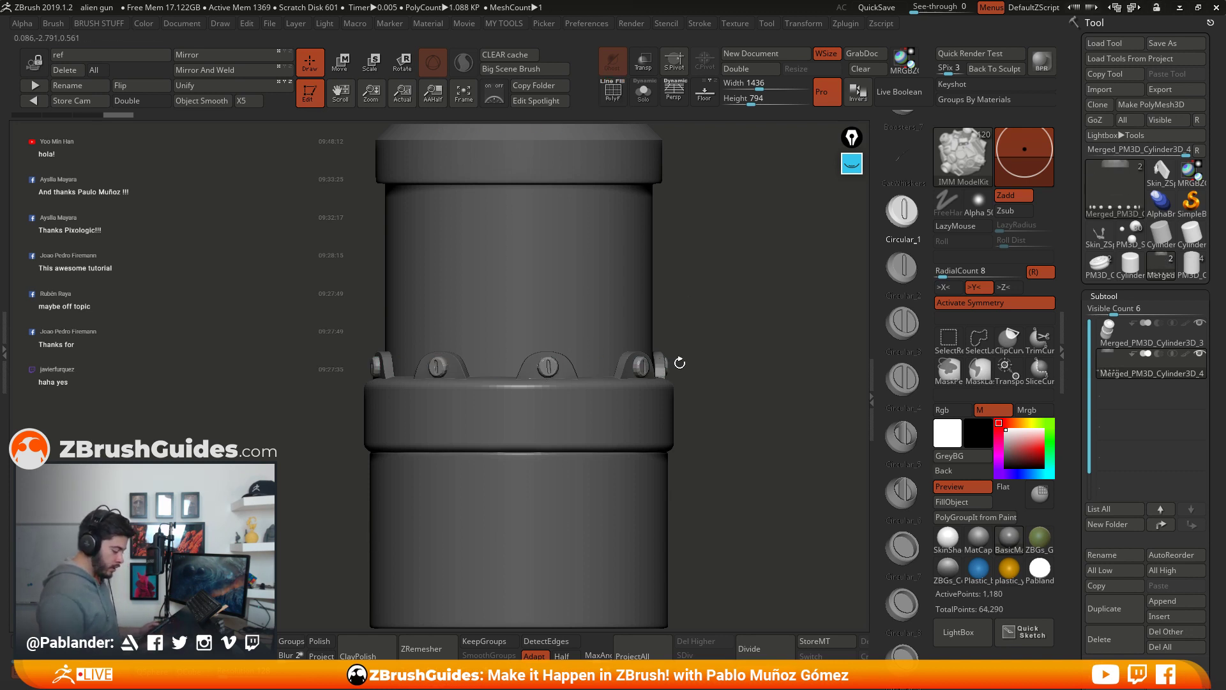
Step: Fit the inserted screws against the collar's tabs with the transform gizmo and return to Draw mode
click(341, 62)
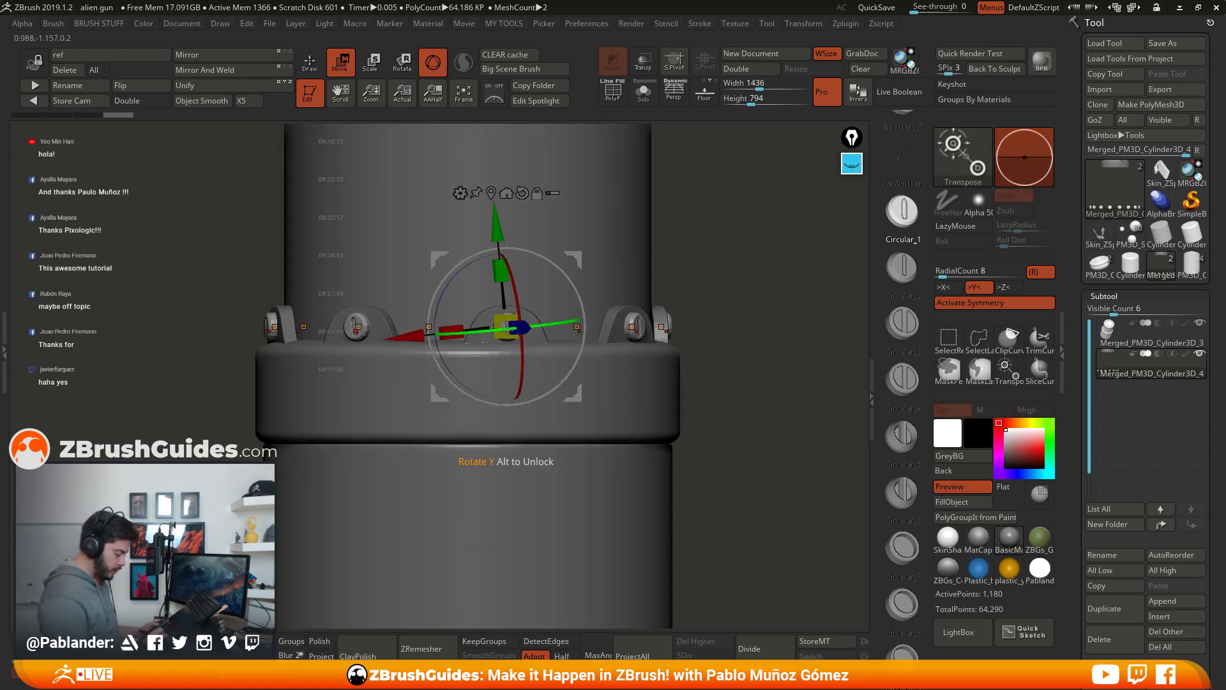
drag(468, 386, 575, 351)
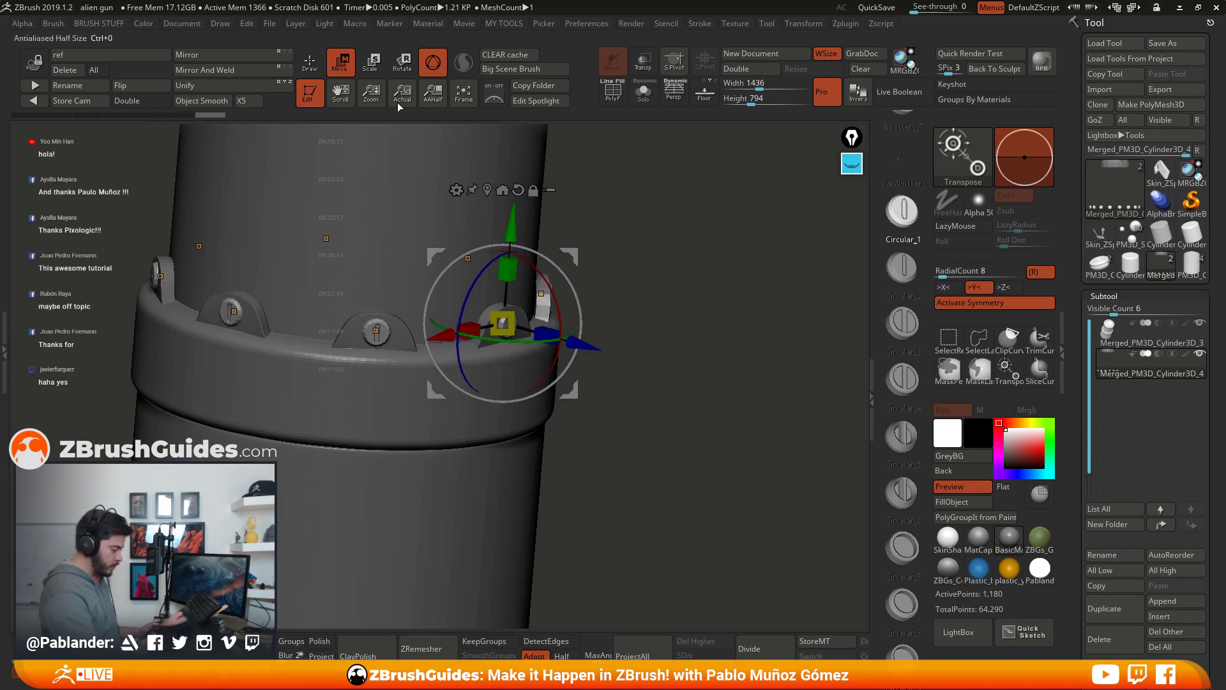
key(q)
mouse_move(668, 343)
alt+mouse_down()
mouse_move(637, 271)
mouse_move(657, 334)
mouse_move(654, 377)
alt+mouse_up()
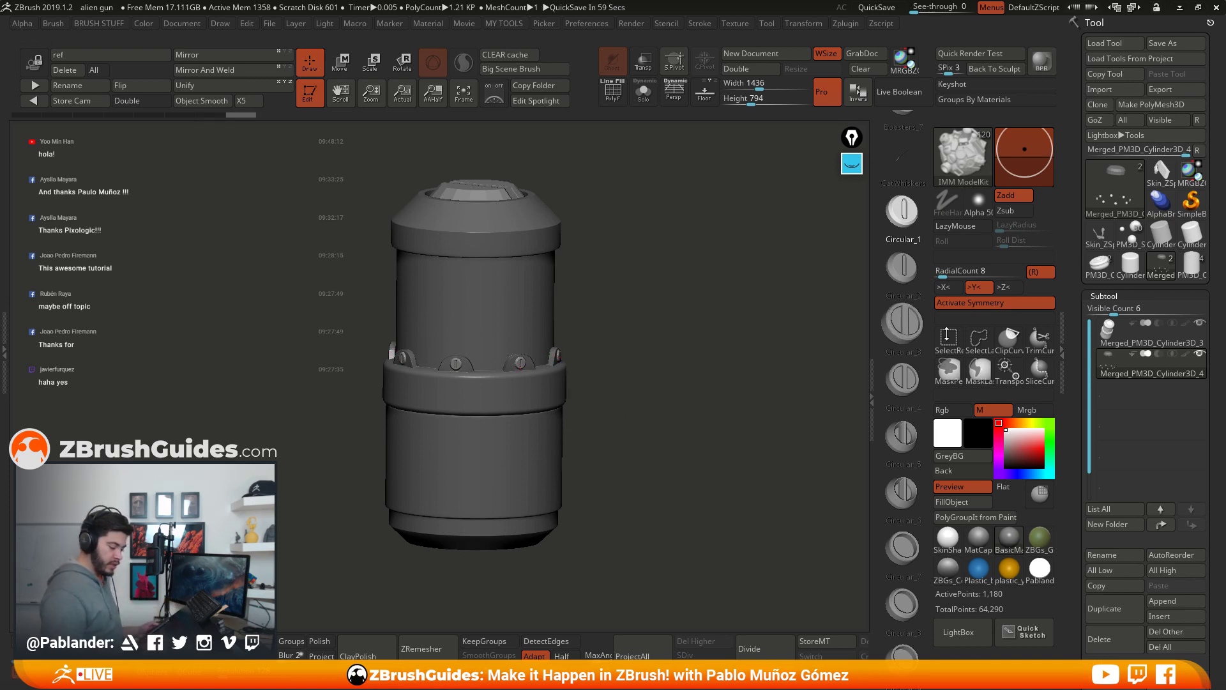
Step: Insert Fasteners_19 bolts around the lower edge of the body using Y-axis radial symmetry with a RadialCount of 4
mouse_move(1129, 365)
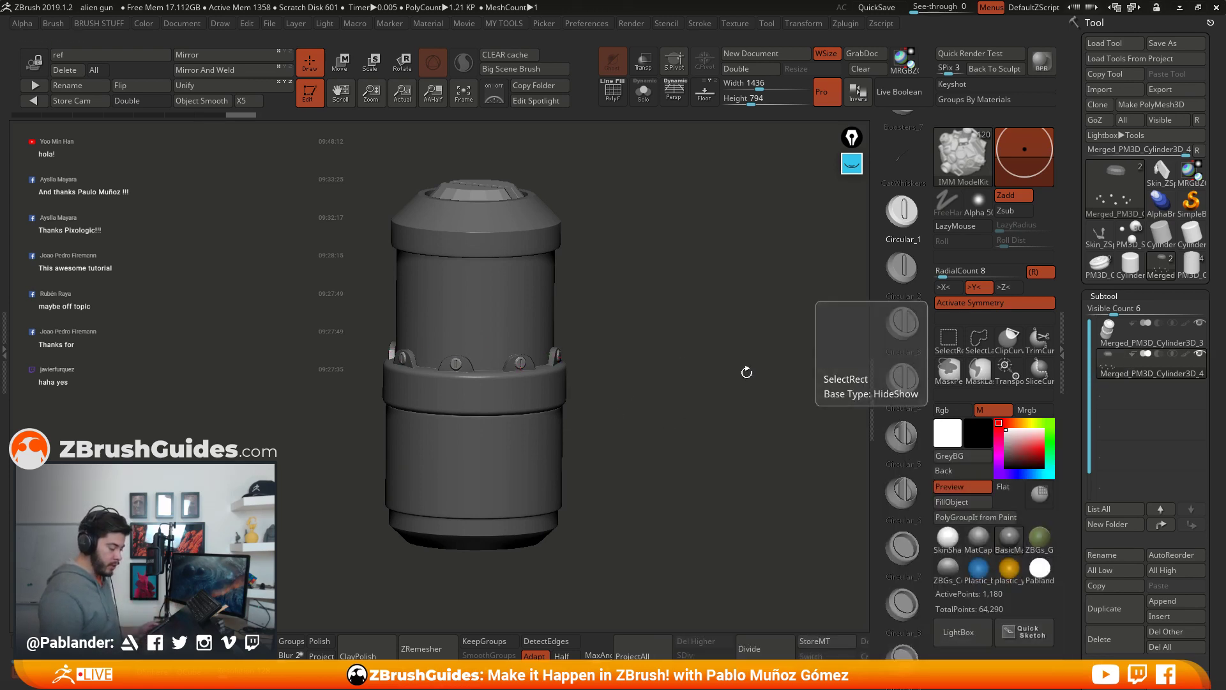
drag(609, 382, 639, 436)
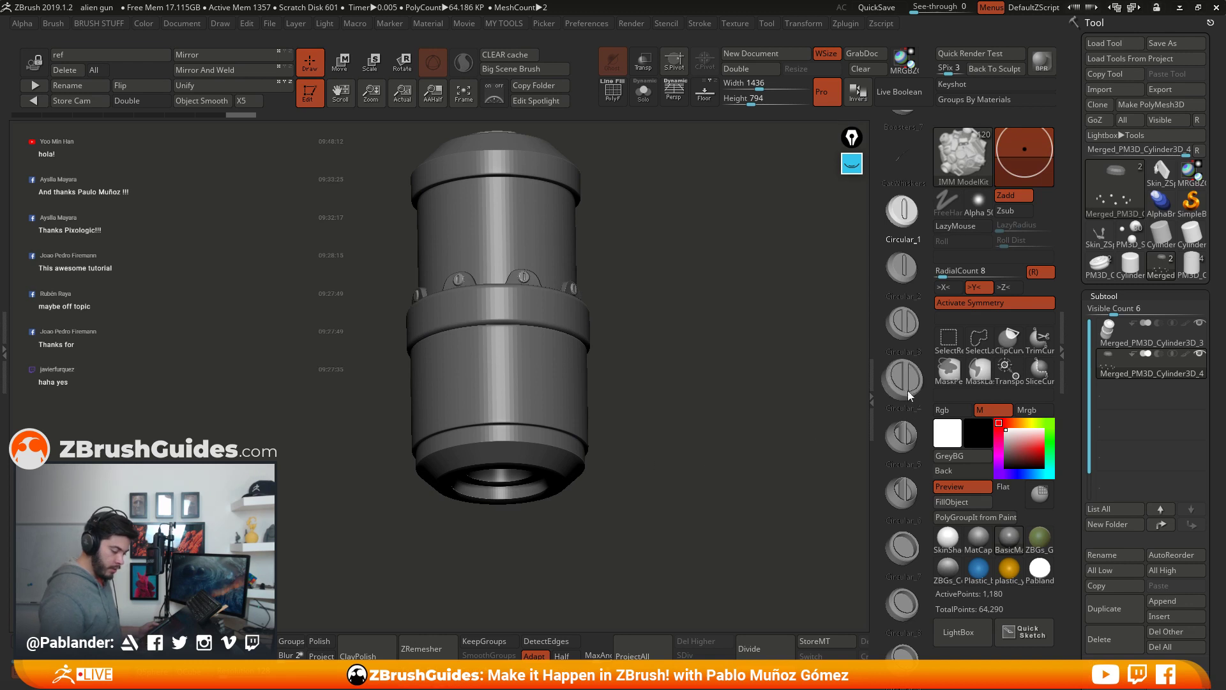
scroll(907, 389, down, 15)
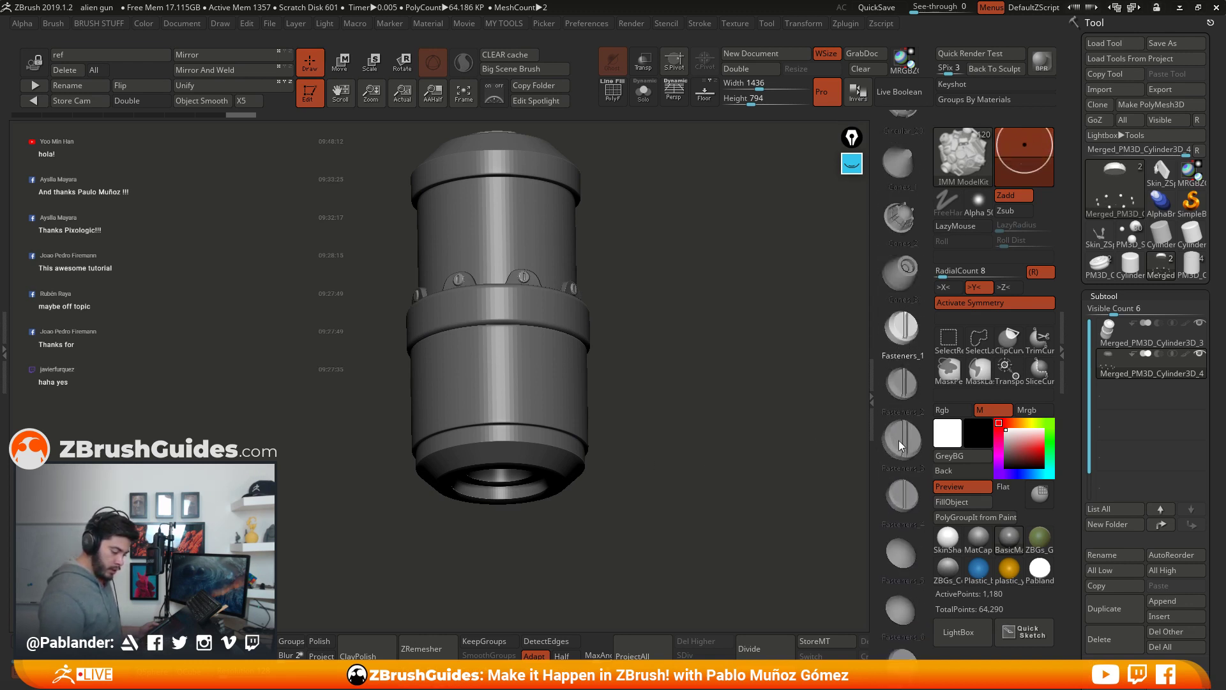
scroll(901, 441, down, 6)
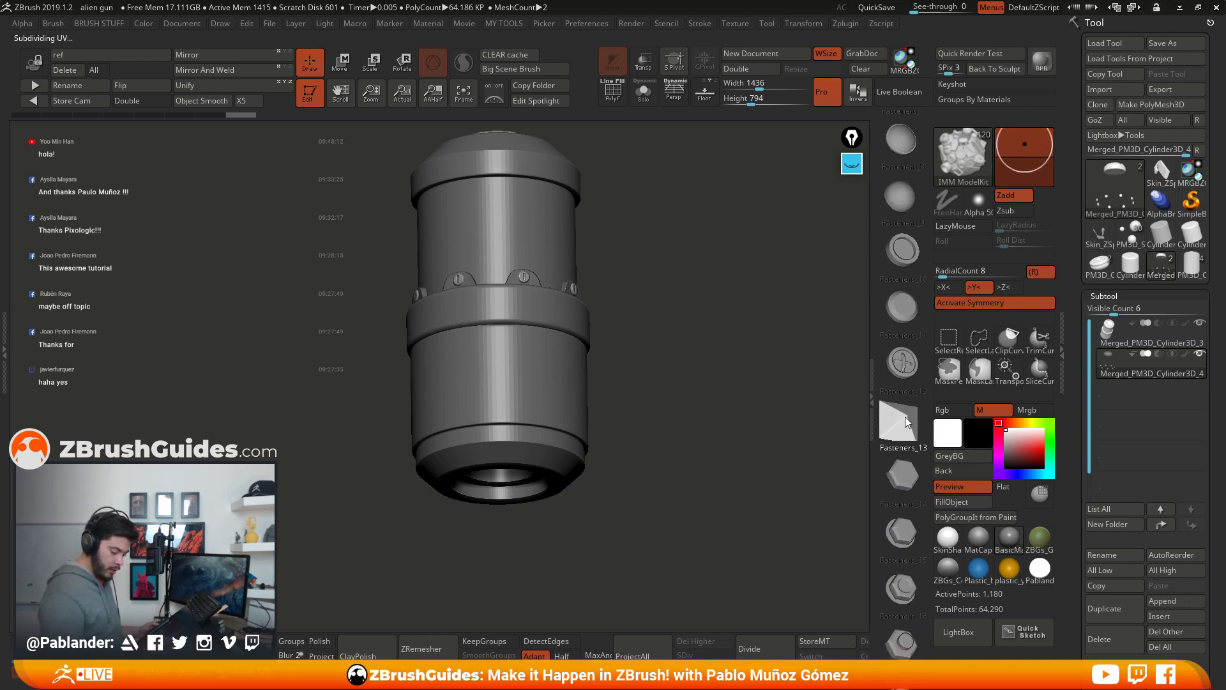
scroll(905, 409, down, 5)
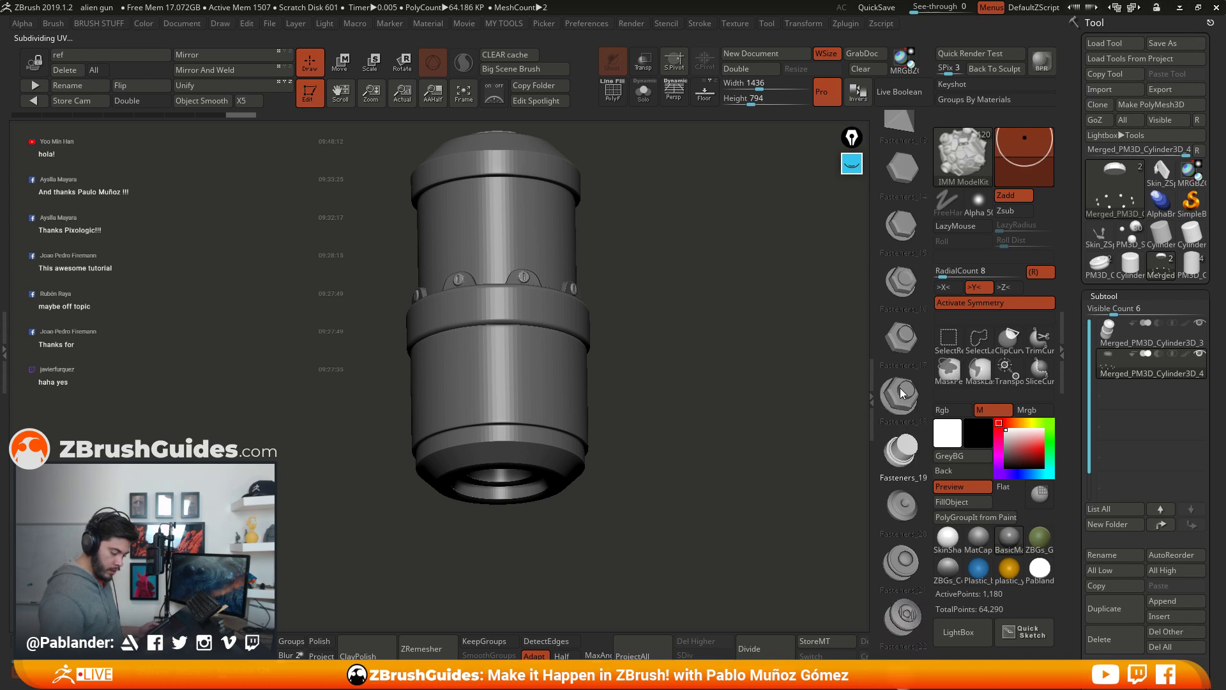
scroll(900, 389, down, 1)
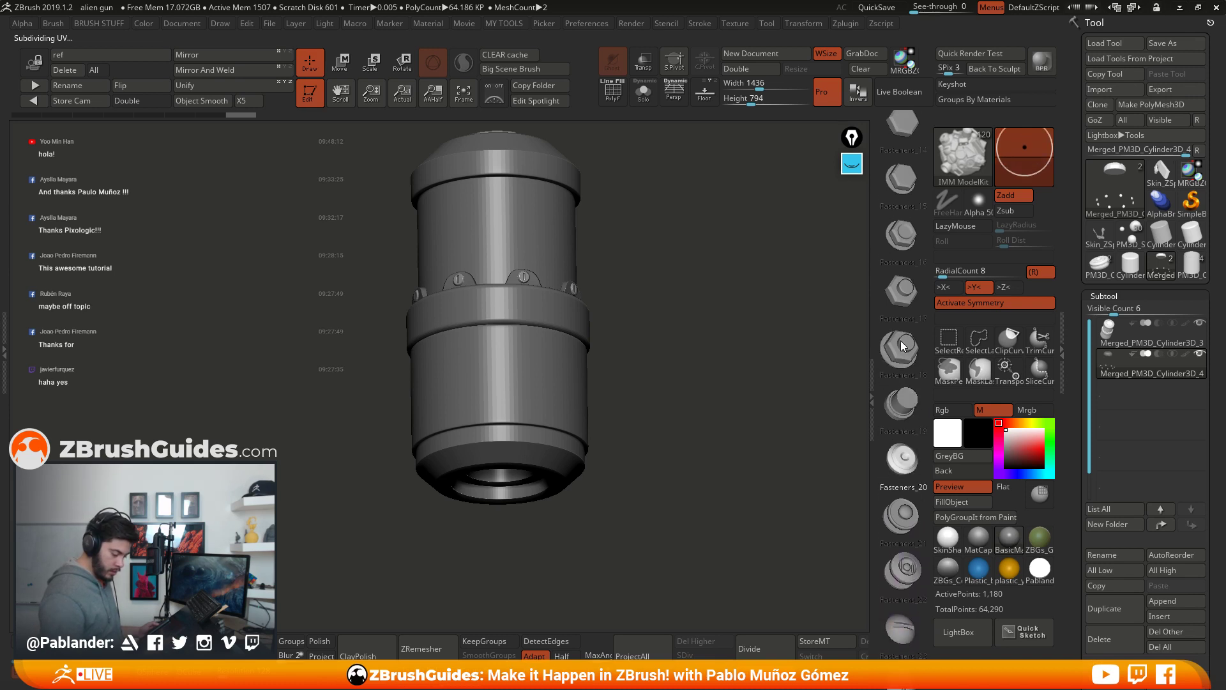
scroll(906, 376, down, 1)
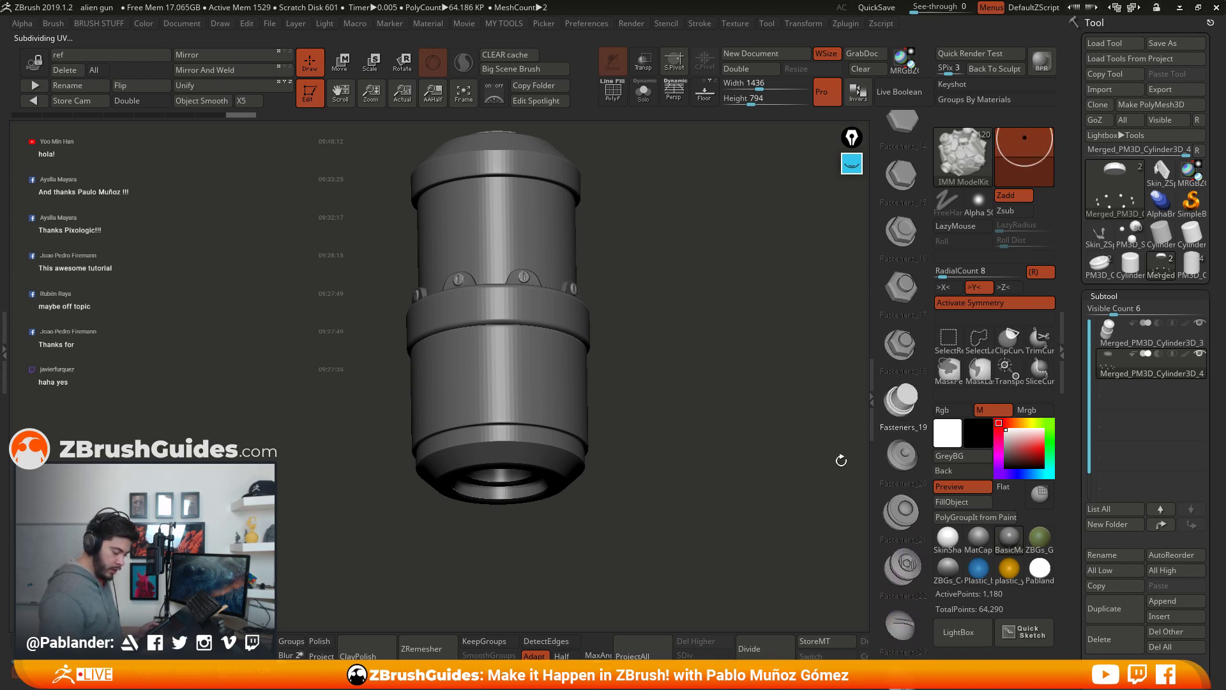
click(981, 269)
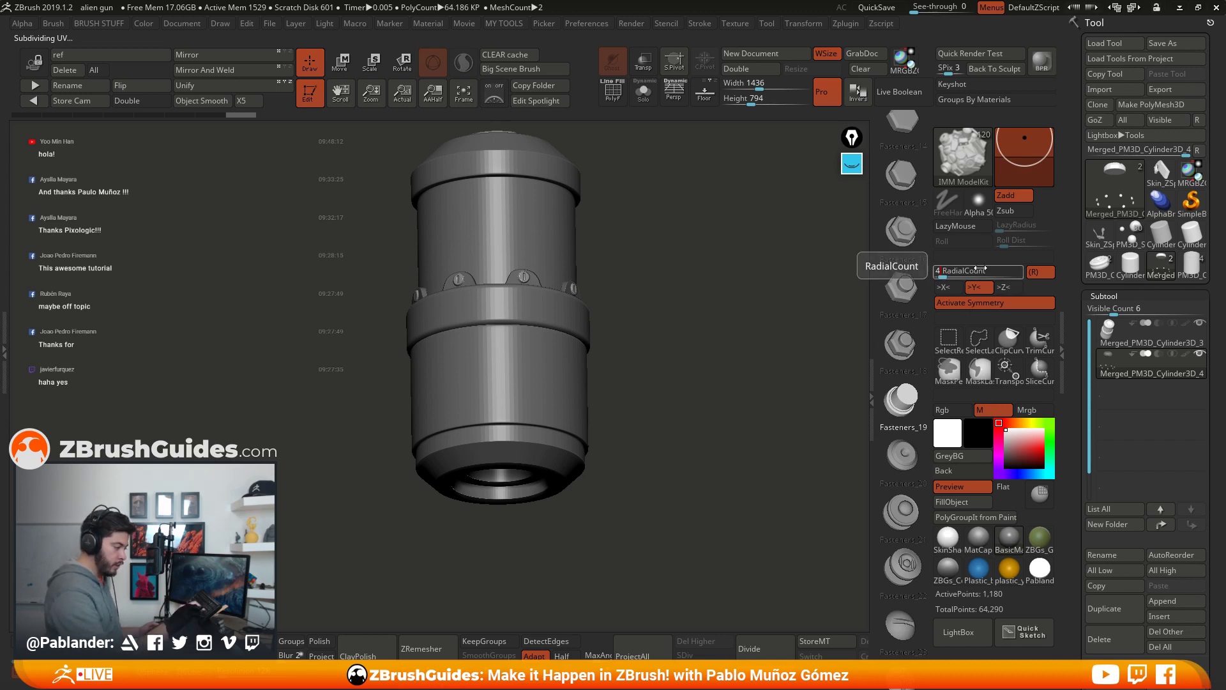
text(4)
key(Return)
shift+drag(645, 300, 587, 358)
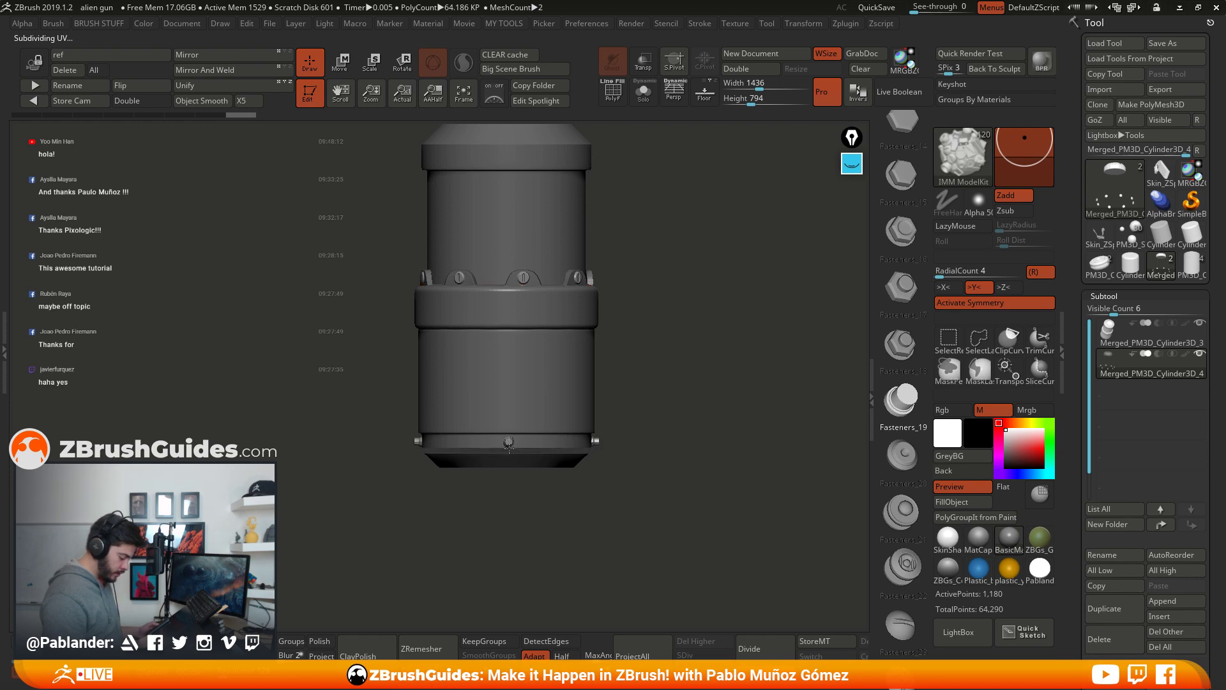
Step: Adjust the depth of the four lower bolts in the bottom view with the transform gizmo and return to Draw mode
drag(664, 414, 722, 363)
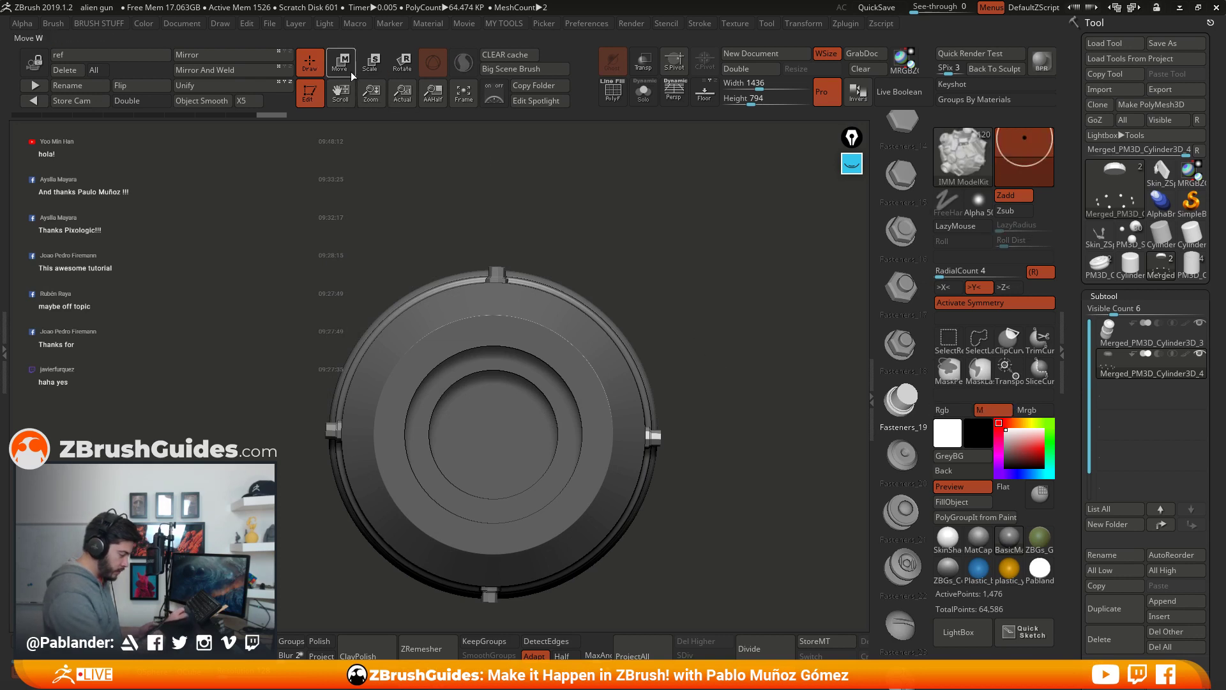
key(w)
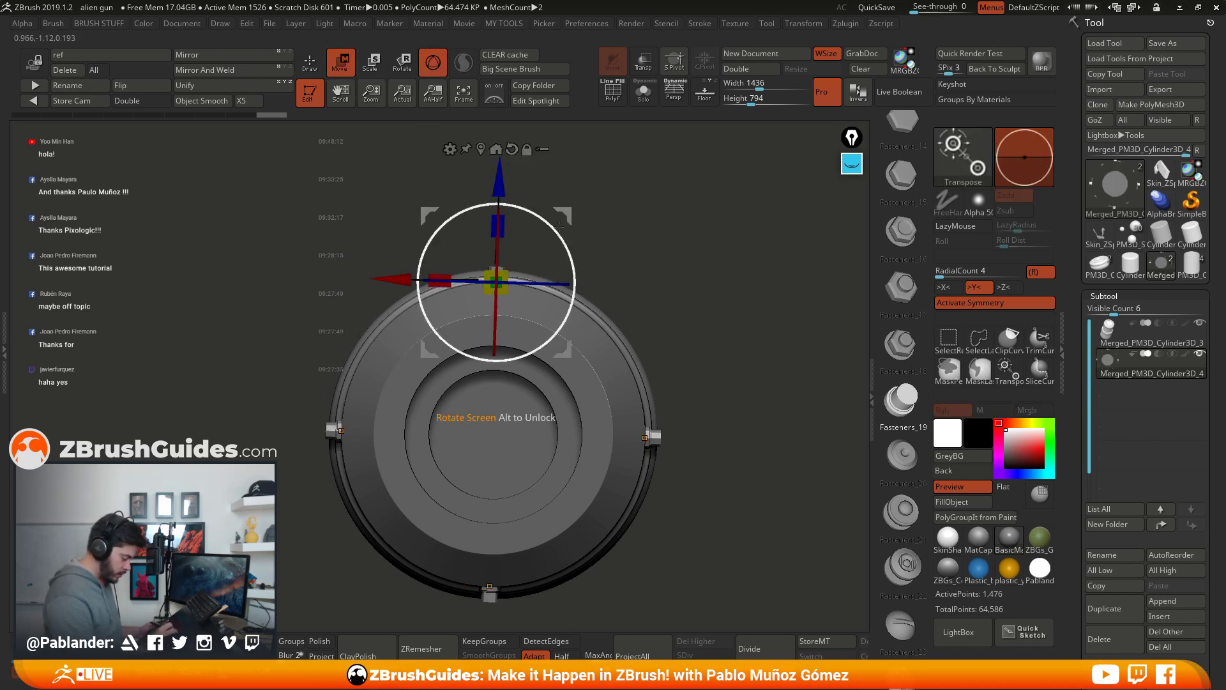
drag(495, 176, 497, 177)
mouse_move(716, 320)
mouse_down()
mouse_move(674, 249)
mouse_move(676, 386)
mouse_move(658, 336)
mouse_move(643, 359)
mouse_move(654, 412)
mouse_move(691, 424)
mouse_move(562, 431)
mouse_move(600, 334)
mouse_move(630, 358)
mouse_move(596, 385)
mouse_move(612, 400)
mouse_up()
key(q)
drag(467, 403, 481, 316)
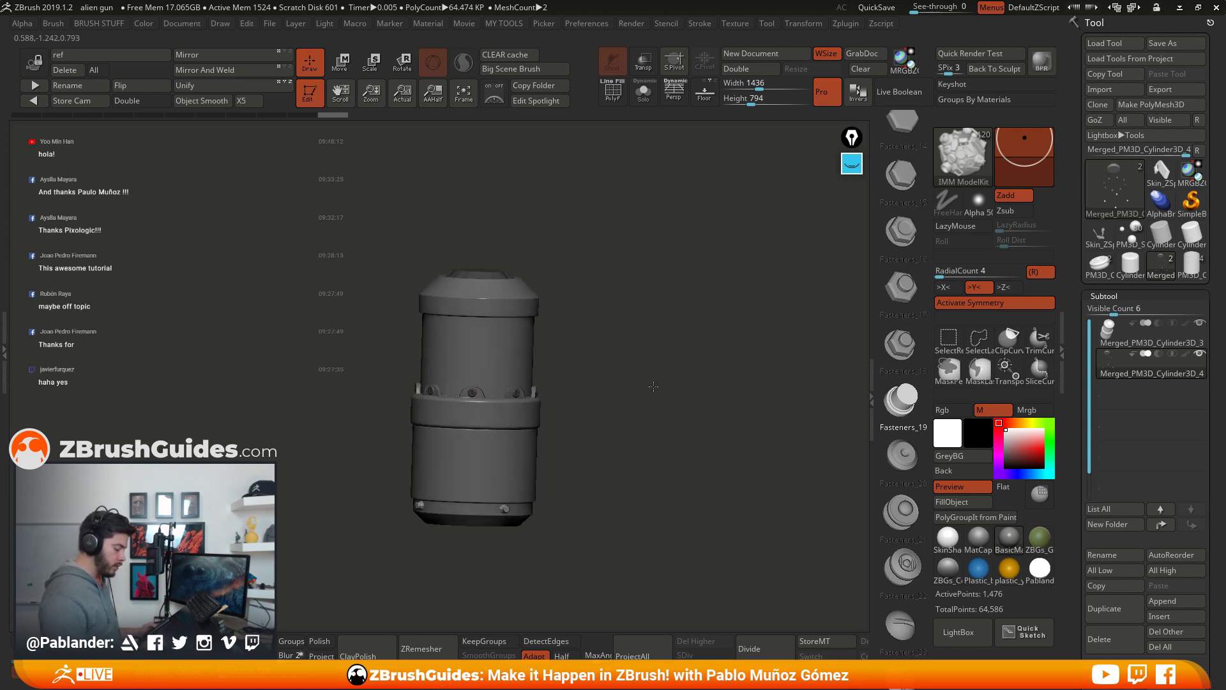
drag(648, 401, 649, 378)
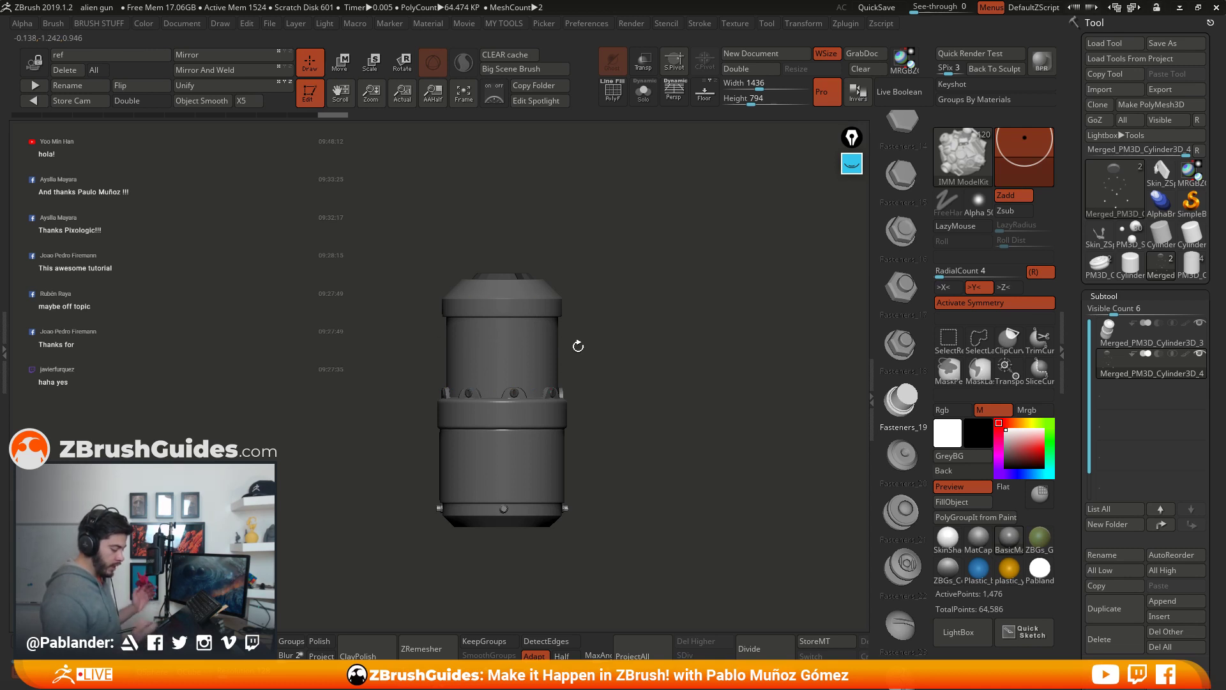
Step: Choose the Holds_5 mesh and insert upright handles around the collar using radial symmetry with a RadialCount of 4
scroll(894, 334, down, 7)
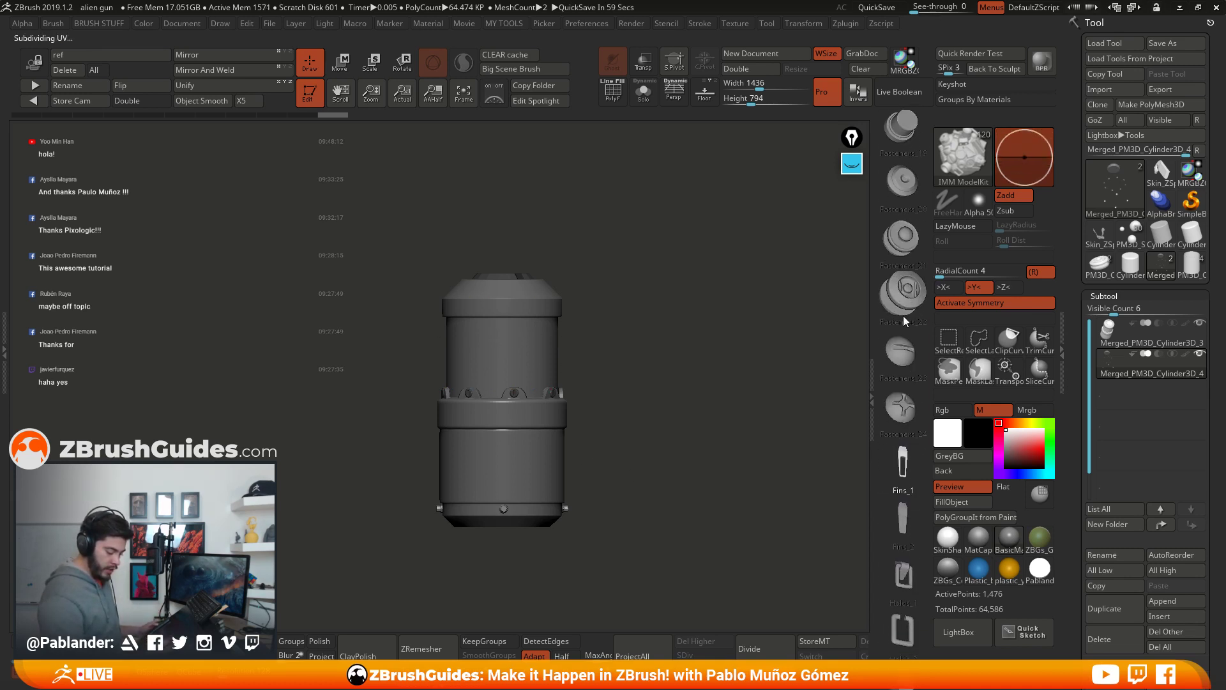
scroll(895, 334, down, 4)
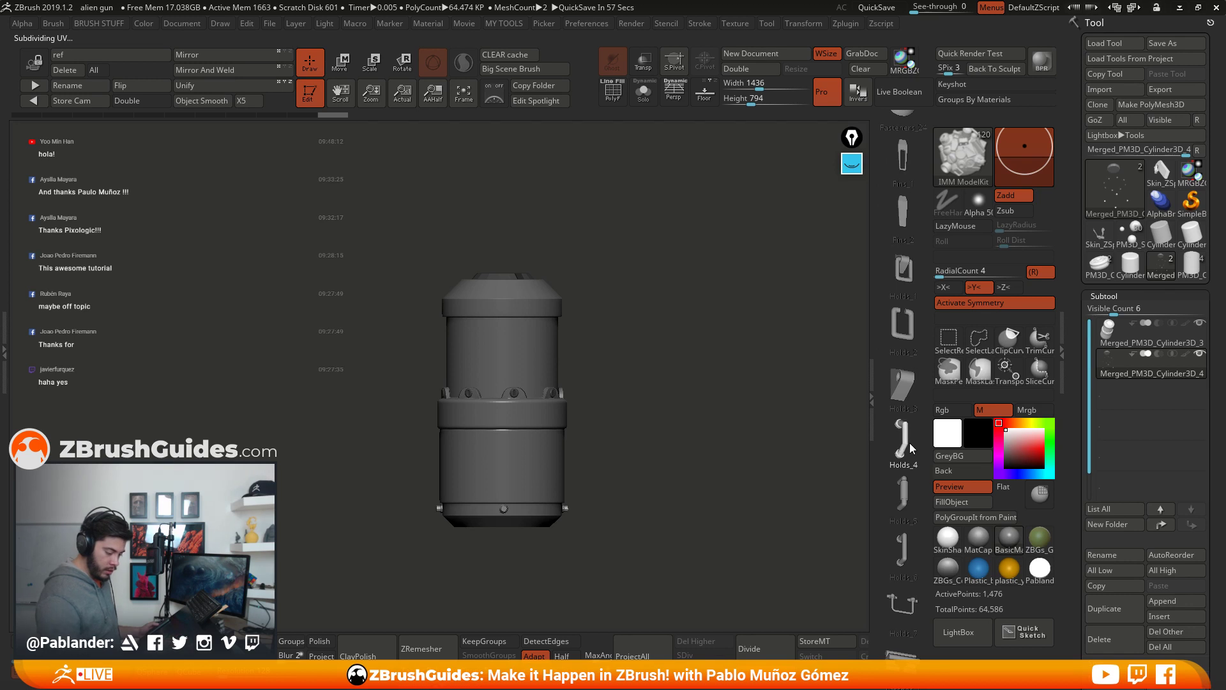
scroll(907, 422, down, 1)
scroll(911, 473, down, 2)
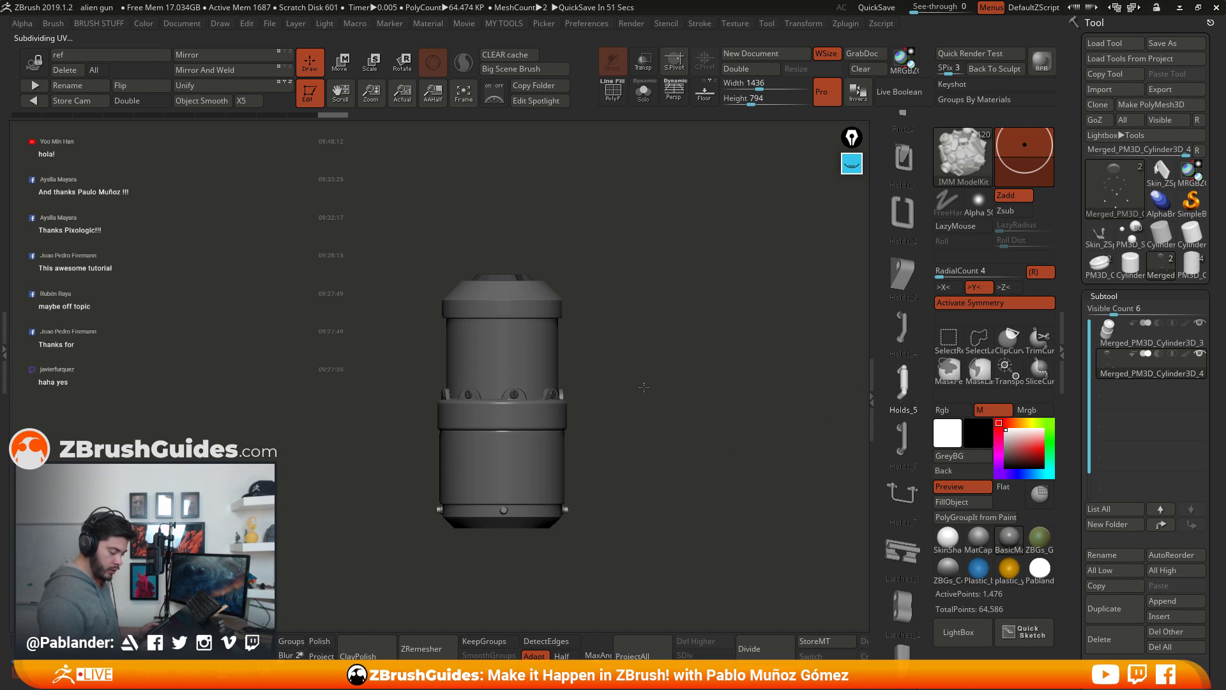
mouse_move(633, 415)
alt+mouse_down()
mouse_move(656, 397)
mouse_move(634, 417)
alt+mouse_up()
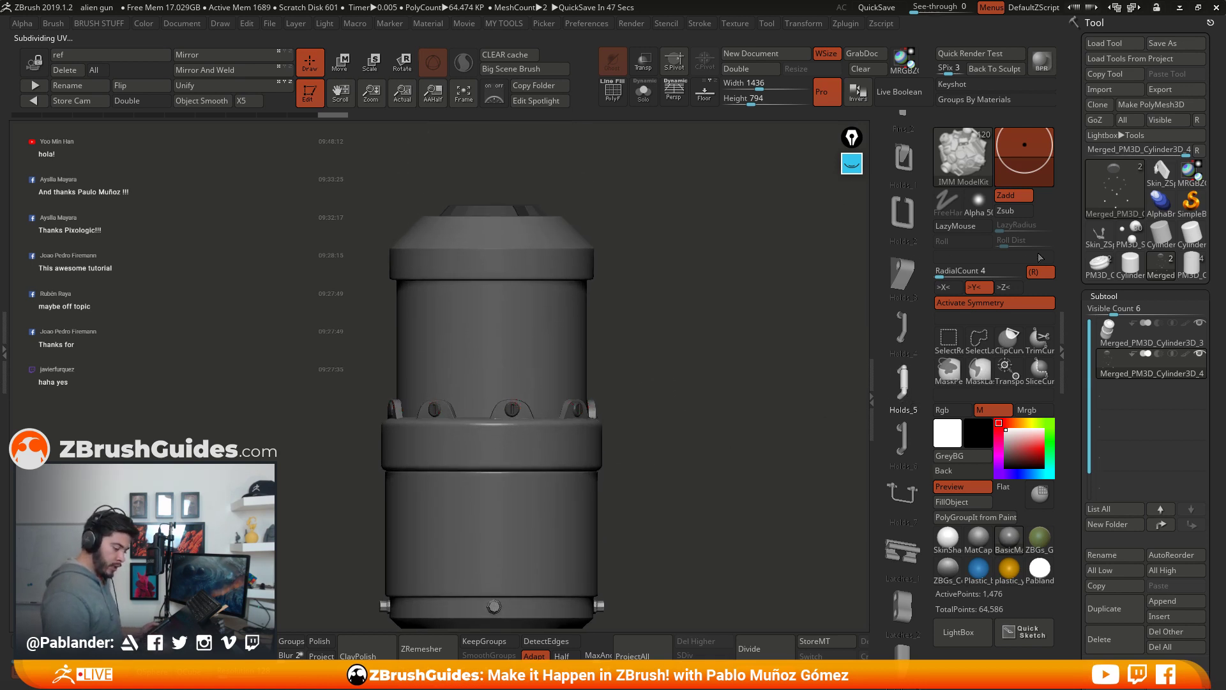
click(989, 271)
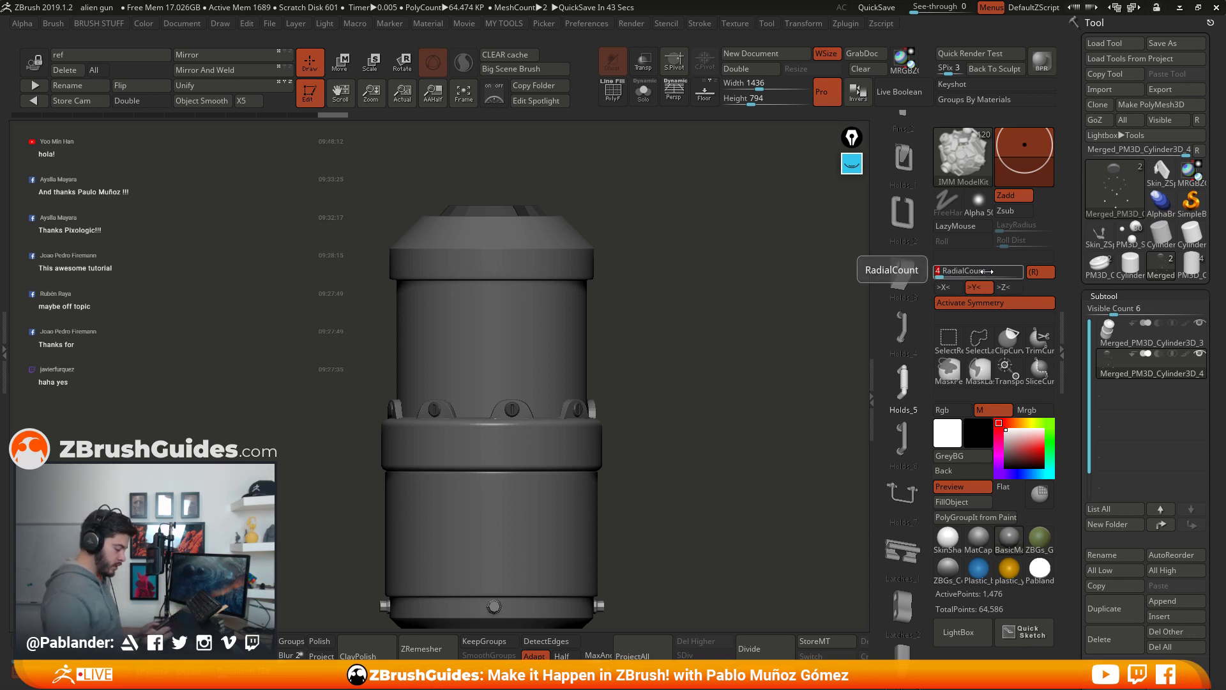
key(Return)
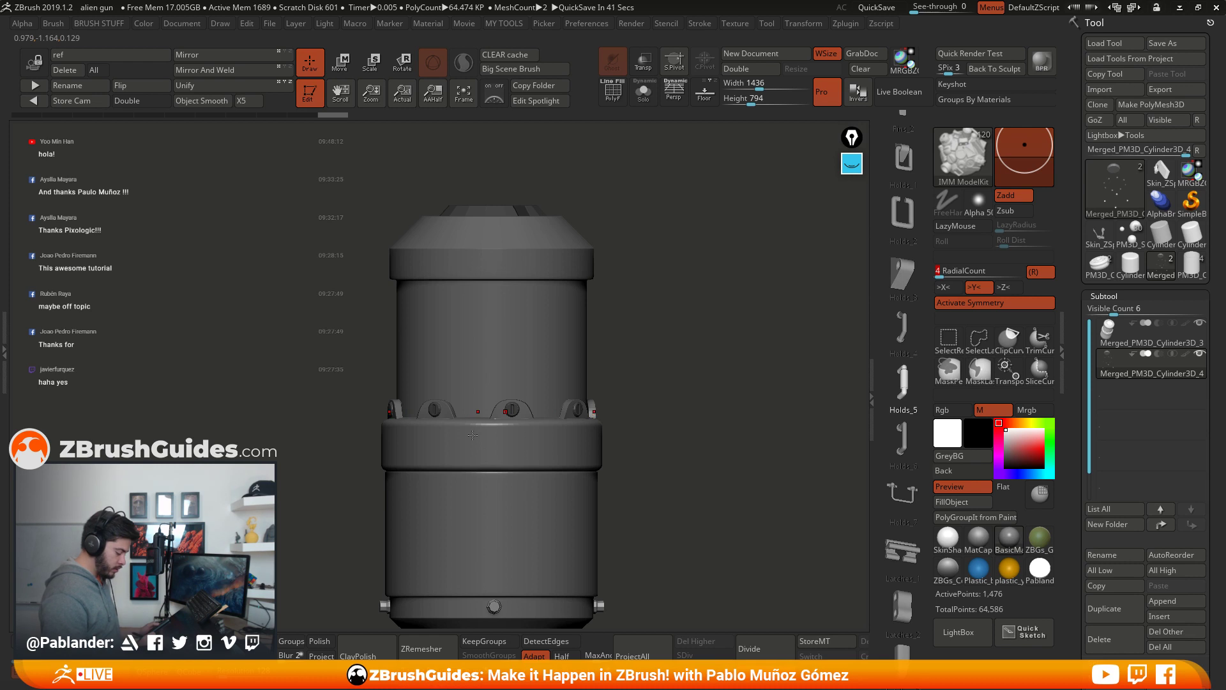
drag(474, 438, 474, 454)
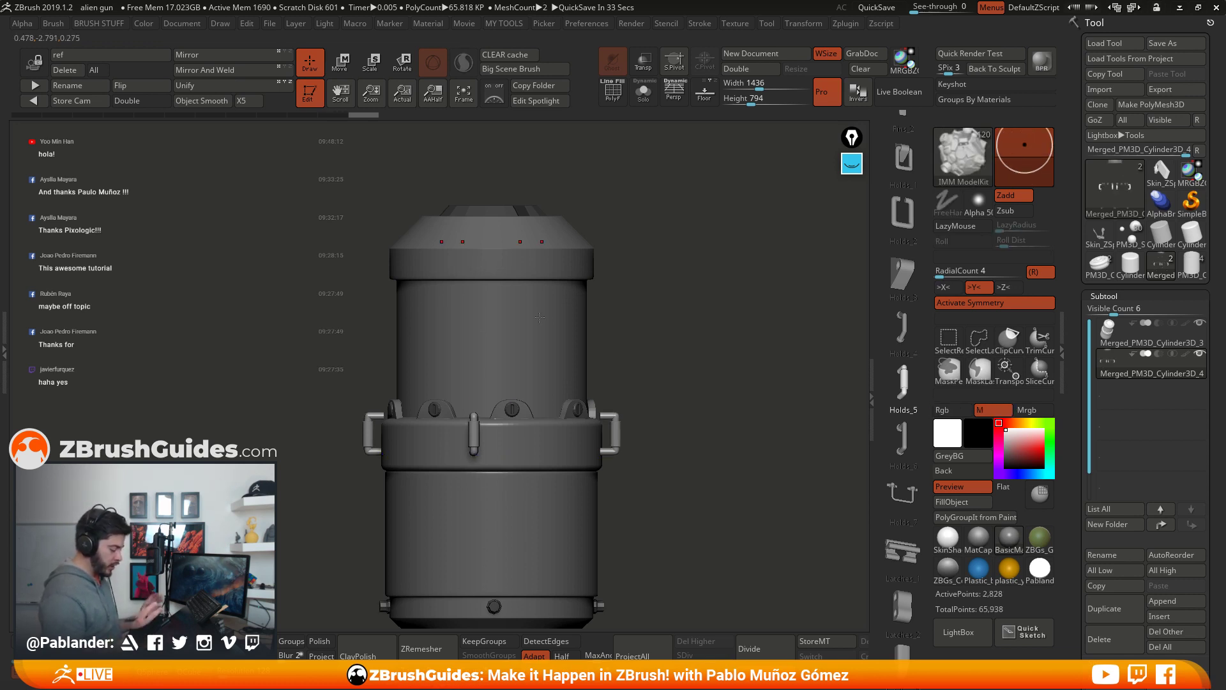
Step: Align the inserted handles from the bottom view with the transform gizmo so they stand straight off the collar
alt+drag(646, 394, 671, 272)
key(w)
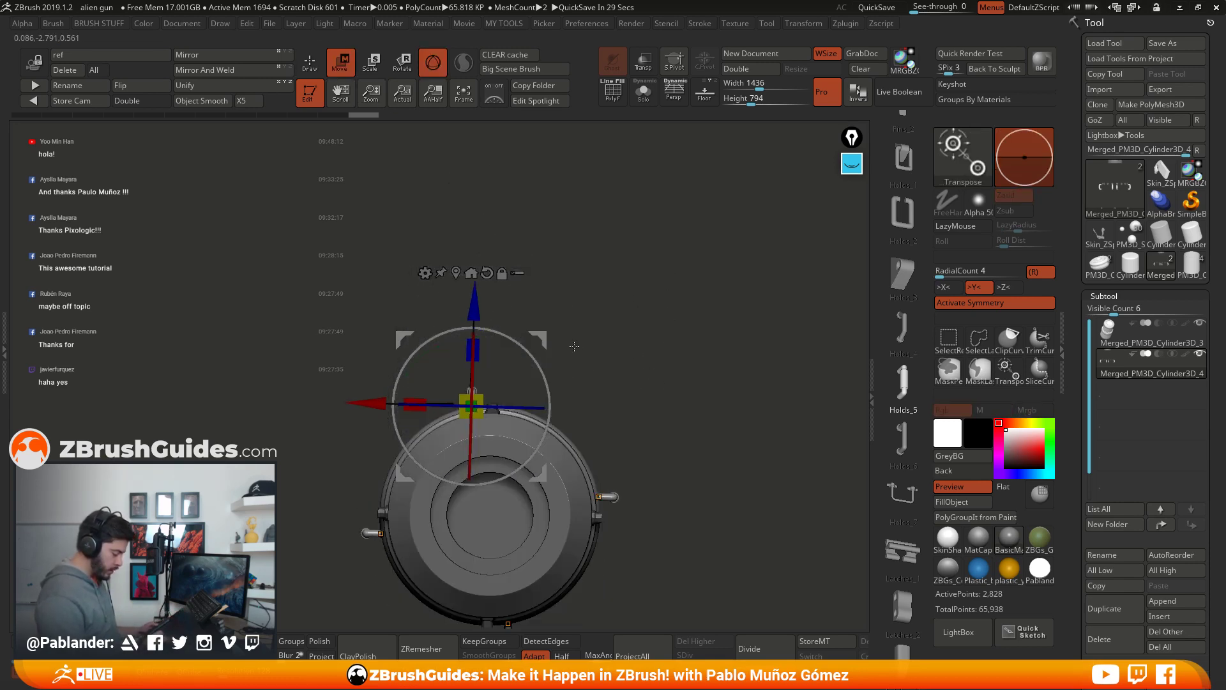
alt+drag(575, 345, 515, 274)
drag(521, 272, 537, 272)
drag(369, 345, 370, 345)
Step: Scale the handles up slightly and raise them along the collar in the side view
drag(652, 305, 674, 424)
drag(509, 257, 510, 254)
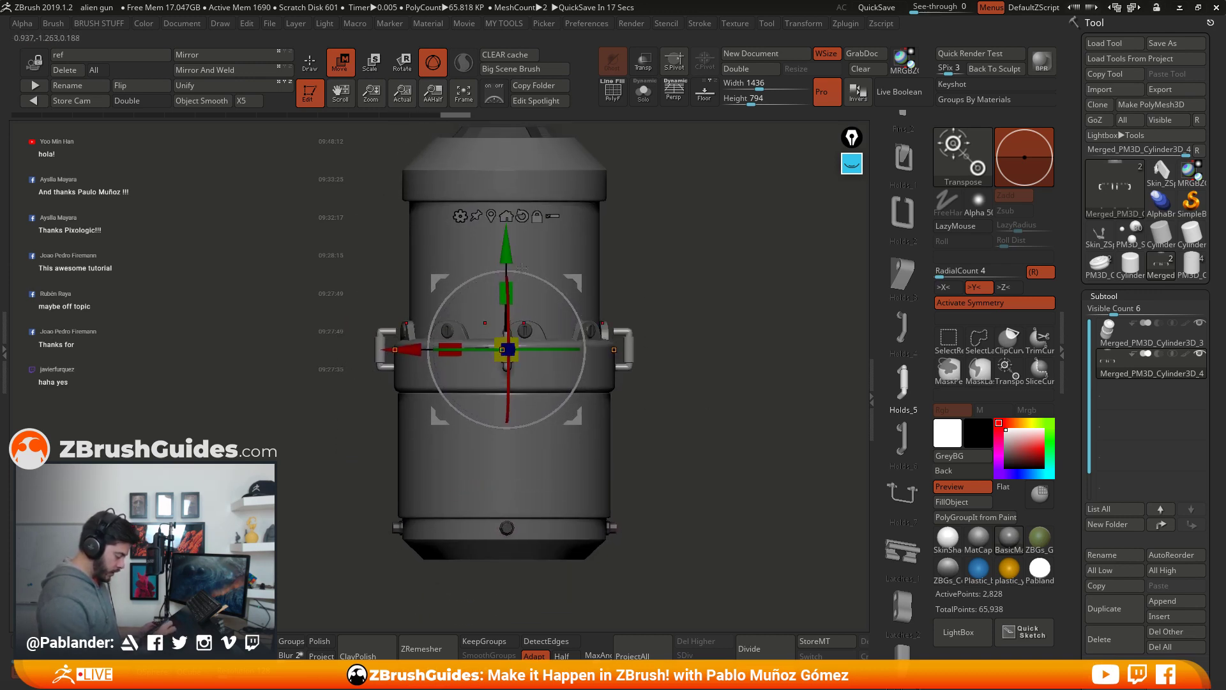
drag(518, 340, 527, 330)
drag(506, 251, 506, 248)
drag(702, 349, 607, 342)
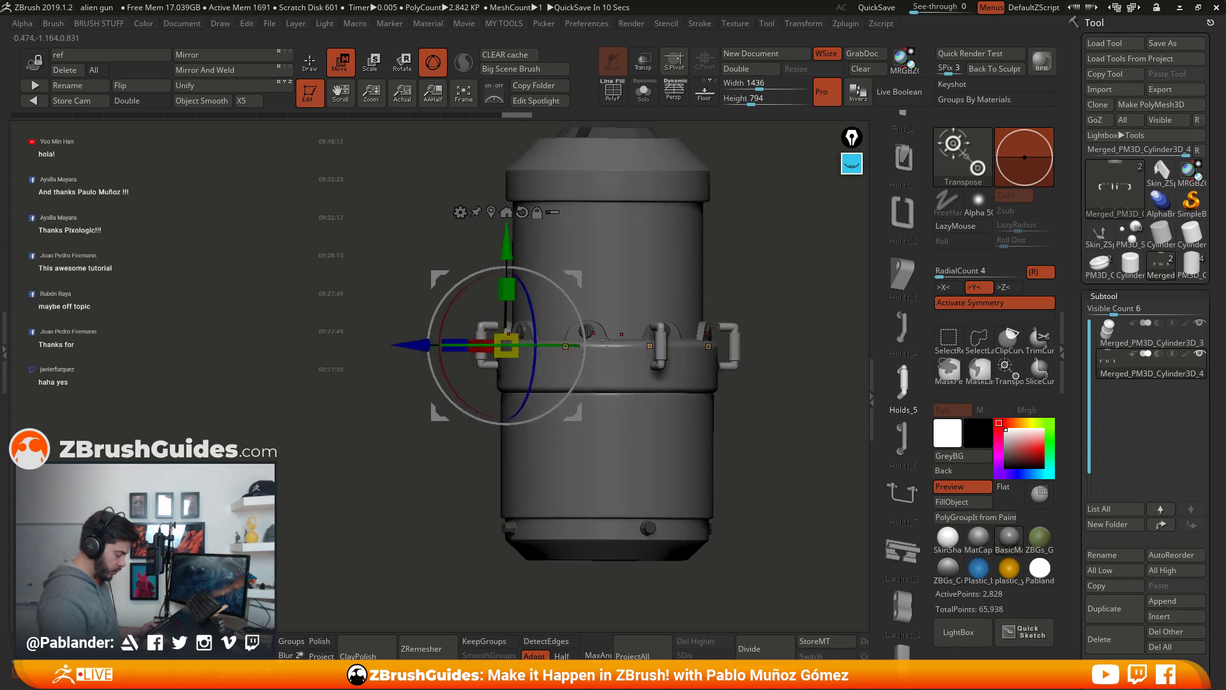
Step: Move the handles inward until they sit closer against the collar and return to Draw mode
drag(399, 345, 407, 345)
drag(722, 345, 843, 346)
alt+drag(843, 345, 748, 379)
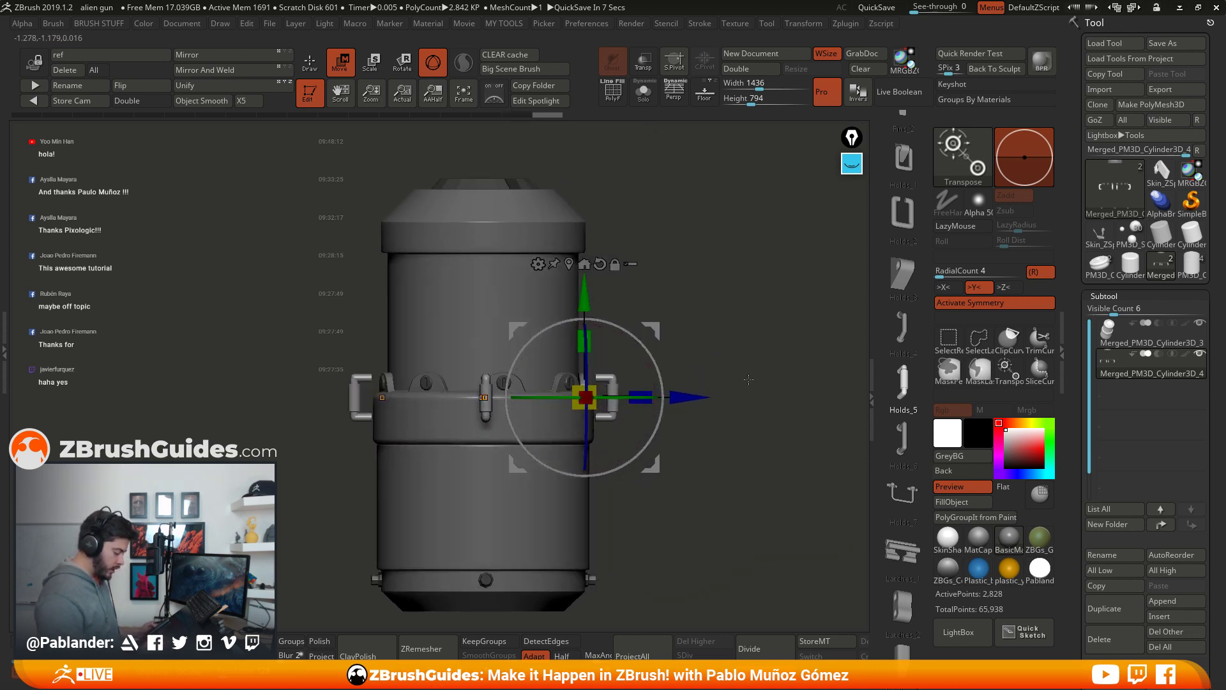
key(q)
drag(671, 326, 684, 362)
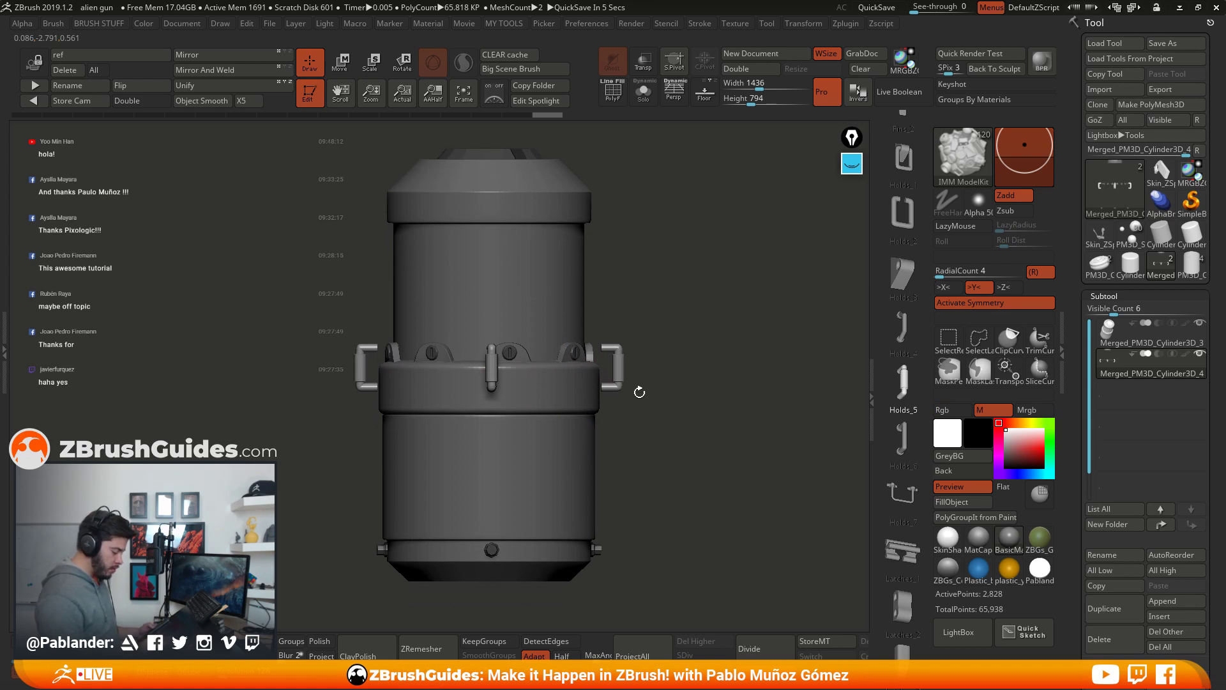
key(w)
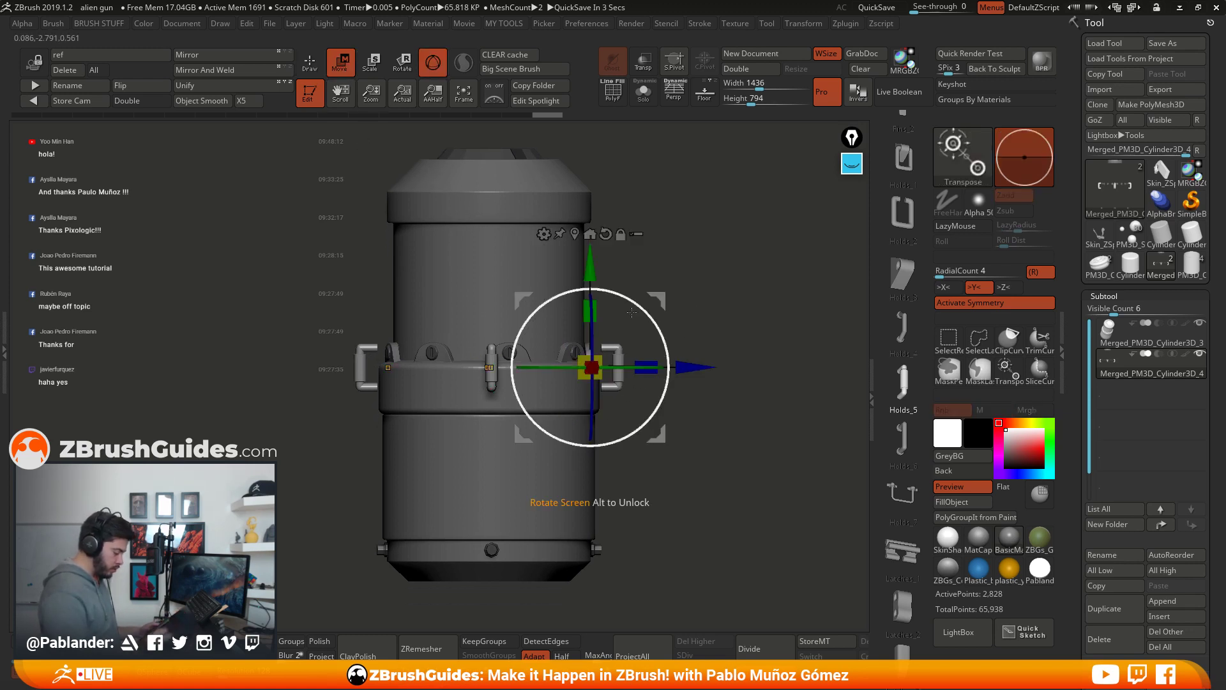
drag(698, 369, 687, 369)
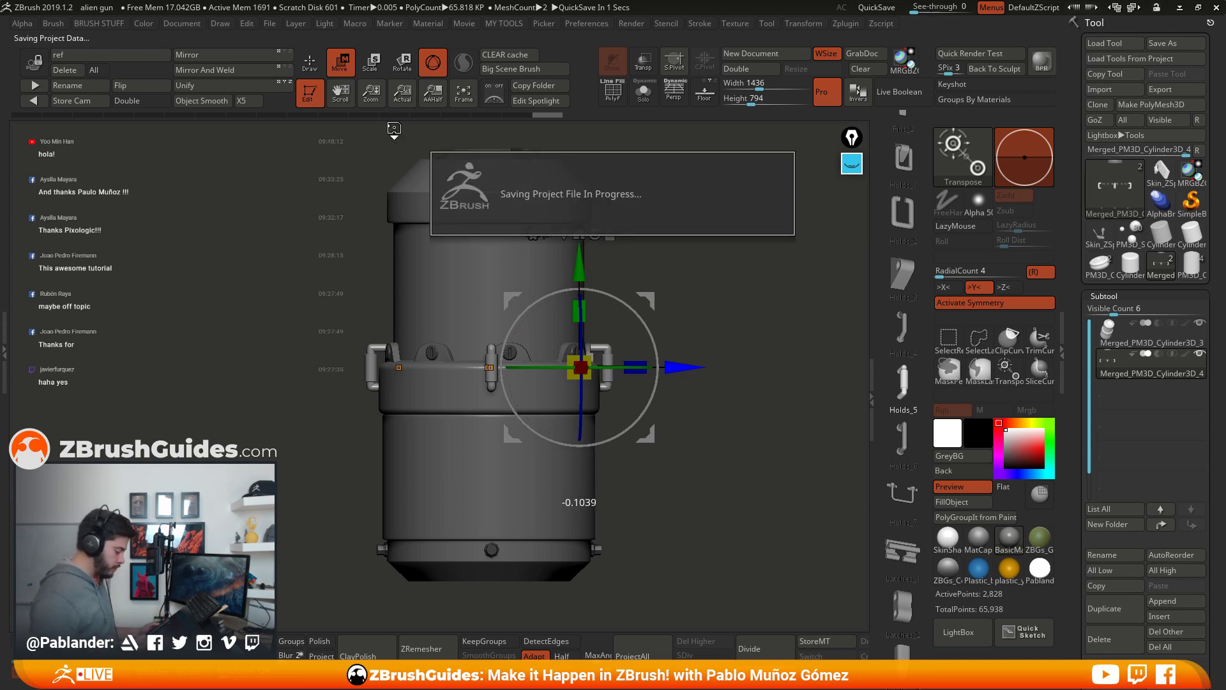
key(q)
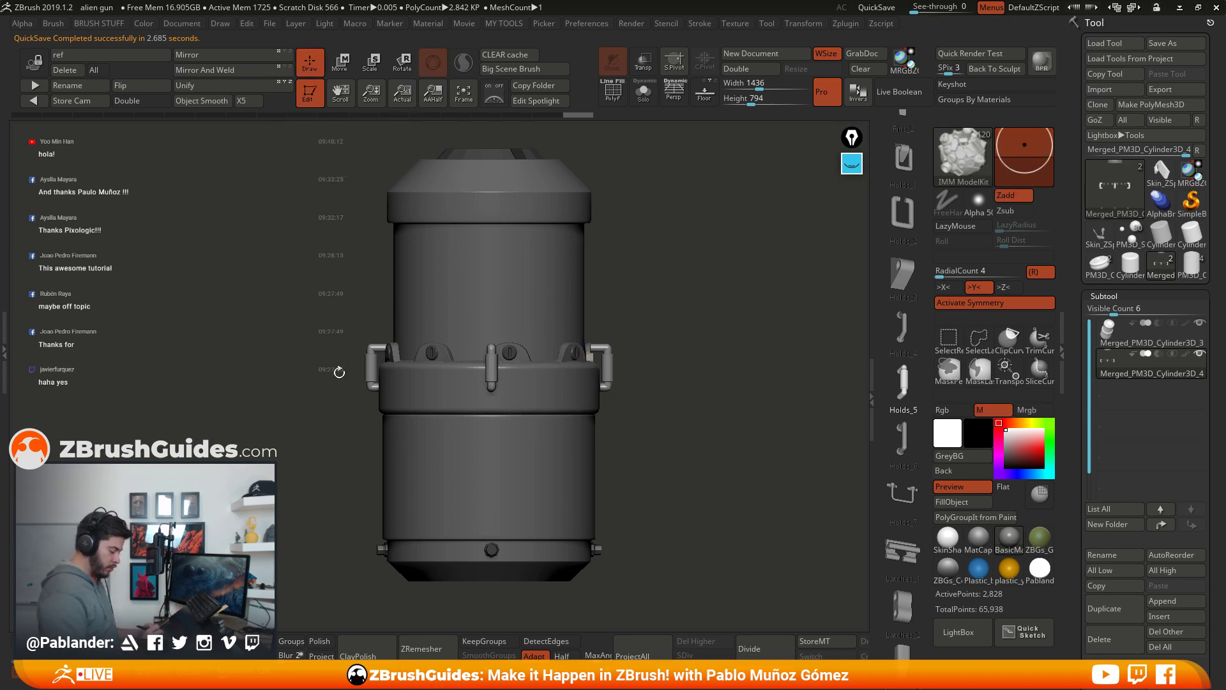
Step: Mask the lower ends of the handles, stretch their upper ends up to the cap, reselect the IMM brush and clear the mask
ctrl+drag(322, 458, 676, 370)
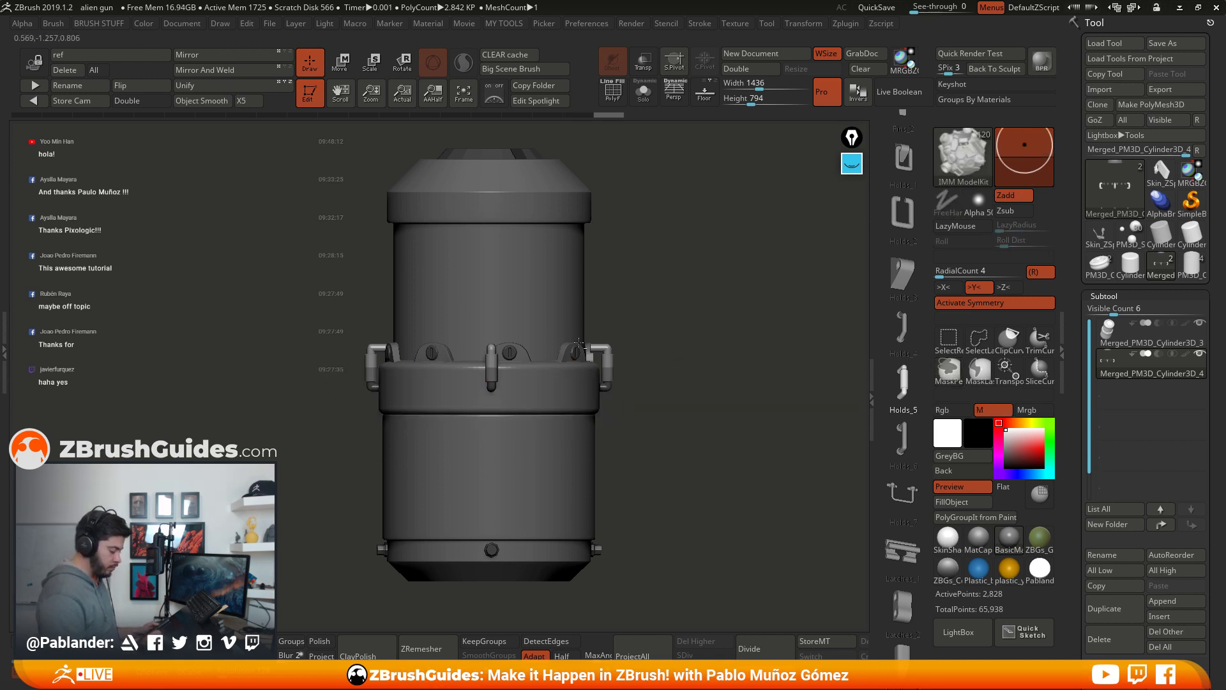
alt+drag(579, 345, 596, 370)
key(w)
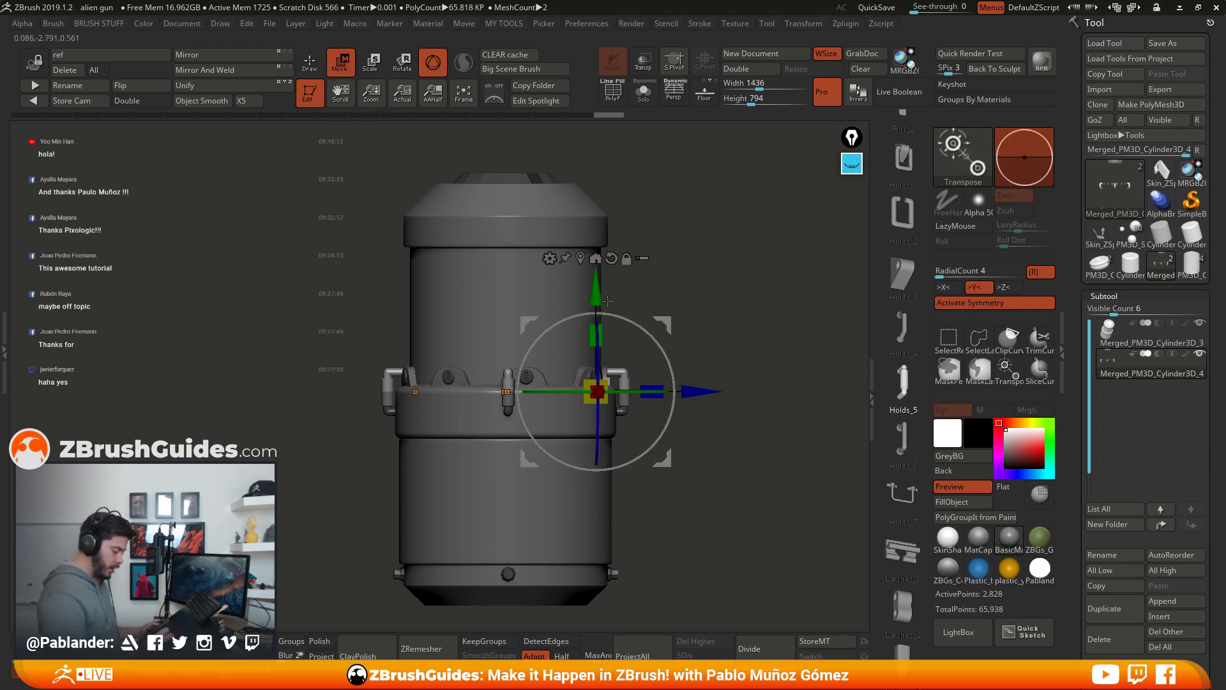
drag(607, 300, 616, 151)
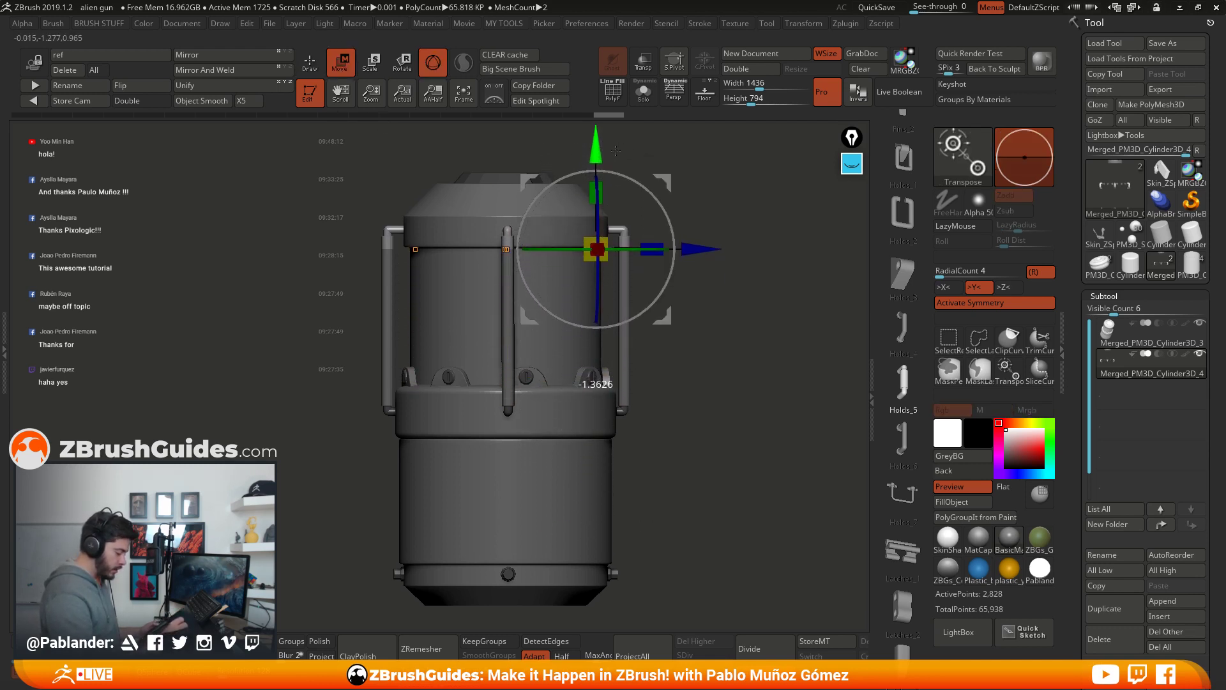
key(q)
key(b)
key(i)
key(m)
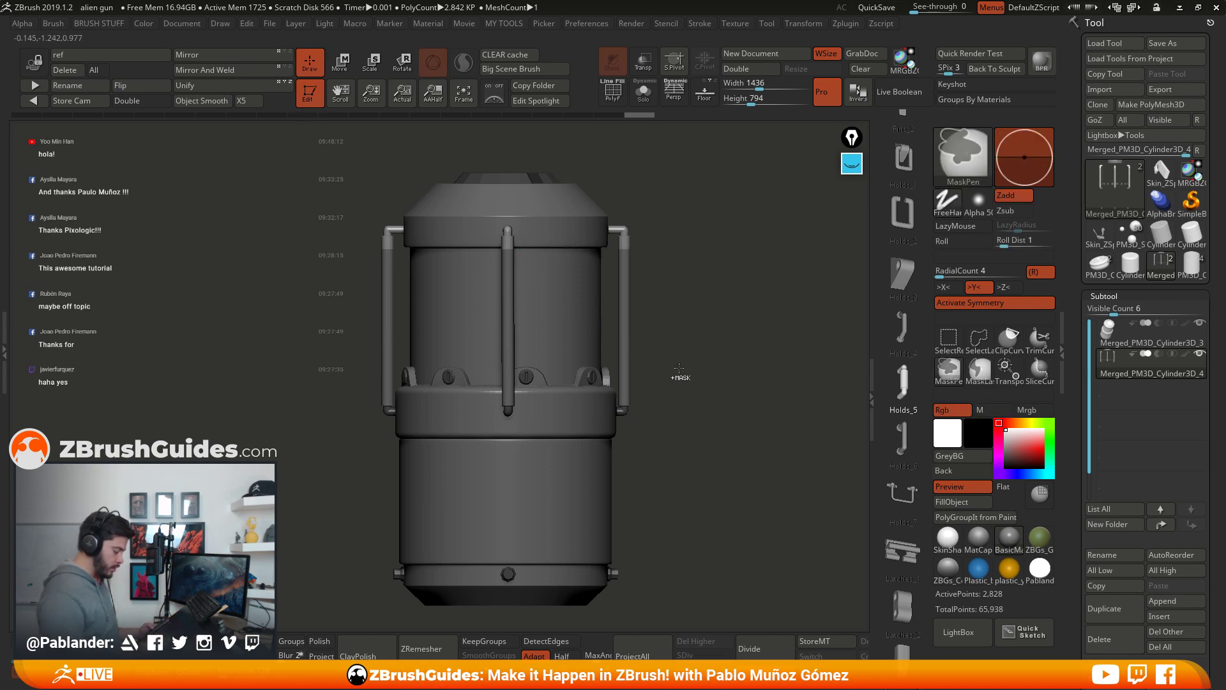
drag(702, 461, 681, 348)
drag(671, 460, 712, 391)
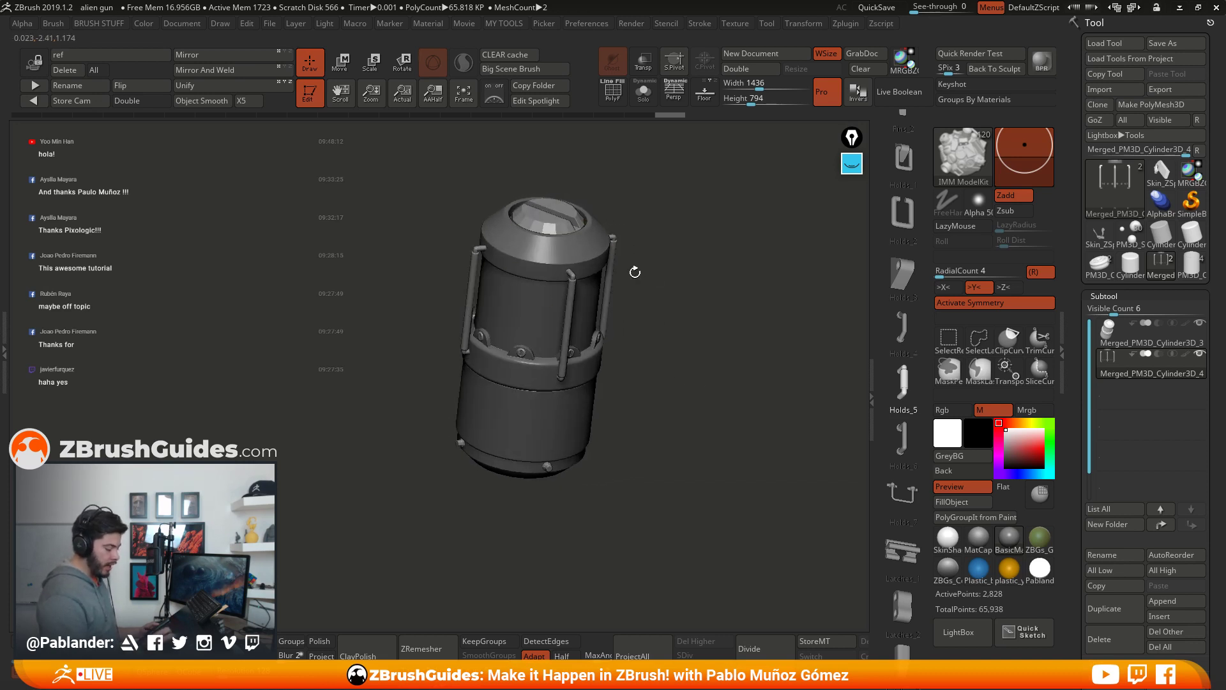
drag(635, 268, 629, 445)
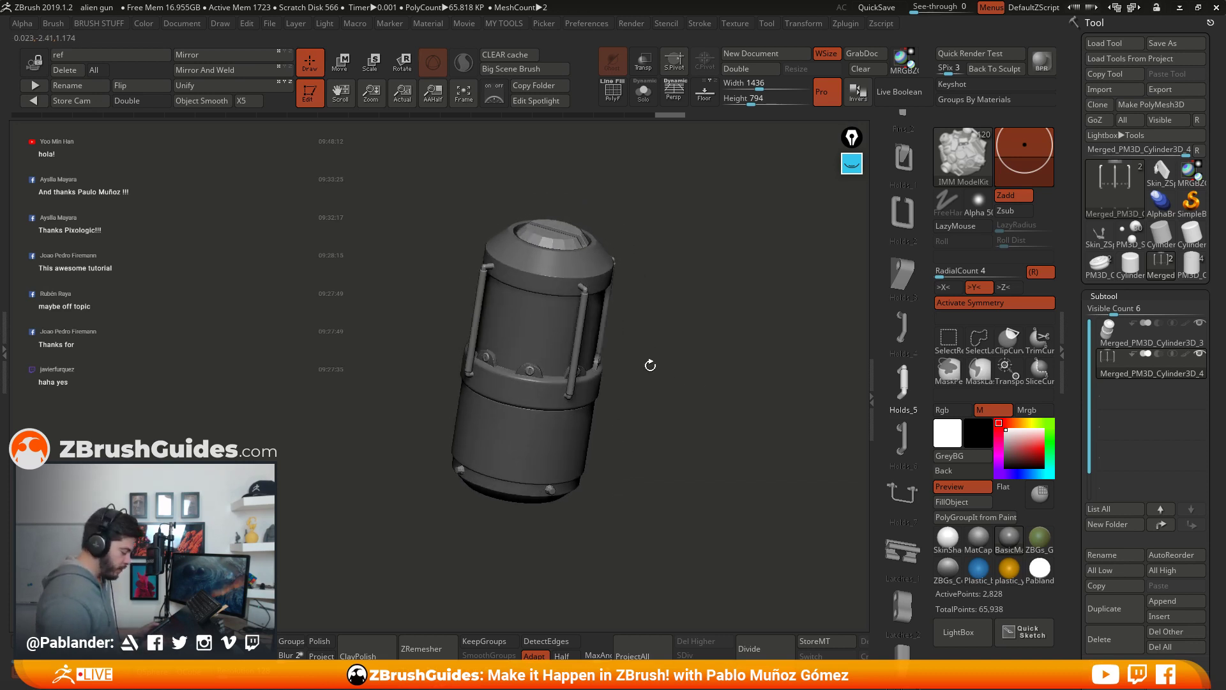
shift+drag(648, 348, 670, 419)
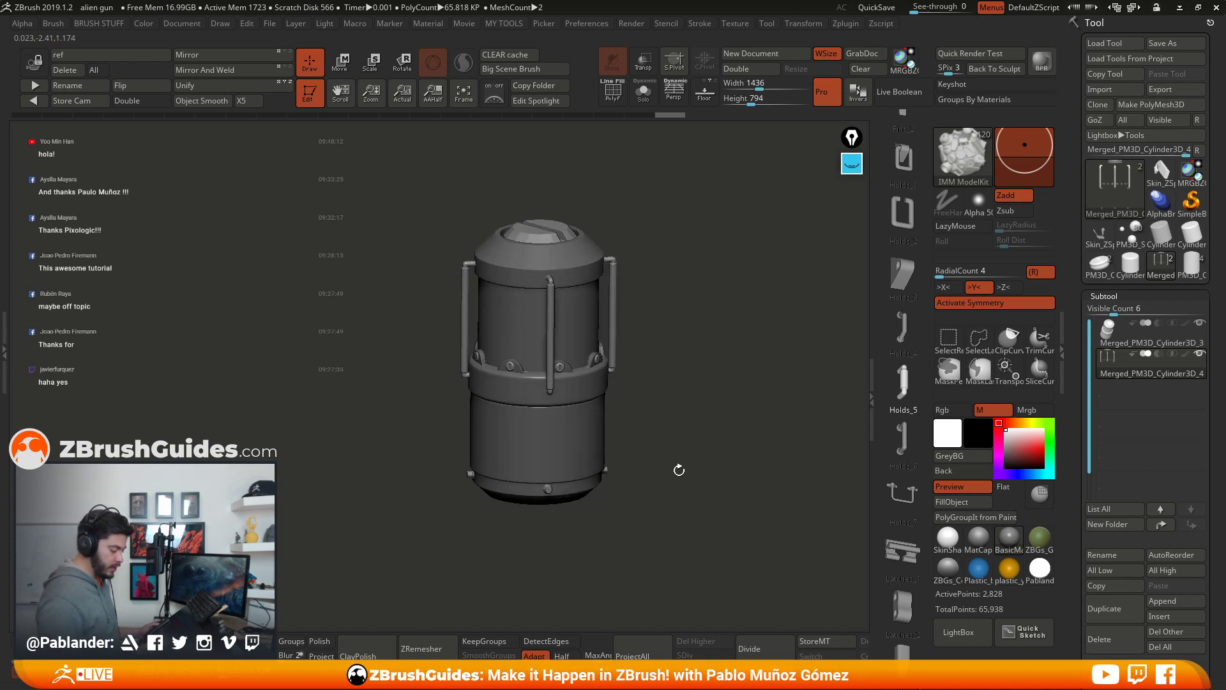
Step: Turn on Dynamic Subdivision for the handles and inspect their smoothed shape around the canister
drag(679, 470, 692, 437)
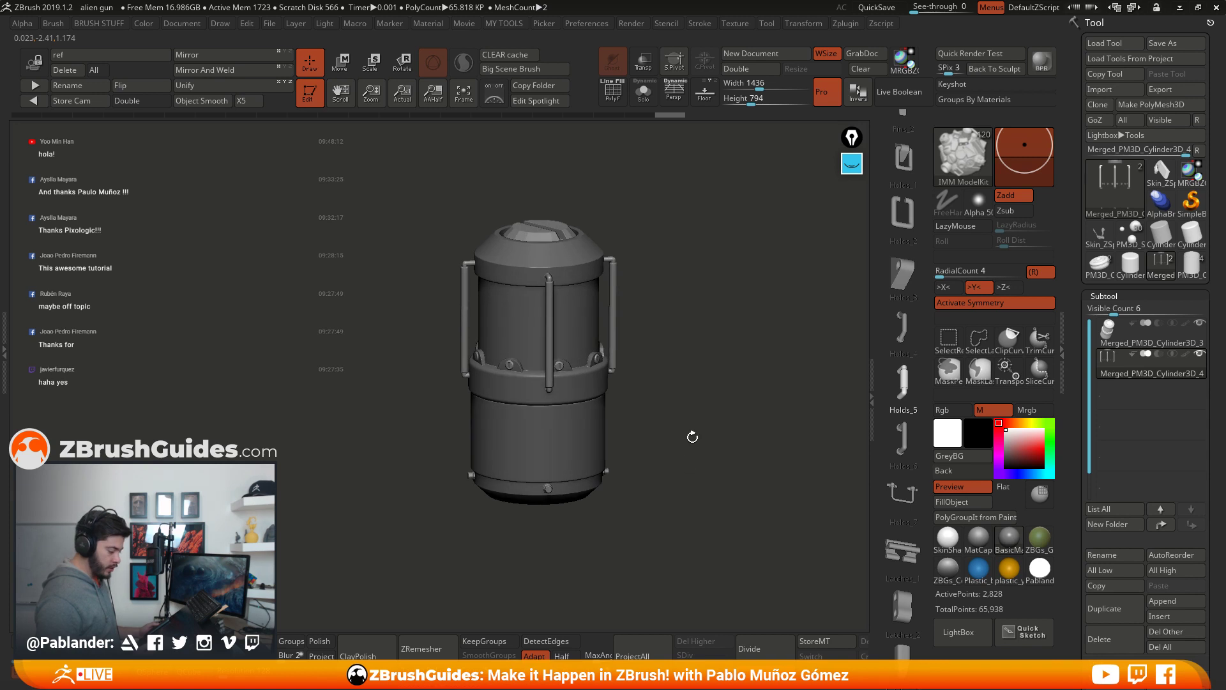
drag(674, 381, 646, 409)
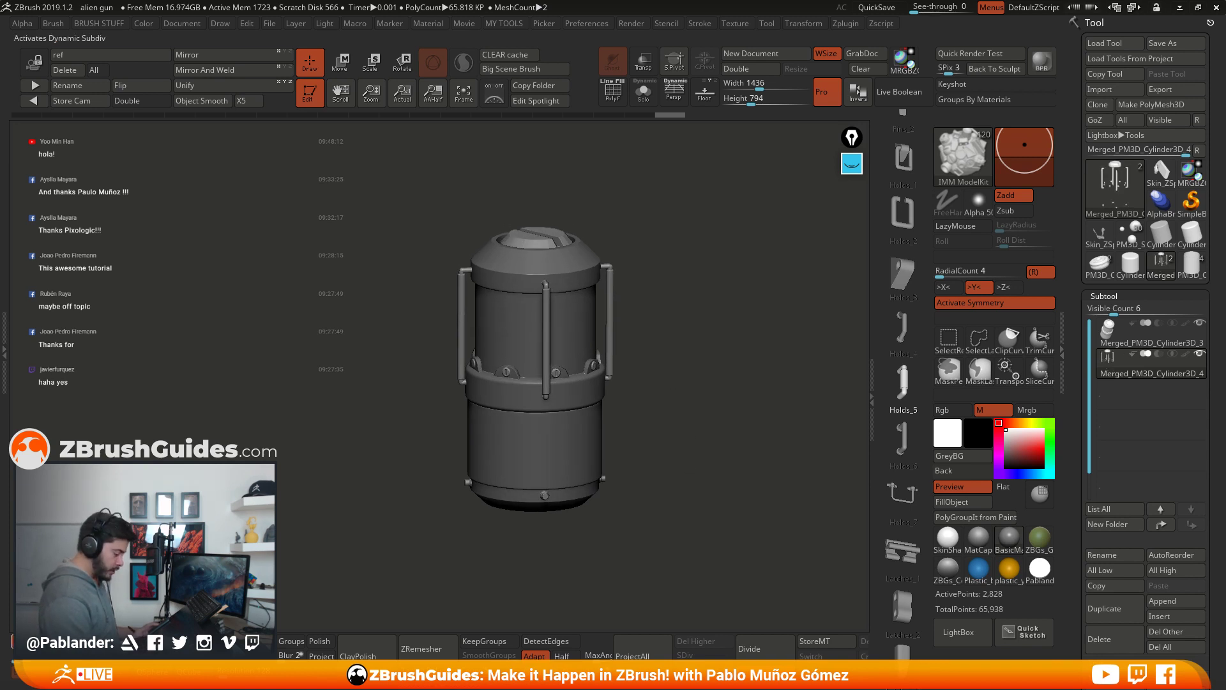
drag(687, 305, 695, 293)
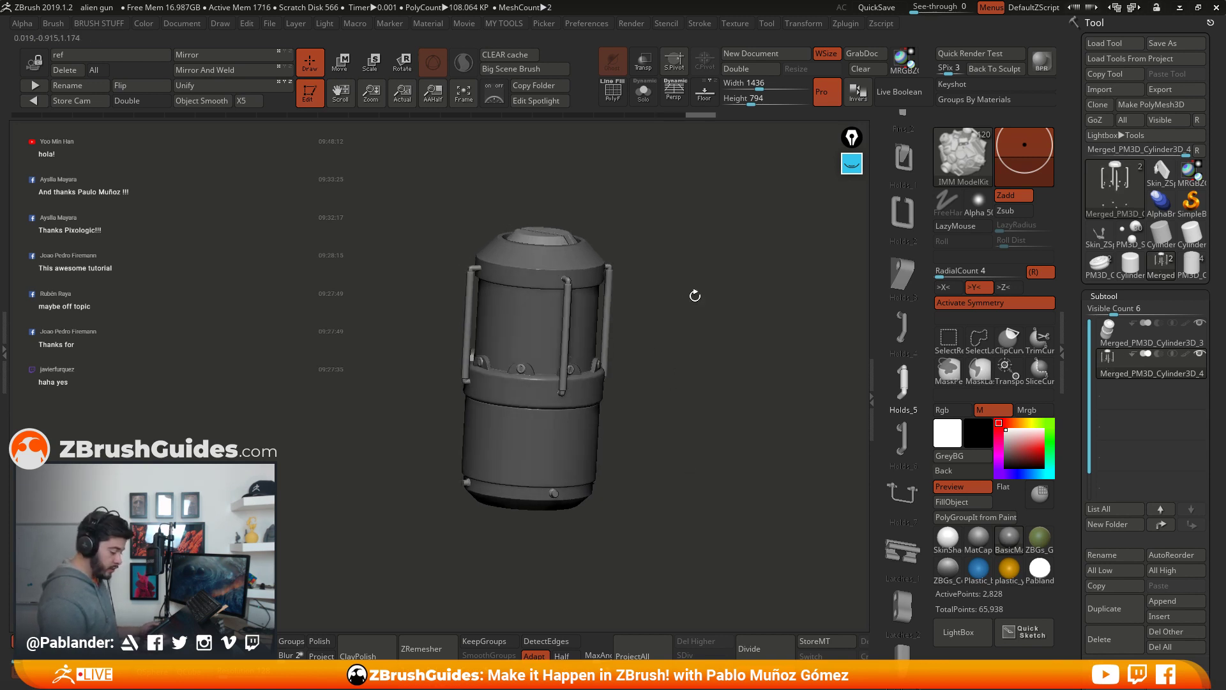
alt+drag(656, 332, 677, 358)
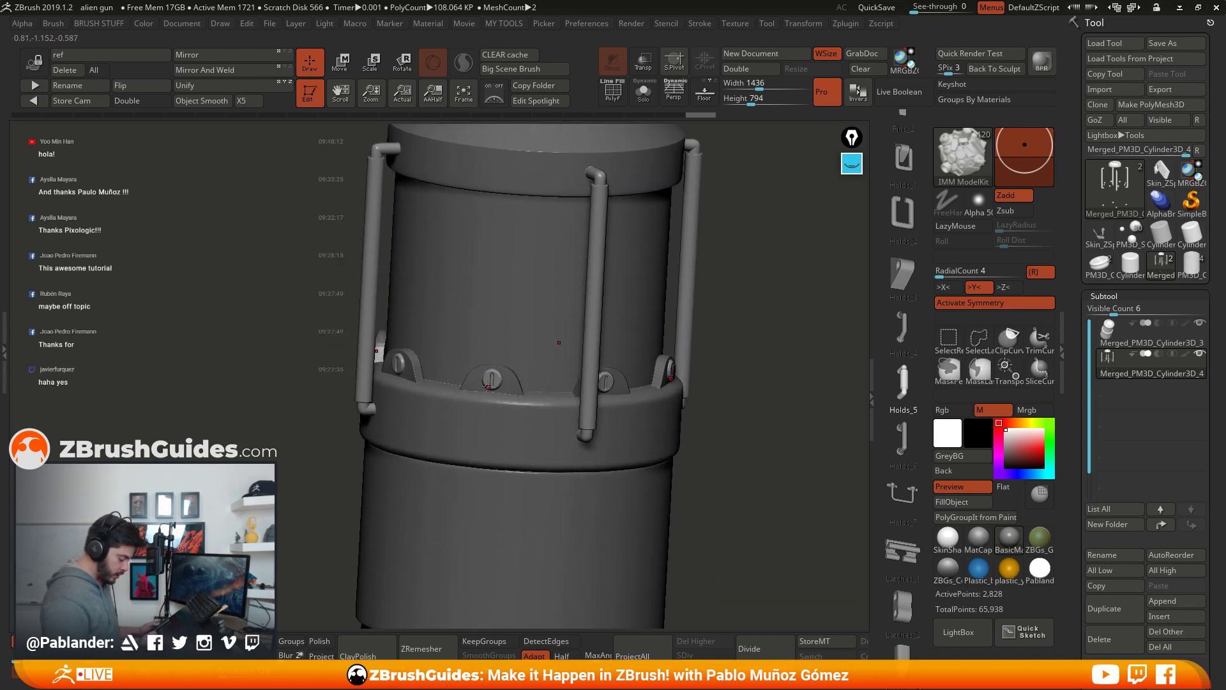
drag(742, 295, 574, 230)
Step: Set the handles' smooth subdivision level to 2 and apply the dynamic subdivision as real geometry
scroll(1150, 370, down, 10)
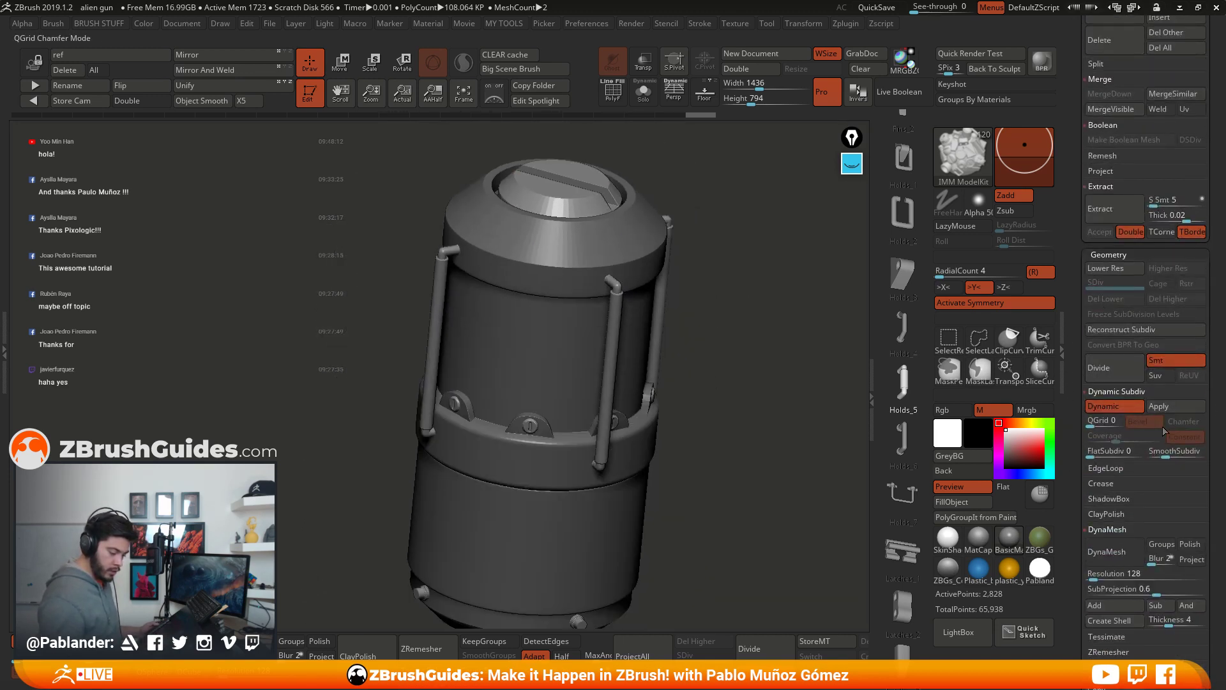
click(1171, 454)
text(3)
key(Return)
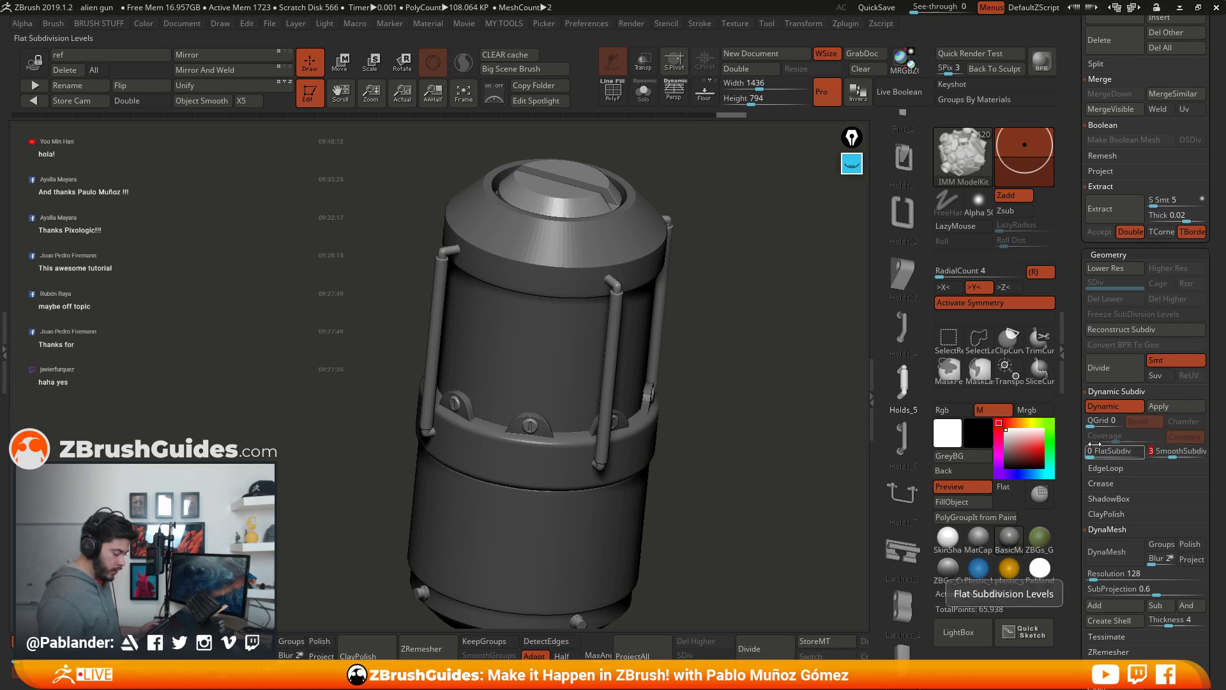
click(1168, 453)
click(1174, 451)
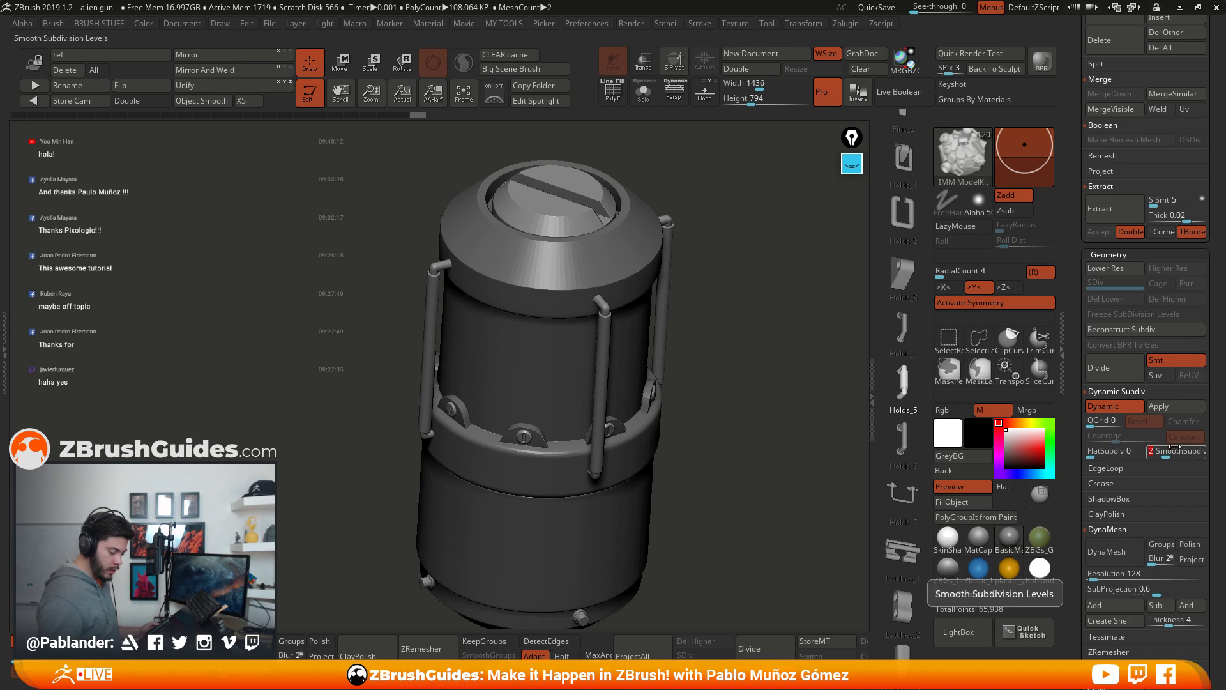
click(1182, 409)
shift+drag(772, 416, 732, 363)
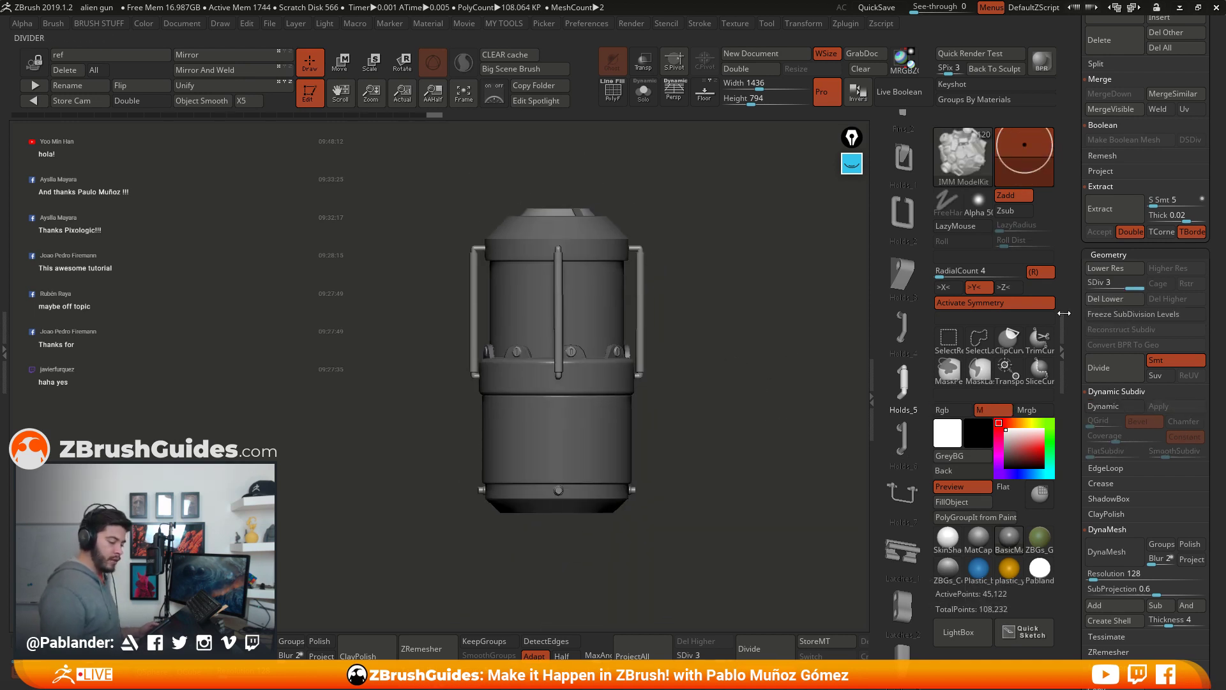
Step: Merge the canister subtool down with the handles subtool and confirm the non-undoable operation
drag(1084, 260, 1083, 372)
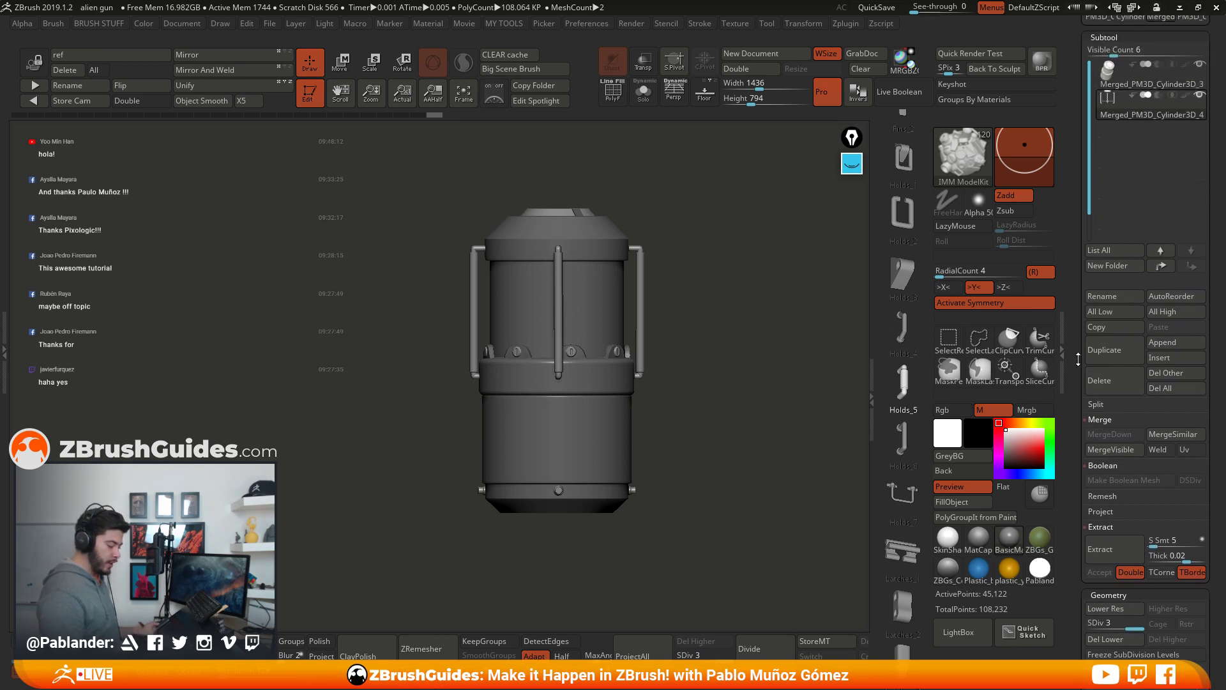
drag(676, 360, 684, 322)
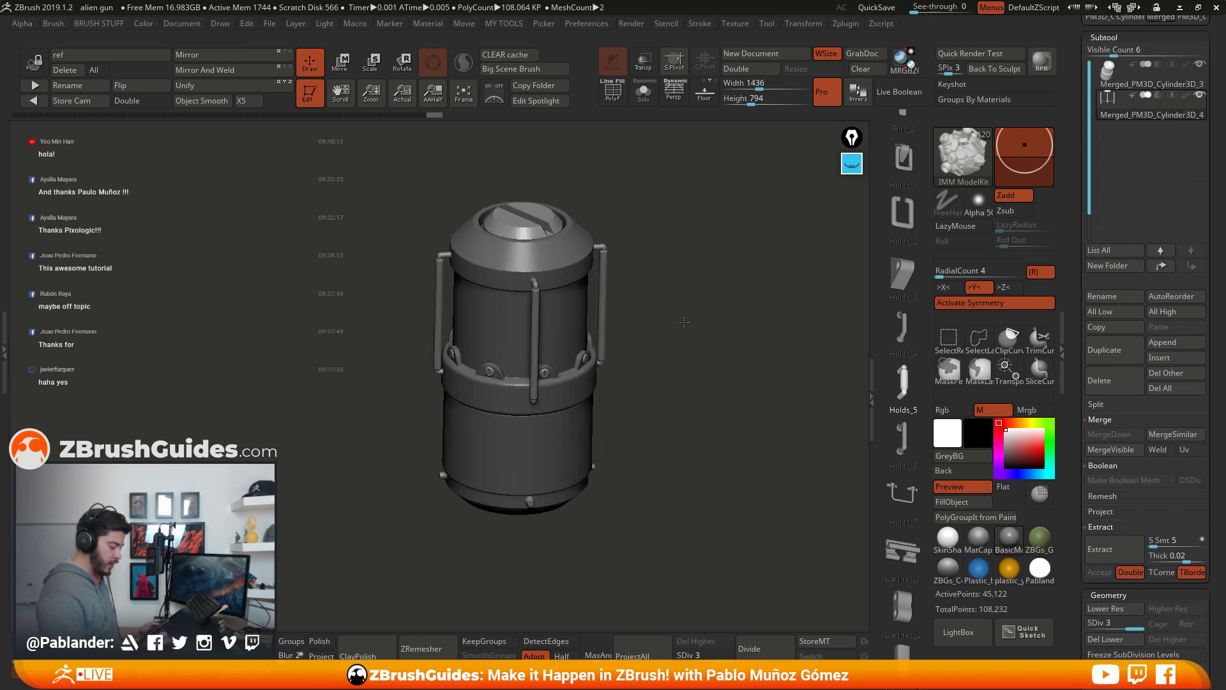
click(1137, 84)
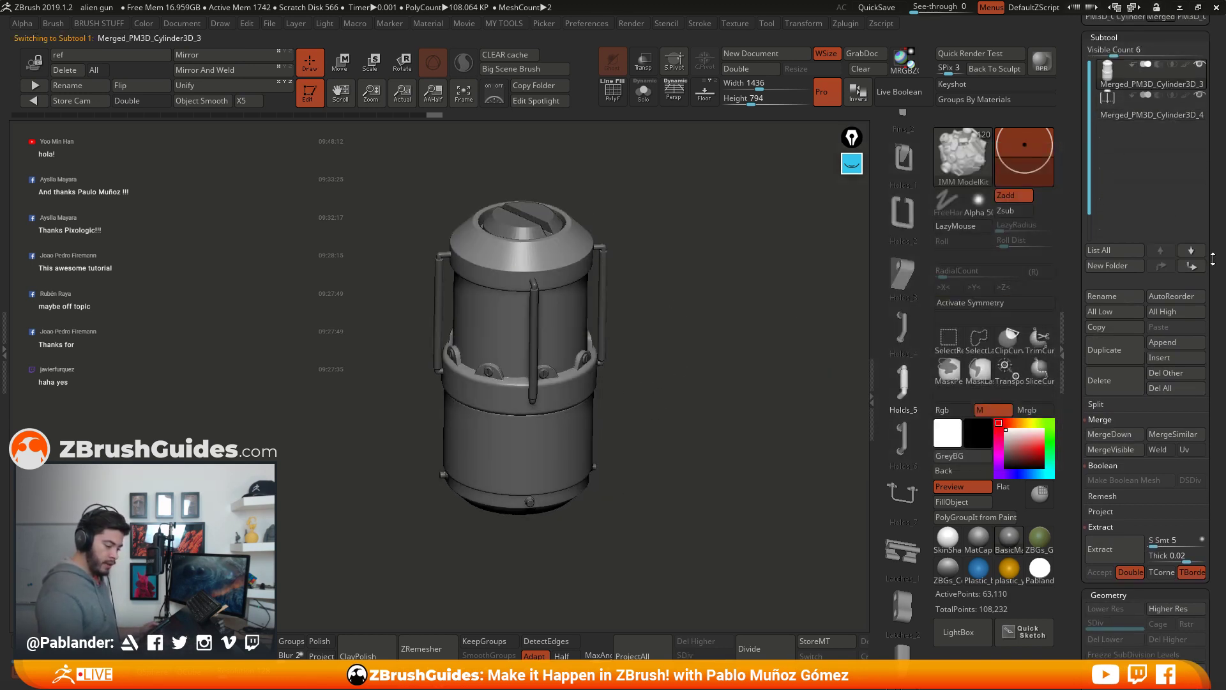
click(1110, 434)
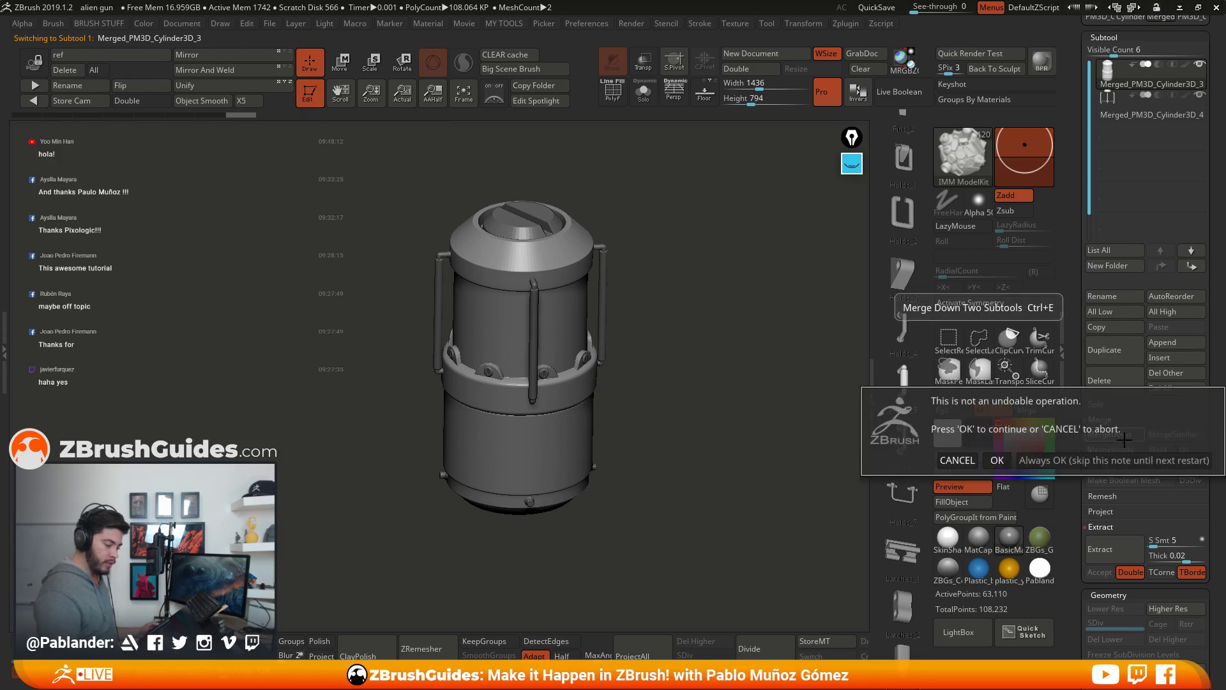
click(994, 460)
drag(699, 427, 684, 433)
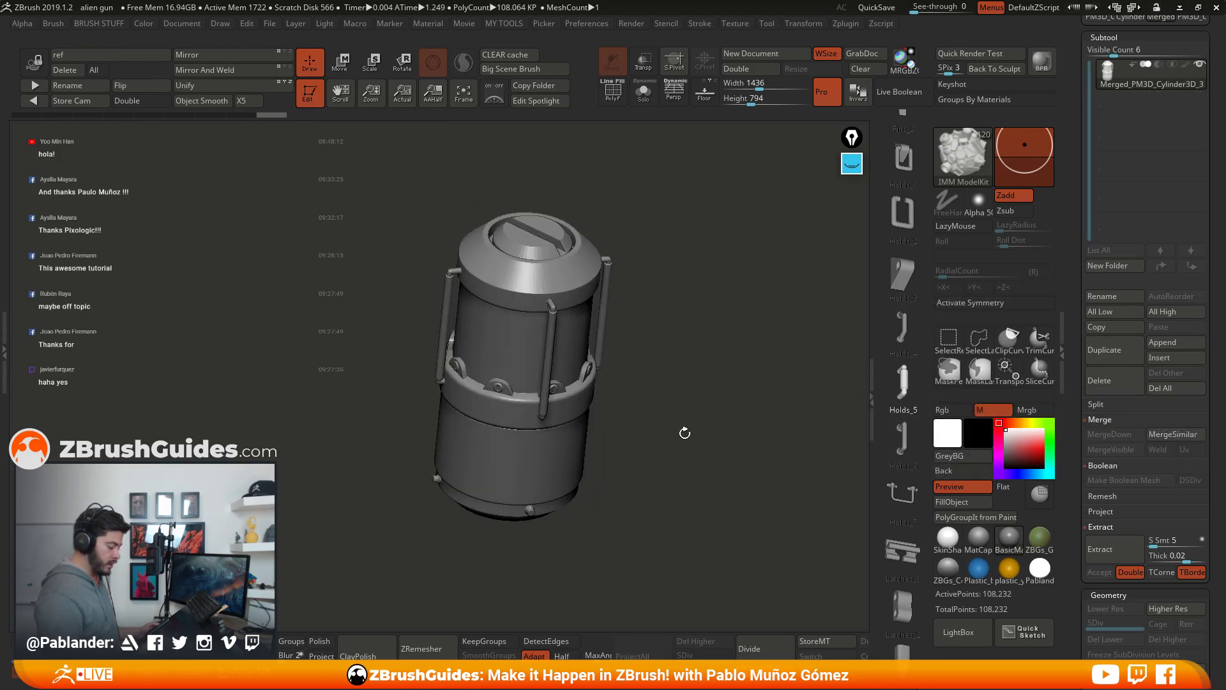
Step: Check the merged canister's polygroups with the wireframe display, hide the wireframe again and quick-save the project
key(shift+f)
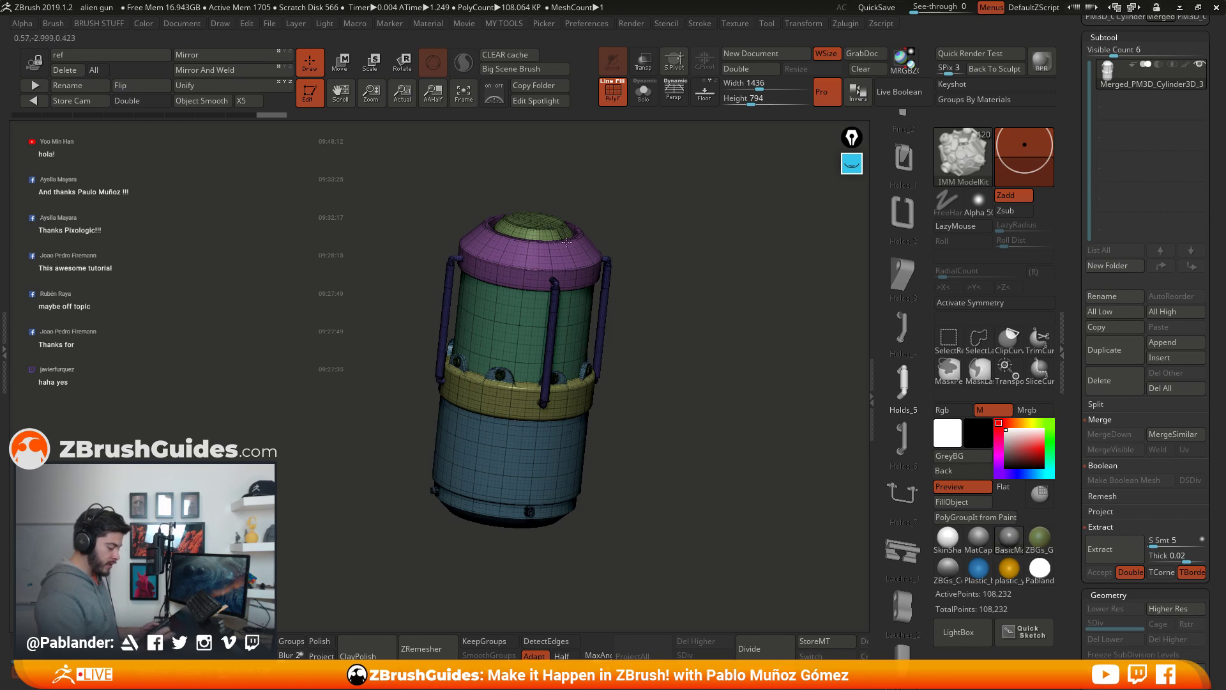
drag(623, 269, 673, 292)
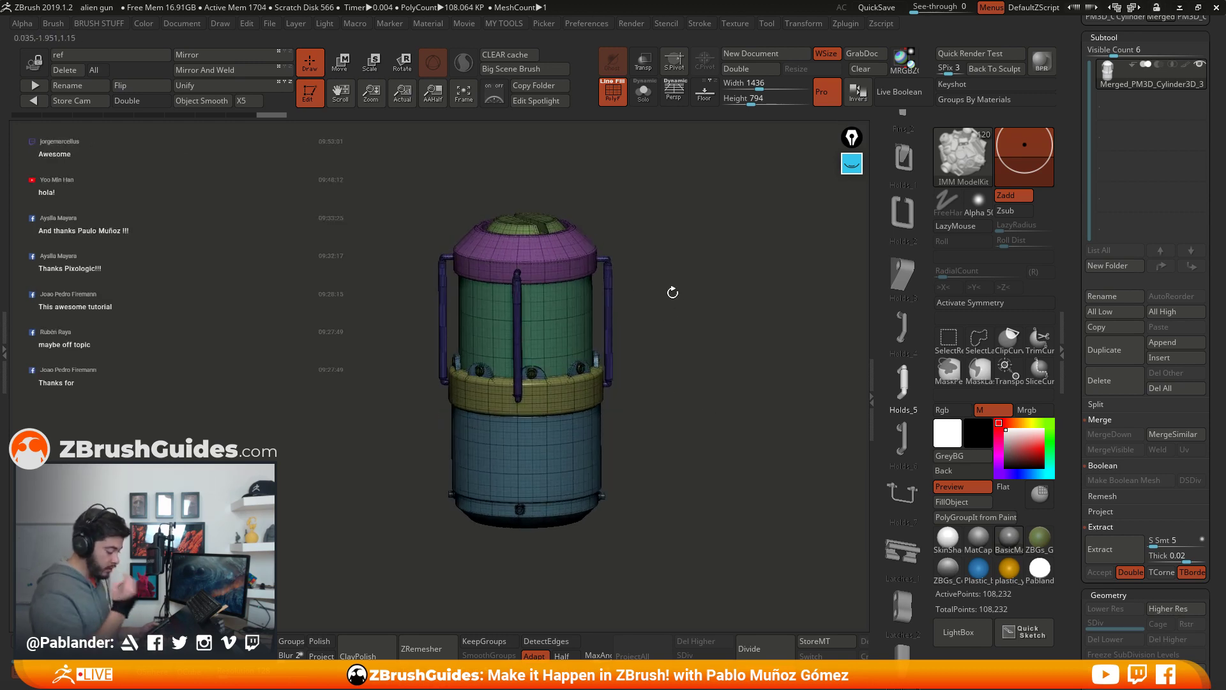
click(644, 91)
shift+drag(649, 134, 652, 141)
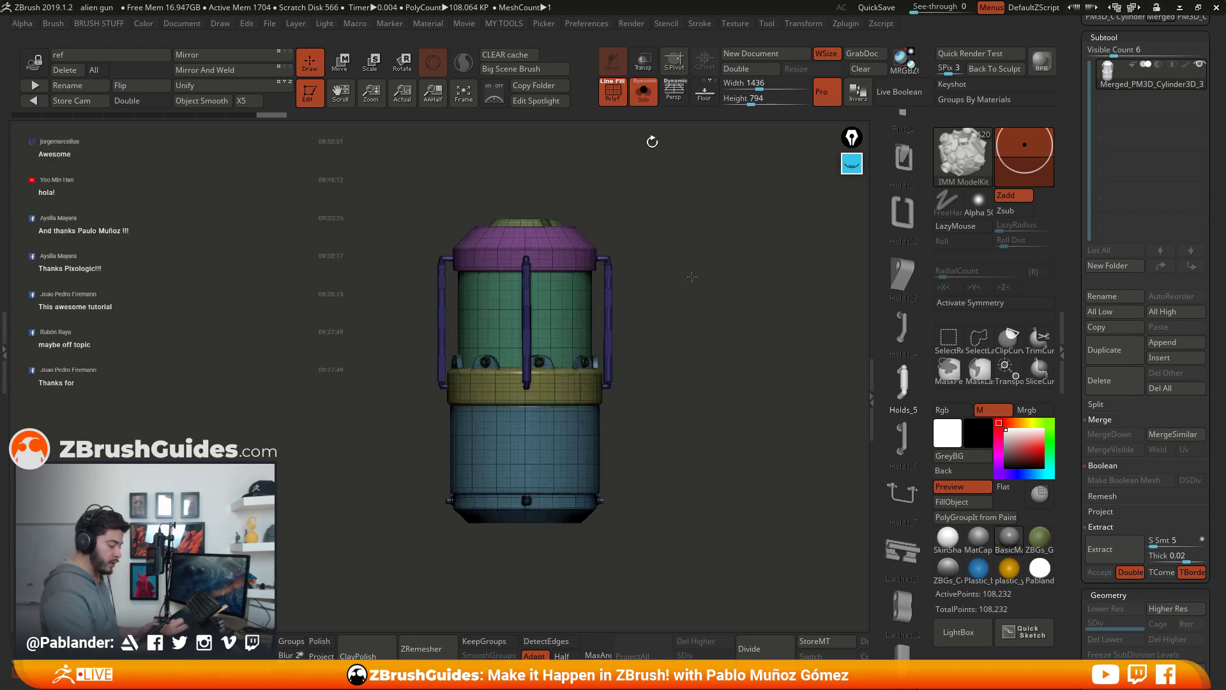
click(880, 8)
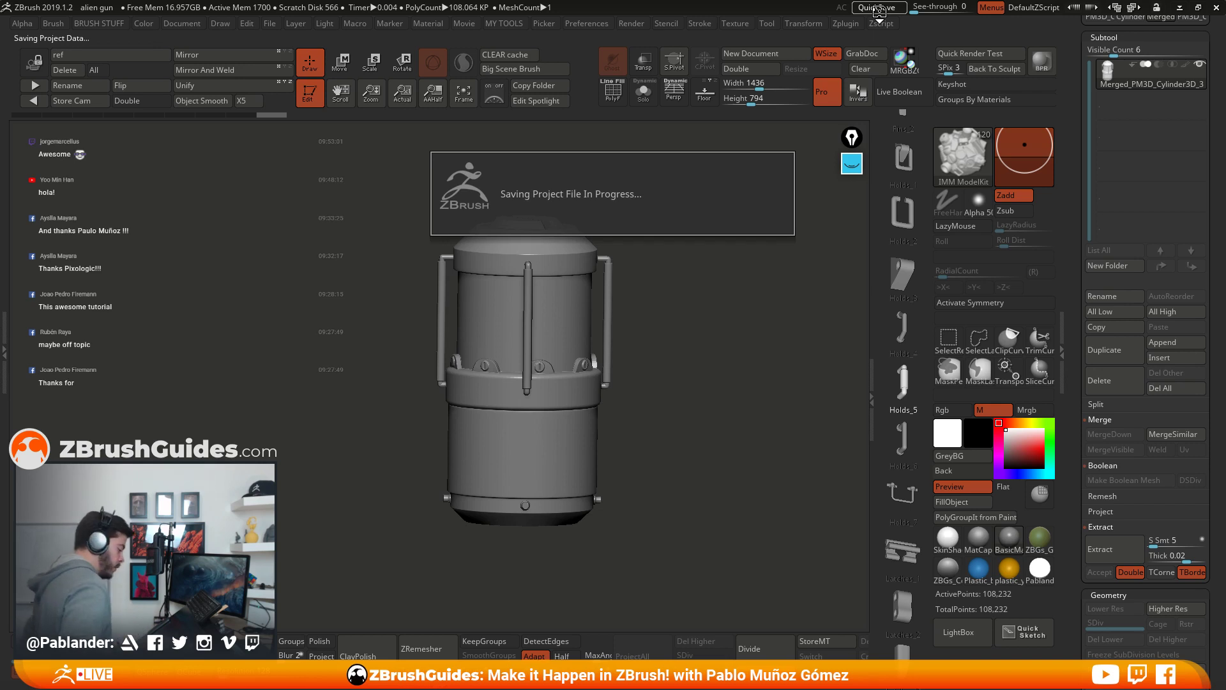
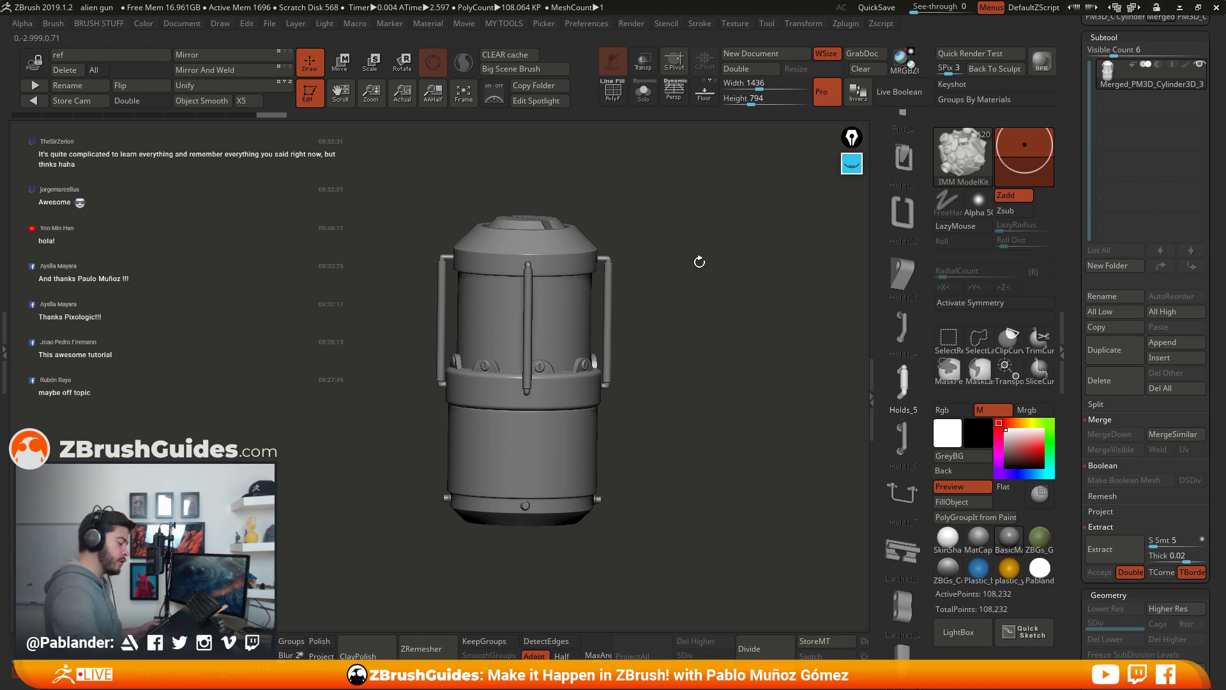
Step: Look over the merged canister and select the Move brush
drag(695, 255, 635, 266)
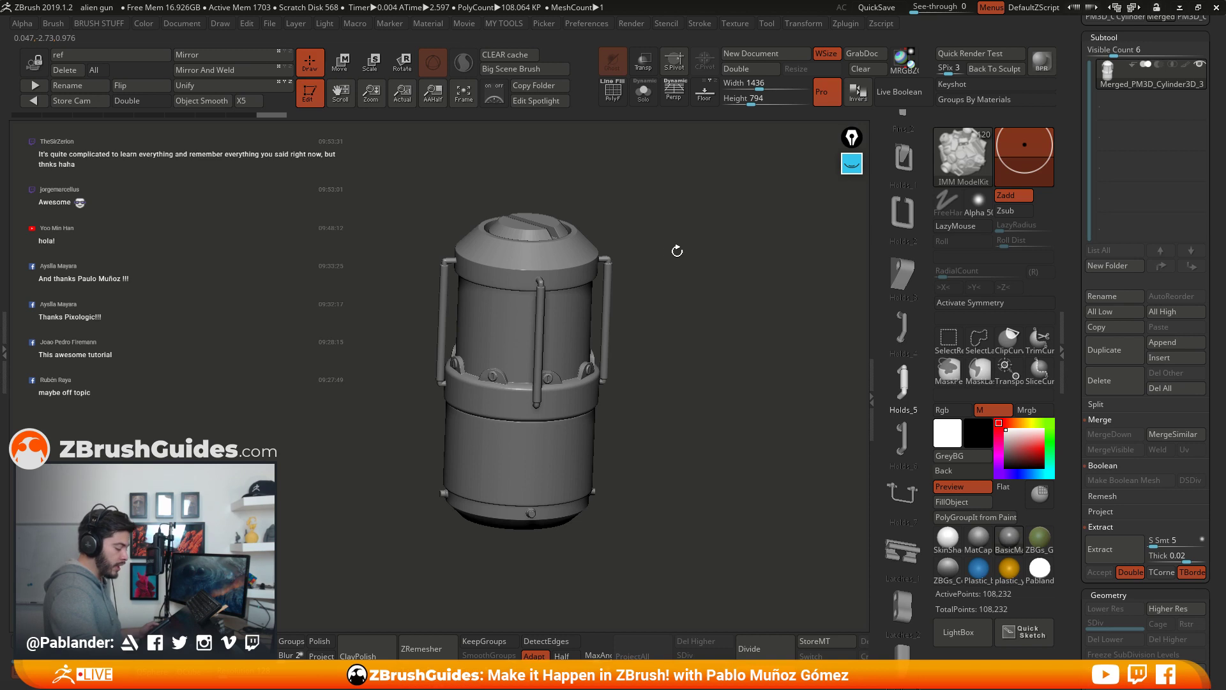
alt+drag(681, 240, 700, 241)
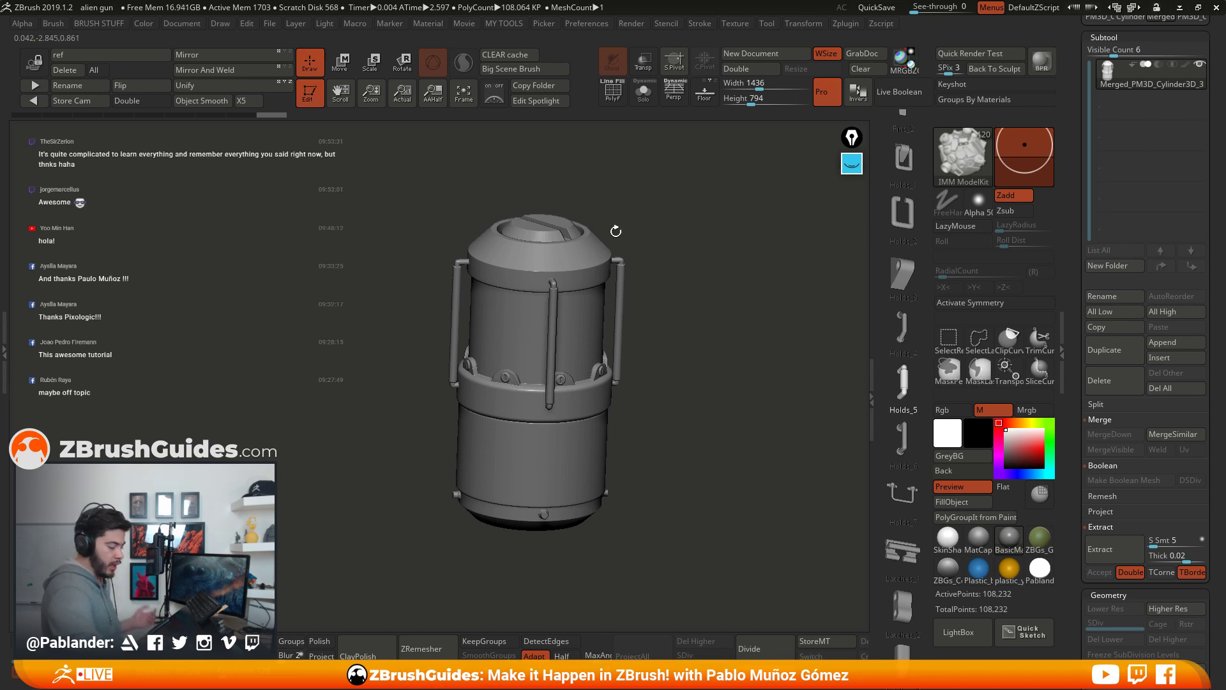
drag(690, 213, 693, 234)
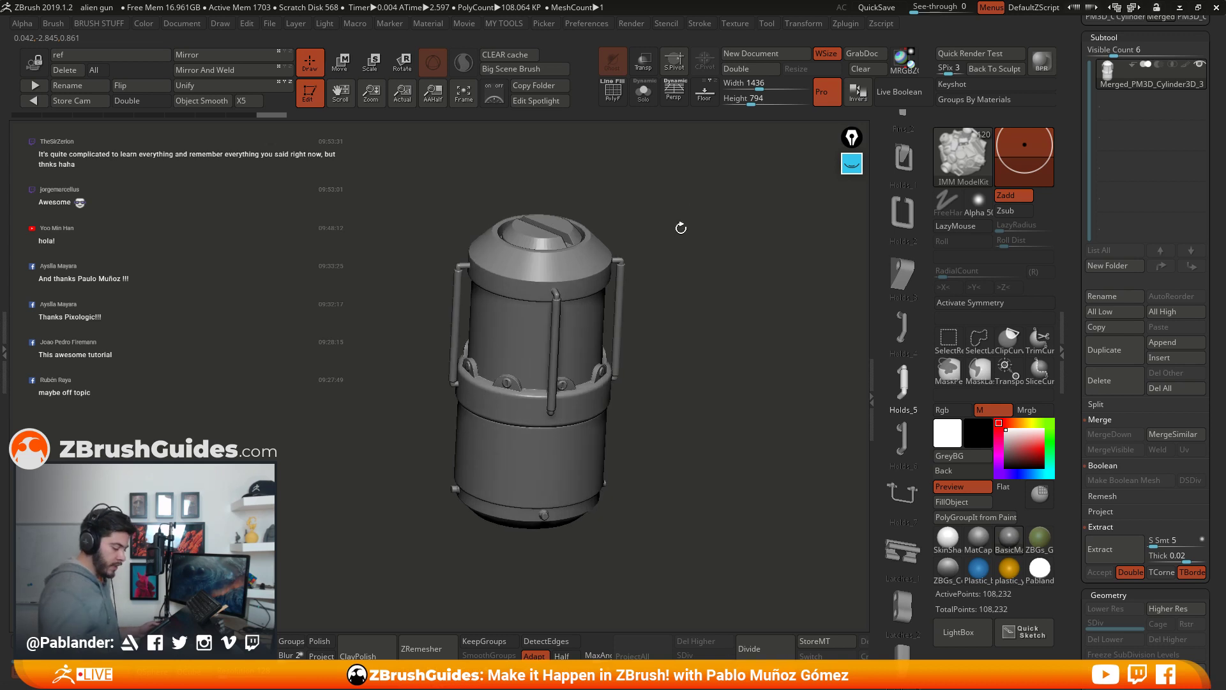
key(b)
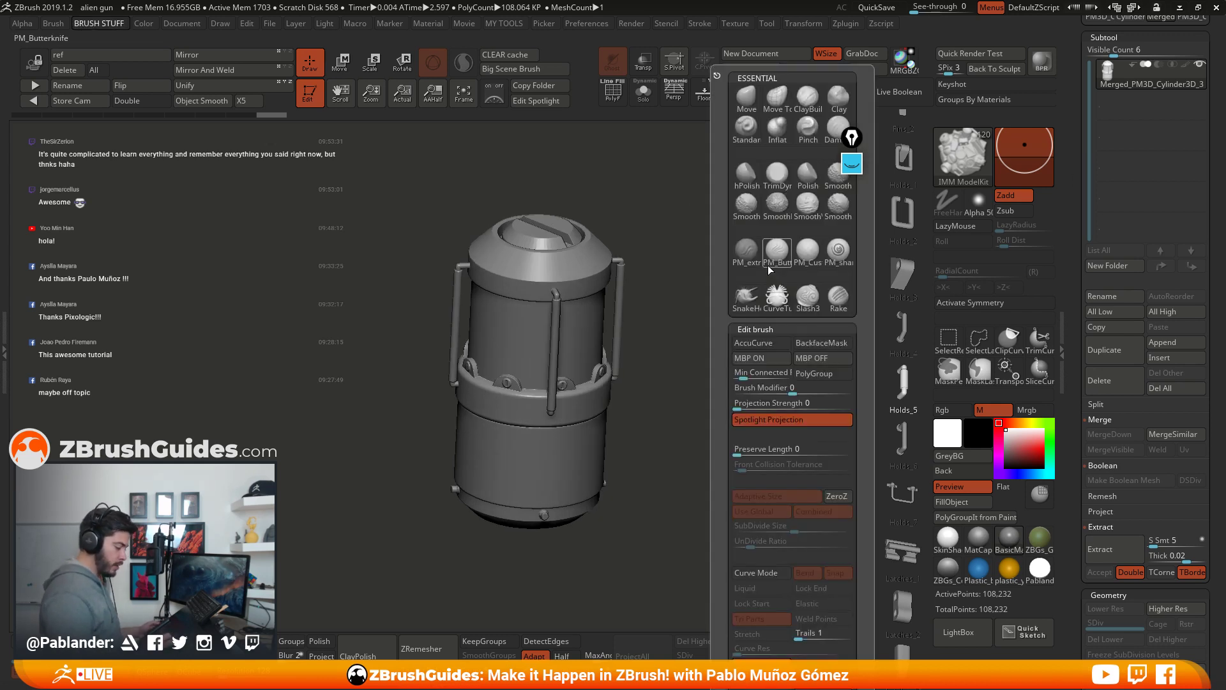
click(745, 112)
drag(642, 364, 708, 351)
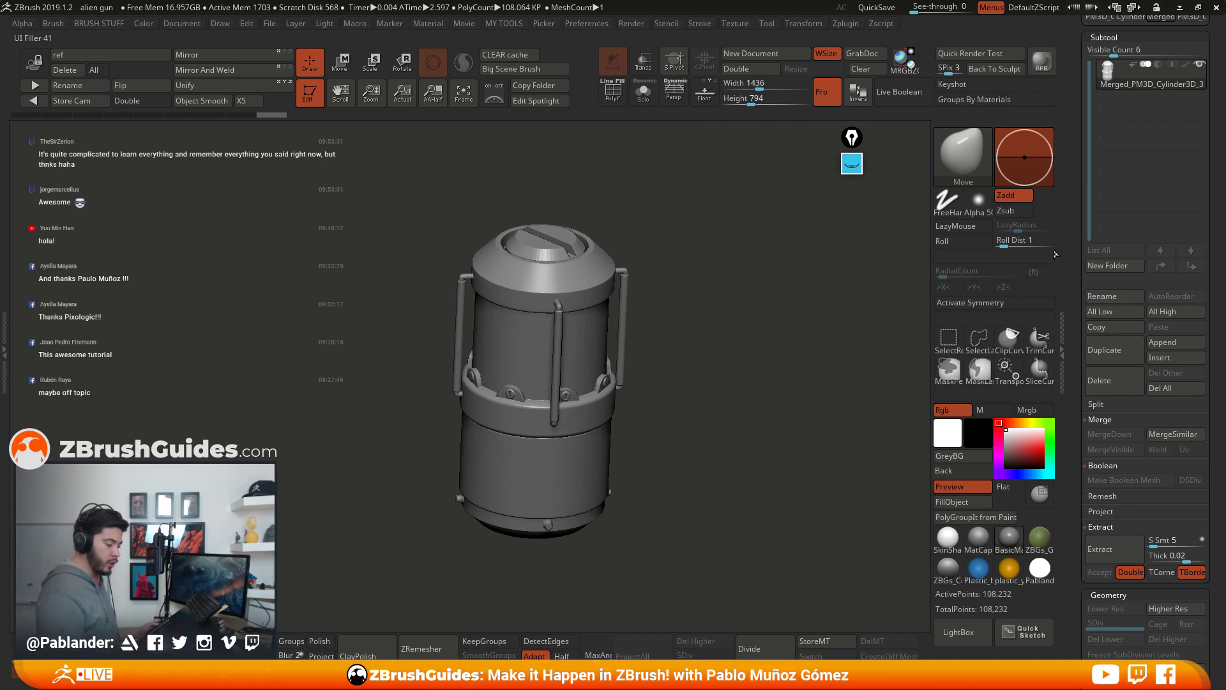
Step: Copy the canister subtool and paste it into the full gun tool below the sphere subtool
key(F1)
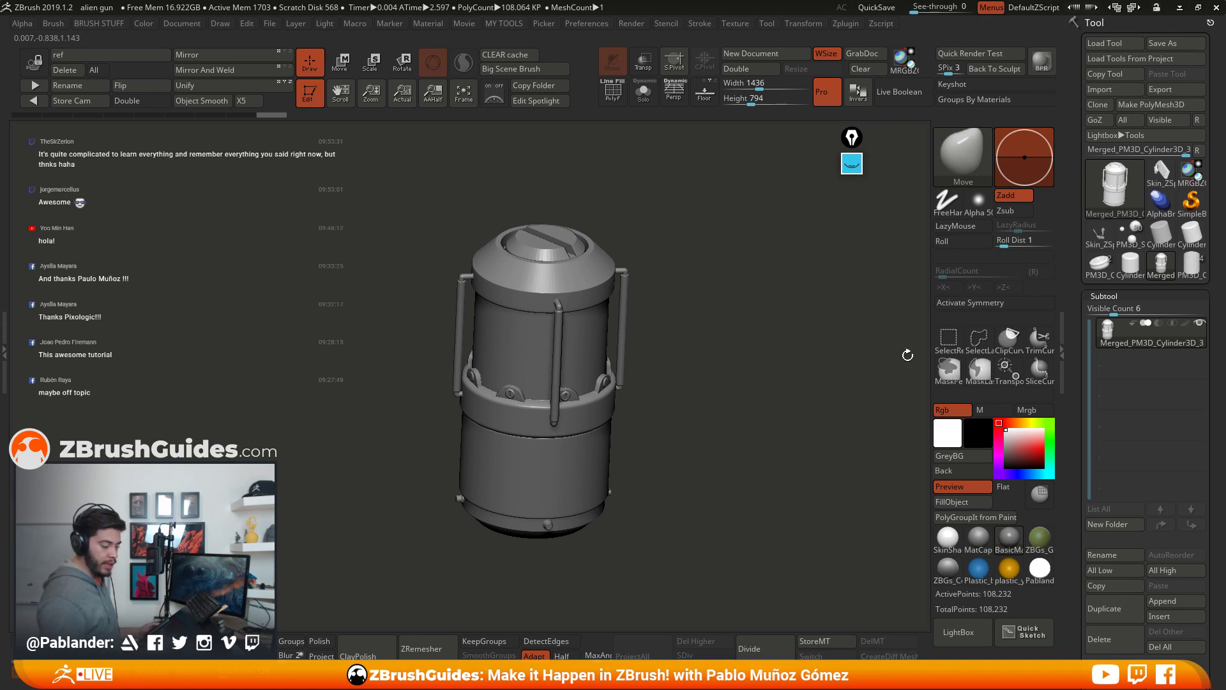
click(1018, 365)
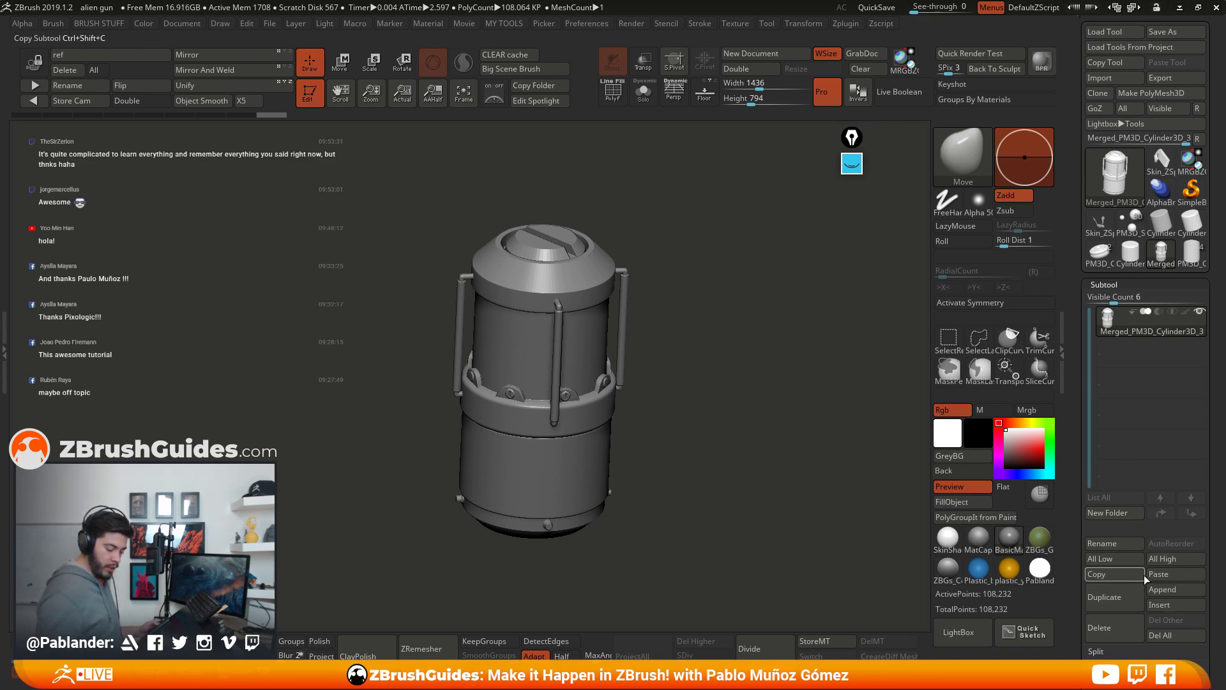
click(1132, 220)
drag(741, 369, 707, 317)
key(space)
click(685, 320)
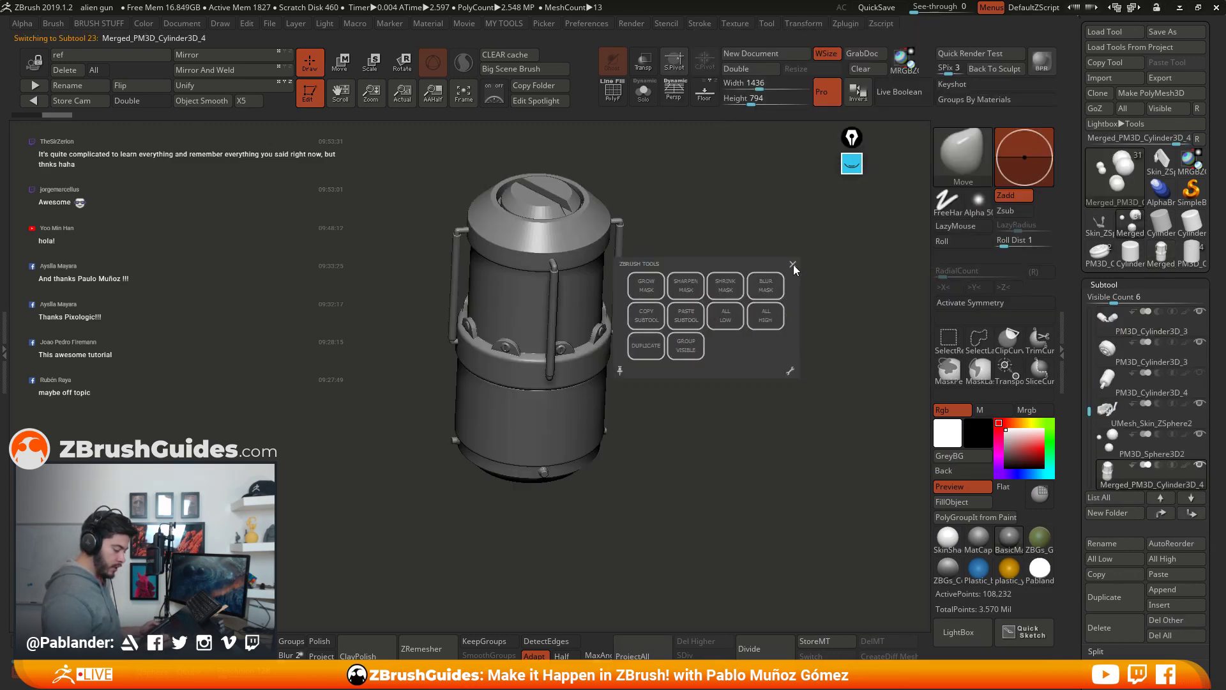
mouse_move(1084, 410)
mouse_down()
mouse_move(1087, 428)
mouse_move(1086, 415)
mouse_up()
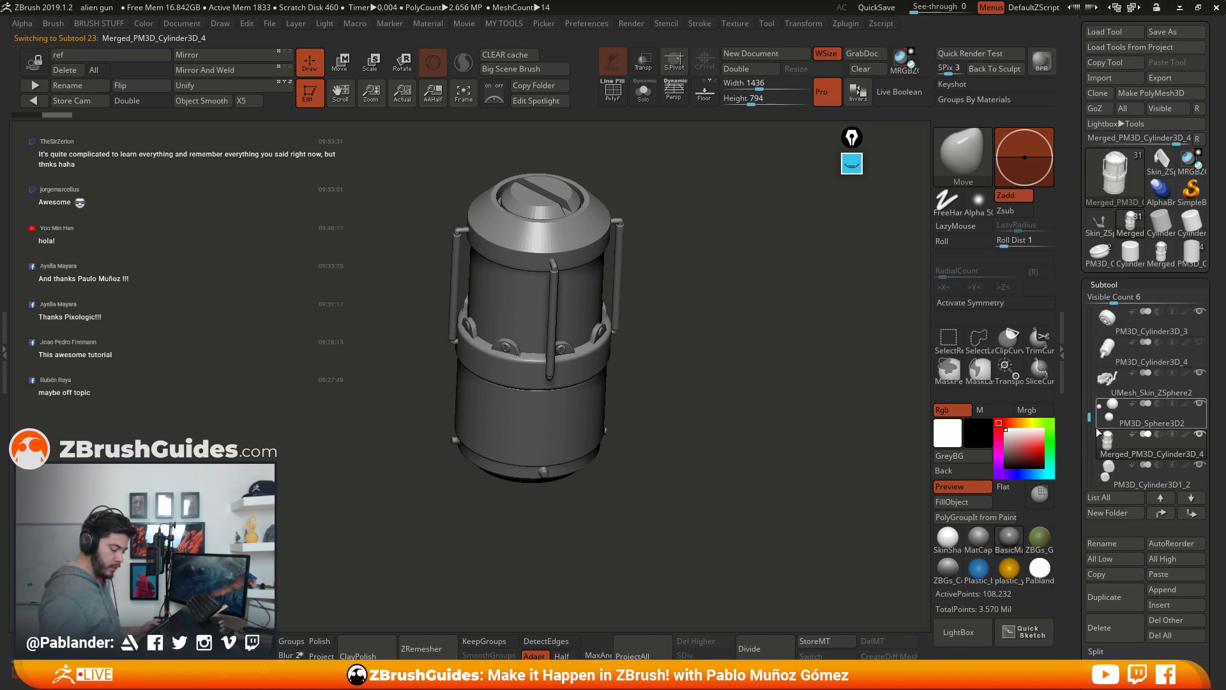
Step: Bring the whole gun into view and move the pasted canister with the gizmo down to the existing cylinders
click(340, 62)
shift+drag(734, 287, 735, 358)
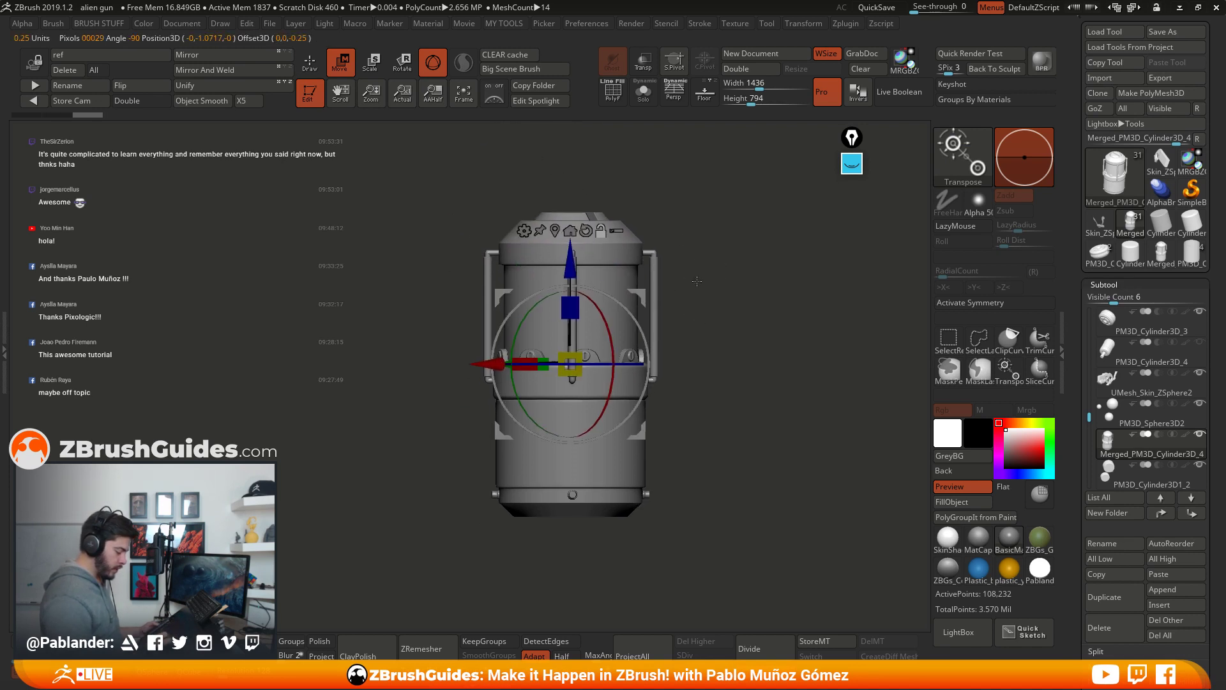
drag(552, 397, 665, 345)
drag(547, 308, 531, 326)
alt+drag(711, 333, 466, 148)
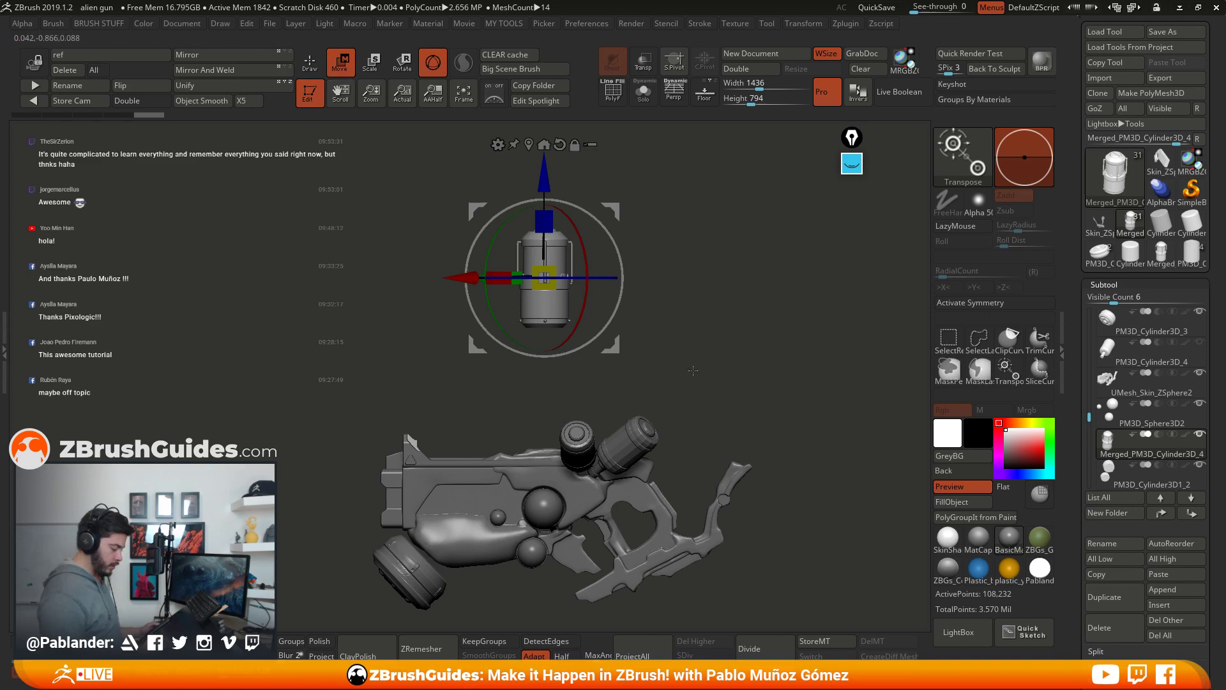
alt+drag(712, 259, 697, 279)
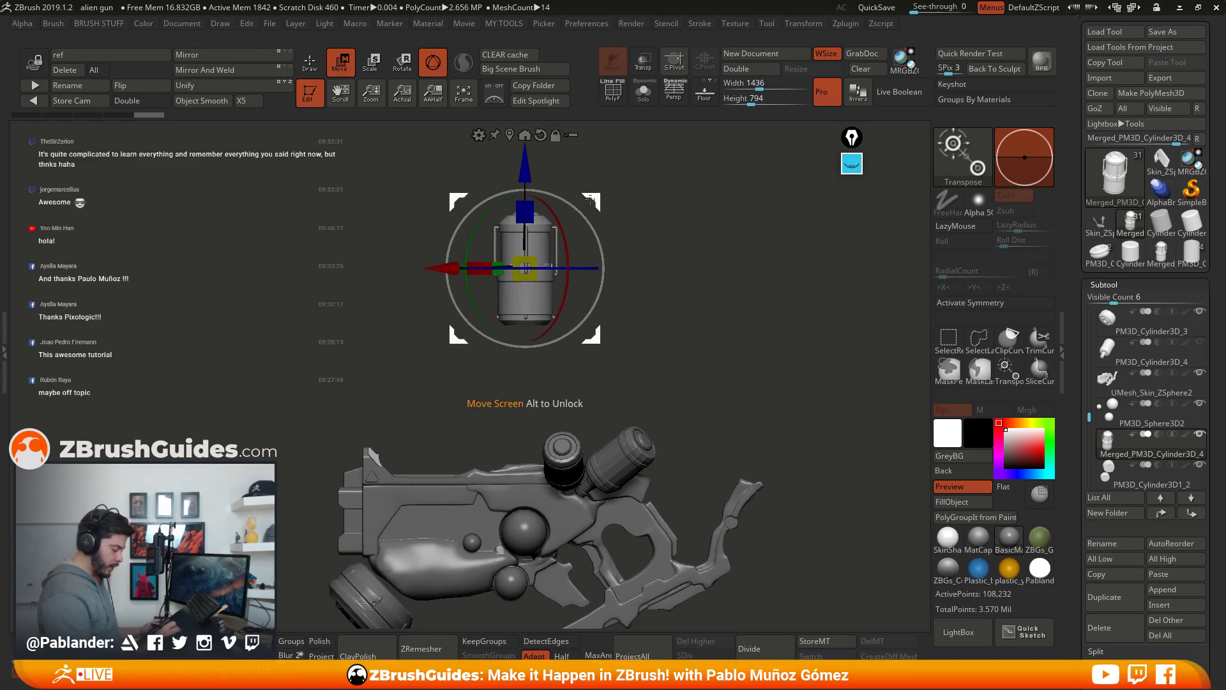
drag(591, 199, 692, 332)
alt+drag(759, 339, 722, 288)
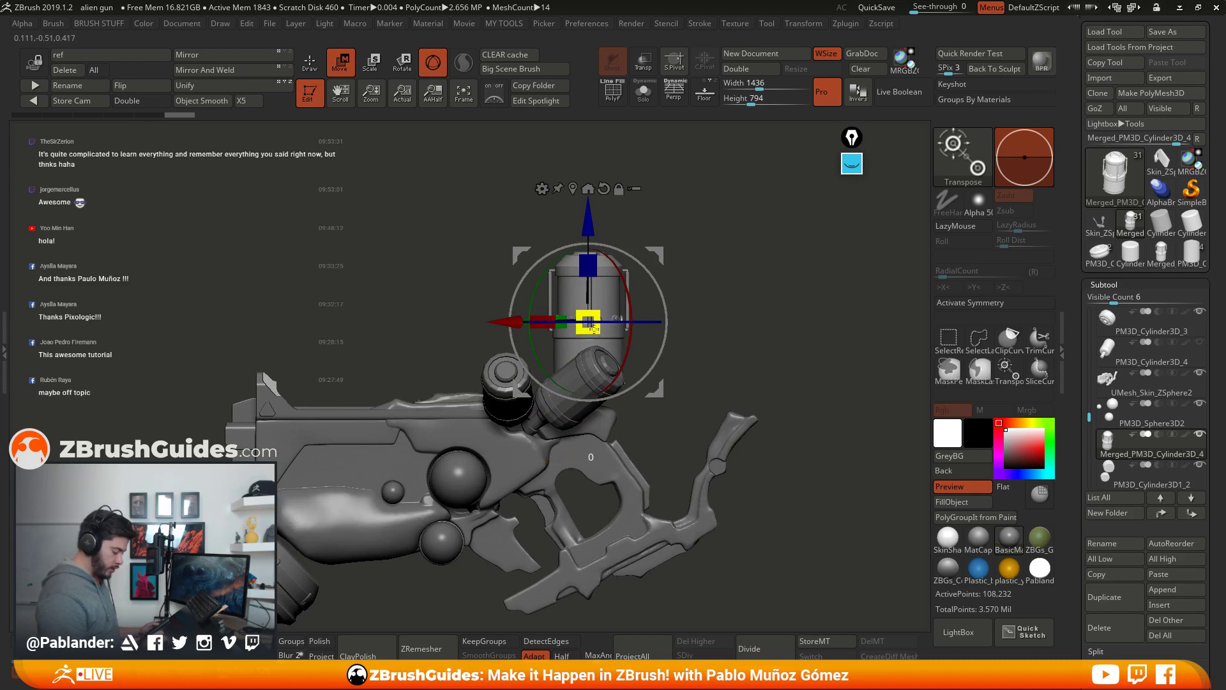
drag(594, 328, 581, 325)
Step: Reset the gizmo's orientation in the end view, move the canister out to one side and tilt it outward
drag(682, 319, 694, 297)
alt+click(543, 166)
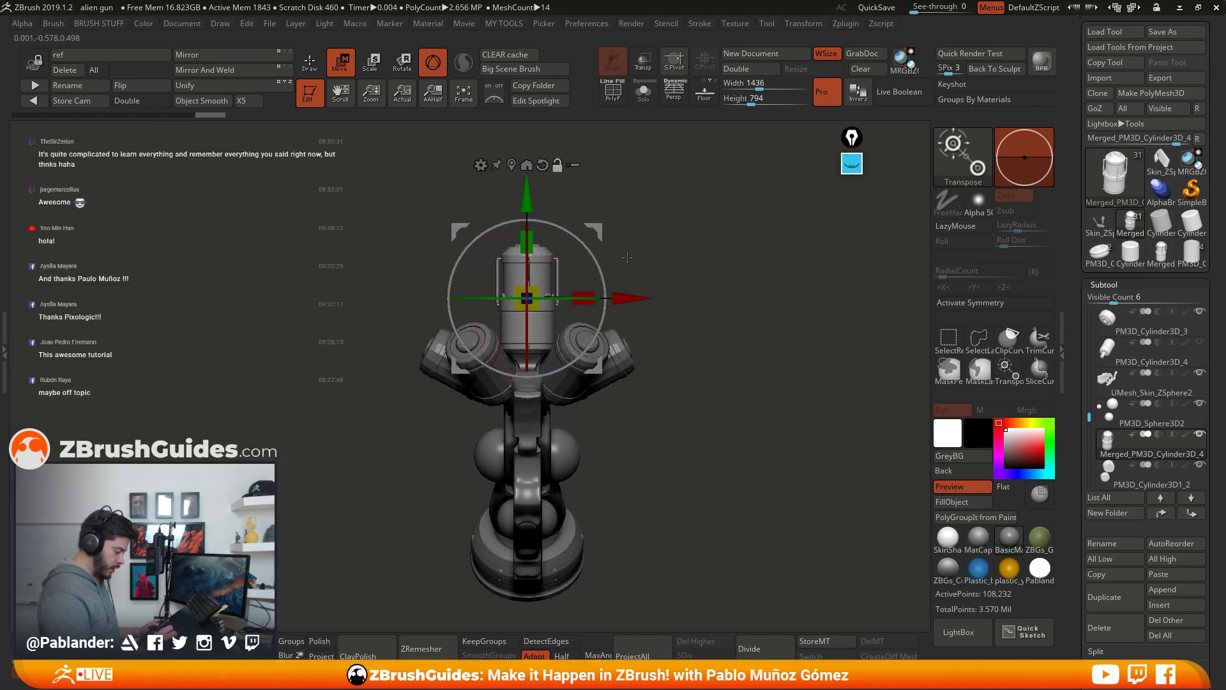
drag(595, 366, 681, 395)
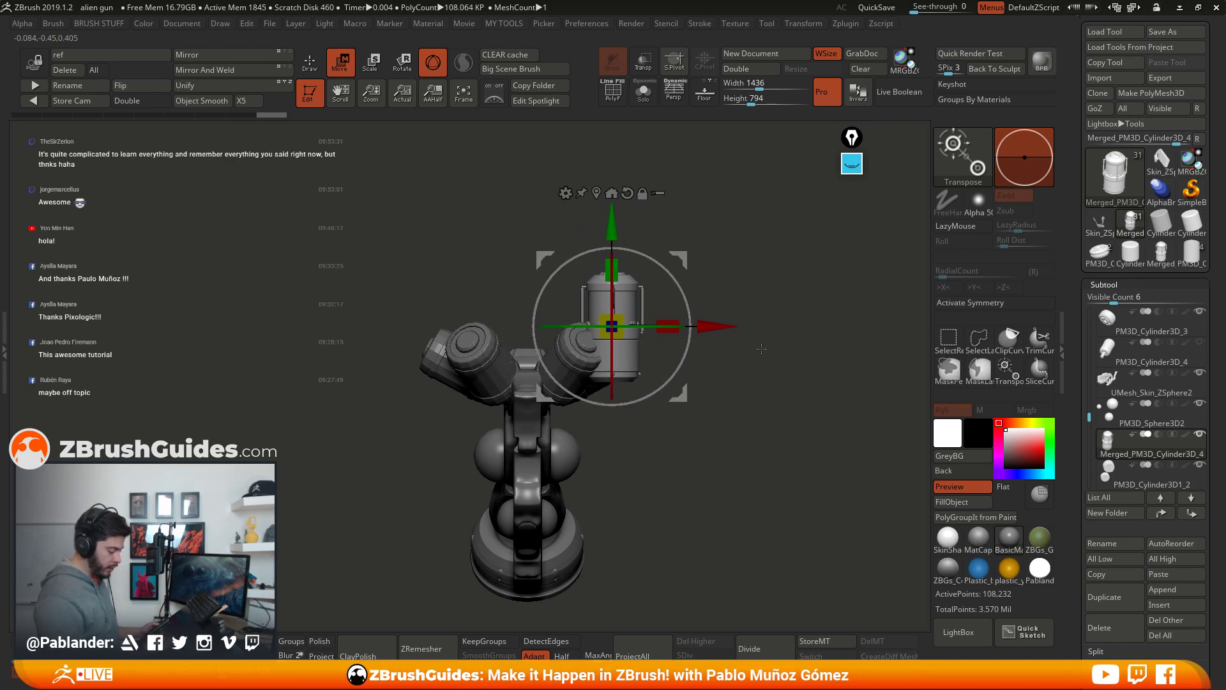
alt+drag(761, 349, 746, 371)
drag(673, 265, 677, 278)
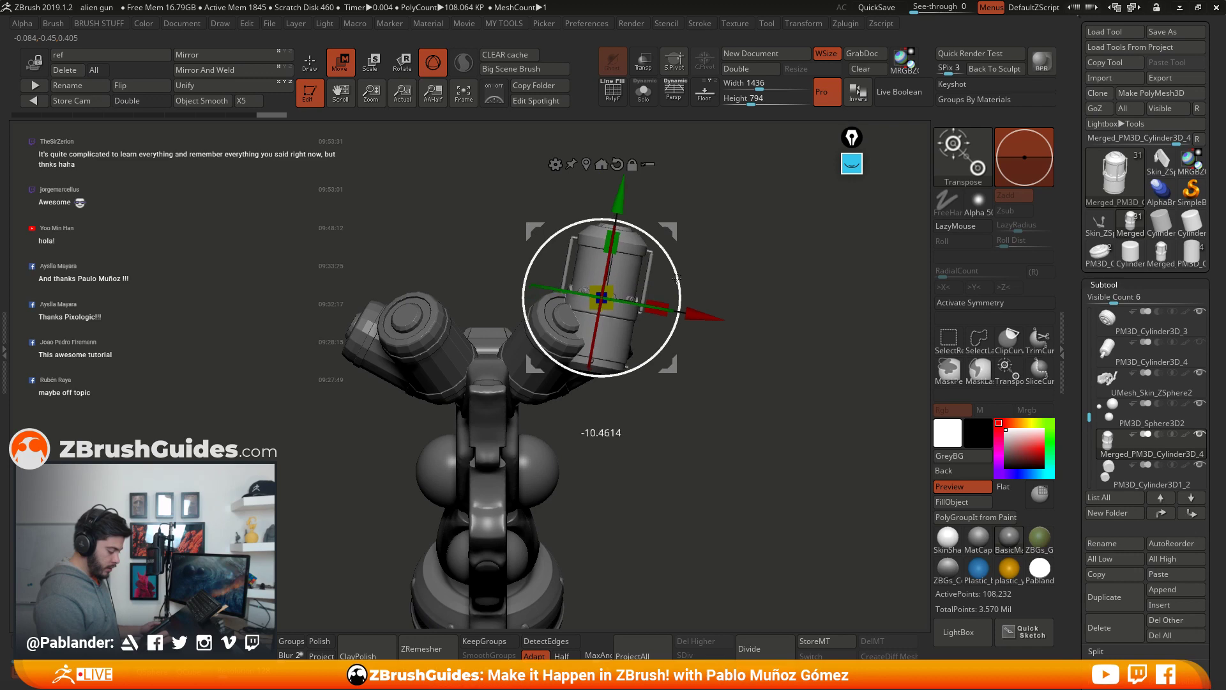
Step: Shift the pasted canister with the gizmo onto the front upper cylinder and rotate it to match the cylinder's angle
shift+drag(792, 300, 604, 275)
drag(602, 314, 658, 281)
drag(632, 338, 630, 342)
drag(634, 252, 741, 254)
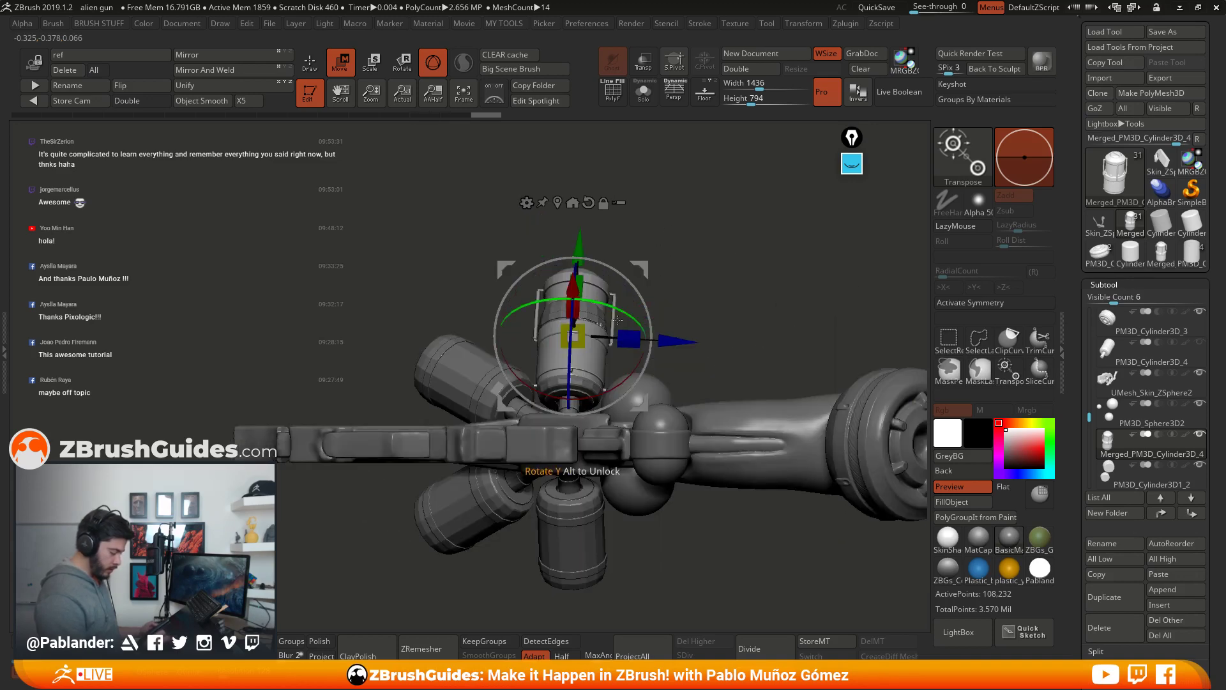
drag(584, 330, 580, 333)
Step: Lower the canister along its own axis by about 0.027 to seat it on the front cylinder's mount
shift+drag(697, 254, 675, 268)
click(586, 330)
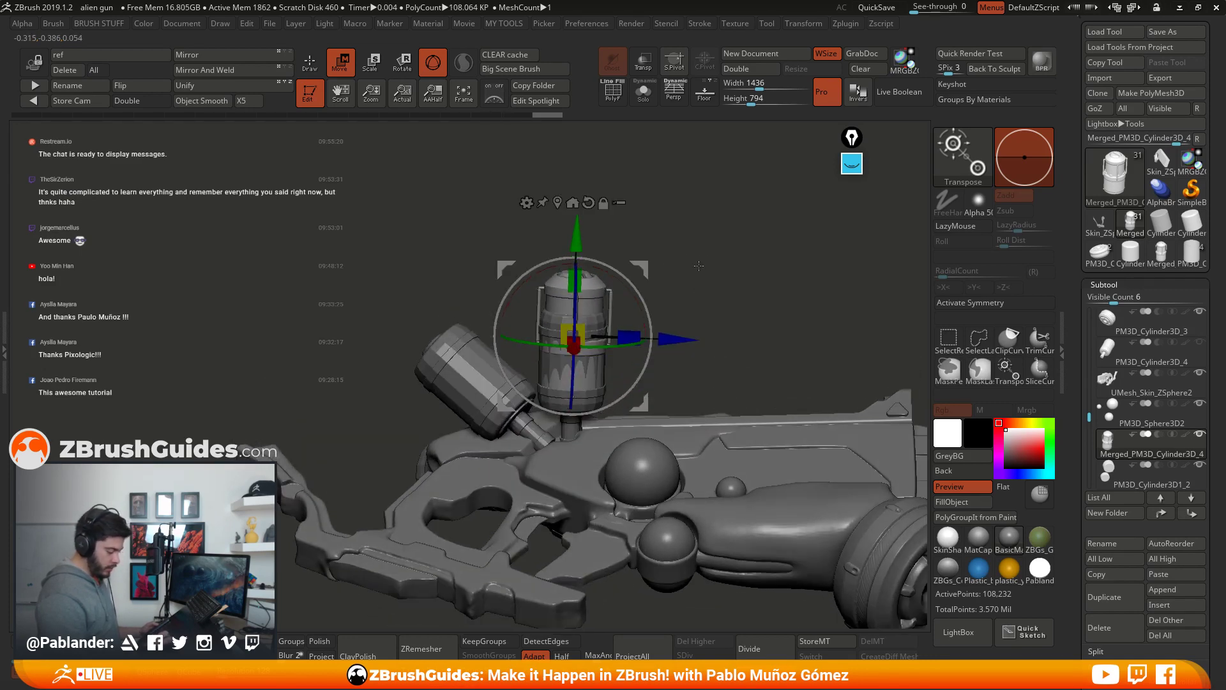
drag(581, 234, 580, 246)
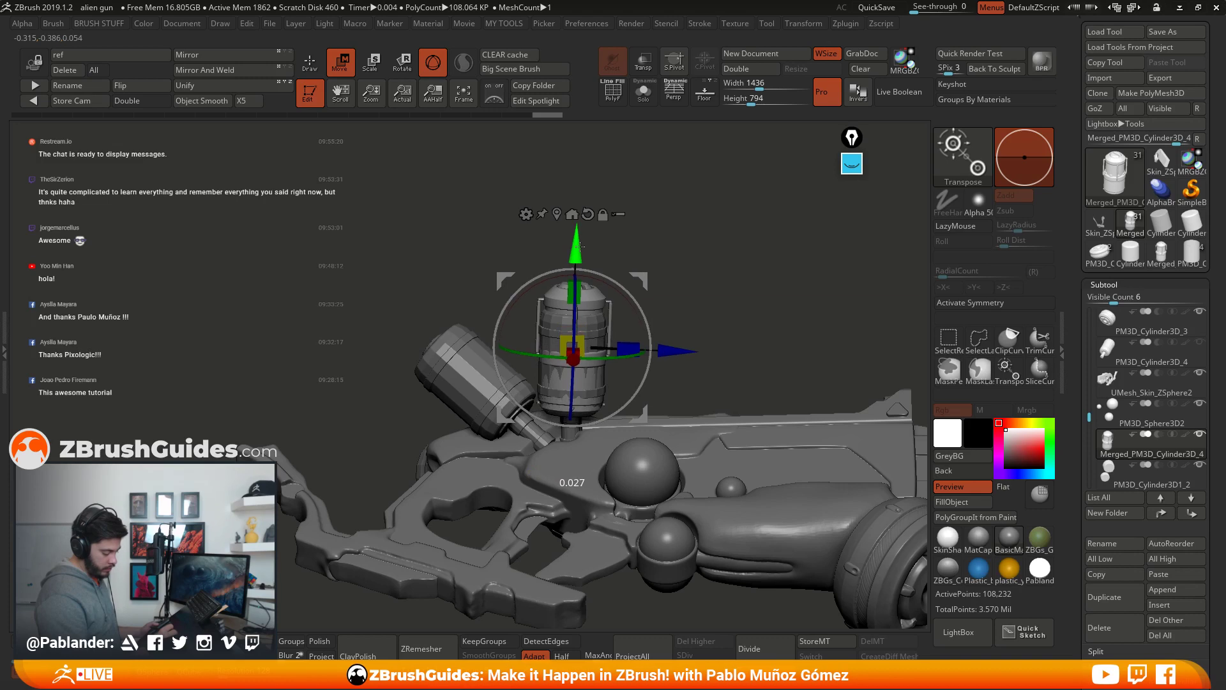
Step: Duplicate the canister, then move and rotate the copy to fit over the angled rear cylinder
drag(695, 278, 591, 291)
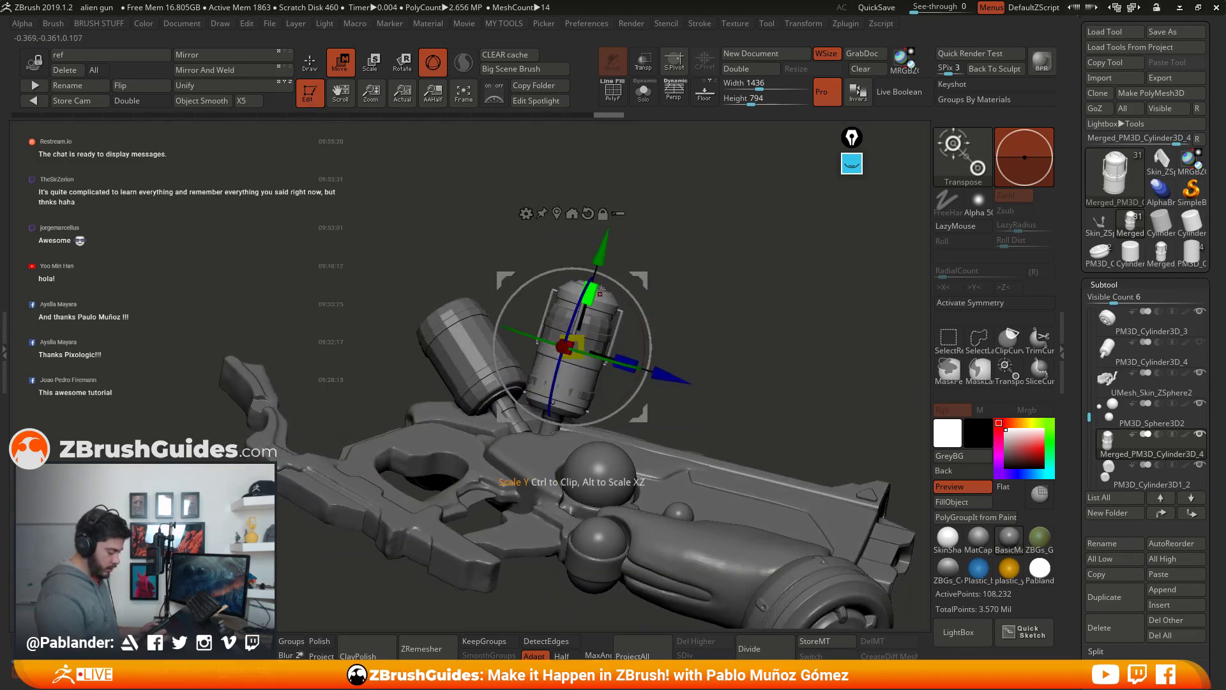
drag(649, 341, 679, 325)
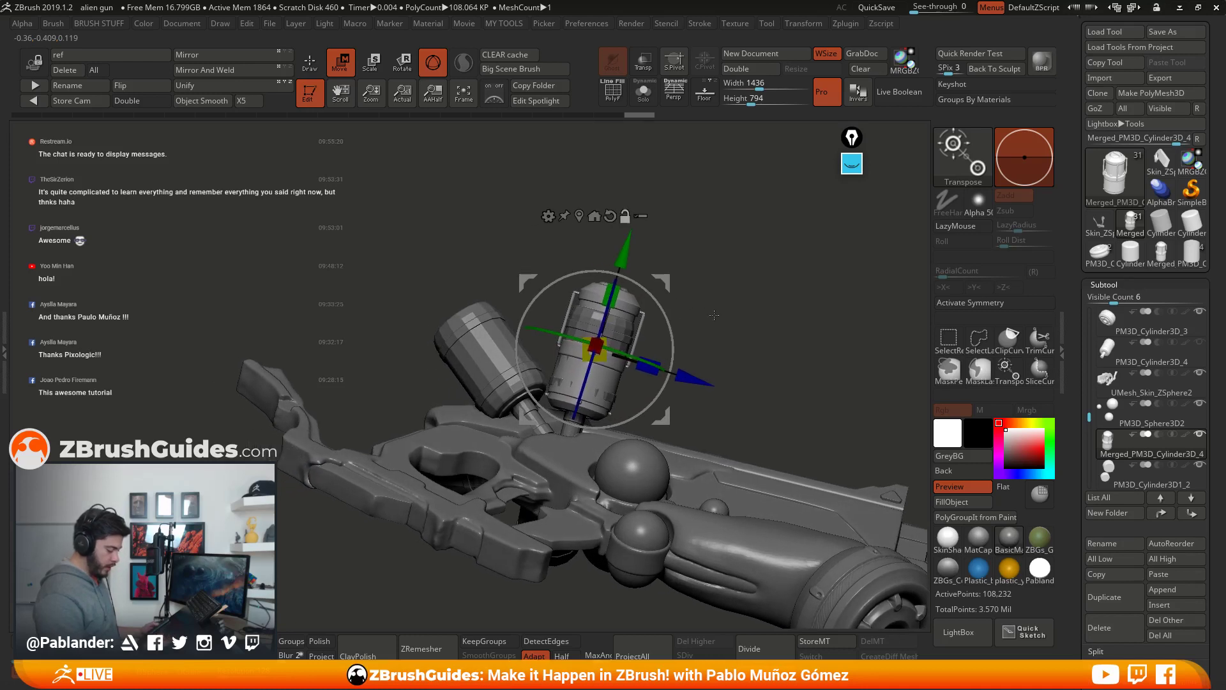
mouse_move(688, 377)
alt+mouse_down()
mouse_move(709, 379)
mouse_move(520, 329)
mouse_move(576, 346)
alt+mouse_up()
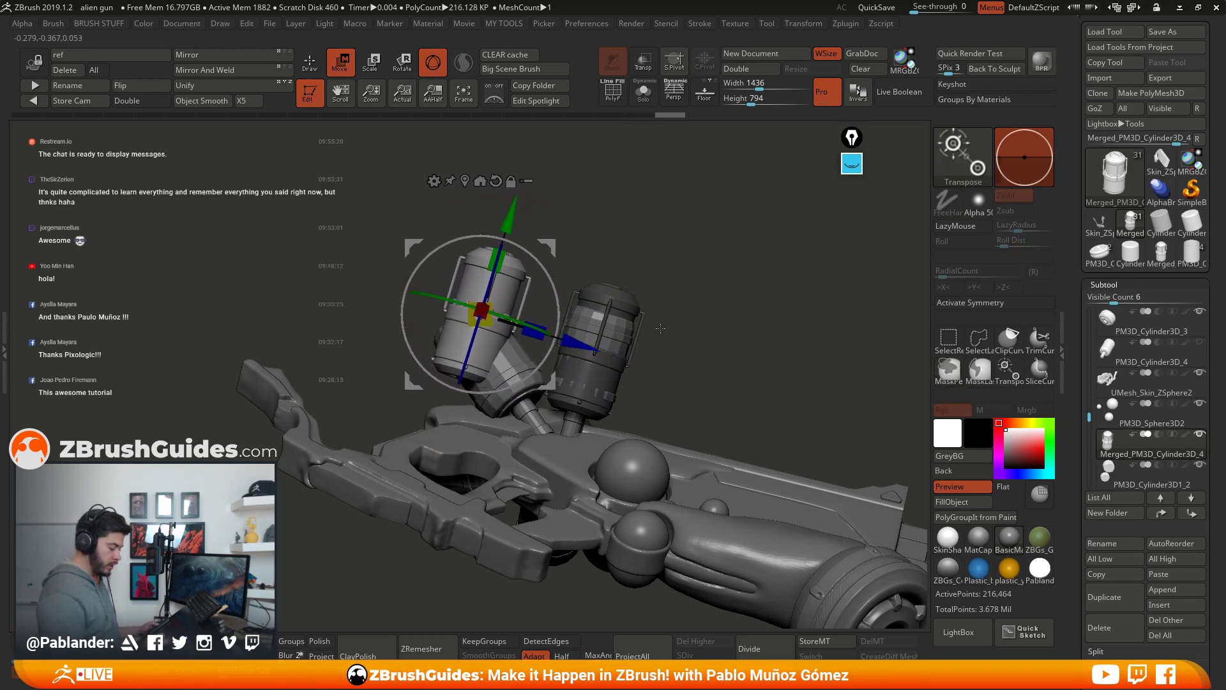
drag(546, 382, 639, 371)
drag(543, 258, 534, 273)
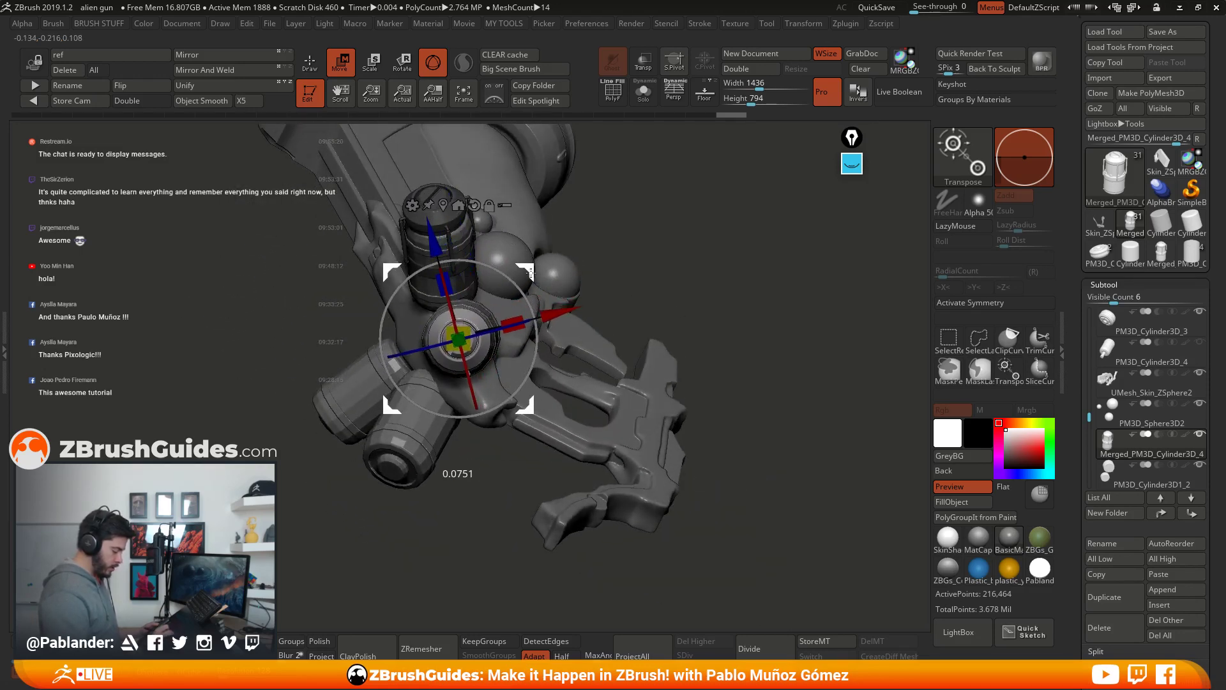
drag(649, 295, 693, 329)
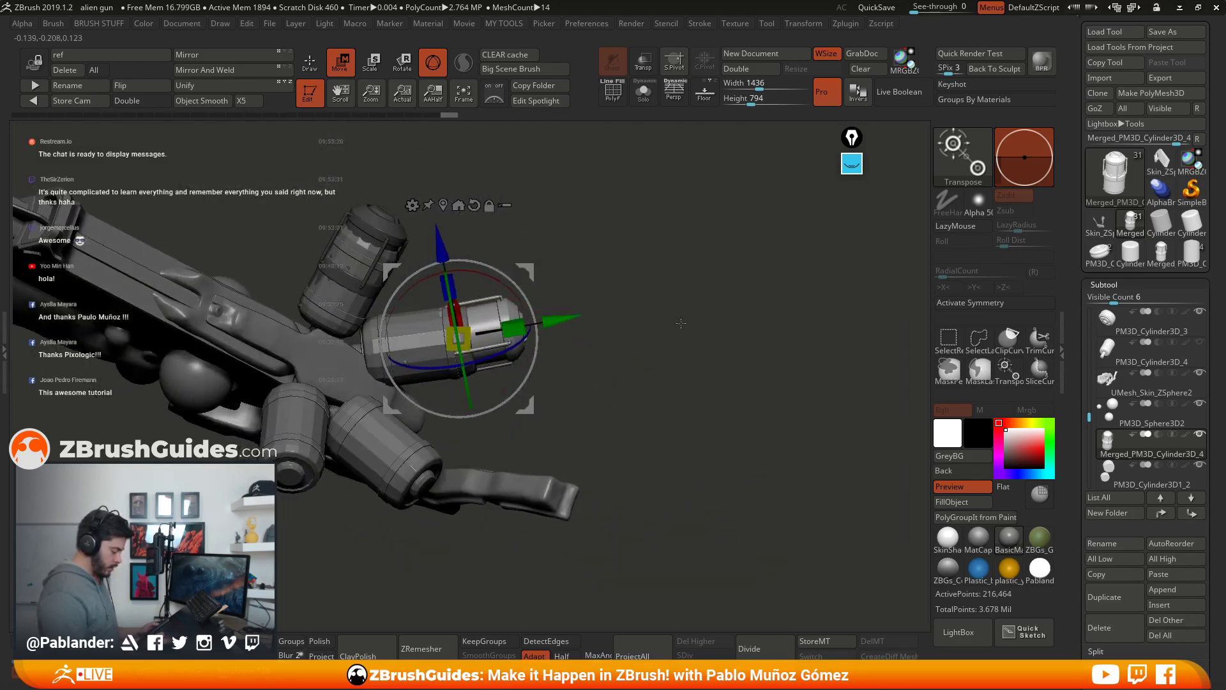
mouse_move(535, 330)
mouse_down()
mouse_move(623, 357)
mouse_move(611, 292)
mouse_move(643, 302)
mouse_move(668, 264)
mouse_move(604, 285)
mouse_up()
Step: Return to Draw mode and hide the original low-poly cylinder subtools PM3D_Cylinder3D_2 and PM3D_Cylinder3D_3
click(309, 64)
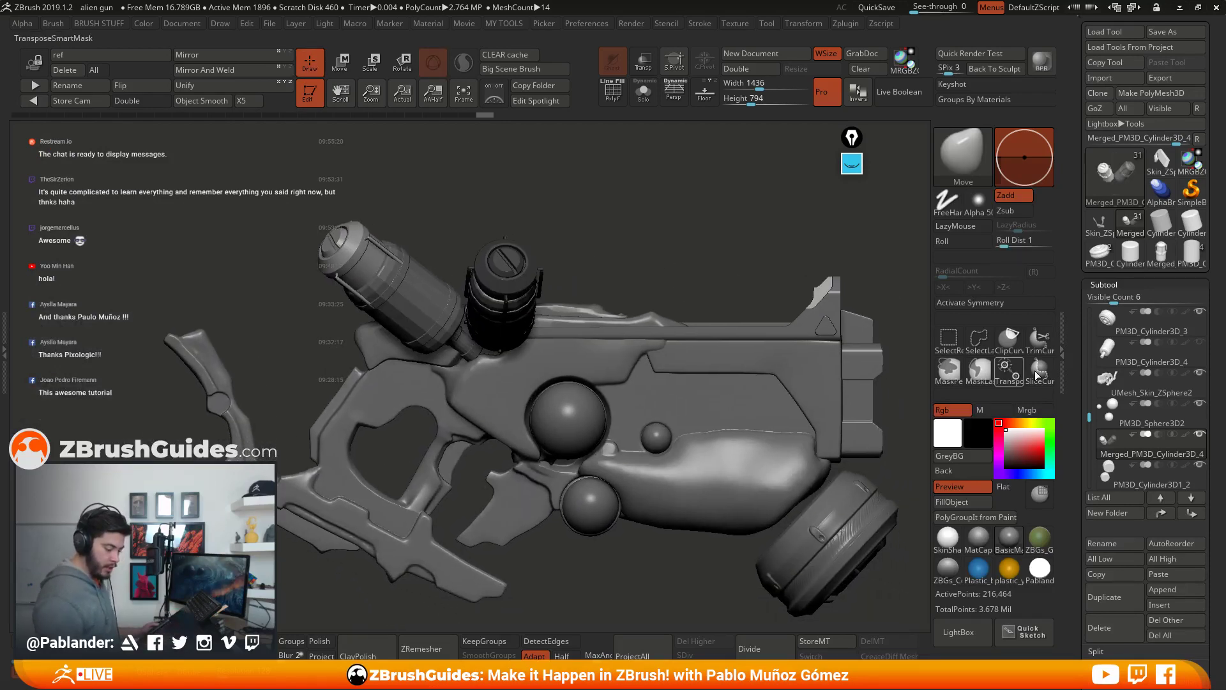
drag(1091, 417, 1091, 370)
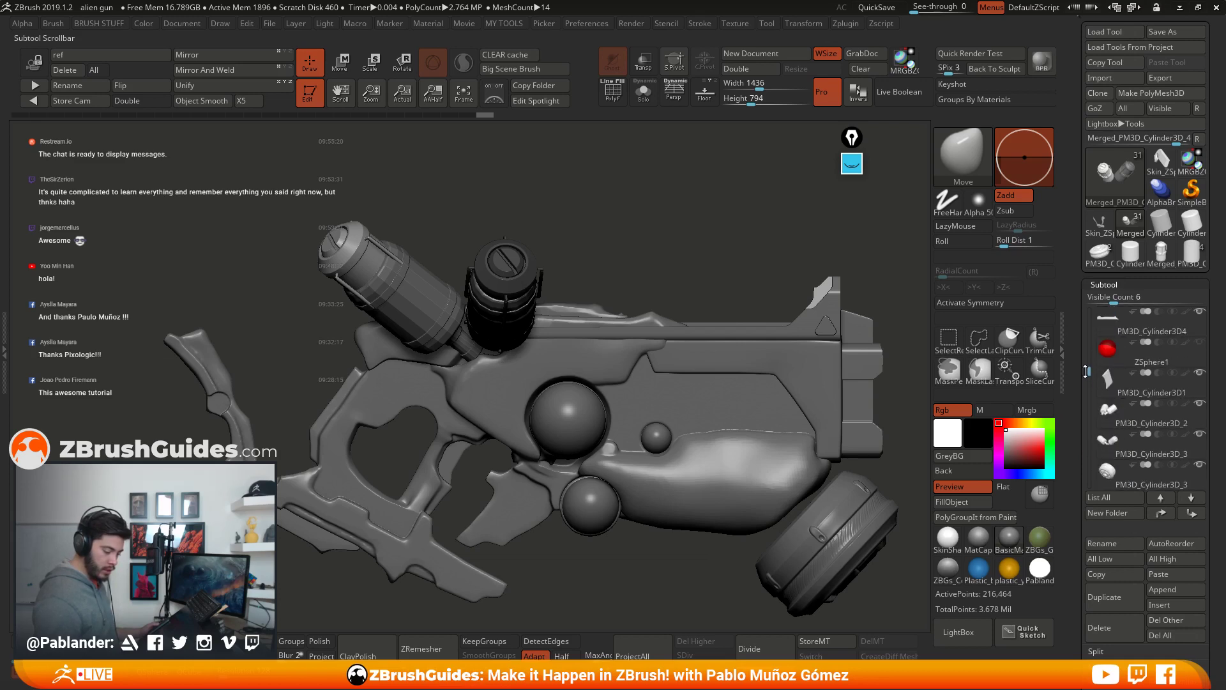
mouse_move(1152, 413)
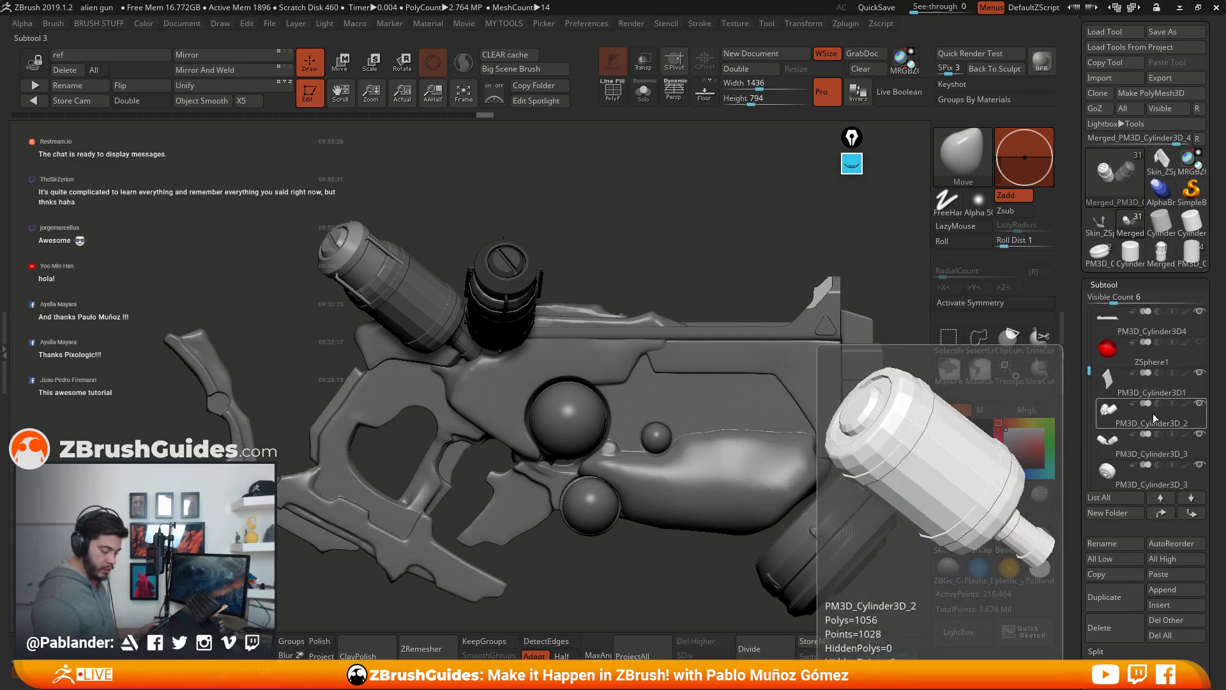
click(1201, 405)
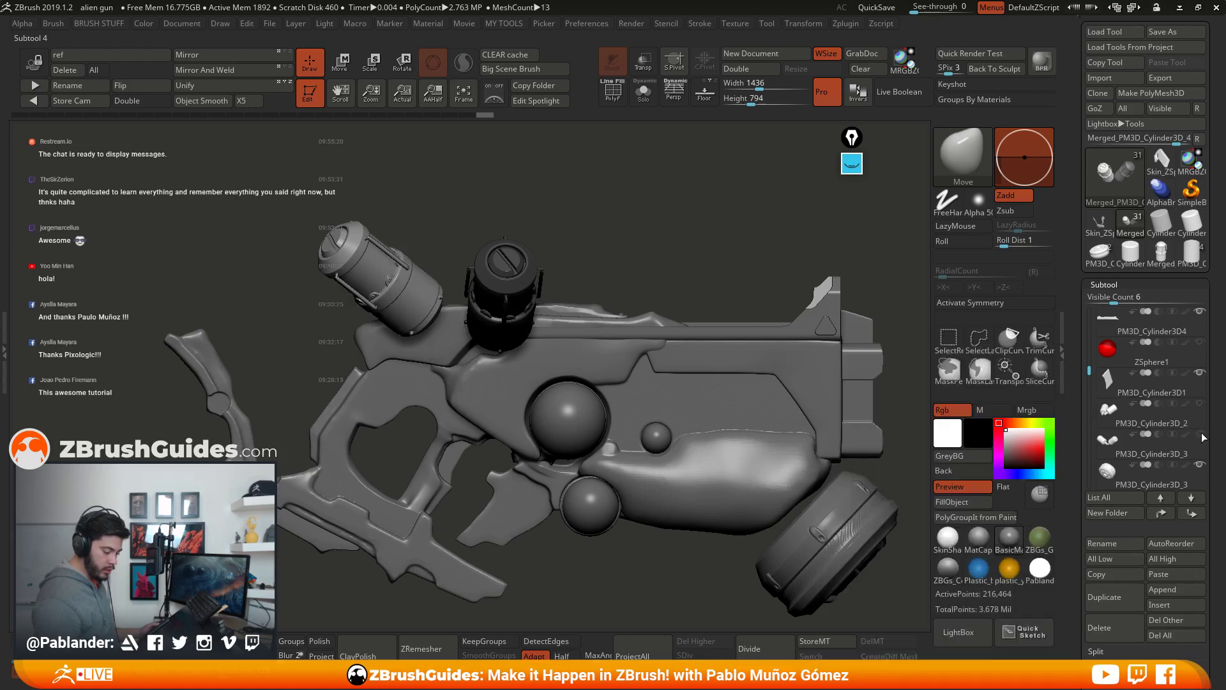
click(1201, 436)
Step: Inspect the two placed canisters and clear the mask left on the first one
mouse_move(638, 166)
mouse_down()
mouse_move(408, 135)
mouse_move(683, 337)
mouse_move(581, 322)
mouse_move(577, 398)
mouse_move(647, 361)
mouse_move(623, 370)
mouse_move(722, 266)
mouse_move(667, 290)
mouse_move(633, 359)
mouse_up()
key(w)
key(q)
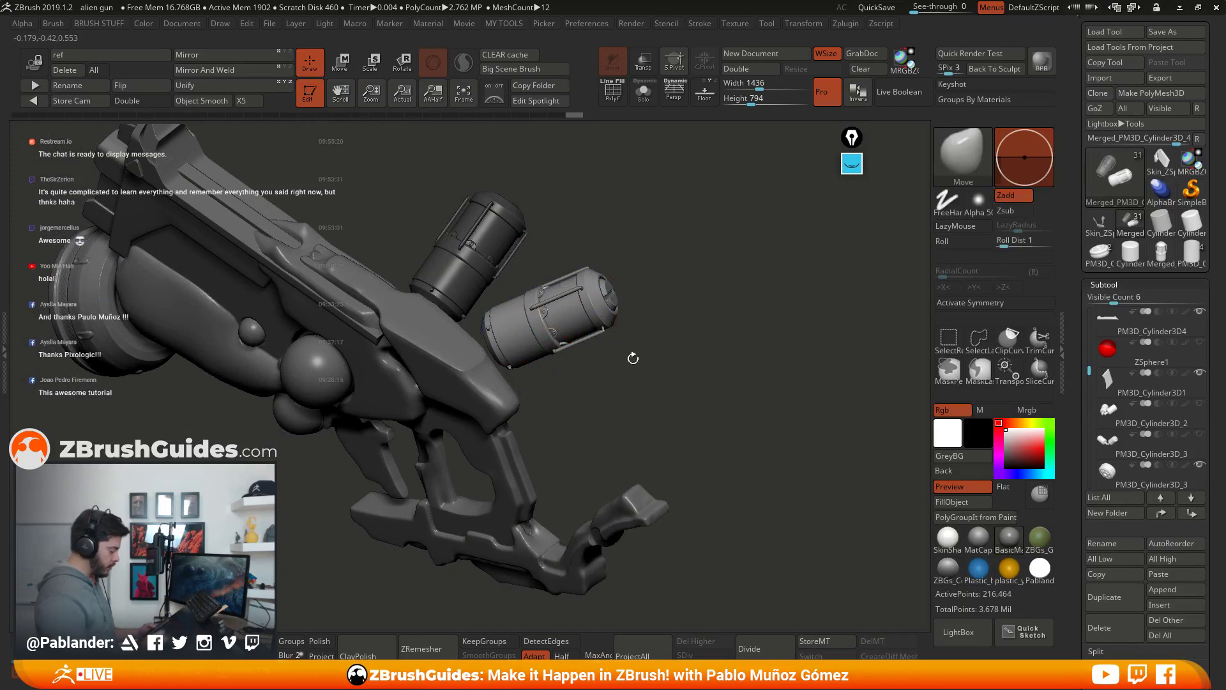
key(ctrl)
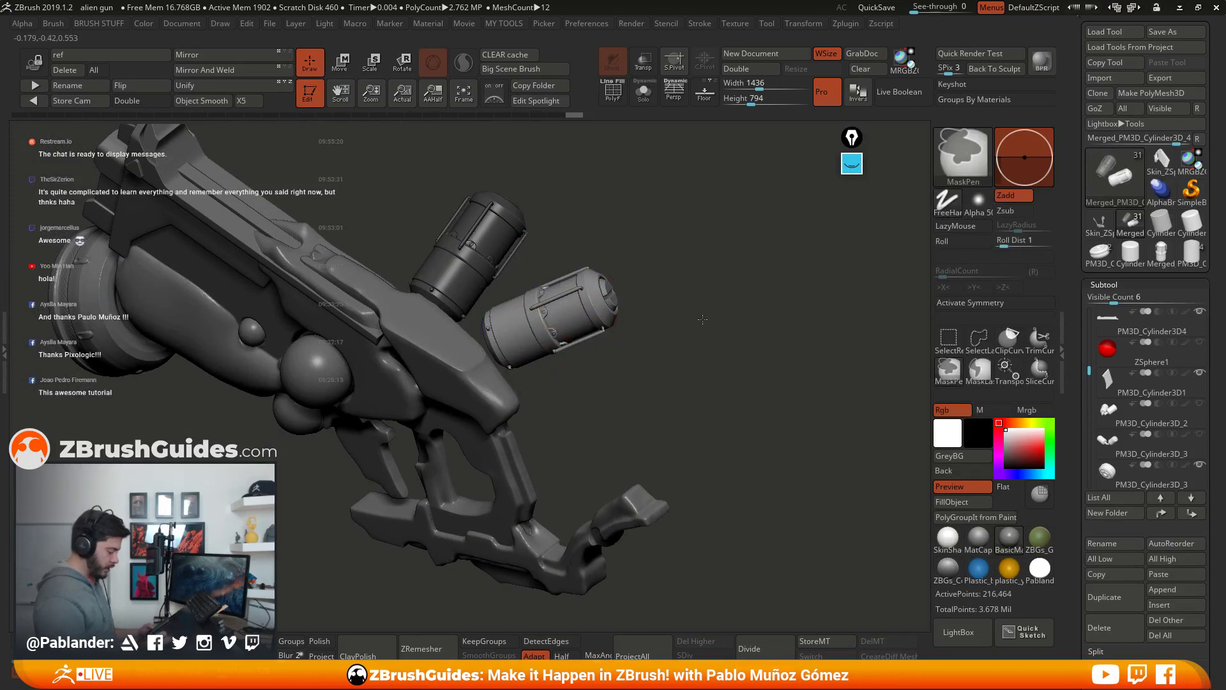
mouse_move(703, 319)
ctrl+mouse_down()
mouse_move(710, 351)
mouse_move(661, 373)
mouse_move(626, 492)
mouse_move(582, 309)
mouse_move(671, 339)
mouse_move(668, 290)
mouse_move(644, 310)
mouse_move(651, 333)
ctrl+mouse_up()
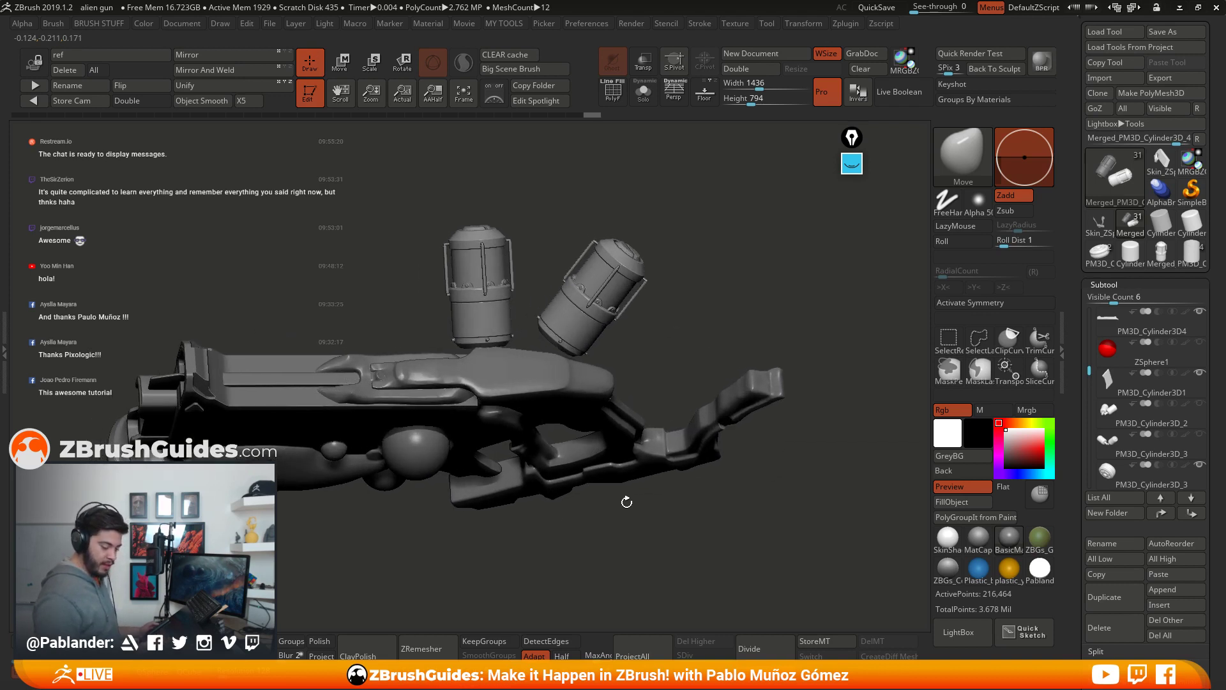
Step: Select the CurveTube brush and turn the gun to a side view
drag(1089, 369, 1091, 445)
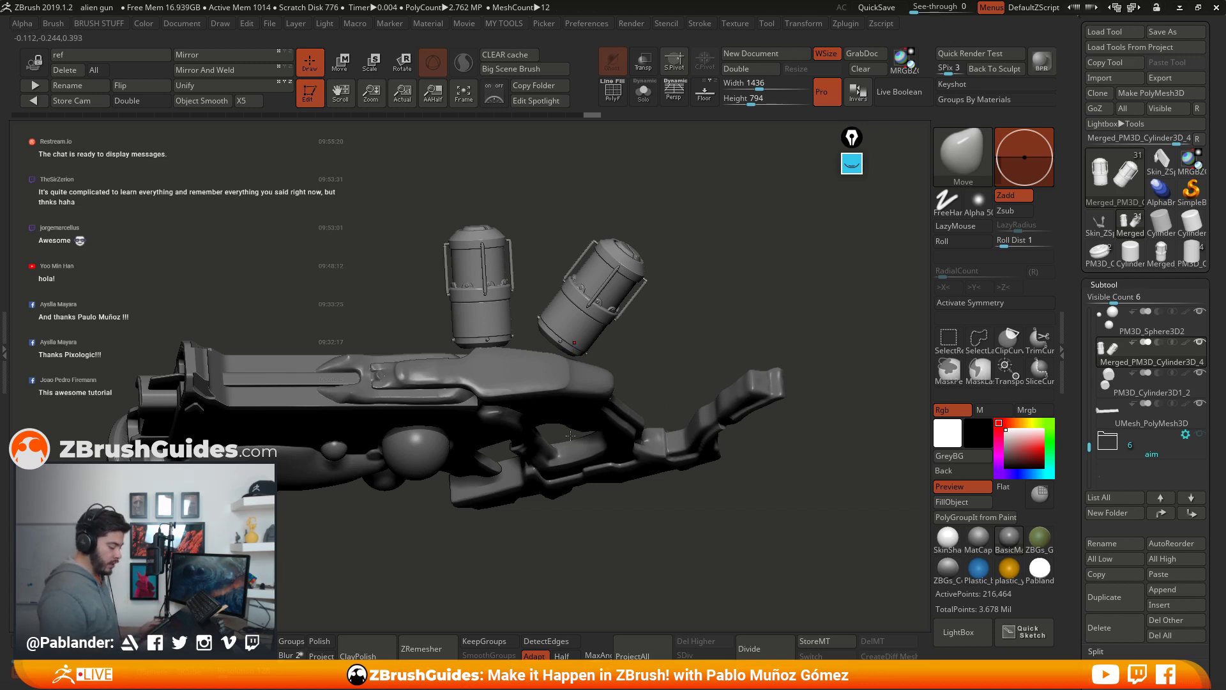
click(963, 153)
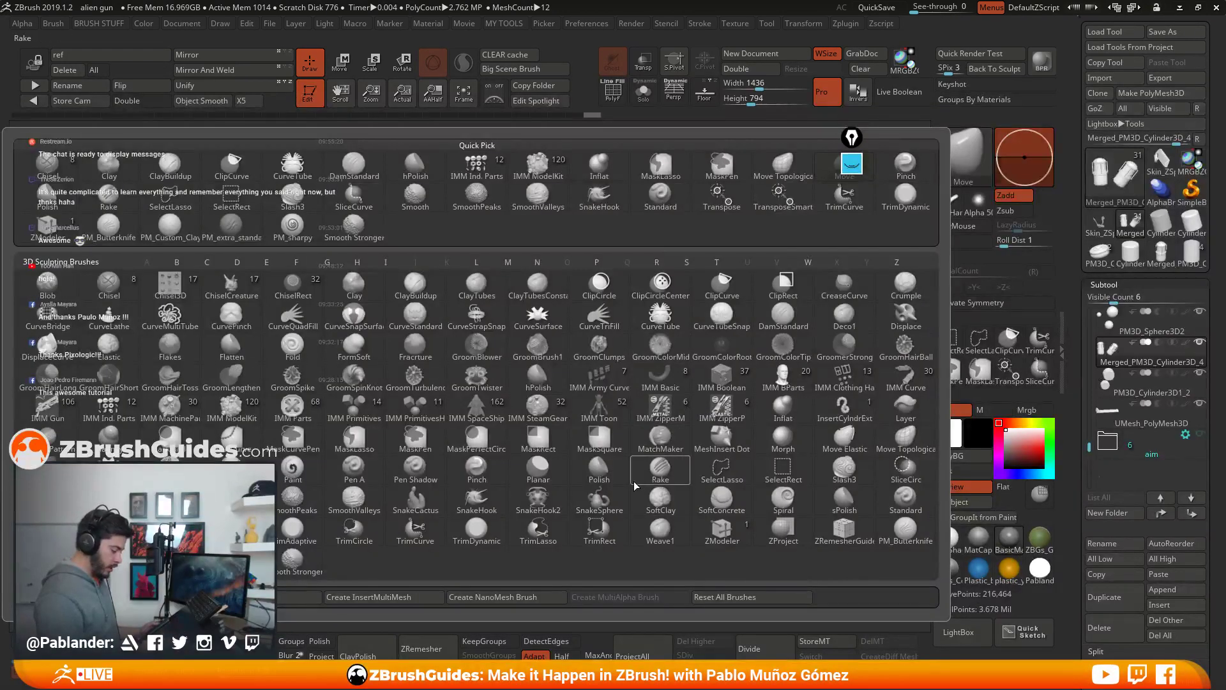
click(661, 317)
drag(651, 364, 650, 310)
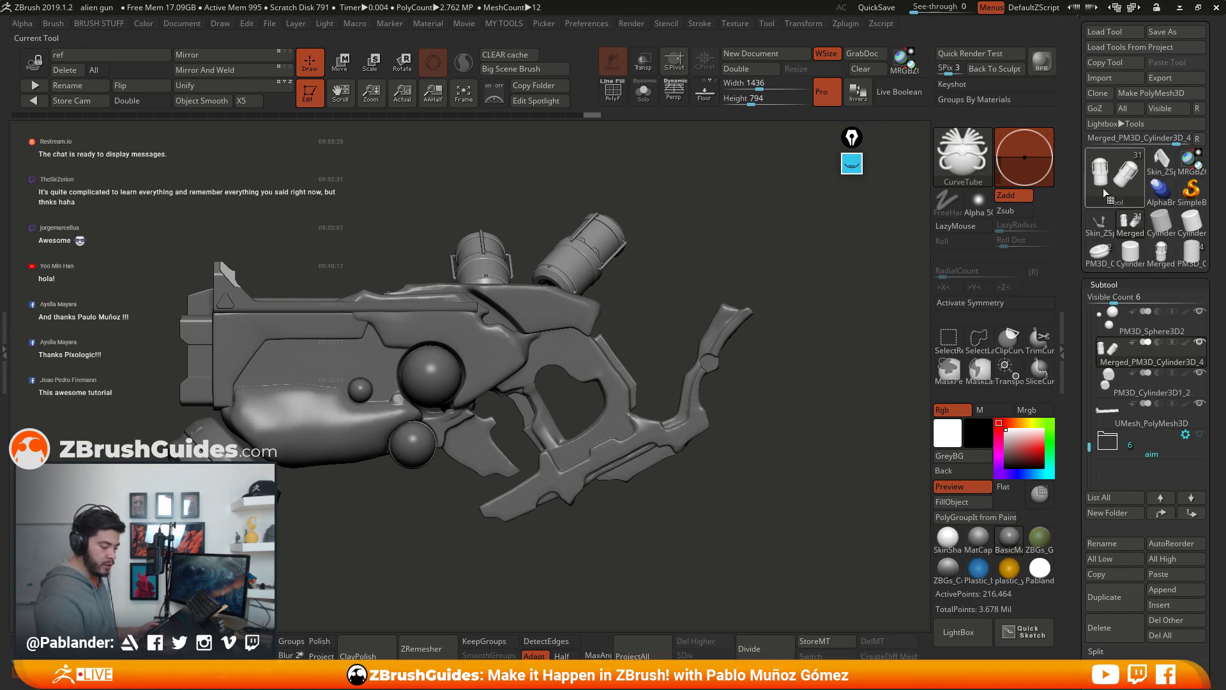
Step: Switch to a Plane3D tool and convert it to a PolyMesh3D
click(1120, 179)
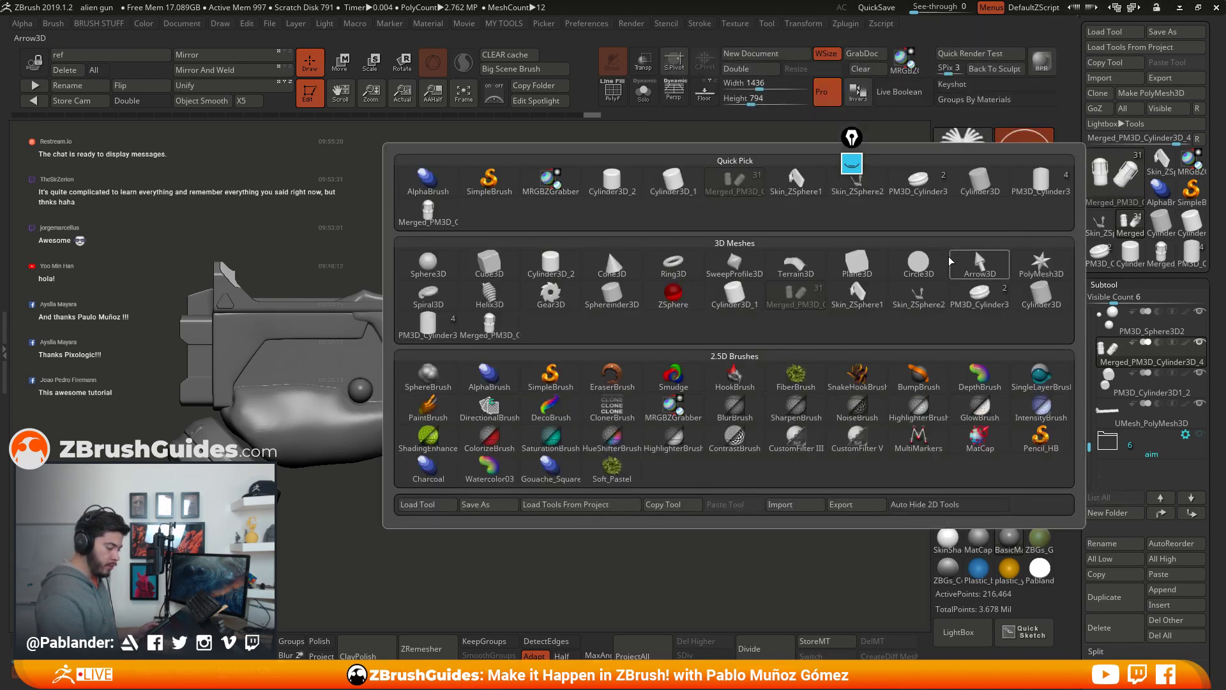
click(857, 262)
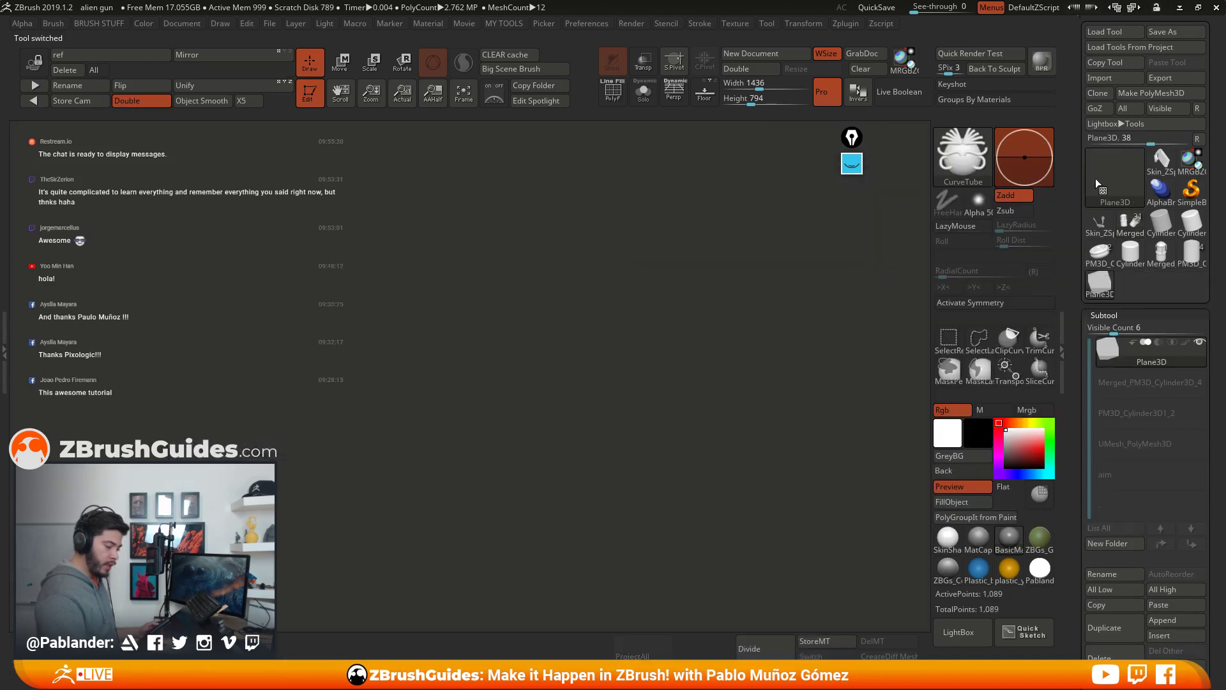
click(1164, 93)
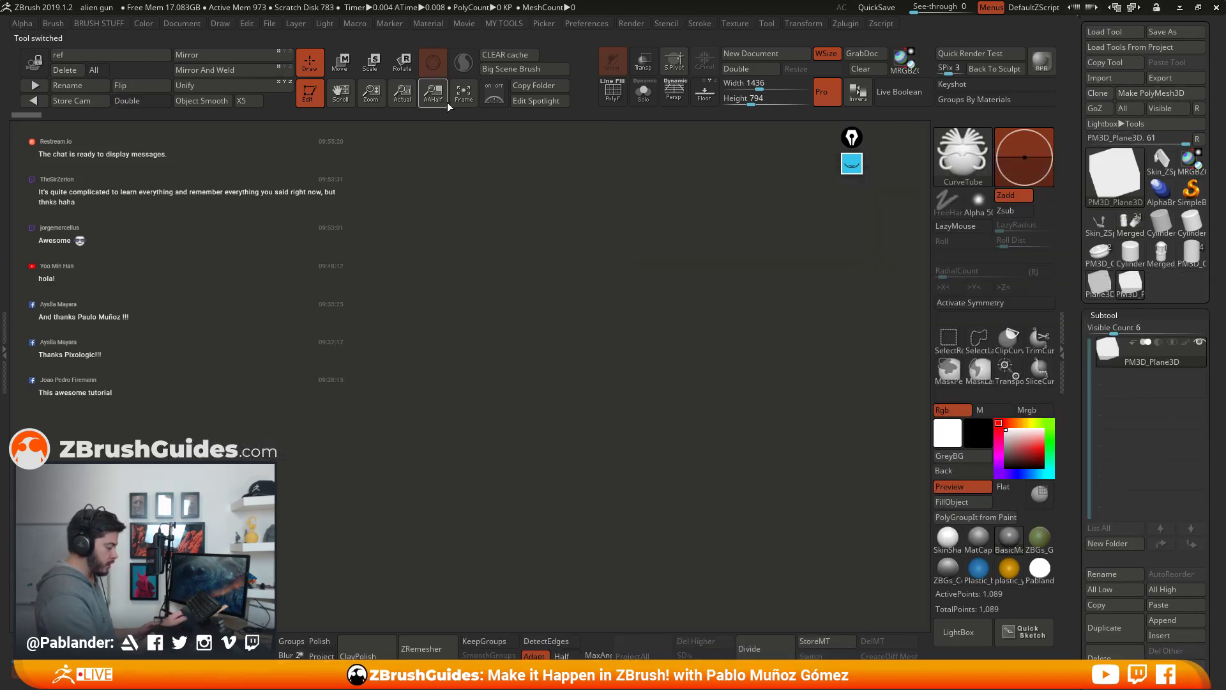
Step: View the plane squarely from the front and display its polyframe wireframe
drag(622, 379, 745, 374)
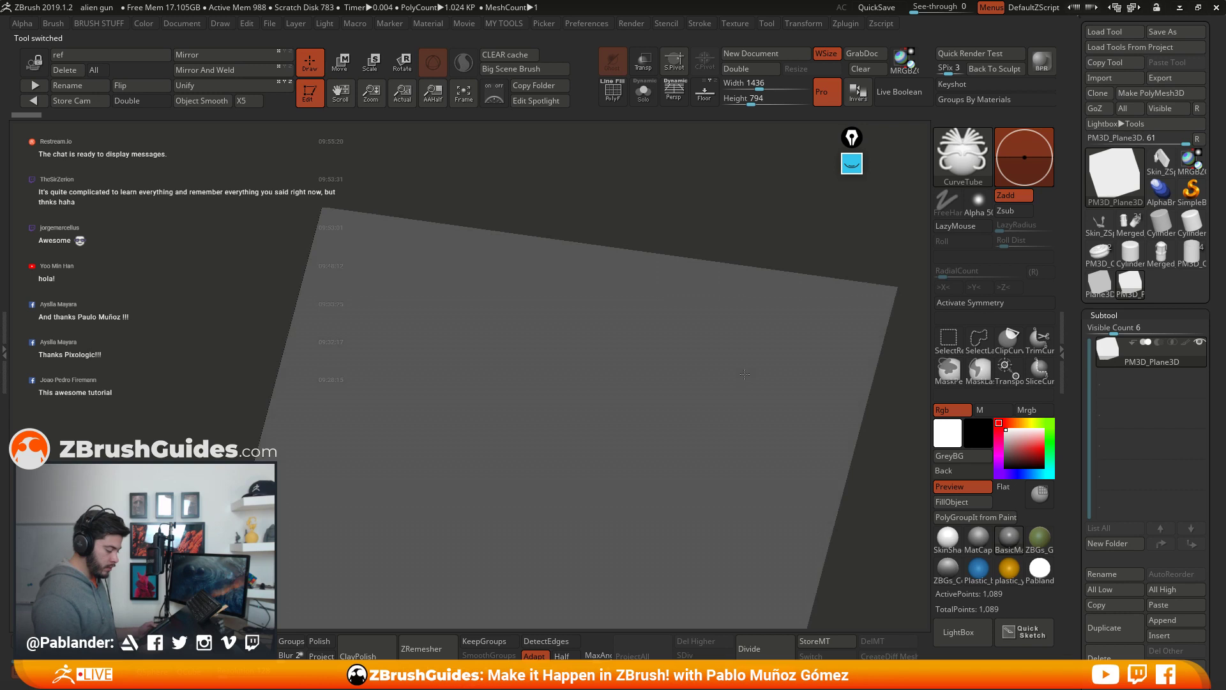
shift+right_drag(745, 374, 654, 356)
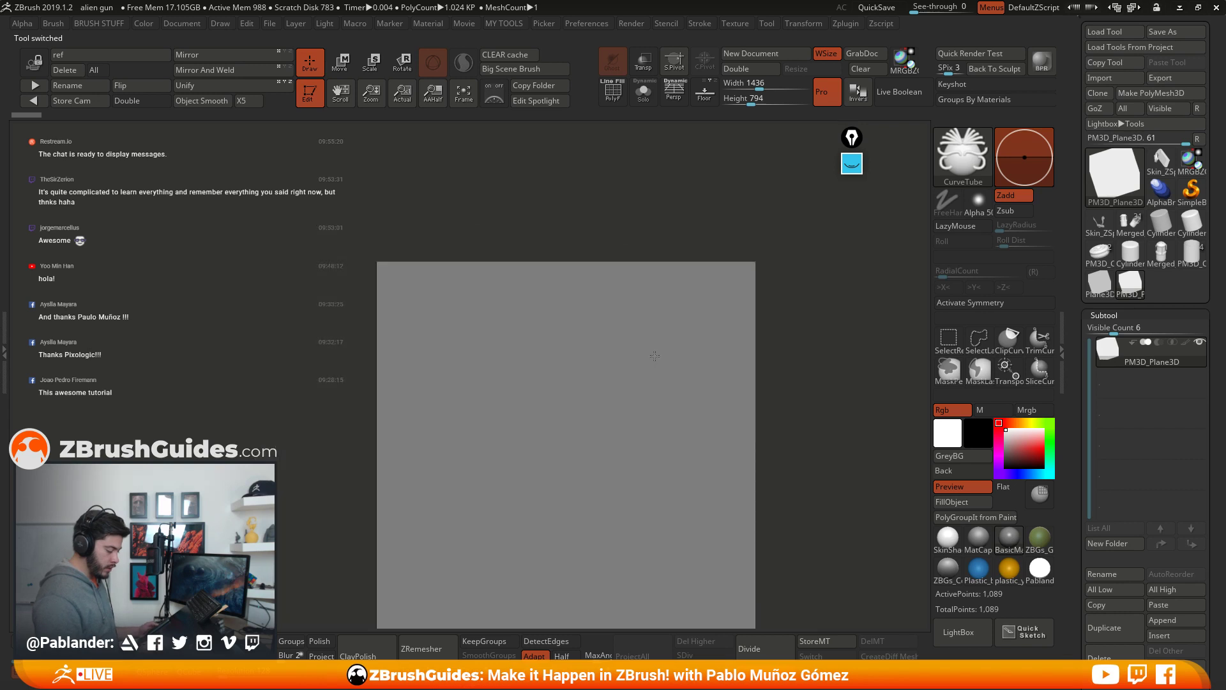
alt+right_drag(747, 424, 699, 346)
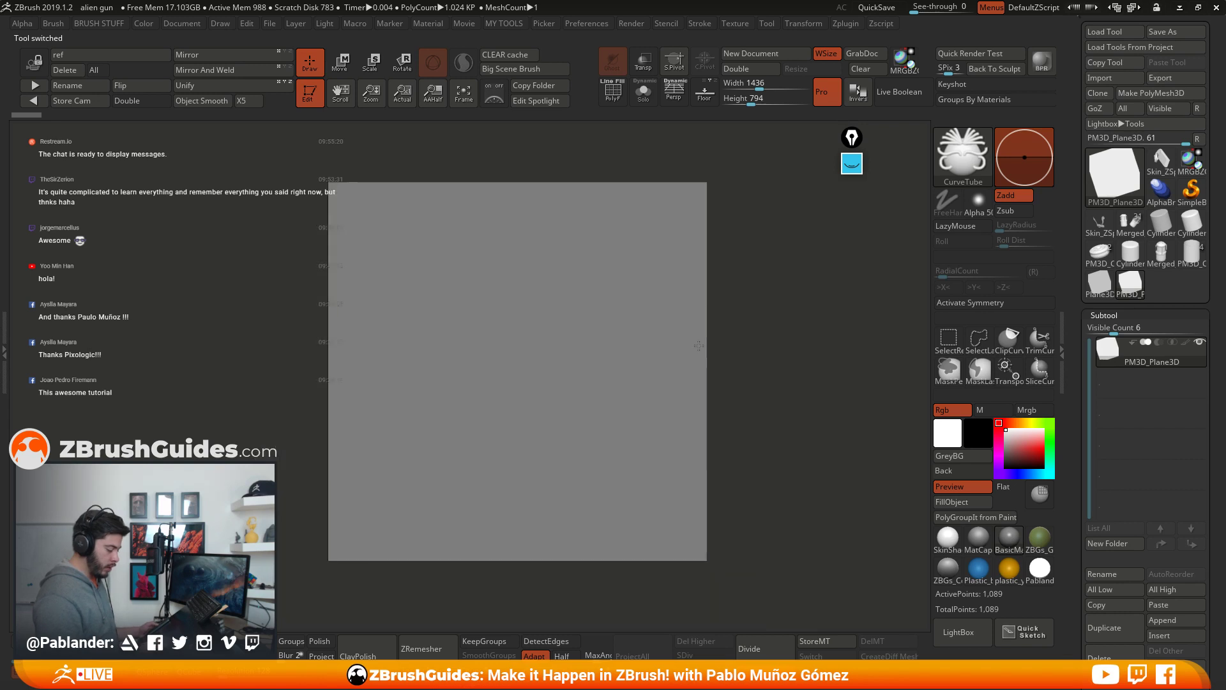
key(space)
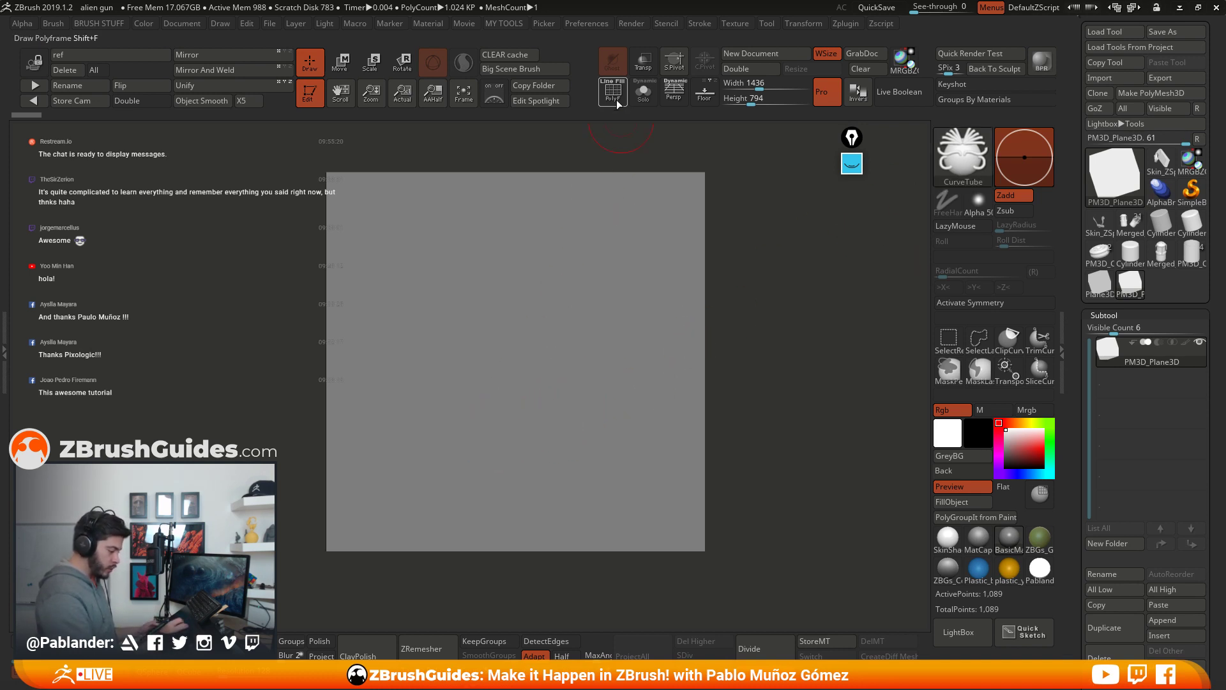
click(615, 93)
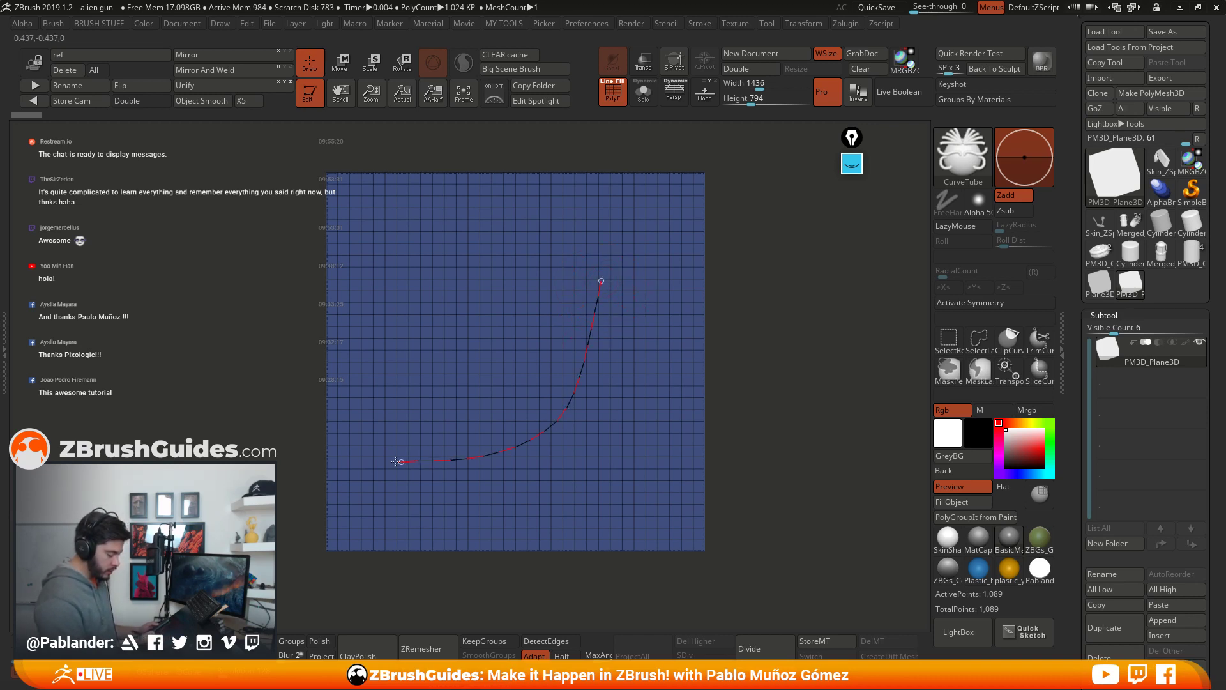
Step: Create a curved CurveTube across the plane, thicken it with a larger draw size and check it from the side
click(395, 460)
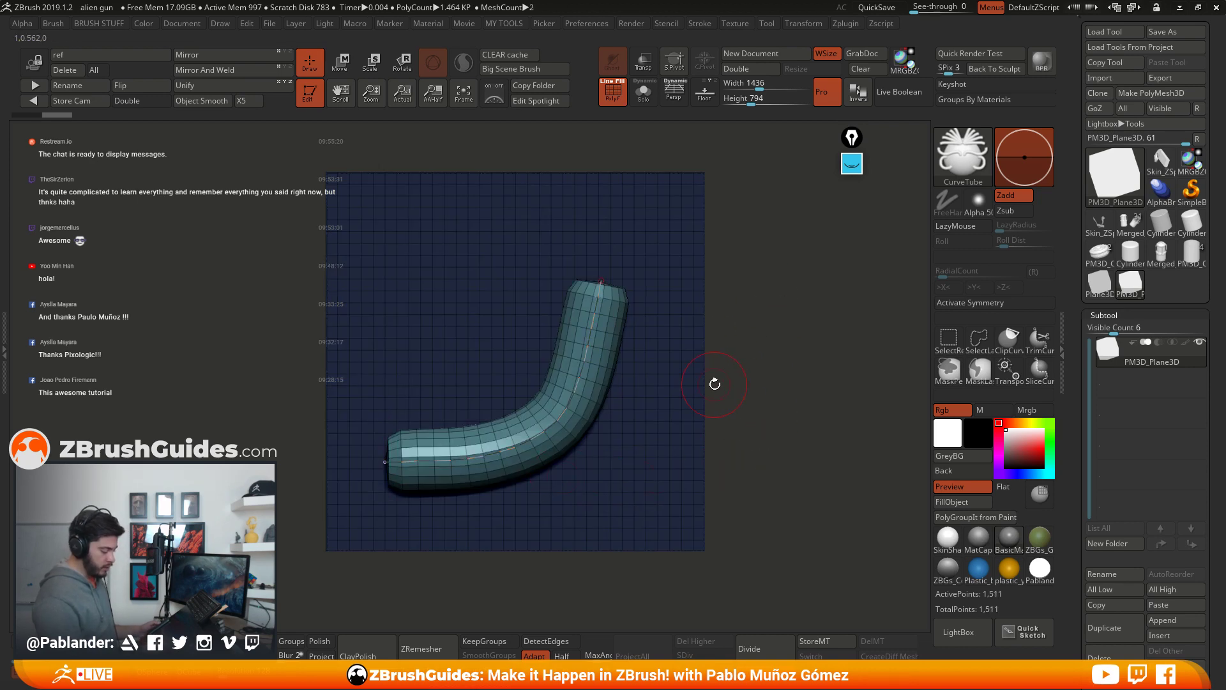
key(space)
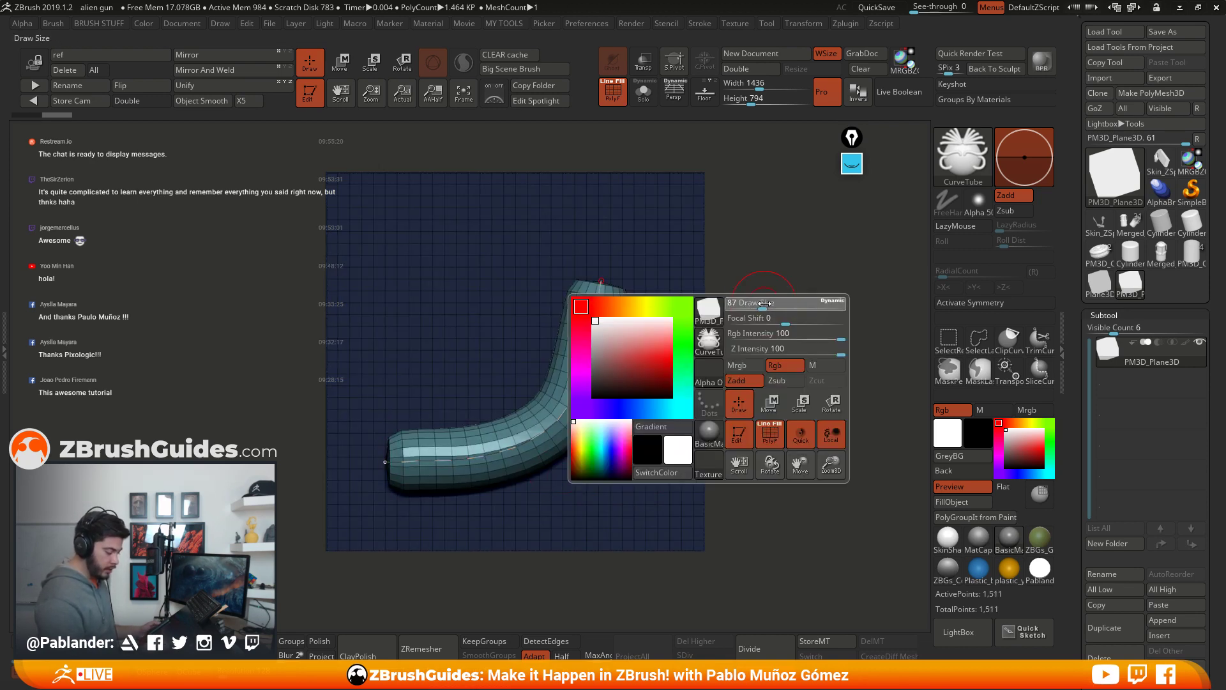
drag(767, 303, 771, 303)
click(592, 345)
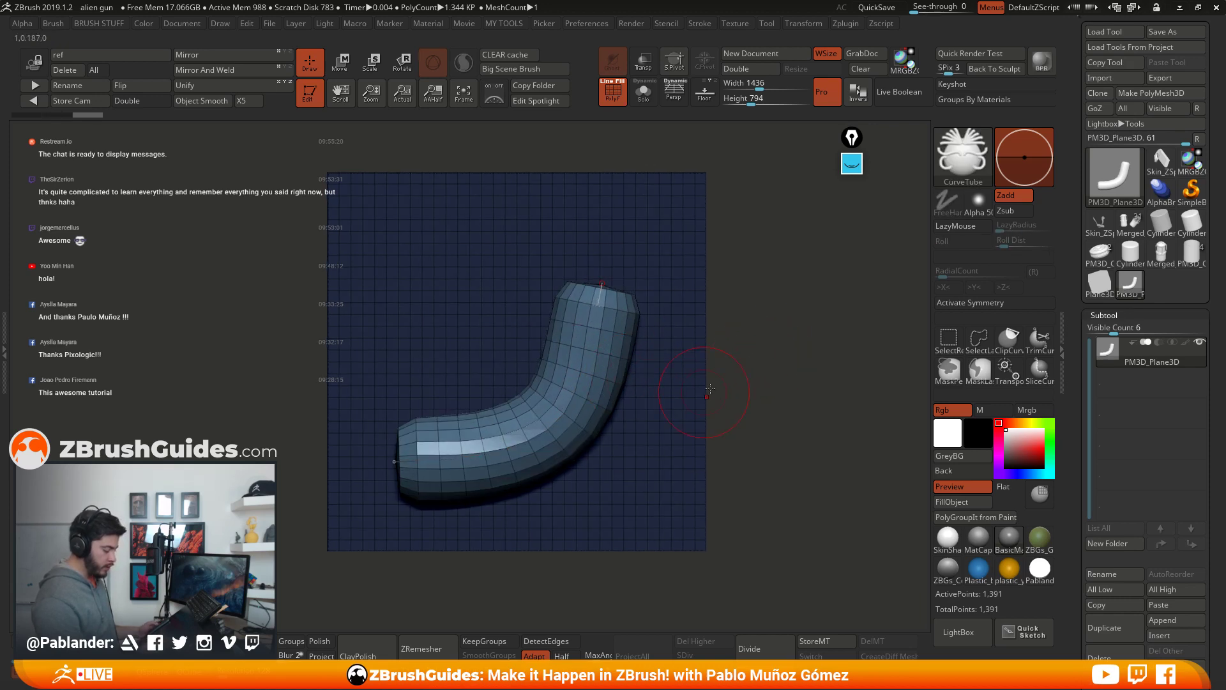
drag(748, 393, 796, 327)
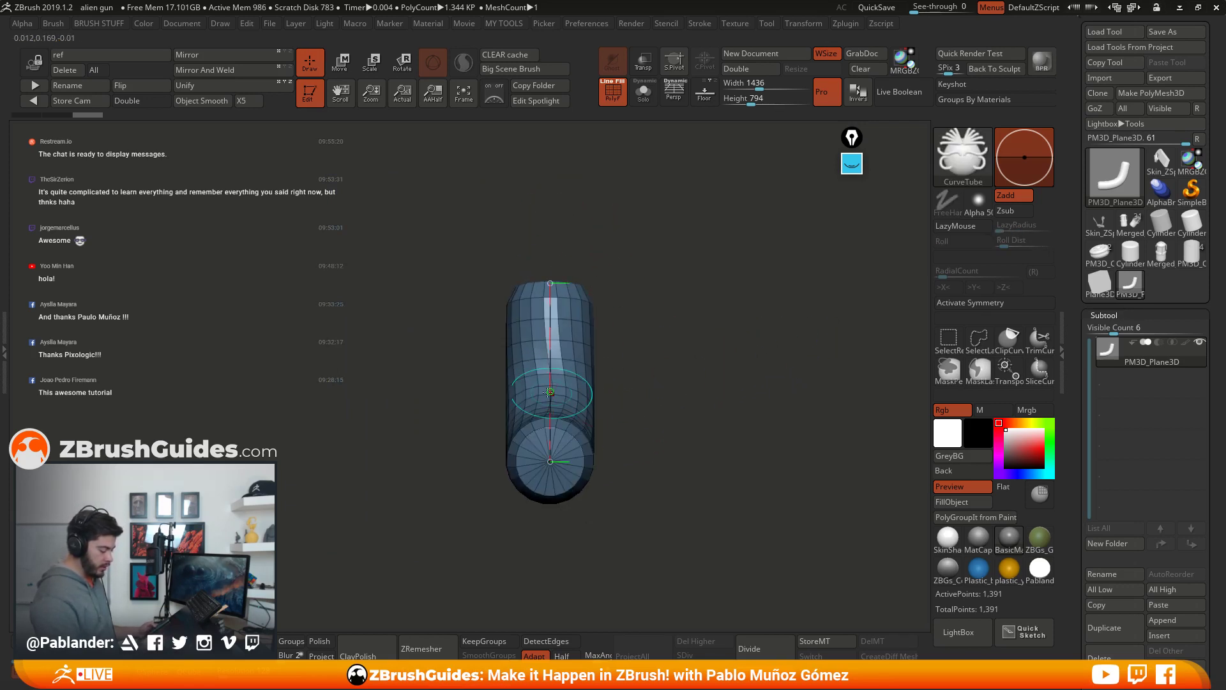
drag(704, 377, 739, 369)
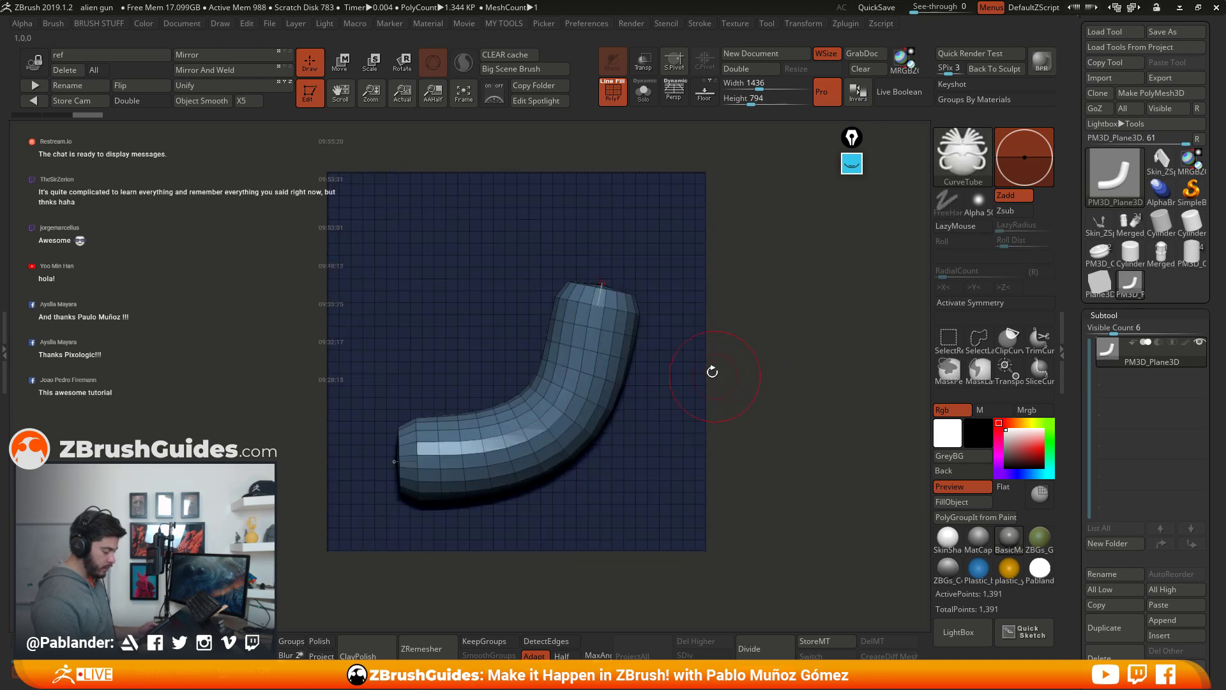
Step: Adjust the tube's bend by nudging both end points of its curve
drag(602, 283, 600, 277)
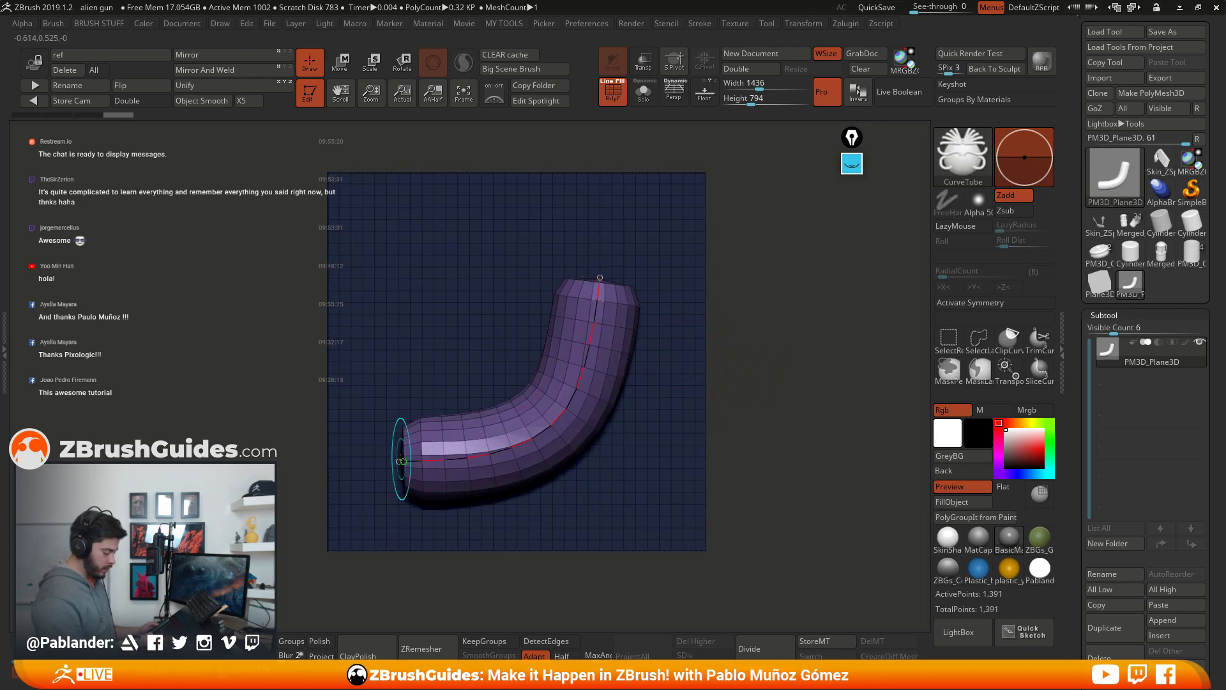
drag(400, 460, 391, 462)
drag(598, 279, 590, 280)
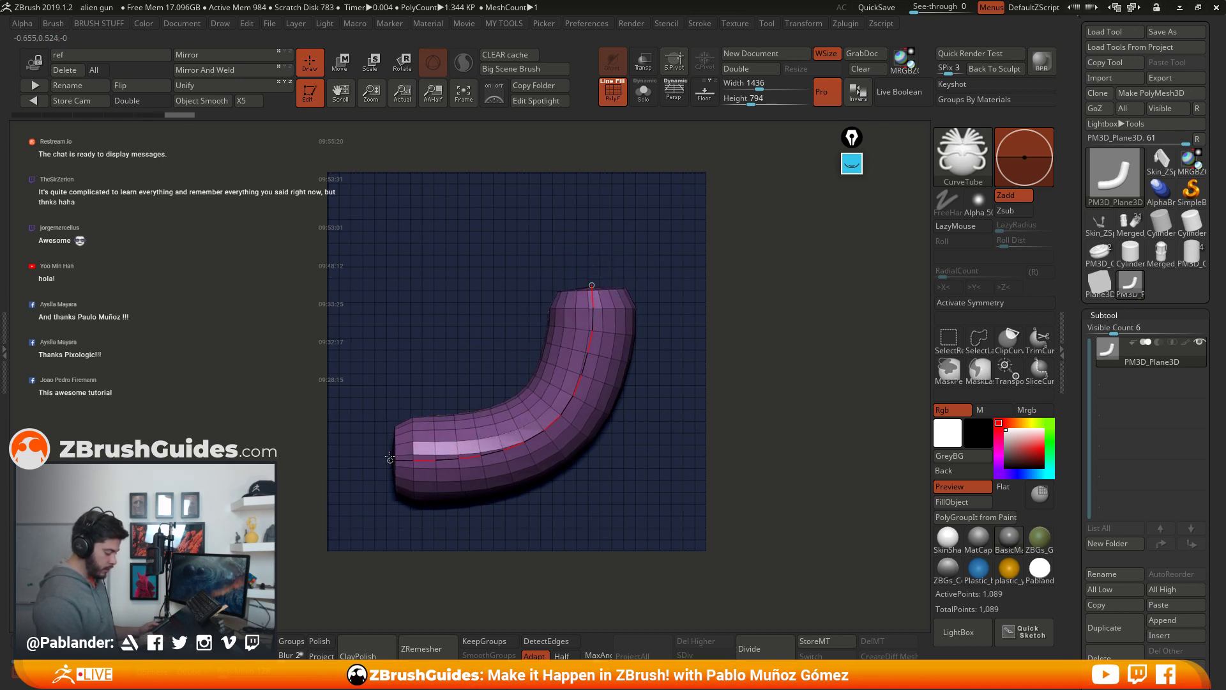
drag(390, 458, 387, 459)
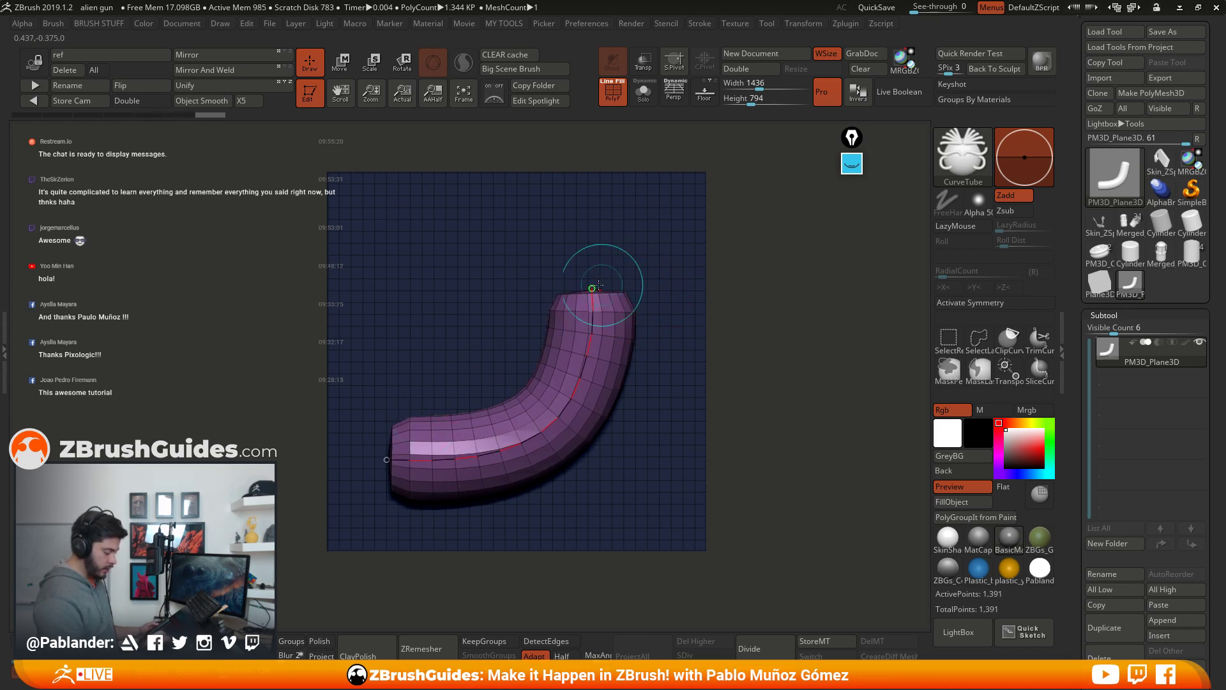
drag(594, 287, 595, 288)
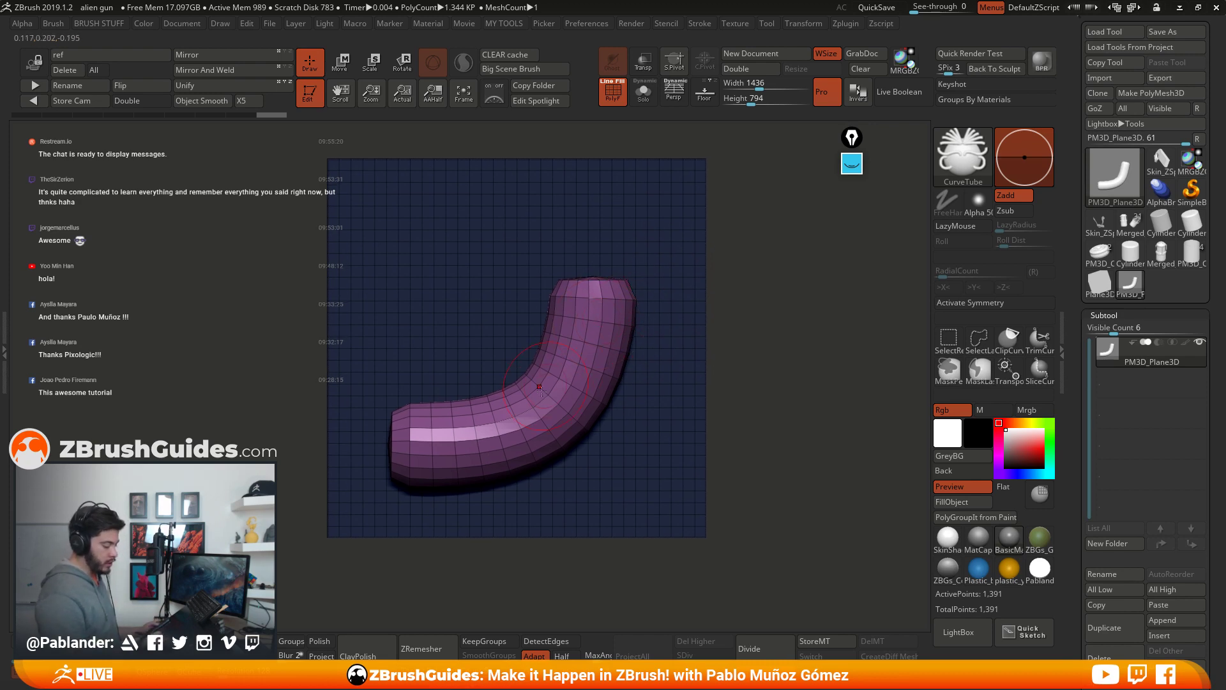
Step: Split the unmasked tube off the plane into its own subtool, select it and hide the plane
drag(728, 362, 753, 352)
alt+drag(696, 304, 666, 322)
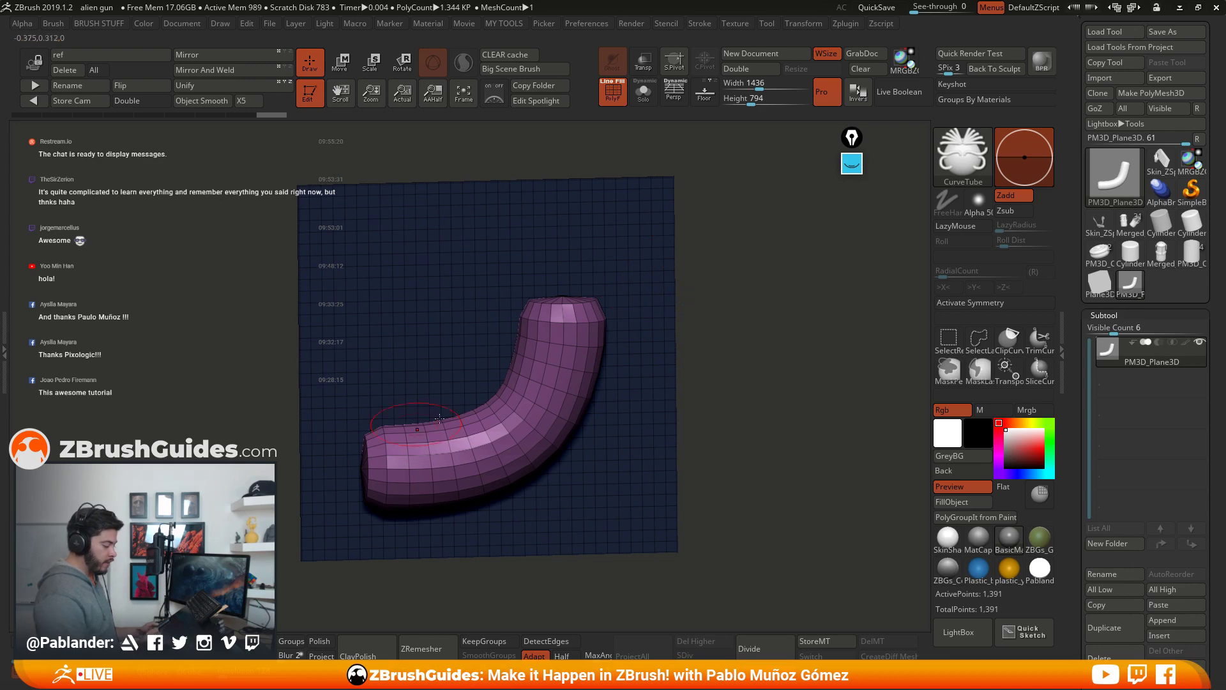
alt+drag(676, 403, 697, 391)
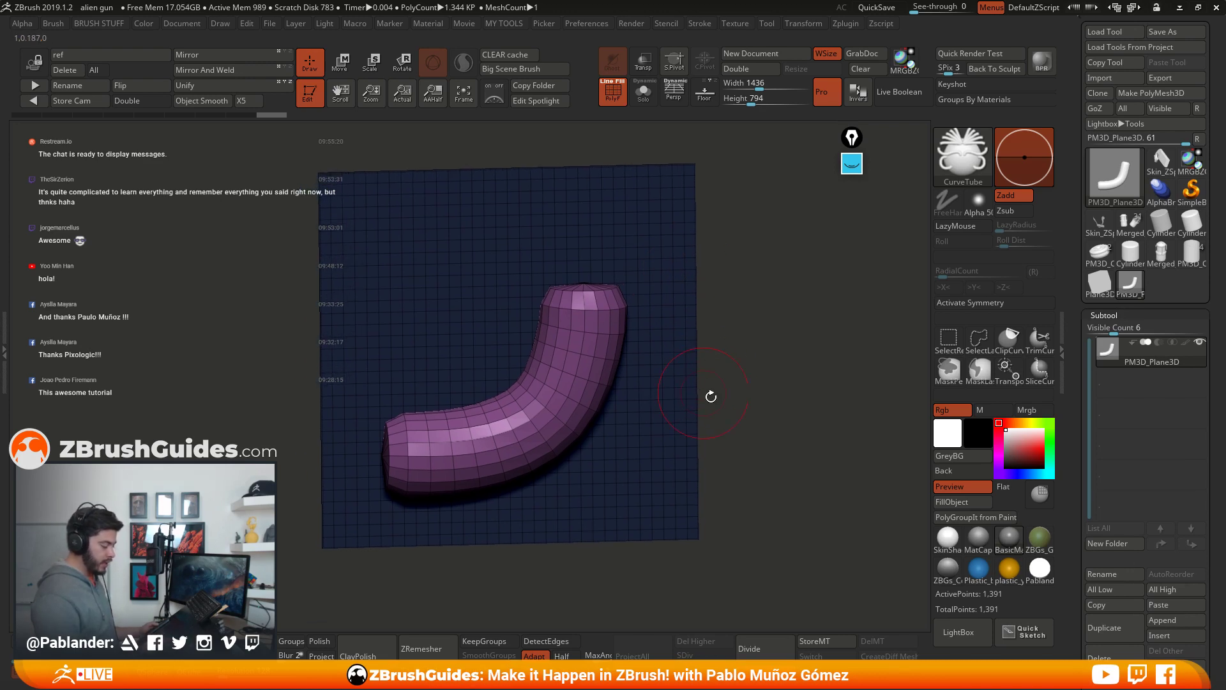
key(space)
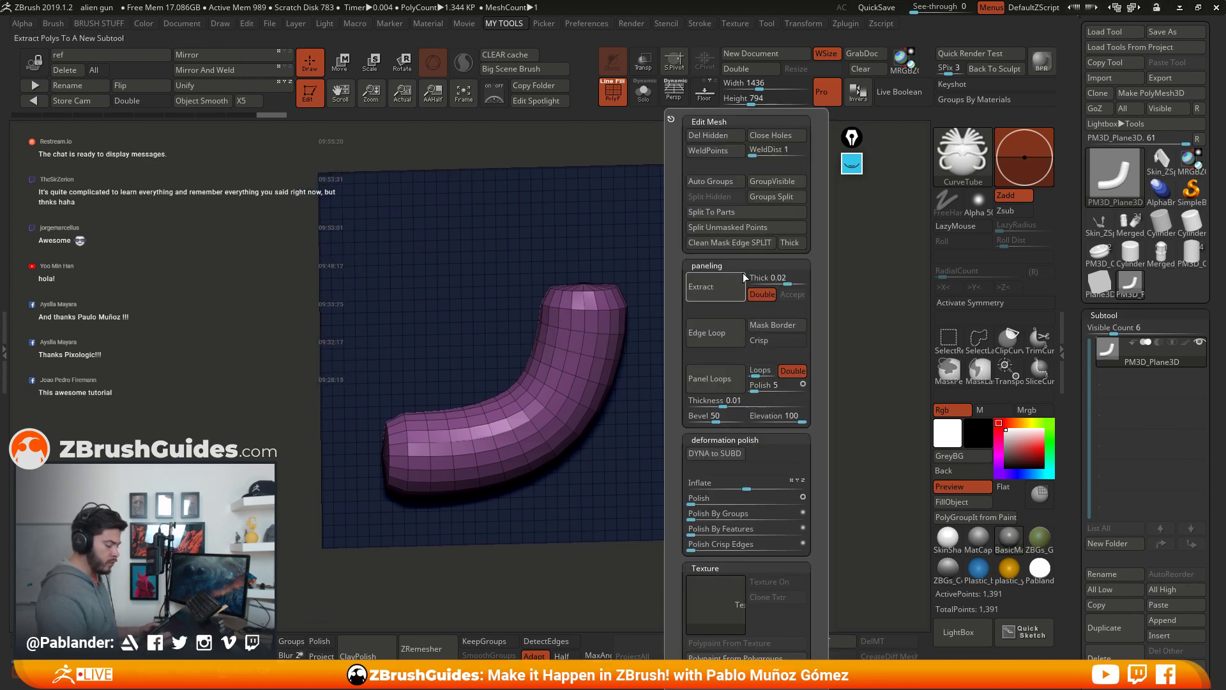
click(749, 228)
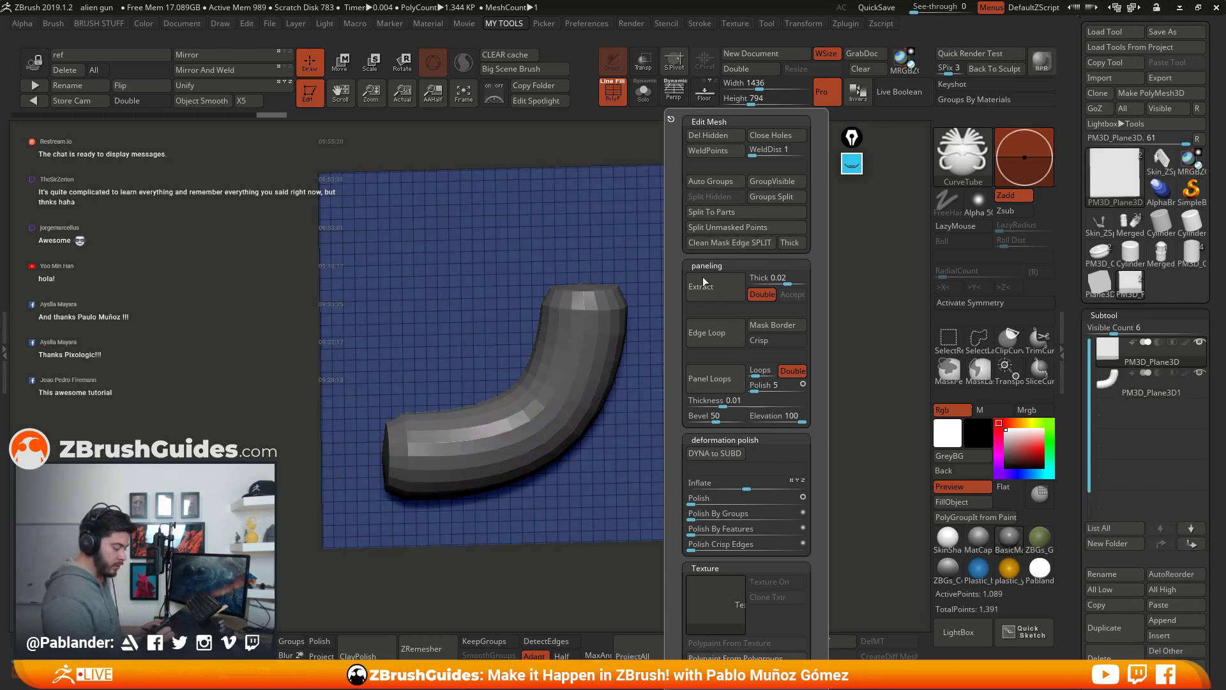
click(1144, 394)
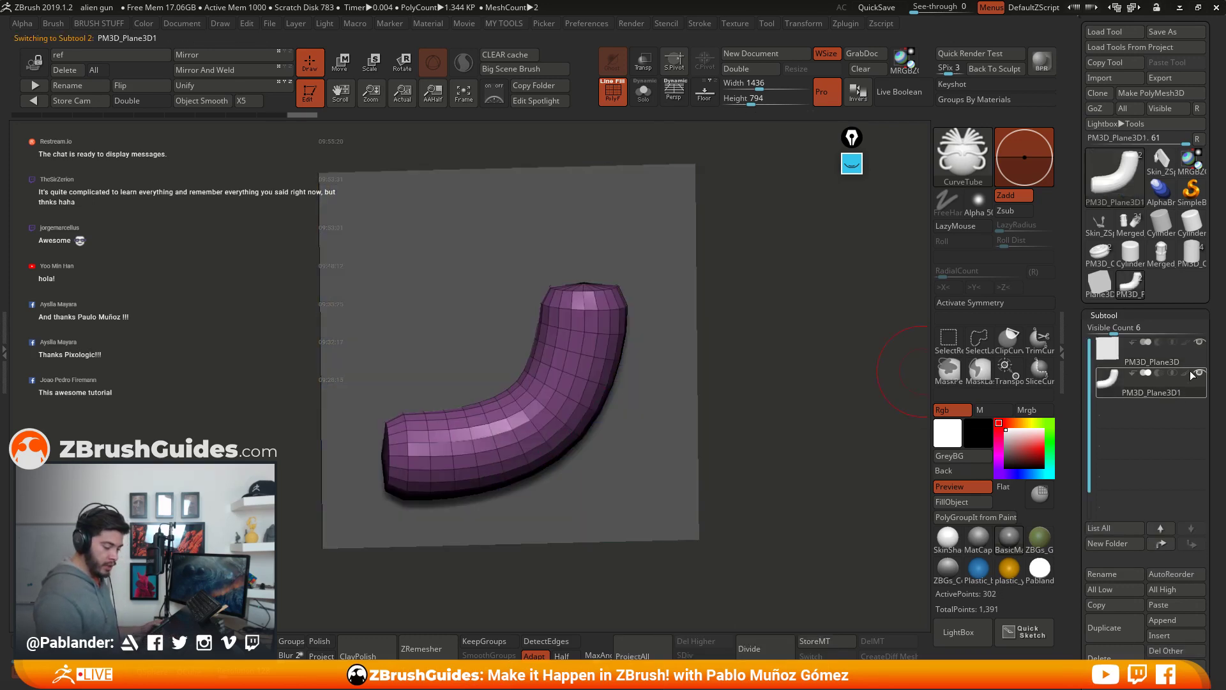
click(1200, 373)
mouse_move(665, 392)
mouse_down()
mouse_move(682, 396)
mouse_move(685, 381)
mouse_up()
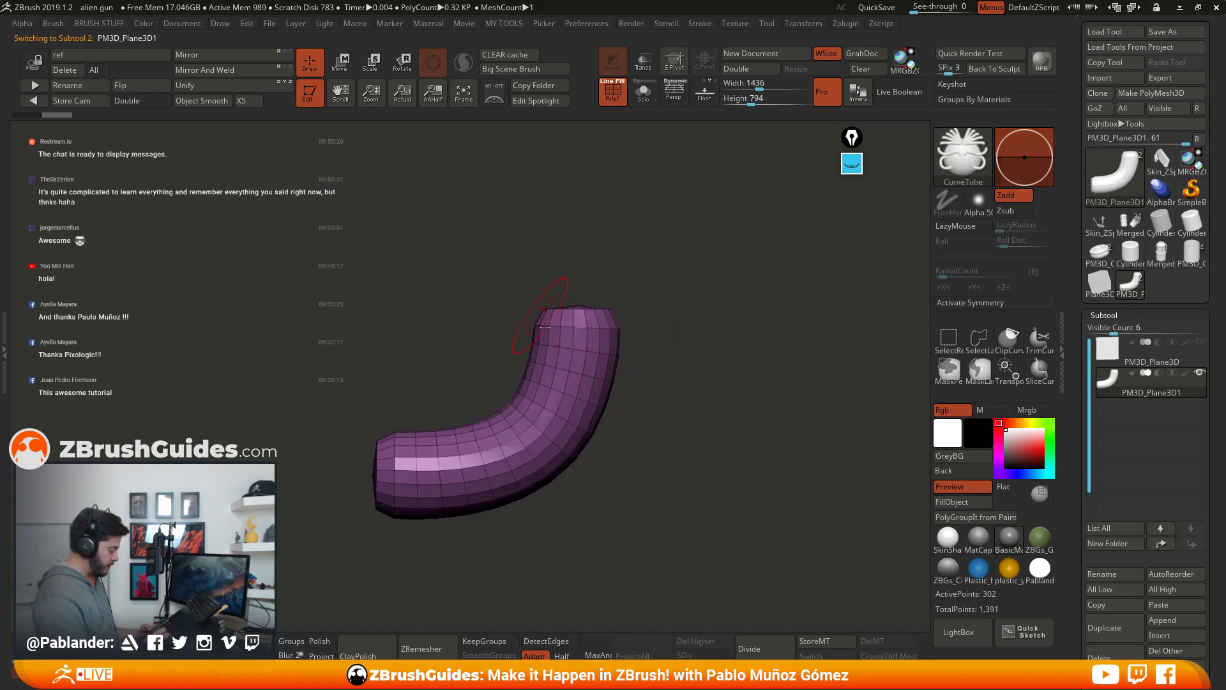
Step: Hide the rounded caps at both ends of the tube, leaving only the body with open ends visible
mouse_move(496, 309)
ctrl+shift+mouse_down()
mouse_move(577, 247)
mouse_move(641, 249)
ctrl+shift+mouse_up()
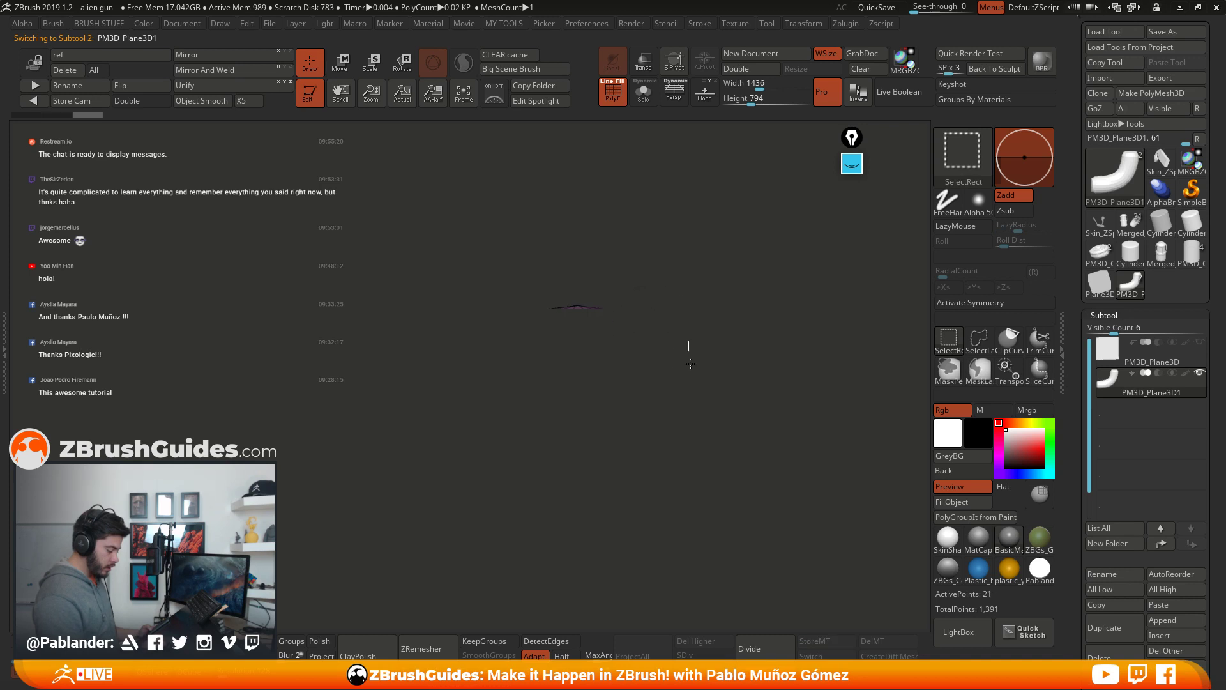
ctrl+shift+drag(511, 329, 657, 262)
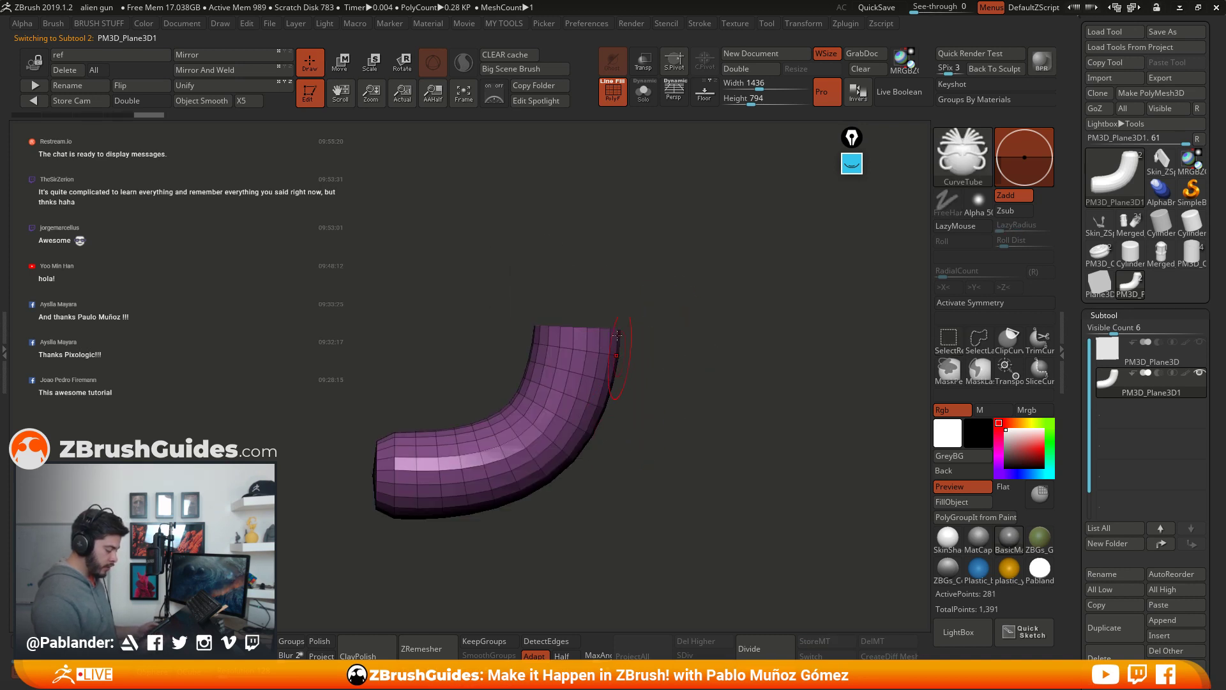
drag(618, 335, 661, 339)
ctrl+shift+drag(349, 324, 409, 526)
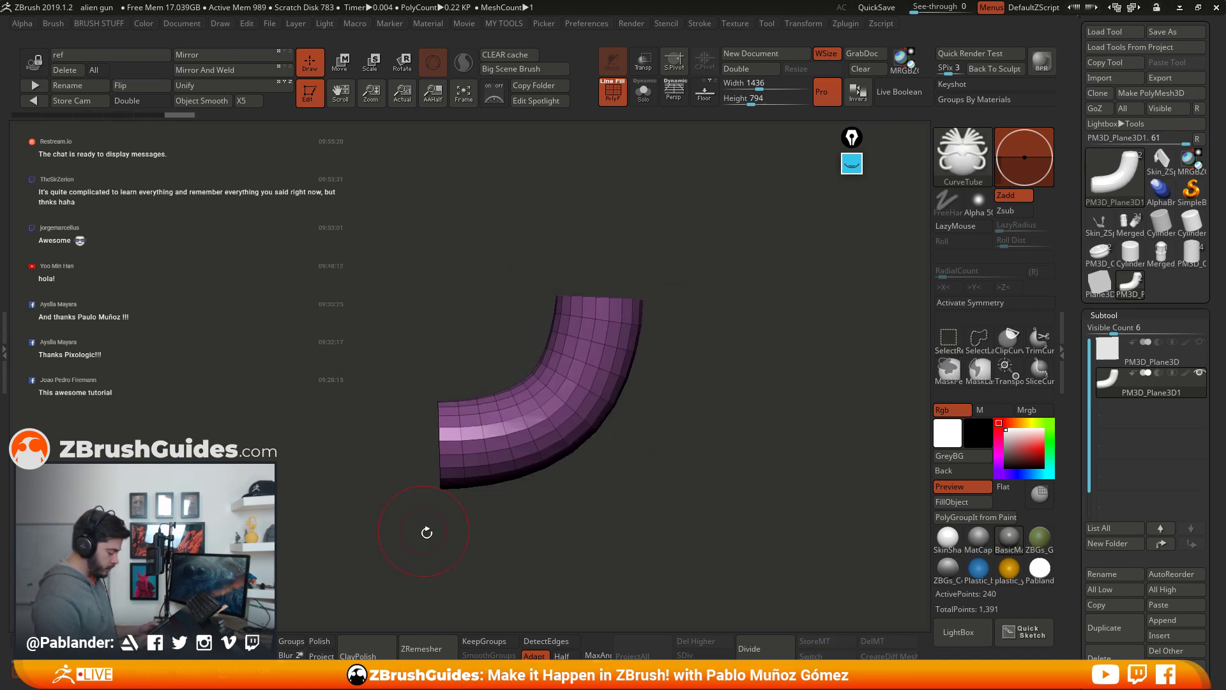
ctrl+shift+click(715, 409)
ctrl+shift+drag(487, 362, 428, 509)
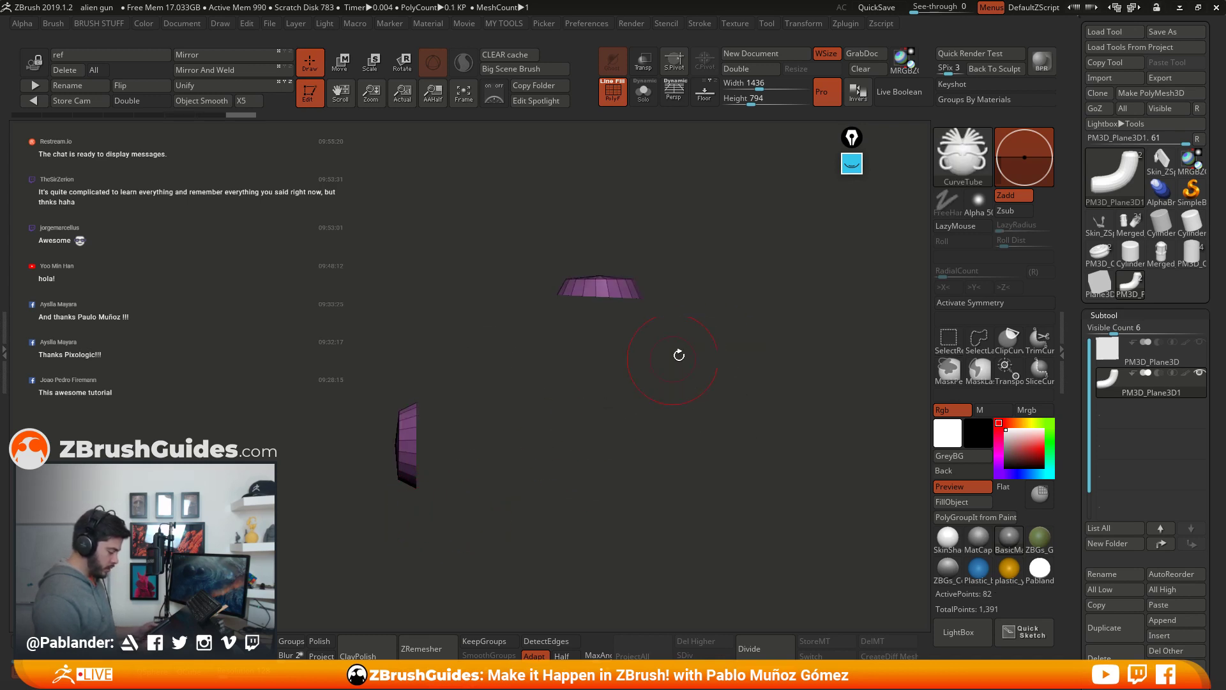
ctrl+shift+click(703, 354)
Step: Delete the hidden cap geometry and turn on double-sided display for the tube
key(m)
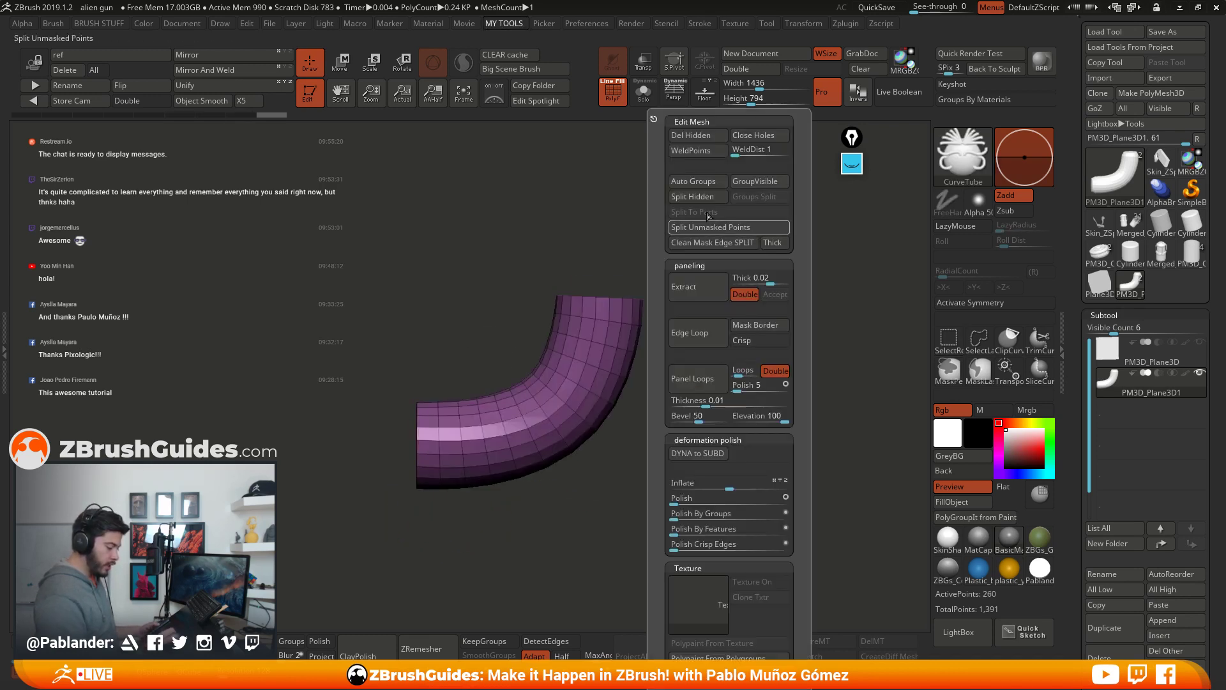
click(690, 135)
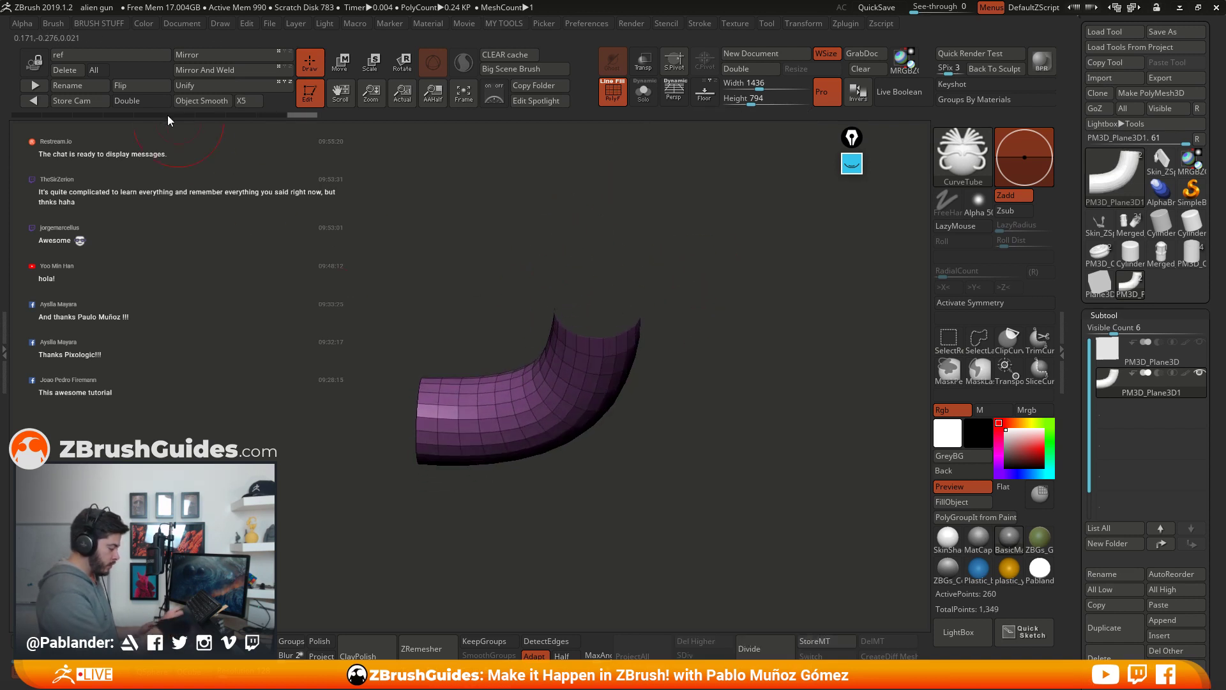
click(153, 101)
mouse_move(678, 383)
mouse_down()
mouse_move(735, 300)
mouse_move(653, 326)
mouse_up()
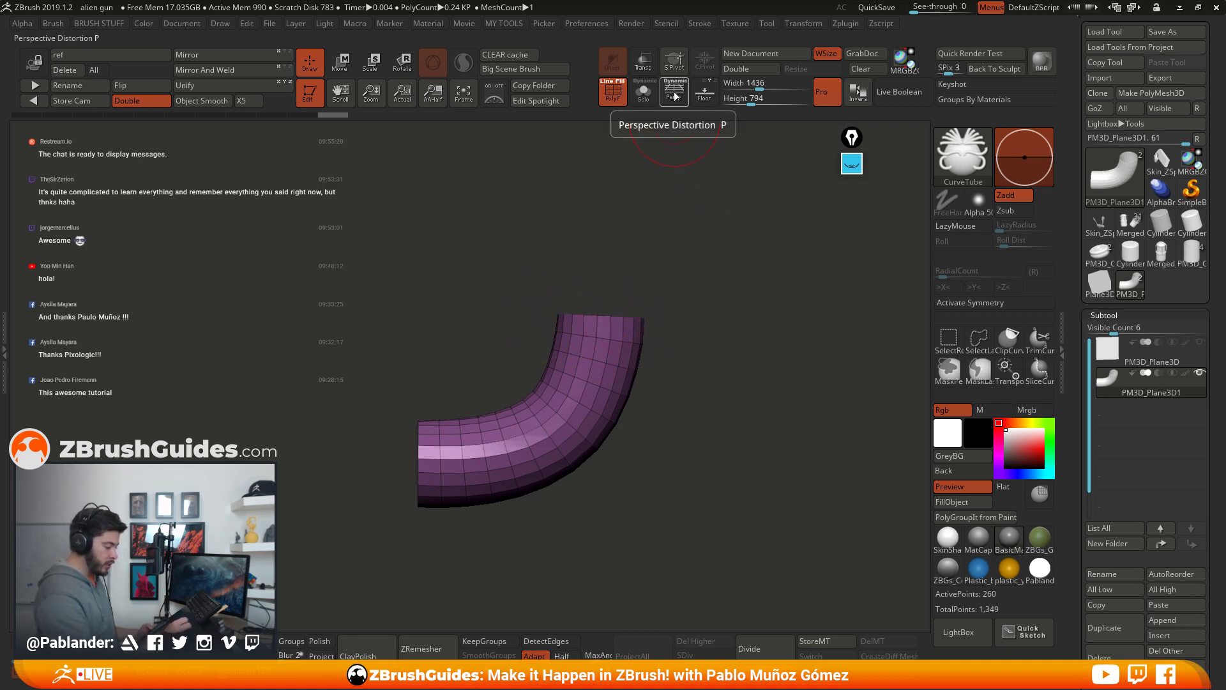
Step: Mask everything except the tube's upper end and flatten that end horizontally with the gizmo
key(ctrl)
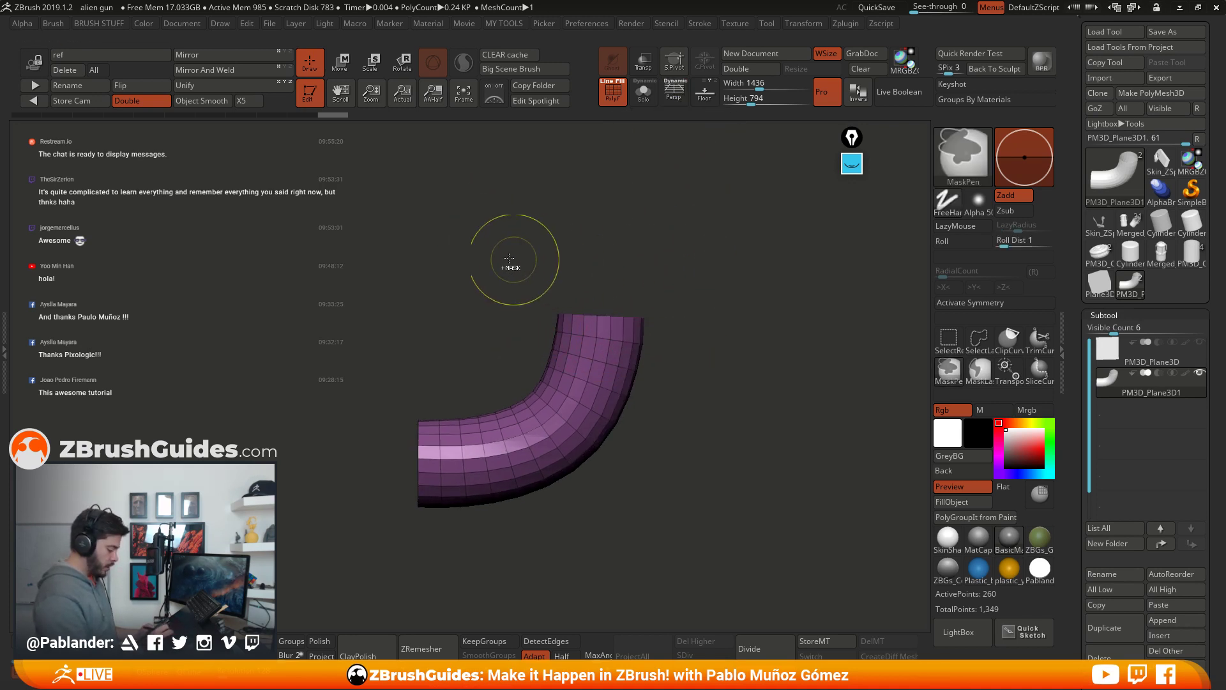
ctrl+click(702, 353)
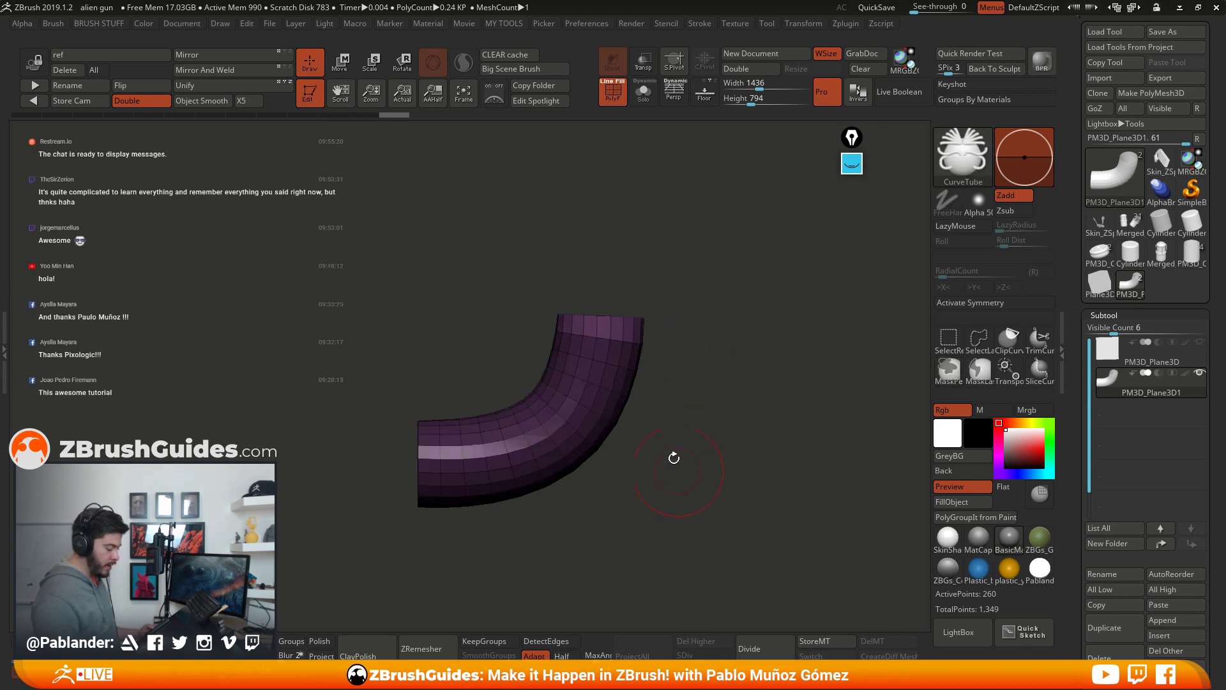
click(341, 64)
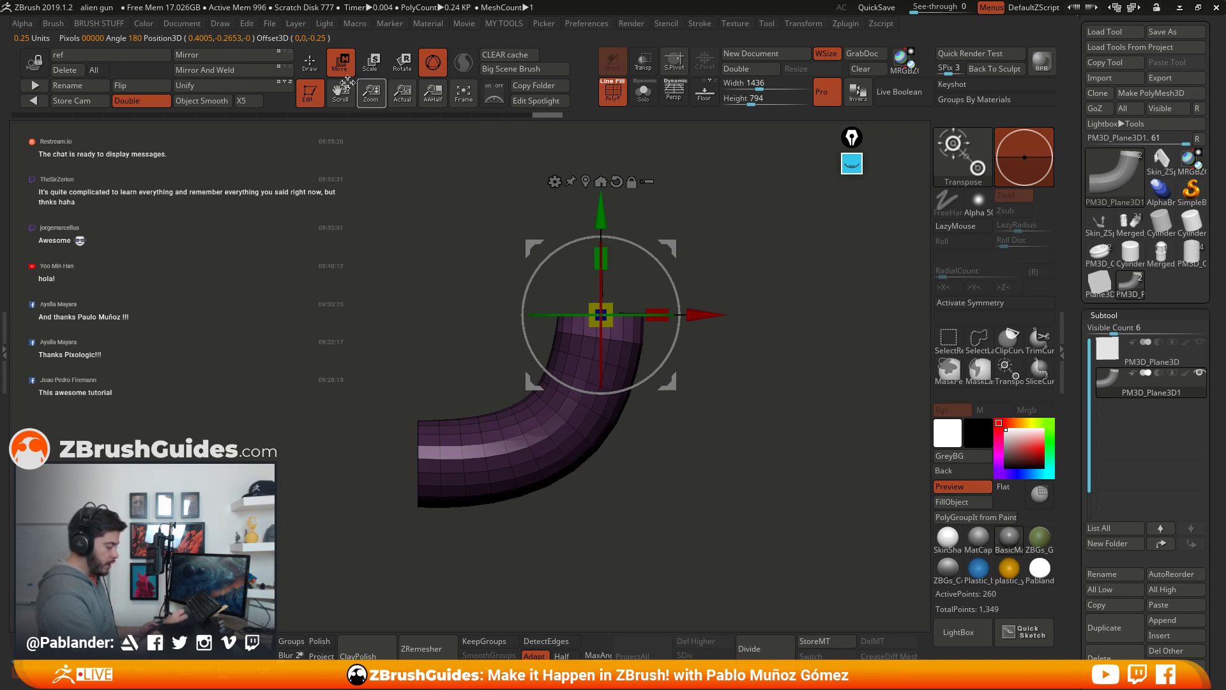
key(q)
alt+drag(583, 315, 602, 280)
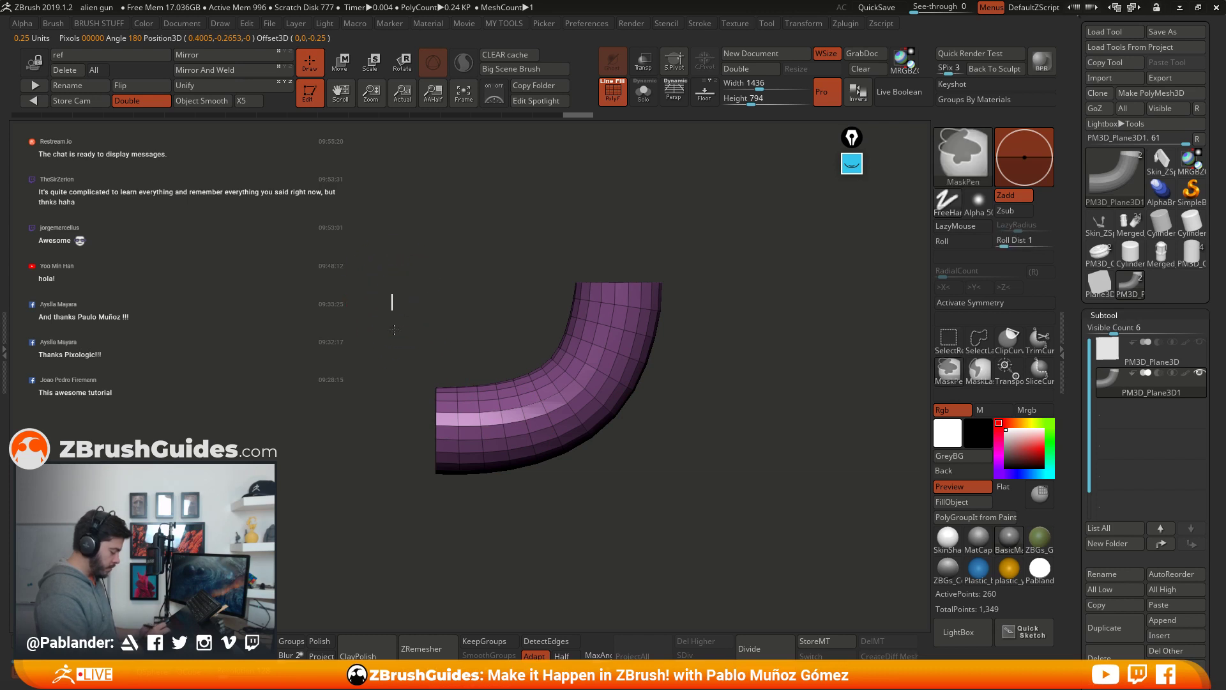
Step: Mask everything except the tube's other open end, place the gizmo on it and straighten it, extending it slightly outward
ctrl+drag(391, 294, 440, 520)
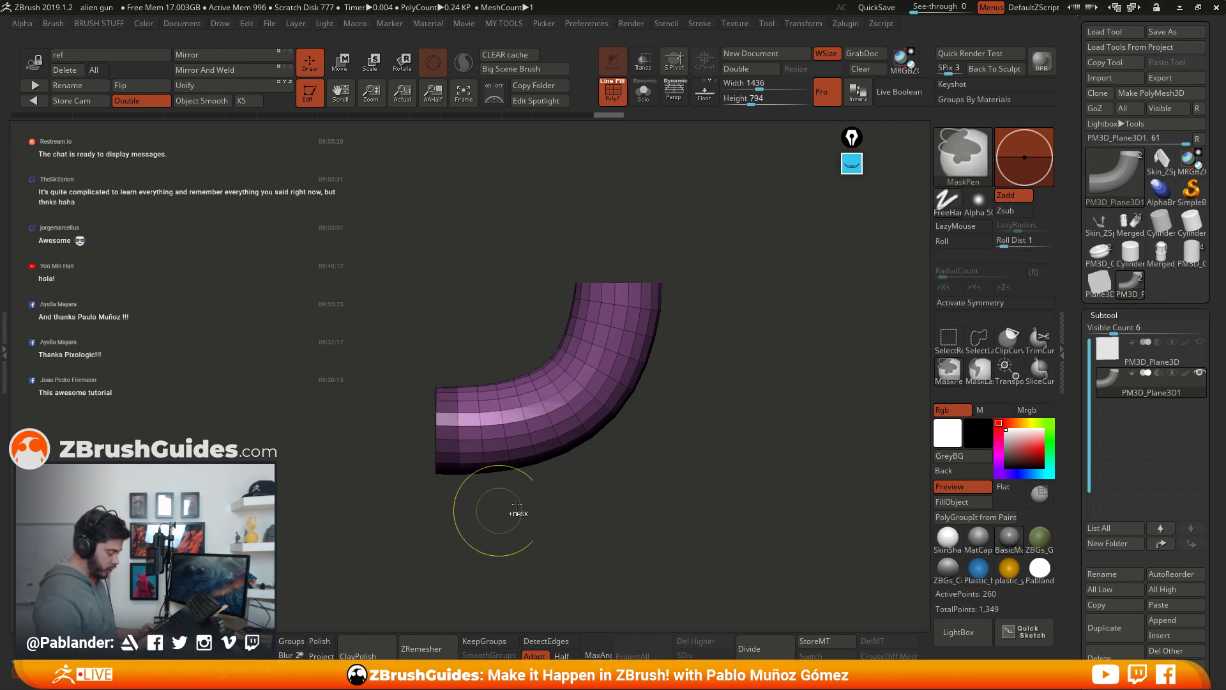
ctrl+click(708, 450)
click(340, 61)
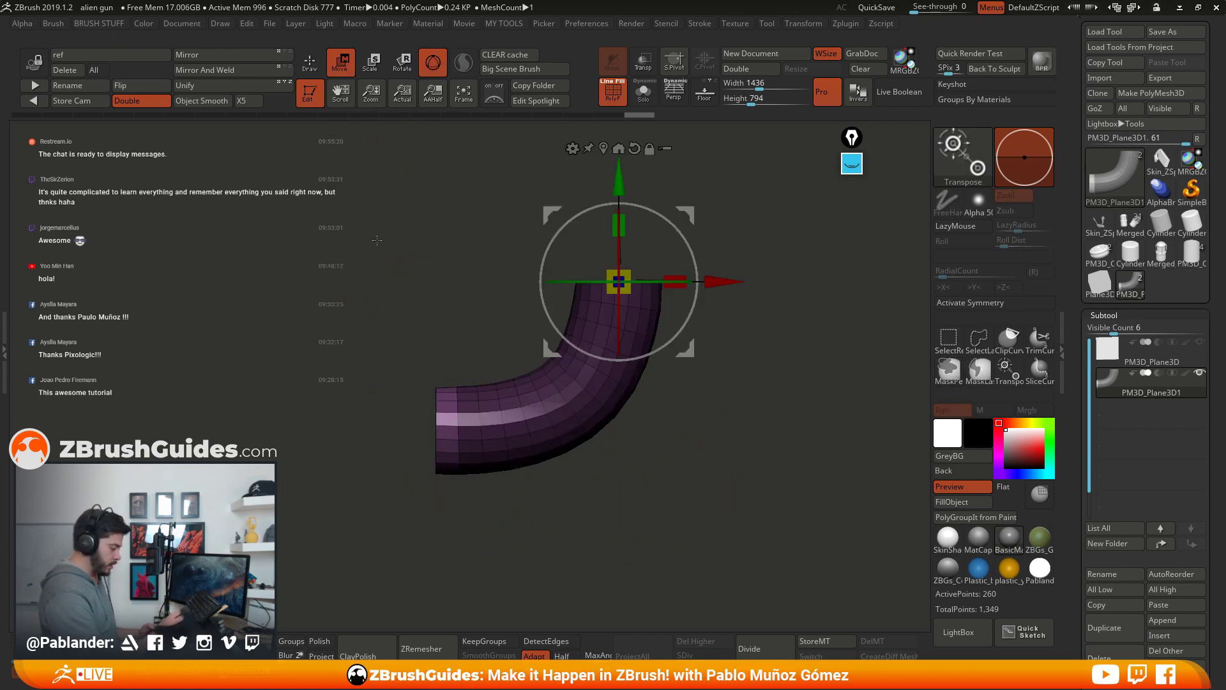
click(436, 430)
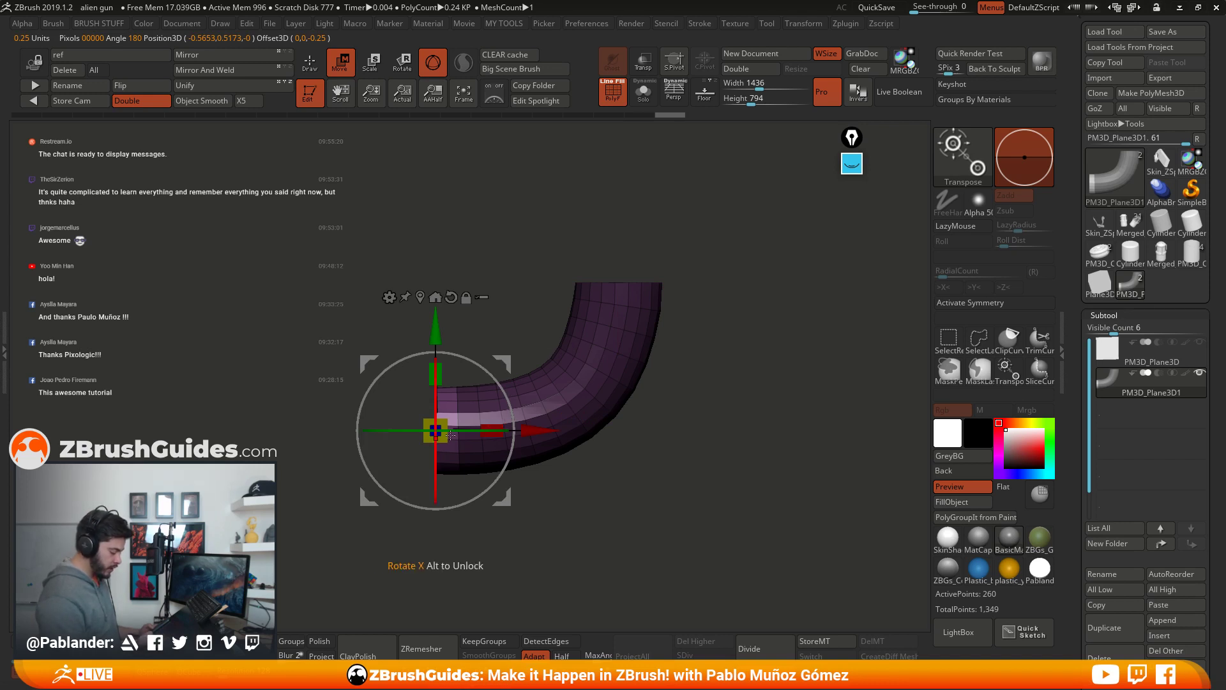
alt+drag(484, 426, 555, 408)
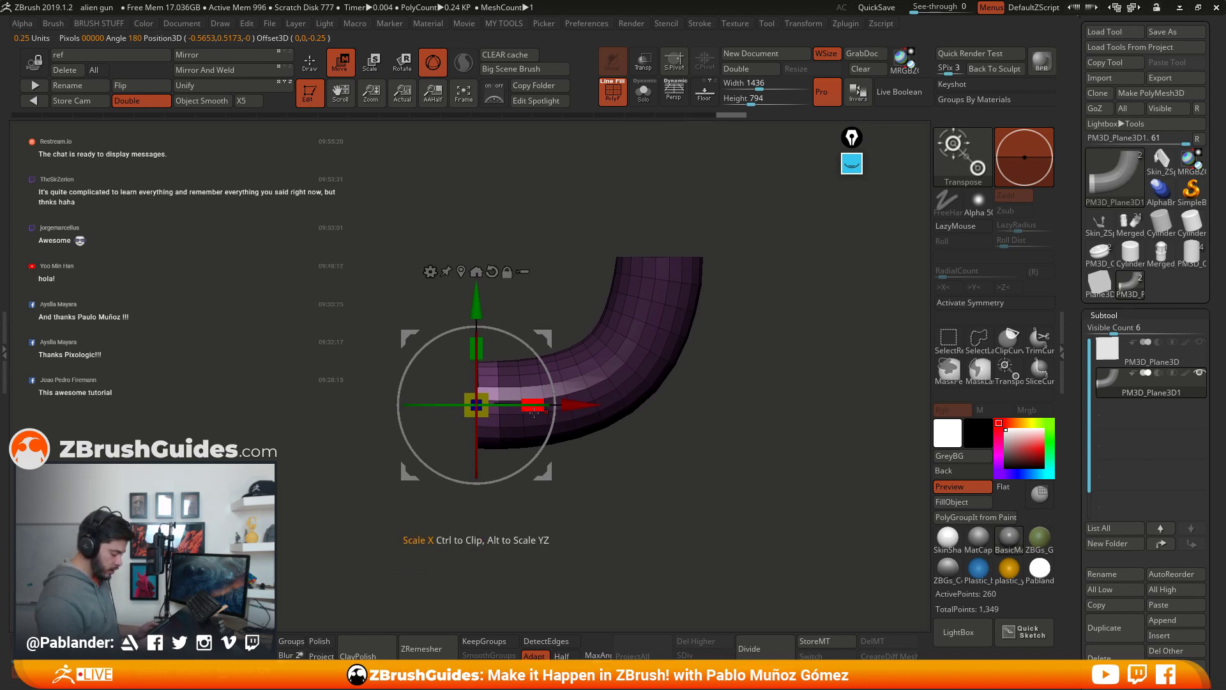
right_drag(554, 408, 509, 406)
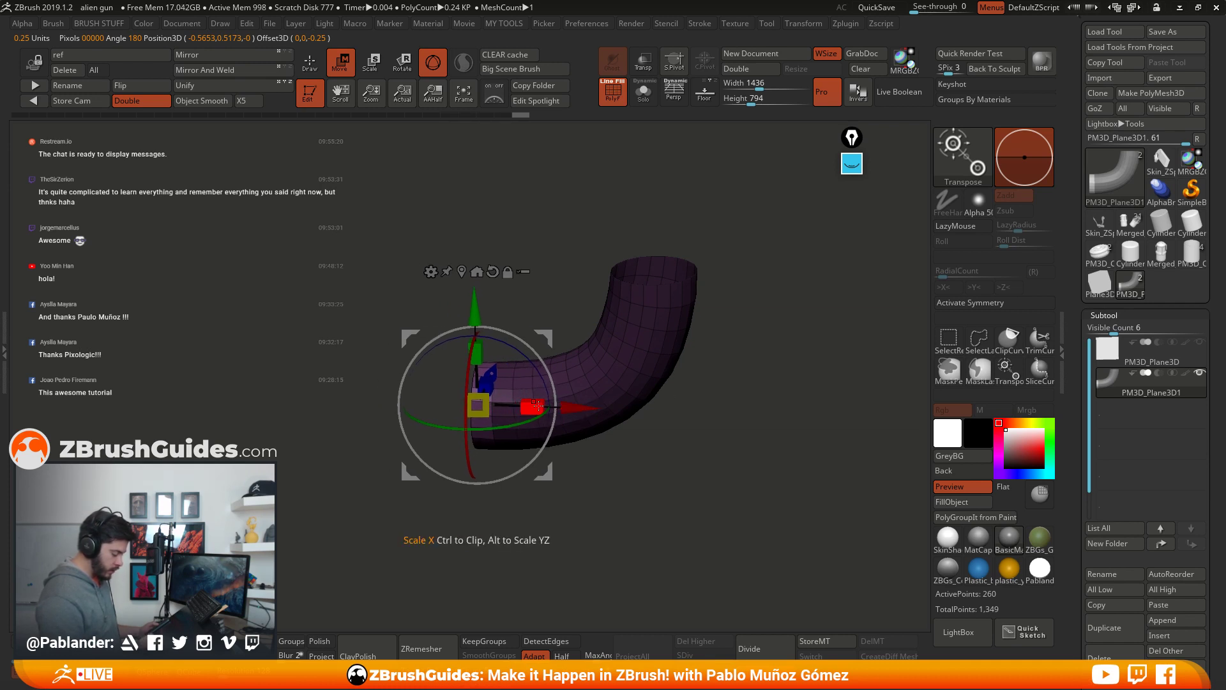
right_drag(531, 403, 704, 377)
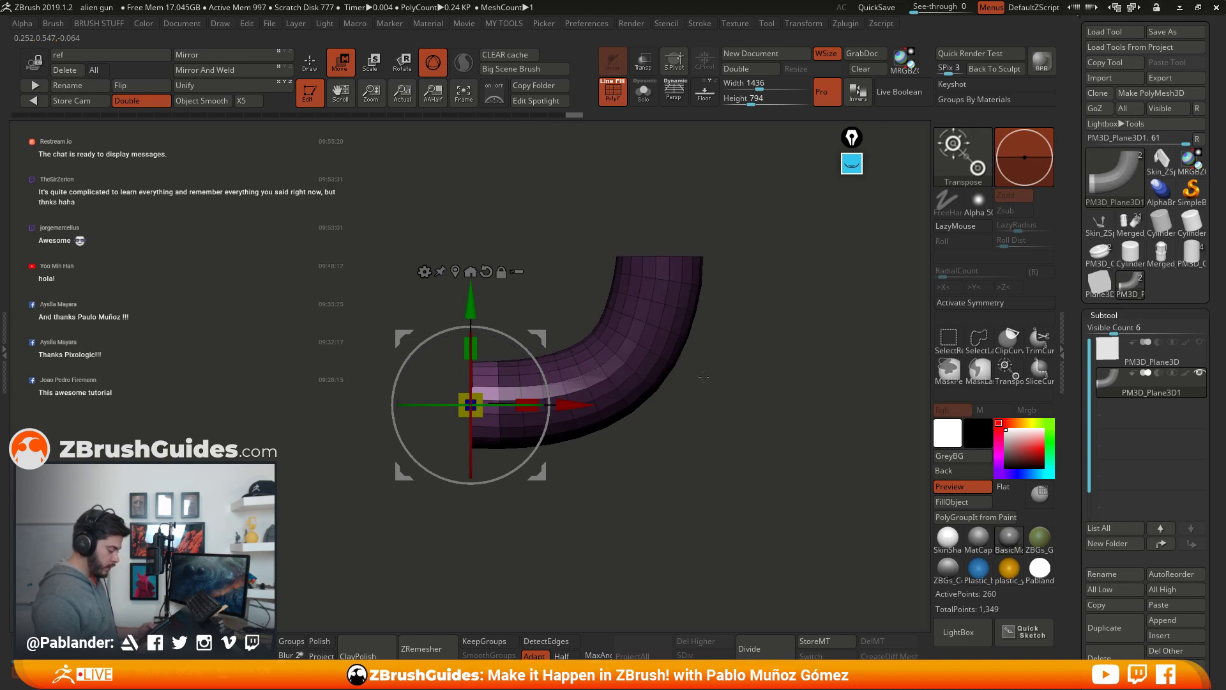
click(315, 72)
Step: Mask all but the tube's upper rim, move the rim upward to lengthen the straight section and clear the mask
mouse_move(753, 486)
right_down()
mouse_move(733, 451)
mouse_move(735, 484)
mouse_move(737, 330)
right_up()
right_drag(726, 371, 703, 363)
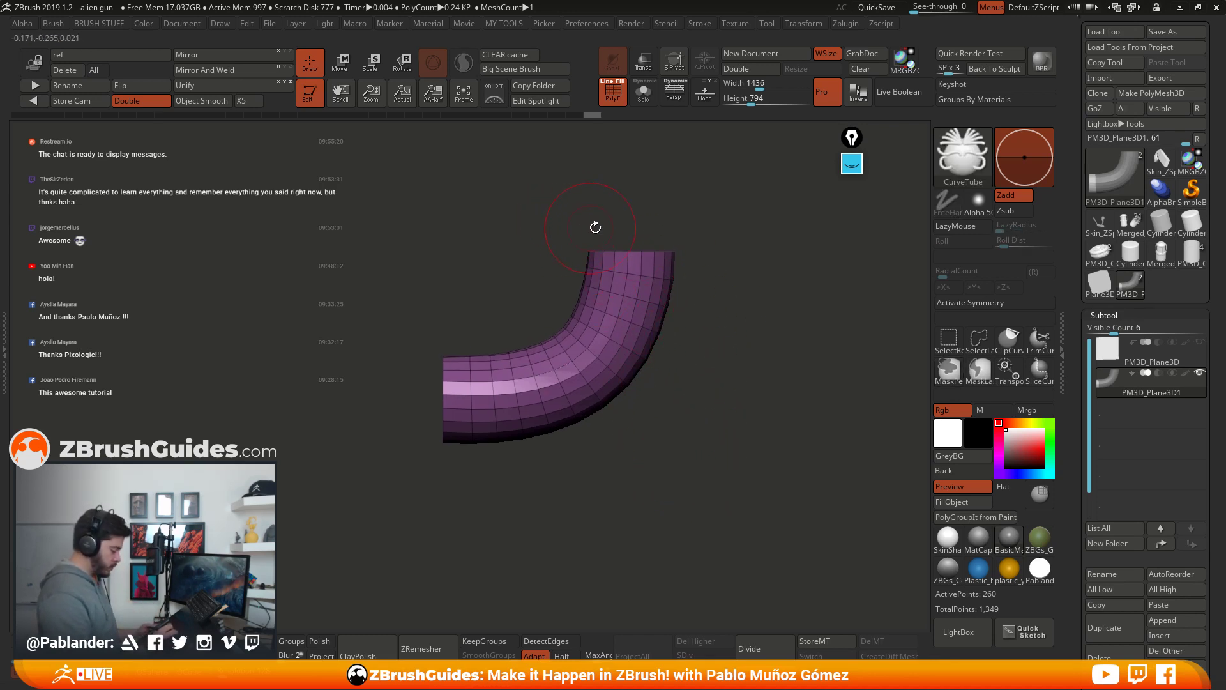
ctrl+drag(561, 228, 711, 272)
key(w)
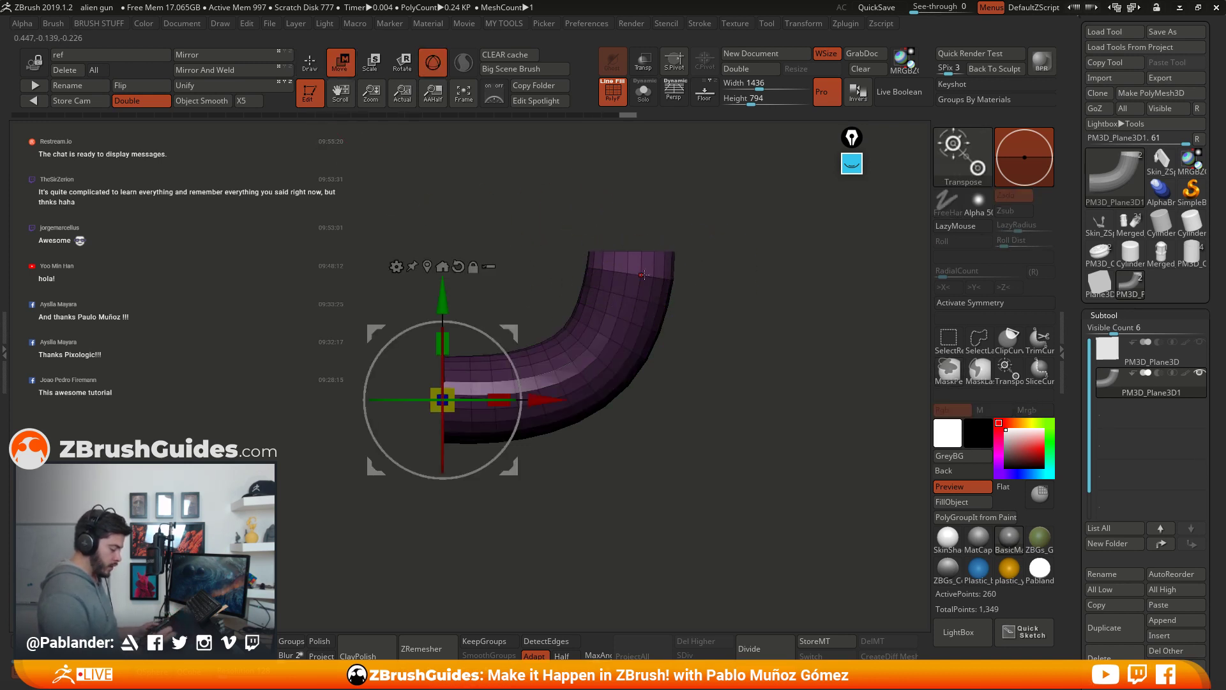
drag(441, 293, 441, 275)
key(q)
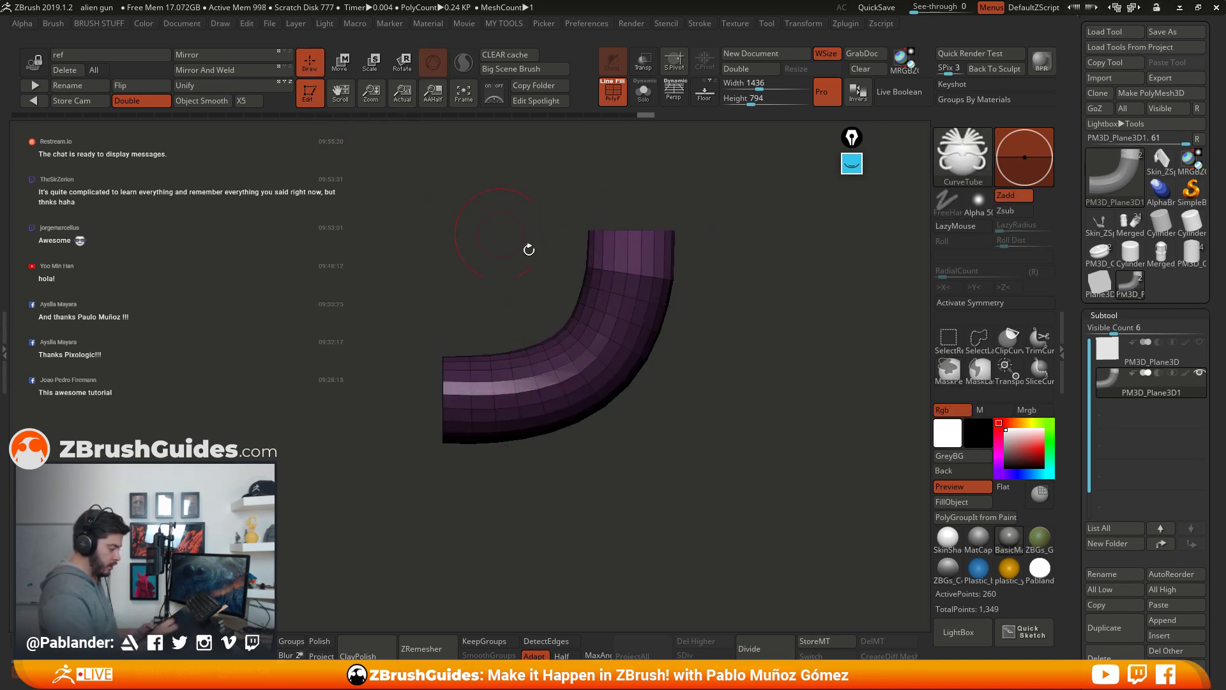
ctrl+click(740, 388)
Step: Switch to the ZModeler brush and set its edge action to Close with the Convex Hole target
drag(737, 393, 728, 409)
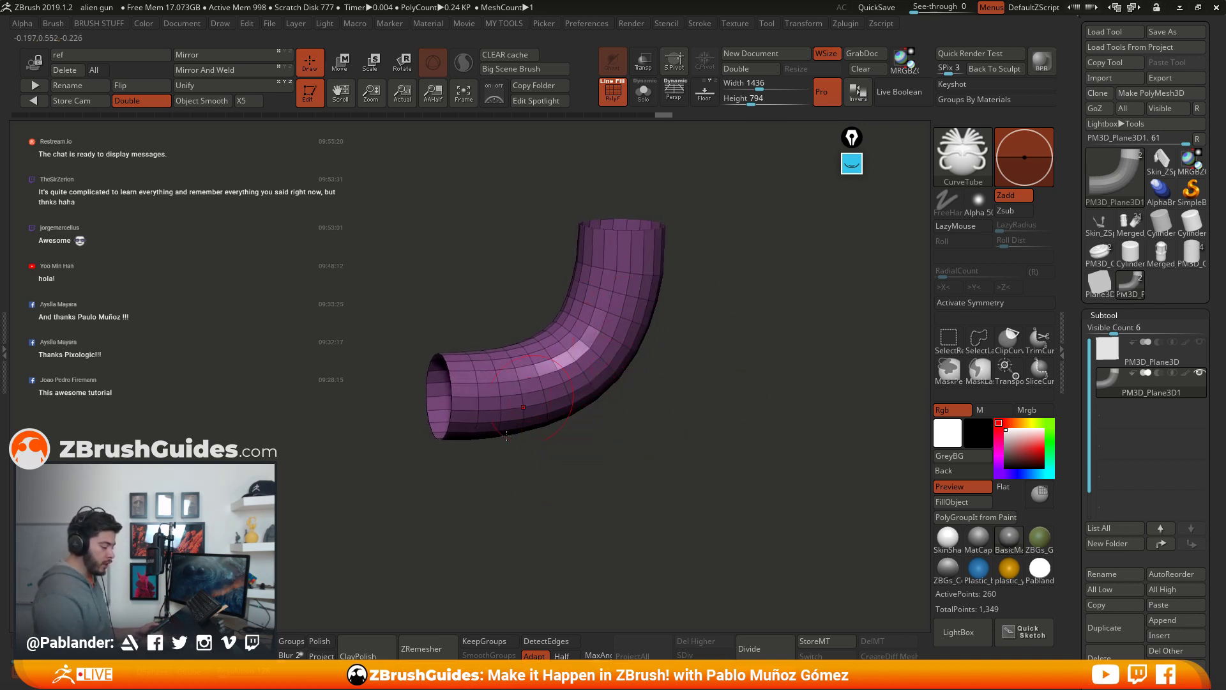
drag(734, 520, 735, 523)
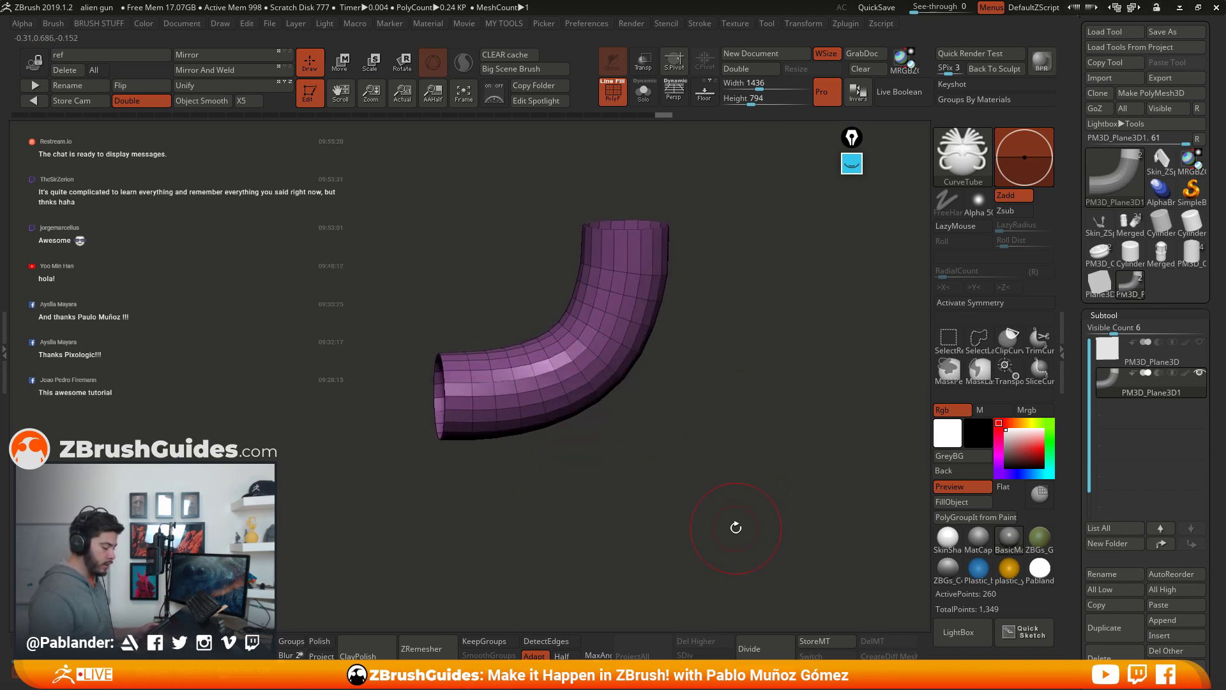
drag(695, 369, 712, 441)
drag(712, 369, 732, 347)
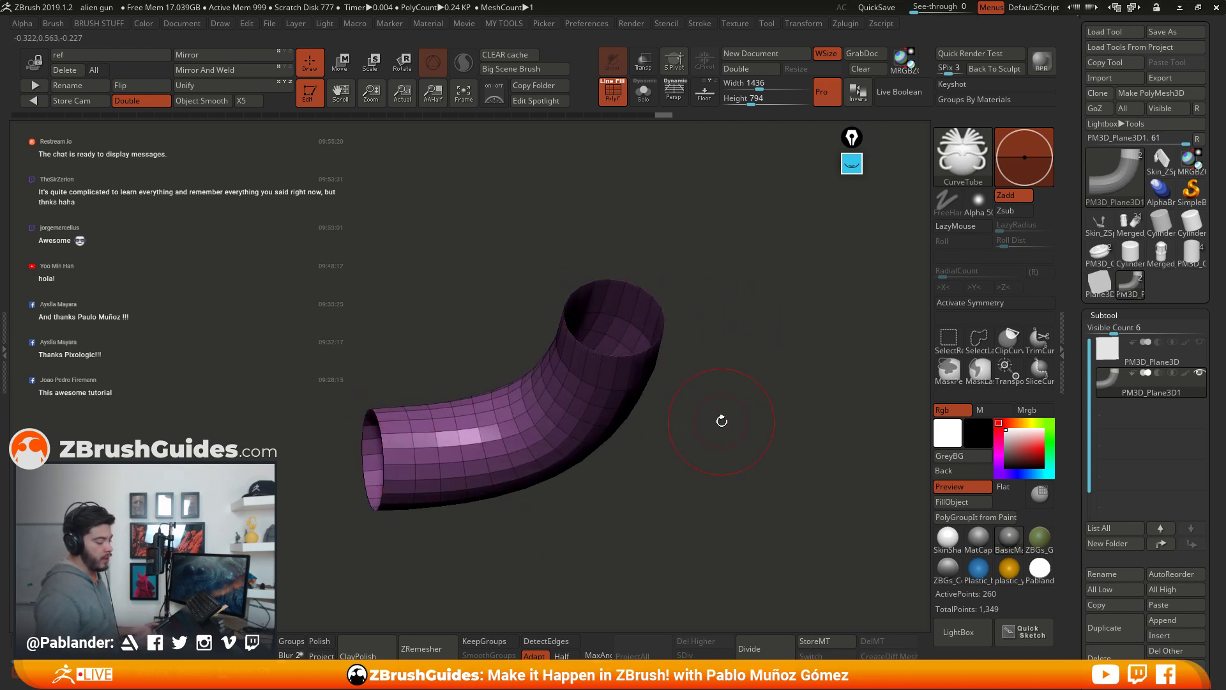
drag(729, 316, 688, 318)
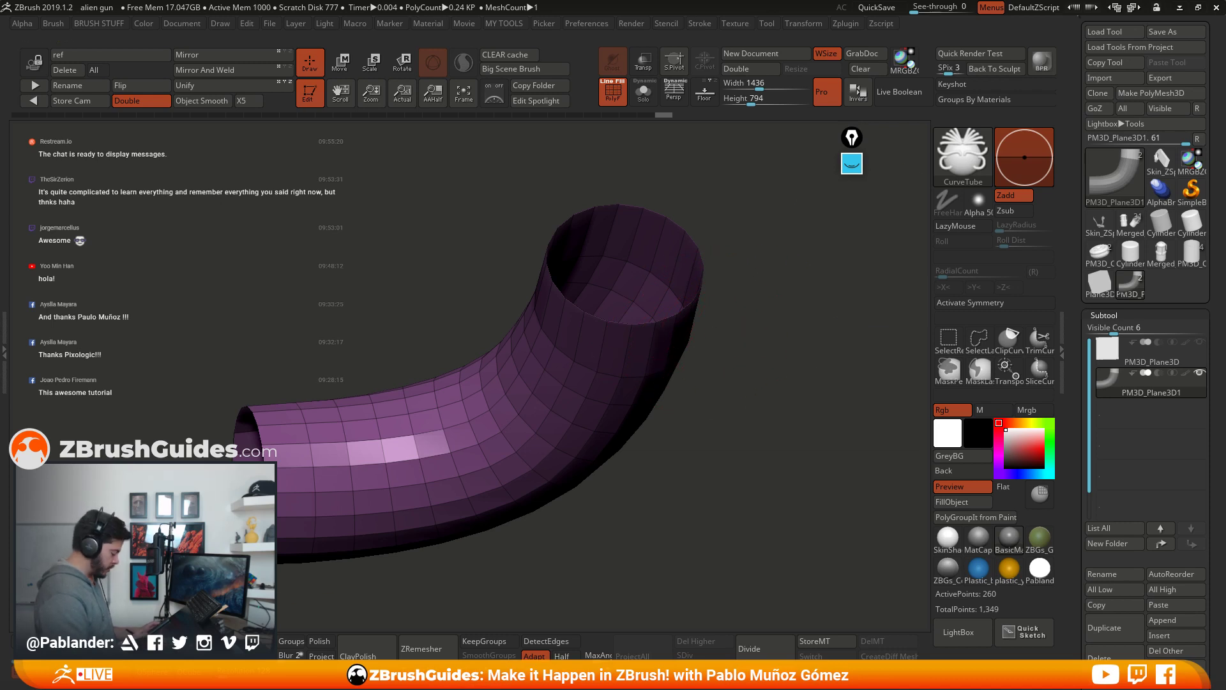
key(b)
key(z)
key(m)
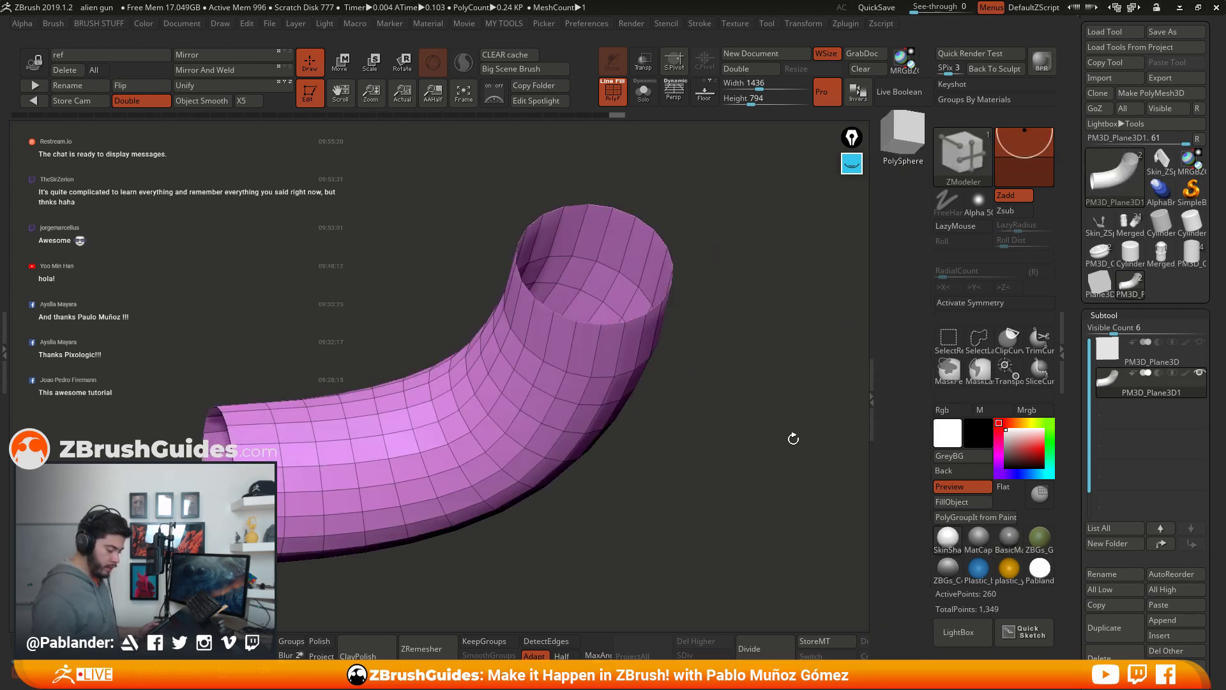
key(space)
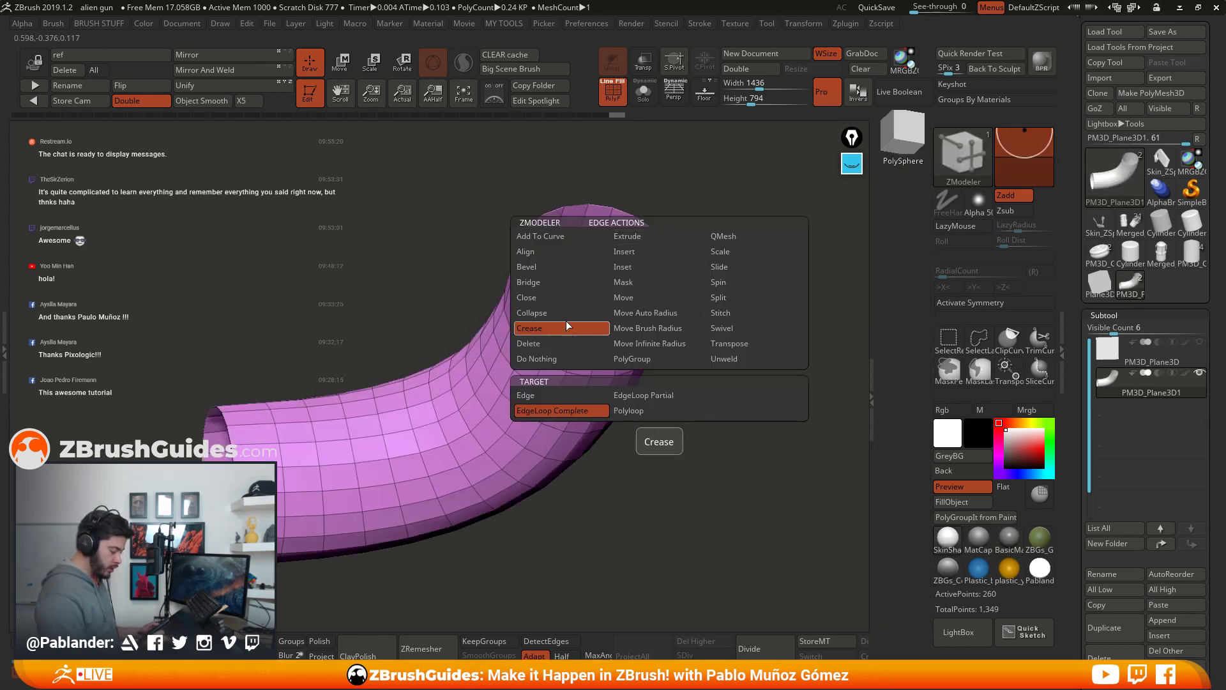
click(579, 297)
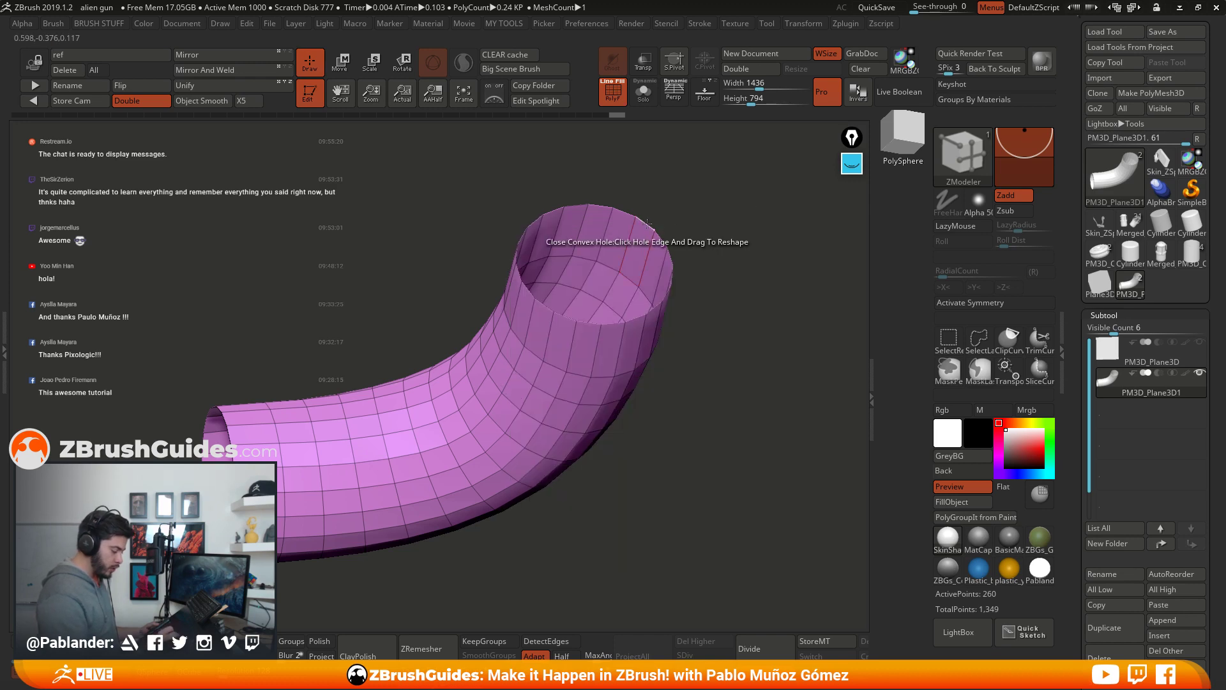
Step: Close the tube's upper opening with a flat convex-hole cap, undoing and repeating the closure until it is flat
click(659, 222)
key(ctrl+z)
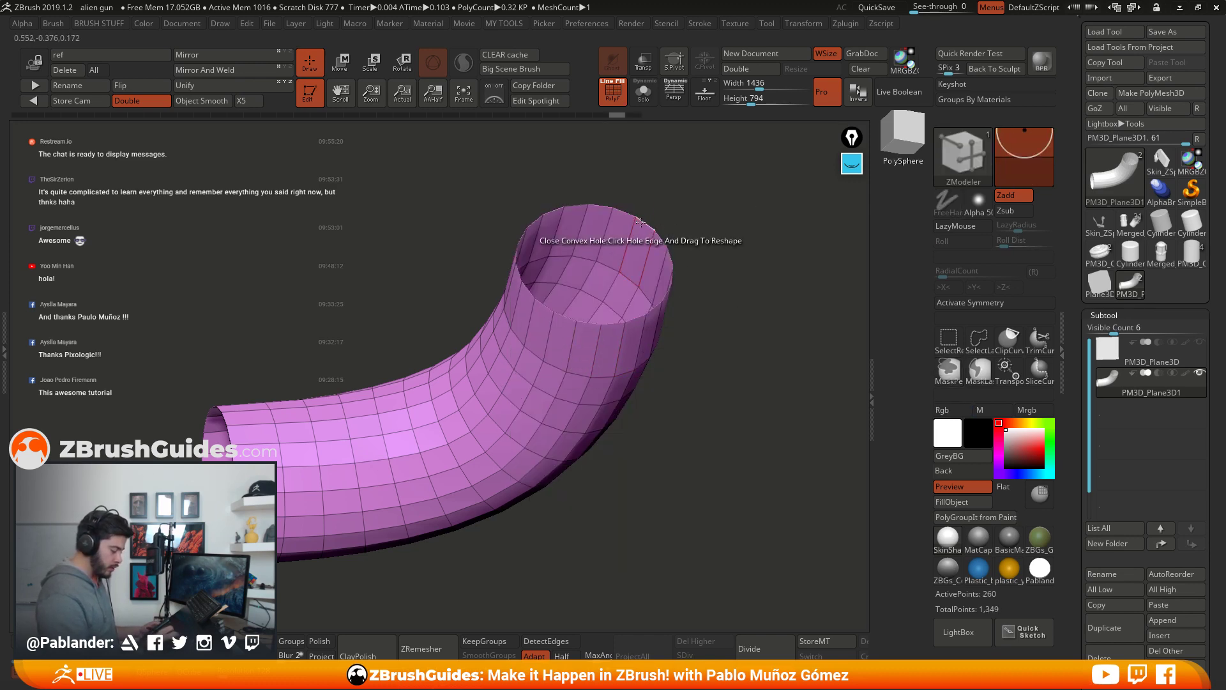
click(645, 222)
key(ctrl+z)
click(646, 222)
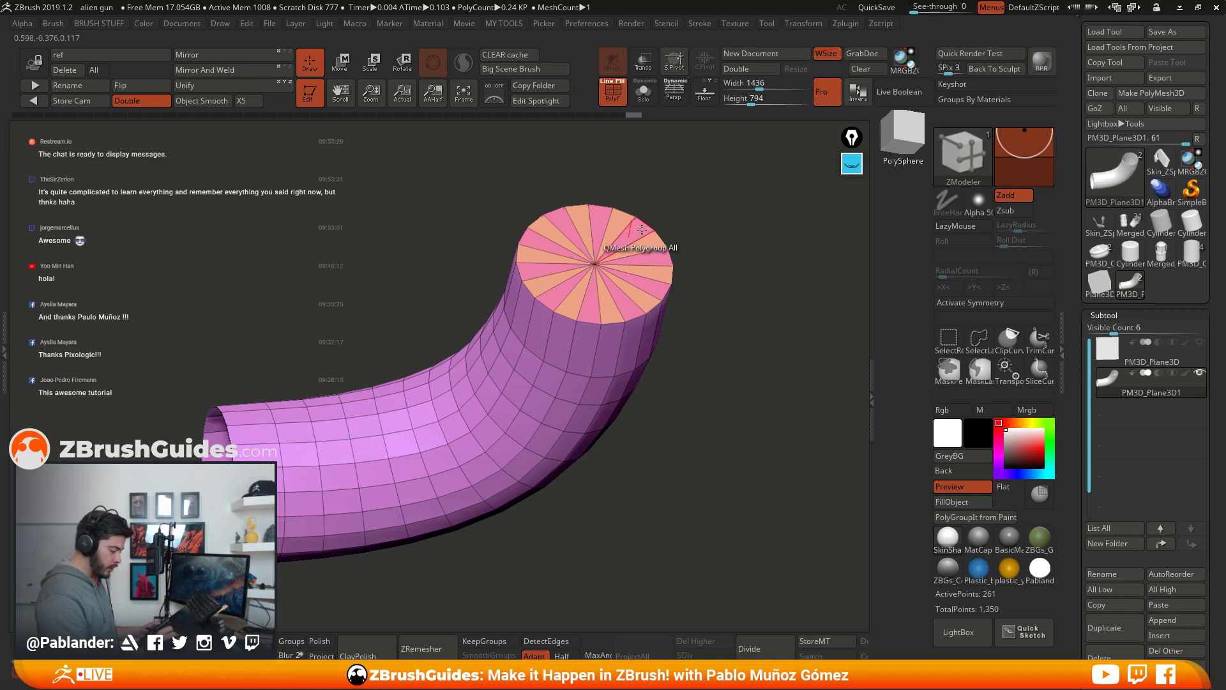
Step: Close the tube's remaining open end with a convex-hole cap and assign the whole mesh to a single polygroup
drag(741, 192, 691, 197)
drag(575, 210, 460, 405)
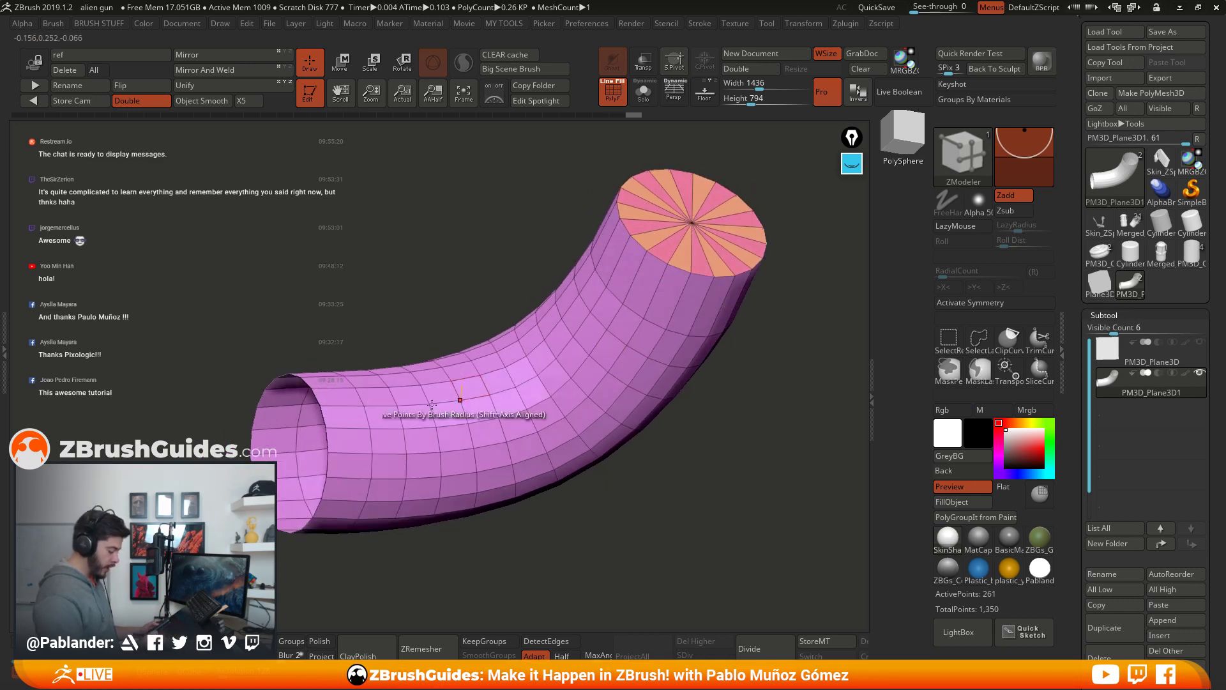
click(327, 440)
drag(543, 498, 684, 380)
key(ctrl+w)
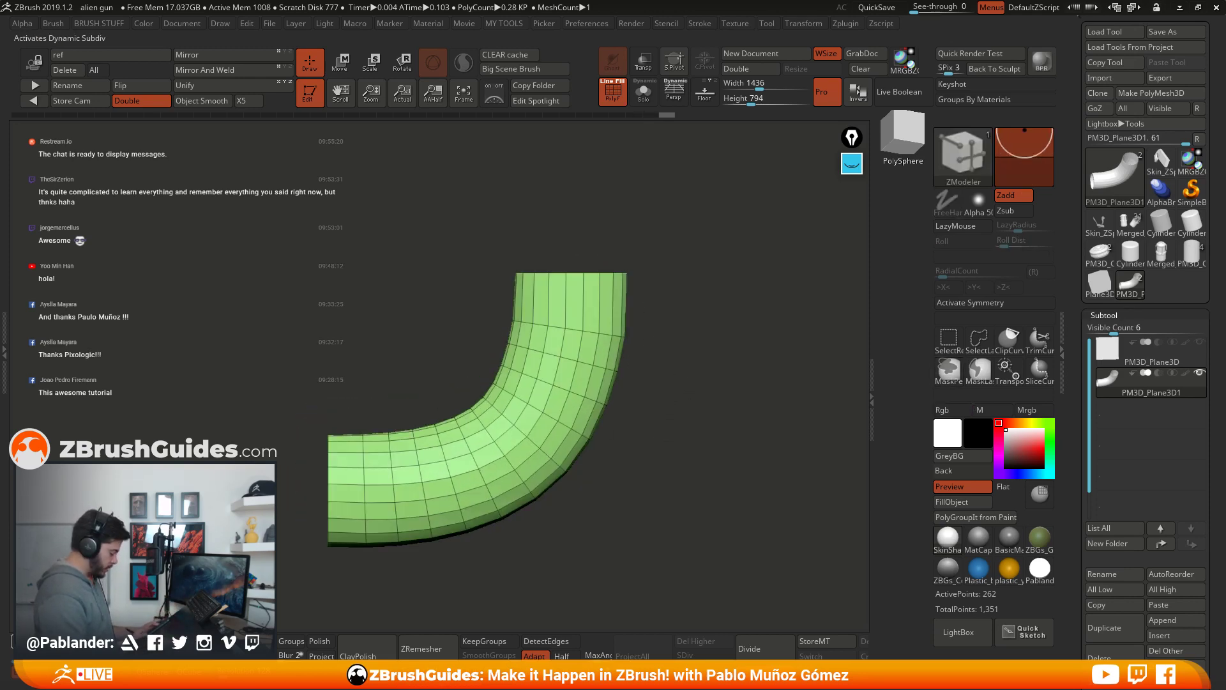
key(b)
key(m)
key(v)
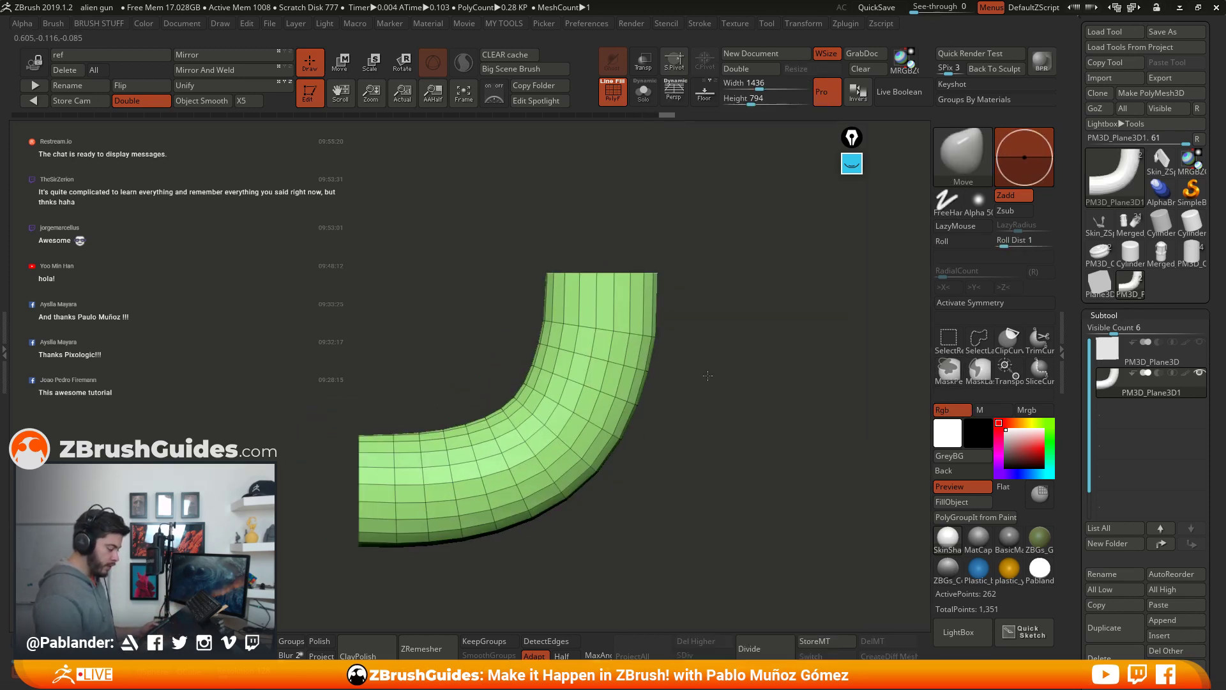
Step: Crease the rim edges around both end caps with ZModeler and turn on Dynamic Subdiv for the tube
drag(653, 356, 688, 397)
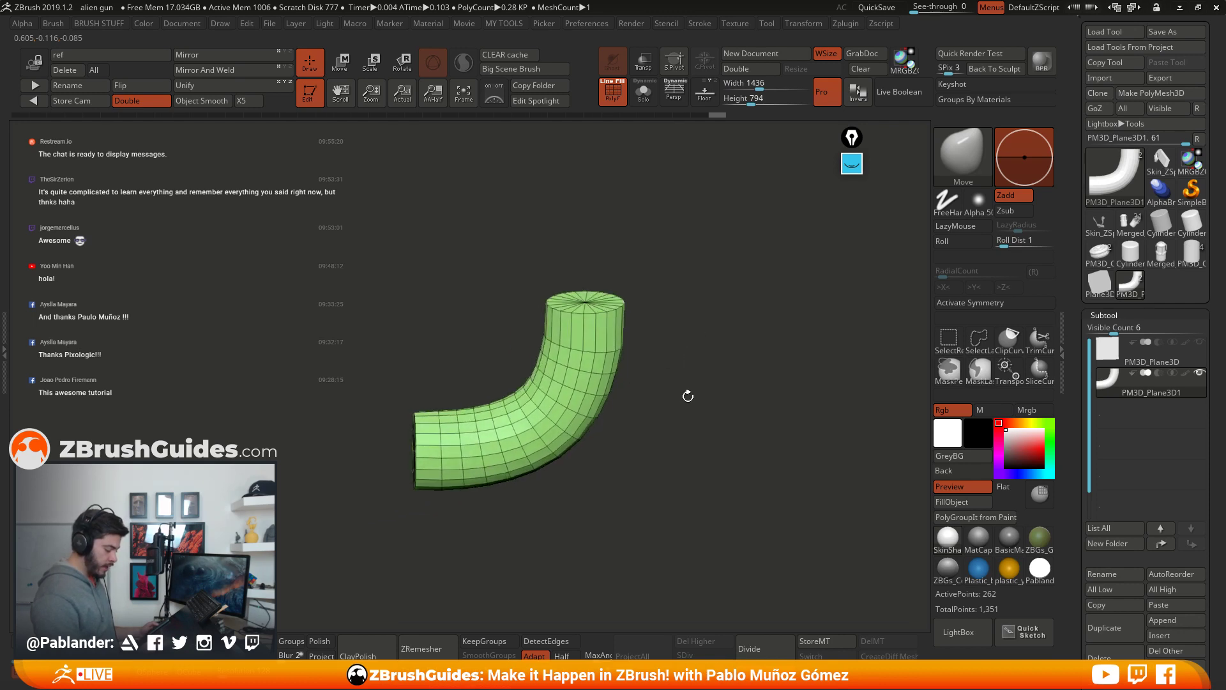
scroll(1144, 486, down, 8)
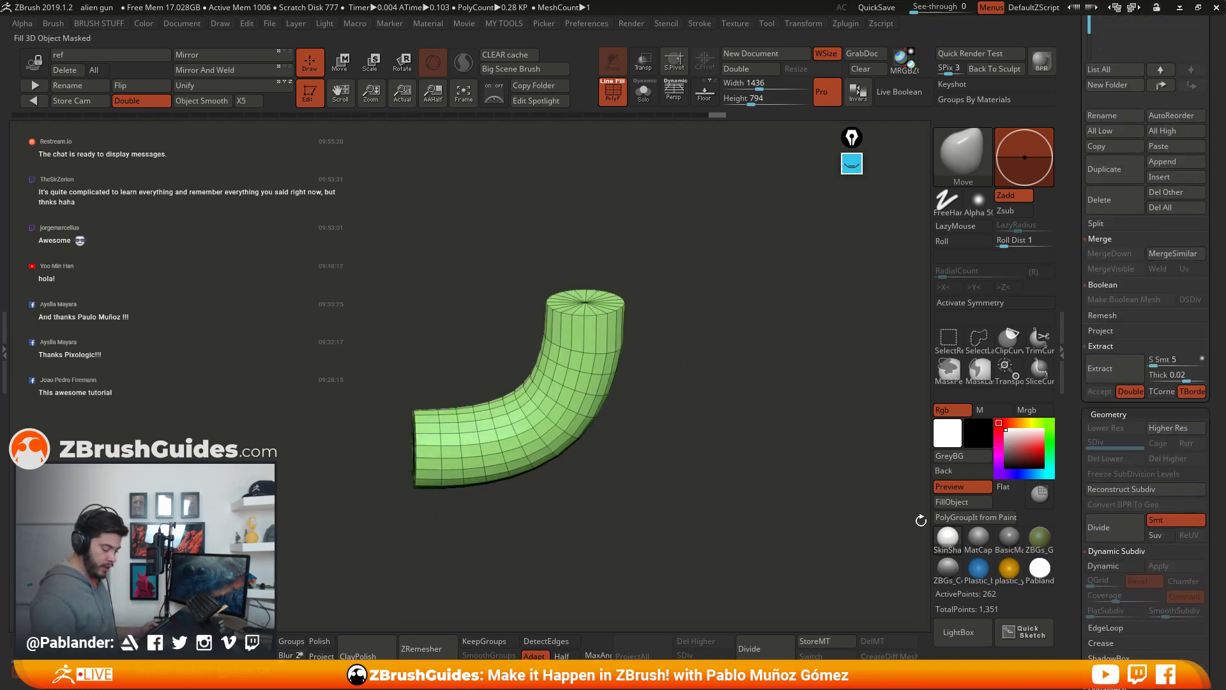
scroll(1095, 475, down, 2)
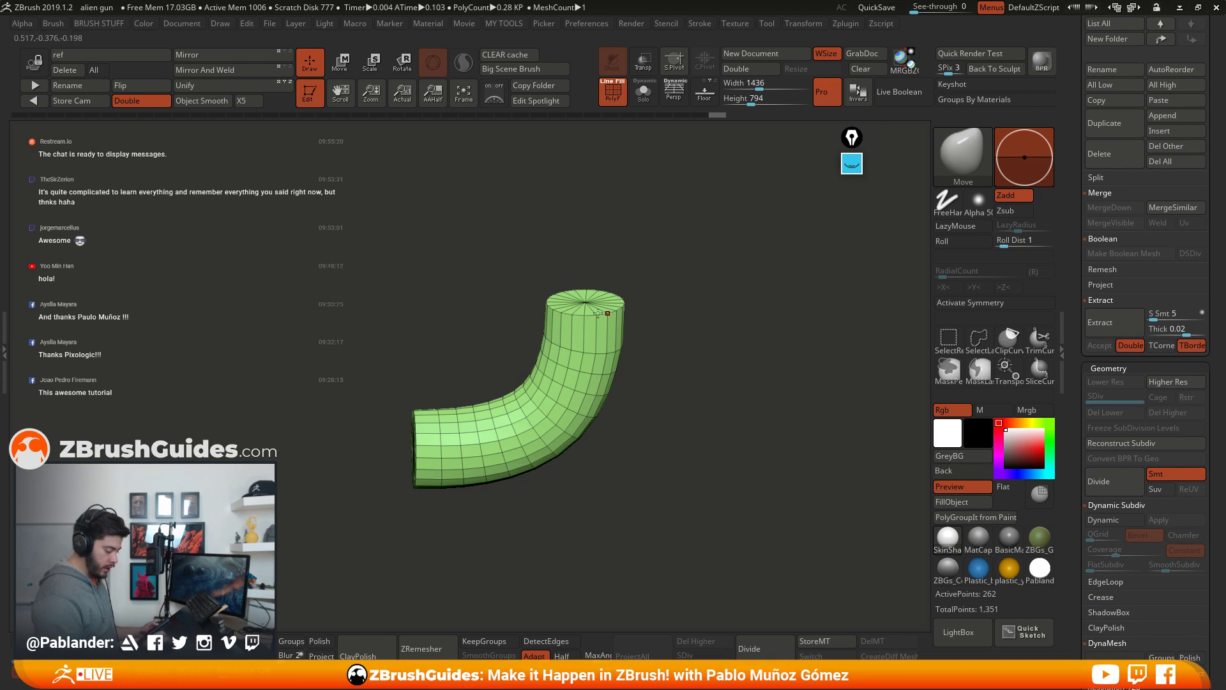
alt+drag(645, 281, 680, 343)
key(b)
key(z)
key(m)
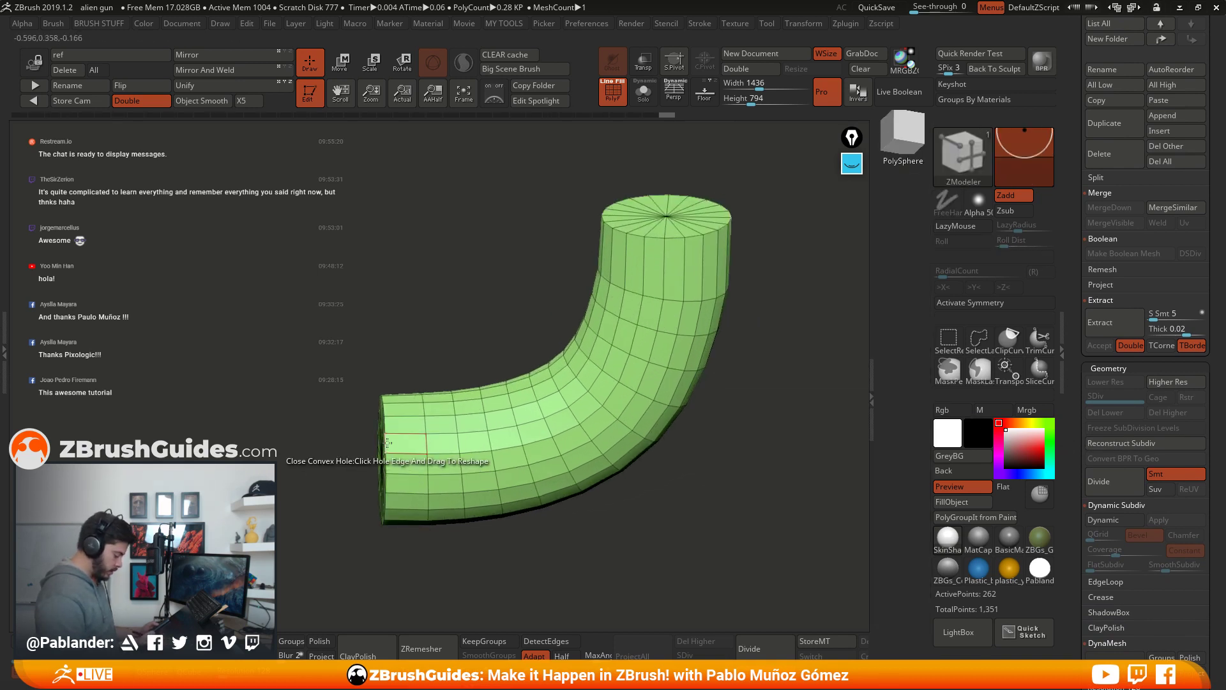
key(space)
click(256, 394)
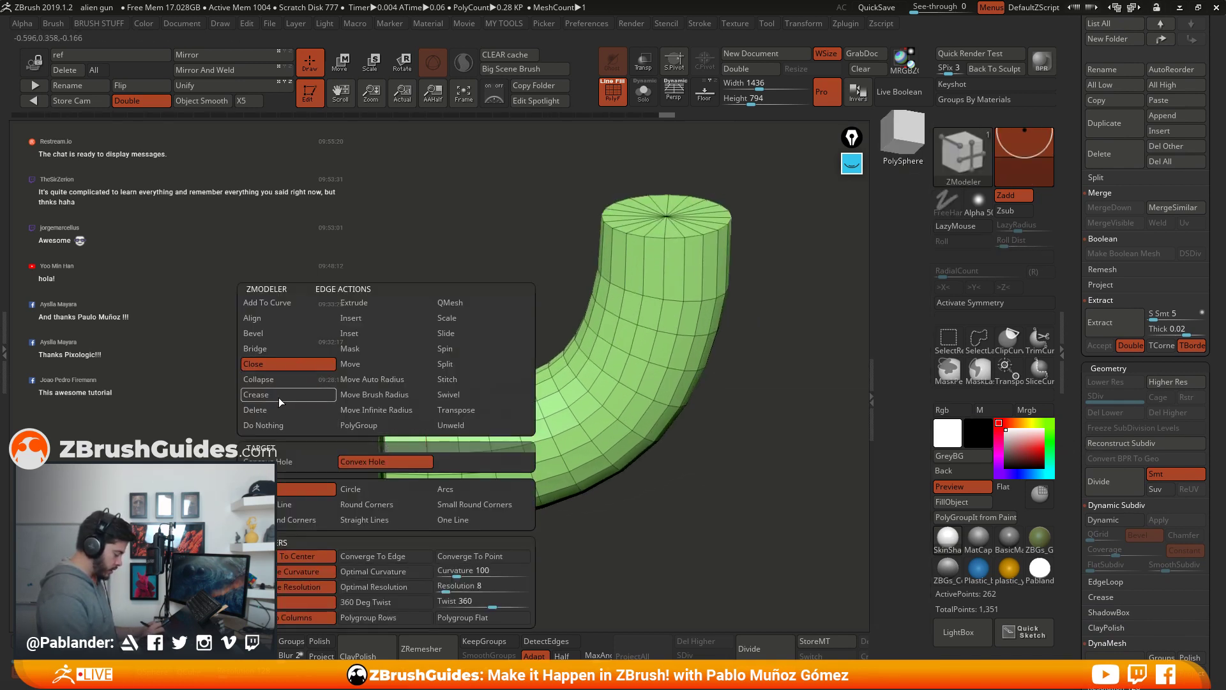
click(675, 239)
drag(539, 347, 581, 371)
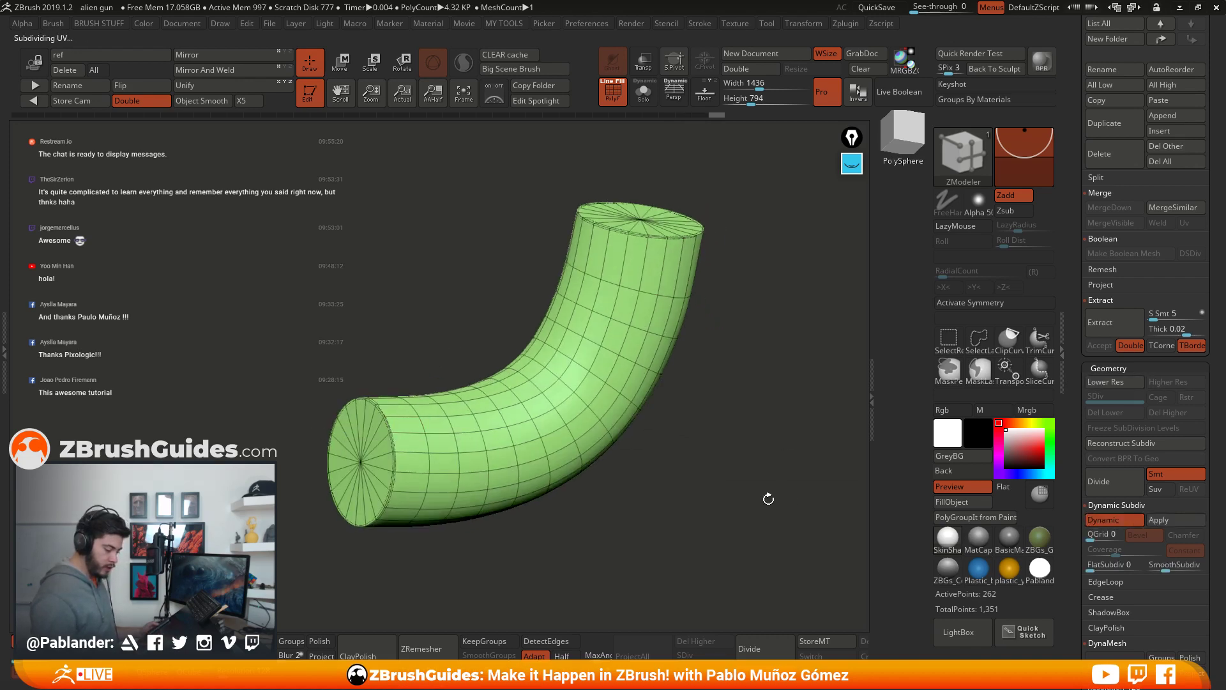
Step: Show the tube in the MatCap material without polyframe and apply its dynamic subdivision as real subdivision levels
drag(769, 499, 754, 410)
key(shift+f)
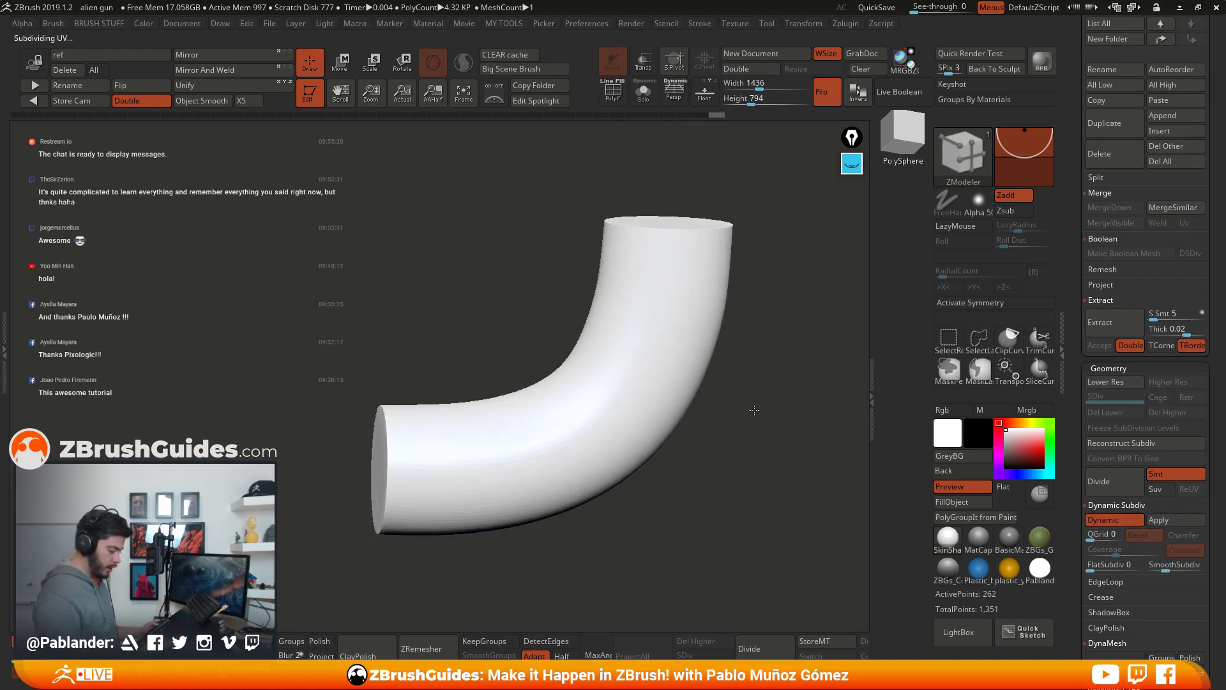
click(978, 539)
alt+drag(771, 525, 742, 492)
click(1180, 520)
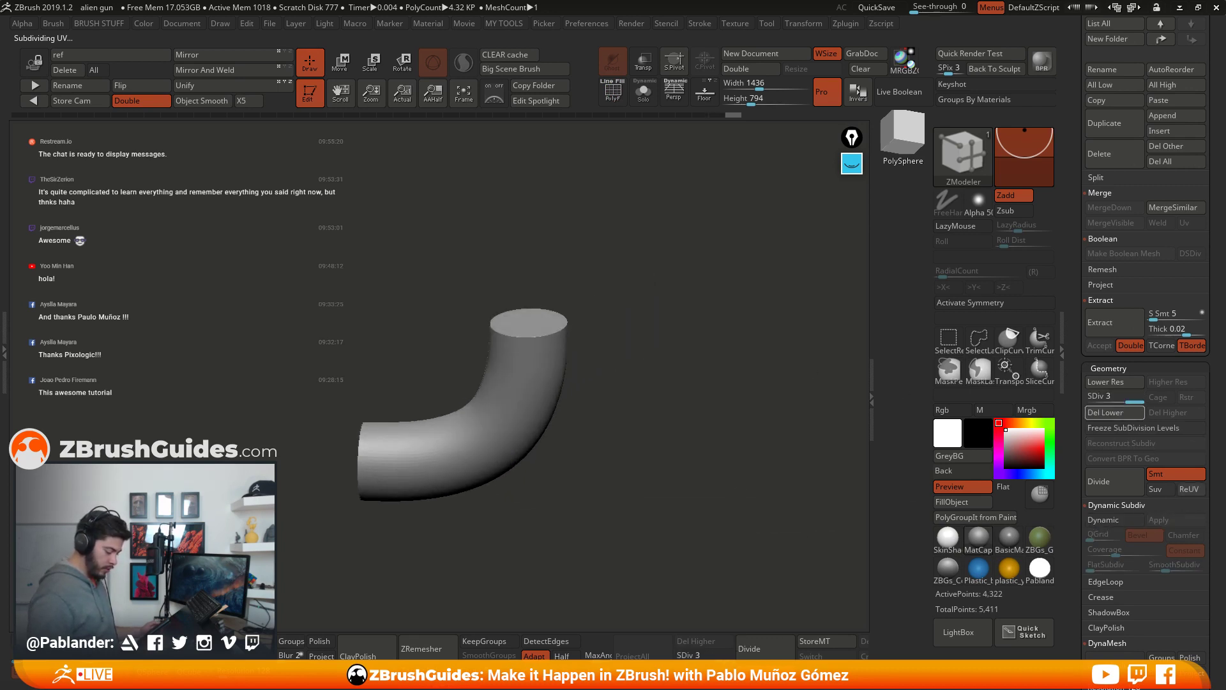
Step: Copy the finished tube subtool and paste it into the alien gun tool
drag(689, 432, 690, 442)
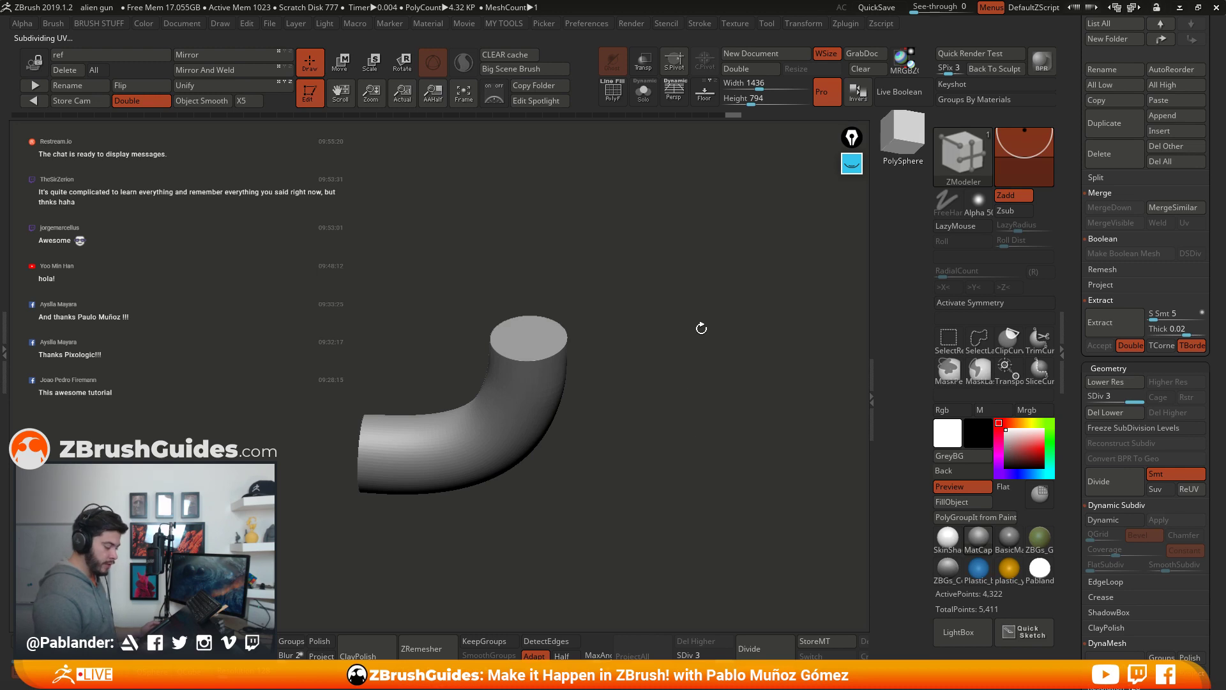
right_click(708, 325)
click(648, 323)
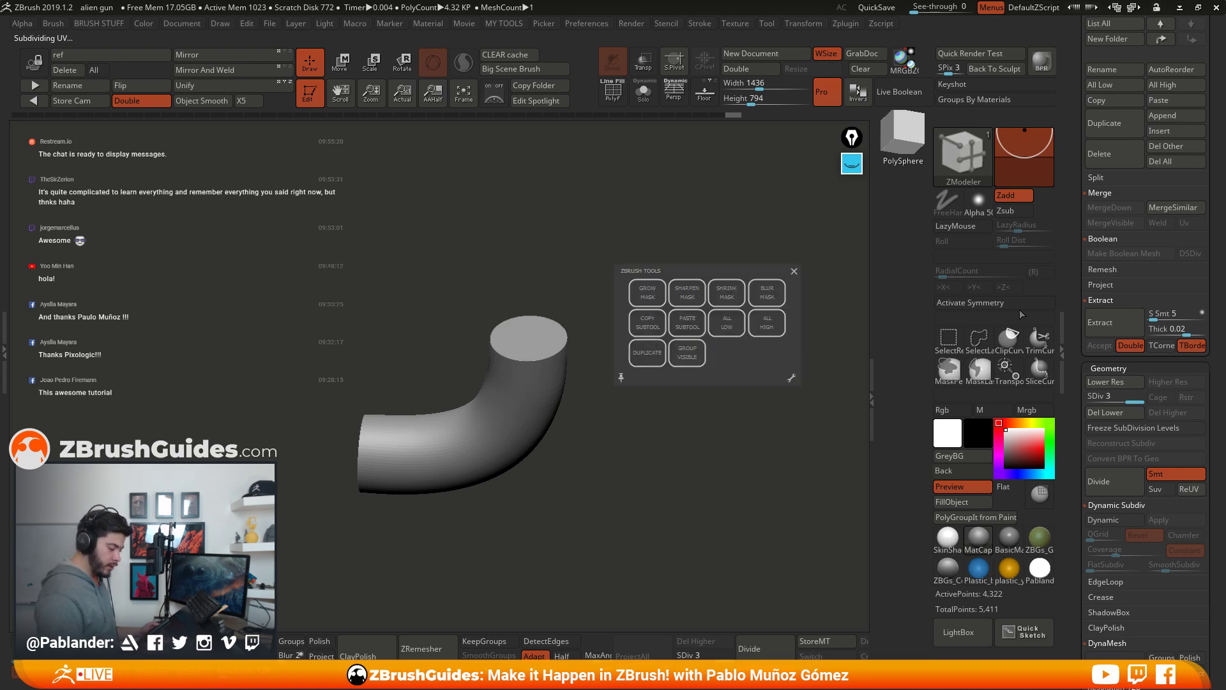
drag(1077, 256, 1077, 281)
click(795, 272)
drag(1068, 236, 1081, 360)
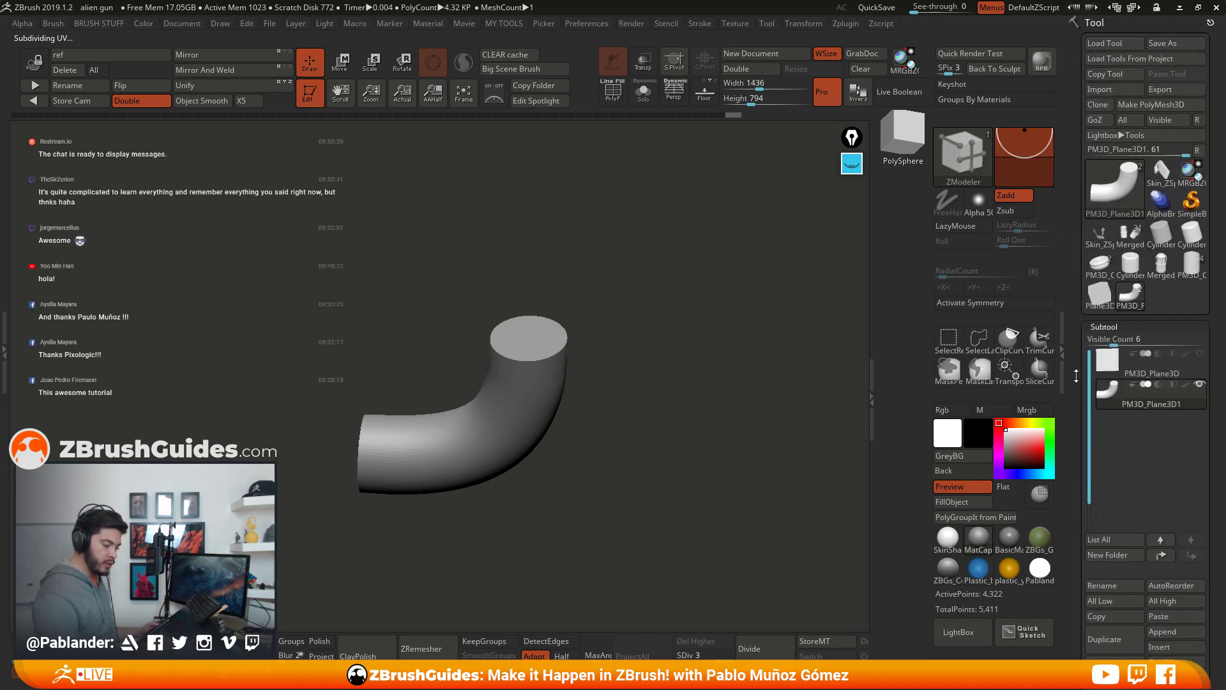
click(1131, 238)
right_click(669, 332)
click(647, 331)
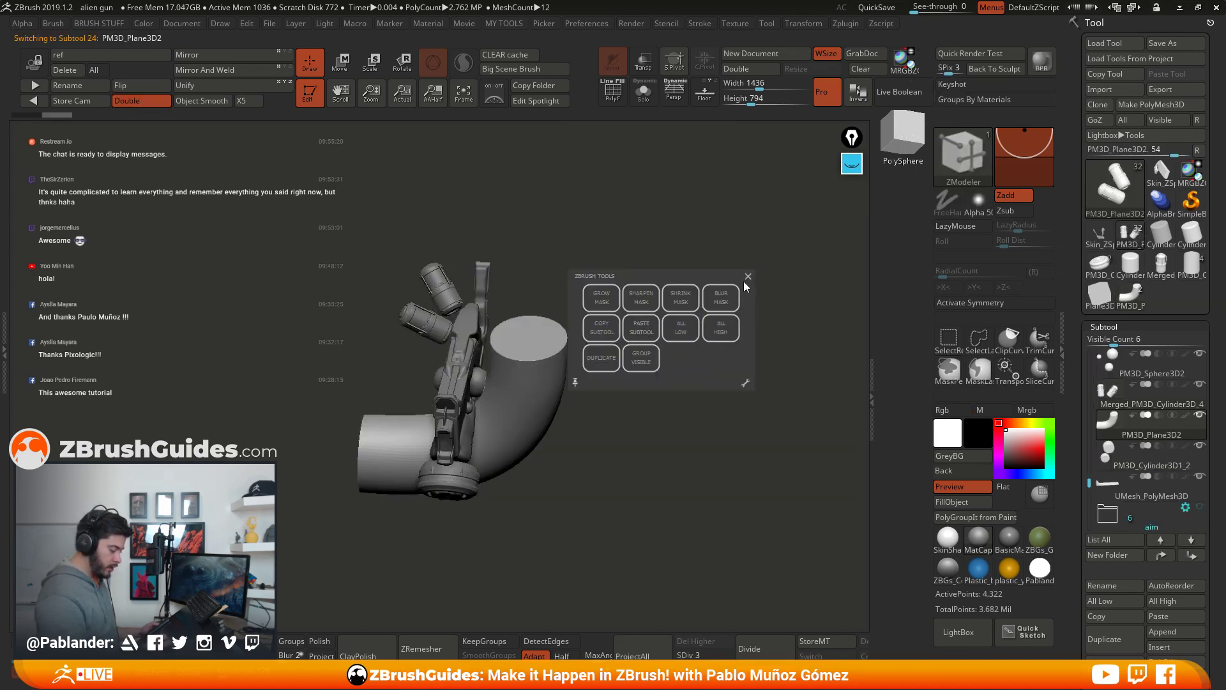
Step: Scale the pasted tube down uniformly until it is small beside the gun's canisters and quick-save the project
key(w)
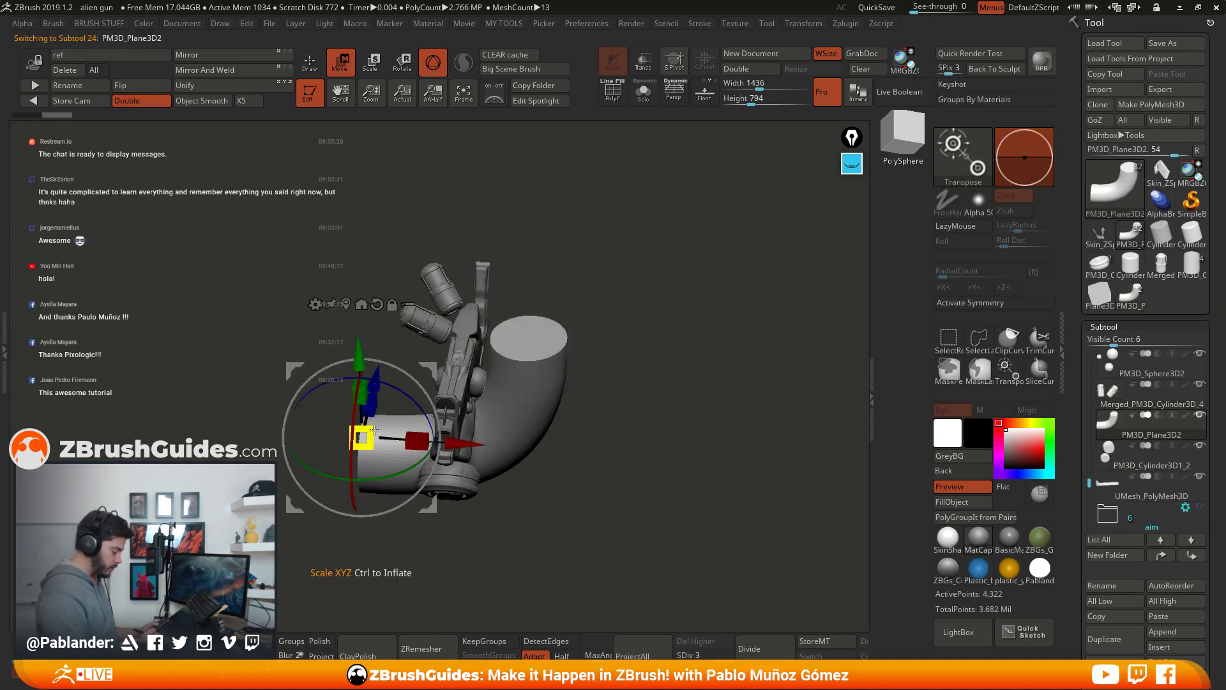
drag(374, 430, 331, 457)
shift+drag(546, 374, 555, 375)
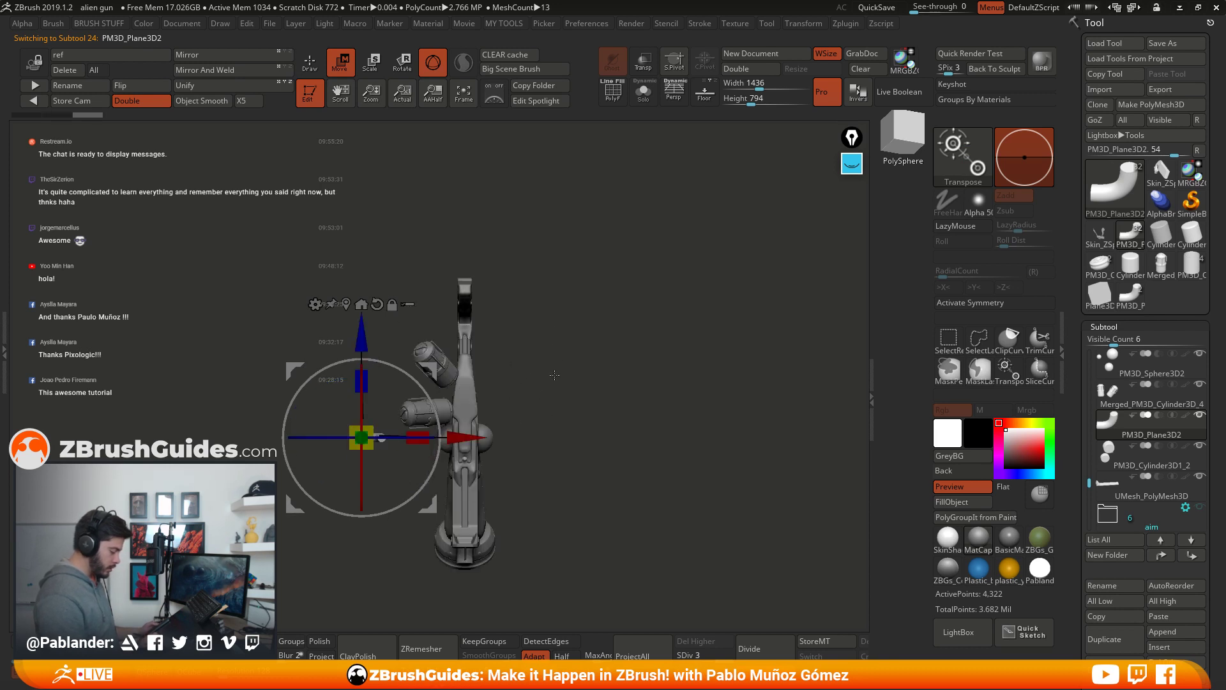
click(307, 73)
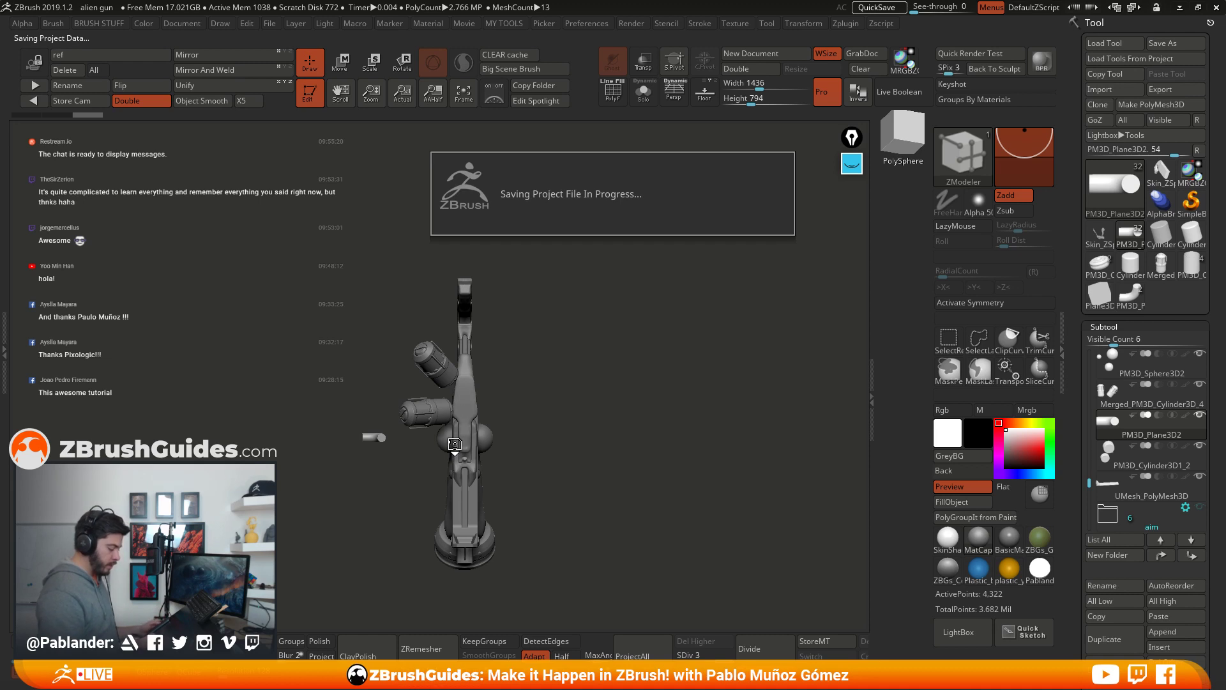
click(344, 68)
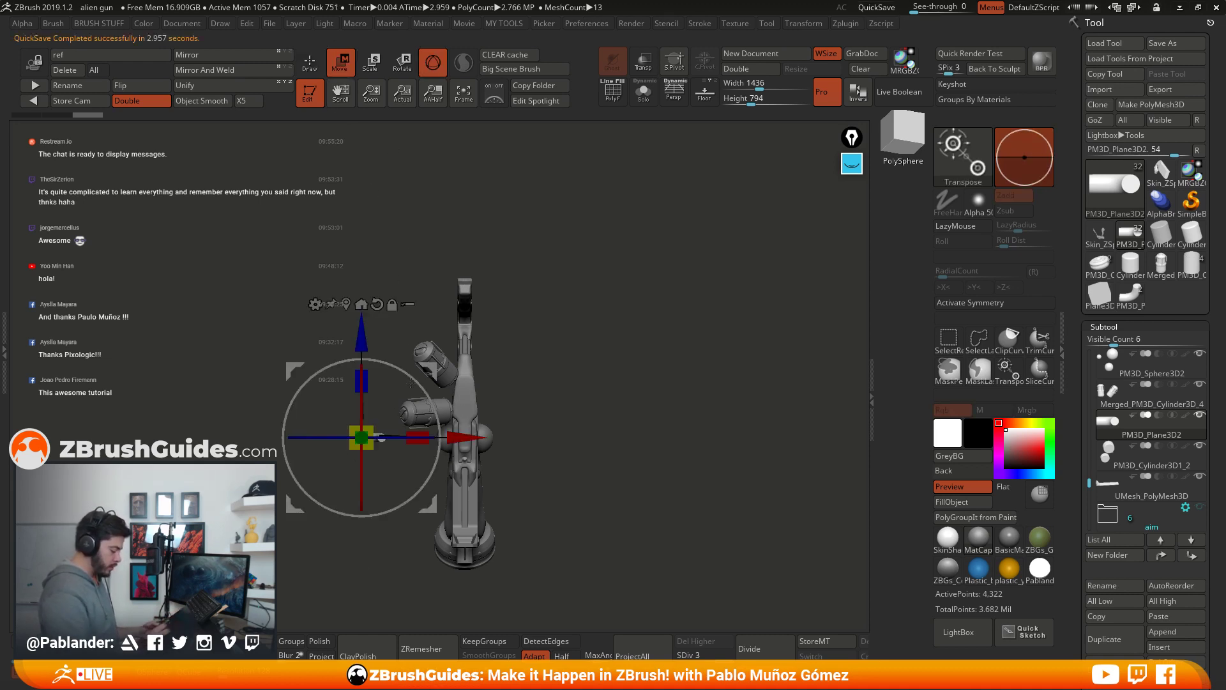
Step: Hide every subtool except the small tube and the merged canisters
drag(439, 361, 526, 309)
mouse_move(581, 350)
mouse_down()
mouse_move(644, 363)
mouse_move(655, 348)
mouse_up()
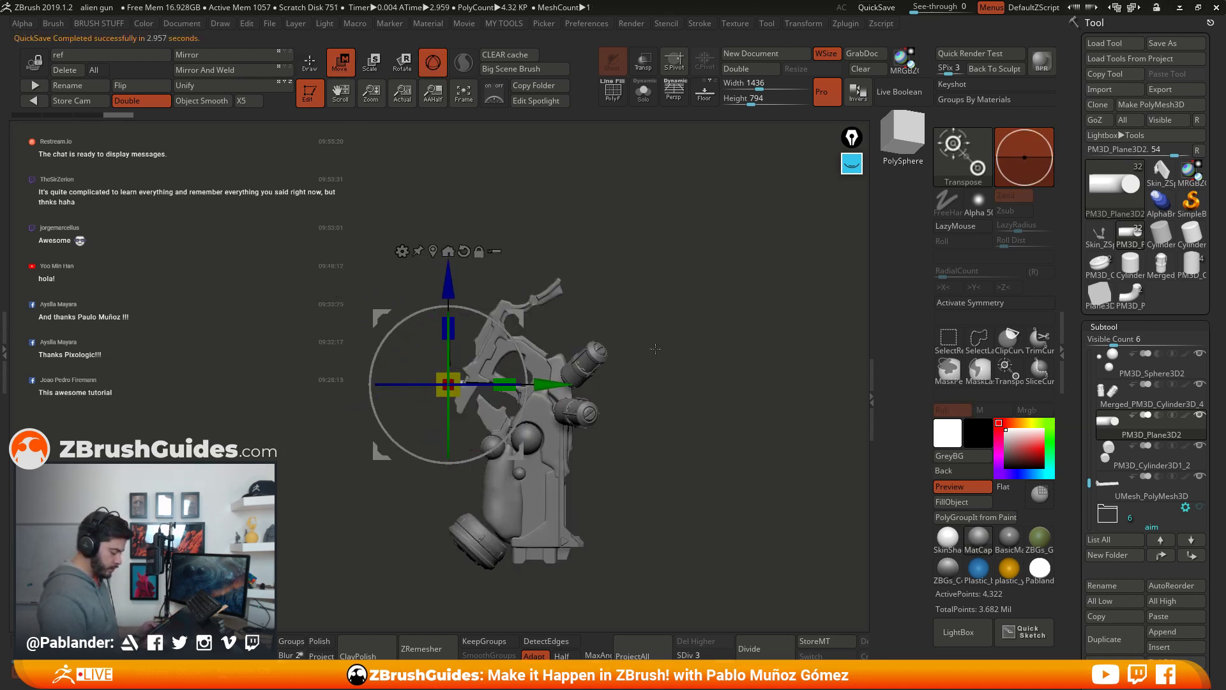
alt+drag(675, 439, 654, 424)
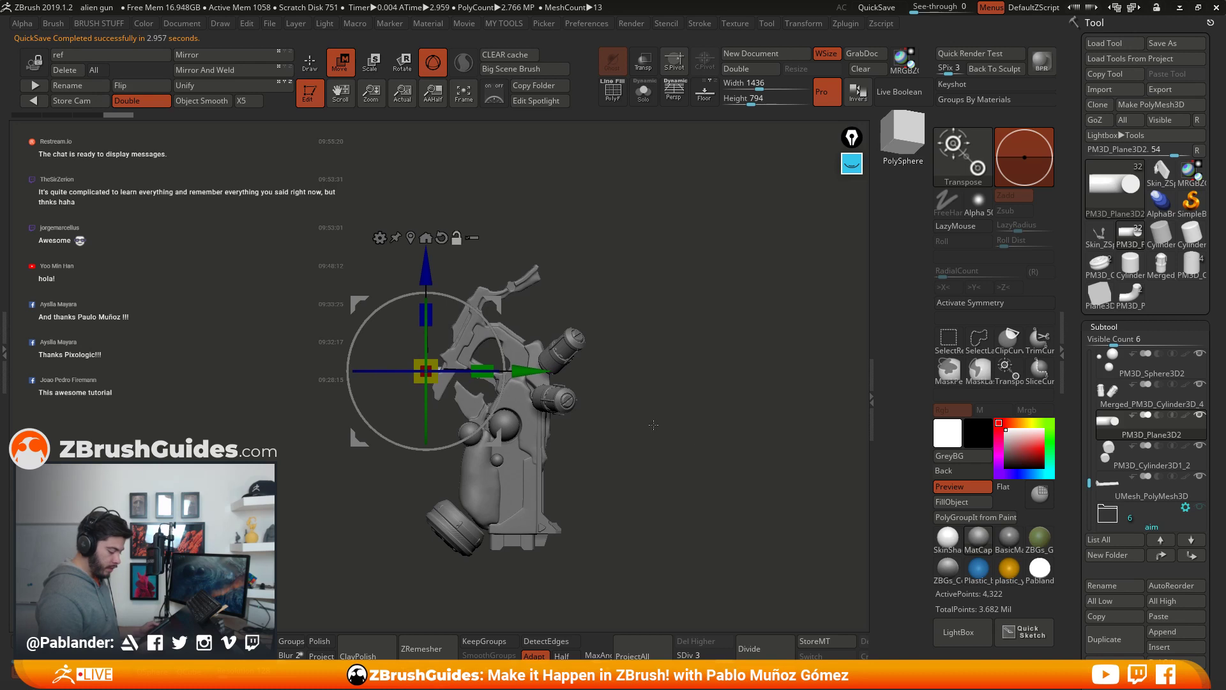
click(315, 75)
mouse_move(690, 324)
mouse_down()
mouse_move(542, 345)
mouse_move(445, 408)
mouse_up()
drag(615, 383, 445, 409)
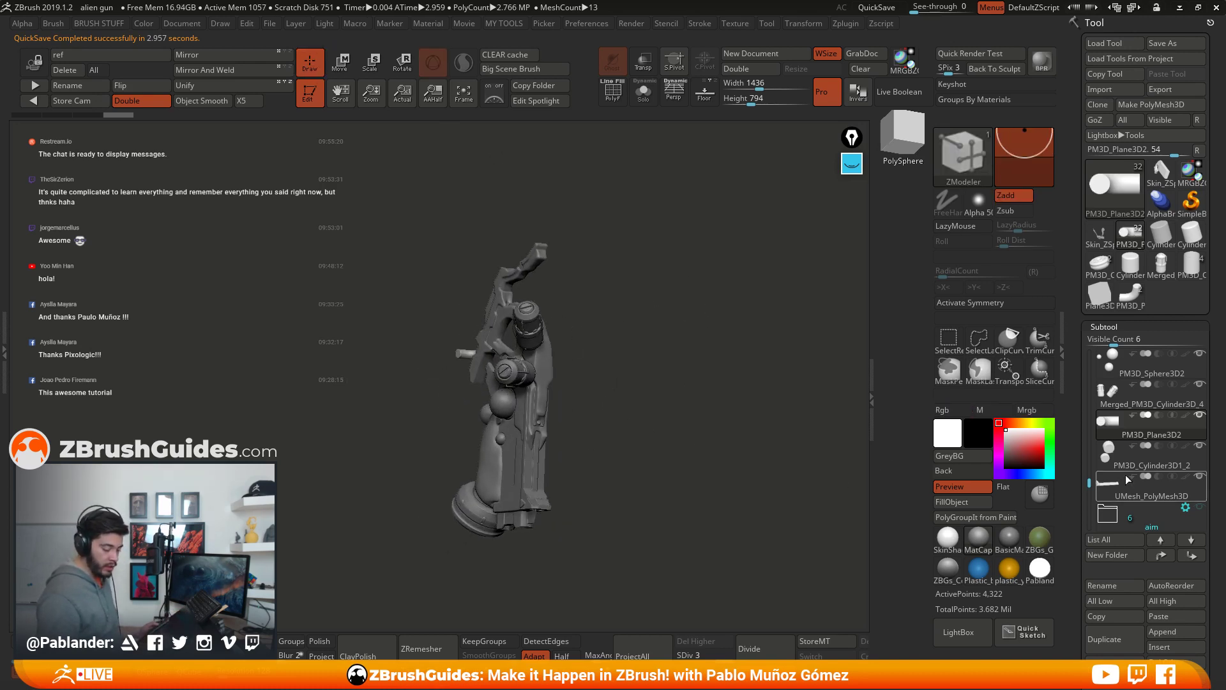
mouse_move(1090, 482)
mouse_down()
mouse_move(1090, 519)
mouse_move(1090, 469)
mouse_up()
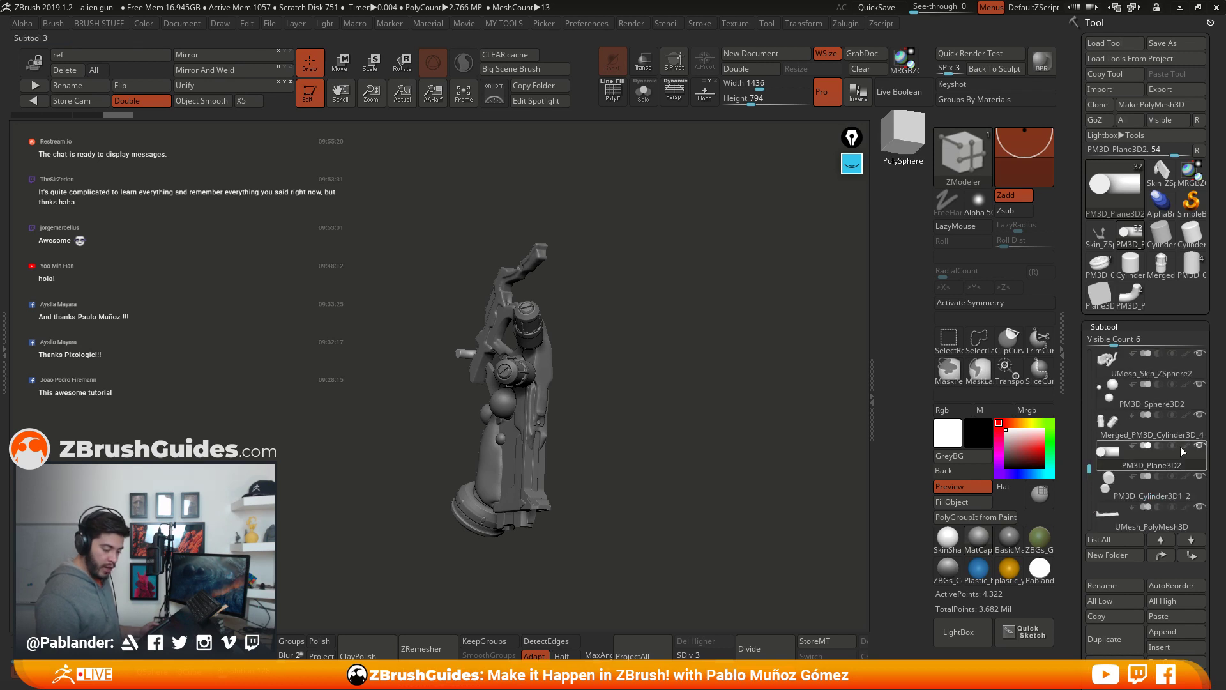
mouse_move(1204, 453)
key(shift)
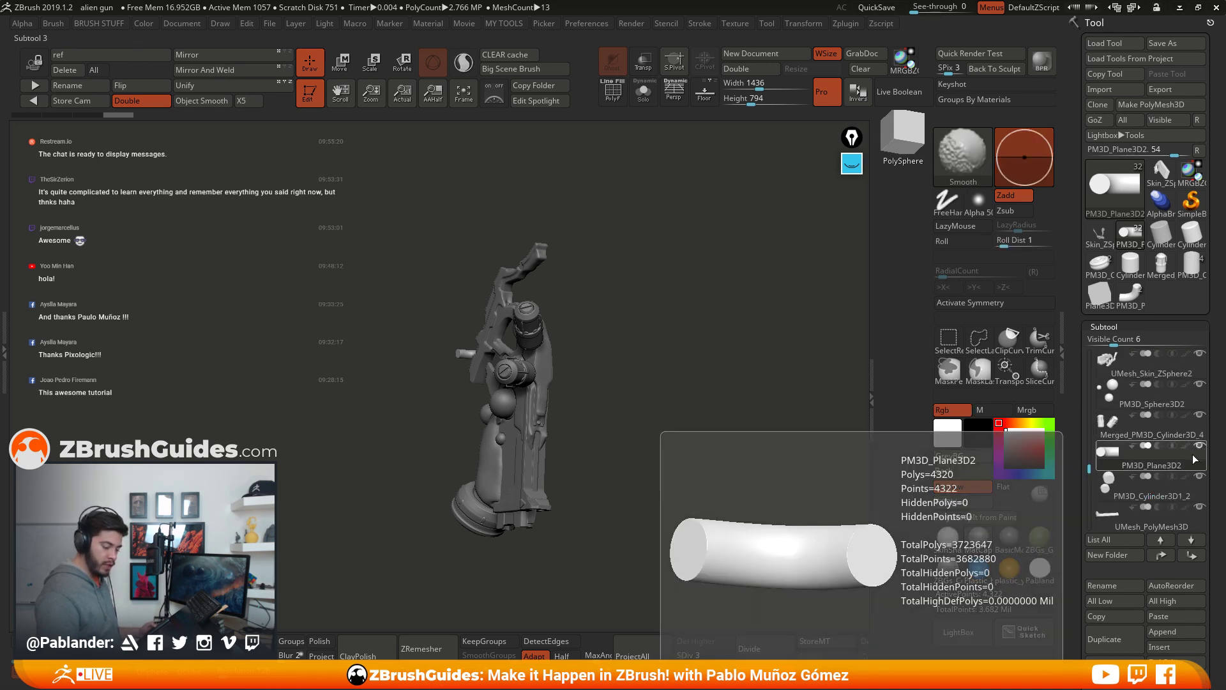
shift+click(1203, 447)
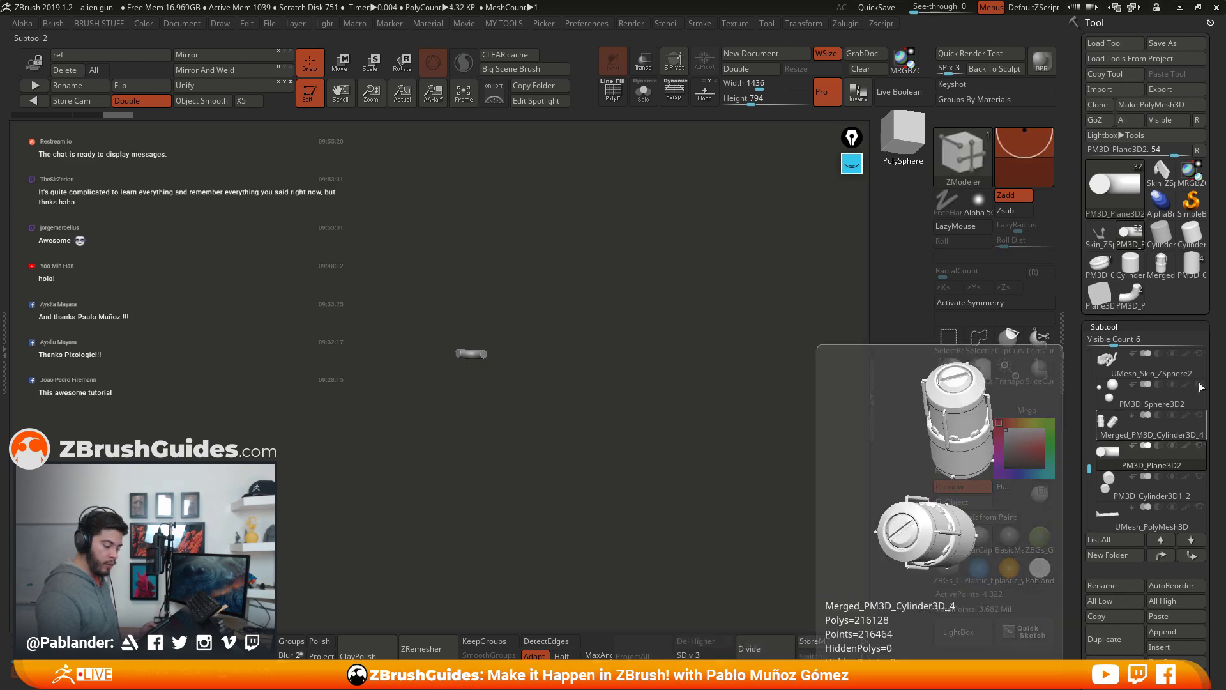
click(1201, 416)
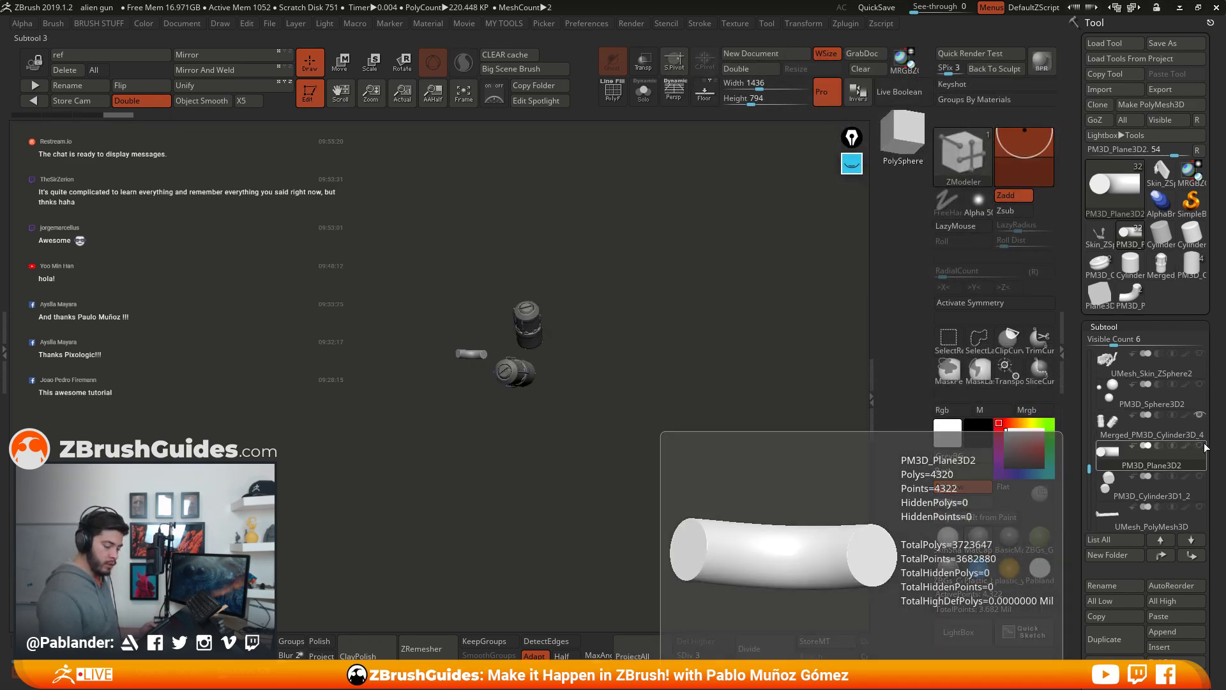
mouse_move(684, 495)
mouse_down()
mouse_move(656, 398)
mouse_move(677, 398)
mouse_up()
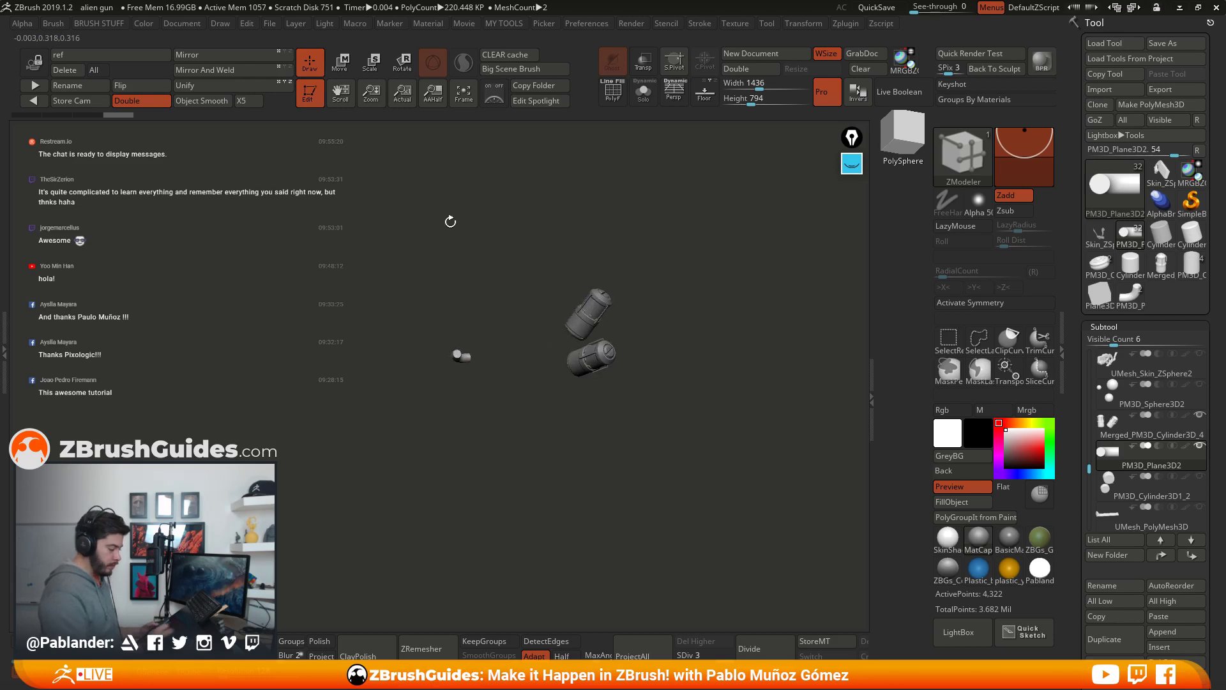
Step: Move the tube over to the canisters' openings and rotate it to line up with the first canister
click(340, 62)
drag(549, 344, 712, 406)
drag(639, 377, 661, 309)
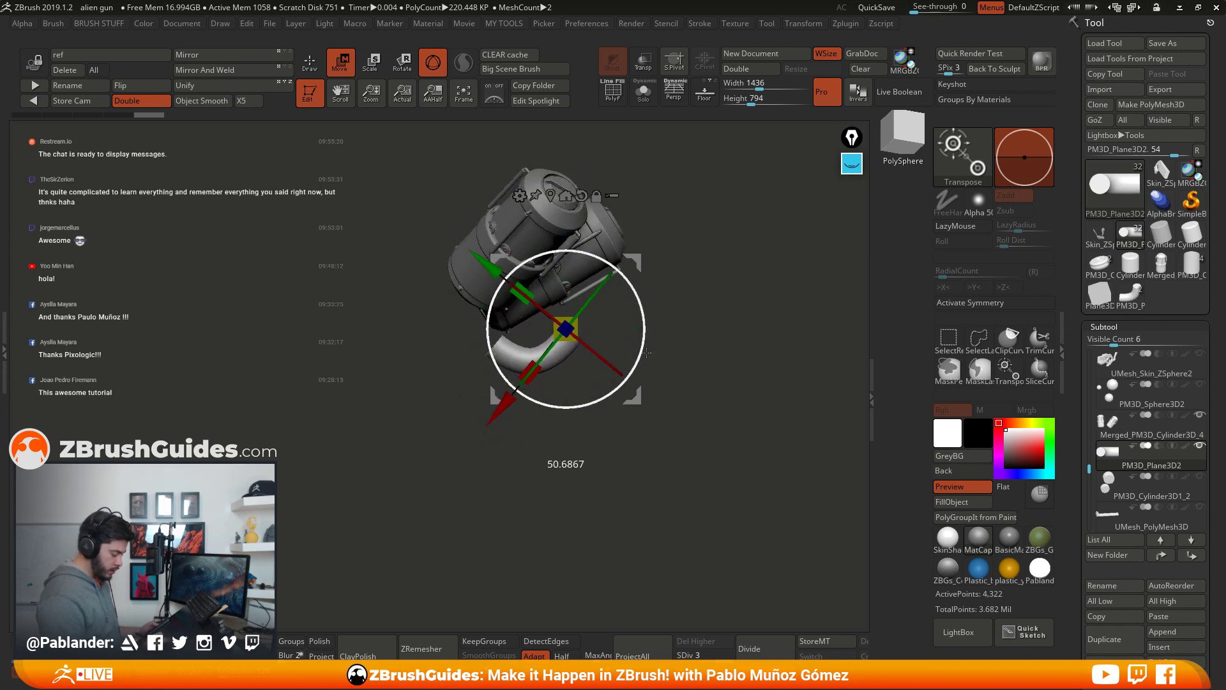
key(ctrl+z)
key(ctrl+z)
key(ctrl+z)
key(ctrl+z)
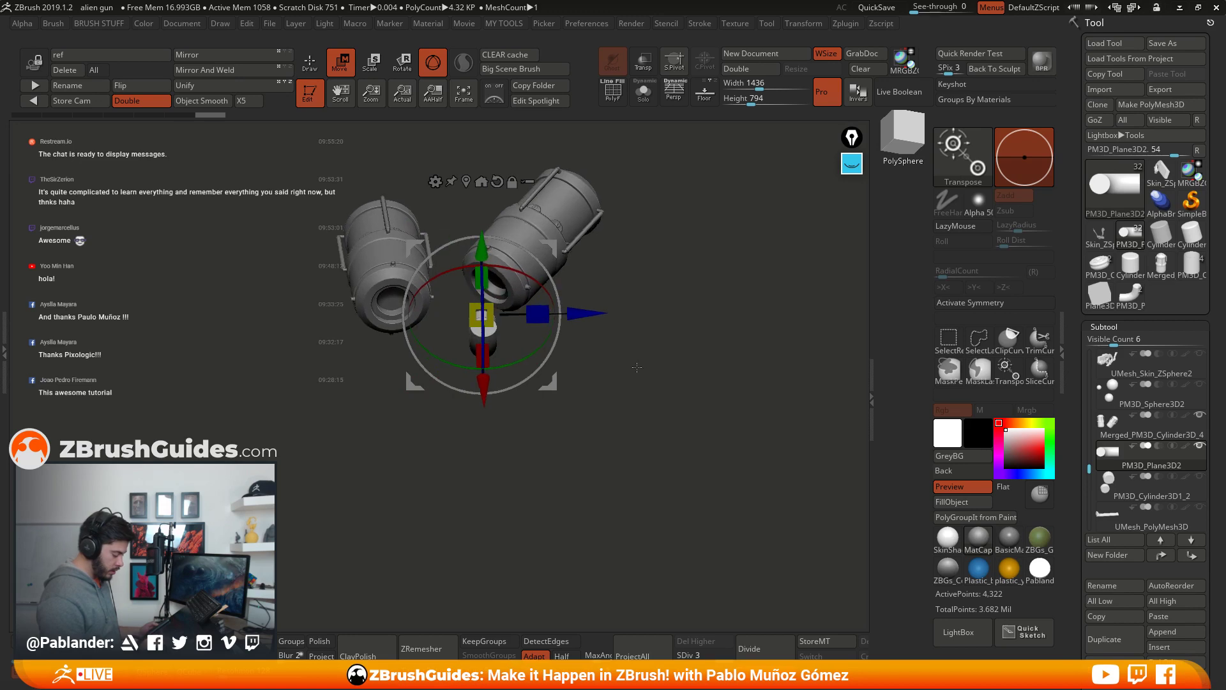
Step: Place one end of the tube in the first canister's opening and enlarge the tube slightly, by about 1.08
drag(588, 311, 524, 269)
key(ctrl+shift+z)
key(ctrl+shift+z)
key(ctrl+shift+z)
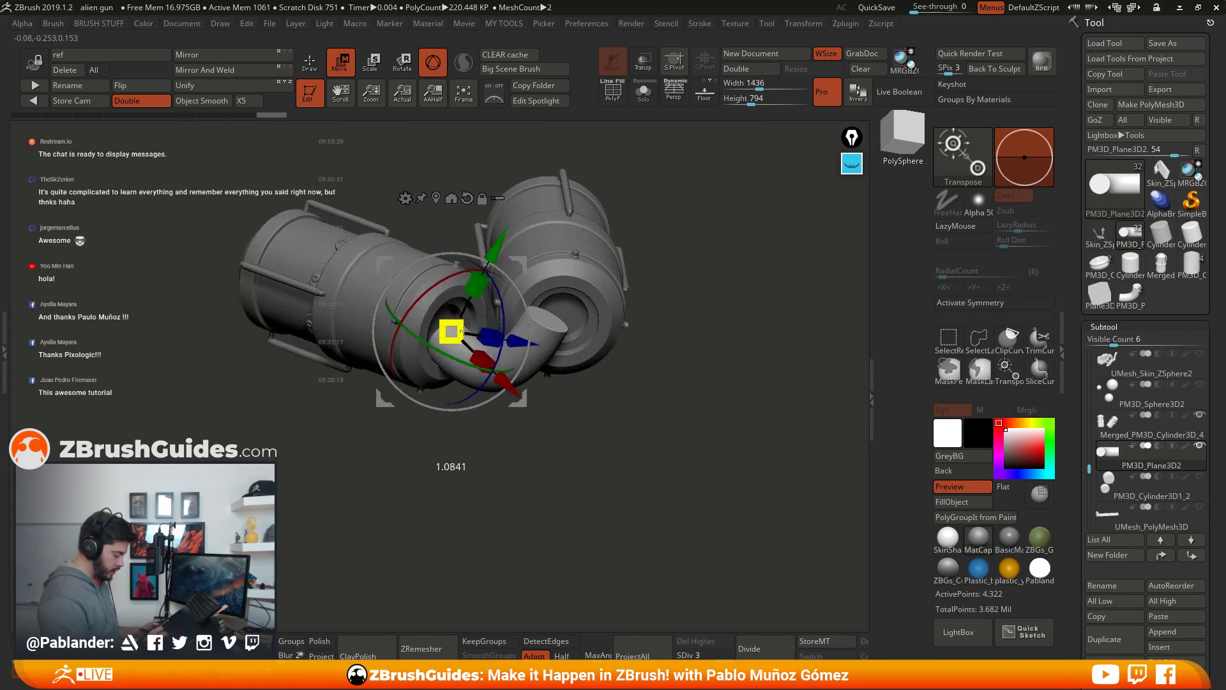
Step: Rotate and shift the tube so its inserted end sits centred in the first canister's opening
key(ctrl+shift+z)
key(ctrl+shift+z)
key(ctrl+shift+z)
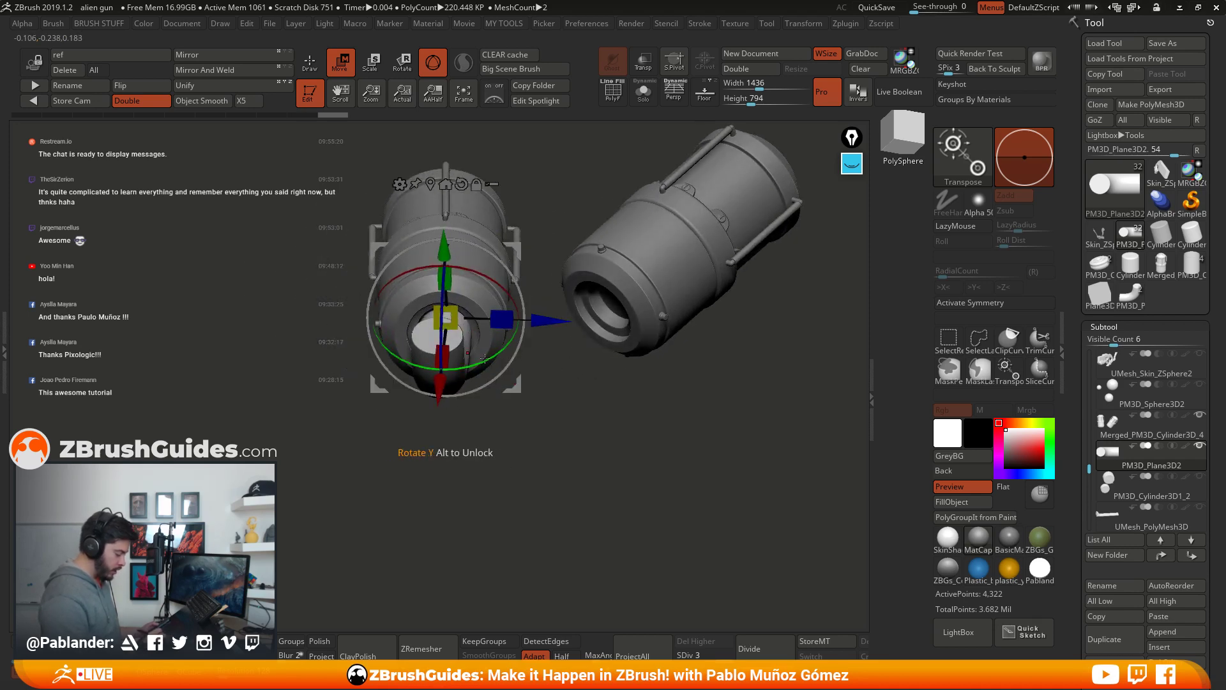
key(ctrl+shift+z)
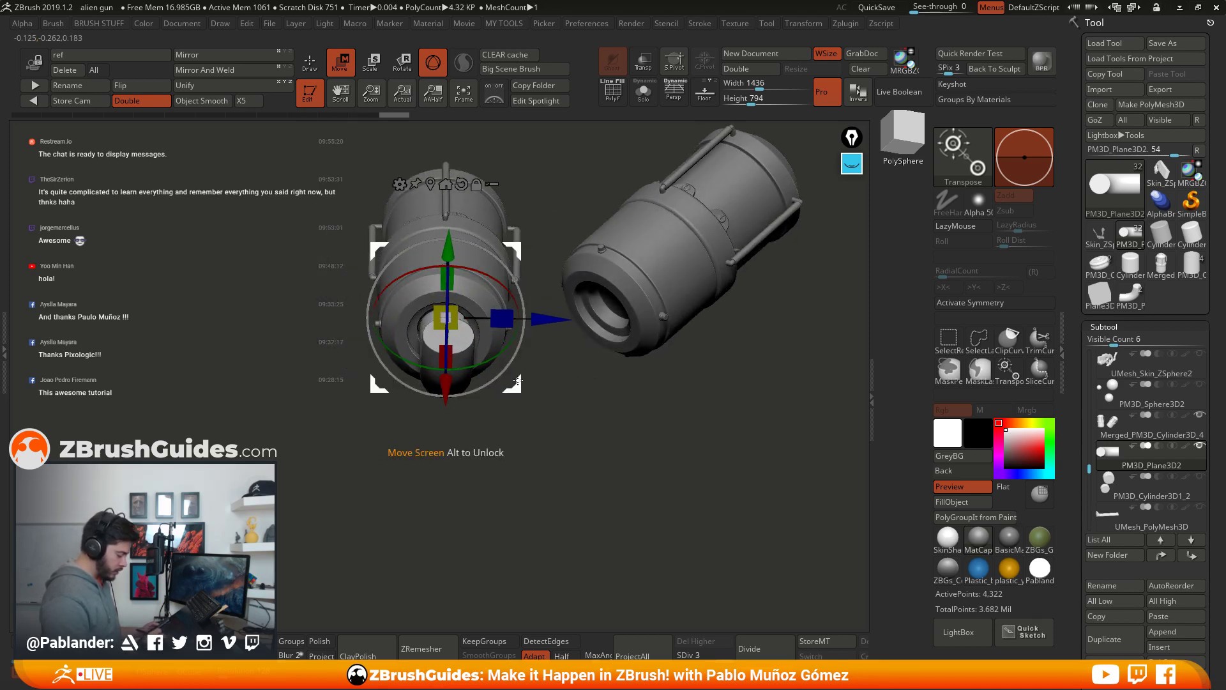
key(ctrl+shift+z)
key(ctrl+shift+z)
key(ctrl+shift+z)
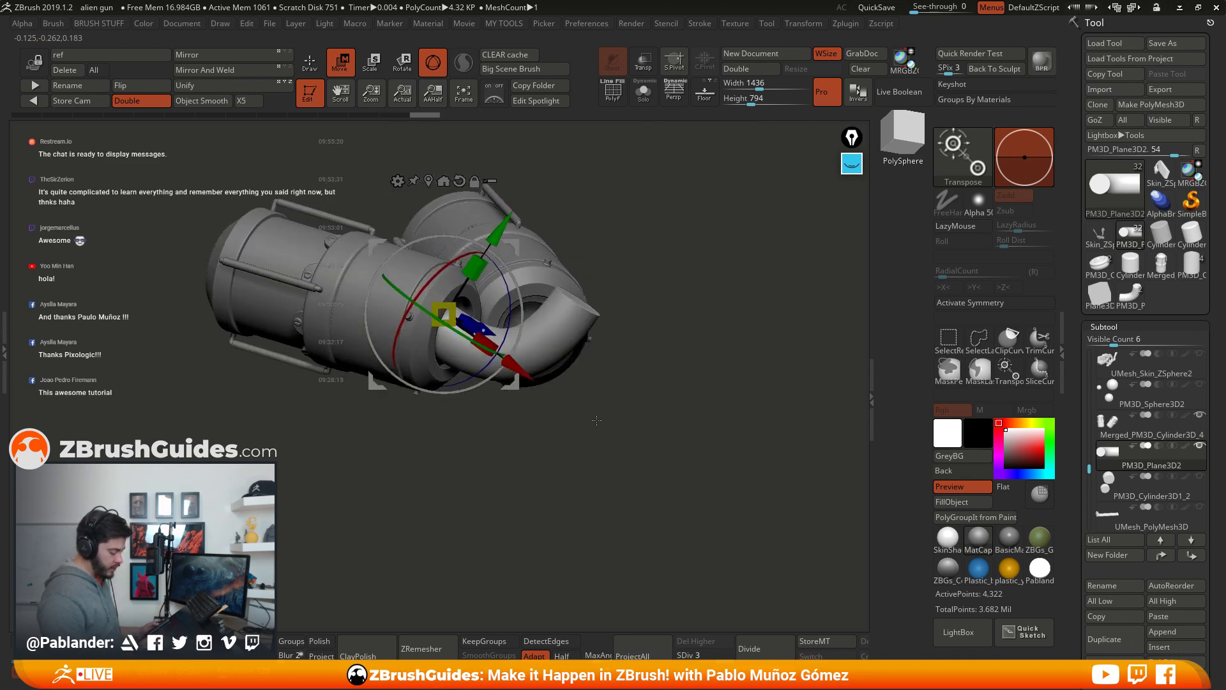
Step: Rotate the tube about its inserted end so the free end turns toward the second canister, and re-centre it in the opening
key(ctrl+shift+z)
key(ctrl+shift+z)
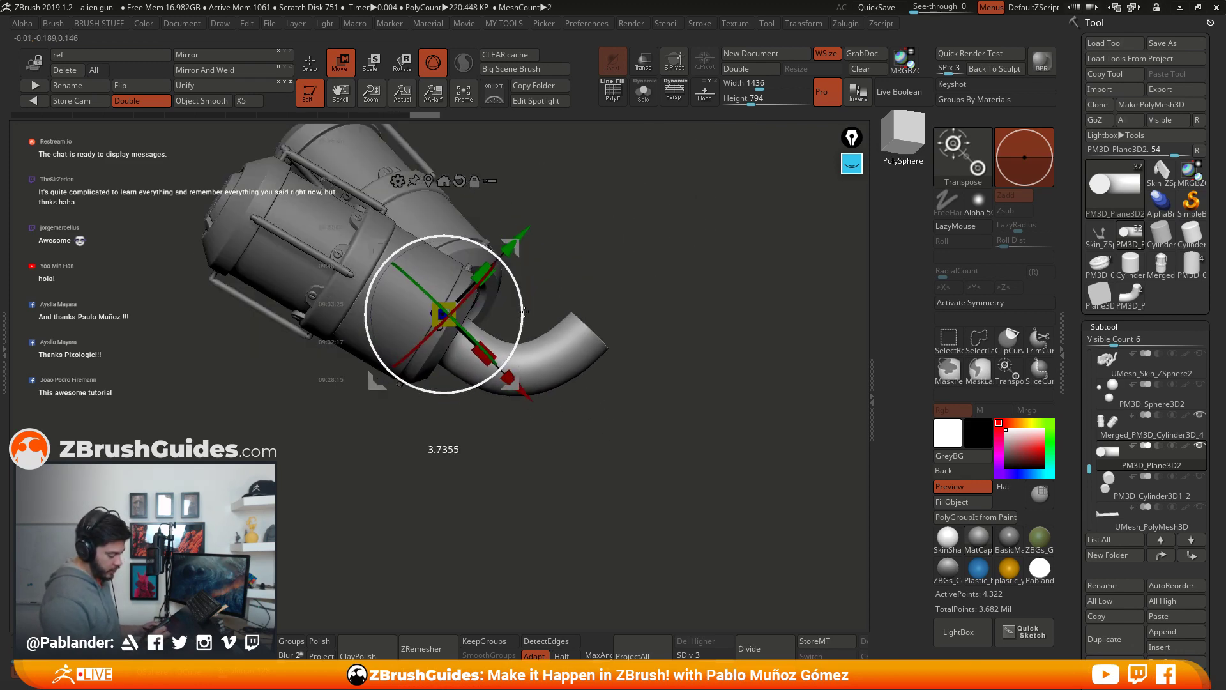
key(ctrl+shift+z)
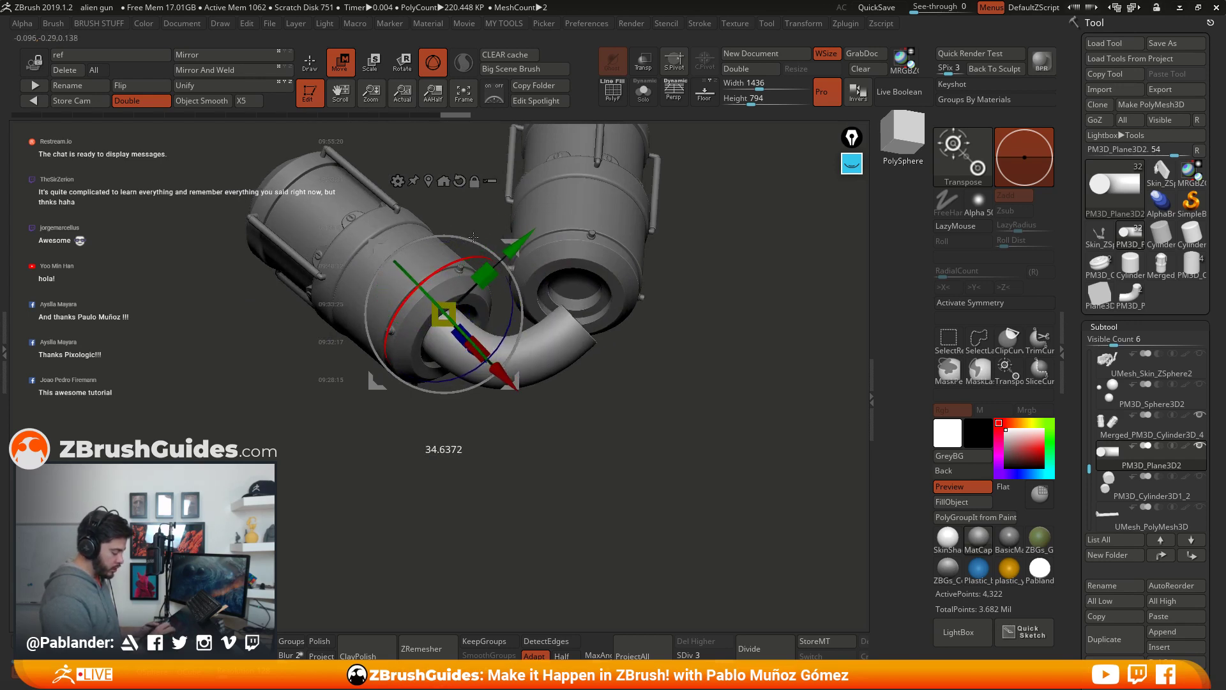
key(ctrl+shift+z)
key(ctrl+shift+z)
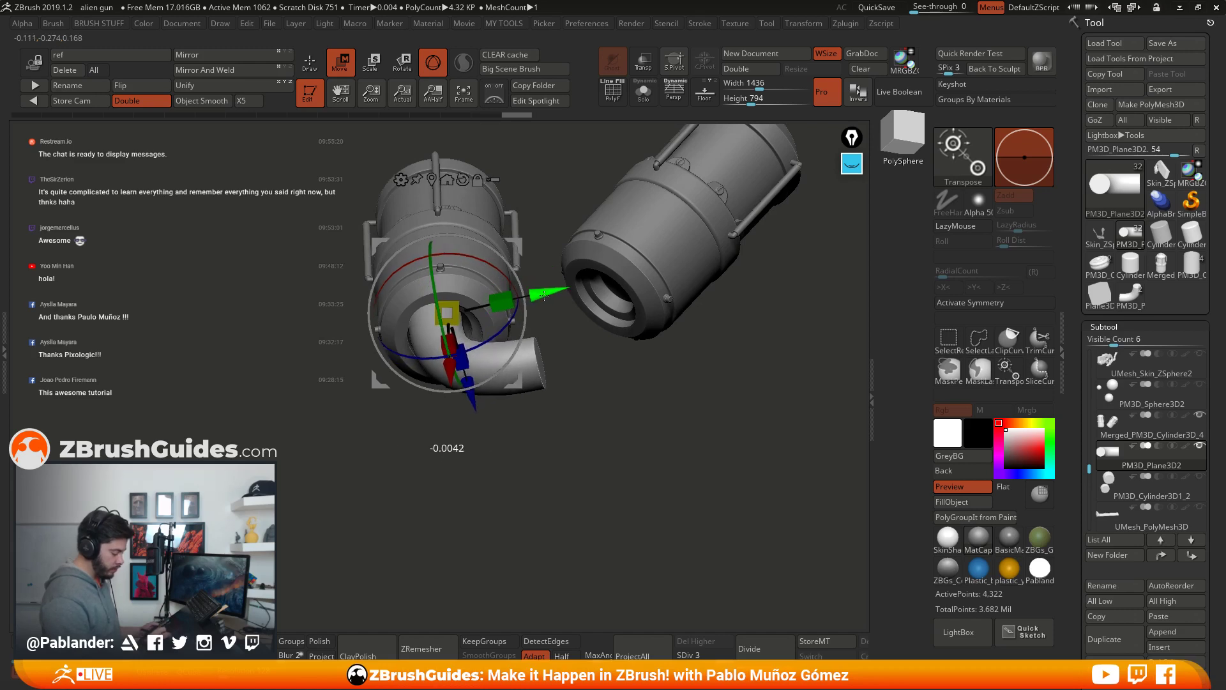
key(ctrl+shift+z)
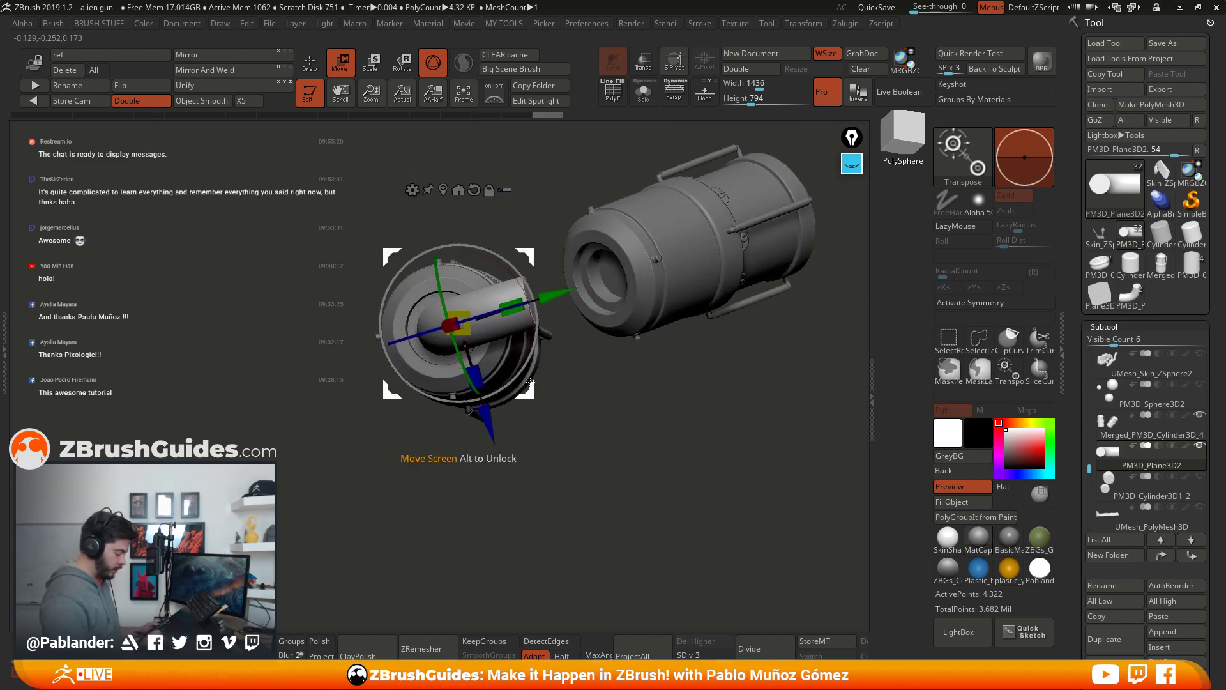
Step: Redo the last two changes to the bent pipe seated in the first cylinder
key(ctrl+shift+z)
key(ctrl+shift+z)
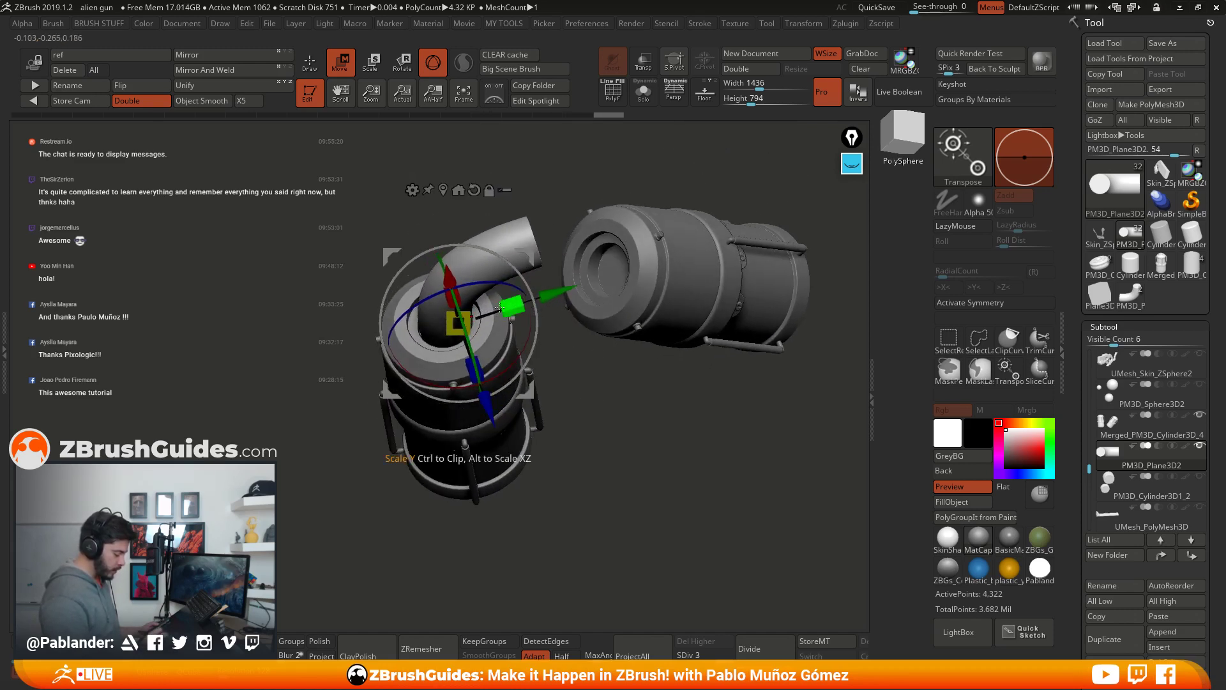
drag(527, 331, 349, 377)
drag(523, 252, 665, 425)
drag(577, 389, 483, 386)
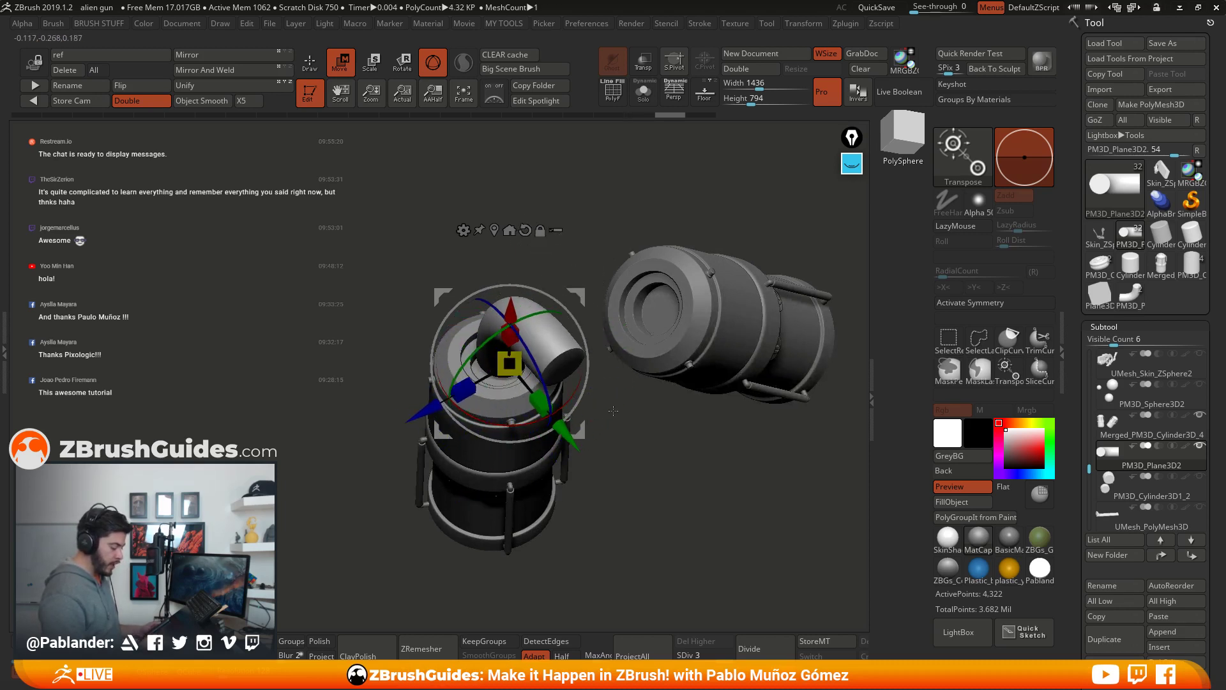
drag(611, 432, 392, 453)
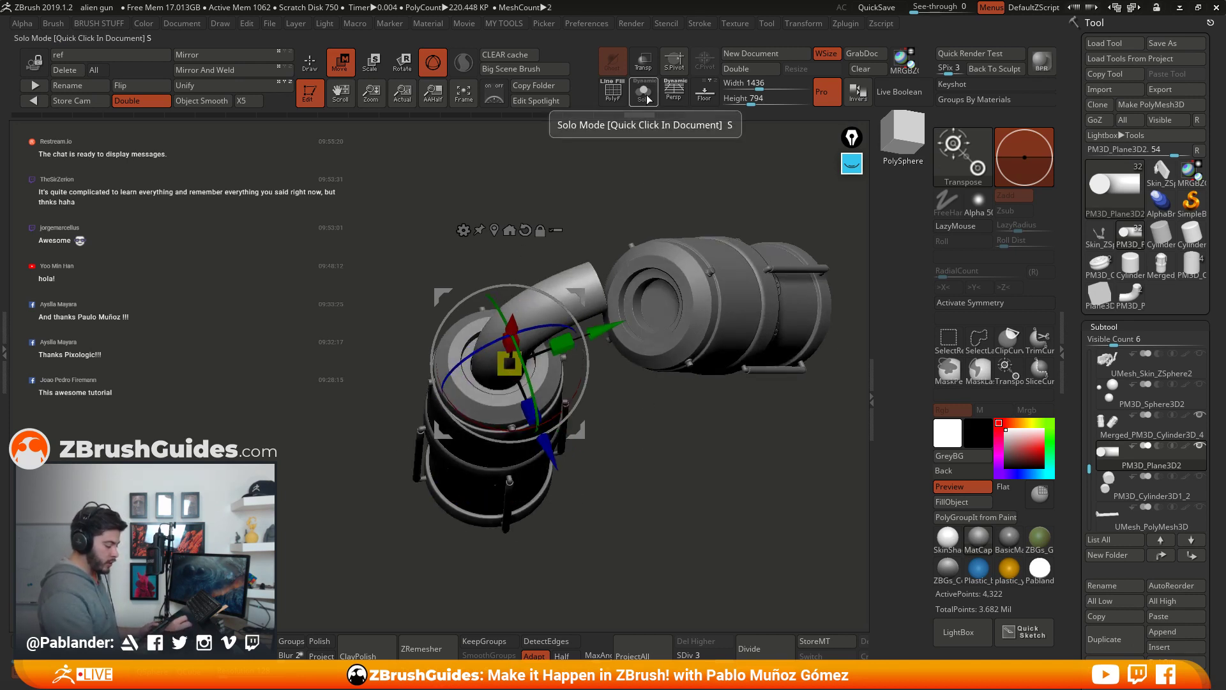
Step: Isolate the bent pipe in Solo mode and show its polygon wireframe, with the ZModeler brush active
click(650, 97)
key(q)
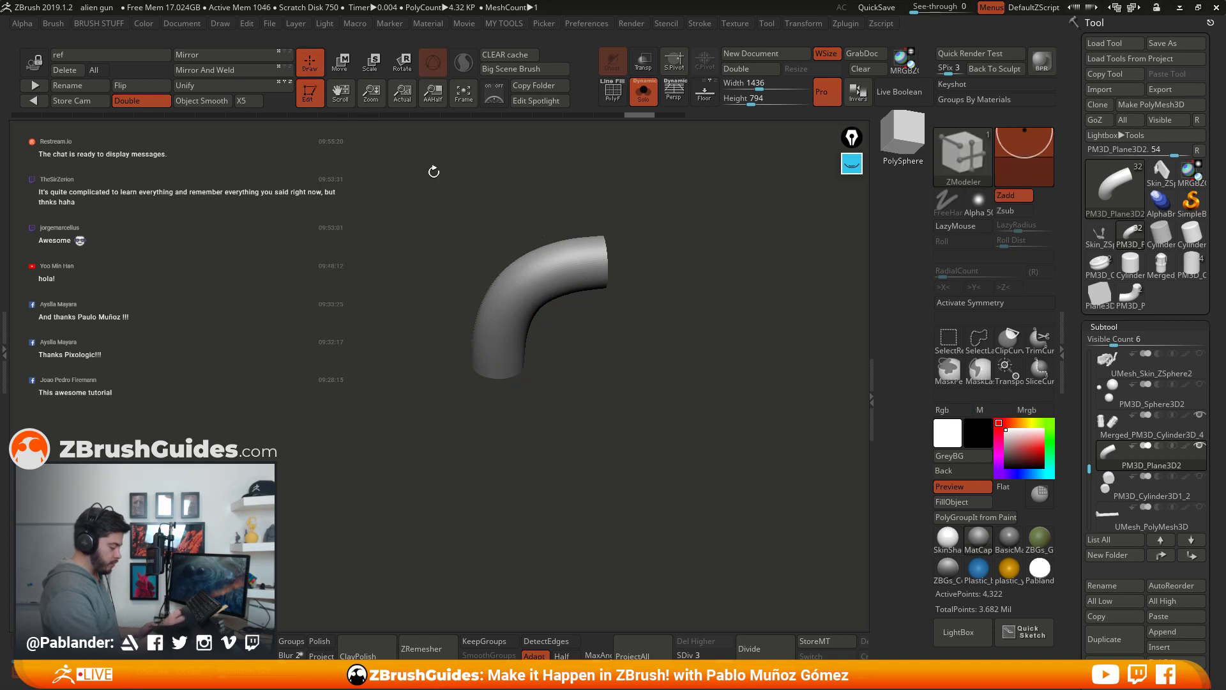
mouse_move(433, 170)
mouse_down()
mouse_move(524, 268)
mouse_move(613, 307)
mouse_move(612, 403)
mouse_move(522, 383)
mouse_move(560, 397)
mouse_up()
click(615, 93)
mouse_move(619, 356)
mouse_down()
mouse_move(639, 428)
mouse_move(596, 370)
mouse_up()
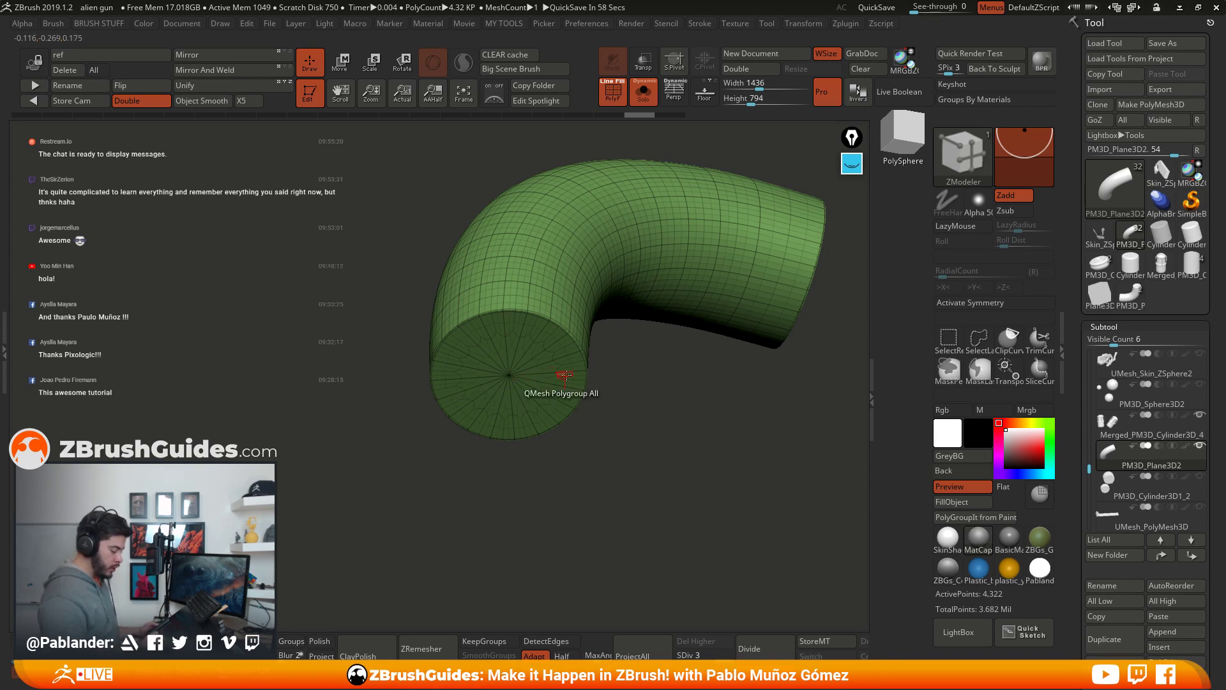
drag(537, 374, 605, 356)
drag(452, 364, 571, 400)
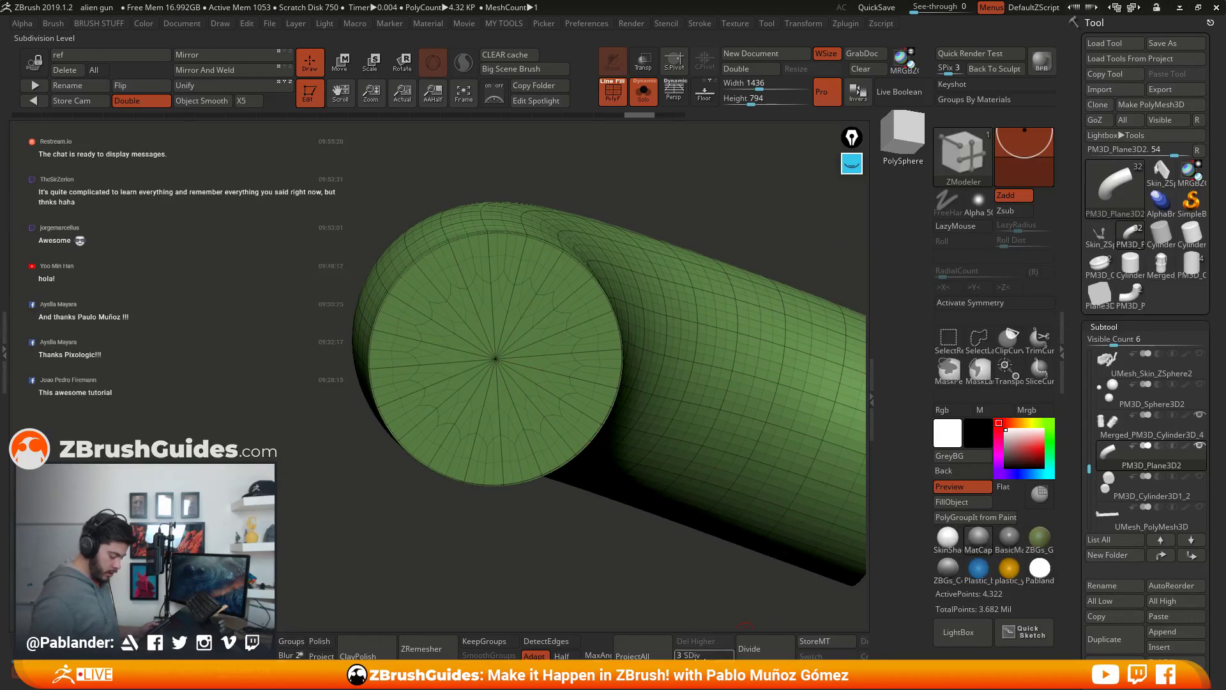
Step: Drop the pipe to subdivision level 1 and delete its higher subdivision levels
click(683, 656)
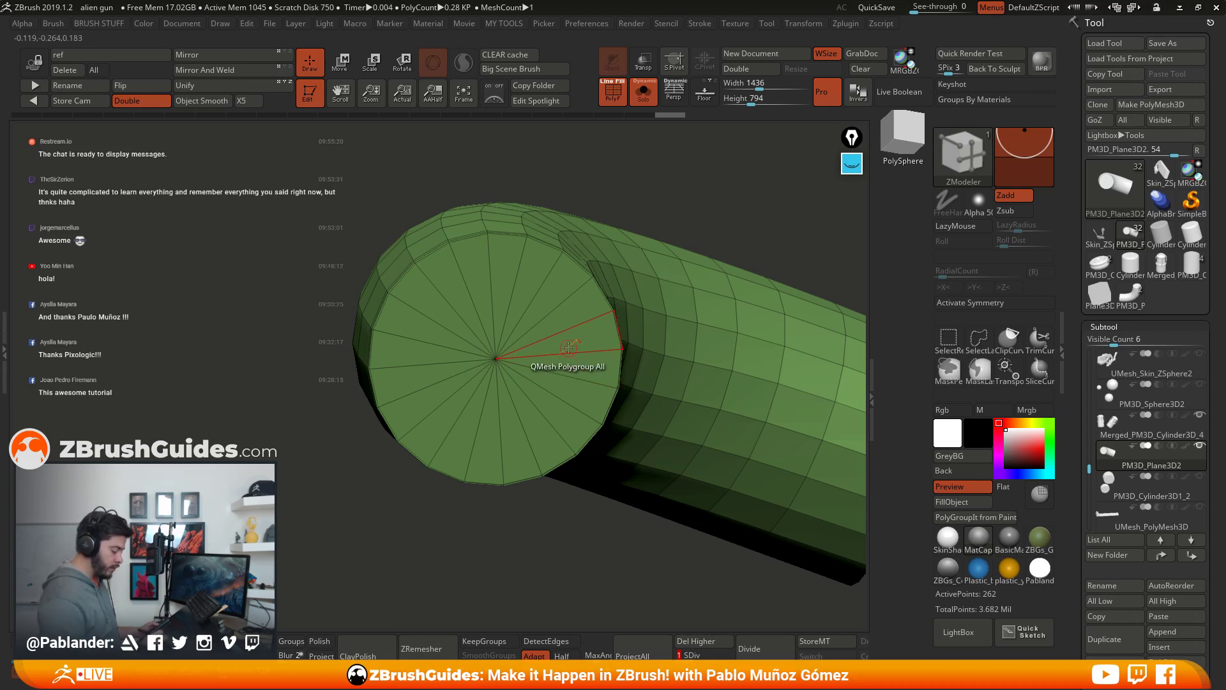
click(589, 340)
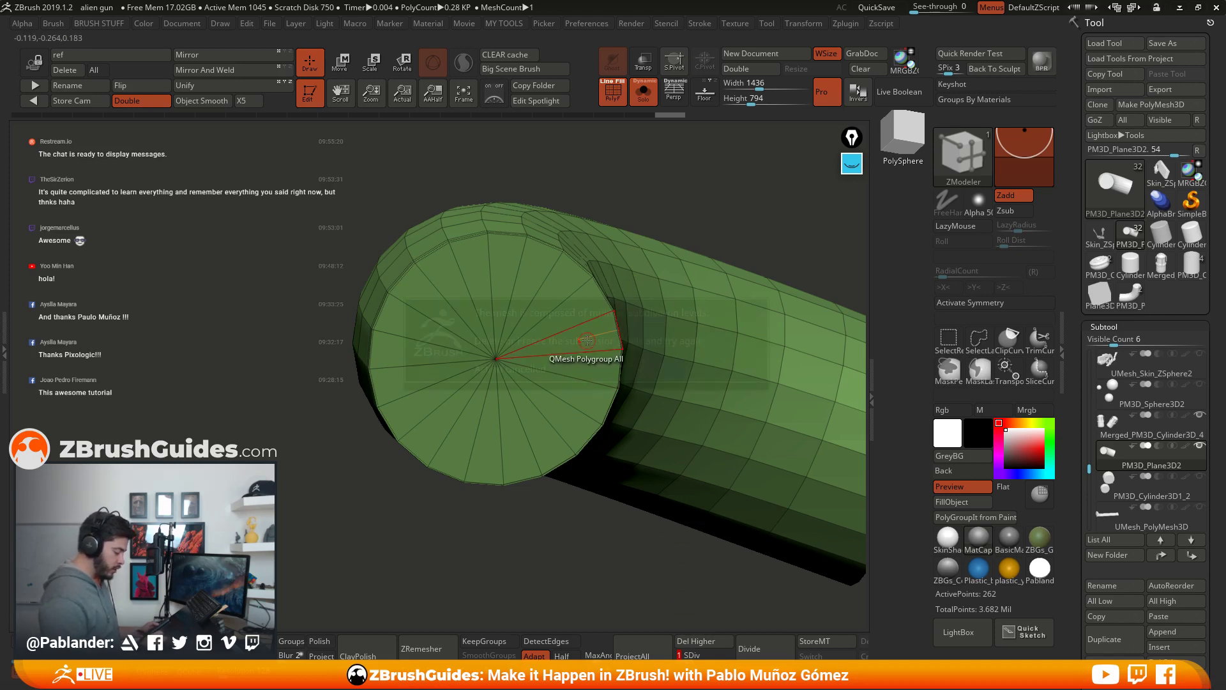
click(626, 499)
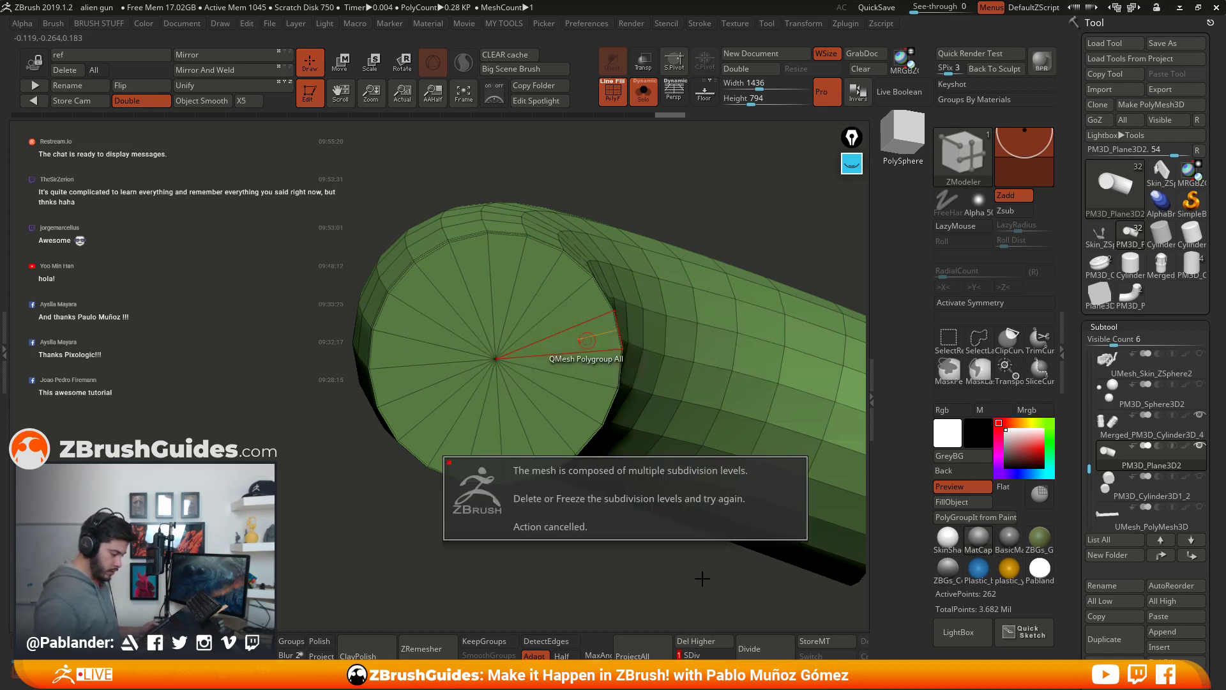
click(712, 644)
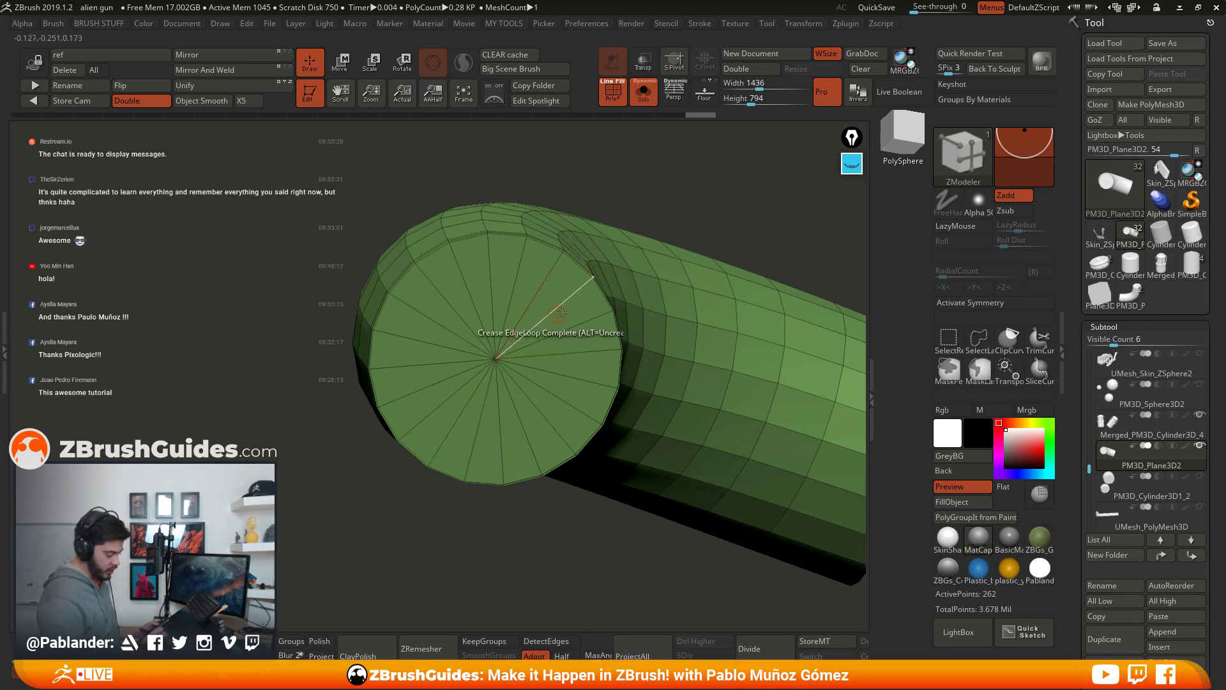
Step: Give the flat end cap of the pipe its own polygroup with ZModeler
alt+right_drag(578, 427, 558, 436)
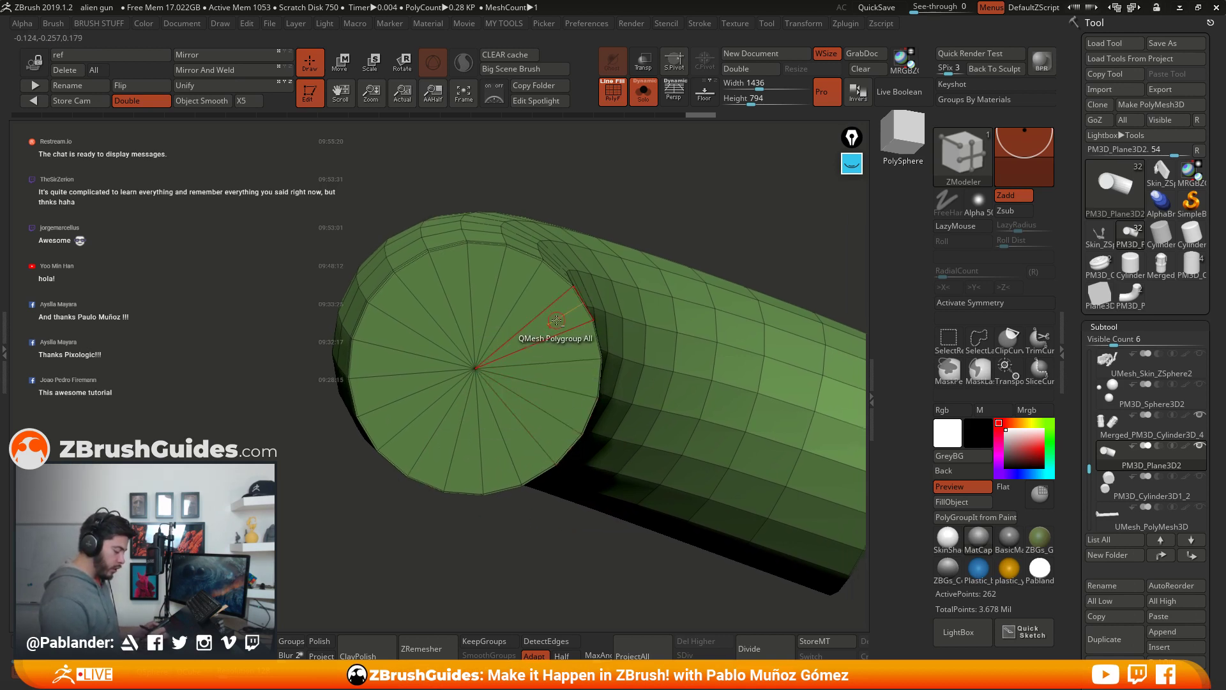
mouse_move(557, 319)
mouse_down()
mouse_move(504, 256)
mouse_move(377, 441)
mouse_move(585, 396)
mouse_move(560, 336)
mouse_up()
key(space)
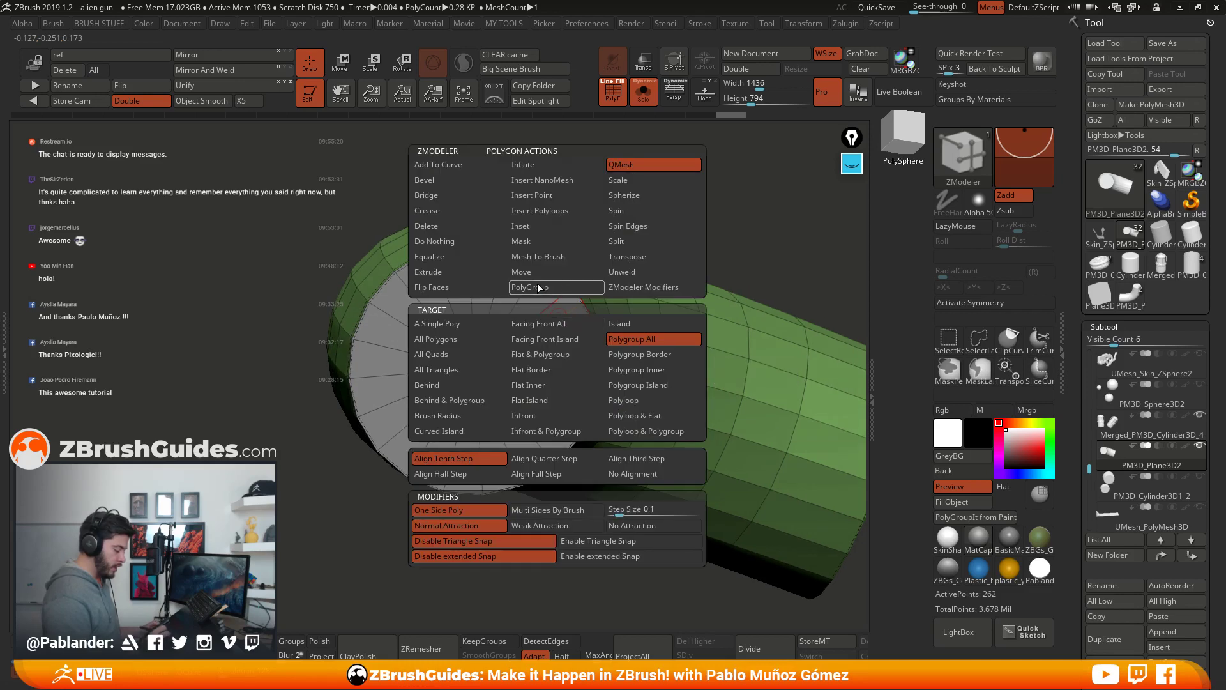
click(547, 241)
click(560, 378)
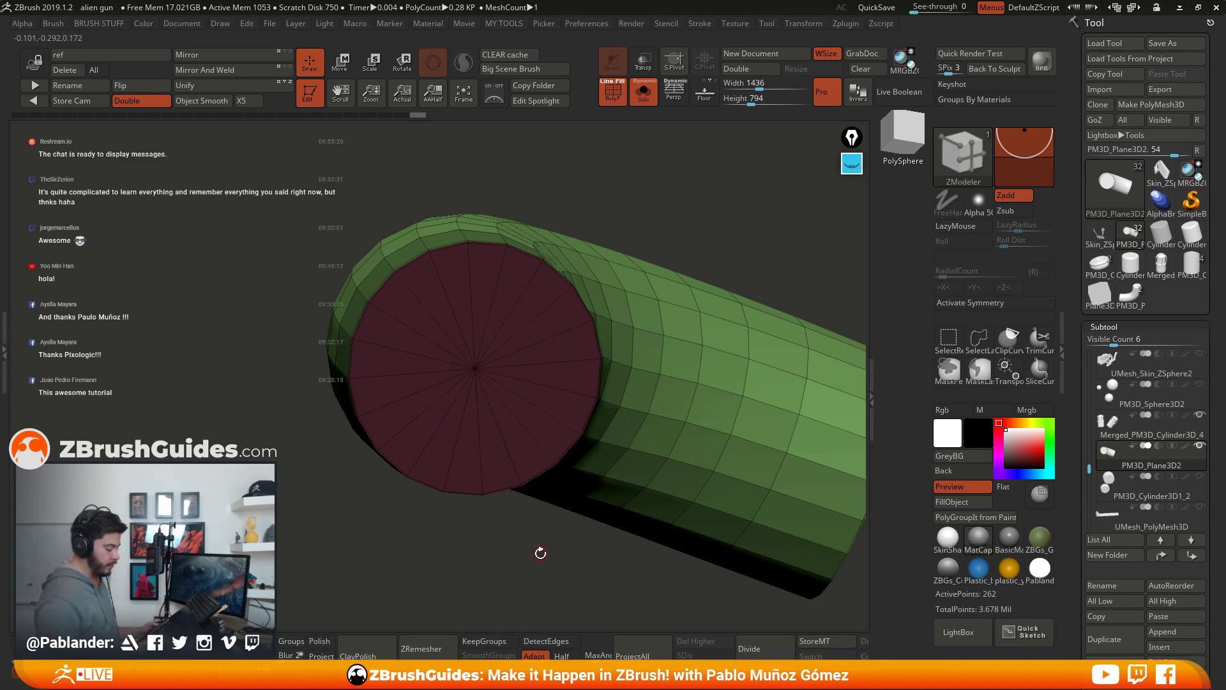
key(f)
drag(541, 552, 614, 363)
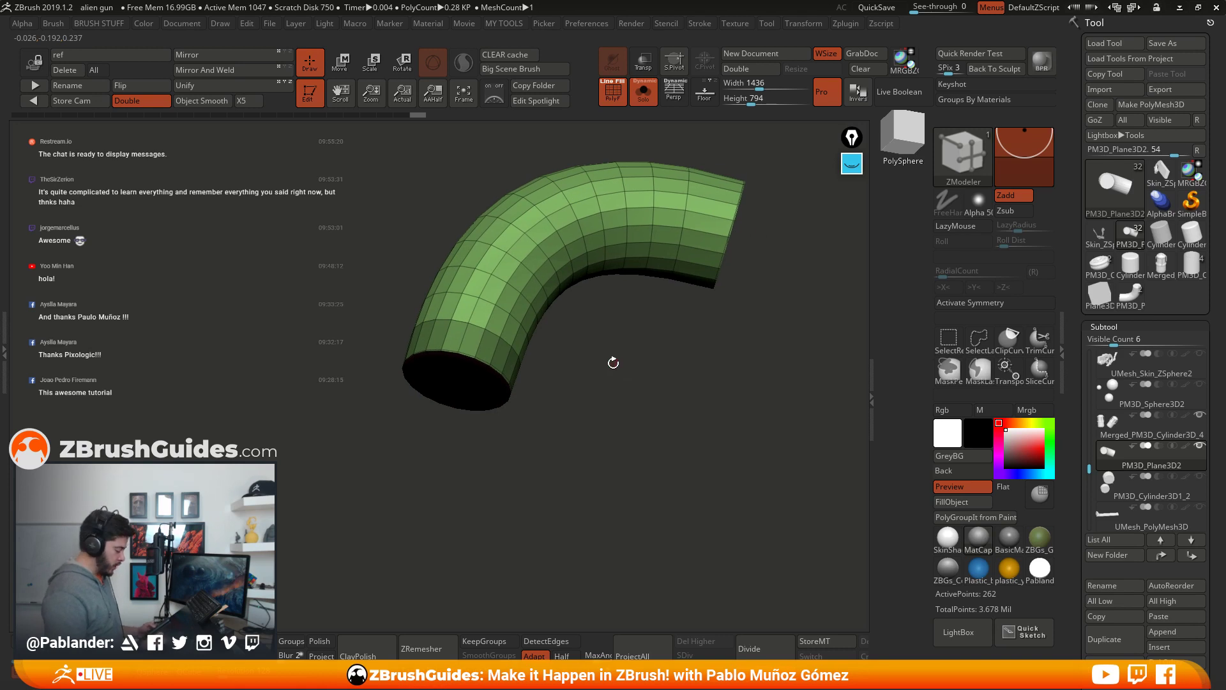
Step: Mask the pipe body except its end cap, centre the transform gizmo on the cap, and return to Draw mode
ctrl+click(626, 422)
drag(607, 430, 632, 369)
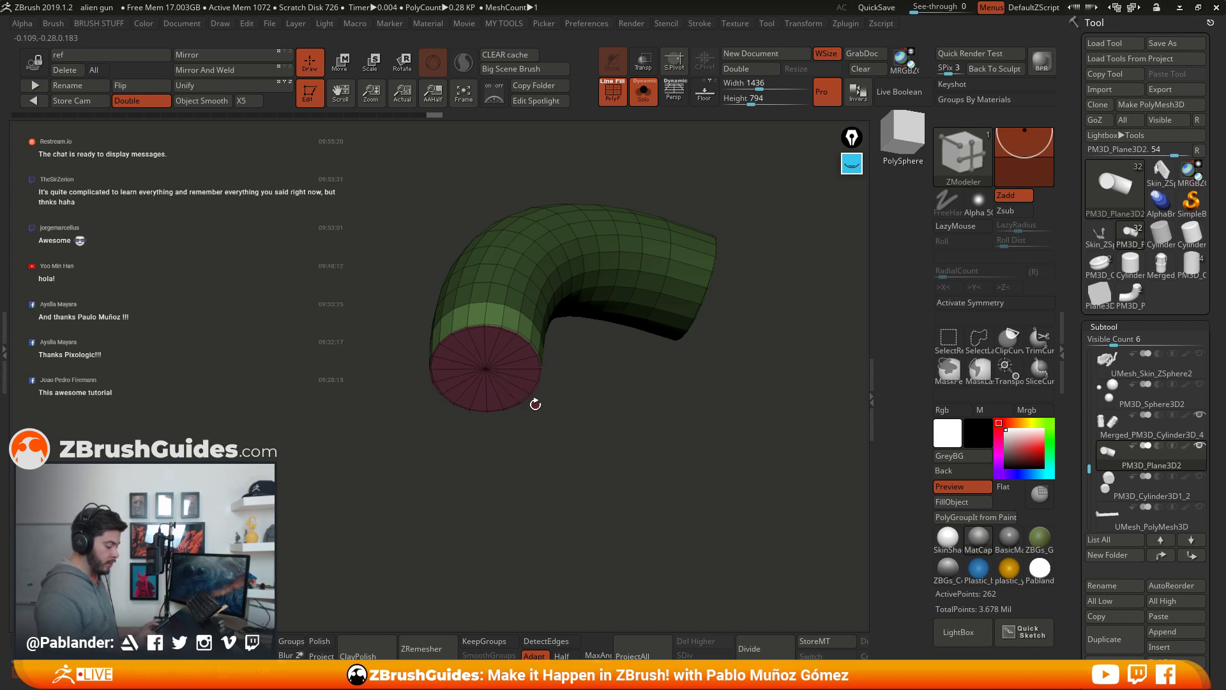
click(341, 64)
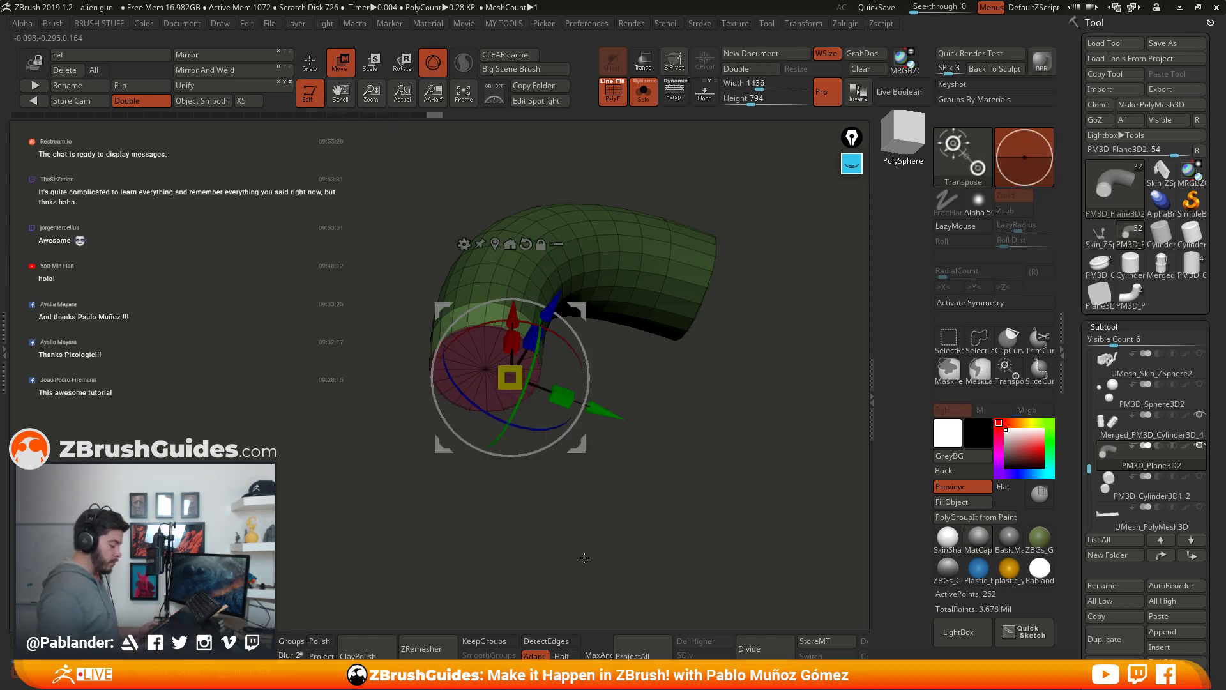
drag(525, 262, 497, 244)
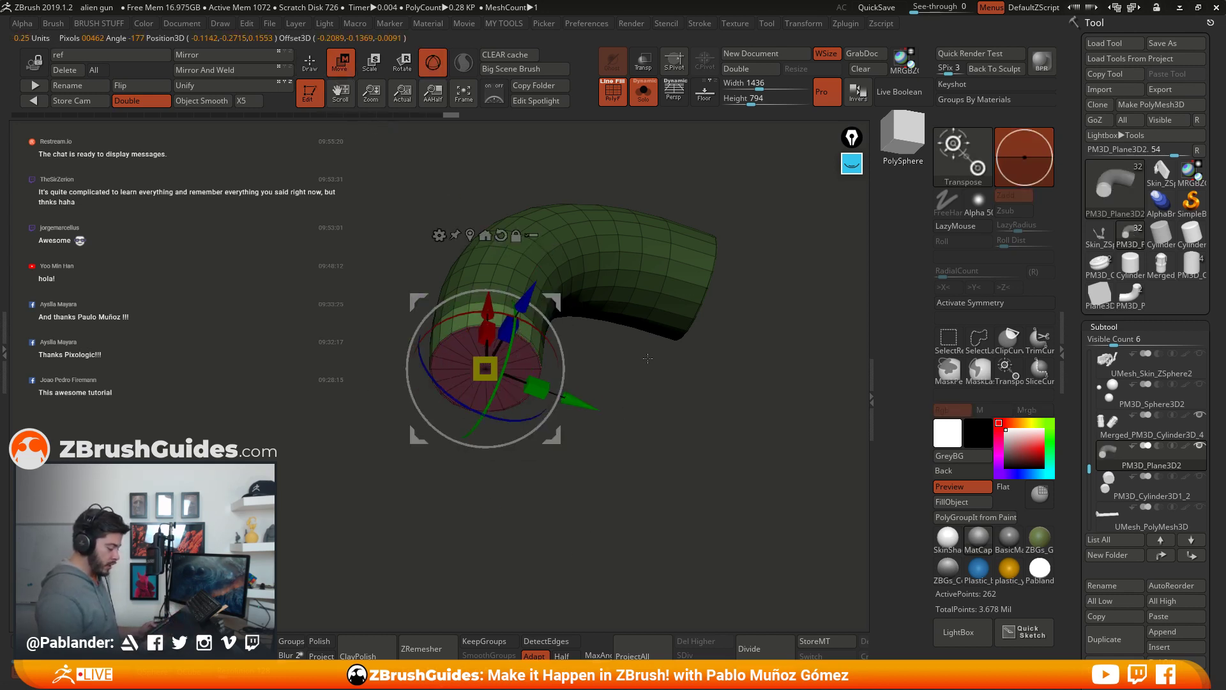
click(314, 73)
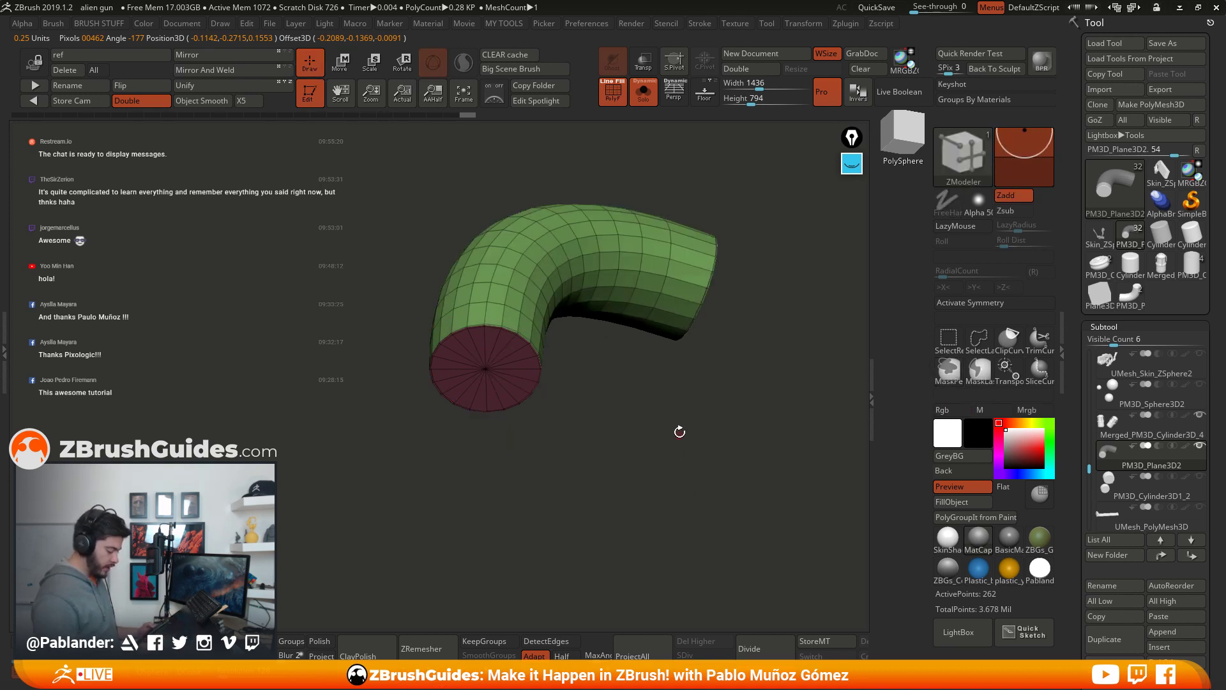
Step: Subdivide the pipe twice and hide its wireframe
click(758, 646)
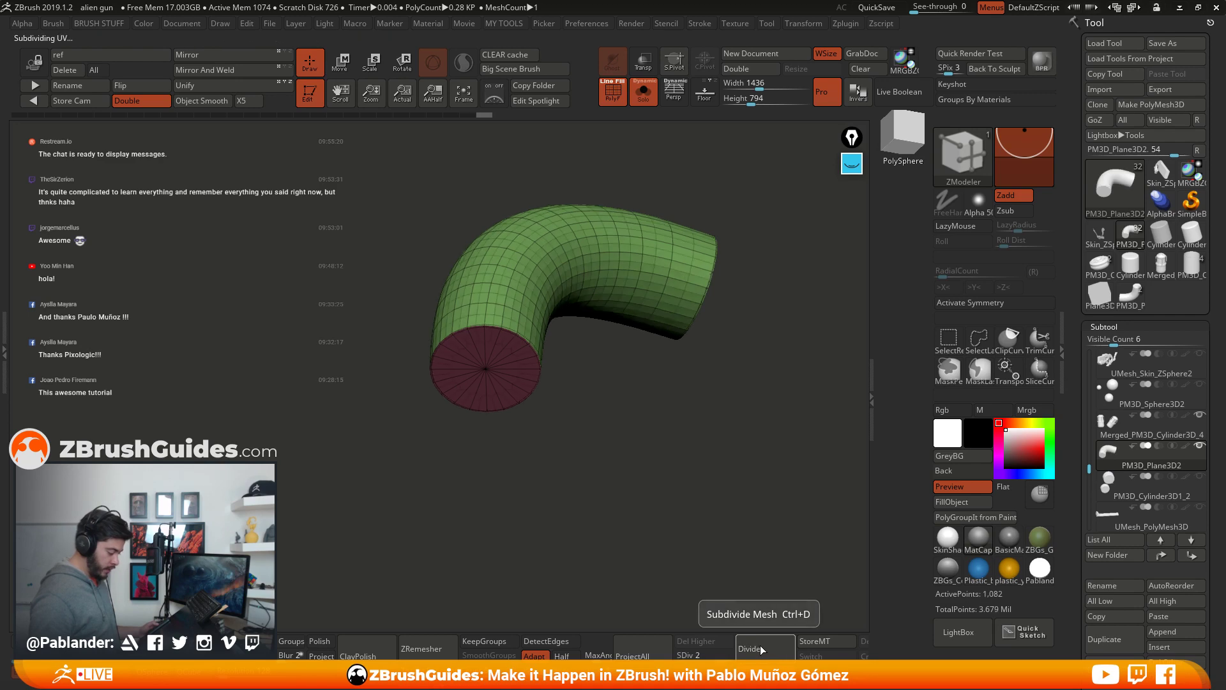
click(759, 647)
drag(677, 429, 592, 347)
key(shift+f)
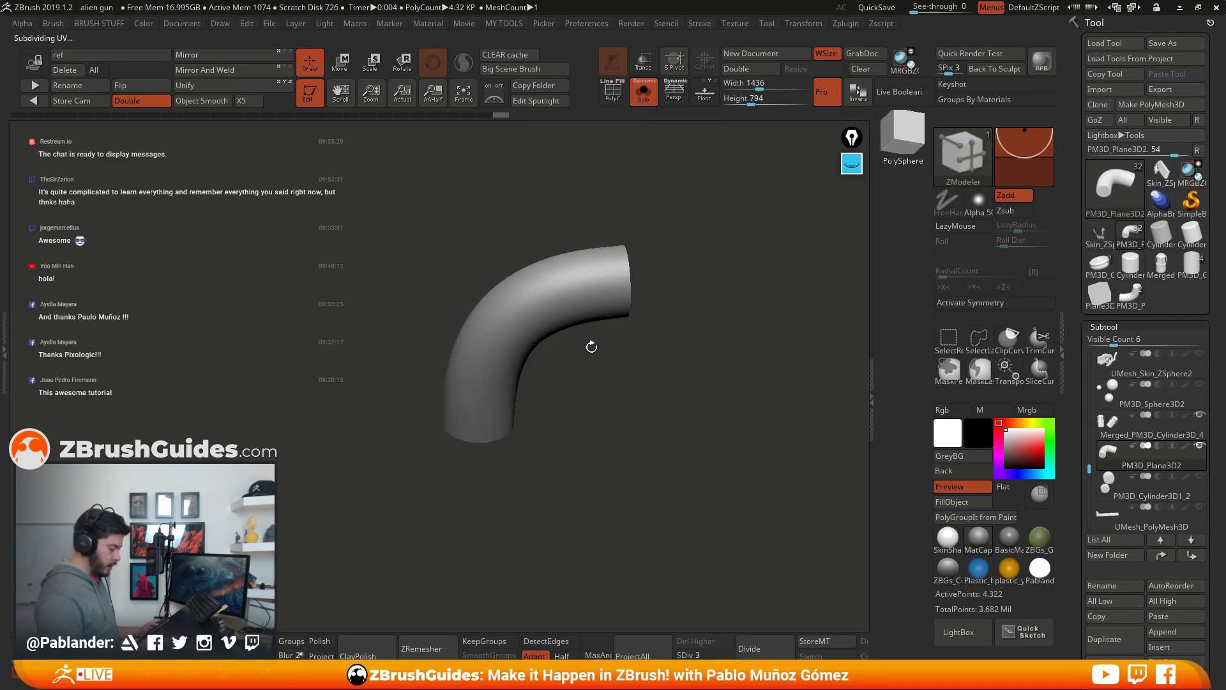
Step: Exit Solo mode so the cylinders are shown again together with the pipe
click(340, 64)
mouse_move(613, 447)
mouse_down()
mouse_move(575, 459)
mouse_move(481, 429)
mouse_move(632, 421)
mouse_move(645, 404)
mouse_move(536, 461)
mouse_move(628, 363)
mouse_move(485, 256)
mouse_up()
key(ctrl+shift+s)
key(q)
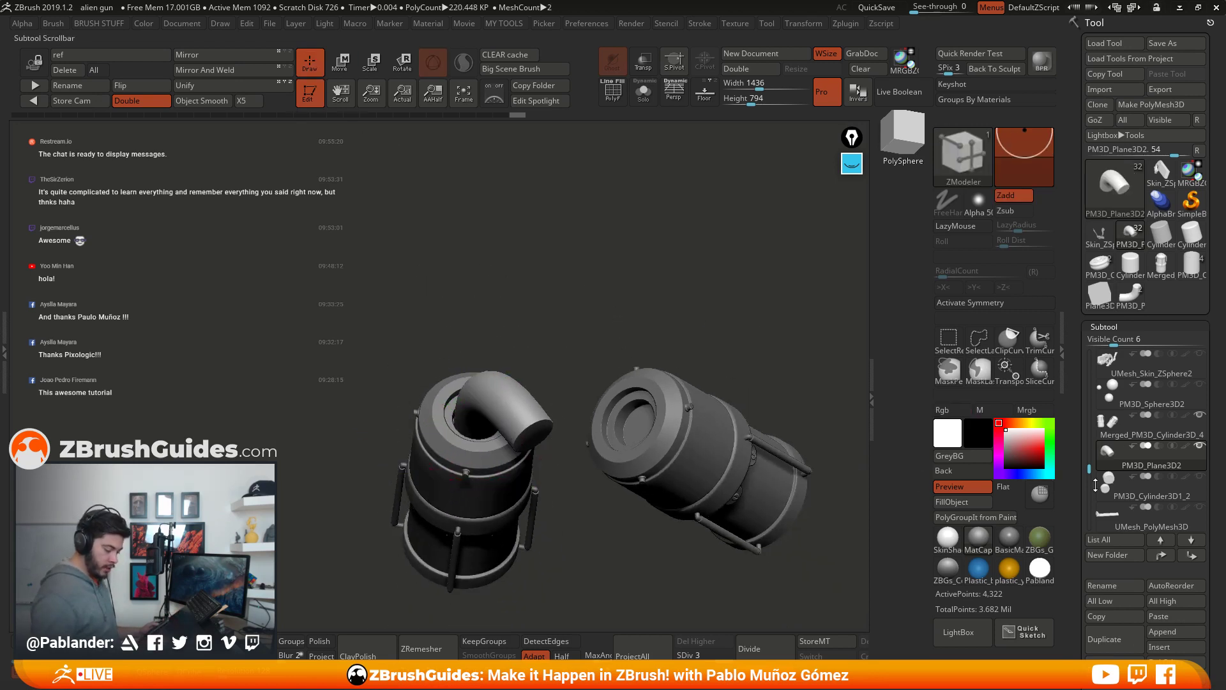
Step: Duplicate the bent pipe subtool and move the copy over to the open end of the second cylinder
drag(1089, 469, 1089, 478)
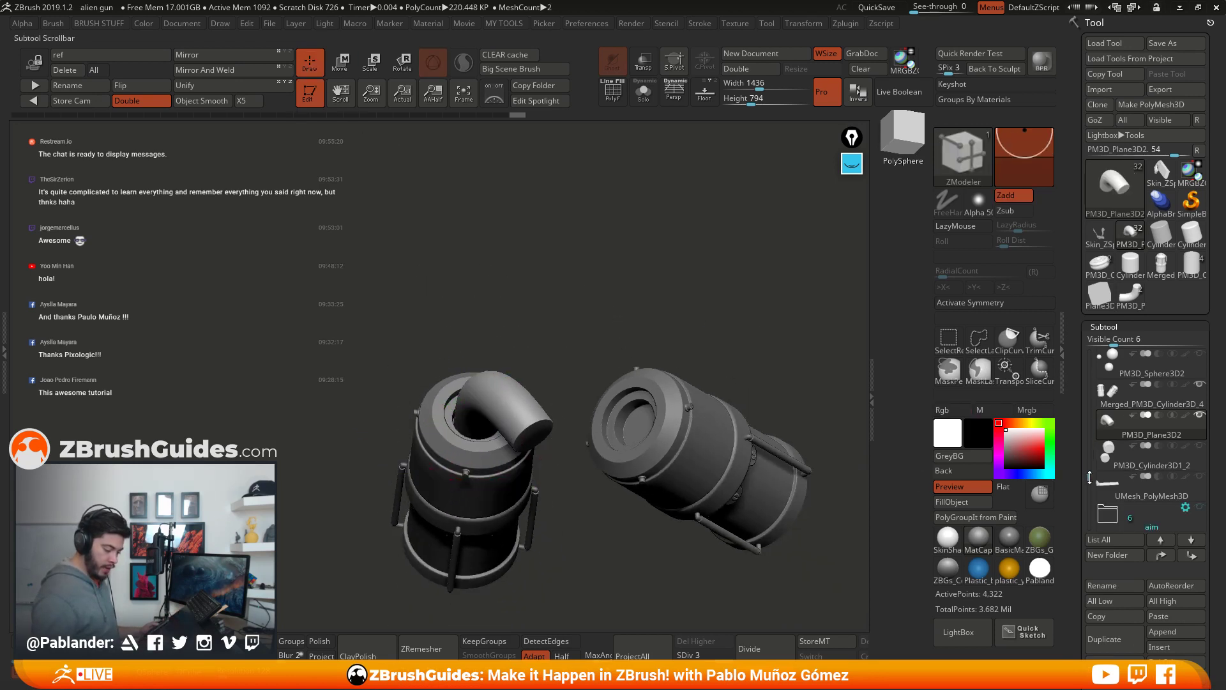
click(1119, 638)
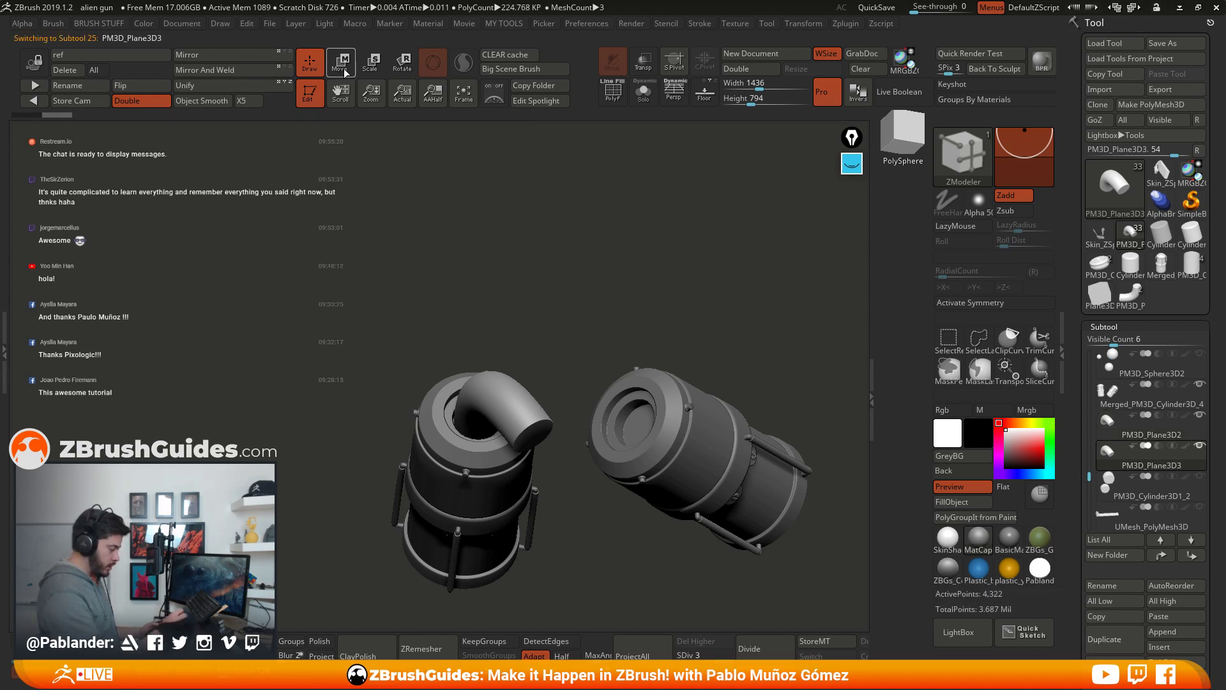
key(w)
drag(455, 492, 616, 432)
drag(714, 292, 677, 389)
drag(631, 430, 649, 450)
drag(735, 332, 709, 385)
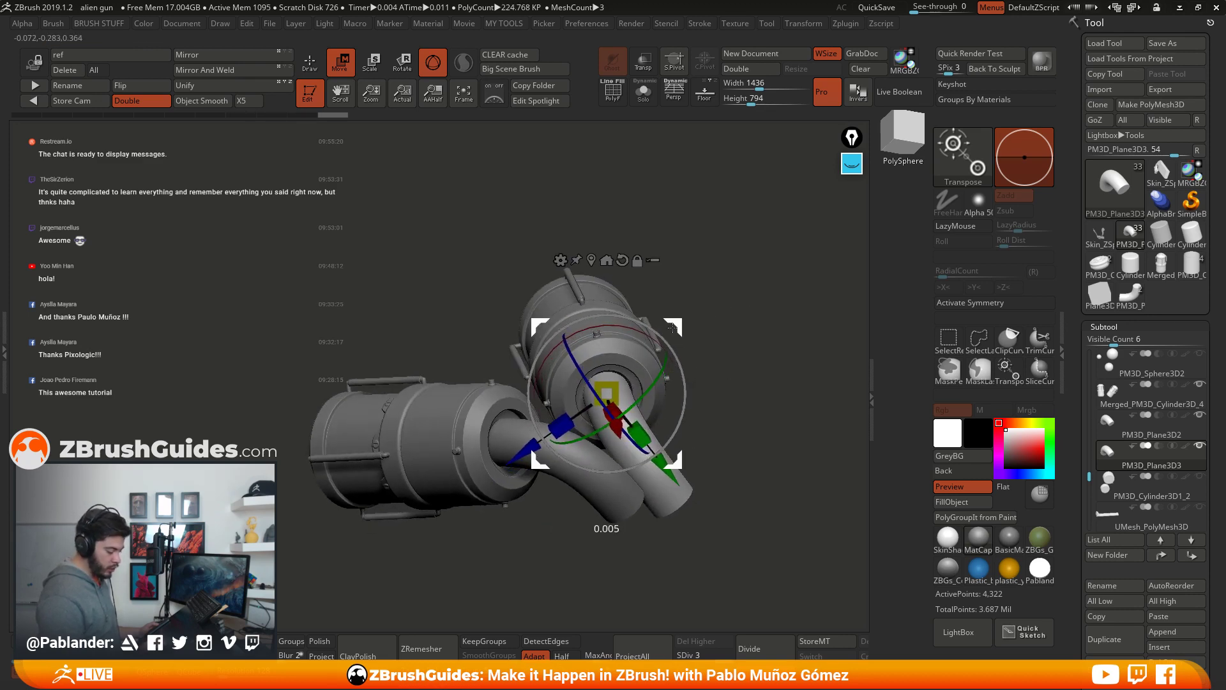
Step: Fine-tune the duplicate pipe's position and rotation so it sits centred in the second cylinder's opening
drag(672, 329, 708, 320)
drag(551, 432, 566, 421)
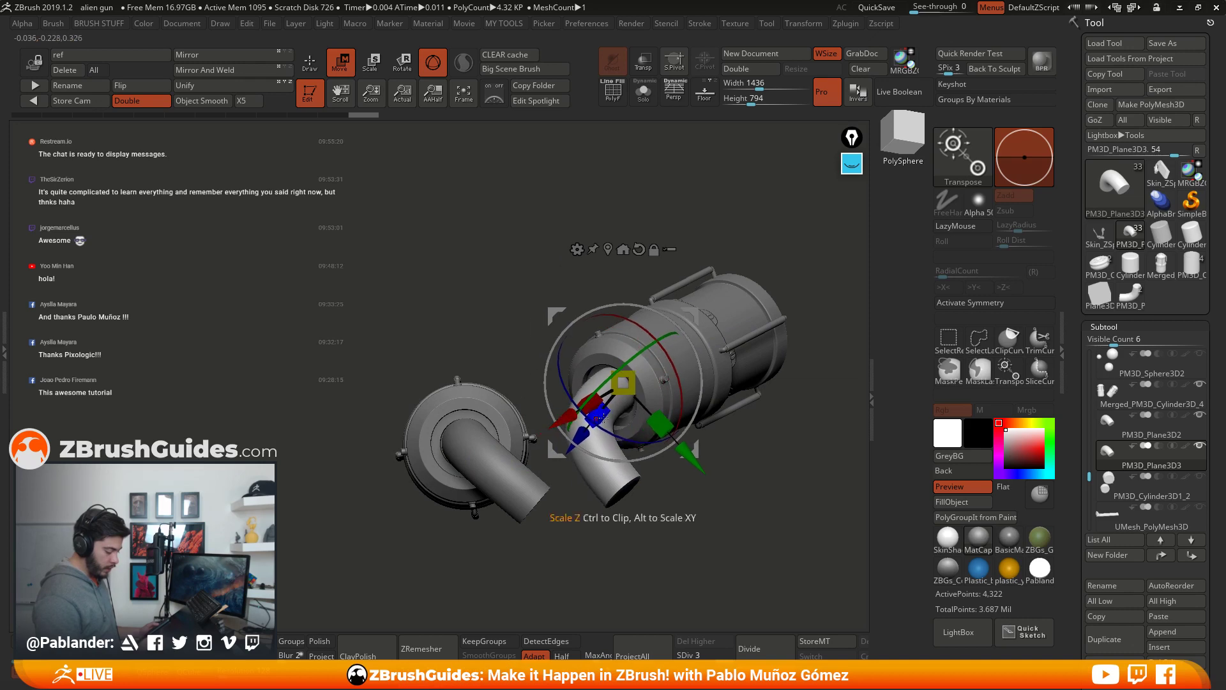
drag(697, 323, 657, 313)
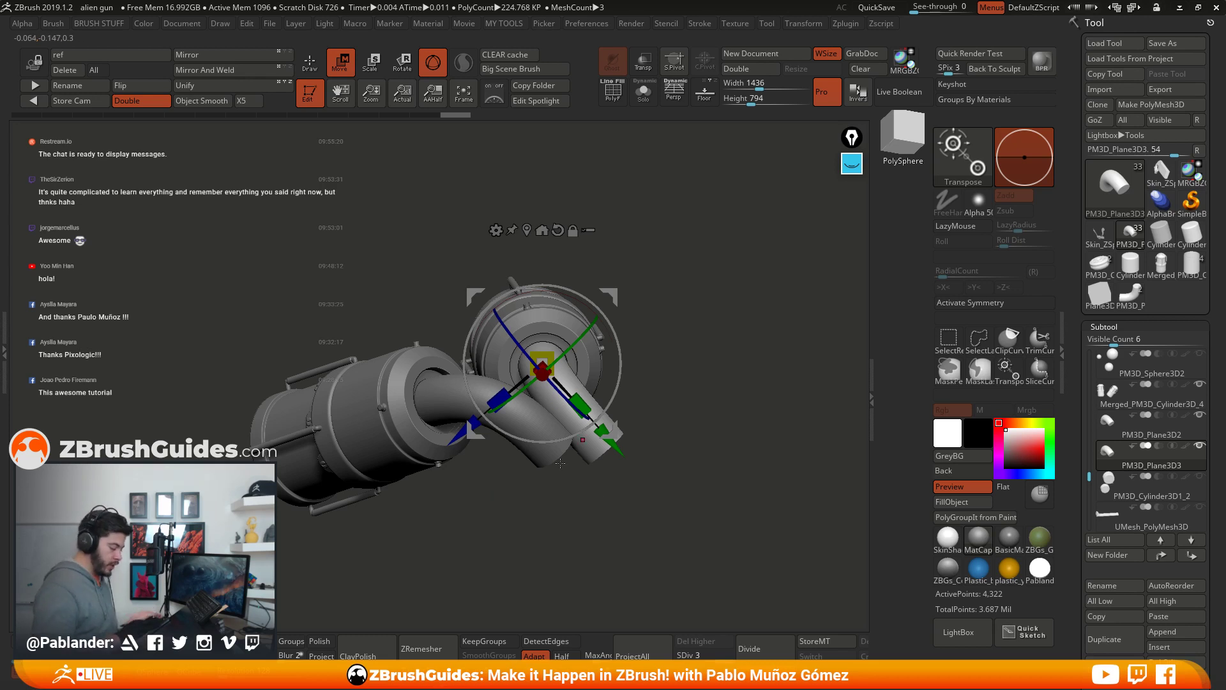
drag(691, 350, 613, 296)
mouse_move(671, 390)
mouse_down()
mouse_move(662, 323)
mouse_move(674, 344)
mouse_move(654, 332)
mouse_move(617, 349)
mouse_move(613, 399)
mouse_up()
key(q)
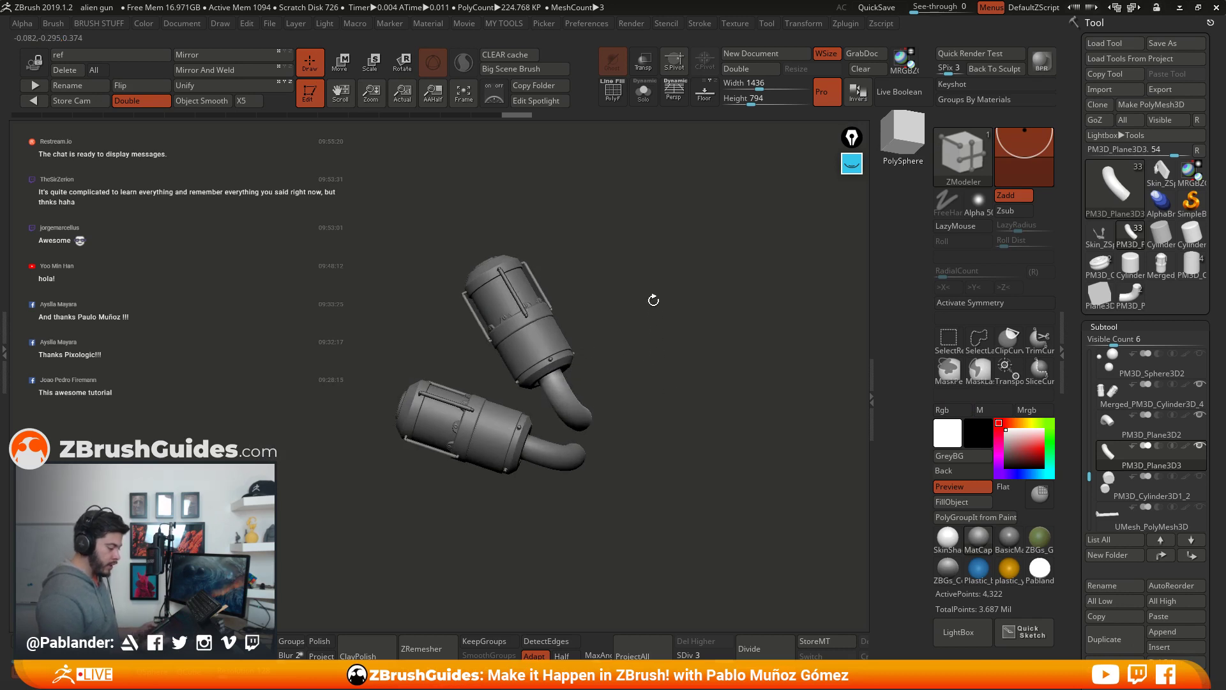
Step: Make all the subtools of the gun visible again
click(644, 95)
click(644, 94)
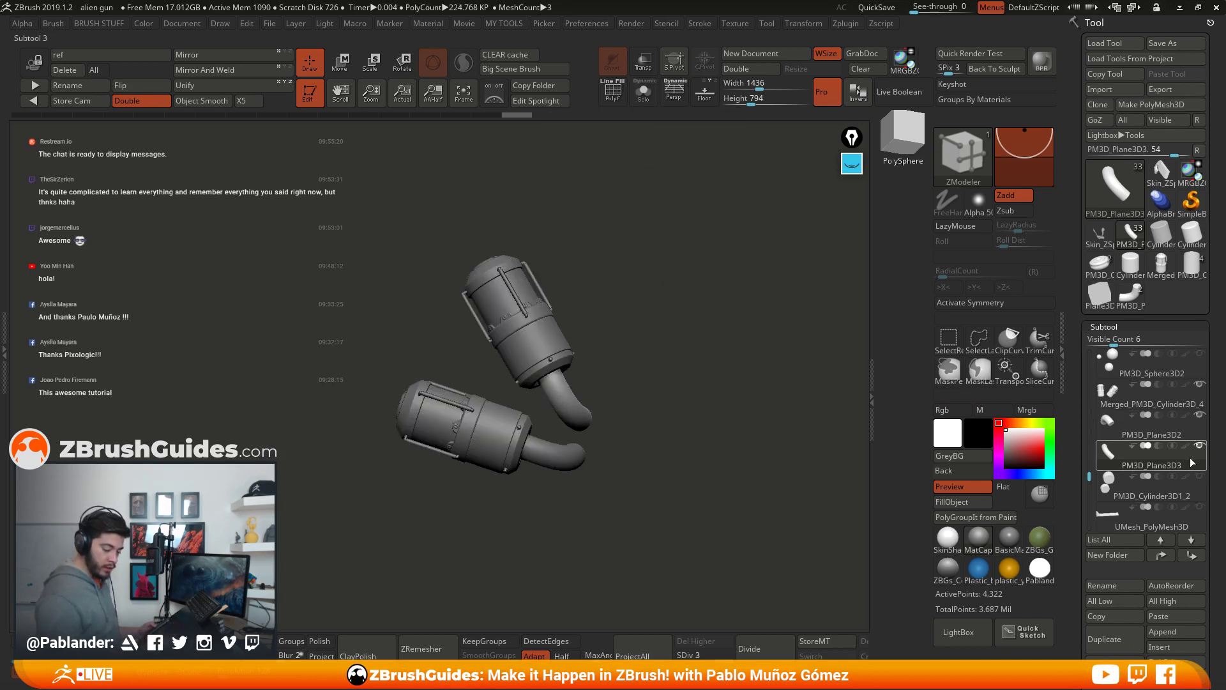
mouse_move(1196, 453)
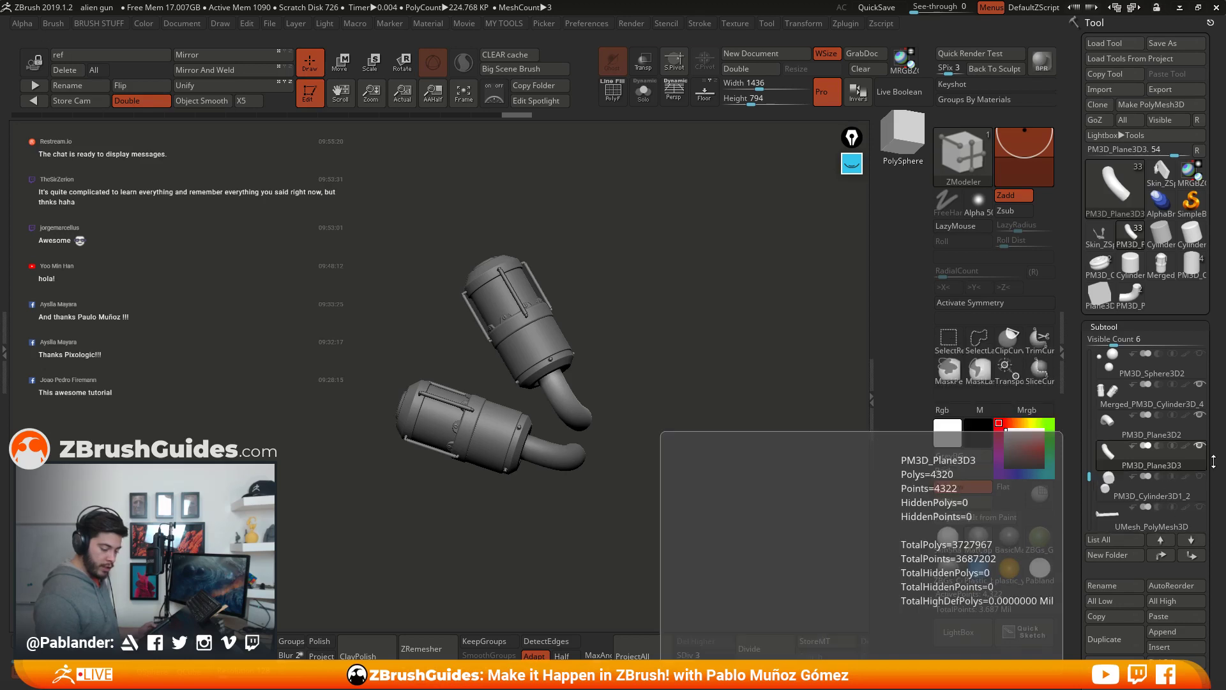
shift+click(1200, 447)
shift+click(1200, 446)
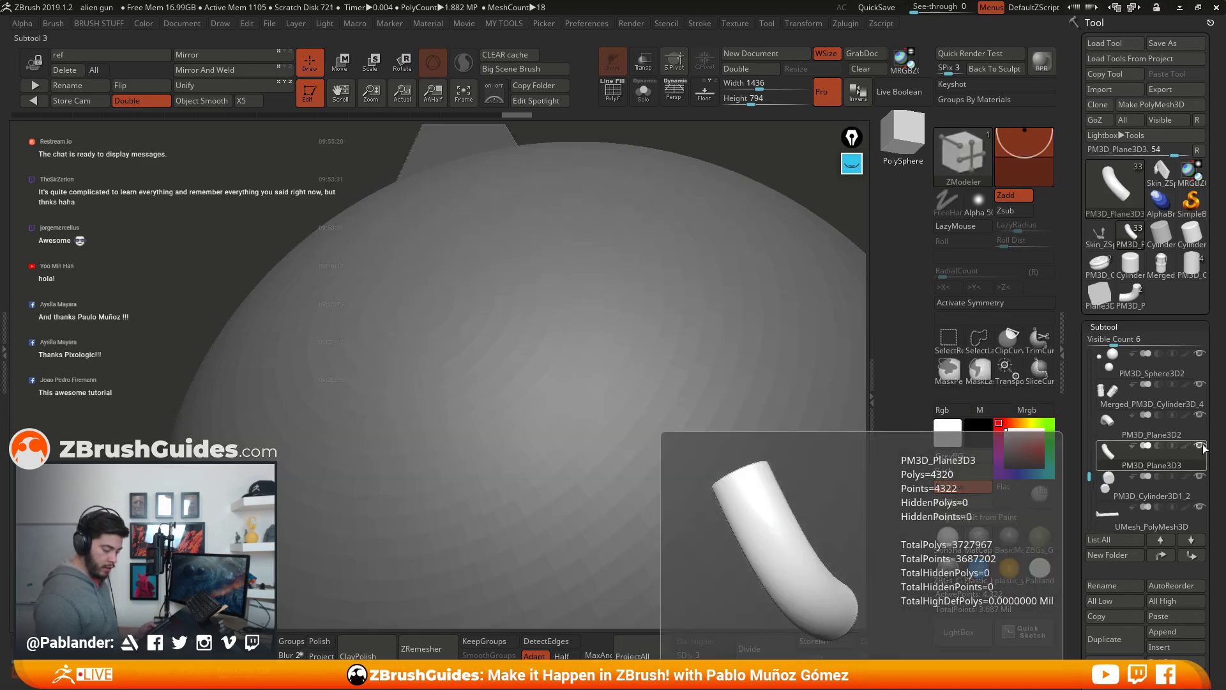
Step: Set the subtool list's Visible Count to 14 and hide the large sphere and the reference sketch plane
mouse_move(1115, 344)
mouse_down()
mouse_move(1144, 343)
mouse_move(1091, 345)
mouse_up()
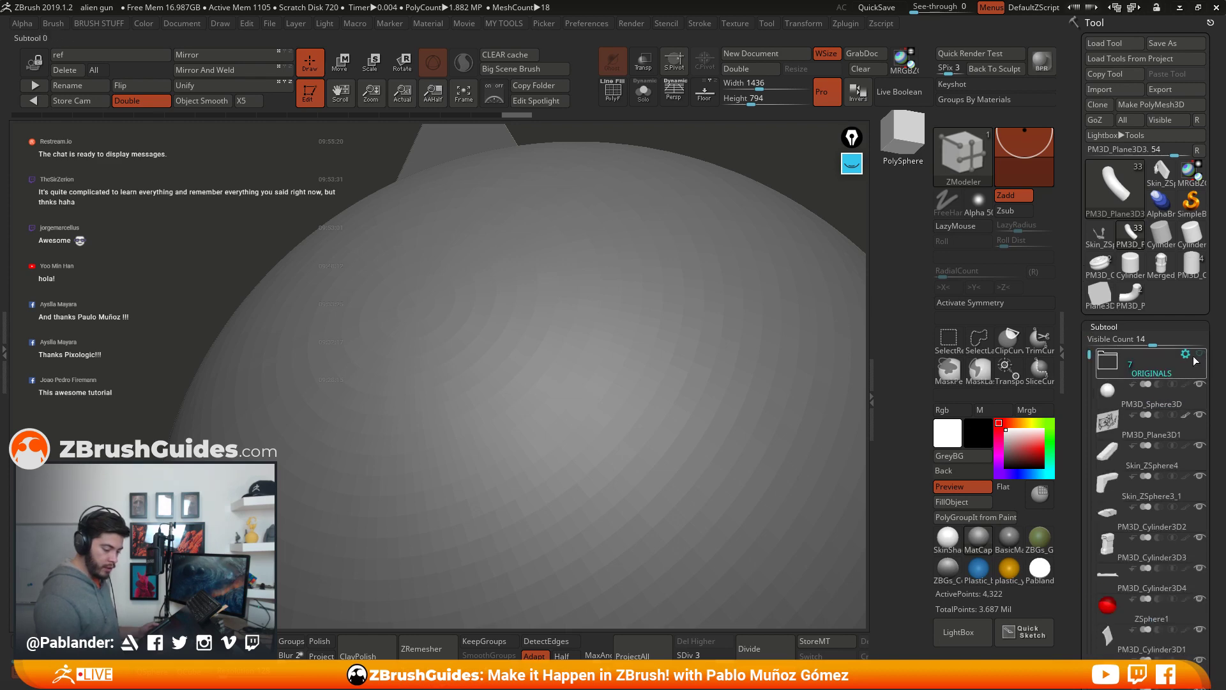
drag(1075, 557, 1072, 247)
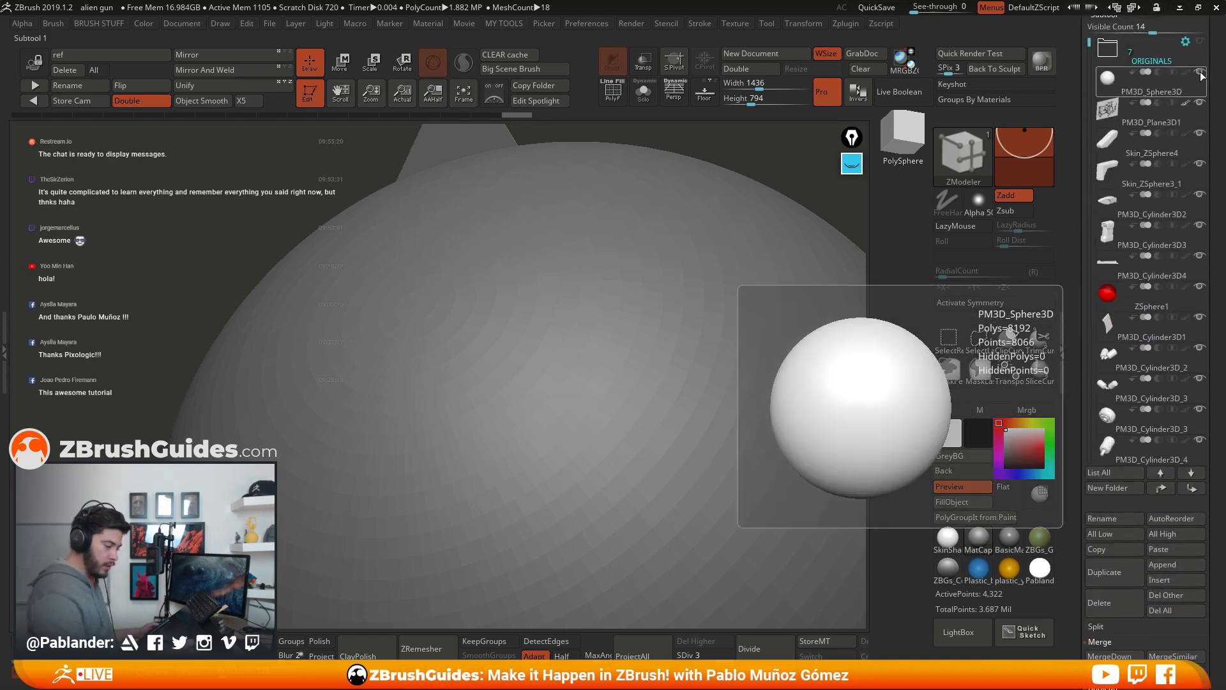
click(1200, 73)
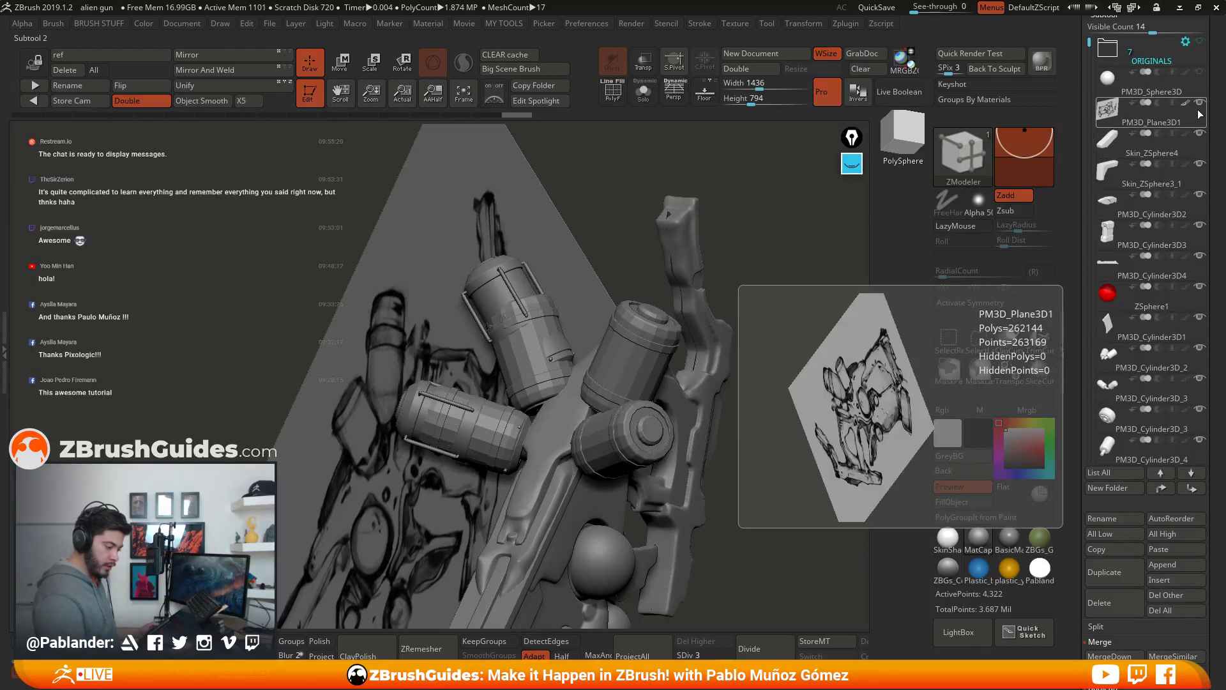
click(1200, 102)
alt+drag(740, 396, 713, 340)
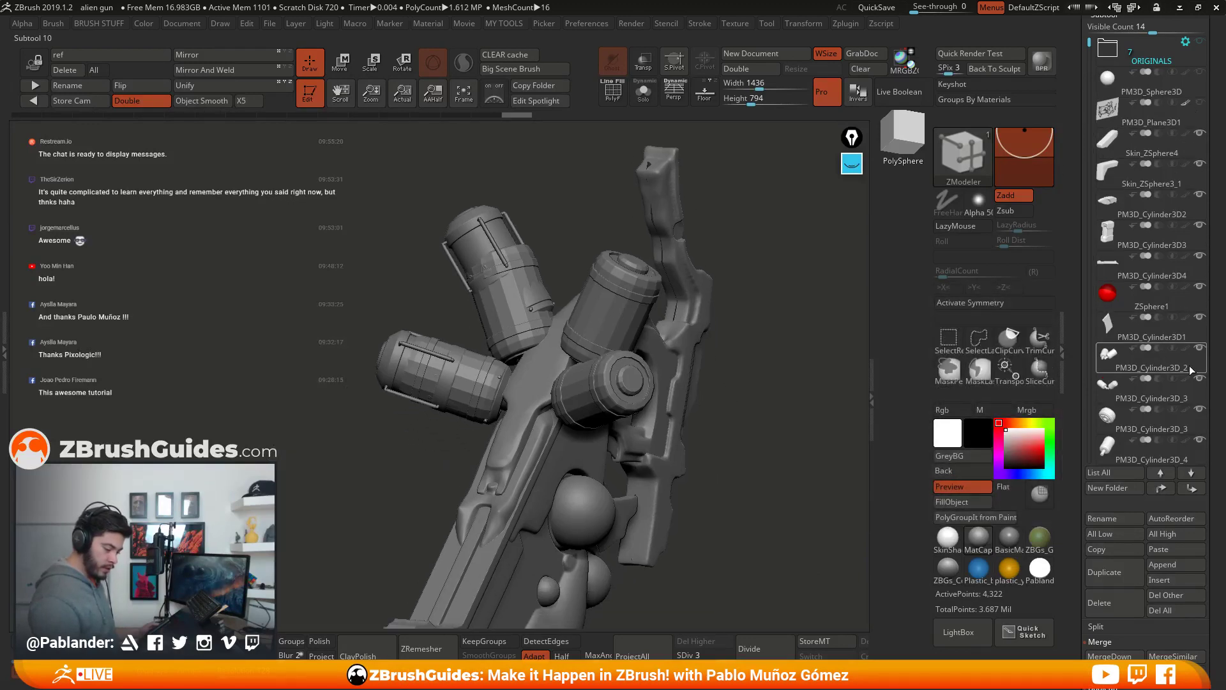
Step: Hide the old simple cylinder subtools PM3D_Cylinder3D_2, the two-cylinder PM3D_Cylinder3D_3 and PM3D_Cylinder3D_4 on the gun
click(1200, 349)
click(1200, 379)
click(1197, 417)
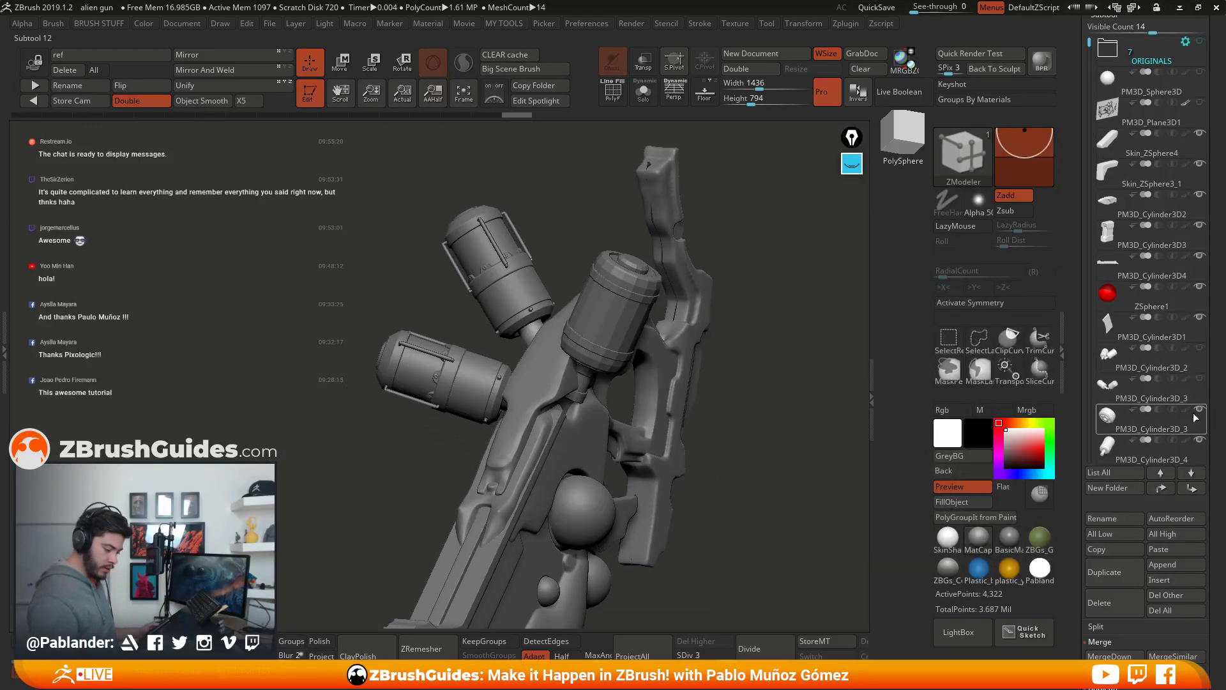
click(1200, 440)
drag(754, 470, 751, 442)
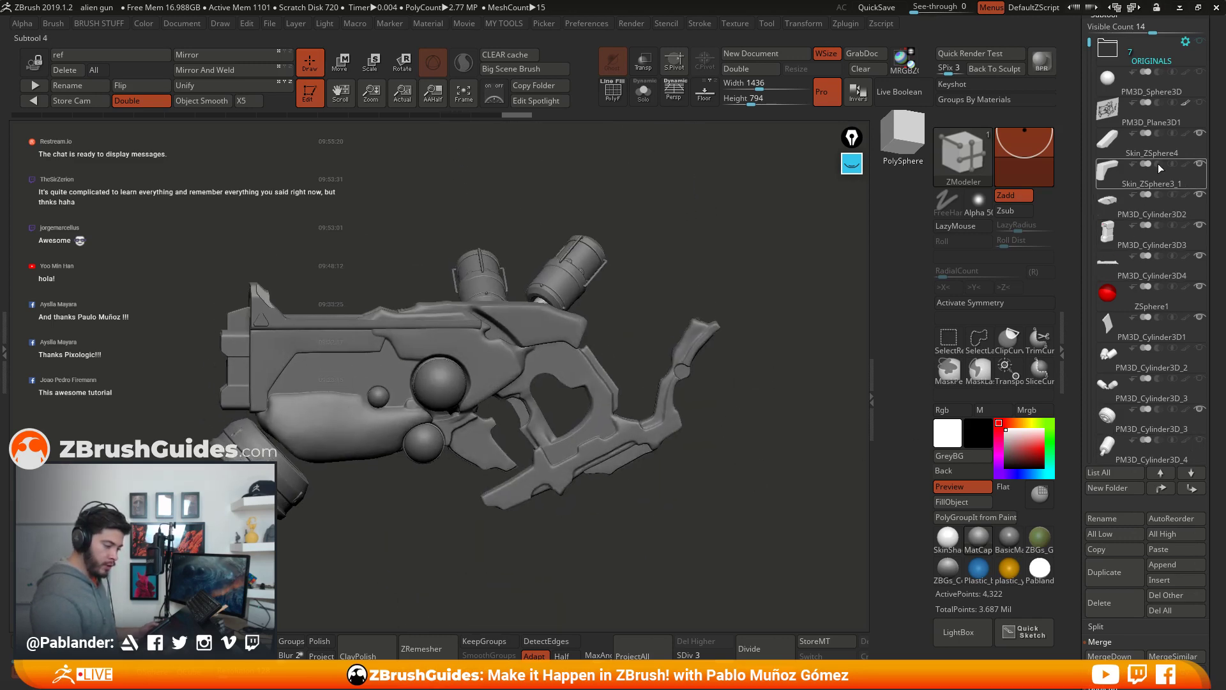
Step: Create a subtool folder named rubbish for the large sphere subtool
click(1178, 92)
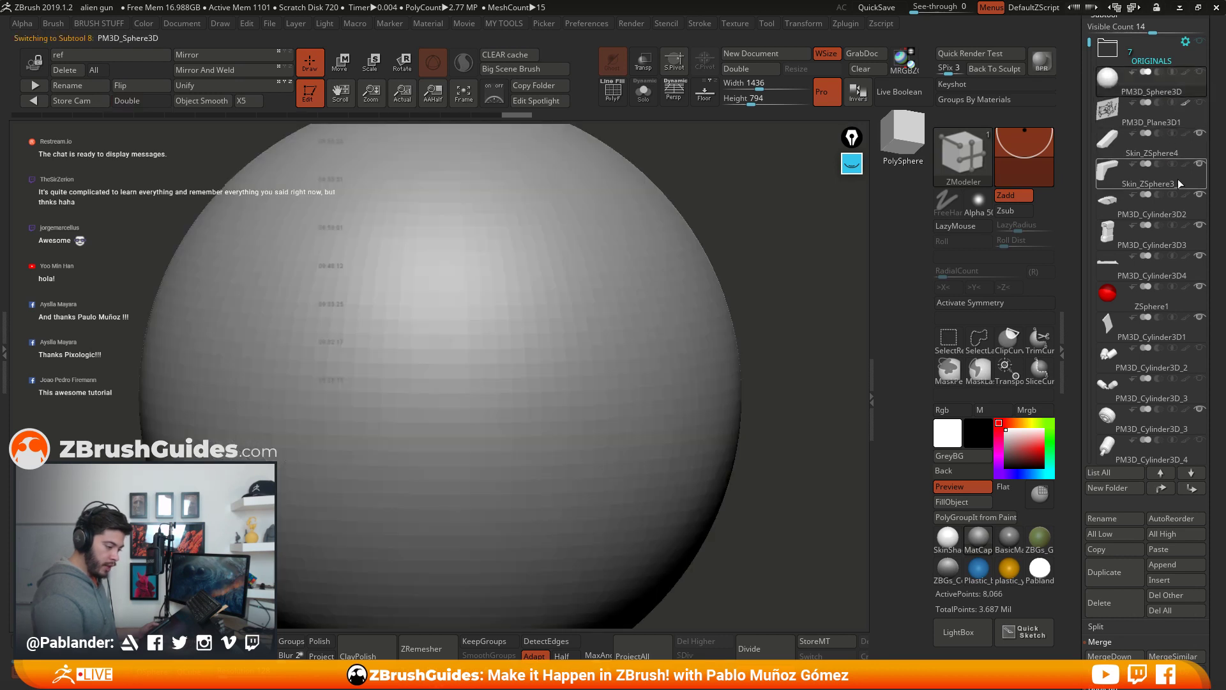
click(1121, 488)
text(rubish)
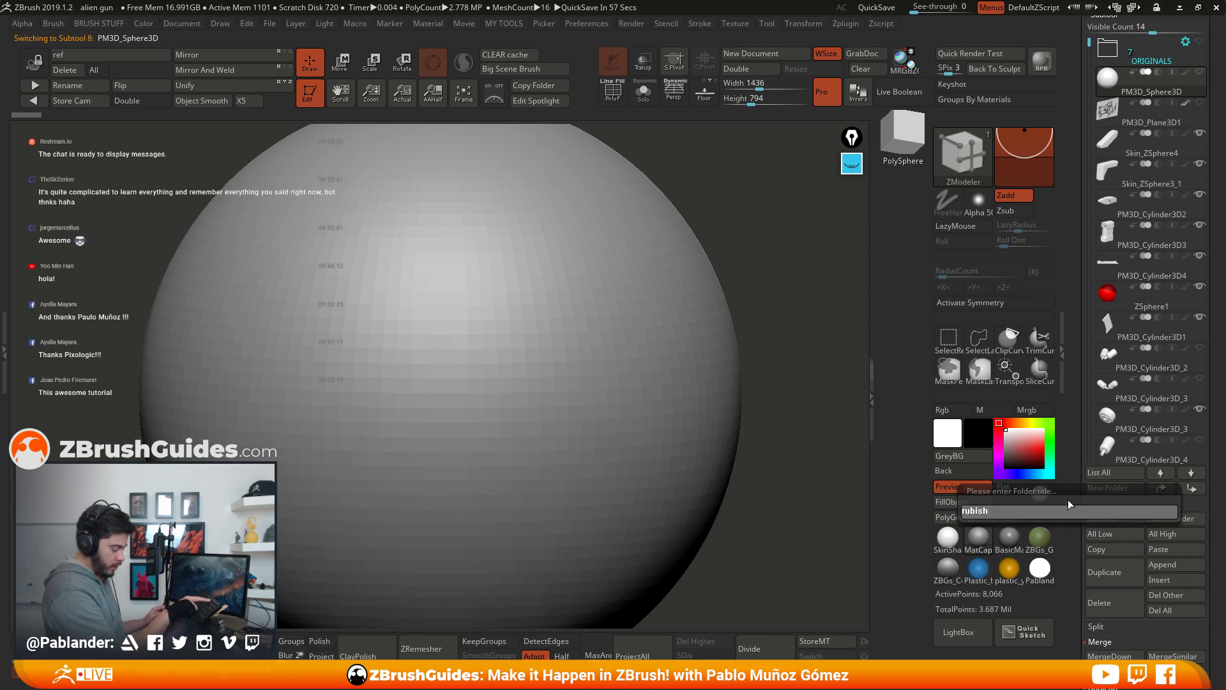
key(BackSpace)
key(BackSpace)
key(BackSpace)
text(bish)
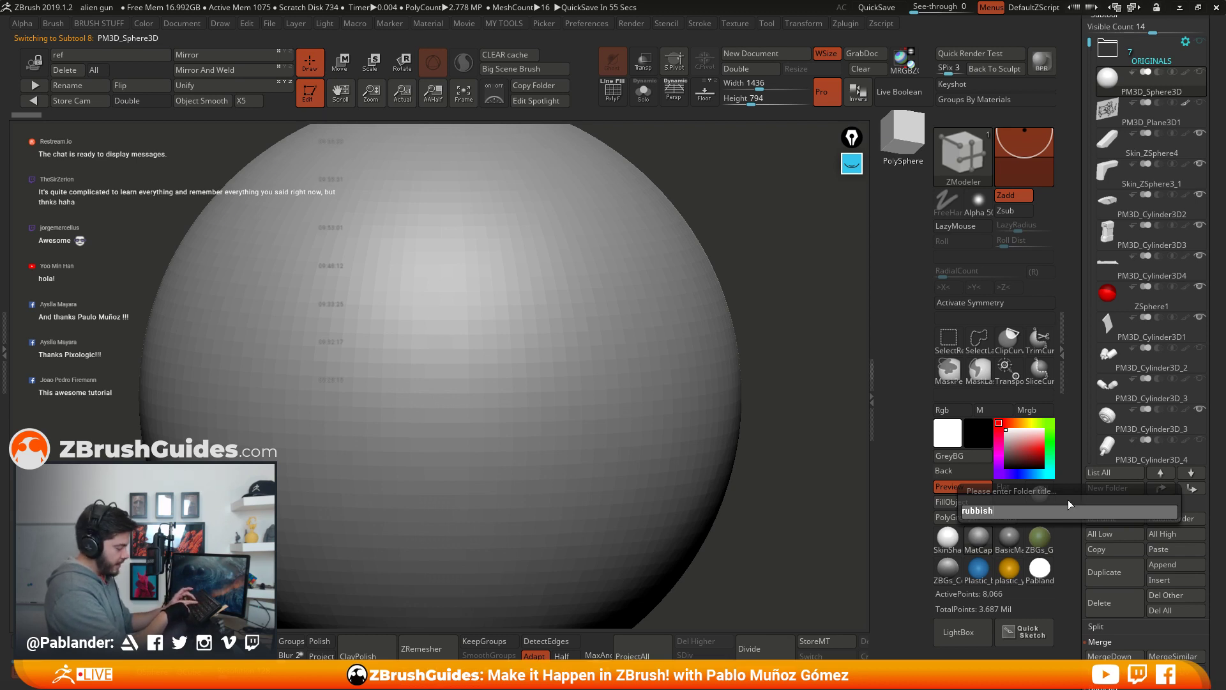
key(Return)
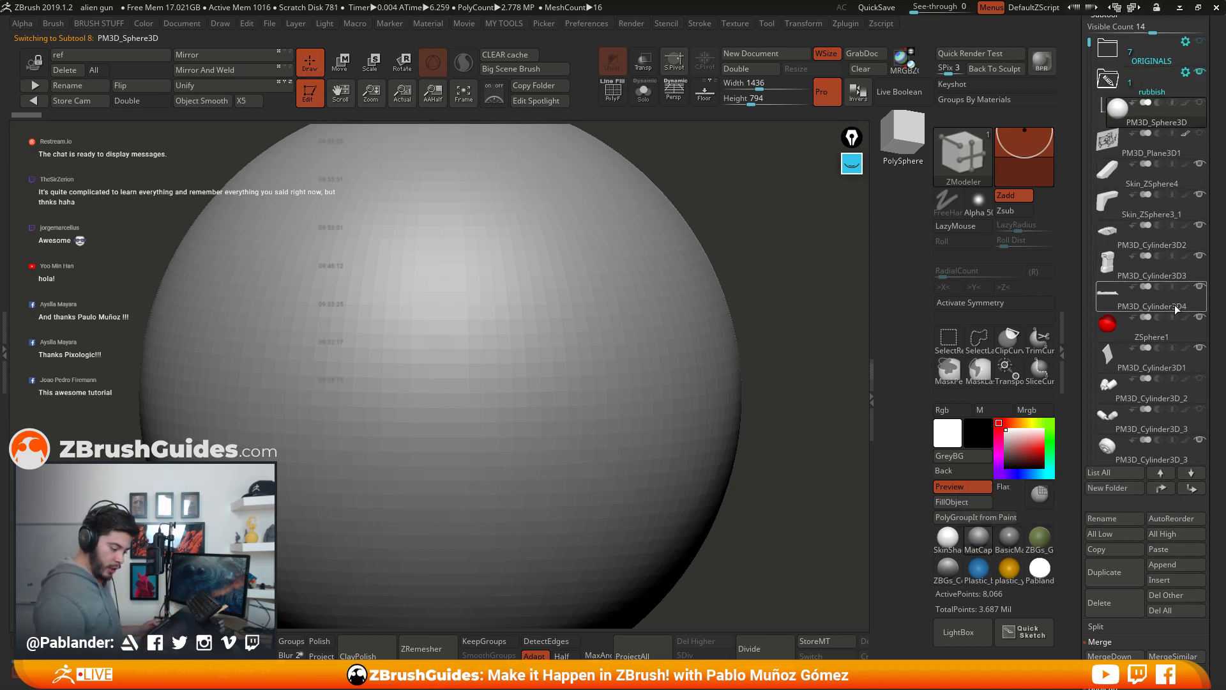
Step: Move the old cylinder subtools and the reference plane into the rubbish folder, then hide and collapse the folder
drag(1168, 327, 1160, 99)
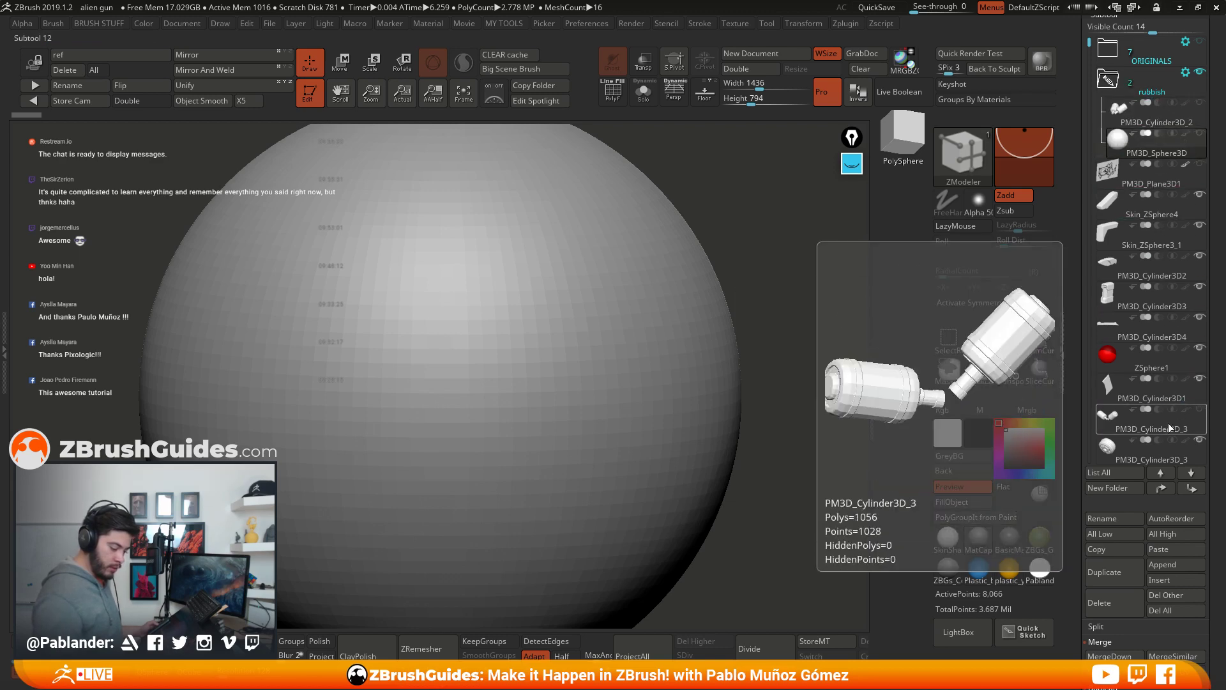
drag(1172, 424, 1162, 96)
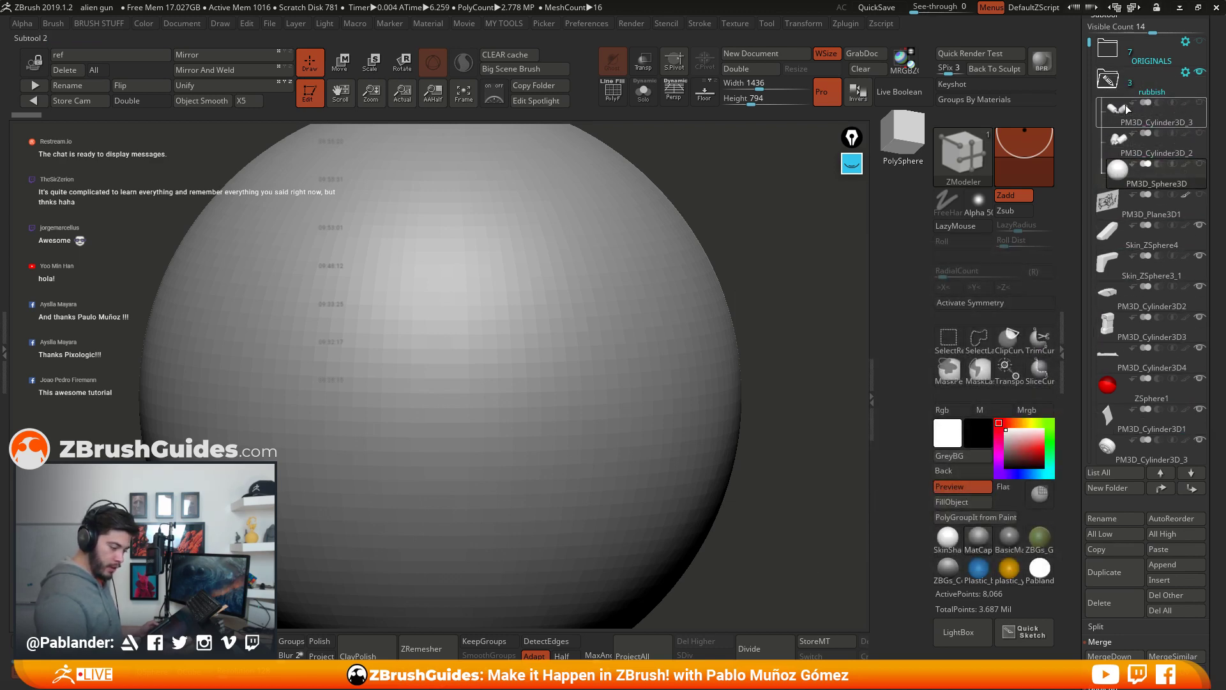
drag(1089, 42, 1089, 122)
drag(1161, 107, 1161, 109)
mouse_move(1089, 123)
mouse_down()
mouse_move(1095, 254)
mouse_move(1090, 44)
mouse_up()
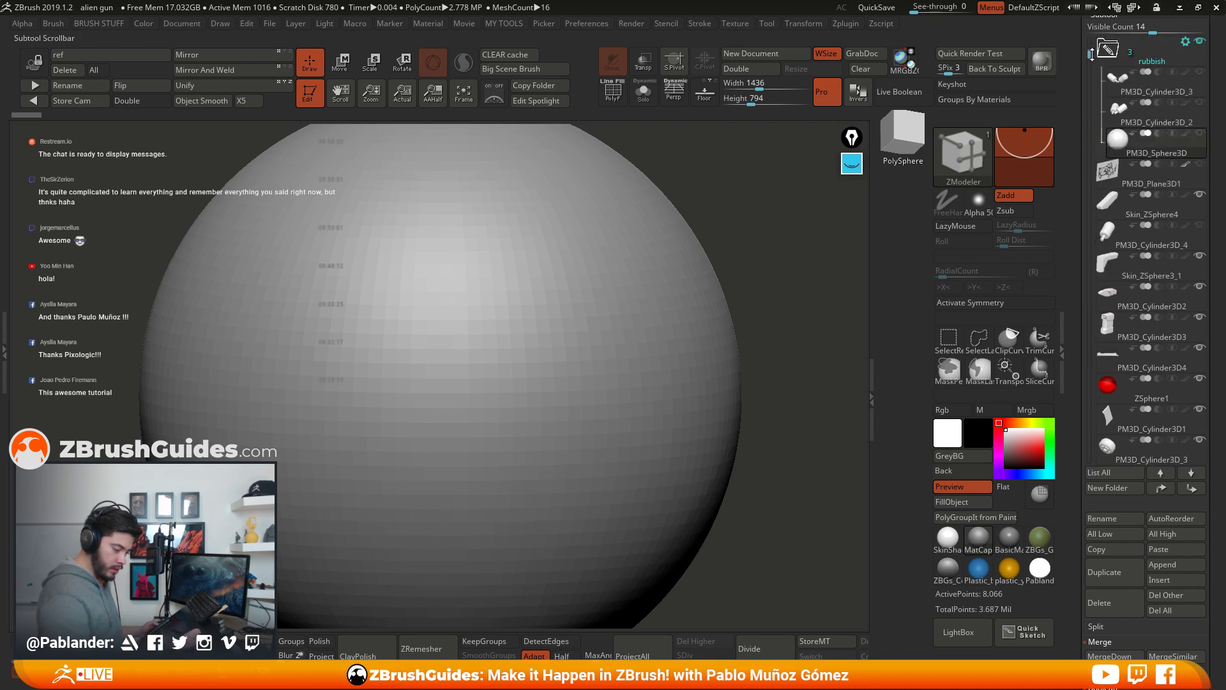
drag(1166, 244, 1176, 142)
click(1190, 215)
drag(1178, 198, 1176, 51)
mouse_move(1211, 44)
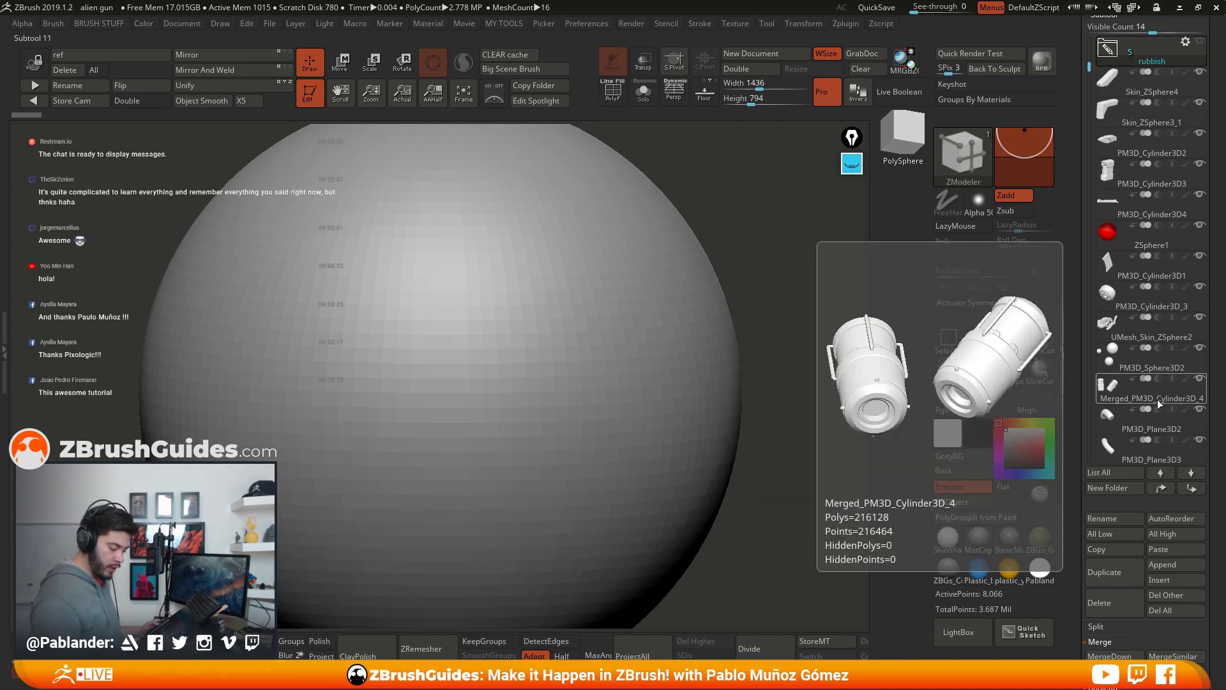
Step: Rotate the two bent pipes under the detailed cylinders so that their lower ends run into the gun body
click(1150, 423)
drag(627, 305, 660, 254)
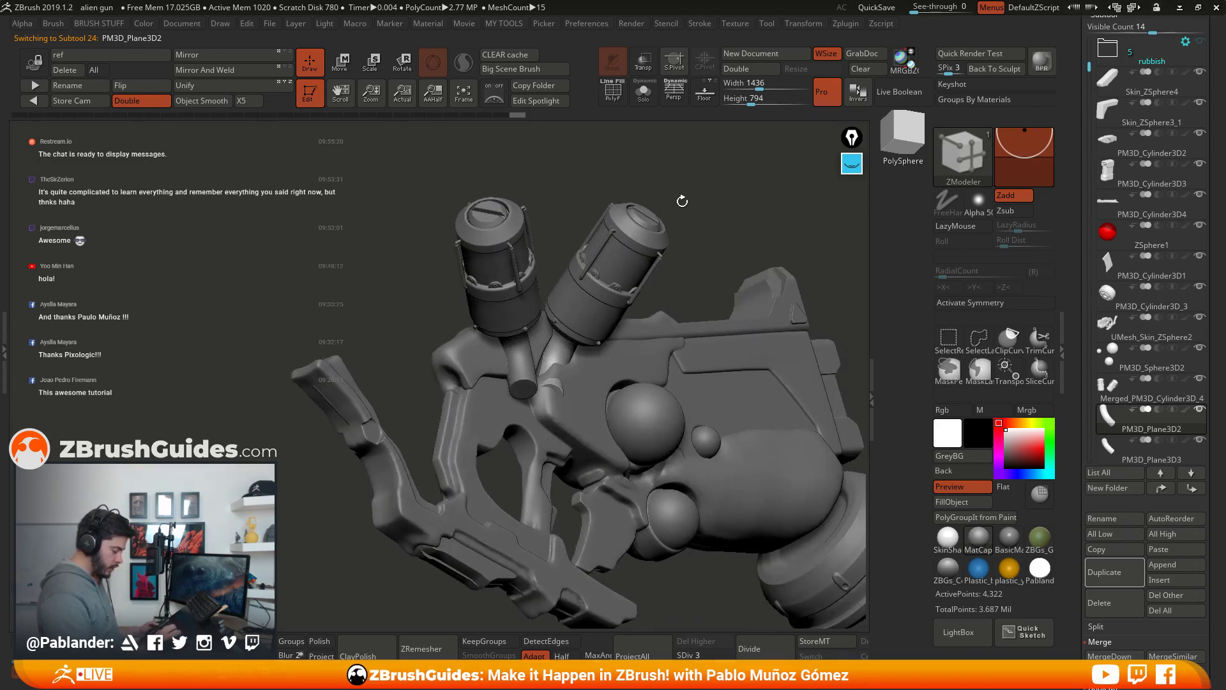
click(339, 62)
mouse_move(703, 332)
mouse_down()
mouse_move(603, 352)
mouse_move(754, 316)
mouse_move(709, 287)
mouse_up()
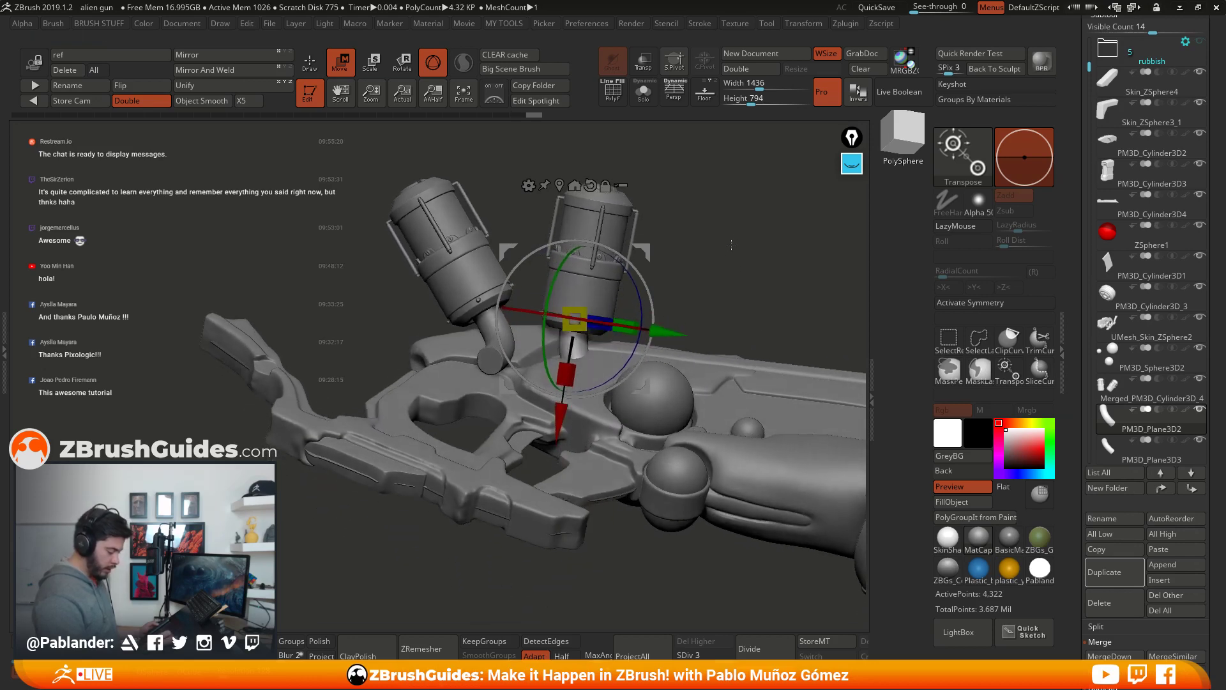
click(1131, 460)
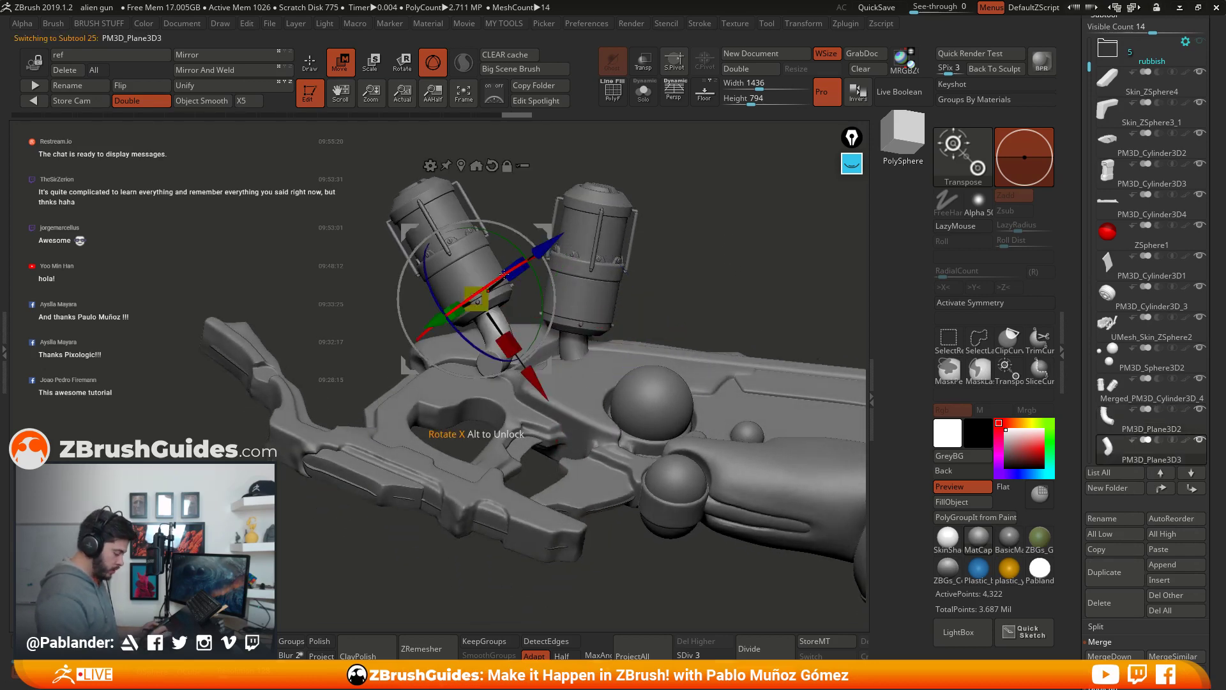
drag(359, 372, 559, 290)
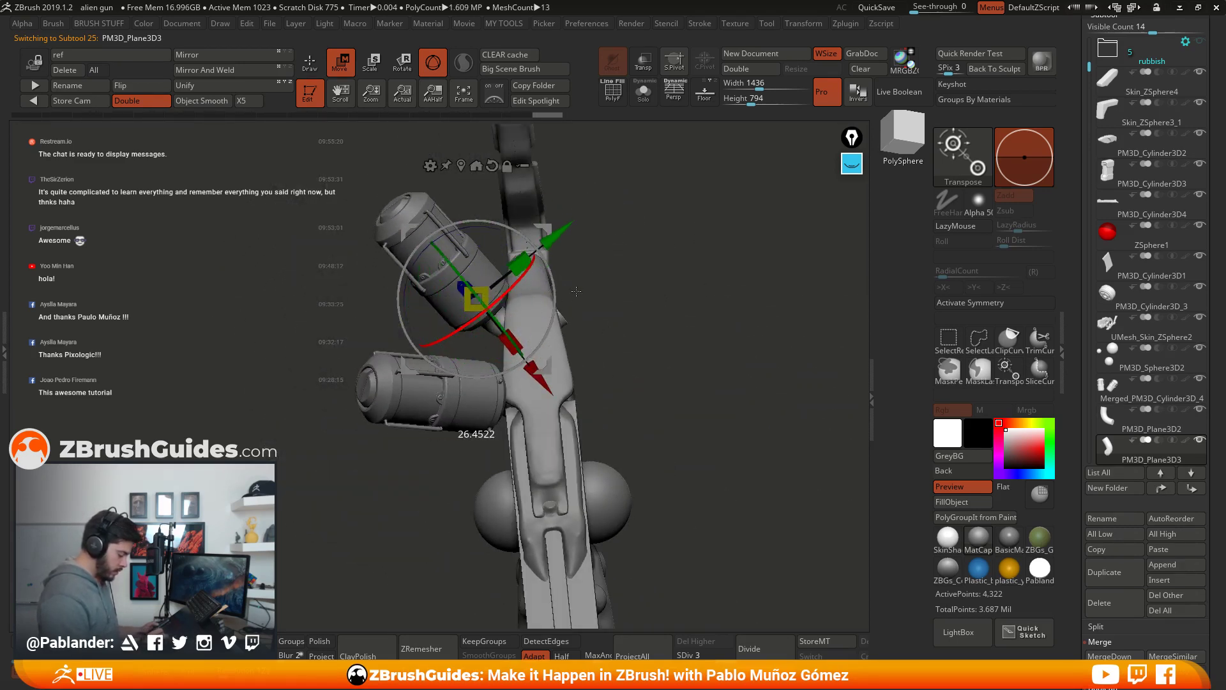
drag(615, 247, 576, 308)
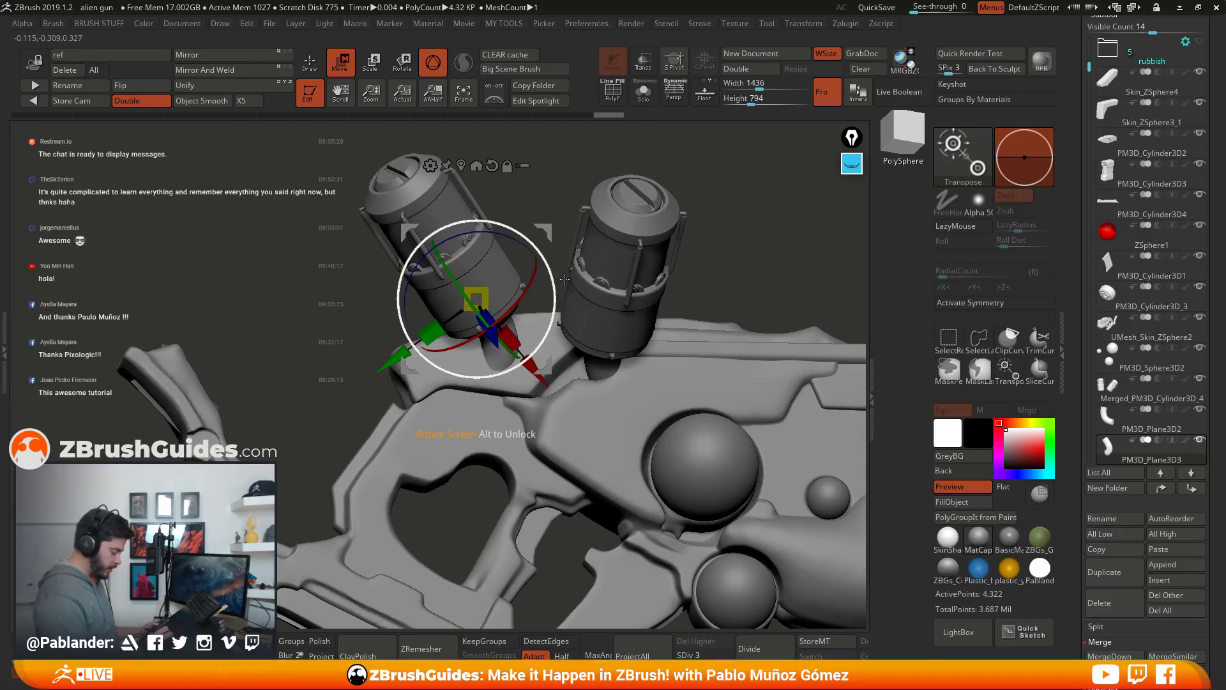
mouse_move(562, 297)
mouse_down()
mouse_move(661, 291)
mouse_move(725, 351)
mouse_move(709, 284)
mouse_move(667, 255)
mouse_move(724, 296)
mouse_move(745, 364)
mouse_move(709, 342)
mouse_move(735, 410)
mouse_move(695, 451)
mouse_up()
key(q)
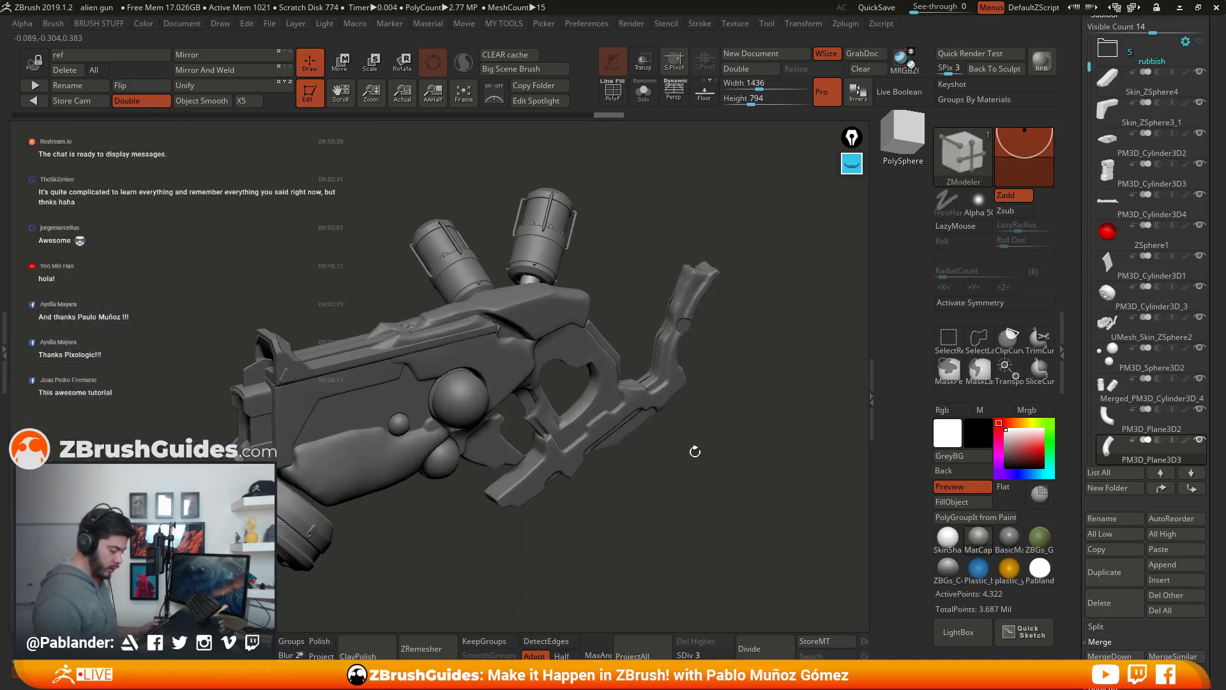
Step: Set the subtool list's Visible Count to 7, merge the two pipe subtools into one and check the result in Solo mode
mouse_move(1150, 450)
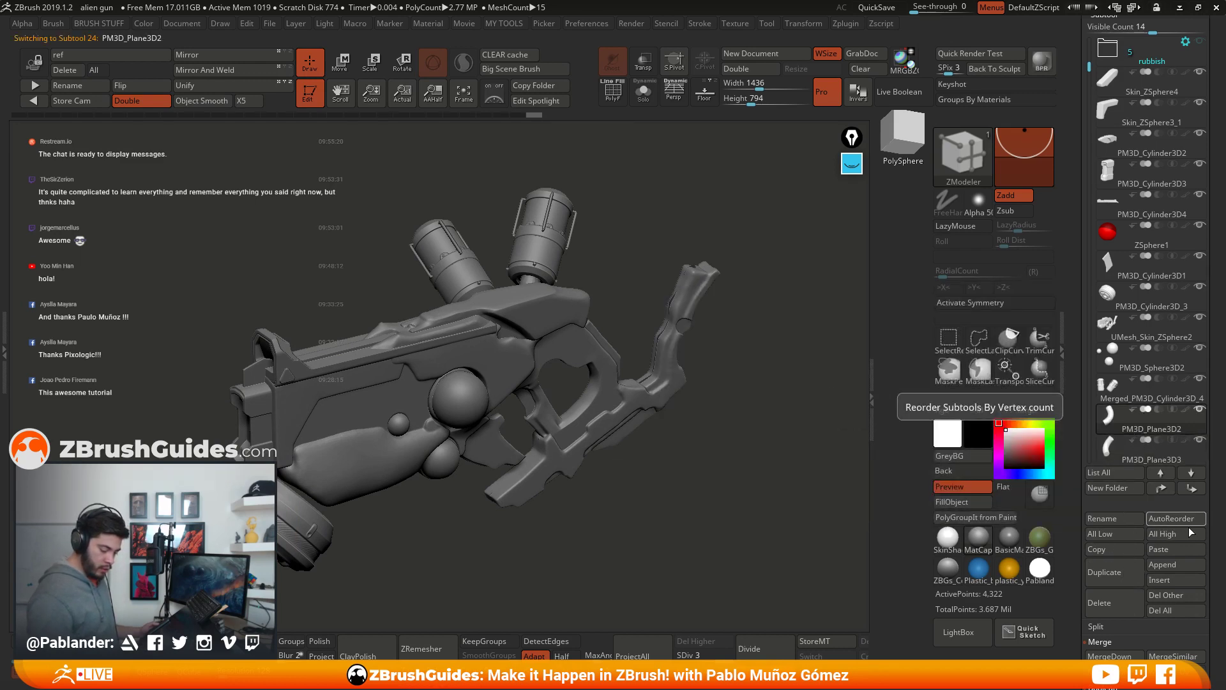
drag(1154, 26, 1119, 27)
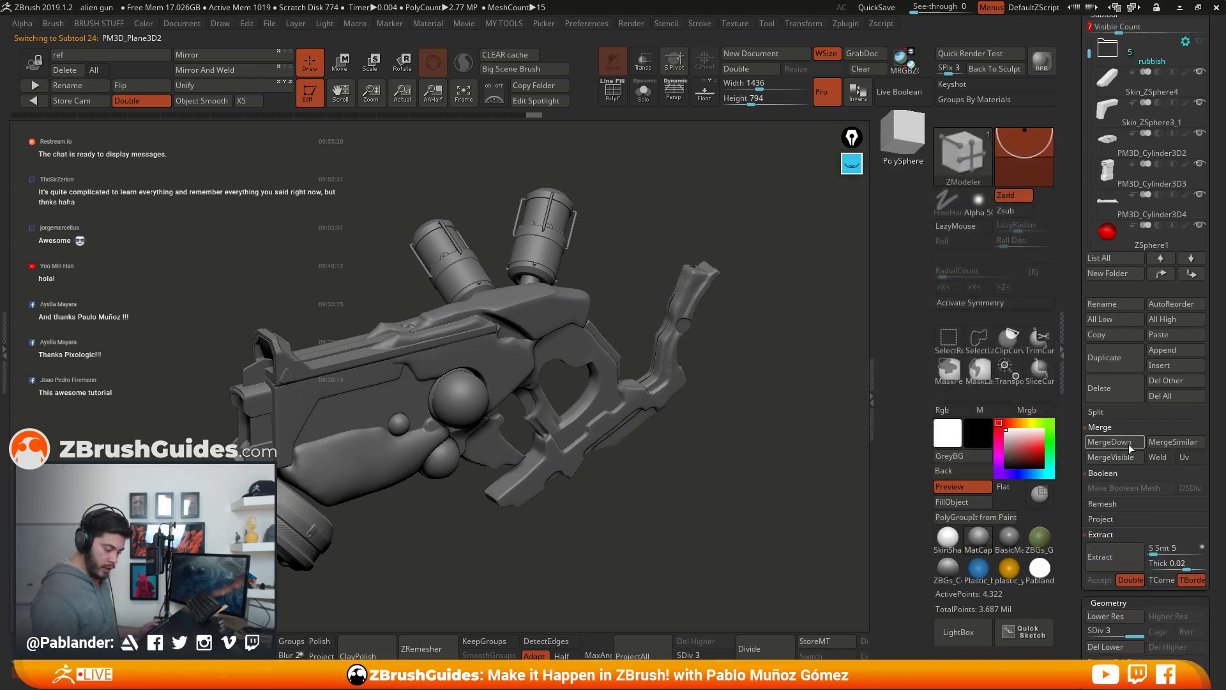
click(1139, 450)
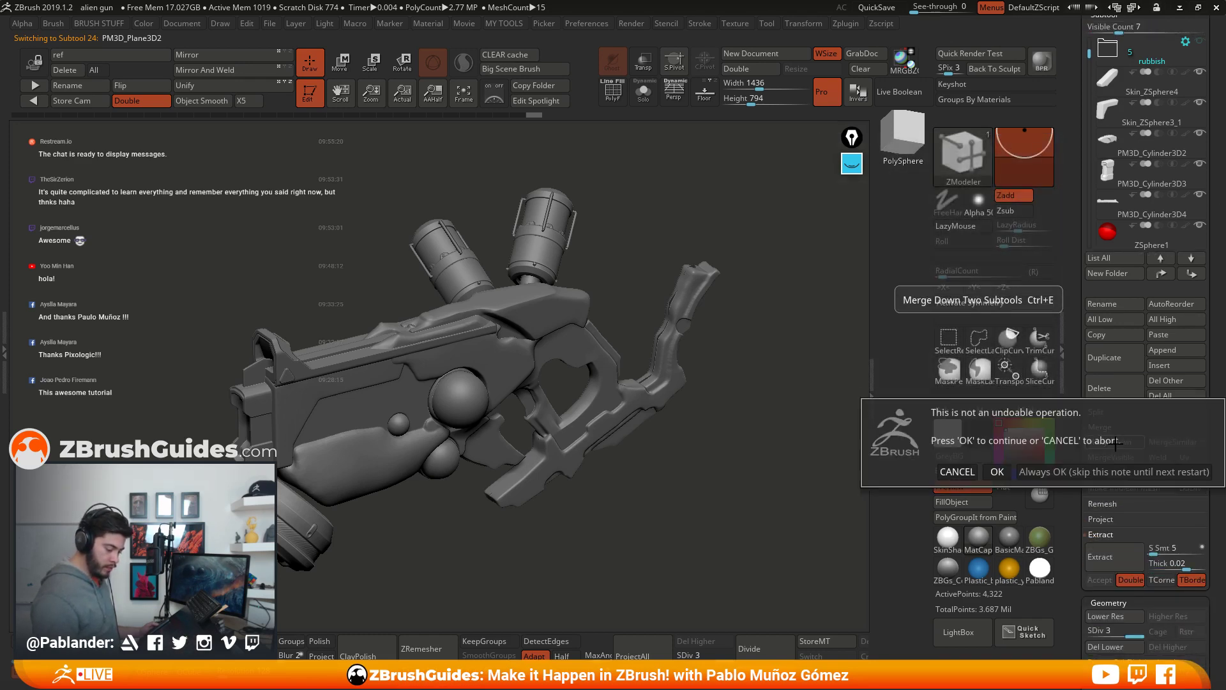
click(994, 474)
drag(677, 422, 626, 339)
key(ctrl+shift+s)
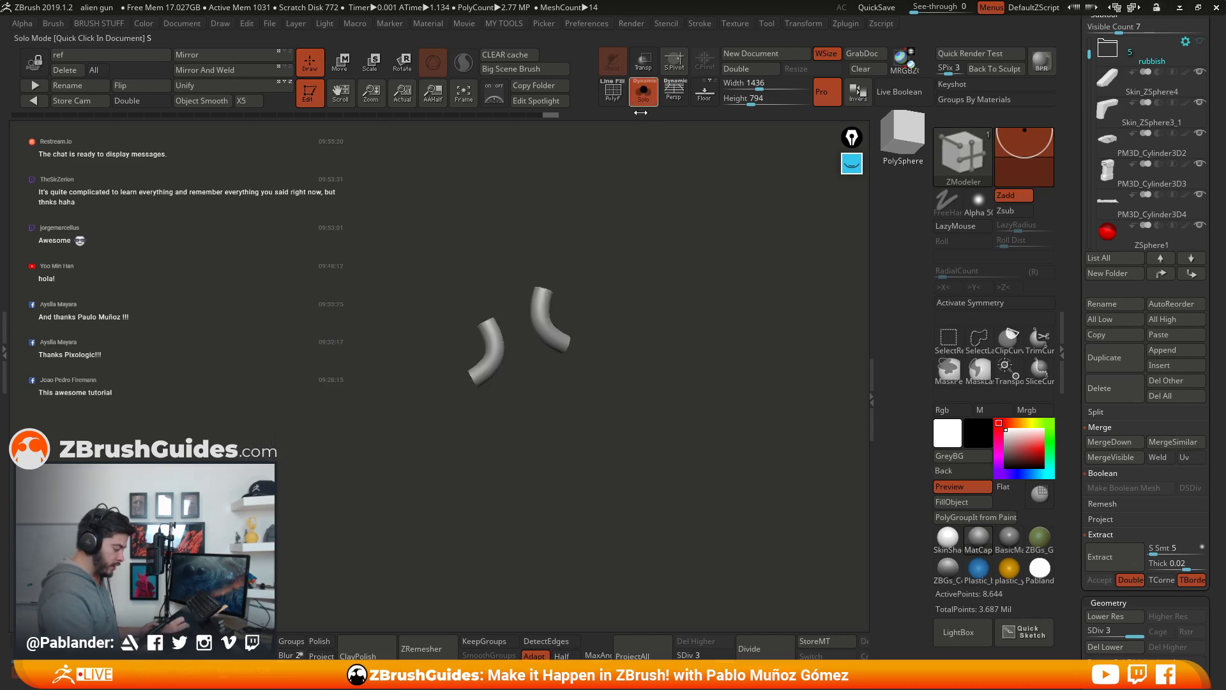
key(ctrl+shift+s)
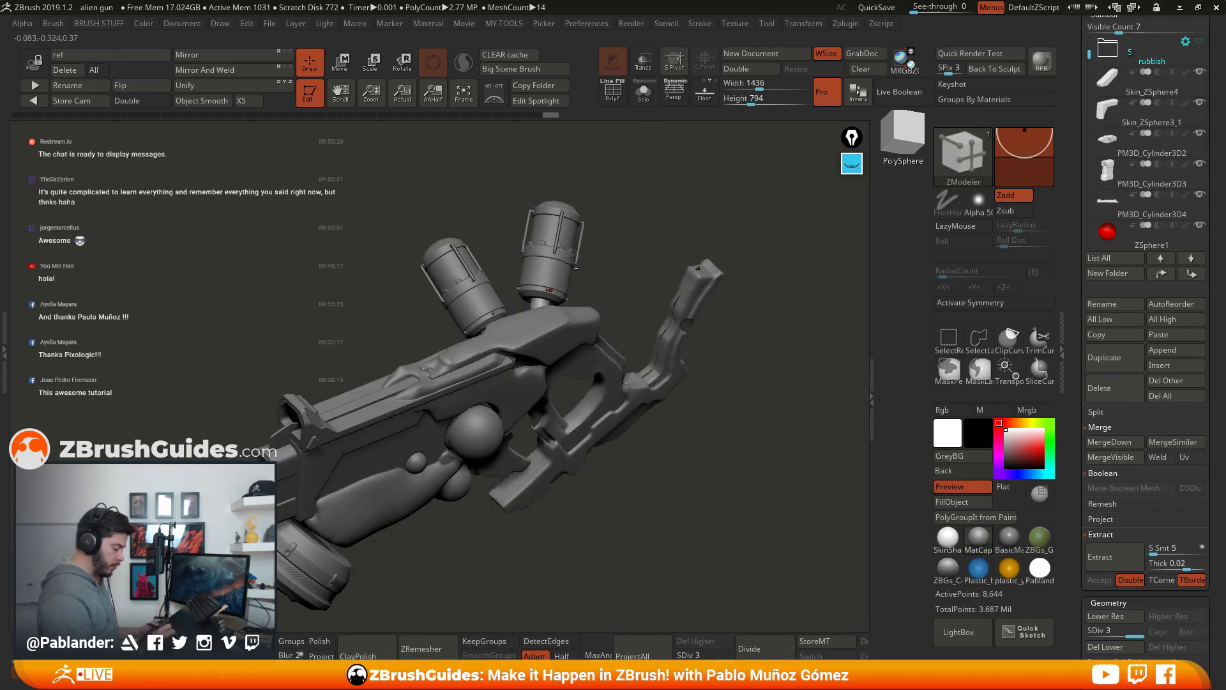
Step: Switch to the Move brush for the merged pipes
key(b)
key(m)
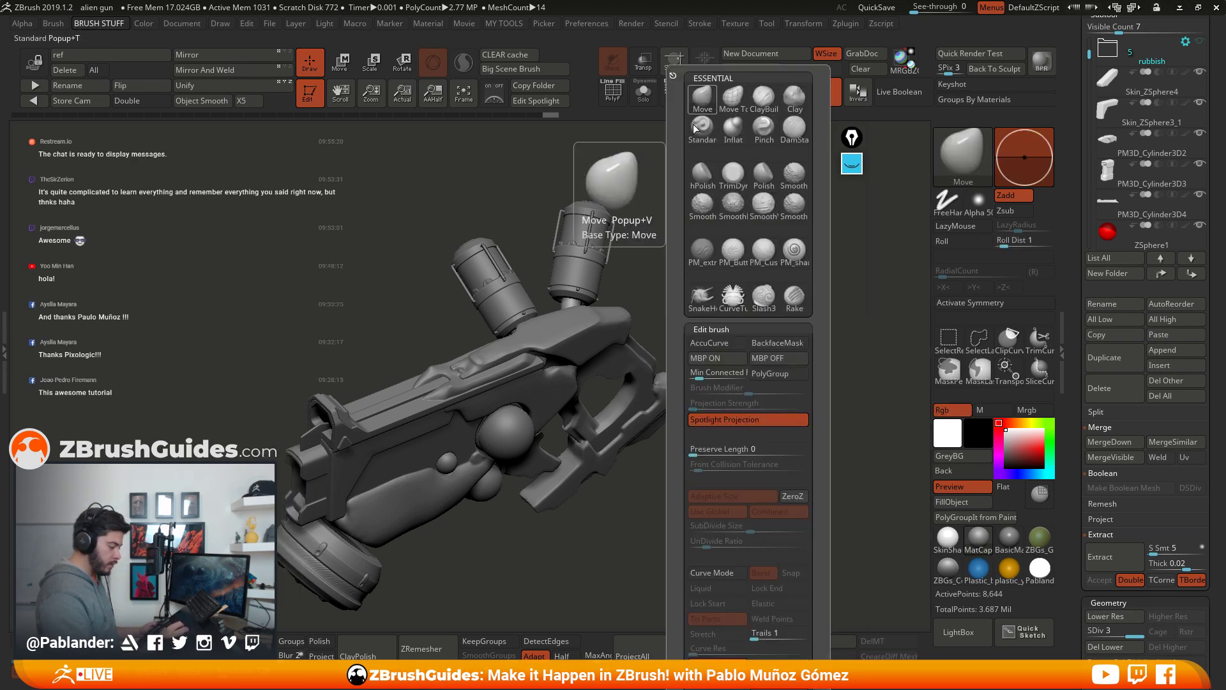
key(v)
drag(774, 345, 706, 378)
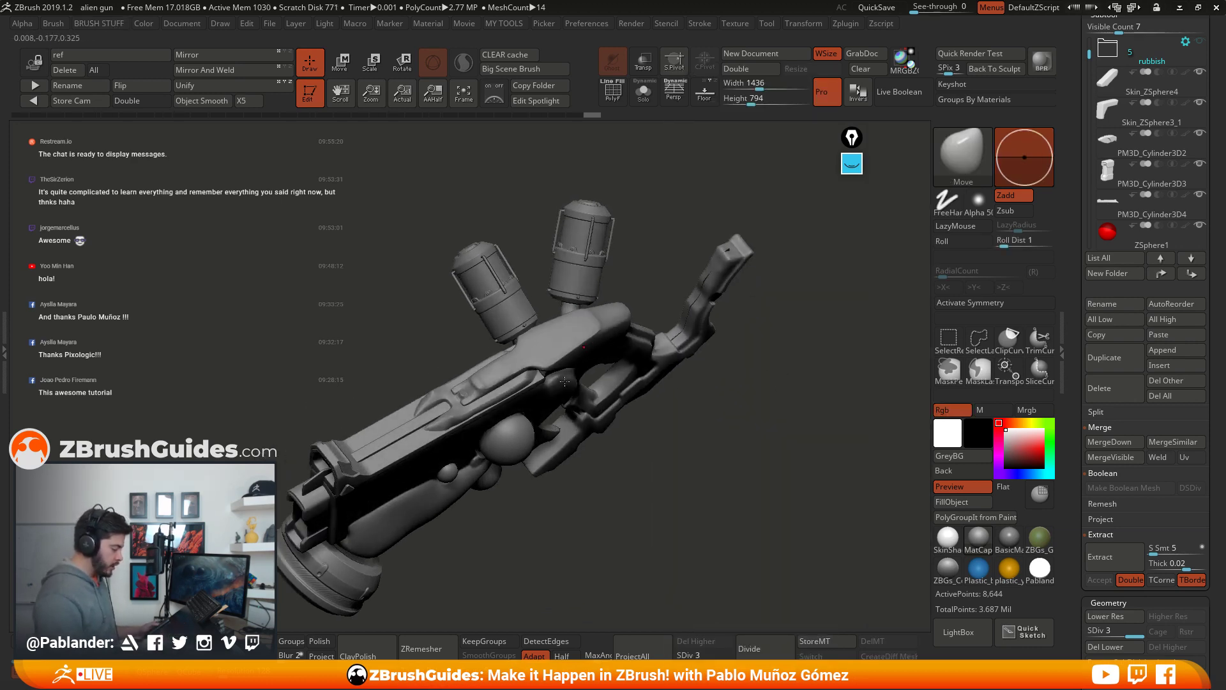
Step: Delete the merged pipes' lower subdivision levels and apply Mirror And Weld to copy them to the gun's other side
click(229, 70)
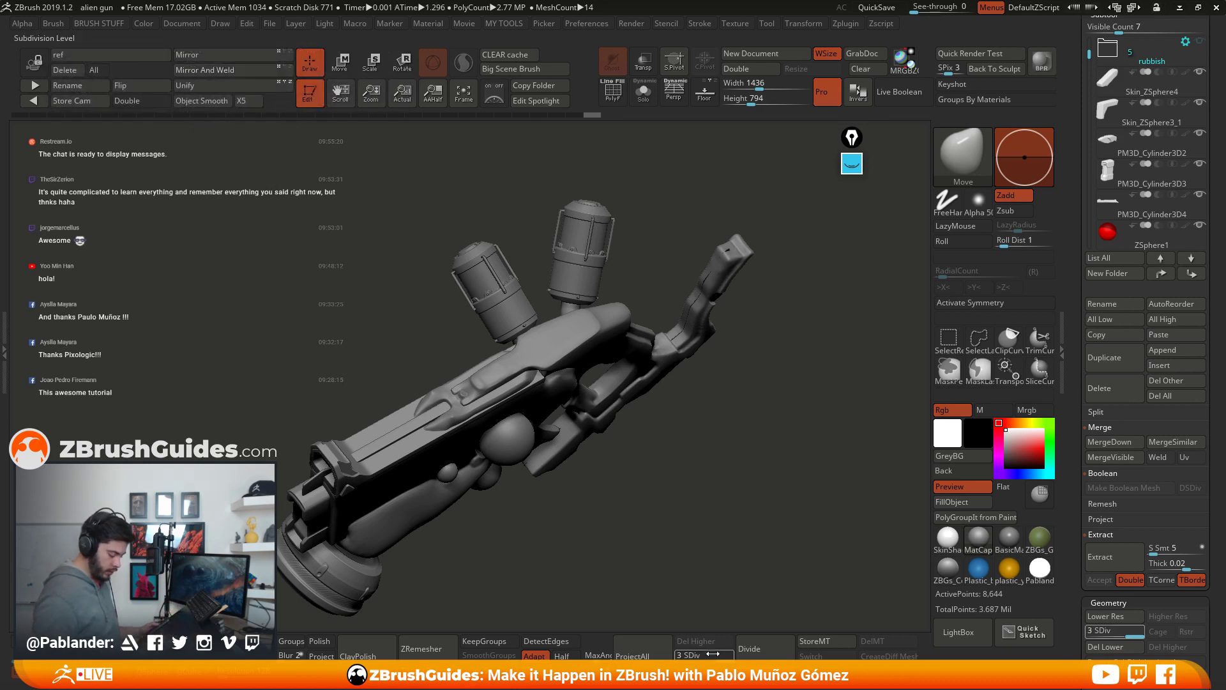
click(1105, 646)
click(230, 70)
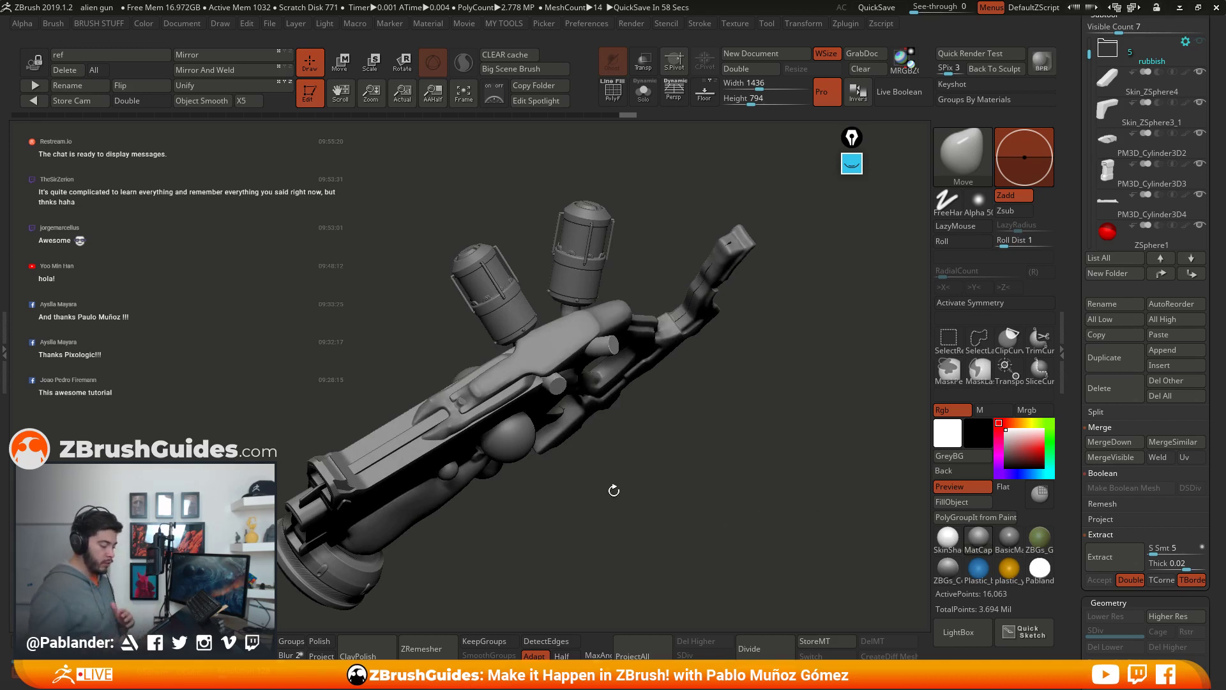
Step: Apply Mirror And Weld to the merged detailed cylinders so the gun carries them on both sides
click(1101, 534)
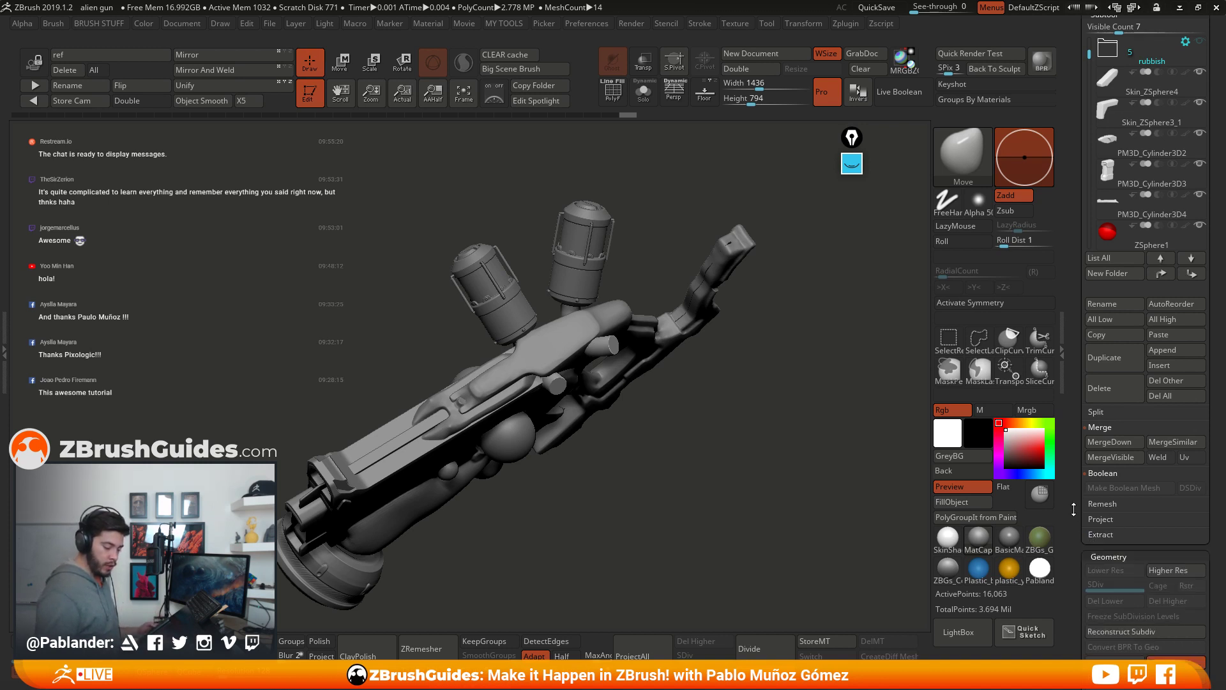
scroll(1139, 448, down, 3)
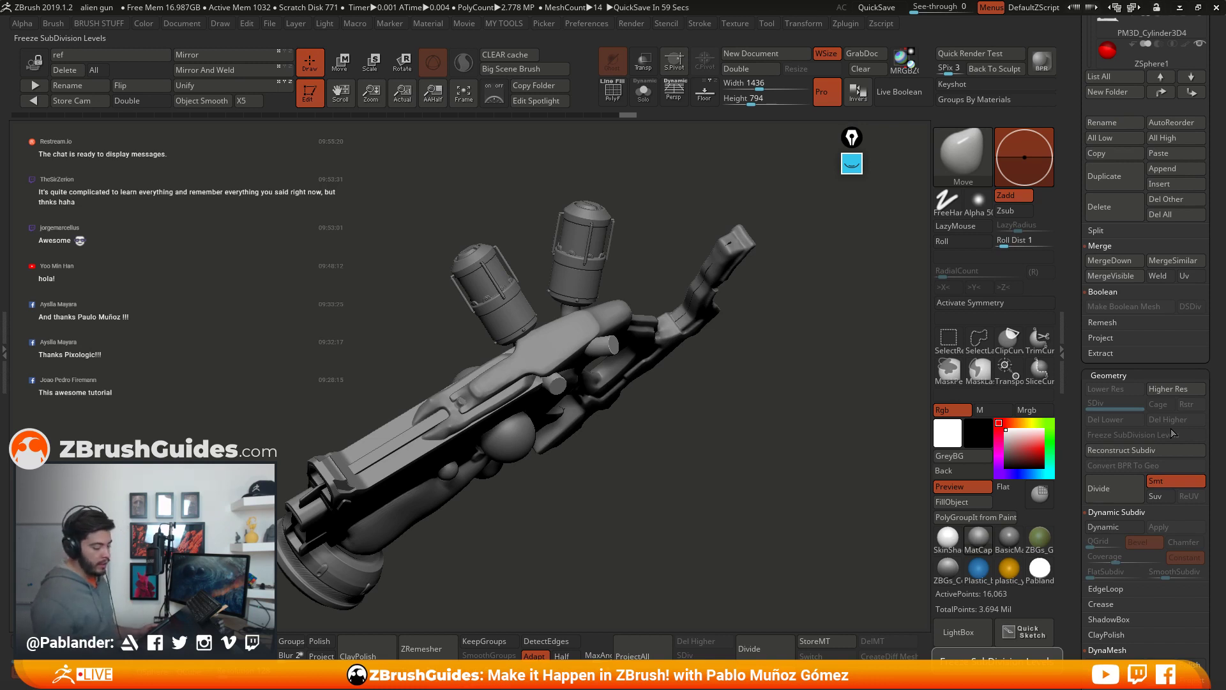
alt+click(601, 255)
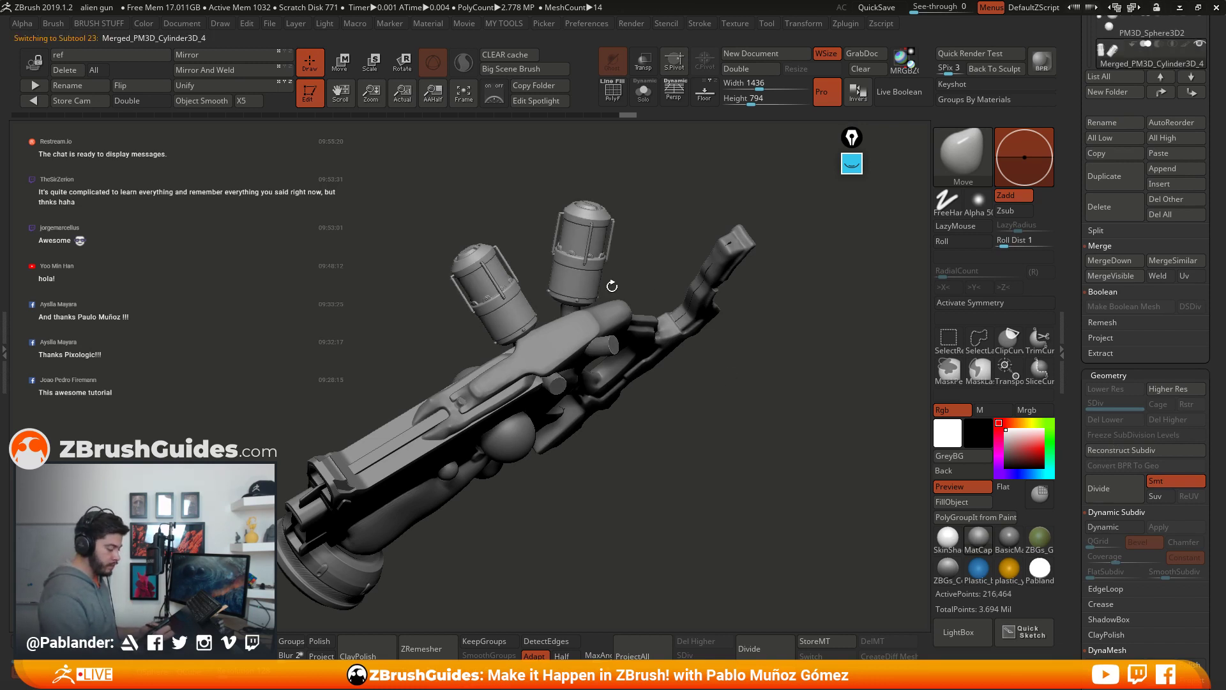
click(231, 71)
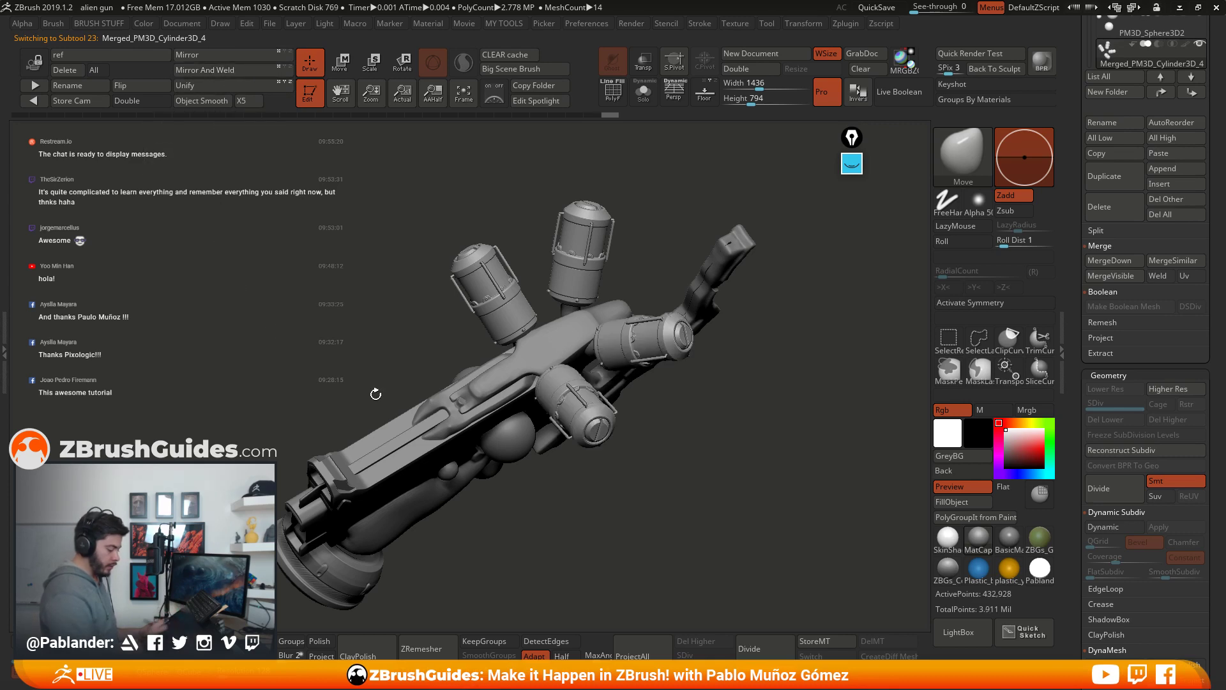
drag(639, 357, 709, 447)
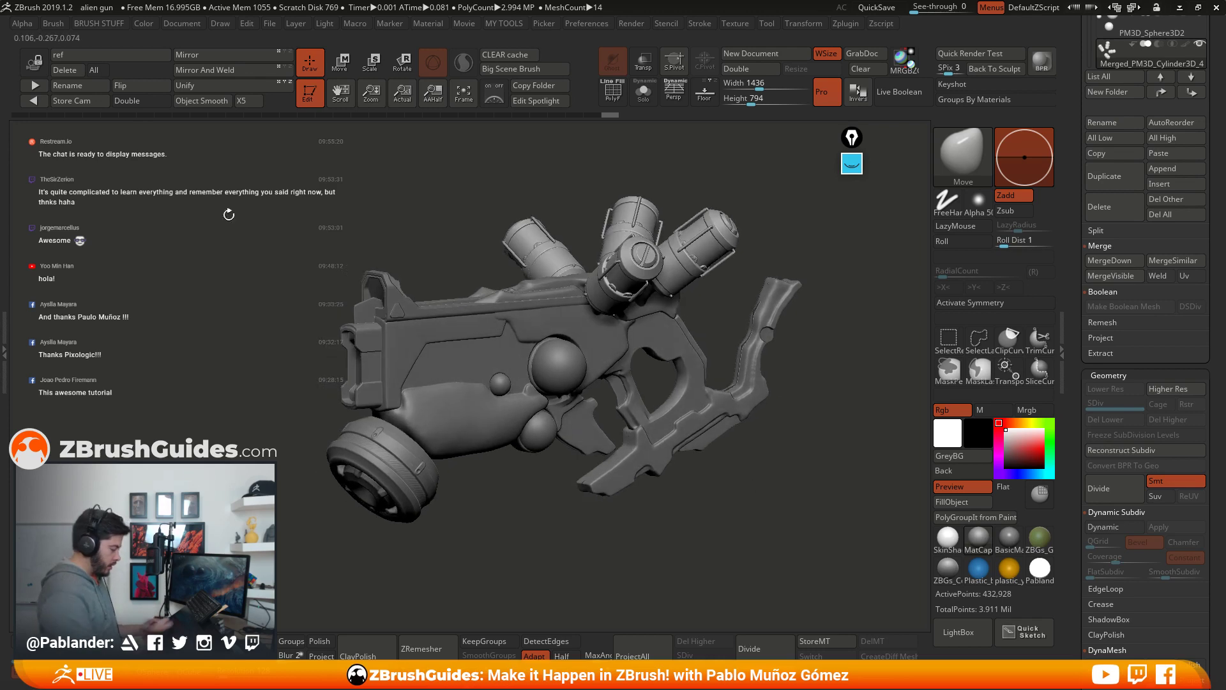
Step: Recall the stored ref view and examine the drawn detail annotations over the gun, with the pen toolbar moved aside
click(107, 57)
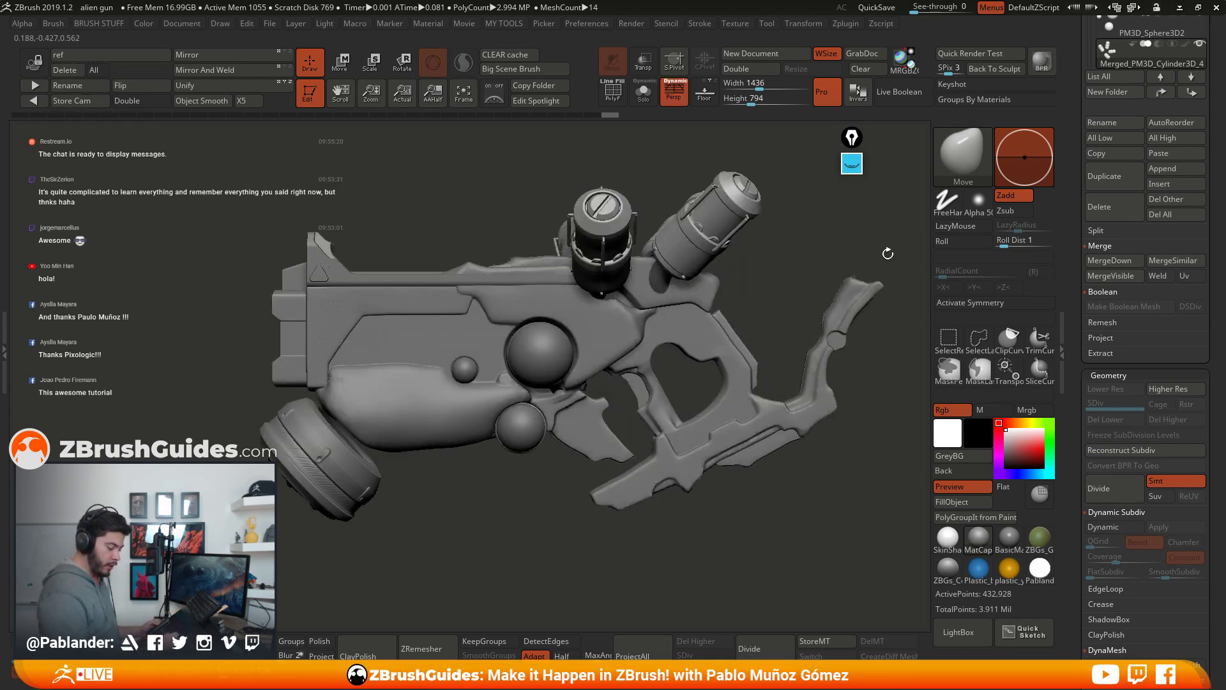
click(1009, 568)
click(980, 564)
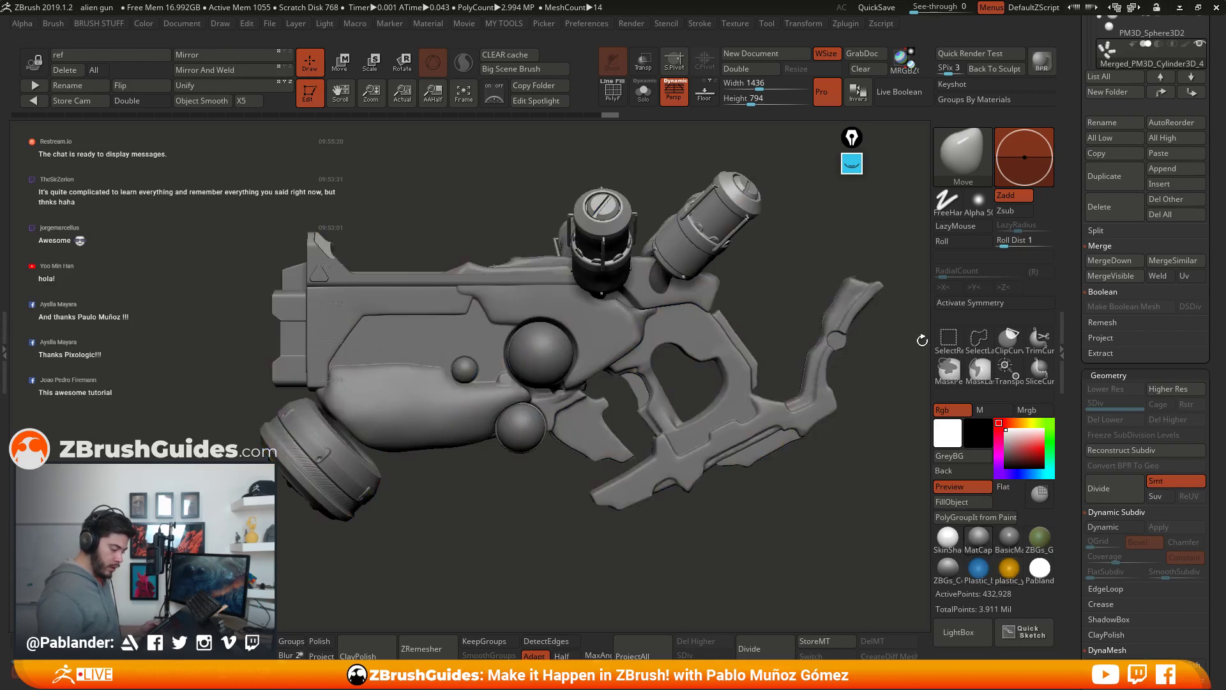
click(852, 165)
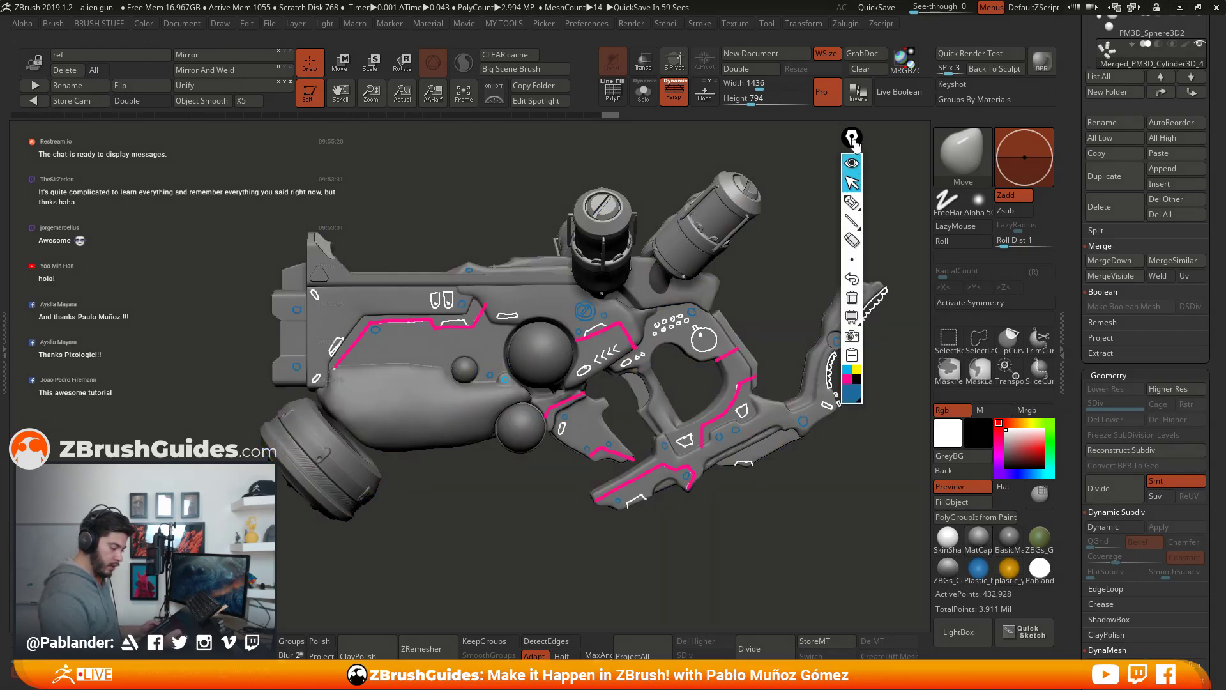
drag(852, 137, 913, 136)
click(913, 255)
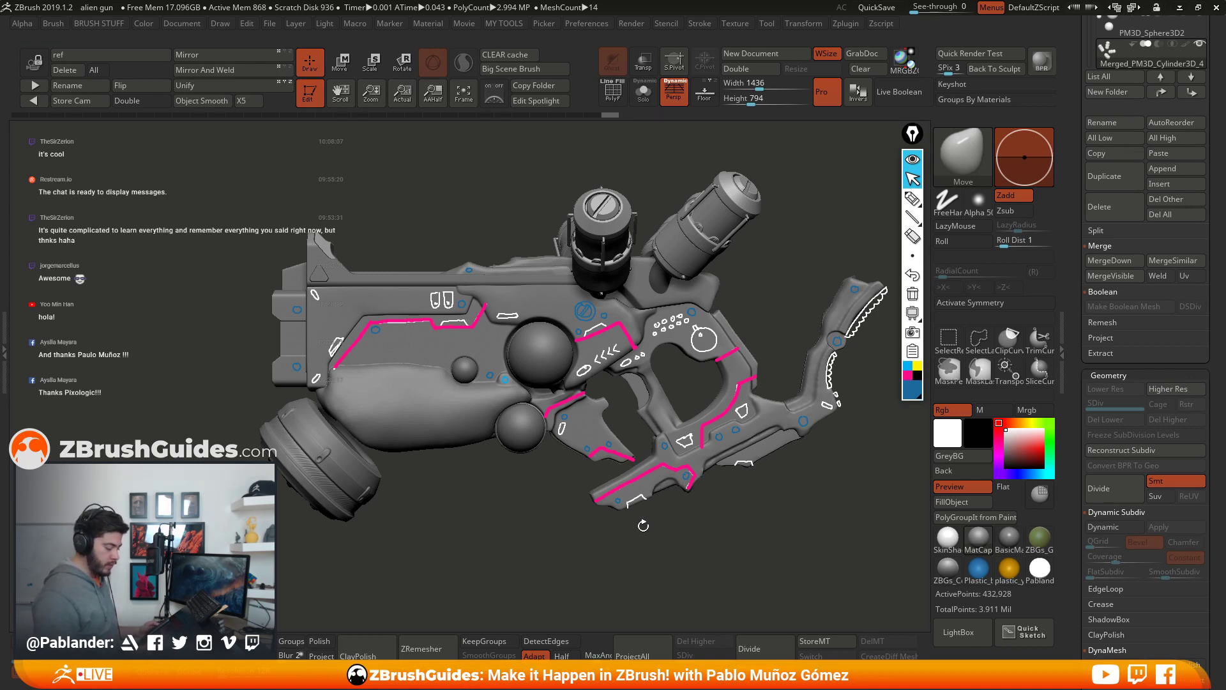
Step: Hide the drawn annotations and quick save the project
click(912, 160)
click(882, 7)
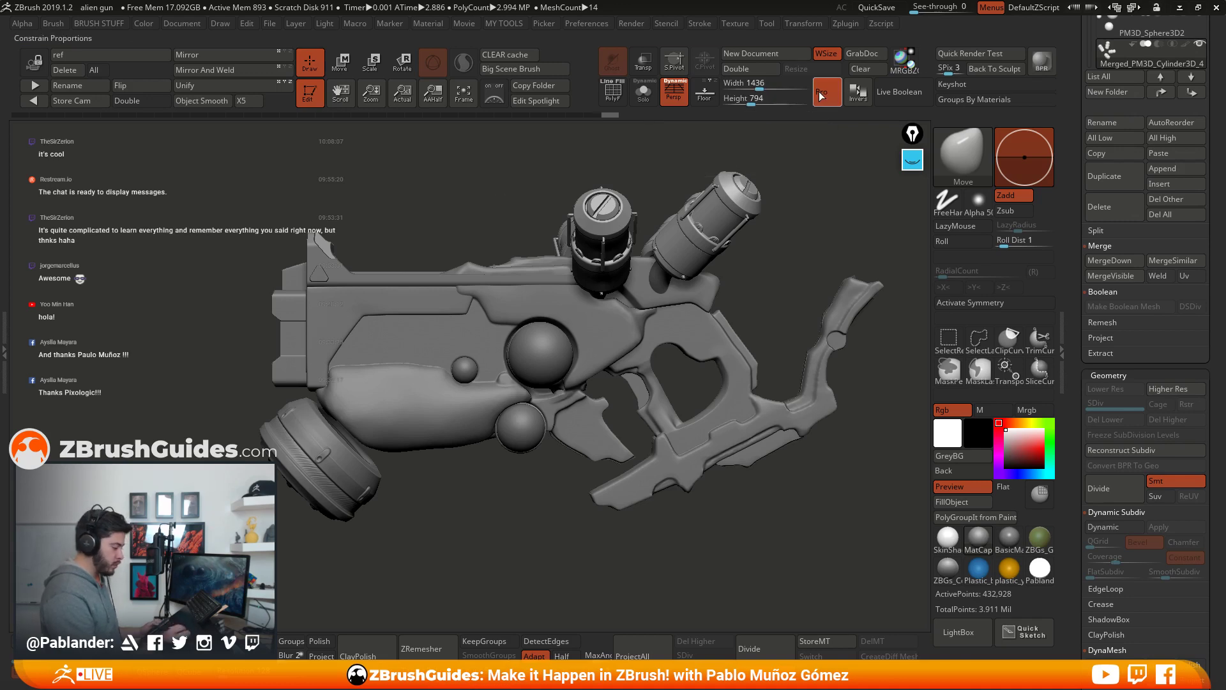
Step: Dock the Document palette above the Tool palette so its size settings stay accessible
click(187, 27)
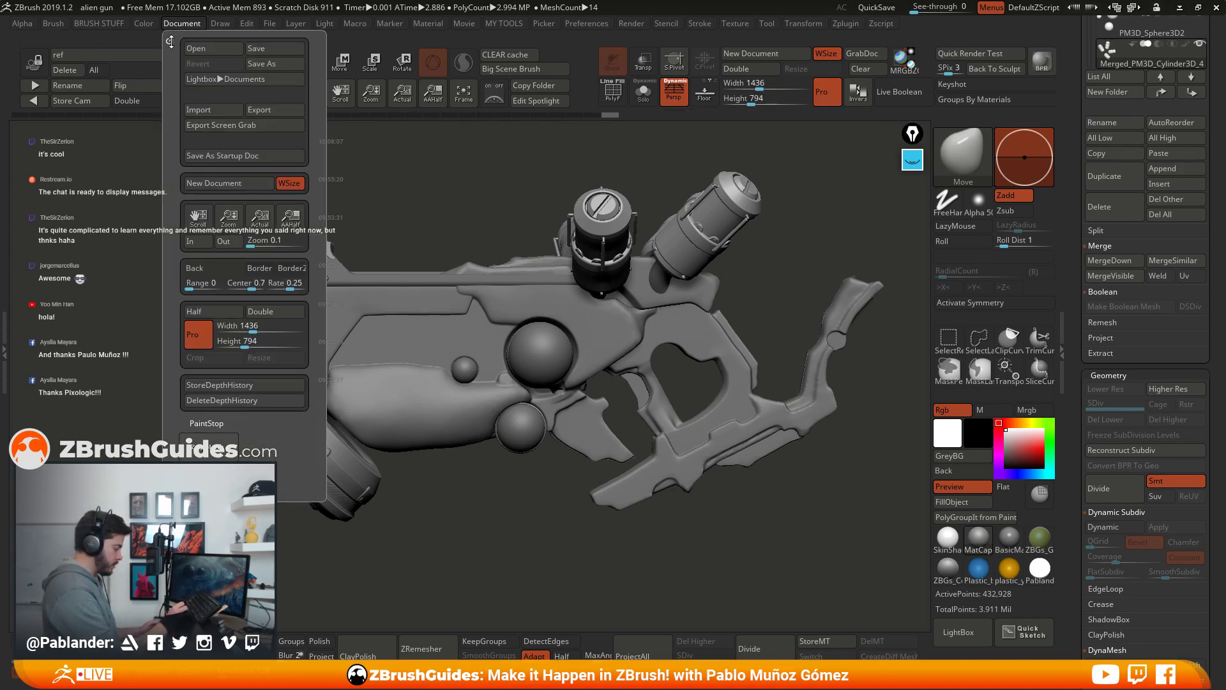
scroll(1159, 133, up, 5)
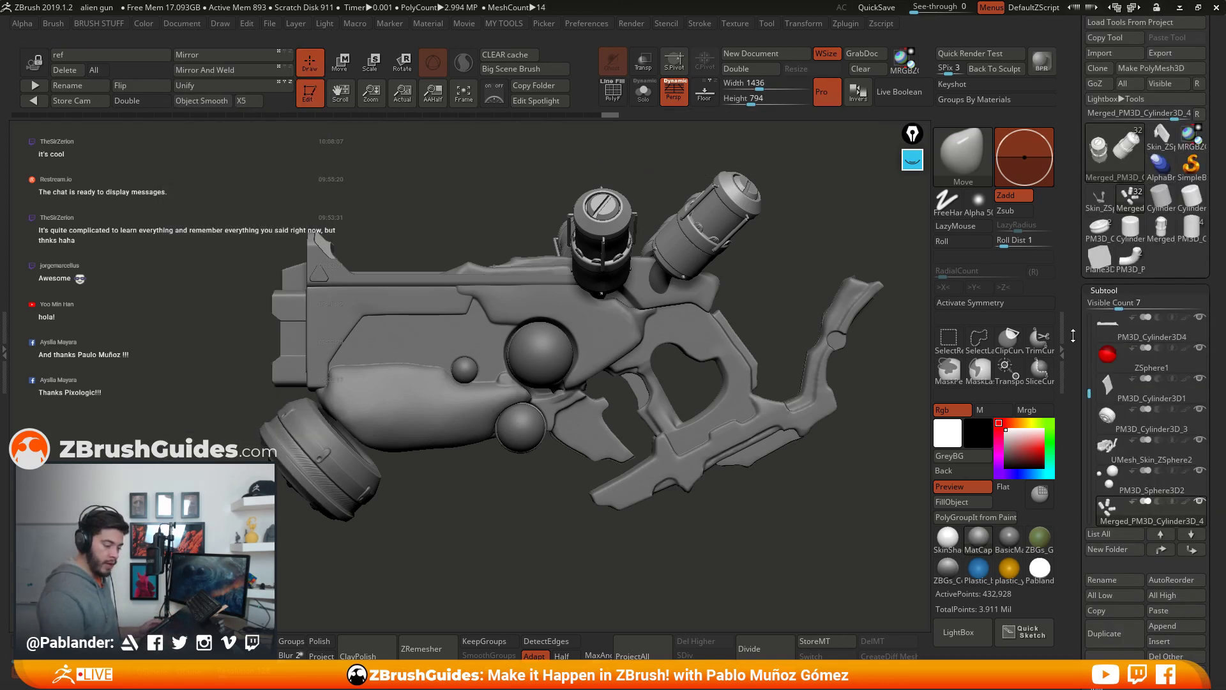
scroll(1088, 489, up, 5)
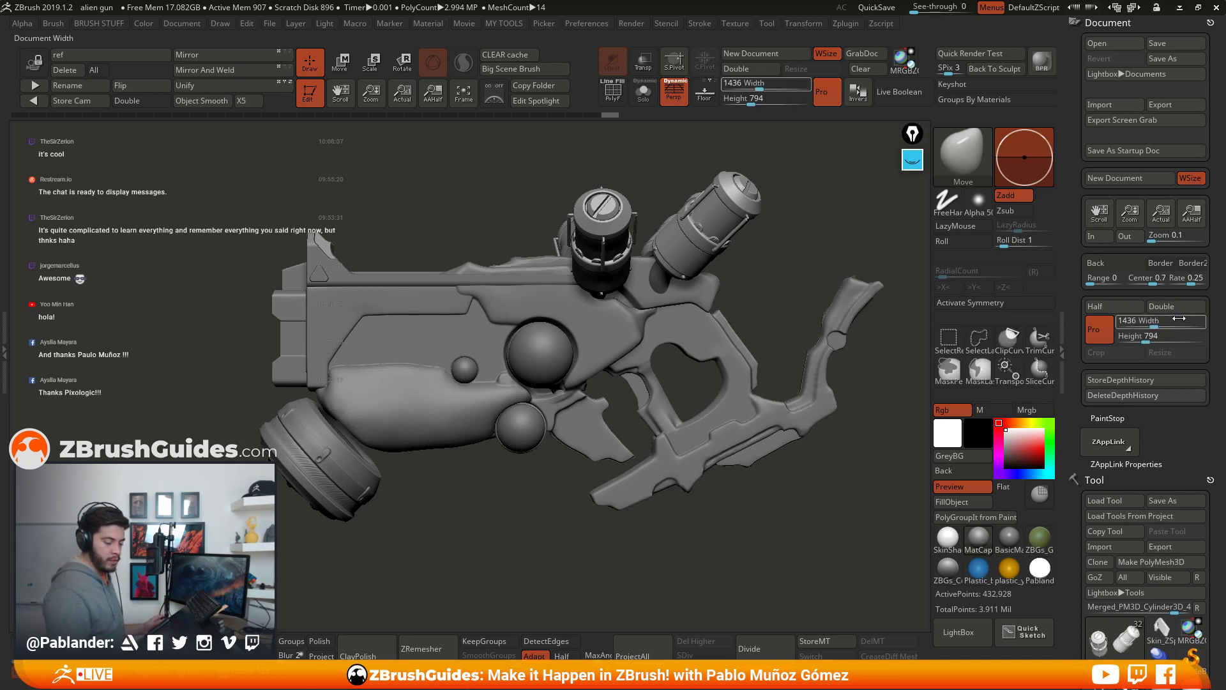
Step: Try a document width of 3305 with the proportions constrained
click(1118, 320)
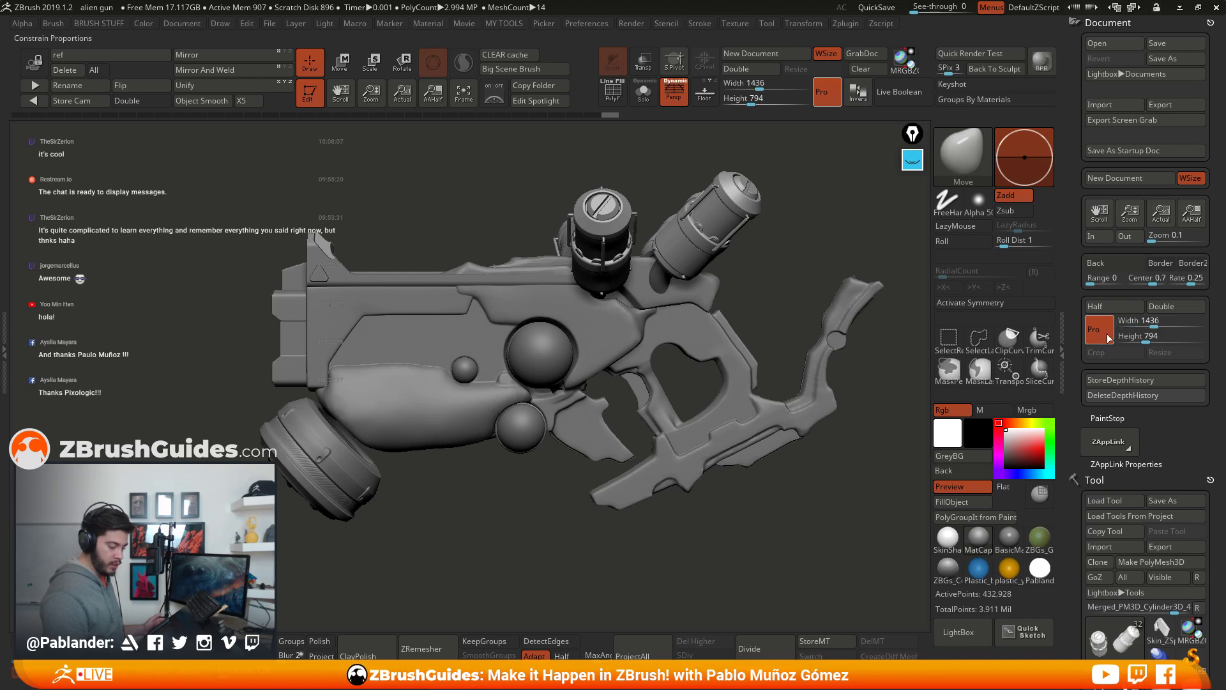
click(1098, 332)
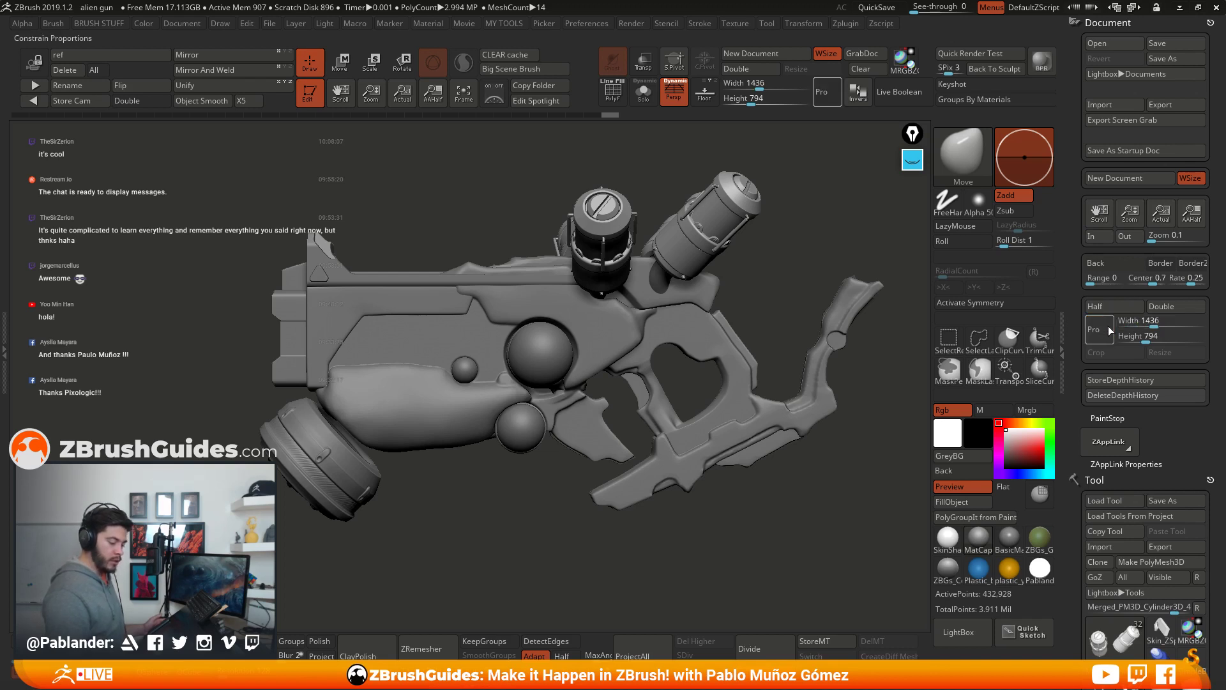
click(1110, 324)
click(1153, 326)
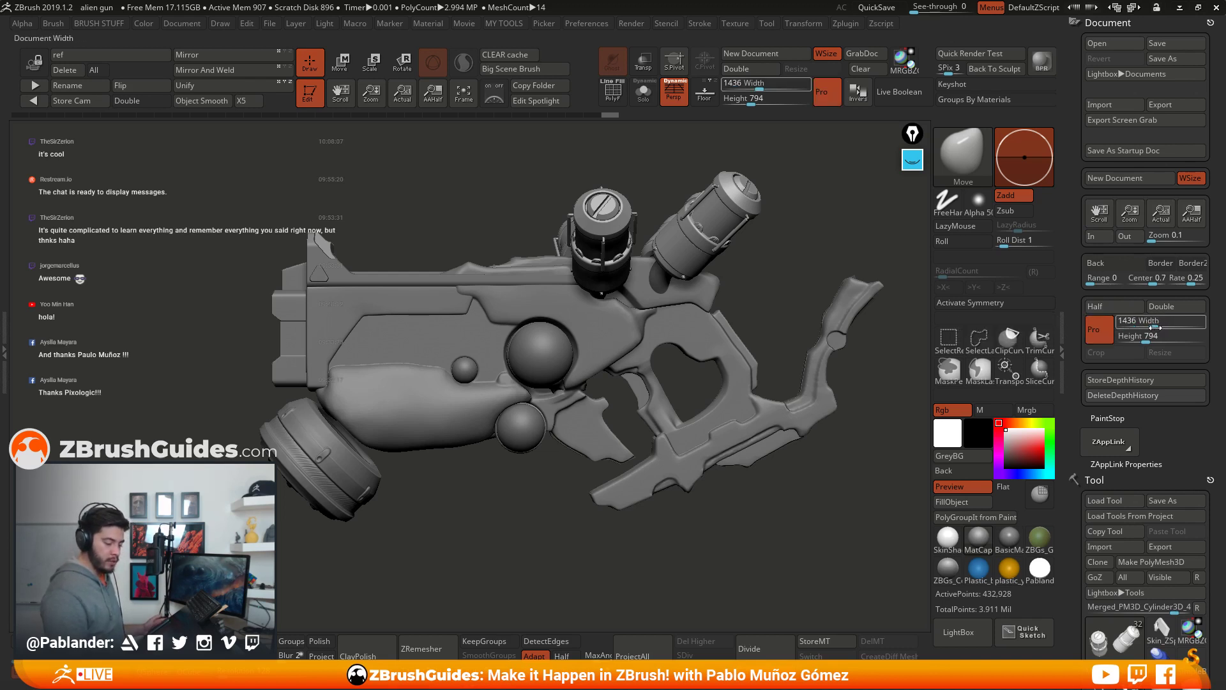
text(3305)
key(Return)
click(1155, 337)
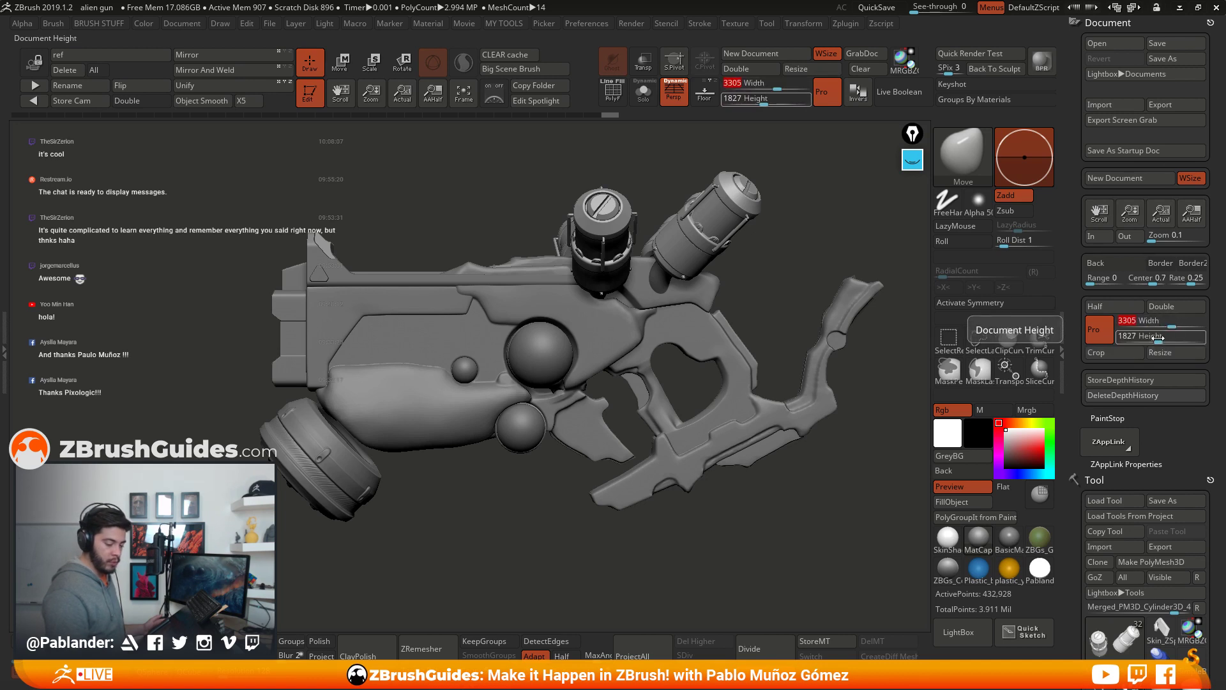
click(1139, 319)
Step: Turn off the document's constrained proportions, then resize it to 1024 by 1024 and accept the resize
click(1093, 329)
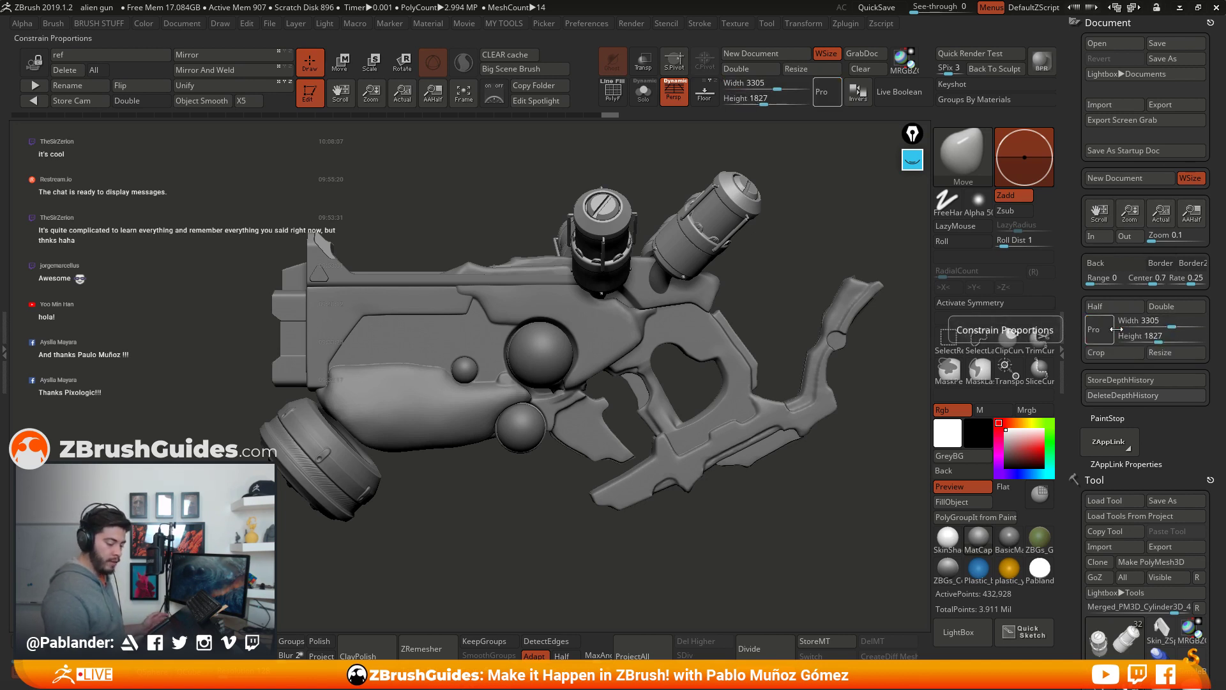
click(1153, 320)
text(1024)
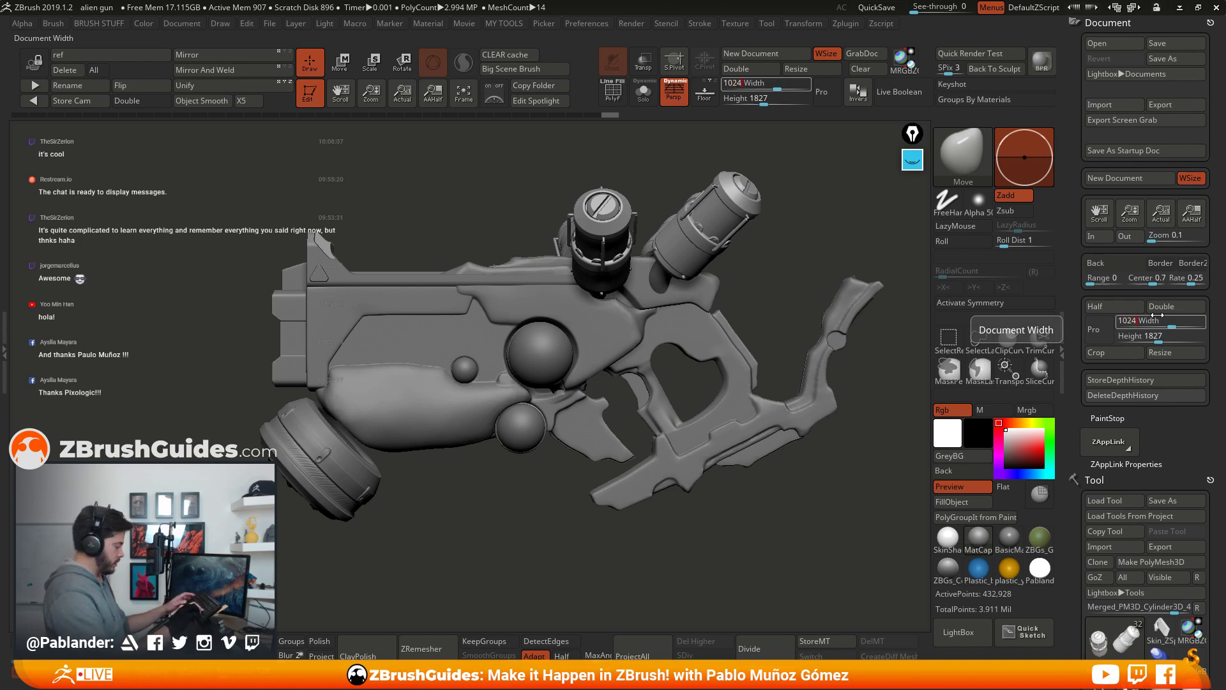
key(Tab)
text(1024)
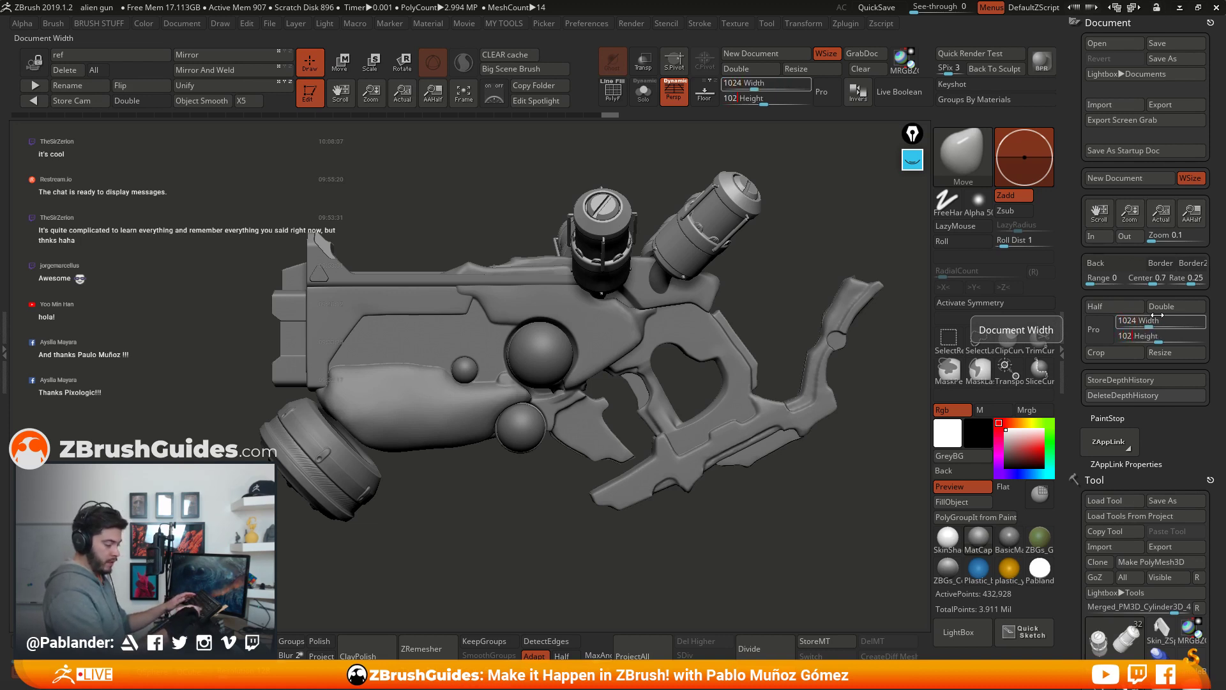
key(Return)
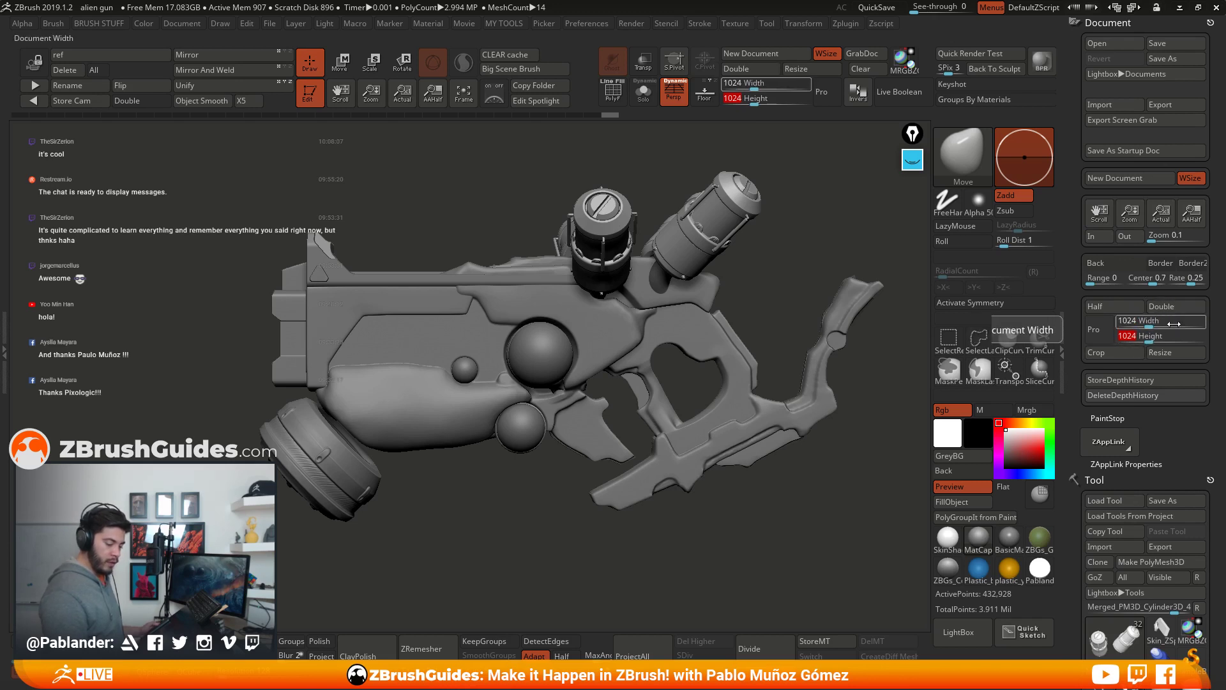
click(1178, 351)
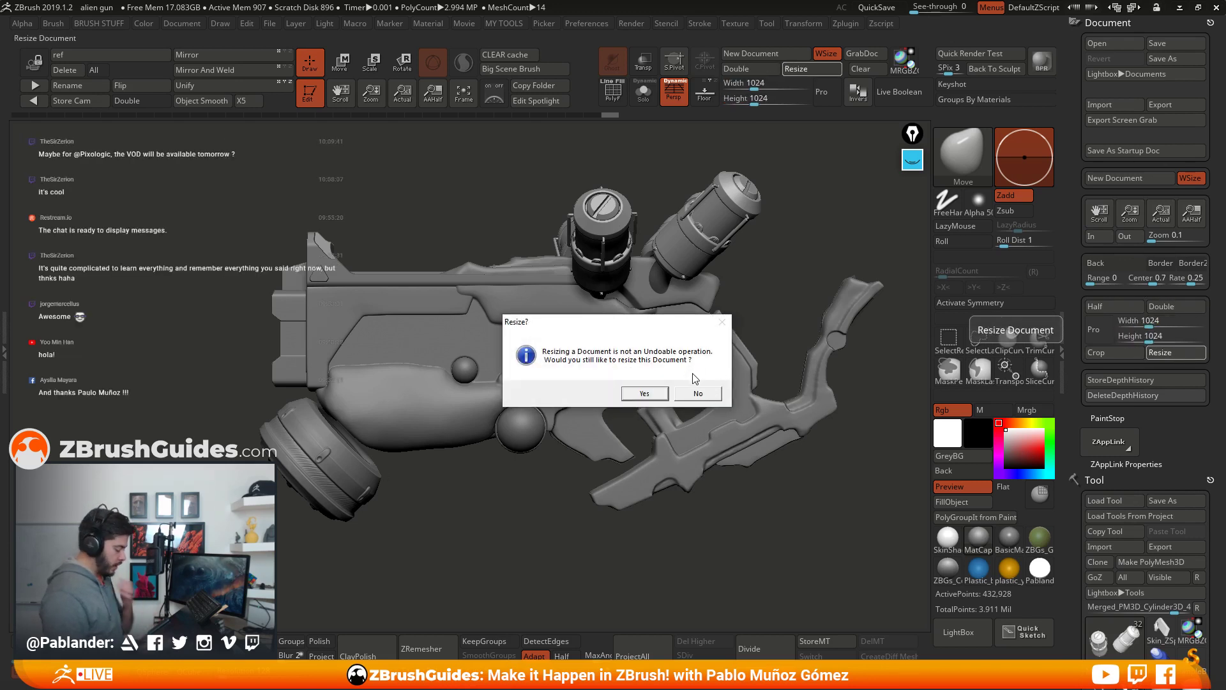
click(645, 394)
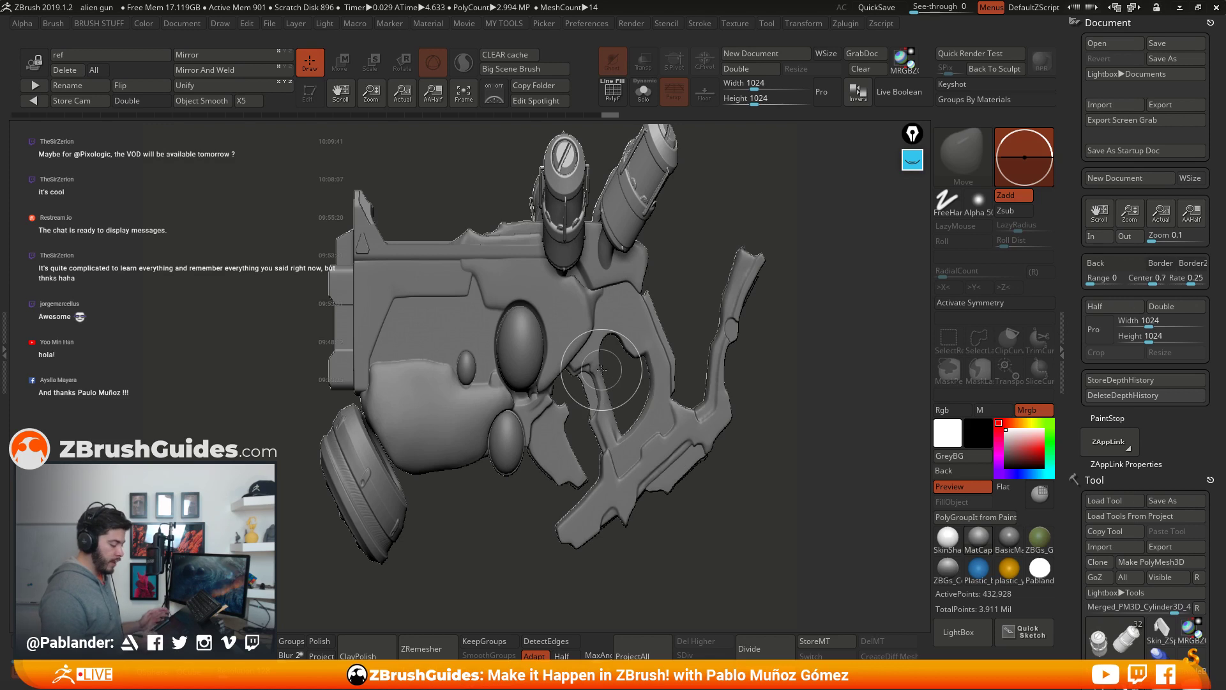
Step: Try to clear the canvas and redraw the gun as an editable model on the resized document
key(ctrl)
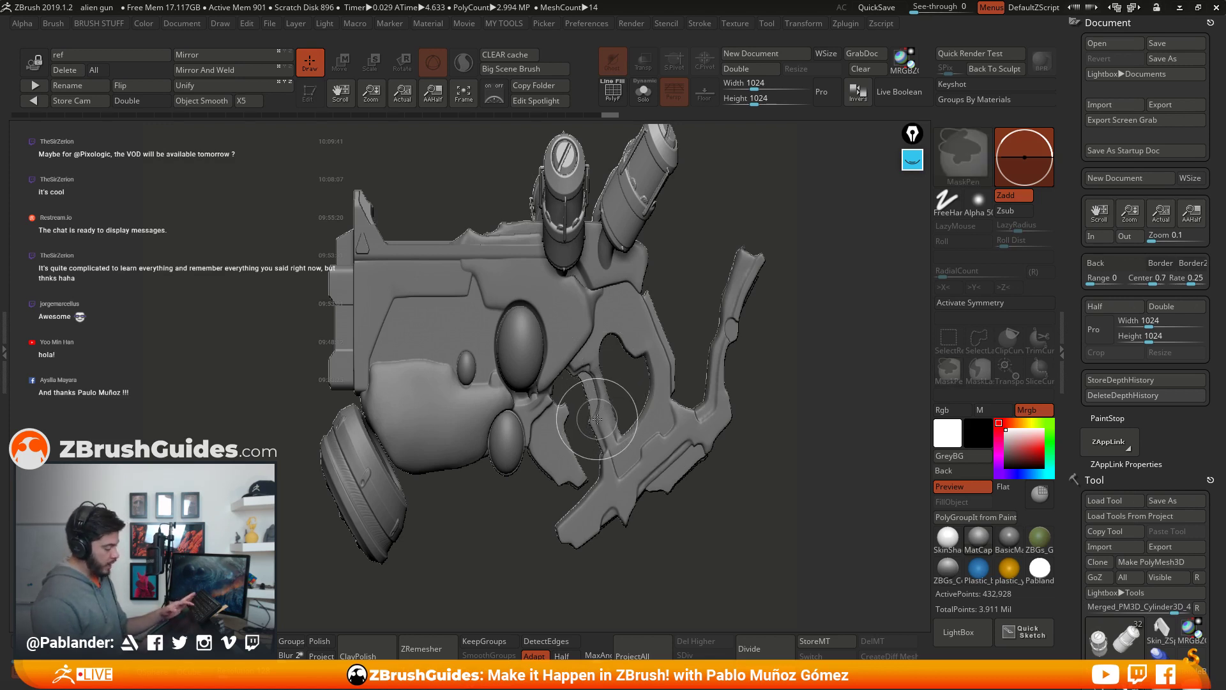
key(ctrl+n)
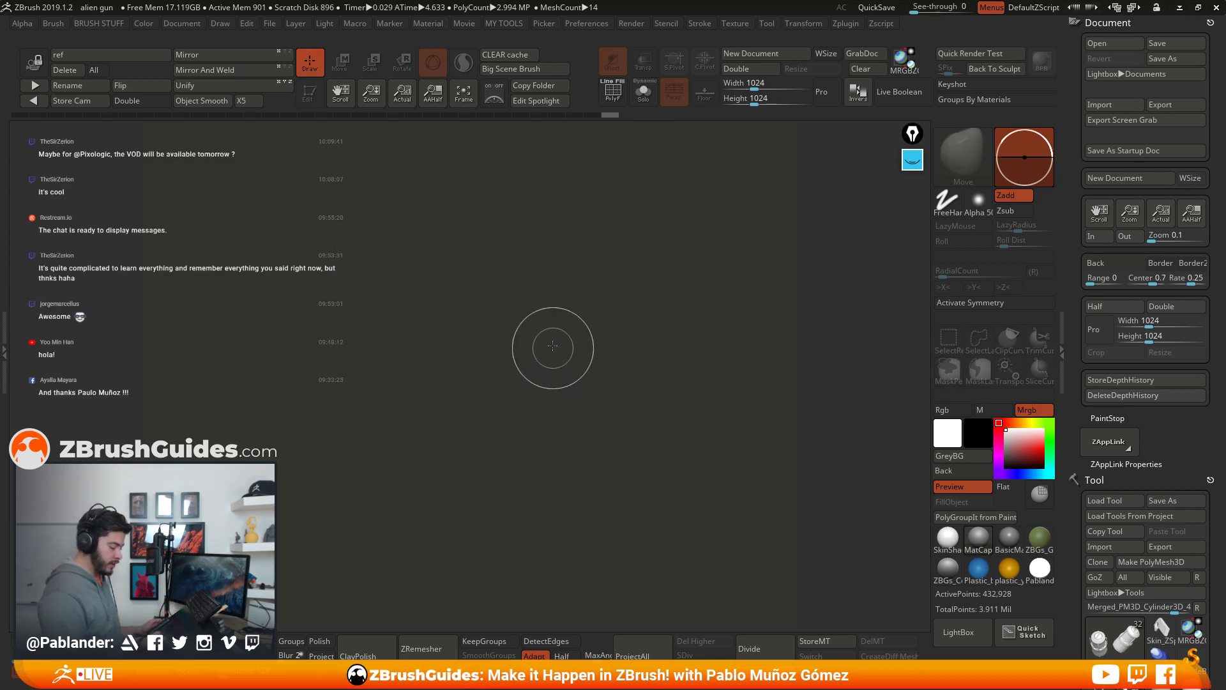
drag(554, 345, 543, 503)
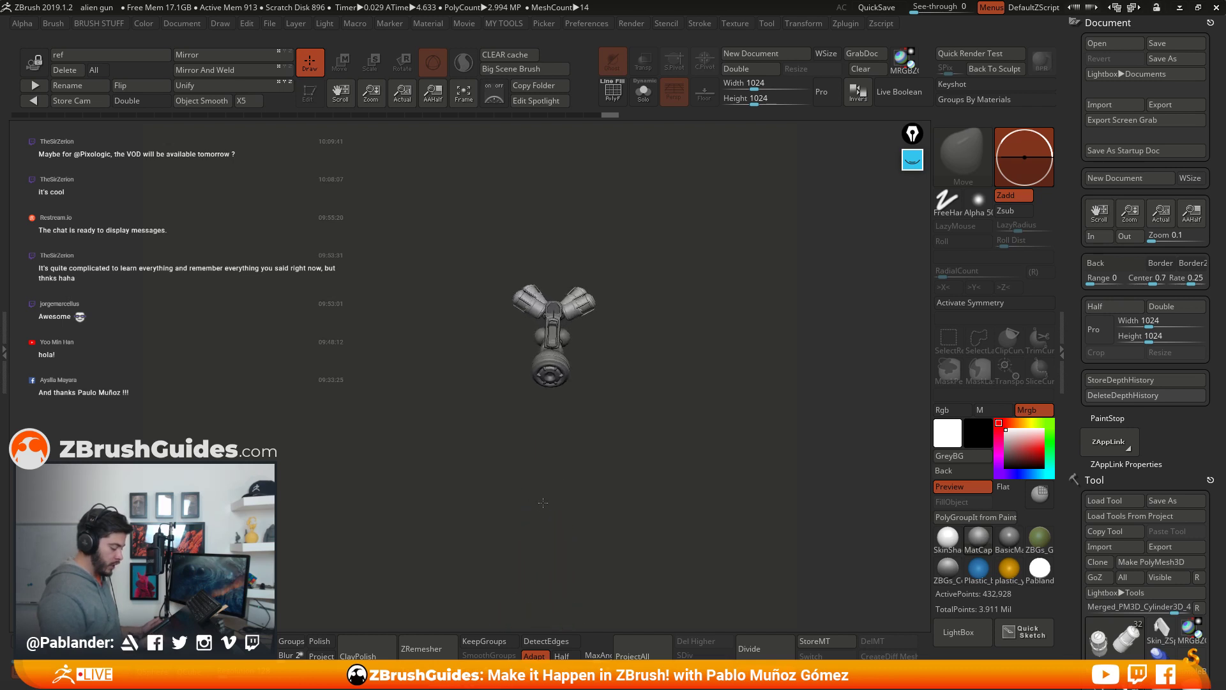
key(t)
key(w)
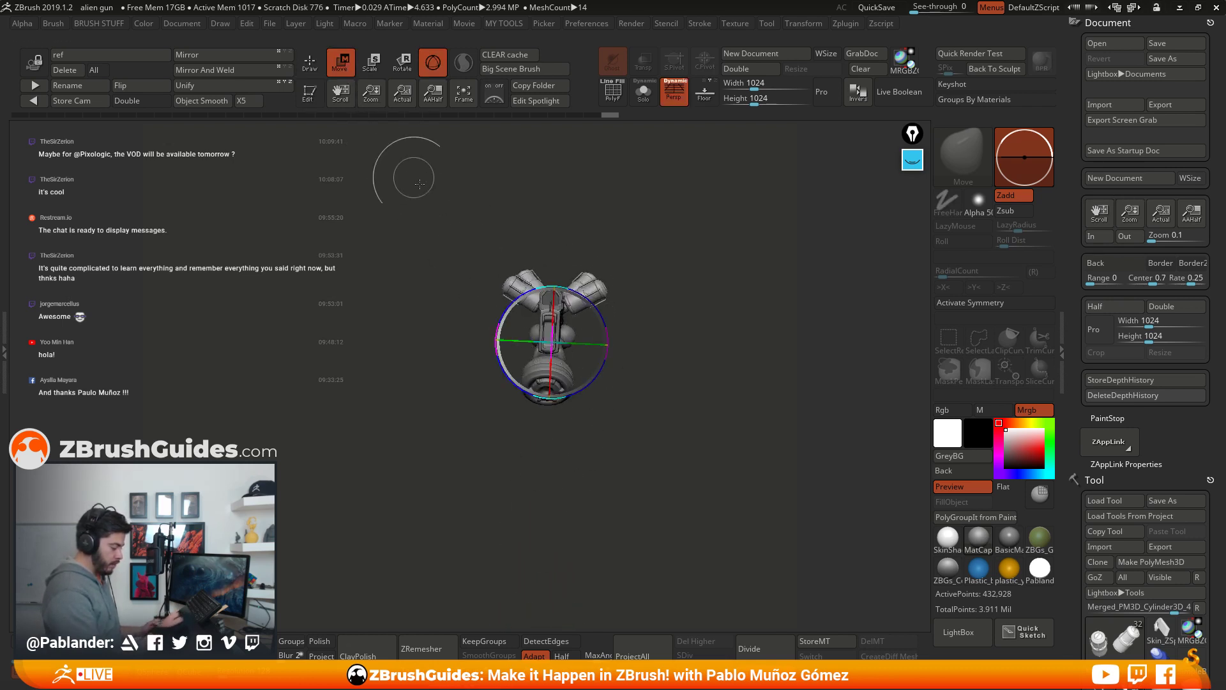
key(q)
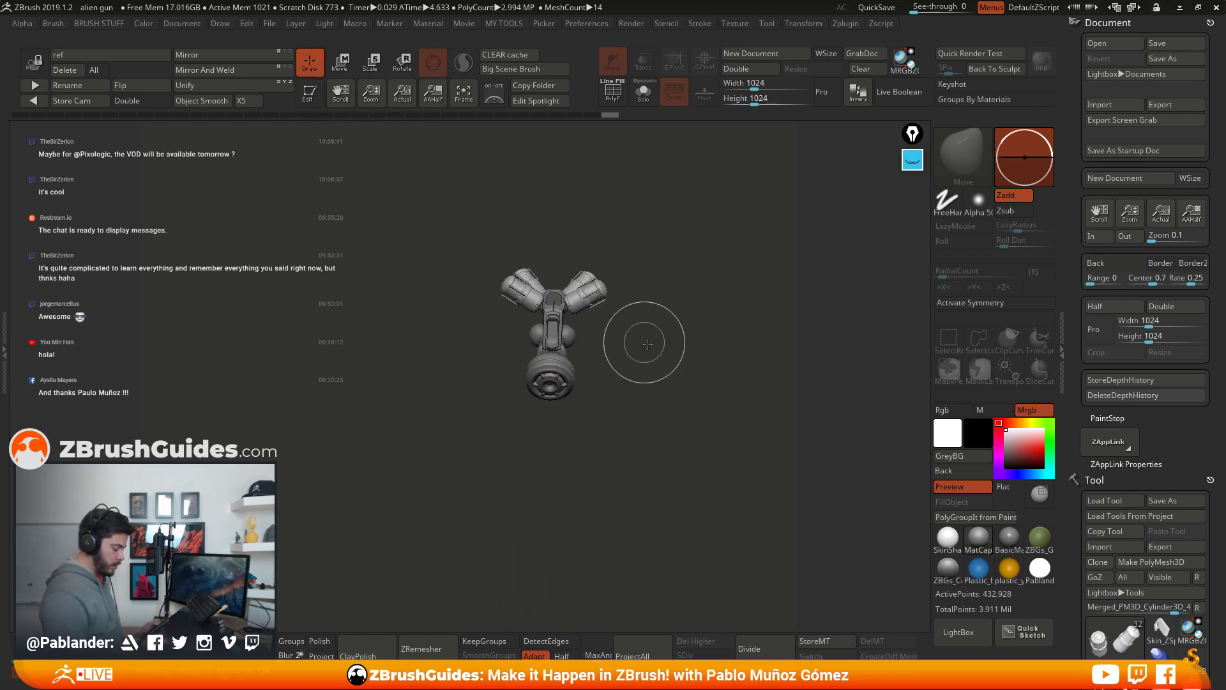
click(629, 363)
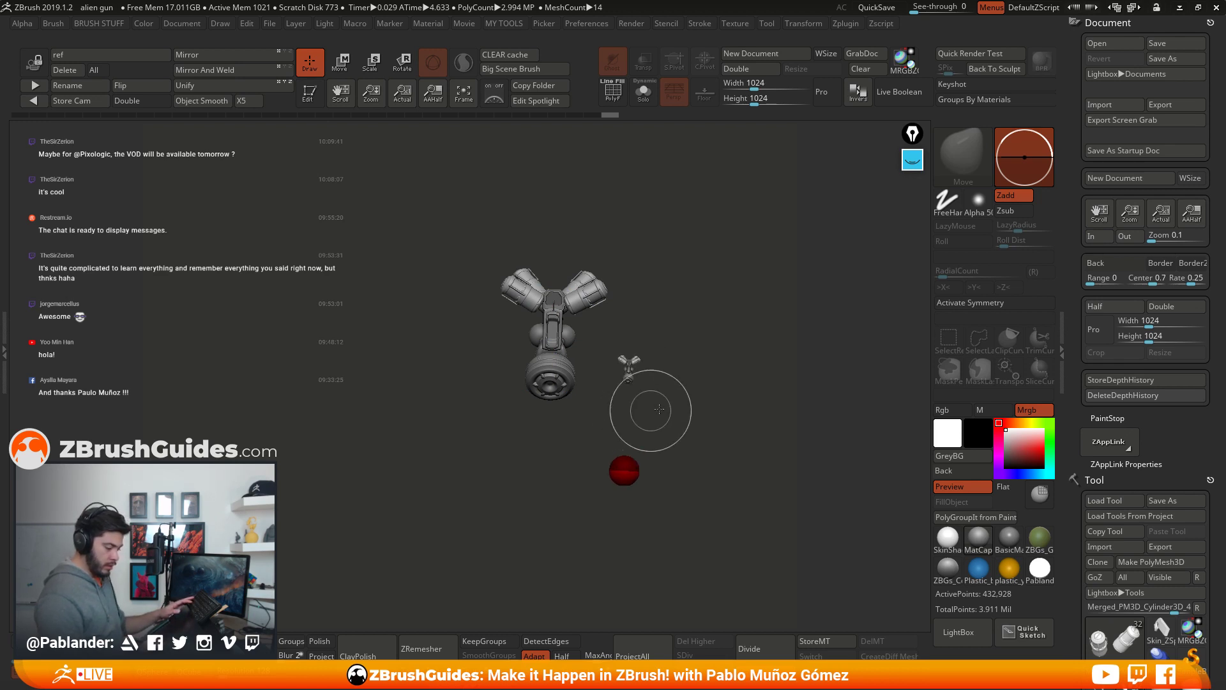
Step: Clear the canvas, draw the gun again and enter Edit mode, turning it to a side view
key(ctrl+n)
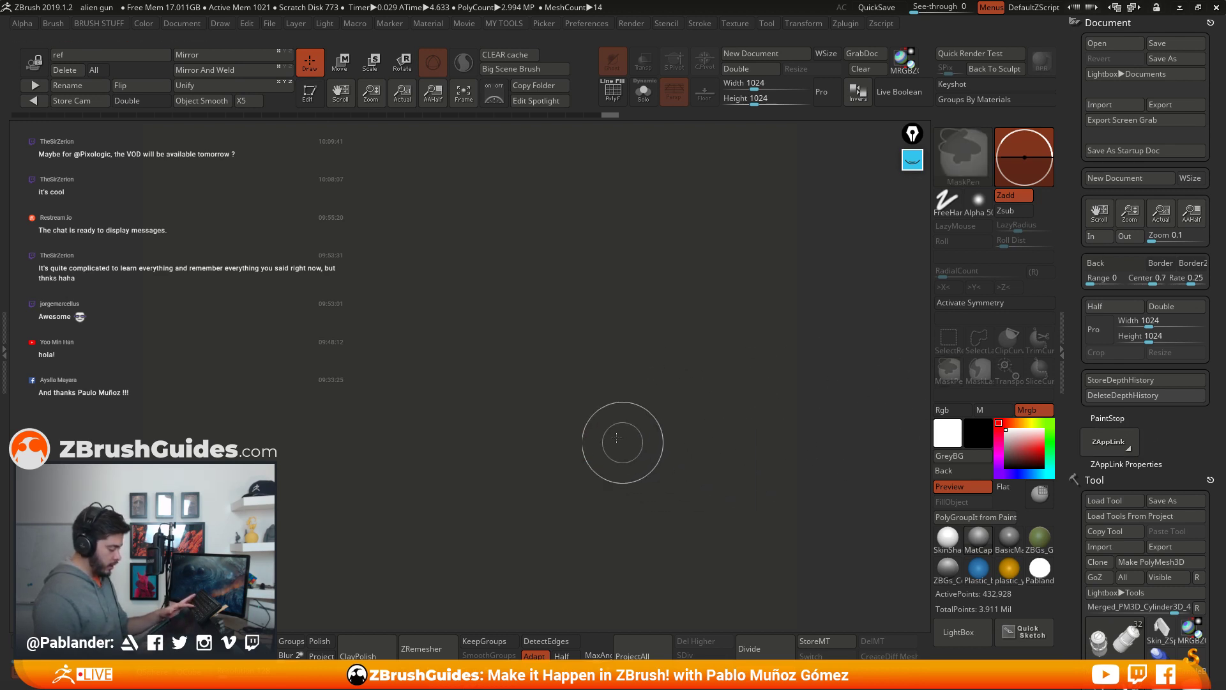
mouse_move(517, 323)
mouse_down()
mouse_move(579, 388)
mouse_move(607, 393)
mouse_move(504, 213)
mouse_up()
key(t)
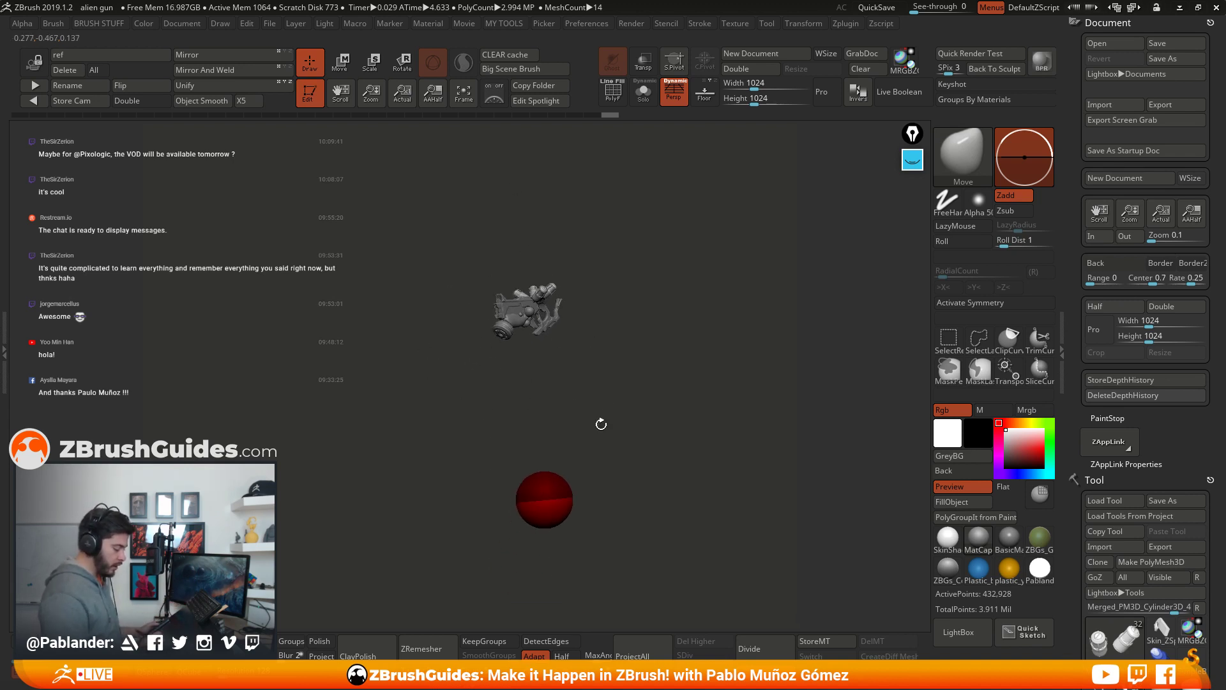
drag(635, 429, 733, 432)
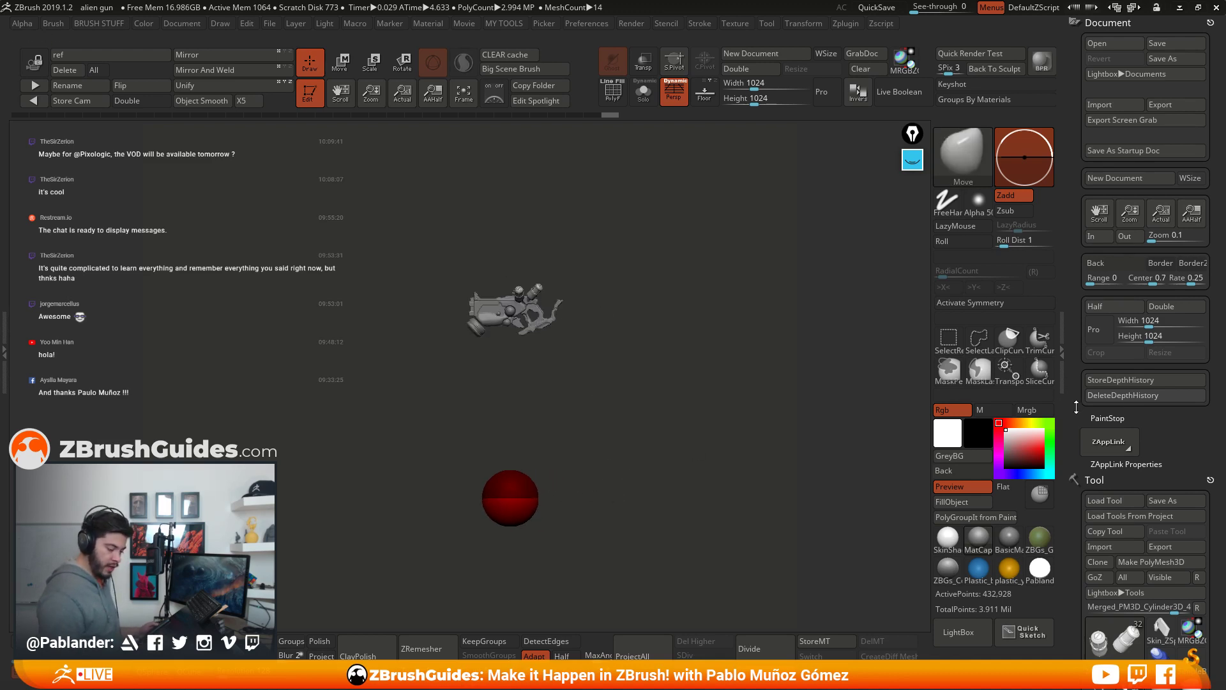
Step: Move the ZSphere1 subtool into the rubbish folder and make UMesh_Skin_ZSphere2 the active subtool
scroll(1144, 383, down, 10)
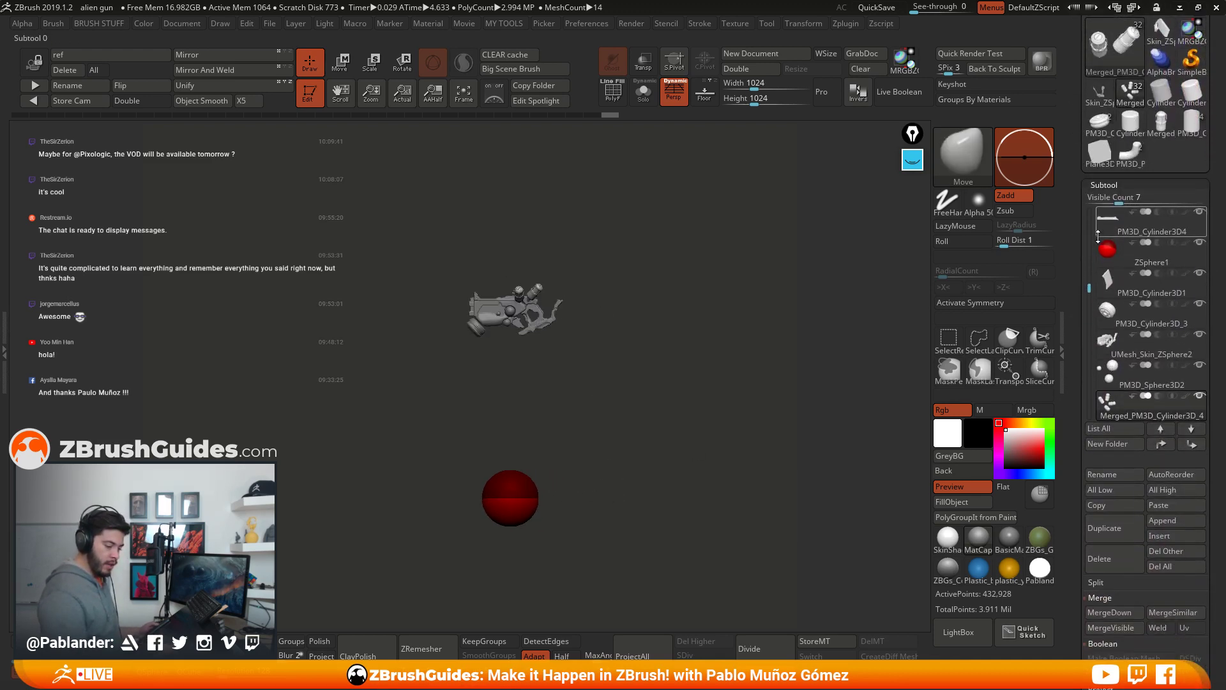
drag(1194, 261, 1155, 411)
click(1153, 229)
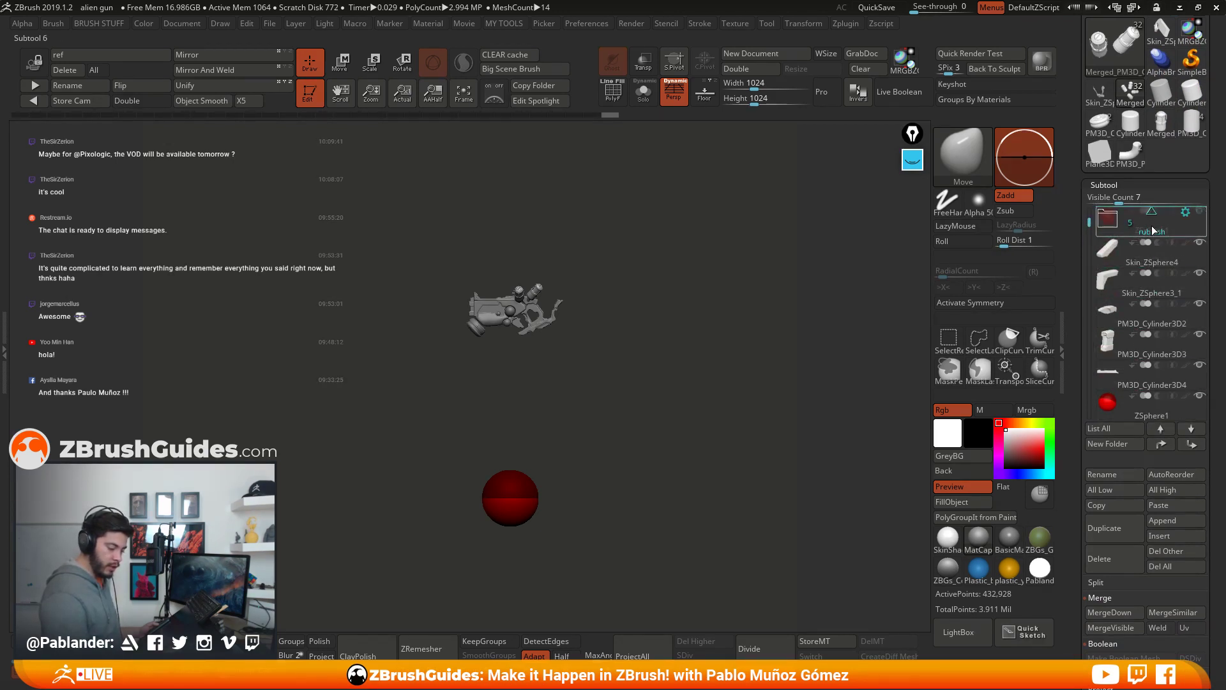
click(1137, 248)
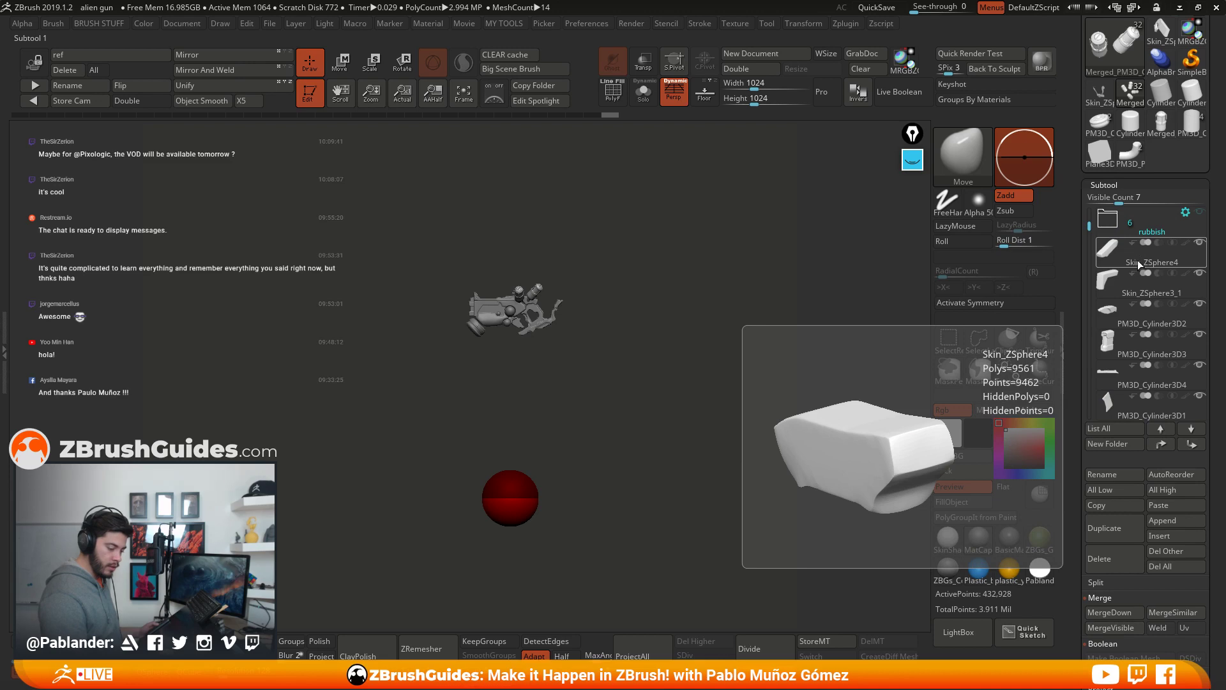
click(1124, 255)
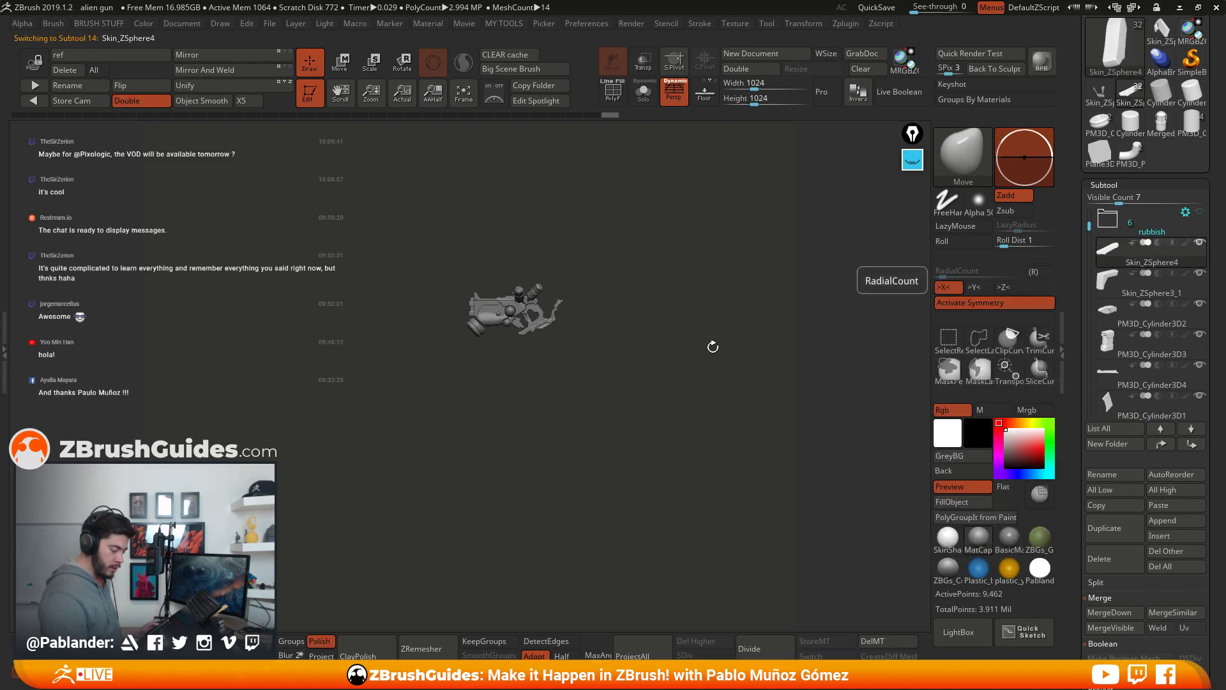
alt+click(498, 310)
drag(572, 313, 663, 415)
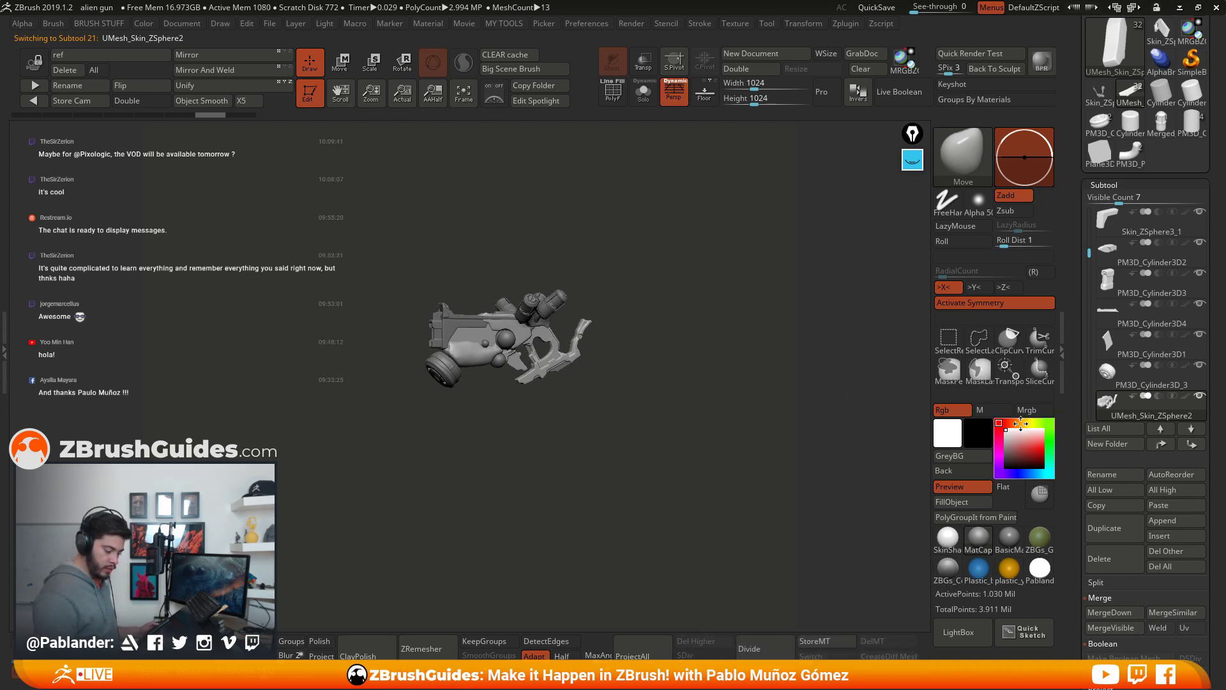
Step: Change the document background to a plain mid grey that is lighter than the surrounding workspace
mouse_move(1021, 423)
mouse_down()
mouse_move(1025, 444)
mouse_move(1005, 443)
mouse_move(1006, 460)
mouse_move(1006, 440)
mouse_up()
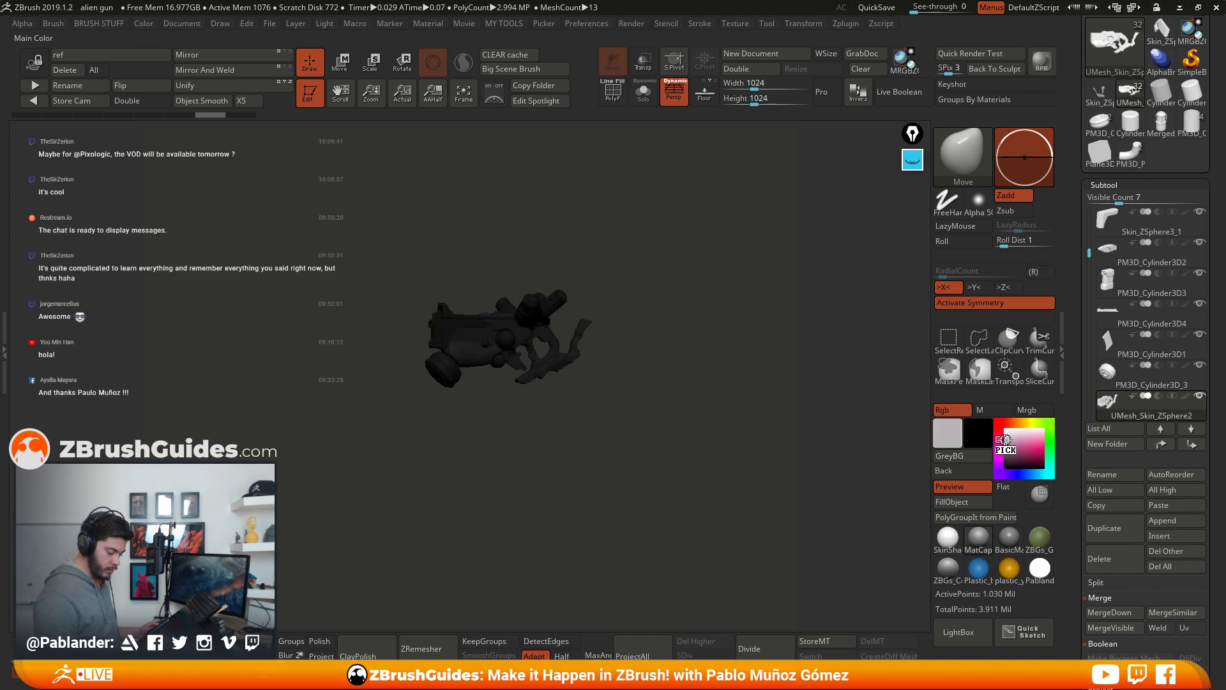
drag(944, 471, 733, 450)
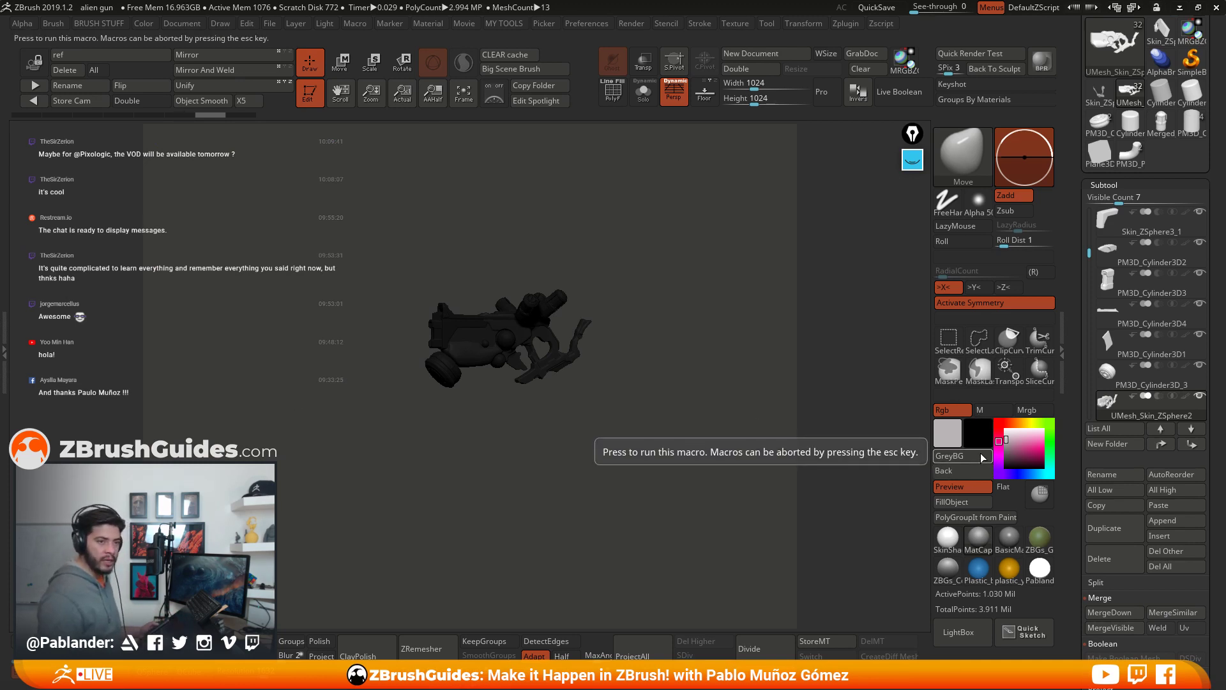
drag(944, 471, 1005, 454)
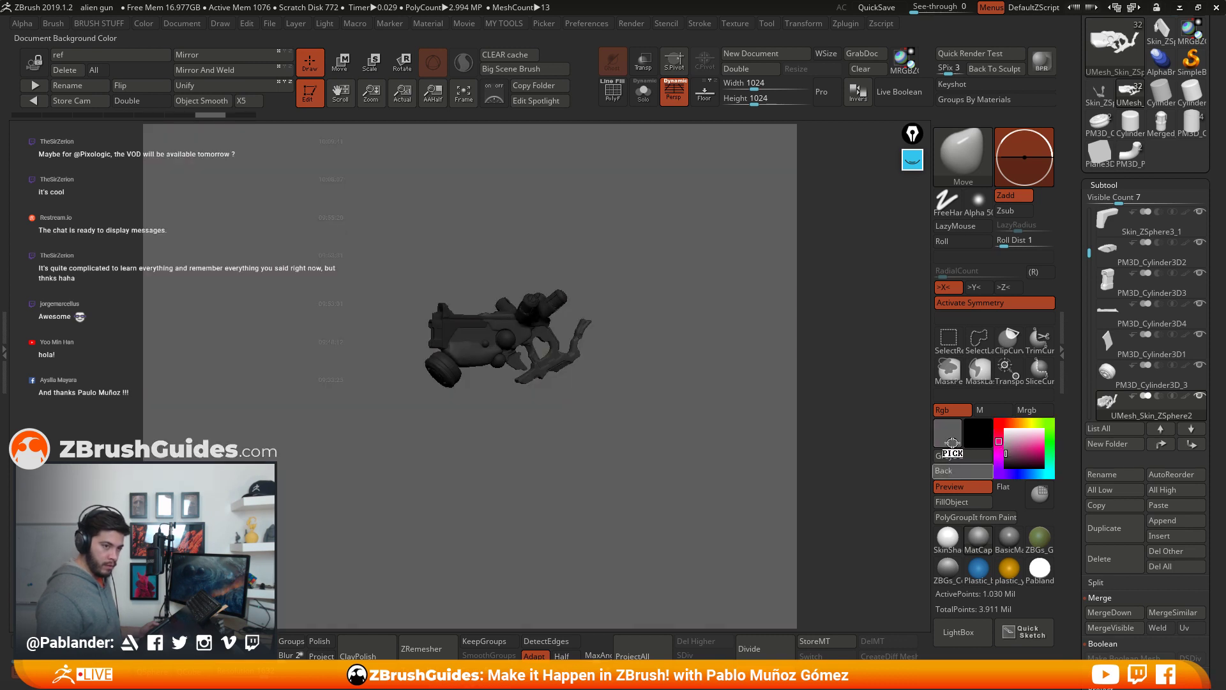
drag(606, 424, 642, 342)
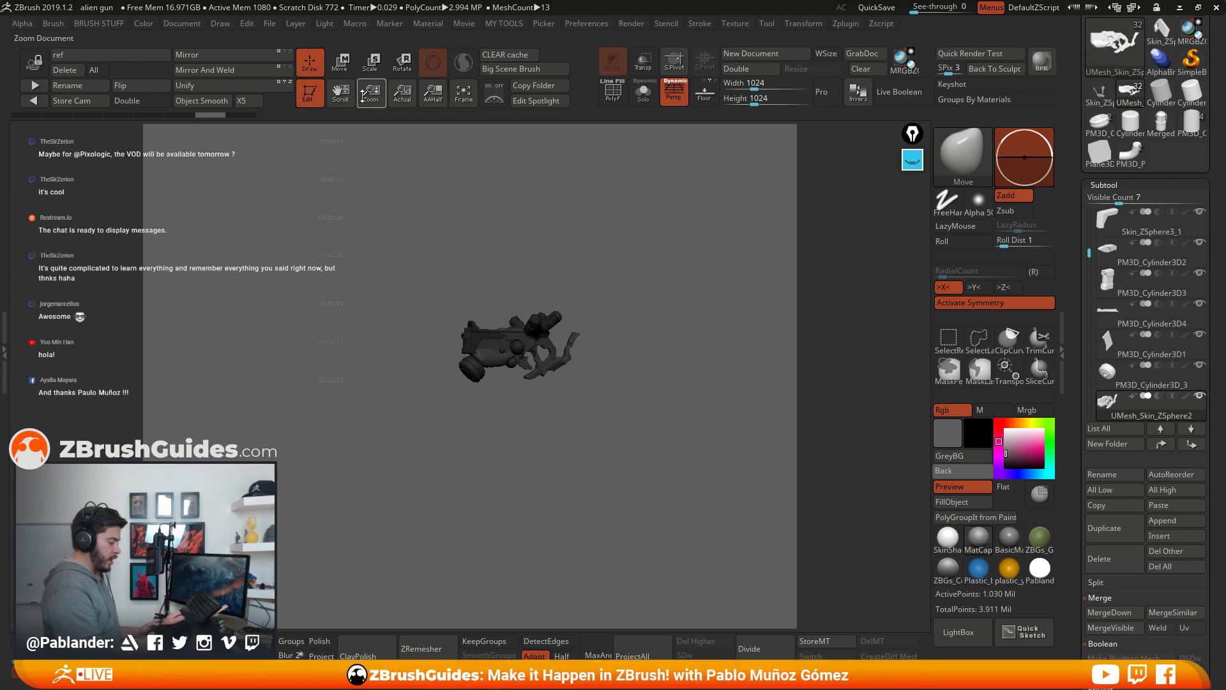
Step: Display the document at AAHalf size, centre it in the workspace and reset the main colour to white
click(435, 99)
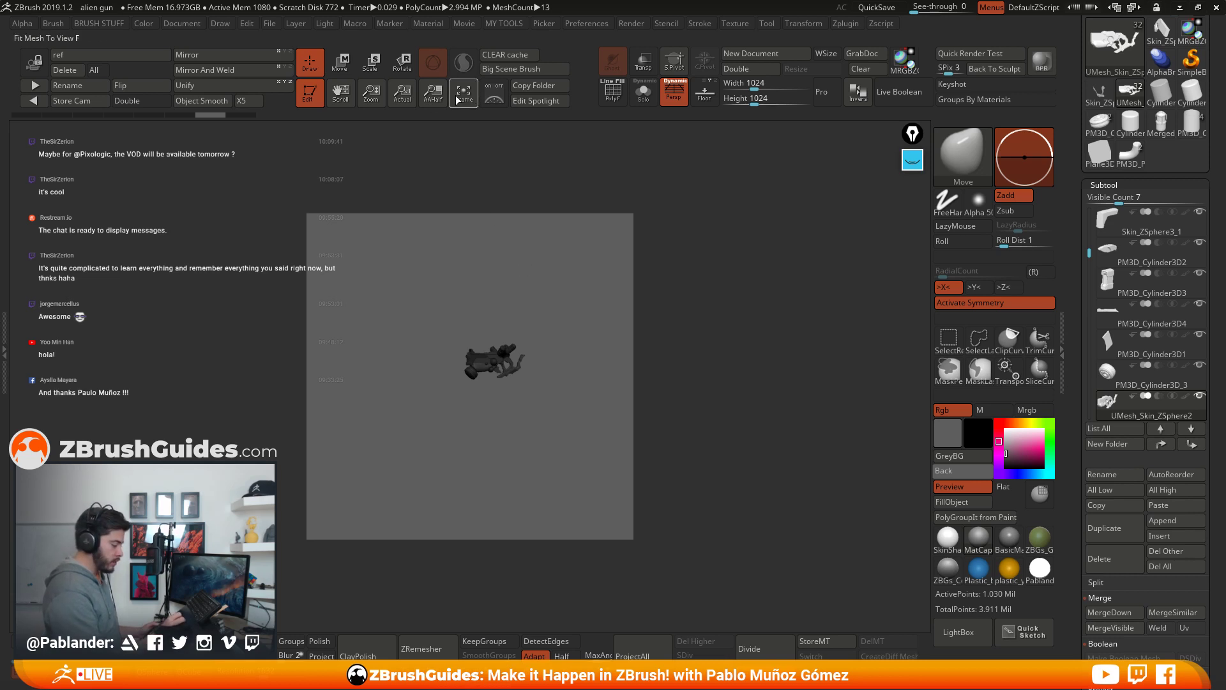
drag(340, 93, 426, 98)
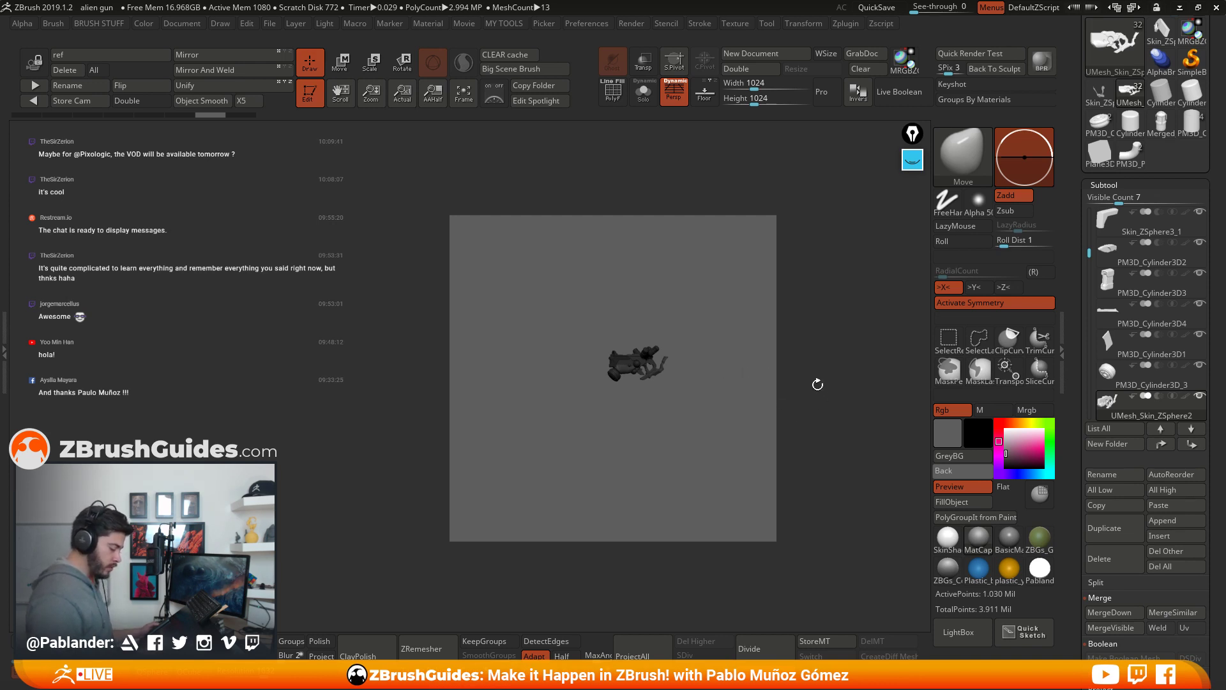
drag(1090, 253, 1090, 215)
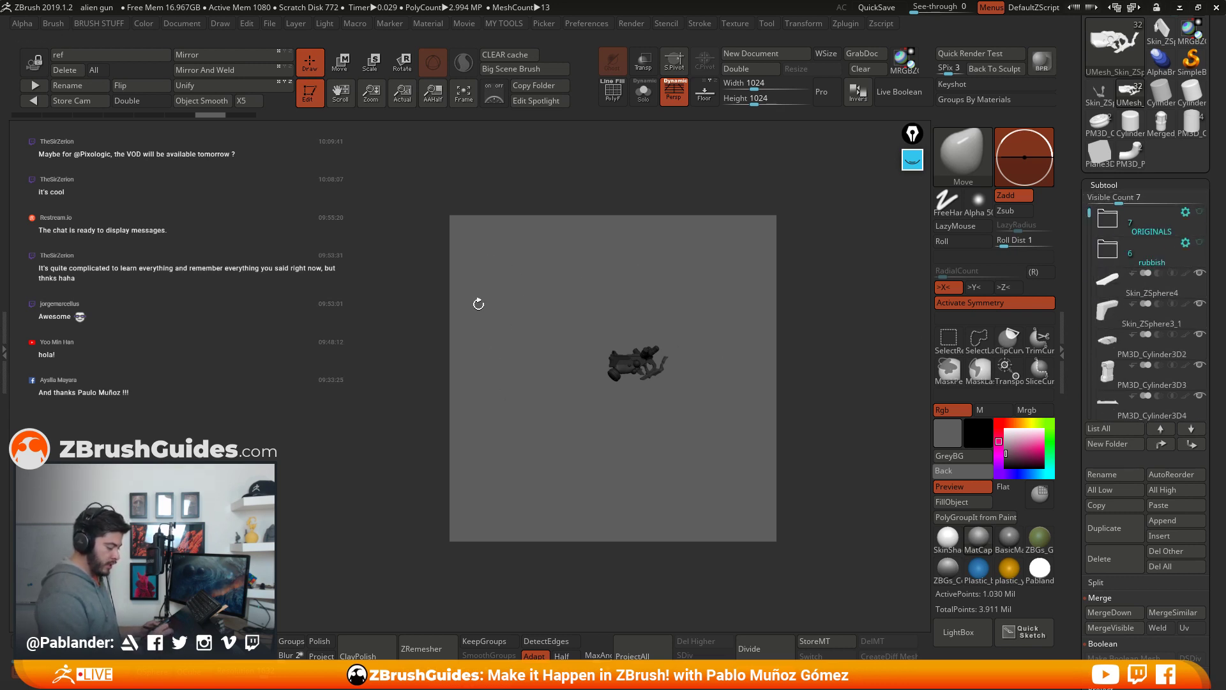
drag(612, 324, 712, 422)
click(1004, 430)
scroll(1094, 254, up, 3)
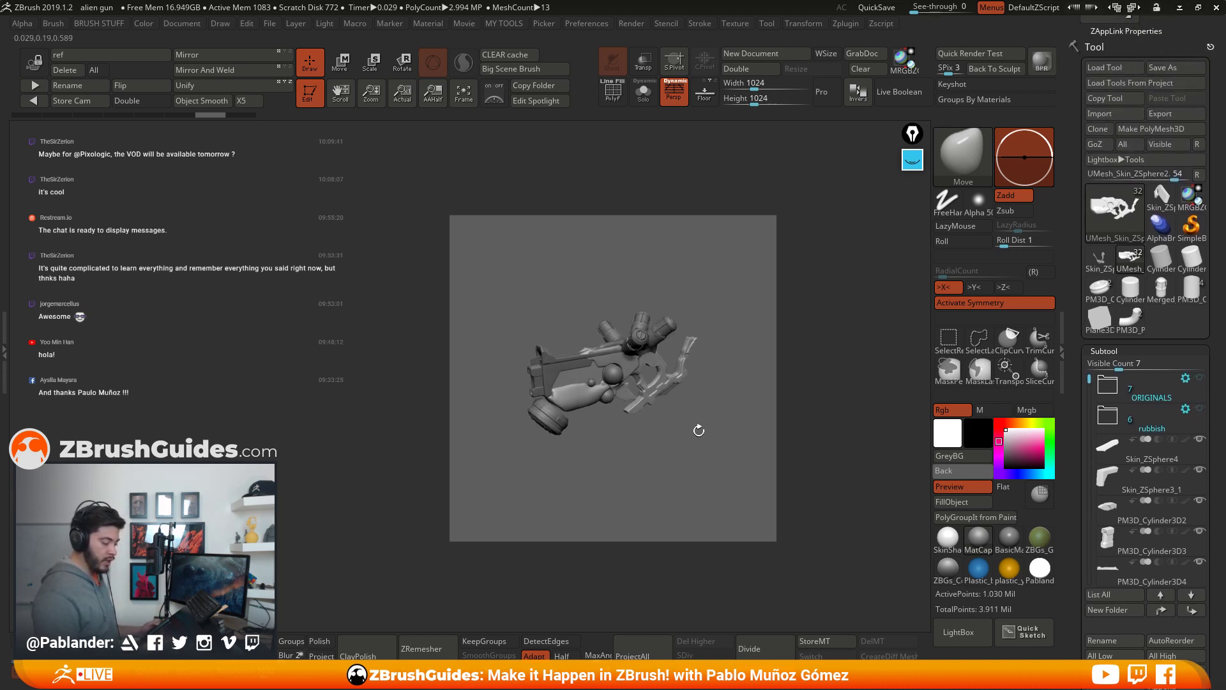
Step: Make Cube3D the active tool so the primitive cube replaces the gun in the document
click(1111, 208)
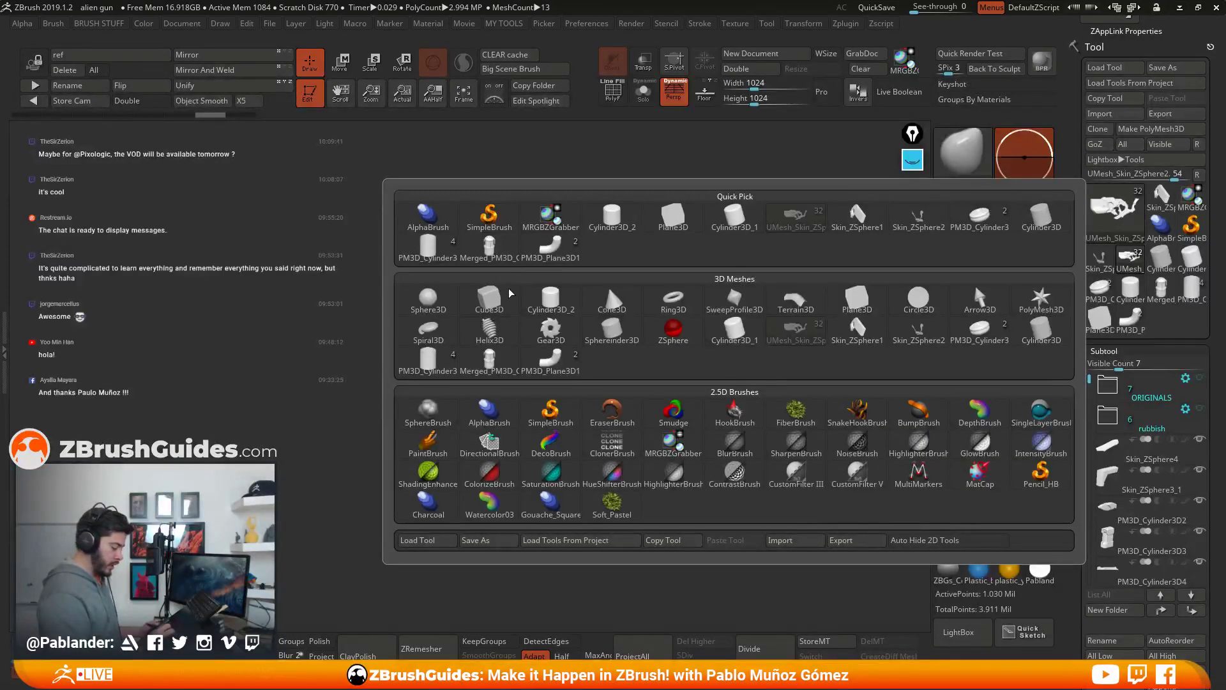
click(490, 297)
key(f)
mouse_move(687, 397)
right_down()
mouse_move(722, 425)
mouse_move(681, 390)
right_up()
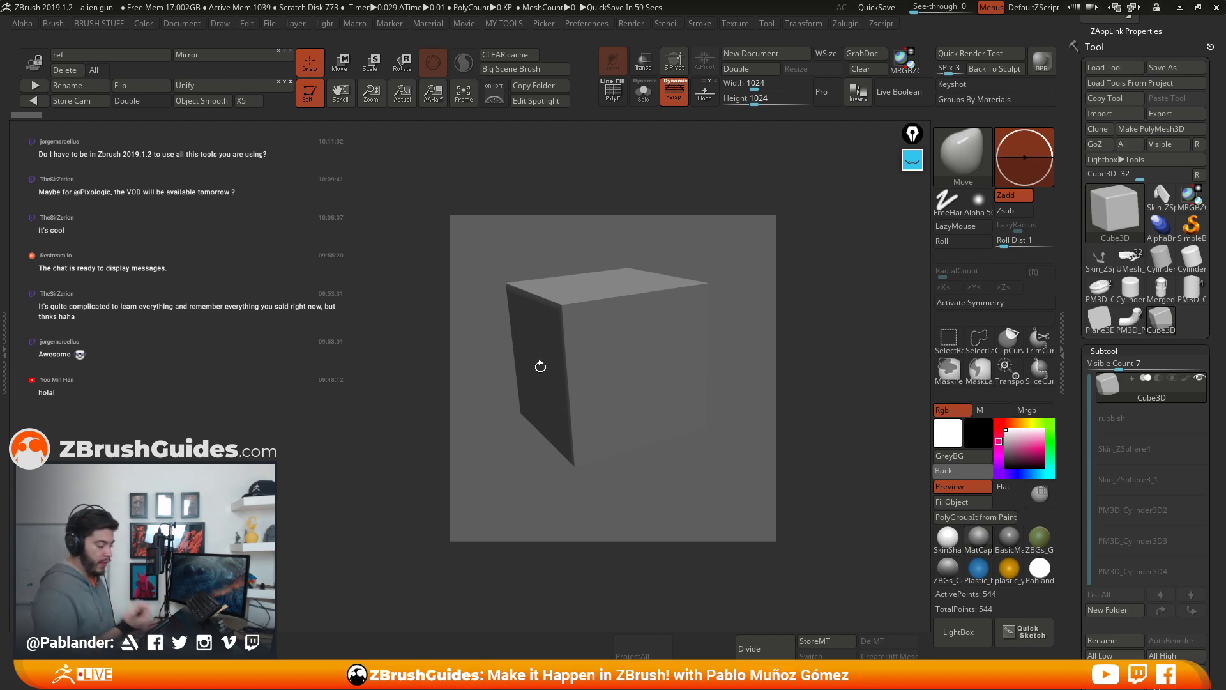
drag(744, 413, 684, 273)
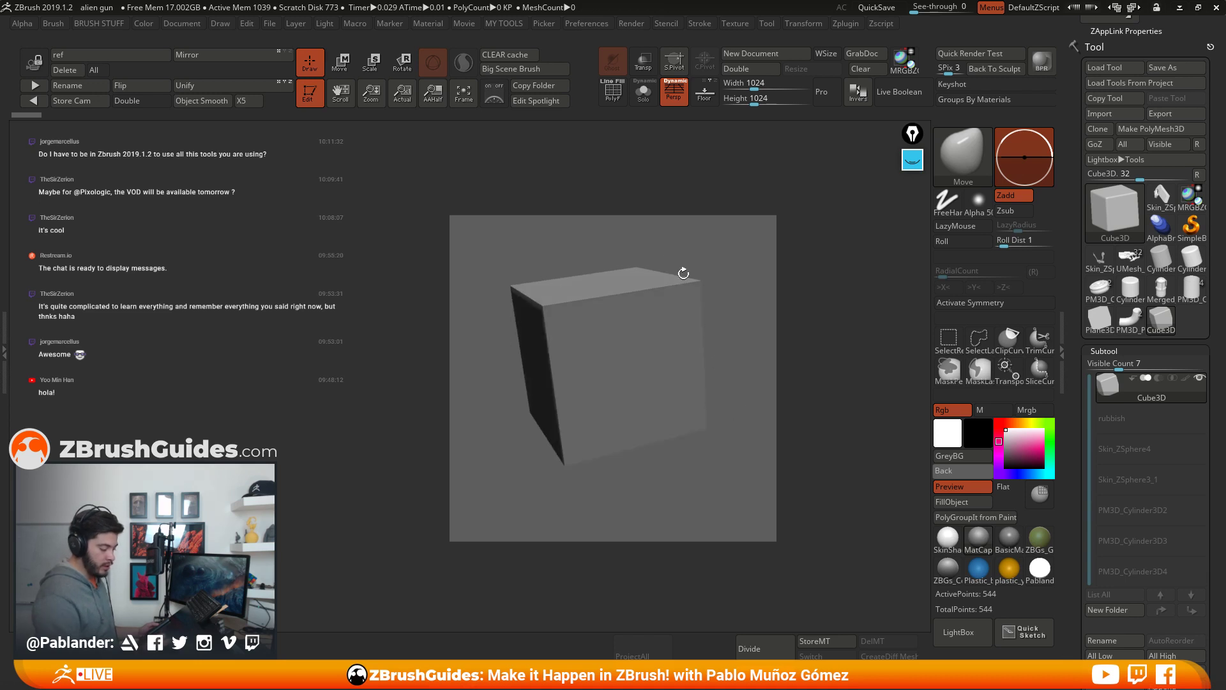
drag(726, 381, 723, 370)
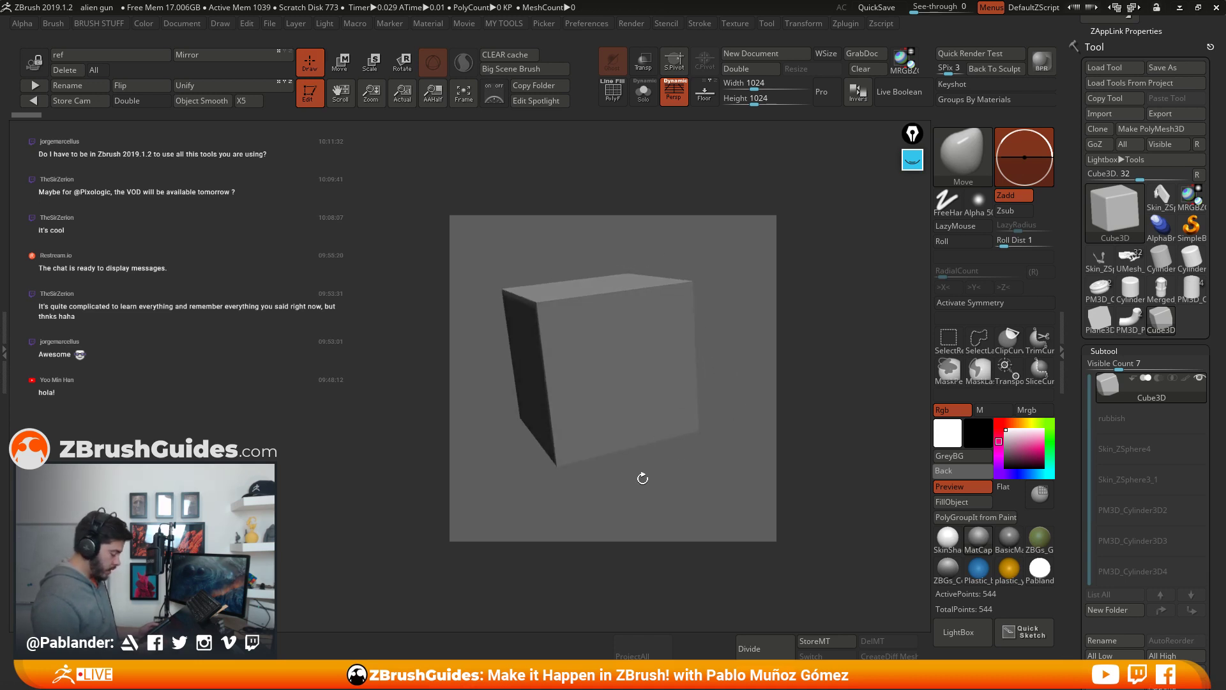
Step: Convert the cube to a PolyMesh3D and display it with polyframe and the SkinShade material
click(1172, 129)
click(613, 95)
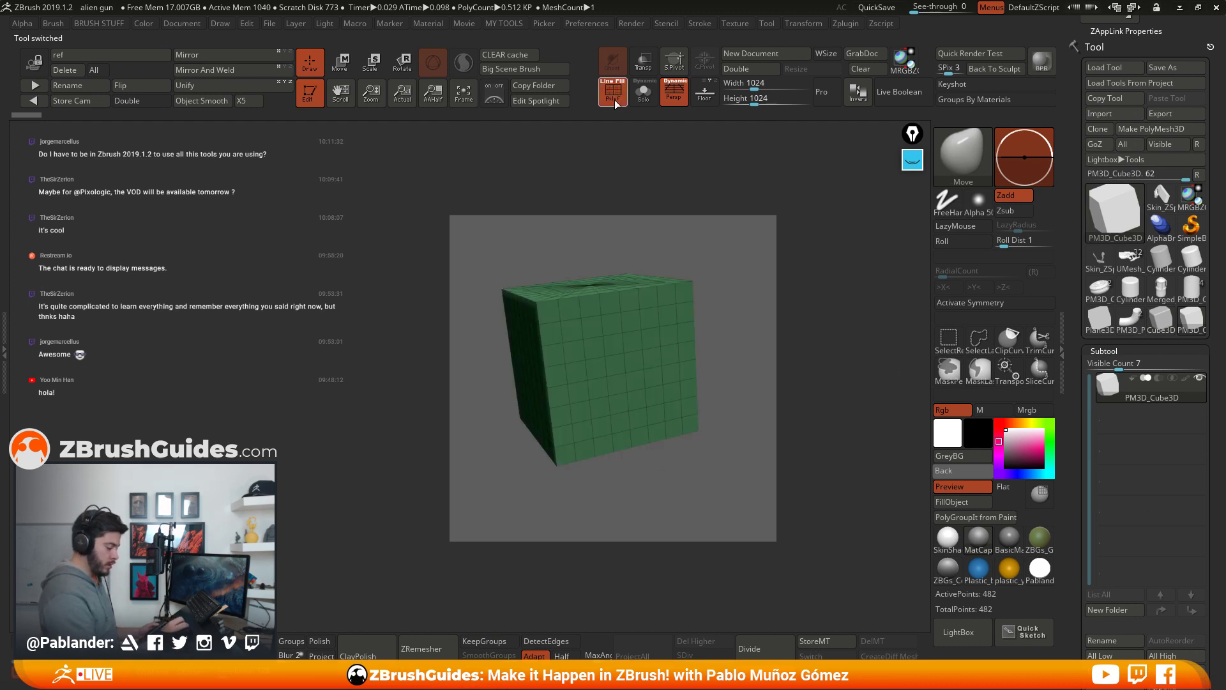
click(948, 539)
Step: Set a straight-on view of the cube and enlarge it until one face fills the whole square document
shift+drag(748, 450, 744, 449)
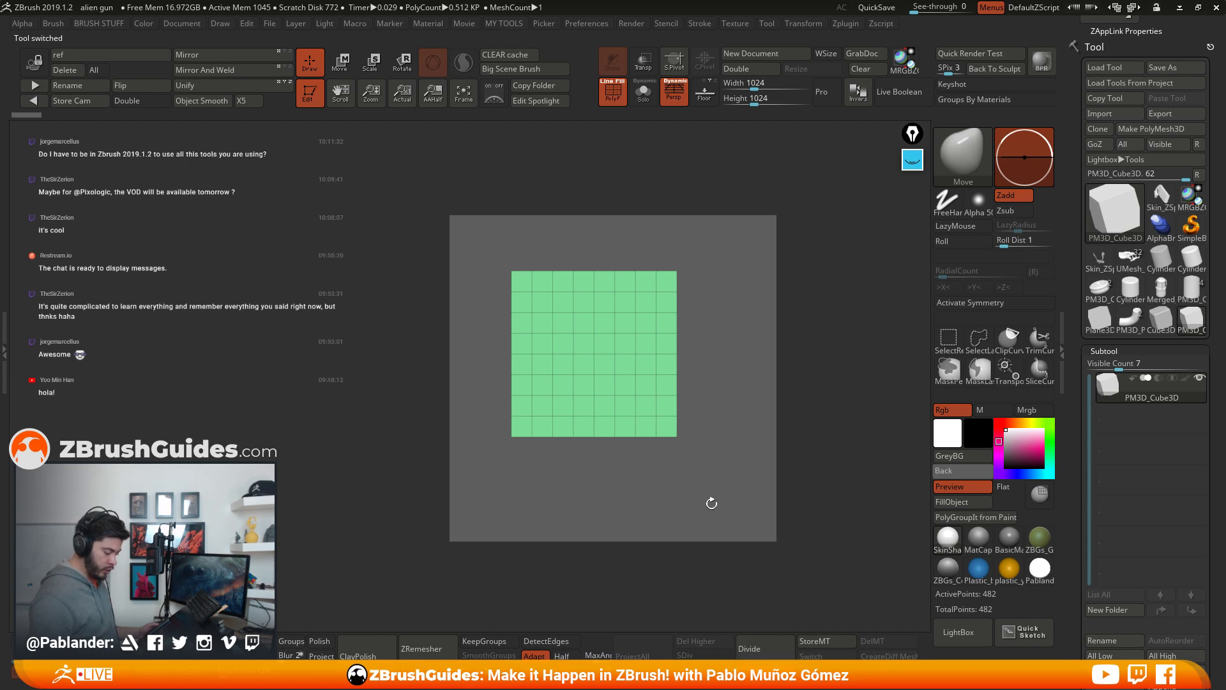
mouse_move(710, 305)
mouse_down()
mouse_move(715, 334)
mouse_move(719, 314)
mouse_up()
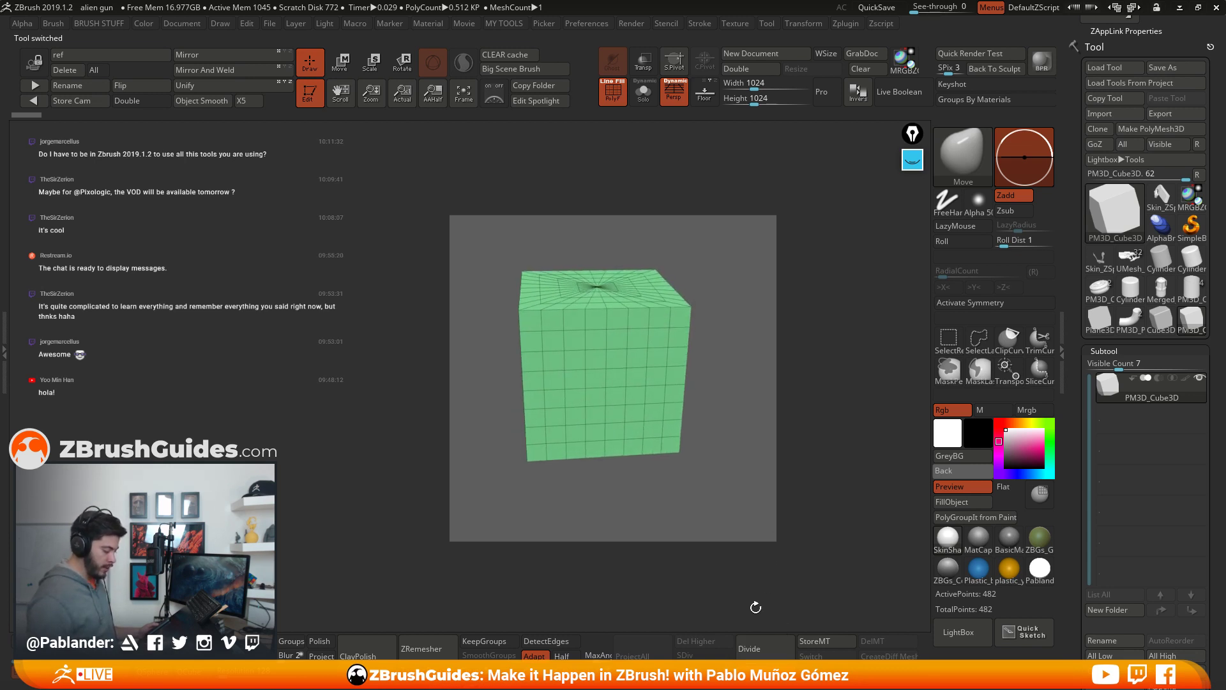
drag(724, 497, 690, 492)
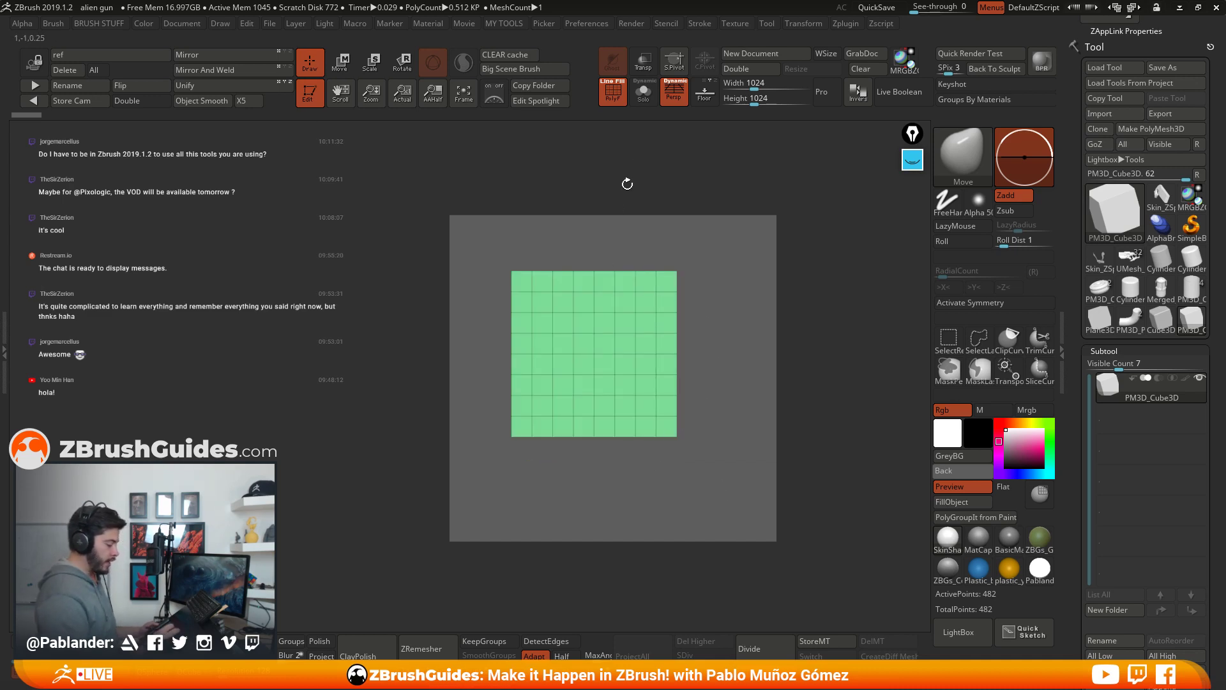
alt+drag(699, 251, 715, 291)
alt+right_drag(617, 327, 638, 347)
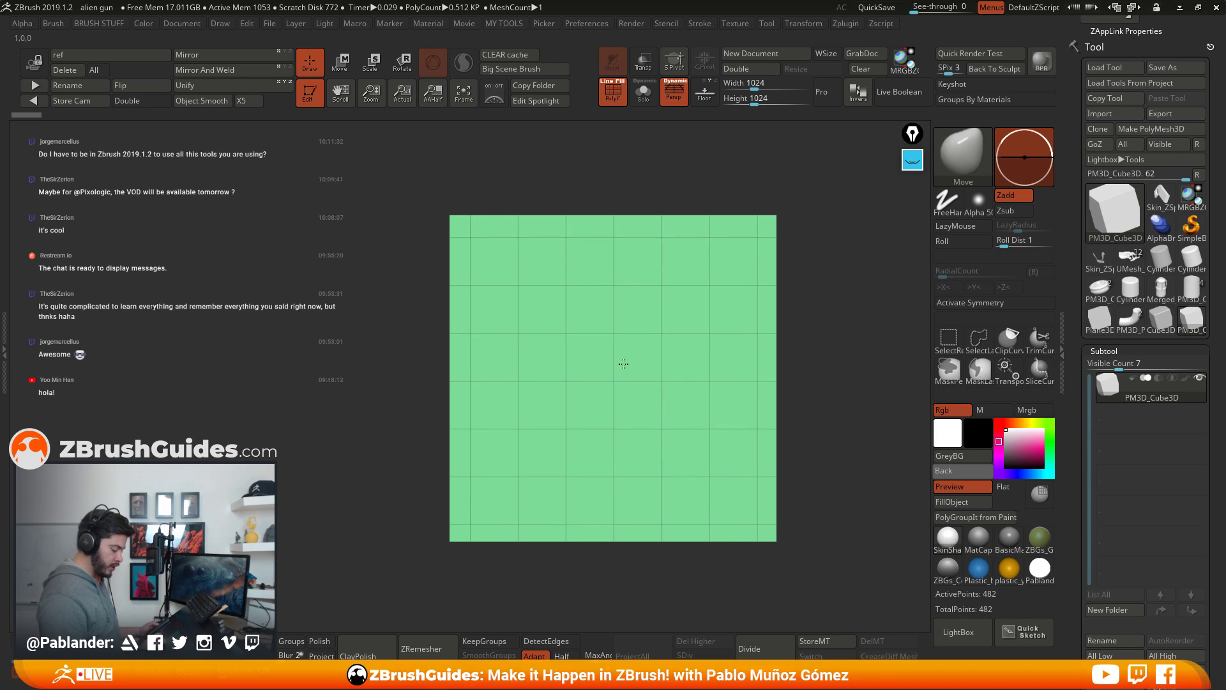
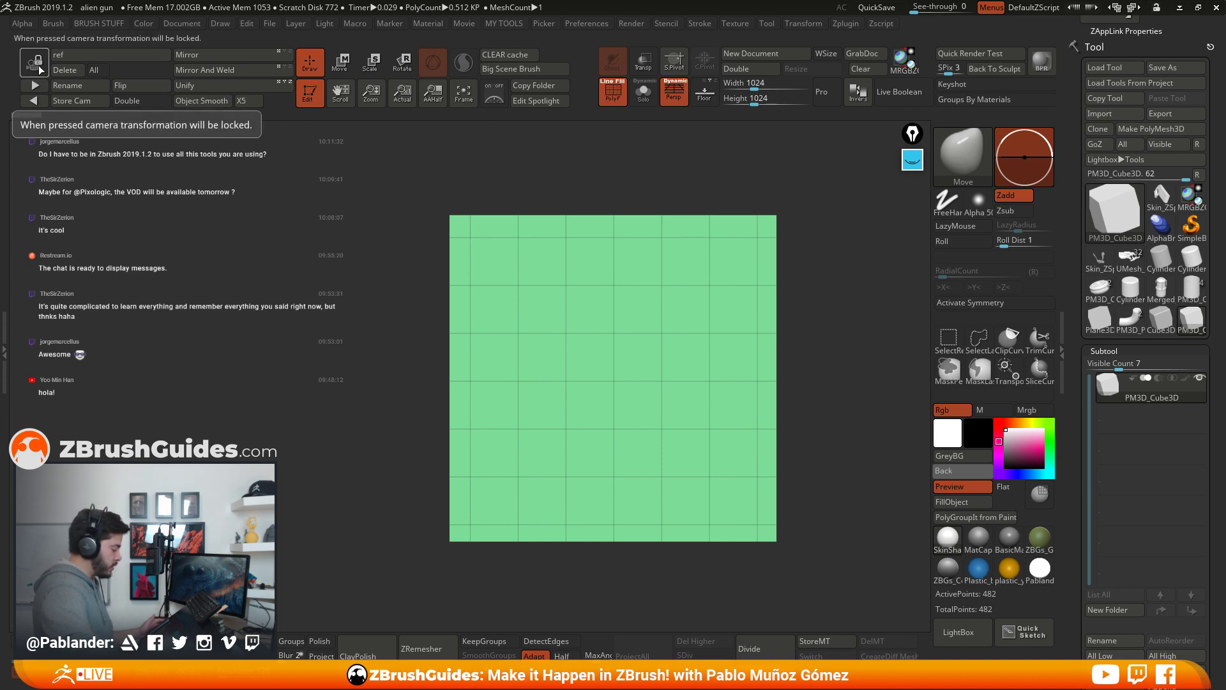
Step: Try the camera lock and release it again
click(40, 67)
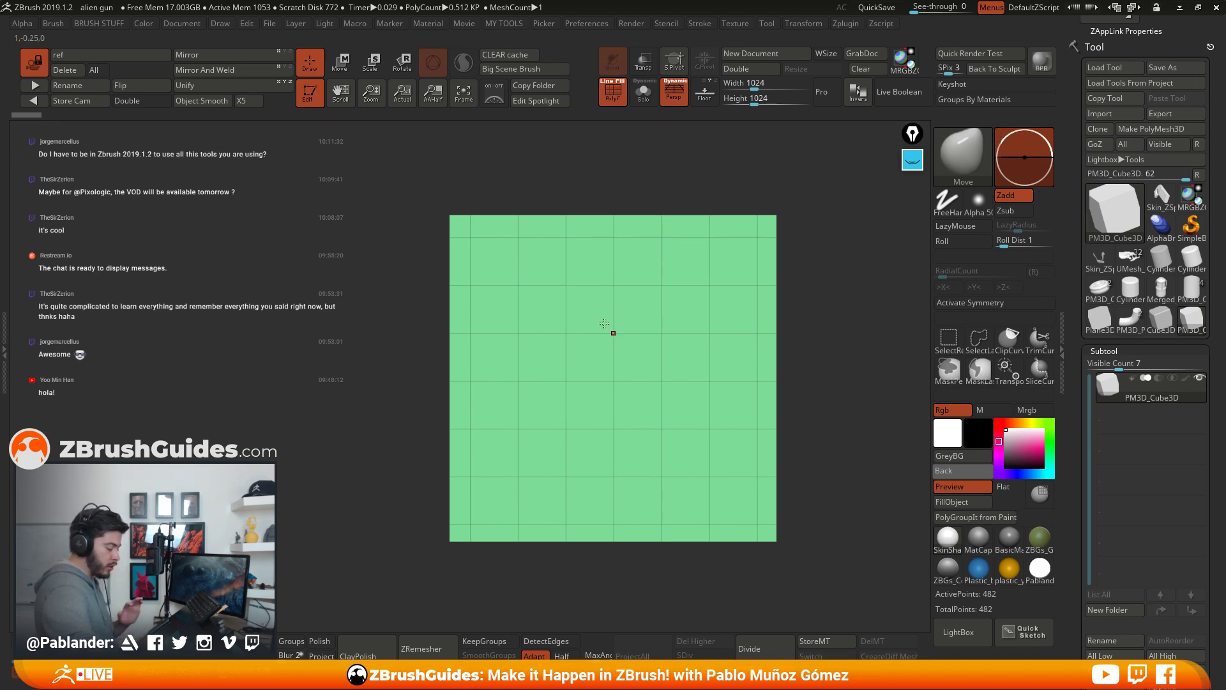
click(39, 67)
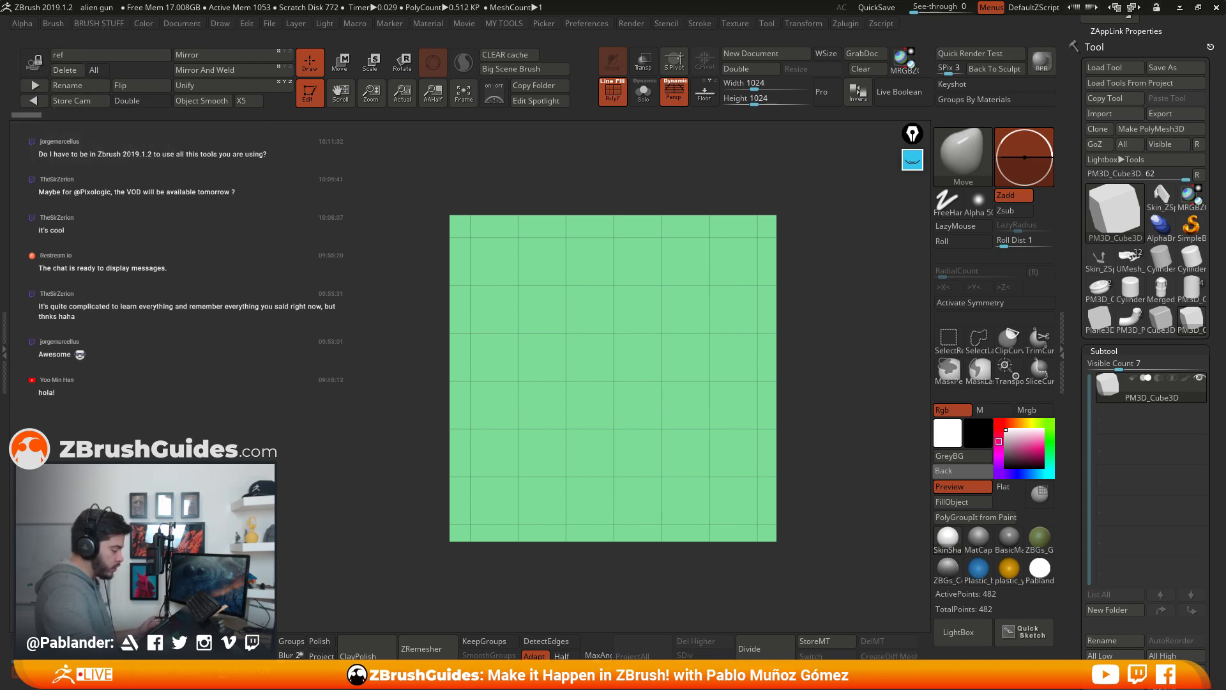
Step: Replace the Document palette in the tray with the Draw palette and bring up its camera storage options
scroll(1074, 225, up, 5)
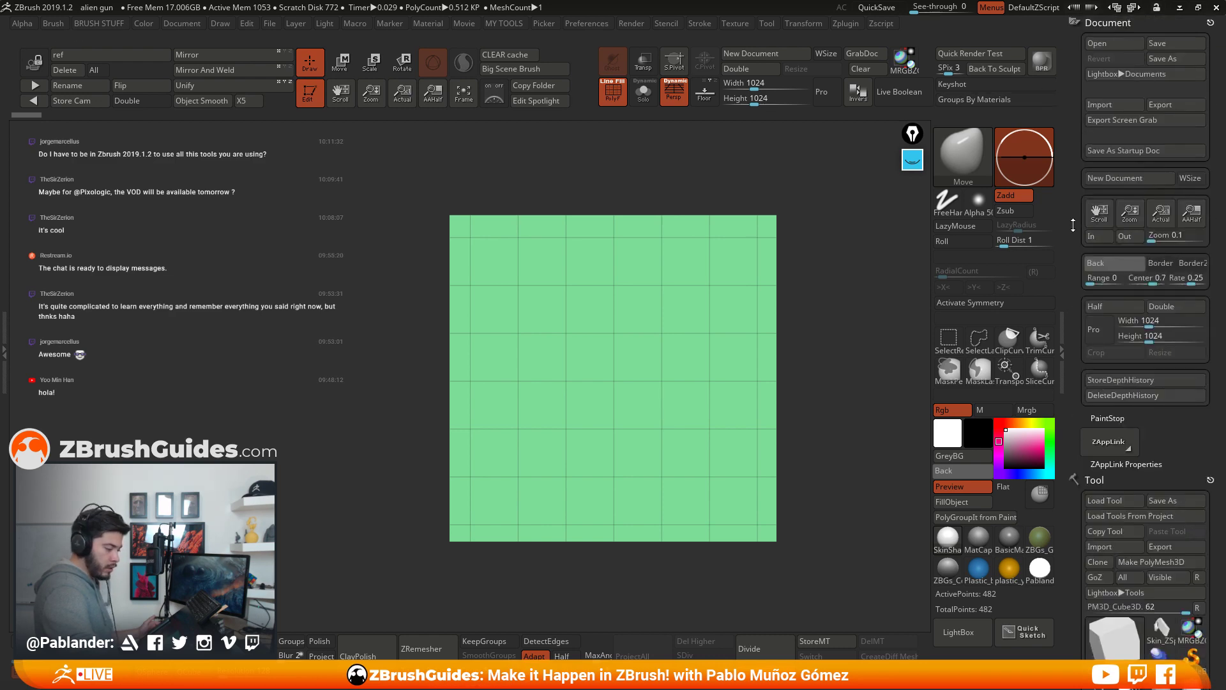
click(1211, 19)
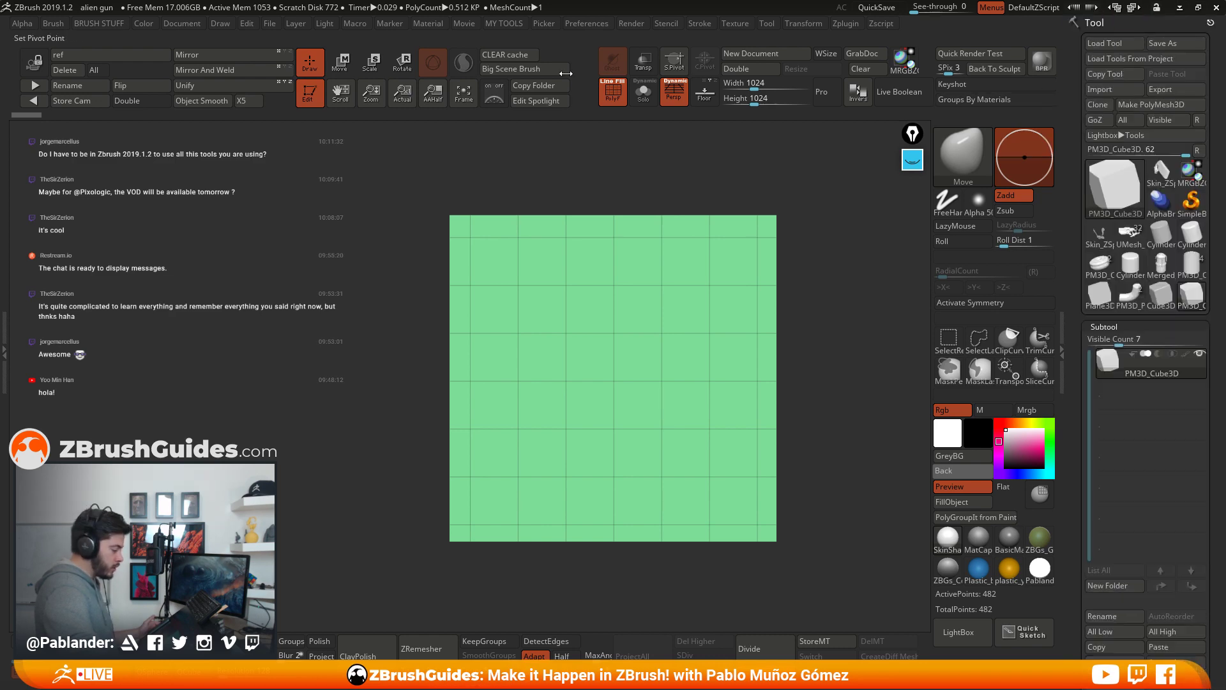
click(221, 23)
mouse_move(216, 41)
mouse_down()
mouse_move(742, 121)
mouse_move(1143, 38)
mouse_up()
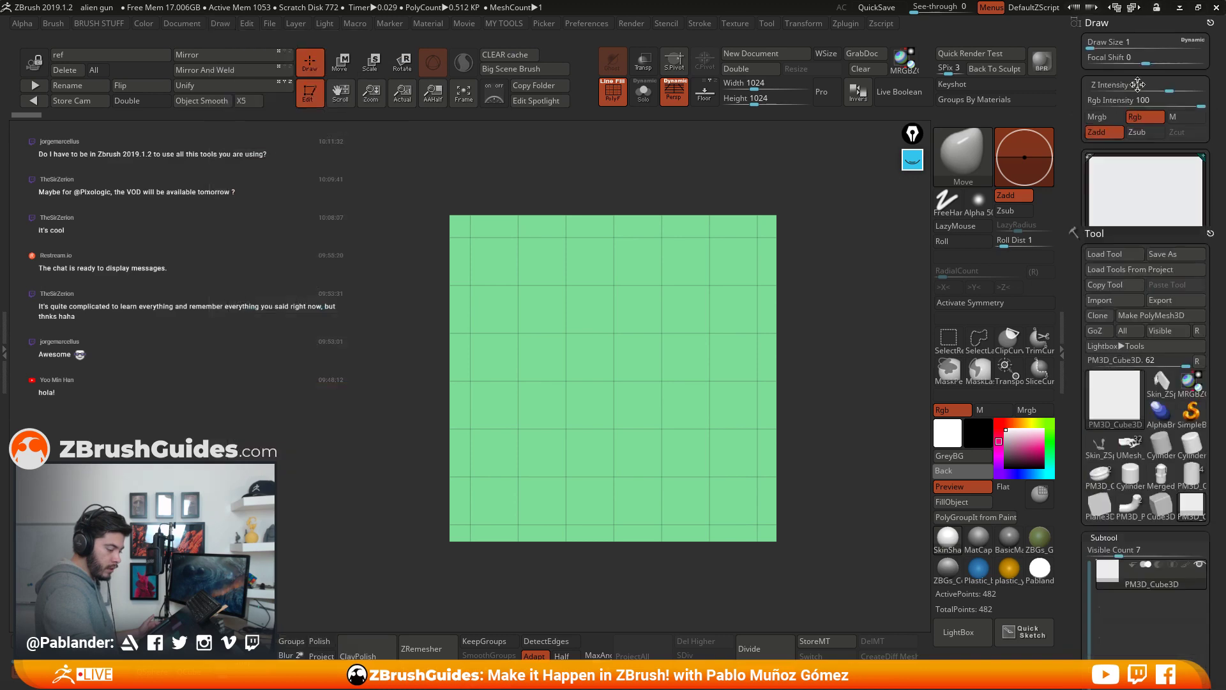
scroll(1084, 415, down, 5)
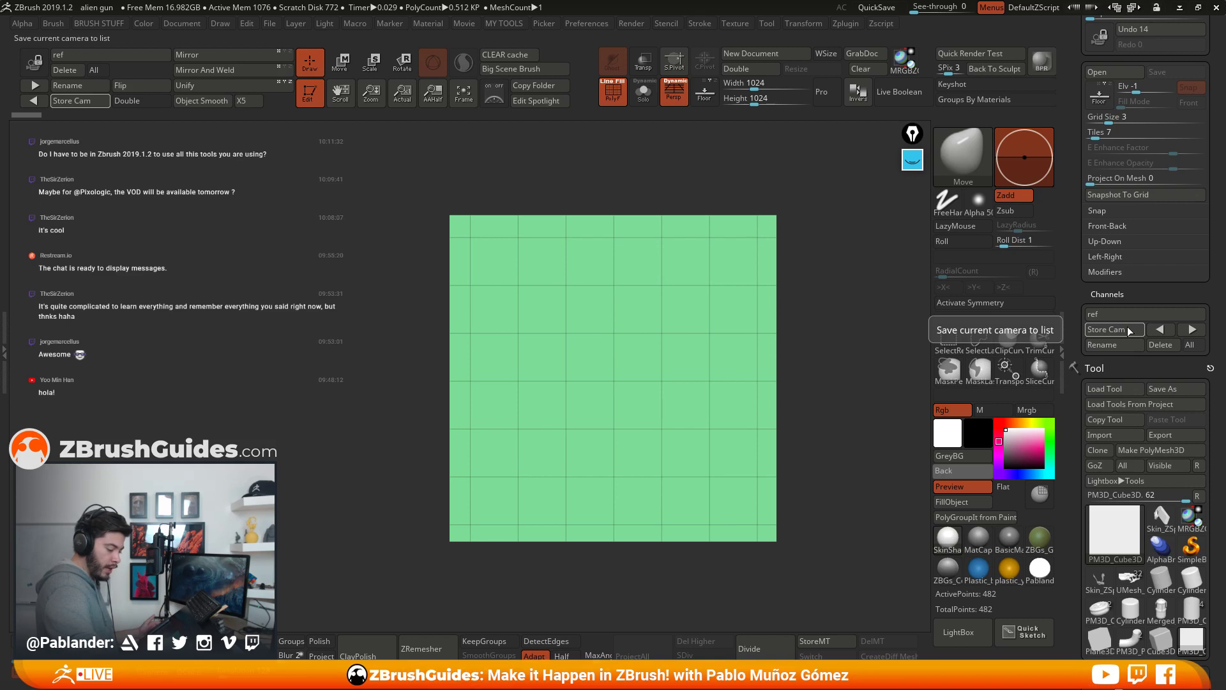
Step: Store the current camera under the name alpha and remove the Draw palette from the tray
click(1129, 331)
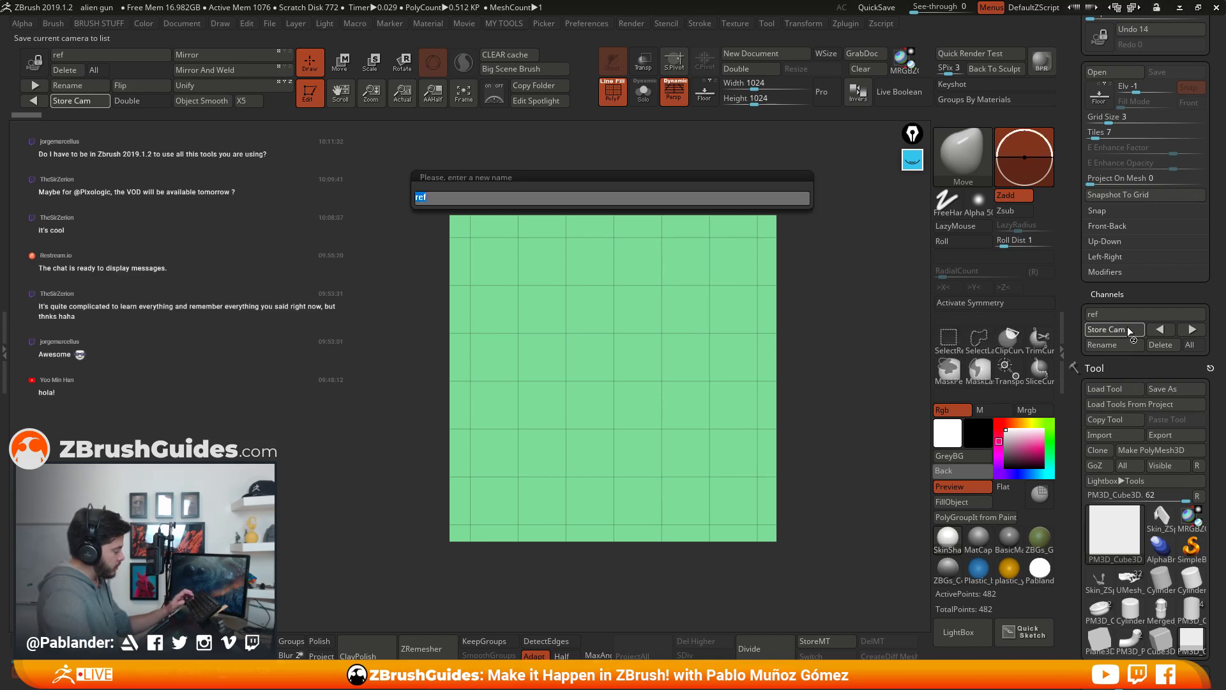
text(al)
text(ien)
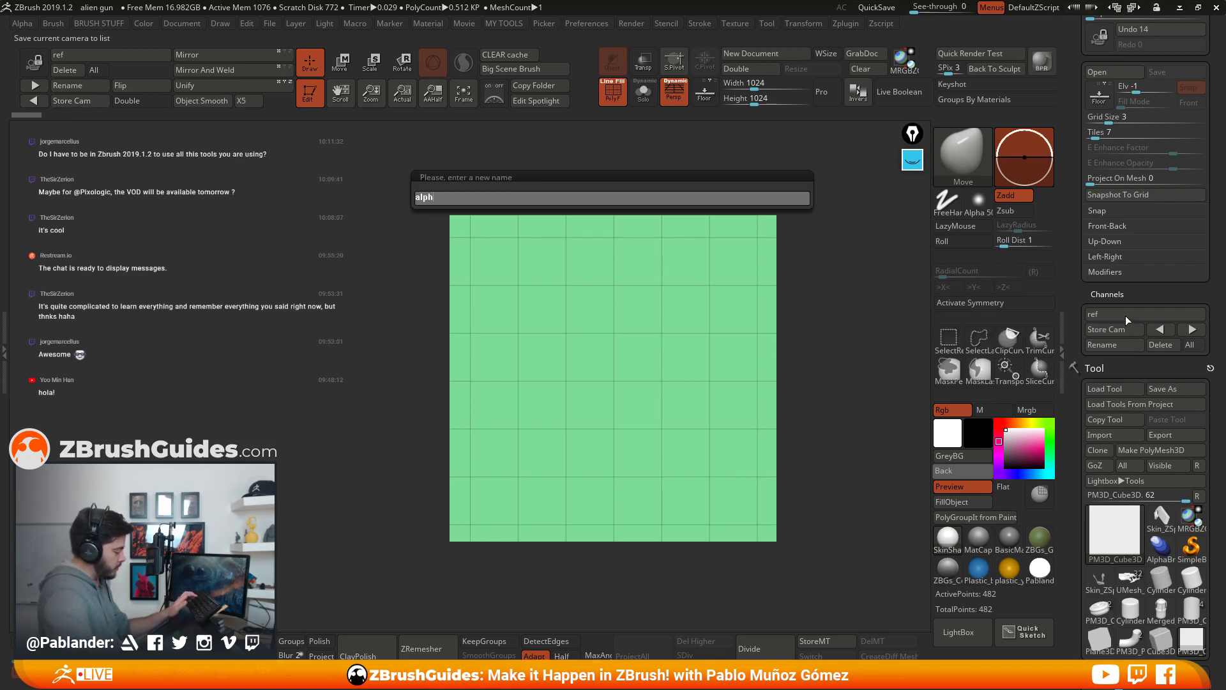
key(Return)
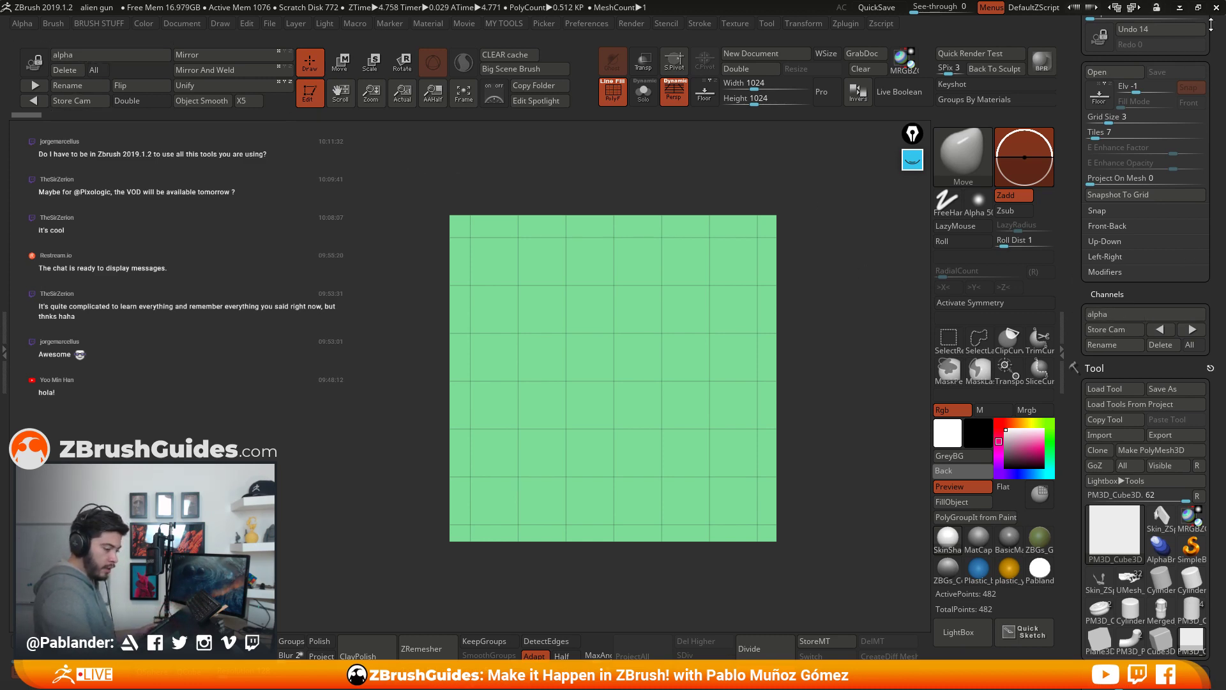
scroll(1212, 24, up, 6)
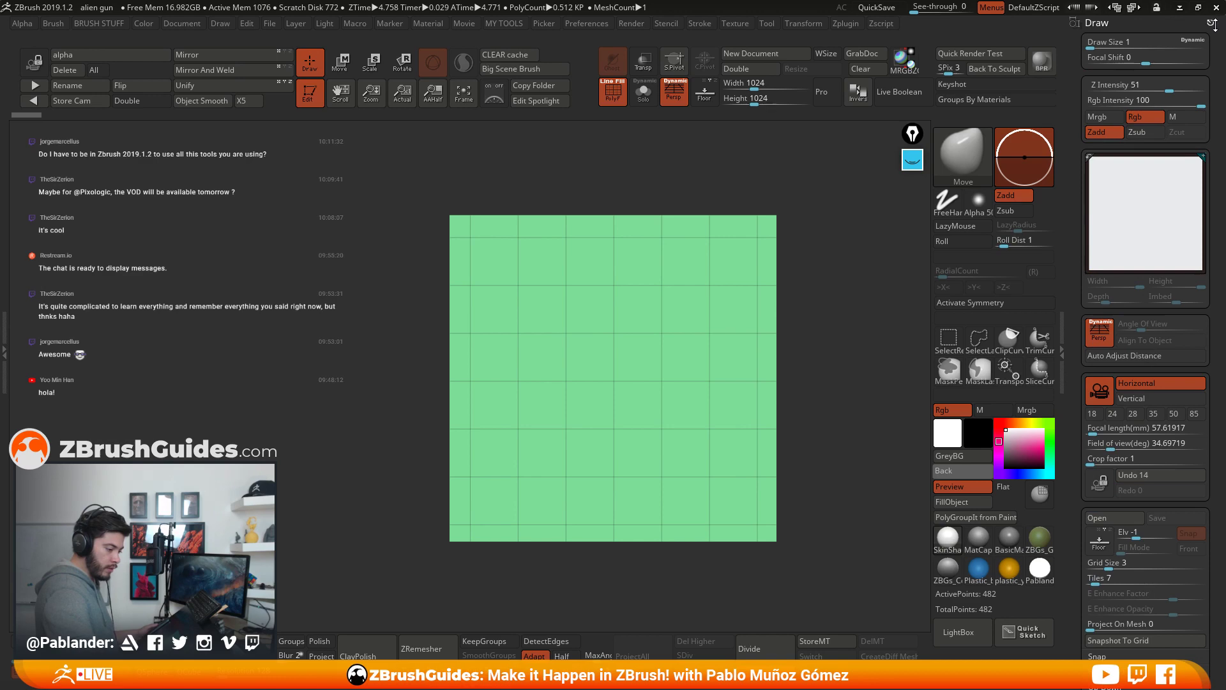
click(1212, 25)
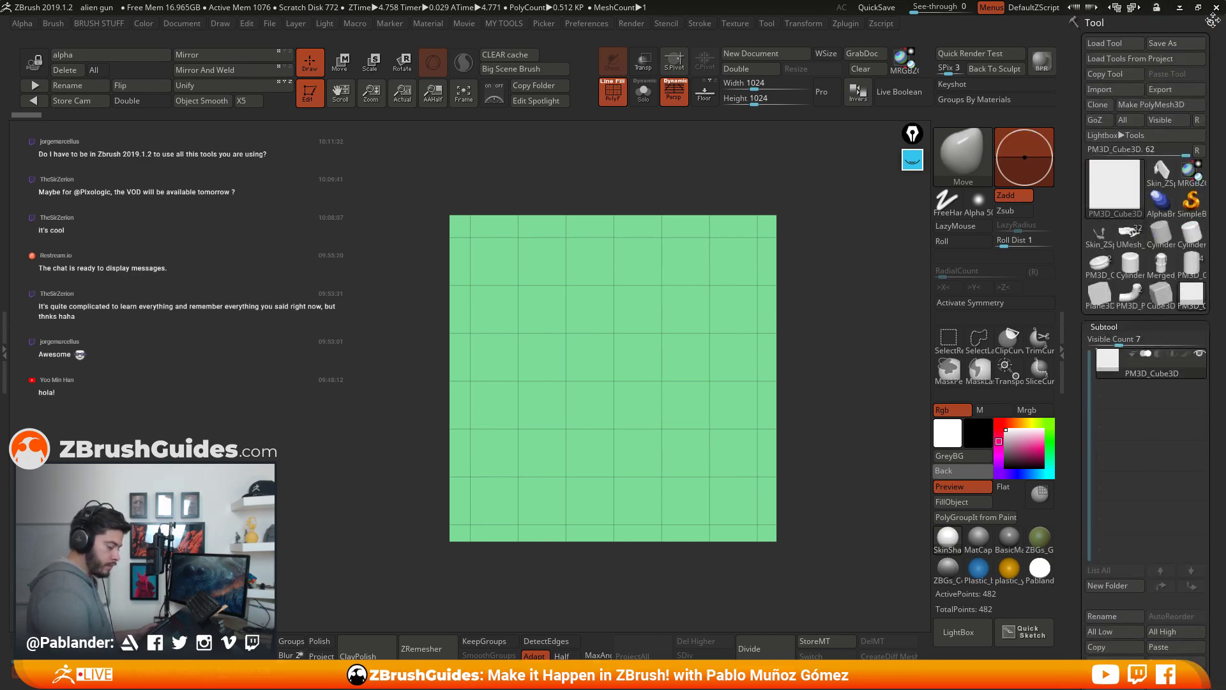
Step: Orbit away from the cube's face and recall the stored alpha camera to test it
mouse_move(807, 329)
mouse_down()
mouse_move(817, 374)
mouse_move(632, 334)
mouse_move(732, 355)
mouse_up()
right_drag(549, 409, 550, 434)
click(110, 55)
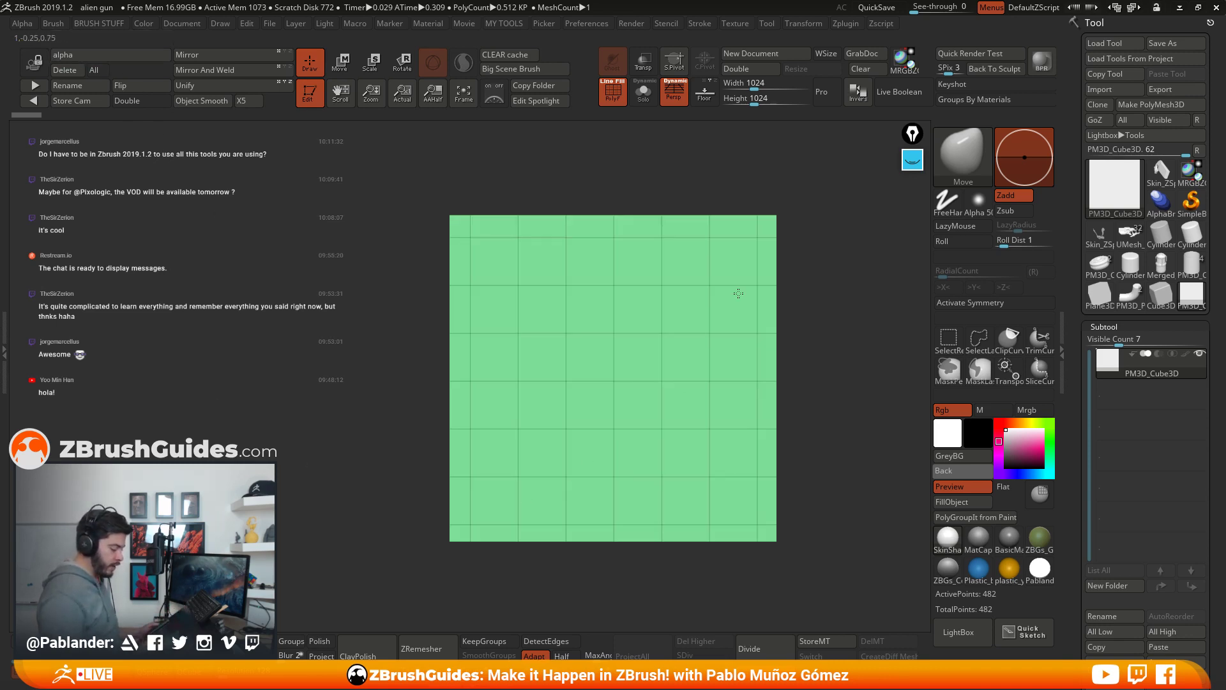
Step: Append a Cylinder3D as a new subtool beneath PM3D_Cube3D
alt+drag(831, 373, 722, 394)
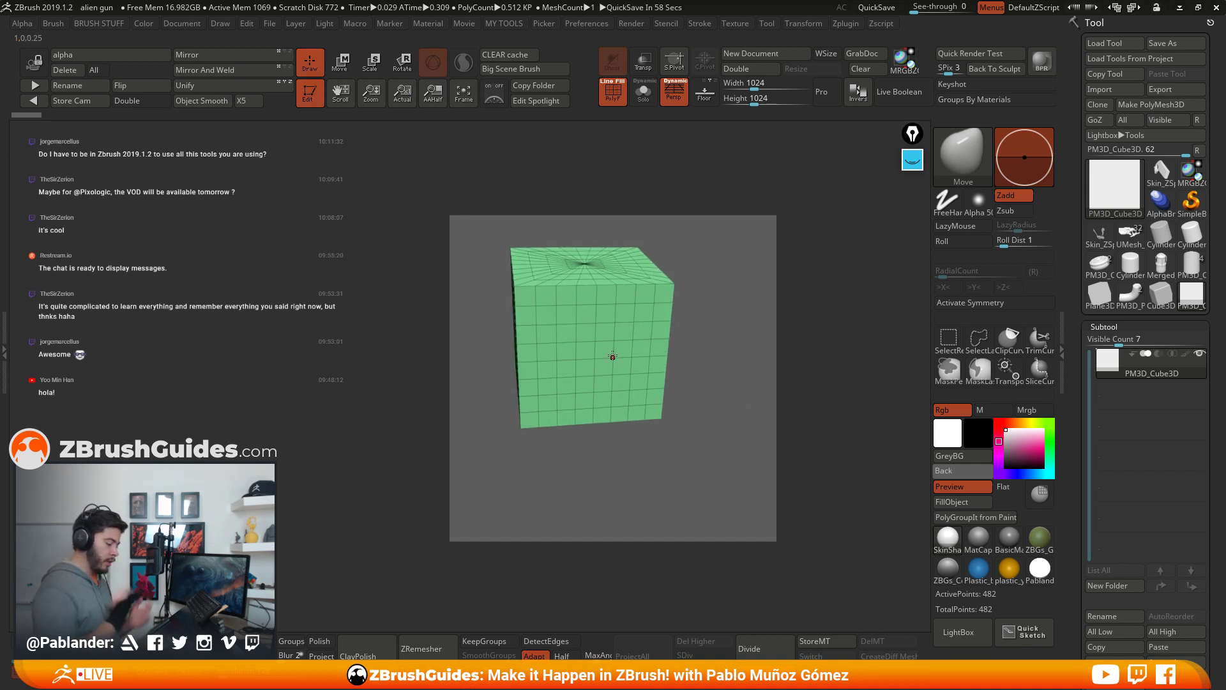
drag(711, 355, 722, 334)
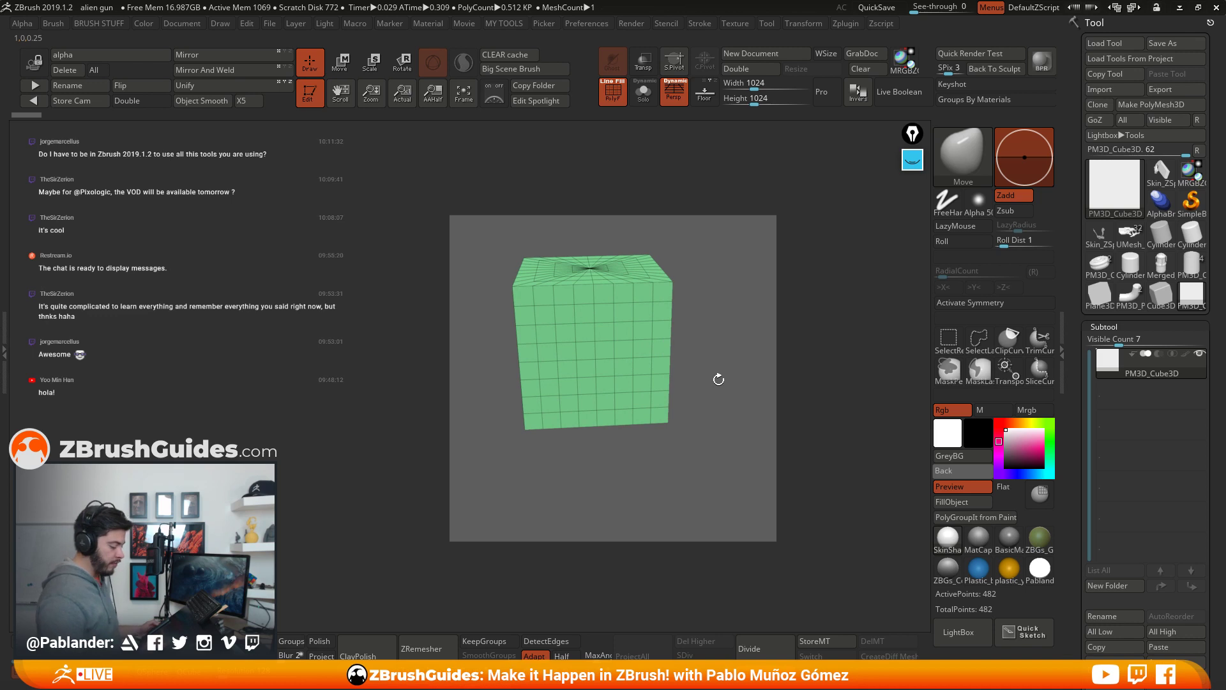
mouse_move(720, 377)
mouse_down()
mouse_move(724, 357)
mouse_move(711, 387)
mouse_up()
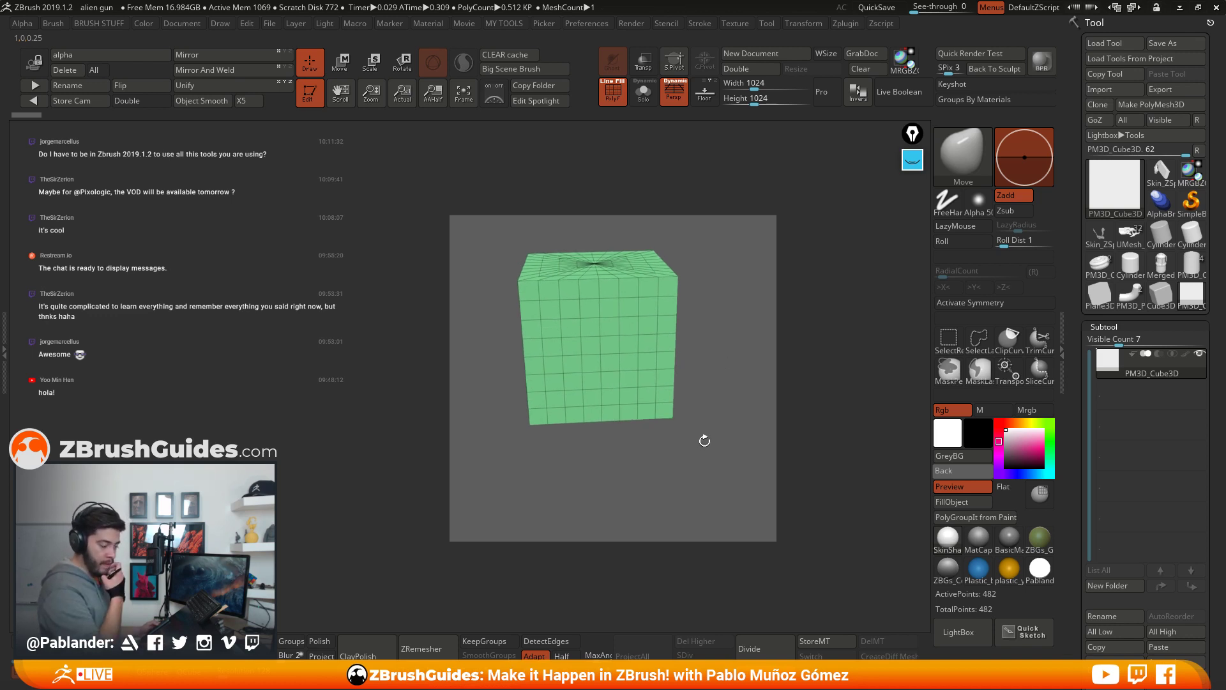
shift+drag(705, 440, 739, 419)
scroll(1143, 466, down, 5)
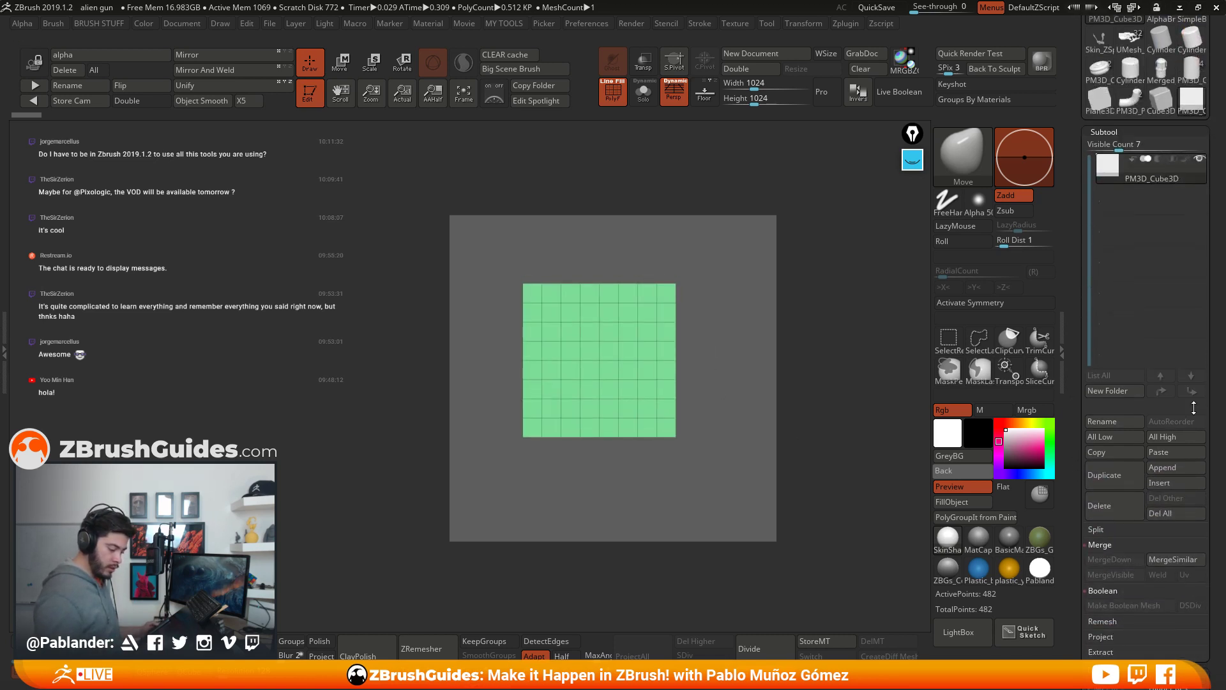
click(1161, 468)
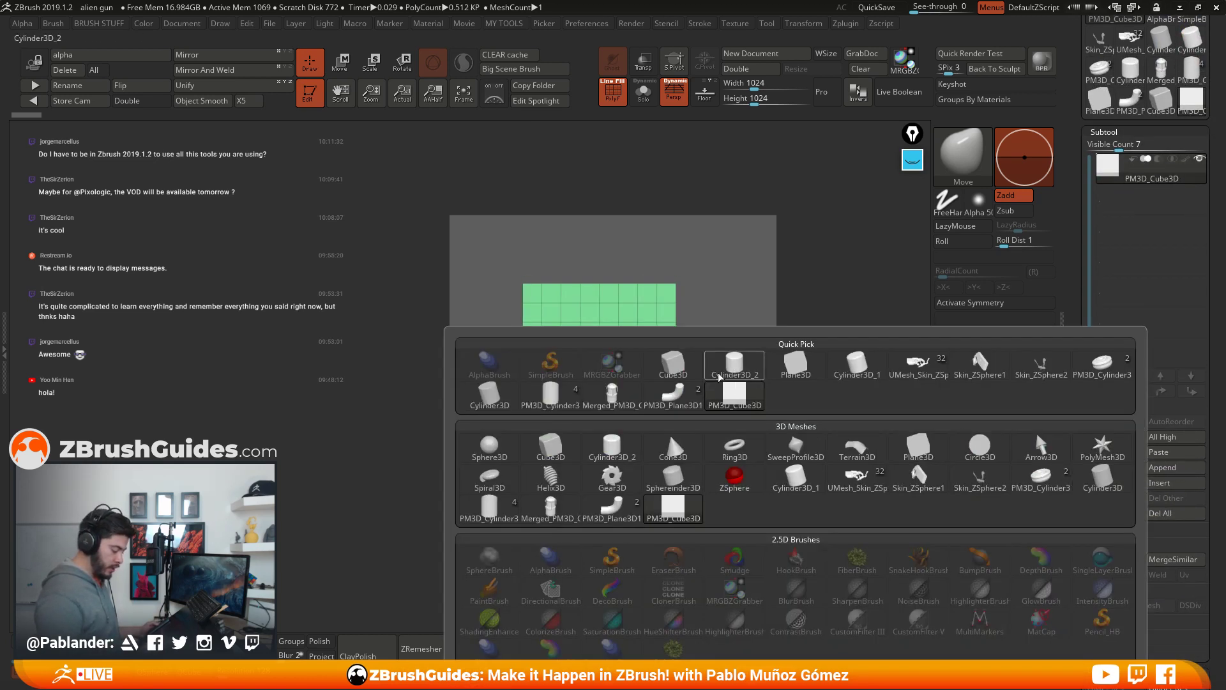
click(503, 403)
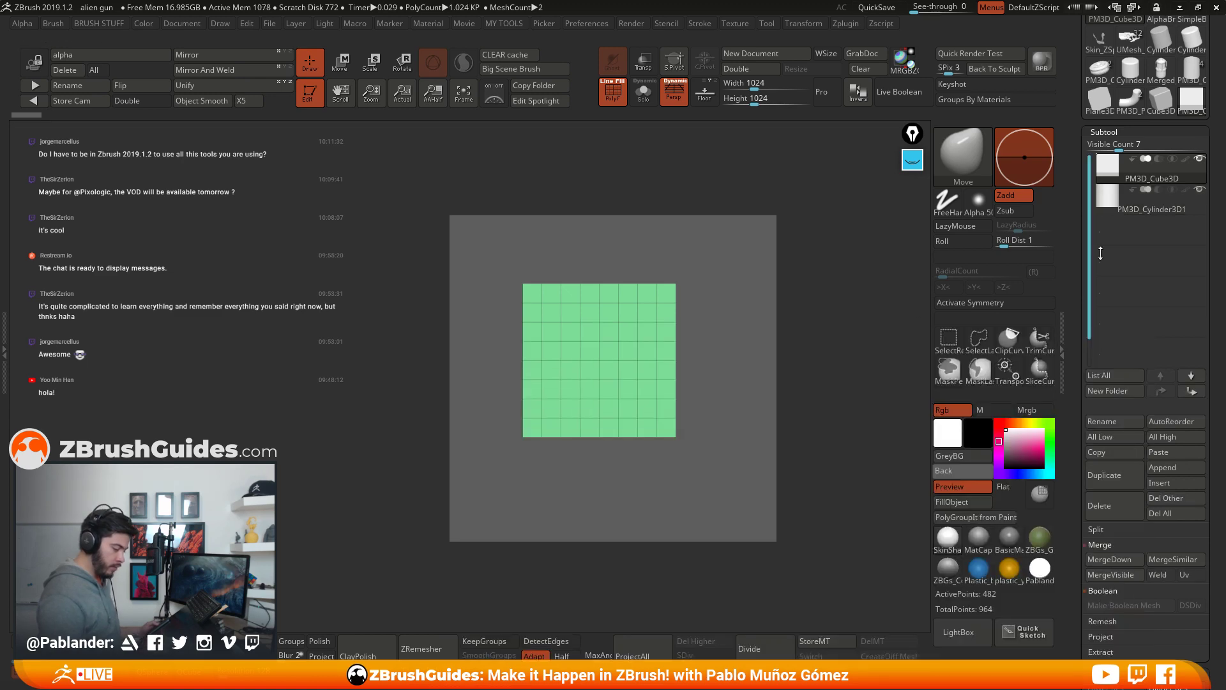
Step: Rotate the cylinder subtool 90 degrees so its cap faces the front, and move it 1 unit out of the cube's face
key(w)
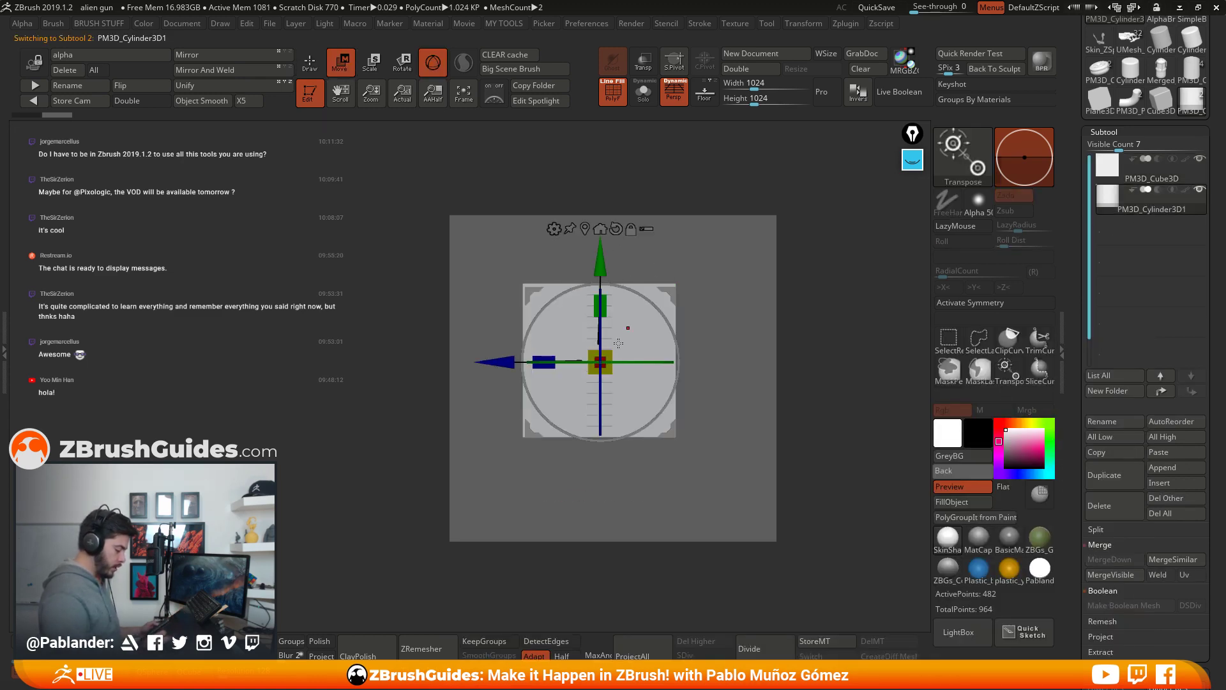
drag(595, 322, 600, 389)
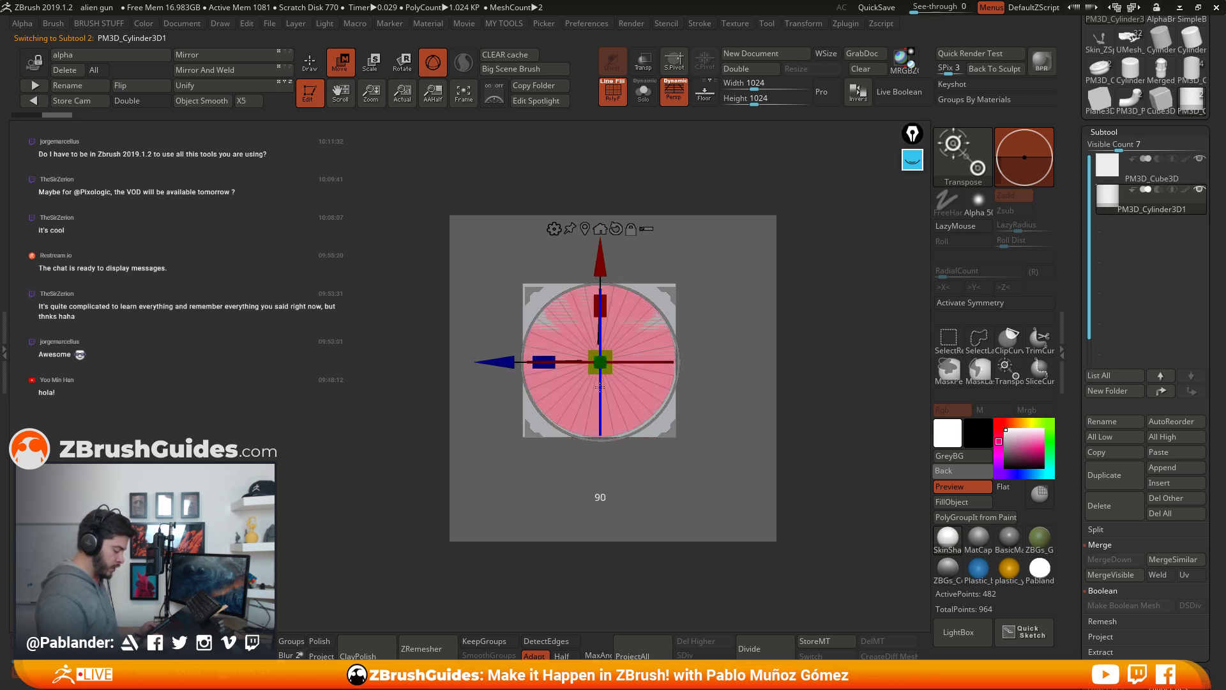
right_drag(600, 386, 710, 364)
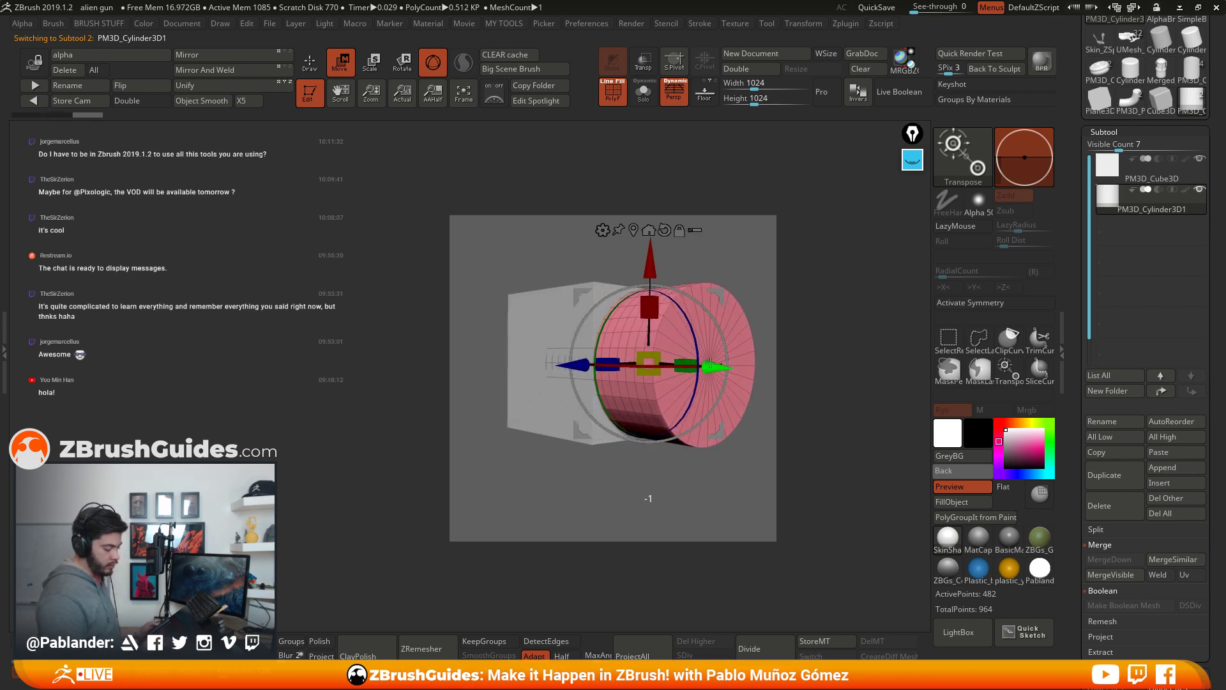
Step: Scale the cylinder down to a small peg, move it slightly above the centre of the cube's face, and turn off perspective
drag(649, 364, 634, 395)
shift+right_drag(635, 395, 621, 351)
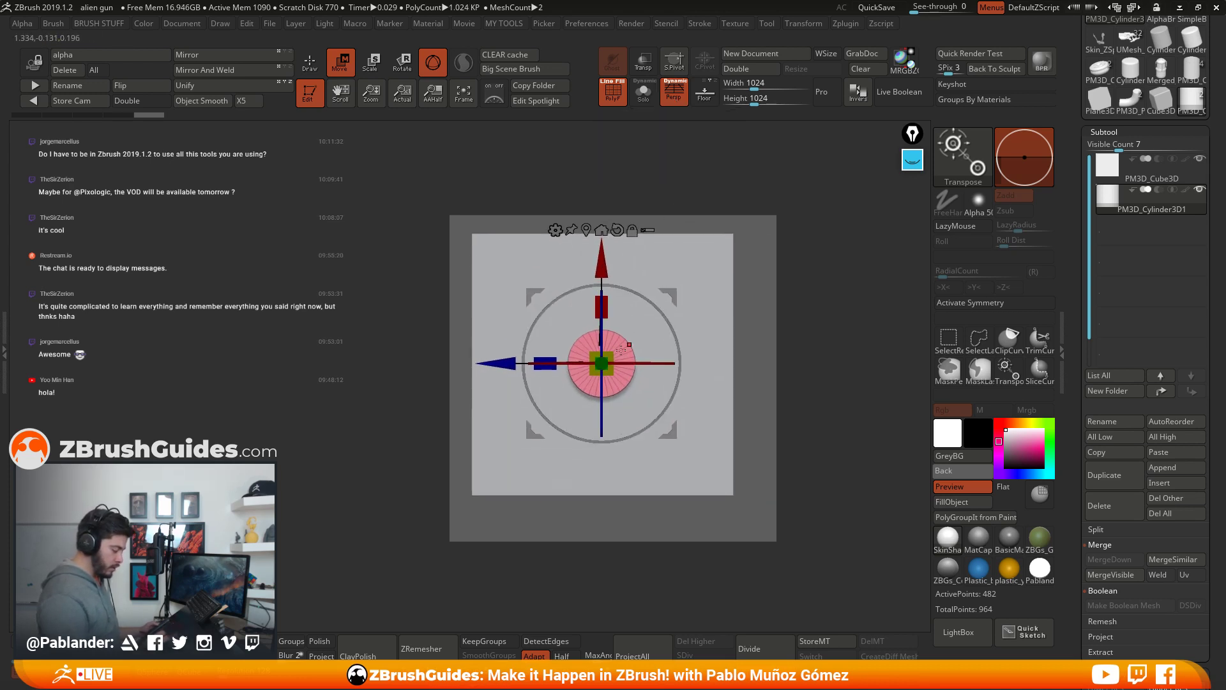
drag(621, 351, 614, 361)
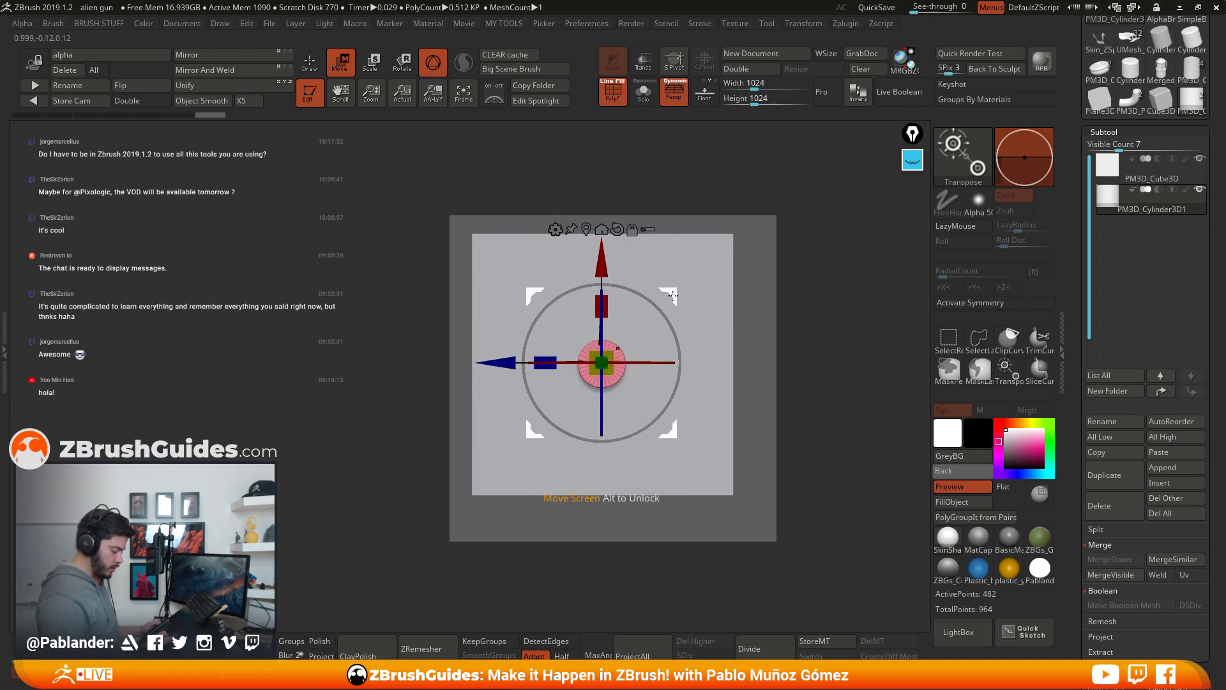
drag(673, 297, 701, 323)
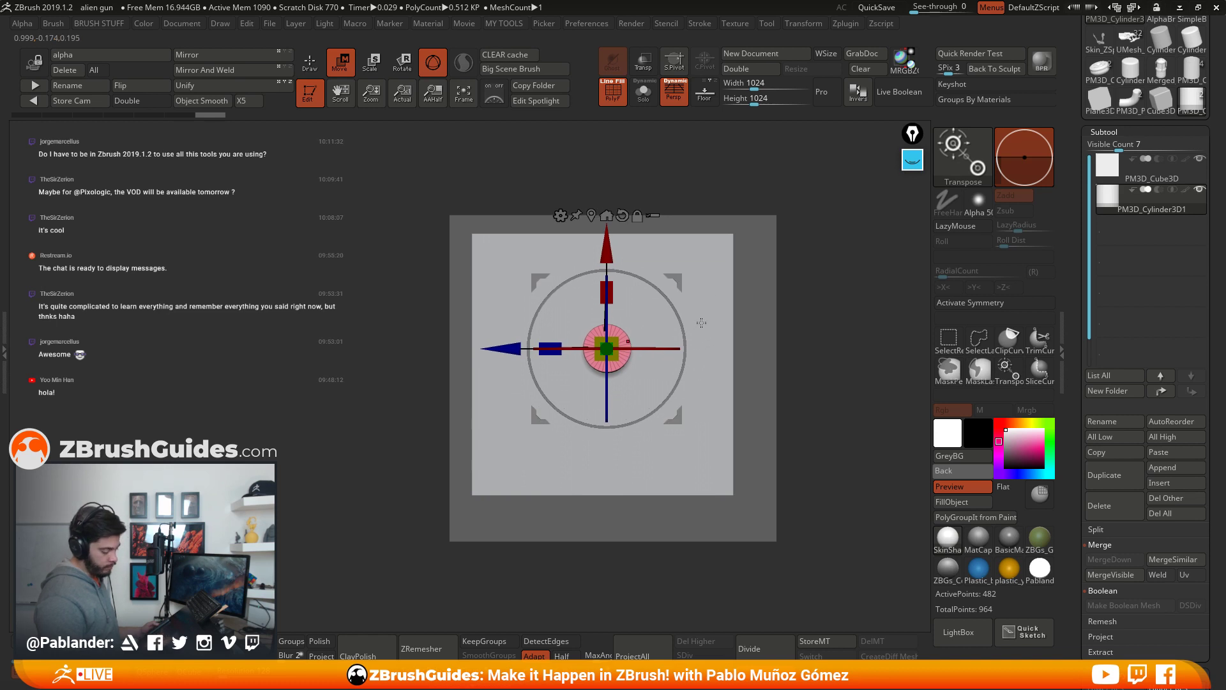
drag(630, 338, 630, 365)
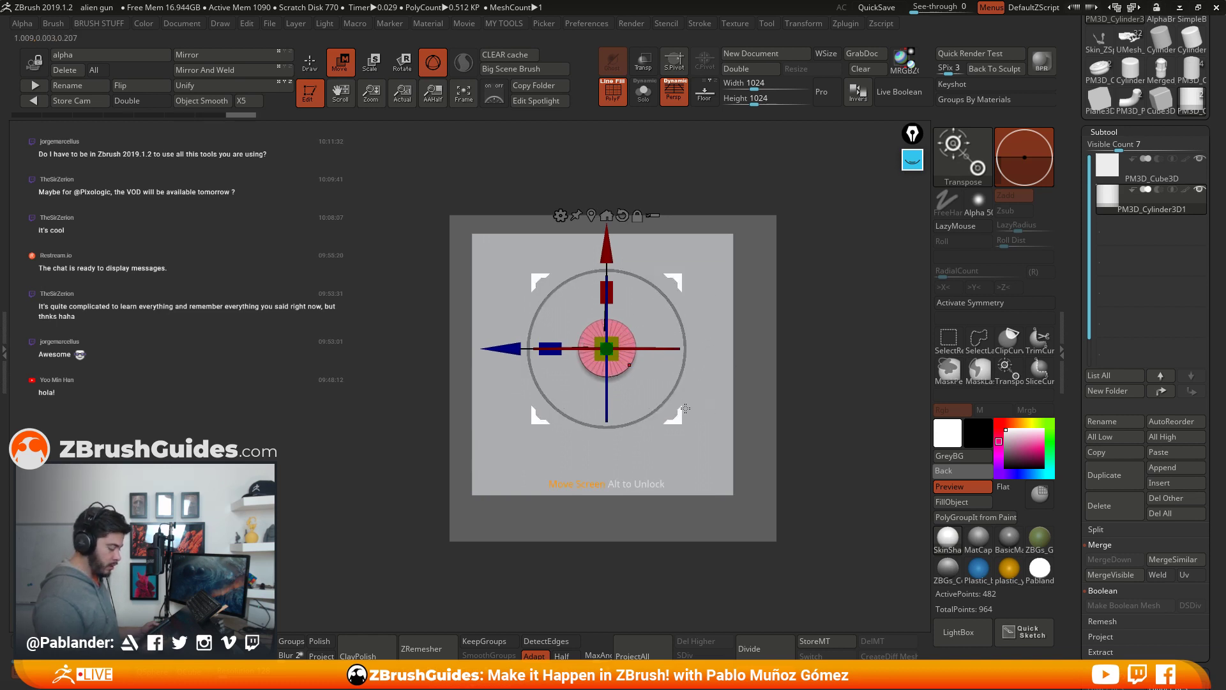
drag(680, 418, 679, 399)
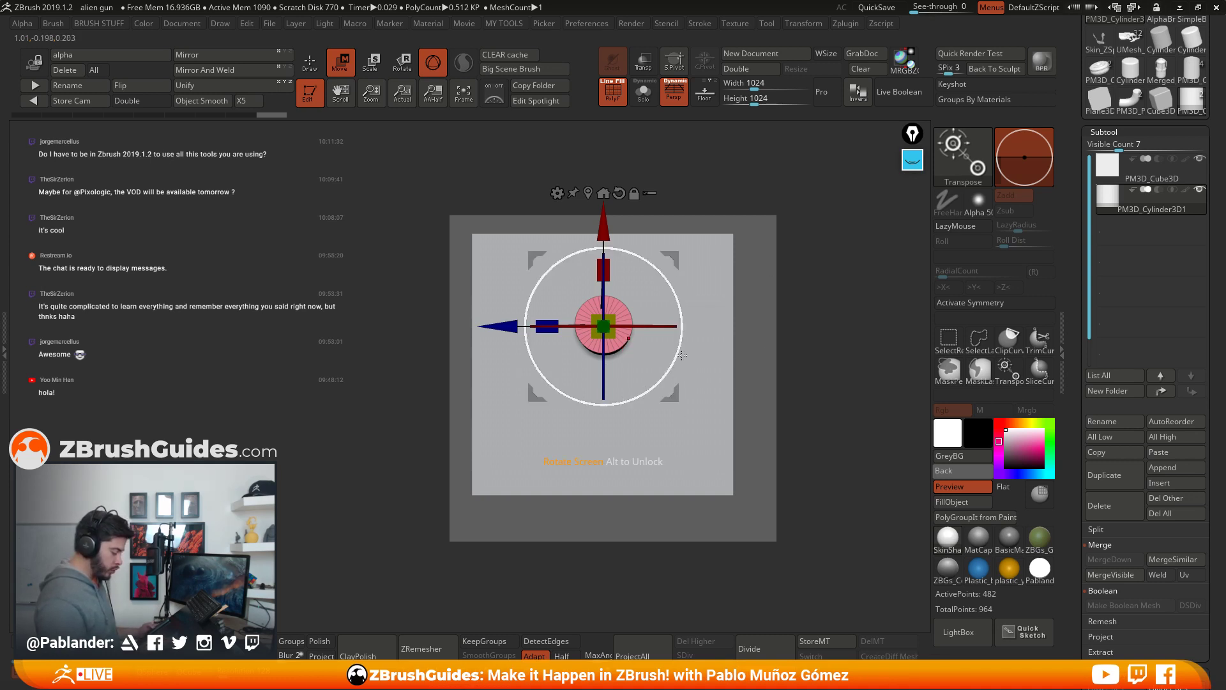
click(679, 100)
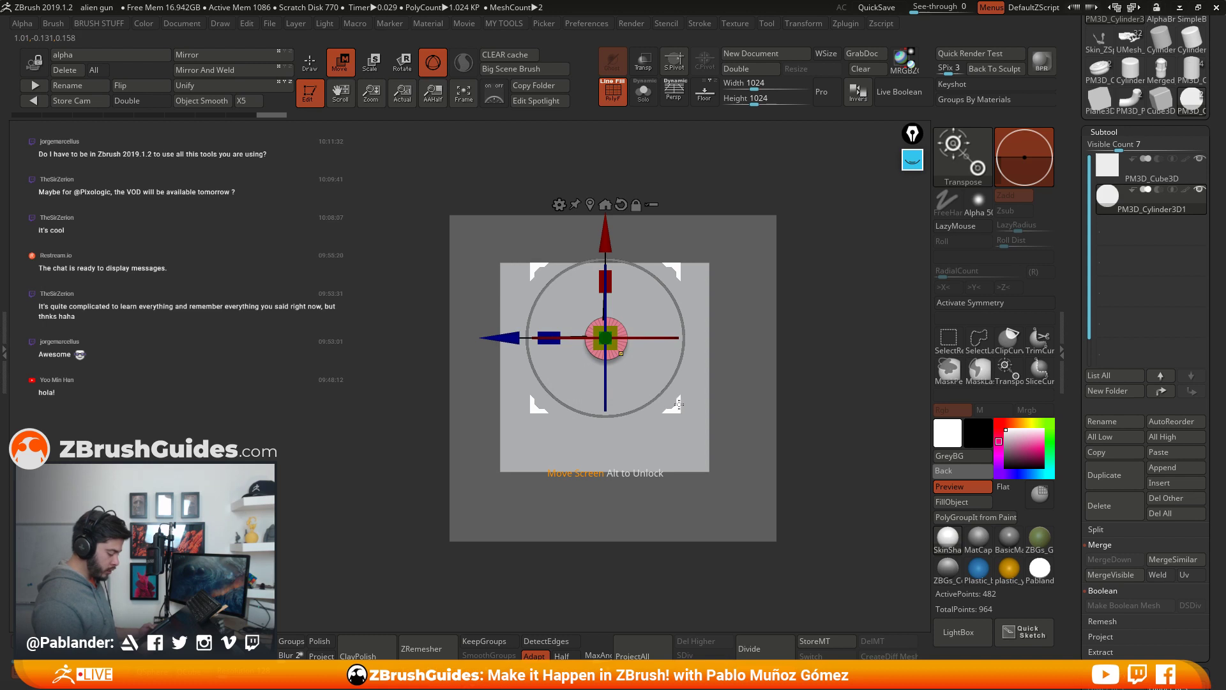
Step: Duplicate the cylinder into a triangle of three on the cube's face and clear the mask
ctrl+drag(679, 404, 711, 447)
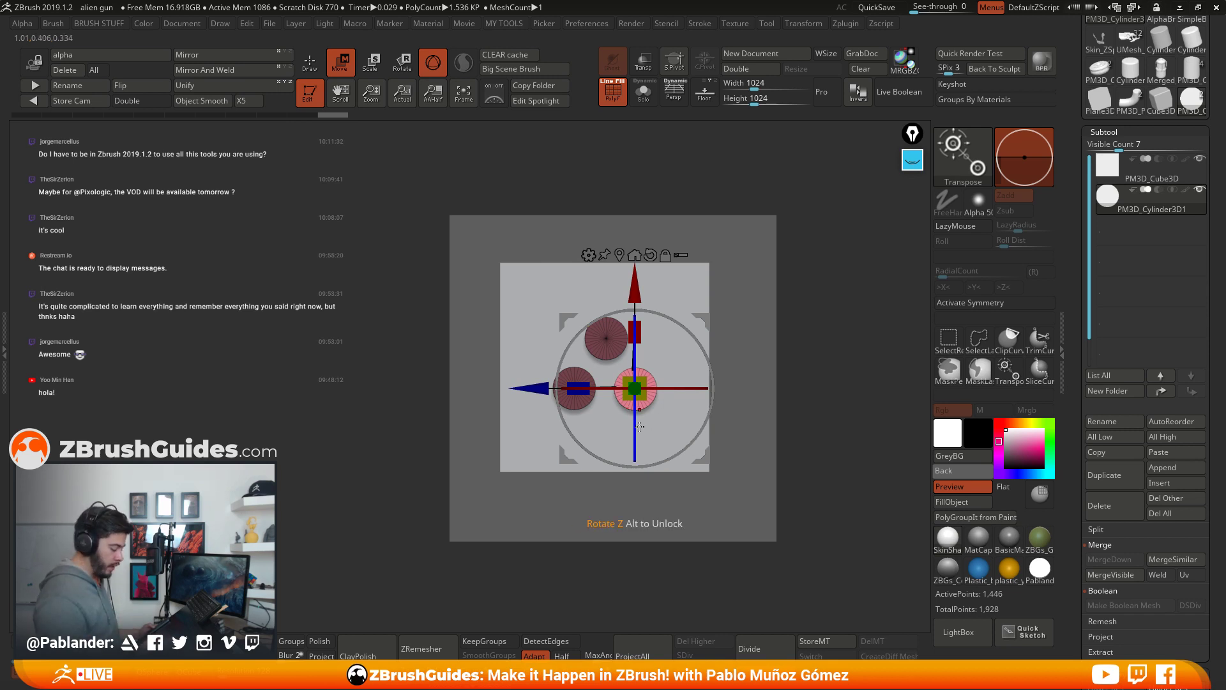
click(607, 101)
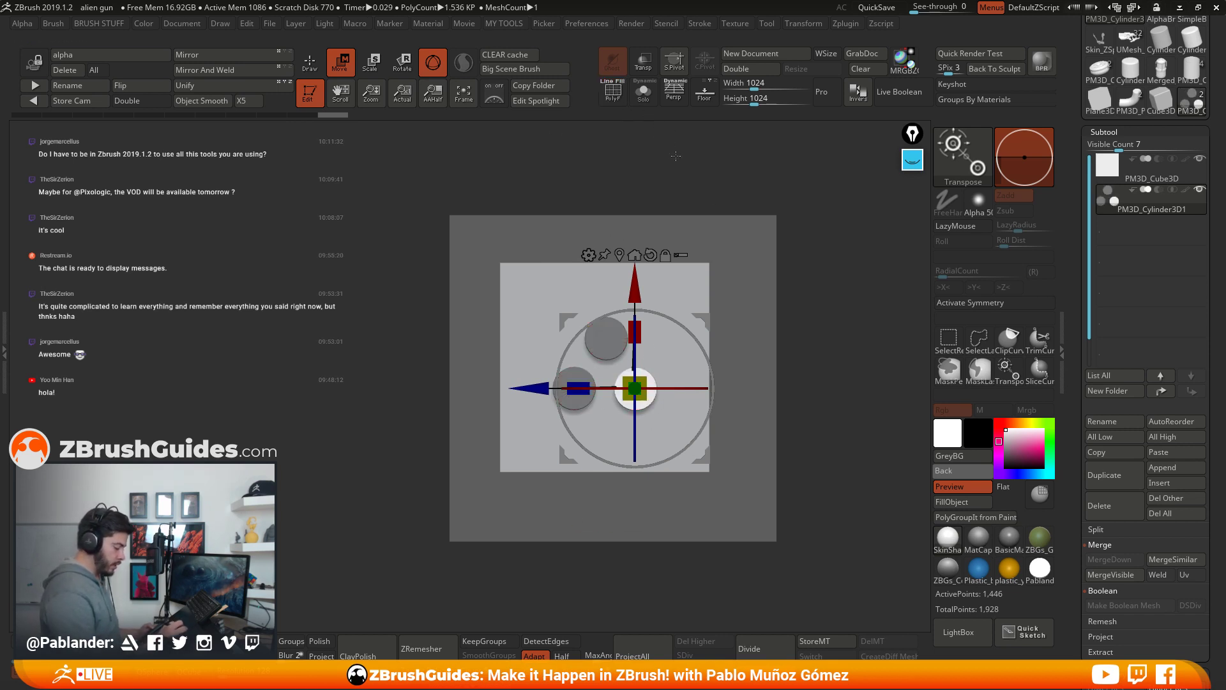
key(q)
key(f)
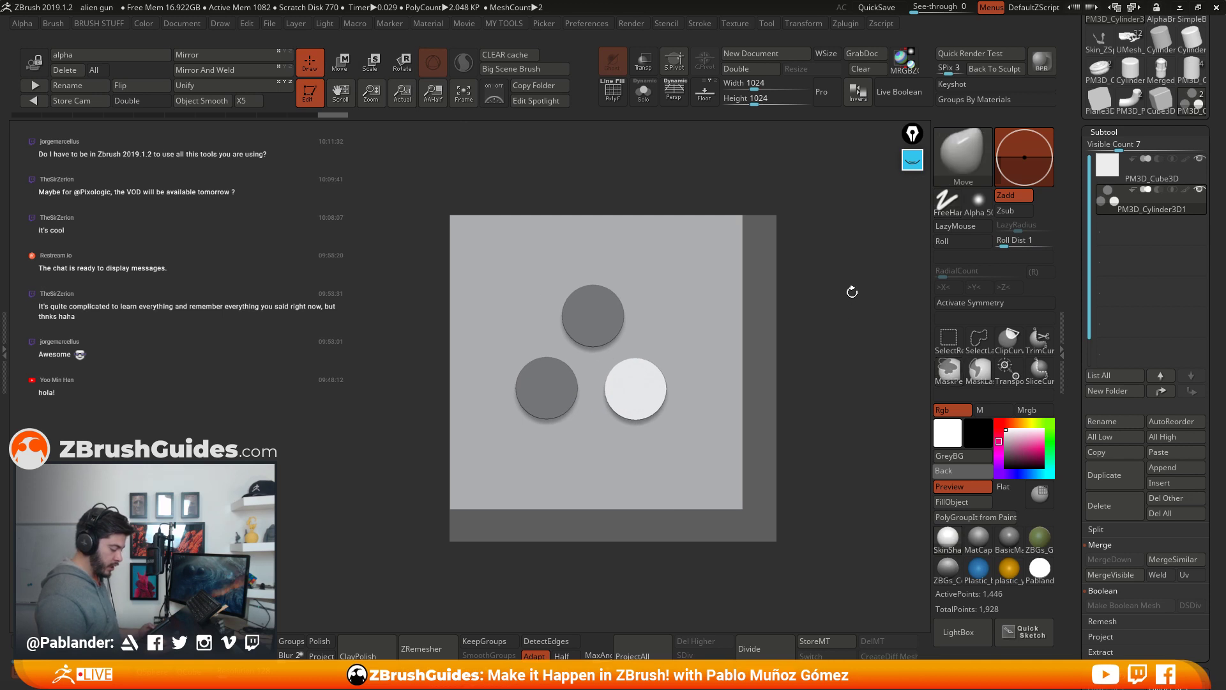
drag(819, 334, 763, 320)
key(f)
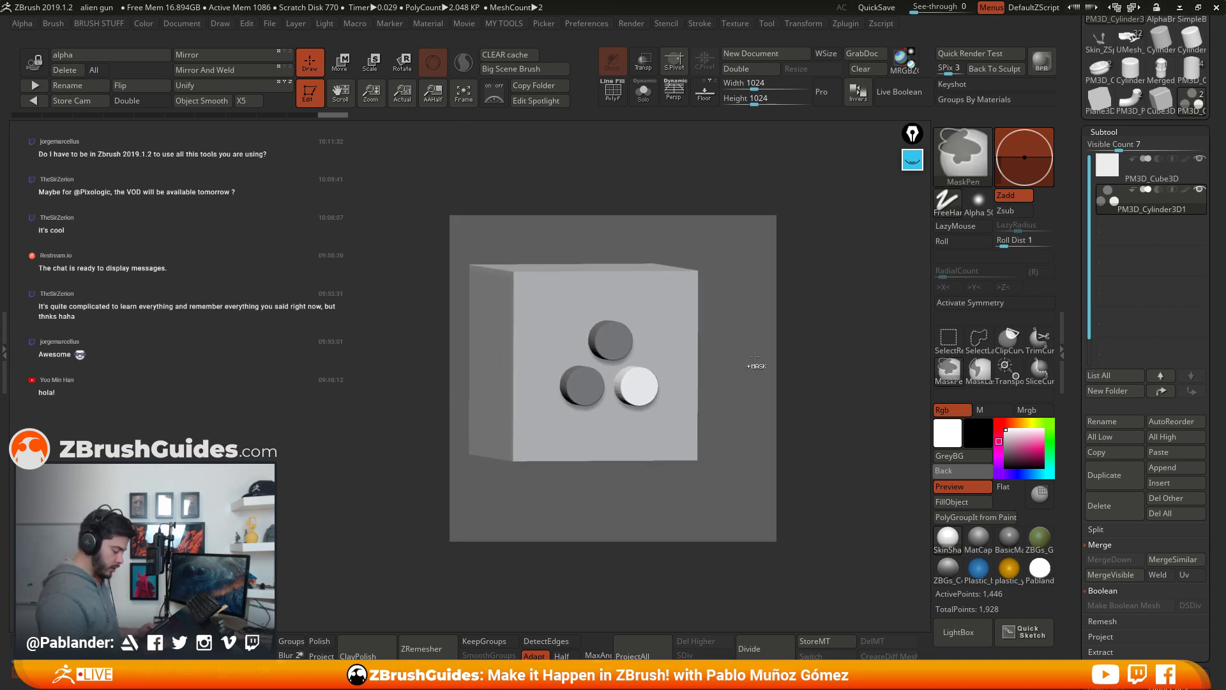
shift+drag(738, 409, 707, 389)
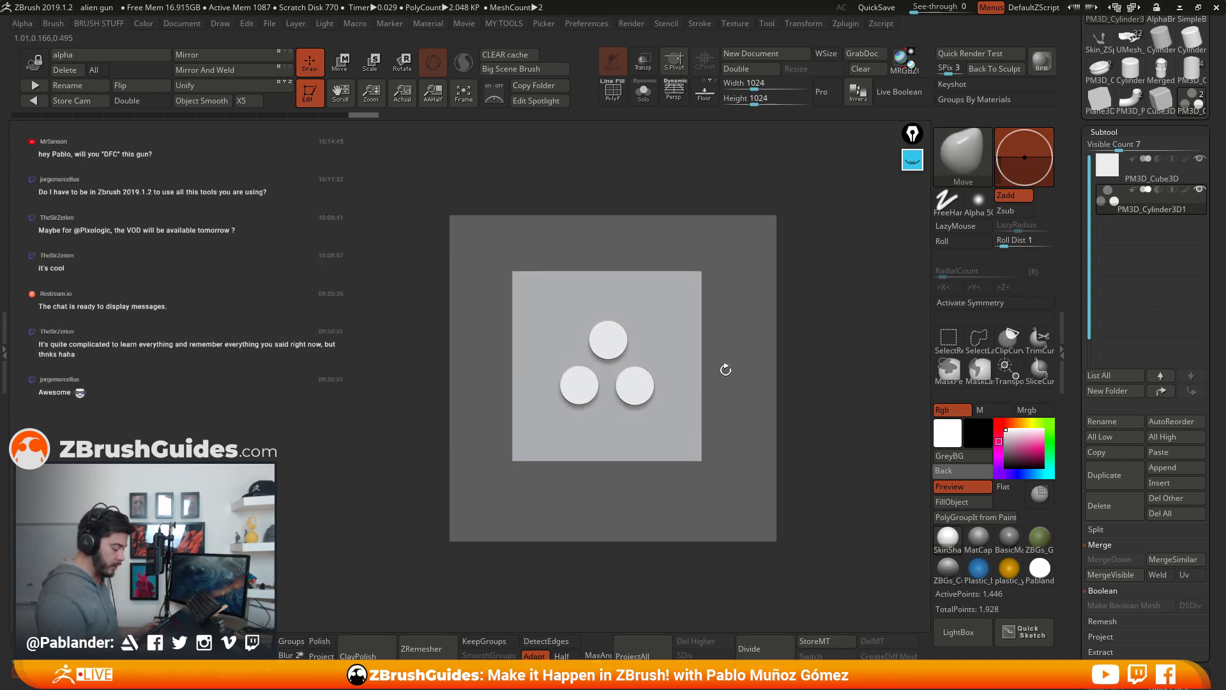
drag(723, 367, 637, 424)
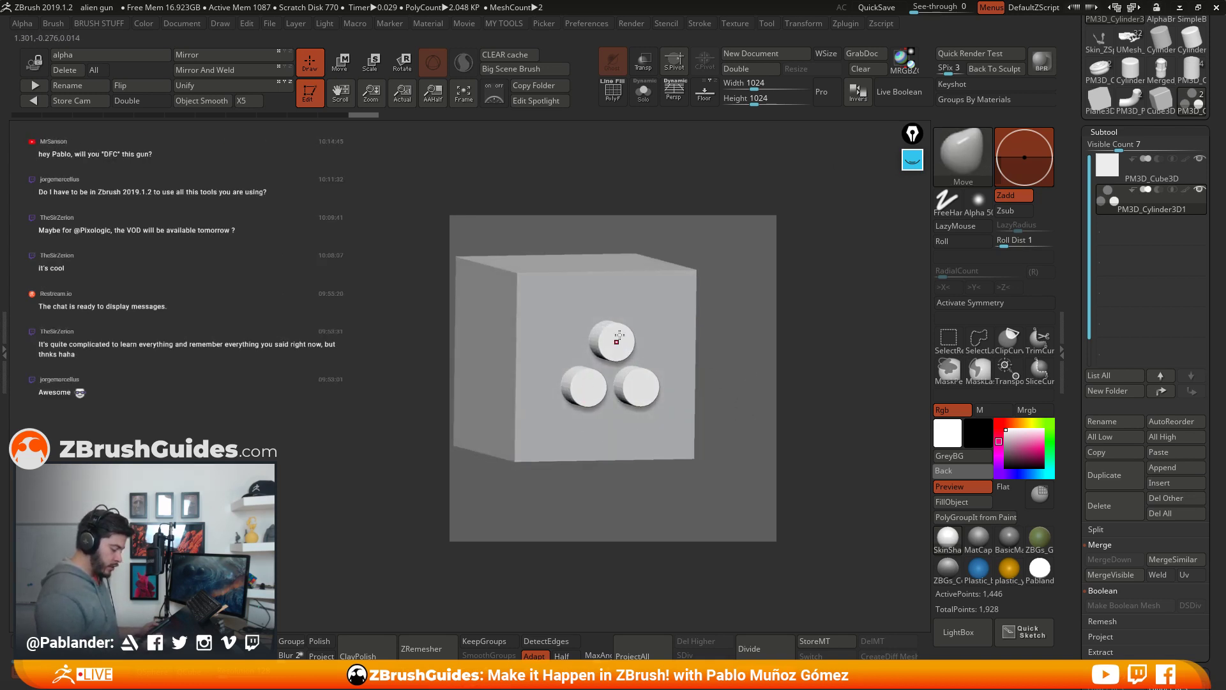
Step: Apply the MatCap material to the scene and set the document background colour to black
click(979, 540)
drag(1077, 482, 1076, 163)
drag(830, 403, 830, 397)
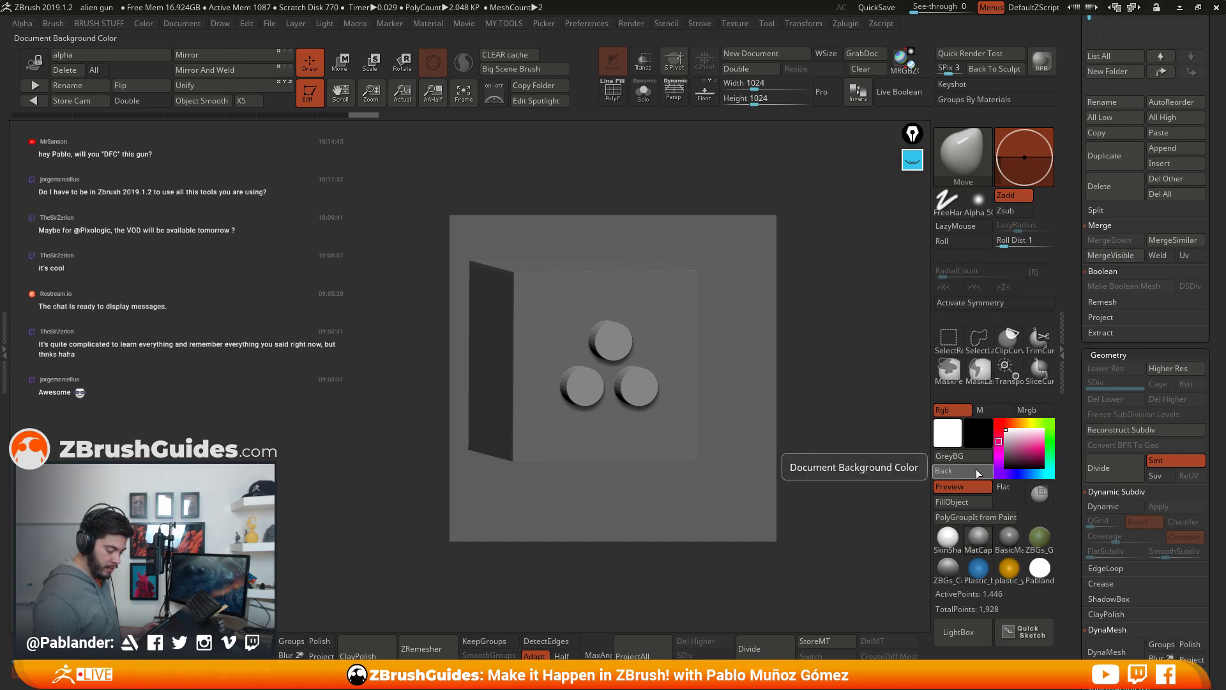
drag(967, 473, 972, 440)
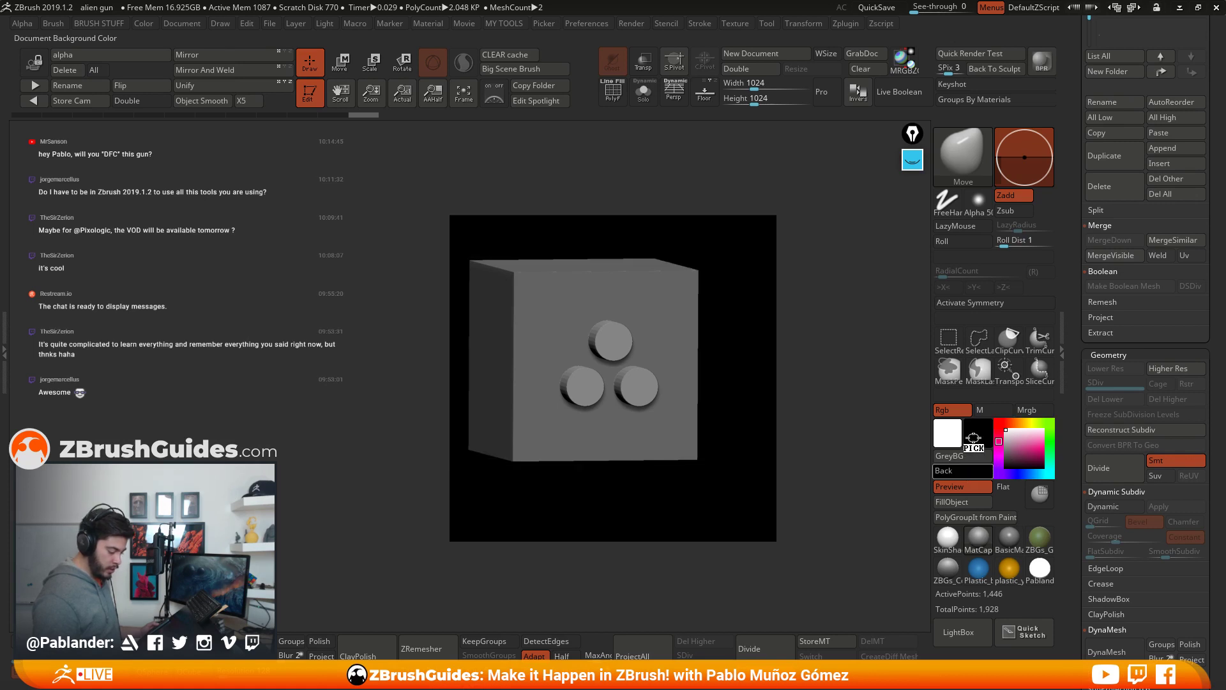
mouse_move(717, 391)
alt+mouse_down()
mouse_move(723, 383)
mouse_move(702, 406)
alt+mouse_up()
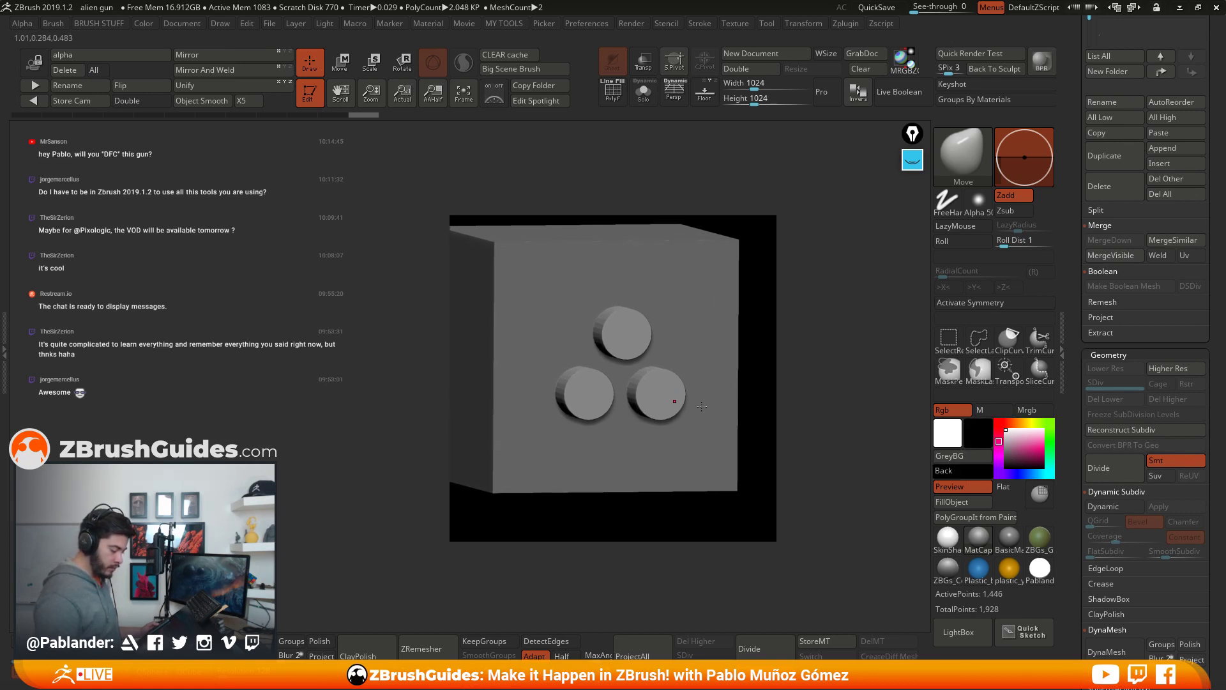
Step: Try Dynamic Subdiv on the three cylinders and switch it off again
drag(1075, 422, 1075, 40)
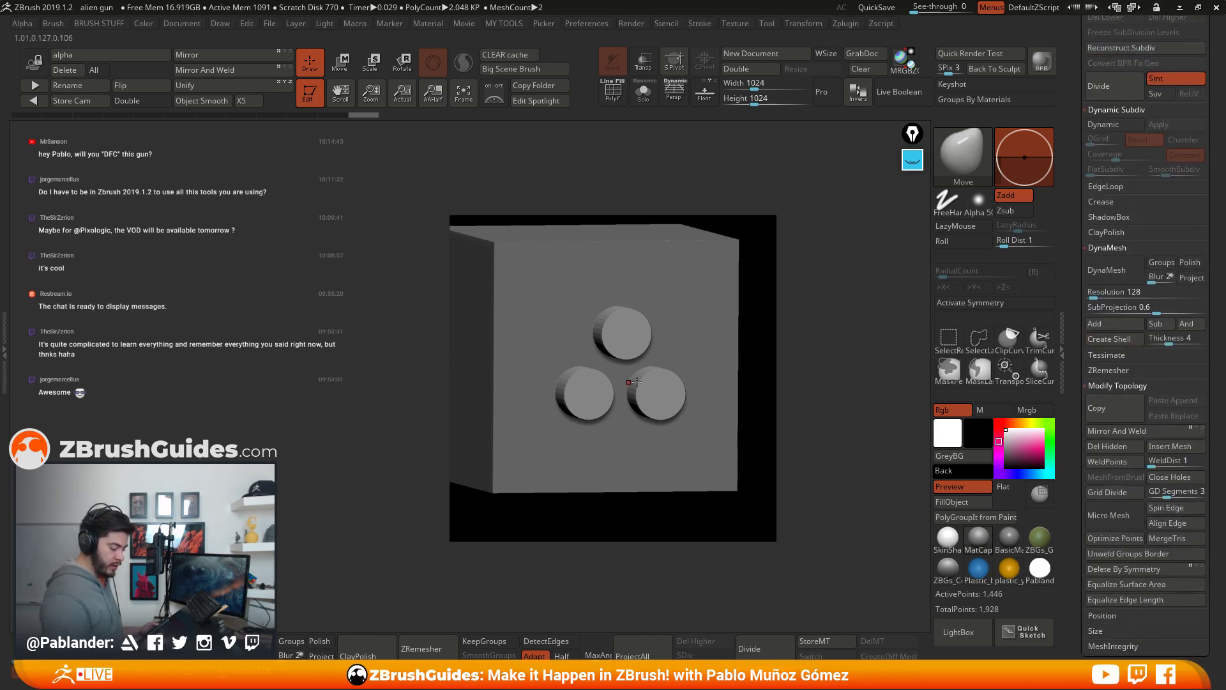
click(1109, 124)
drag(1074, 194, 1074, 227)
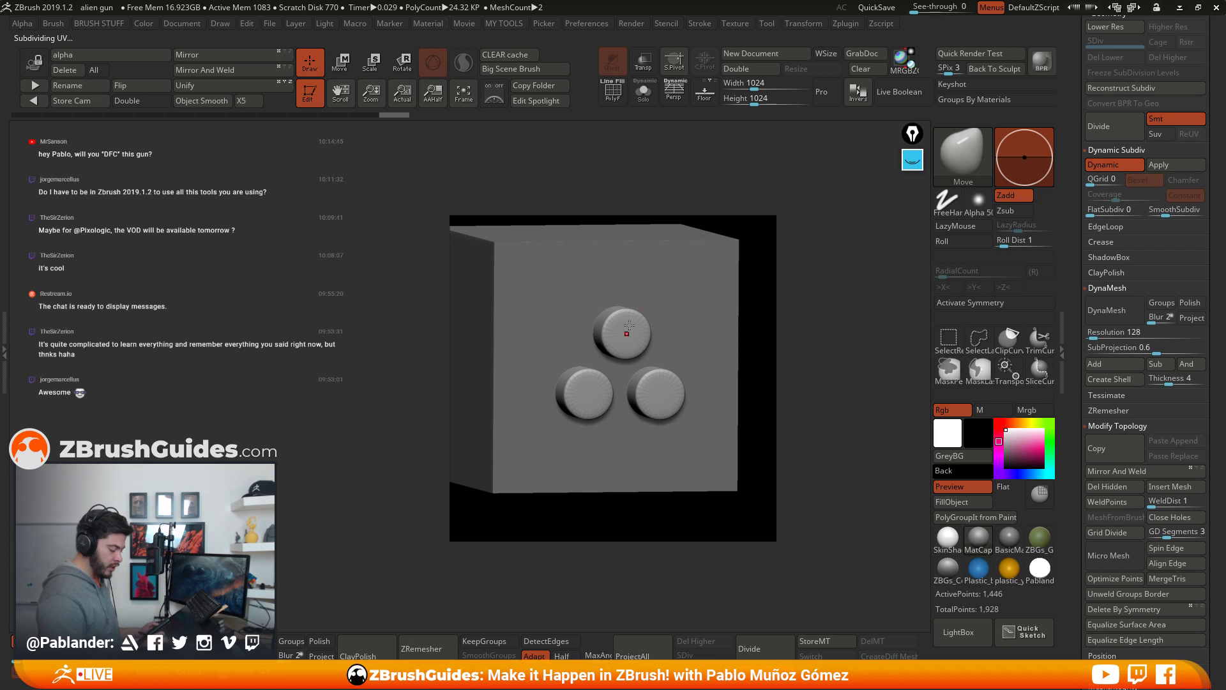
click(1136, 165)
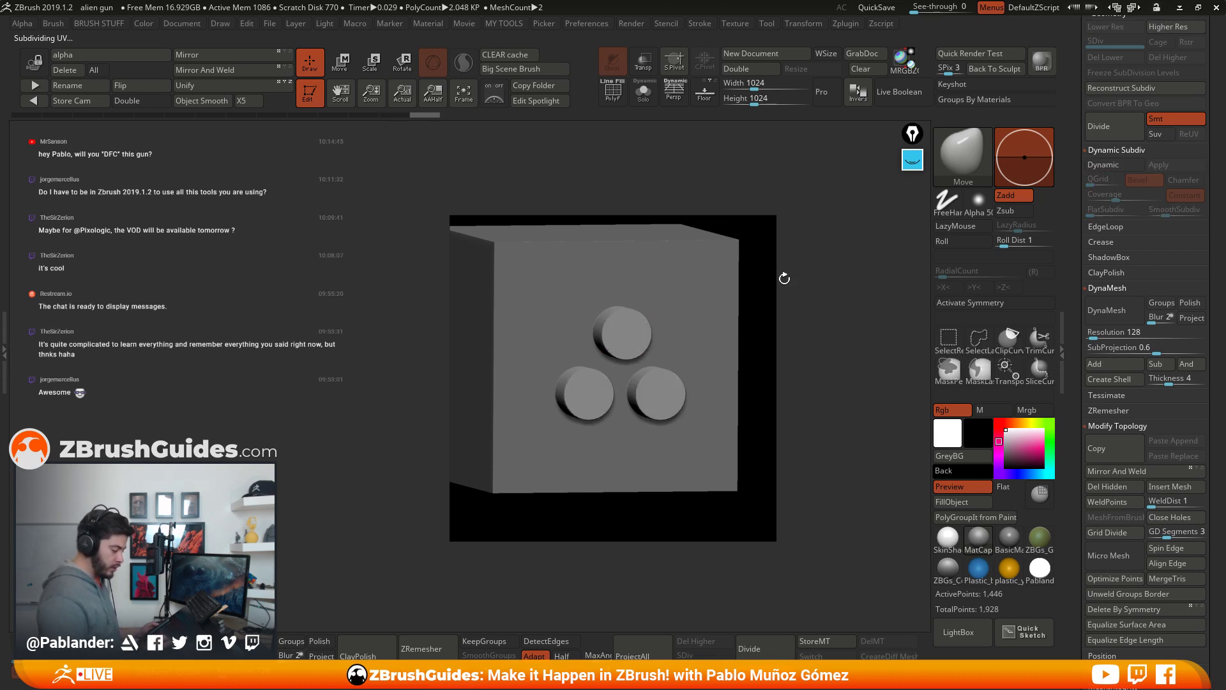
Step: Use ZModeler's Insert Single EdgeLoop action to add a loop near the rim of each cylinder's front cap
drag(784, 278, 632, 339)
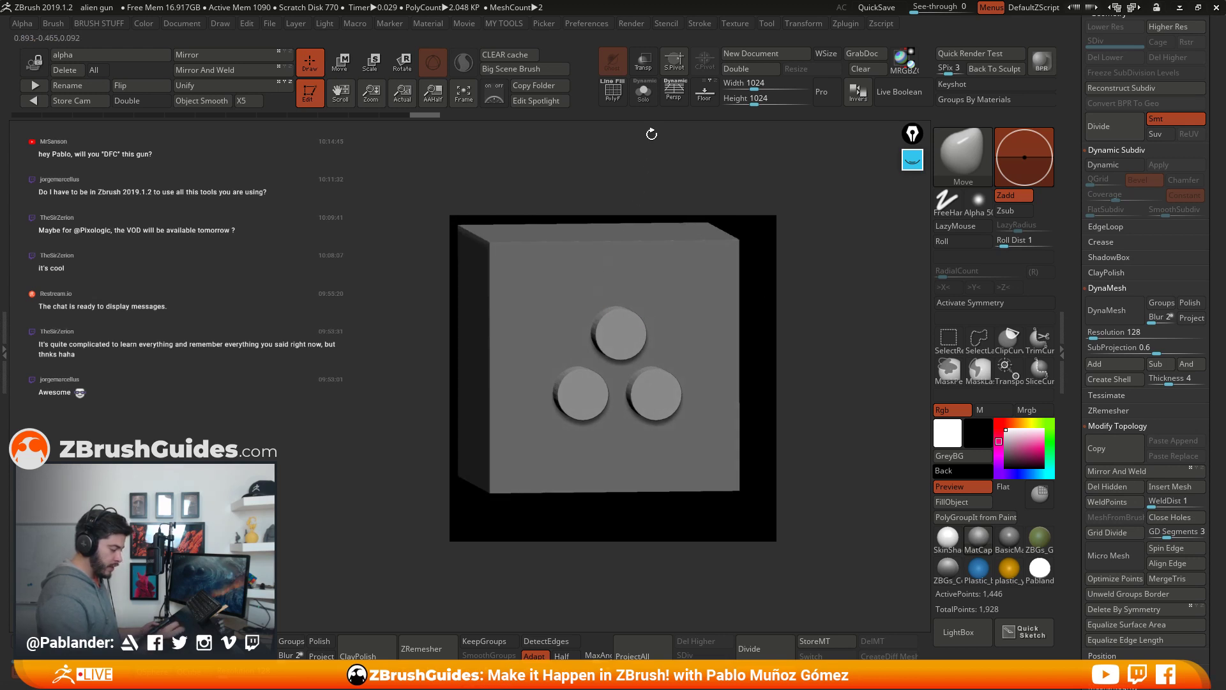
click(615, 93)
ctrl+right_drag(643, 332, 712, 403)
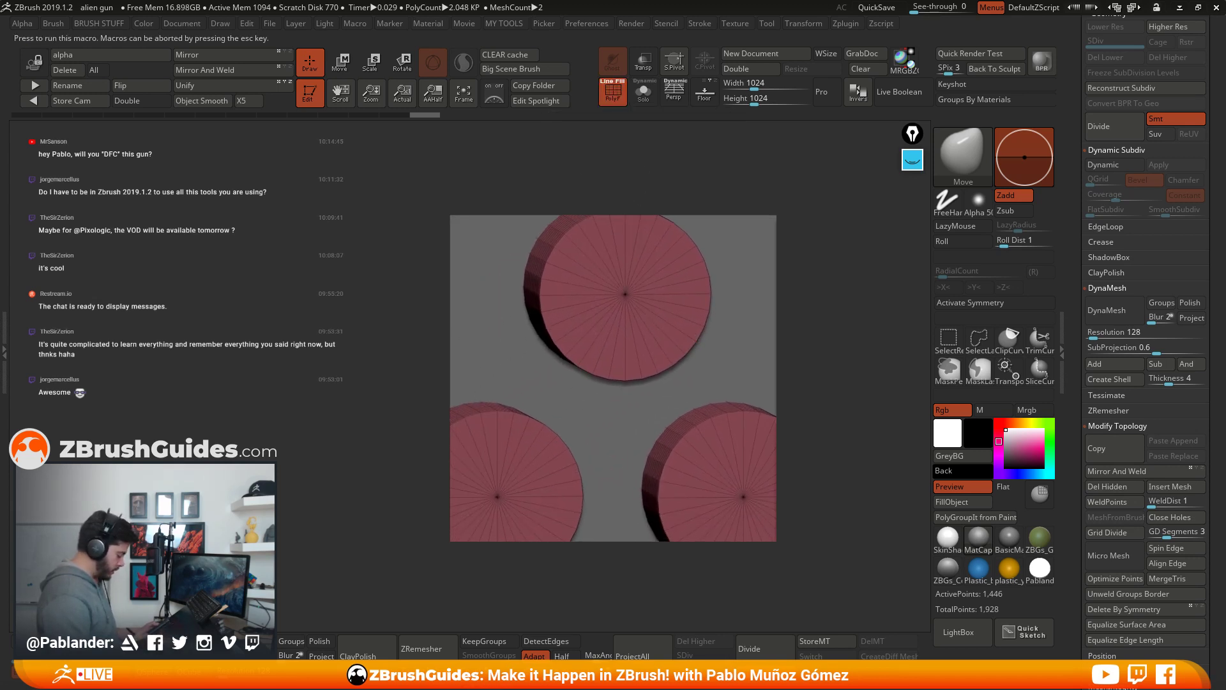
key(b)
key(z)
key(m)
key(space)
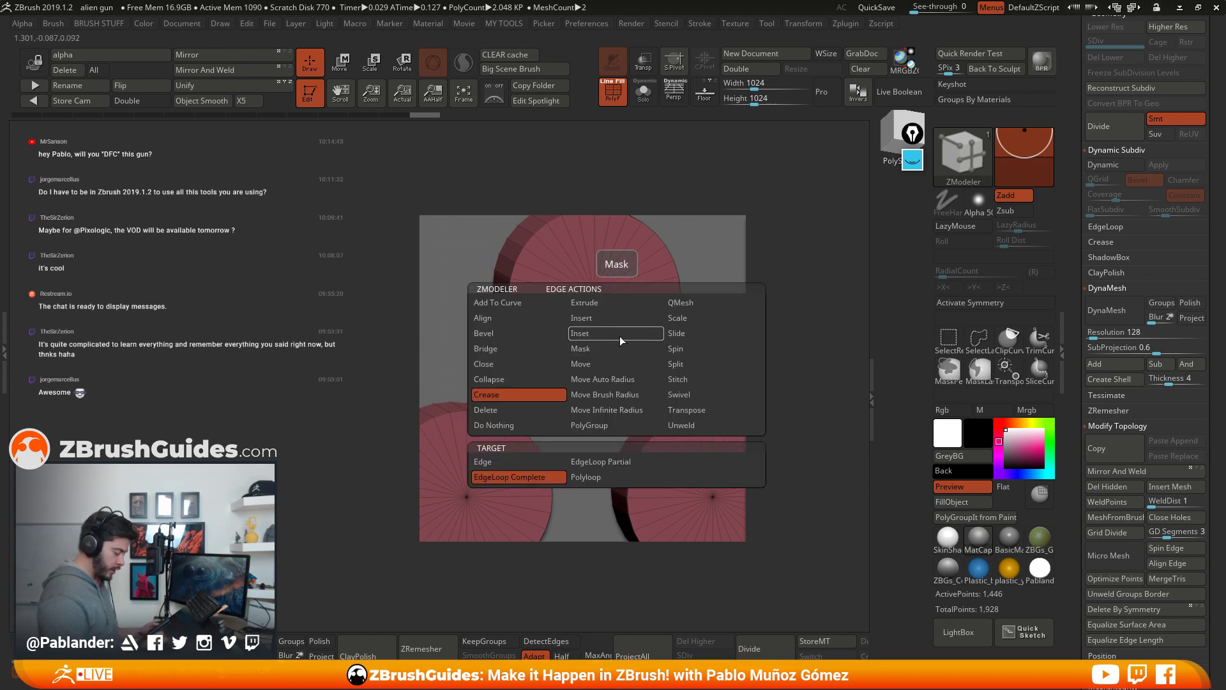
click(598, 318)
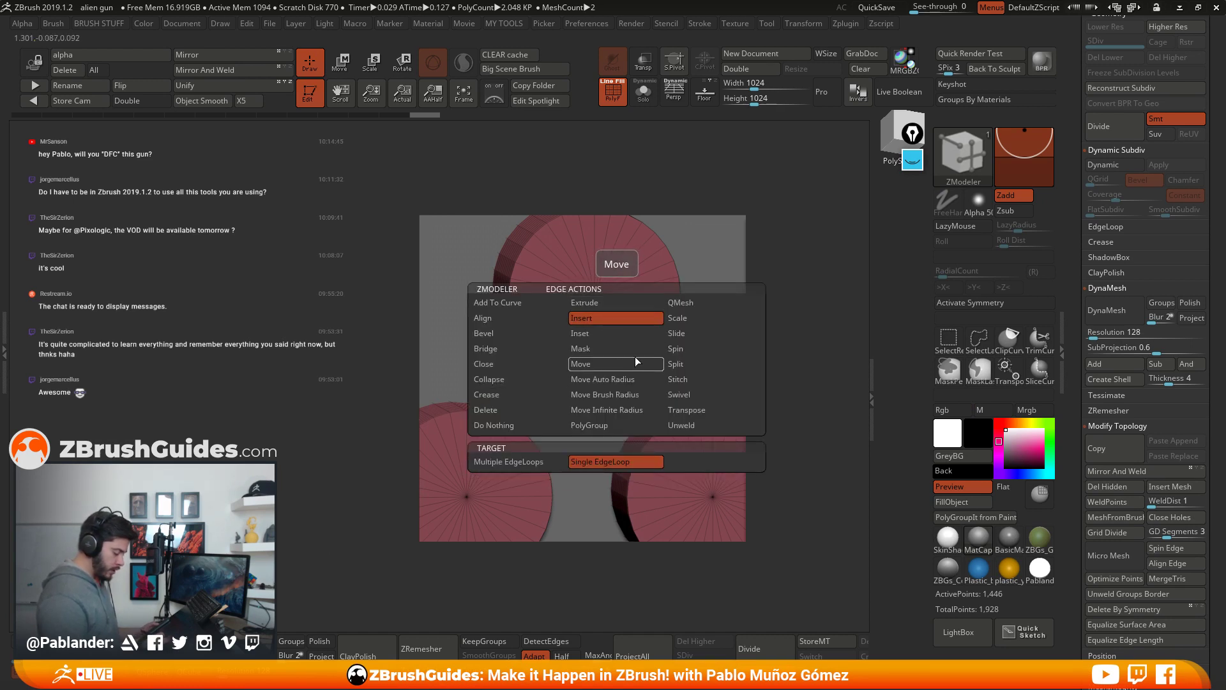
click(610, 359)
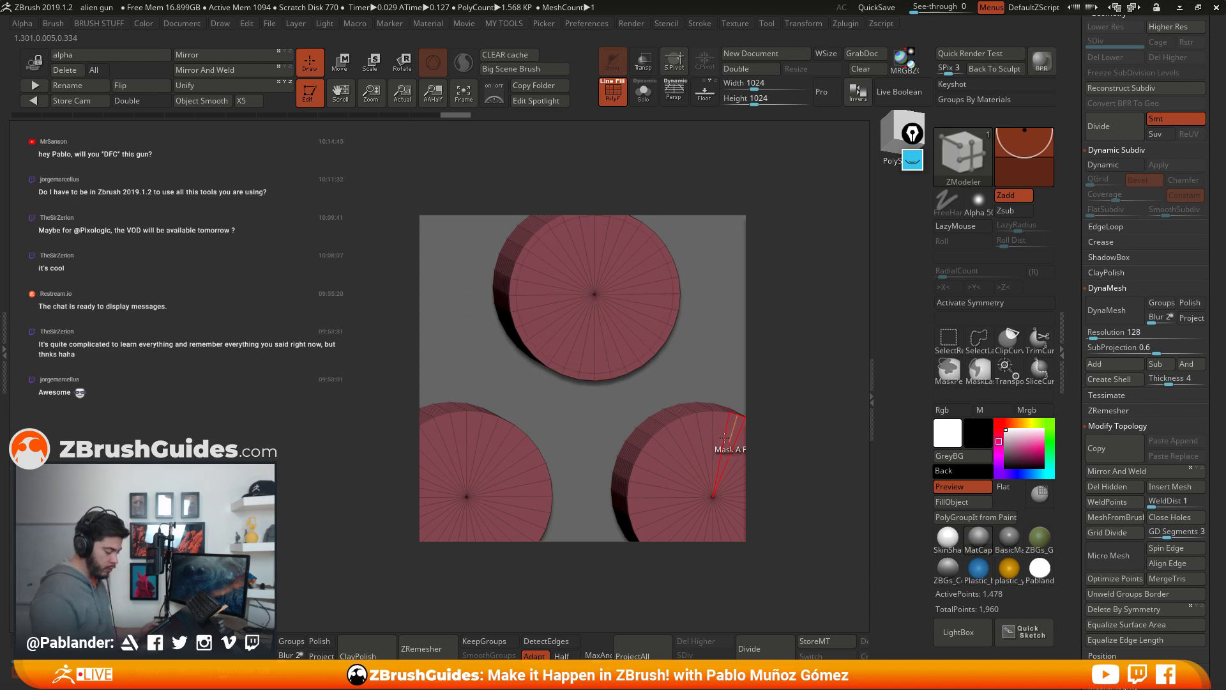
alt+right_drag(690, 432, 702, 369)
click(702, 370)
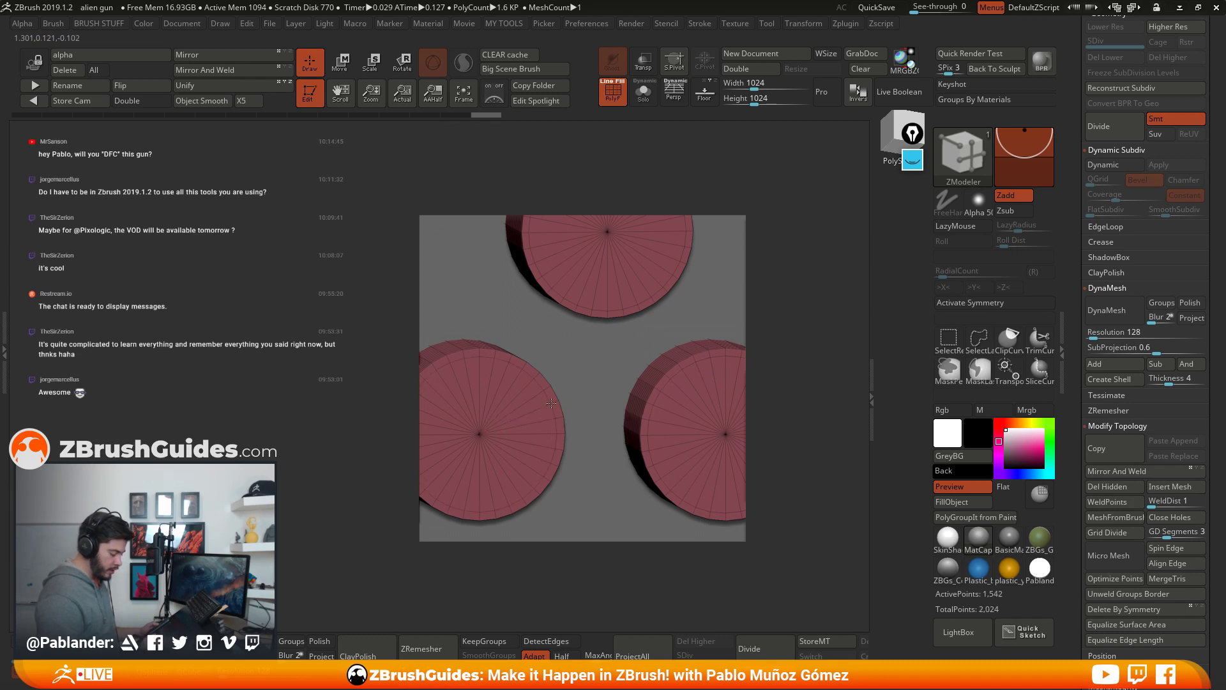
Step: Isolate the cylinders and insert a single edge loop near the rim of each back cap
key(f)
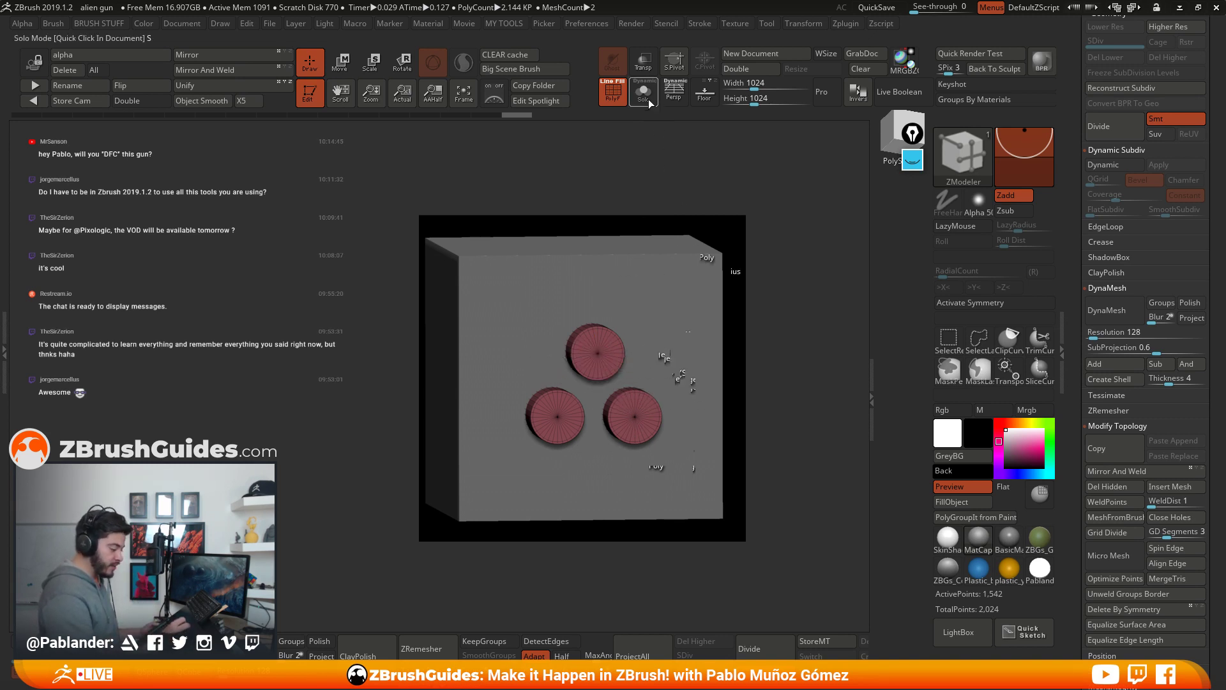
key(ctrl+shift+s)
drag(578, 279, 669, 339)
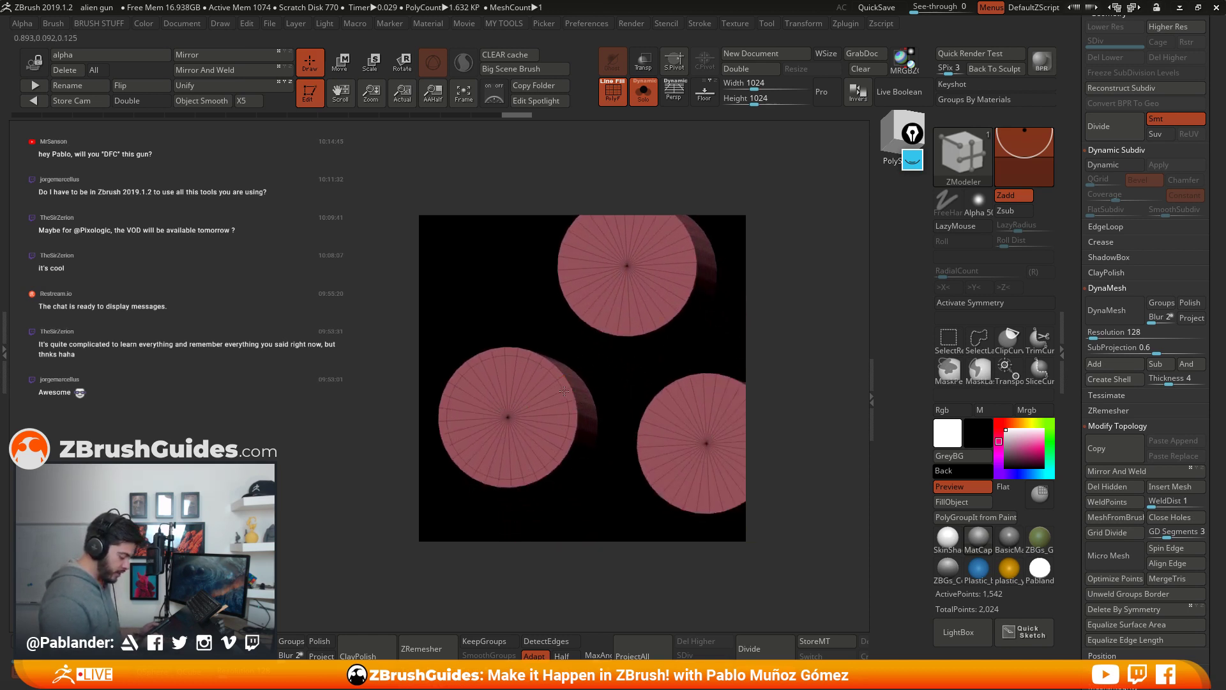
click(631, 327)
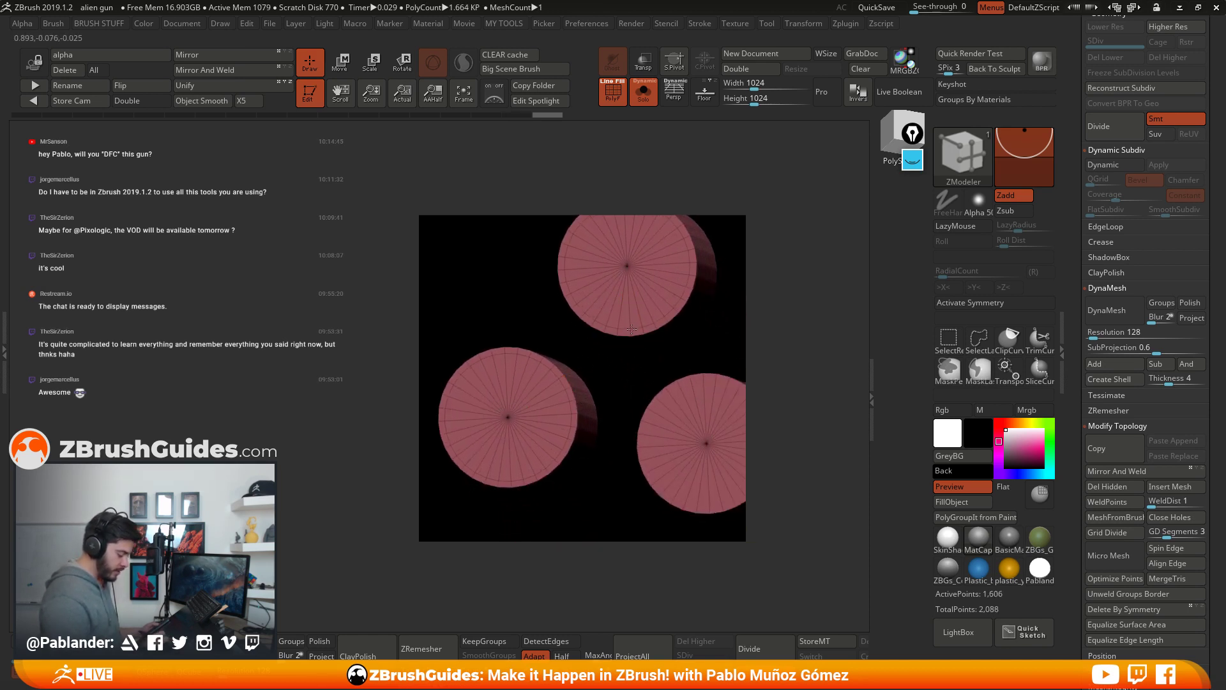
click(683, 393)
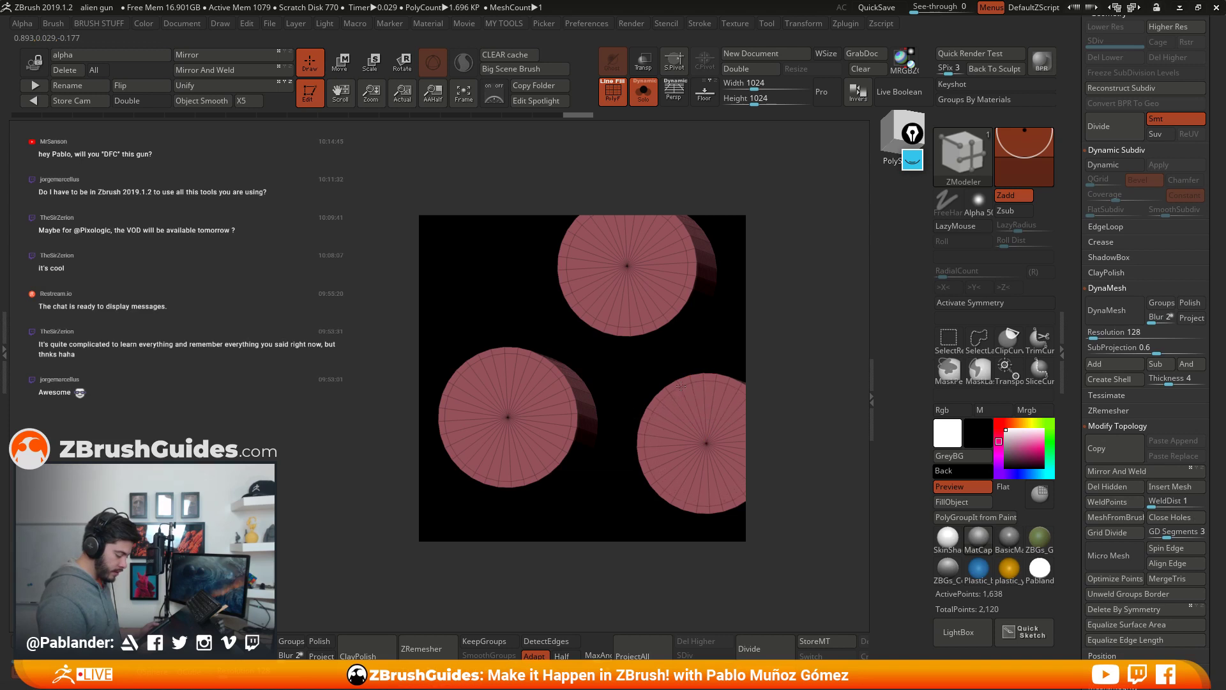
click(681, 385)
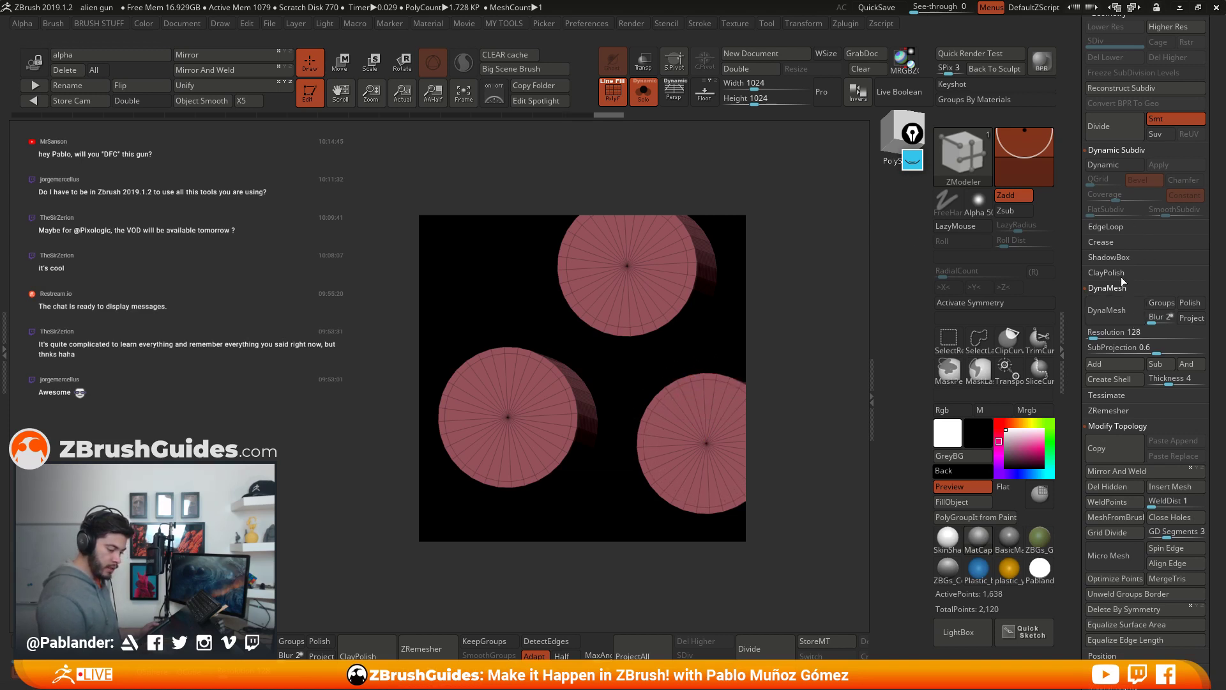
Step: Turn on Dynamic Subdiv for the cylinders and inspect their rounded edges with and without the wireframe
click(1117, 164)
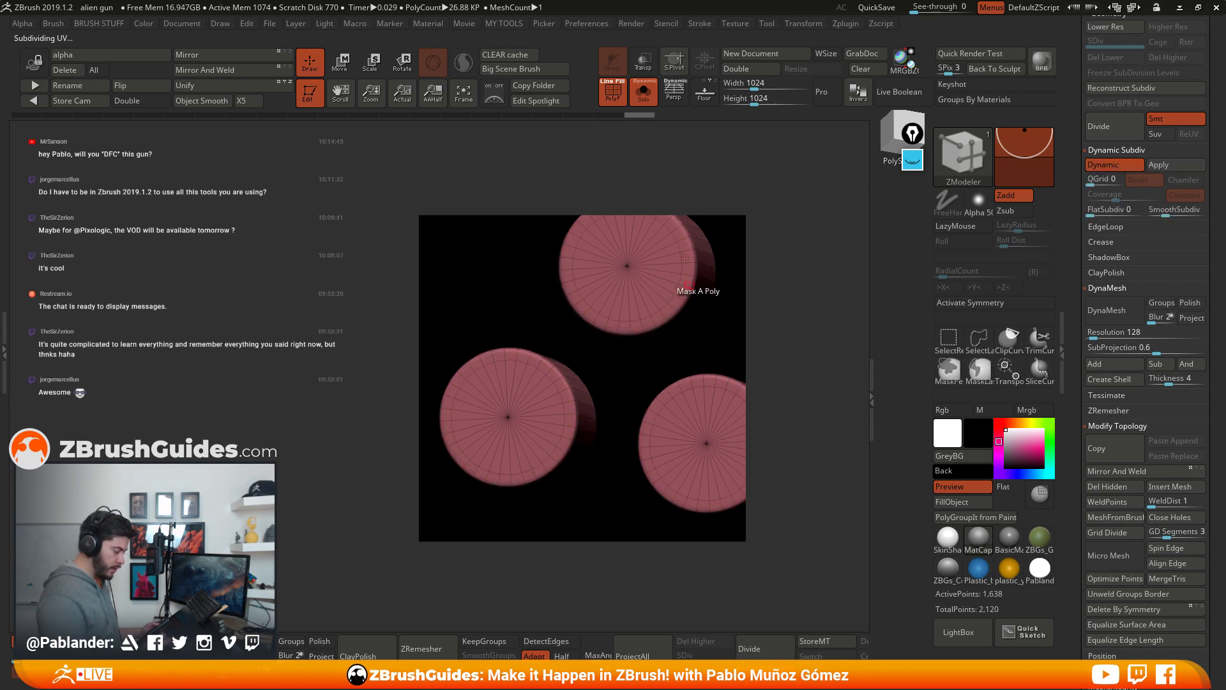
key(shift+f)
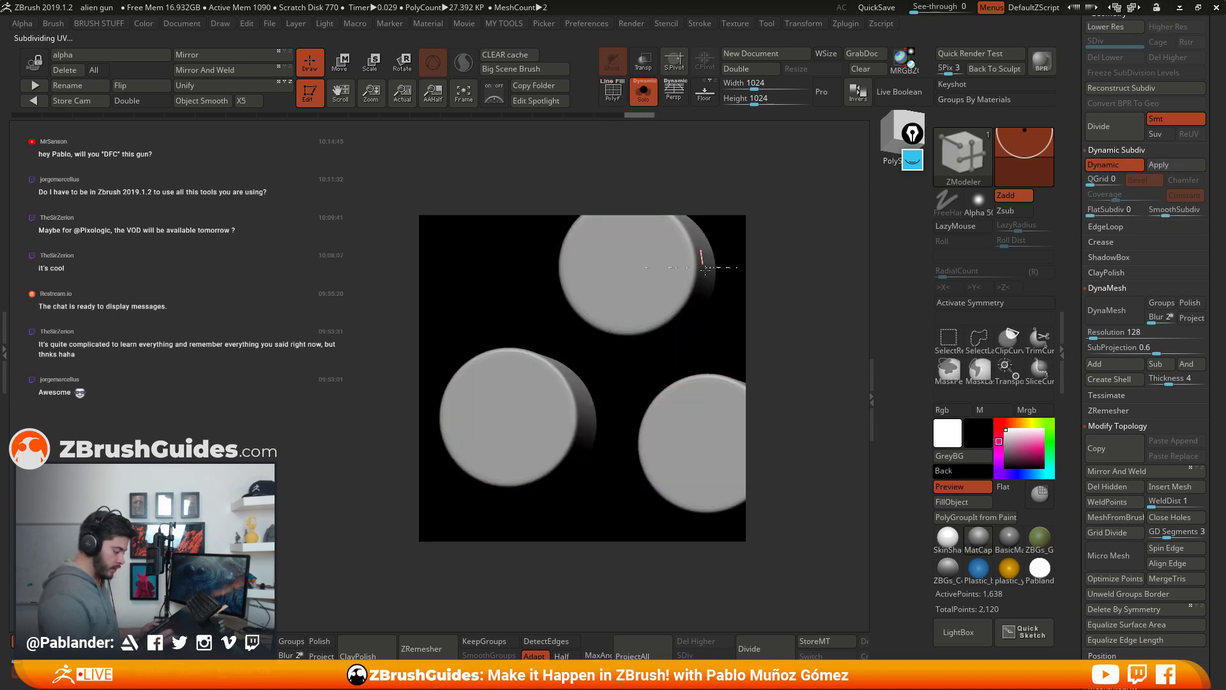
drag(705, 269, 620, 102)
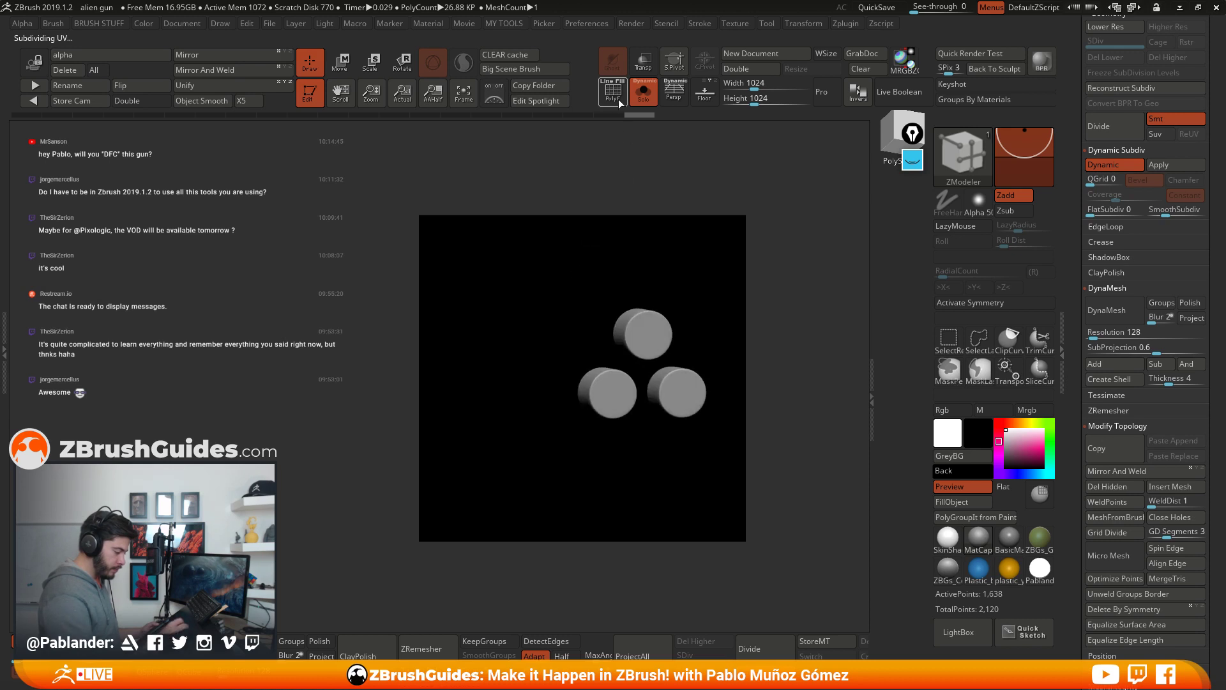
click(619, 102)
drag(709, 274, 690, 198)
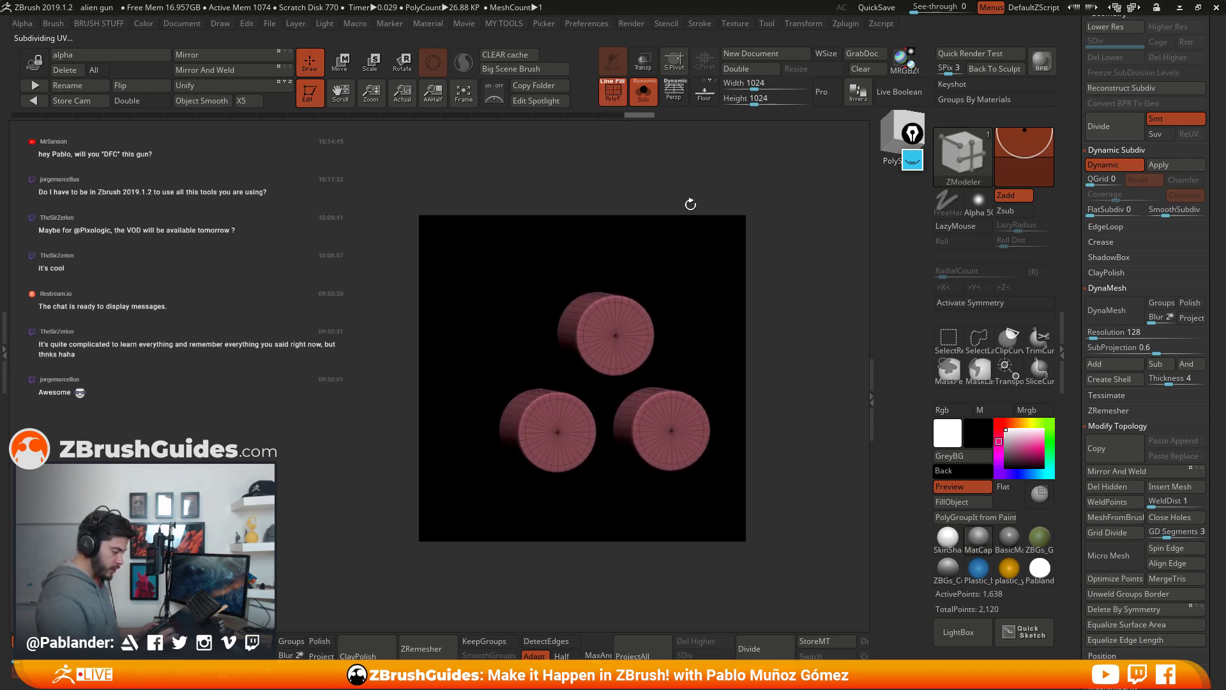
Step: Bring the cube back into view without the wireframe and apply Dynamic Subdiv to the cylinders with SmoothSubdiv at 3
click(649, 102)
key(shift+f)
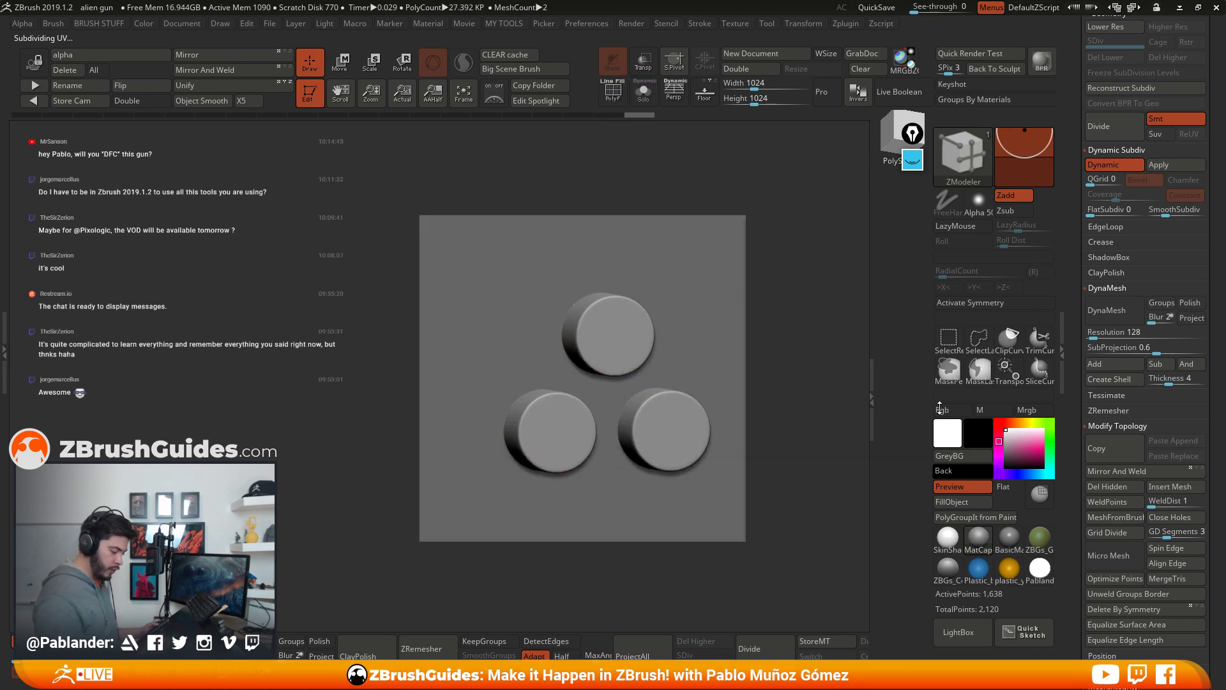
click(1171, 215)
text(3)
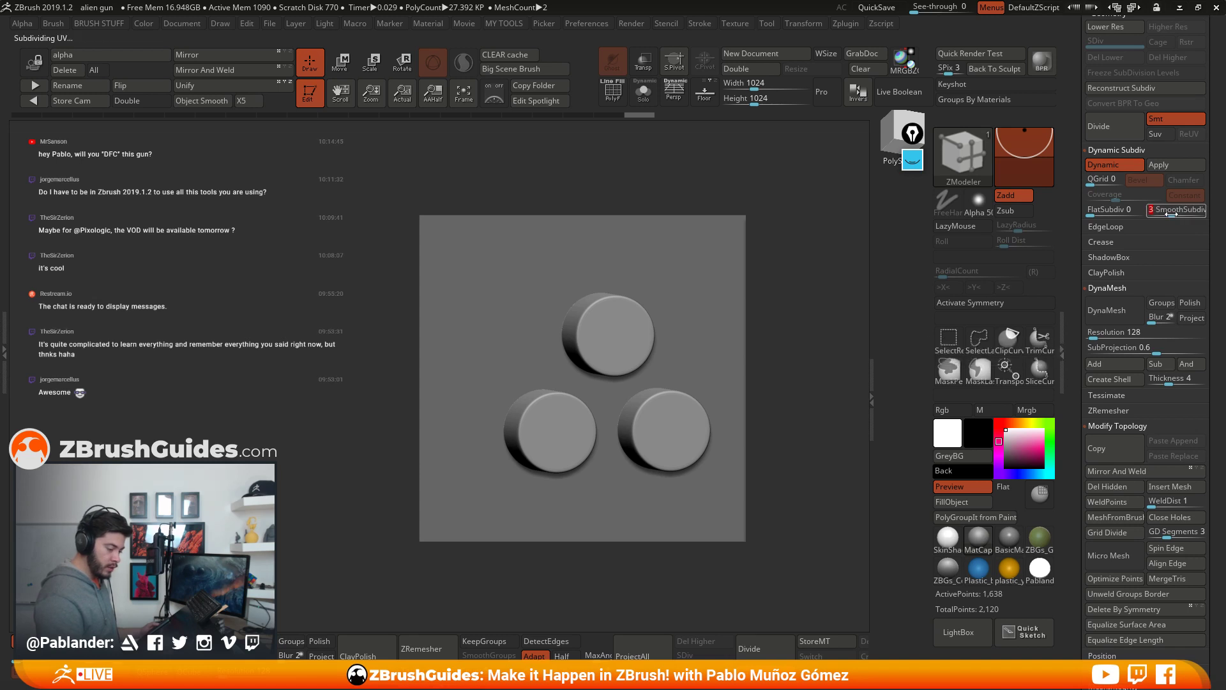
click(1176, 165)
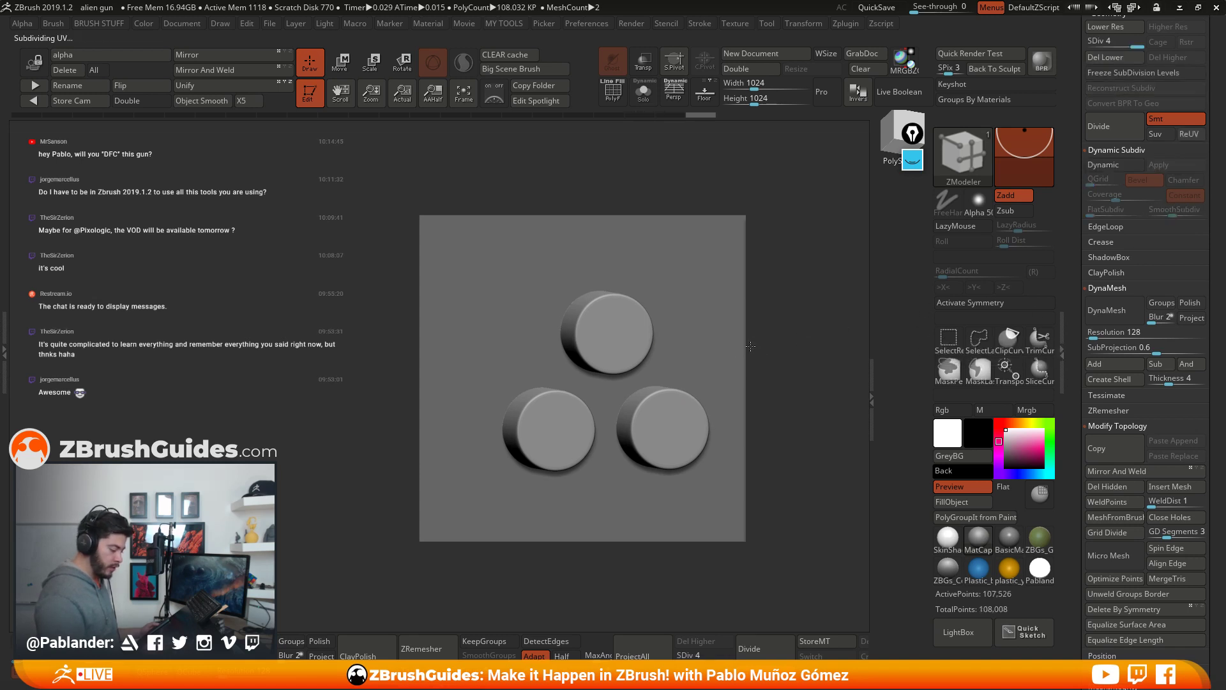
Step: Inspect the cube with its cylinders from an angle and compare the alpha camera view with and without perspective
drag(786, 287, 769, 363)
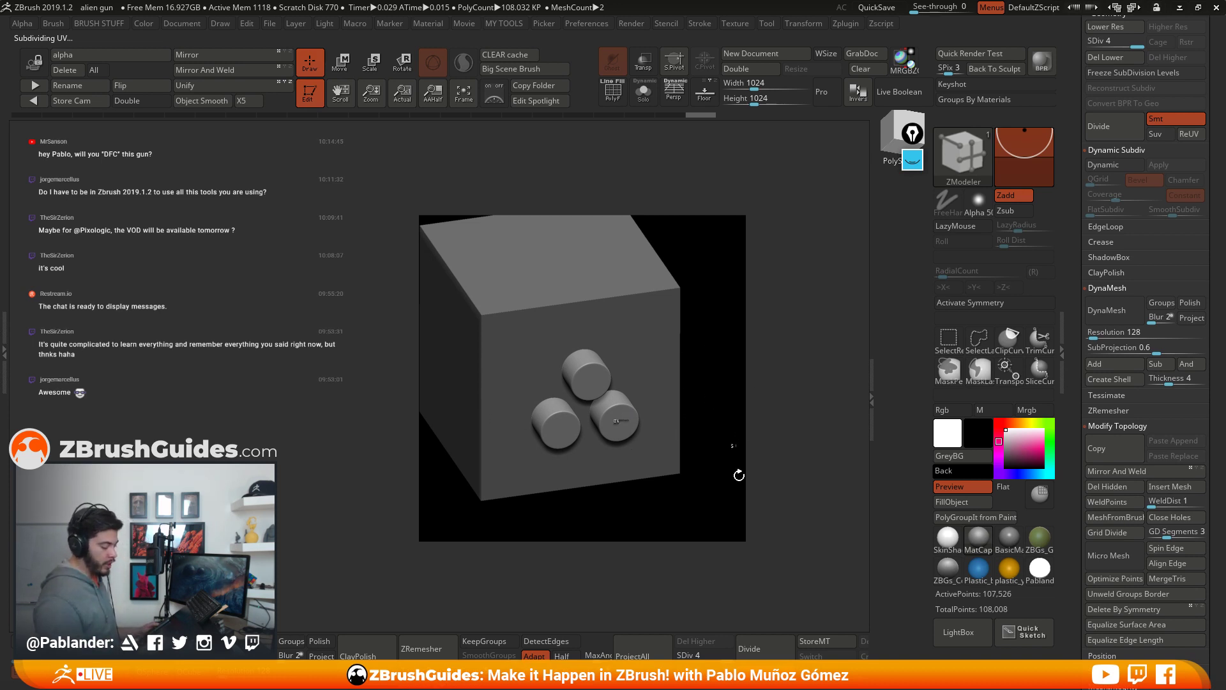
drag(723, 411, 701, 370)
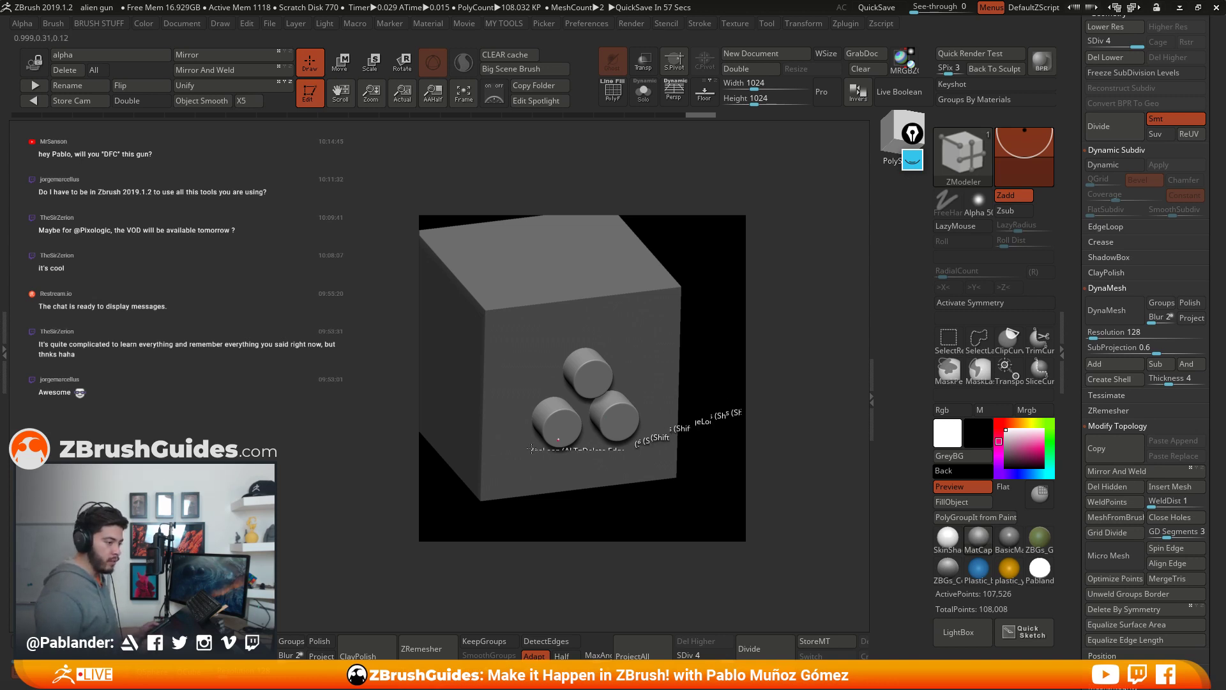
mouse_move(714, 386)
mouse_down()
mouse_move(714, 367)
mouse_move(720, 383)
mouse_up()
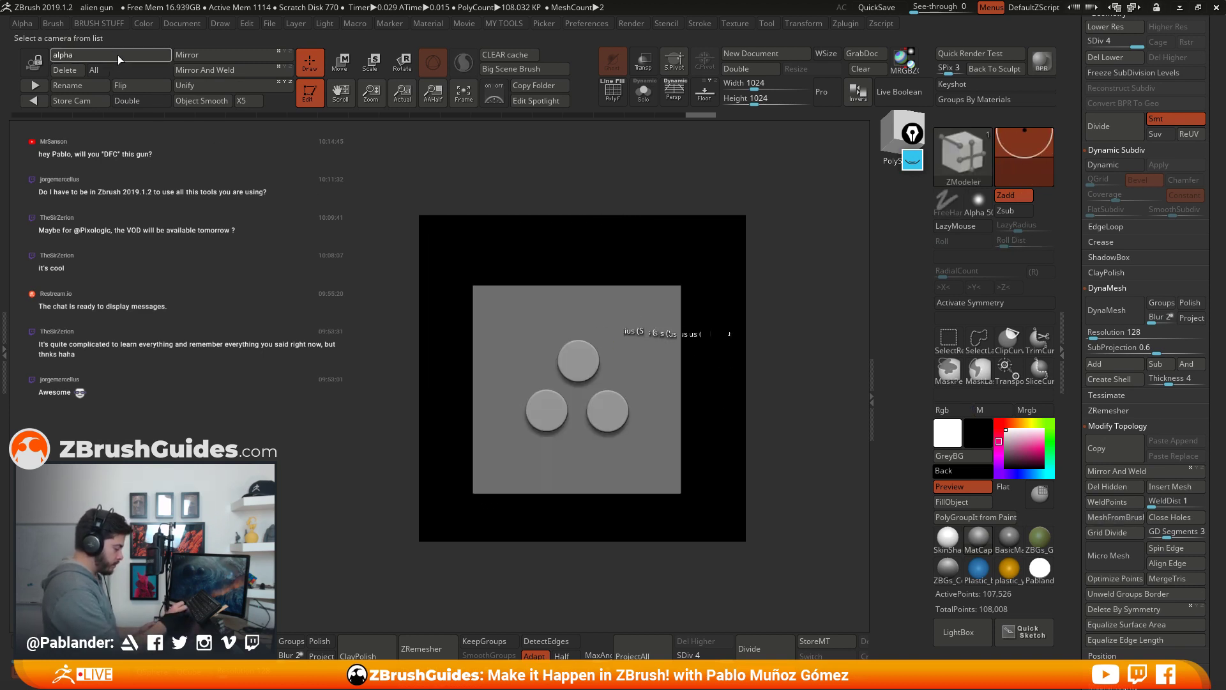
key(p)
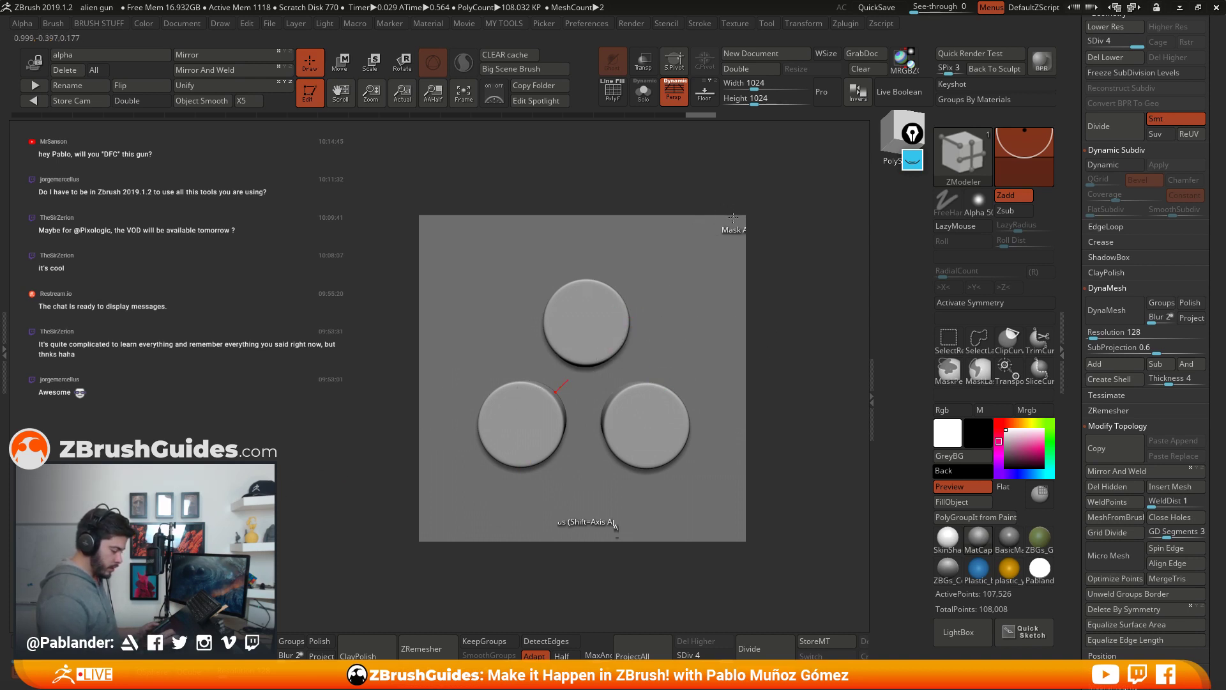
click(674, 91)
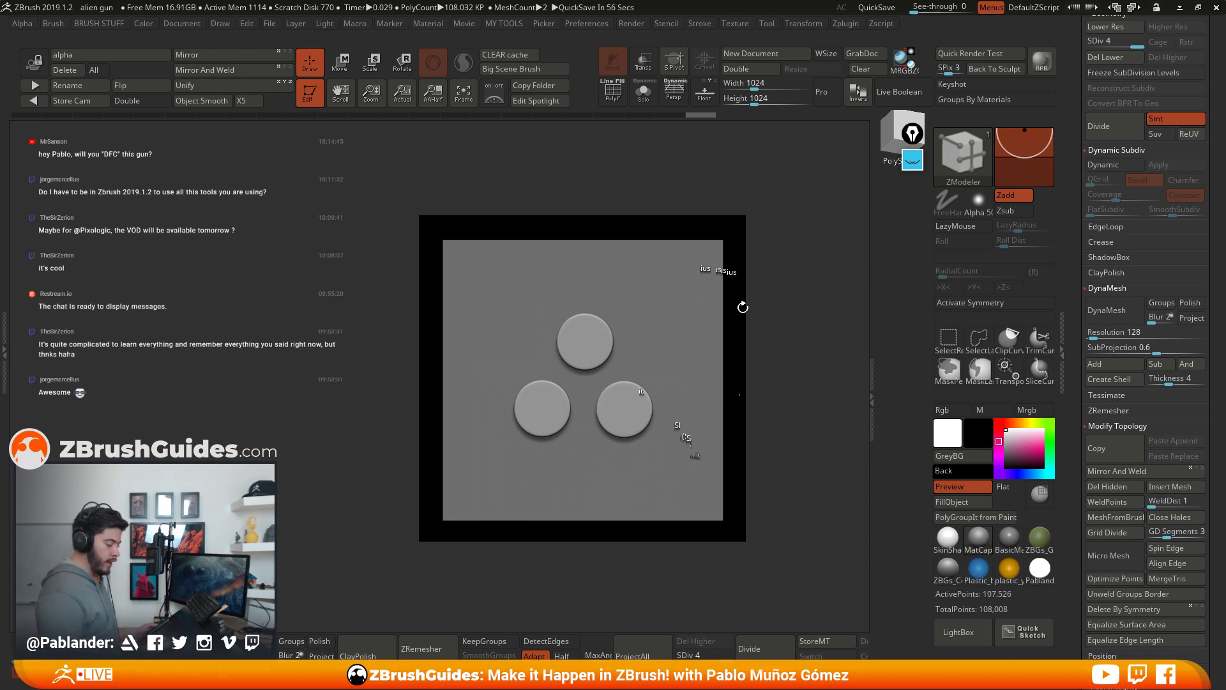
click(674, 90)
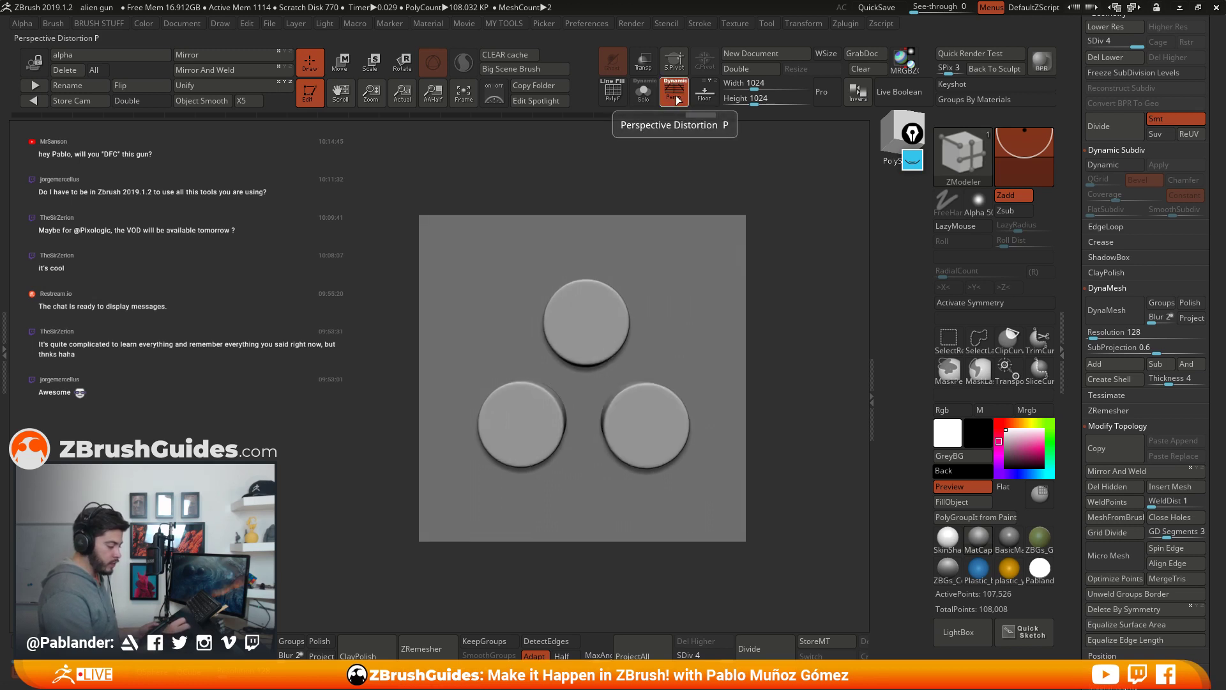
Step: Reframe the front view tighter around the three cylinders with perspective off and name its camera alpha2
click(674, 91)
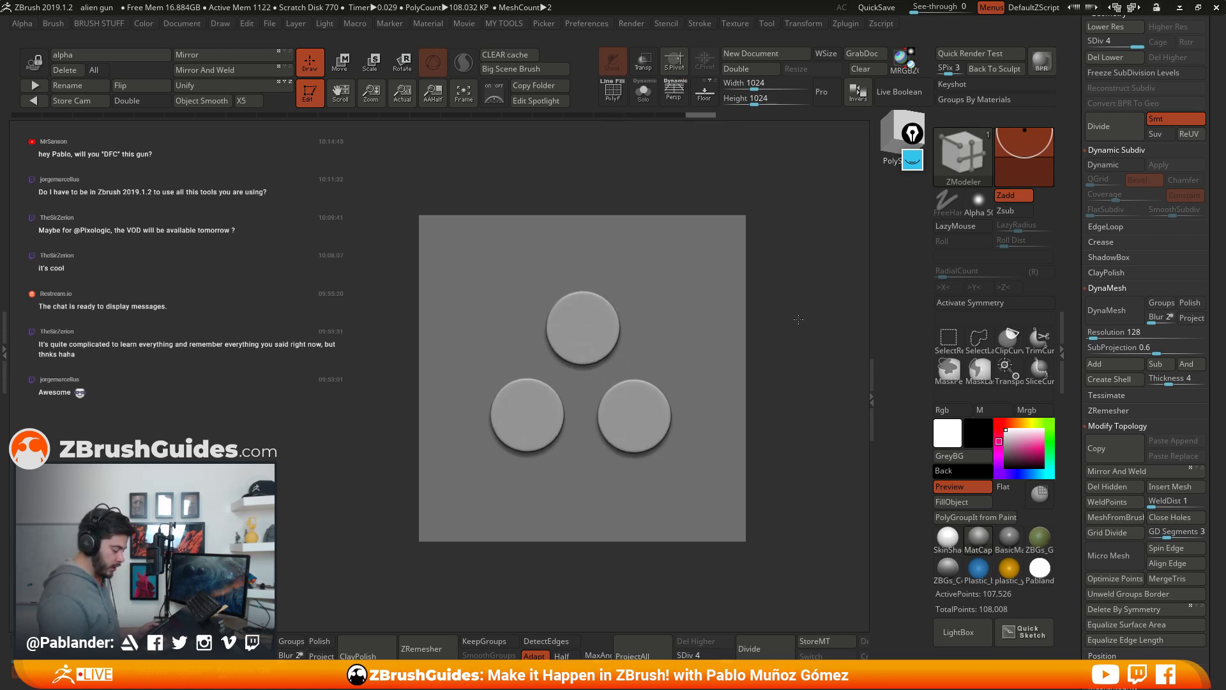
key(space)
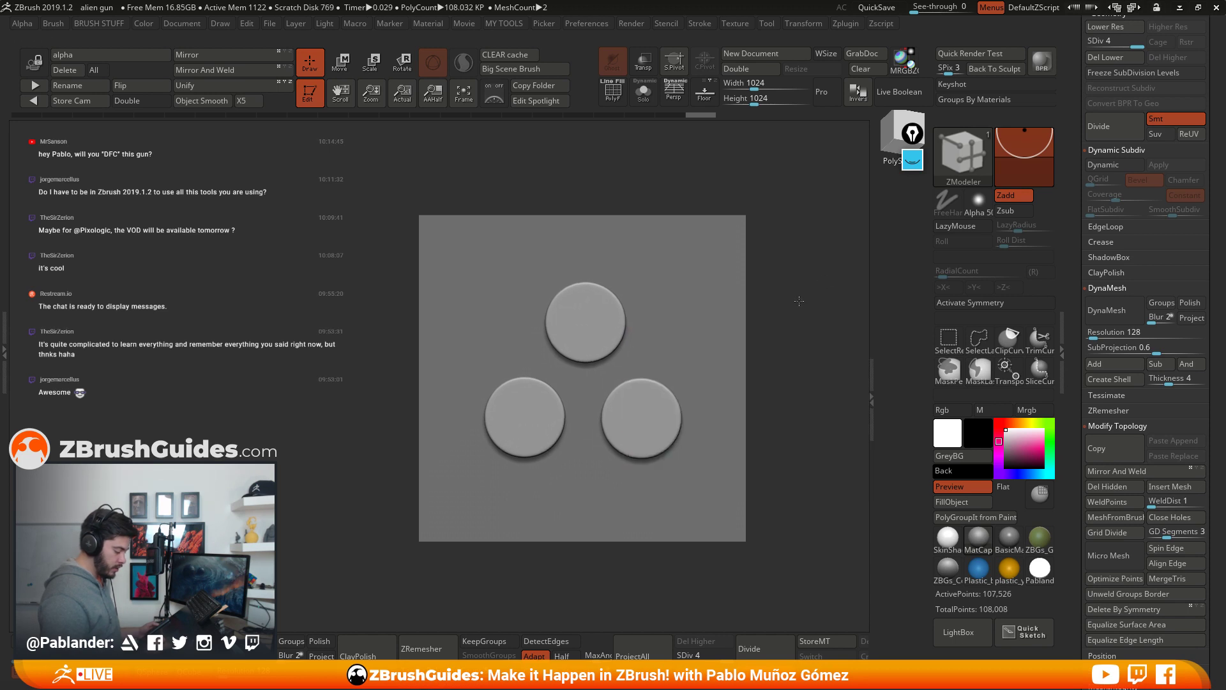
click(673, 94)
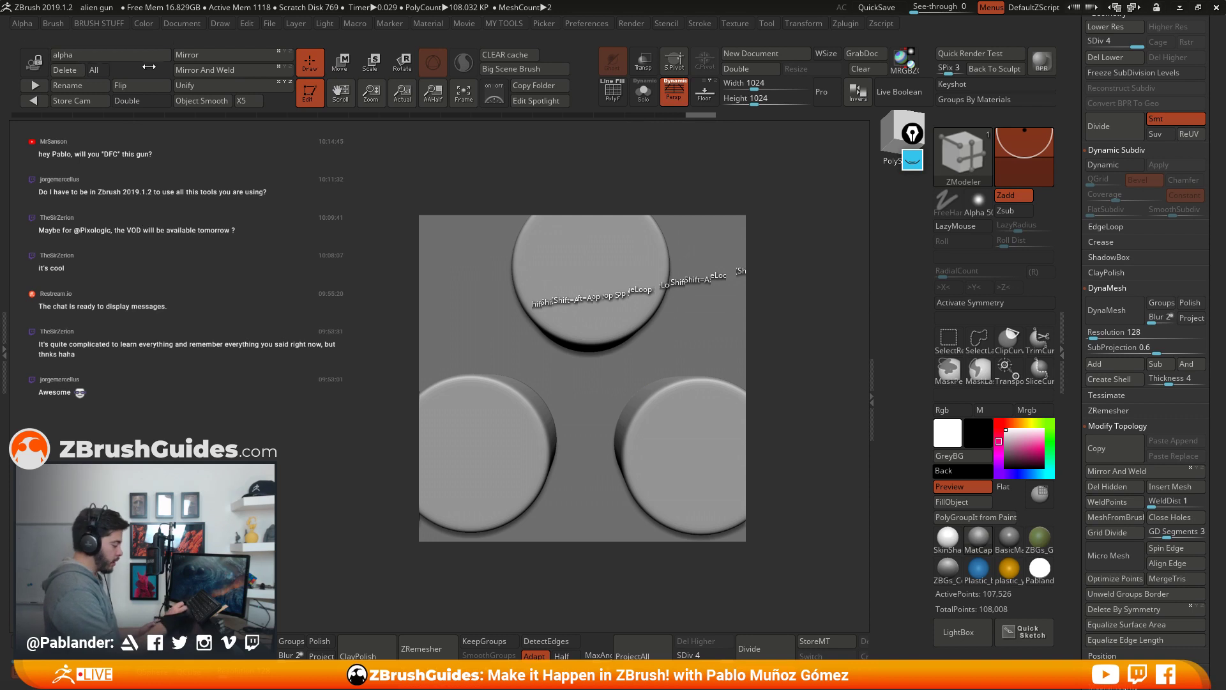
click(80, 85)
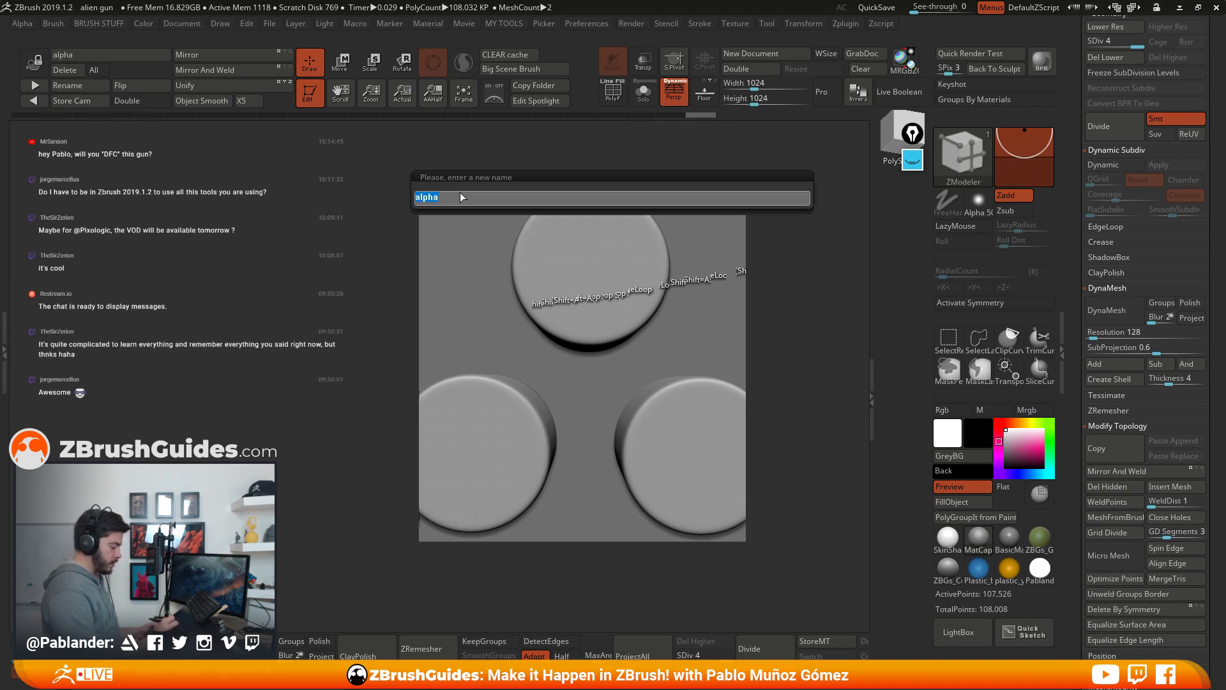
text(2)
key(Return)
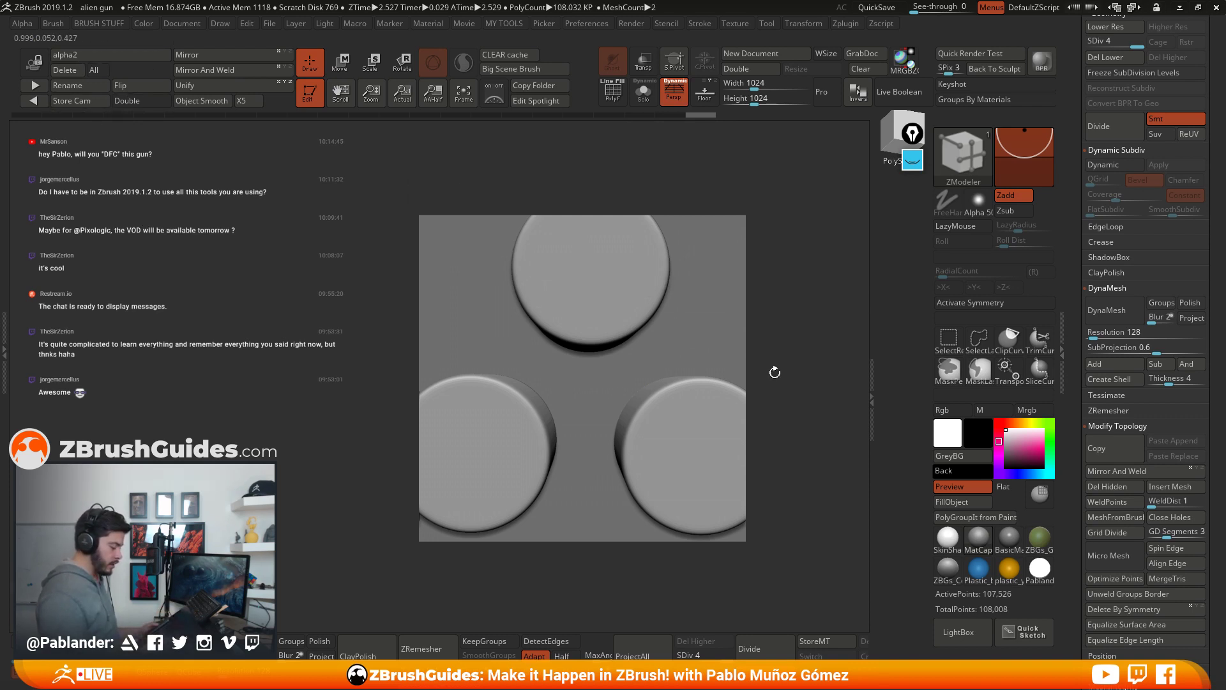
click(674, 94)
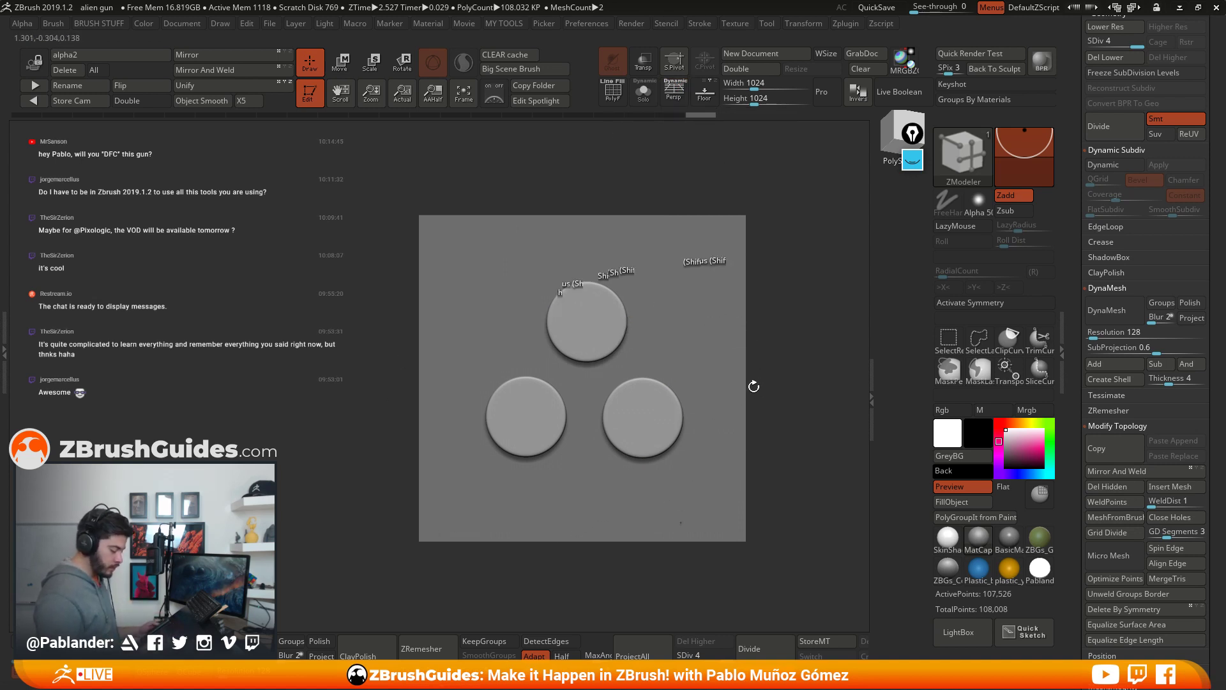
Step: Set the cylinders subtool to subtraction and turn on Live Boolean so they cut into the cube
scroll(1070, 240, up, 10)
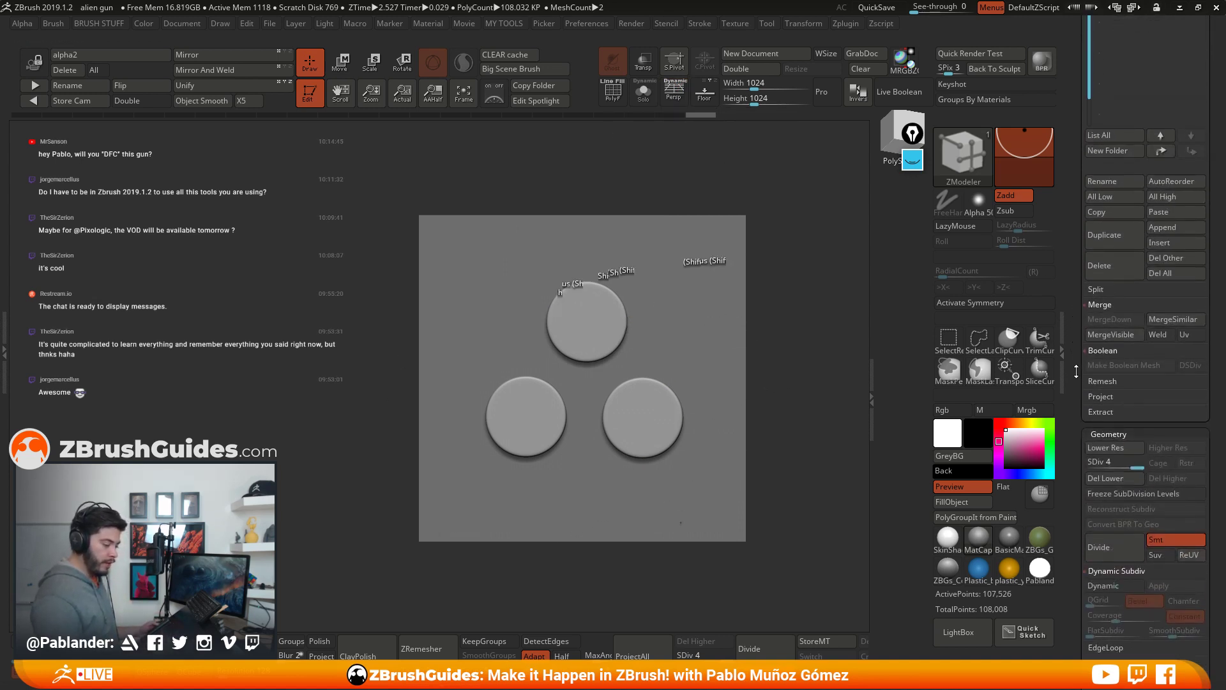
click(1156, 229)
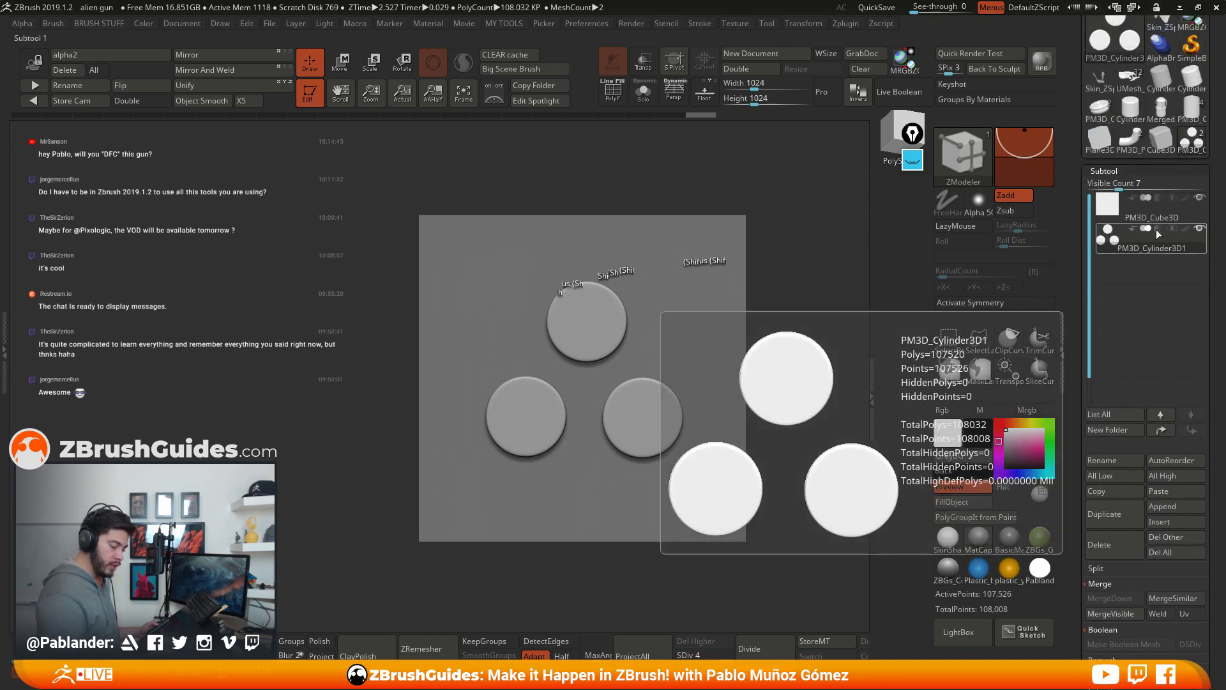
click(1158, 228)
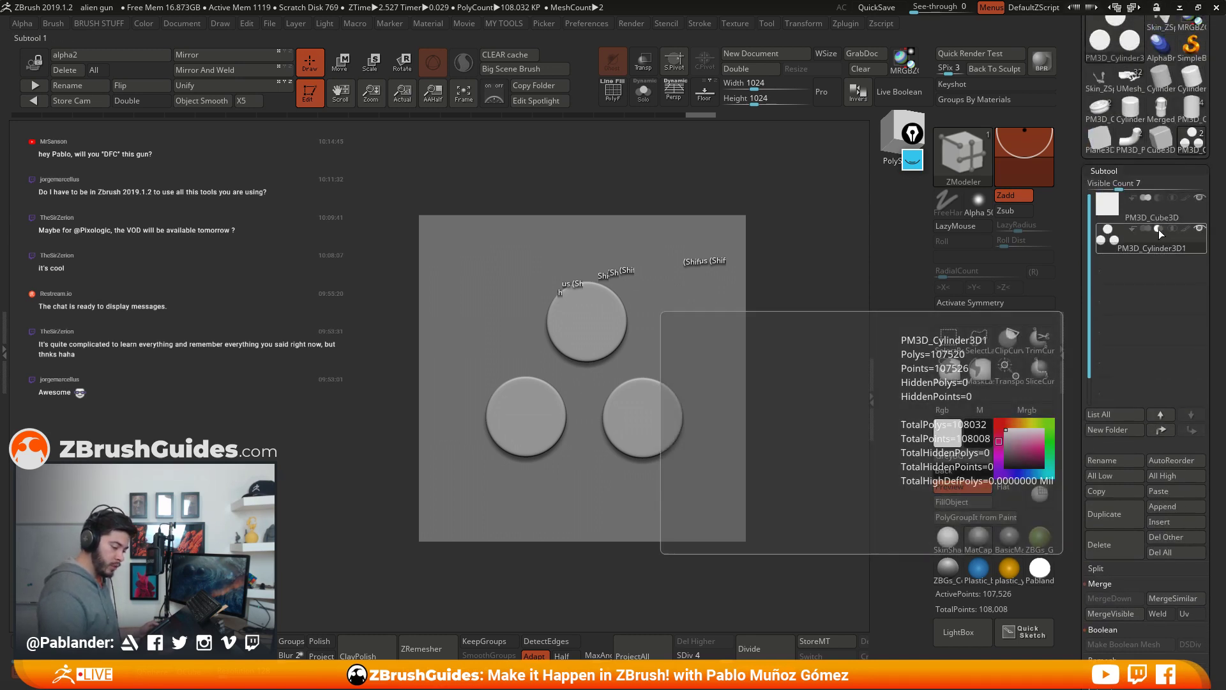
click(911, 93)
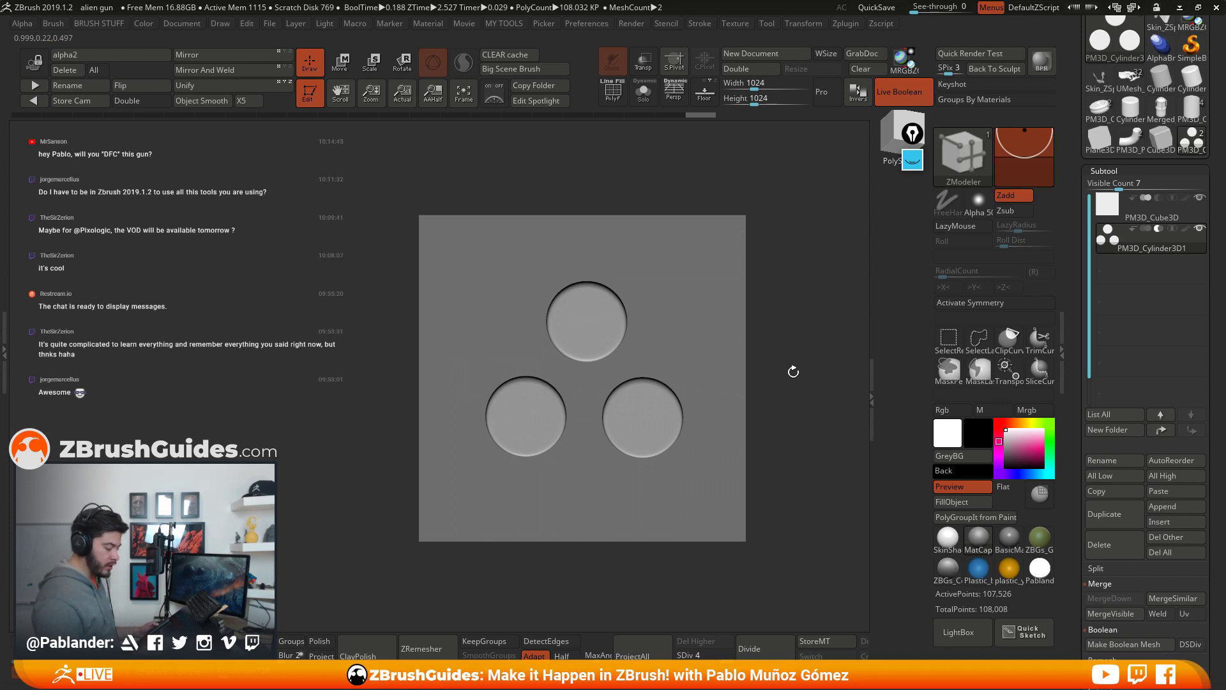
Step: Adjust how deeply the subtracted cylinders cut into the cube and return to the alpha2 camera view without perspective
drag(783, 400, 696, 344)
key(w)
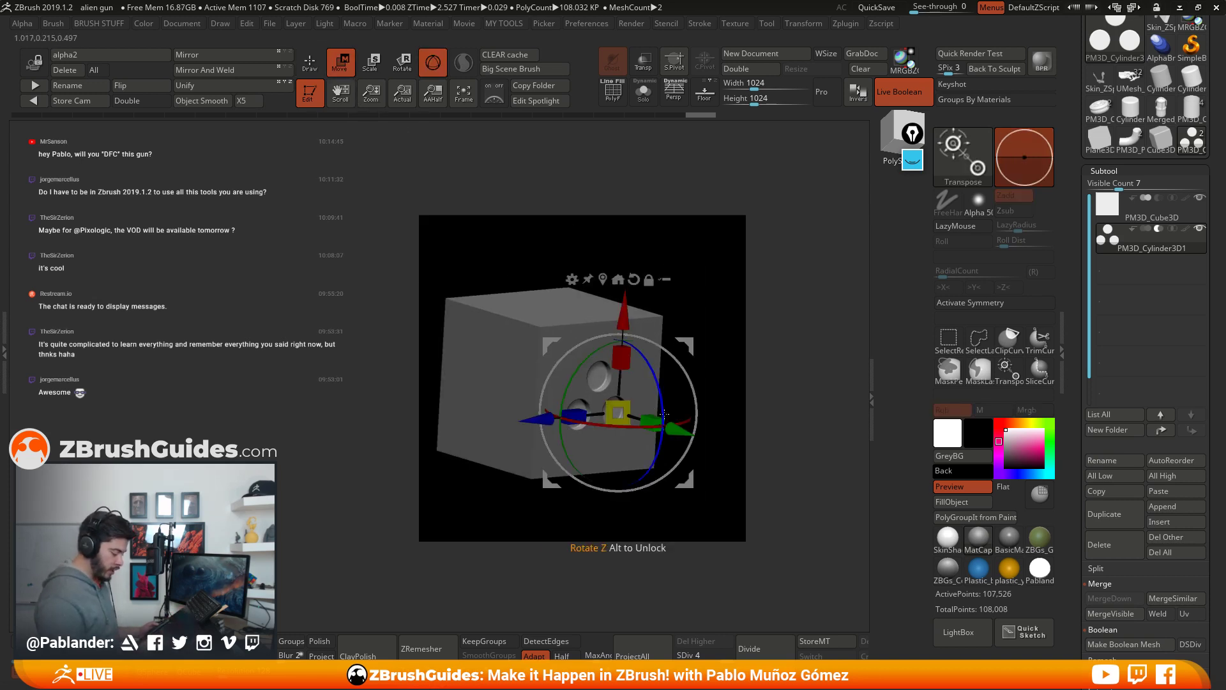
drag(660, 421, 705, 399)
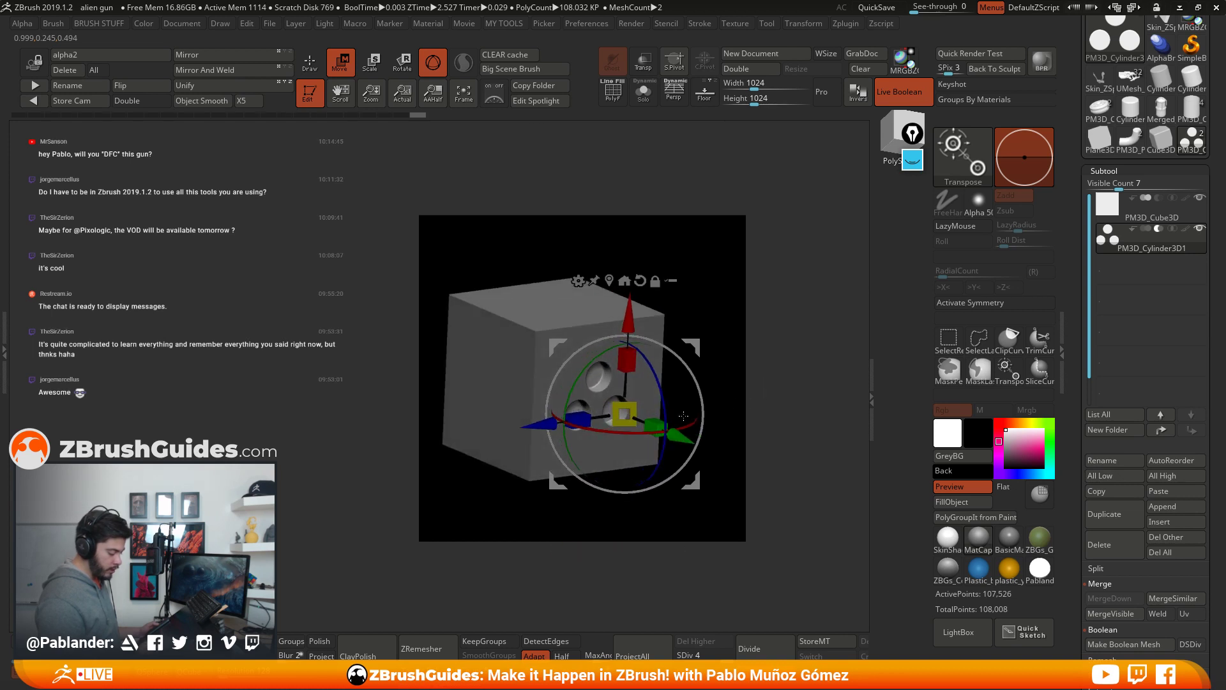
key(q)
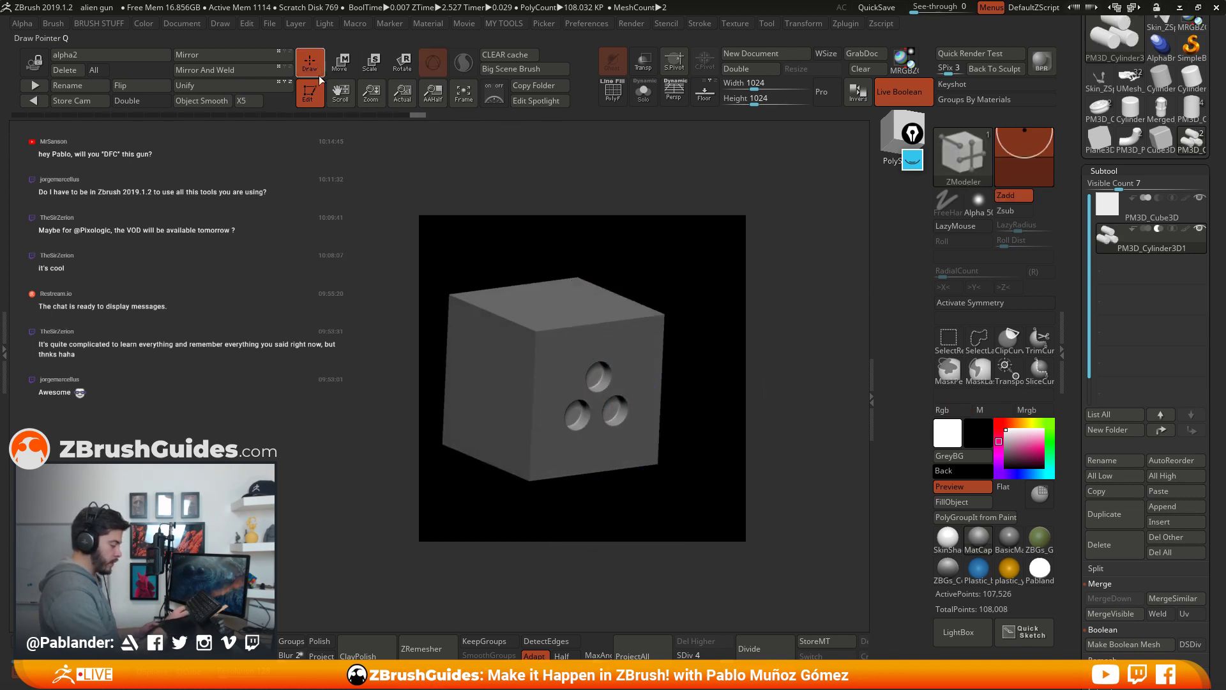
key(p)
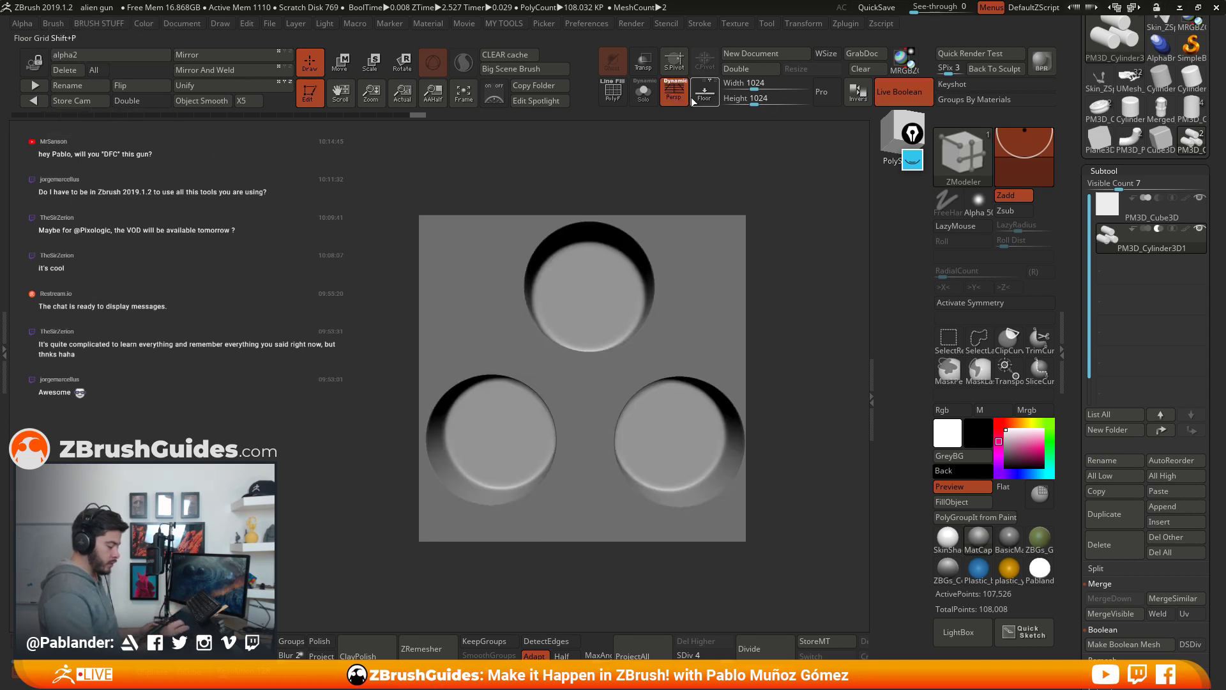
click(674, 100)
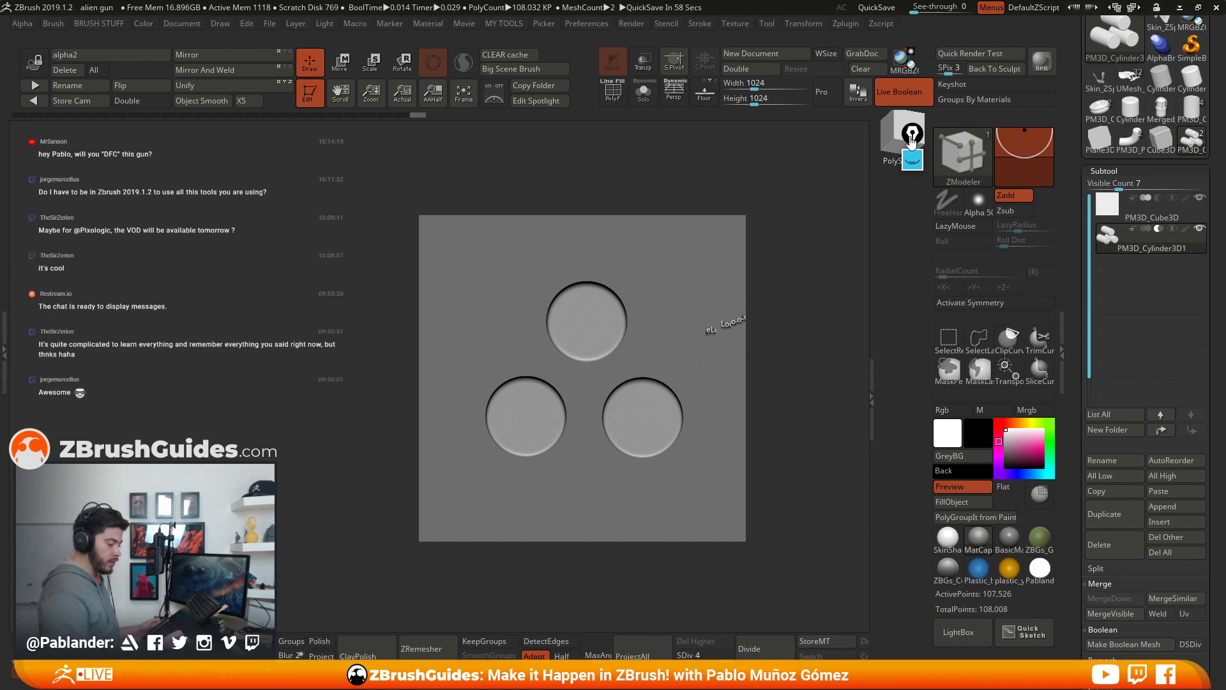
Step: Dock the Alpha palette above the Tool palette and move the floating overlay icons clear of the PolySphere thumbnail
drag(911, 140, 858, 152)
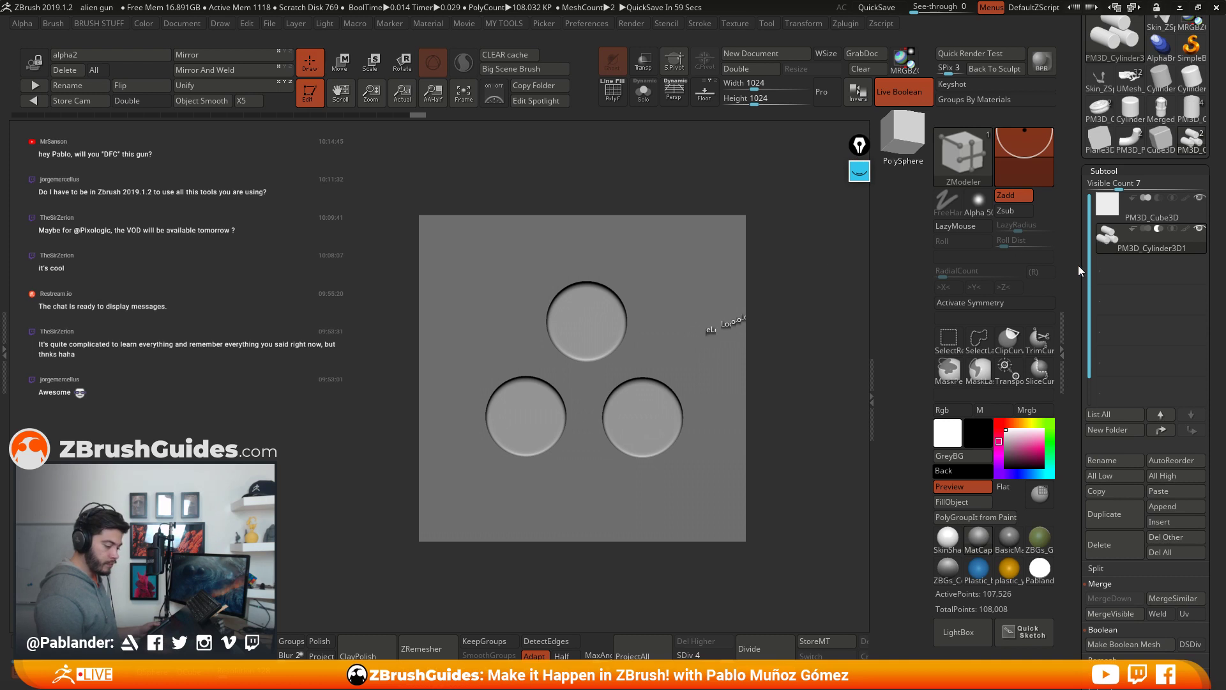
scroll(1079, 271, up, 1)
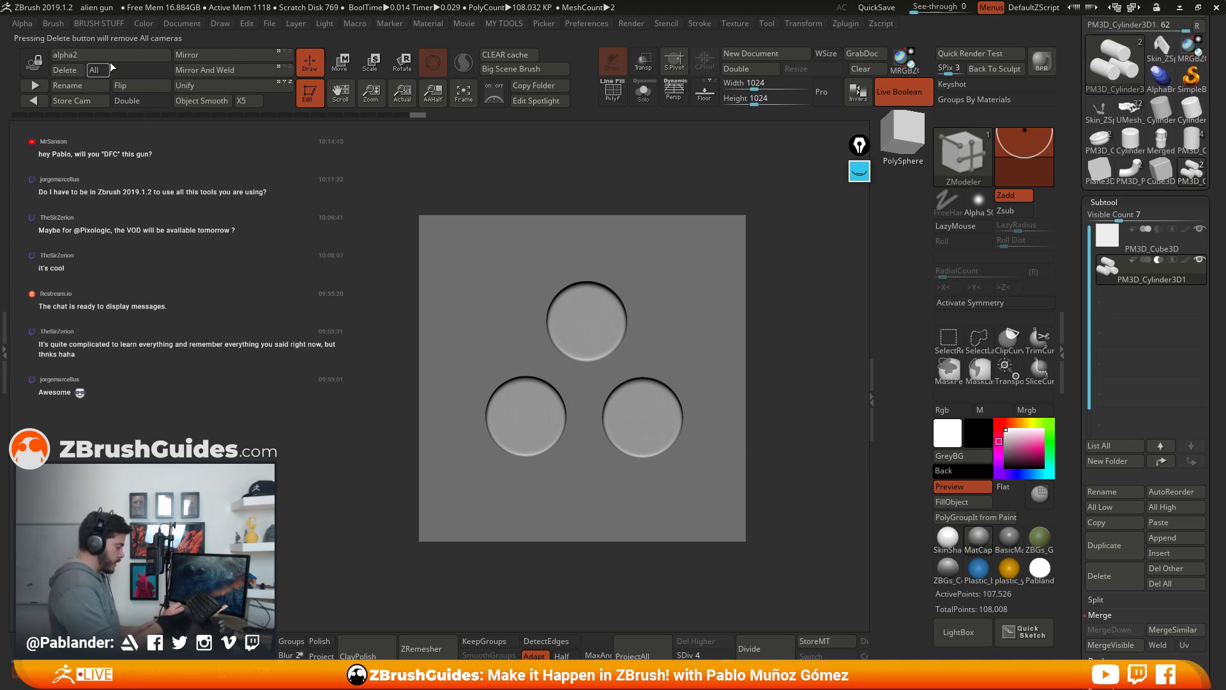
click(25, 26)
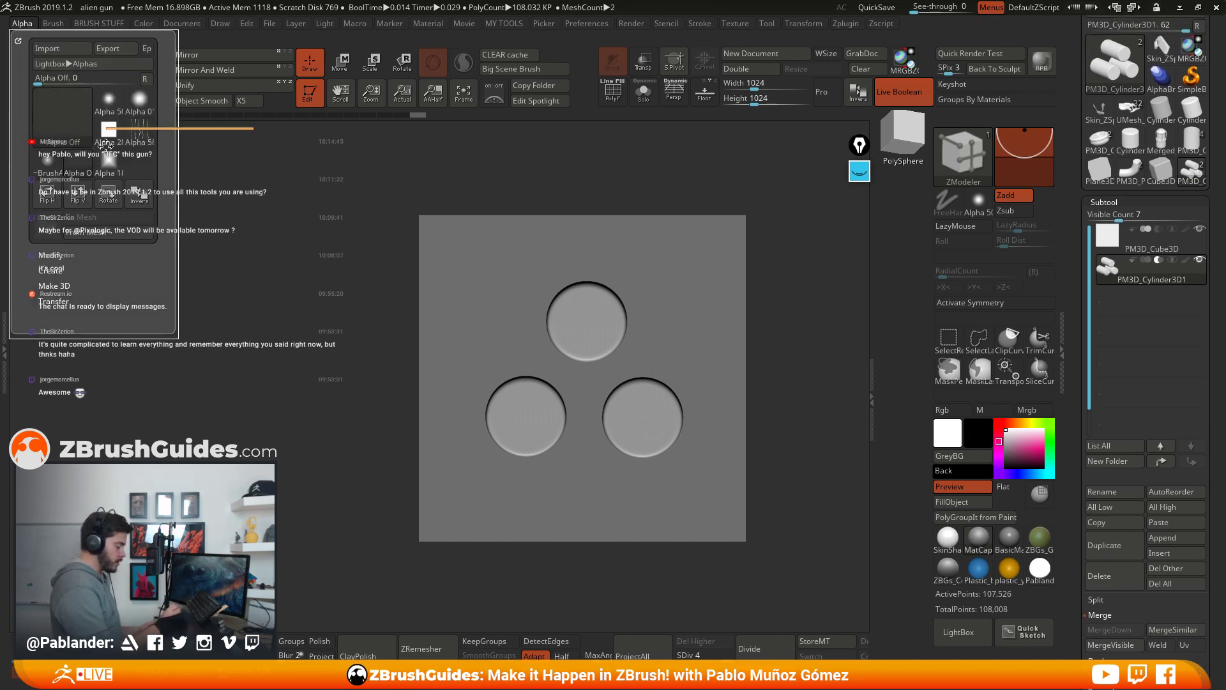
drag(18, 41, 1119, 54)
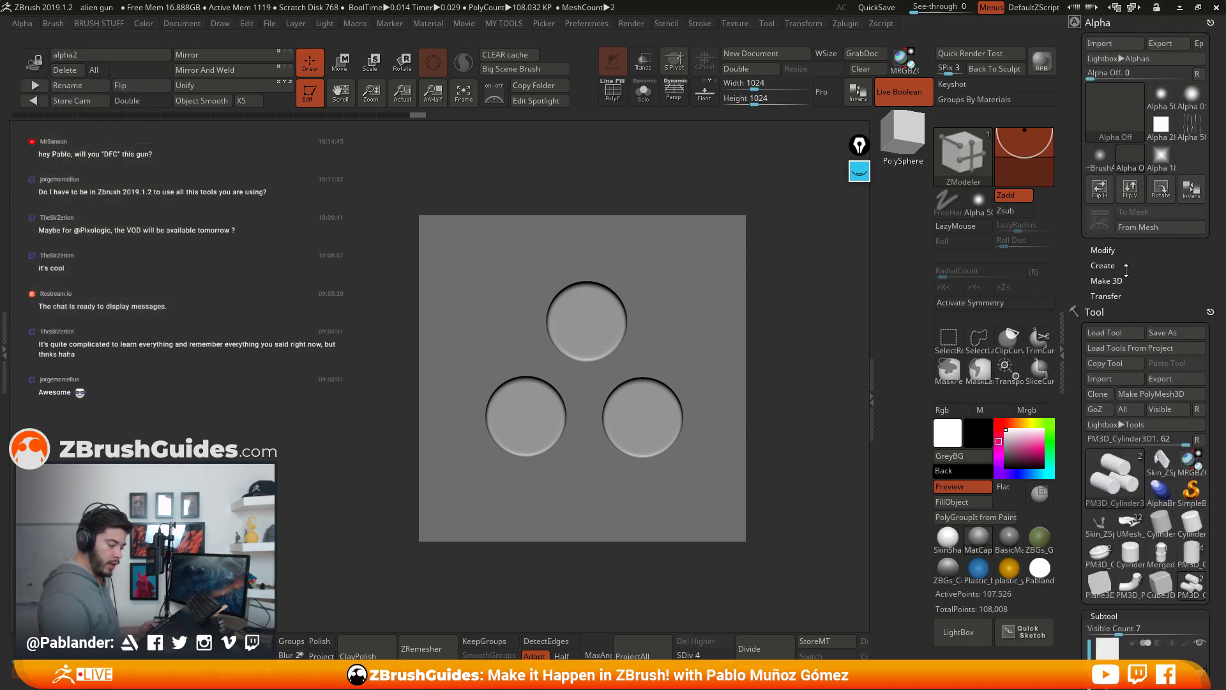
Step: Expand the alpha's Create and Transfer options and capture the document as a new alpha with GrabDoc
click(1169, 263)
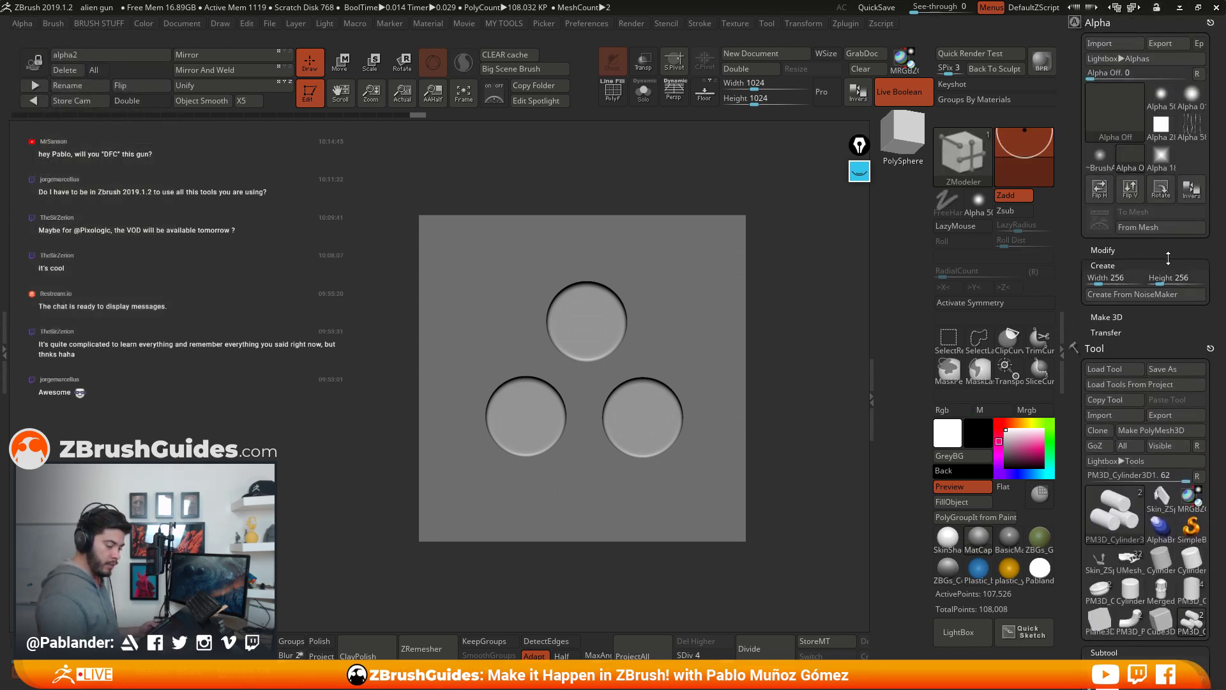
click(1129, 332)
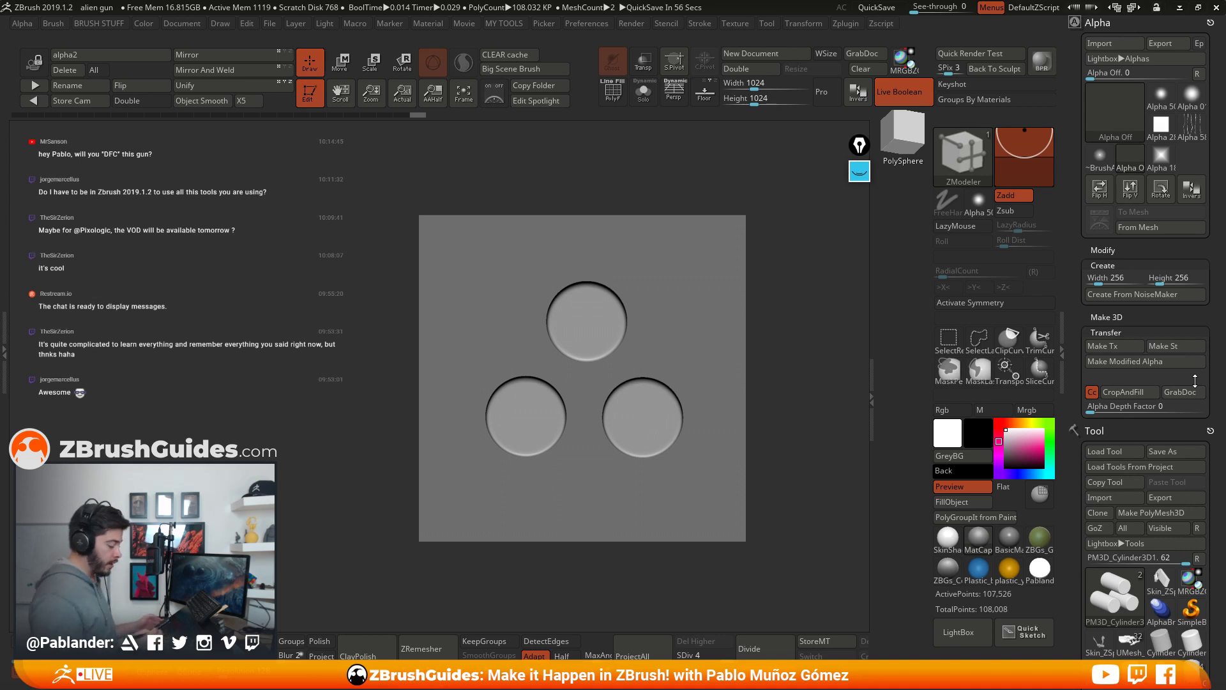
click(1189, 393)
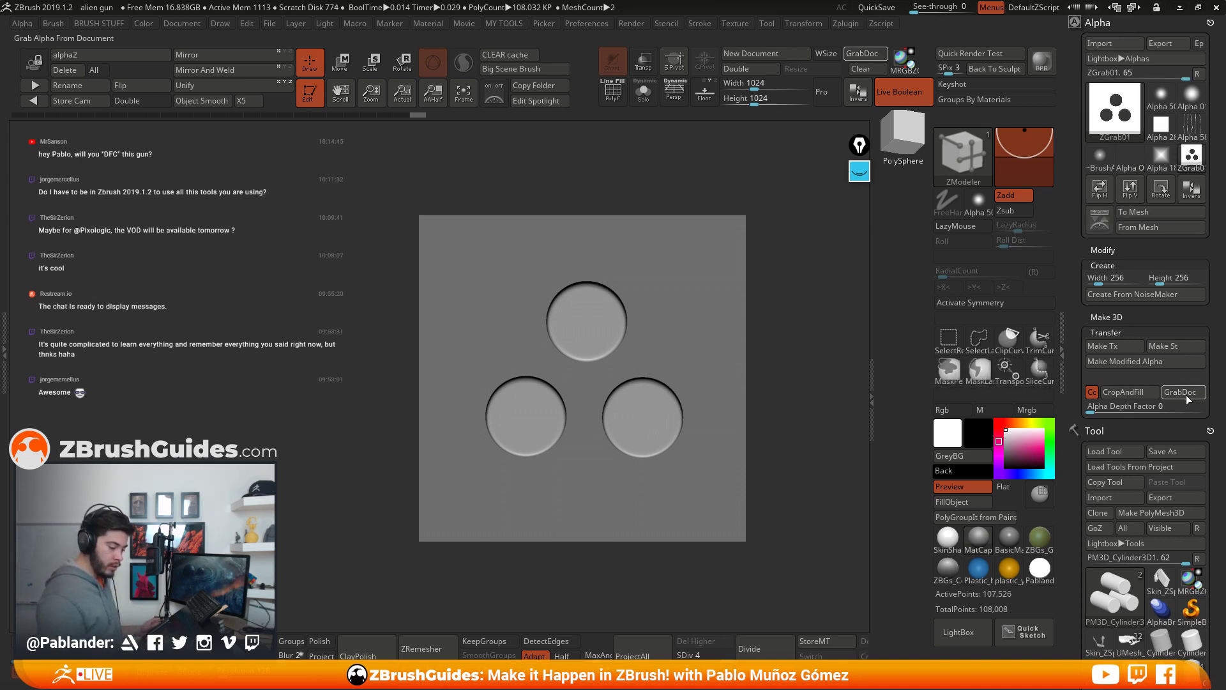
Step: Preview the grabbed three-circle alpha, expand its Modify options and invert it to white circles on black
mouse_move(1114, 131)
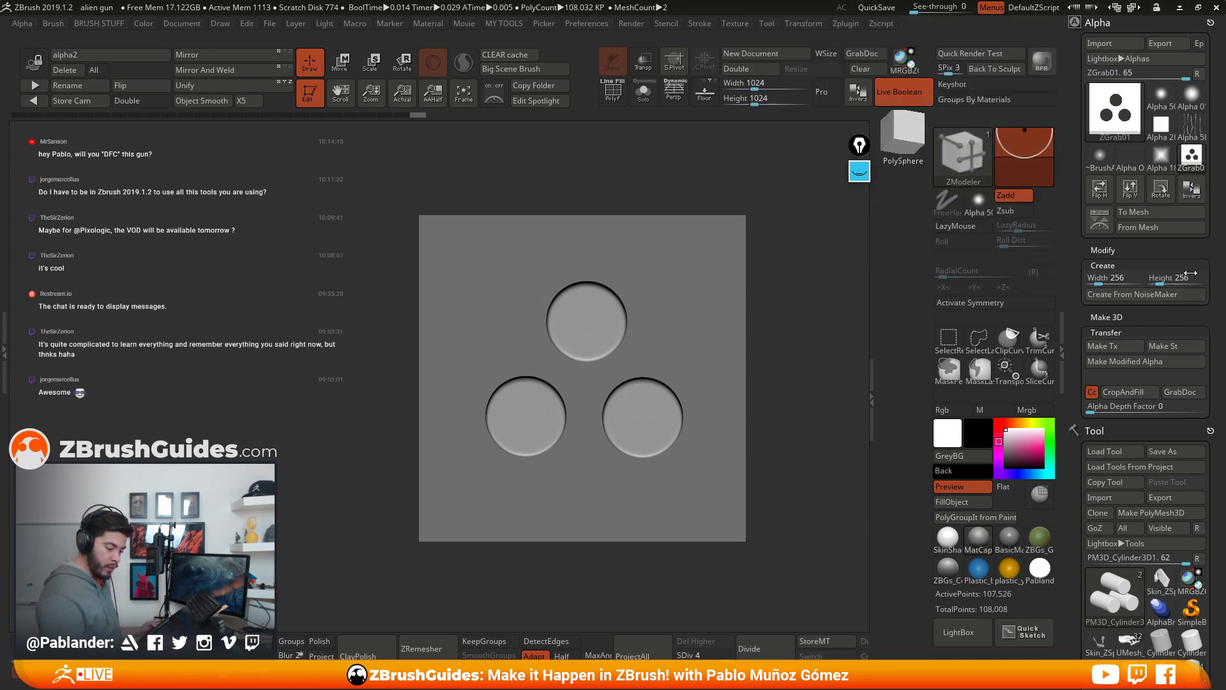
click(1149, 250)
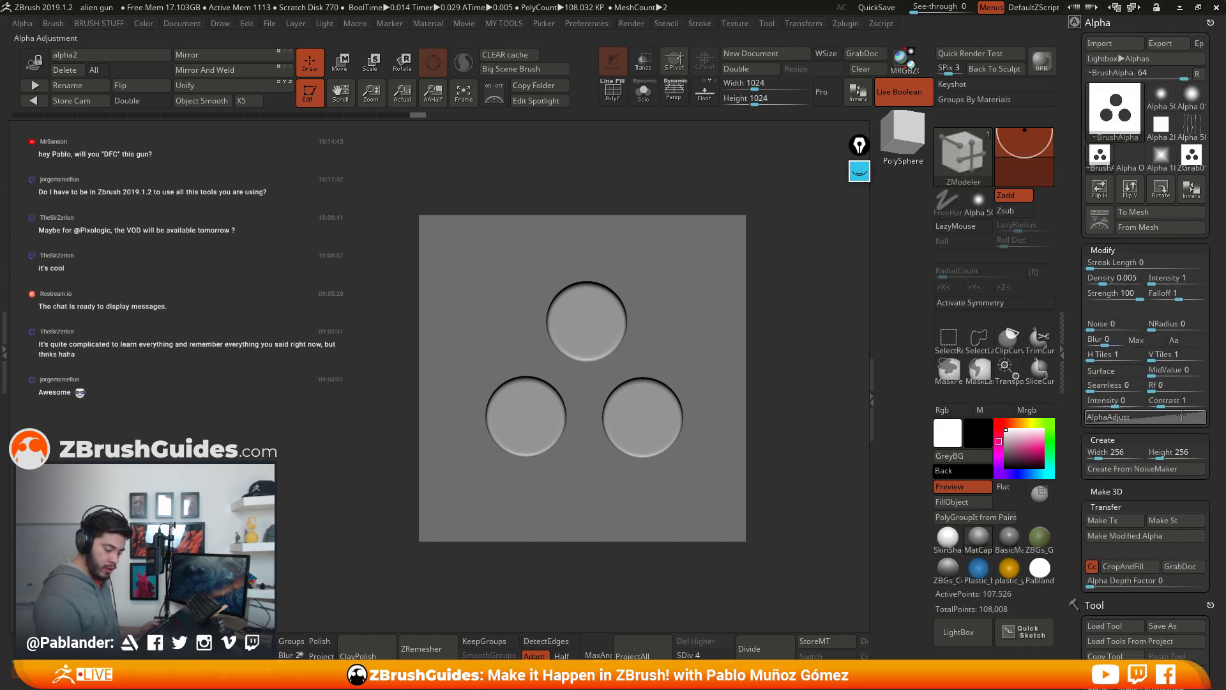
click(1160, 454)
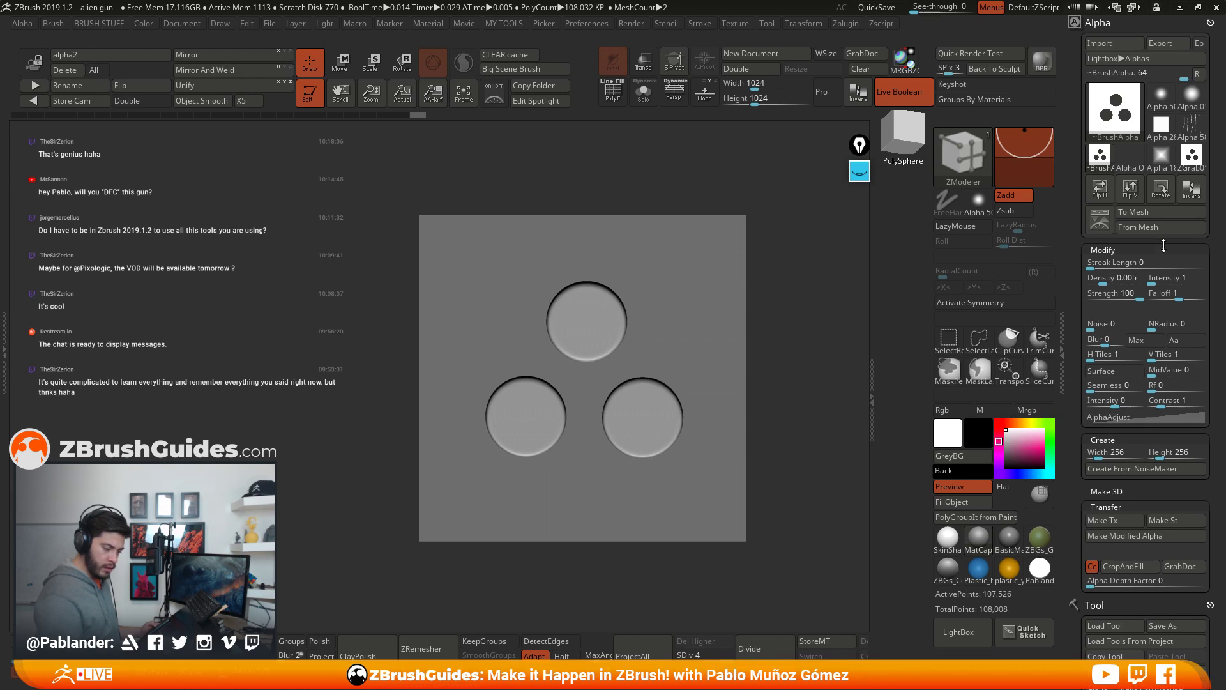
click(1192, 189)
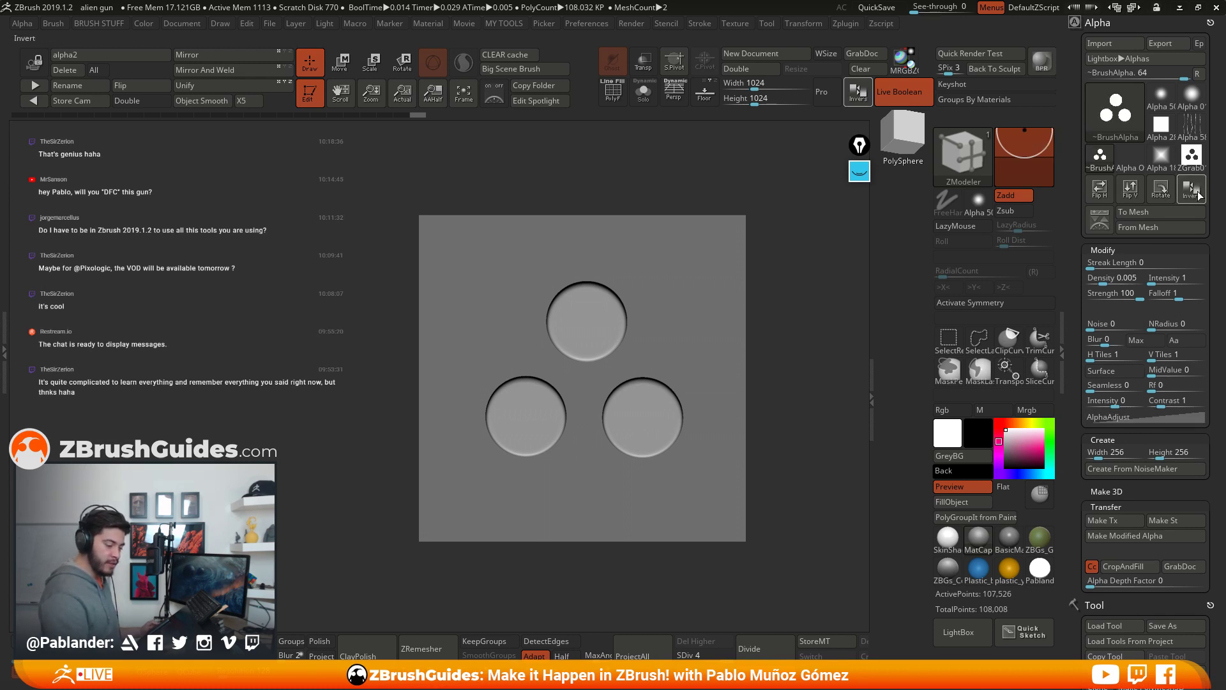
Step: Turn off Live Boolean and select the cube subtool with the three subtracted cylinders hidden
mouse_move(1124, 115)
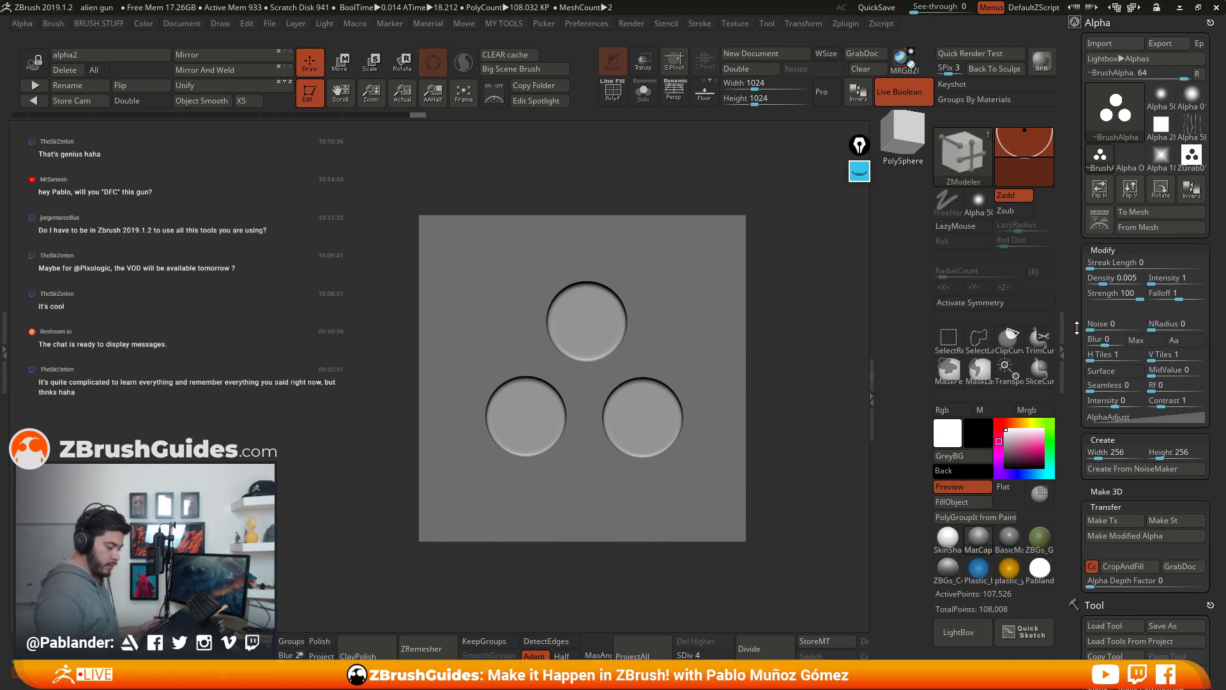
click(900, 91)
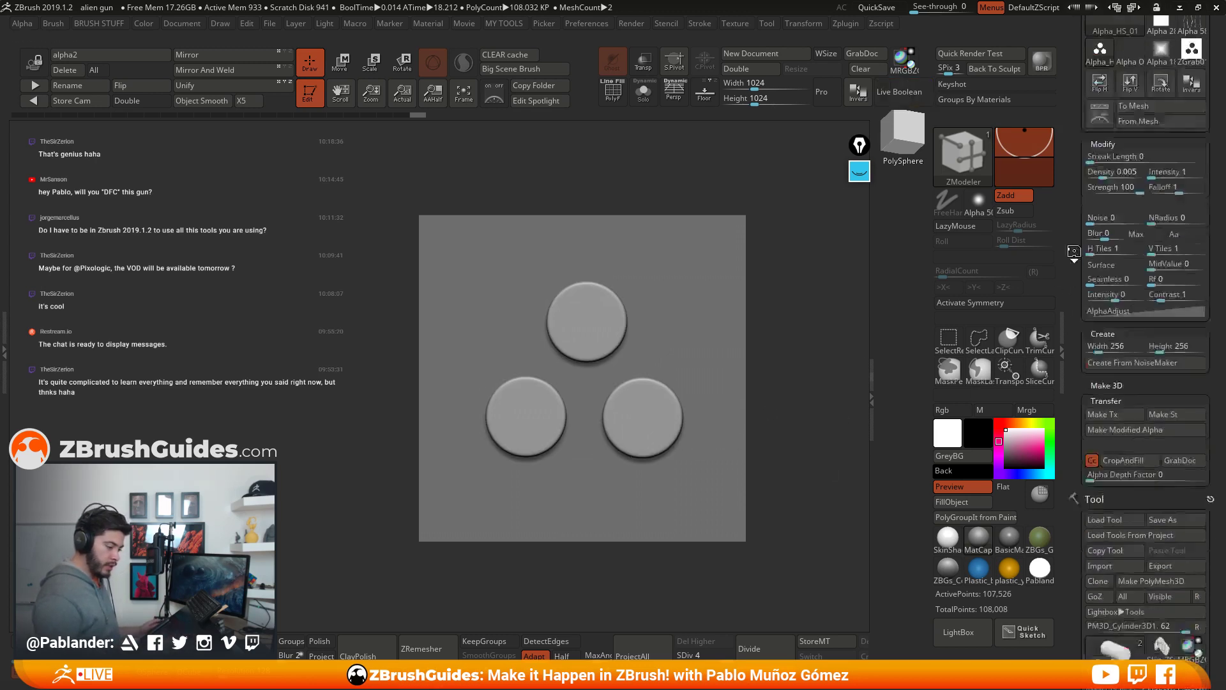
drag(1079, 252, 1045, 202)
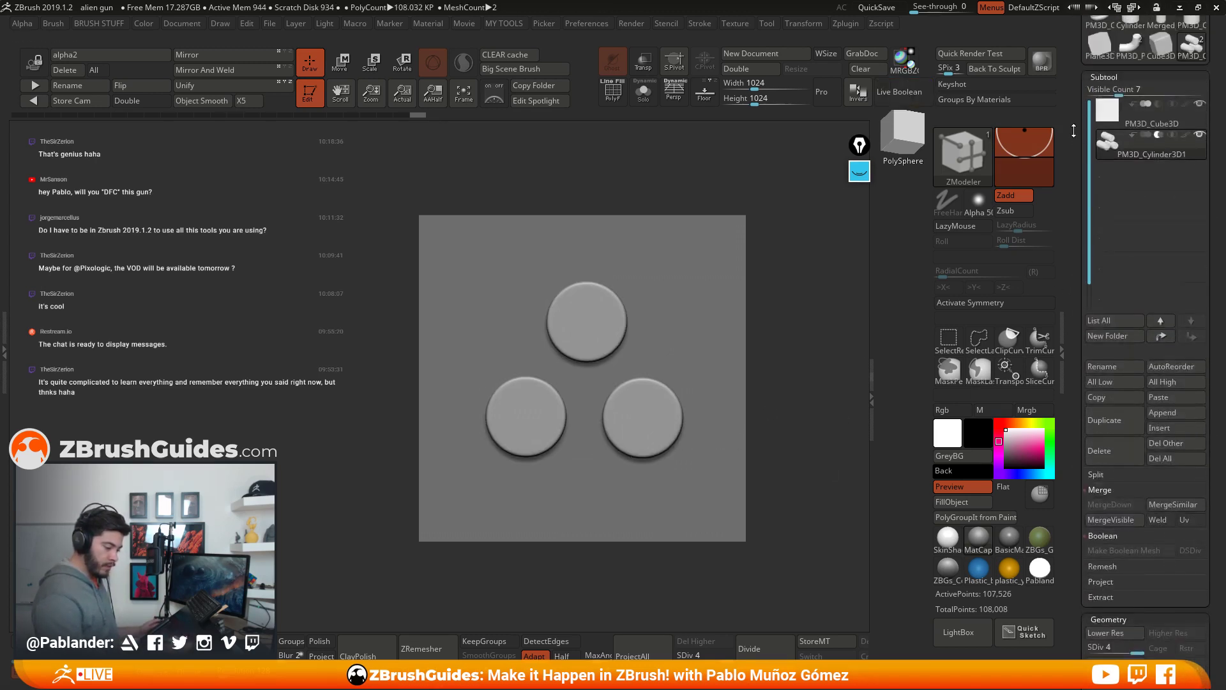
click(1191, 124)
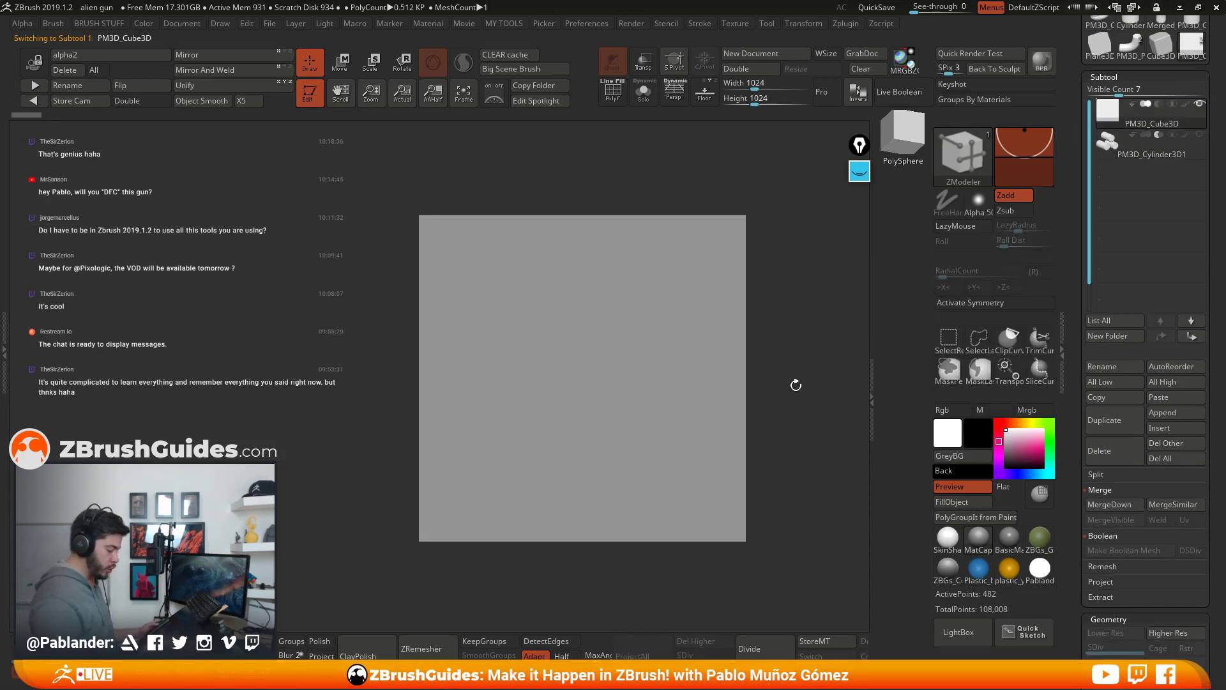
Step: Append a Cylinder3D subtool, then rotate and scale it down so its end cap faces out of the cube
drag(796, 384, 678, 420)
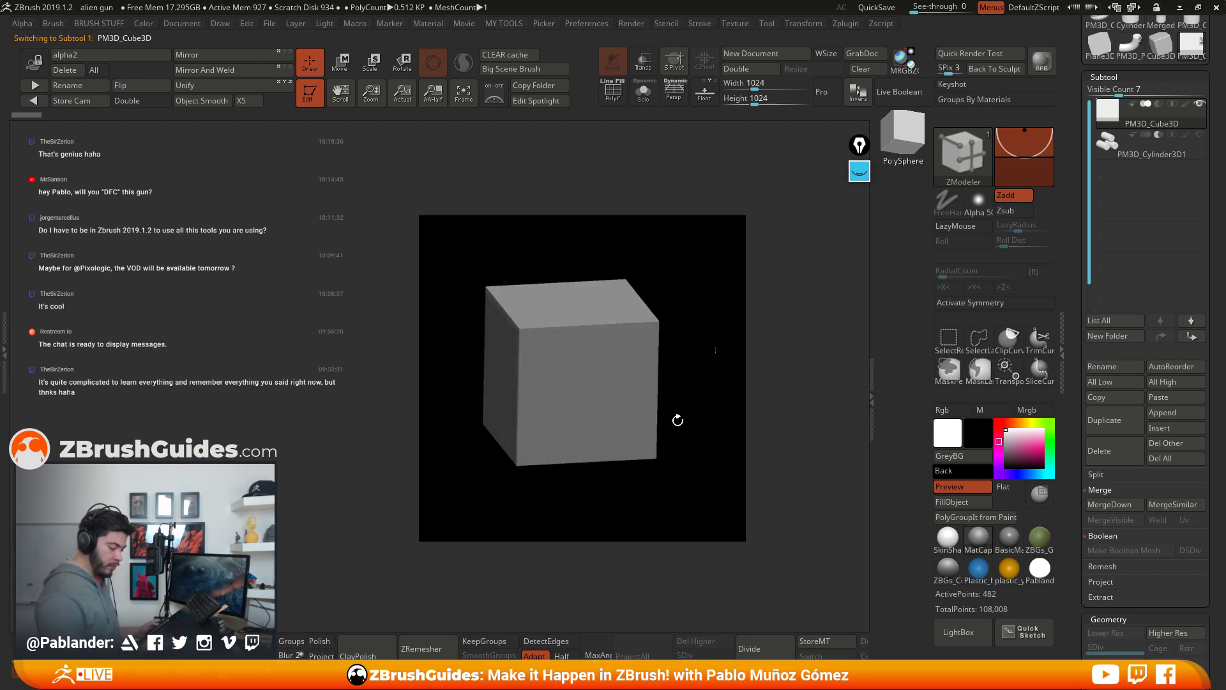
click(1176, 412)
click(1036, 431)
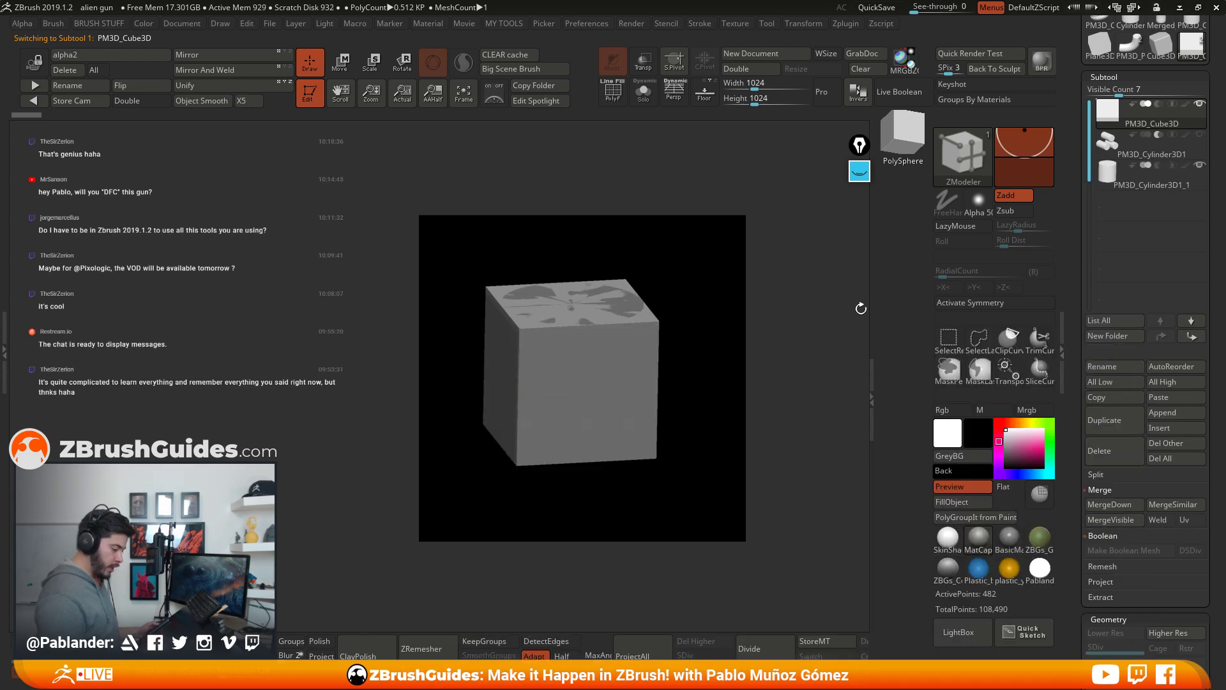
click(1140, 182)
key(w)
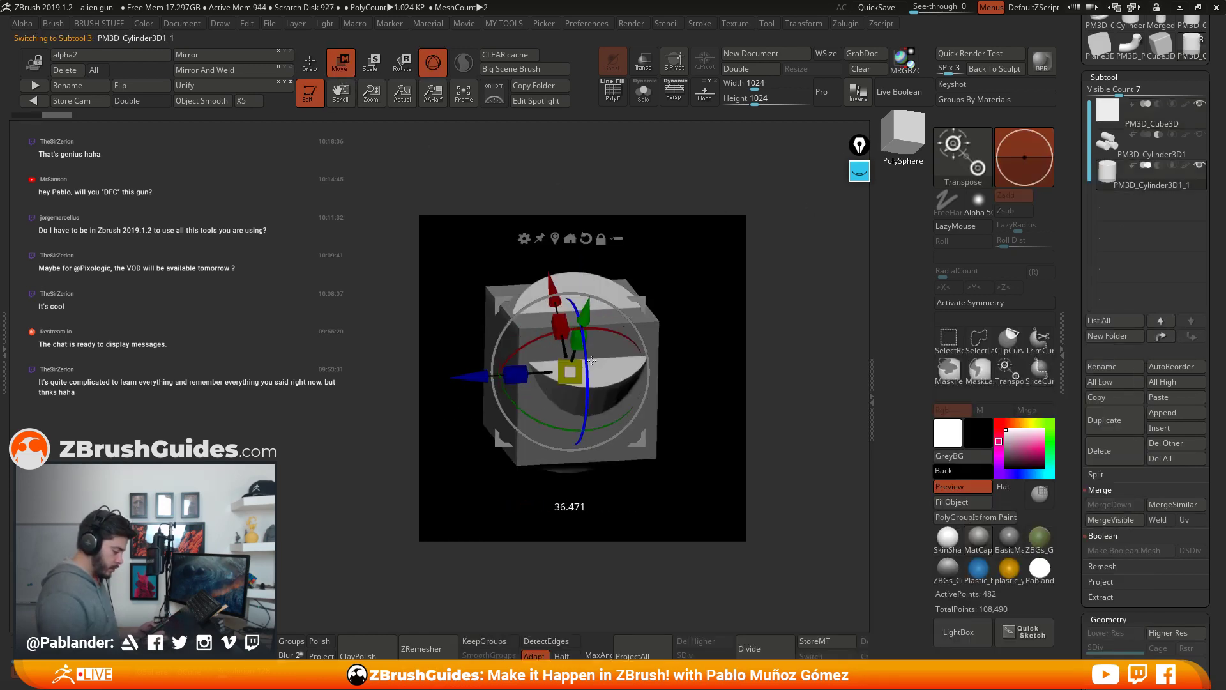
drag(593, 361, 663, 317)
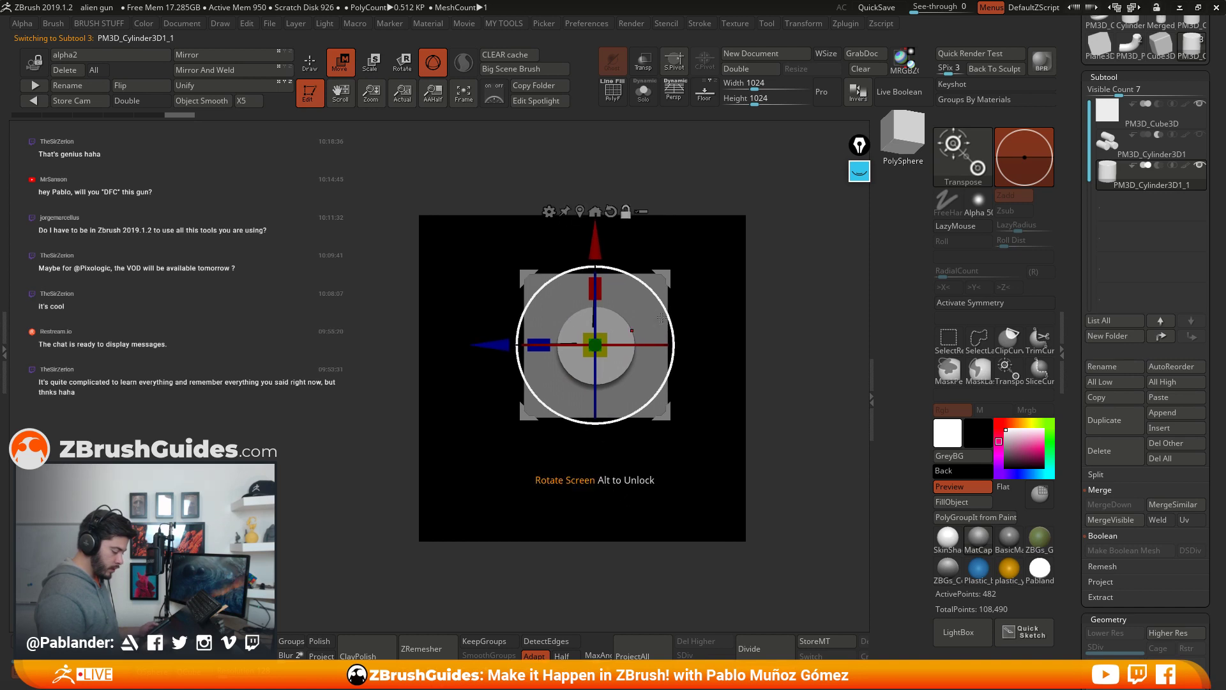
Step: Isolate the new cylinder in Solo mode and display its polyframe
click(643, 92)
mouse_move(695, 268)
alt+mouse_down()
mouse_move(709, 323)
mouse_move(732, 346)
mouse_move(695, 319)
mouse_move(693, 335)
mouse_move(714, 339)
mouse_move(711, 309)
alt+mouse_up()
key(q)
key(shift+f)
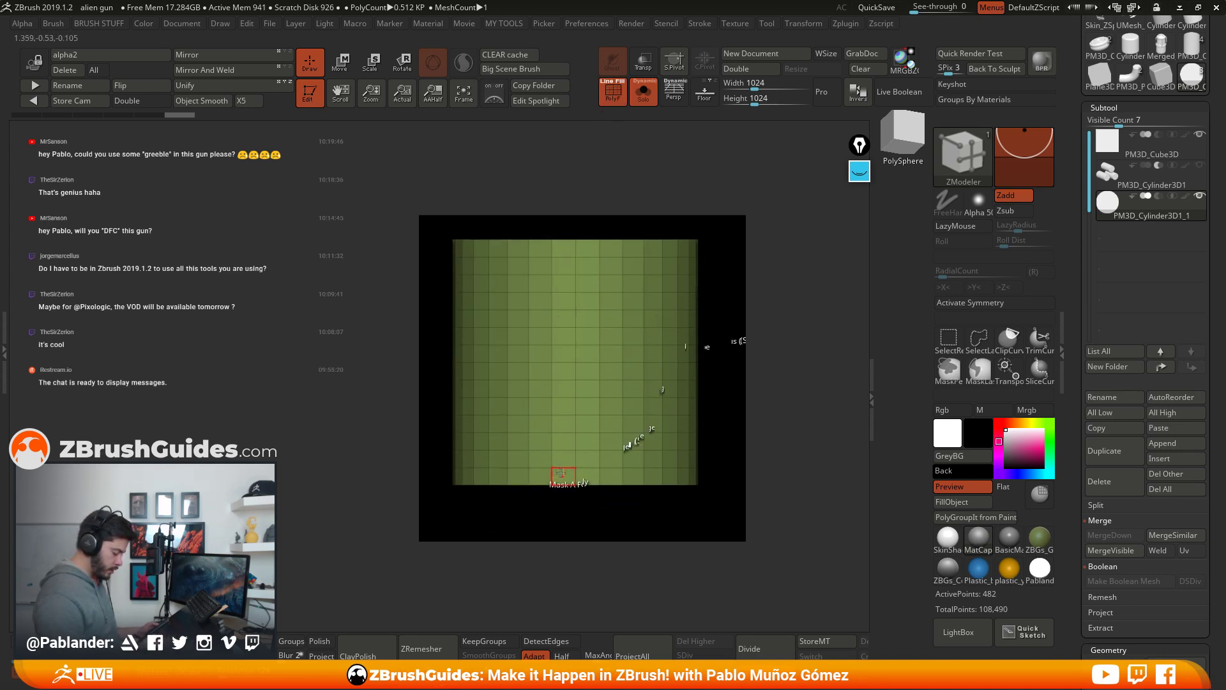
Step: Mask a two-polygon-wide lengthwise strip along the cylinder's side and turn it into its own polygroup
mouse_move(562, 476)
mouse_down()
mouse_move(564, 368)
mouse_move(591, 253)
mouse_move(611, 291)
mouse_move(611, 473)
mouse_move(557, 263)
mouse_move(543, 483)
mouse_up()
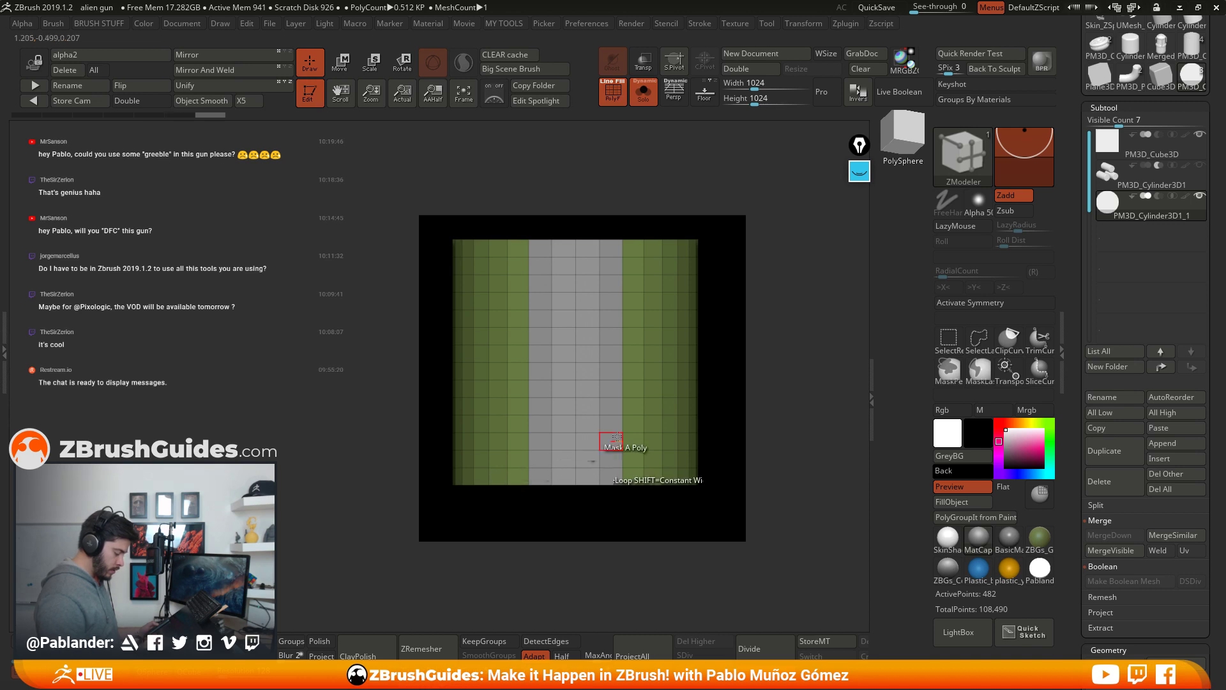
mouse_move(632, 504)
mouse_down()
mouse_move(624, 282)
mouse_move(639, 323)
mouse_move(671, 290)
mouse_move(621, 393)
mouse_up()
mouse_move(588, 480)
mouse_down()
mouse_move(587, 244)
mouse_move(569, 472)
mouse_up()
drag(703, 343, 668, 347)
key(ctrl+w)
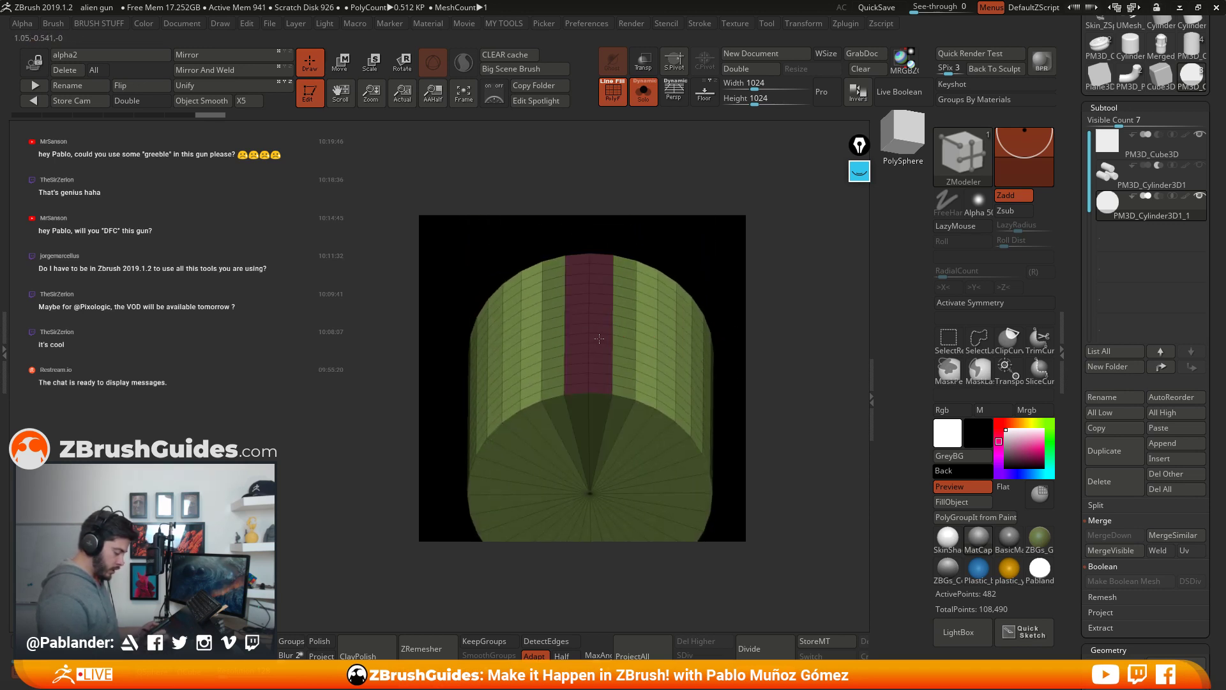
Step: Pull the strip polygroup outward into a raised block with the ZModeler polygon action QMesh, target Polygroup All
key(space)
click(683, 167)
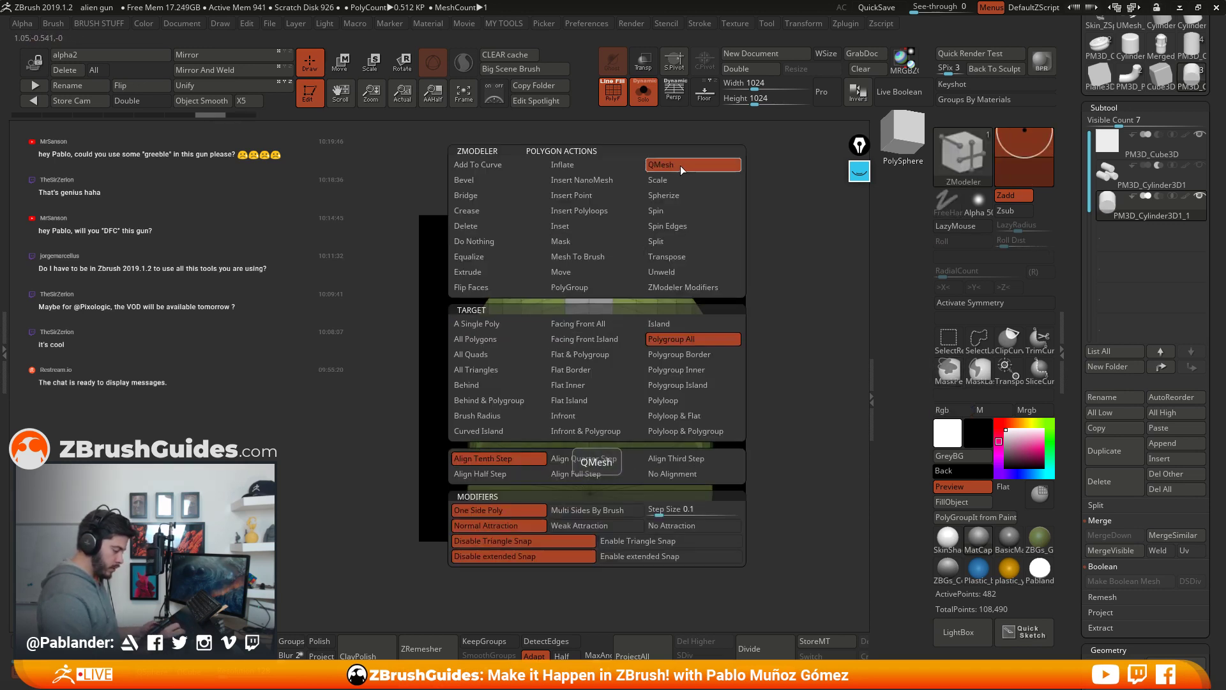
drag(588, 356, 703, 246)
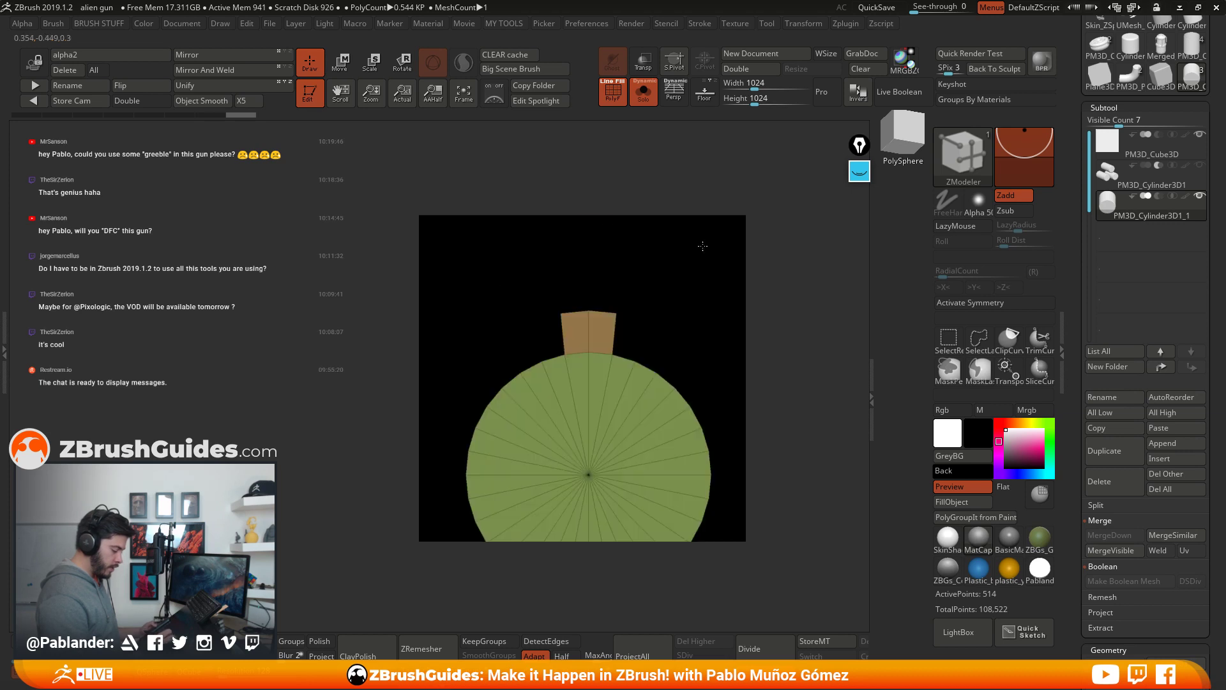
Step: Mask everything except the raised block's outer part and scale that part narrower so the block's sides run straight
mouse_move(522, 265)
ctrl+mouse_down()
mouse_move(548, 295)
mouse_move(675, 339)
mouse_move(681, 353)
ctrl+mouse_up()
ctrl+click(659, 331)
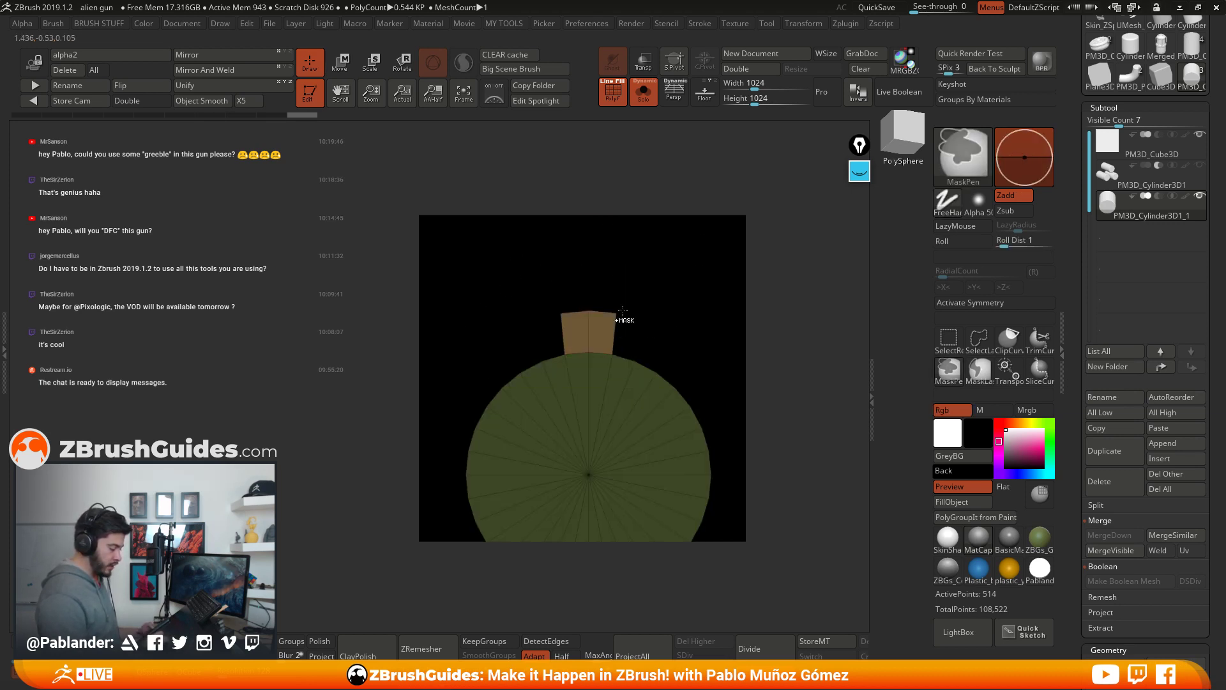
key(w)
click(581, 341)
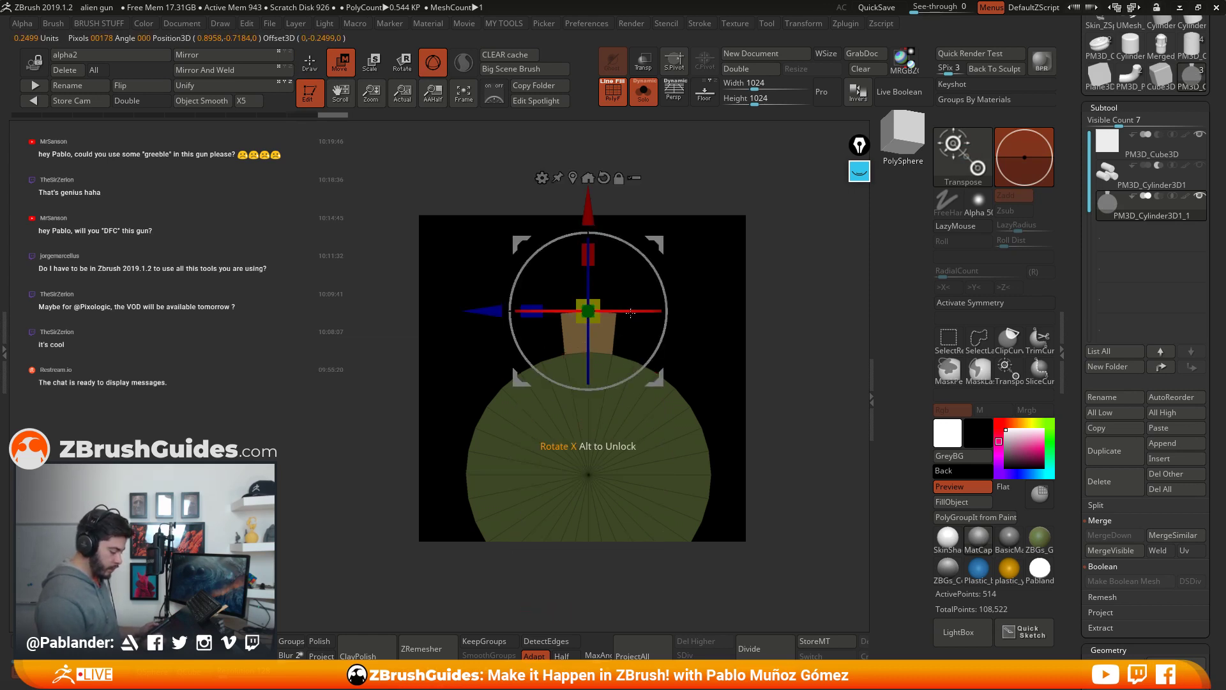
drag(527, 311, 541, 315)
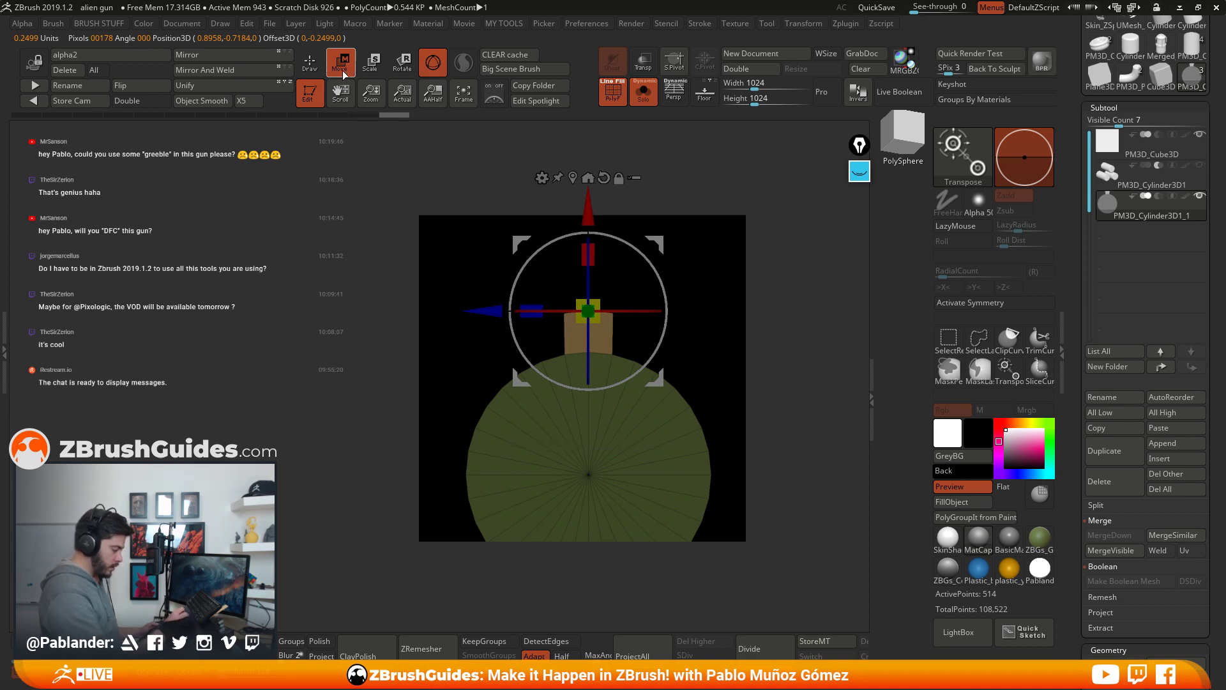
key(q)
Step: Insert single edge loops around the block's base, its upper edge and the cylinder's cap rim
mouse_move(670, 305)
mouse_down()
mouse_move(649, 279)
mouse_move(690, 334)
mouse_move(693, 296)
mouse_up()
key(space)
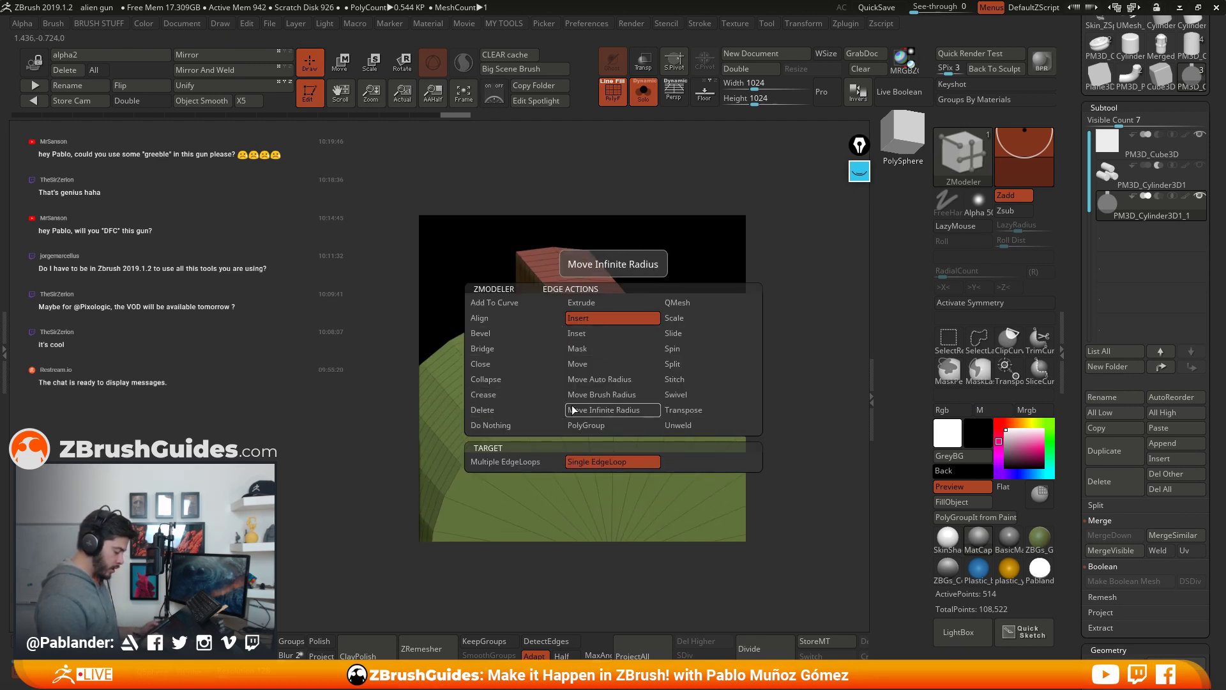
click(615, 376)
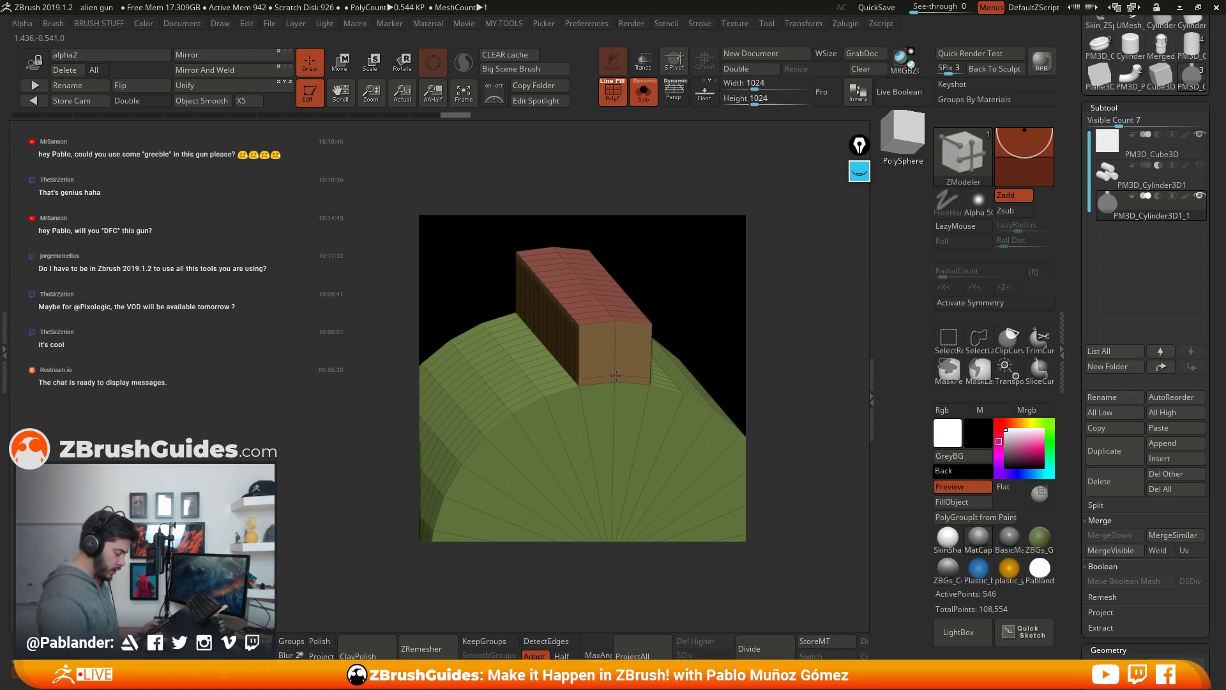
click(615, 391)
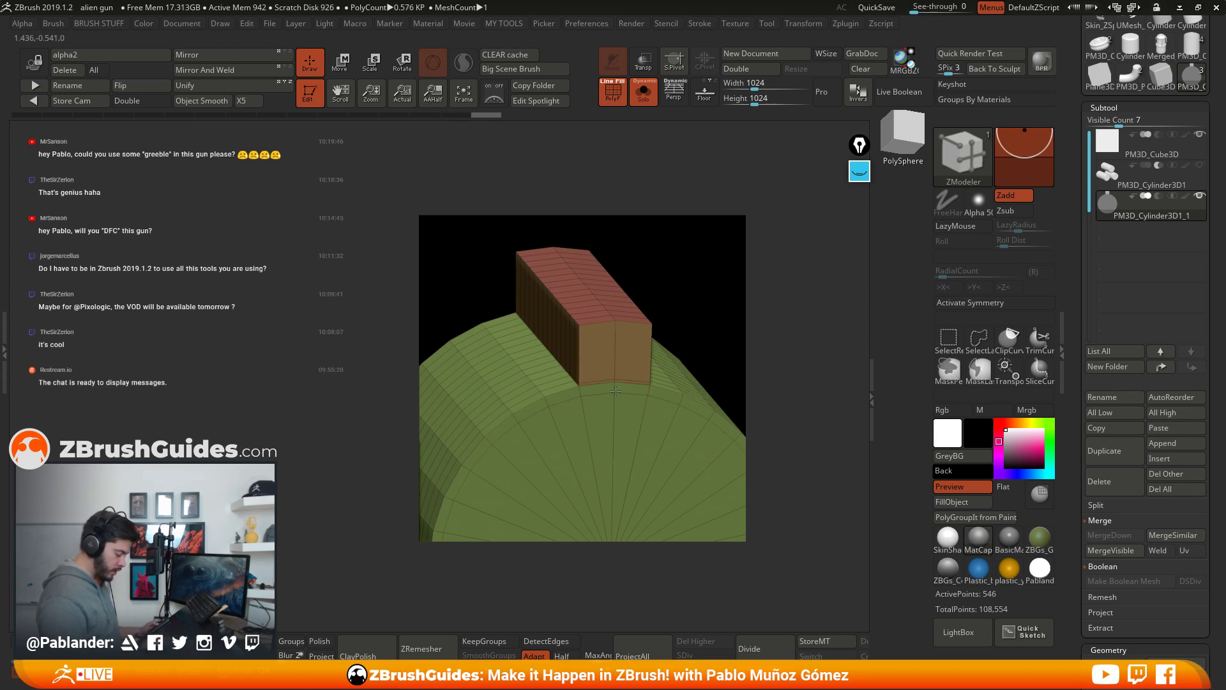
click(616, 330)
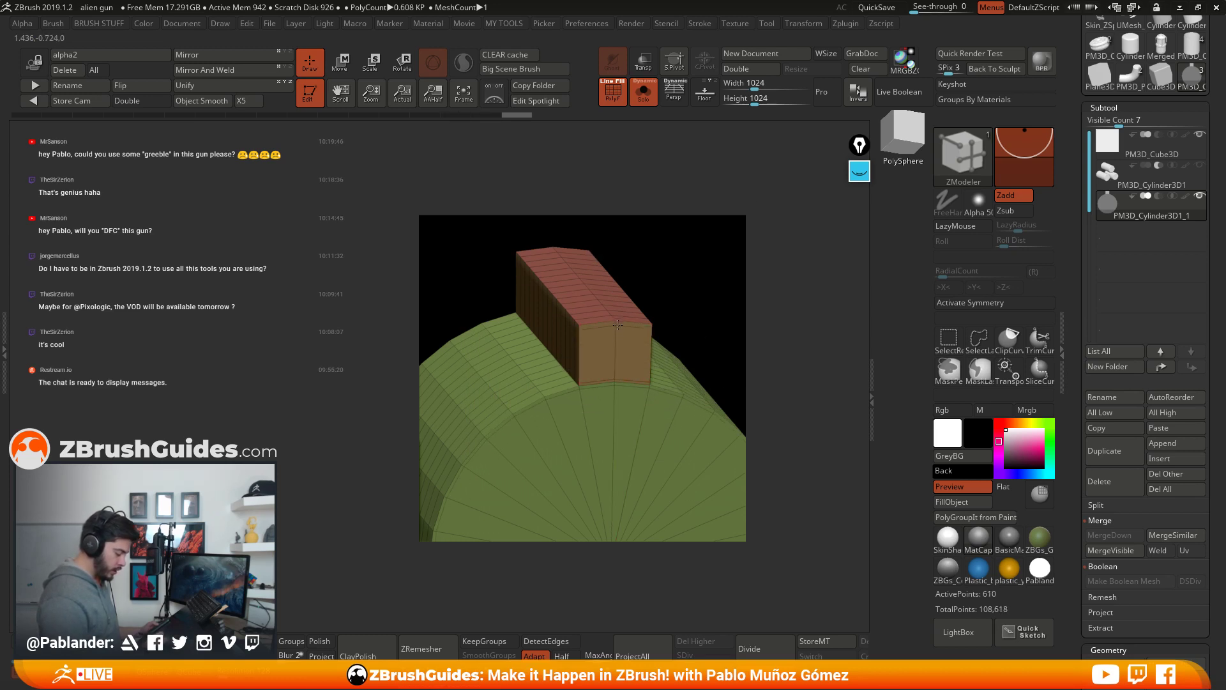
click(618, 325)
right_drag(618, 325, 643, 326)
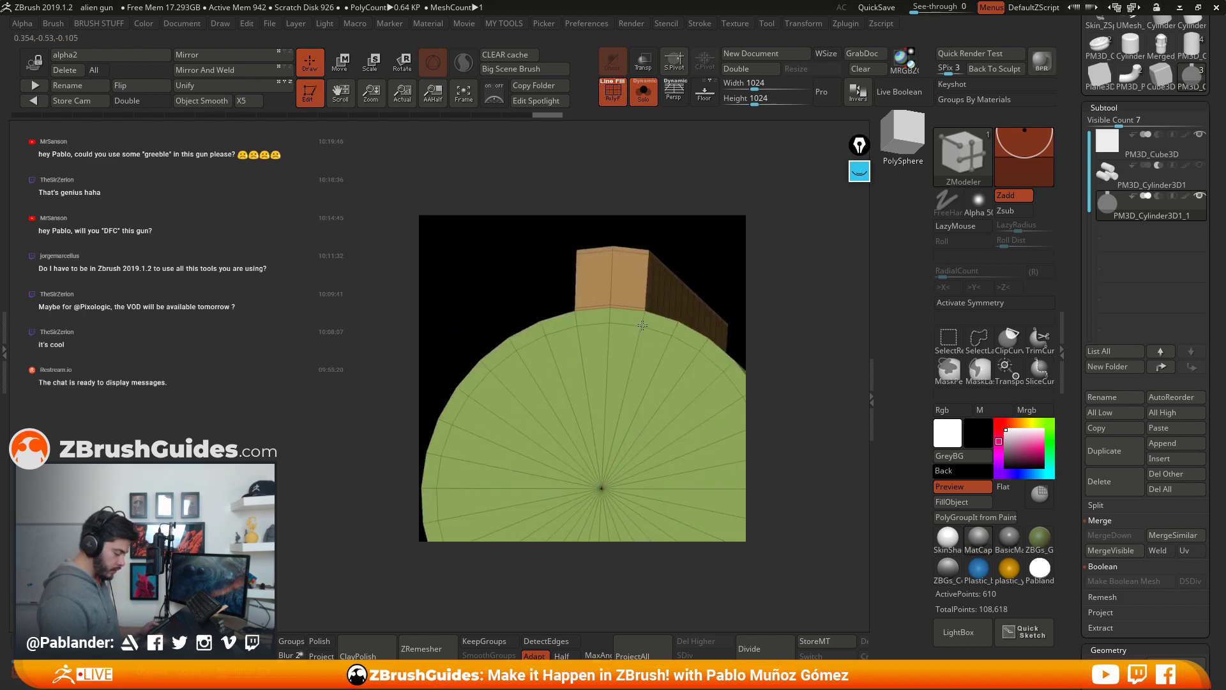
click(642, 325)
Step: Turn on Dynamic Subdiv for the cylinder and insert a supporting edge loop close to its end cap
scroll(1144, 383, down, 10)
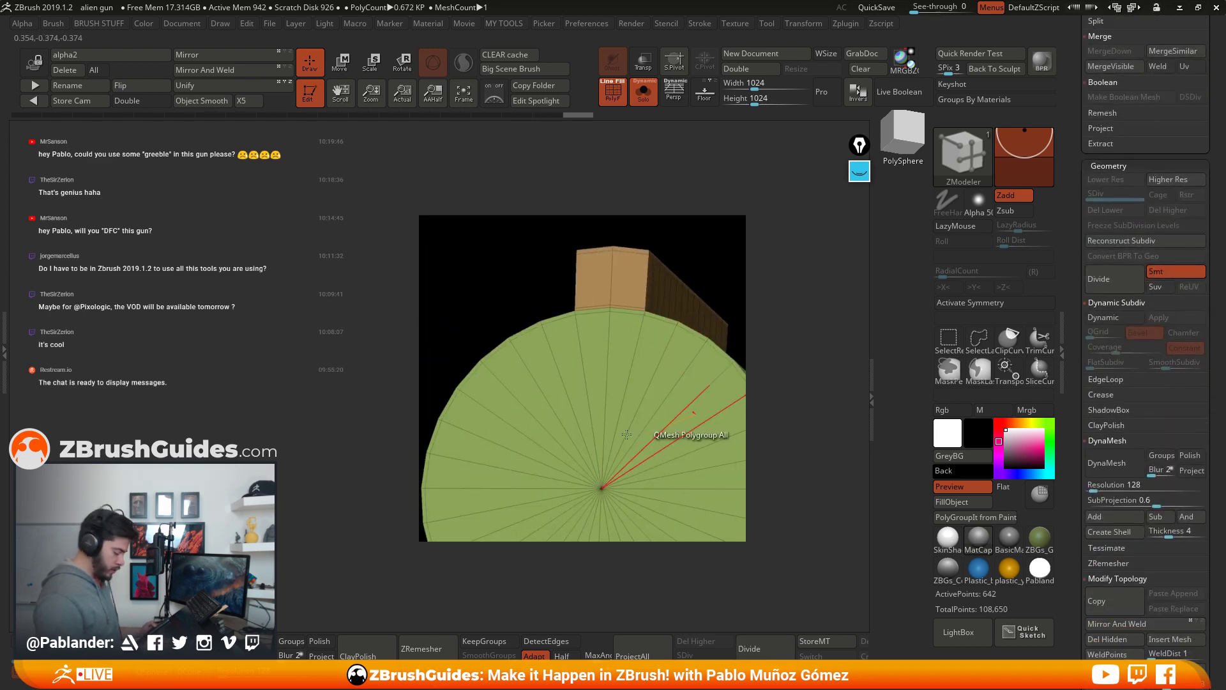
key(shift+d)
key(f)
right_drag(639, 367, 630, 269)
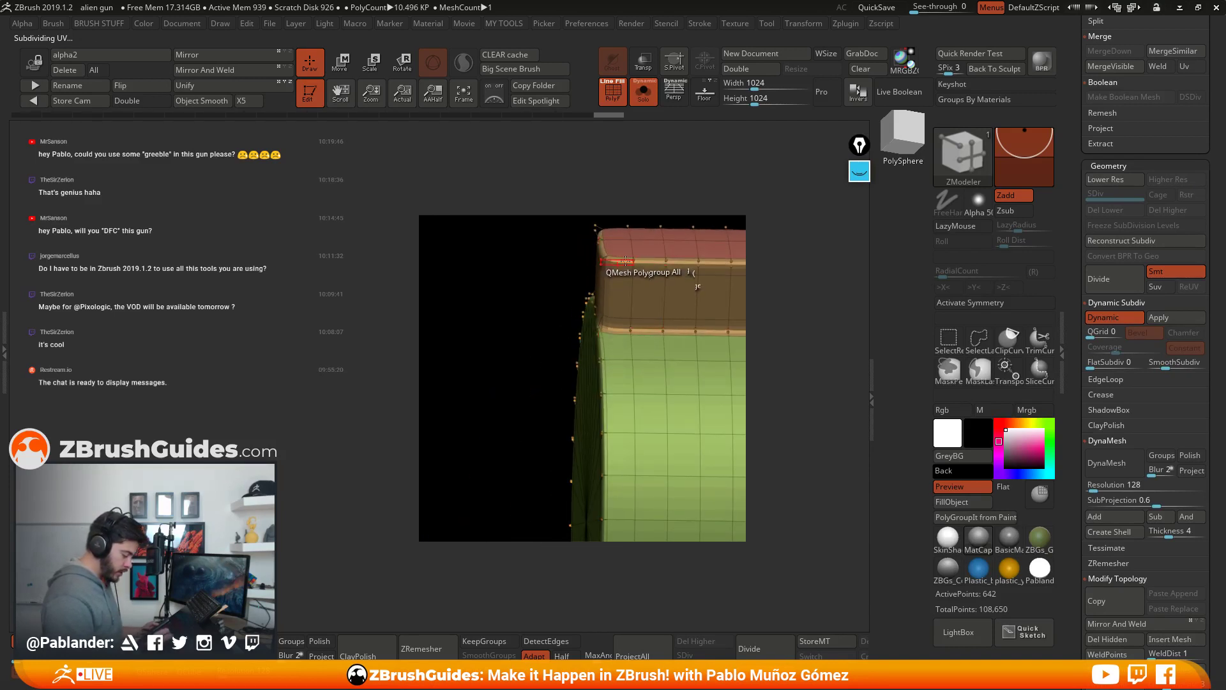
drag(626, 260, 608, 260)
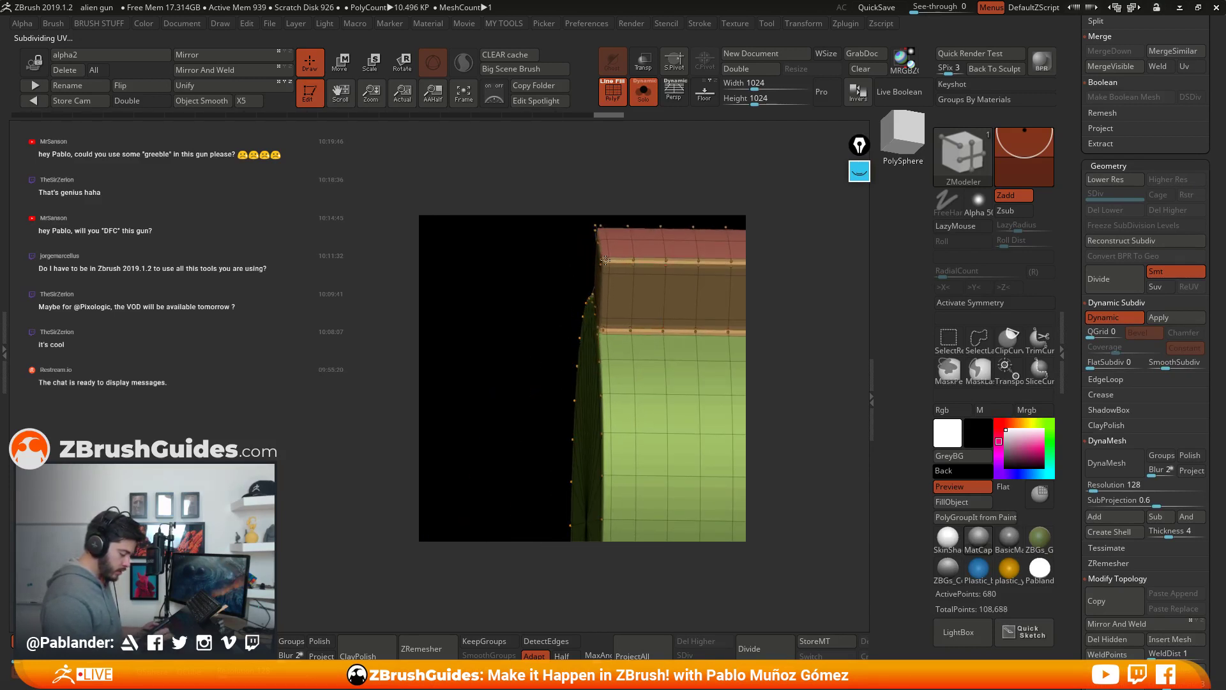
right_drag(605, 260, 682, 334)
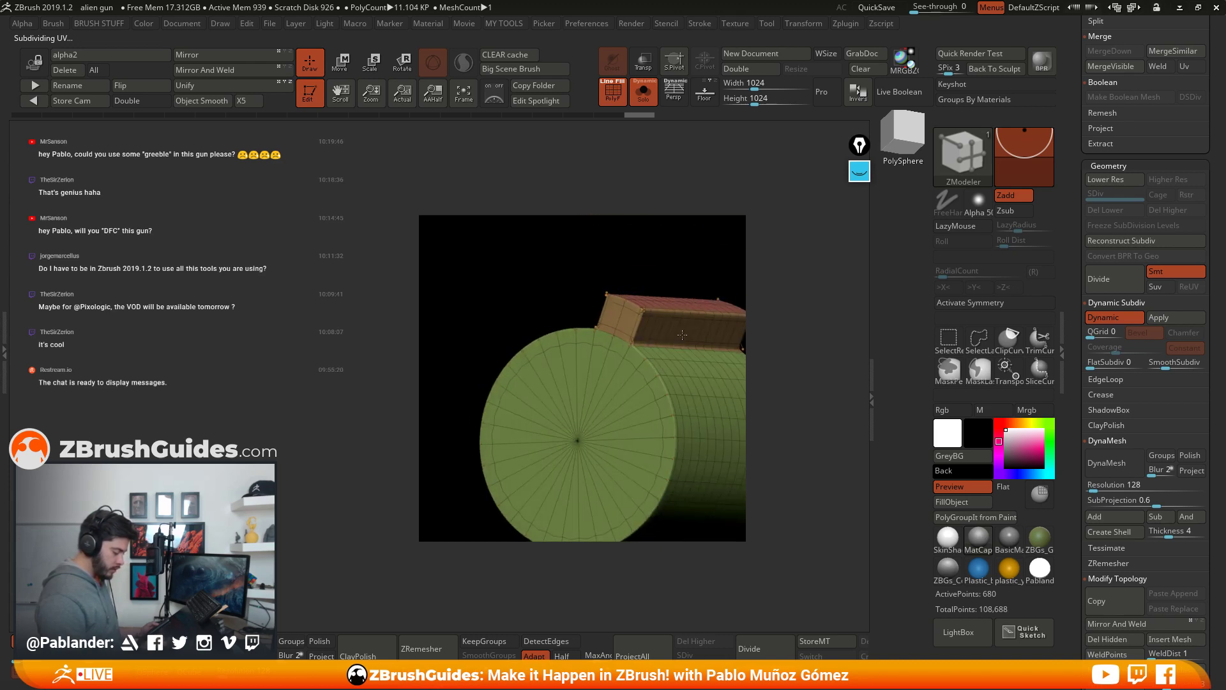
Step: Examine the smoothed cylinder and the block's edges from several angles without the polyframe
click(614, 95)
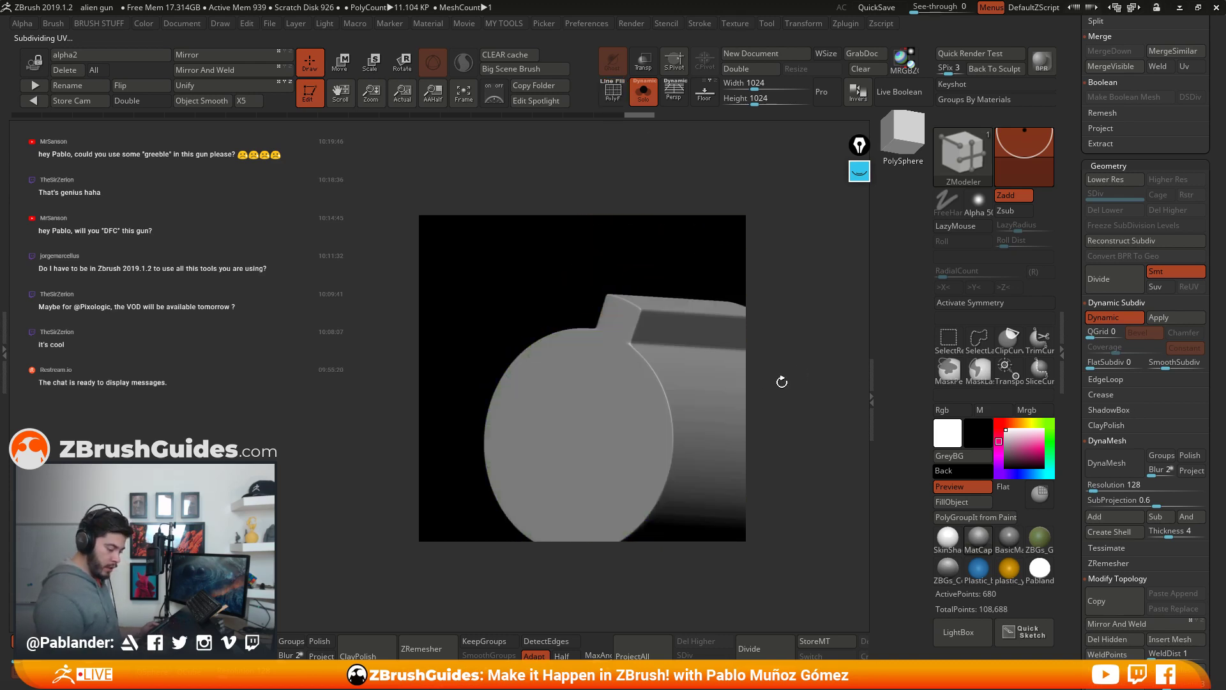
mouse_move(781, 381)
ctrl+right_down()
mouse_move(747, 356)
mouse_move(690, 349)
ctrl+right_up()
mouse_move(741, 443)
right_down()
mouse_move(695, 452)
mouse_move(704, 438)
mouse_move(691, 391)
mouse_move(714, 396)
mouse_move(711, 387)
mouse_move(668, 332)
mouse_move(729, 320)
mouse_move(701, 294)
right_up()
ctrl+right_drag(591, 267, 604, 312)
click(625, 104)
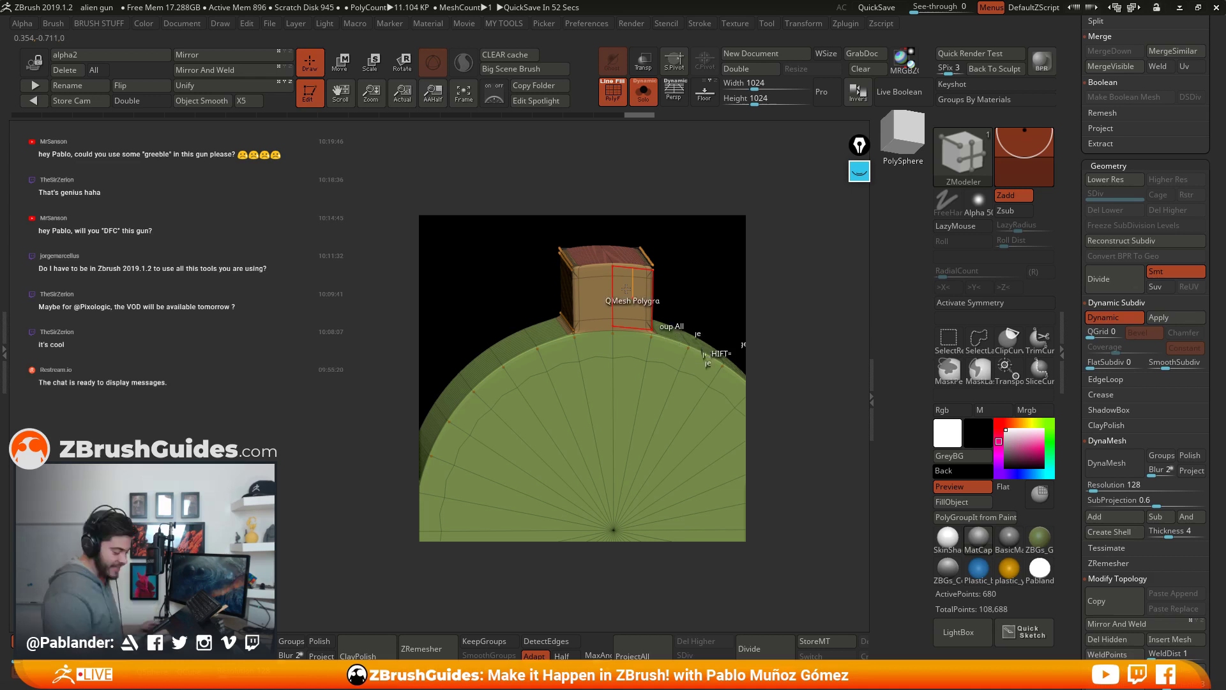
Step: Turn off Dynamic Subdiv and inset the block's end face with the ZModeler polygon action Inset
key(shift+d)
key(space)
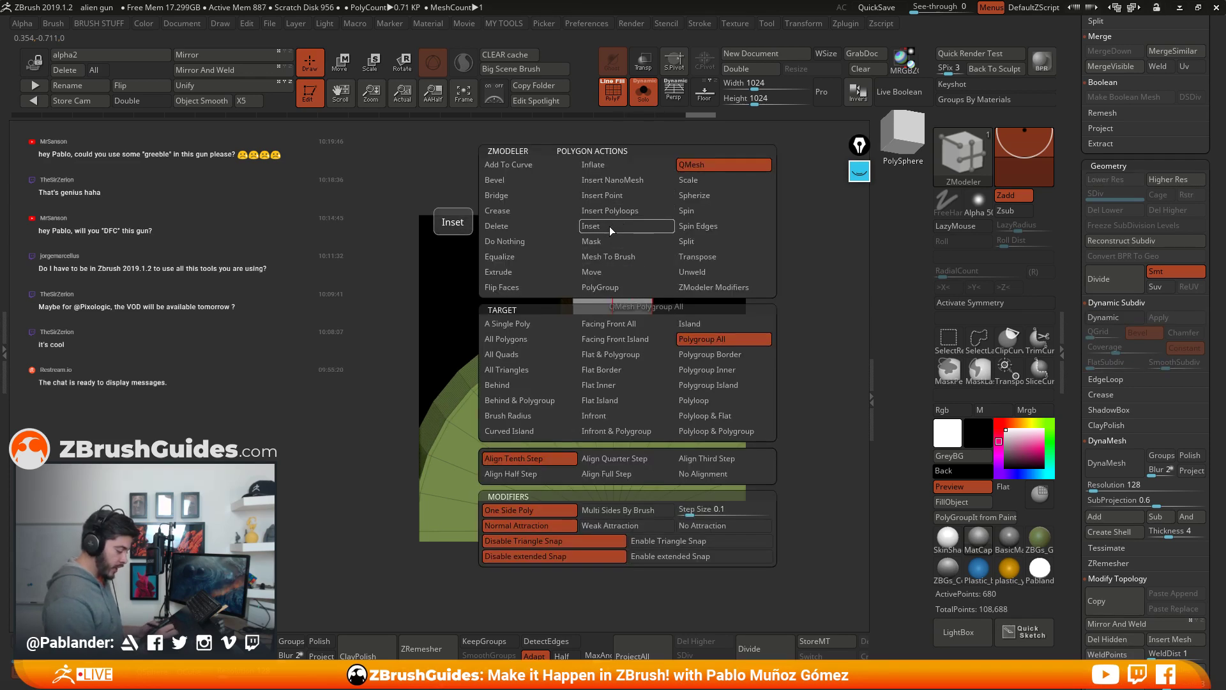
click(610, 226)
click(630, 294)
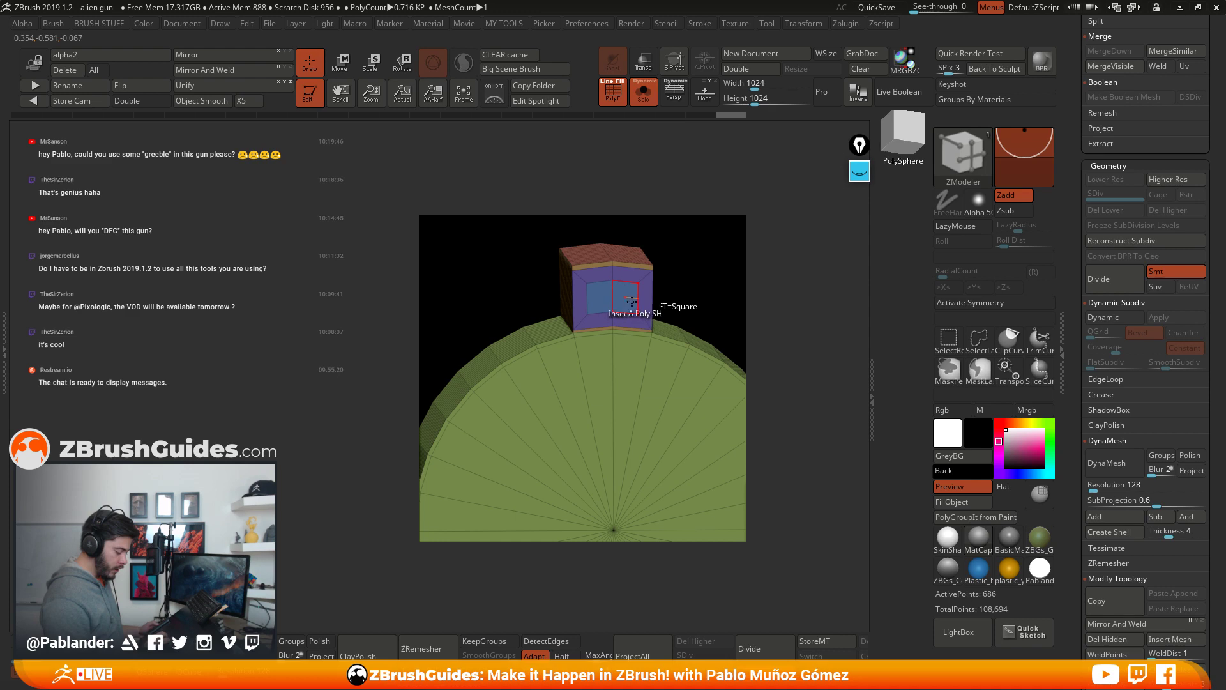
Step: Push the inset polygons into the block with QMesh, target Polygroup All, to form a recess
key(space)
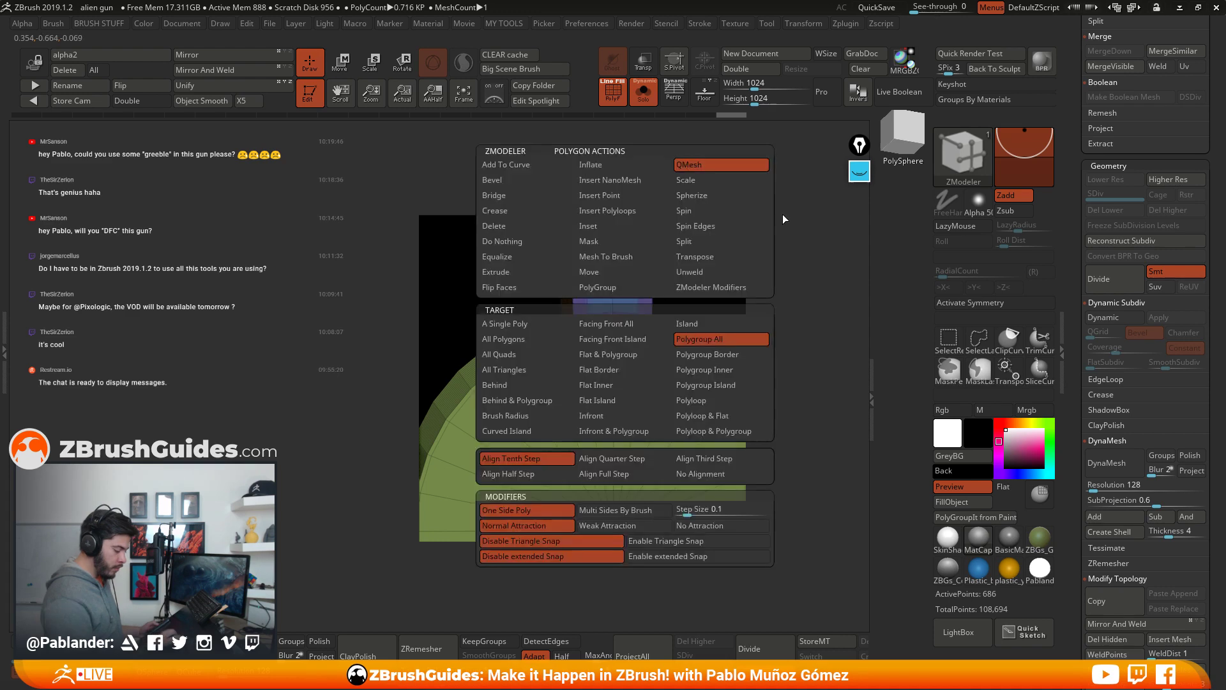
drag(667, 256, 688, 279)
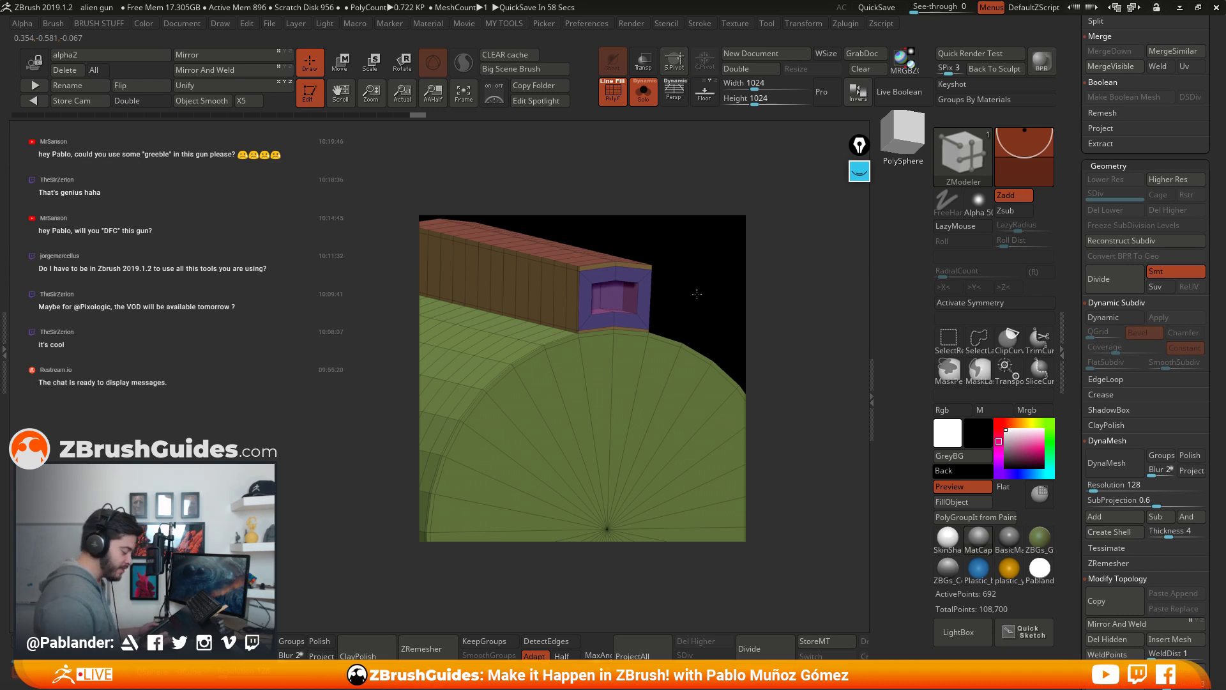
drag(697, 293, 701, 262)
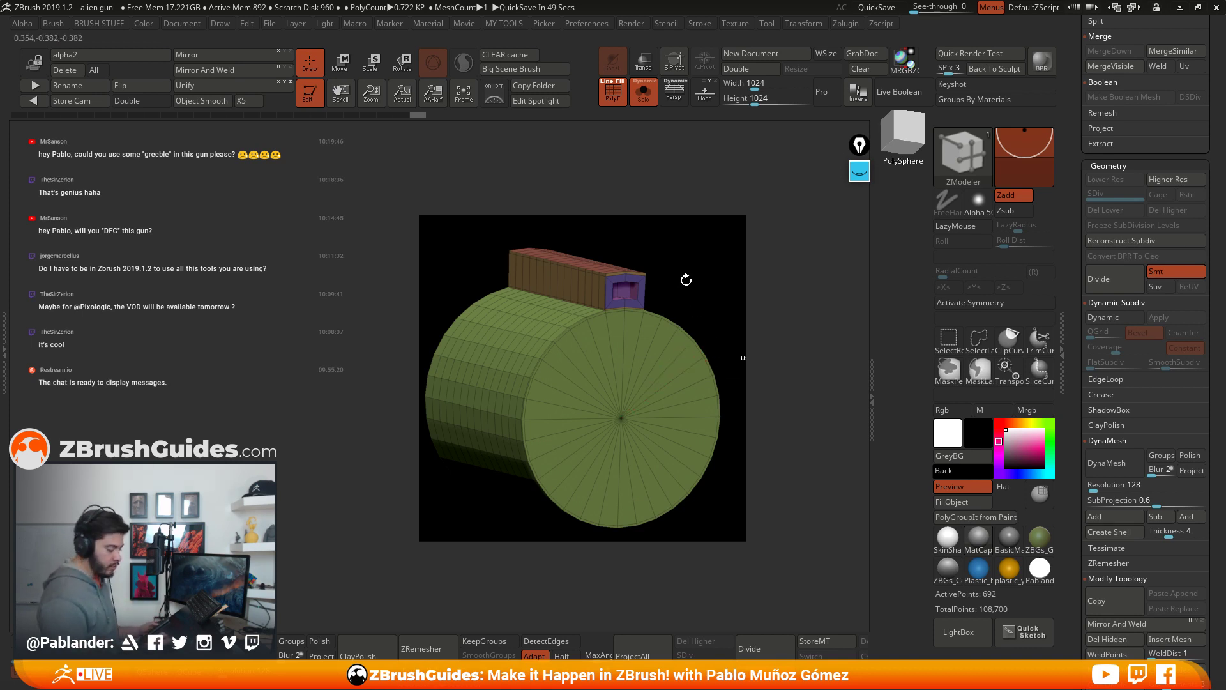
alt+drag(686, 284, 629, 309)
Step: Turn on Dynamic Subdiv for the recessed block and try adding geometry inside the recess
click(1115, 318)
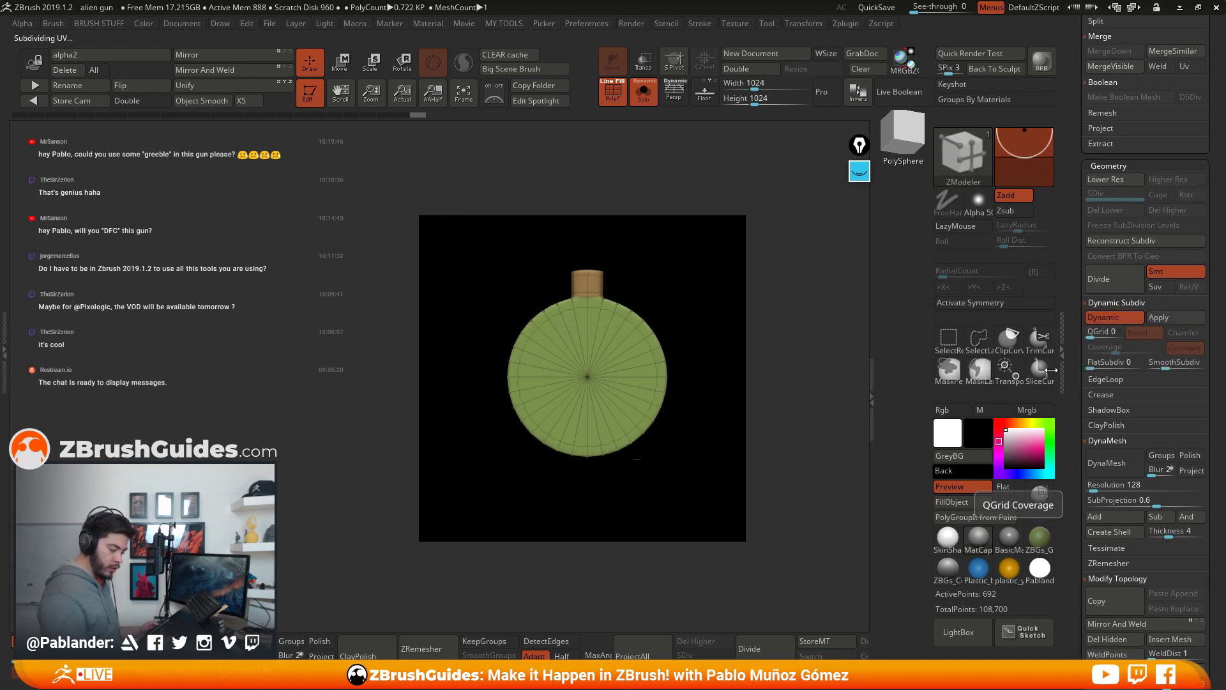
drag(752, 355, 668, 434)
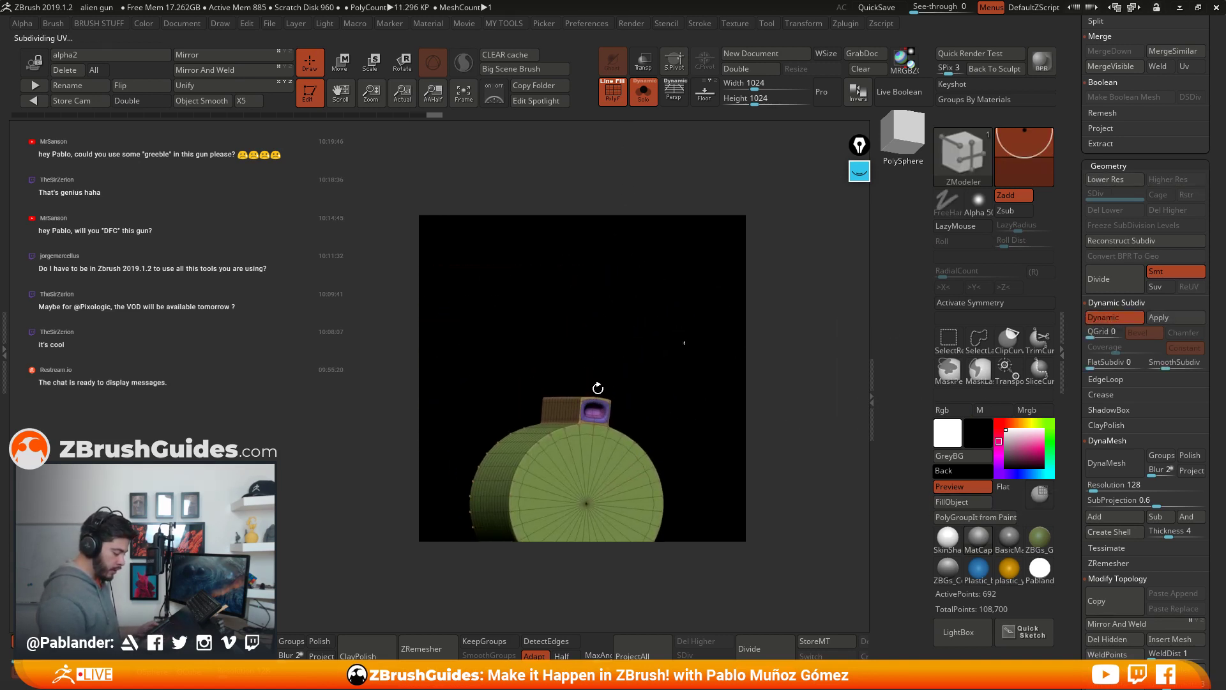
alt+drag(596, 387, 695, 419)
drag(676, 315, 702, 363)
drag(597, 338, 595, 322)
key(ctrl+z)
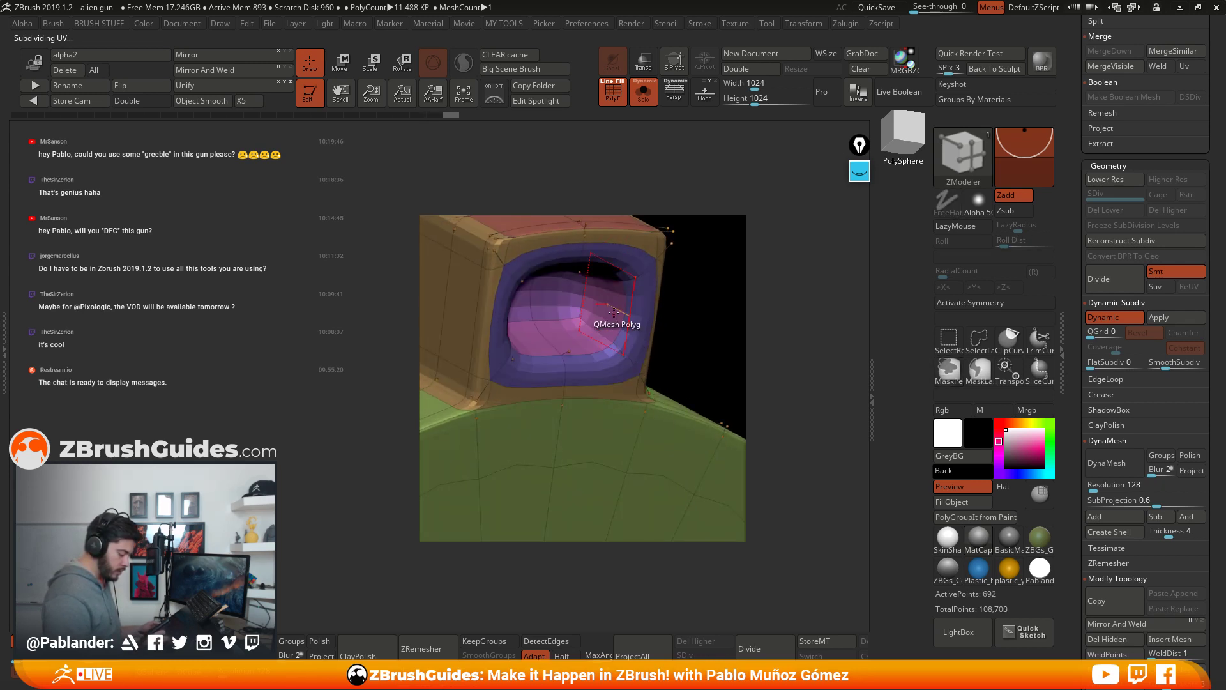
Step: Turn off Dynamic Subdiv and insert supporting edge loops inside and around the recess in the block's end face
key(shift+d)
click(594, 335)
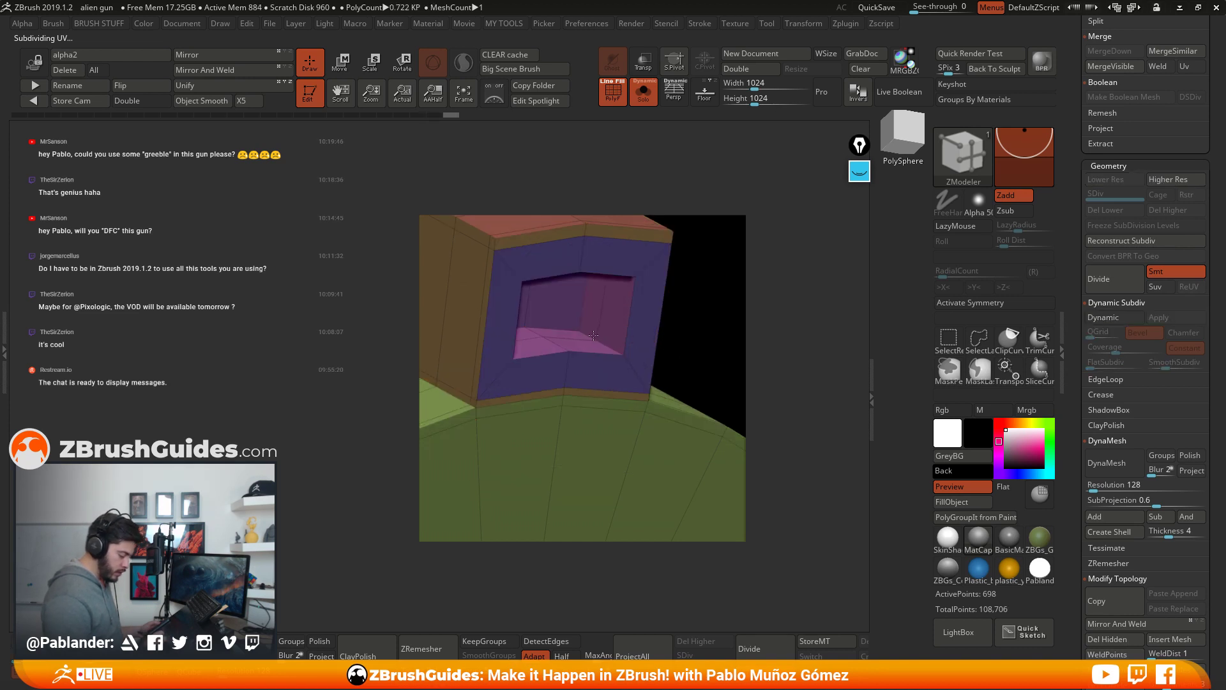
click(597, 276)
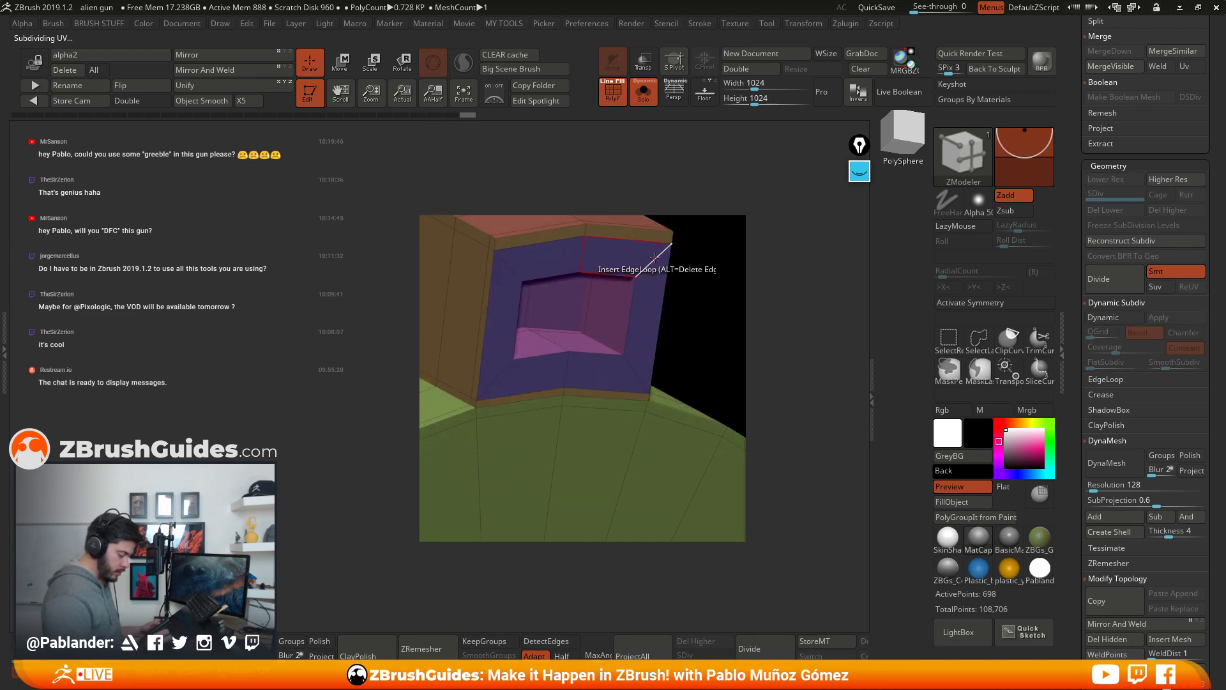
click(622, 348)
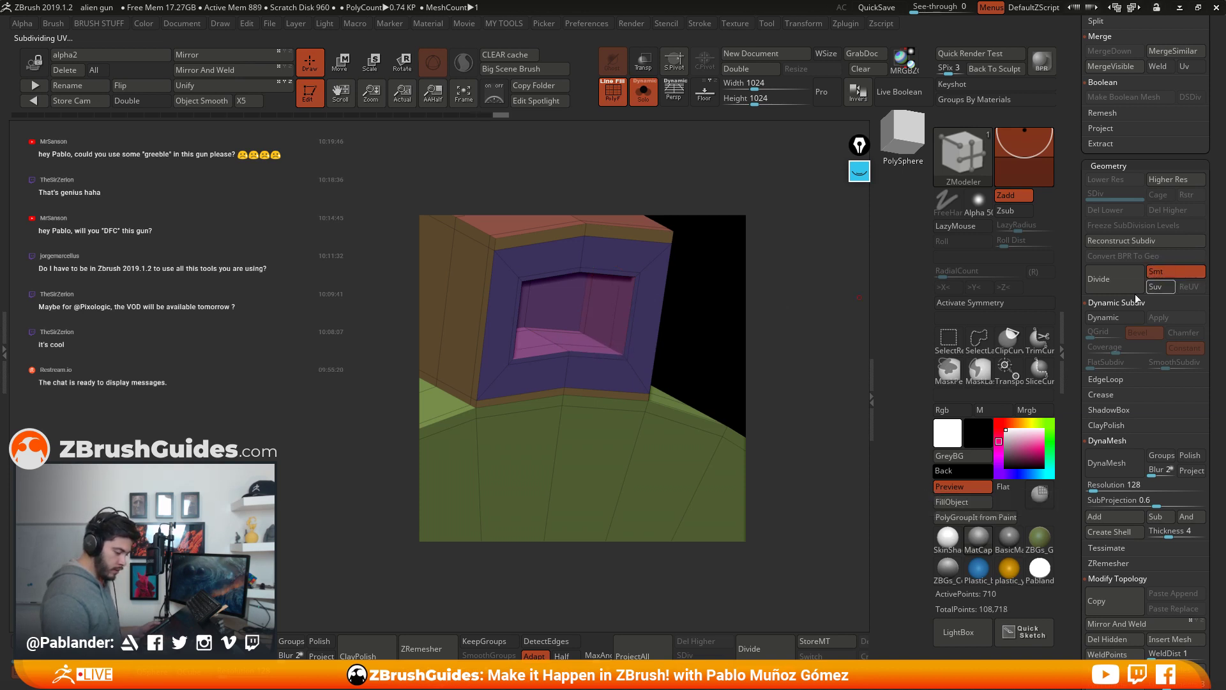
Step: Turn on Dynamic Subdiv with SmoothSubdiv set to 3 and hide the polyframe to check the notched cylinder from the front
click(1104, 317)
drag(728, 345, 846, 300)
click(1173, 359)
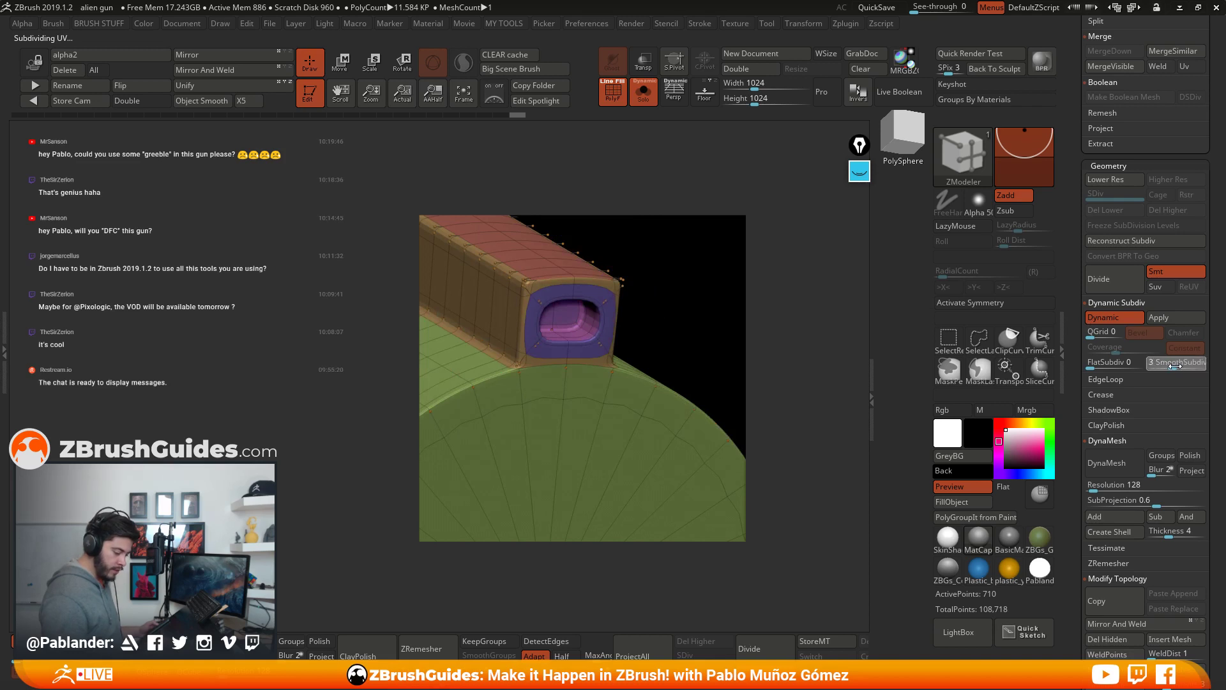
drag(637, 362, 648, 252)
key(shift+f)
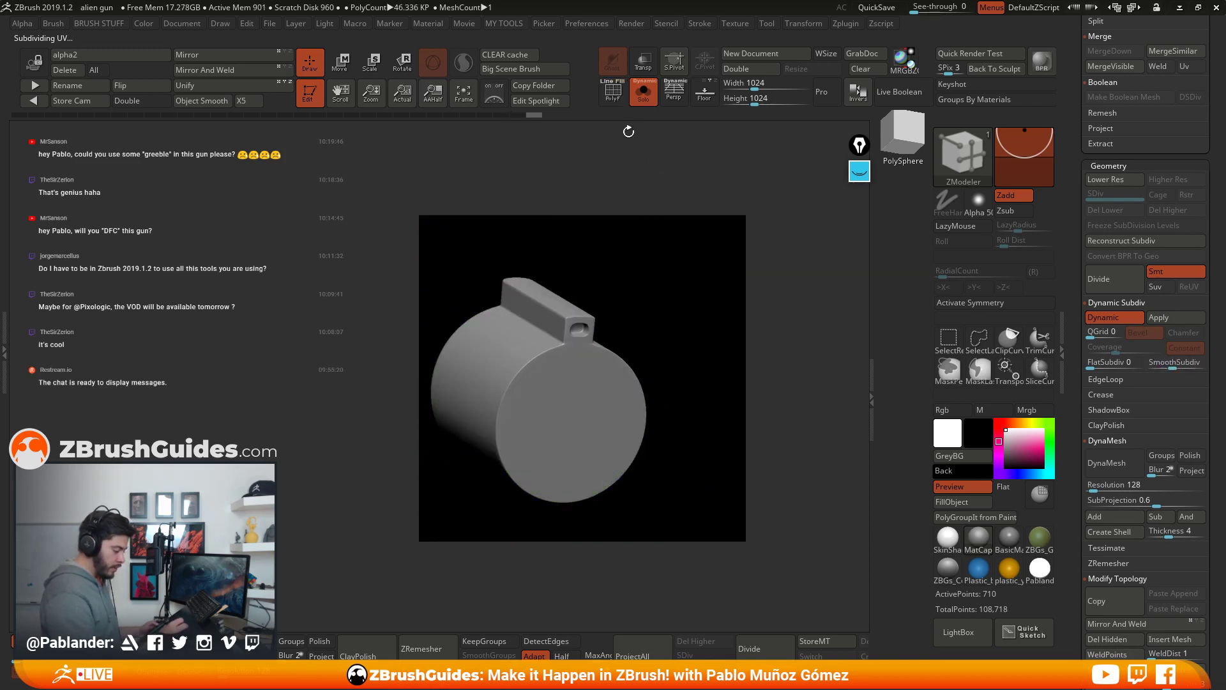
drag(678, 292, 737, 300)
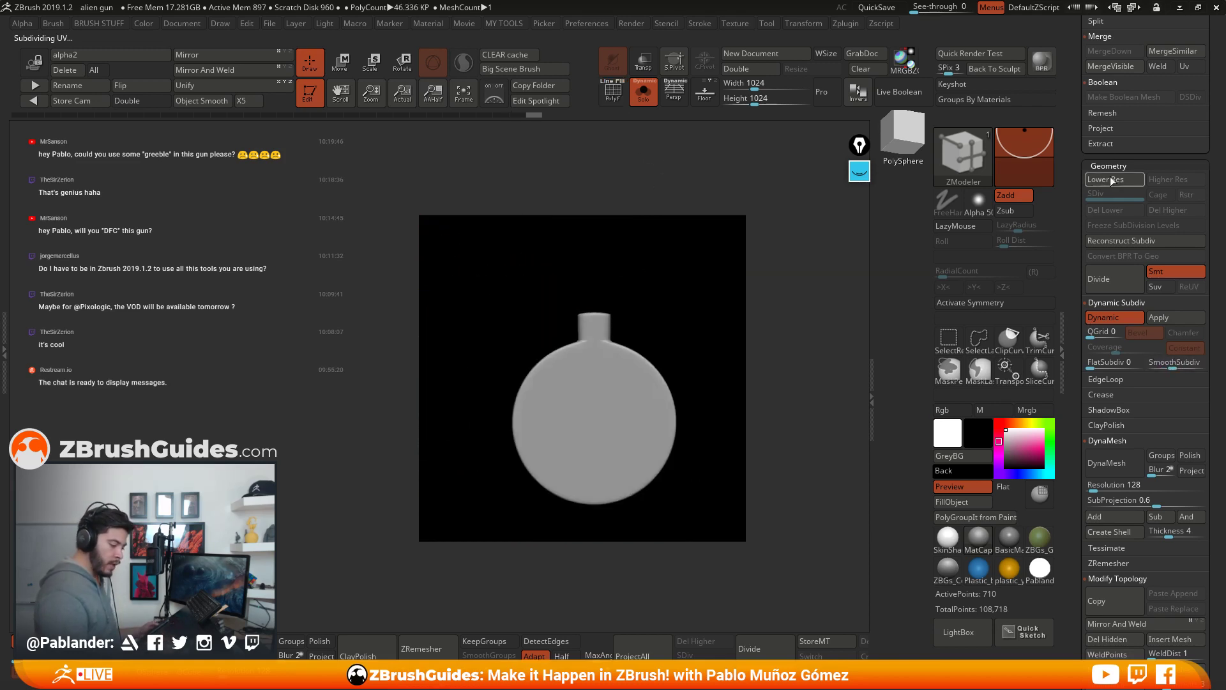
Step: Leave solo display and turn on Live Boolean to preview the notched cylinder cutting into the cube
scroll(1132, 301, up, 10)
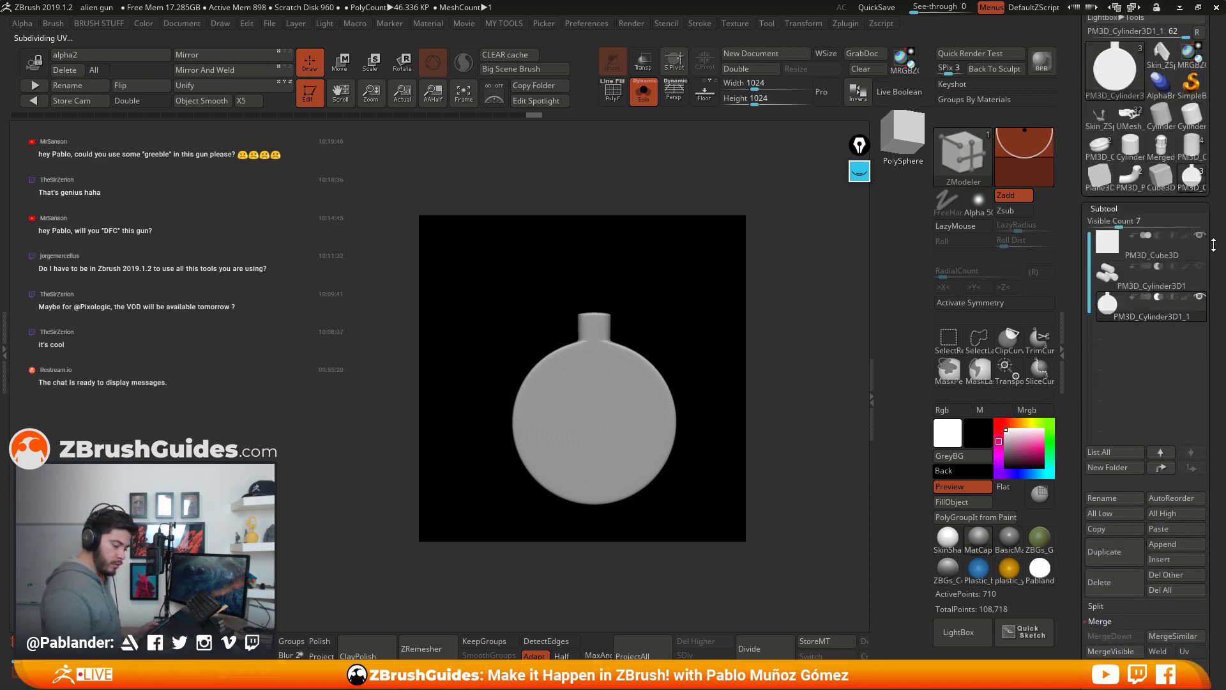
mouse_move(1203, 247)
key(shift+ctrl+s)
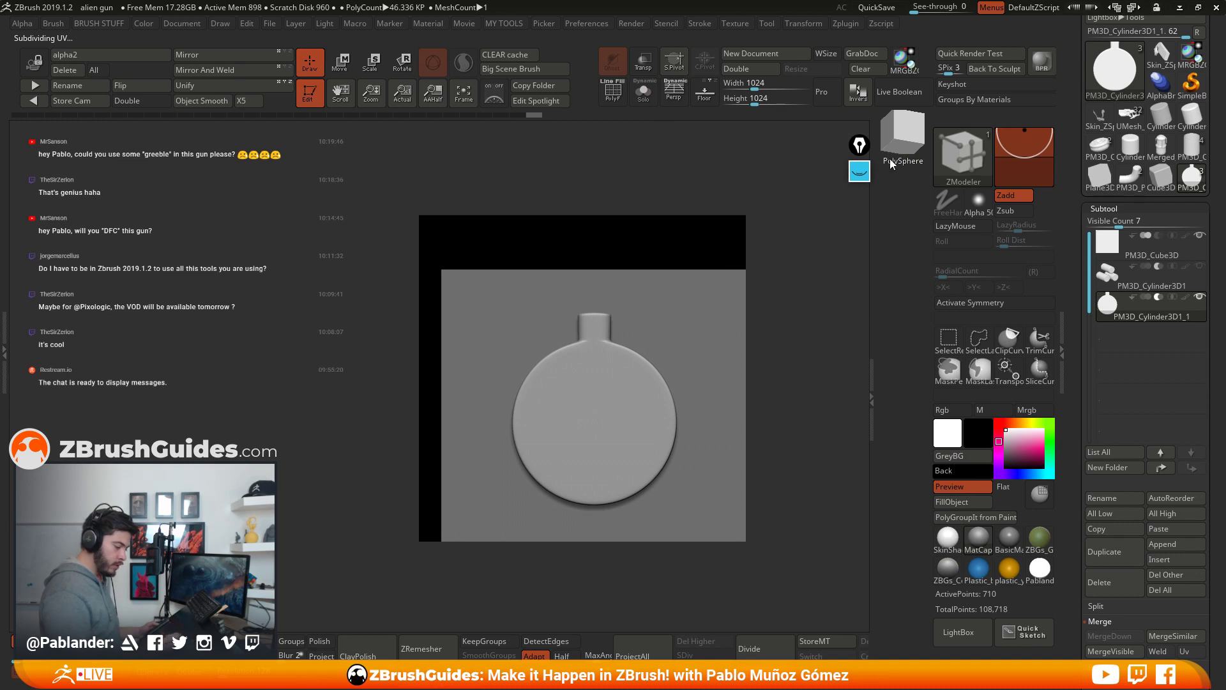
click(895, 94)
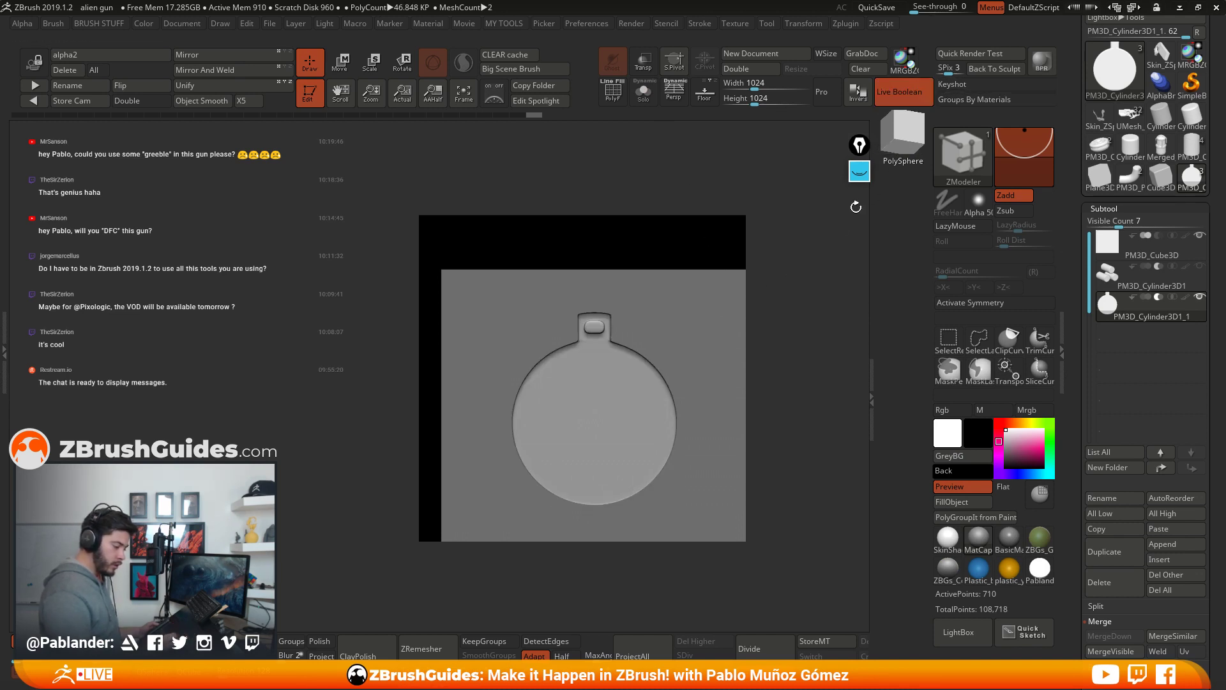
right_drag(709, 368, 584, 274)
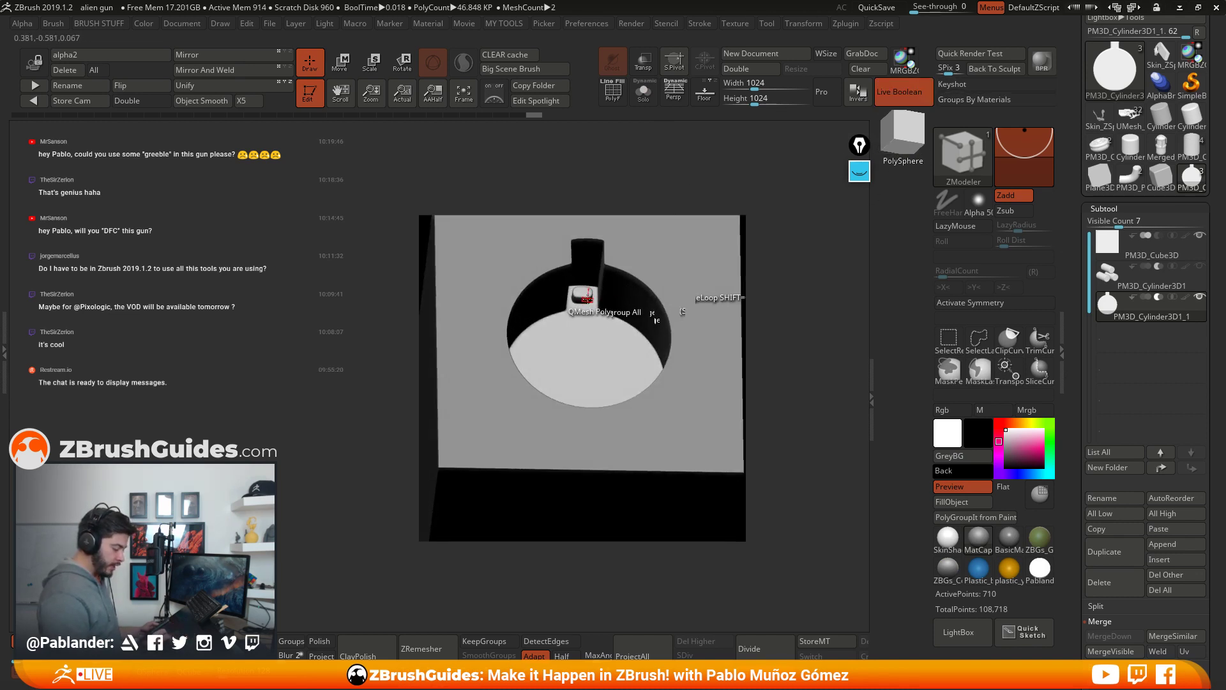
Step: Reposition the cutting cylinder in the cube, centre the gizmo on it and scale it down slightly
right_drag(741, 357, 702, 275)
key(w)
drag(712, 275, 752, 276)
right_drag(751, 276, 631, 387)
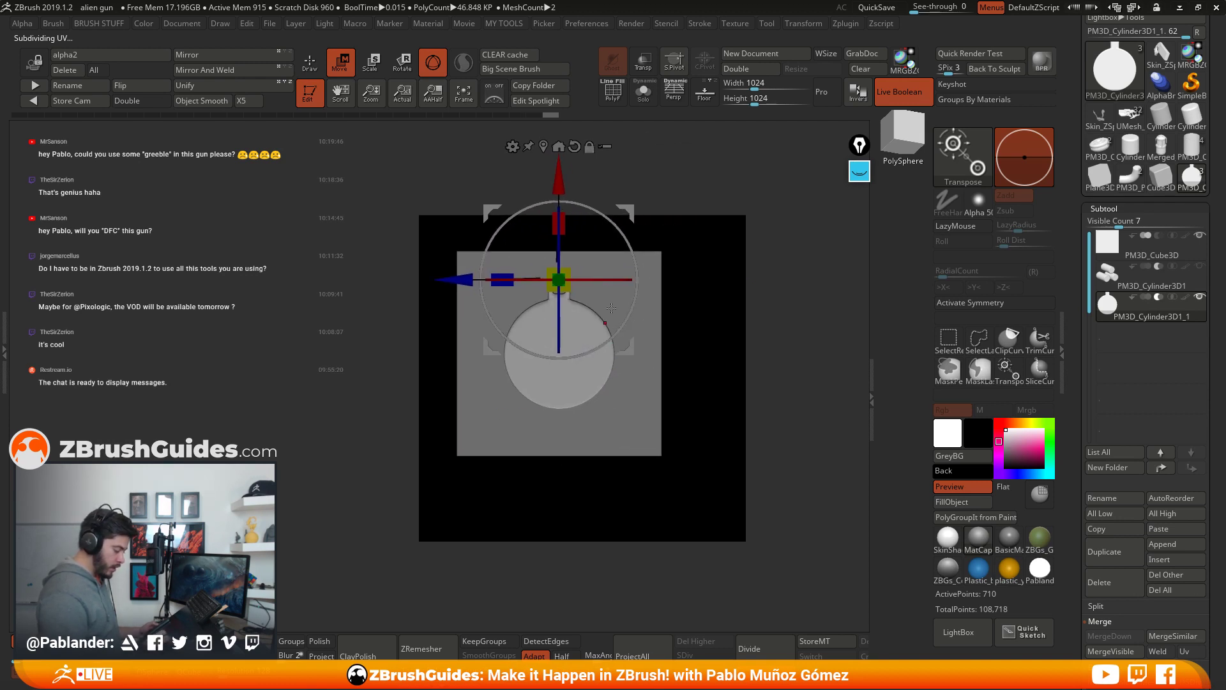
click(544, 149)
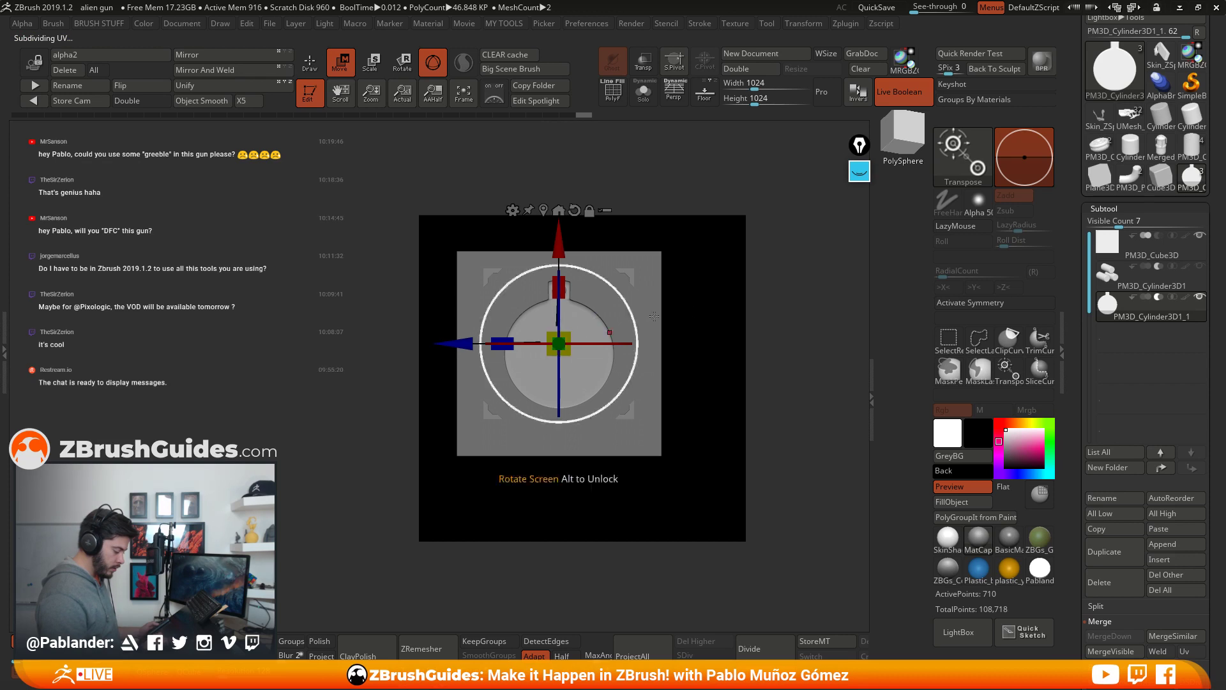
drag(570, 334, 610, 301)
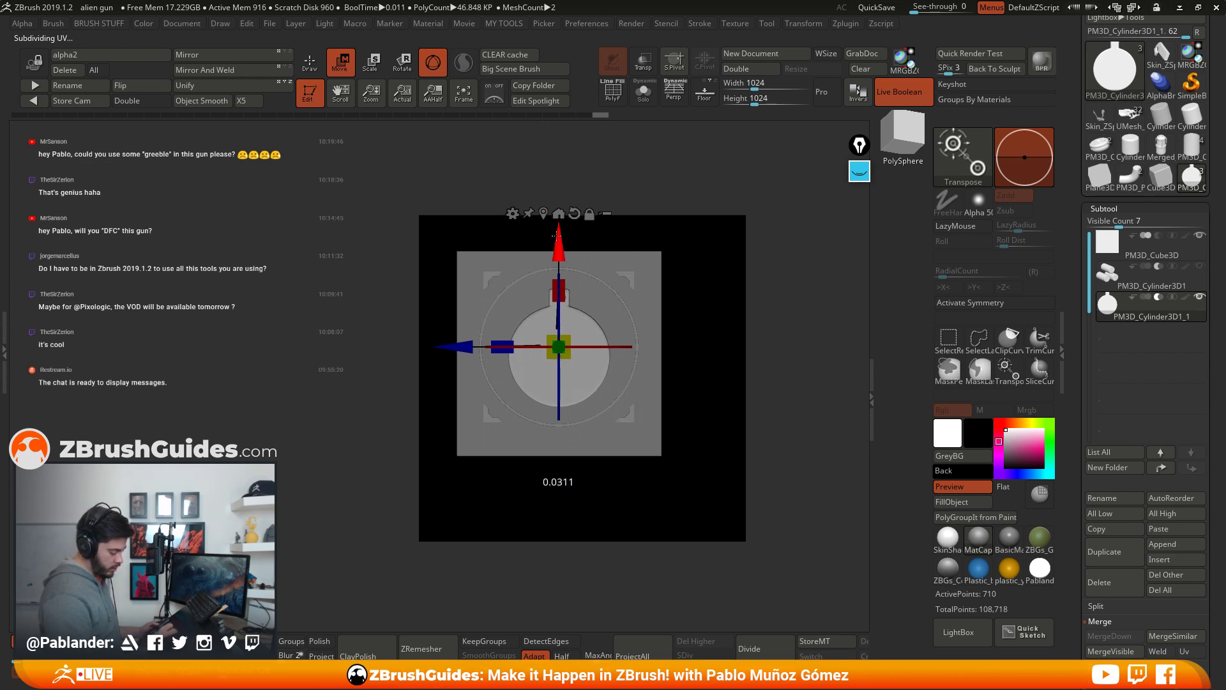
Step: Fine-tune how deep the notched cylinder sits in the cube with the move gizmo, checking it from the side and front
click(314, 71)
mouse_move(700, 307)
mouse_down()
mouse_move(674, 311)
mouse_move(706, 313)
mouse_move(723, 296)
mouse_up()
key(w)
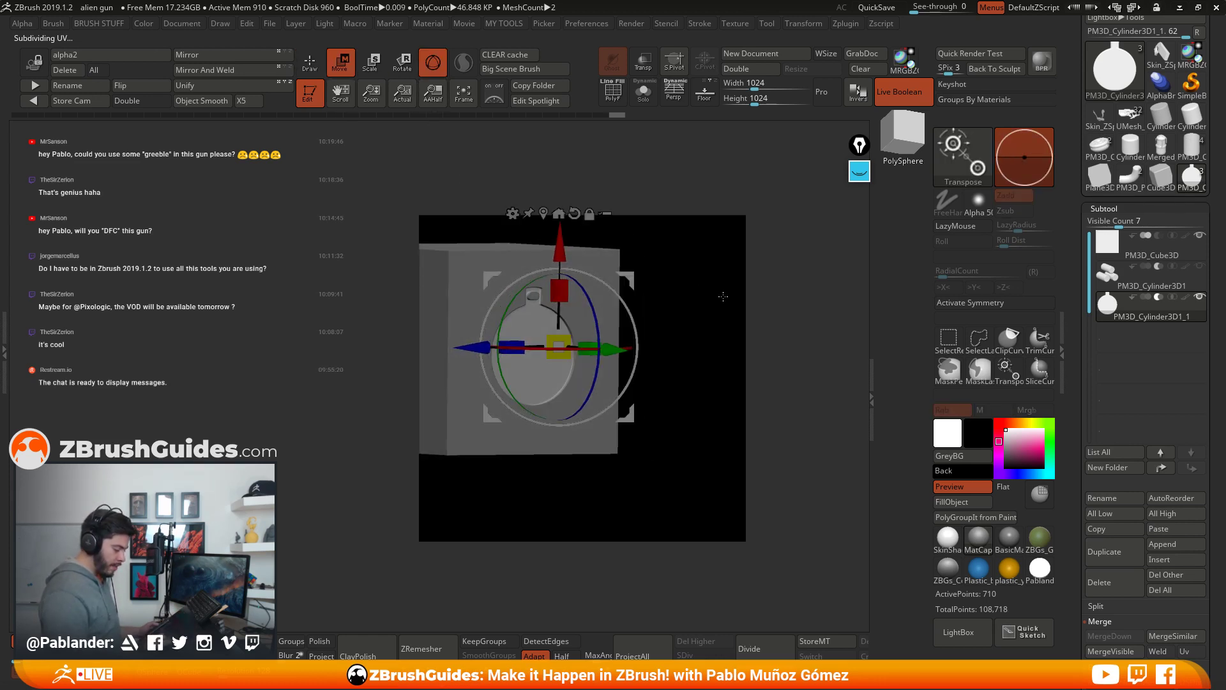
drag(596, 353, 620, 334)
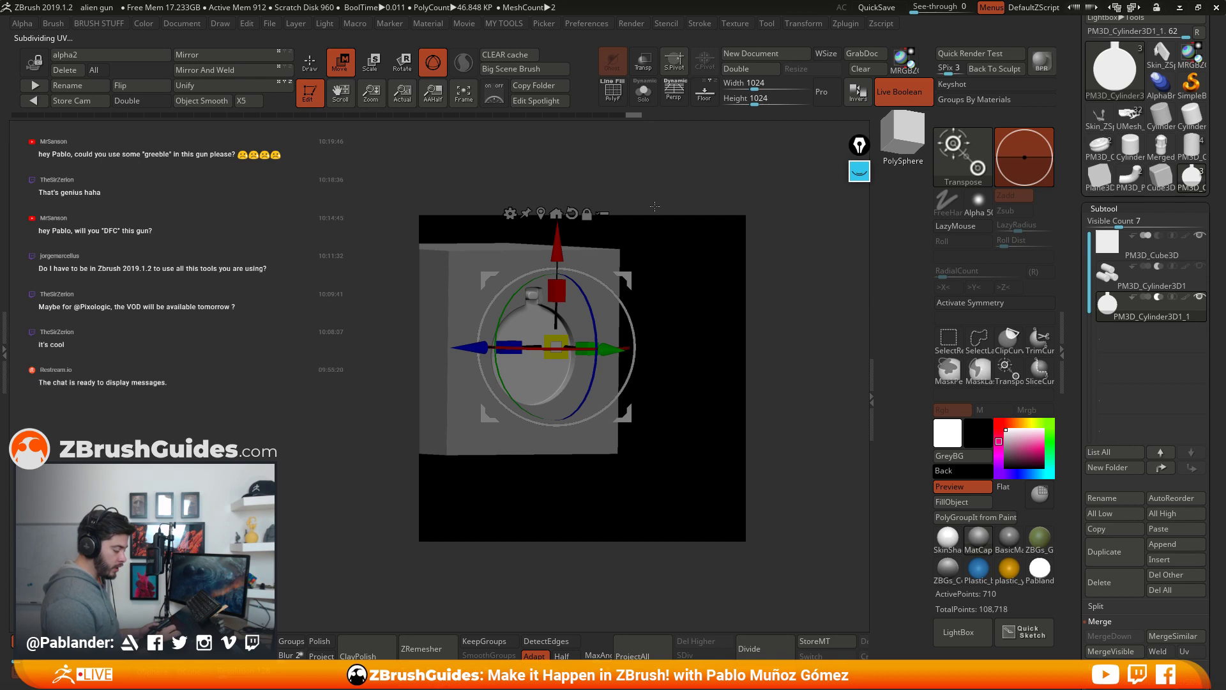
drag(610, 349, 620, 349)
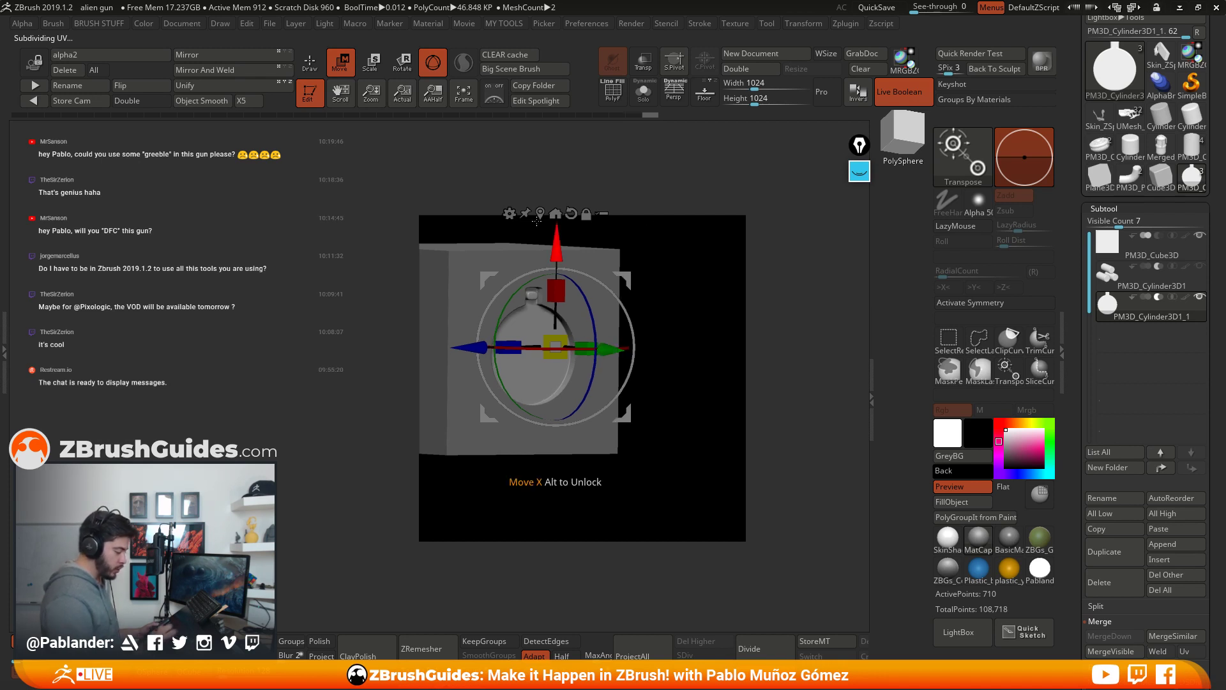
key(q)
drag(687, 320, 707, 426)
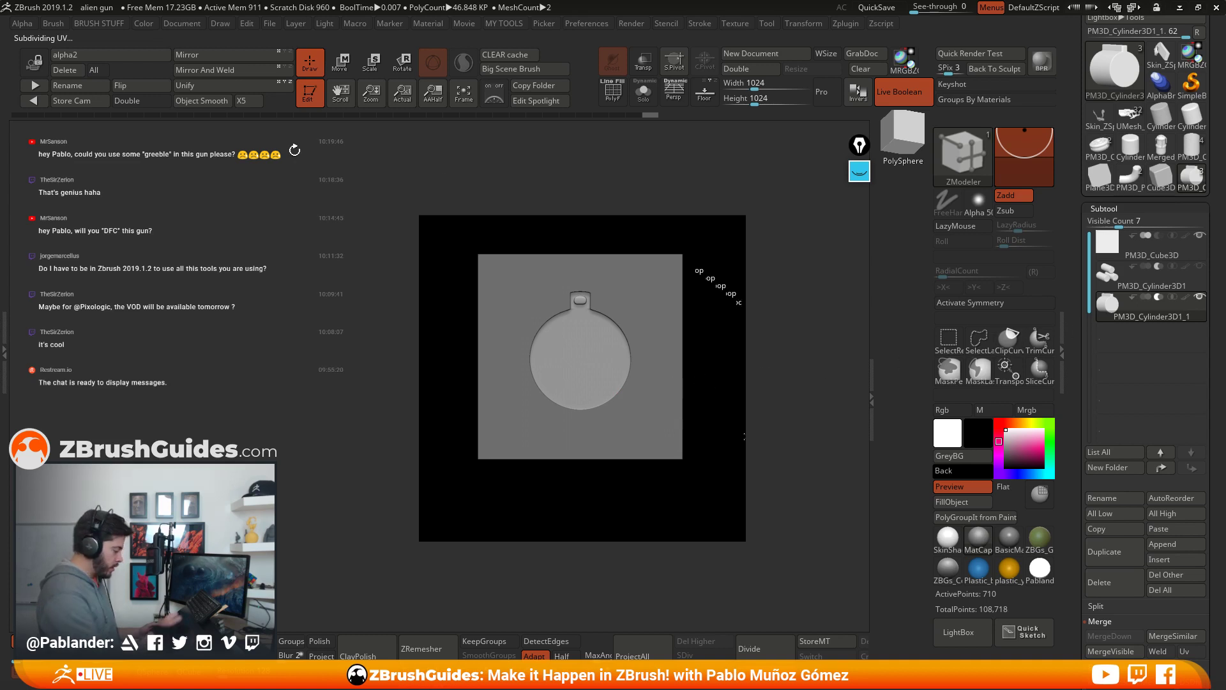
Step: Frame the recessed shape to fill the document, grab it as an alpha and export it as Alpha_HS_02
click(112, 54)
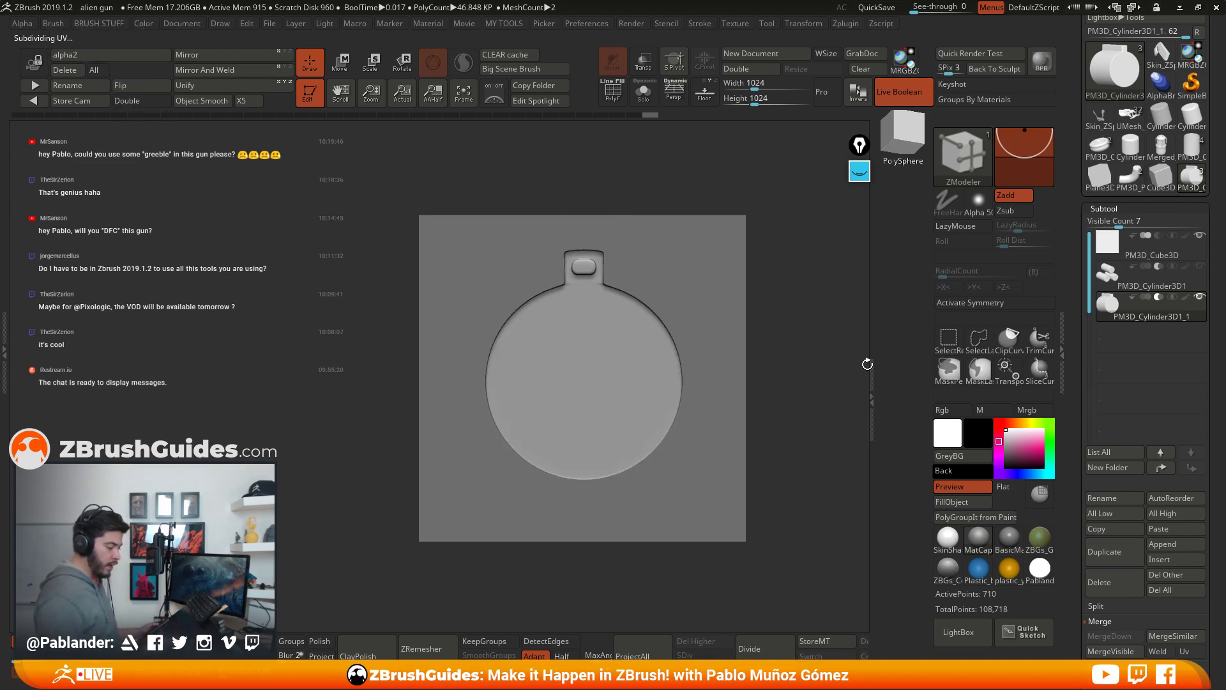
drag(1077, 213, 1086, 440)
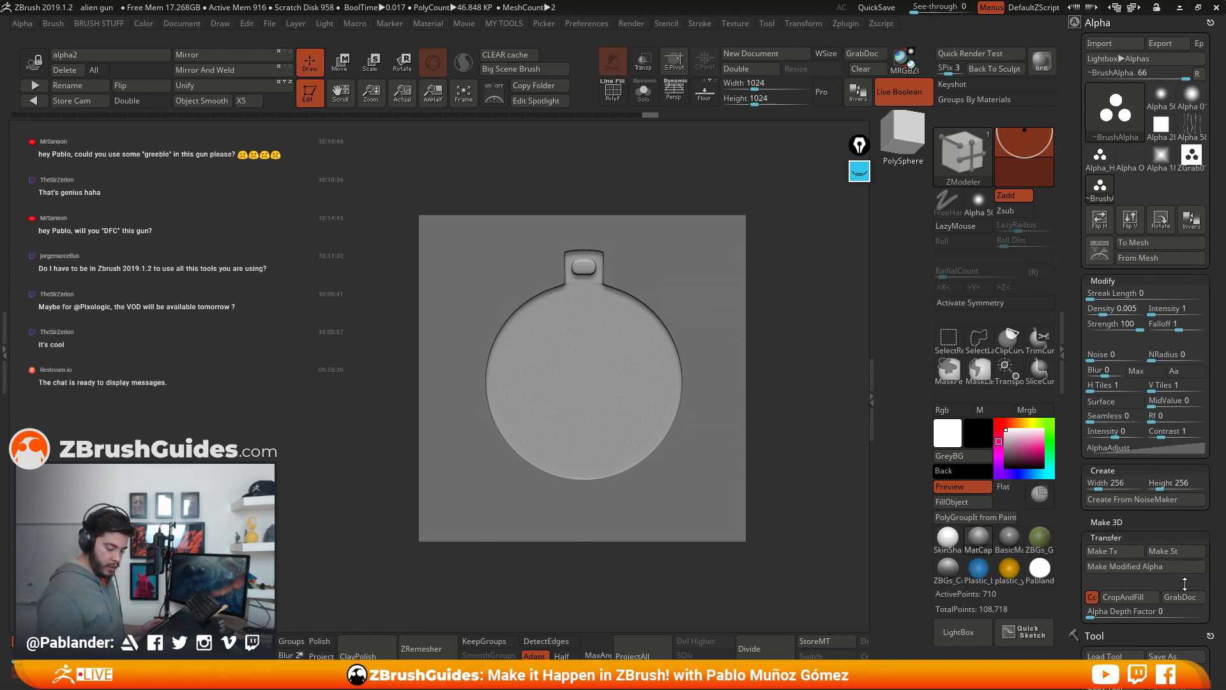
click(1184, 261)
click(1192, 218)
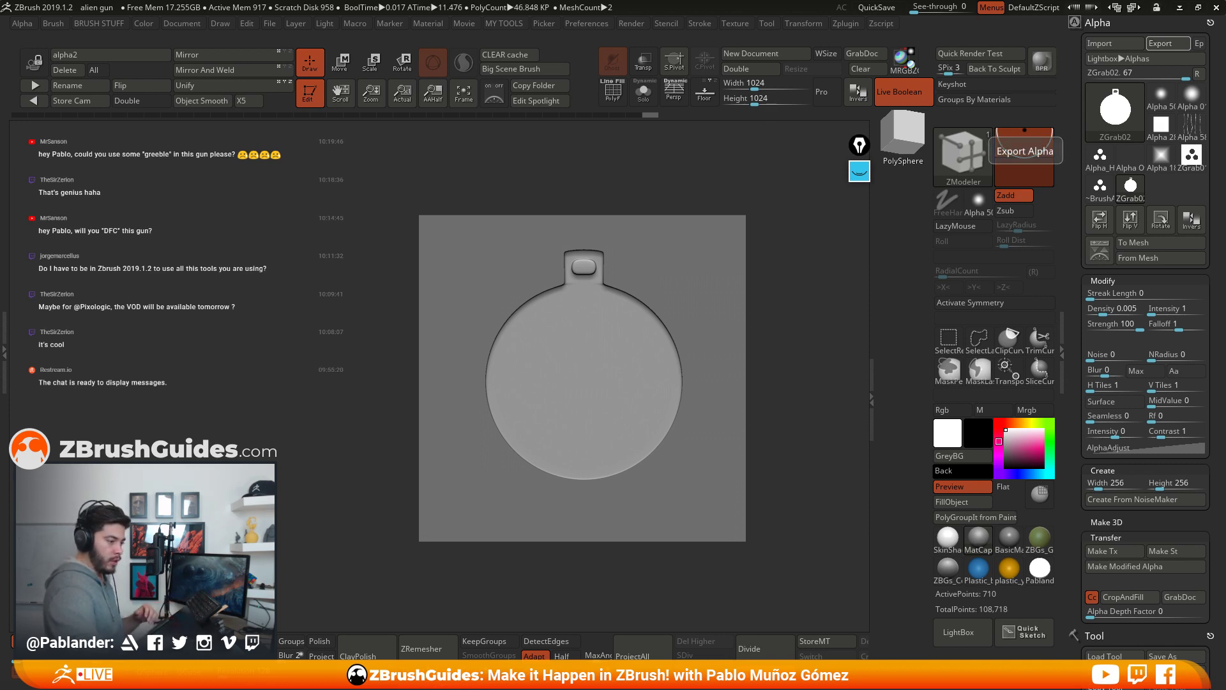
click(1155, 263)
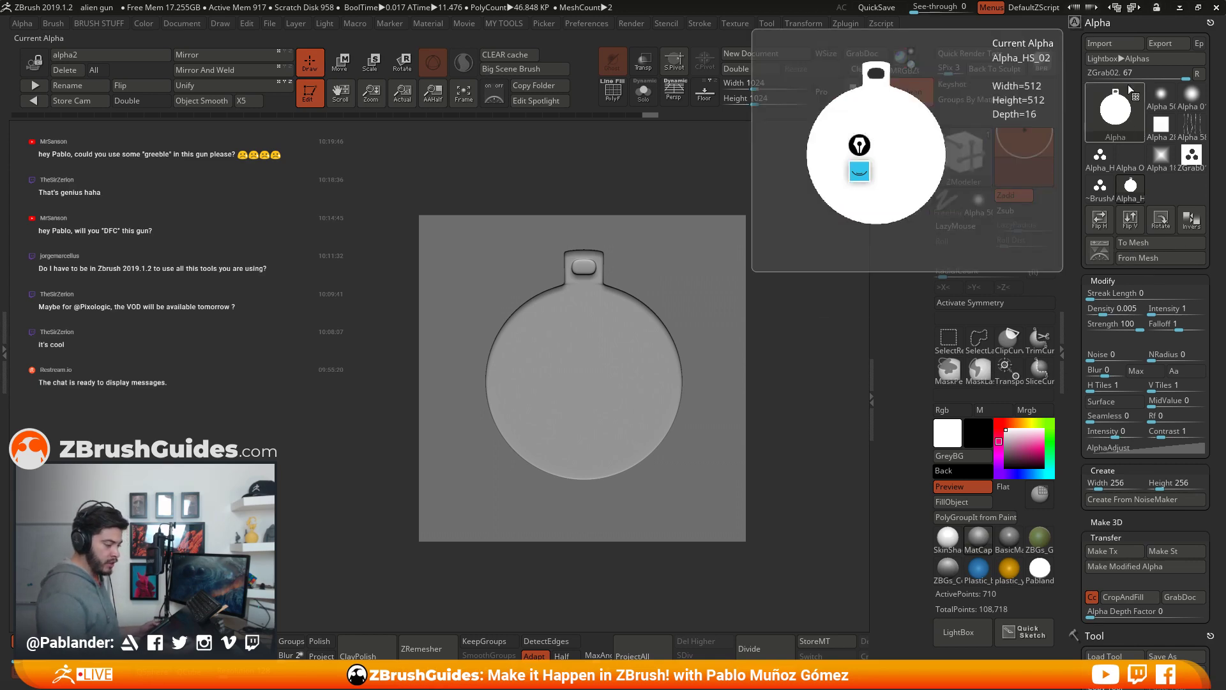
Step: Hide the notched cylinder subtool and select the PM3D_Cube3D subtool
click(1099, 23)
drag(1078, 407, 1077, 237)
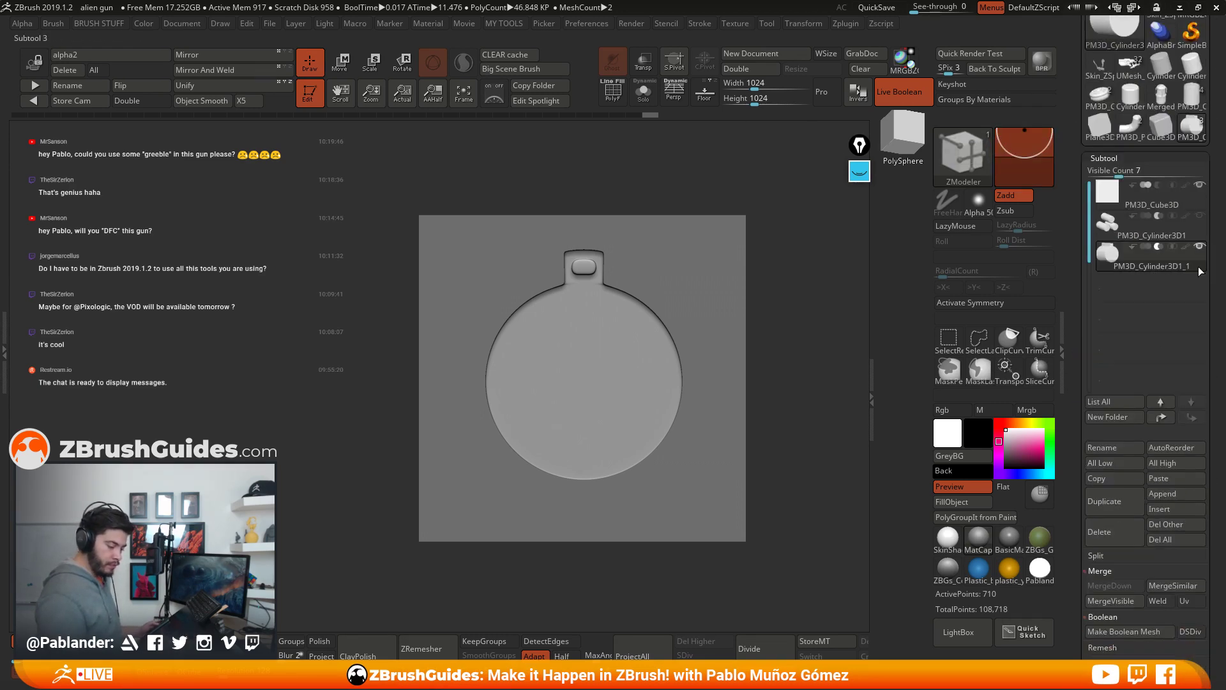
click(1194, 266)
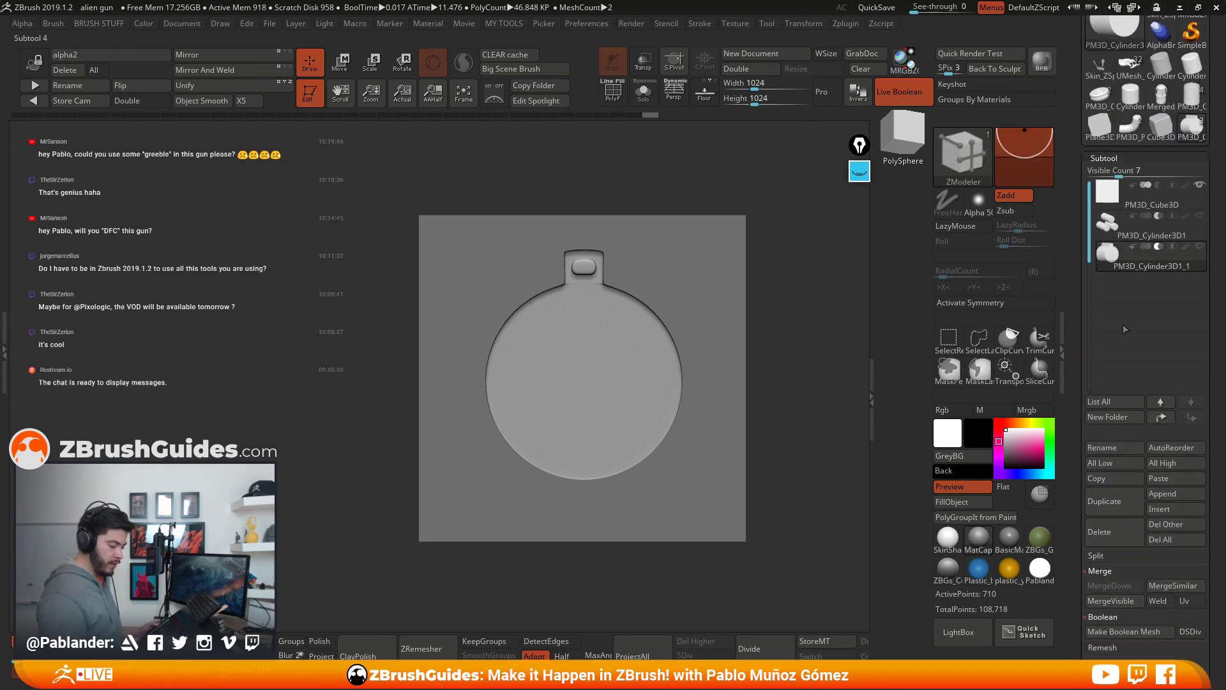
click(1163, 201)
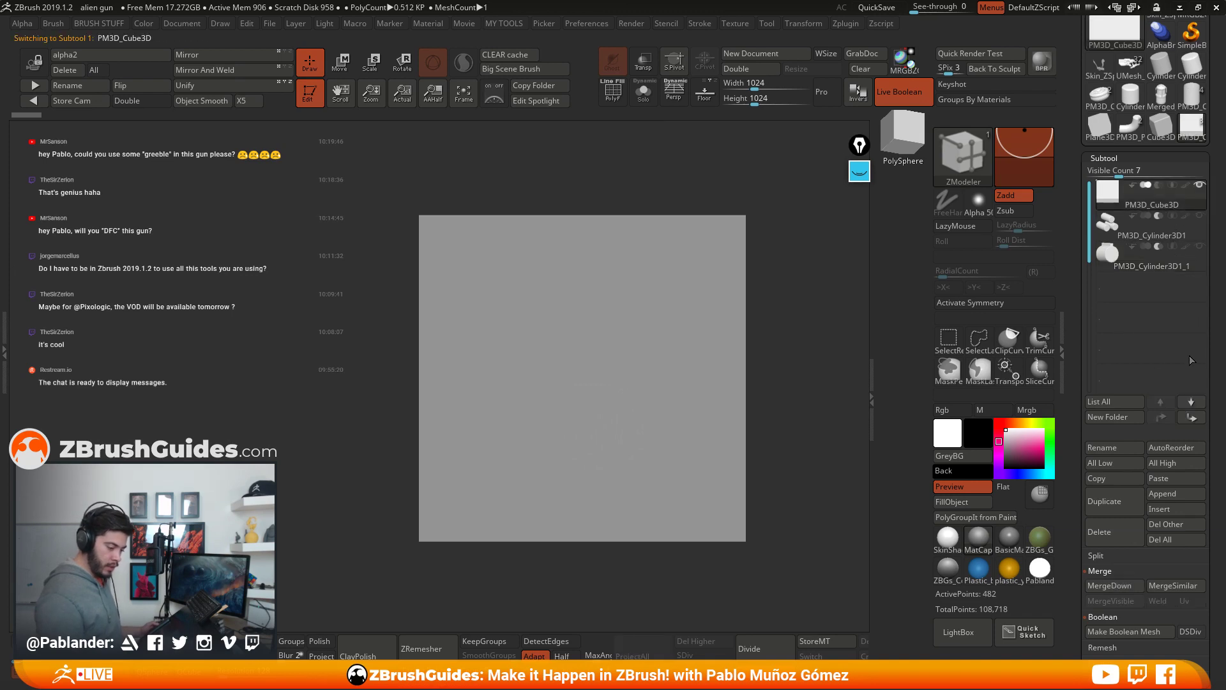
Step: Append a Cylinder3D primitive as a new subtool and select it
click(1176, 494)
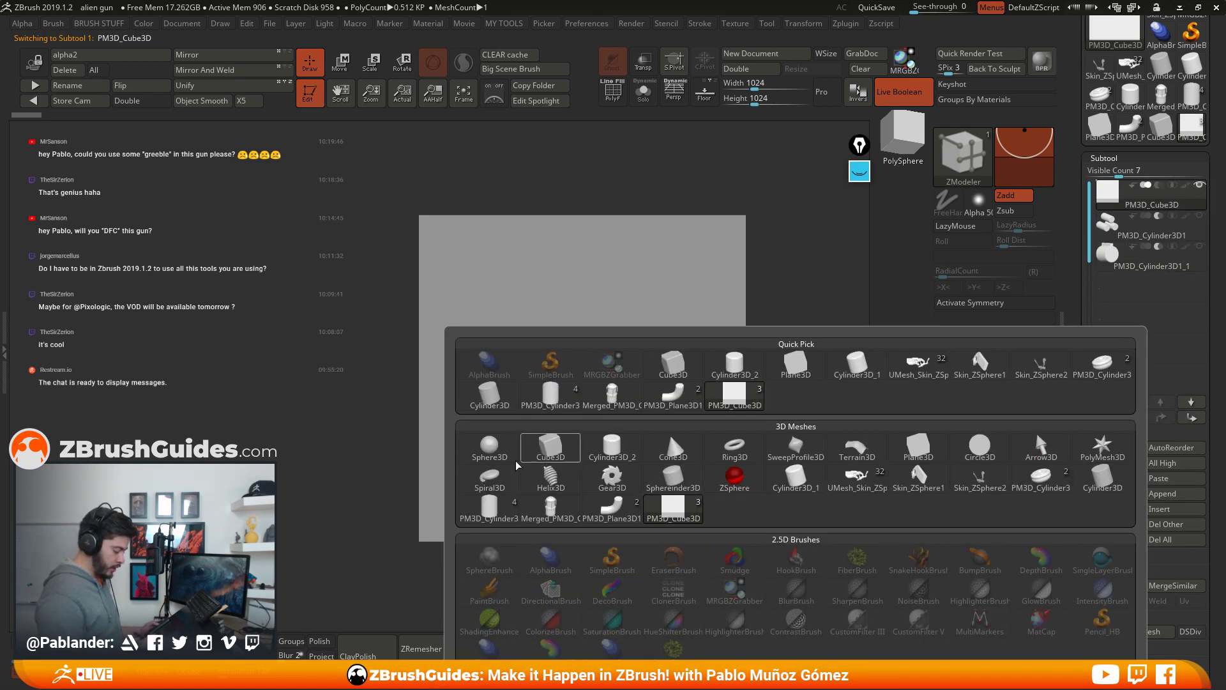
click(490, 395)
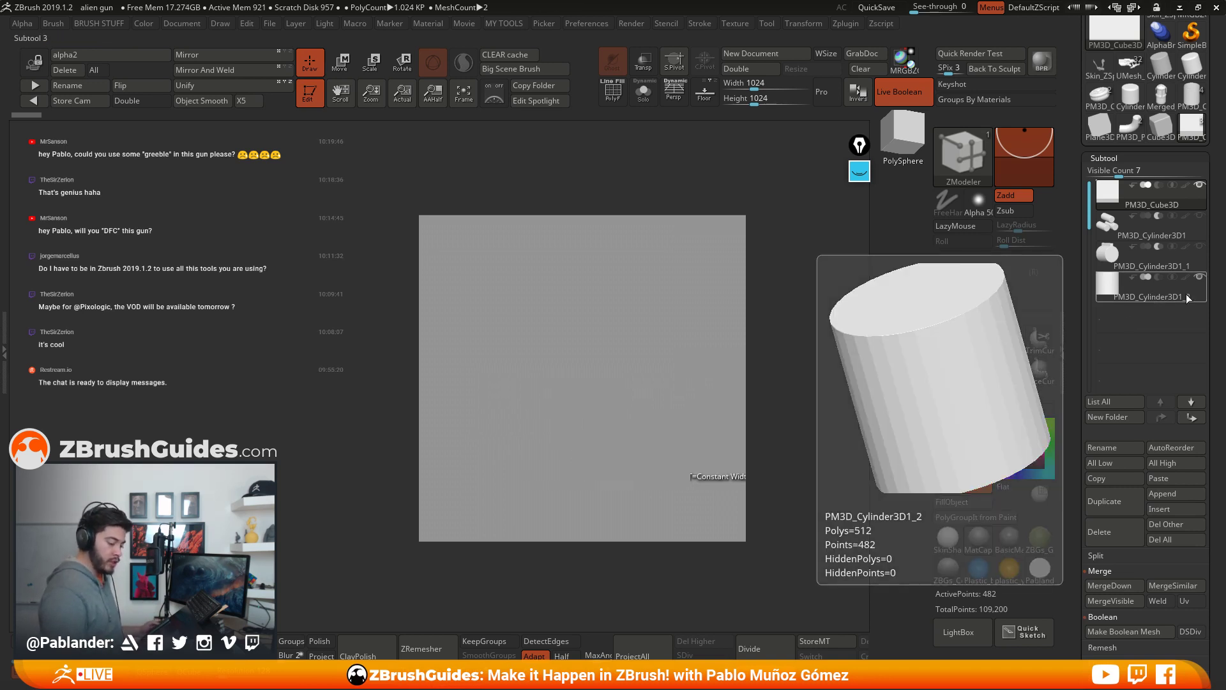
click(1167, 293)
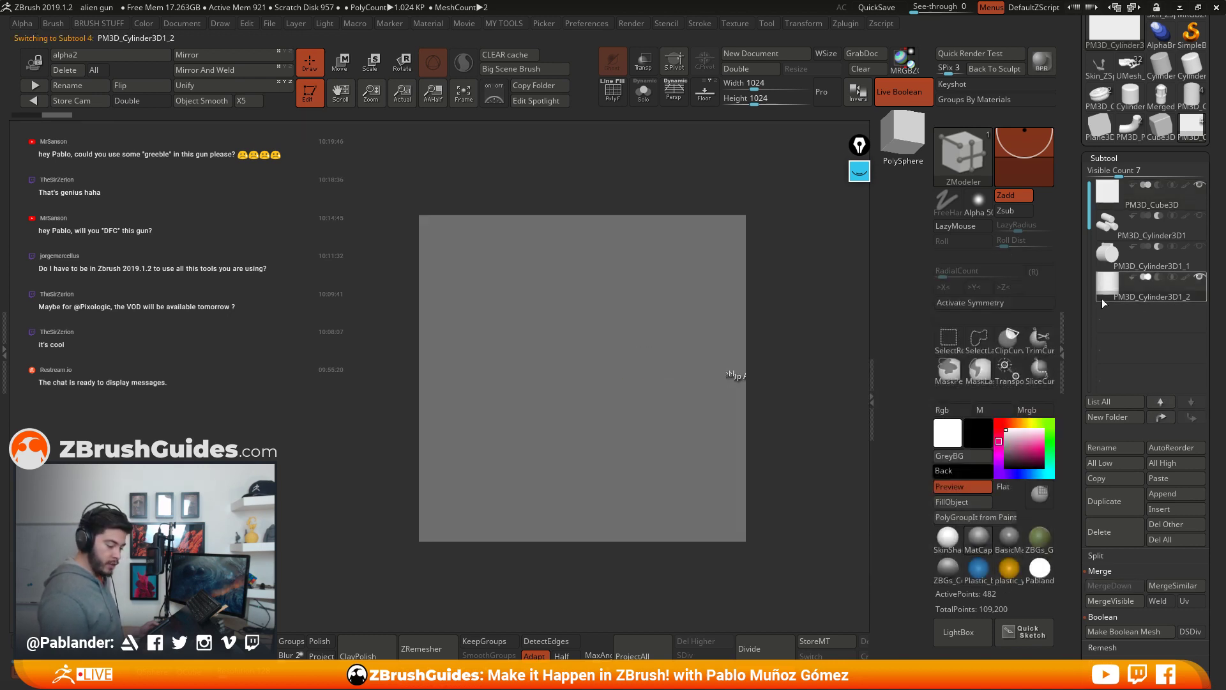
Step: Rotate the new cylinder so its round face points to the front and scale it down uniformly inside the cube
key(w)
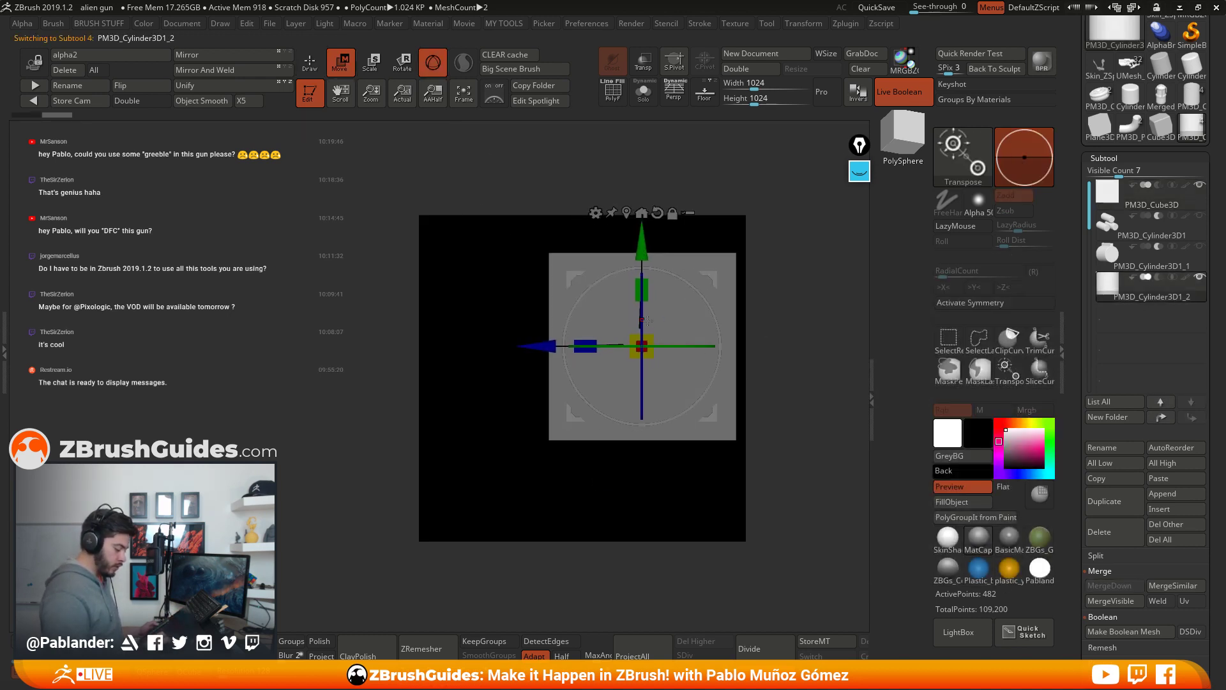
drag(647, 320, 647, 375)
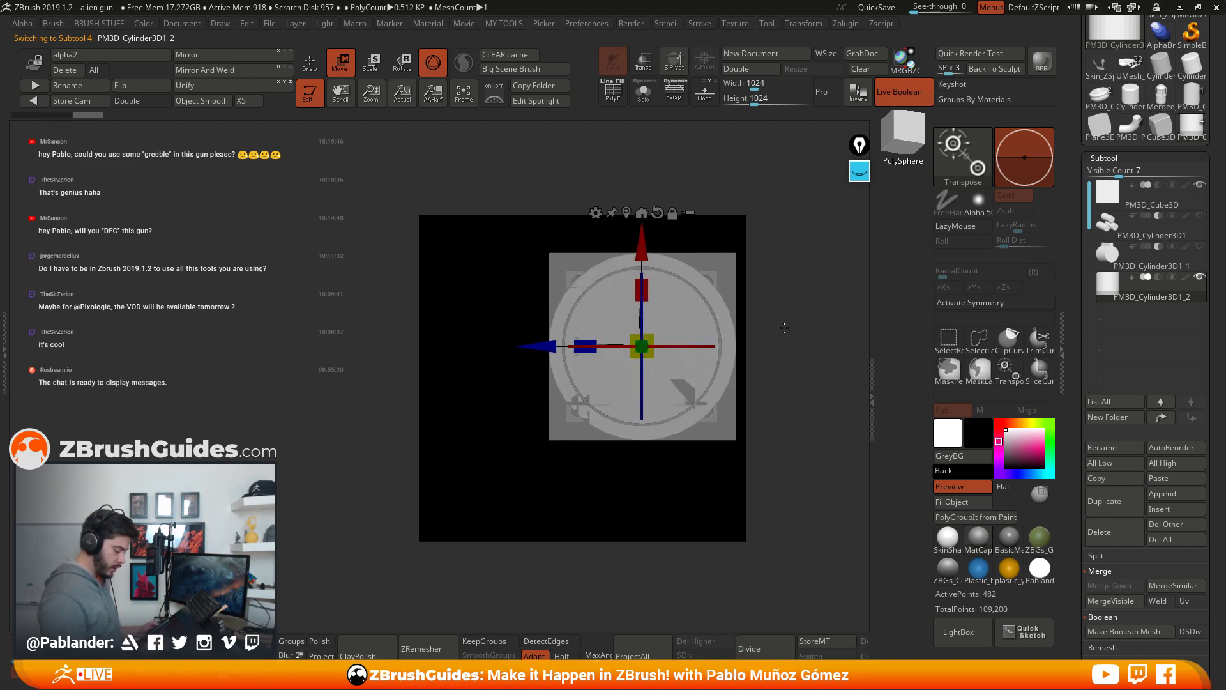
drag(709, 345, 740, 343)
ctrl+drag(570, 355, 575, 356)
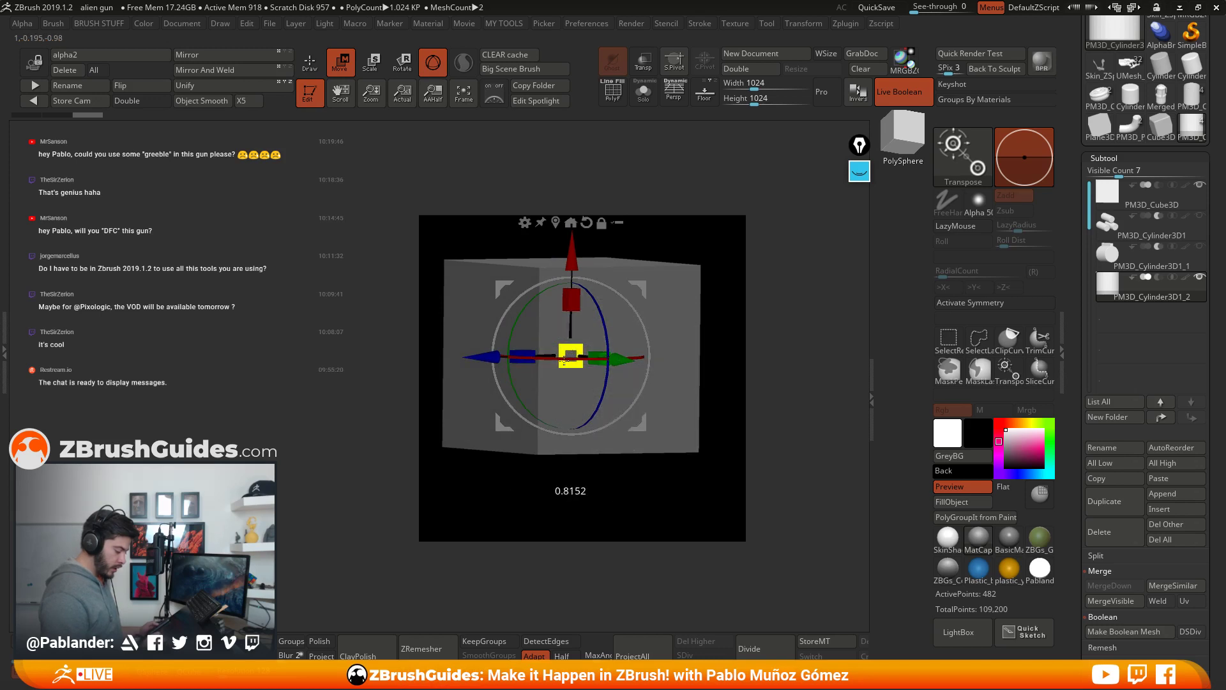
Step: Isolate the new cylinder in solo mode, choose the ZModeler brush and show the polyframe in the front view
click(643, 90)
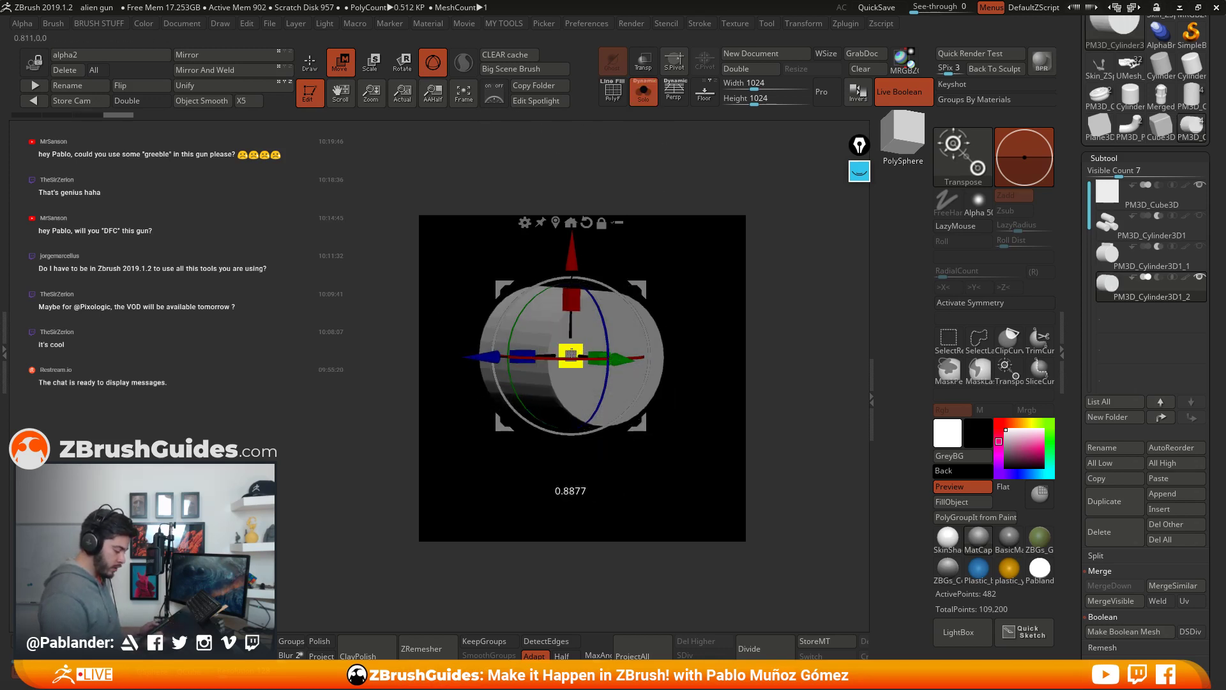
key(q)
key(b)
key(z)
key(m)
mouse_move(684, 309)
shift+mouse_down()
mouse_move(665, 296)
mouse_move(689, 312)
mouse_move(635, 183)
shift+mouse_up()
key(shift+f)
drag(696, 260, 684, 337)
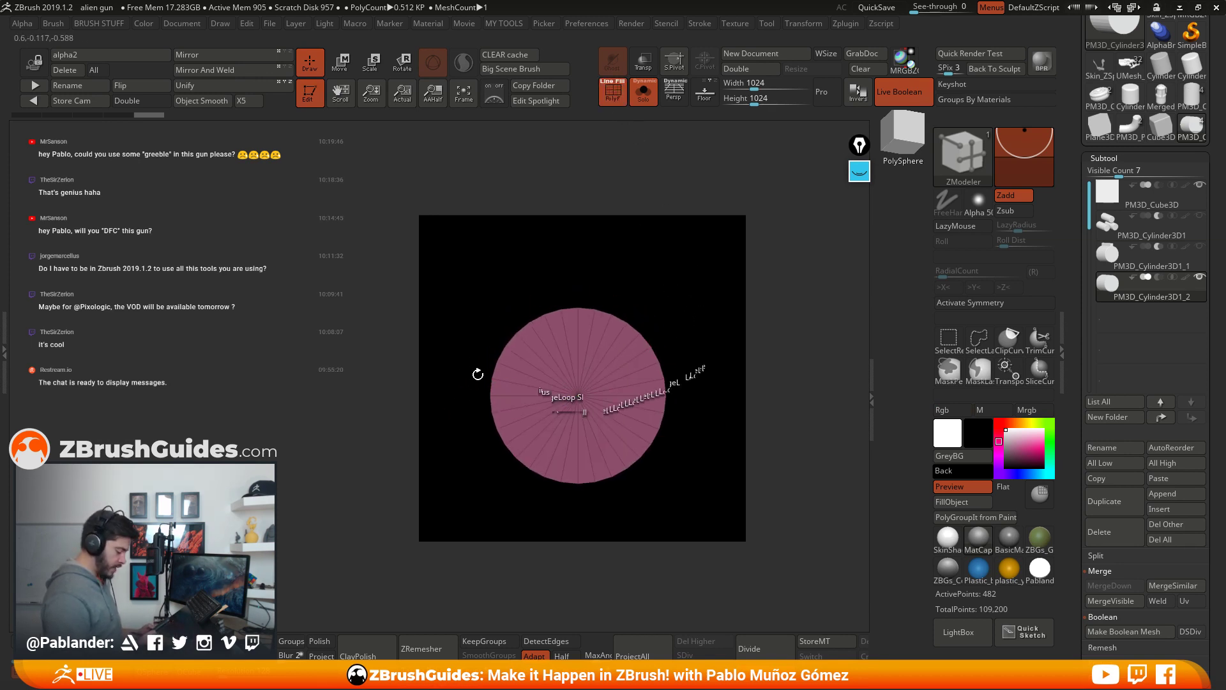
mouse_move(470, 265)
ctrl+mouse_down()
mouse_move(511, 329)
mouse_move(685, 398)
ctrl+mouse_up()
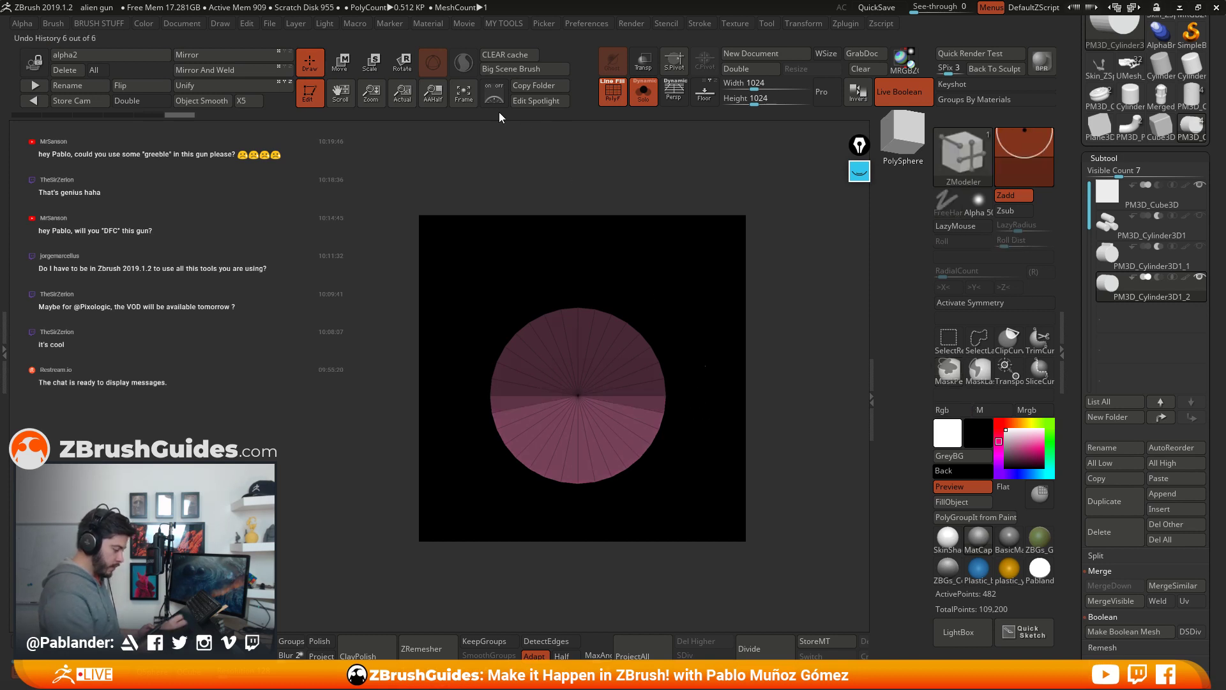
key(w)
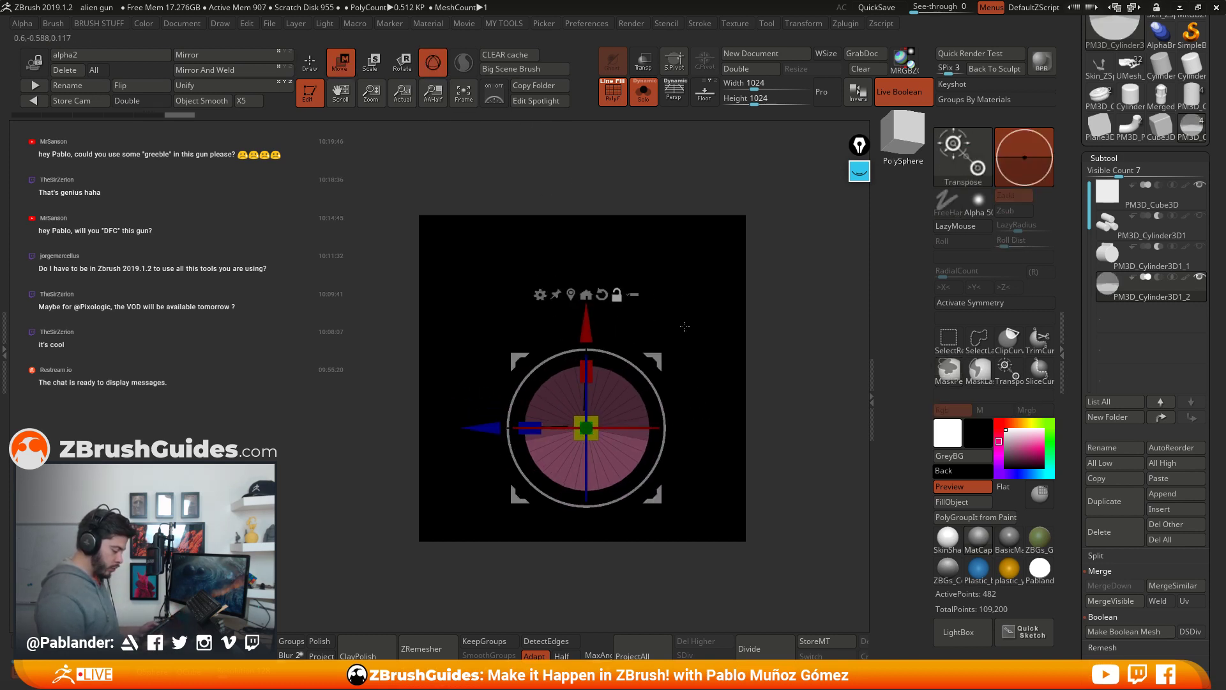
mouse_move(578, 293)
ctrl+mouse_down()
mouse_move(594, 376)
mouse_move(652, 323)
ctrl+mouse_up()
key(ctrl+z)
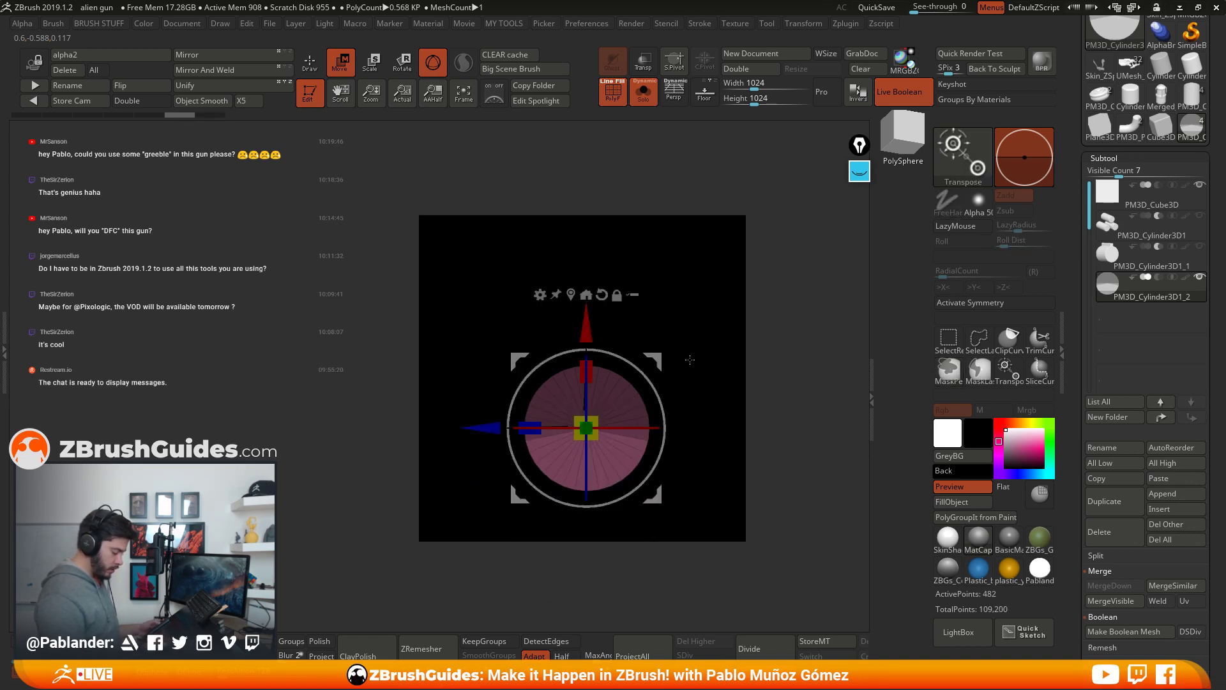
key(q)
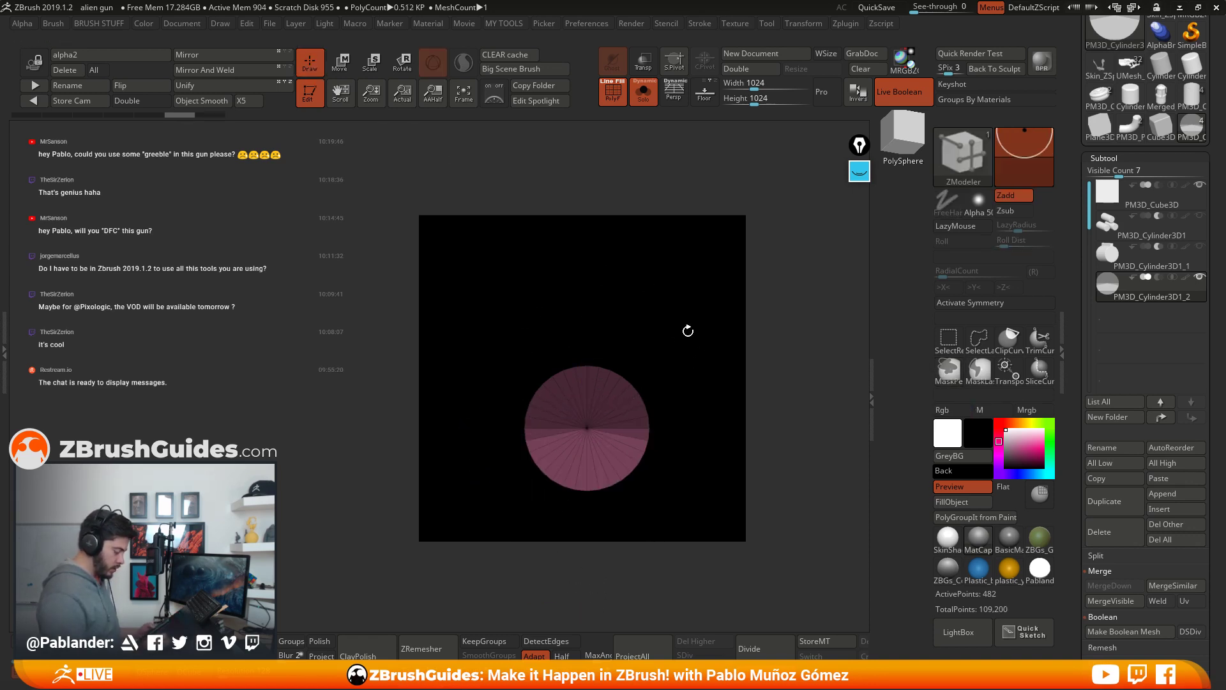
ctrl+drag(687, 353, 693, 361)
key(b)
key(z)
key(m)
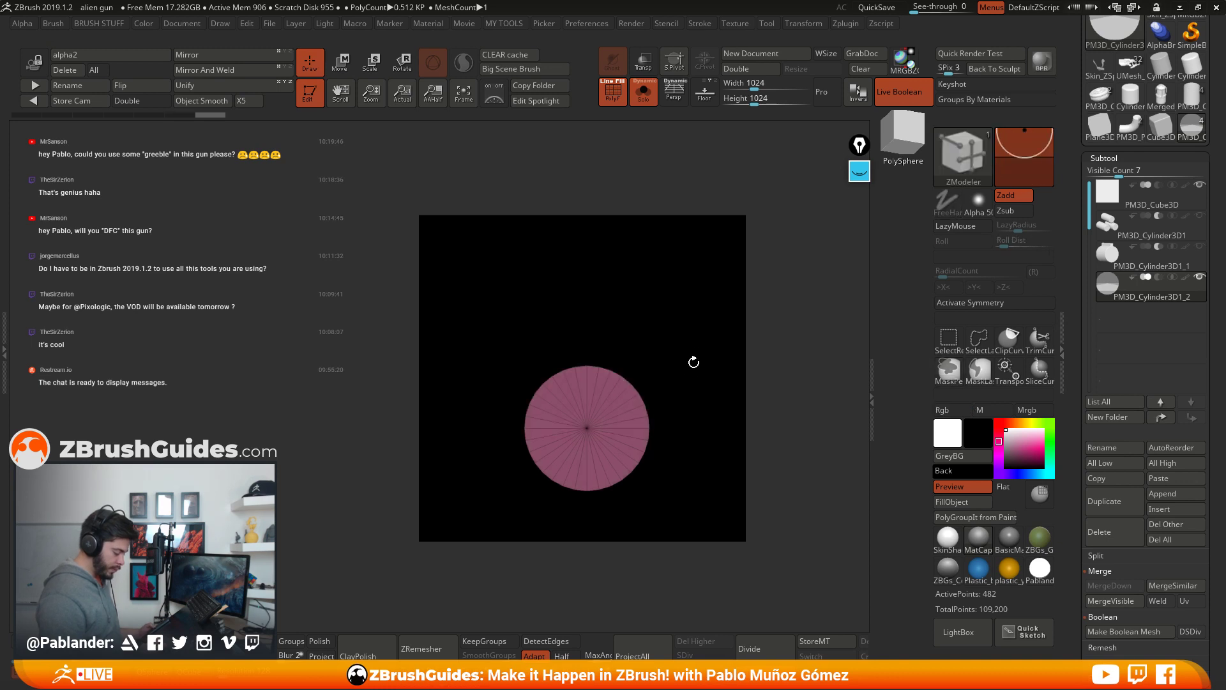
Step: Mask the cylinder's upper half and extrude the unmasked lower half straight down to form a capsule
mouse_move(501, 332)
ctrl+mouse_down()
mouse_move(695, 412)
mouse_move(690, 428)
ctrl+mouse_up()
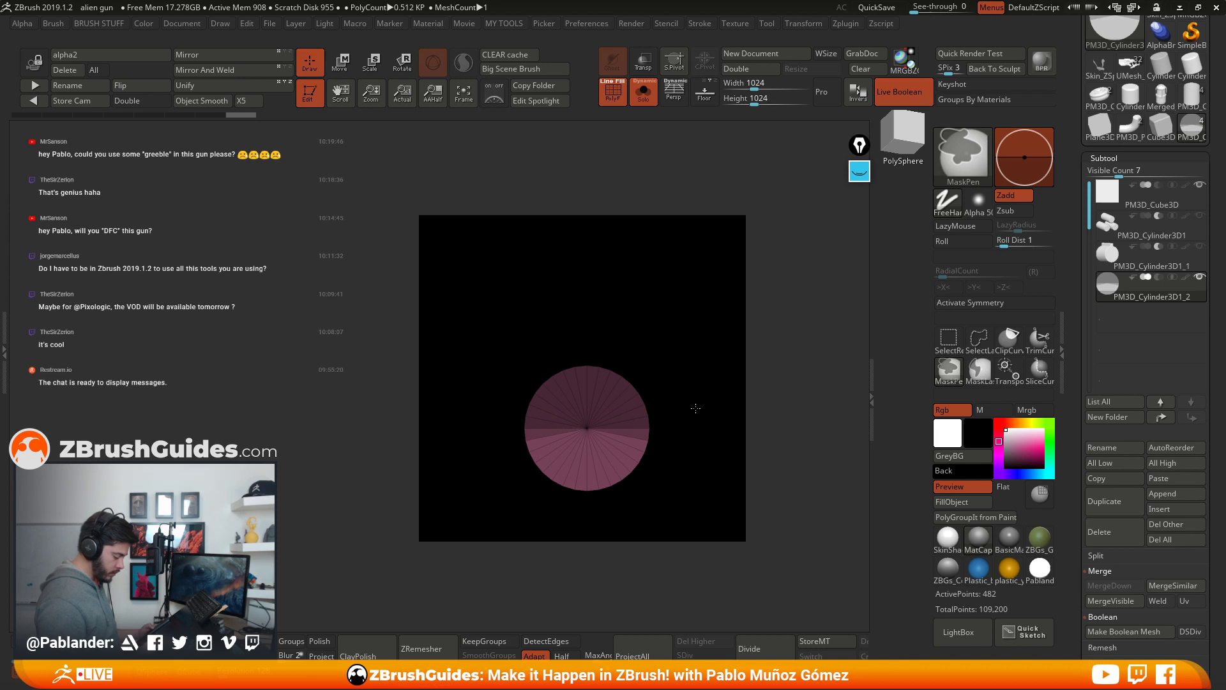
ctrl+drag(696, 407, 711, 387)
ctrl+drag(720, 343, 508, 418)
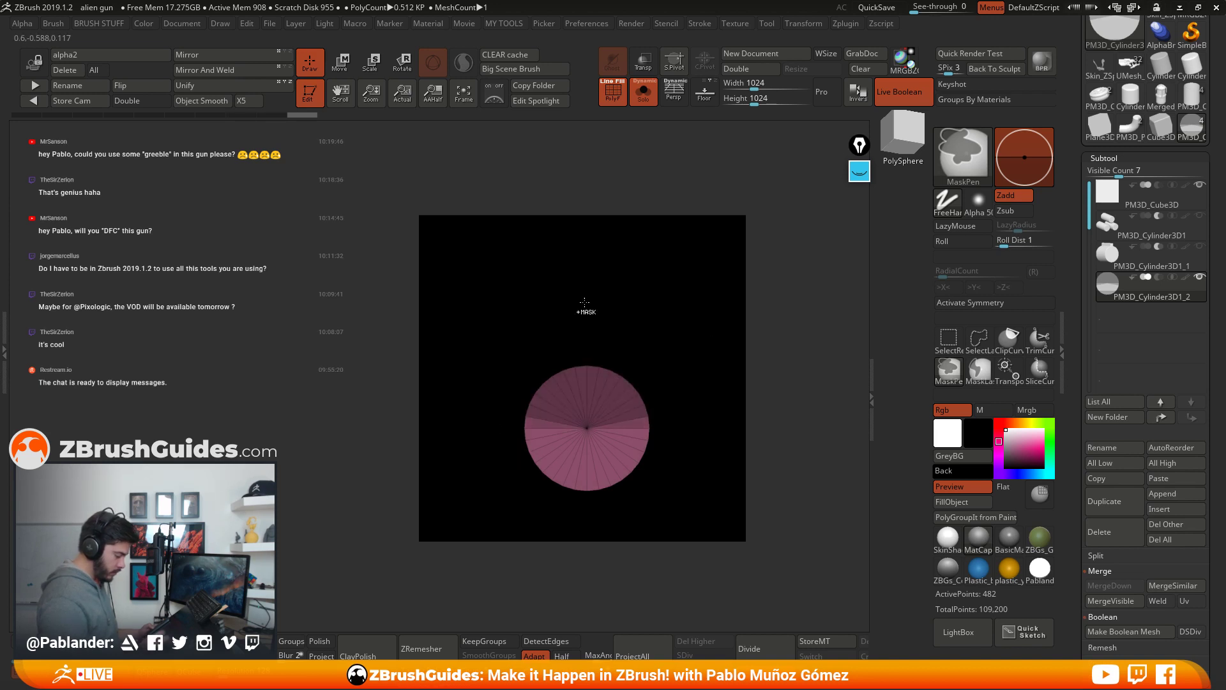
key(w)
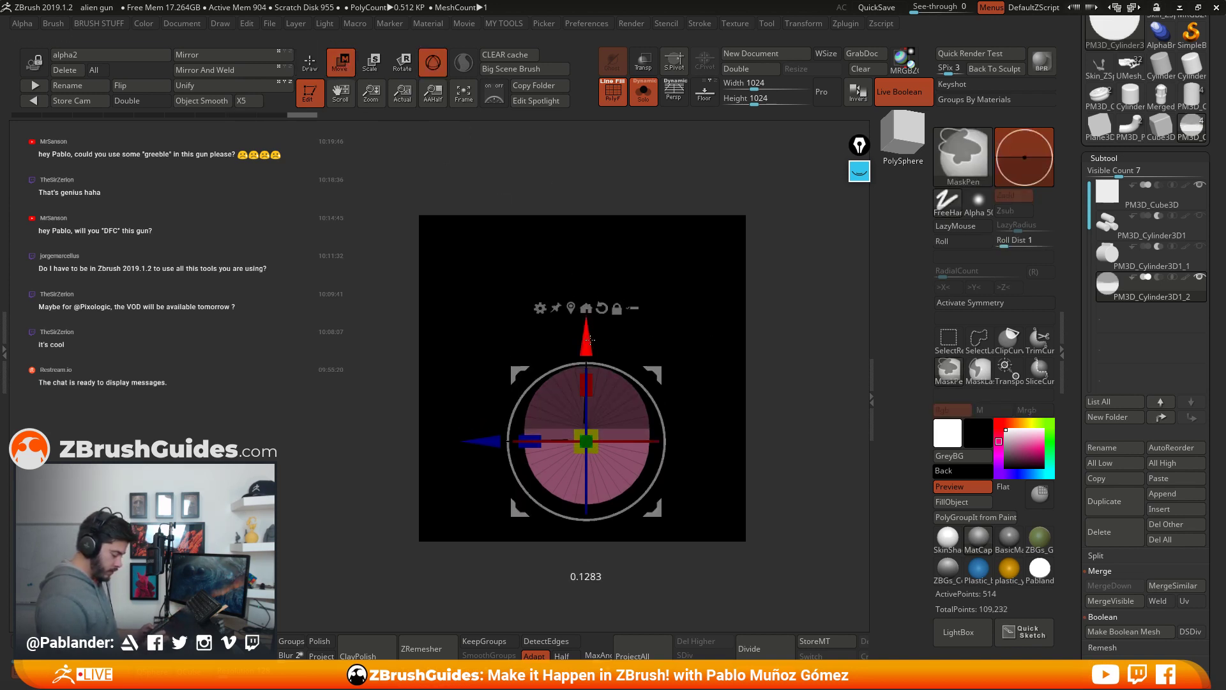
ctrl+drag(590, 341, 590, 347)
key(ctrl+z)
alt+drag(690, 351, 684, 274)
key(ctrl)
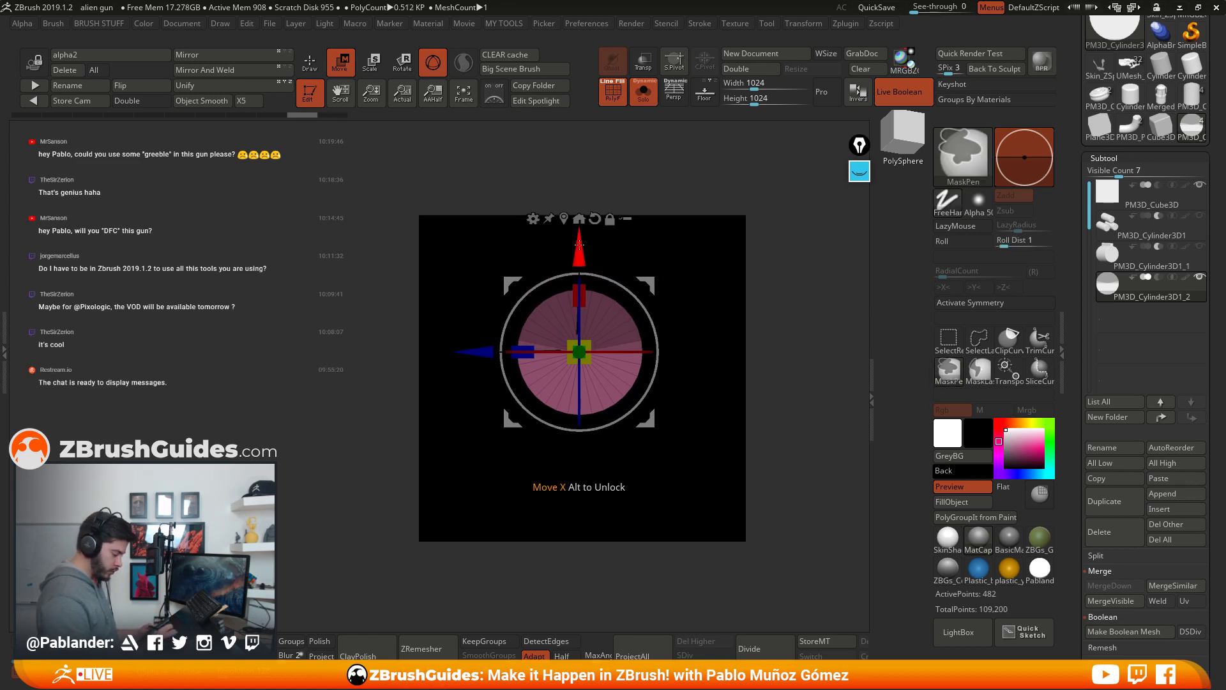
ctrl+drag(579, 244, 585, 354)
alt+drag(697, 377, 693, 355)
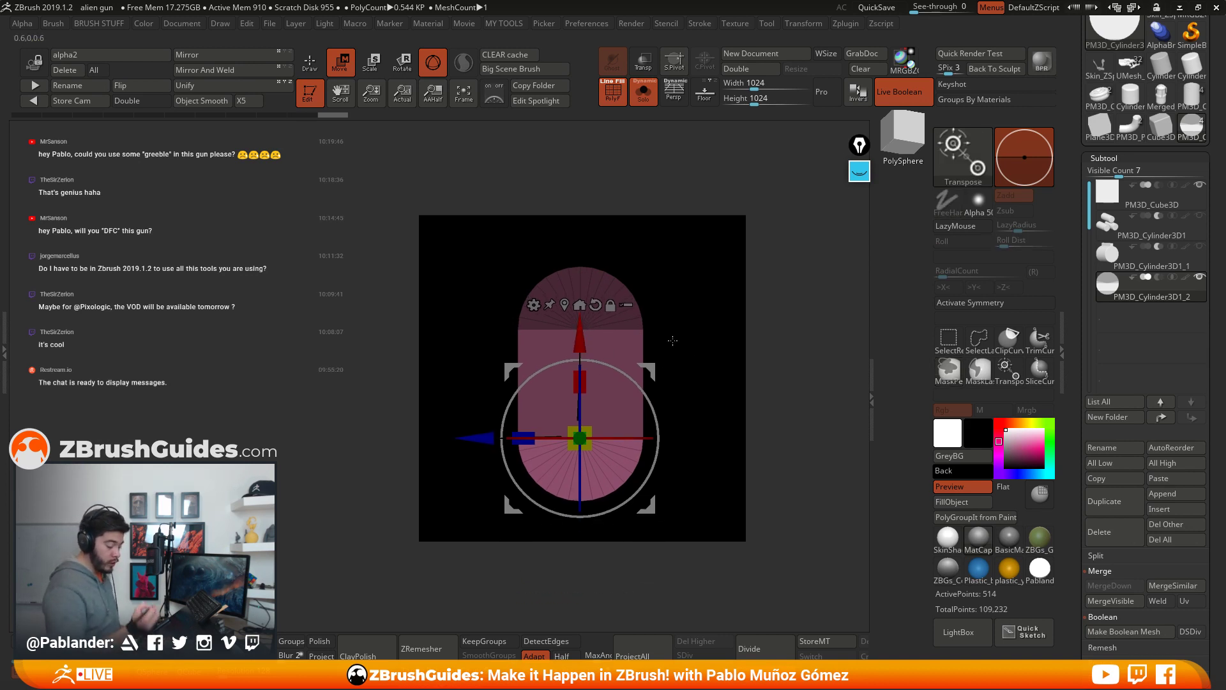
Step: Lengthen the capsule by moving its unmasked lower end further down along the X axis, and clear the mask
drag(582, 342, 582, 376)
alt+drag(679, 350, 676, 275)
drag(577, 309, 577, 321)
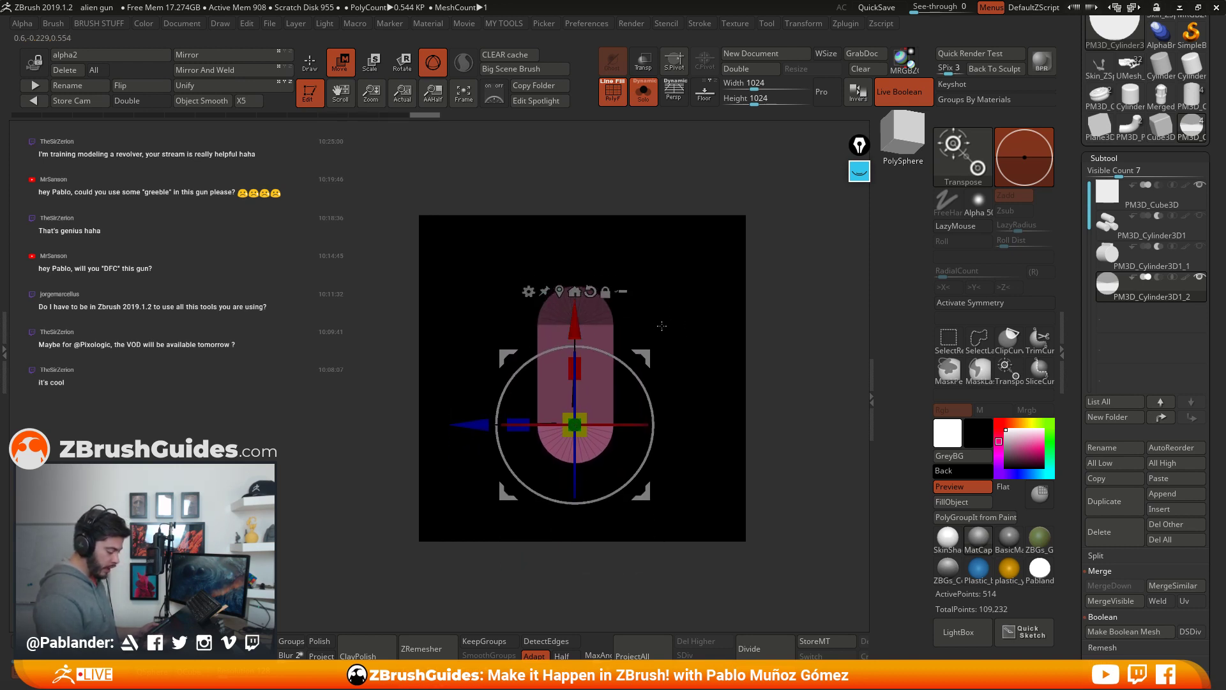
mouse_move(687, 336)
mouse_down()
mouse_move(716, 341)
mouse_move(627, 350)
mouse_move(707, 318)
mouse_move(705, 376)
mouse_up()
Step: Insert supporting edge loops close to the capsule's rim with the ZModeler brush
click(322, 72)
drag(656, 309, 676, 315)
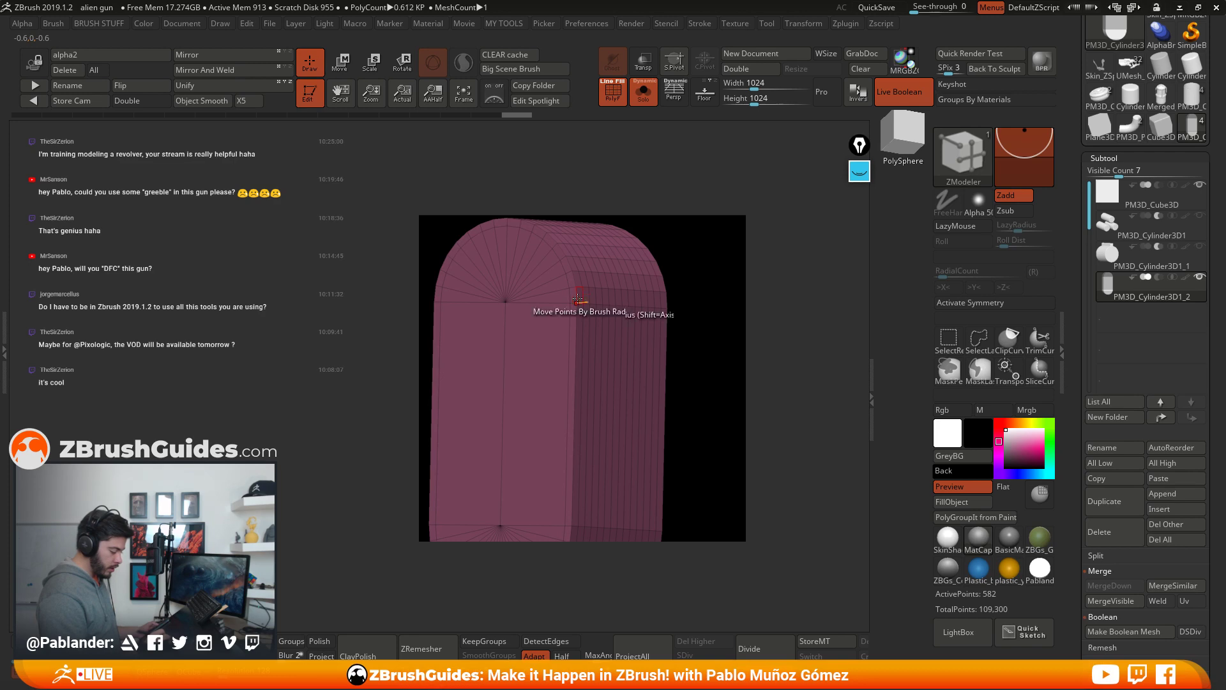
click(576, 303)
Step: Turn on Dynamic Subdiv for the capsule, raise its SmoothSubdiv level and hide the polyframe
scroll(1081, 381, down, 5)
drag(1081, 381, 1081, 234)
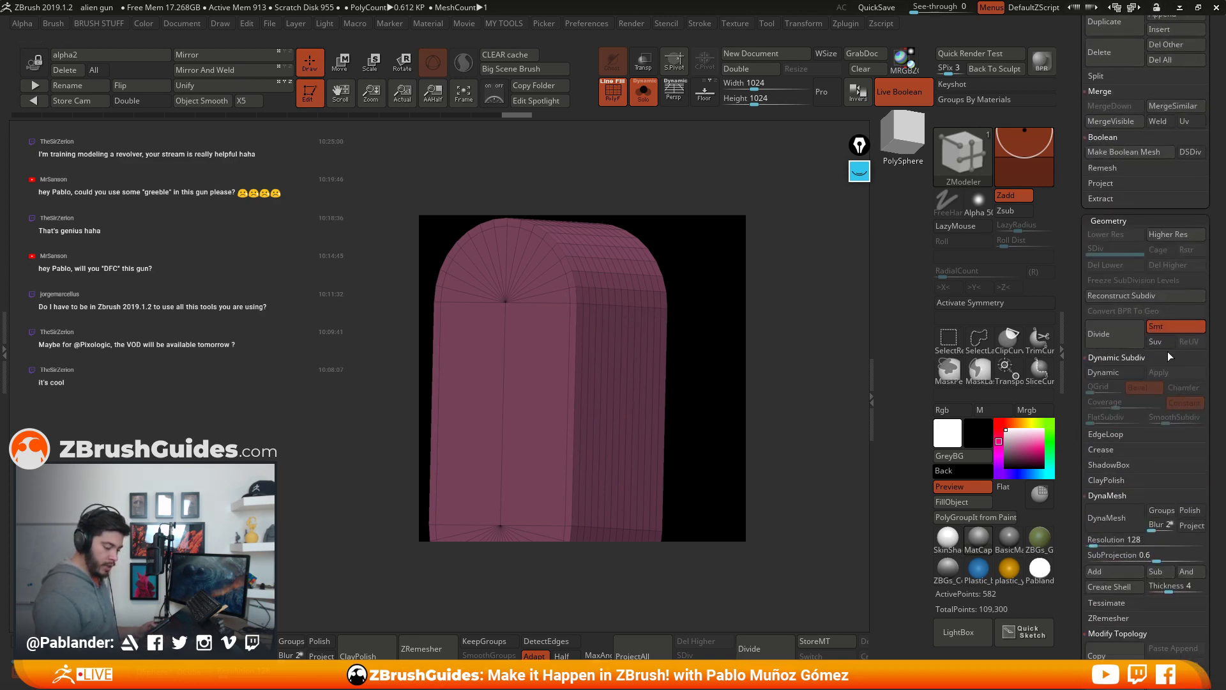
click(1129, 373)
drag(1150, 418, 1173, 419)
key(shift+f)
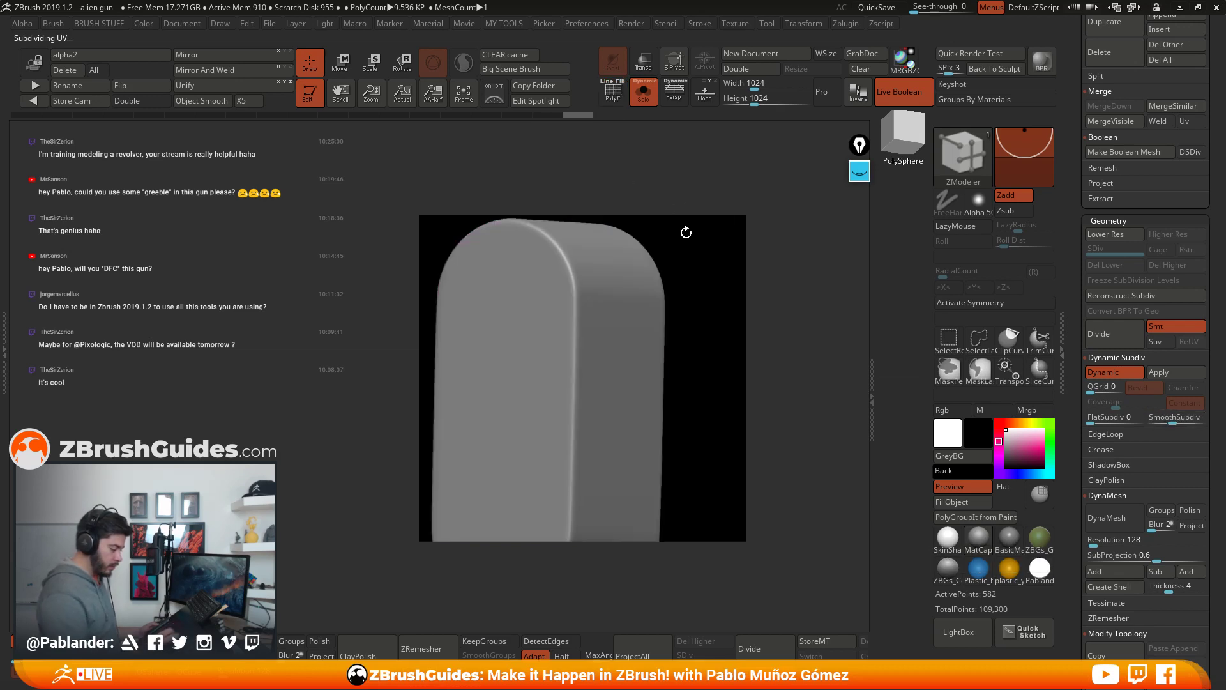
Step: Leave solo mode, move the capsule against the cube's front face near its centre and scale it down uniformly
drag(684, 233, 692, 290)
click(645, 96)
click(347, 75)
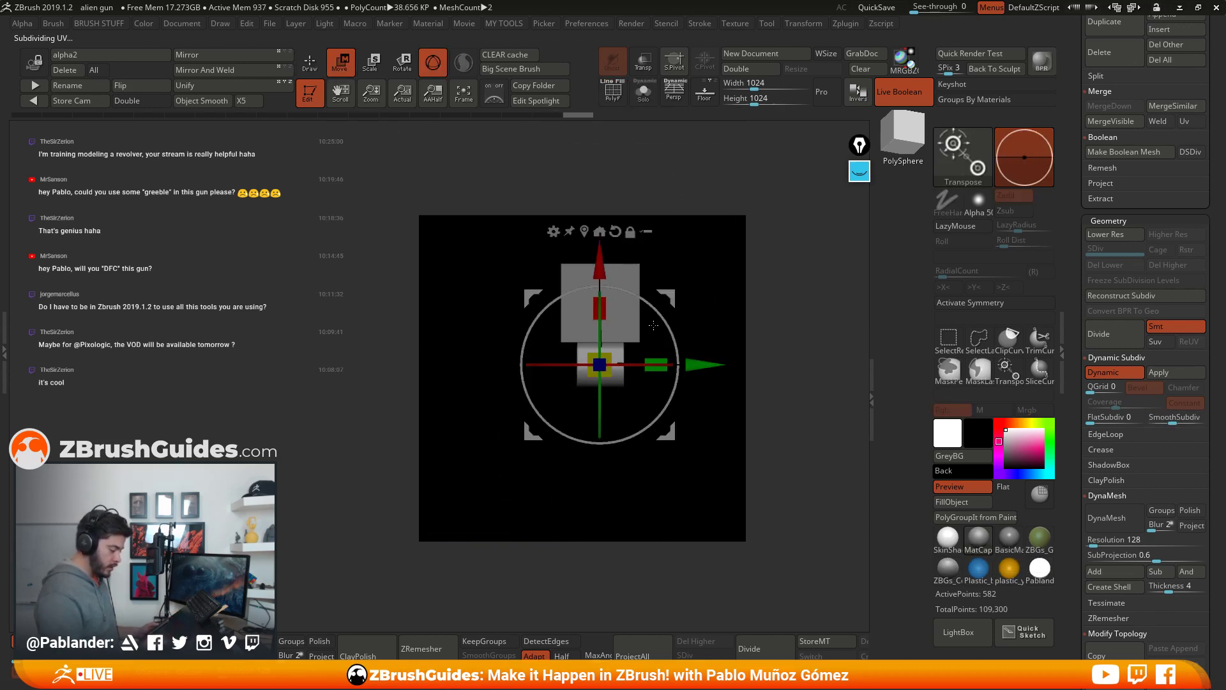
drag(597, 370, 650, 331)
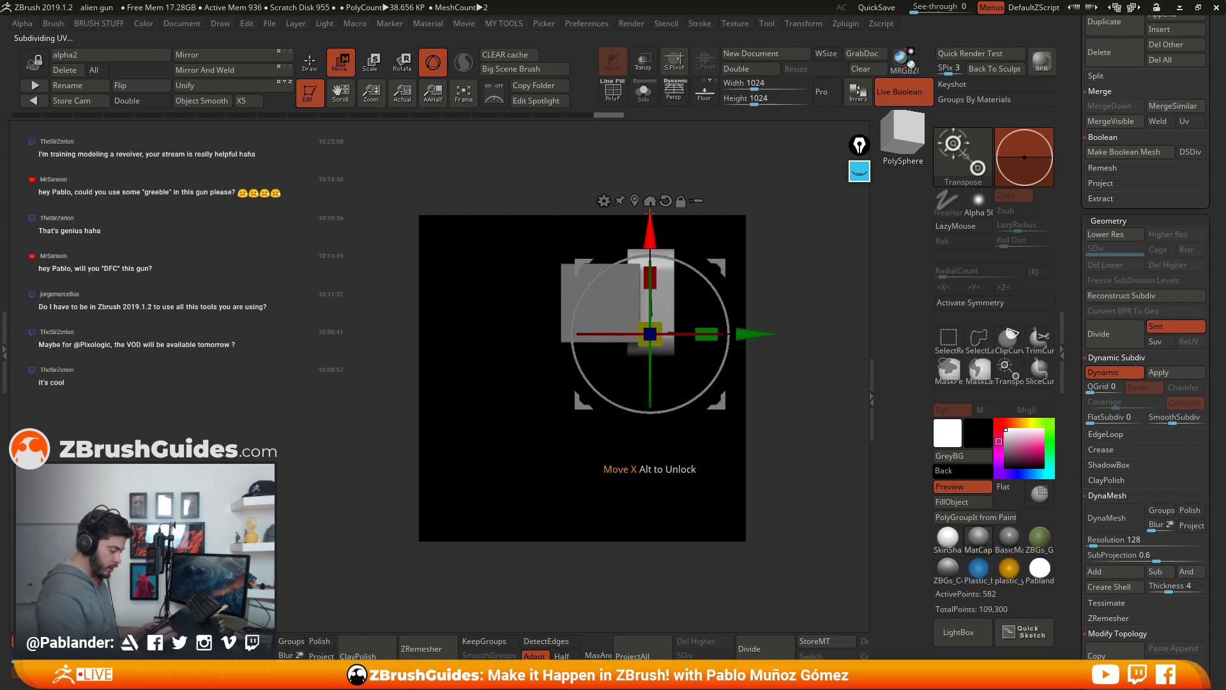
click(650, 306)
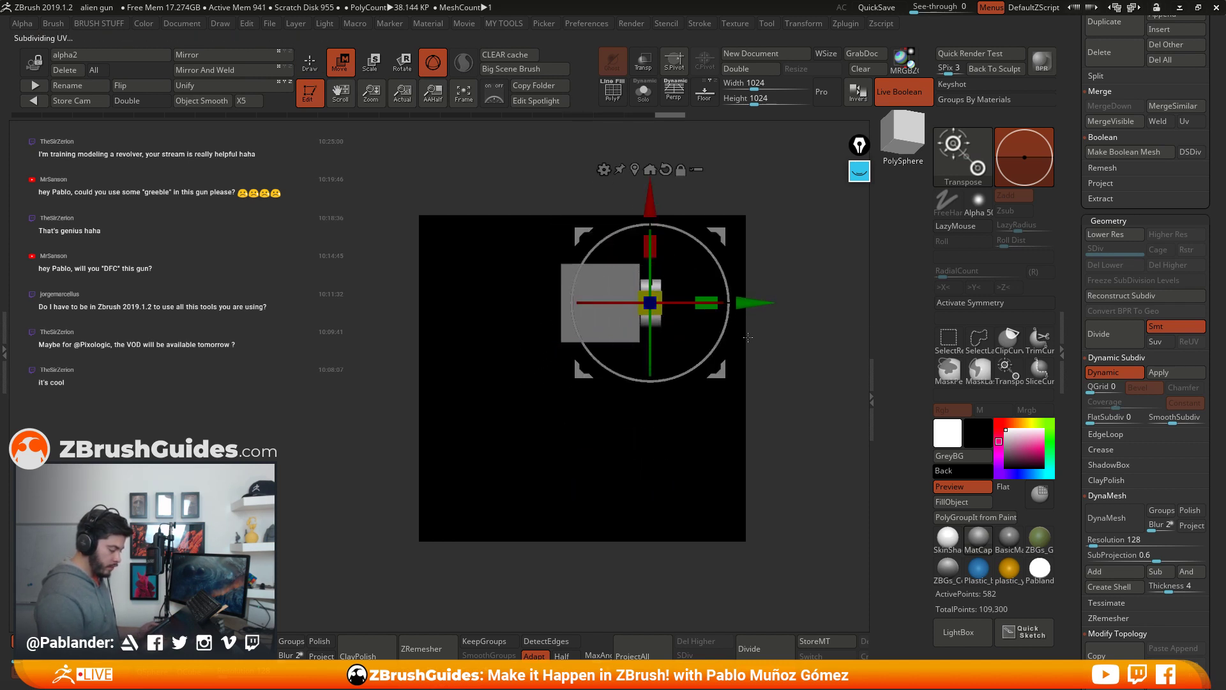
drag(684, 455, 606, 460)
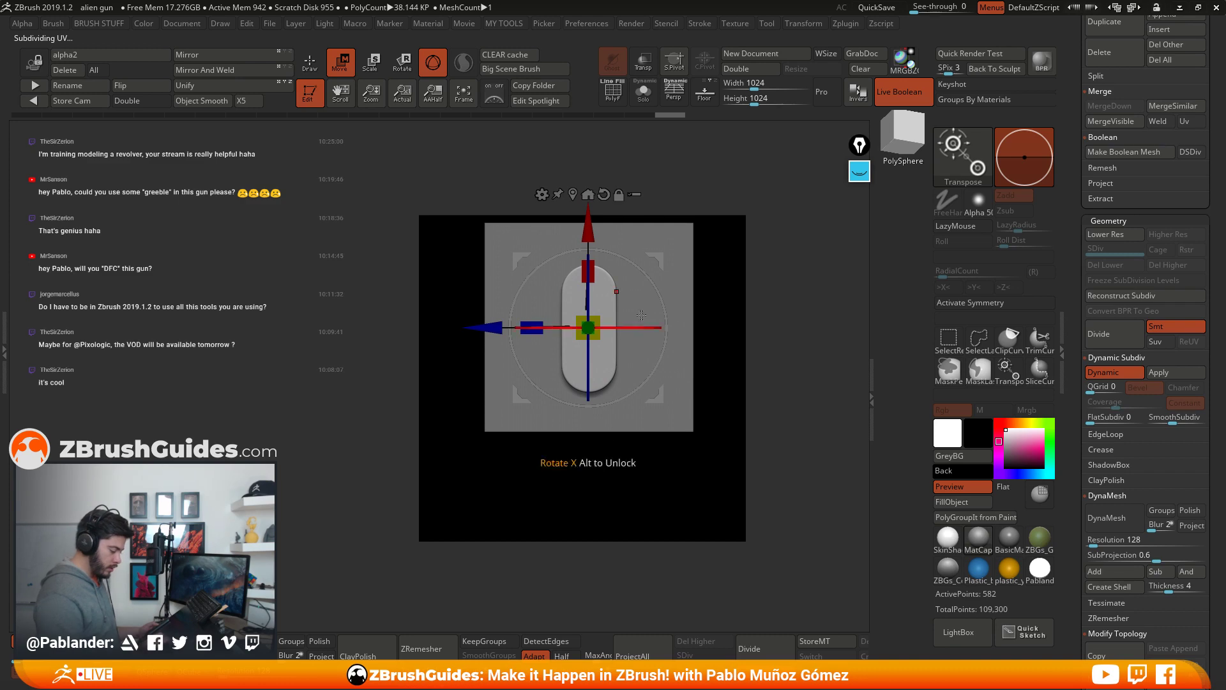
ctrl+drag(588, 327, 599, 319)
key(ctrl+z)
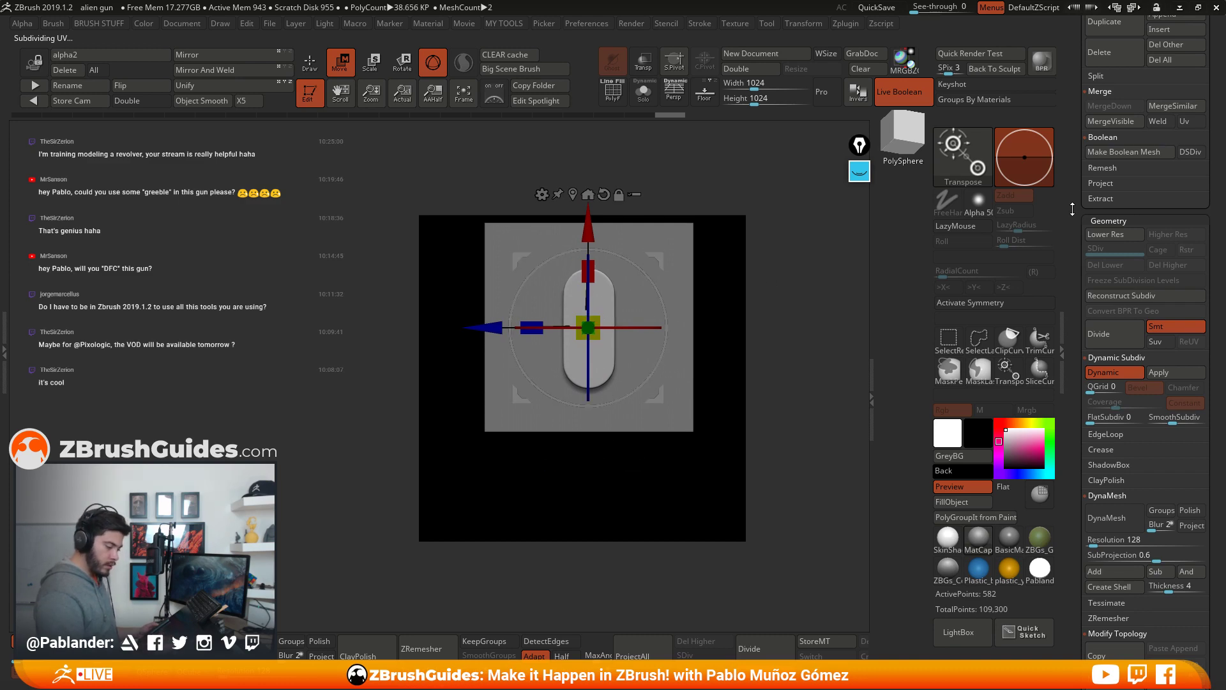
Step: Set the PM3D_Cylinder3D1_2 subtool to subtraction and shift it about 0.21 along Y so it cuts into the cube's front face
scroll(1073, 209, up, 10)
key(q)
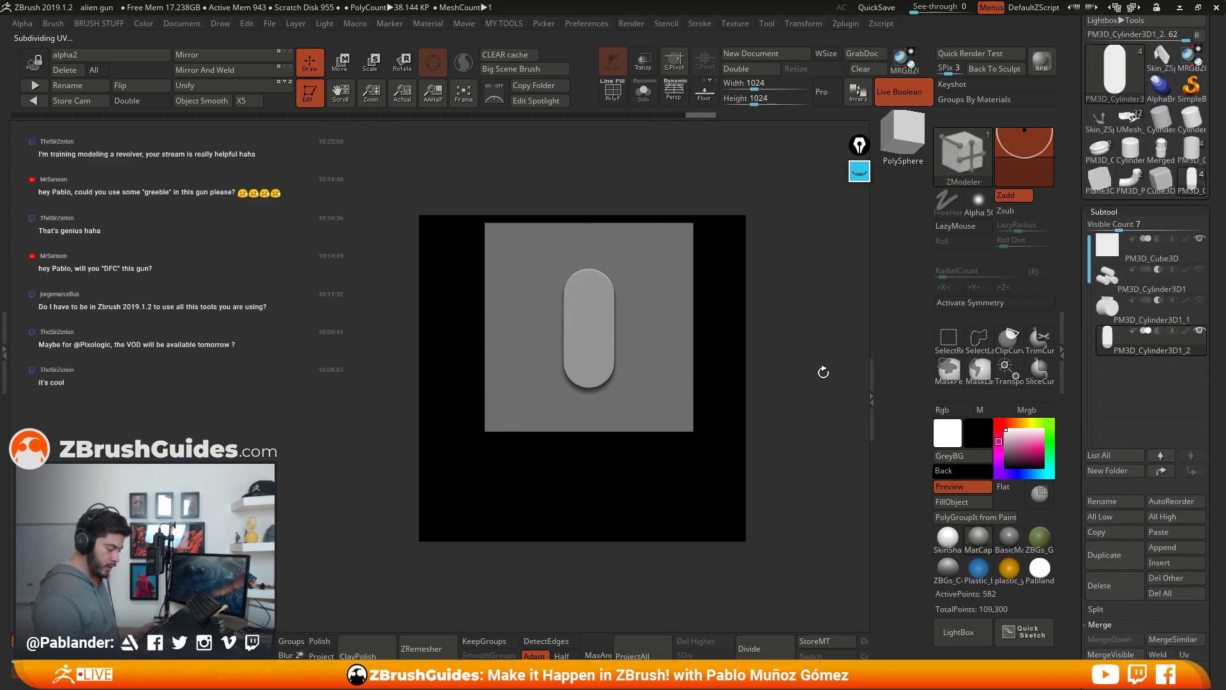
click(1159, 330)
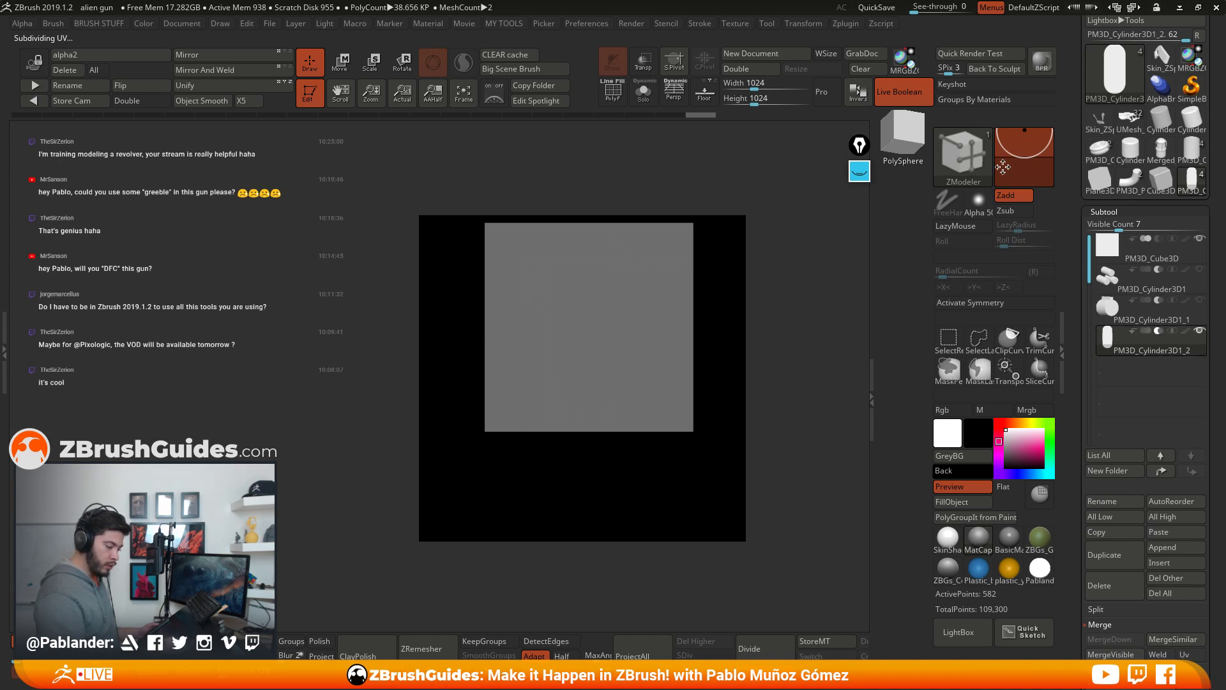
key(w)
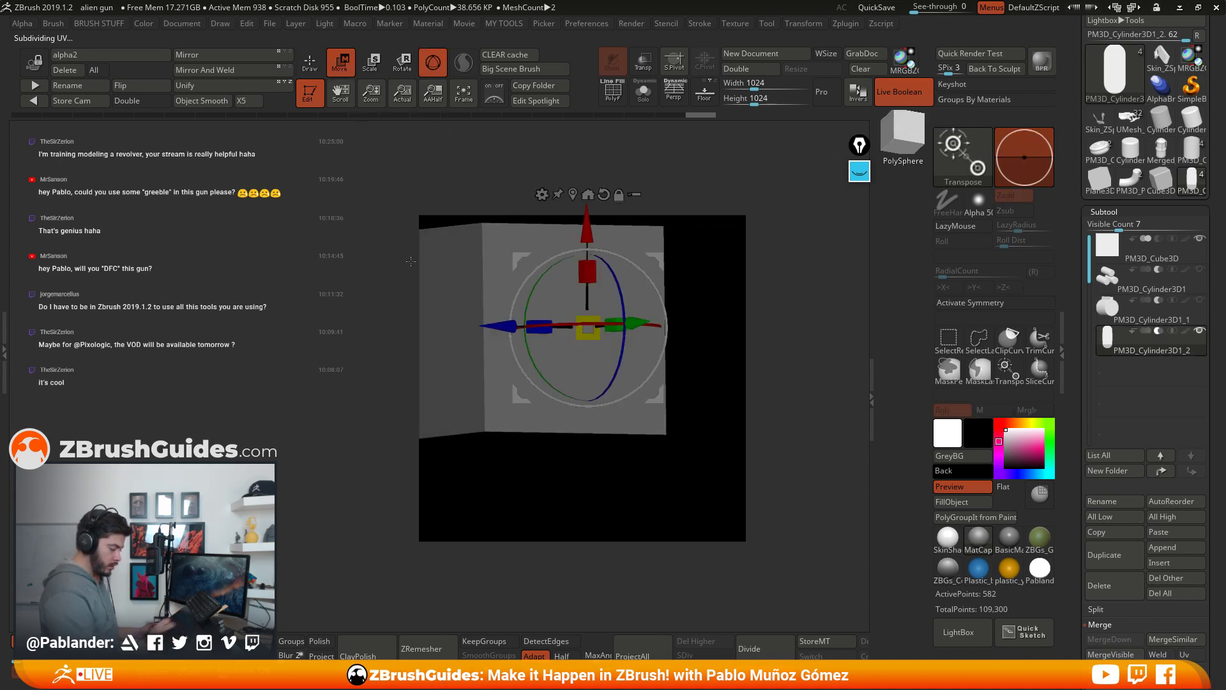
drag(629, 325, 629, 324)
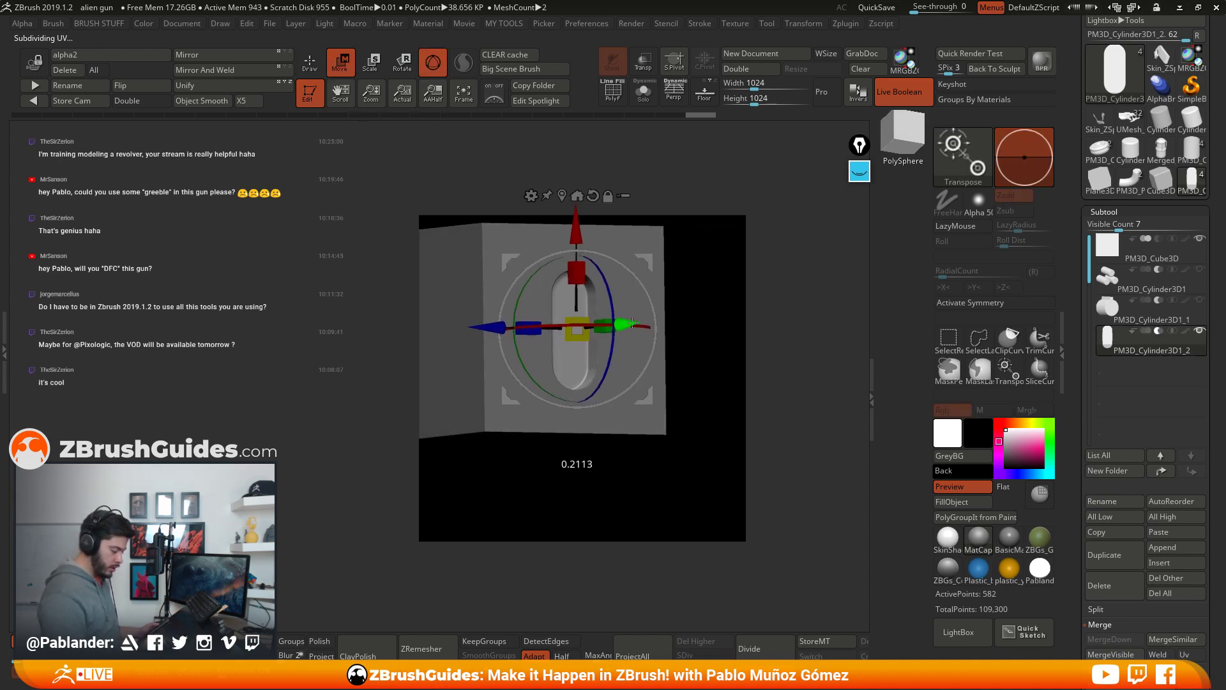
Step: Scale the subtracted capsule down uniformly to make the slot in the cube smaller
click(310, 62)
key(w)
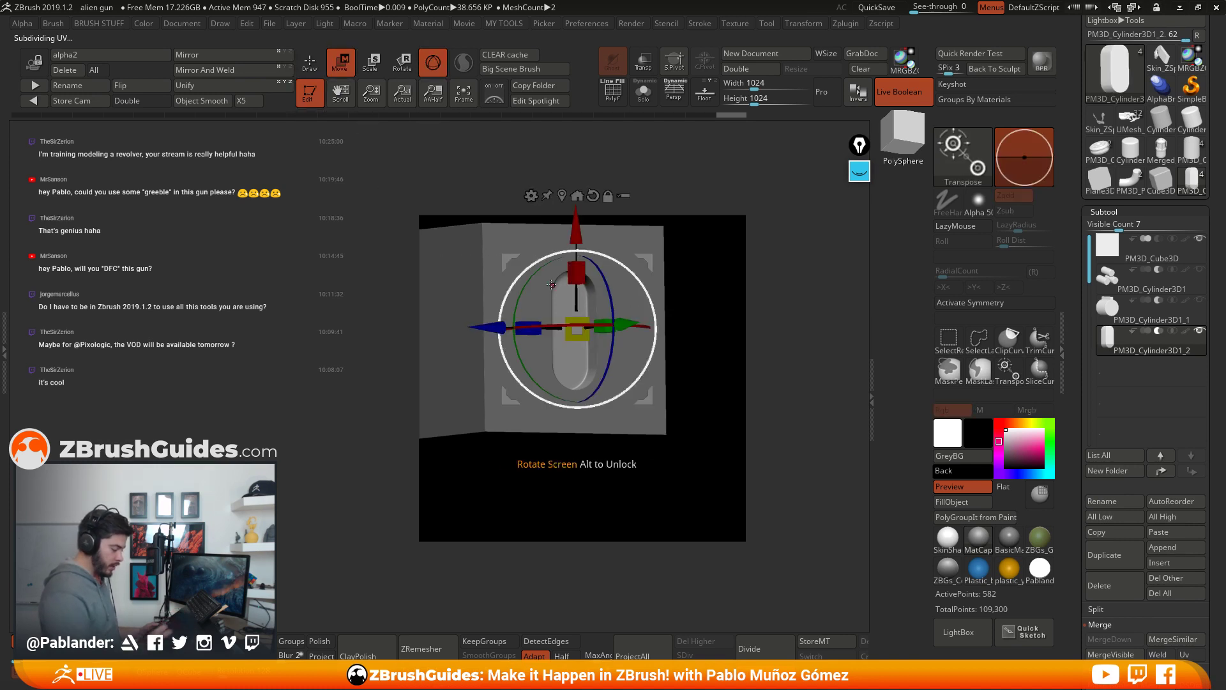
drag(572, 322, 571, 321)
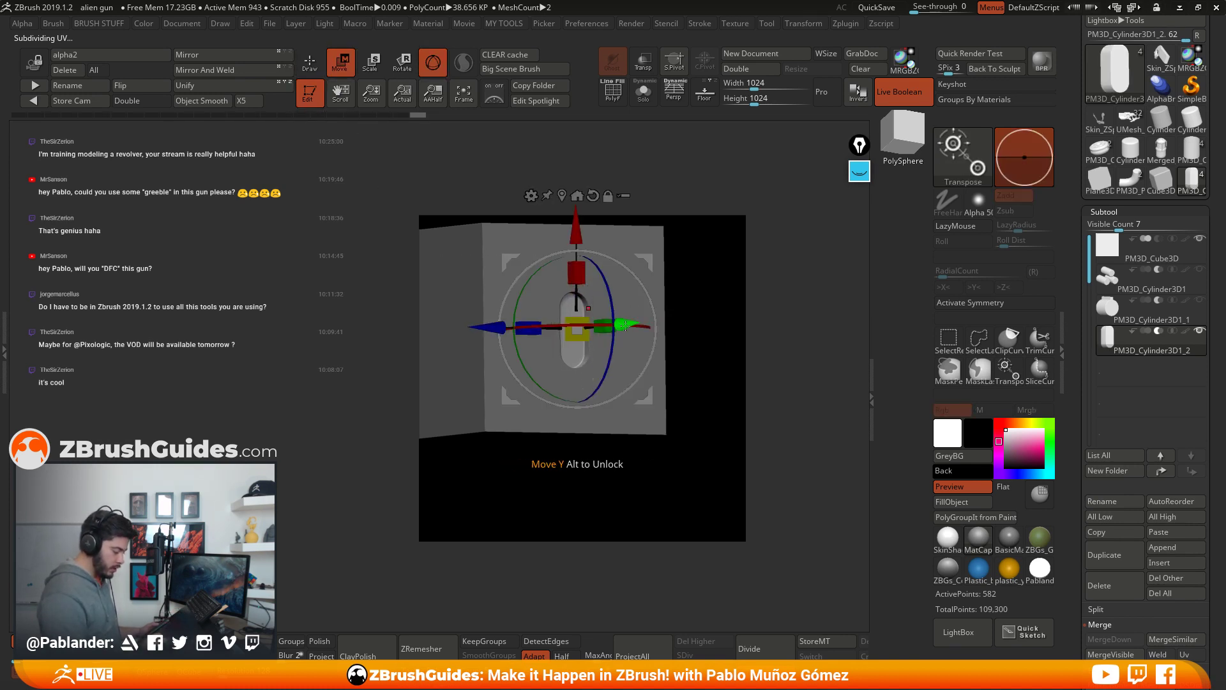
Step: Fill the document with the slotted cube face in front view, grab it as an alpha and export it as Alpha_HS_03
key(q)
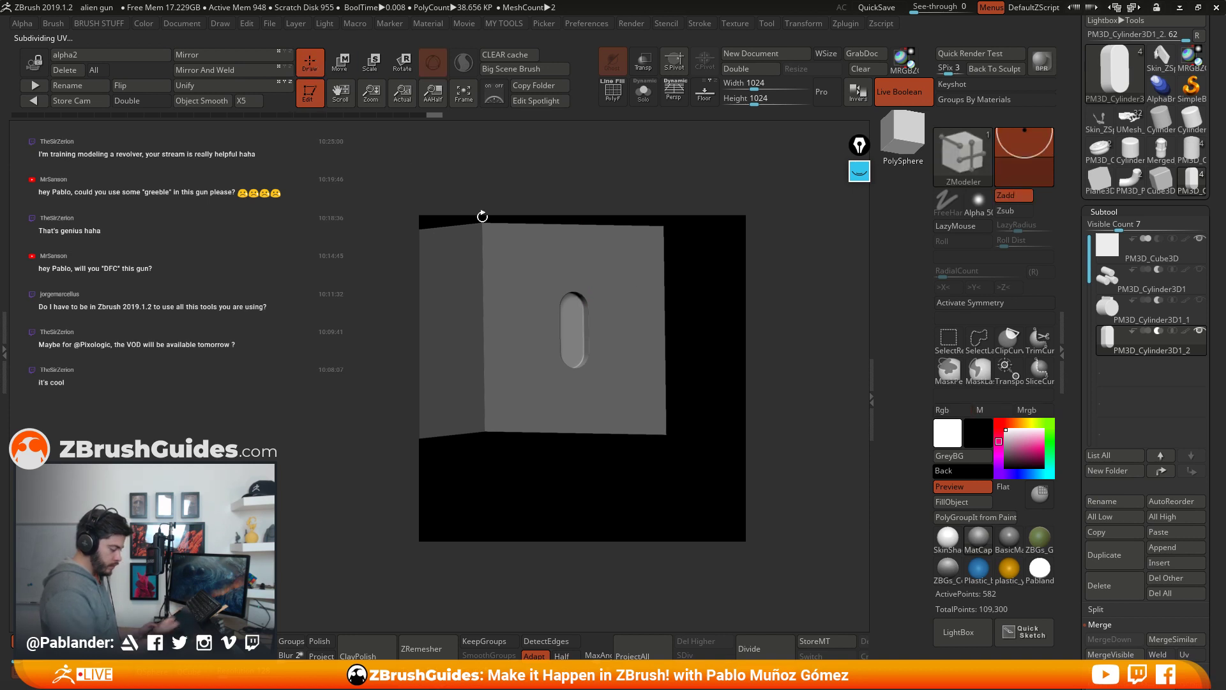
mouse_move(483, 216)
shift+mouse_down()
mouse_move(712, 315)
mouse_move(709, 358)
mouse_move(755, 338)
mouse_move(719, 402)
mouse_move(537, 200)
mouse_move(660, 503)
mouse_move(778, 488)
shift+mouse_up()
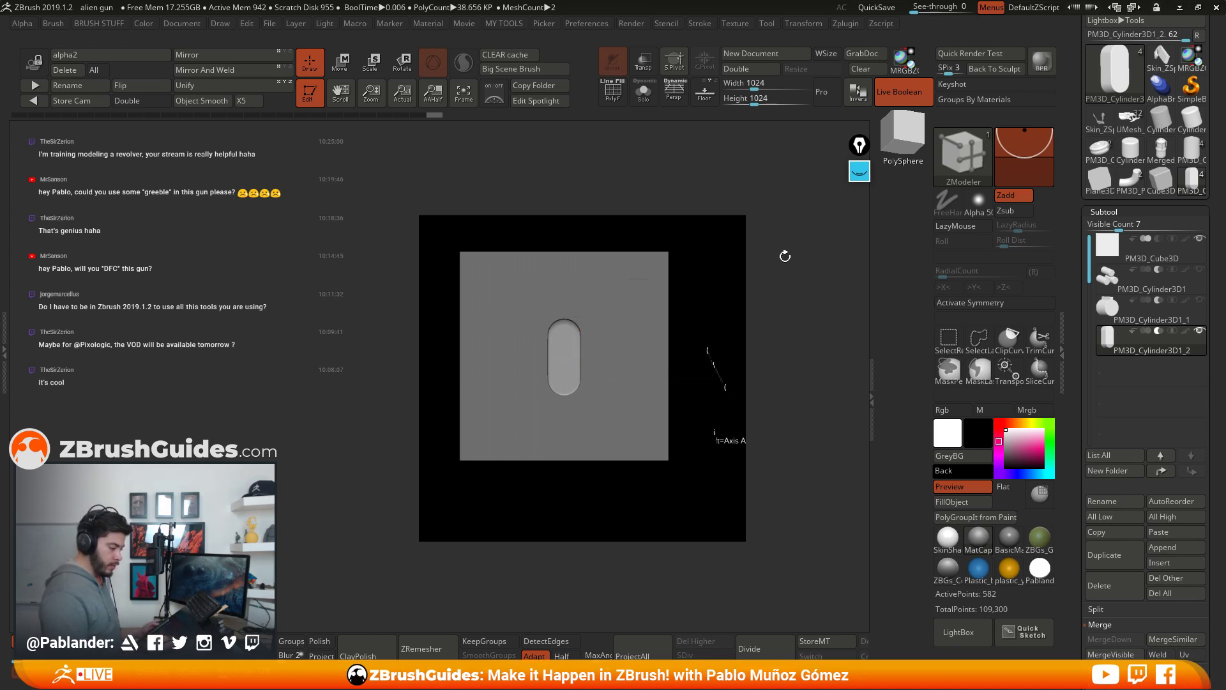
key(f)
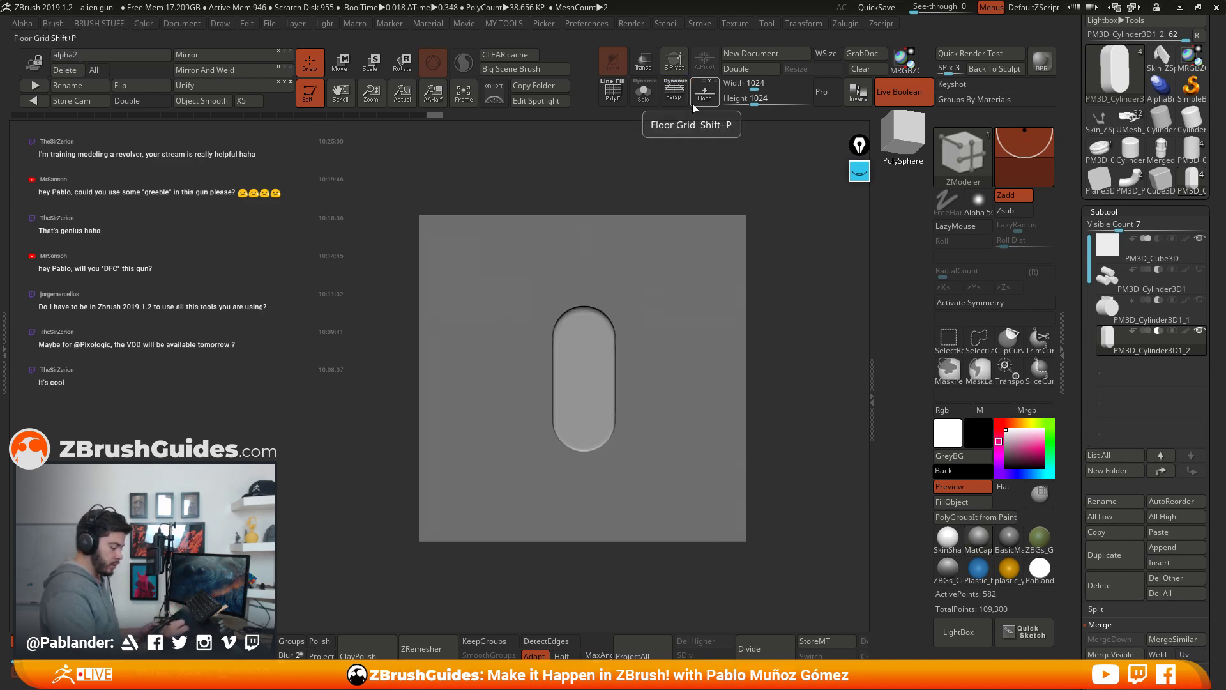
scroll(1115, 185, up, 4)
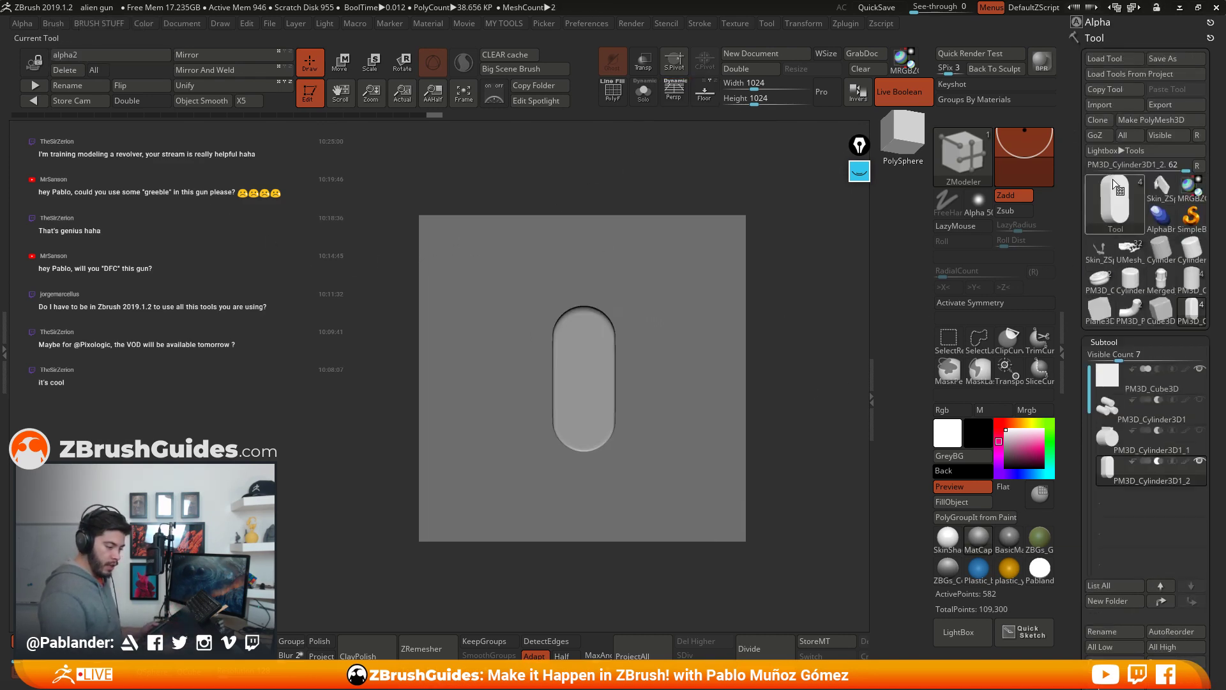
click(1098, 22)
click(1186, 253)
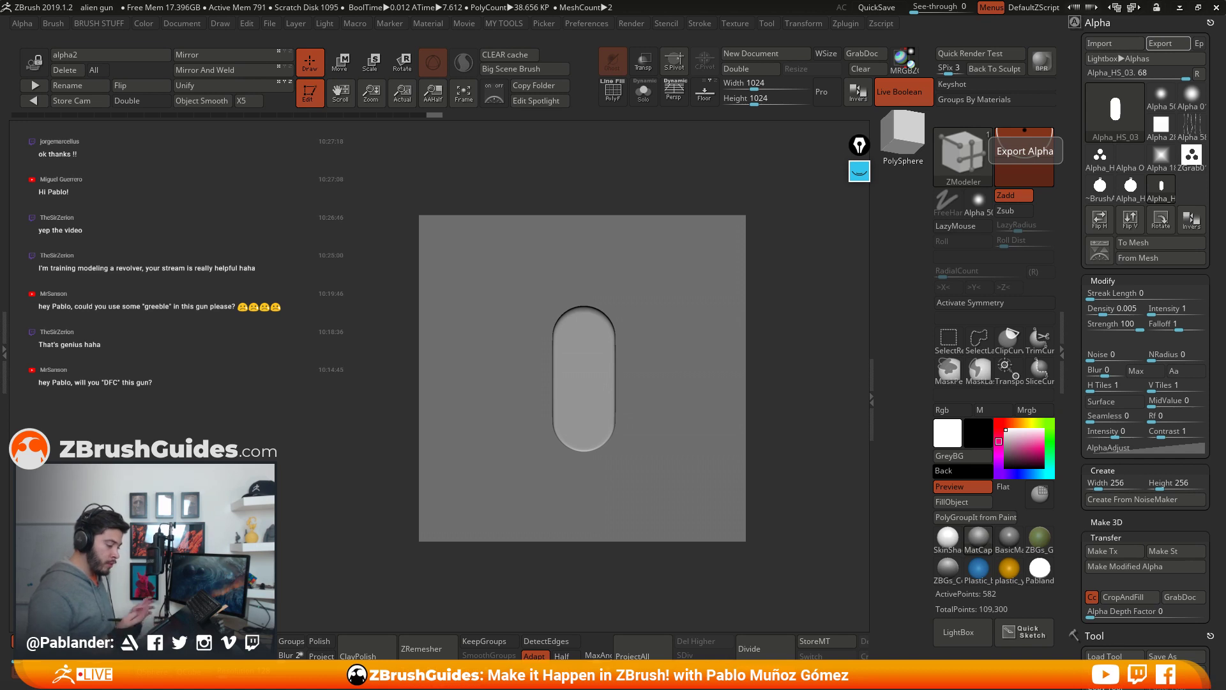
click(1098, 22)
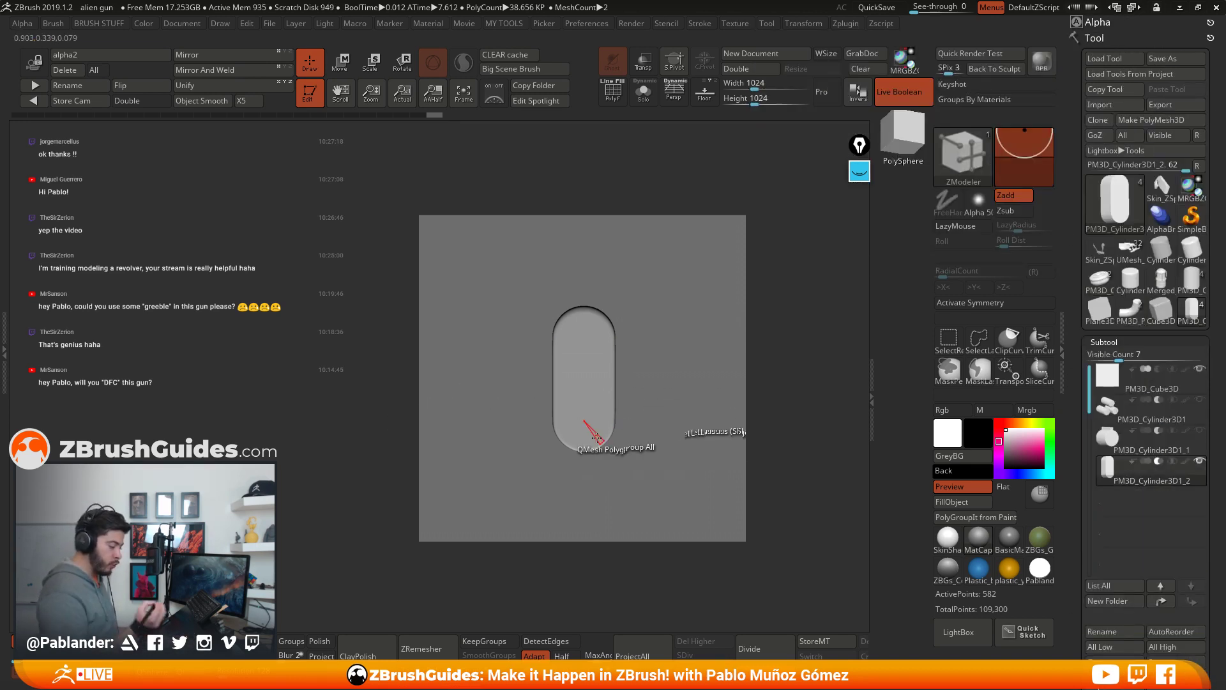
Step: Duplicate the PM3D_Cylinder3D1_2 capsule subtool and activate the move gizmo on the copy
drag(687, 416, 697, 429)
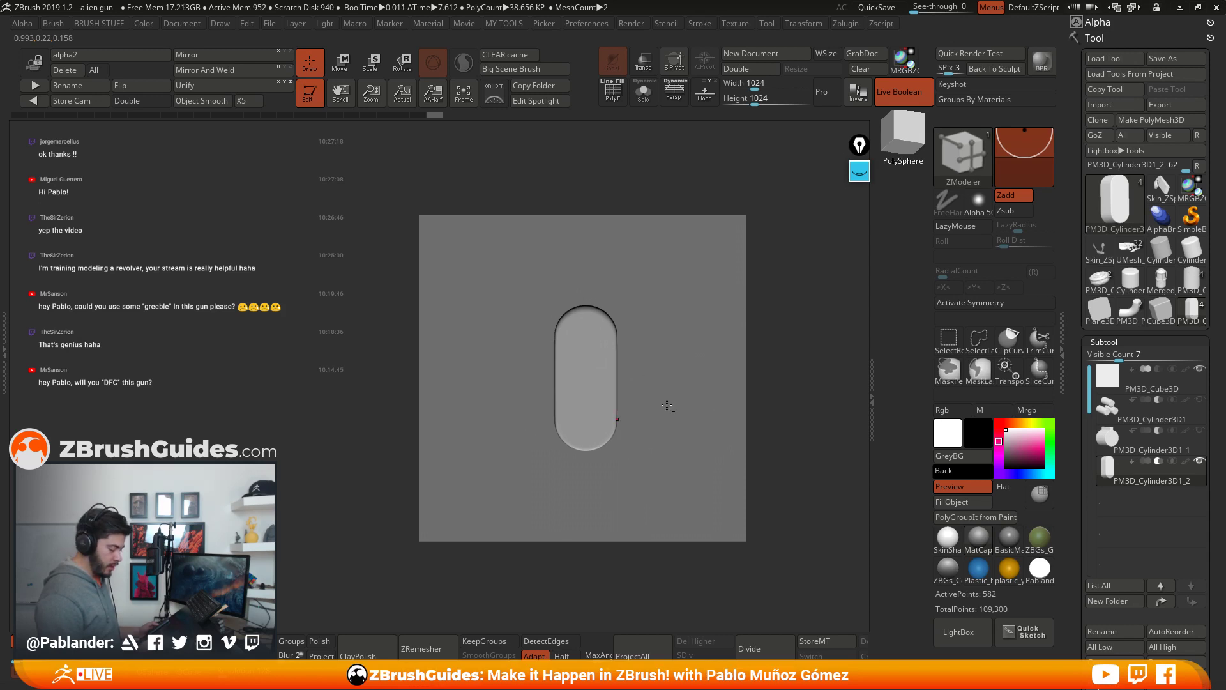
alt+drag(749, 383, 756, 395)
drag(1076, 495, 1073, 422)
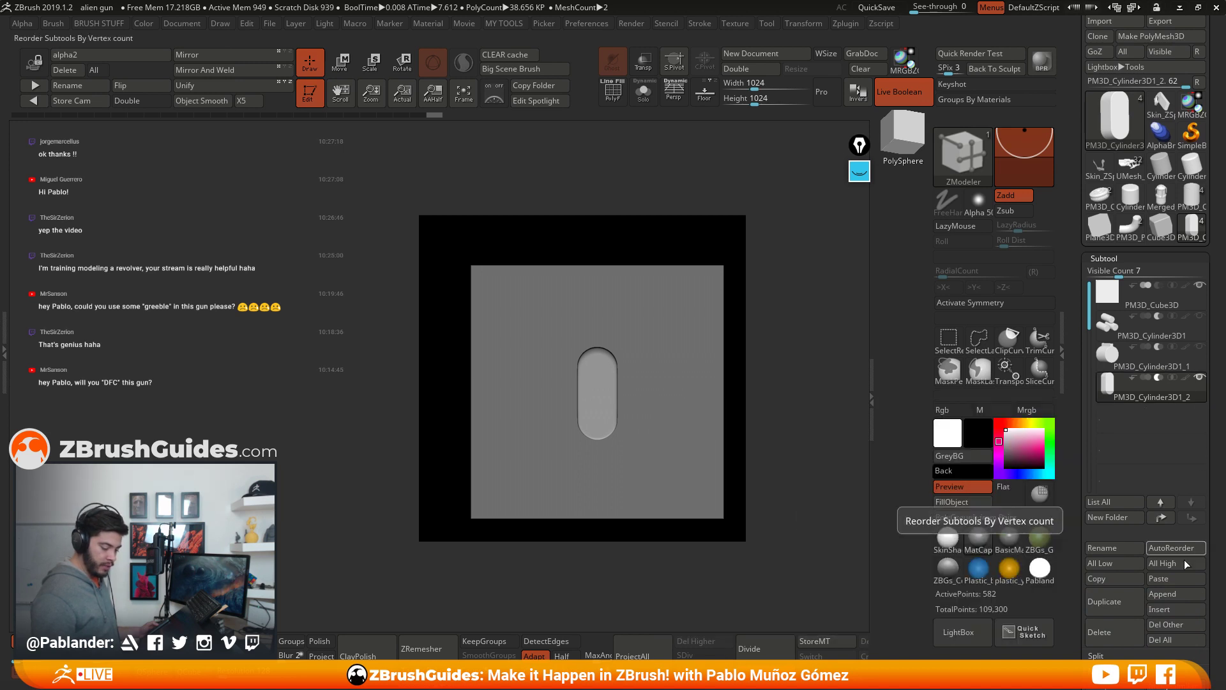
click(1125, 600)
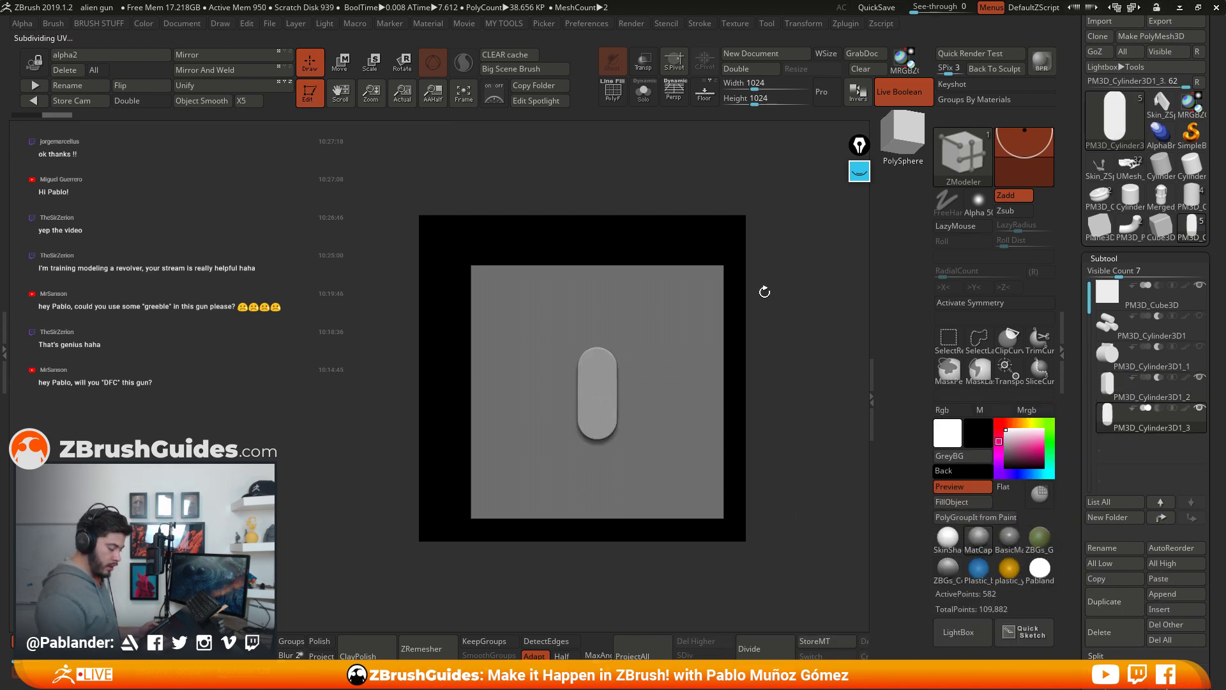
key(w)
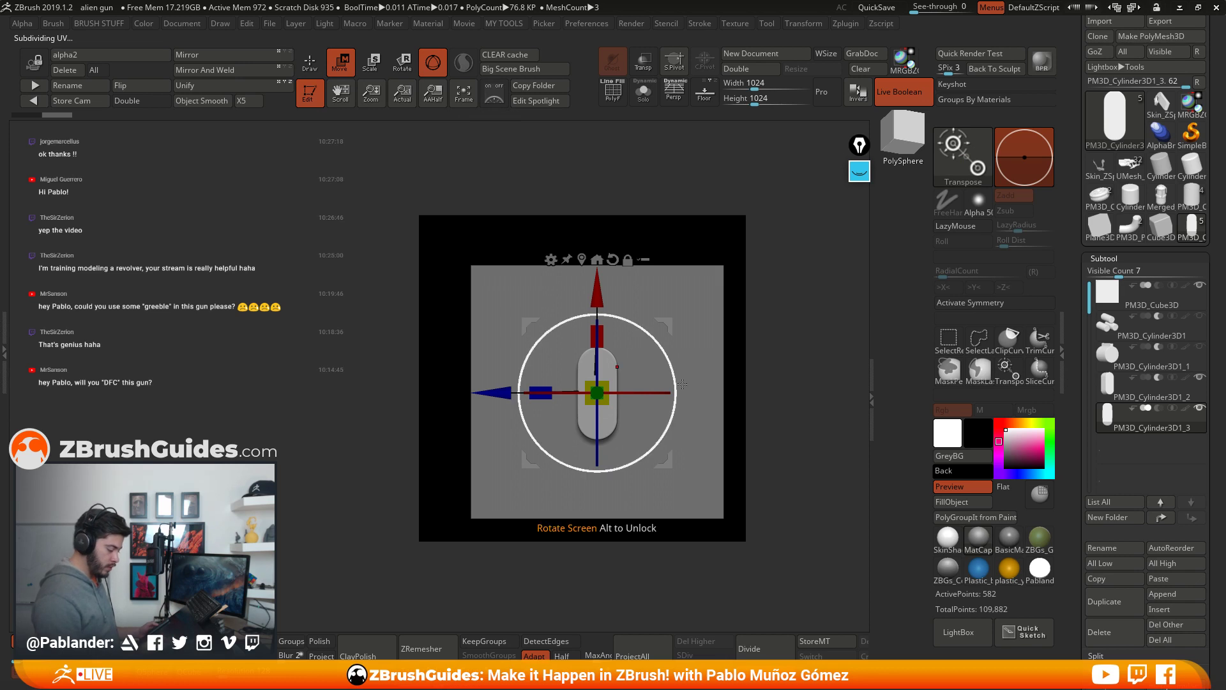
Step: Tilt the duplicated capsule clockwise, scale it down slightly and move it toward the lower-left part of the cube's front face
drag(769, 355, 792, 359)
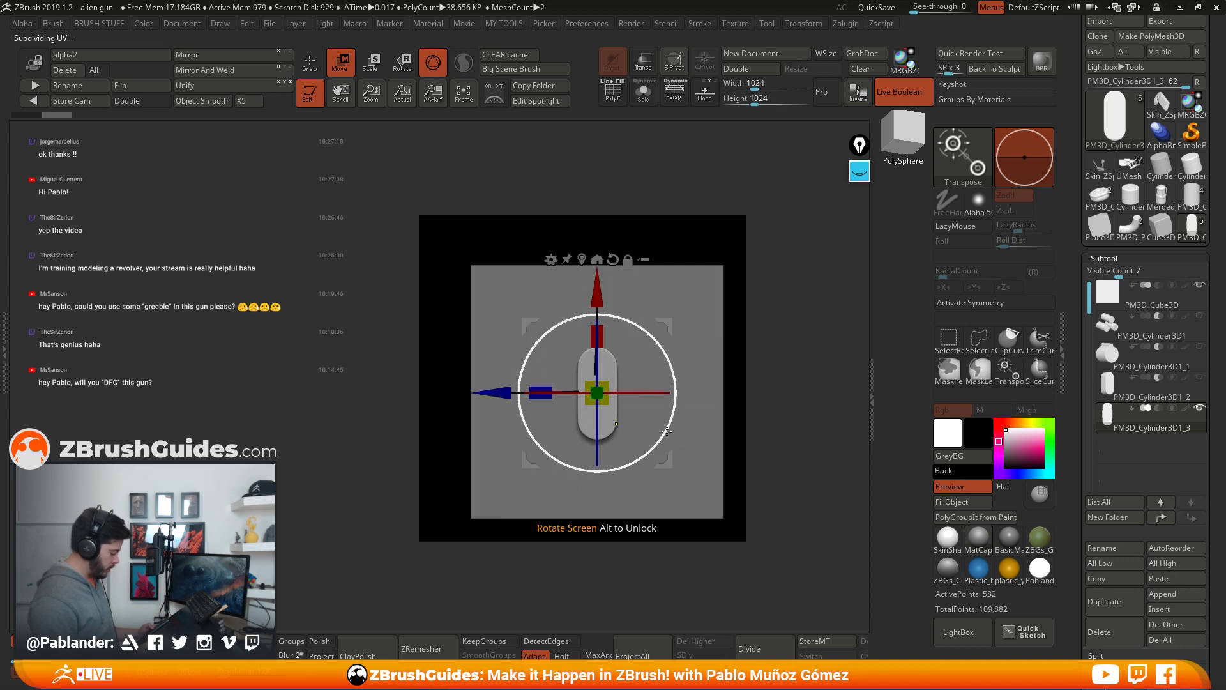
drag(667, 427, 650, 453)
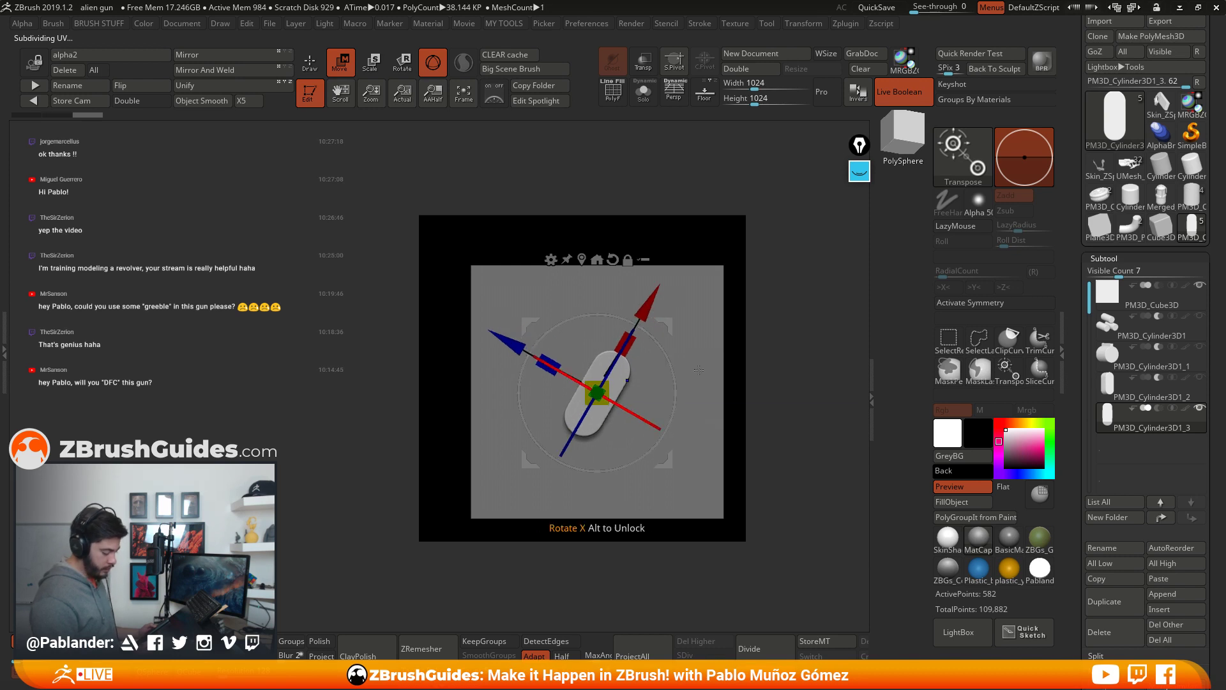
drag(597, 393, 604, 395)
drag(672, 323, 629, 369)
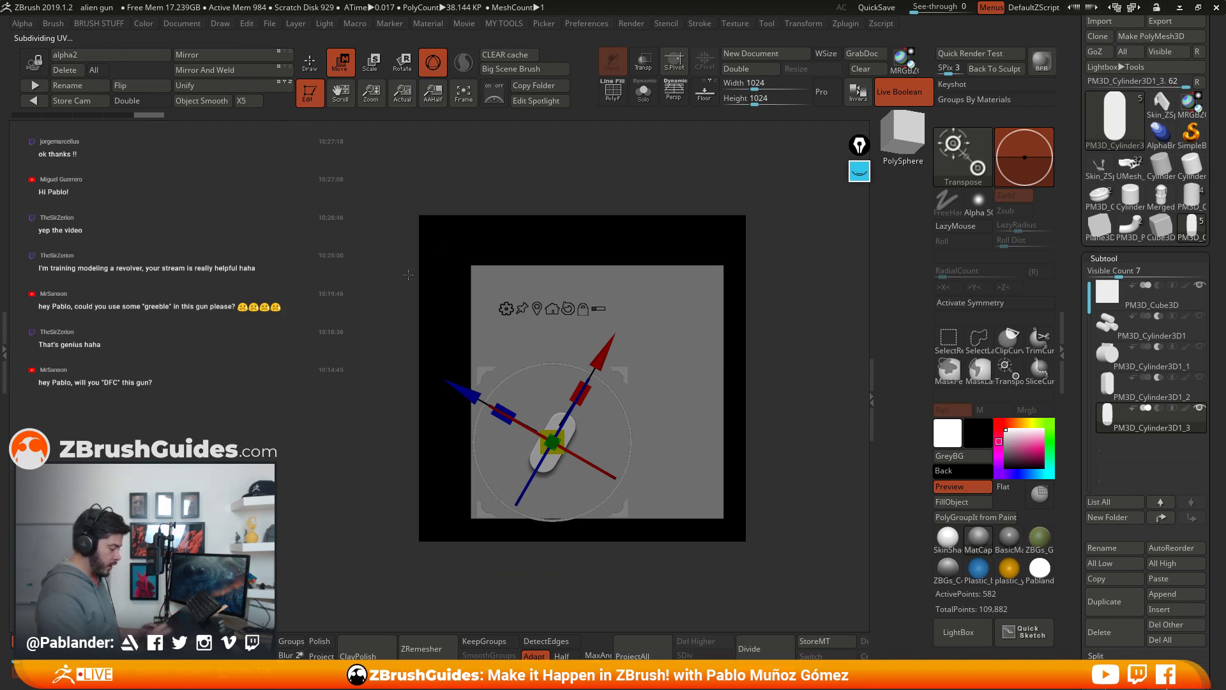
click(219, 76)
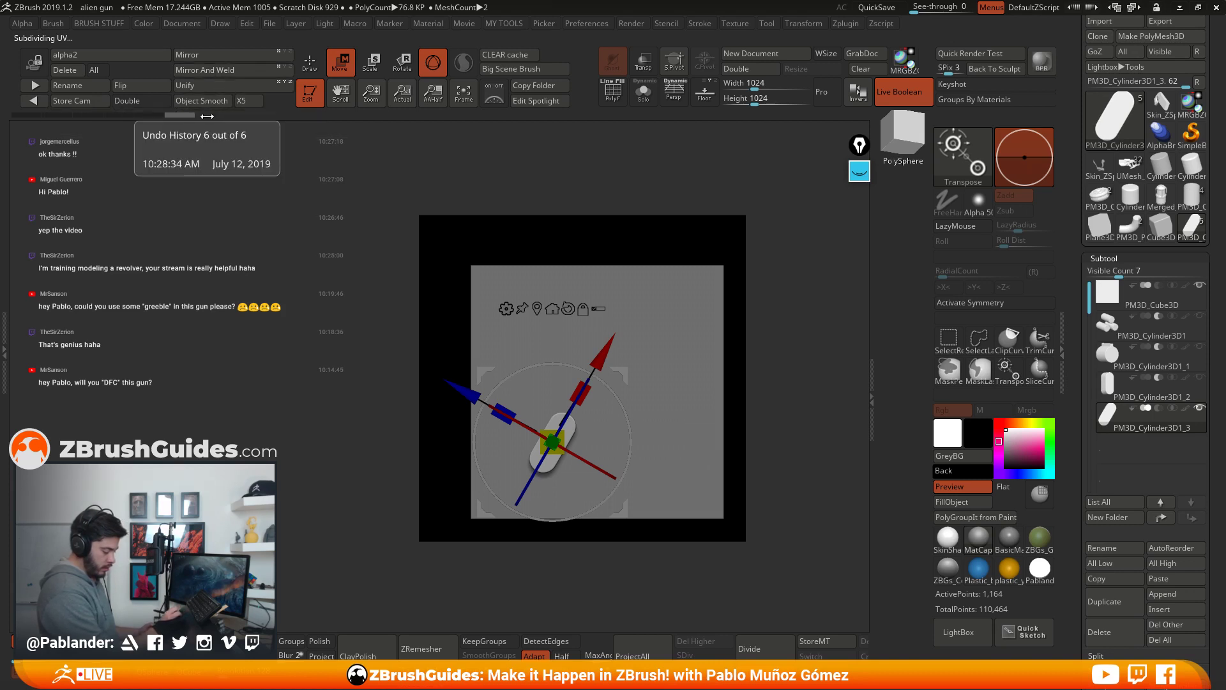
click(211, 121)
key(ctrl+z)
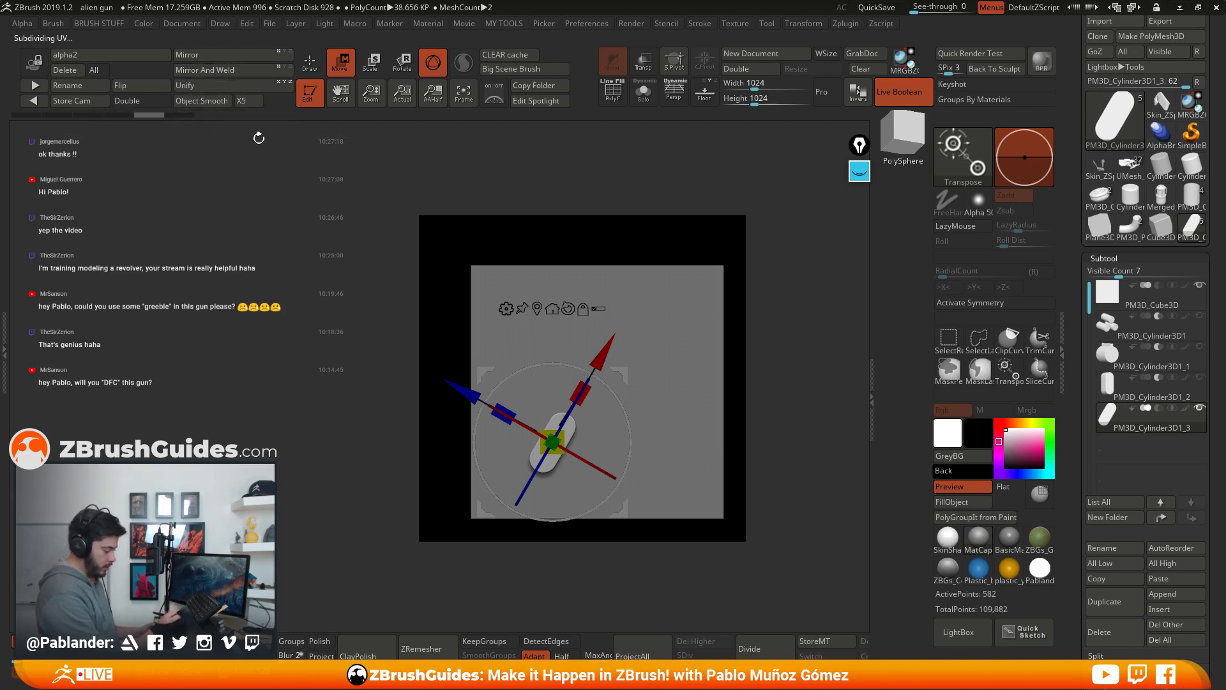
Step: Turn on the floor grid and mirror and weld the tilted capsule sideways to create a matching capsule on the face's other half
click(316, 70)
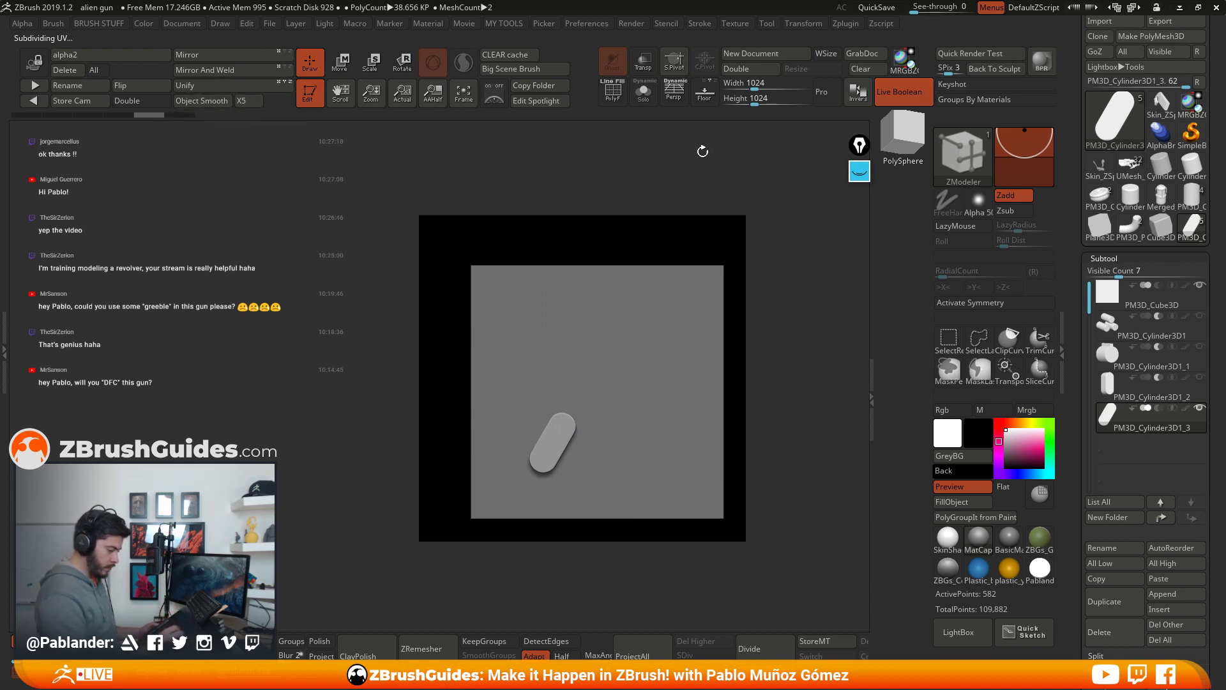
click(704, 91)
drag(761, 289, 746, 325)
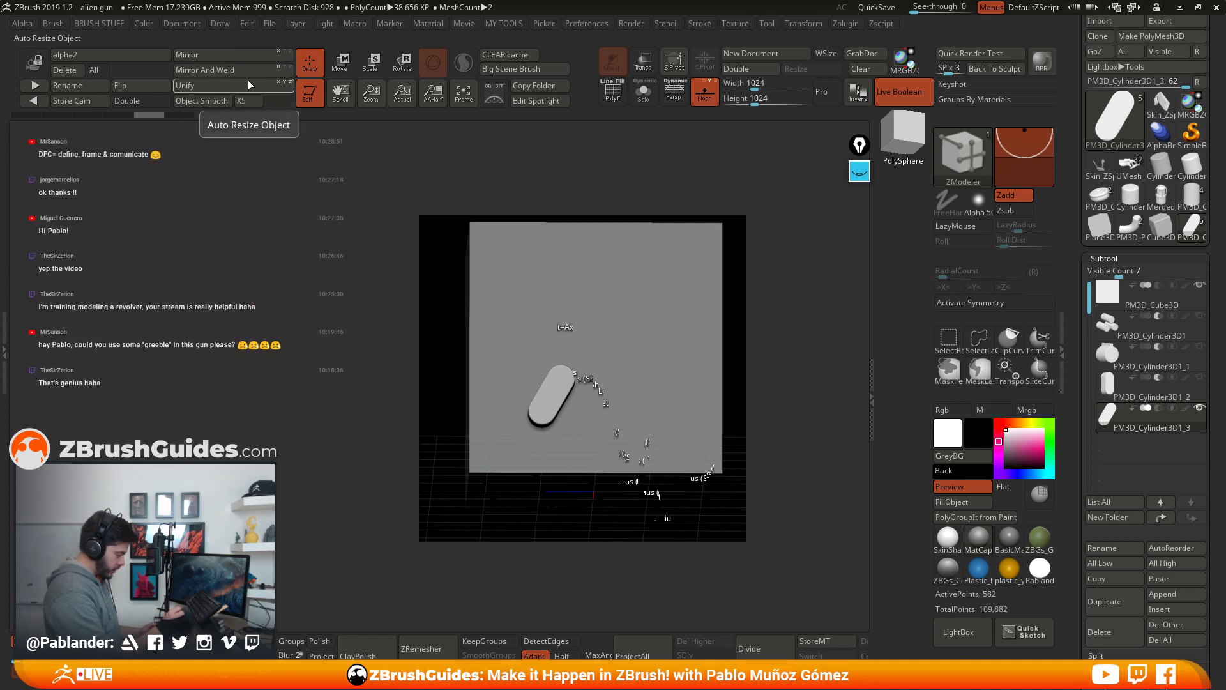
click(285, 72)
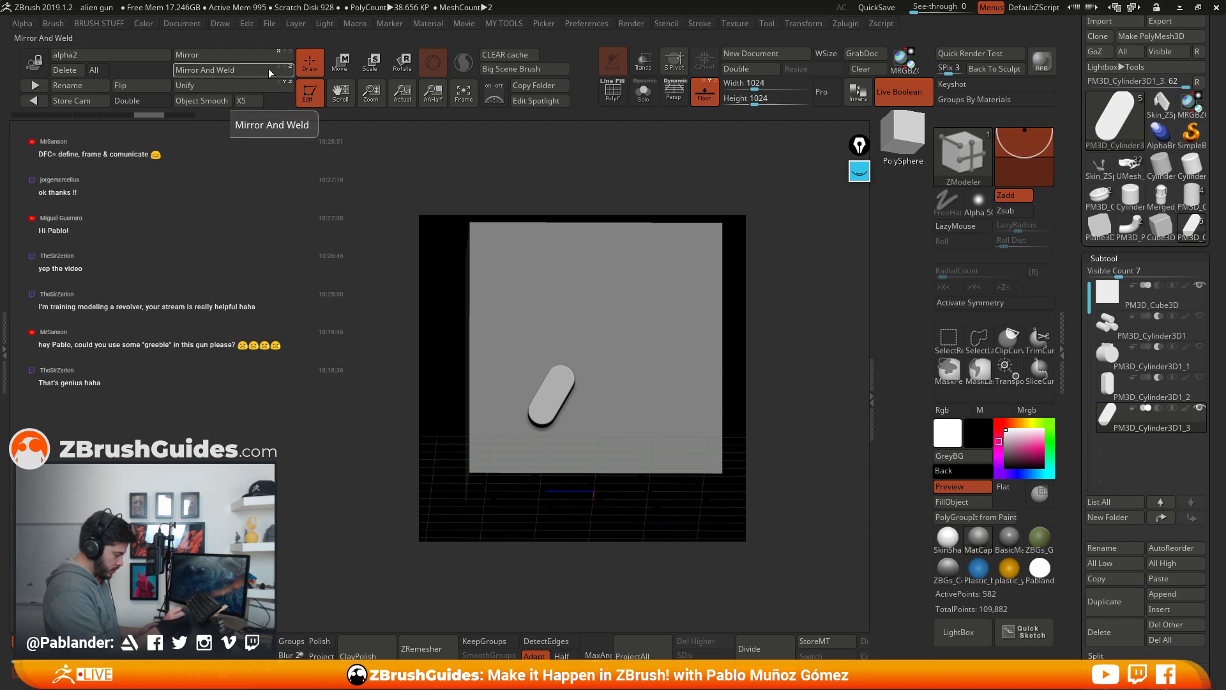
click(258, 69)
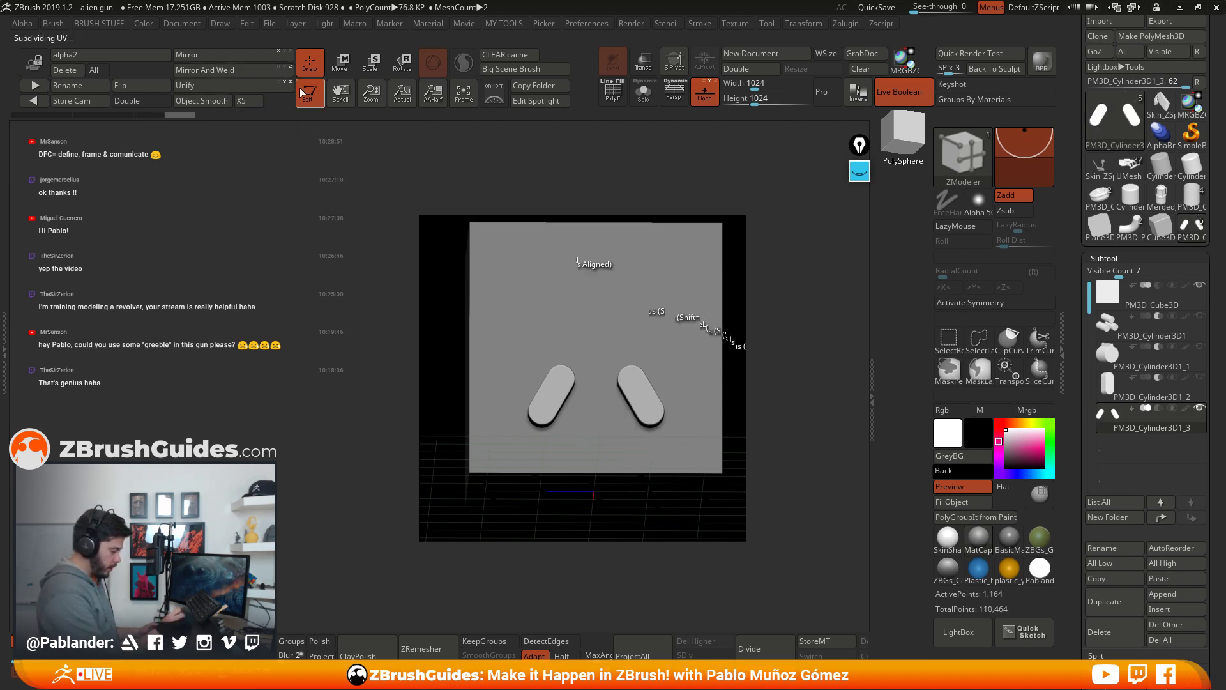
Step: Try to mirror and weld the capsule pair vertically to the upper half of the cube face
click(239, 70)
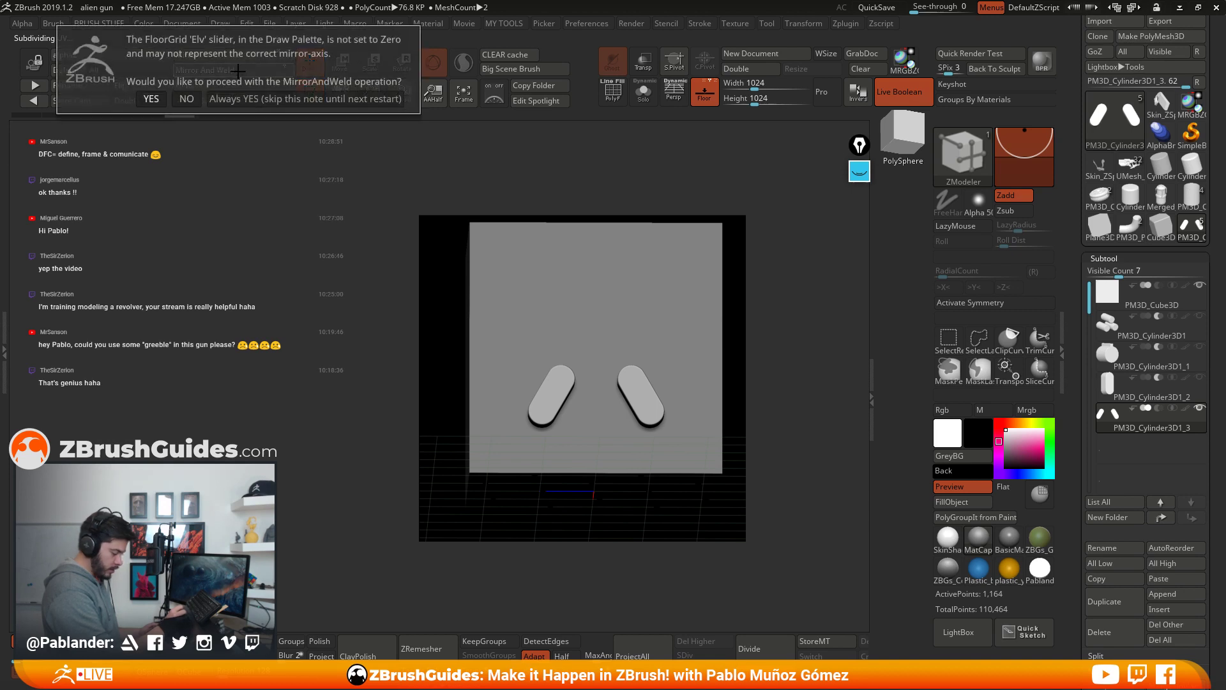
click(187, 99)
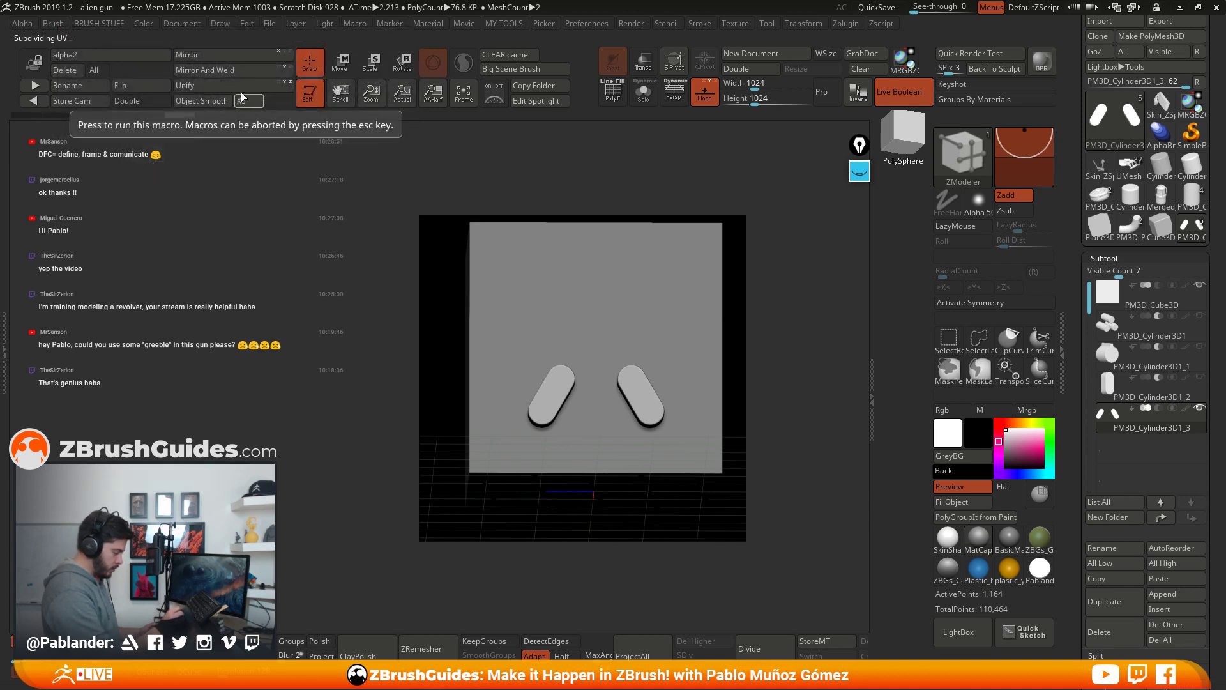
click(273, 60)
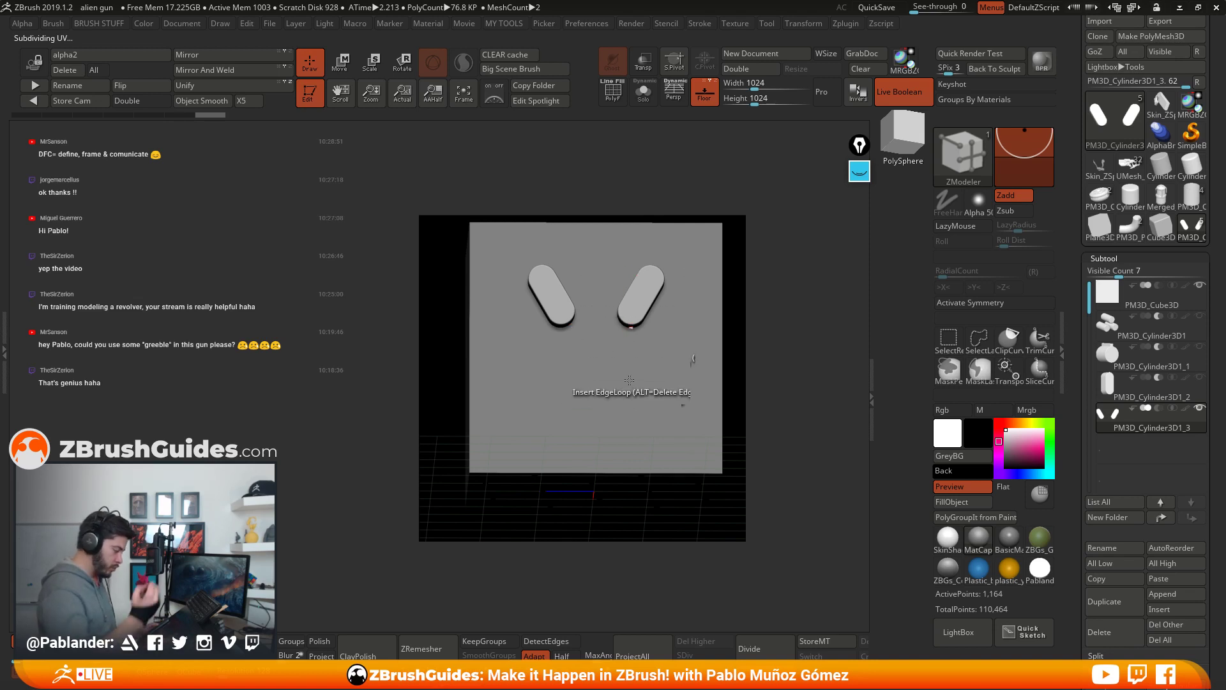
click(278, 70)
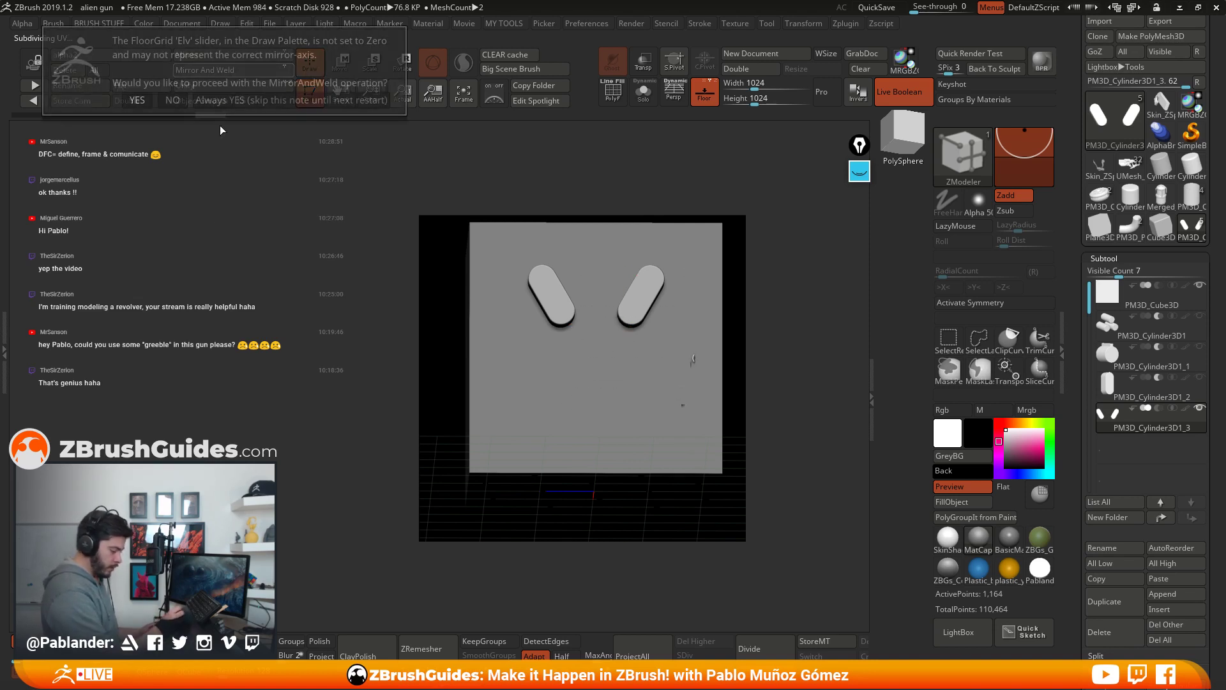
click(172, 101)
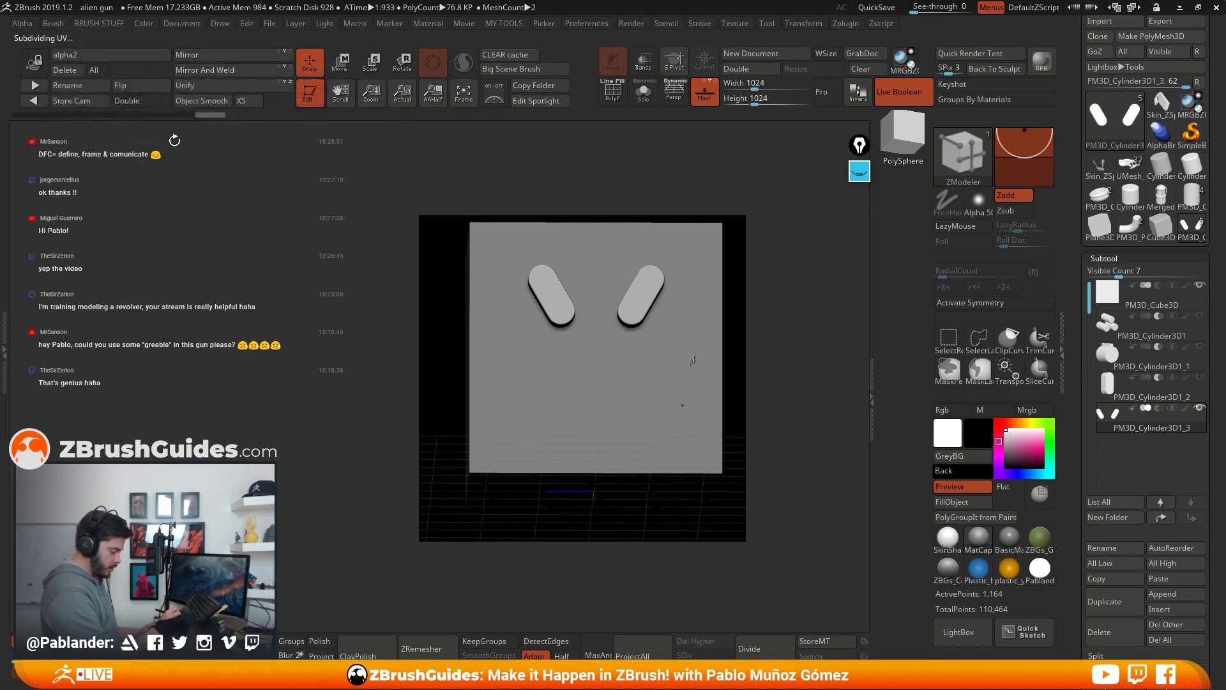
click(261, 74)
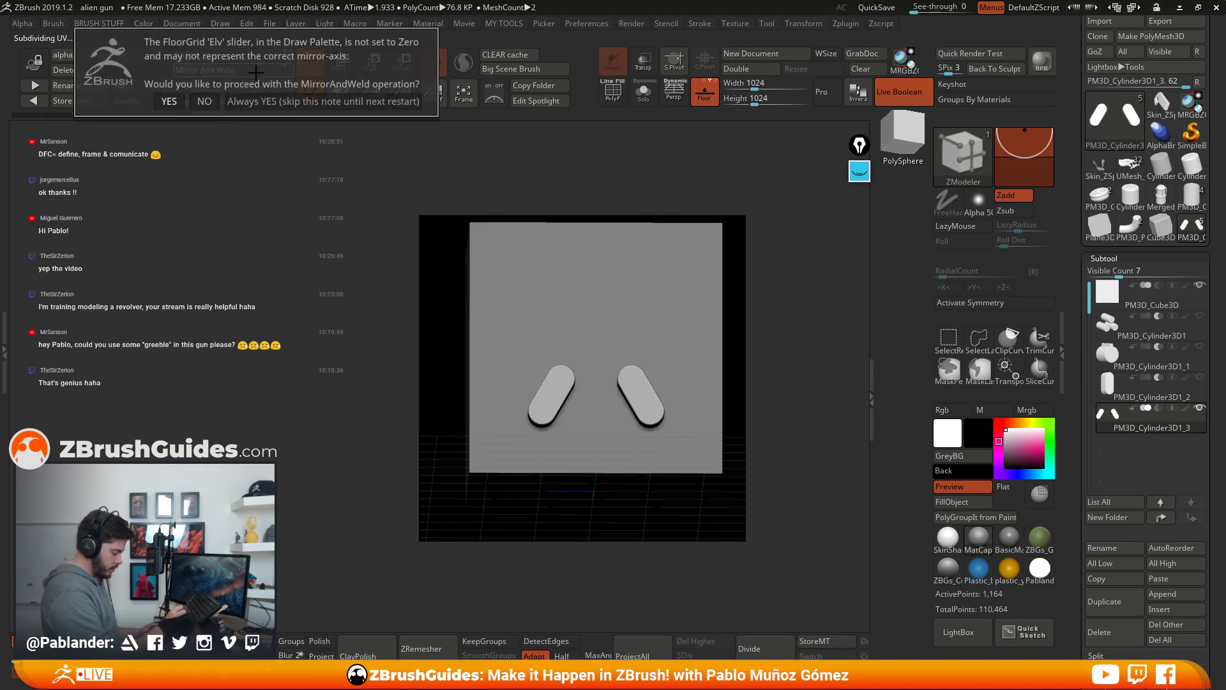
click(204, 101)
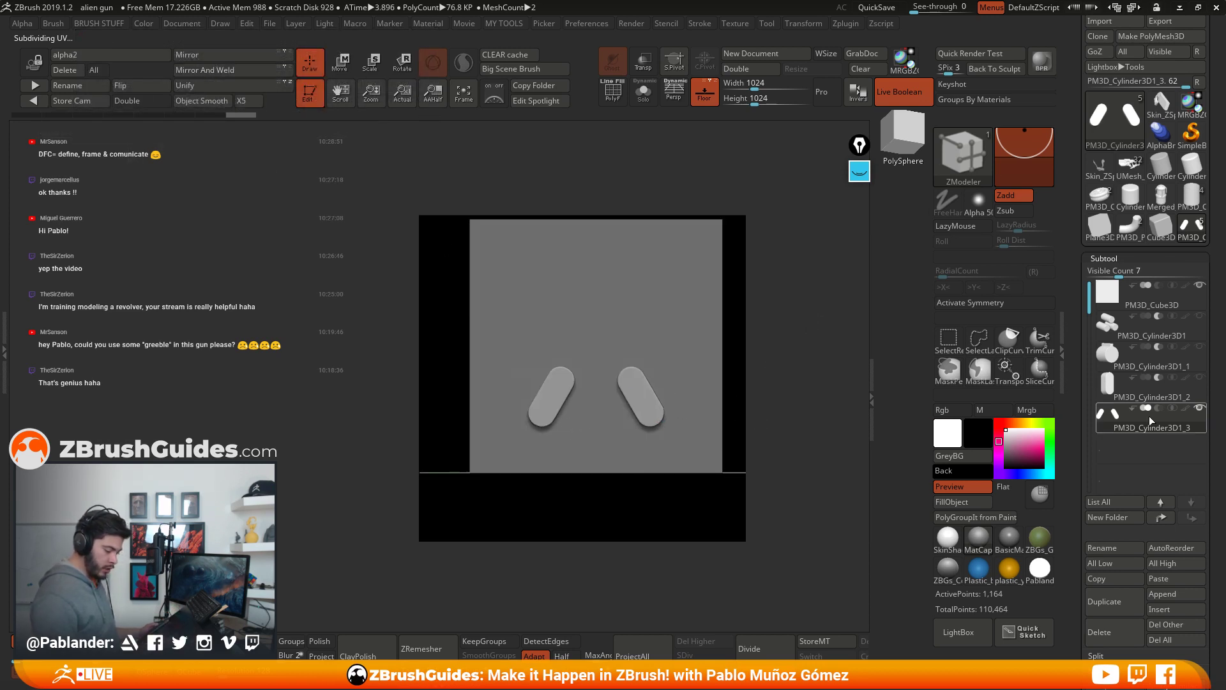
Step: Duplicate the capsule pair and turn the copy upside down above the original so the four capsules form an X
click(1120, 598)
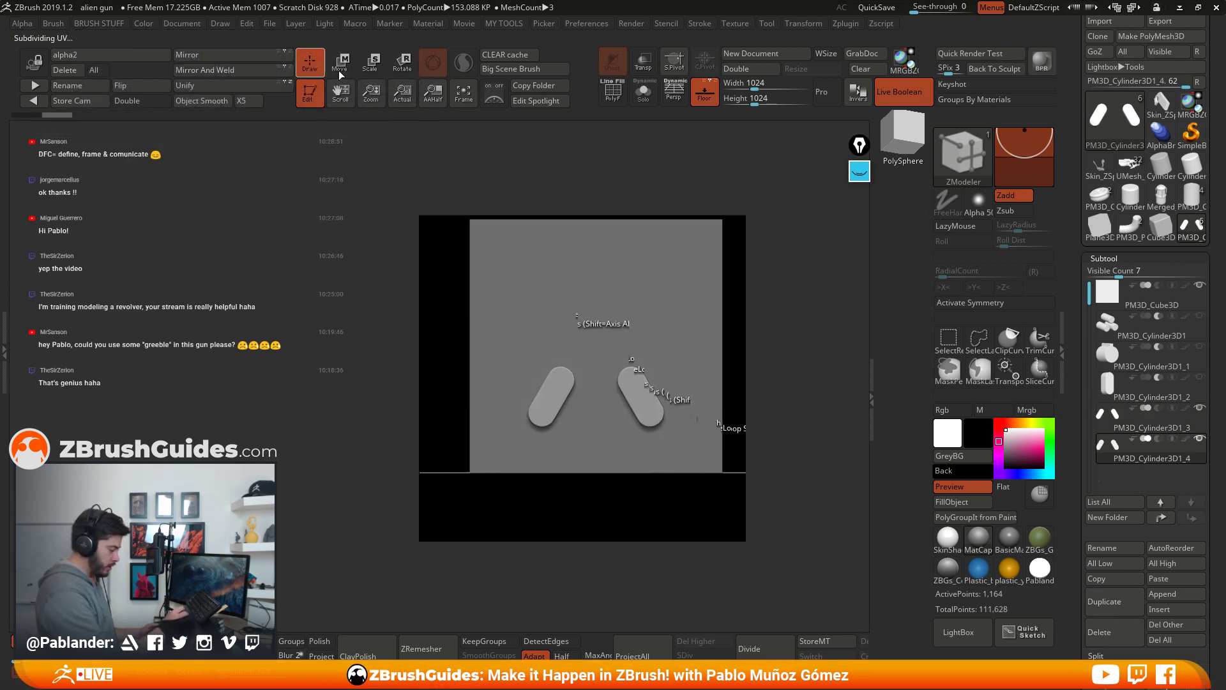
key(w)
click(550, 262)
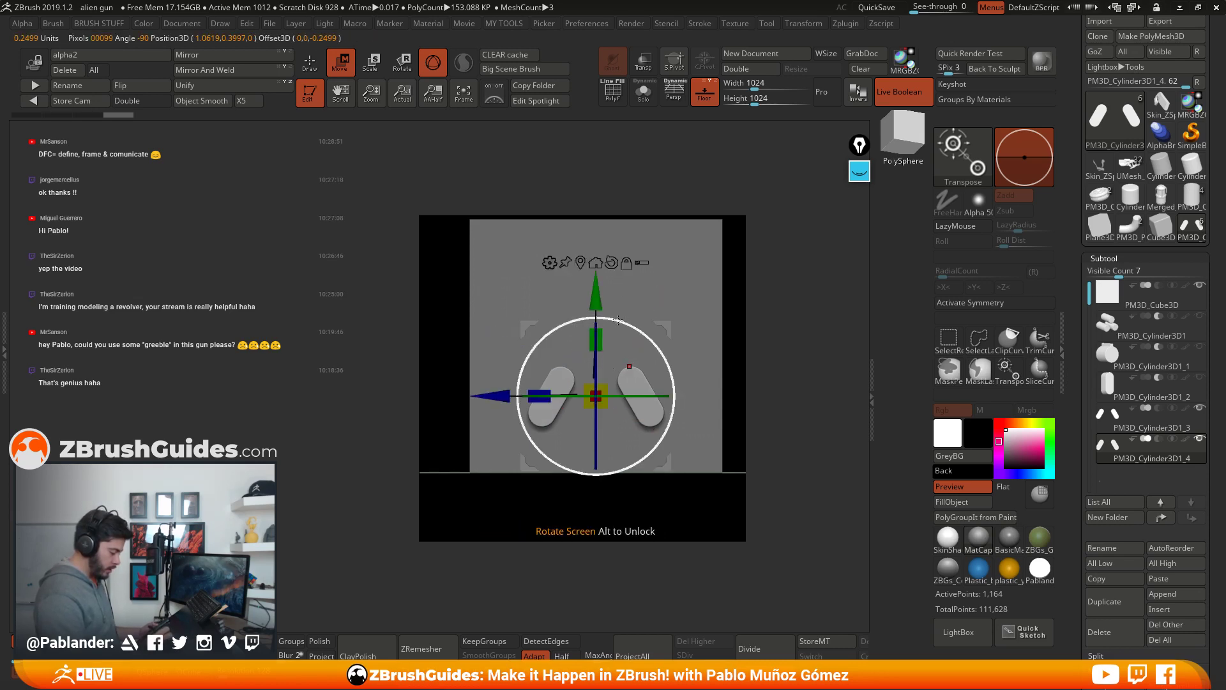
drag(626, 323, 476, 287)
key(q)
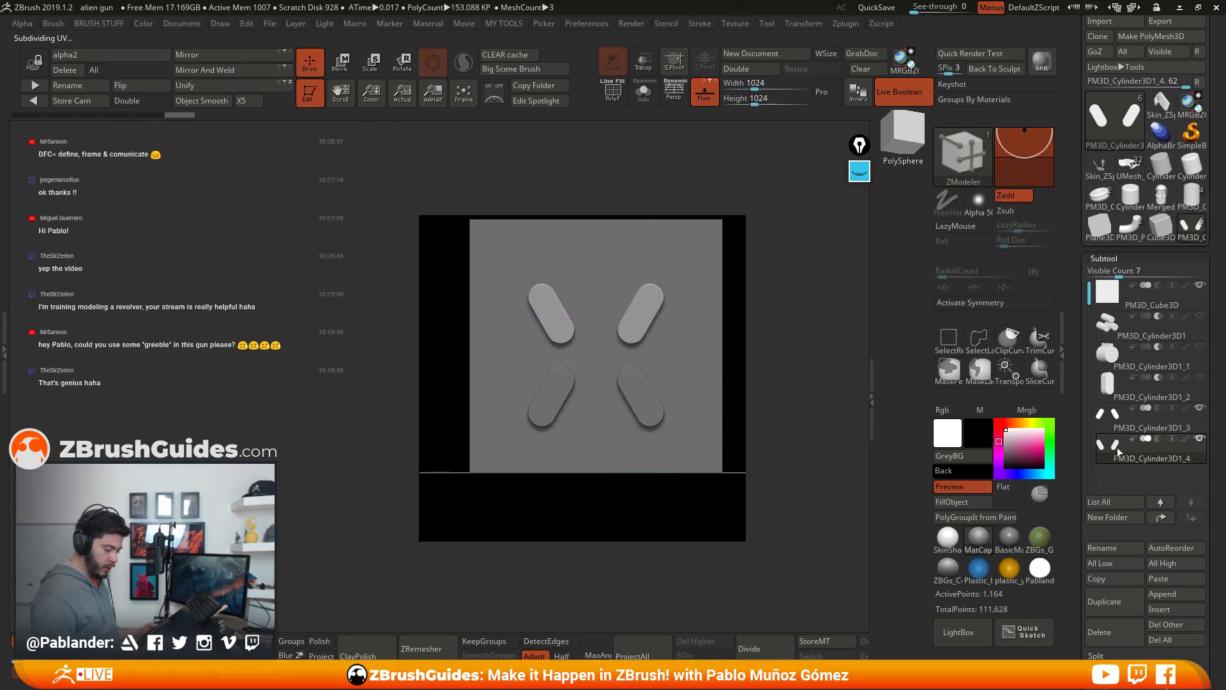
Step: Merge PM3D_Cylinder3D1_3 down with PM3D_Cylinder3D1_4 and set the merged subtool to subtraction
click(1164, 424)
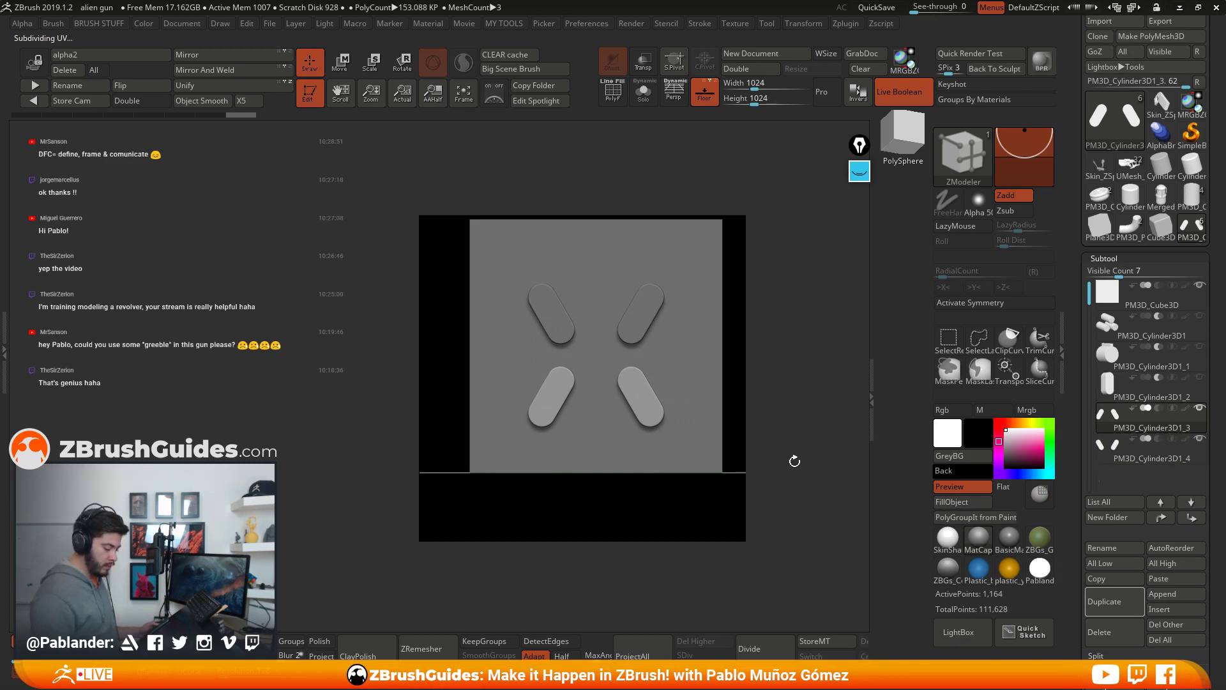
mouse_move(1161, 417)
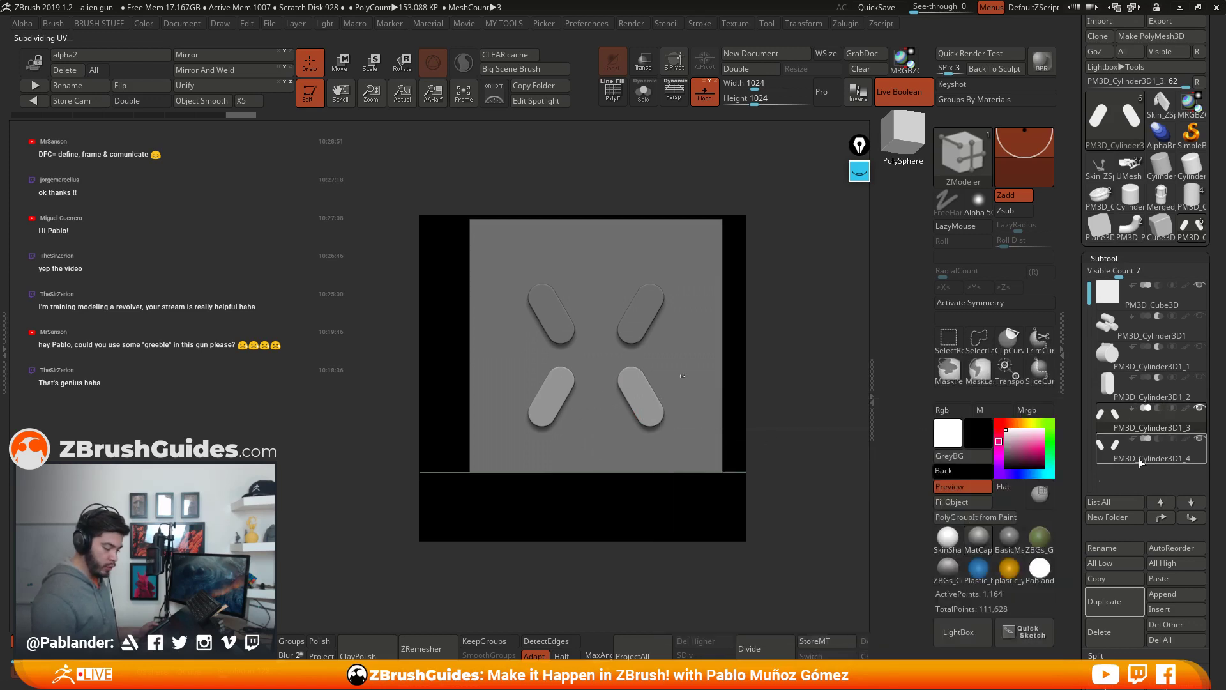
drag(1078, 503, 1071, 459)
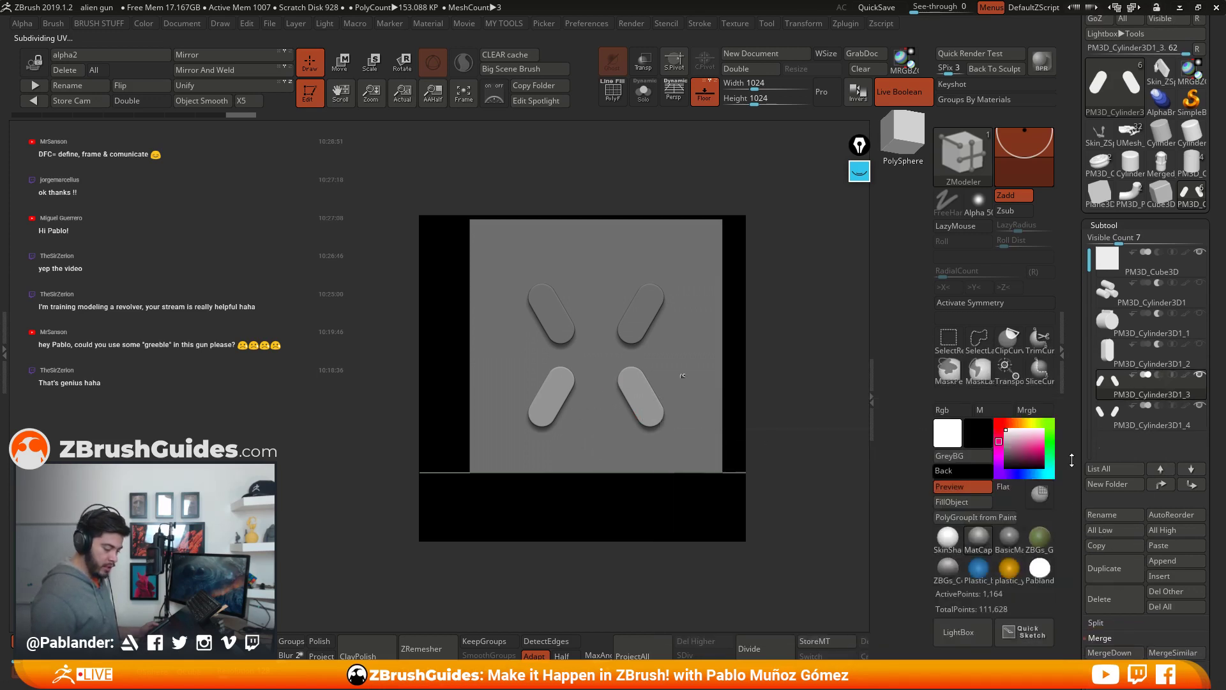
click(1089, 604)
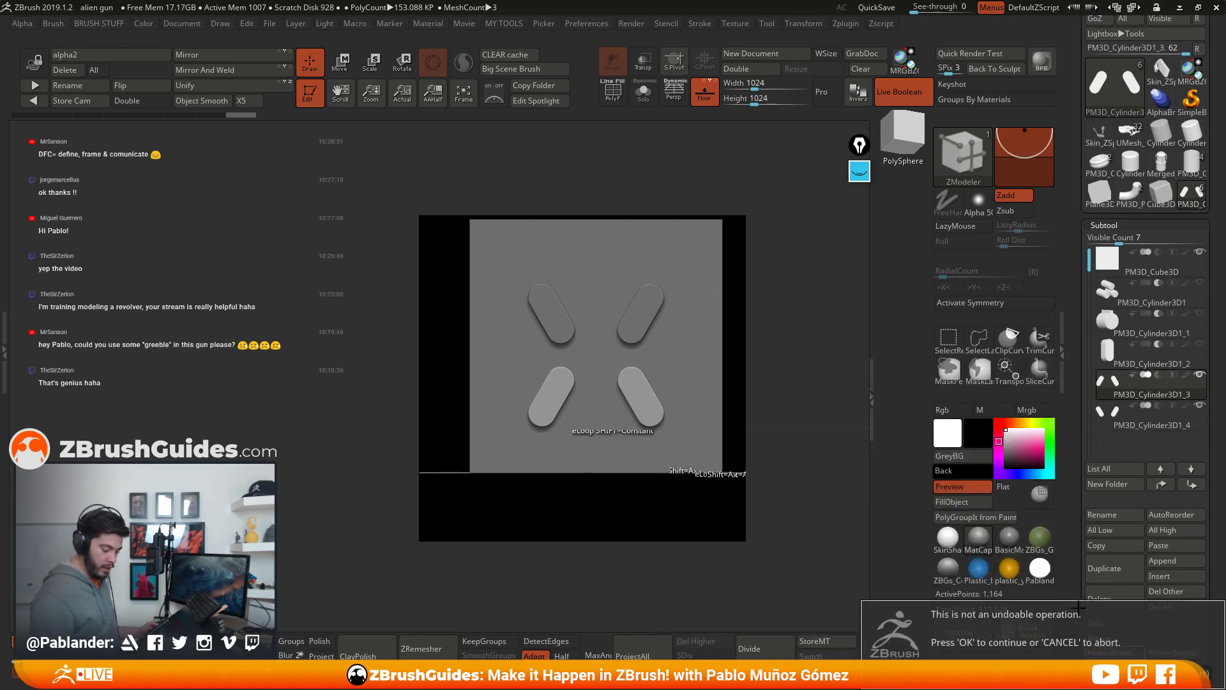
key(Return)
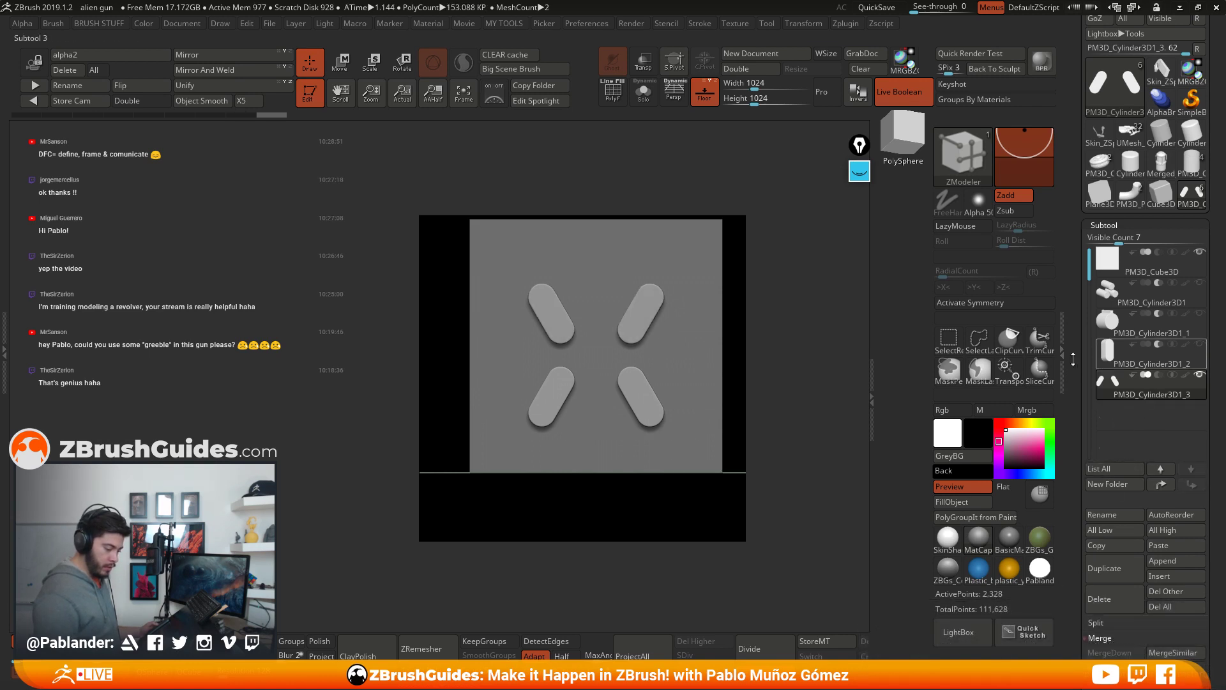
click(1159, 375)
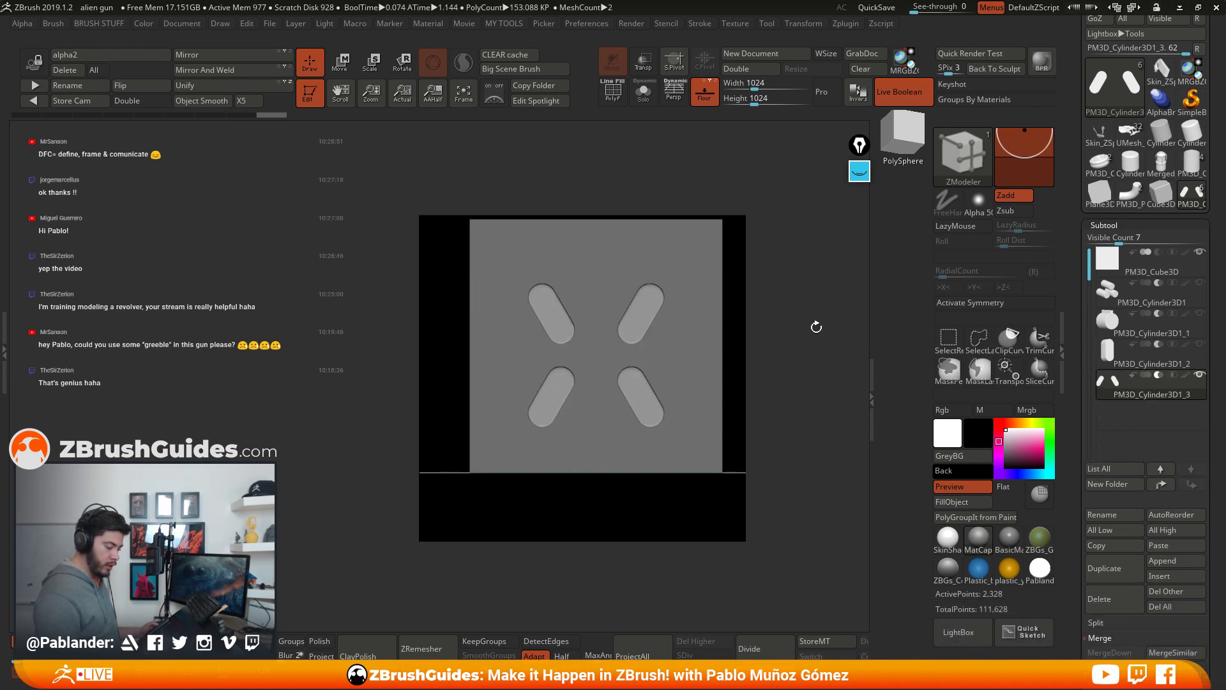
Step: Center the gizmo on the four merged capsules and scale them down uniformly to make the slots smaller
key(w)
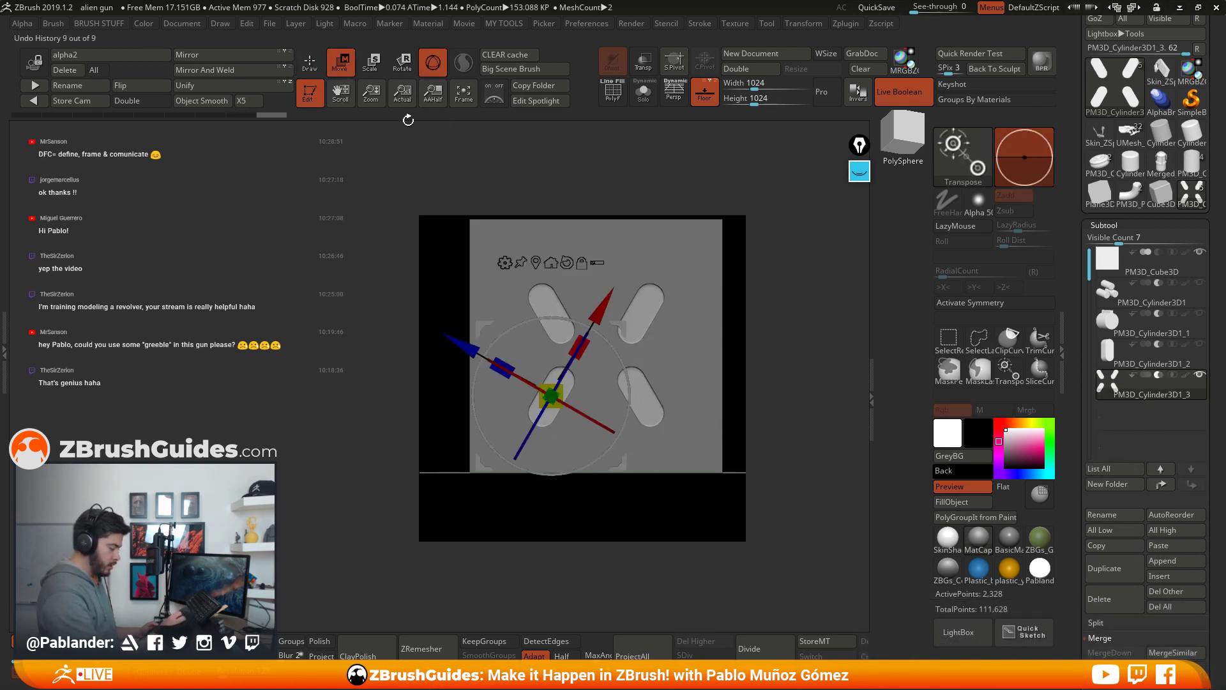
click(536, 262)
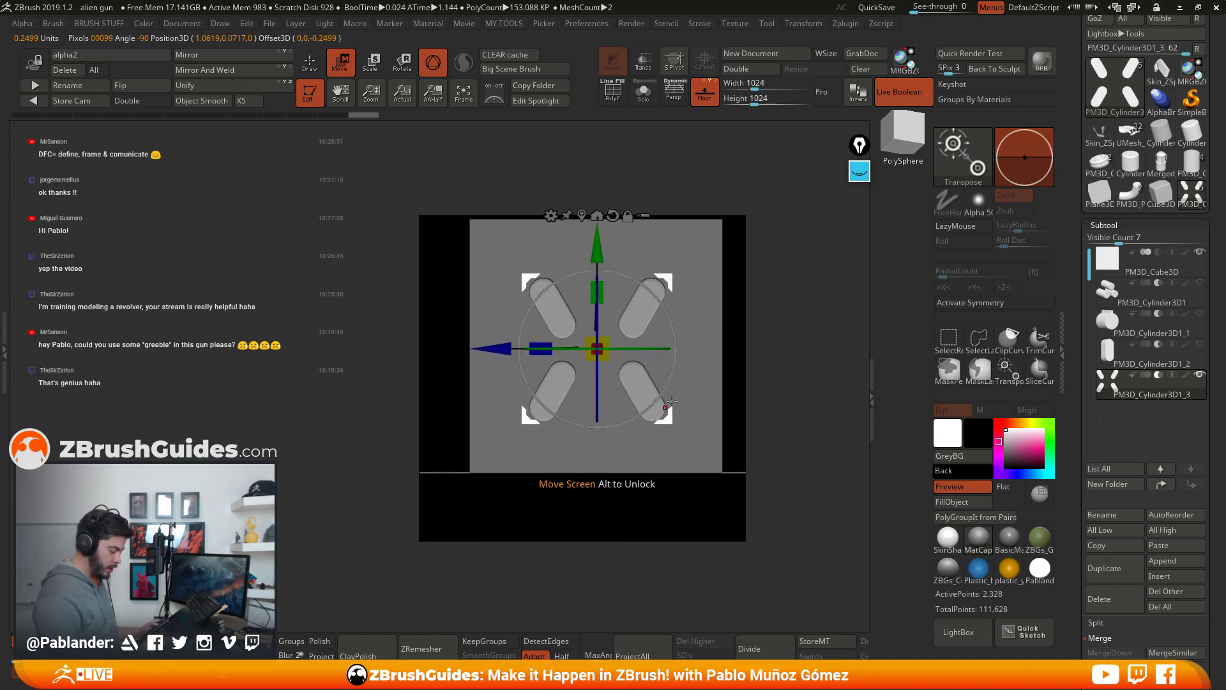
drag(672, 401, 665, 404)
drag(767, 358, 792, 356)
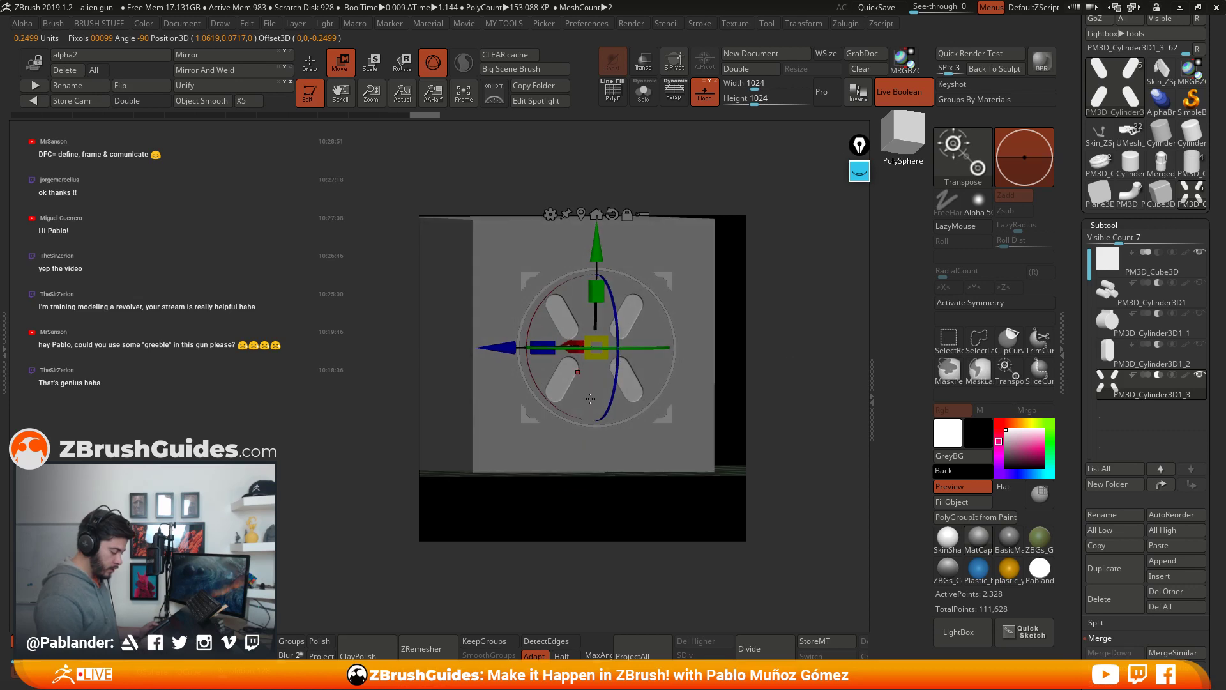
right_drag(590, 398, 617, 427)
drag(528, 316, 533, 319)
key(q)
Step: Fill the document with the slotted cube face in front view, grab it as an inverted alpha and export it
shift+drag(710, 376, 722, 389)
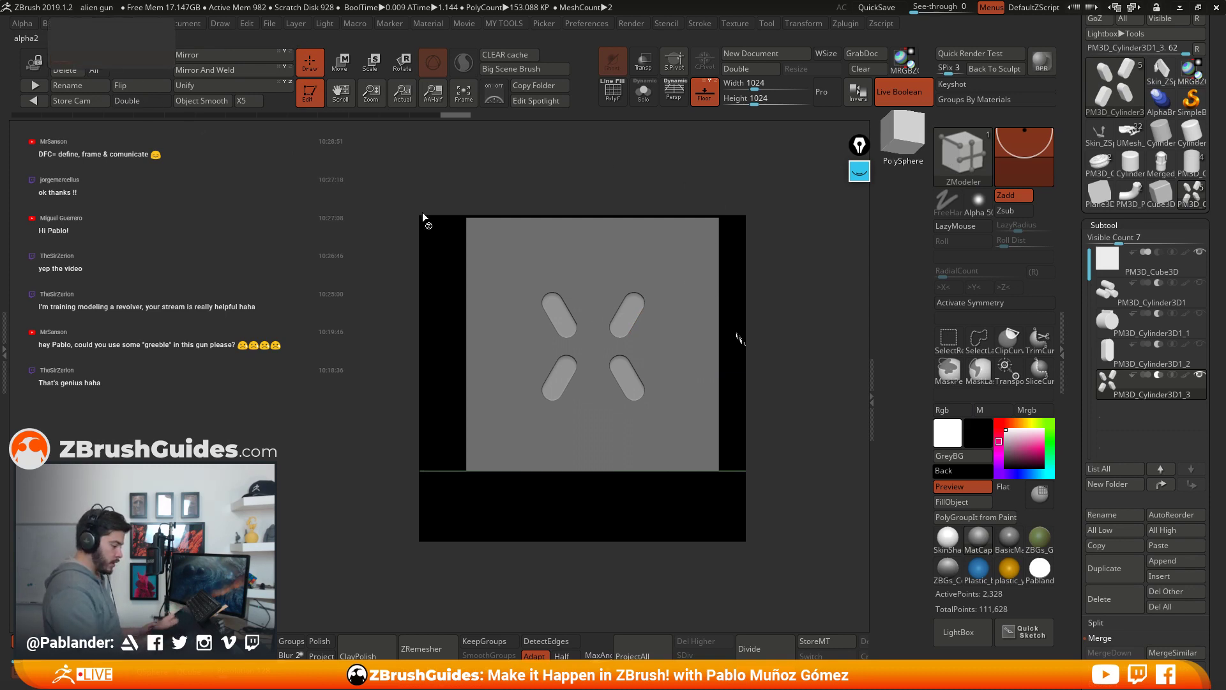
click(679, 97)
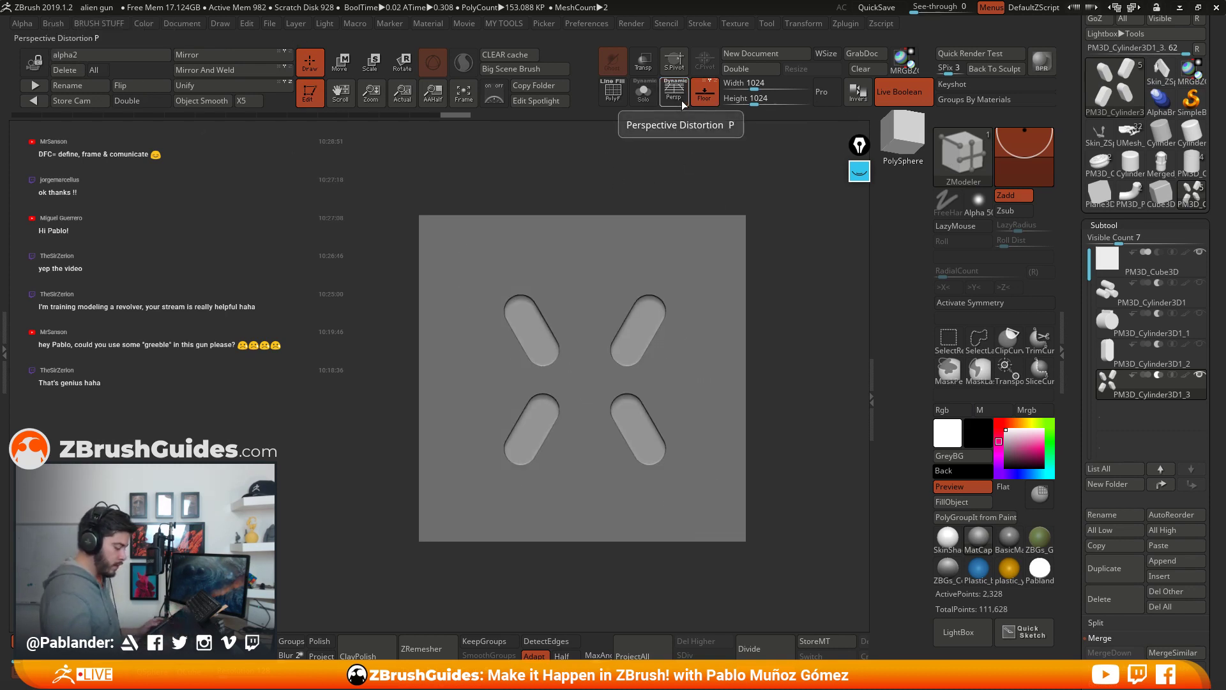
drag(1075, 110, 1102, 290)
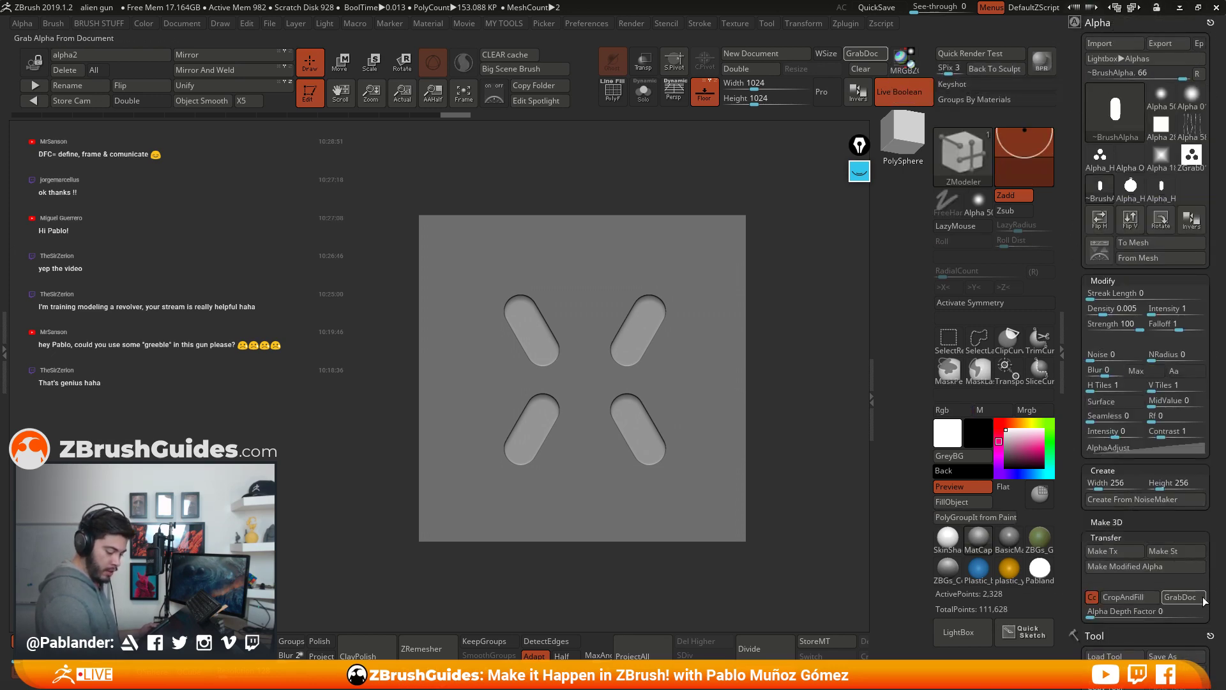
click(1179, 596)
click(1198, 217)
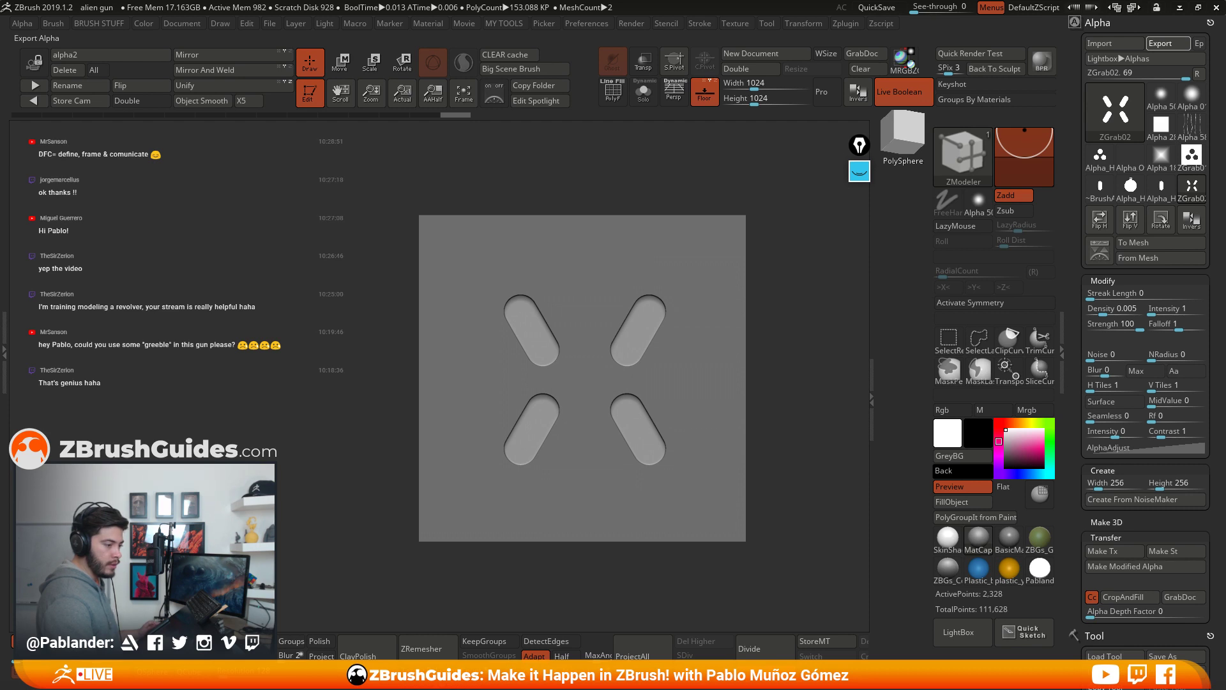
click(1160, 43)
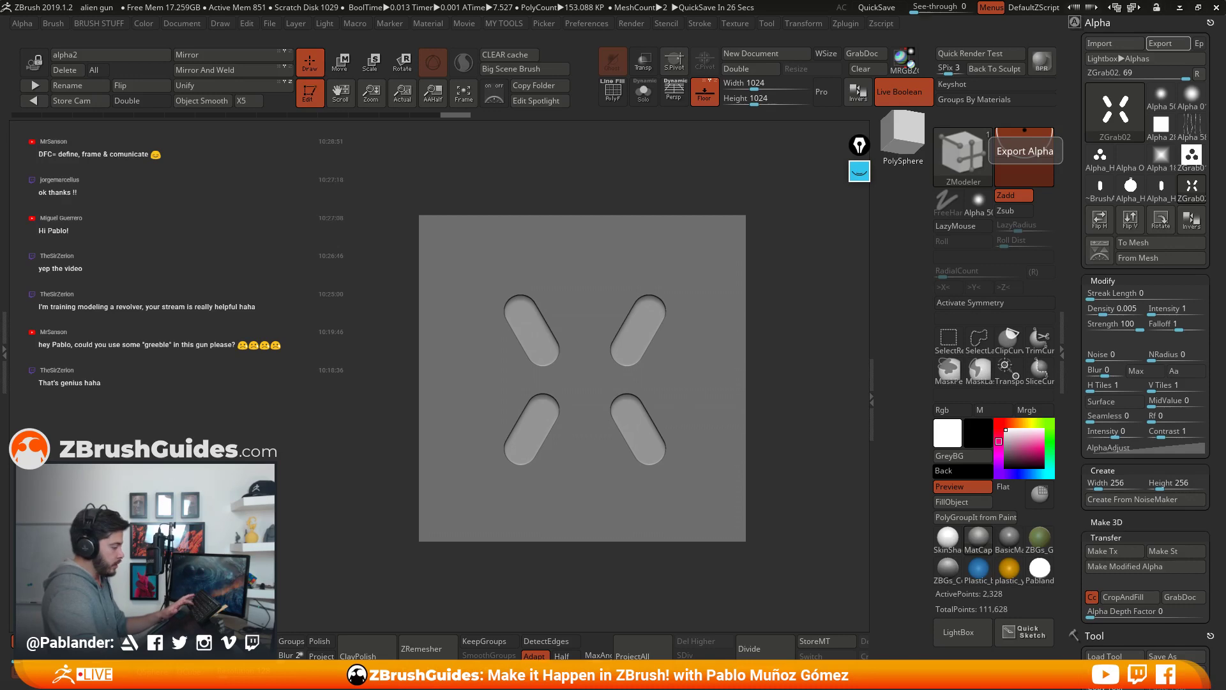
Step: Switch to the web browser showing the Free Masterclass Series page
key(alt+Tab)
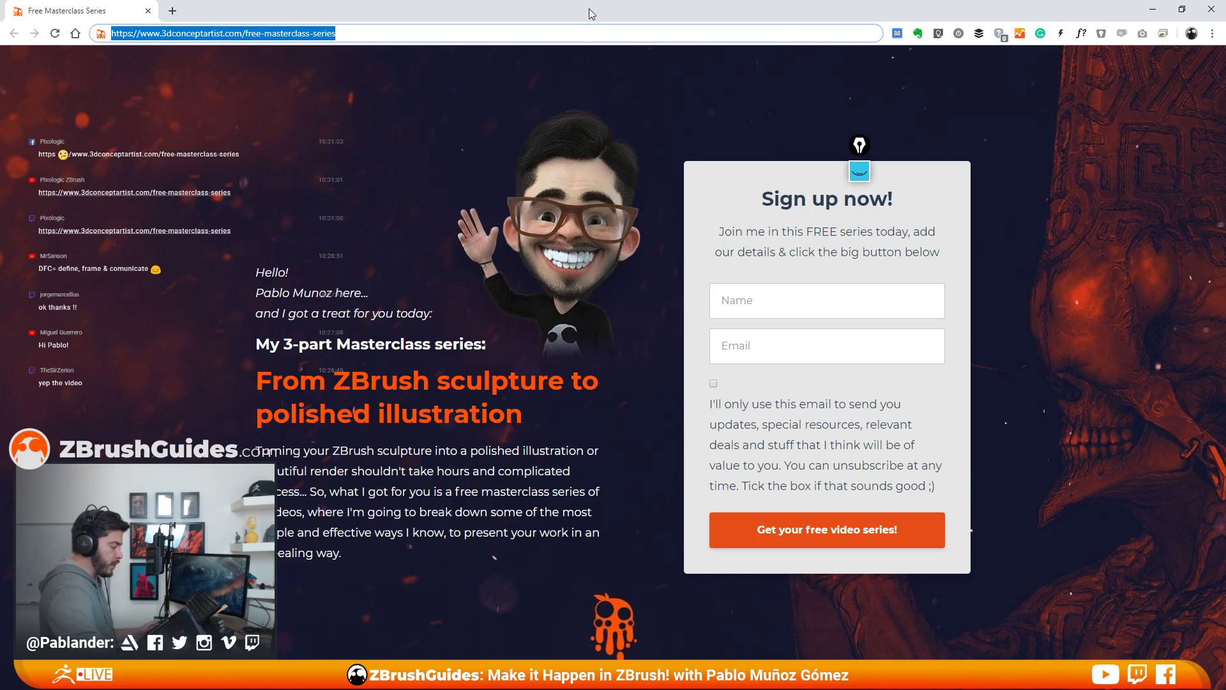
Step: Switch to ZBrush and append a Cube3D to the subtool list
drag(589, 9, 945, 48)
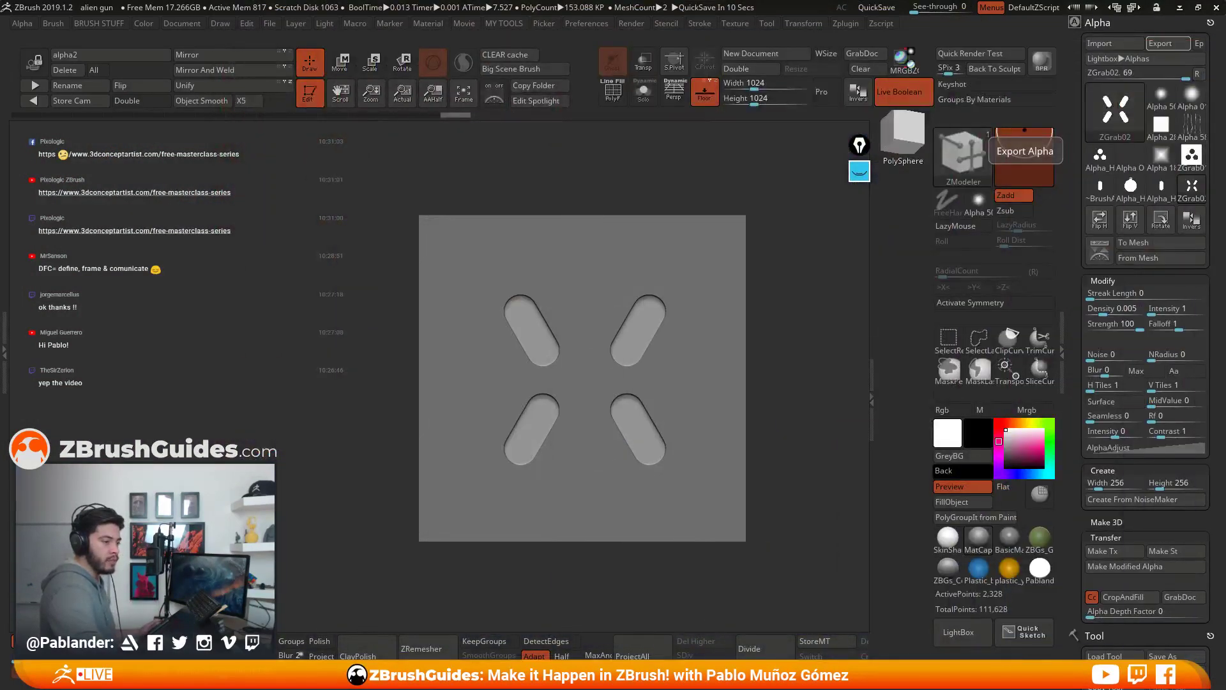
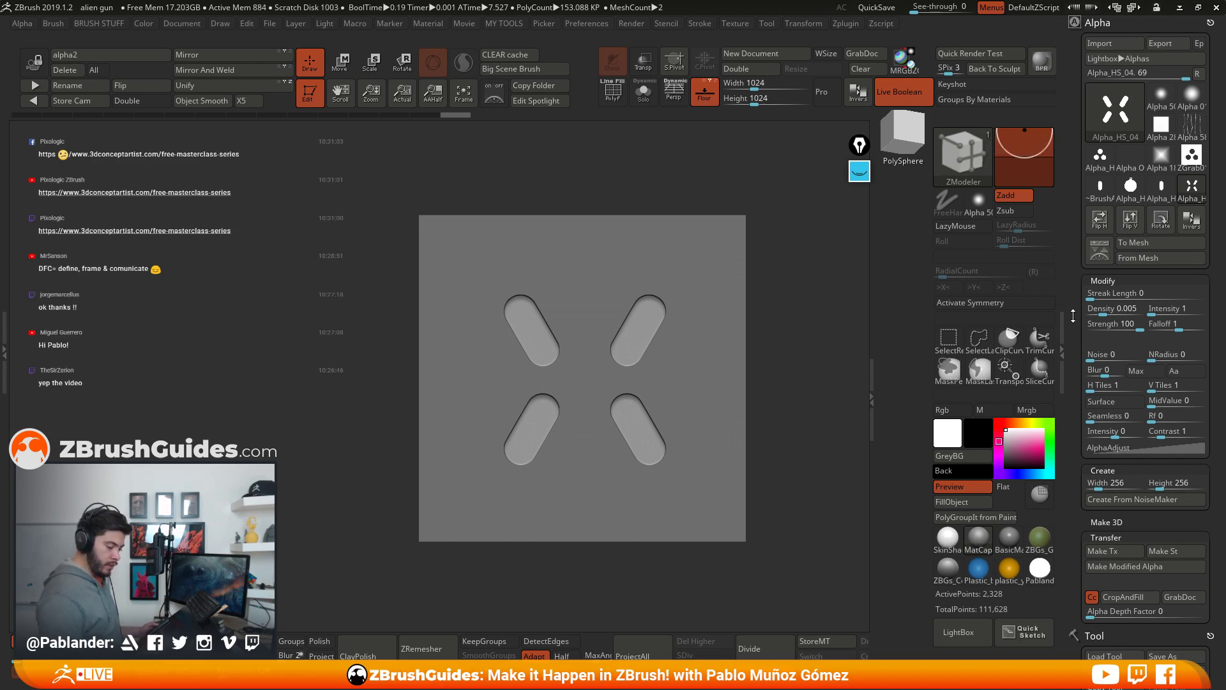
scroll(1137, 307, down, 15)
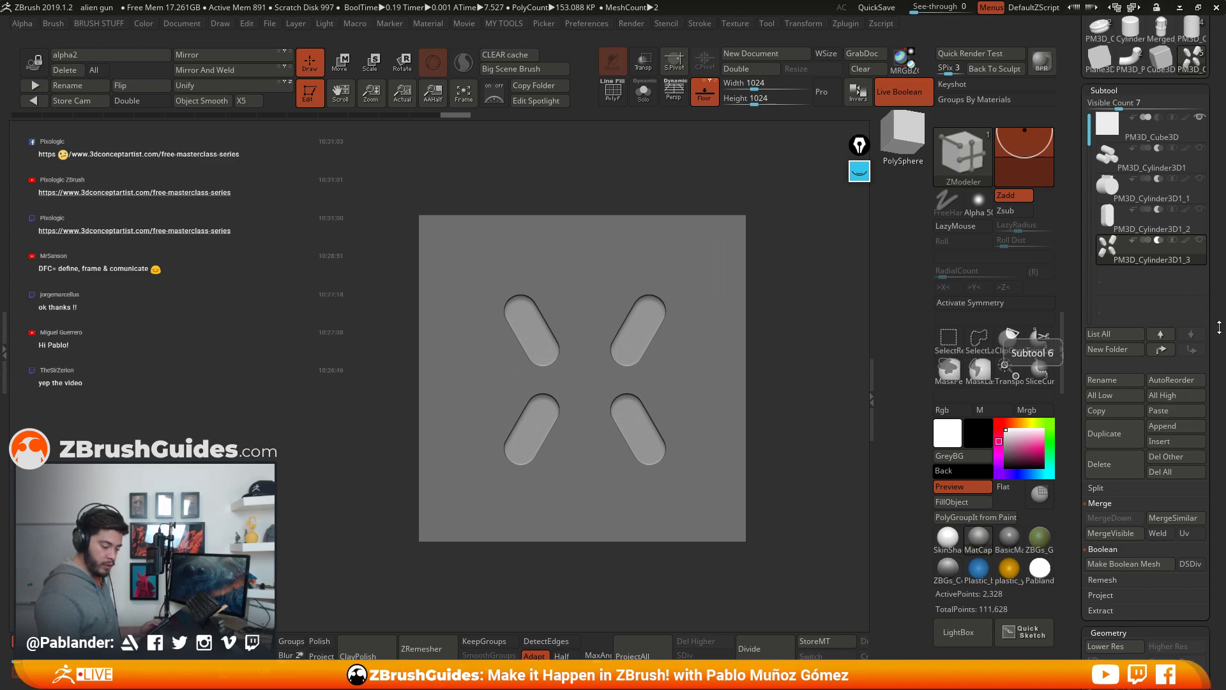
click(1182, 426)
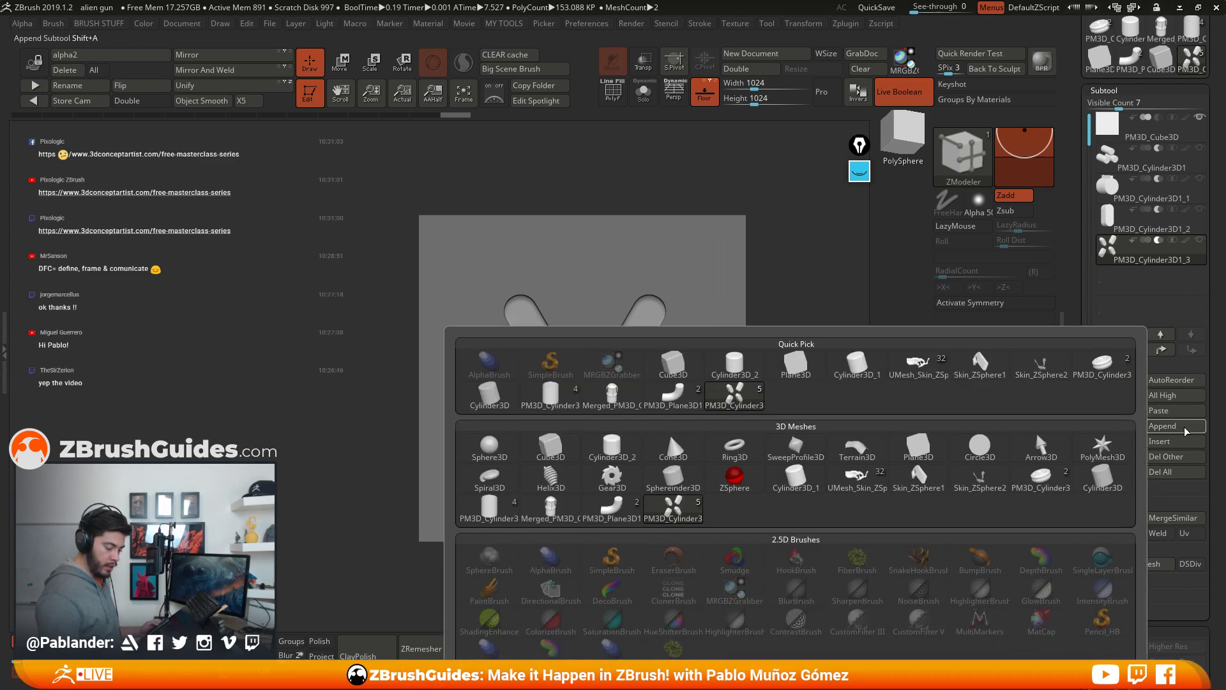
click(551, 447)
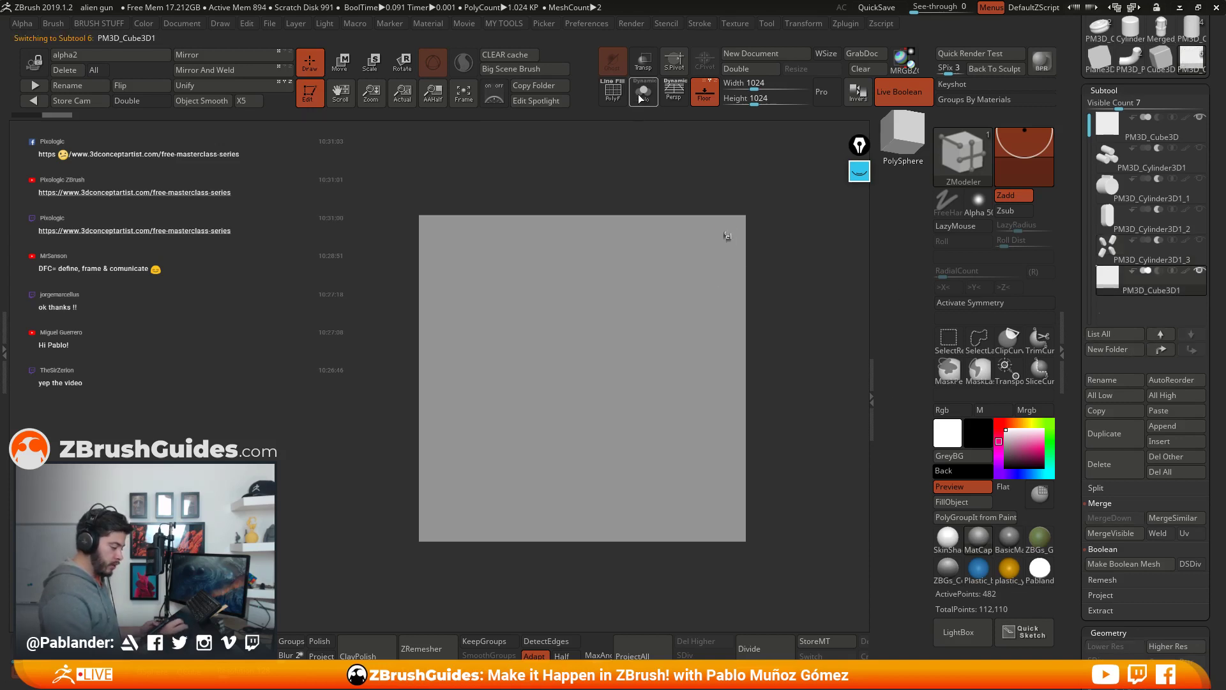
Step: Isolate the appended cube with its wireframe shown and reinitialize it as a low-resolution QCube
key(alt+s)
alt+drag(808, 350, 691, 353)
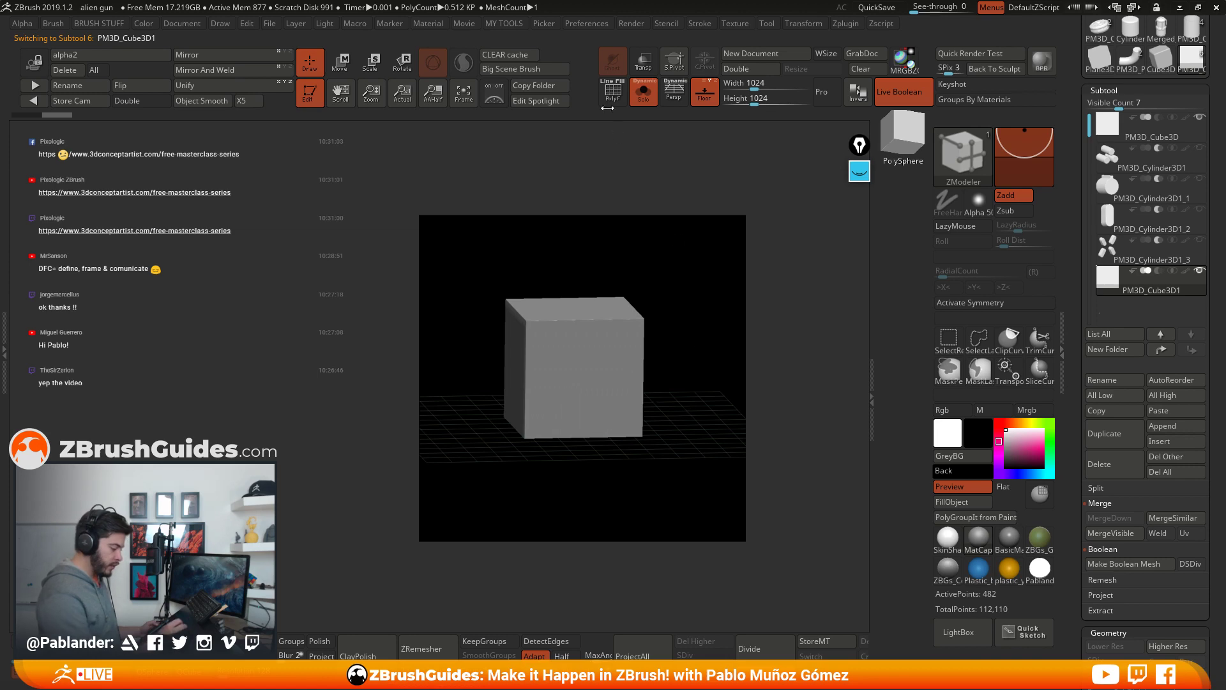
key(shift+f)
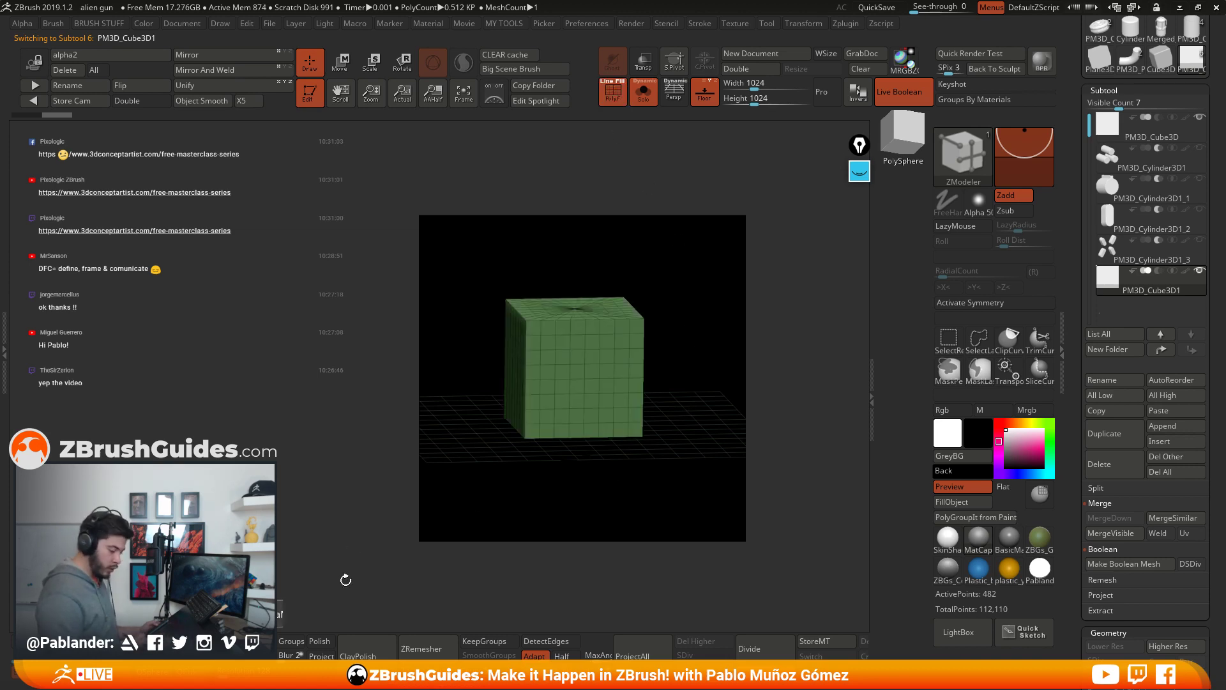
drag(1071, 444, 1084, 210)
click(1105, 317)
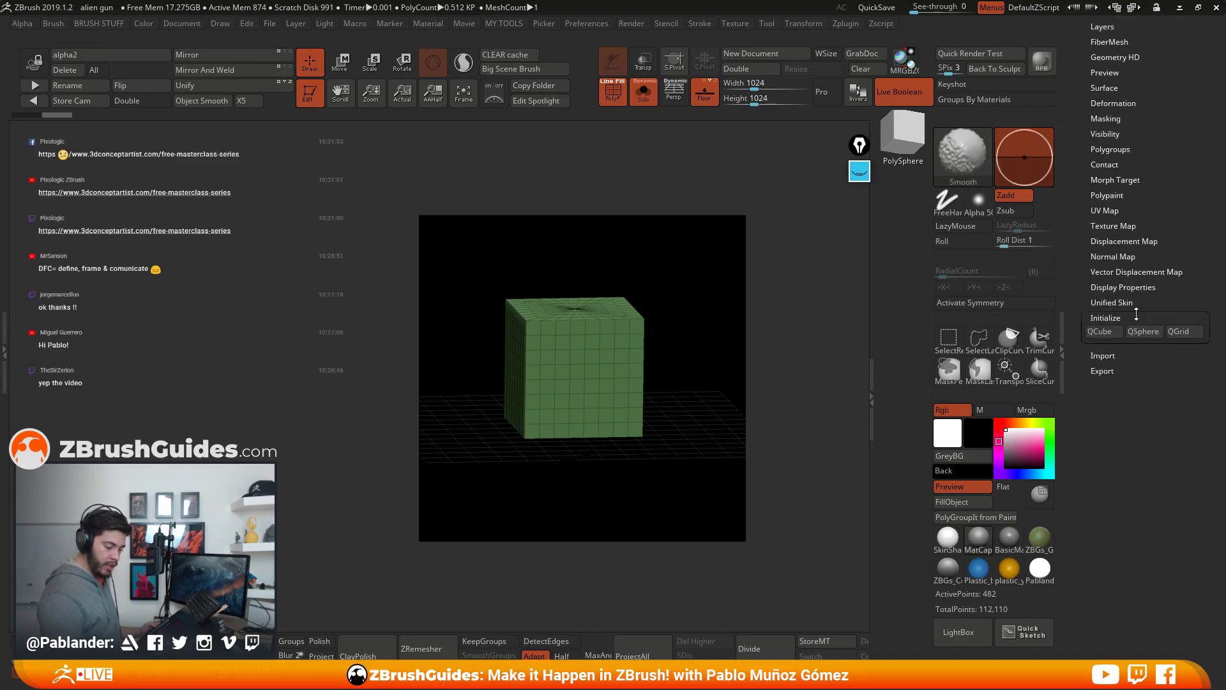
click(1108, 333)
drag(678, 417, 695, 377)
key(f)
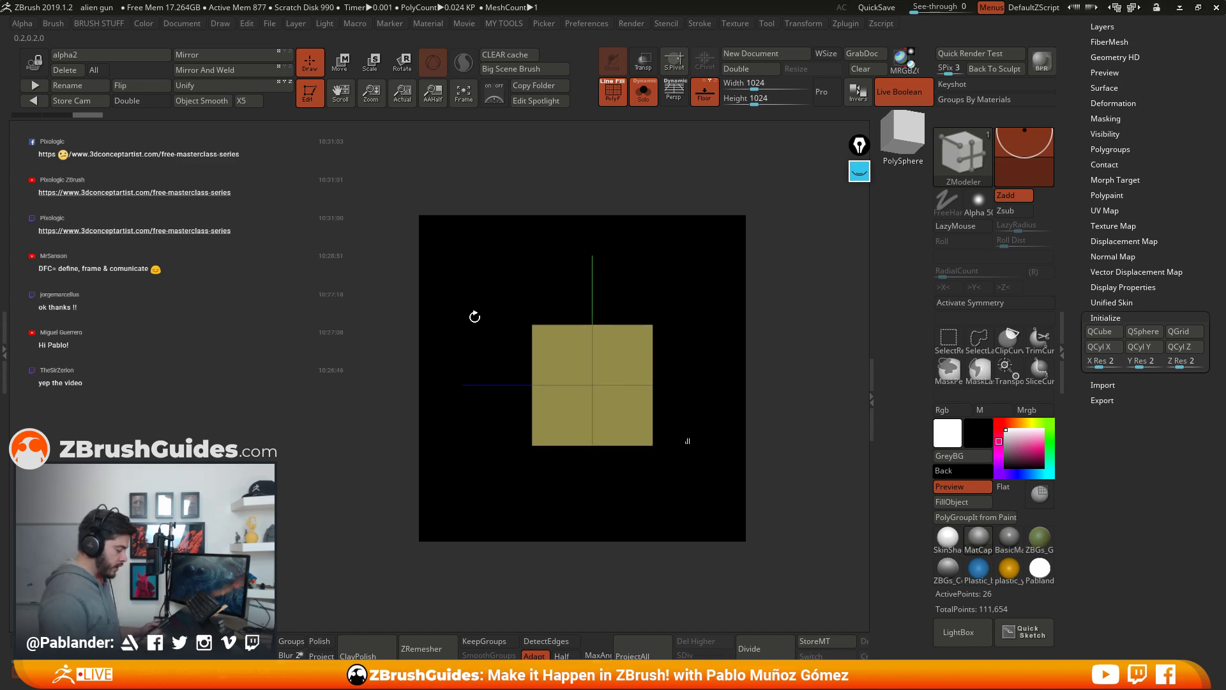
Step: Flatten the QCube vertically and lengthen it along Z into a low, wide block
key(w)
drag(544, 386, 743, 372)
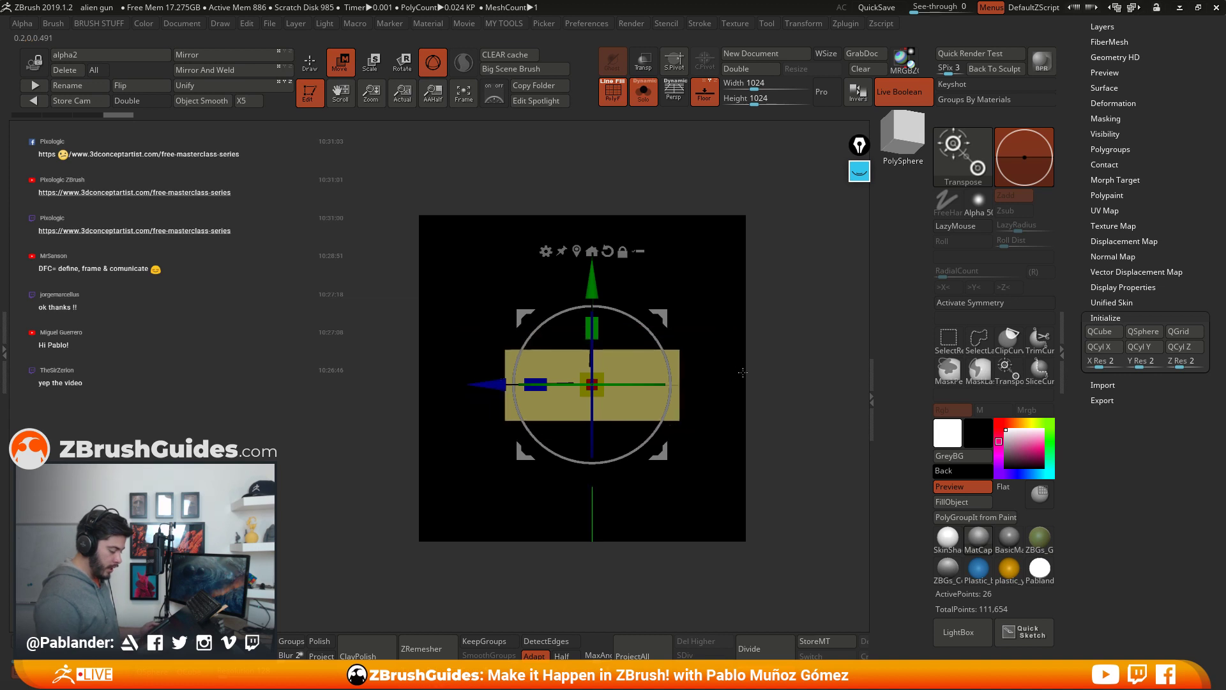
drag(535, 384, 601, 379)
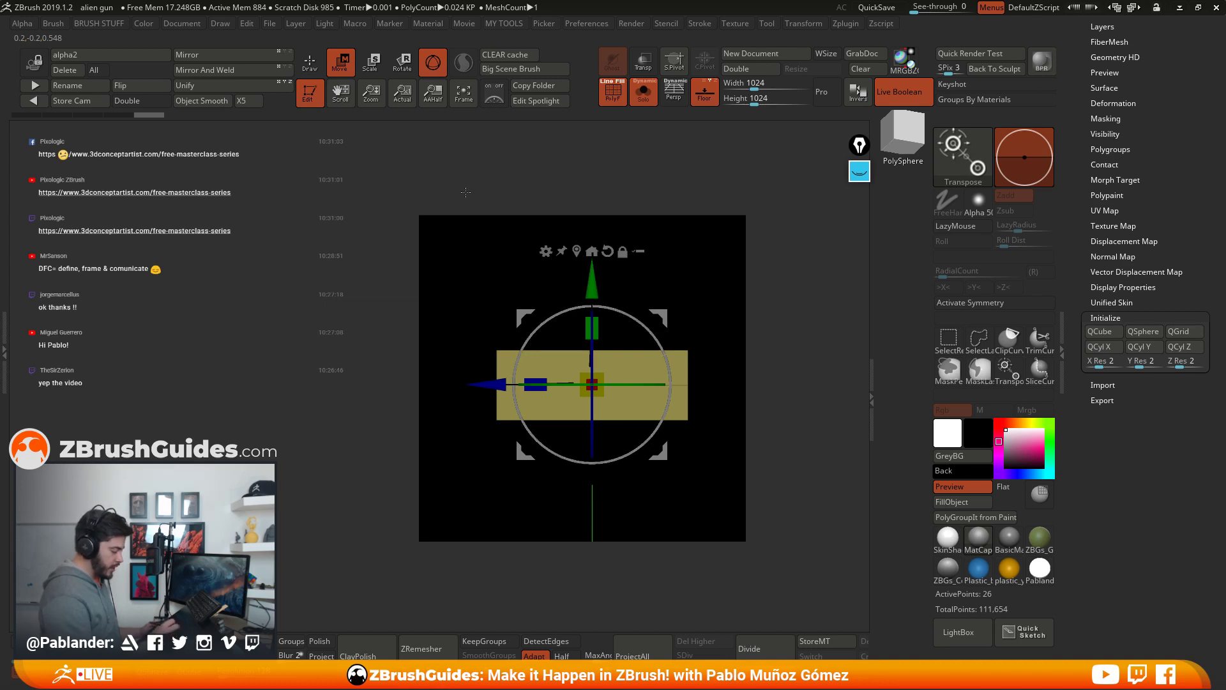
Step: Mask the block's lower half, scale the top along Z to about 0.725 to taper the ends, and clear the mask
key(q)
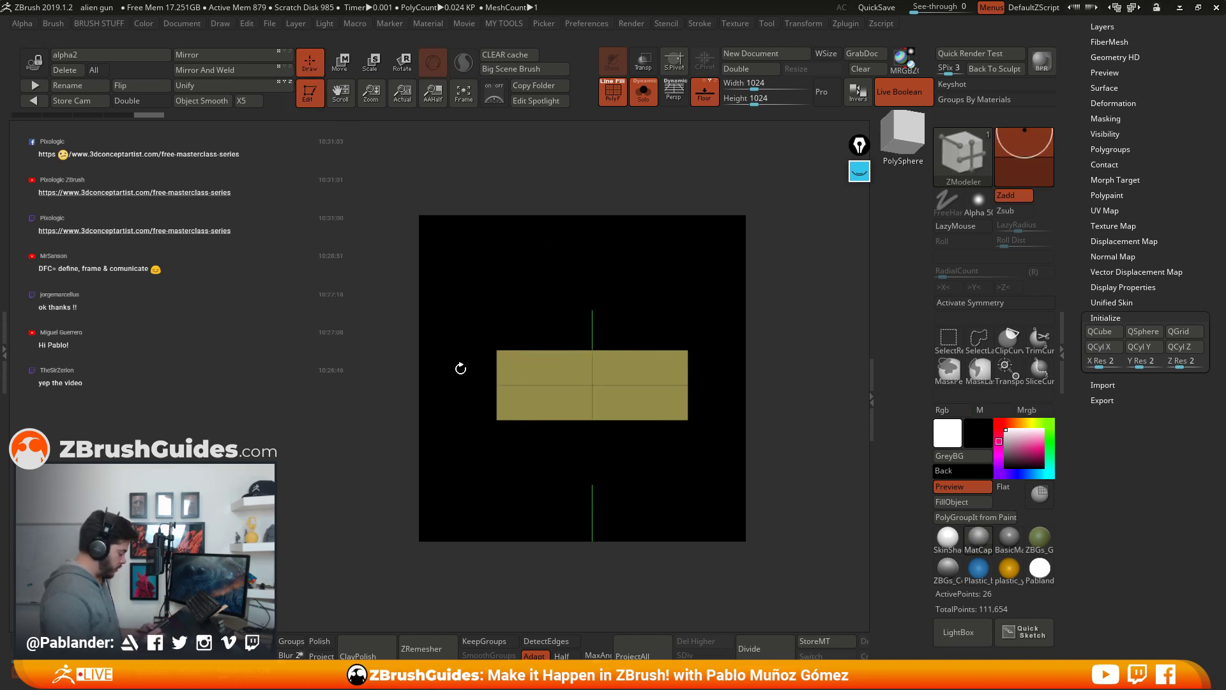
ctrl+drag(467, 311, 714, 385)
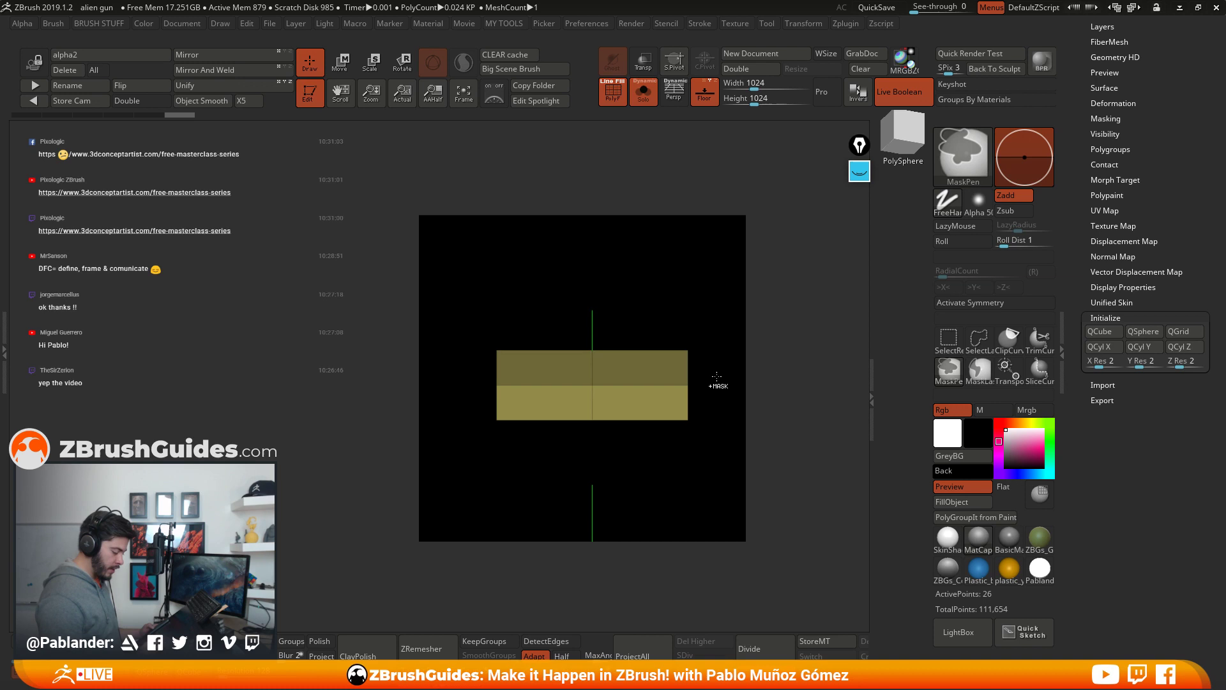
ctrl+click(707, 417)
key(w)
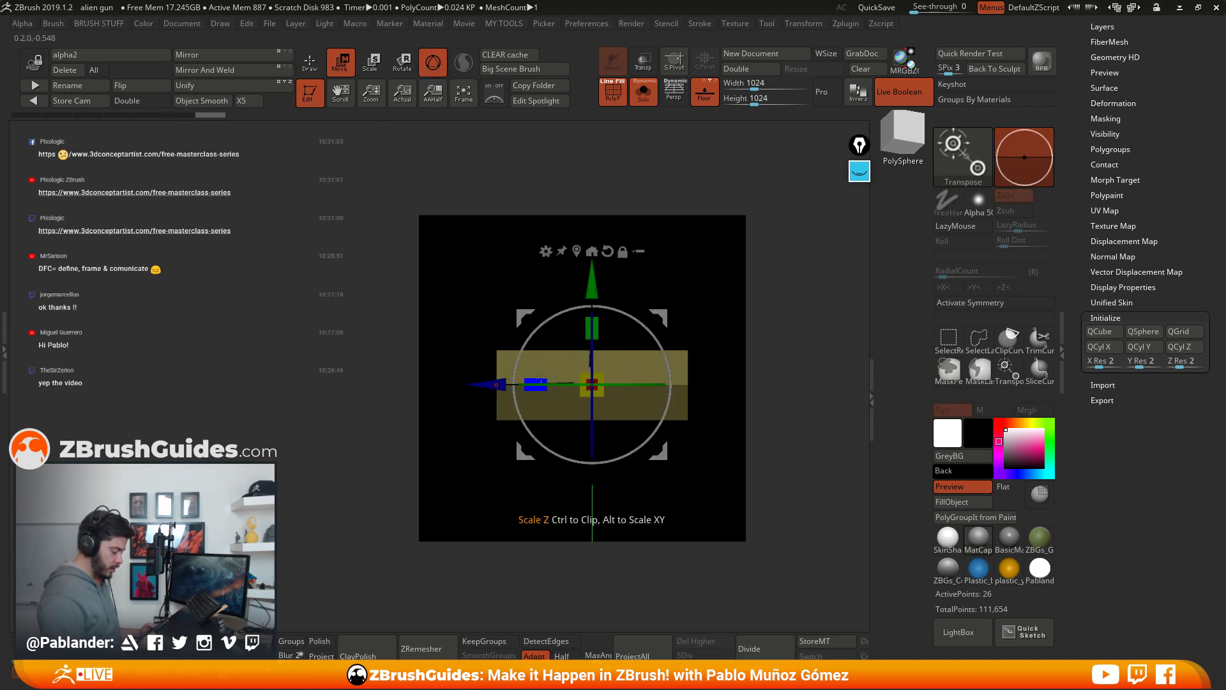
drag(541, 378, 560, 380)
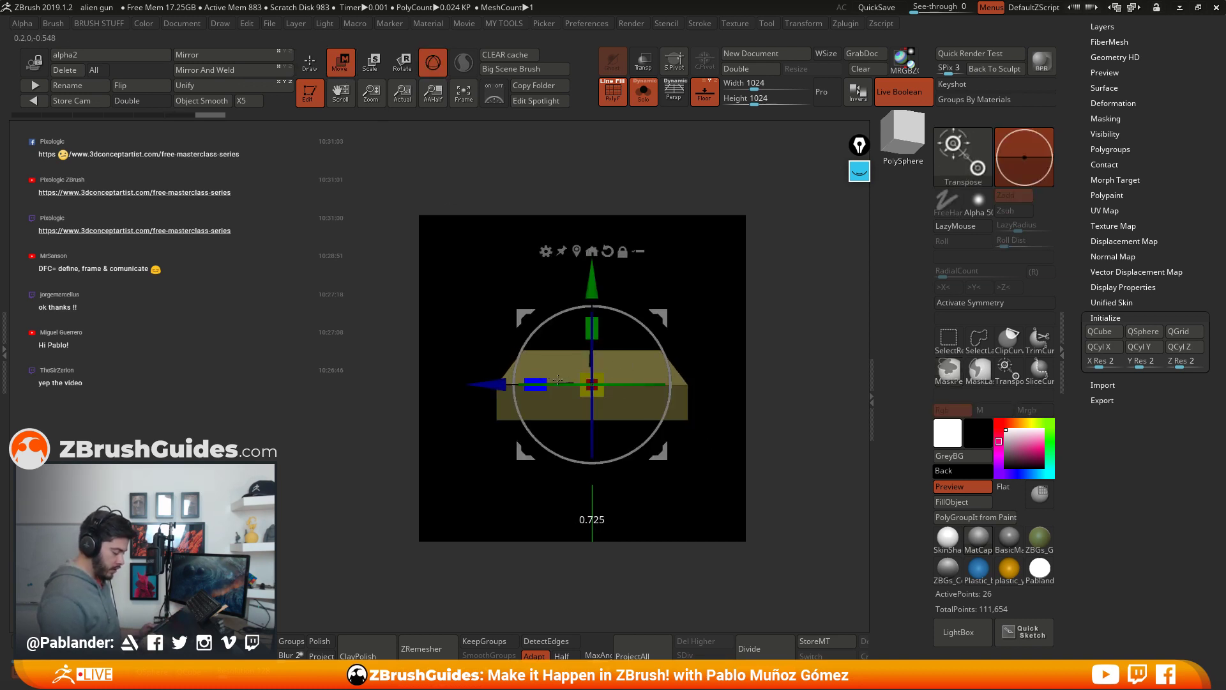
key(q)
ctrl+click(684, 307)
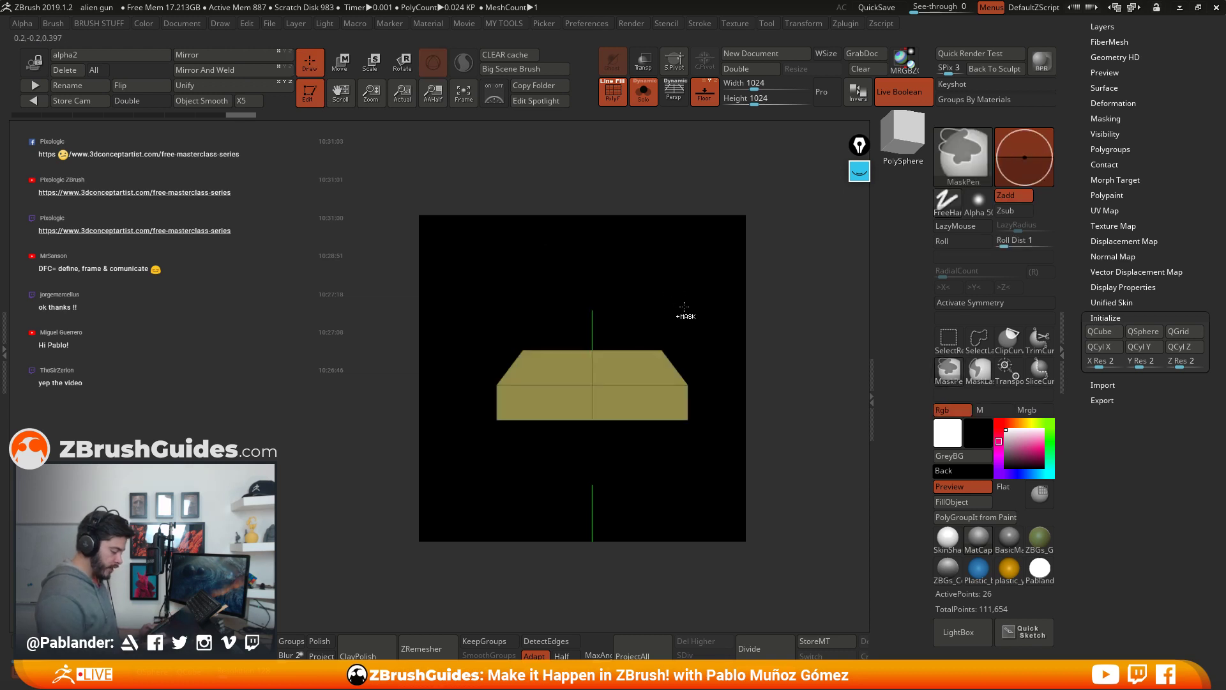
Step: Stretch the tapered block along X so its depth roughly matches its length
key(b)
key(z)
key(m)
mouse_move(684, 307)
mouse_down()
mouse_move(735, 346)
mouse_move(716, 335)
mouse_up()
key(w)
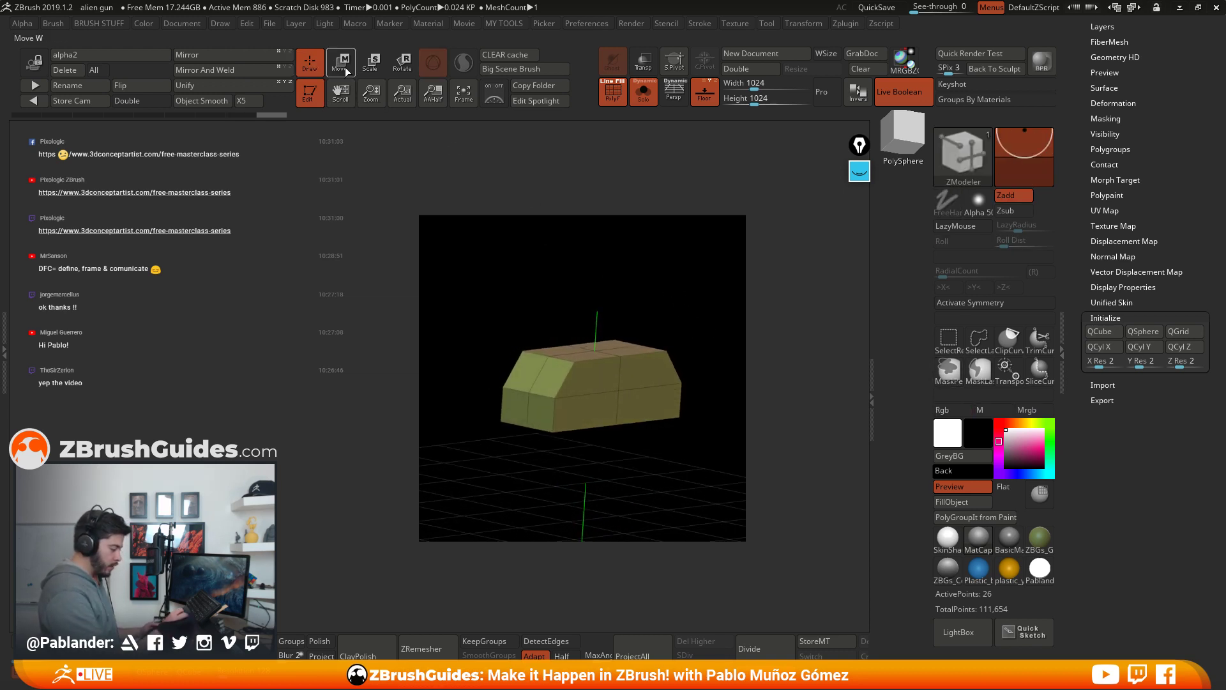
mouse_move(537, 370)
mouse_down()
mouse_move(639, 322)
mouse_move(709, 318)
mouse_up()
key(q)
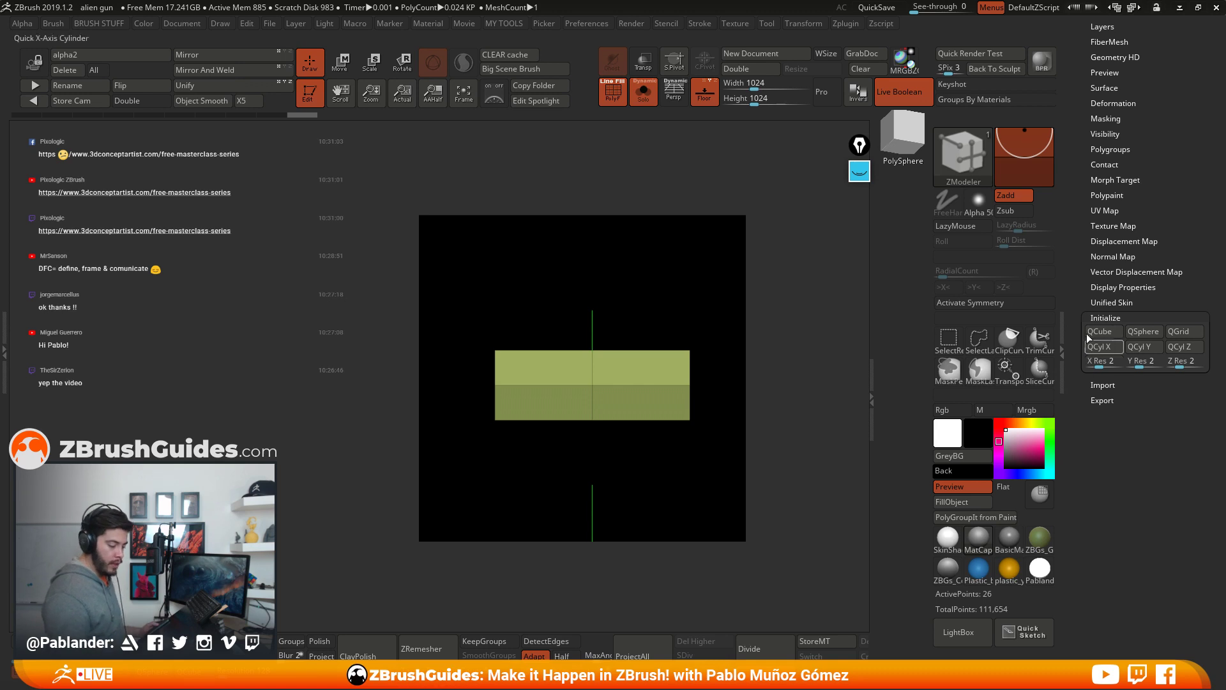
Step: Show the other visible subtools again and move the tapered block along X until it sticks out of the large cube's side
drag(1084, 72, 1086, 442)
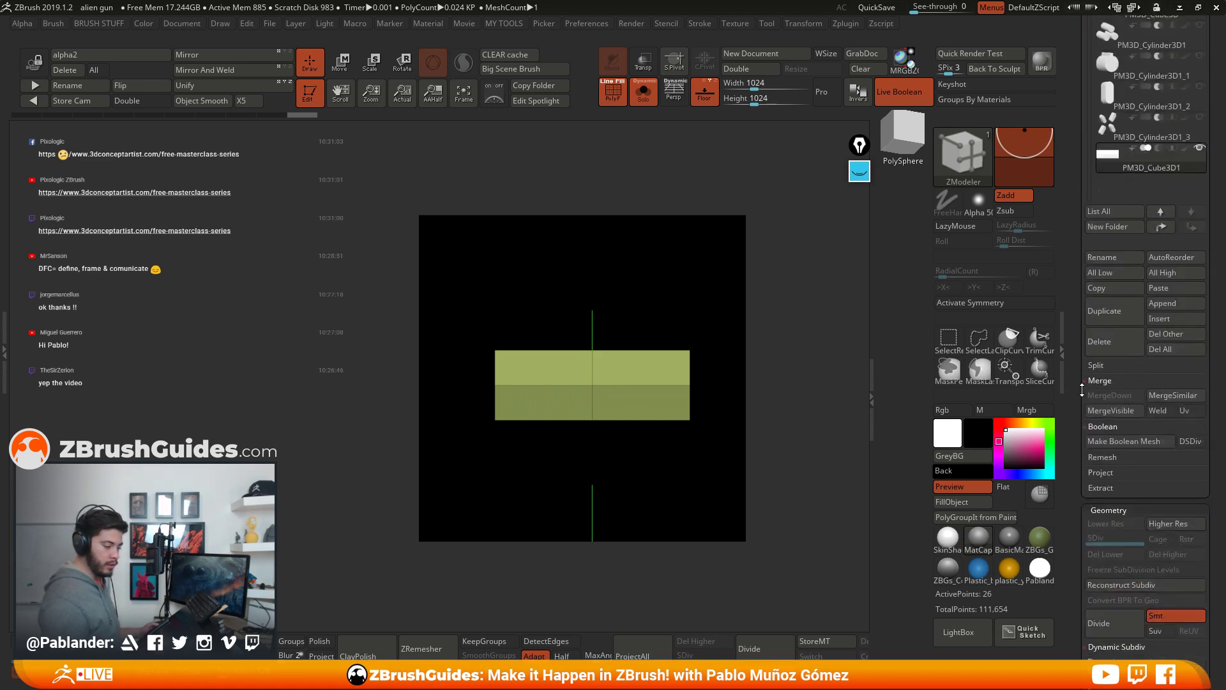
click(644, 92)
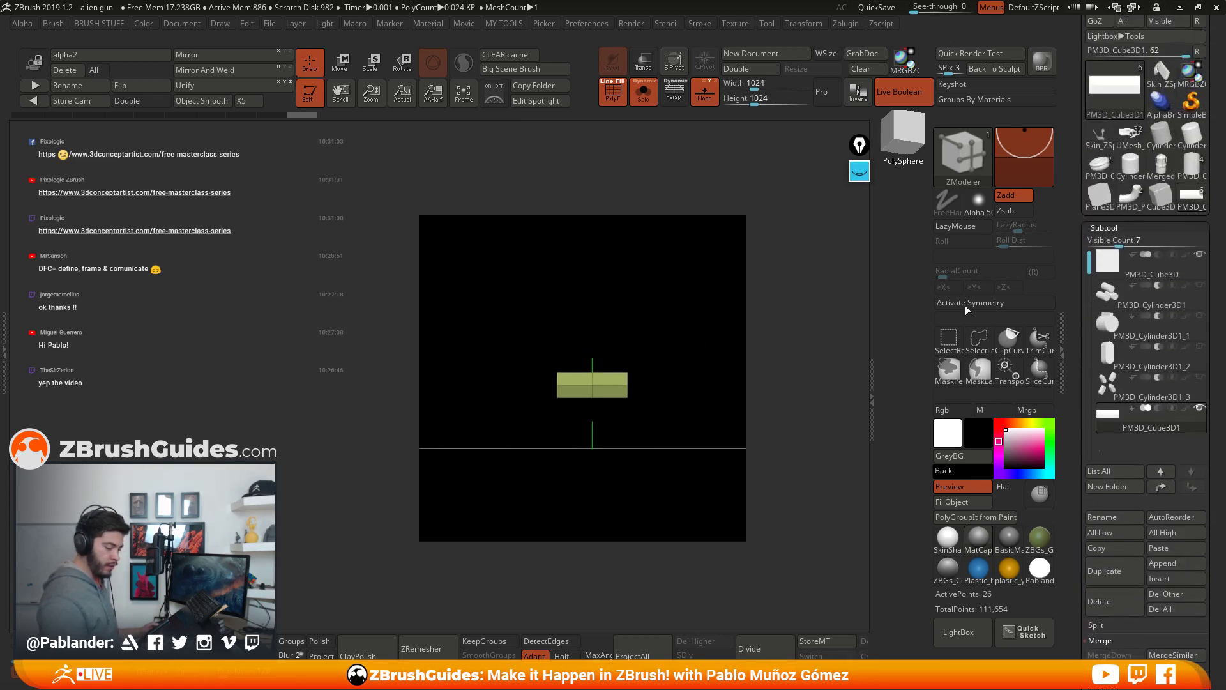
click(648, 96)
drag(684, 288, 675, 294)
key(w)
drag(669, 383, 660, 349)
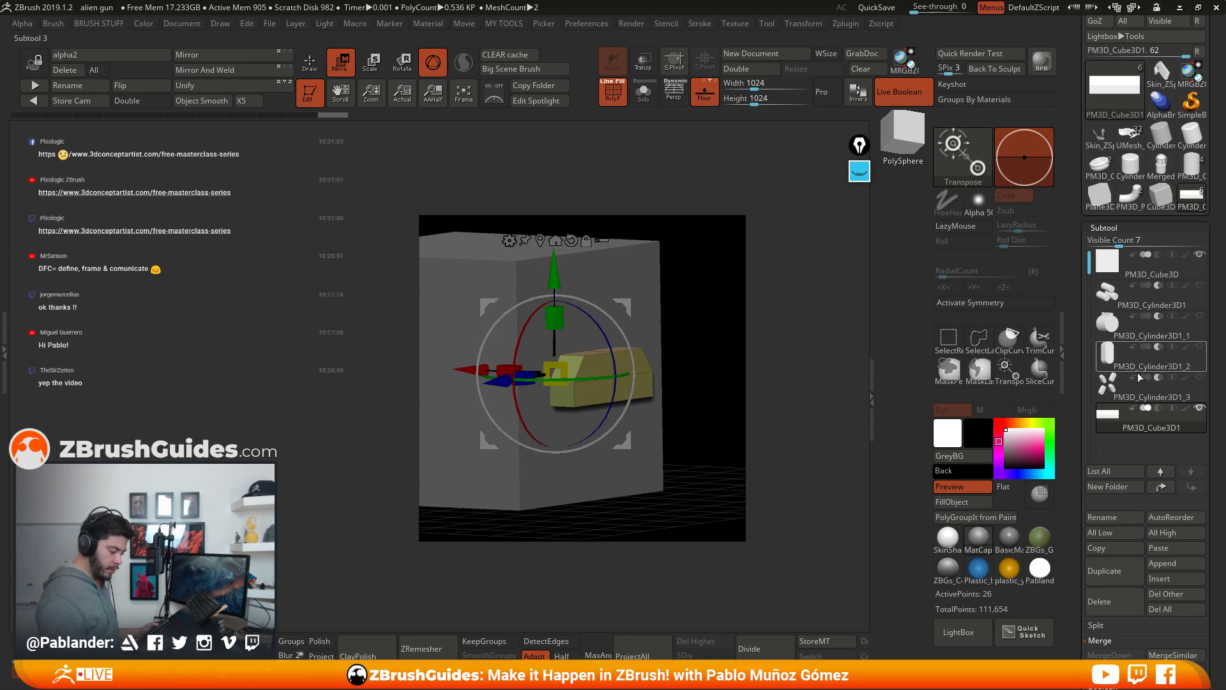
Step: Set the tapered block to Boolean subtraction and shift it along X to cut a recess into the large cube's side
mouse_move(1192, 412)
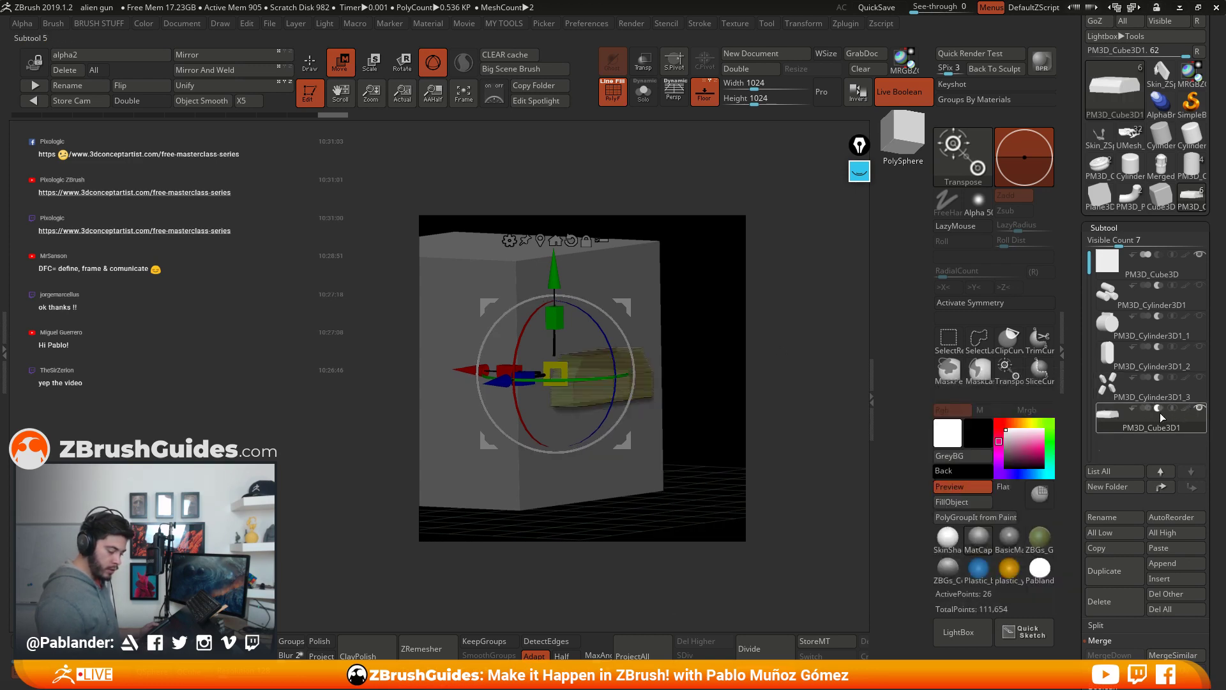
key(shift+f)
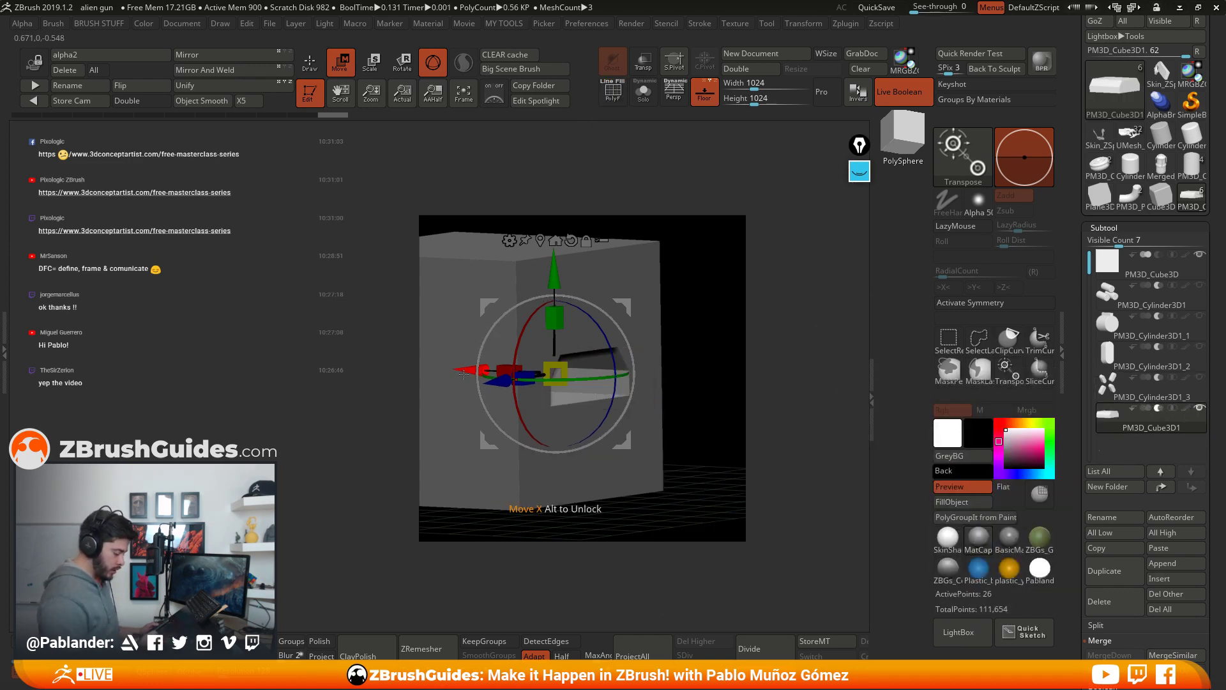
drag(465, 373, 540, 376)
drag(706, 446, 731, 447)
drag(698, 401, 706, 345)
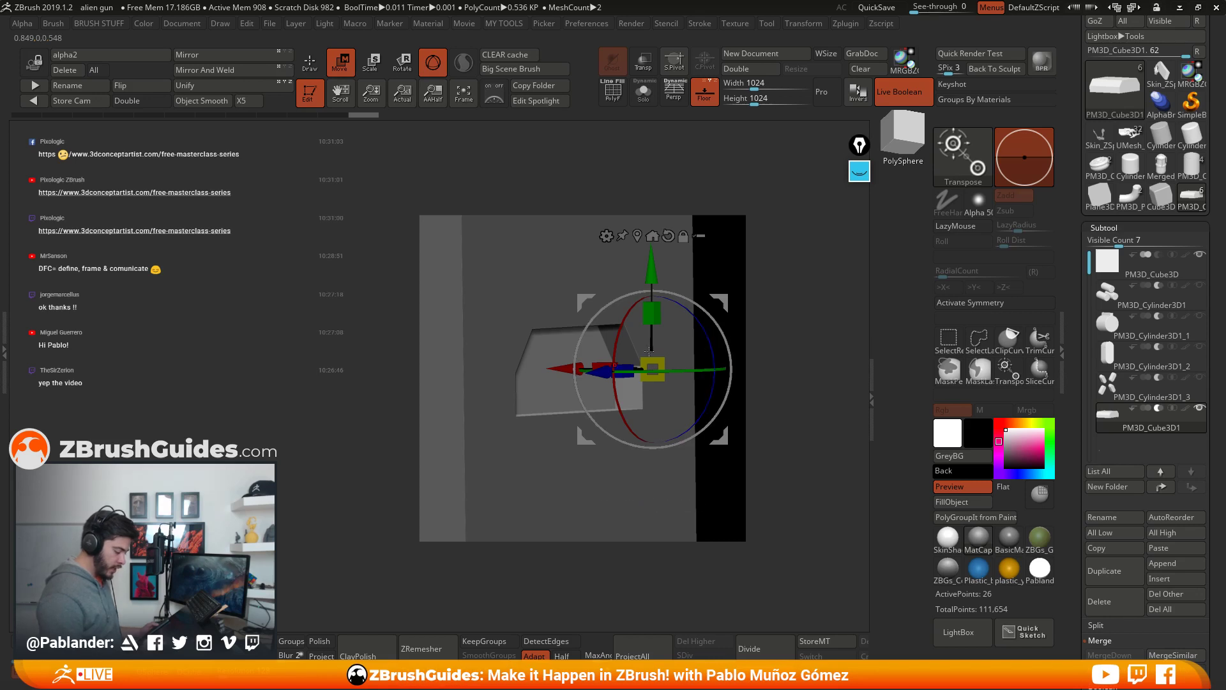
drag(568, 369, 496, 370)
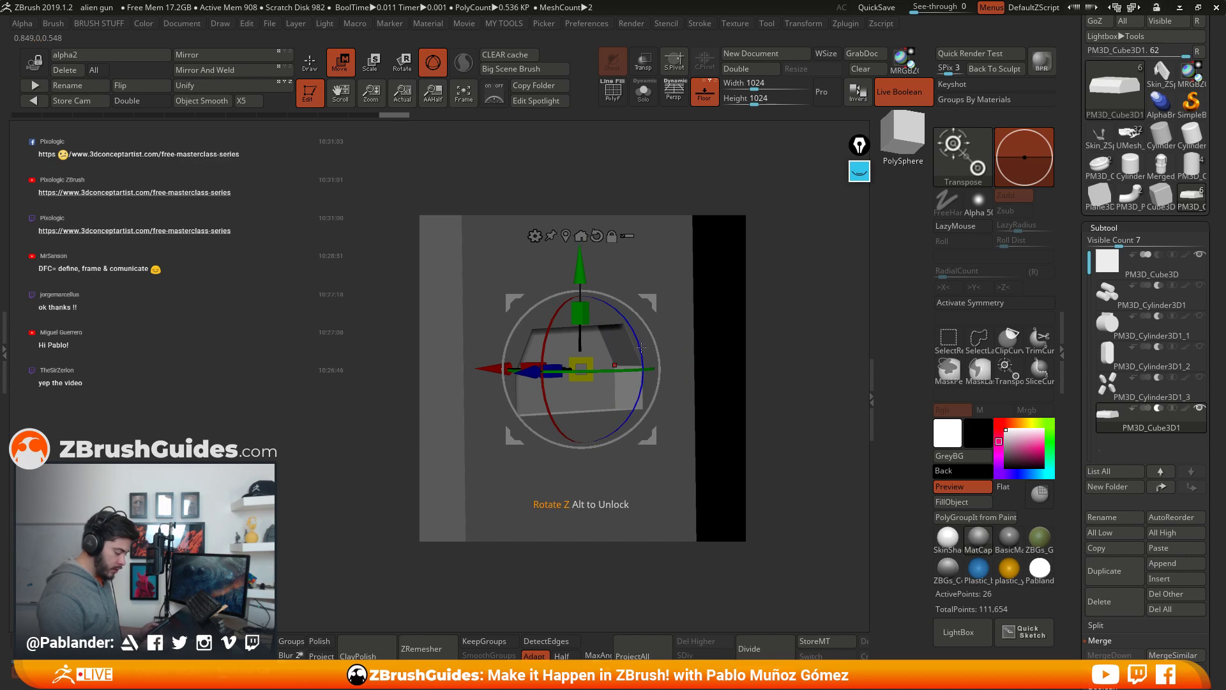
Step: Rotate the subtractive block about Z so the recess slopes inward, and reset the gizmo's orientation
drag(641, 347, 642, 384)
click(597, 235)
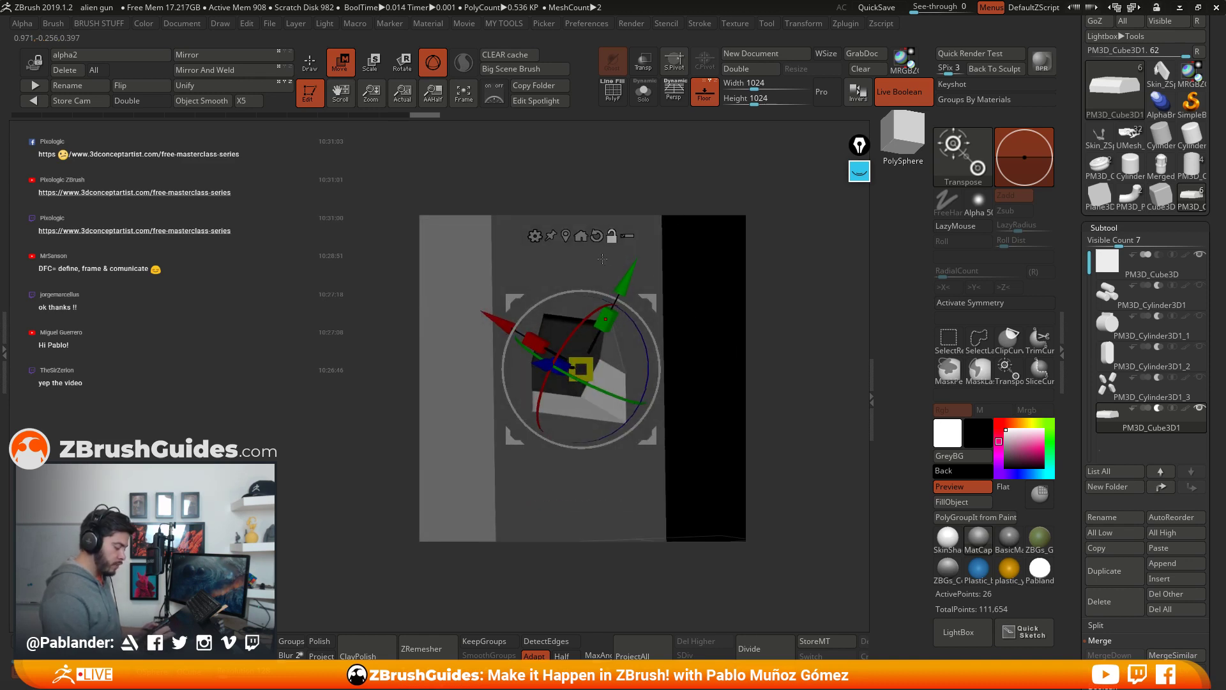
alt+right_drag(611, 237, 616, 256)
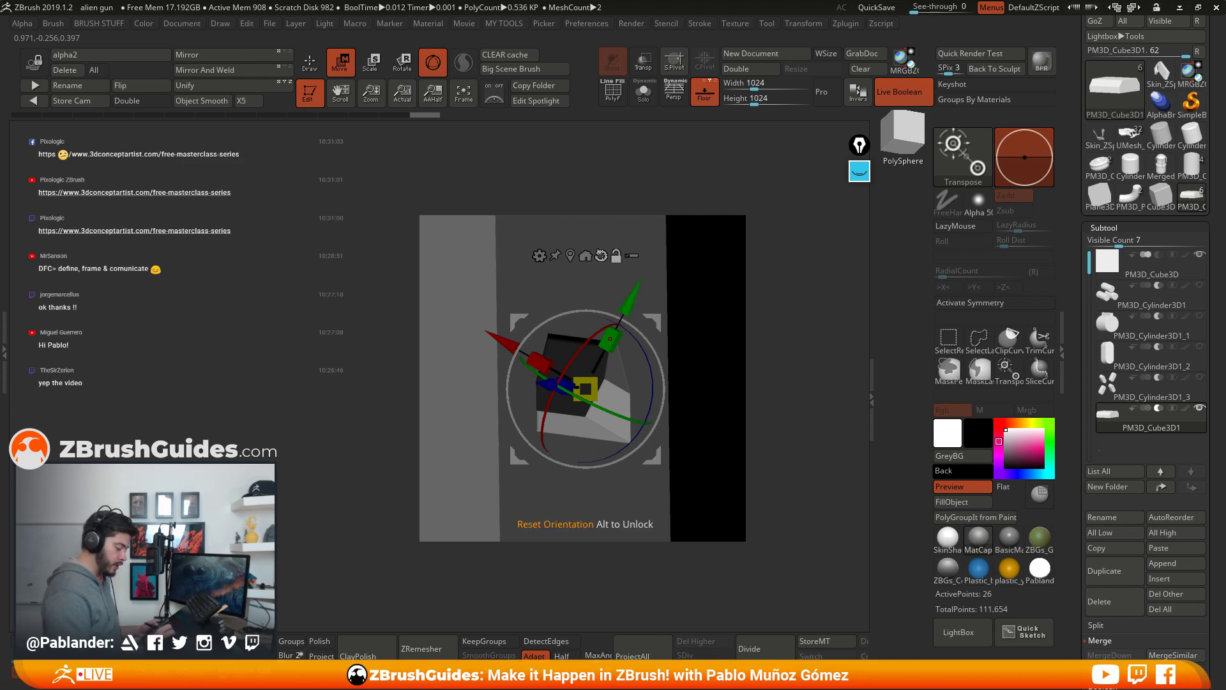
click(601, 256)
drag(492, 392, 499, 402)
drag(562, 300, 593, 262)
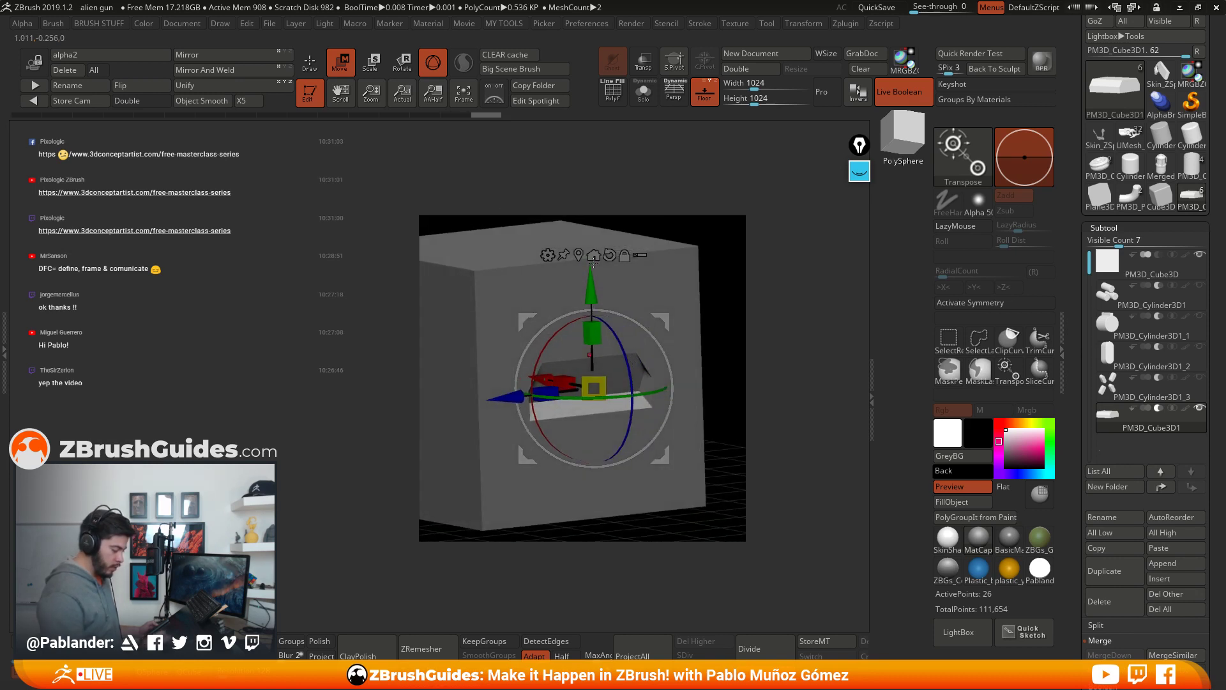
key(q)
mouse_move(733, 375)
shift+mouse_down()
mouse_move(702, 380)
mouse_move(677, 437)
shift+mouse_up()
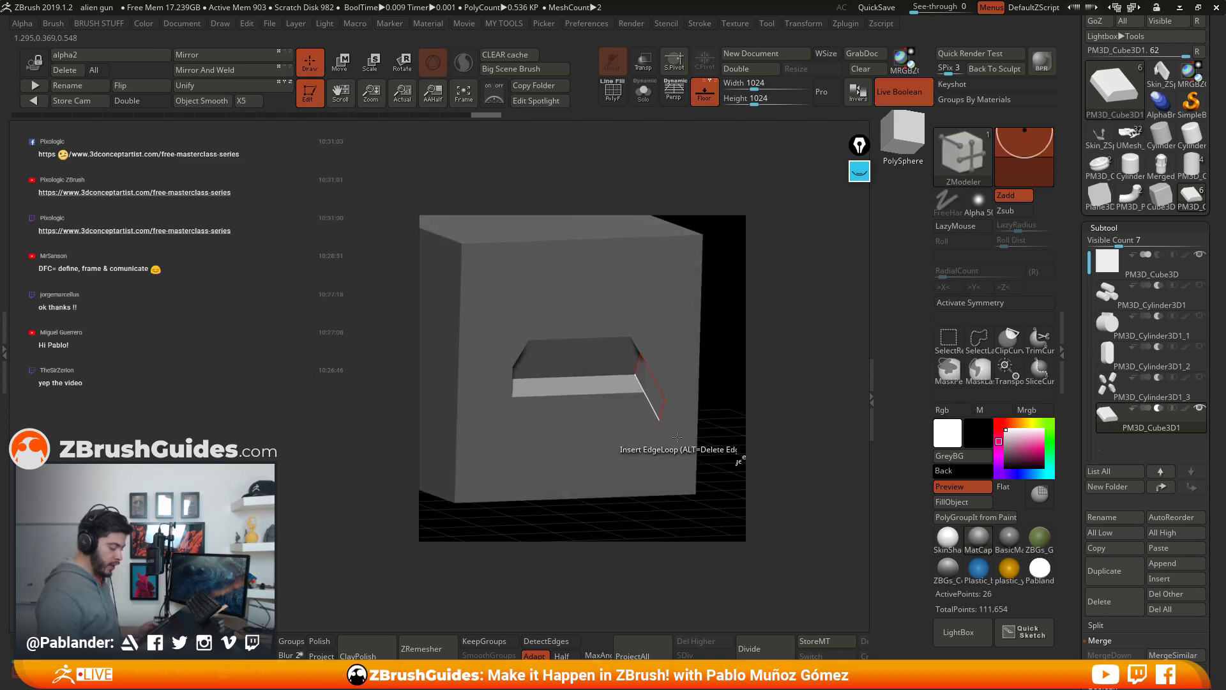
mouse_move(729, 401)
mouse_down()
mouse_move(703, 409)
mouse_move(741, 388)
mouse_up()
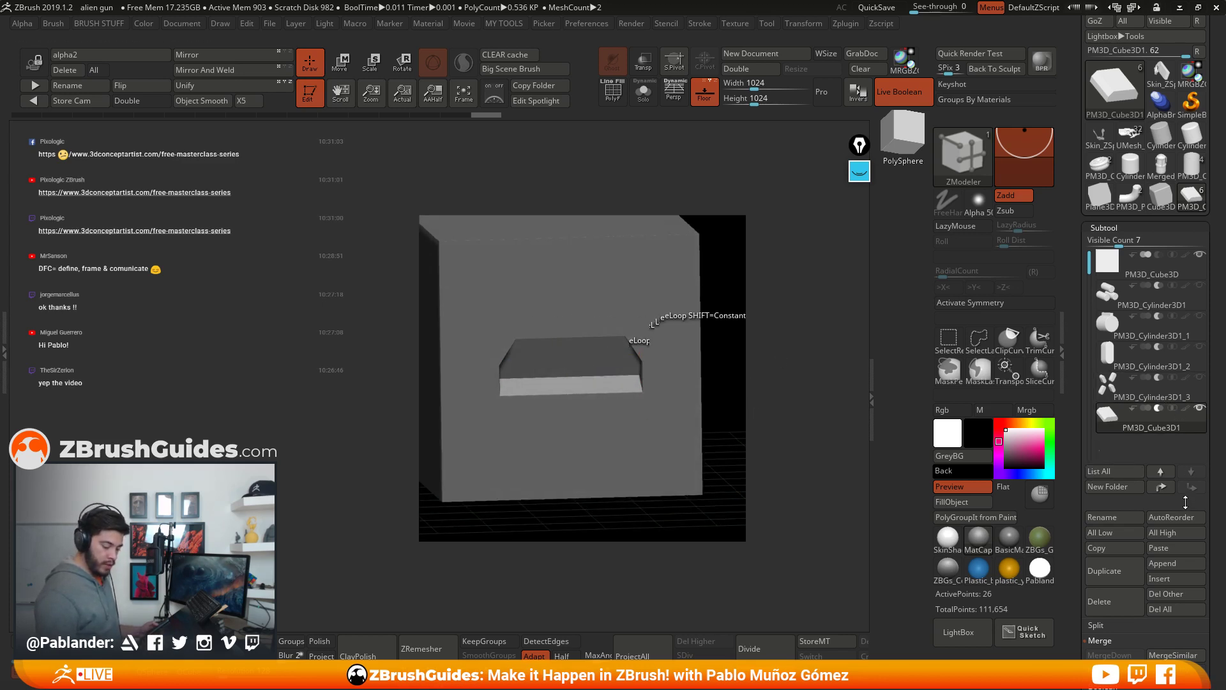
Step: Append a Cube3D as a new subtool after the tapered subtractive block and select it
click(1164, 275)
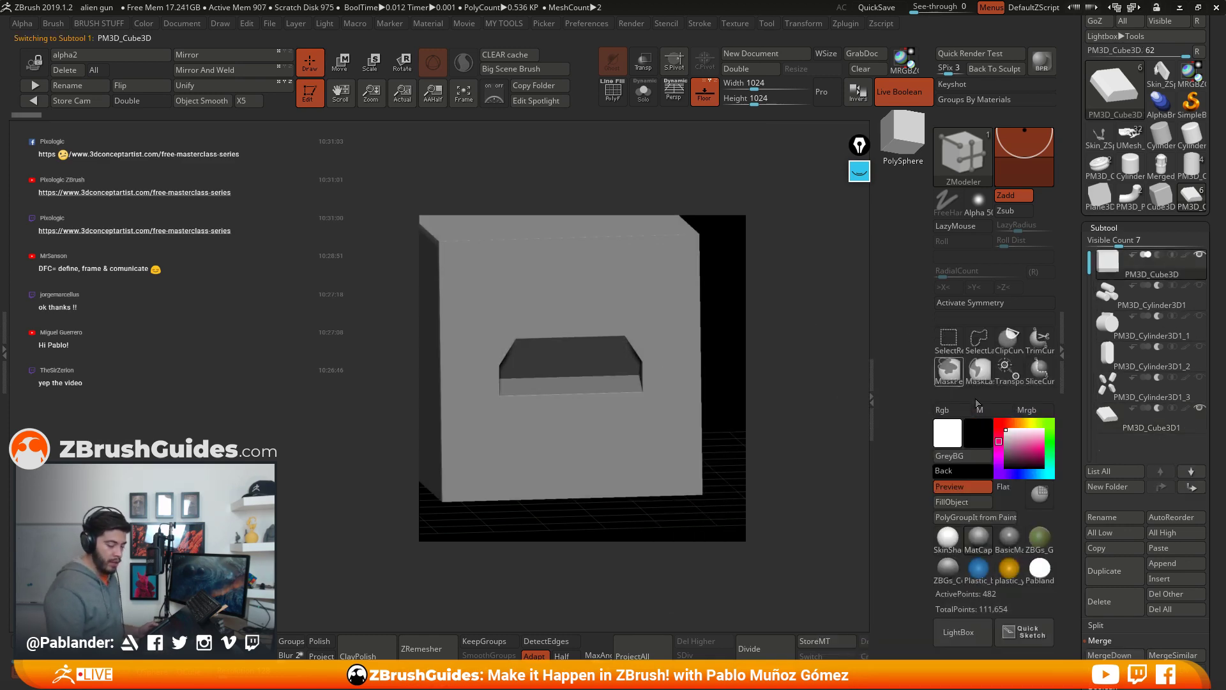
mouse_move(1143, 278)
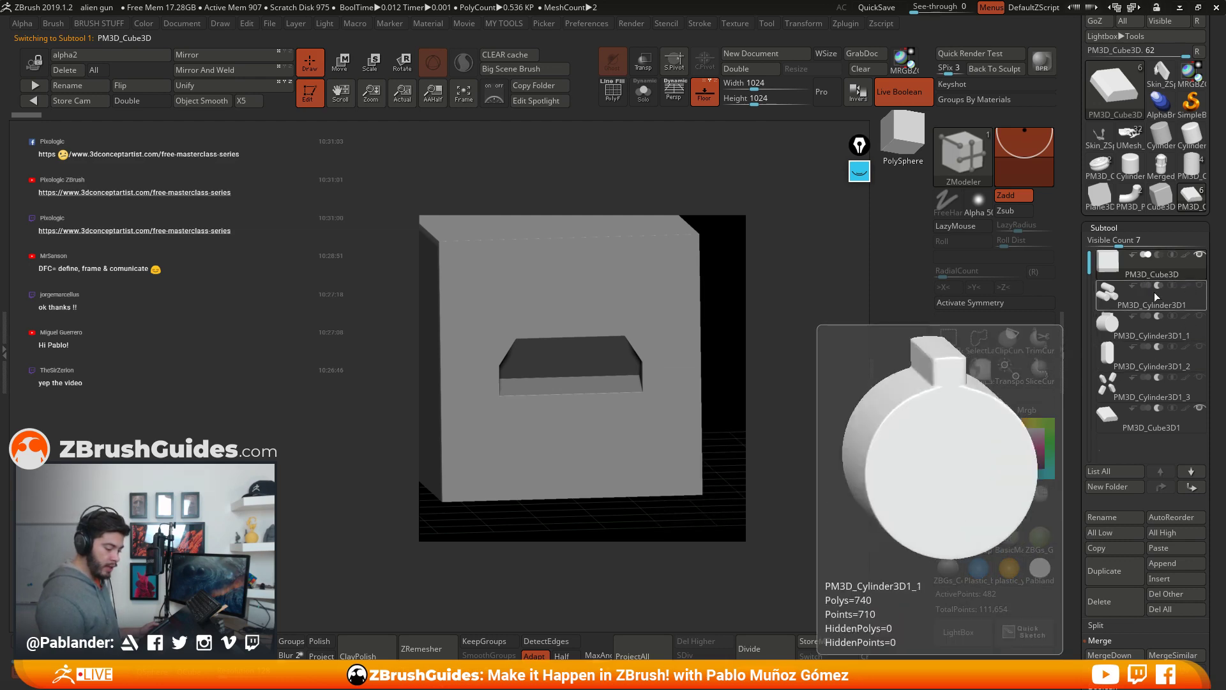
mouse_move(1185, 425)
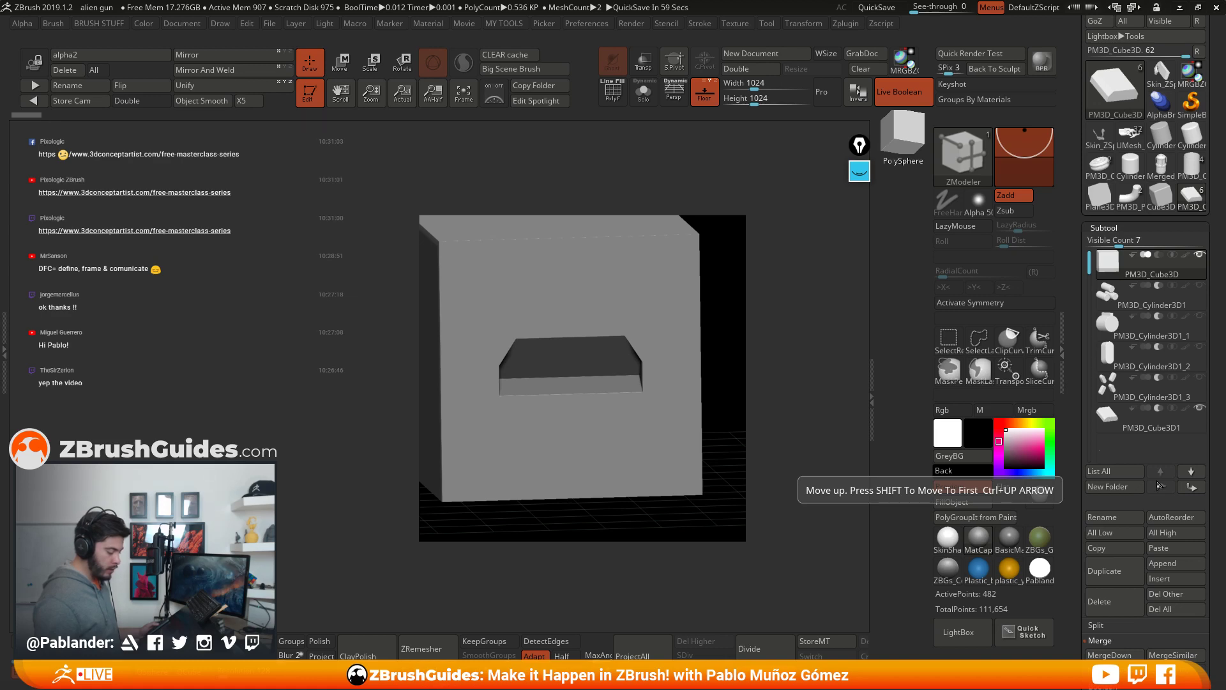
click(1167, 429)
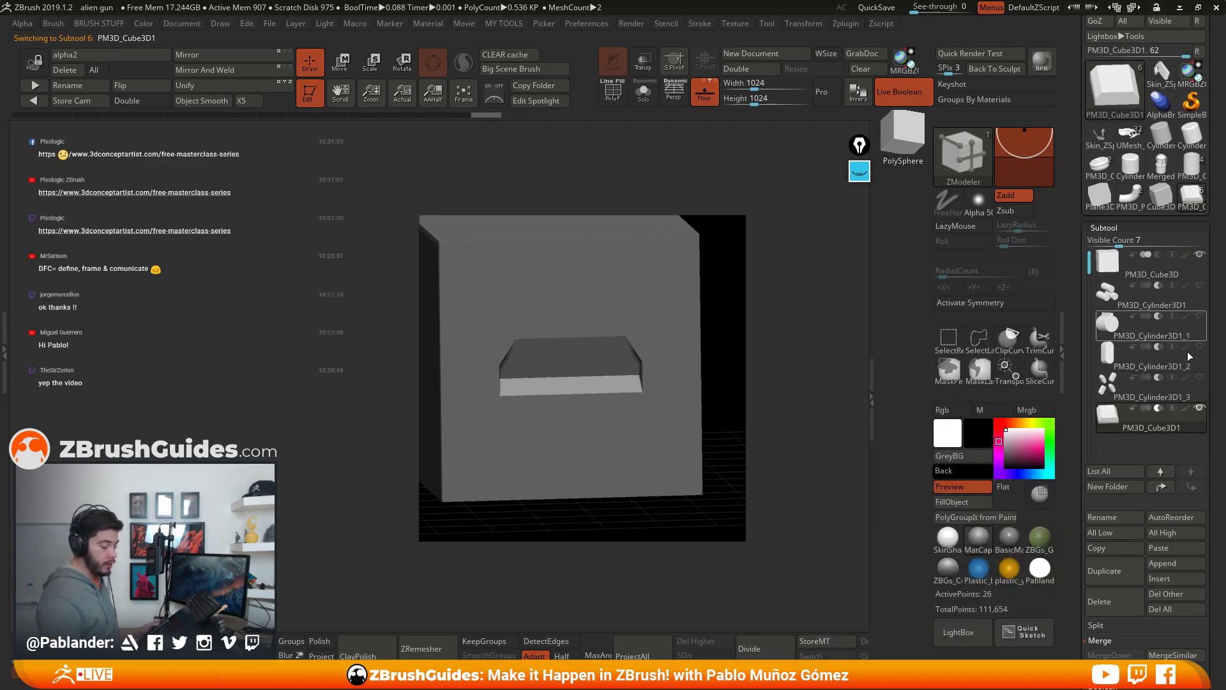
click(1174, 563)
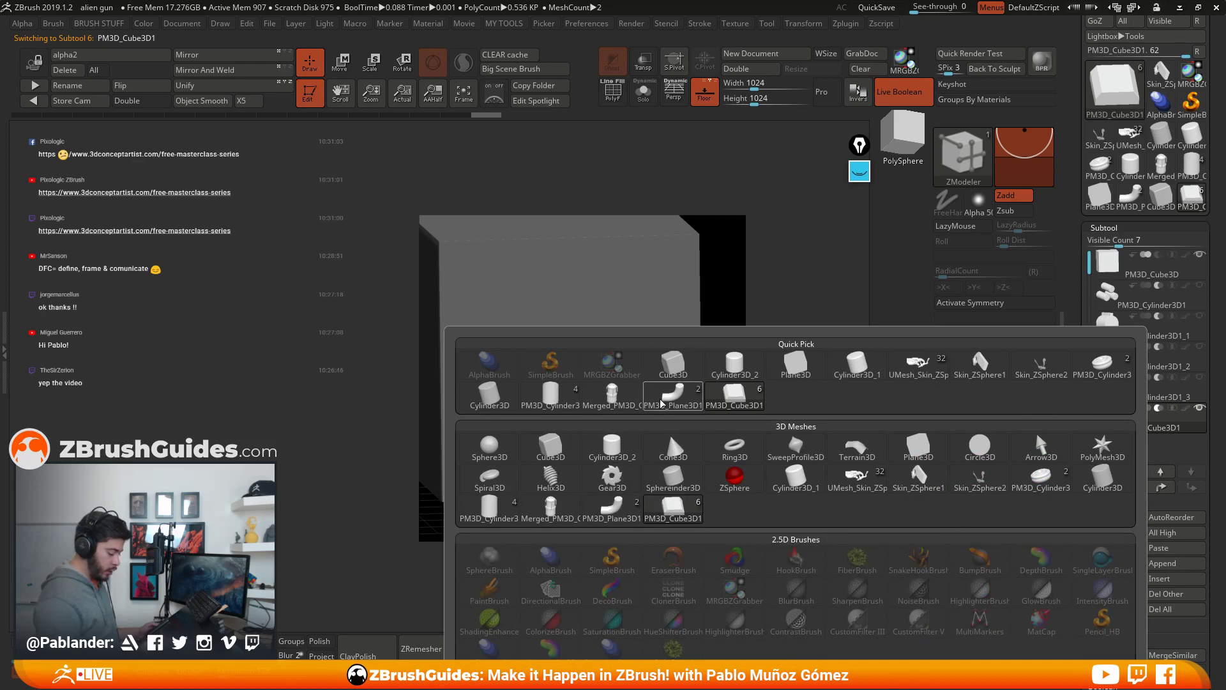
click(673, 362)
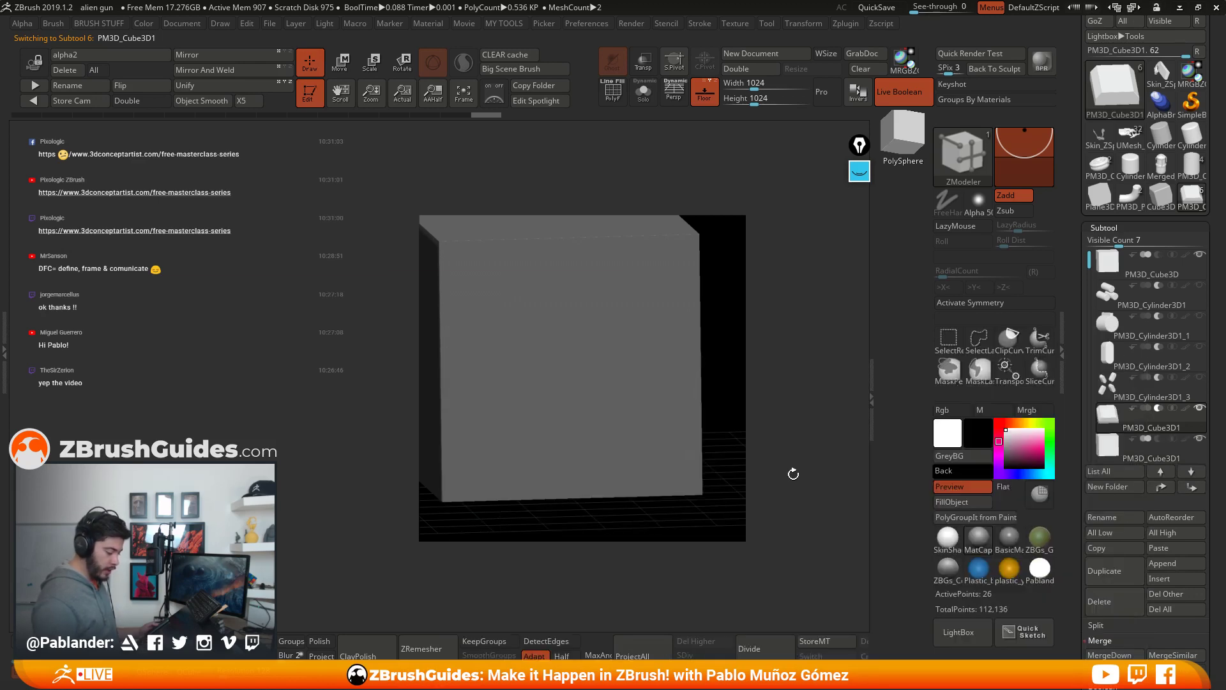
click(1139, 456)
Step: Reduce the appended cube to a small low-poly cube hidden inside the large cube, checking it in Solo mode
ctrl+right_drag(642, 383, 705, 382)
click(643, 93)
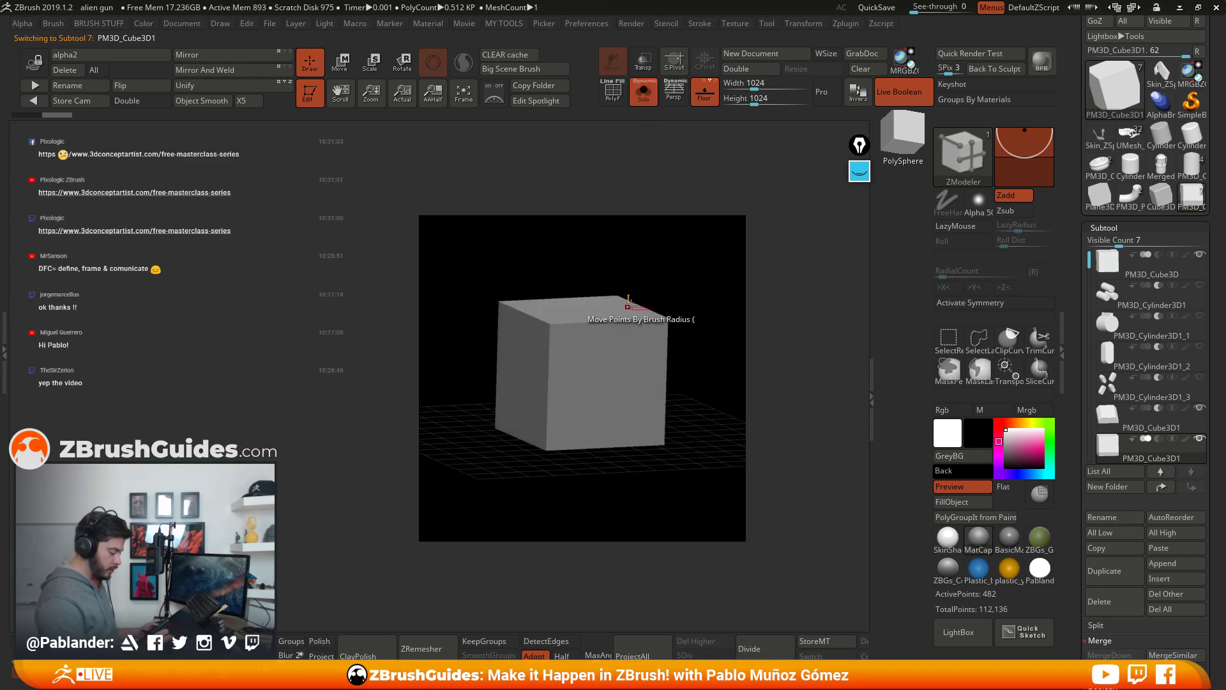
click(644, 91)
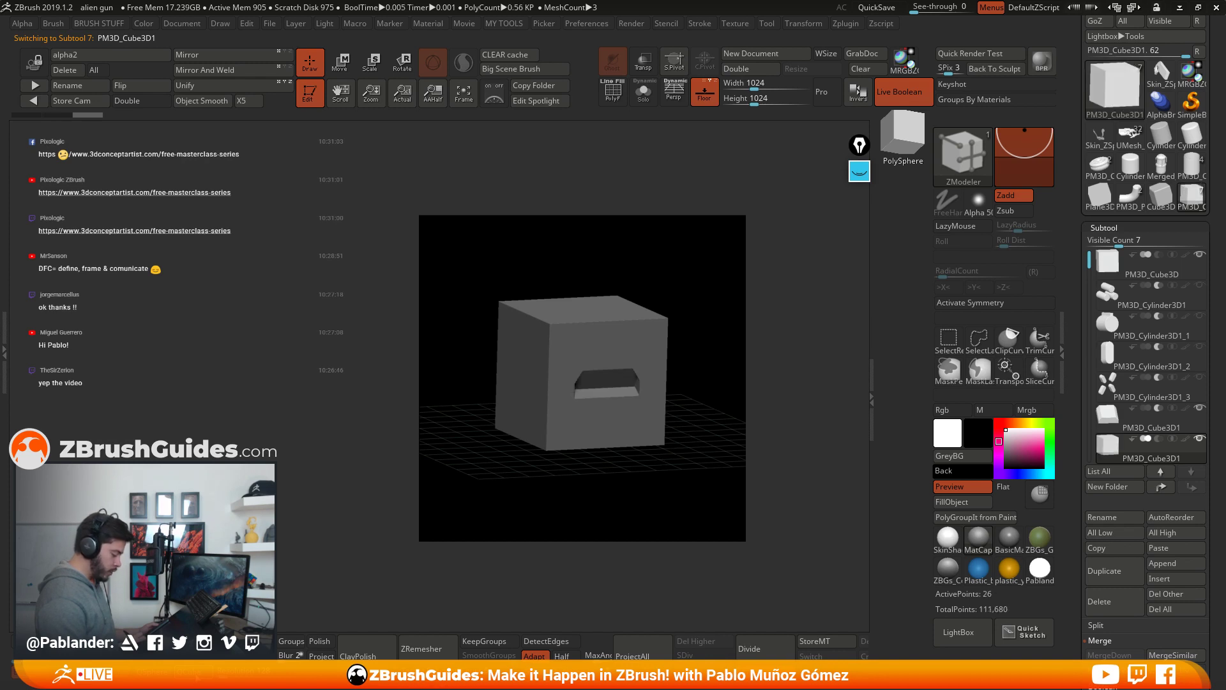
click(644, 92)
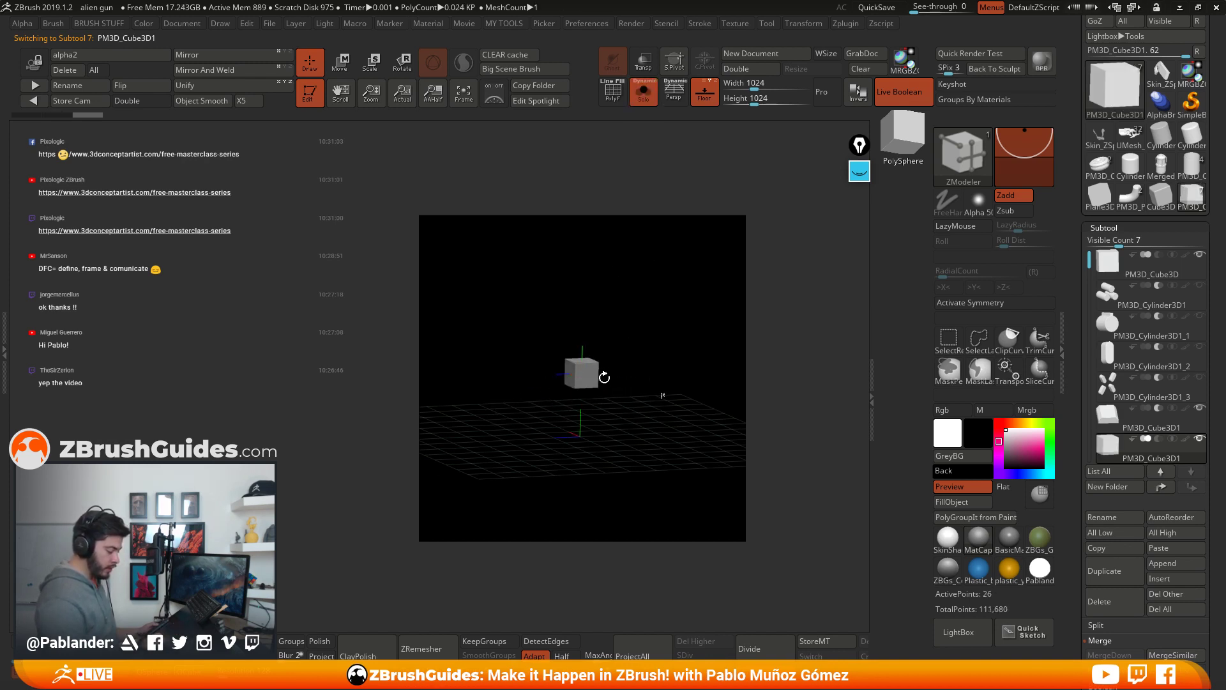
click(644, 91)
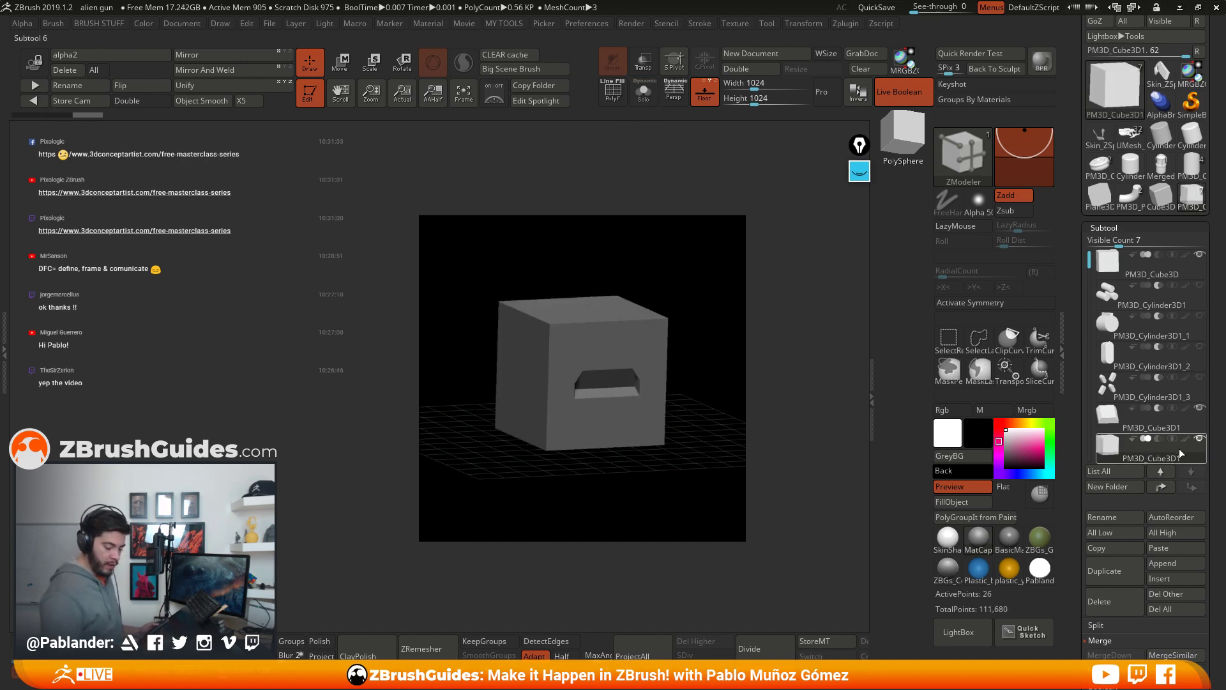
Step: Rename the appended cube subtool as DUMMY
click(1115, 516)
text(DUMMY)
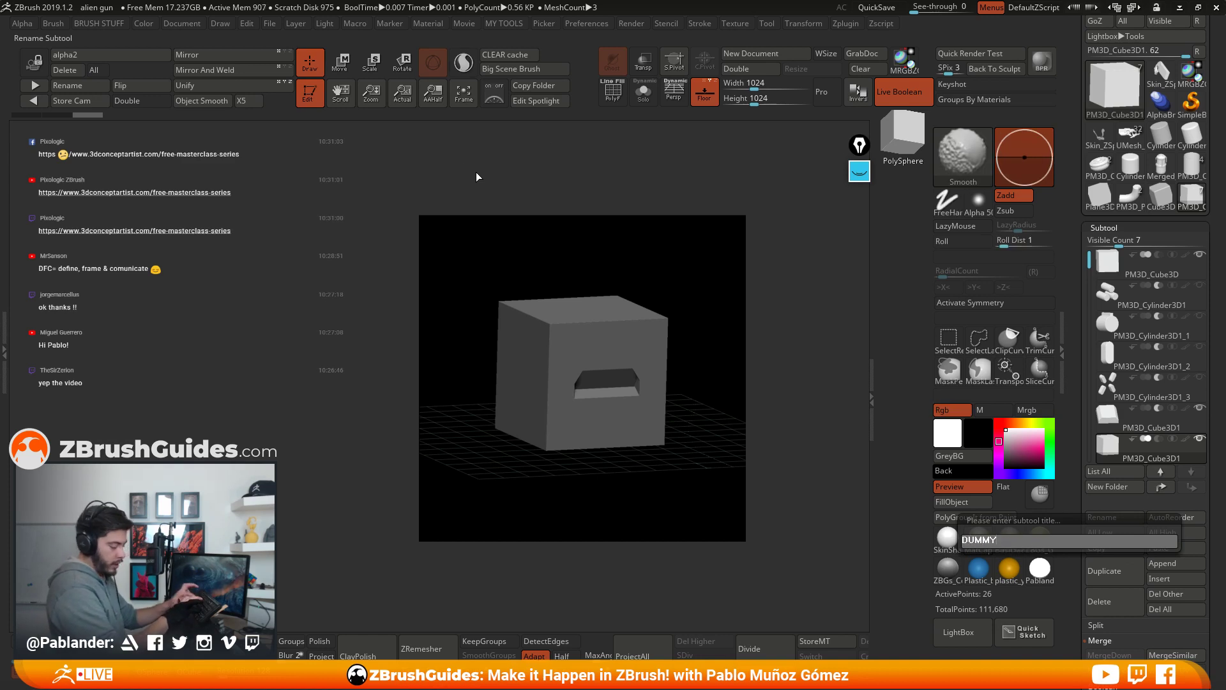
key(Return)
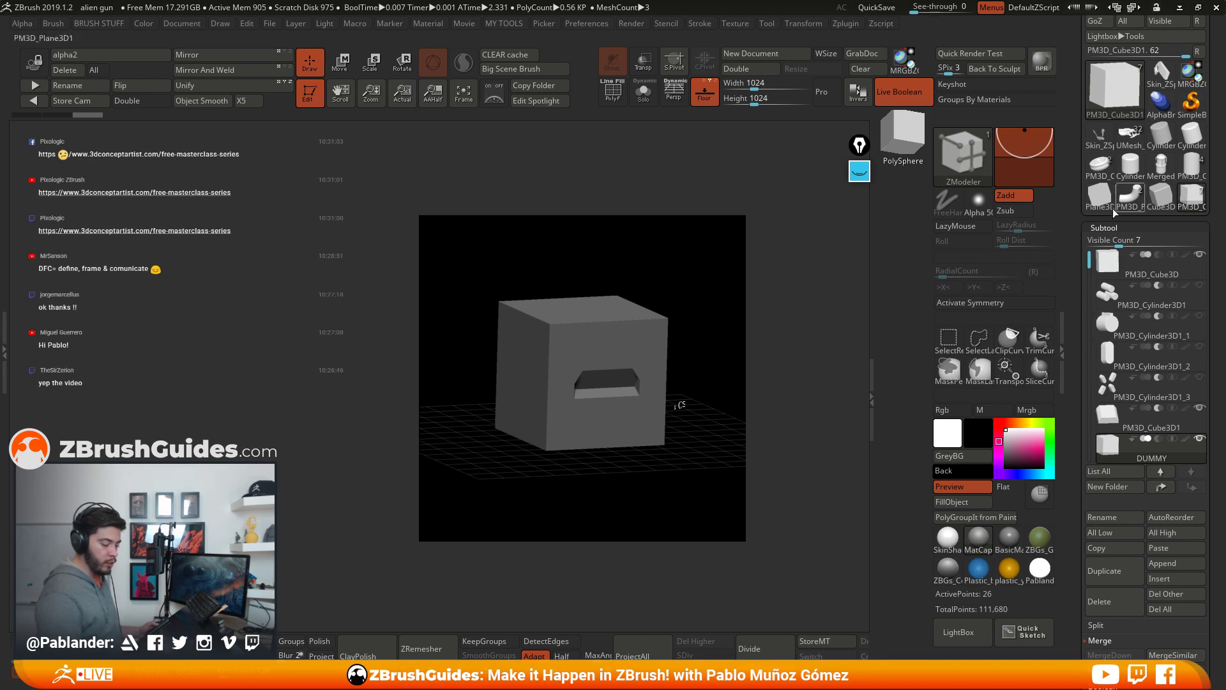
Step: Insert the Fasteners_18 bolt from the IMM ModelKit brush near one end of the recess's lower sloped face
alt+drag(707, 348, 665, 412)
click(958, 156)
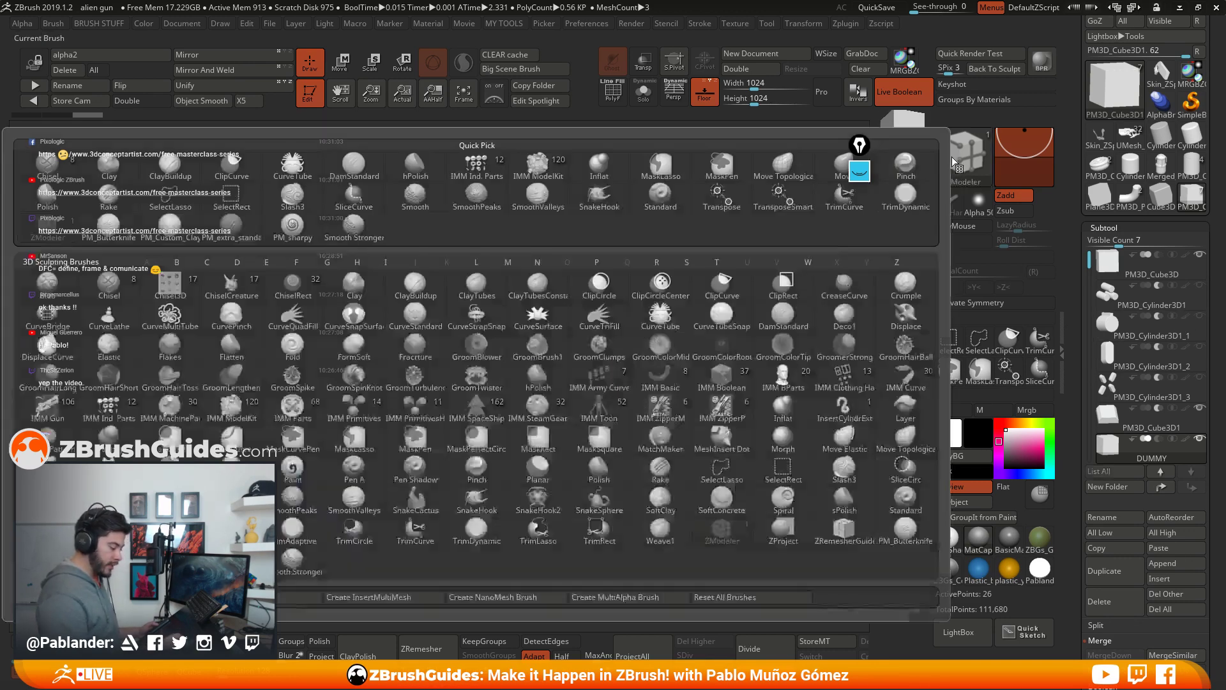
click(231, 410)
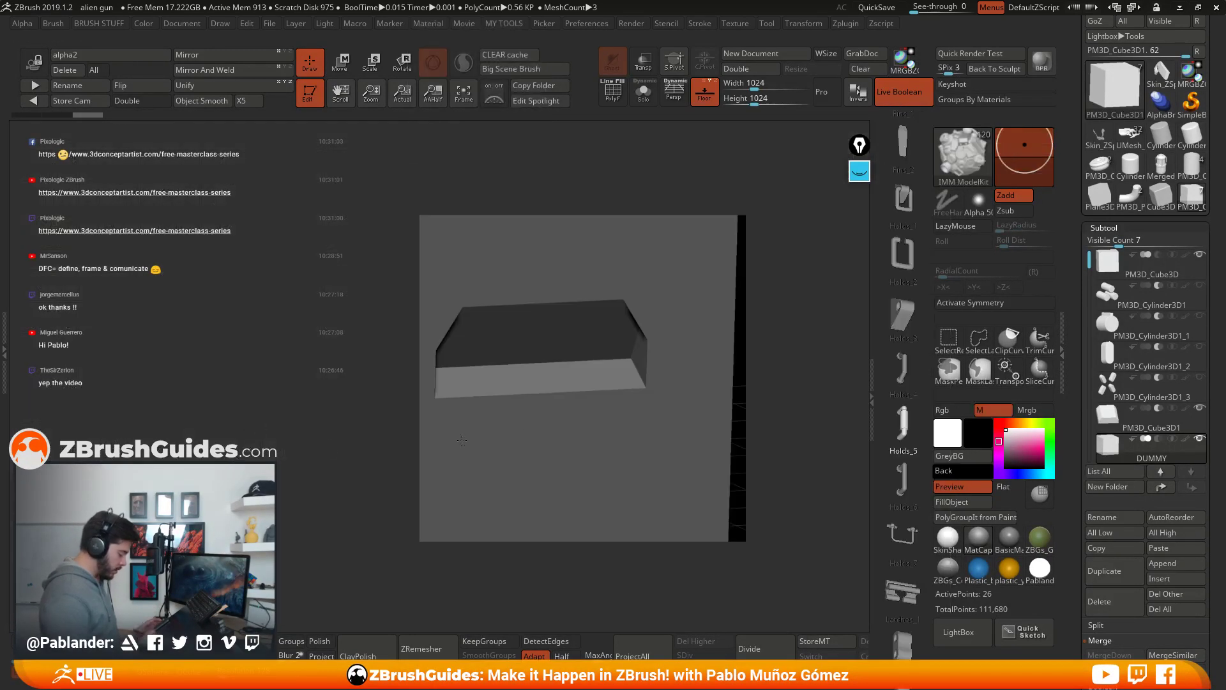
scroll(894, 498, up, 3)
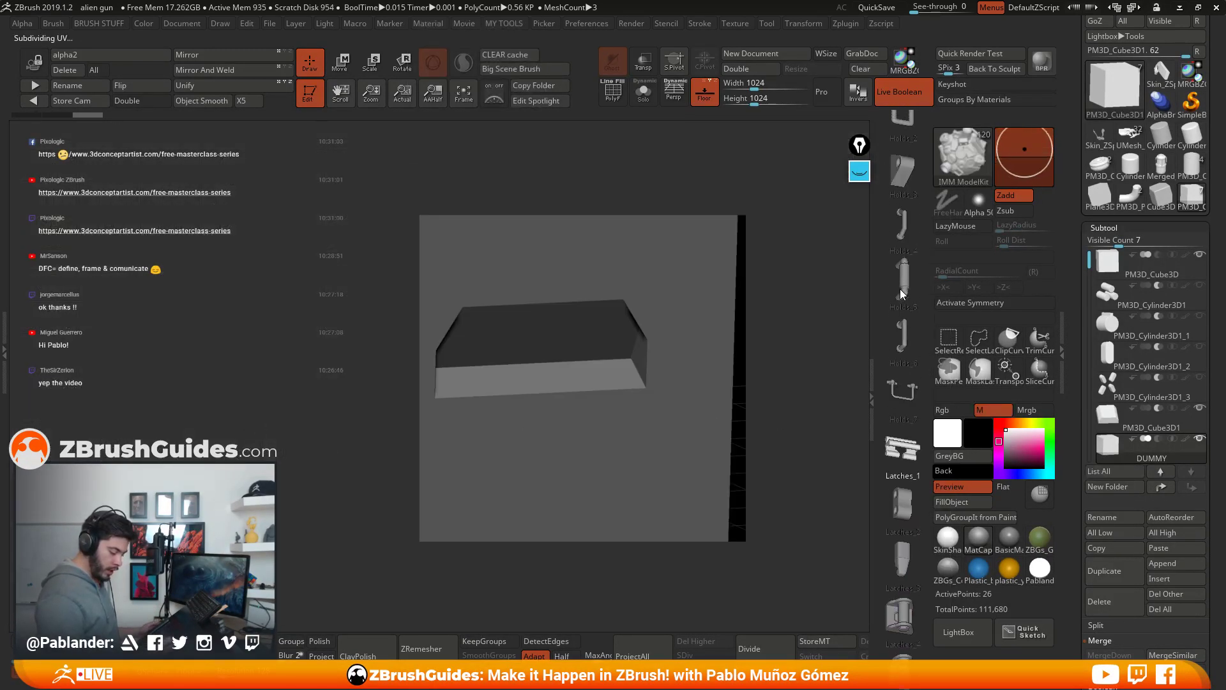
scroll(894, 485, up, 10)
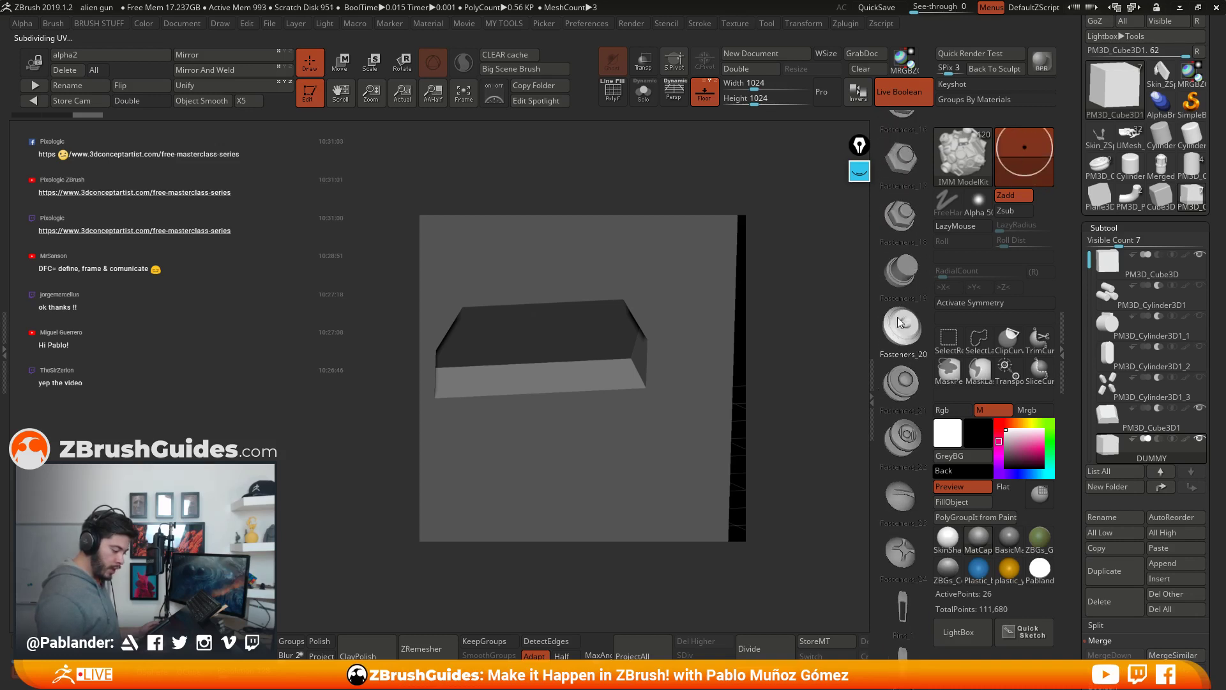
drag(891, 399, 892, 410)
scroll(910, 280, up, 1)
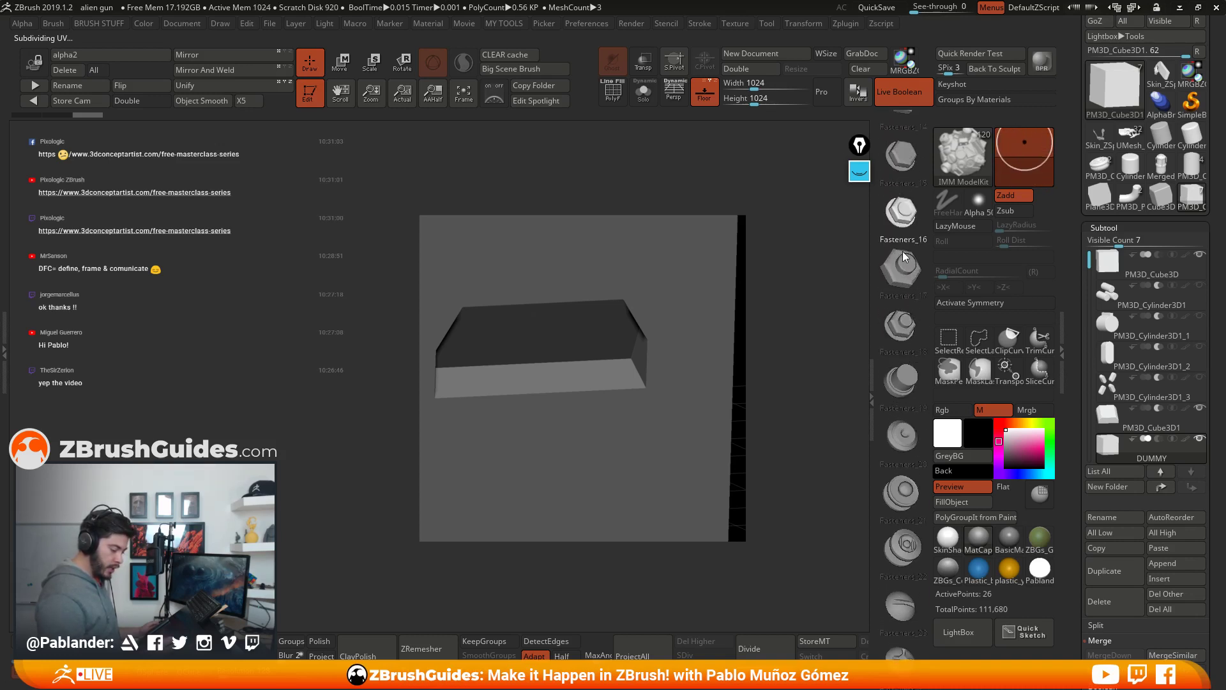
click(904, 395)
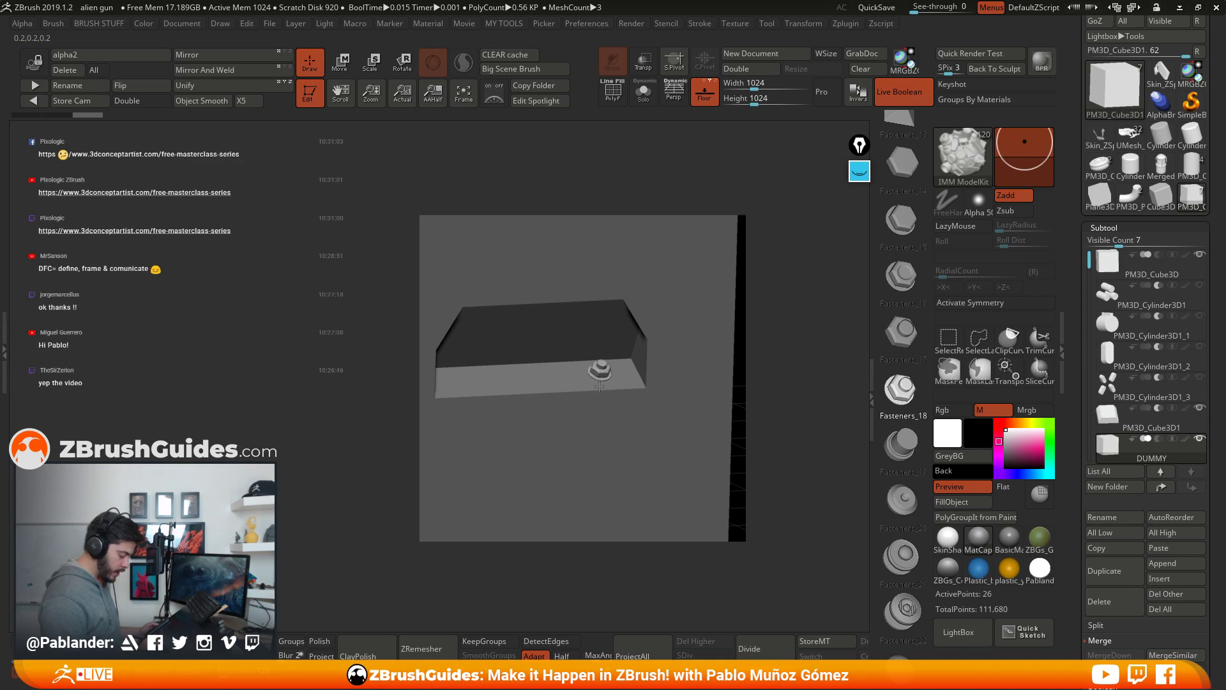
drag(615, 378, 622, 383)
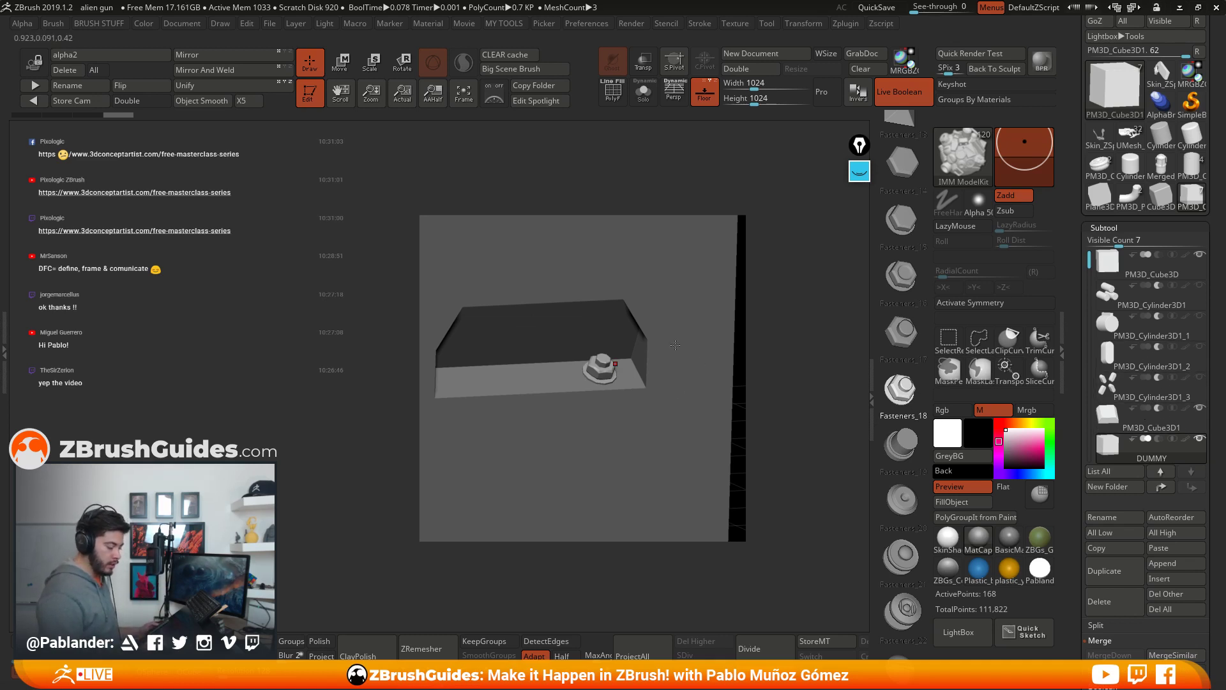
Step: Isolate DUMMY, split the bolt into its own subtool with Split Unmasked Points, hide the DUMMY cube, and select the bolt with Solo off
drag(741, 358, 725, 488)
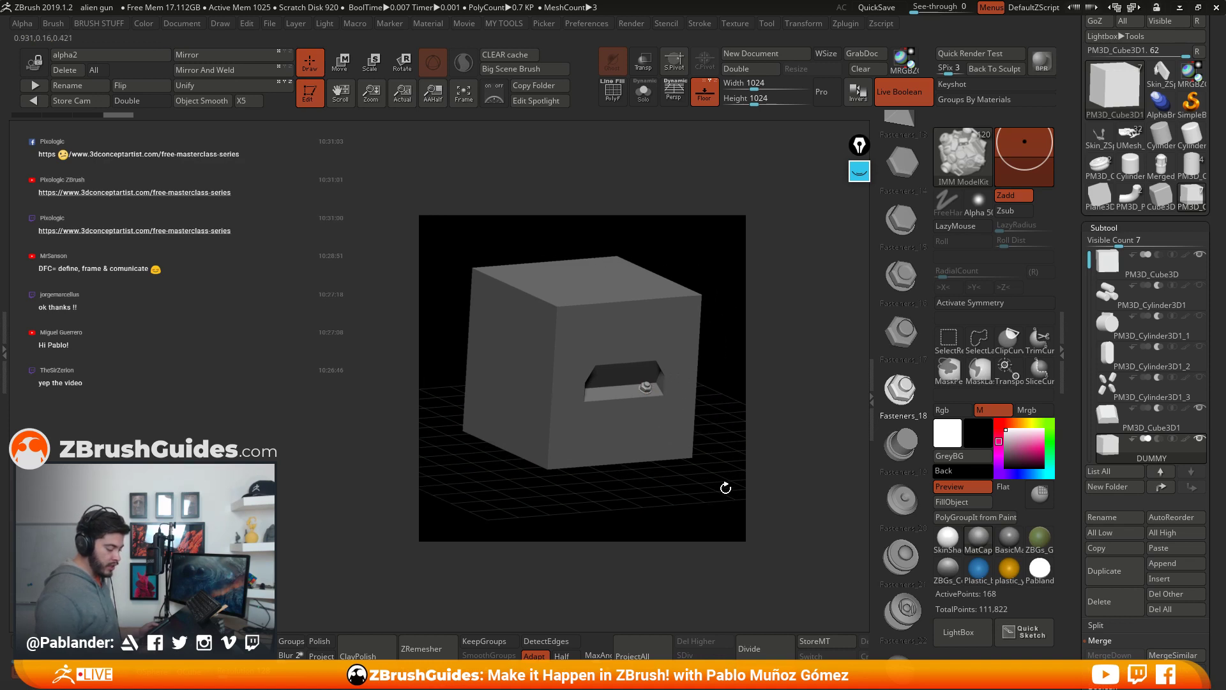
key(ctrl+shift+s)
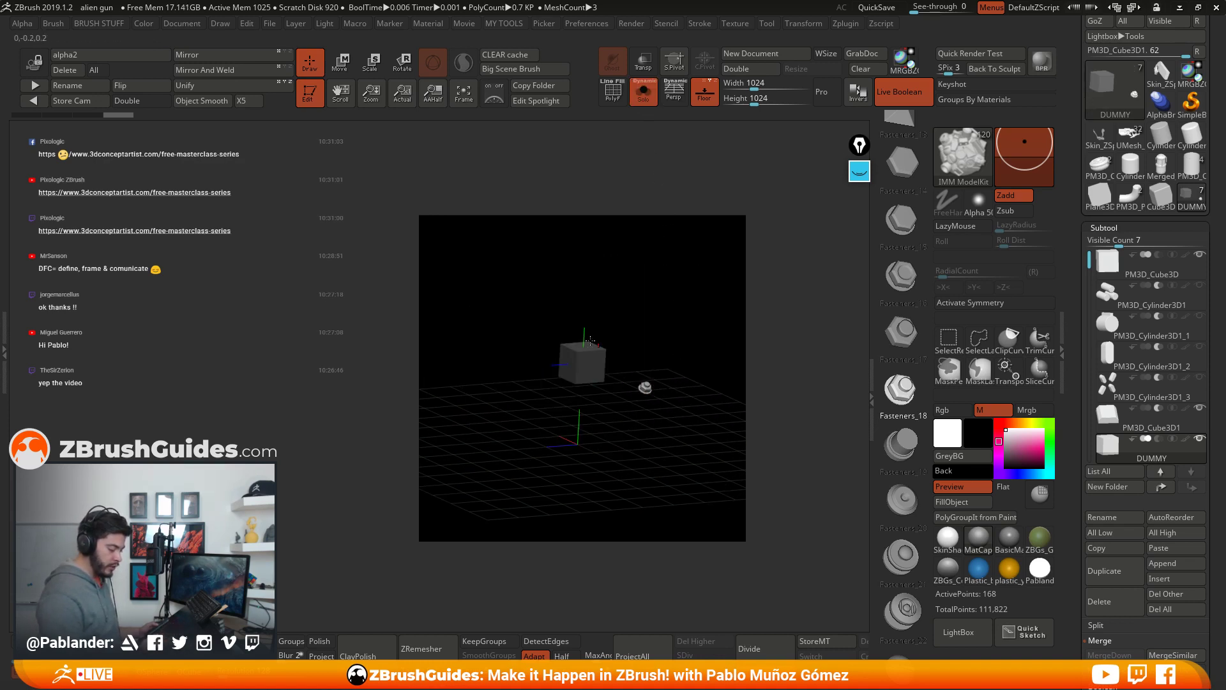
drag(553, 351, 572, 434)
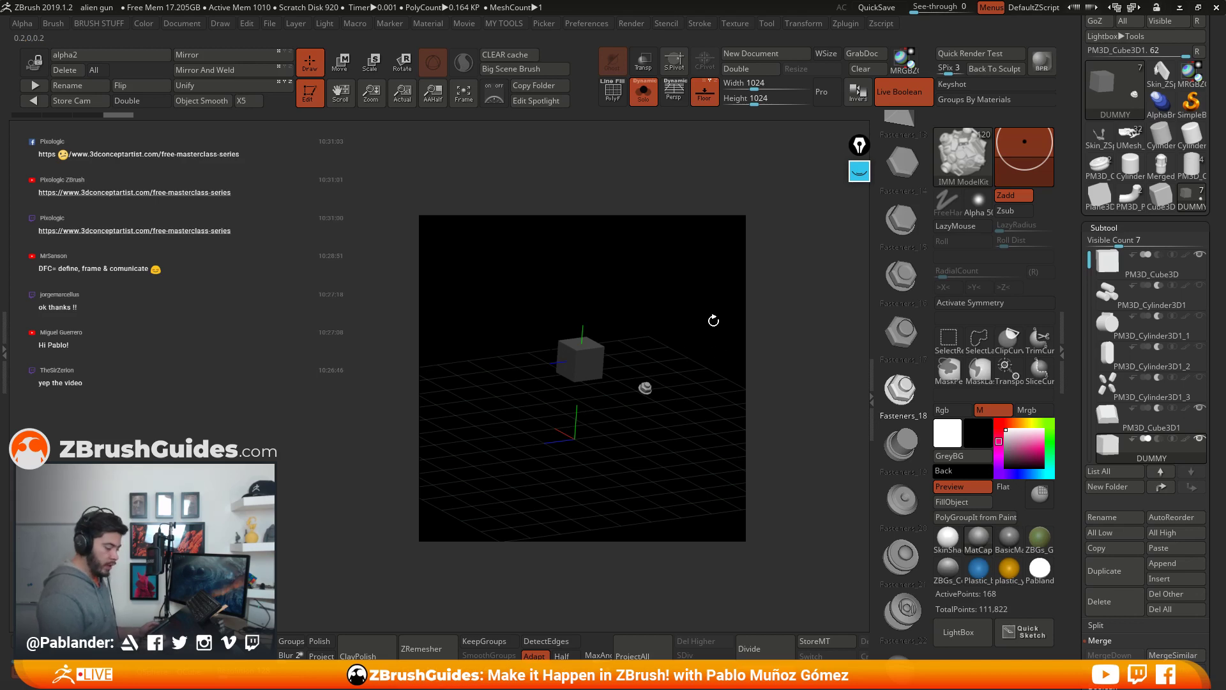
key(2)
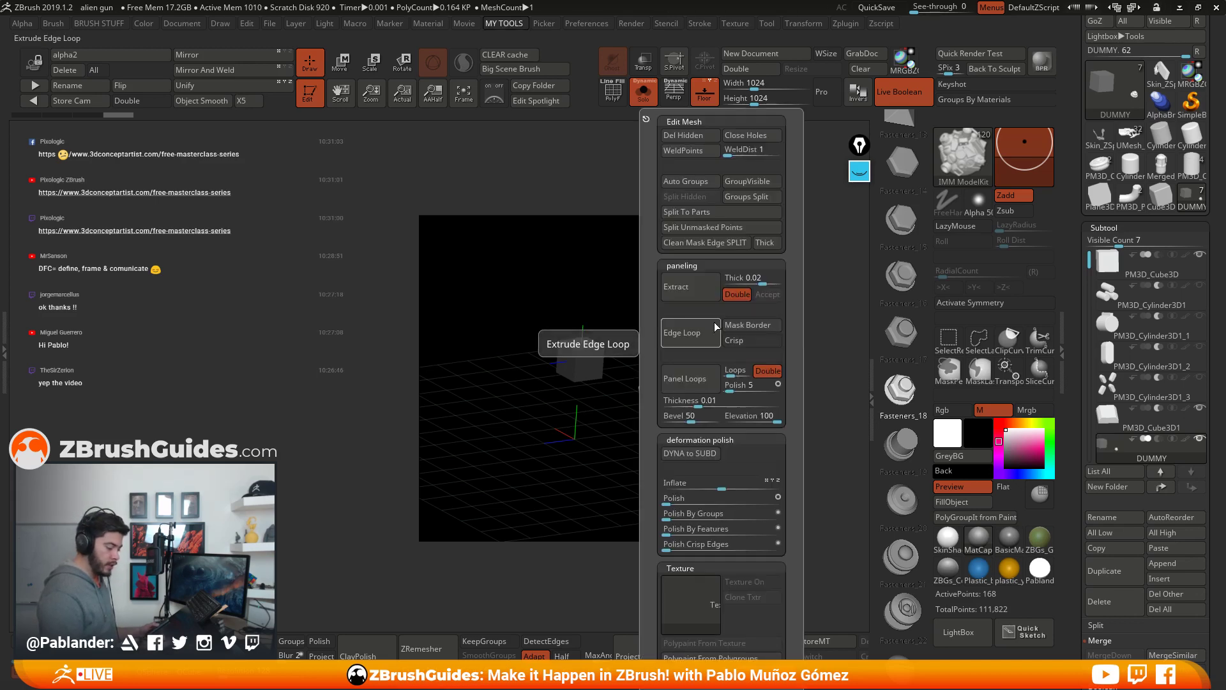
click(734, 228)
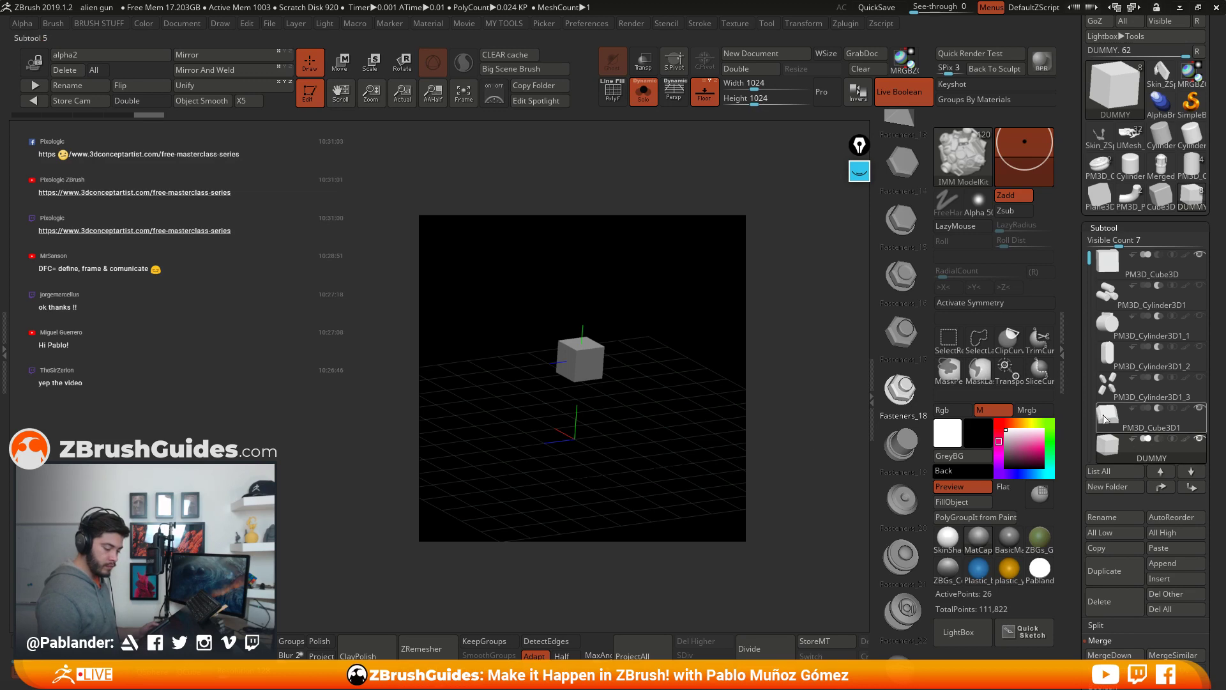
scroll(1201, 429, down, 1)
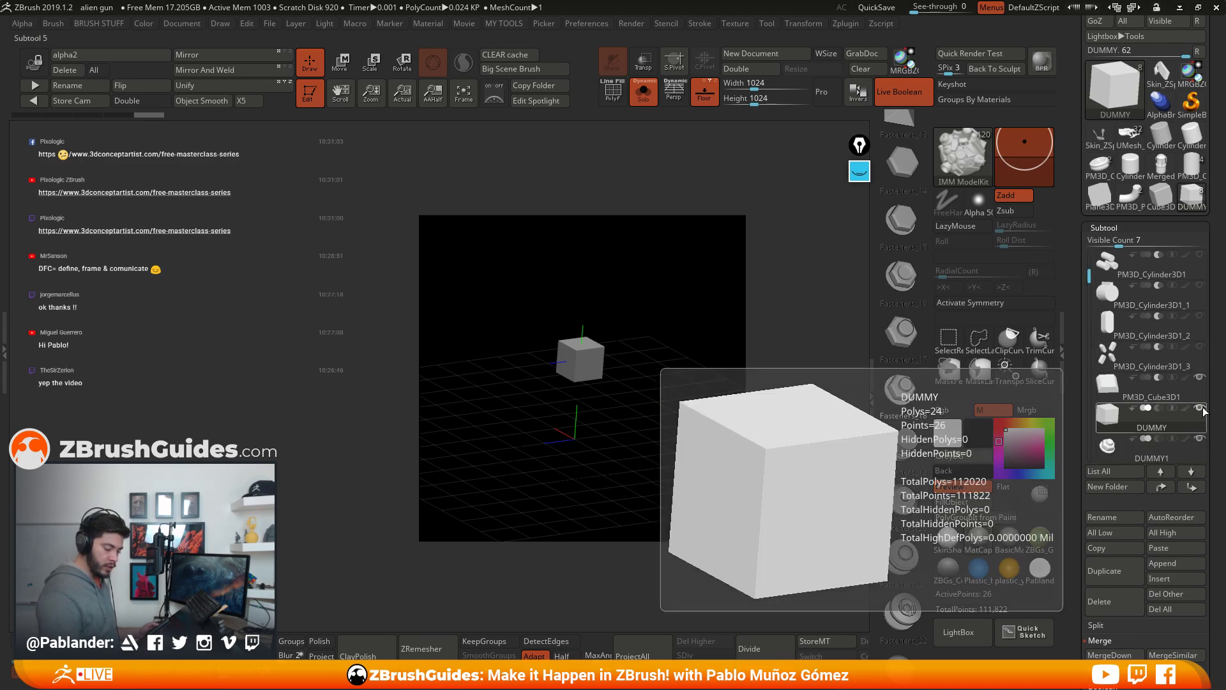
click(1189, 447)
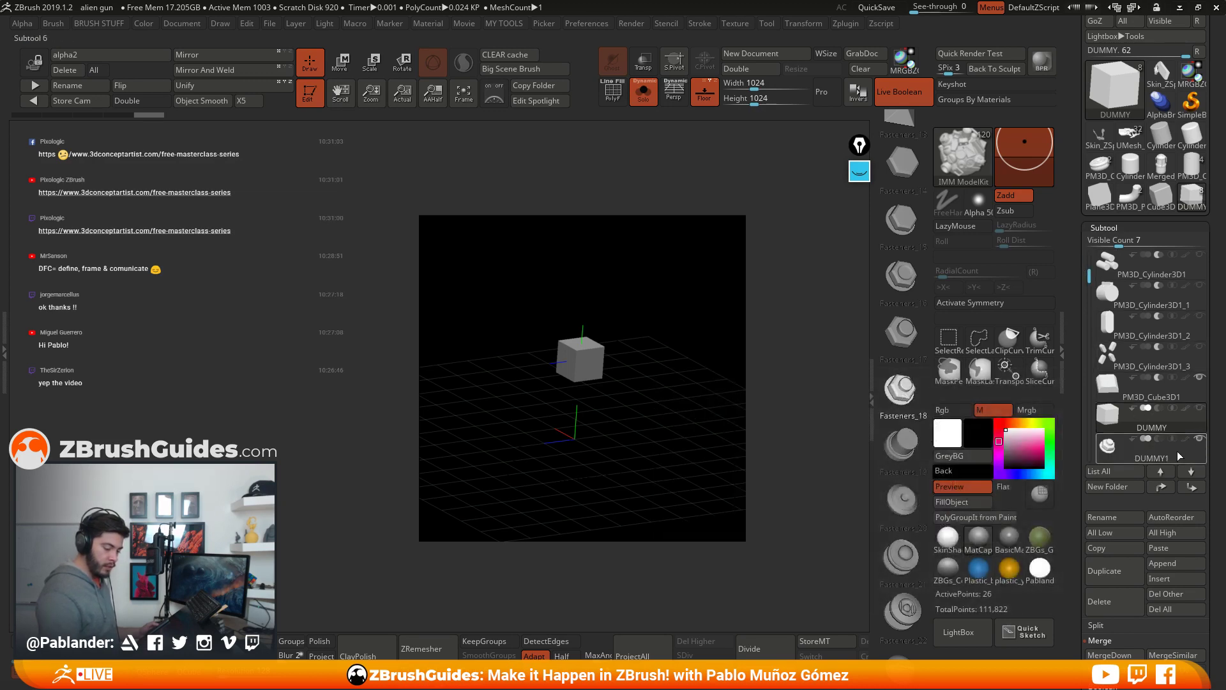
click(644, 91)
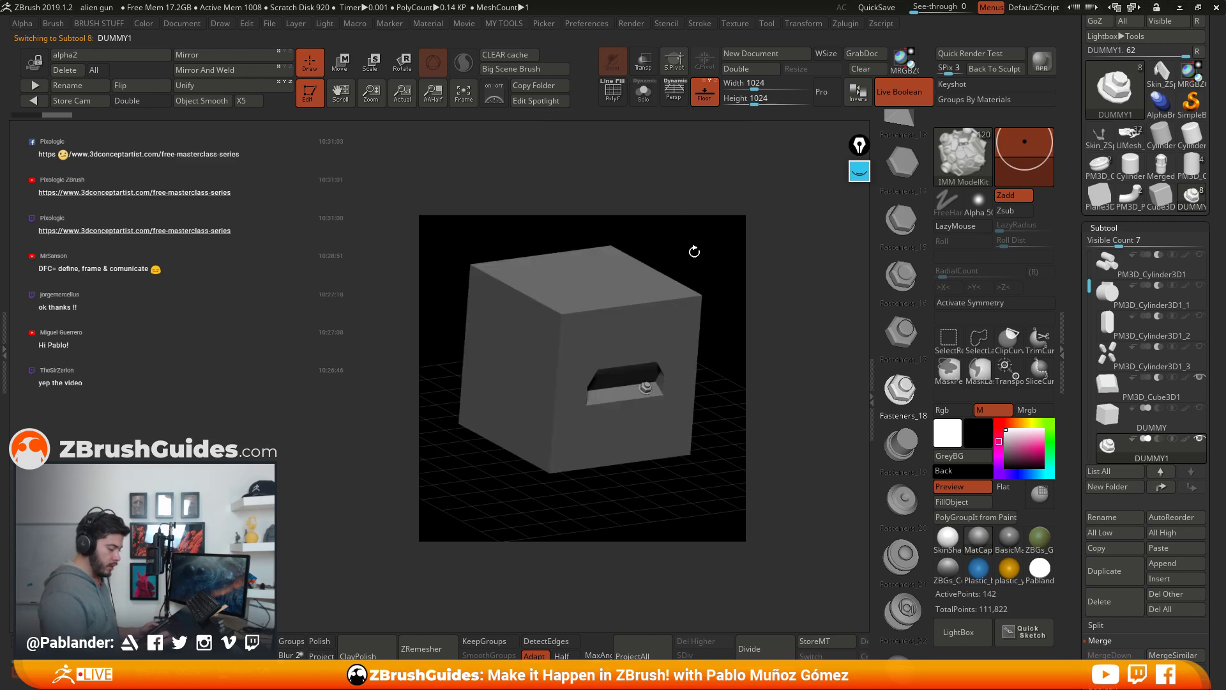
Step: Turn off perspective and duplicate the bolt about 0.7 units along the gizmo's X axis to the opposite end of the recess
key(p)
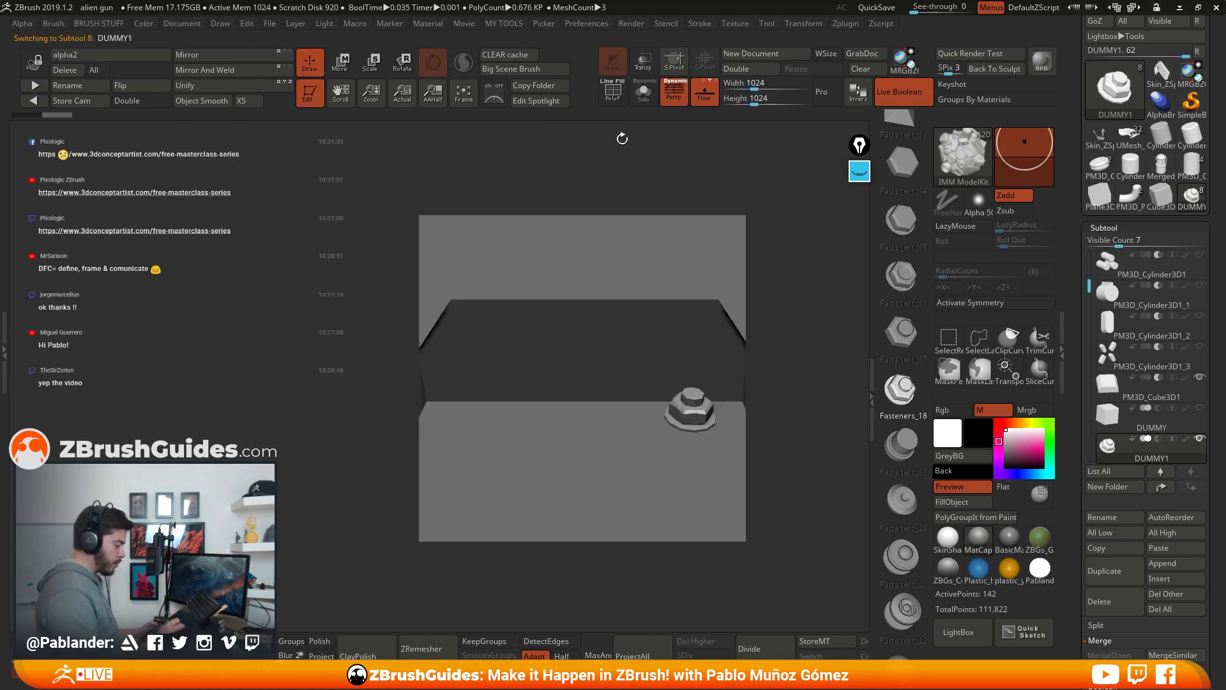
click(674, 91)
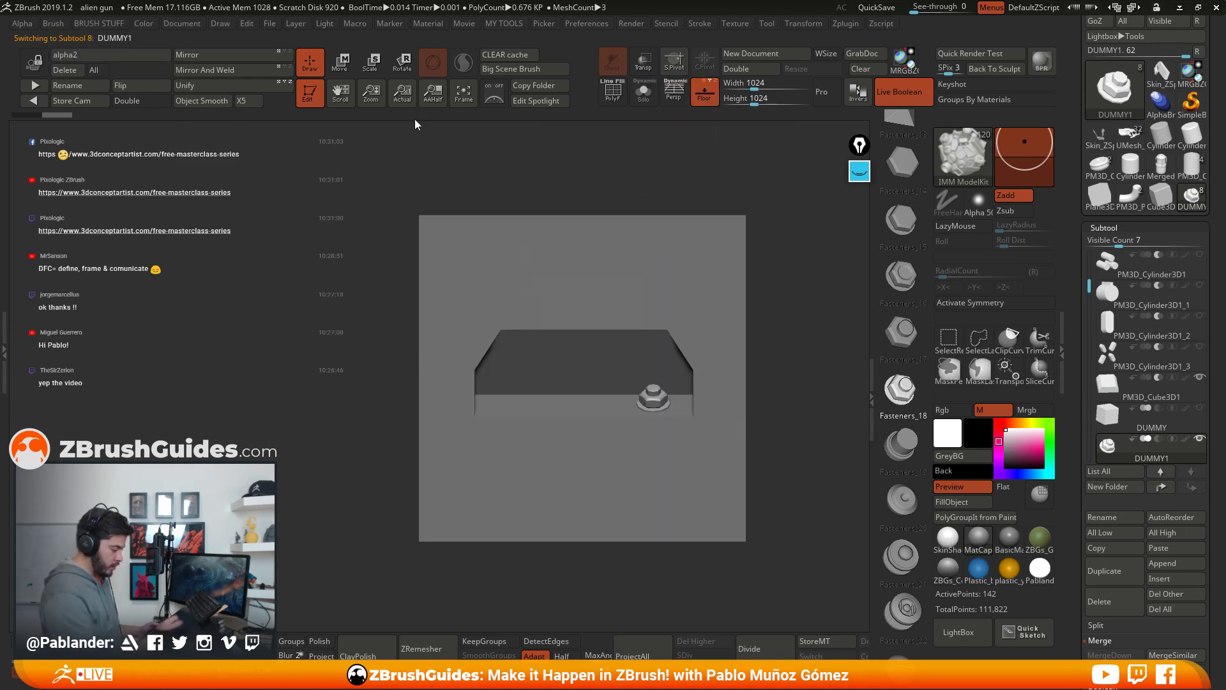
key(w)
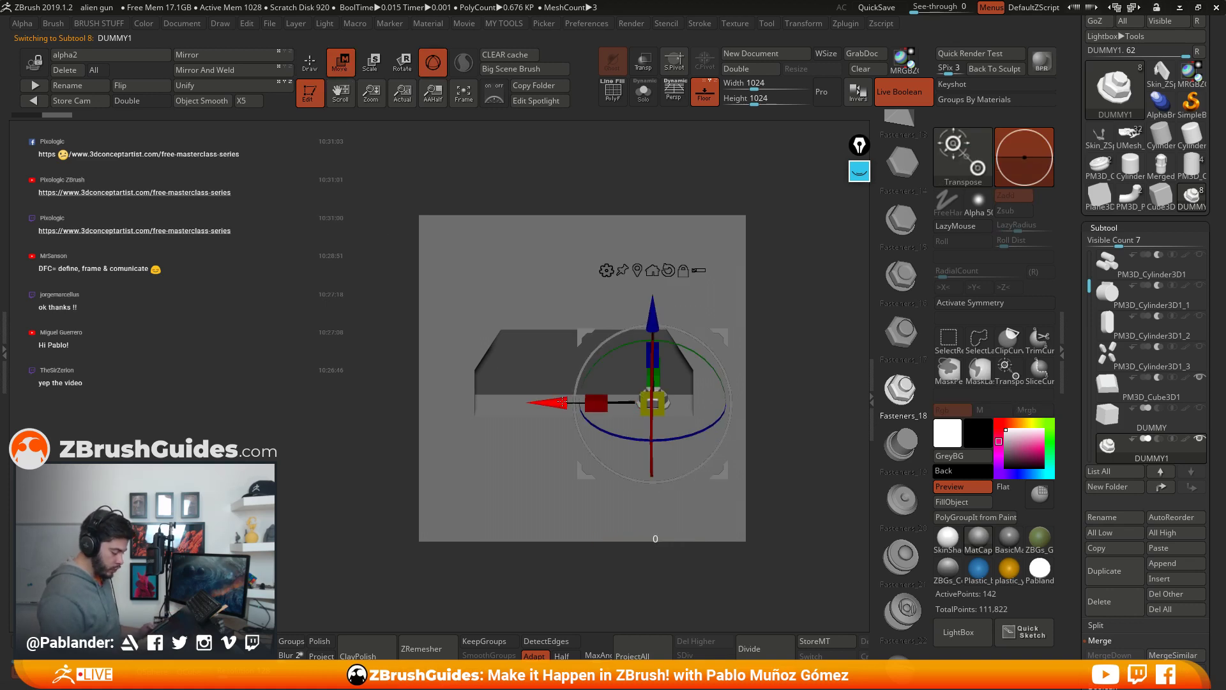
ctrl+drag(561, 403, 422, 417)
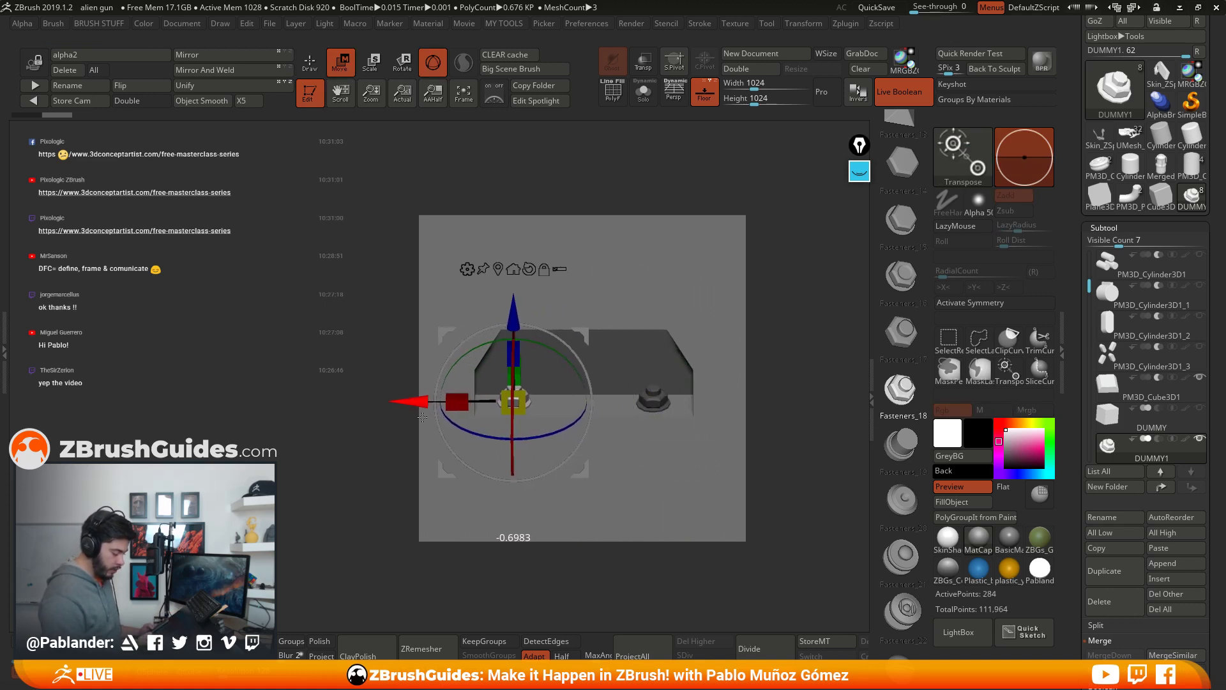
key(q)
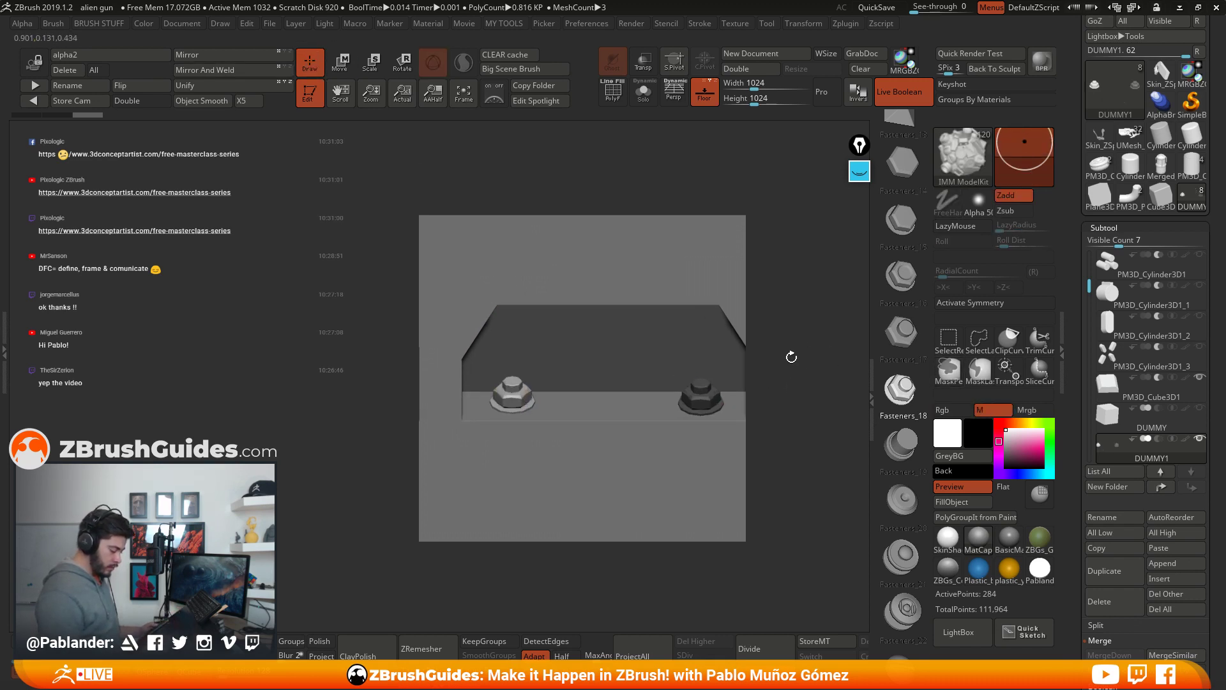
Step: Turn on Dynamic Subdiv for the duplicated bolts in the DUMMY1 subtool
key(minus)
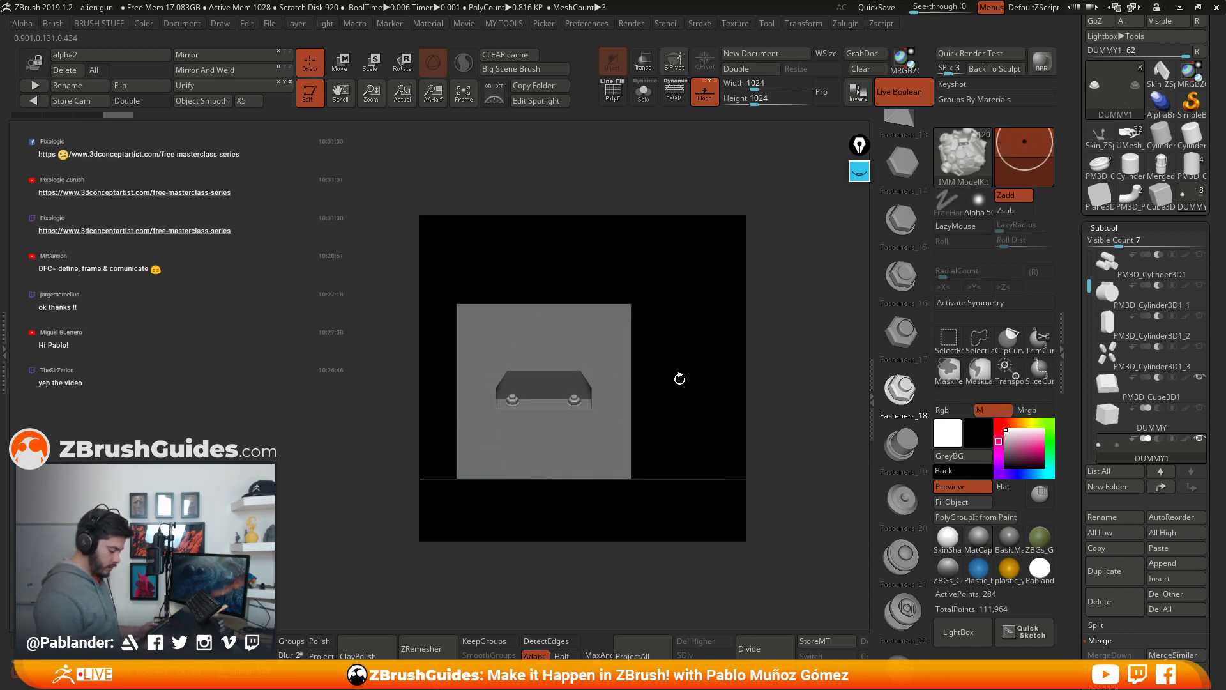
key(plus)
key(plus)
drag(578, 453, 741, 394)
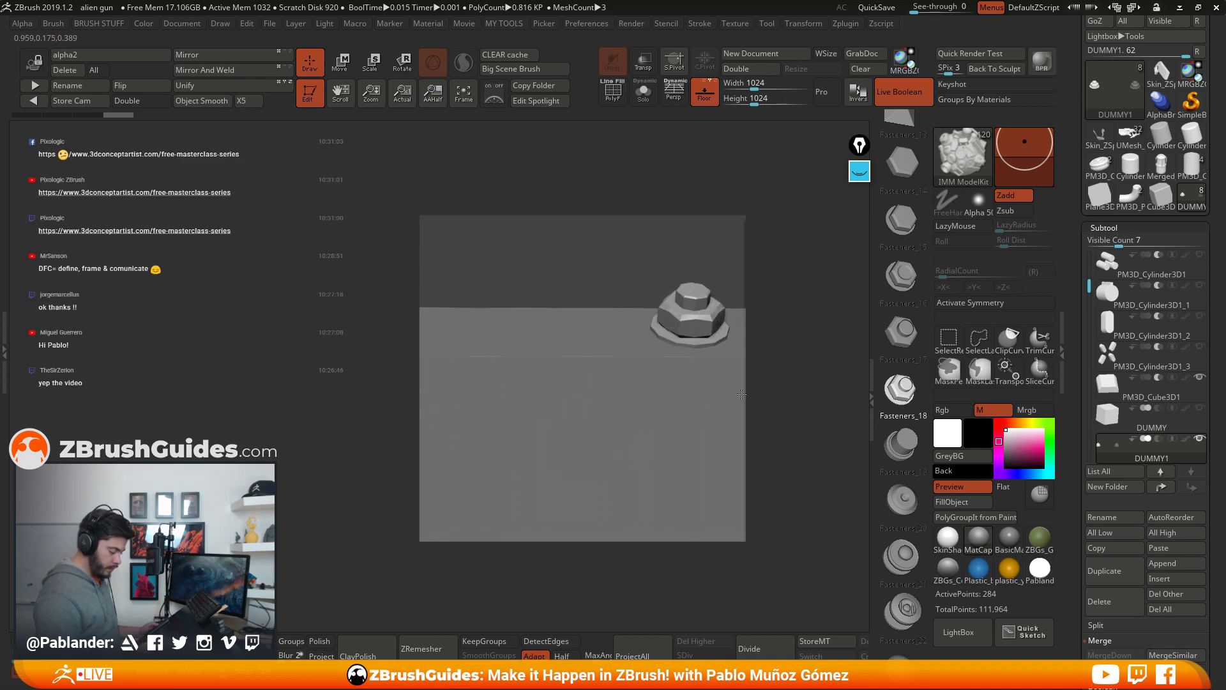
scroll(1086, 451, down, 10)
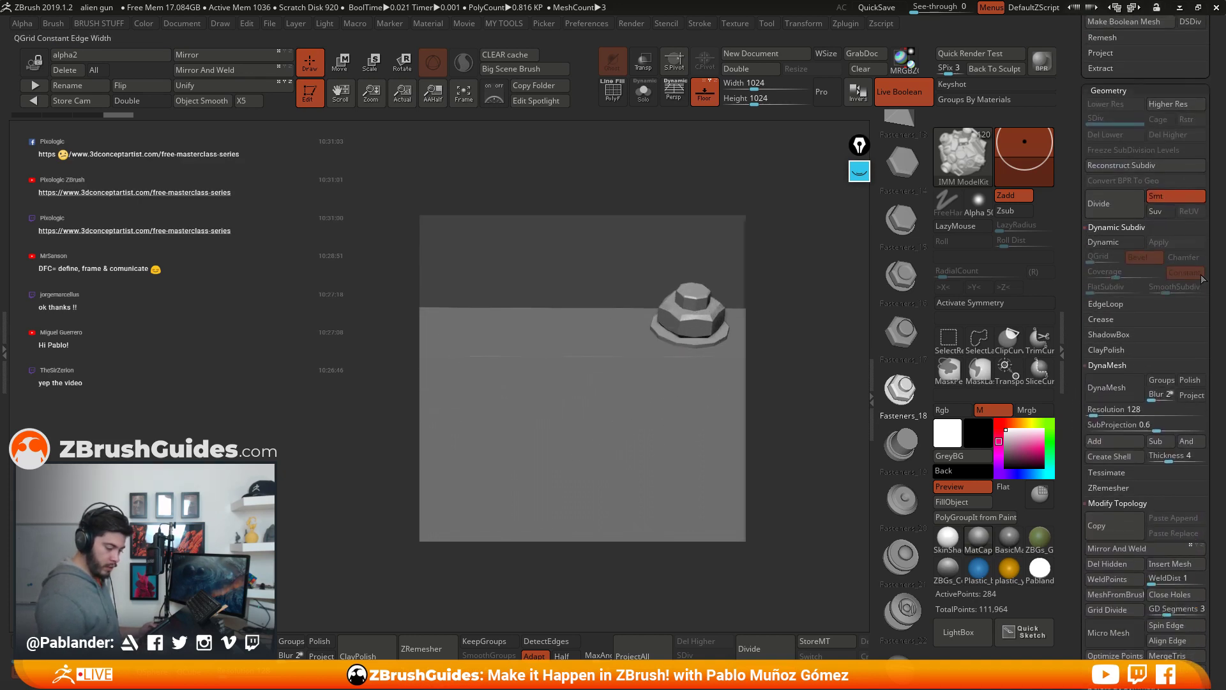
click(1129, 243)
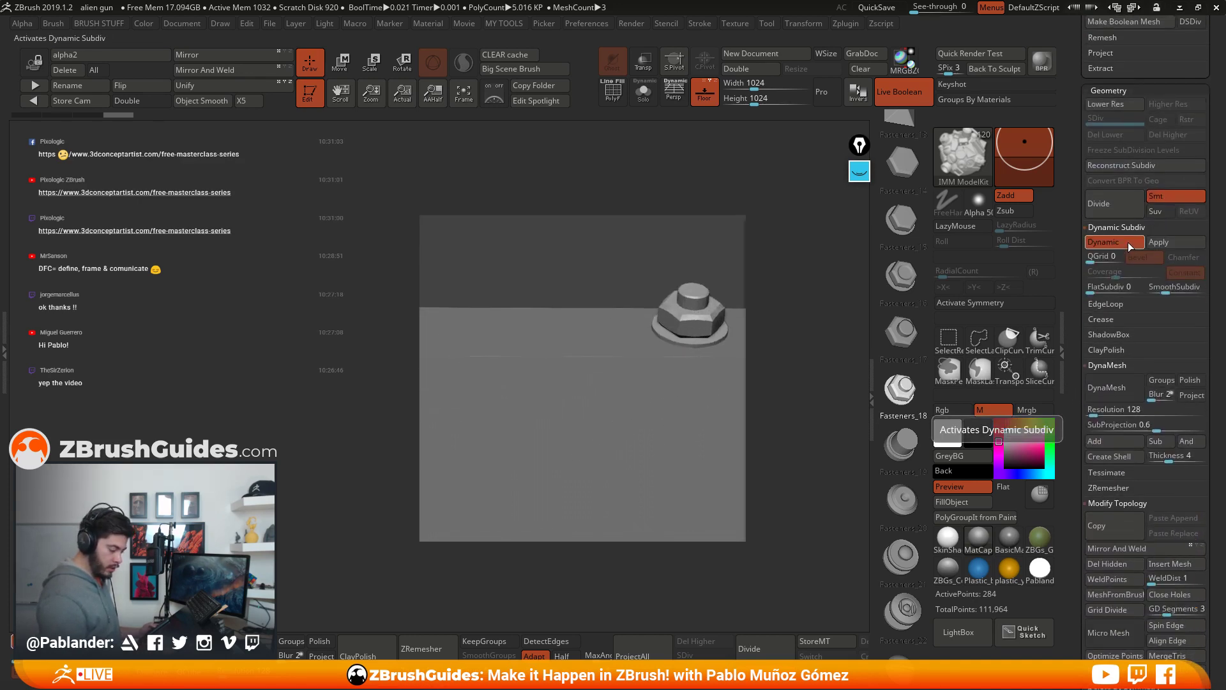
Step: Restore the stored alpha2 camera view, turn perspective off, and capture the recess with bolts as a new alpha using GrabDoc
click(110, 55)
click(121, 58)
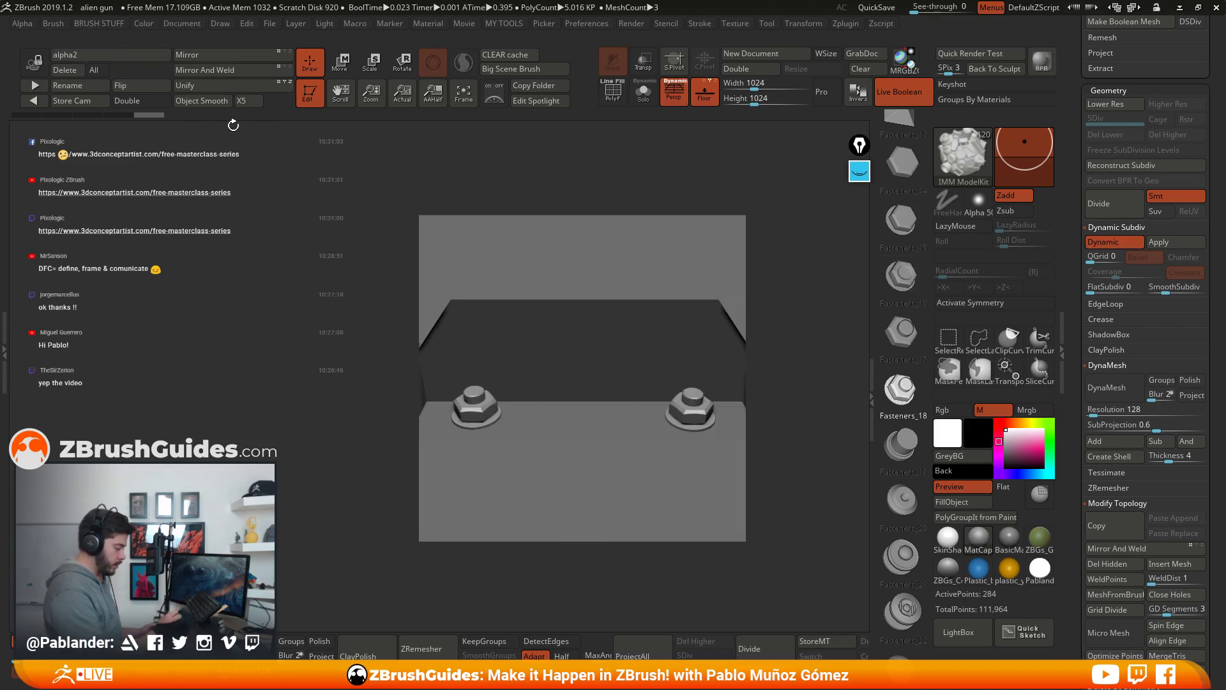
click(123, 56)
click(674, 92)
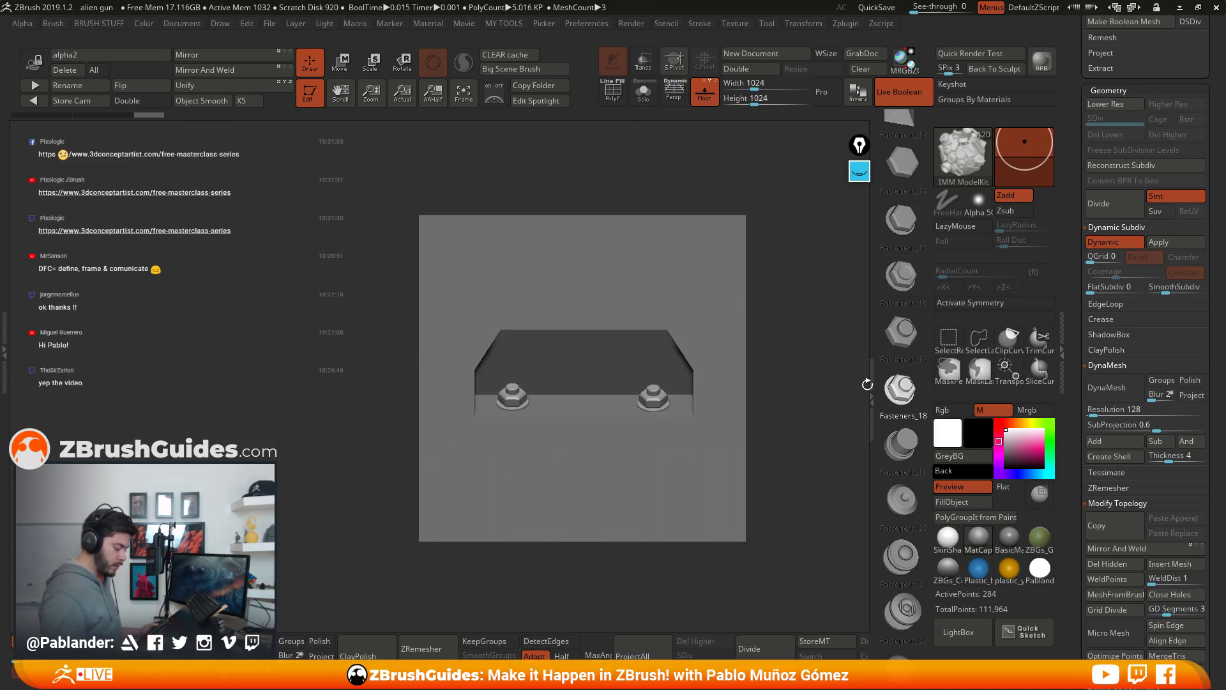
drag(1072, 228, 1077, 353)
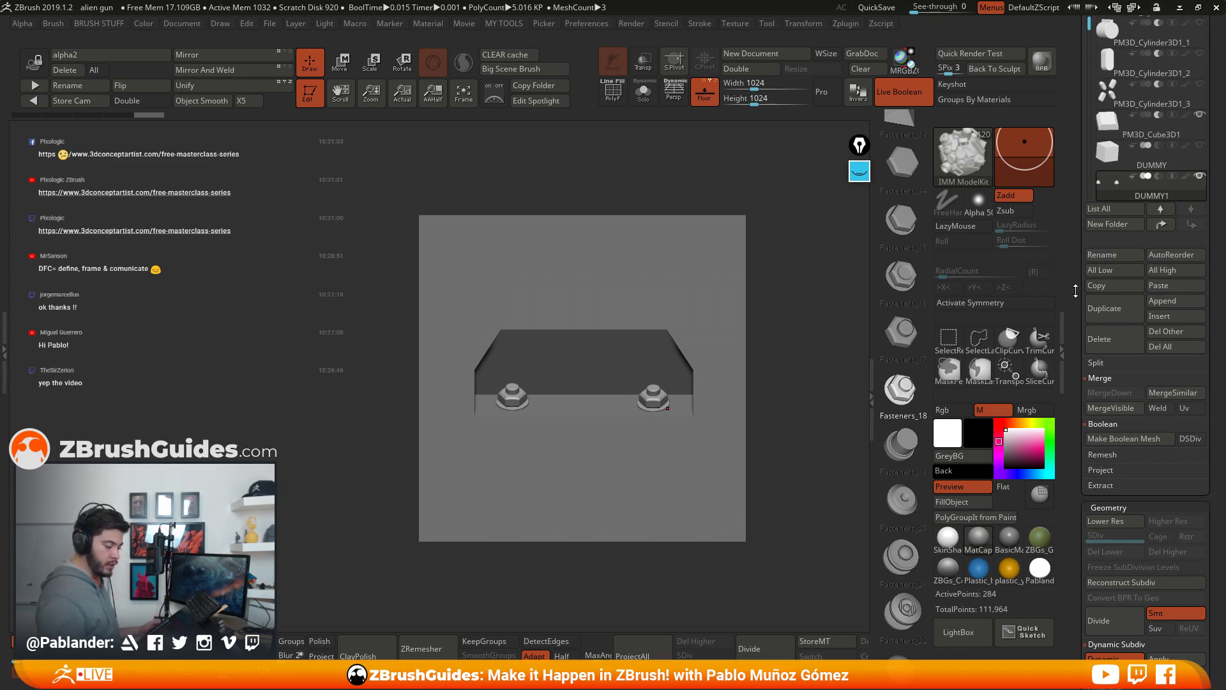
drag(1076, 291, 1092, 504)
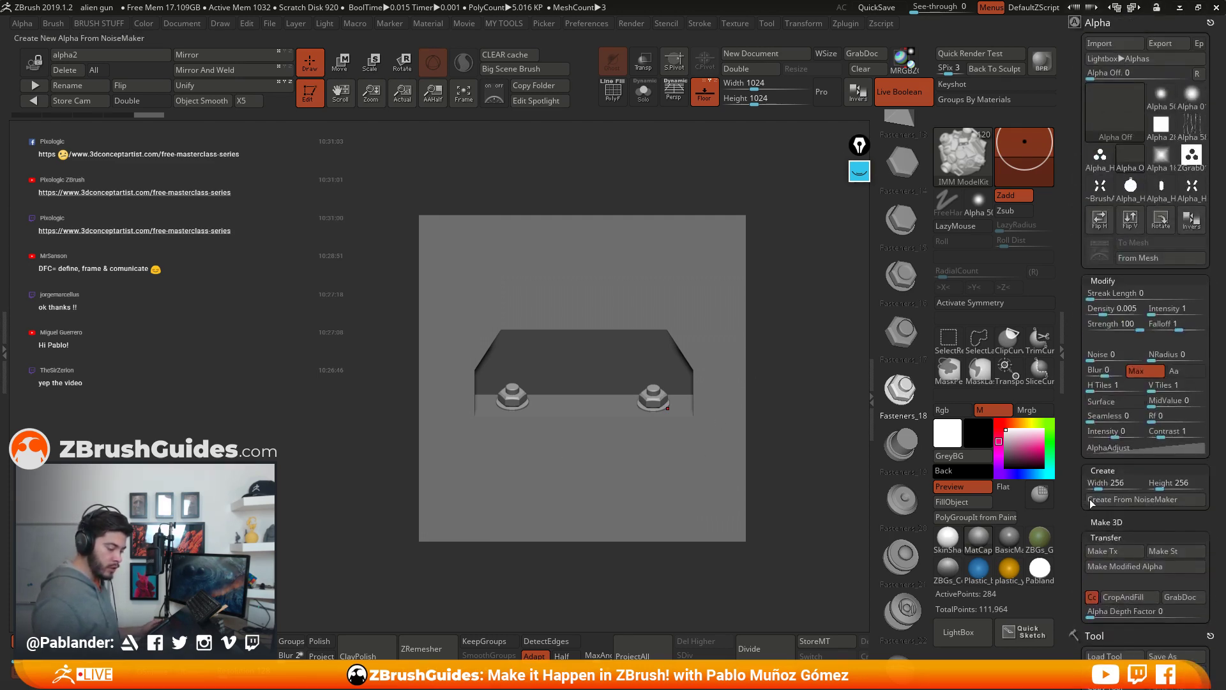
click(1180, 597)
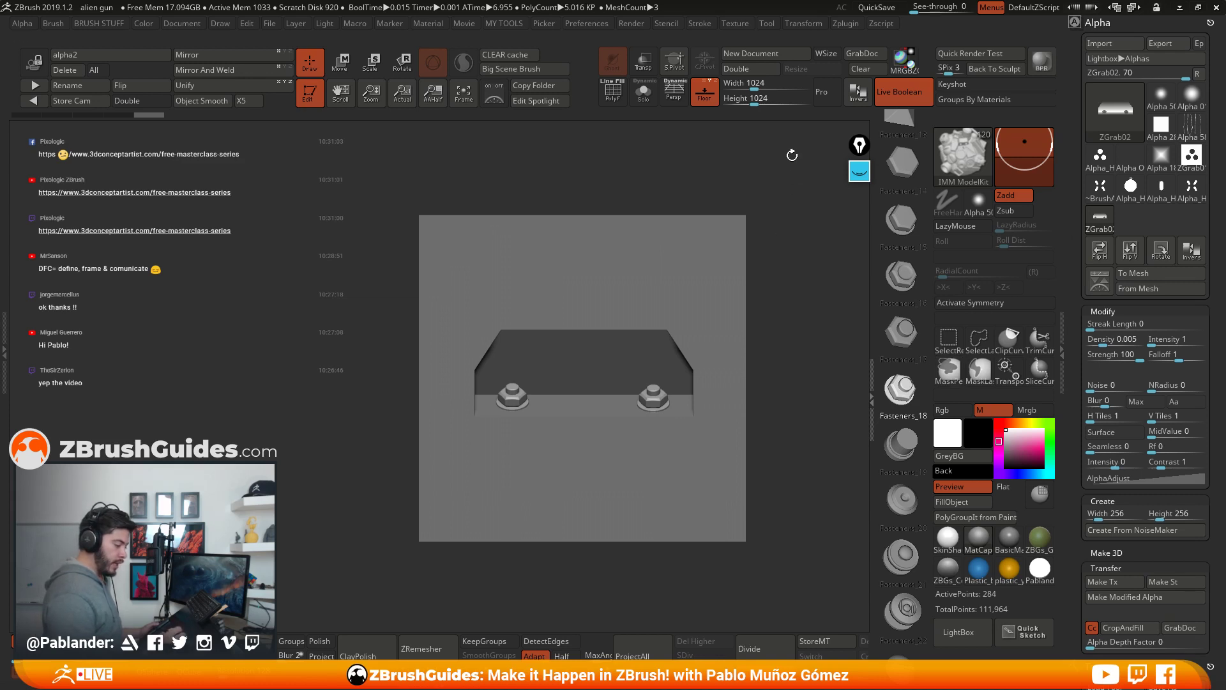
Step: Create a new window-sized document without saving the old one, and draw the UMesh_Skin_ZSphere2 gun tool on it in edit mode
click(774, 54)
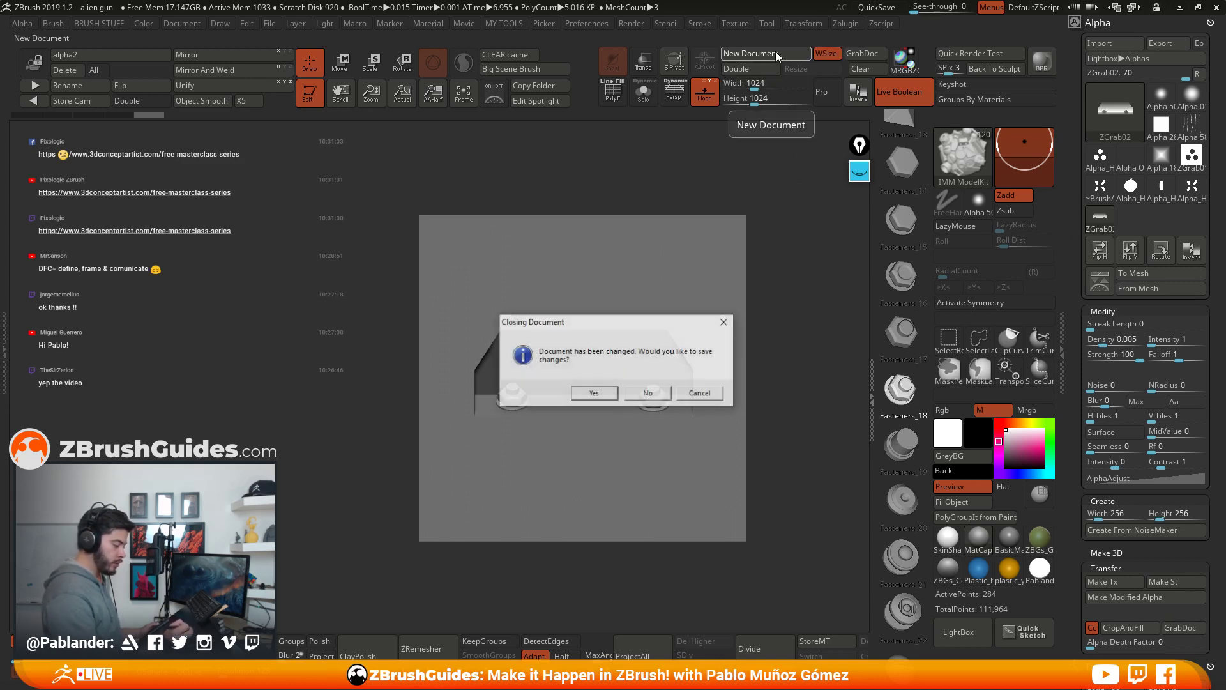
click(648, 394)
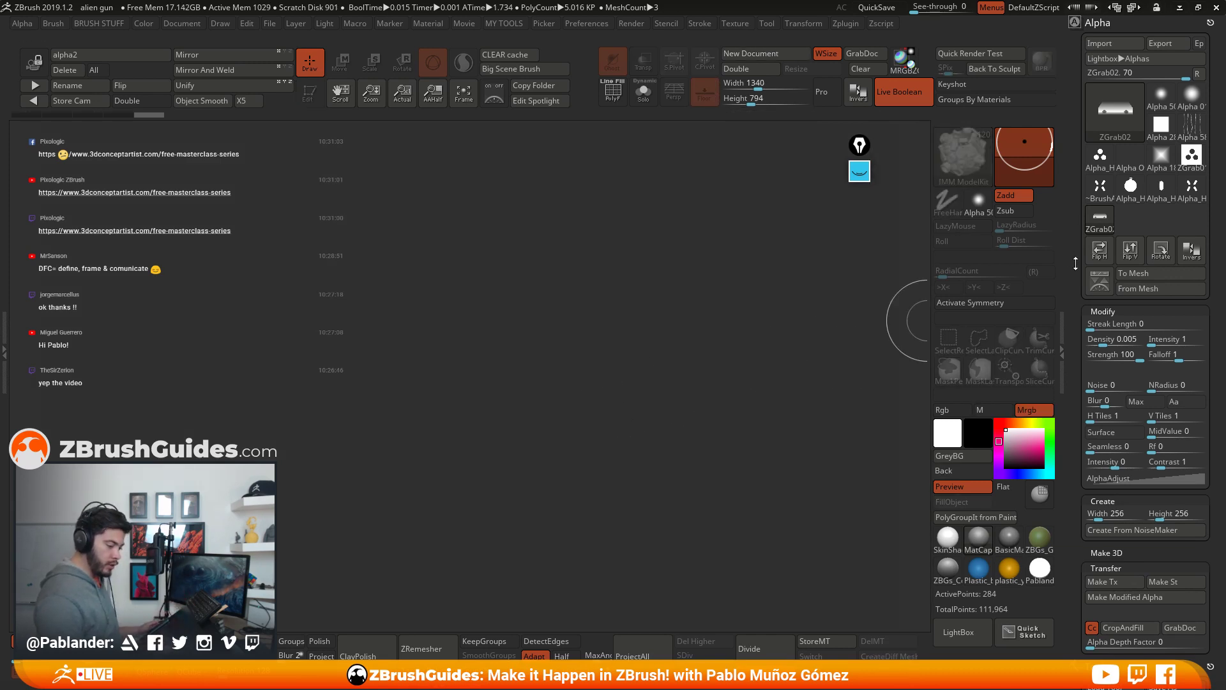
scroll(1076, 264, down, 10)
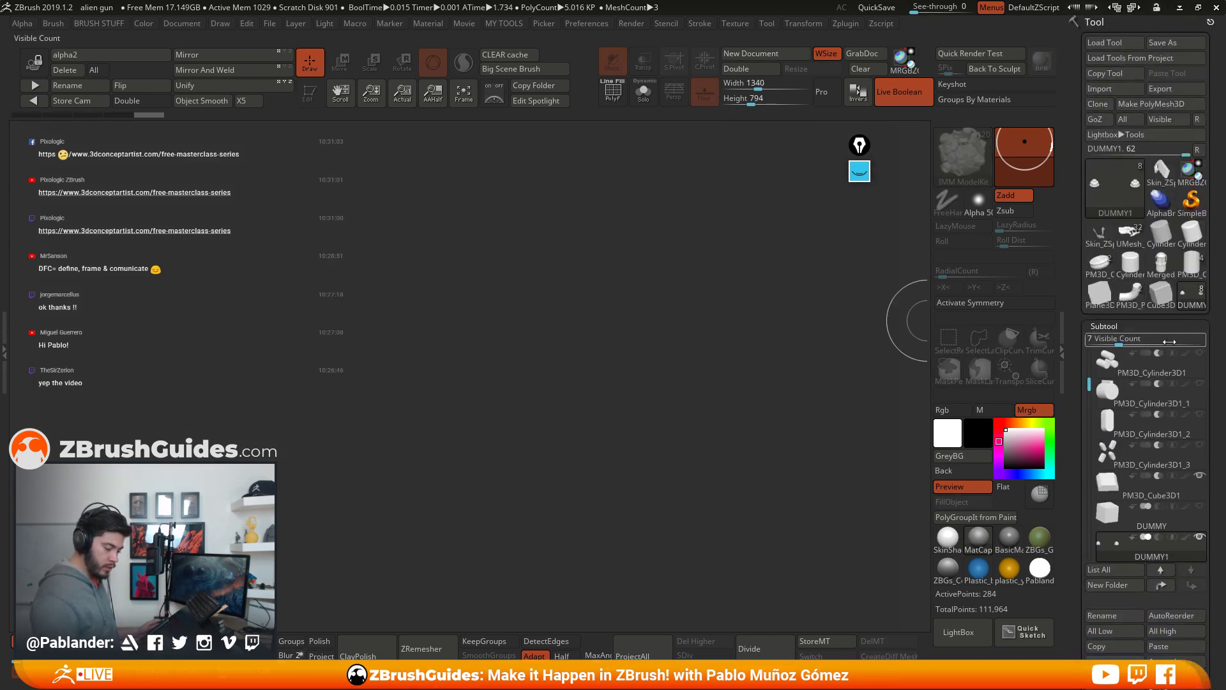
click(1130, 235)
mouse_move(588, 363)
mouse_down()
mouse_move(594, 463)
mouse_move(580, 506)
mouse_move(636, 370)
mouse_move(698, 303)
mouse_move(713, 349)
mouse_move(671, 412)
mouse_move(839, 289)
mouse_up()
key(t)
click(958, 159)
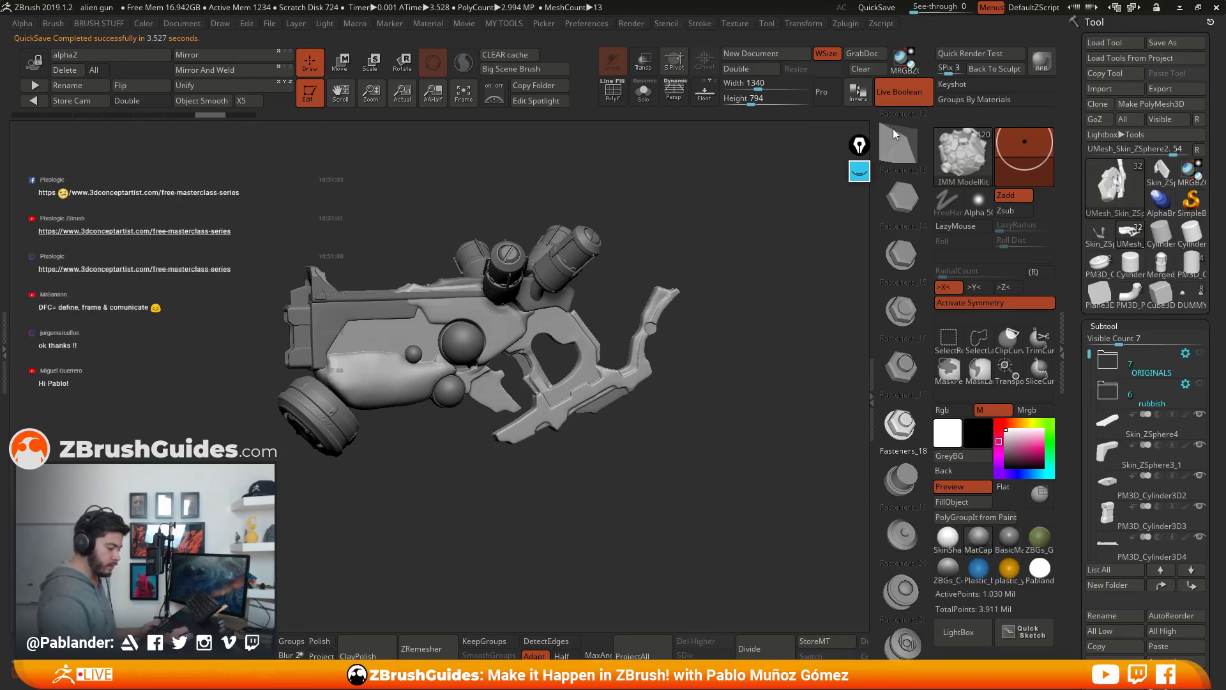
Step: Select the Chisel brush with BrushTip 4 for carving into the gun body
key(b)
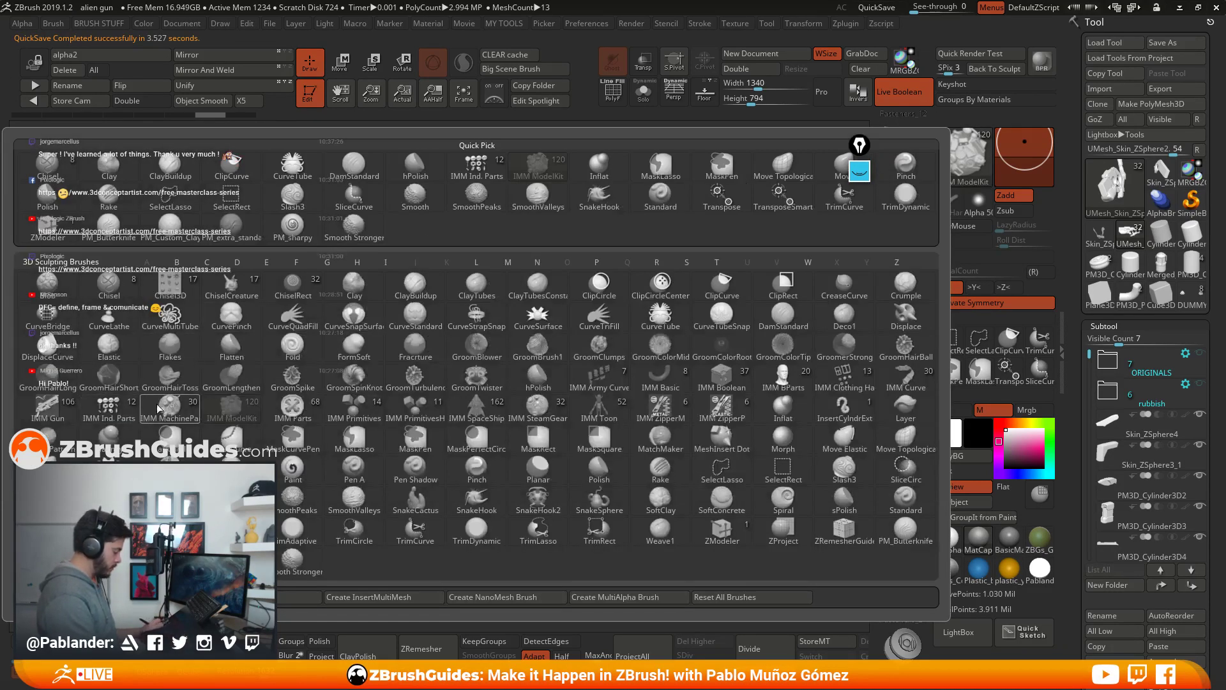
click(116, 293)
drag(692, 432, 731, 437)
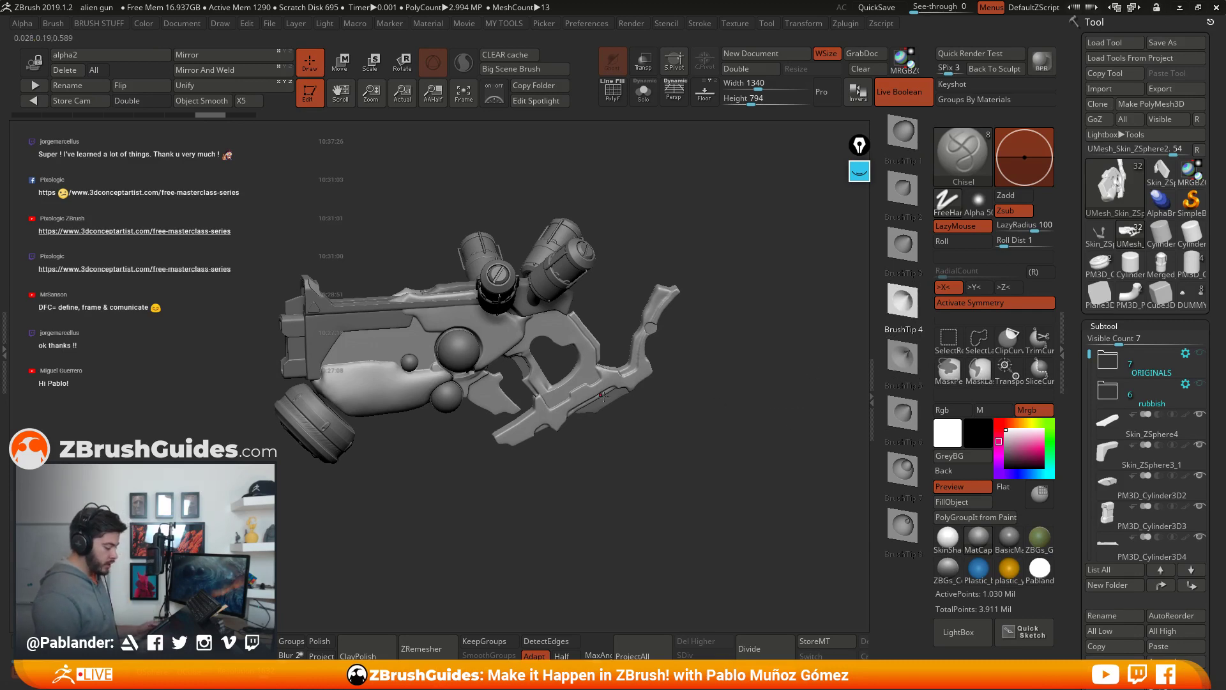
right_drag(603, 396, 512, 337)
right_drag(631, 339, 617, 370)
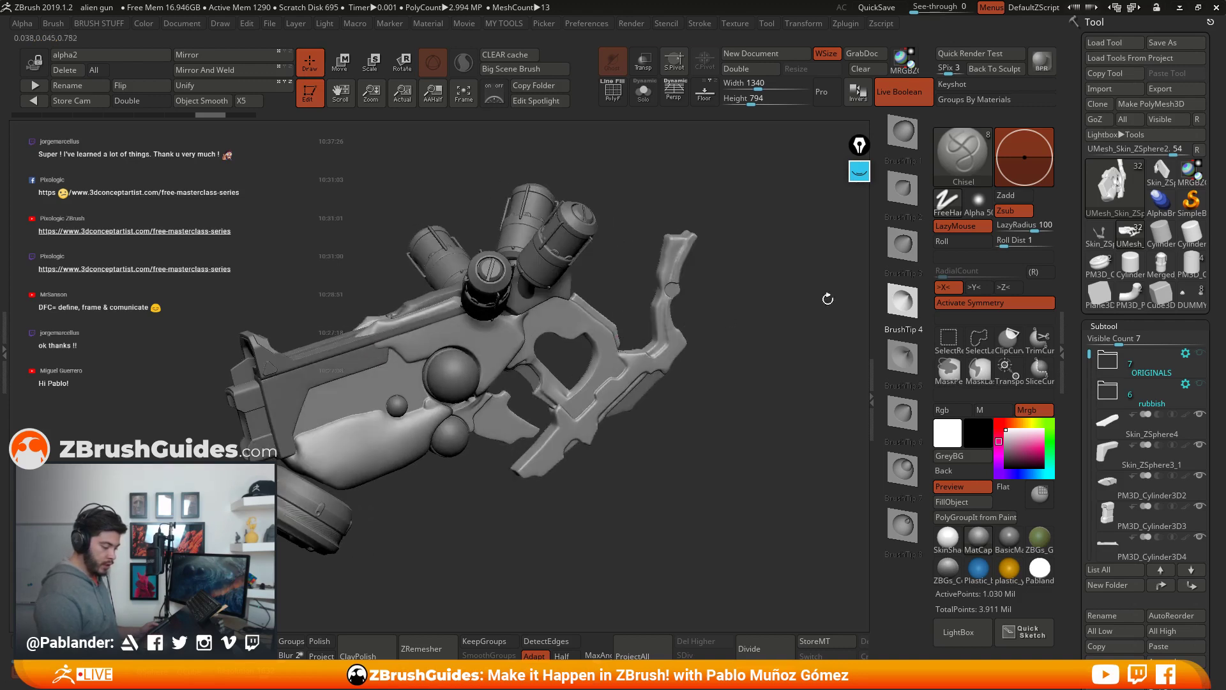
Step: Examine the main gun body in Solo mode, restore the other parts, and focus on the side panel beside the spheres
key(ctrl+shift+s)
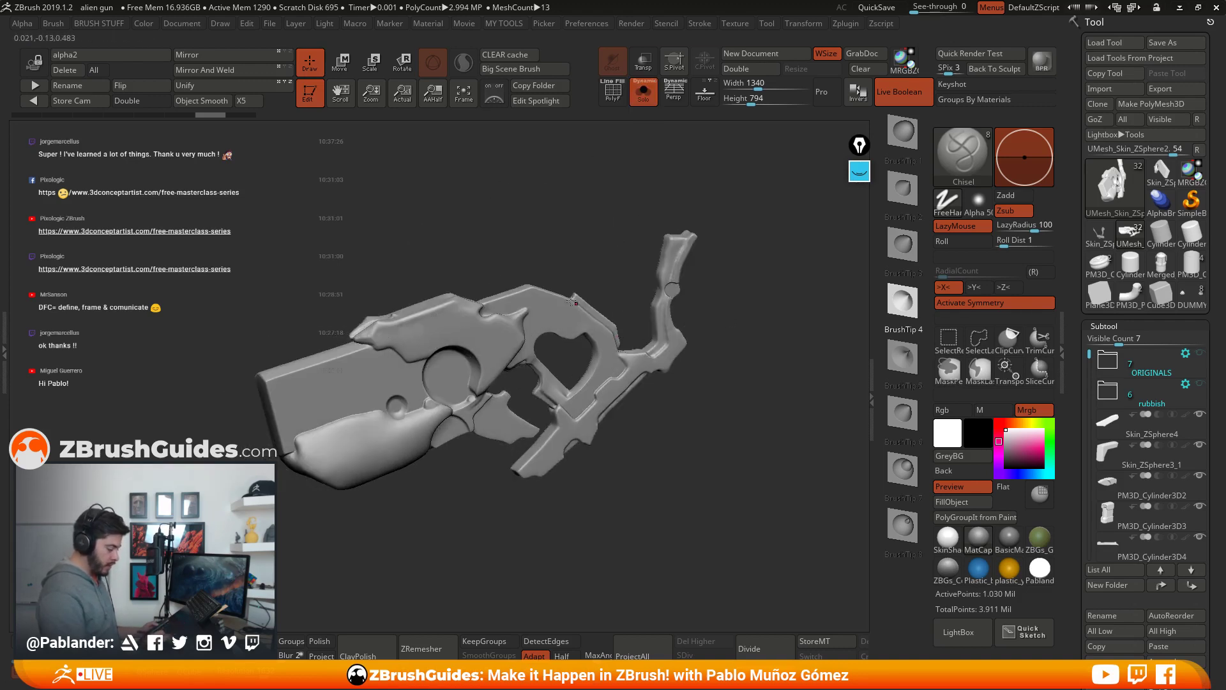
right_drag(655, 339, 677, 344)
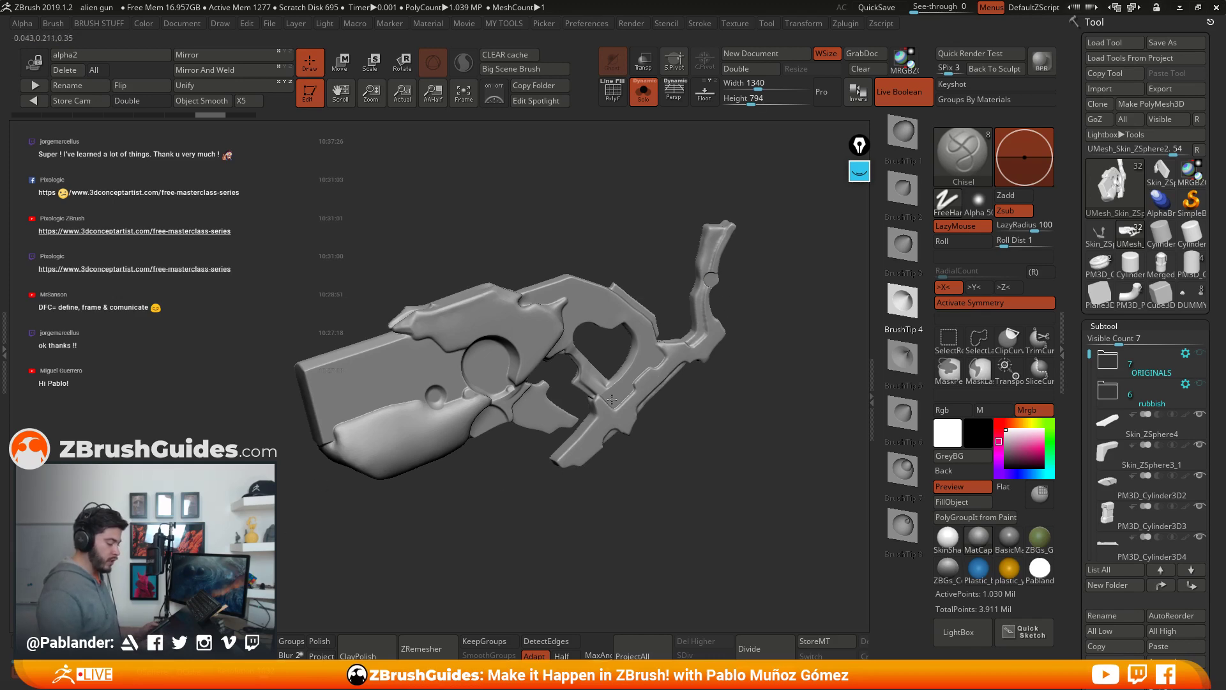
key(ctrl+shift+s)
ctrl+right_drag(612, 399, 582, 353)
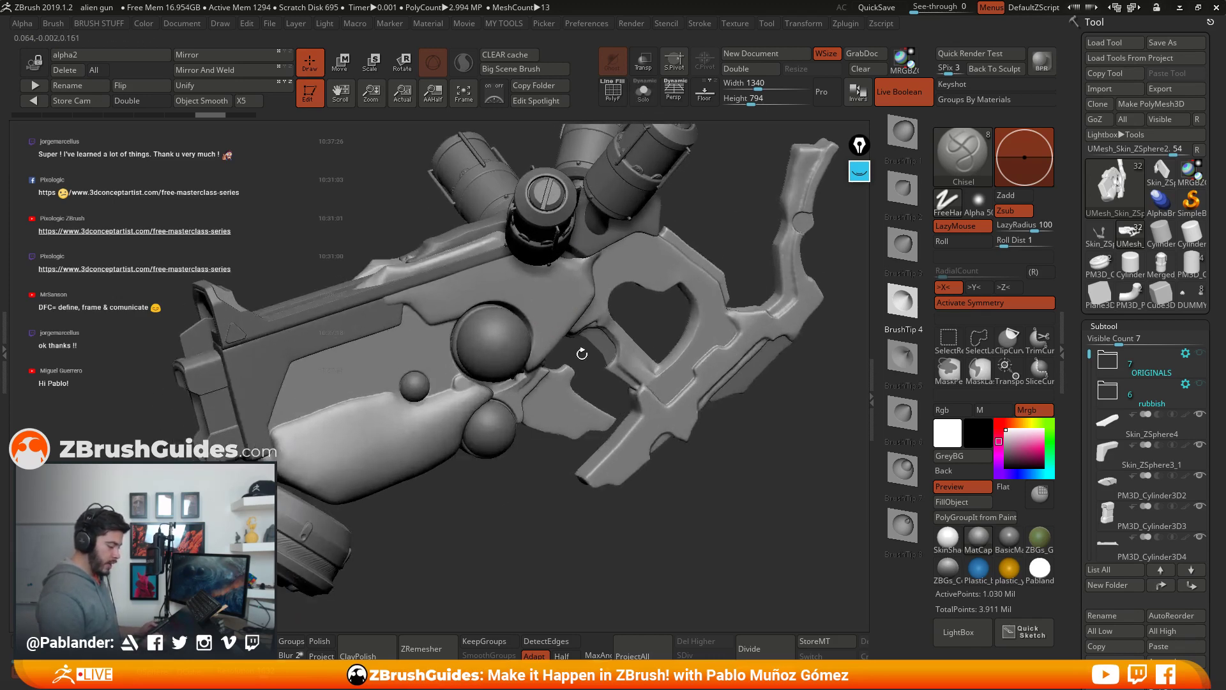
click(860, 172)
click(860, 172)
mouse_move(799, 268)
mouse_down()
mouse_move(770, 324)
mouse_move(522, 372)
mouse_move(600, 345)
mouse_up()
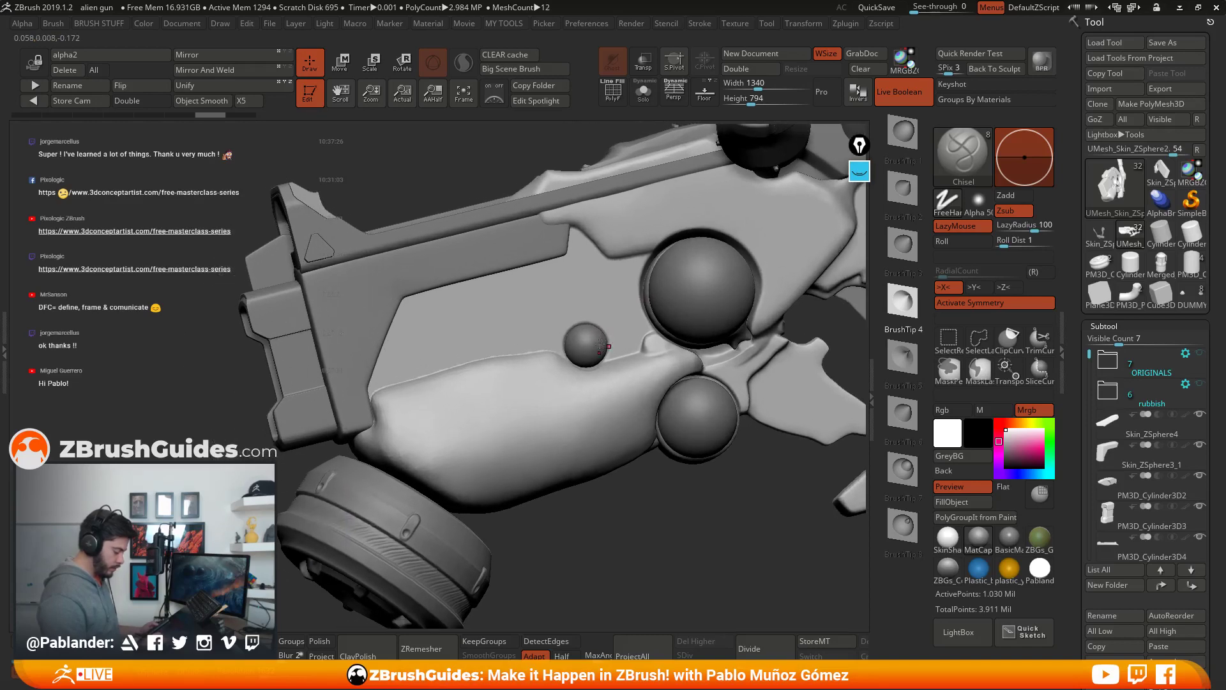
Step: With the Chisel at Draw Size 7, carve a groove following the side panel's edges and a short cross line above the small sphere
key(space)
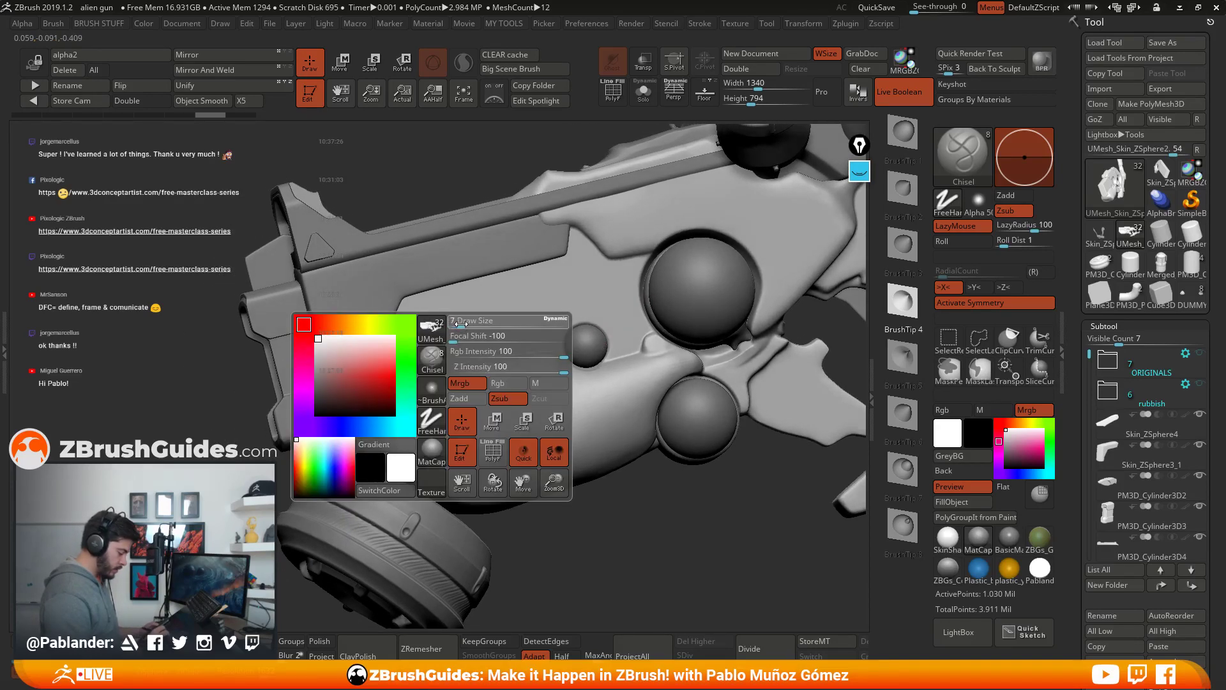
drag(538, 287, 409, 357)
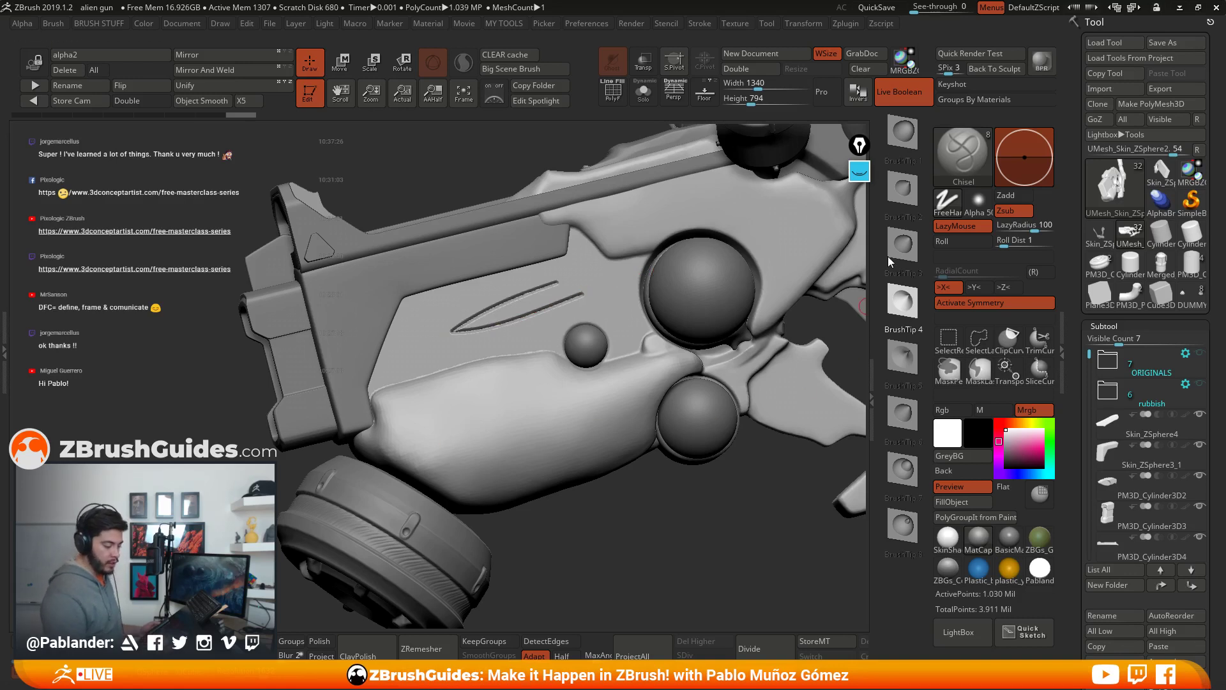
key(ctrl+z)
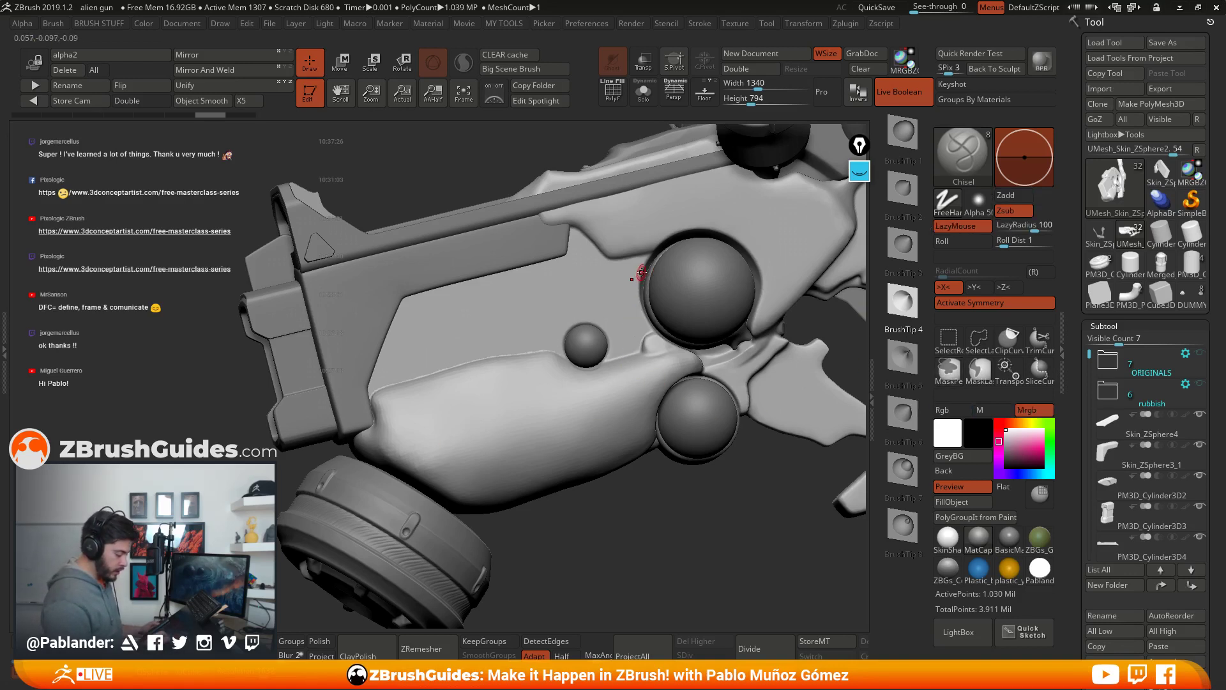
drag(645, 269, 613, 276)
mouse_move(513, 299)
mouse_down()
mouse_move(387, 331)
mouse_move(389, 411)
mouse_move(371, 439)
mouse_up()
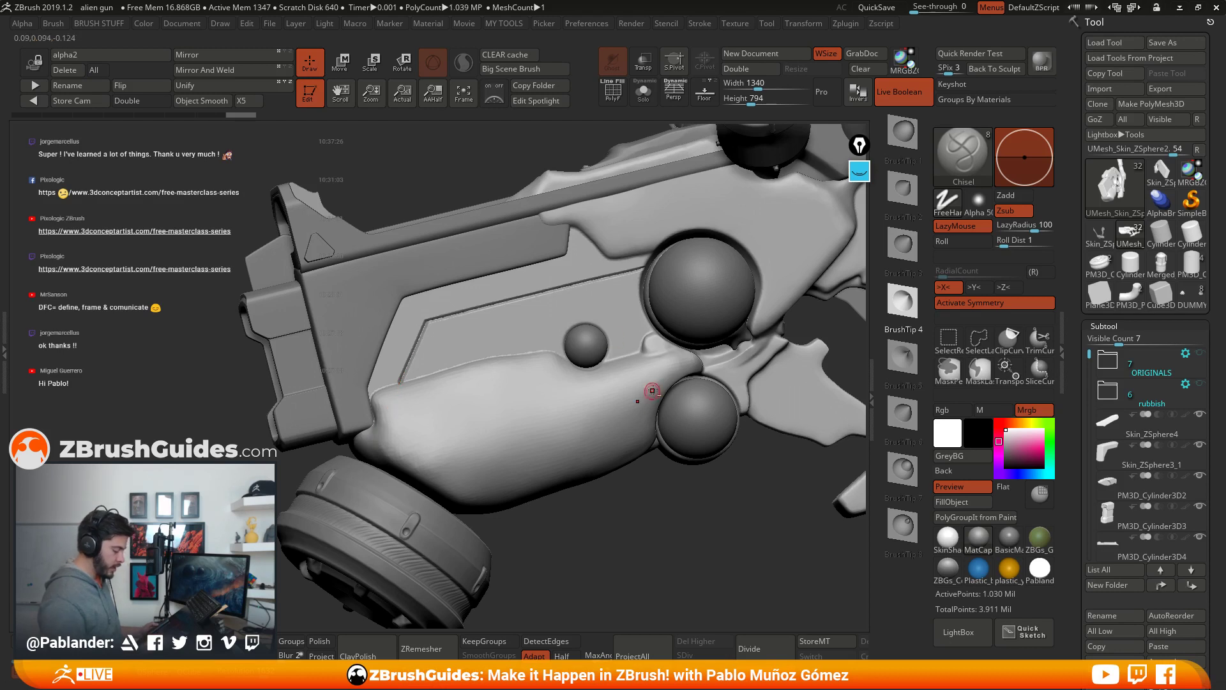
alt+right_drag(652, 391, 591, 397)
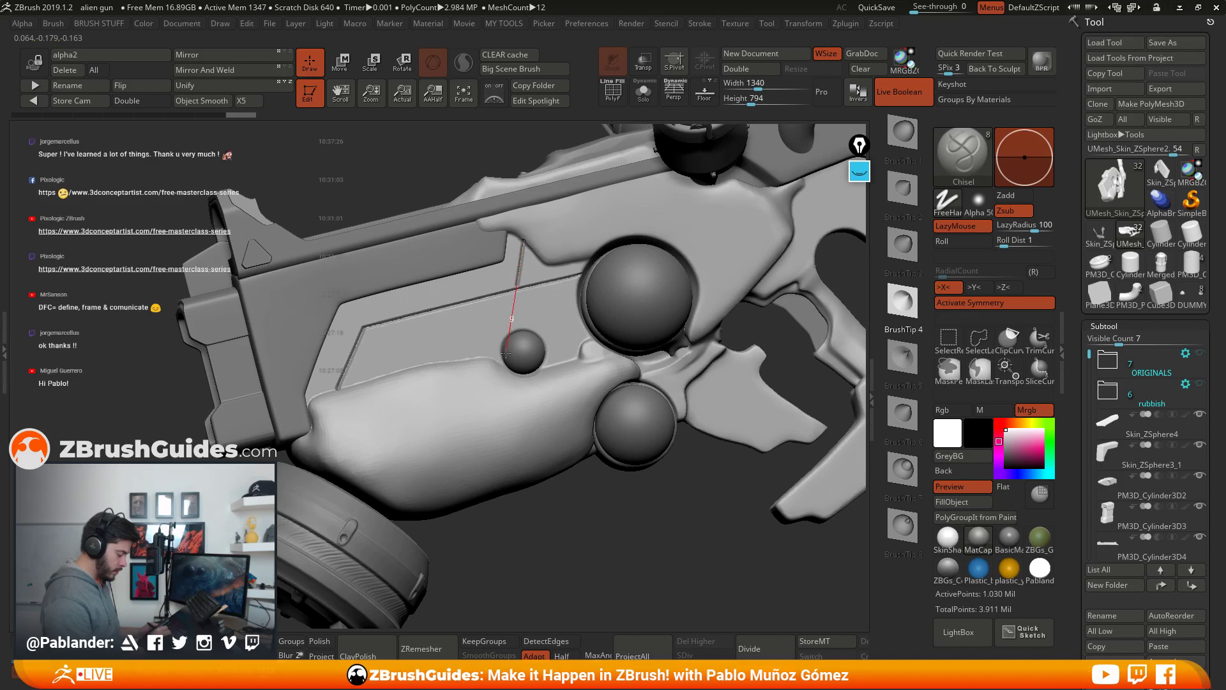
drag(505, 356, 505, 359)
Step: Change the active colour to bright green so the whole gun displays in green
mouse_move(652, 467)
ctrl+right_down()
mouse_move(624, 441)
mouse_move(592, 441)
mouse_move(684, 429)
ctrl+right_up()
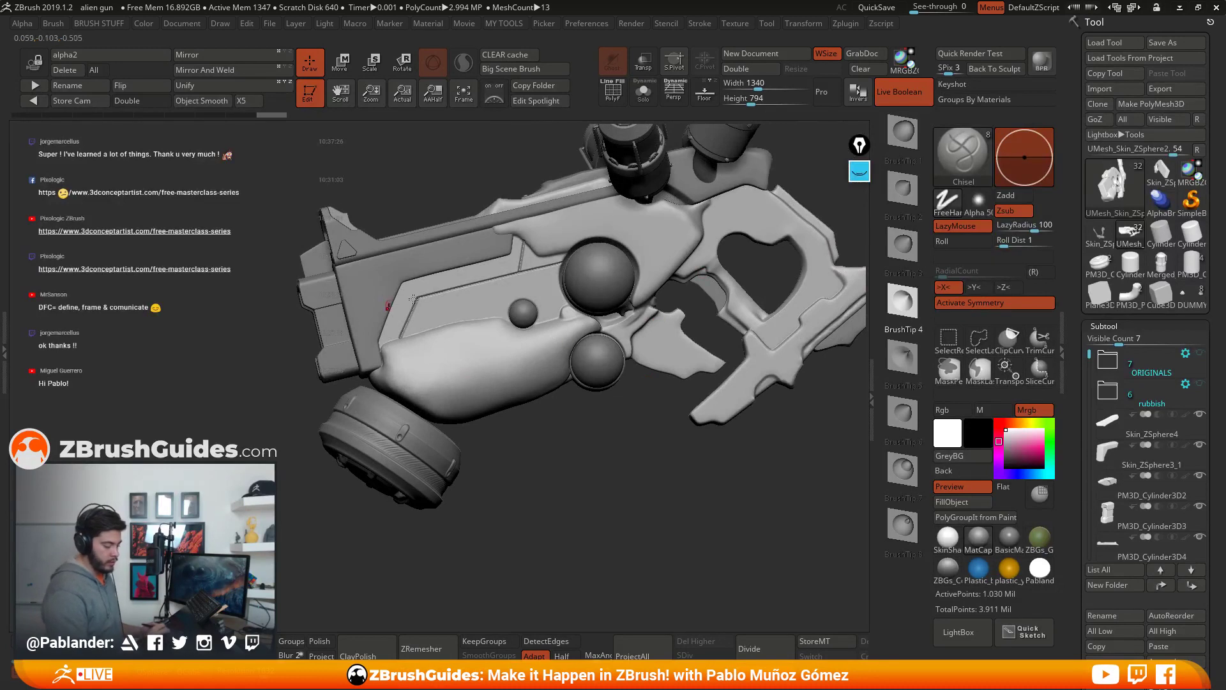
right_drag(637, 324, 626, 437)
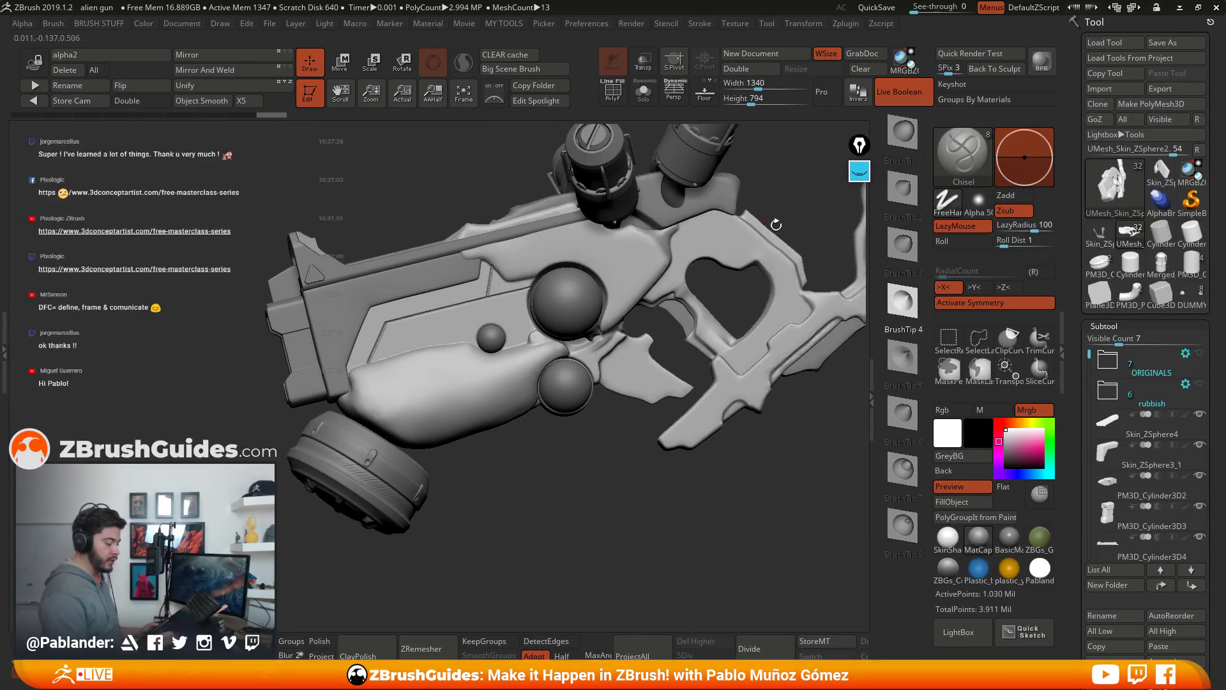
right_drag(604, 383, 648, 361)
key(space)
click(588, 359)
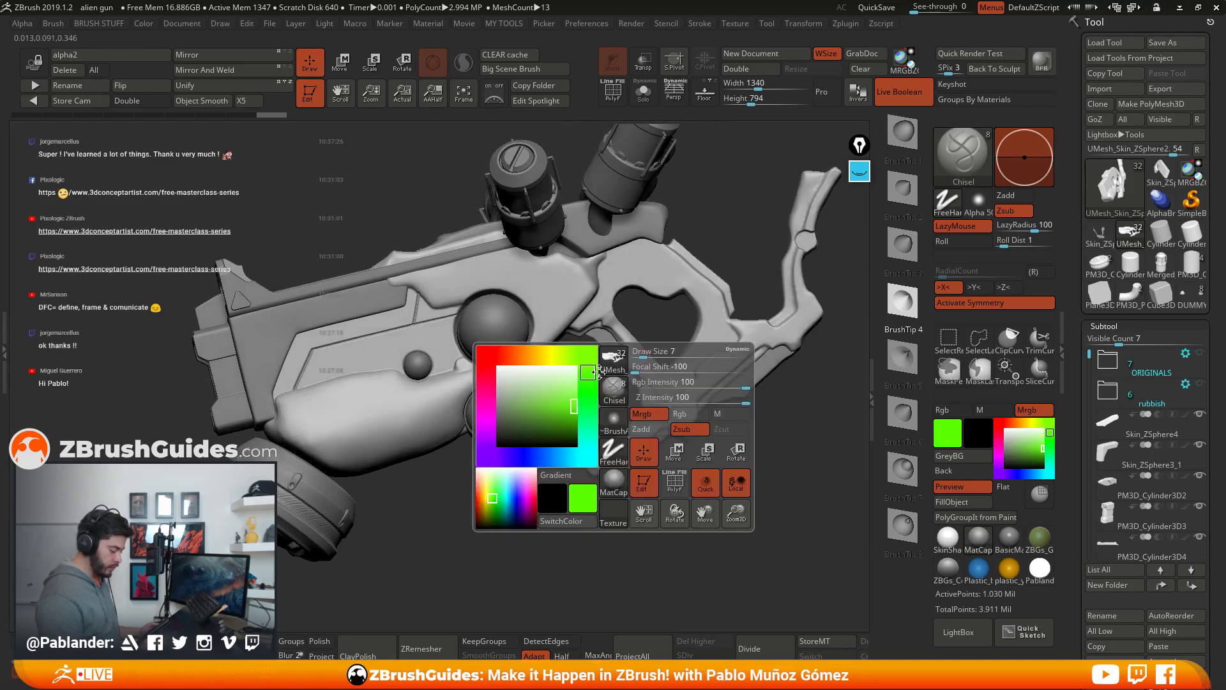
key(space)
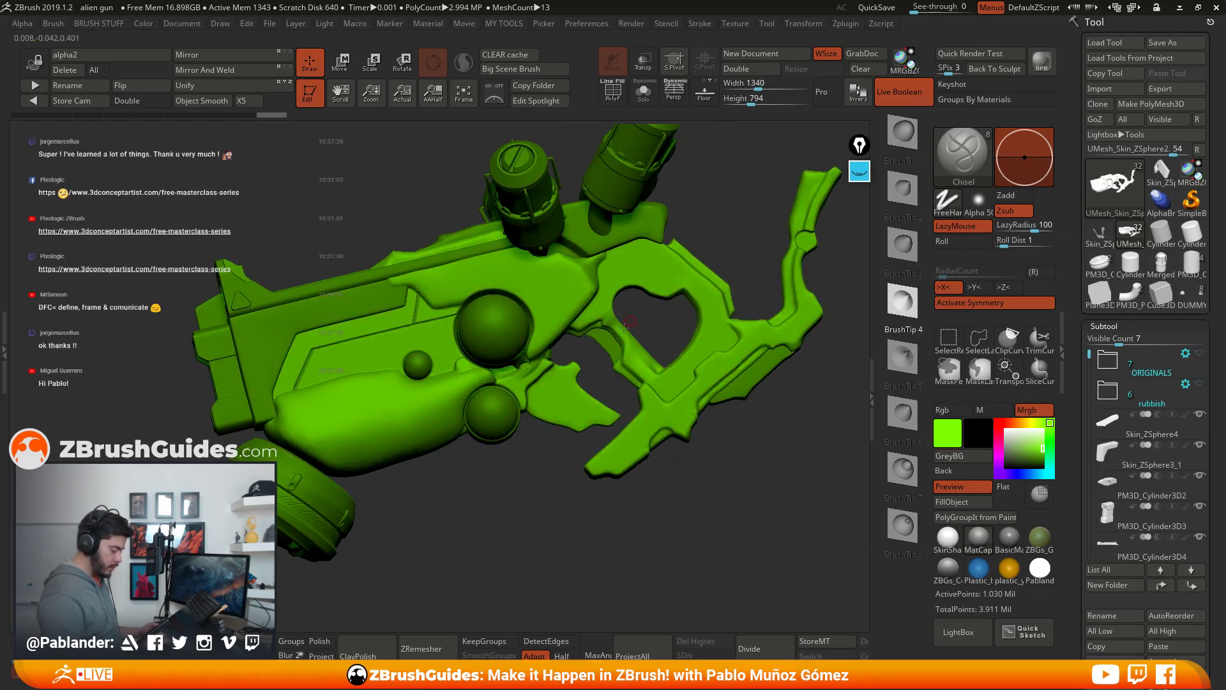
Step: Carve an angled Chisel panel line on the pointed blade below the trigger opening, following its outline
mouse_move(567, 365)
ctrl+right_down()
mouse_move(759, 456)
mouse_move(594, 348)
ctrl+right_up()
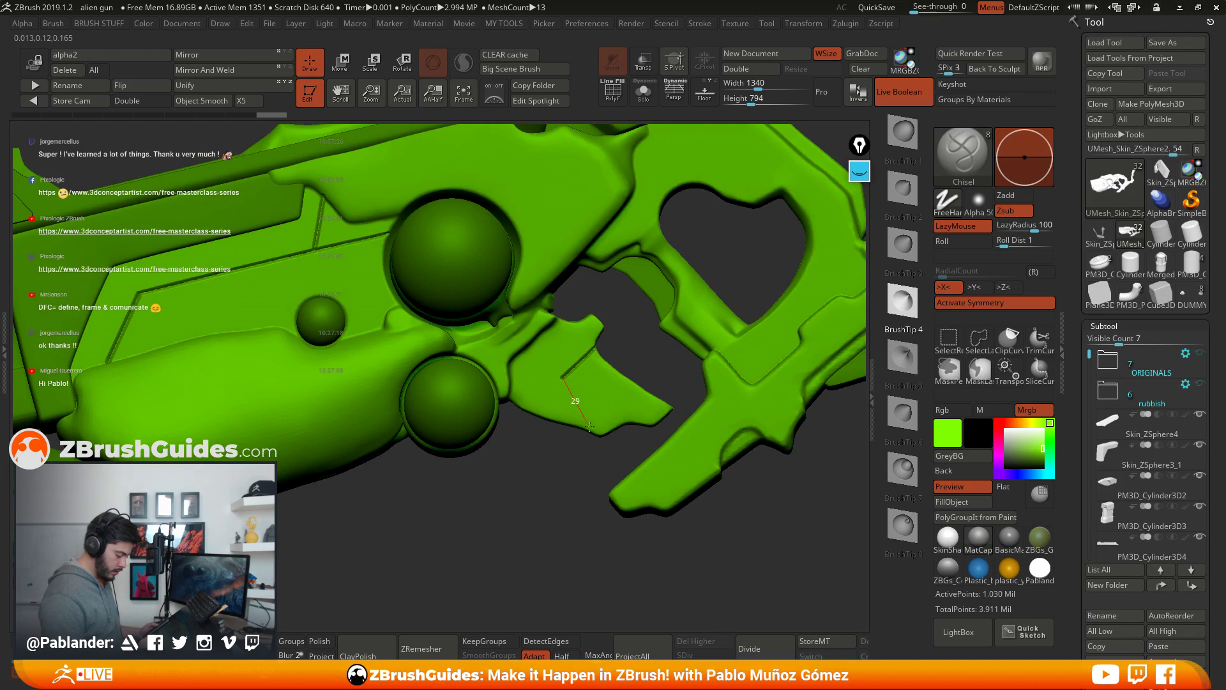
drag(600, 460, 603, 468)
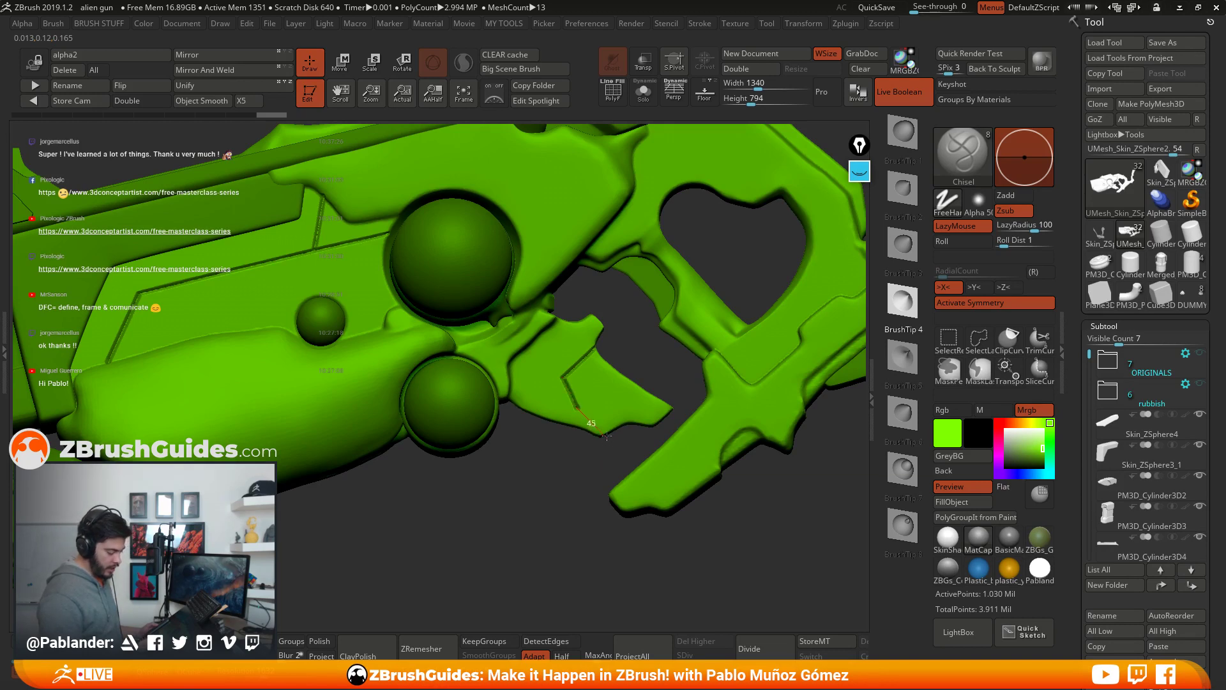
drag(621, 400, 668, 389)
drag(707, 446, 721, 450)
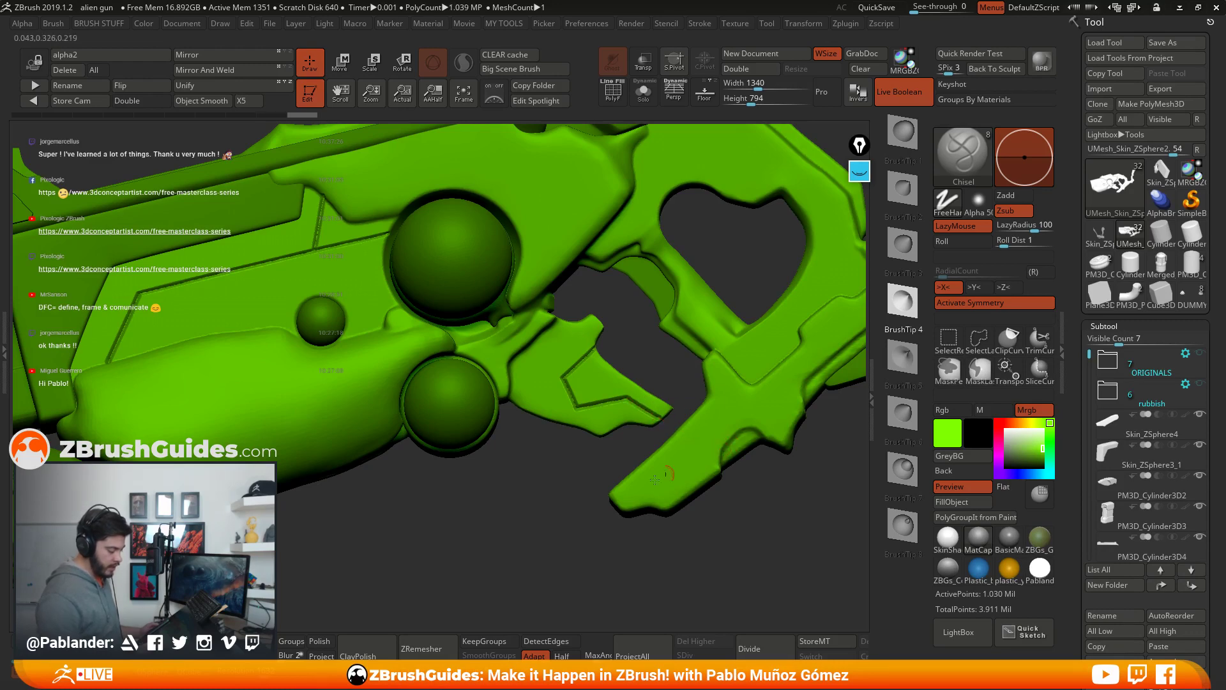
mouse_move(521, 487)
mouse_down()
mouse_move(548, 500)
mouse_move(535, 461)
mouse_move(614, 418)
mouse_up()
Step: Adjust the Chisel's Draw Size and carve an angled panel line along the front end of the lower grip bar
mouse_move(614, 349)
alt+mouse_down()
mouse_move(603, 377)
mouse_move(620, 331)
alt+mouse_up()
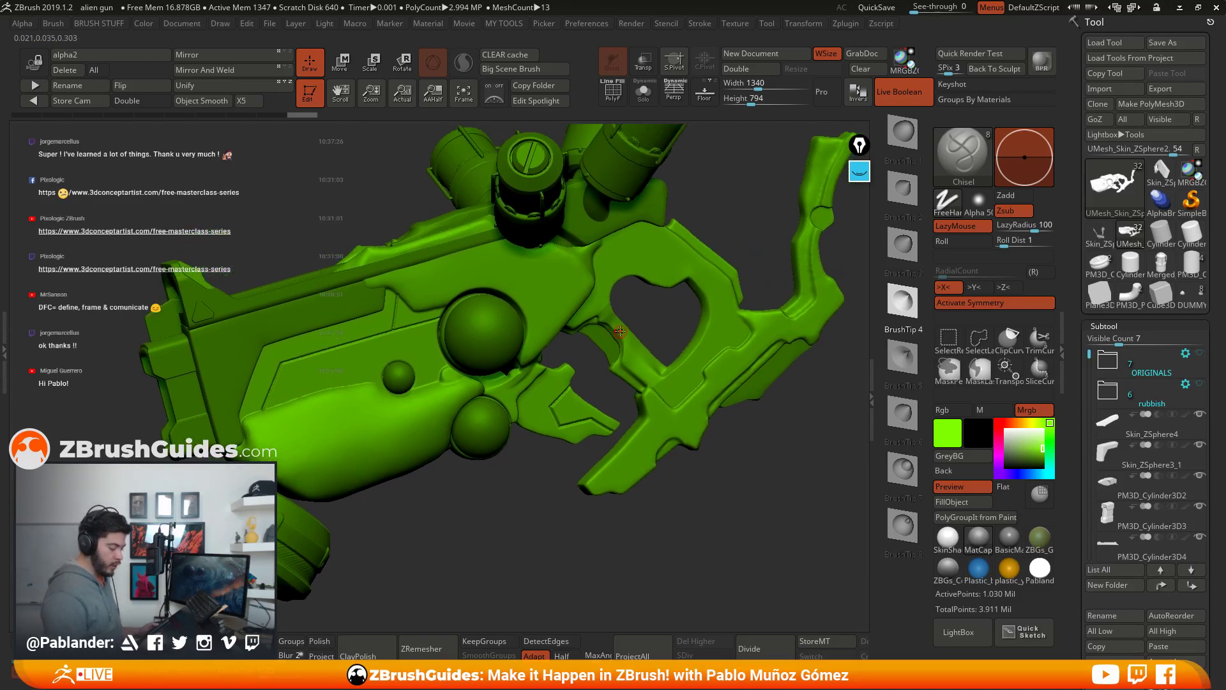
key(space)
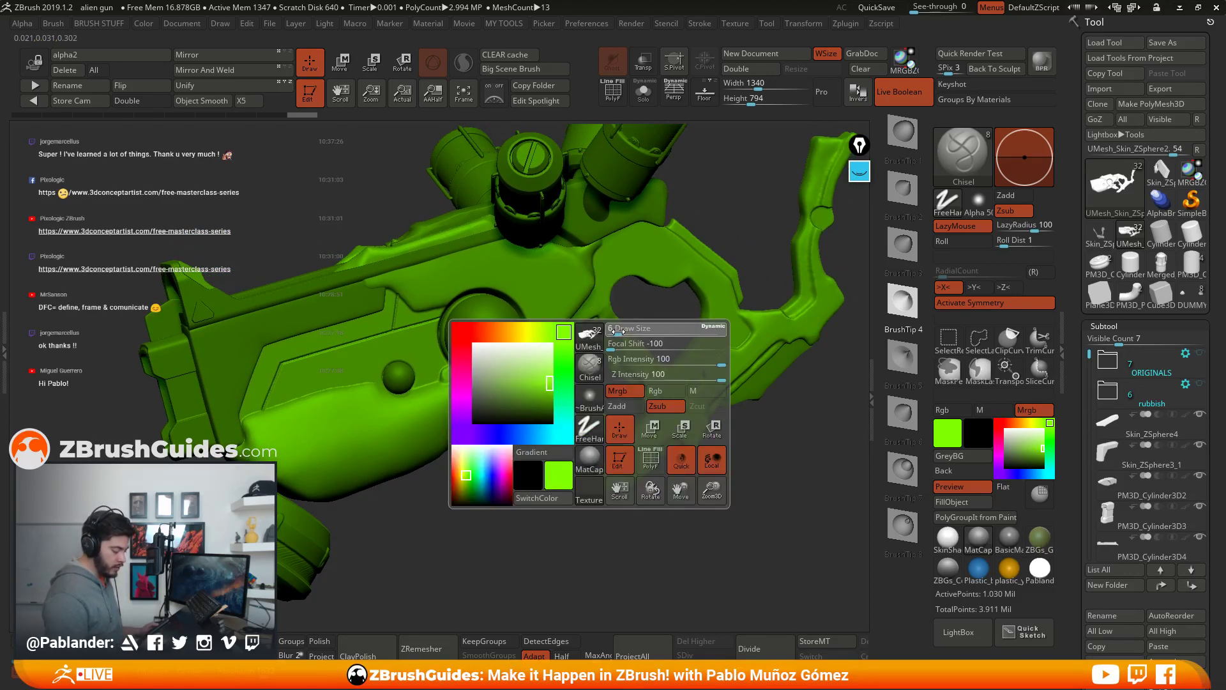
drag(658, 323, 705, 437)
drag(620, 441, 622, 454)
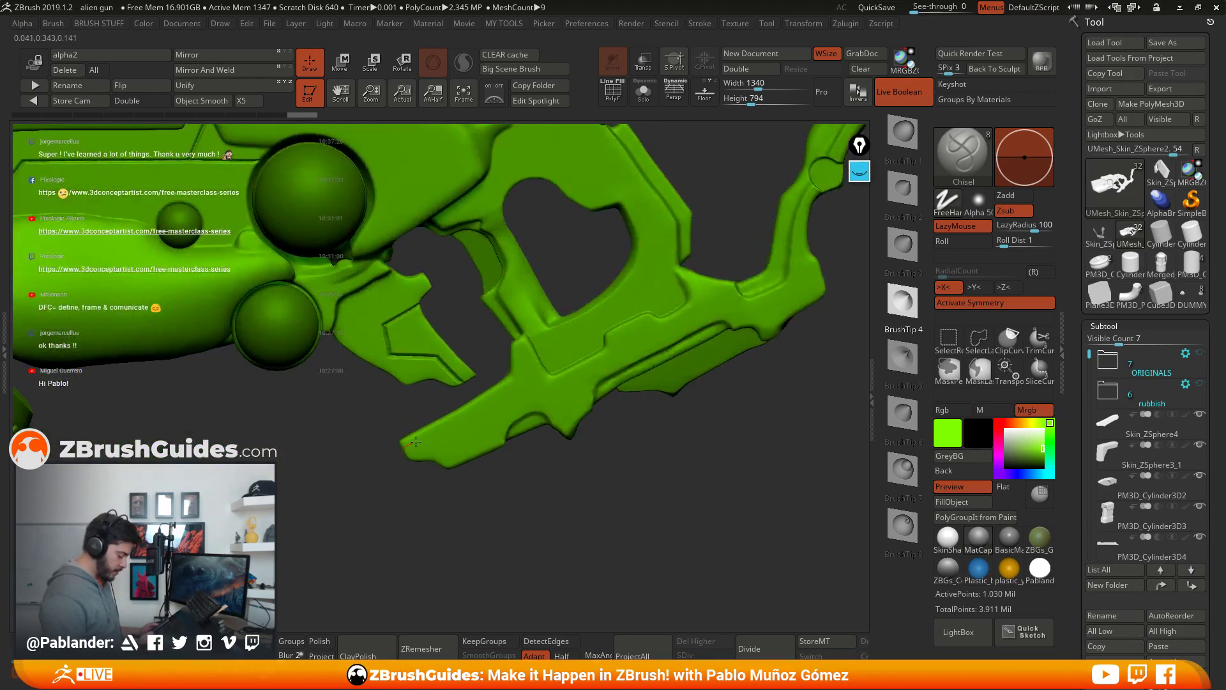
mouse_move(478, 411)
mouse_down()
mouse_move(540, 379)
mouse_move(635, 436)
mouse_move(489, 364)
mouse_up()
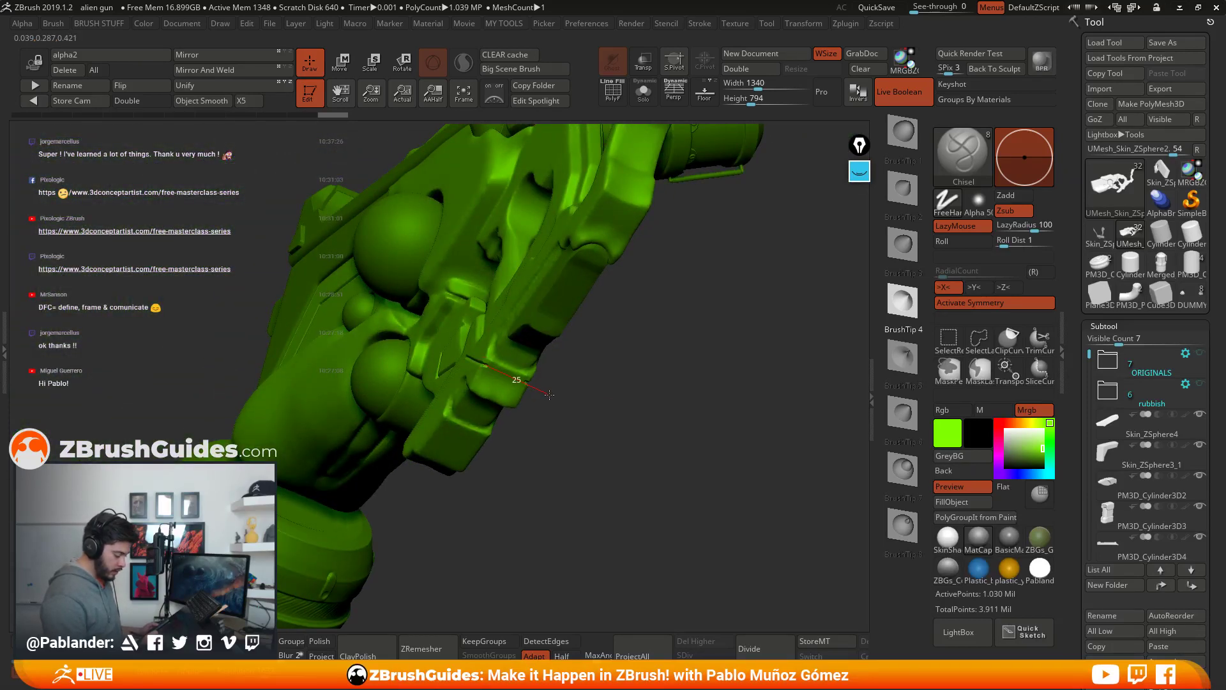
mouse_move(550, 394)
mouse_down()
mouse_move(564, 400)
mouse_move(608, 367)
mouse_move(616, 402)
mouse_move(566, 300)
mouse_up()
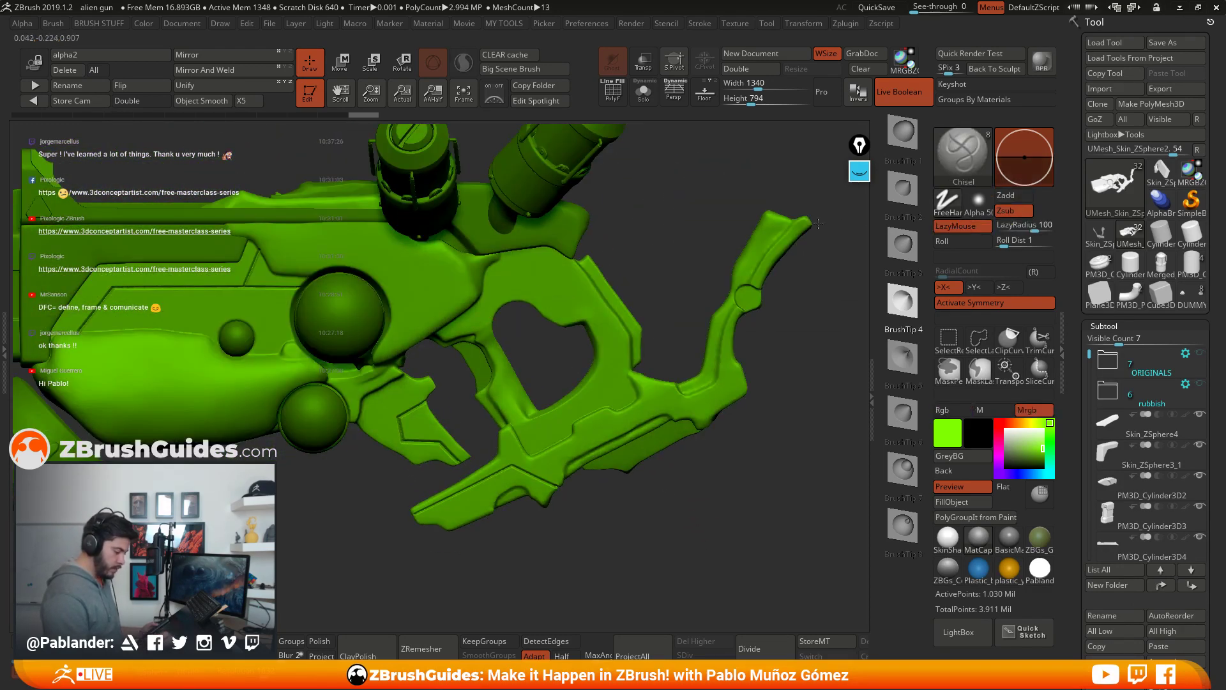
Step: Check the sketched detail overlay, hide it, and carve an angled Chisel panel line on the body behind the large sphere
click(860, 145)
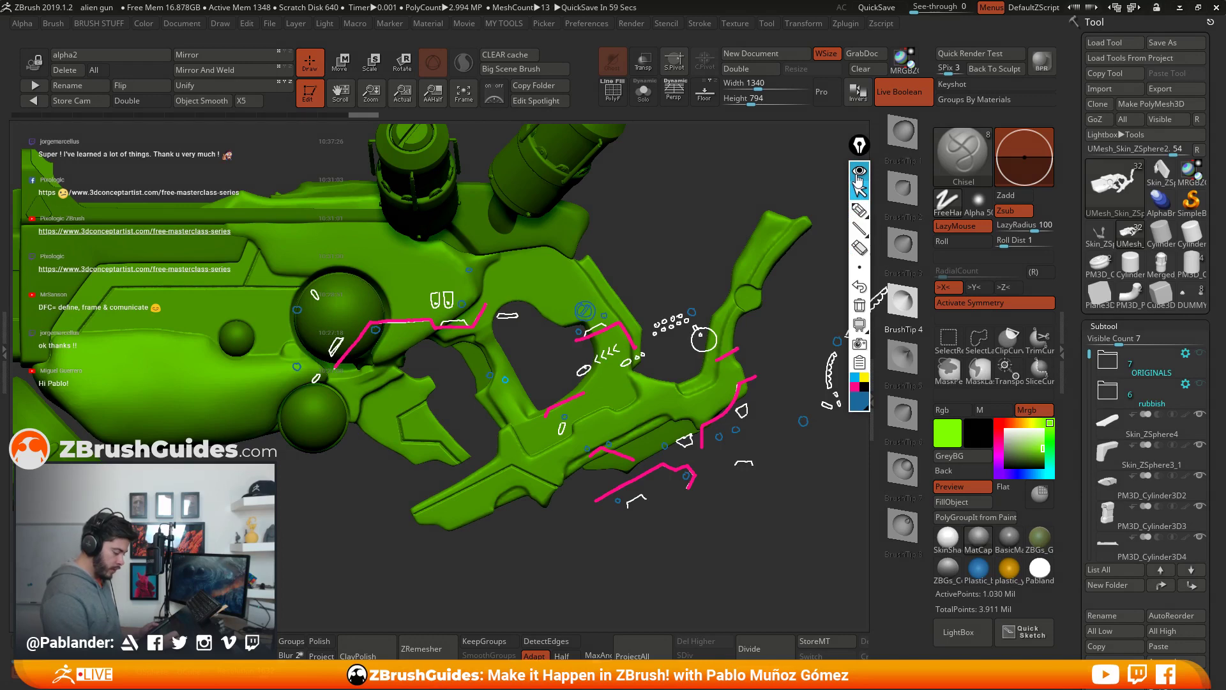
click(860, 172)
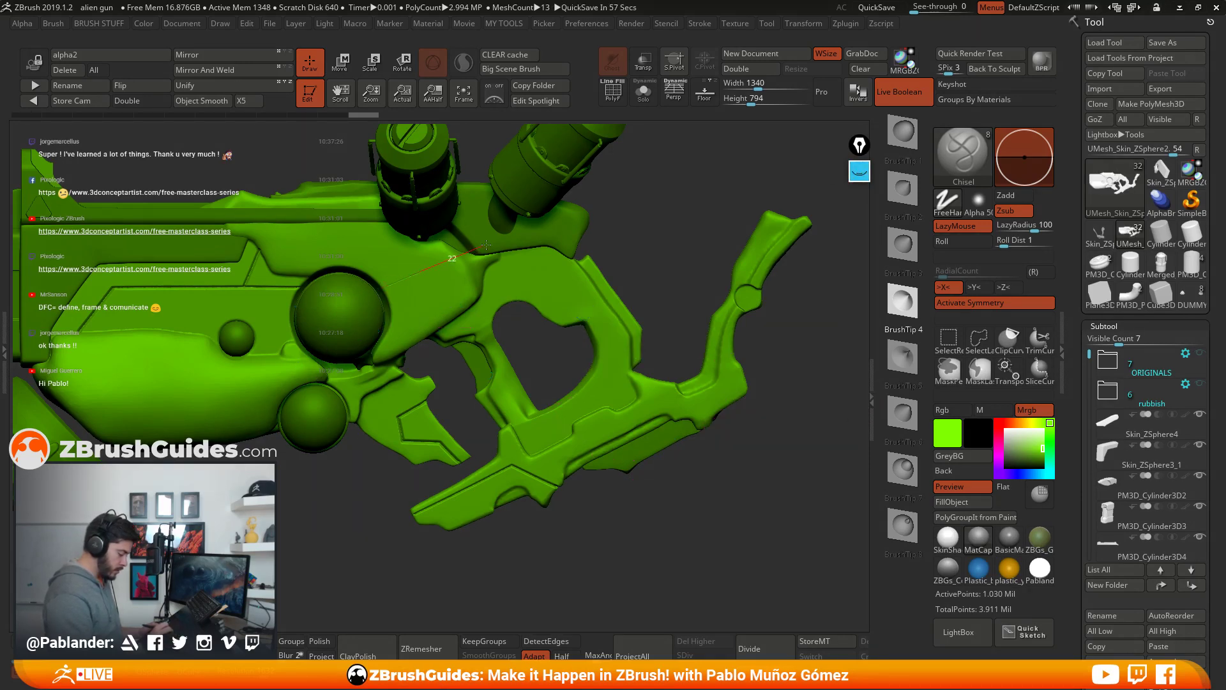
ctrl+right_drag(487, 244, 558, 313)
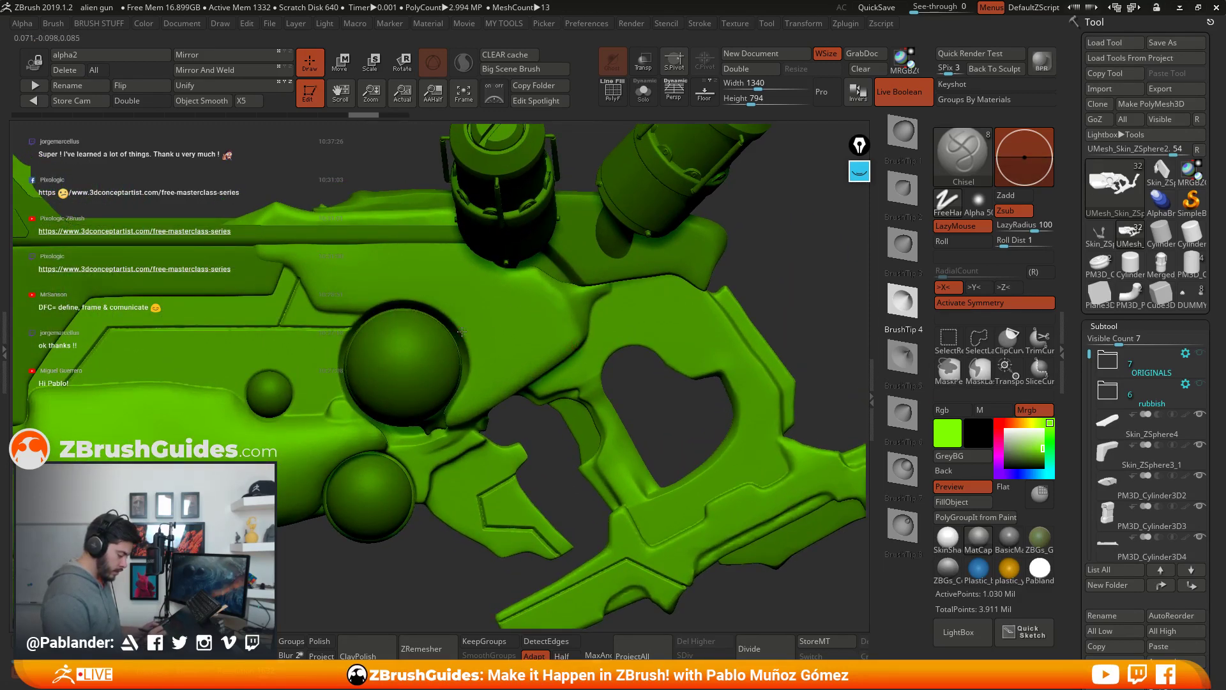
mouse_move(538, 295)
mouse_down()
mouse_move(570, 280)
mouse_move(578, 349)
mouse_up()
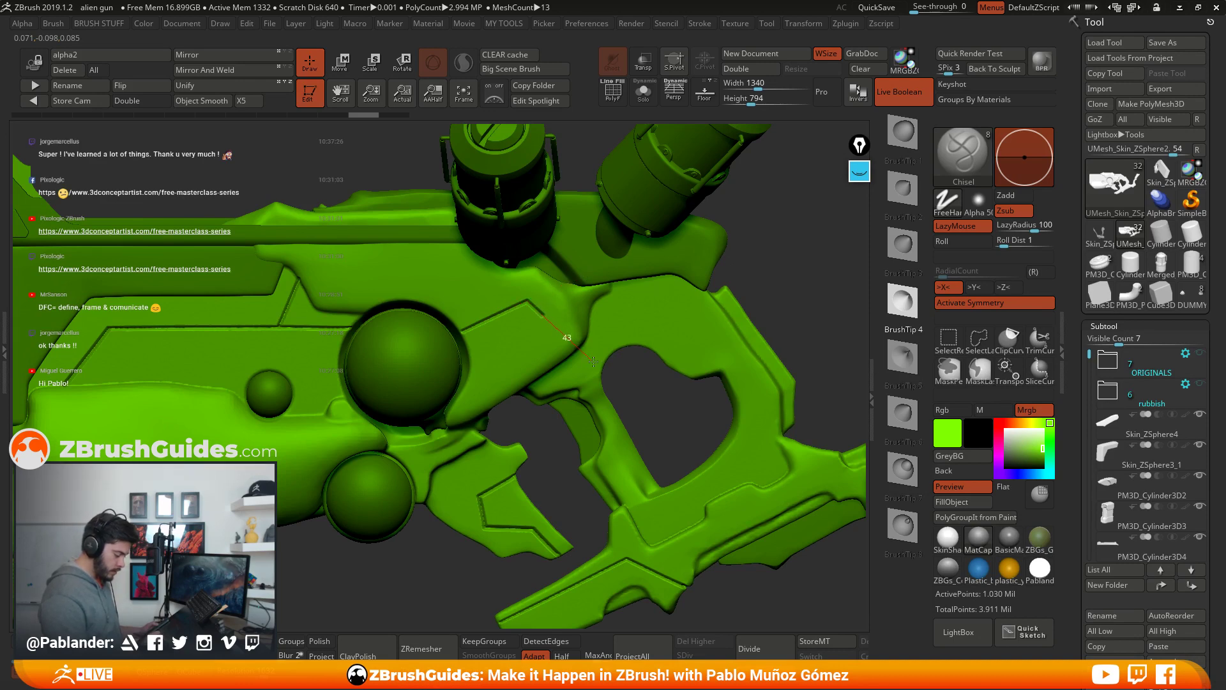
drag(636, 377, 537, 334)
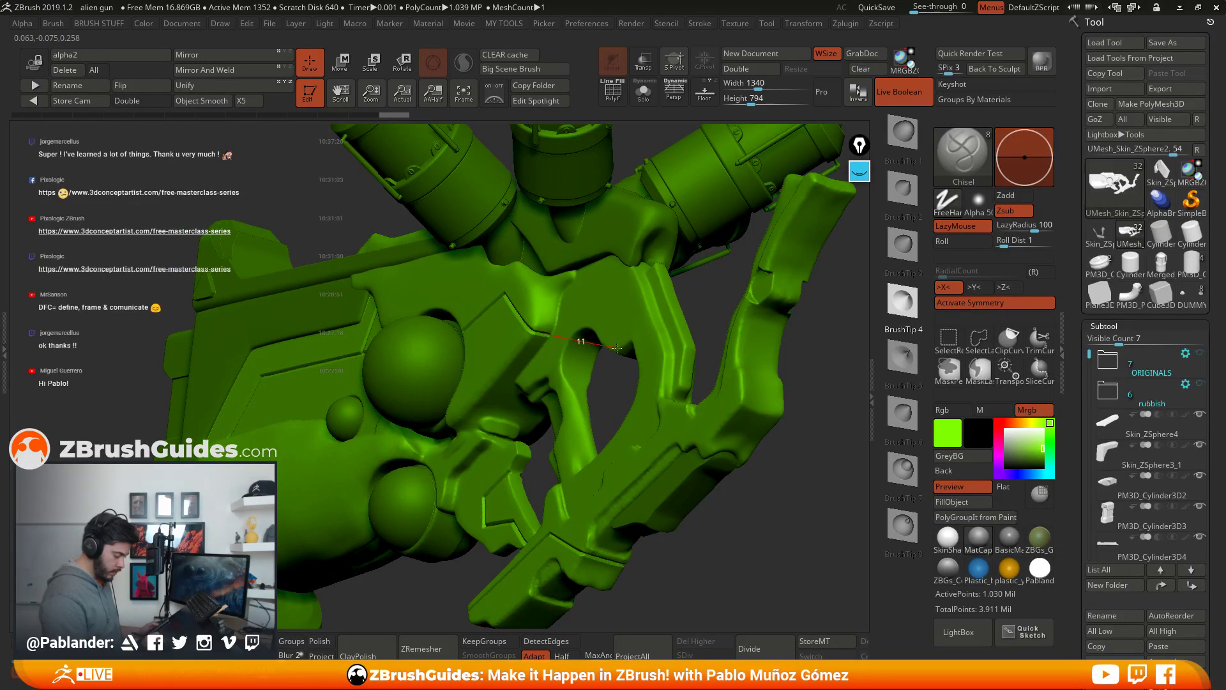
mouse_move(617, 349)
mouse_down()
mouse_move(597, 355)
mouse_move(549, 324)
mouse_move(674, 493)
mouse_move(684, 474)
mouse_move(678, 485)
mouse_move(610, 495)
mouse_move(641, 483)
mouse_up()
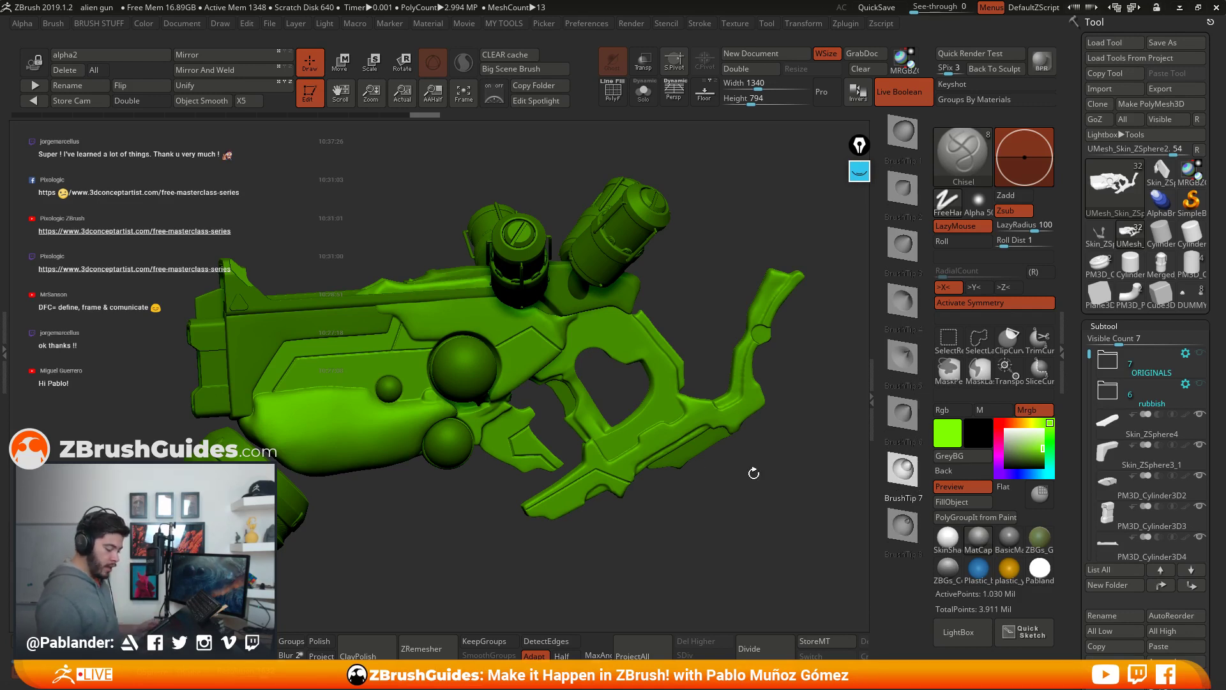
Step: Try carving a long slot across the panel above the large sphere with BrushTip 7
ctrl+right_drag(753, 471, 471, 304)
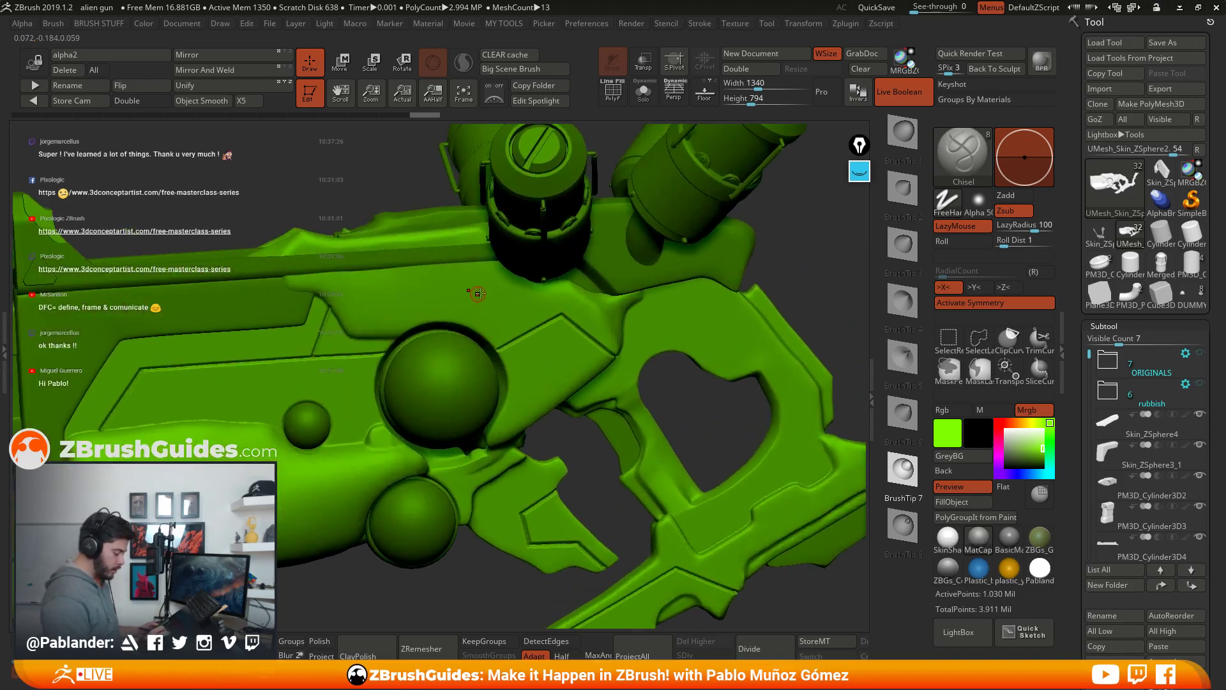
mouse_move(478, 294)
mouse_down()
mouse_move(383, 306)
mouse_move(490, 298)
mouse_up()
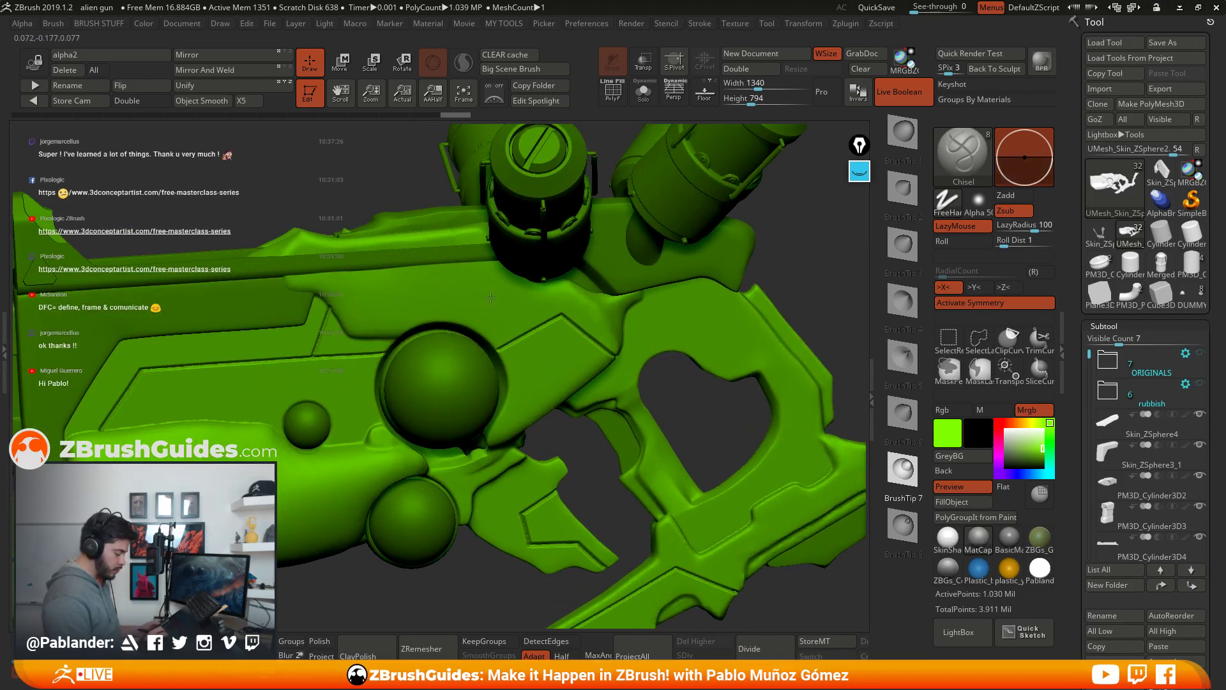
key(space)
mouse_move(363, 294)
mouse_down()
mouse_move(505, 300)
mouse_move(567, 319)
mouse_up()
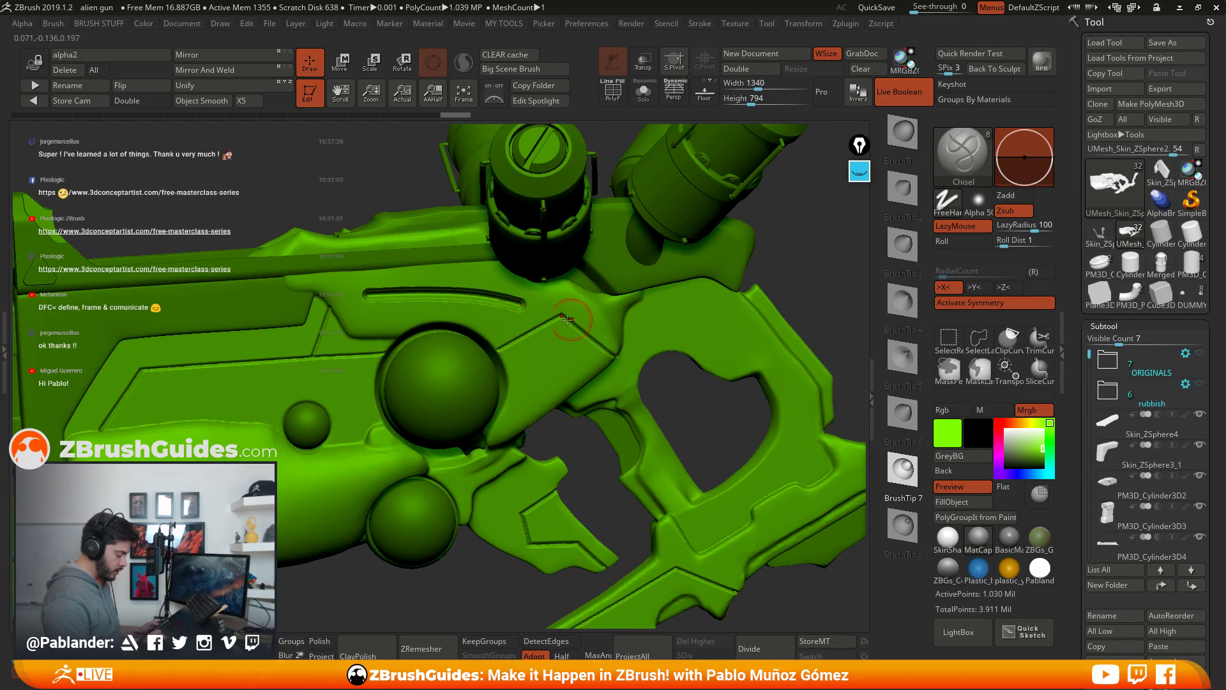
right_drag(568, 320, 547, 343)
Step: Carve short slots with BrushTip 7 on the frame above the trigger opening and on the panel above the large sphere
right_drag(631, 349, 651, 296)
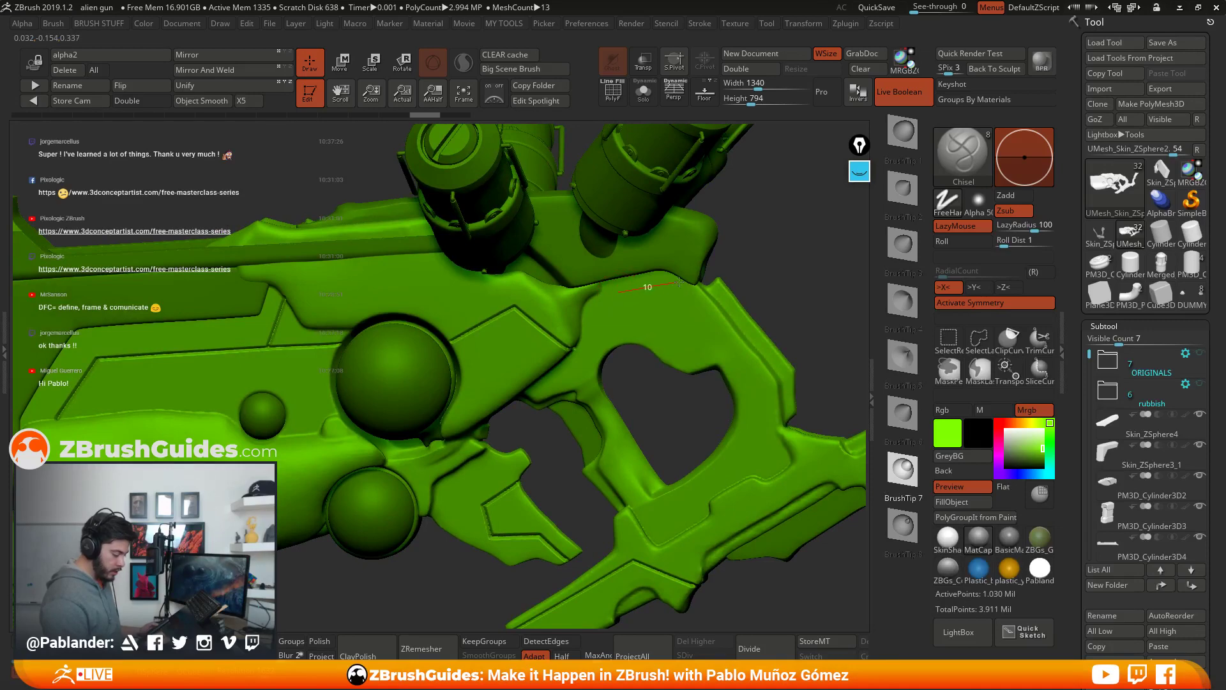
right_drag(694, 279, 699, 333)
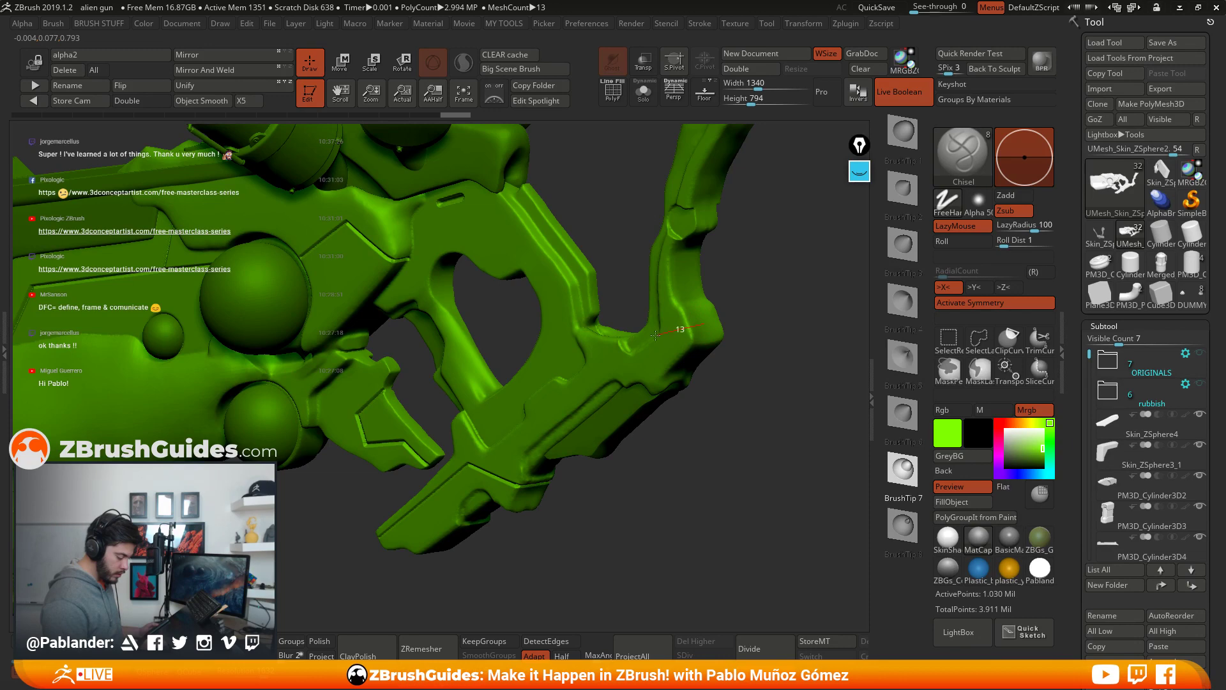
drag(638, 339, 625, 345)
mouse_move(610, 411)
right_down()
mouse_move(703, 390)
mouse_move(743, 396)
mouse_move(670, 475)
mouse_move(668, 422)
mouse_move(522, 424)
mouse_move(457, 322)
right_up()
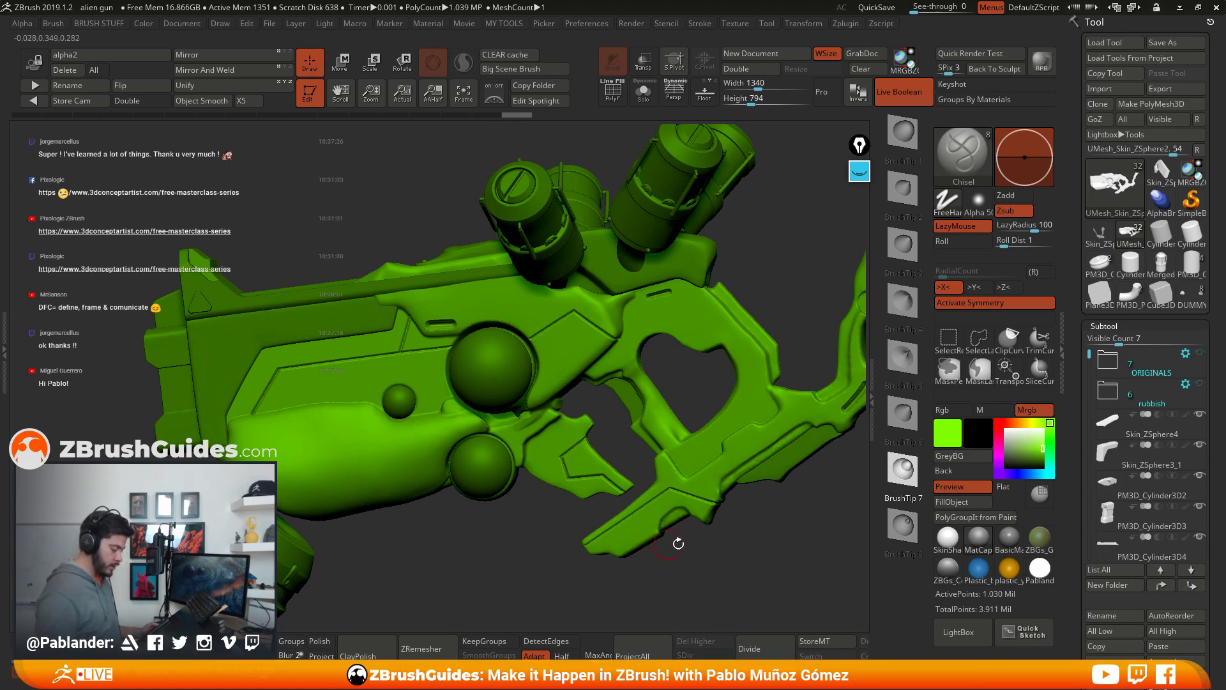
Step: With BrushTip 4, carve a horizontal line with angled ends on the upper cover, isolating the gun body in Solo mode
mouse_move(628, 464)
ctrl+right_down()
mouse_move(624, 497)
mouse_move(683, 467)
mouse_move(698, 479)
ctrl+right_up()
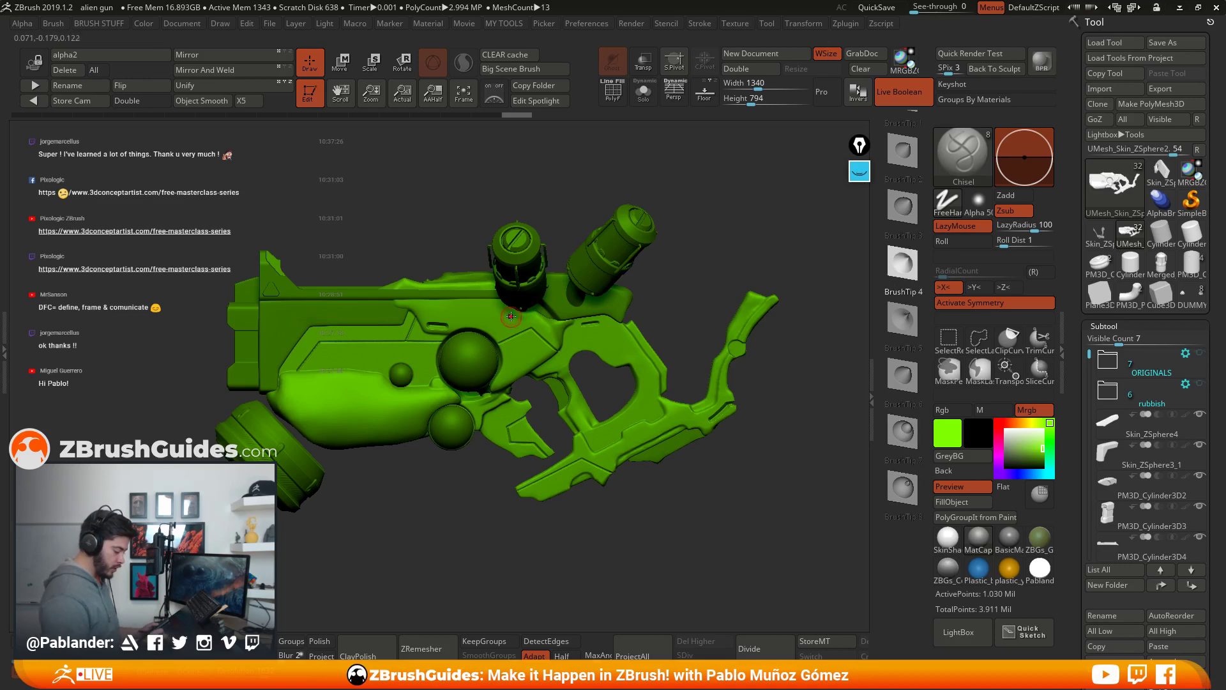
key(space)
ctrl+right_drag(508, 317, 417, 355)
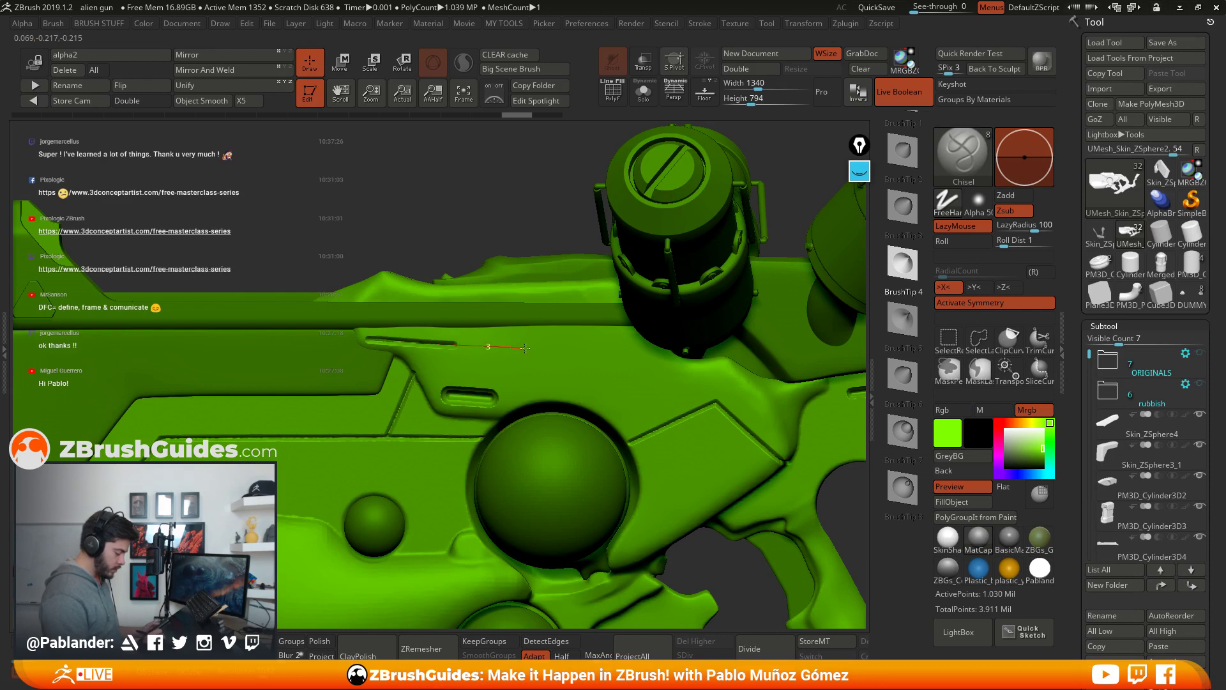
key(space)
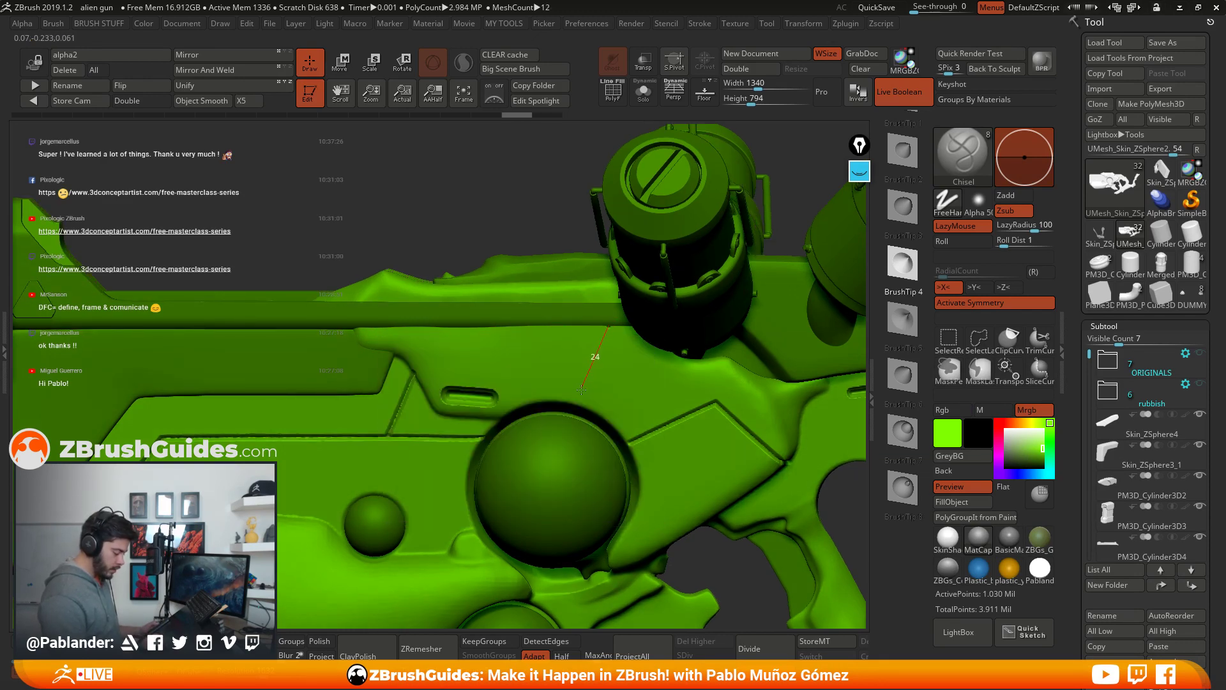
click(644, 92)
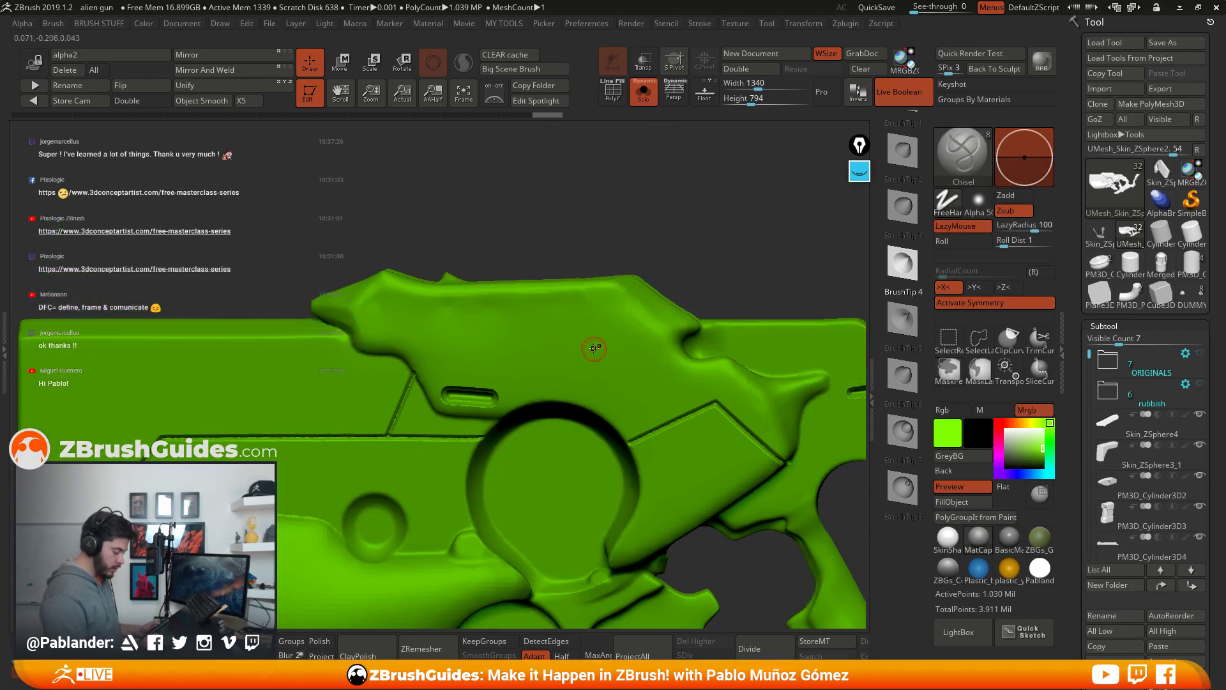
click(645, 103)
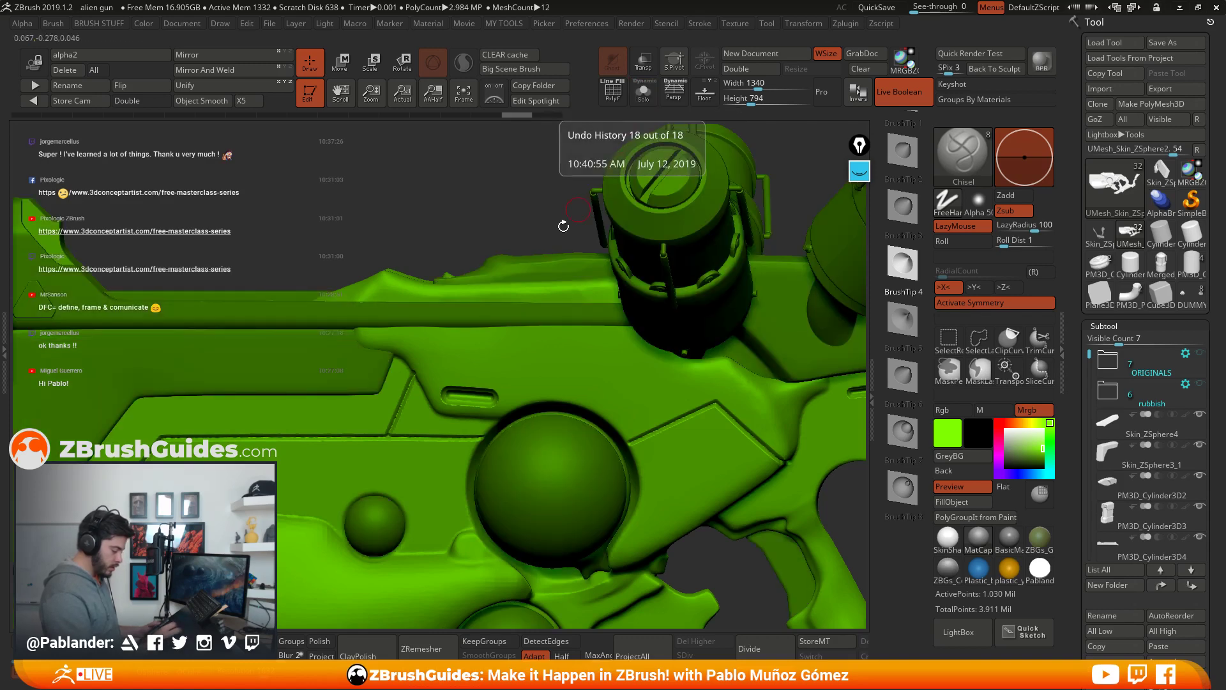
drag(383, 336, 671, 331)
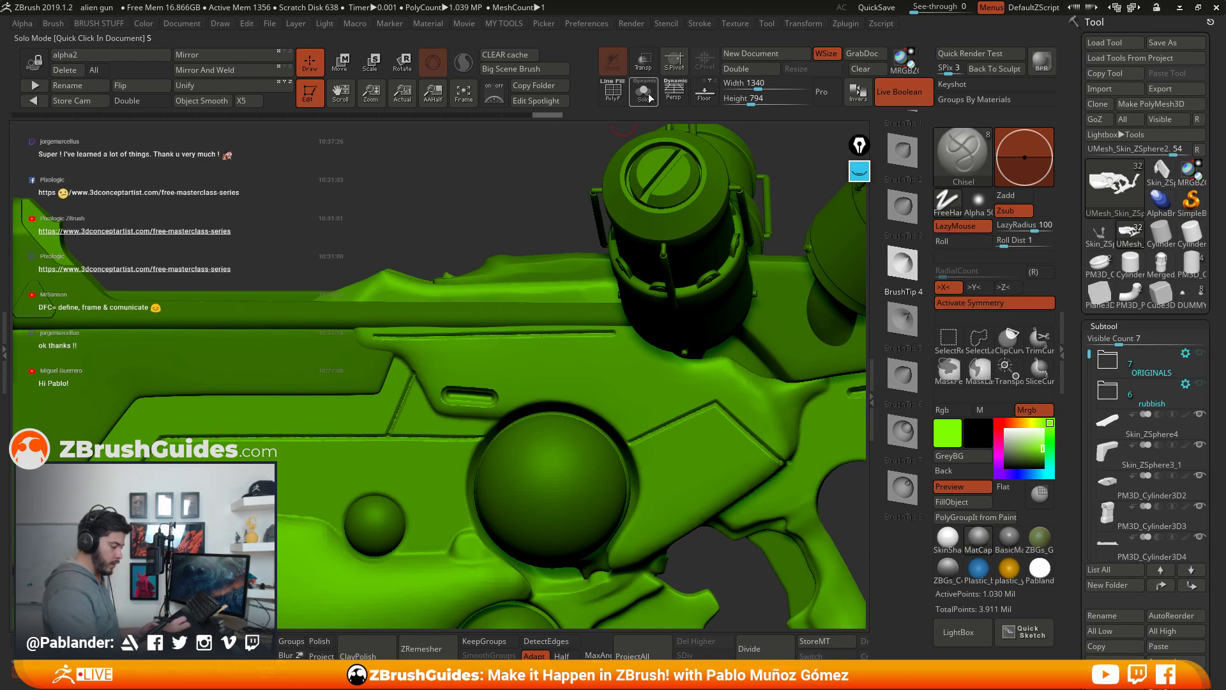
key(ctrl+shift+s)
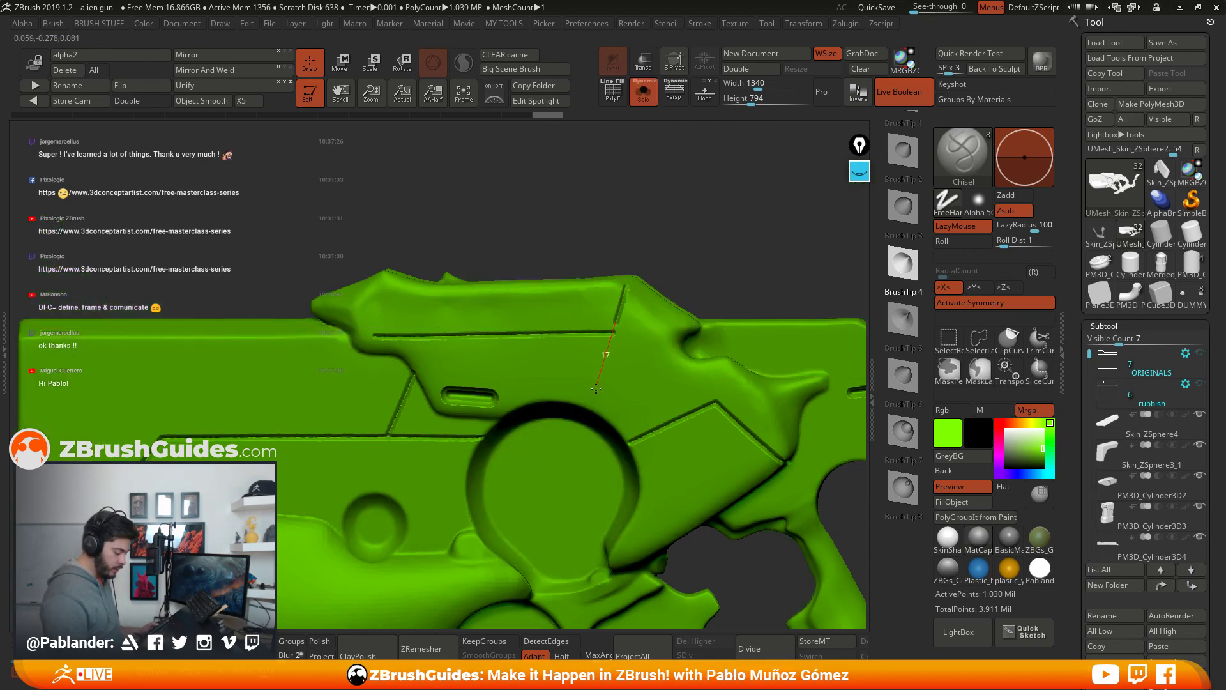
drag(593, 396, 593, 398)
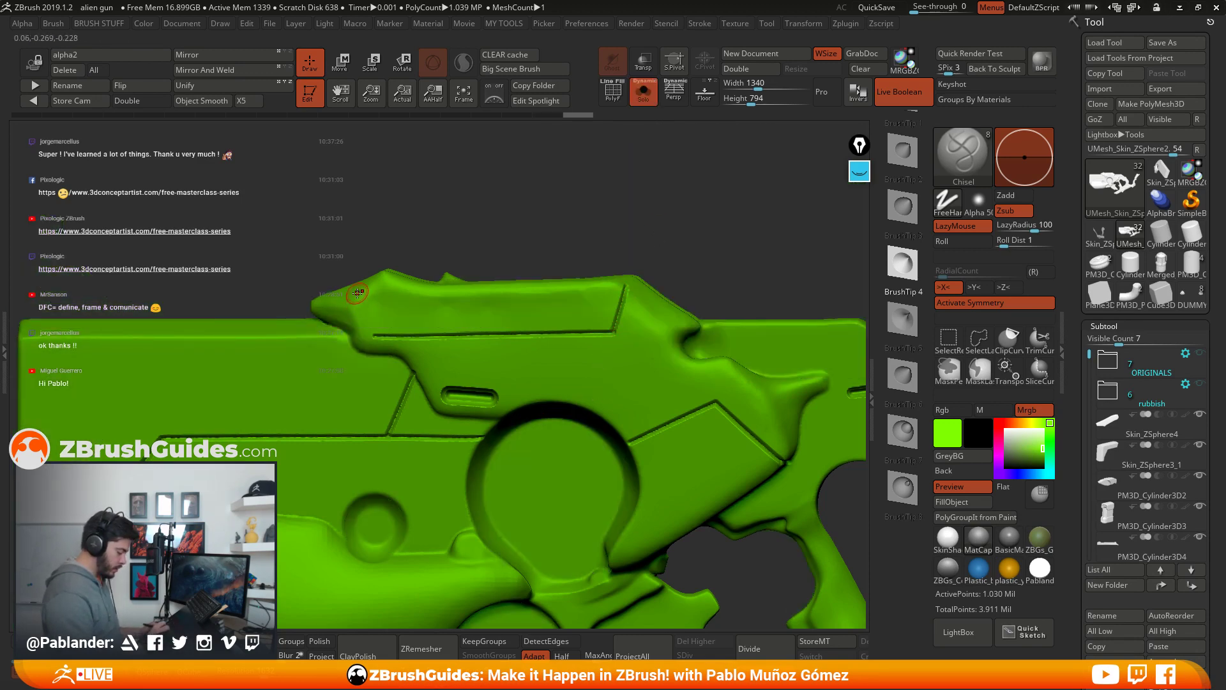
drag(377, 343, 387, 361)
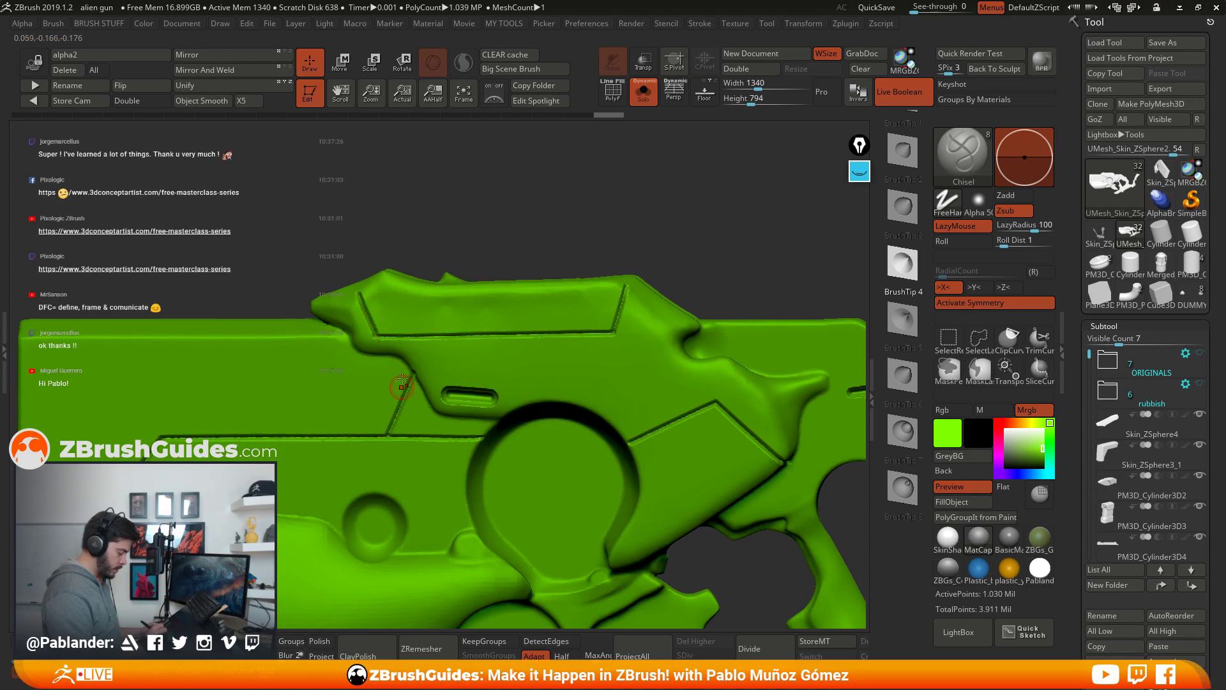
Step: Extend the front panel line over the top of the cover, curving it around the U-shaped recess
mouse_move(508, 186)
mouse_down()
mouse_move(532, 250)
mouse_move(375, 288)
mouse_up()
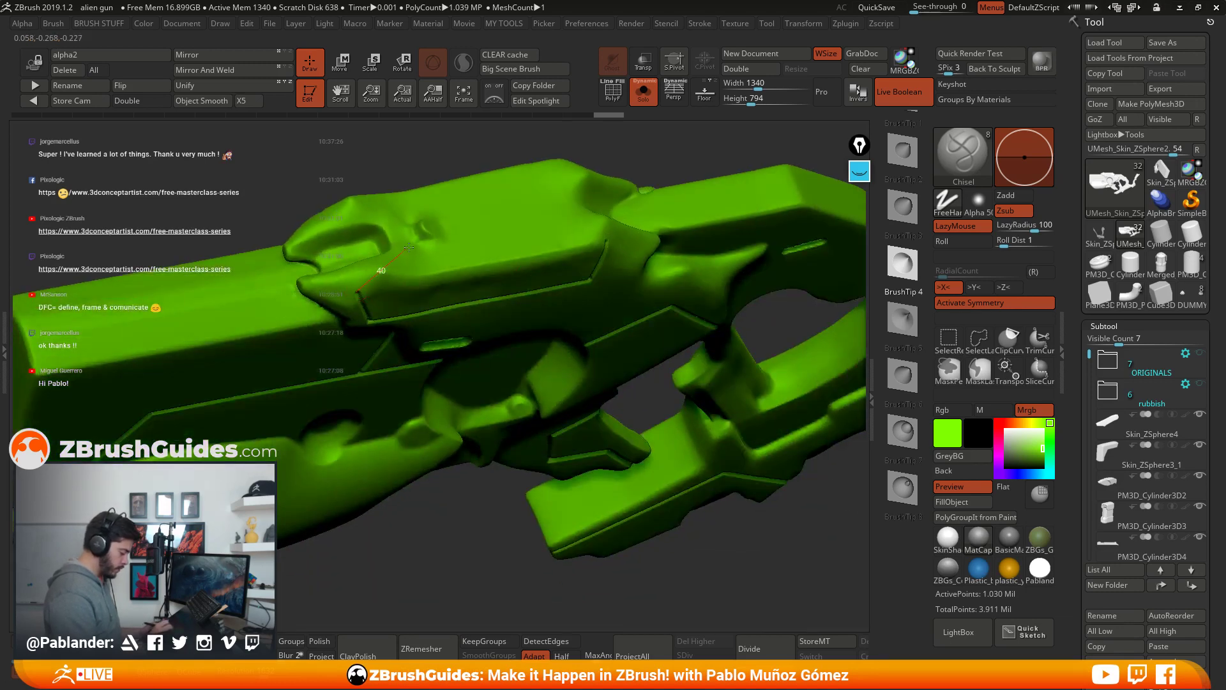
drag(437, 228, 441, 227)
mouse_move(510, 211)
mouse_down()
mouse_move(372, 192)
mouse_move(437, 226)
mouse_move(427, 273)
mouse_up()
mouse_move(454, 322)
mouse_down()
mouse_move(559, 377)
mouse_move(507, 339)
mouse_move(487, 296)
mouse_move(514, 289)
mouse_up()
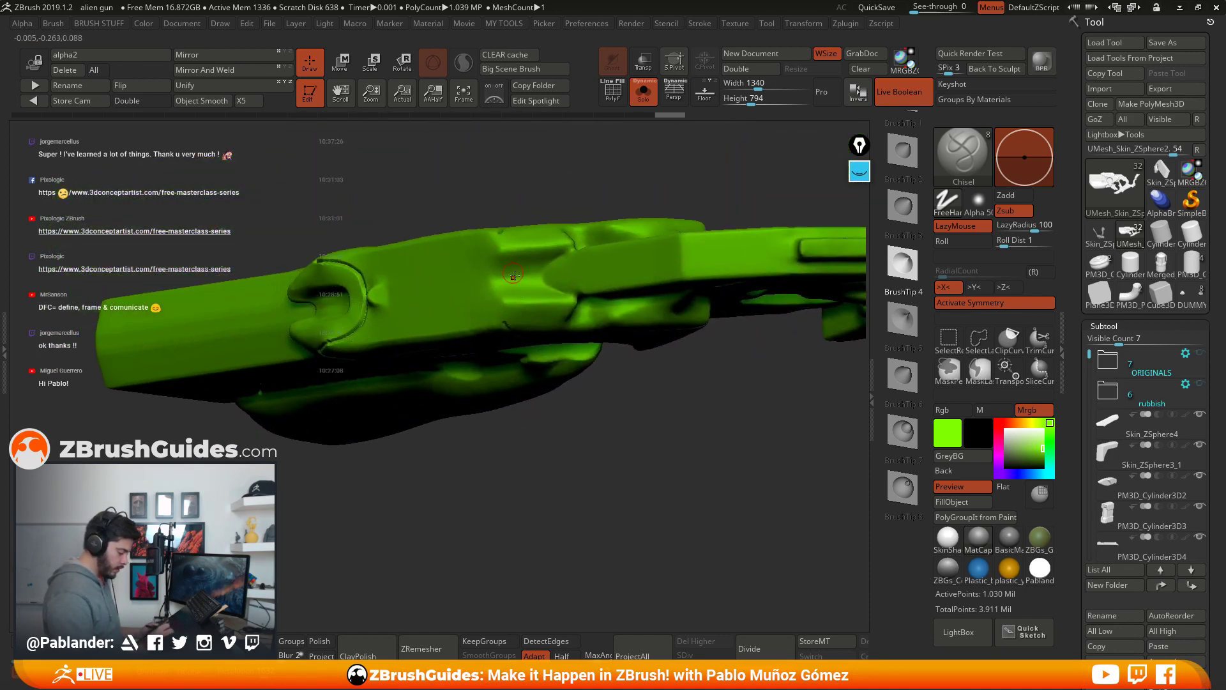
Step: Carve the cover's rear panel line up over its top edge so it joins the angled line on the side
mouse_move(501, 243)
mouse_down()
mouse_move(502, 225)
mouse_move(505, 251)
mouse_up()
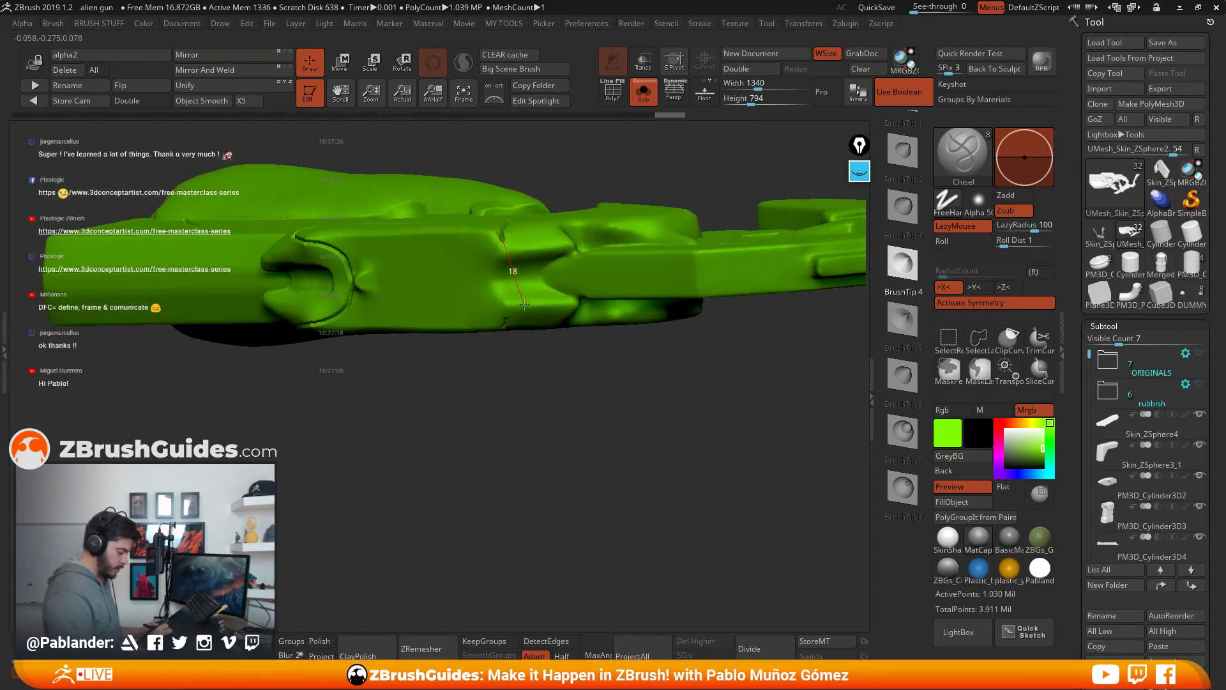
mouse_move(527, 319)
mouse_down()
mouse_move(504, 345)
mouse_move(513, 331)
mouse_up()
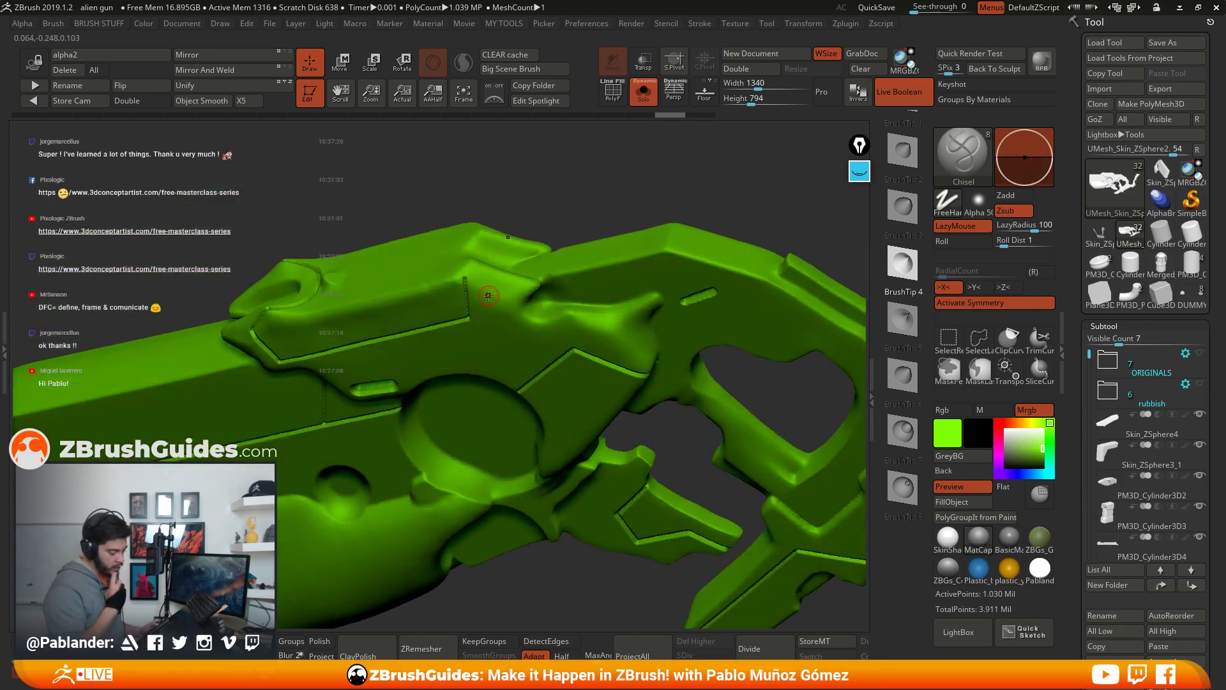
alt+right_drag(524, 272, 513, 318)
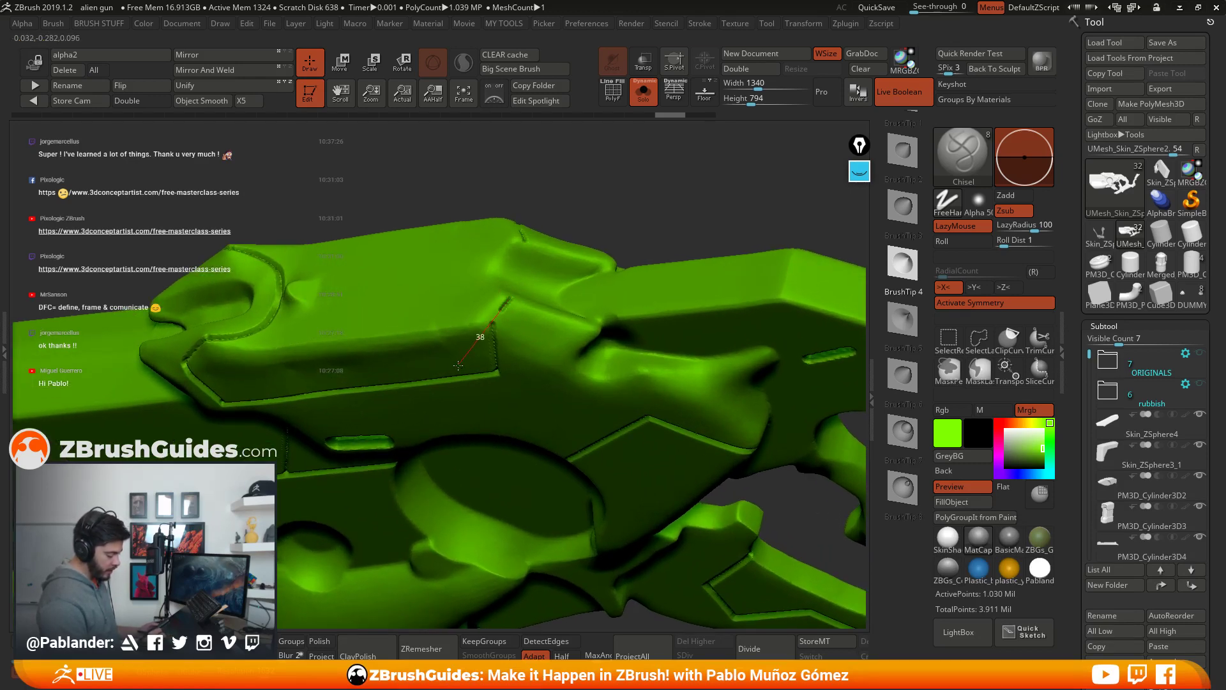
drag(453, 377, 453, 376)
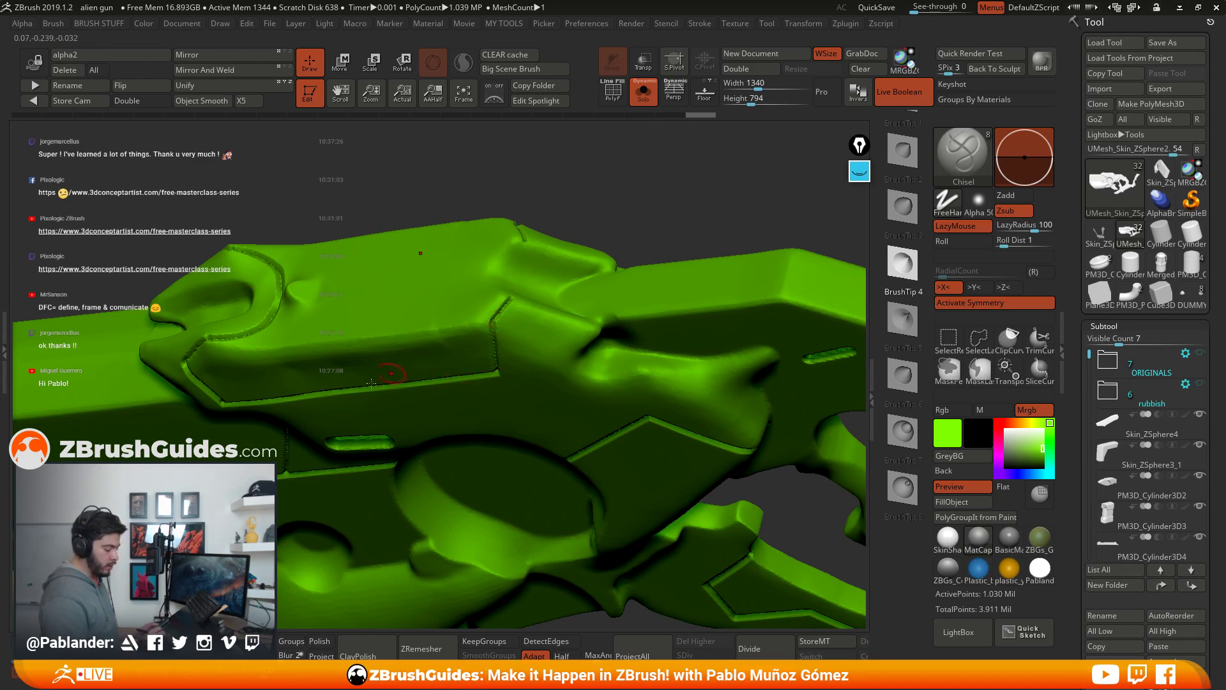
Step: Carve a straight Chisel line above the large sphere's socket and a shorter line crossing it
right_drag(562, 438, 598, 318)
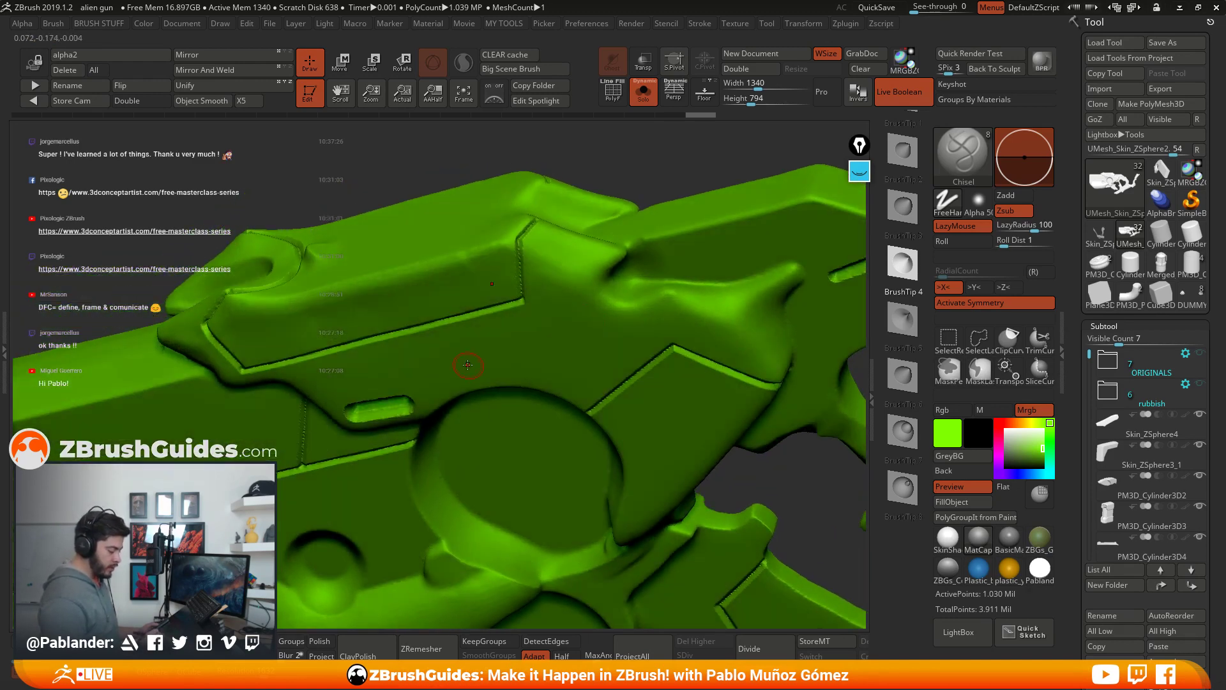
right_drag(468, 364, 496, 334)
drag(494, 355, 608, 326)
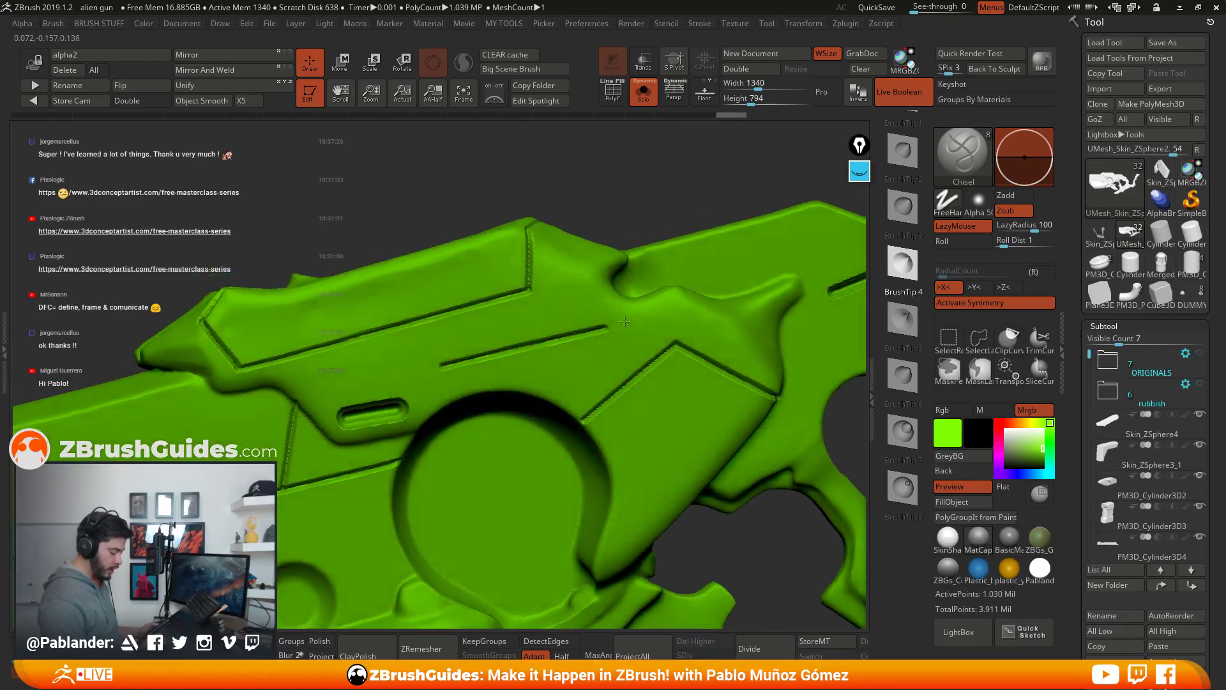
drag(546, 362, 535, 405)
ctrl+right_drag(543, 342, 562, 382)
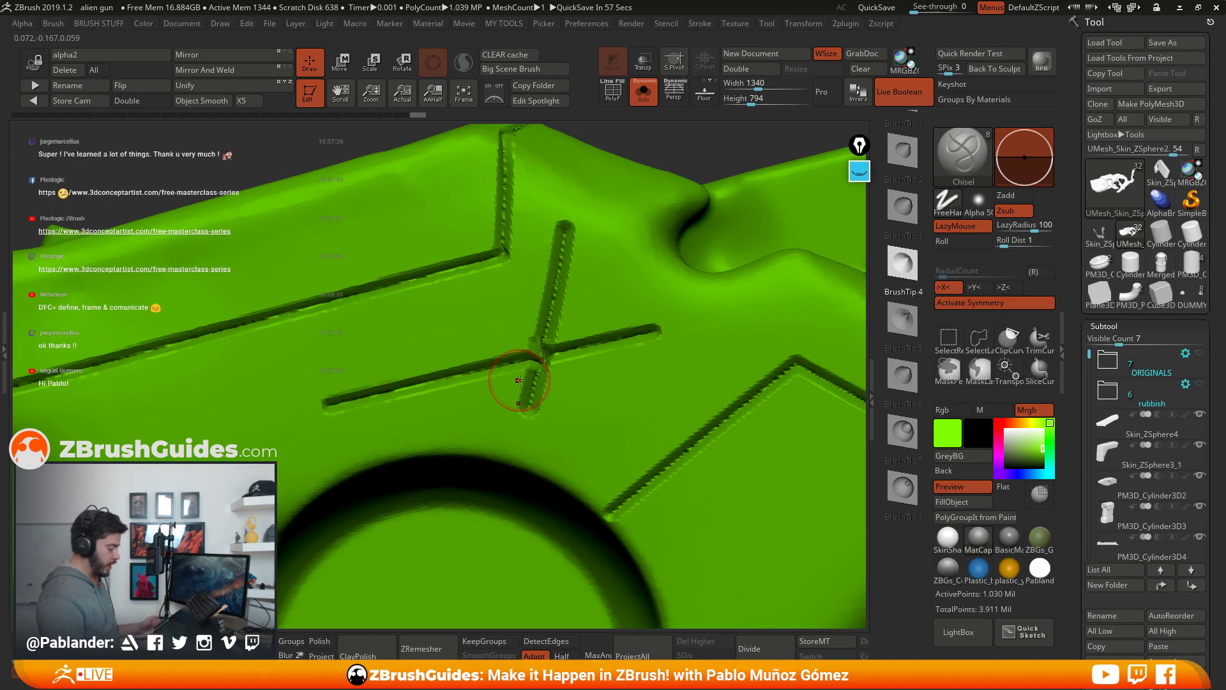
Step: Undo the two crossing Chisel lines above the large sphere's socket and isolate the gun body in Solo mode
key(ctrl+z)
key(ctrl+z)
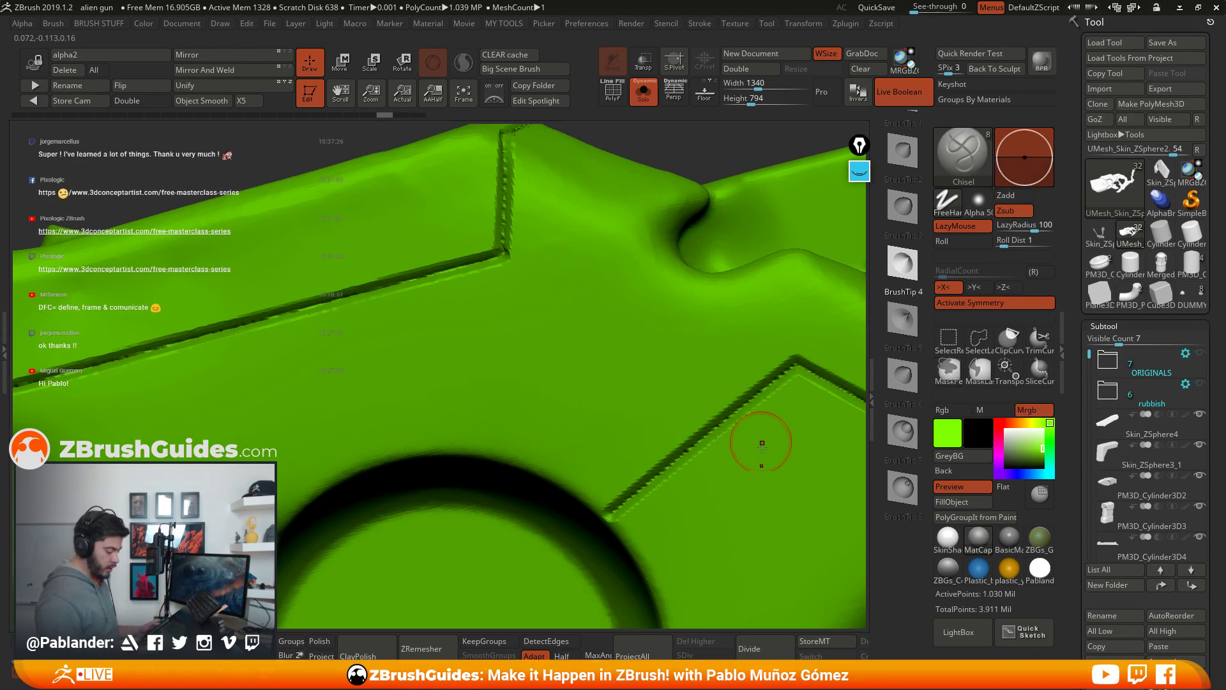
ctrl+right_drag(643, 457, 642, 444)
alt+right_drag(642, 443, 616, 365)
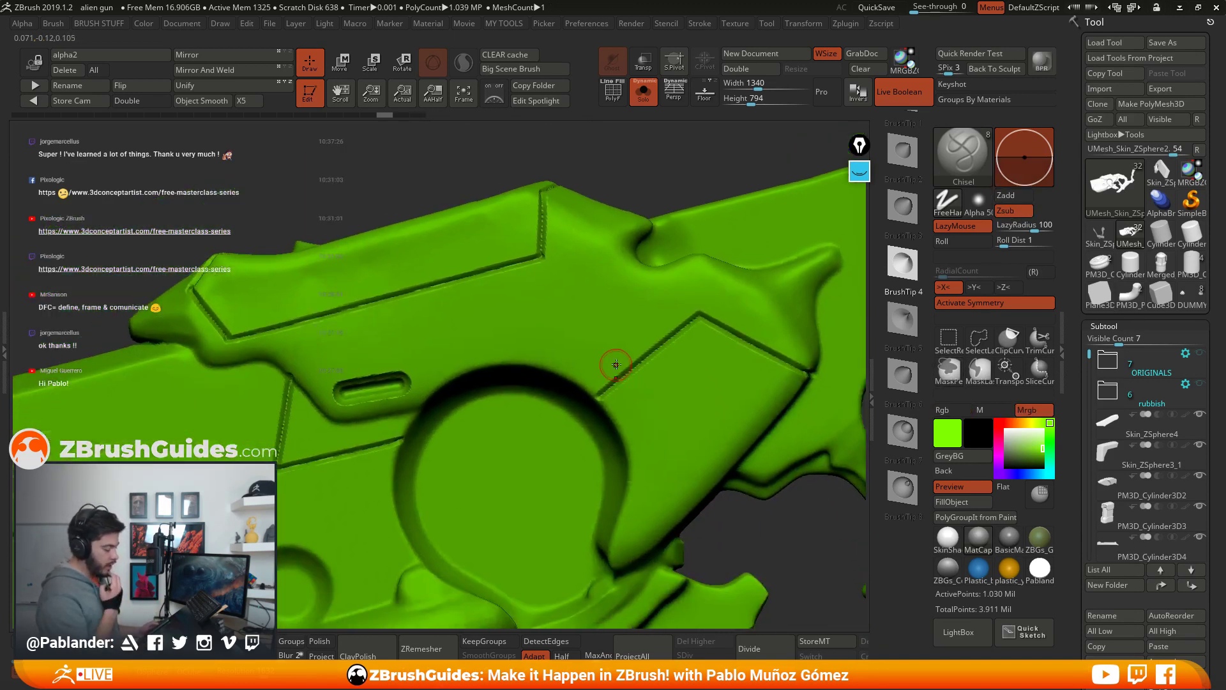
click(821, 643)
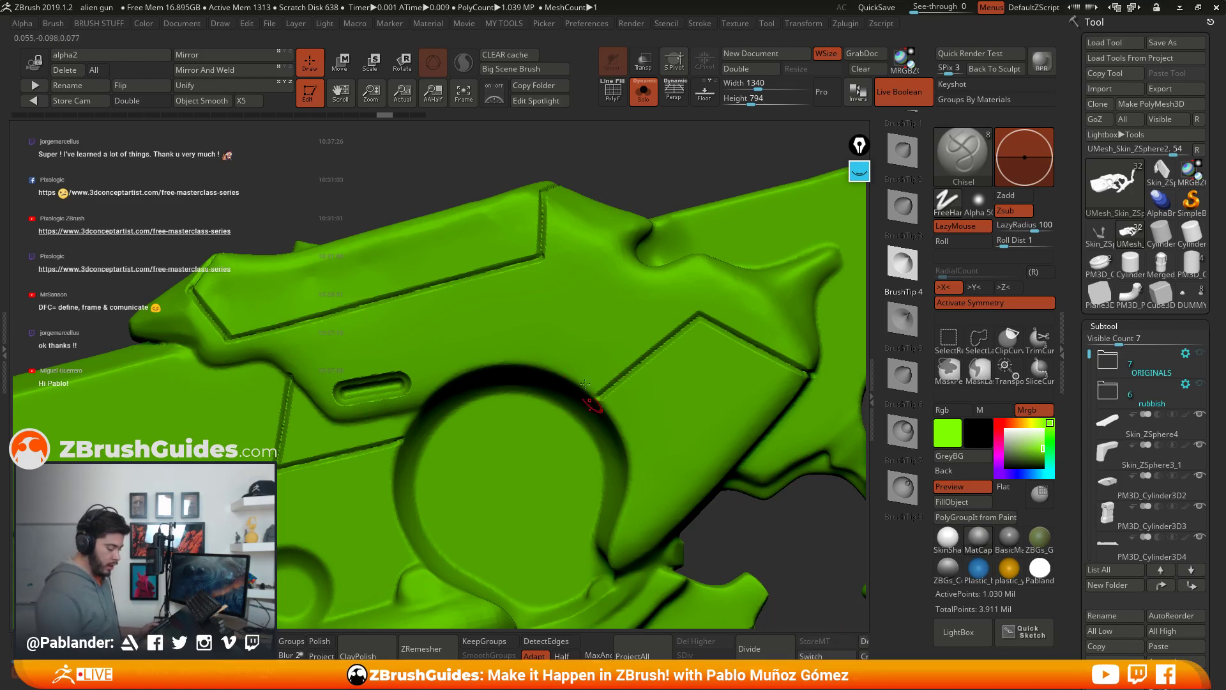
Step: Try two straight crossing Chisel lines above the large sphere's socket, one slanted and one vertical, and undo both
drag(463, 331, 667, 287)
drag(574, 251, 572, 399)
mouse_move(586, 317)
right_down()
mouse_move(556, 300)
mouse_move(602, 343)
right_up()
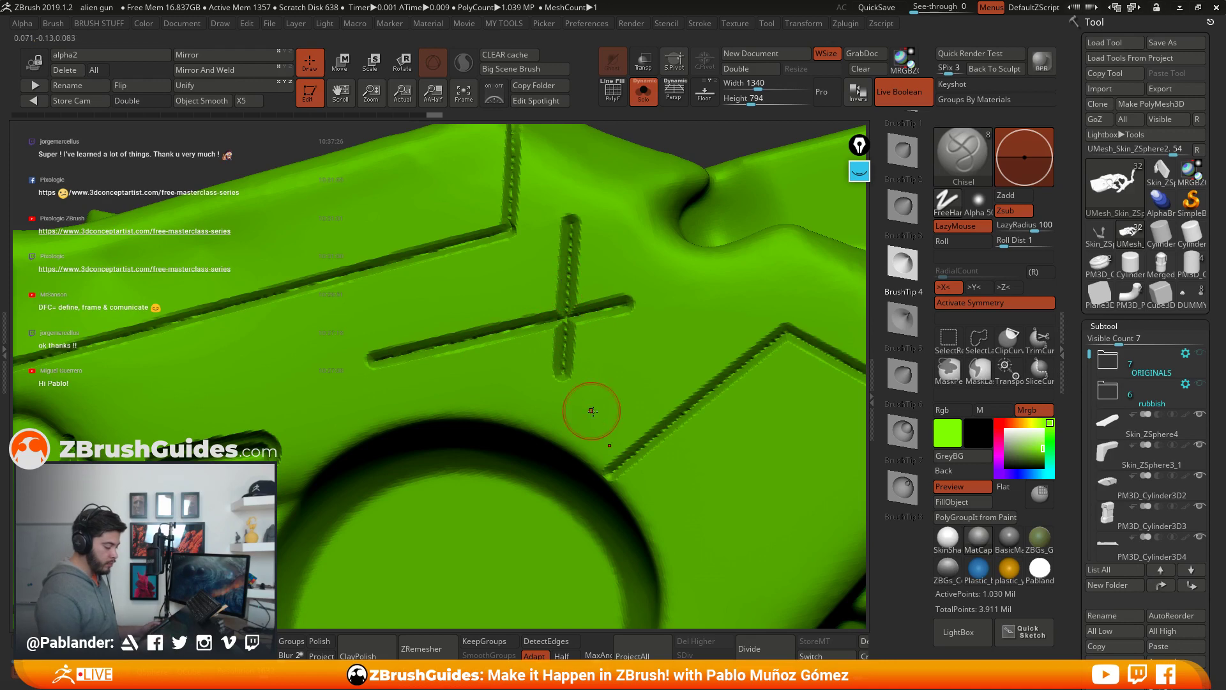
key(ctrl+z)
key(ctrl+z)
ctrl+right_drag(547, 362, 643, 388)
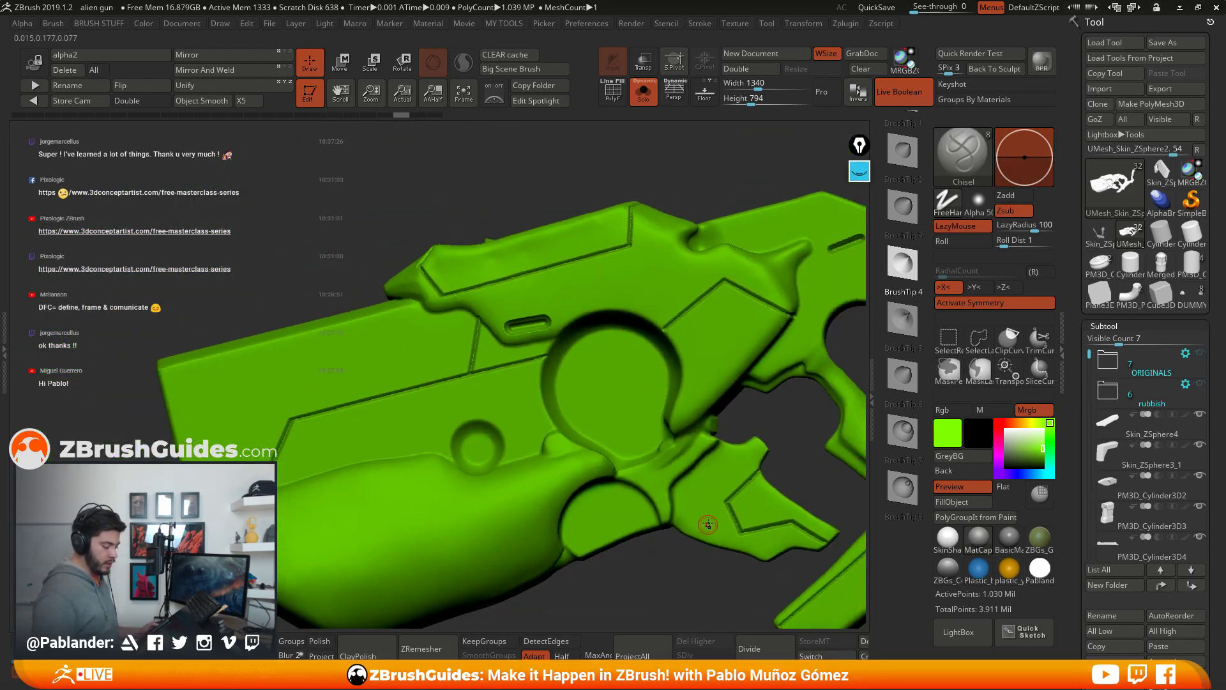
Step: Leave Solo mode and carve an angled panel line from the lower sphere's rim across the fin to its existing panel line
alt+right_drag(660, 489, 622, 431)
click(644, 92)
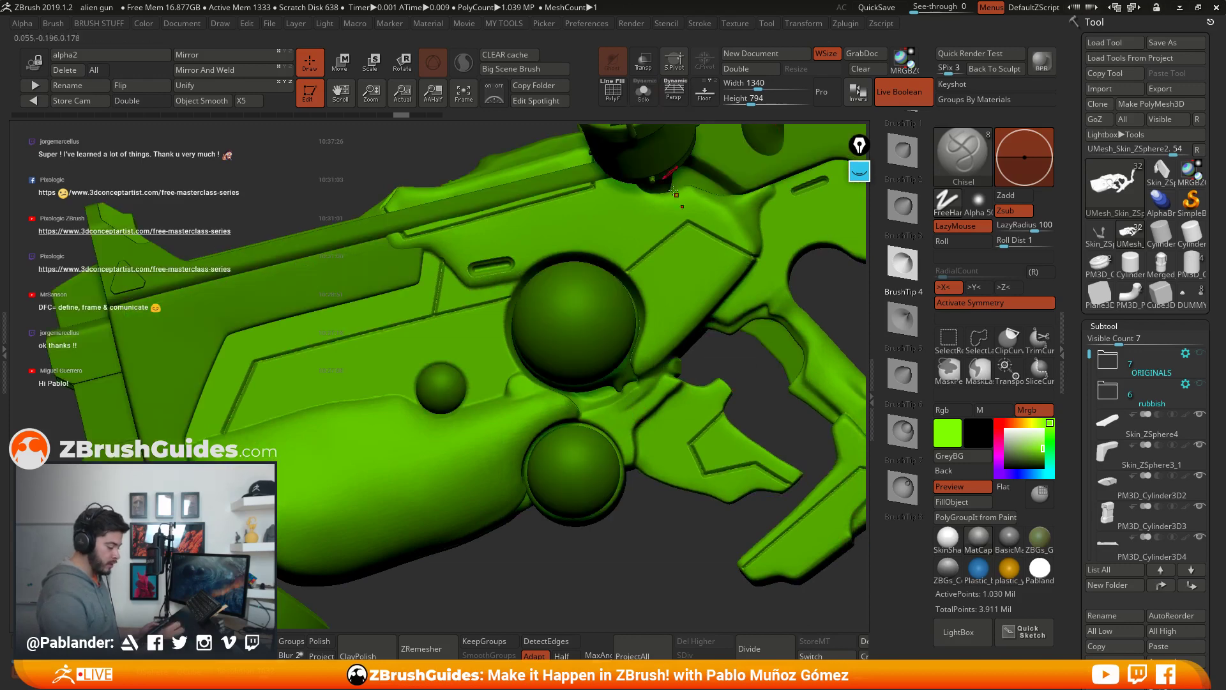
shift+right_drag(823, 497, 602, 379)
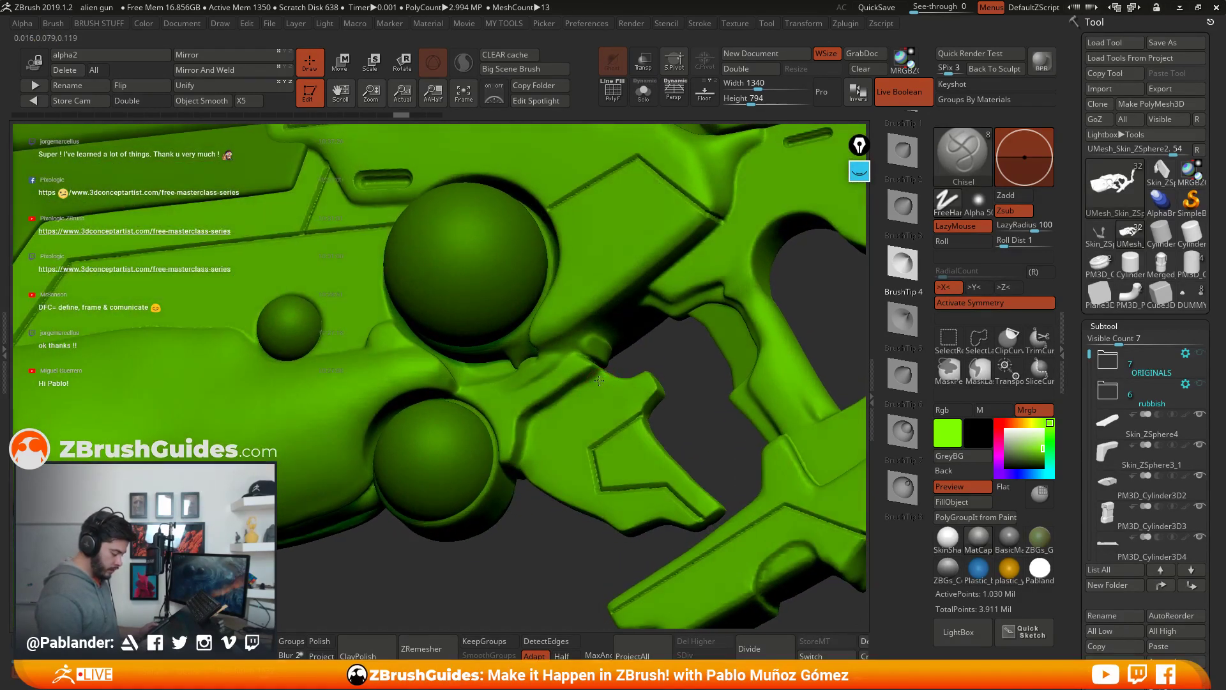
right_click(599, 380)
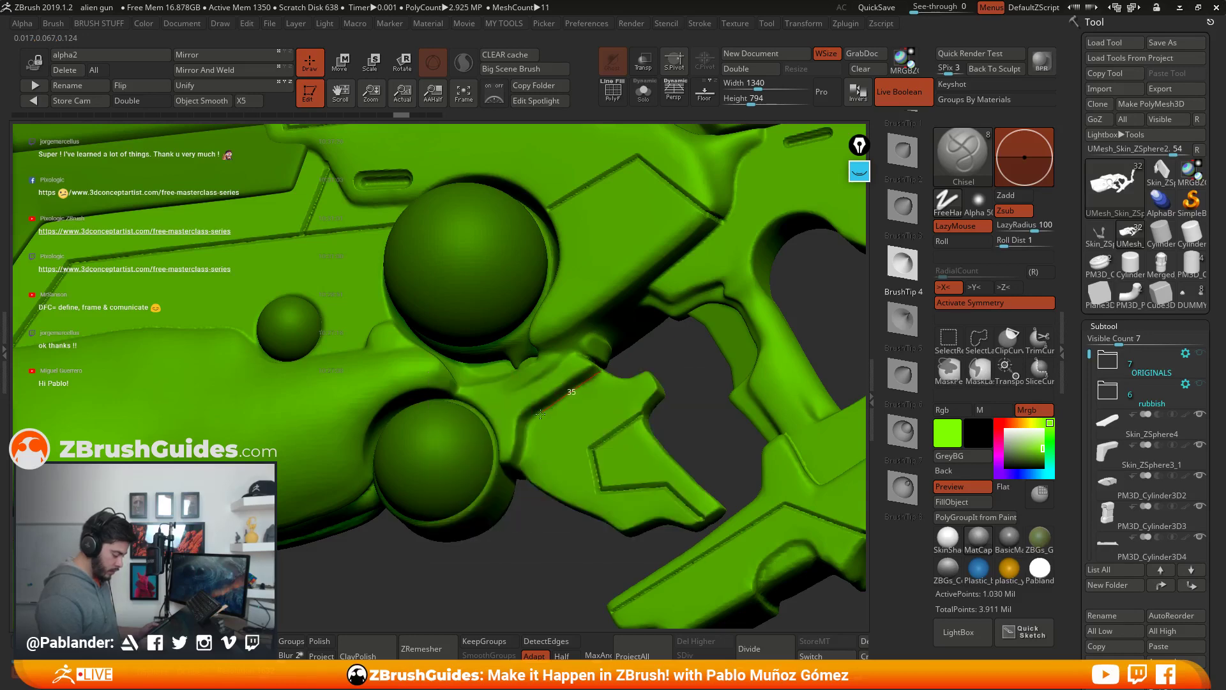
drag(488, 454, 485, 456)
key(ctrl+z)
right_drag(588, 387, 564, 400)
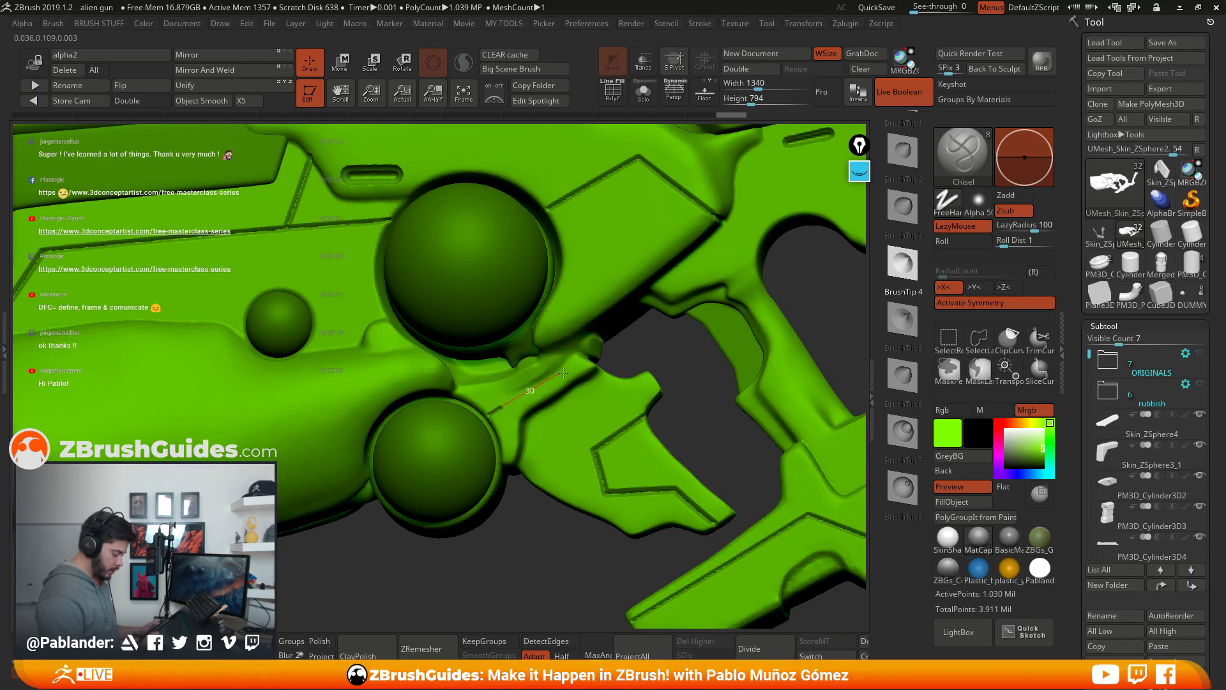
drag(590, 362, 580, 365)
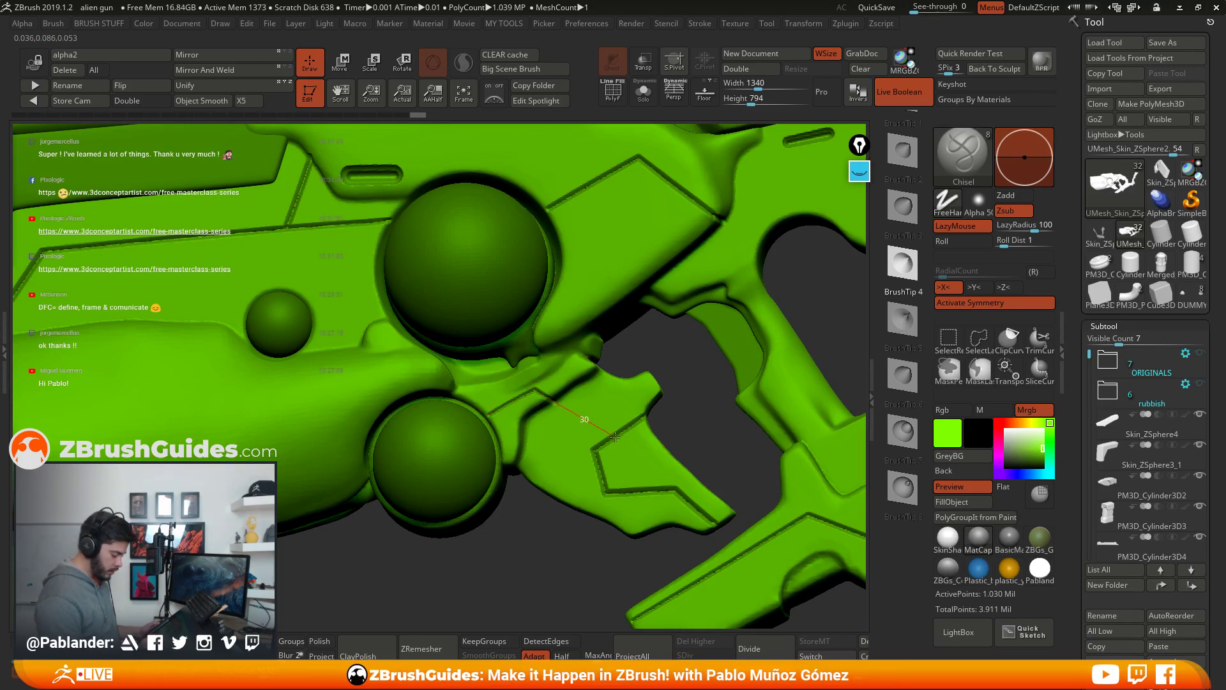
drag(615, 437, 588, 405)
Step: Carve short panel-line strokes over the fin's upper edge, working around toward its underside
right_drag(588, 405, 563, 404)
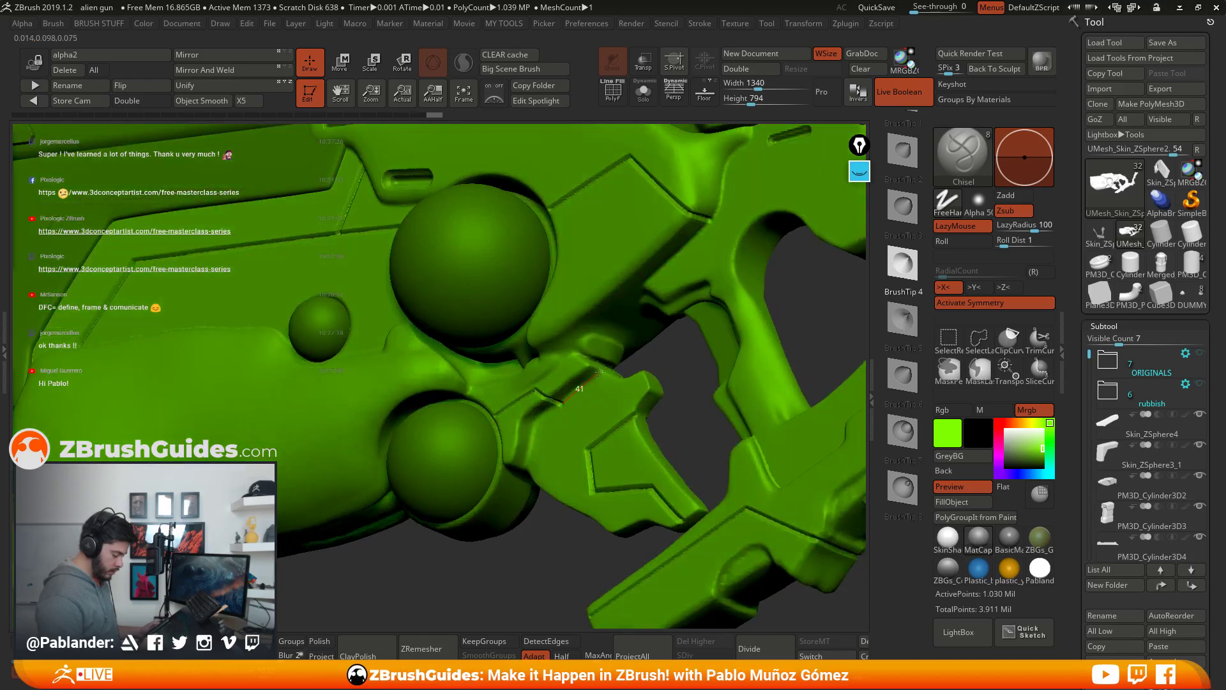
drag(654, 338, 654, 339)
right_drag(654, 339, 615, 392)
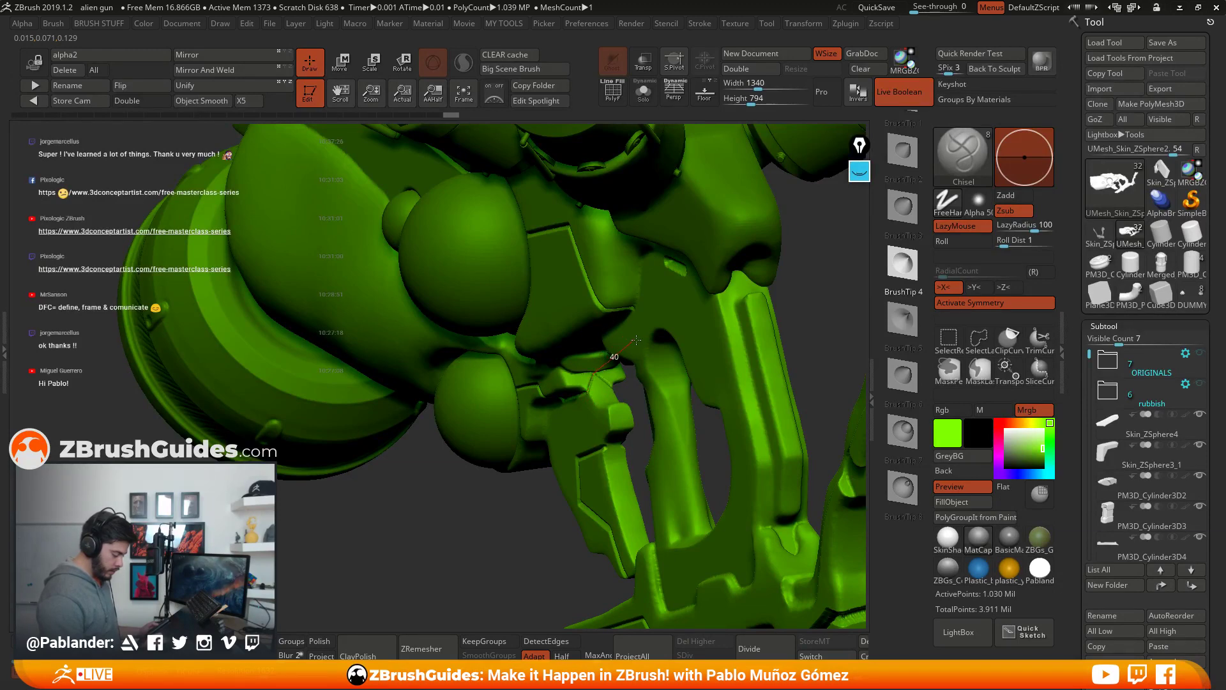
right_drag(631, 446, 650, 468)
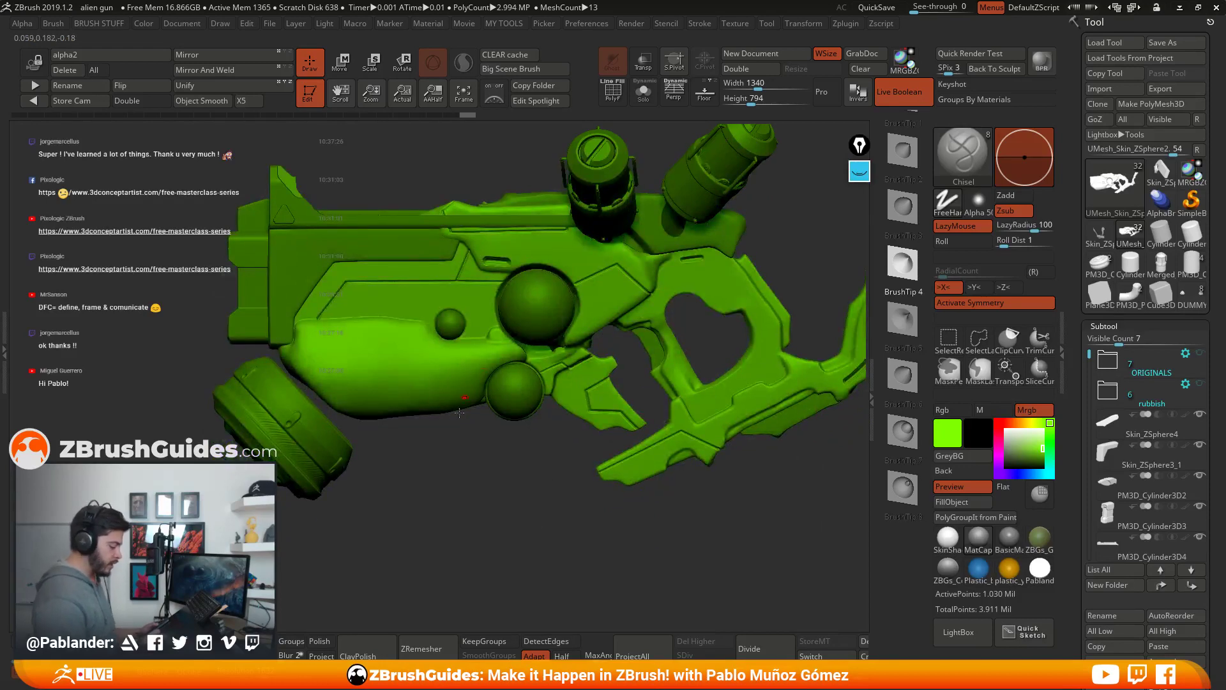
Step: With the Move brush, adjust the silhouette of the large rounded housing on the lower front of the body
mouse_move(468, 578)
right_down()
mouse_move(532, 429)
mouse_move(434, 338)
mouse_move(575, 352)
right_up()
key(space)
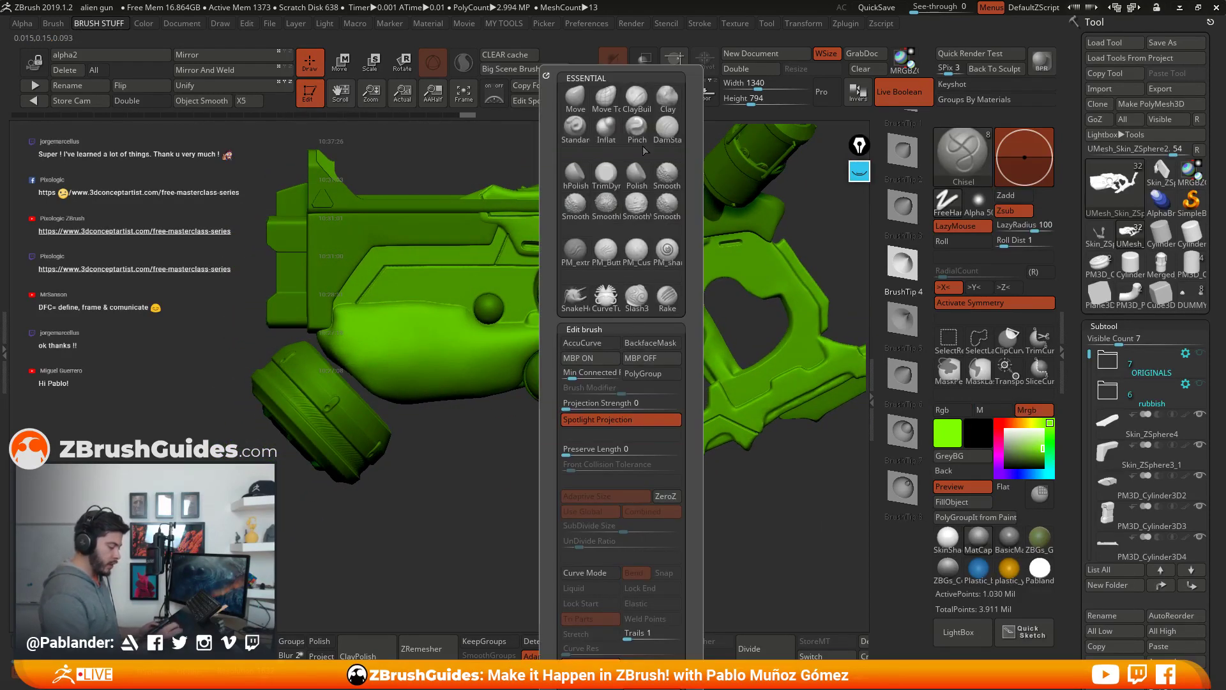
click(573, 101)
key(space)
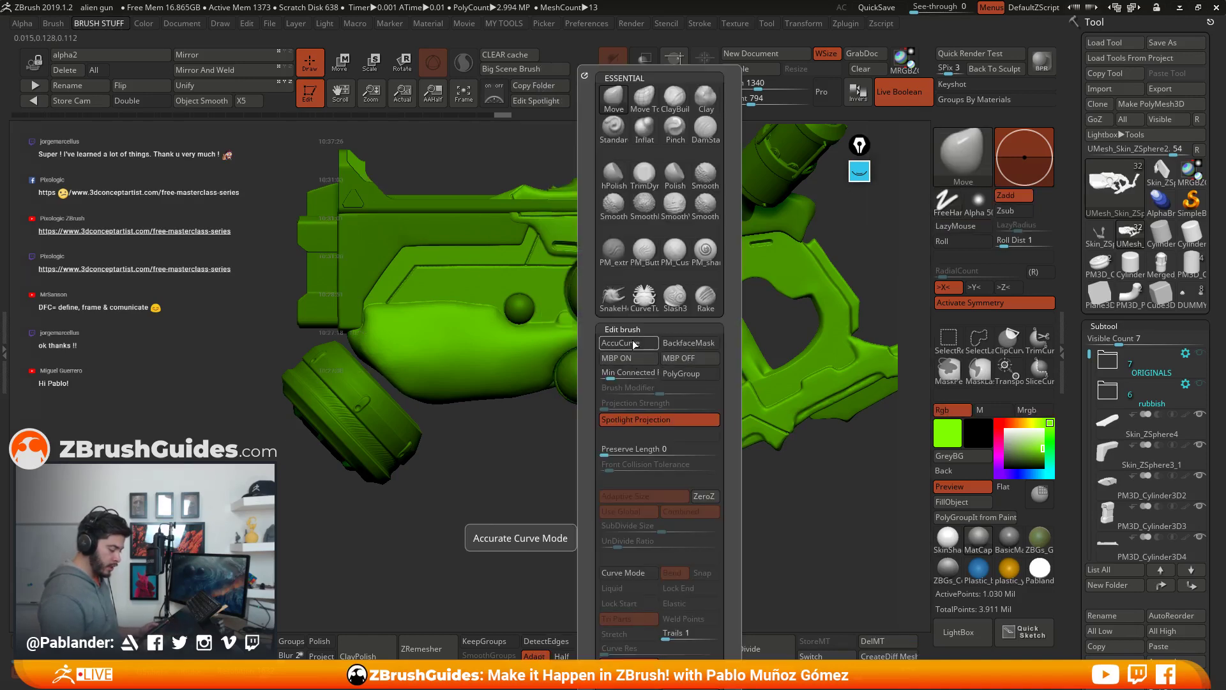
key(space)
alt+right_drag(503, 354, 450, 295)
mouse_move(425, 293)
mouse_down()
mouse_move(493, 295)
mouse_move(389, 300)
mouse_up()
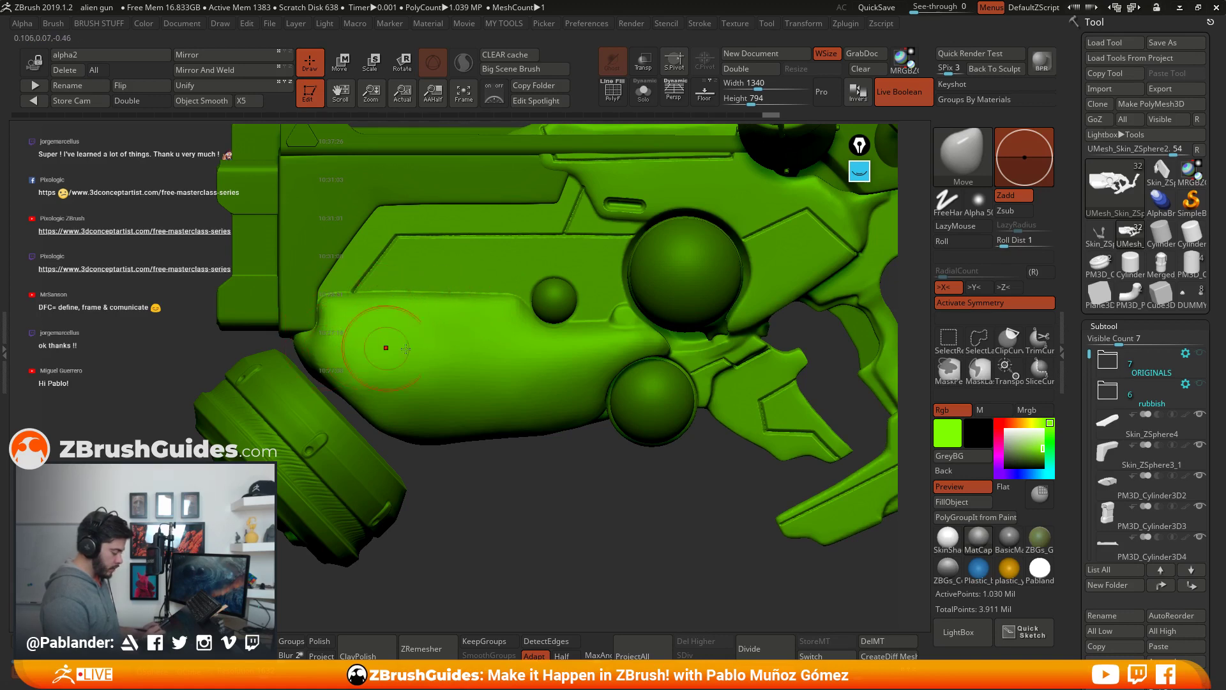
key(space)
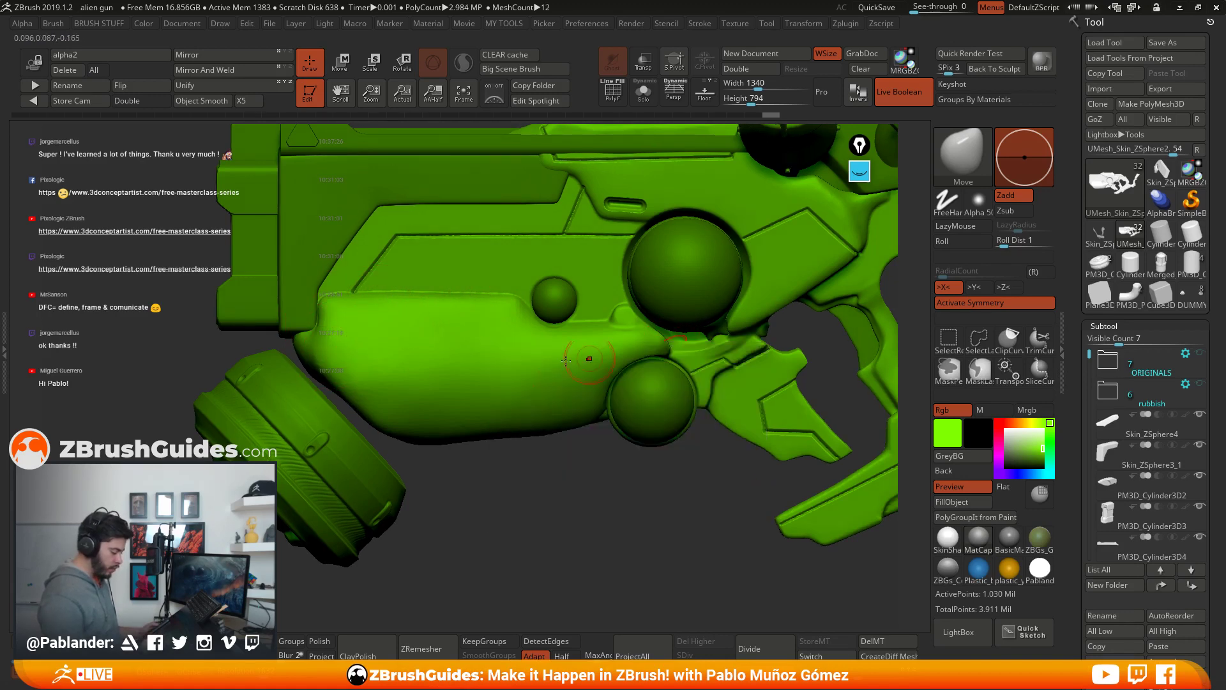
drag(415, 355, 559, 461)
Step: Isolate the gun body in Solo mode and build up the rounded housing's front end with the Clay brush
click(644, 91)
mouse_move(613, 294)
mouse_down()
mouse_move(599, 345)
mouse_move(657, 296)
mouse_move(636, 318)
mouse_move(494, 302)
mouse_up()
key(b)
key(c)
key(l)
key(space)
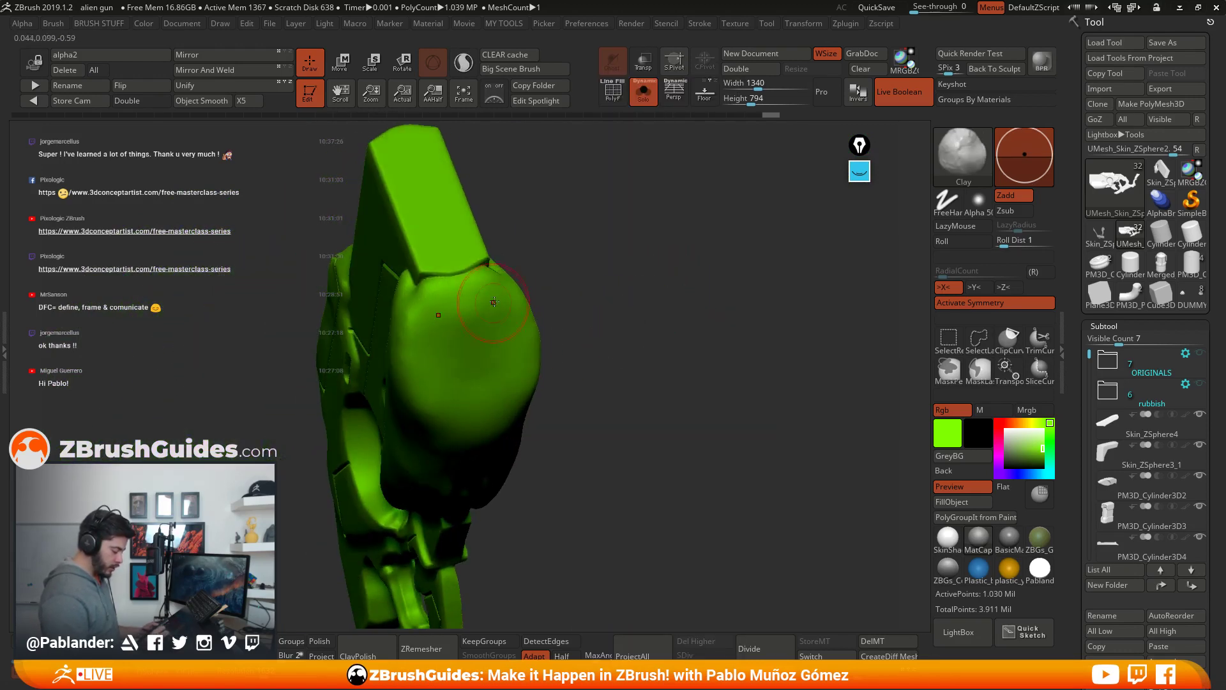
drag(639, 332, 709, 343)
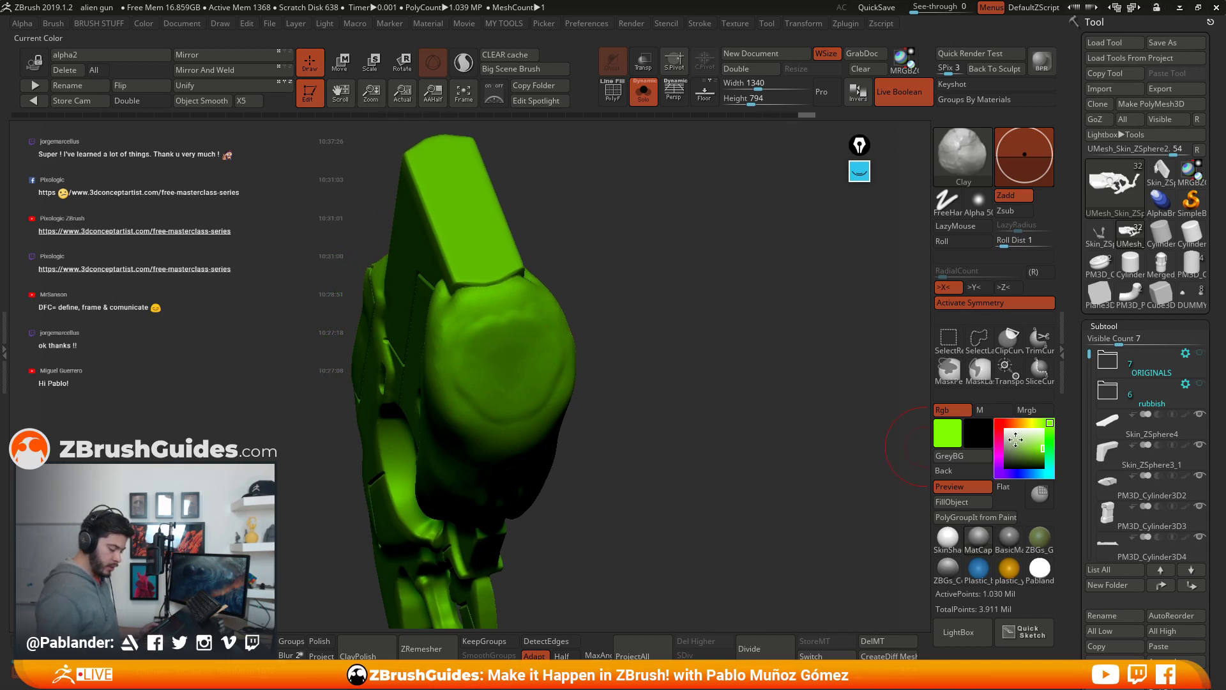
Step: Set the current color to light grey and smooth the Clay strokes on the housing's front face
click(1007, 435)
drag(931, 439, 530, 307)
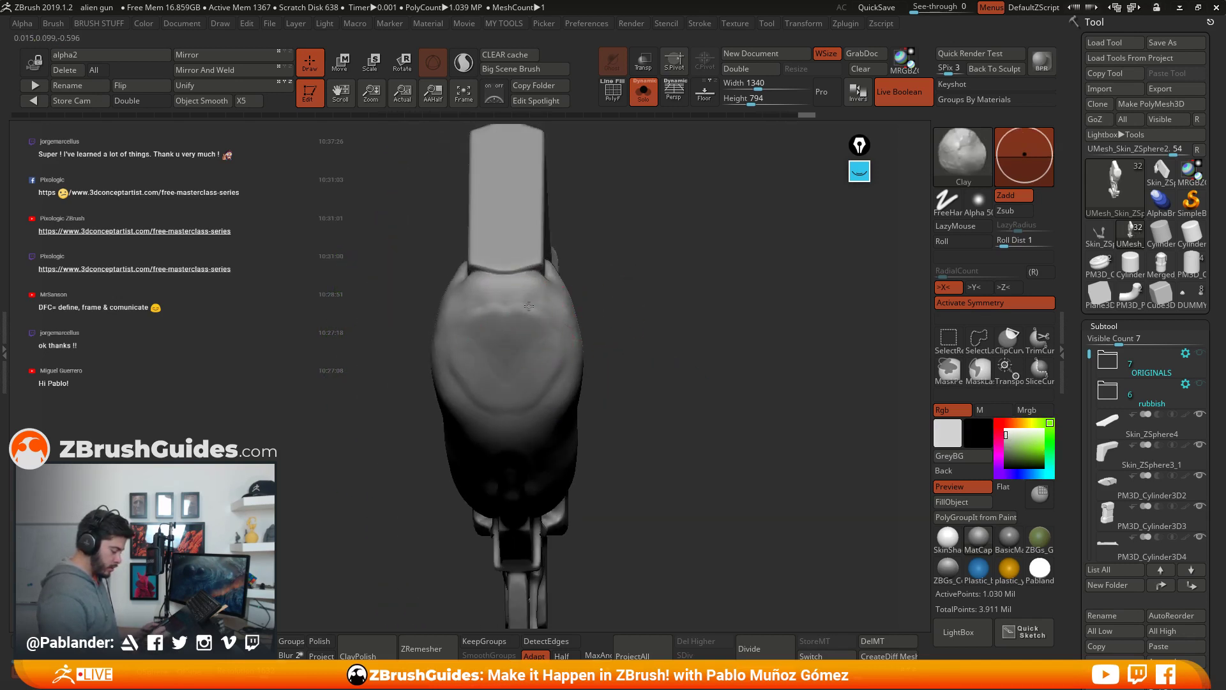
shift+drag(524, 381, 536, 324)
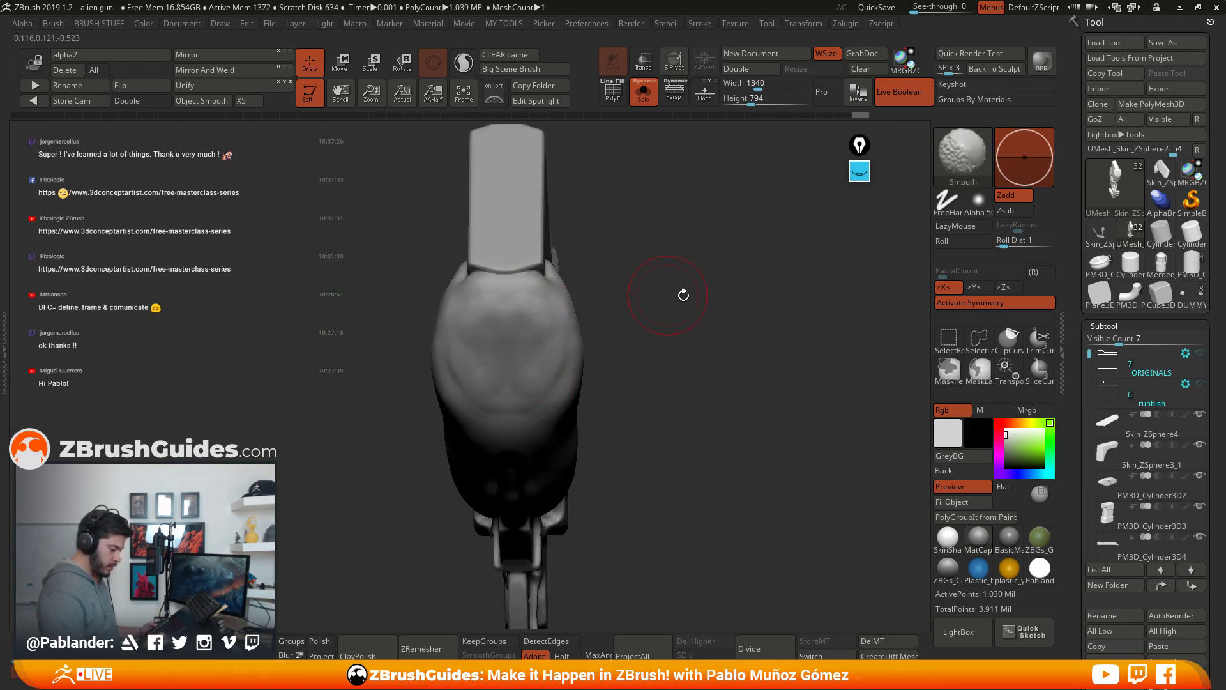
Step: Make Smooth Stronger the active smoothing brush
key(space)
key(space)
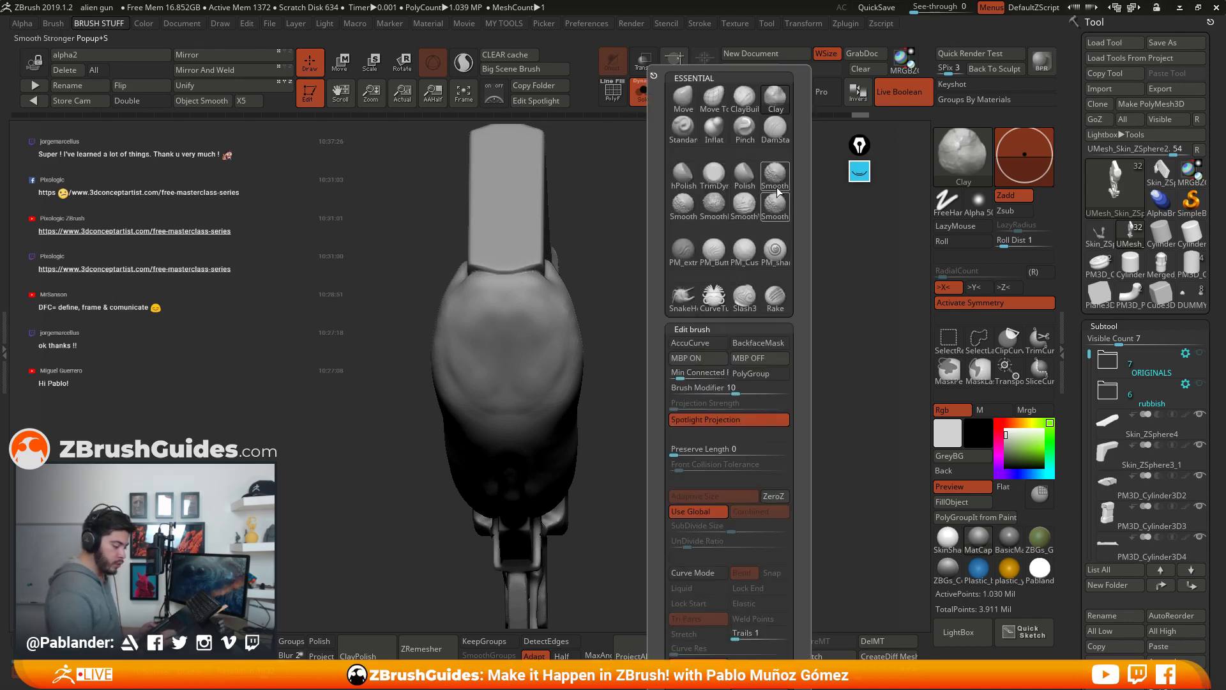
click(775, 190)
click(736, 208)
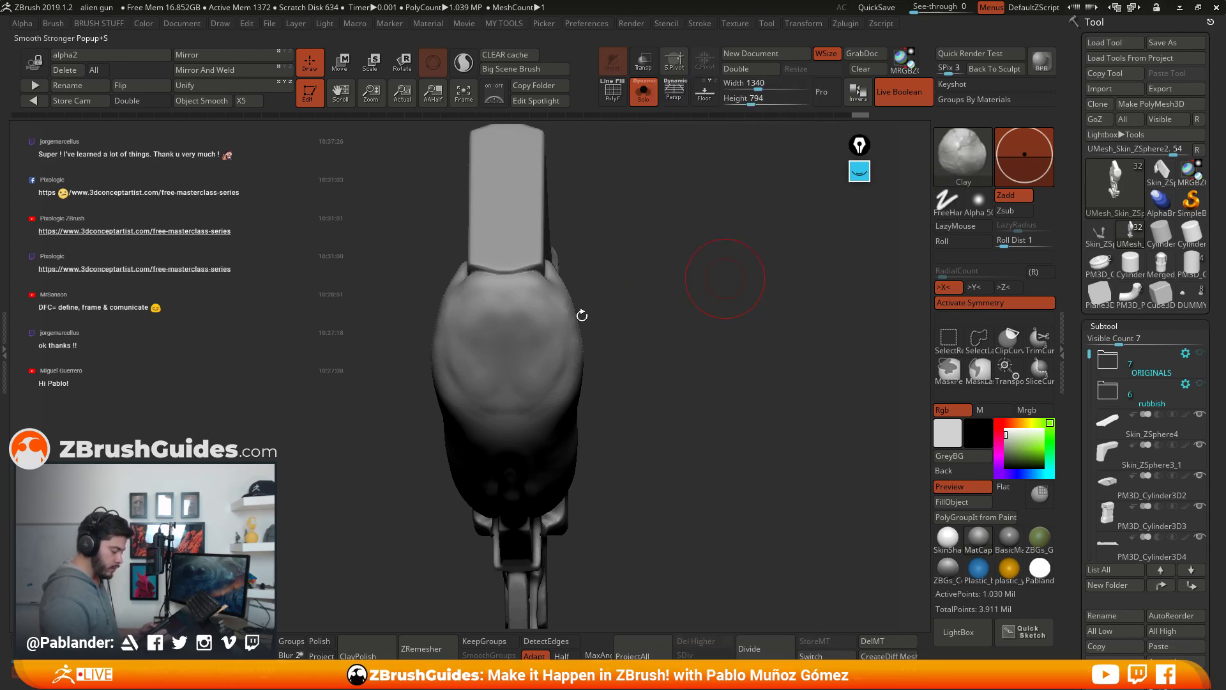
Step: Add more Clay volume across the middle of the housing's front face and blend it with Smooth Stronger
key(ctrl+z)
key(ctrl+z)
key(ctrl+z)
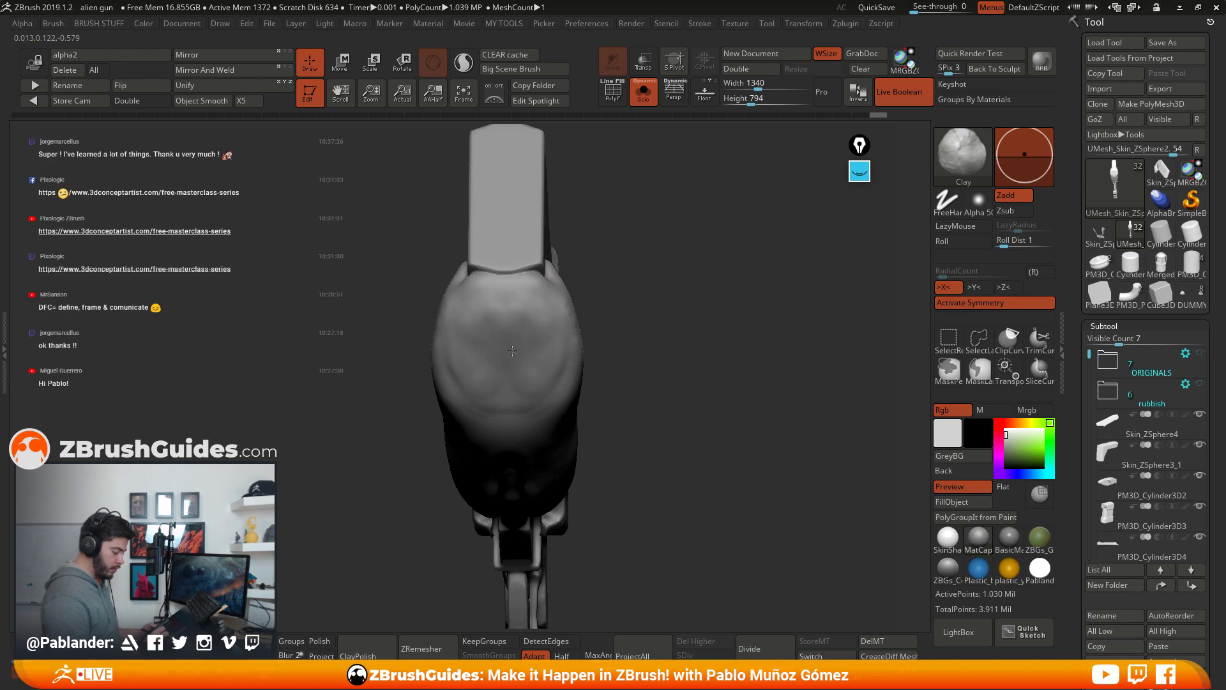
key(ctrl+shift+z)
key(ctrl+shift+z)
key(ctrl+shift+z)
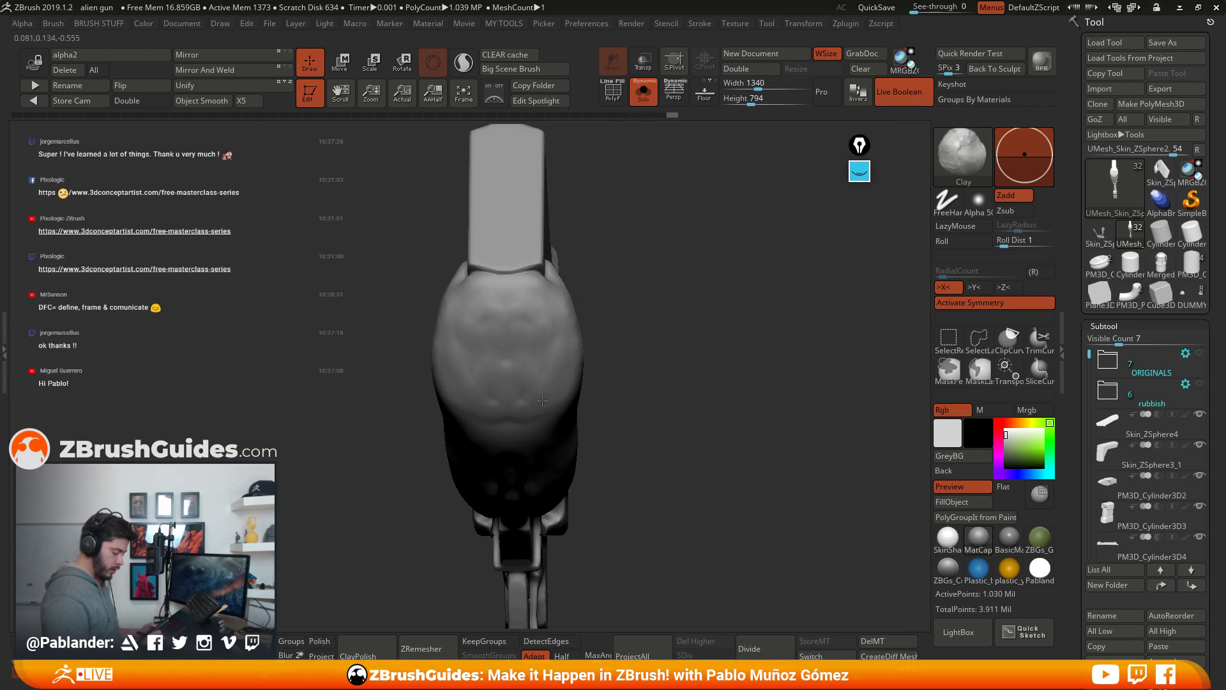
right_drag(523, 383, 600, 346)
key(shift)
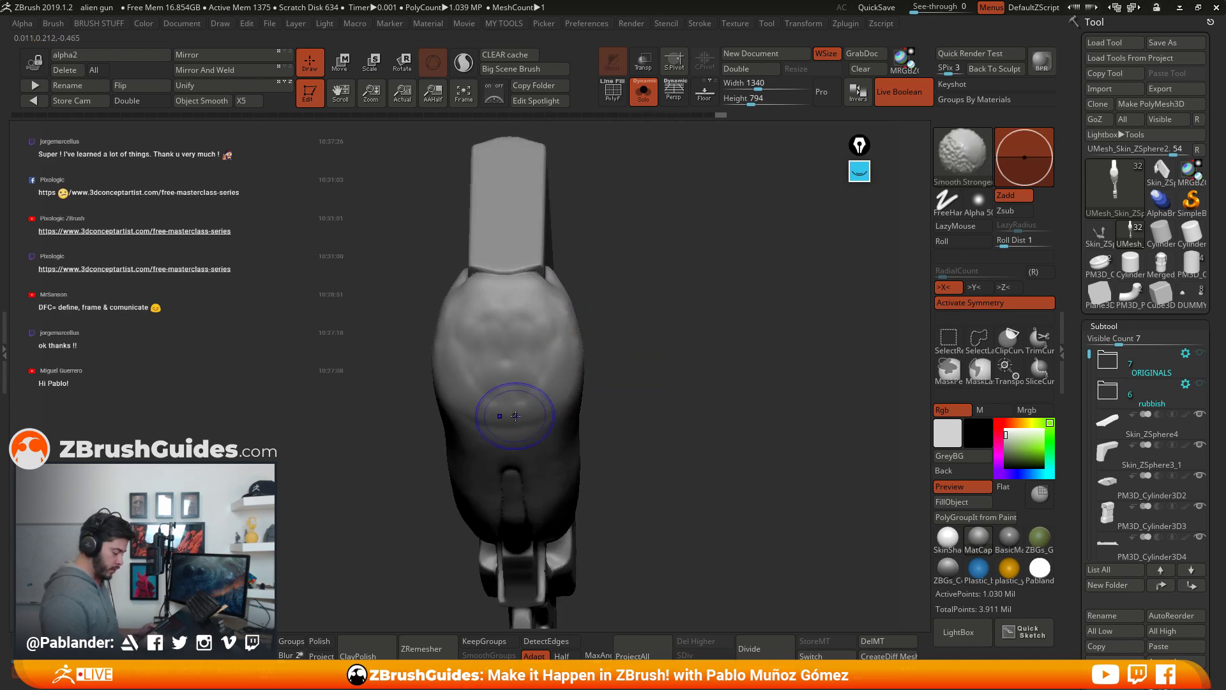
key(ctrl+shift+z)
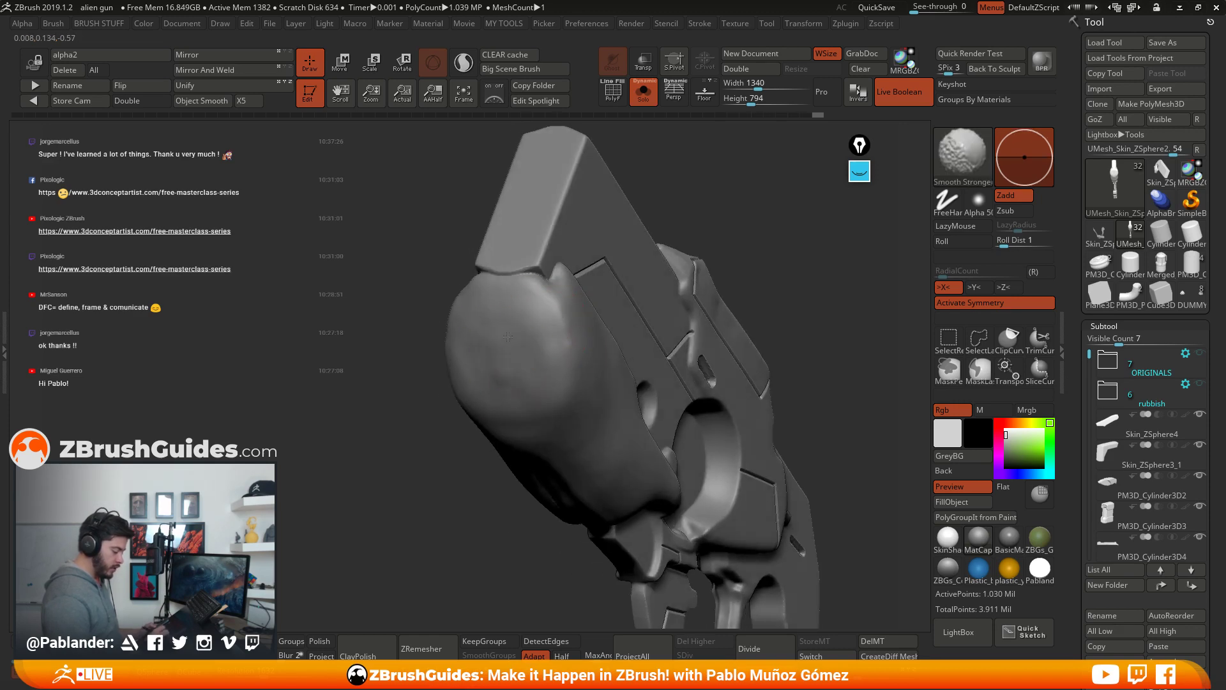
key(ctrl+shift+z)
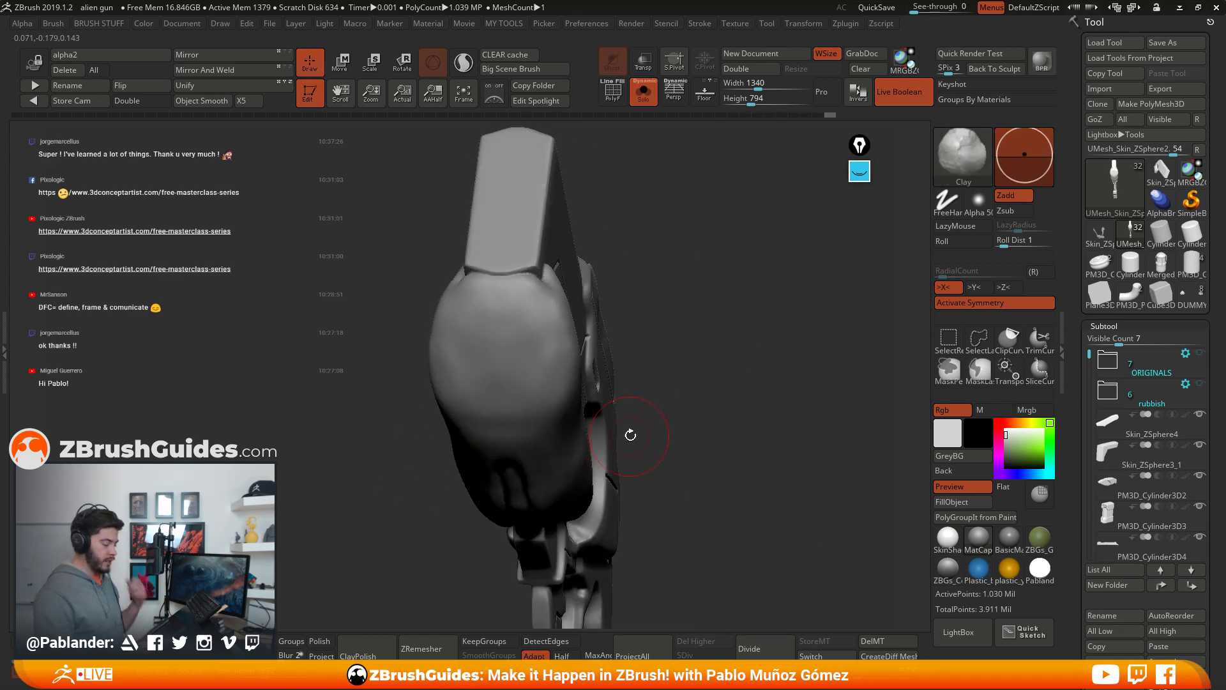
Step: Round out the upper front and sides of the housing with Clay and Smooth Stronger, working from several angles
drag(631, 435, 667, 360)
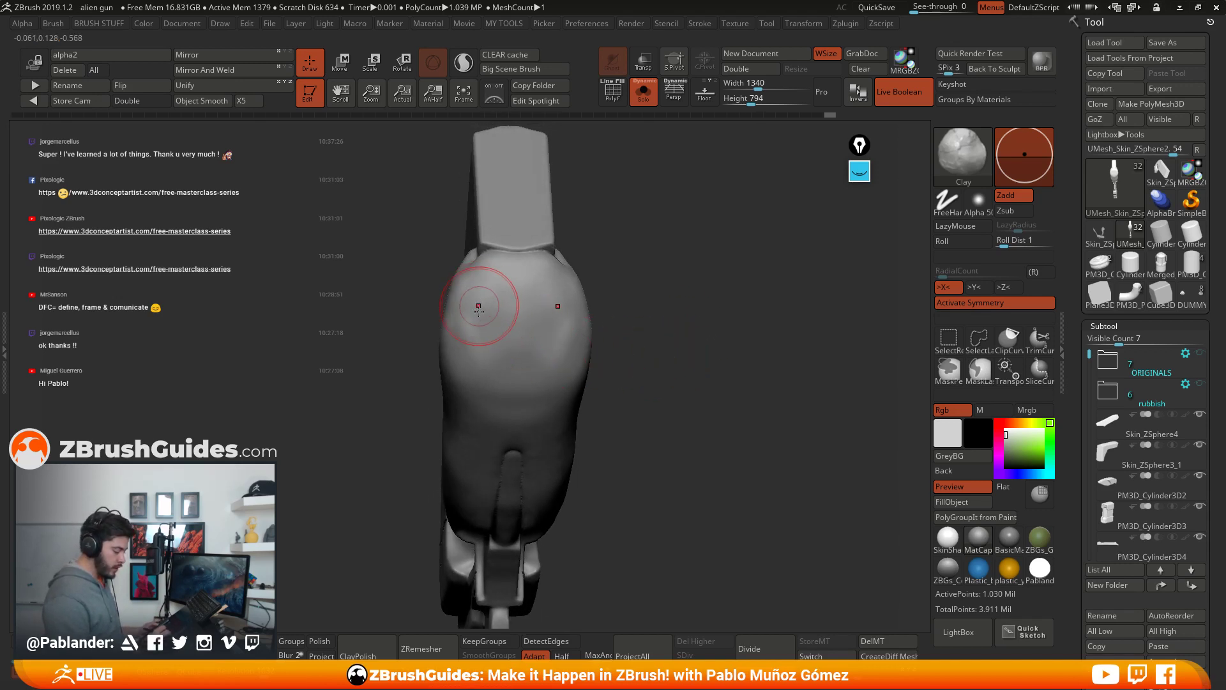
key(shift)
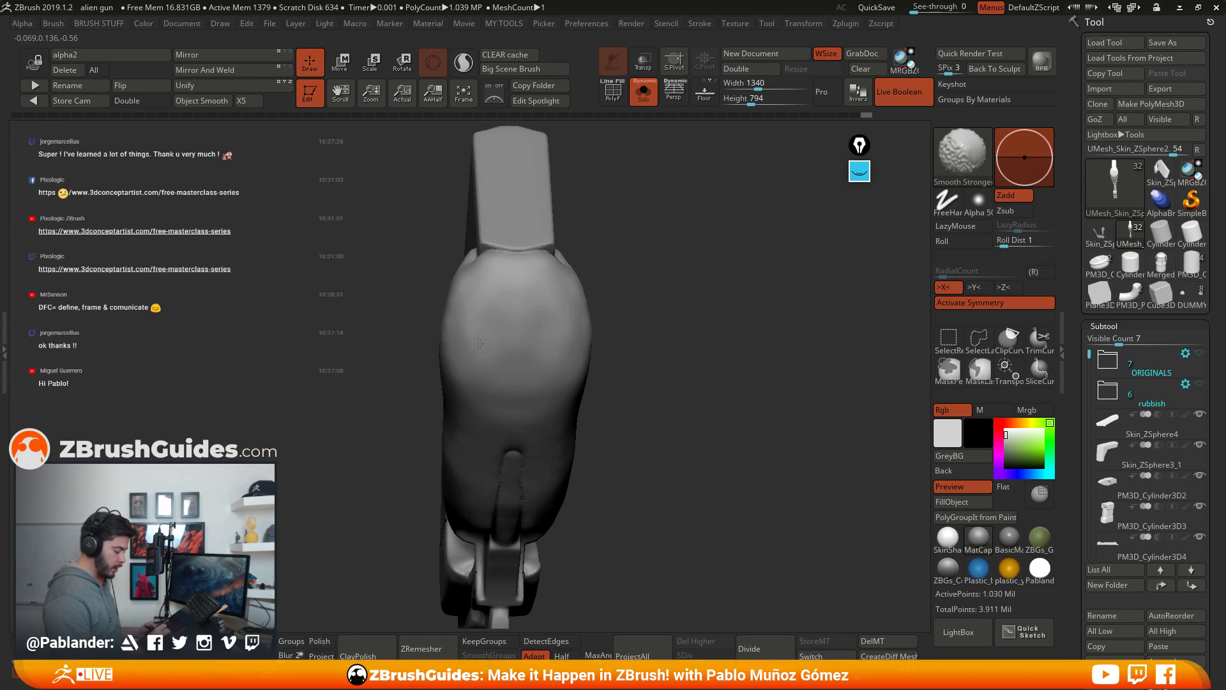
mouse_move(665, 371)
mouse_down()
mouse_move(645, 332)
mouse_move(606, 306)
mouse_move(472, 315)
mouse_up()
key(shift)
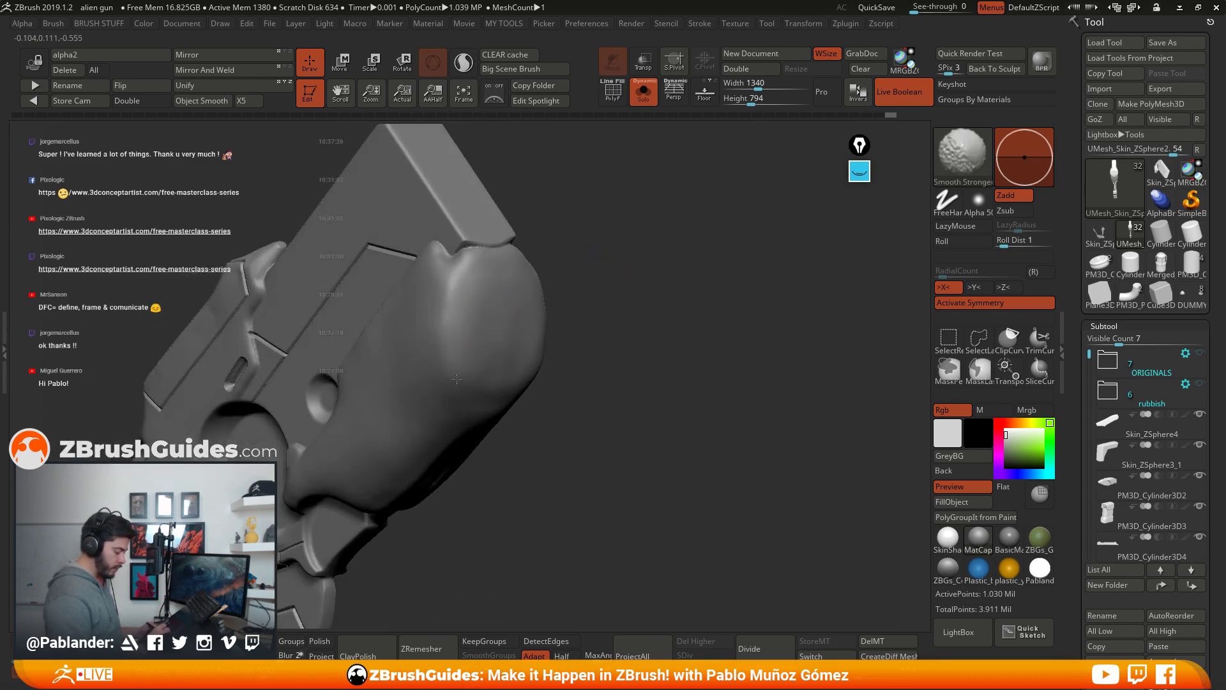
mouse_move(457, 379)
mouse_down()
mouse_move(644, 299)
mouse_move(630, 325)
mouse_up()
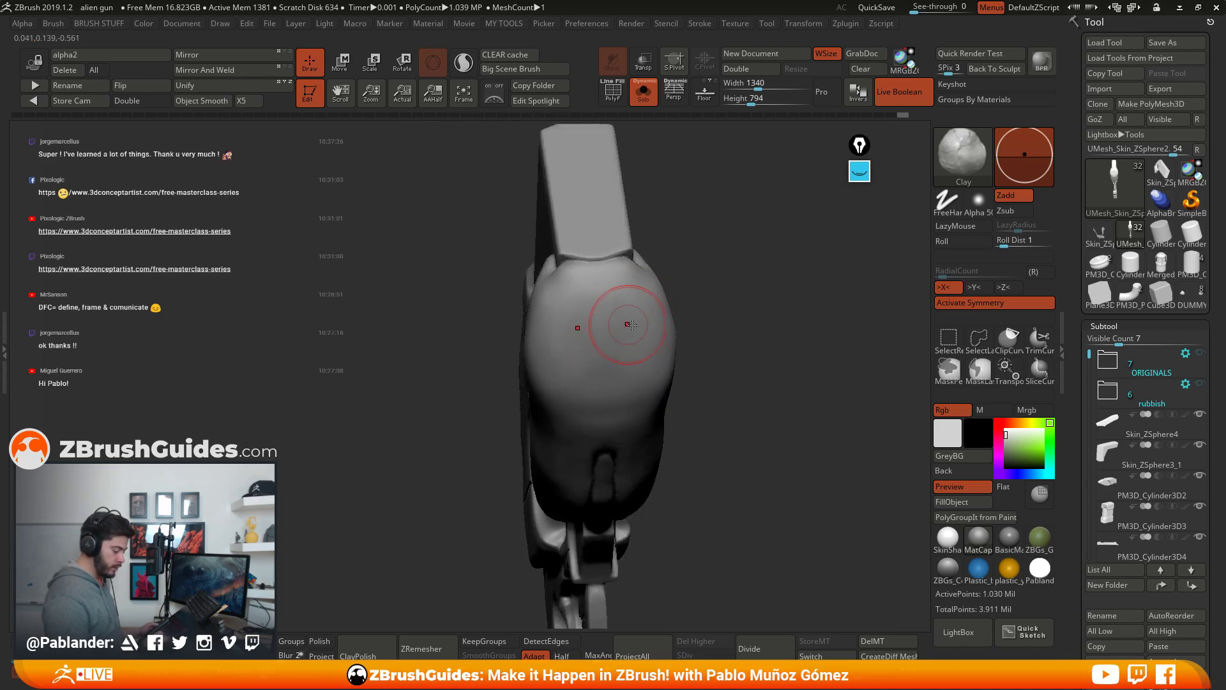
mouse_move(617, 353)
right_down()
mouse_move(597, 320)
mouse_move(581, 341)
mouse_move(531, 336)
mouse_move(543, 350)
right_up()
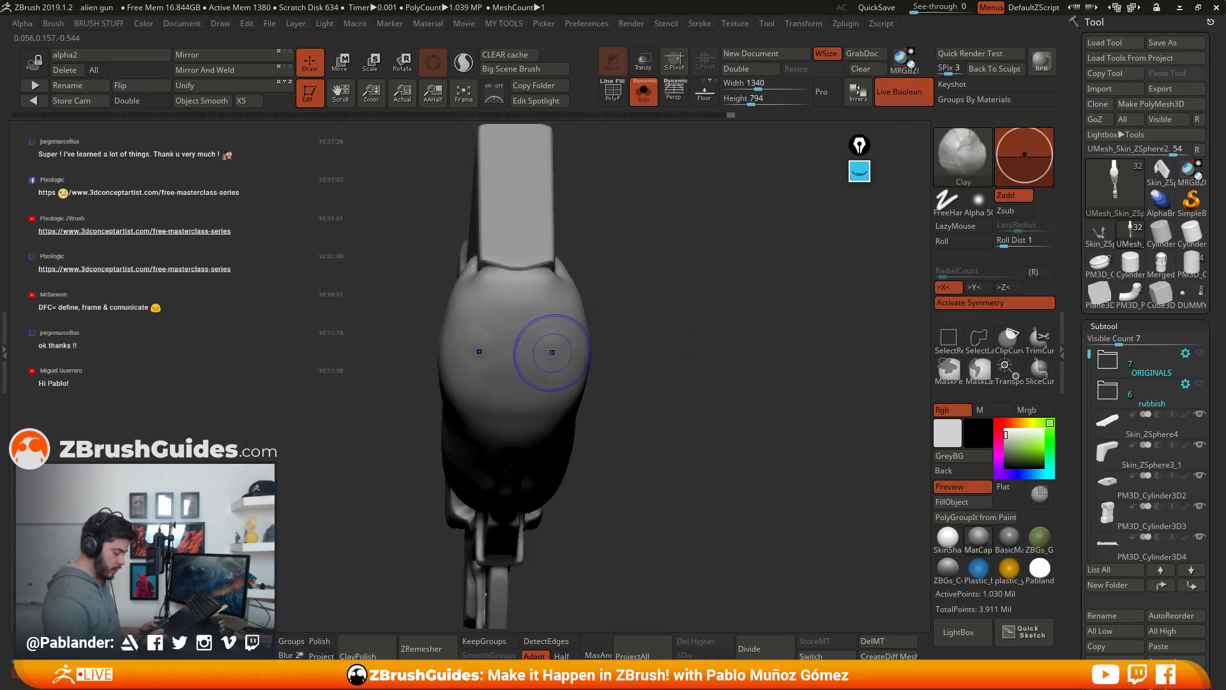
Step: Touch up the long slot along the lower side of the housing with the Clay brush
mouse_move(635, 356)
shift+right_down()
mouse_move(596, 432)
mouse_move(614, 402)
mouse_move(561, 354)
shift+right_up()
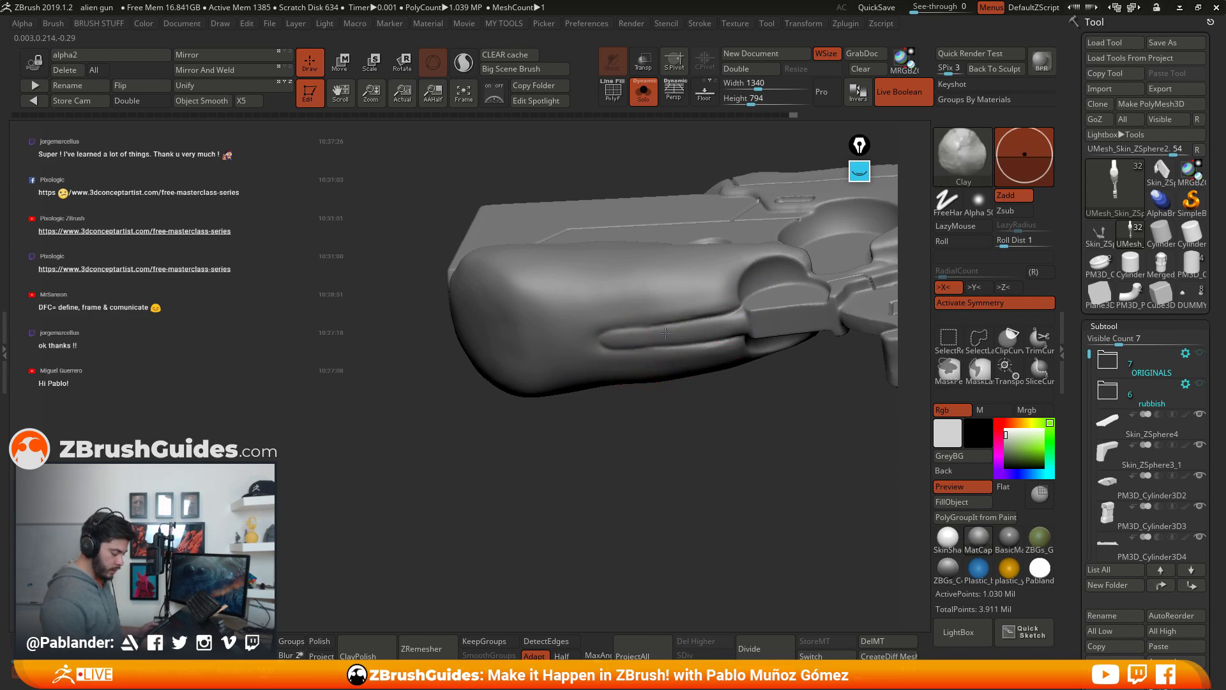
right_click(677, 330)
drag(608, 341, 725, 327)
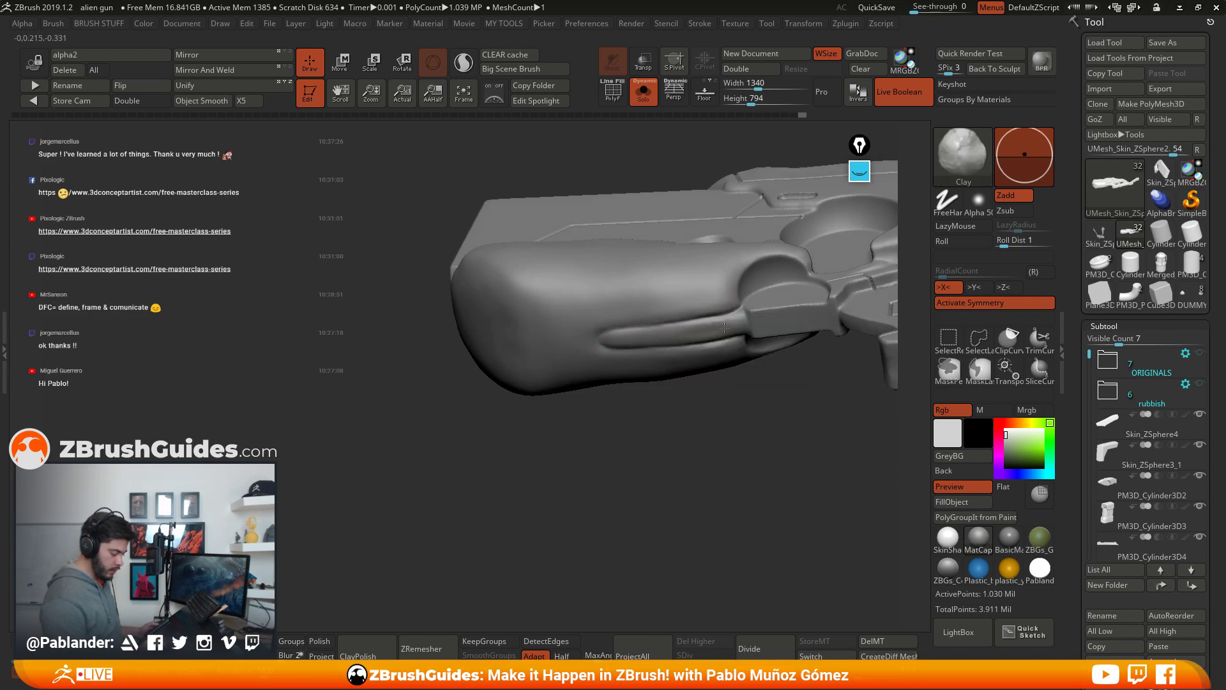
drag(674, 413, 641, 425)
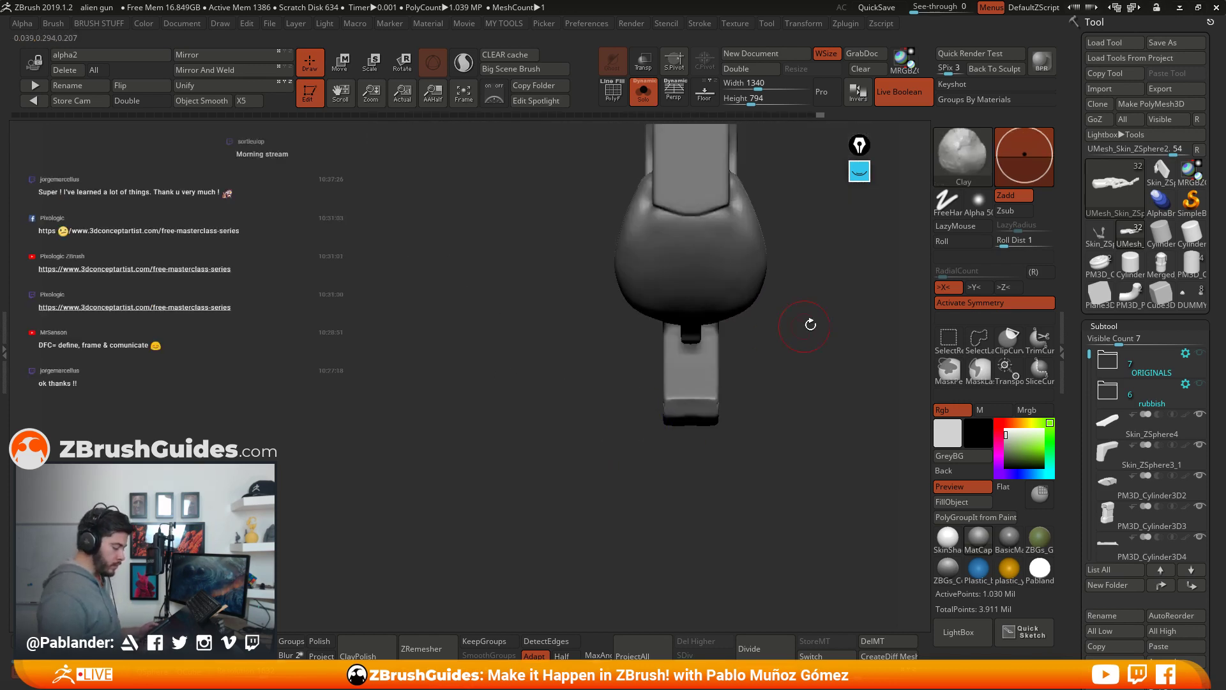
Step: Flatten the housing's rounded front face with hPolish and compare it against the complete gun before isolating the body again
mouse_move(811, 326)
mouse_down()
mouse_move(716, 357)
mouse_move(626, 350)
mouse_move(671, 348)
mouse_move(688, 330)
mouse_move(665, 341)
mouse_move(669, 330)
mouse_move(690, 320)
mouse_up()
key(b)
key(h)
key(p)
key(space)
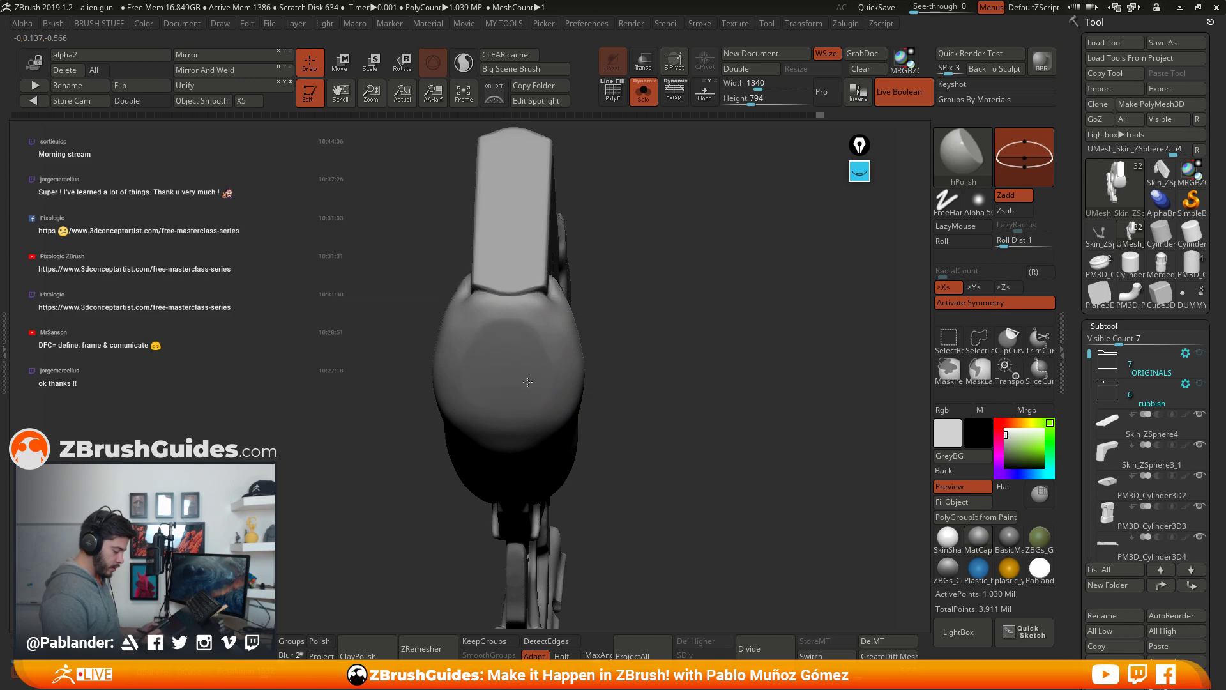
drag(503, 348, 587, 425)
drag(497, 414, 597, 353)
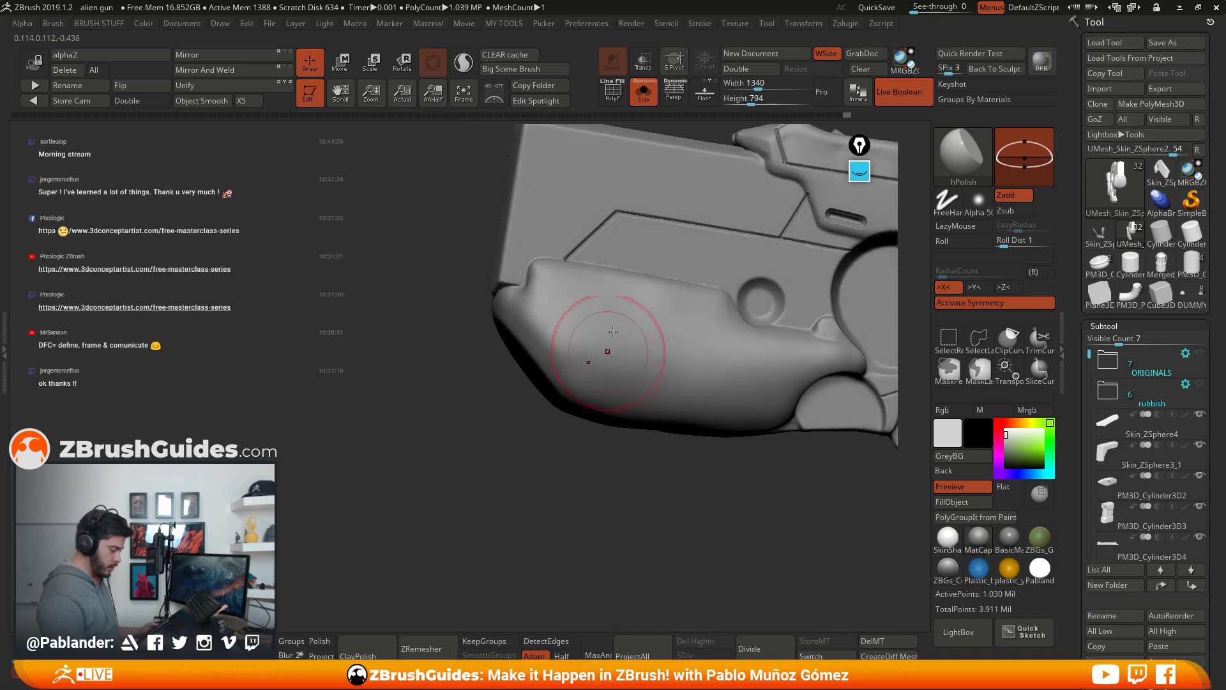
click(643, 90)
drag(599, 491, 611, 465)
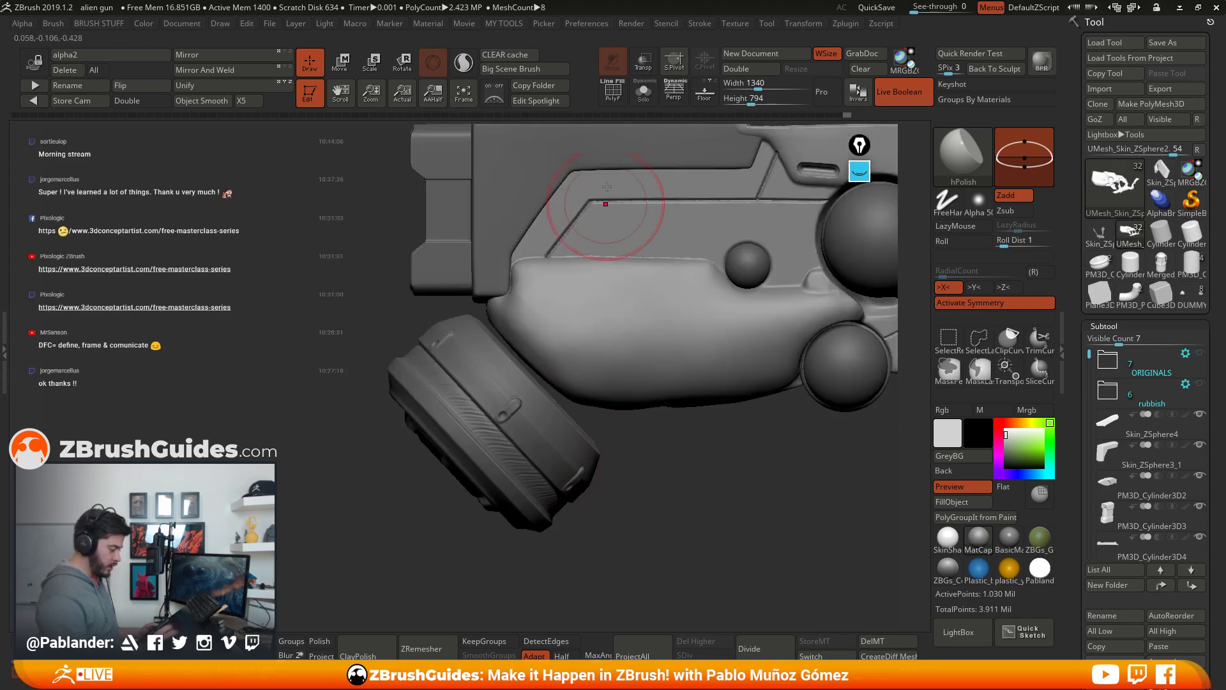
click(643, 89)
drag(614, 192, 653, 382)
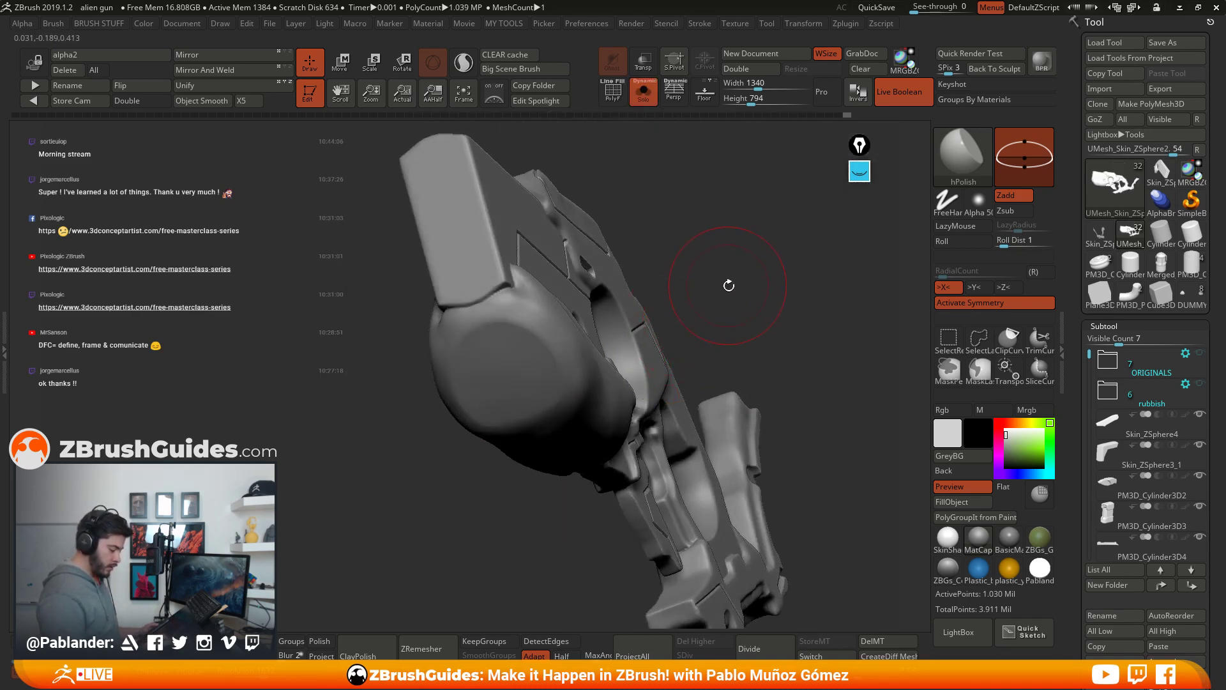
Step: Insert the Coupler01 part from the IMM MachineParts brush onto the housing's flattened front face
mouse_move(731, 285)
mouse_down()
mouse_move(750, 337)
mouse_move(850, 255)
mouse_up()
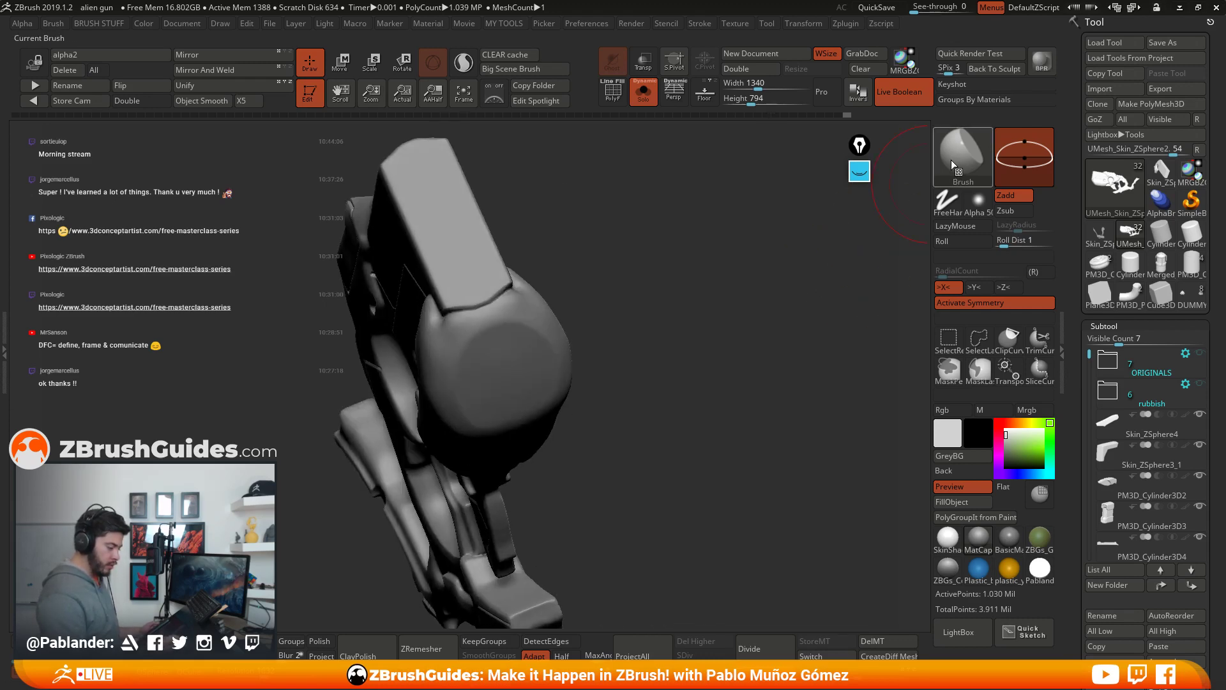
click(953, 161)
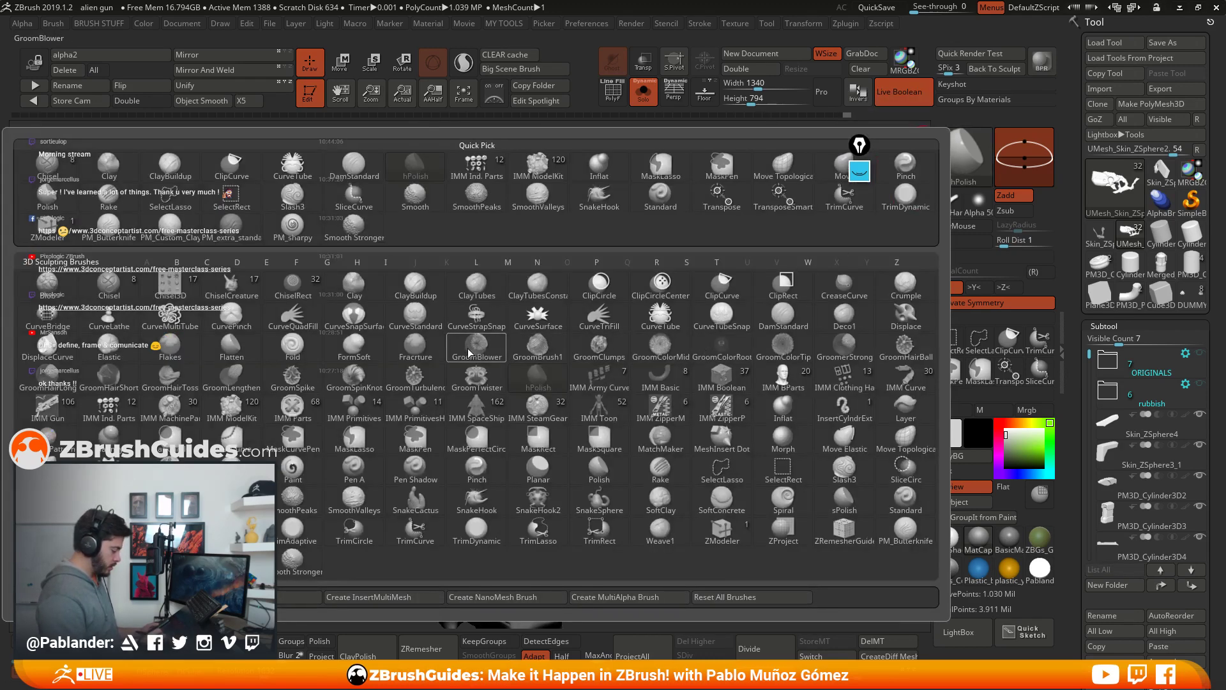
click(963, 178)
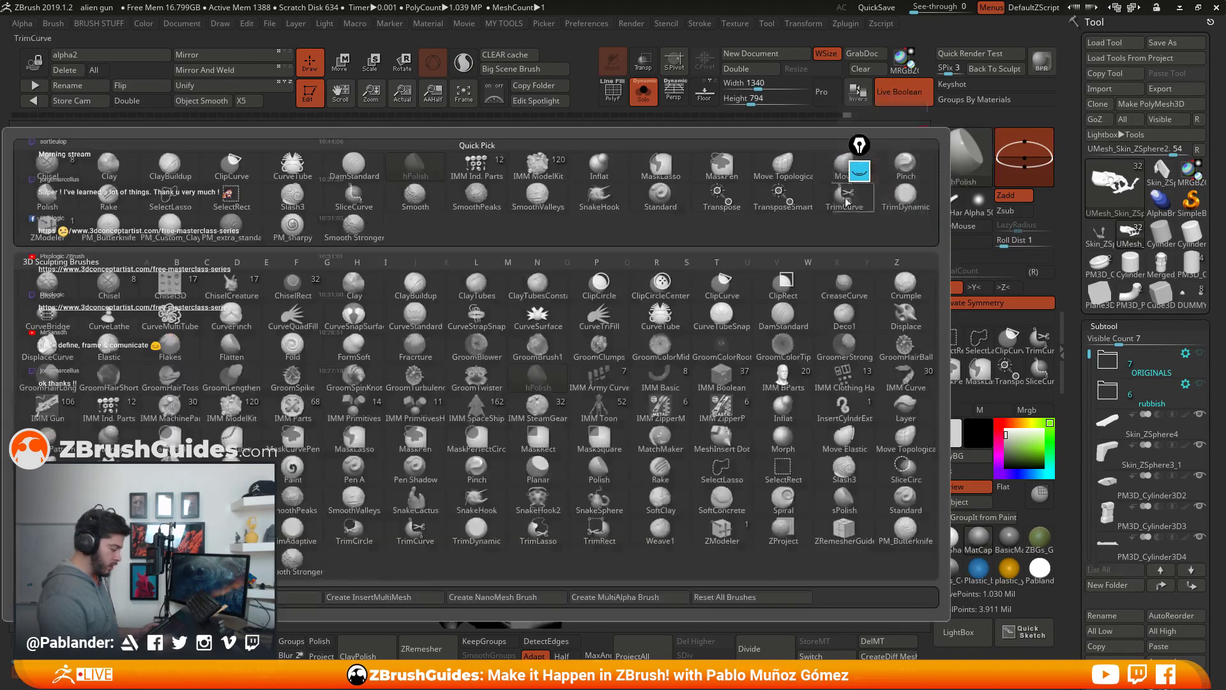
click(354, 412)
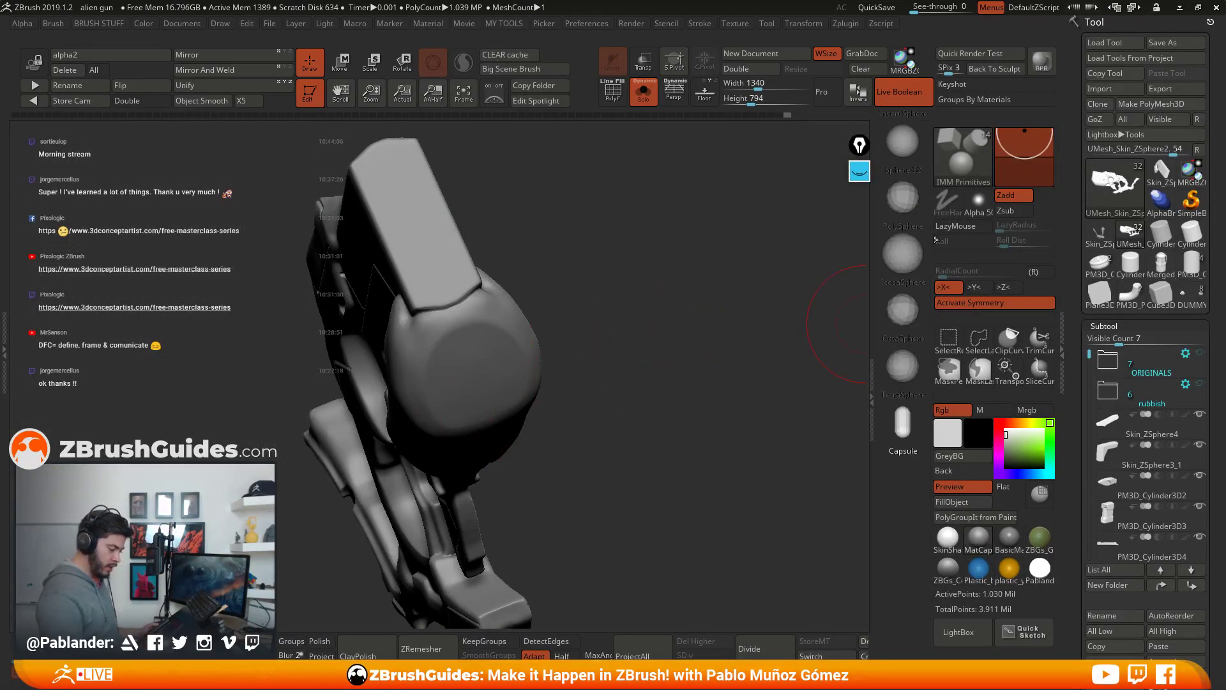
click(964, 159)
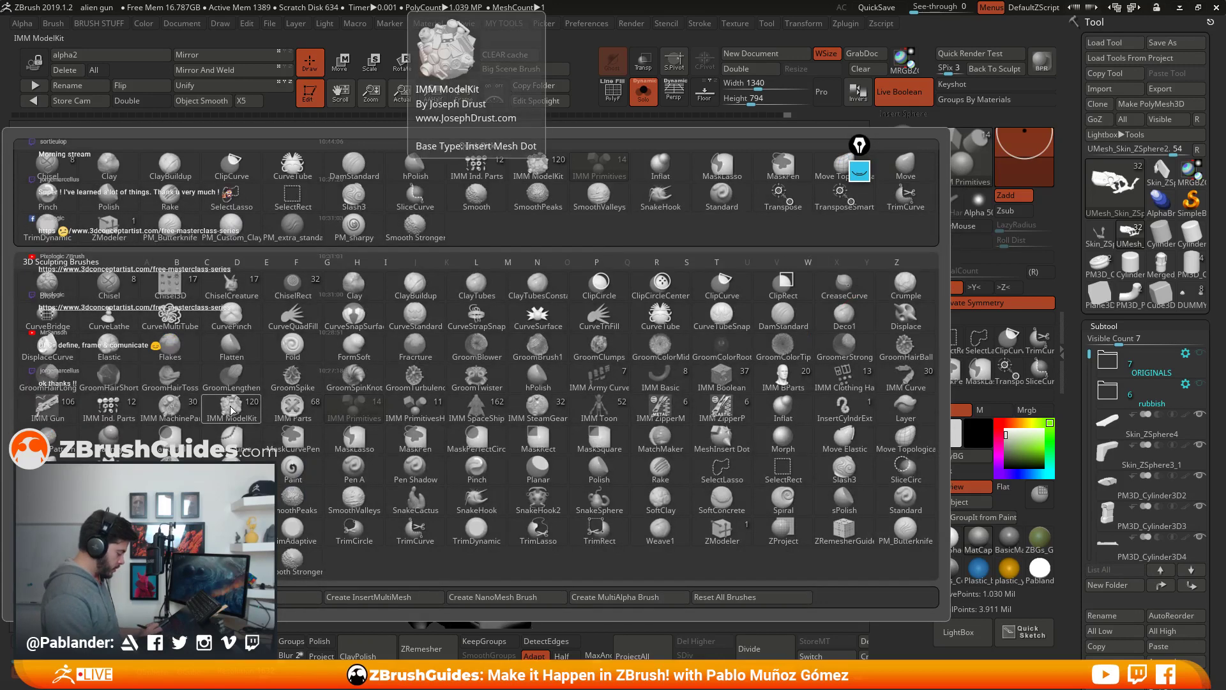
click(197, 421)
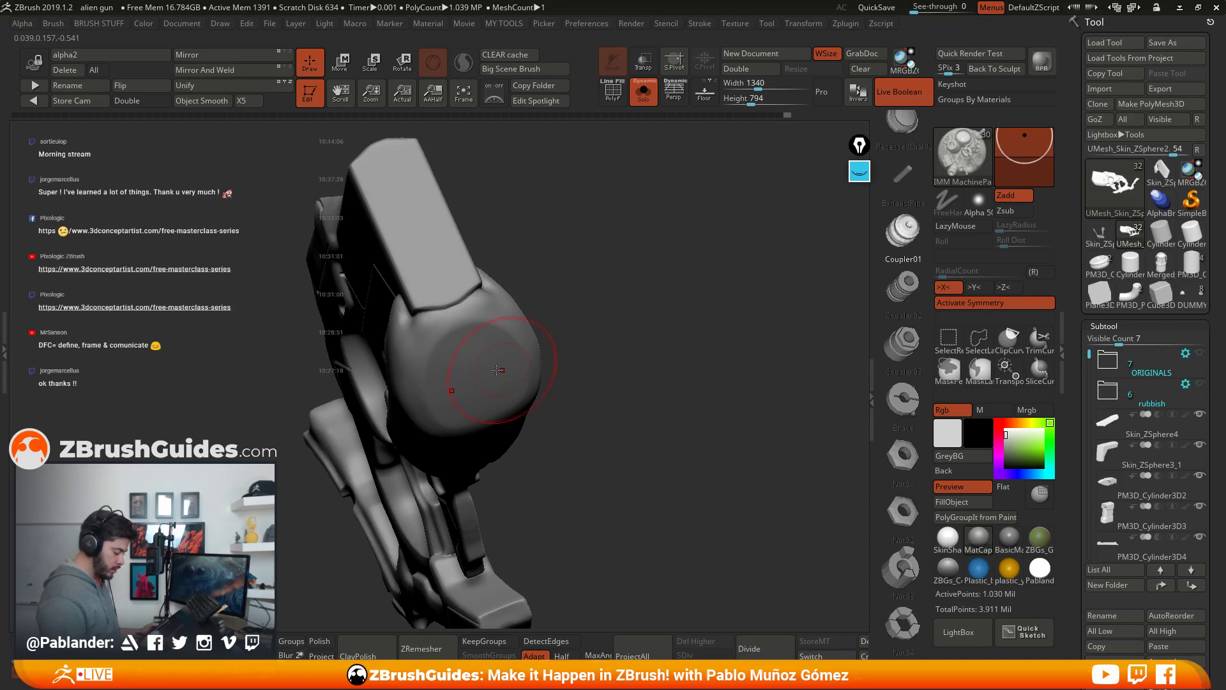
drag(479, 377, 562, 386)
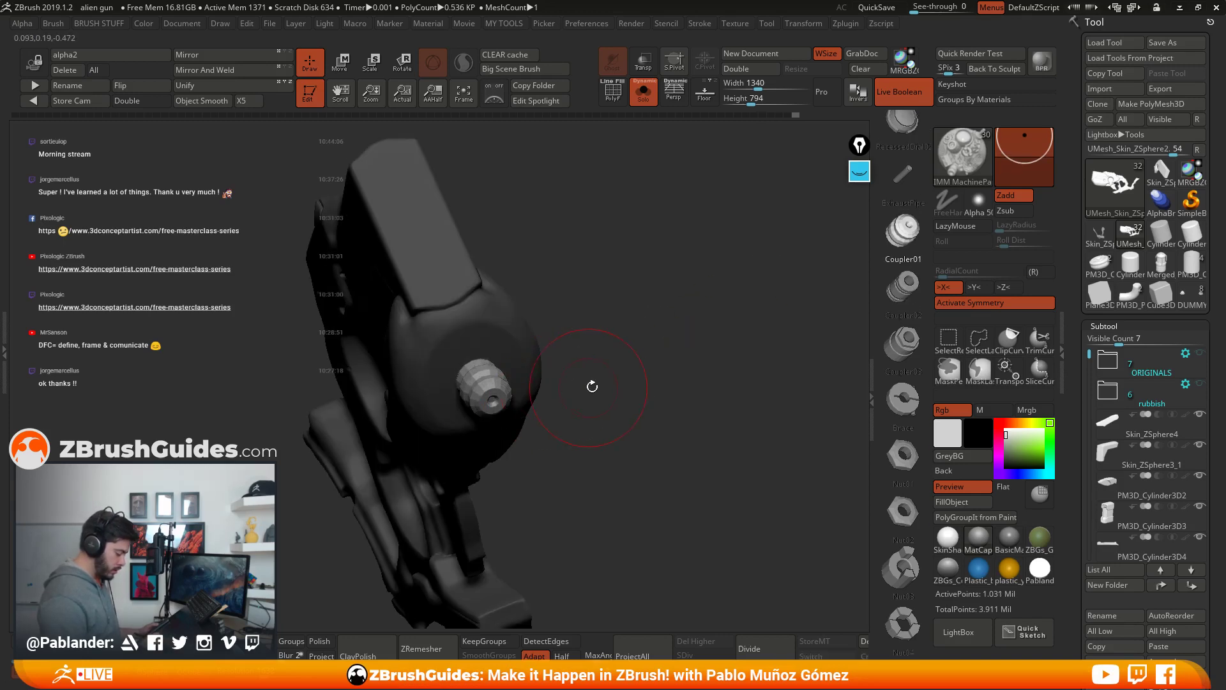
Step: Split the inserted coupler off the body into its own subtool
key(b)
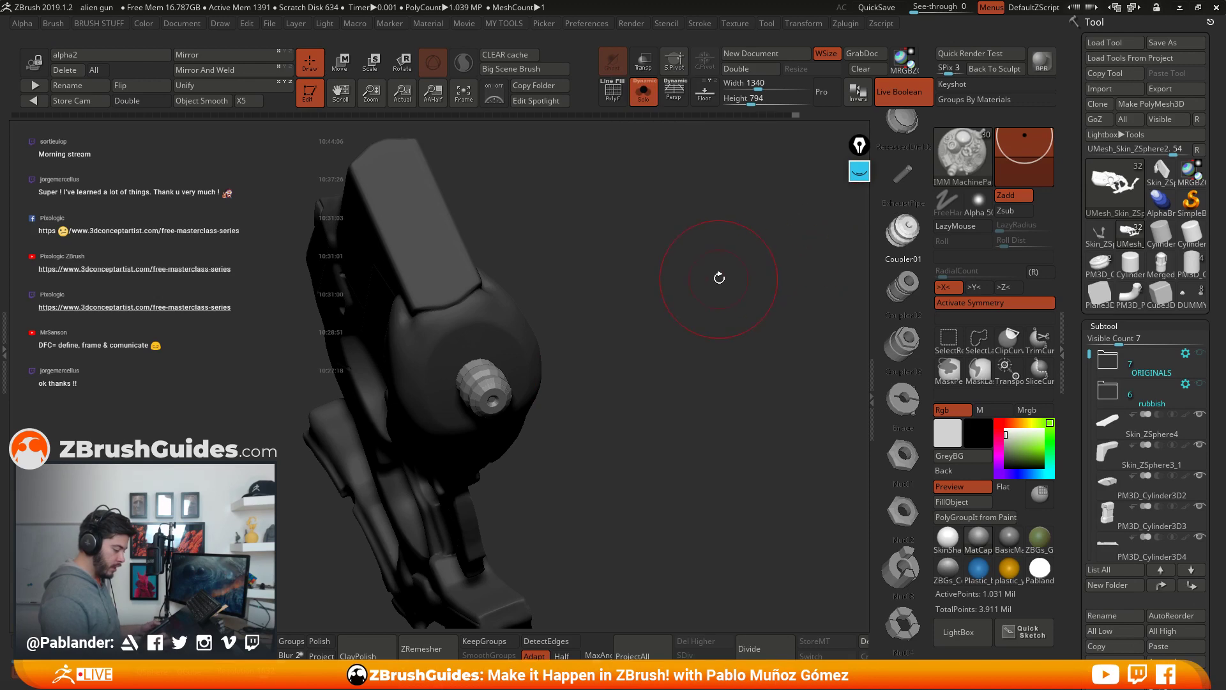
key(2)
click(734, 229)
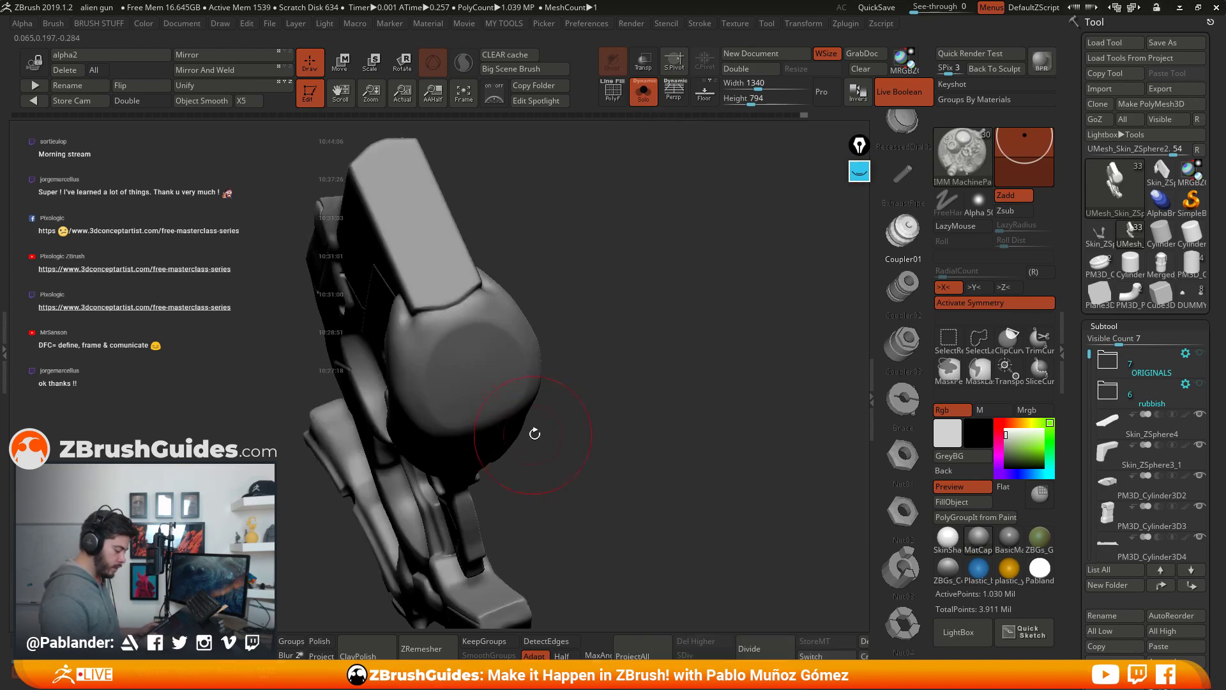
Step: Show all gun parts, select the coupler subtool, and position it plus a duplicate in the gap between the angled front cylinder and housing
click(1093, 386)
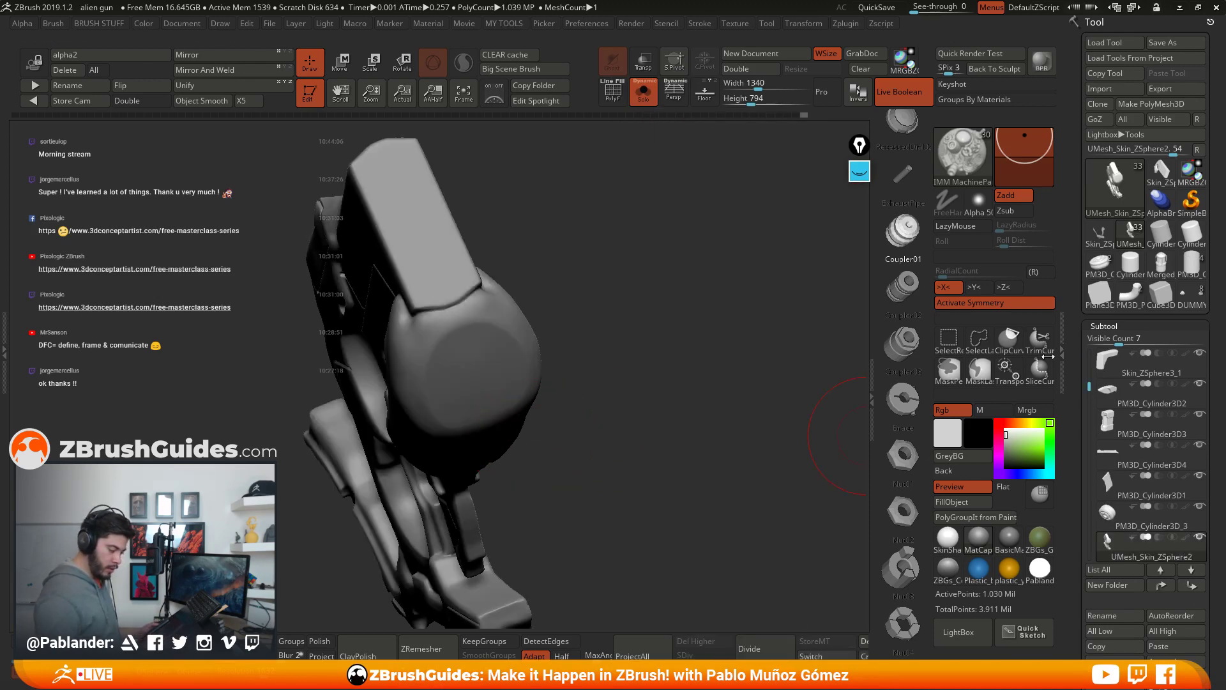
click(644, 91)
shift+drag(680, 305, 621, 391)
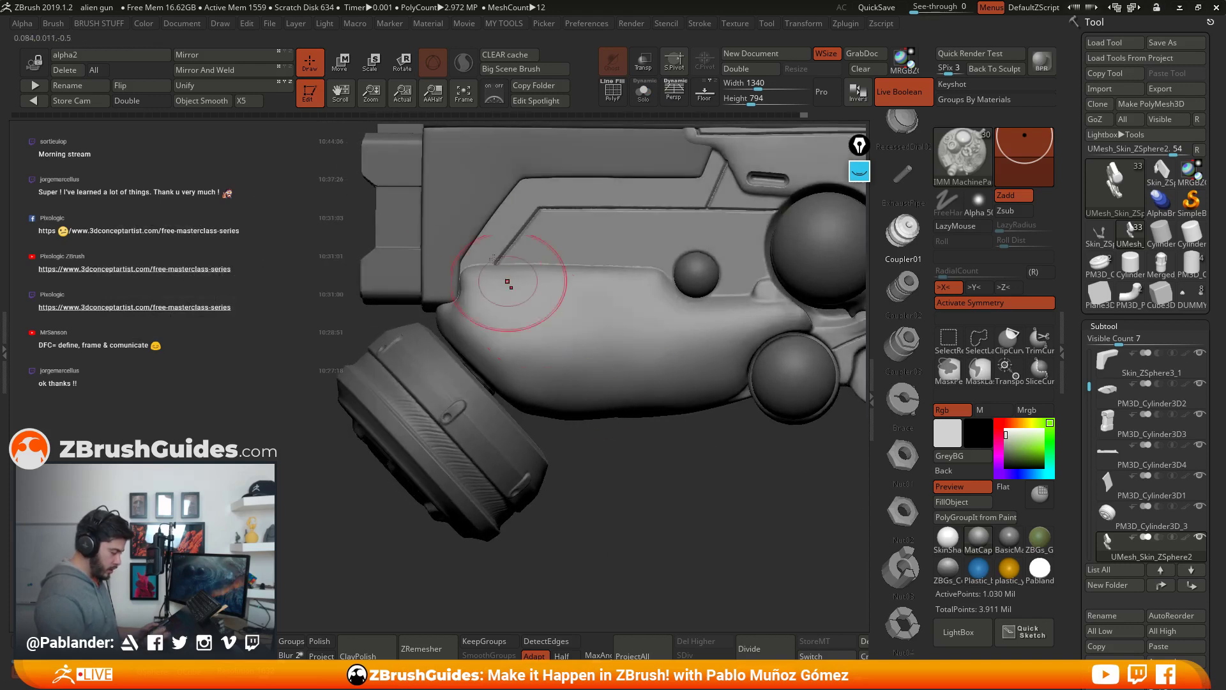
key(w)
drag(621, 469, 603, 471)
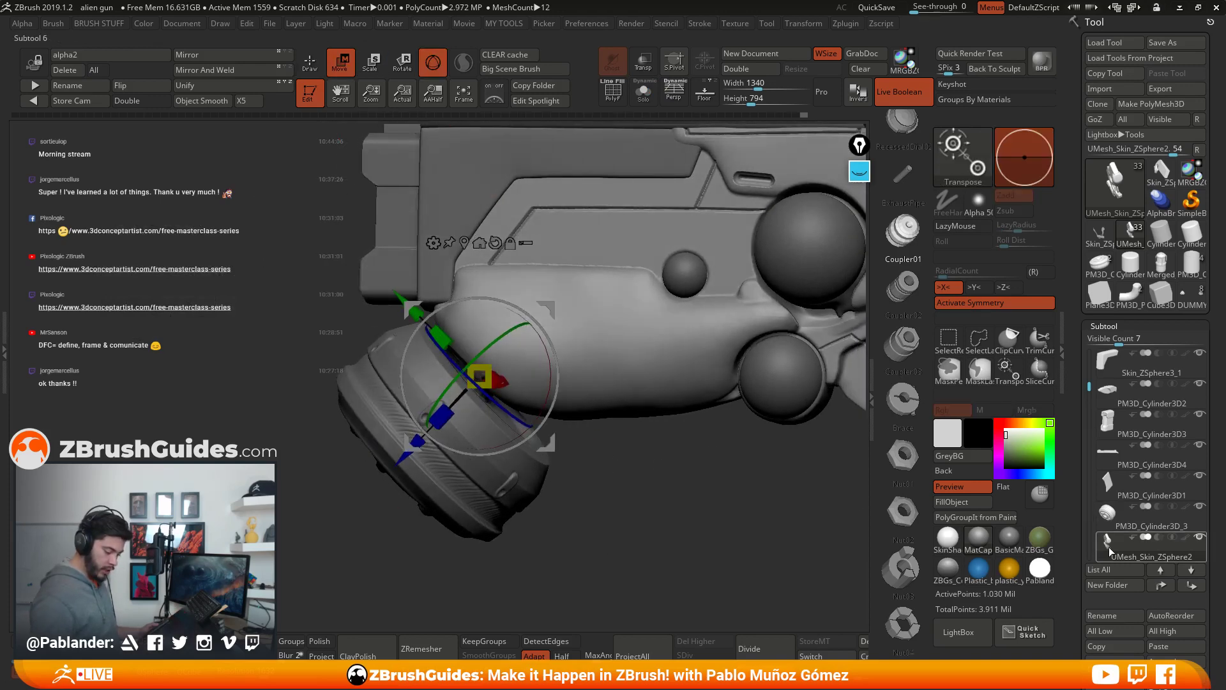
drag(1088, 389, 1088, 413)
click(1125, 516)
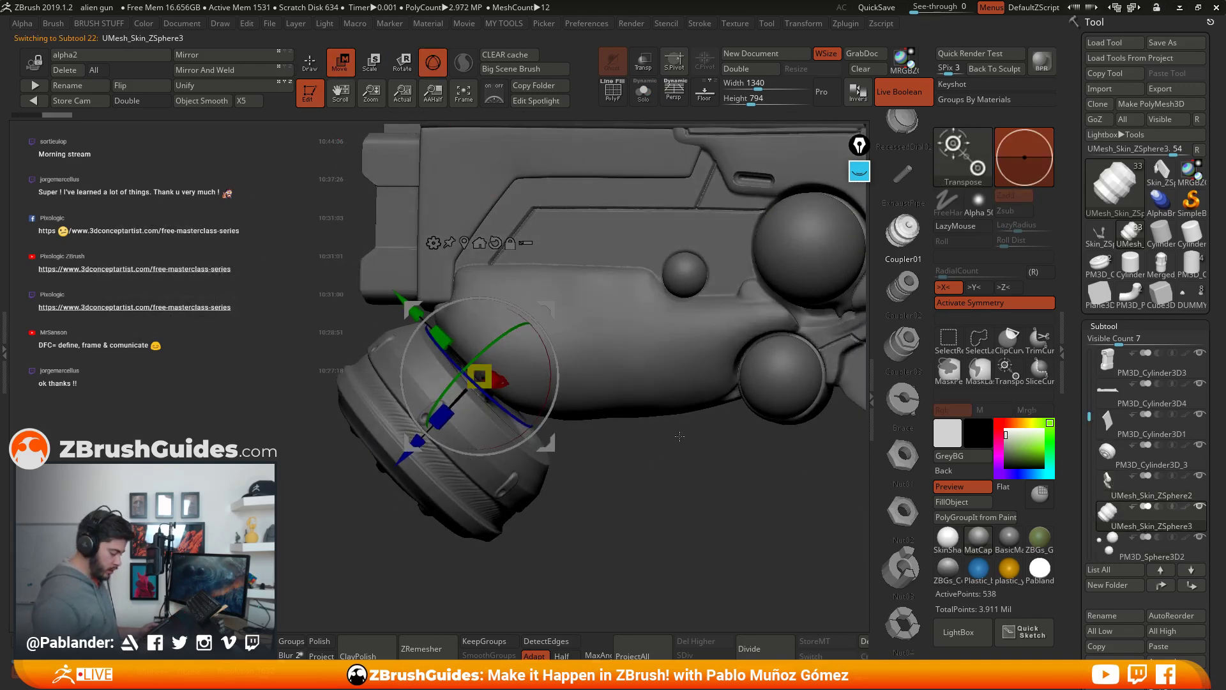
shift+drag(621, 480, 548, 511)
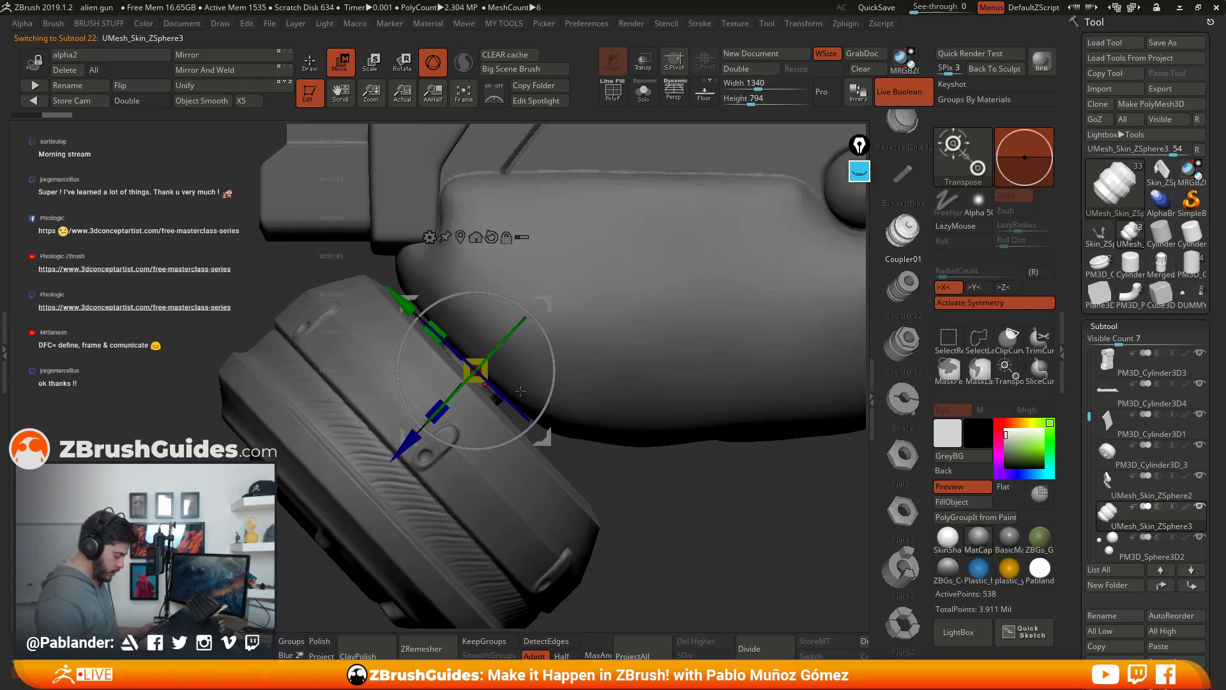
mouse_move(548, 445)
mouse_down()
mouse_move(528, 418)
mouse_move(596, 477)
mouse_move(686, 505)
mouse_up()
click(310, 62)
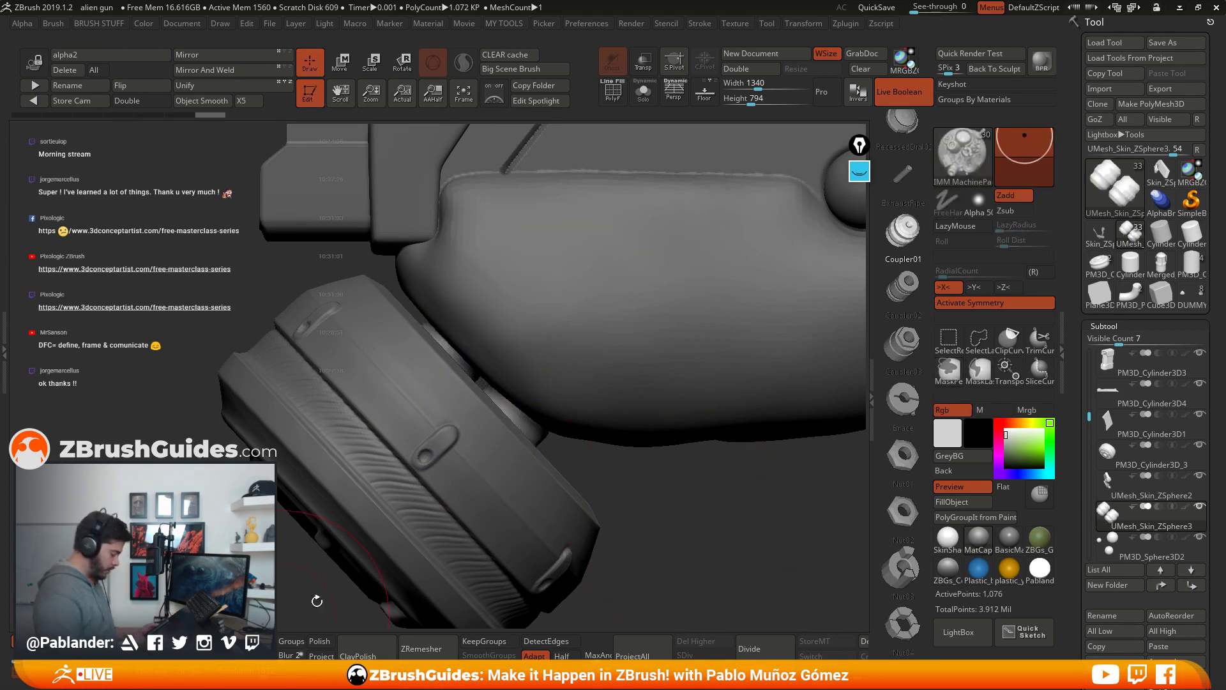
Step: Divide the coupler subtool's geometry twice to reach subdivision level 3
drag(1079, 486, 1080, 111)
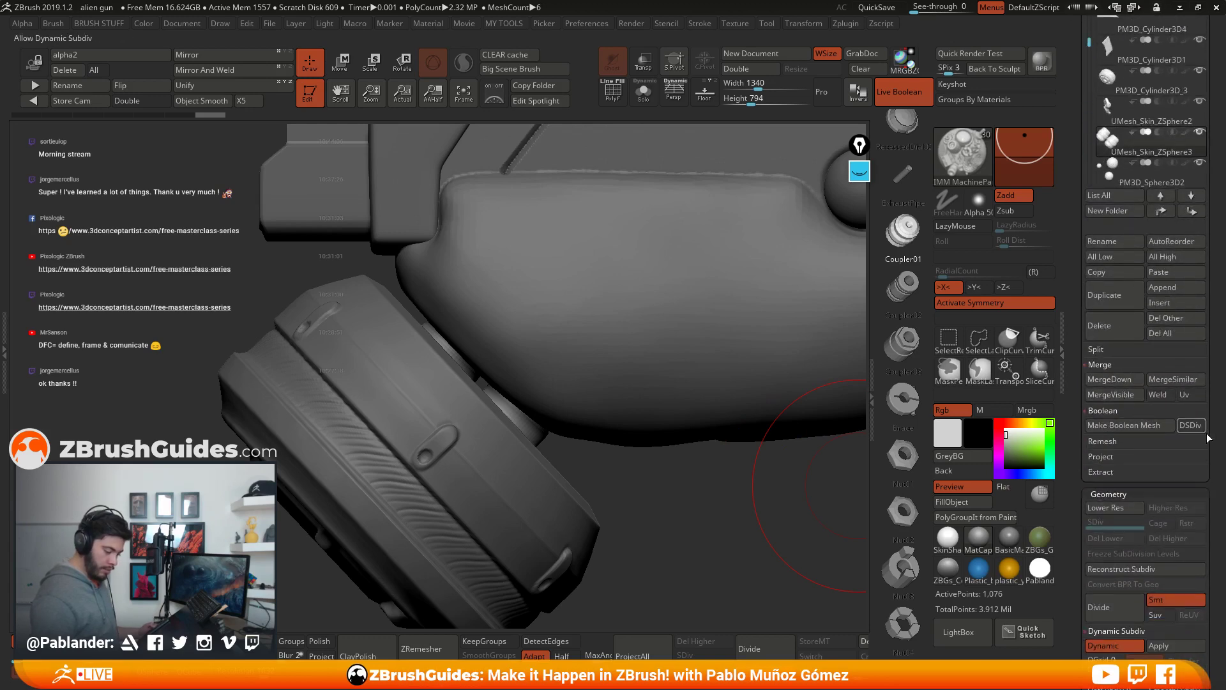
drag(1215, 470, 1208, 366)
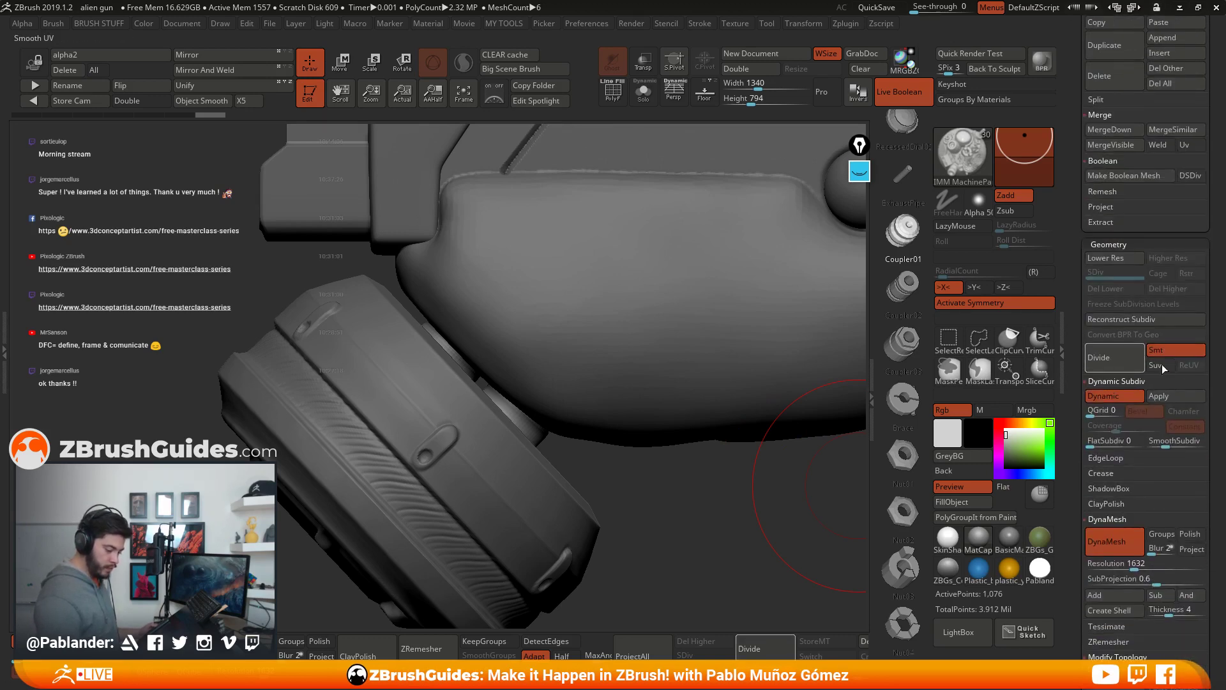
key(ctrl+d)
key(ctrl+d)
Step: Select the top cover piece PM3D_Cylinder3D2 and flatten its broad upper surface with hPolish
alt+drag(623, 462, 584, 409)
right_drag(585, 410, 575, 365)
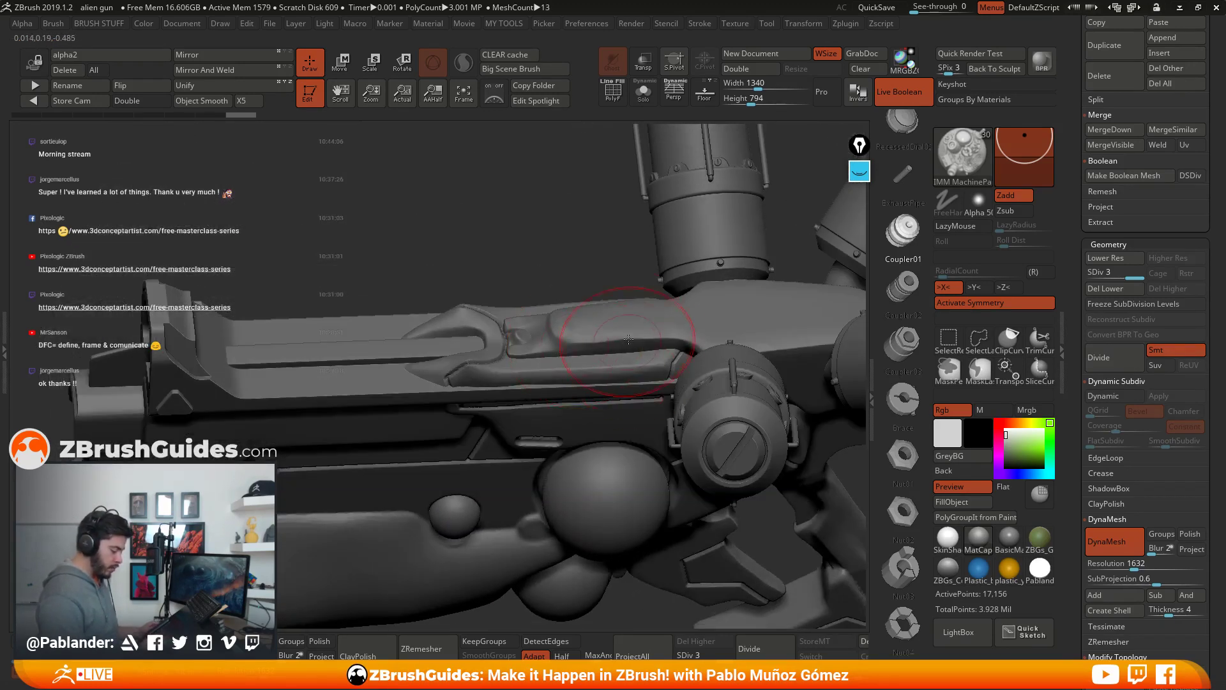
click(974, 538)
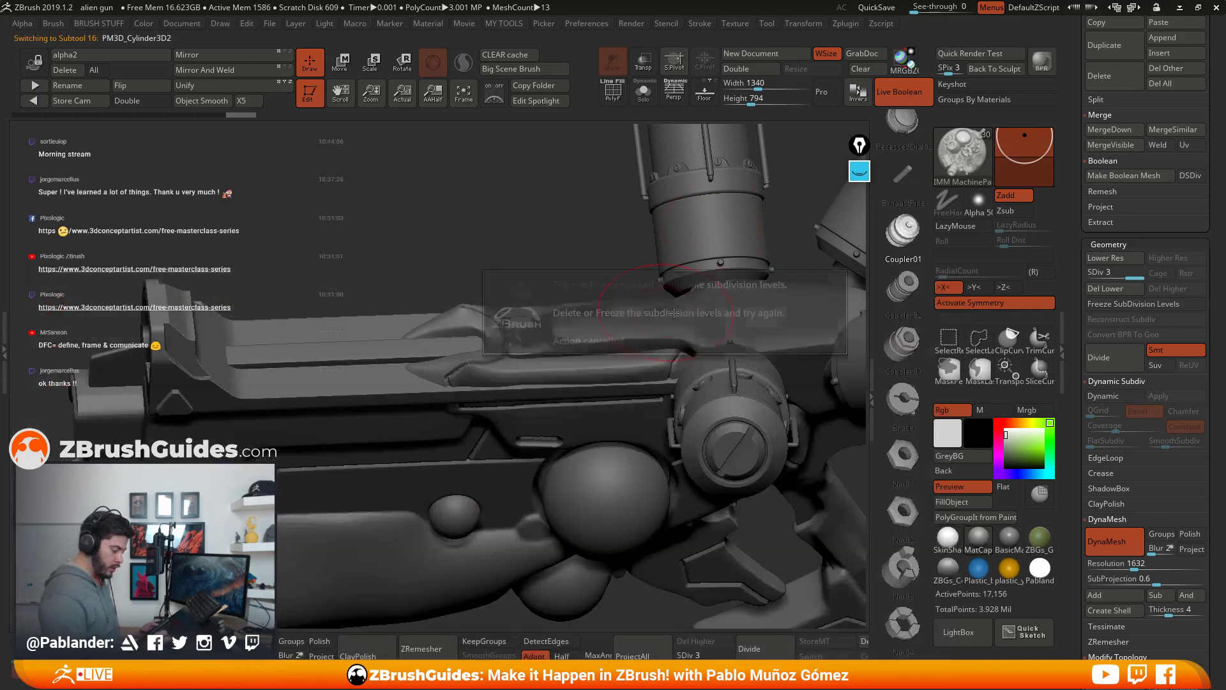
alt+click(706, 250)
key(b)
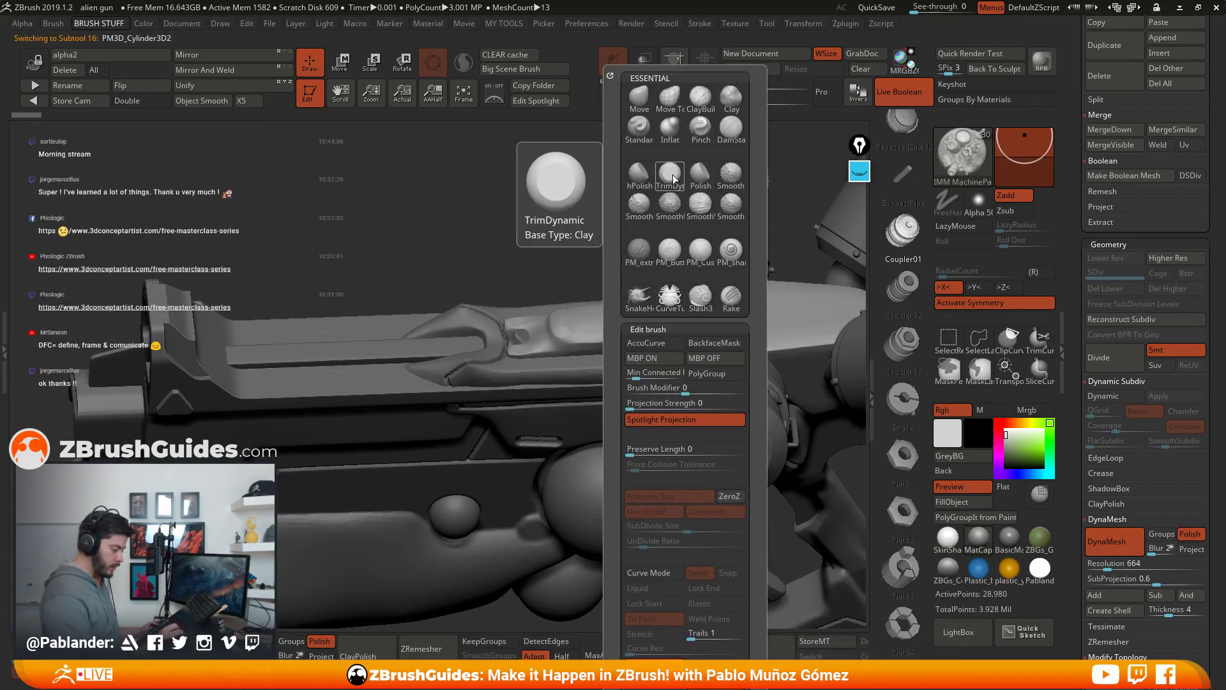
click(639, 174)
right_drag(626, 185, 624, 375)
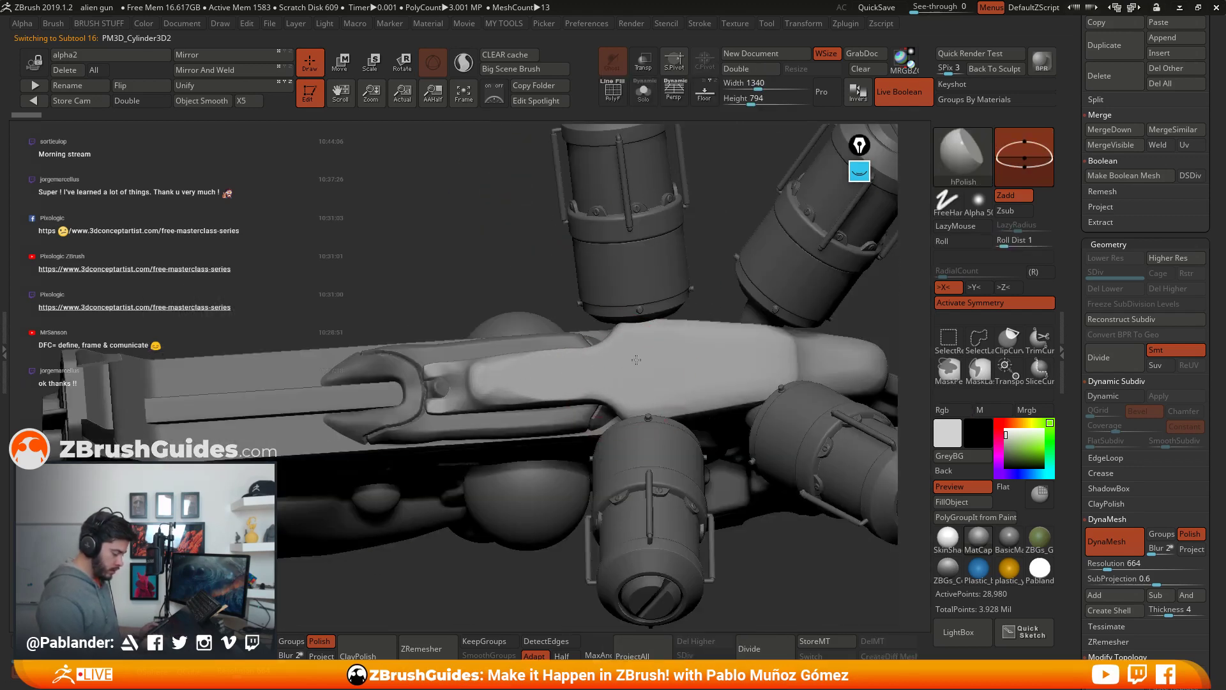
mouse_move(636, 359)
mouse_down()
mouse_move(667, 382)
mouse_move(651, 351)
mouse_up()
right_click(652, 384)
Step: Polish the top and side edge of the cover piece's narrow forward section with hPolish
drag(550, 378, 509, 382)
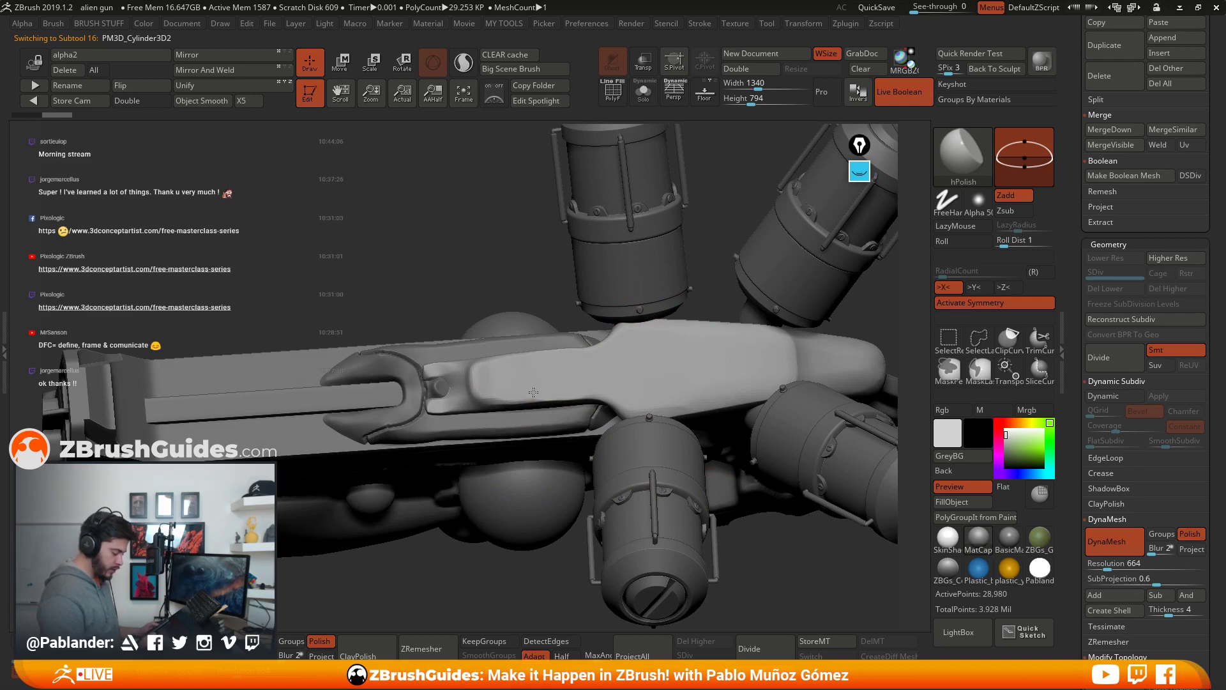
right_drag(534, 392, 518, 385)
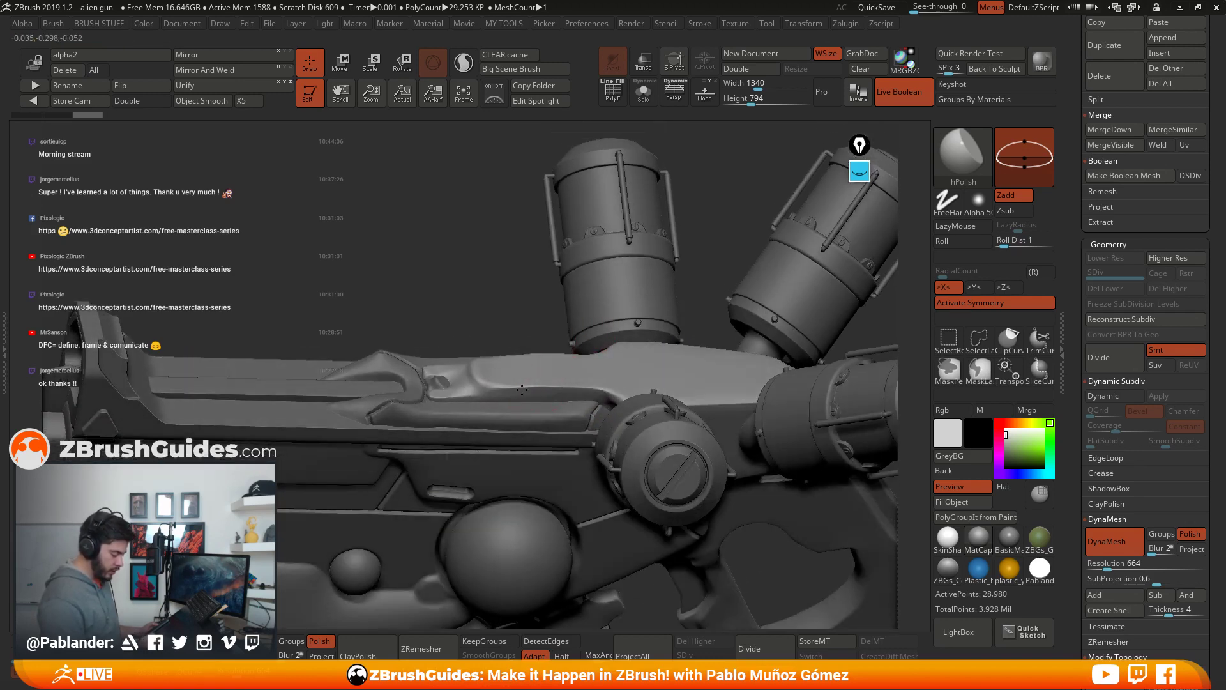
drag(523, 390, 523, 389)
mouse_move(523, 389)
alt+right_down()
mouse_move(537, 351)
mouse_move(700, 346)
mouse_move(674, 268)
alt+right_up()
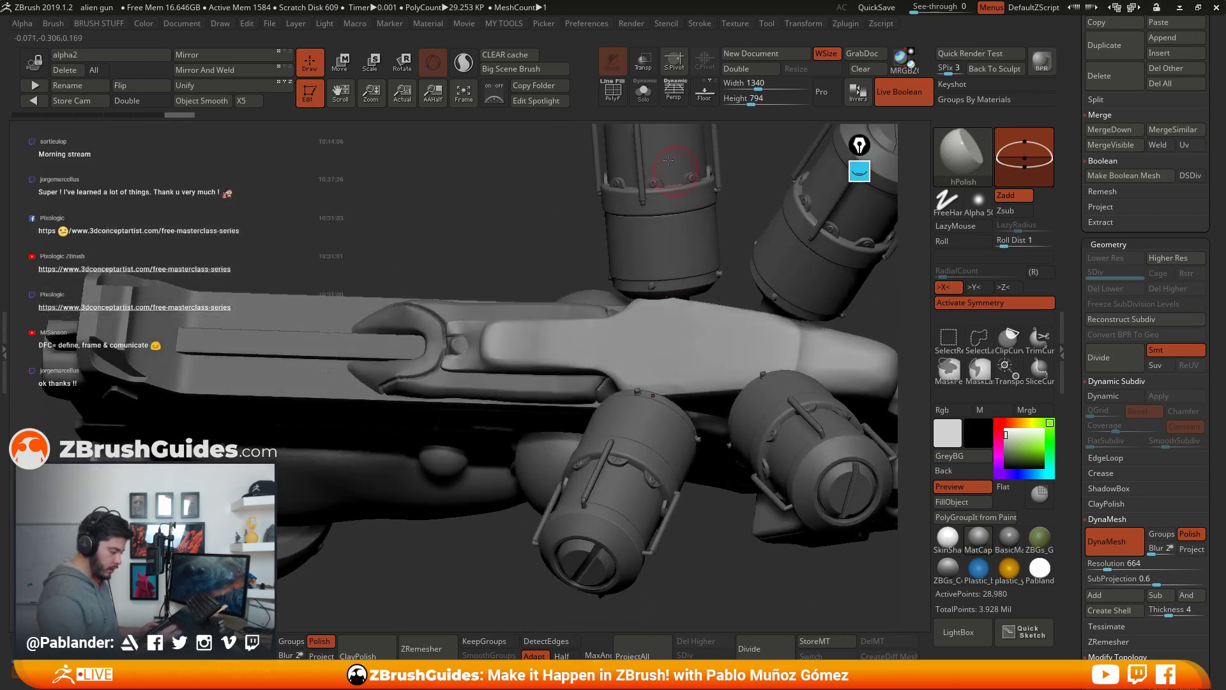
Step: Isolate the cover piece, then build up the side edge above its diagonal groove with Clay and smooth the transition
click(643, 91)
right_drag(665, 181, 680, 313)
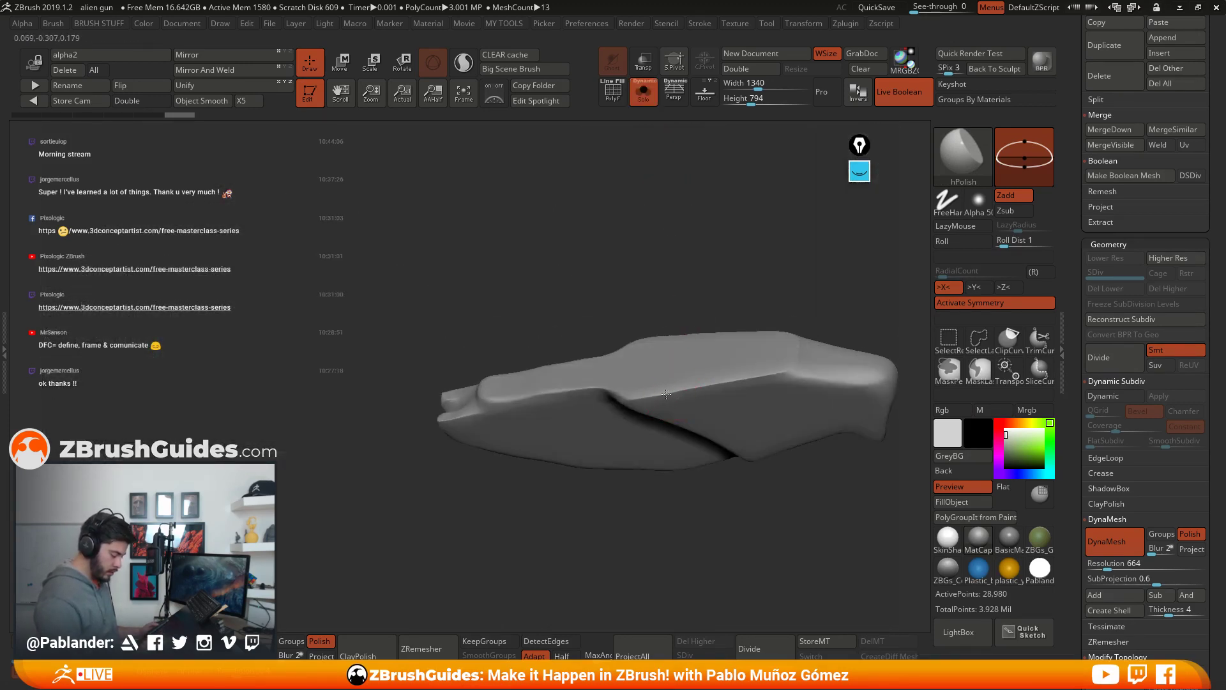
key(b)
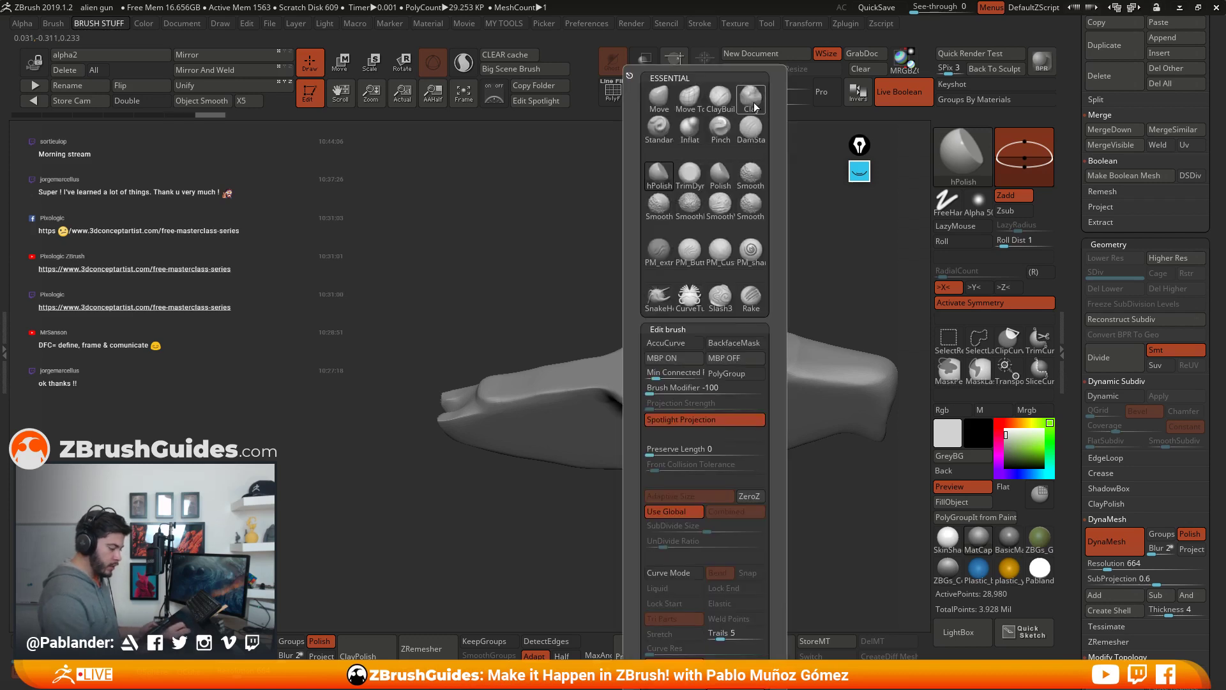
key(c)
key(l)
mouse_move(665, 393)
mouse_down()
mouse_move(676, 409)
mouse_move(663, 390)
mouse_move(681, 389)
mouse_up()
alt+right_drag(706, 387, 594, 393)
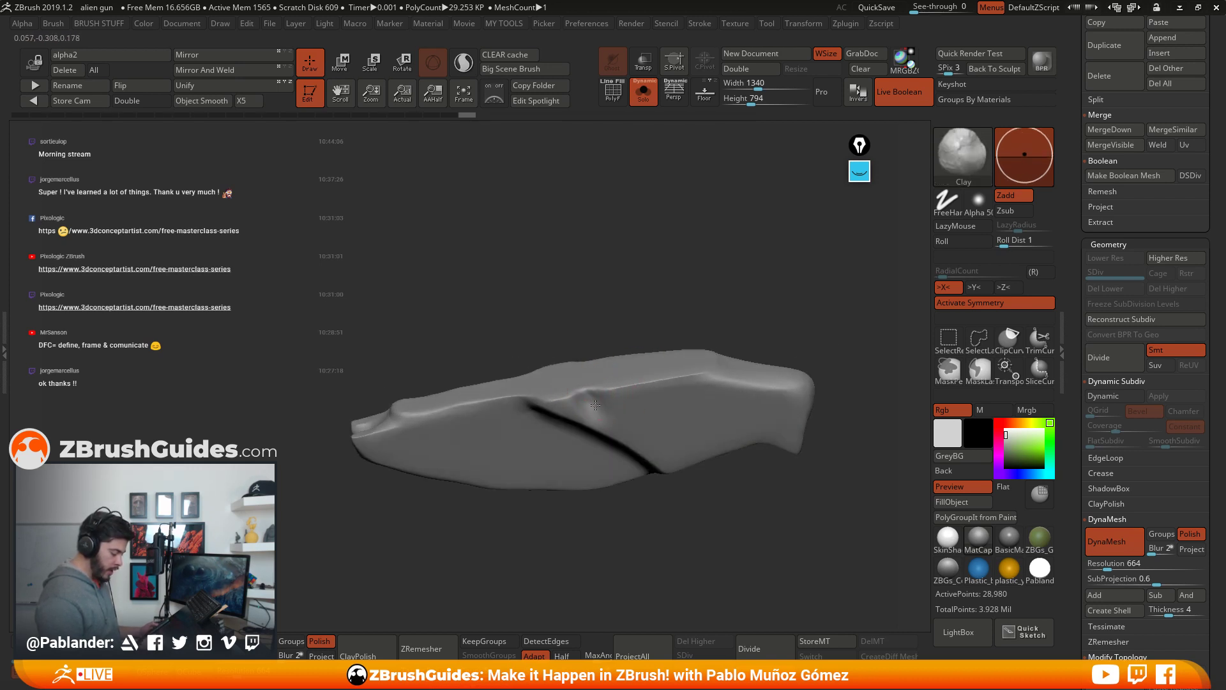
mouse_move(611, 418)
shift+mouse_down()
mouse_move(583, 411)
mouse_move(586, 385)
shift+mouse_up()
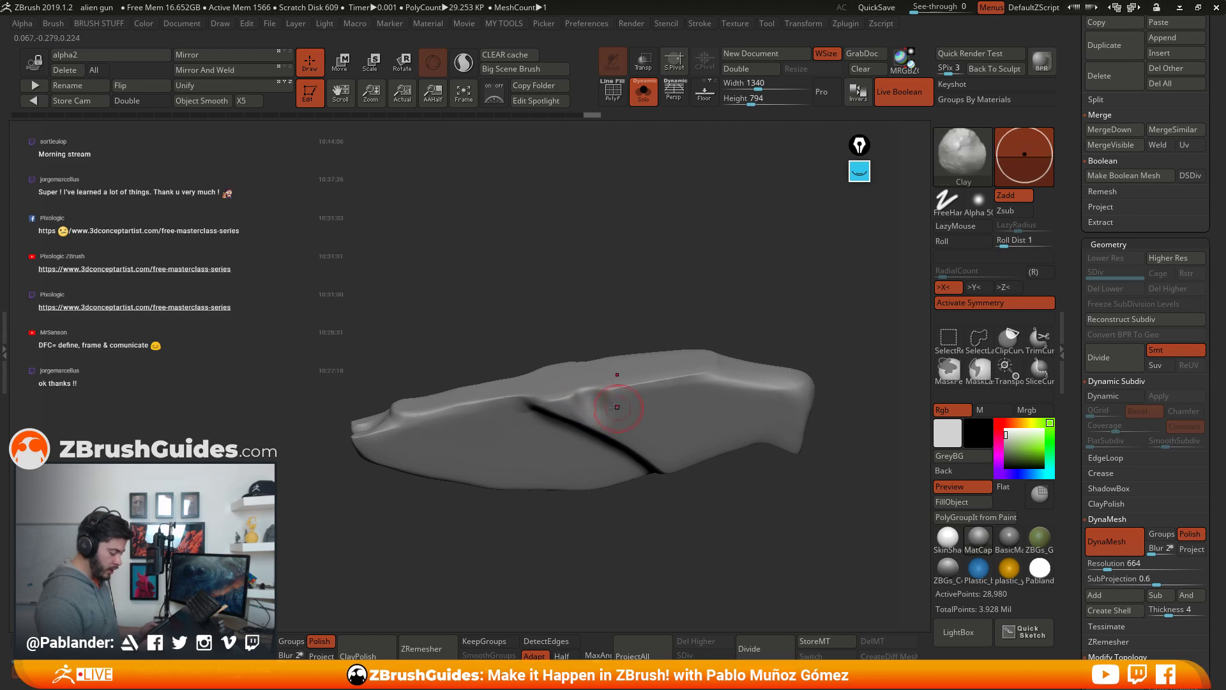
Step: Examine the isolated cover piece's side edge and diagonal groove from several angles and against the whole gun
right_drag(586, 386, 679, 357)
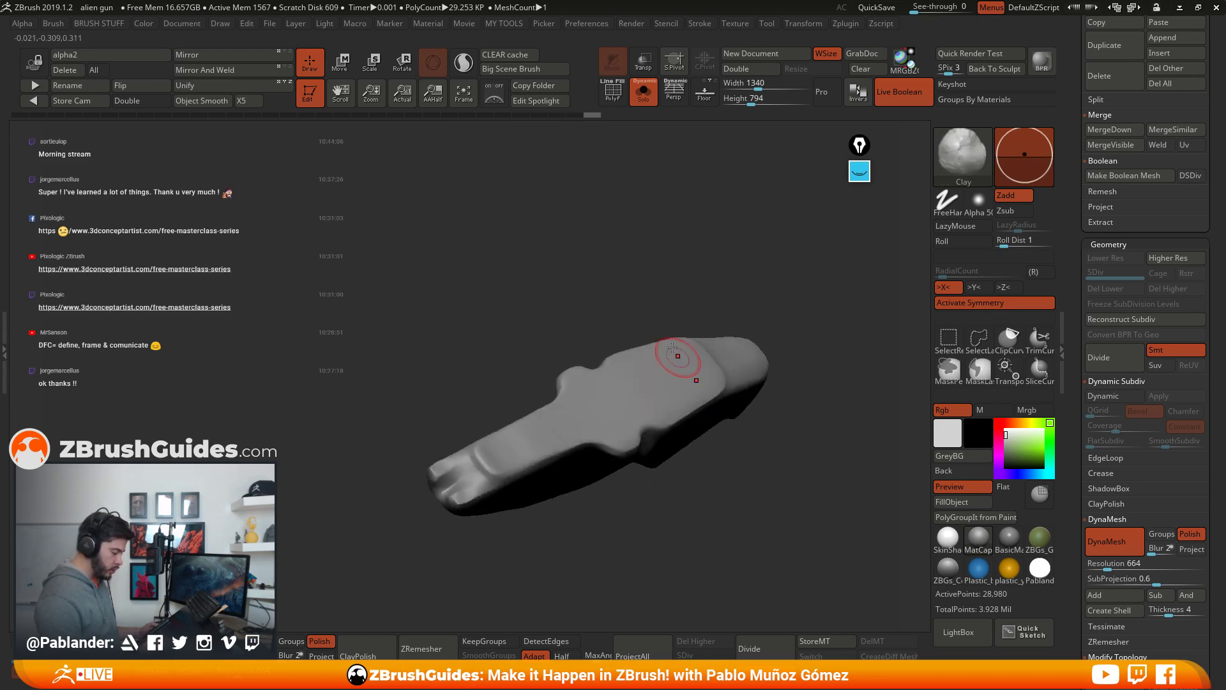
key(alt+s)
right_drag(719, 406, 698, 369)
click(644, 96)
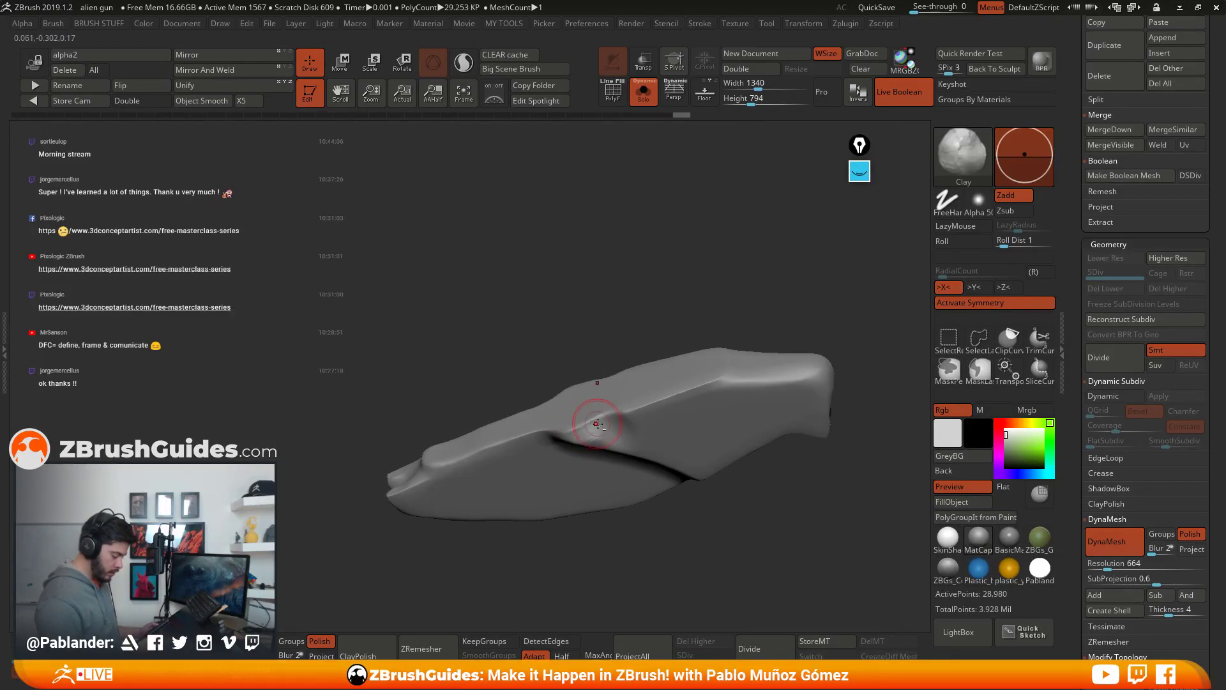
right_drag(612, 418, 589, 441)
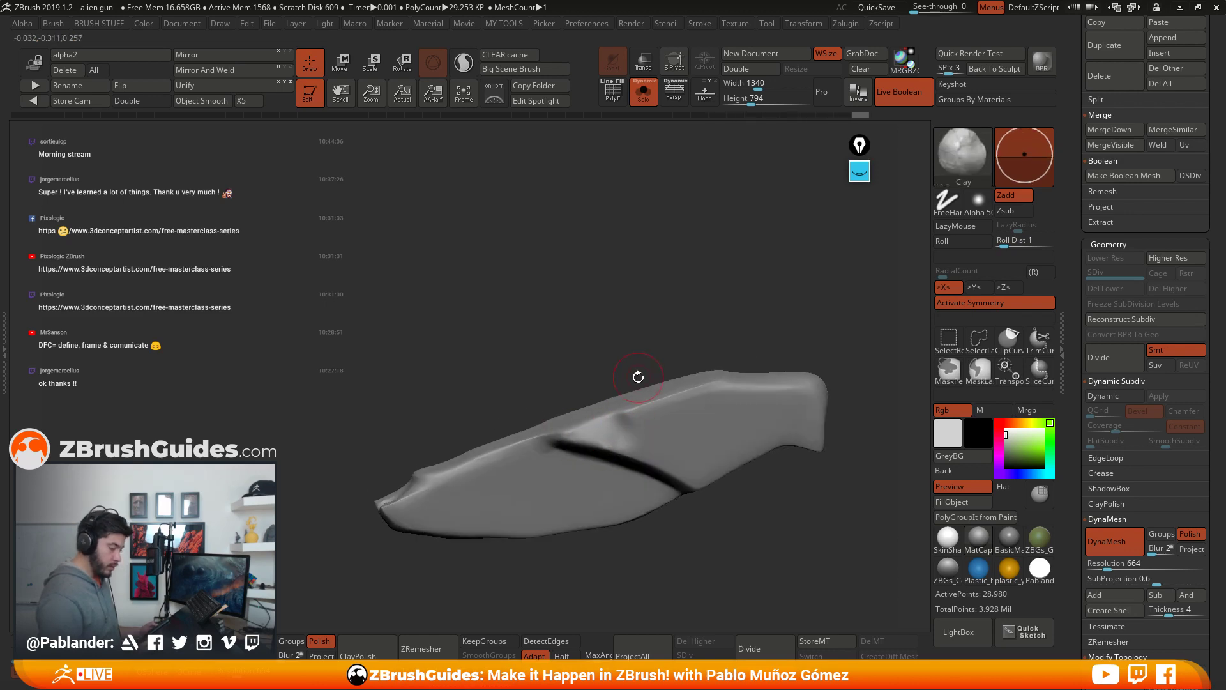
right_drag(637, 377, 668, 369)
click(646, 102)
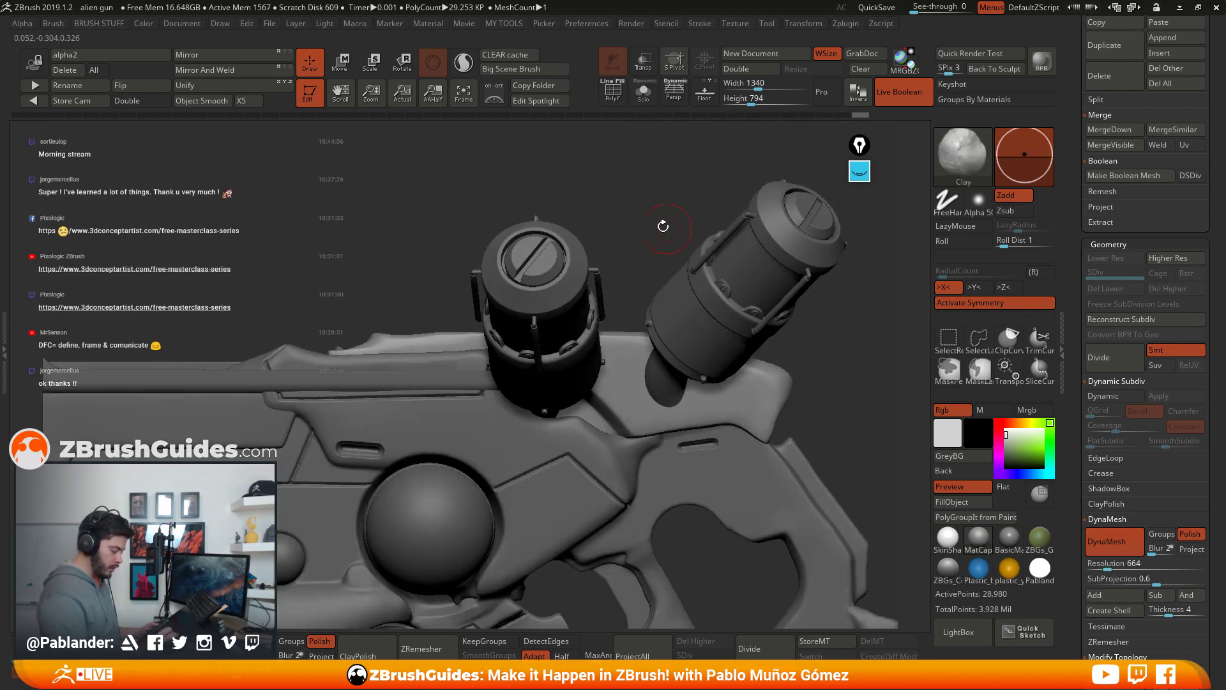
Step: Pull the cover piece's middle side edges outward into symmetrical points with Move and adjust the outline of its narrow forward section
right_drag(663, 226, 570, 389)
key(b)
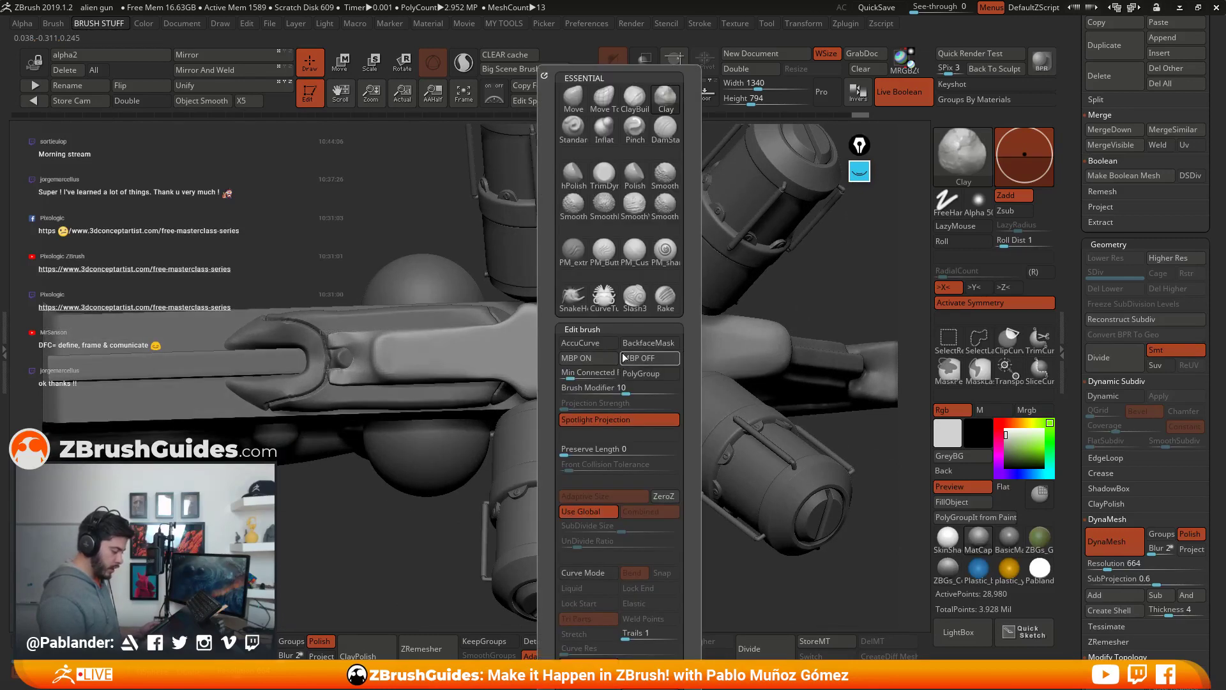
key(m)
key(v)
drag(562, 392, 527, 397)
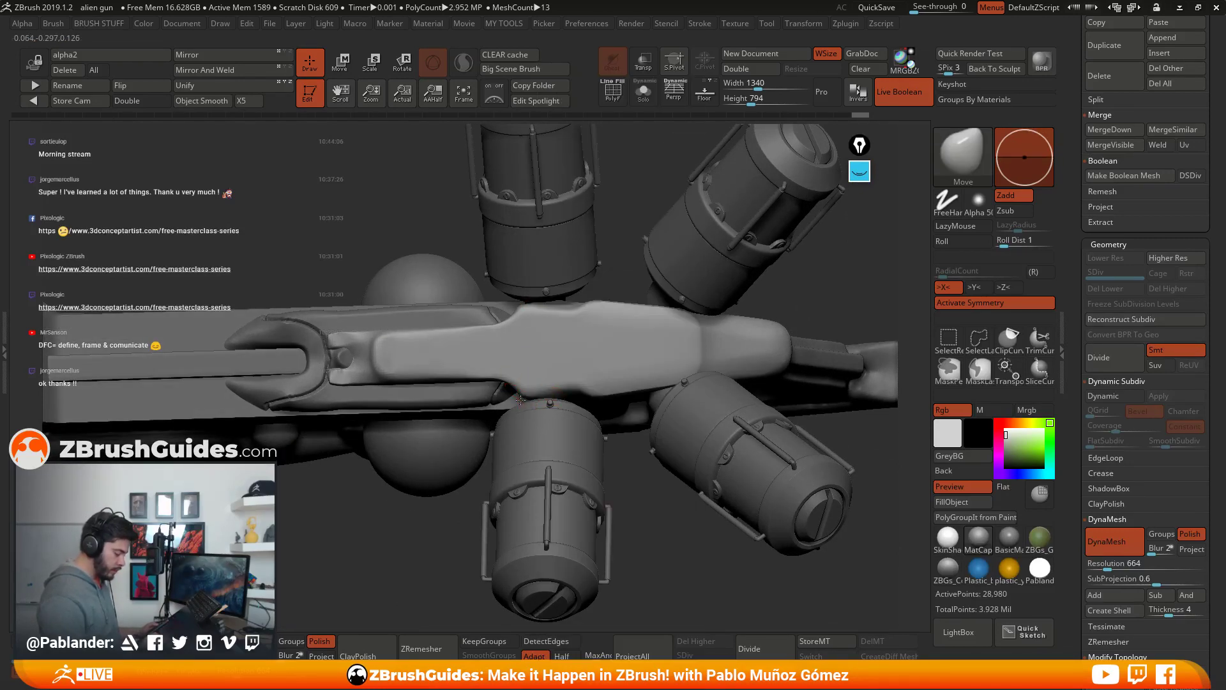
key(space)
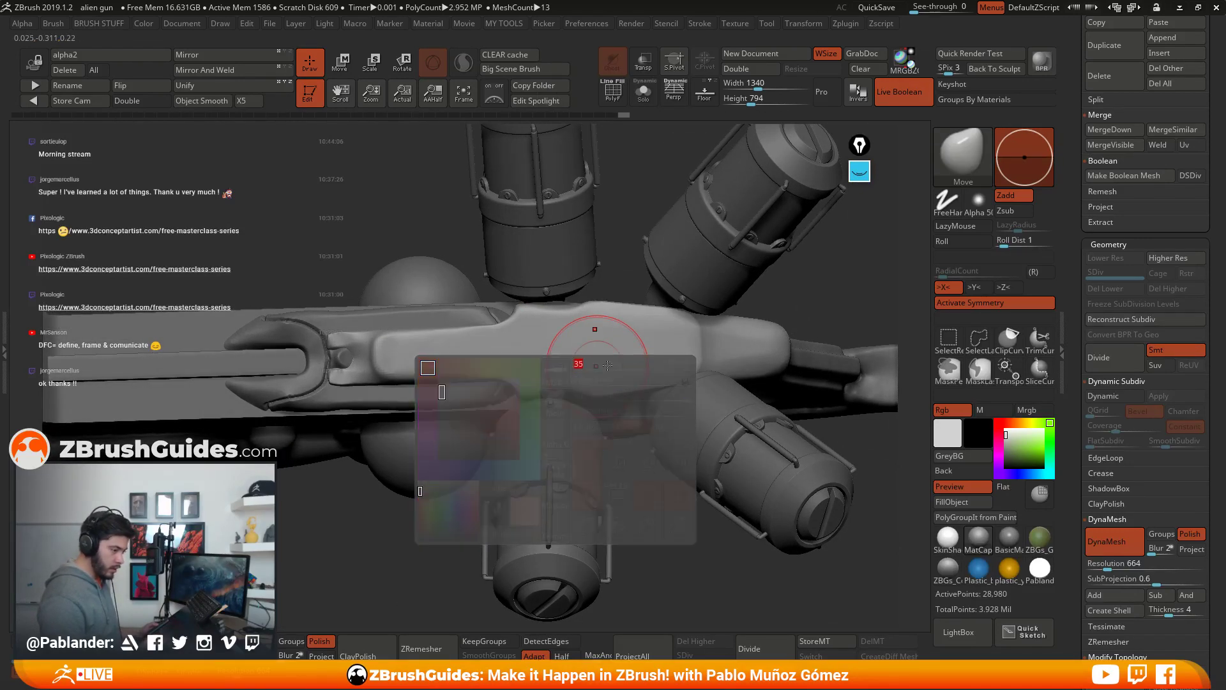
drag(596, 401, 597, 417)
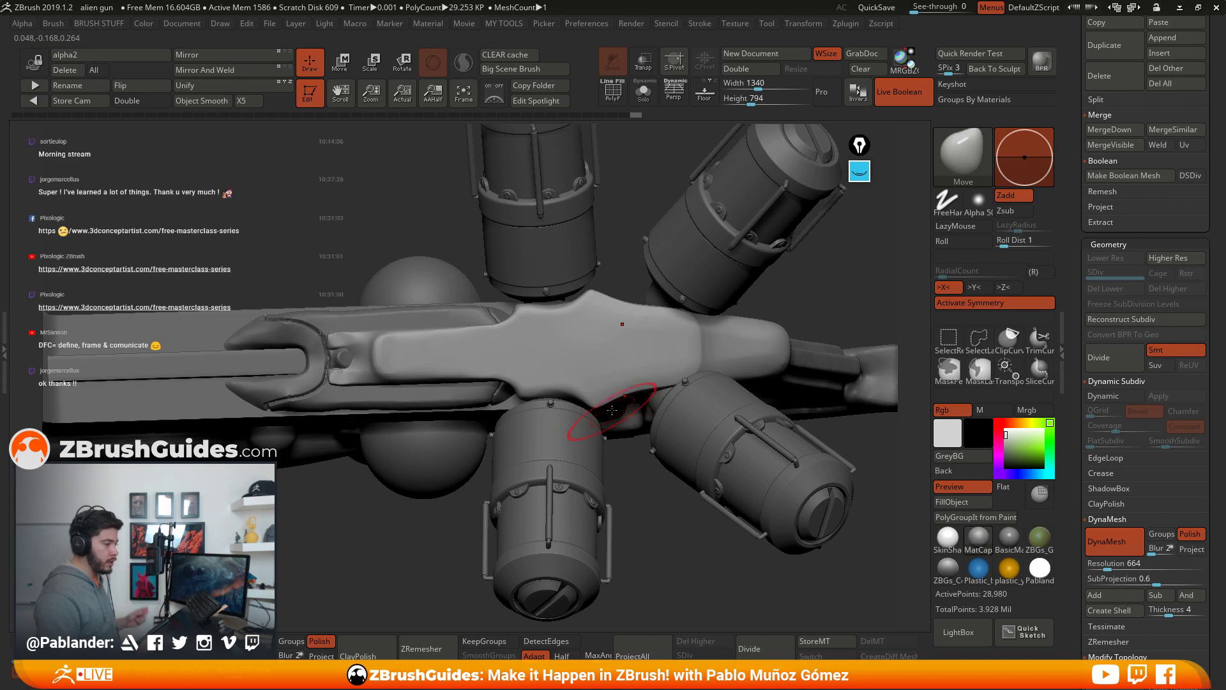
drag(572, 387, 569, 403)
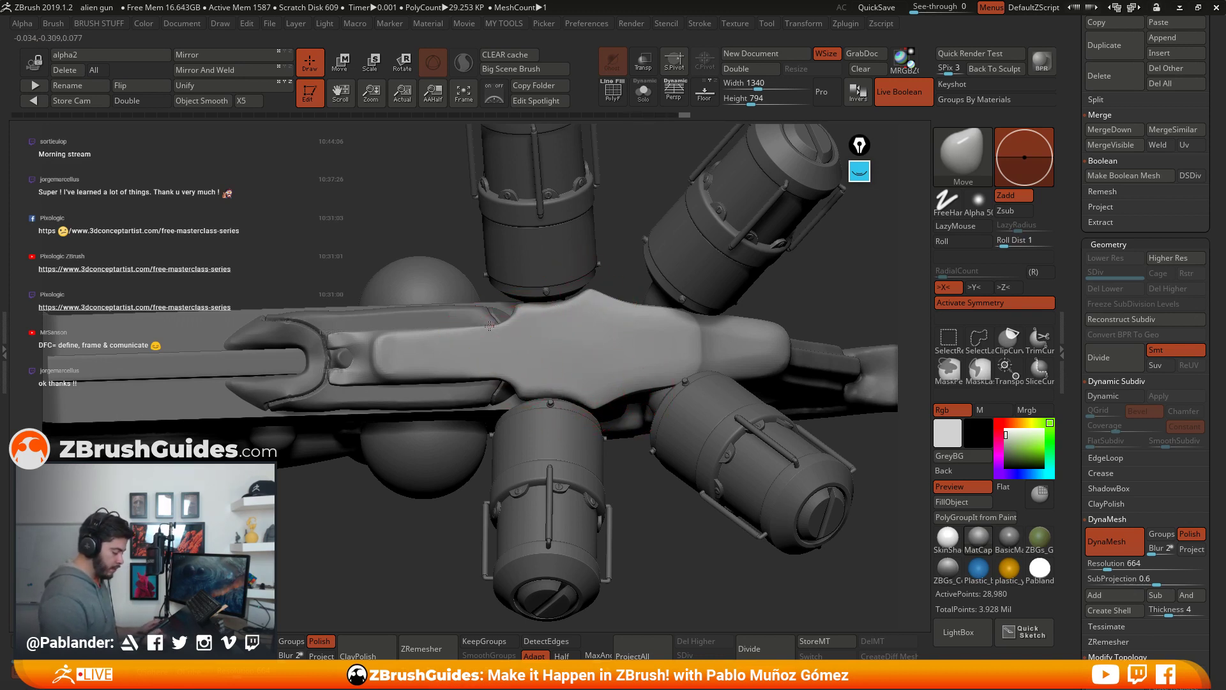
drag(489, 326, 369, 348)
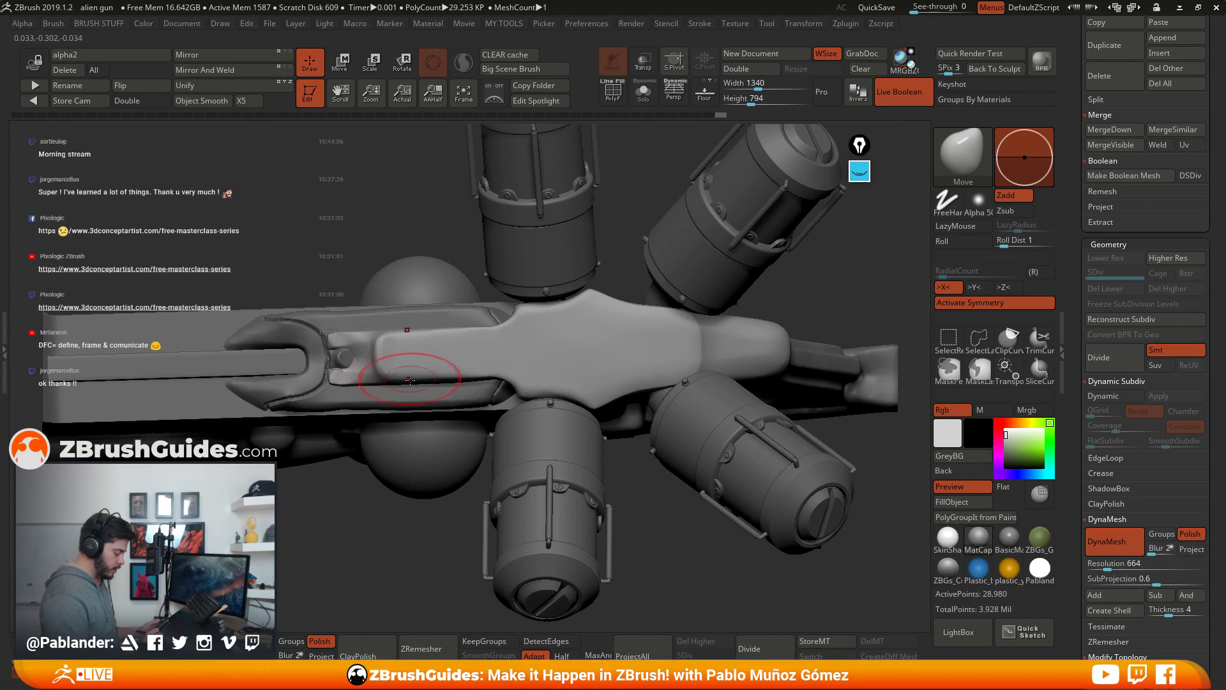
key(space)
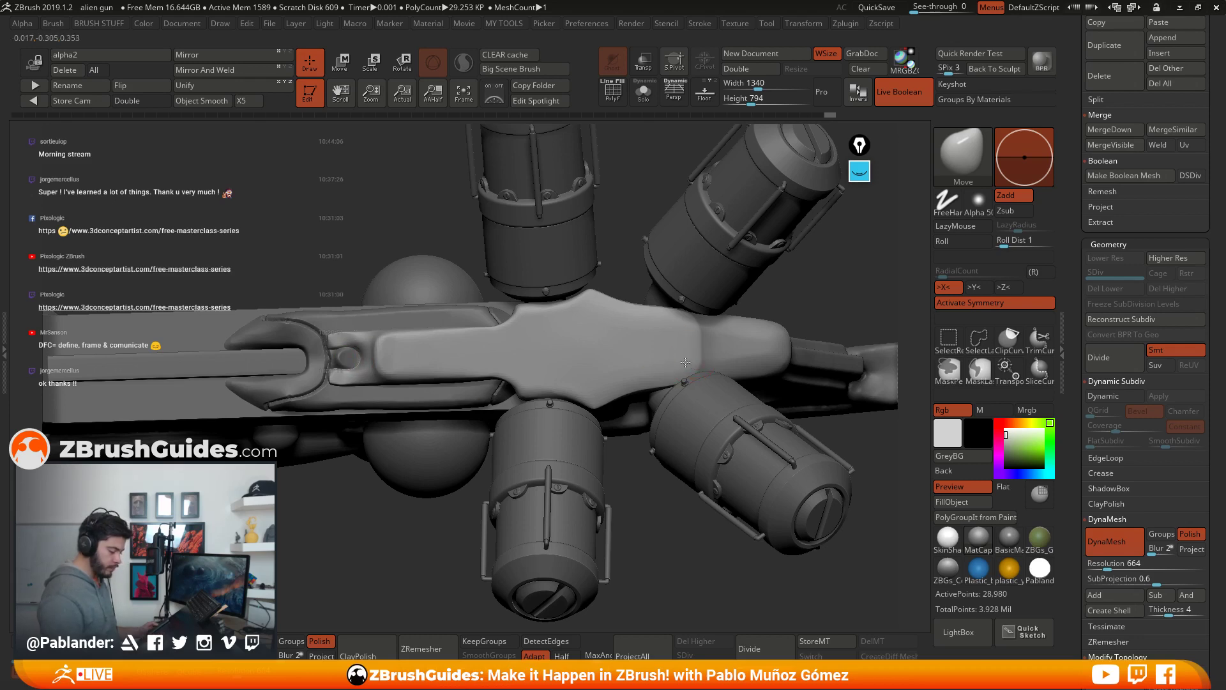
Step: Isolate the cover piece and sharpen the corners and ridge between its flat top and sloping rear end with Move
mouse_move(685, 362)
right_down()
mouse_move(705, 309)
mouse_move(743, 329)
right_up()
click(643, 92)
alt+right_drag(762, 272, 717, 316)
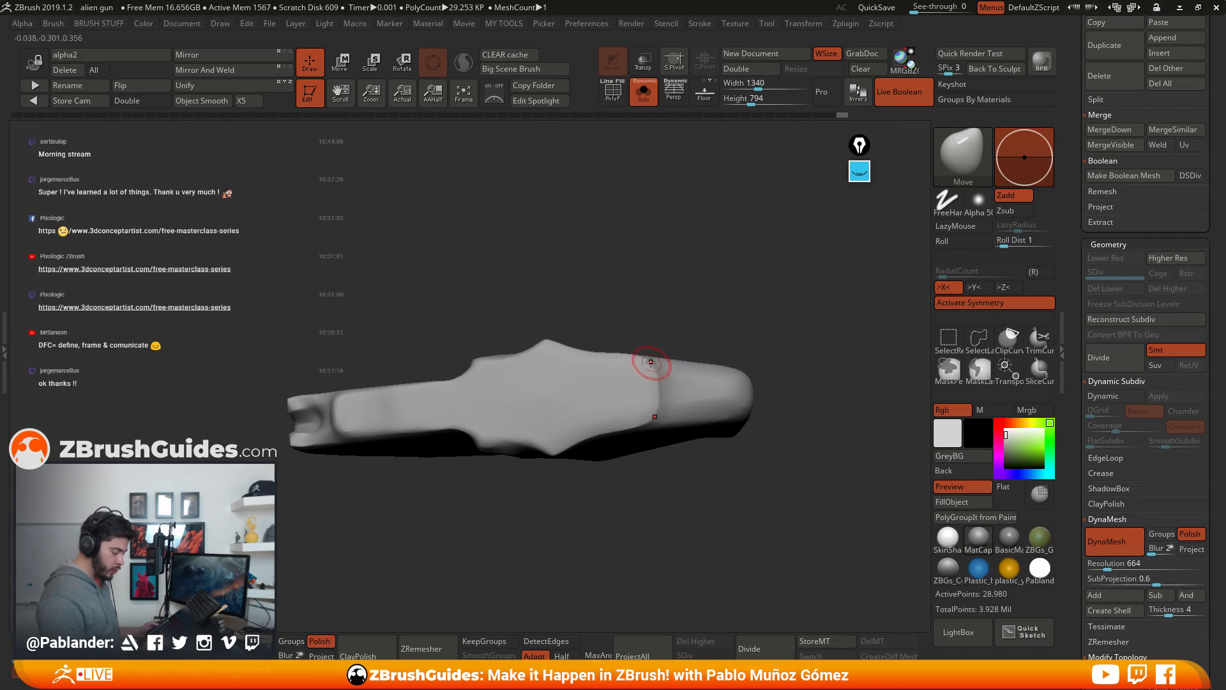
mouse_move(667, 418)
right_down()
mouse_move(679, 407)
mouse_move(663, 423)
right_up()
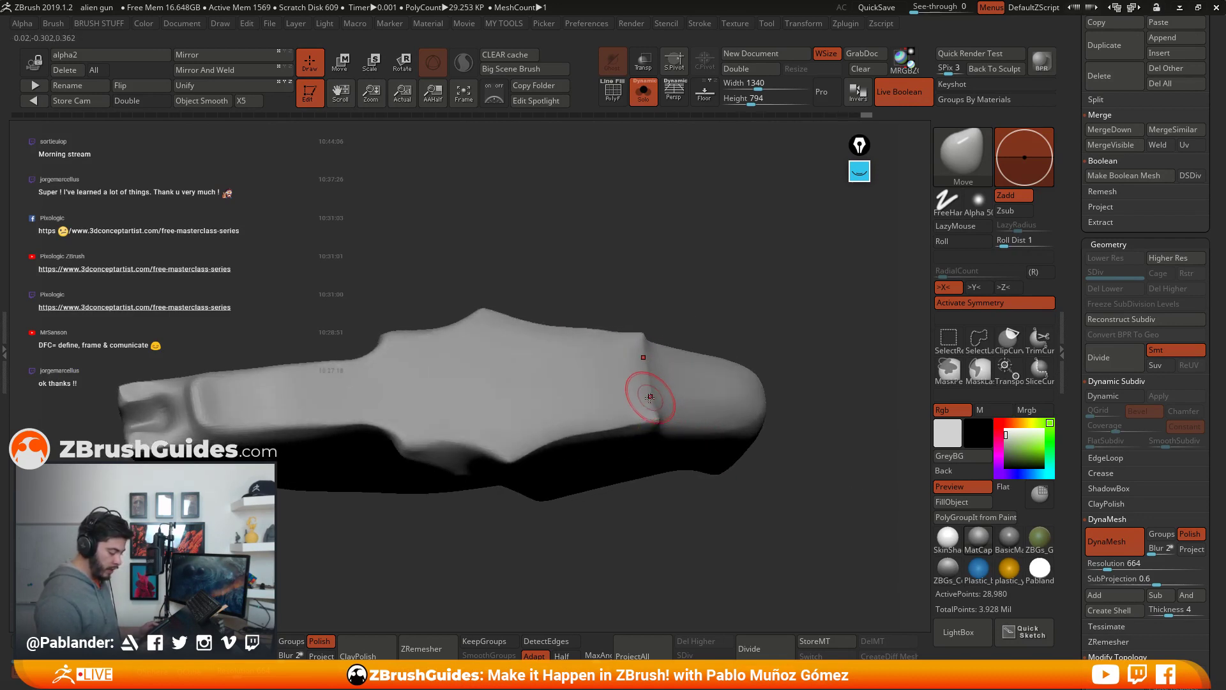
right_drag(649, 382, 657, 385)
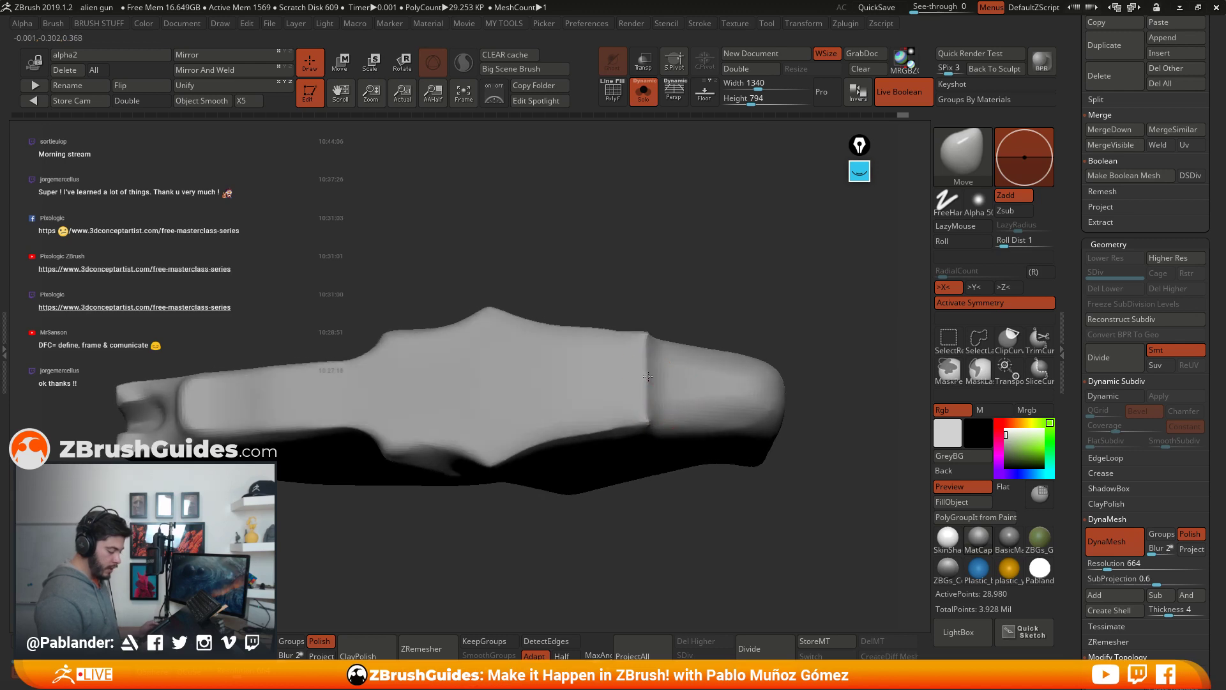
Step: Polish the flat top and rear slope around the cover piece's rear ridge with hPolish and bring back the other subtools
key(b)
click(630, 177)
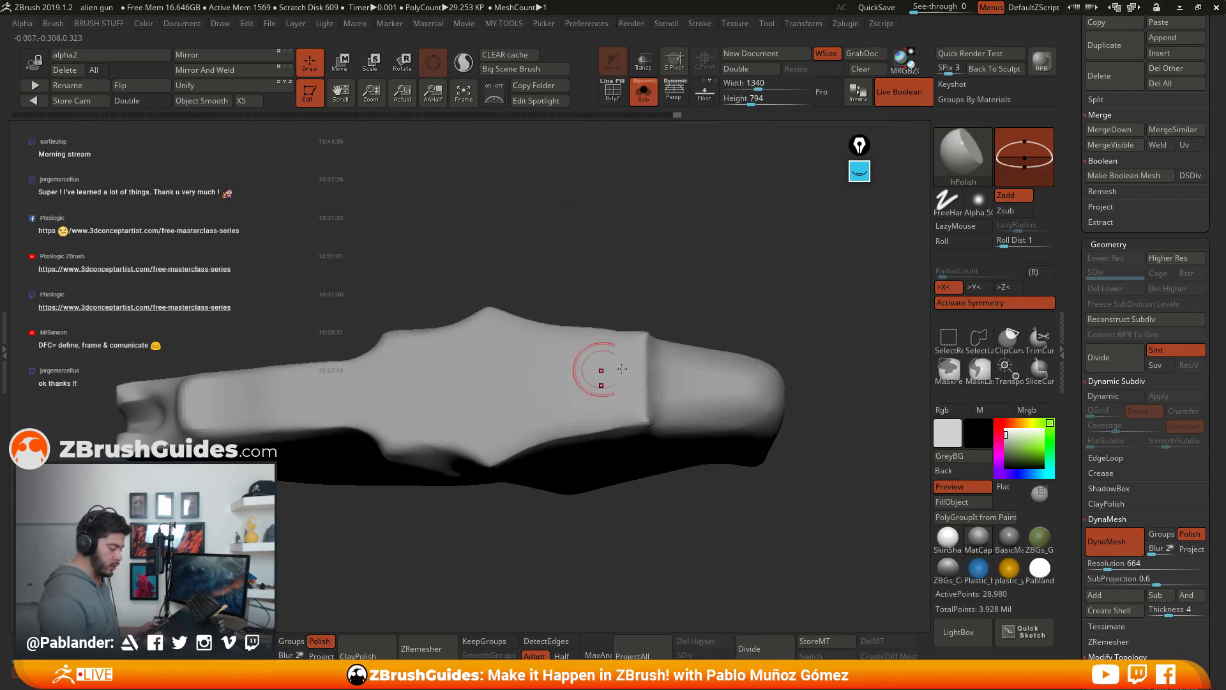
right_drag(653, 386, 647, 416)
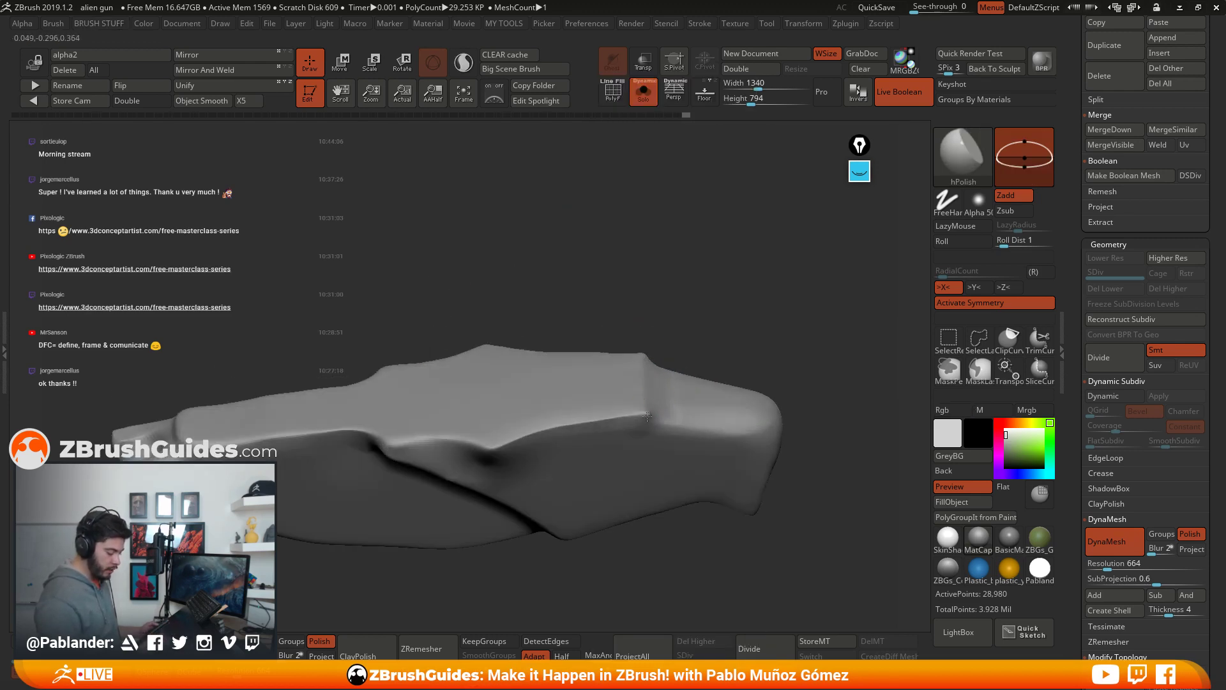
mouse_move(720, 440)
right_down()
mouse_move(734, 365)
mouse_move(716, 408)
right_up()
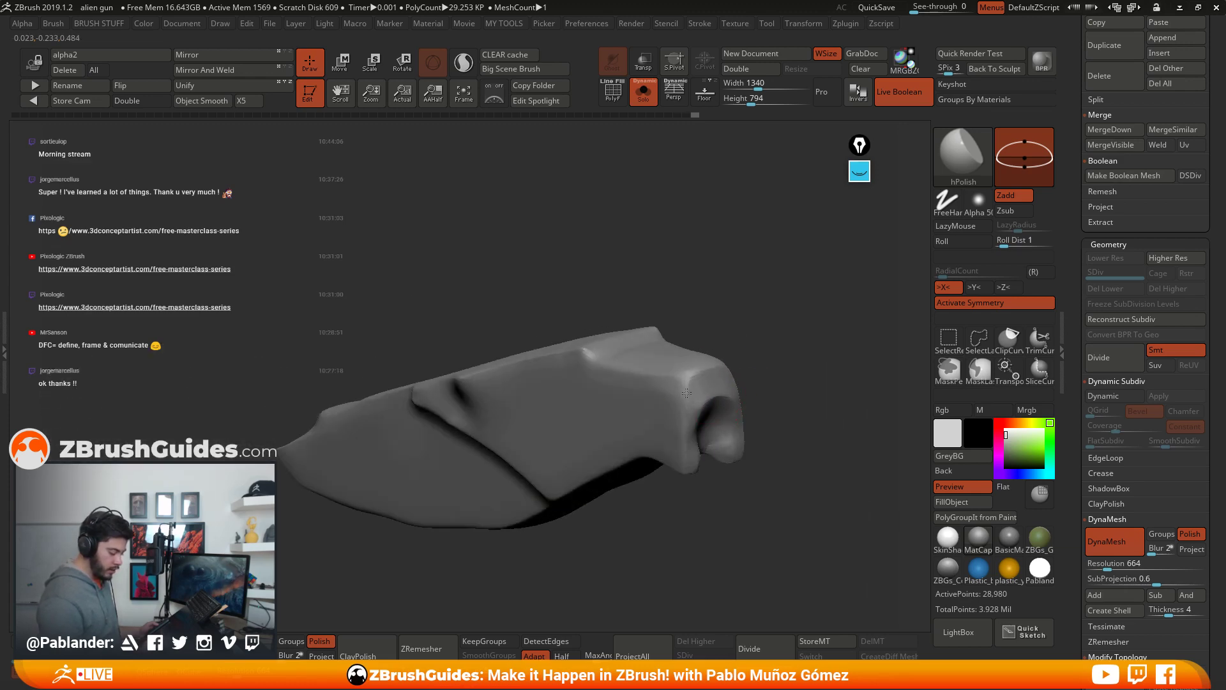
key(ctrl+shift+s)
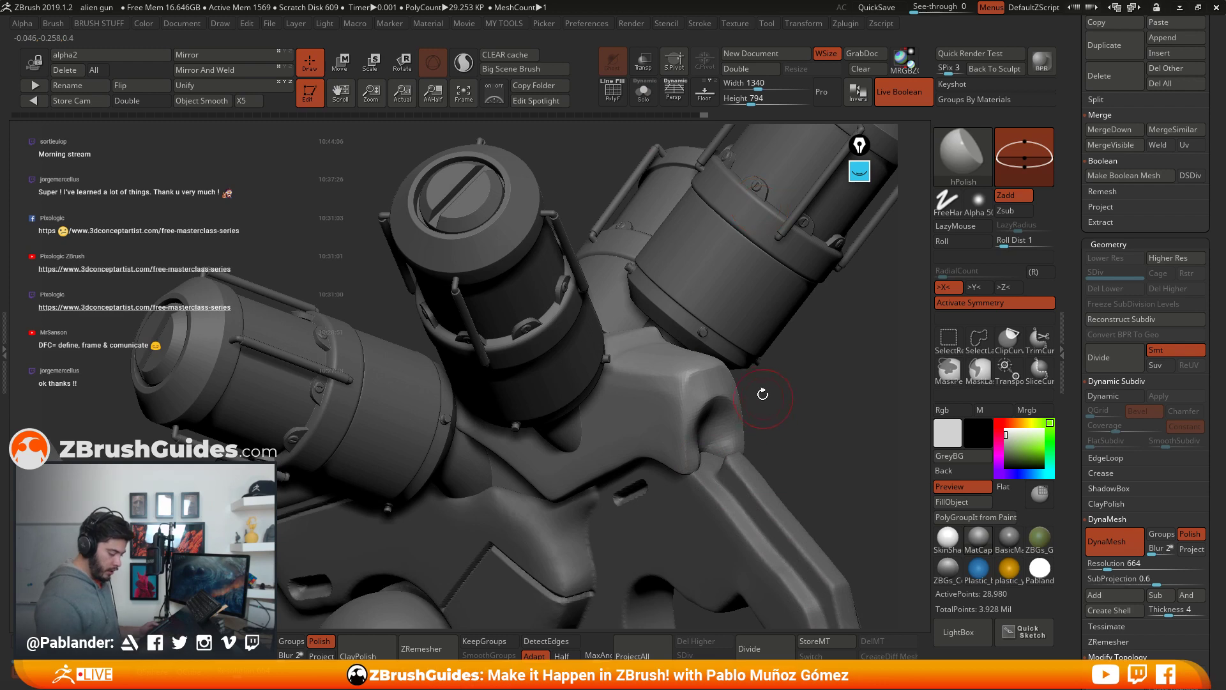
Step: Isolate the cover piece and carve a crease around the arched opening at its rear end with DamStandard
mouse_move(763, 394)
right_down()
mouse_move(715, 352)
mouse_move(653, 332)
mouse_move(670, 335)
right_up()
click(644, 92)
key(space)
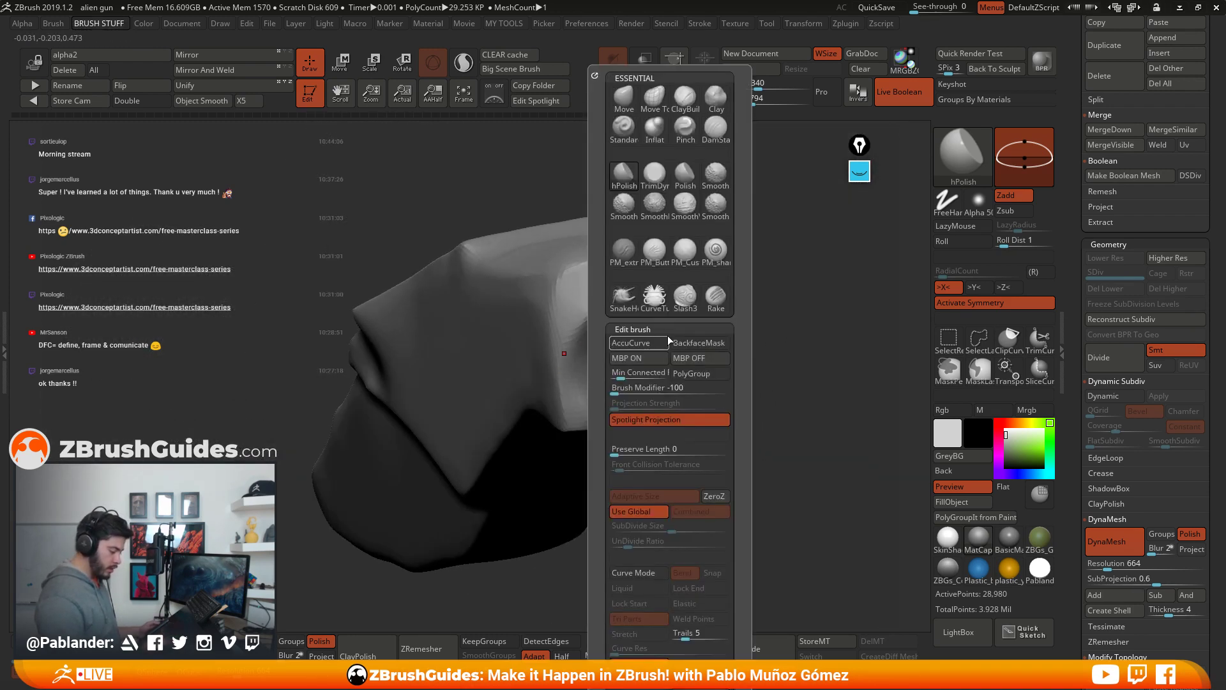
click(715, 127)
mouse_move(651, 328)
mouse_down()
mouse_move(623, 323)
mouse_move(642, 377)
mouse_up()
right_drag(642, 377, 591, 394)
mouse_move(591, 394)
mouse_down()
mouse_move(583, 348)
mouse_move(639, 320)
mouse_move(659, 343)
mouse_up()
right_drag(665, 334, 631, 320)
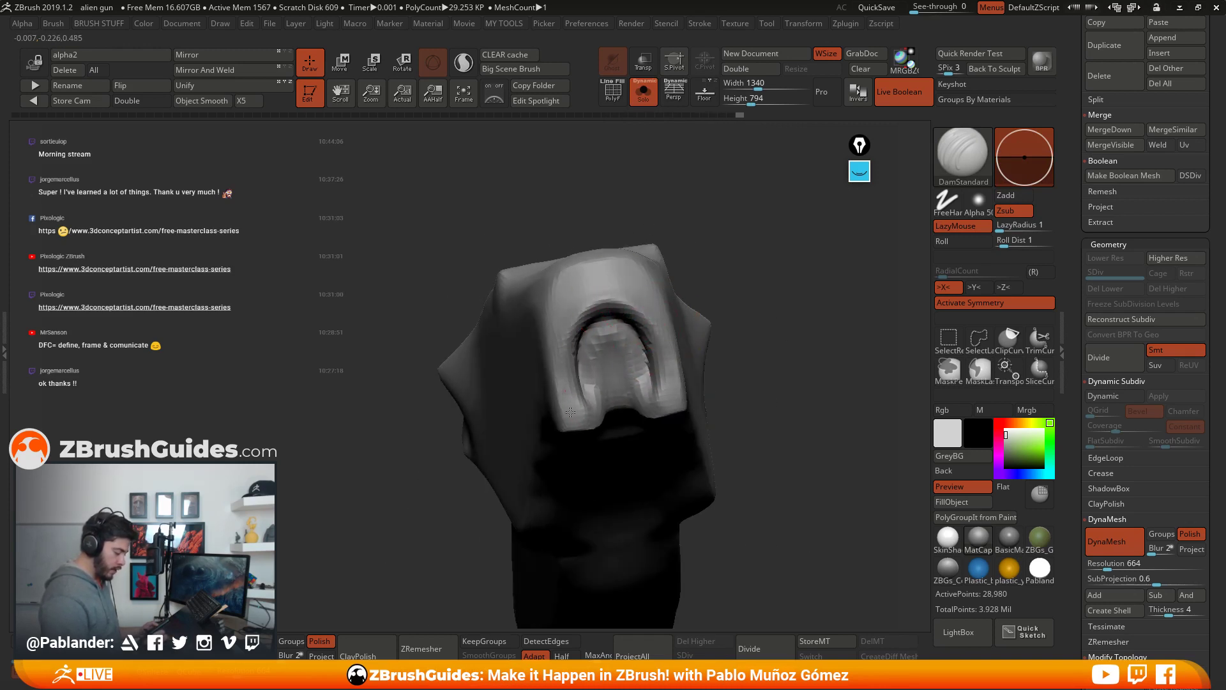
Step: Reshape the lower ends of the cover piece's arched rear opening with Move, checking the fit against the adjoining frame
click(643, 92)
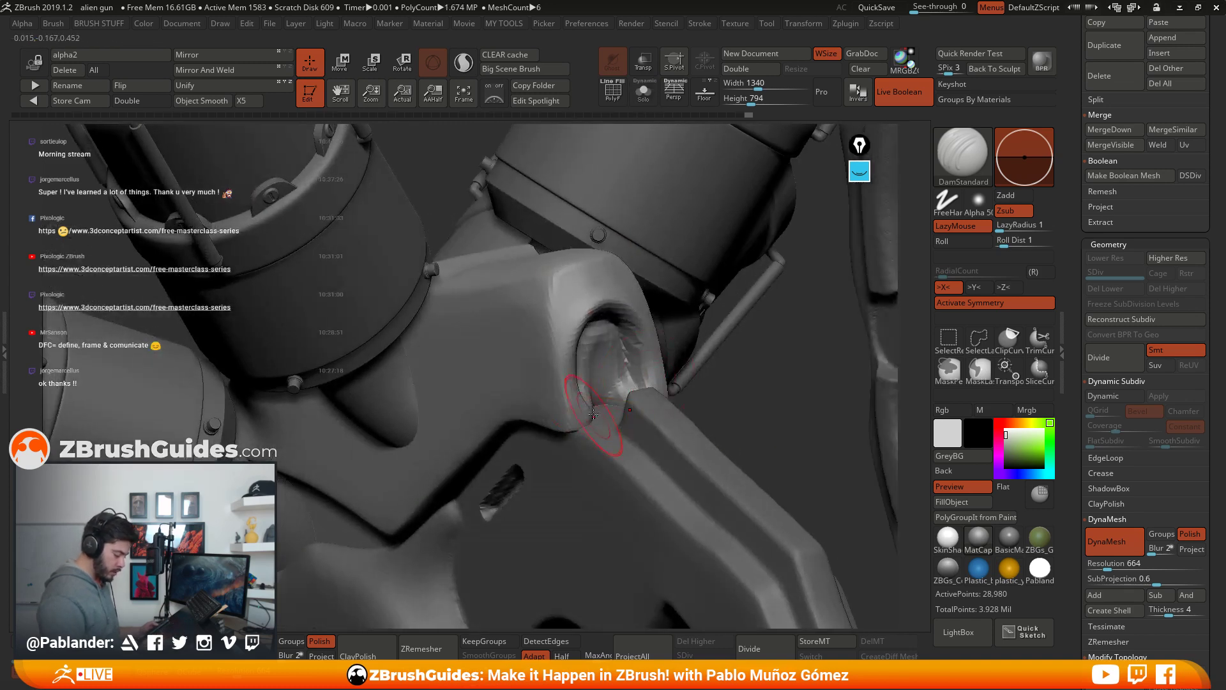
right_drag(594, 414, 563, 357)
click(643, 91)
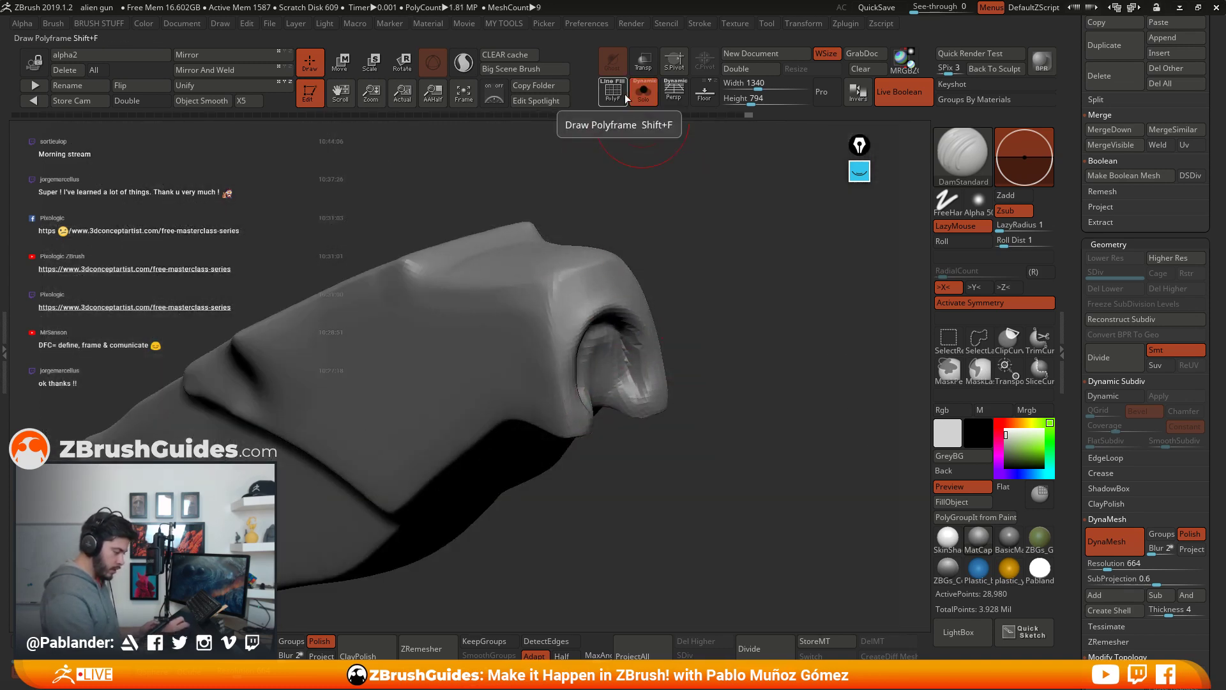
key(b)
key(m)
key(v)
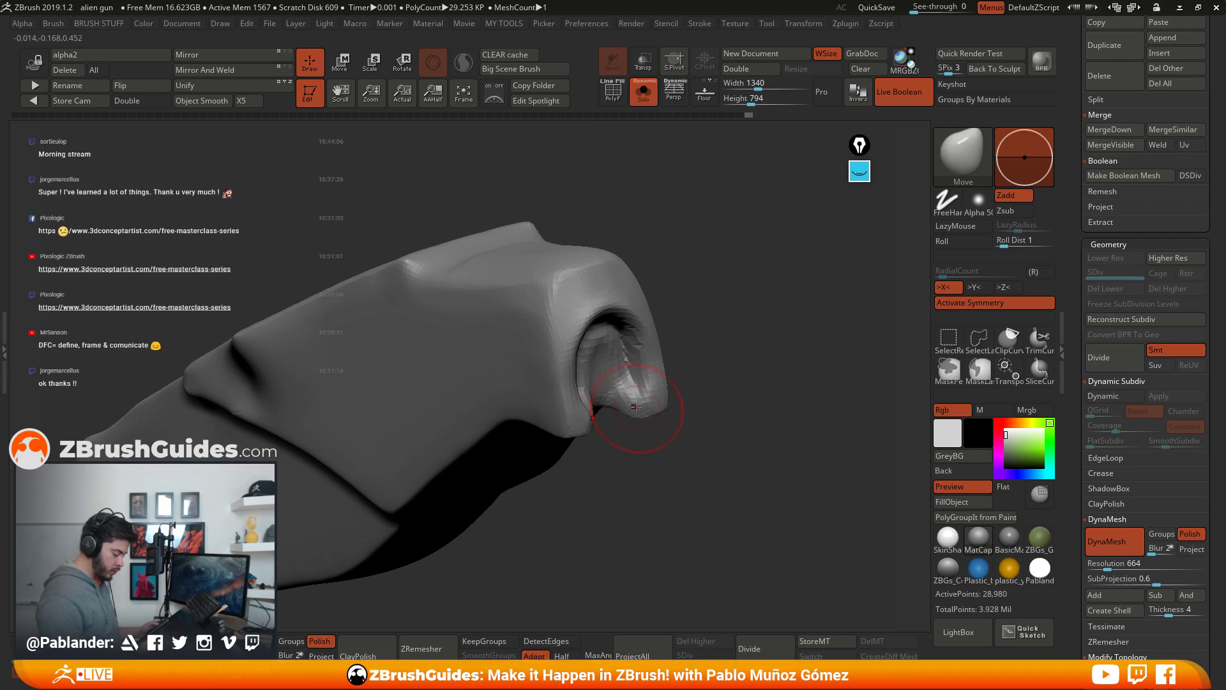
key(shift+s)
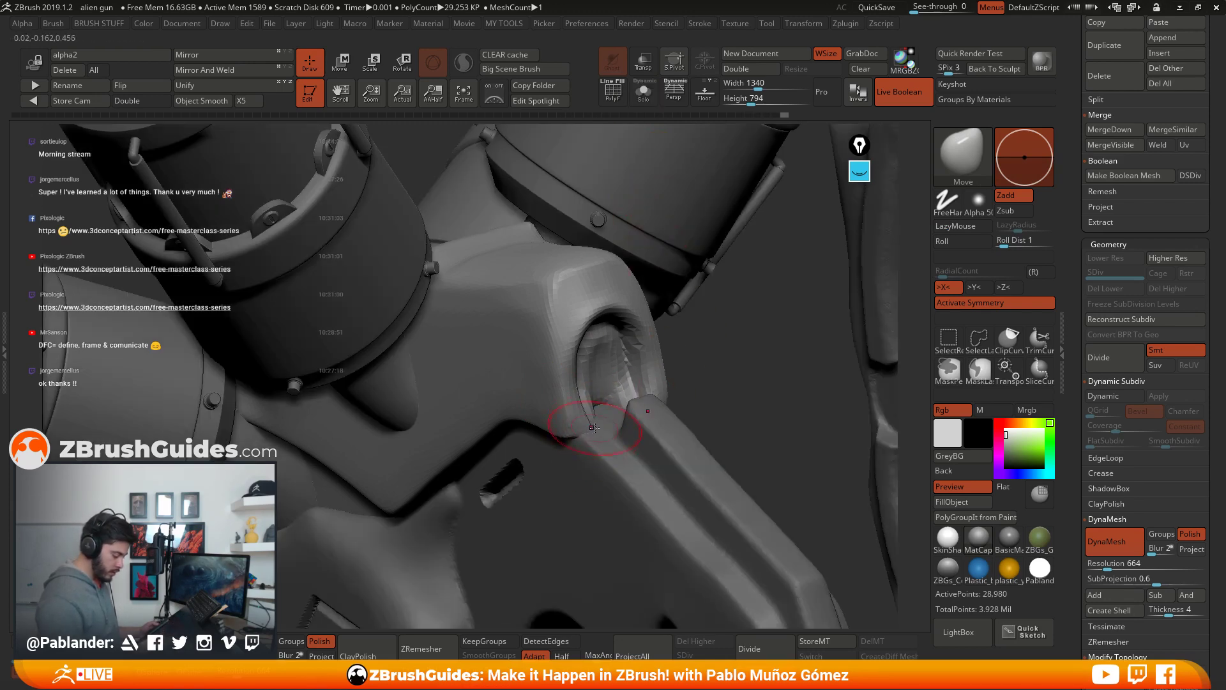
Step: Review the whole gun, select the rear frame subtool UMesh_Skin_ZSphere2 and isolate it around its upright arm
mouse_move(606, 415)
right_down()
mouse_move(589, 367)
mouse_move(704, 324)
mouse_move(723, 428)
mouse_move(668, 375)
mouse_move(655, 344)
mouse_move(728, 343)
mouse_move(728, 407)
mouse_move(722, 387)
mouse_move(714, 396)
mouse_move(754, 401)
mouse_move(757, 427)
mouse_move(768, 392)
mouse_move(720, 345)
right_up()
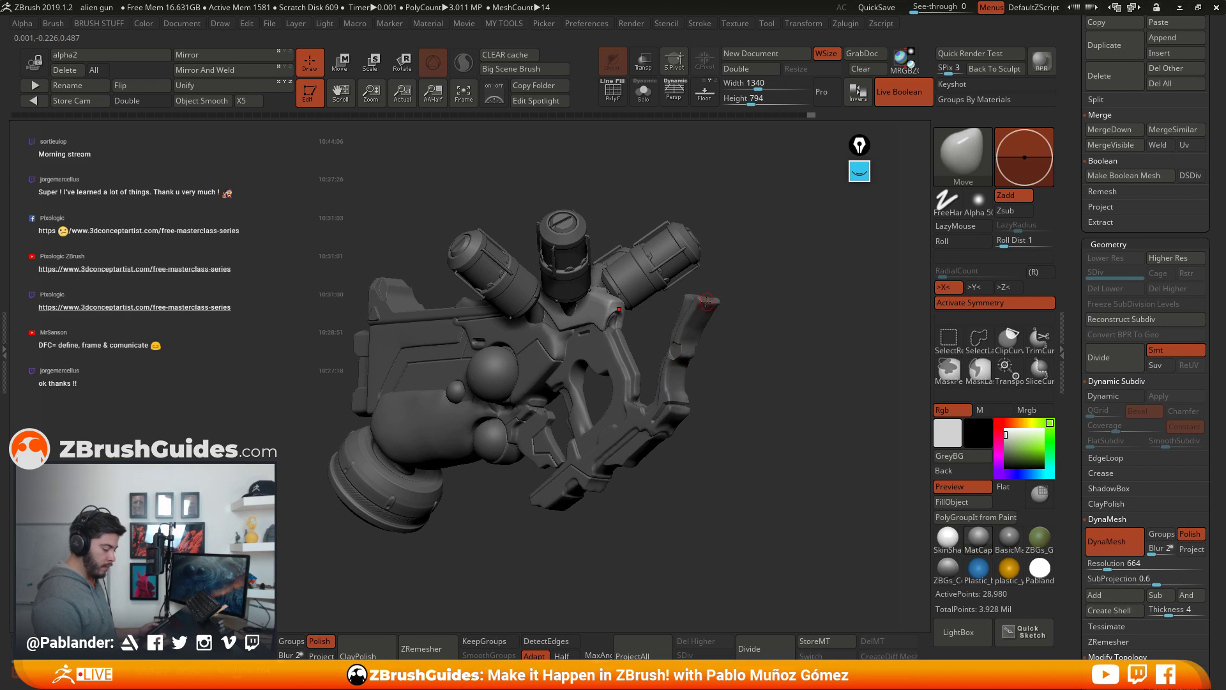
right_drag(694, 318, 742, 357)
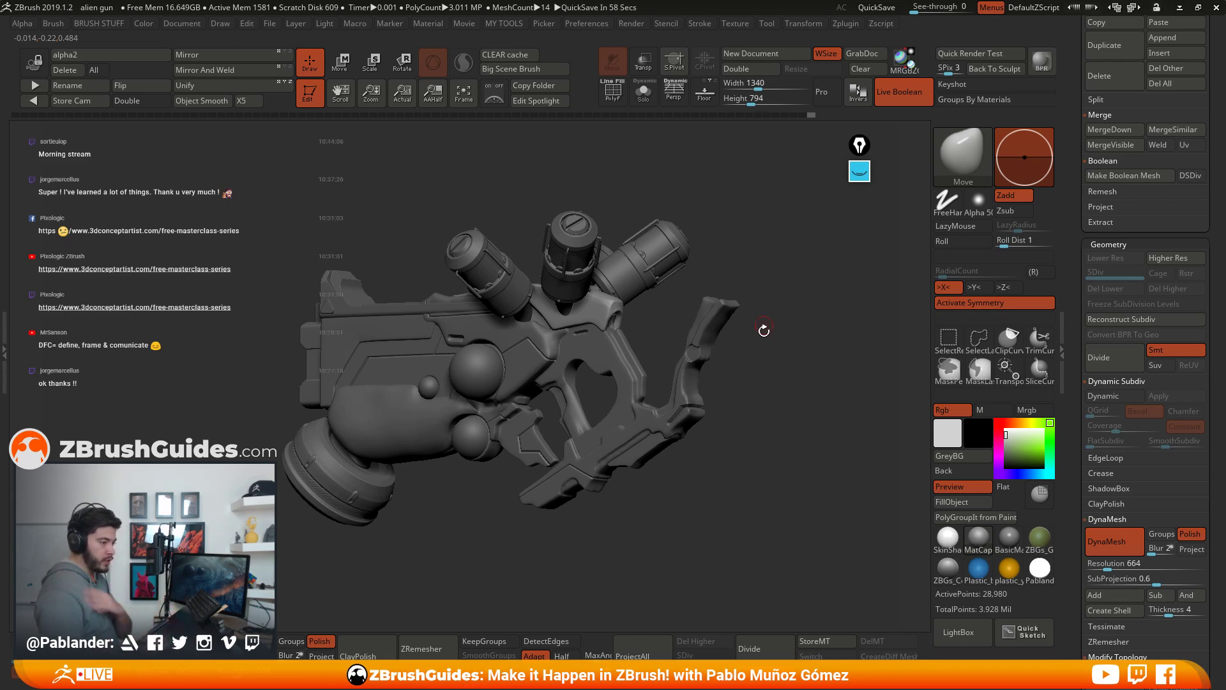
right_drag(773, 380, 711, 398)
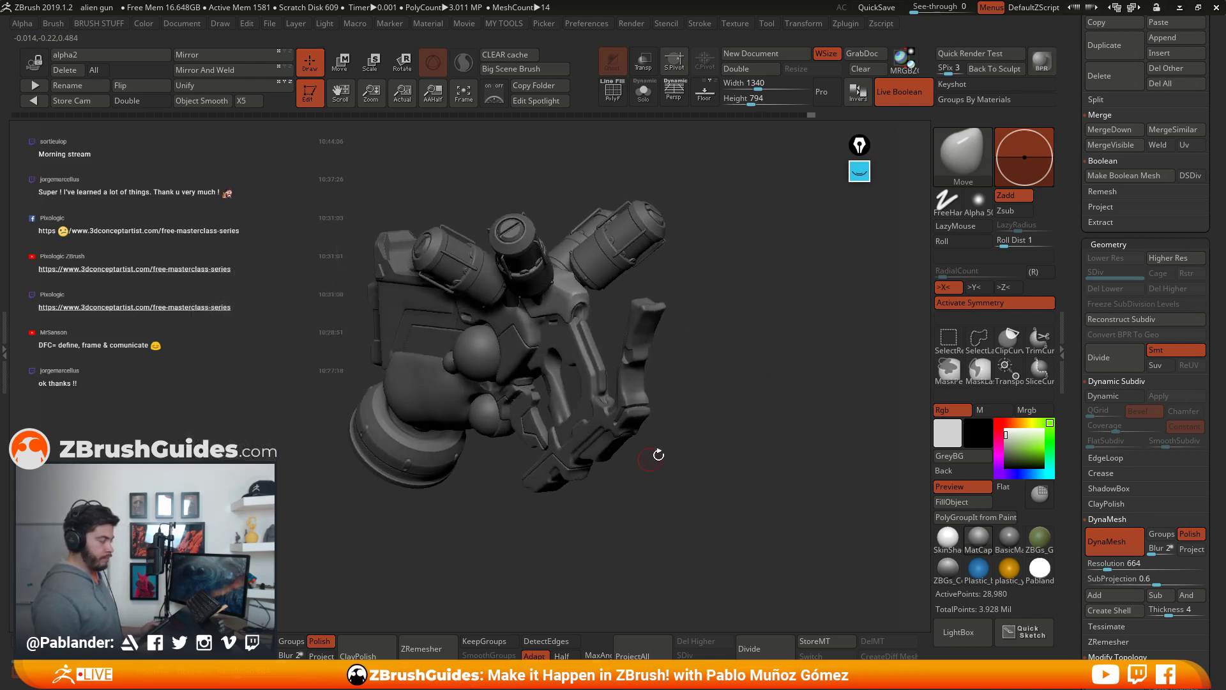
ctrl+right_drag(689, 286, 733, 373)
alt+click(639, 300)
click(643, 89)
right_drag(716, 281, 677, 375)
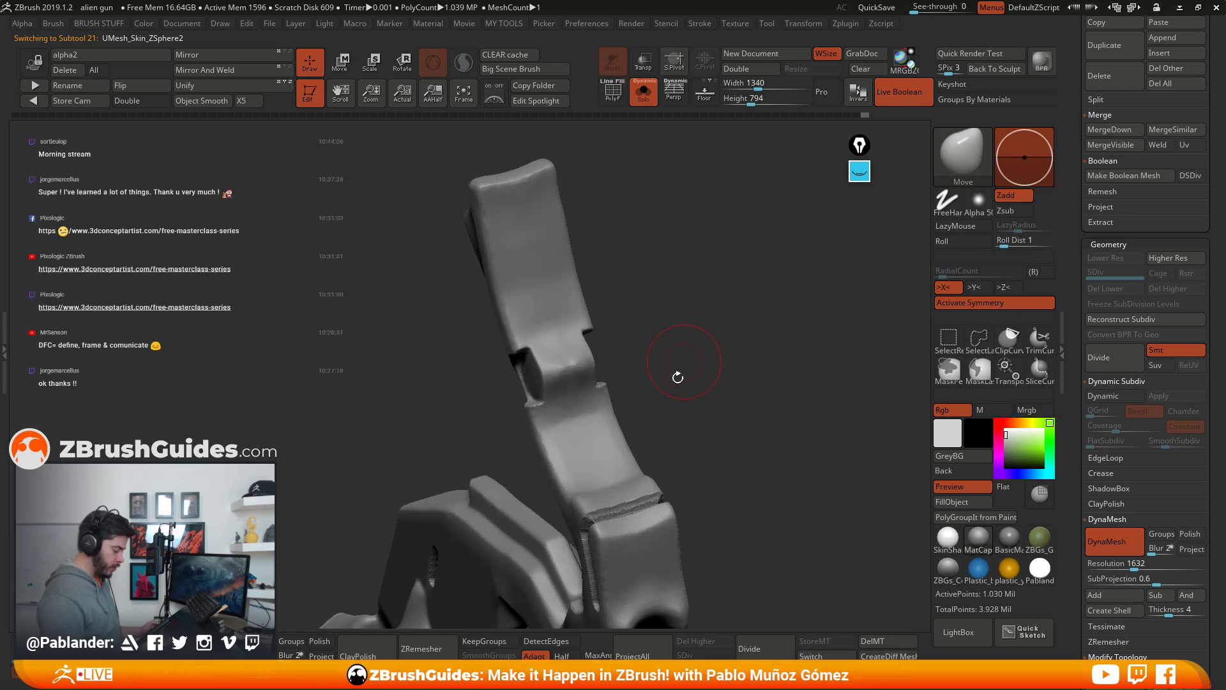
Step: With the Topology brush, draw the first four symmetrical curves across the rear face of the arm's upper segment
click(949, 171)
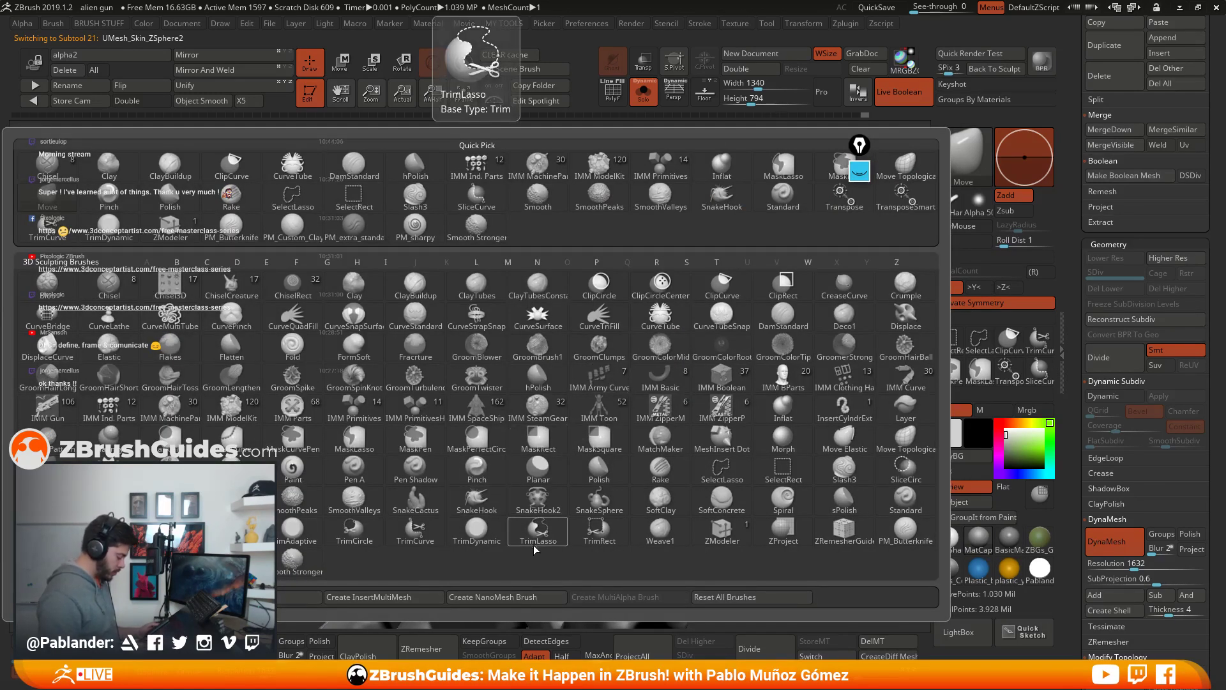
key(t)
key(o)
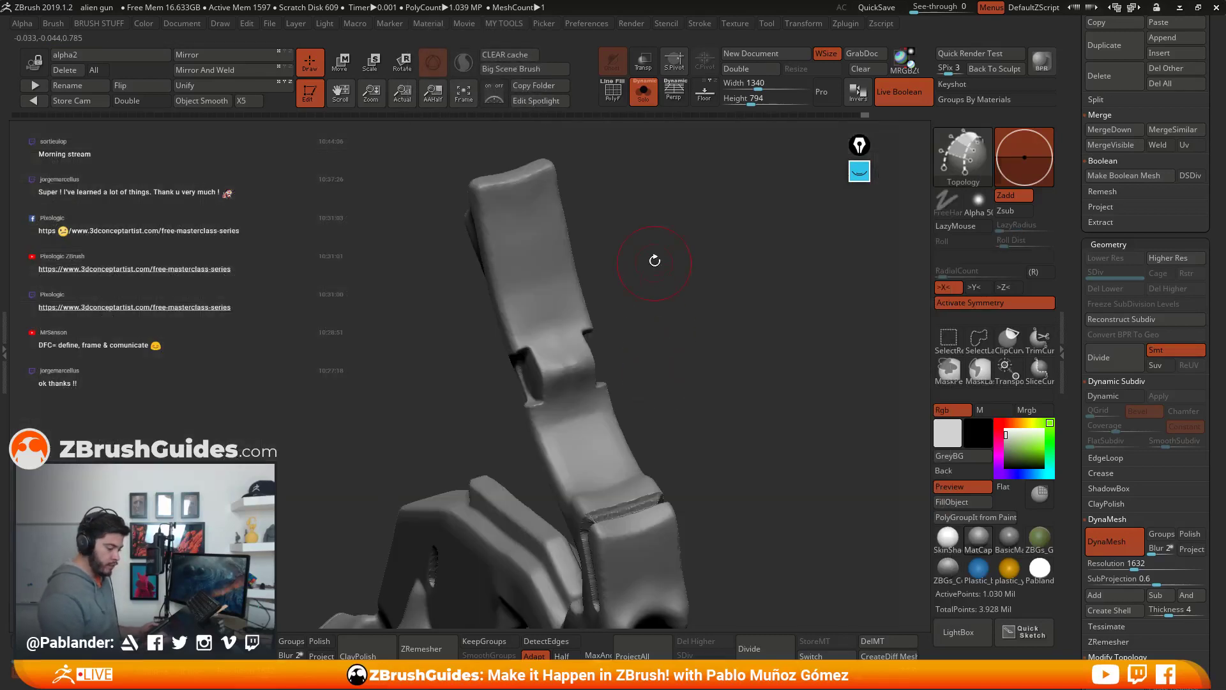
drag(655, 260, 709, 246)
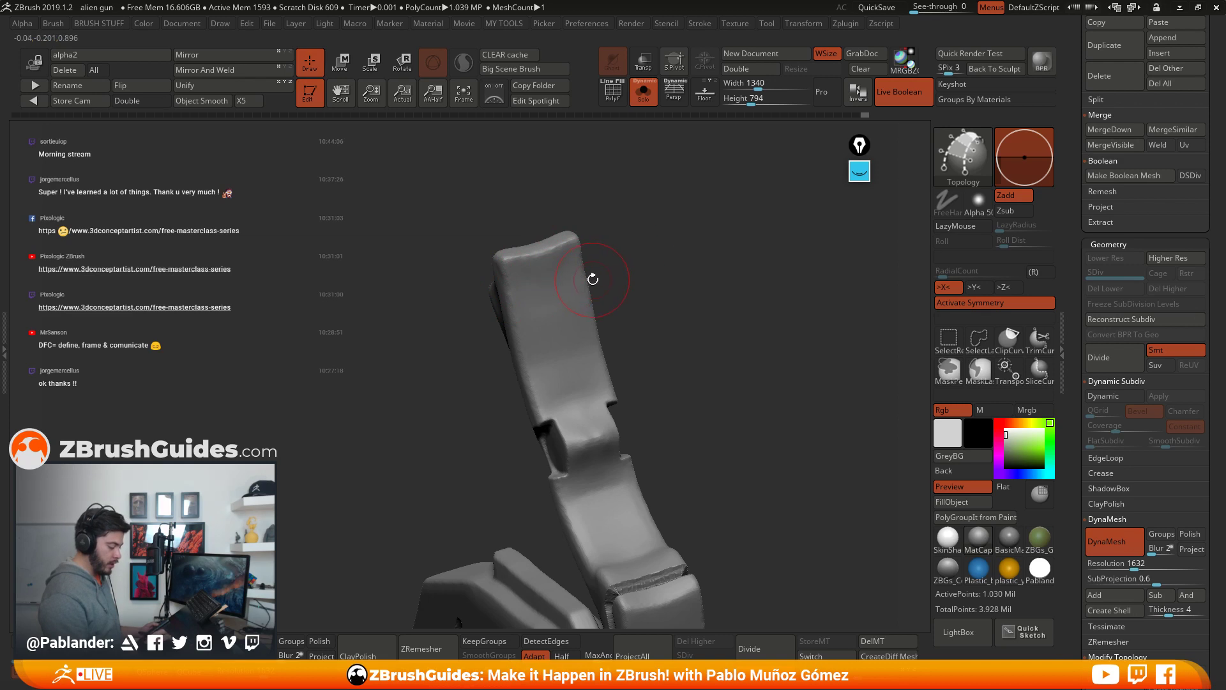
key(space)
mouse_move(664, 257)
mouse_down()
mouse_move(690, 239)
mouse_move(656, 263)
mouse_up()
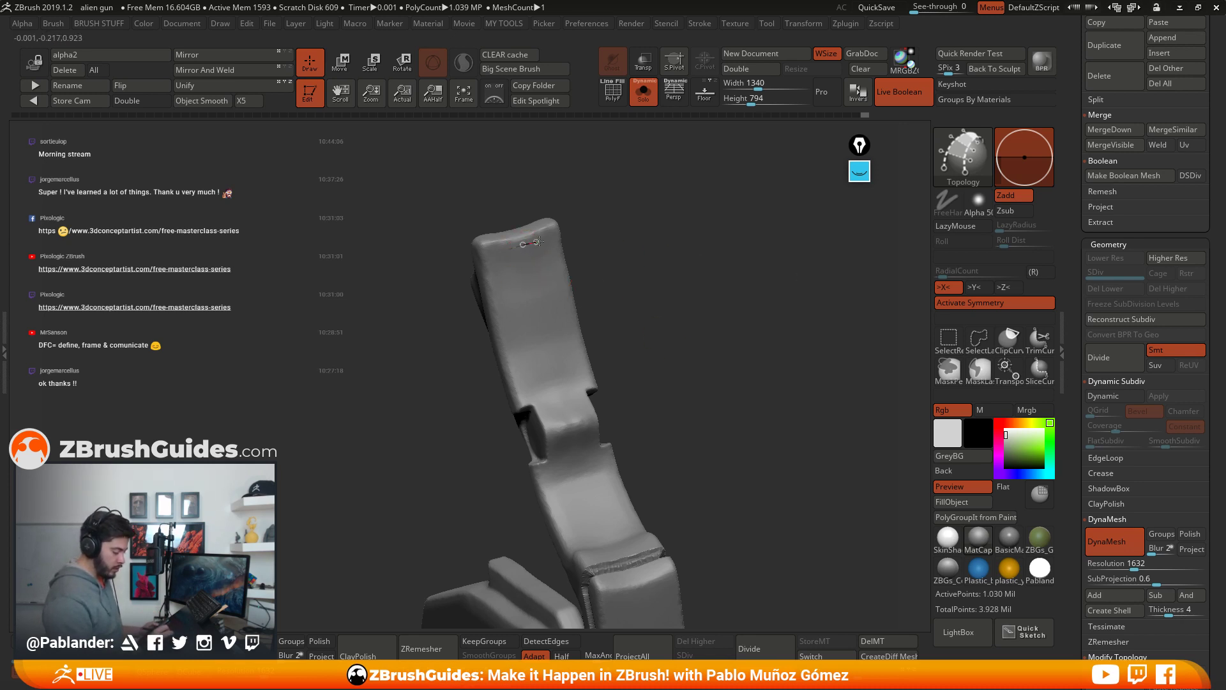
mouse_move(538, 241)
mouse_down()
mouse_move(563, 234)
mouse_move(584, 263)
mouse_move(579, 303)
mouse_move(598, 327)
mouse_up()
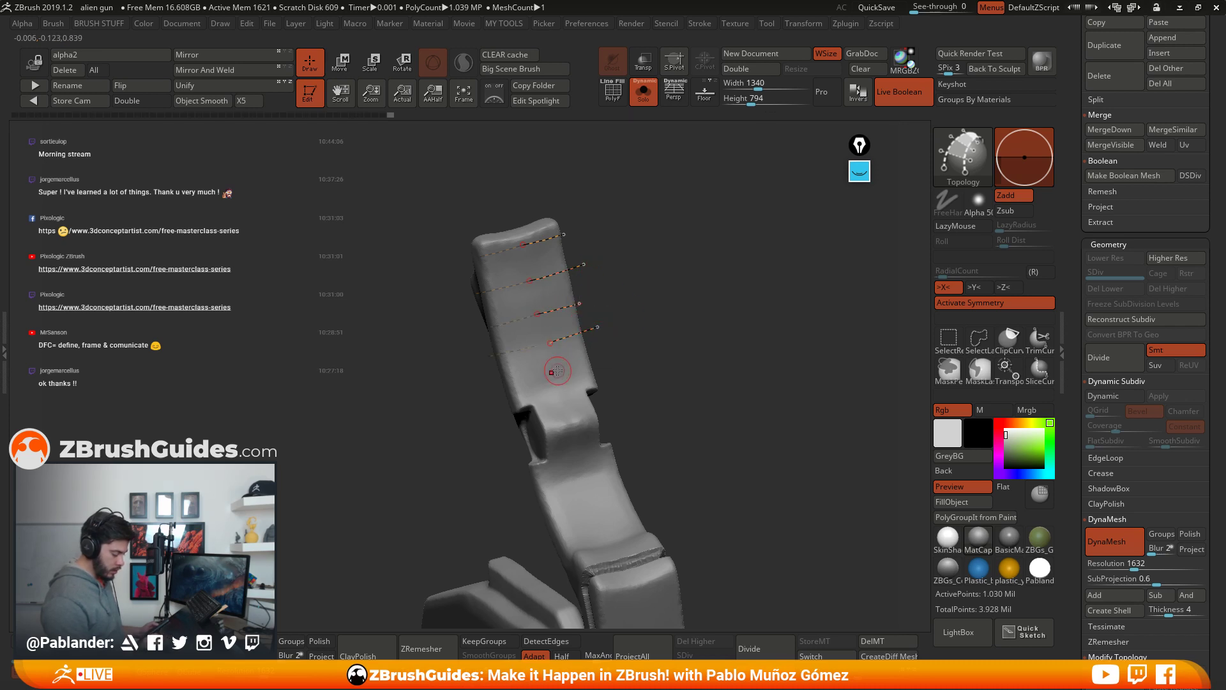
Step: Undo the misplaced curve and continue the cross curves down to the lower edge of the arm's upper segment
mouse_move(629, 372)
mouse_down()
mouse_move(641, 341)
mouse_move(625, 347)
mouse_up()
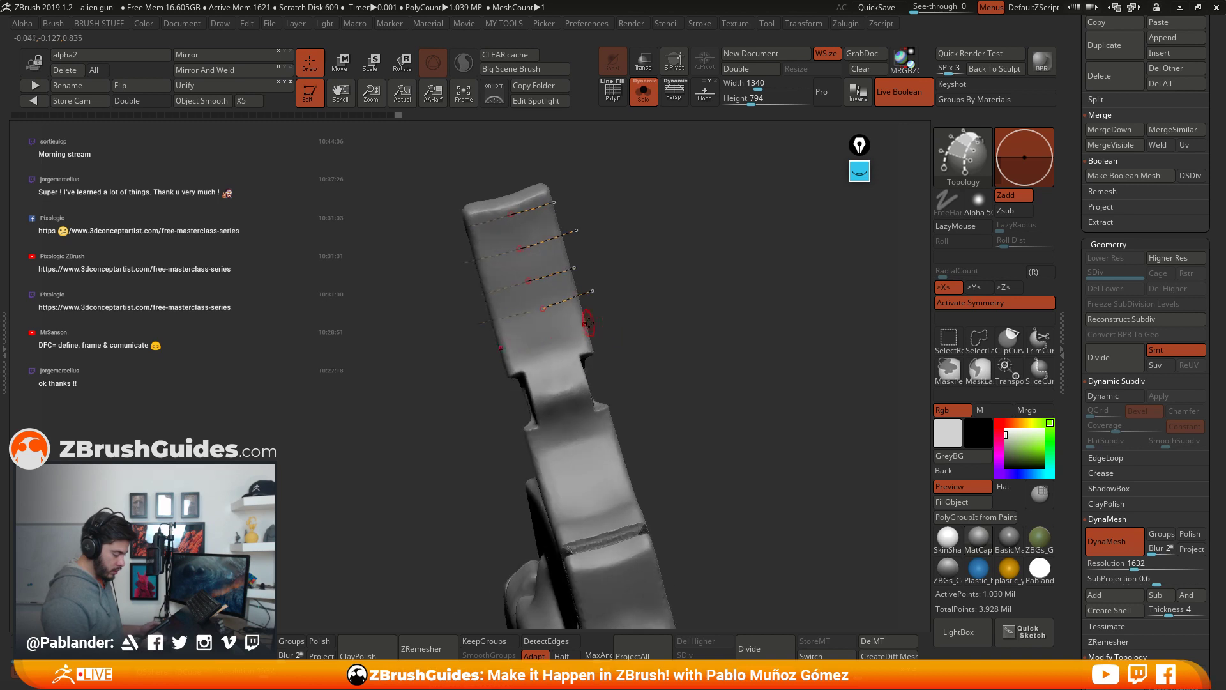
key(ctrl+z)
drag(586, 293, 608, 317)
drag(609, 351, 631, 362)
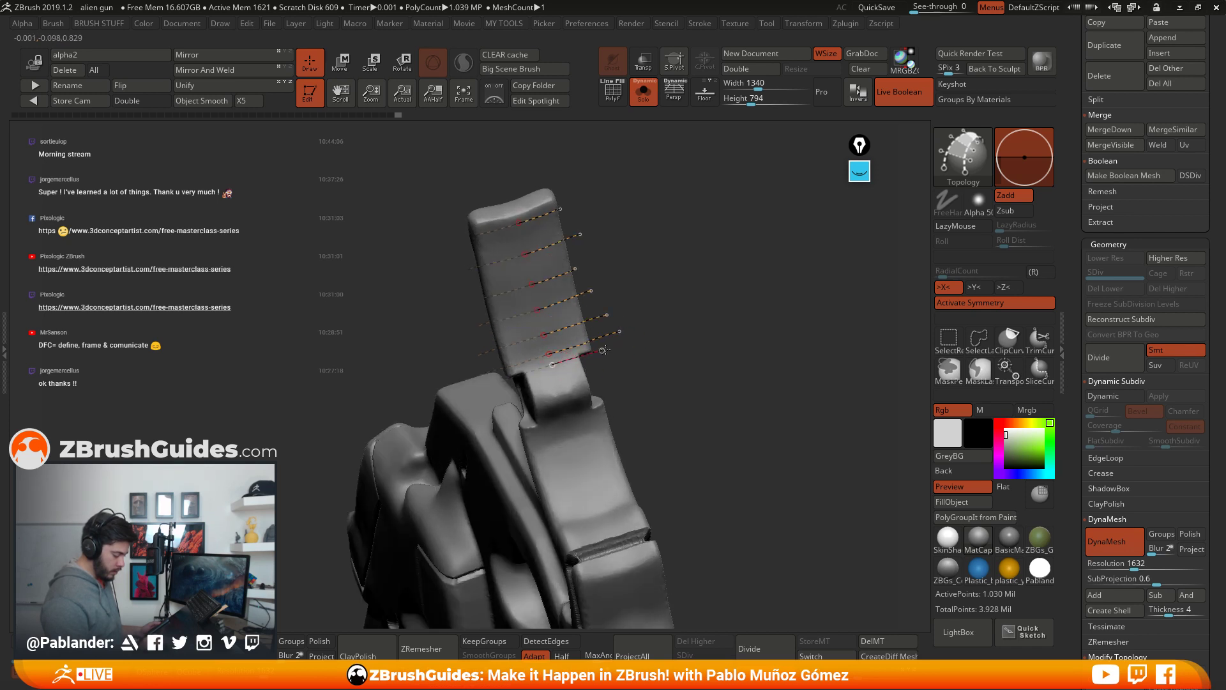
Step: Draw lengthwise topology curves along the centre, middle and edge of the upper segment, and generate the patch from the grid
drag(698, 329, 559, 326)
drag(538, 256, 532, 235)
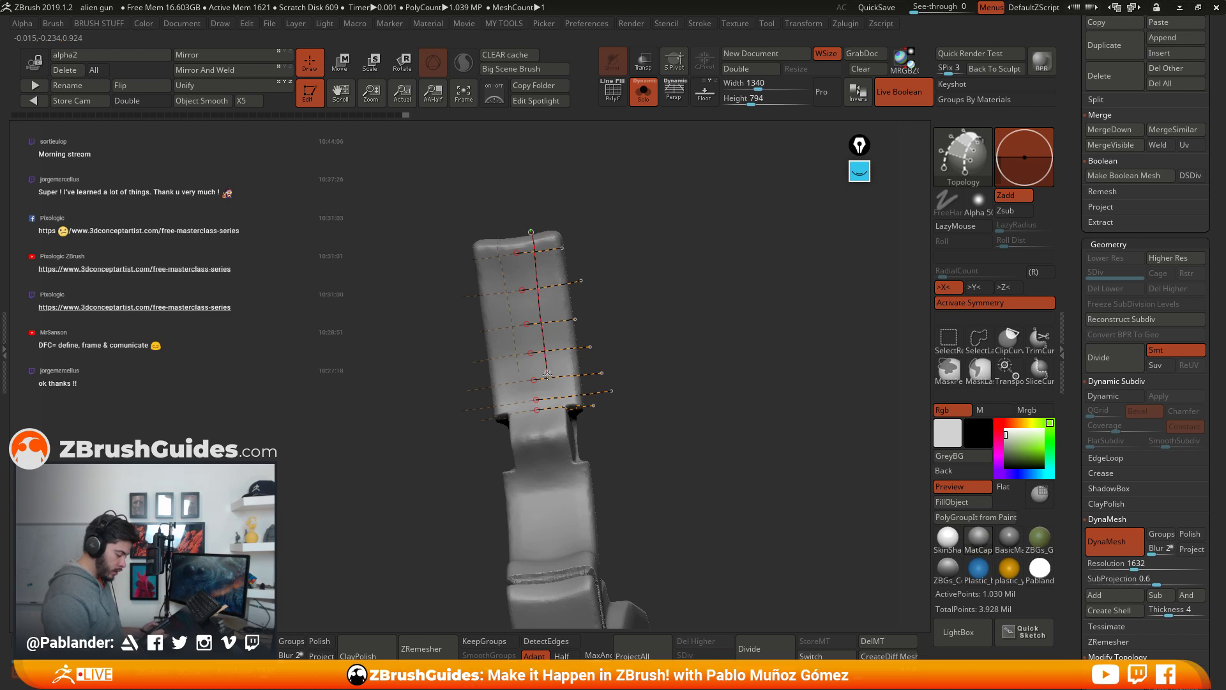
drag(548, 375, 560, 456)
mouse_move(553, 224)
mouse_down()
mouse_move(622, 233)
mouse_move(560, 231)
mouse_up()
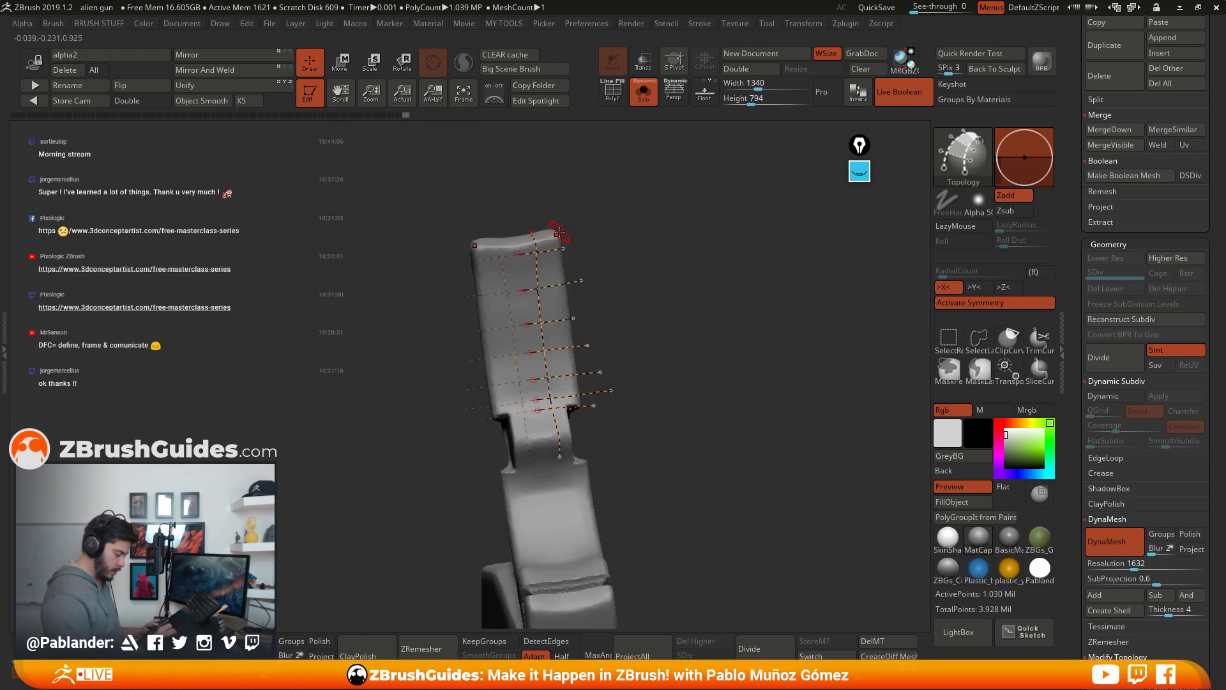
drag(568, 372, 572, 408)
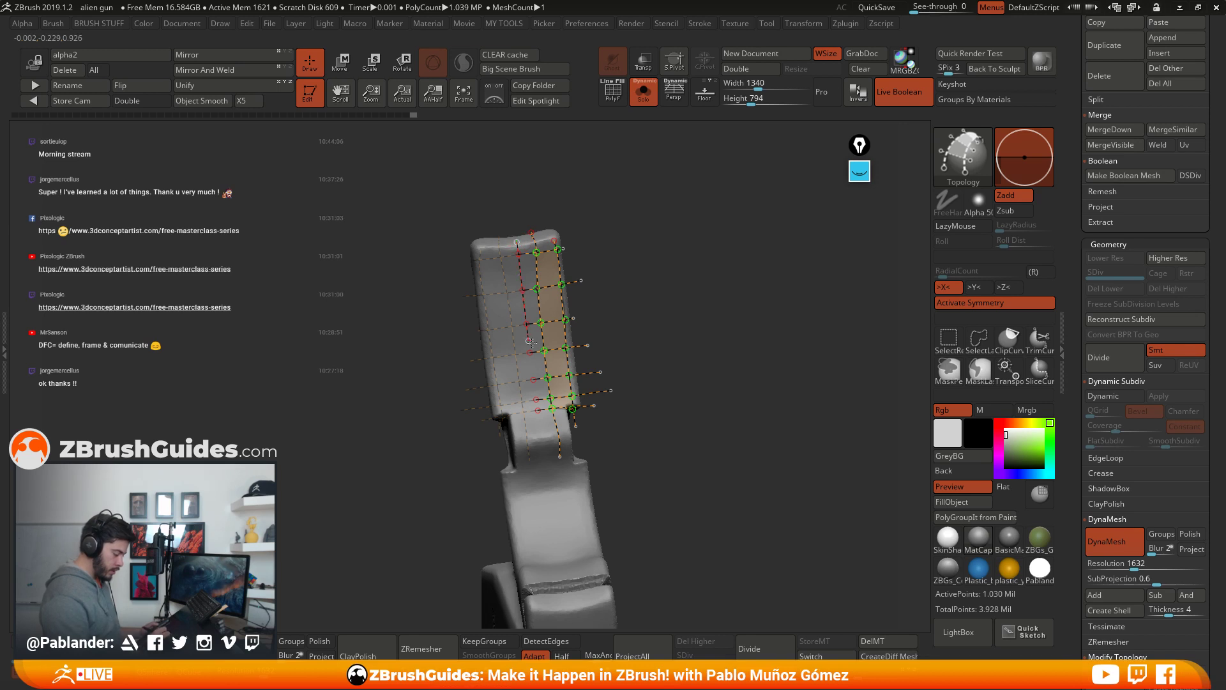
drag(541, 434, 543, 439)
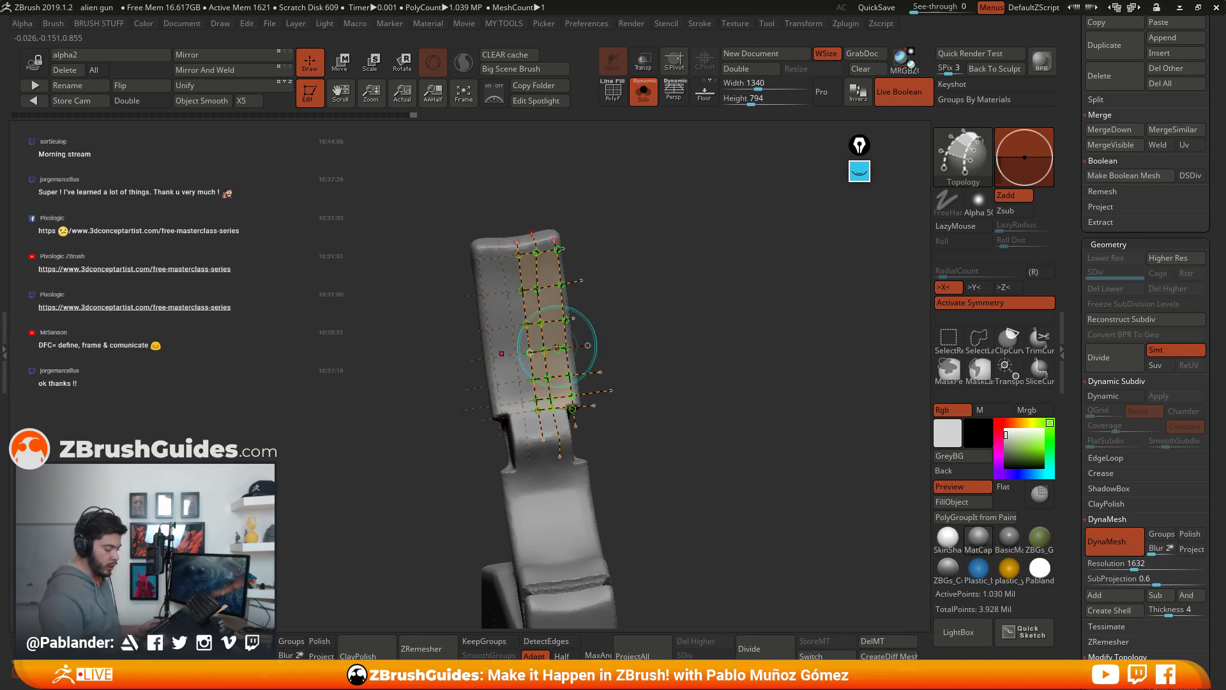
mouse_move(629, 347)
mouse_down()
mouse_move(756, 347)
mouse_move(626, 343)
mouse_up()
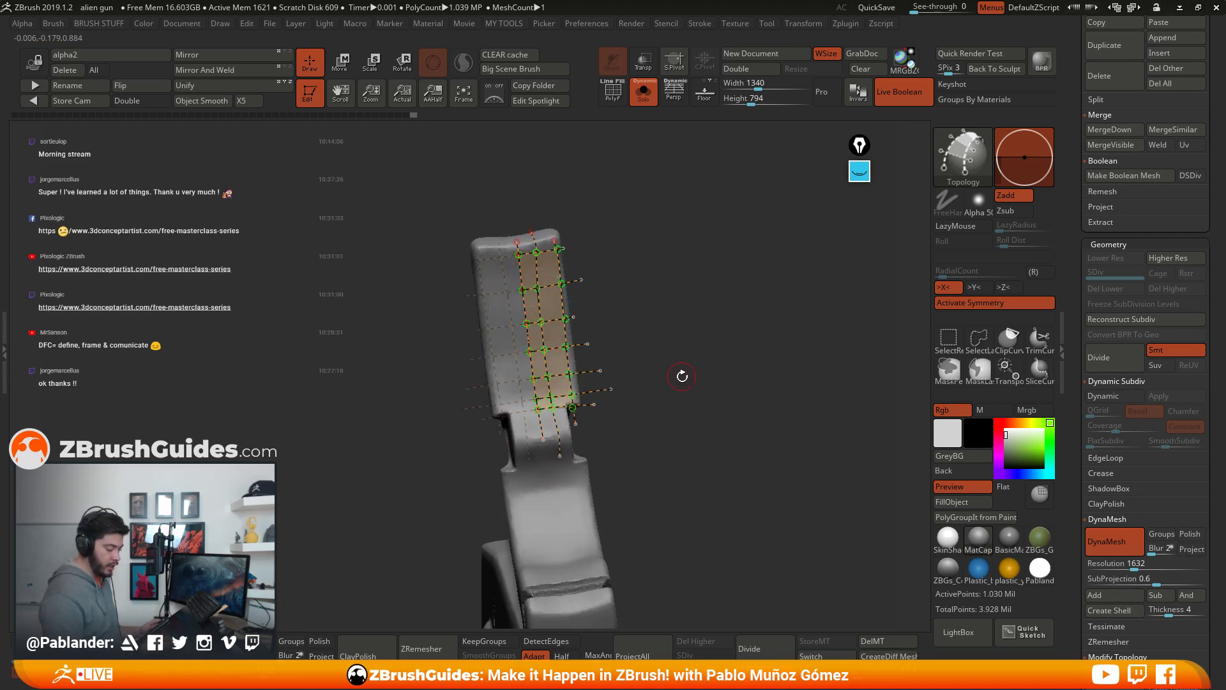
click(564, 505)
Step: Switch to the Move brush and check the new patch's wireframe on the upper segment of the arm
drag(635, 425, 656, 349)
key(b)
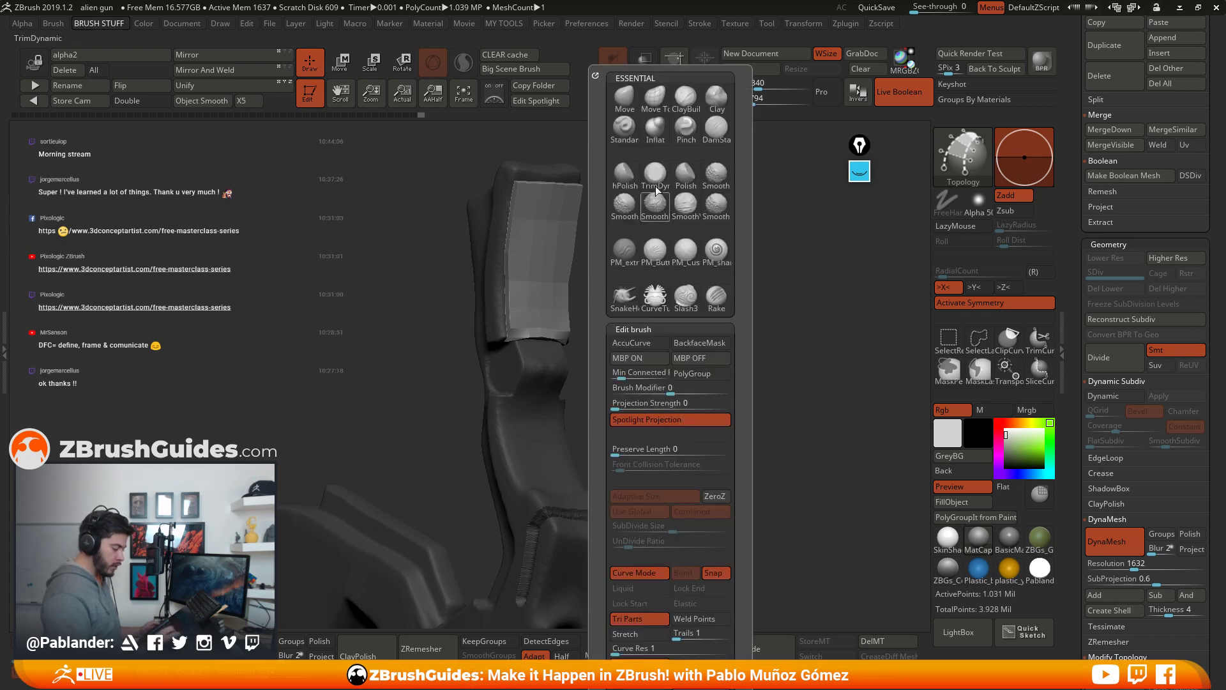
key(m)
key(v)
key(space)
drag(629, 189, 630, 257)
key(shift+f)
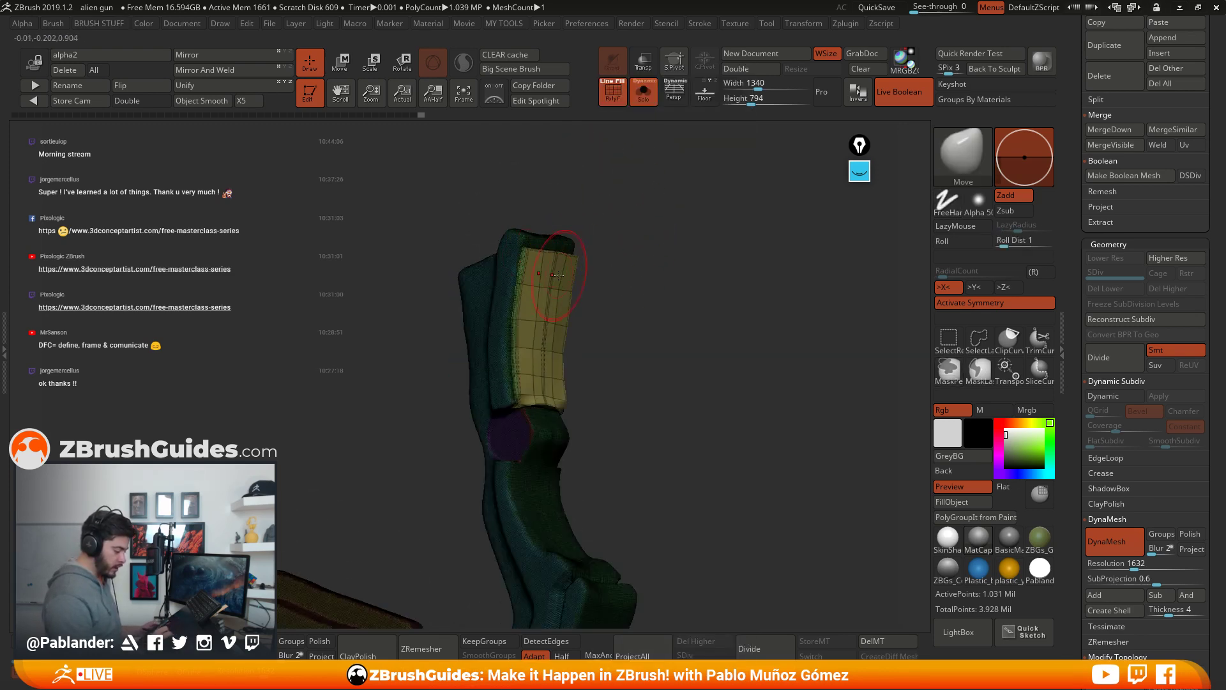
key(shift+f)
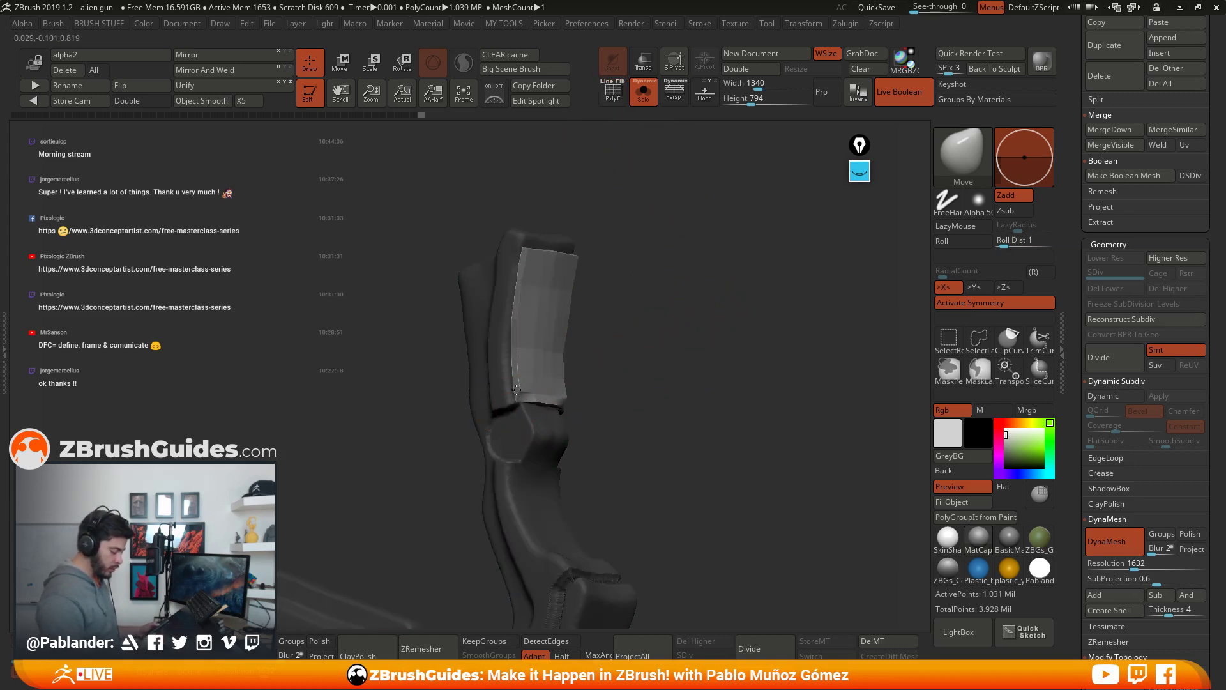
Step: Smooth and move the patch's lower corners, top edge and sides so it follows the outline of the arm's upper segment
mouse_move(616, 394)
mouse_down()
mouse_move(520, 411)
mouse_move(621, 375)
mouse_up()
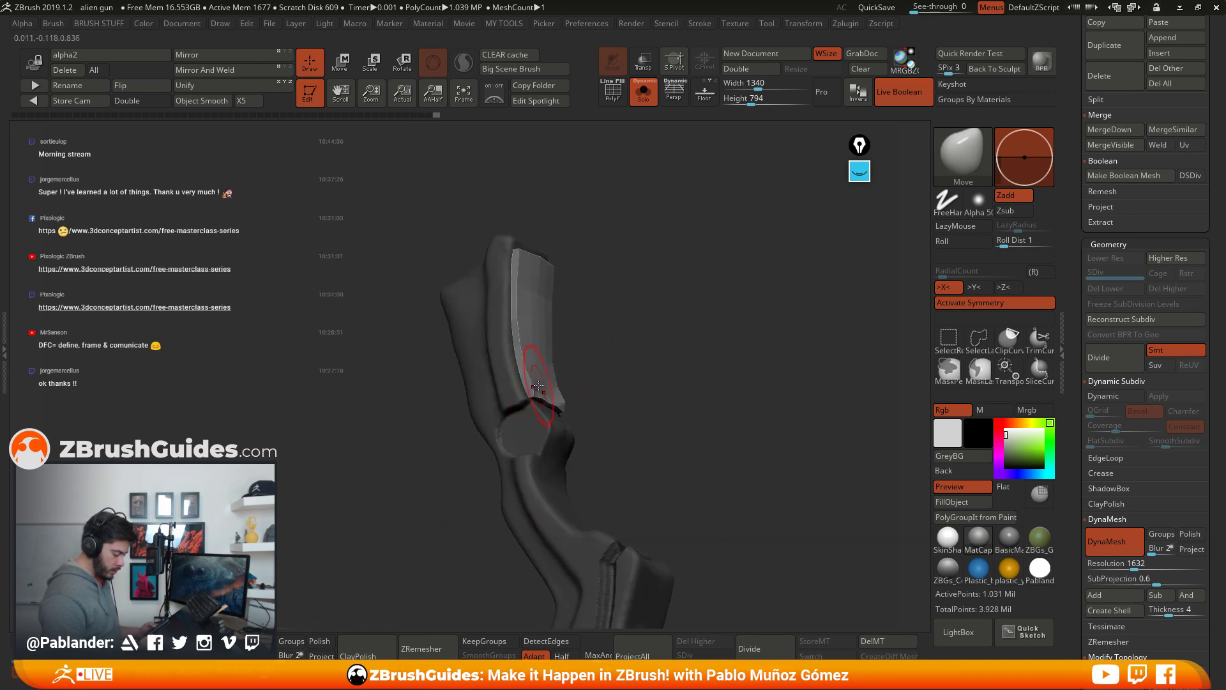
shift+drag(538, 386, 528, 392)
mouse_move(615, 381)
mouse_down()
mouse_move(588, 438)
mouse_move(607, 397)
mouse_move(575, 394)
mouse_up()
mouse_move(606, 336)
mouse_down()
mouse_move(602, 323)
mouse_move(607, 396)
mouse_up()
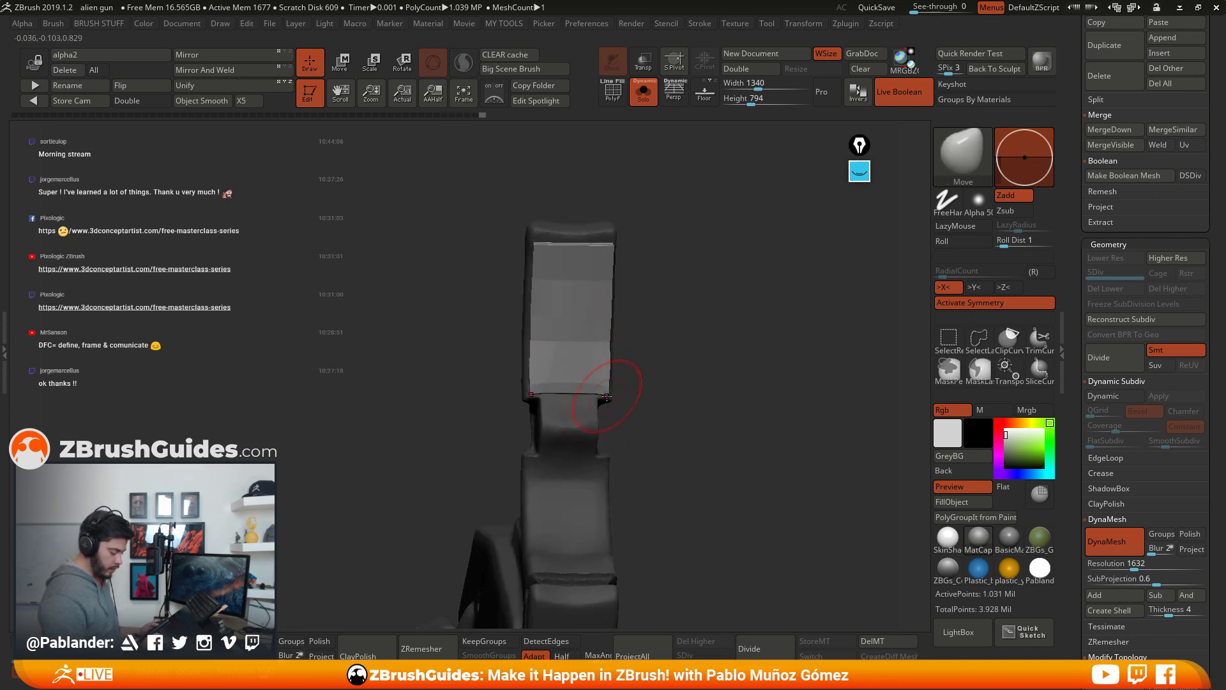
drag(607, 234, 581, 241)
drag(642, 249, 718, 257)
drag(548, 277, 546, 272)
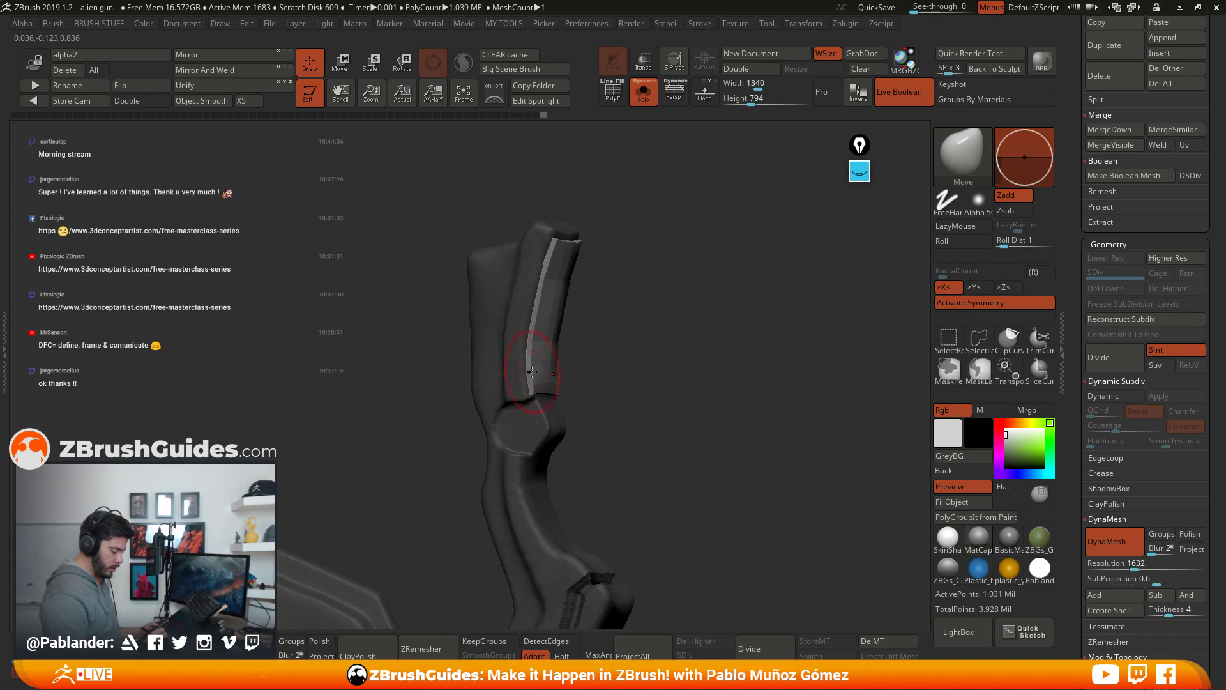
drag(578, 383, 694, 322)
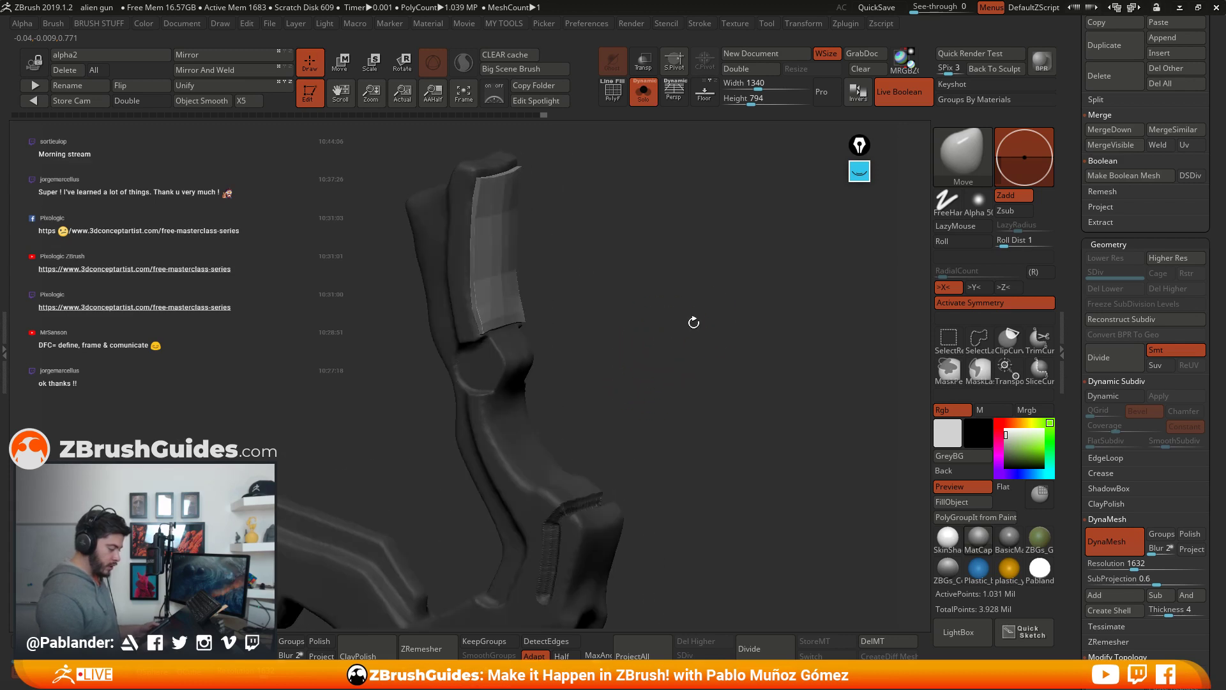
Step: Separate the topology patch from the arm into its own subtool with Split Unmasked Points
key(shift+t)
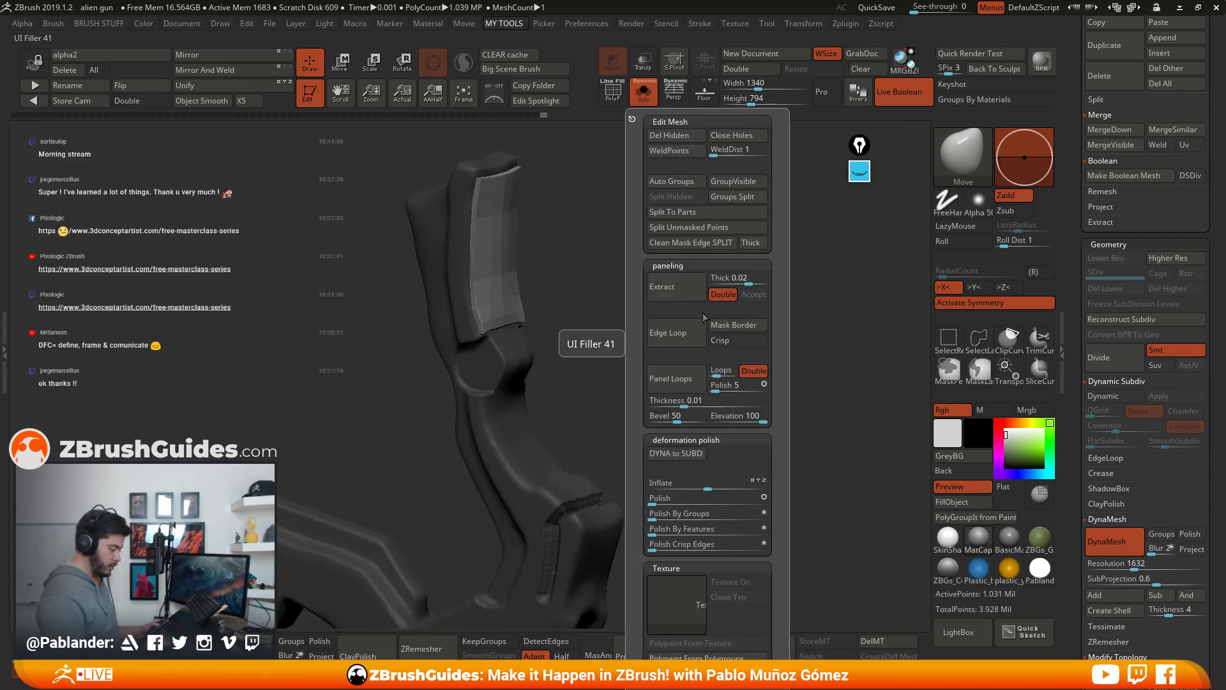
click(713, 228)
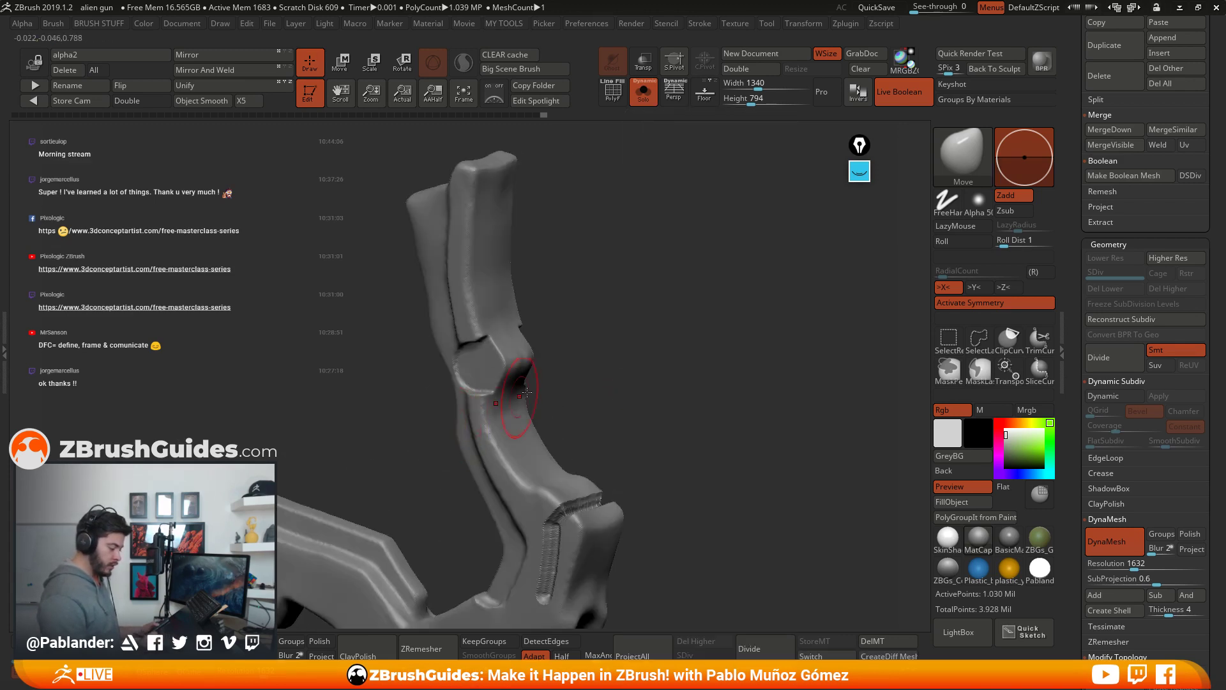
drag(558, 345, 665, 307)
Step: Use the Topology brush to draw five symmetrical curves across the arm segment below the narrow joint
click(948, 169)
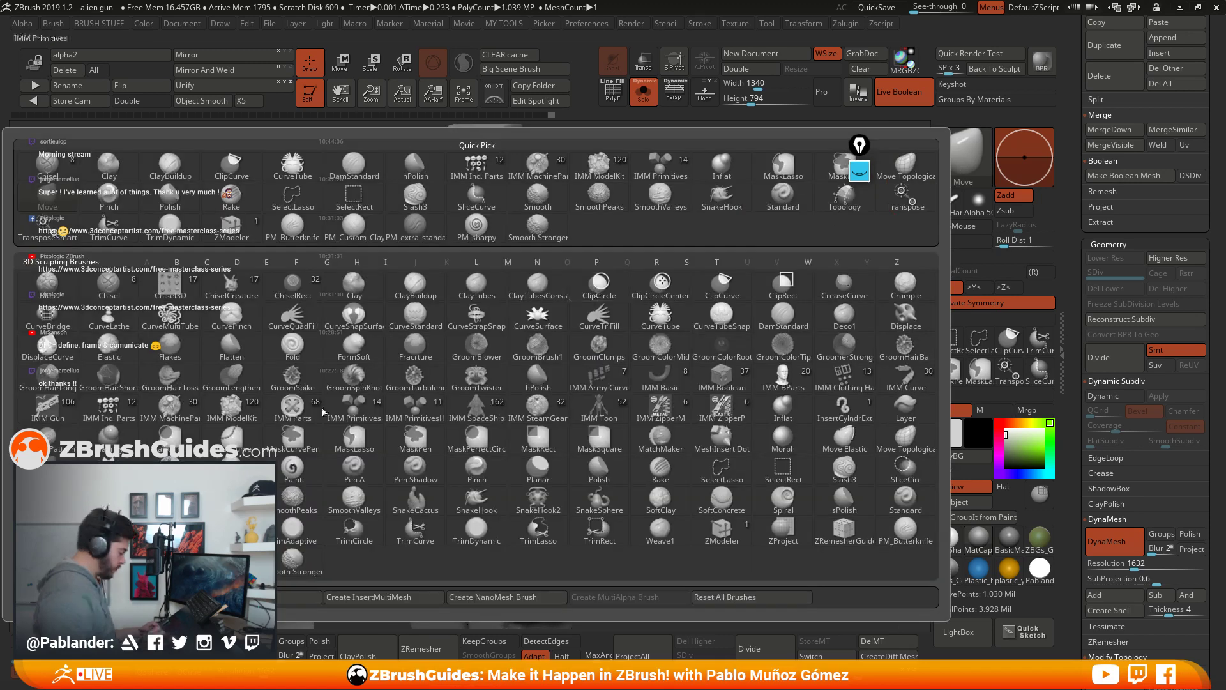
click(845, 195)
mouse_move(611, 313)
mouse_down()
mouse_move(600, 332)
mouse_move(563, 330)
mouse_move(532, 305)
mouse_up()
key(space)
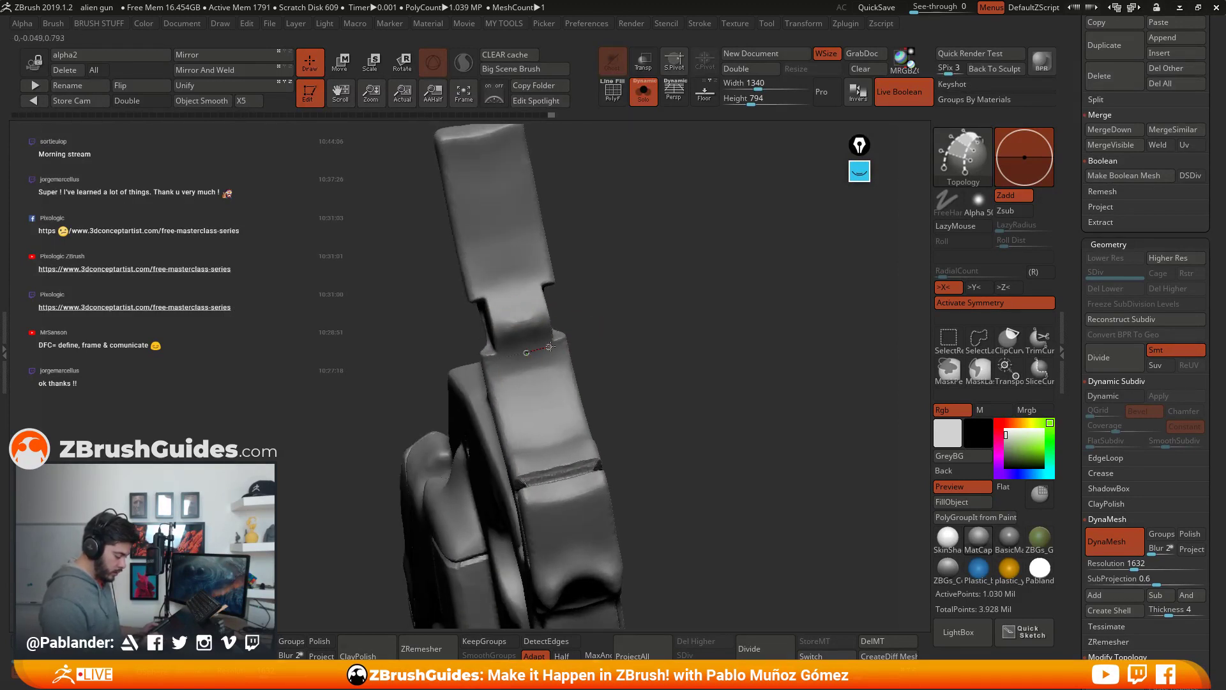
mouse_move(548, 369)
mouse_down()
mouse_move(579, 361)
mouse_move(596, 383)
mouse_up()
drag(596, 384, 538, 419)
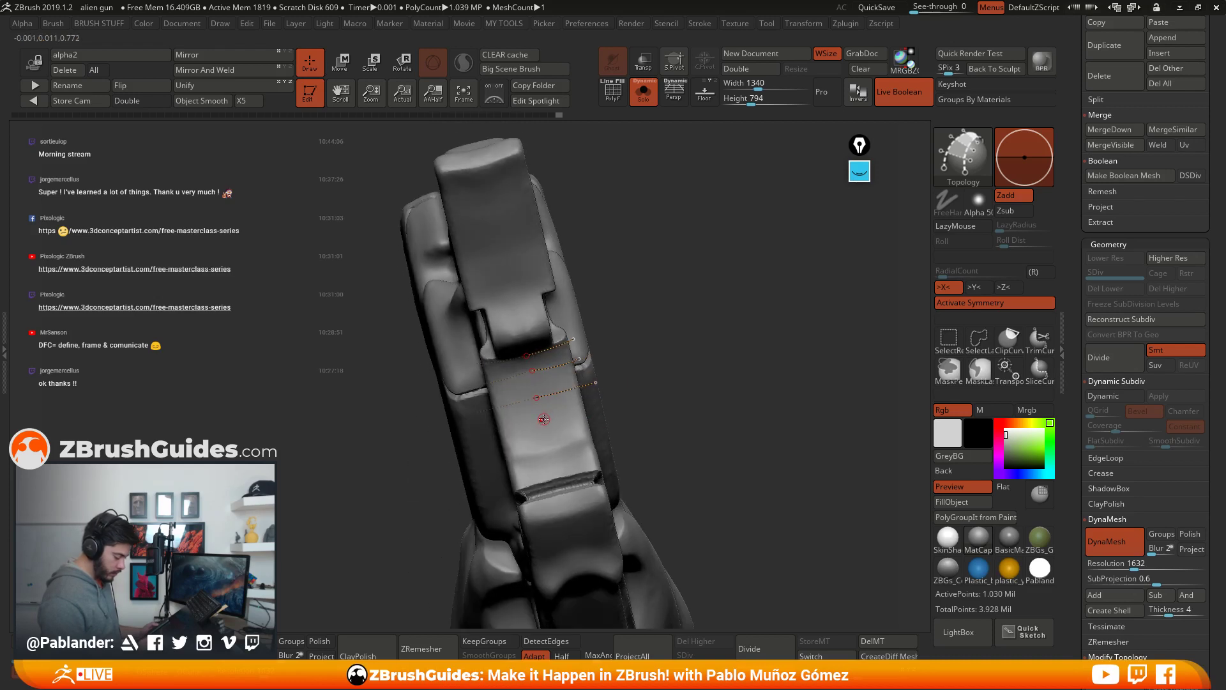
drag(612, 398, 600, 427)
drag(646, 415, 734, 389)
drag(644, 434, 644, 332)
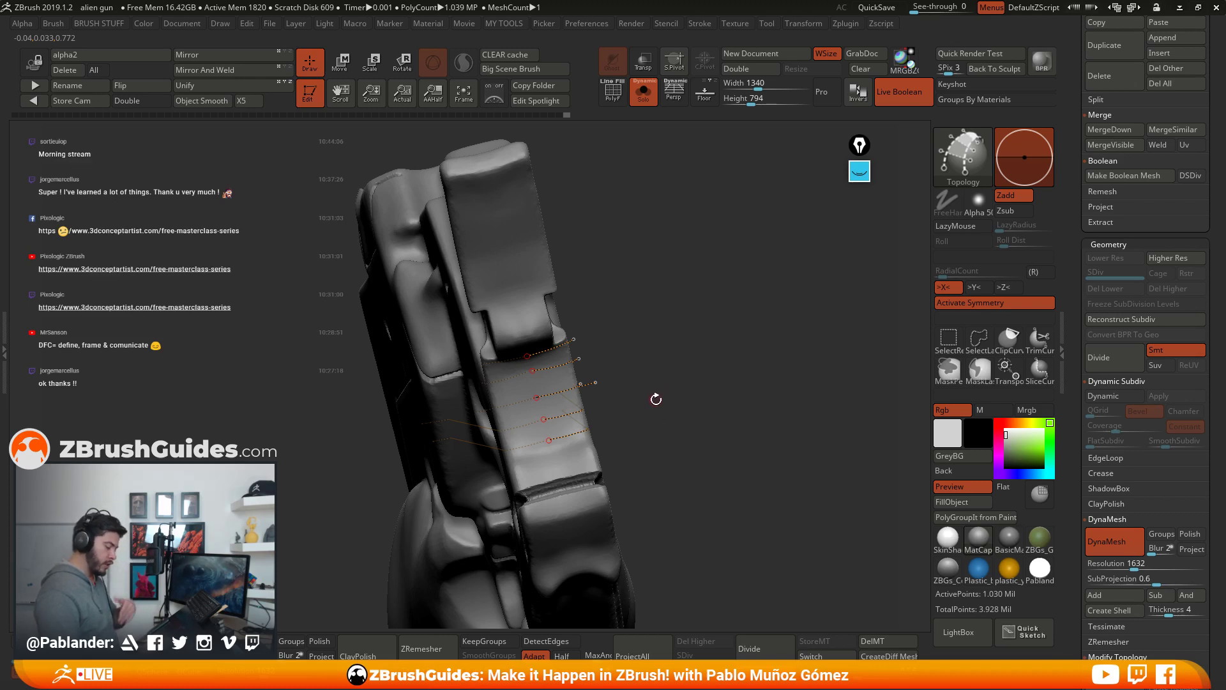
Step: Add two more topology curves across the lower end of that segment, just above the ridge
mouse_move(641, 416)
mouse_down()
mouse_move(646, 432)
mouse_move(683, 386)
mouse_move(627, 400)
mouse_up()
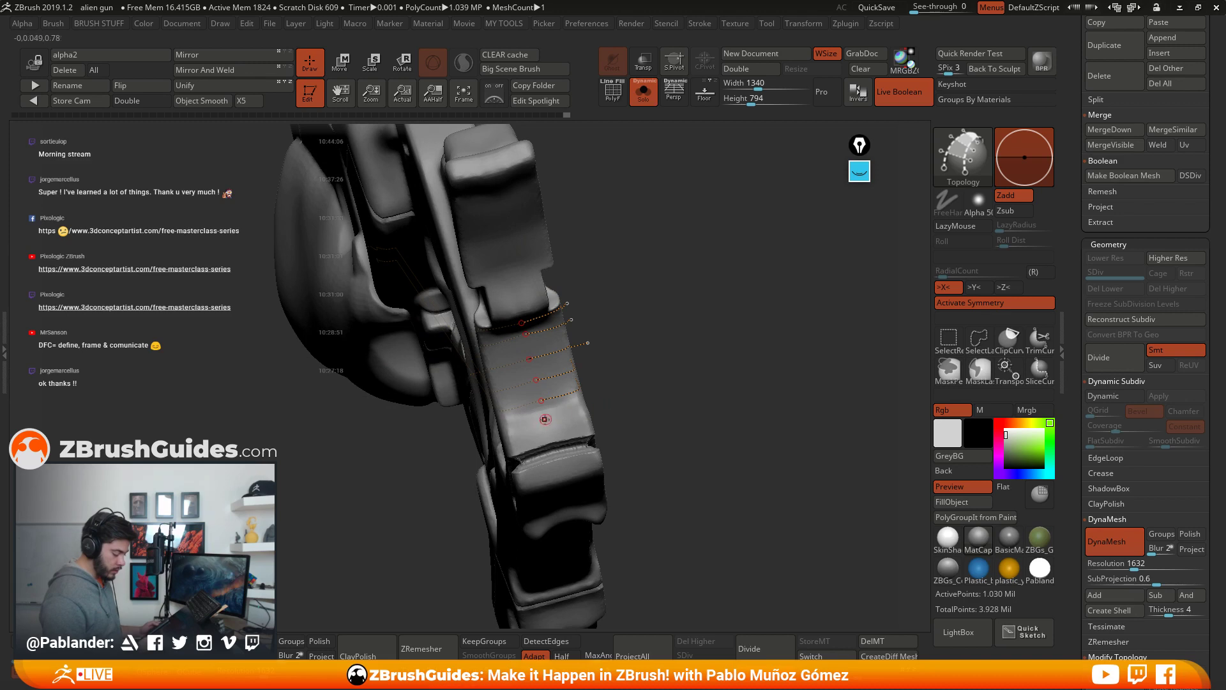
drag(545, 420, 565, 415)
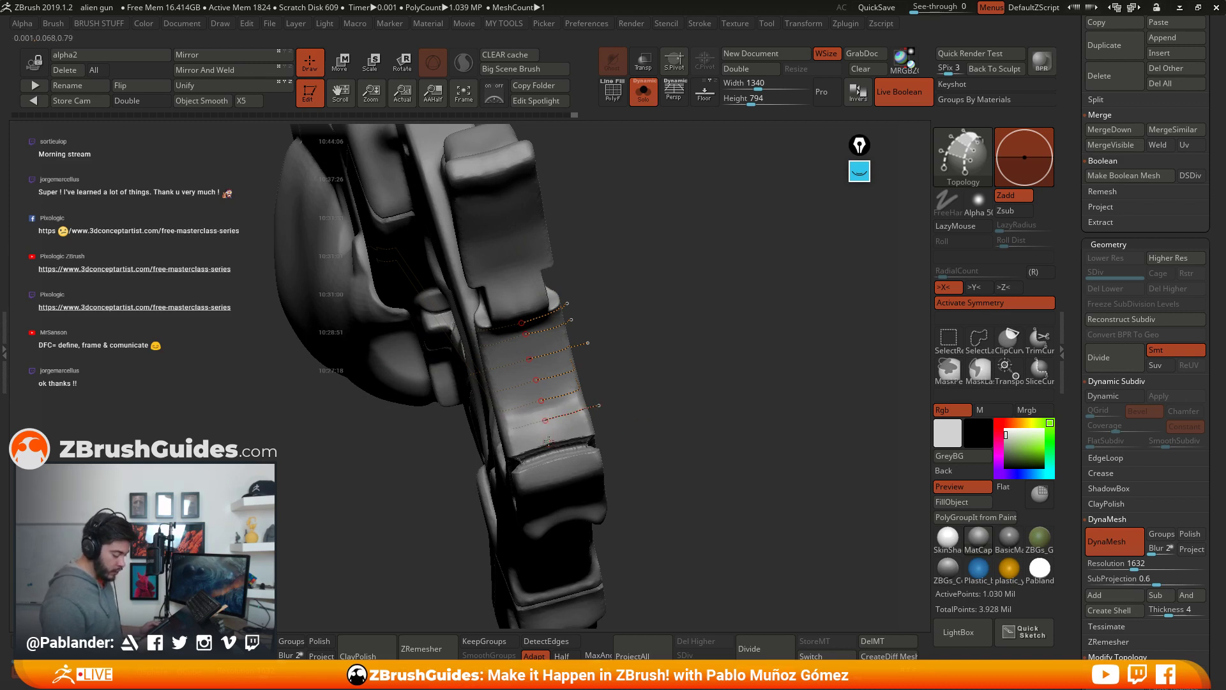
mouse_move(647, 446)
mouse_down()
mouse_move(639, 421)
mouse_move(597, 401)
mouse_move(683, 386)
mouse_up()
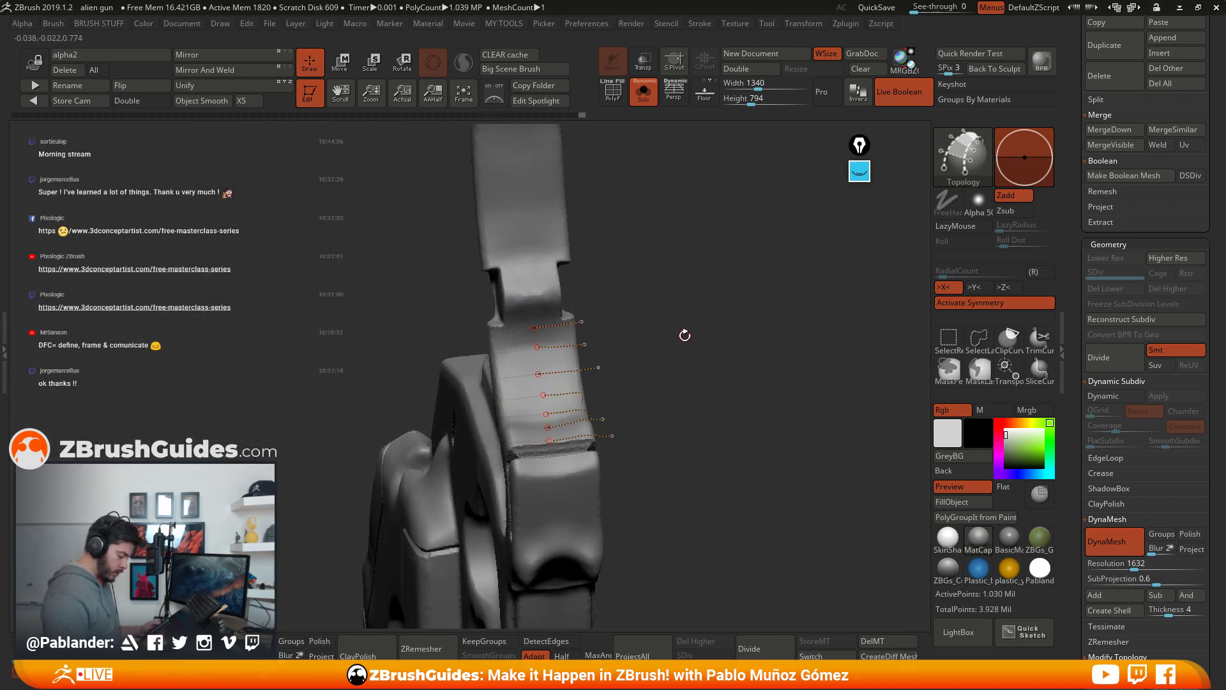
Step: Try to draw vertical topology curves down the centre and beside it, crossing the horizontal curves on the arm's lower segment
drag(685, 334, 679, 295)
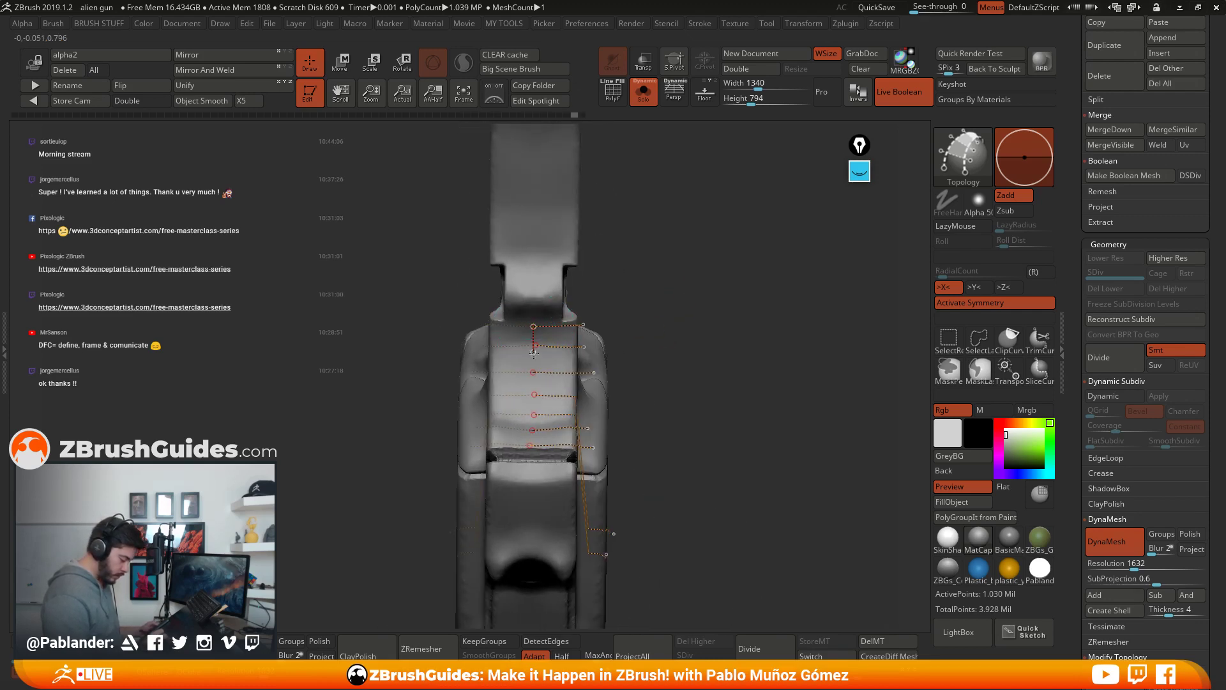
click(535, 476)
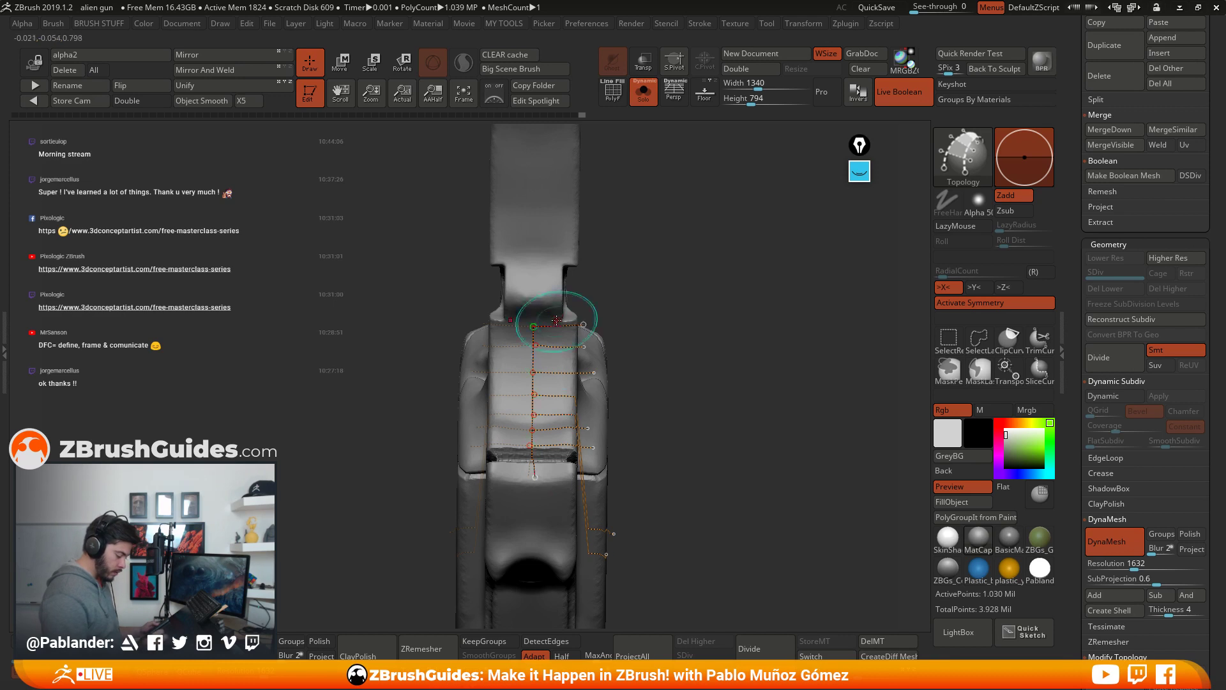
drag(550, 433, 553, 324)
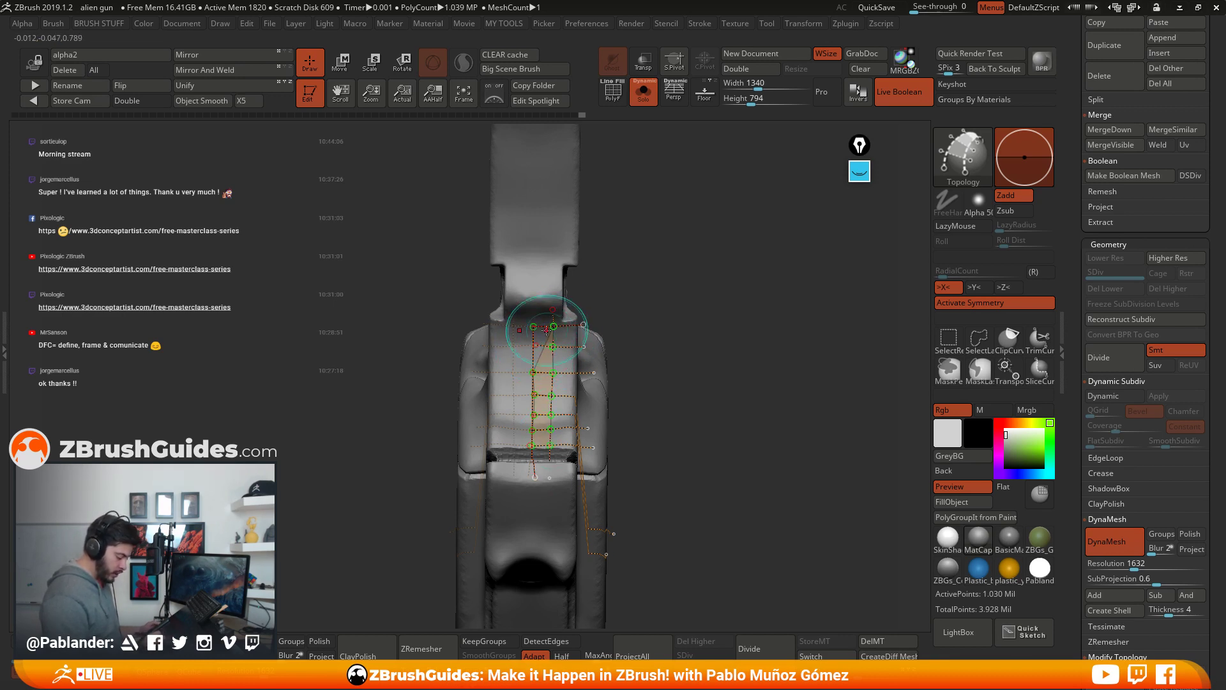
alt+drag(623, 296, 669, 330)
key(ctrl+z)
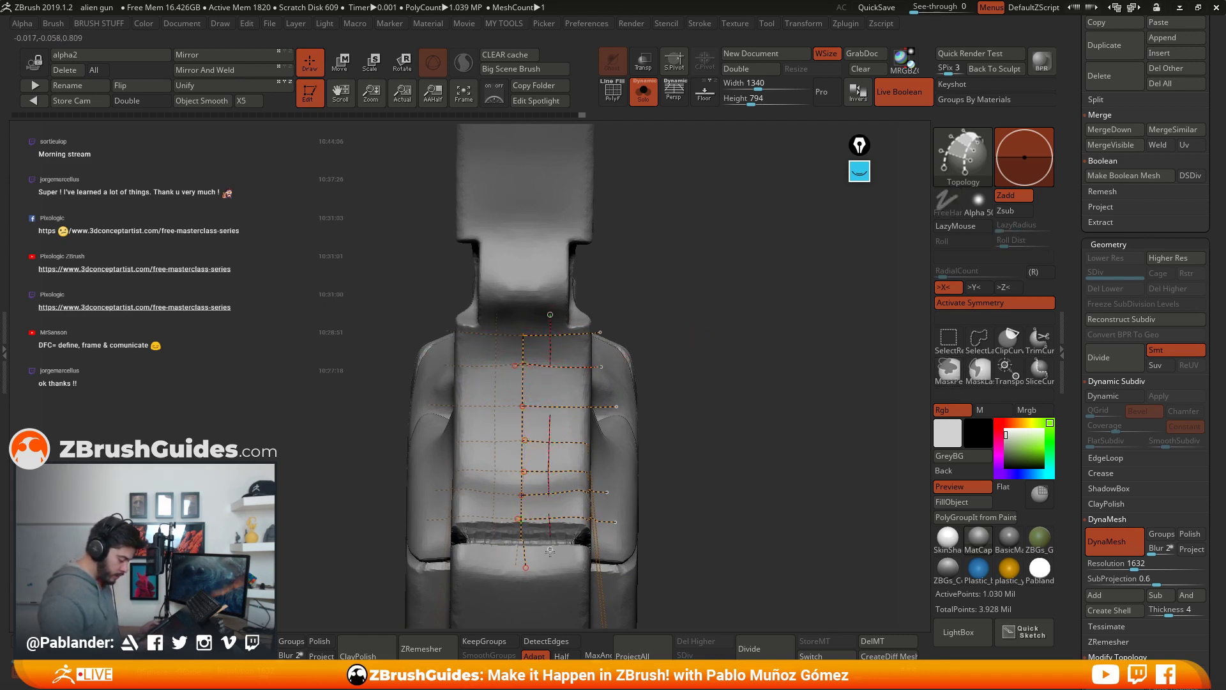
drag(550, 550, 550, 316)
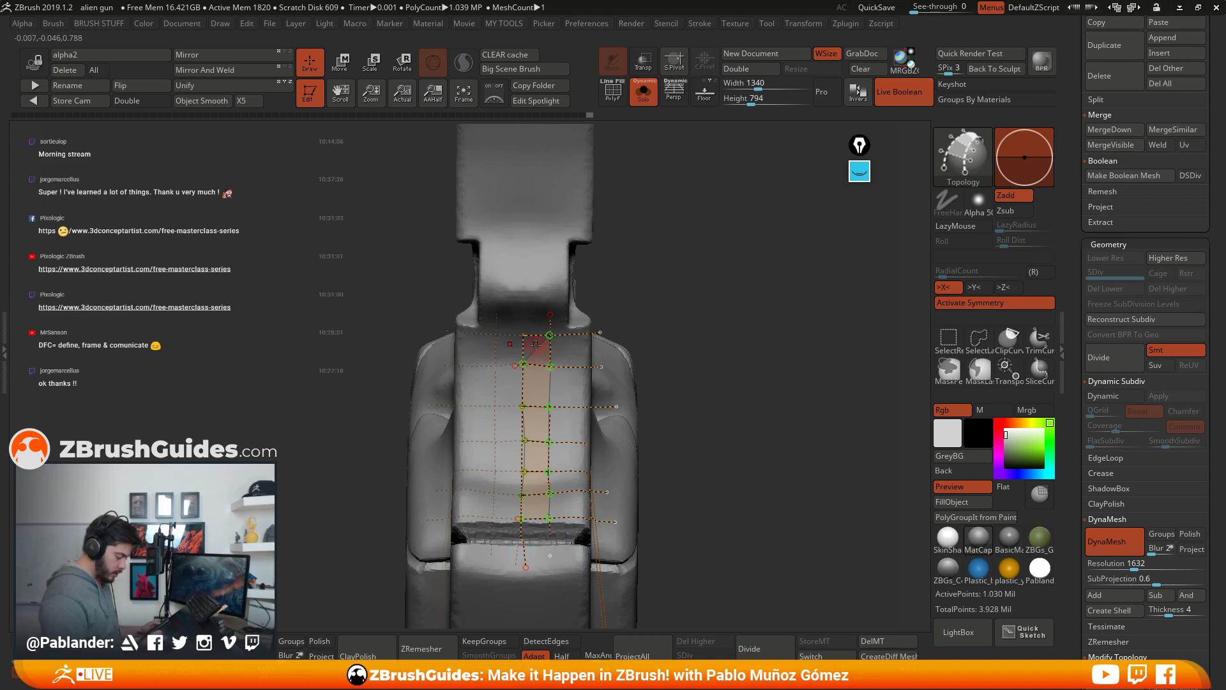
key(ctrl+z)
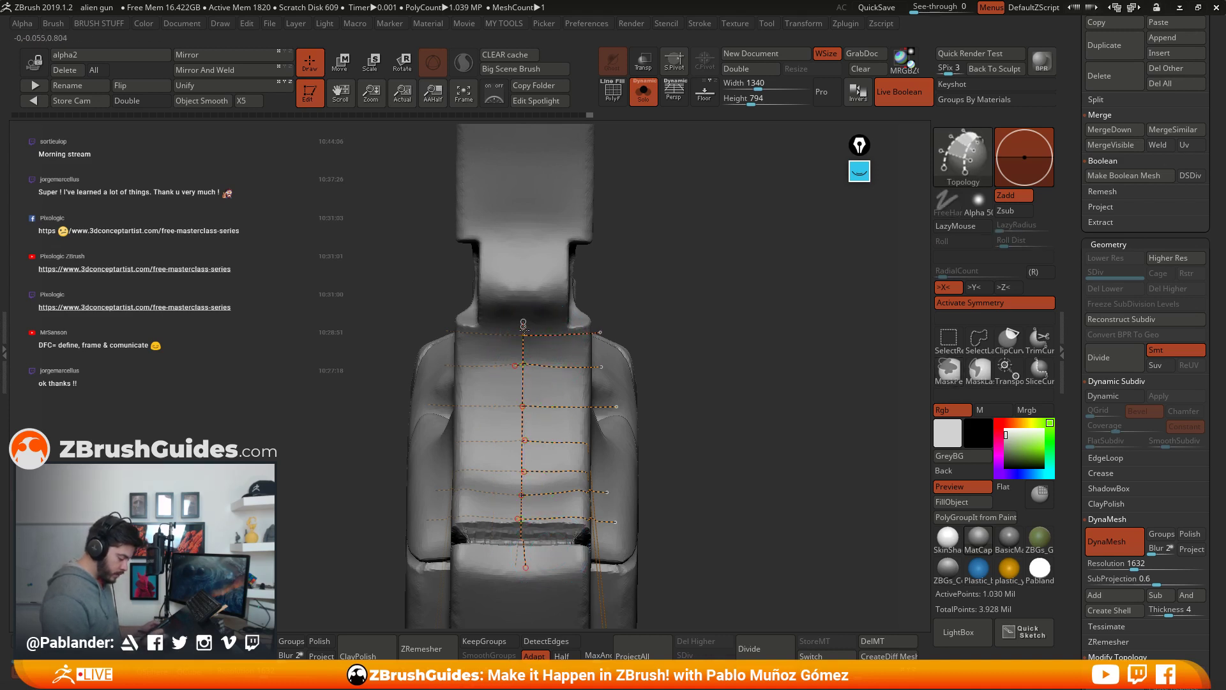
drag(544, 485, 545, 548)
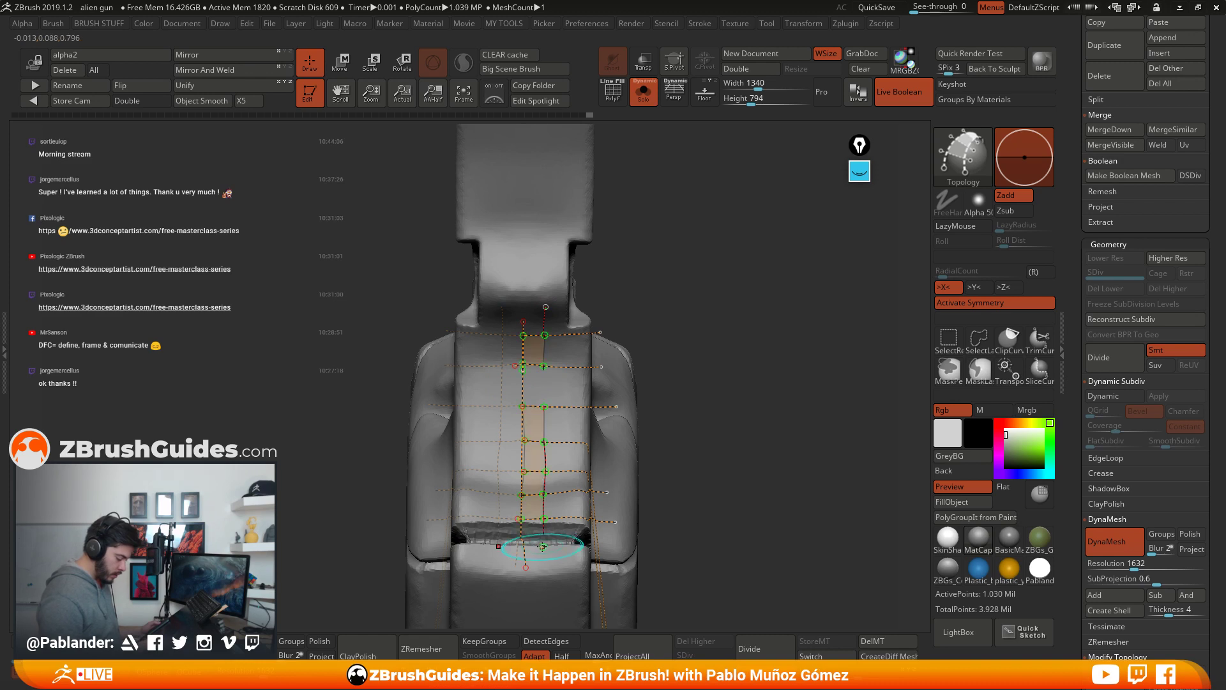
click(678, 369)
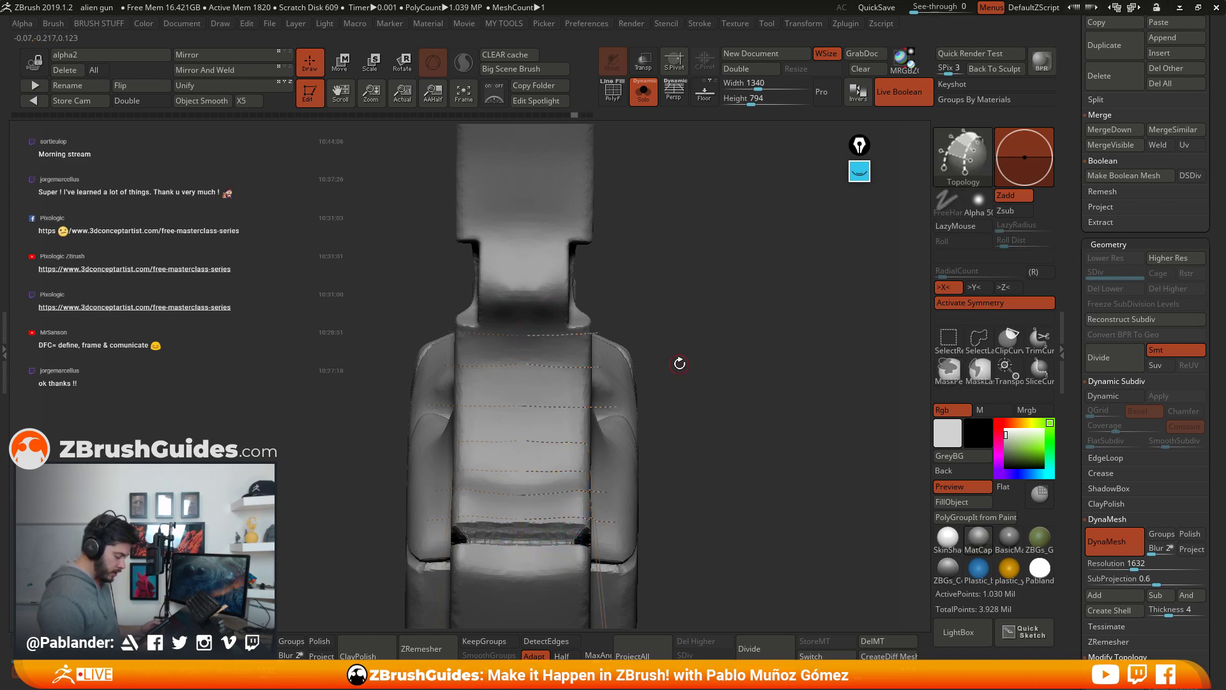
Step: Undo the vertical topology curves and the horizontal ones below the topmost curve on the arm's lower segment
key(ctrl+z)
key(ctrl+z)
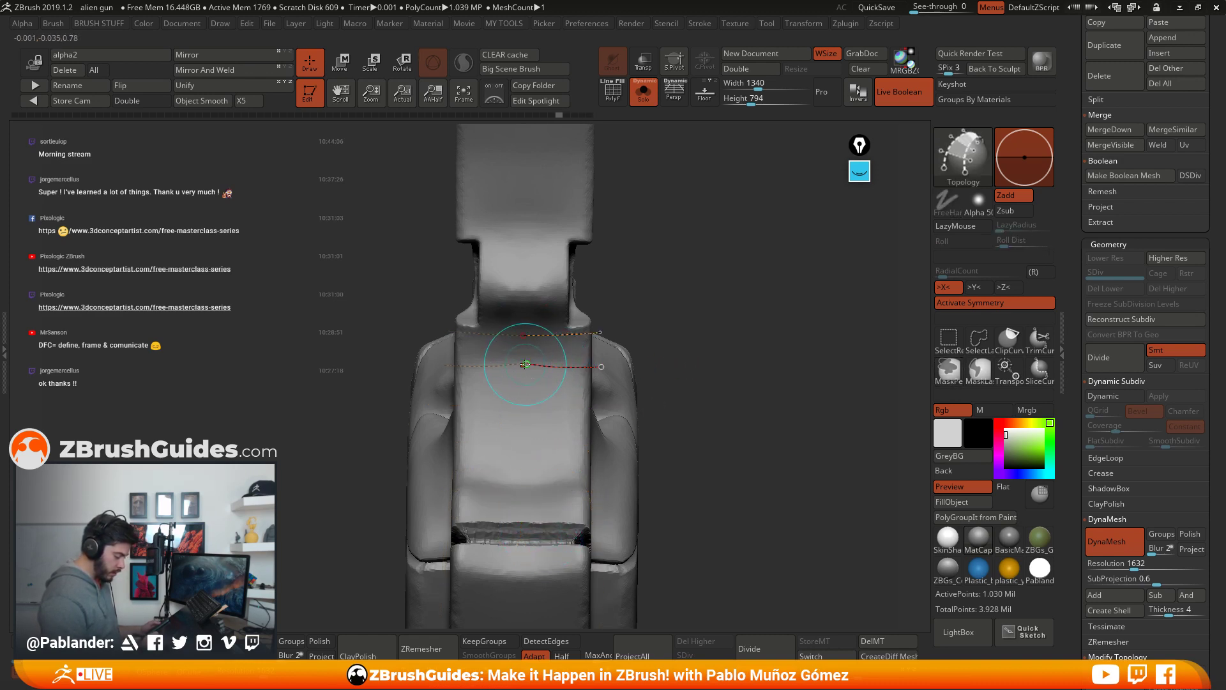
key(ctrl+z)
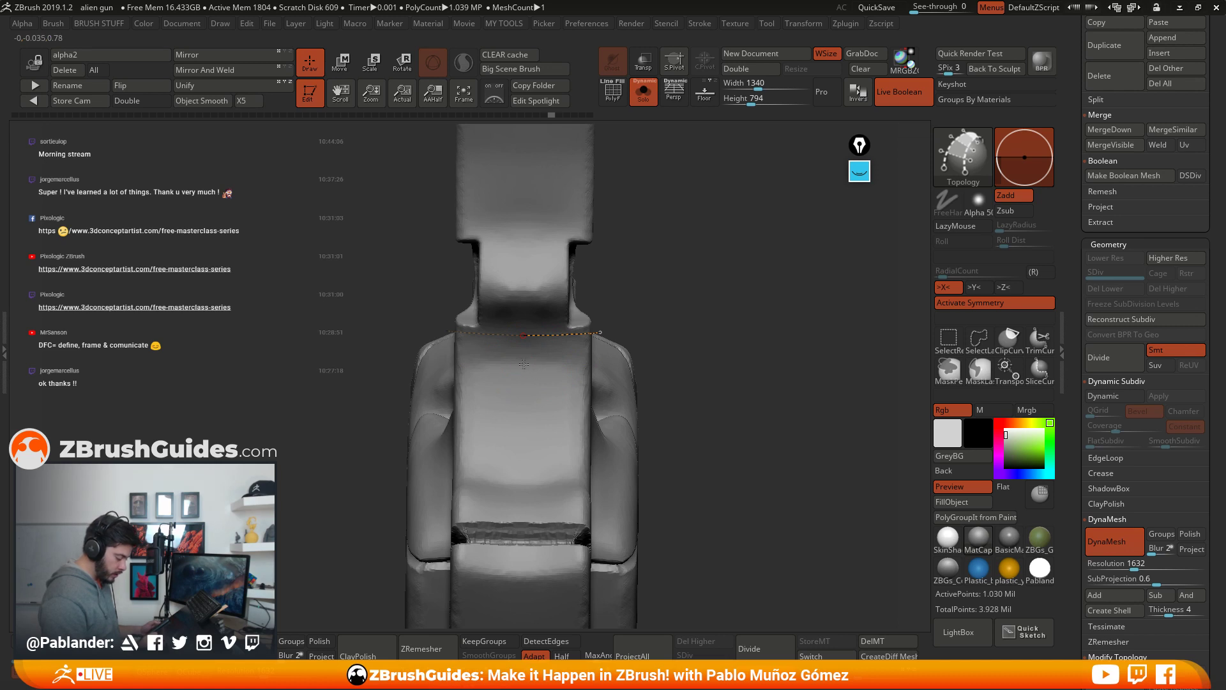
Step: Redraw six evenly spaced horizontal topology curves below the top one, running past the segment's sides down to just above the ridge
drag(588, 363, 599, 362)
mouse_move(505, 391)
mouse_down()
mouse_move(615, 390)
mouse_move(615, 416)
mouse_up()
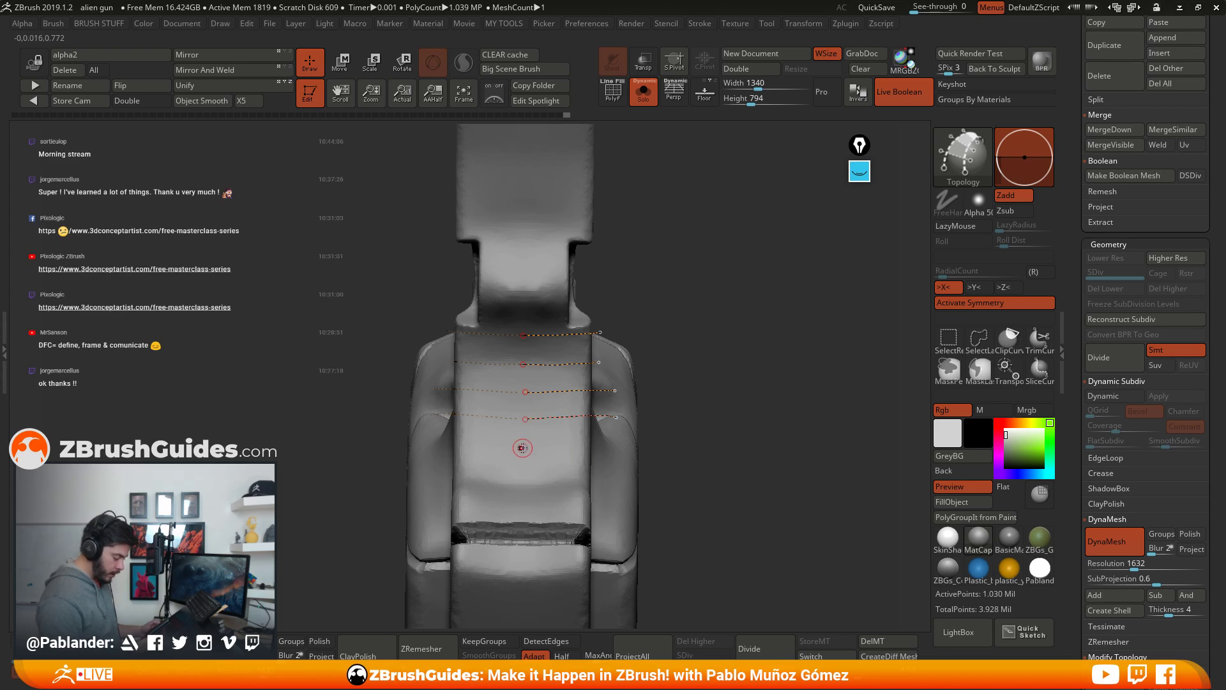
mouse_move(559, 449)
right_down()
mouse_move(601, 441)
mouse_move(537, 409)
right_up()
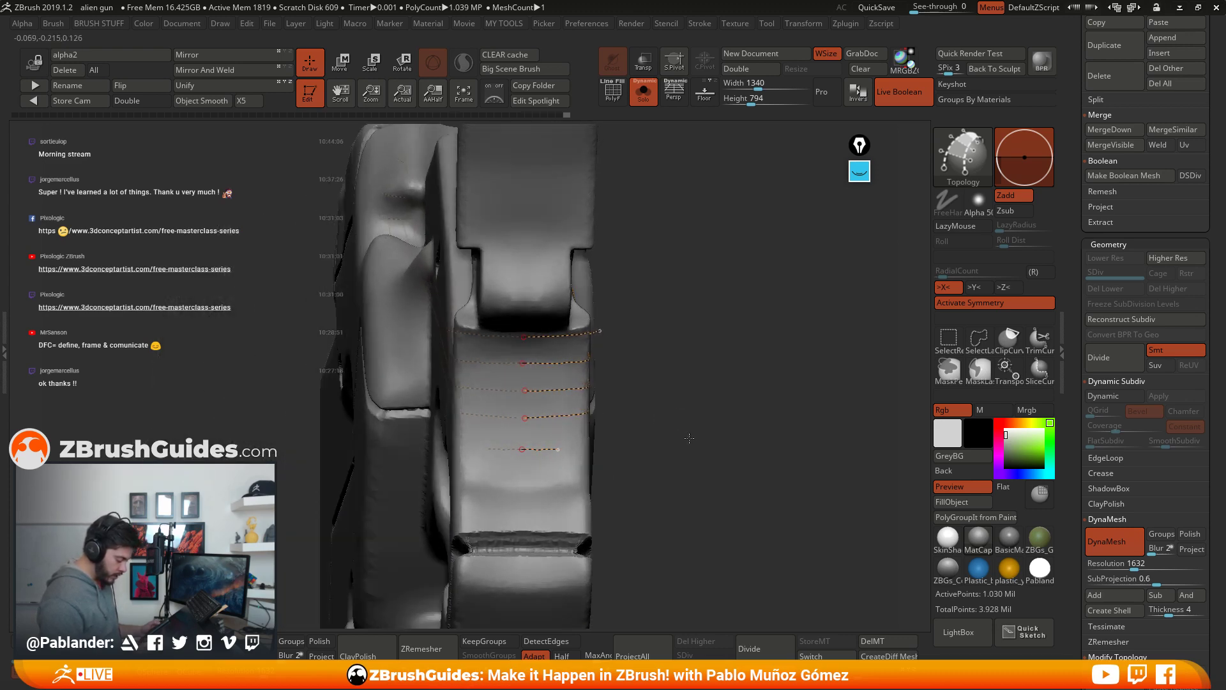
alt+click(525, 391)
alt+click(526, 415)
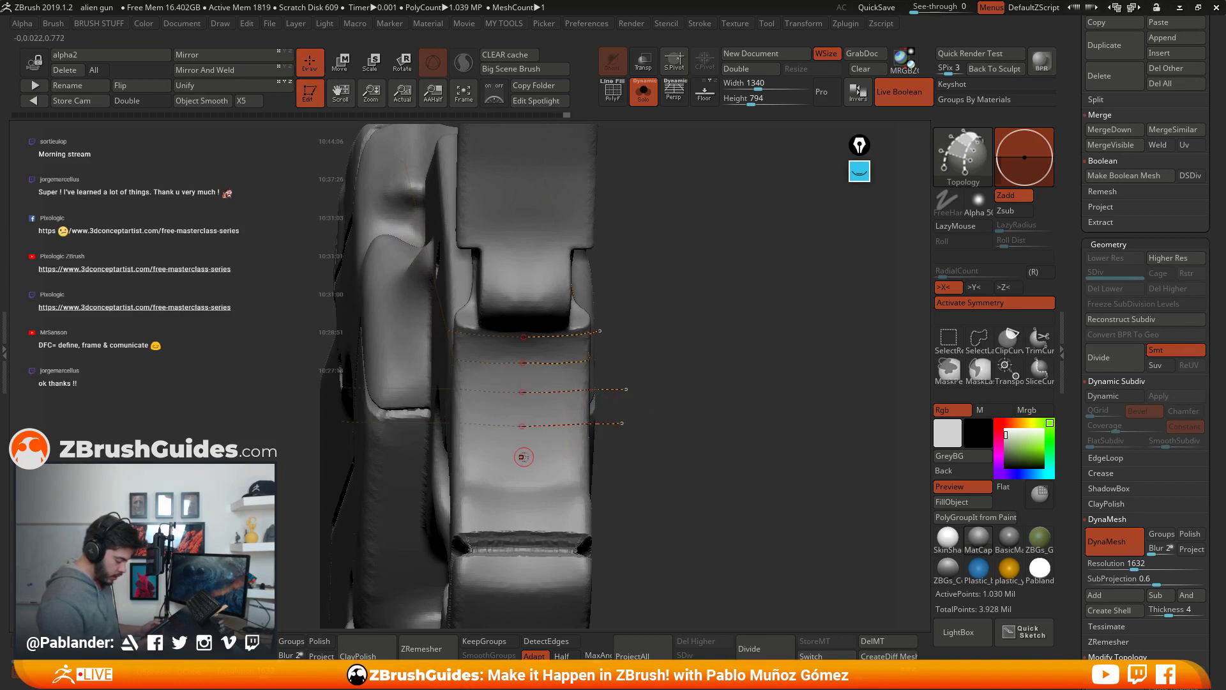
drag(553, 455, 626, 452)
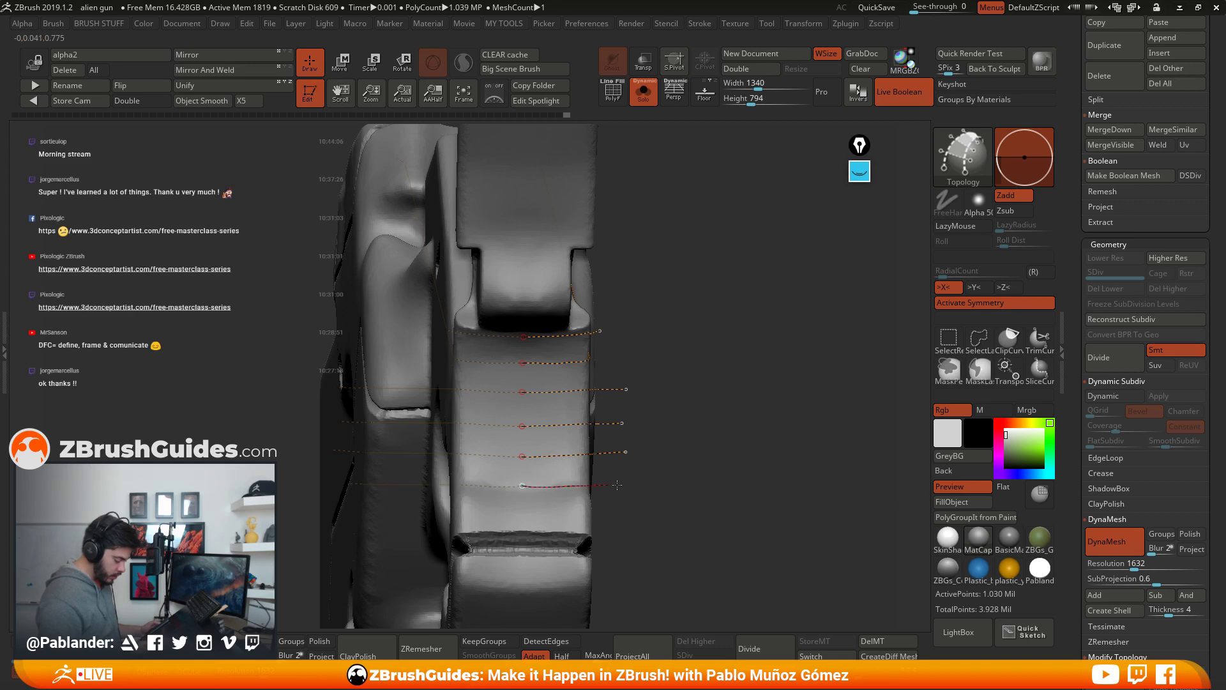
drag(522, 485, 617, 485)
drag(635, 495, 696, 486)
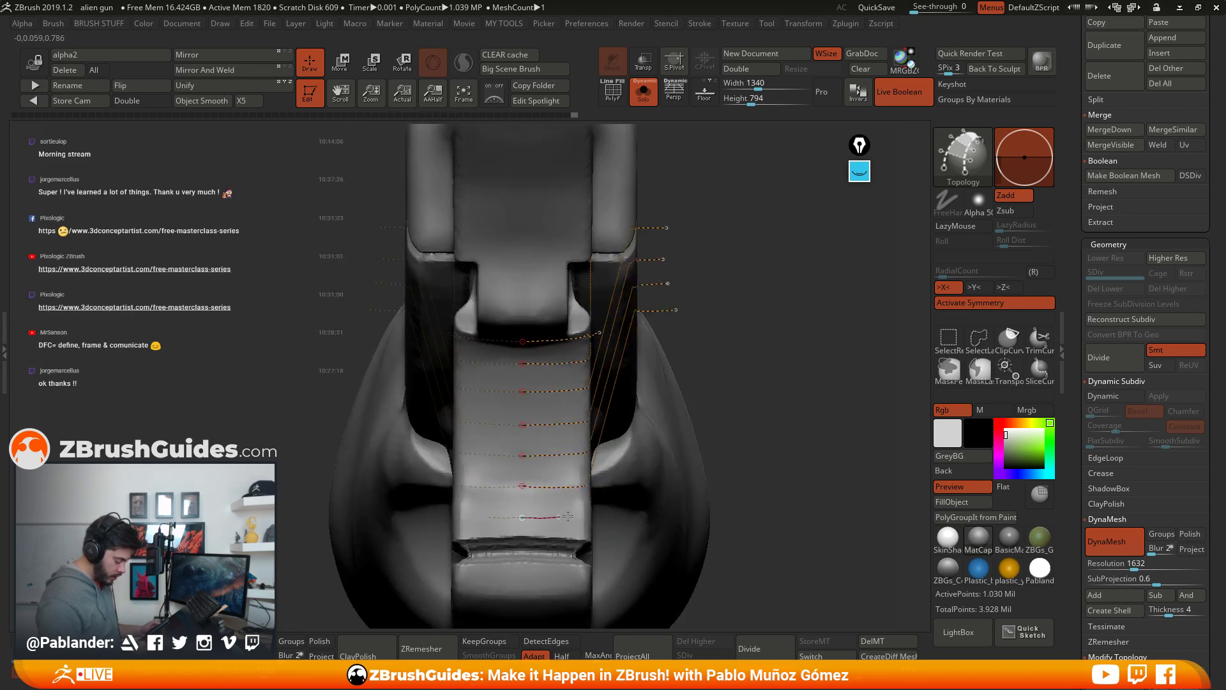
drag(568, 516, 525, 337)
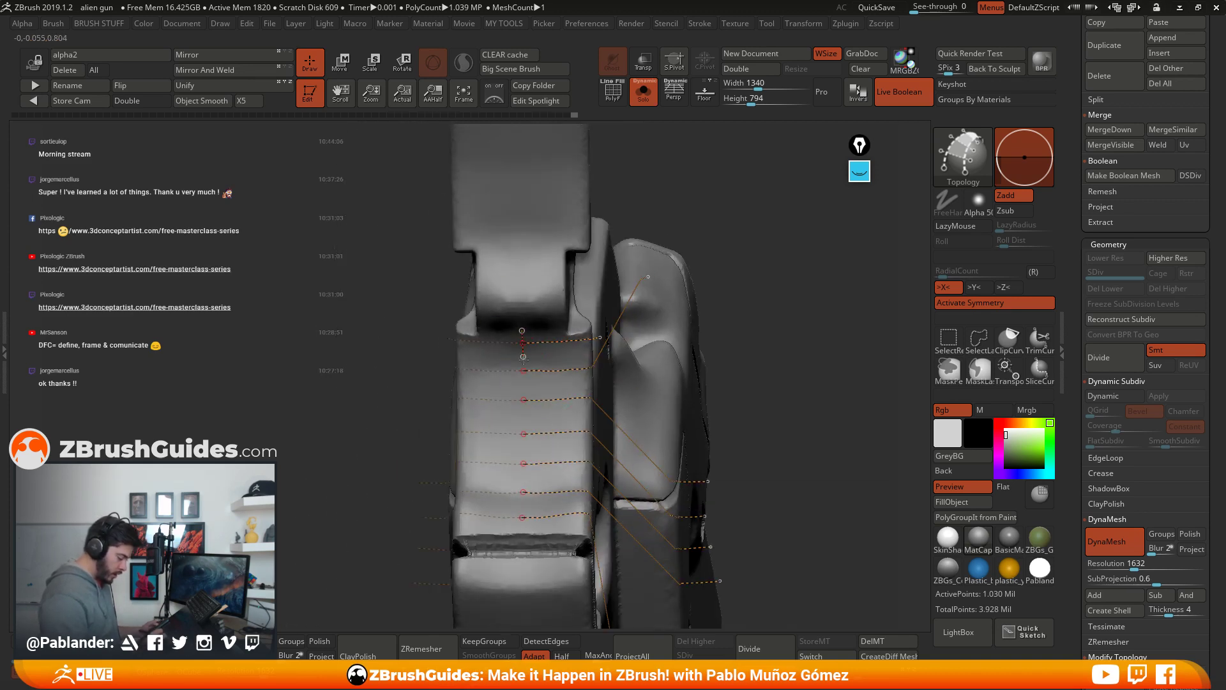
Step: Draw a vertical topology curve down the segment's centre and two symmetrical ones towards its edge, and generate the patch from the grid
drag(520, 418, 555, 388)
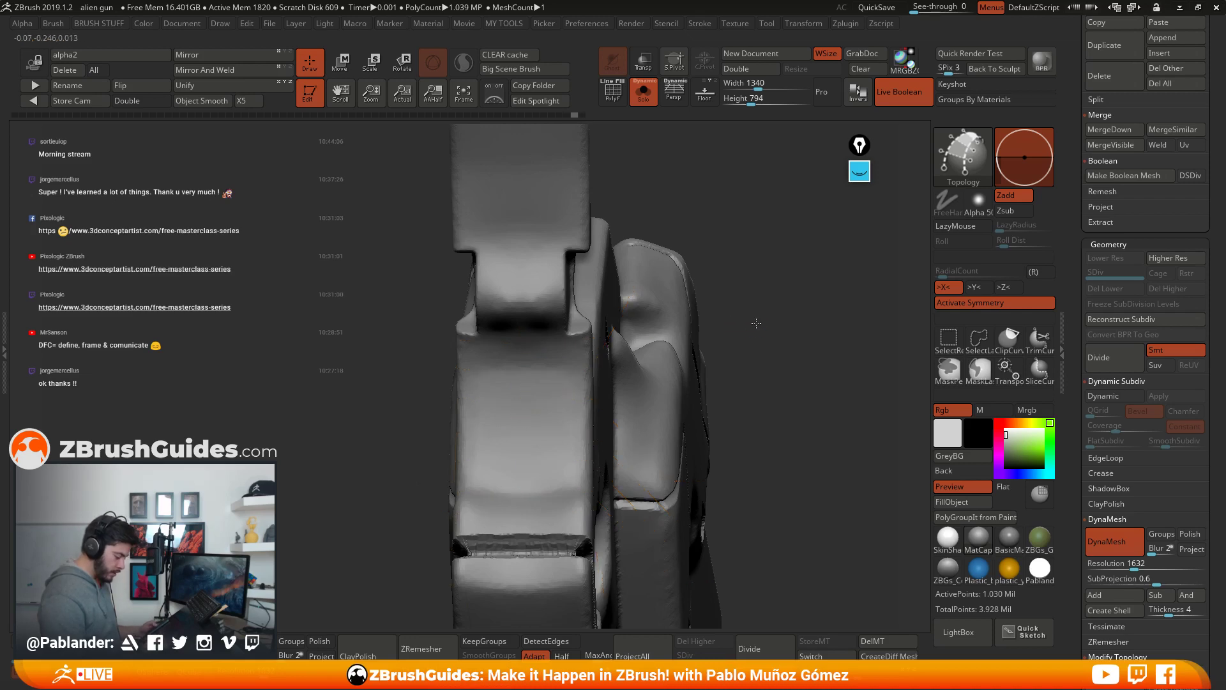
mouse_move(734, 329)
mouse_down()
mouse_move(669, 342)
mouse_move(730, 326)
mouse_up()
drag(521, 334, 521, 358)
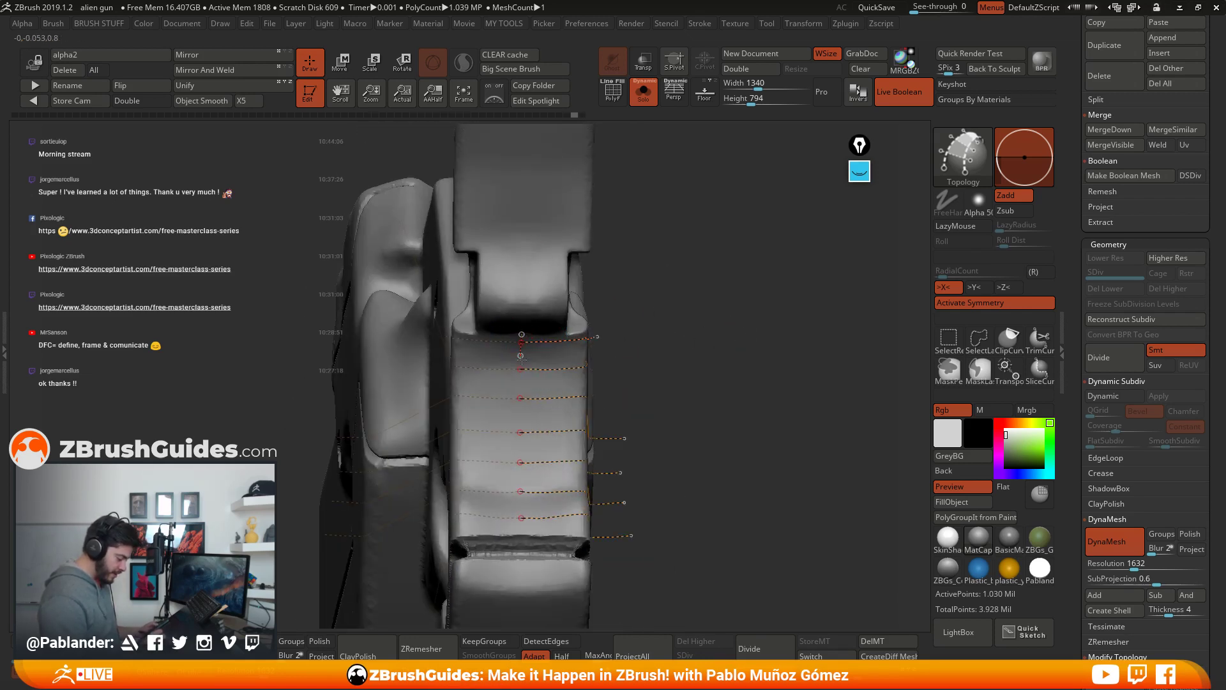
drag(522, 448, 521, 451)
mouse_move(734, 329)
mouse_down()
mouse_move(702, 332)
mouse_move(748, 326)
mouse_move(630, 362)
mouse_up()
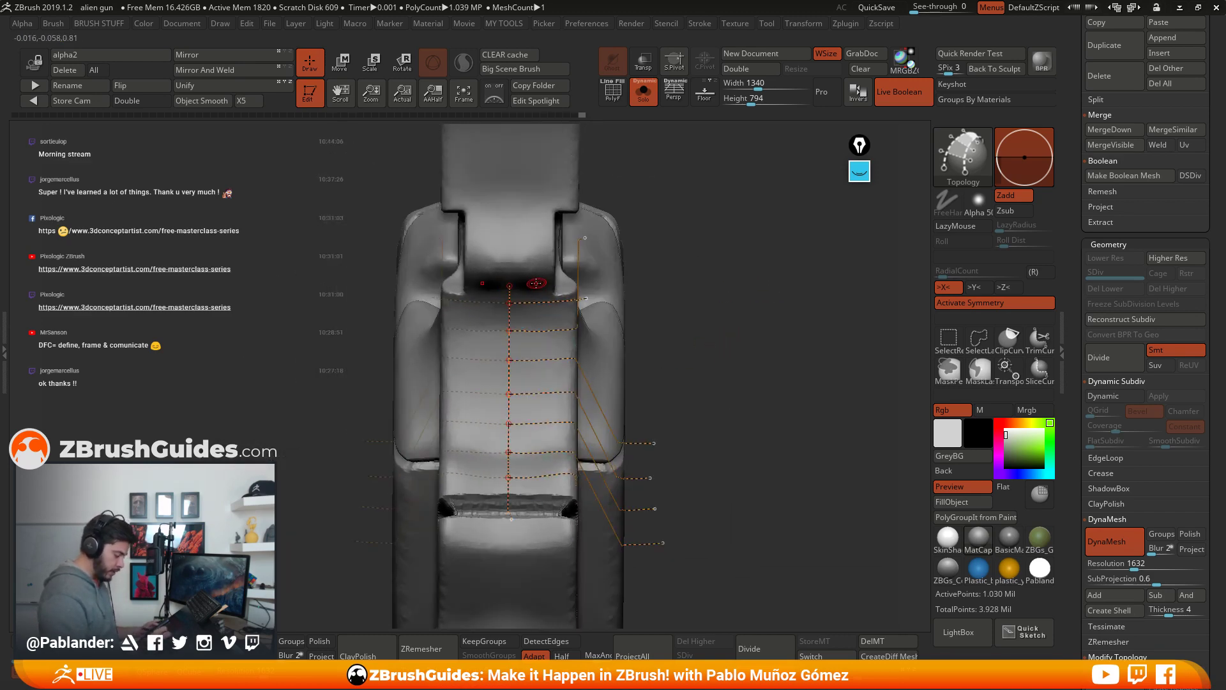
drag(536, 279, 535, 477)
drag(566, 280, 560, 518)
click(540, 572)
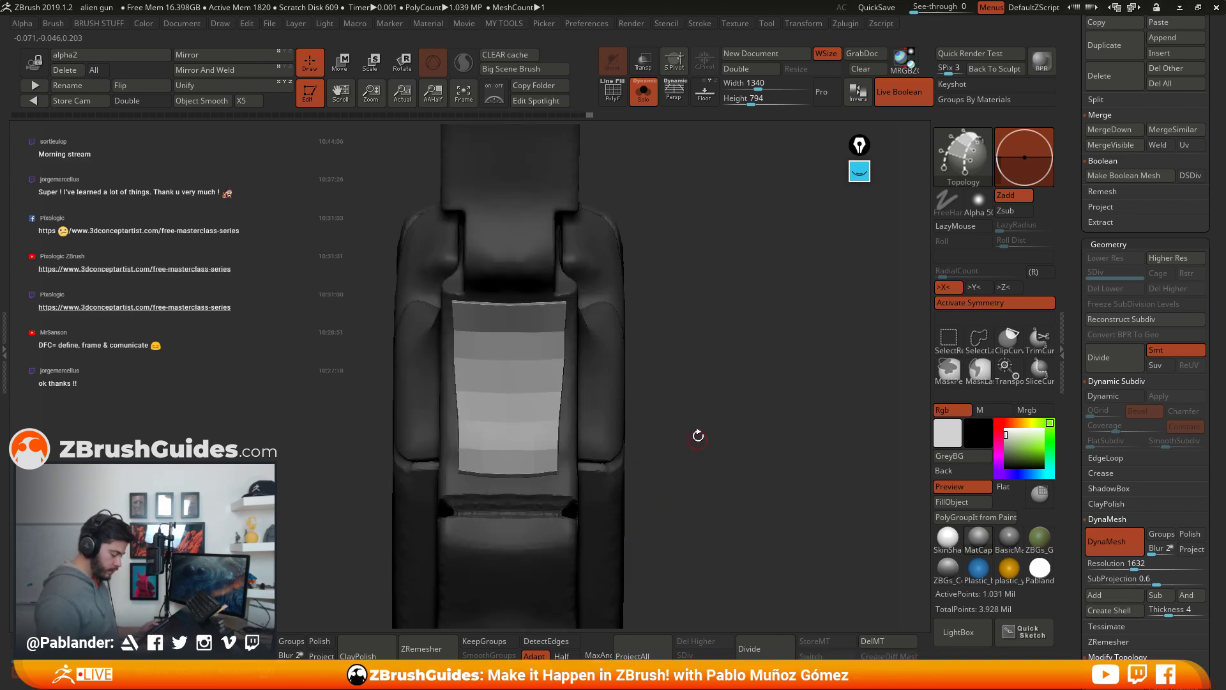
Step: Use the Move brush to push the new patch's sides and lower corners outward to follow the outline of the arm's lower segment
mouse_move(698, 433)
mouse_down()
mouse_move(709, 430)
mouse_move(662, 343)
mouse_move(567, 388)
mouse_up()
key(b)
key(m)
key(v)
key(space)
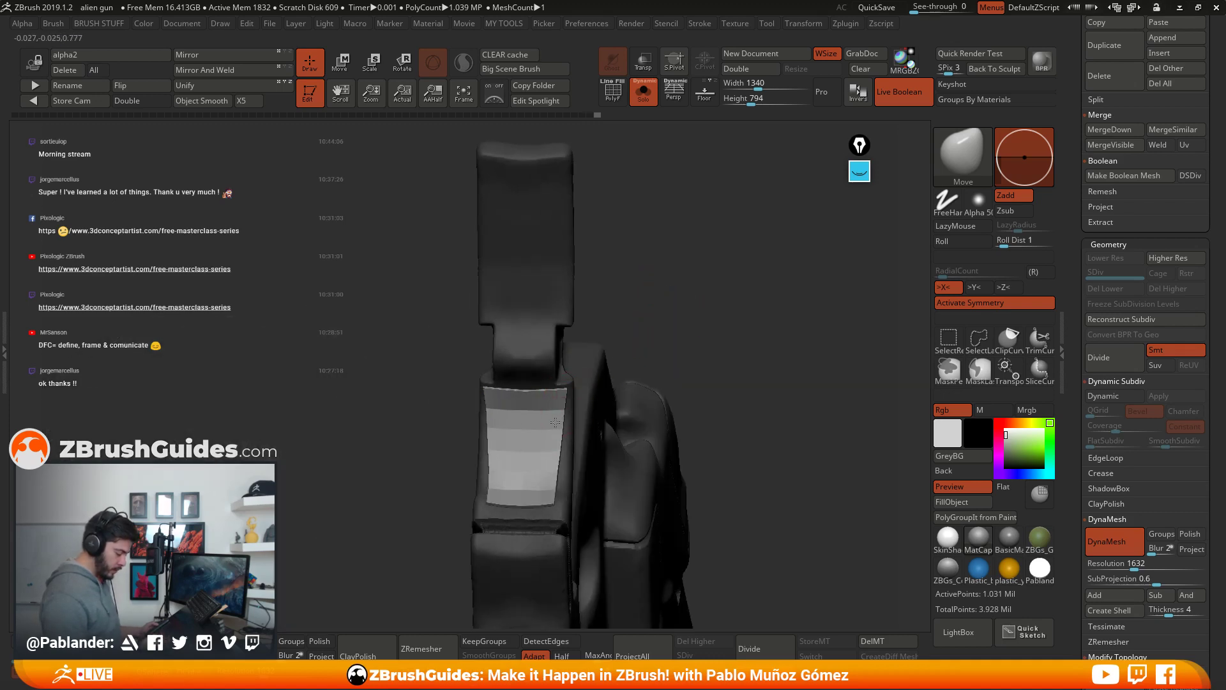
mouse_move(547, 438)
mouse_down()
mouse_move(555, 502)
mouse_move(534, 487)
mouse_move(528, 501)
mouse_move(561, 479)
mouse_up()
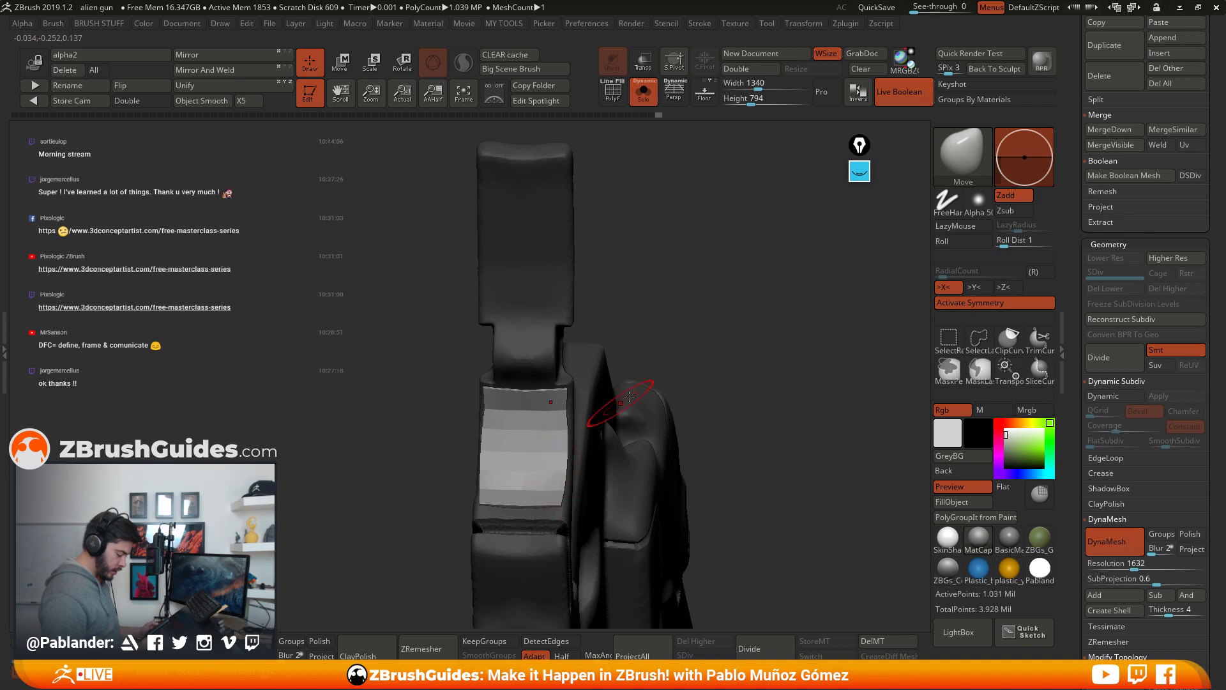
mouse_move(578, 434)
right_down()
mouse_move(562, 412)
mouse_move(574, 399)
mouse_move(627, 476)
mouse_move(591, 492)
right_up()
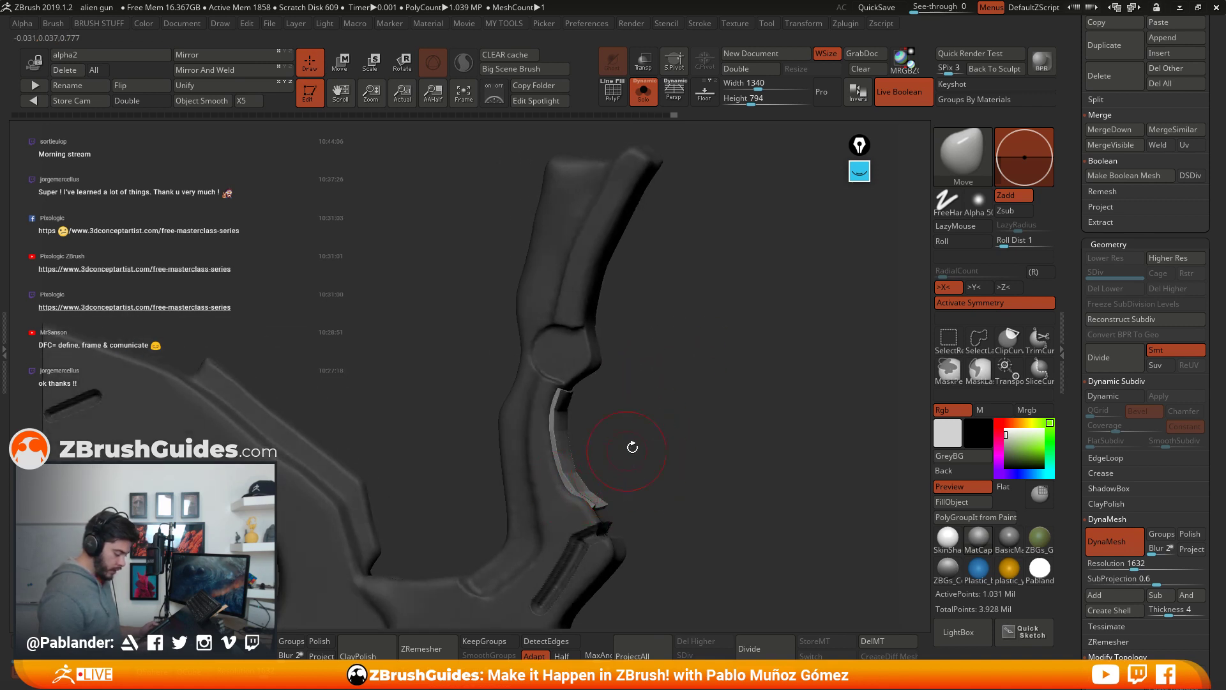
right_drag(632, 447, 601, 482)
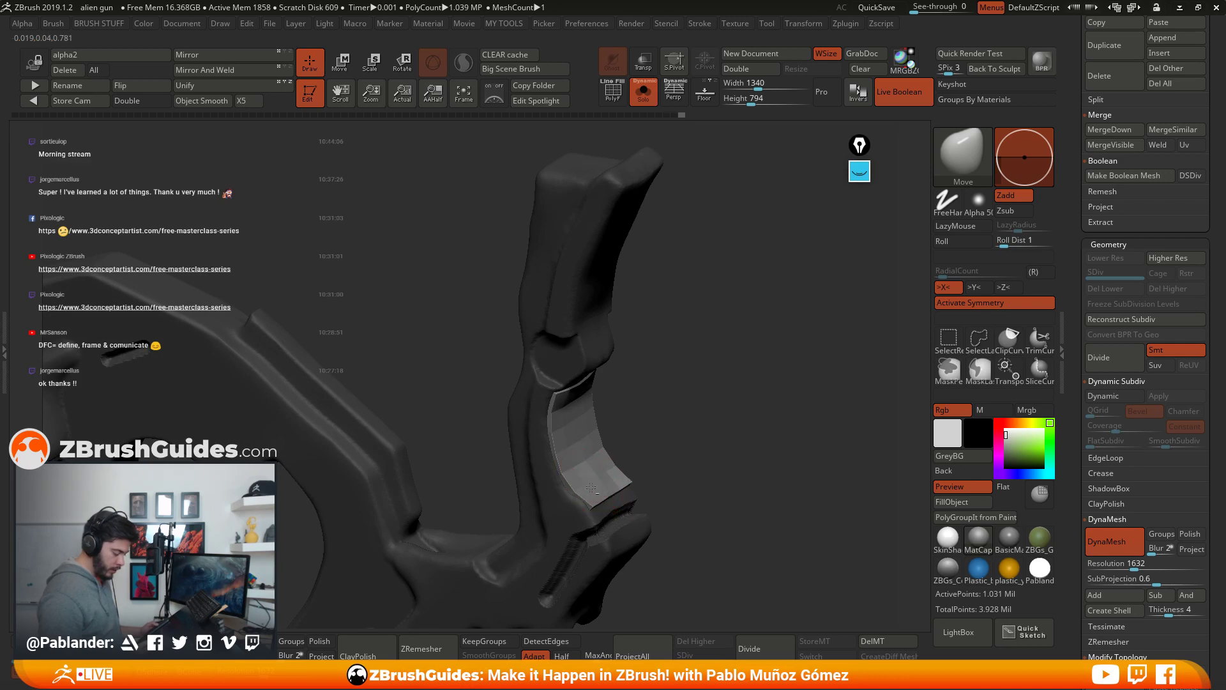
Step: Separate the lower patch into its own subtool with Split Unmasked Points and merge it down with the upper segment's patch
right_drag(677, 450, 708, 345)
key(space)
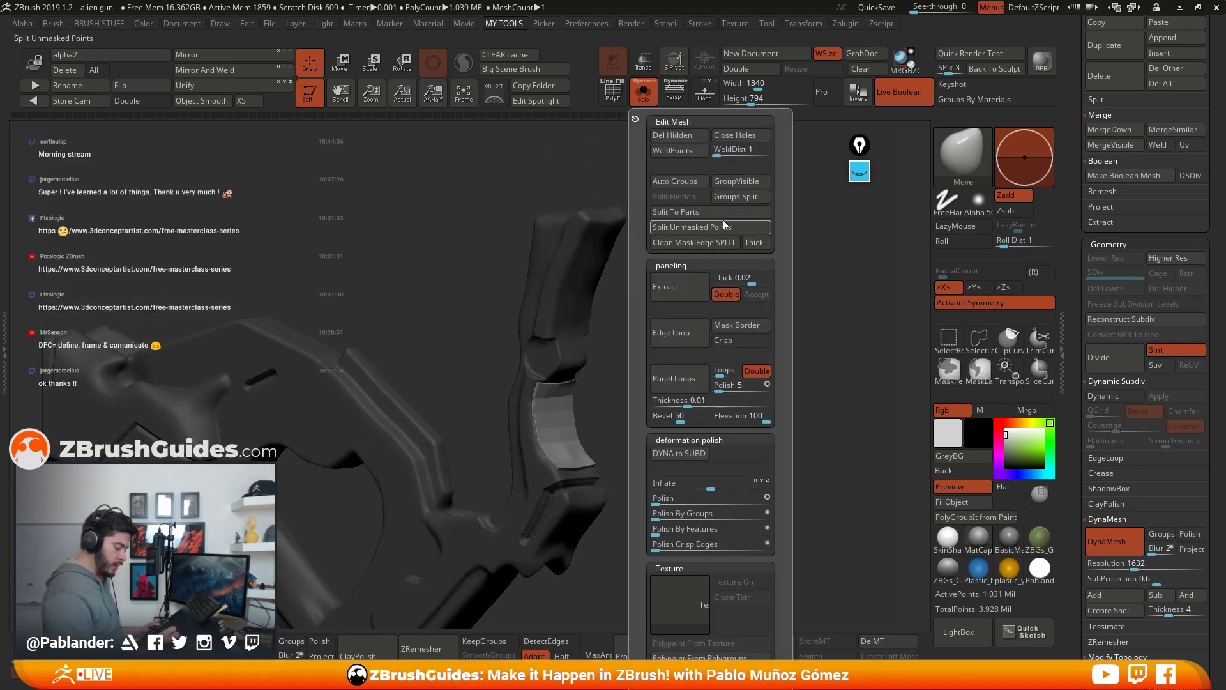
click(741, 224)
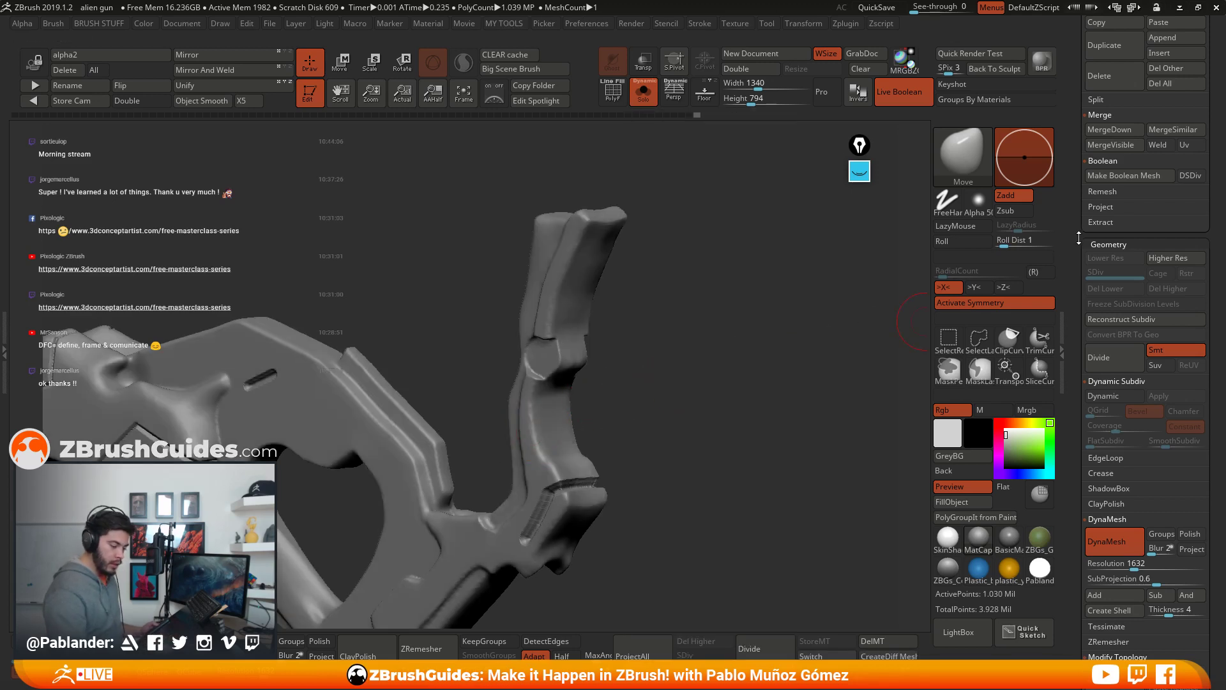
scroll(1111, 345, up, 5)
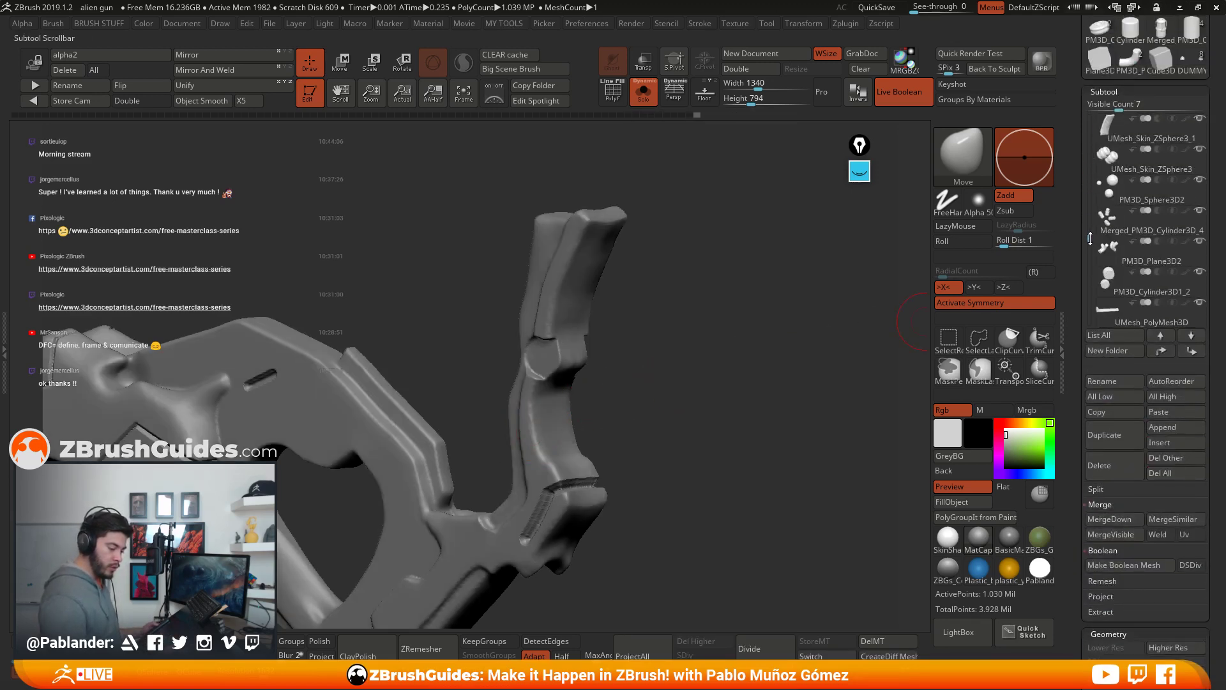
click(1167, 225)
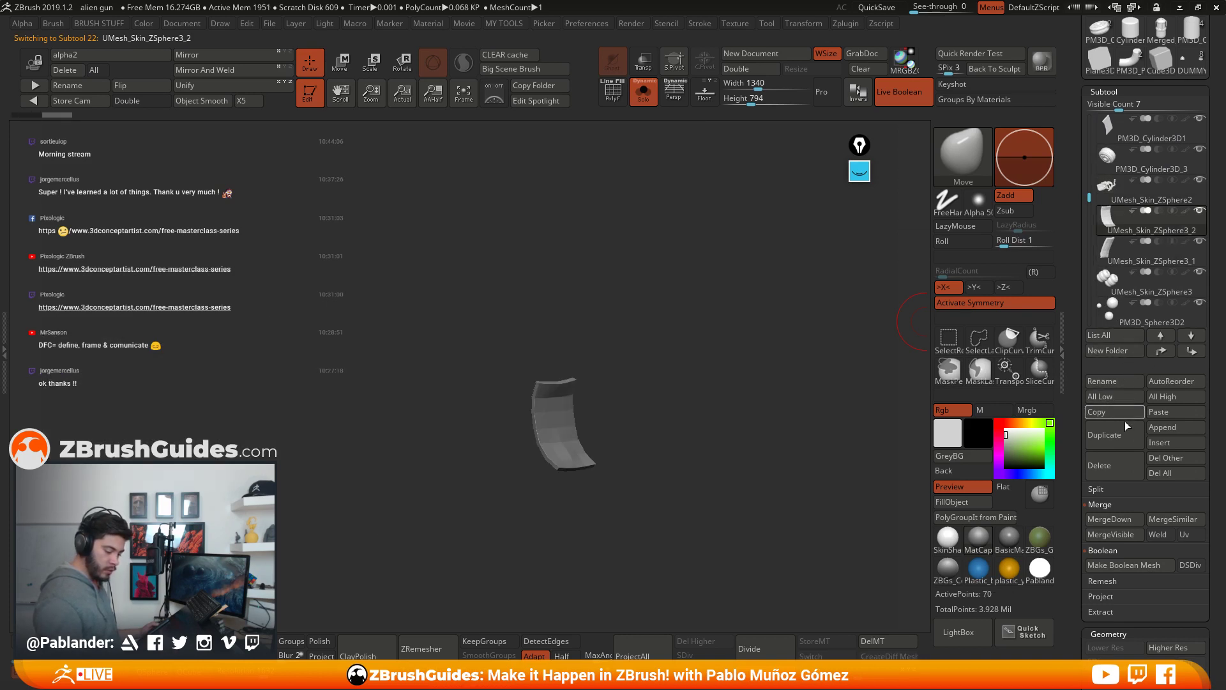
click(1130, 516)
click(997, 550)
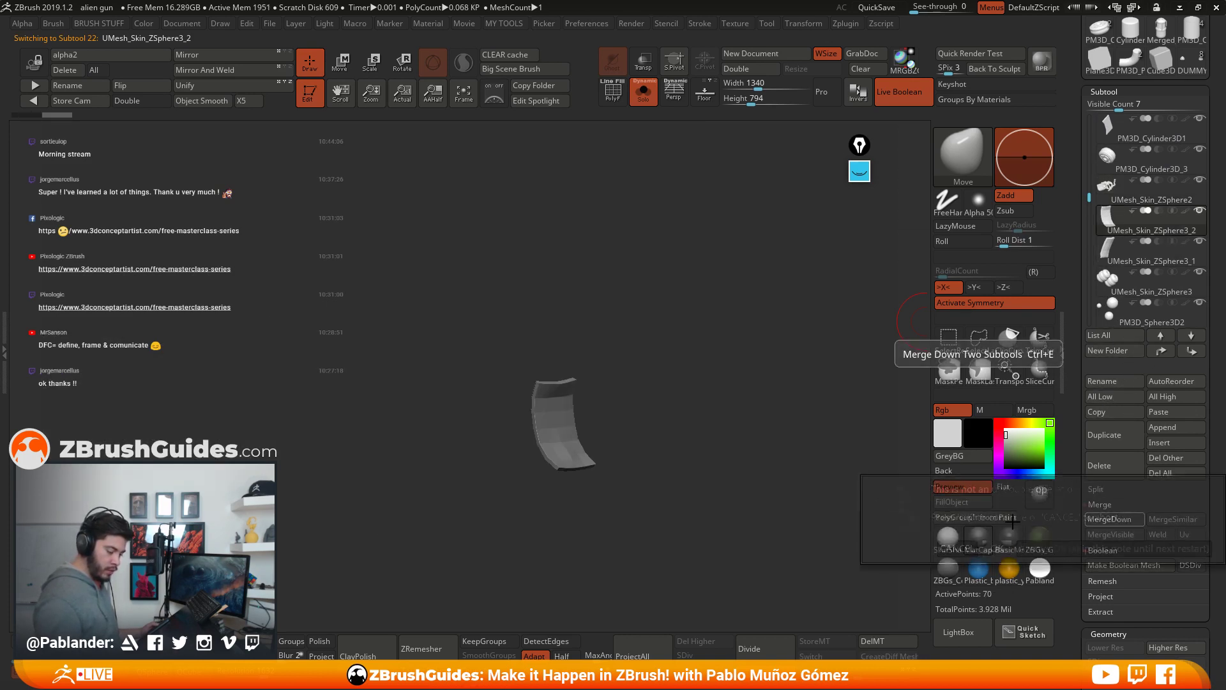
mouse_move(631, 361)
mouse_down()
mouse_move(706, 340)
mouse_move(690, 365)
mouse_move(701, 382)
mouse_move(708, 355)
mouse_up()
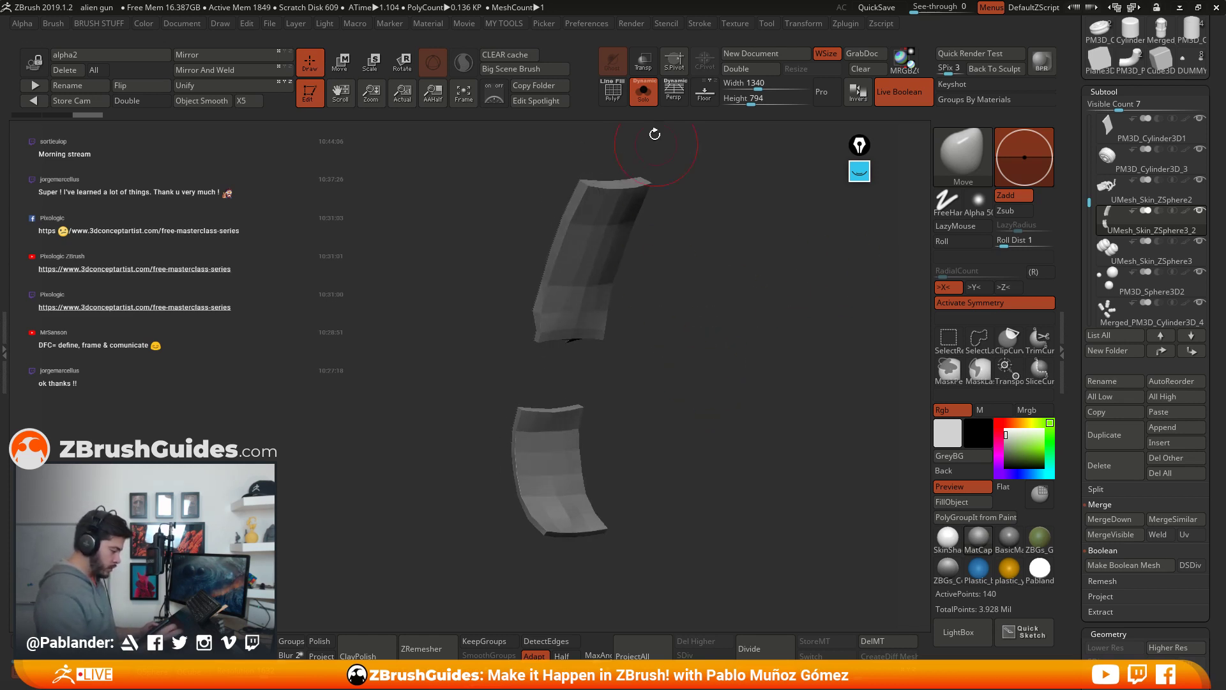
Step: Inspect the merged panels' wireframe, enable dynamic subdivision on them, and hide the wireframe again
click(613, 89)
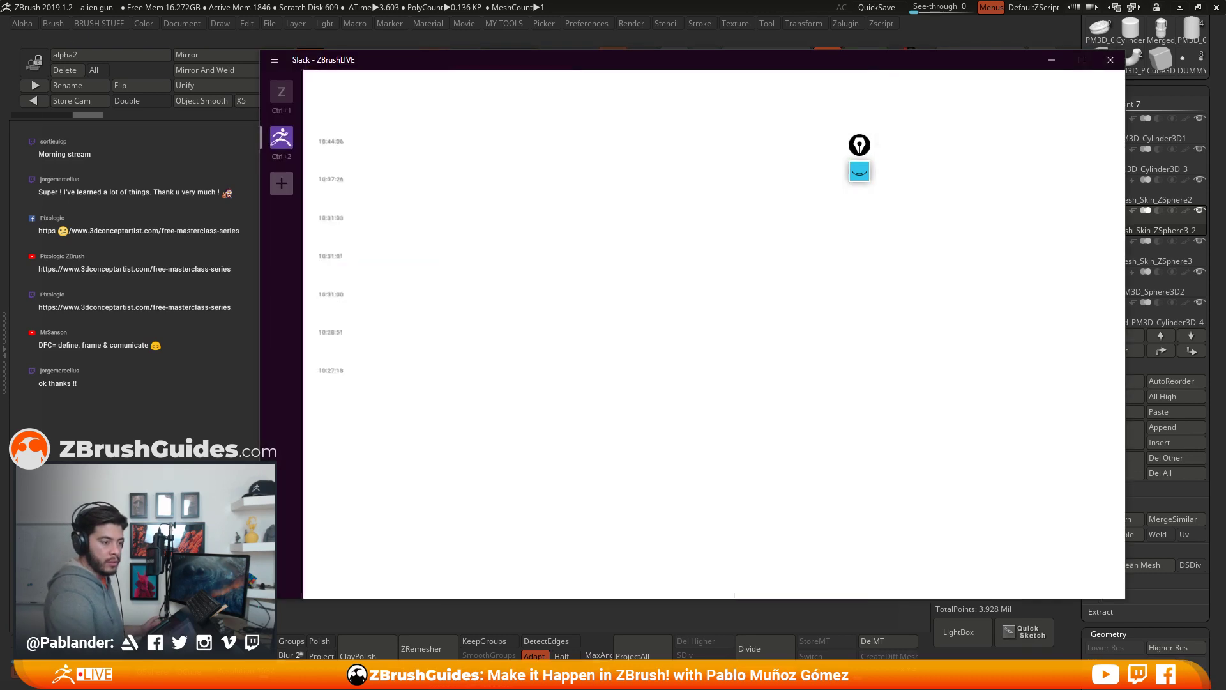
drag(651, 62, 1225, 48)
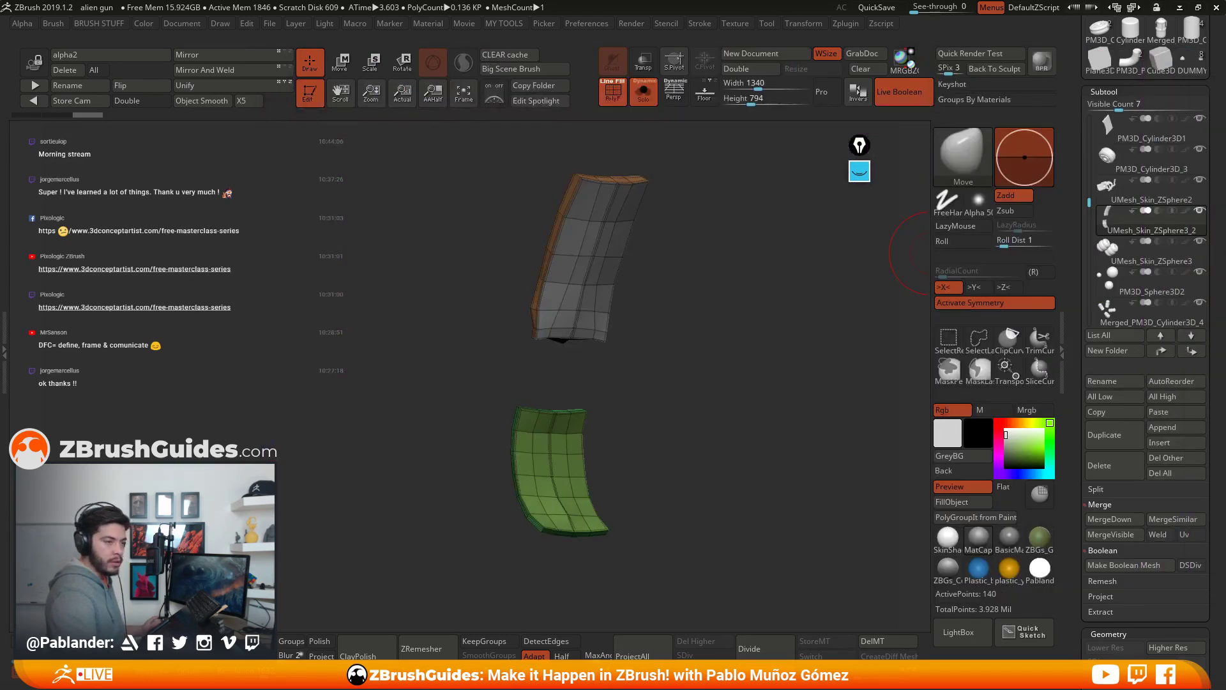
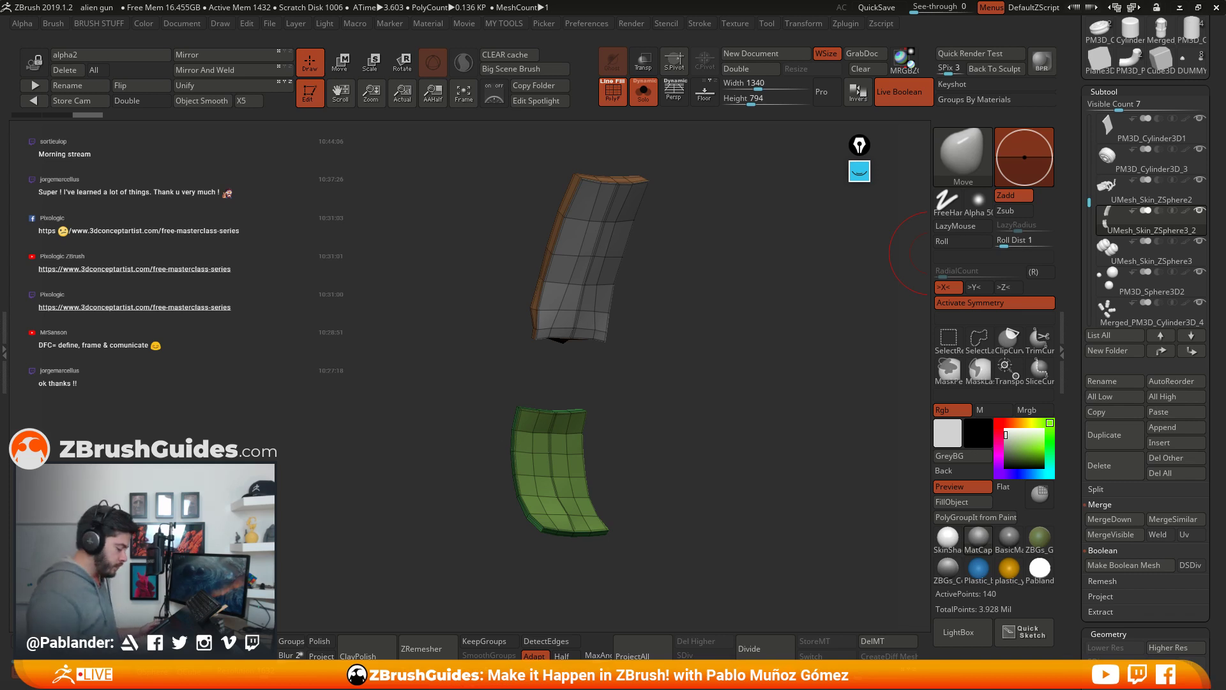
drag(688, 374, 680, 335)
key(d)
click(612, 93)
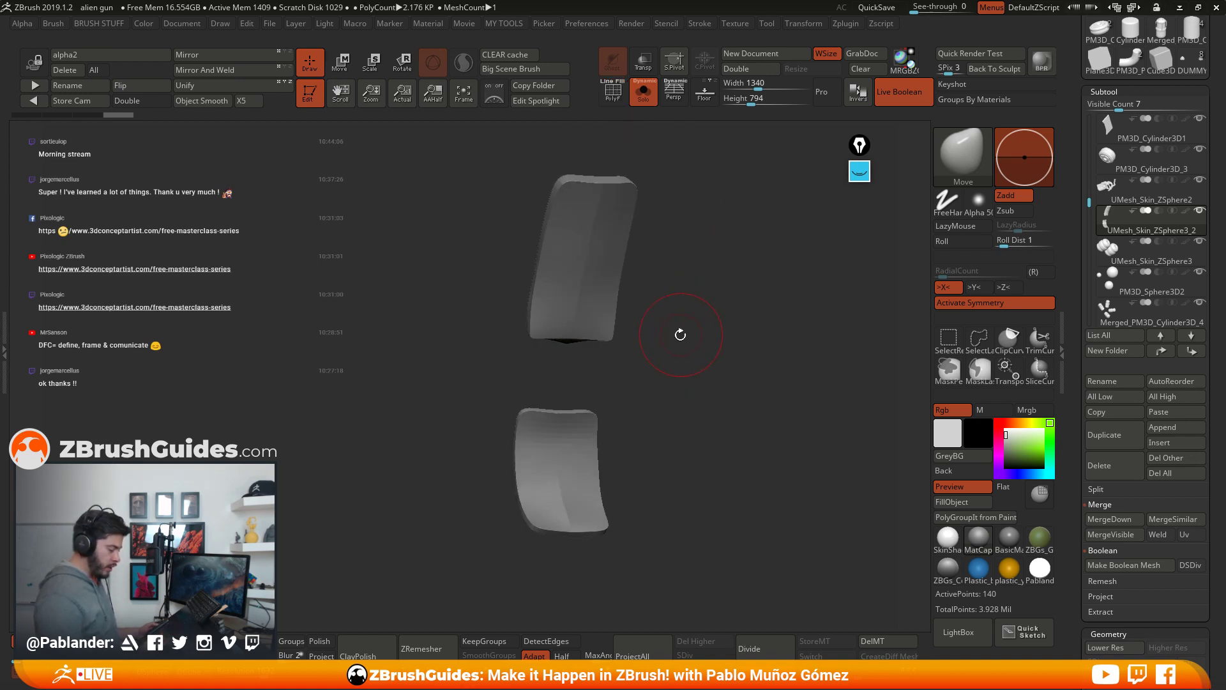
key(shift)
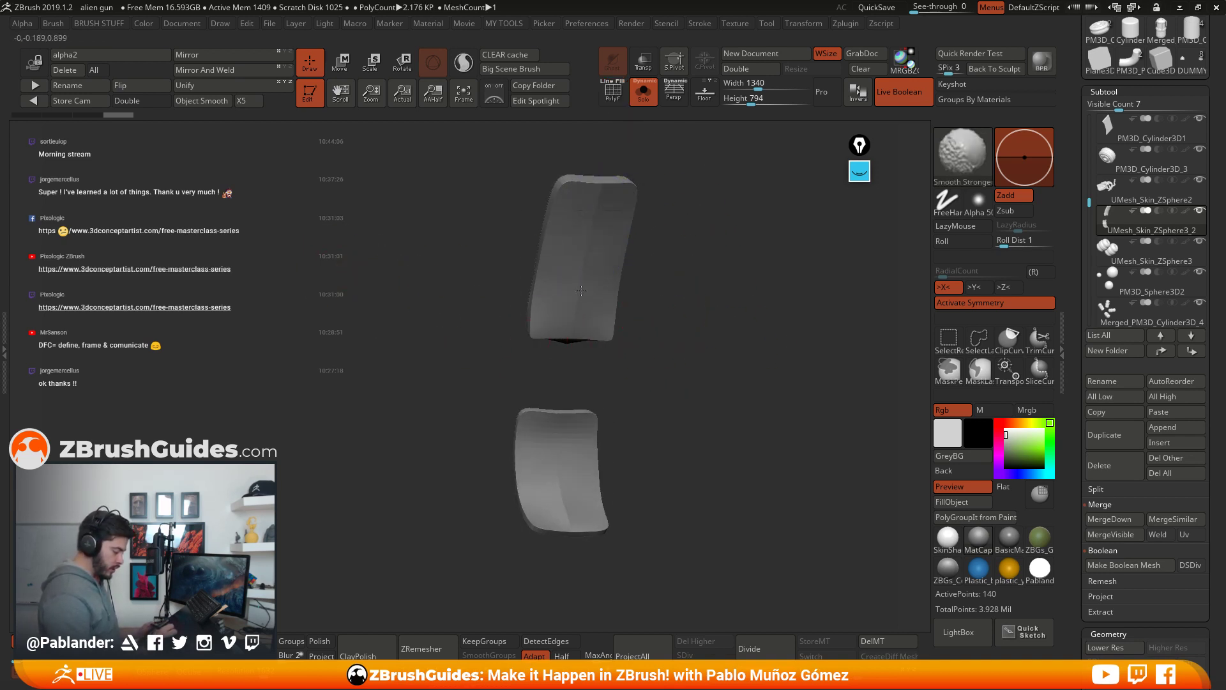
Step: Turn off dynamic subdivision on the two arm panels and show their wireframe
key(shift+d)
key(shift+d)
key(shift+f)
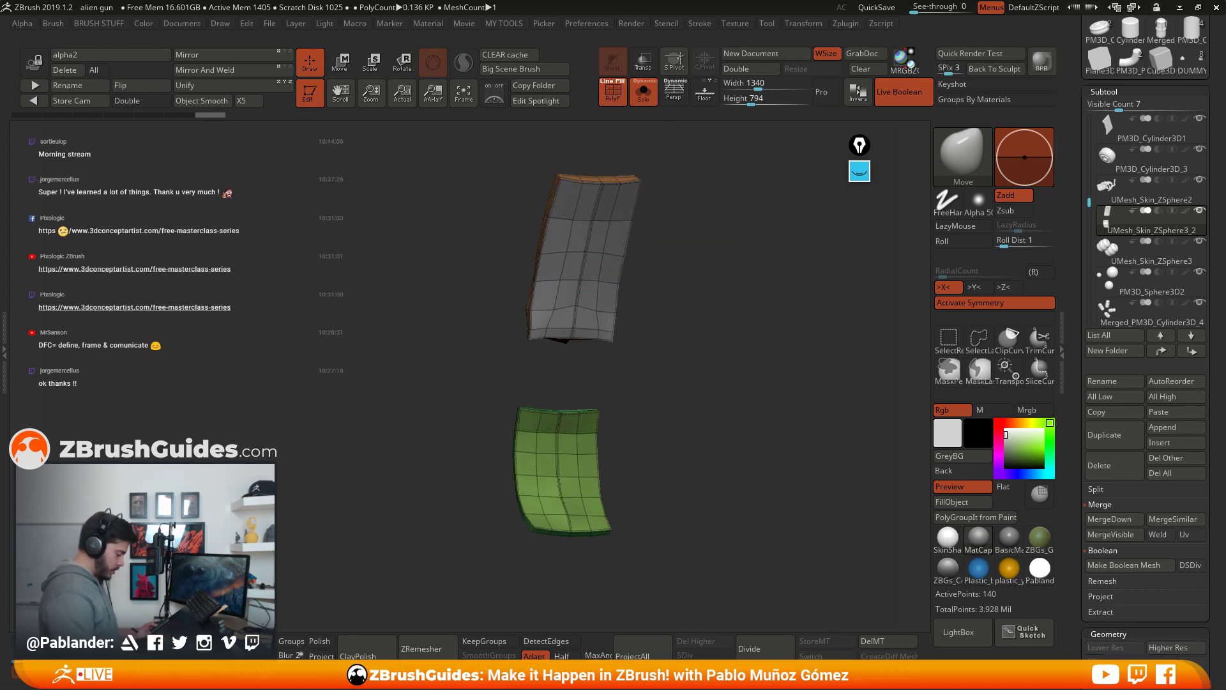
drag(680, 319, 649, 333)
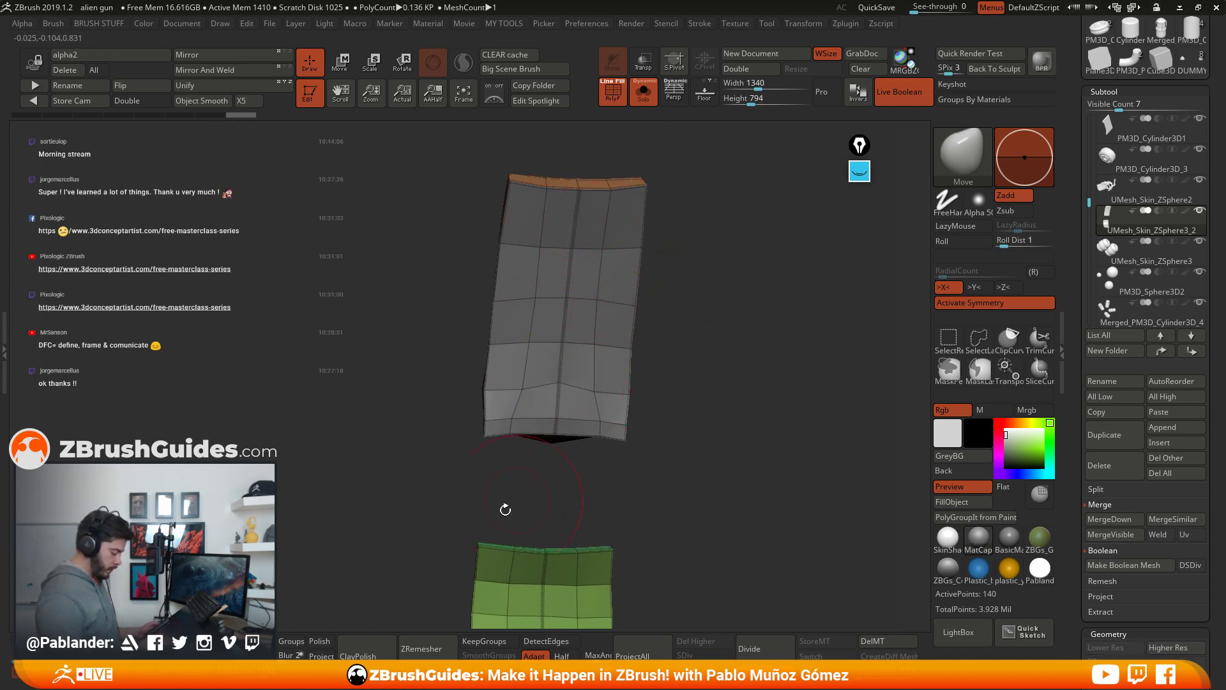
Step: Using ZModeler's Crease edge action on complete edge loops, uncrease the vertical centre loop of both panels
key(b)
key(z)
key(m)
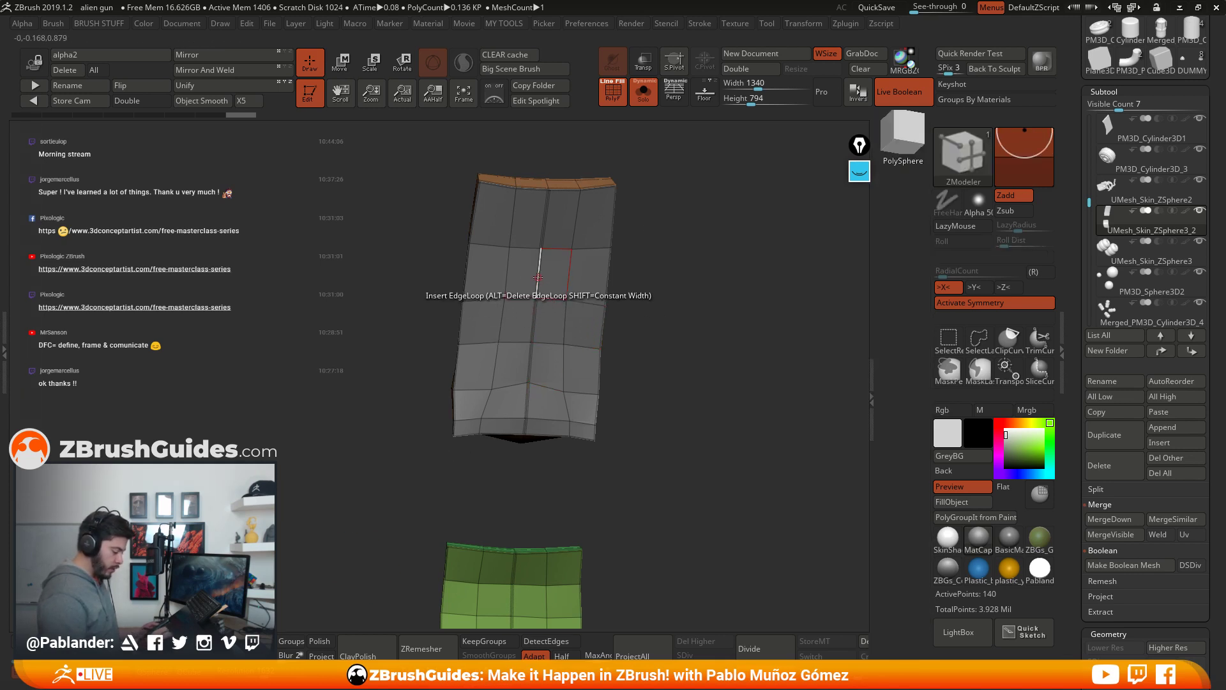
key(space)
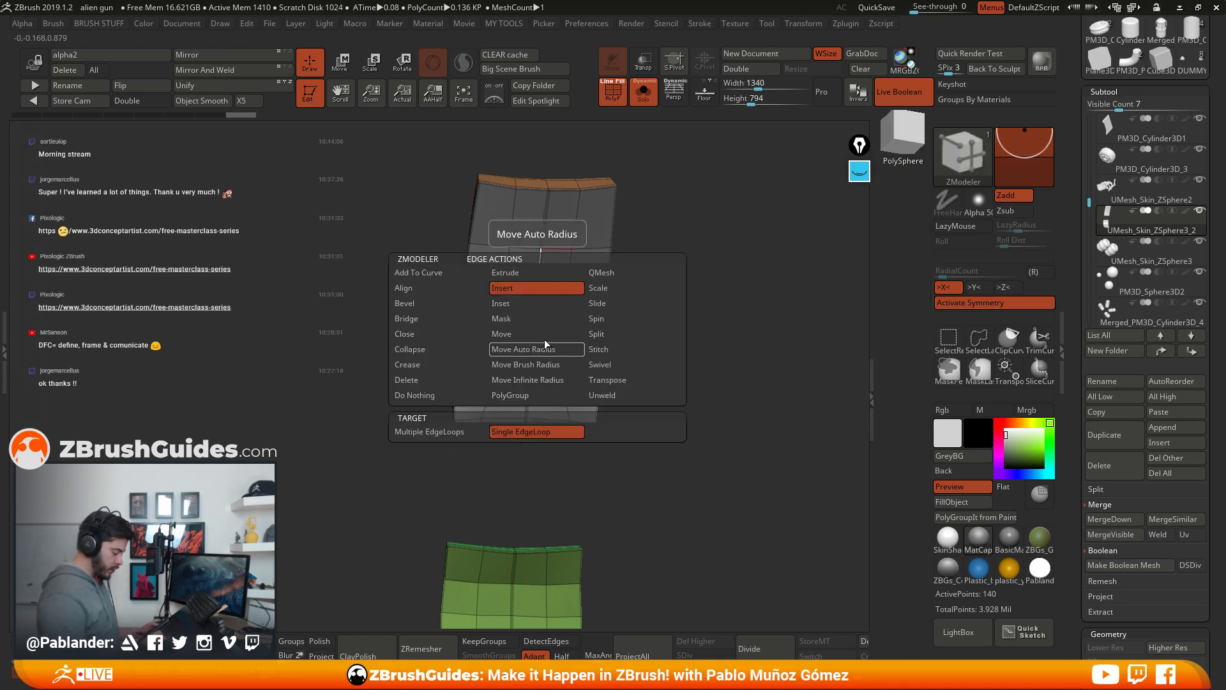
click(429, 366)
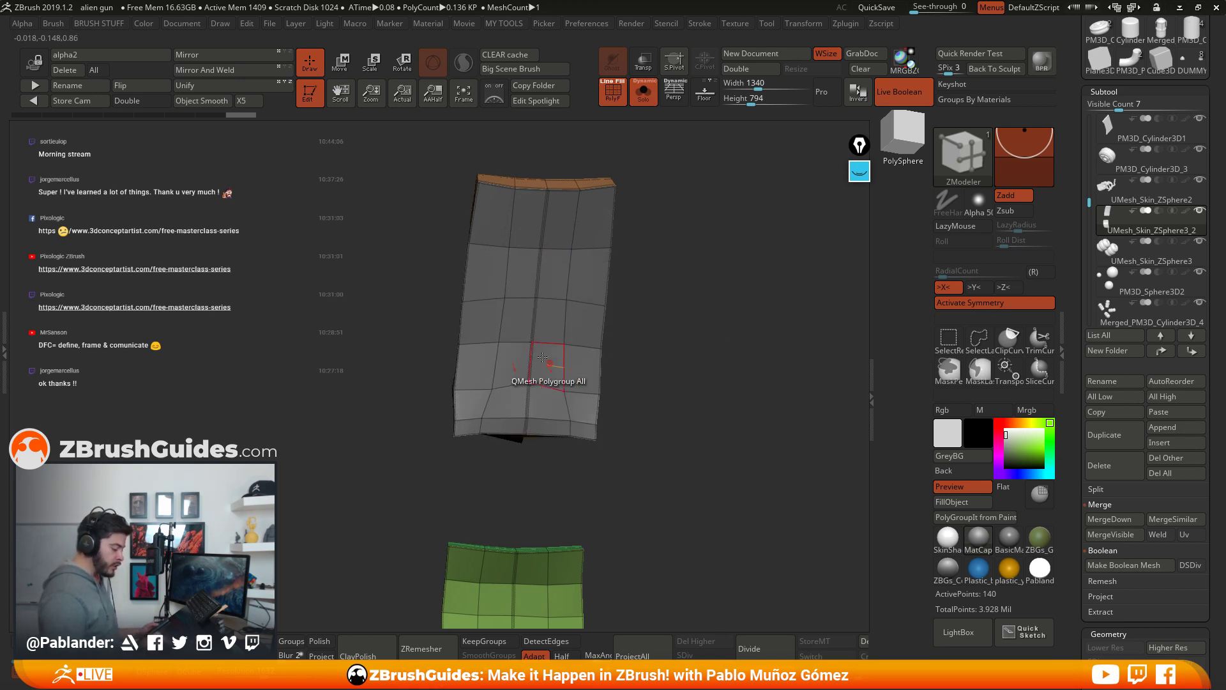
click(543, 439)
mouse_move(645, 396)
mouse_down()
mouse_move(665, 377)
mouse_move(632, 376)
mouse_up()
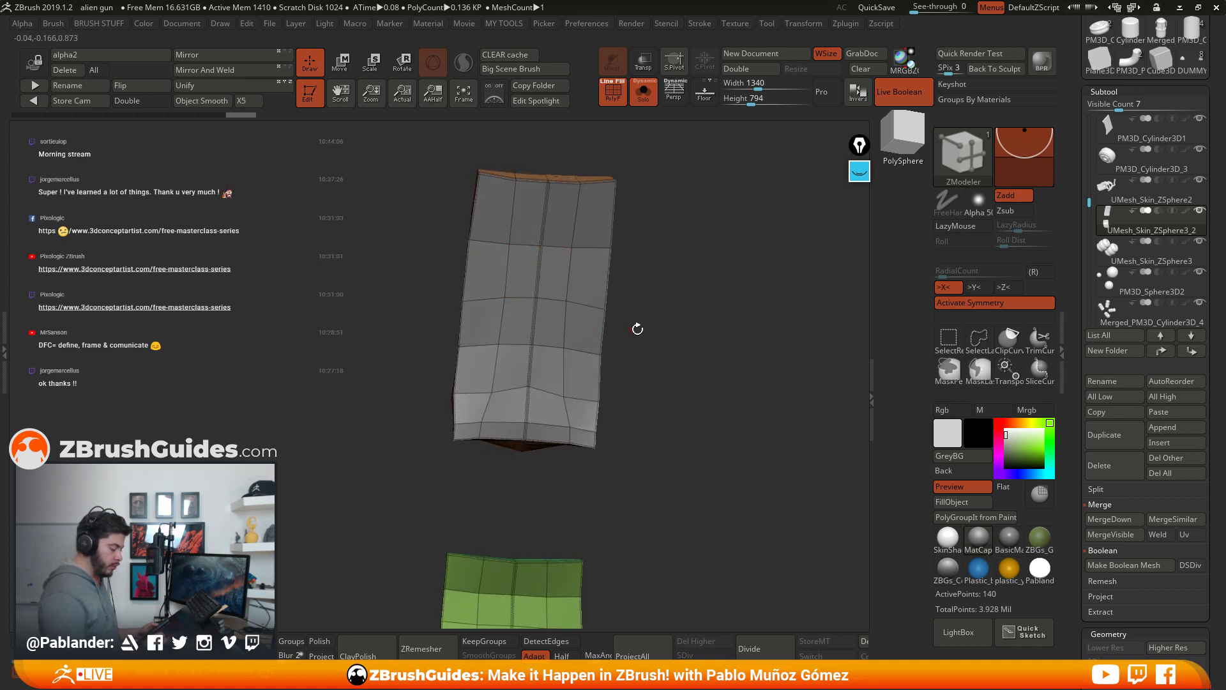
click(539, 267)
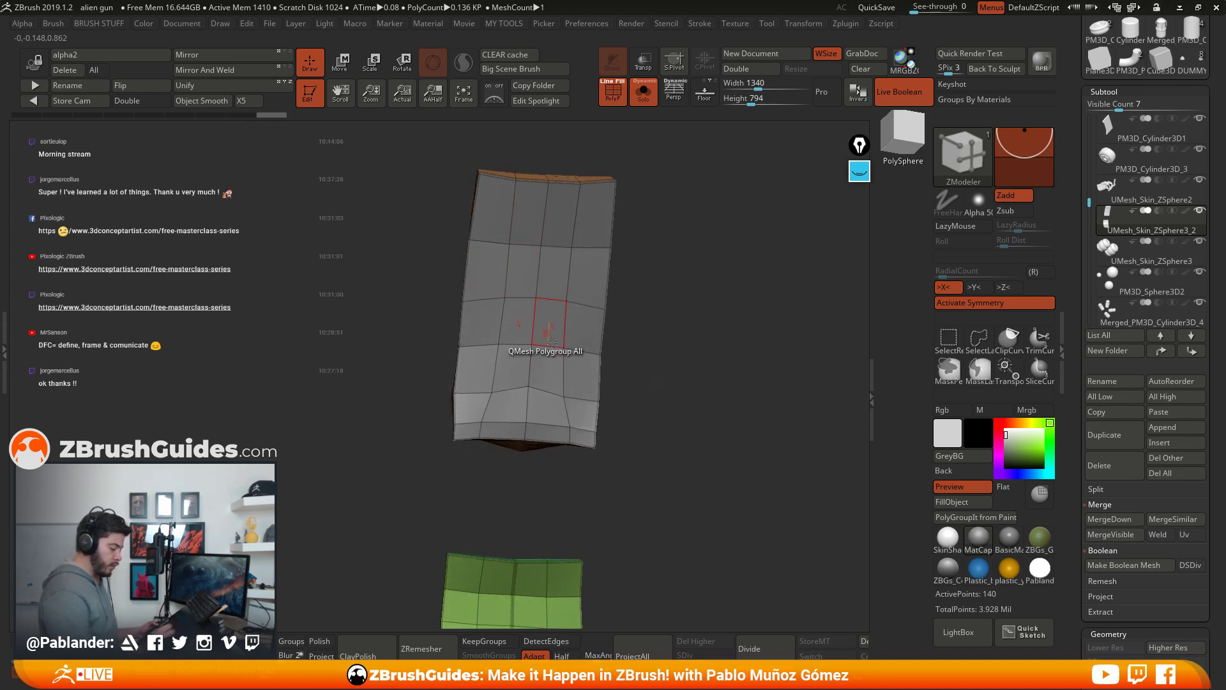
drag(683, 345, 681, 230)
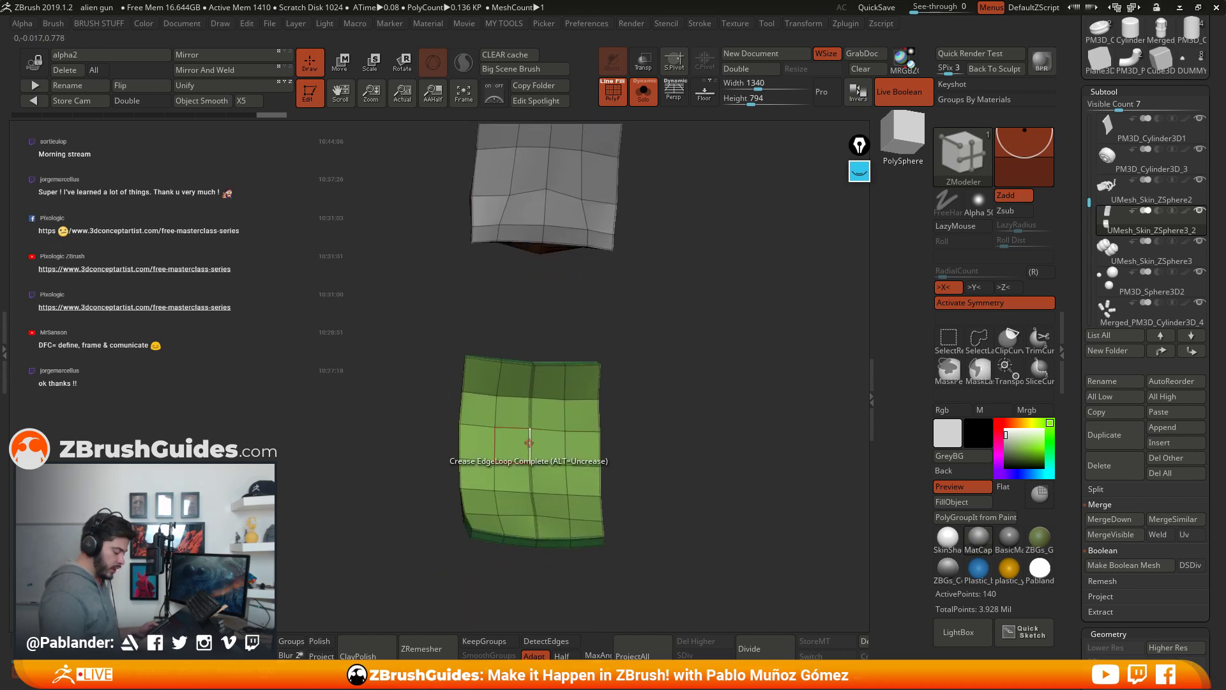
drag(675, 371, 665, 321)
Step: Check the smoothed panels in place on the whole gun, and isolate them again with their wireframe shown
key(ctrl+d)
key(ctrl+d)
key(shift+s)
key(shift+f)
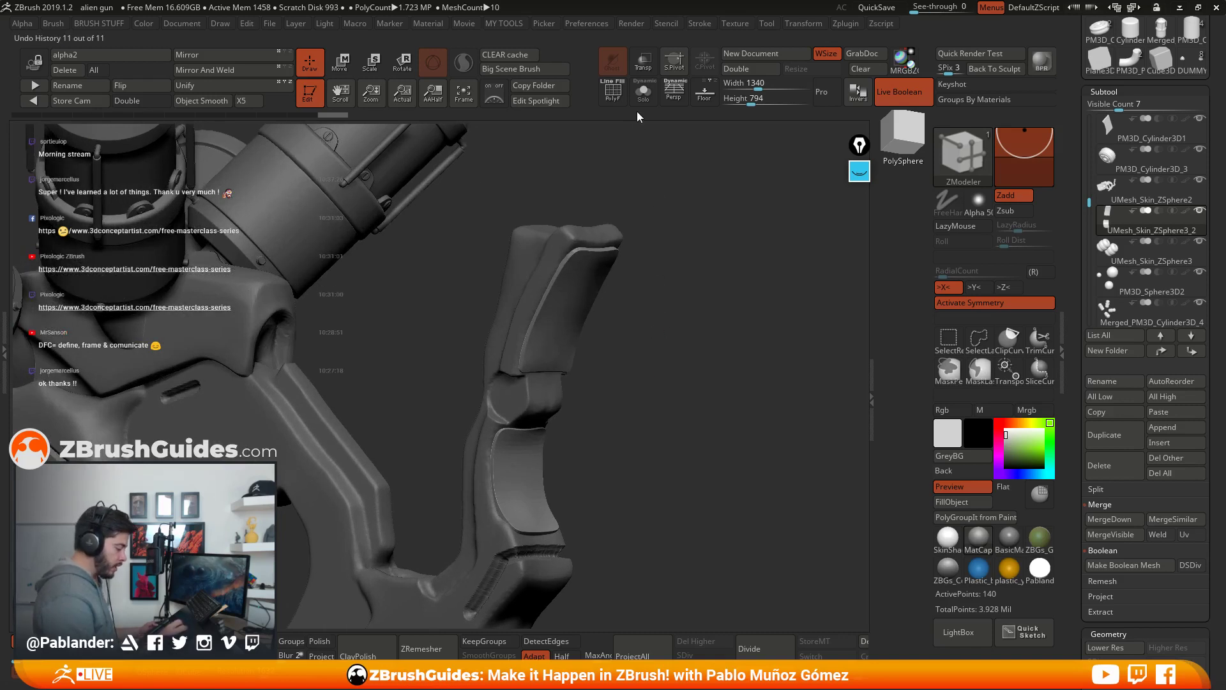
click(643, 92)
click(617, 102)
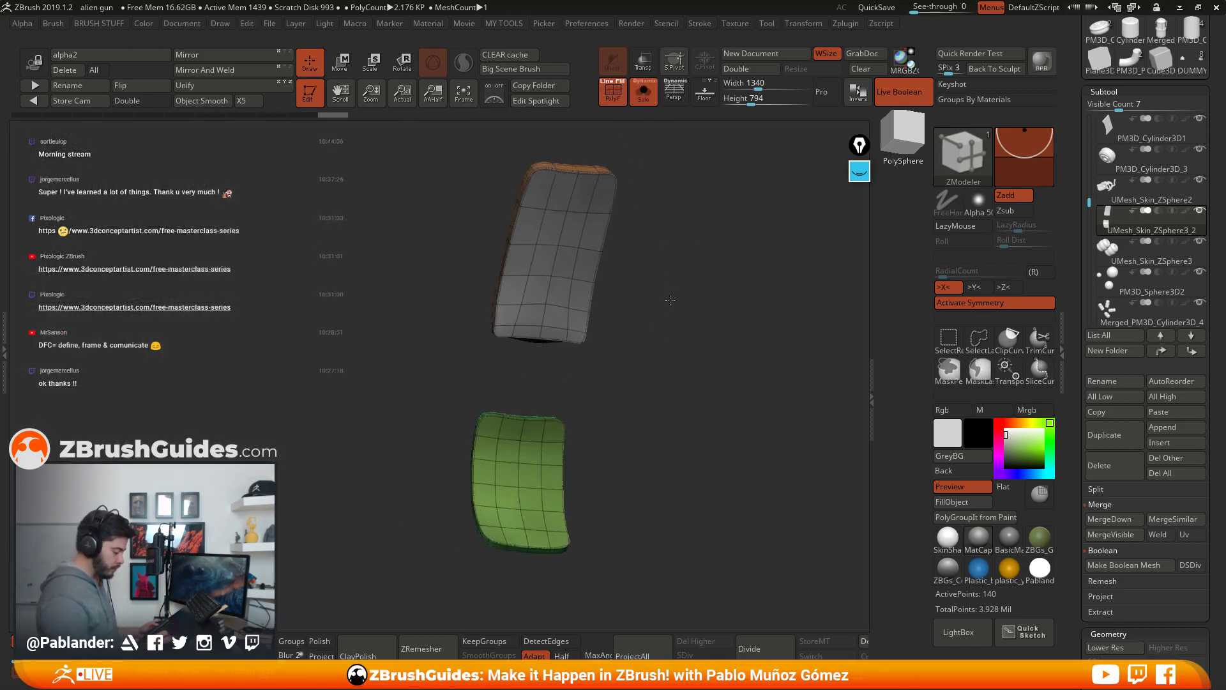
drag(664, 322, 663, 350)
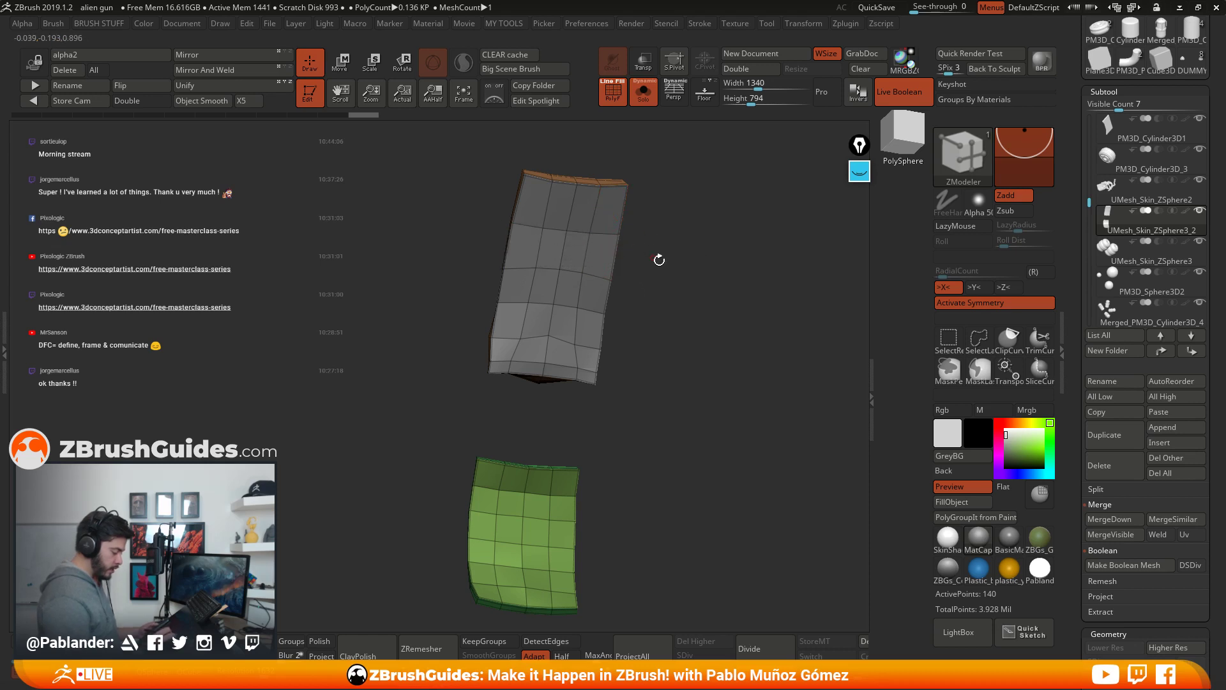
Step: Isolate the front-face polygroups of both panels, mask them, and bring the rest of the mesh back into view
mouse_move(657, 260)
mouse_down()
mouse_move(721, 292)
mouse_move(677, 397)
mouse_move(691, 405)
mouse_up()
key(ctrl+shift)
ctrl+shift+click(573, 240)
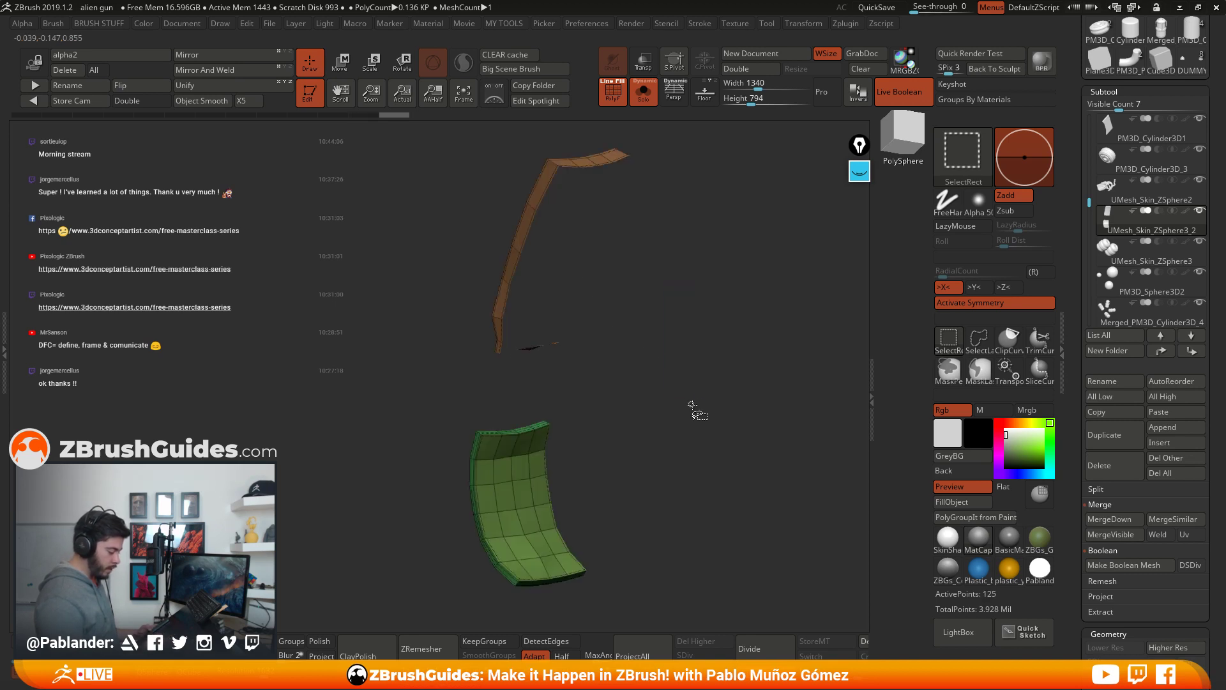
ctrl+shift+click(524, 502)
ctrl+shift+drag(682, 281, 681, 408)
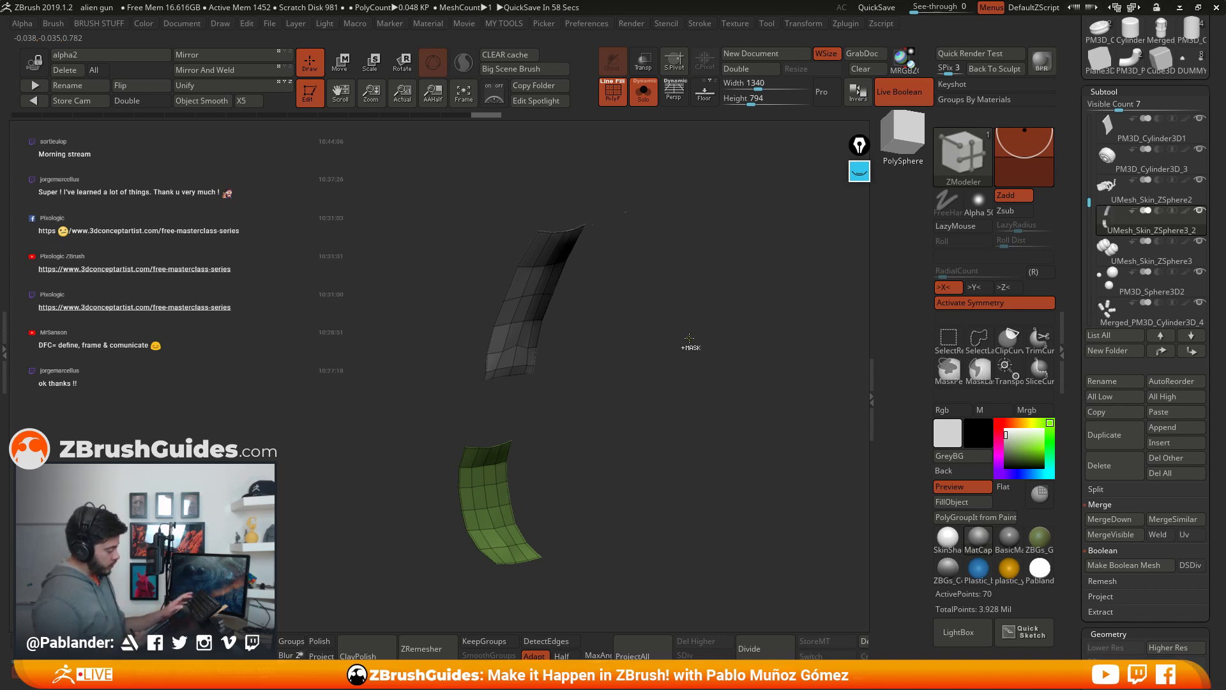
ctrl+click(690, 337)
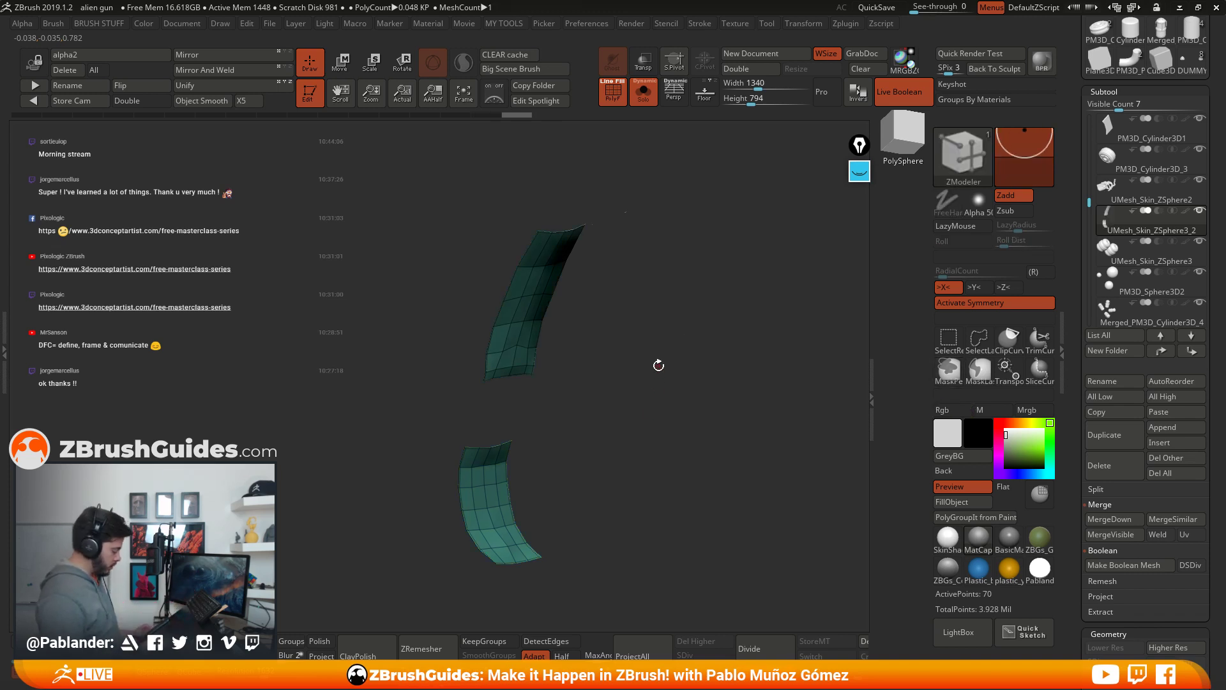
key(ctrl+shift+z)
key(ctrl+shift+z)
mouse_move(628, 401)
mouse_down()
mouse_move(619, 377)
mouse_move(595, 373)
mouse_move(645, 339)
mouse_move(573, 337)
mouse_move(661, 374)
mouse_up()
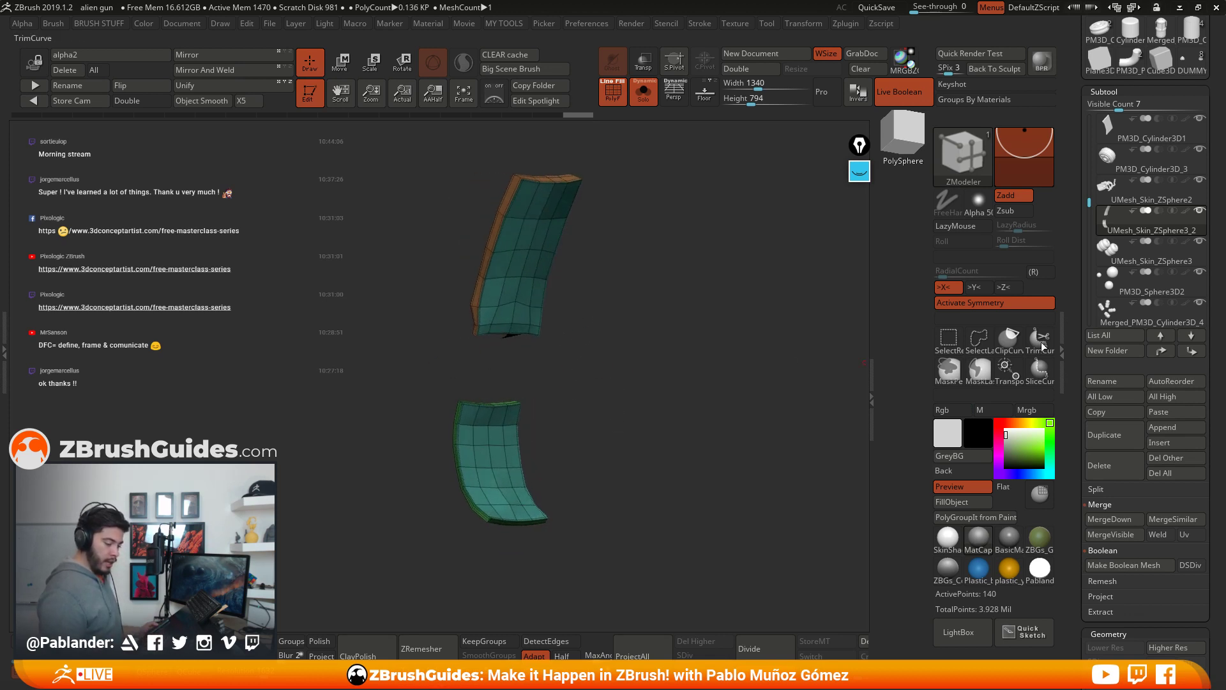
Step: Switch the active tool to Cylinder3D_2 and convert it to a PolyMesh3D
scroll(1075, 225, up, 5)
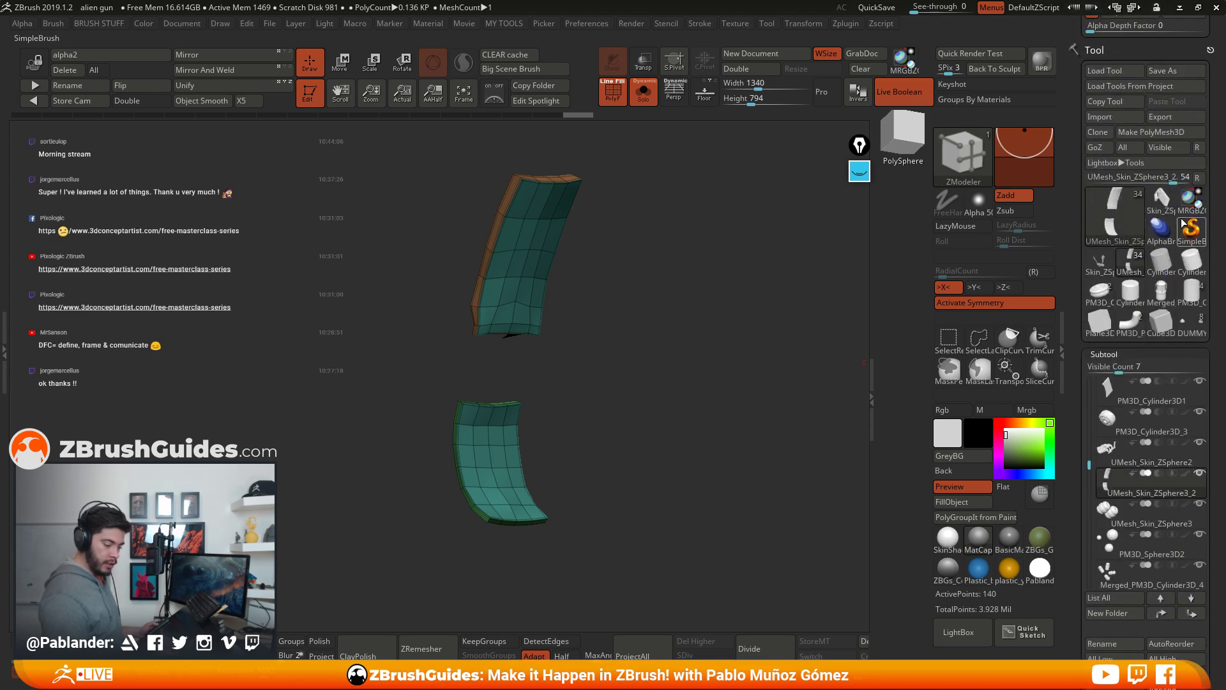
mouse_move(1130, 217)
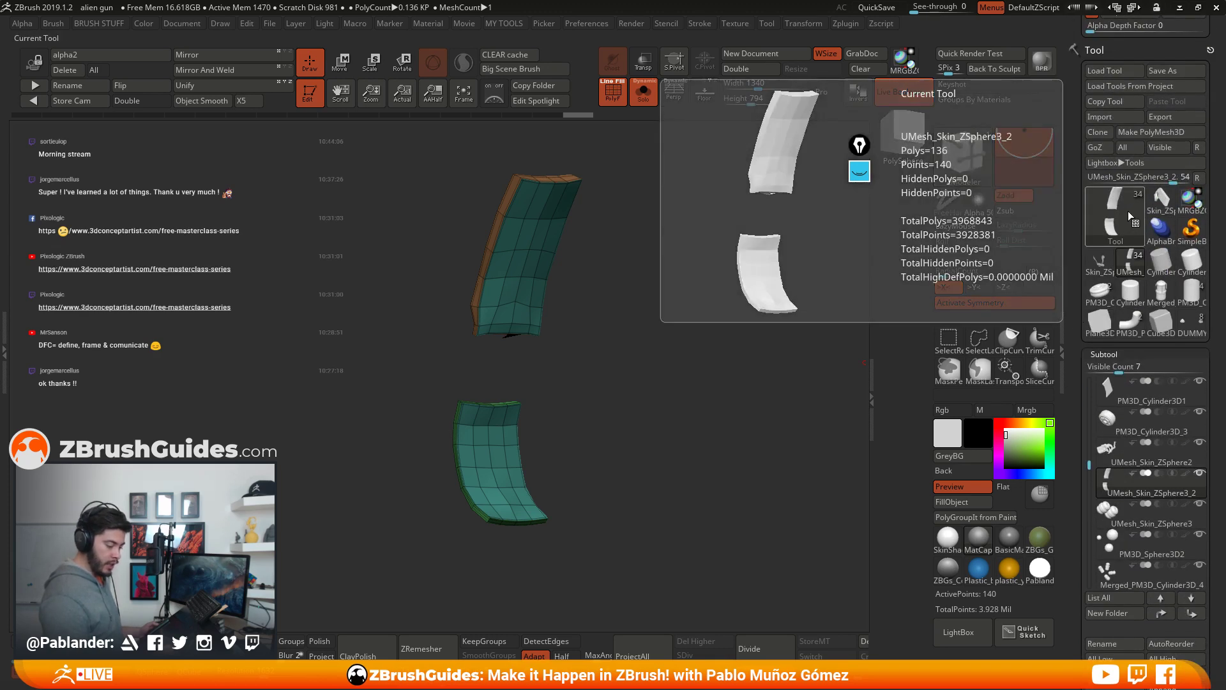
click(1127, 212)
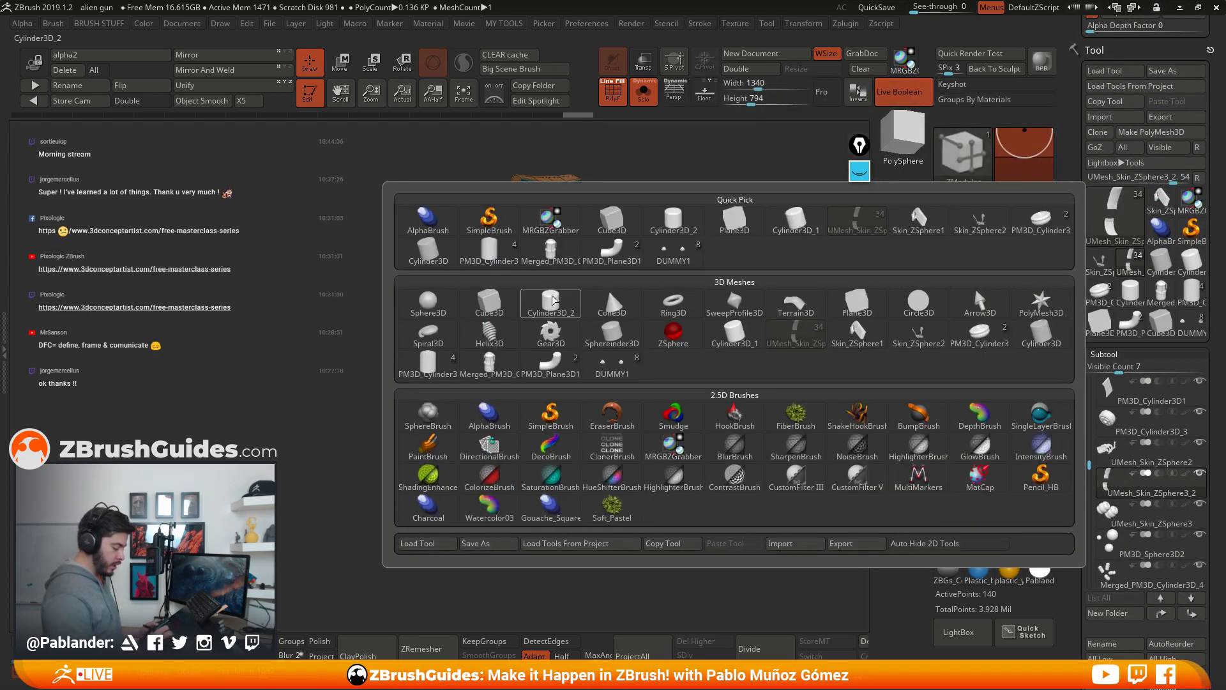
mouse_move(519, 303)
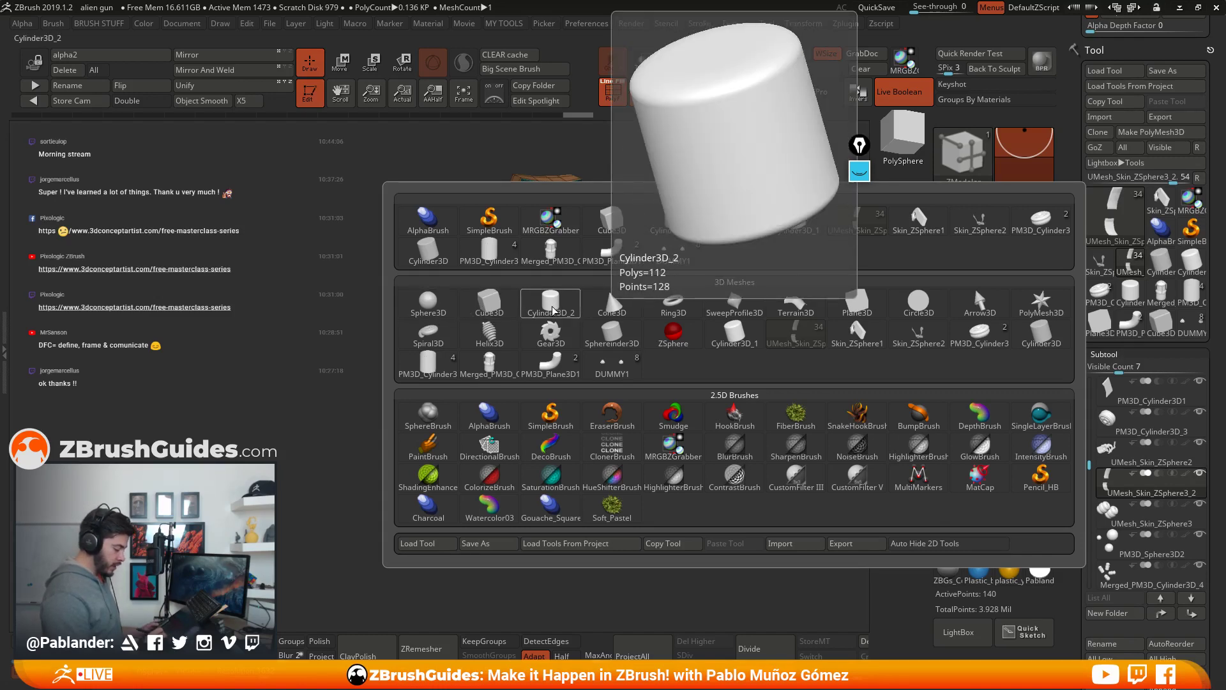
click(543, 311)
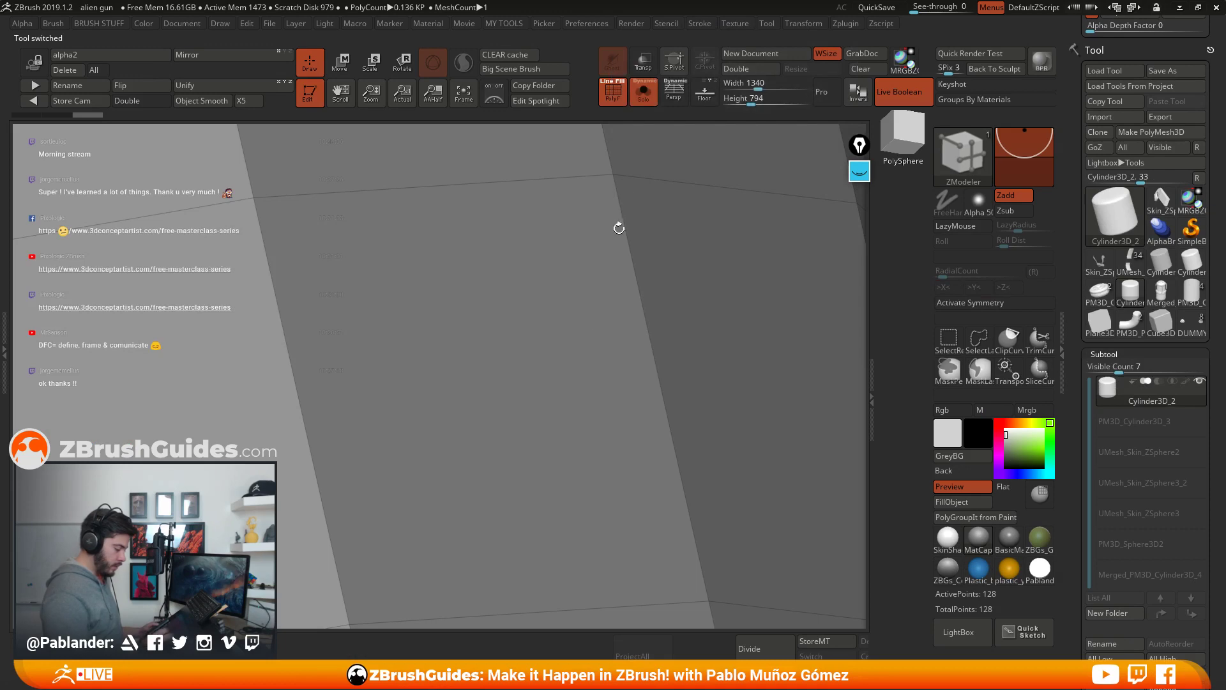
click(476, 106)
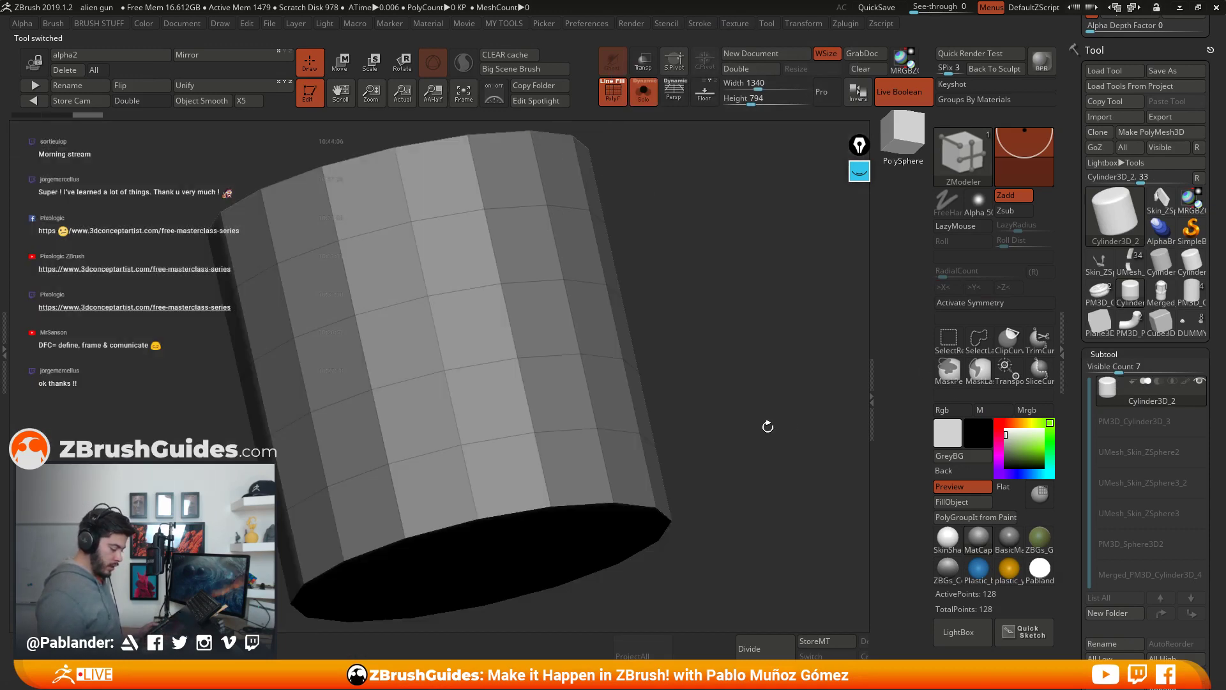
click(1164, 133)
drag(703, 268, 633, 336)
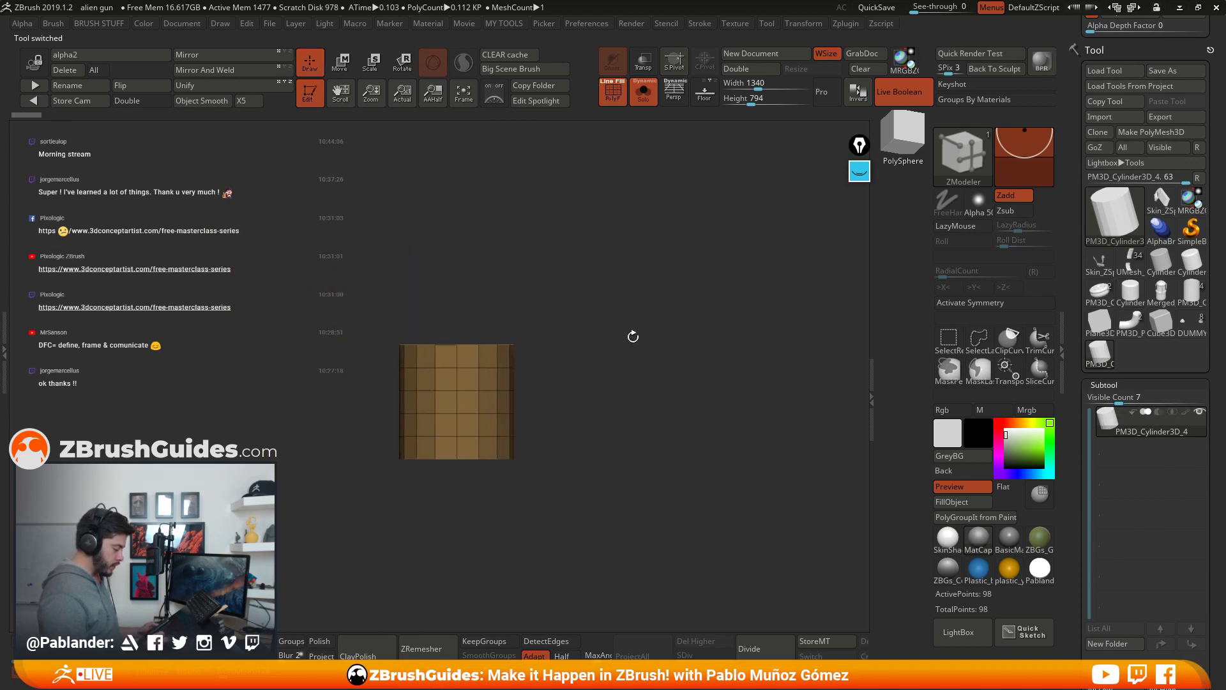
Step: Stretch the cylinder along its vertical axis into a long, thin rod
mouse_move(374, 140)
mouse_down()
mouse_move(537, 257)
mouse_move(573, 311)
mouse_up()
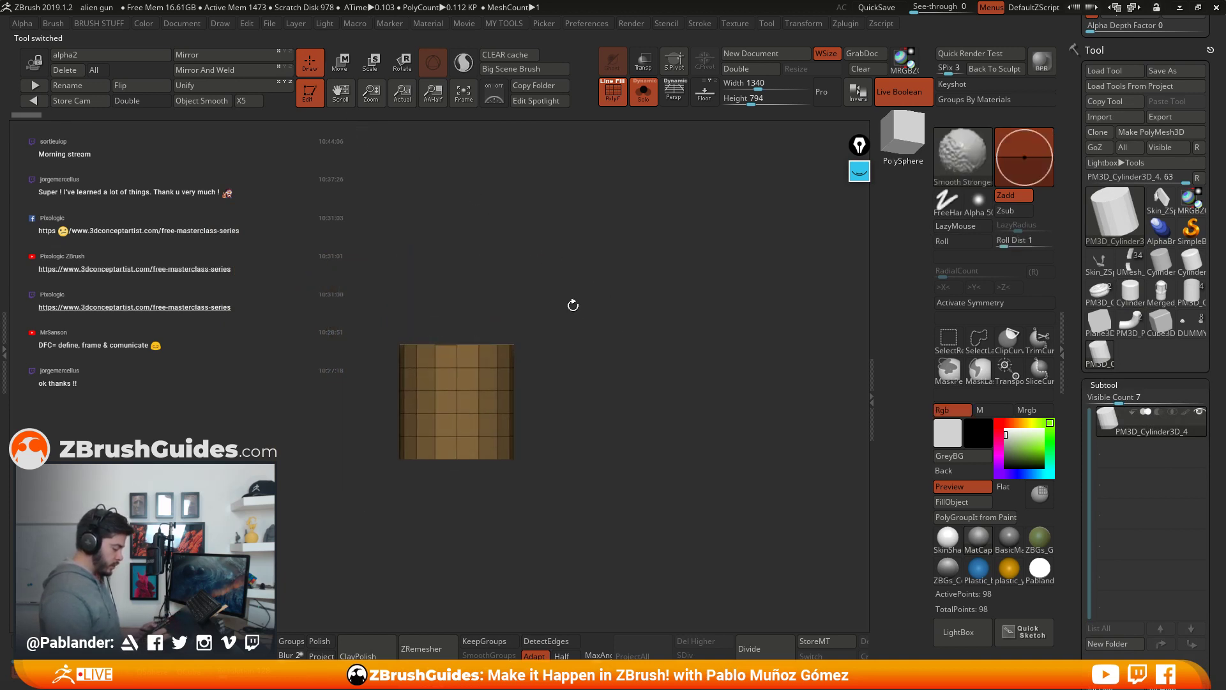
key(w)
mouse_move(456, 345)
mouse_down()
mouse_move(480, 121)
mouse_move(563, 301)
mouse_move(569, 252)
mouse_move(555, 275)
mouse_up()
key(q)
Step: Round off both ends of the rod by bevelling their complete edge loops repeatedly with ZModeler
key(space)
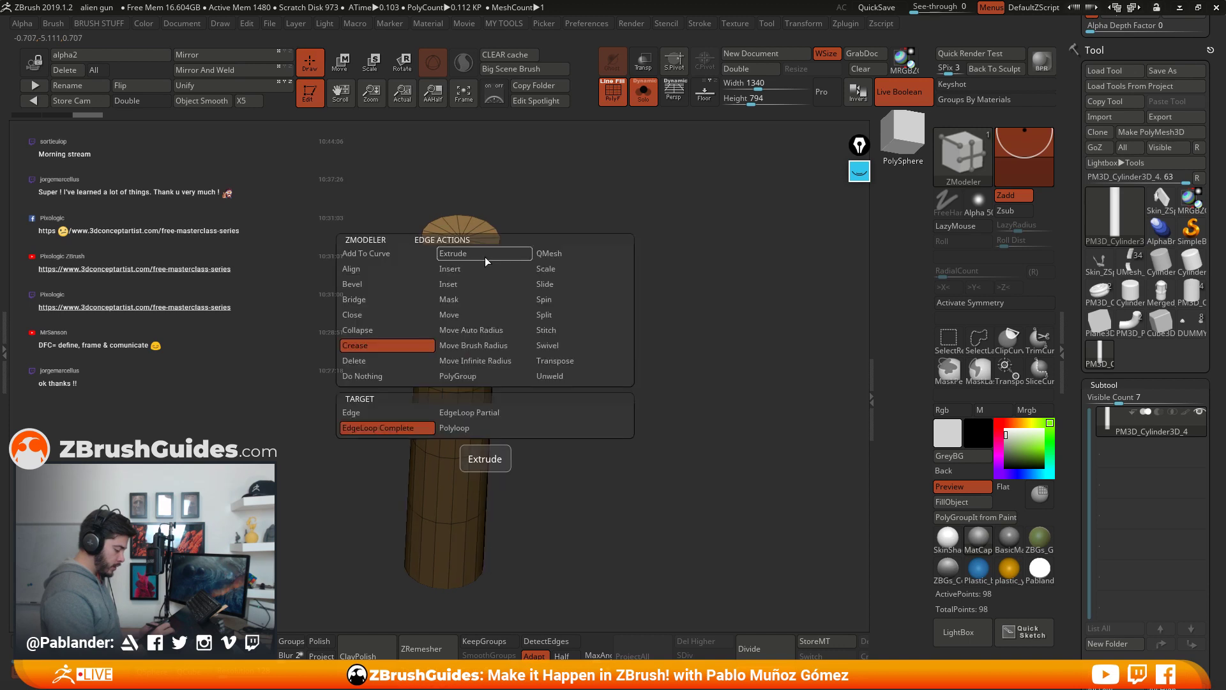
click(402, 284)
drag(489, 253, 583, 320)
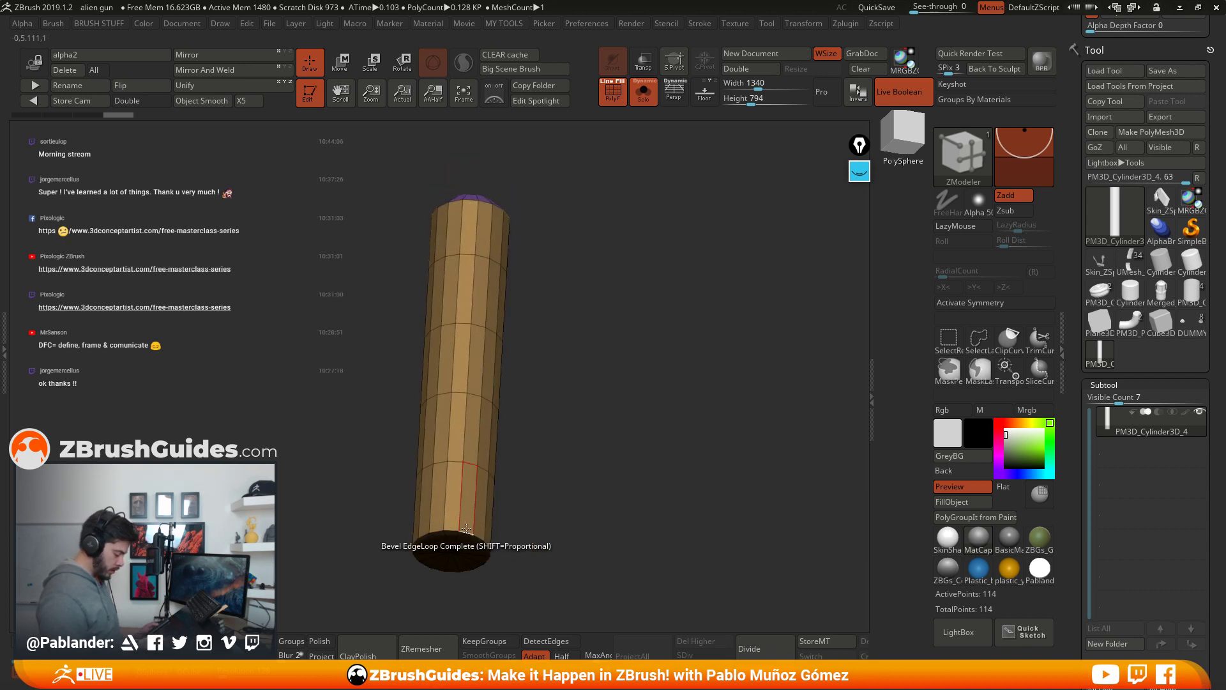
drag(473, 540, 473, 516)
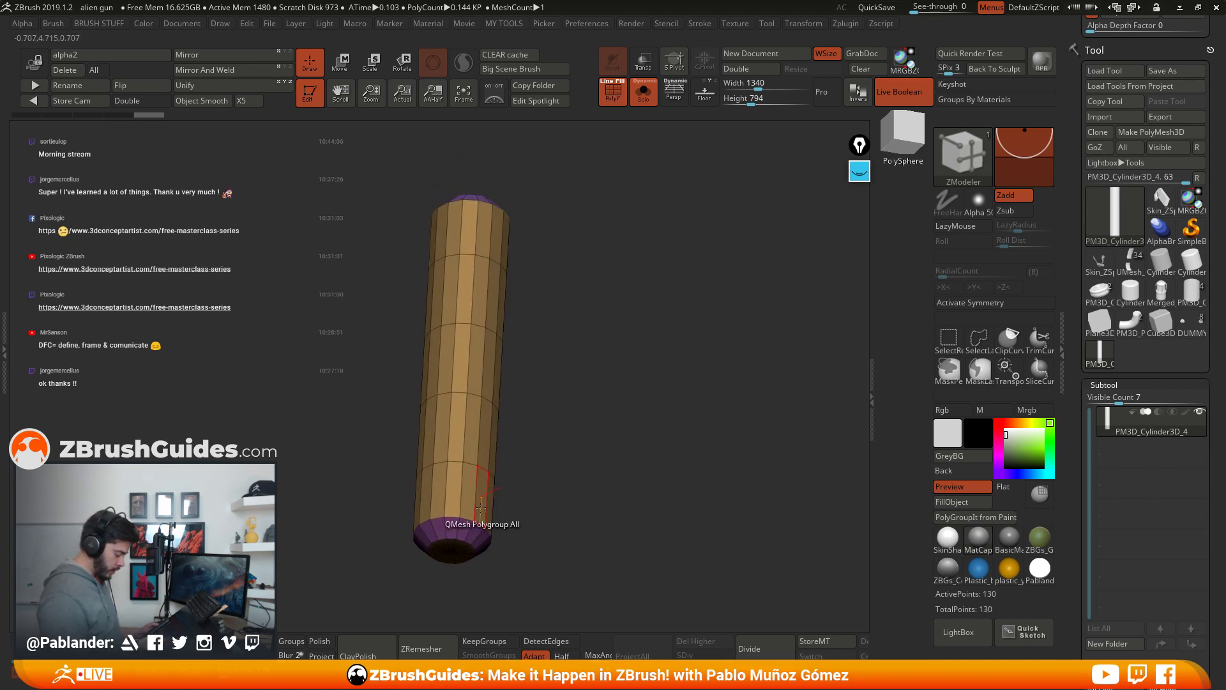
click(470, 517)
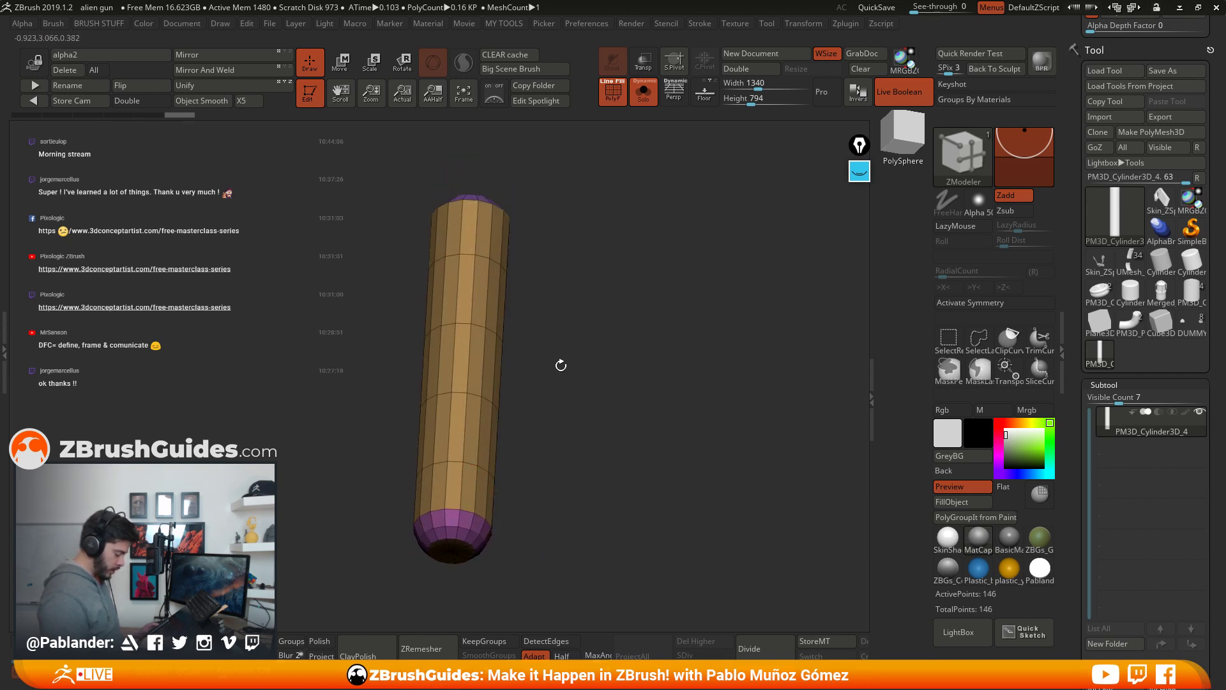
drag(558, 365, 430, 205)
click(495, 155)
Step: Assign the whole rod to a single polygroup and orient it horizontally in a straight side view
key(ctrl+w)
key(w)
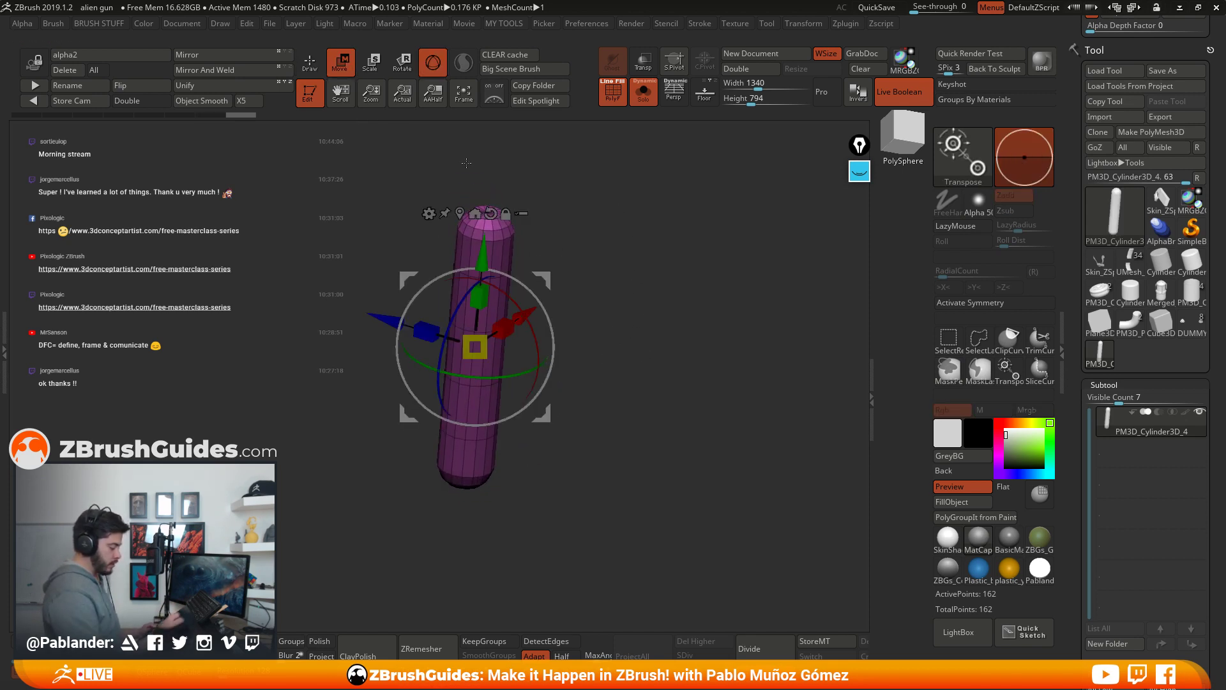
mouse_move(613, 300)
mouse_down()
mouse_move(637, 308)
mouse_move(603, 283)
mouse_move(583, 355)
mouse_move(617, 252)
mouse_move(624, 391)
mouse_up()
key(q)
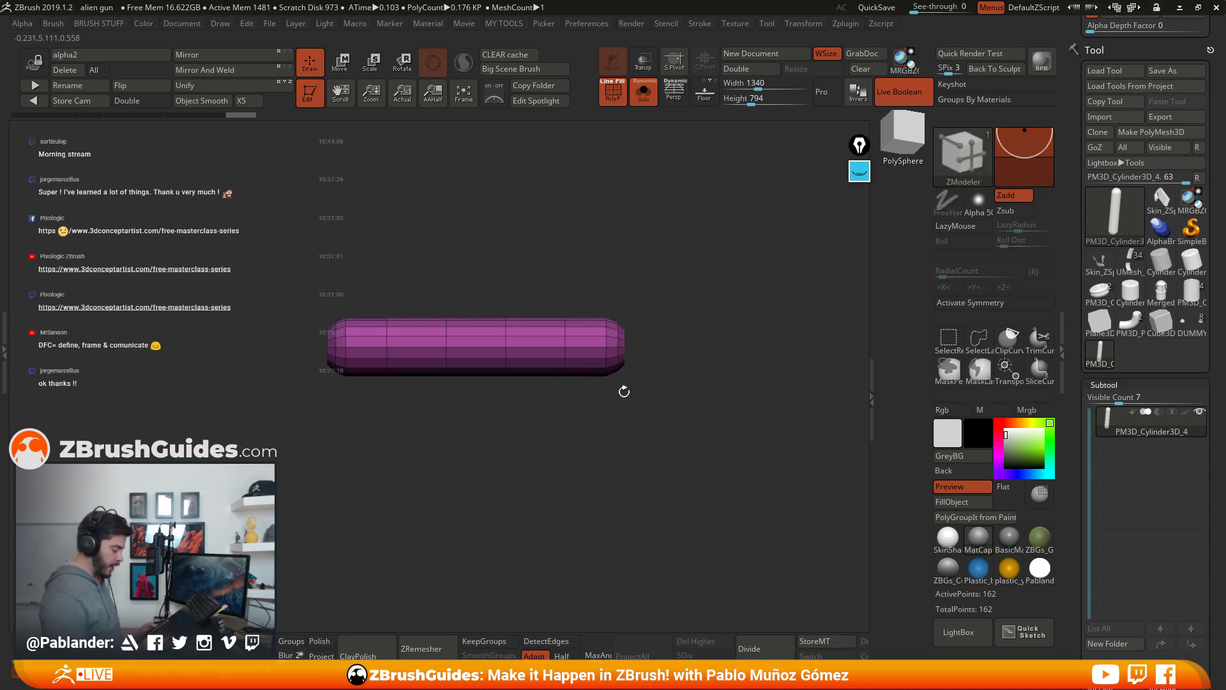
alt+drag(549, 444, 605, 451)
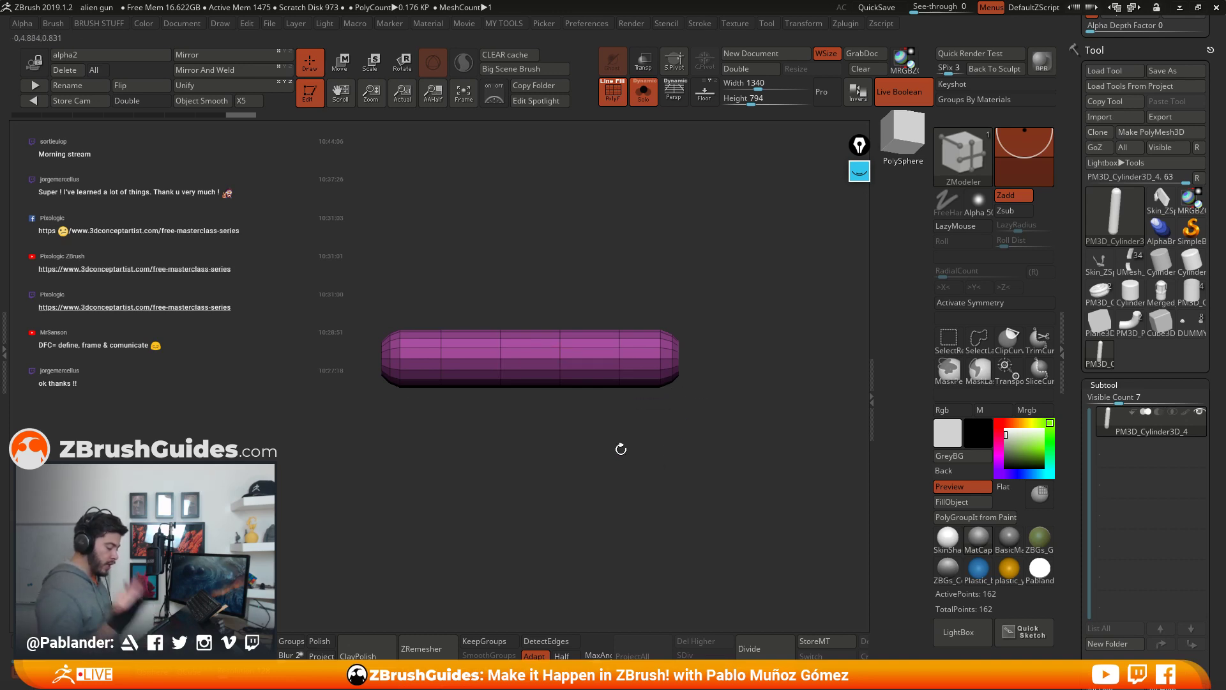
Step: Create a new InsertMesh brush from the rod instead of appending it to the current brush
click(960, 162)
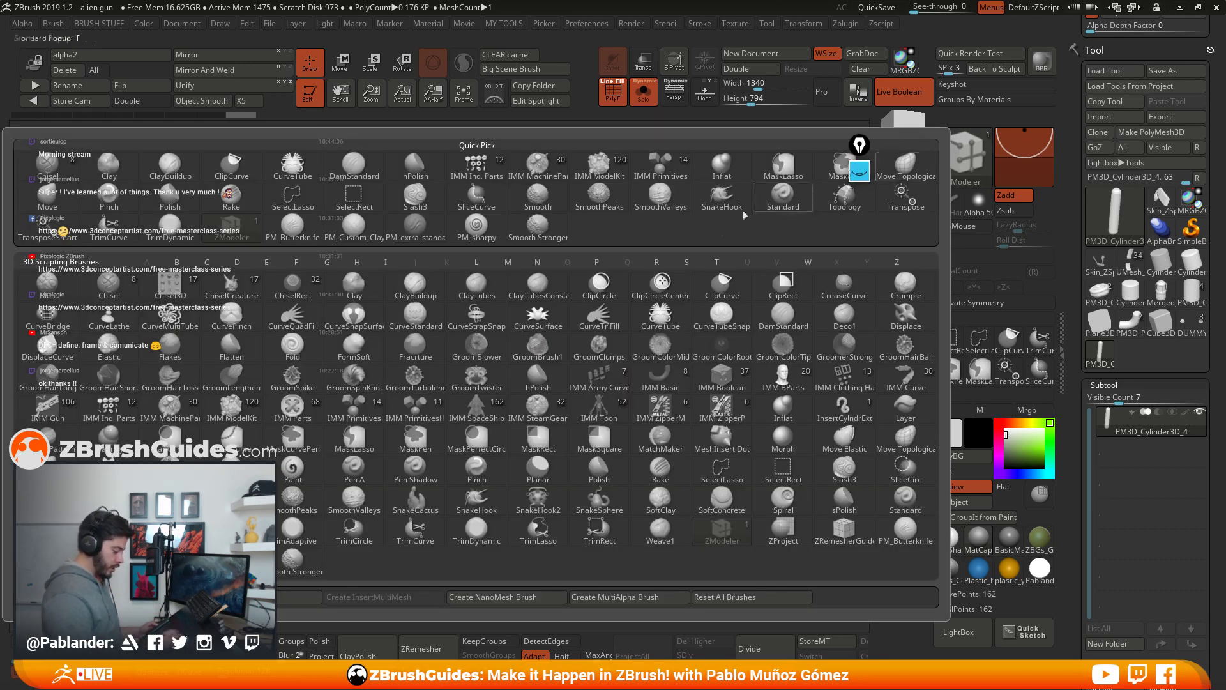
click(281, 598)
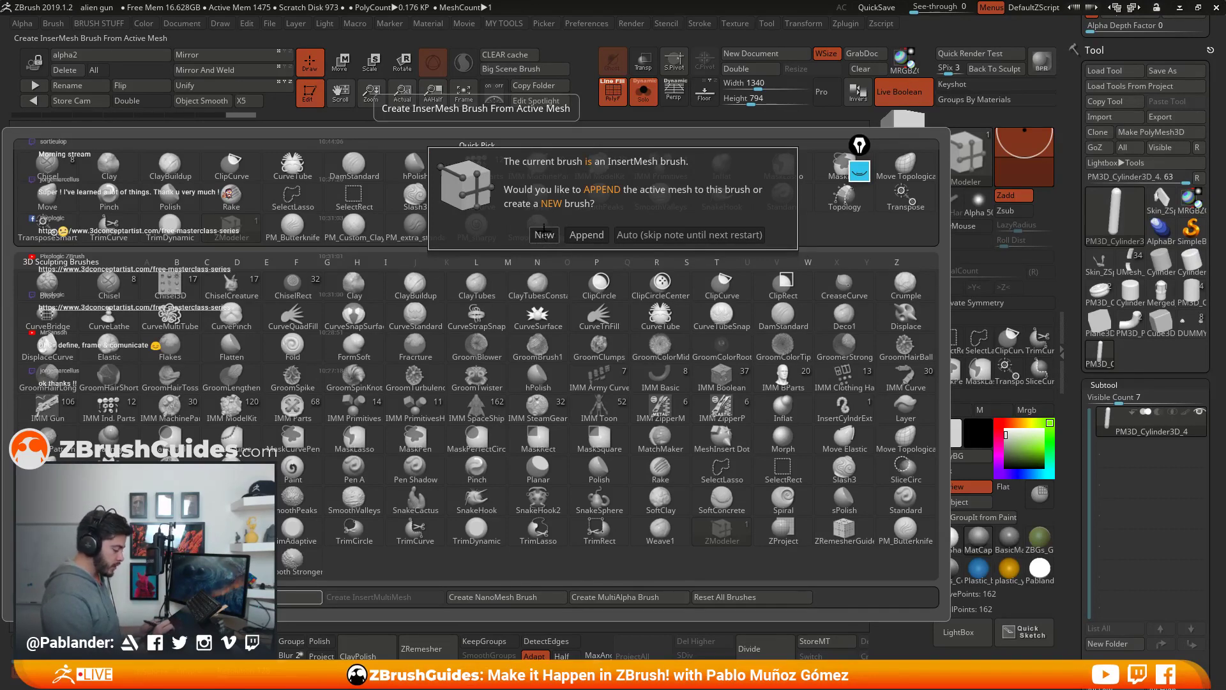
click(544, 234)
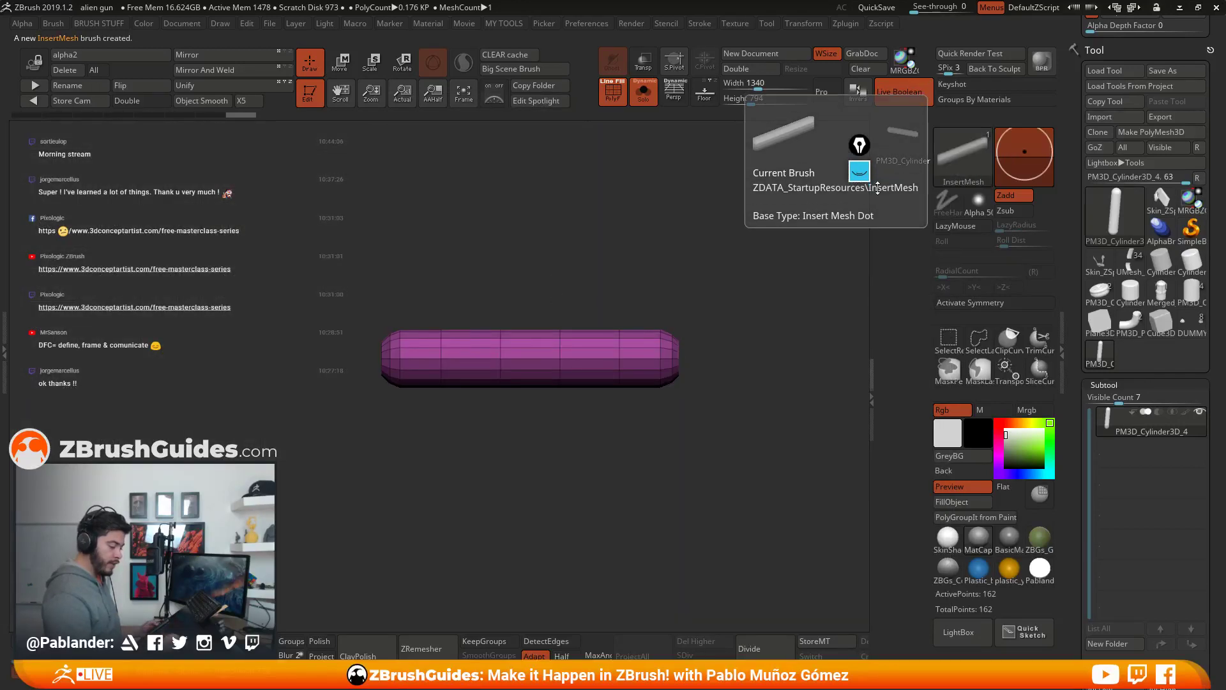
Step: Try the new InsertMesh brush by placing a copy across the rod, and undo the placement
mouse_move(536, 351)
mouse_down()
mouse_move(550, 408)
mouse_move(631, 452)
mouse_up()
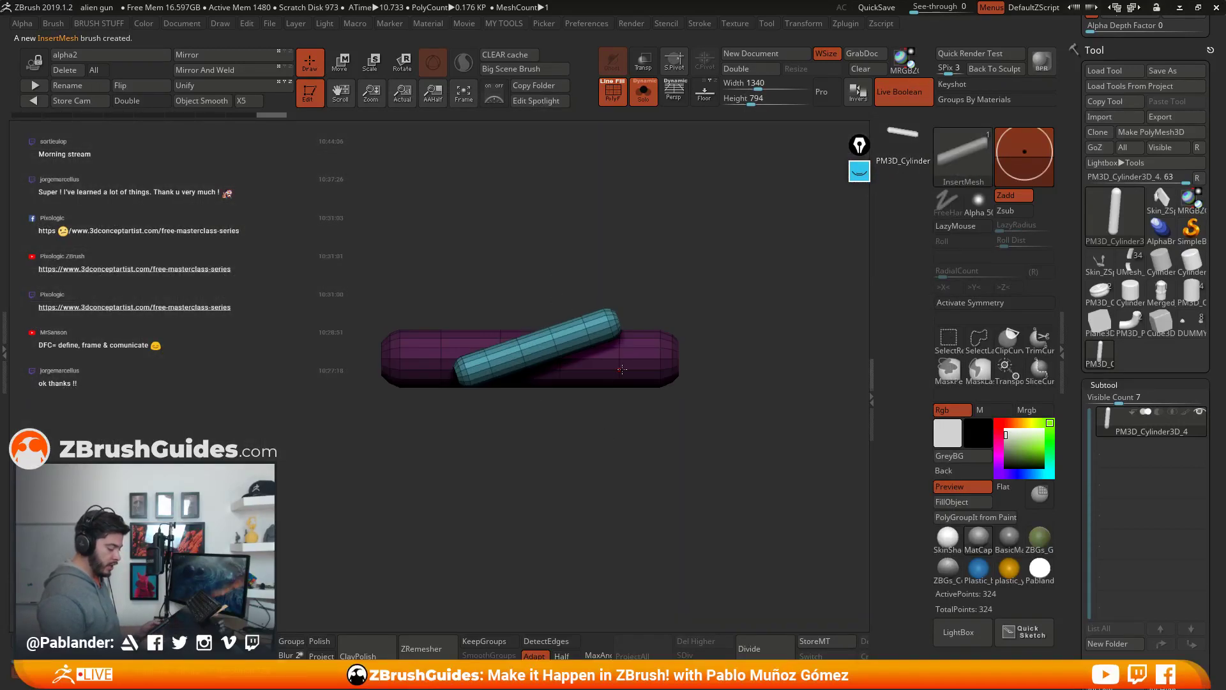
key(ctrl+z)
key(ctrl+z)
key(ctrl+z)
key(b)
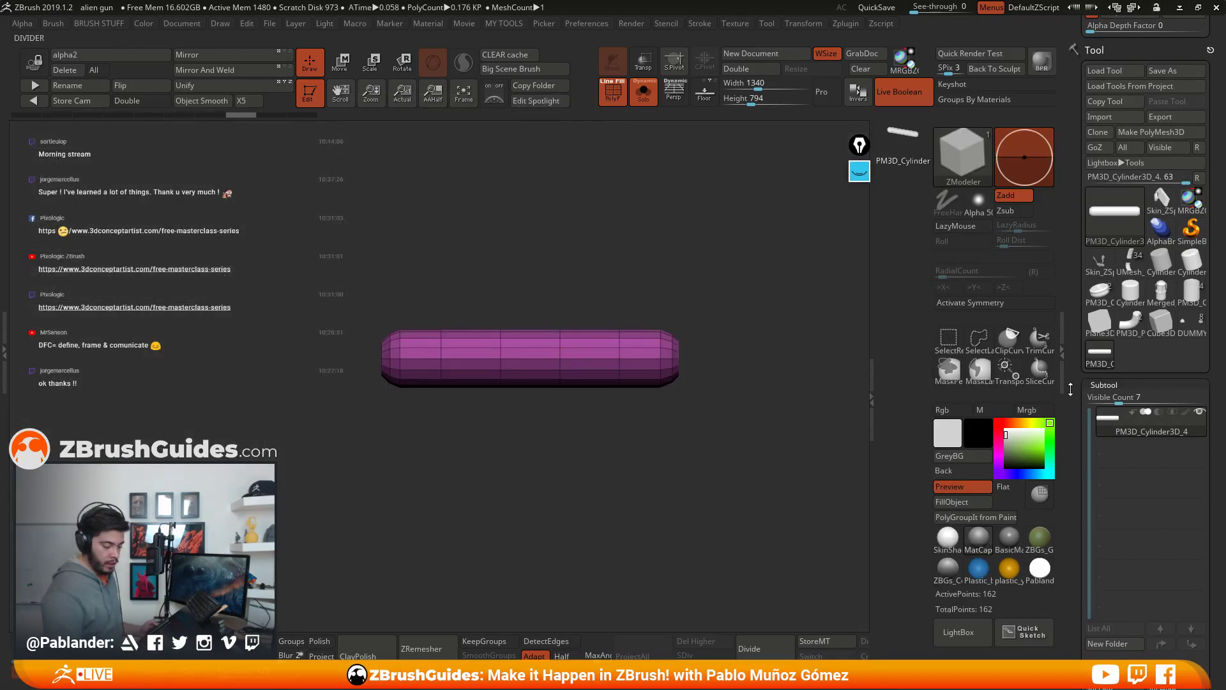
Step: Switch from the rod back to the gun's curved side panels and duplicate the UMesh_Skin_ZSphere3_2 subtool
click(1132, 263)
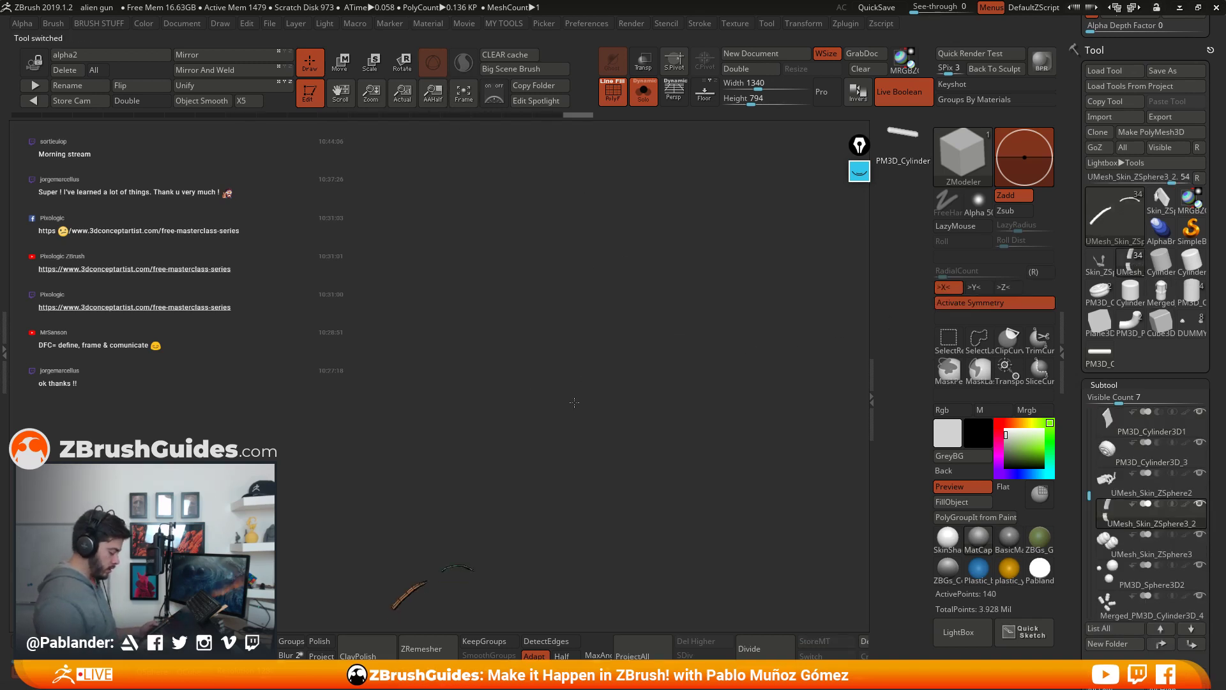
drag(593, 356, 585, 416)
click(464, 94)
drag(1079, 436, 1086, 102)
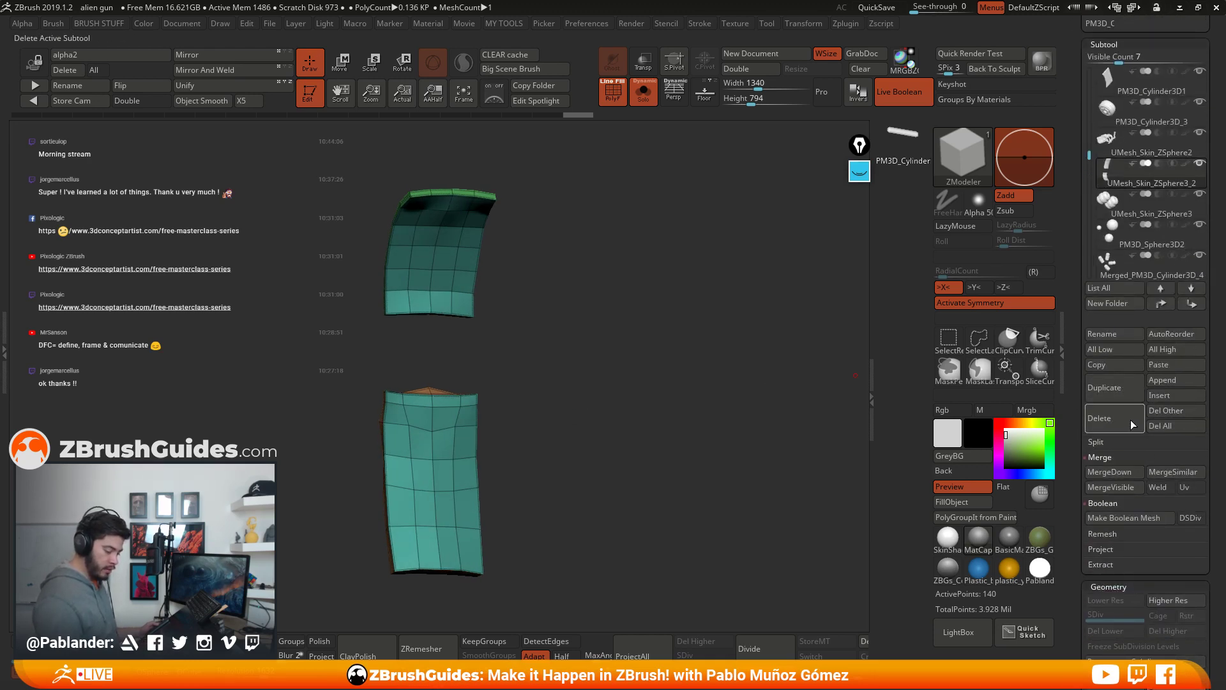
drag(424, 362, 617, 355)
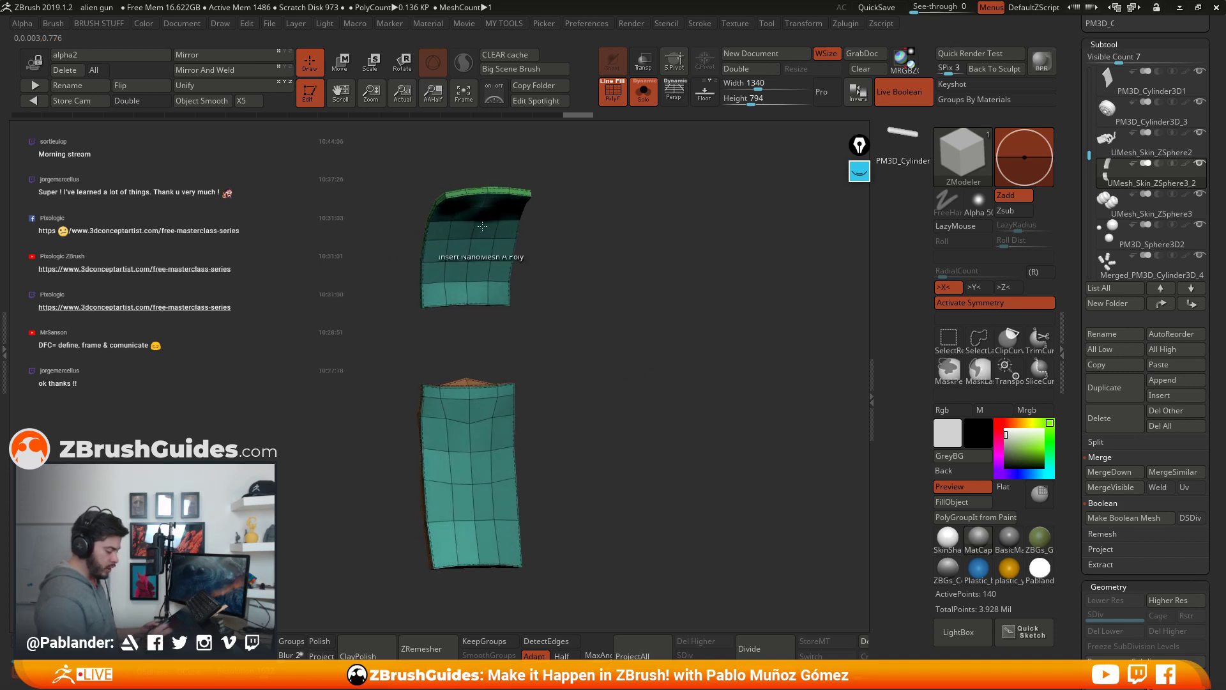
drag(595, 401, 637, 389)
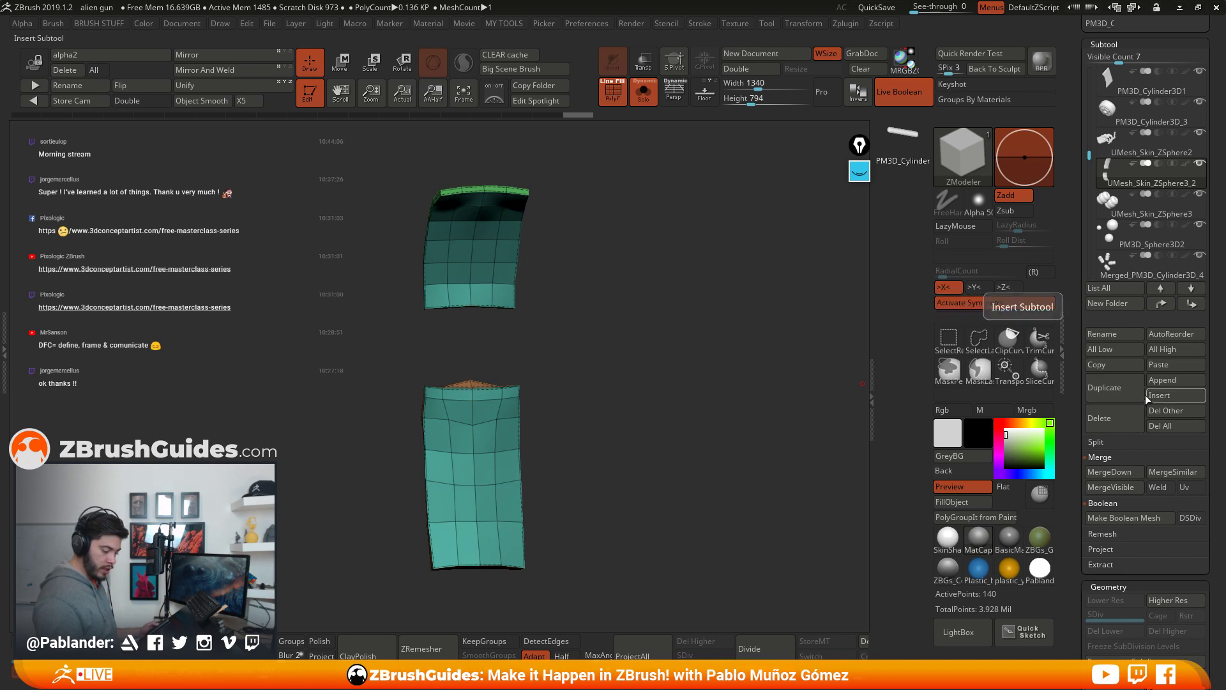
click(1124, 386)
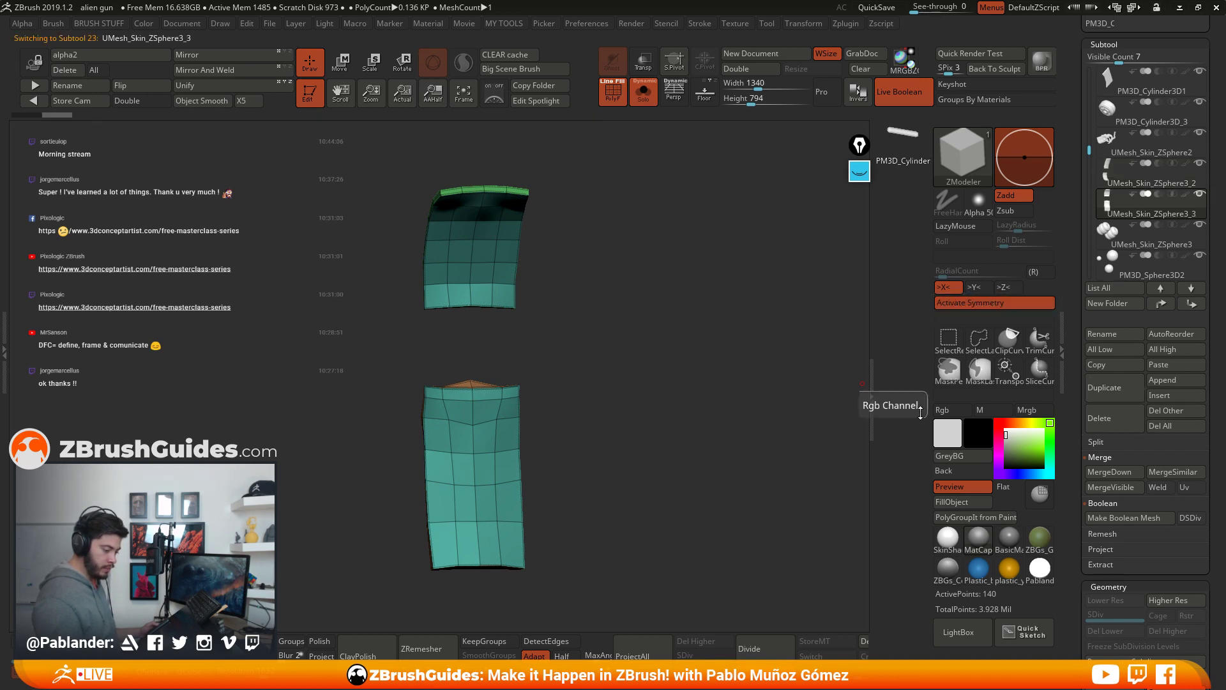
Step: Switch to the ZModeler brush and set its edge action to Delete with the EdgeLoop Complete target
drag(623, 304, 545, 405)
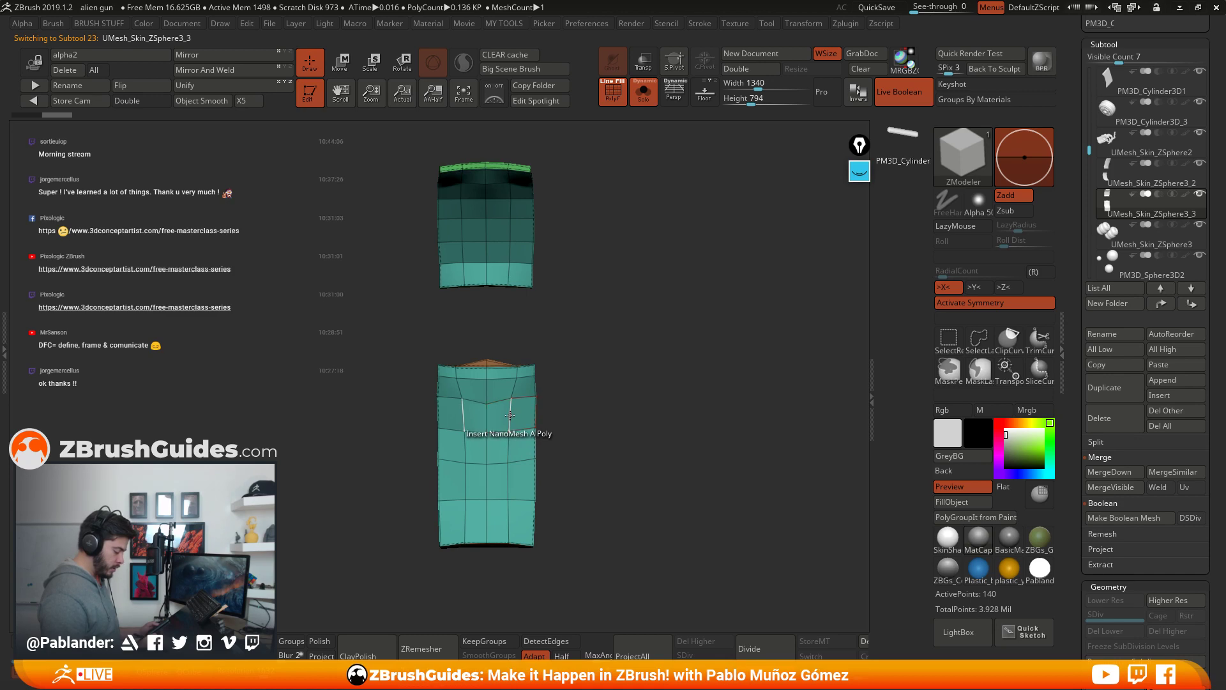
key(space)
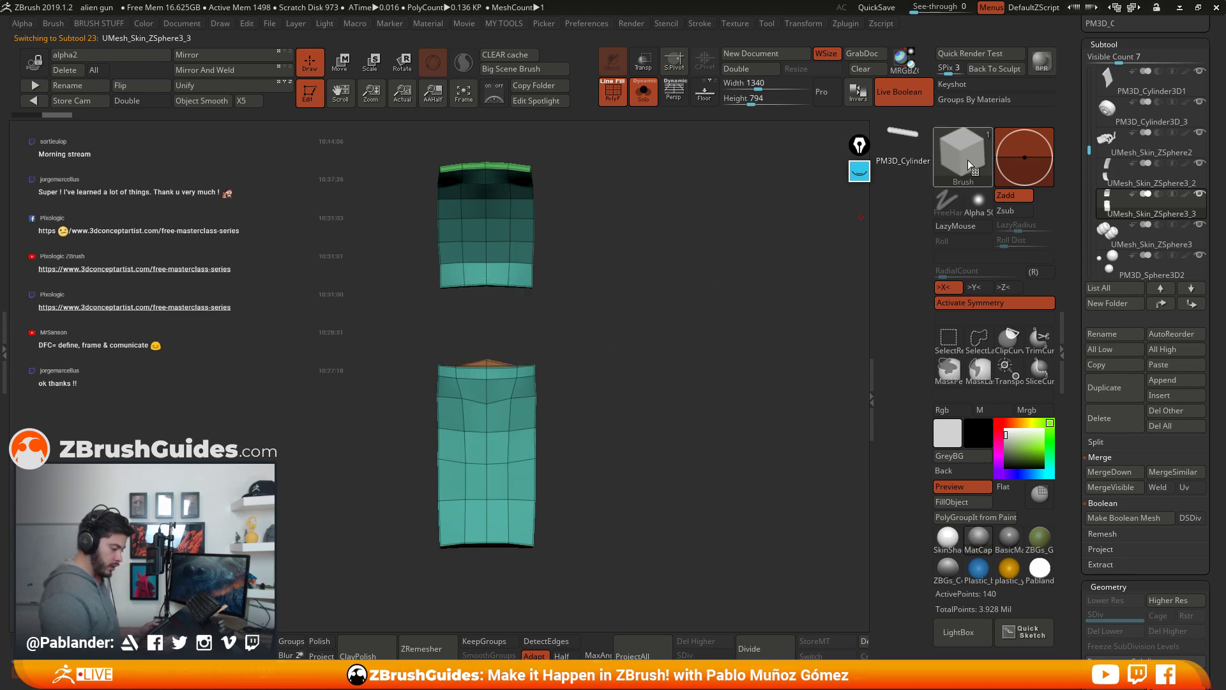
click(967, 160)
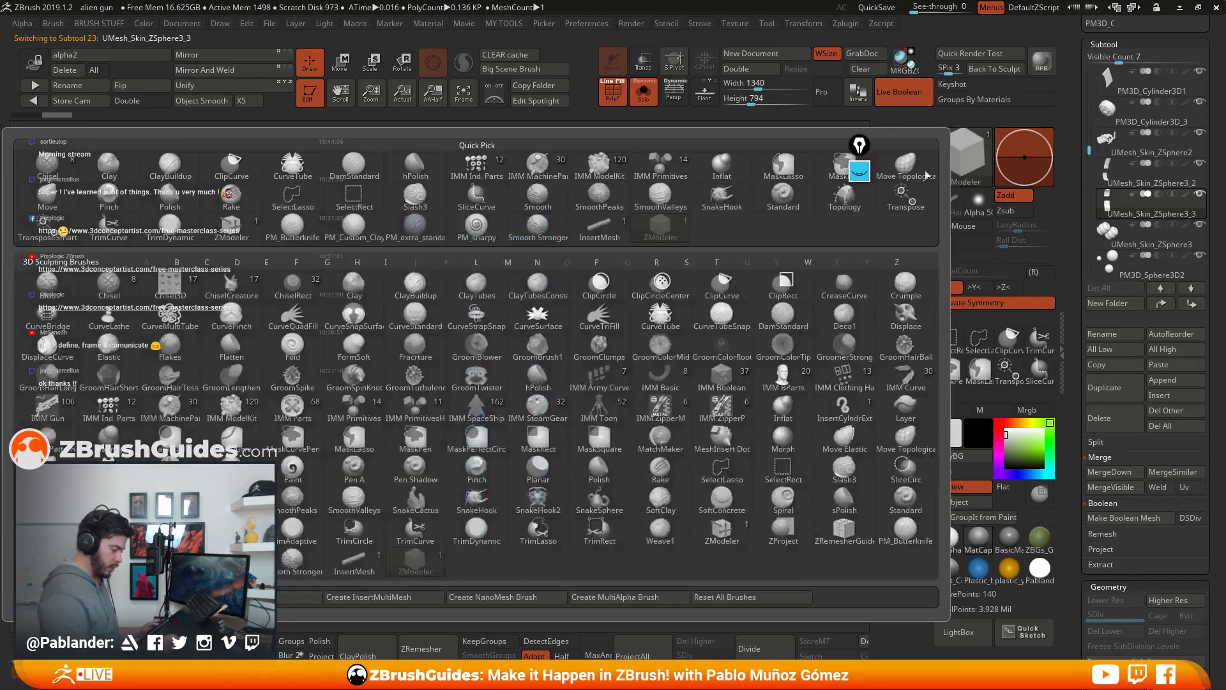
click(729, 540)
key(space)
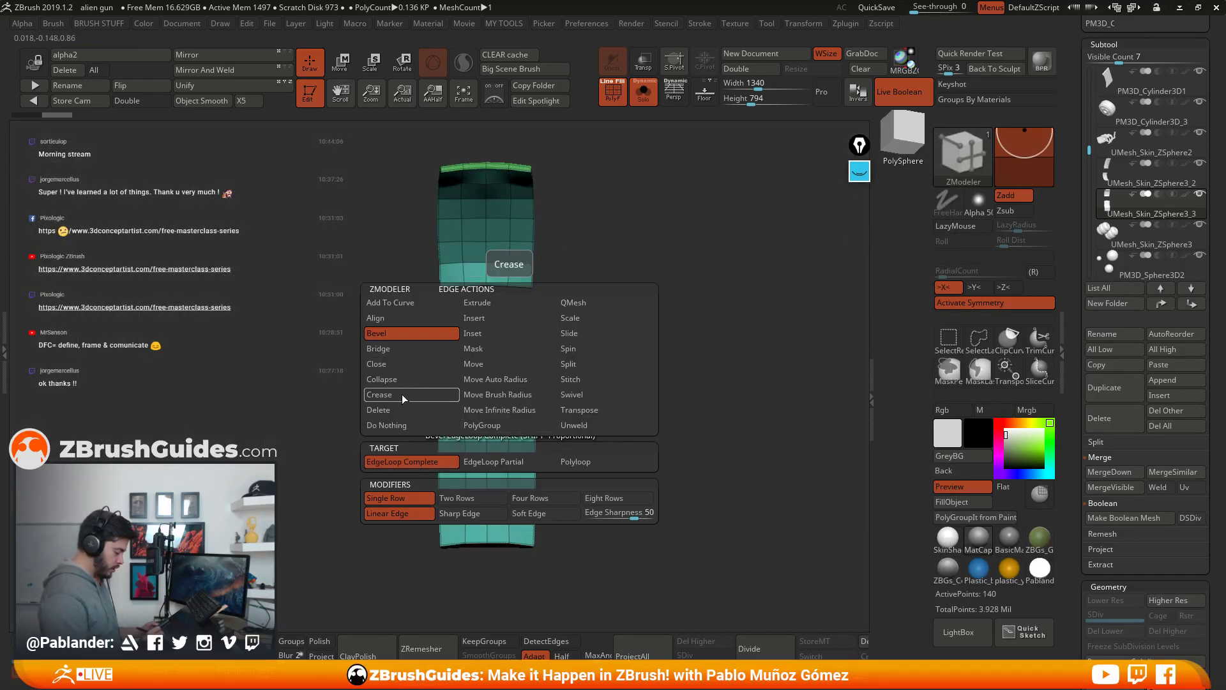
click(412, 409)
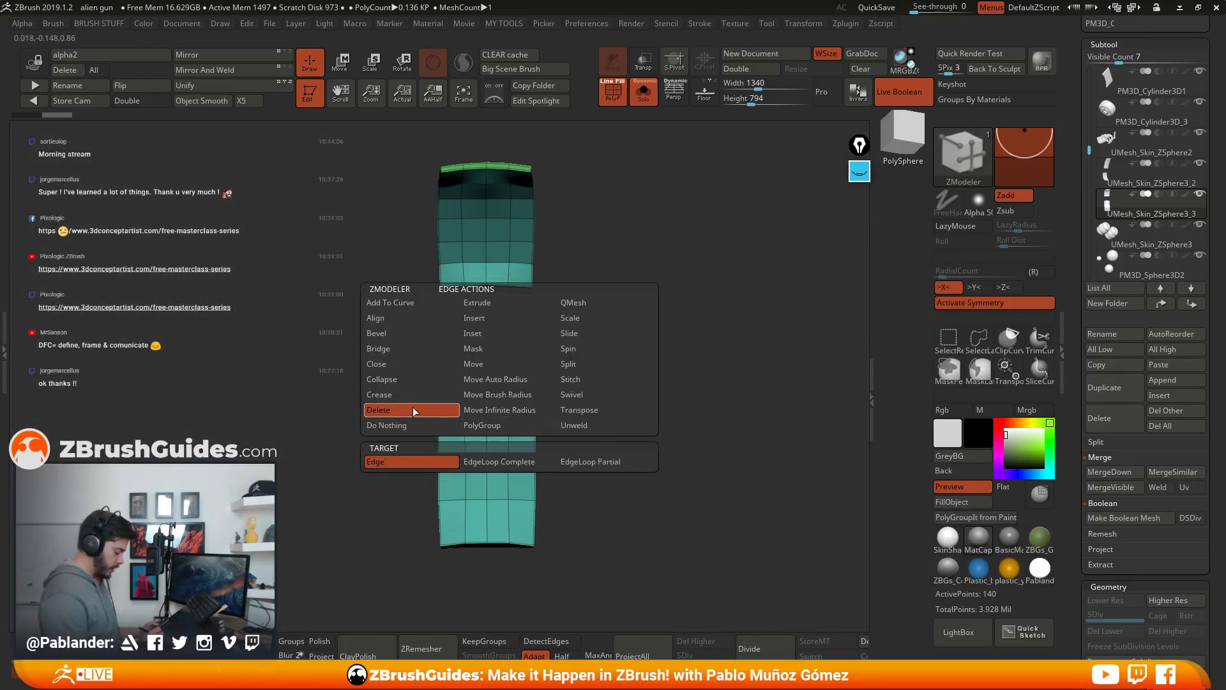
click(514, 461)
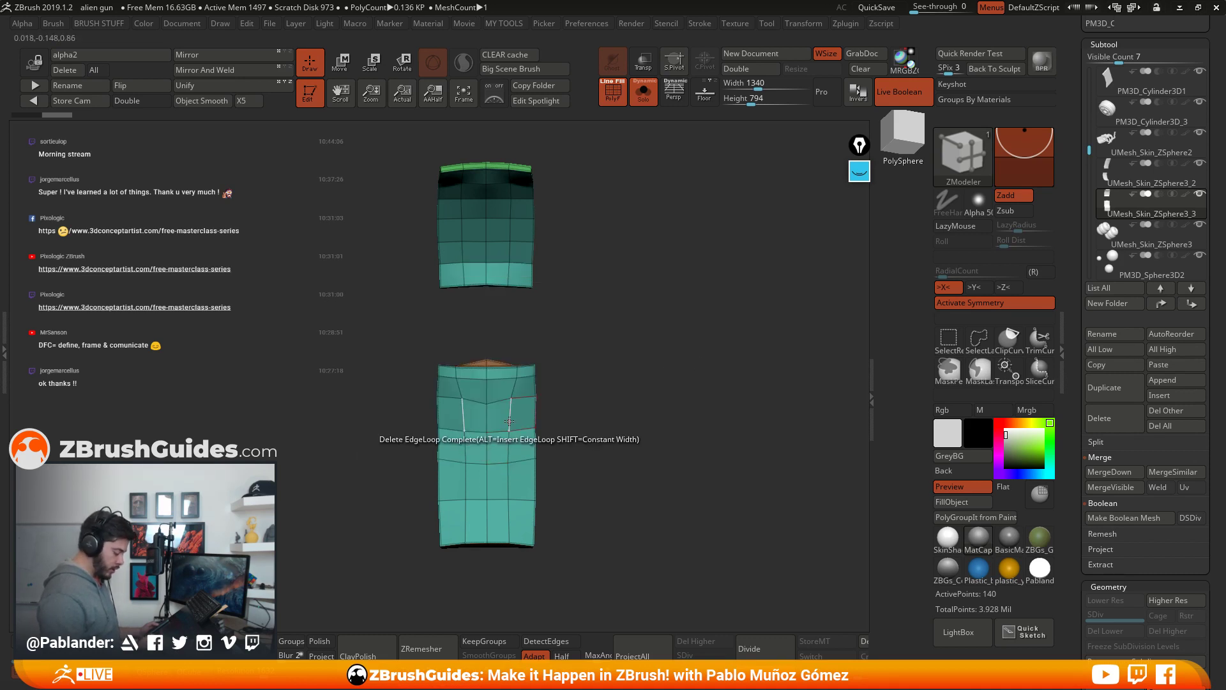
Step: Delete the complete lengthwise edge loops, including the centre ones, from the duplicate's lower and upper curved panels
click(510, 422)
click(489, 425)
click(503, 272)
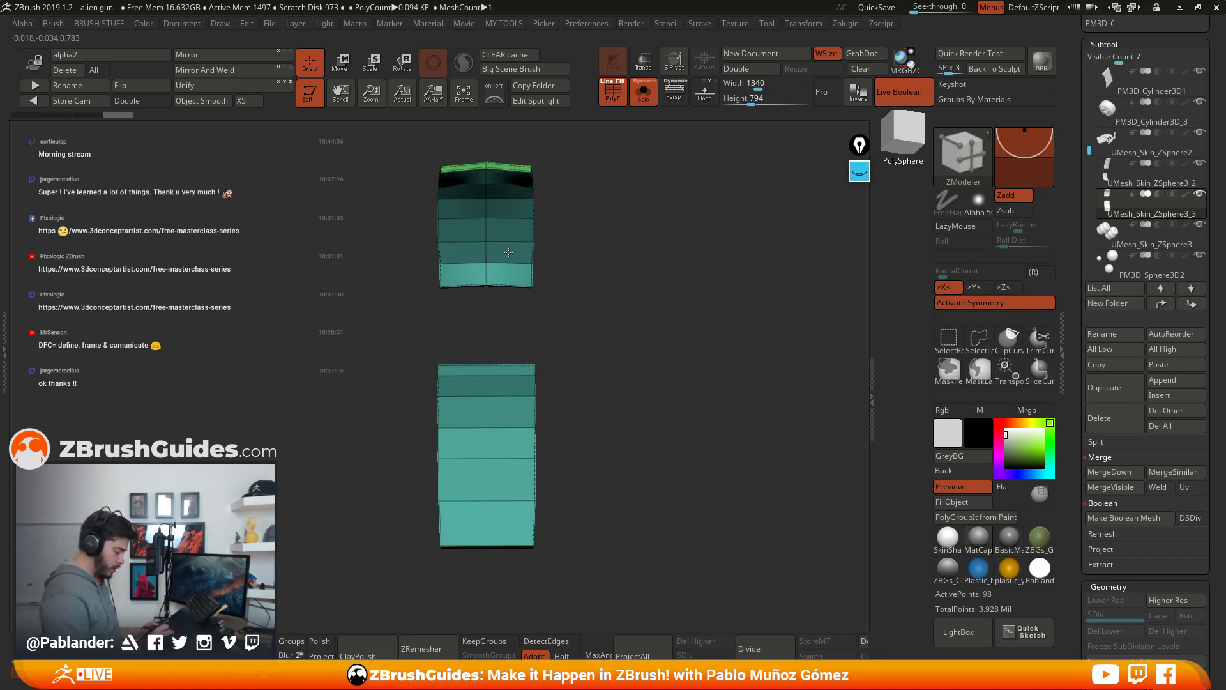
click(487, 251)
Step: Isolate part of the simplified duplicate panels by polygroup visibility and turn on double-sided display
drag(580, 323, 616, 321)
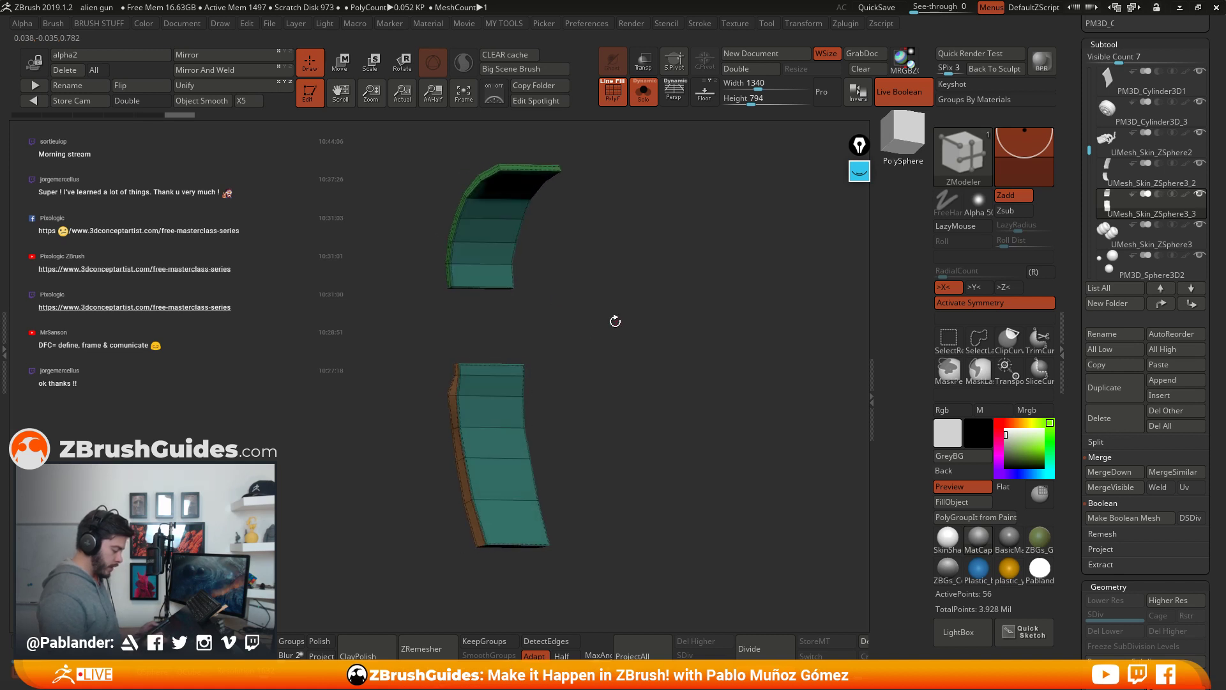
key(ctrl+shift)
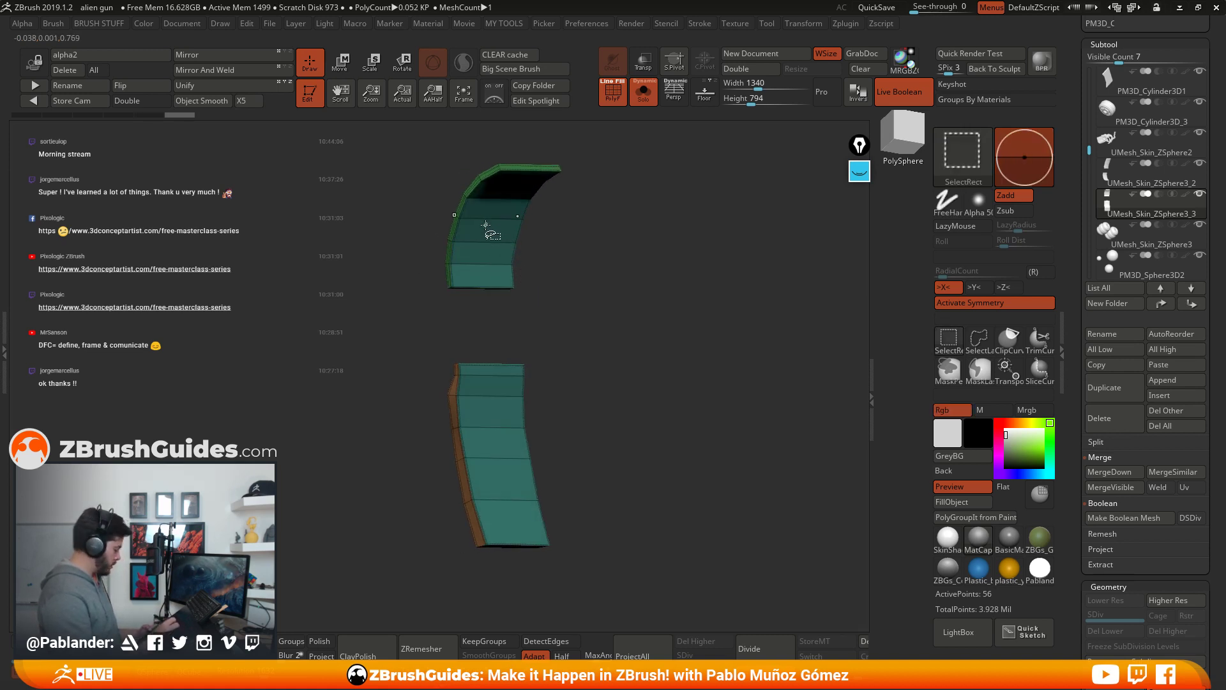
ctrl+shift+click(460, 216)
mouse_move(583, 308)
ctrl+shift+mouse_down()
mouse_move(594, 380)
mouse_move(621, 358)
mouse_move(646, 361)
ctrl+shift+mouse_up()
click(141, 101)
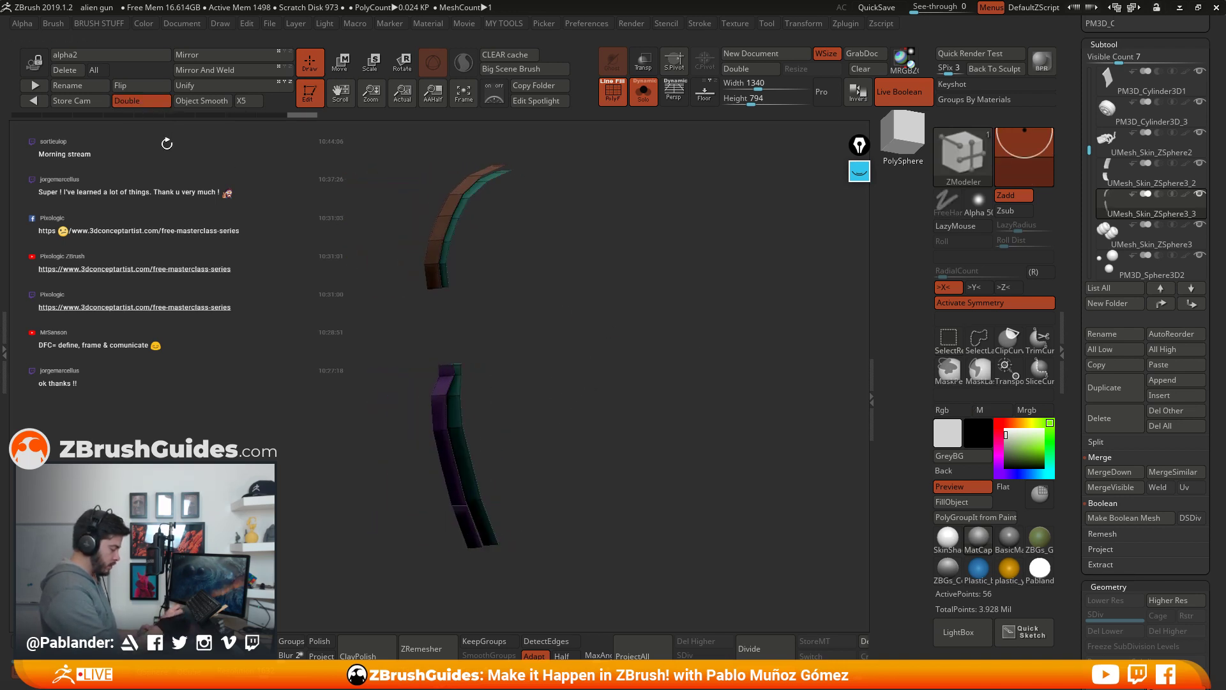
Step: Isolate the front-facing polygroup of the two curved strips and delete the hidden polygons
drag(576, 332, 505, 294)
click(481, 259)
drag(613, 281, 671, 326)
key(space)
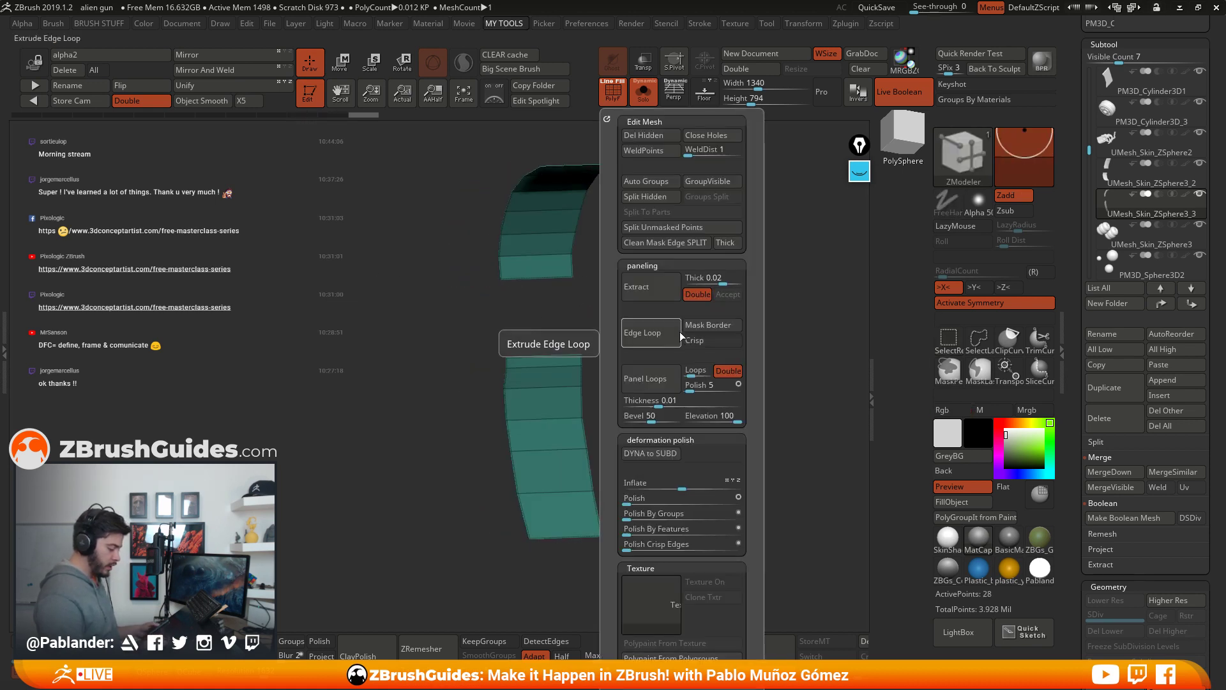
click(657, 136)
drag(610, 294, 638, 338)
drag(686, 413, 741, 358)
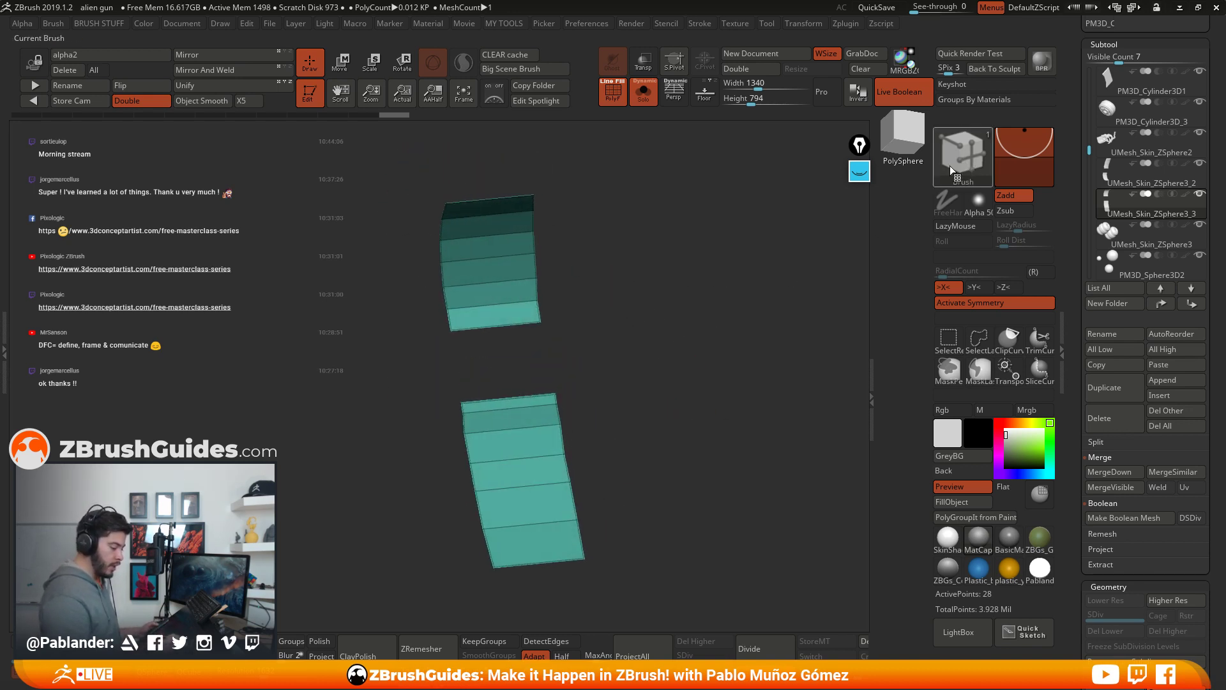
Step: Choose the ZModeler brush holding the cylinder mesh and set its Insert NanoMesh polygon action to target Polygroup All
click(963, 158)
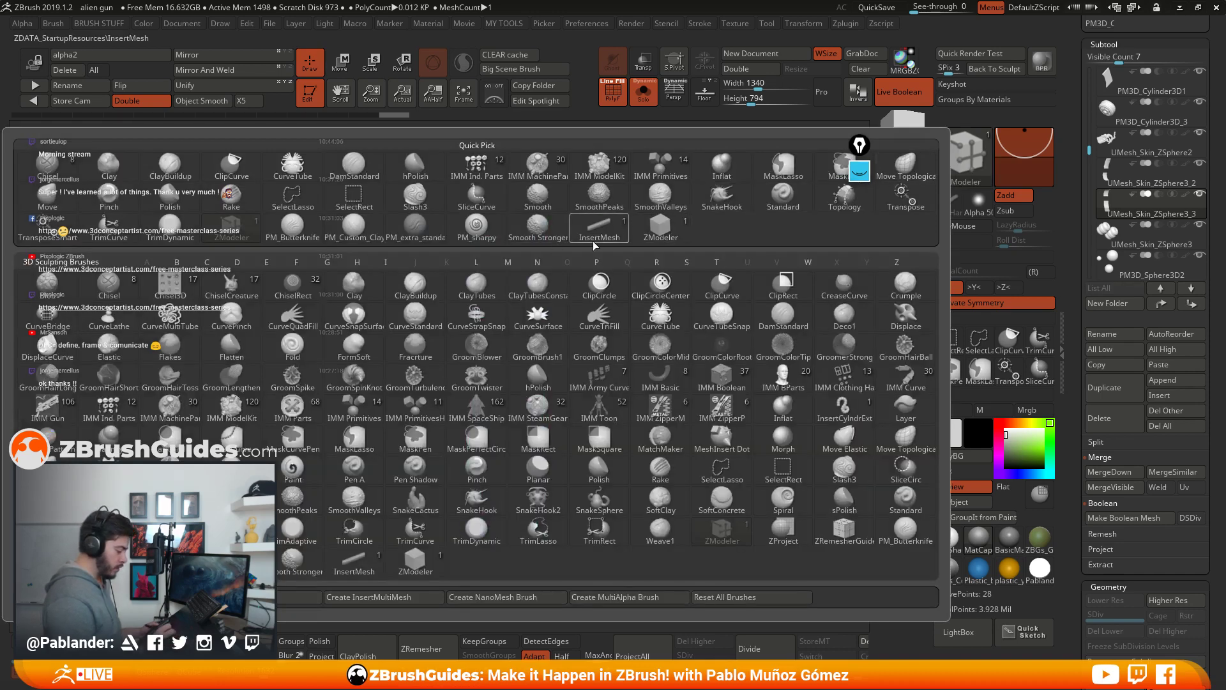
click(664, 226)
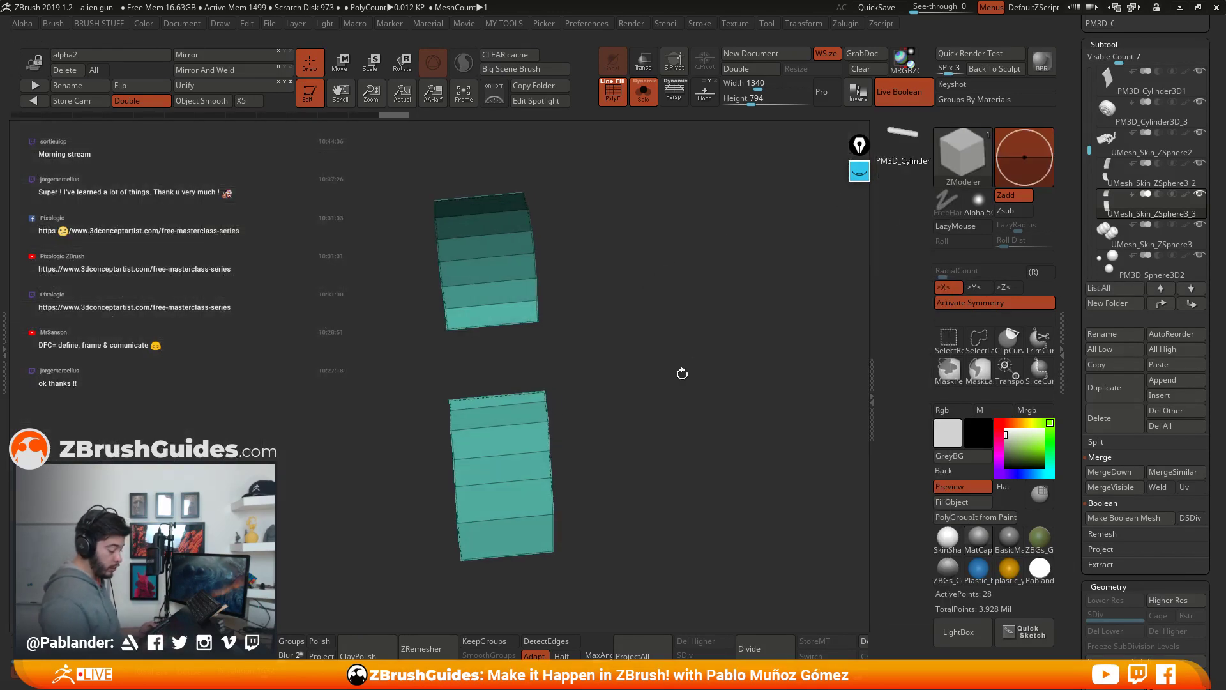
shift+drag(594, 358, 643, 367)
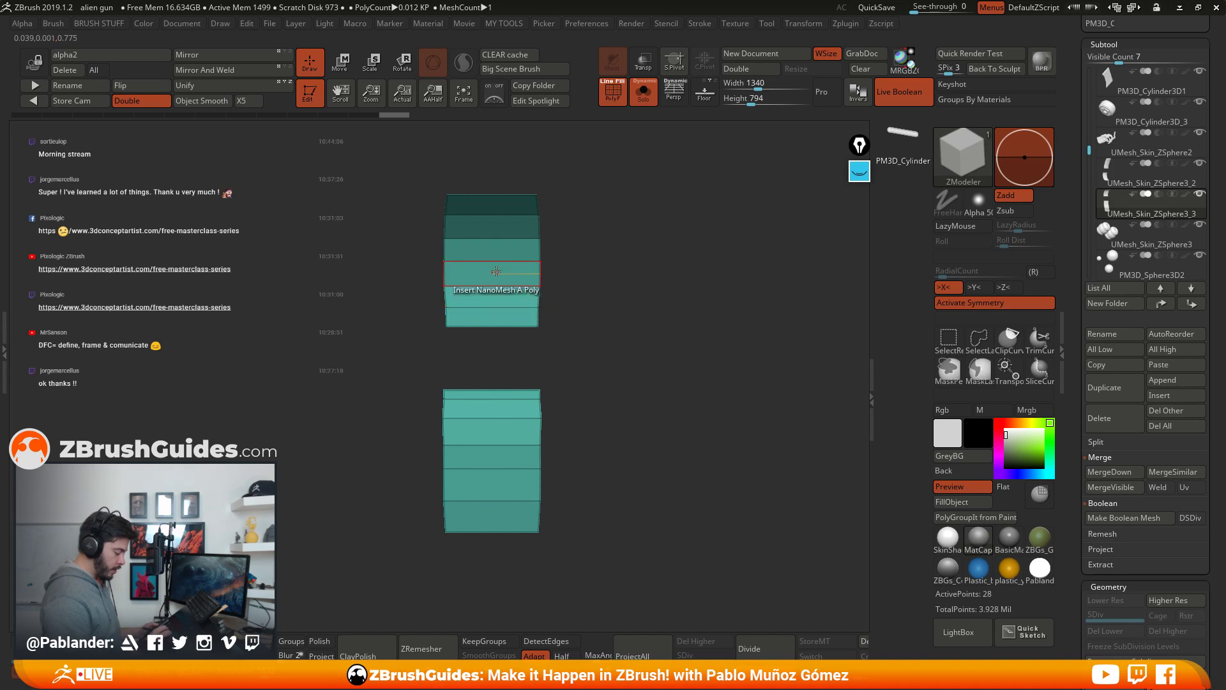
key(space)
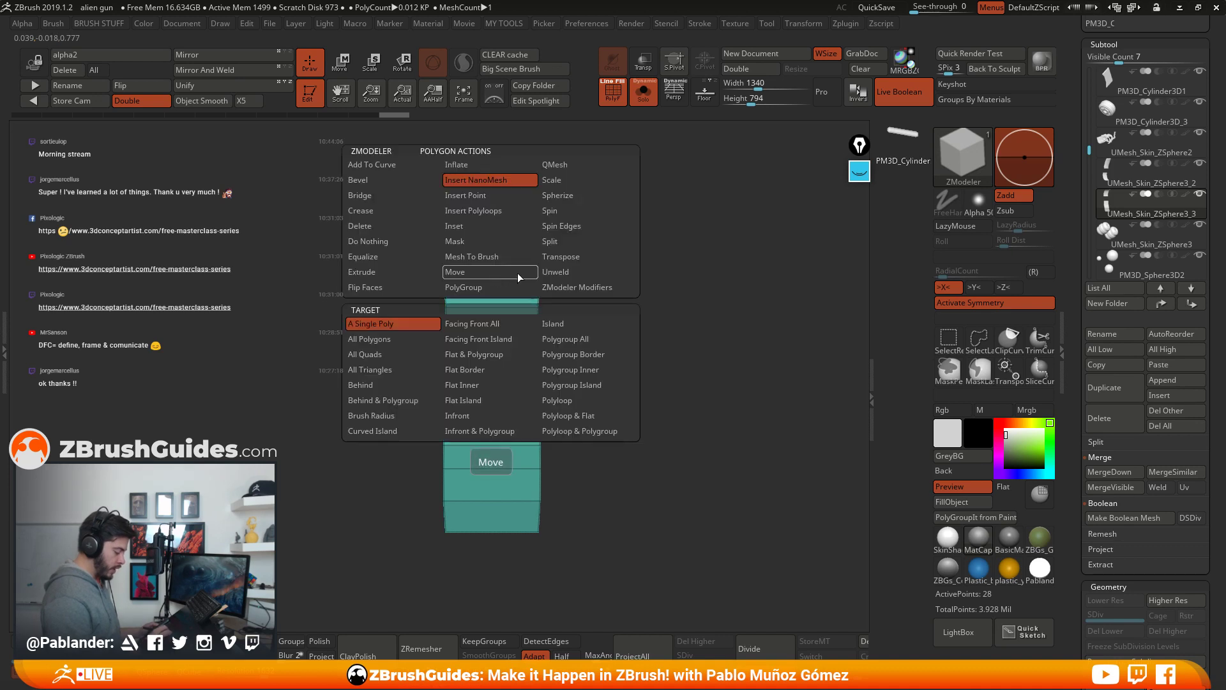
click(587, 339)
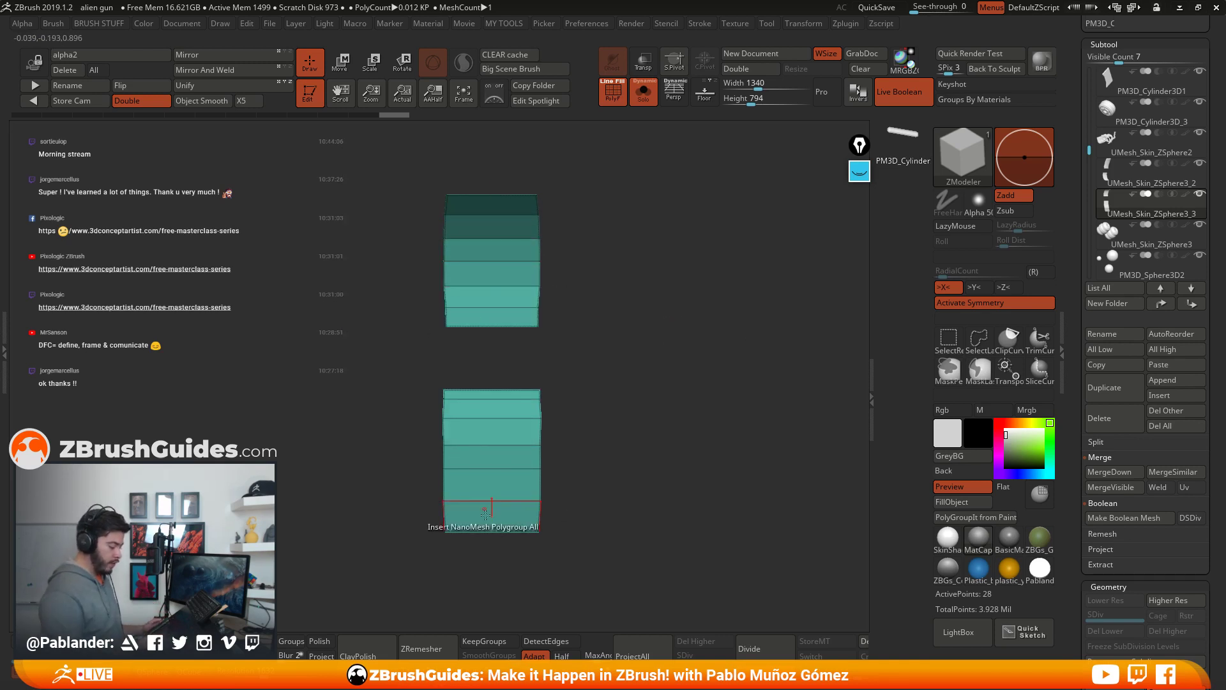
Step: Insert the cylinder as a NanoMesh on every polygon of both curved strips
drag(486, 191, 476, 185)
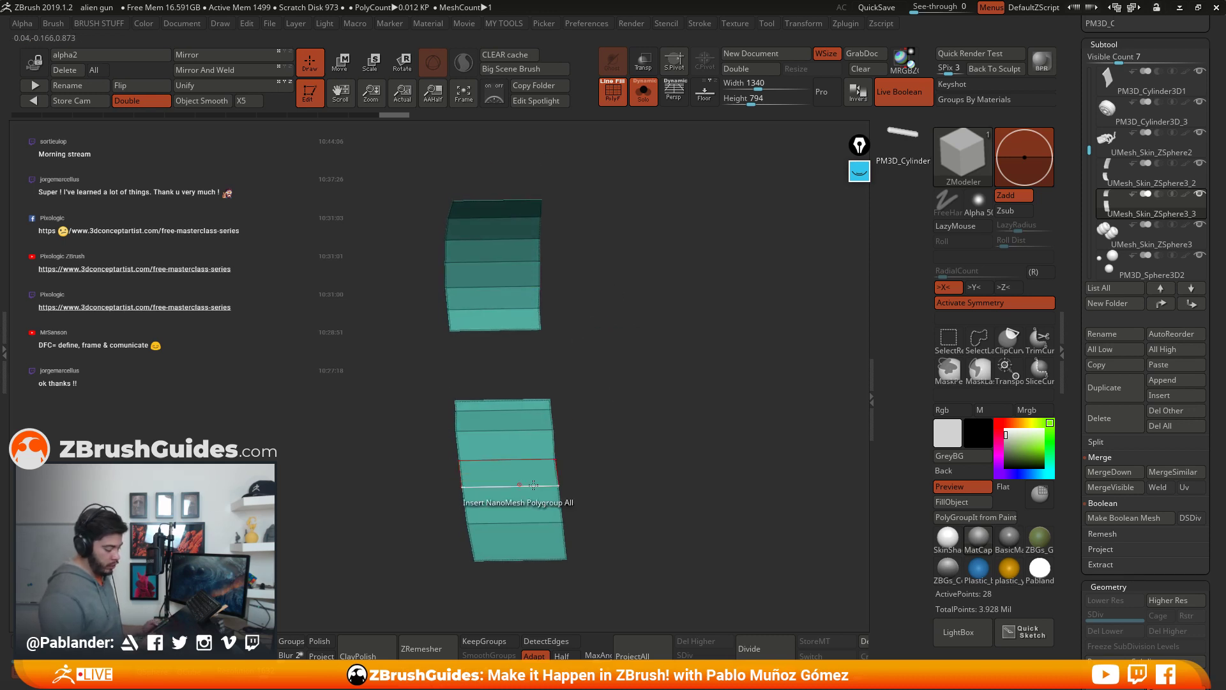
click(508, 272)
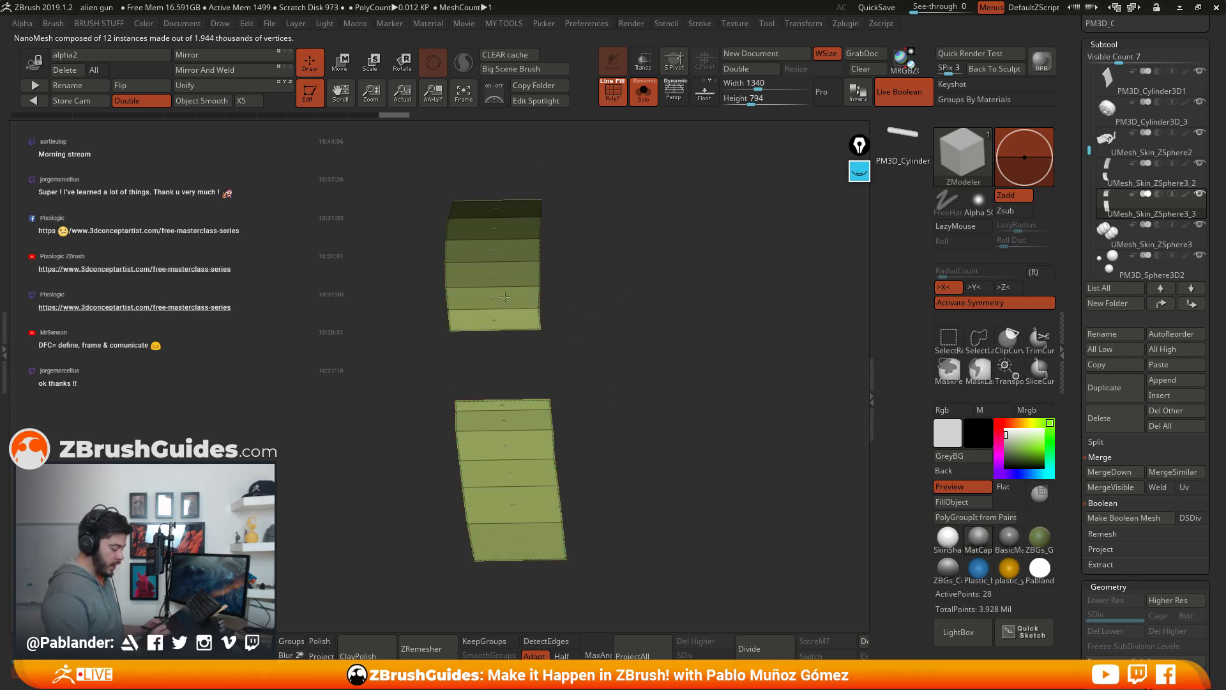
drag(508, 345, 507, 599)
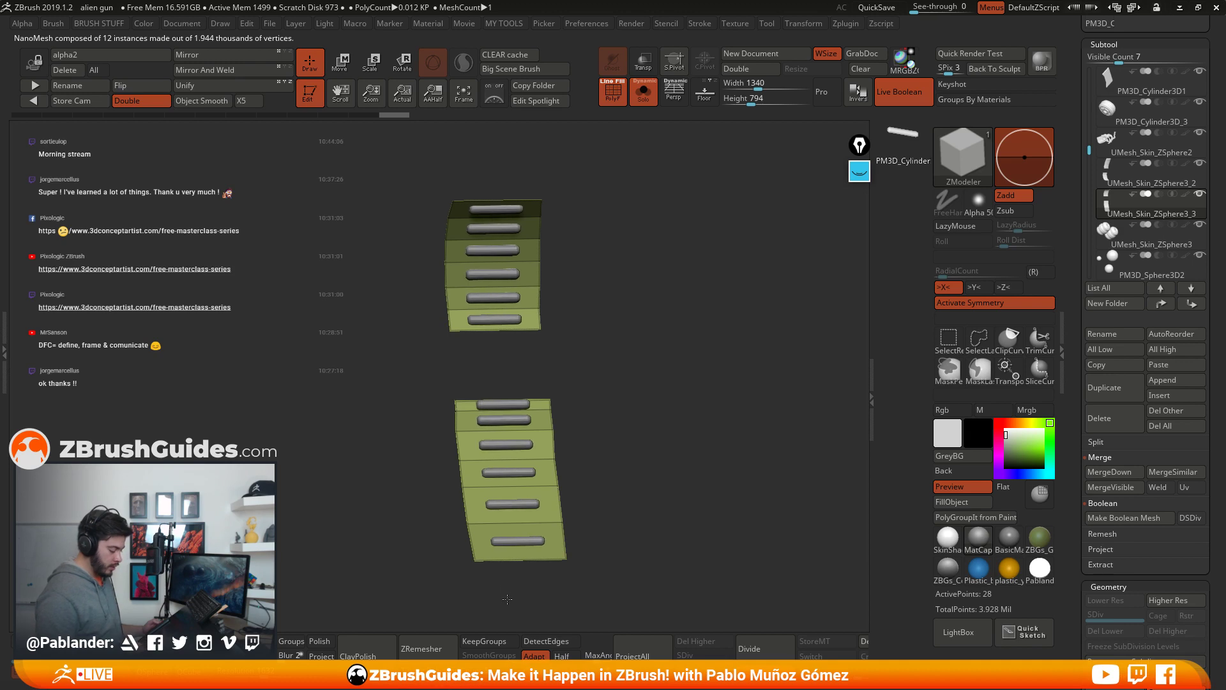
drag(613, 433, 668, 390)
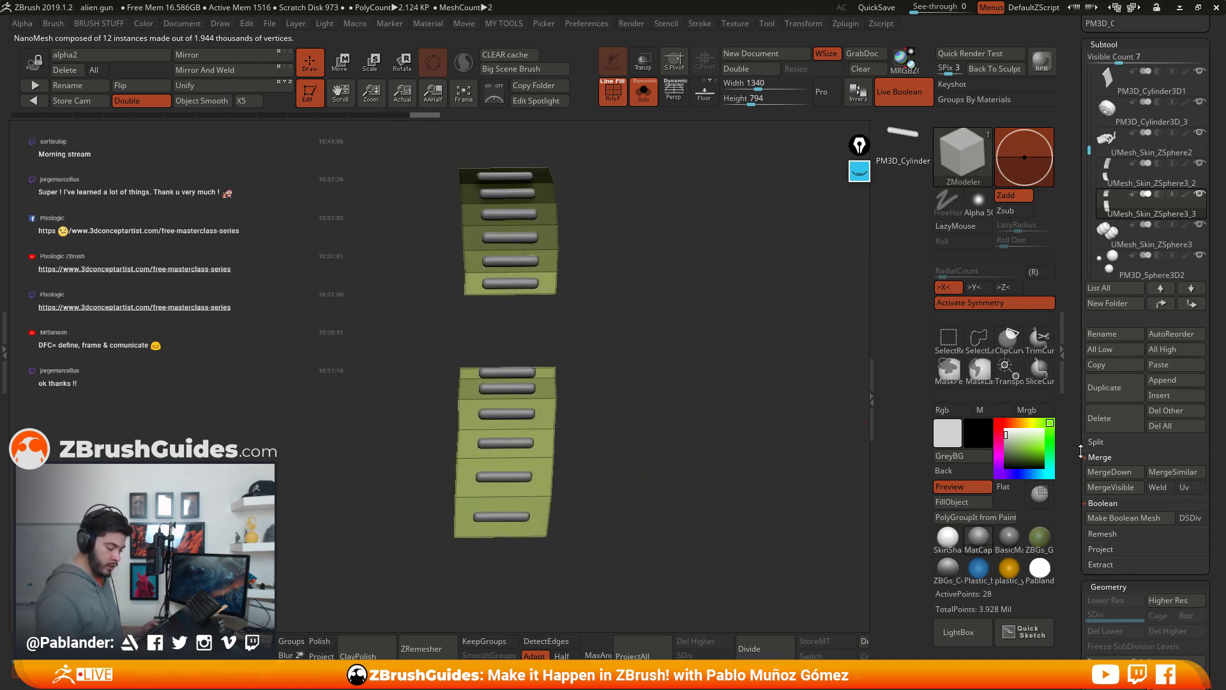
Step: Open the NanoMesh settings and set the cylinders' size to 0.96477
drag(1081, 452, 1152, 255)
click(1110, 203)
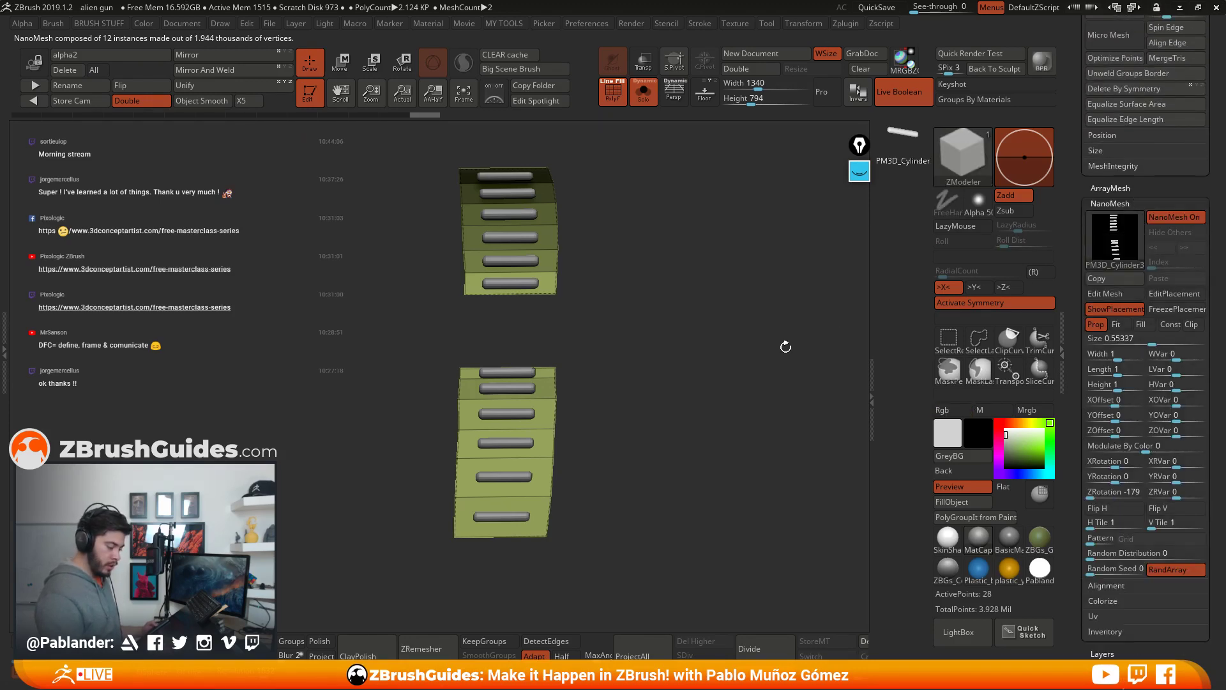
drag(786, 347, 707, 362)
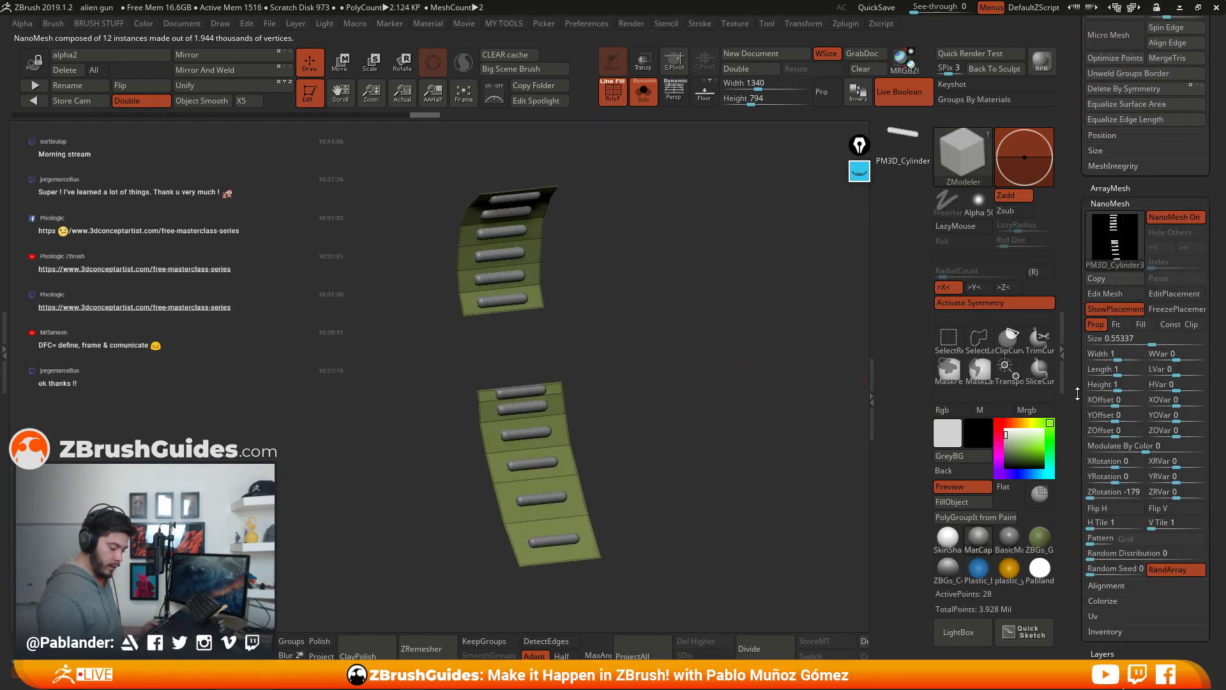
drag(1078, 395, 1077, 283)
click(1144, 227)
drag(1155, 227, 1160, 228)
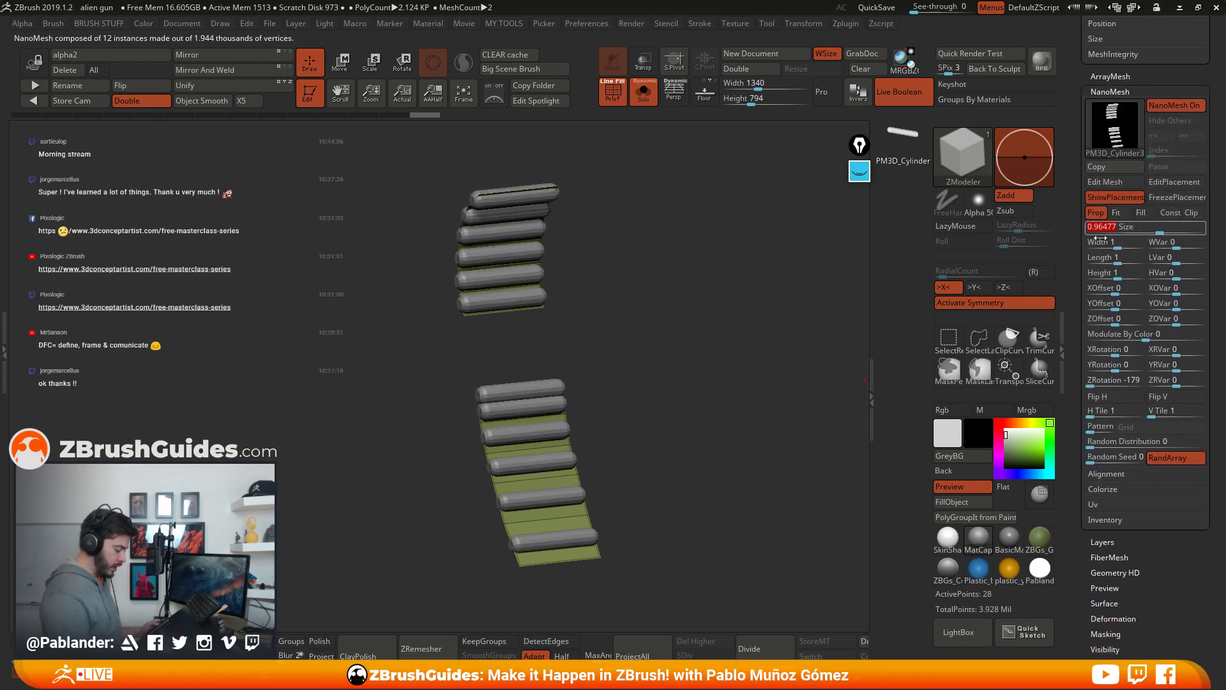
drag(554, 254, 645, 386)
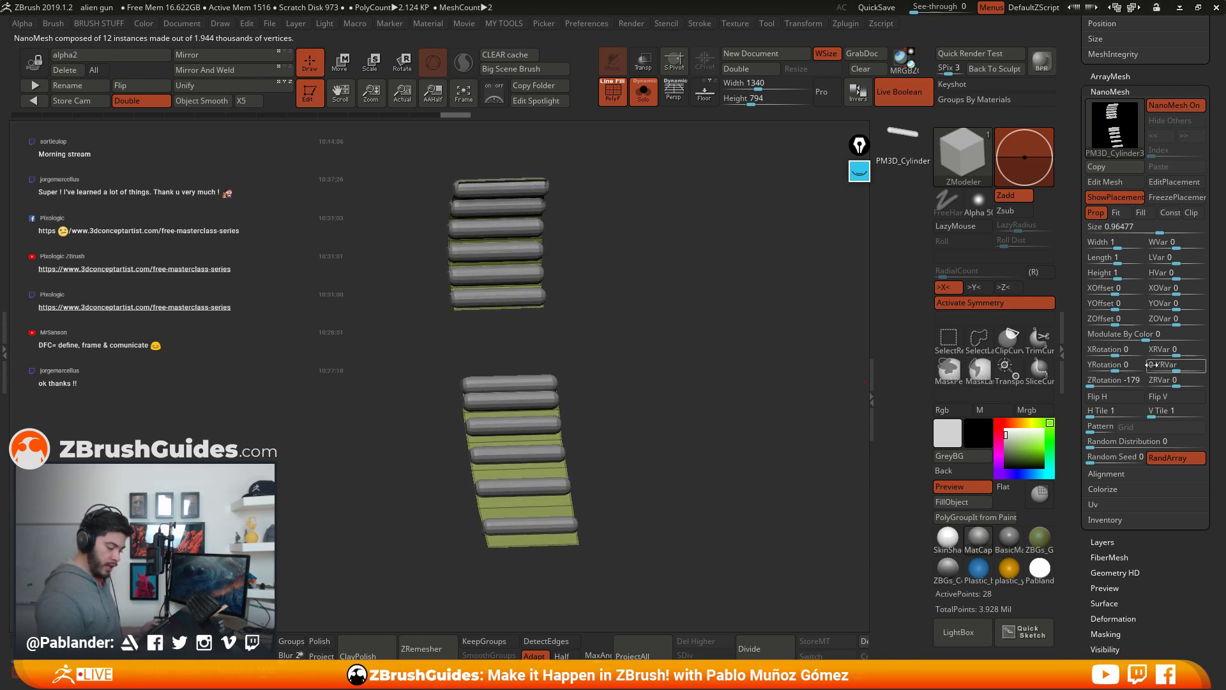
Step: Turn off the NanoMesh and even out the spacing of the strips' crosswise edges with the ZModeler Slide edge action
click(1178, 106)
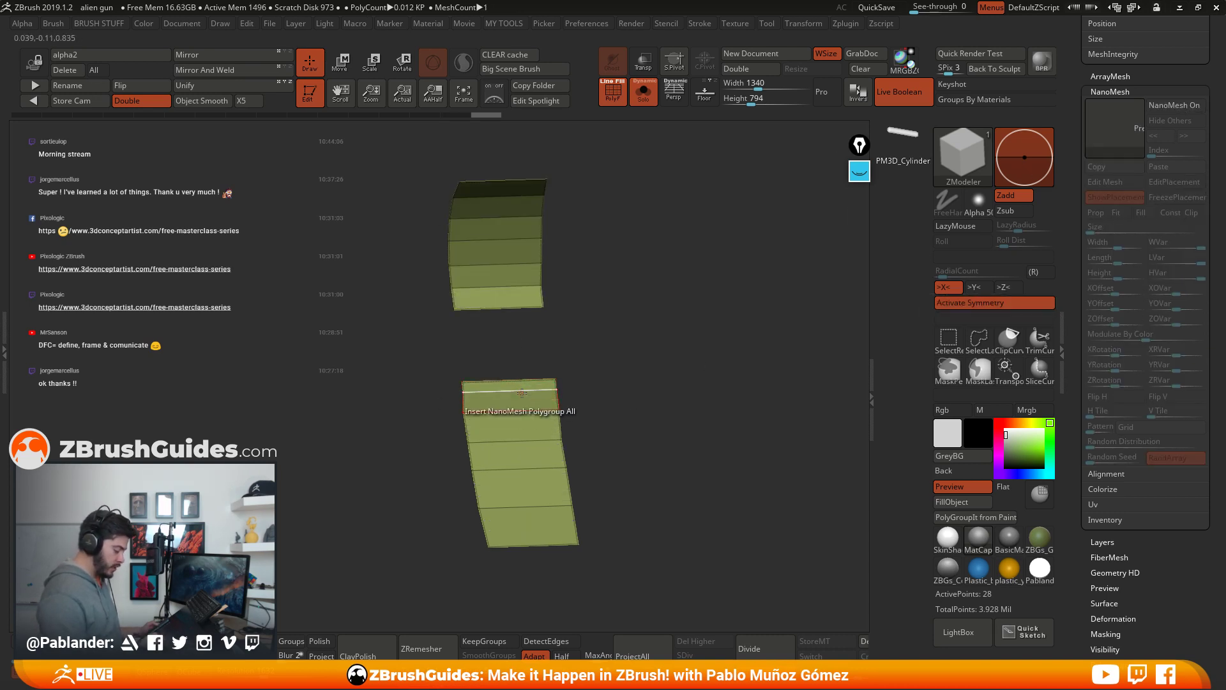
key(space)
click(592, 336)
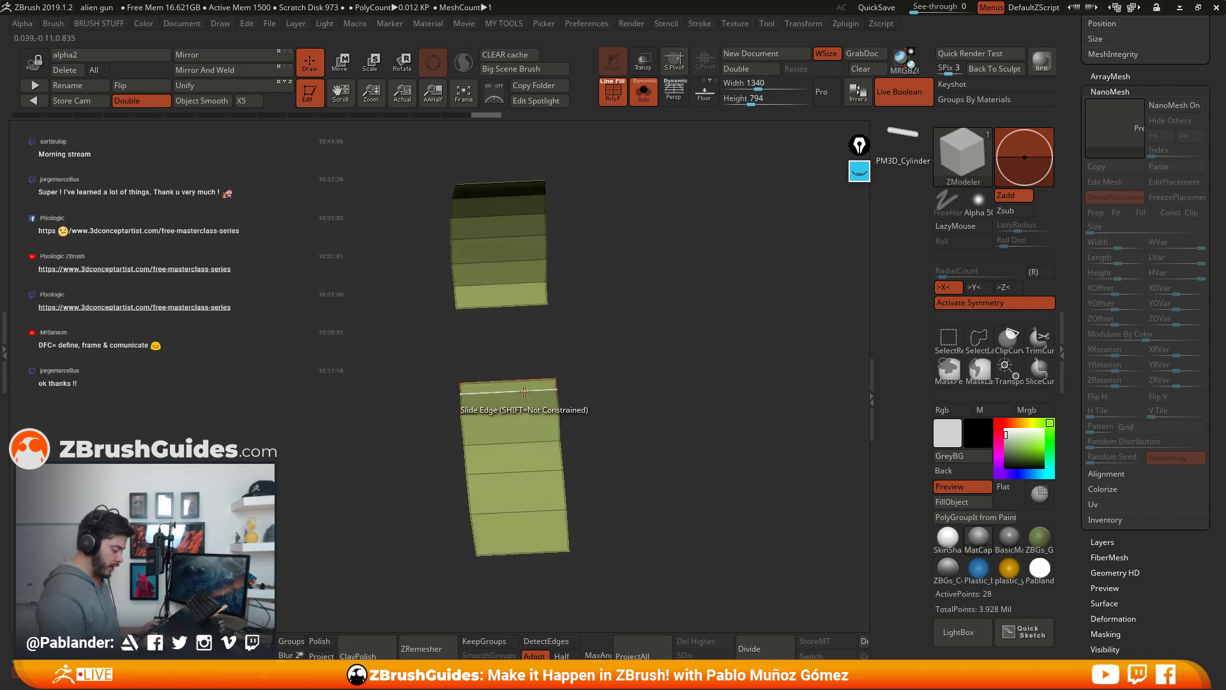
drag(525, 396, 526, 421)
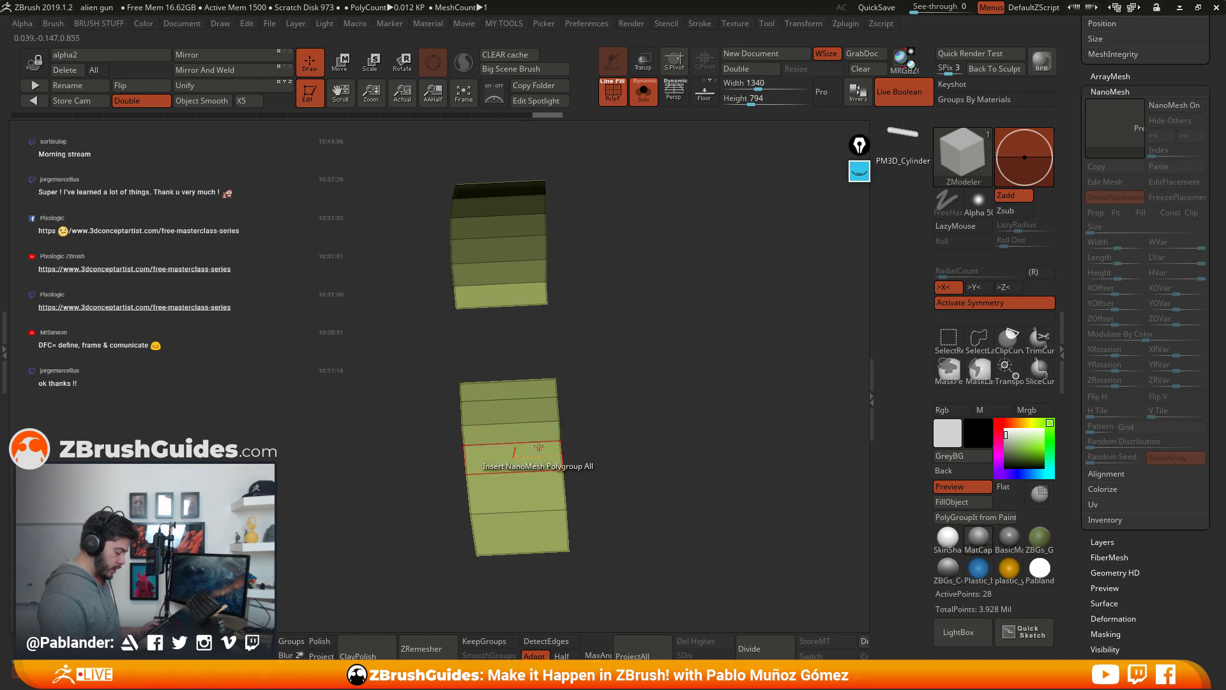
drag(538, 514, 537, 523)
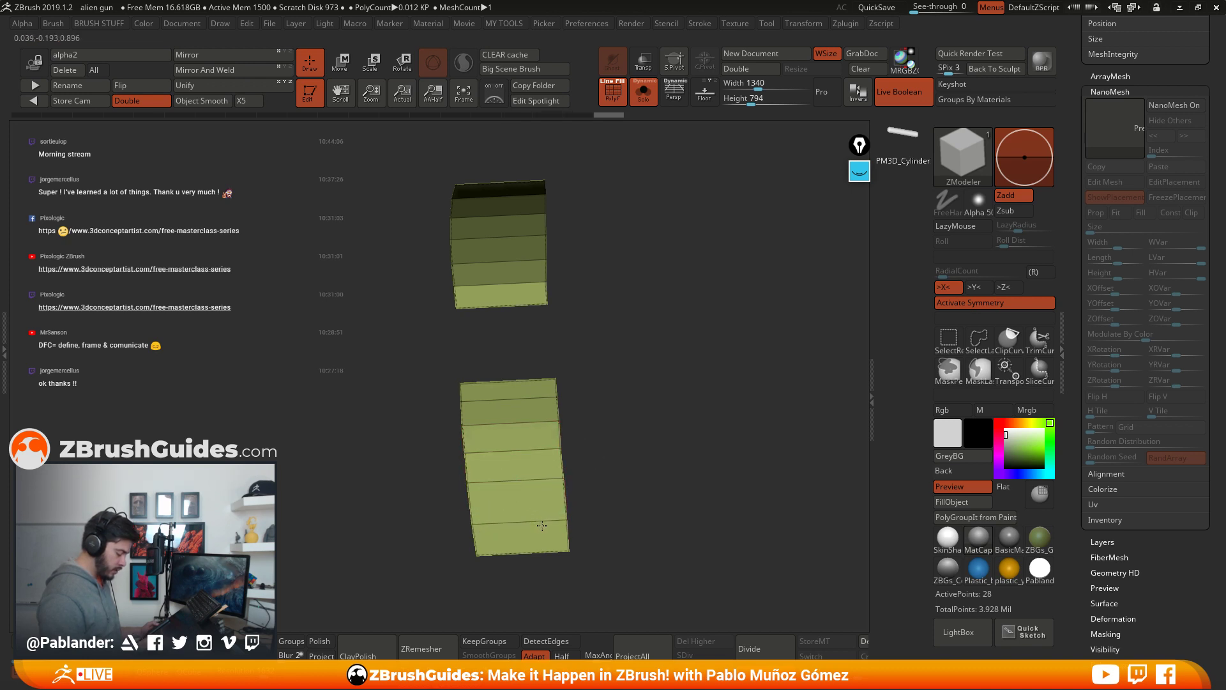
drag(535, 451, 529, 428)
drag(529, 400, 531, 406)
drag(520, 284, 520, 289)
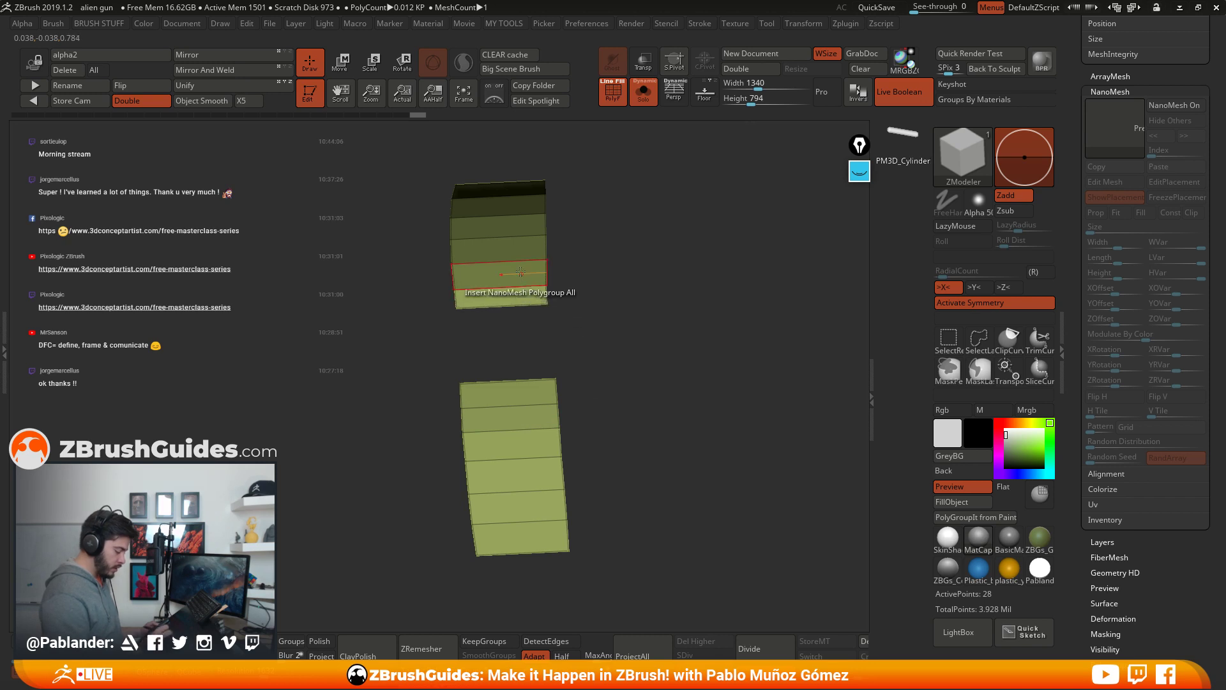
drag(603, 224, 606, 186)
click(527, 210)
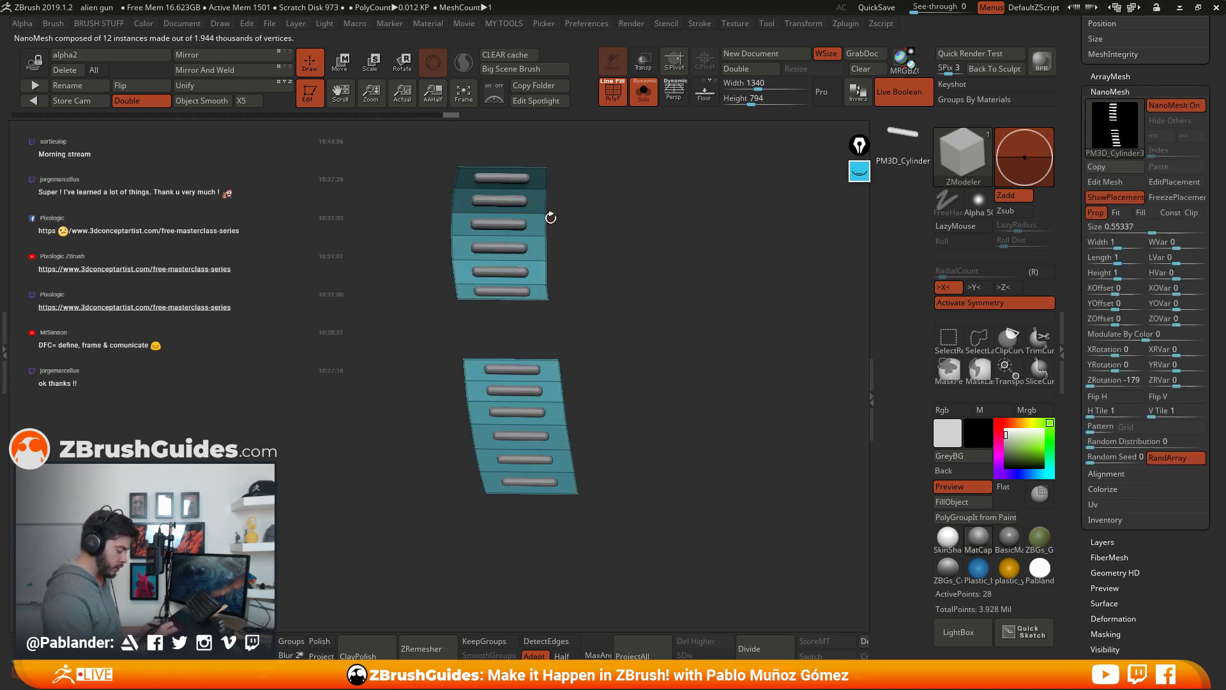
key(ctrl+z)
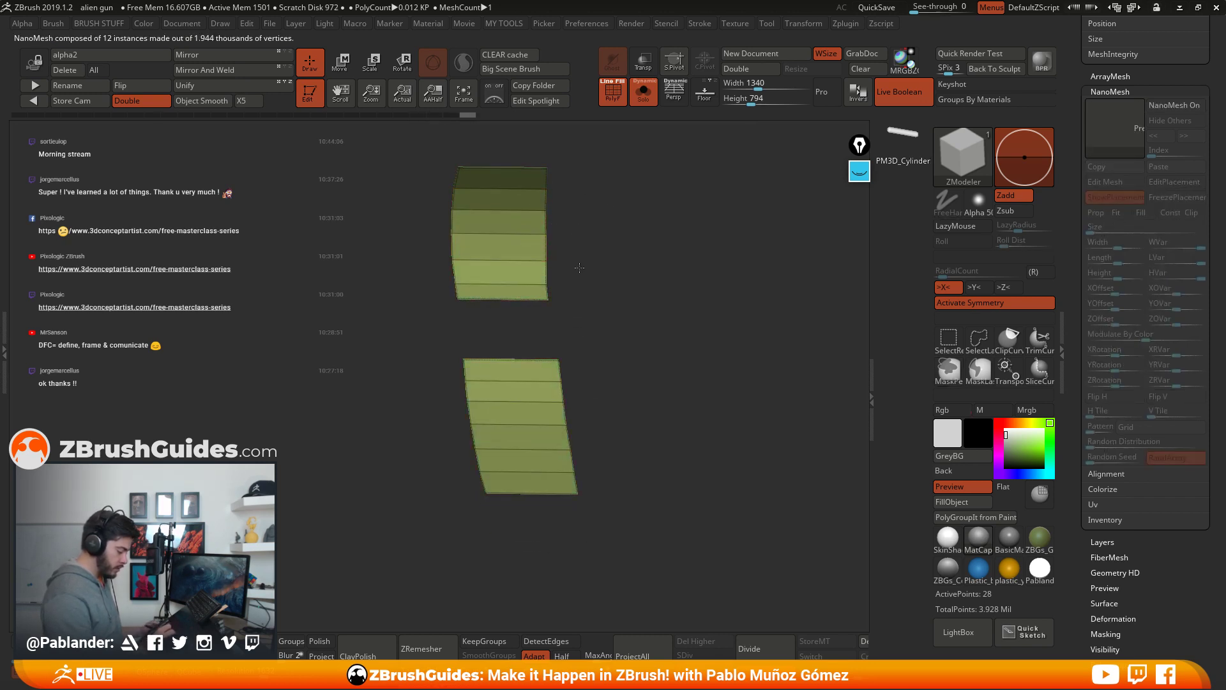
Step: Finish evening out the polygon rows of the strips and turn the NanoMesh back on
drag(580, 267, 549, 275)
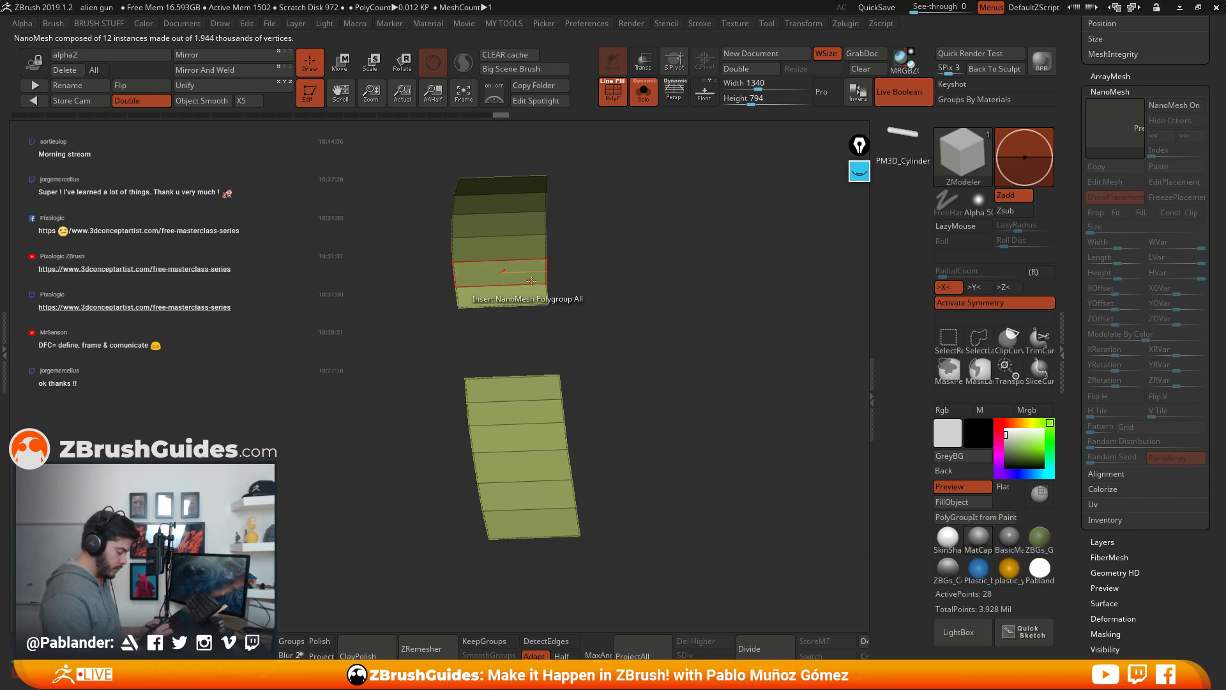
drag(562, 338, 582, 358)
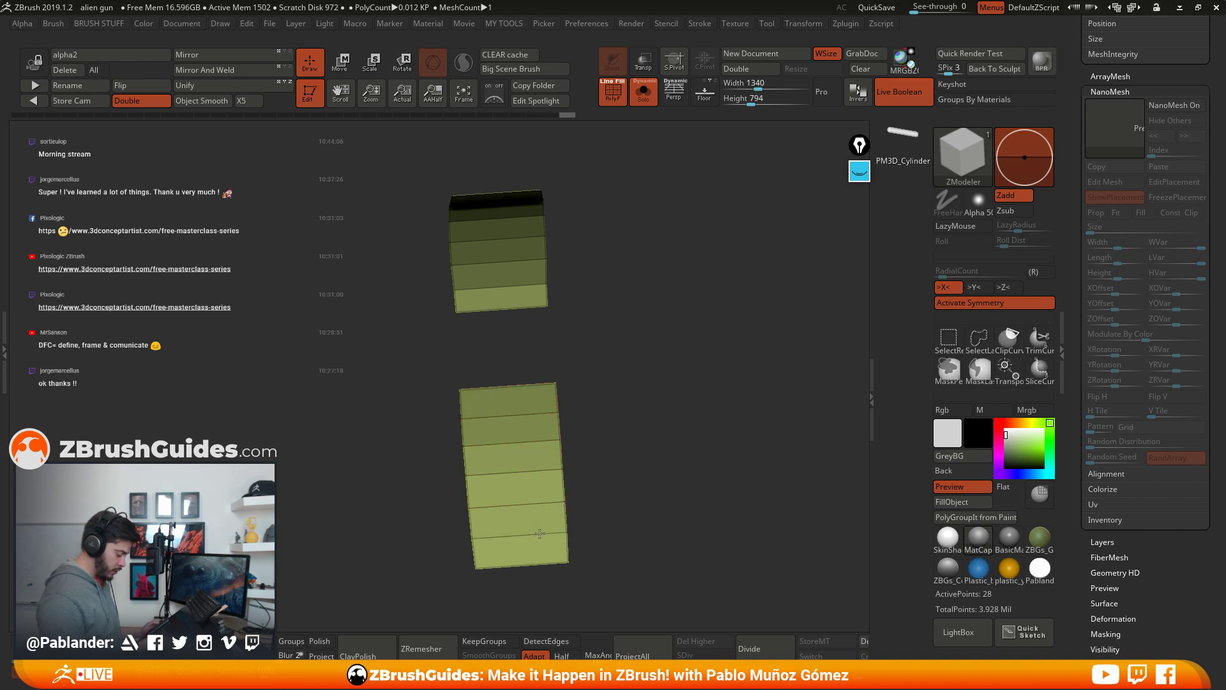
drag(588, 504, 652, 367)
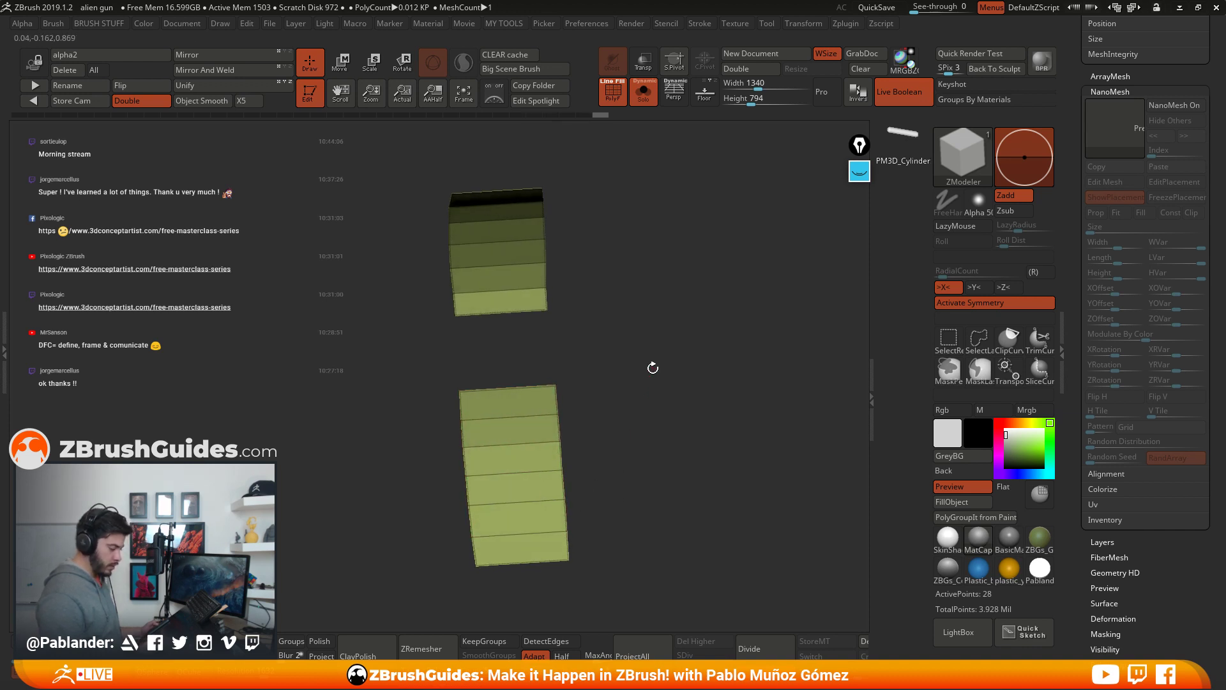
click(1173, 106)
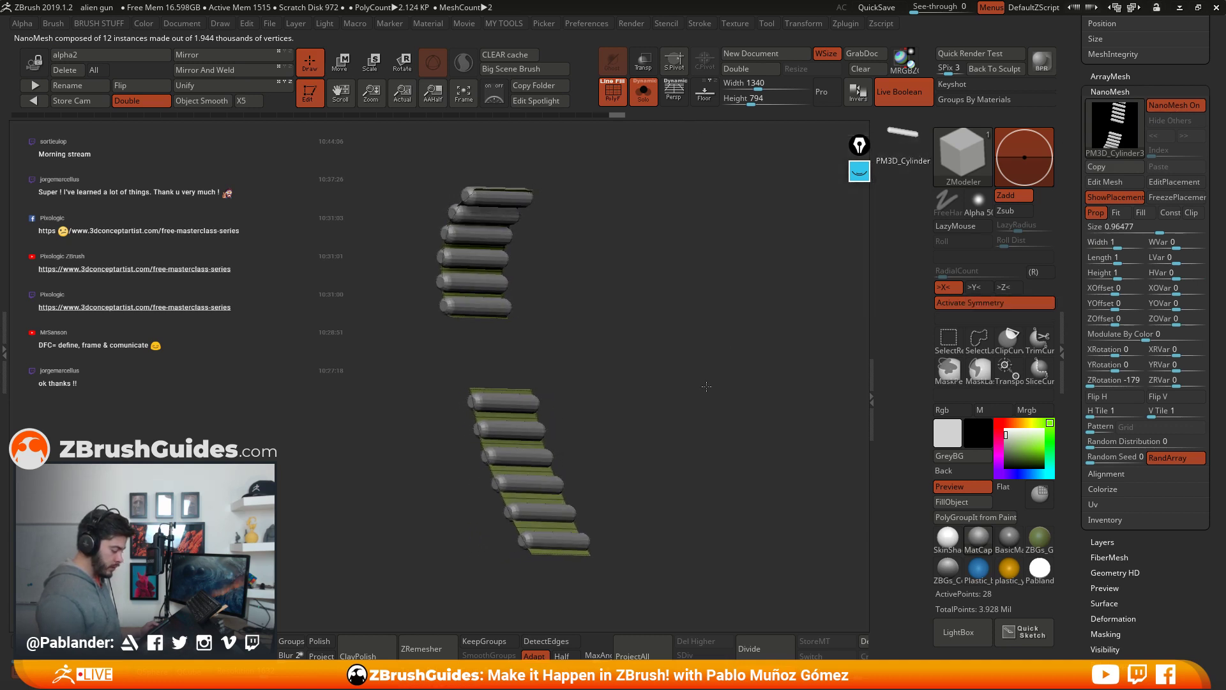
drag(623, 447, 643, 426)
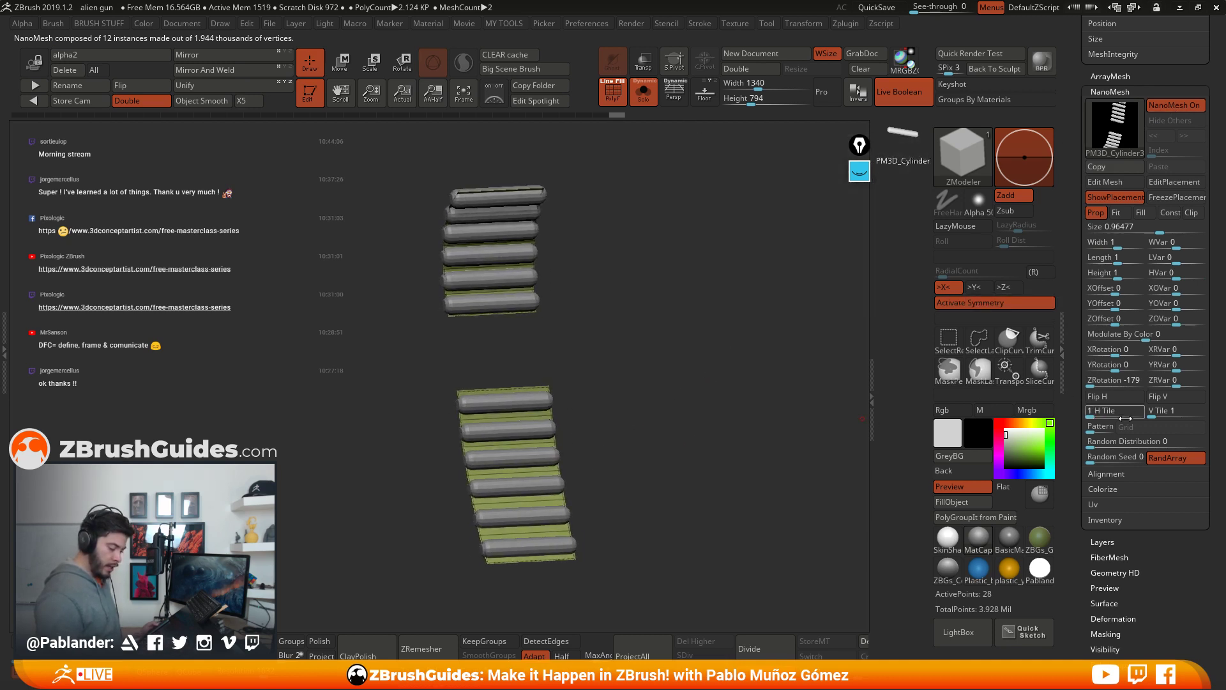
Step: Set the NanoMesh tiling to H Tile 1 and V Tile 2
scroll(1126, 418, down, 3)
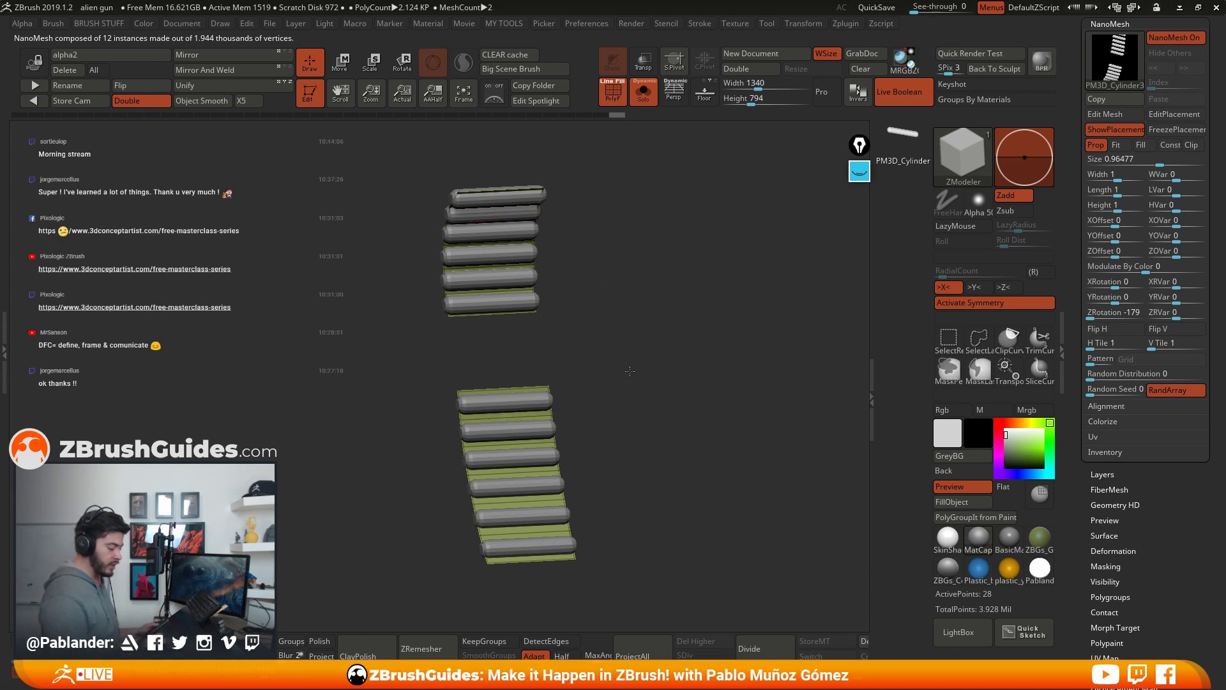
drag(630, 371, 652, 355)
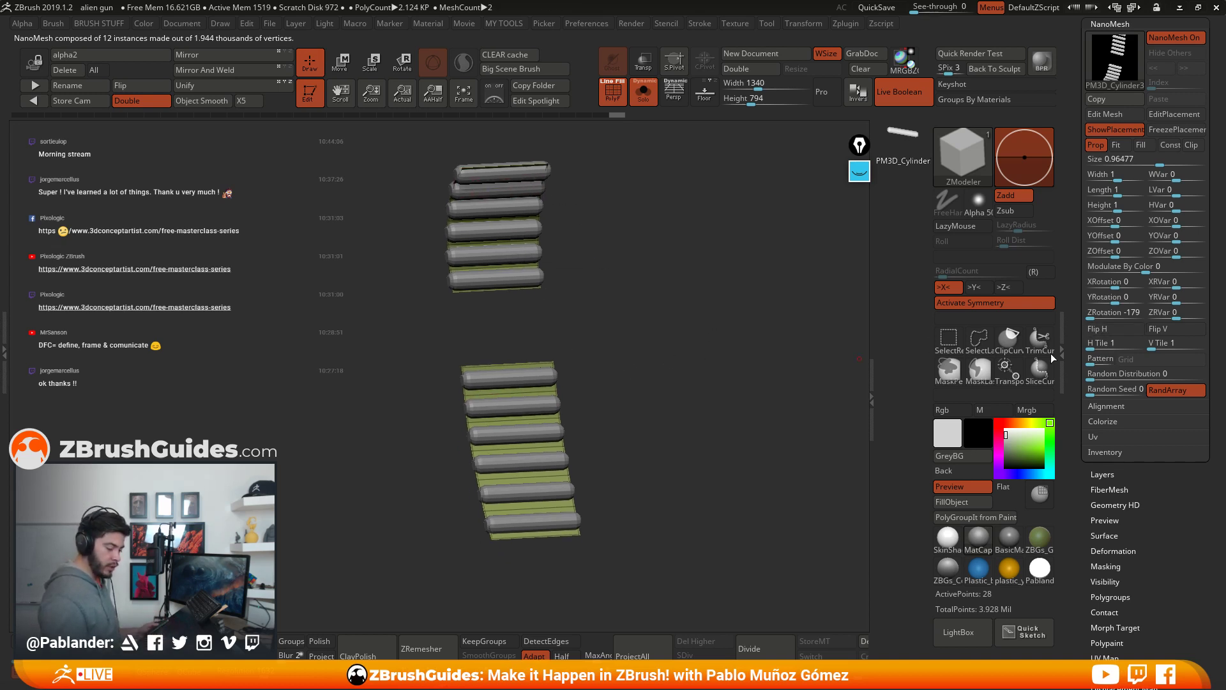
click(1096, 343)
drag(1096, 345, 1088, 345)
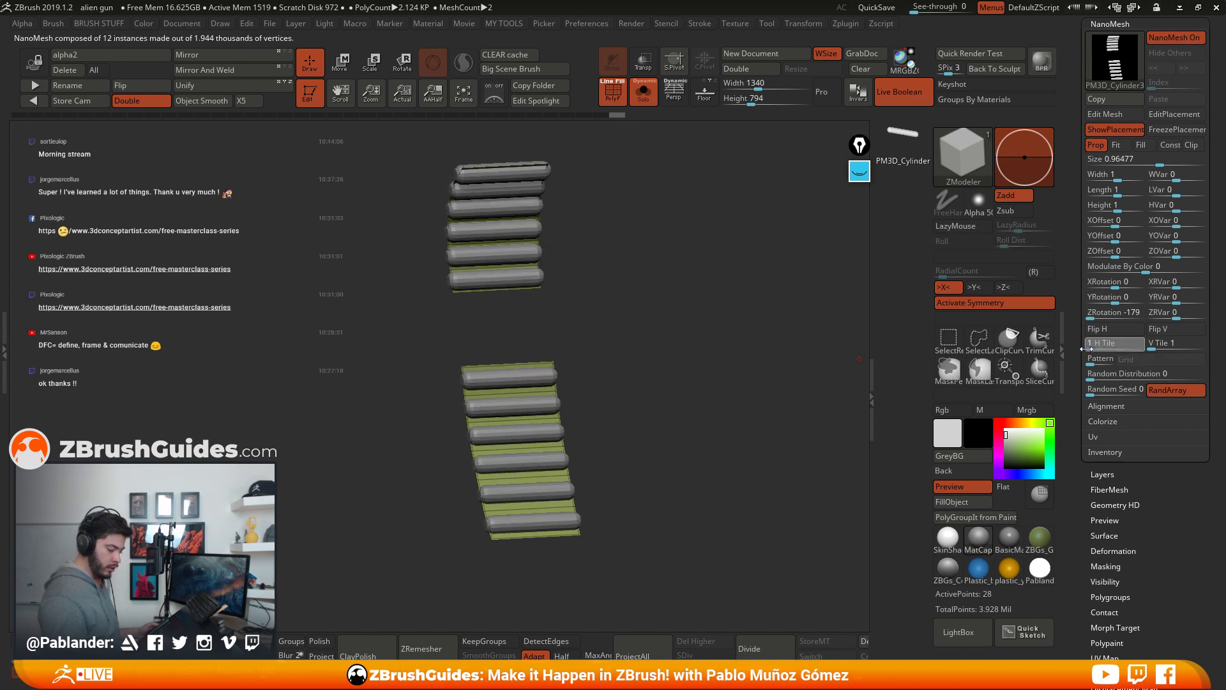
click(1158, 345)
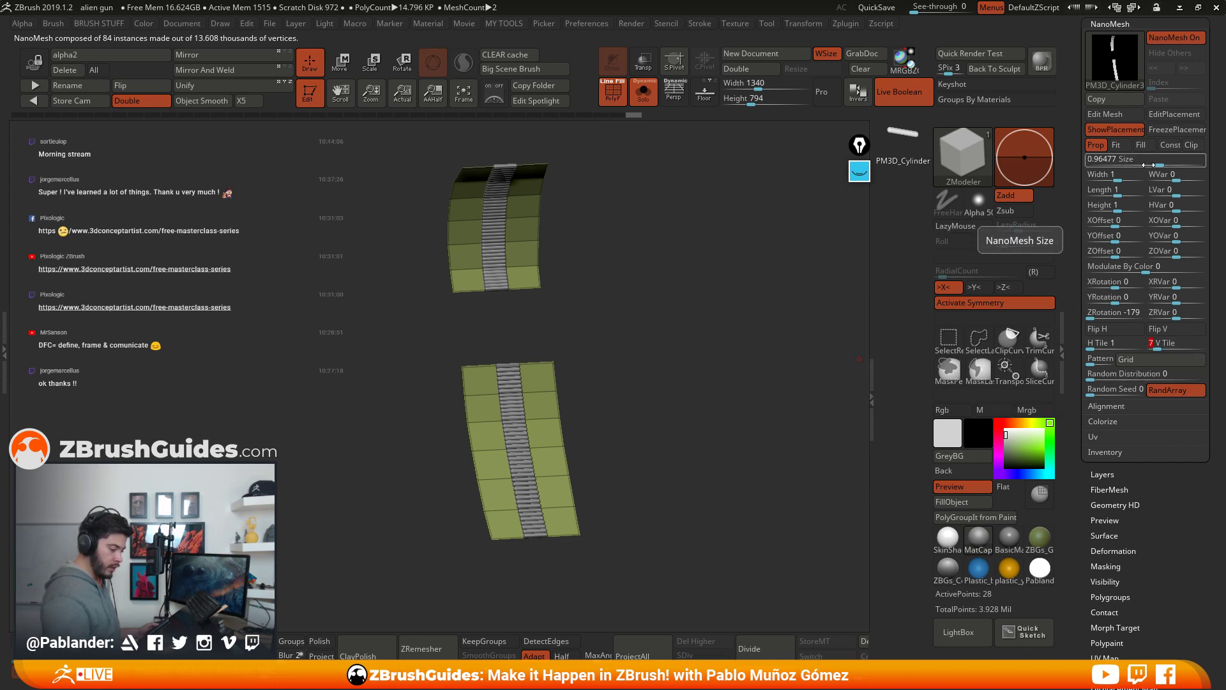
drag(1156, 342, 1153, 345)
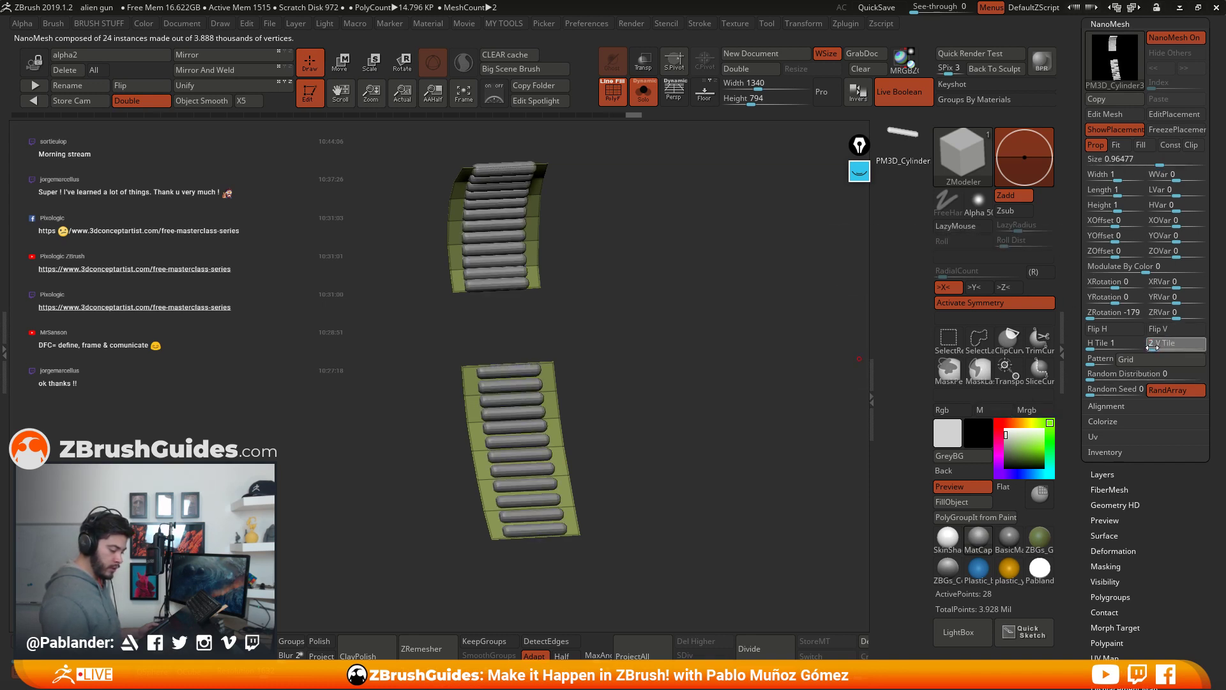
Step: Adjust the tiled NanoMesh cylinders' size to 1.15525
drag(1156, 161, 1166, 163)
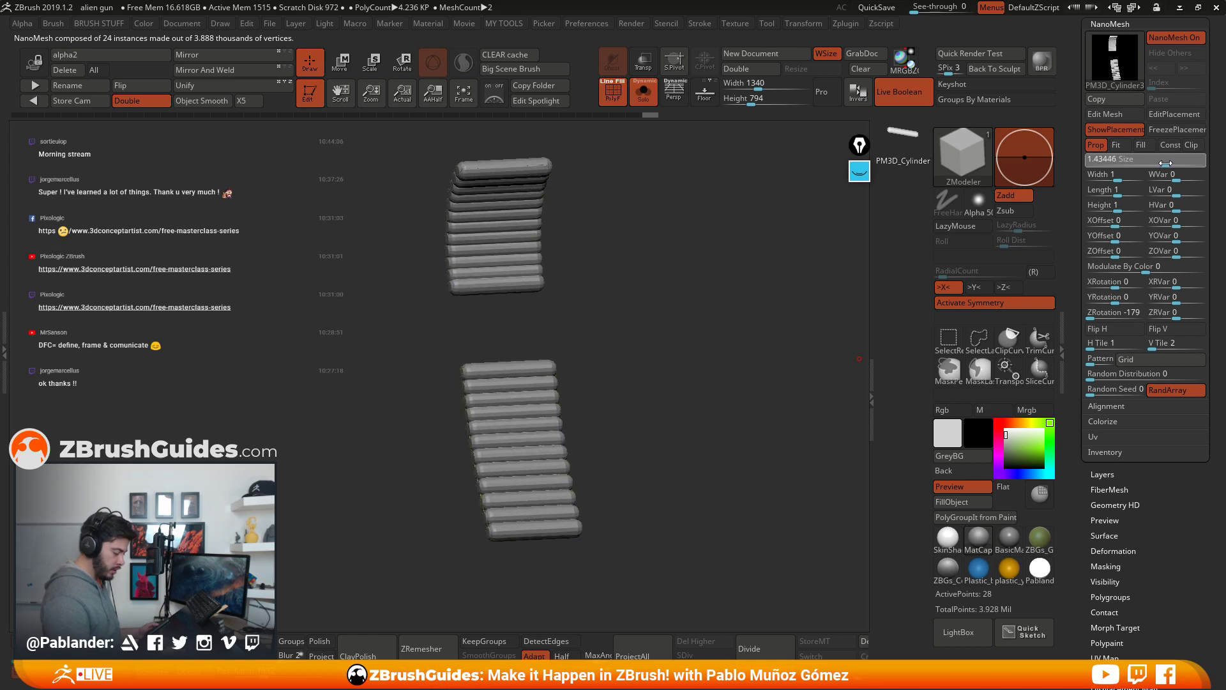
drag(677, 383, 636, 374)
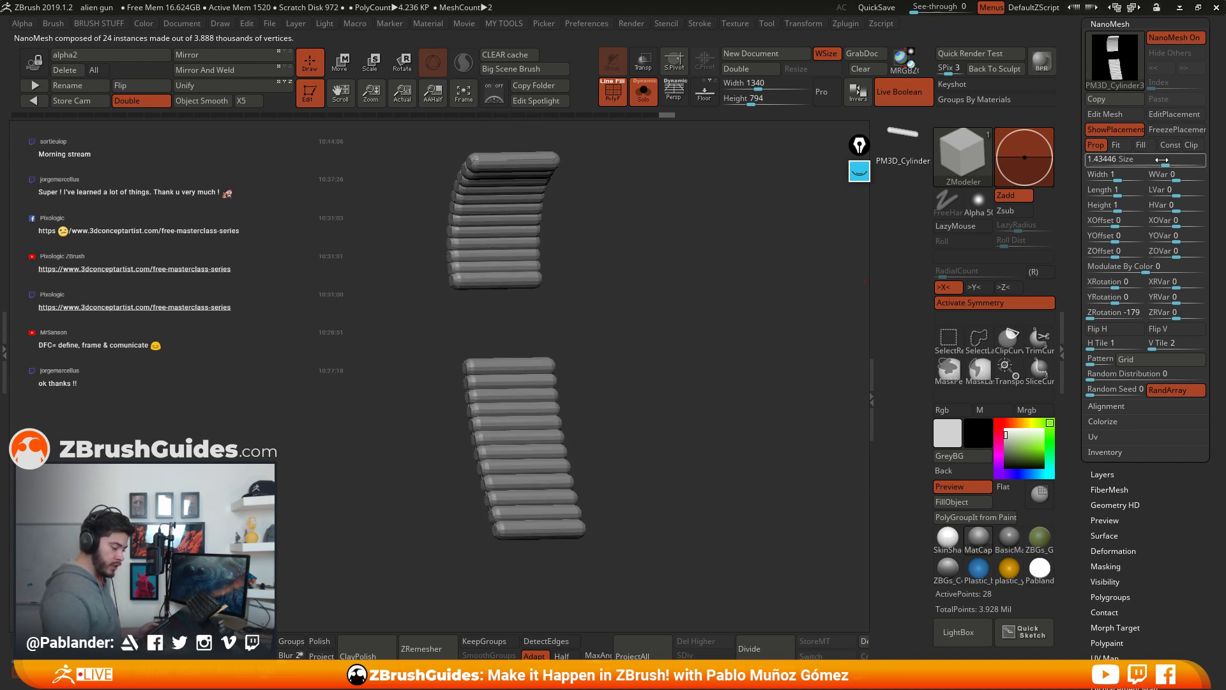
drag(1162, 159, 1162, 157)
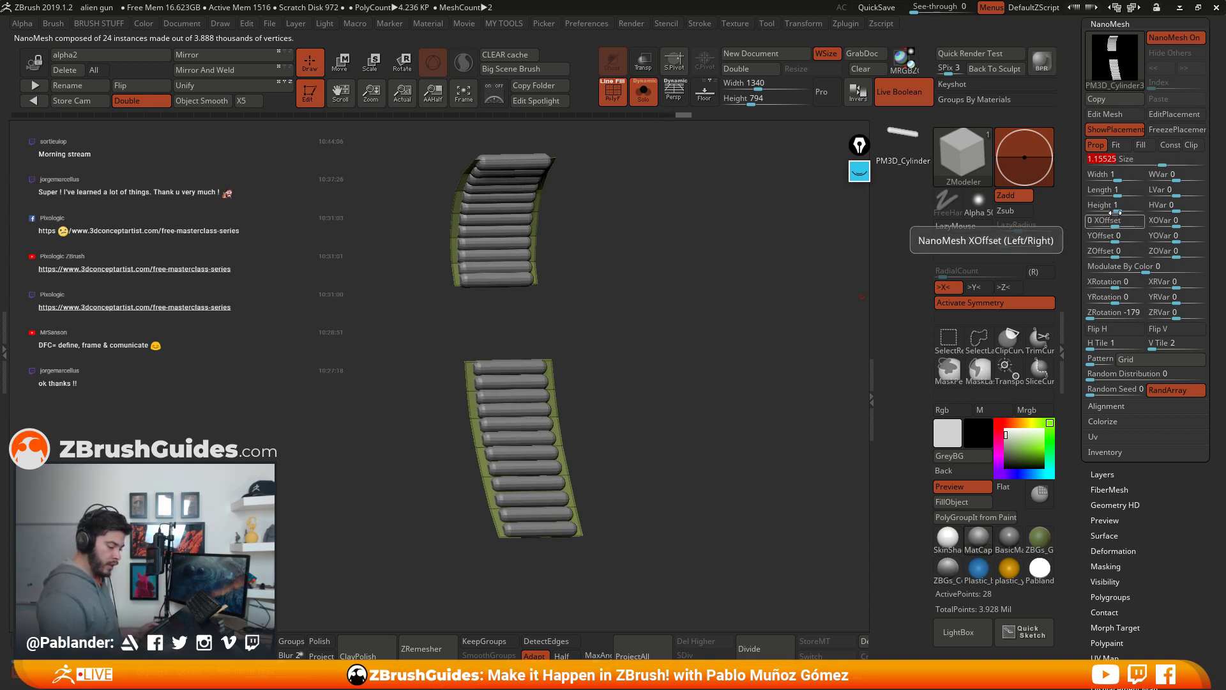
Step: Try a longer NanoMesh length for the rib cylinders, then restore the length to 1
drag(1123, 197, 1123, 193)
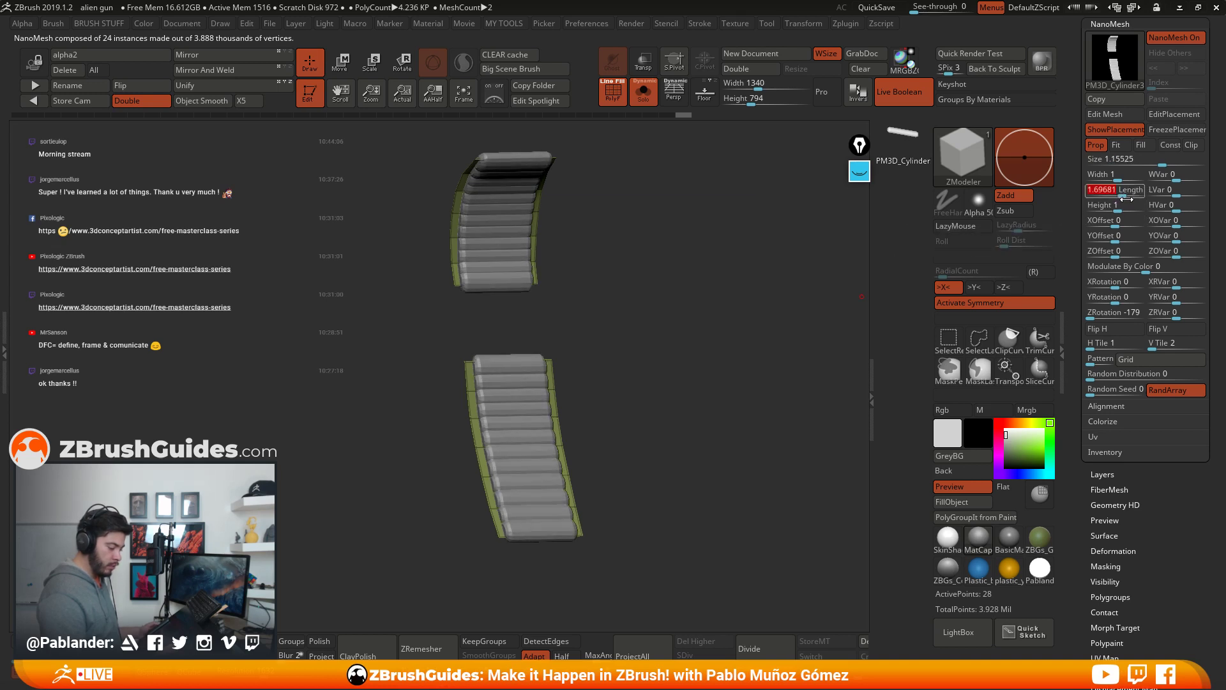
text(1)
key(Return)
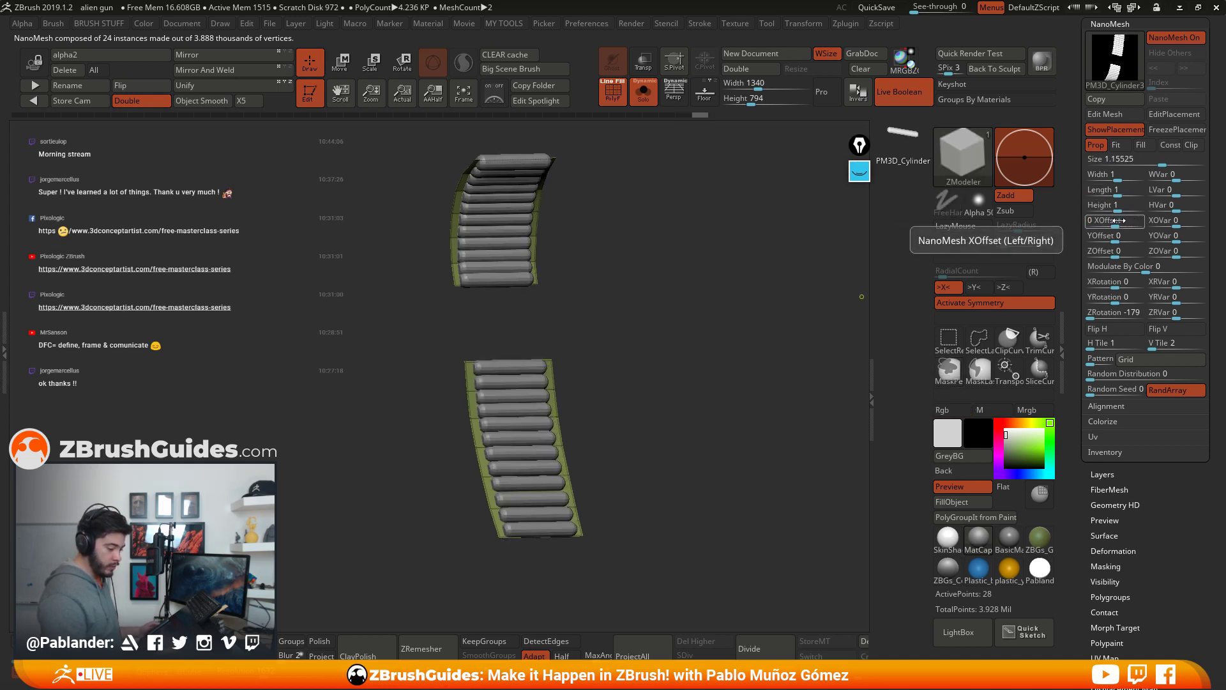
Step: Widen the NanoMesh rib cylinders to a width of 1.32697 so they span the full strips
drag(1121, 176, 1119, 178)
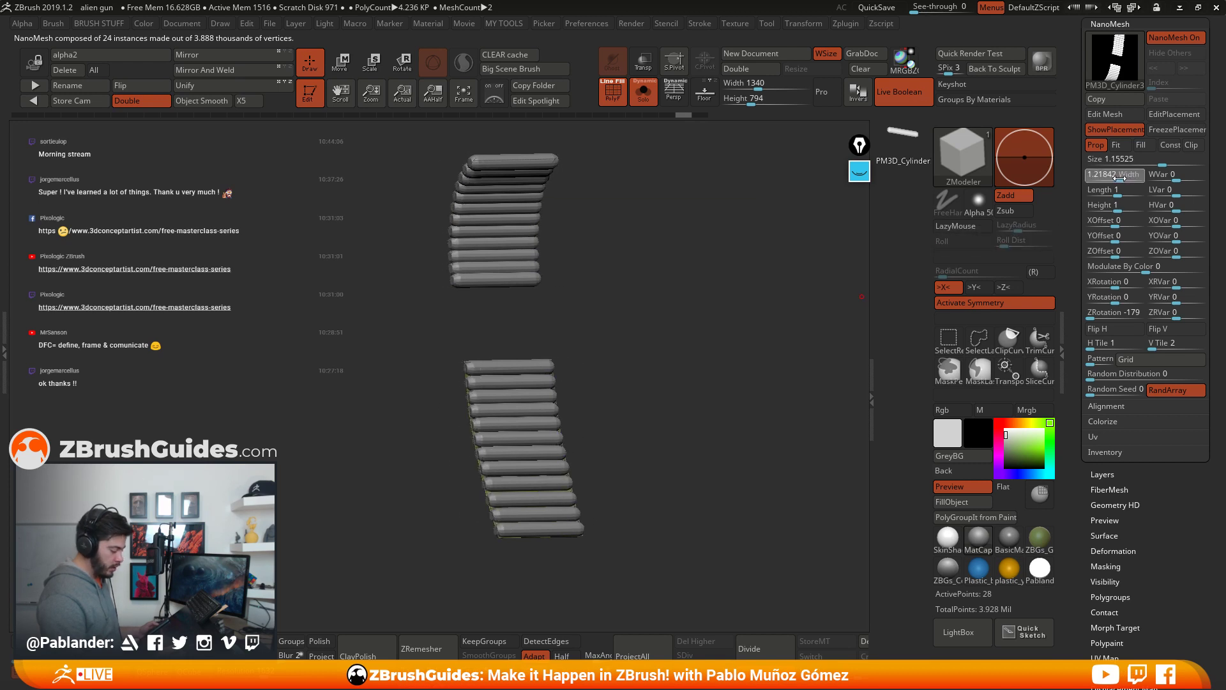
key(ctrl+z)
drag(698, 443, 668, 459)
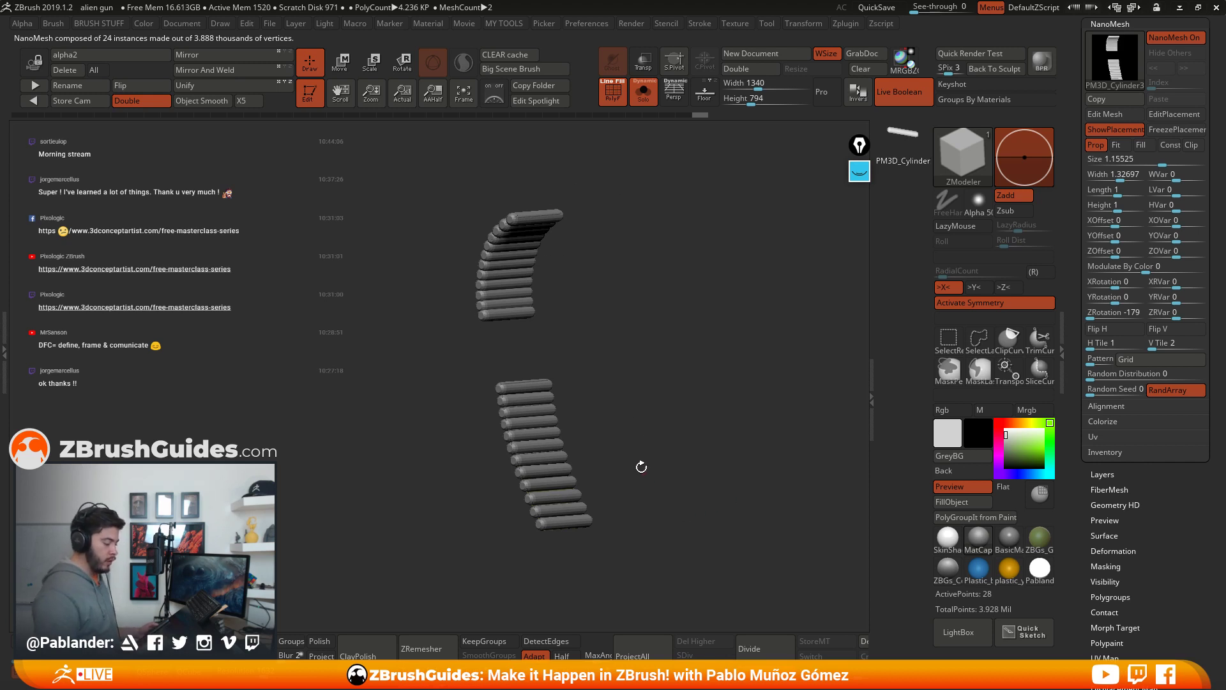
Step: Try converting the NanoMesh ribs to real geometry with One To Mesh and show the whole gun around them
scroll(1124, 275, down, 2)
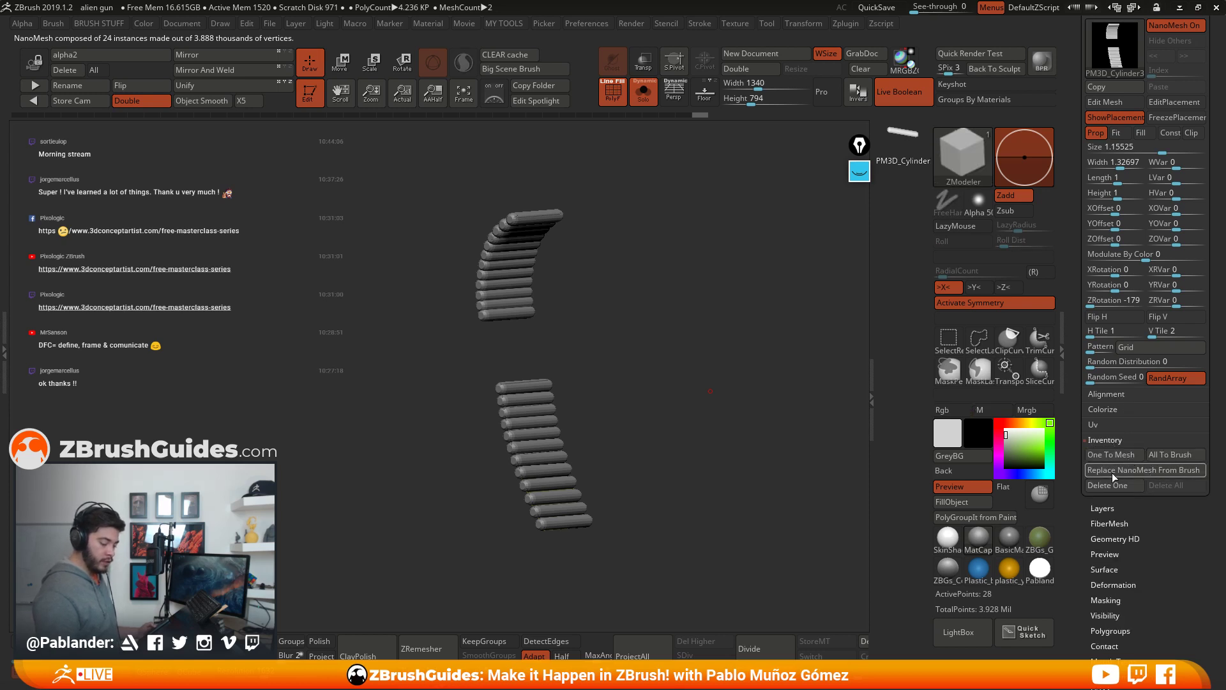
click(1112, 440)
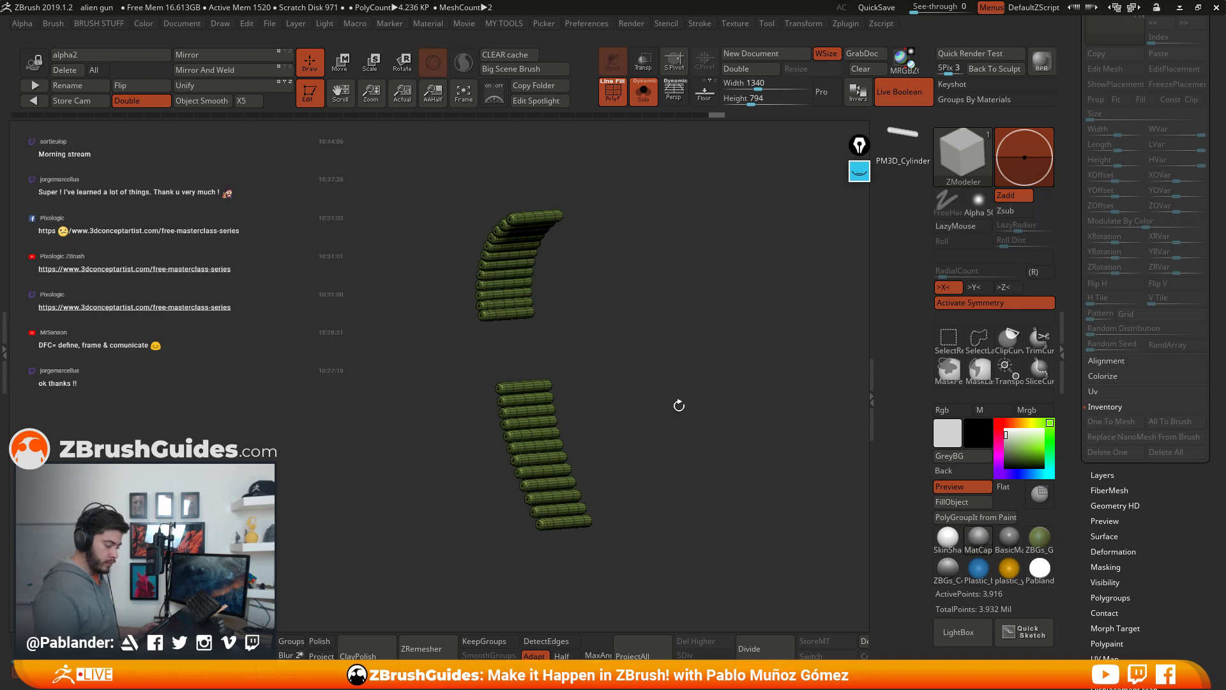
drag(679, 405, 577, 291)
click(643, 94)
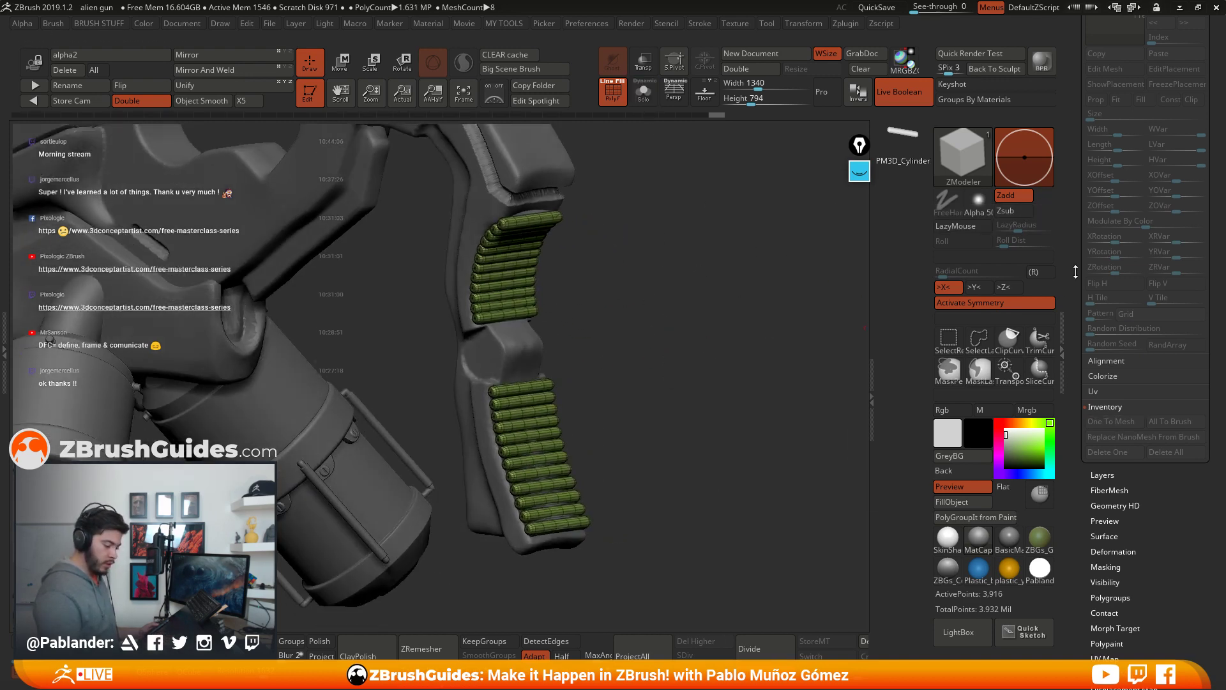
drag(1073, 237, 1073, 549)
drag(1073, 153, 1073, 657)
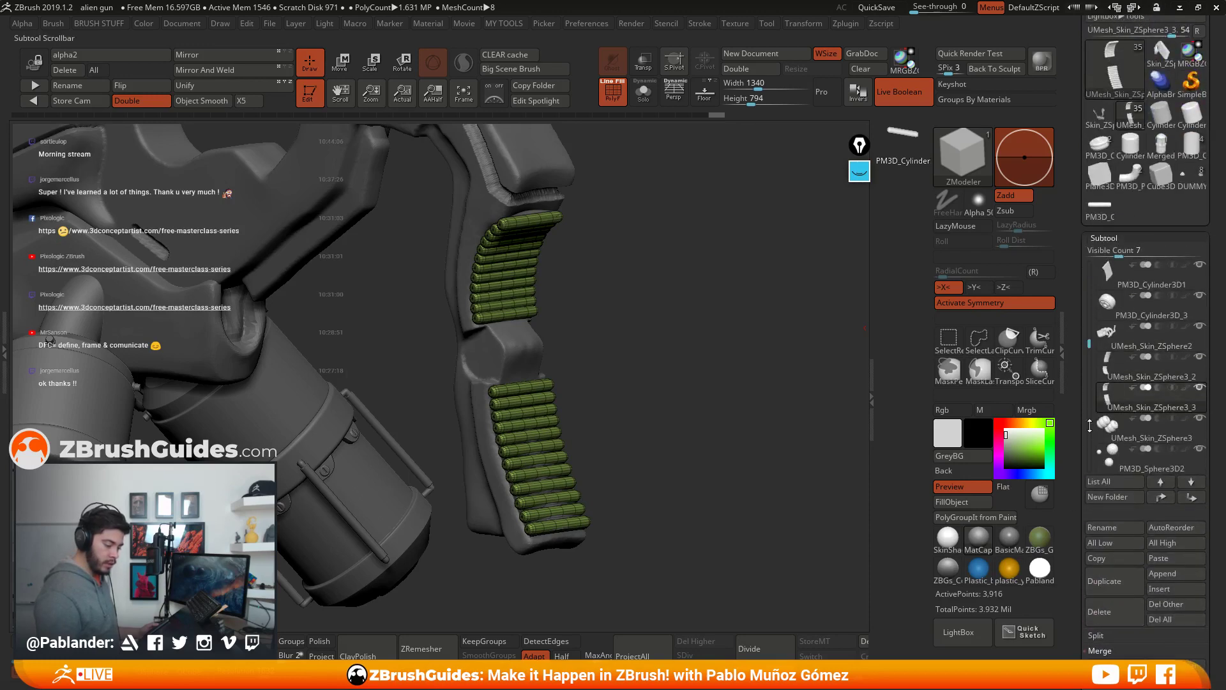
drag(1089, 345, 1089, 372)
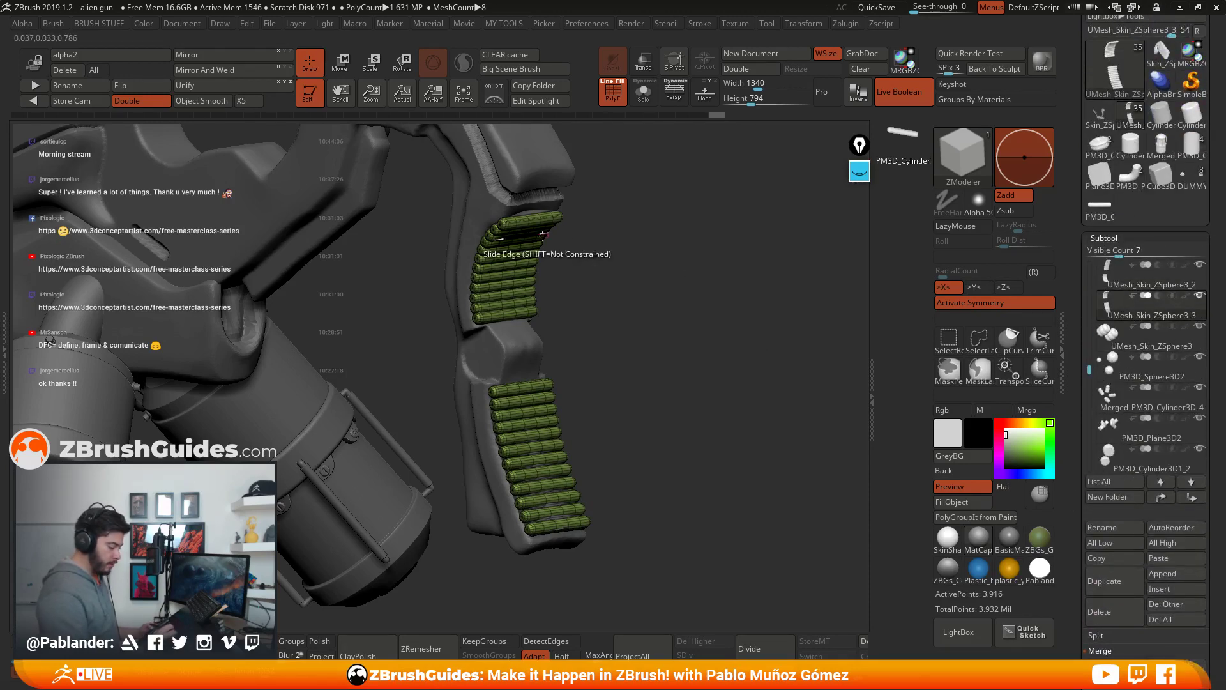
Step: Try to isolate part of the converted ribs, then undo back to the plain strips
key(ctrl+shift)
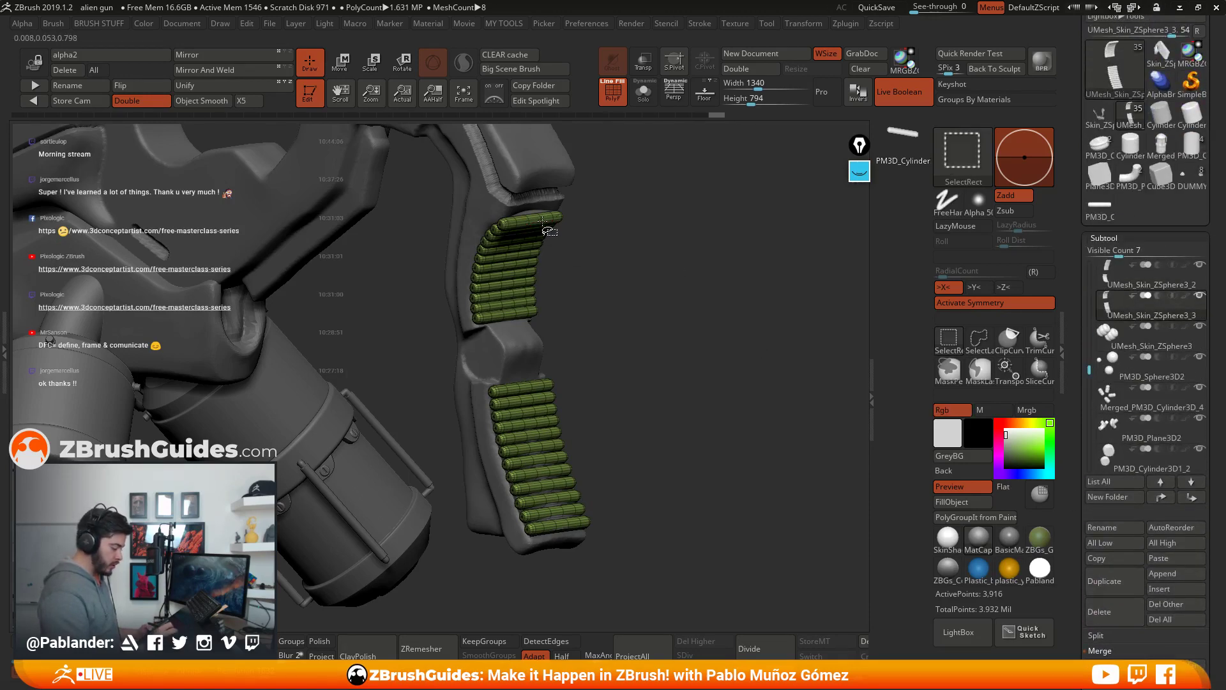
ctrl+shift+click(575, 231)
key(ctrl+z)
ctrl+shift+click(635, 274)
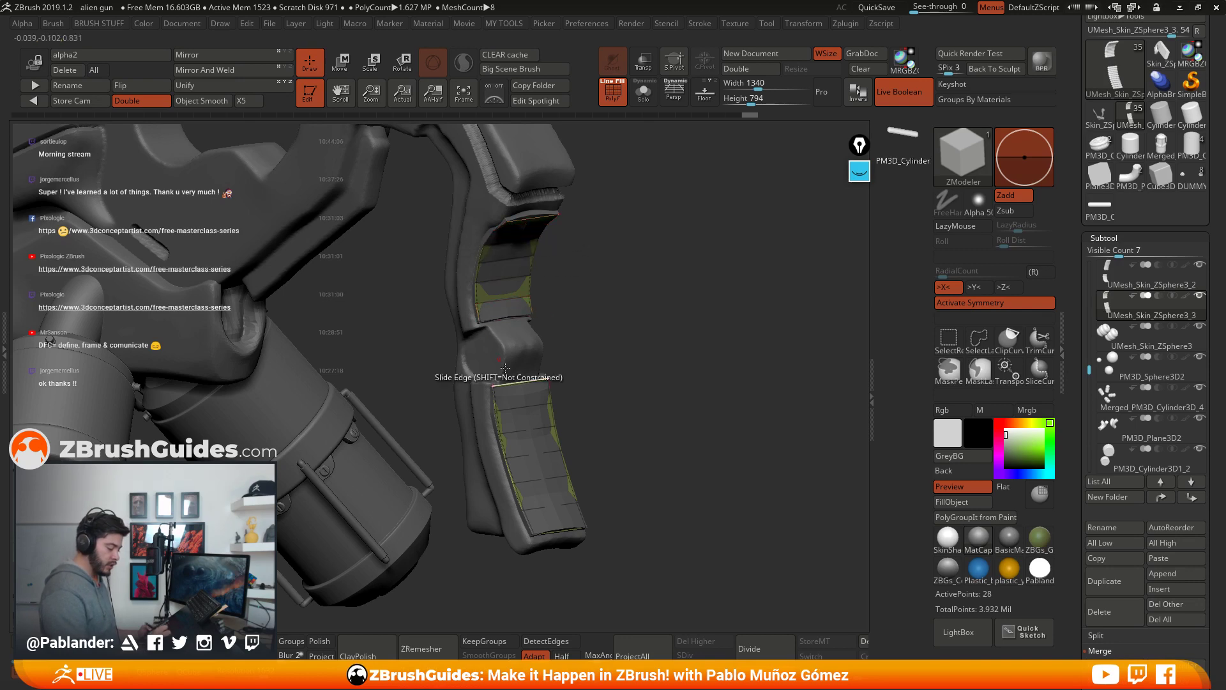
Step: Duplicate the rib strips' subtool and store the original UMesh_Skin_ZSphere3_3 in the rubbish folder as a backup
drag(639, 383, 909, 407)
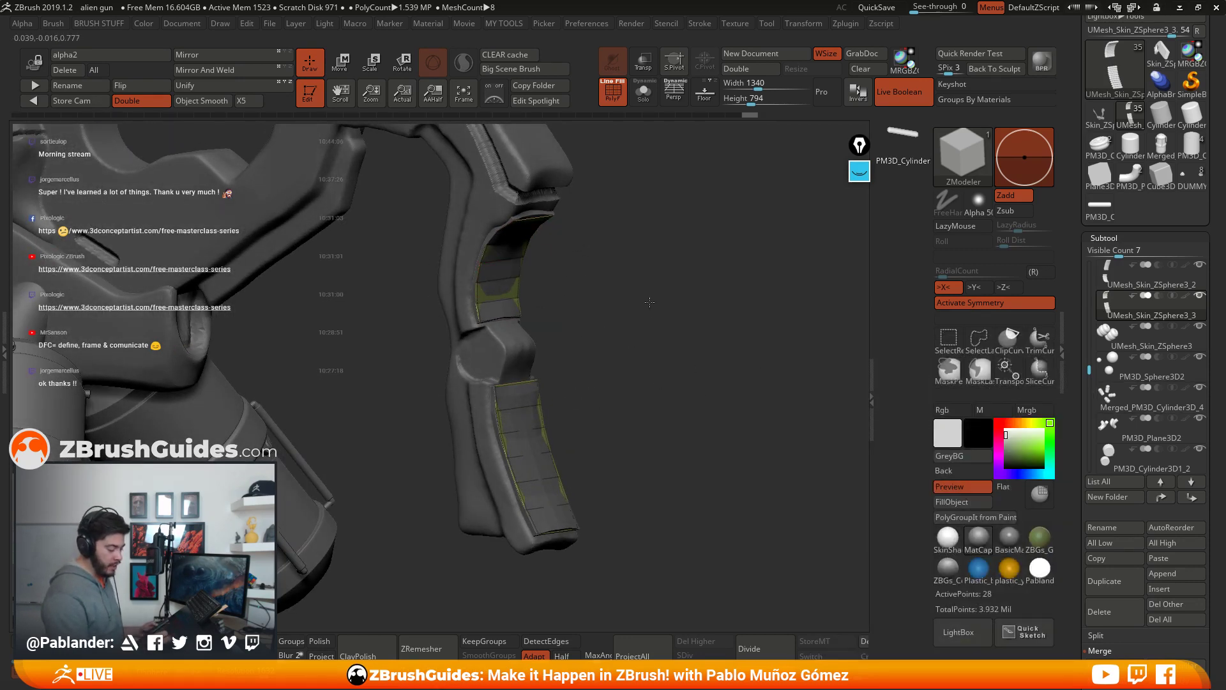
drag(565, 332, 560, 361)
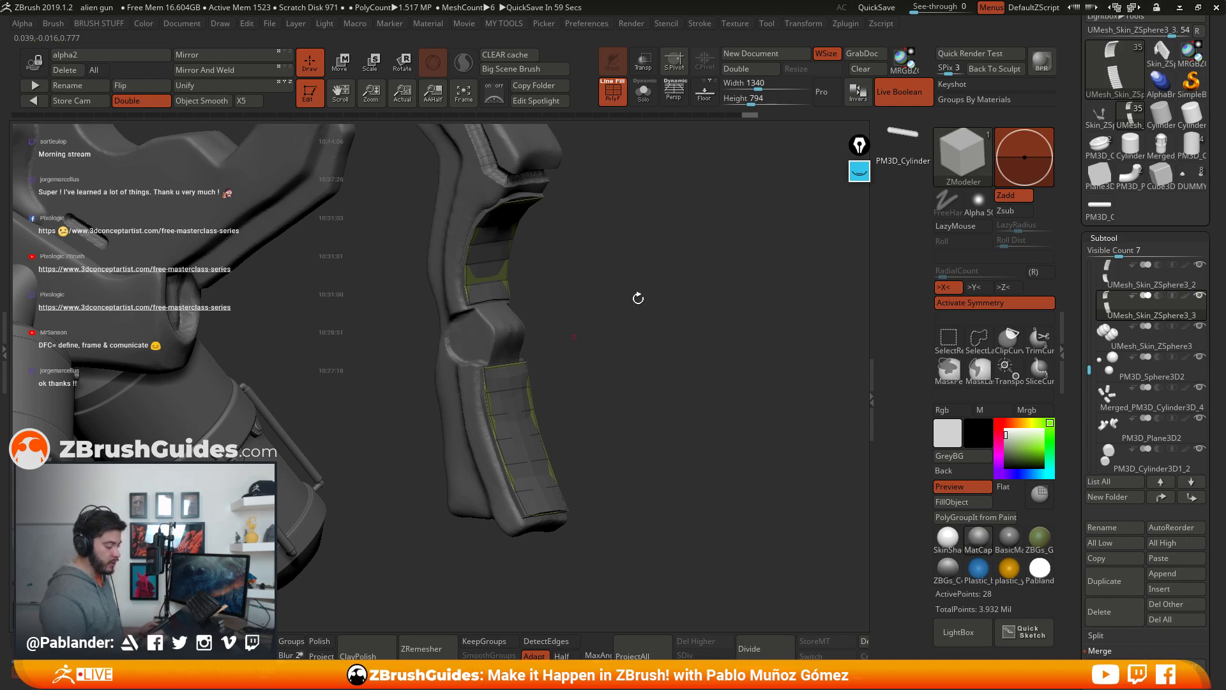
drag(638, 299, 621, 273)
click(644, 93)
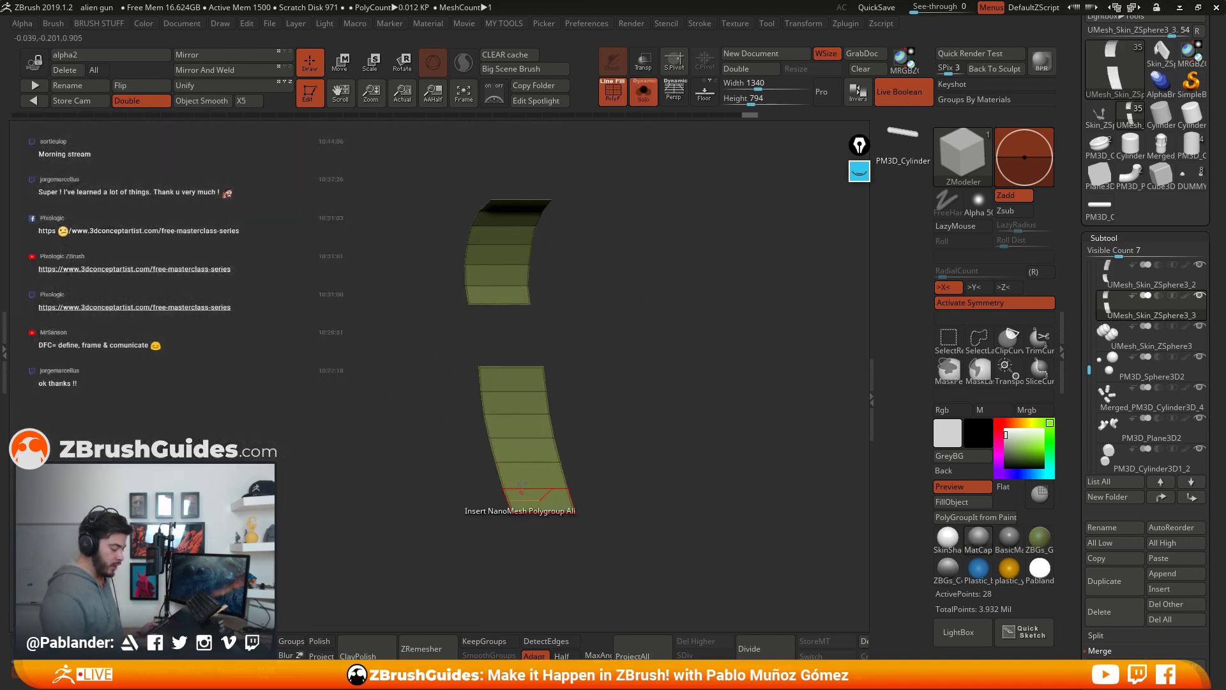
click(644, 93)
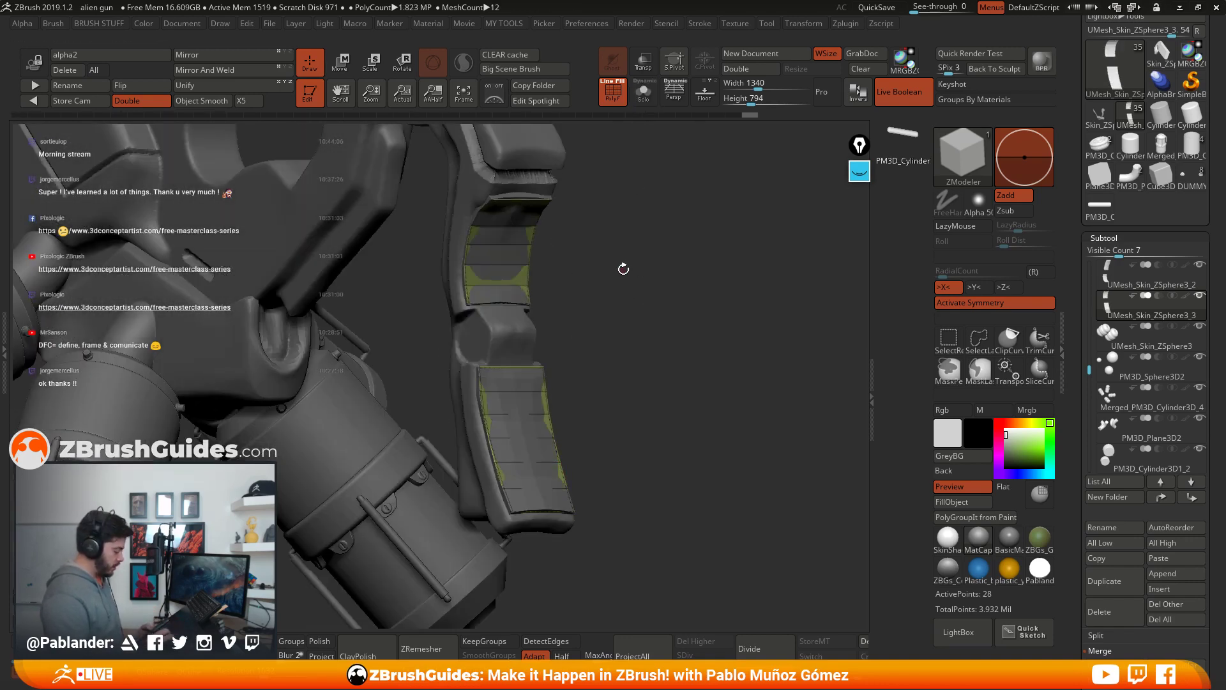
key(1)
click(680, 237)
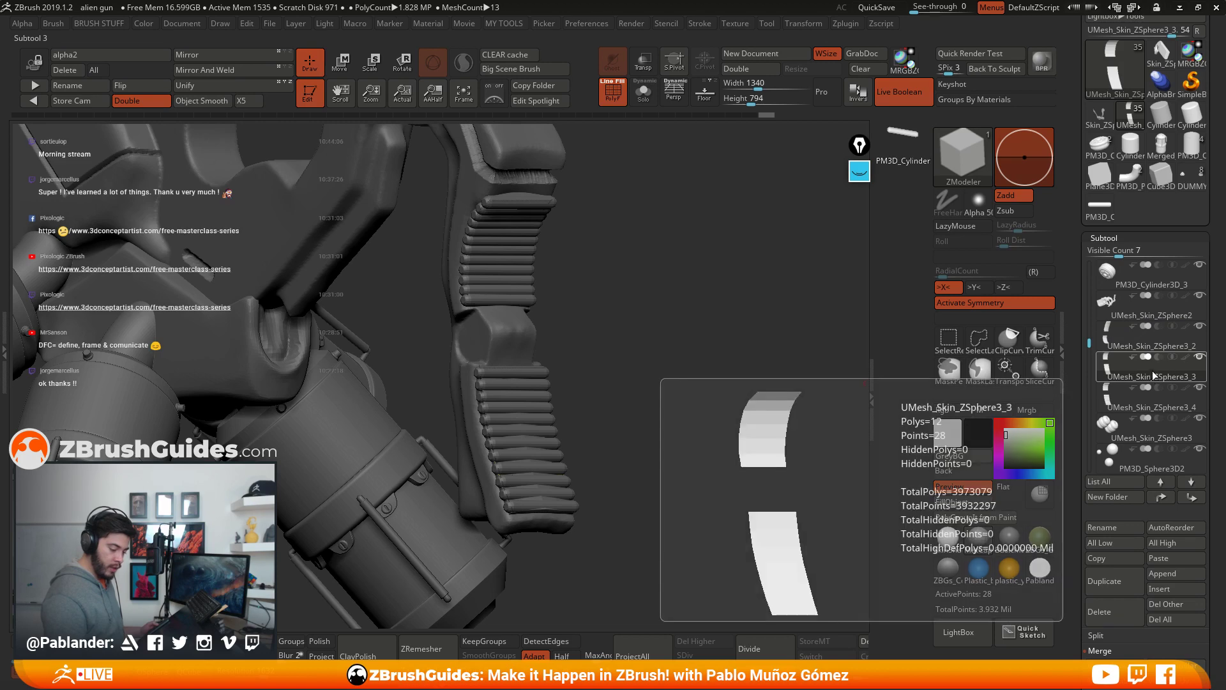
scroll(1145, 256, up, 3)
scroll(1137, 269, up, 3)
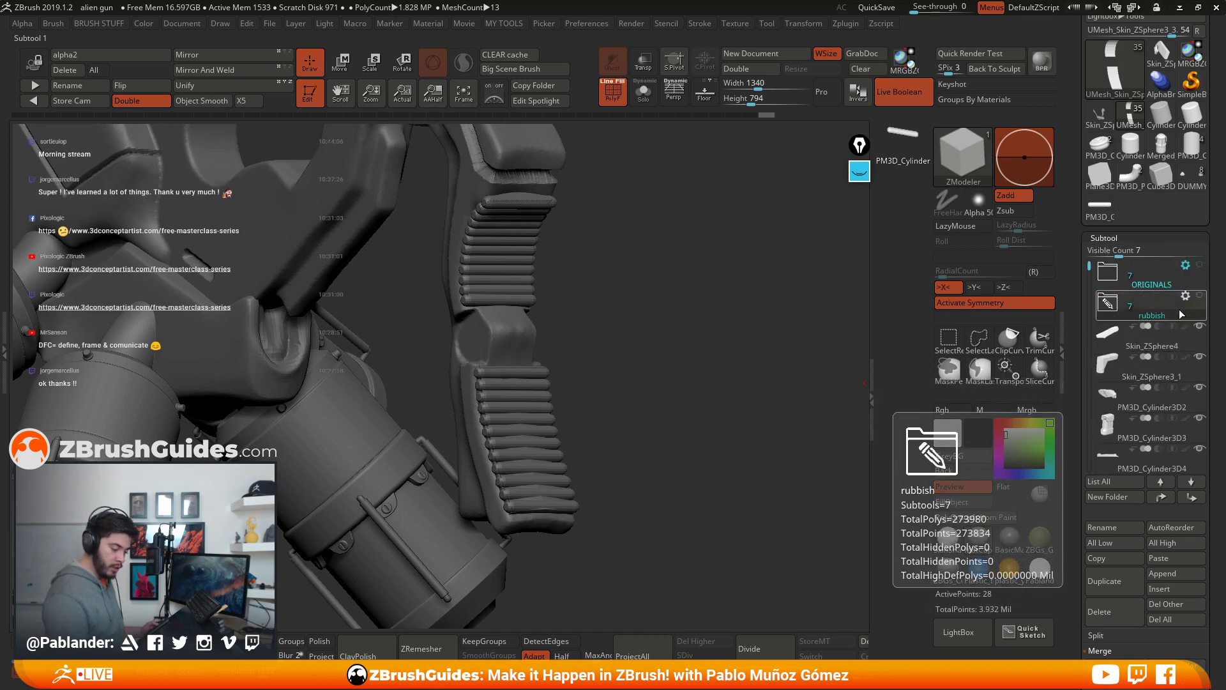
scroll(1137, 293, down, 5)
click(1130, 343)
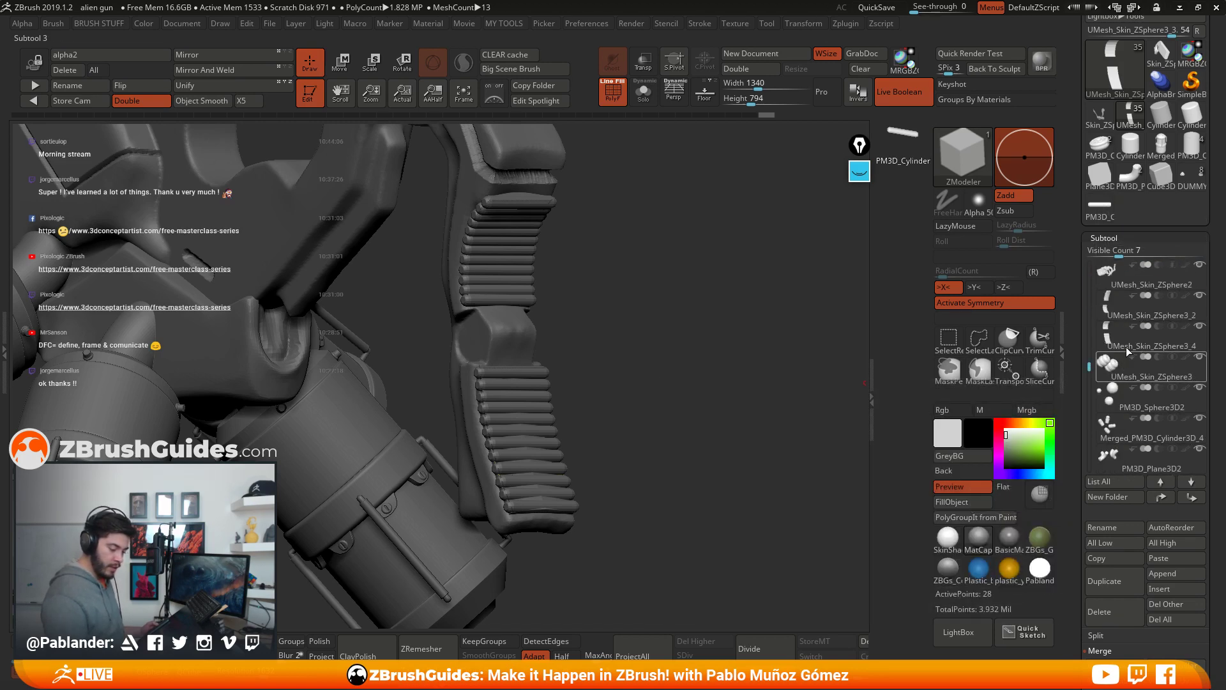
Step: Nudge the rib cylinders of UMesh_Skin_ZSphere3_4 against the back of the grip with the Move gizmo
drag(738, 351, 589, 296)
key(w)
click(623, 223)
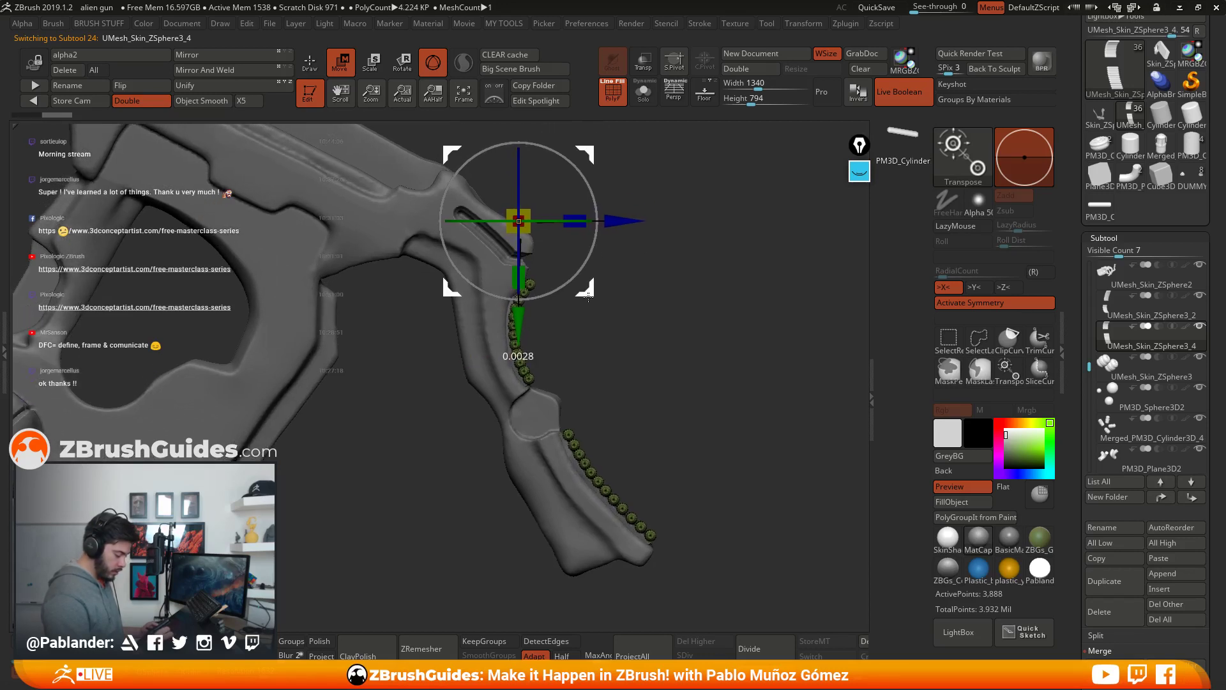
key(q)
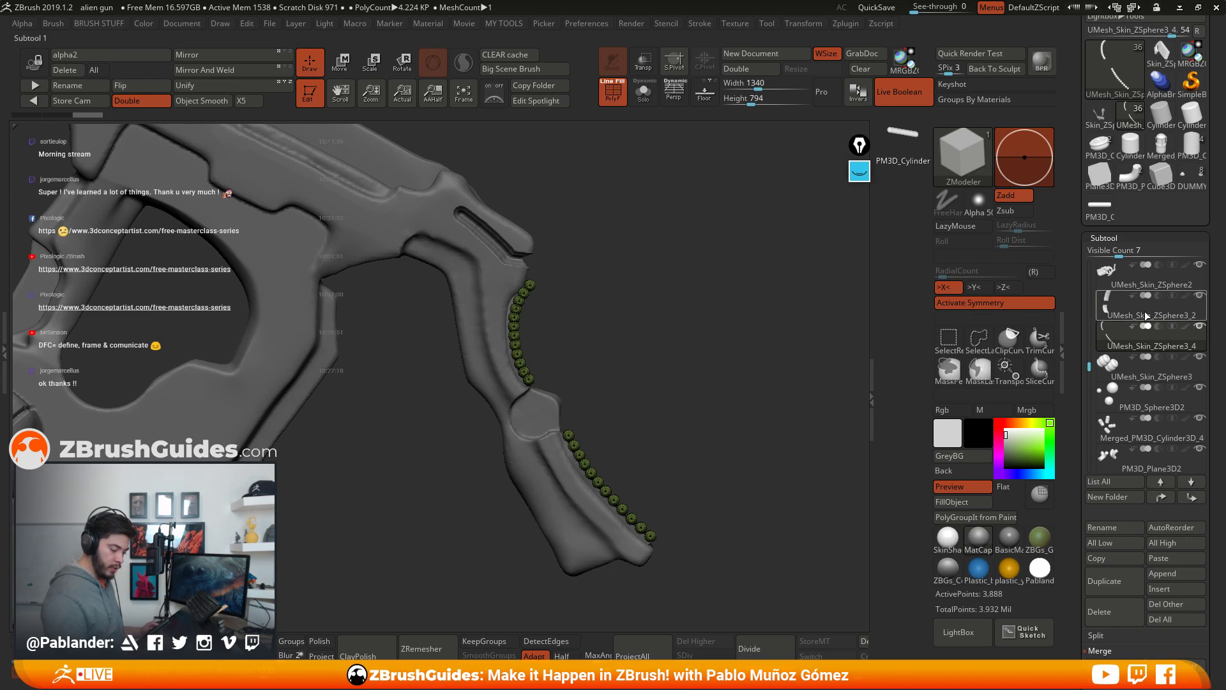
Step: Select the backing piece UMesh_Skin_ZSphere3_2 behind the ribs and subdivide it to SDiv 3
alt+click(520, 320)
drag(586, 375, 619, 226)
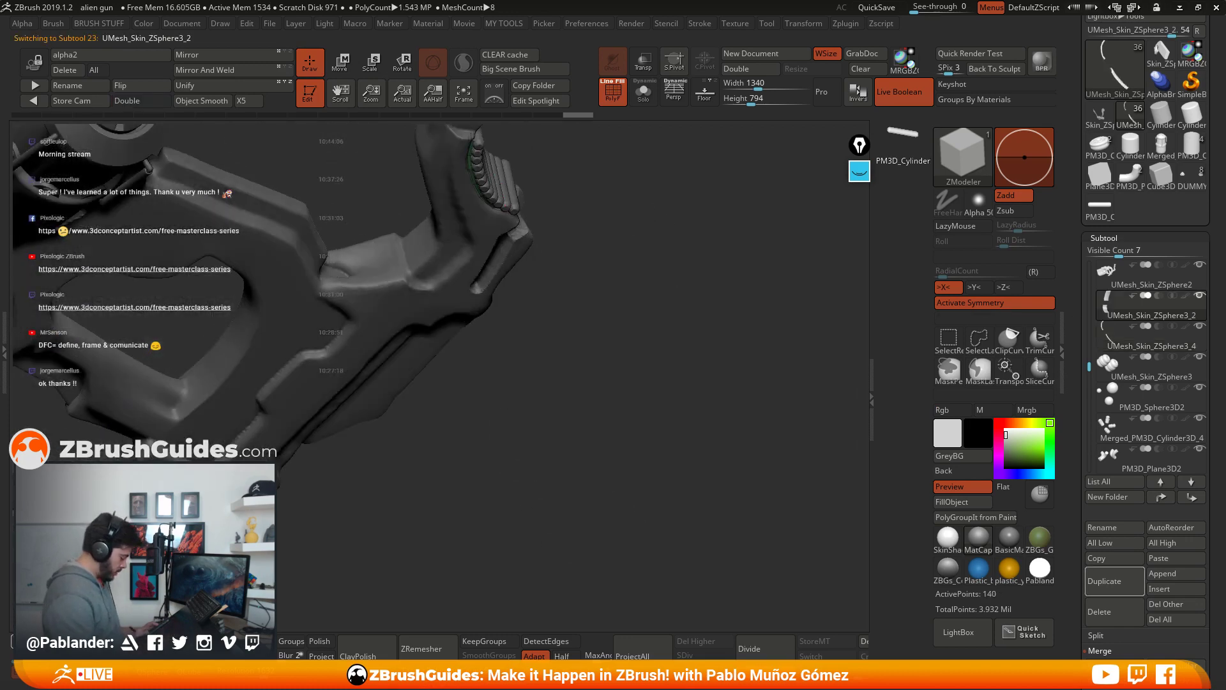
drag(584, 430, 434, 420)
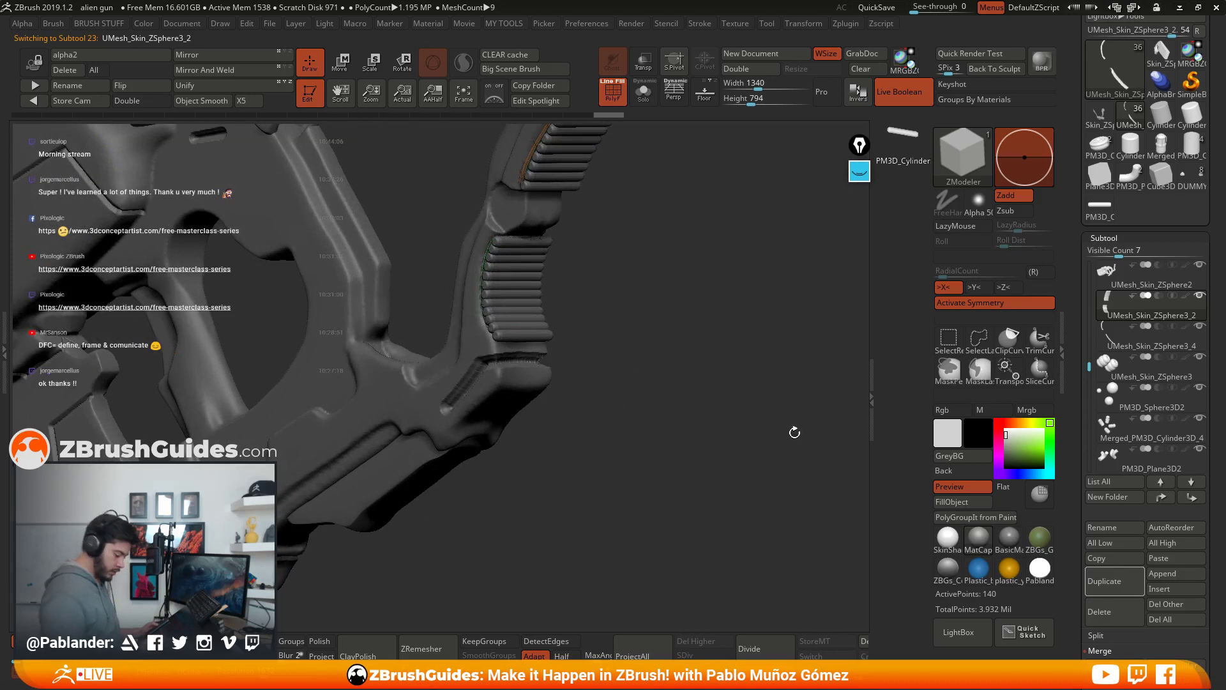
key(ctrl+d)
key(ctrl+d)
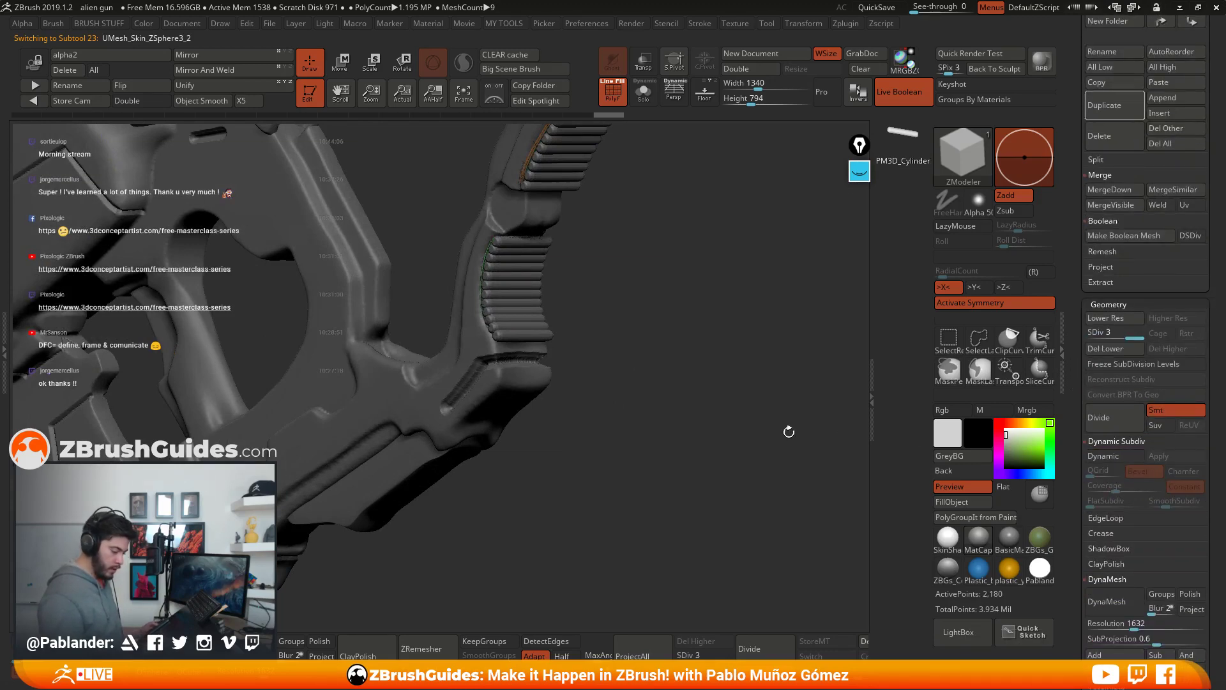
drag(789, 432, 723, 471)
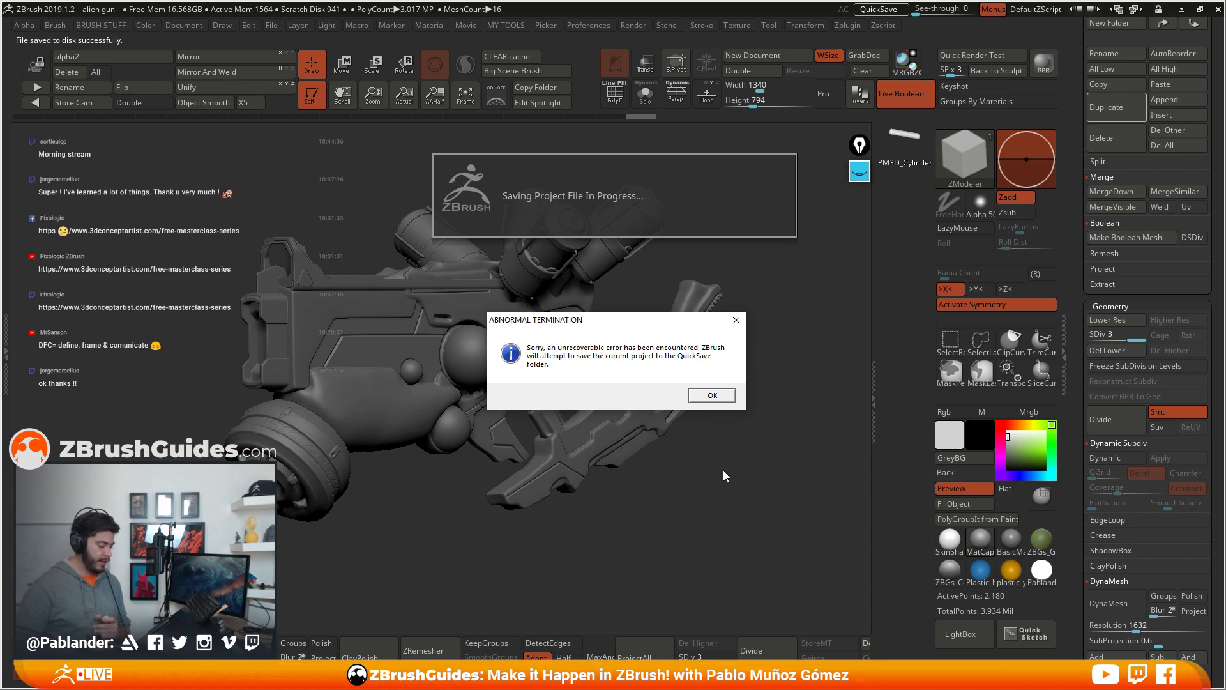
Step: Dismiss the crash and startup windows and load Recovered_Tool.ZTL from the QuickSave files
click(713, 397)
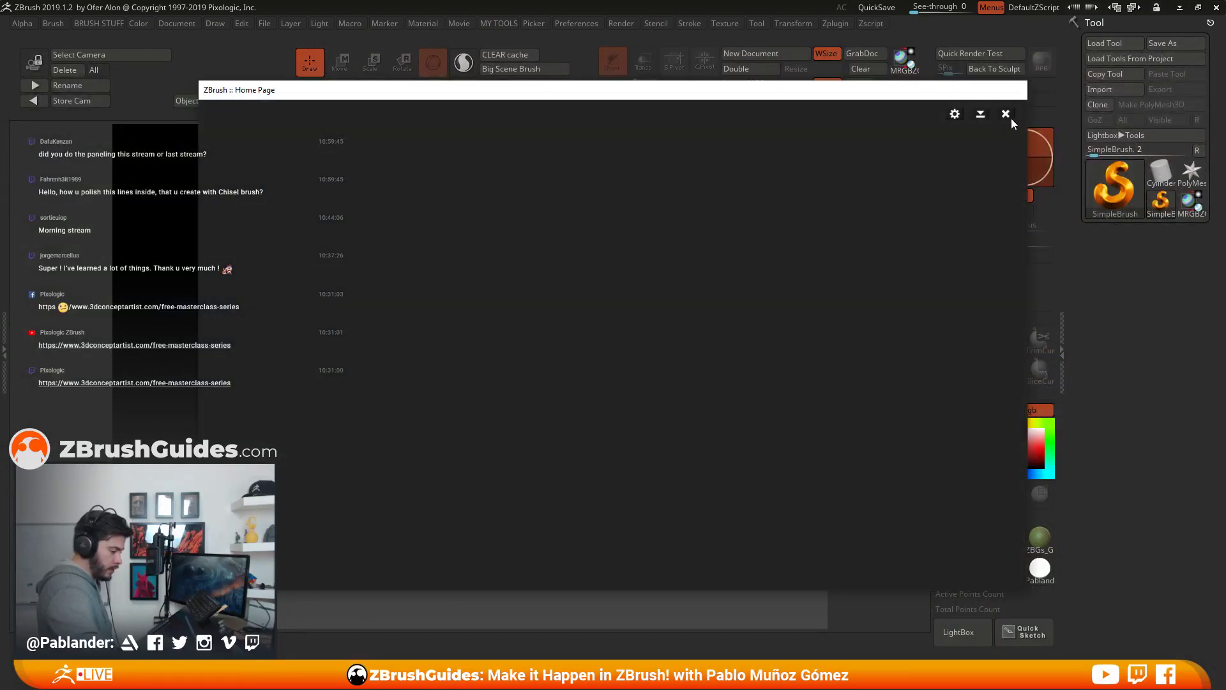
click(1006, 115)
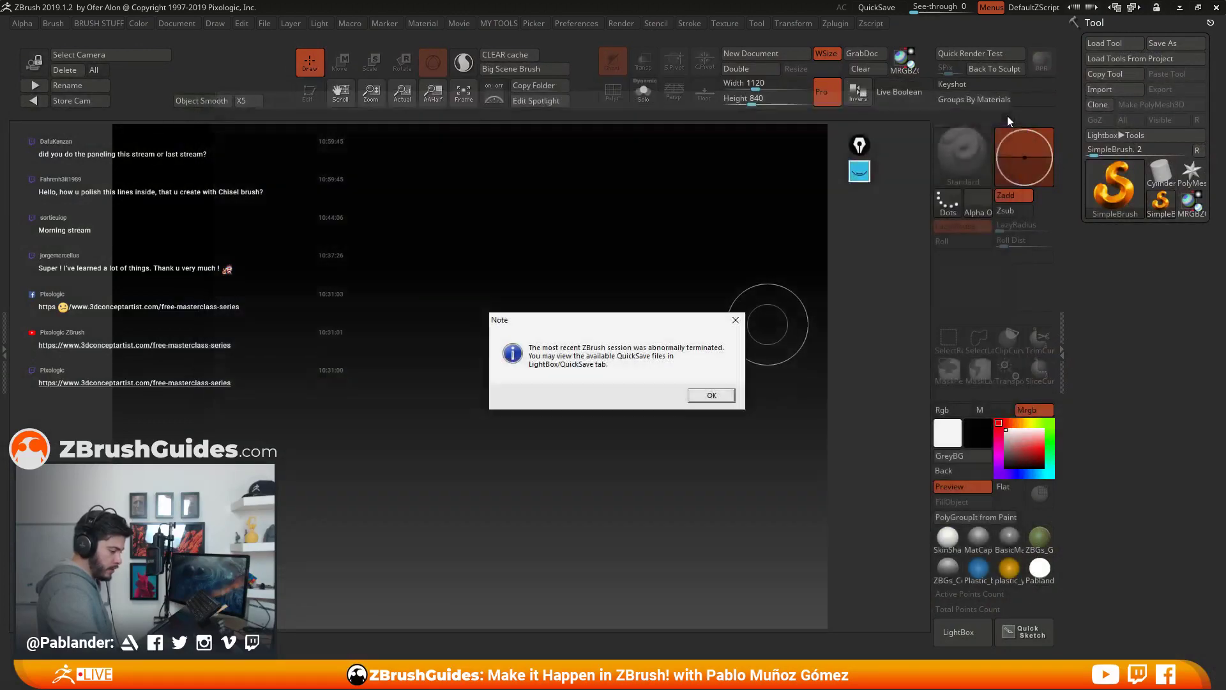
click(718, 395)
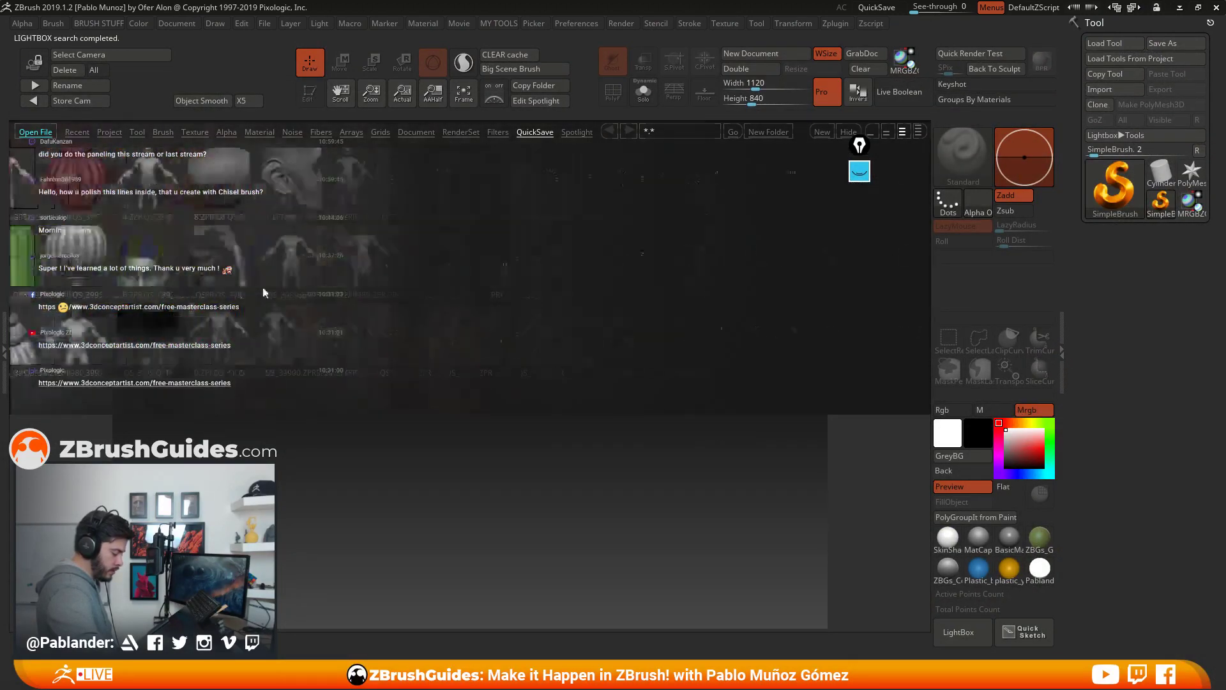
drag(583, 318, 331, 308)
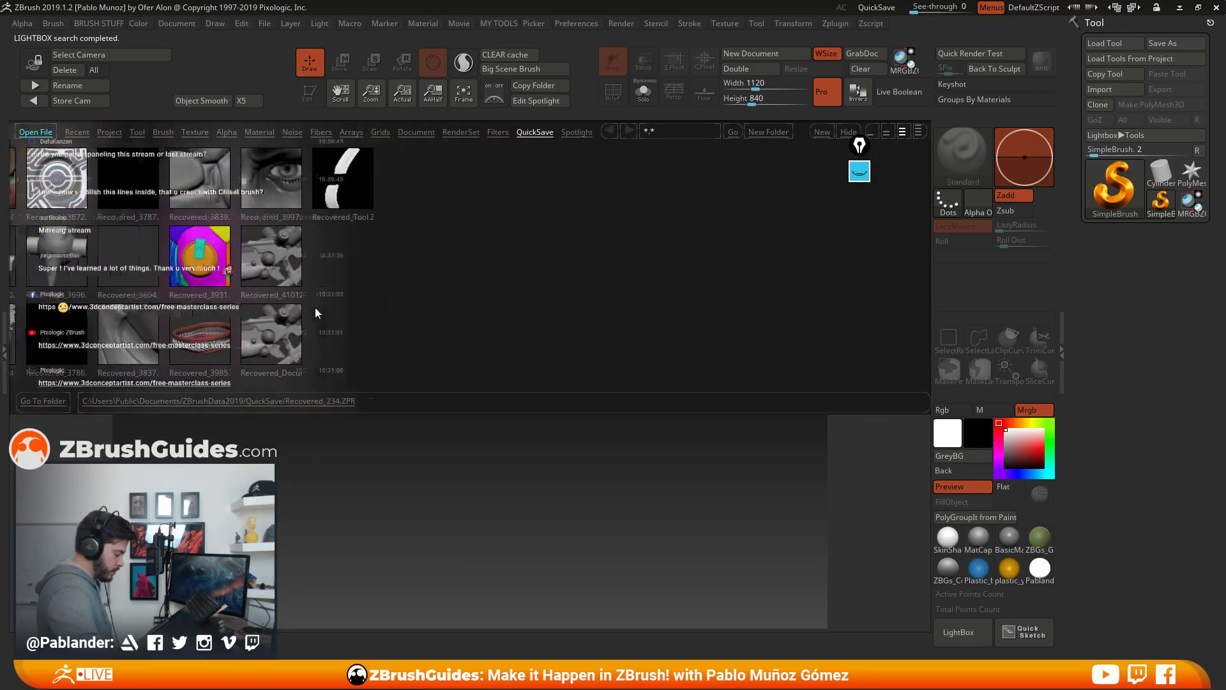
double_click(216, 182)
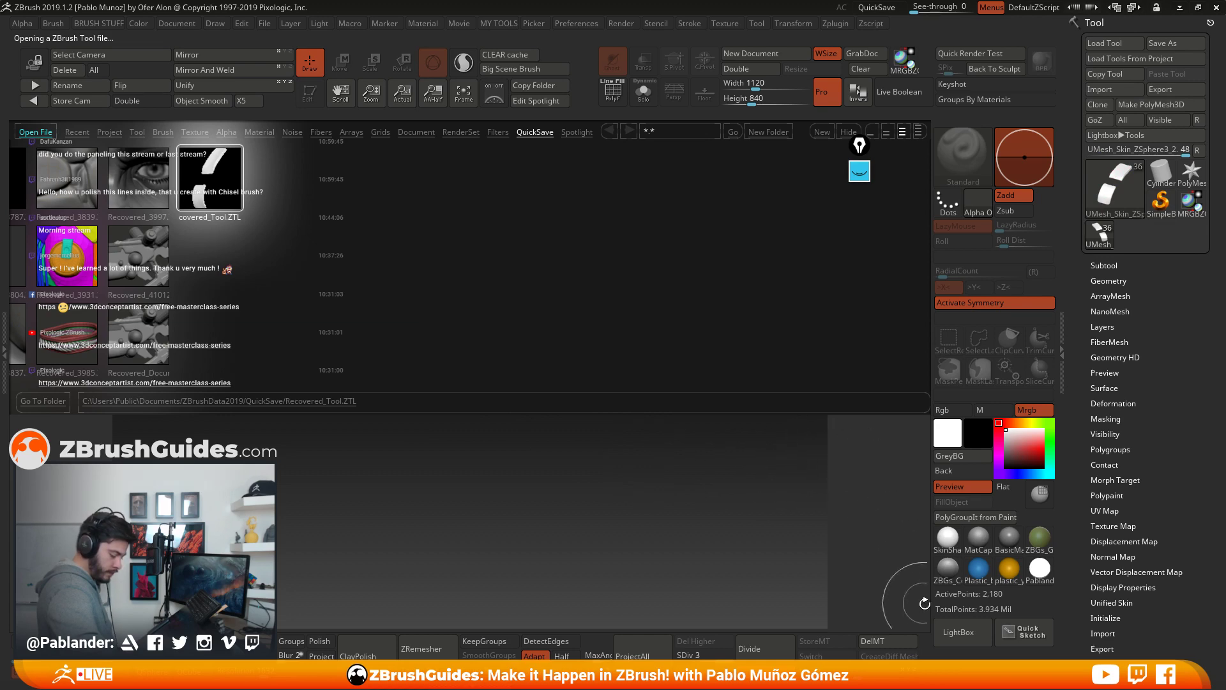
Step: Close LightBox, create a new document sized to the window and apply the GreyBG background
click(965, 640)
click(741, 53)
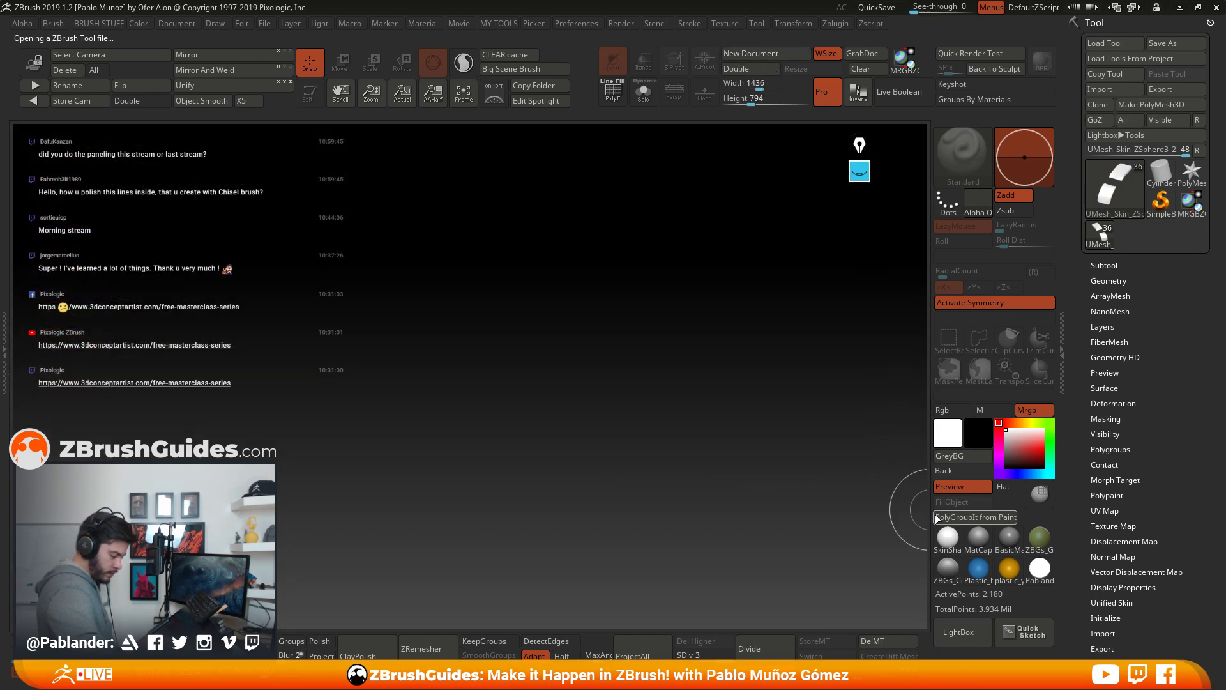
click(963, 456)
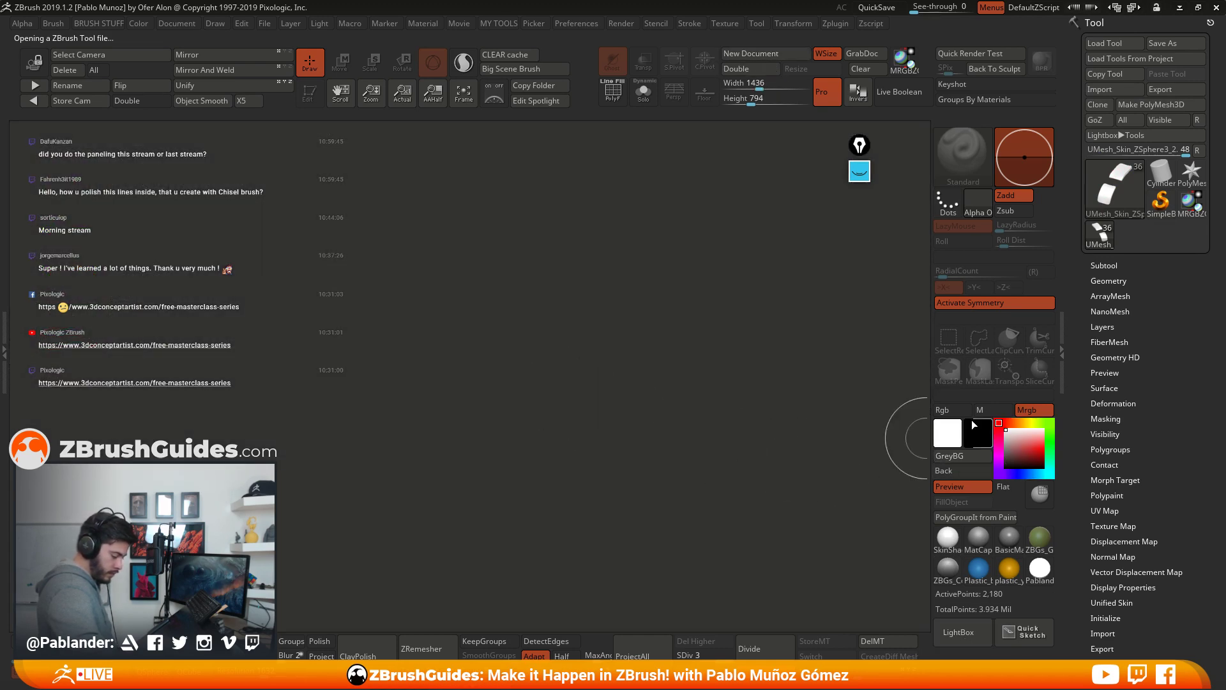
Step: Place the recovered gun on the canvas in Edit mode and switch its material to BasicMaterial
drag(520, 356, 550, 470)
mouse_move(983, 577)
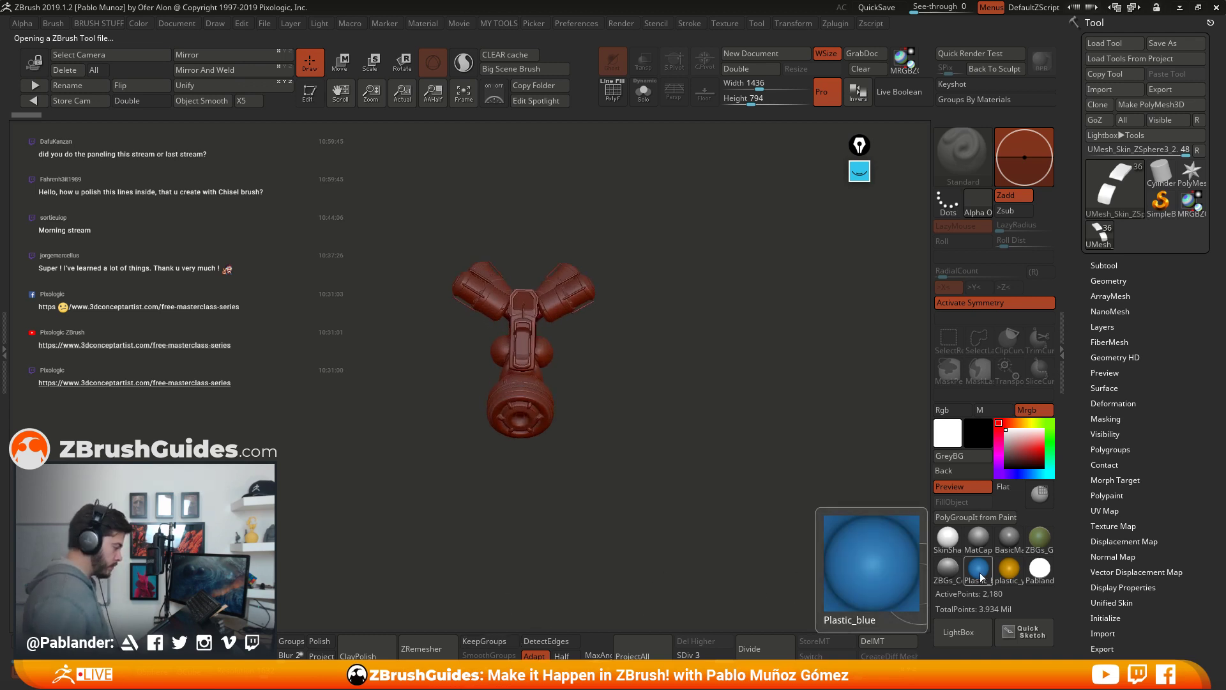
key(t)
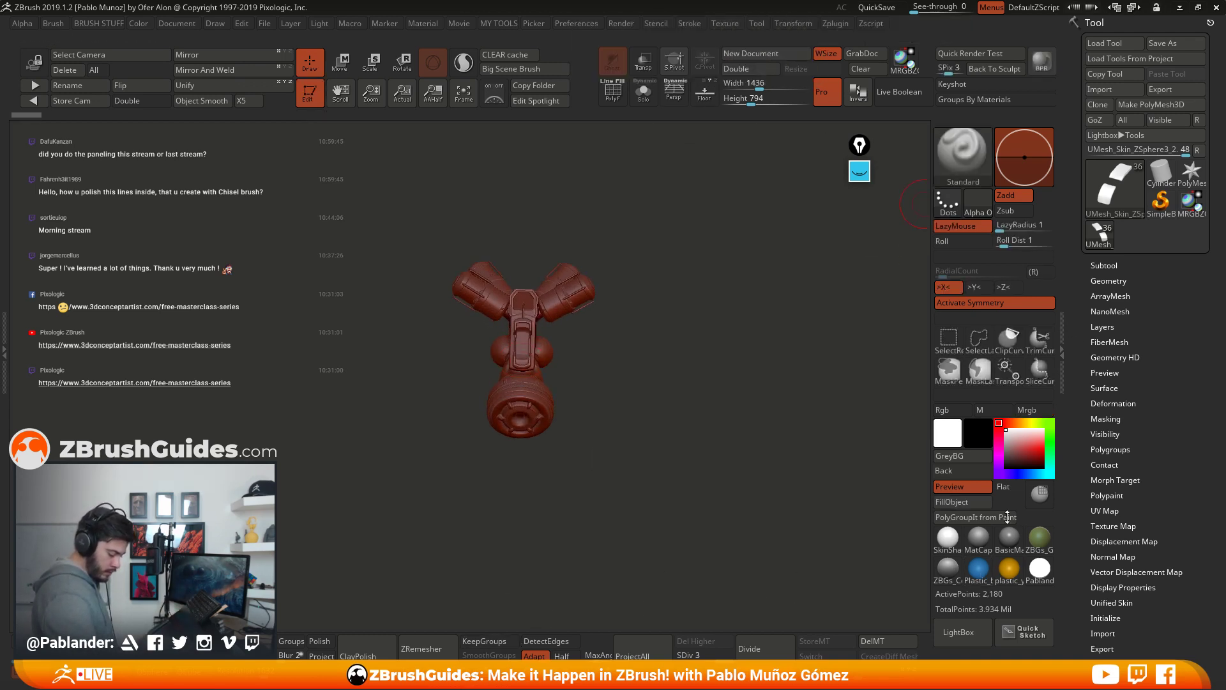
click(1010, 539)
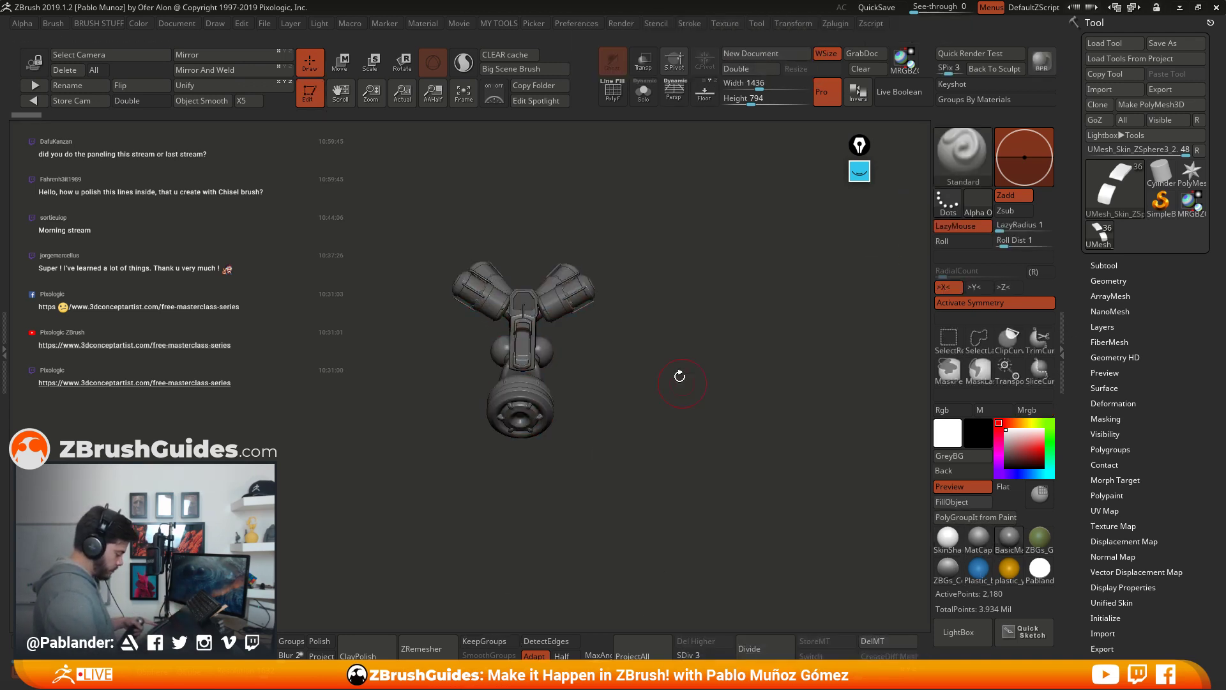
drag(677, 372, 760, 249)
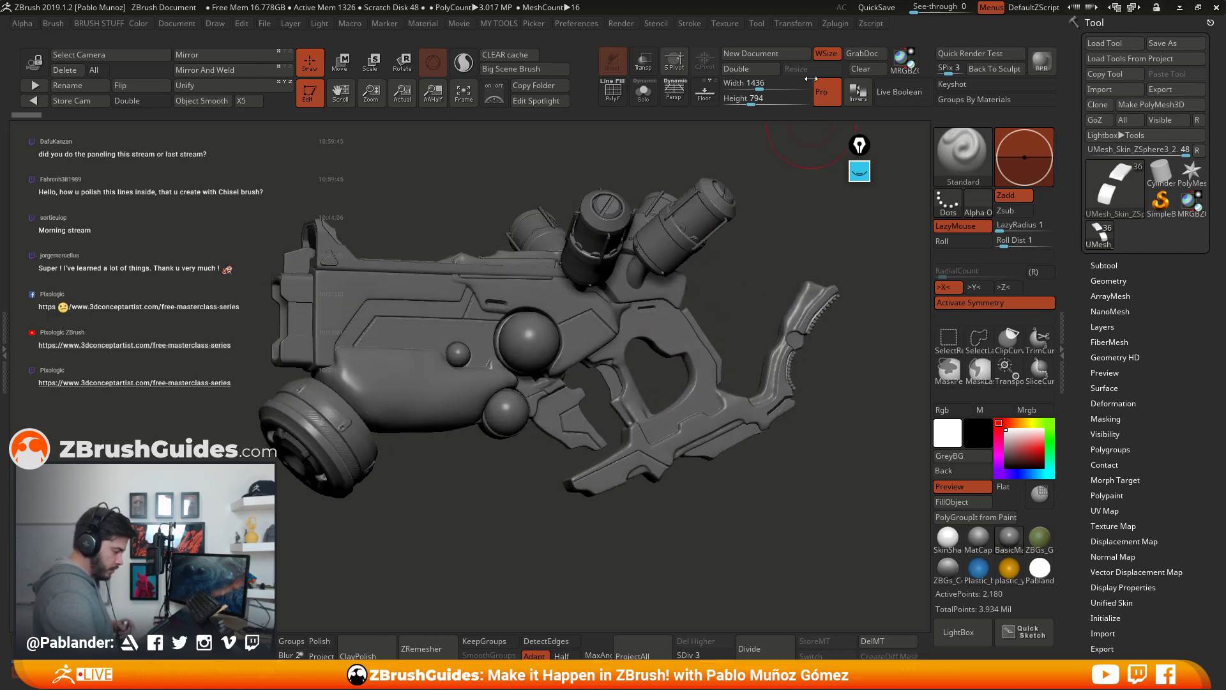
Step: Quick-save the project and make the gun's main body, UMesh_Skin_ZSphere2, the active subtool
click(886, 8)
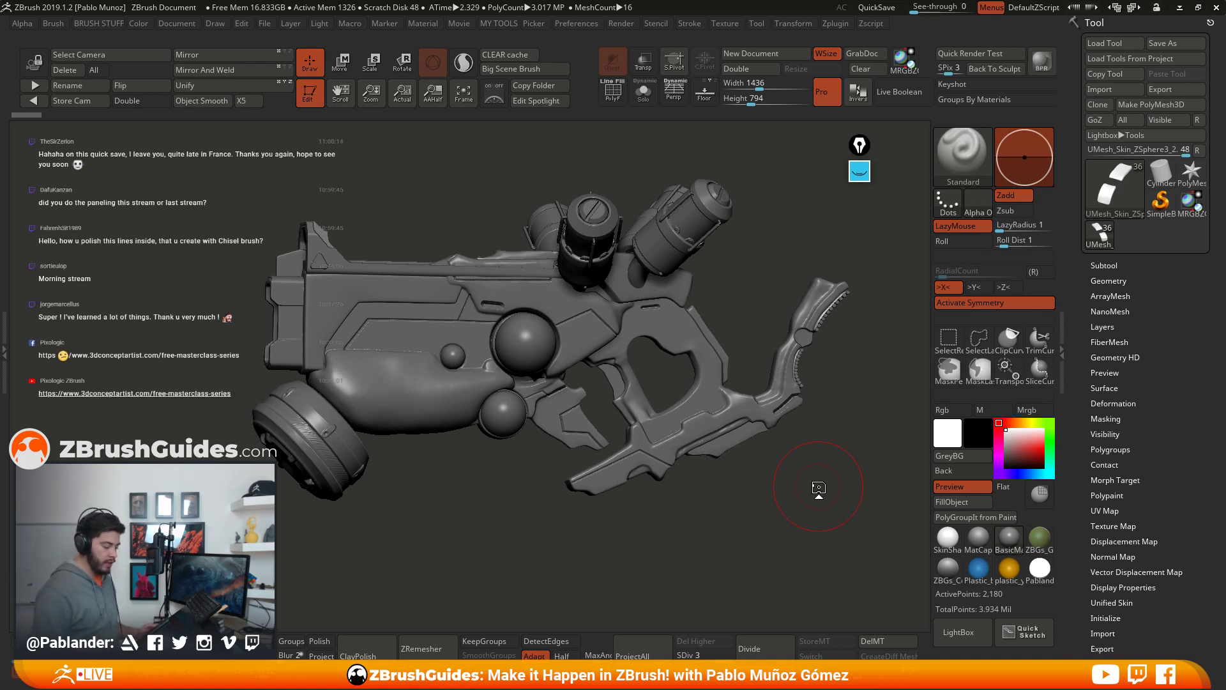
alt+click(452, 328)
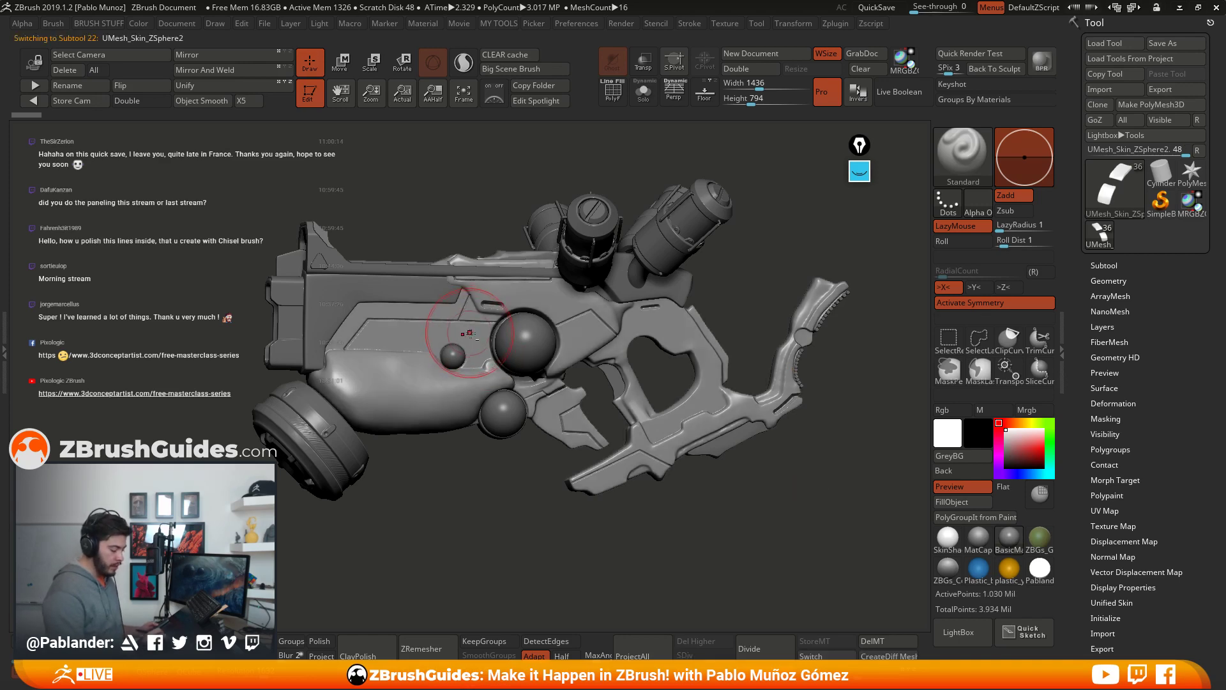
Step: Isolate the main gun body to examine its polygroups, and show all the subtools again
click(637, 102)
key(shift+f)
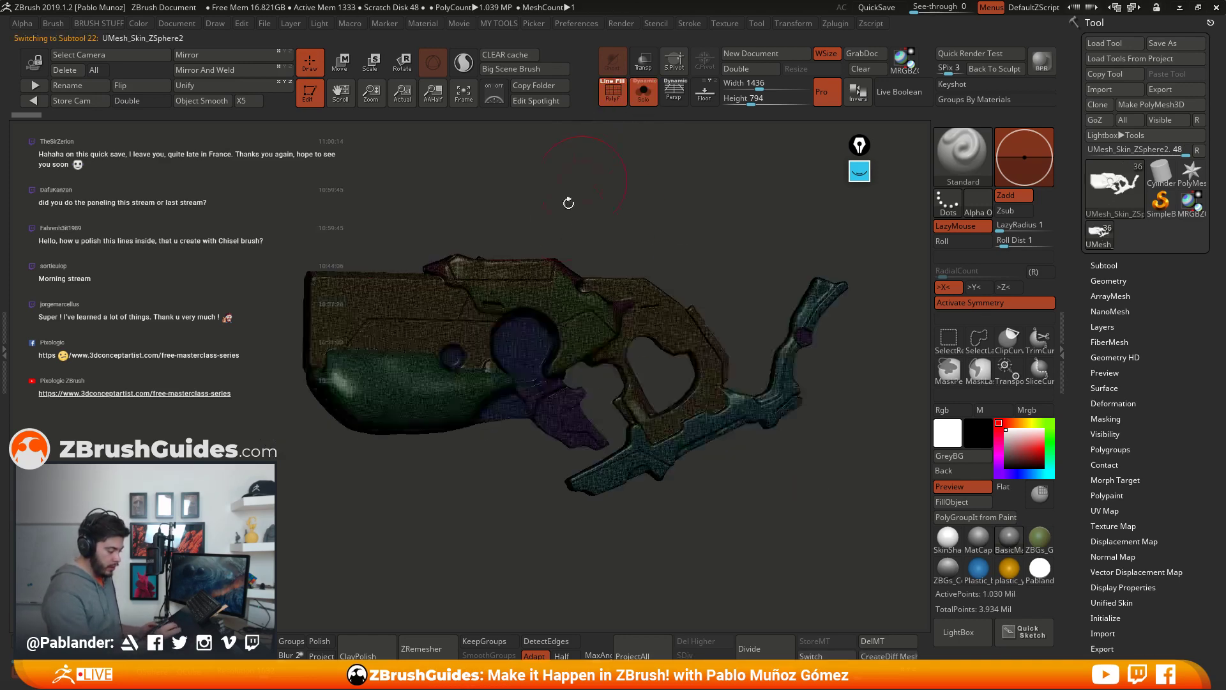
key(shift+f)
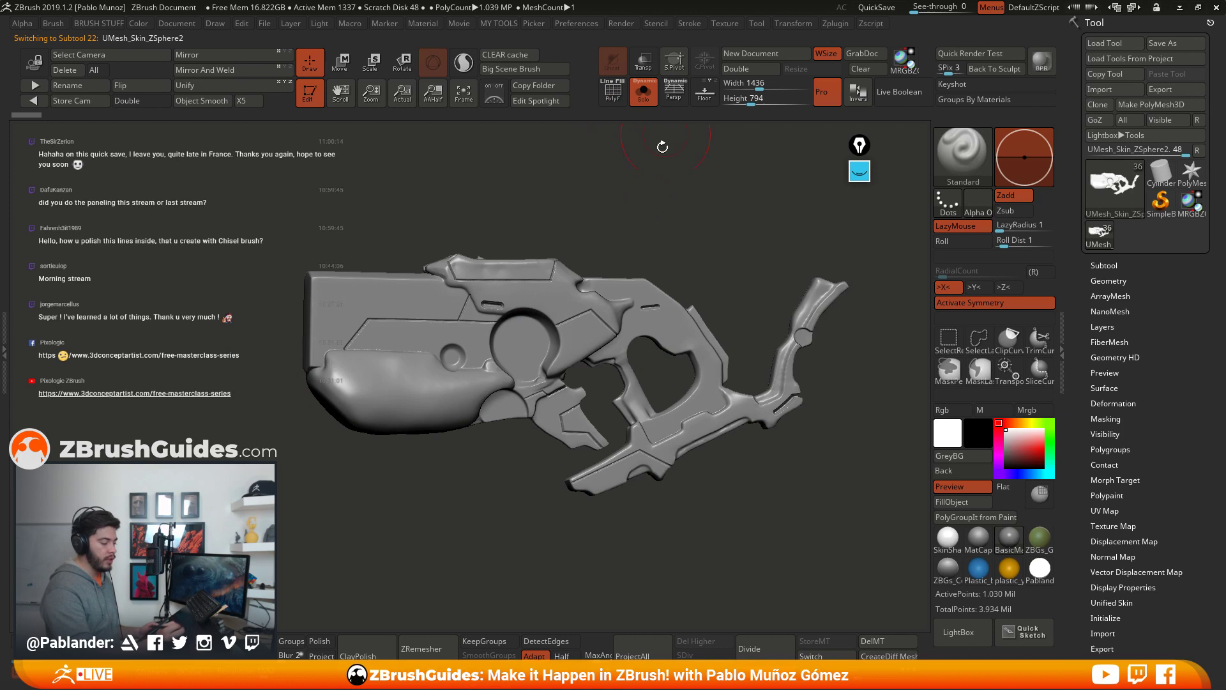
click(643, 99)
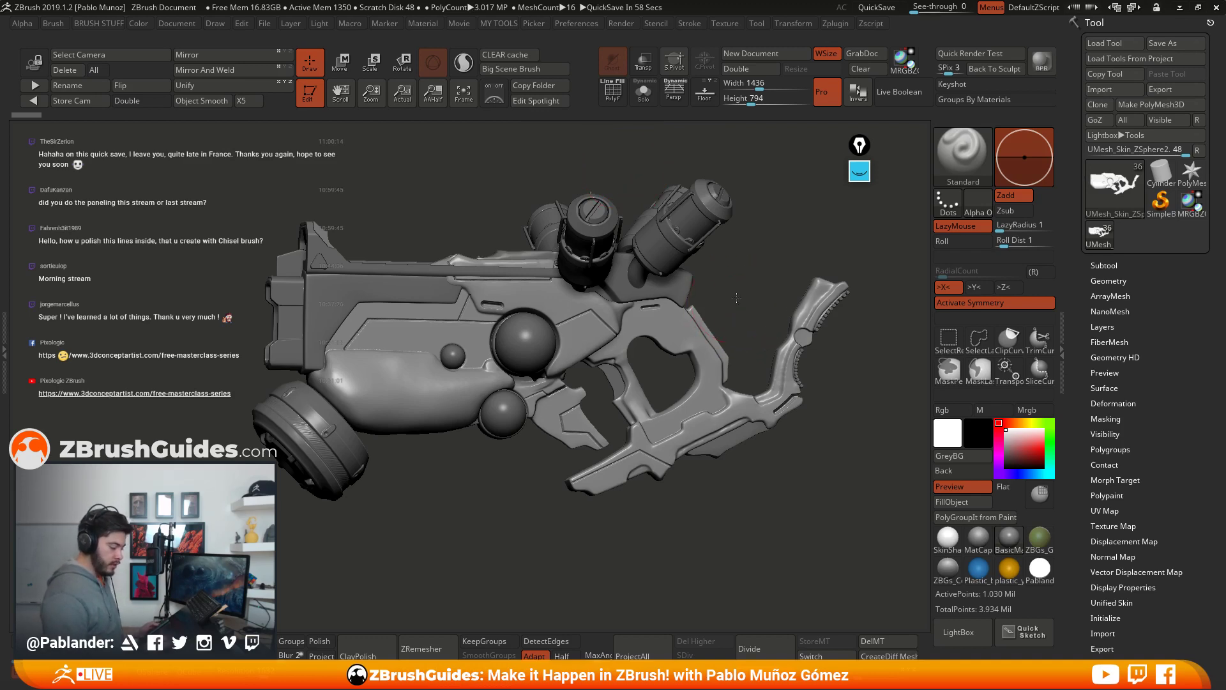
drag(736, 297, 745, 502)
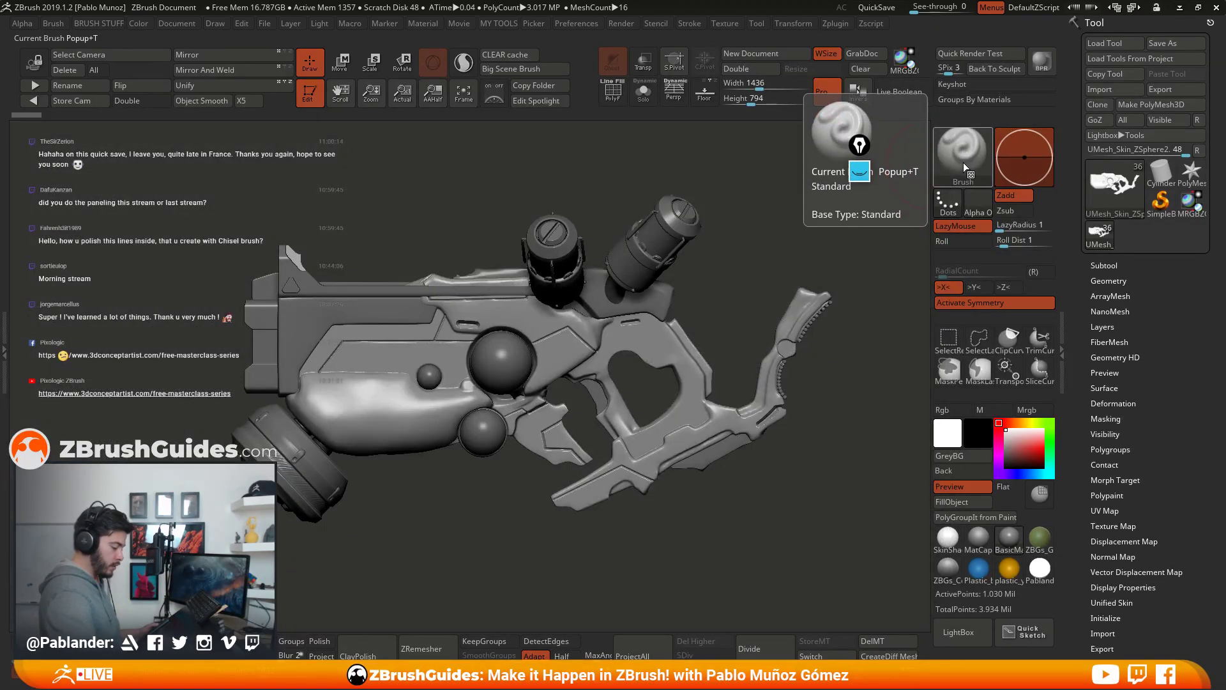
Step: Clone the Standard brush and set the copy's stroke type to DragRect
click(963, 161)
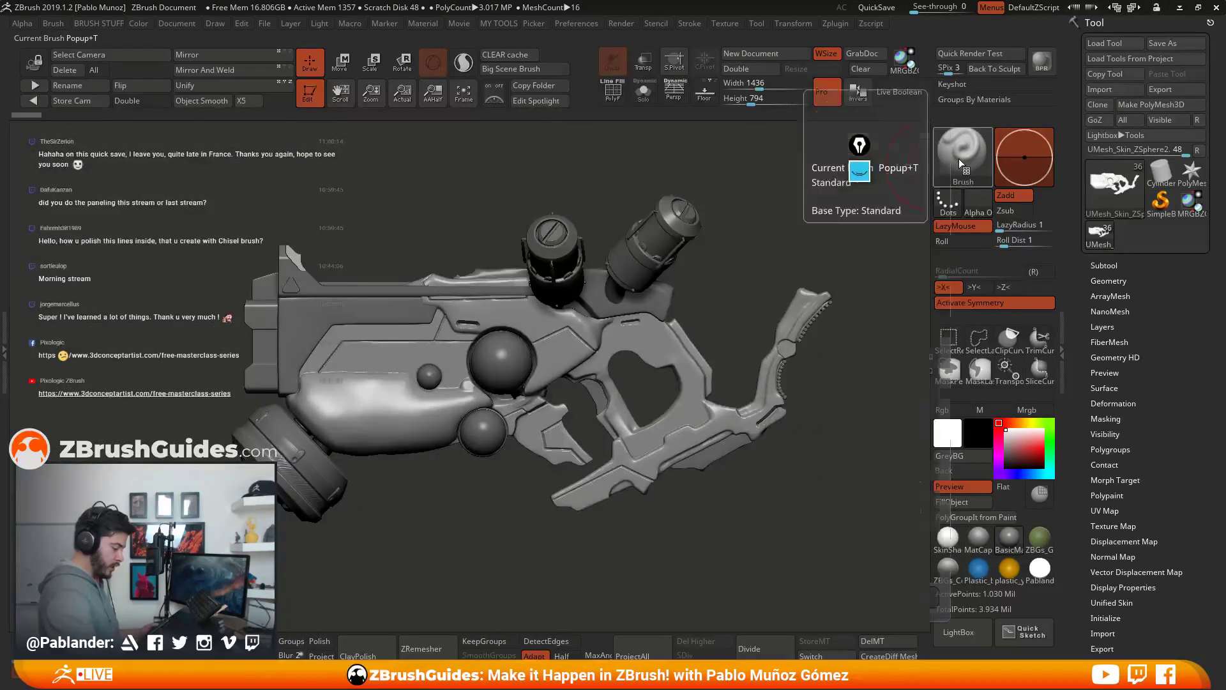
click(959, 159)
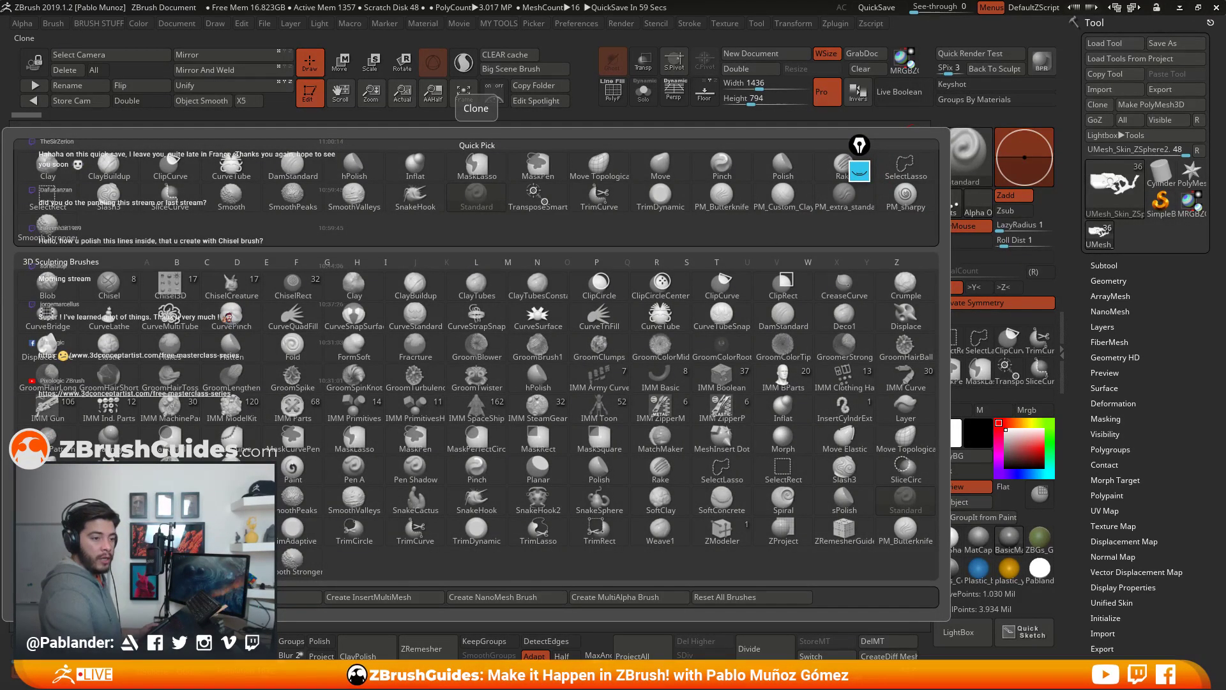
key(Escape)
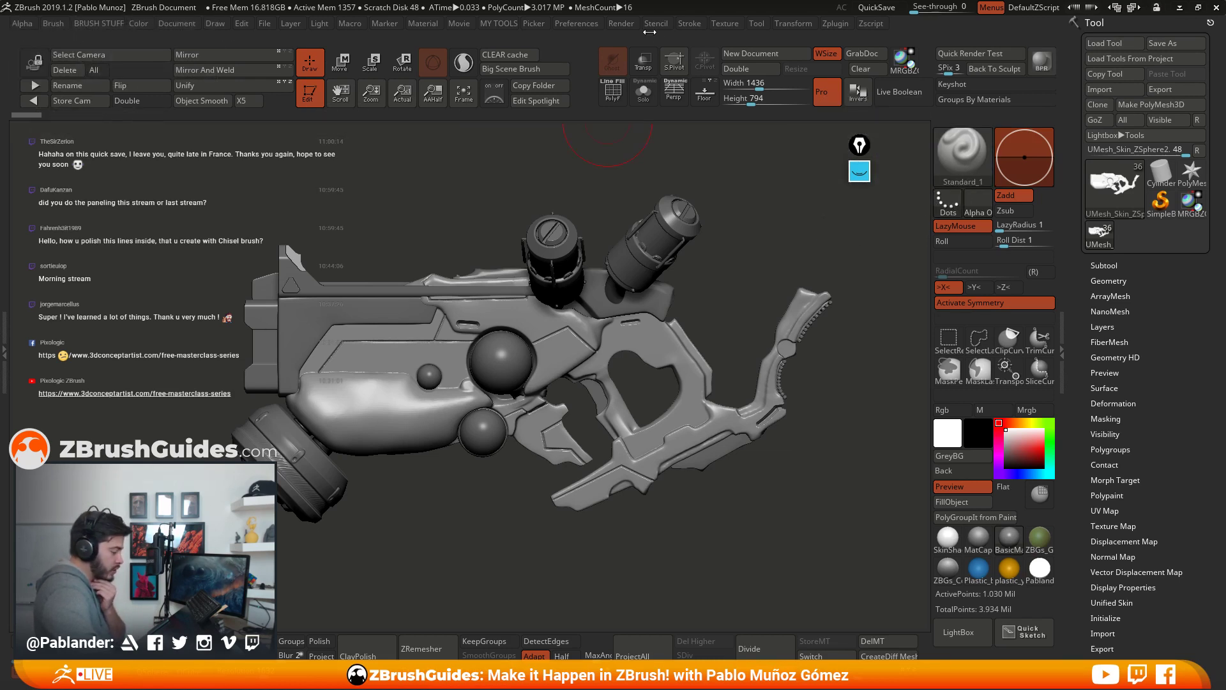
click(691, 24)
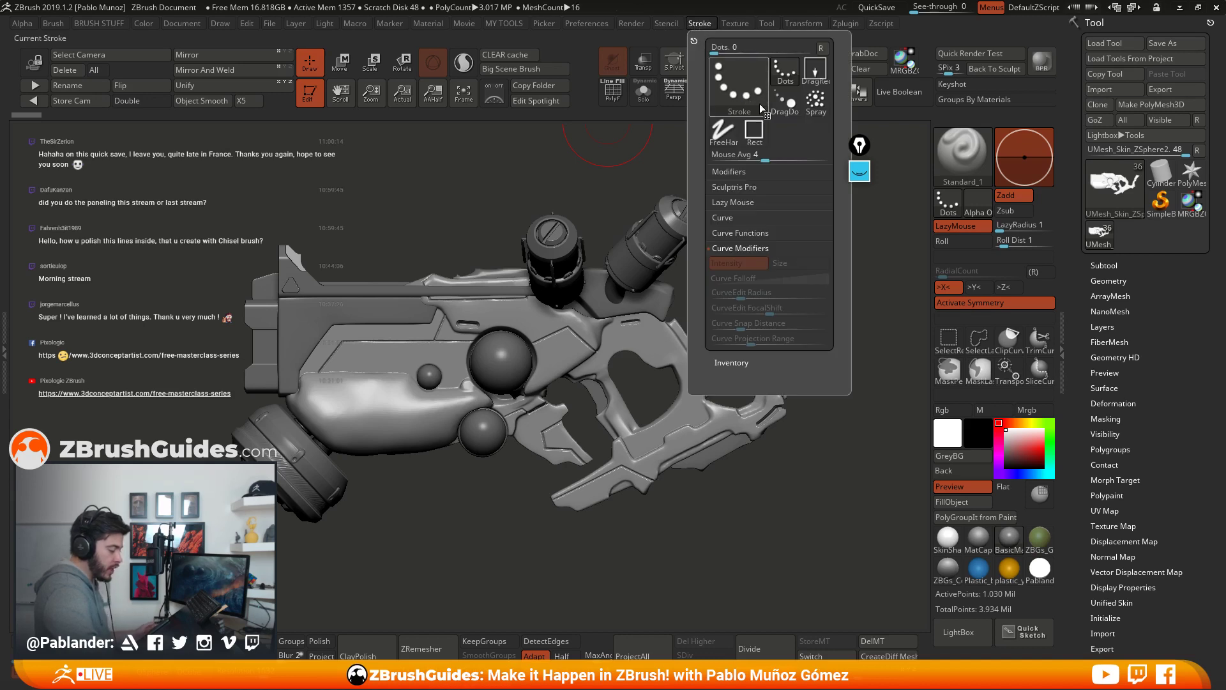
click(818, 68)
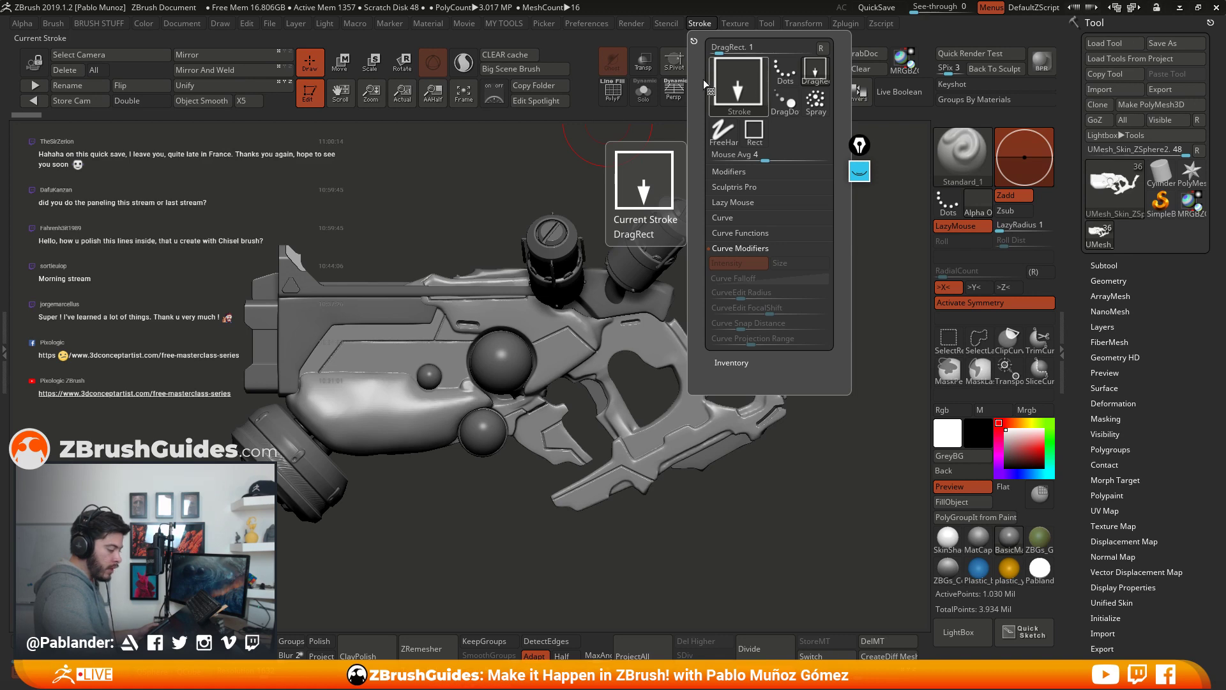
Step: Import the custom alphas Alpha_HS_01 to Alpha_HS_05 and dock the Alpha palette above the Tool palette
click(30, 24)
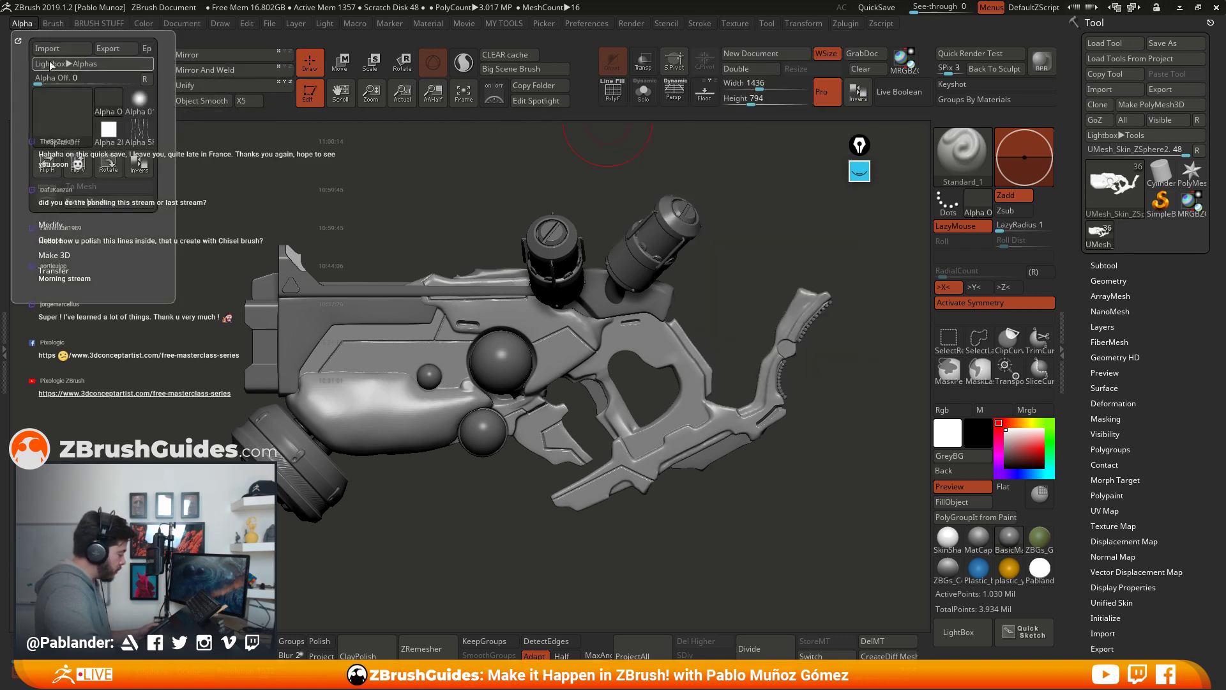
click(48, 50)
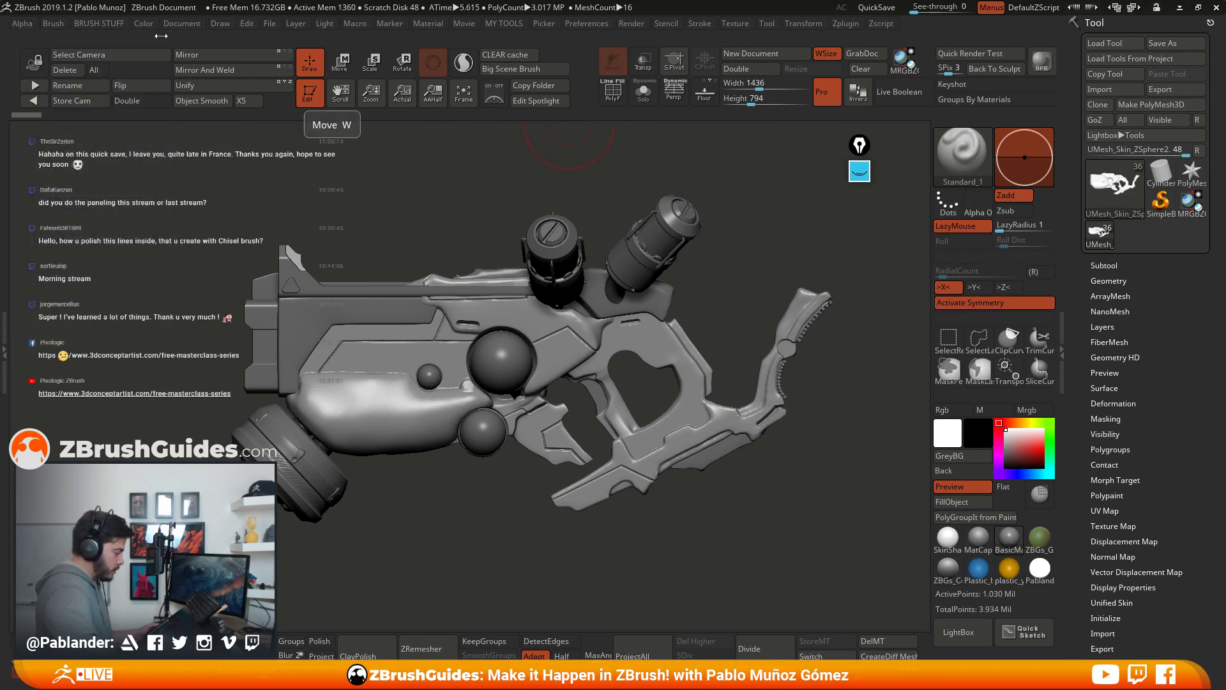
click(22, 24)
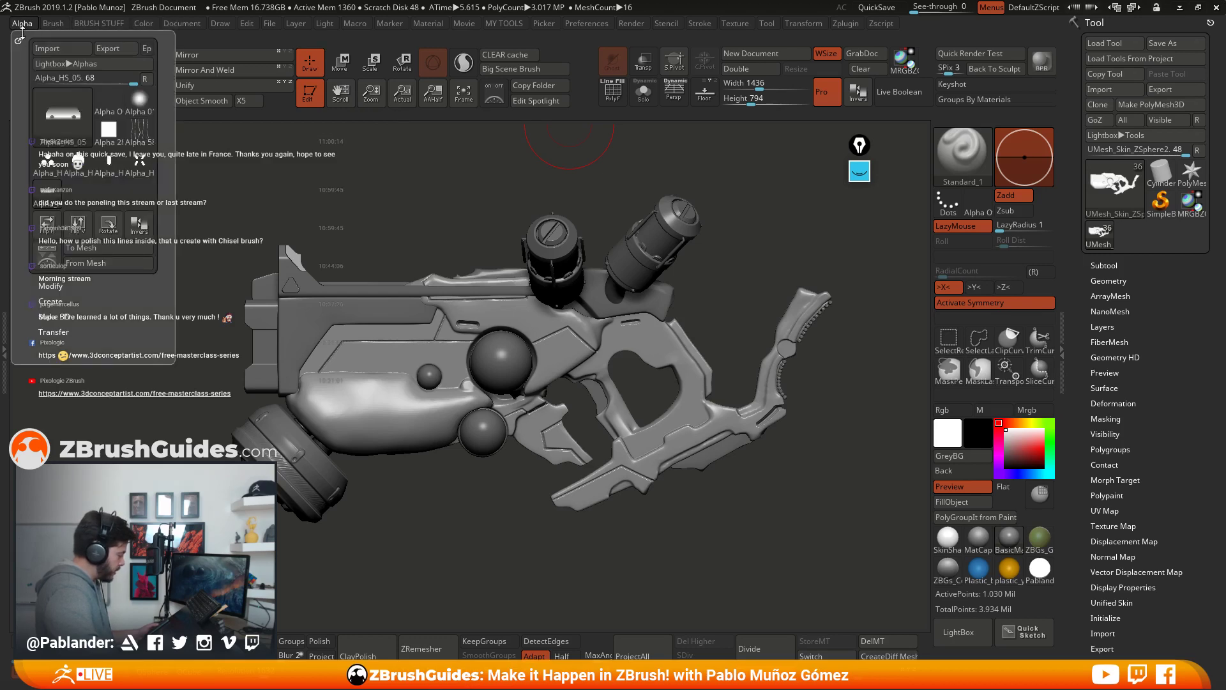
click(19, 40)
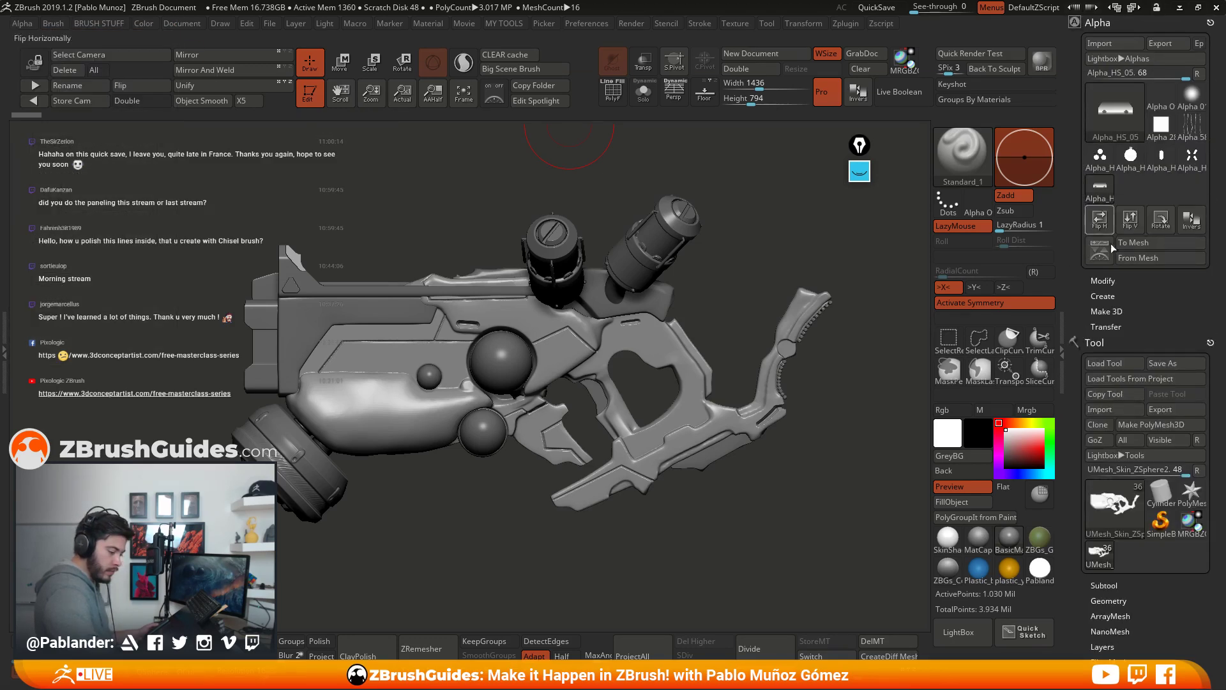
Step: Assign the three-circle Alpha_HS_01 to the cloned Standard brush
click(1161, 97)
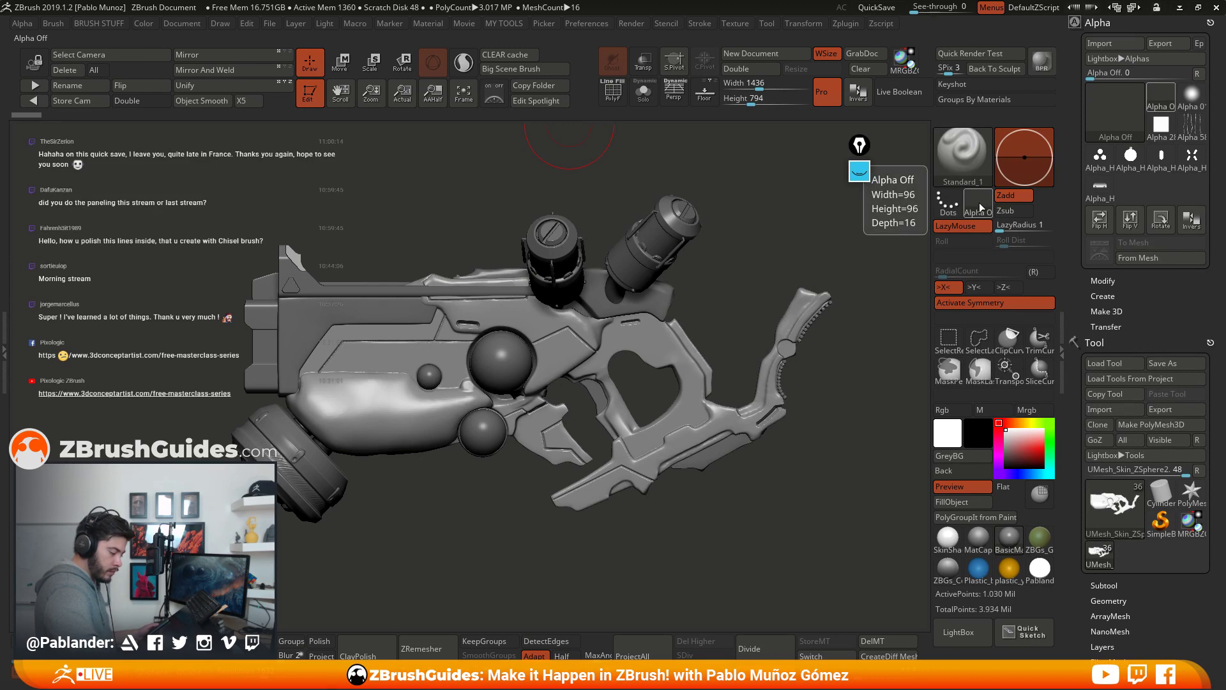
click(979, 202)
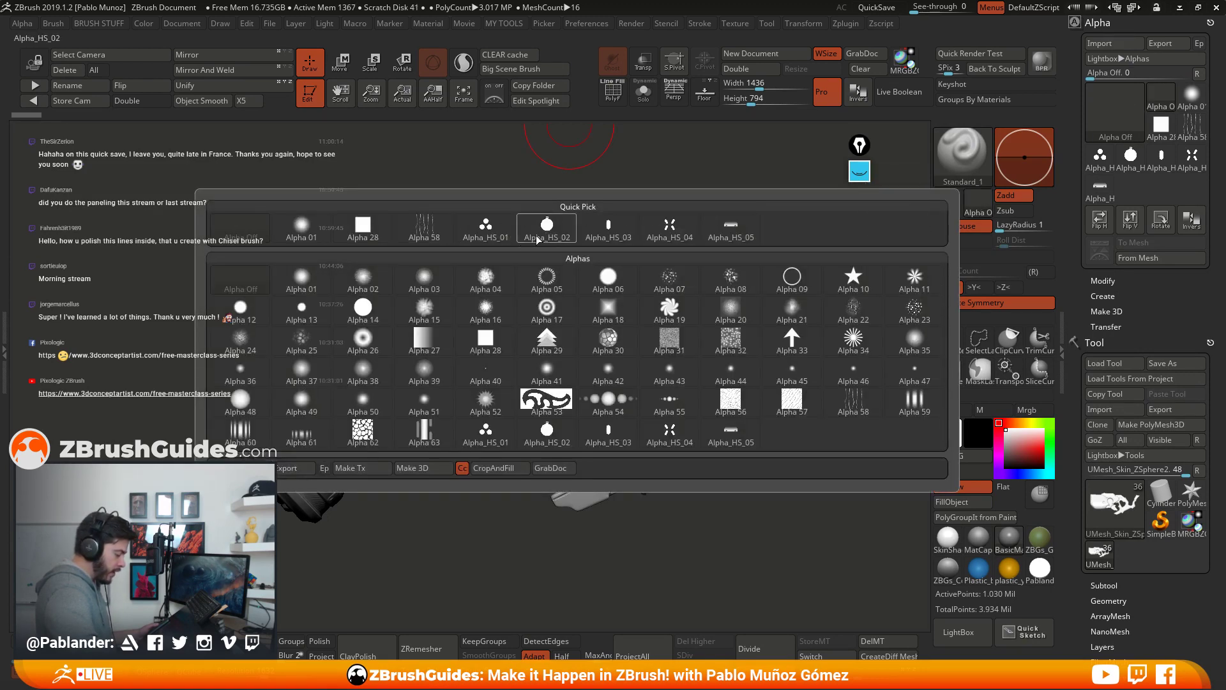
click(489, 234)
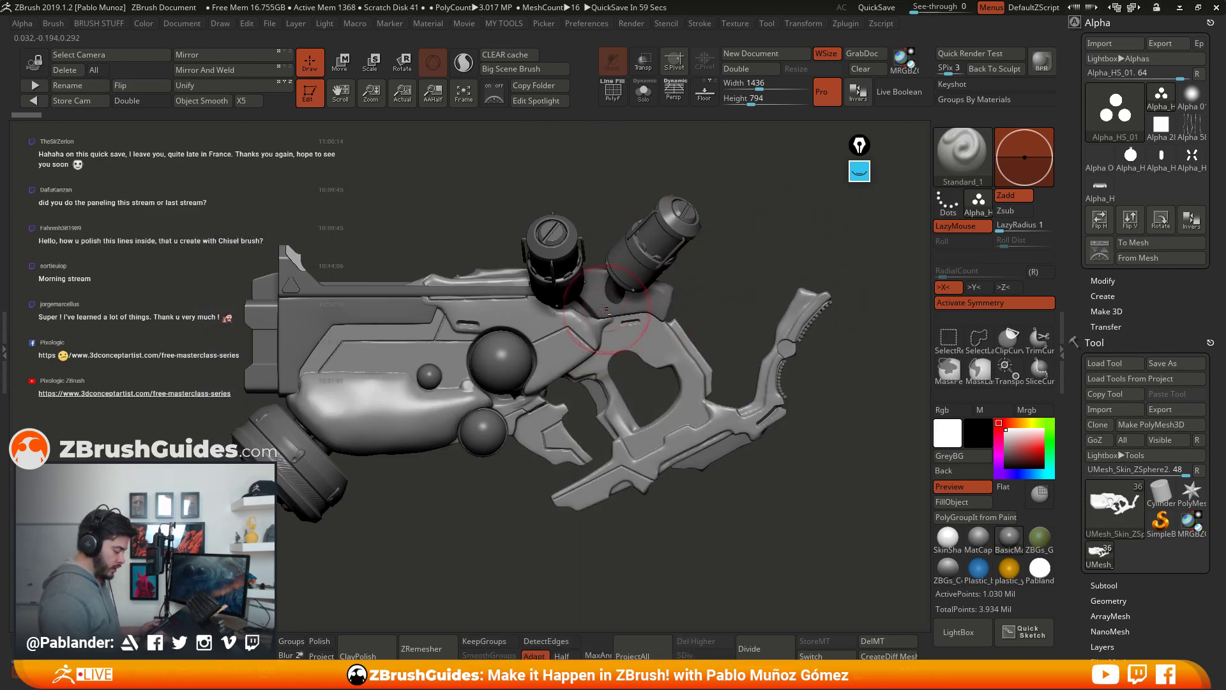
Step: Reduce the cloned brush's Draw Size for detailing the angular panel beside the large sphere
mouse_move(603, 309)
ctrl+right_down()
mouse_move(566, 366)
mouse_move(585, 319)
ctrl+right_up()
key(space)
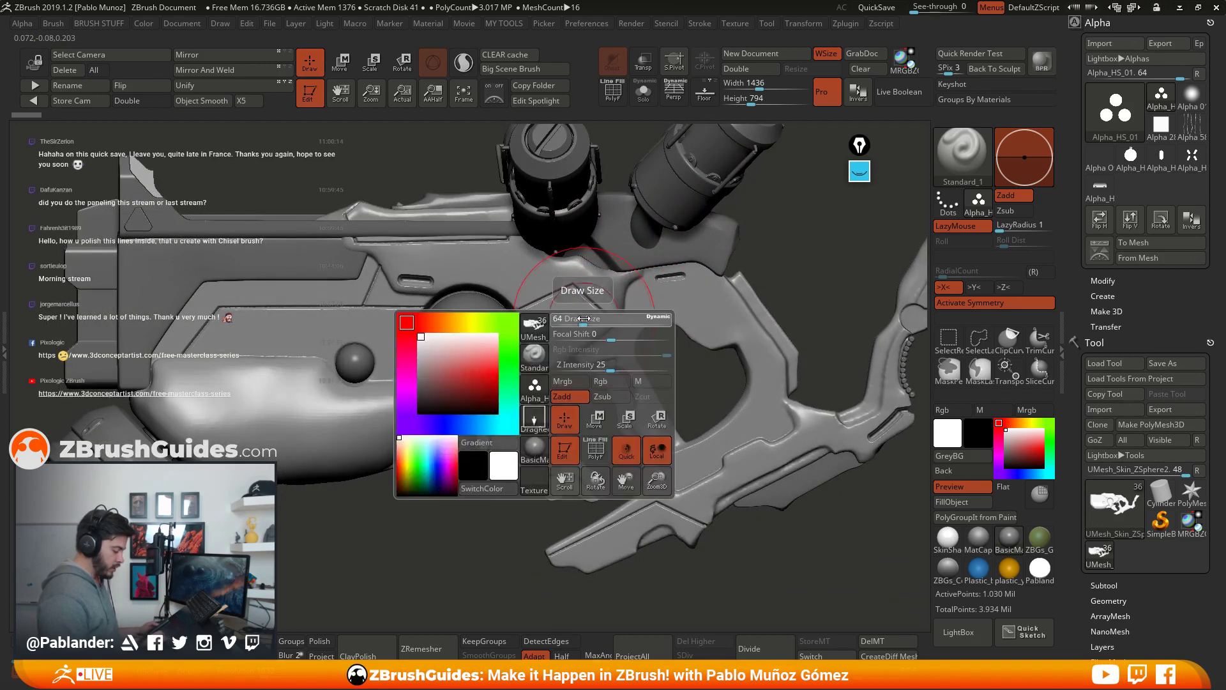
drag(584, 318, 573, 318)
ctrl+right_drag(578, 300, 598, 330)
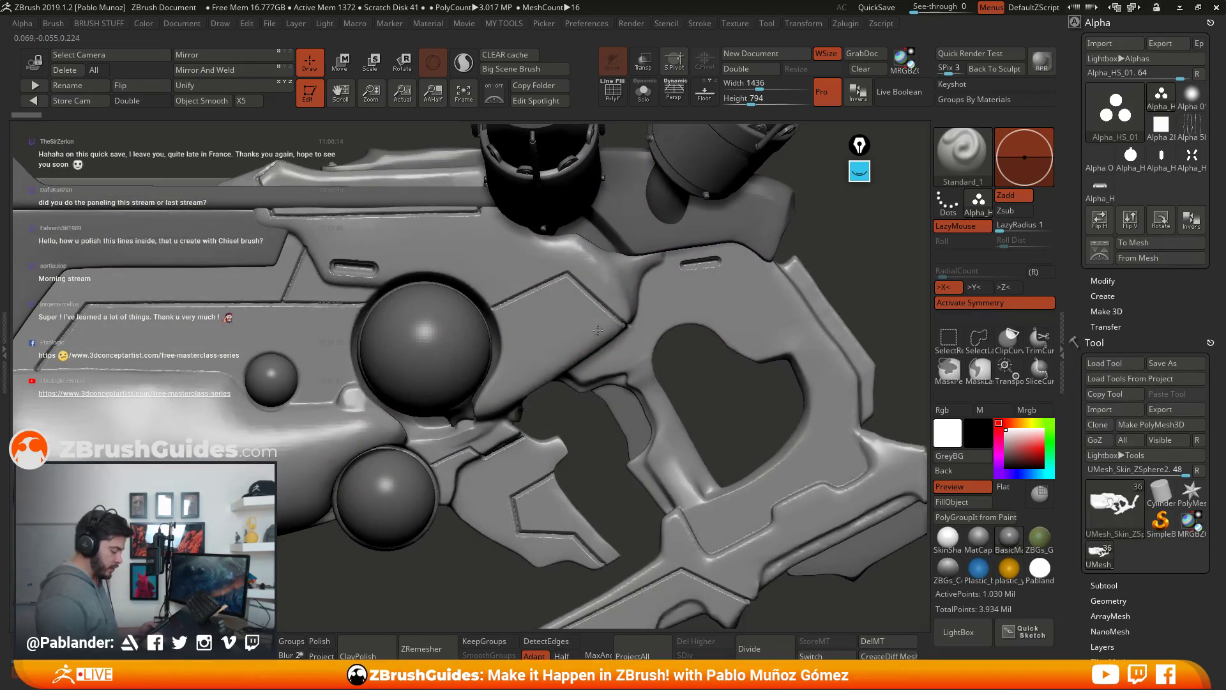
Step: Try stamping the three-circle alpha on the angular panel beside the large sphere, and undo the stamps
drag(551, 319, 564, 344)
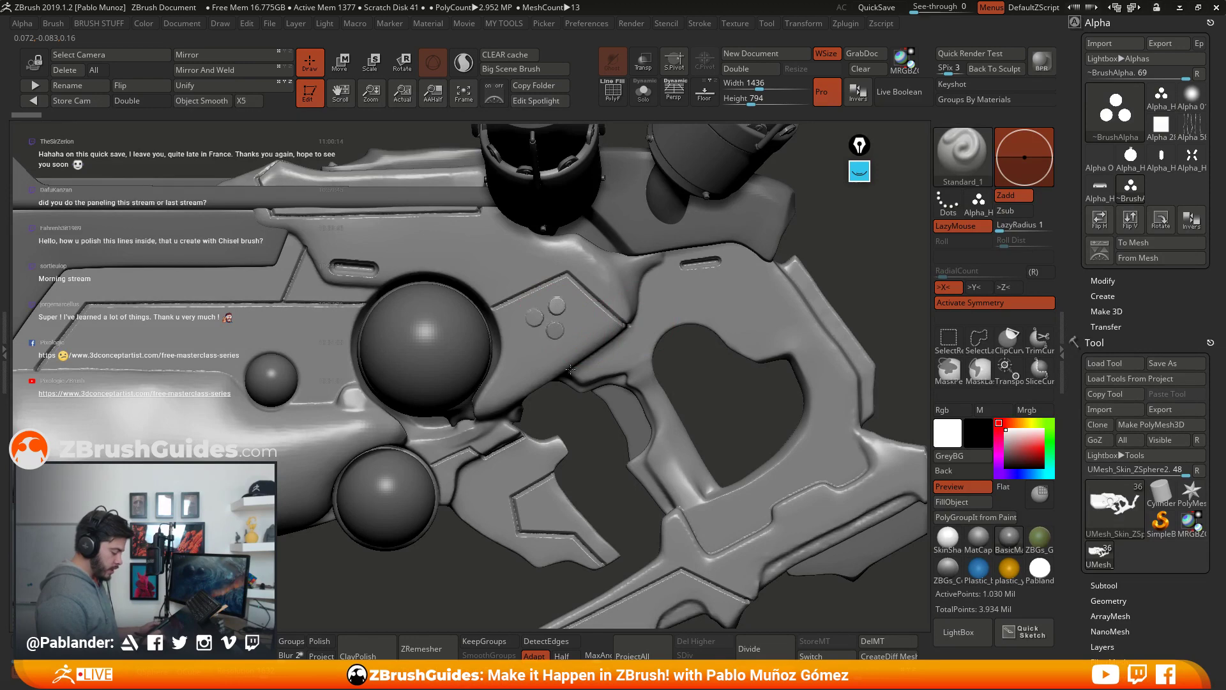
key(ctrl+z)
alt+right_drag(633, 382, 644, 423)
drag(541, 331, 545, 326)
key(ctrl+z)
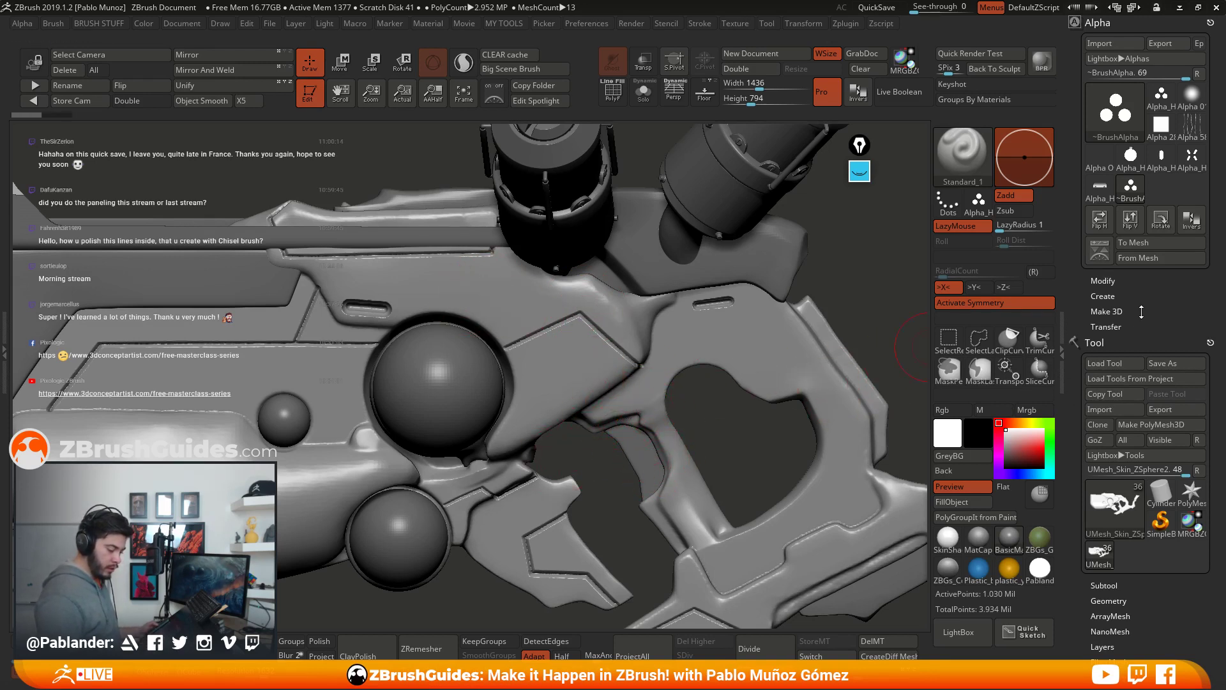
Step: Set the DynaMesh resolution to 2216 and remesh the main gun body
scroll(1142, 311, down, 5)
key(shift)
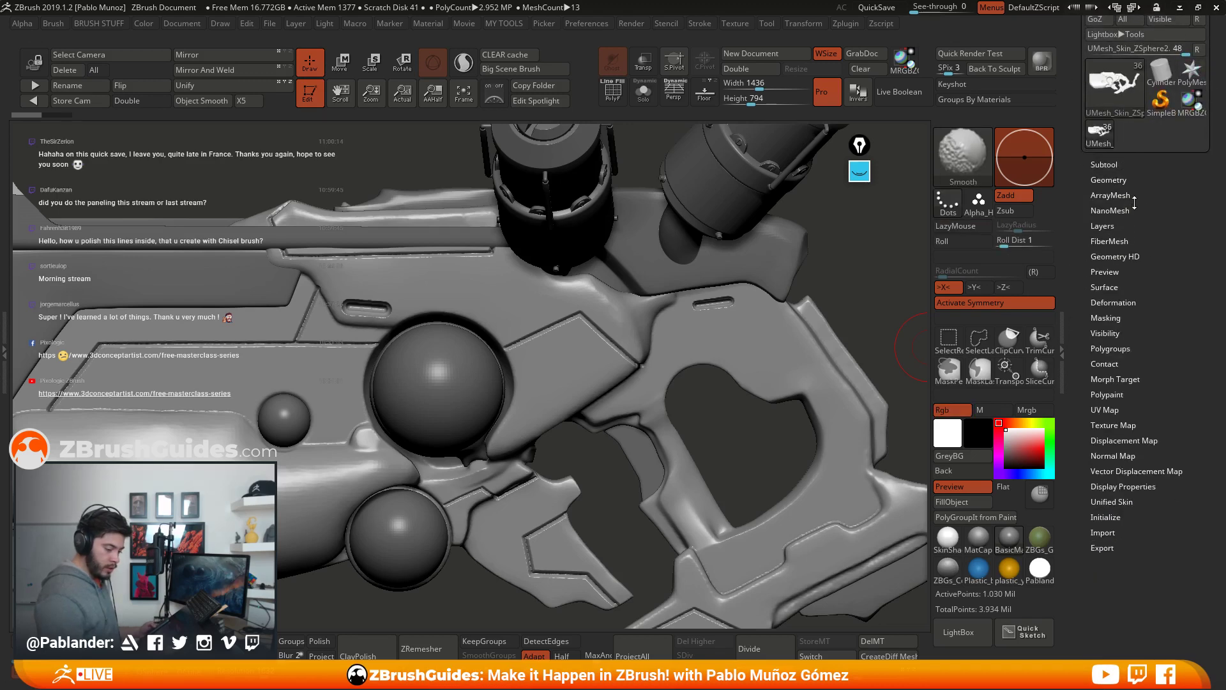
click(1109, 180)
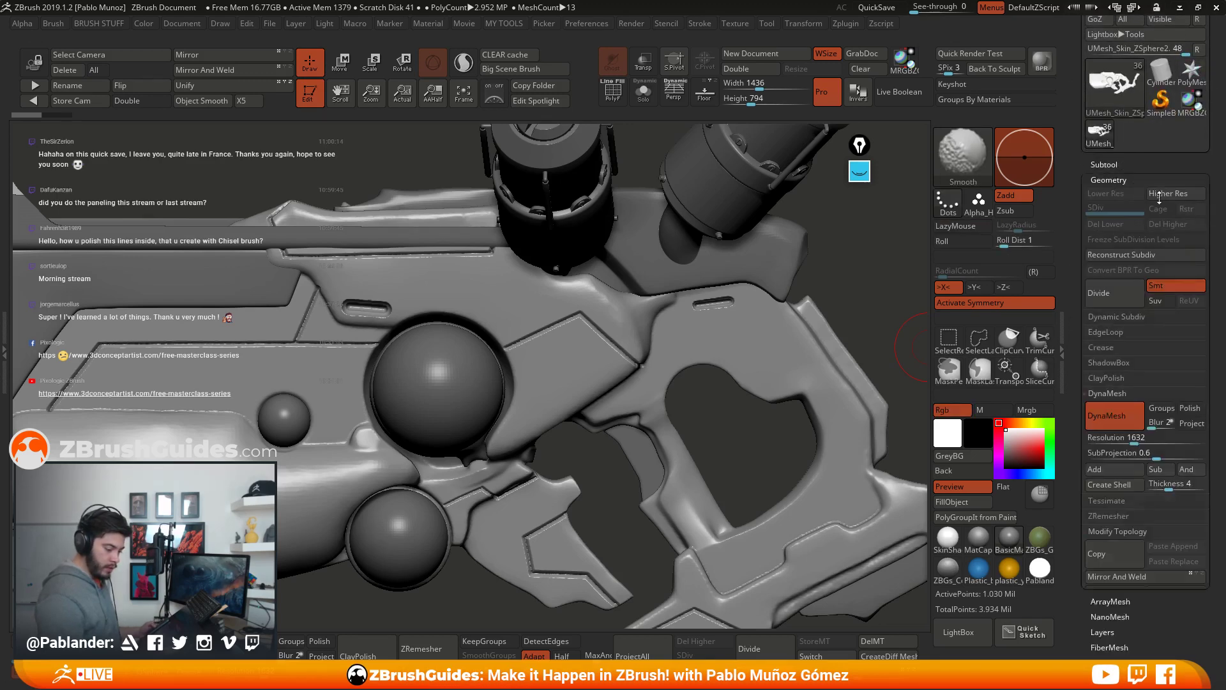
scroll(1096, 408, down, 1)
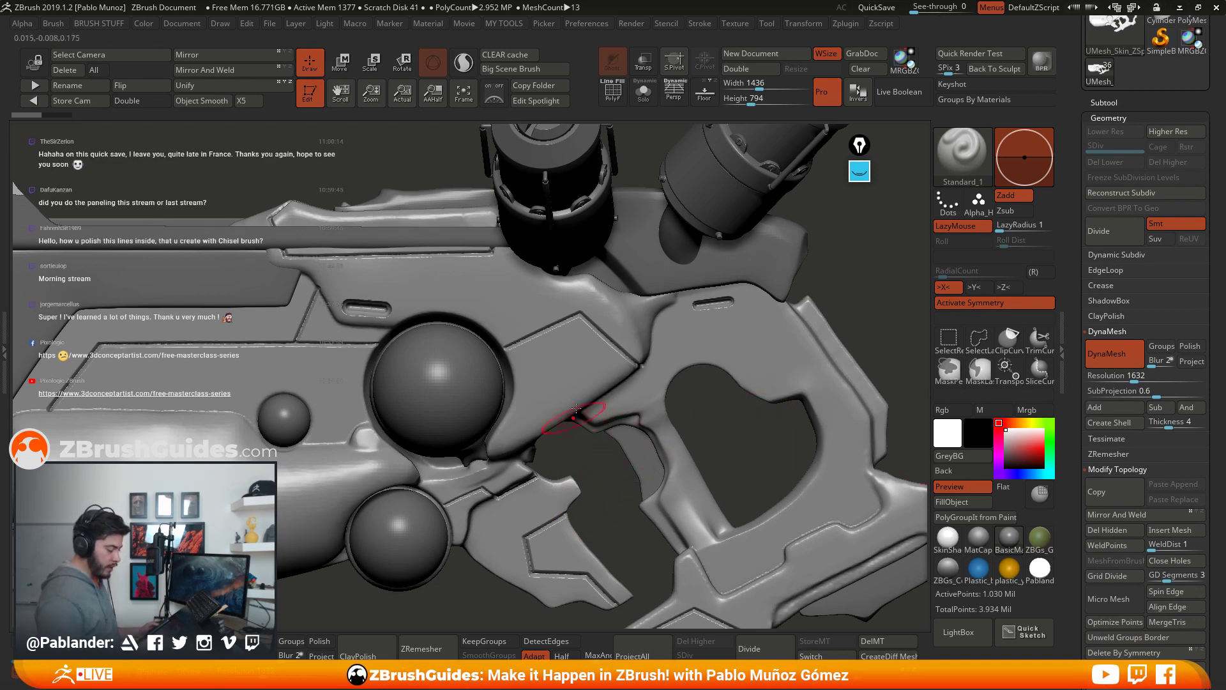
drag(1136, 376, 1145, 377)
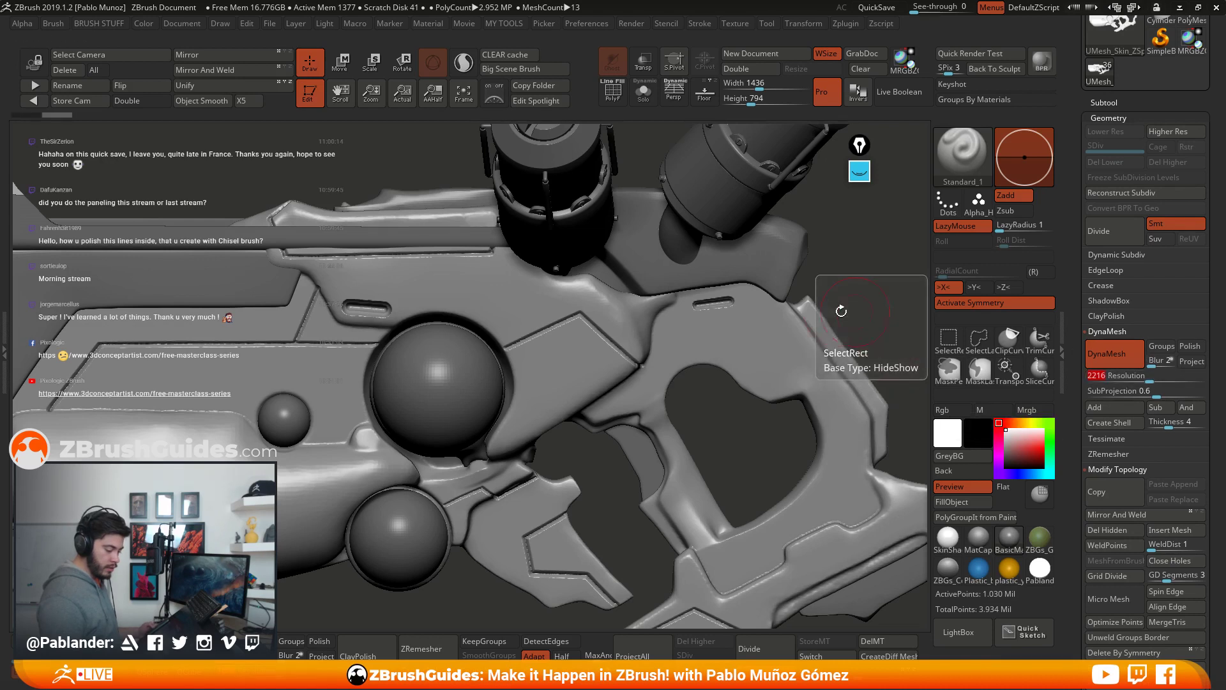
key(ctrl)
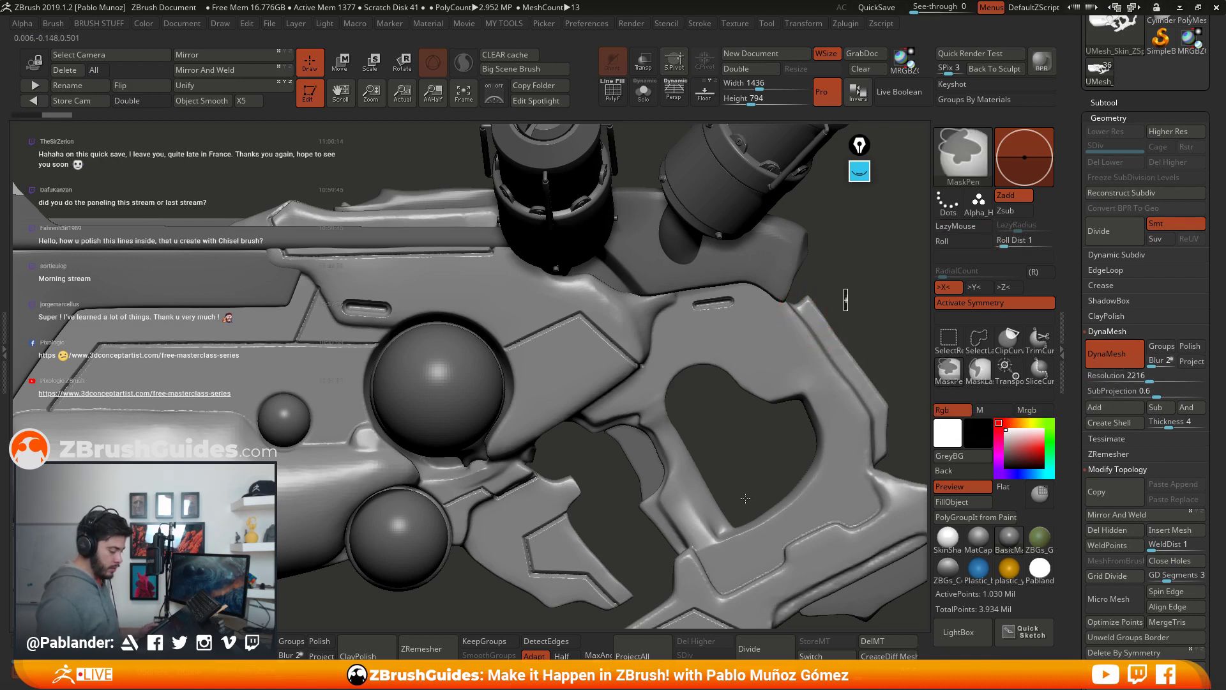
ctrl+drag(745, 501, 748, 506)
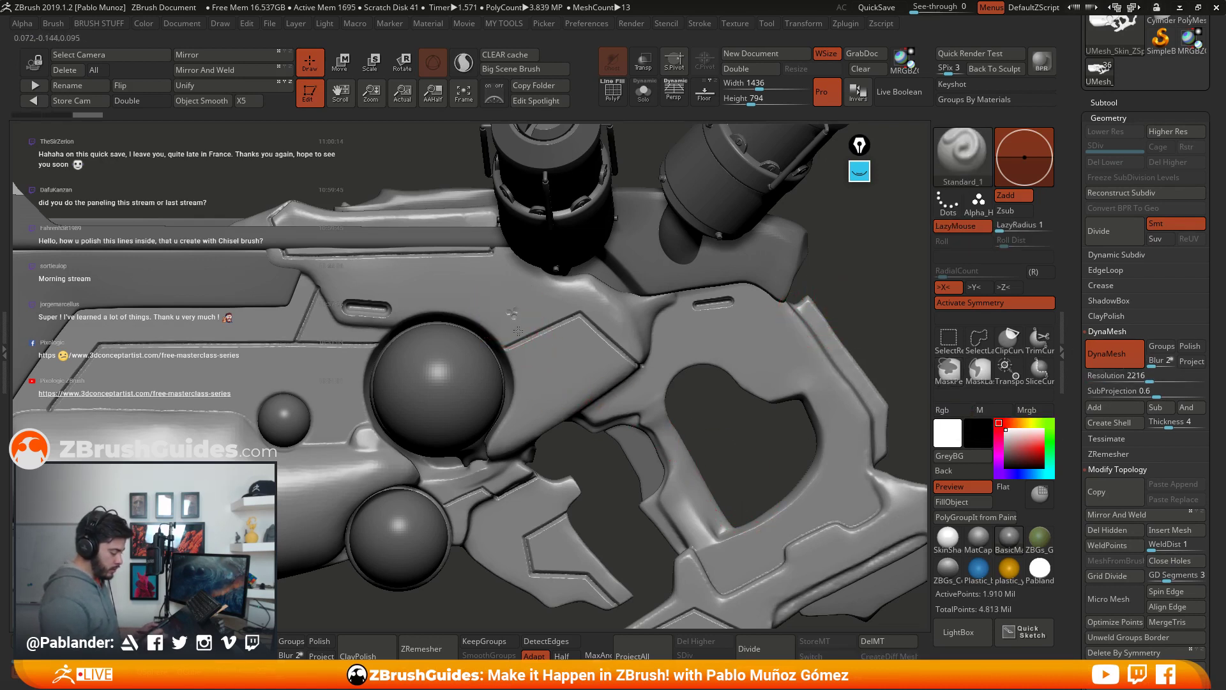
Step: Test the three-circle stamp on the remeshed body's angular panel and undo it
key(ctrl)
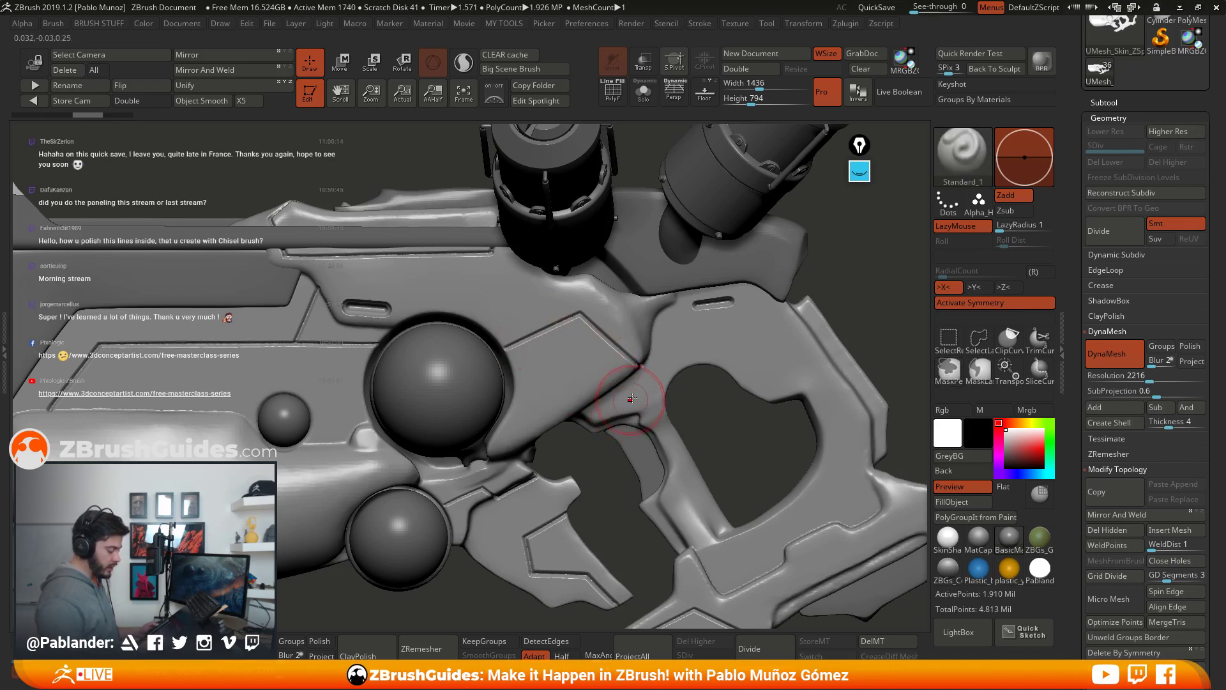
click(568, 368)
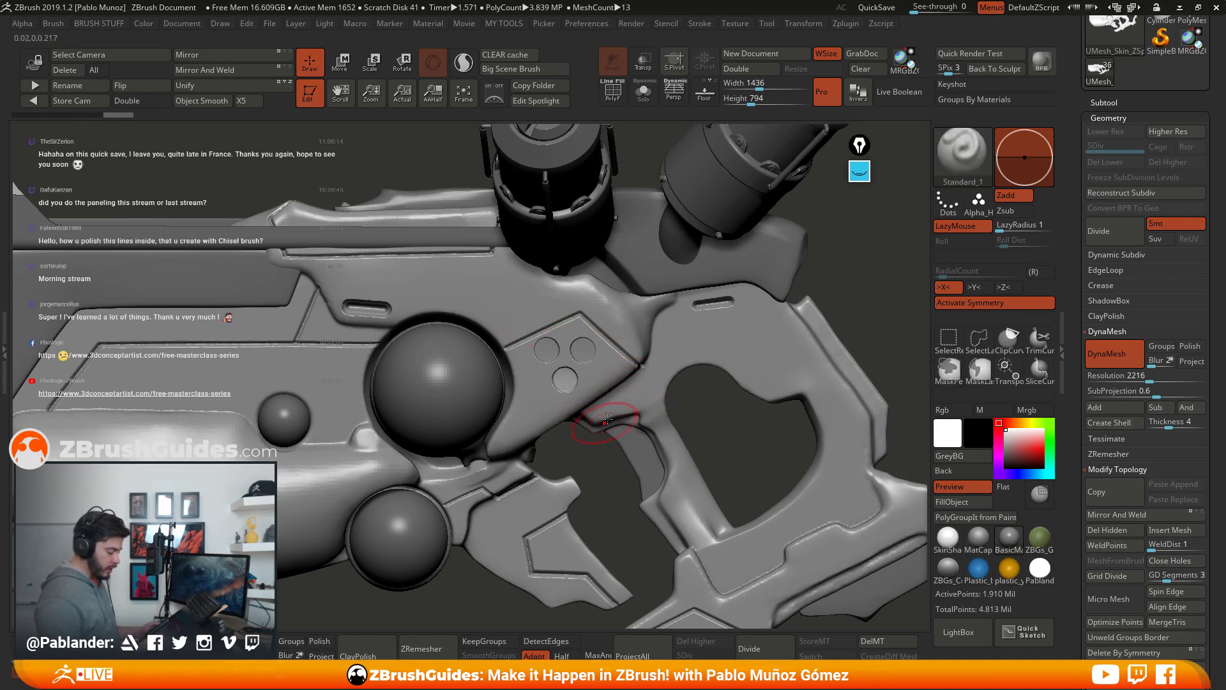
key(ctrl+z)
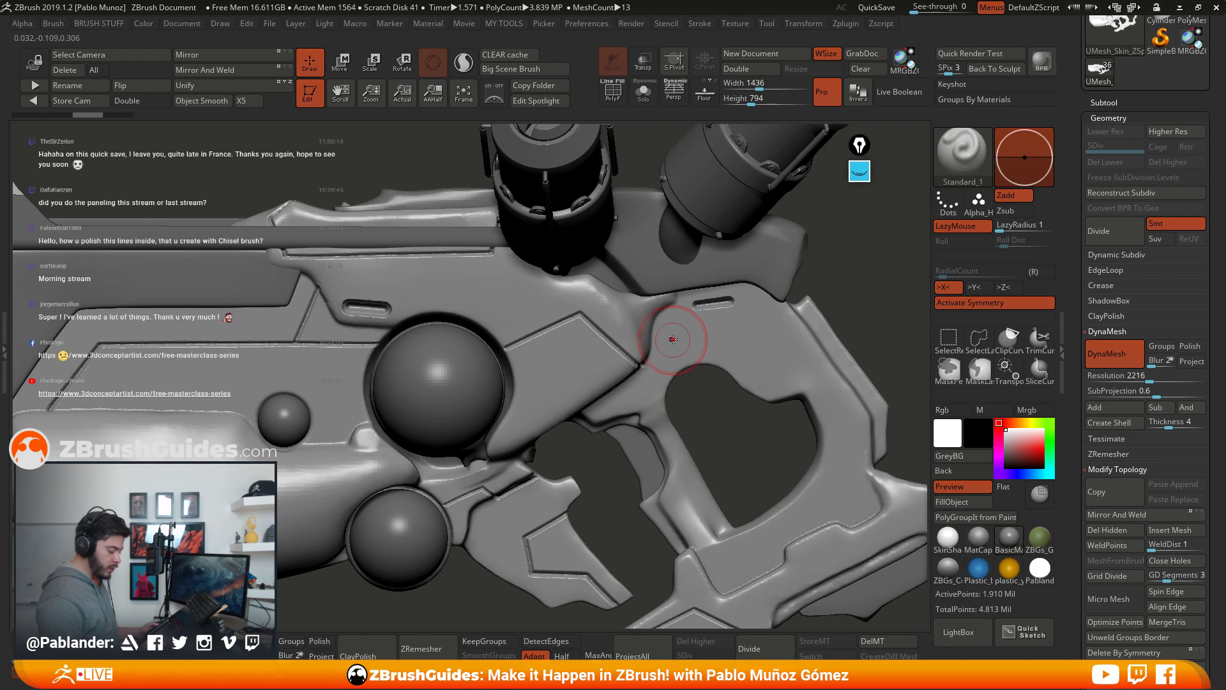
Step: Set the brush's Focal Shift to -68 and try the three-circle stamp inverted on the angular panel
key(space)
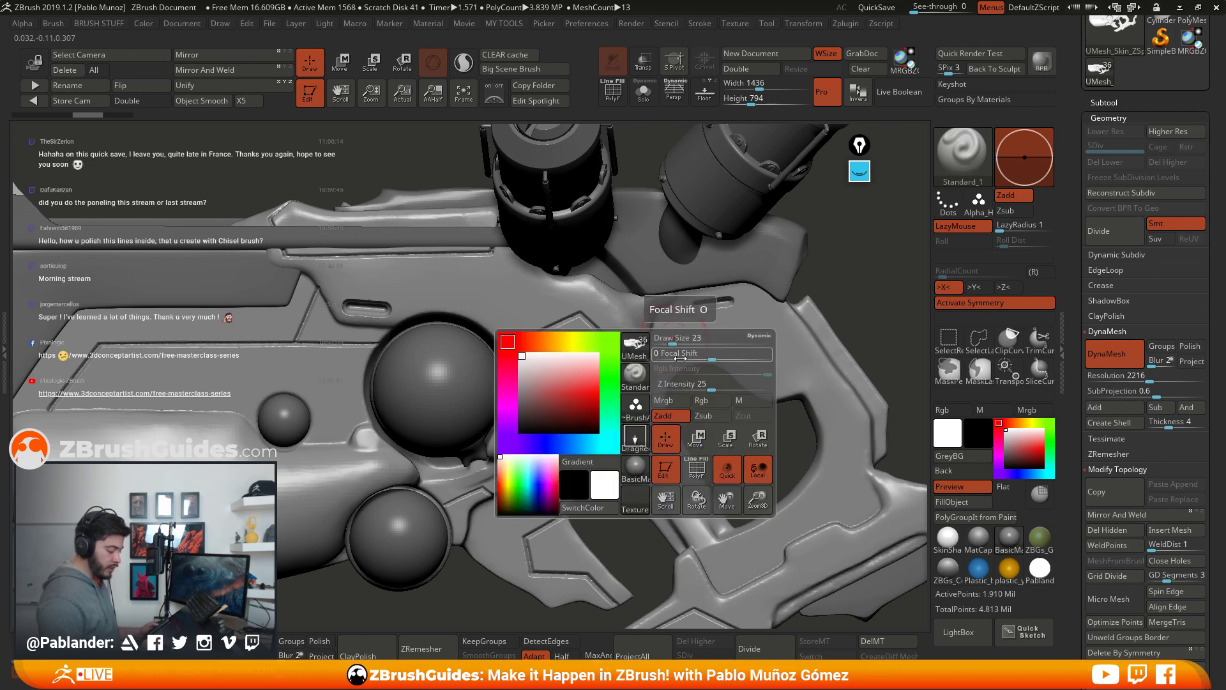
click(682, 355)
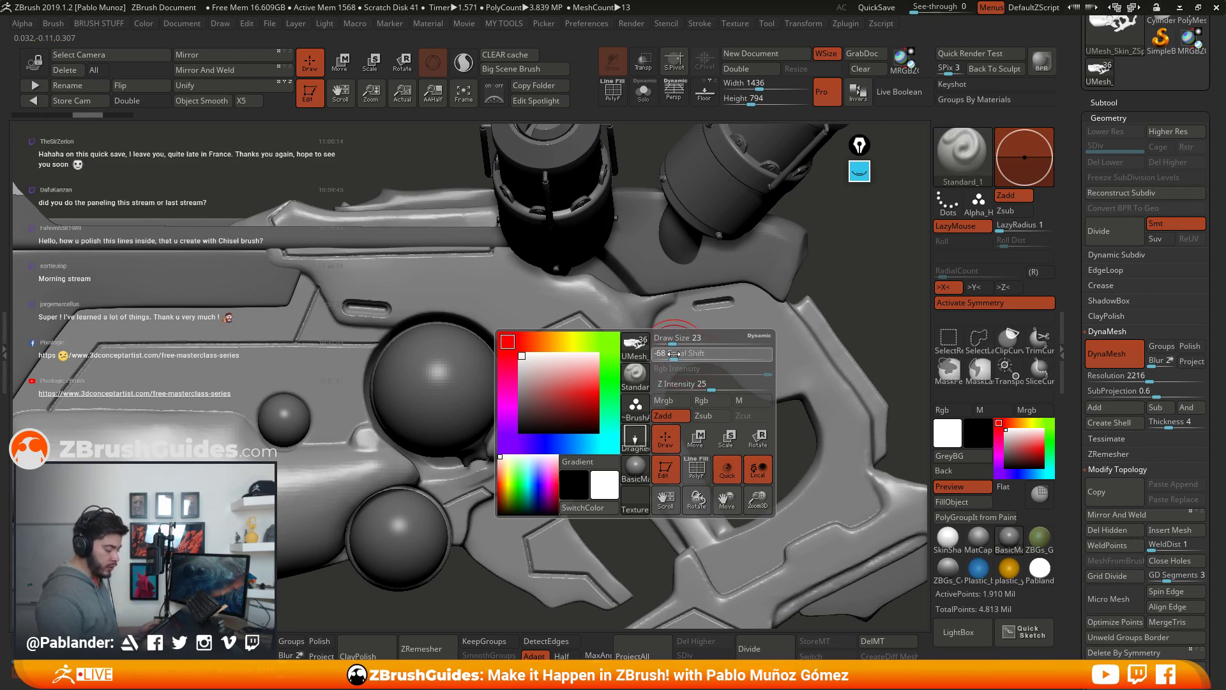
key(space)
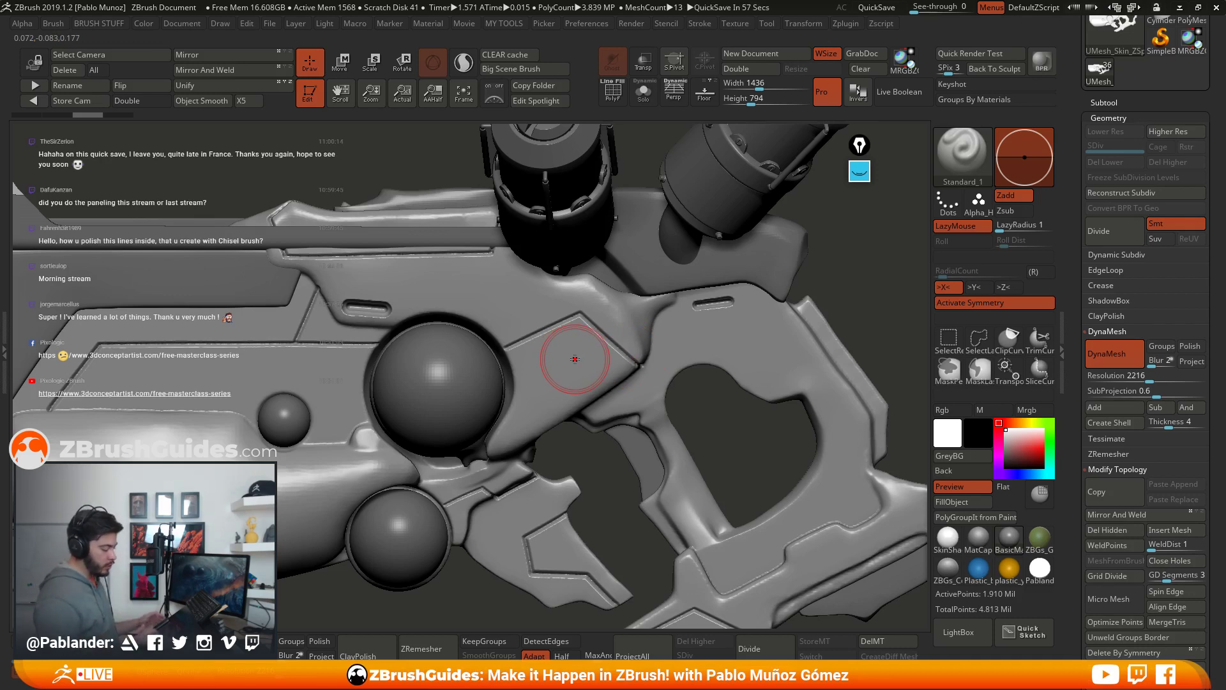
alt+click(563, 396)
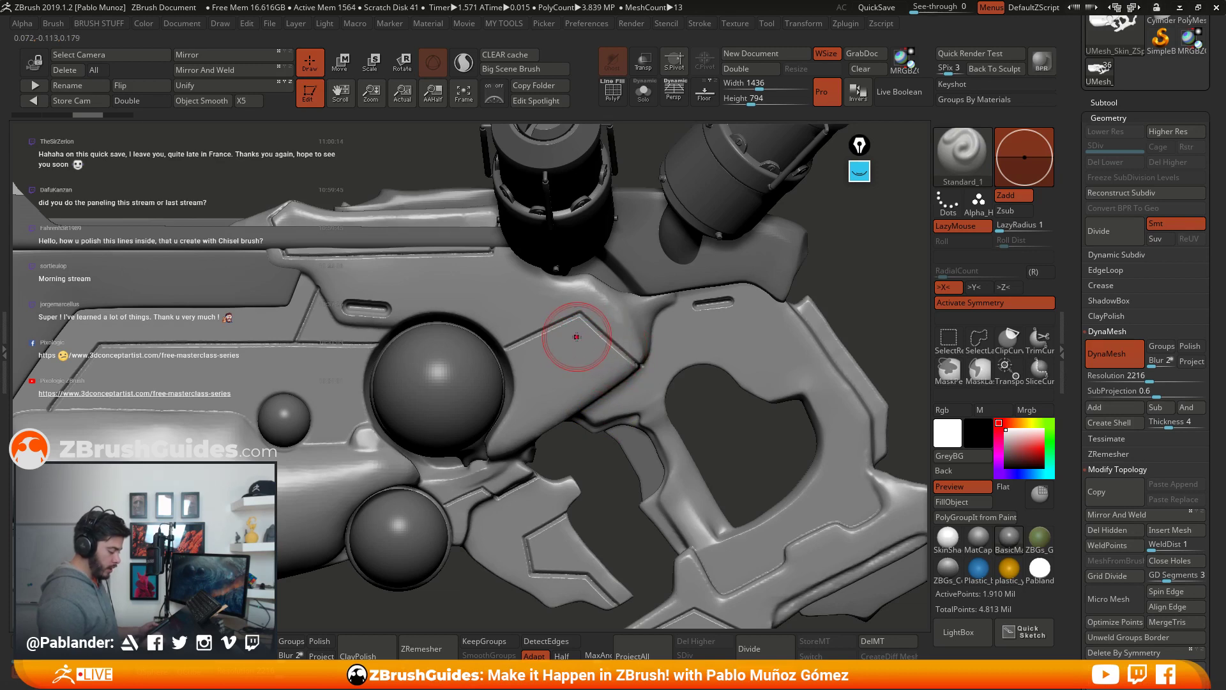
Step: Try an inverted three-circle stamp between the large sphere and the tip of the angular panel, and undo it
alt+click(545, 366)
right_drag(575, 348, 567, 348)
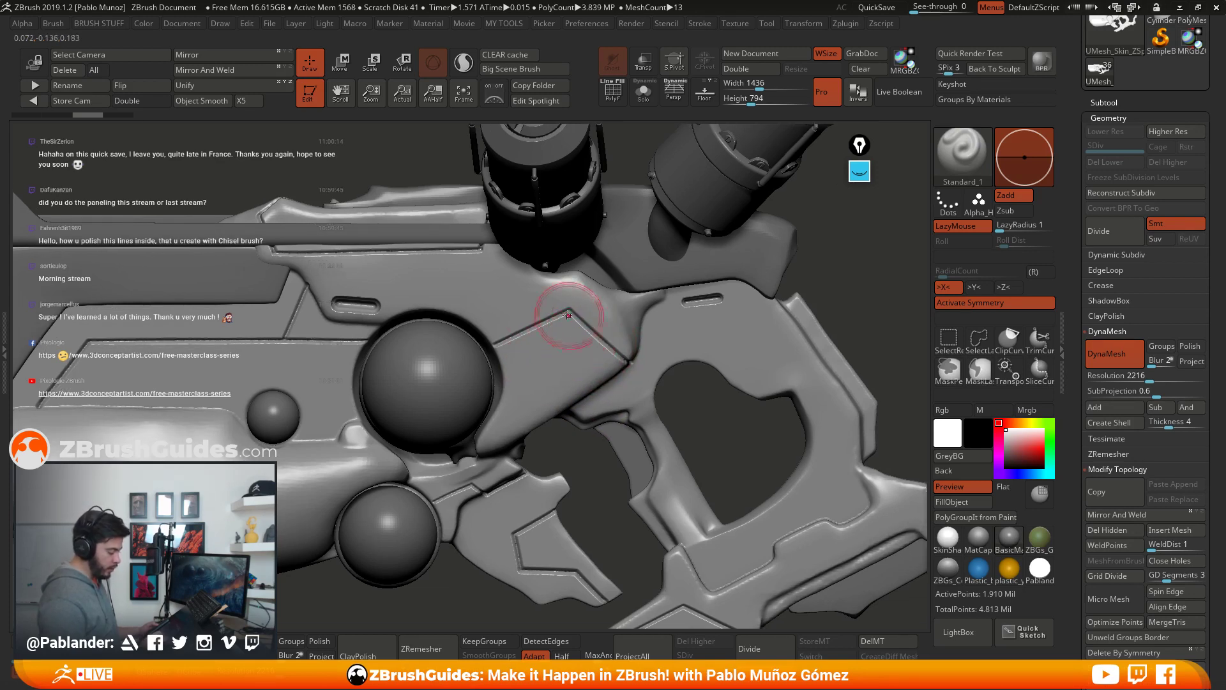
alt+click(505, 345)
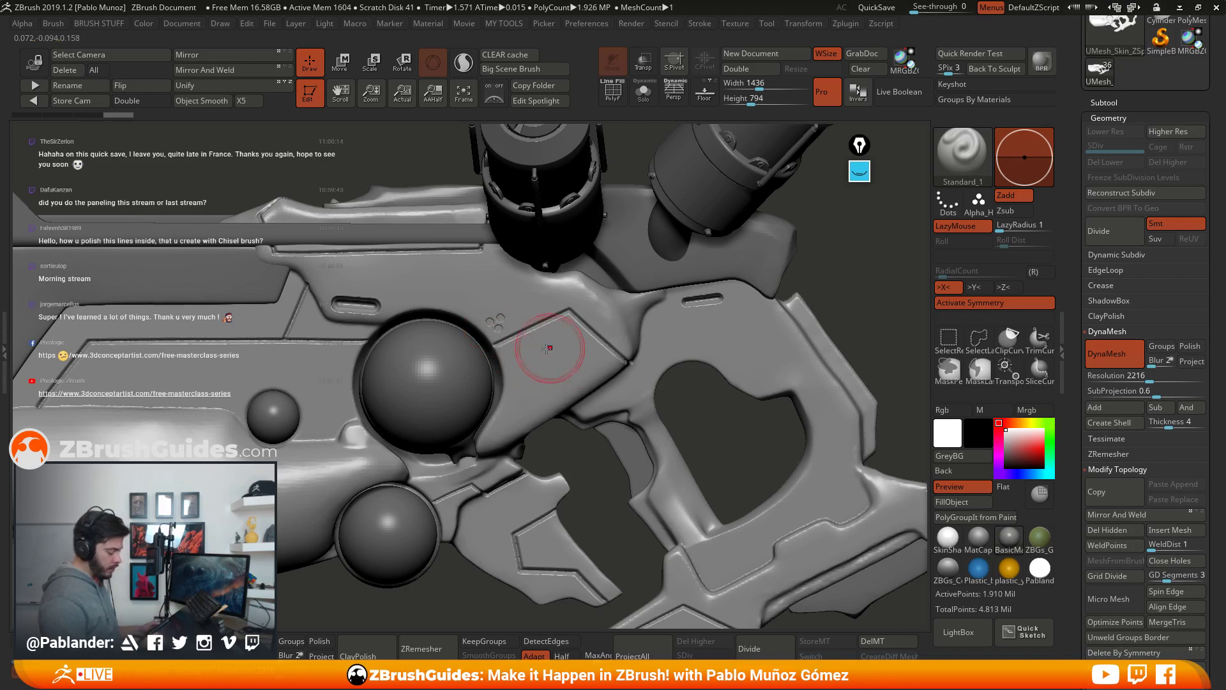
alt+click(576, 405)
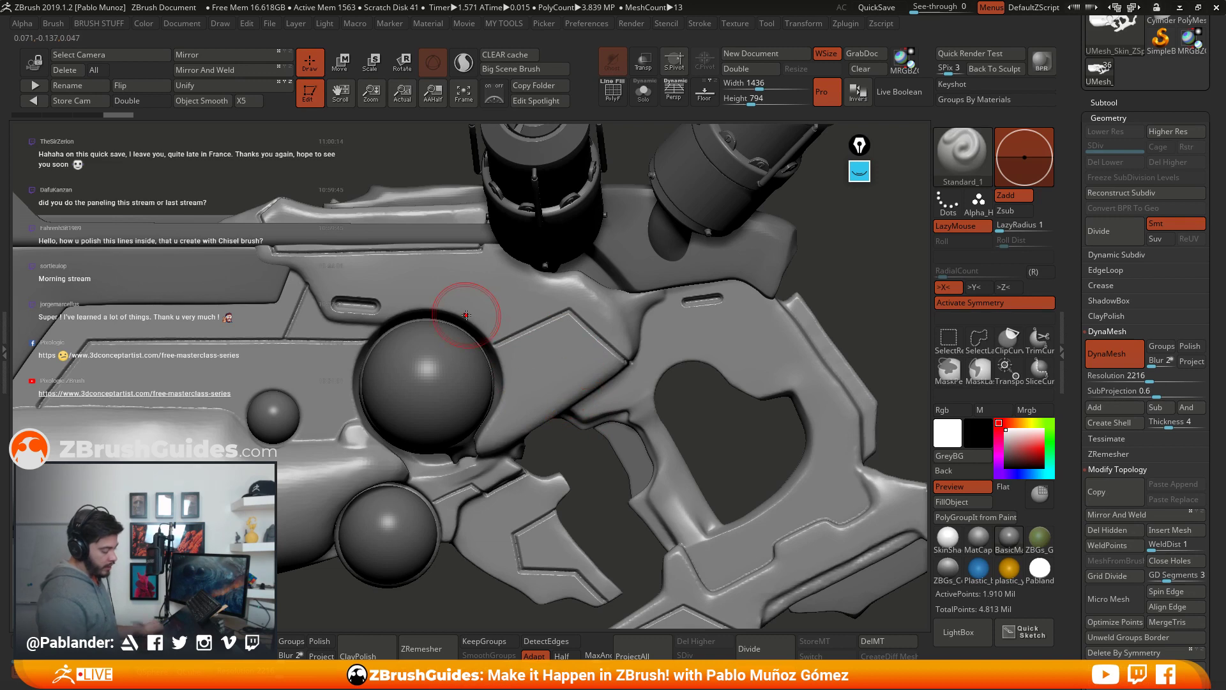
Step: Set the brush's Focal Shift to -78 and stamp the three-circle alpha between the large sphere and the angular panel
key(space)
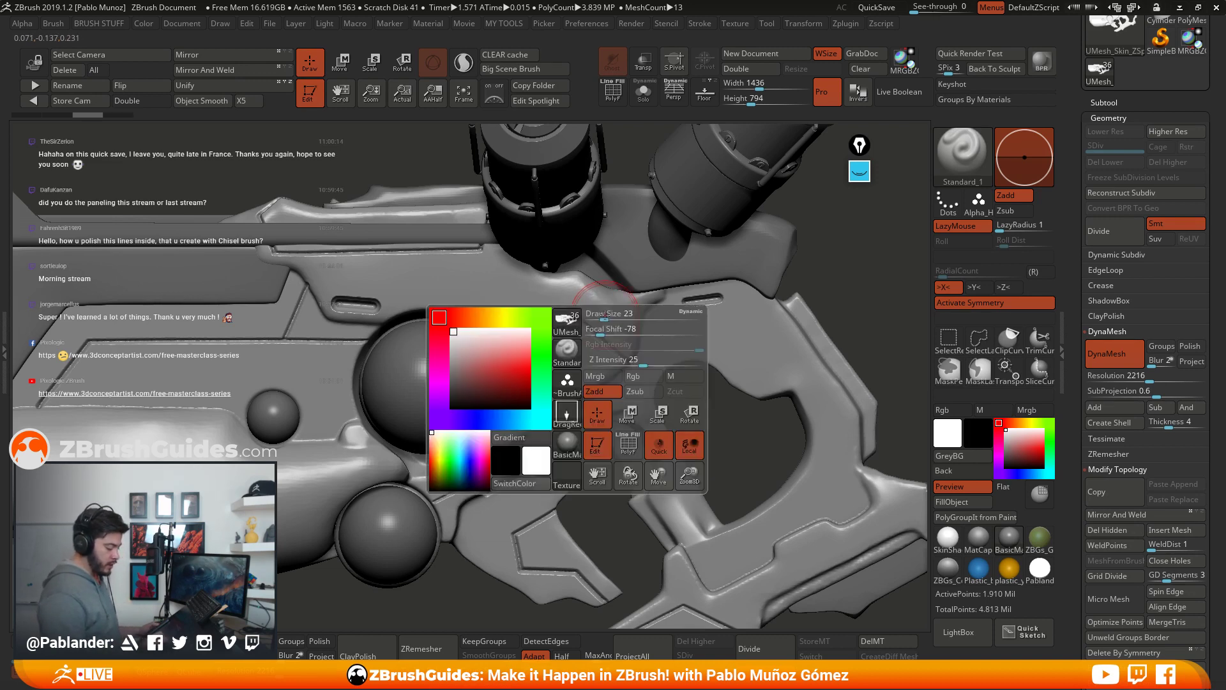
drag(630, 348, 612, 316)
key(space)
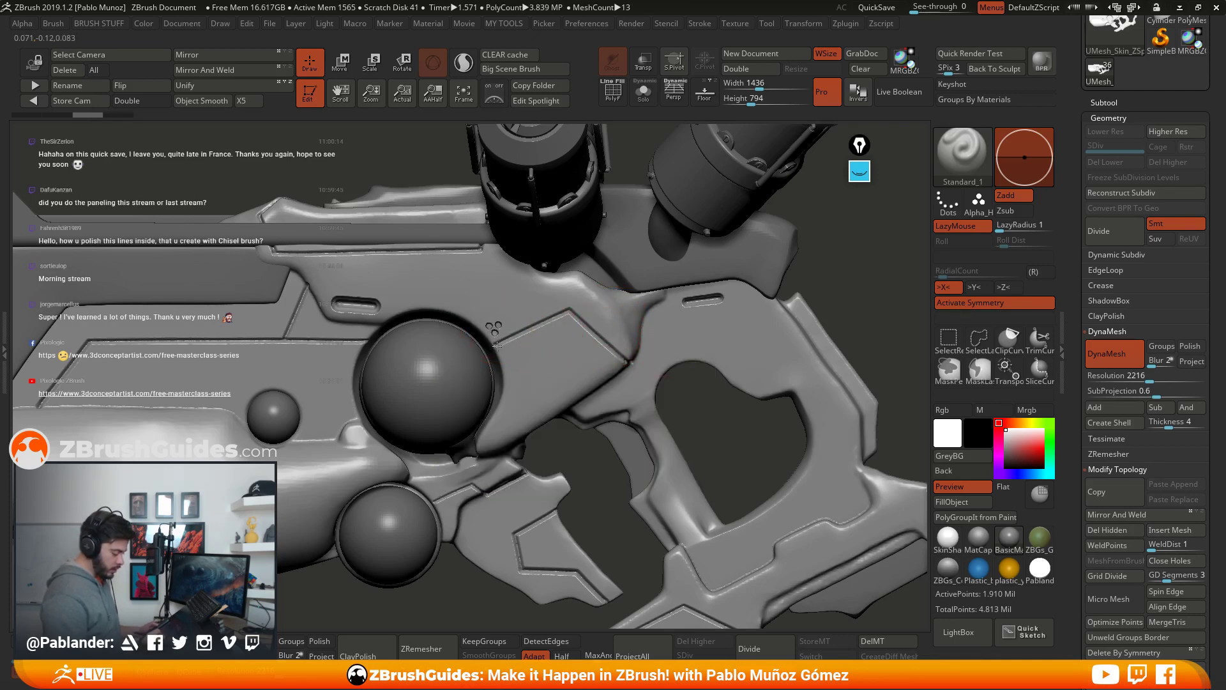
Step: Try three-circle stamps on the lower front fin and on the frame behind the grip opening, and undo them
alt+right_drag(643, 452, 646, 375)
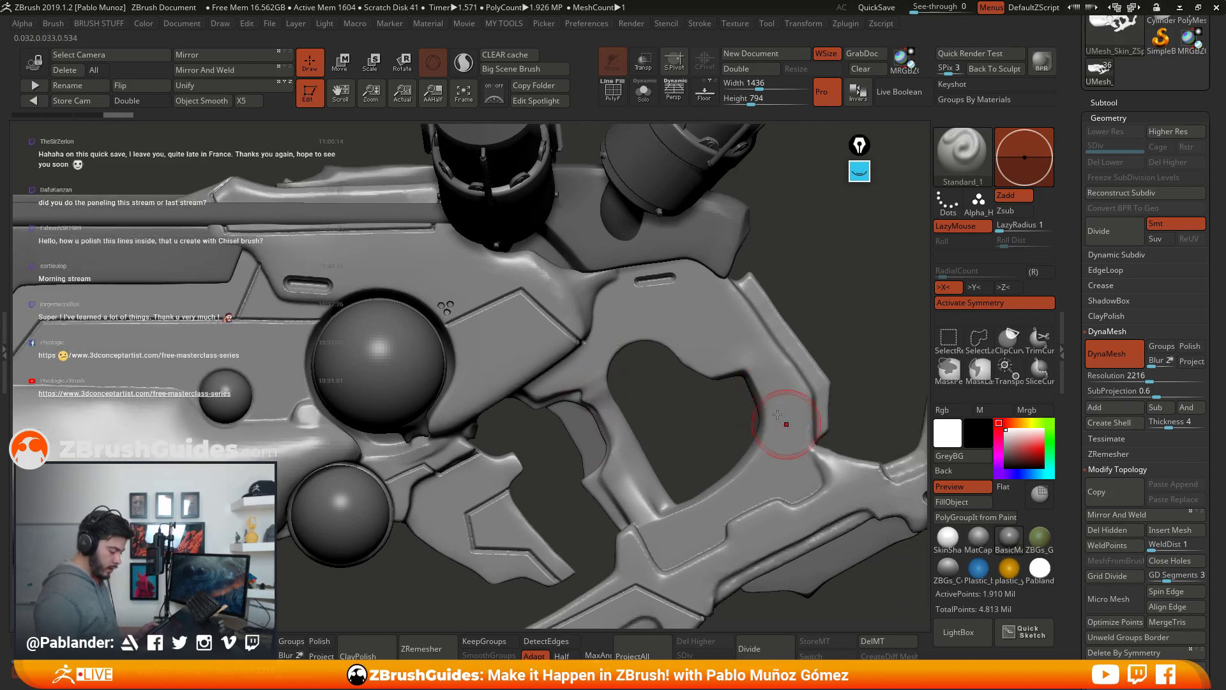
alt+right_drag(777, 415, 720, 383)
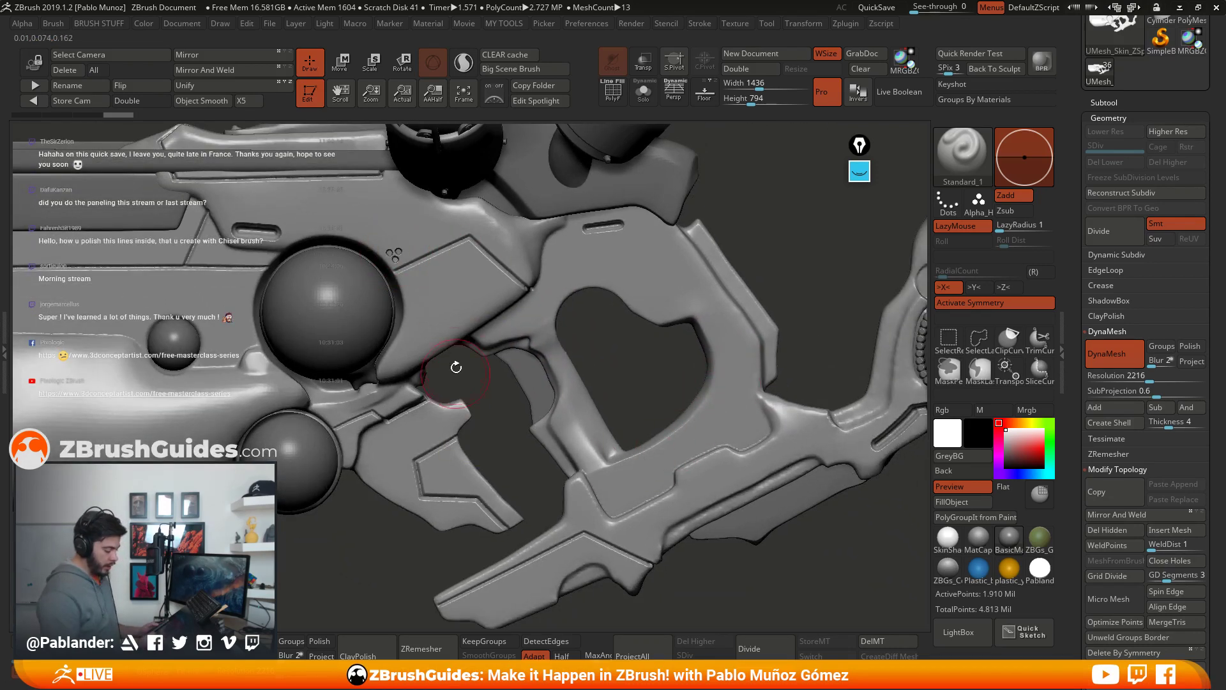
ctrl+right_drag(457, 368, 517, 273)
alt+right_drag(493, 233, 526, 249)
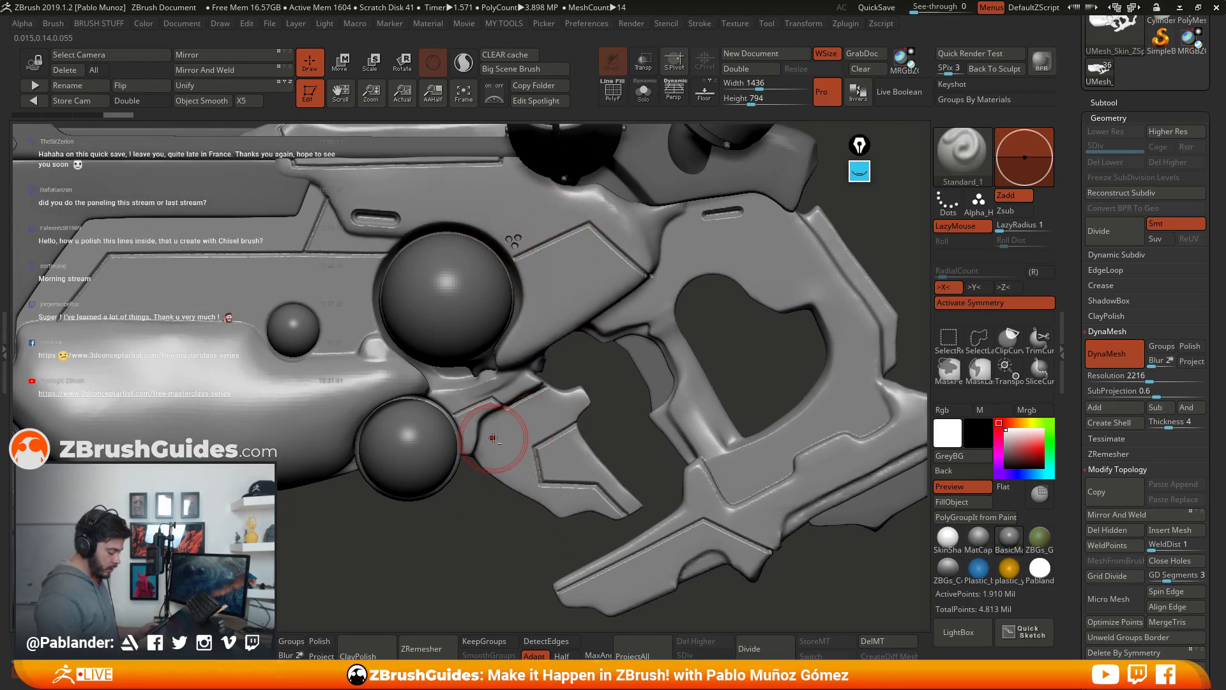
drag(474, 467, 468, 461)
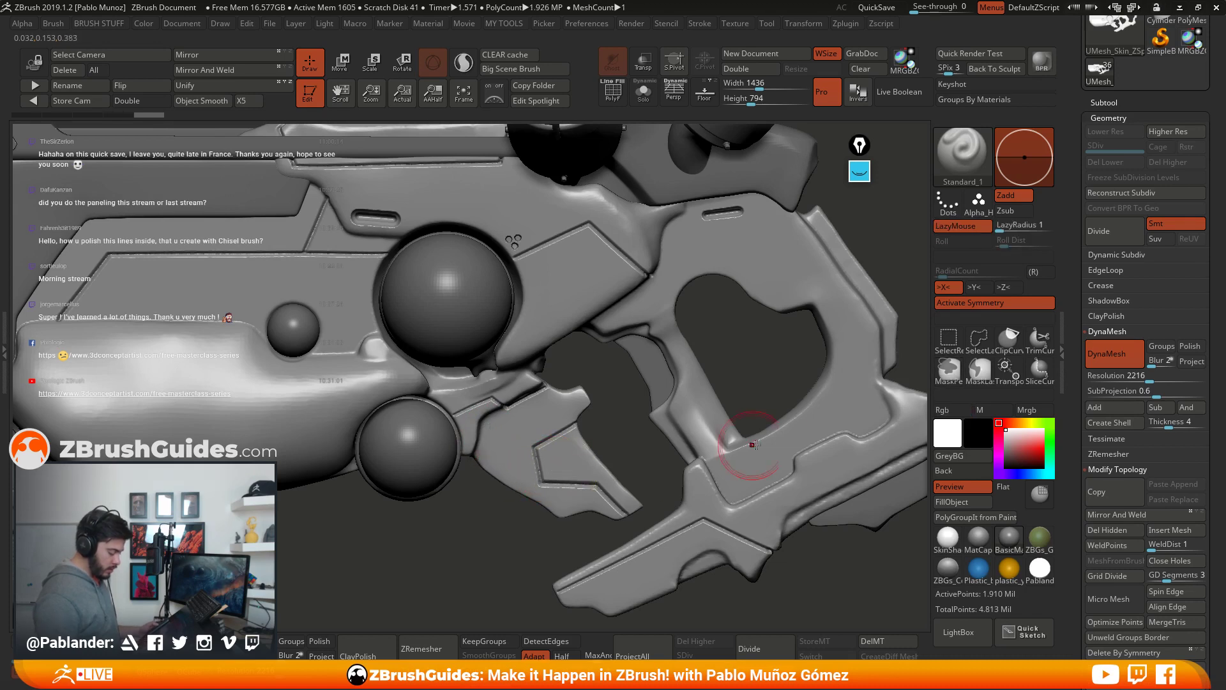
key(ctrl+z)
drag(799, 400, 798, 417)
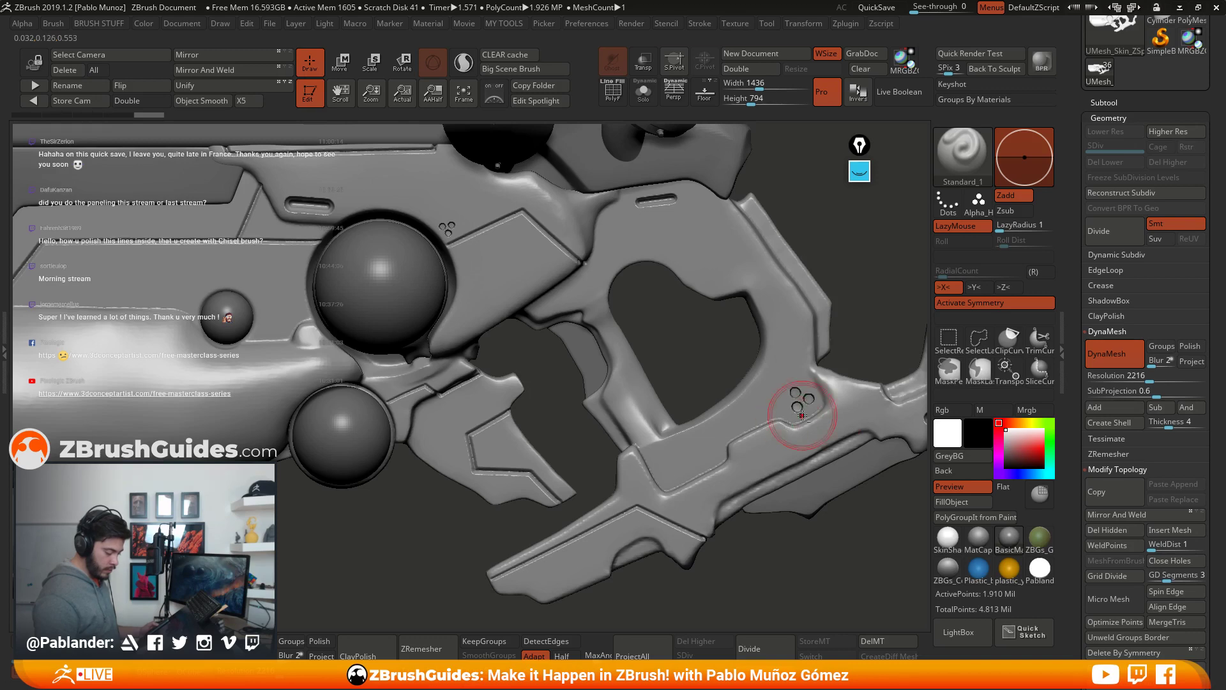
key(ctrl+z)
key(ctrl+z)
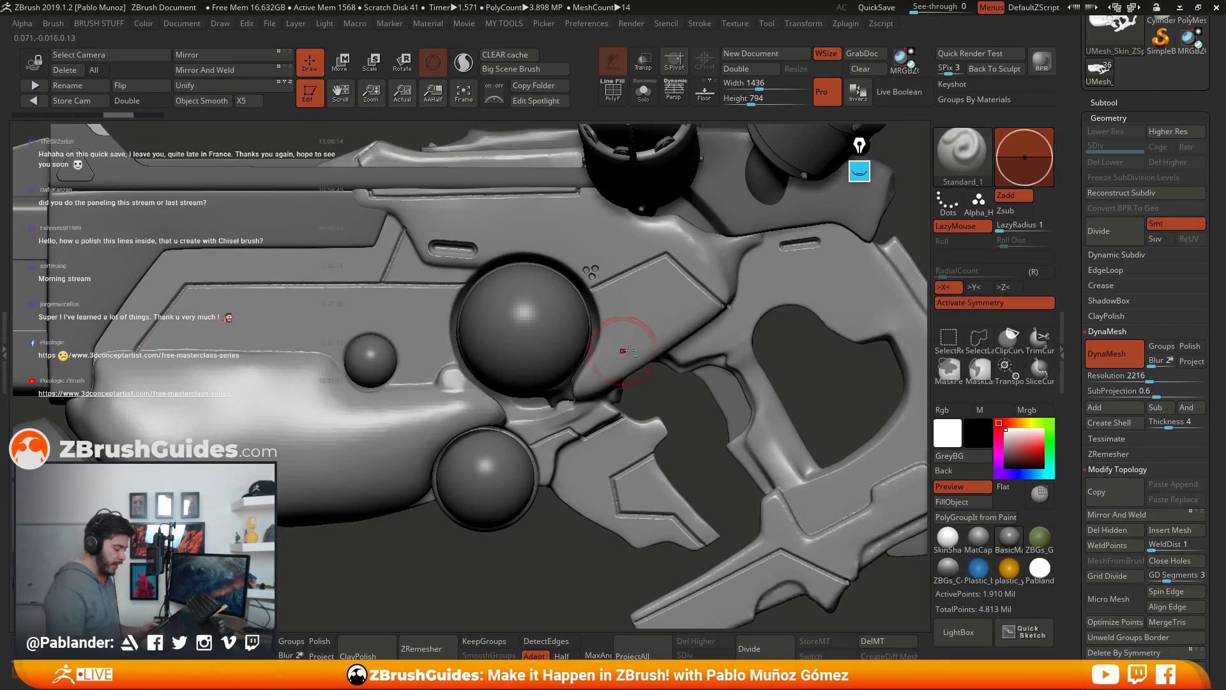
Step: Stamp the three-circle alpha at the rear end of the small slot above the grip opening, redoing it closer to the slot
key(ctrl+z)
key(ctrl+z)
key(ctrl+z)
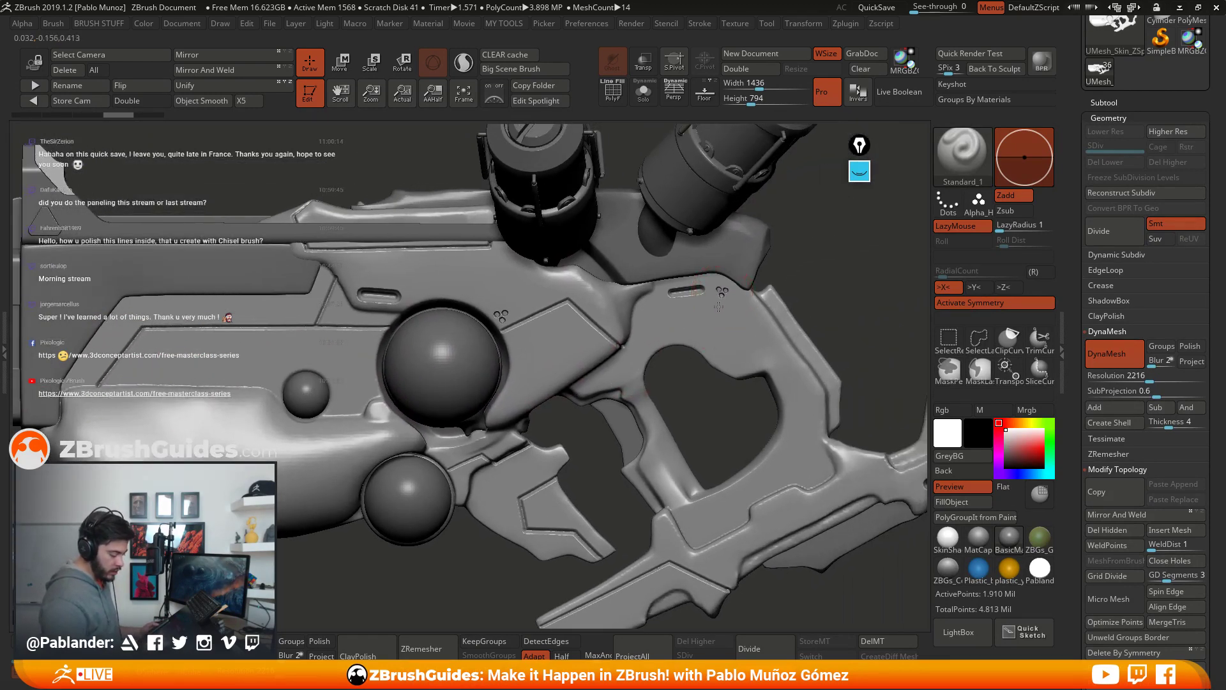
key(ctrl+z)
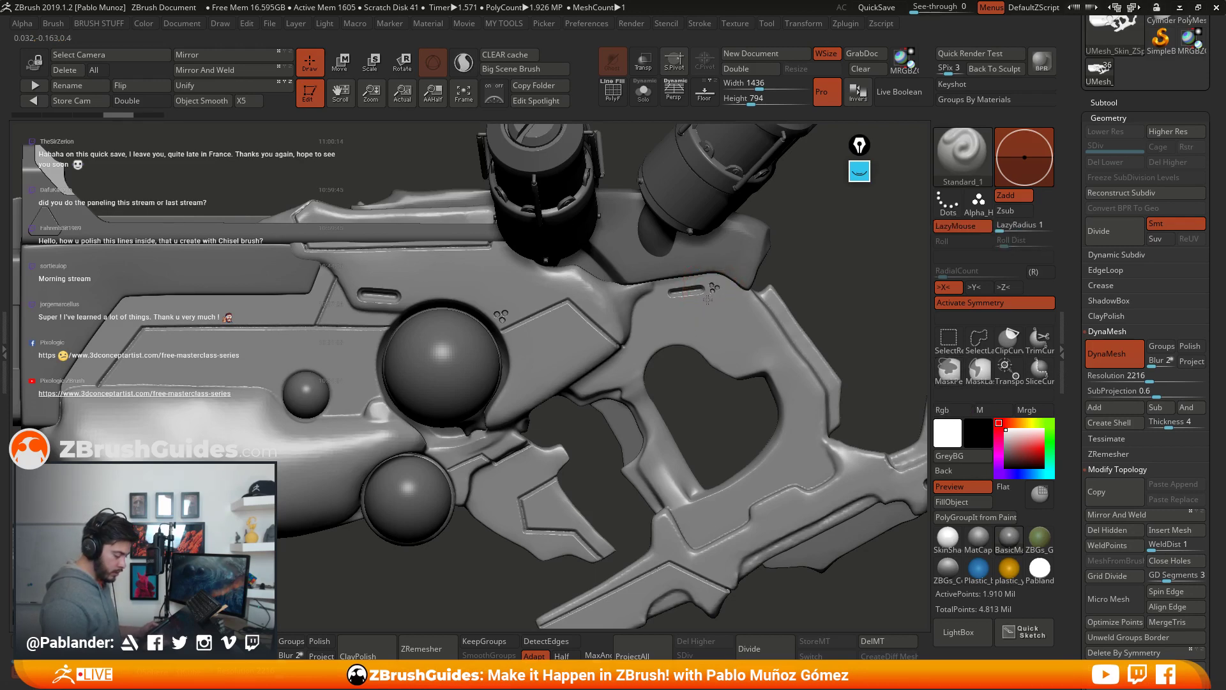
Step: Switch to the central connector between the rear cylinders and remesh it with a DynaMesh resolution of 1280
key(ctrl+shift+z)
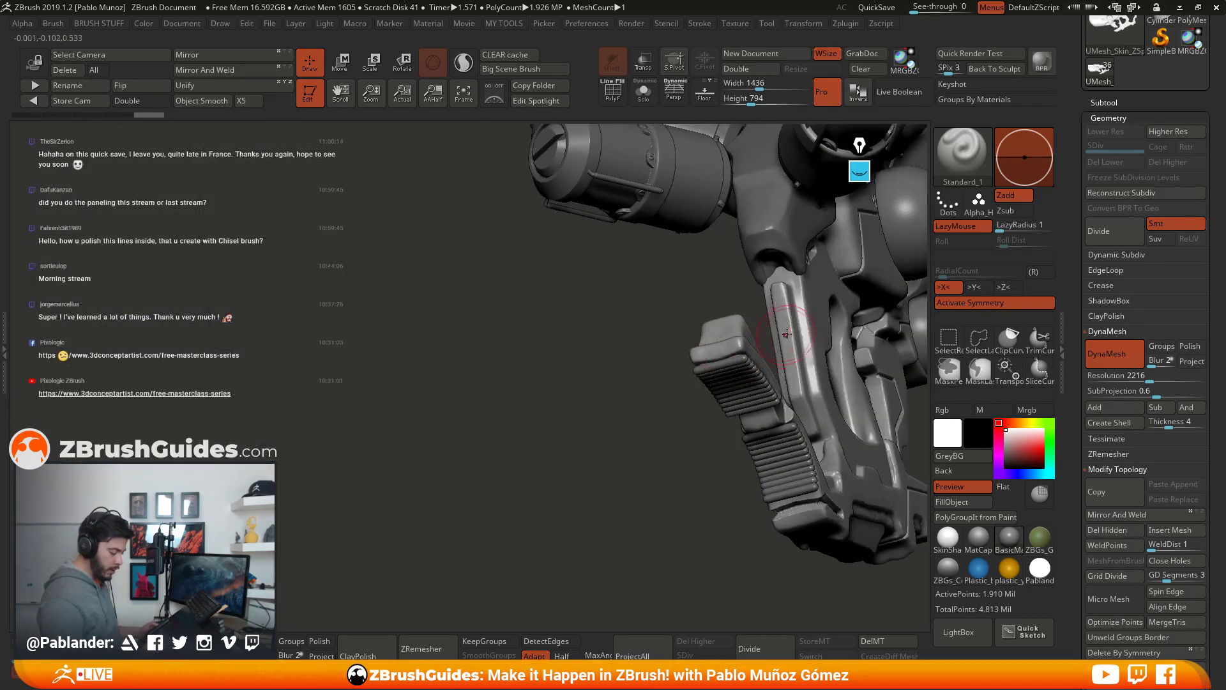
key(ctrl+shift+z)
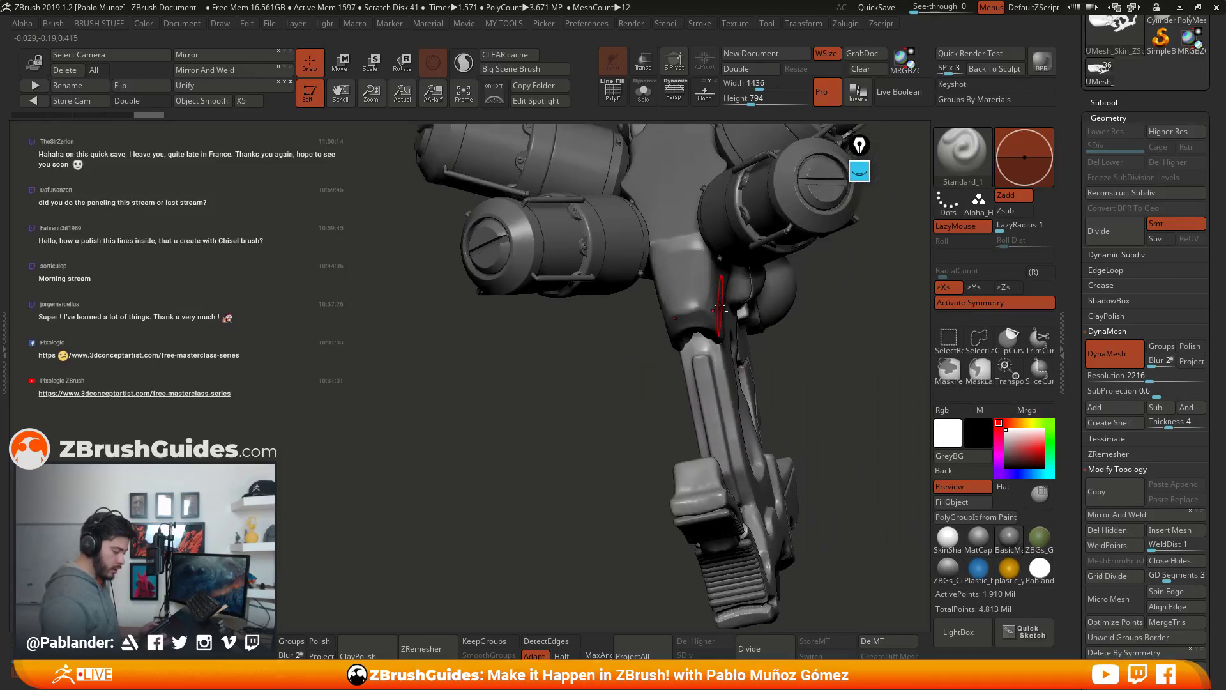
key(ctrl+shift+z)
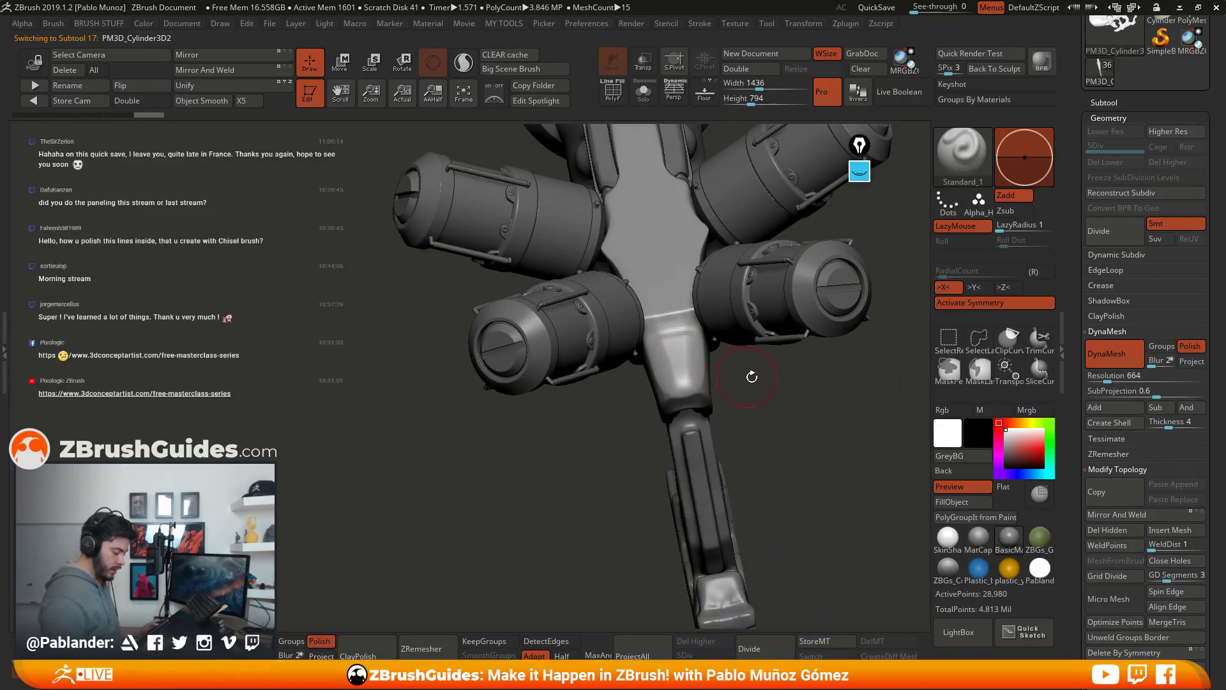
key(ctrl+shift+z)
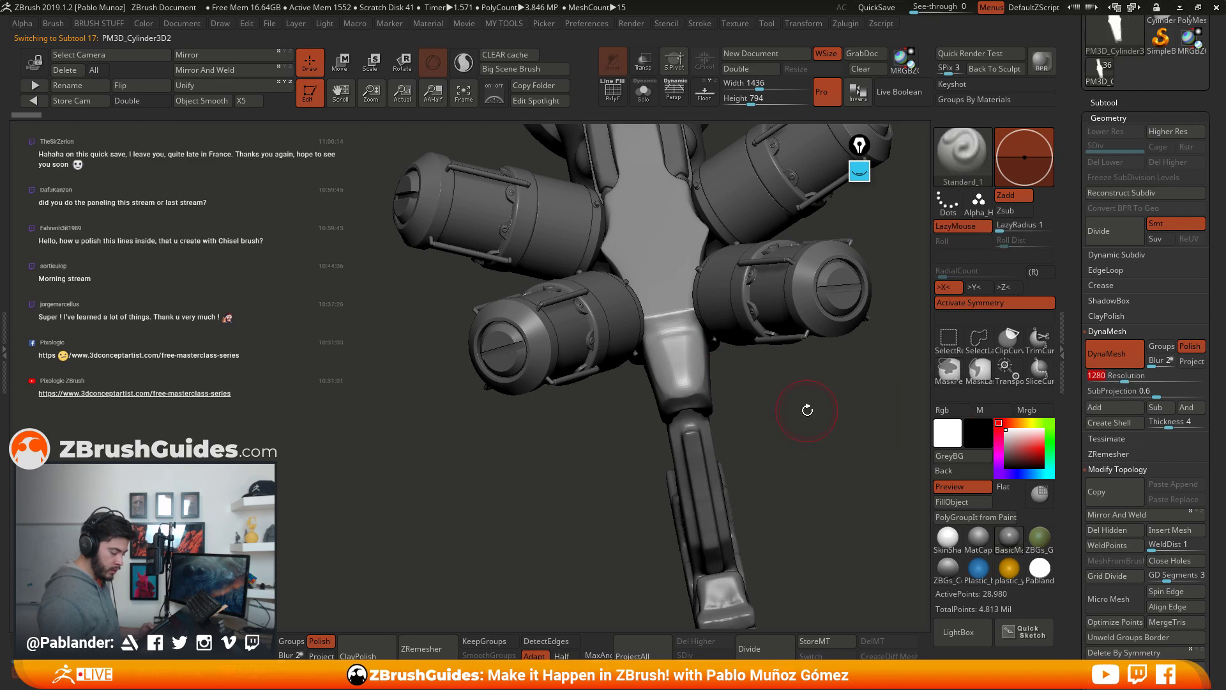
key(ctrl+shift+z)
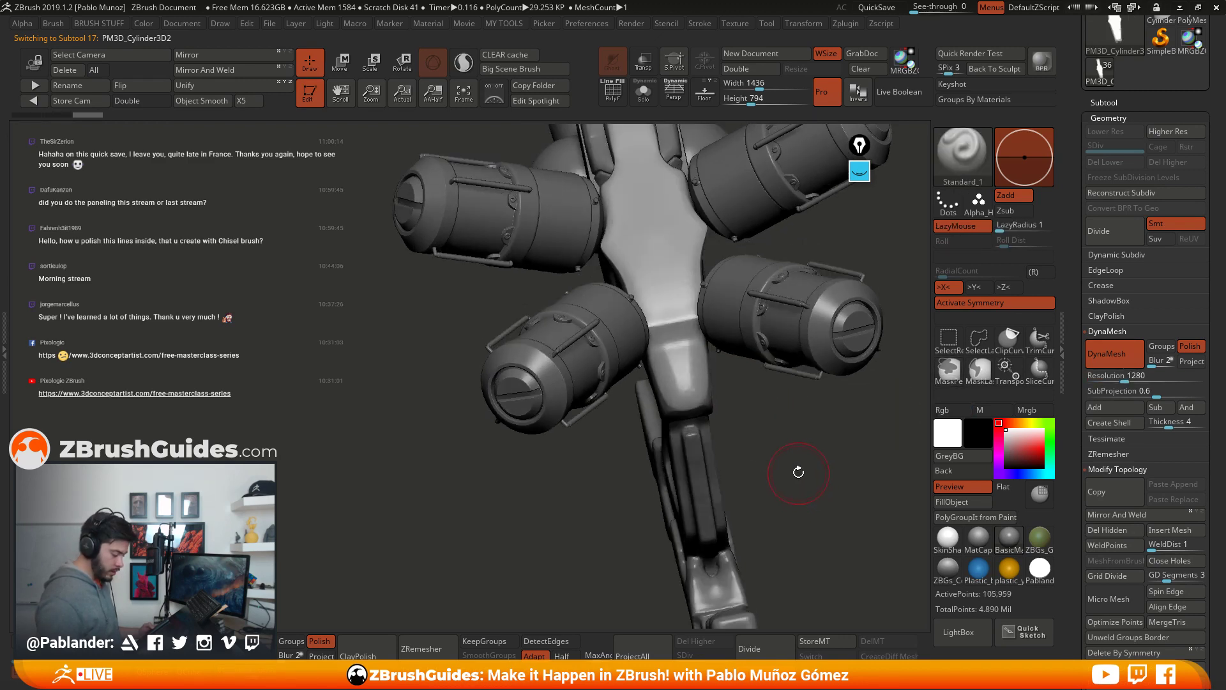
Step: Try the three-circle stamp on the centreline of the connector, just above its raised end block, and undo it
key(ctrl+shift+z)
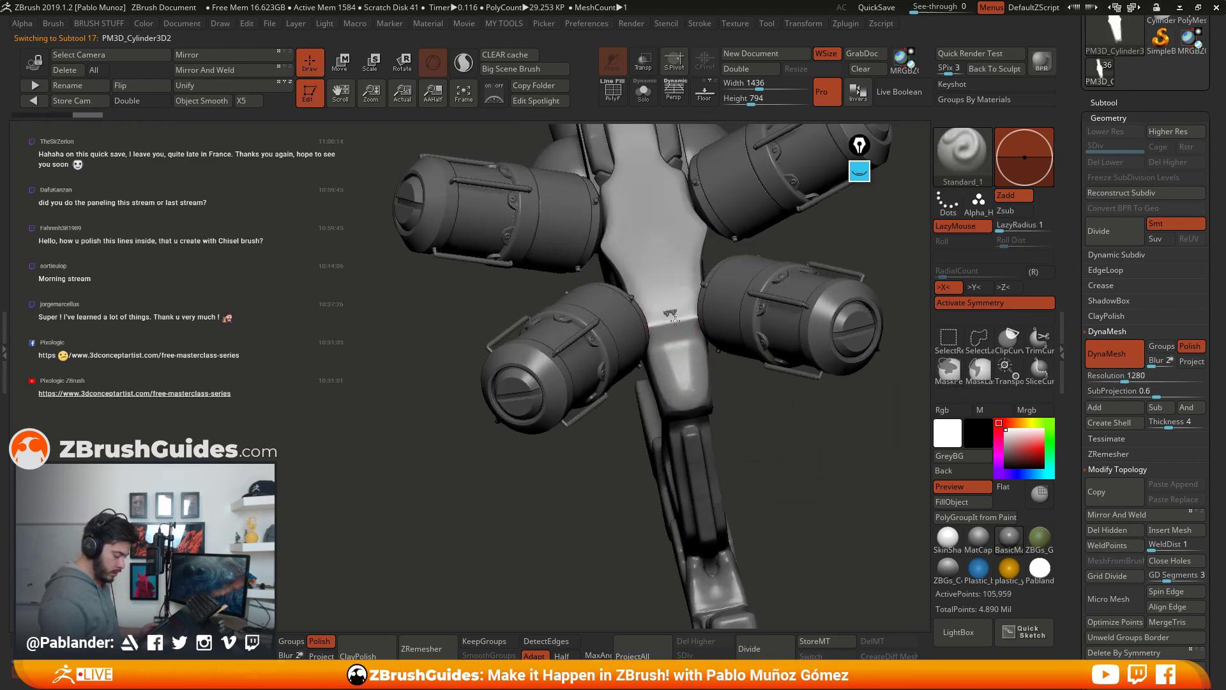
key(ctrl+shift+z)
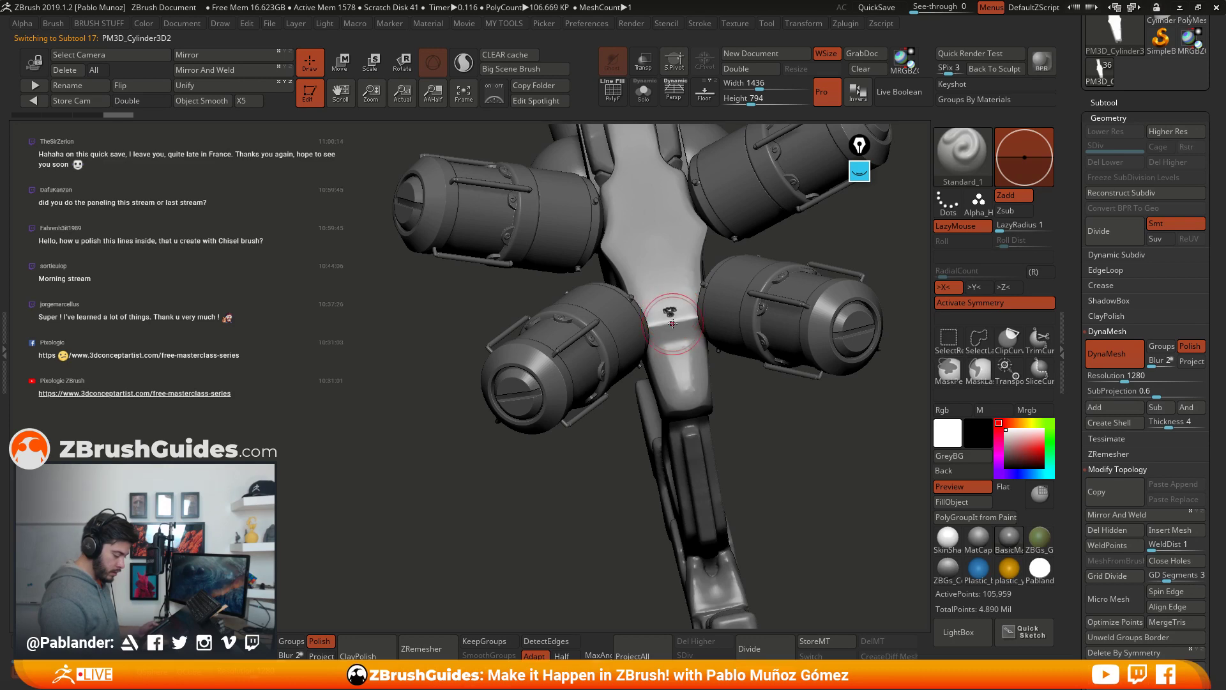
key(ctrl+shift+z)
key(ctrl+z)
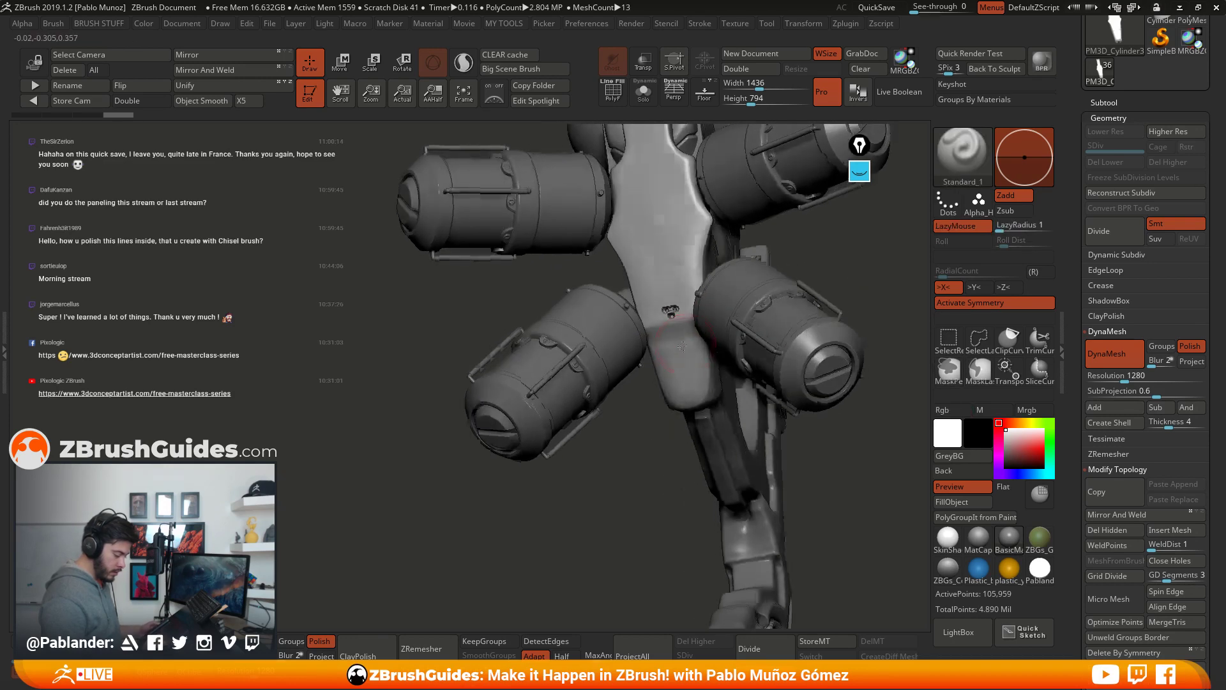
Step: Stamp the three-circle alpha as a mirrored pair near the side edges of the connector, above its raised end block
key(ctrl+shift+z)
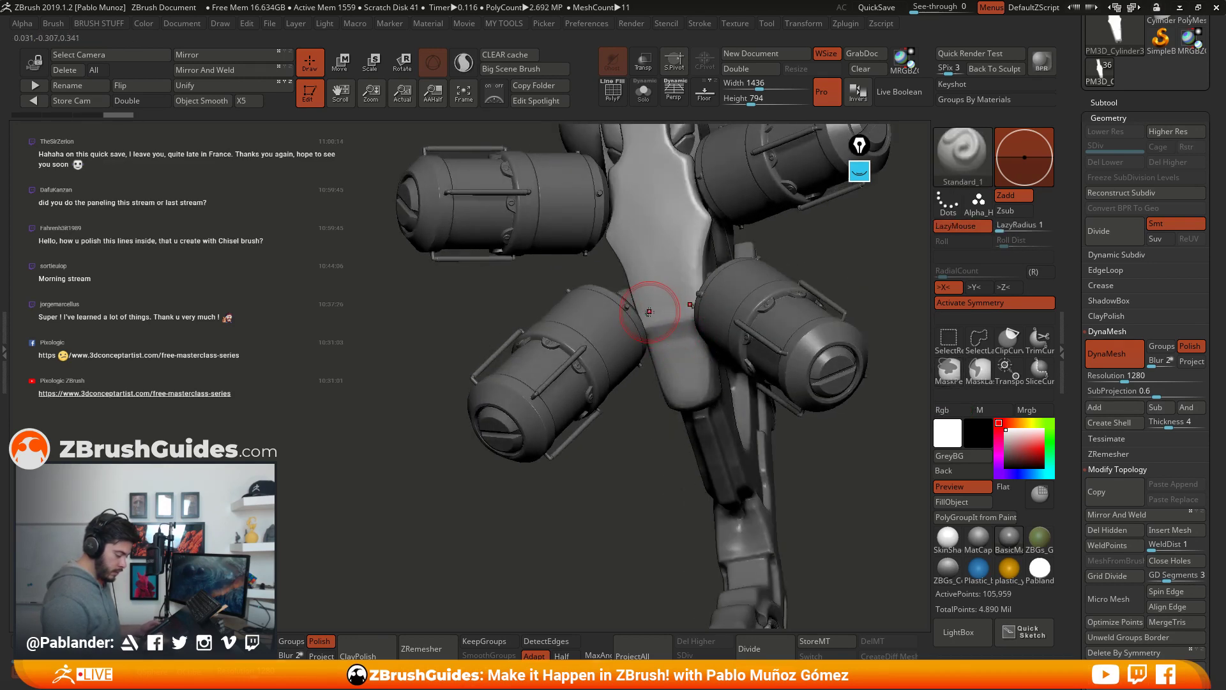
key(ctrl+z)
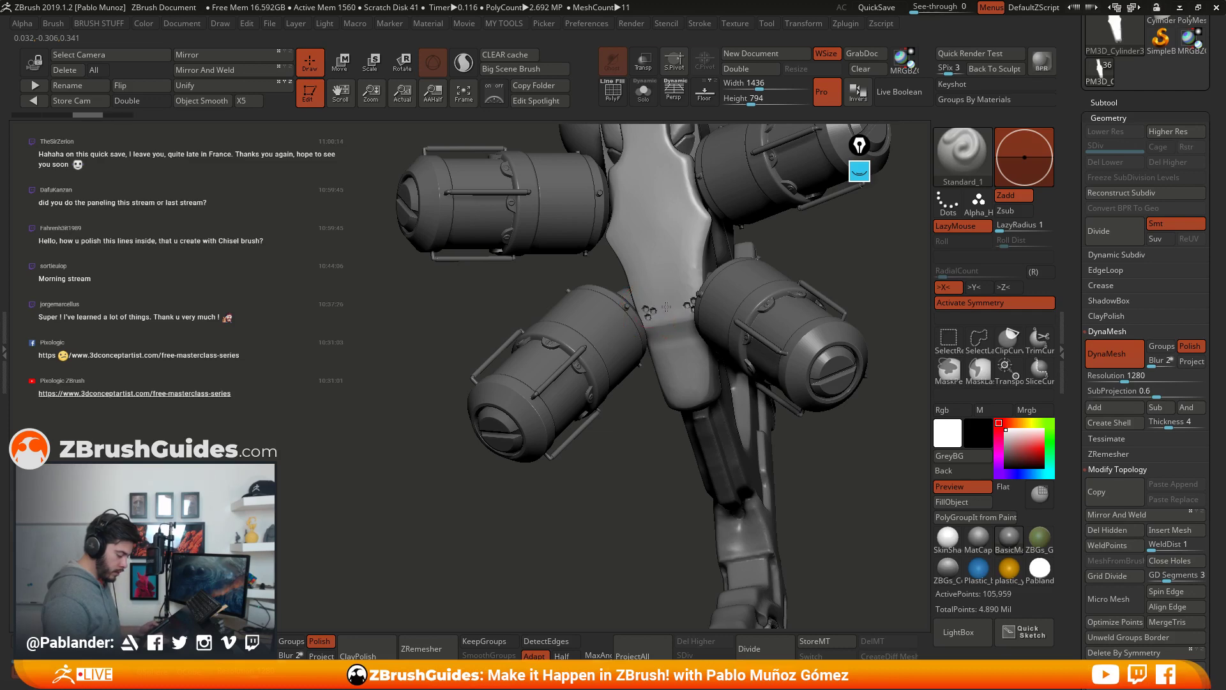
key(ctrl+shift+z)
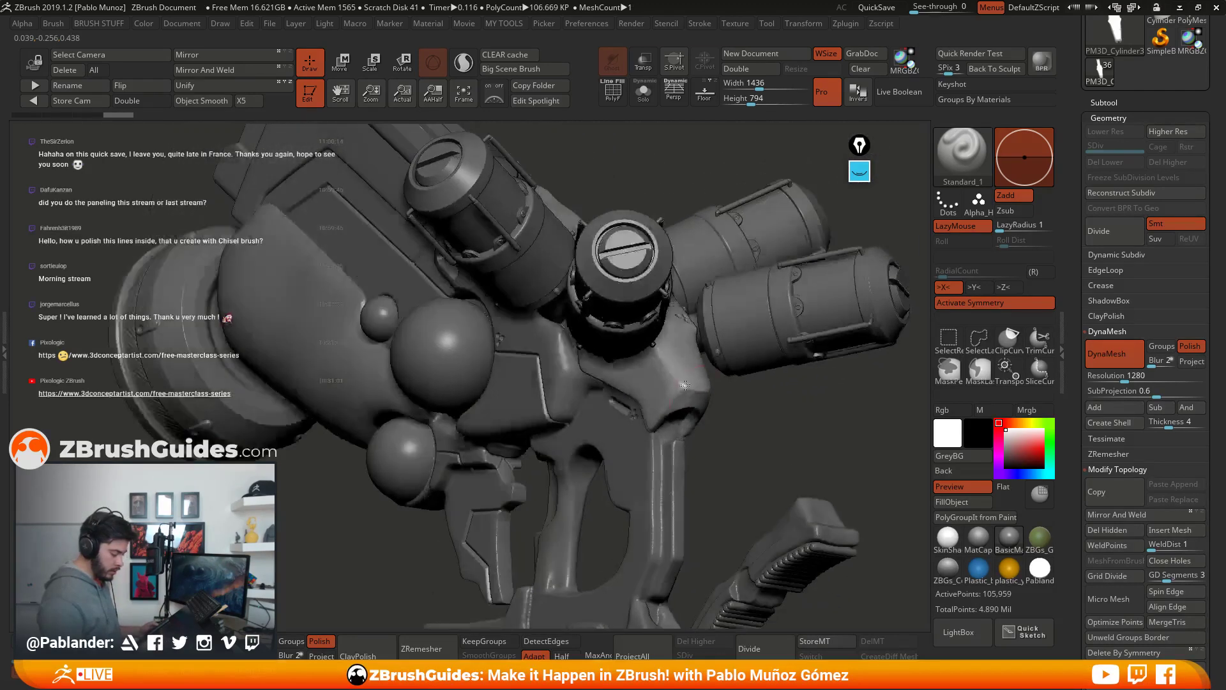
Step: Switch back to the main gun body subtool and load Alpha_HS_02 as the brush alpha
key(ctrl+shift+z)
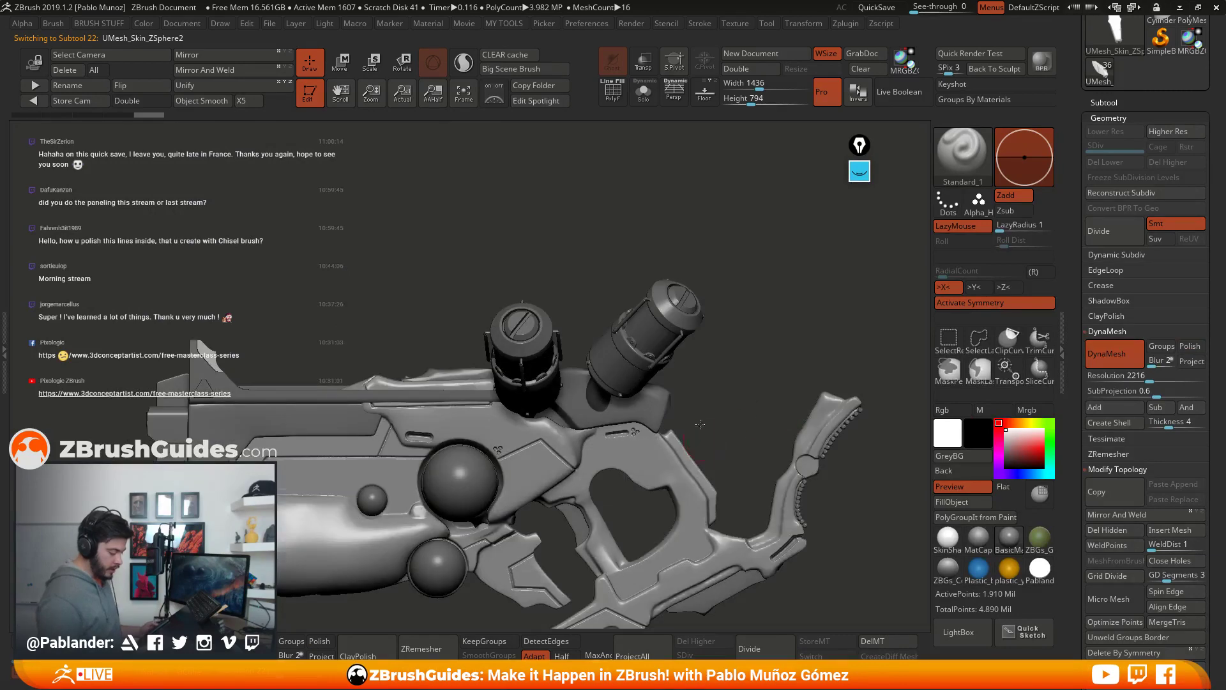
mouse_move(645, 401)
mouse_down()
mouse_move(594, 408)
mouse_move(647, 401)
mouse_up()
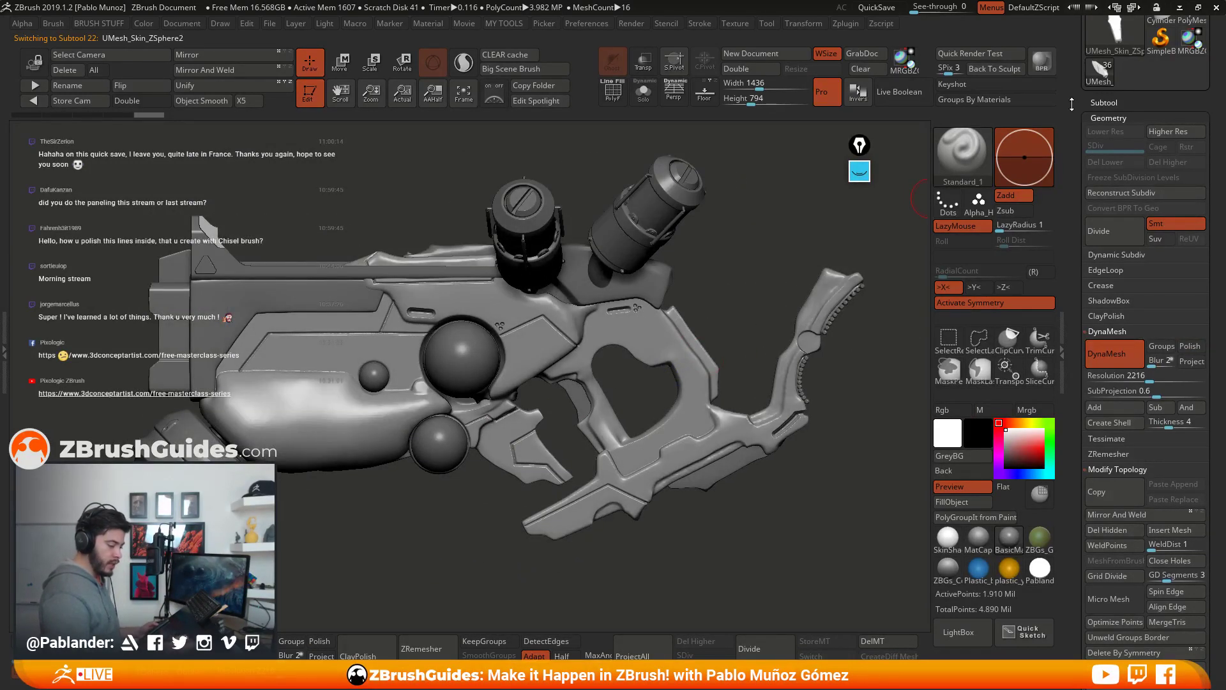
click(984, 207)
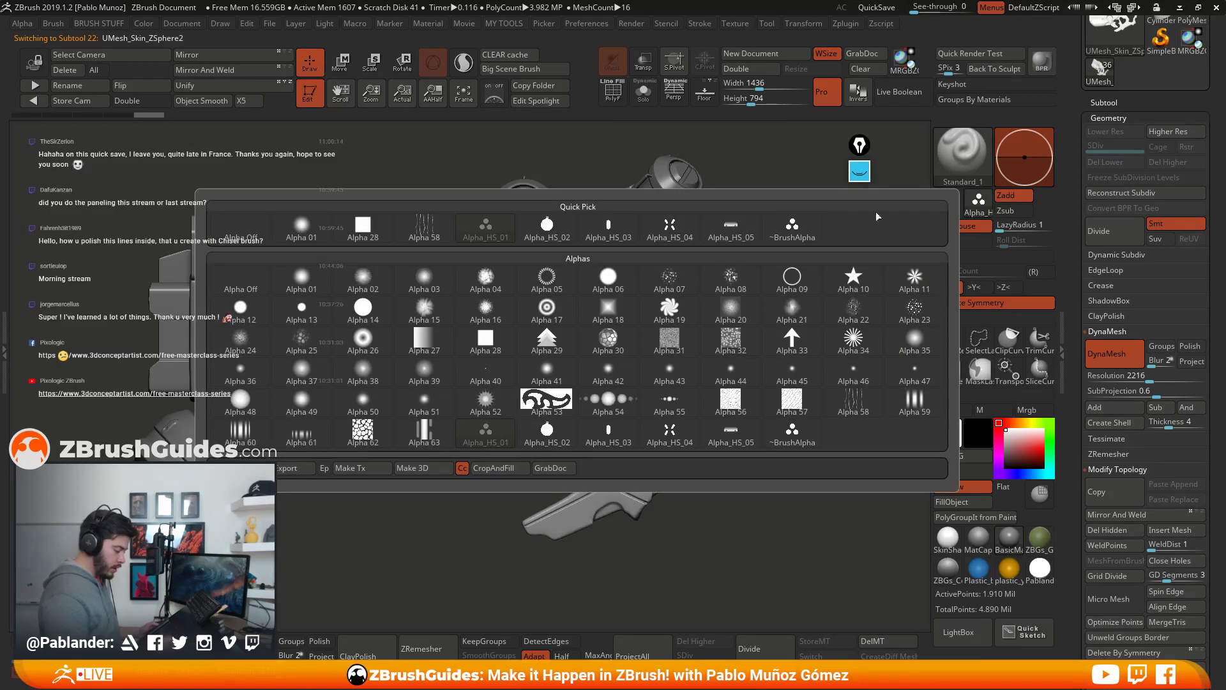
mouse_move(552, 238)
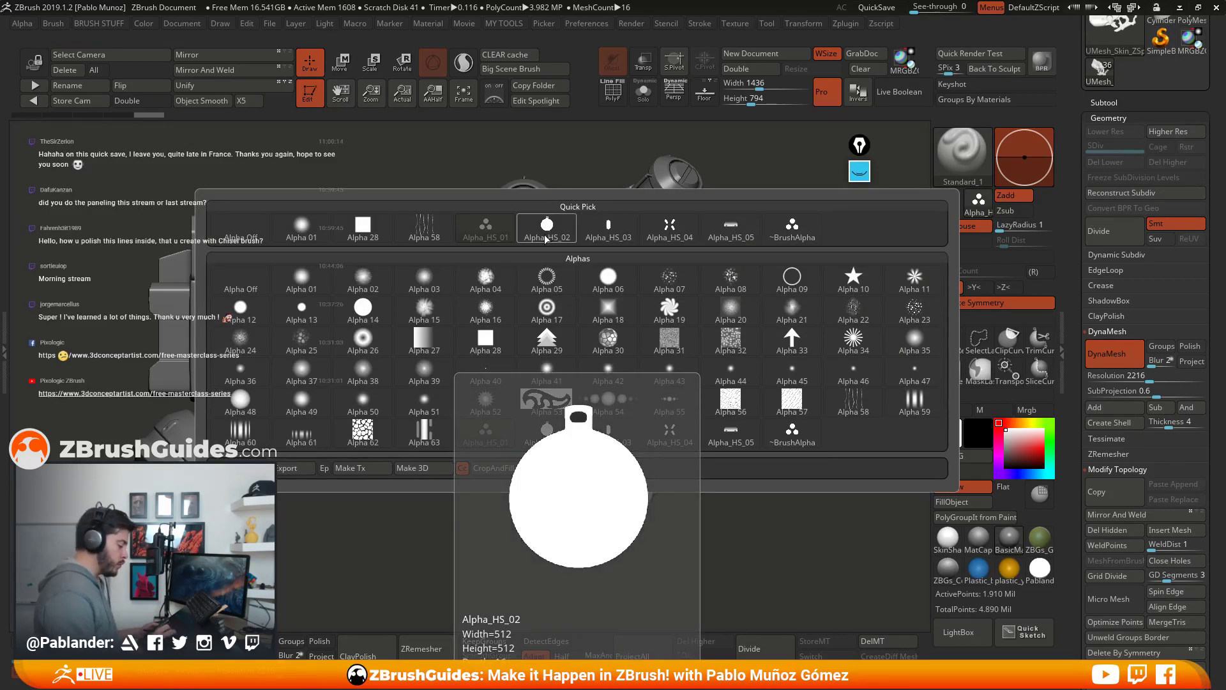
click(548, 234)
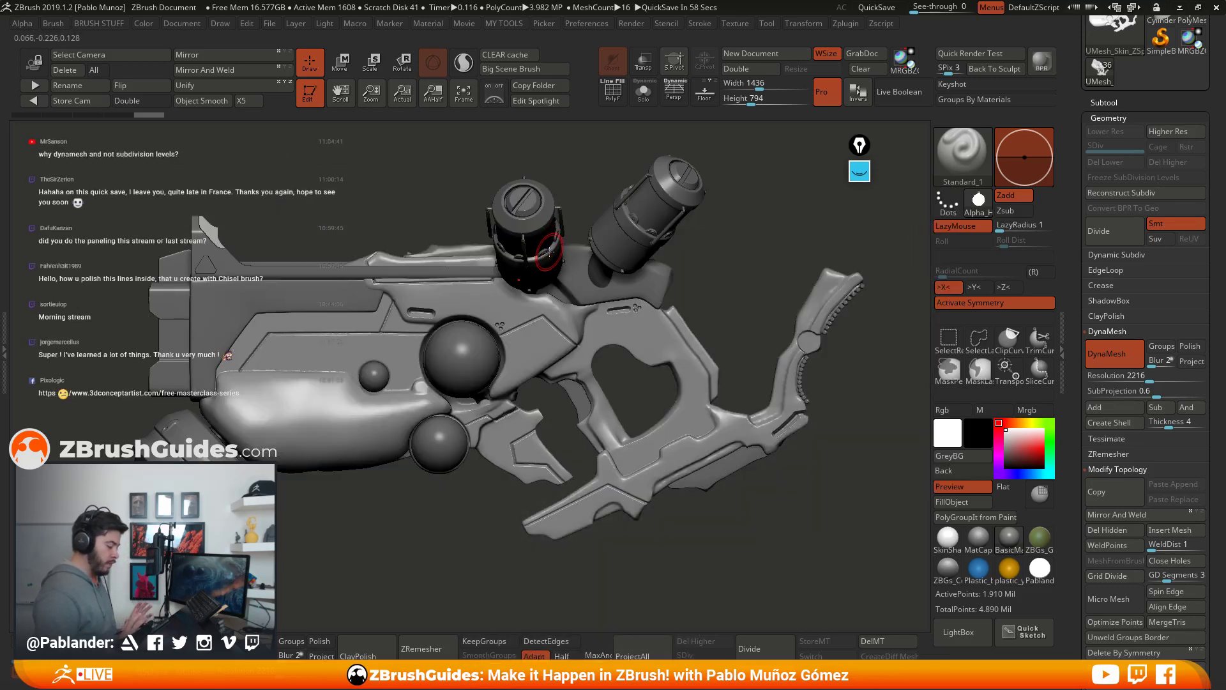
Step: Try stamping the notched-circle alpha on the frame above the grip opening, and undo the stamps
ctrl+right_drag(668, 379, 667, 395)
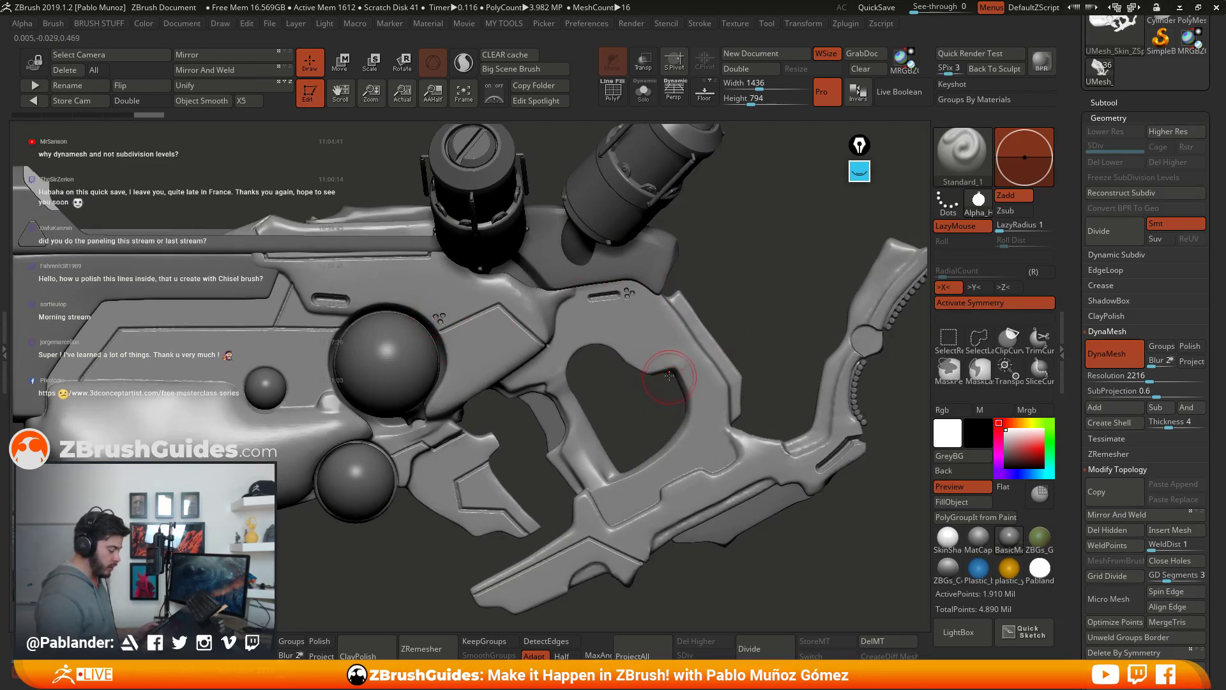
alt+right_drag(669, 376, 681, 371)
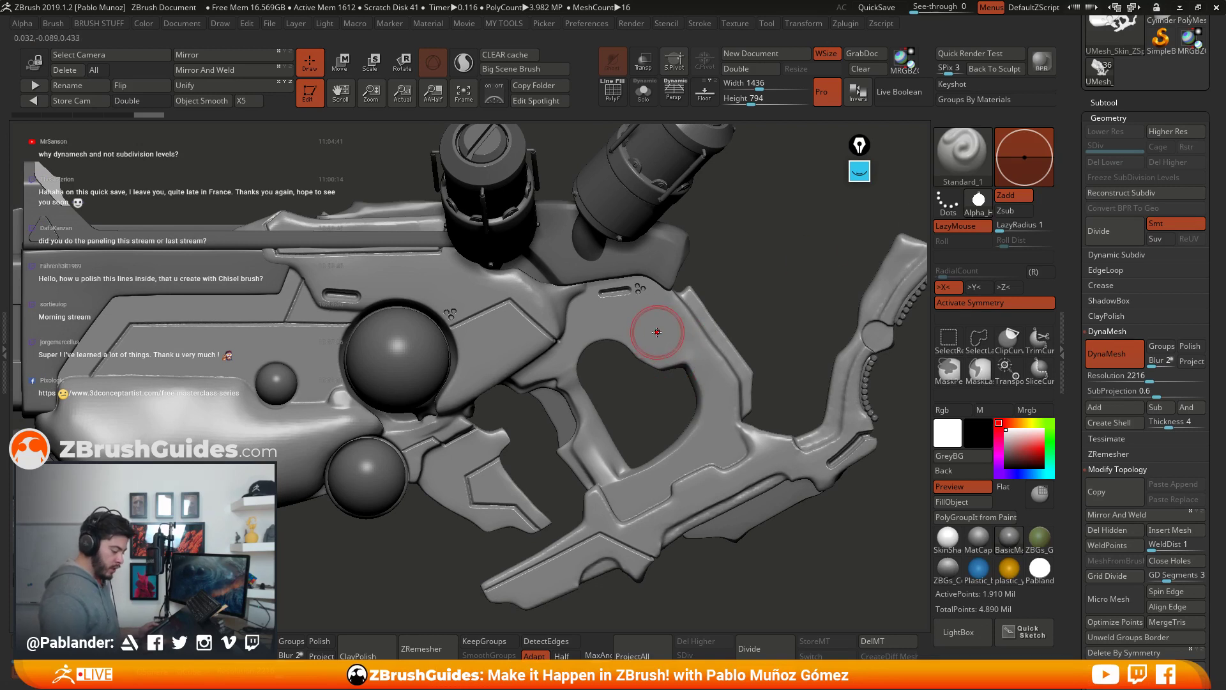
mouse_move(672, 359)
mouse_down()
mouse_move(685, 356)
mouse_move(672, 366)
mouse_up()
key(ctrl+z)
right_drag(685, 311, 718, 321)
key(ctrl+z)
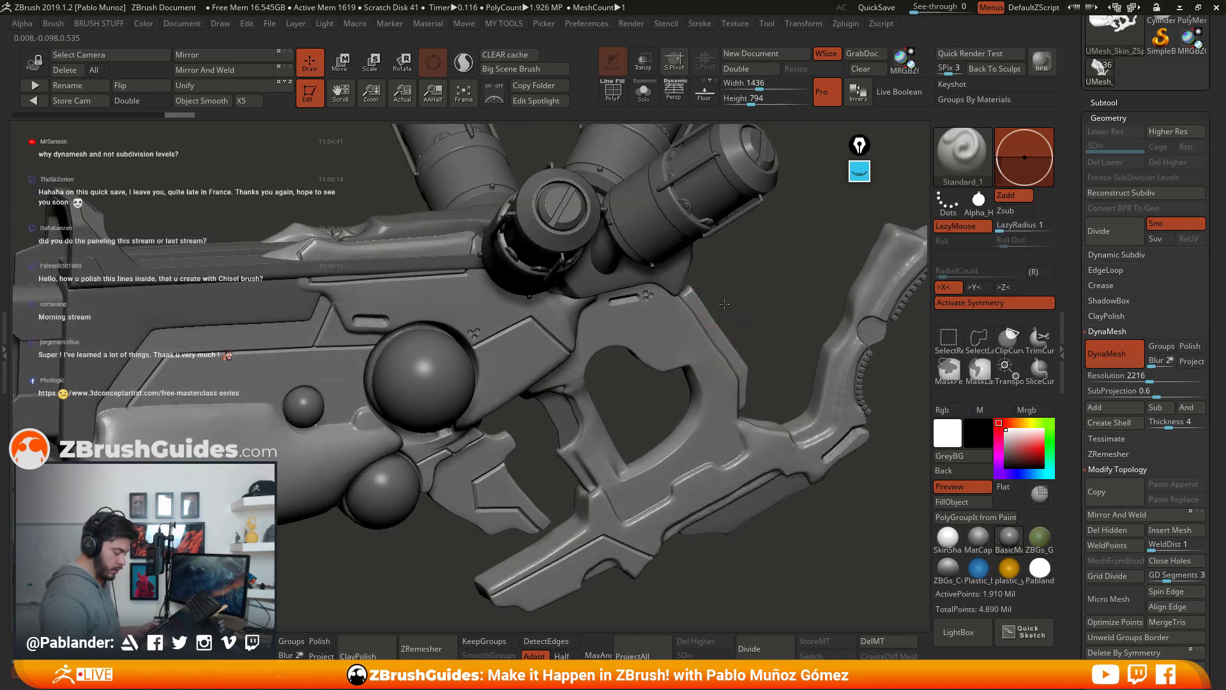
Step: Adjust the brush settings and stamp a small notched circle on the frame between the slot and the grip opening
key(space)
click(790, 350)
right_drag(802, 271, 788, 267)
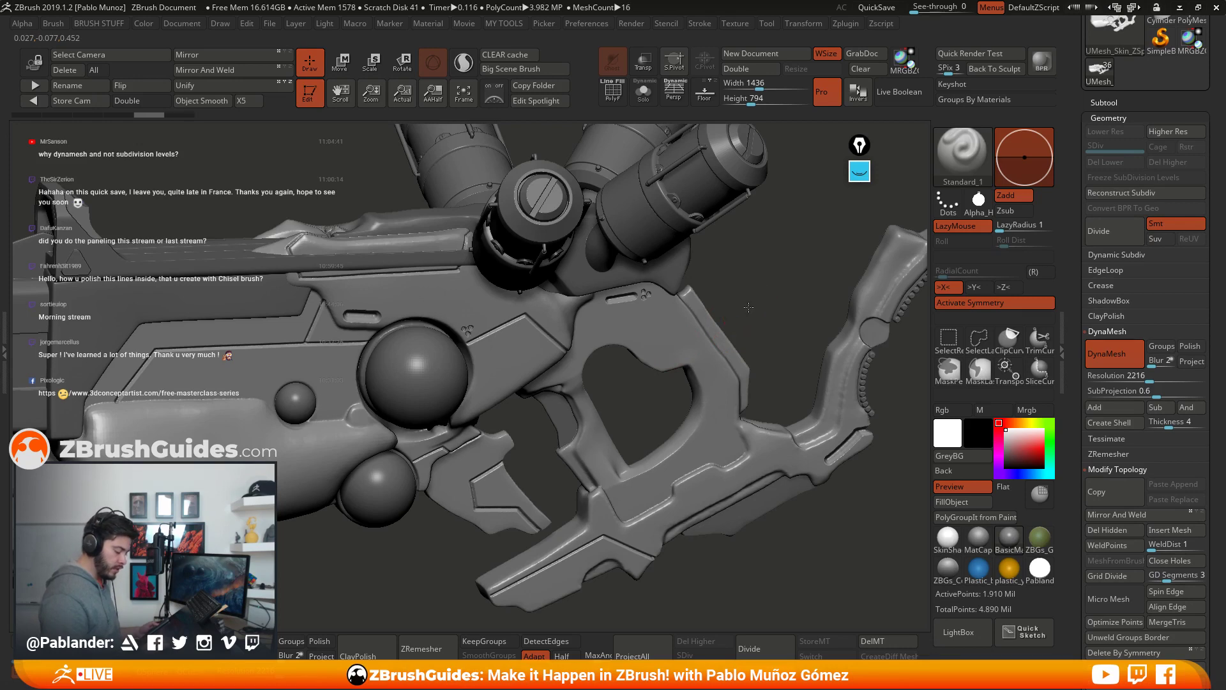
key(space)
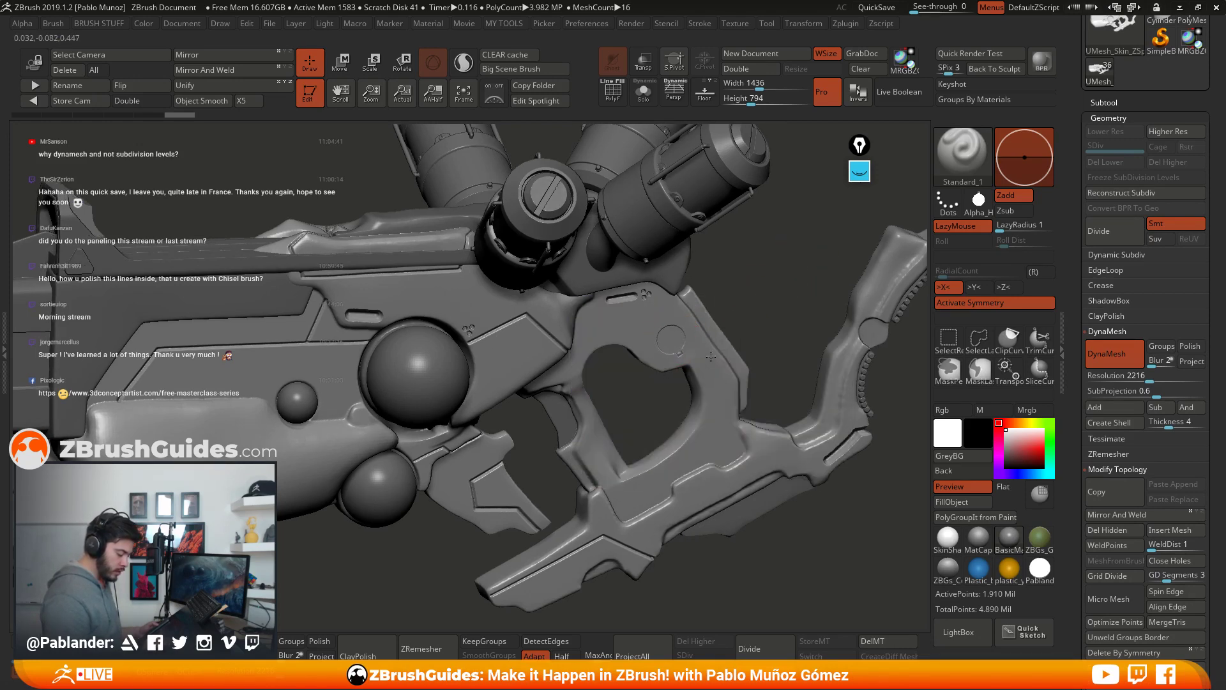
mouse_move(751, 307)
mouse_down()
mouse_move(728, 319)
mouse_move(745, 333)
mouse_move(752, 301)
mouse_move(681, 334)
mouse_up()
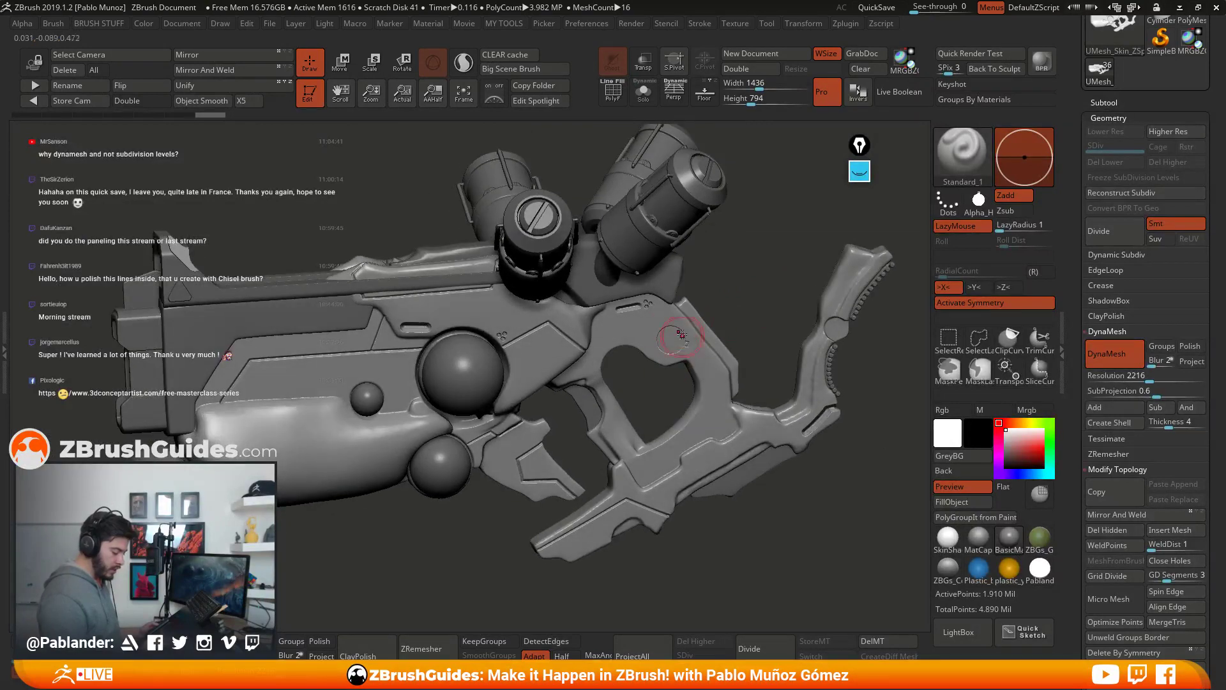
Step: Stamp a small notched circle on the frame in front of the grip opening, beside the raised panel's tip
drag(731, 413, 605, 352)
key(space)
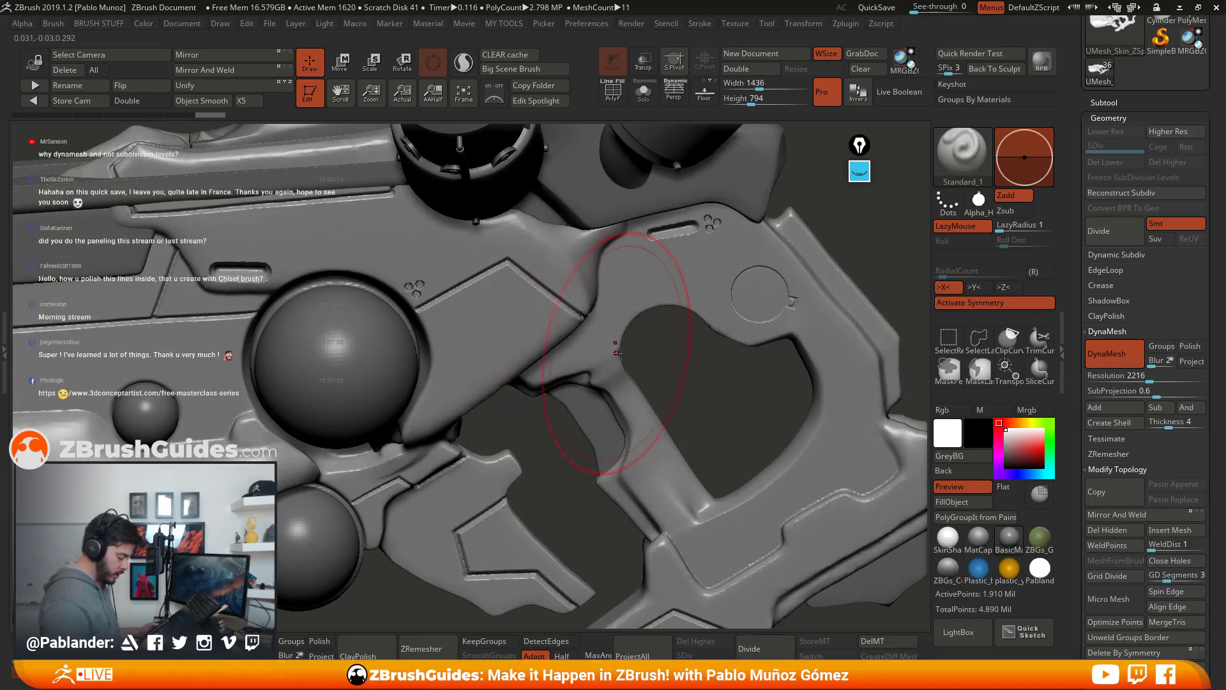
key(space)
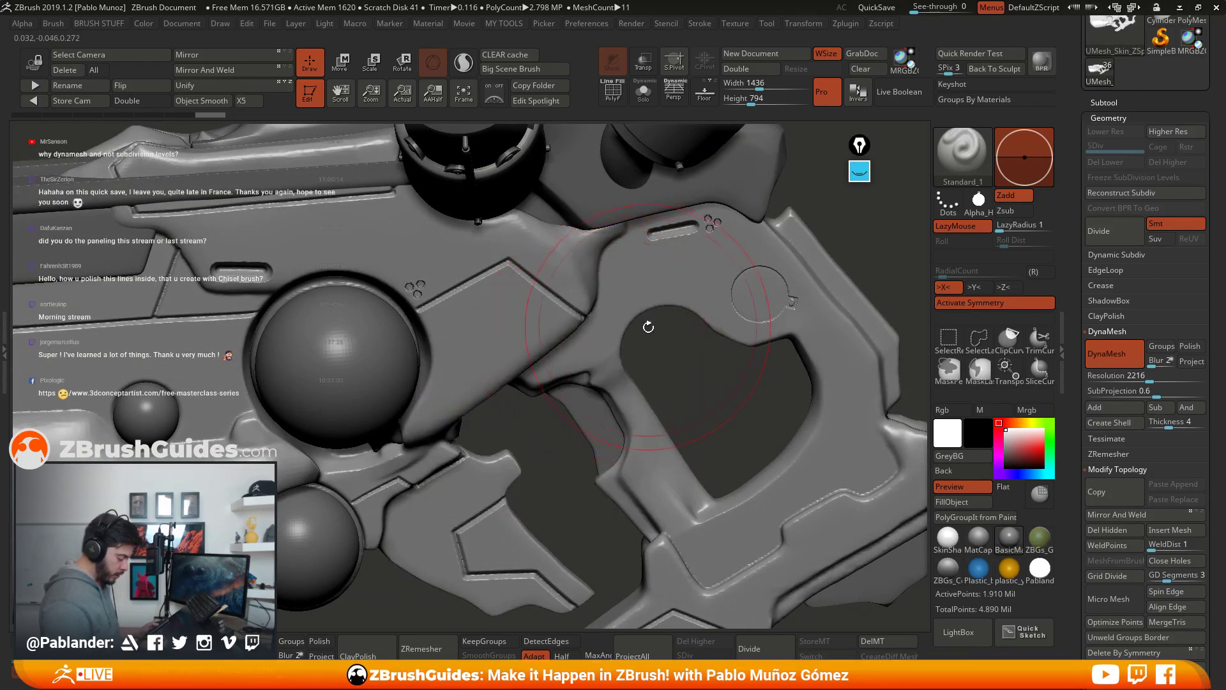
drag(648, 327, 586, 356)
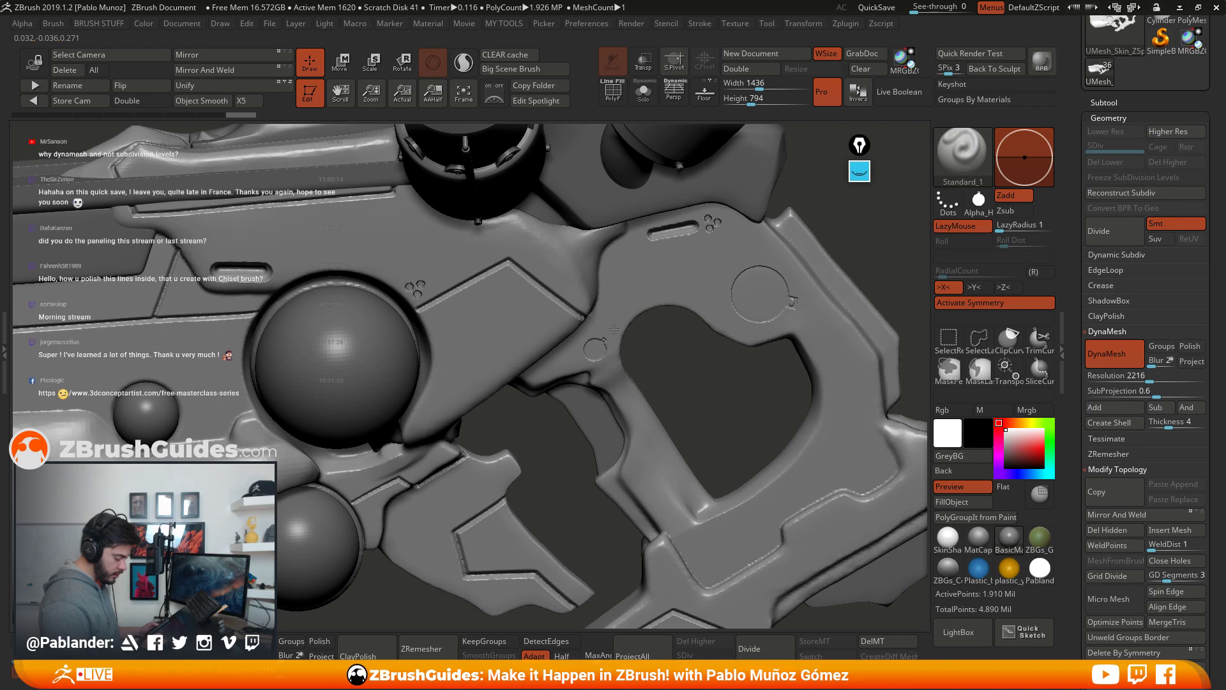
ctrl+right_drag(646, 372, 648, 313)
right_drag(682, 393, 907, 247)
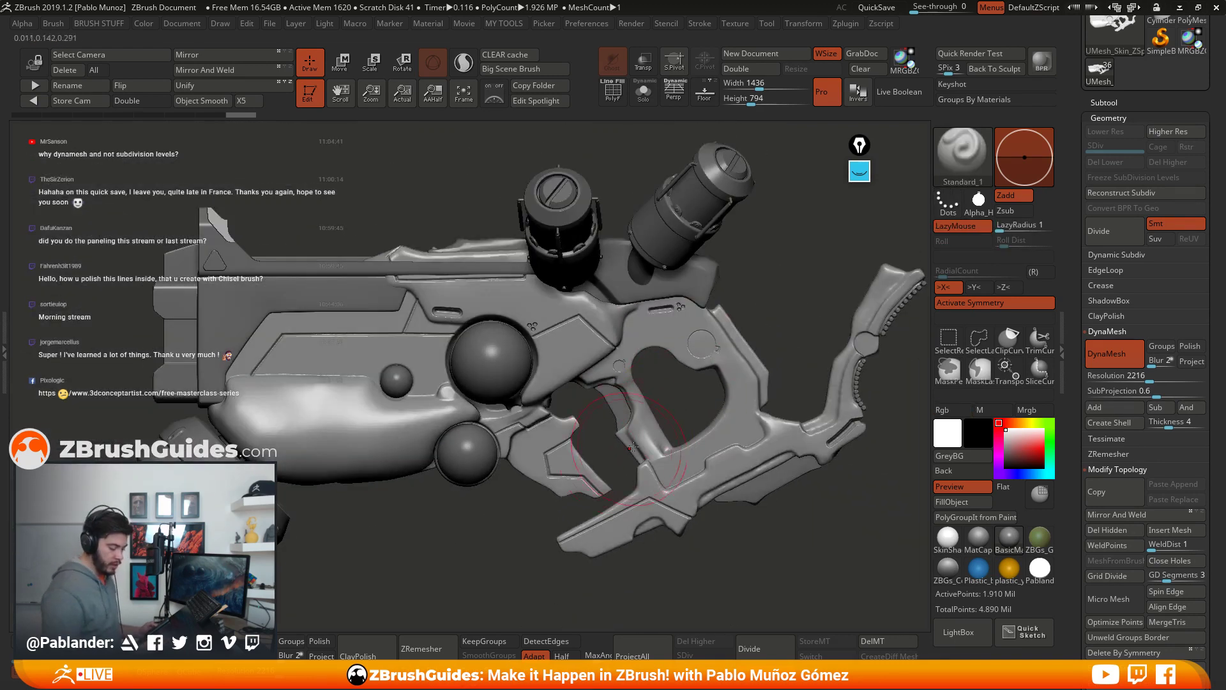
Step: Load Alpha_HS_04 and stamp its four-slash mark on the body between the small sphere and the large sphere
click(978, 202)
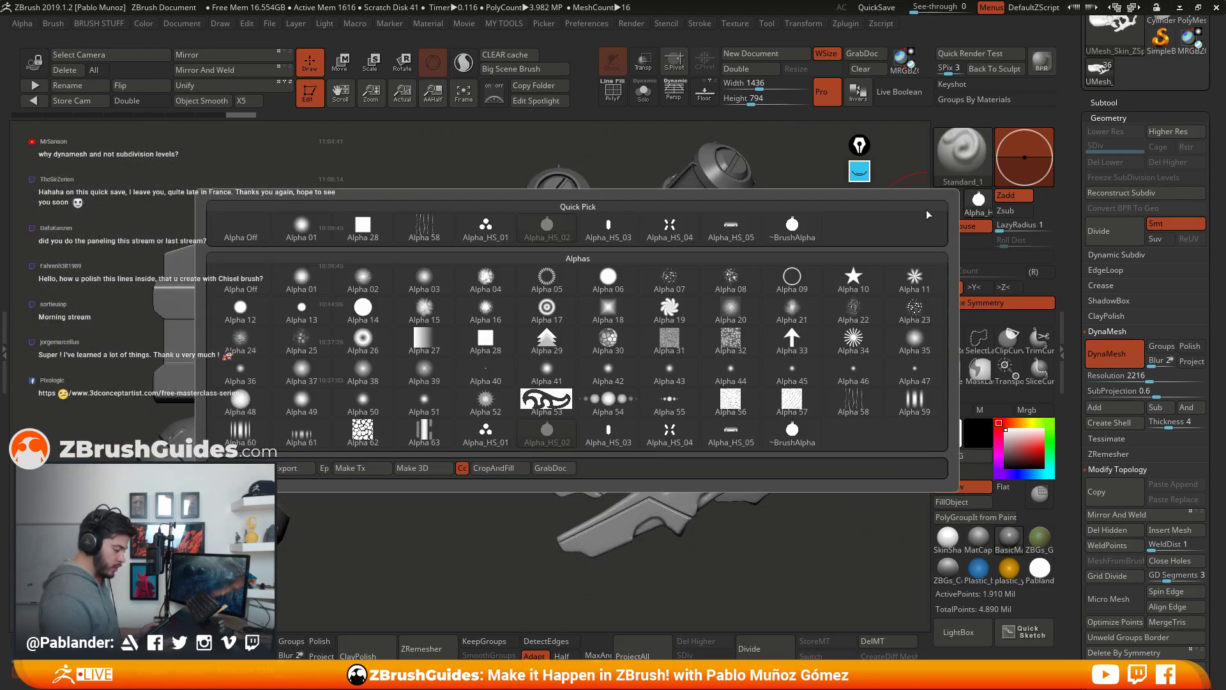
click(667, 231)
right_drag(469, 343, 499, 365)
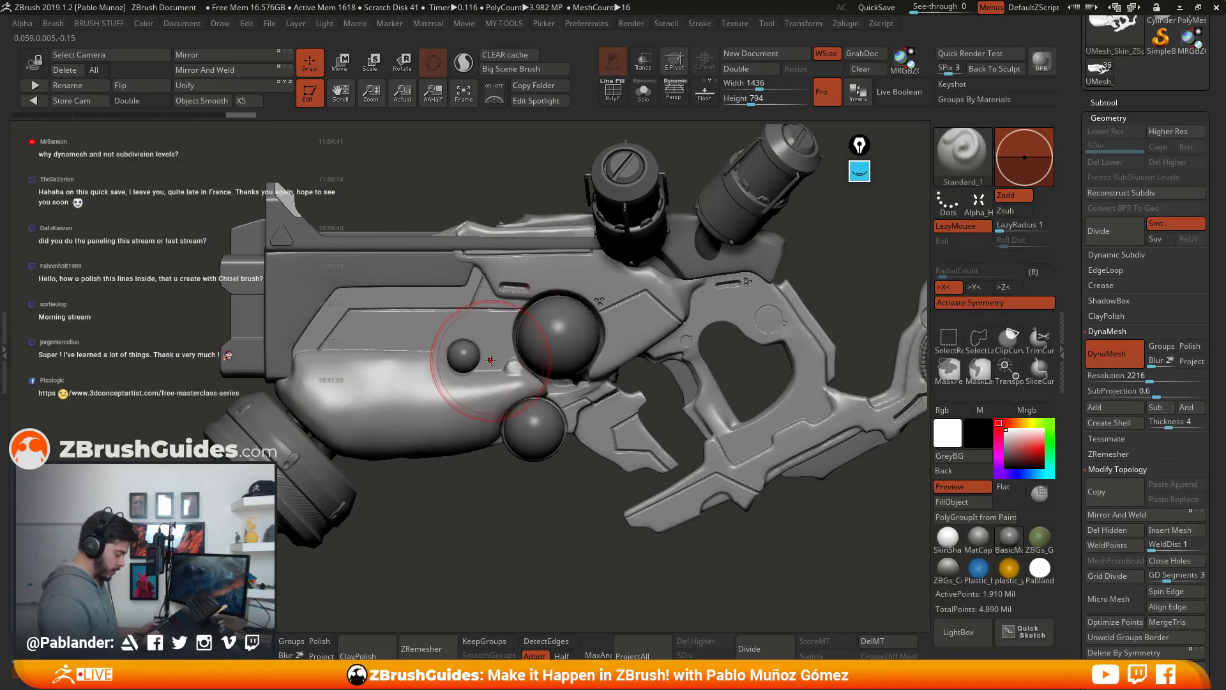
alt+click(492, 377)
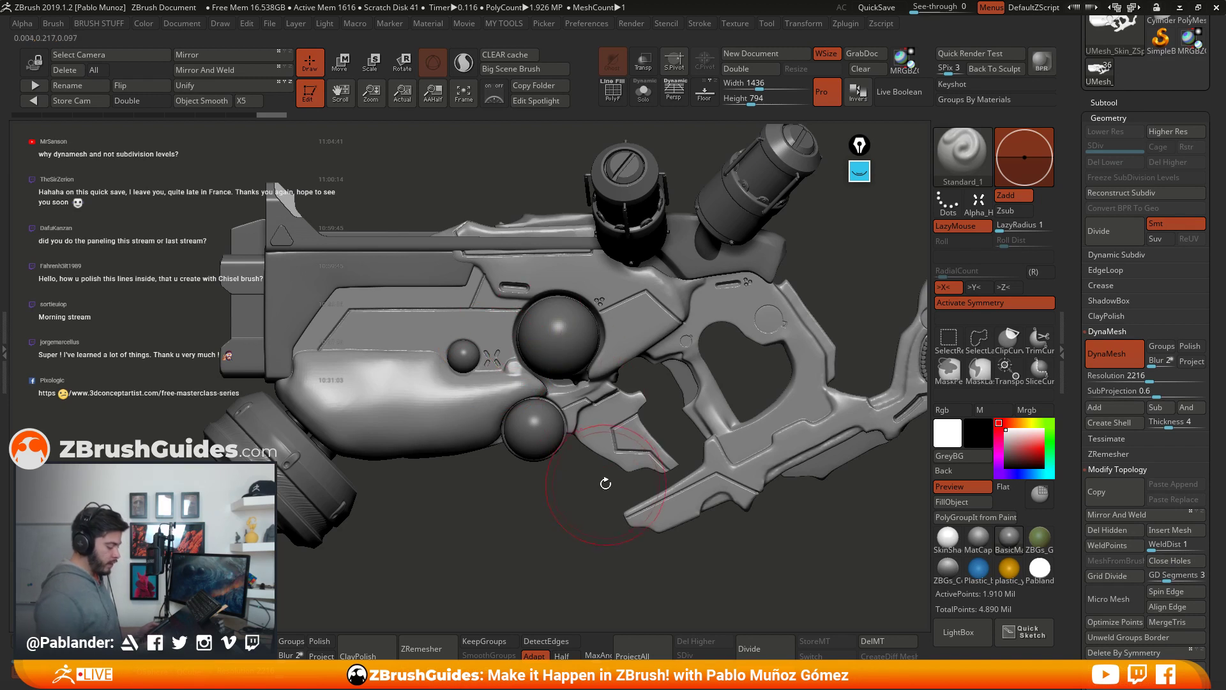
drag(576, 462, 539, 458)
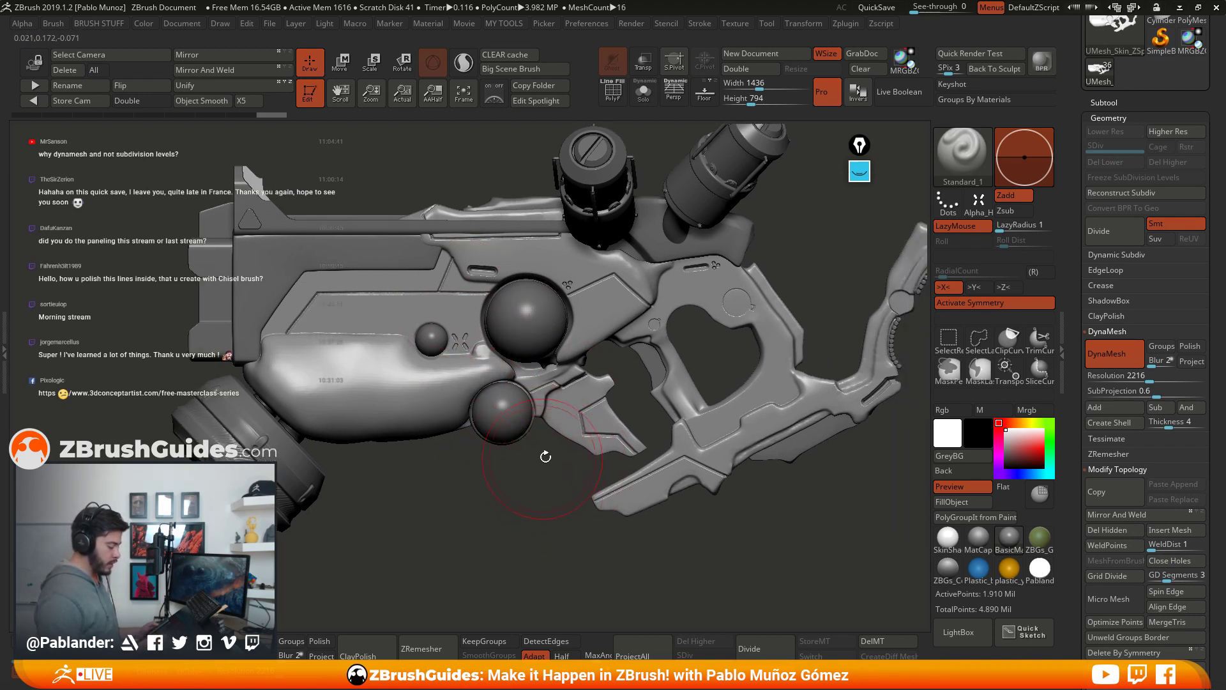
drag(728, 505, 645, 459)
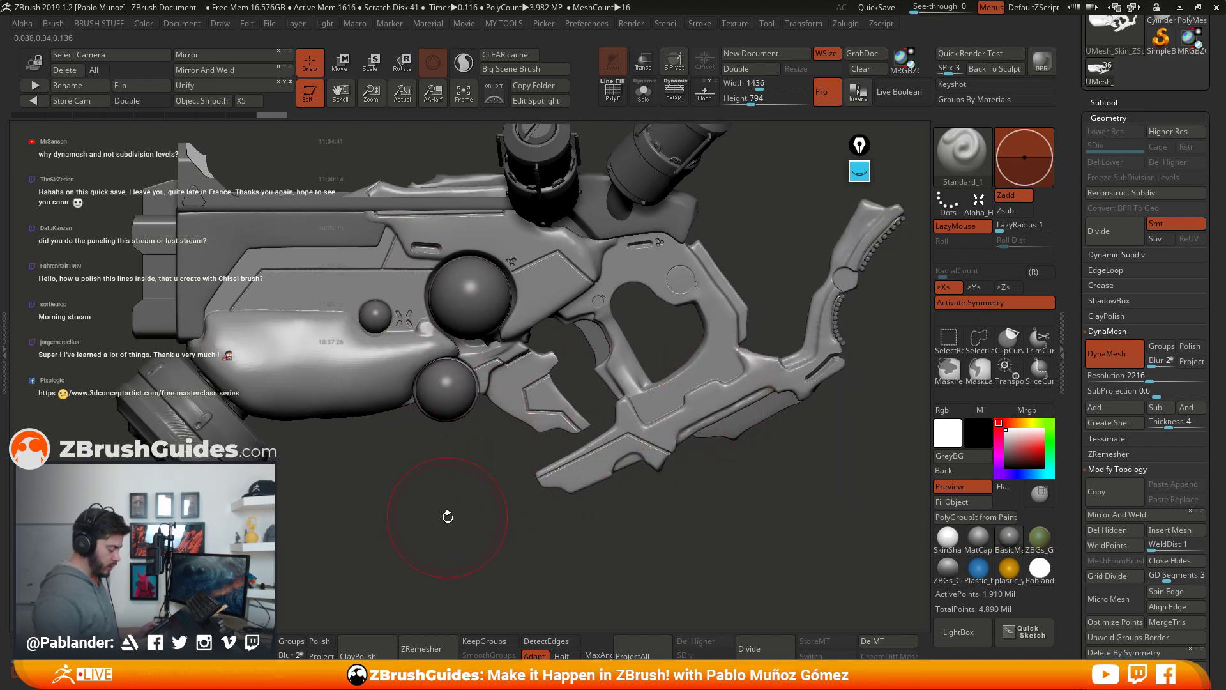
Step: Load Alpha_HS_03 and stamp small slanted slots at the front and rear ends of the angled side-panel border
click(979, 203)
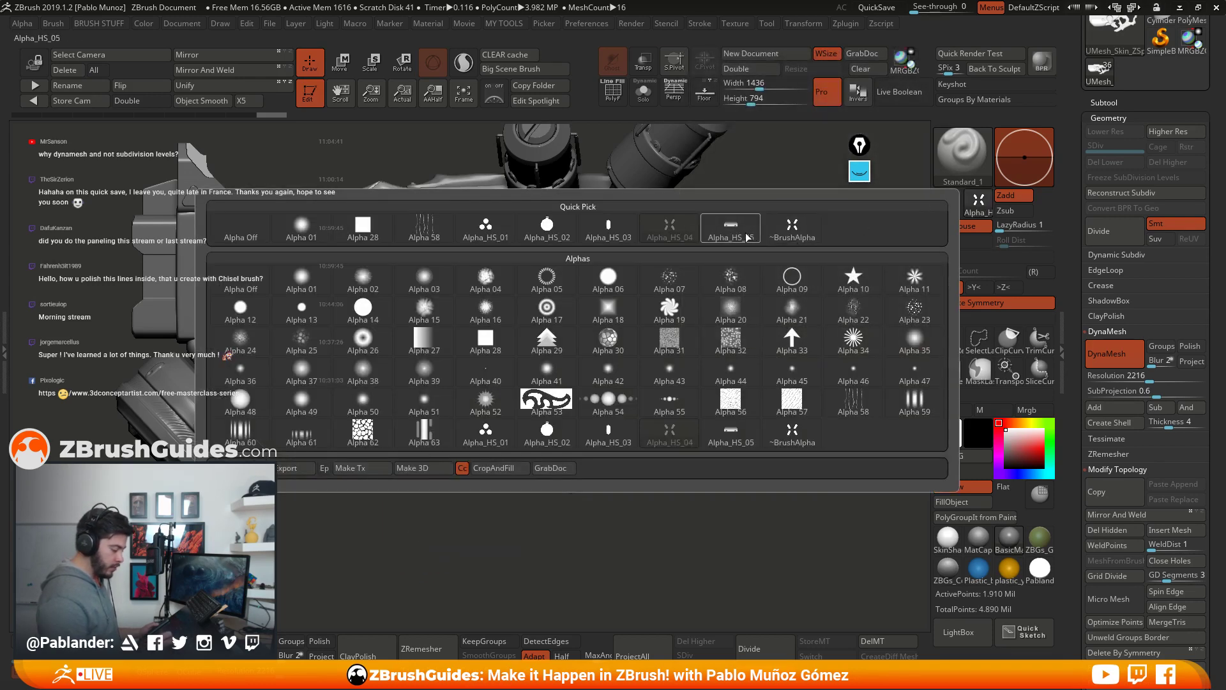
click(608, 229)
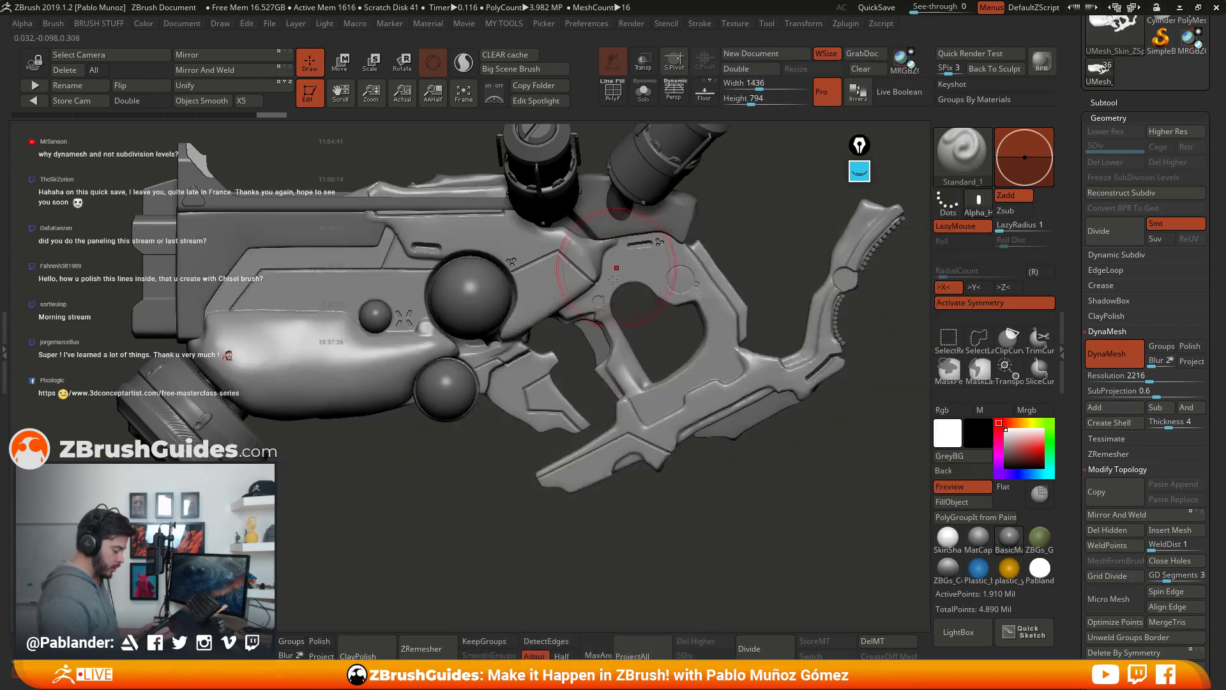
mouse_move(438, 384)
alt+mouse_down()
mouse_move(438, 369)
mouse_move(426, 414)
mouse_move(356, 247)
mouse_move(384, 274)
alt+mouse_up()
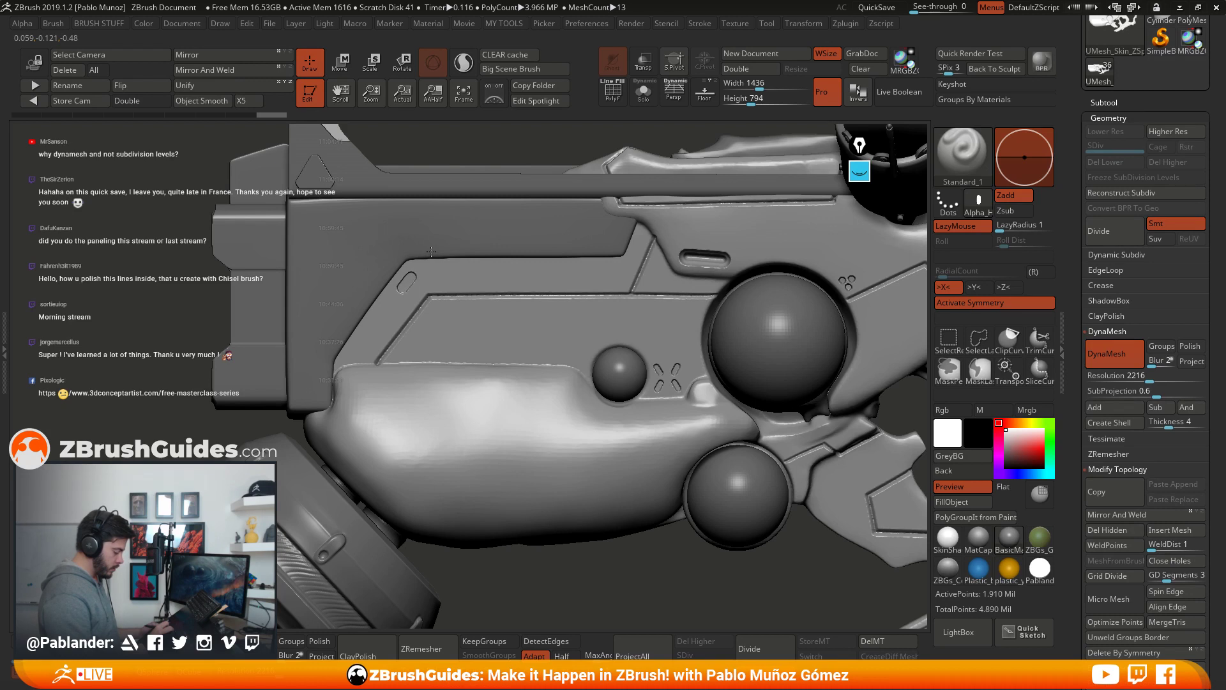
alt+drag(515, 430, 498, 405)
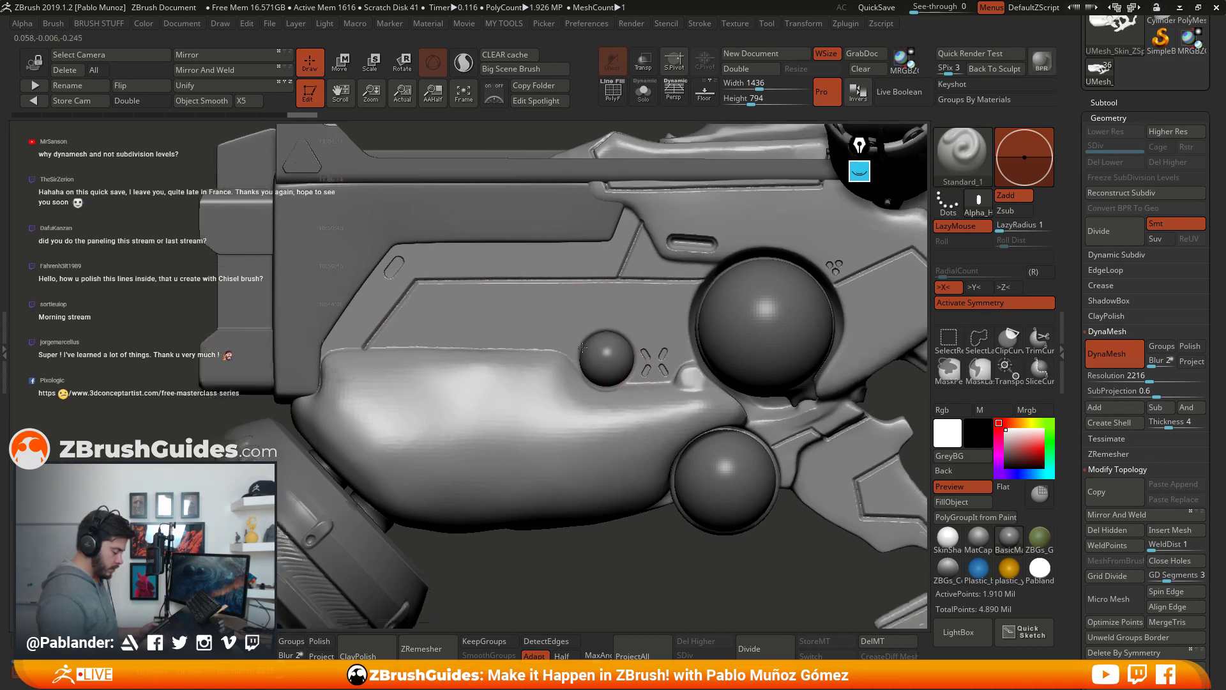
click(399, 254)
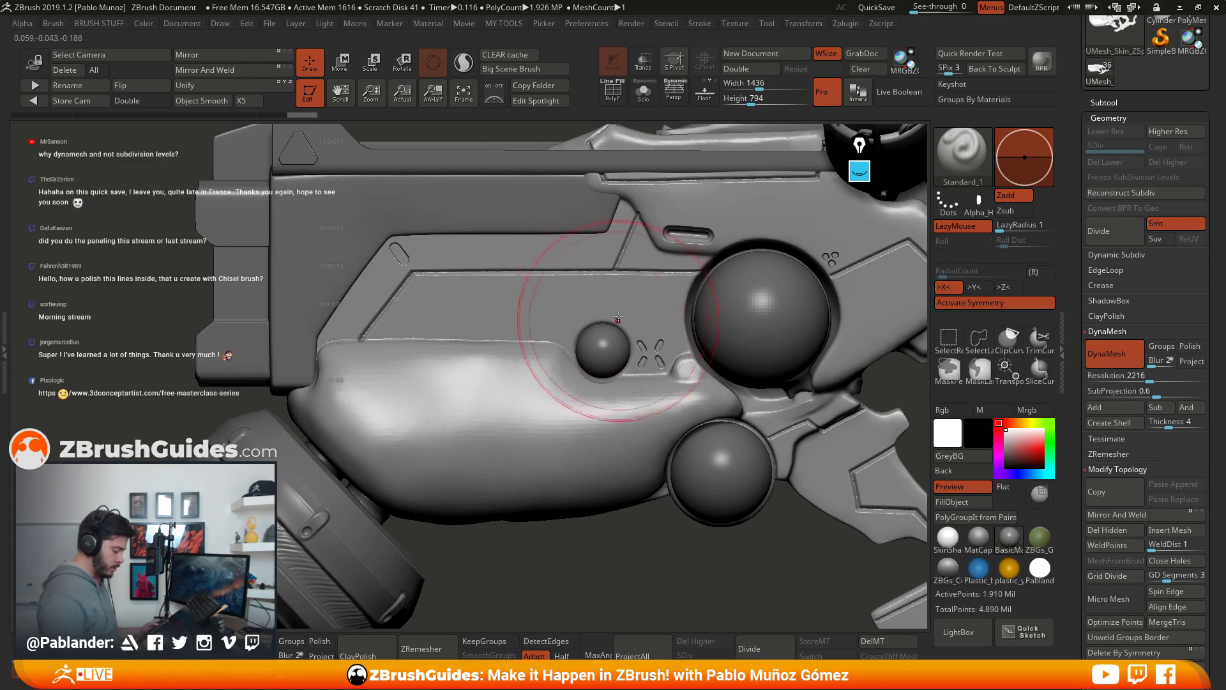
click(600, 249)
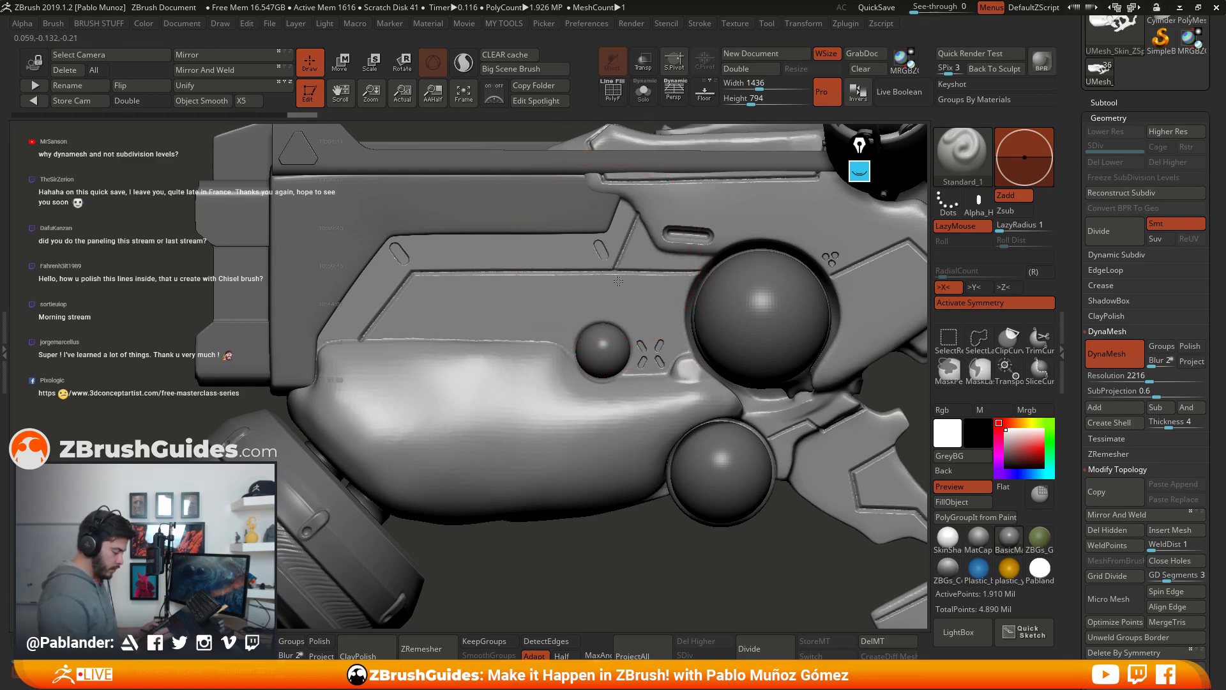
Step: Stamp a larger double-outlined slot on the raised panel between the large sphere and the grip frame
mouse_move(712, 315)
alt+mouse_down()
mouse_move(688, 384)
mouse_move(763, 325)
mouse_move(562, 328)
alt+mouse_up()
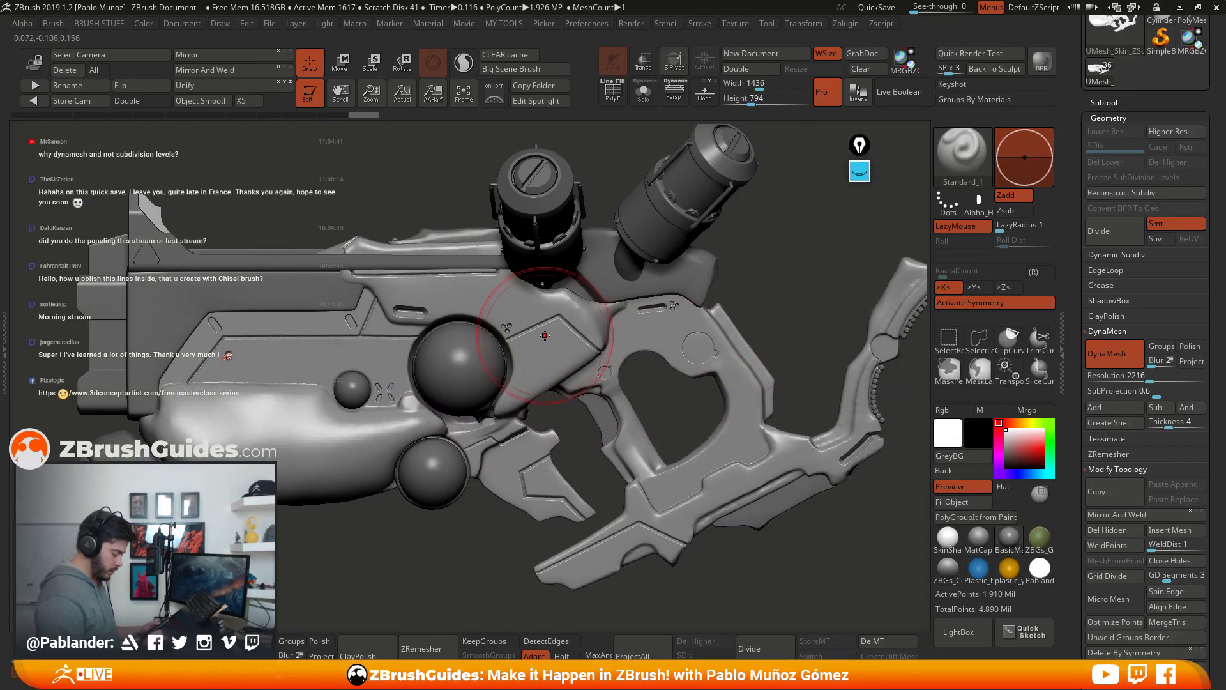
alt+drag(548, 338, 649, 322)
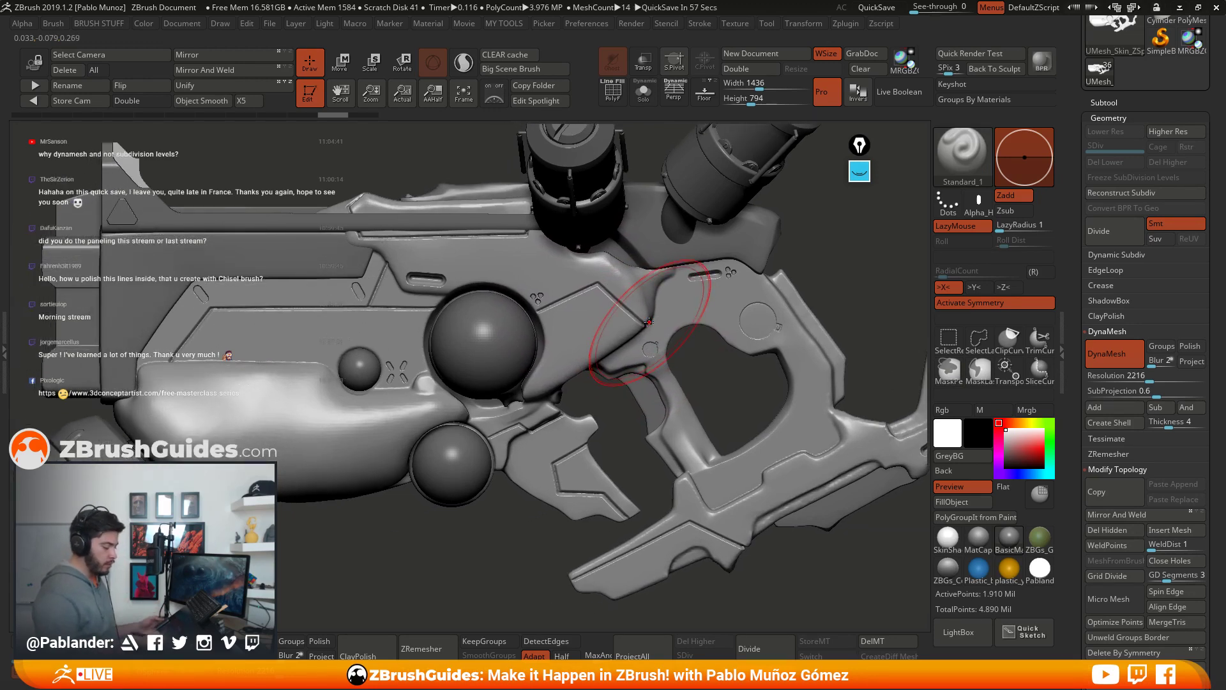
alt+drag(649, 322, 548, 273)
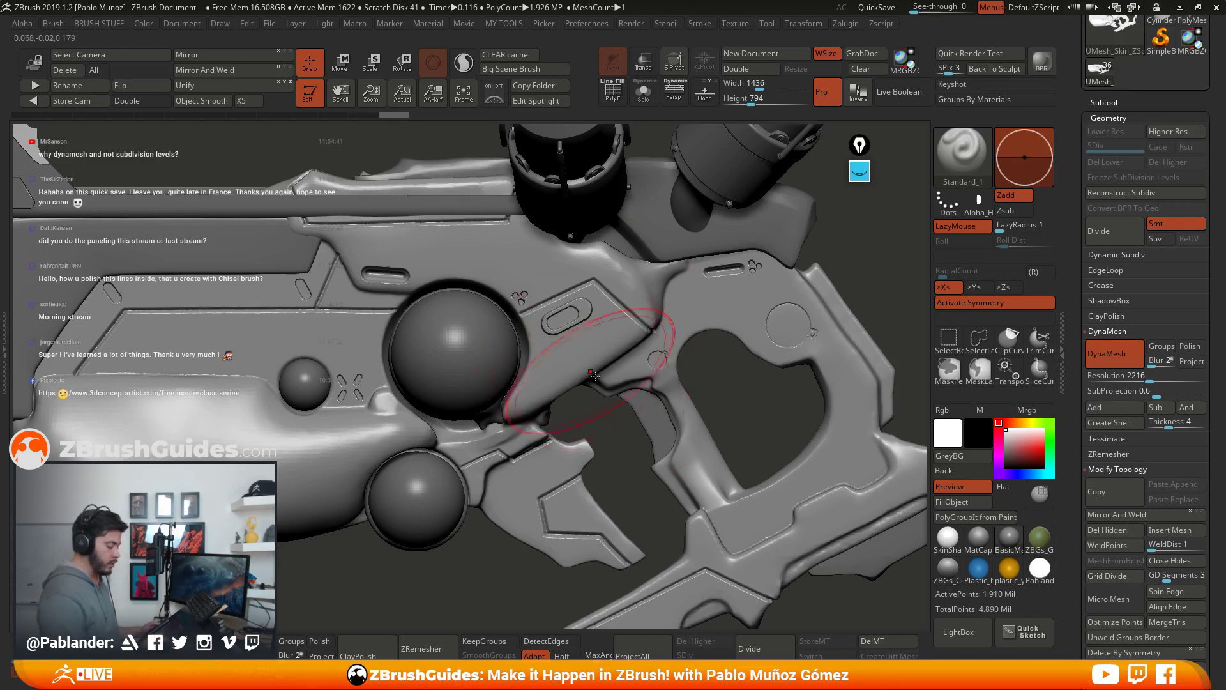
Step: Stamp two small slots on the lower grip frame, one at each end below the grip opening
mouse_move(603, 329)
right_down()
mouse_move(583, 318)
mouse_move(673, 412)
mouse_move(579, 452)
right_up()
key(f)
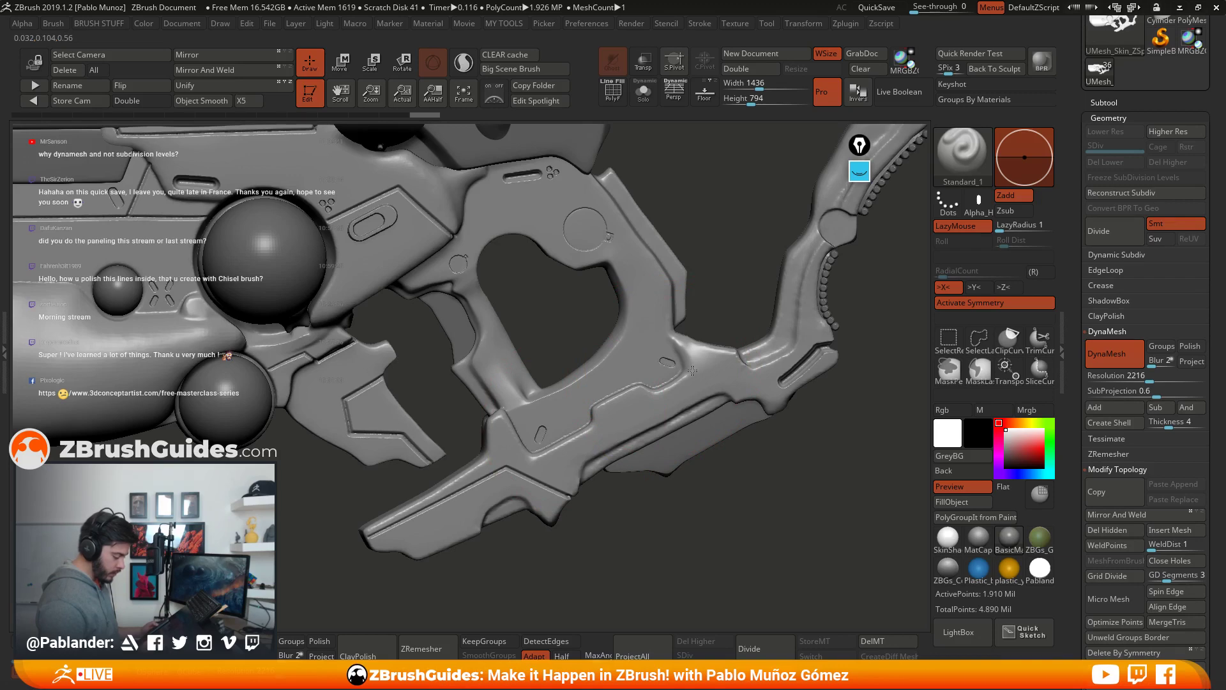
mouse_move(596, 247)
right_down()
mouse_move(607, 294)
mouse_move(583, 303)
right_up()
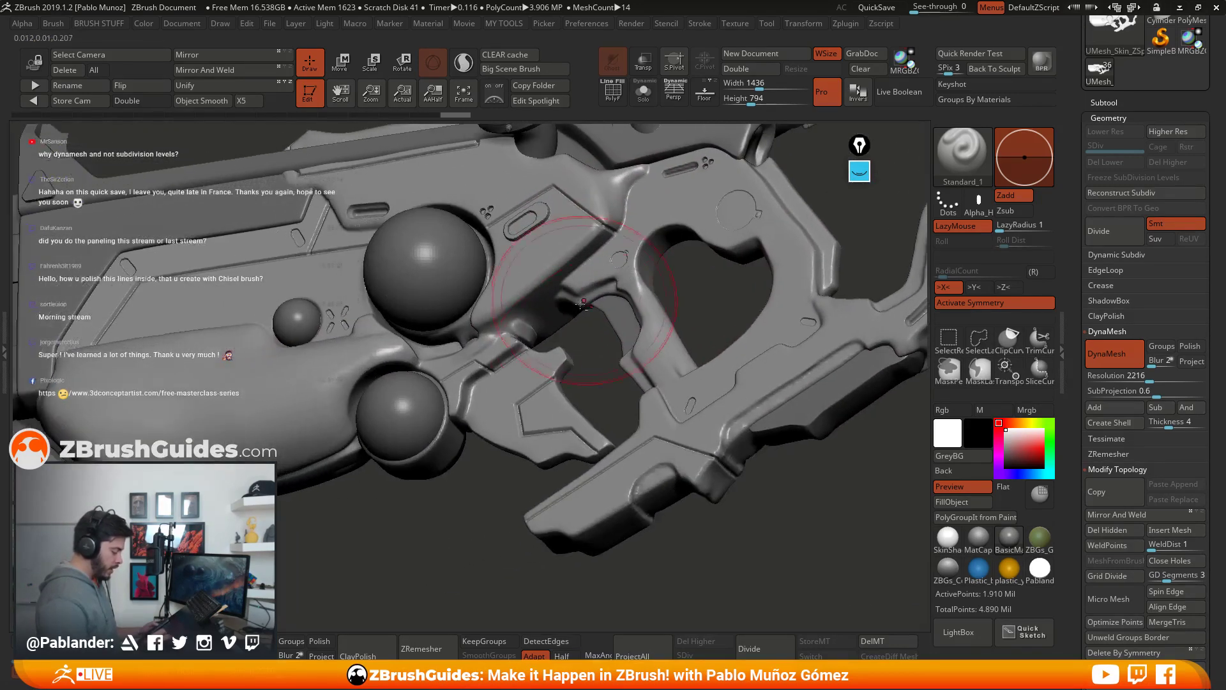
Step: Stamp a slot across the lower edge of the body panel, between the large sphere and the trigger area
right_drag(597, 214, 588, 217)
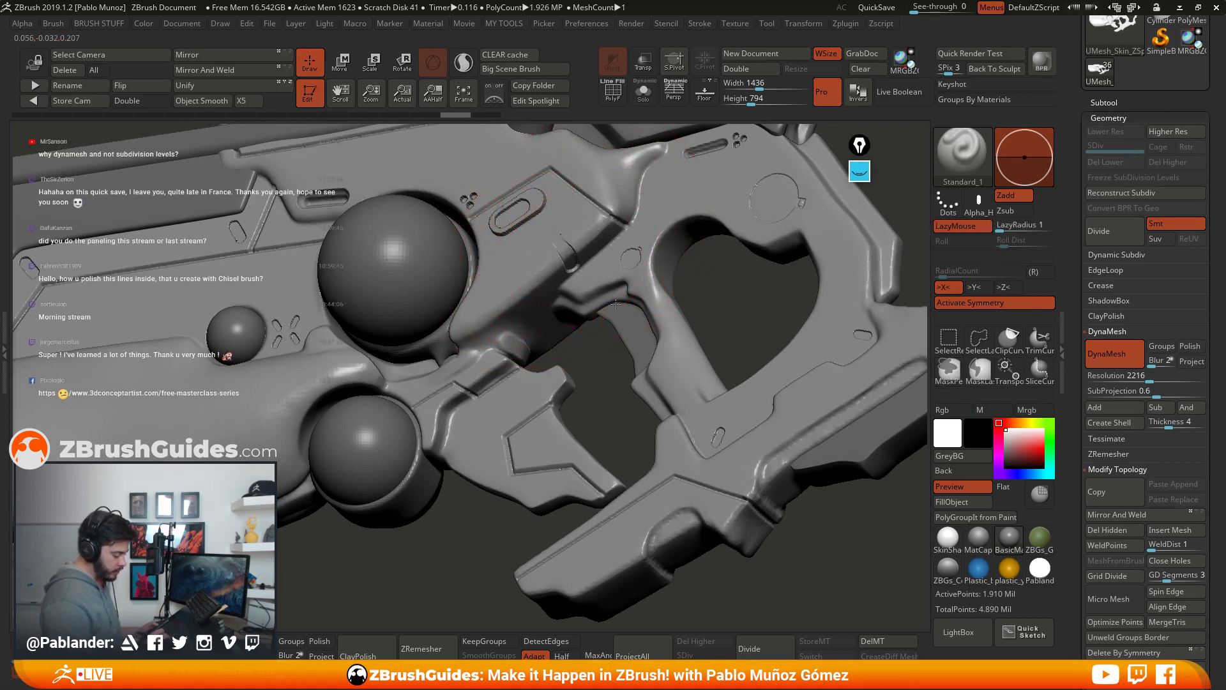
drag(615, 306, 617, 292)
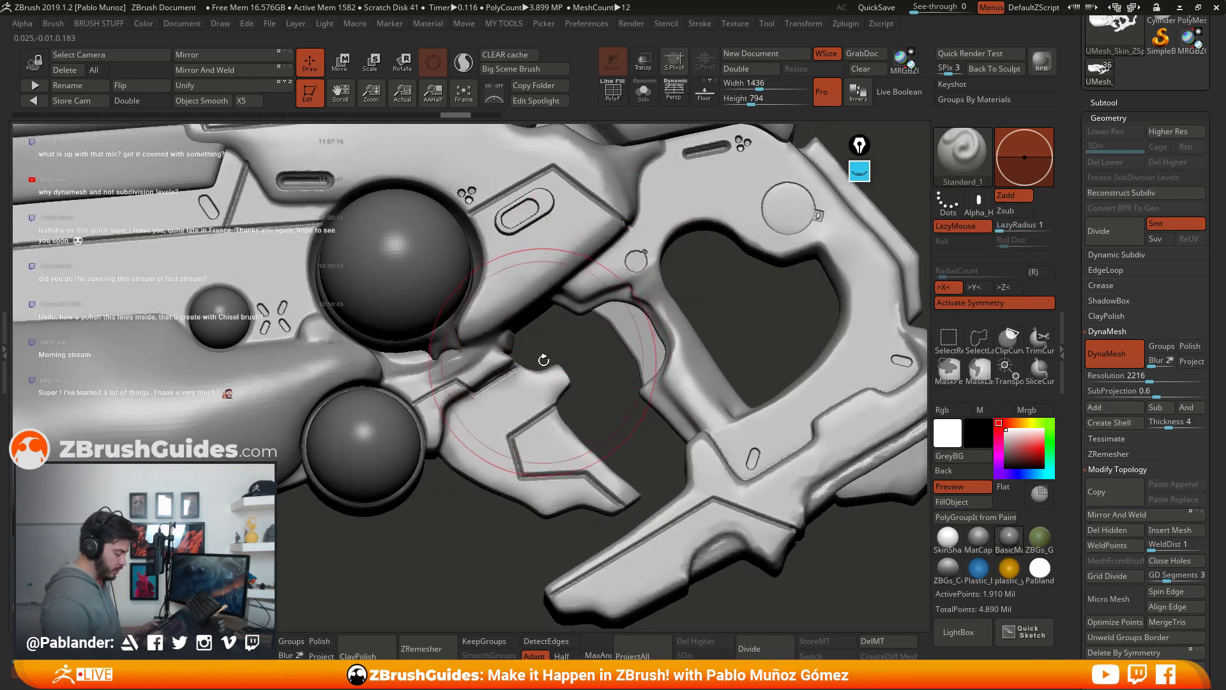
drag(556, 396, 531, 269)
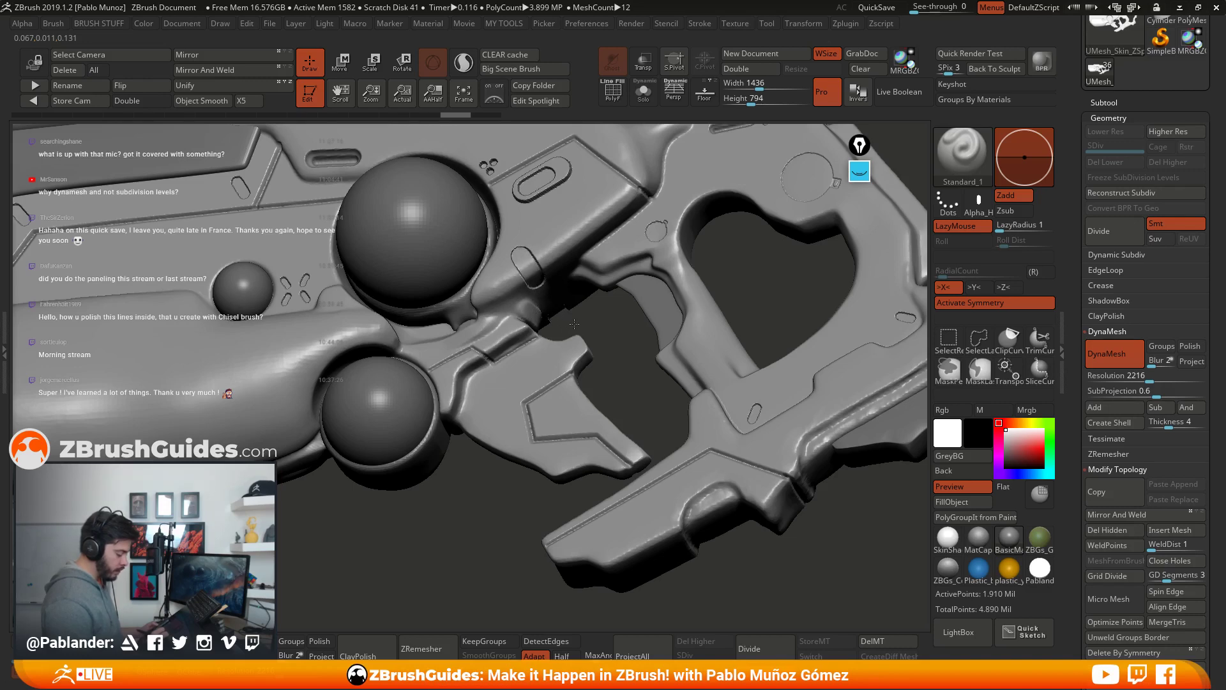
drag(616, 219, 534, 260)
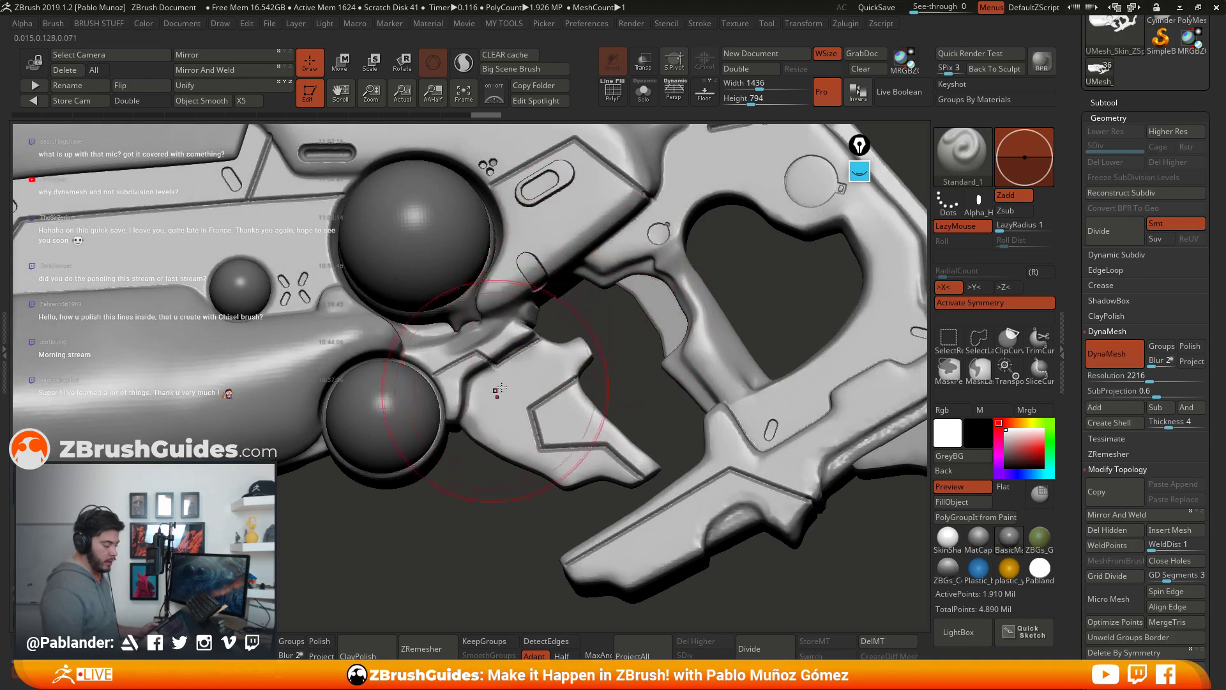
mouse_move(588, 324)
mouse_down()
mouse_move(584, 358)
mouse_move(616, 460)
mouse_up()
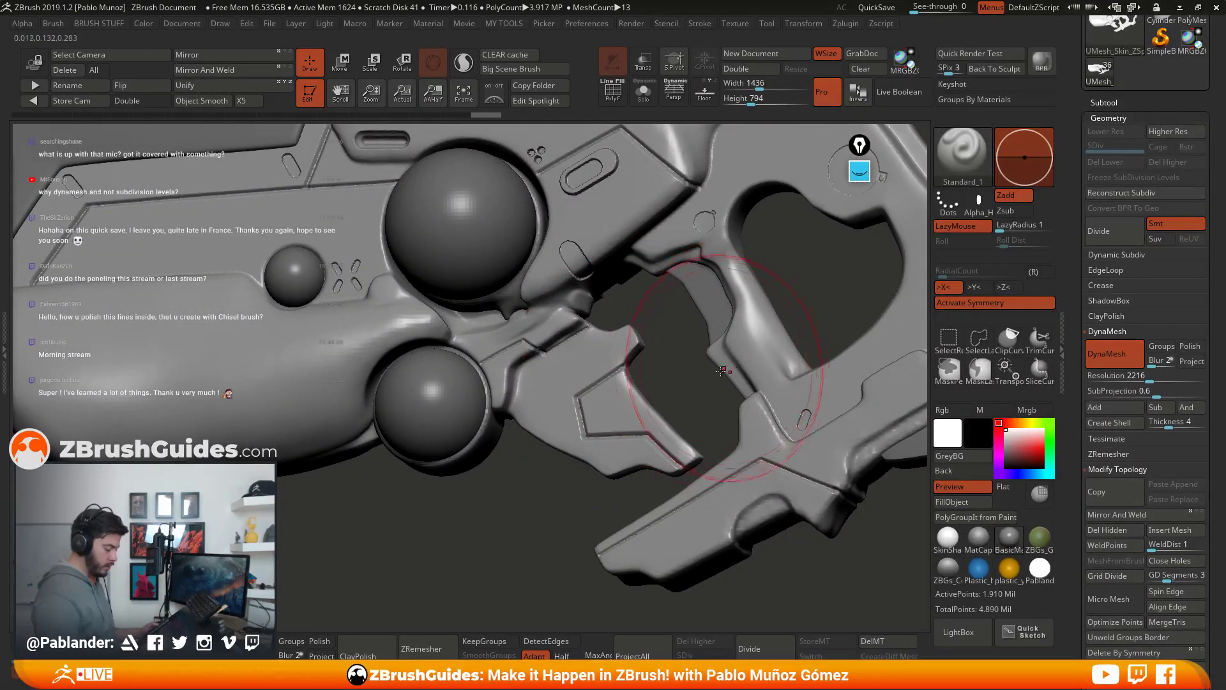
Step: Delete the gun body's existing morph target and store a new one from its current shape
click(890, 642)
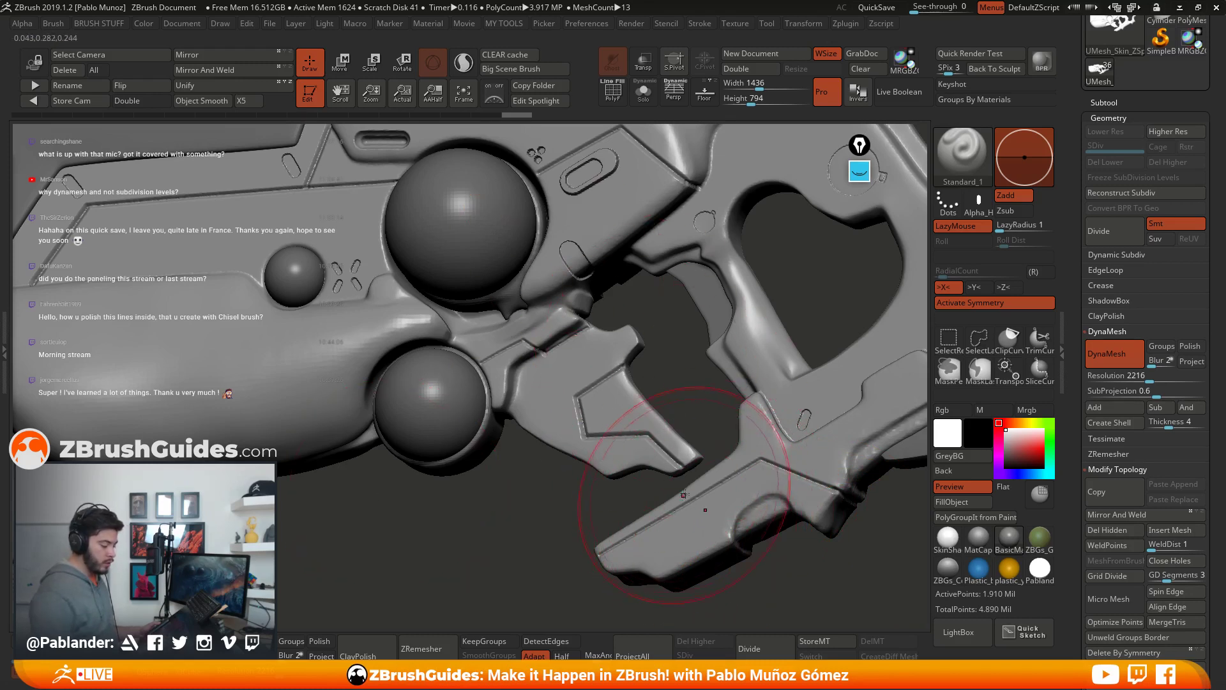
click(836, 641)
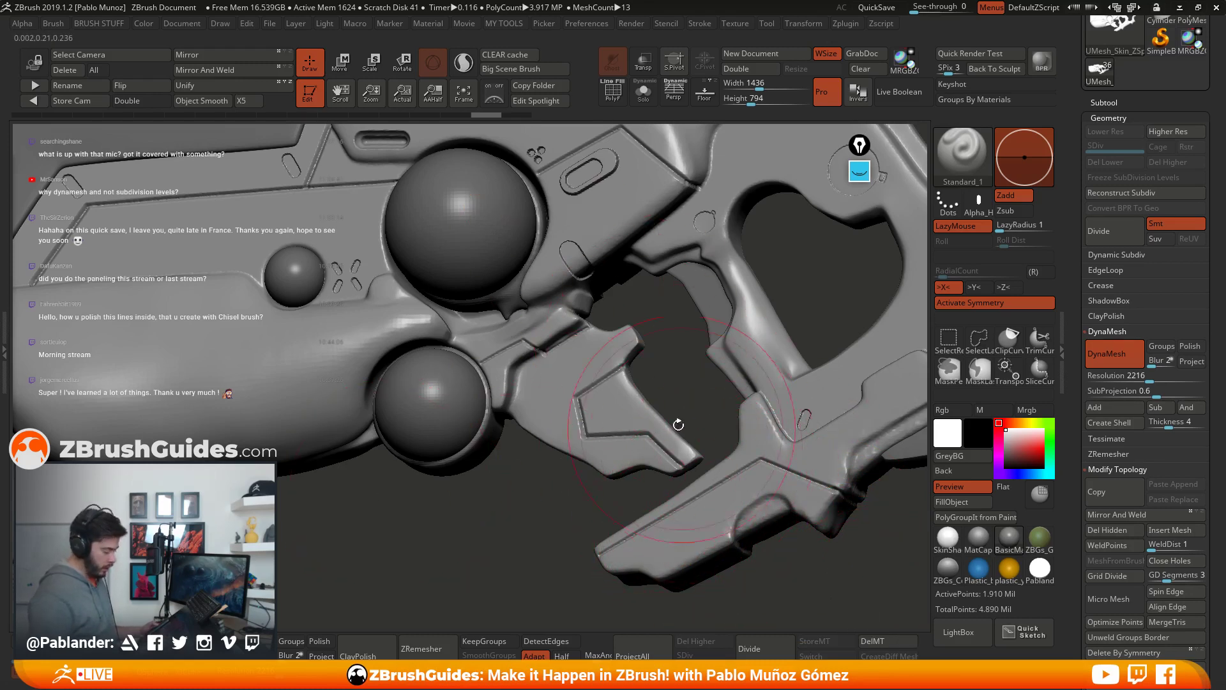
drag(679, 424, 623, 444)
drag(876, 604, 873, 571)
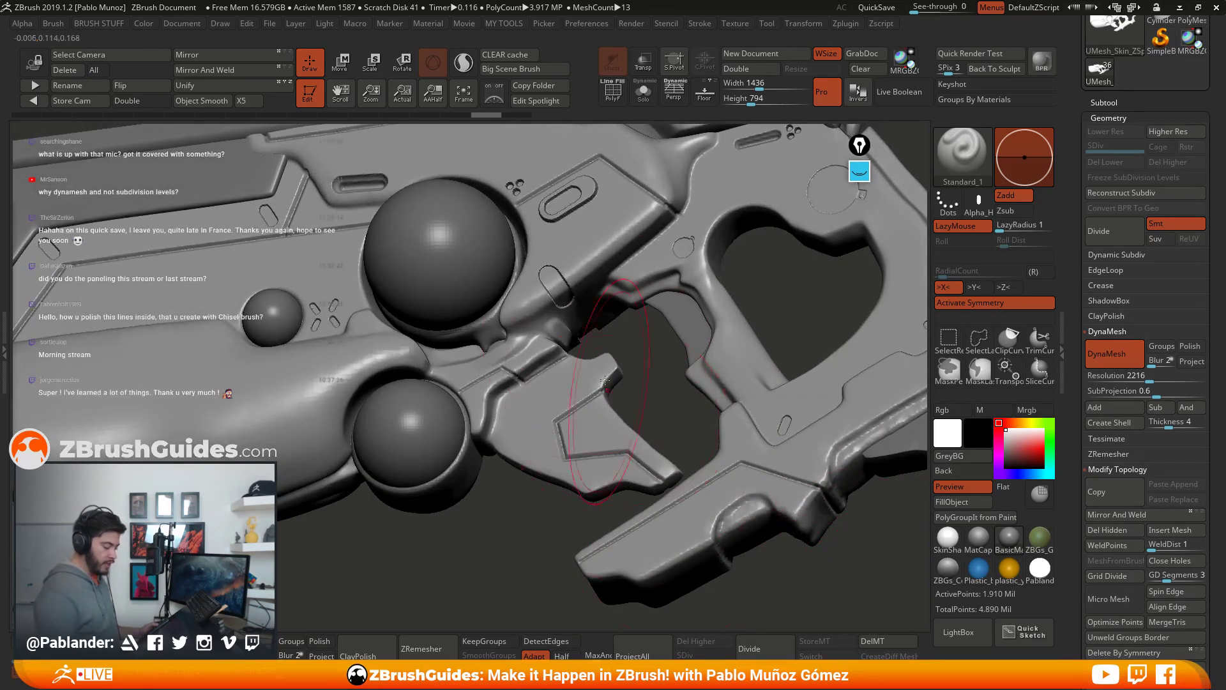
Step: Try to erase the unwanted part of the slot on the body panel's lower edge with the Morph brush
mouse_move(645, 175)
mouse_down()
mouse_move(579, 298)
mouse_move(596, 284)
mouse_up()
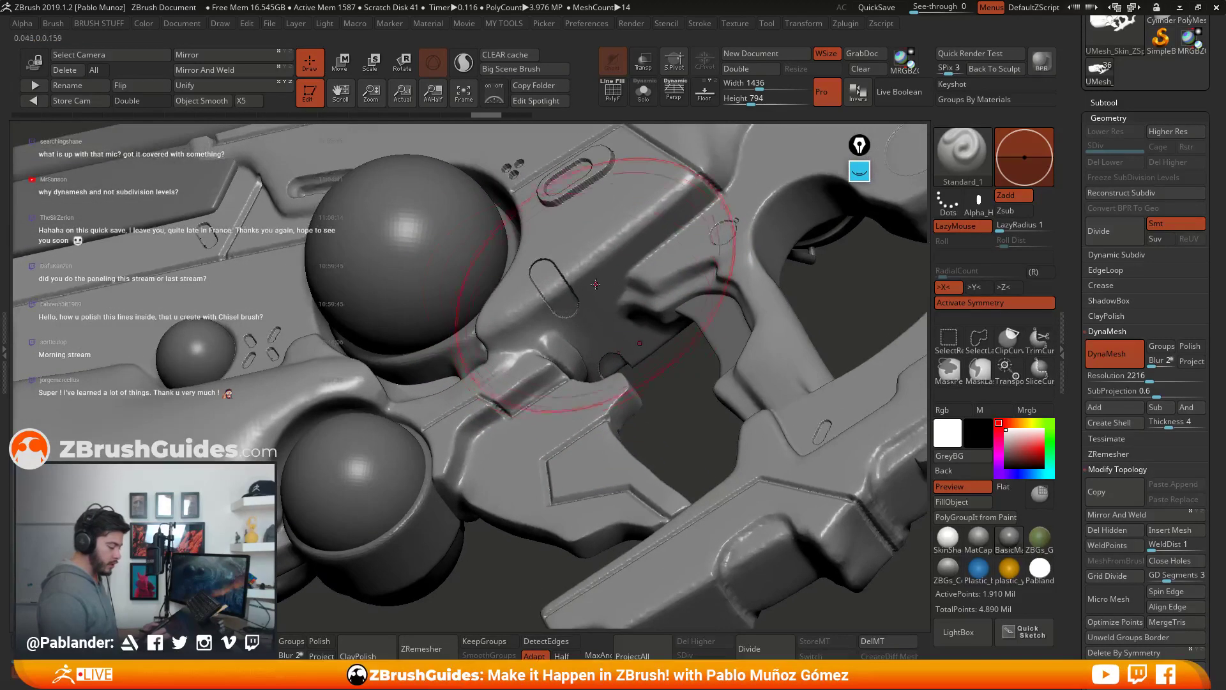
key(b)
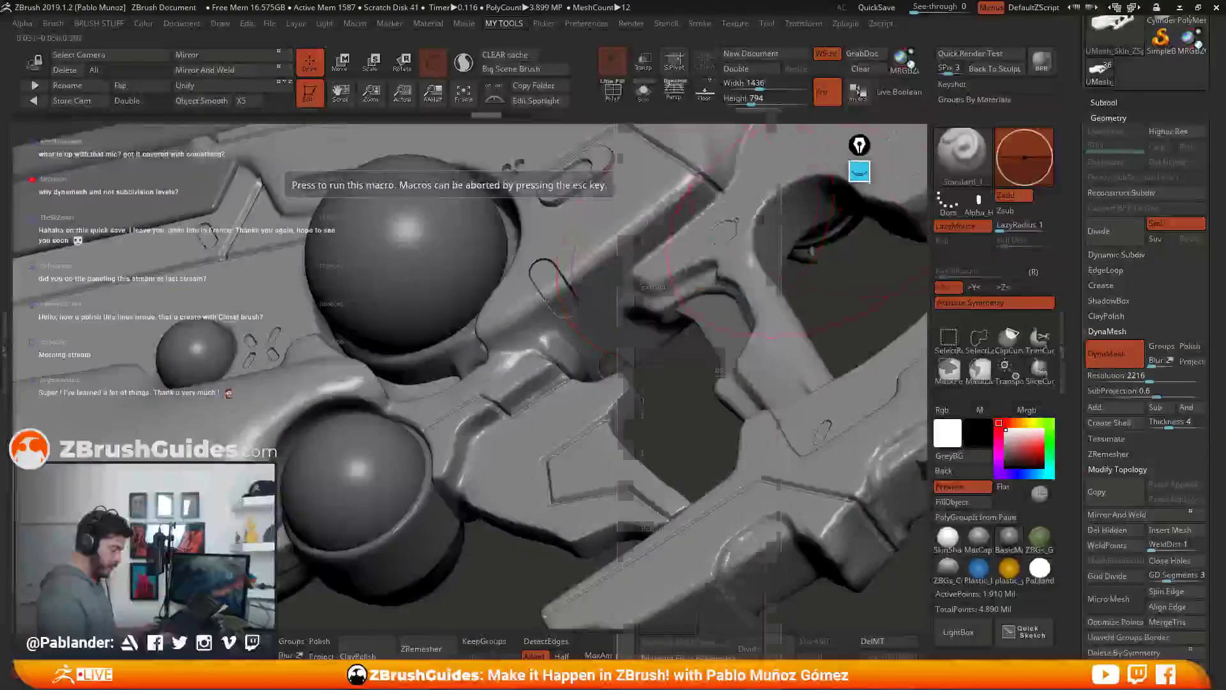
key(space)
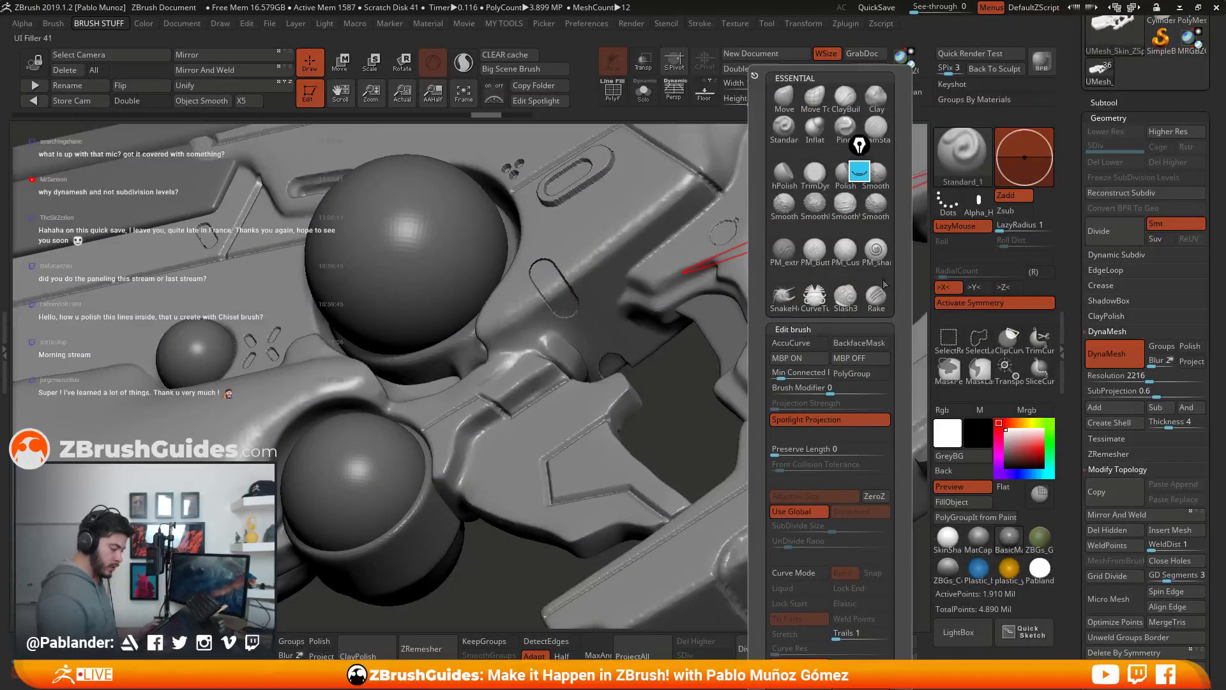
click(937, 178)
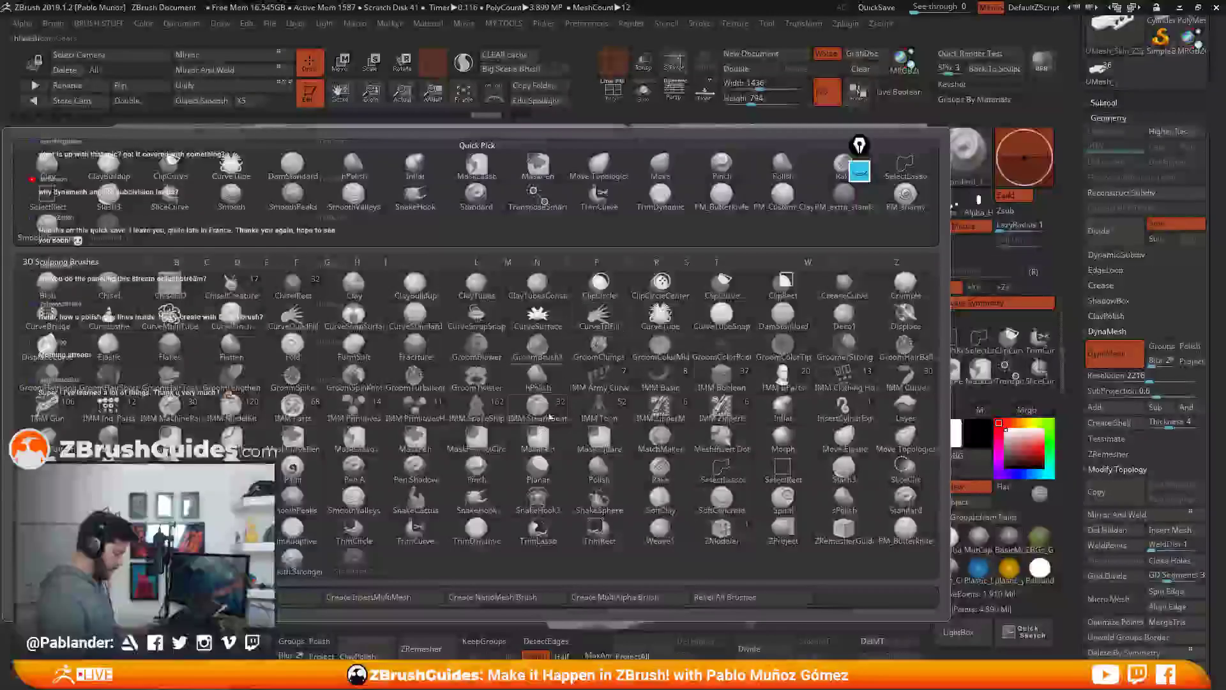
key(m)
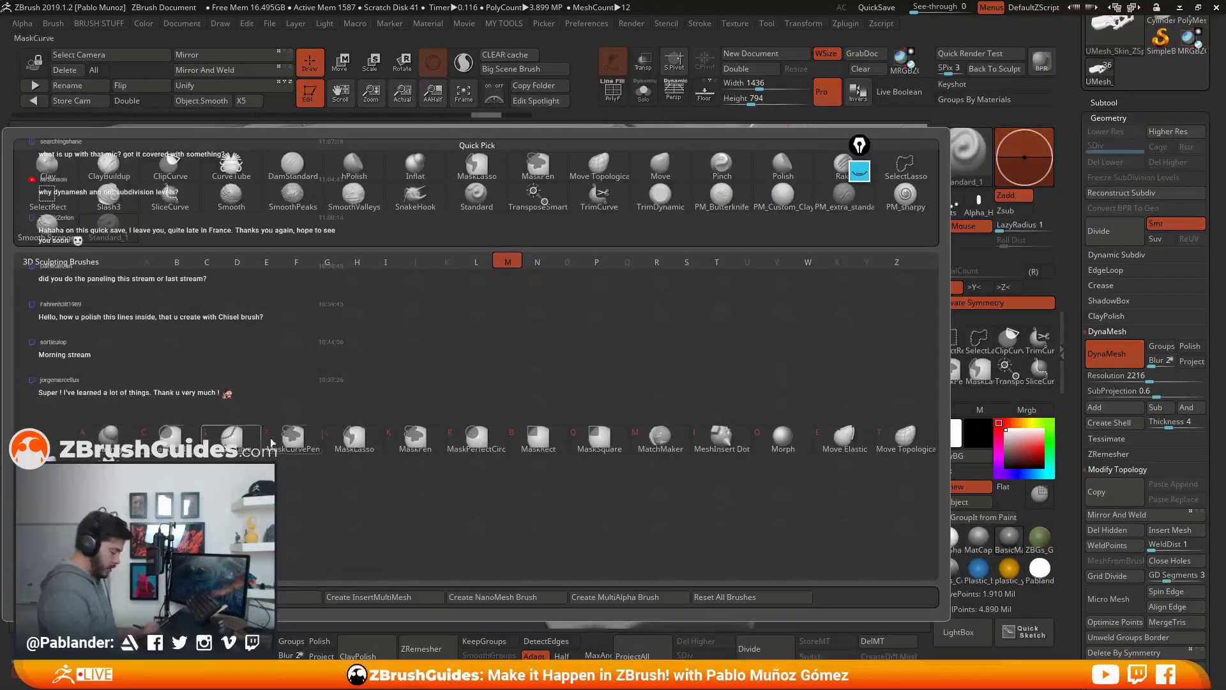
click(794, 444)
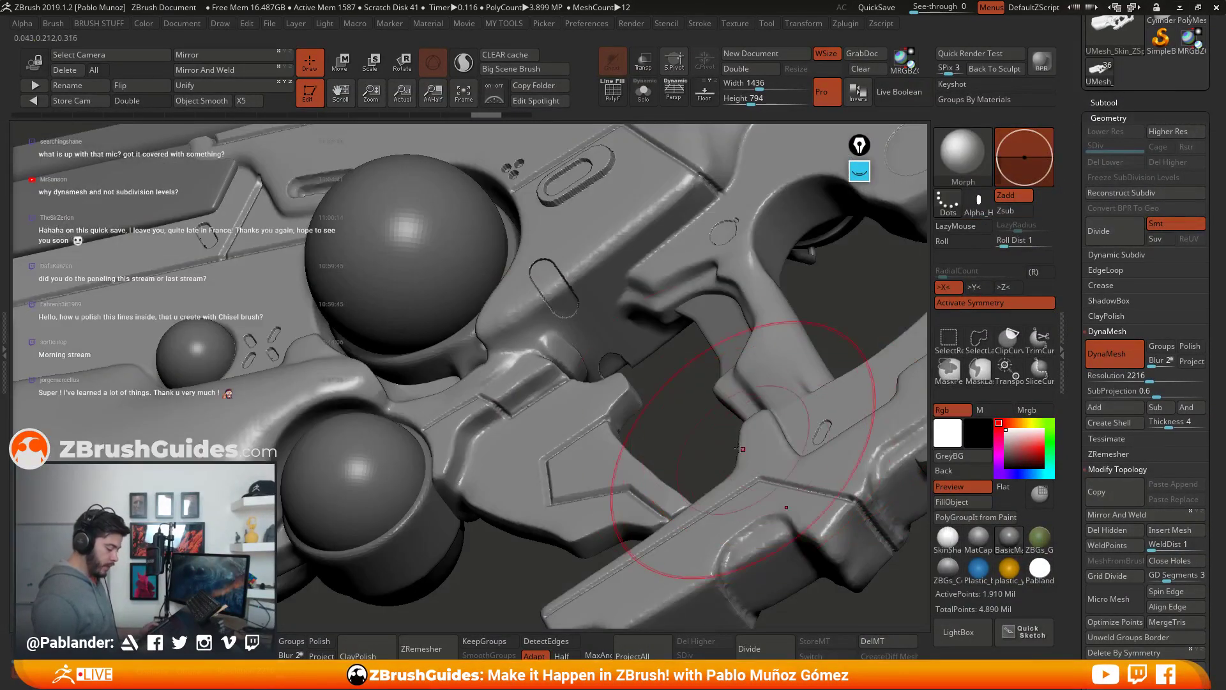
click(605, 304)
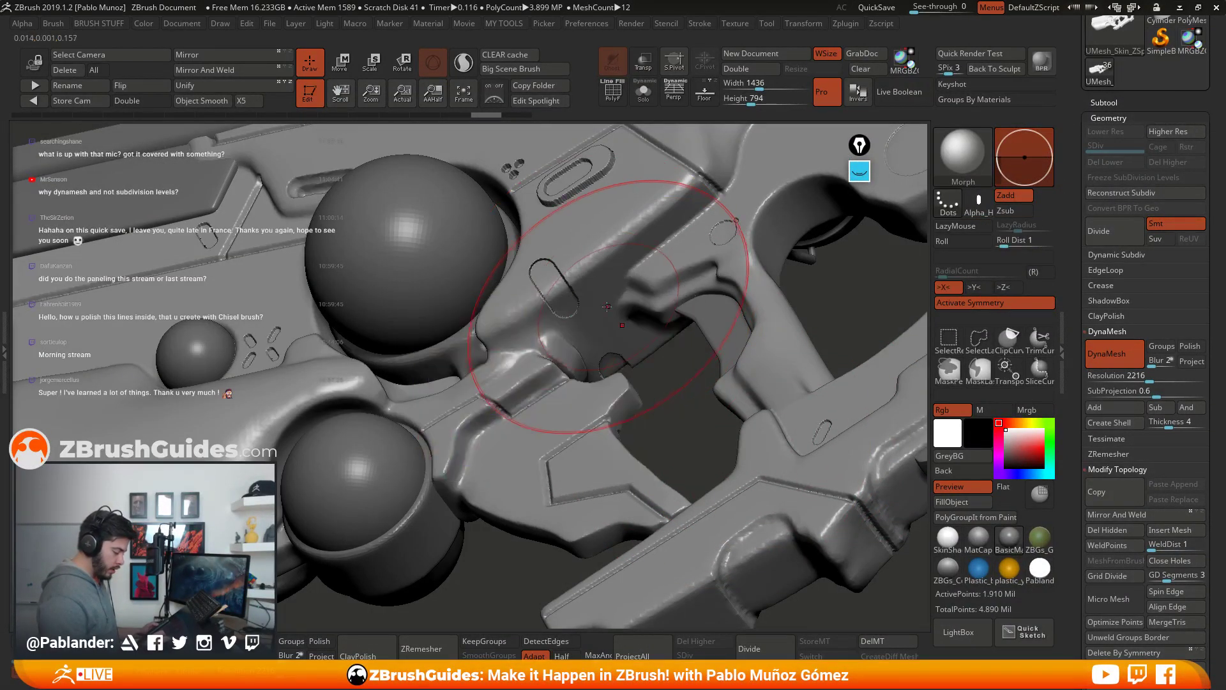
click(605, 307)
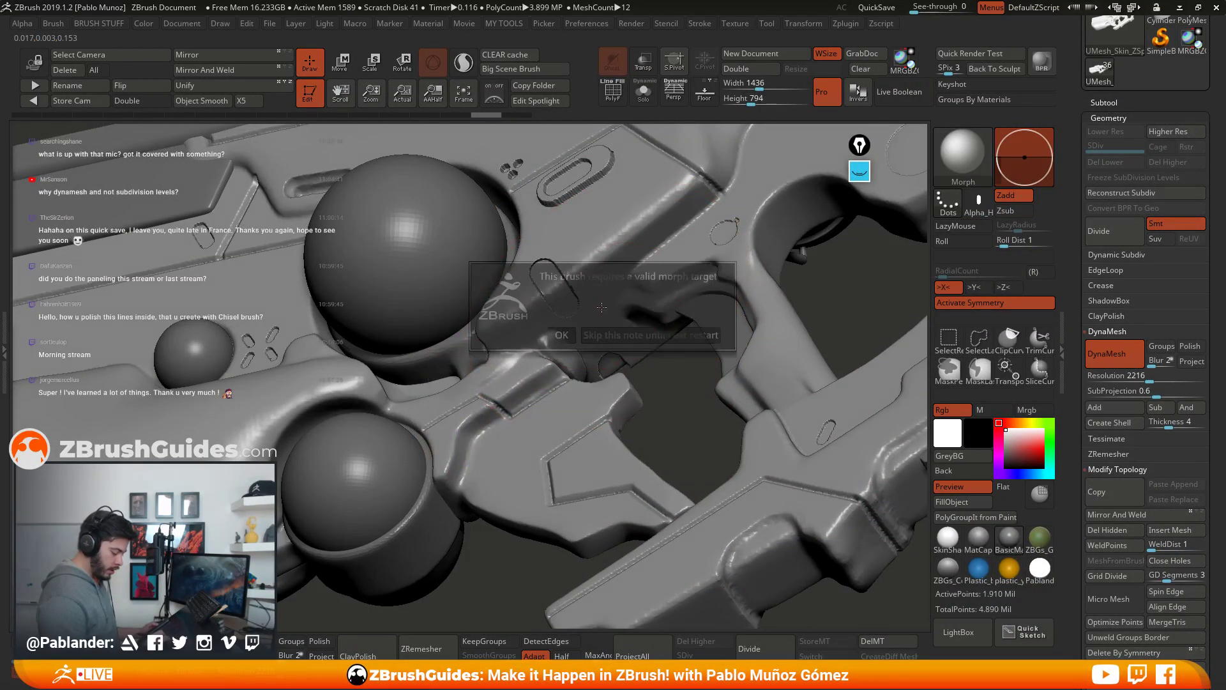
click(562, 334)
key(space)
drag(562, 300, 725, 288)
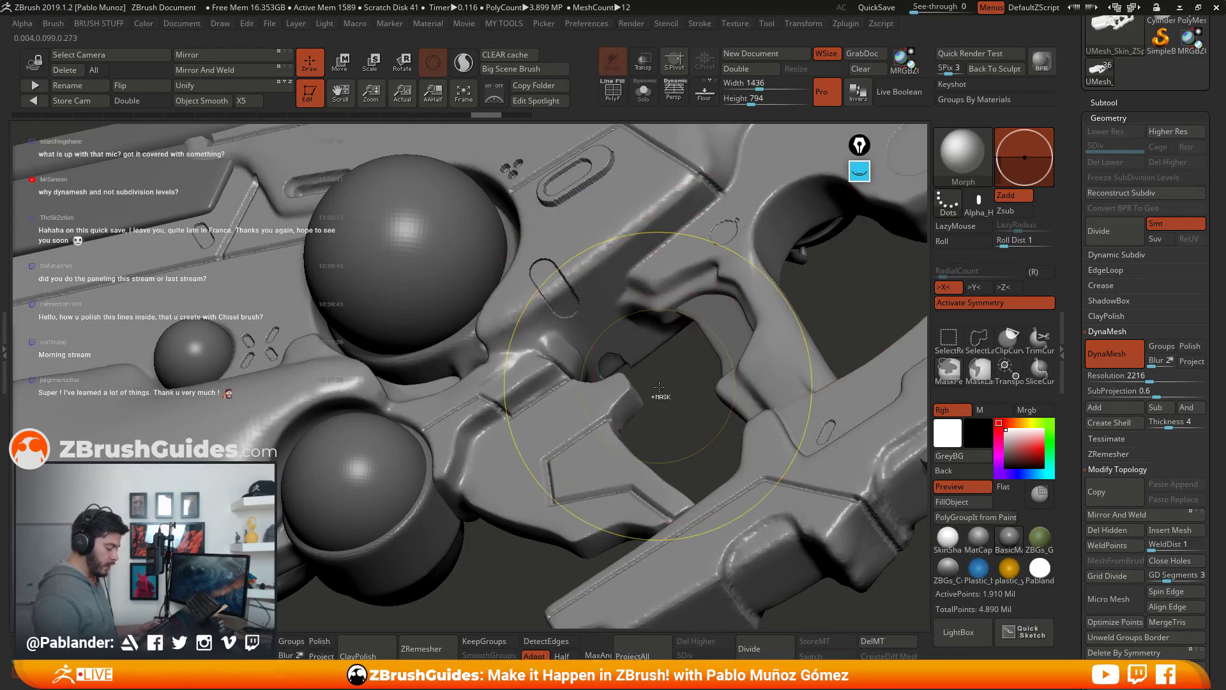
Step: Stamp the slot again with the Standard_1 brush across the body panel's lower edge, between the large sphere and the trigger area
key(b)
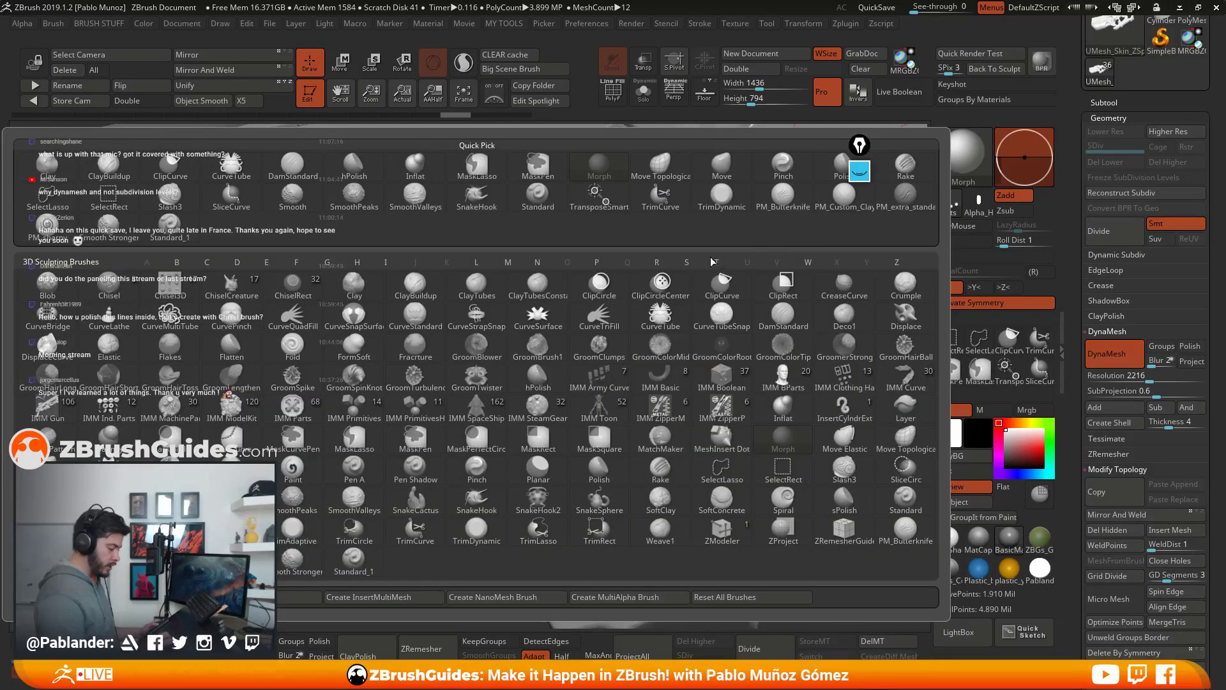
click(169, 225)
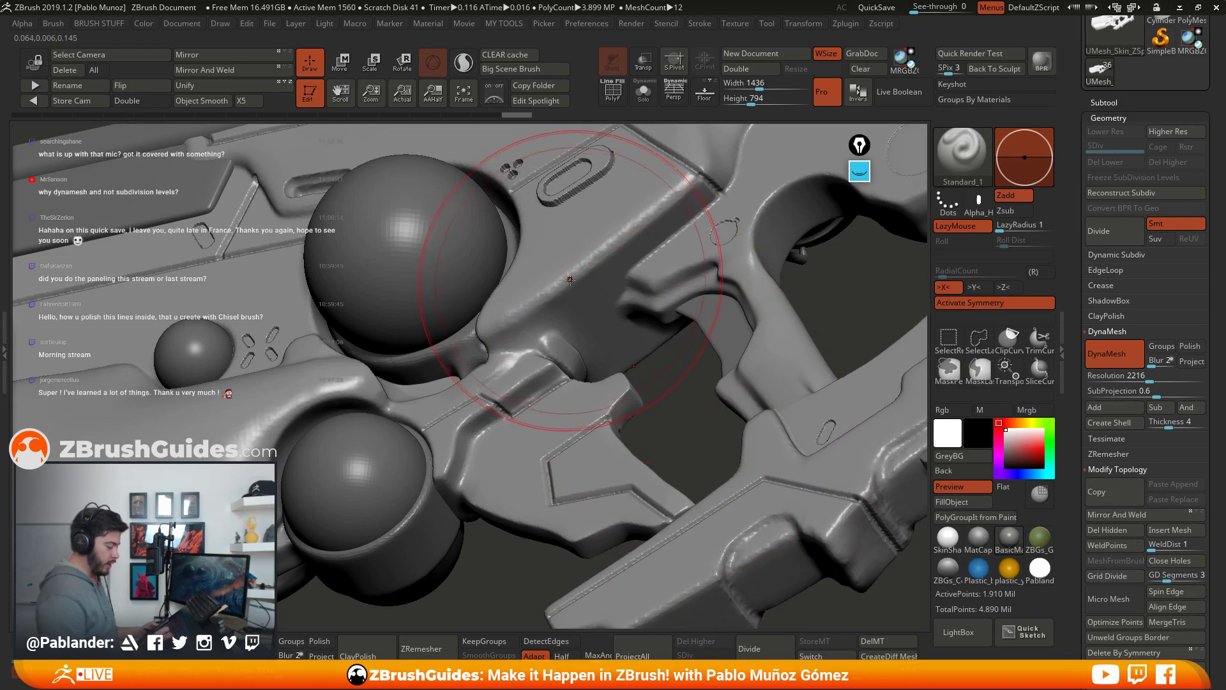
drag(571, 281, 598, 267)
drag(601, 346, 653, 396)
Step: Erase the unwanted parts of the new slot with a small Morph brush and smooth the end that runs below the panel edge
click(968, 159)
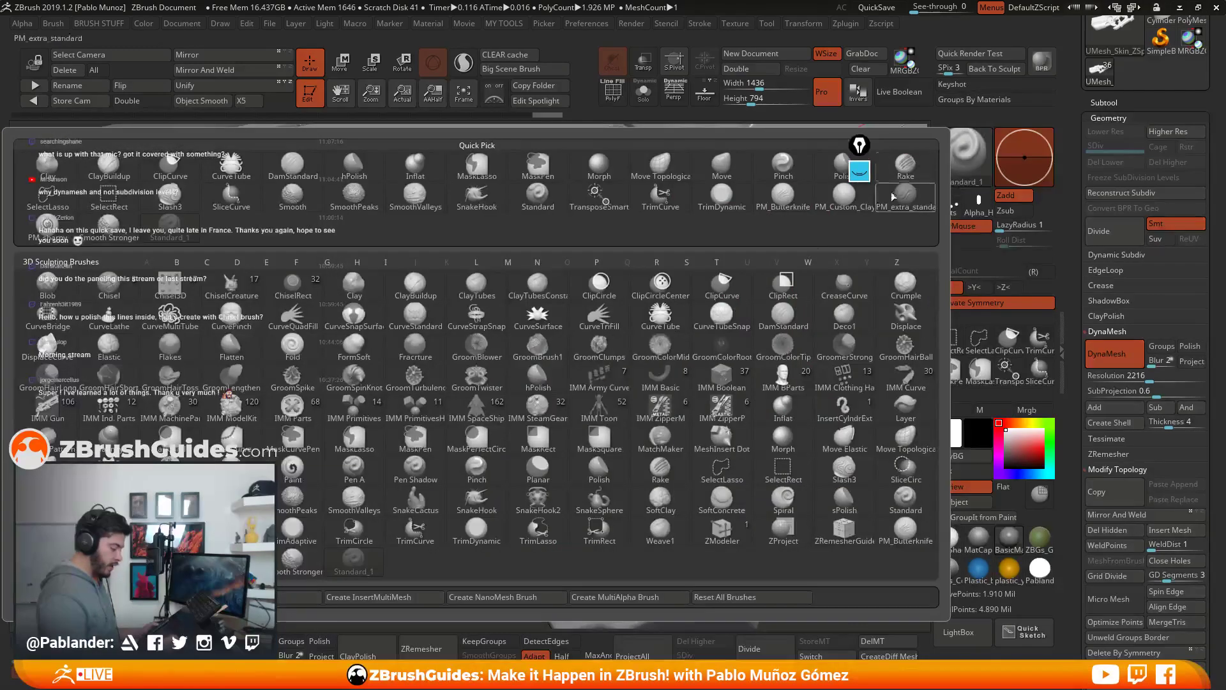
click(783, 441)
key(space)
drag(606, 227, 588, 226)
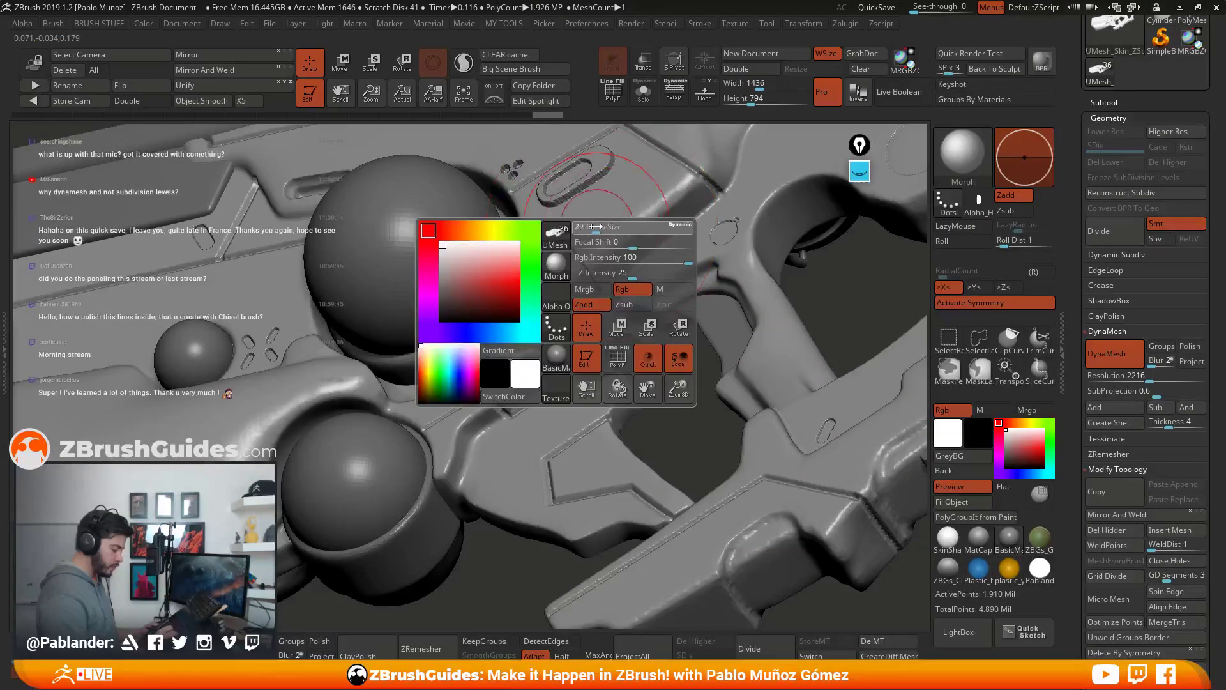
right_drag(604, 207, 603, 278)
key(space)
mouse_move(603, 278)
mouse_down()
mouse_move(526, 304)
mouse_move(544, 320)
mouse_up()
right_drag(594, 336, 594, 325)
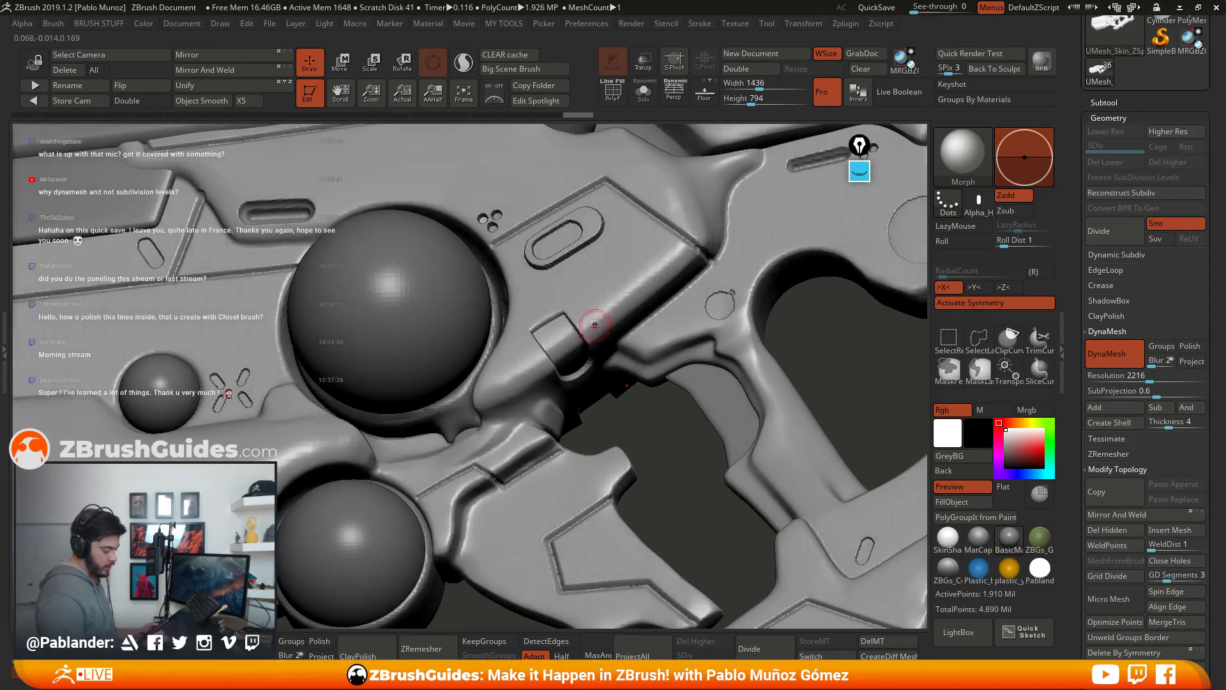
shift+drag(567, 311, 576, 333)
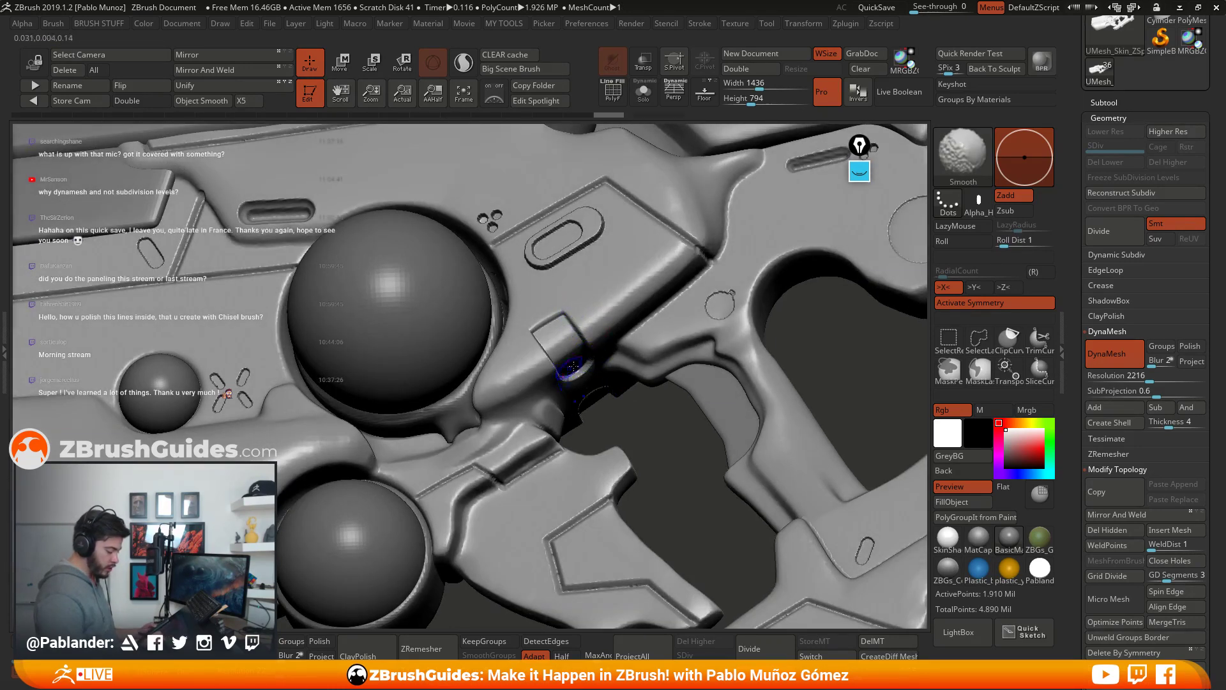
right_drag(574, 366, 547, 356)
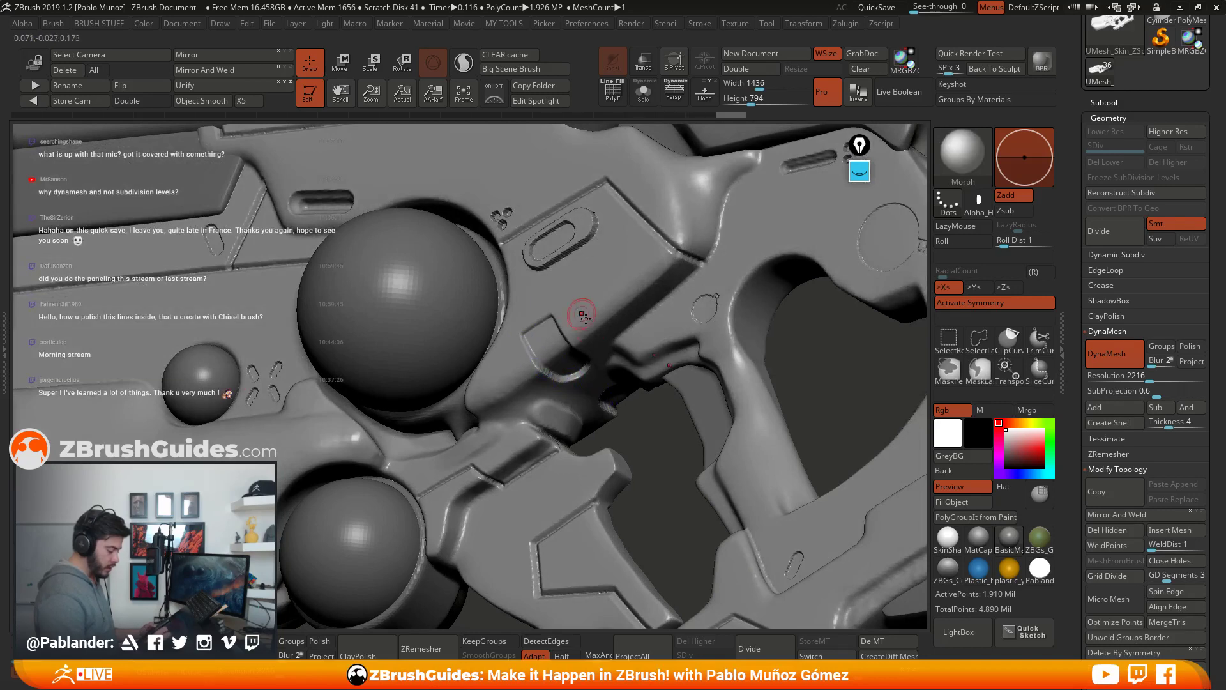
mouse_move(585, 369)
shift+mouse_down()
mouse_move(571, 382)
mouse_move(538, 367)
shift+mouse_up()
Step: Stamp two small slots with the Standard_1 brush on the piece beside the lower sphere, in front of the trigger opening
mouse_move(624, 391)
ctrl+right_down()
mouse_move(629, 361)
mouse_move(642, 414)
ctrl+right_up()
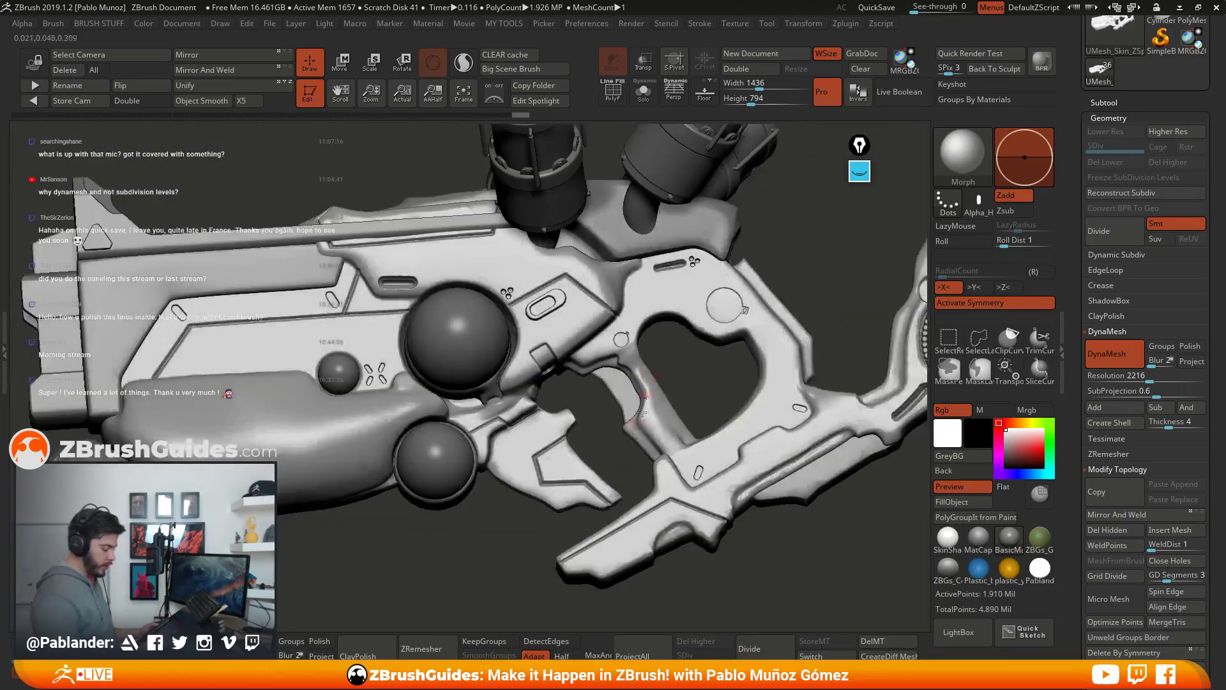
right_drag(675, 502, 622, 426)
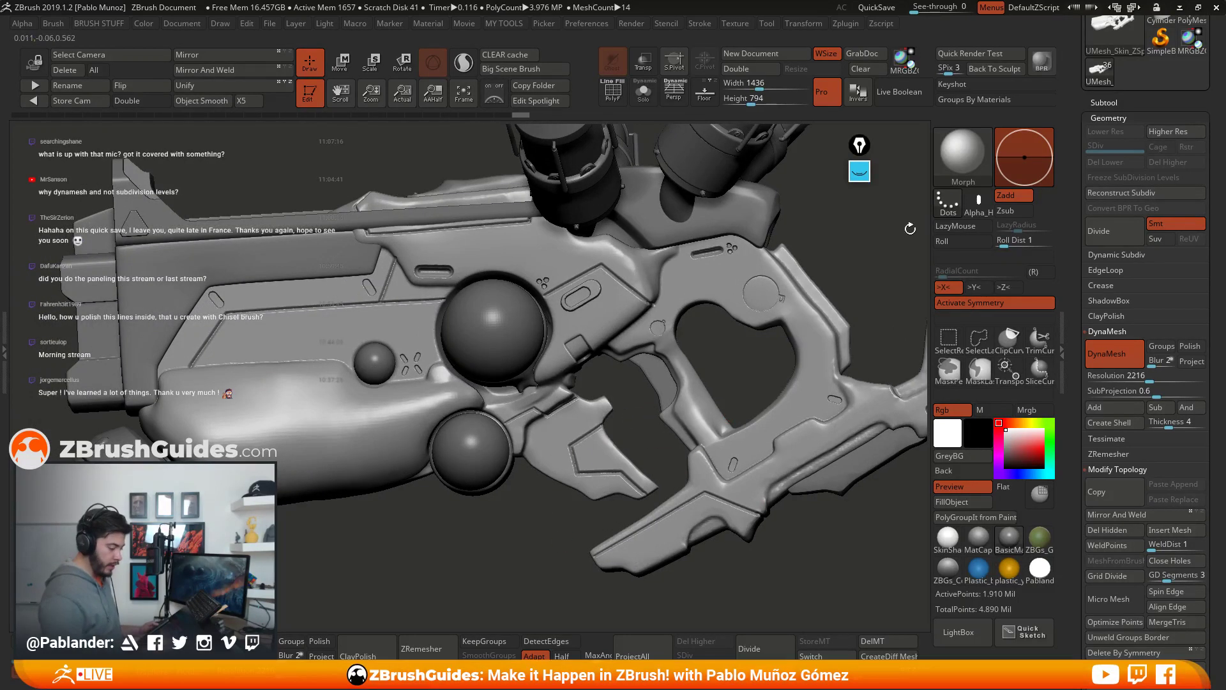
key(b)
click(340, 343)
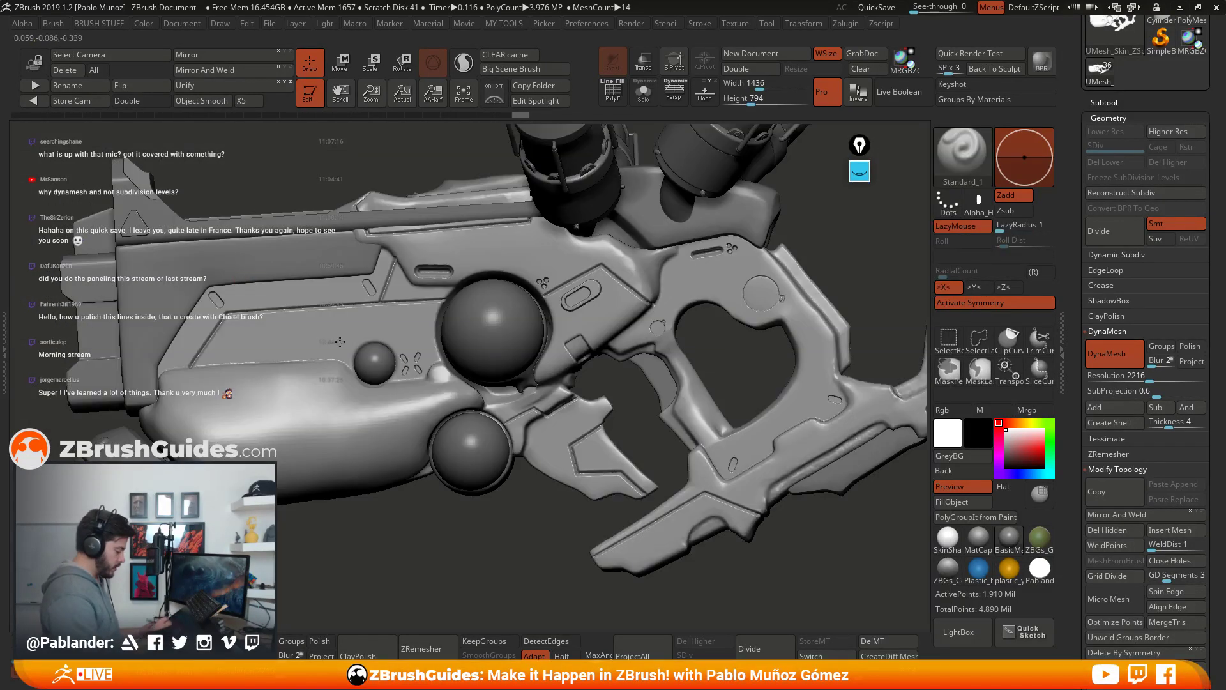
mouse_move(340, 342)
right_down()
mouse_move(666, 362)
mouse_move(605, 405)
mouse_move(608, 419)
mouse_move(582, 400)
right_up()
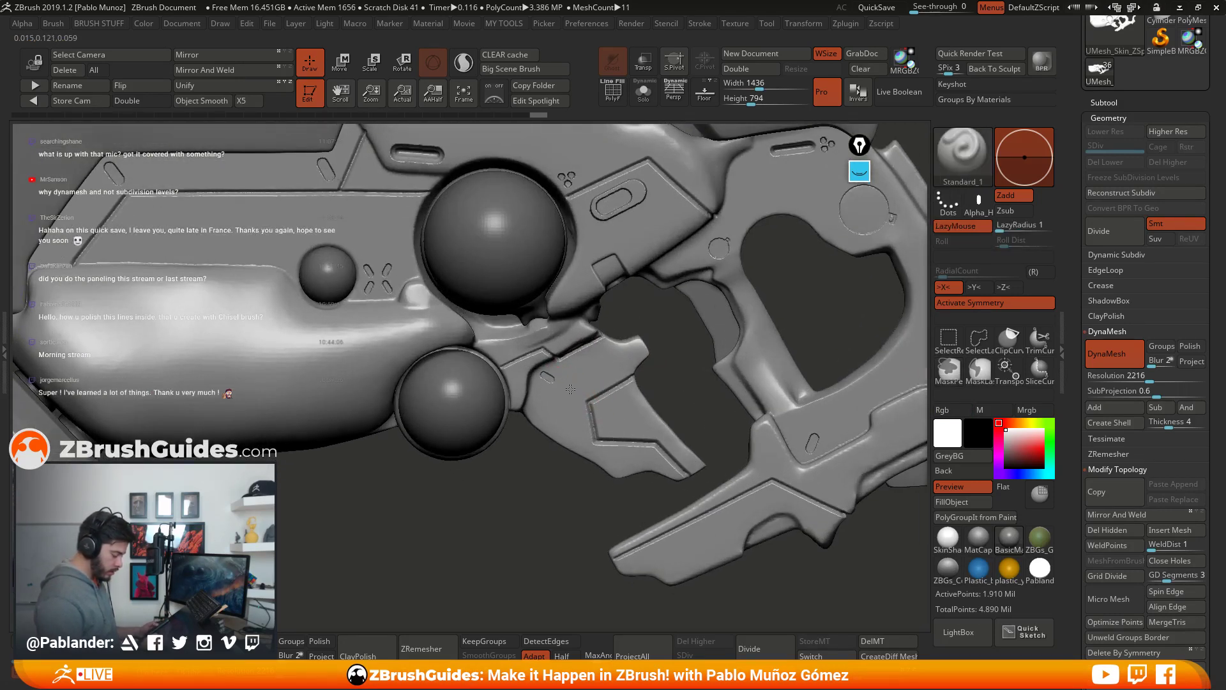
shift+drag(557, 401, 544, 411)
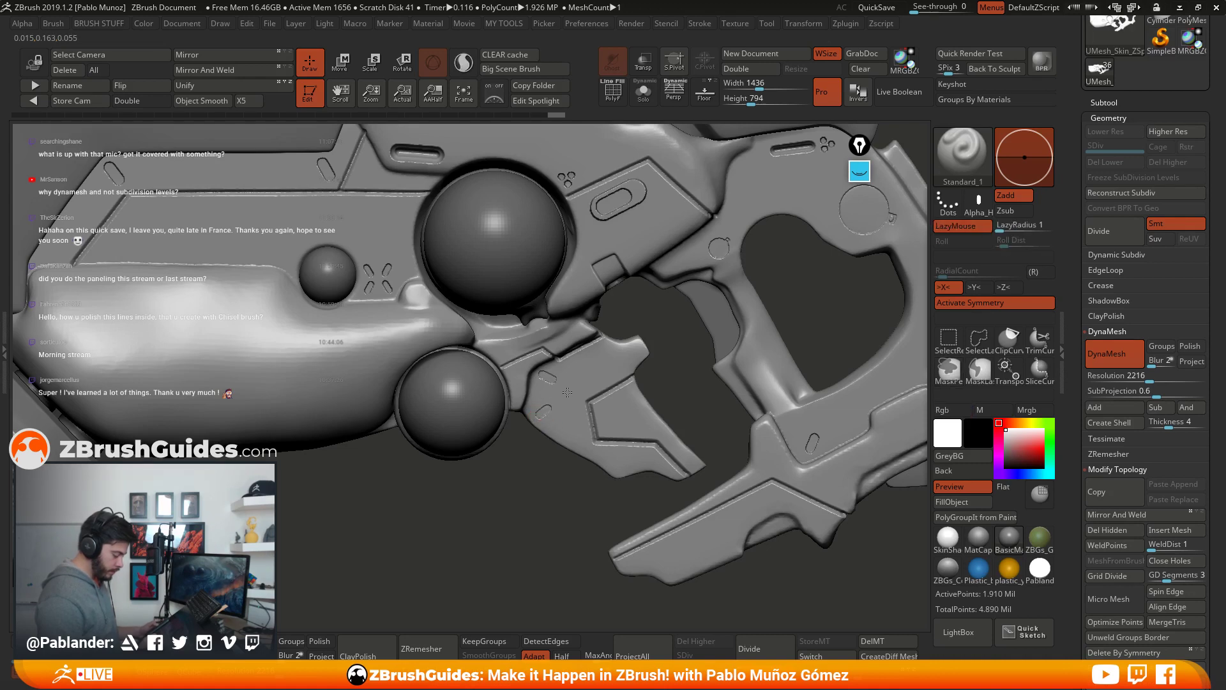
Step: Carve slot bands across the side of the top rail piece, and make the PM3D_Cylinder3D2 top piece the active subtool
right_drag(567, 393, 547, 319)
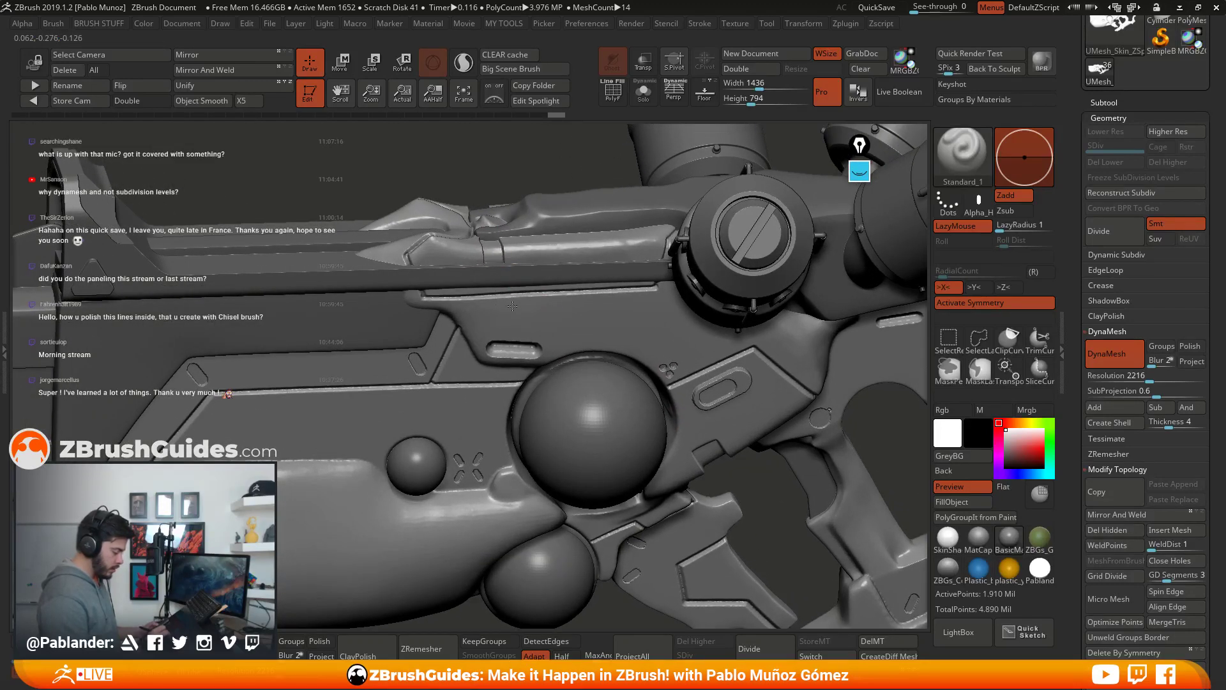
alt+click(530, 249)
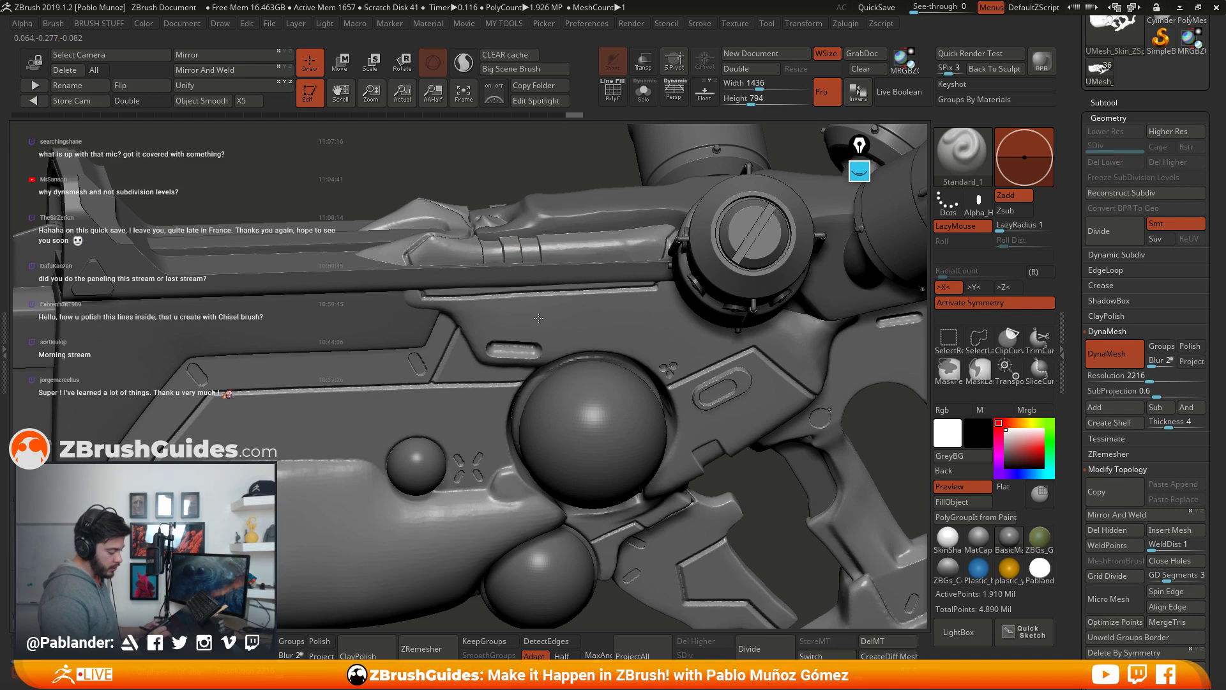
right_drag(575, 332, 578, 276)
alt+click(578, 276)
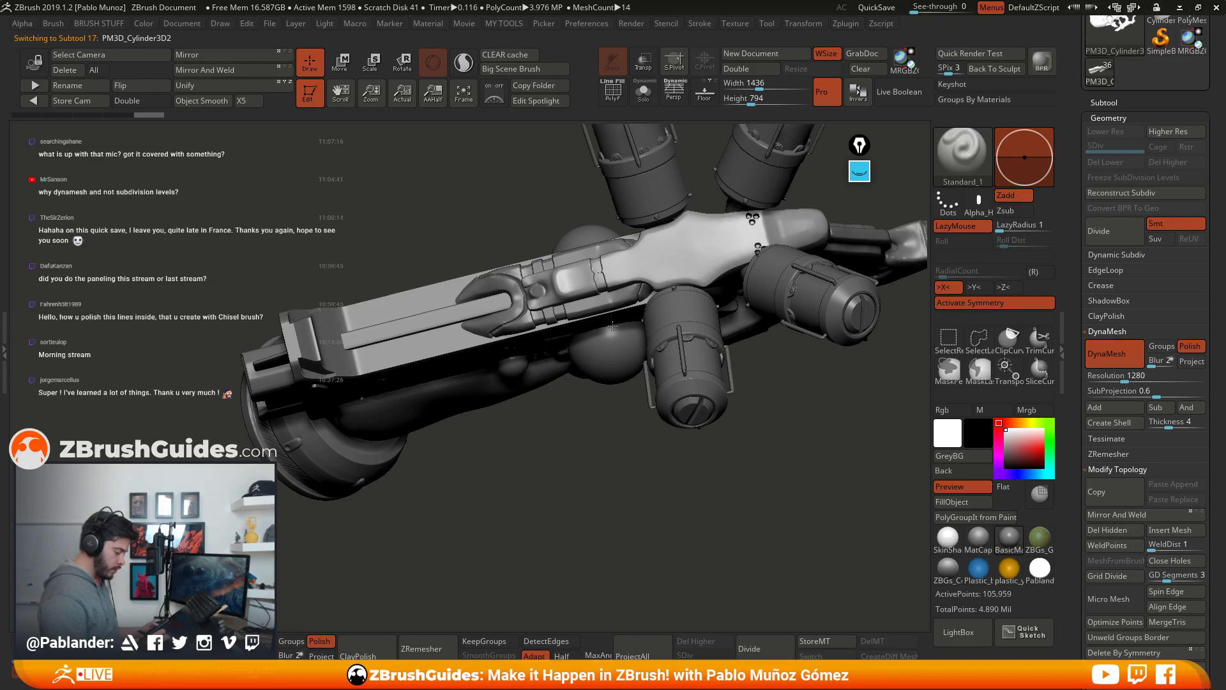
ctrl+right_drag(614, 329, 587, 283)
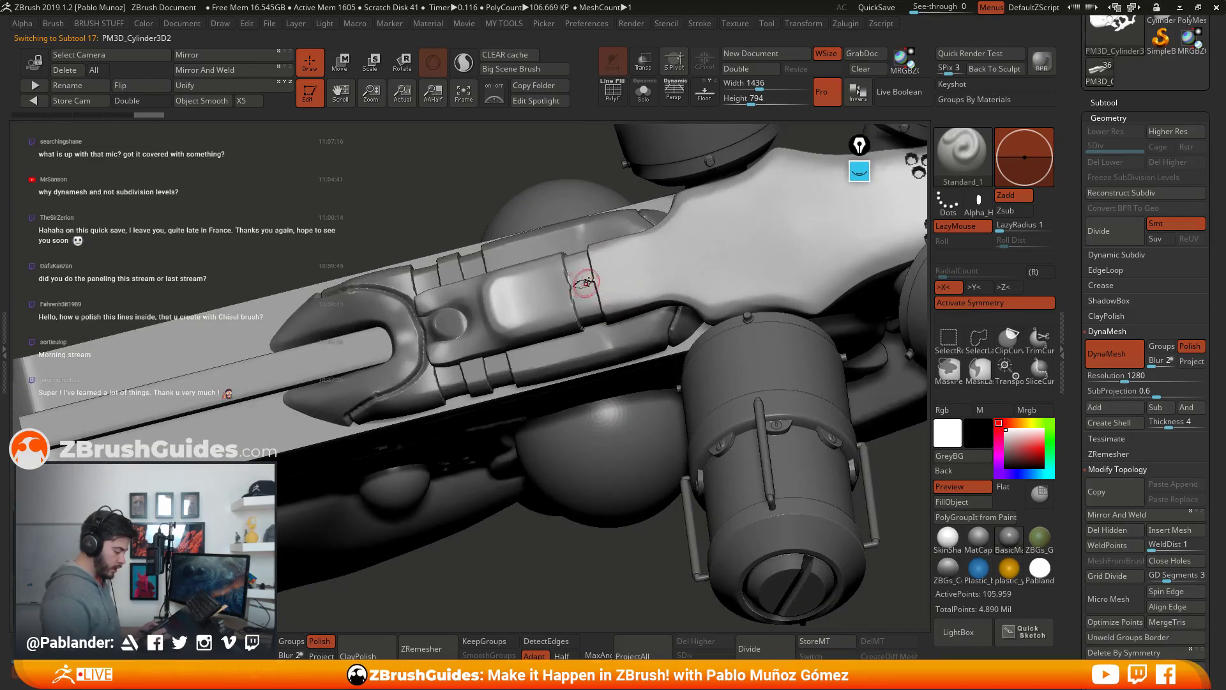
Step: Try to erase the overlapping slot outlines at the centre of the top piece with the Morph brush
click(965, 155)
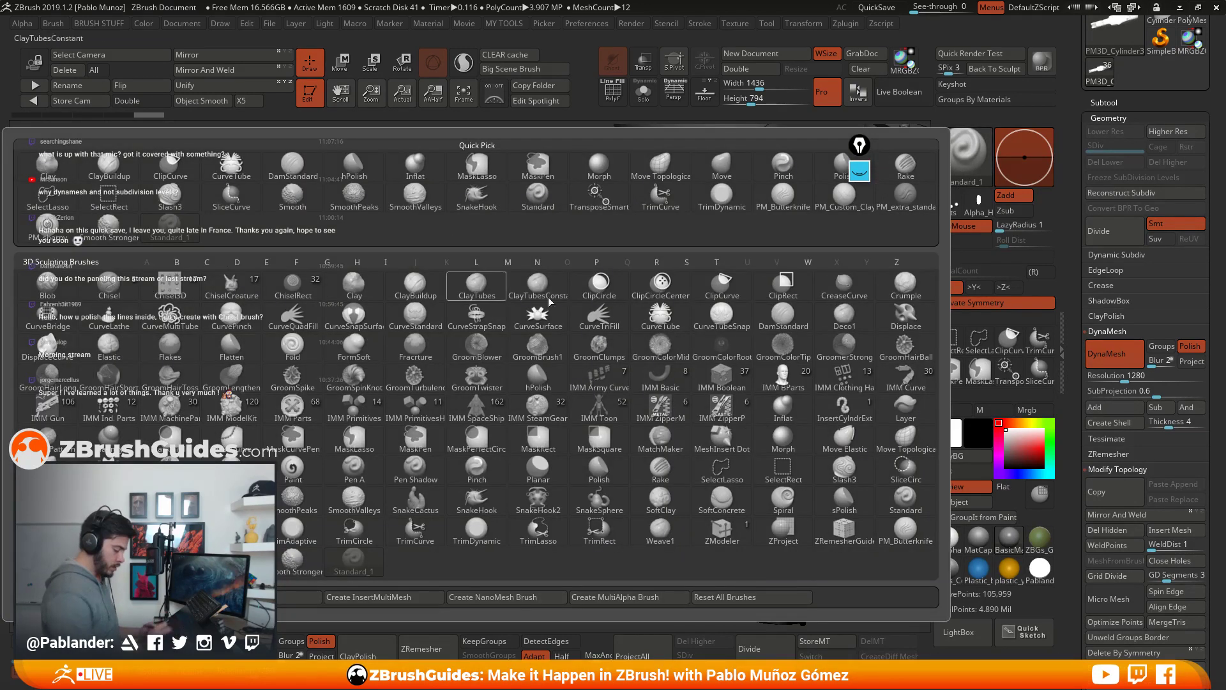
click(792, 449)
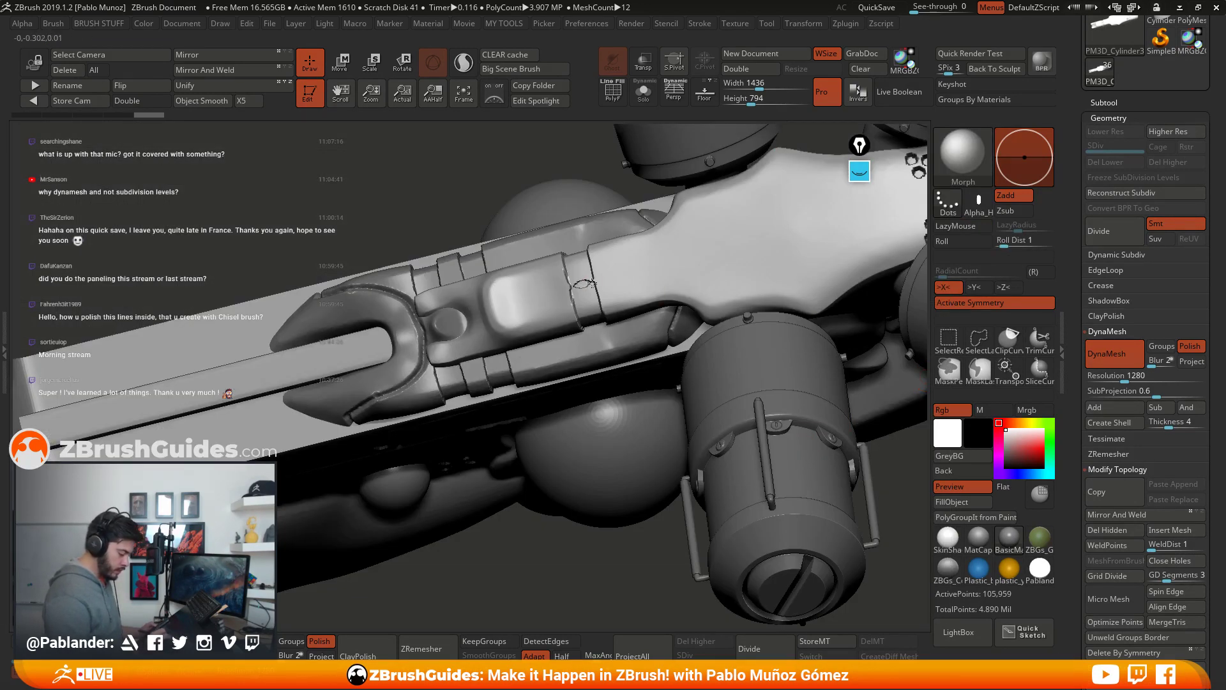
click(583, 283)
click(473, 312)
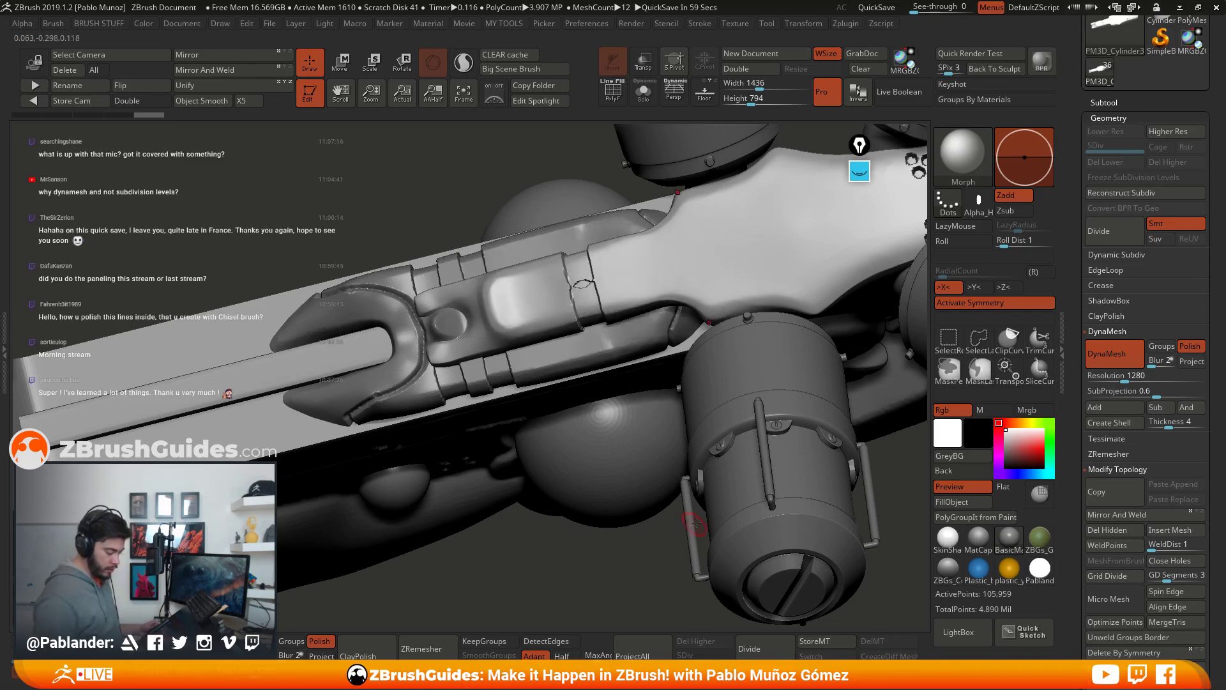
Step: Store a morph target for the top piece and stamp the mirrored slot across its centre again with the Standard_1 brush
click(838, 636)
click(968, 153)
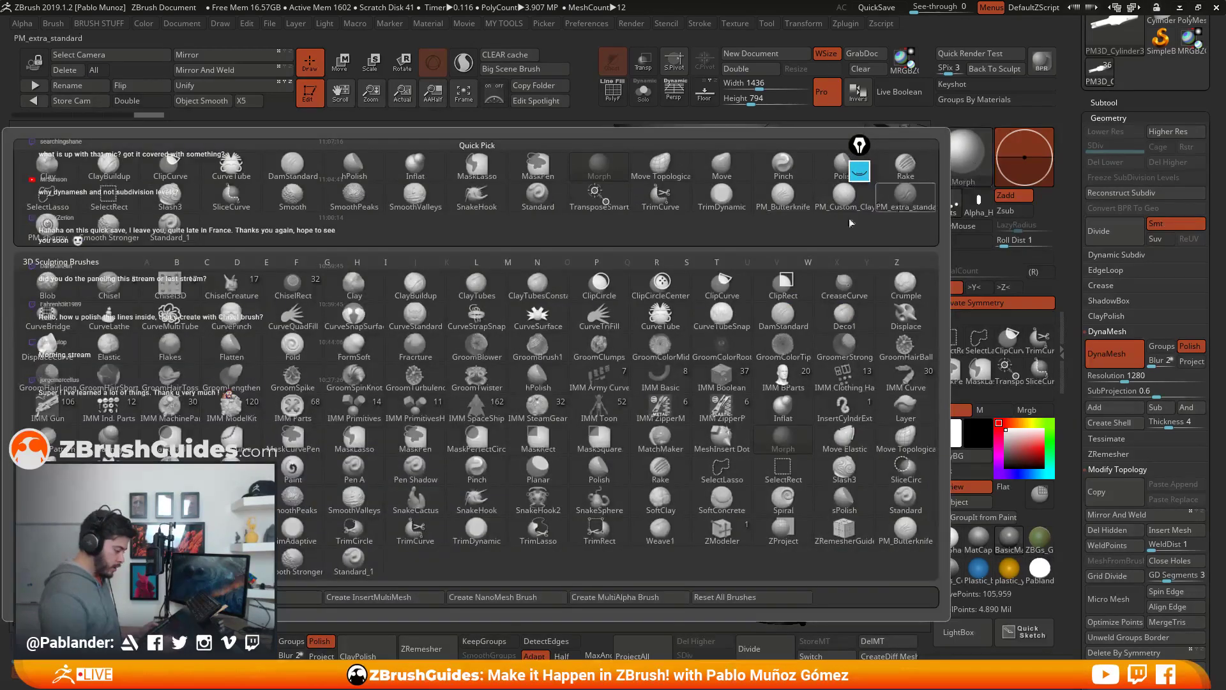
click(354, 561)
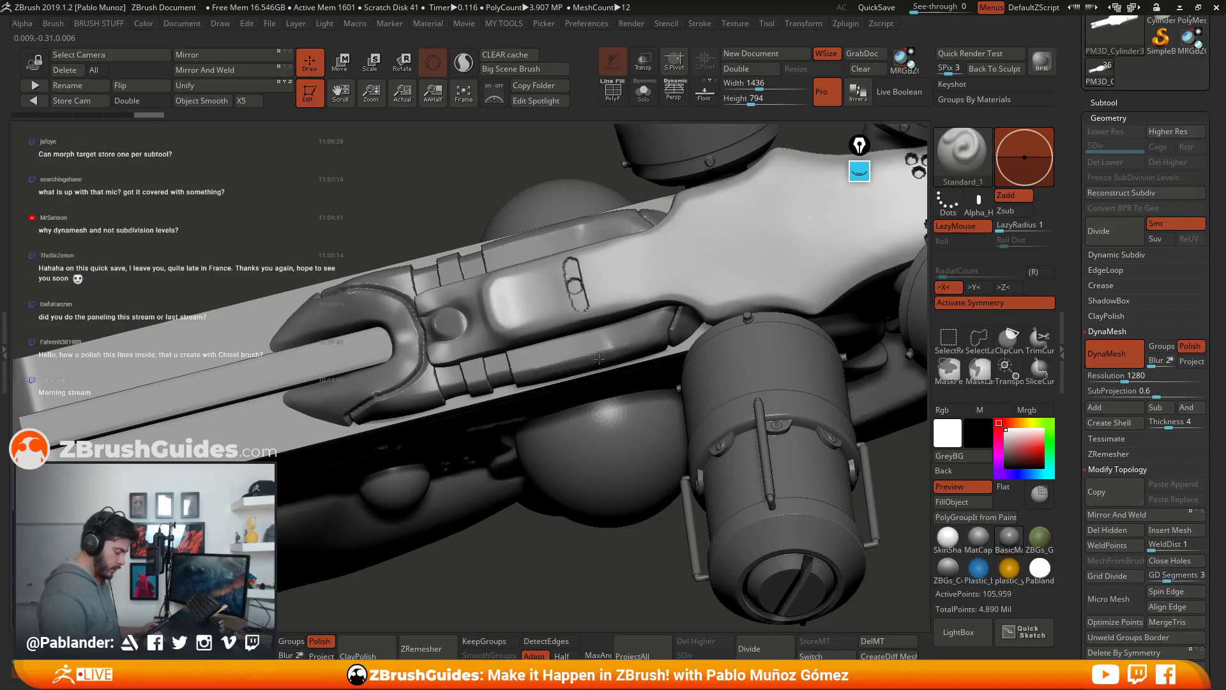
drag(599, 359, 608, 413)
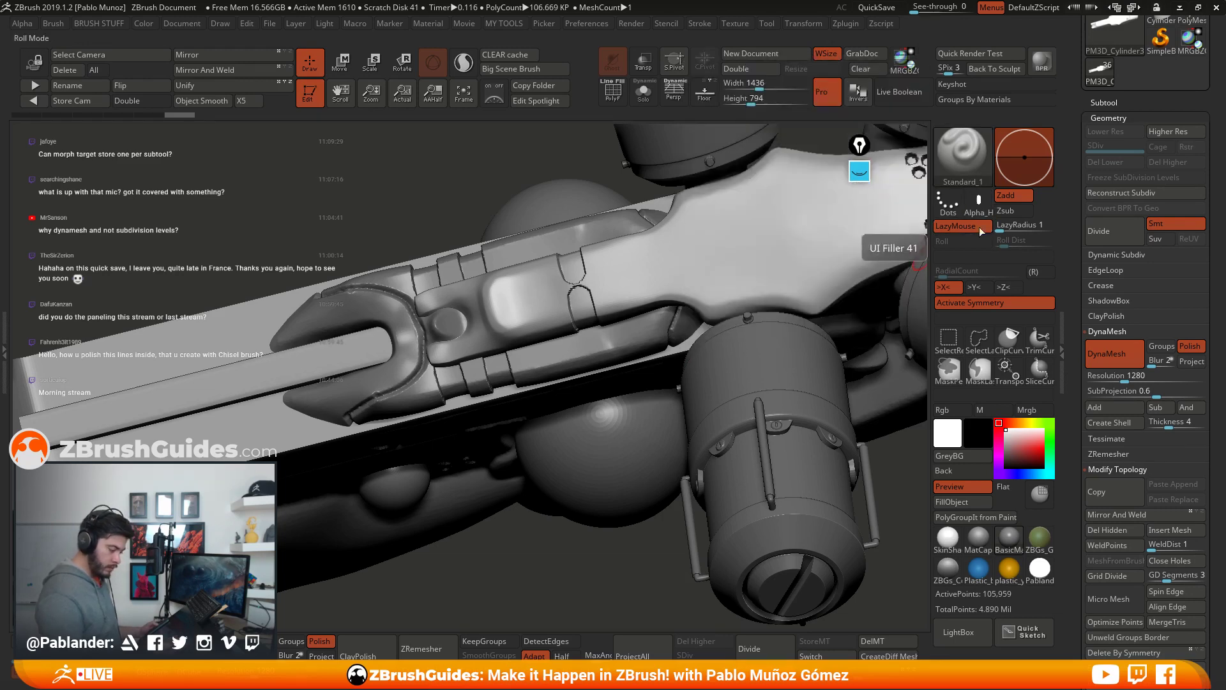
Step: Erase the overlapping centre lines between the mirrored slots on the top piece with the Morph brush
key(b)
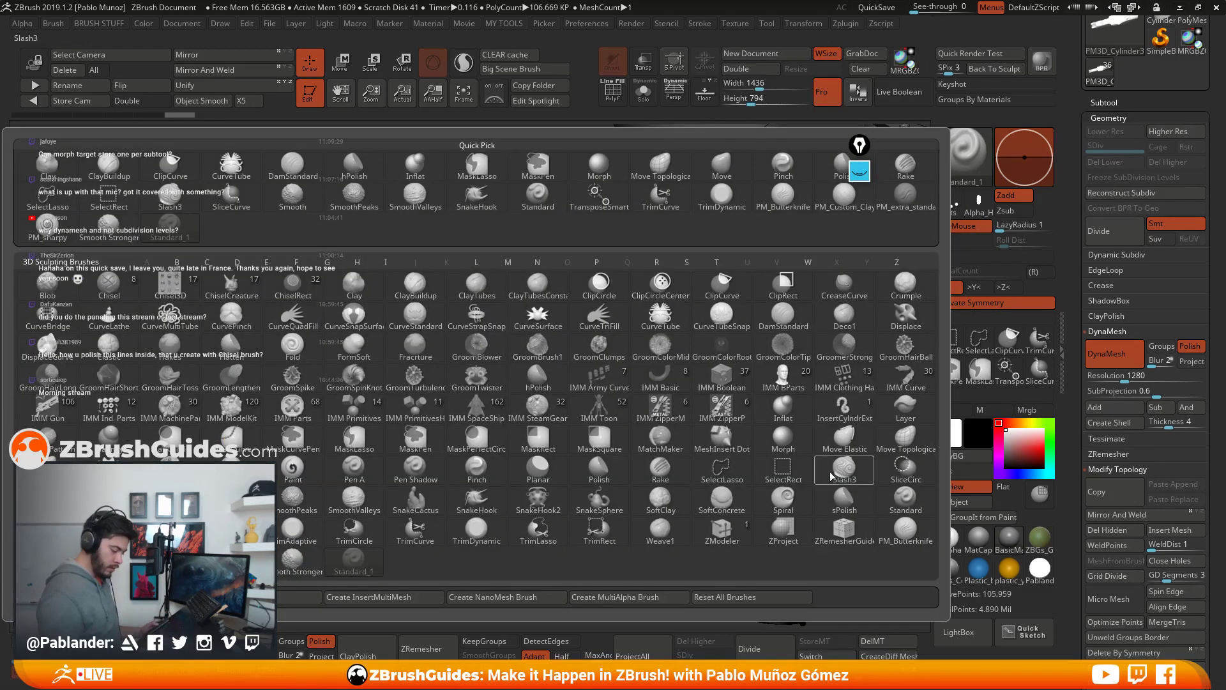
key(m)
key(o)
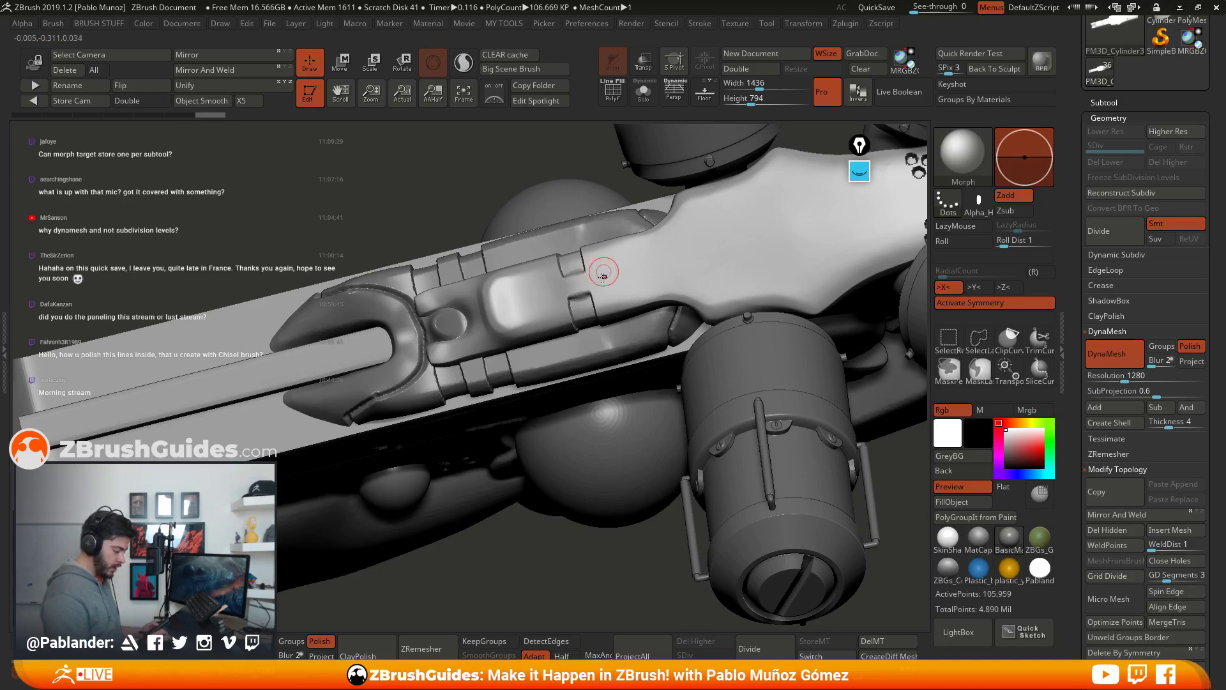
right_drag(605, 274, 614, 301)
key(space)
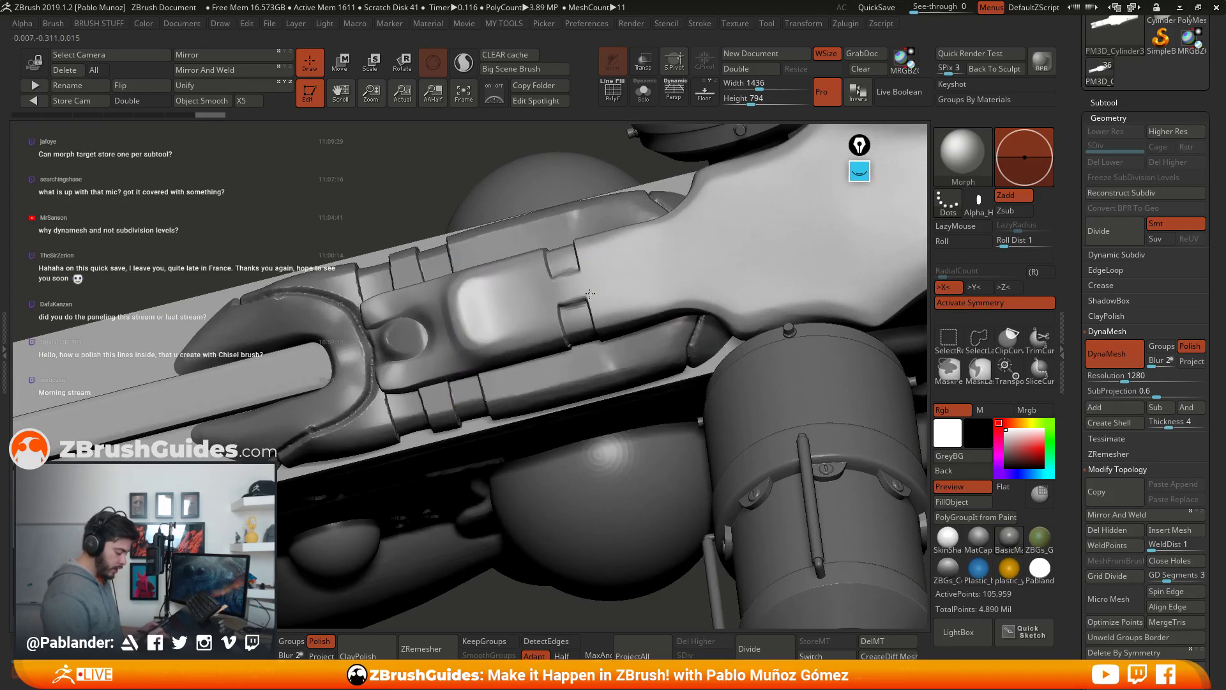
Step: Make the gun's main body the active subtool again and bring the whole weapon into view
mouse_move(547, 305)
right_down()
mouse_move(583, 309)
mouse_move(610, 383)
mouse_move(606, 412)
mouse_move(727, 417)
mouse_move(748, 496)
mouse_move(754, 486)
mouse_move(664, 516)
right_up()
key(shift)
alt+click(604, 403)
right_drag(768, 490, 777, 462)
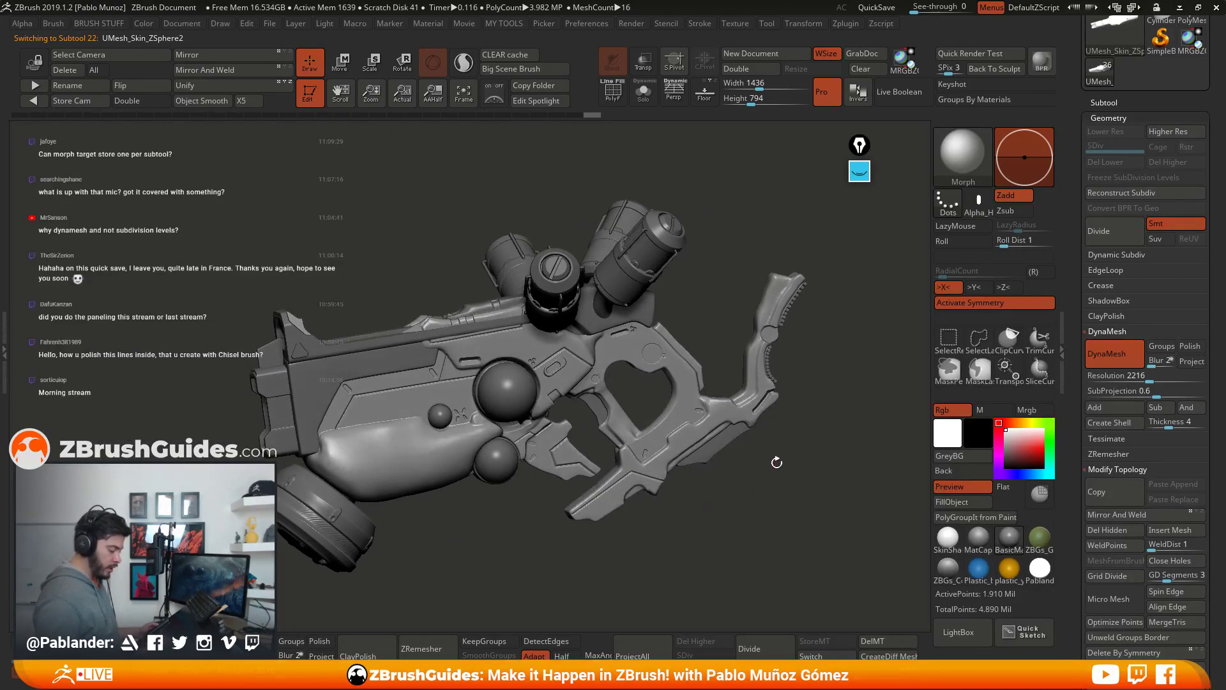
Step: Save the project with QuickSave and switch to the Standard_1 brush for more stamping around the gun's grip
click(880, 8)
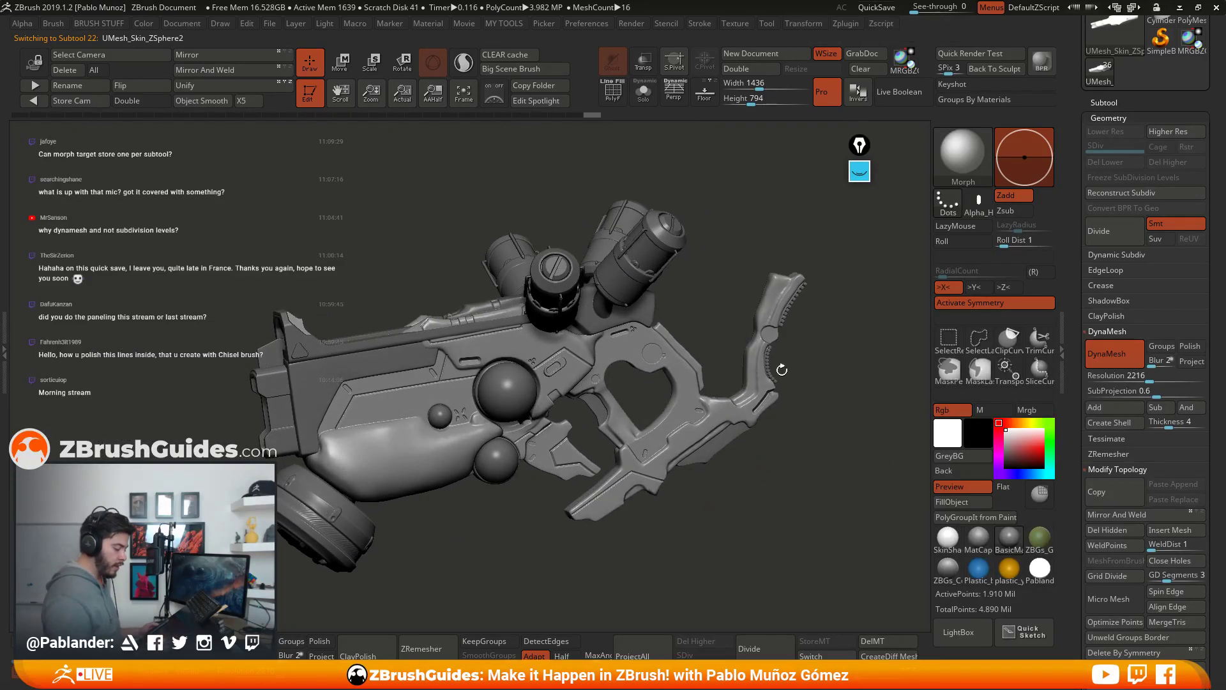
click(881, 8)
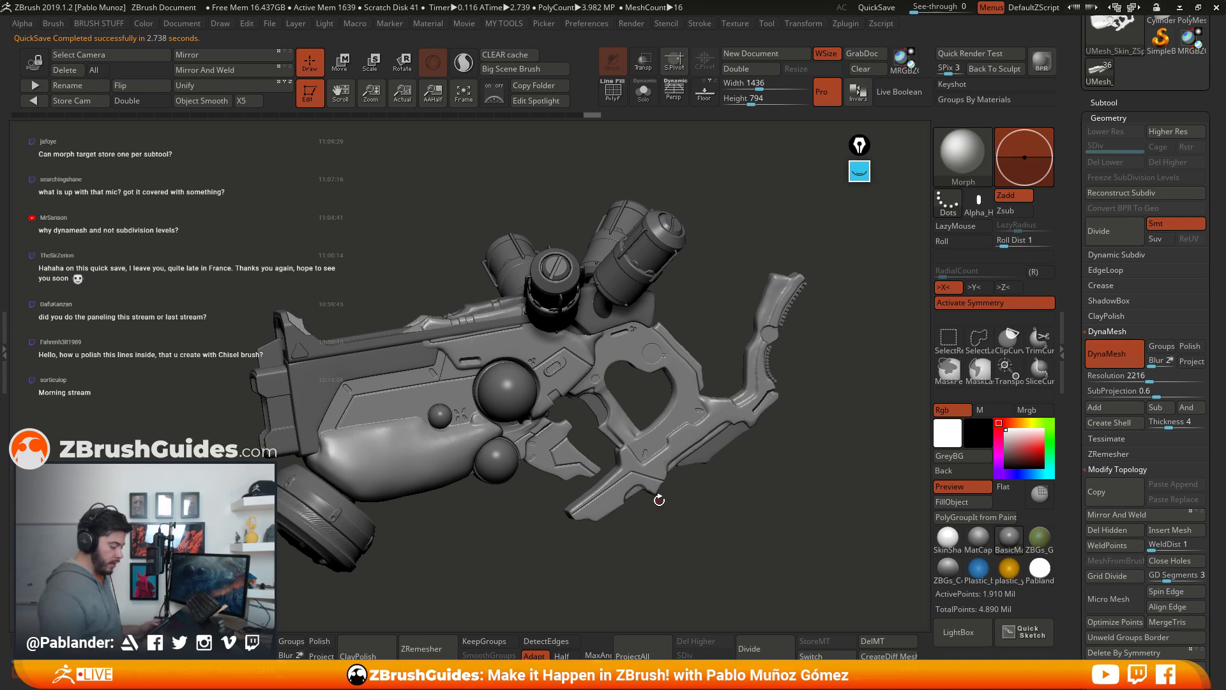
click(946, 171)
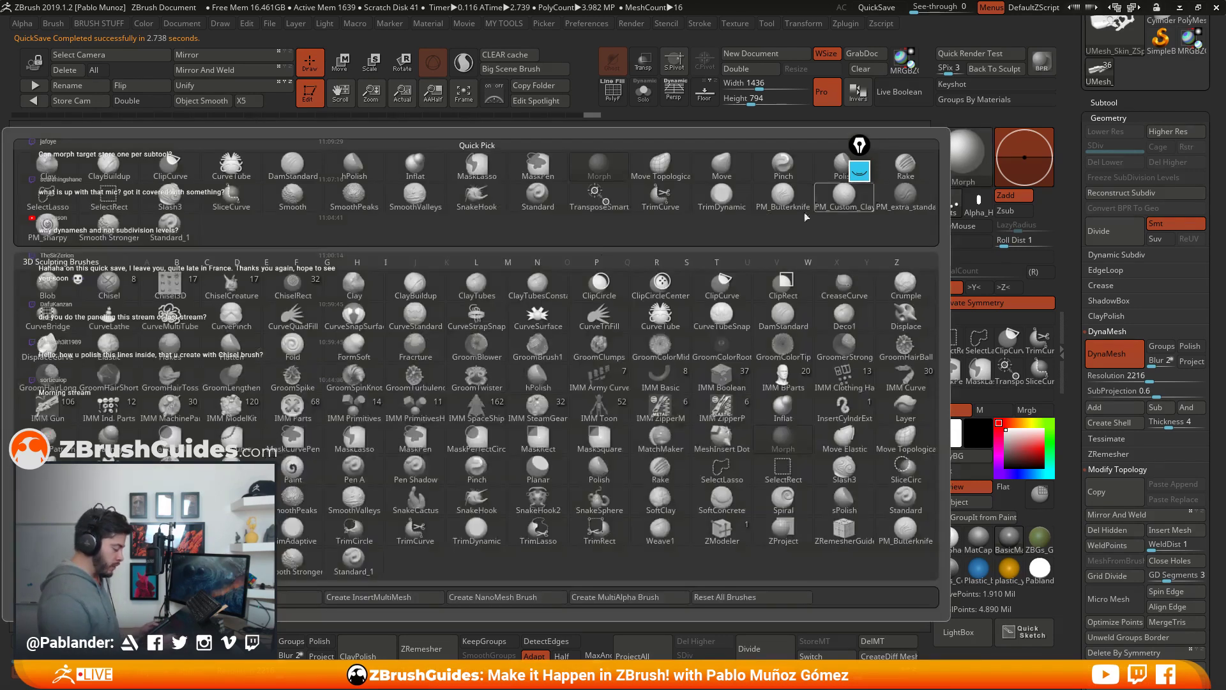
click(644, 326)
scroll(644, 327, up, 5)
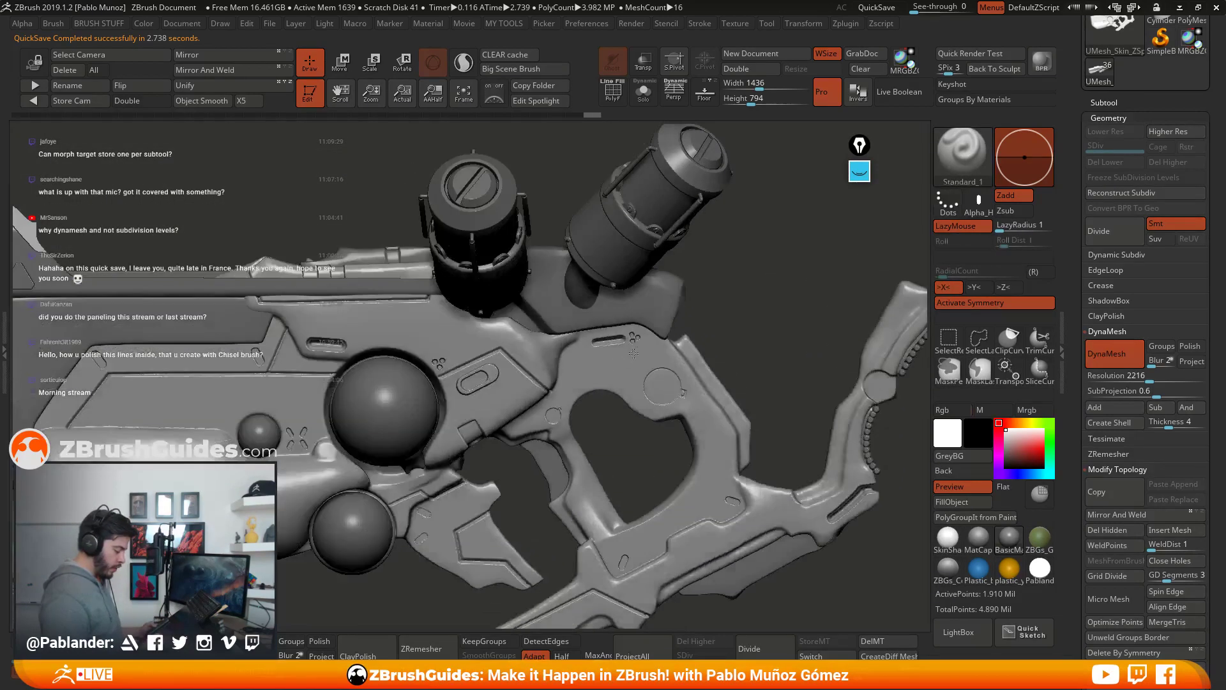
scroll(605, 337, up, 2)
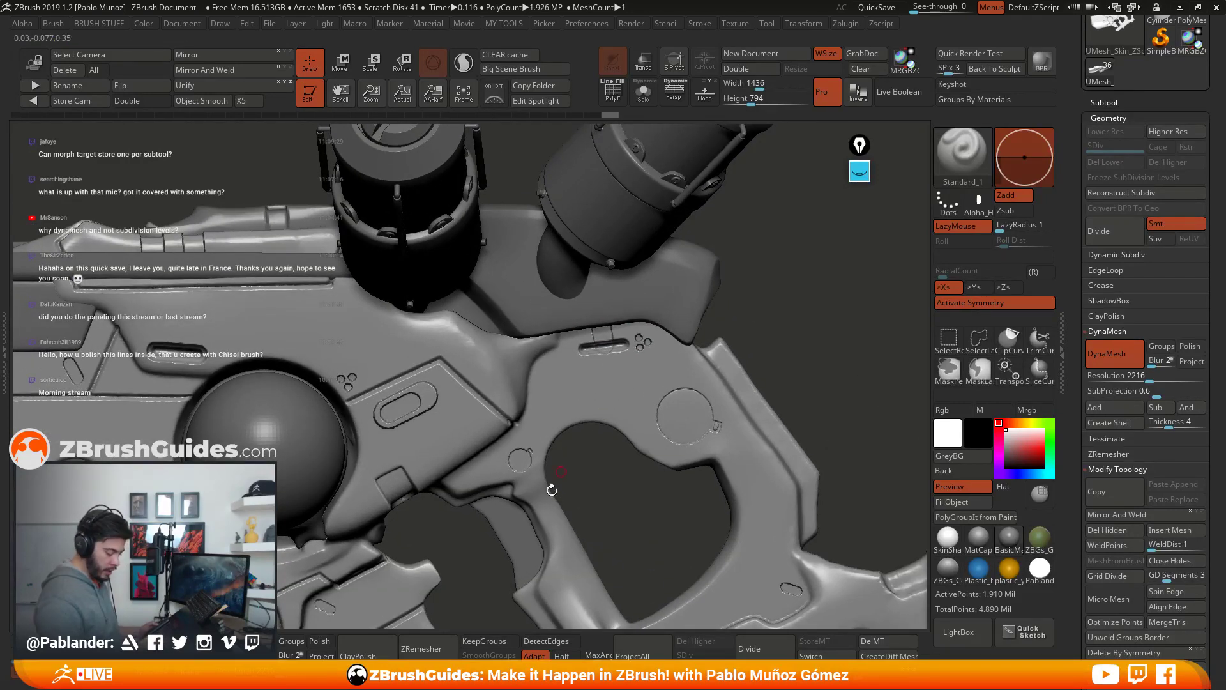
Step: Replace the main body's stored morph target and stamp two rounded slots on the rear of the grip, beside its opening
click(873, 641)
click(827, 641)
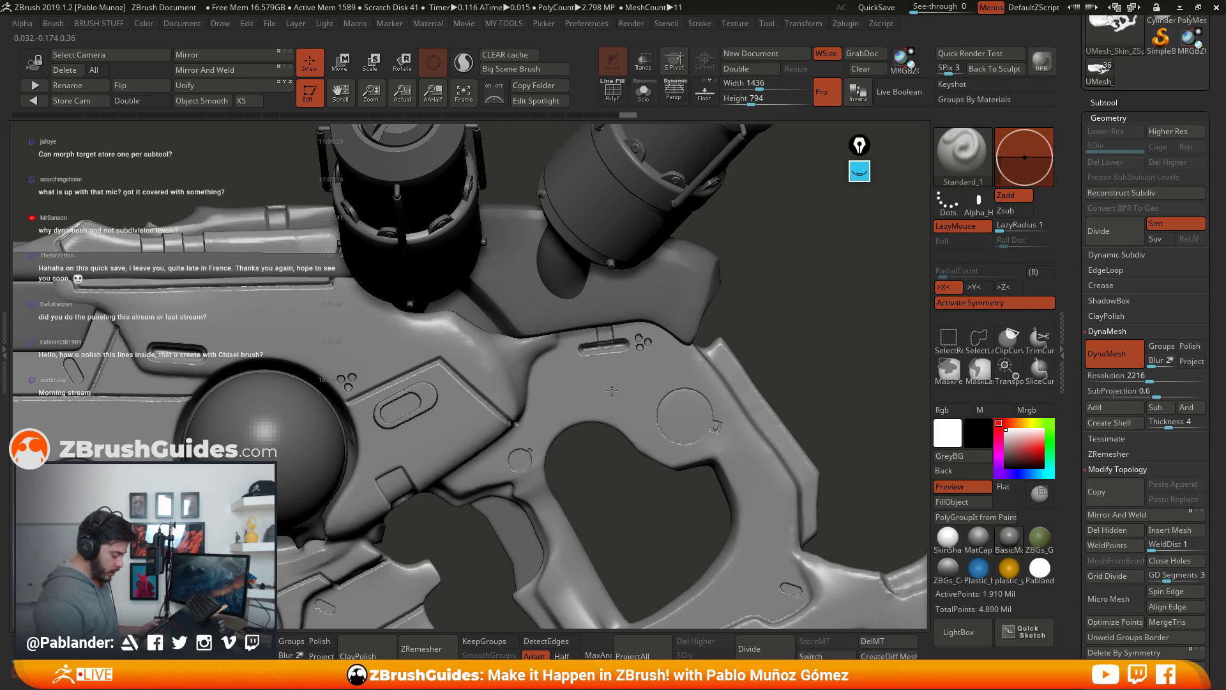
drag(608, 440, 646, 311)
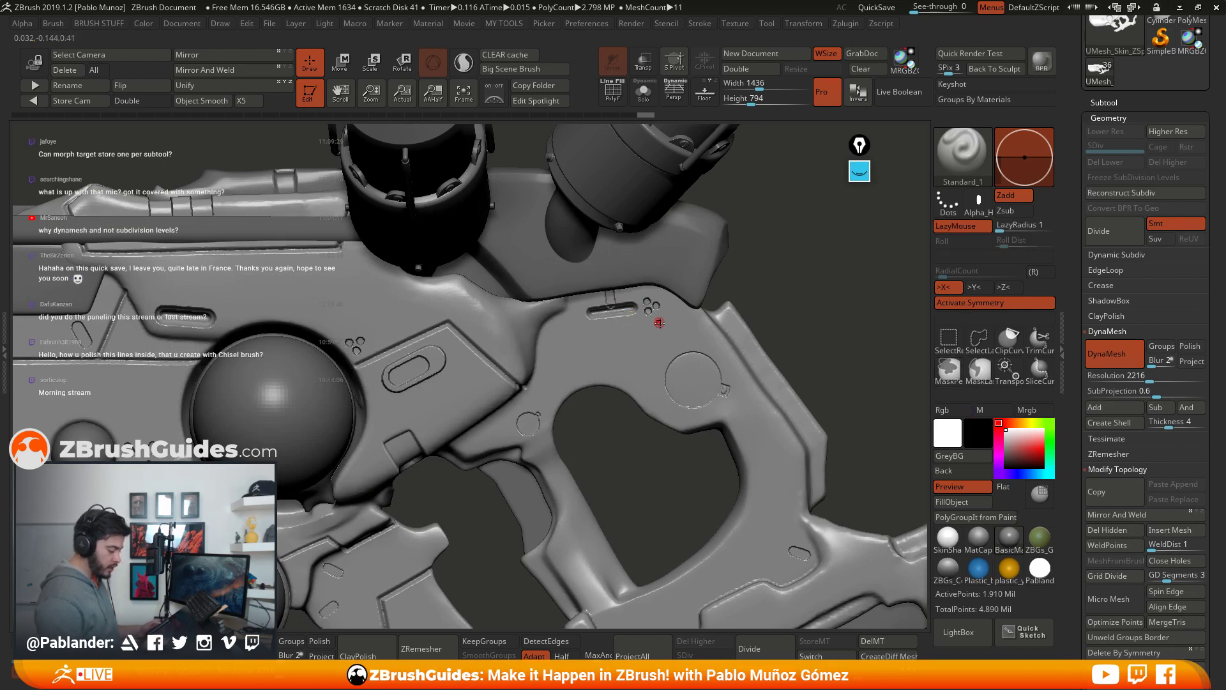
key(space)
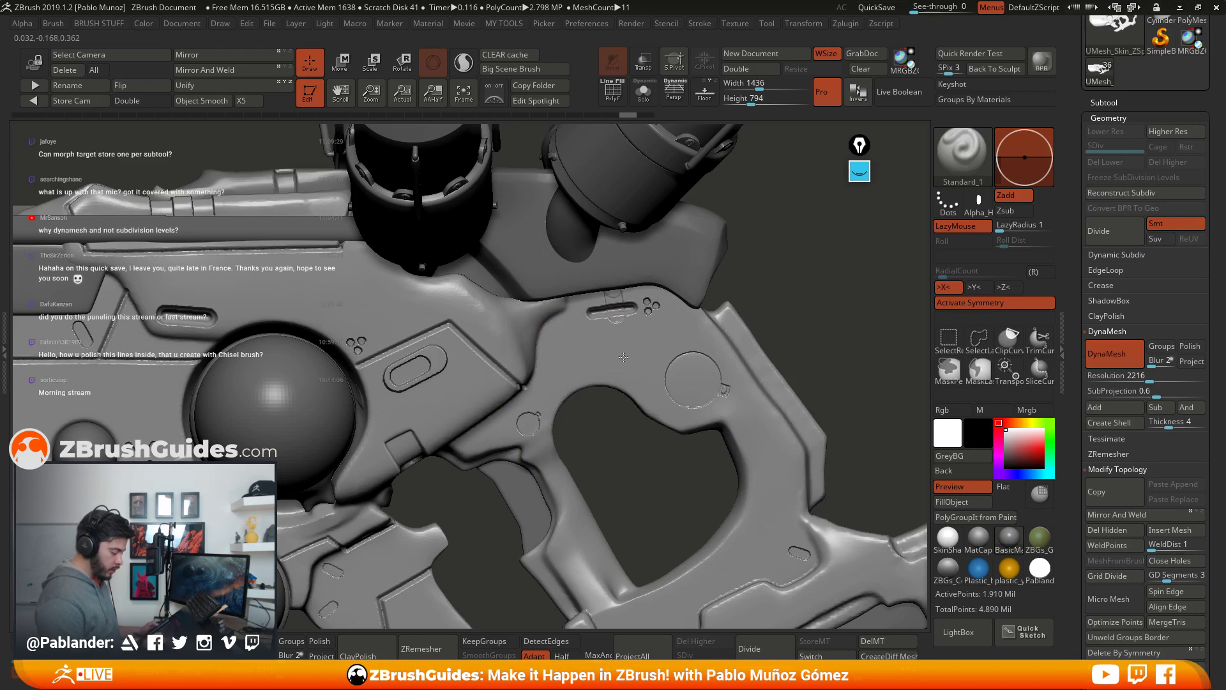
right_drag(739, 407, 722, 350)
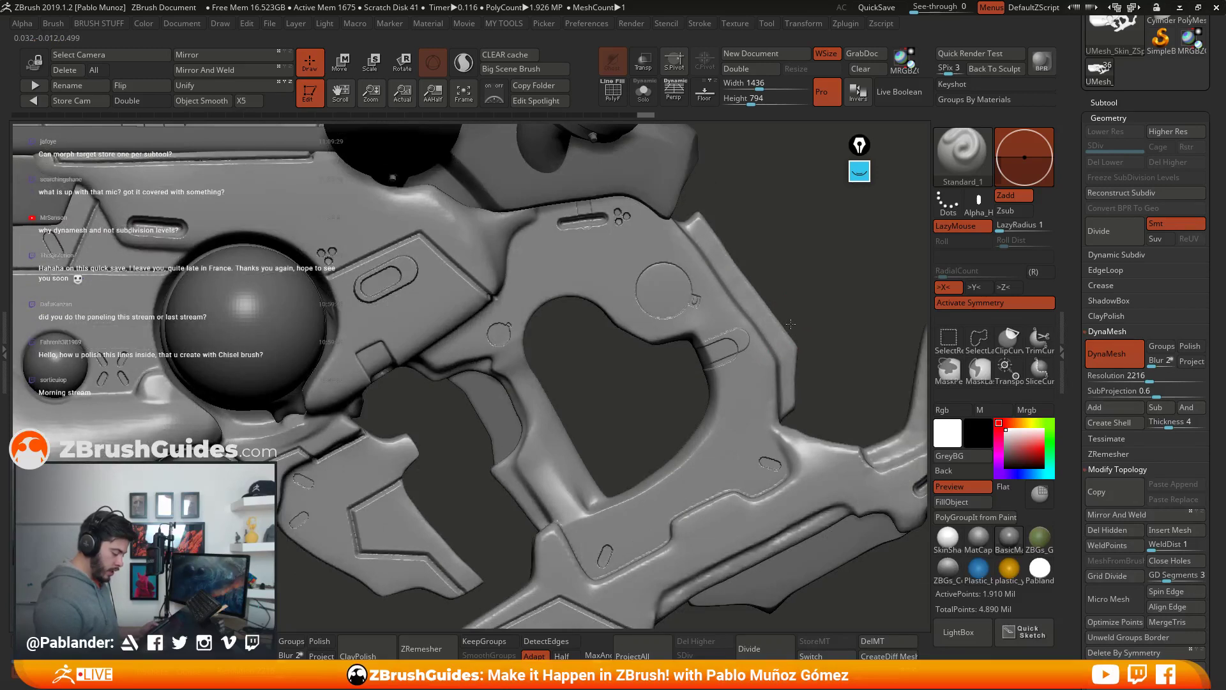
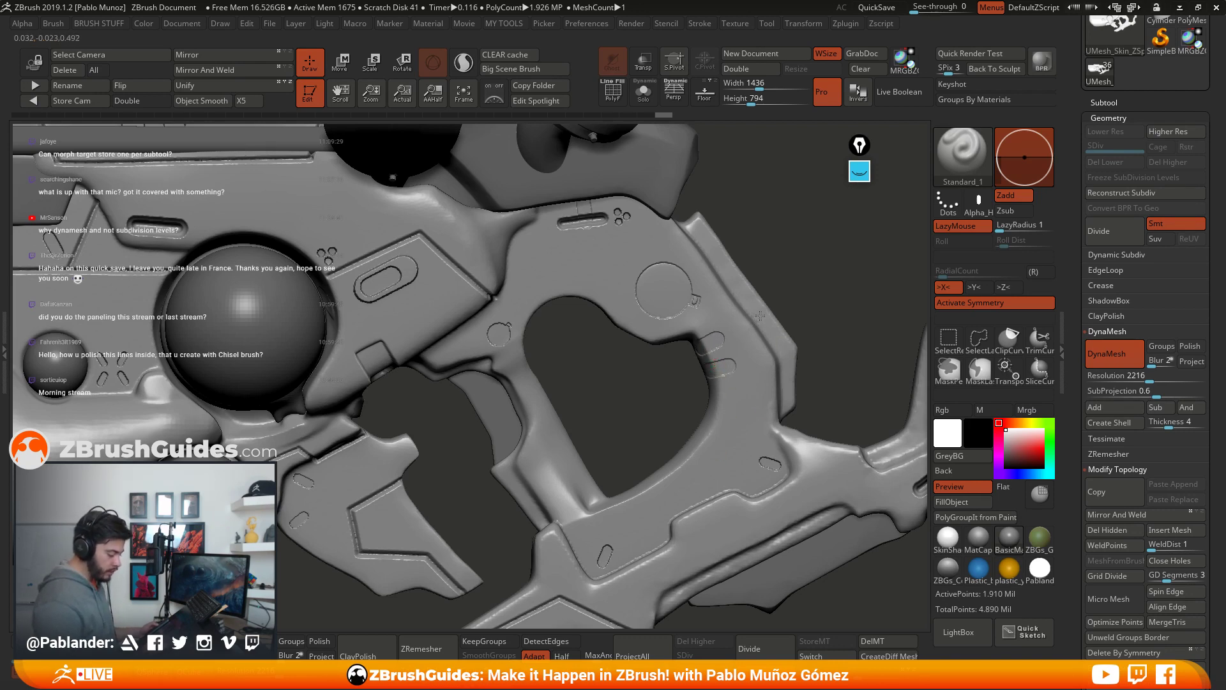
drag(734, 366, 716, 346)
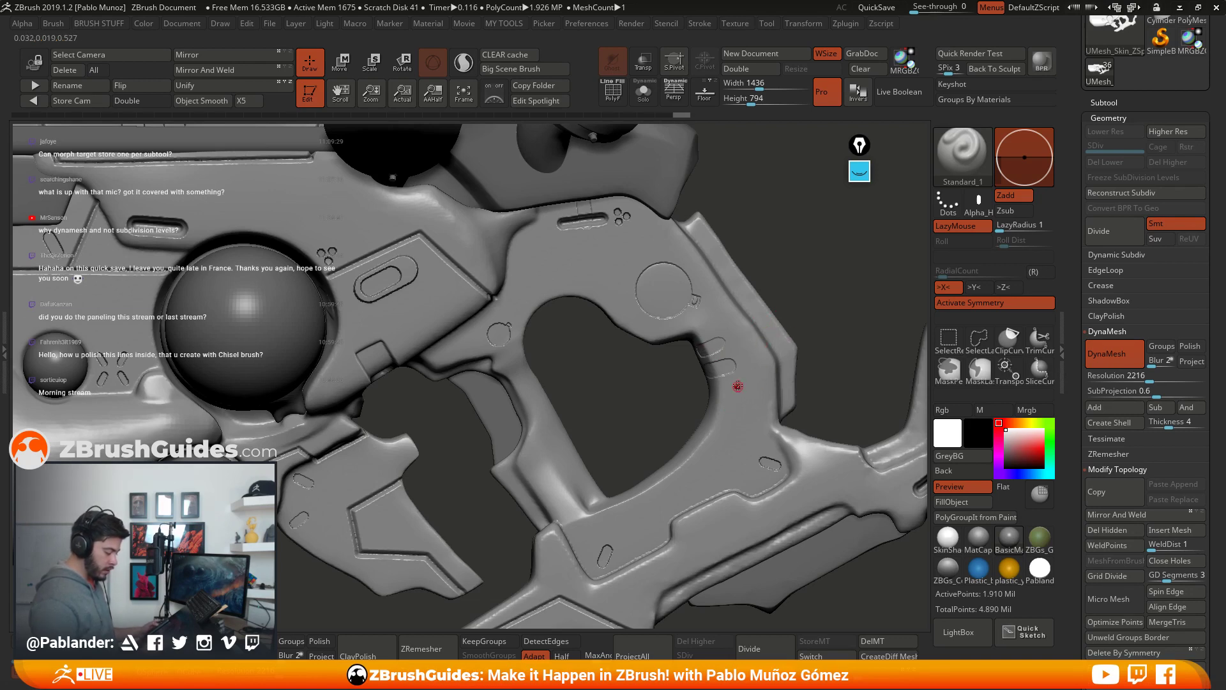
Step: Clean up the two rounded slots on the rear of the grip with the Morph brush
alt+drag(586, 410, 626, 357)
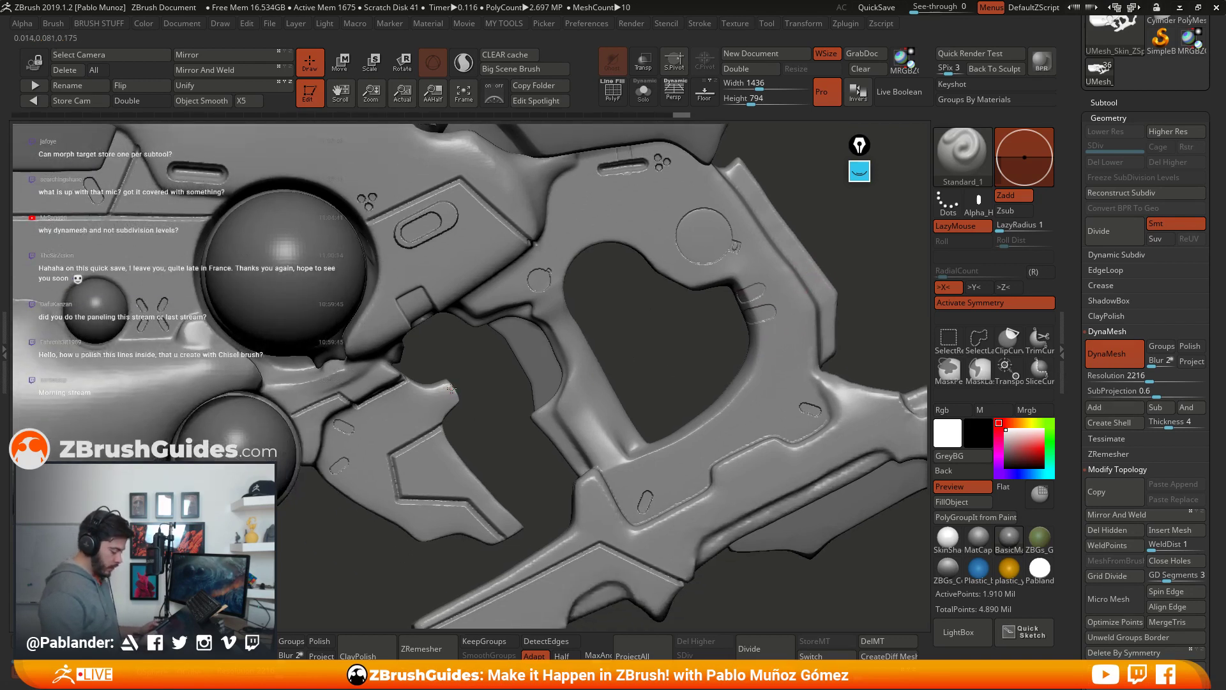
ctrl+alt+shift+click(487, 366)
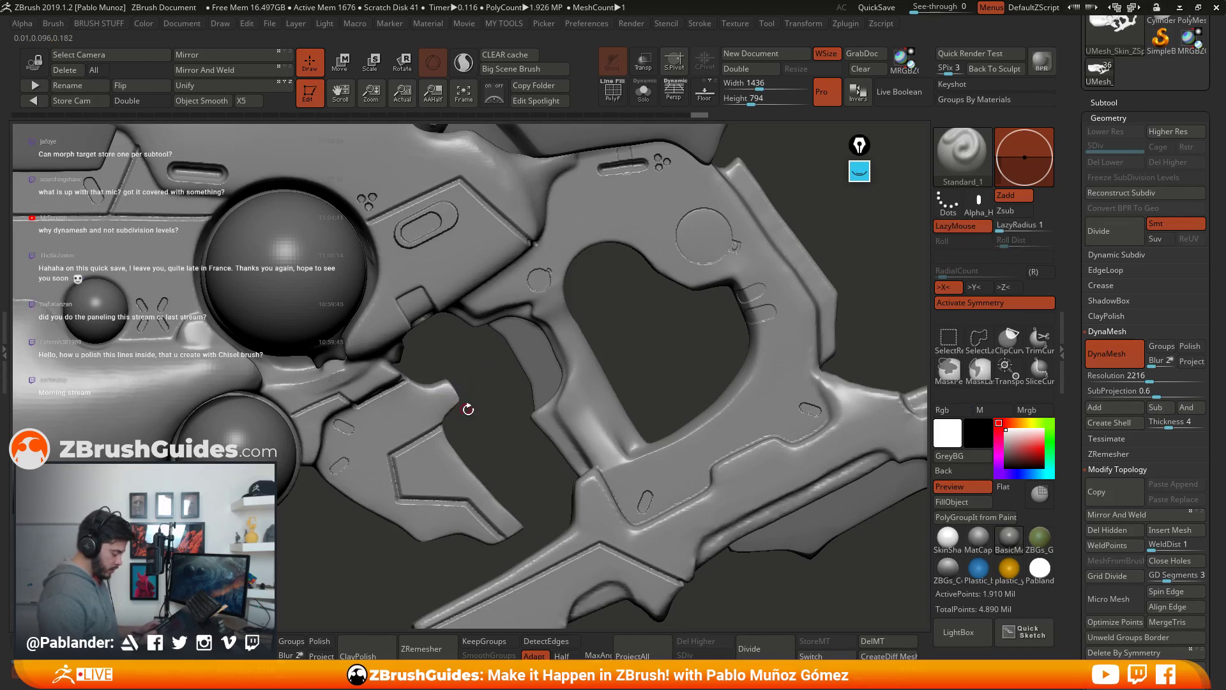
drag(466, 411, 455, 426)
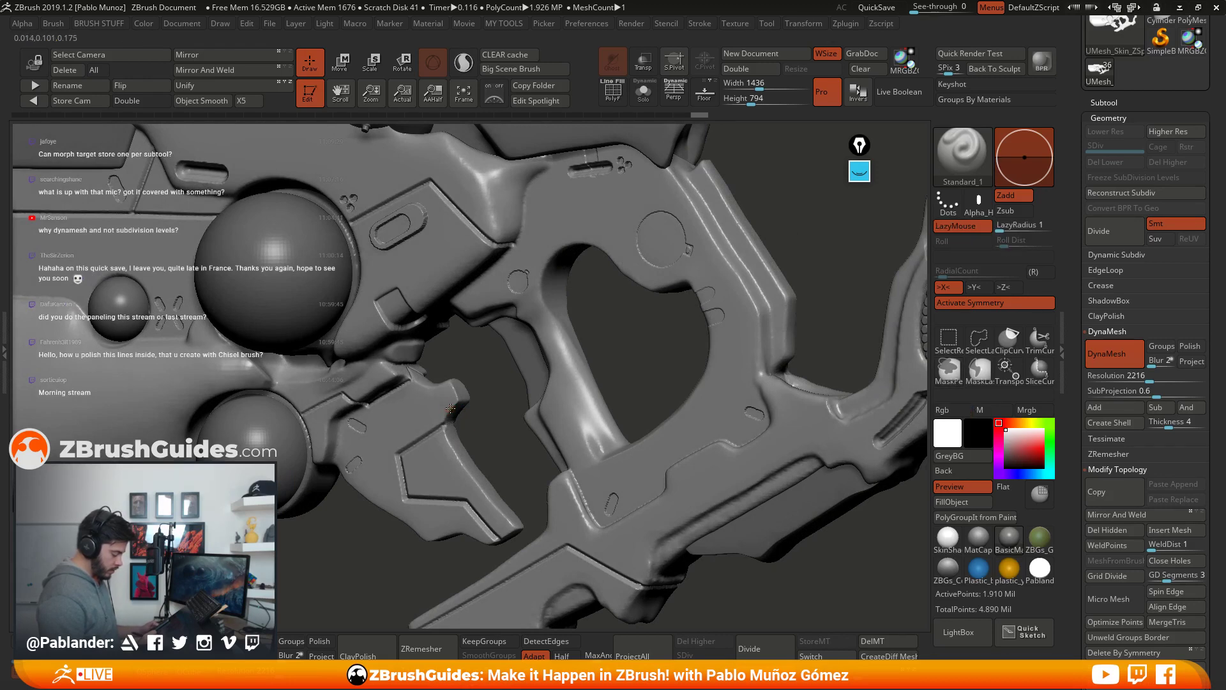
key(b)
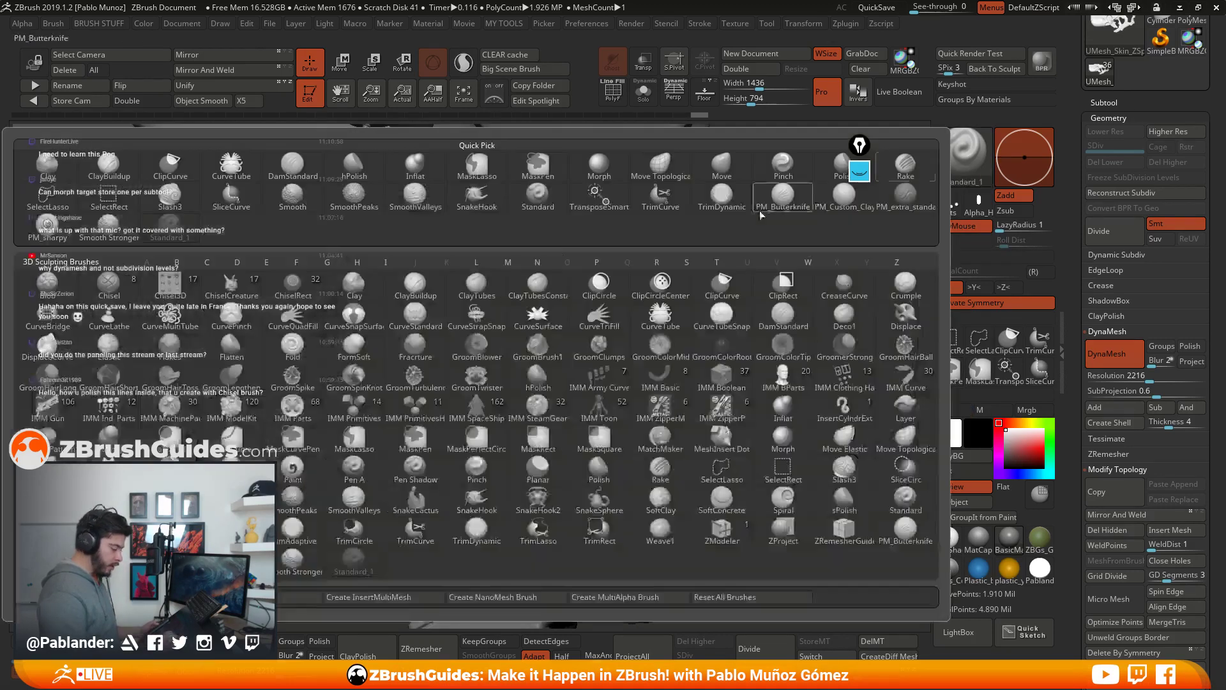
click(783, 440)
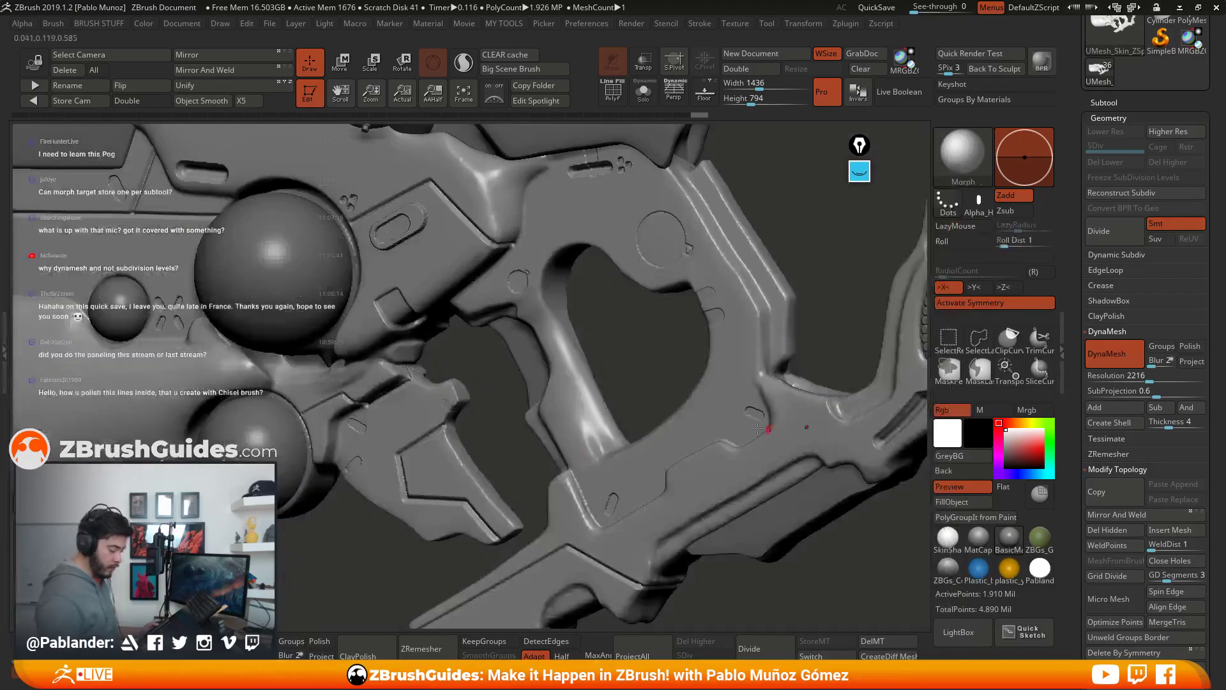
mouse_move(511, 436)
mouse_down()
mouse_move(532, 451)
mouse_move(558, 318)
mouse_move(504, 326)
mouse_move(548, 368)
mouse_move(709, 390)
mouse_up()
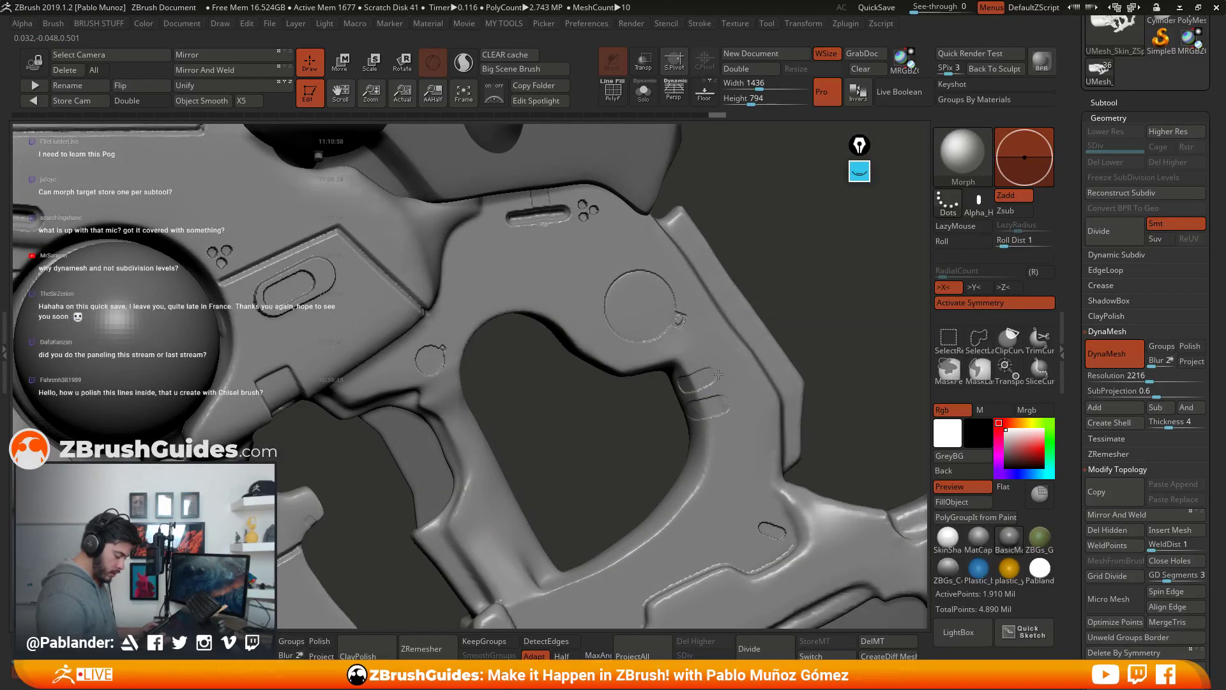
key(space)
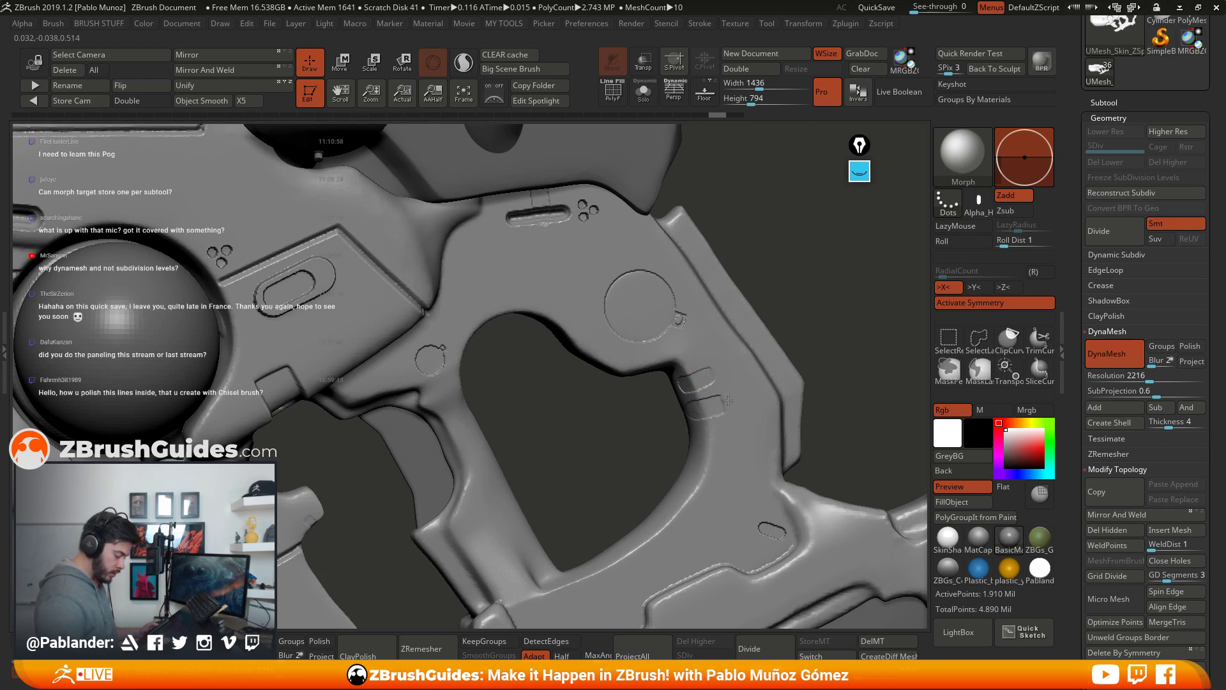
drag(728, 401, 730, 390)
drag(789, 293, 879, 281)
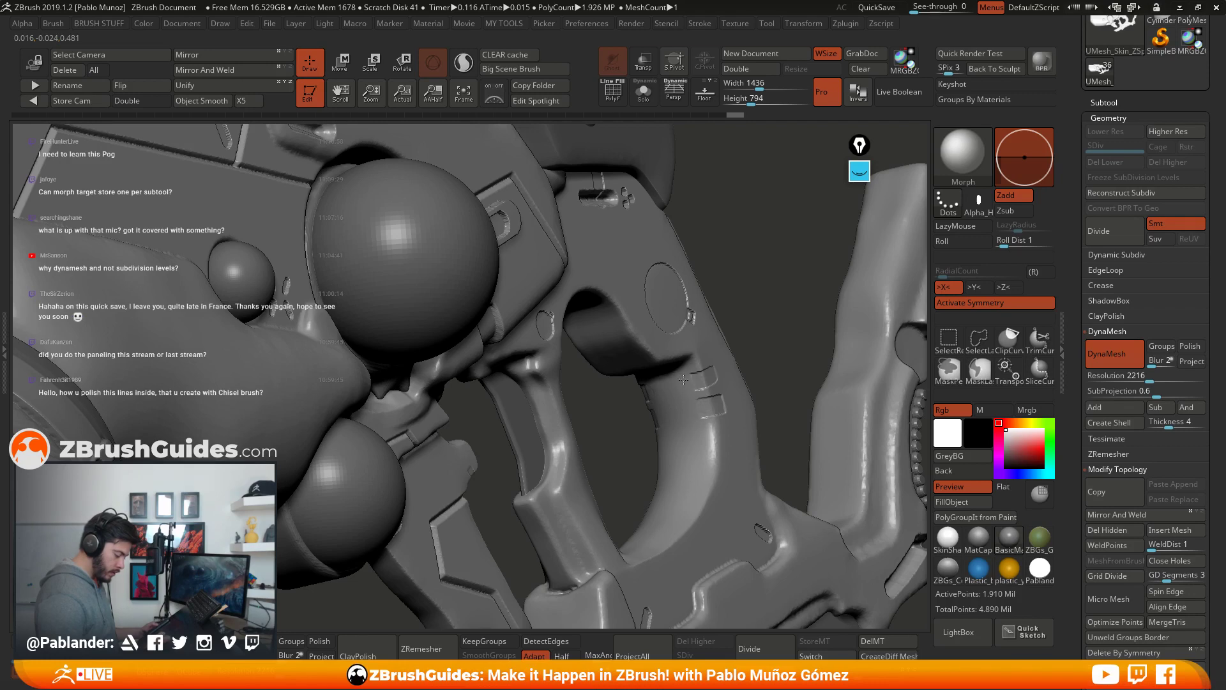
Step: Erase the stray outline around the slot near the grip's upper edge with the Morph brush
mouse_move(718, 367)
right_down()
mouse_move(692, 329)
mouse_move(618, 270)
right_up()
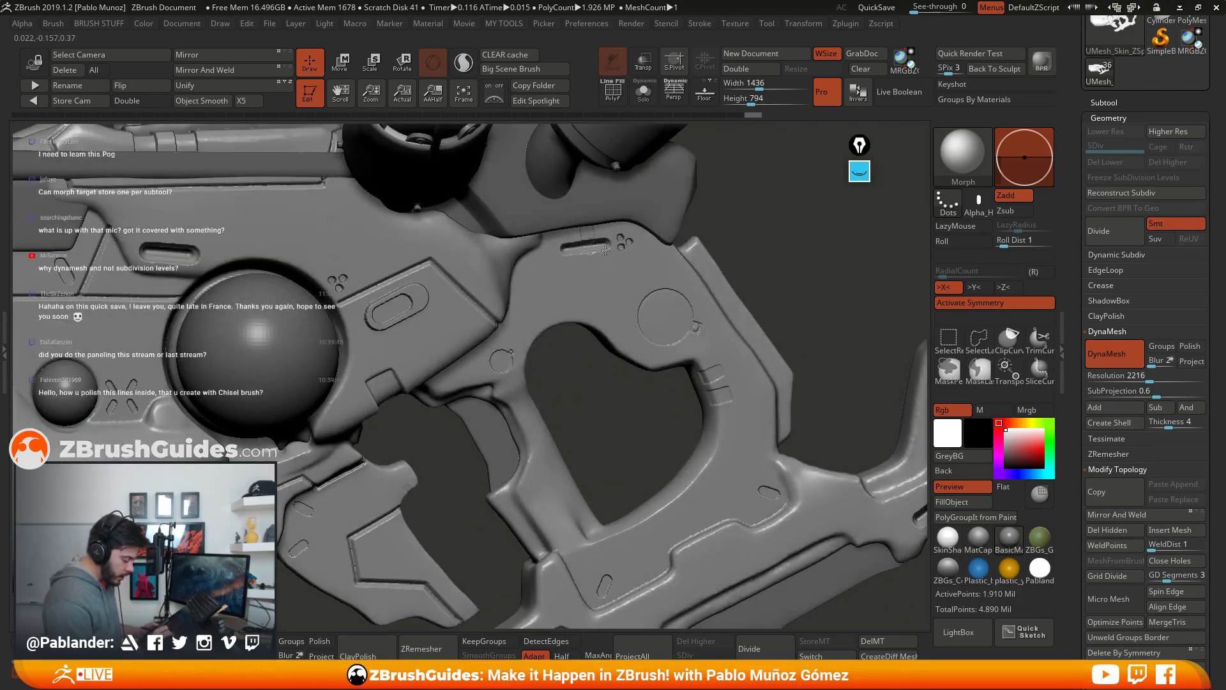
drag(586, 243, 602, 240)
mouse_move(613, 268)
ctrl+right_down()
mouse_move(600, 224)
mouse_move(591, 253)
ctrl+right_up()
drag(592, 250, 599, 248)
mouse_move(604, 253)
ctrl+right_down()
mouse_move(601, 211)
mouse_move(640, 253)
ctrl+right_up()
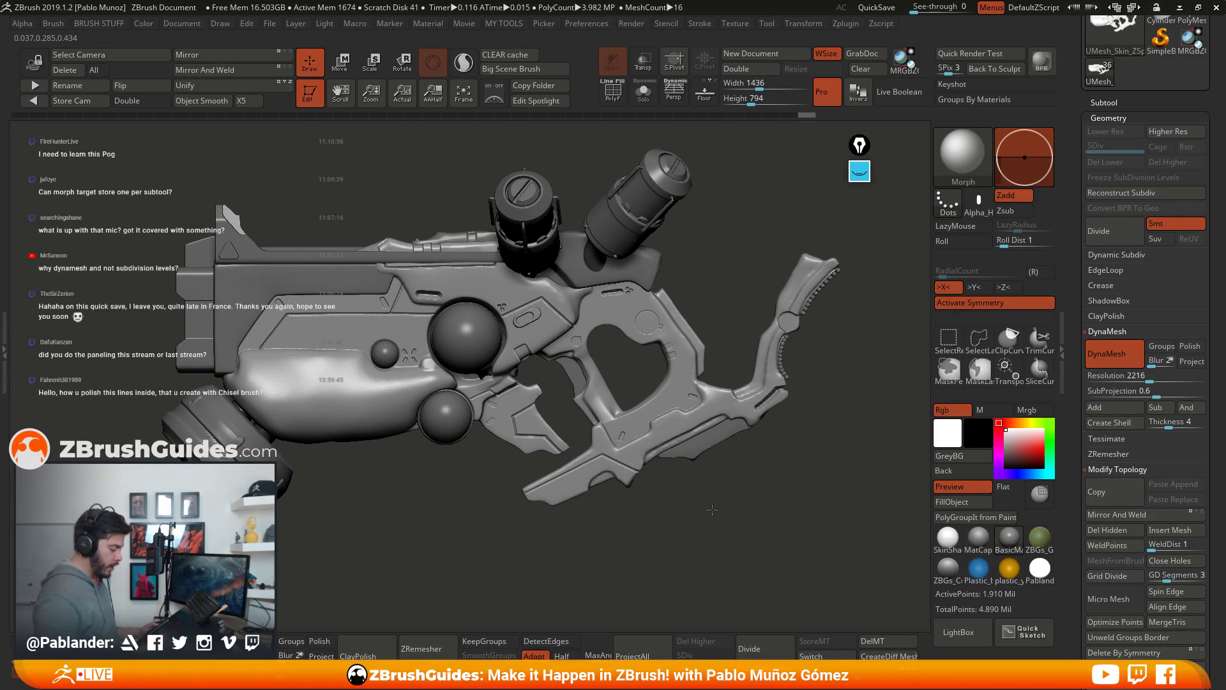
Step: Append a Cube3D after the last subtool and folder in the list and make it the active subtool
drag(713, 509, 531, 541)
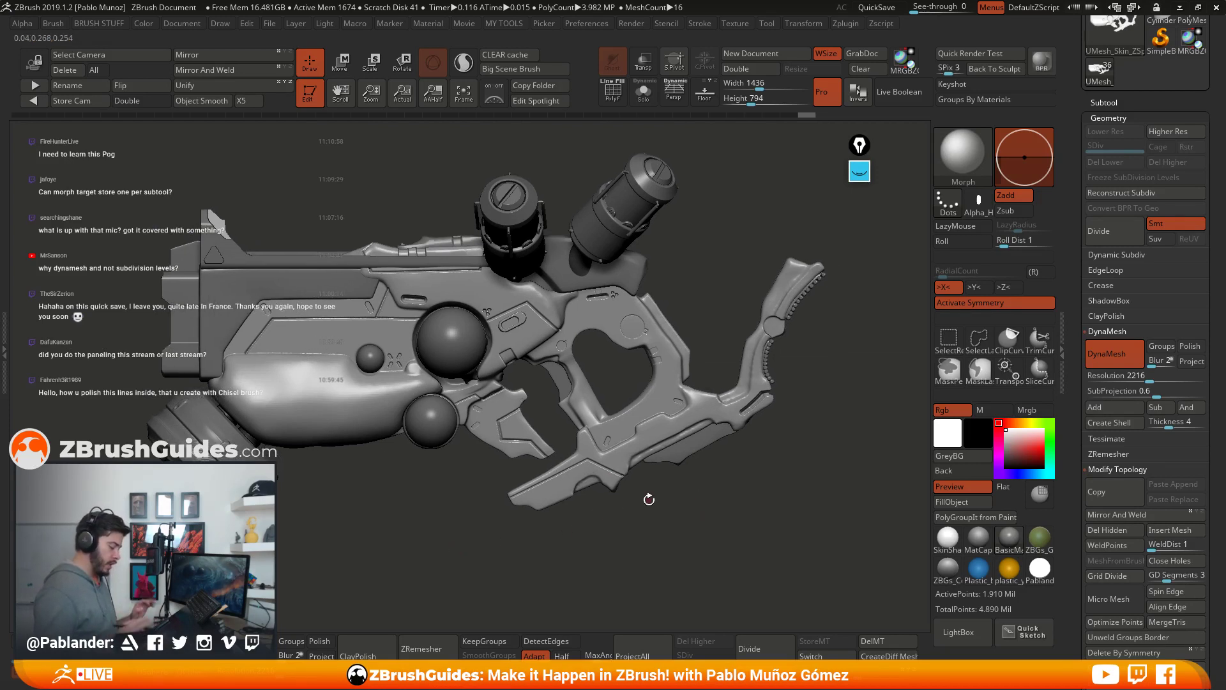
drag(649, 499, 739, 455)
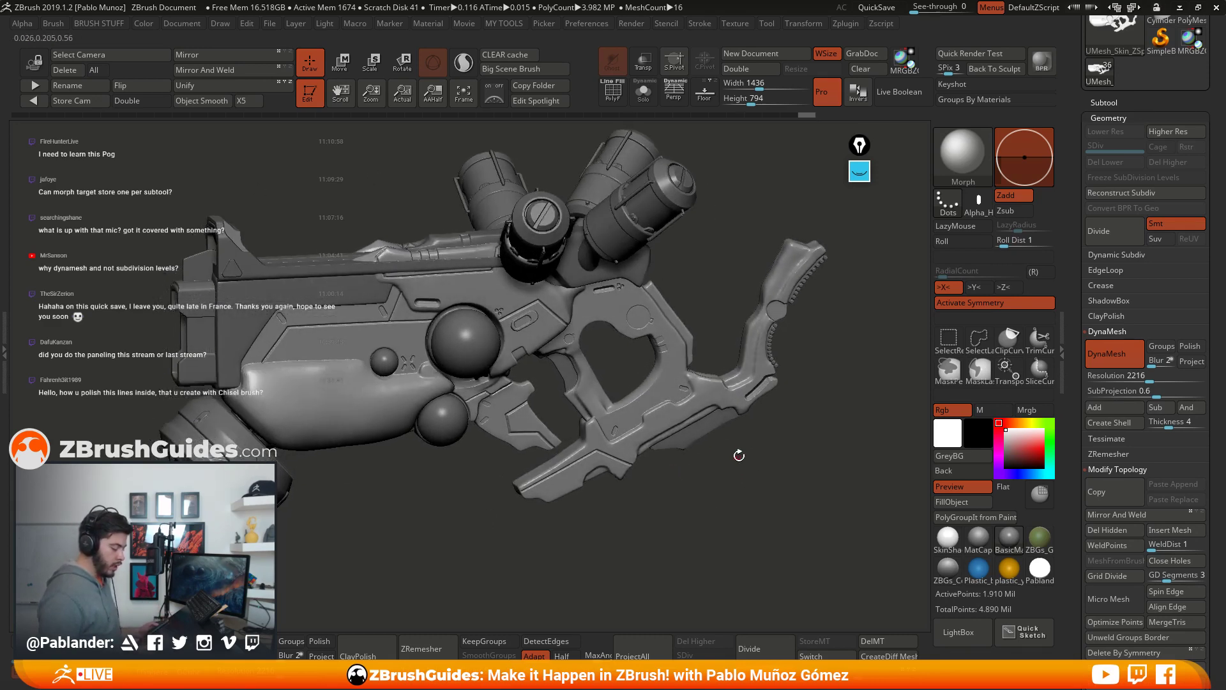
click(1115, 104)
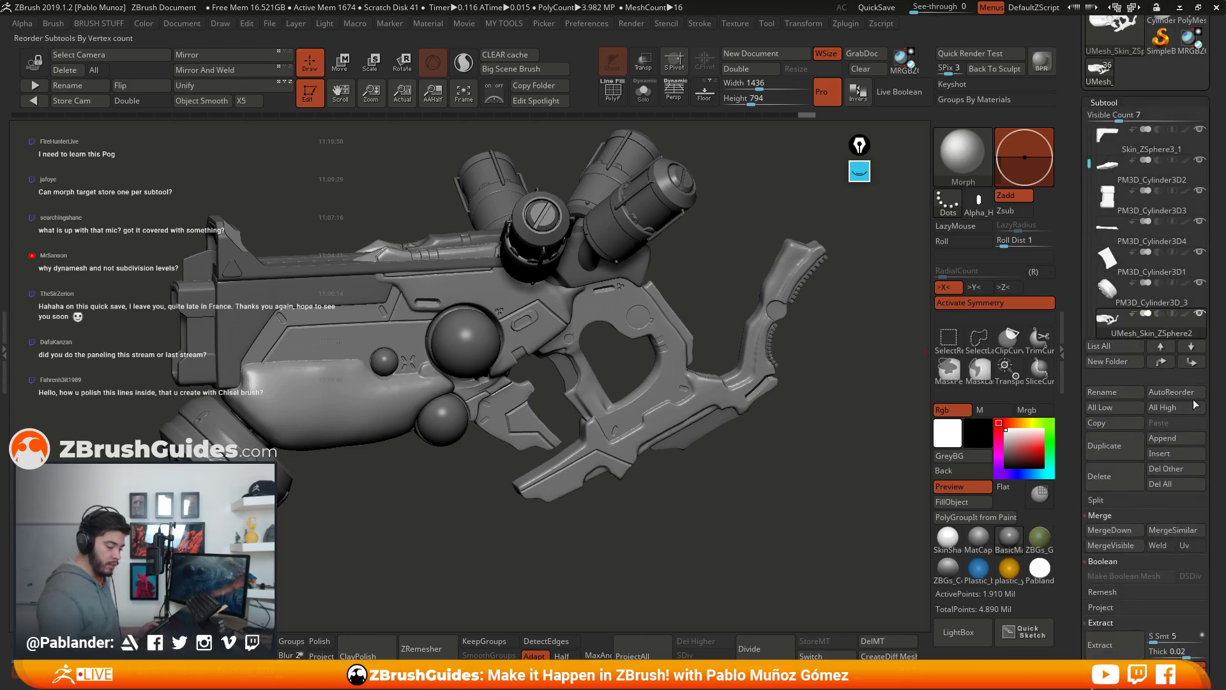
drag(1090, 194, 1090, 287)
click(1147, 237)
click(1190, 434)
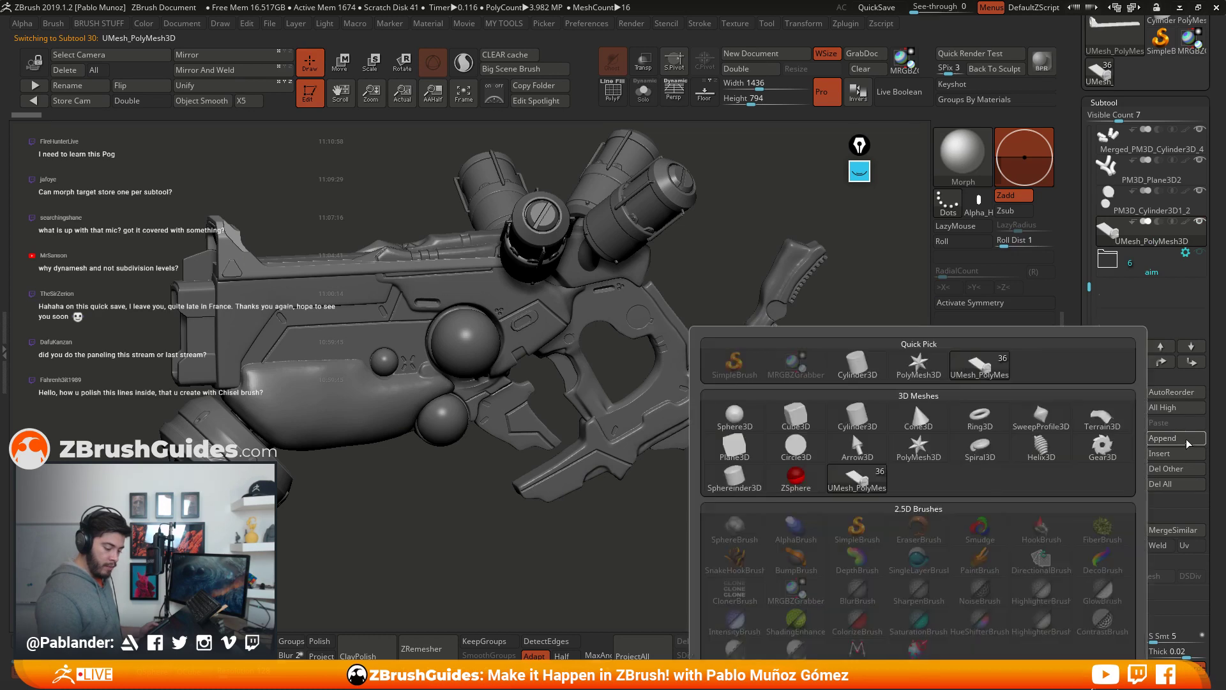
click(795, 417)
click(1148, 301)
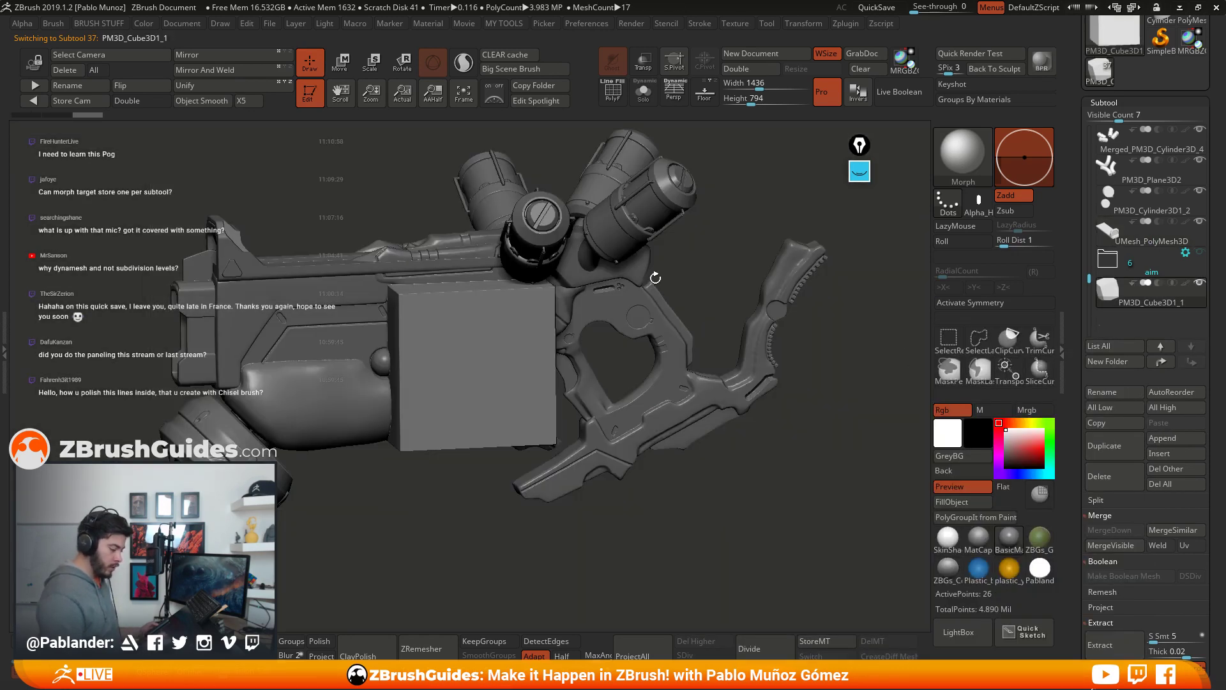
Step: Isolate the new cube and shrink it with the transform gizmo until it is a tiny dot
click(343, 70)
drag(460, 355, 396, 433)
click(643, 91)
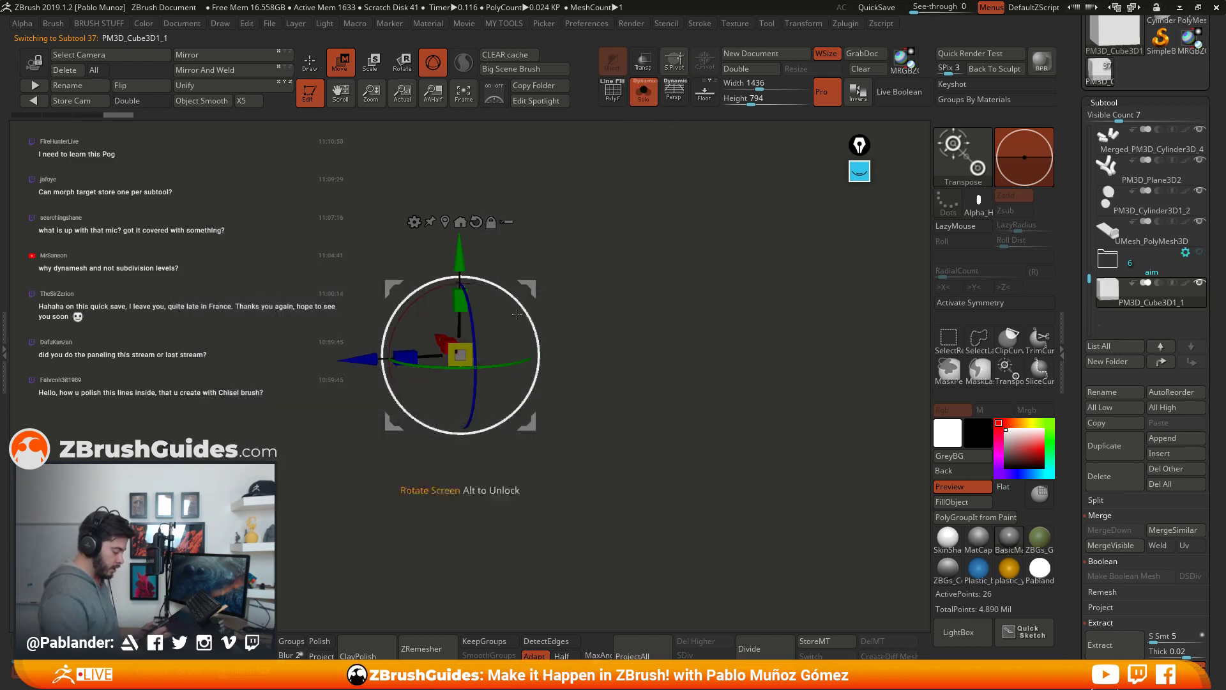
click(313, 67)
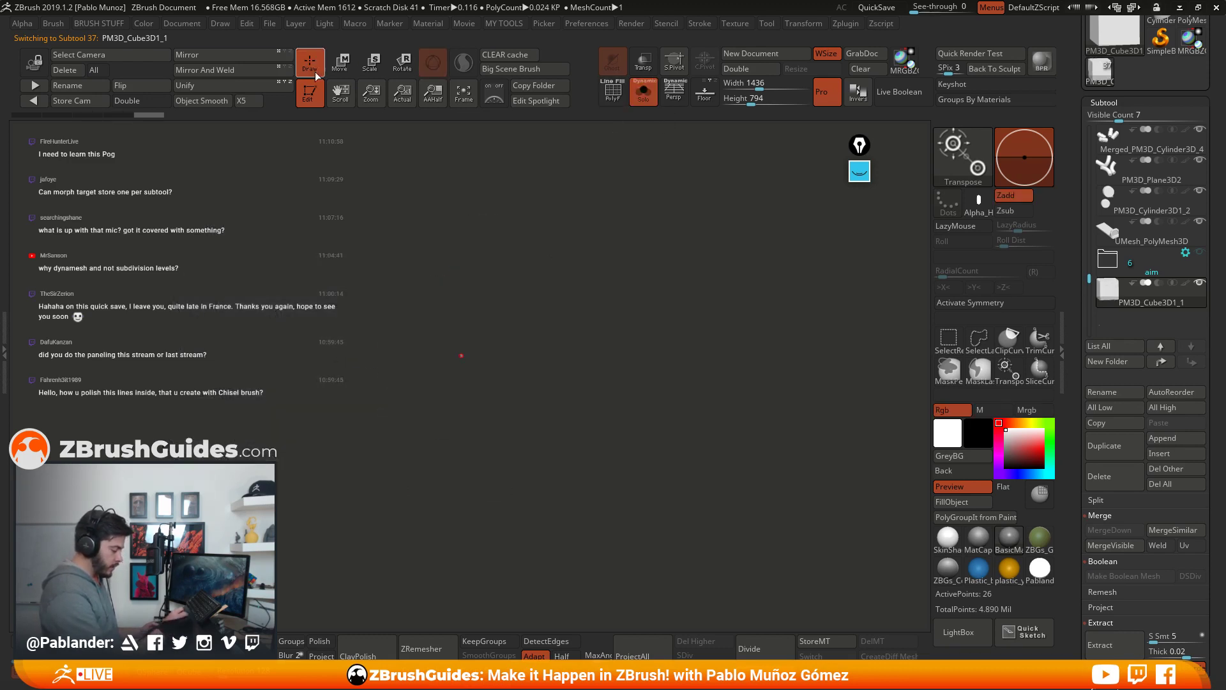
Step: Rename the cube subtool as DUMMY and show the whole weapon again
click(1134, 389)
text(DUMM)
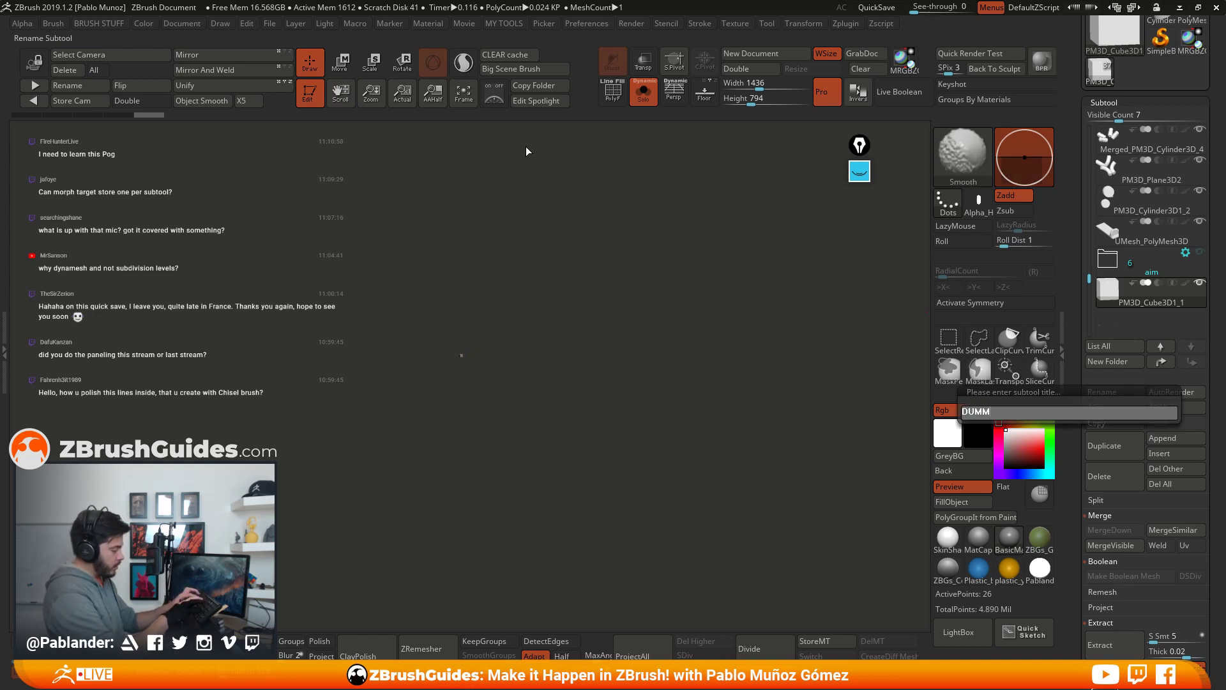
text(Y)
key(Return)
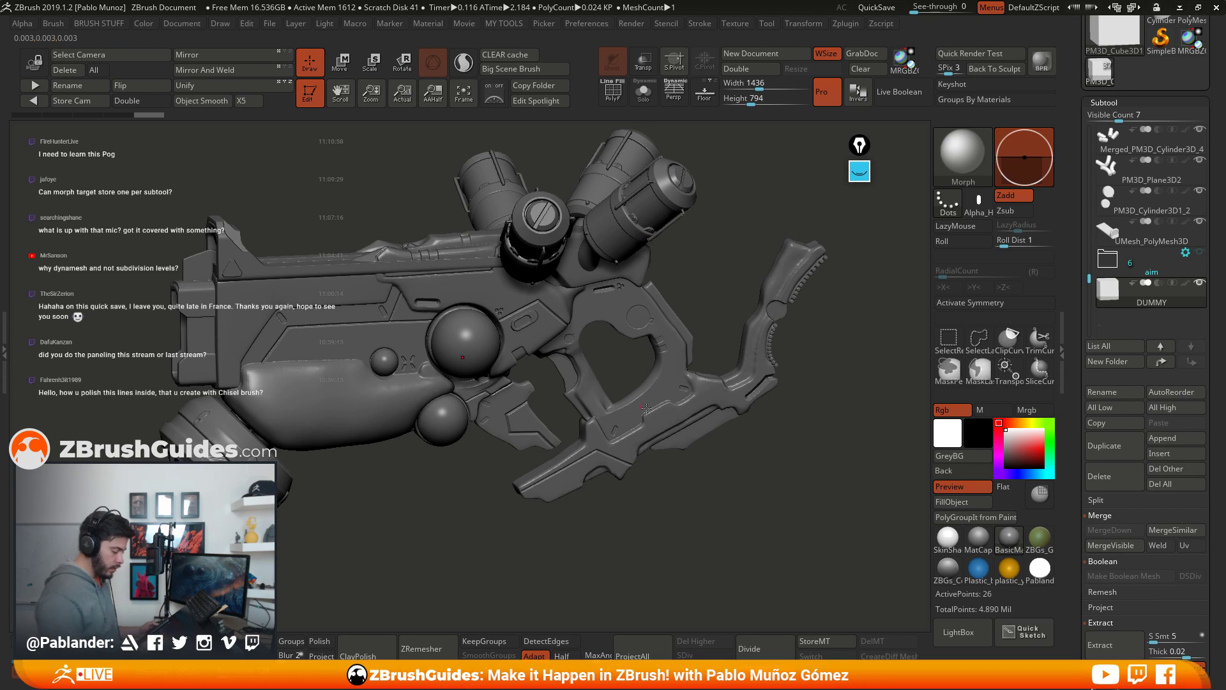
Step: Dismiss the morph target notice and switch to the IMM ModelKit insert brush for the DUMMY subtool
alt+drag(806, 340, 834, 336)
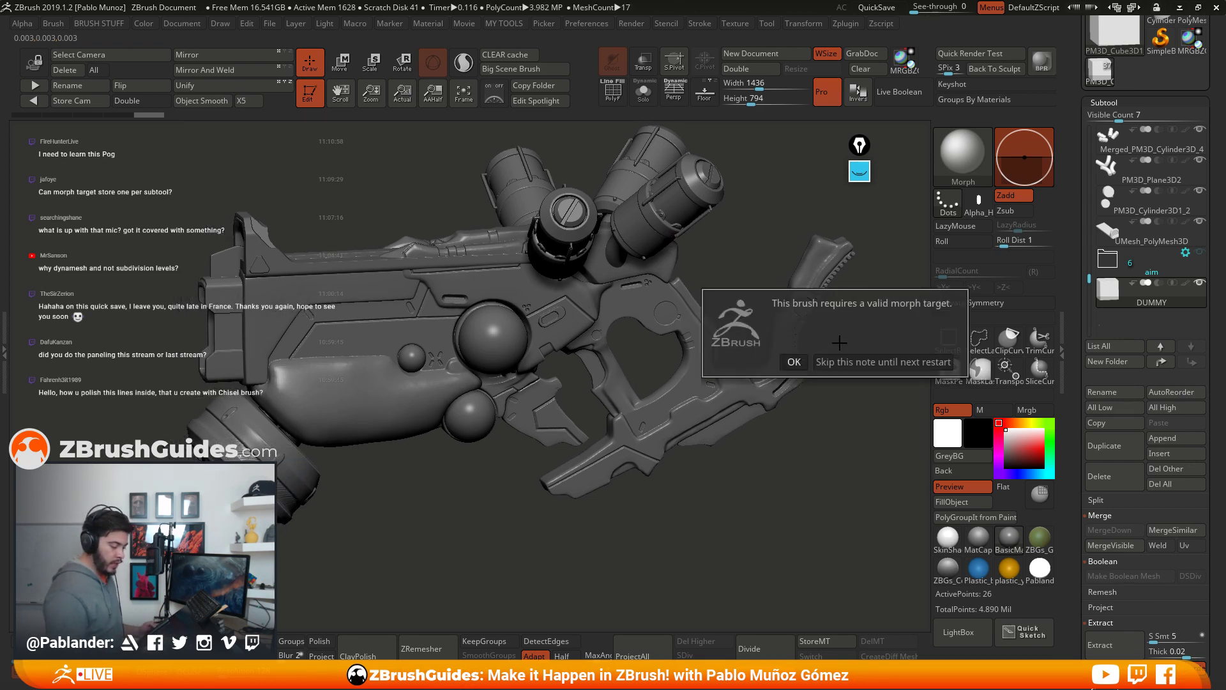
click(832, 362)
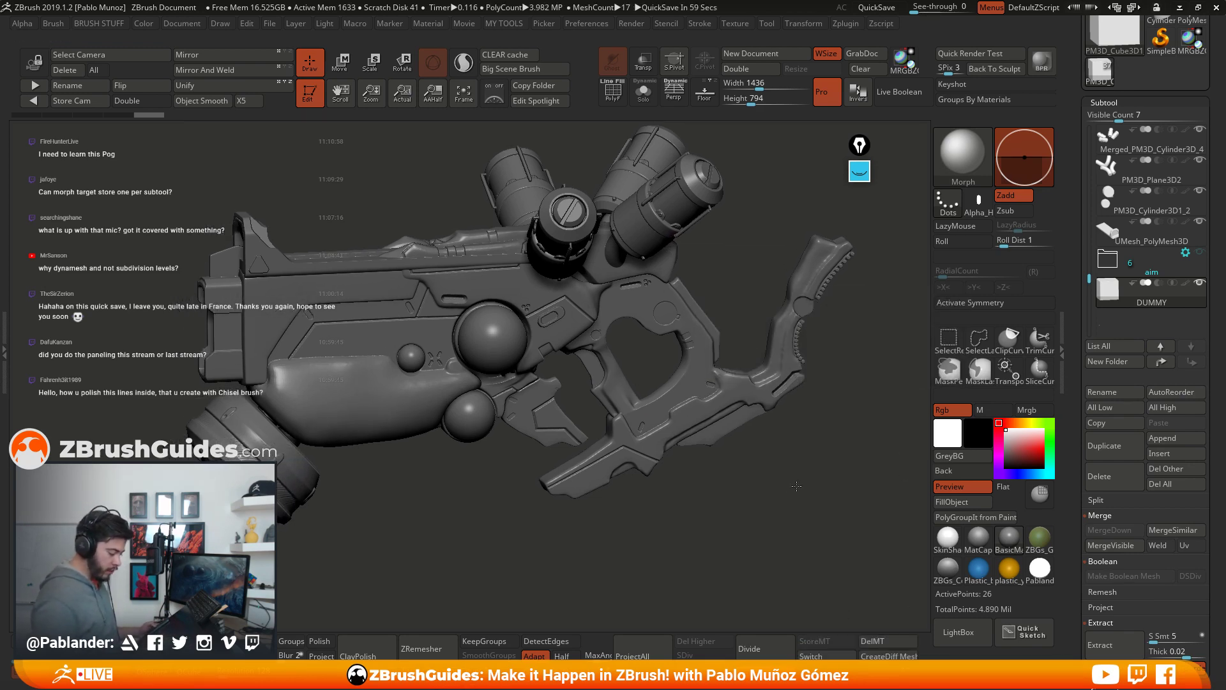
drag(773, 473, 796, 475)
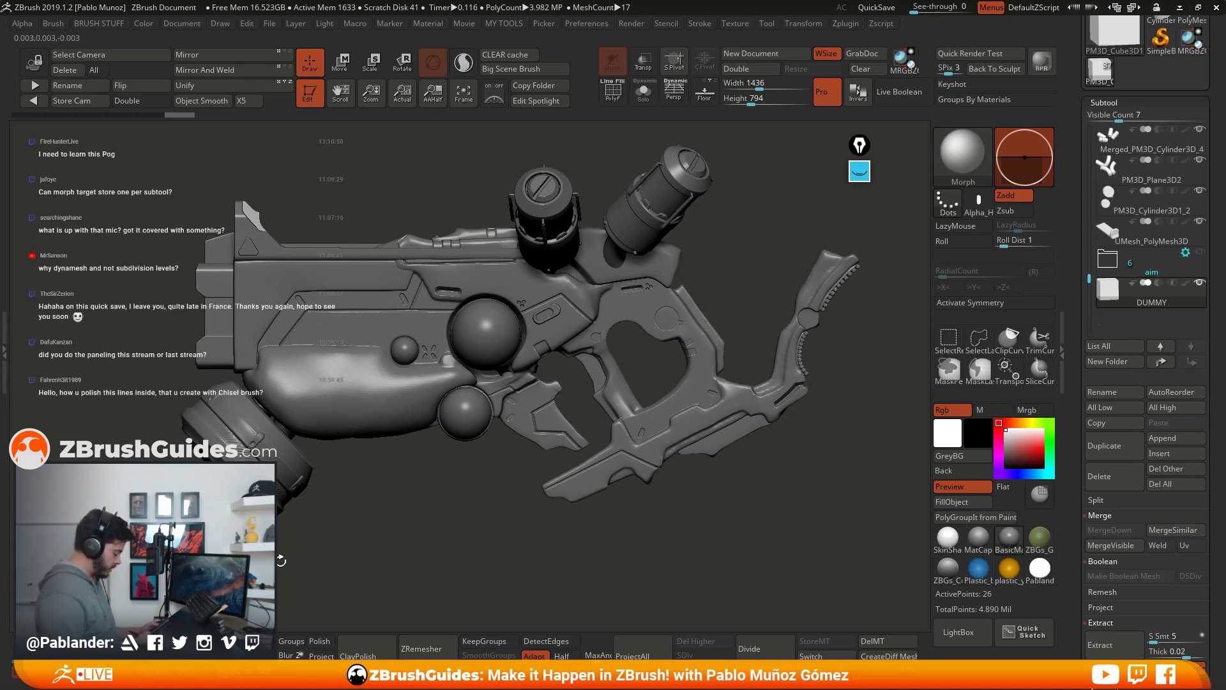
click(966, 165)
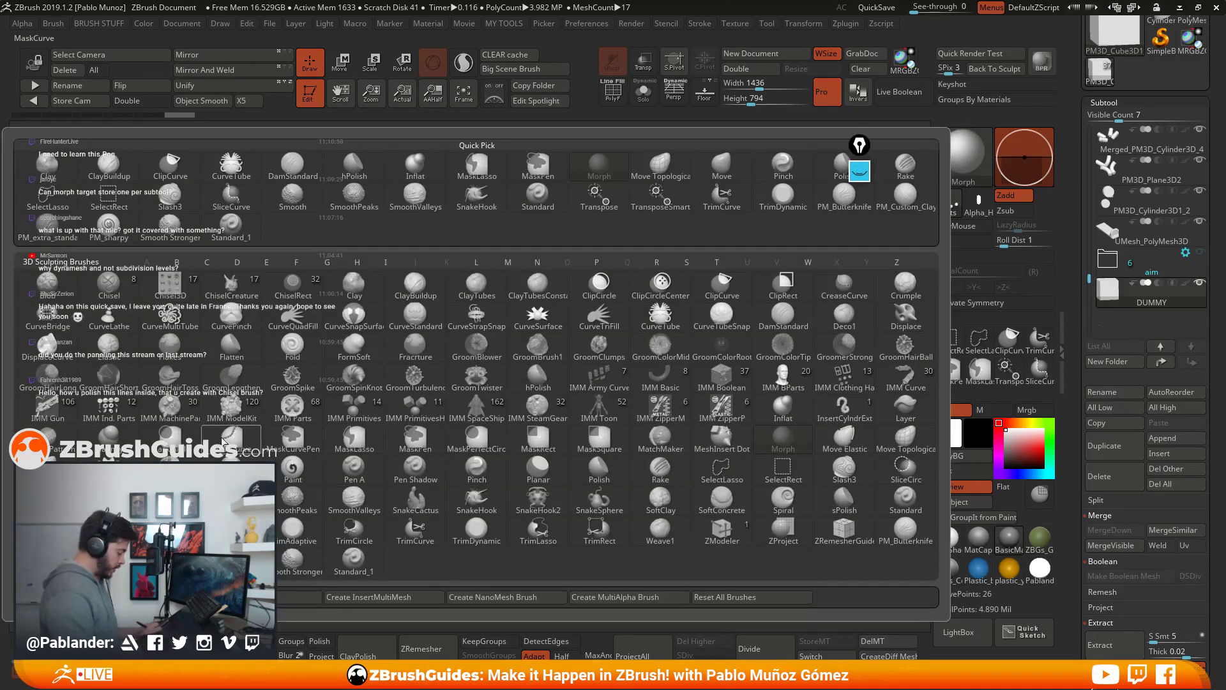
click(215, 420)
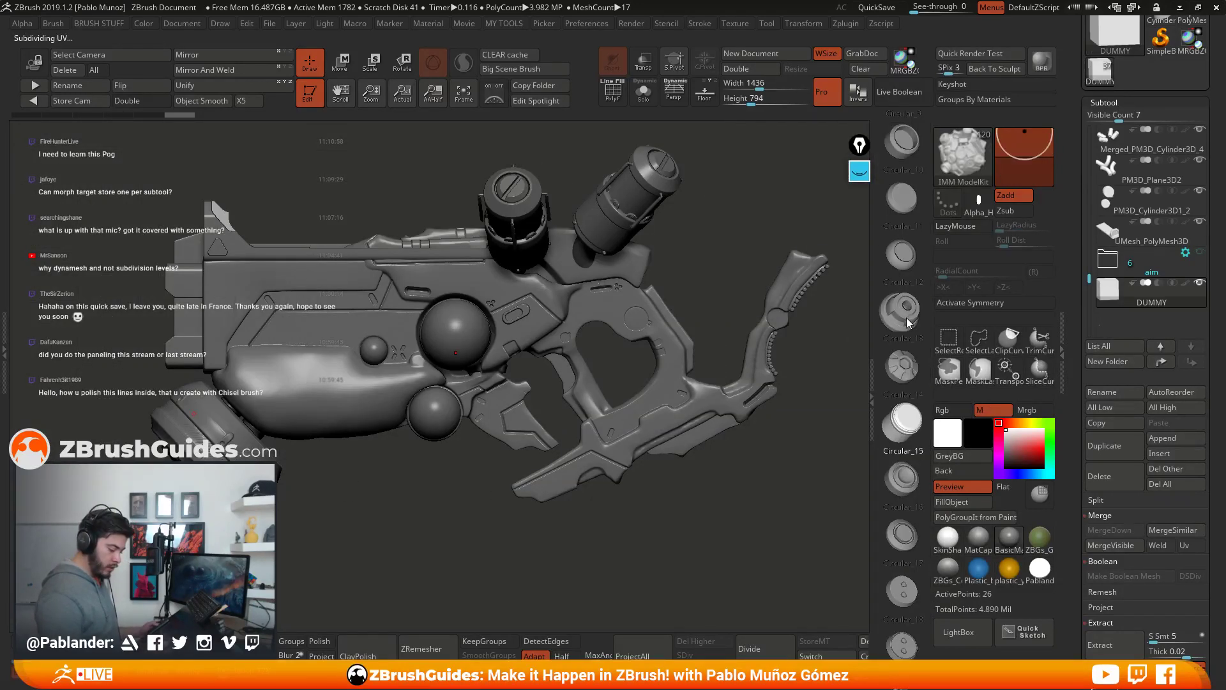
Step: Choose the Circular_1 slotted screw and insert one into each of the two oval recesses on the fin beside the lower sphere
scroll(901, 319, up, 2)
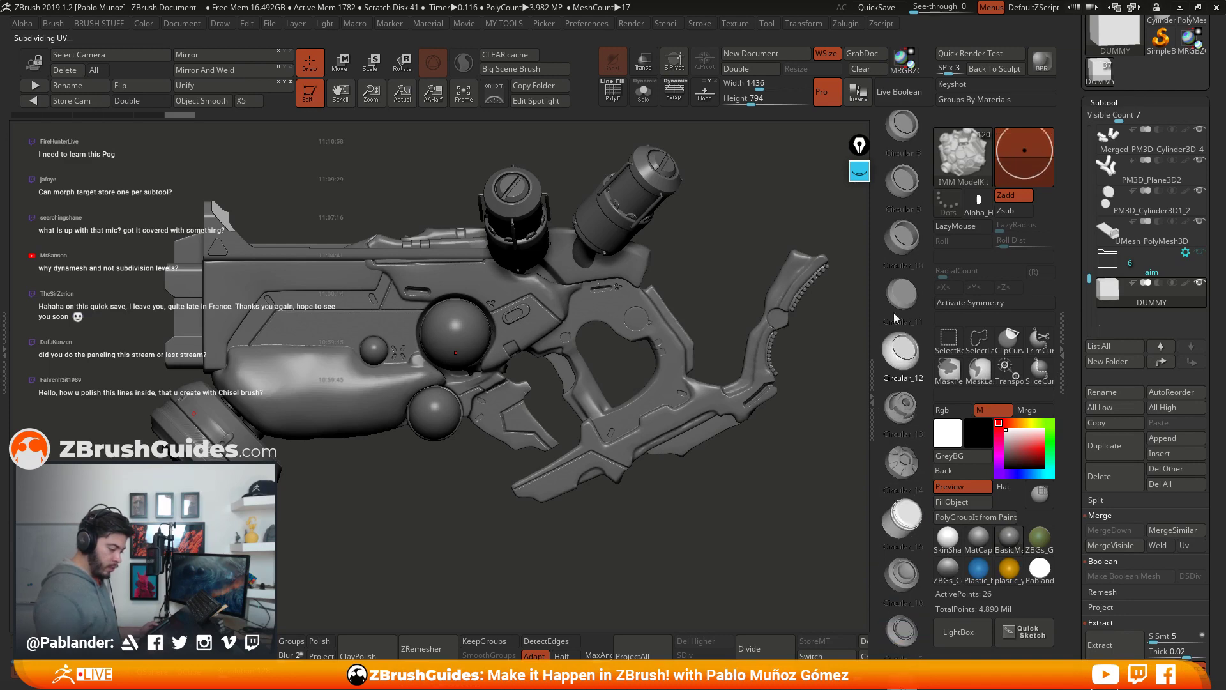
scroll(898, 358, up, 10)
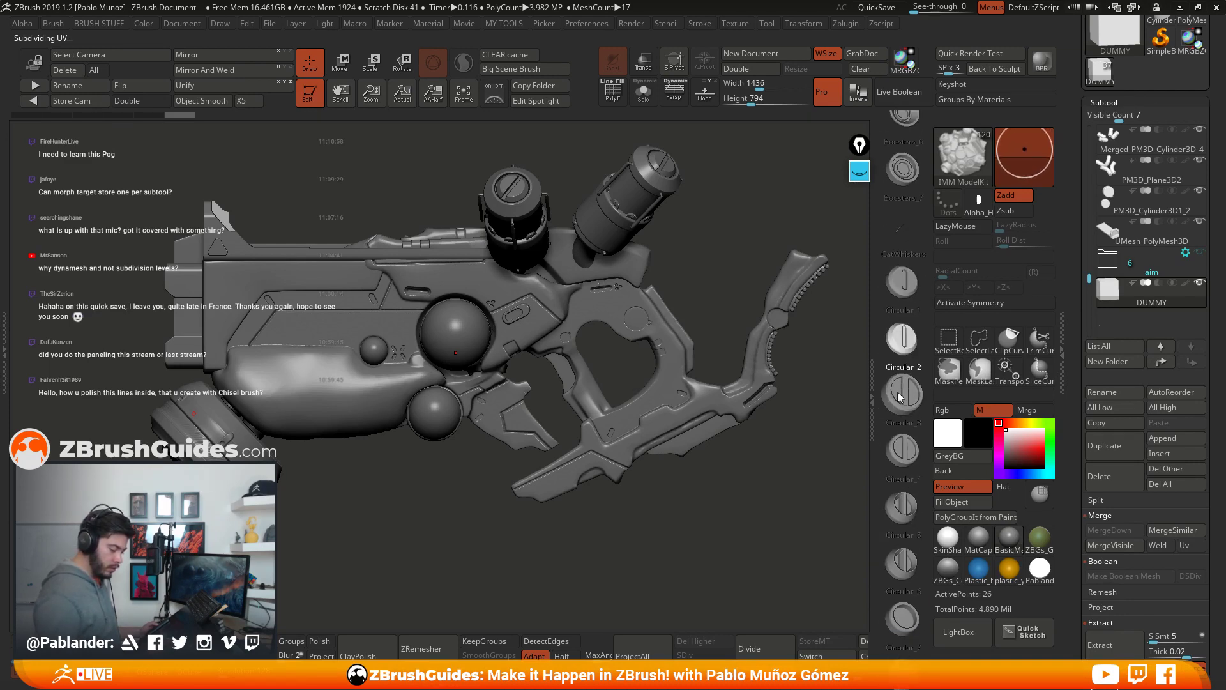
scroll(899, 396, down, 1)
ctrl+right_drag(534, 441, 573, 405)
ctrl+right_drag(683, 324, 541, 327)
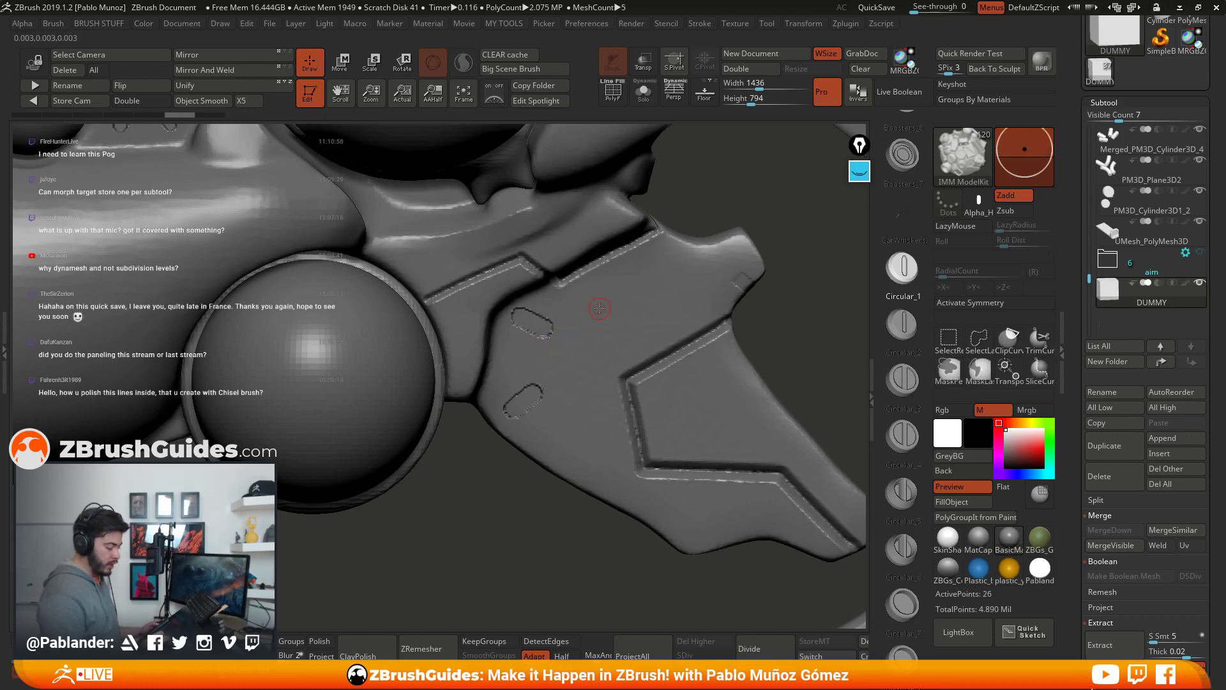
key(space)
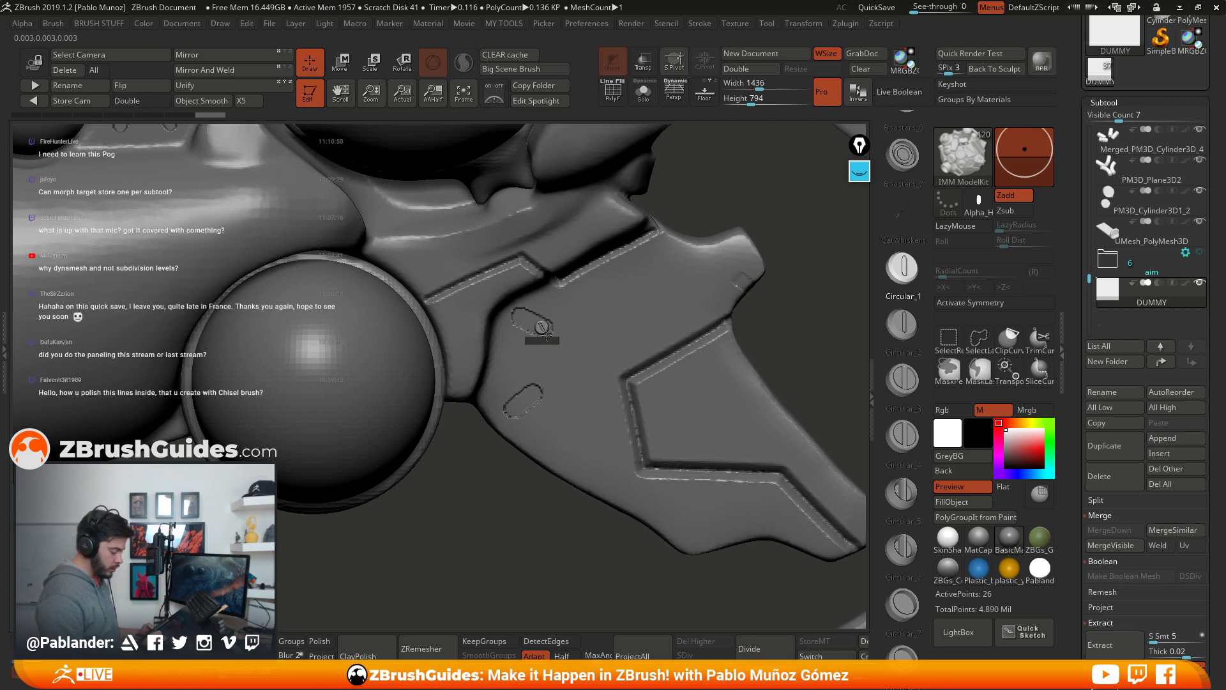
click(542, 327)
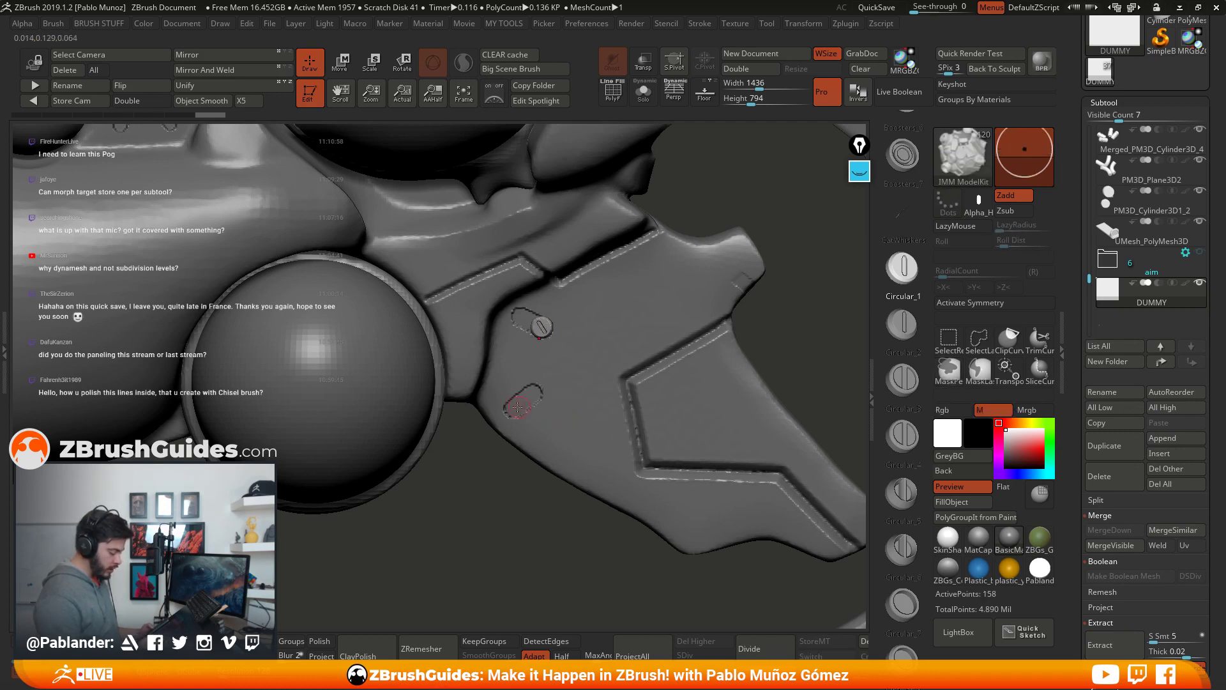
click(533, 401)
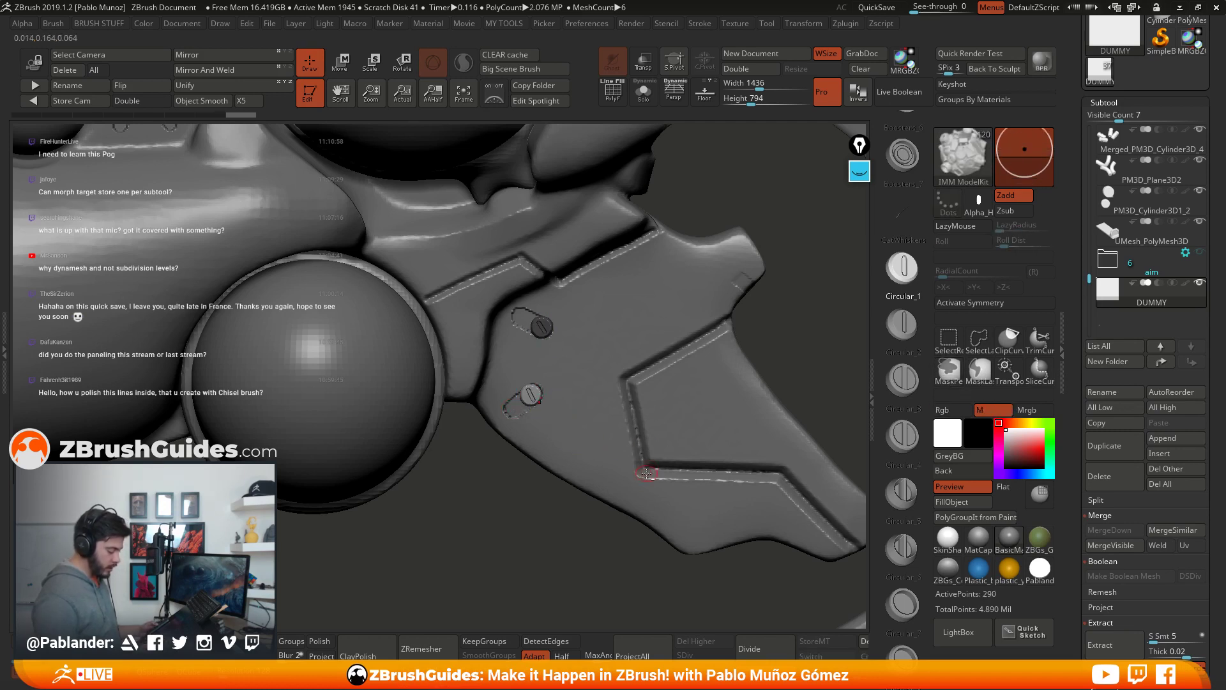
Step: Insert Circular_1 screws into the two oval recesses below the grip and the two oval recesses on the upper side panel
alt+drag(533, 402, 589, 410)
click(572, 400)
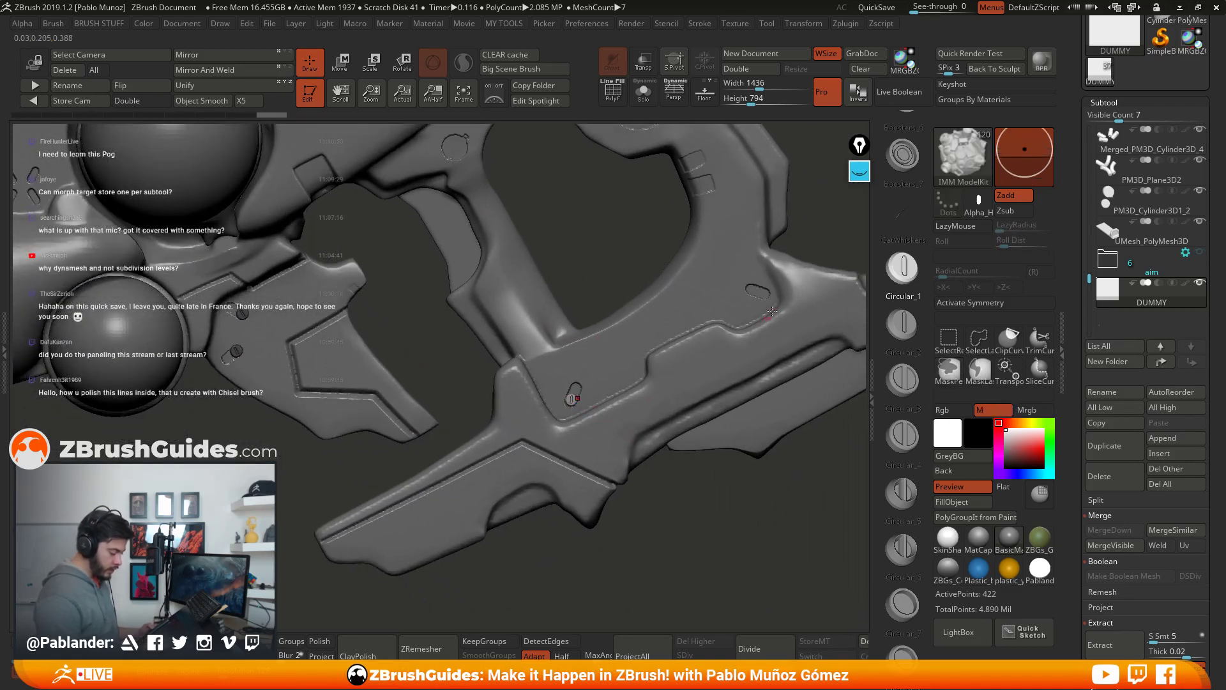
click(765, 295)
drag(765, 294, 494, 258)
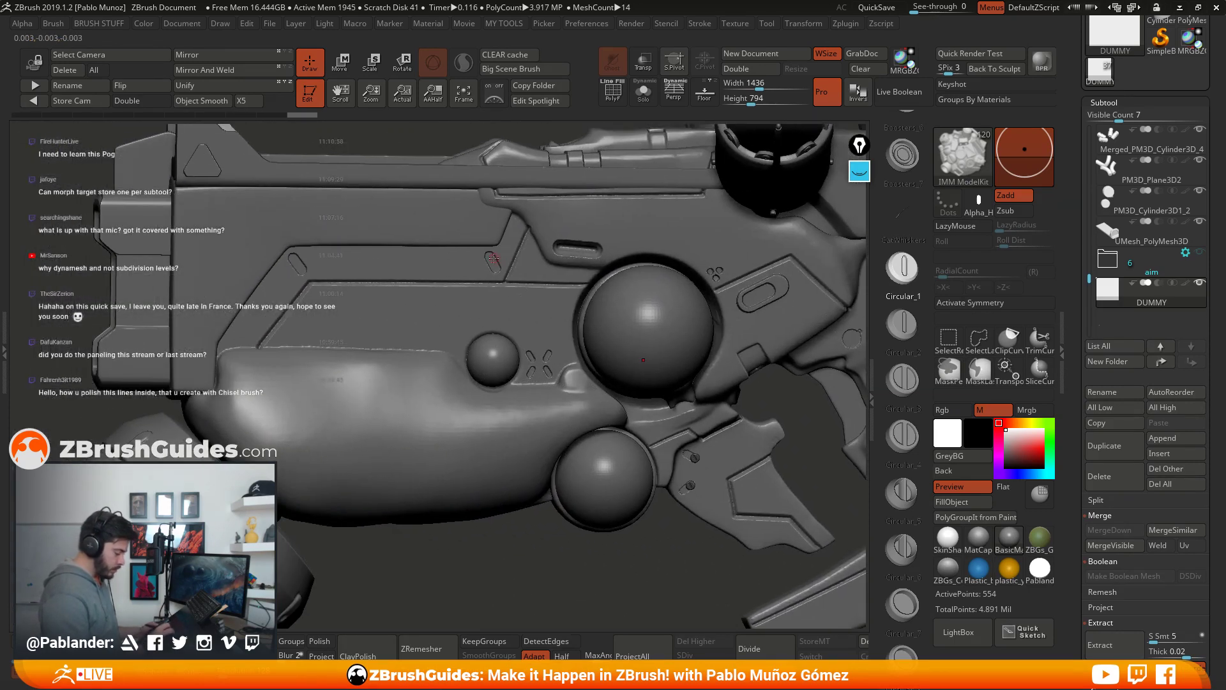
click(492, 262)
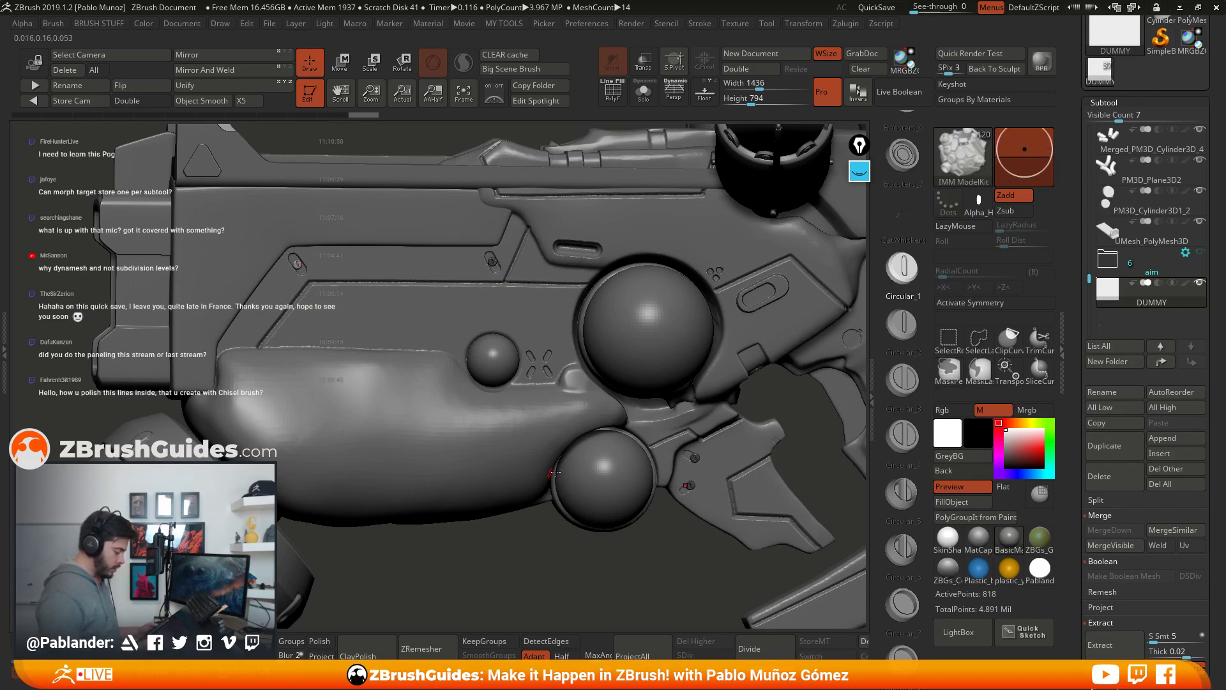
Step: Insert a Circular_13 part on the small mount between the top rail parts, trying X symmetry and switching it off
drag(555, 473, 582, 318)
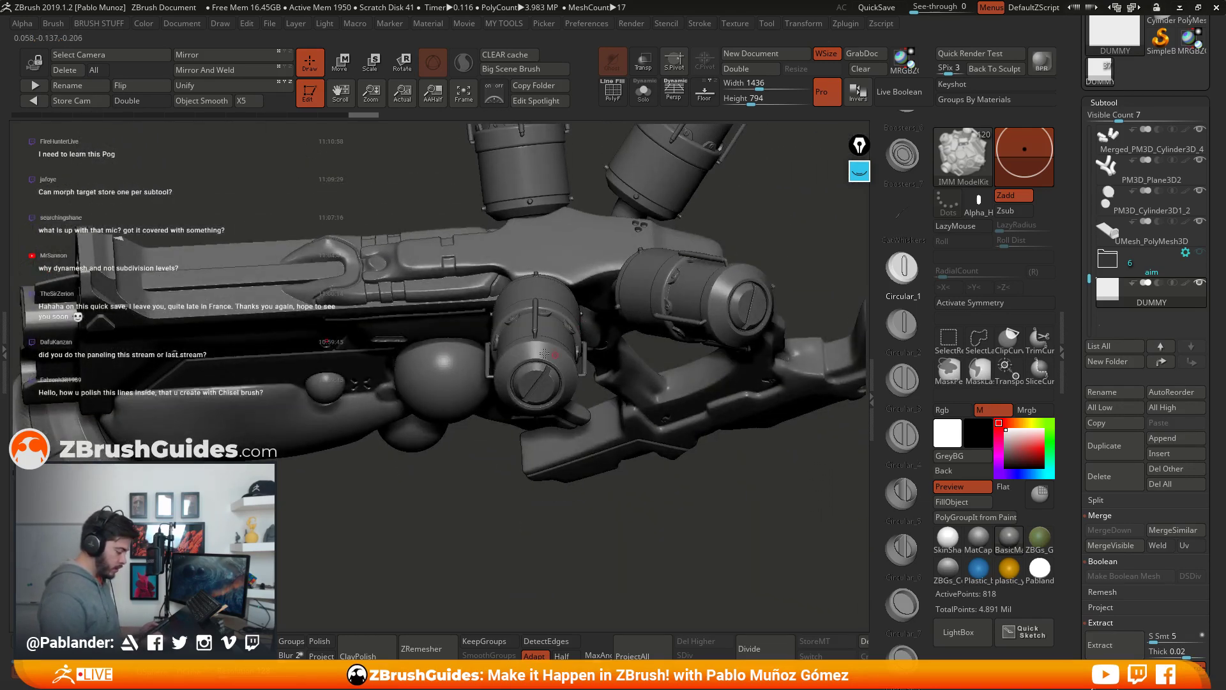
drag(902, 550, 901, 384)
drag(901, 575, 898, 285)
click(902, 455)
drag(831, 460, 374, 275)
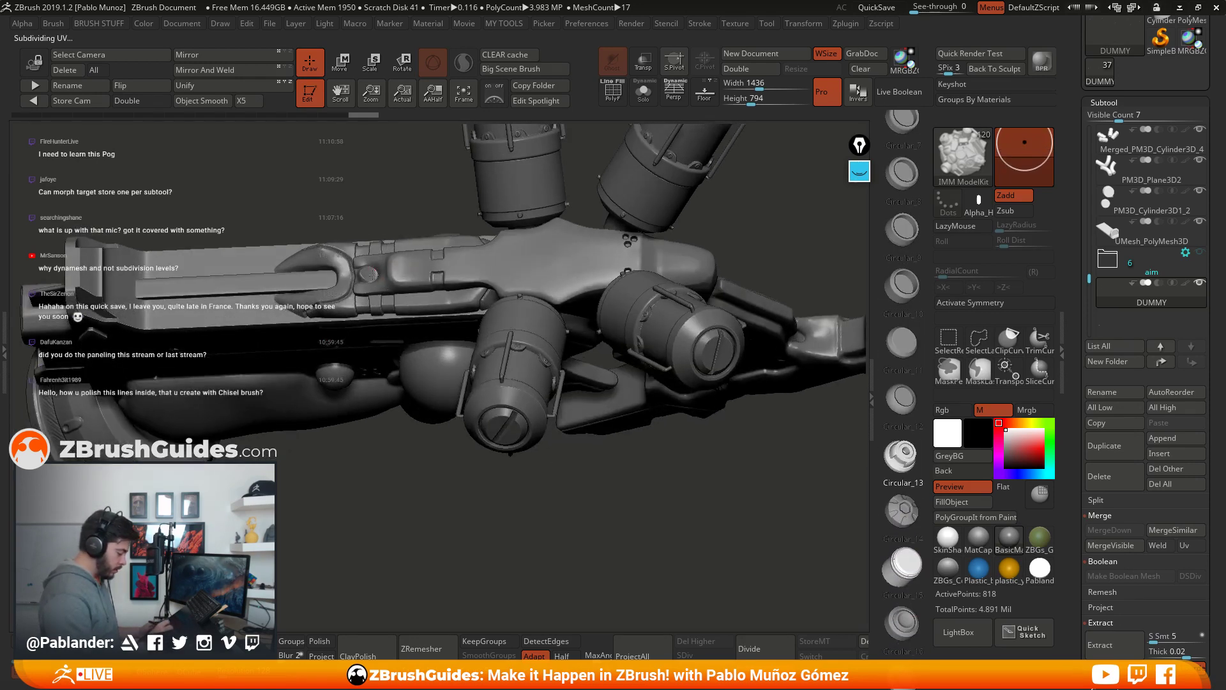
ctrl+right_drag(374, 274, 452, 308)
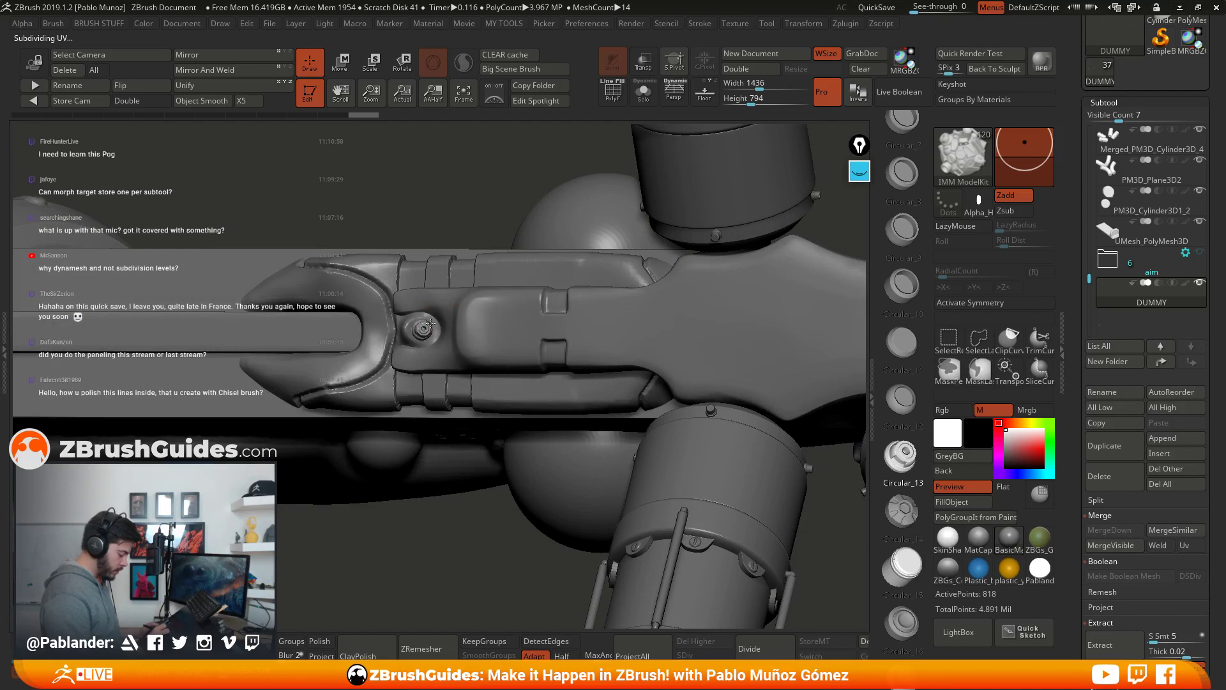
key(x)
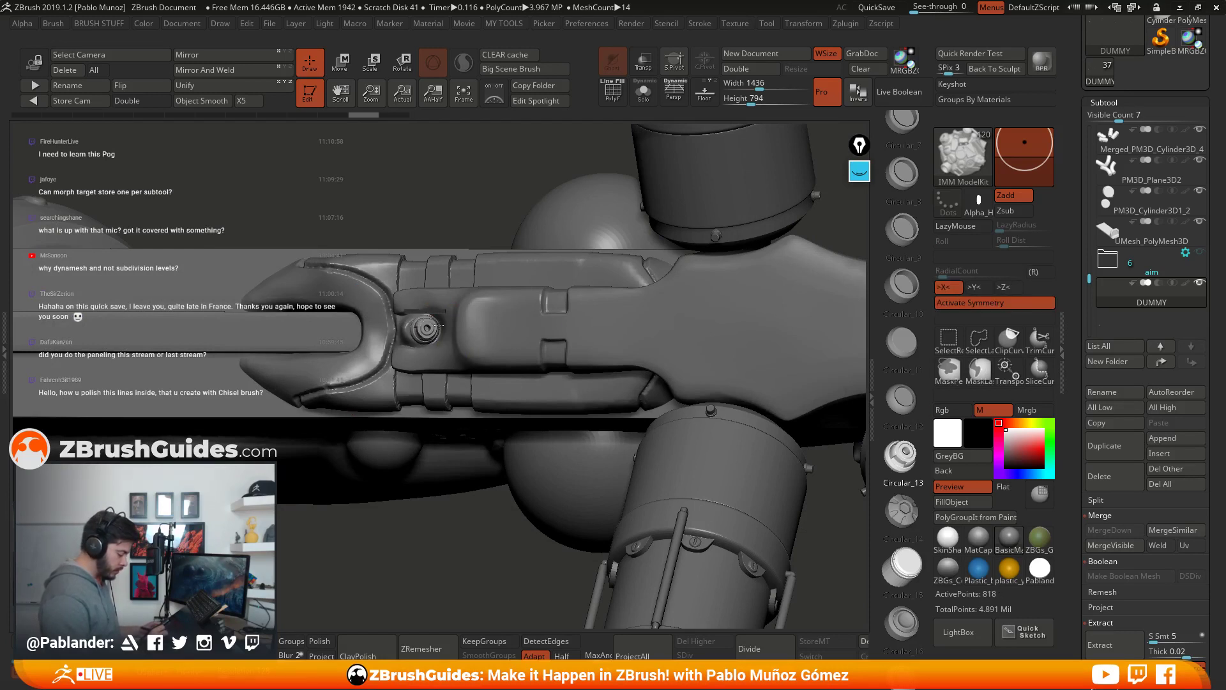
key(x)
mouse_move(438, 326)
right_down()
mouse_move(540, 492)
mouse_move(505, 383)
mouse_move(524, 358)
right_up()
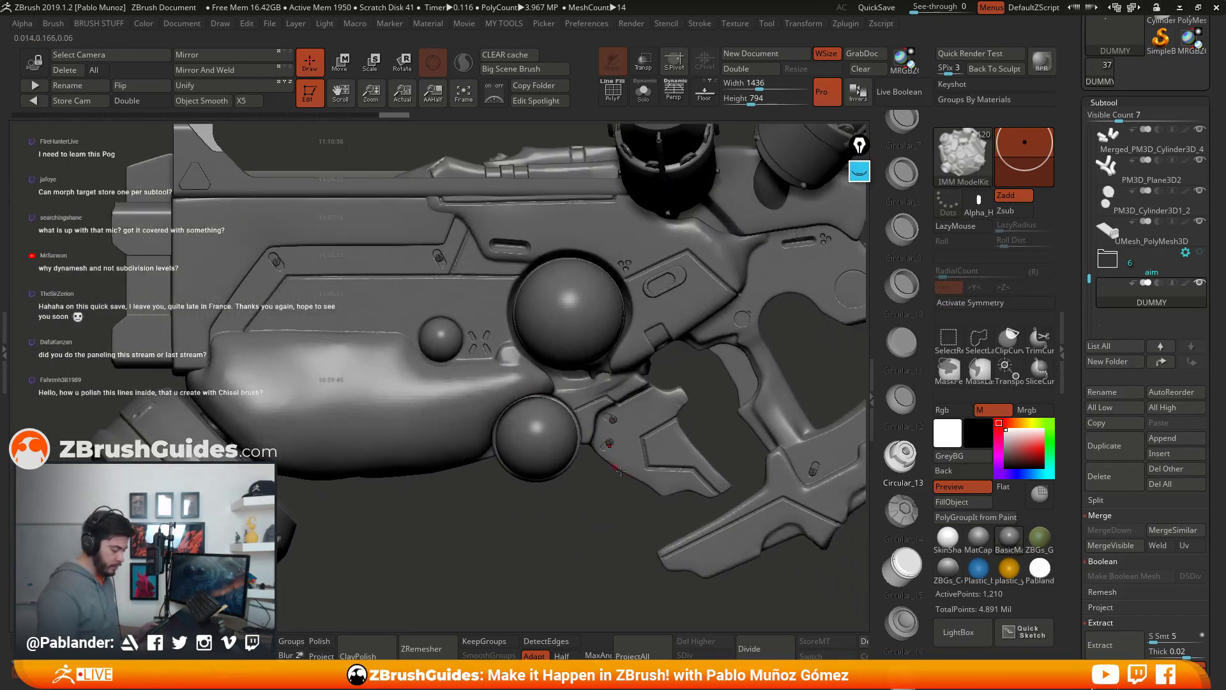
Step: Choose the Circular_12 part and insert a small button on the body just above the trigger
click(903, 399)
right_drag(735, 319, 911, 299)
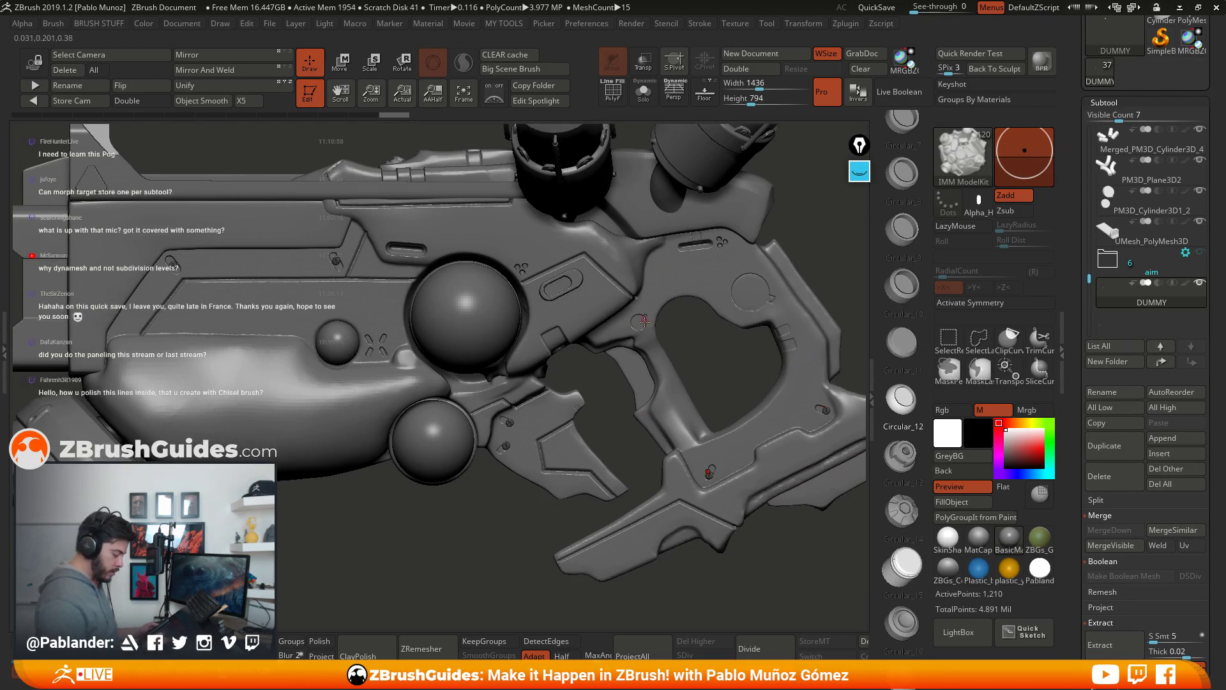
alt+right_drag(644, 321, 516, 288)
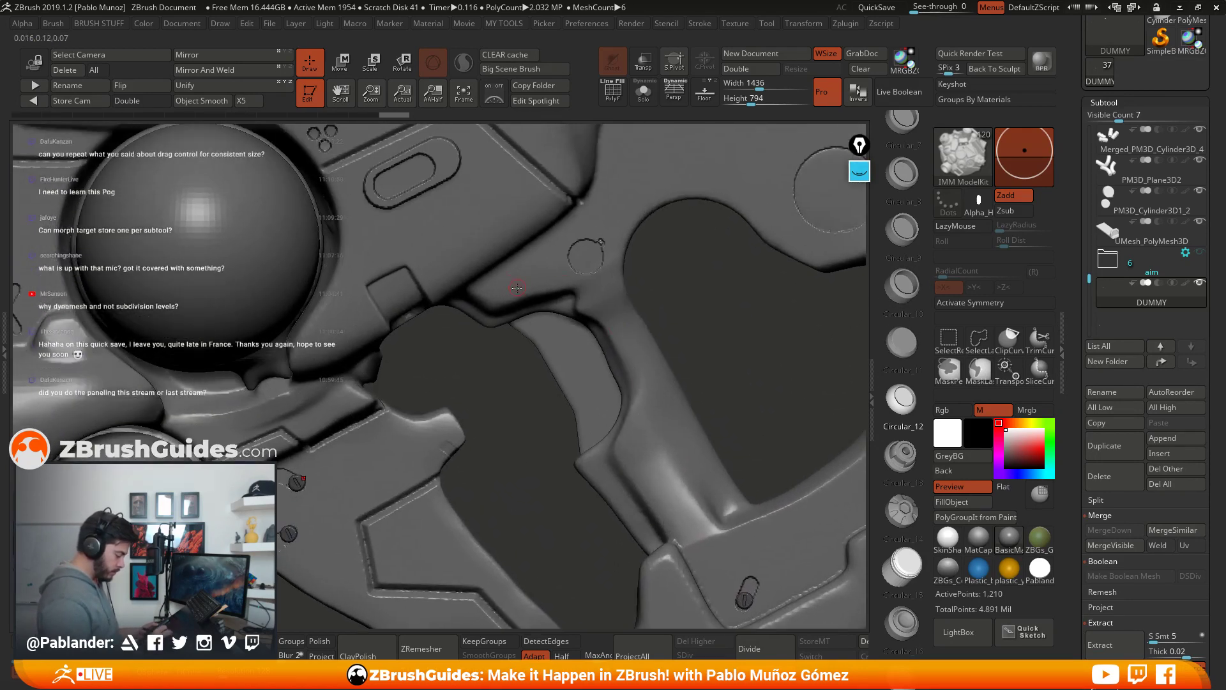
drag(505, 303, 520, 291)
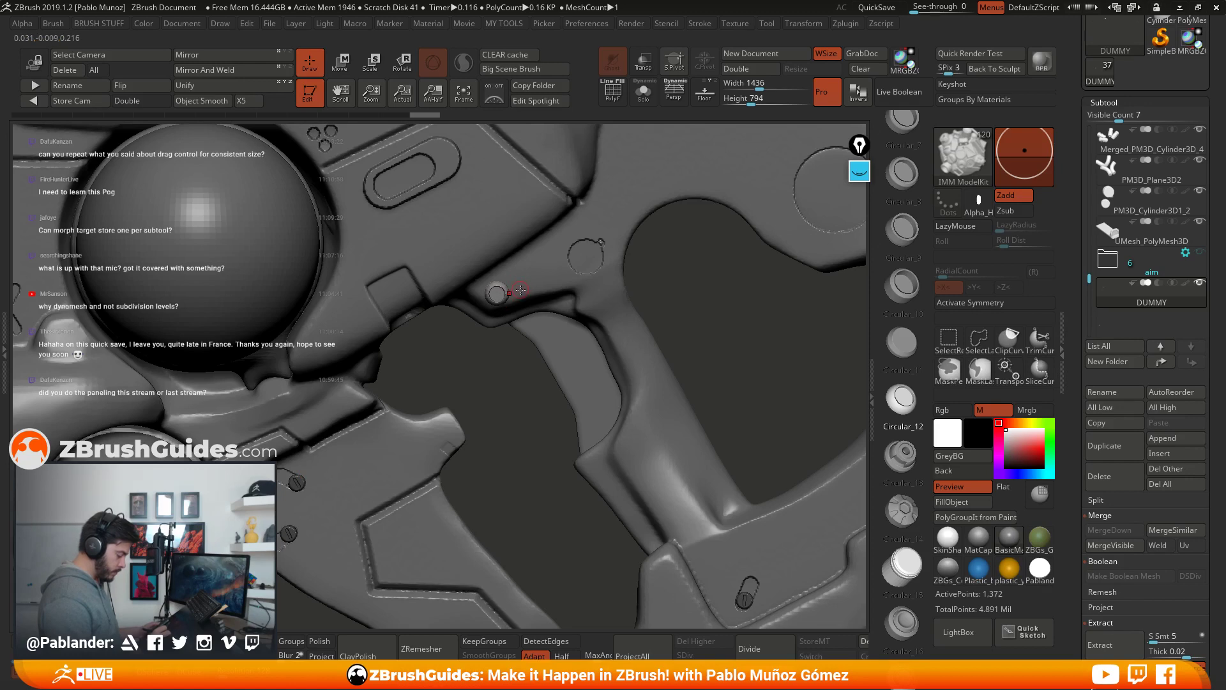
Step: Choose the Circular_15 cylinder and insert it on the body between the bases of the two upper canisters
mouse_move(588, 289)
alt+right_down()
mouse_move(562, 323)
mouse_move(612, 351)
mouse_move(587, 377)
alt+right_up()
scroll(907, 372, down, 2)
click(905, 345)
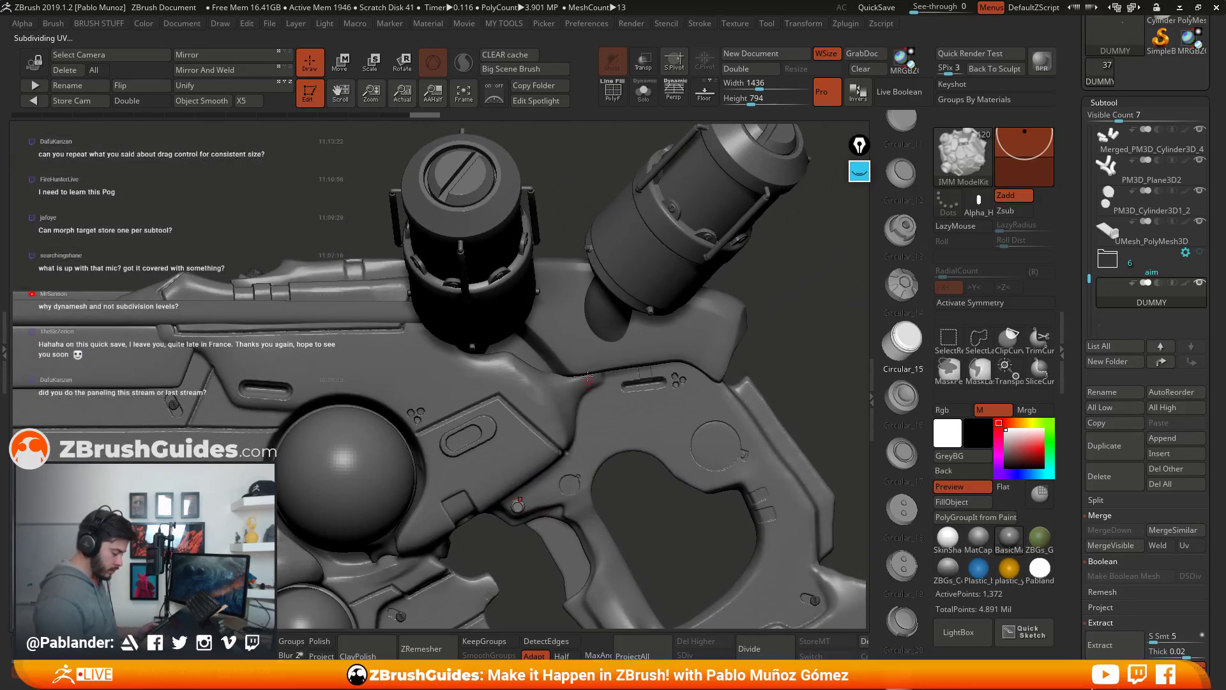
drag(578, 355, 592, 371)
right_drag(615, 363, 562, 358)
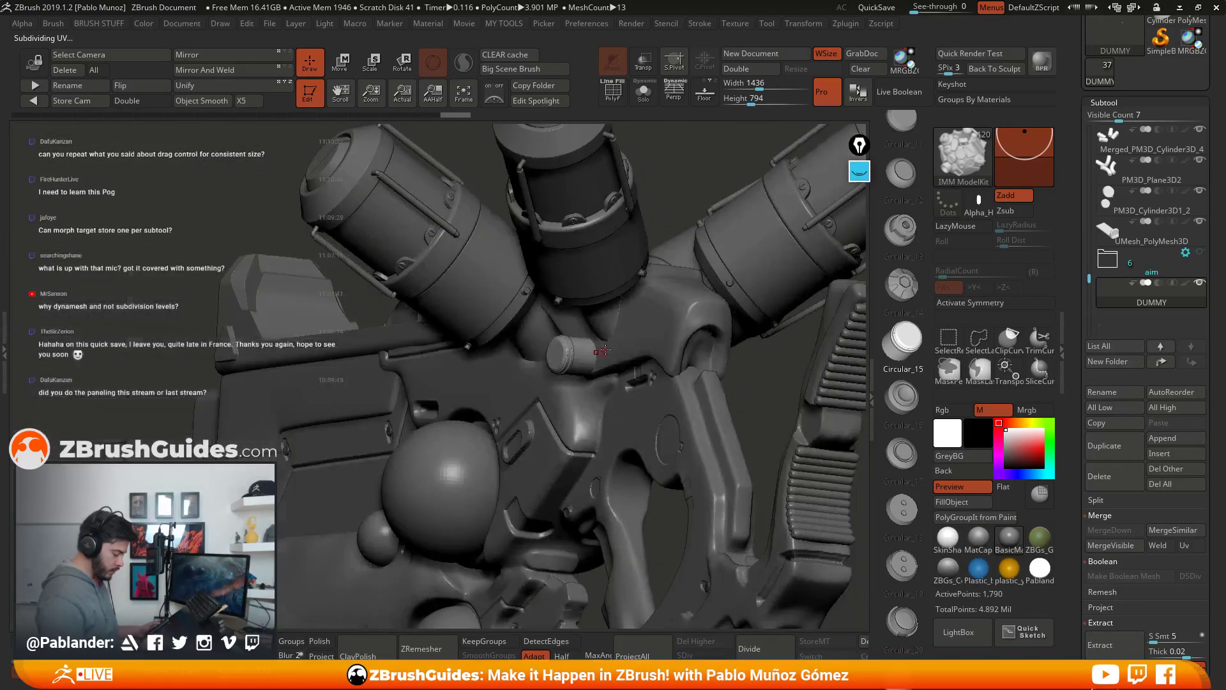
Step: Fit the inserted Circular_15 cylinder closer to the body, adjusting its depth, scale and position with the transform gizmo
key(w)
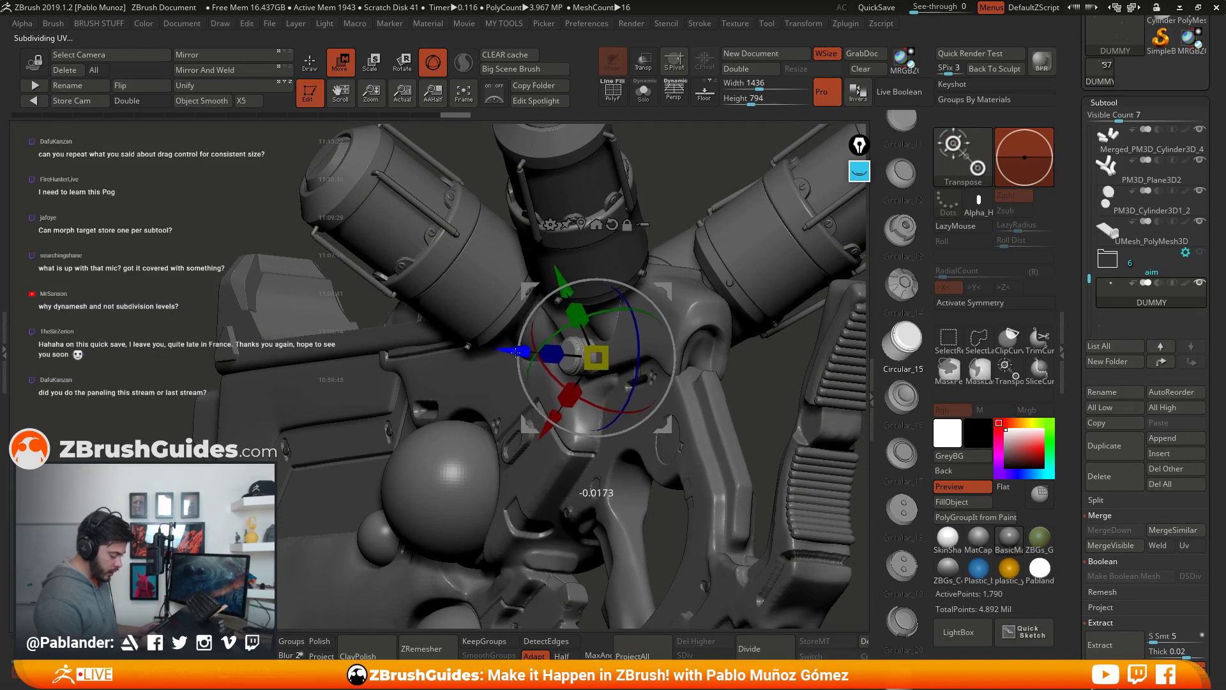
right_drag(562, 358, 652, 382)
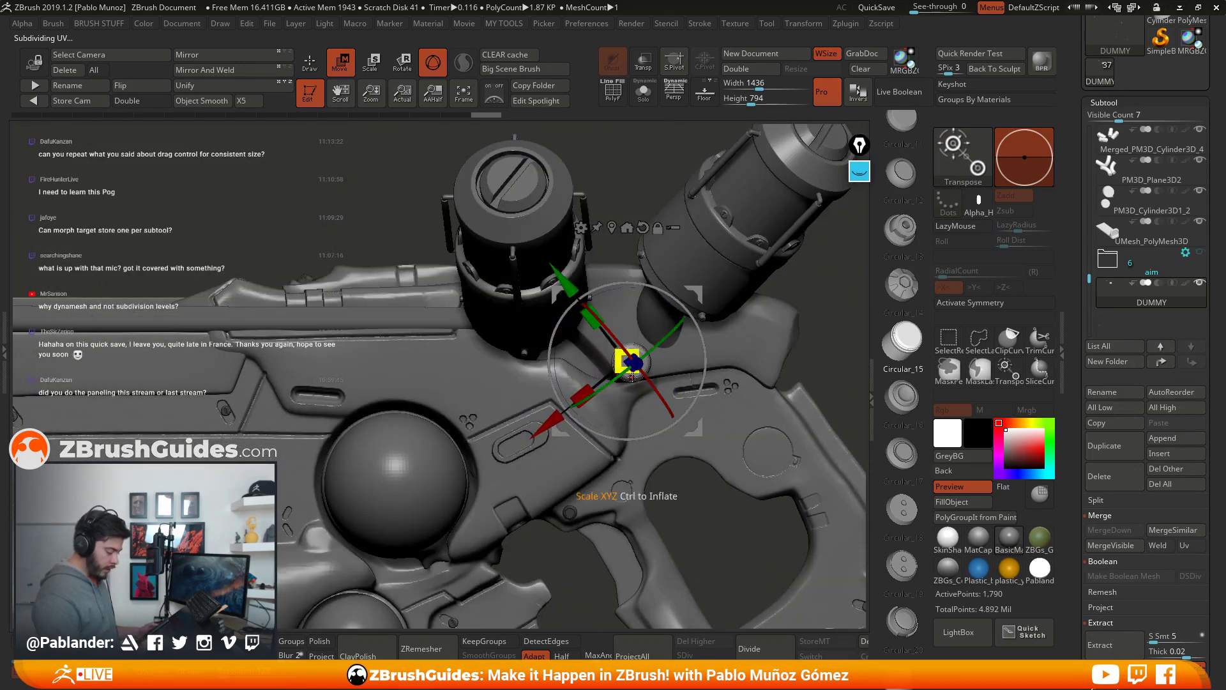
drag(623, 368, 626, 383)
drag(697, 295, 698, 291)
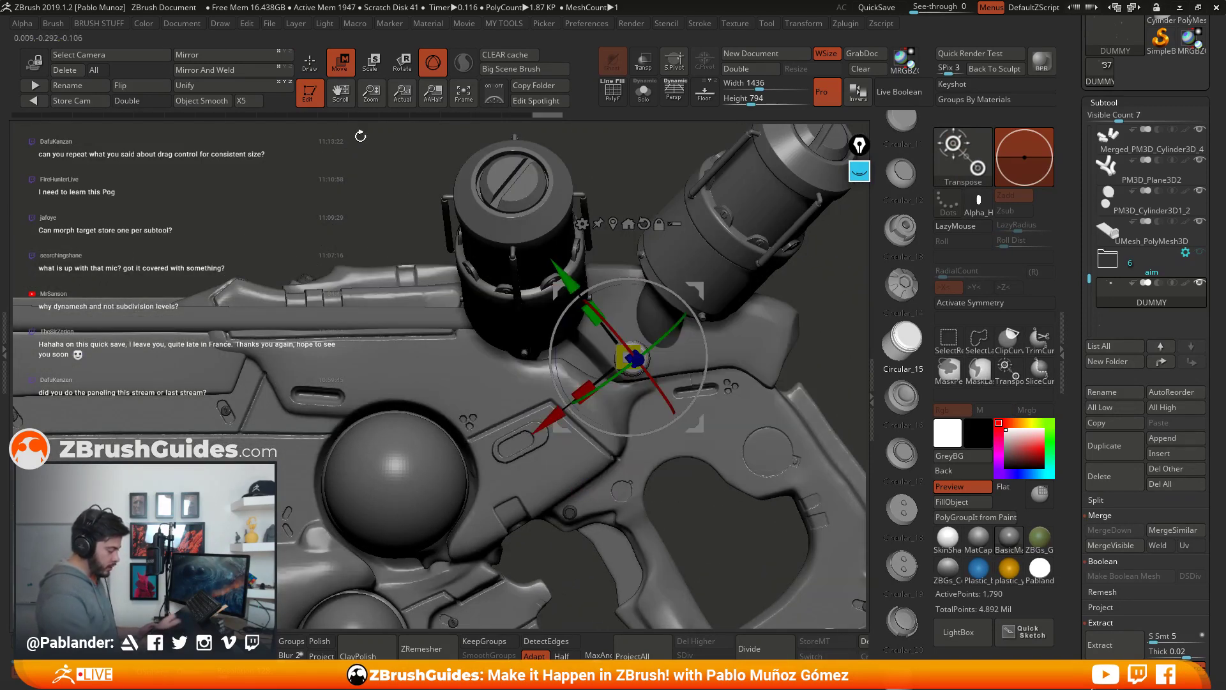
key(q)
mouse_move(698, 292)
right_down()
mouse_move(615, 400)
mouse_move(735, 441)
right_up()
Step: Choose the Cones_2 part and insert it in the large circular recess above the grip, redrawing it once to centre it
drag(921, 453, 909, 258)
scroll(909, 258, down, 5)
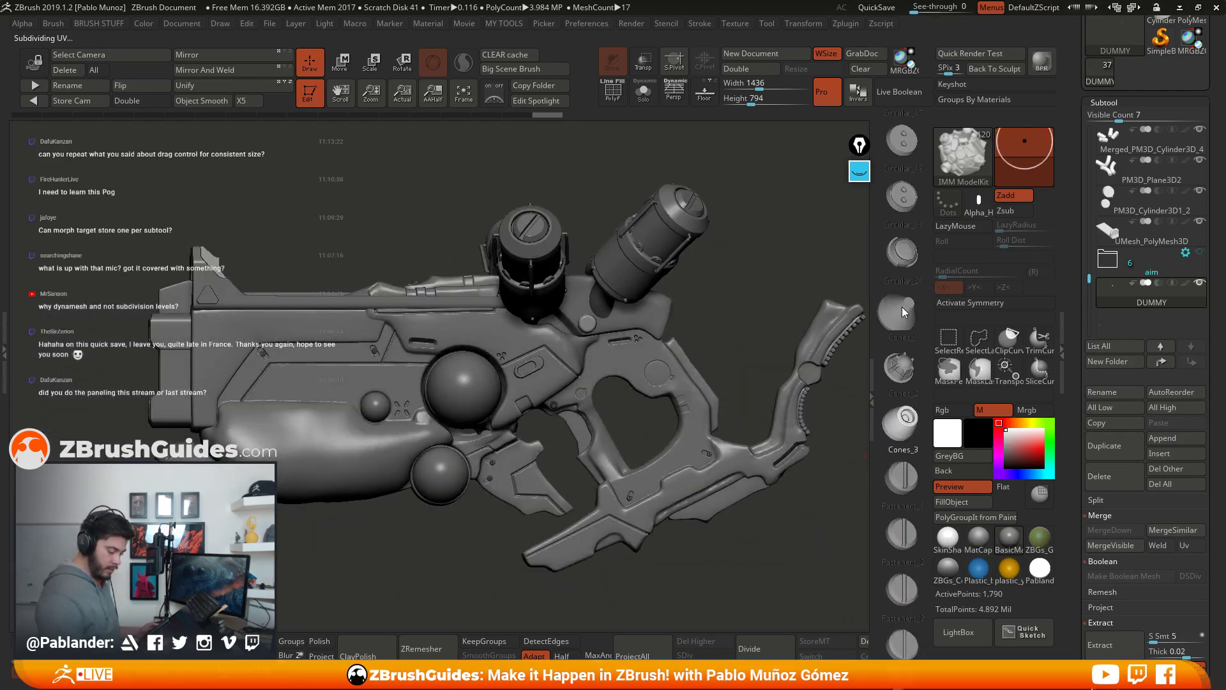
alt+right_drag(733, 192, 622, 262)
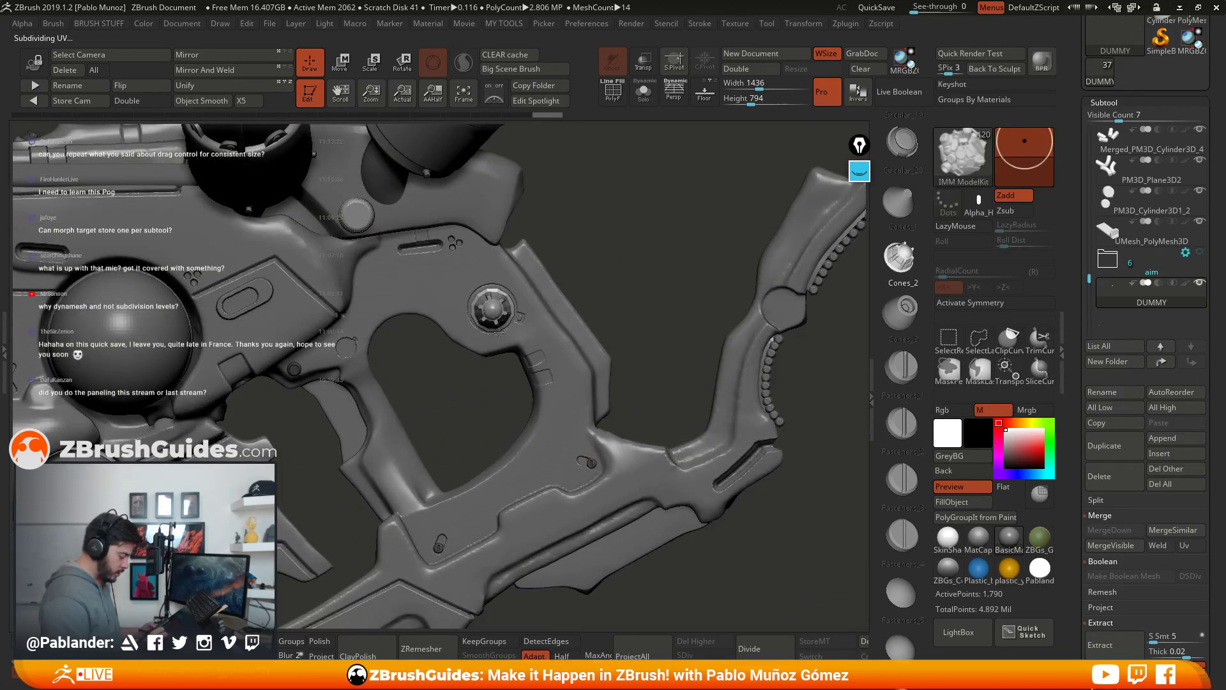
key(ctrl+z)
drag(493, 310, 499, 328)
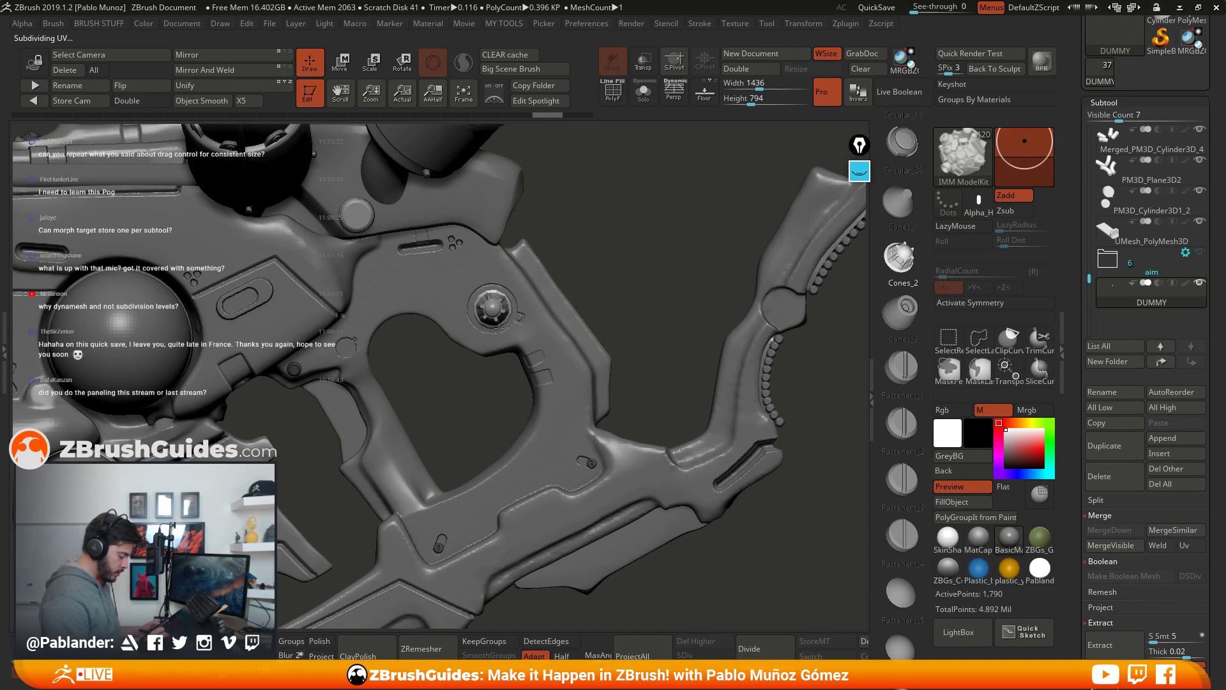
drag(604, 271, 671, 239)
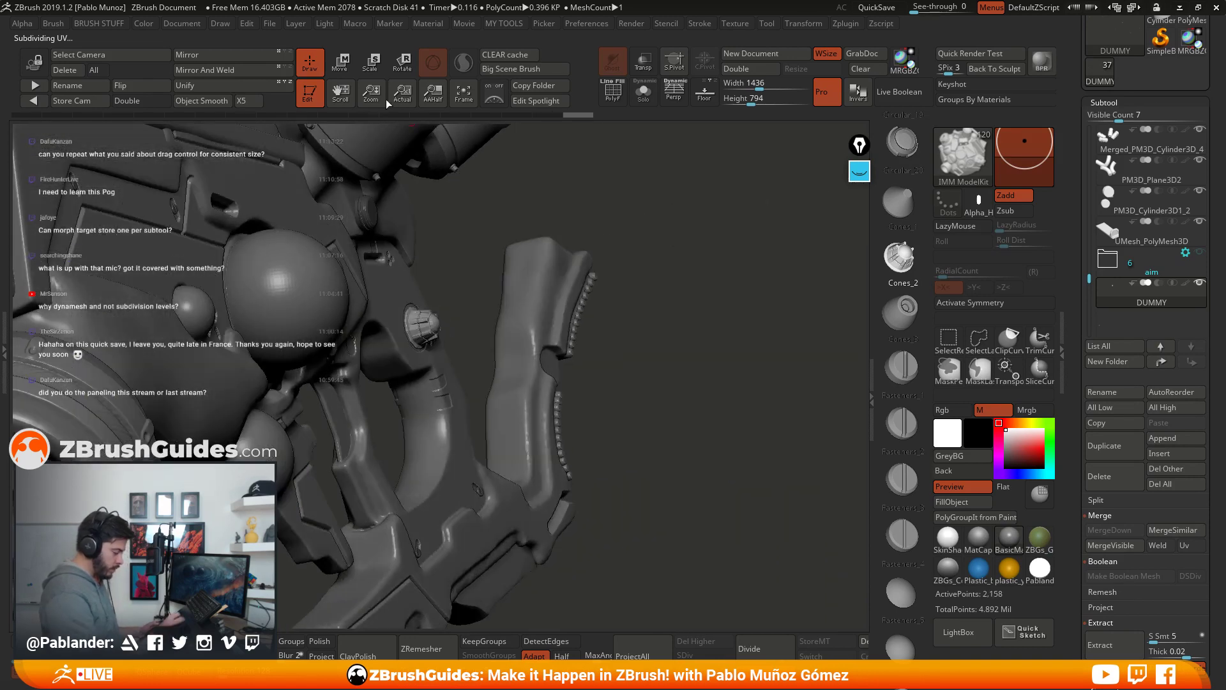
Step: Flatten the Cones_2 insert along its depth axis with the transform gizmo so it sits low on the body
key(w)
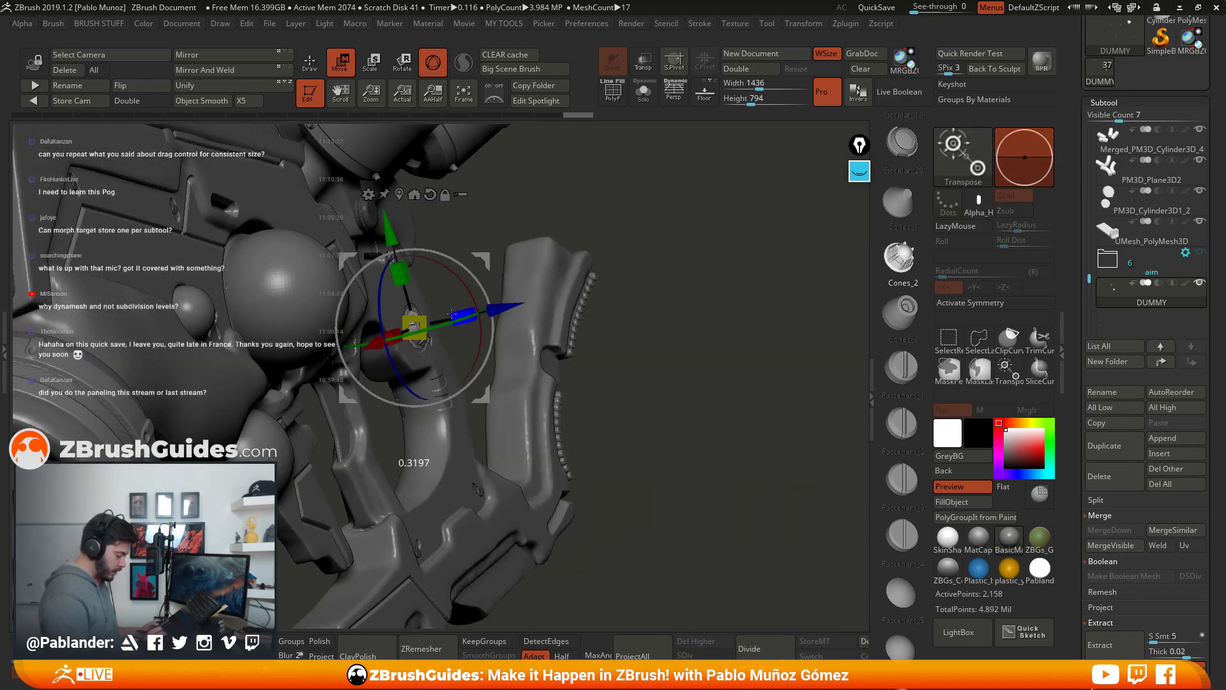
drag(452, 315, 476, 281)
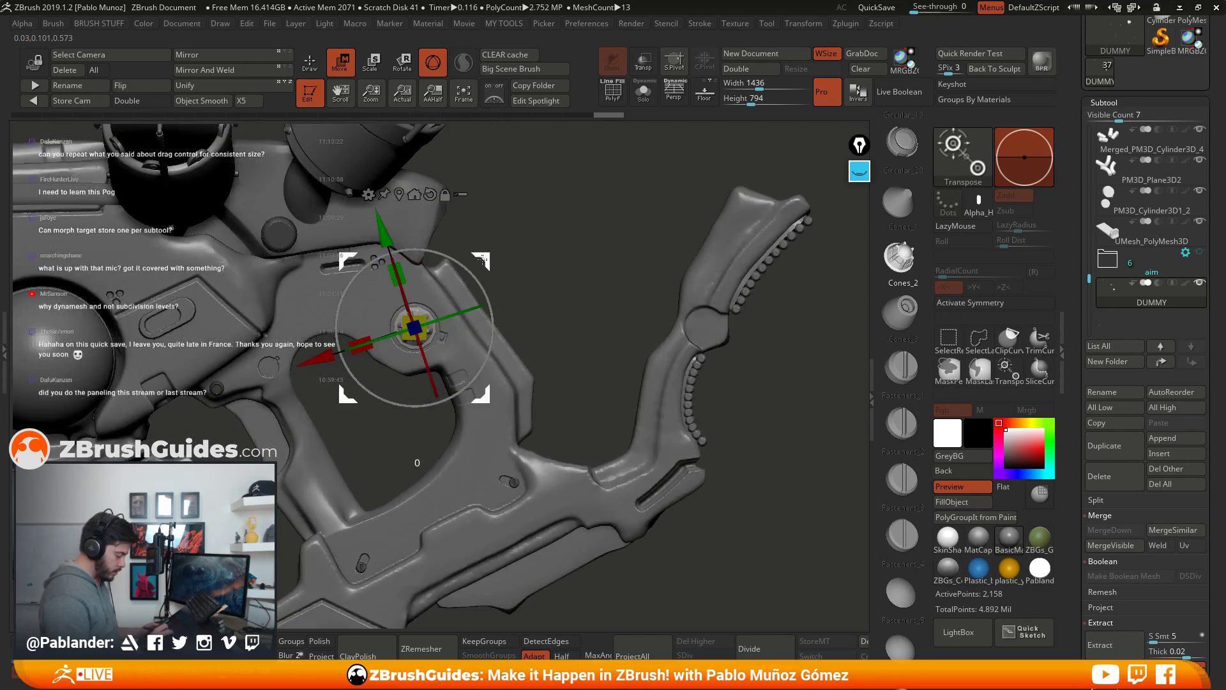
key(q)
Step: Look through the Fasteners parts of the IMM ModelKit brush for a suitable next insert
mouse_move(665, 301)
mouse_down()
mouse_move(605, 318)
mouse_move(645, 509)
mouse_up()
key(Right)
key(Right)
key(Right)
key(Right)
key(Right)
key(Right)
key(Right)
key(Right)
key(Right)
key(Right)
key(Right)
key(Right)
key(Right)
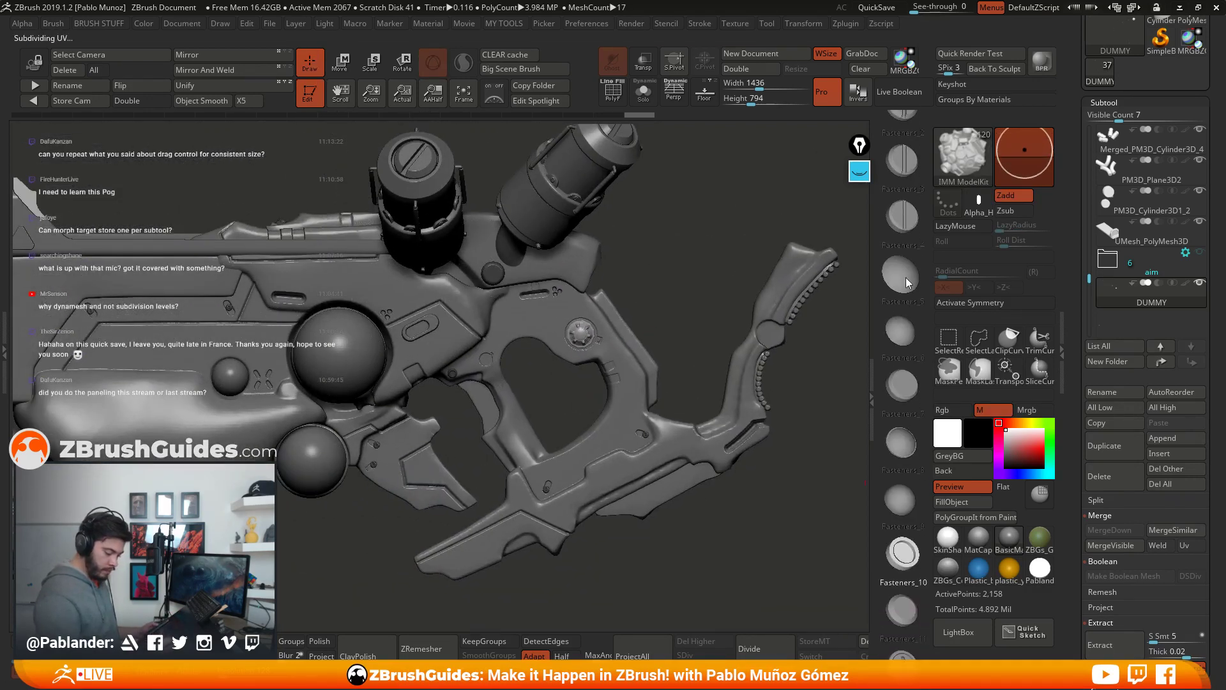
key(Left)
key(Left)
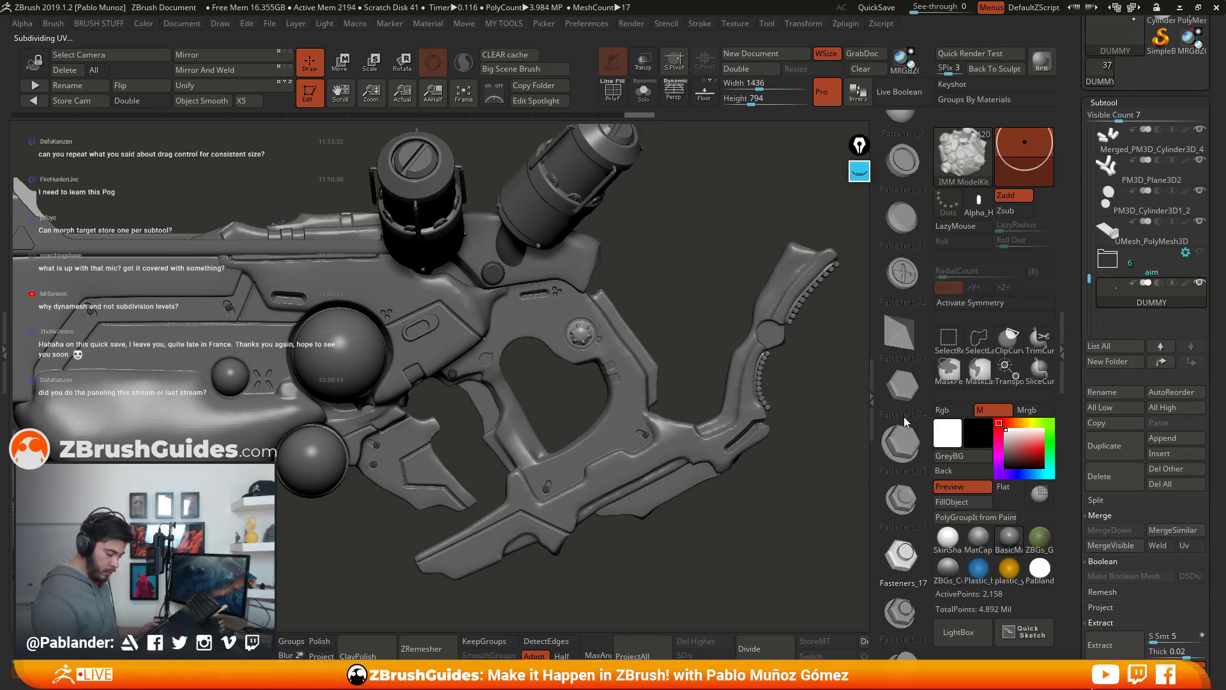
scroll(902, 575, down, 1)
Step: Return to the Circular parts, choose Circular_16 and insert it in the small circular recess above the trigger
key(Left)
key(Left)
key(Left)
key(Left)
key(Left)
key(Left)
key(Left)
key(Left)
key(Left)
key(Left)
key(Left)
key(Left)
key(Left)
key(Left)
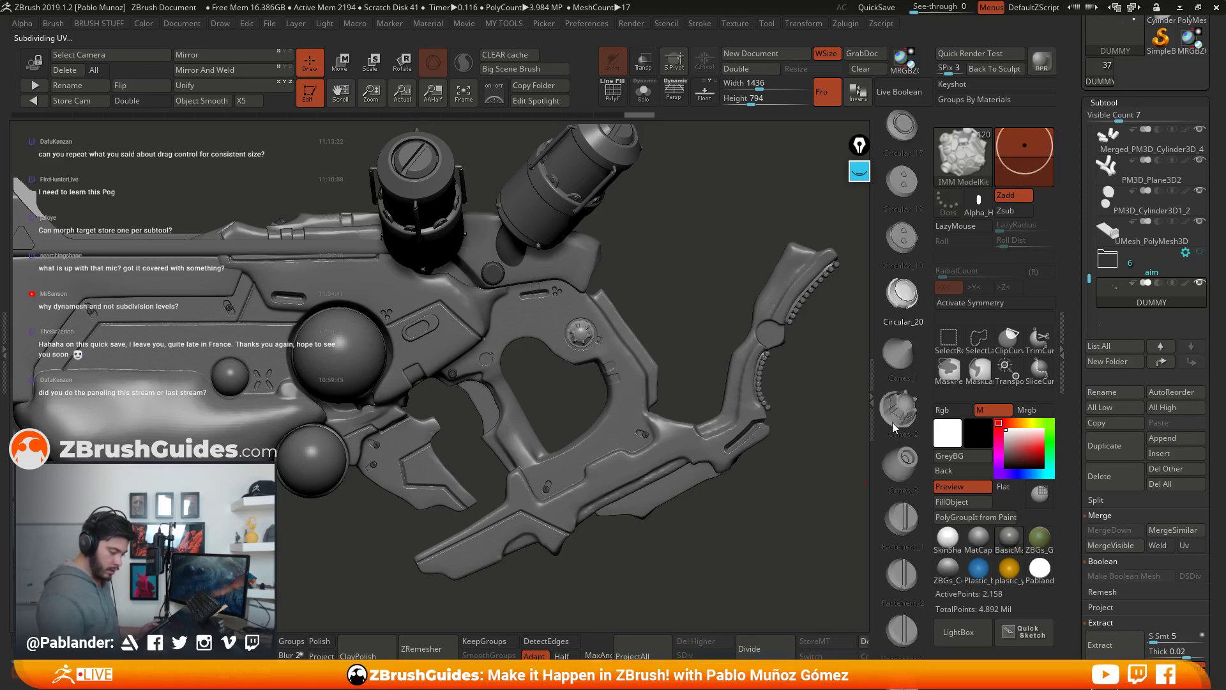
key(Left)
key(Left)
key(Left)
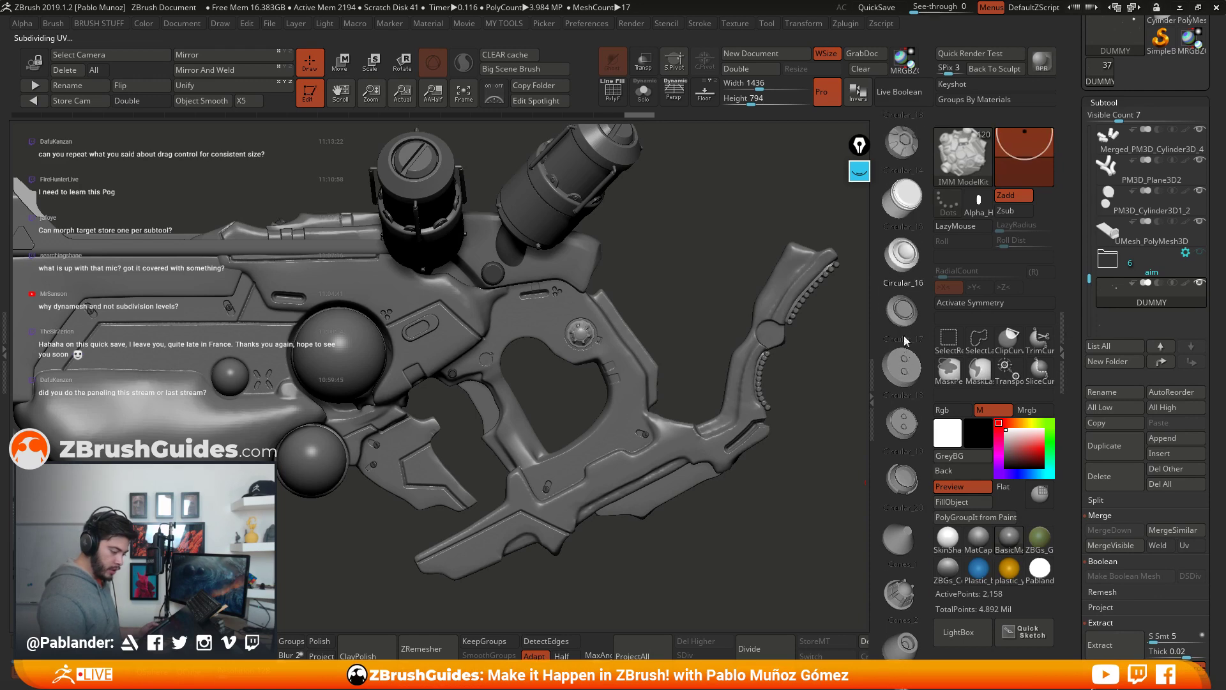
drag(505, 412, 489, 321)
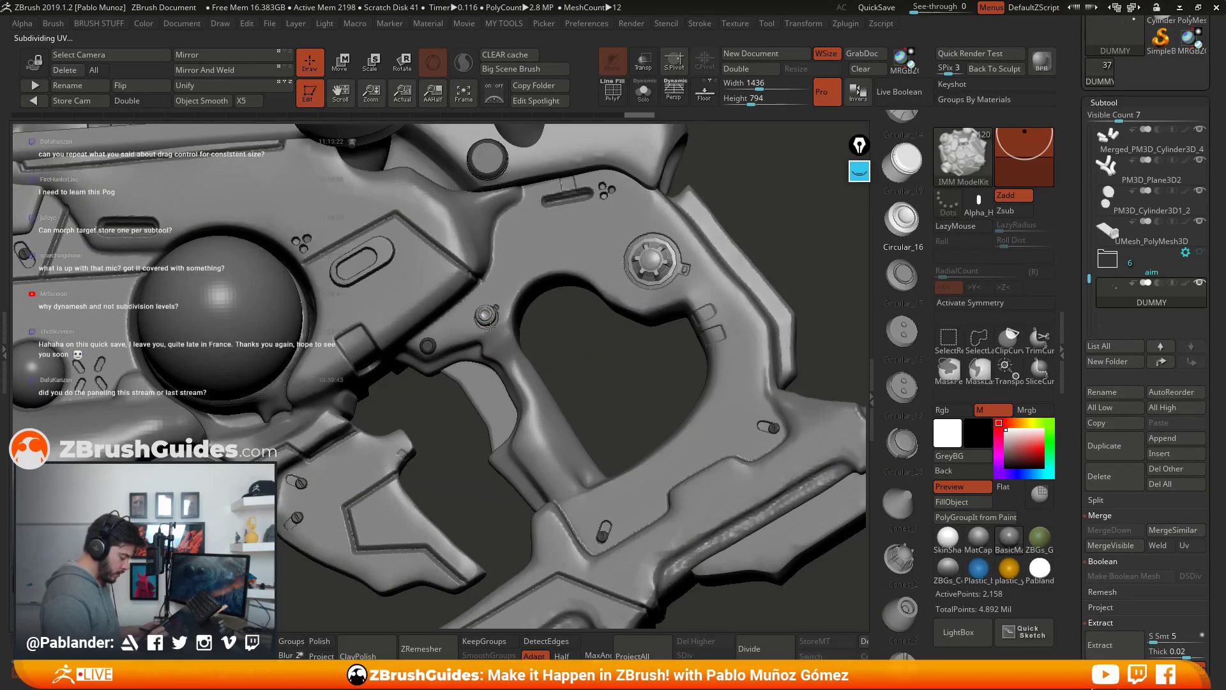
Step: Adjust the depth of the Circular_16 insert with the transform gizmo so it fits its recess
key(w)
mouse_move(491, 327)
mouse_down()
mouse_move(594, 387)
mouse_move(412, 336)
mouse_move(543, 391)
mouse_move(813, 269)
mouse_up()
key(q)
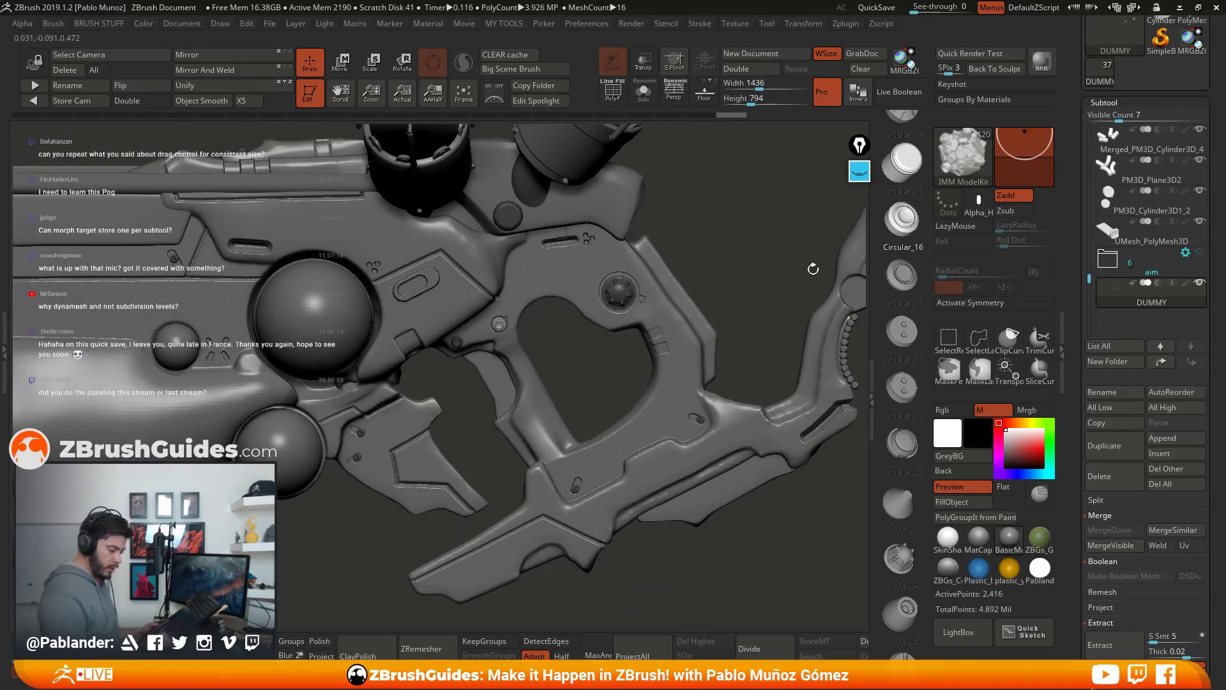
Step: Choose the Circular_11 part and insert it at the front end of the pill-shaped recess behind the large sphere
scroll(910, 536, up, 7)
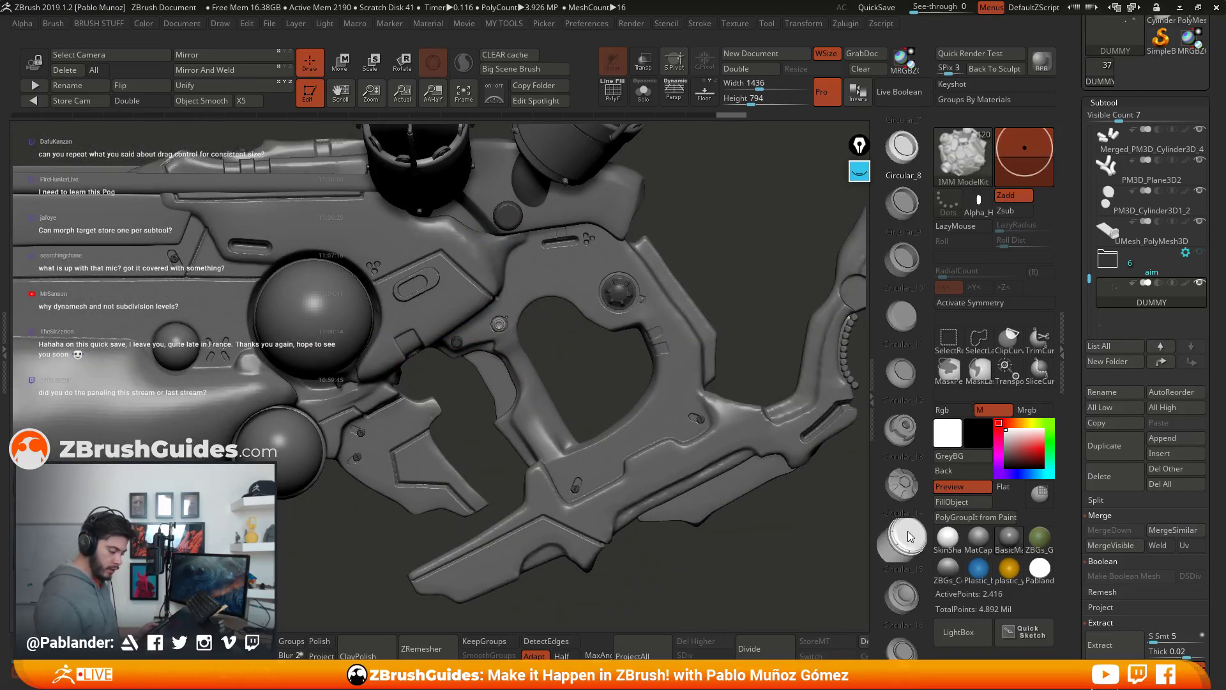
scroll(904, 479, up, 2)
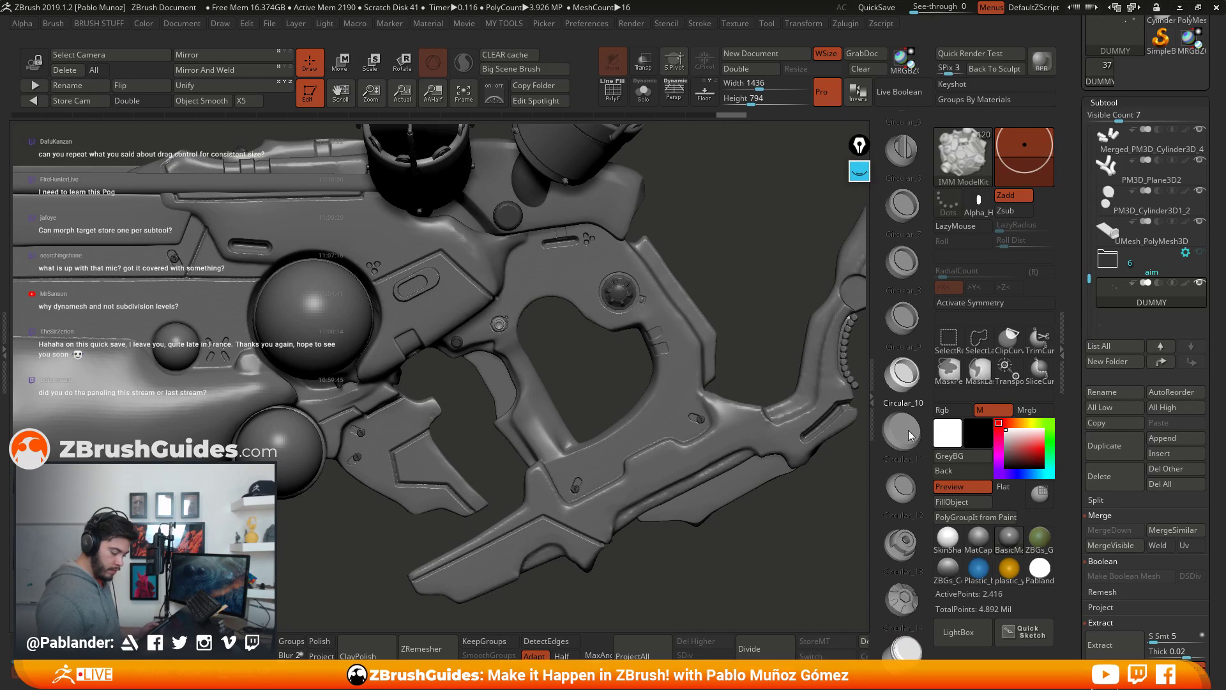
click(909, 430)
alt+right_drag(409, 300, 398, 268)
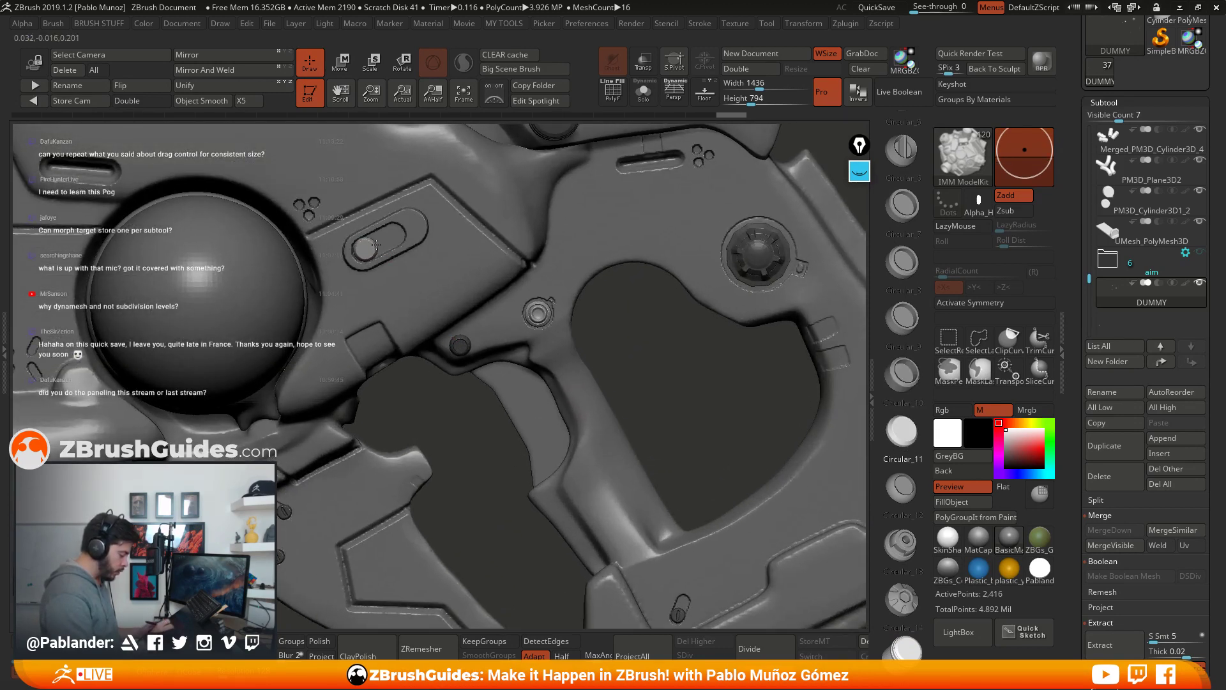
click(376, 245)
Step: Adjust the depth of the Circular_11 insert with the transform gizmo so it sits inside the pill-shaped recess
key(w)
right_drag(376, 245, 331, 267)
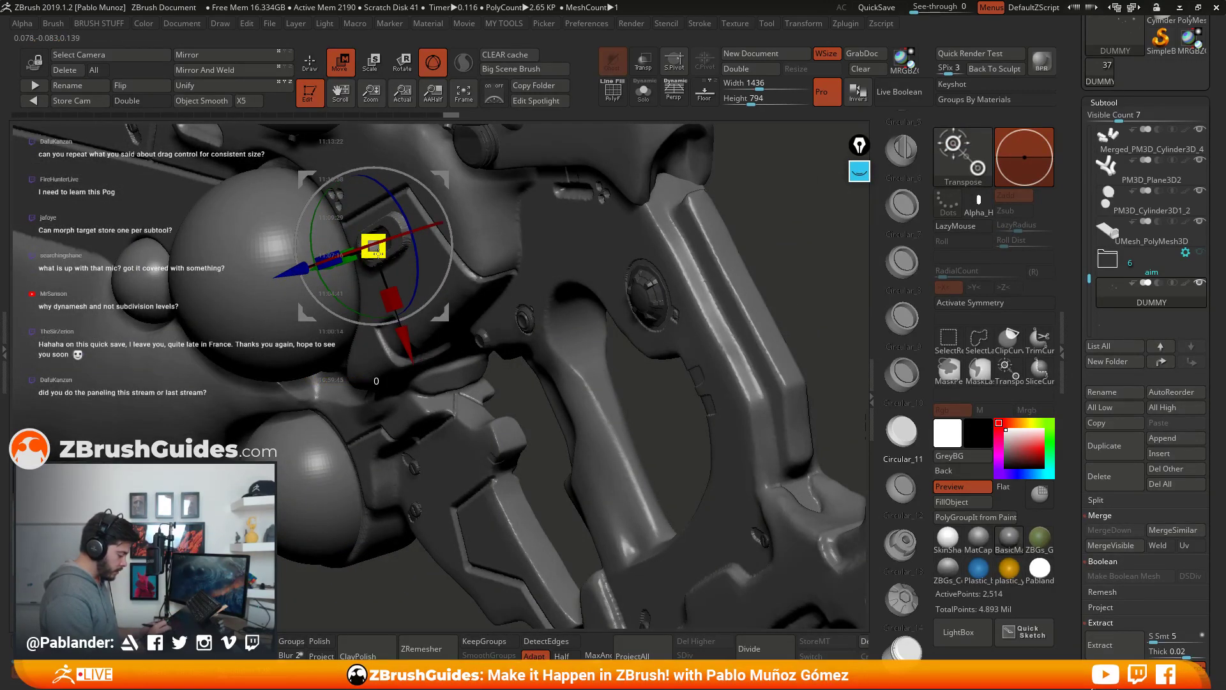
right_drag(377, 249, 396, 125)
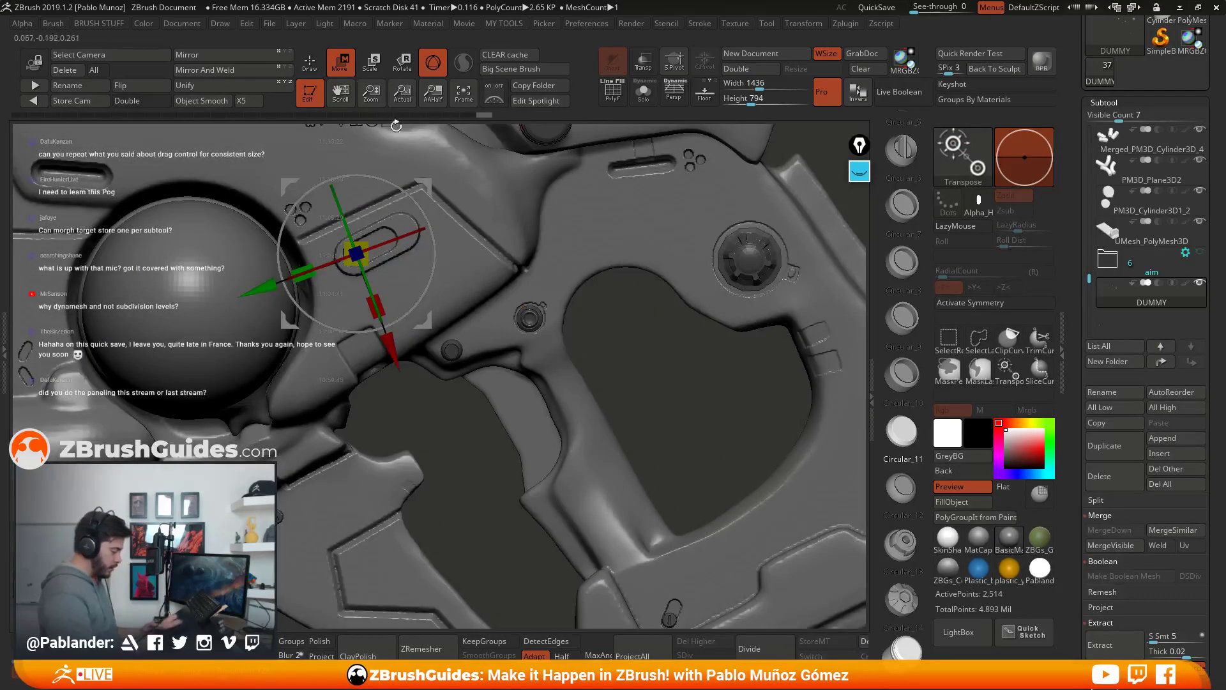
key(q)
mouse_move(415, 166)
right_down()
mouse_move(582, 397)
mouse_move(470, 477)
right_up()
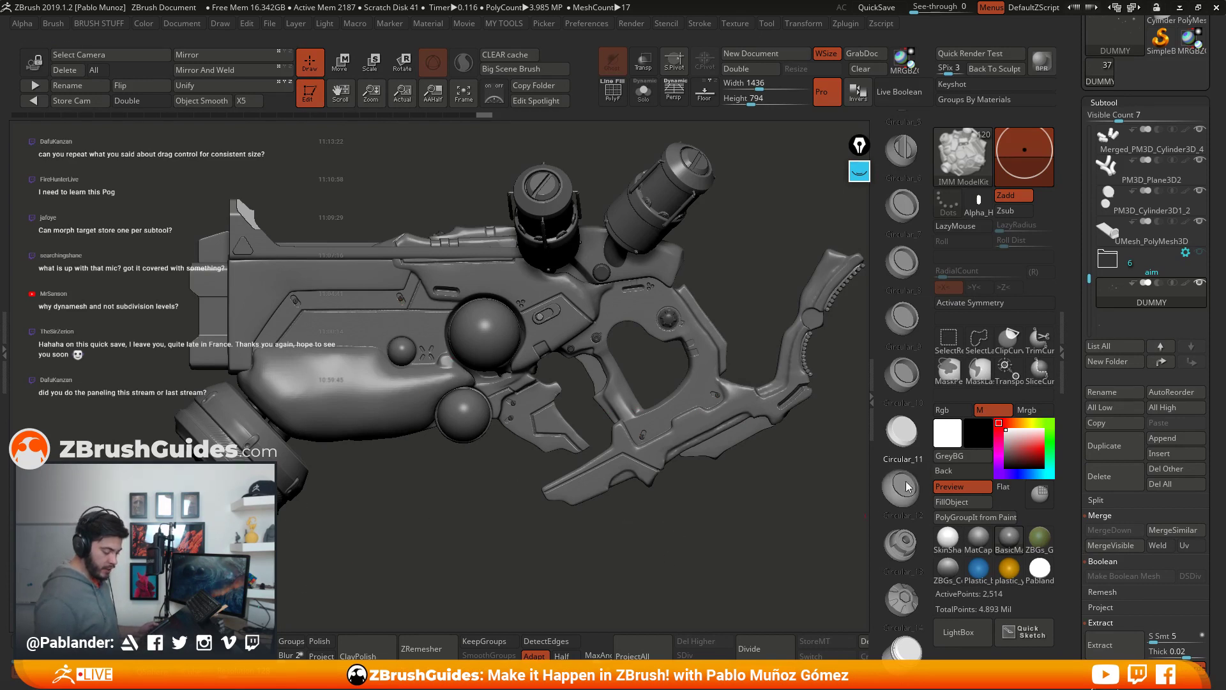
Step: Browse on to the Fasteners parts of the IMM ModelKit brush and choose the domed Fasteners_9 part for the rear frame
scroll(898, 349, down, 3)
scroll(902, 276, down, 3)
scroll(902, 276, down, 5)
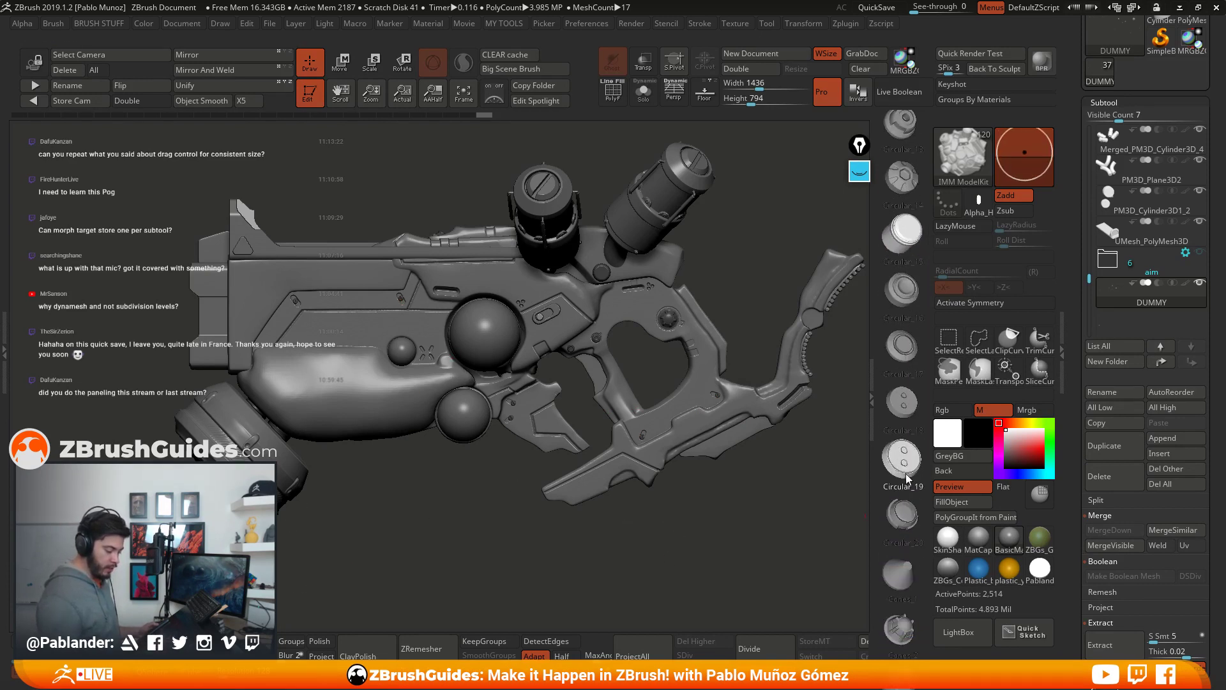
scroll(908, 434, down, 8)
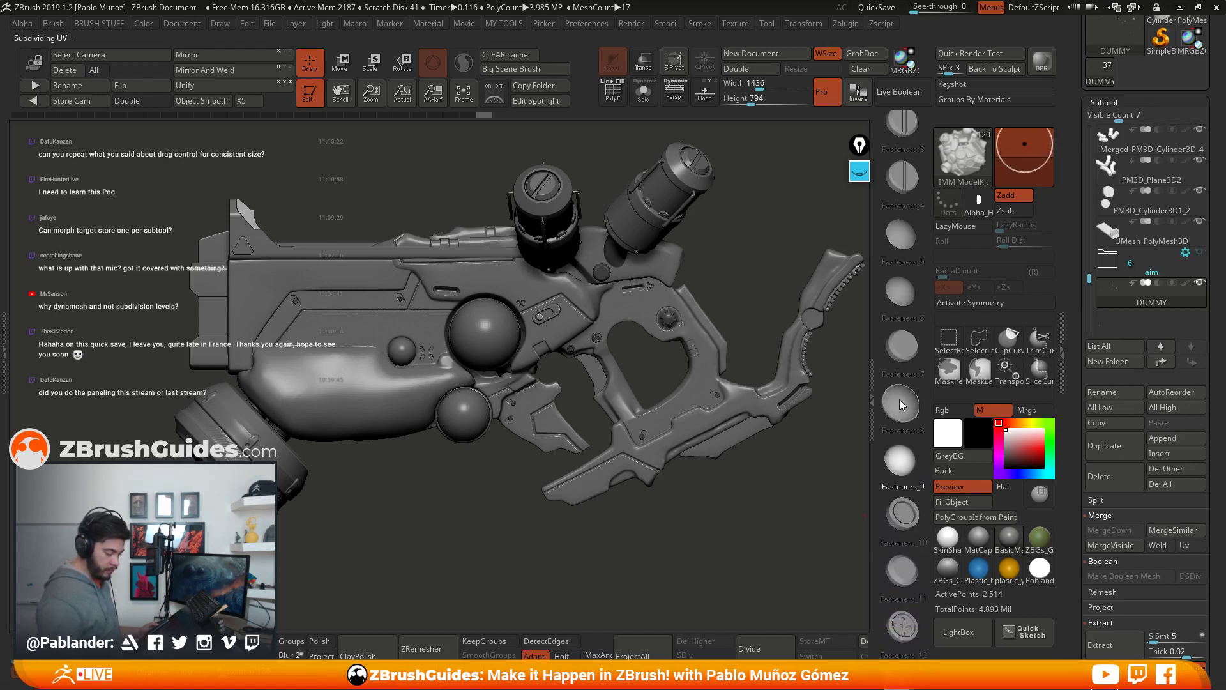
click(903, 463)
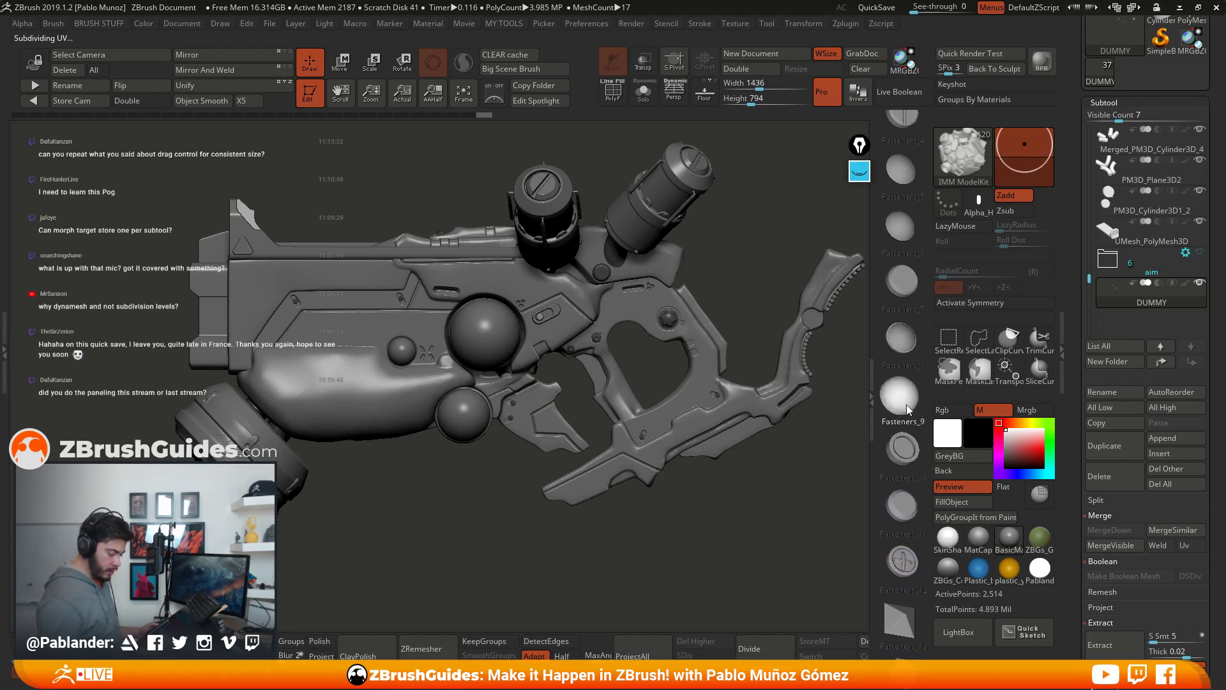
alt+drag(751, 477, 577, 393)
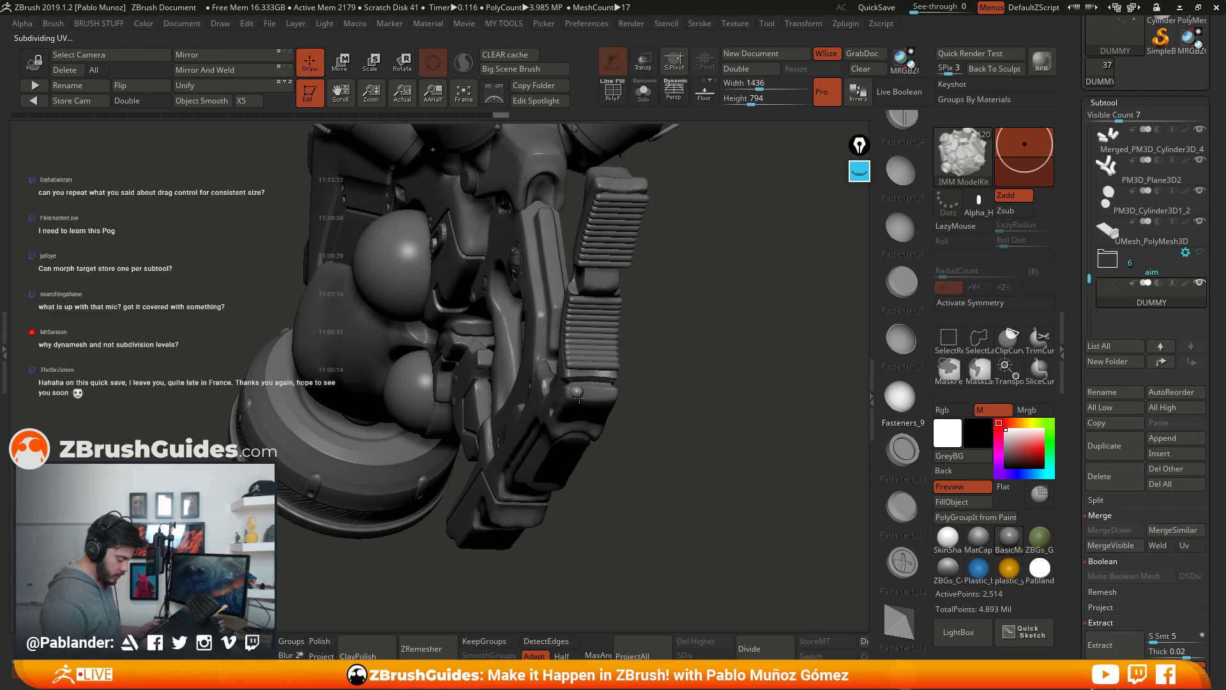
drag(679, 365, 482, 448)
drag(578, 455, 591, 415)
Step: Choose Fasteners_11 and insert small caps along the lower frame below the grip and a larger one below the rear canister
click(902, 508)
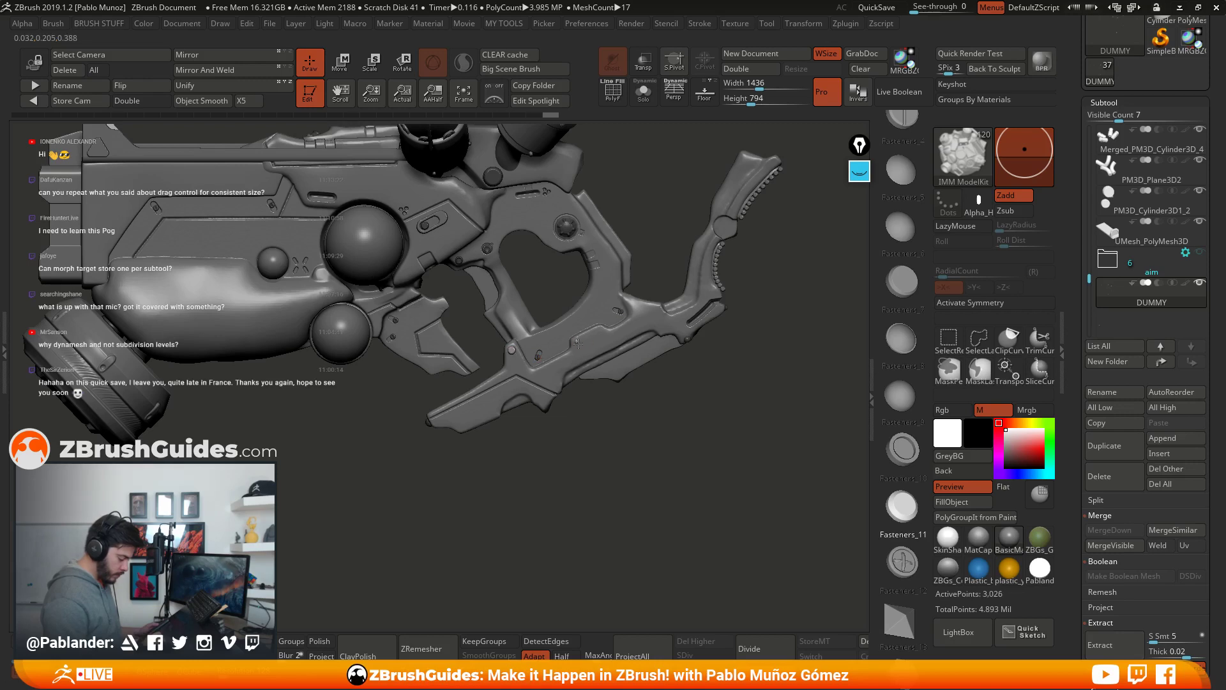
drag(584, 340, 584, 340)
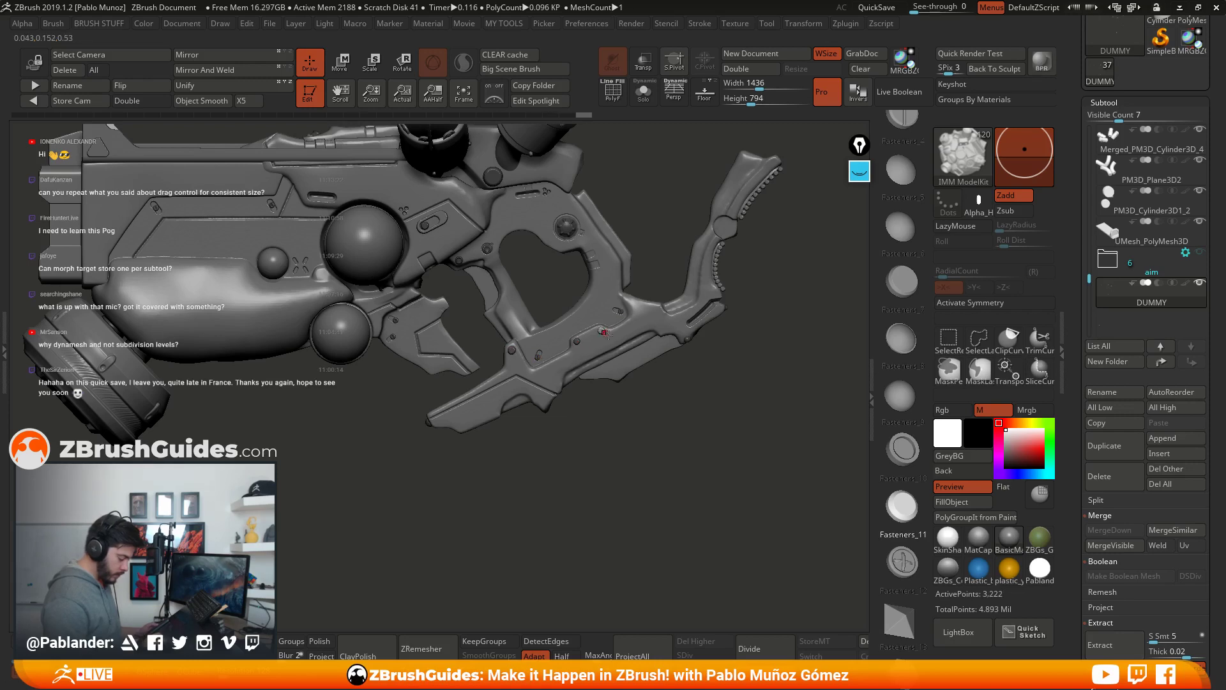
drag(640, 393, 647, 354)
drag(656, 240, 572, 297)
drag(646, 274, 607, 276)
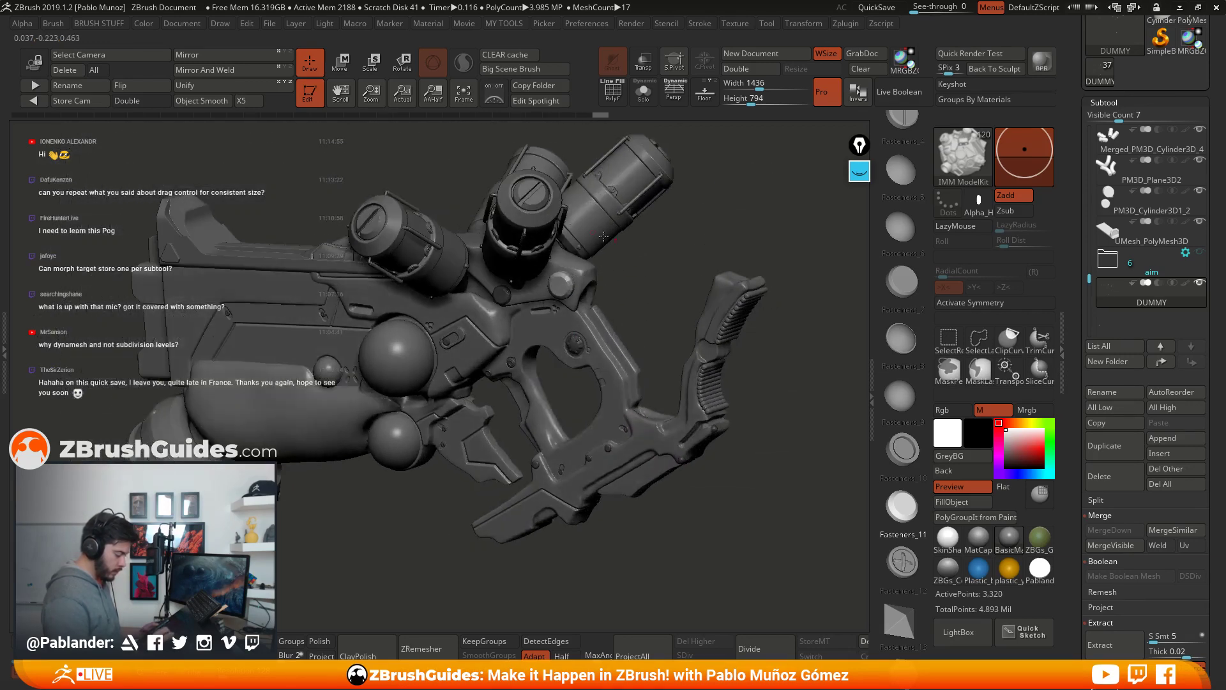
Step: Push the Fasteners_11 cap below the rear canister slightly into the body with the transform gizmo
key(w)
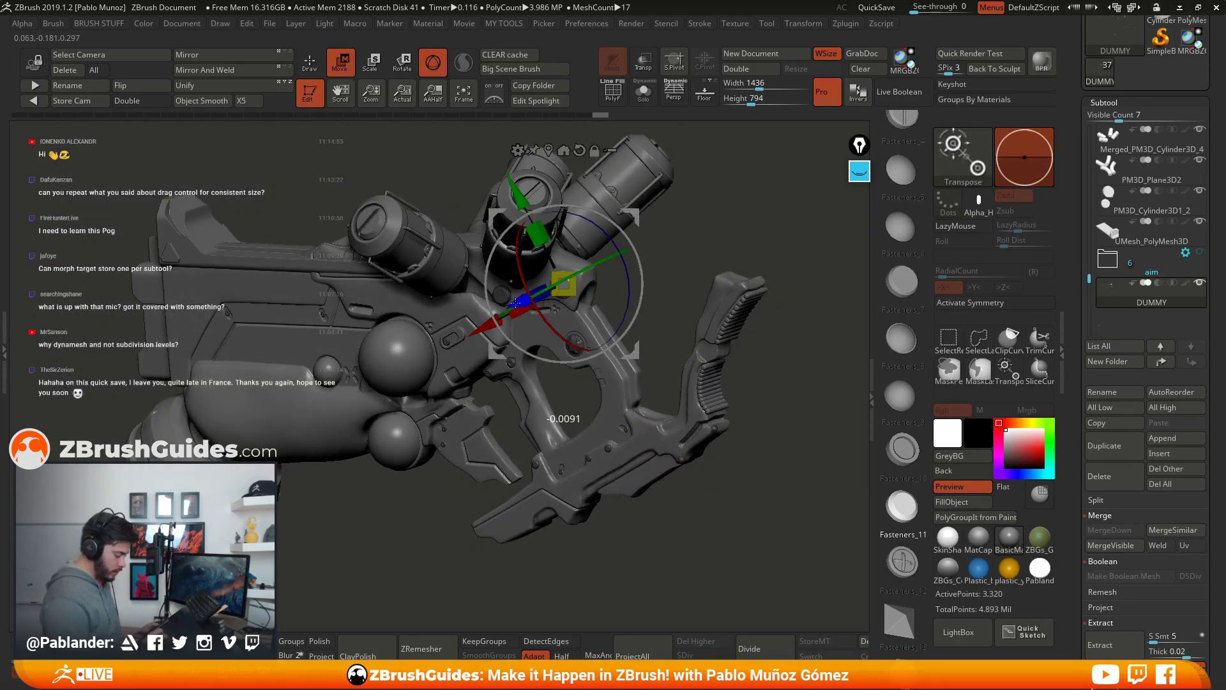
key(q)
mouse_move(559, 364)
mouse_down()
mouse_move(575, 324)
mouse_move(594, 453)
mouse_up()
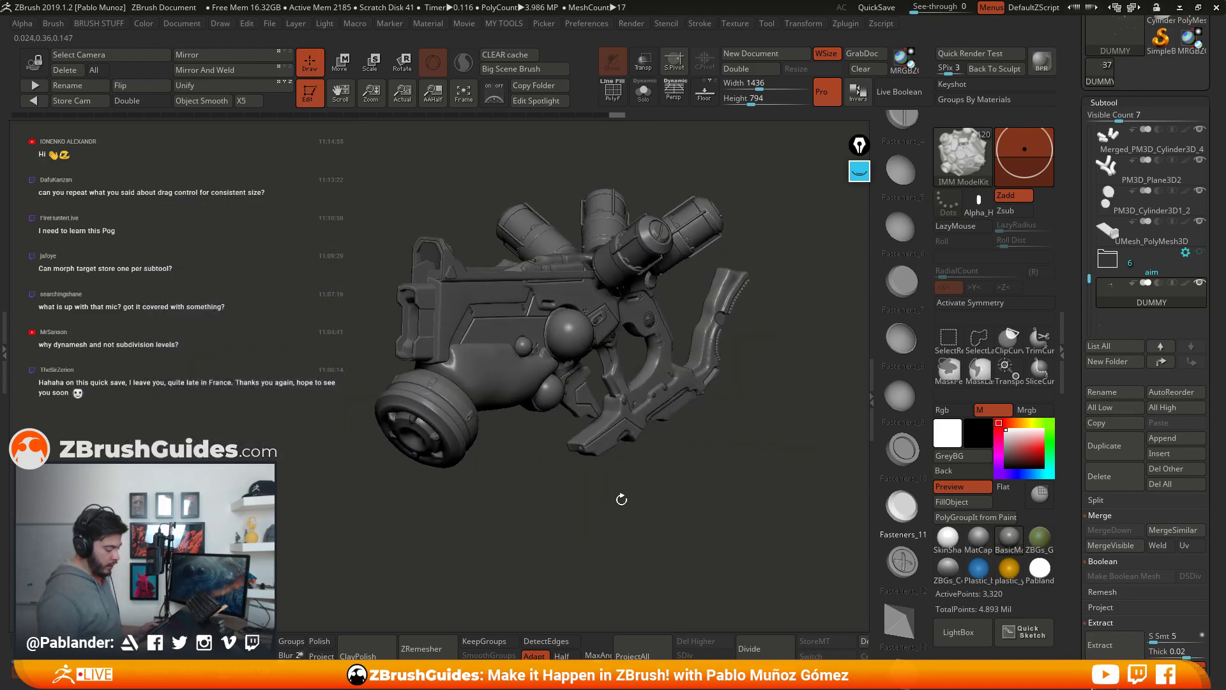
drag(622, 499, 917, 410)
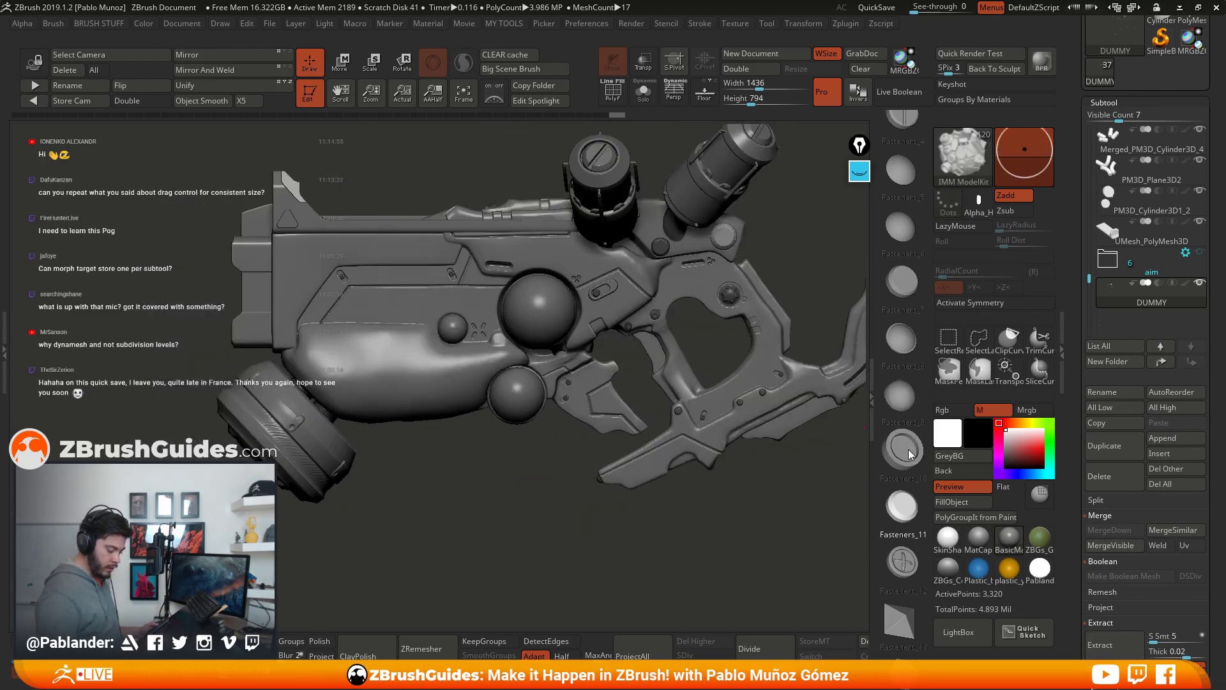
Step: Choose the Fasteners_19 part and insert it as a small bolt on the upper front plate of the gun
scroll(907, 448, down, 5)
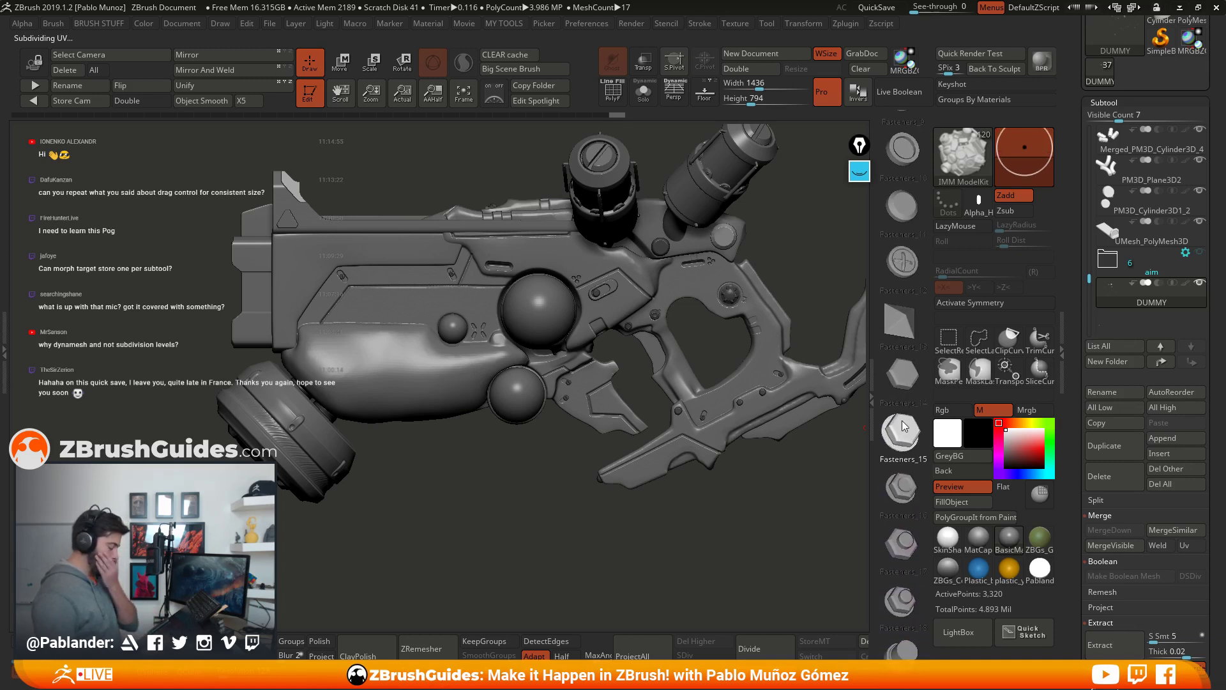
scroll(907, 383, down, 3)
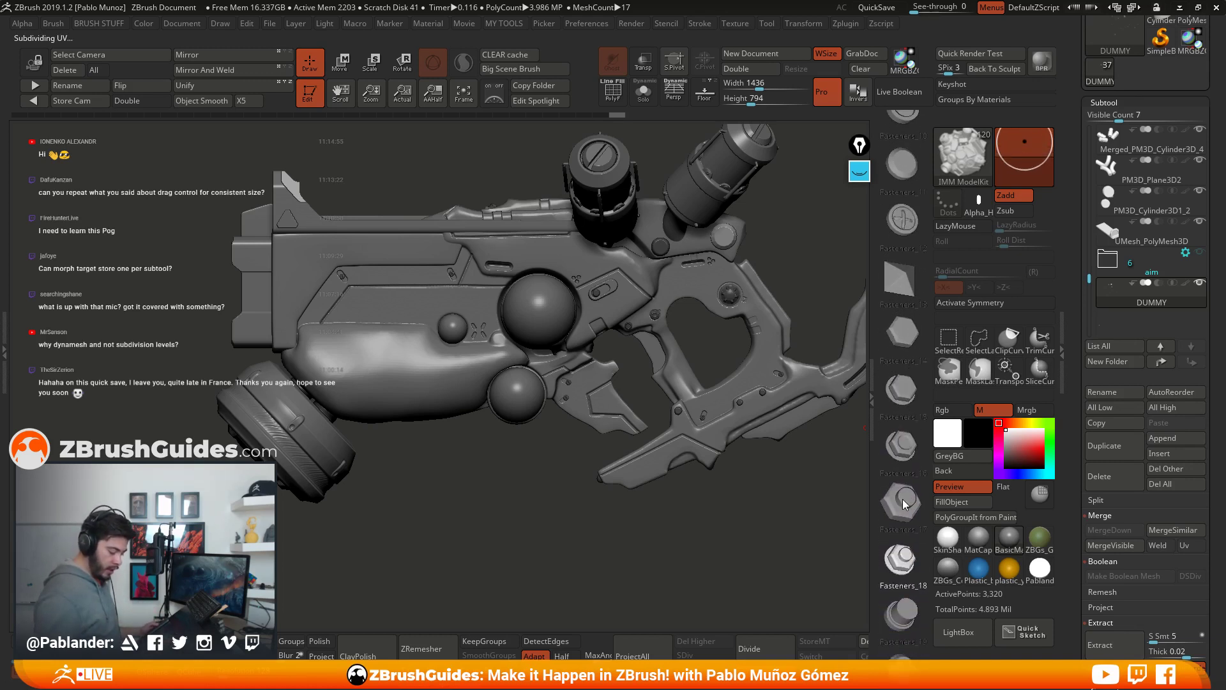
click(906, 490)
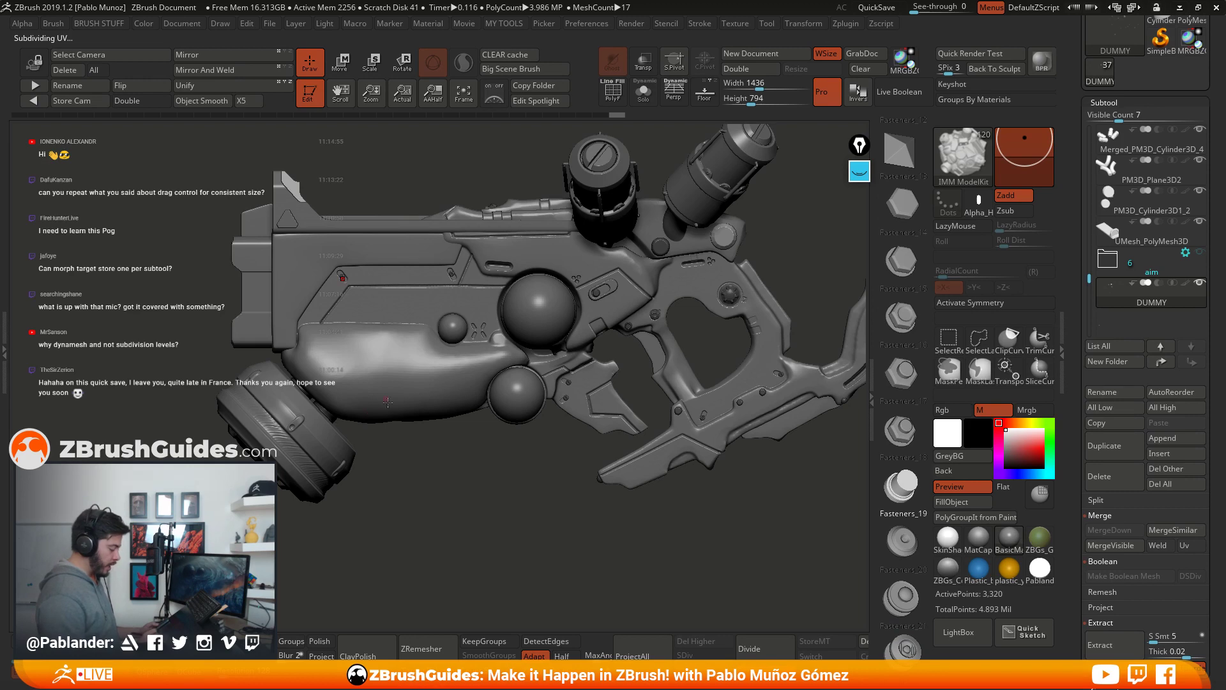
drag(398, 379, 638, 432)
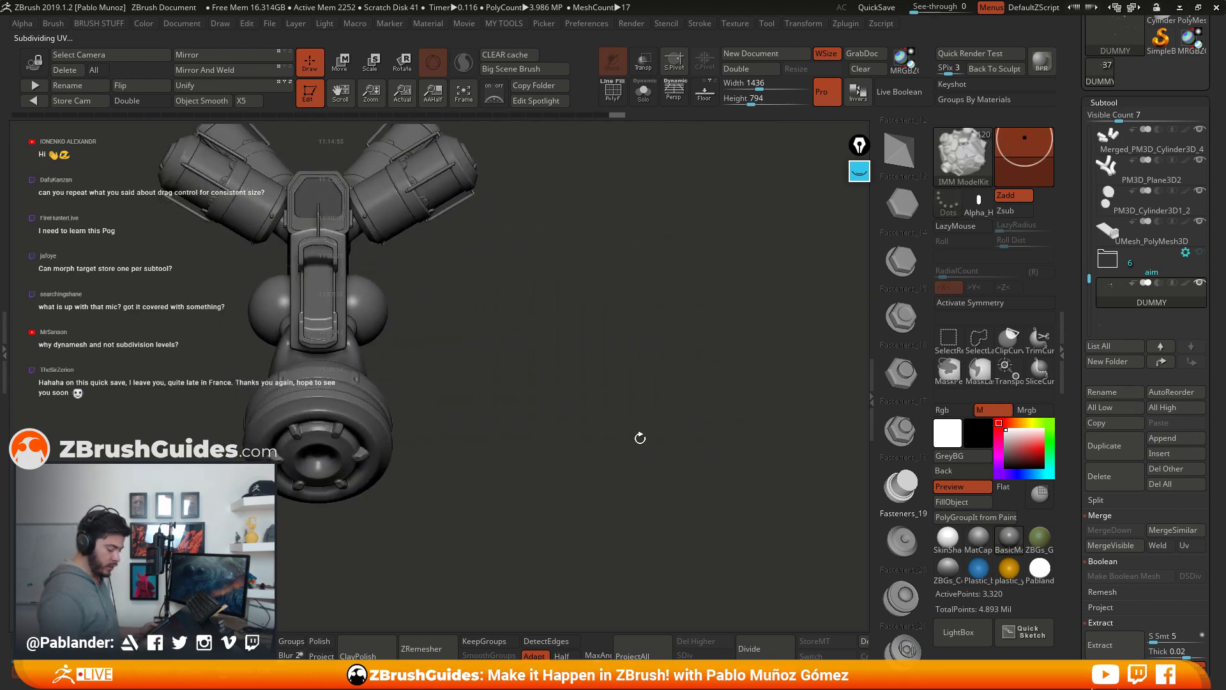
drag(813, 476, 786, 465)
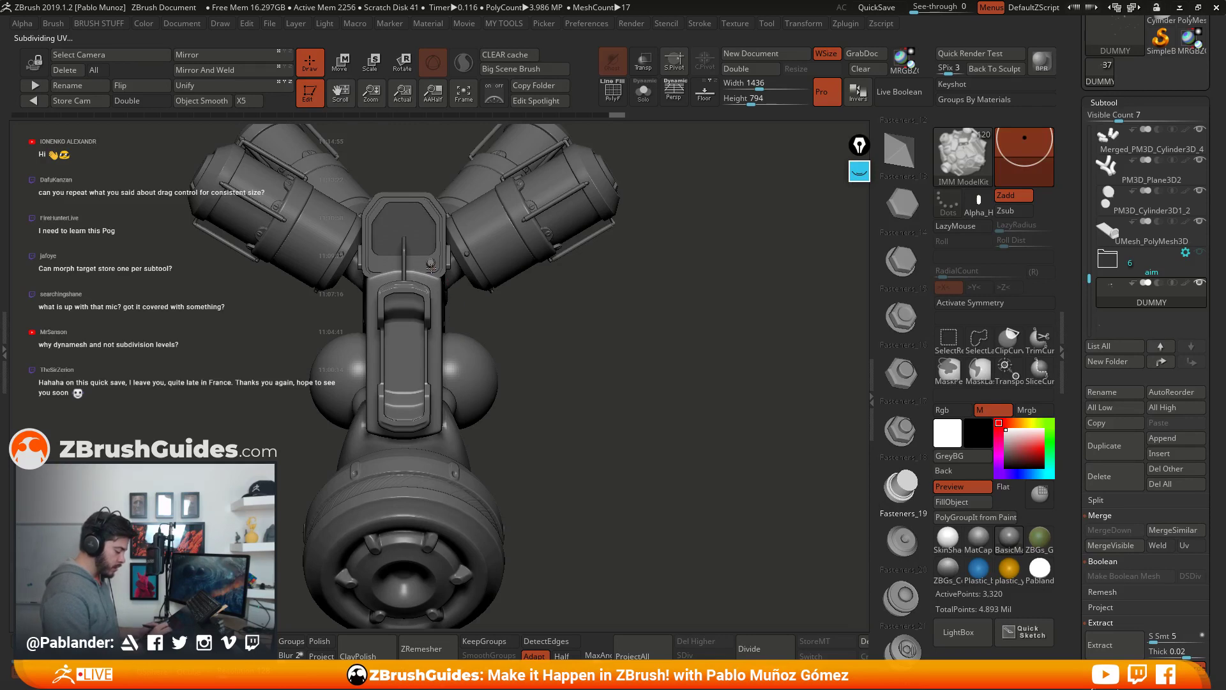
drag(607, 331, 377, 412)
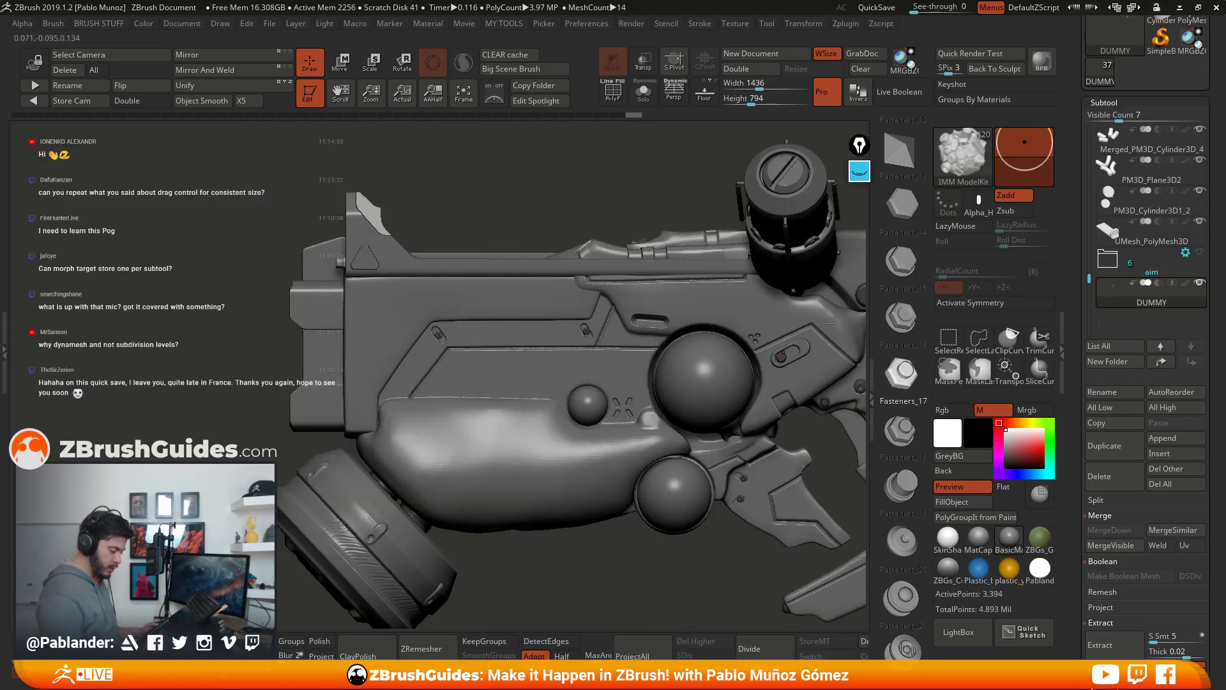
Step: Choose Fasteners_15 and insert small hex bolts at the upper and lower front corners of the body's side
click(901, 261)
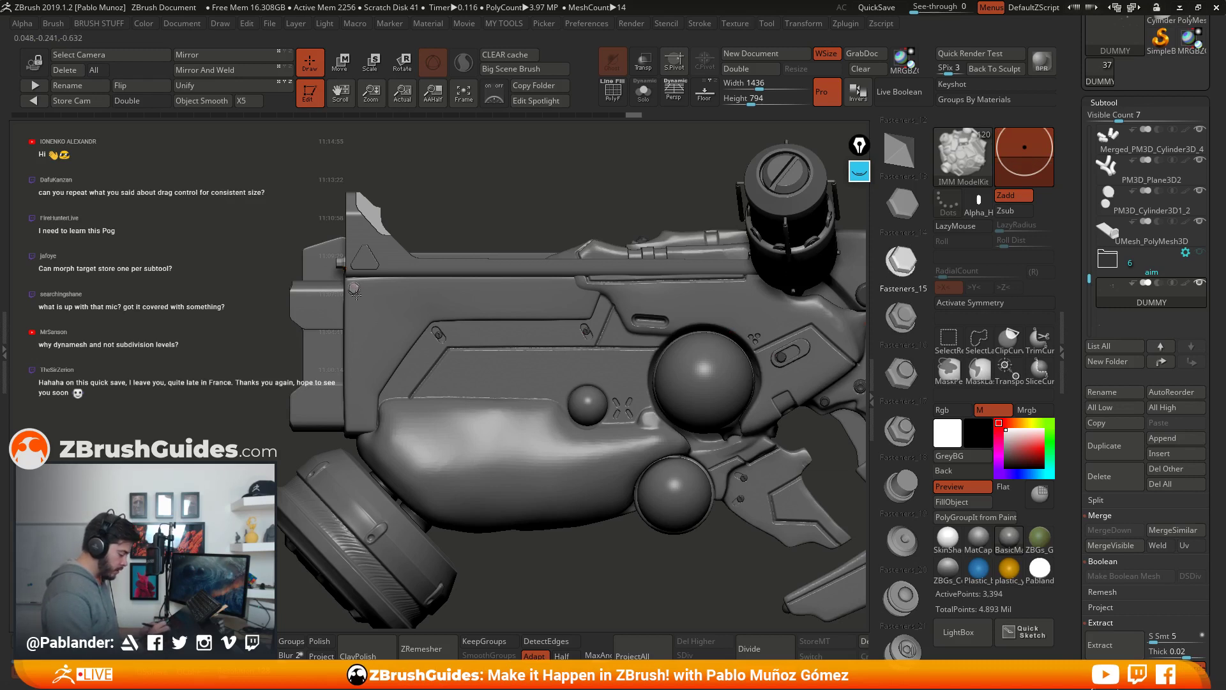
click(355, 288)
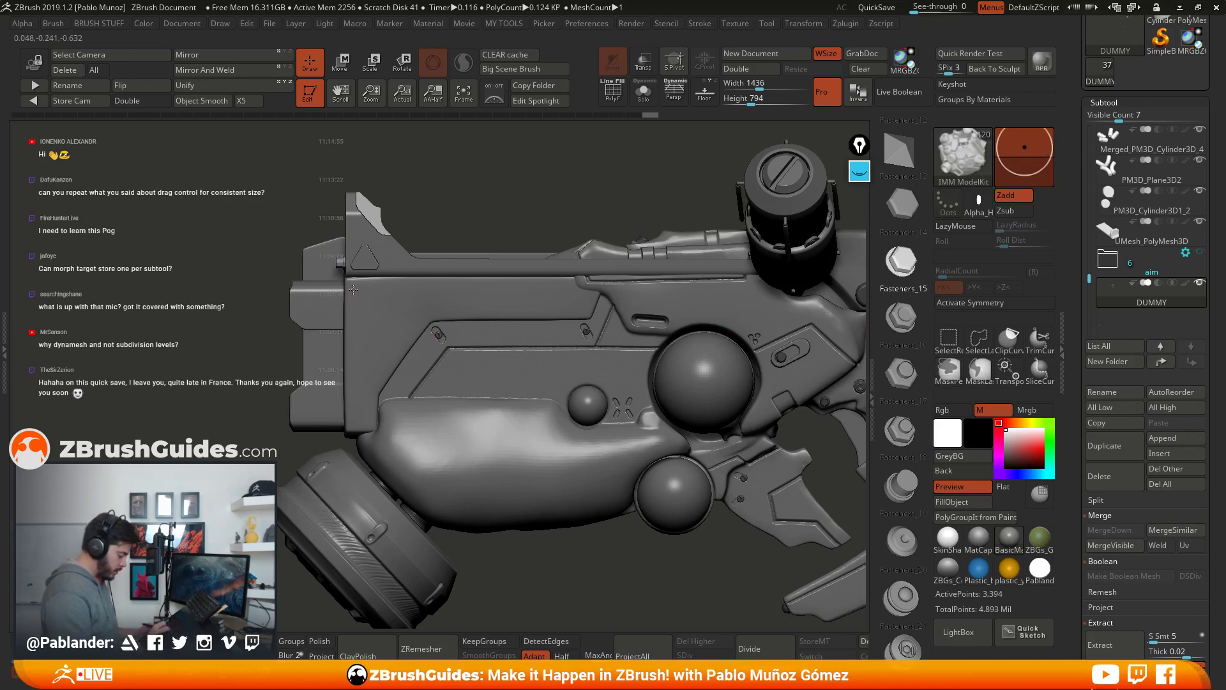
click(355, 292)
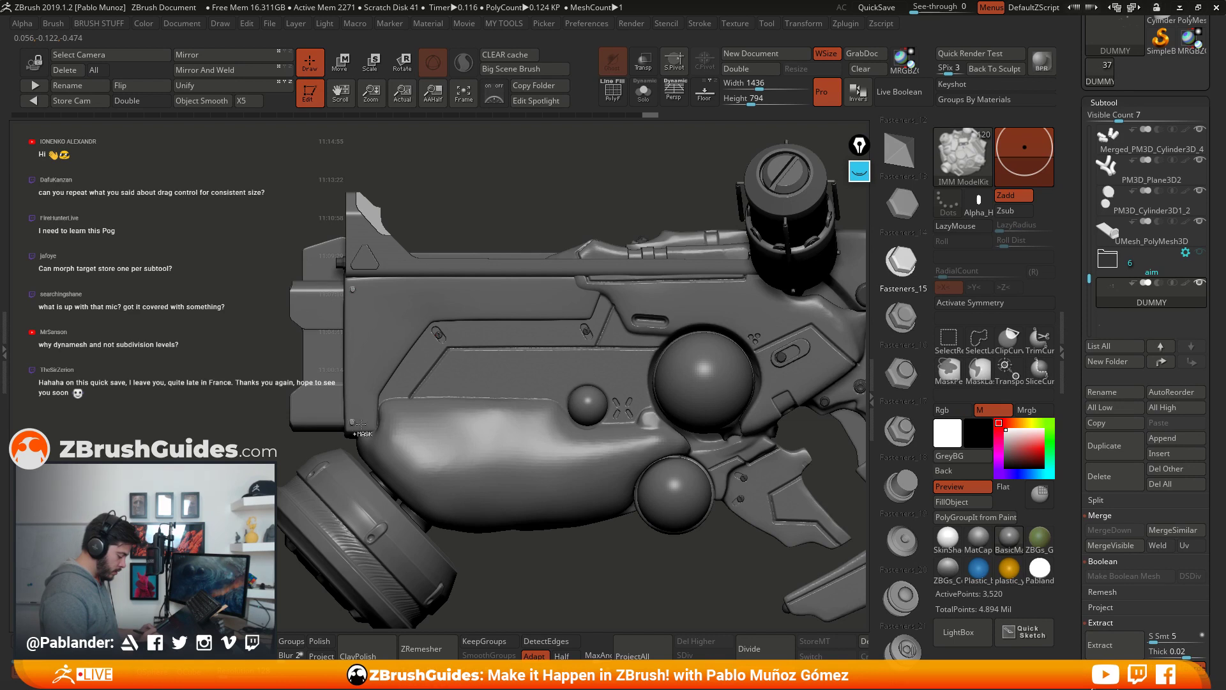
click(354, 422)
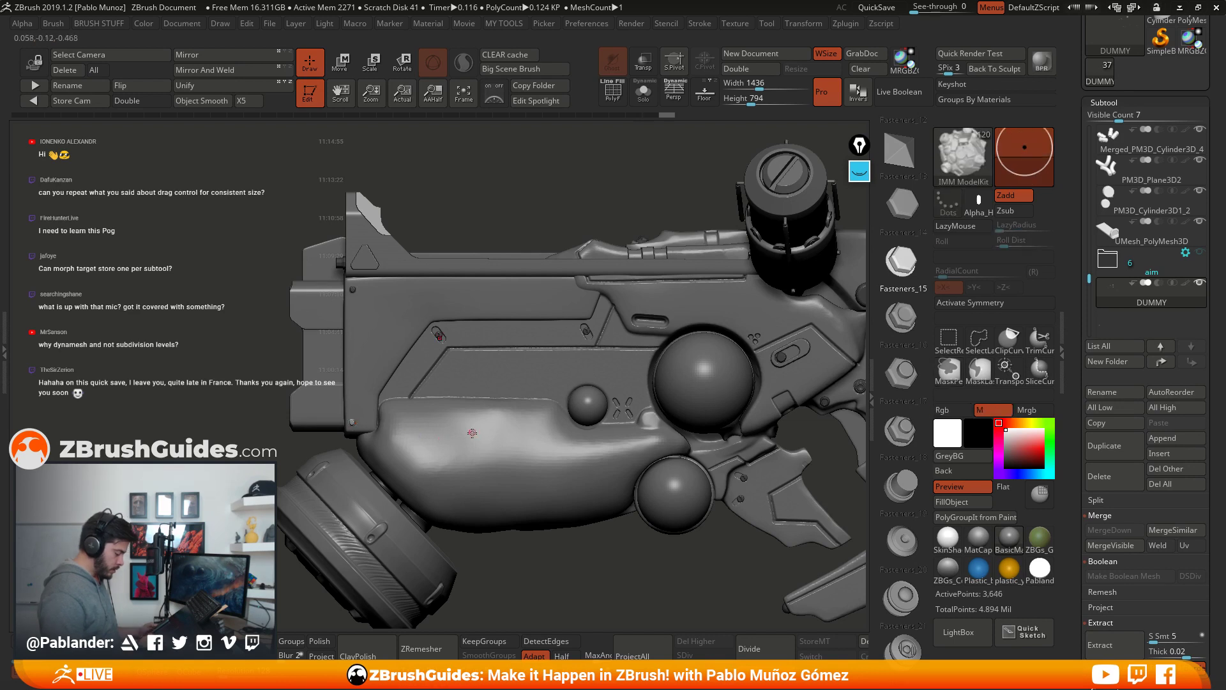
Step: Insert further small Fasteners_15 bolts above the rear end of the recessed side panel and near the body's lower front corner
click(586, 313)
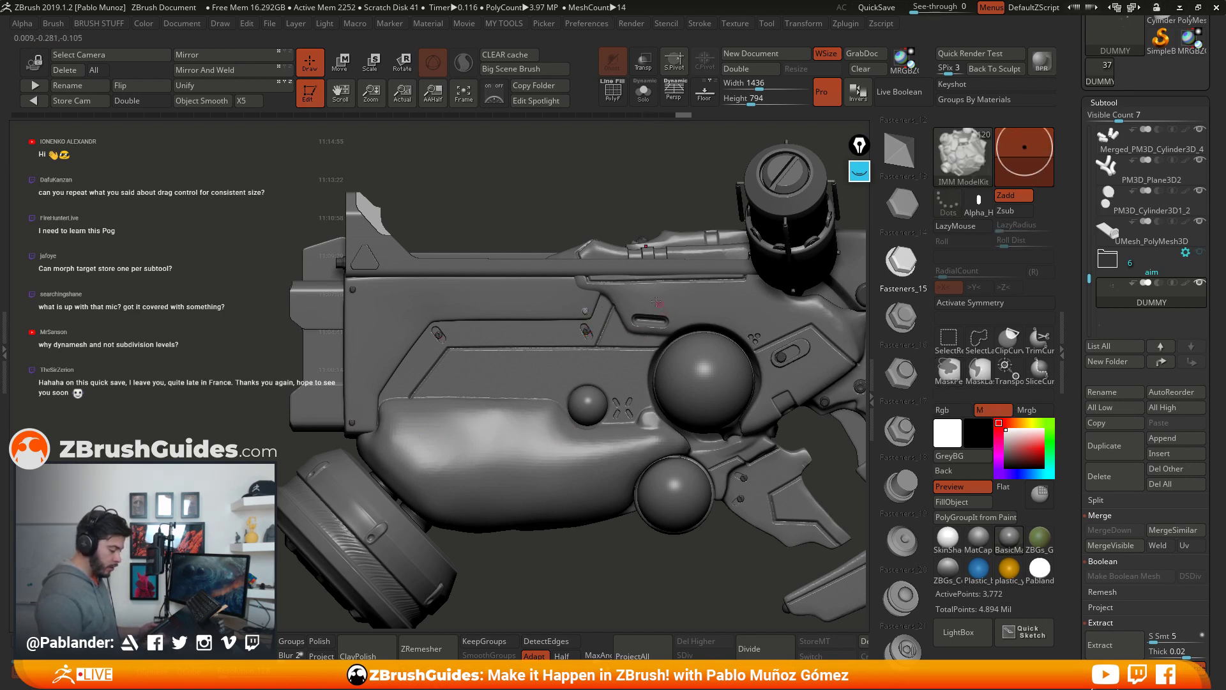
right_drag(674, 391, 496, 458)
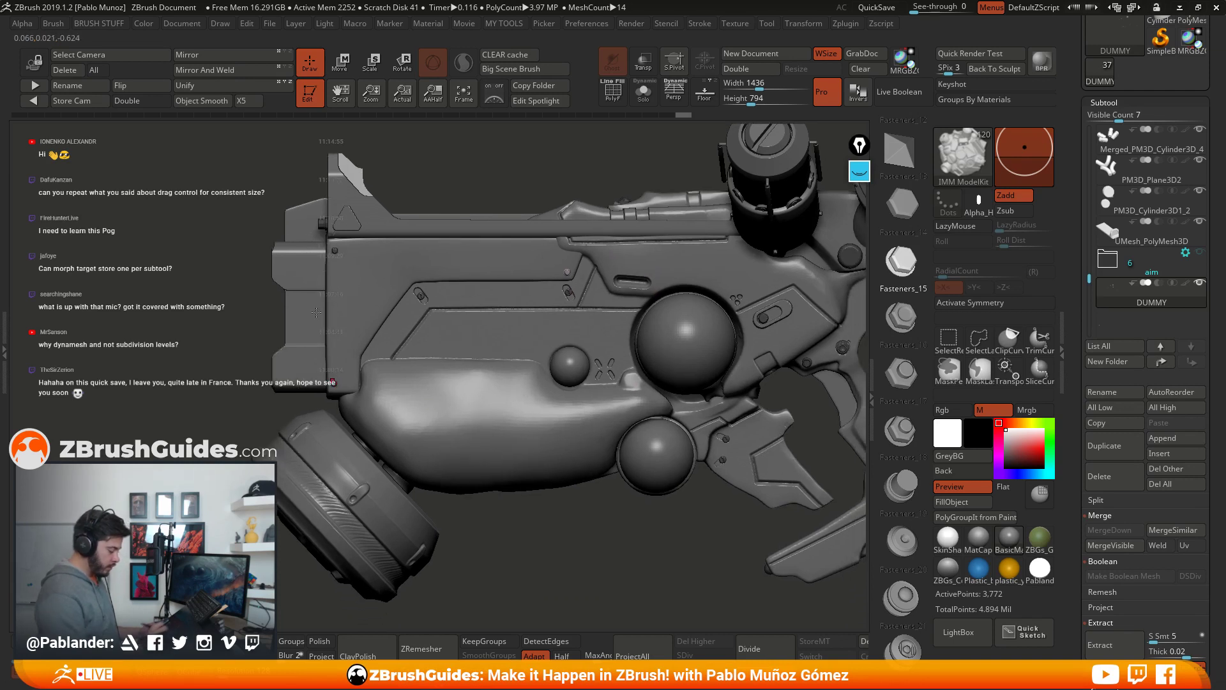
click(379, 422)
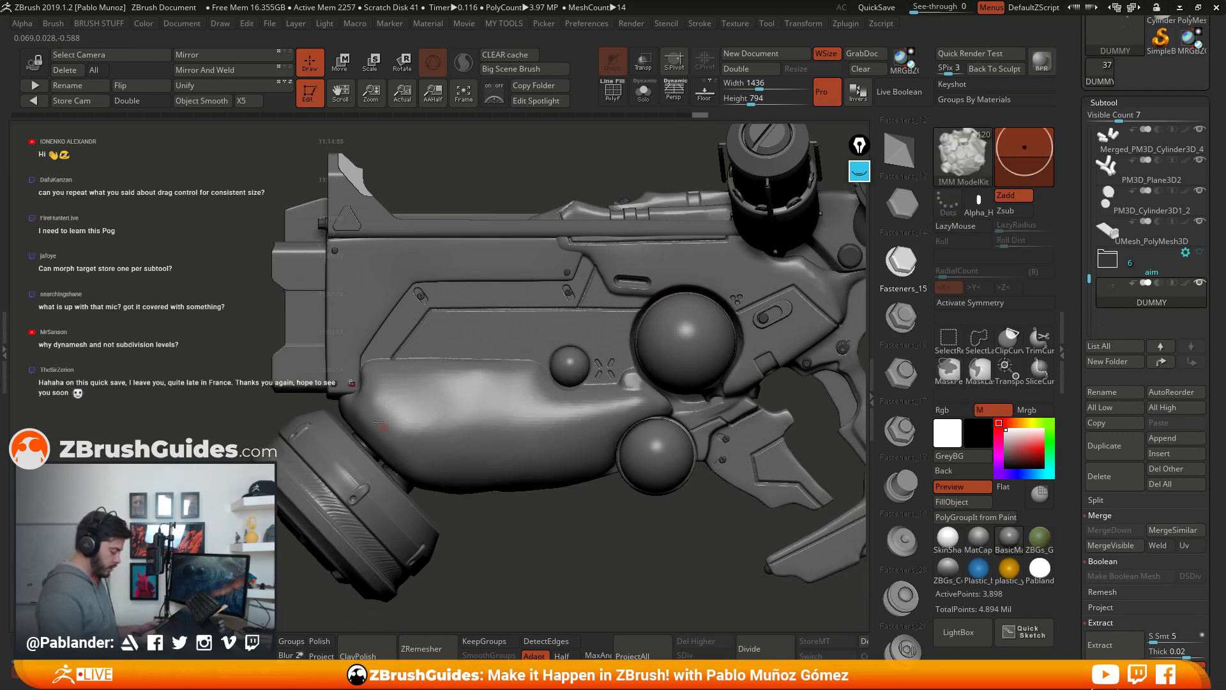
click(353, 385)
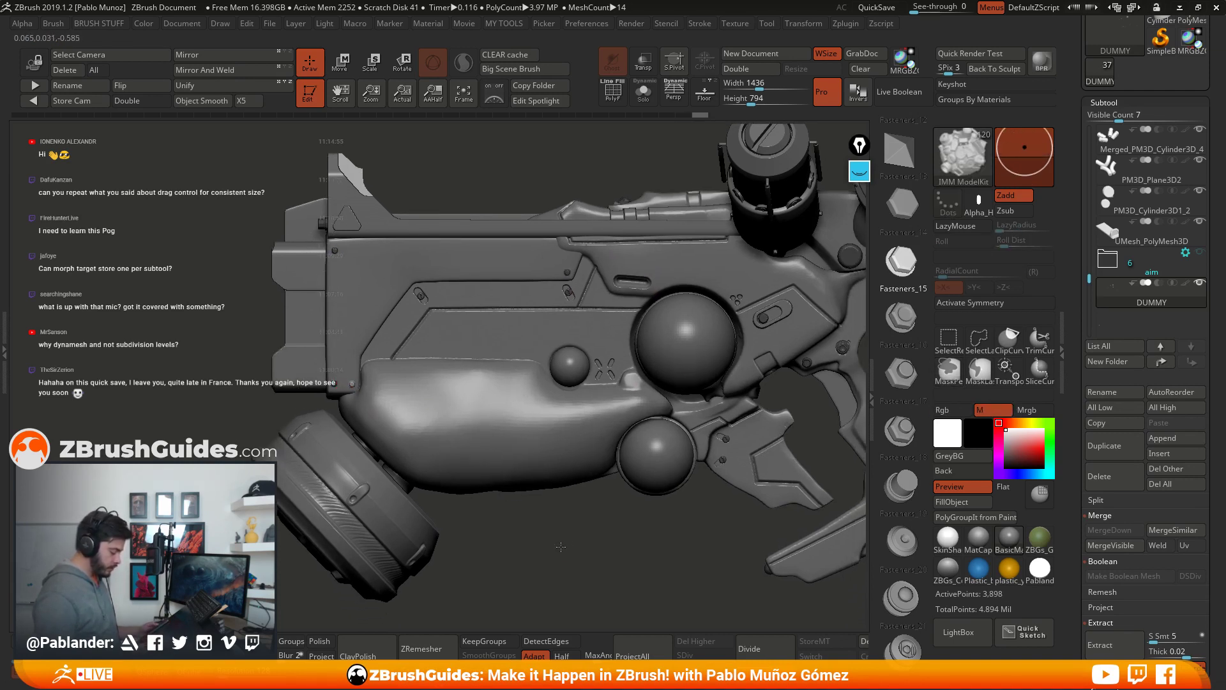
Step: Choose Fasteners_11, activate X symmetry and insert one large and one smaller cap on the body's top centreline between the canisters
right_drag(553, 525, 832, 461)
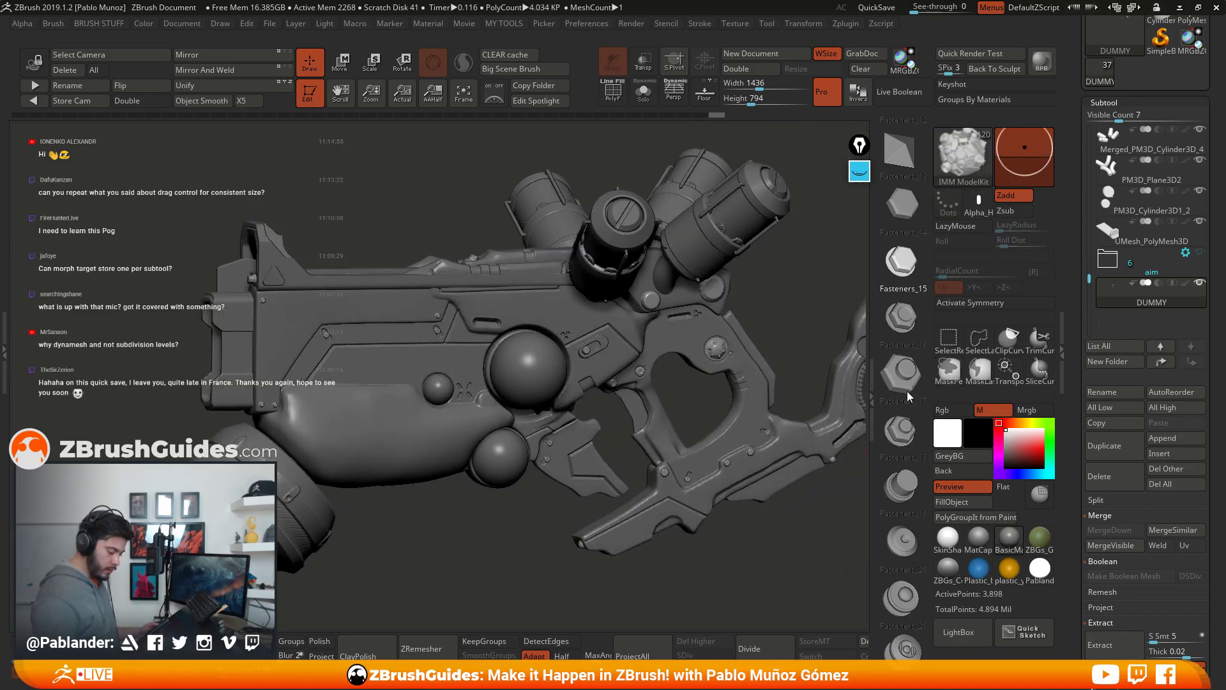
scroll(912, 386, up, 2)
click(903, 305)
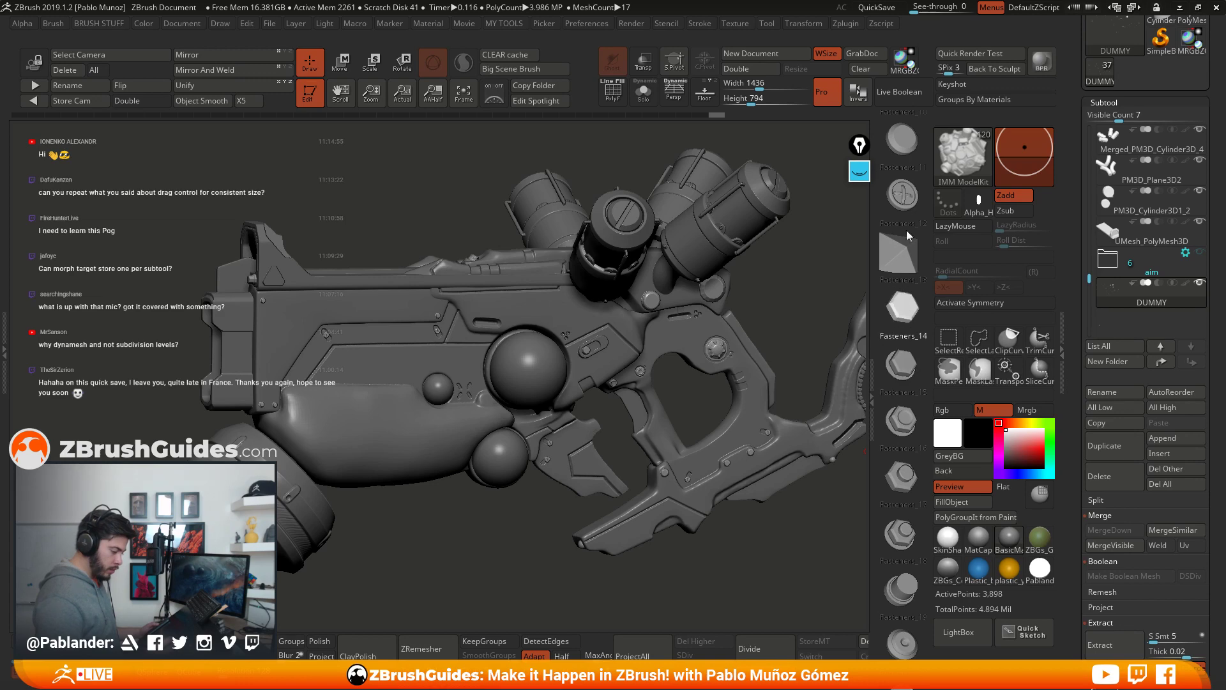
click(902, 141)
shift+right_drag(613, 333, 618, 264)
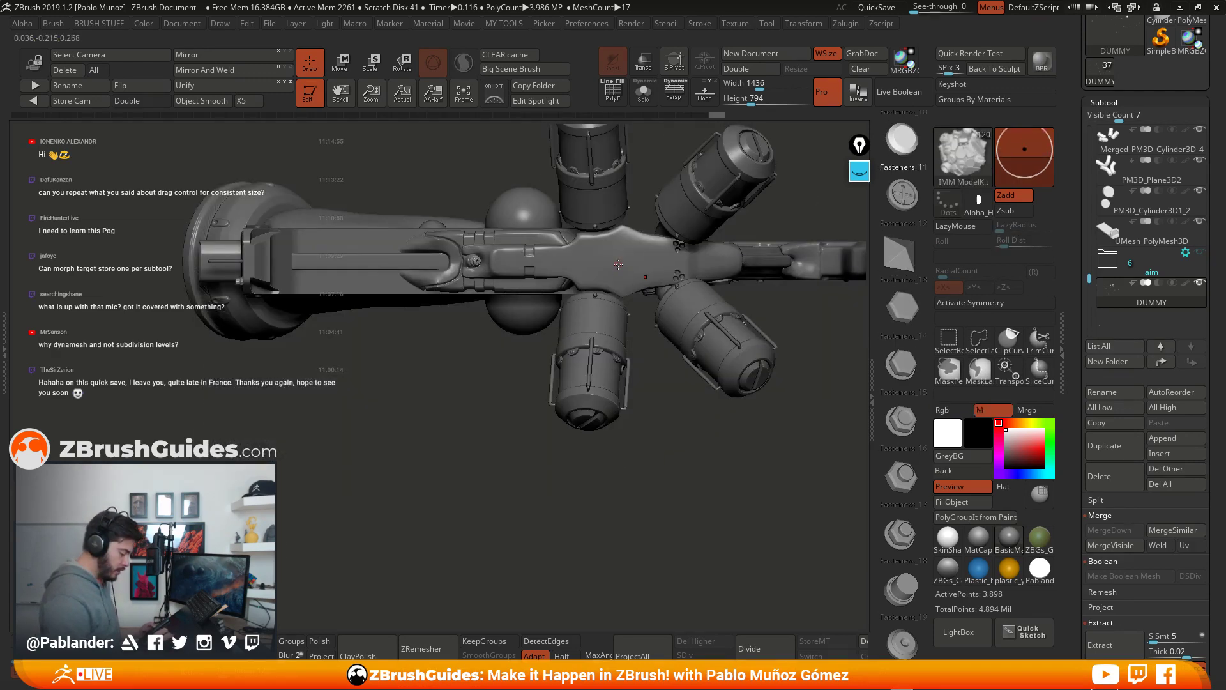
drag(618, 264, 690, 279)
key(ctrl+z)
click(971, 302)
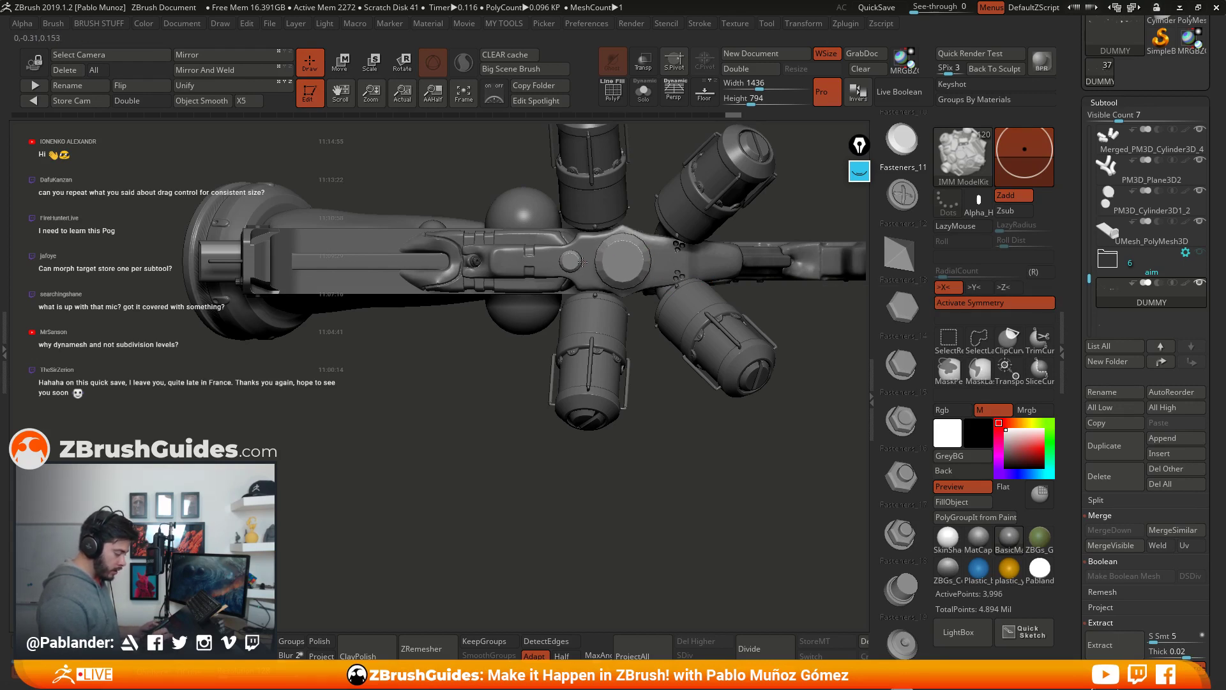
drag(586, 257, 653, 399)
drag(581, 420, 590, 409)
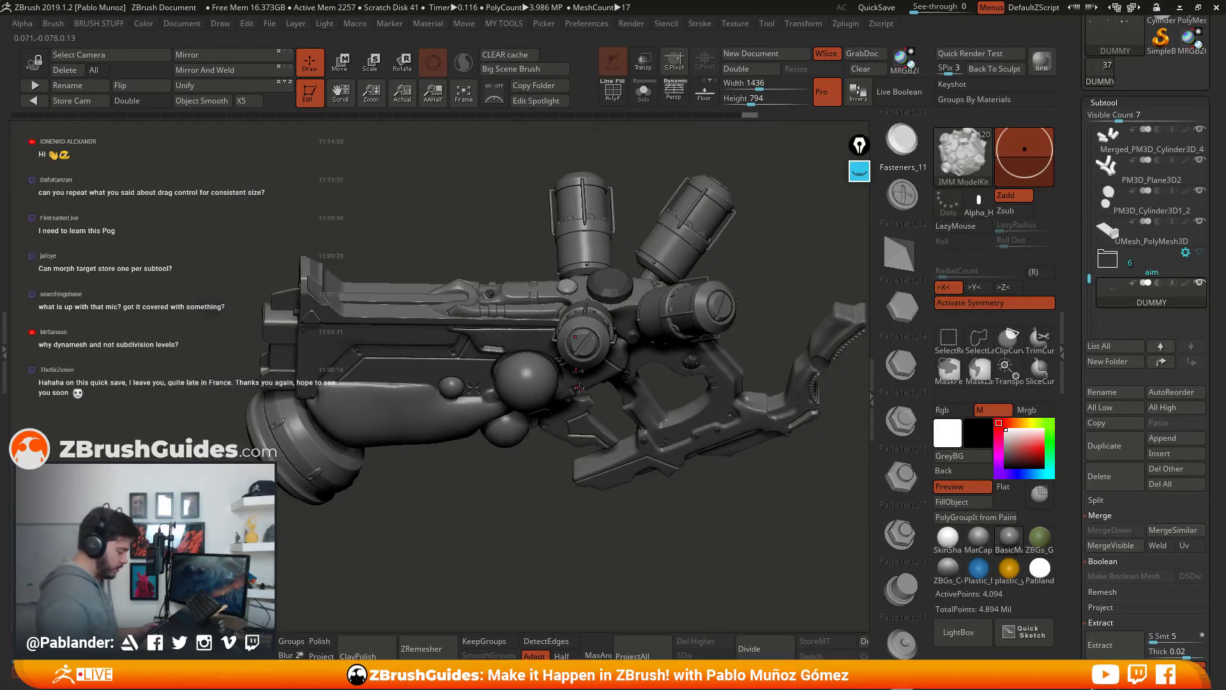
Step: Choose the Circular_13 part and insert it as a round cap in the recess on the upper rear of the grip frame
scroll(901, 511, up, 5)
scroll(895, 495, down, 10)
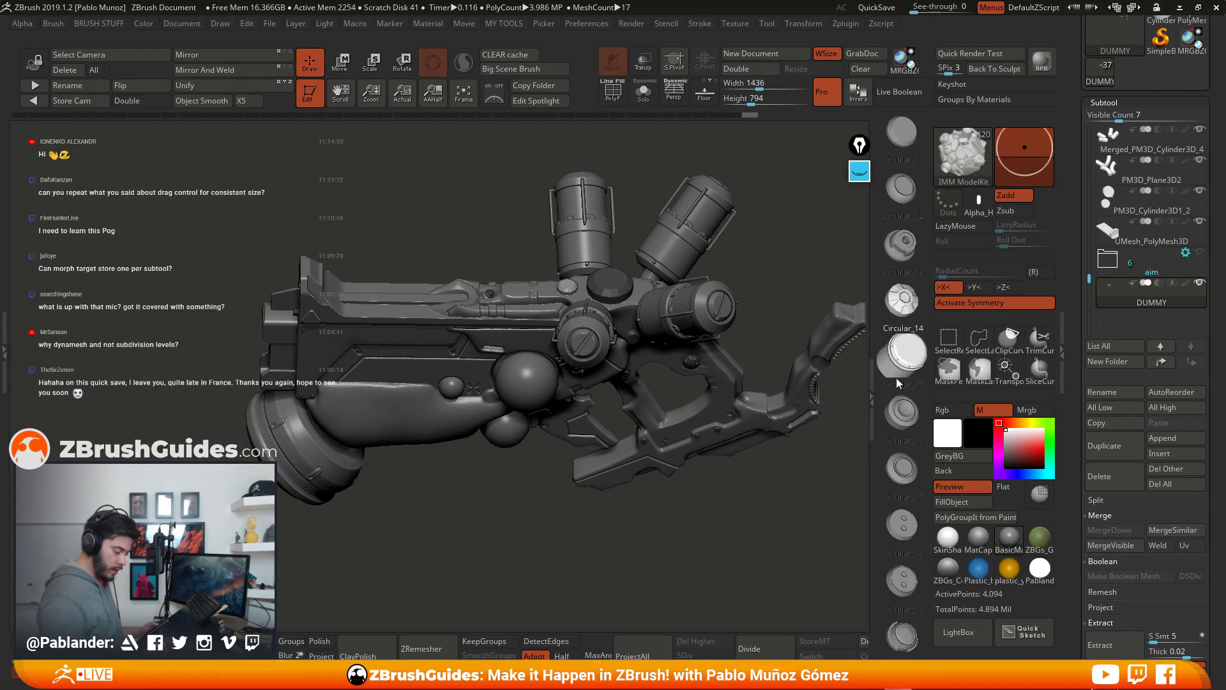
click(898, 251)
drag(430, 233, 332, 302)
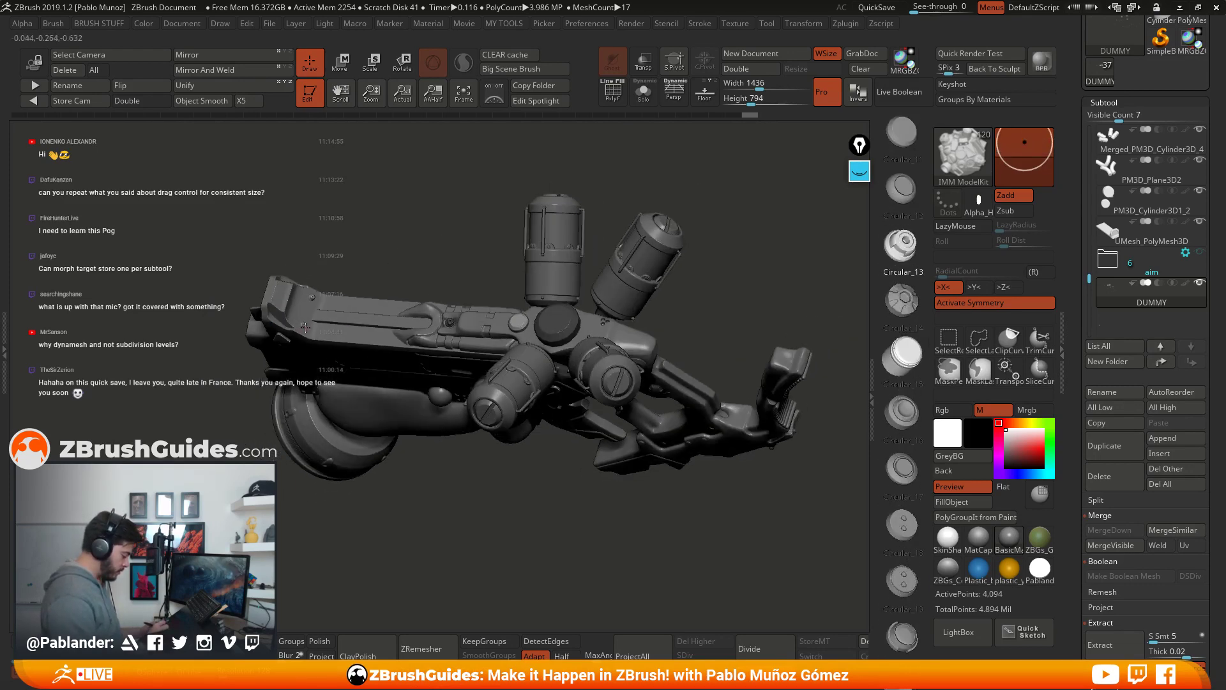
drag(785, 401, 777, 382)
drag(436, 244, 698, 466)
alt+drag(505, 420, 382, 431)
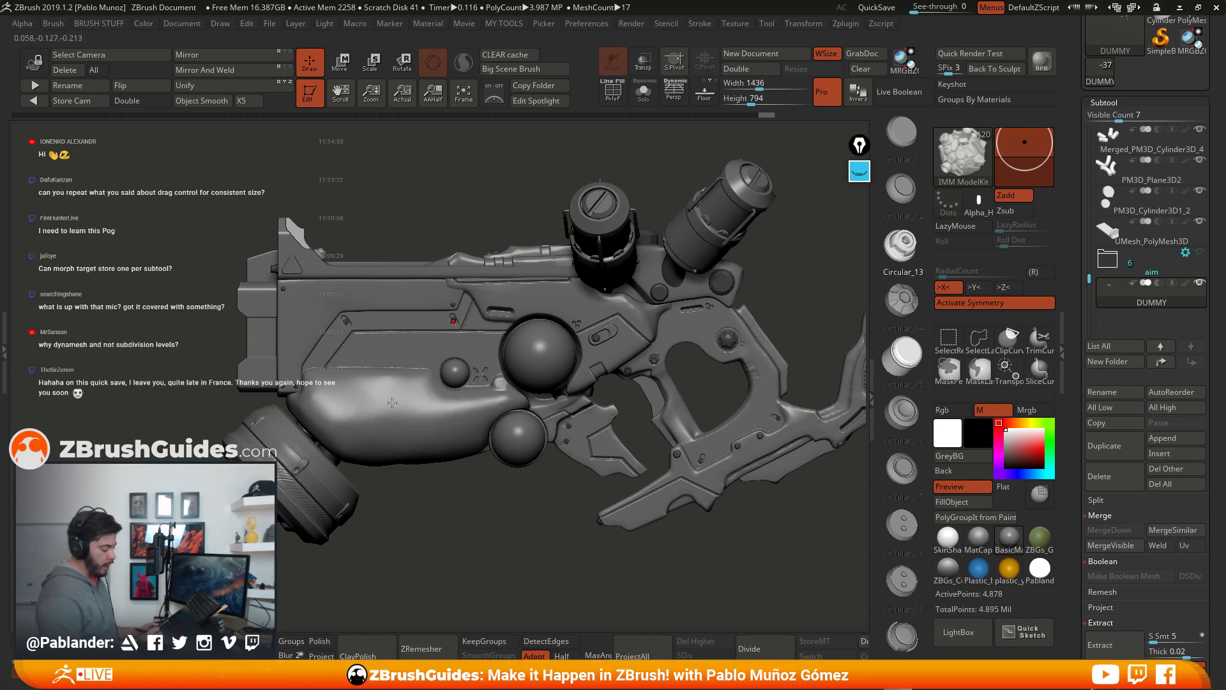
Step: Choose the Circular_1 part, insert it as a slotted cap on the stock's round joint and adjust its placement with the Gizmo
mouse_move(484, 532)
mouse_down()
mouse_move(449, 509)
mouse_move(486, 488)
mouse_move(676, 497)
mouse_move(850, 371)
mouse_up()
mouse_move(926, 256)
mouse_down()
mouse_move(902, 293)
mouse_move(906, 463)
mouse_up()
scroll(906, 463, up, 10)
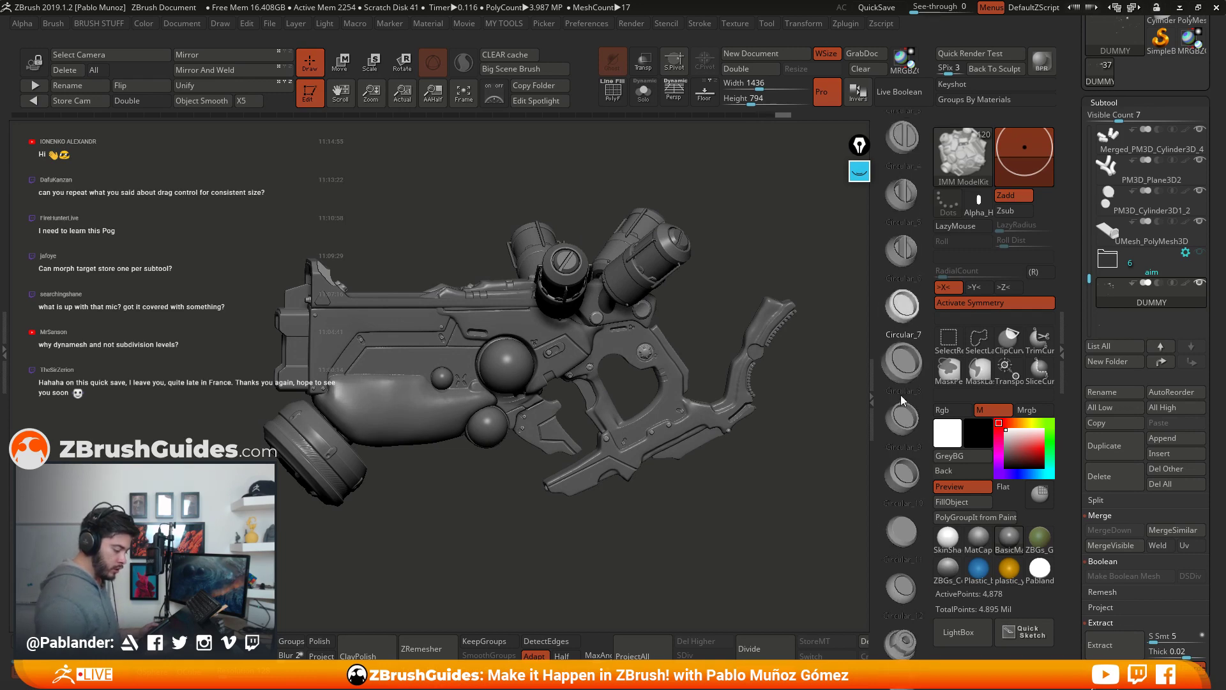
click(905, 416)
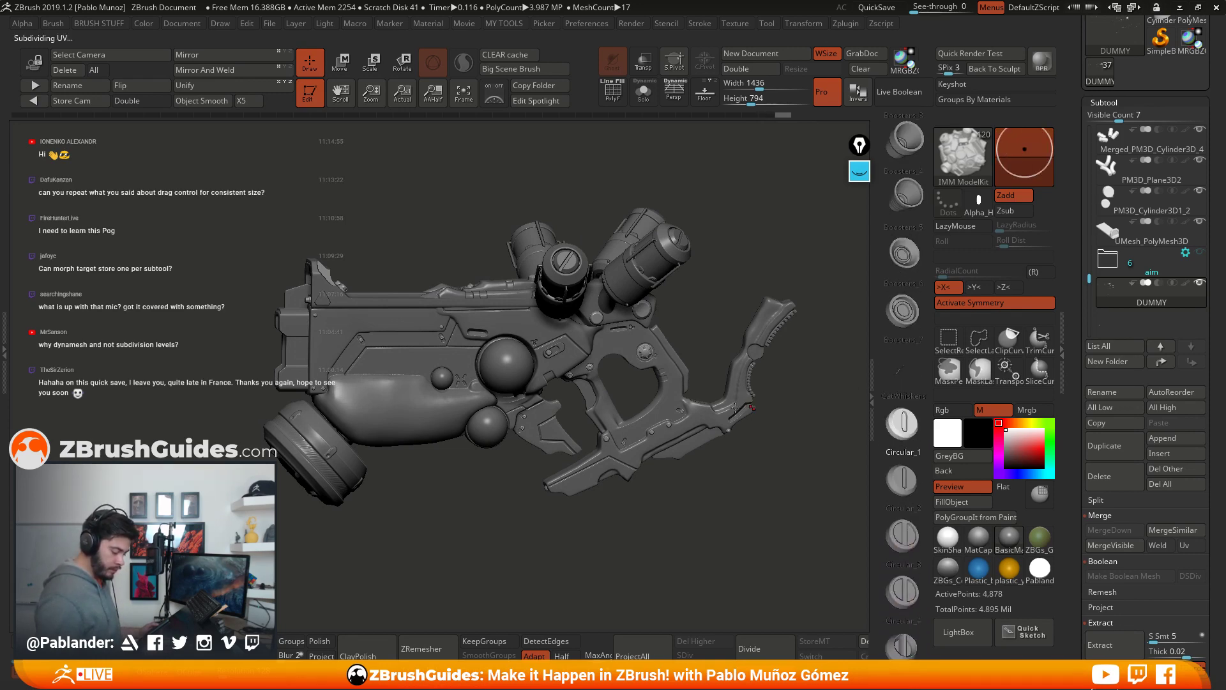
drag(697, 396, 692, 340)
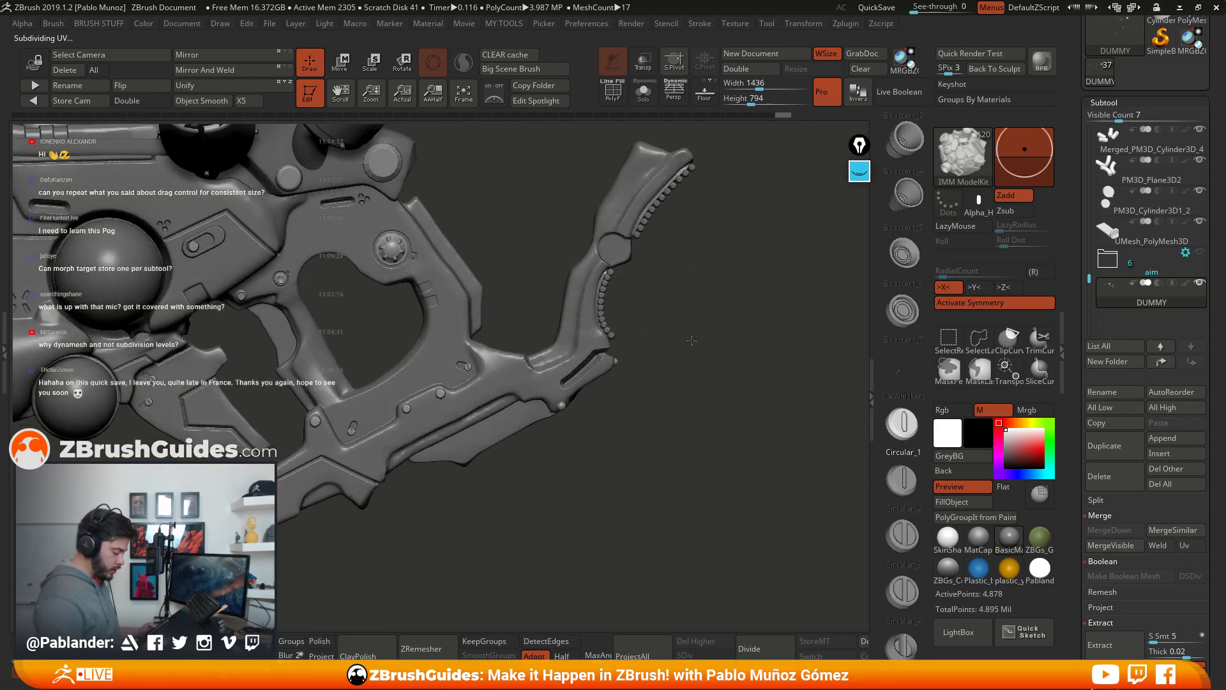
click(622, 249)
key(w)
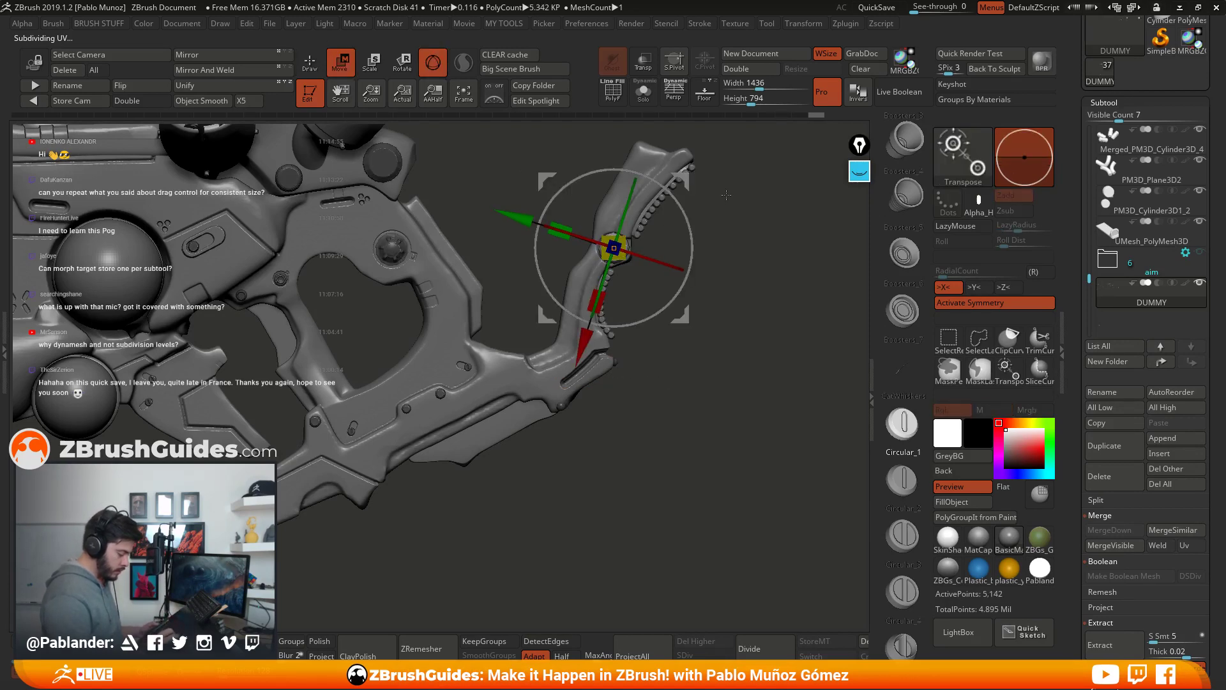
drag(703, 253, 541, 254)
mouse_move(681, 357)
shift+mouse_down()
mouse_move(708, 361)
mouse_move(706, 346)
mouse_move(703, 383)
mouse_move(635, 434)
mouse_move(640, 455)
mouse_move(663, 393)
shift+mouse_up()
key(q)
drag(685, 294, 753, 432)
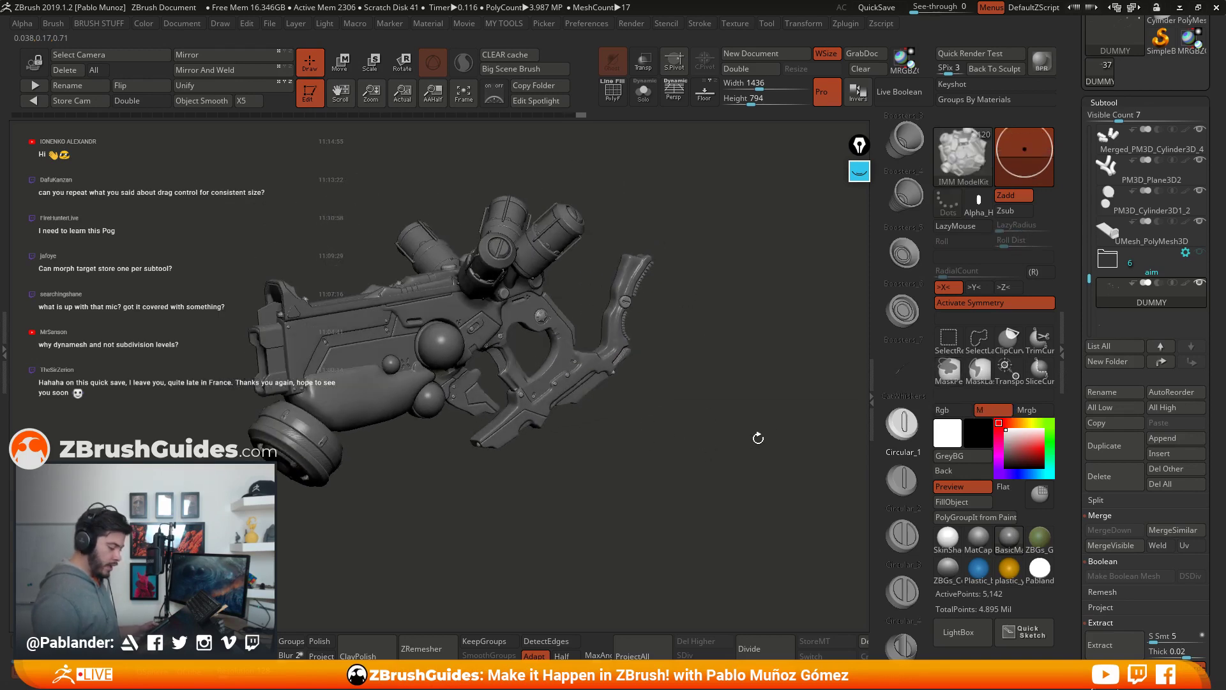
Step: Isolate the DUMMY subtool, hide its original placeholder mesh, delete the hidden geometry and show the whole gun again
click(643, 92)
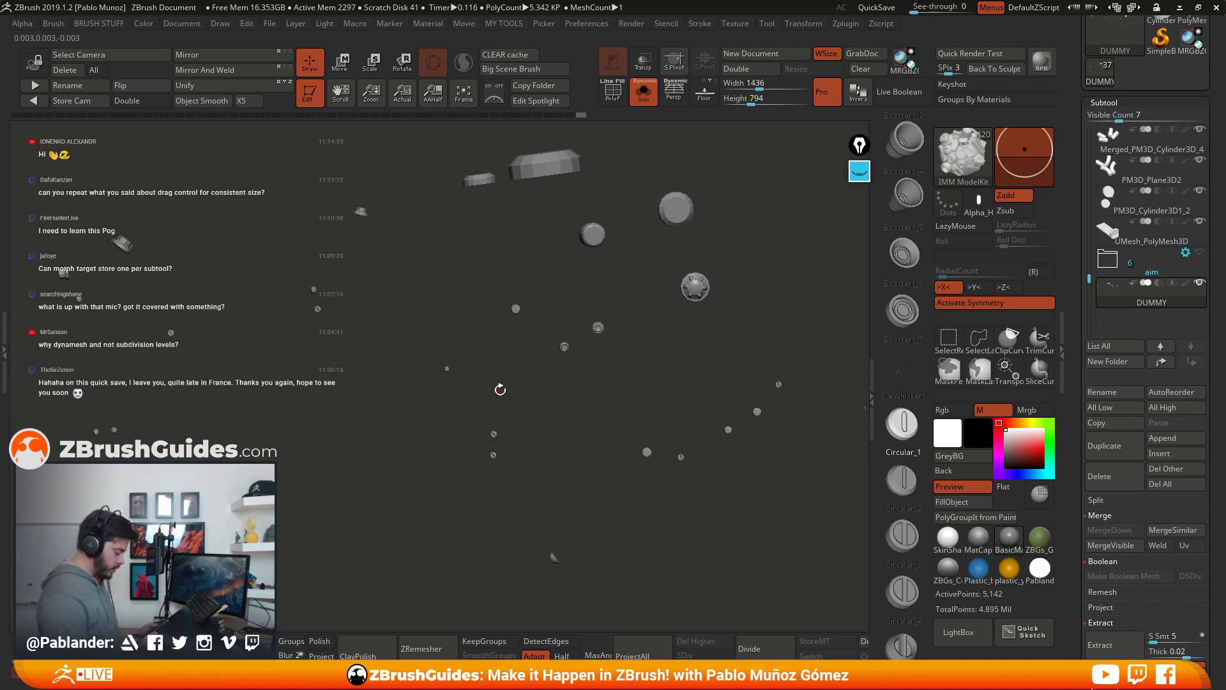
ctrl+shift+drag(423, 332, 483, 401)
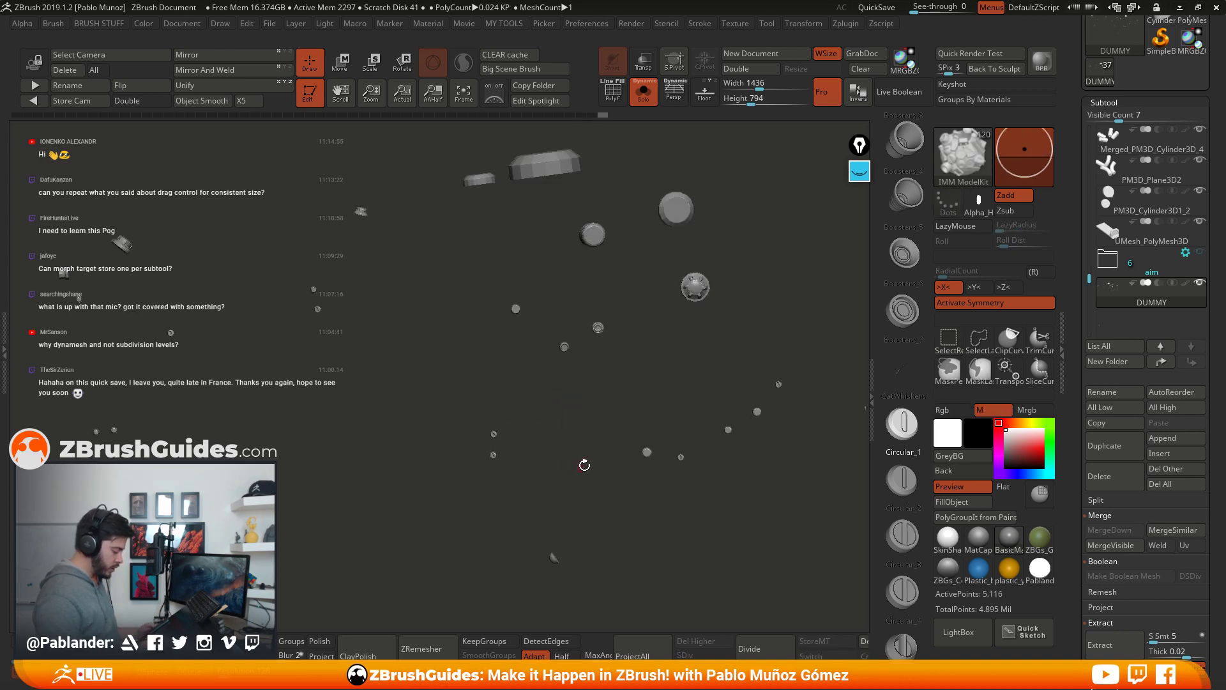
key(space)
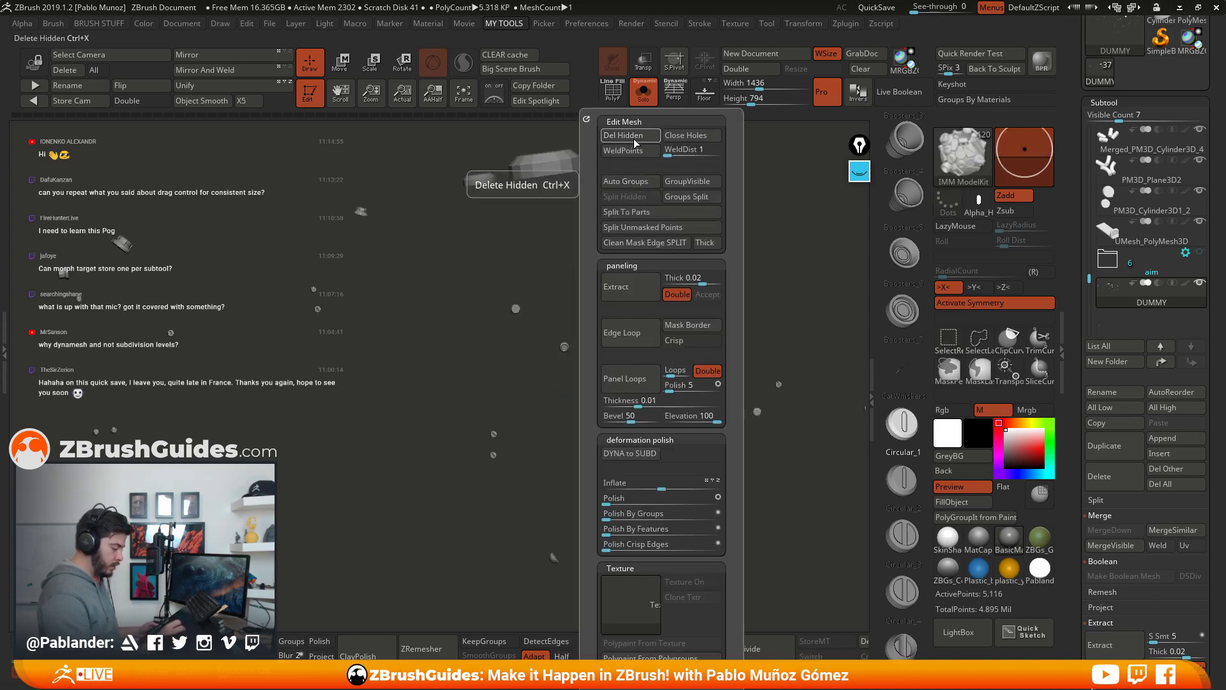
ctrl+shift+click(555, 414)
key(f)
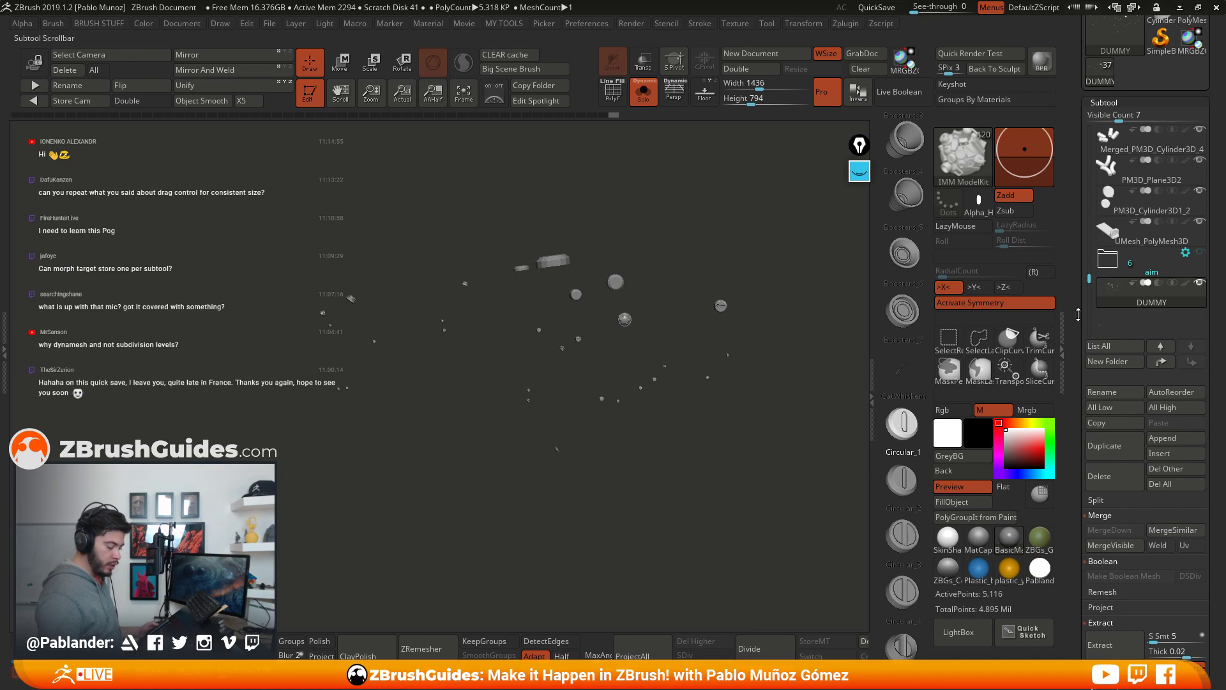
drag(586, 487, 675, 449)
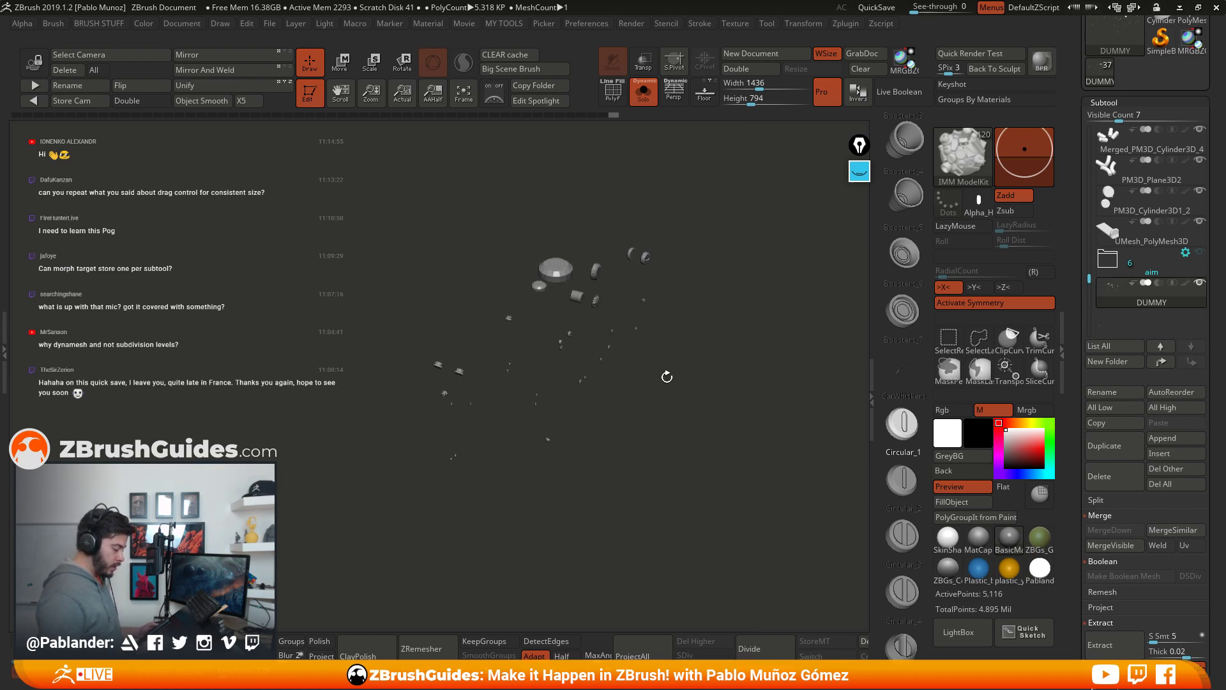
click(644, 92)
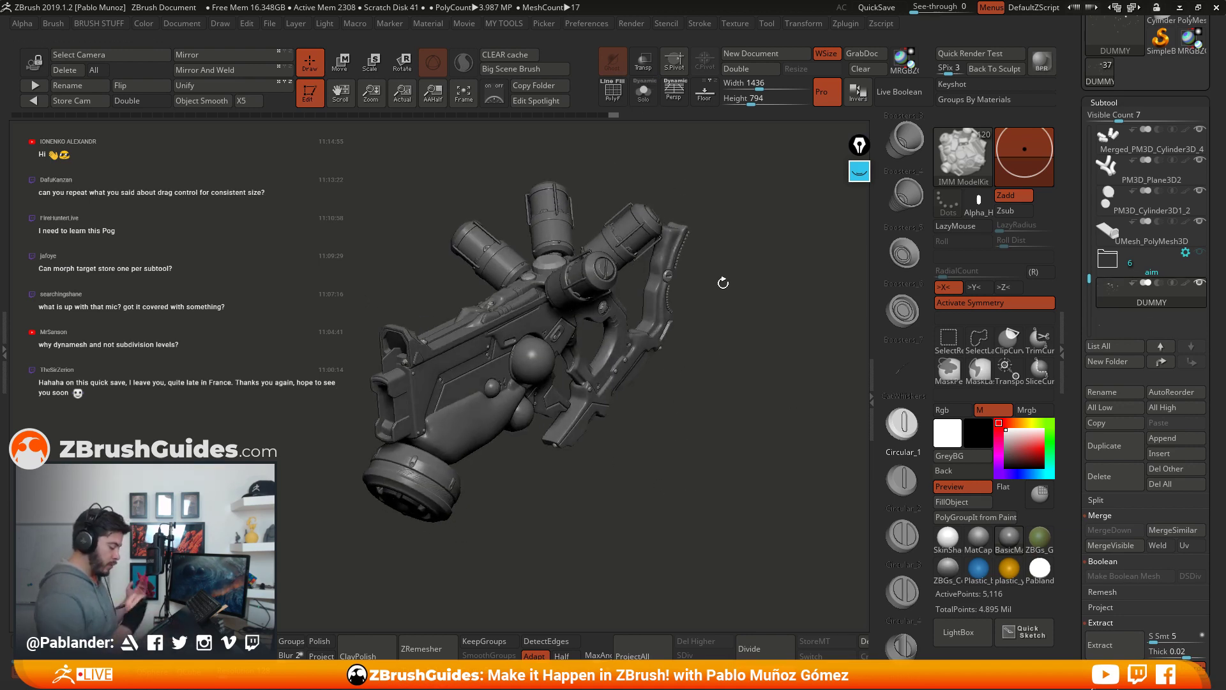
Step: Mirror and weld the inserted details across the X axis onto both sides of the gun
click(232, 56)
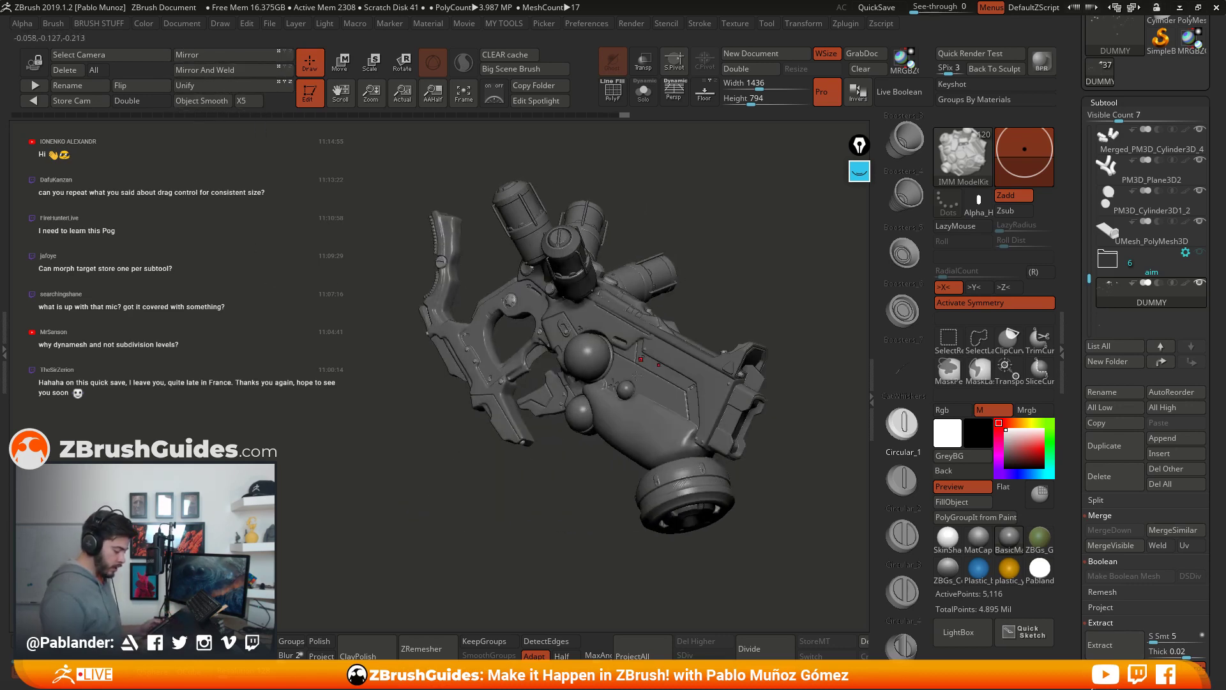
drag(758, 277, 735, 300)
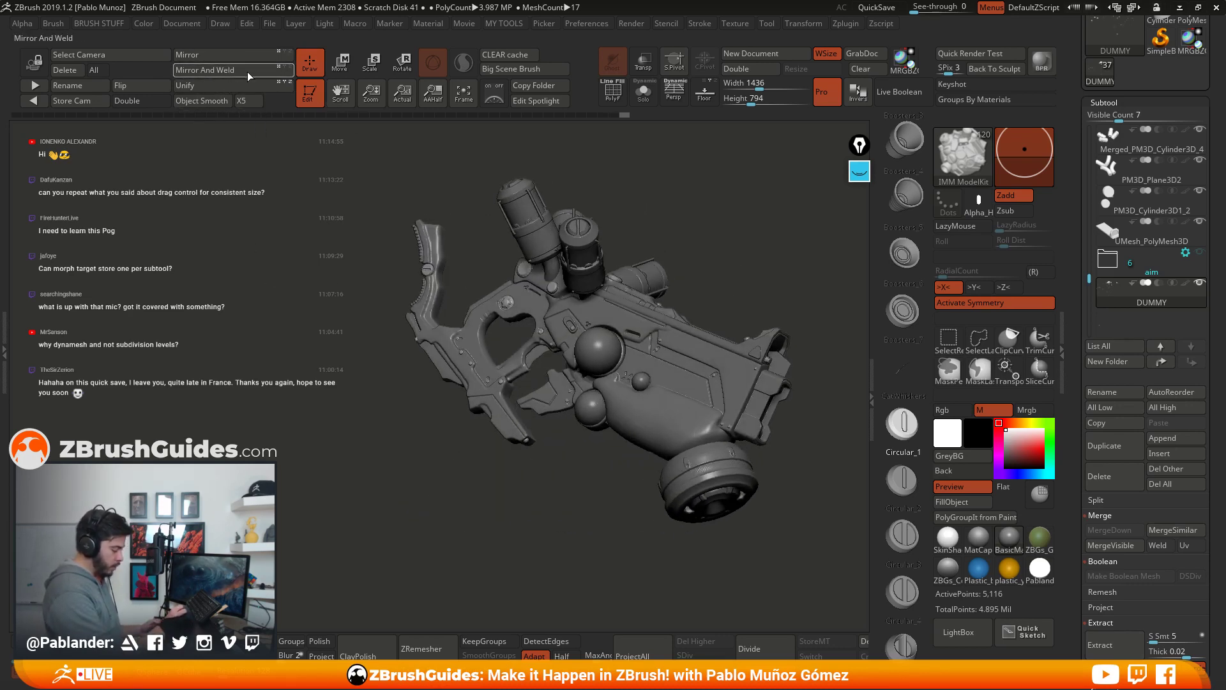
drag(697, 285, 843, 189)
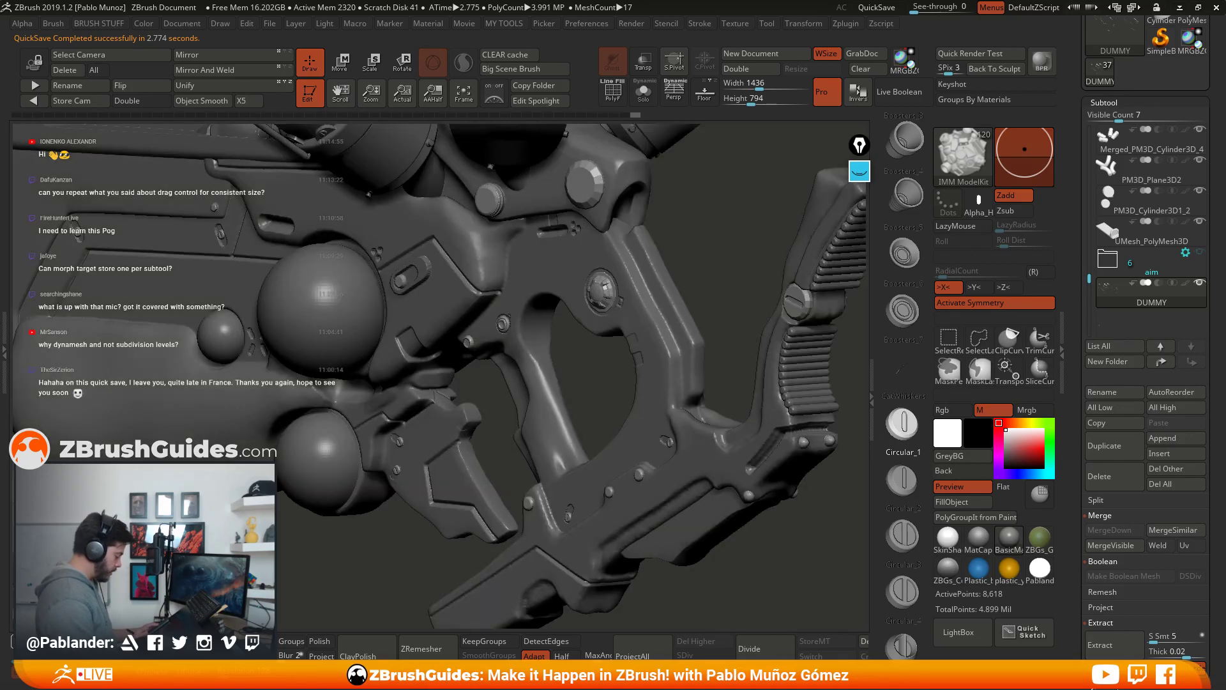
right_drag(356, 454, 585, 174)
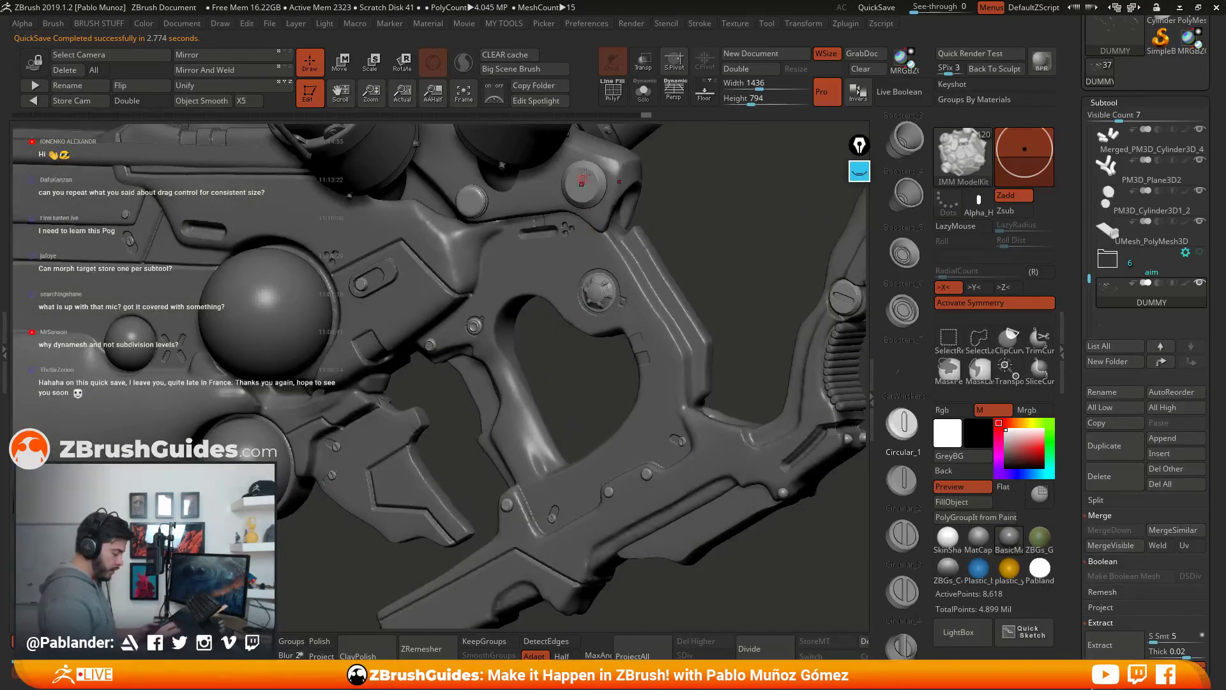
right_drag(495, 258, 645, 422)
right_drag(619, 524, 617, 524)
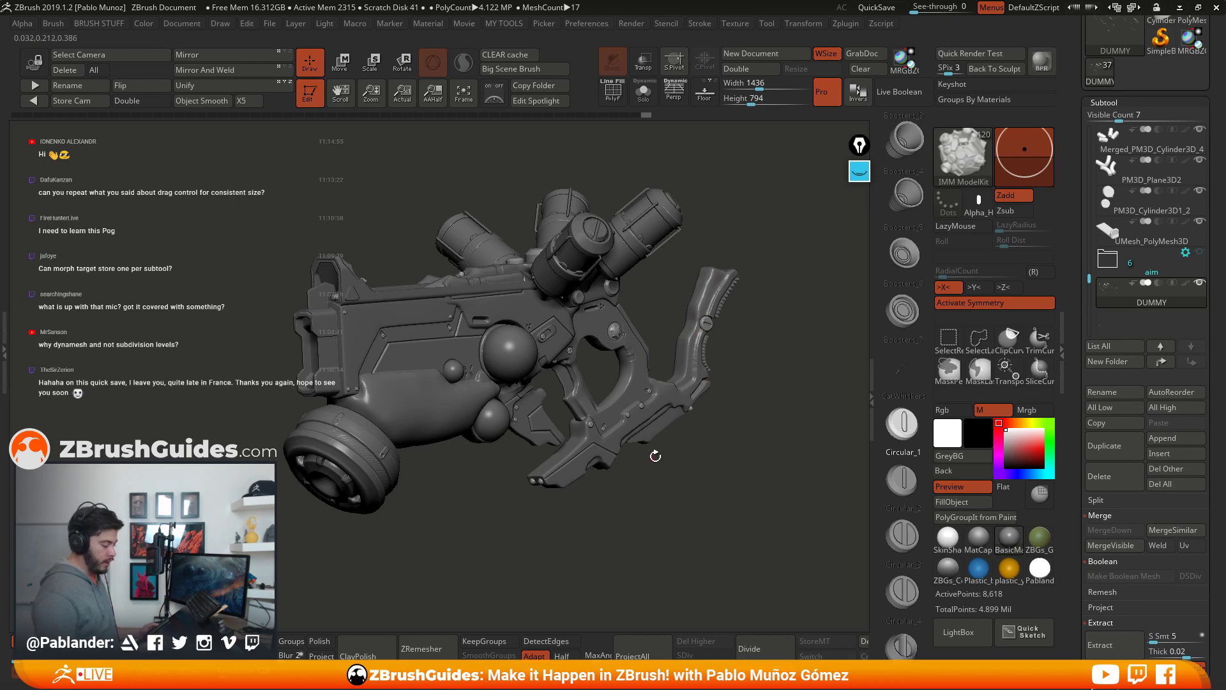
right_drag(656, 456, 709, 482)
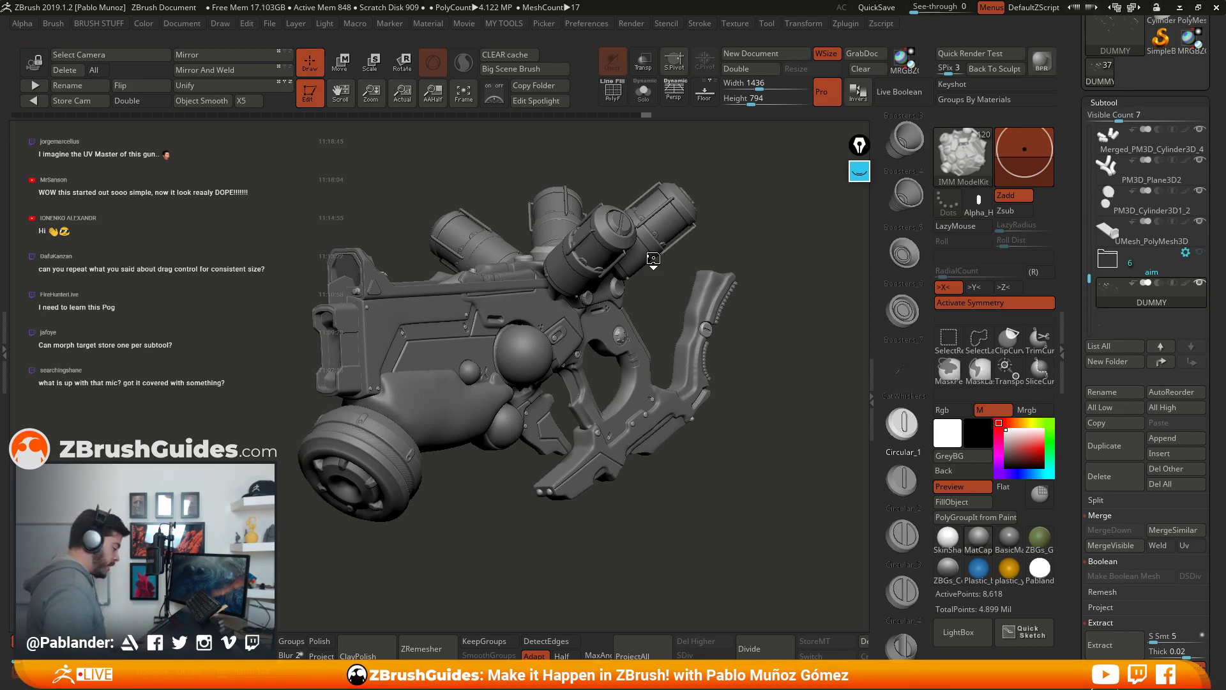
Step: Try inserting a Boosters_6 part sized by the brush's draw size on the recessed side panel, and undo it
mouse_move(653, 259)
mouse_down()
mouse_move(588, 369)
mouse_move(718, 446)
mouse_move(718, 492)
mouse_move(696, 464)
mouse_move(481, 437)
mouse_up()
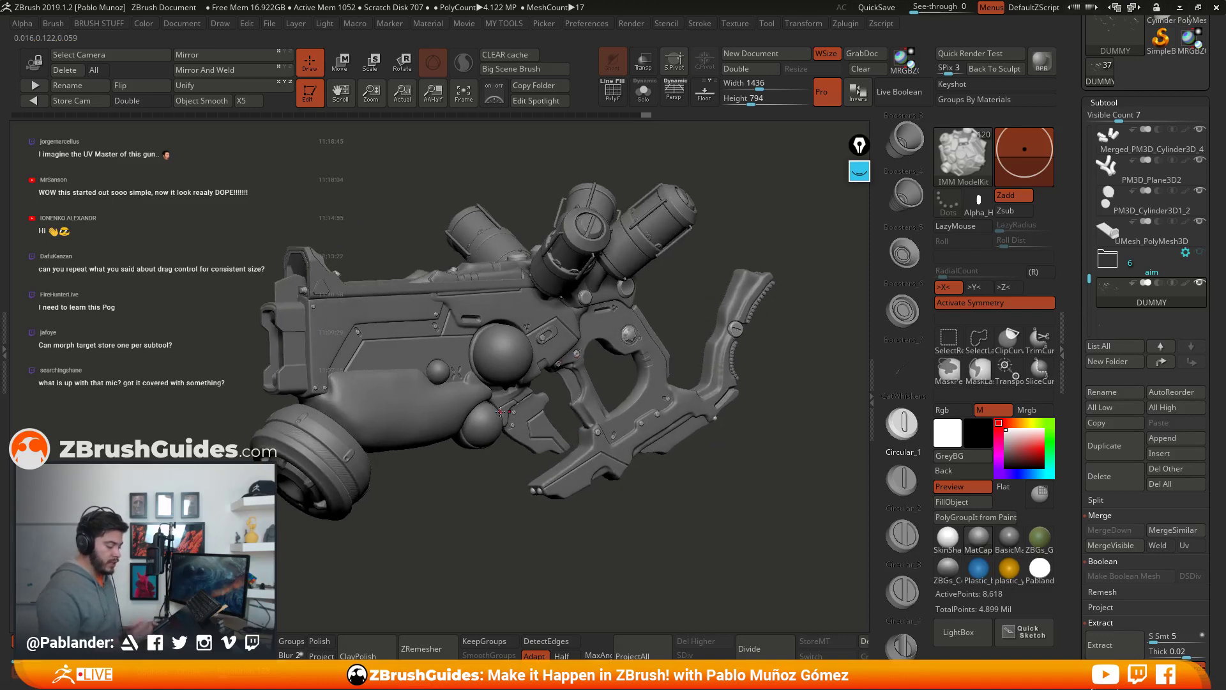
click(904, 253)
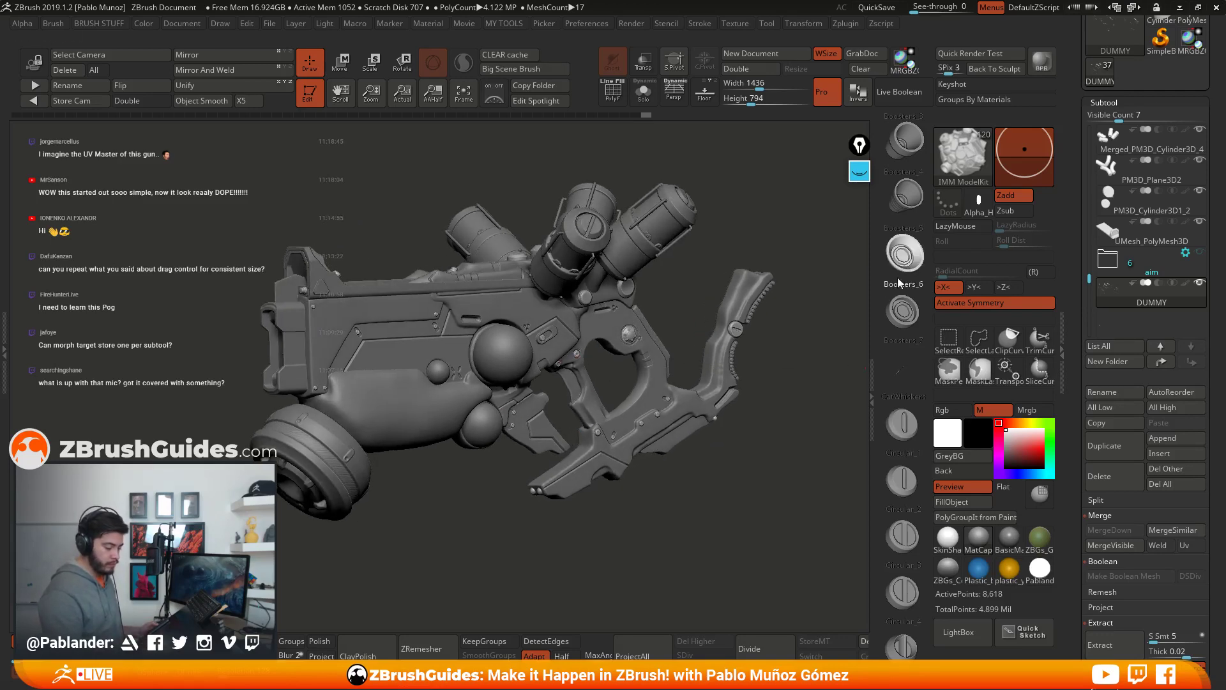
mouse_move(830, 287)
mouse_down()
mouse_move(511, 381)
mouse_move(443, 348)
mouse_up()
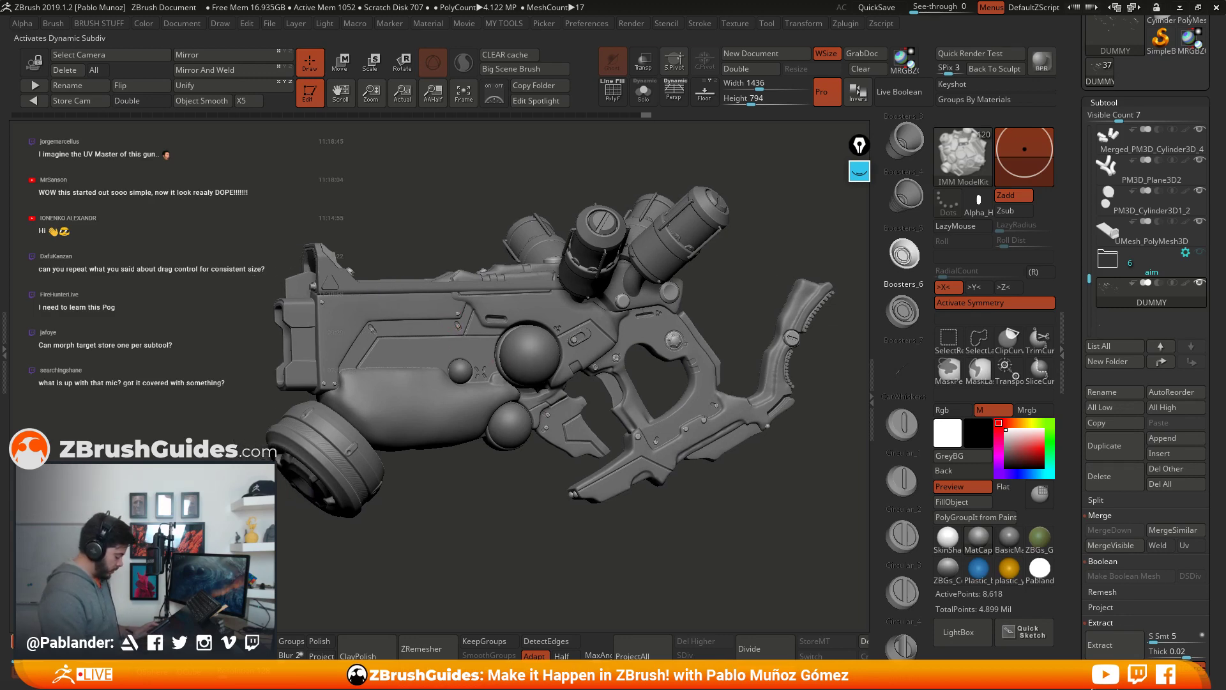
key(ctrl+z)
key(space)
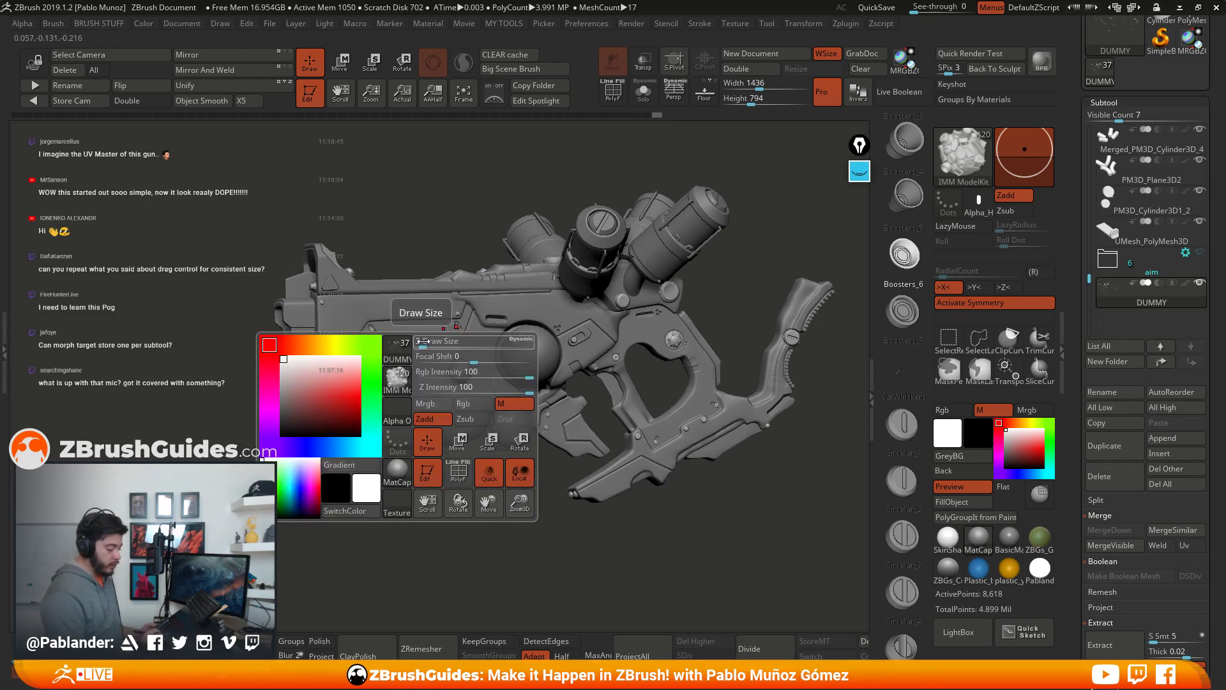
drag(436, 344, 437, 343)
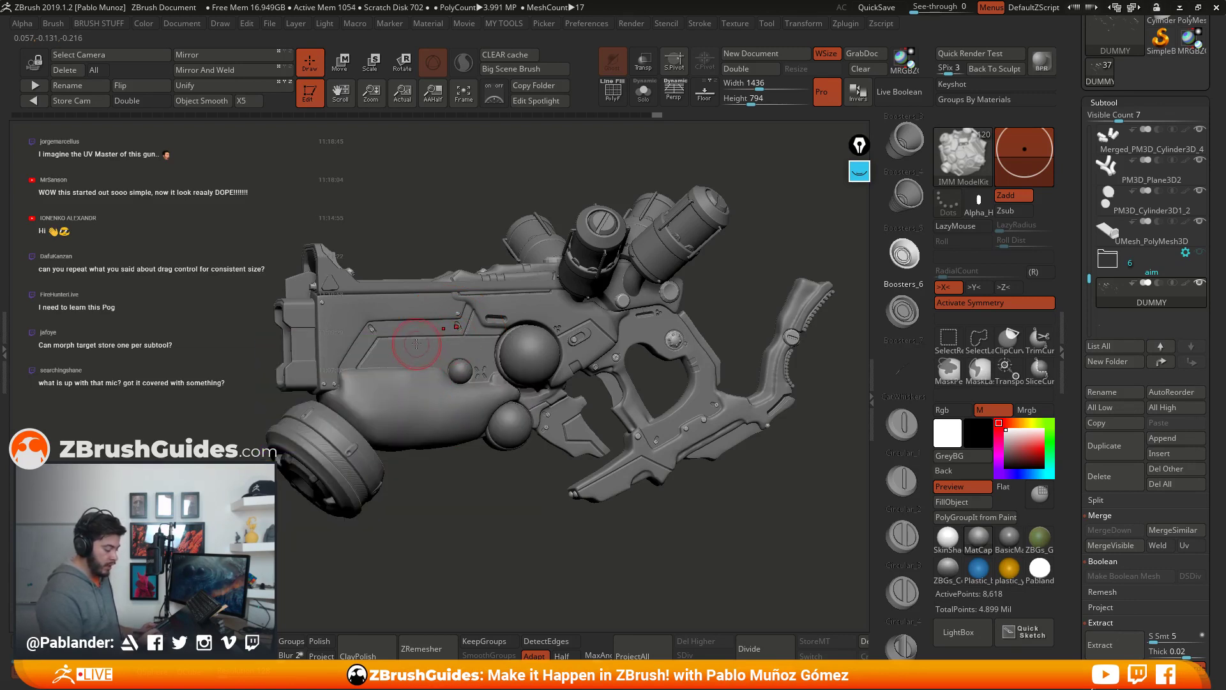
drag(418, 347, 420, 357)
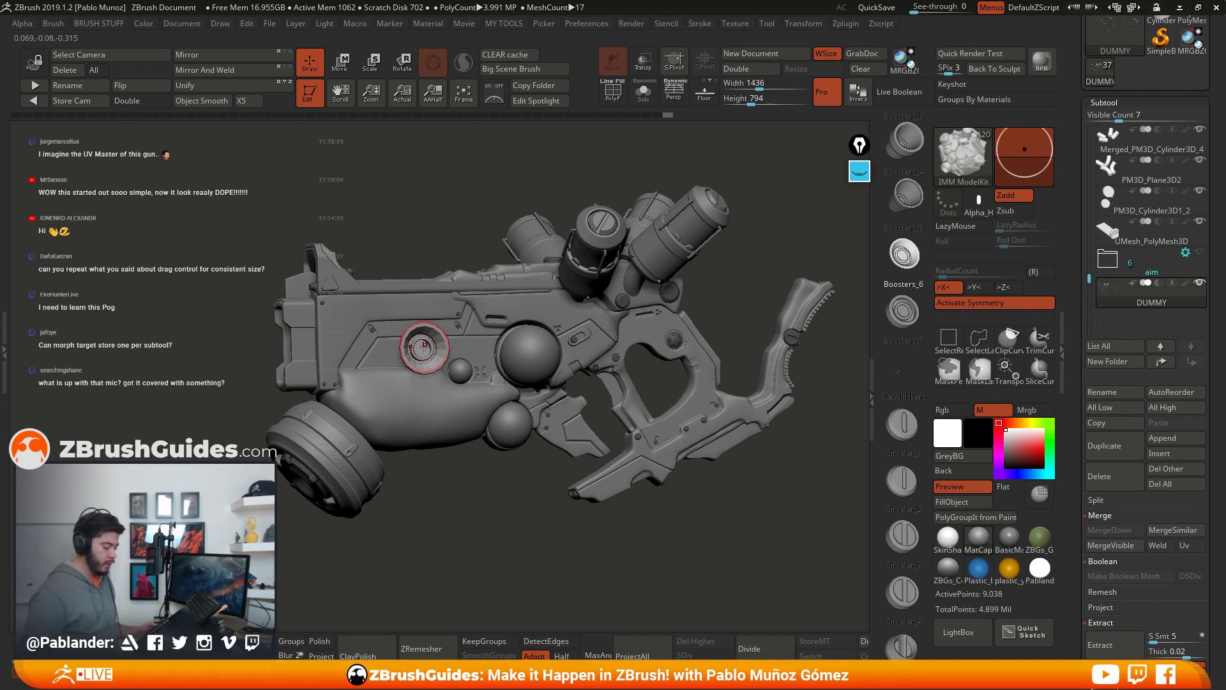
drag(603, 308, 623, 307)
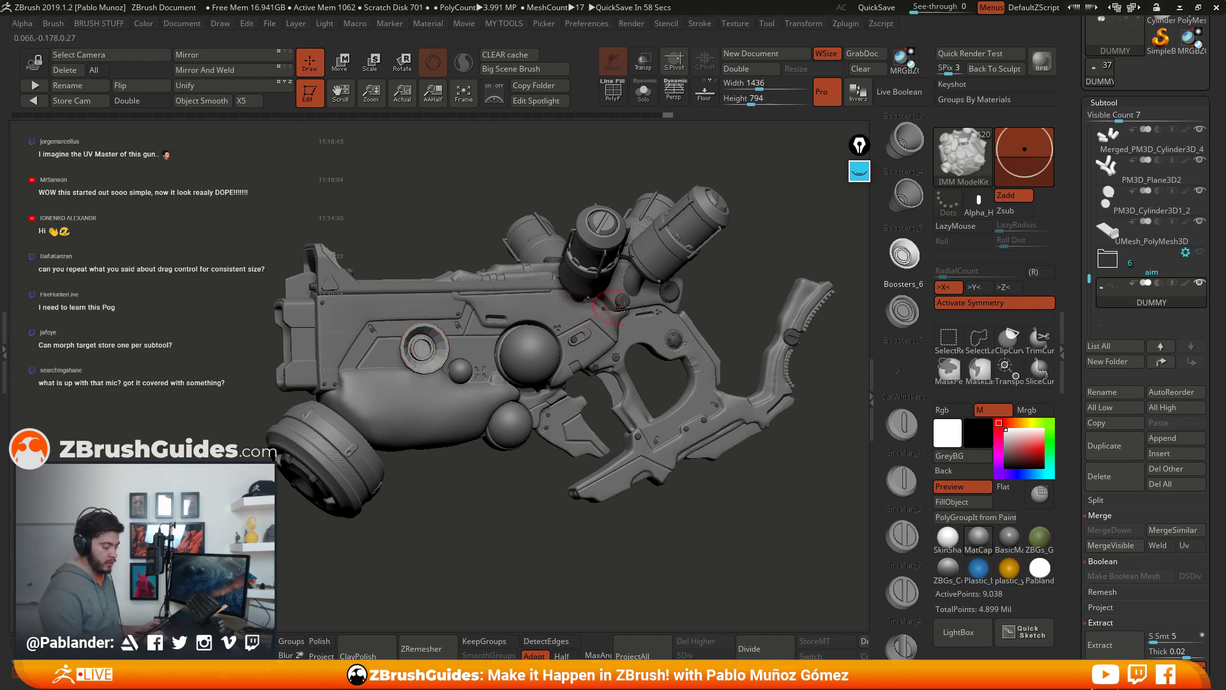
key(ctrl+z)
drag(517, 534, 522, 525)
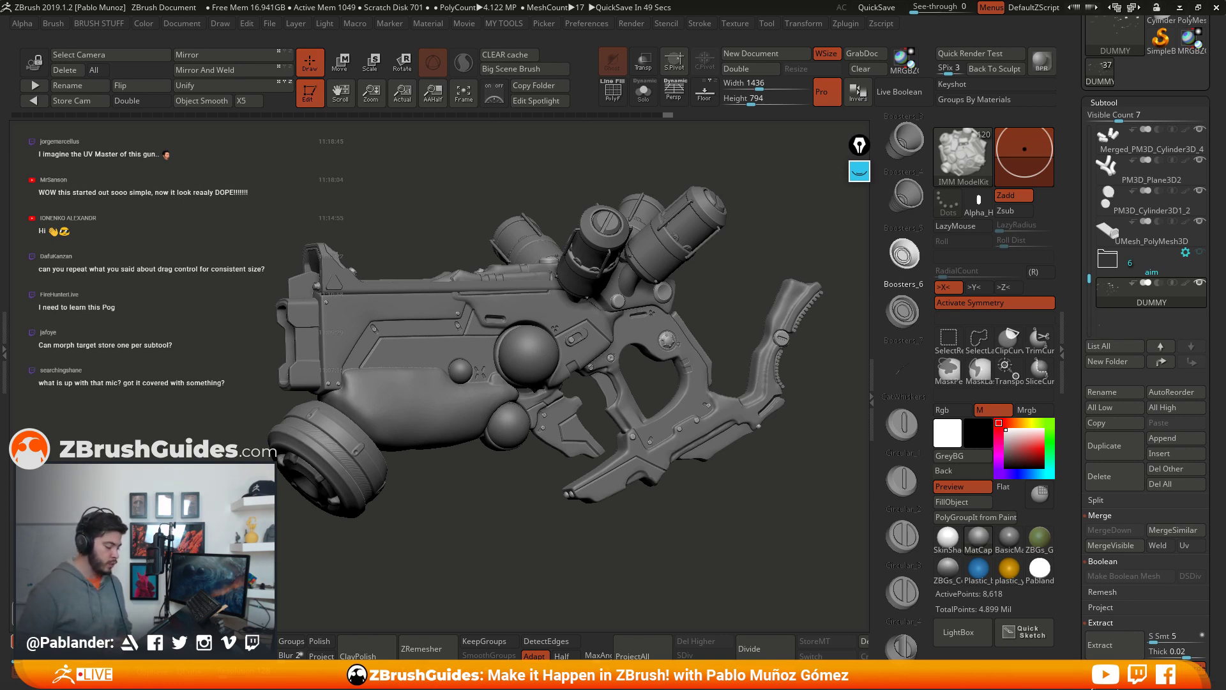
drag(706, 496, 698, 514)
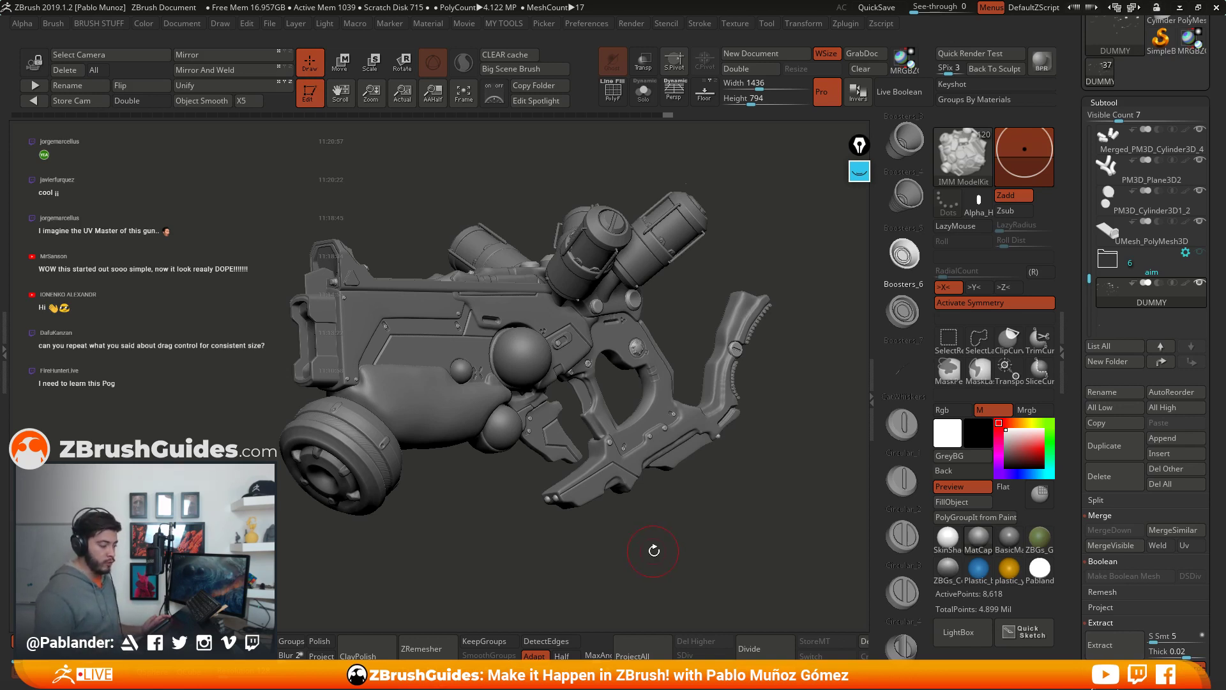
drag(654, 551, 629, 517)
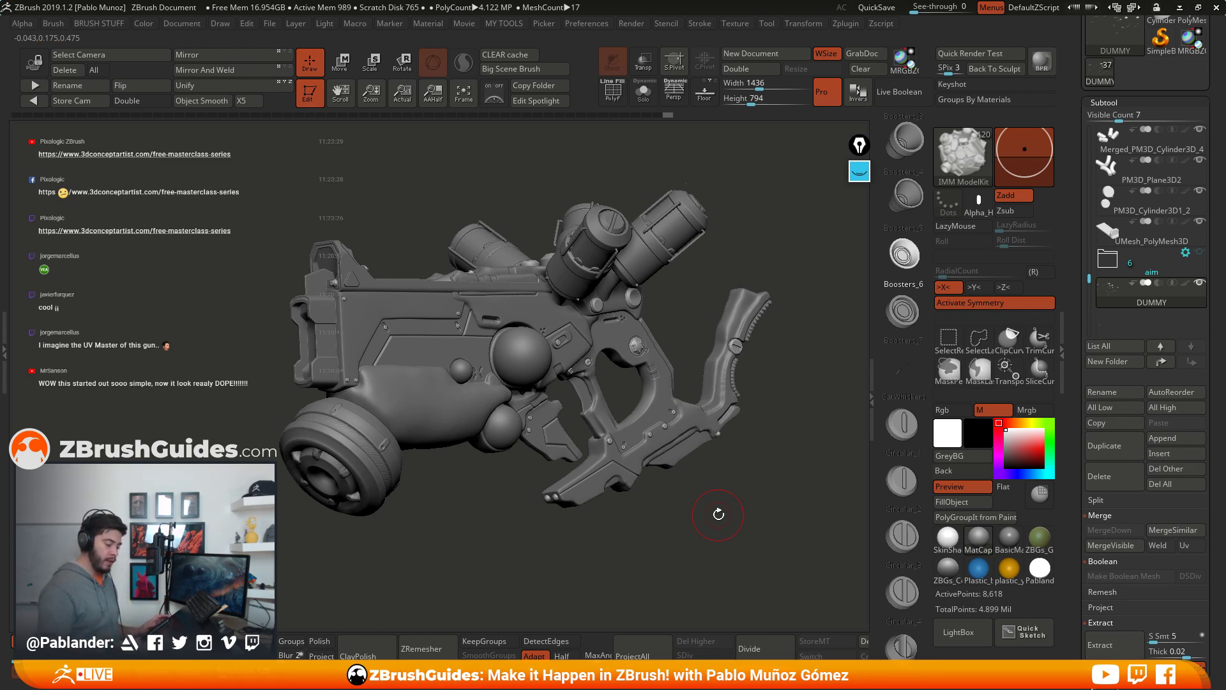
mouse_move(663, 545)
mouse_down()
mouse_move(669, 560)
mouse_move(649, 572)
mouse_move(668, 562)
mouse_up()
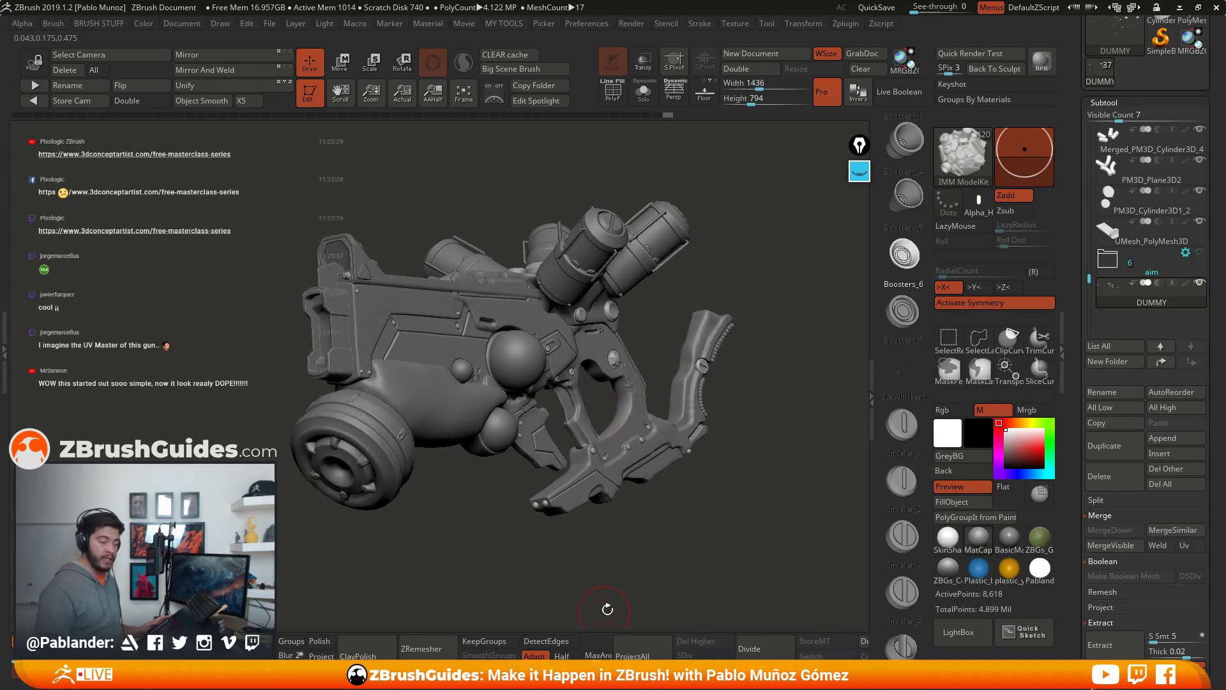